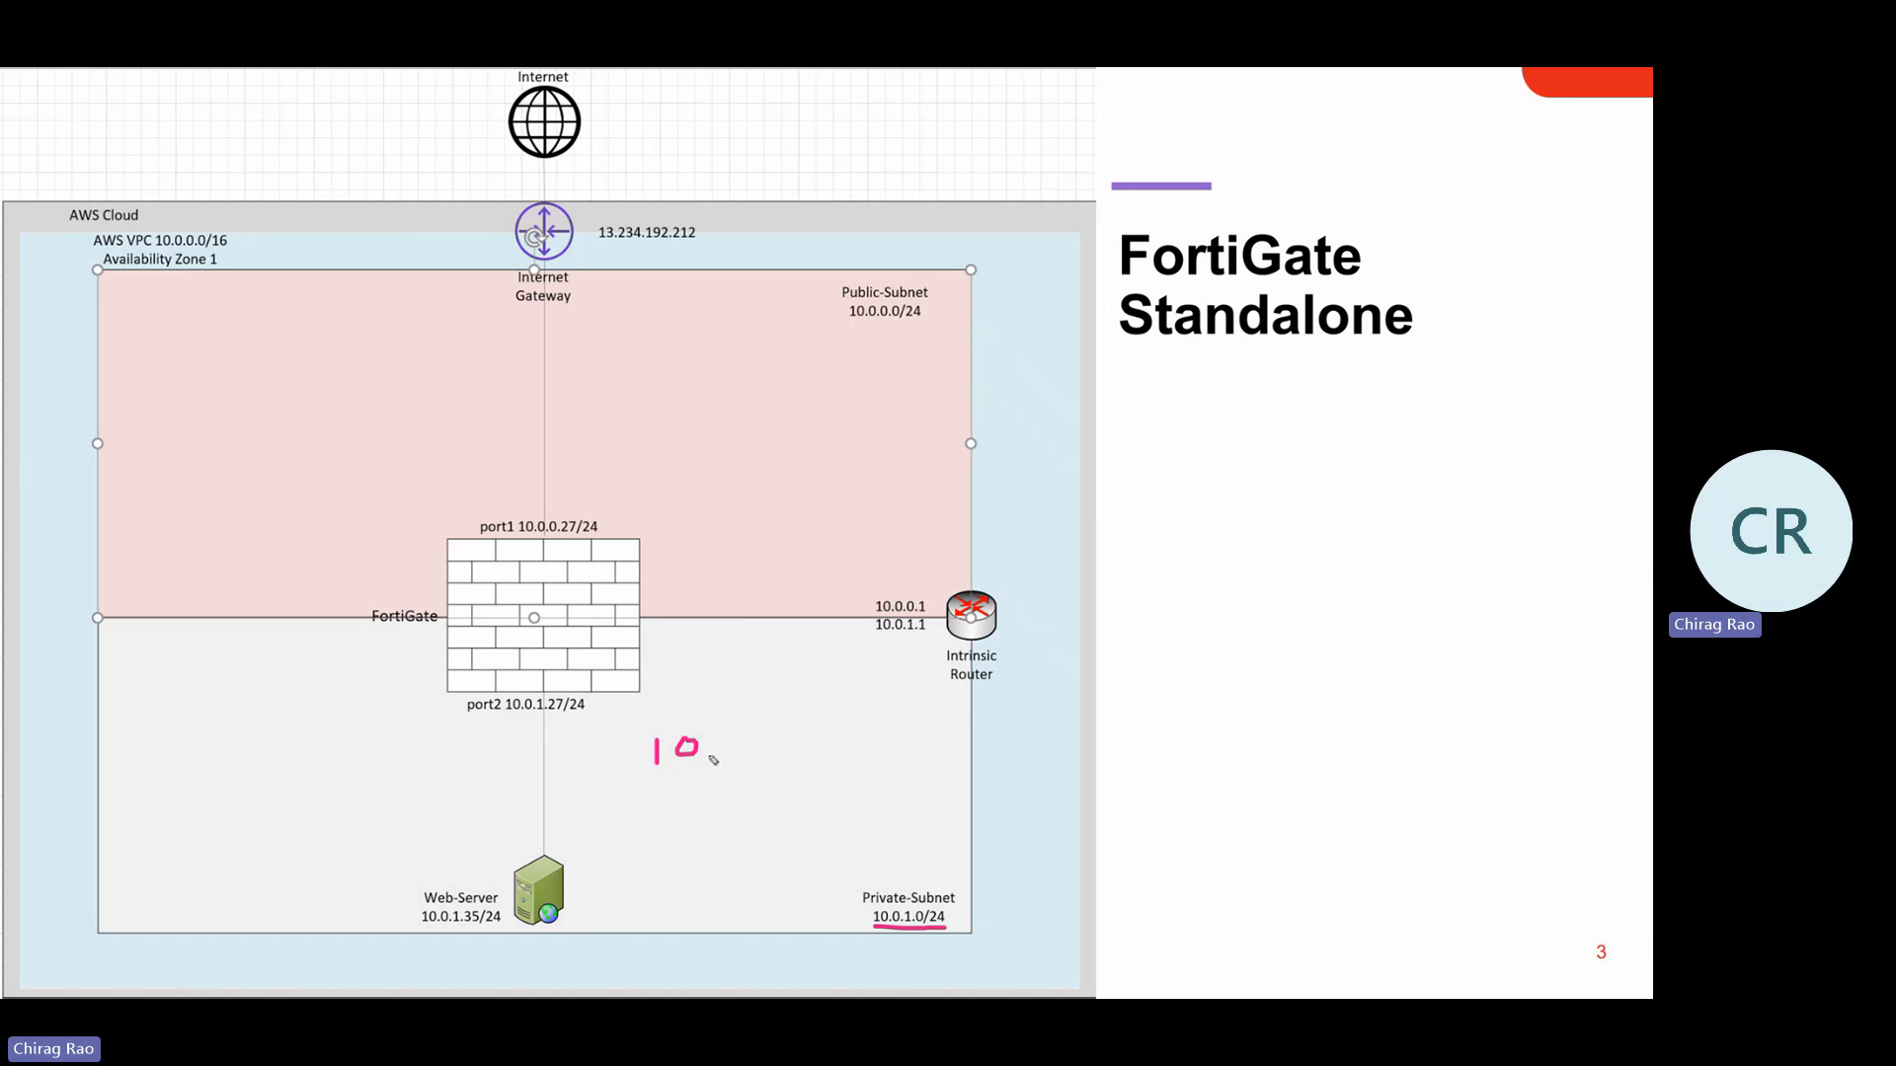
# Ink '10.0.1.1' and an arrow from the private subnet to the router, then erase all ink
pyautogui.click(708, 756)
pyautogui.moveTo(735, 737)
pyautogui.mouseDown()
pyautogui.moveTo(724, 749)
pyautogui.moveTo(788, 747)
pyautogui.moveTo(933, 647)
pyautogui.moveTo(920, 674)
pyautogui.mouseUp()
pyautogui.click(749, 746)
pyautogui.click(772, 745)
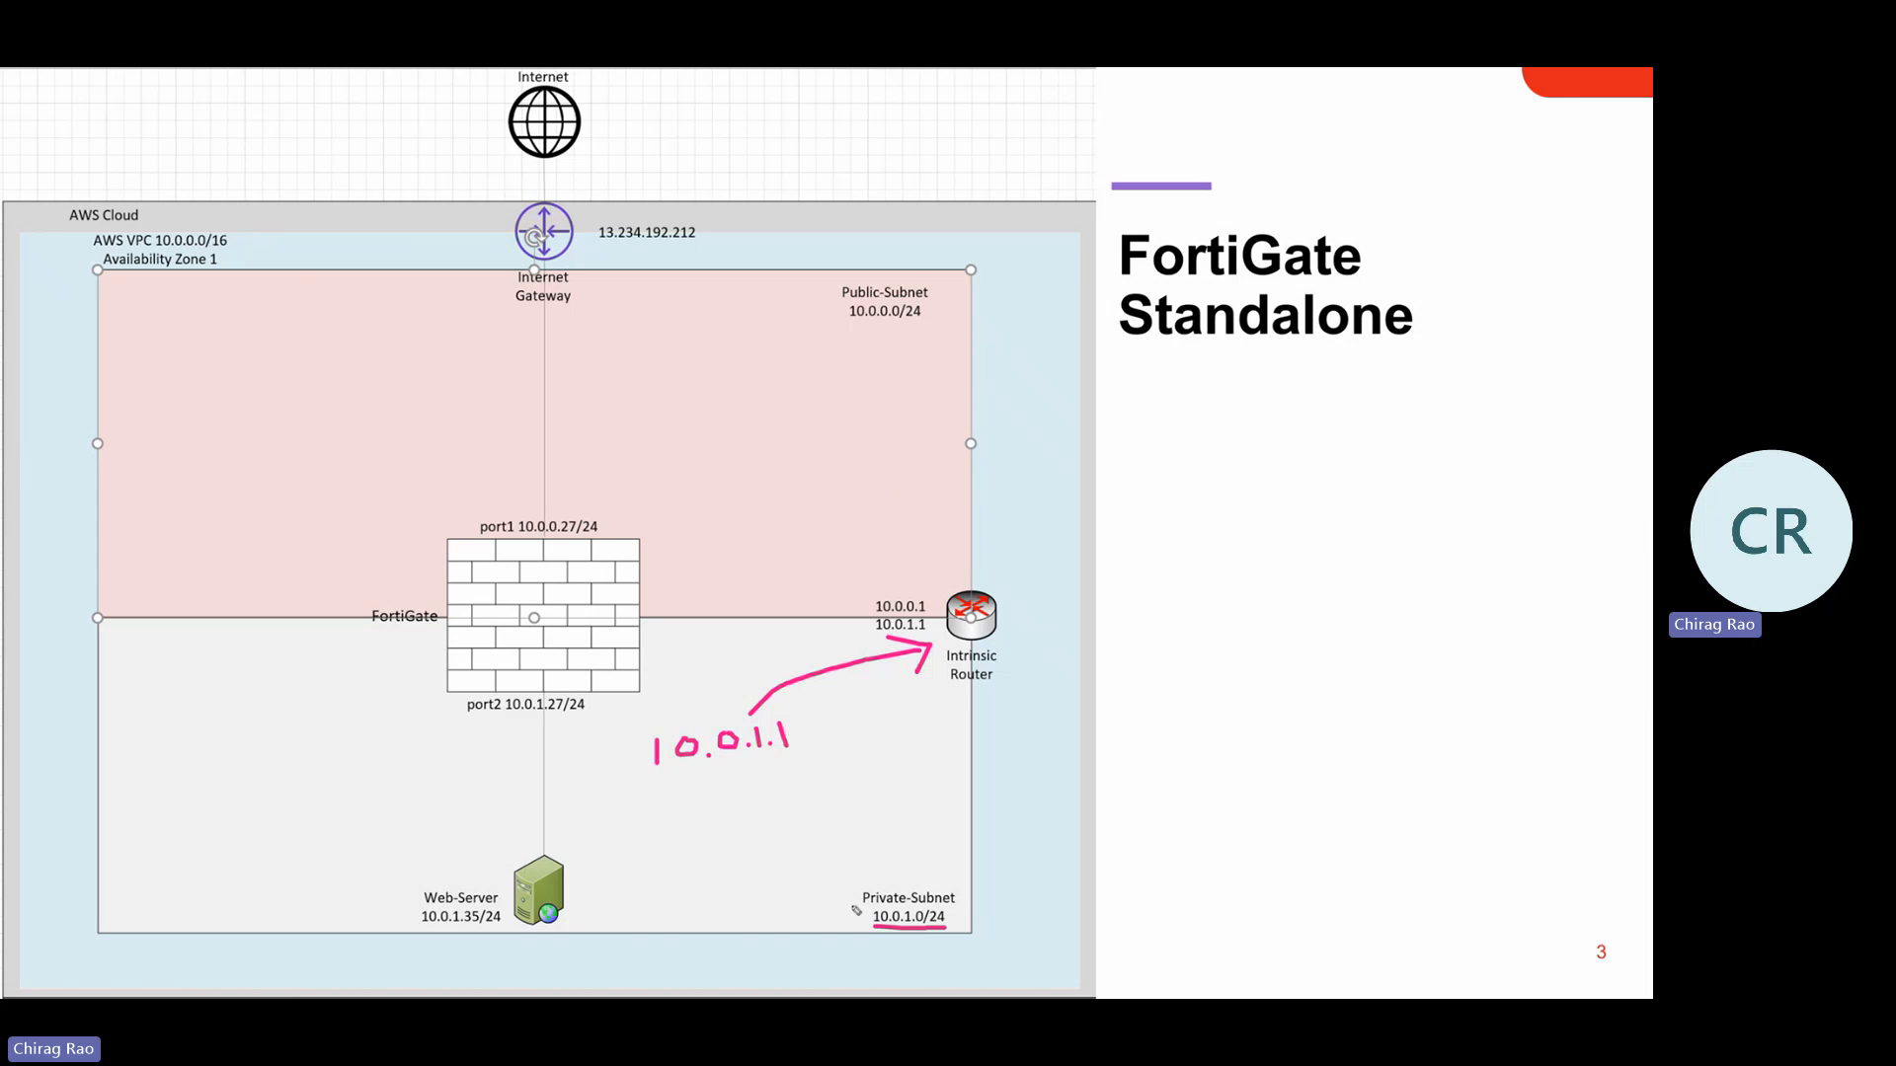
pyautogui.moveTo(866, 875)
pyautogui.mouseDown()
pyautogui.moveTo(861, 780)
pyautogui.moveTo(901, 709)
pyautogui.moveTo(917, 730)
pyautogui.mouseUp()
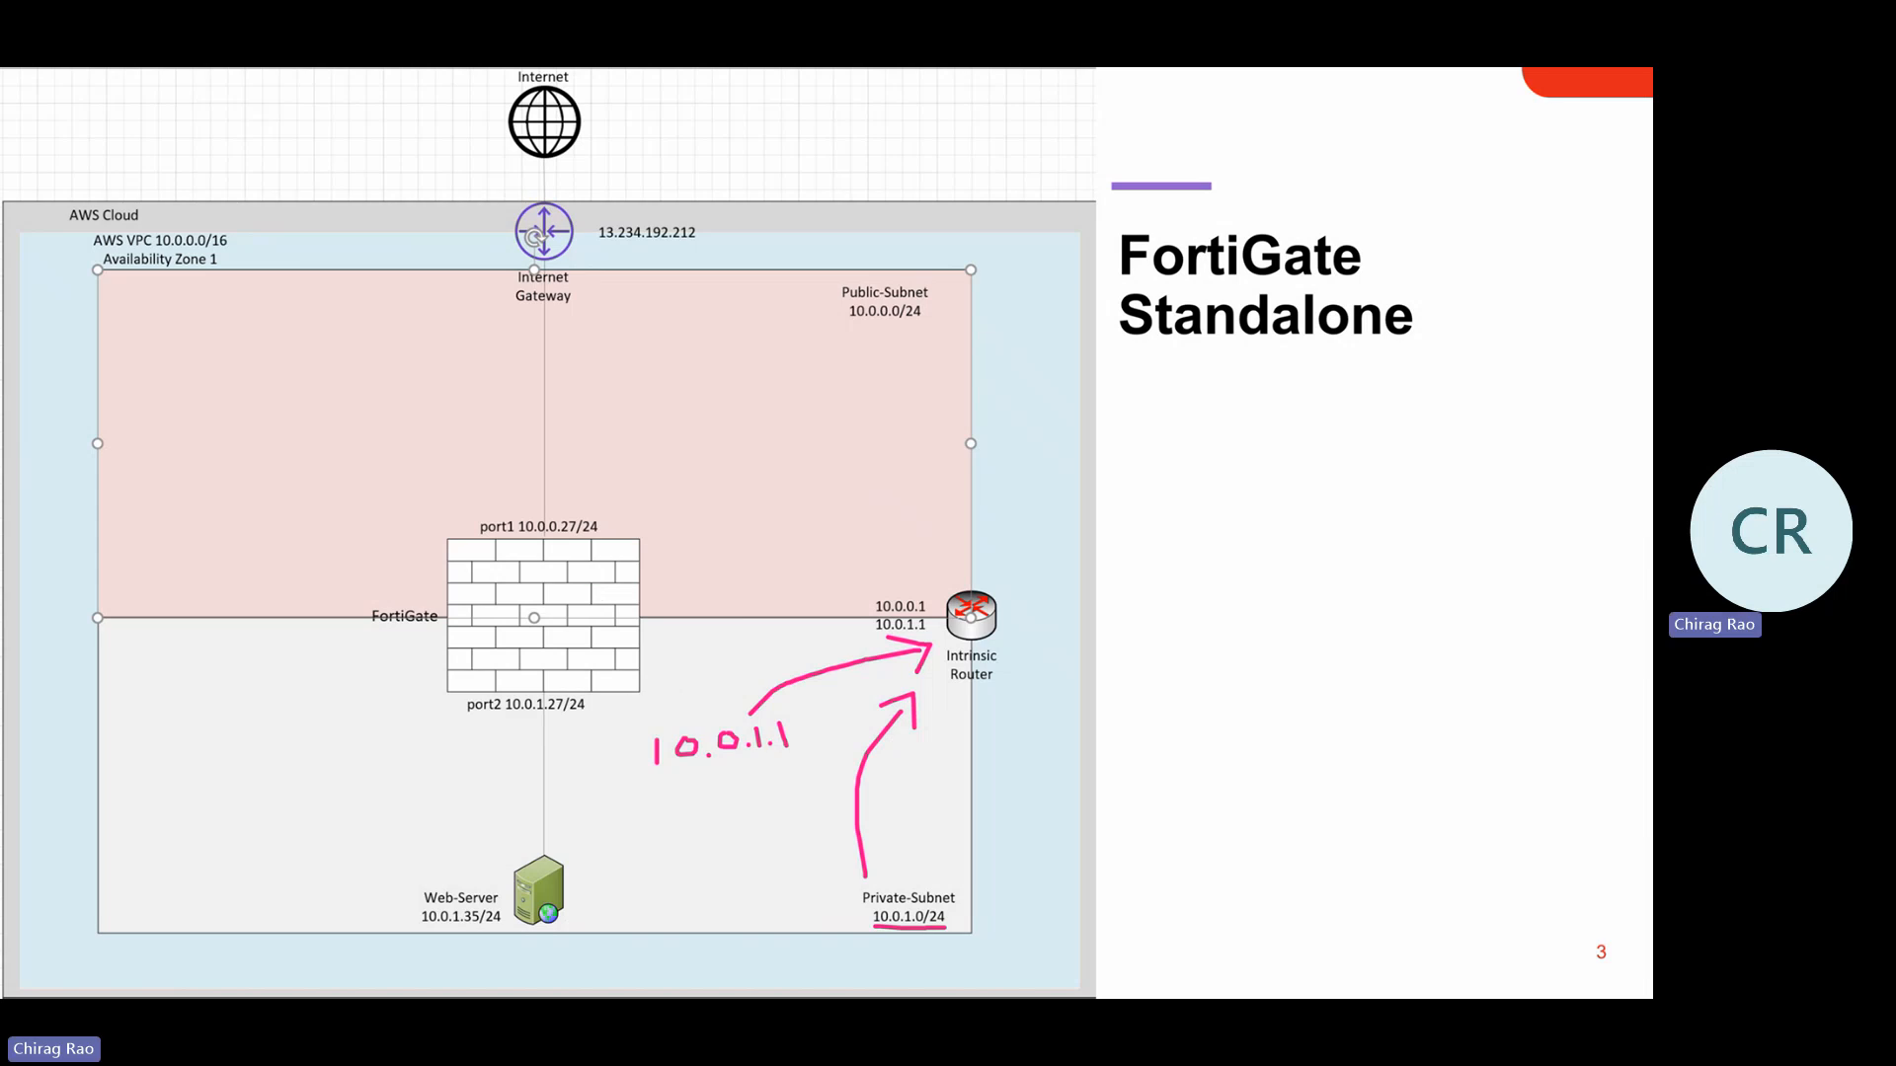
pyautogui.press('e')
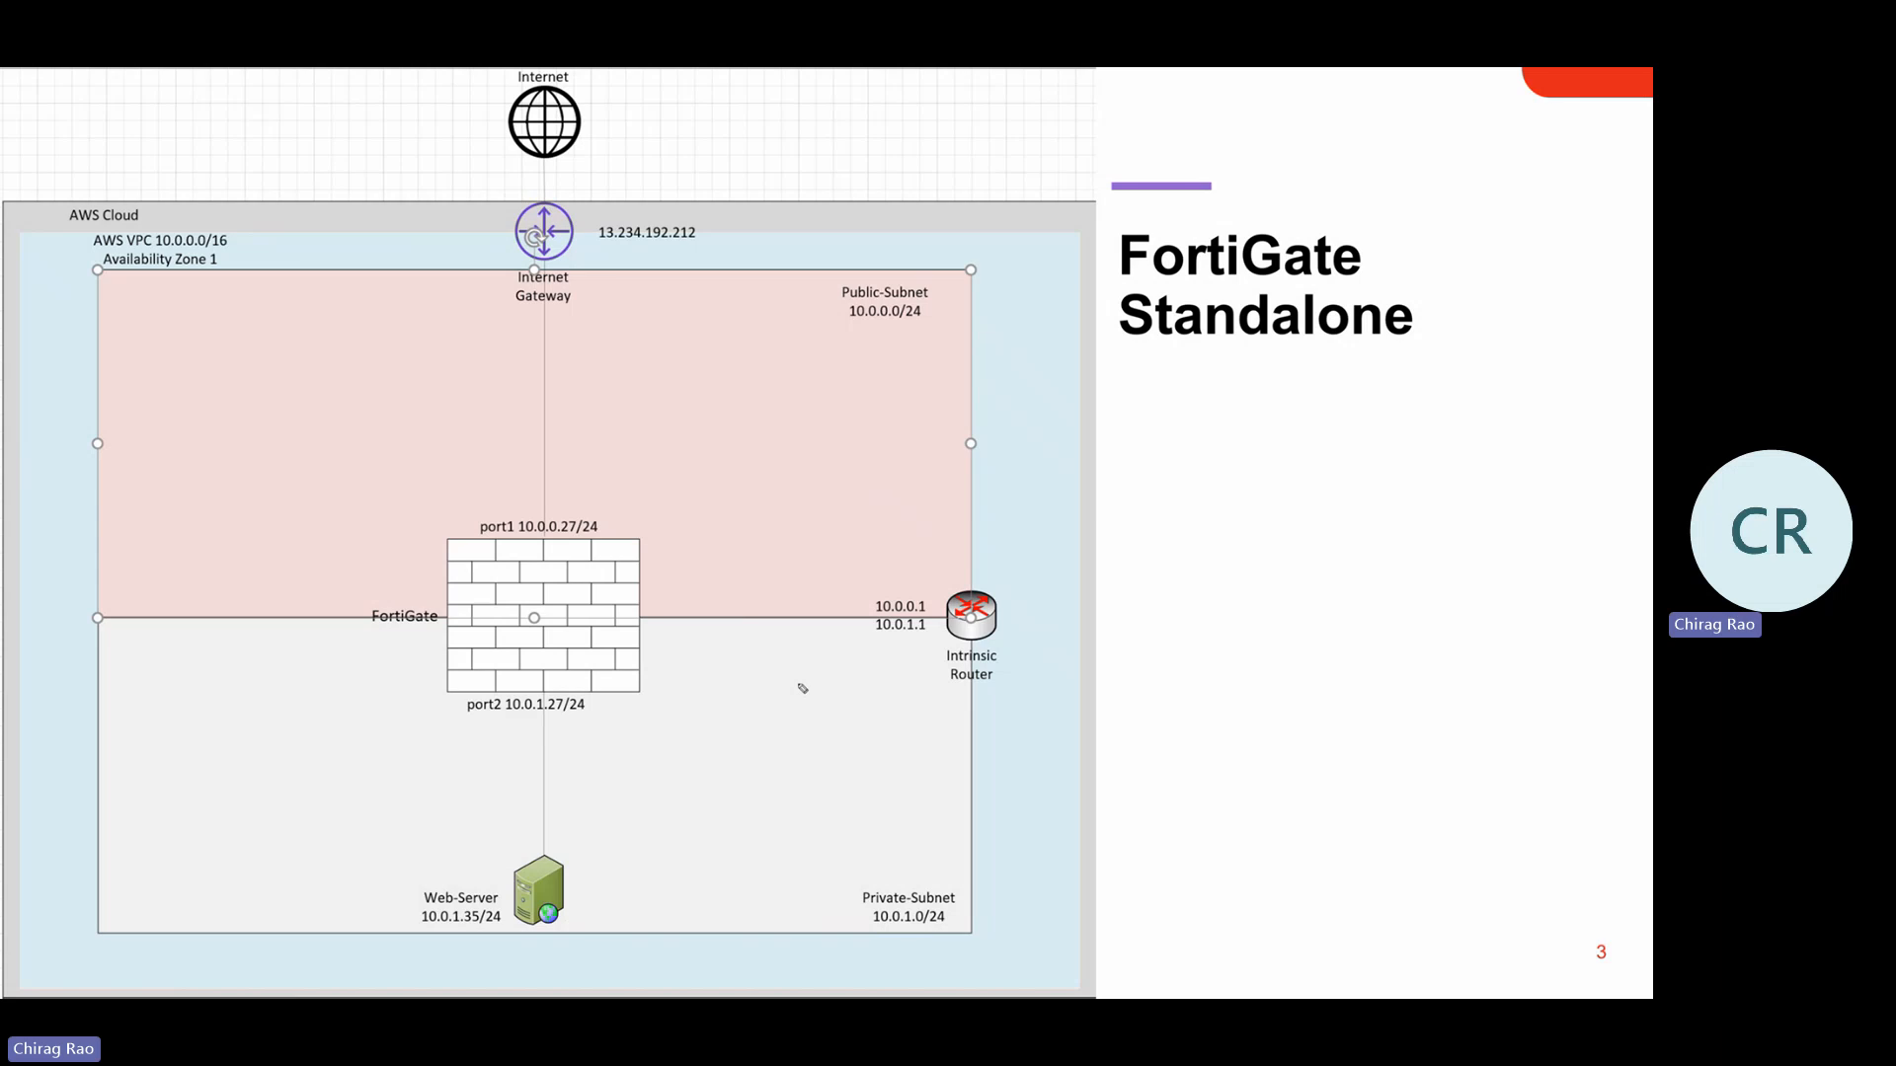
pyautogui.moveTo(845, 340); pyautogui.dragTo(943, 325)
pyautogui.moveTo(859, 941); pyautogui.dragTo(963, 940)
pyautogui.moveTo(553, 201)
pyautogui.mouseDown()
pyautogui.moveTo(522, 302)
pyautogui.moveTo(600, 229)
pyautogui.mouseUp()
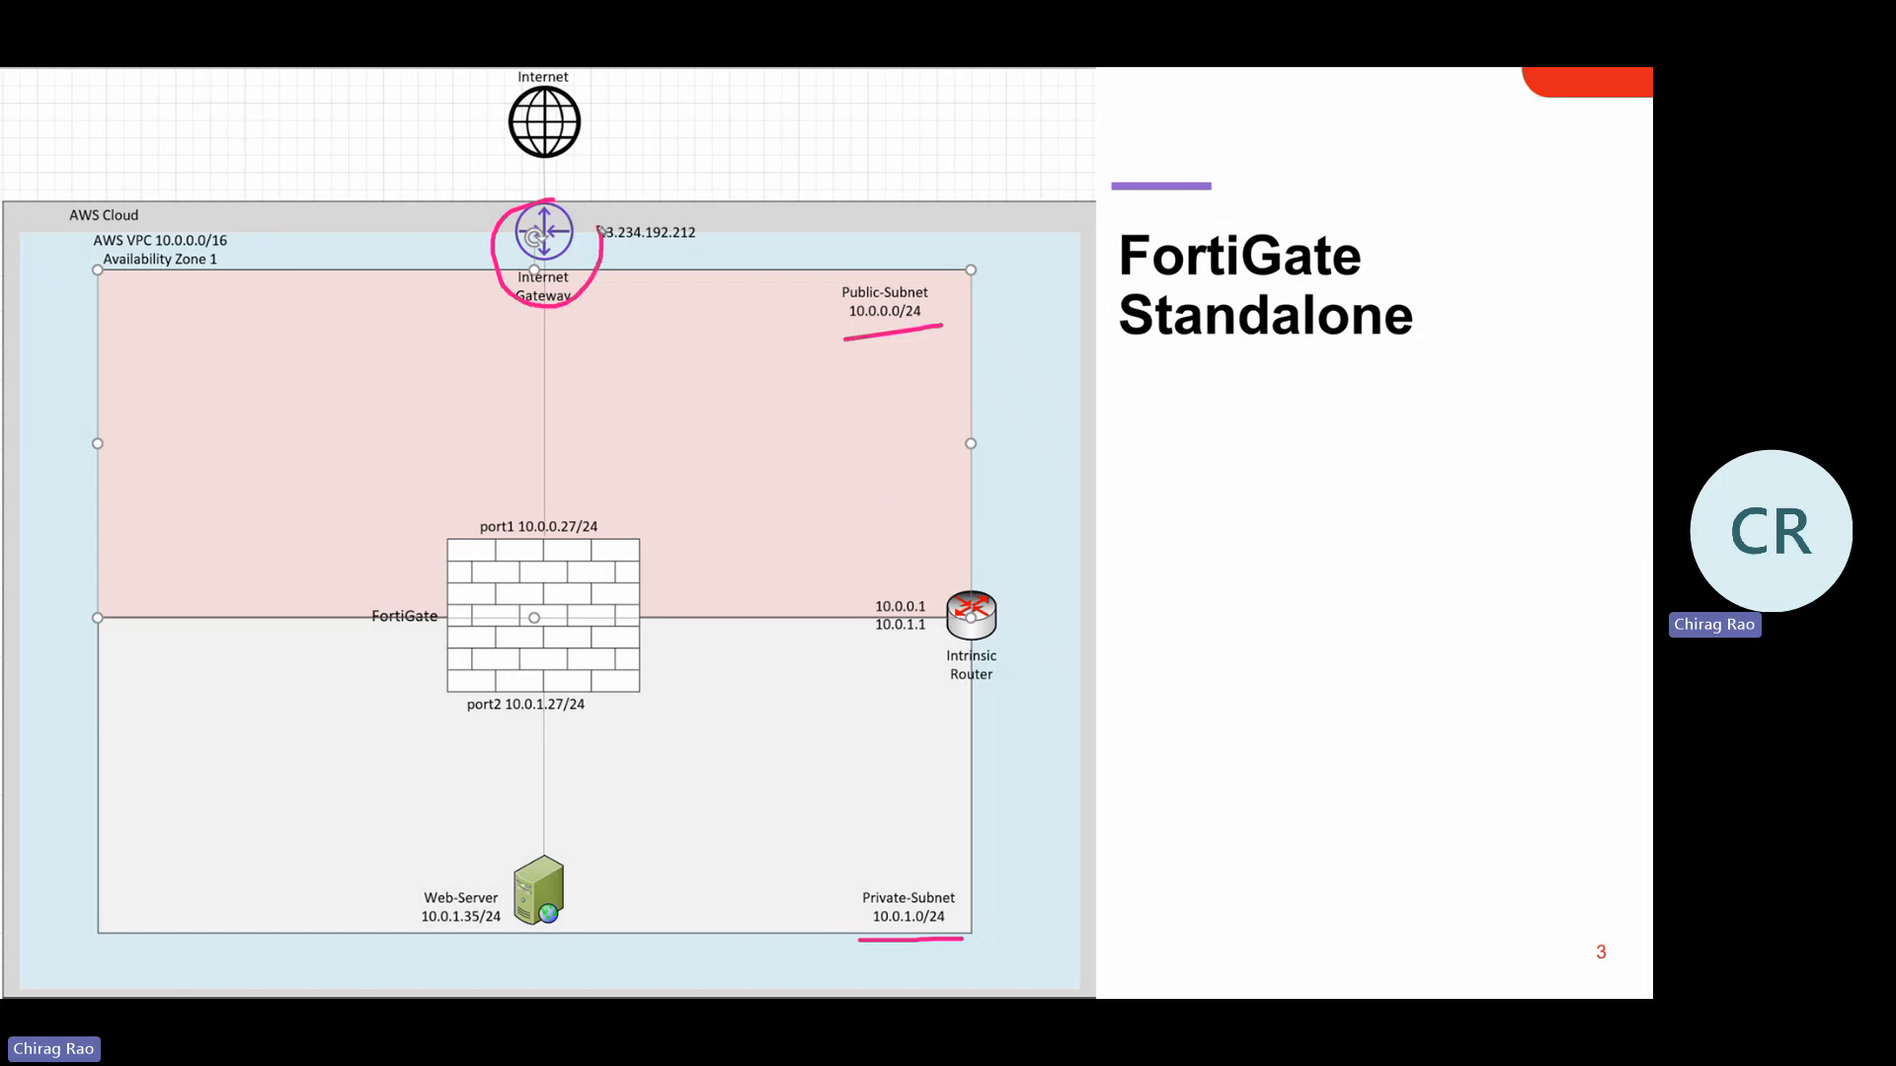
pyautogui.moveTo(894, 538)
pyautogui.mouseDown()
pyautogui.moveTo(1017, 716)
pyautogui.moveTo(973, 542)
pyautogui.moveTo(885, 541)
pyautogui.mouseUp()
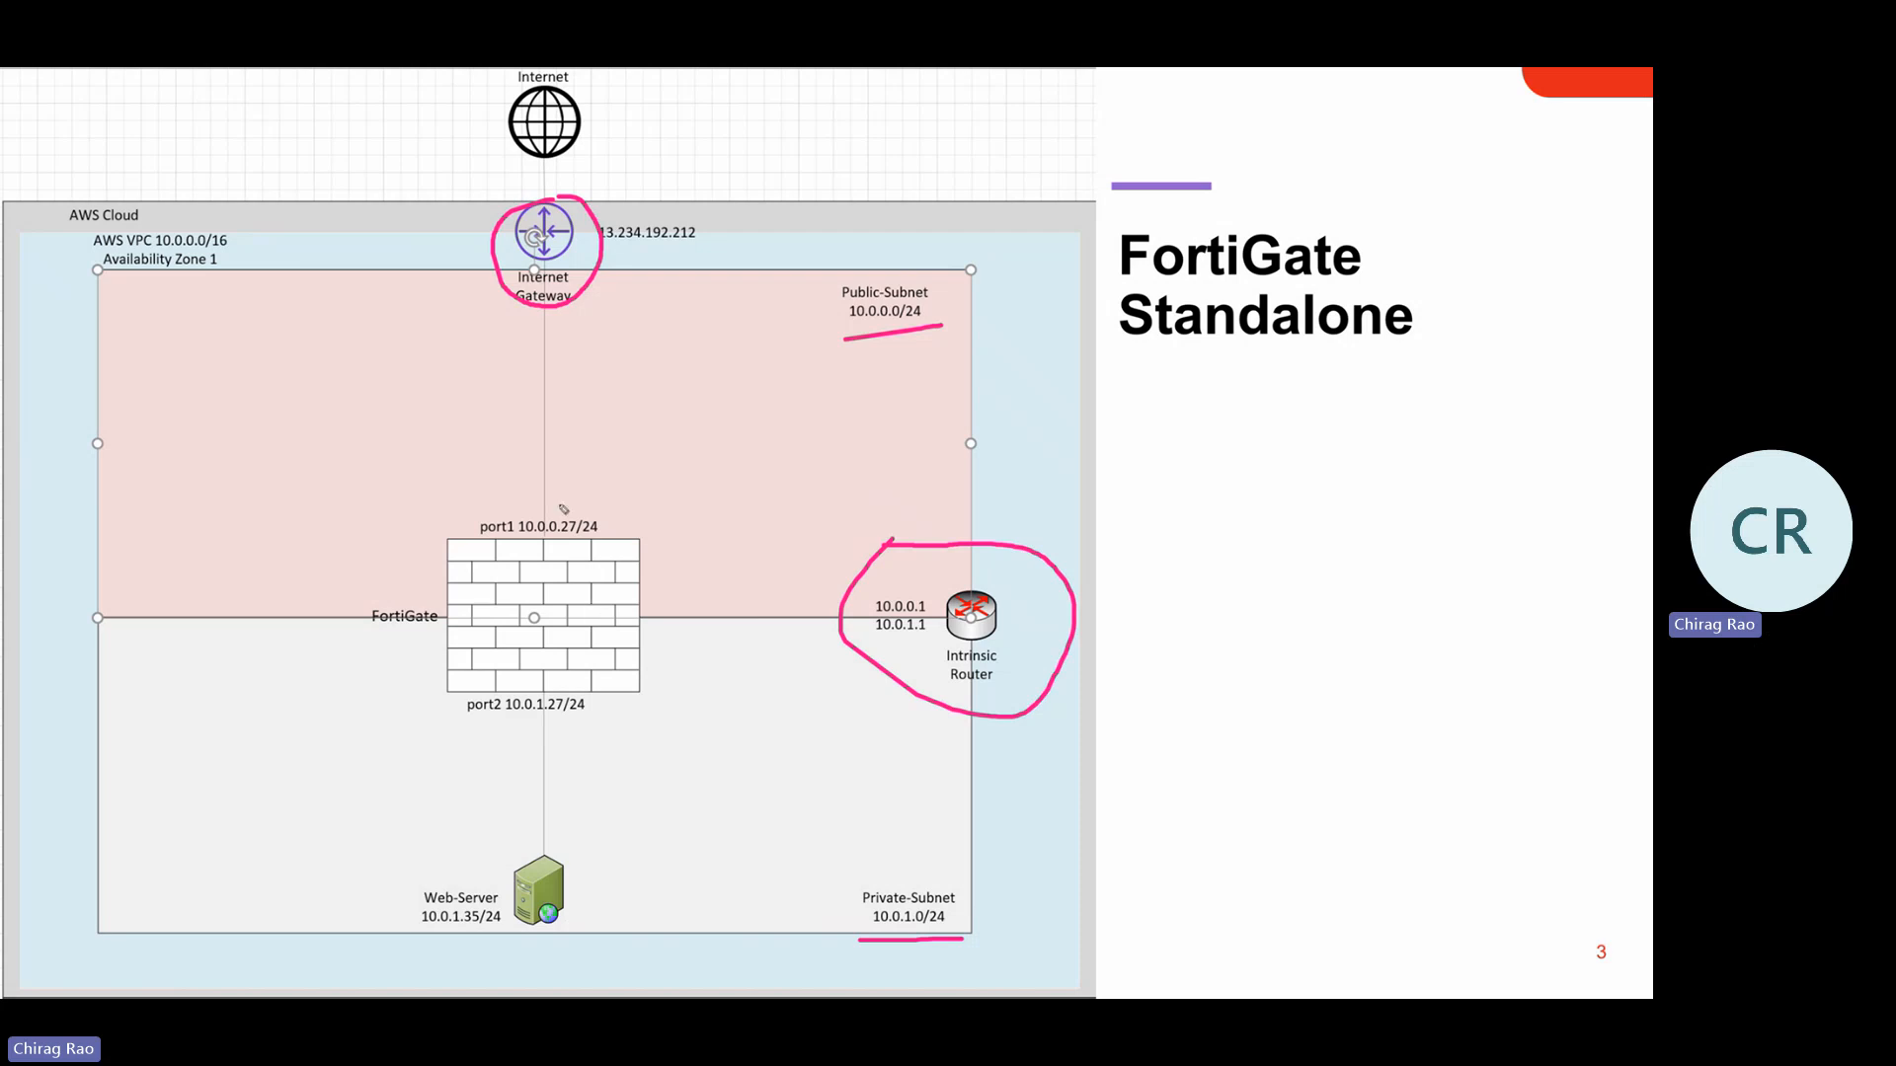
pyautogui.moveTo(550, 490)
pyautogui.mouseDown()
pyautogui.moveTo(502, 492)
pyautogui.moveTo(363, 652)
pyautogui.moveTo(675, 717)
pyautogui.moveTo(648, 512)
pyautogui.moveTo(543, 493)
pyautogui.mouseUp()
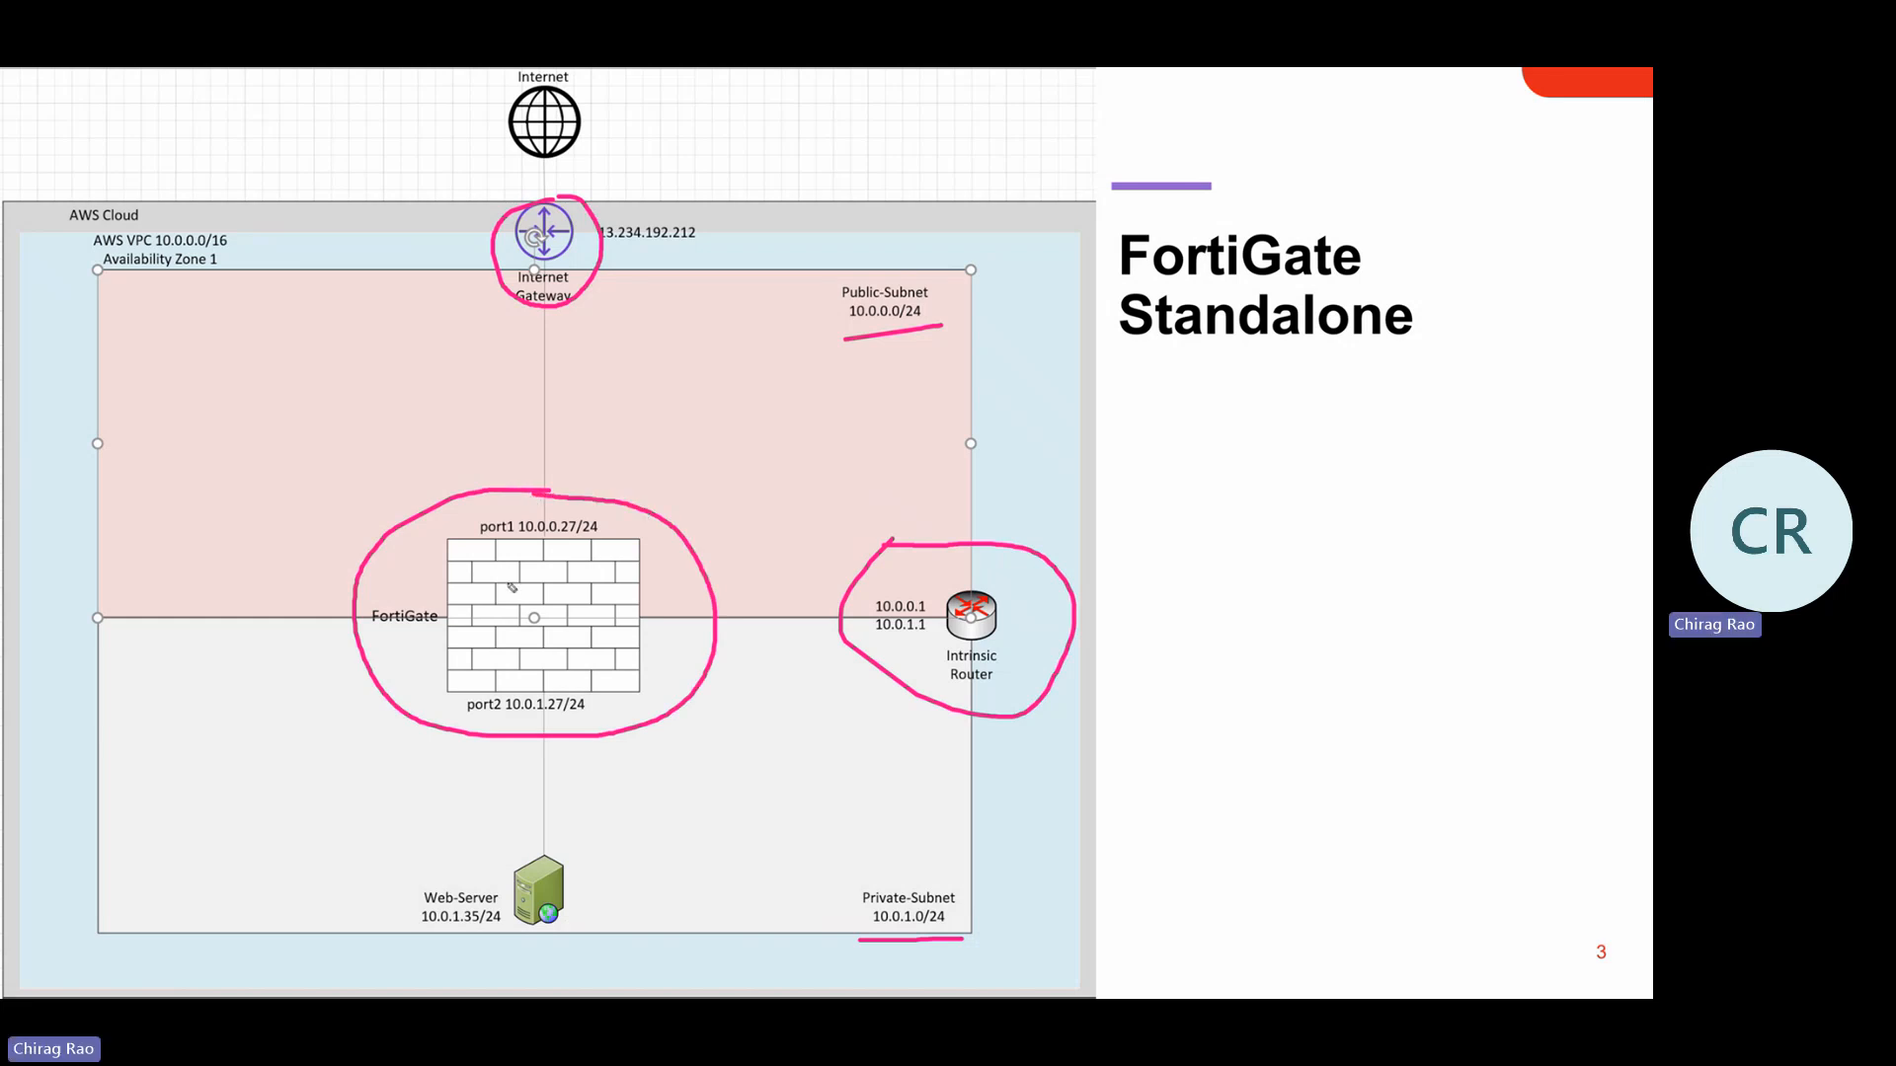
pyautogui.moveTo(528, 823)
pyautogui.mouseDown()
pyautogui.moveTo(392, 924)
pyautogui.moveTo(611, 914)
pyautogui.moveTo(524, 812)
pyautogui.moveTo(513, 825)
pyautogui.mouseUp()
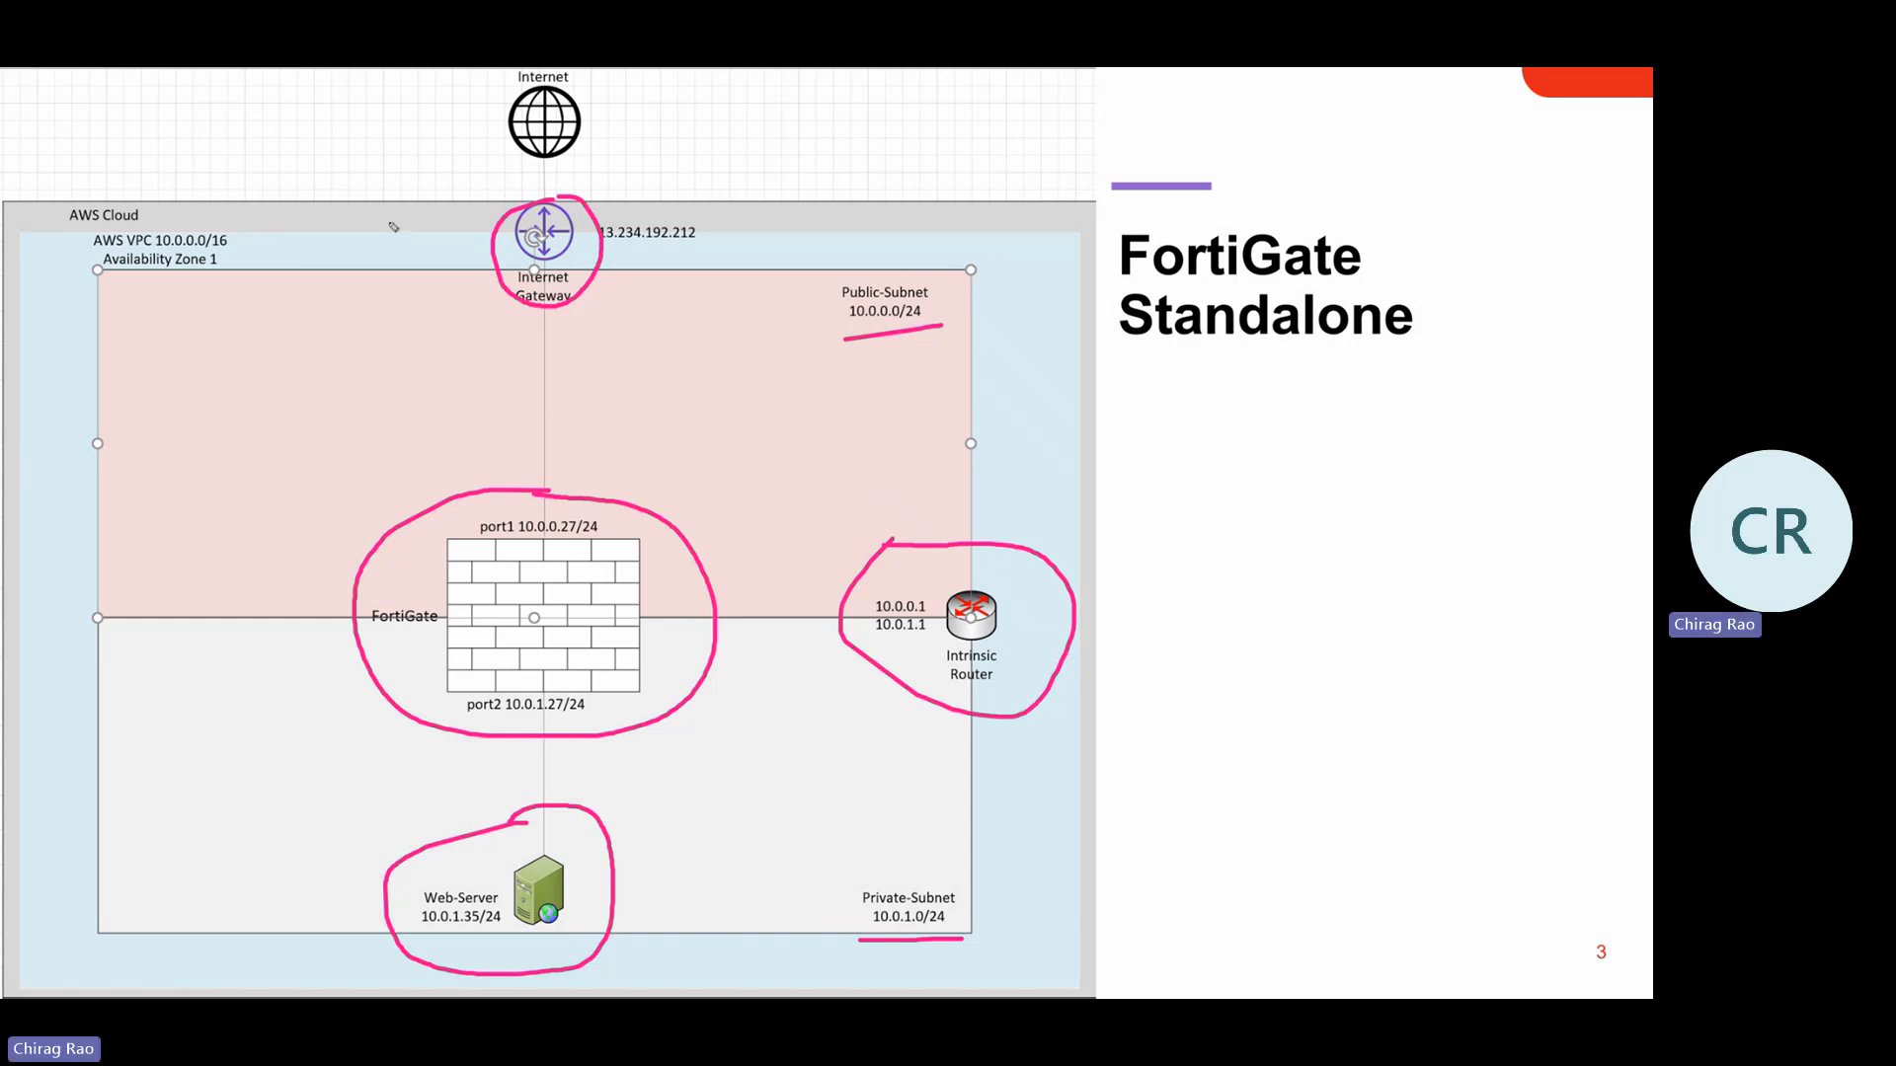
pyautogui.moveTo(1142, 110)
pyautogui.mouseDown()
pyautogui.moveTo(746, 158)
pyautogui.moveTo(798, 182)
pyautogui.mouseUp()
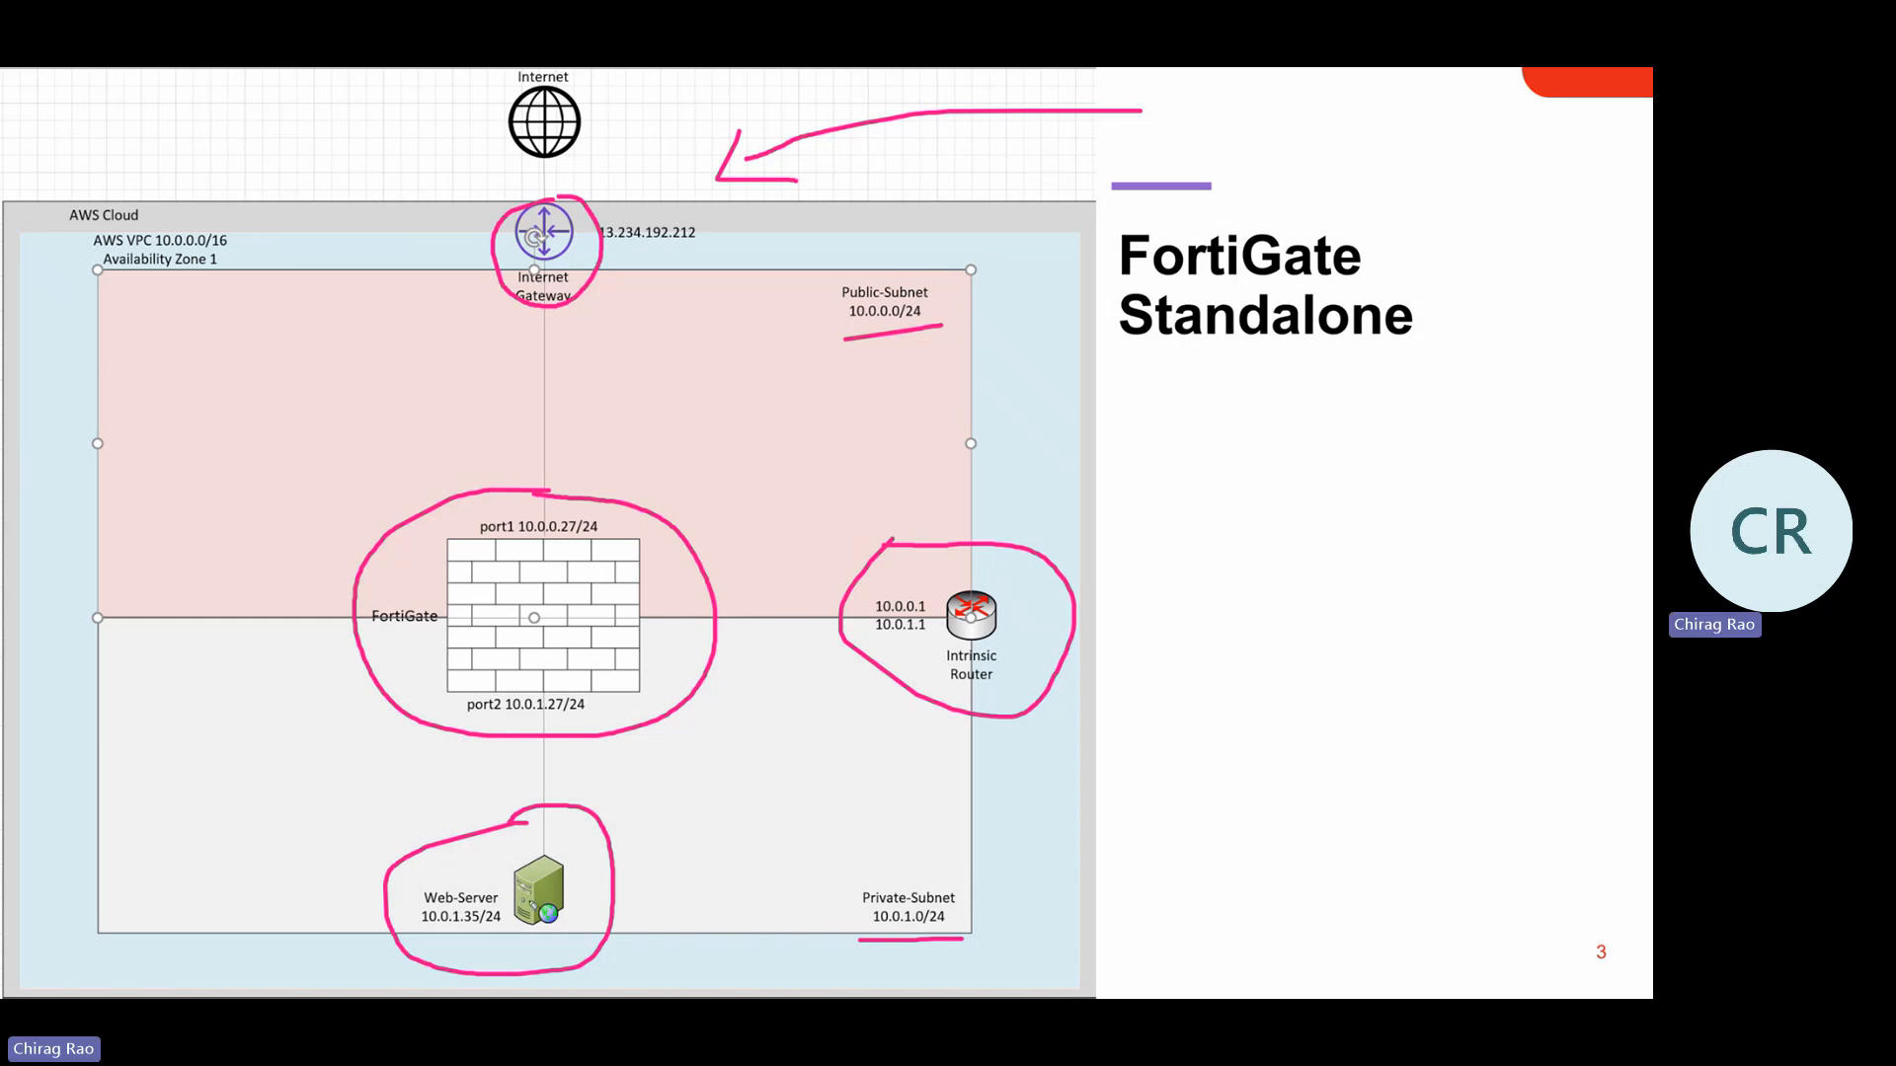
pyautogui.moveTo(673, 308)
pyautogui.mouseDown()
pyautogui.moveTo(672, 354)
pyautogui.moveTo(676, 327)
pyautogui.moveTo(703, 352)
pyautogui.moveTo(764, 316)
pyautogui.moveTo(766, 342)
pyautogui.mouseUp()
pyautogui.moveTo(766, 292)
pyautogui.mouseDown()
pyautogui.moveTo(786, 297)
pyautogui.moveTo(768, 312)
pyautogui.mouseUp()
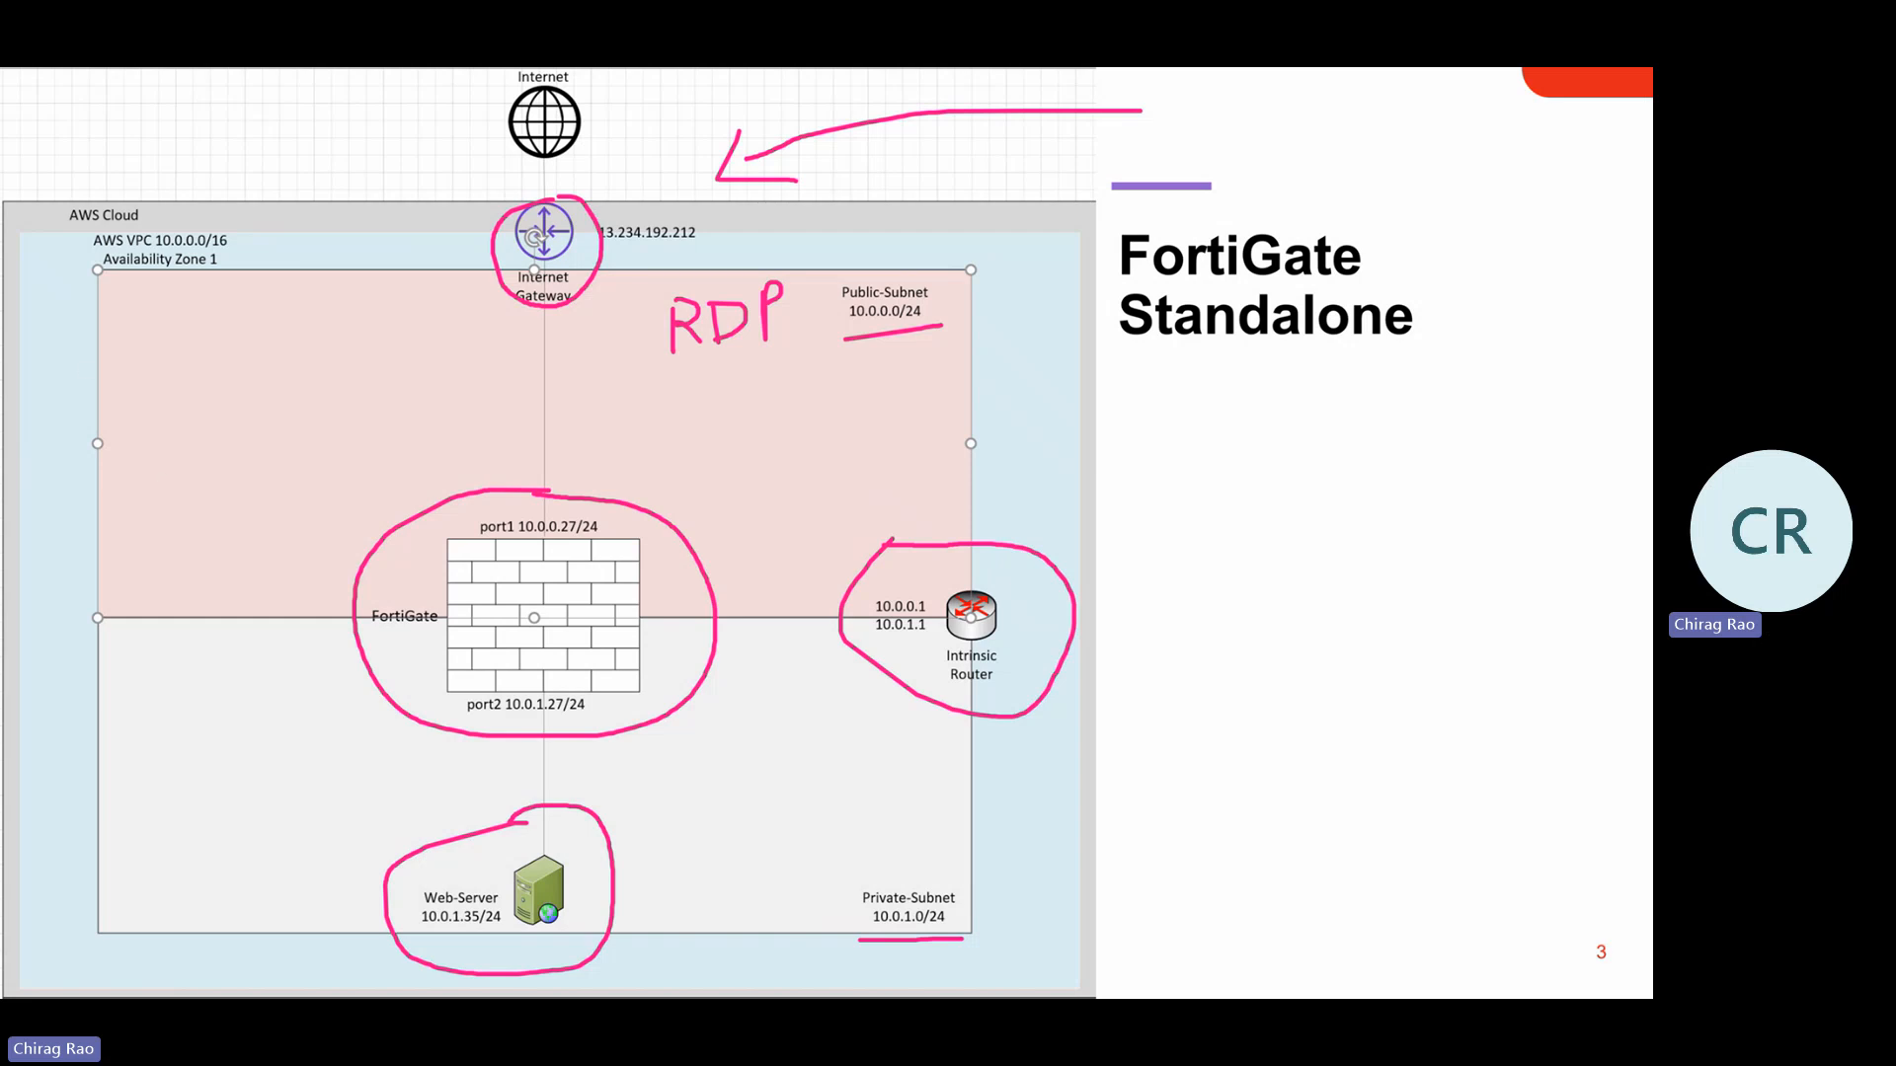
pyautogui.press('e')
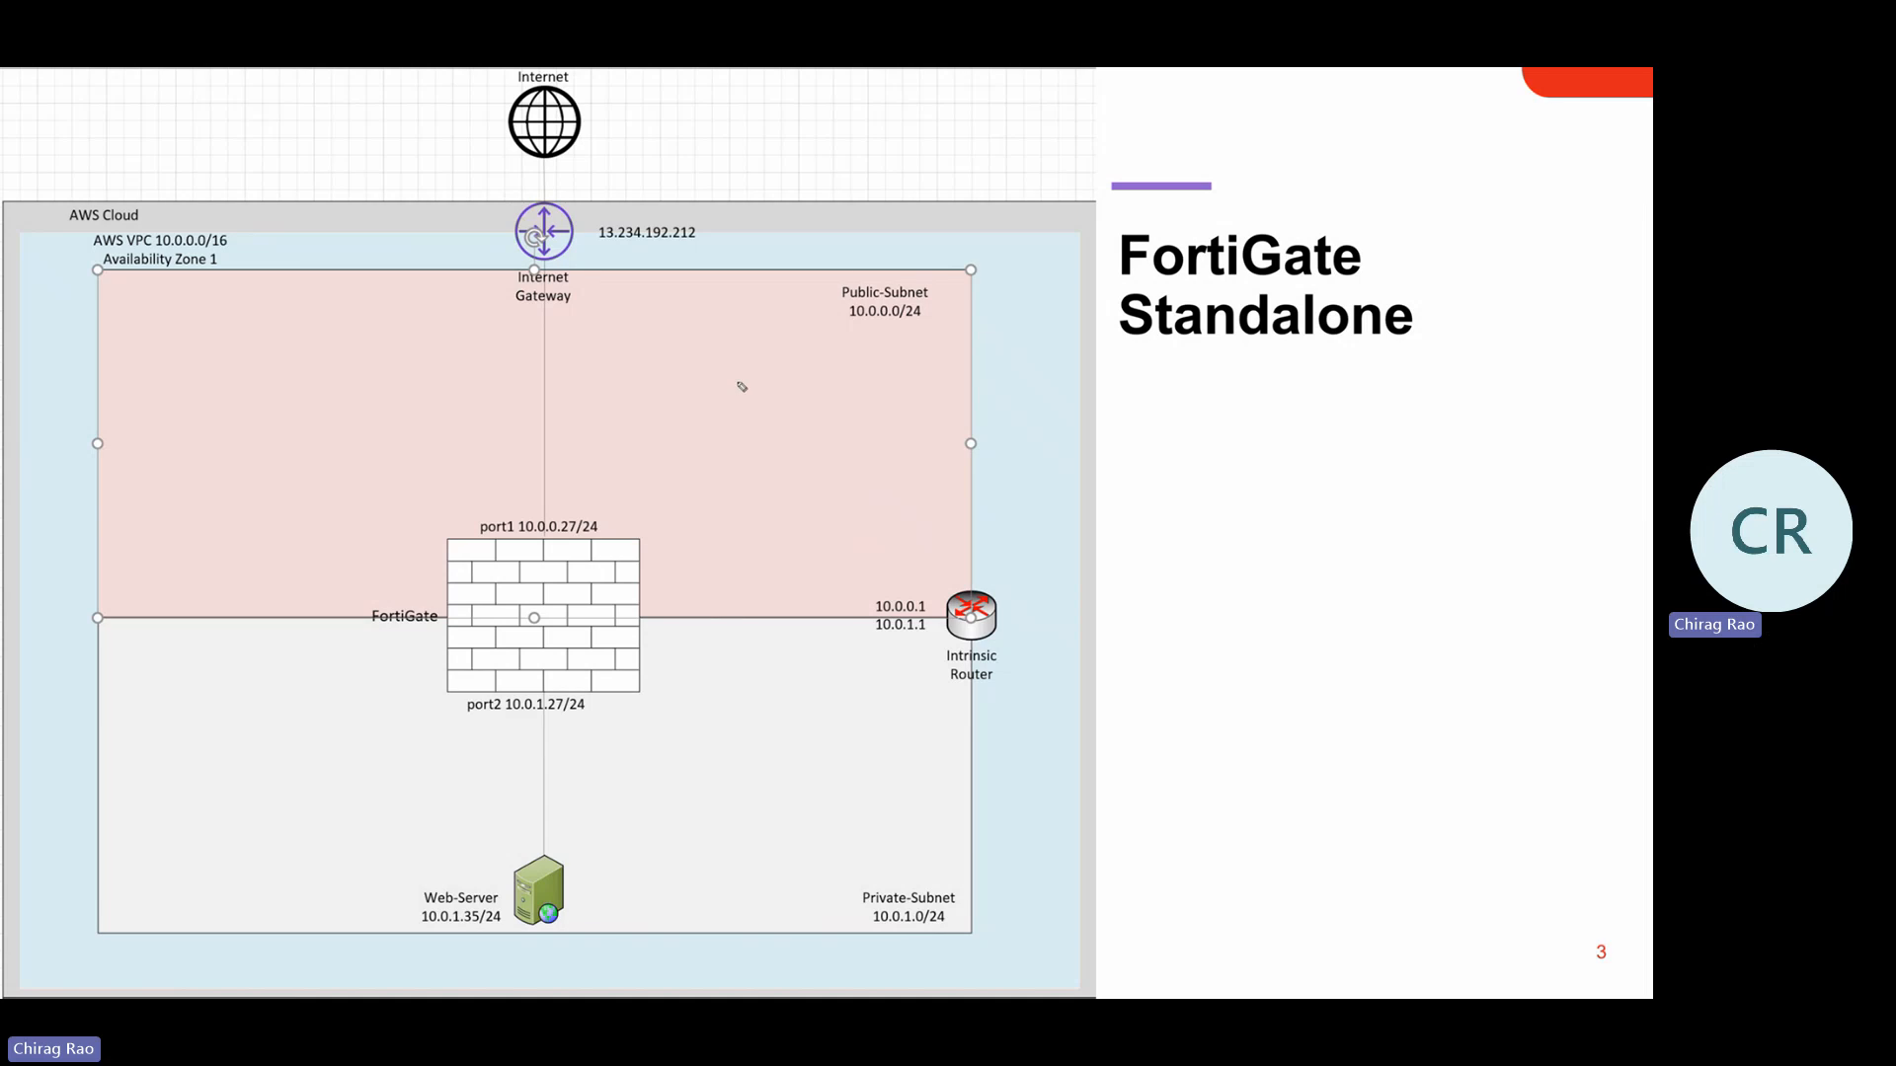
# Underline the VPC address range in ink, then bring the Chrome window forward
pyautogui.moveTo(101, 252); pyautogui.dragTo(226, 256)
pyautogui.press('super')
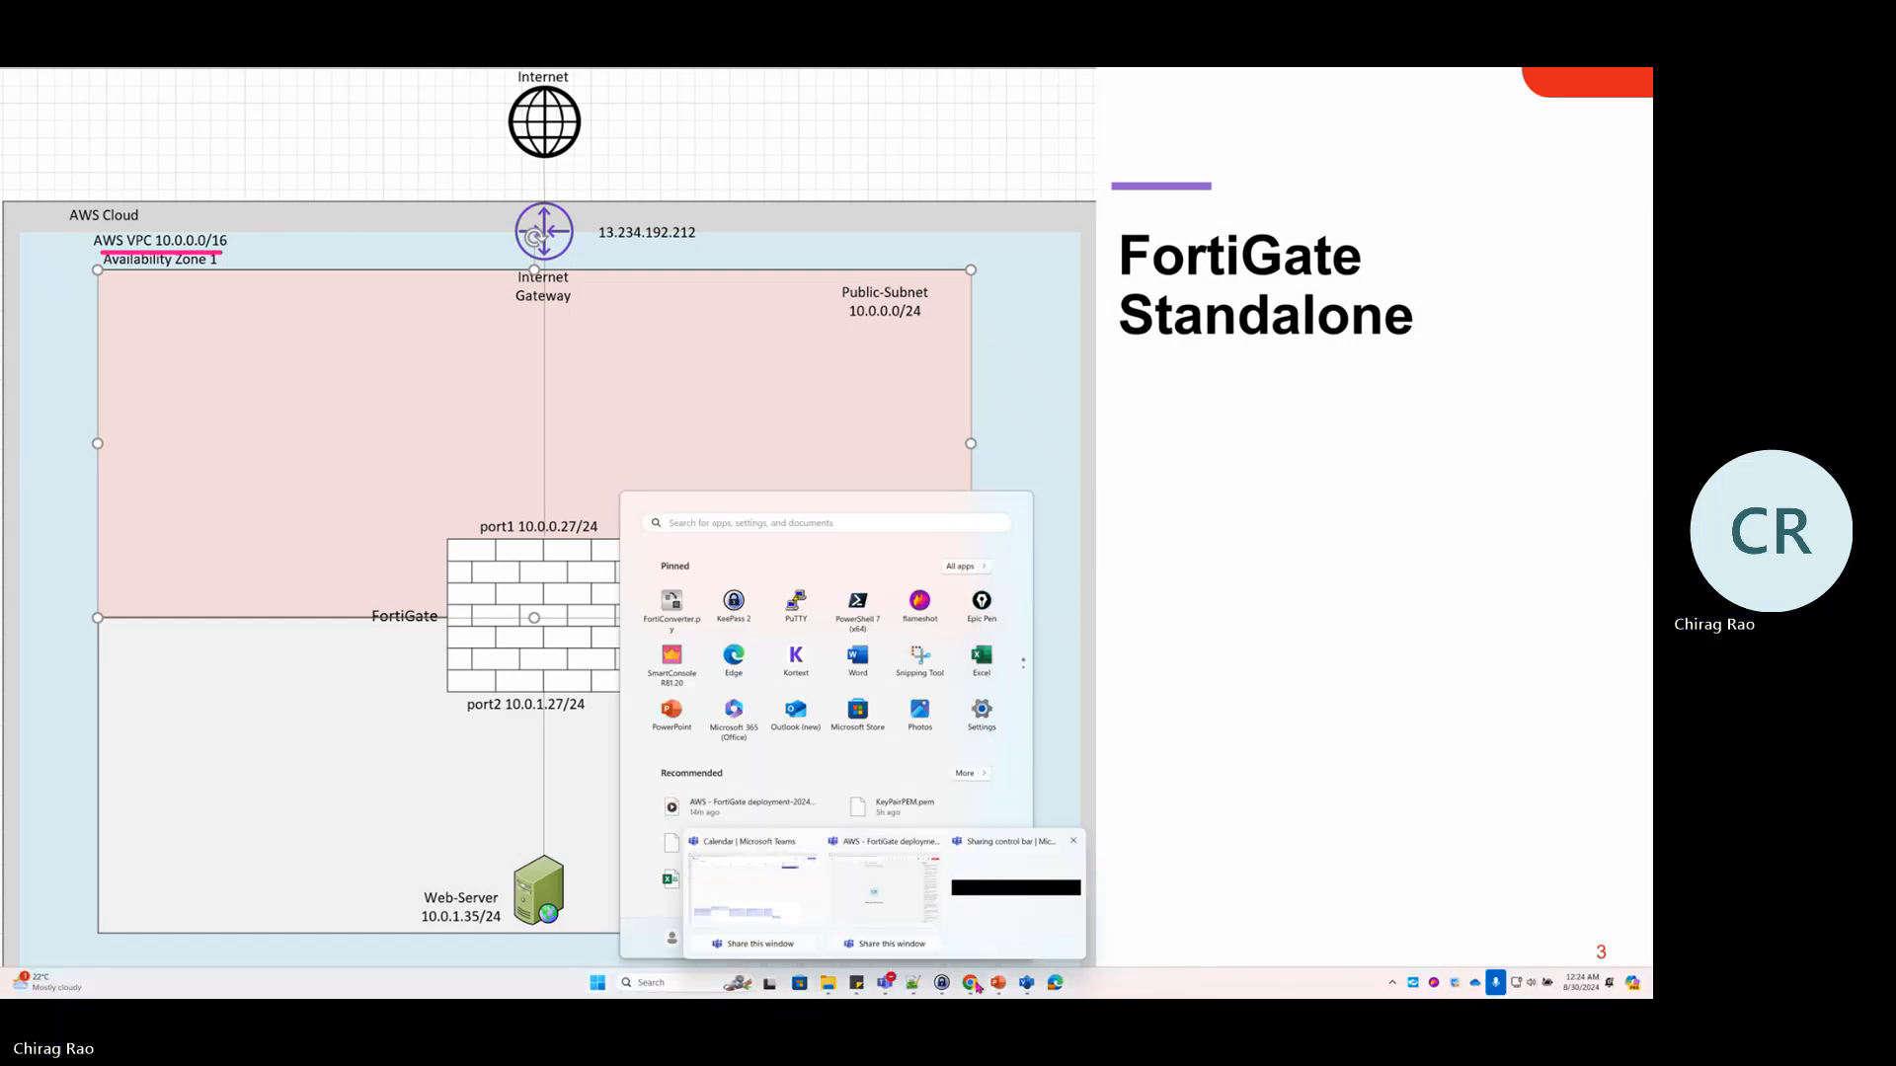
pyautogui.click(972, 984)
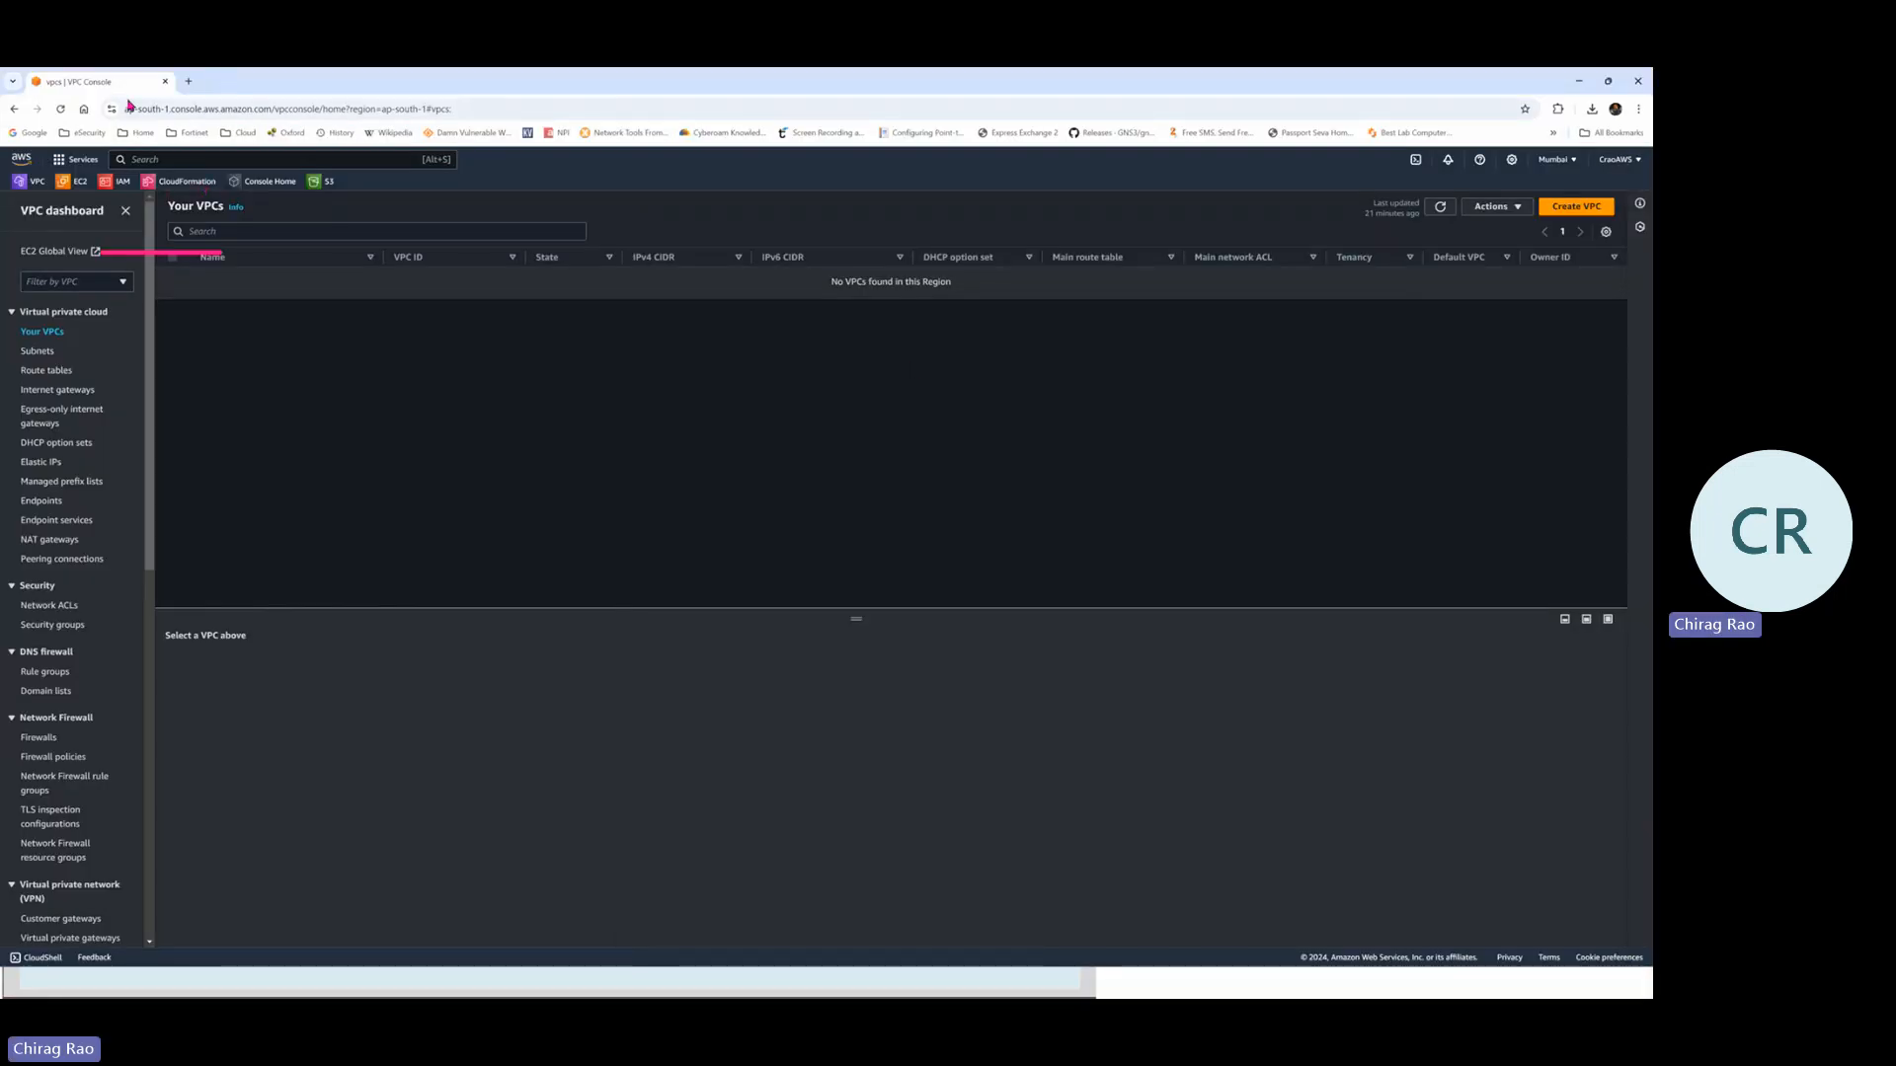
# Load console.aws.amazon.com from the browser address bar
pyautogui.click(163, 109)
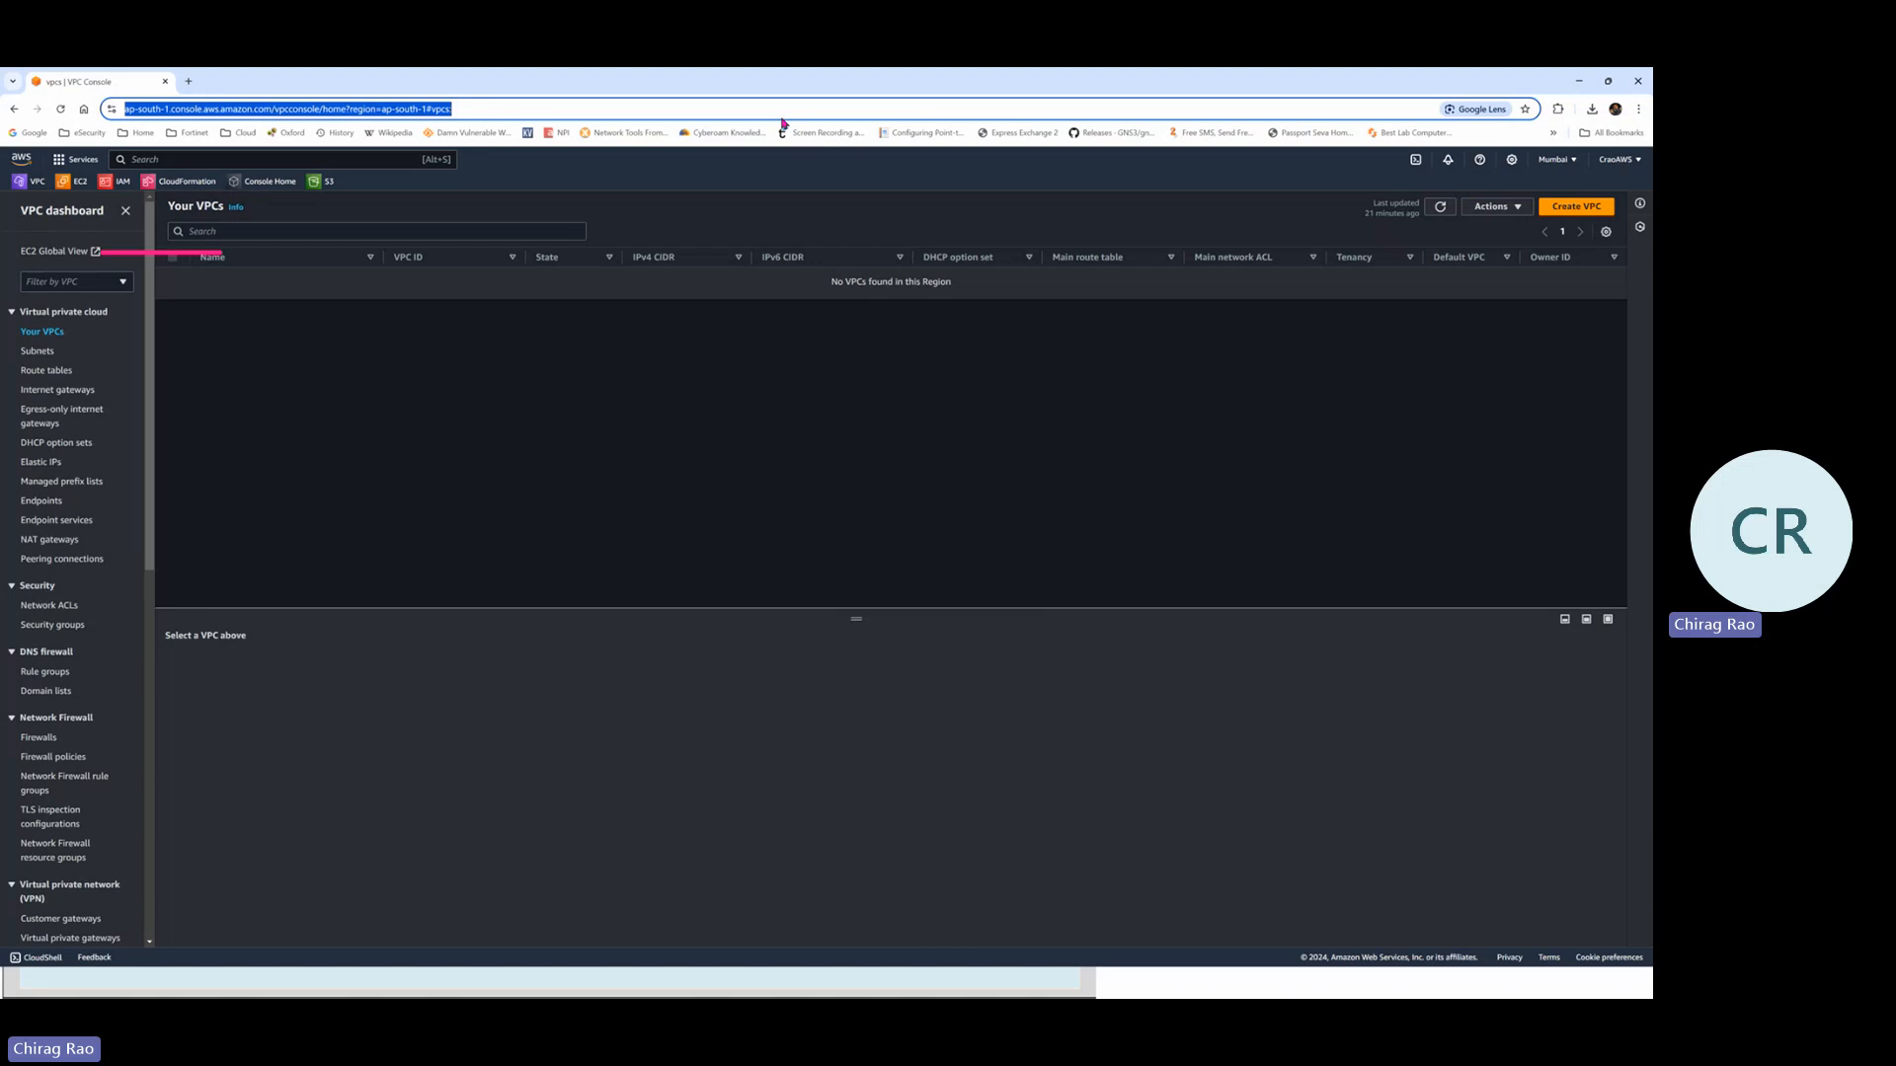
pyautogui.write('con')
pyautogui.press('Right')
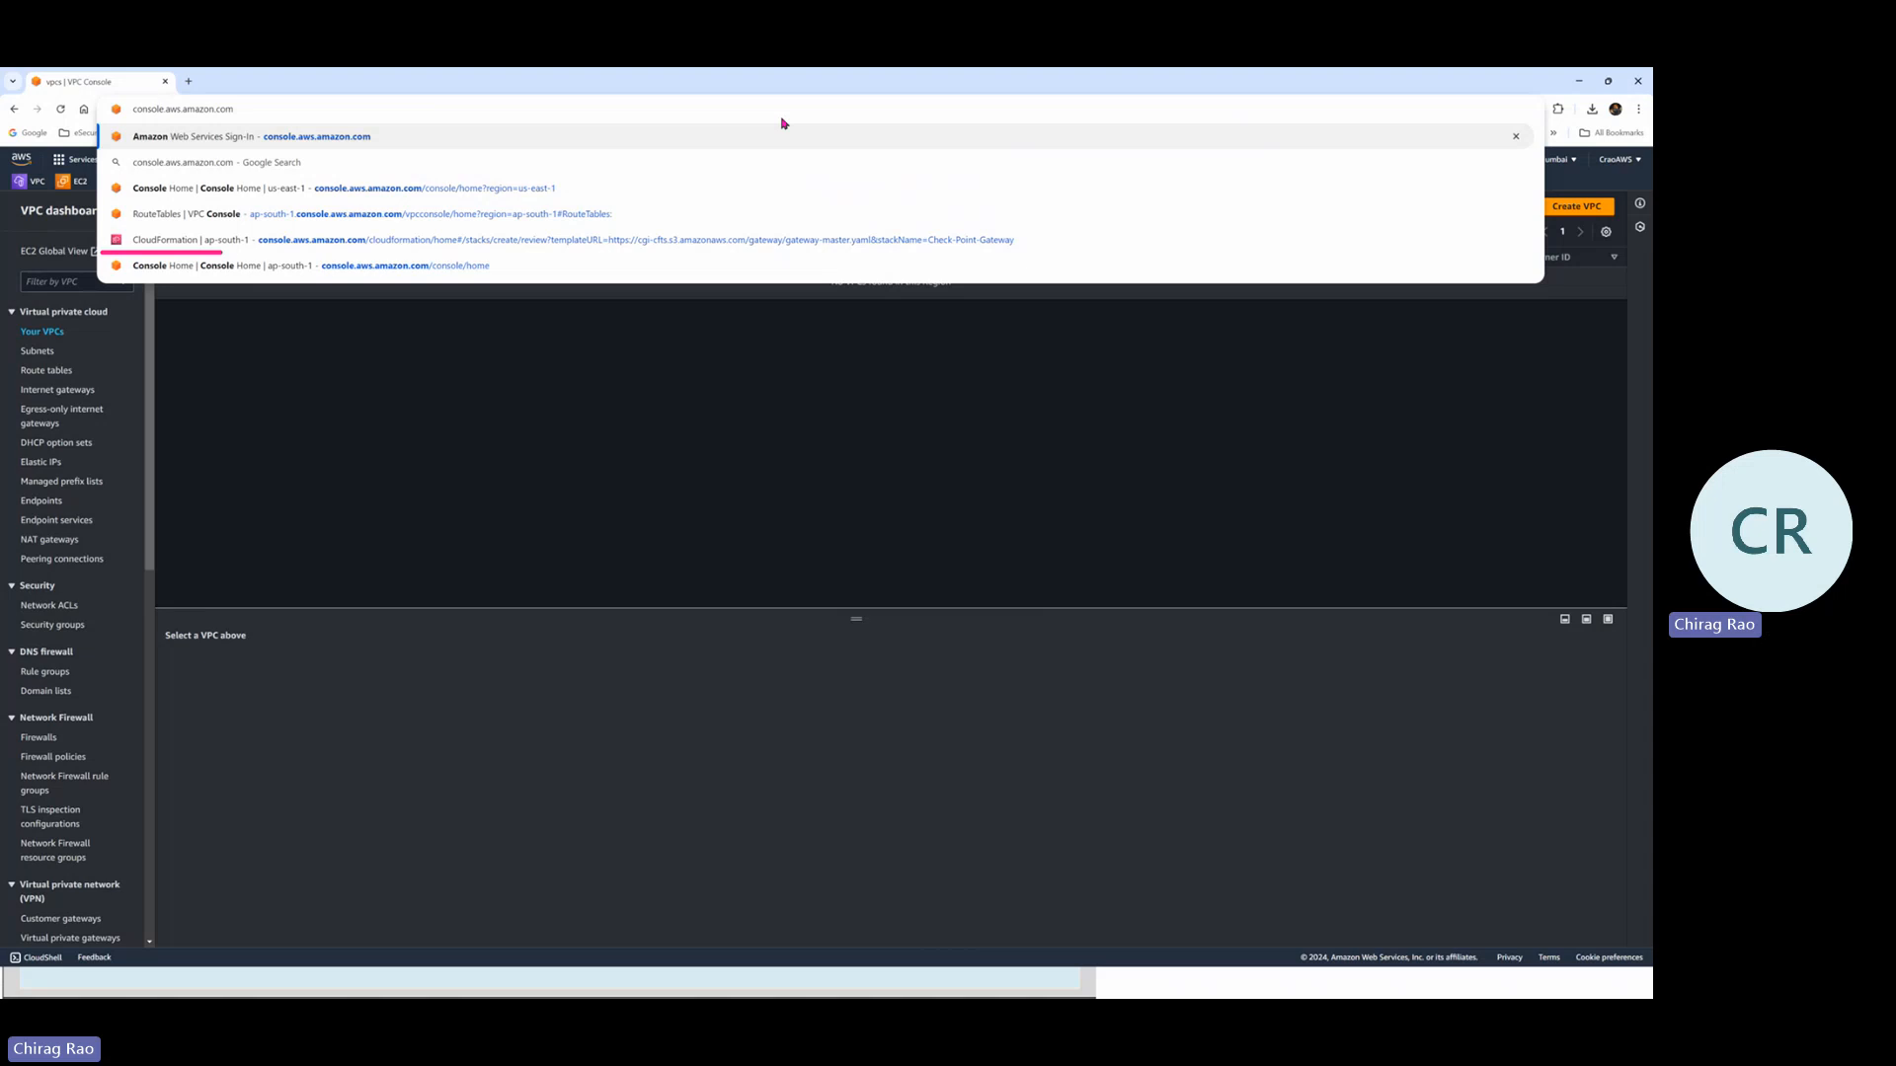
pyautogui.press('Return')
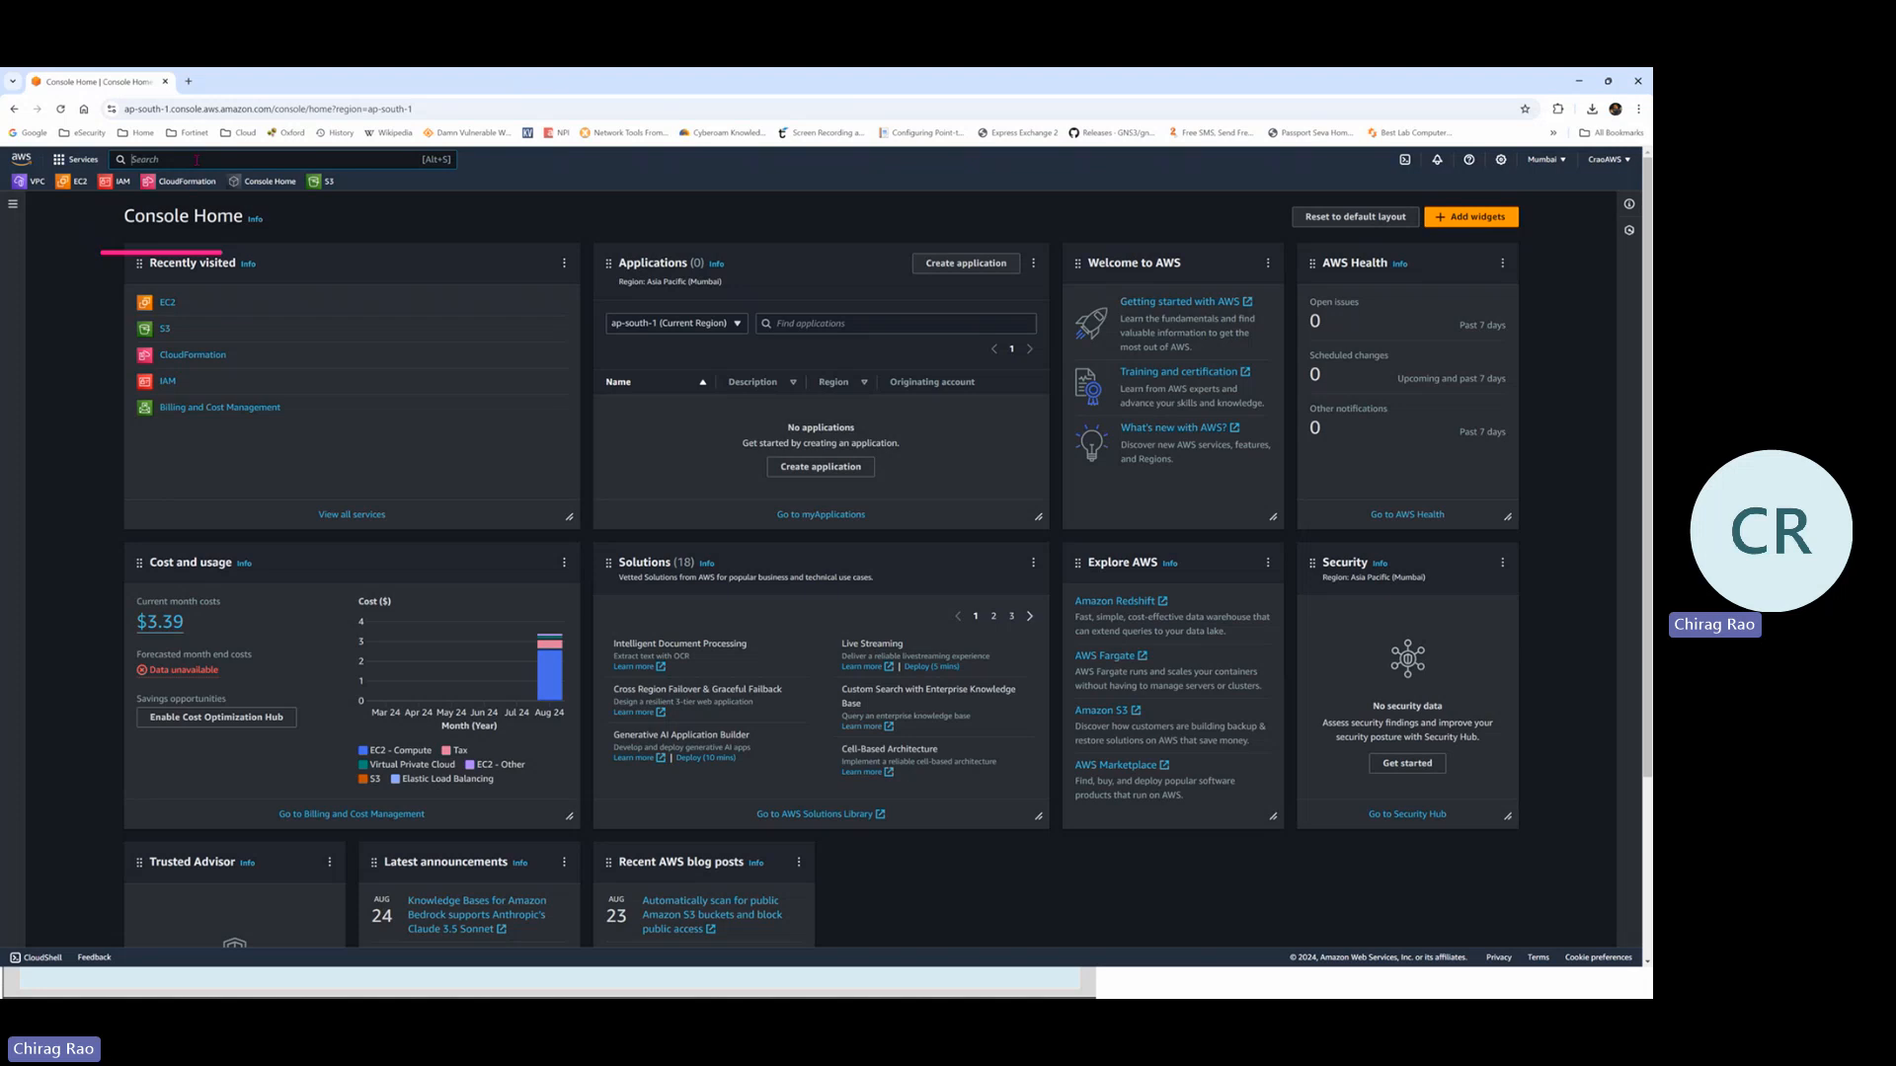
# Search 'vpc', open the VPC console, and start a new VPC from Your VPCs
pyautogui.write('vpc')
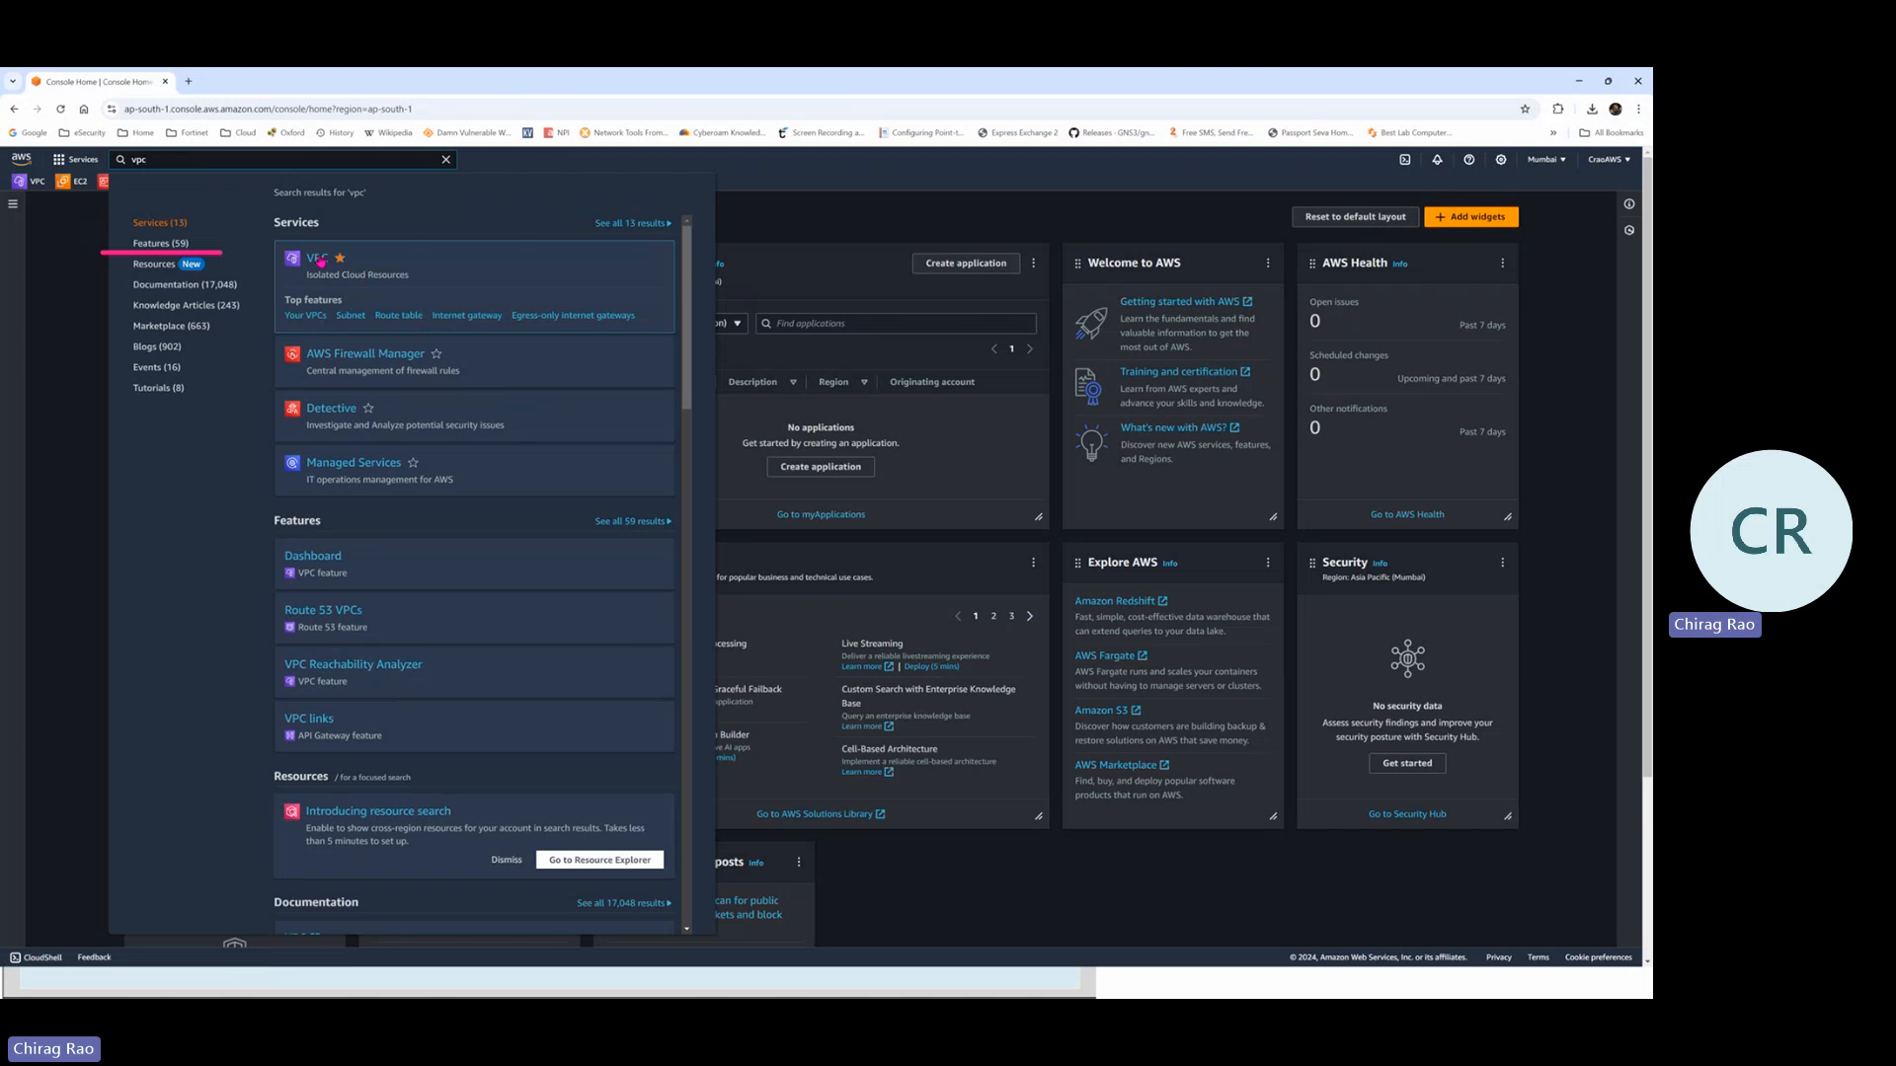
pyautogui.click(362, 279)
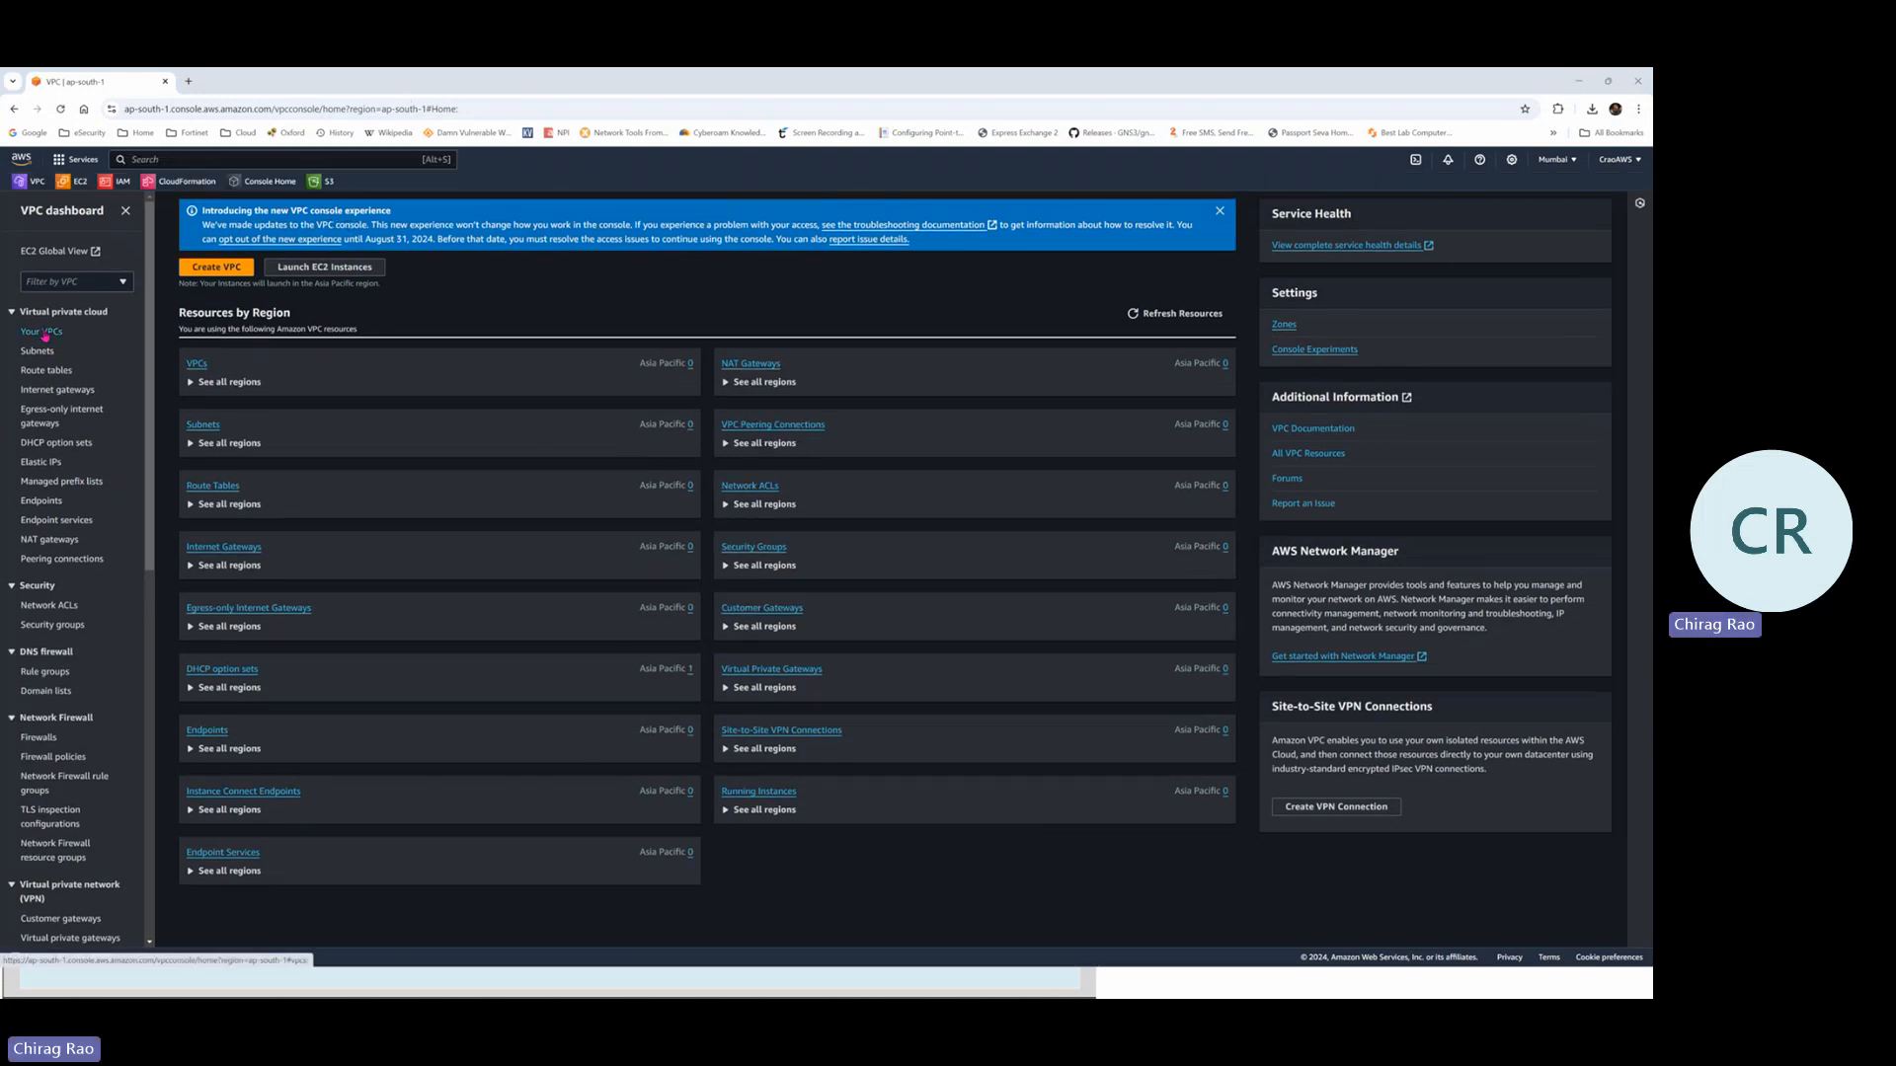
pyautogui.click(44, 333)
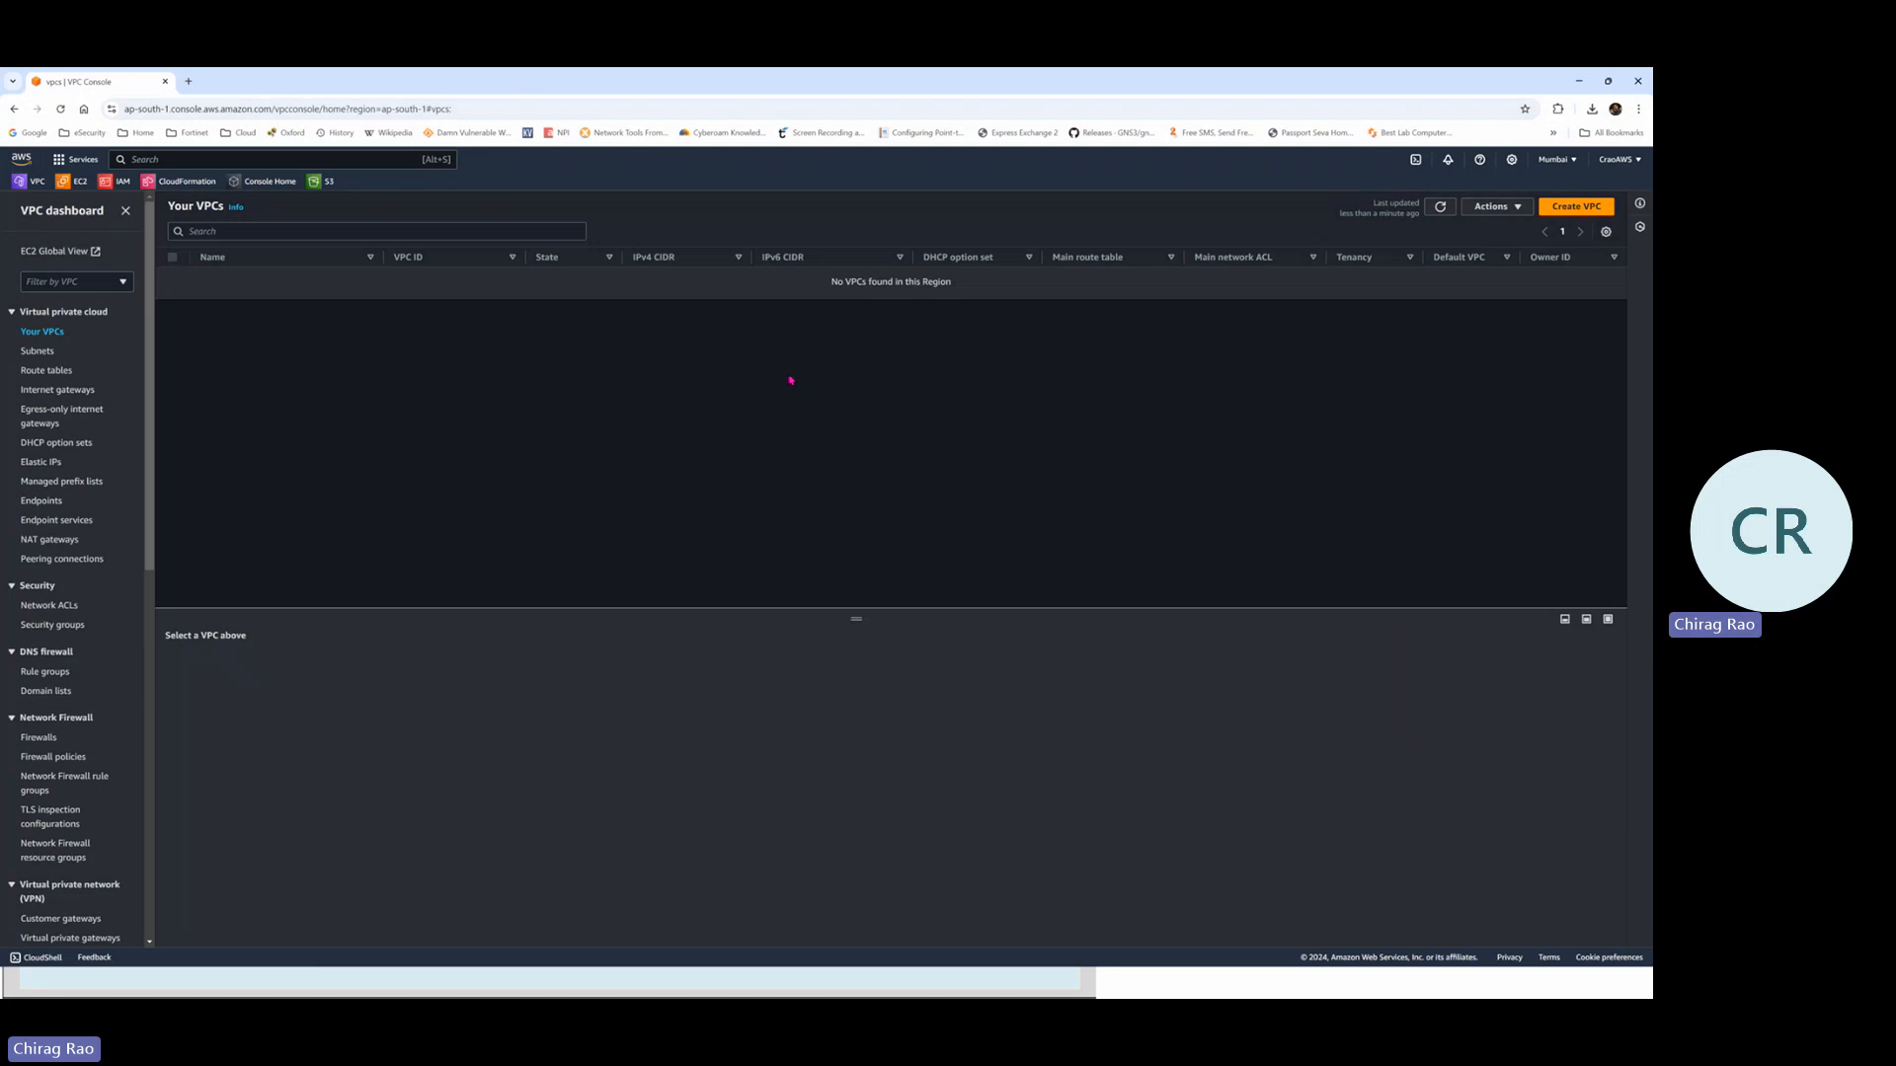
pyautogui.click(1580, 213)
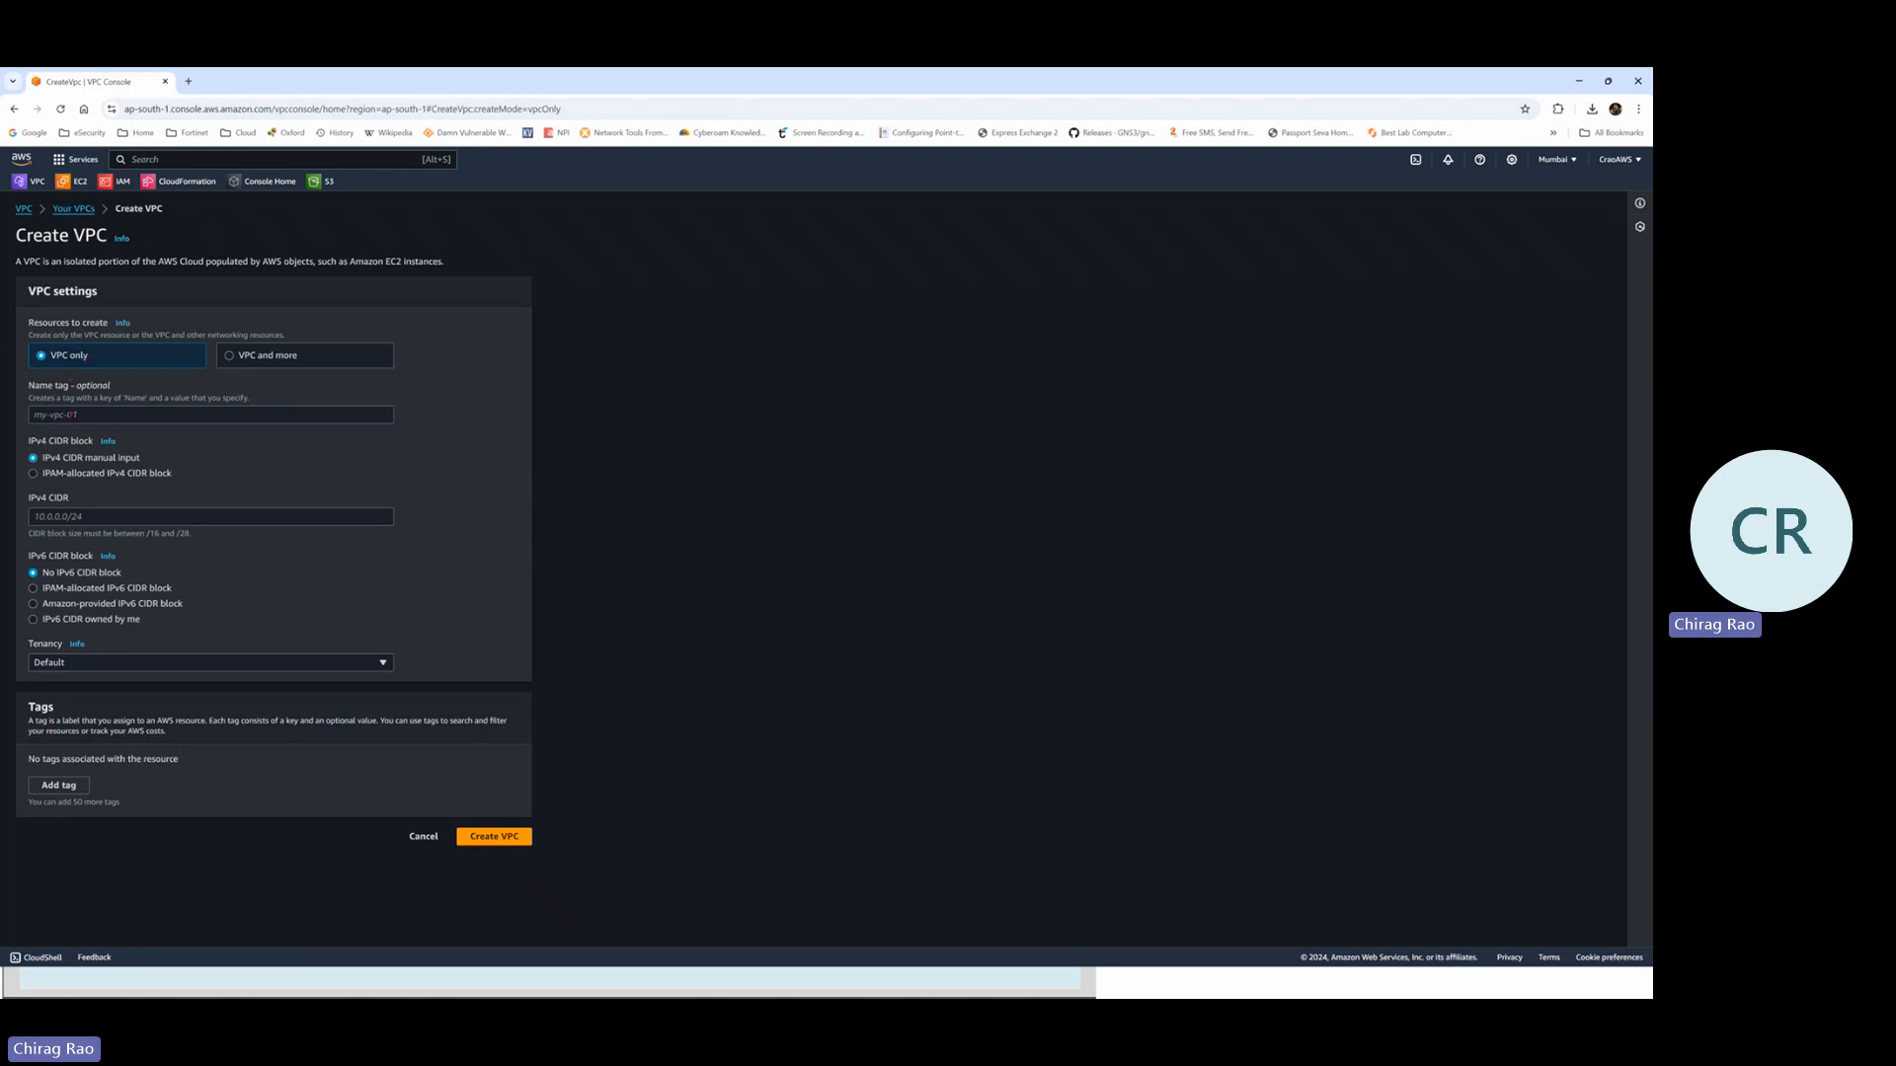
# Create a VPC with name tag FG-Lab1-VPC and IPv4 CIDR 10.0.0.0/16
pyautogui.click(348, 415)
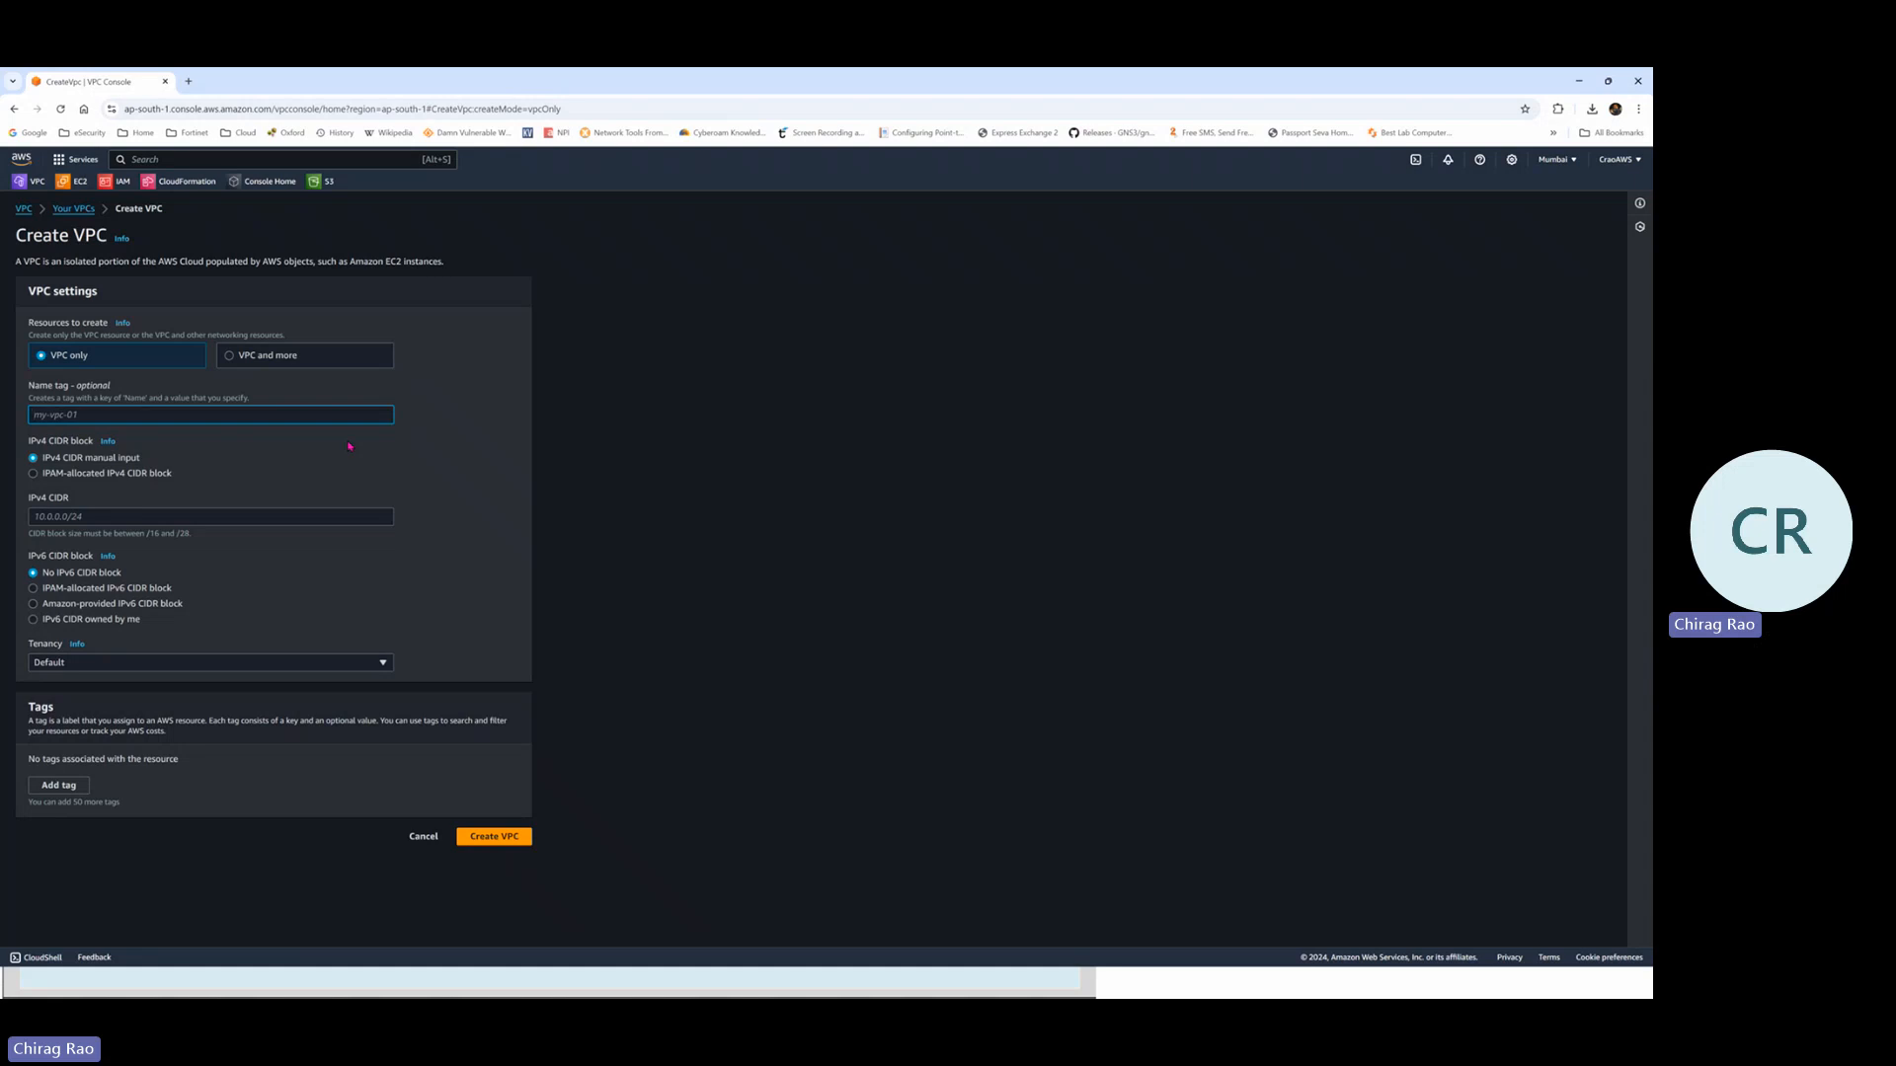
pyautogui.write('FG-Lab1-V')
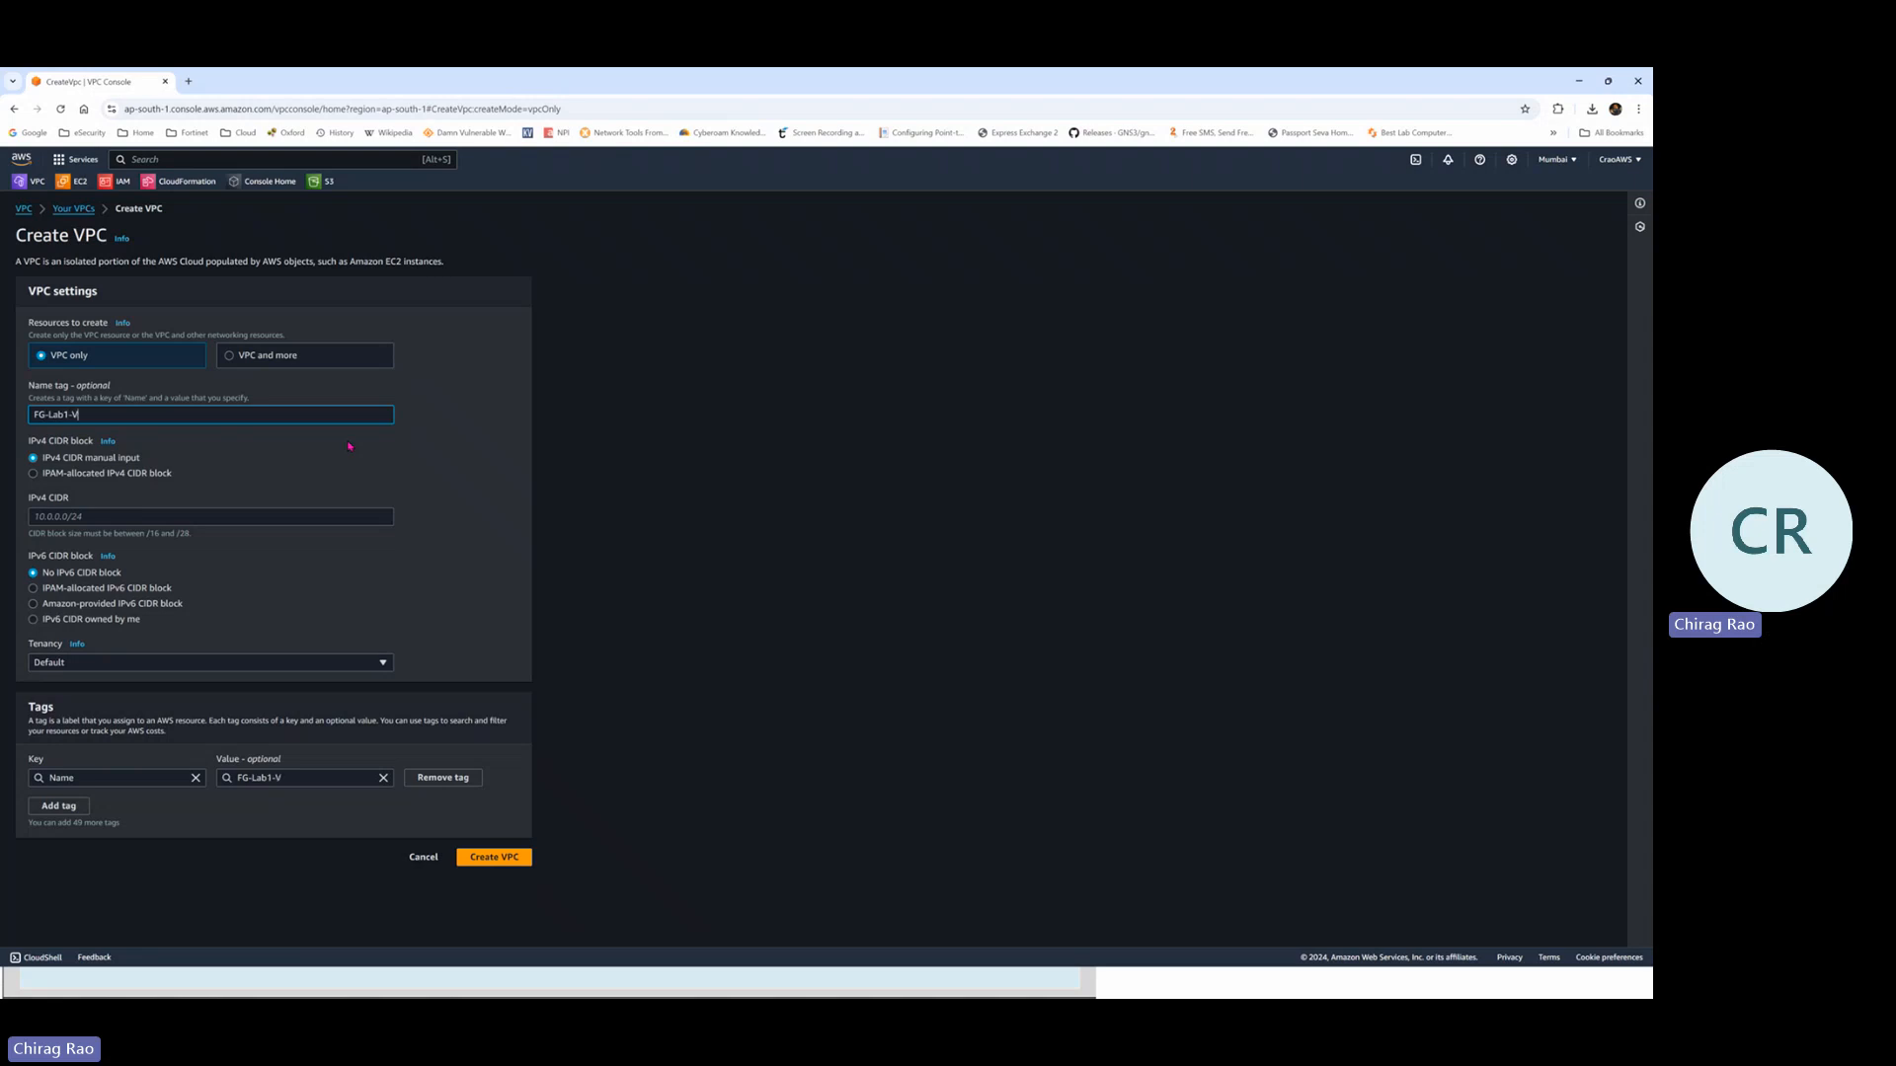
pyautogui.write('PC')
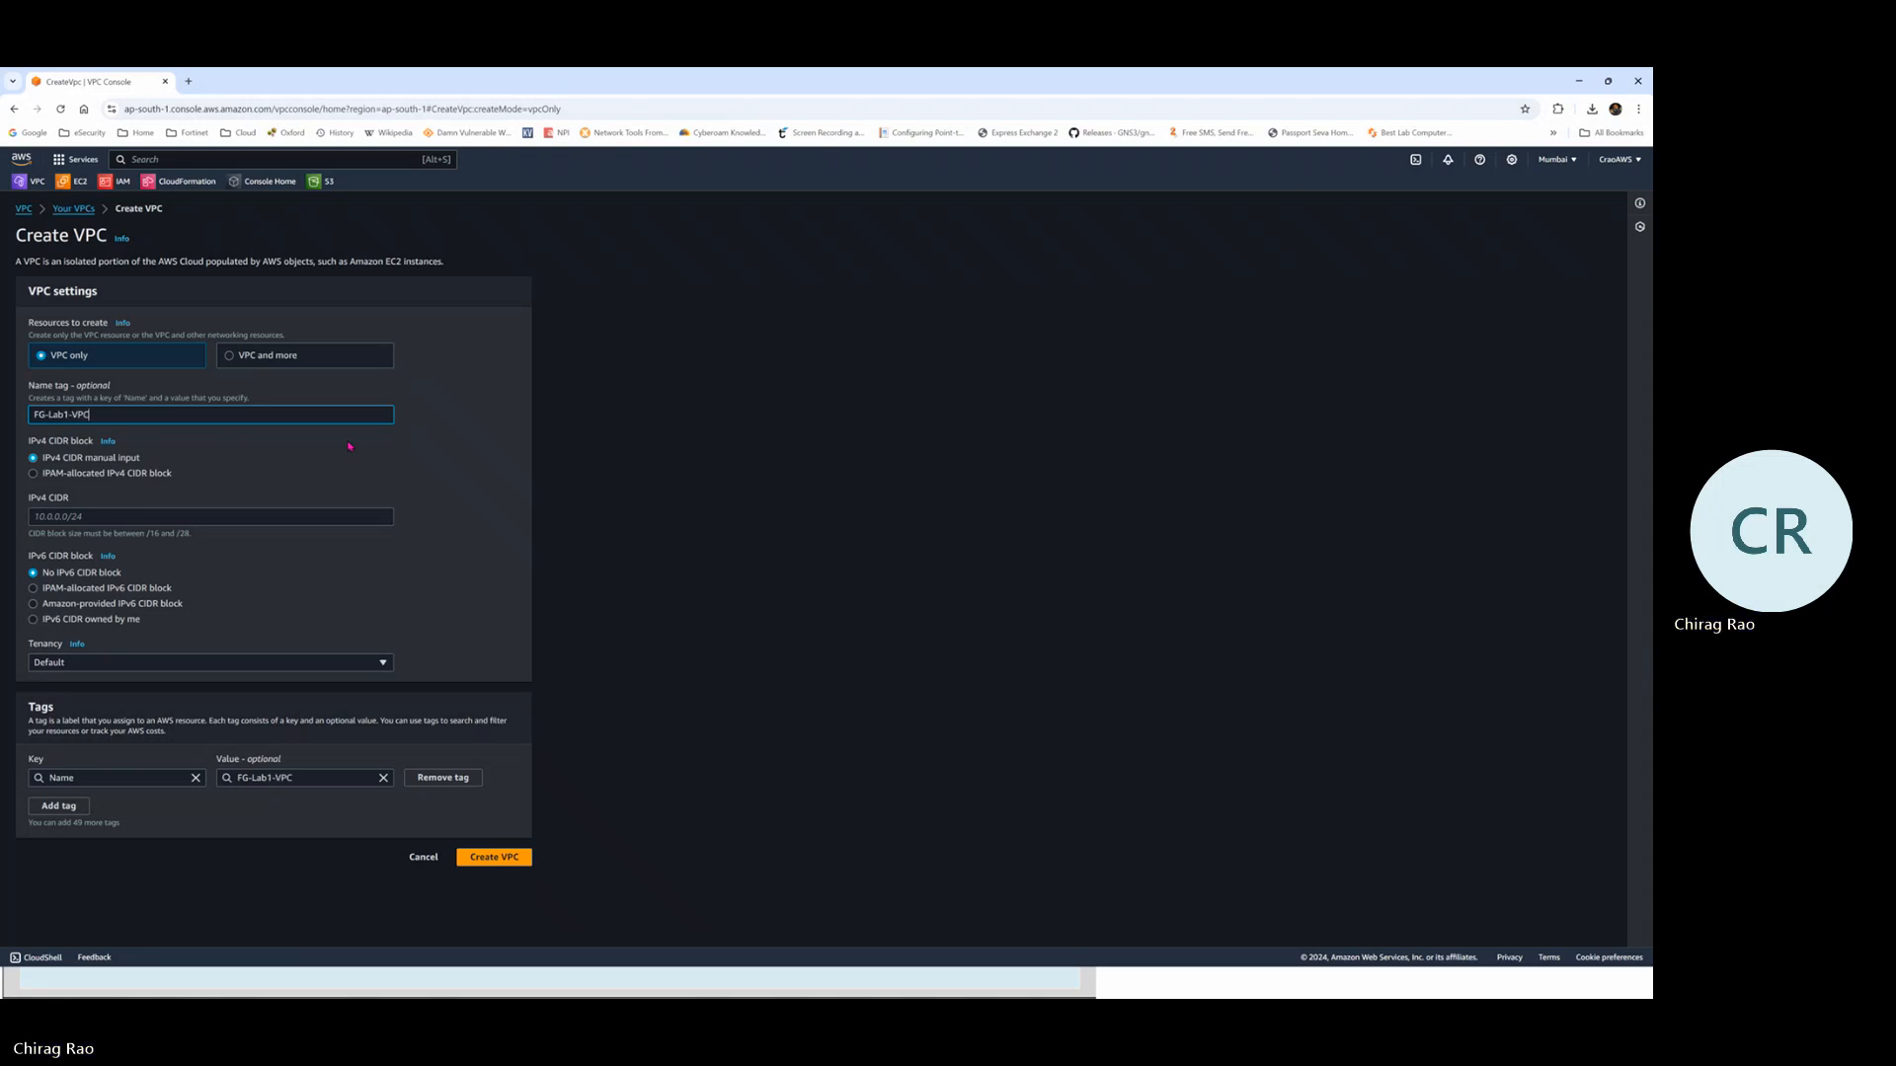
pyautogui.click(66, 515)
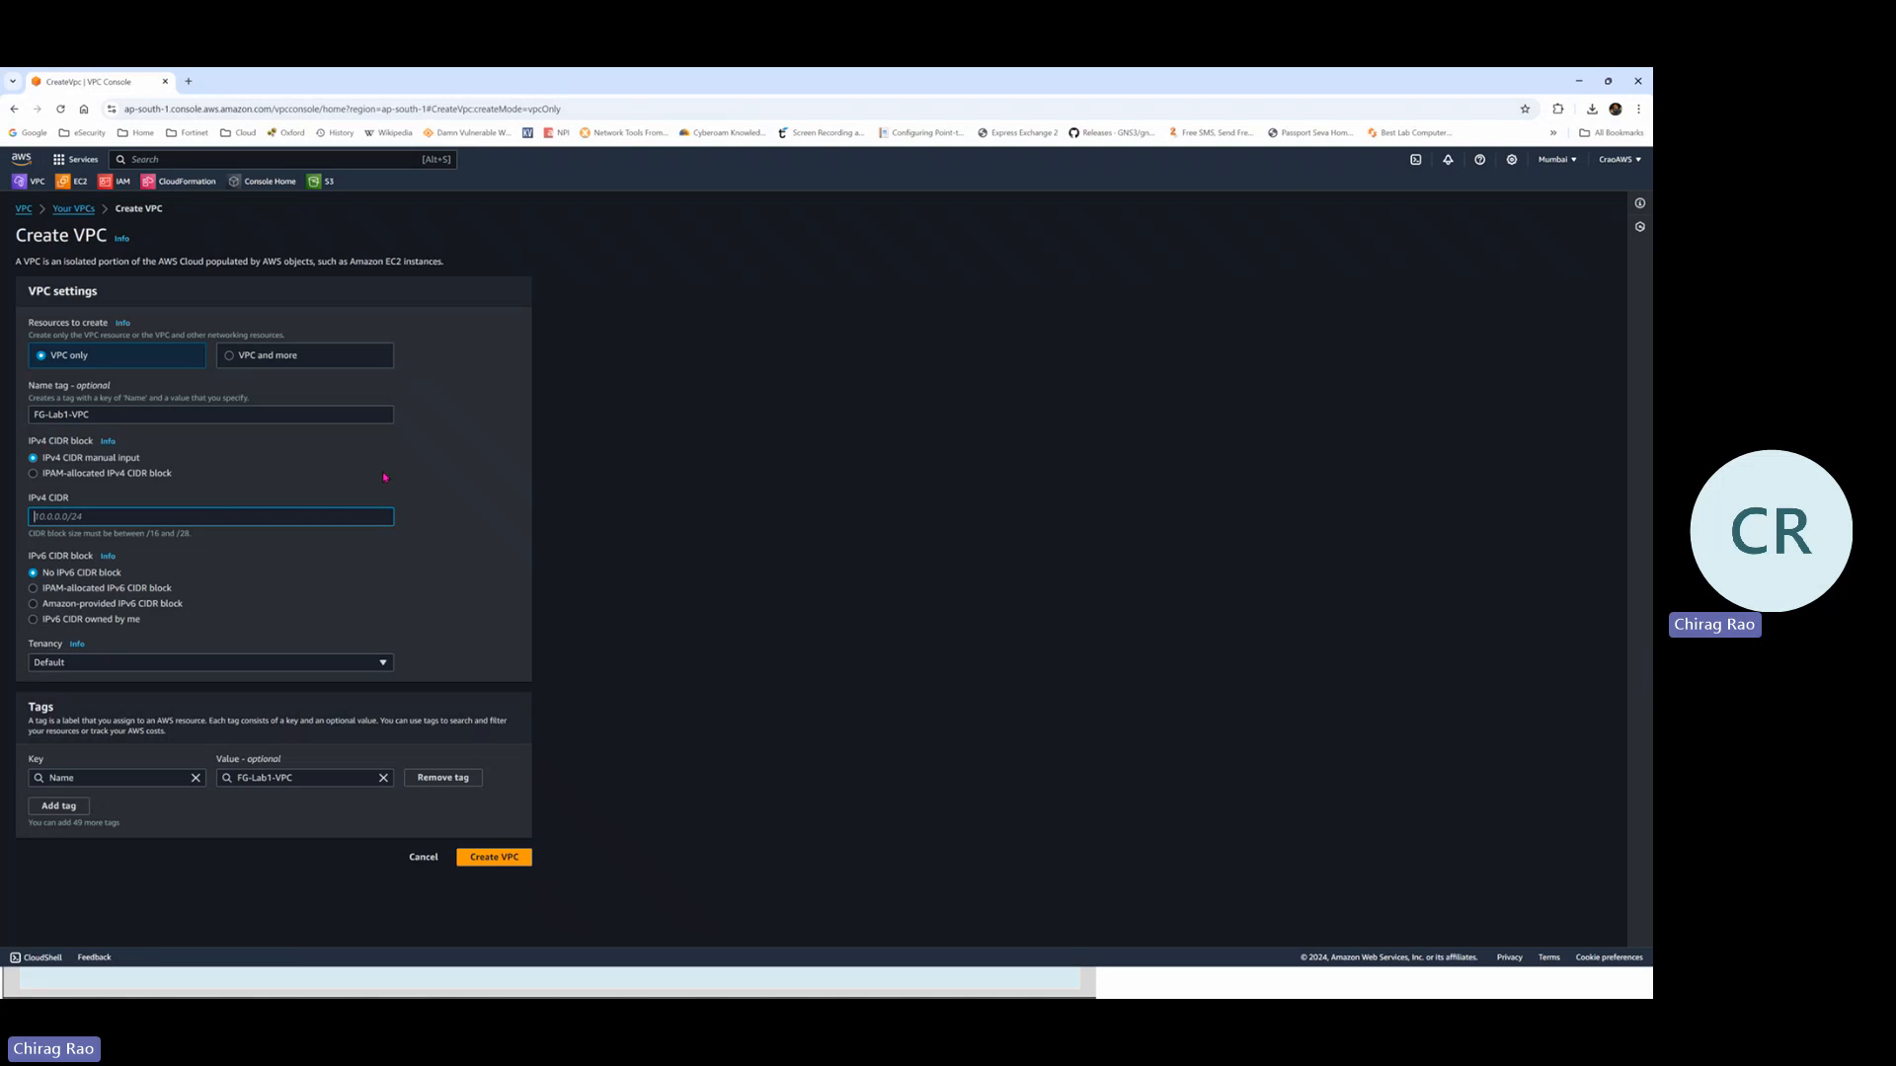
pyautogui.write('10.0.0.0/16')
pyautogui.click(499, 857)
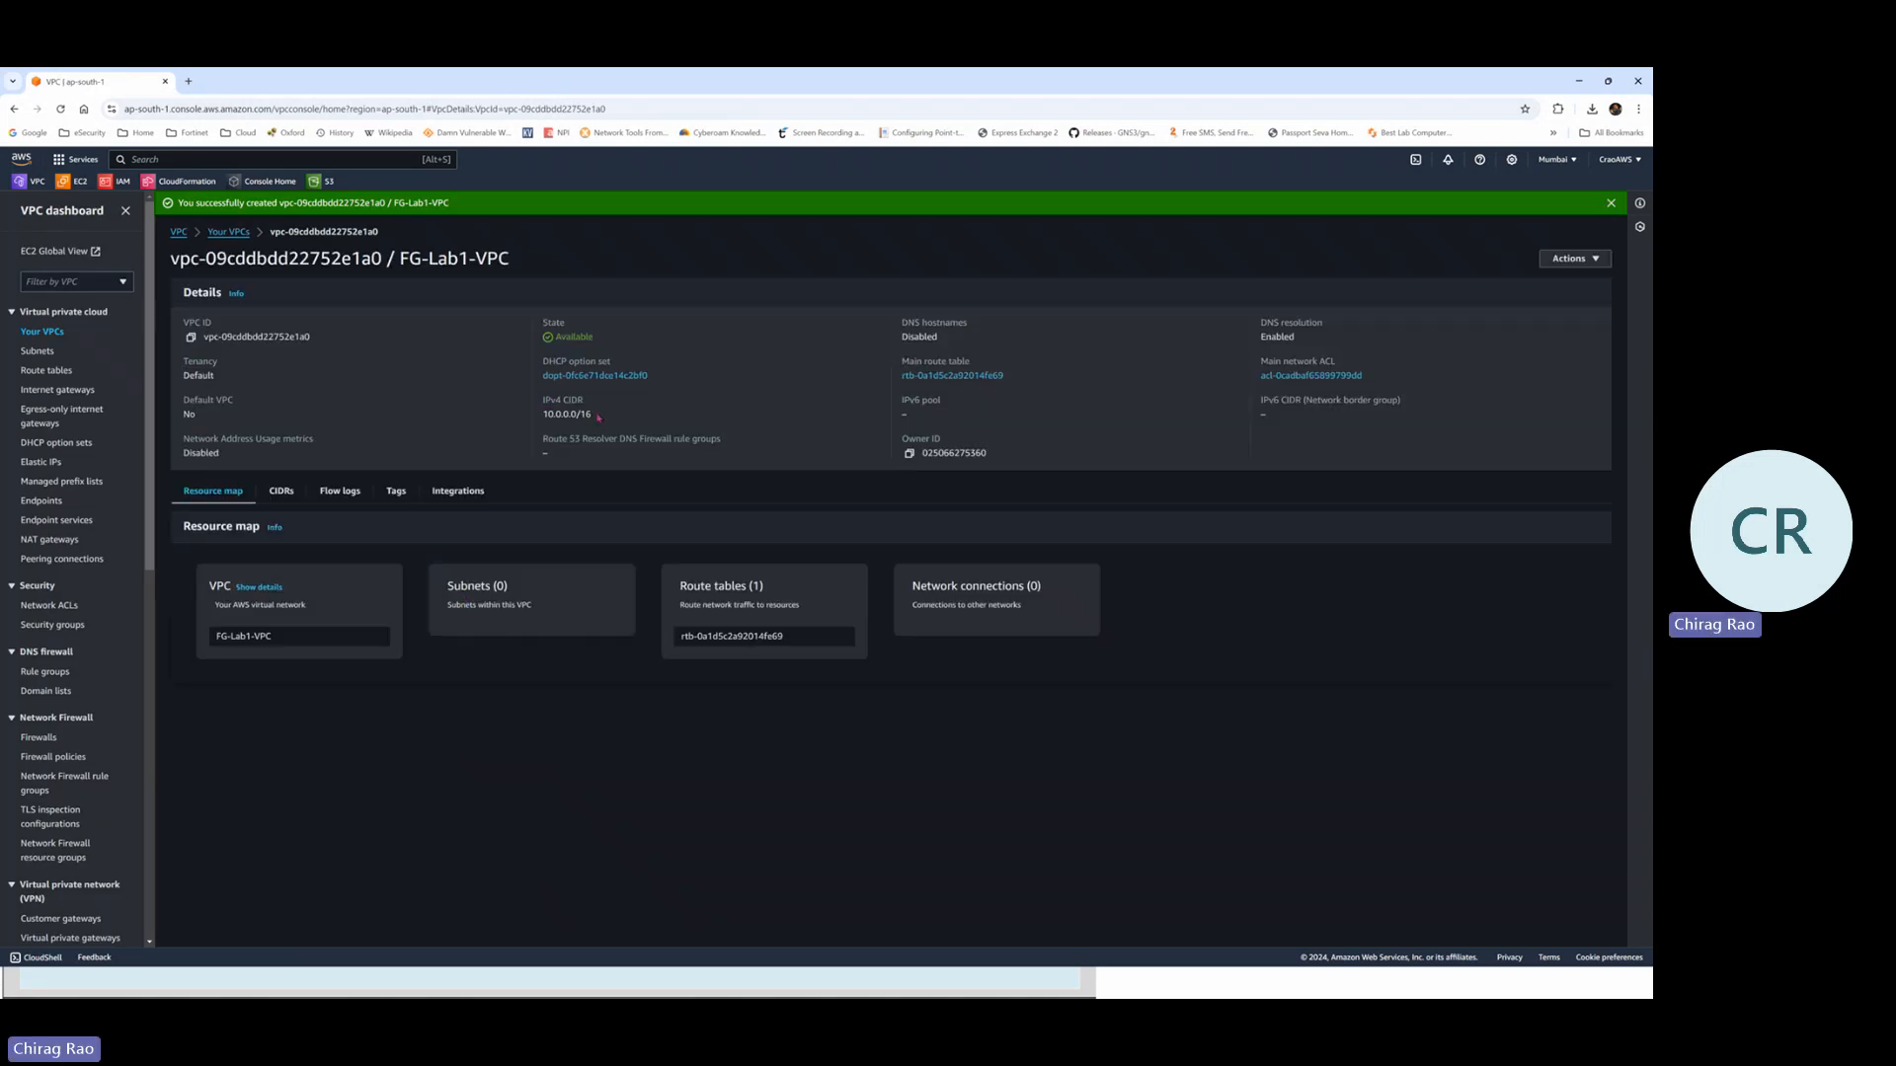
pyautogui.moveTo(598, 418); pyautogui.dragTo(543, 420)
pyautogui.hotkey('alt', 'Tab')
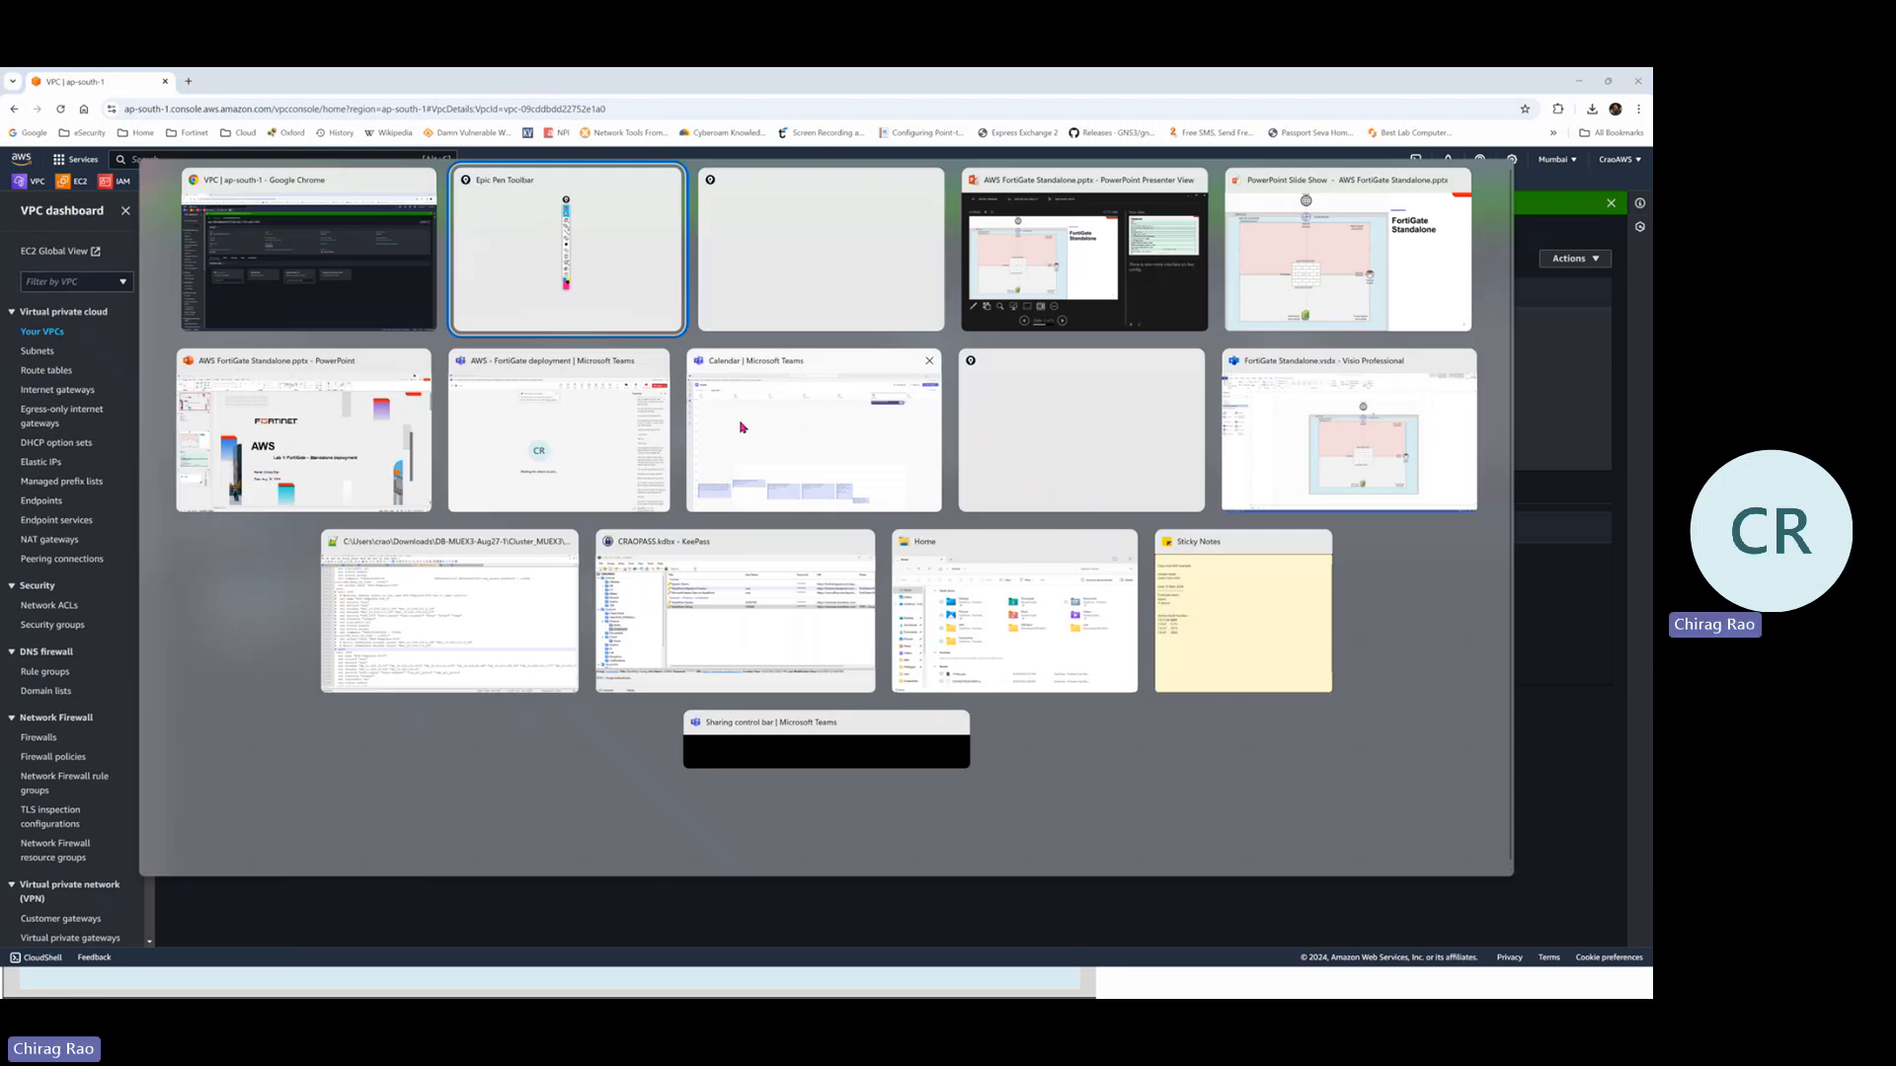
pyautogui.hotkey('alt', 'Tab')
pyautogui.hotkey('alt', 'Tab')
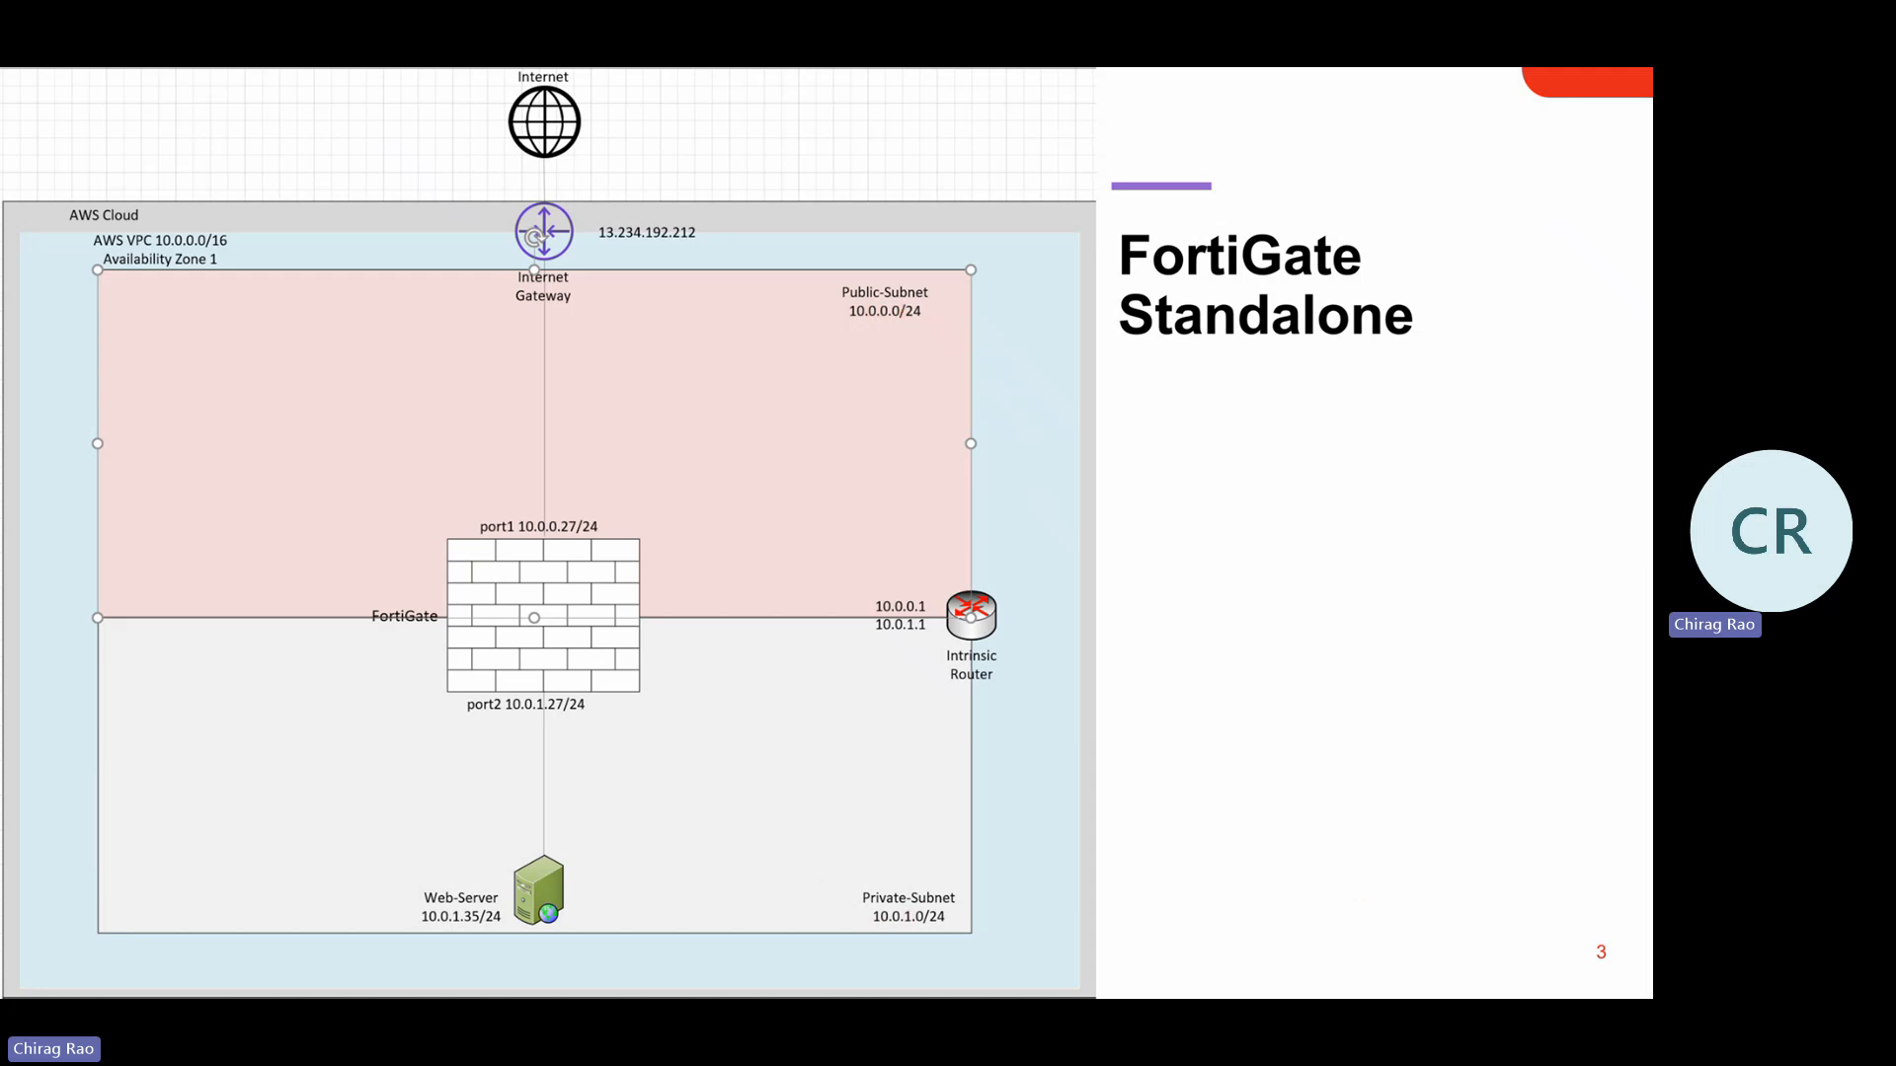
pyautogui.hotkey('alt', 'Tab')
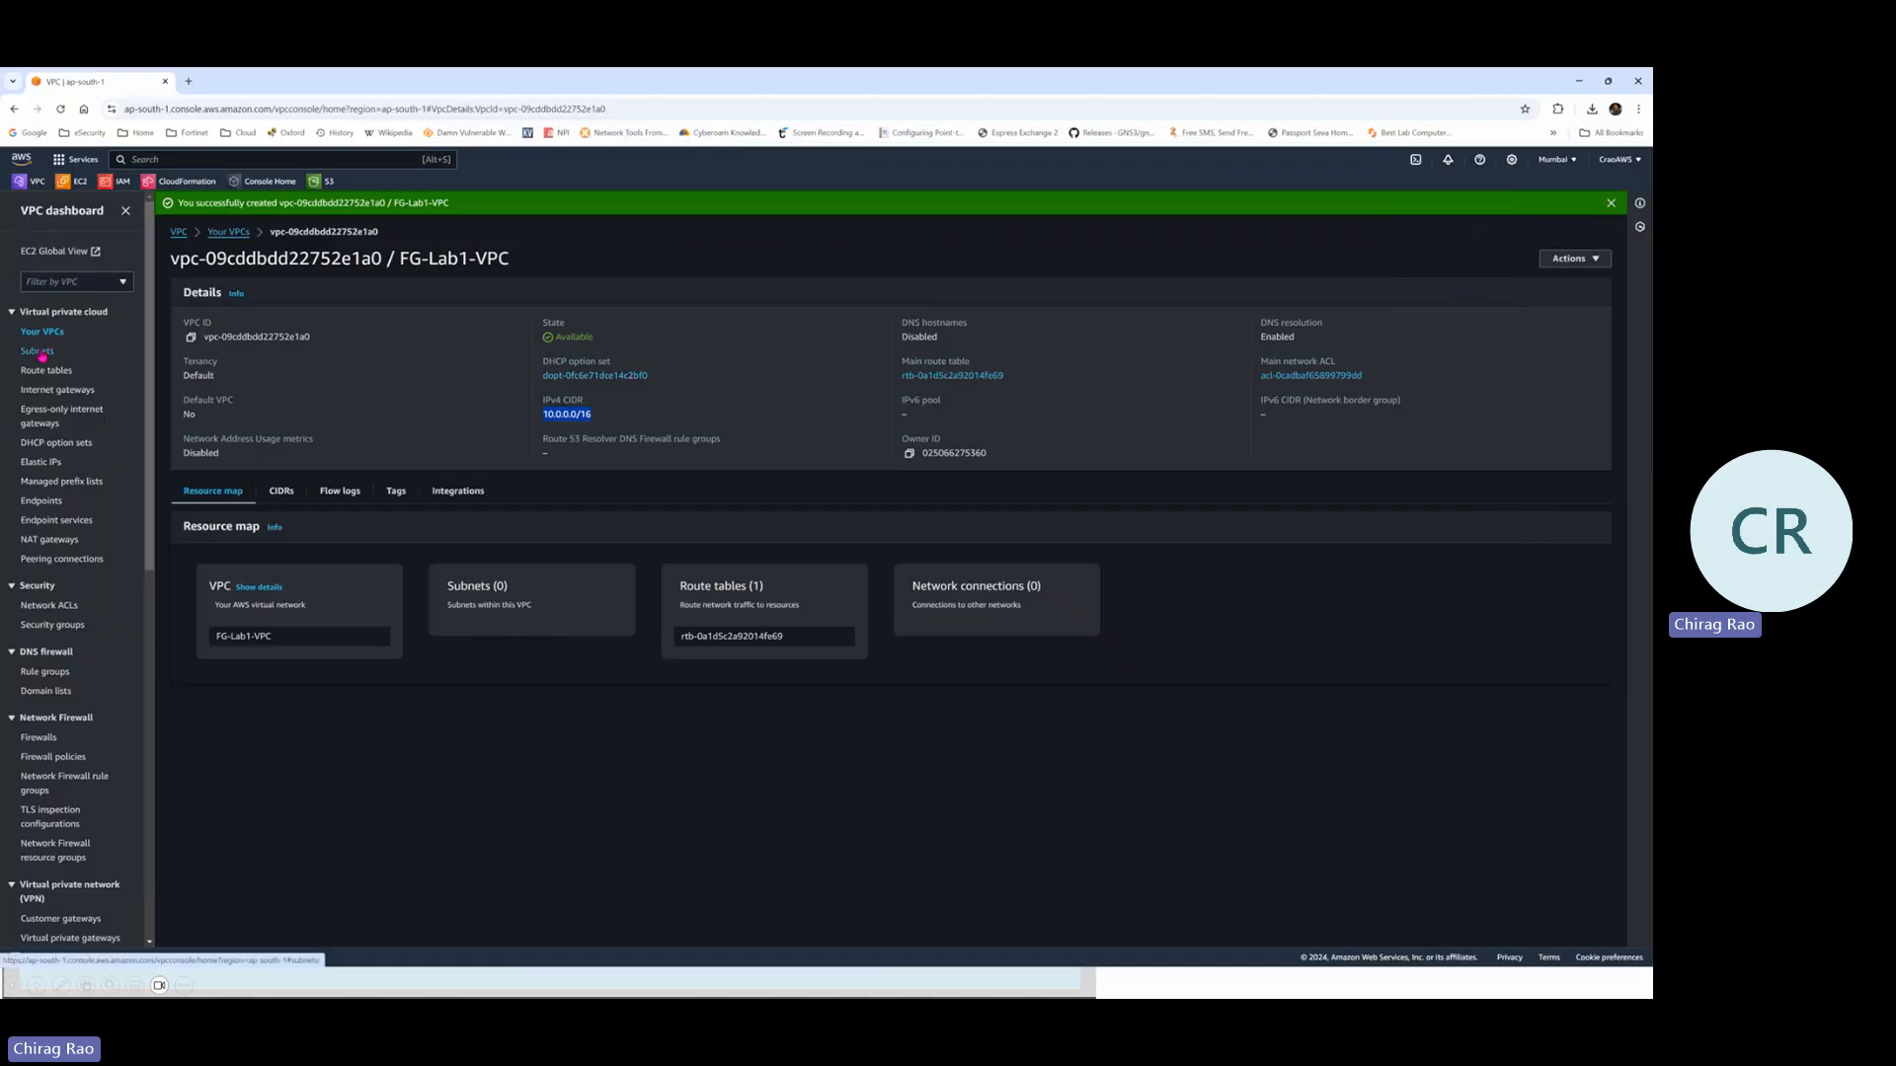
# Start a new subnet in FG-Lab1-VPC named Public-Subnet
pyautogui.click(40, 353)
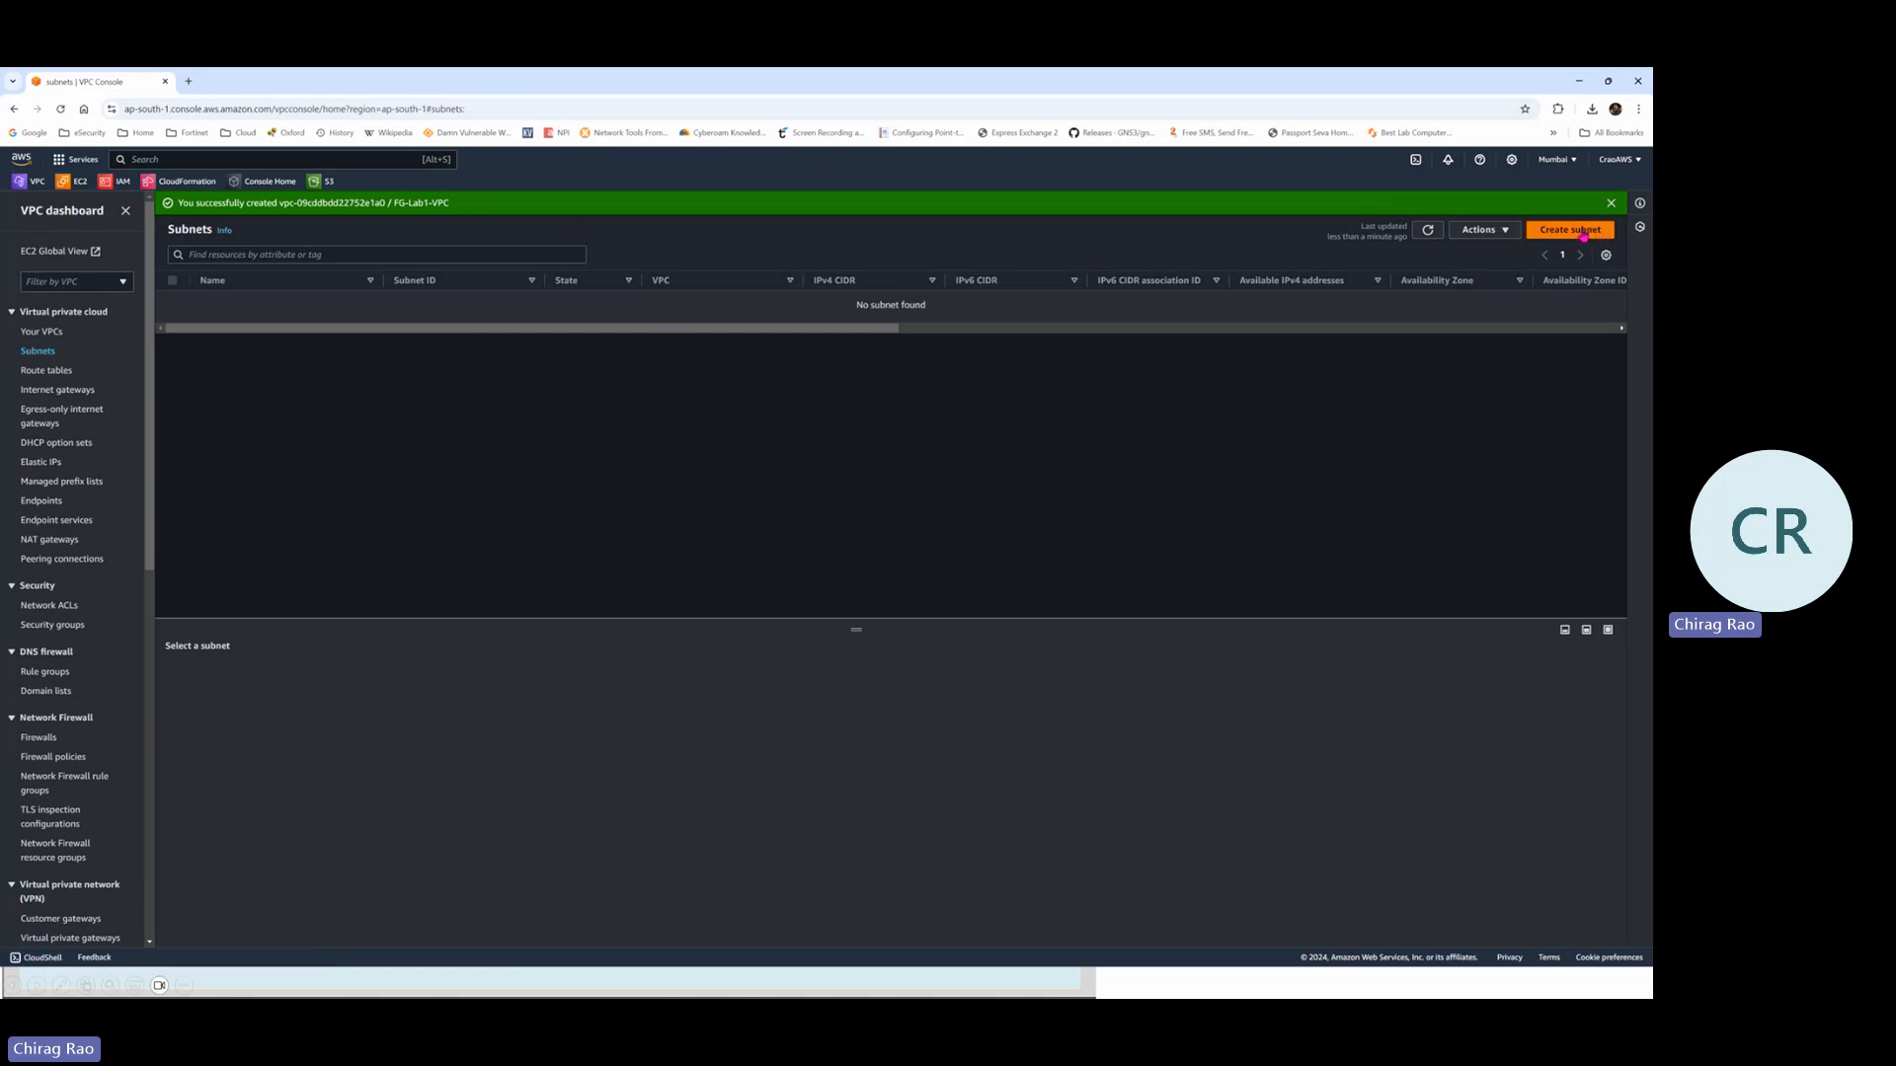
pyautogui.click(1583, 231)
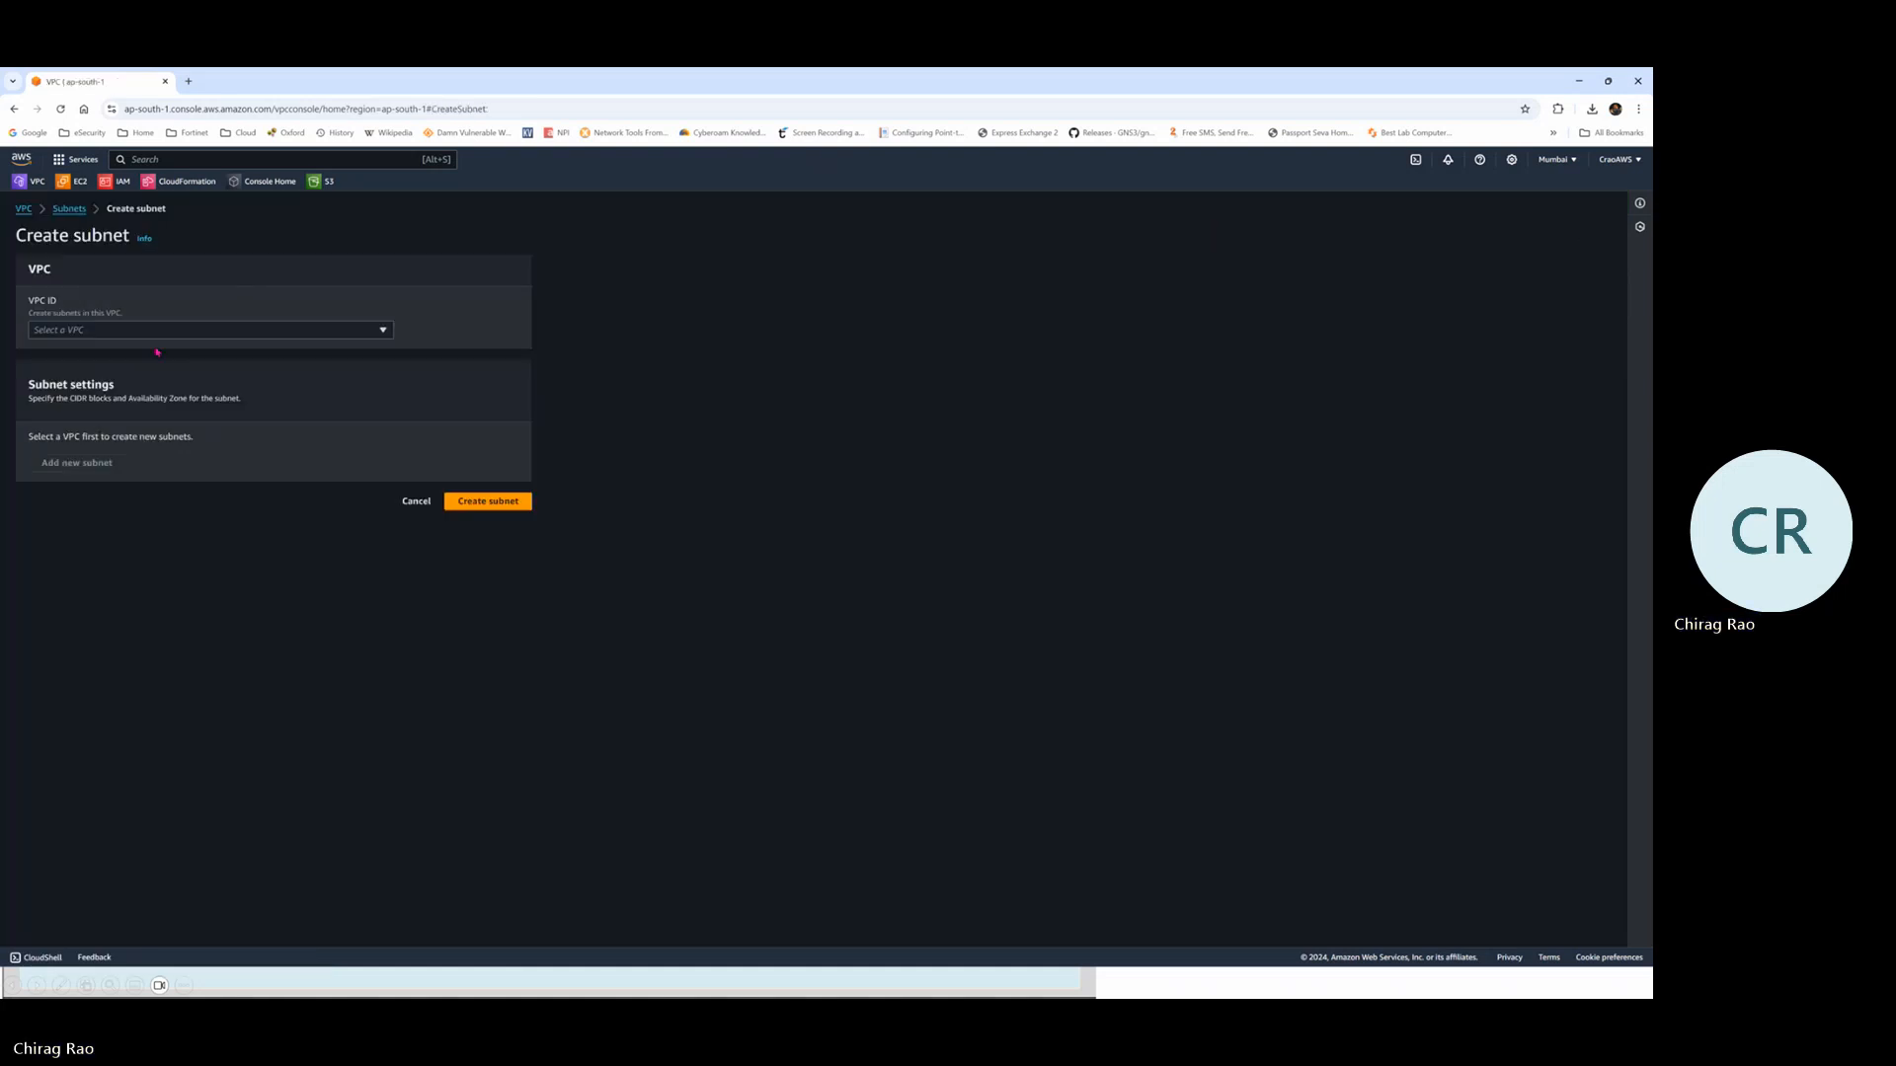
pyautogui.click(286, 334)
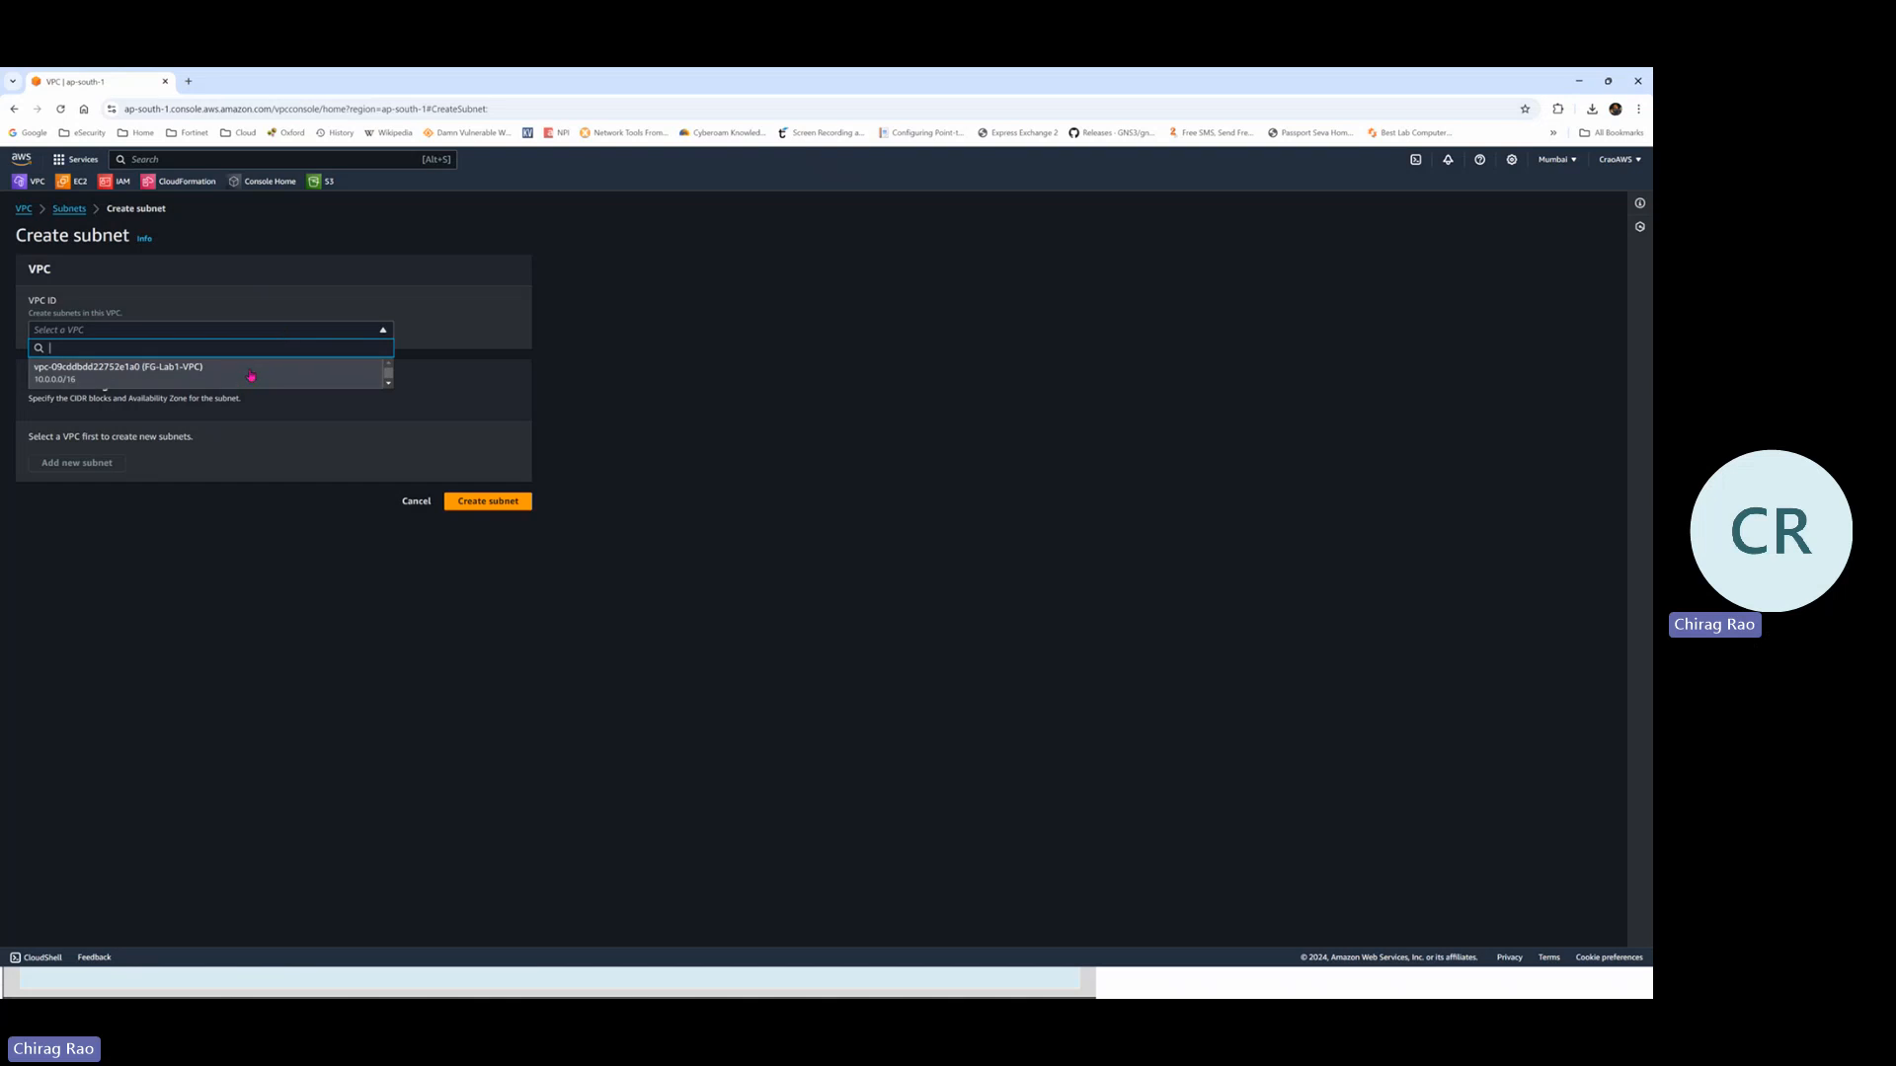
pyautogui.click(103, 376)
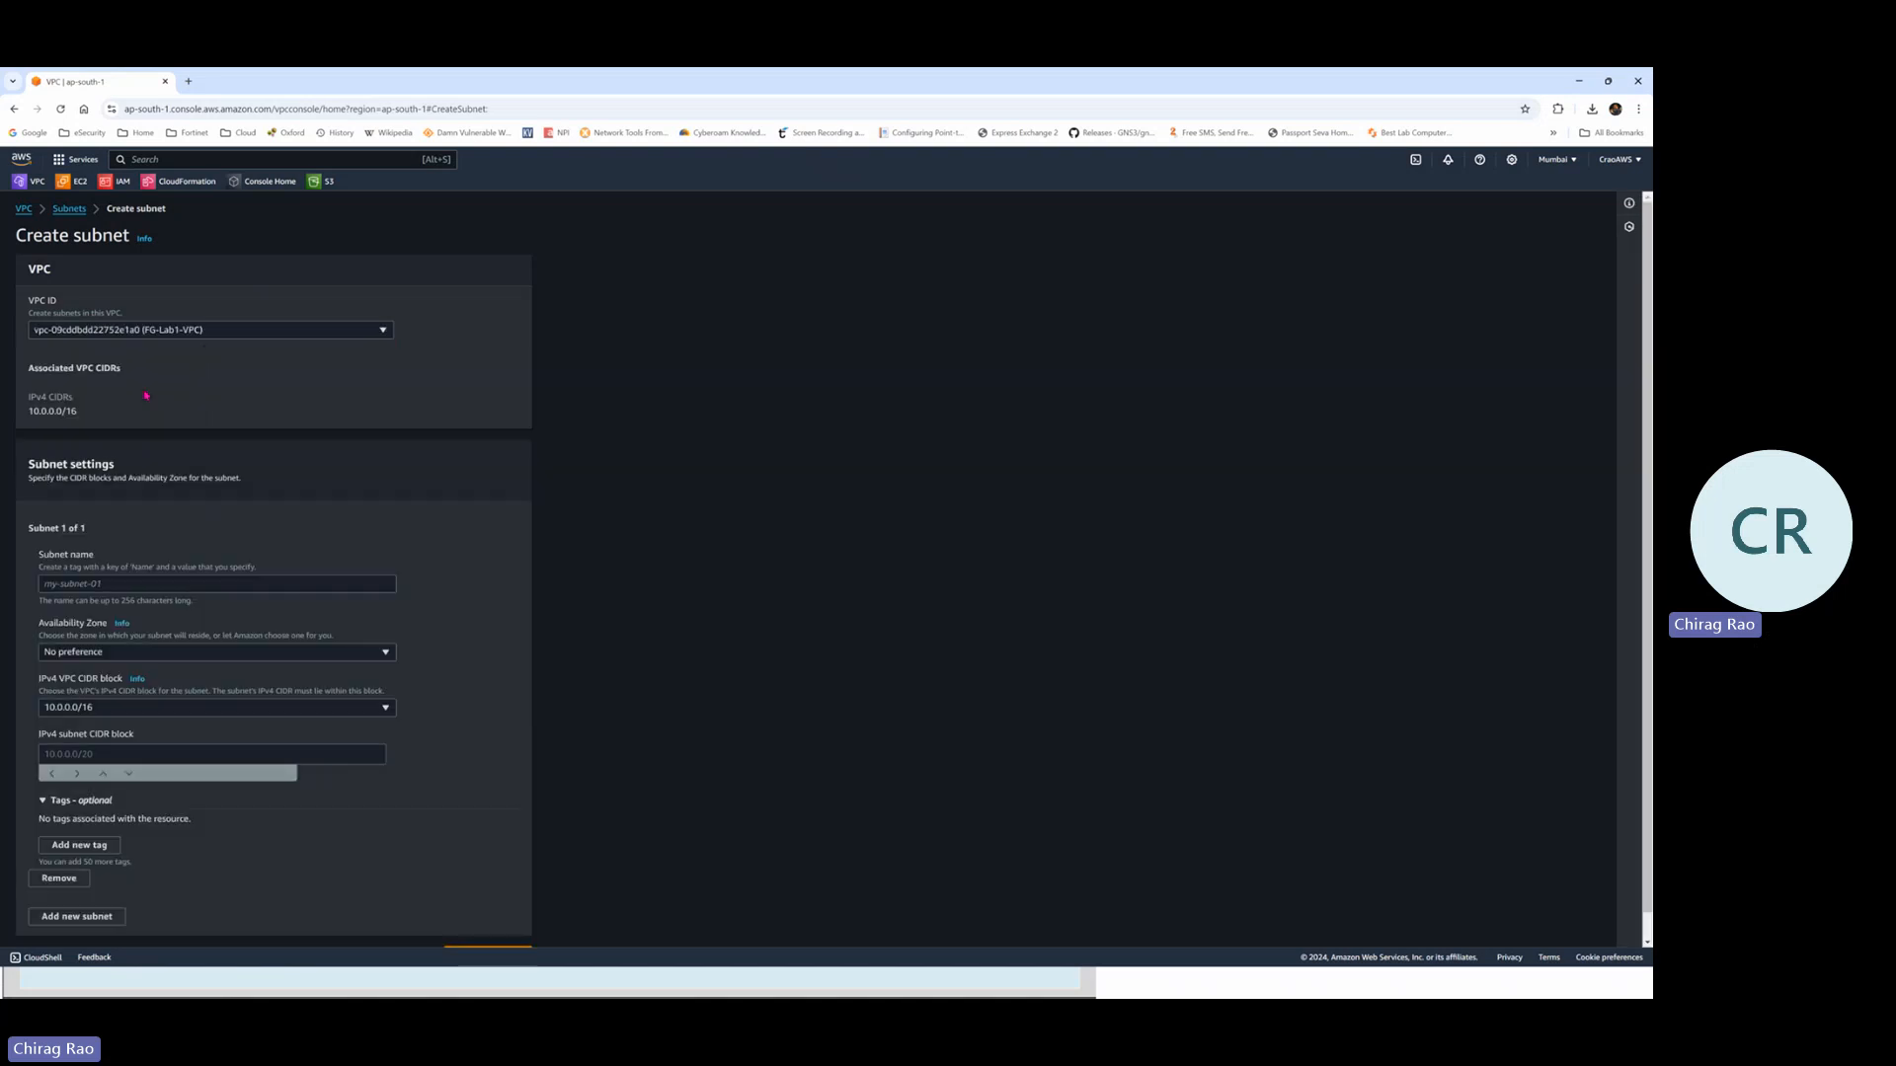
pyautogui.click(89, 585)
pyautogui.write('Pu')
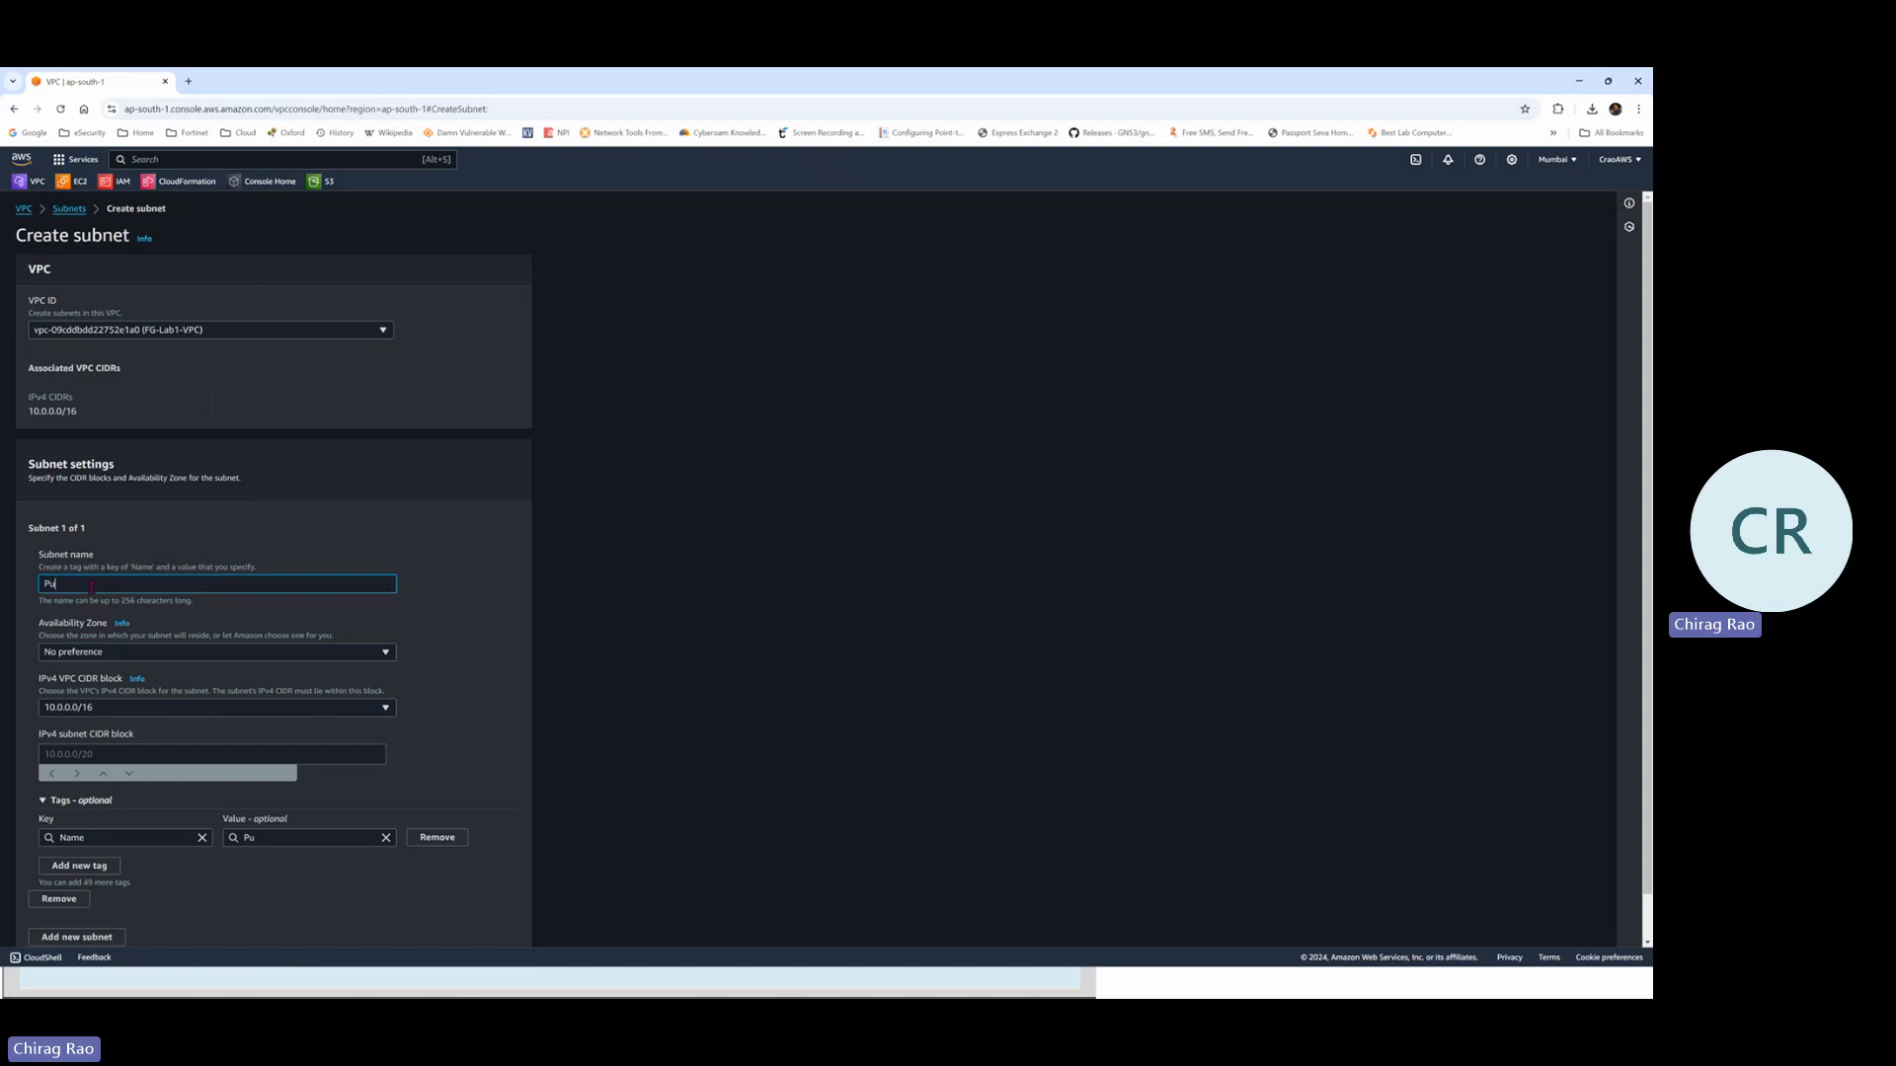
pyautogui.write('blic-Subnet')
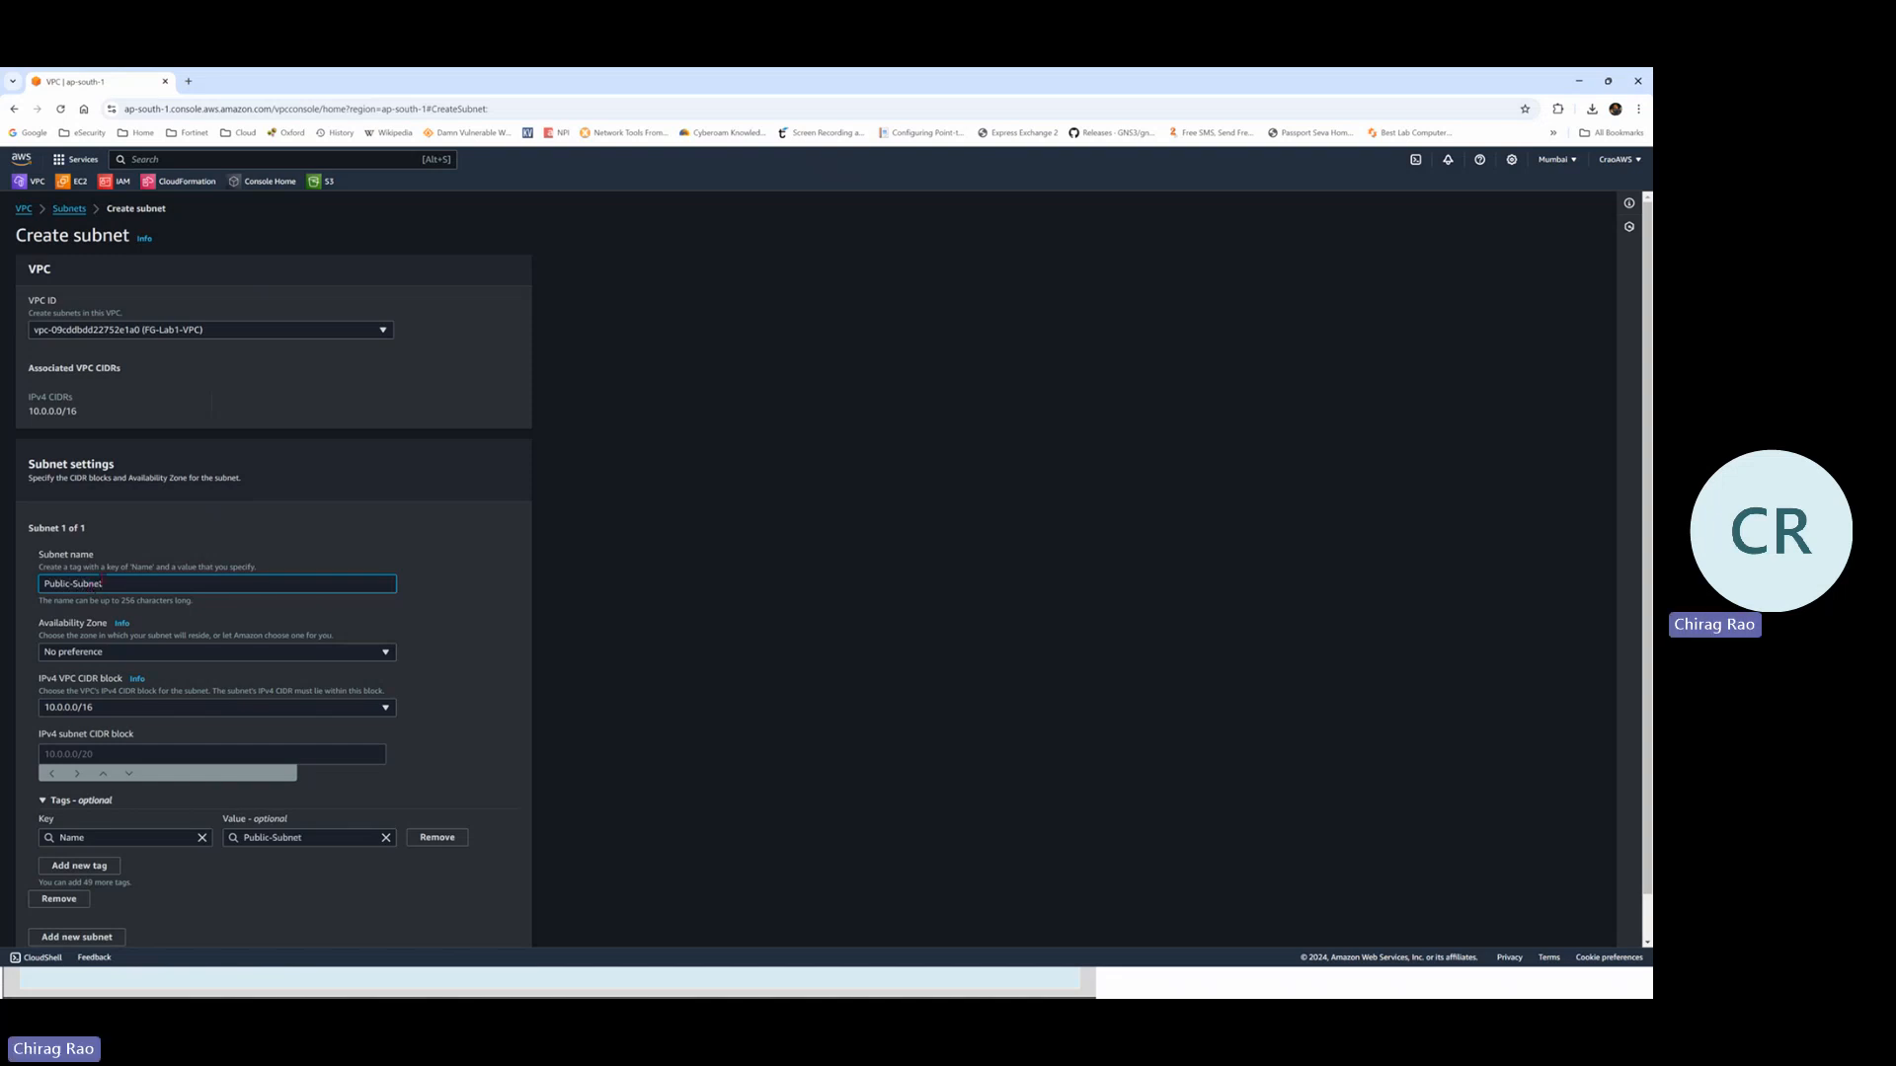
# Create Public-Subnet with CIDR 10.0.0.0/24, then begin another subnet and choose its VPC
pyautogui.scroll(-1, 105, 590)
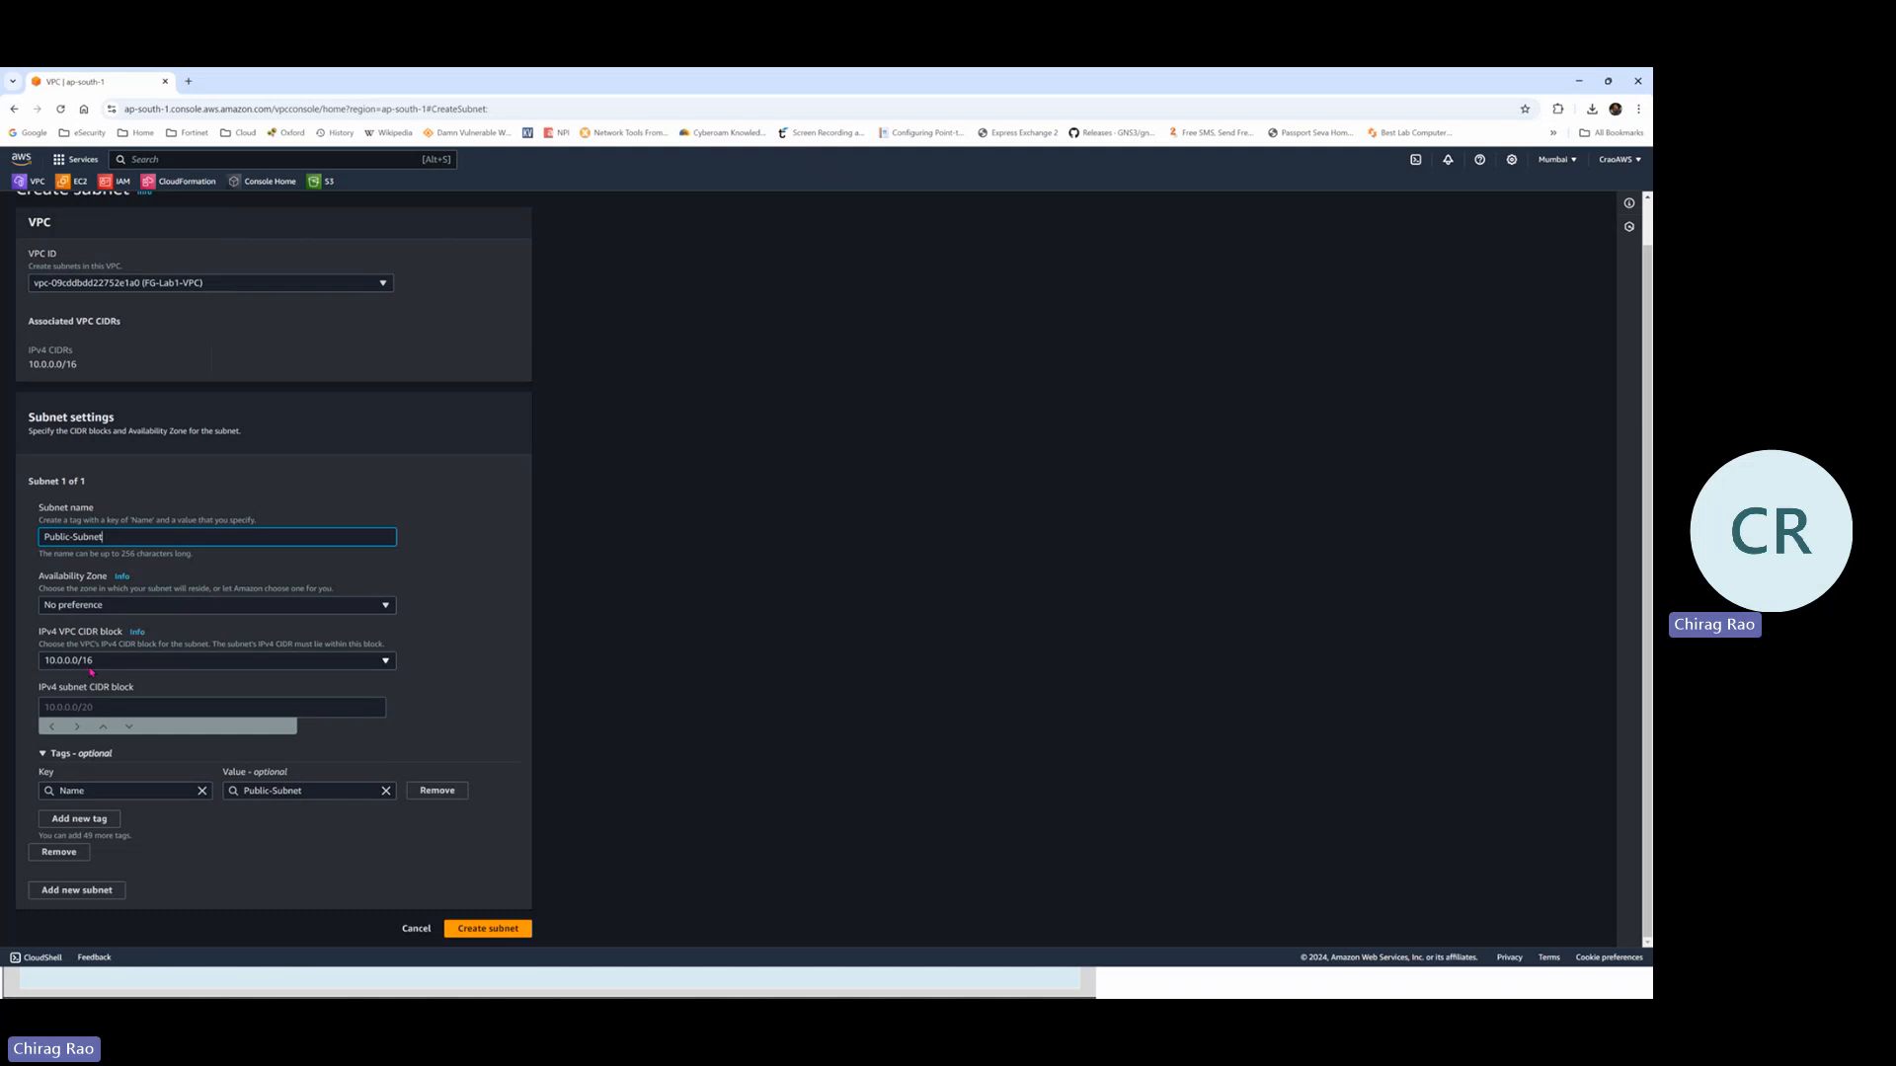
pyautogui.click(84, 707)
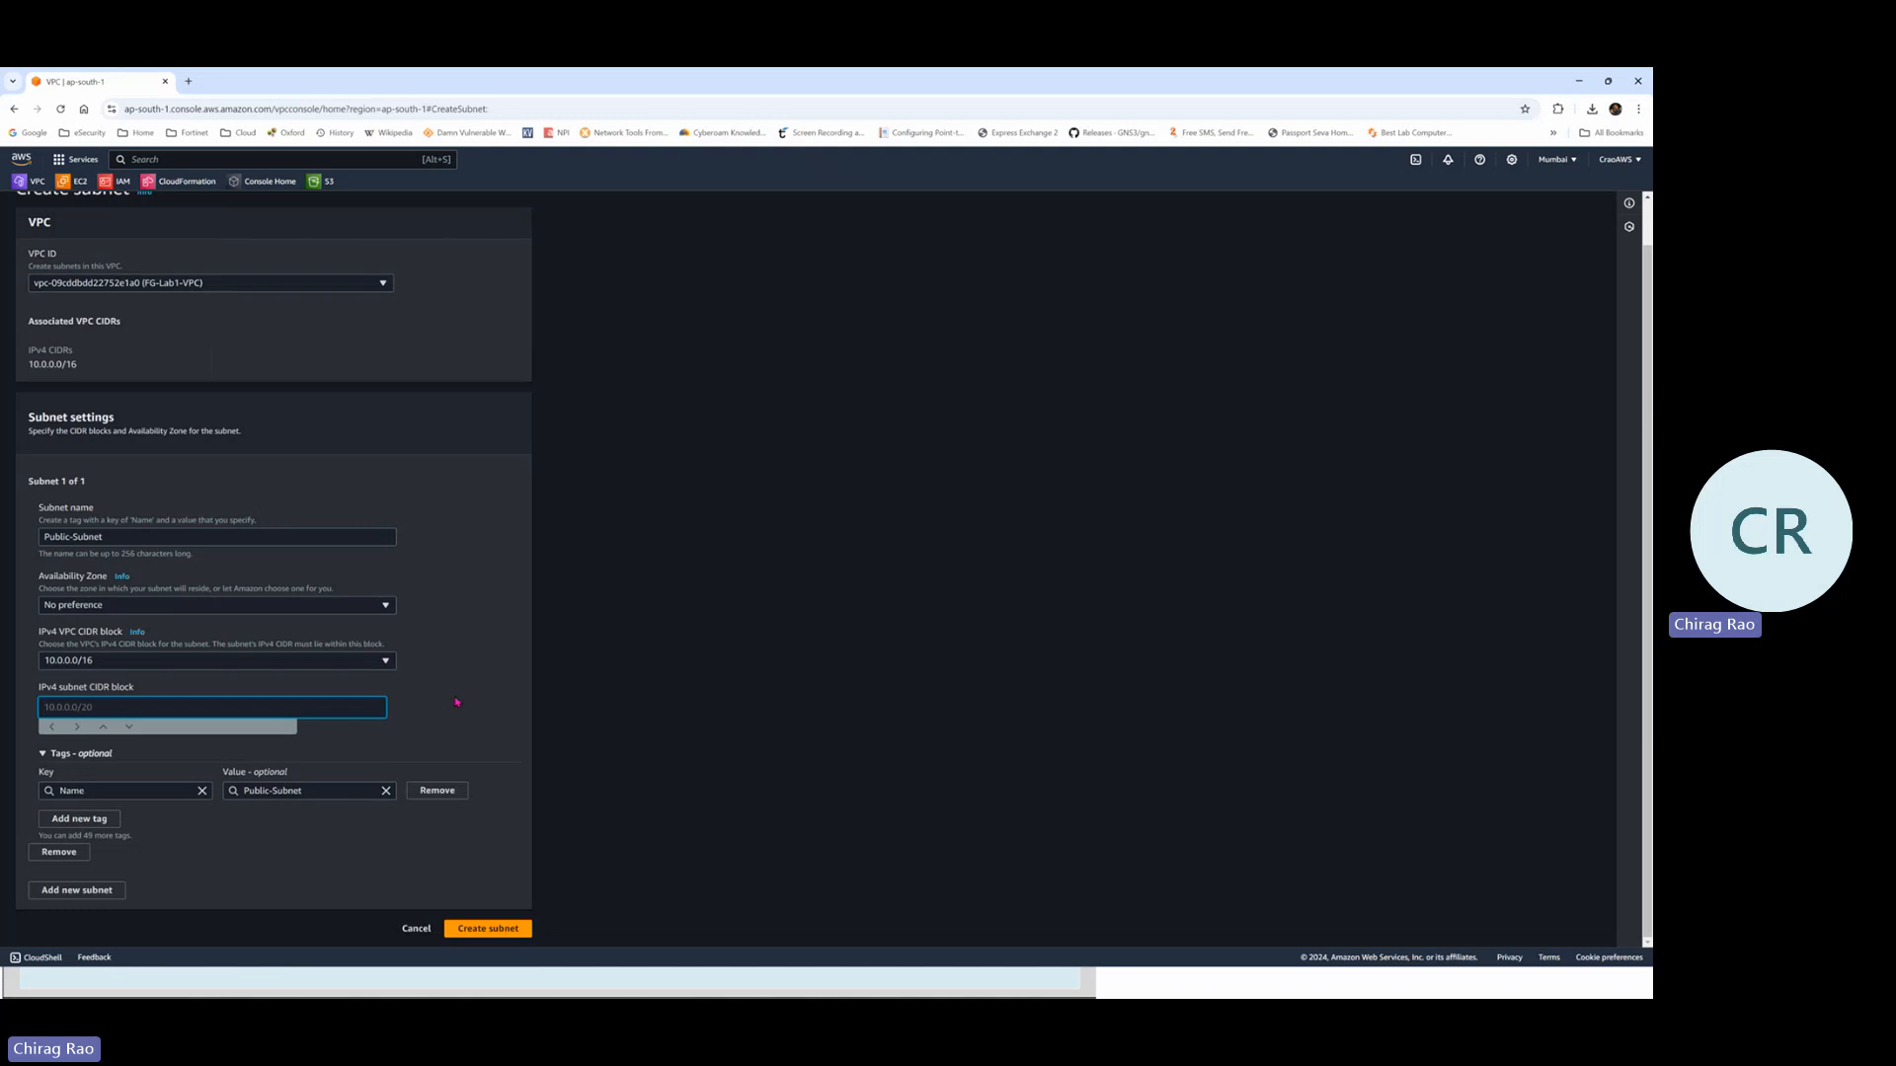
pyautogui.write('10.0.0.0/24')
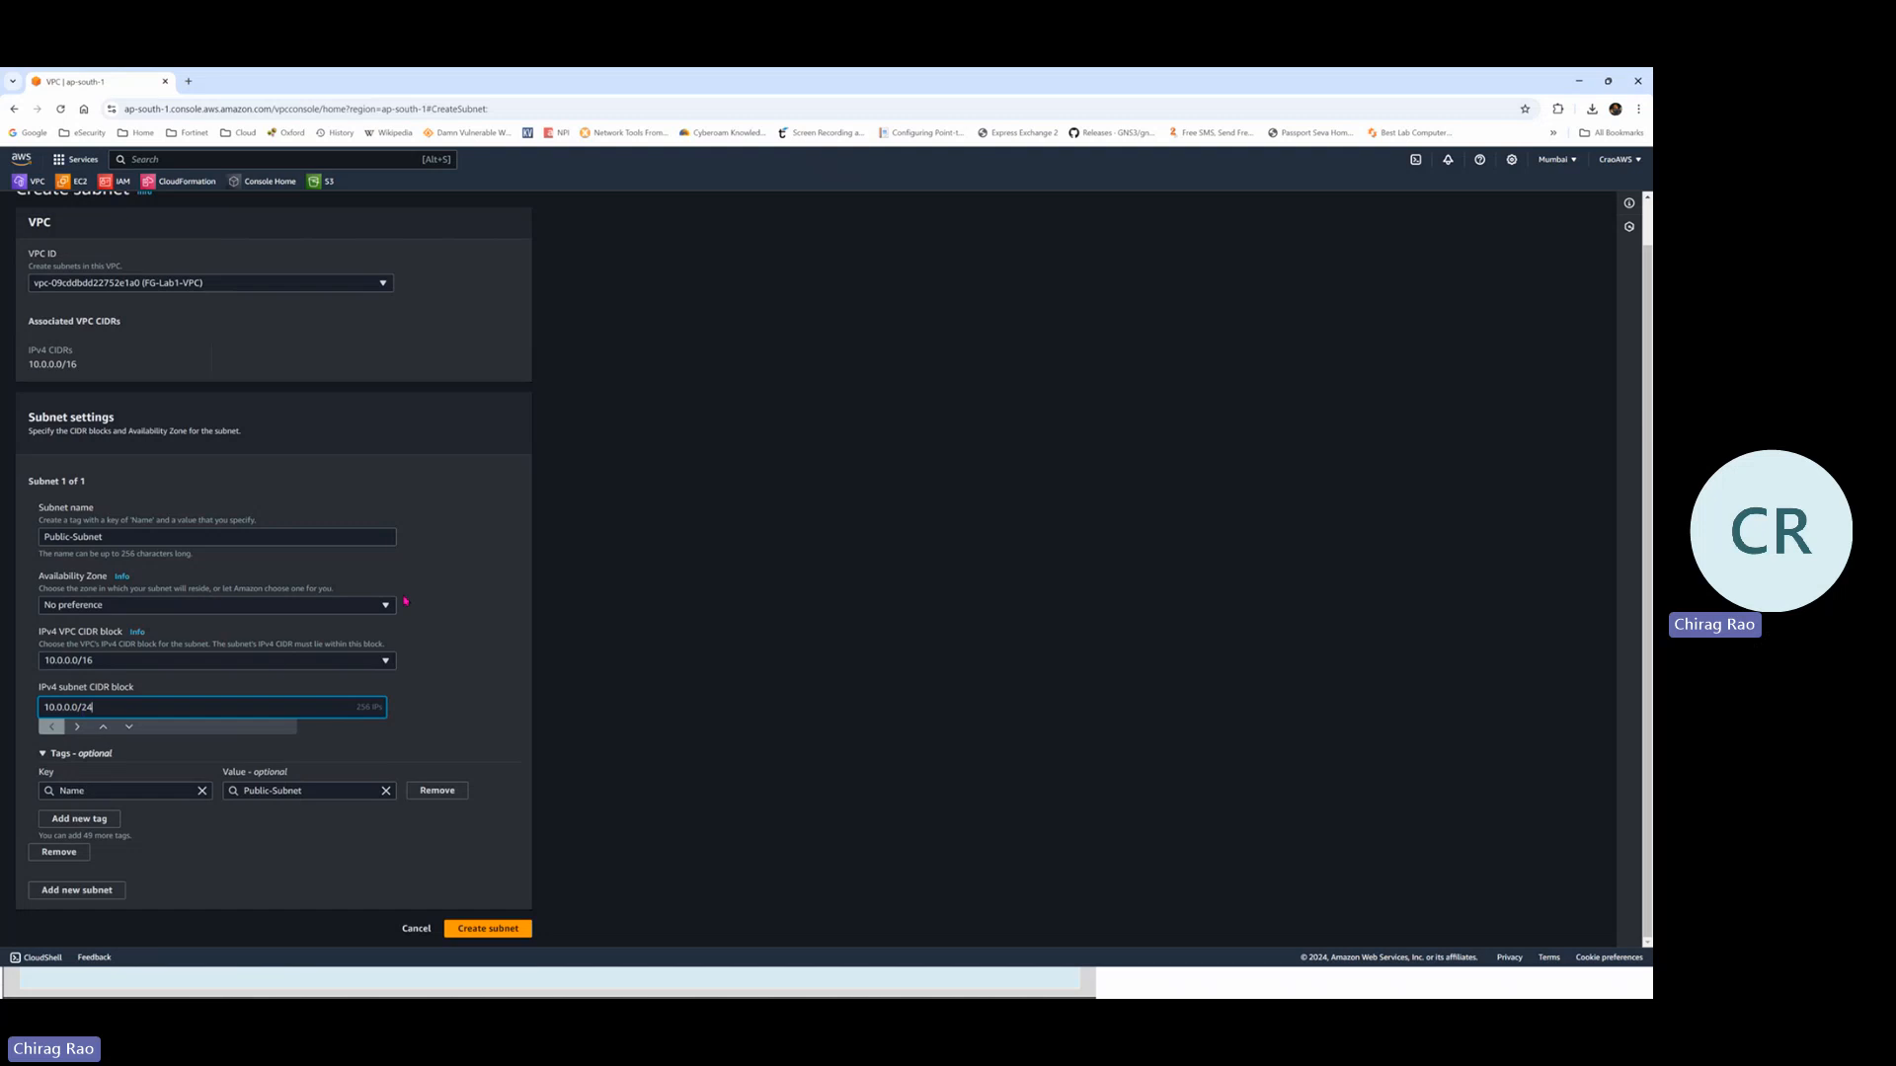
pyautogui.click(474, 932)
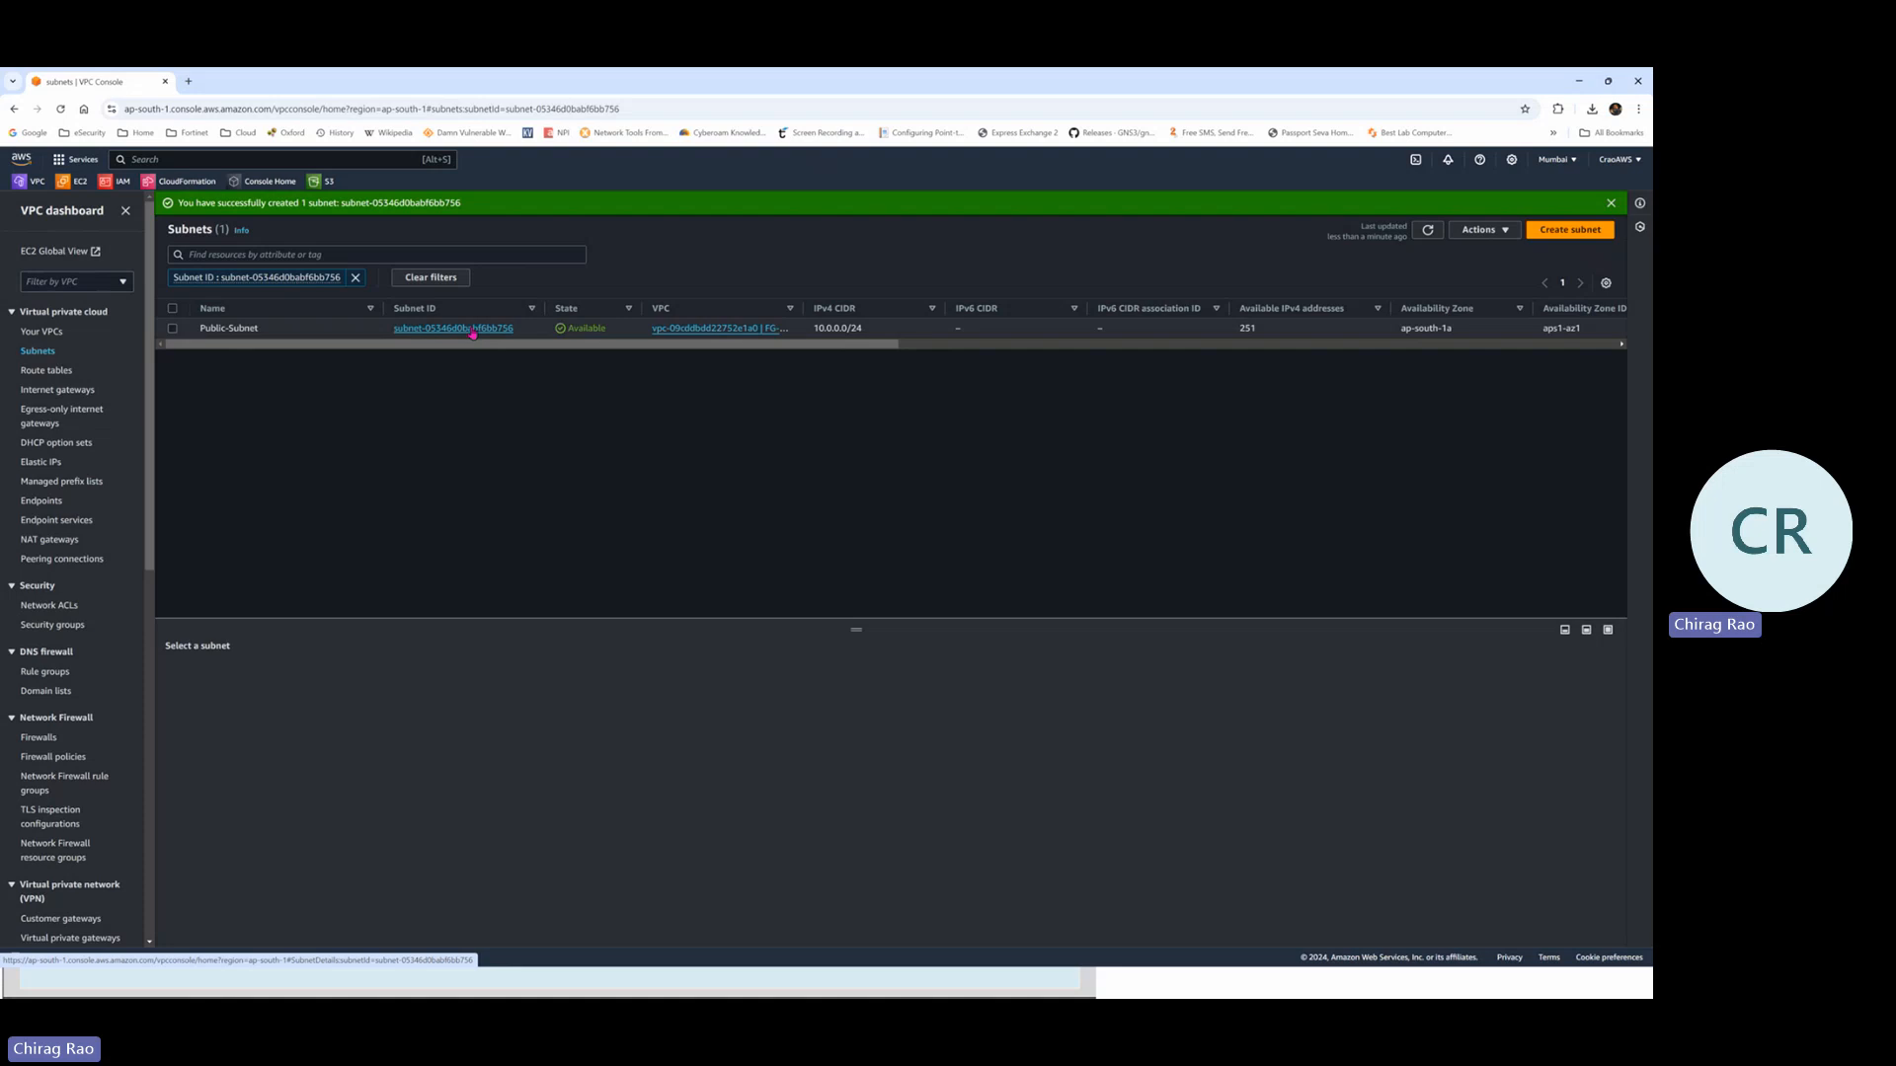
pyautogui.click(1585, 233)
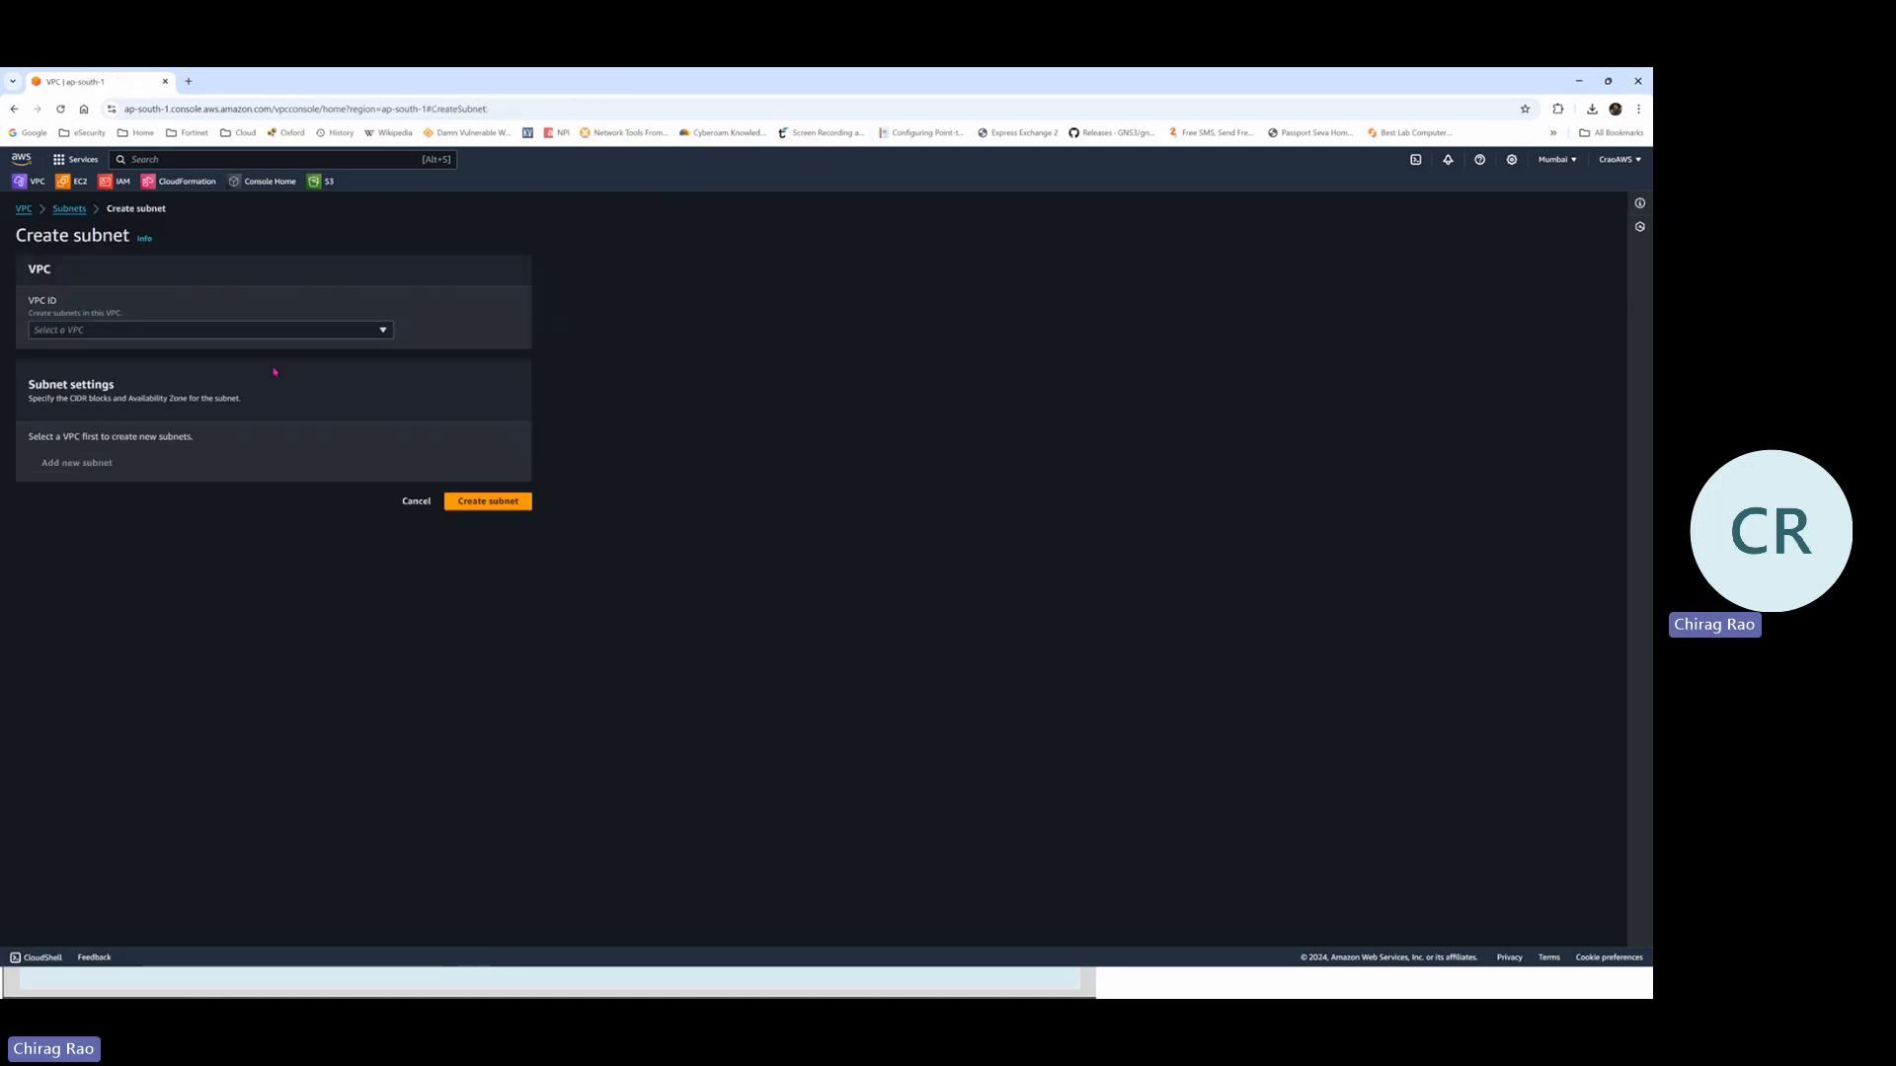
pyautogui.click(168, 334)
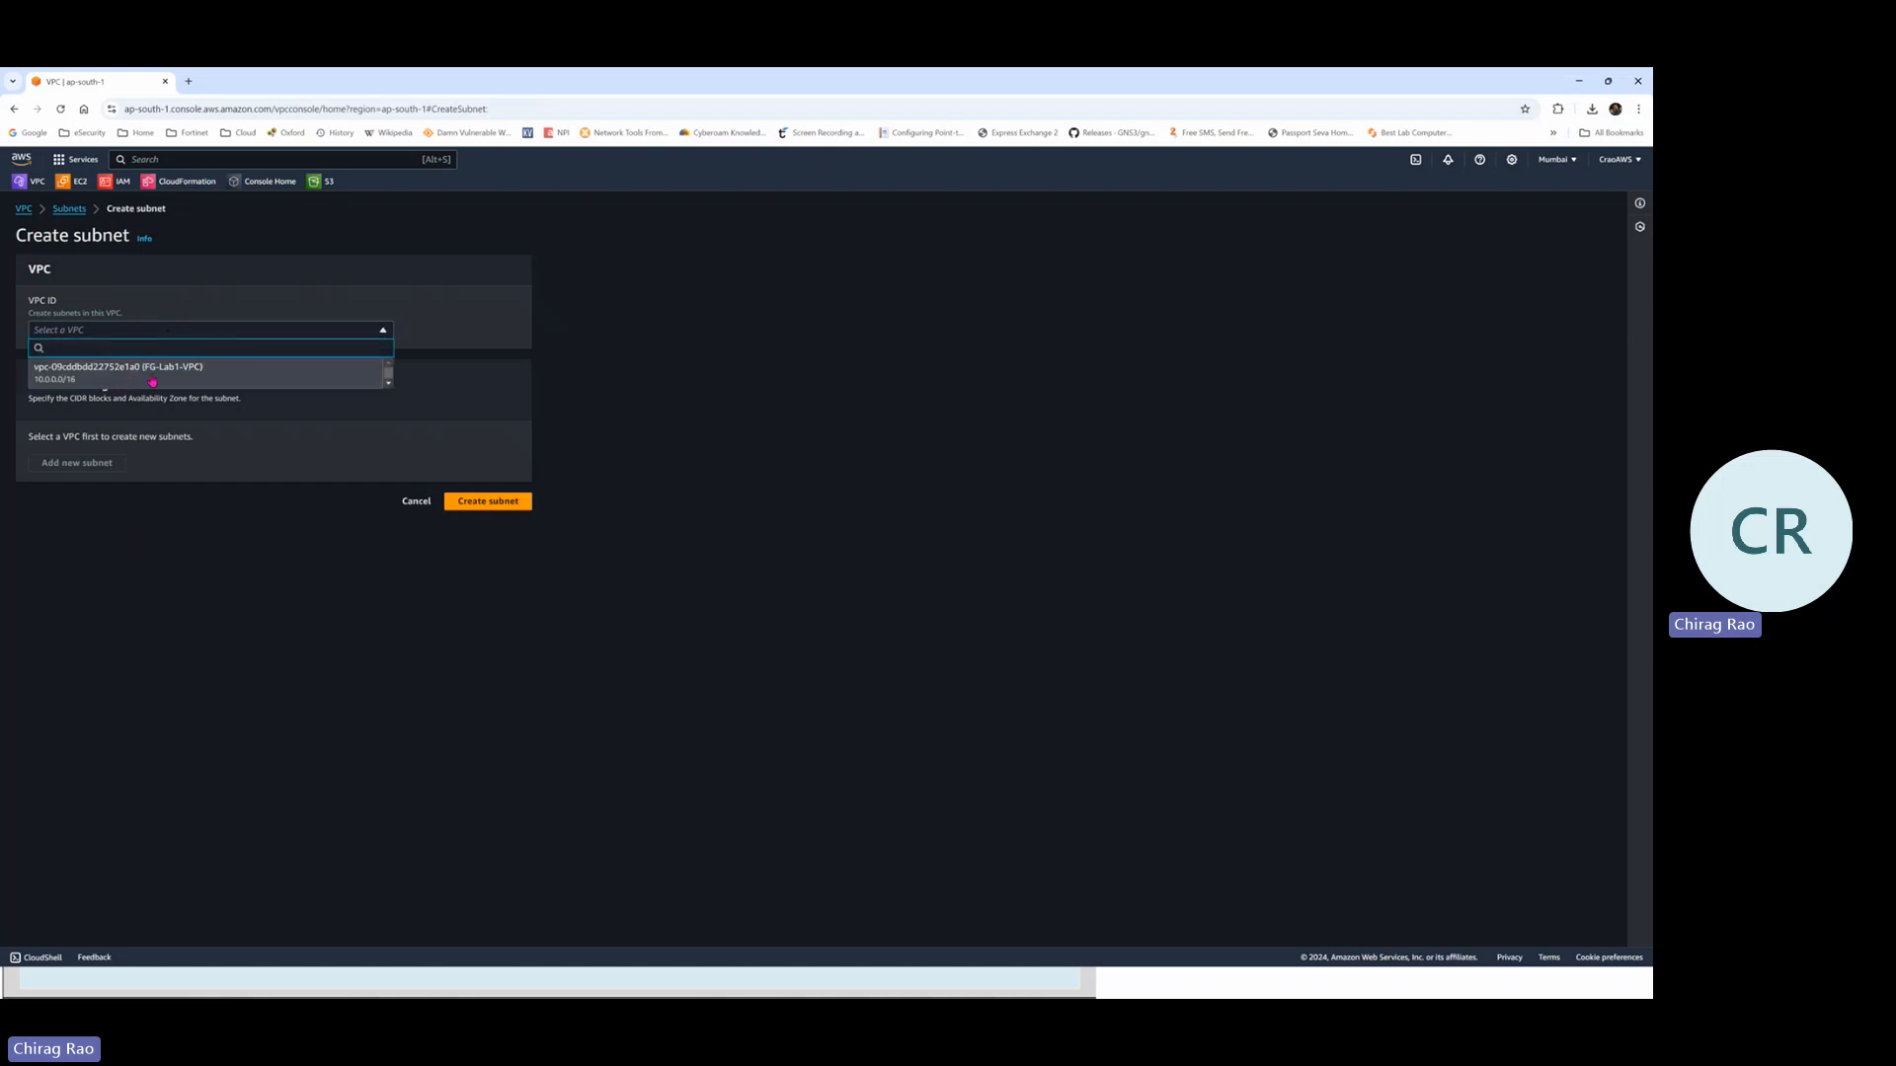
# Create Private-Subnet with CIDR 10.0.1.0/24 in FG-Lab1-VPC, then list all subnets
pyautogui.click(167, 374)
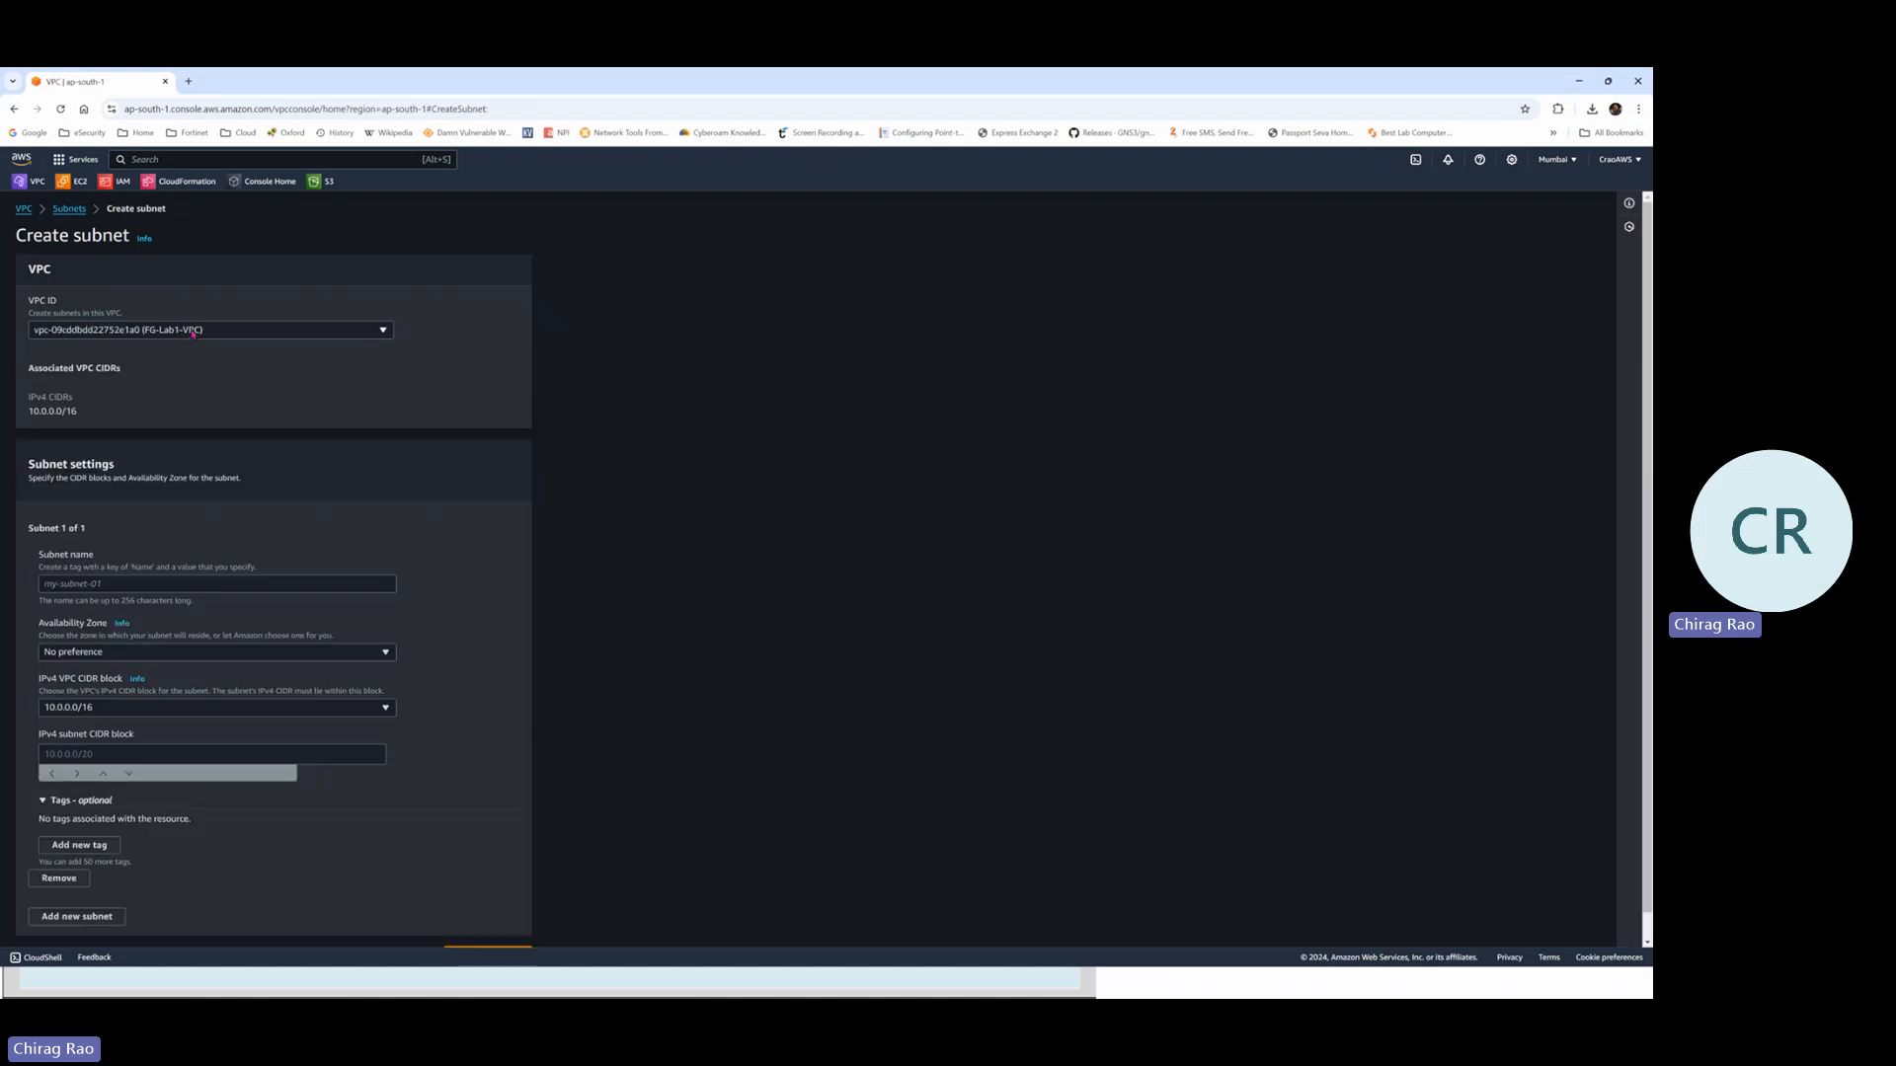
pyautogui.click(111, 584)
pyautogui.write('Pria')
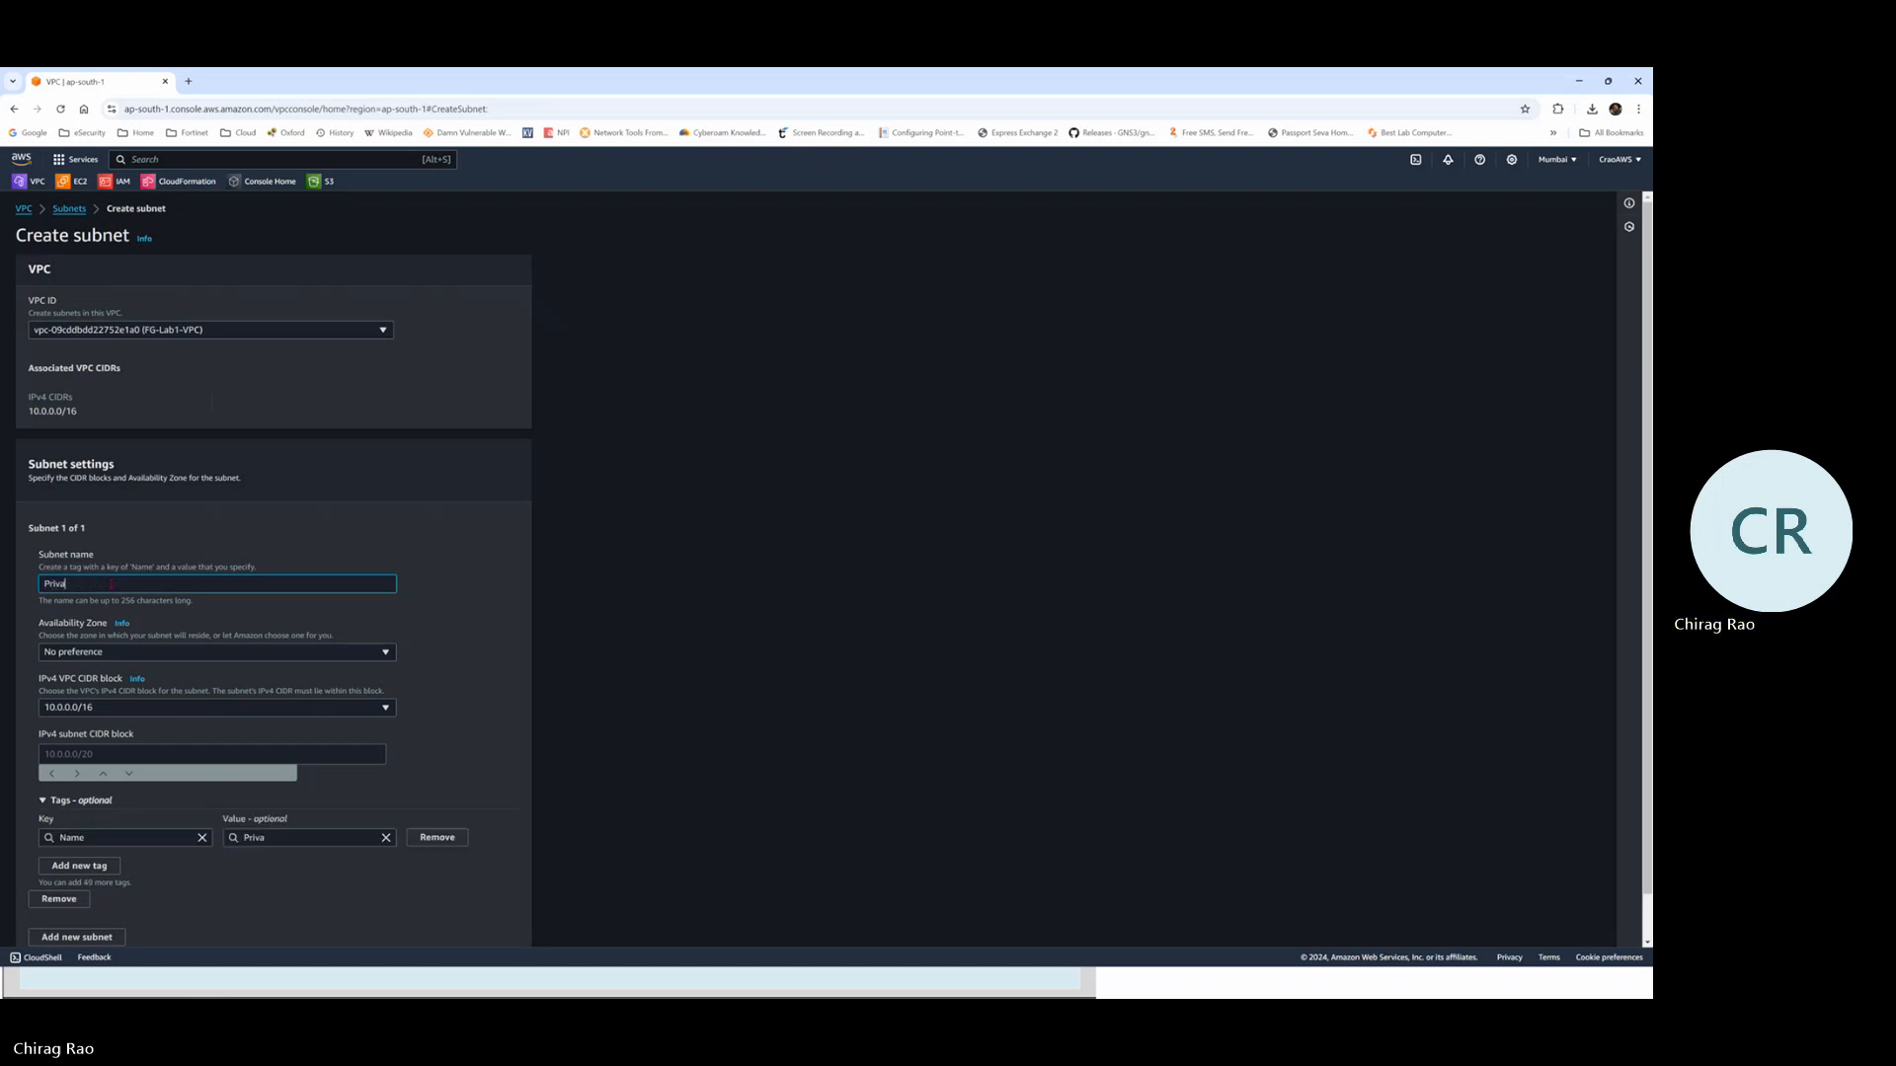
pyautogui.write('ate-Subnet')
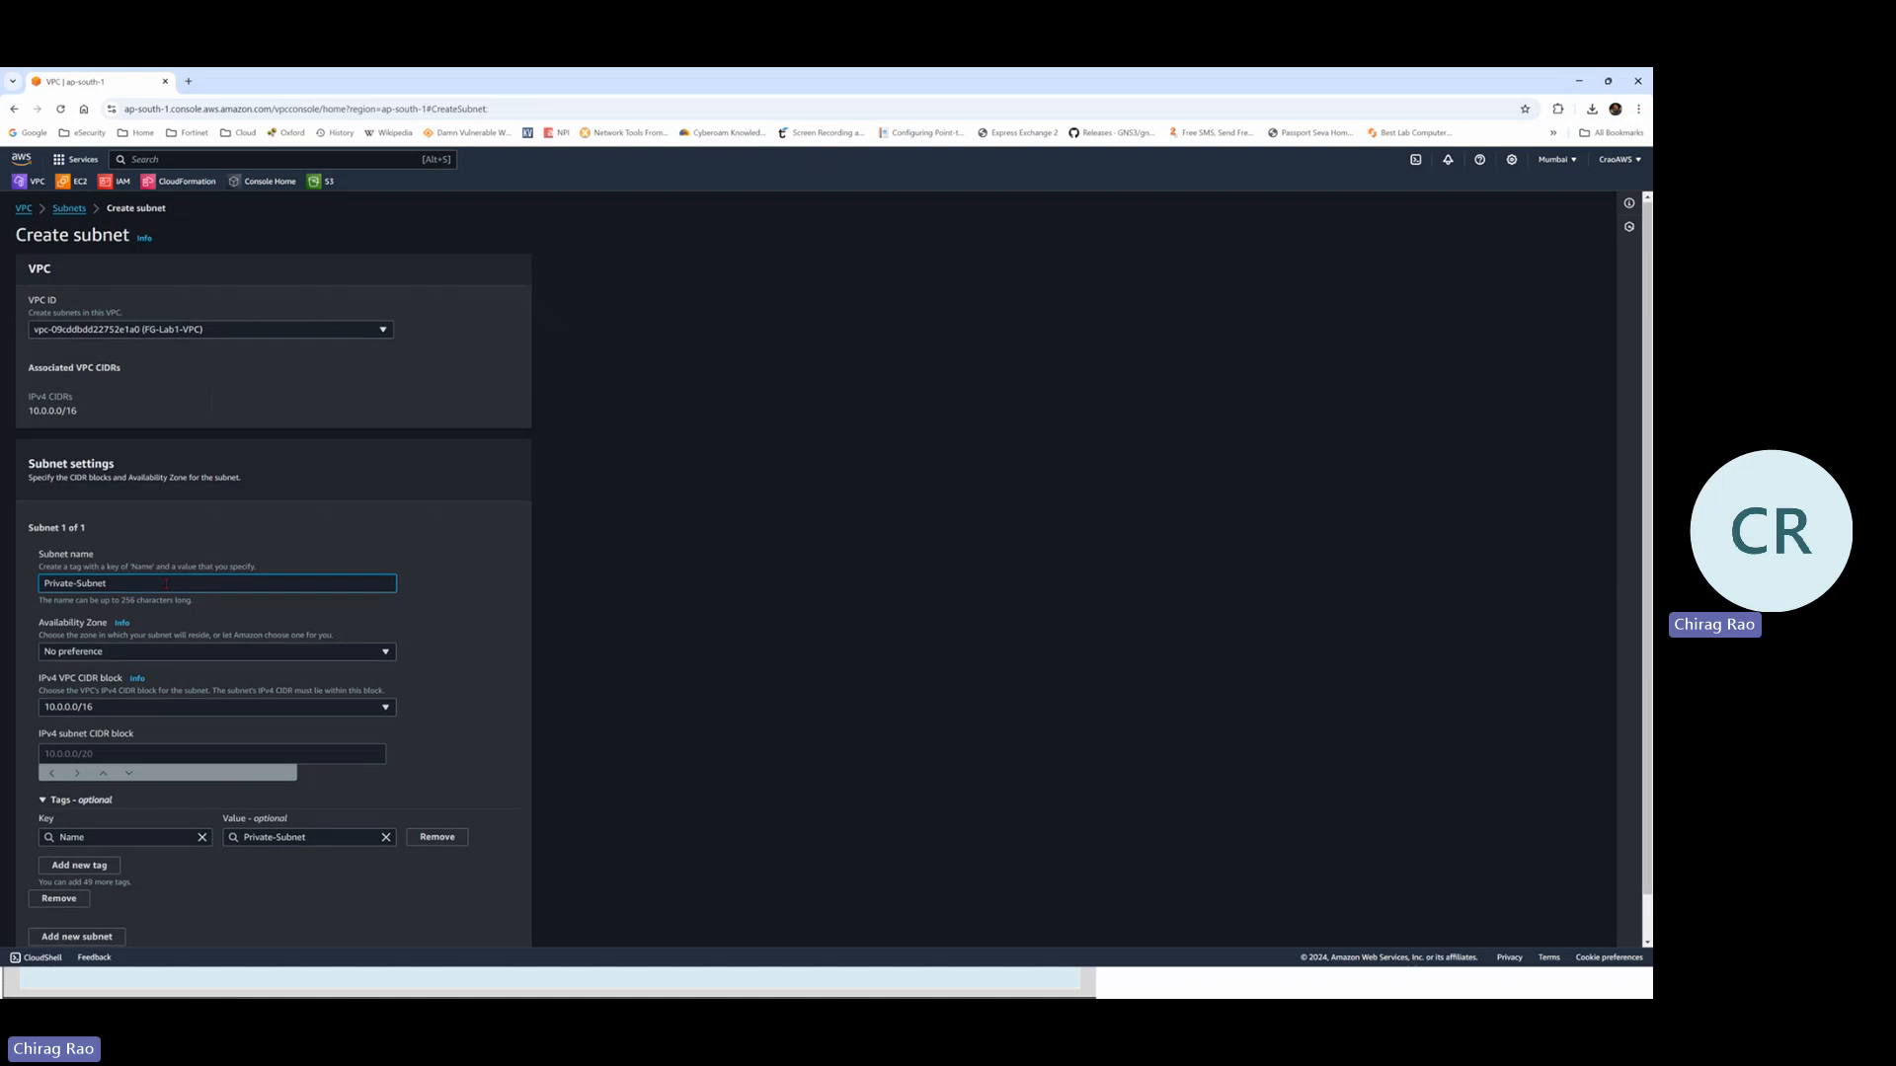
pyautogui.scroll(-1, 89, 631)
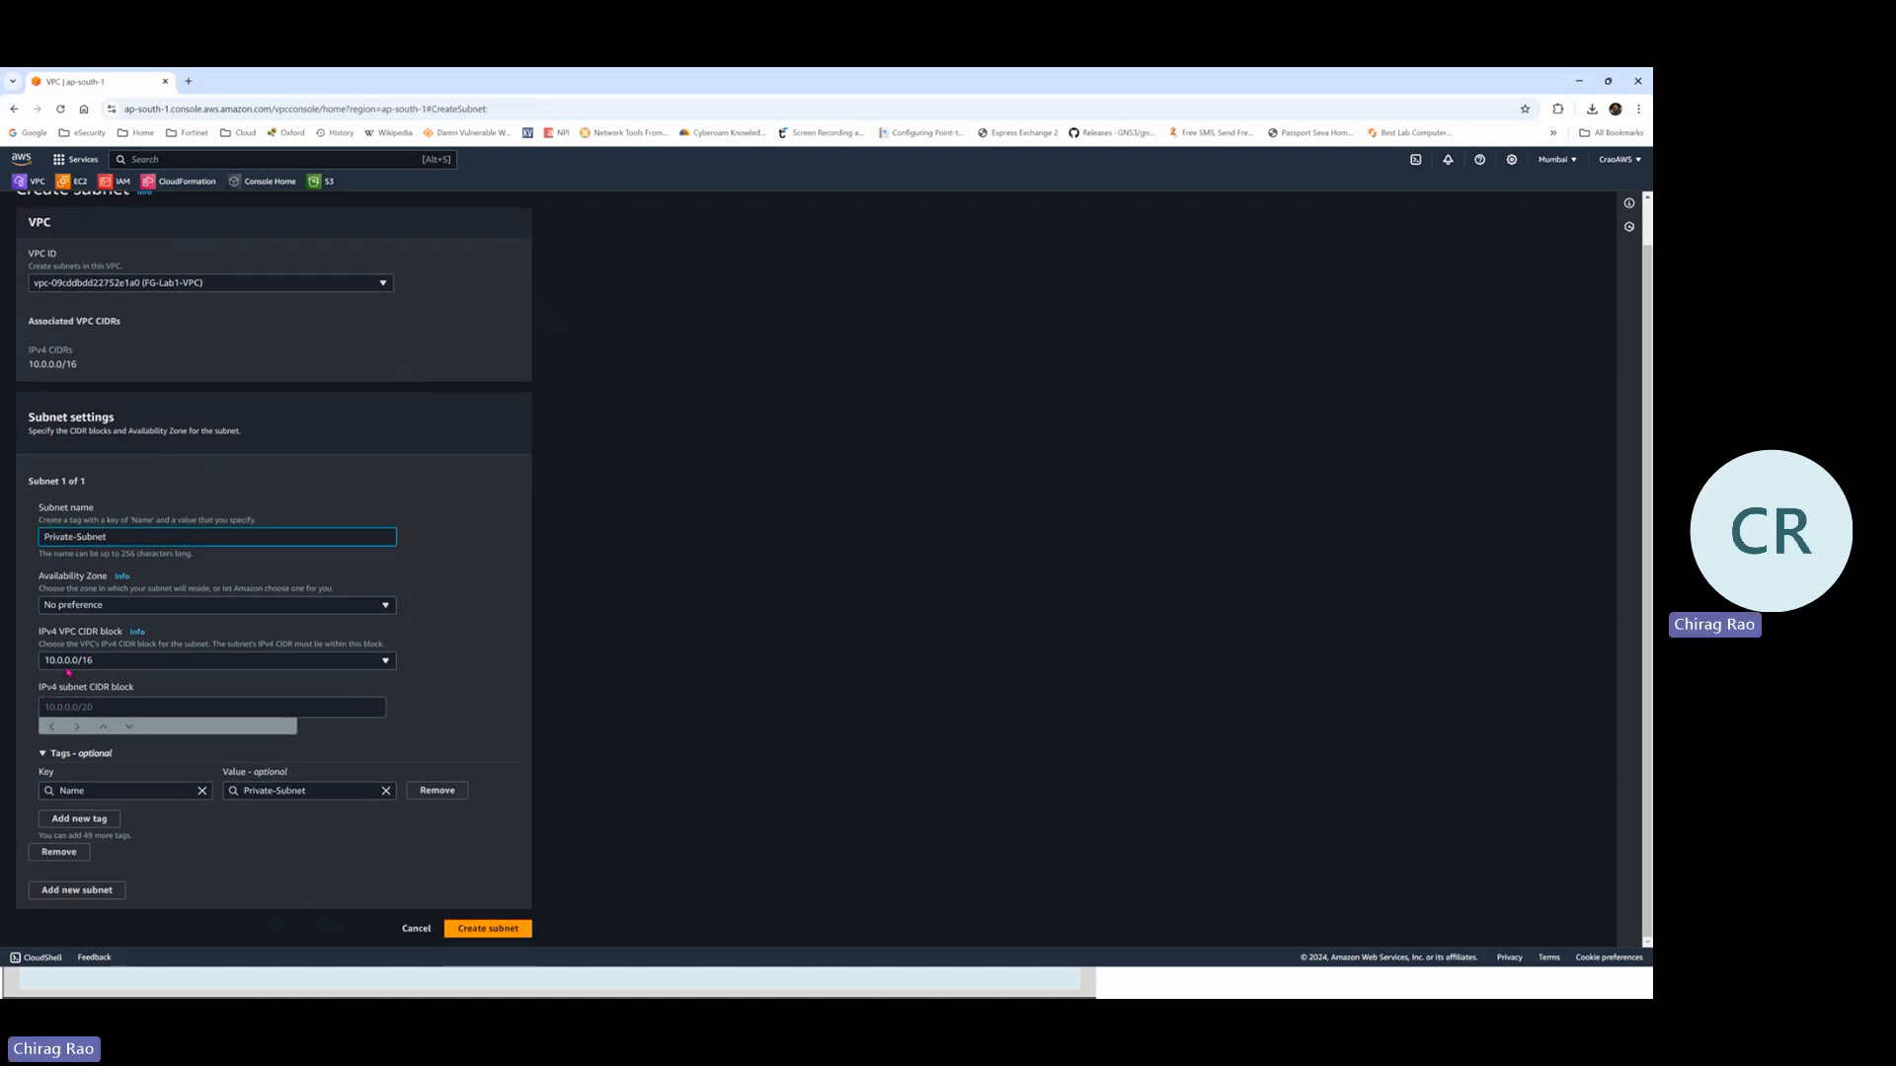
pyautogui.click(72, 707)
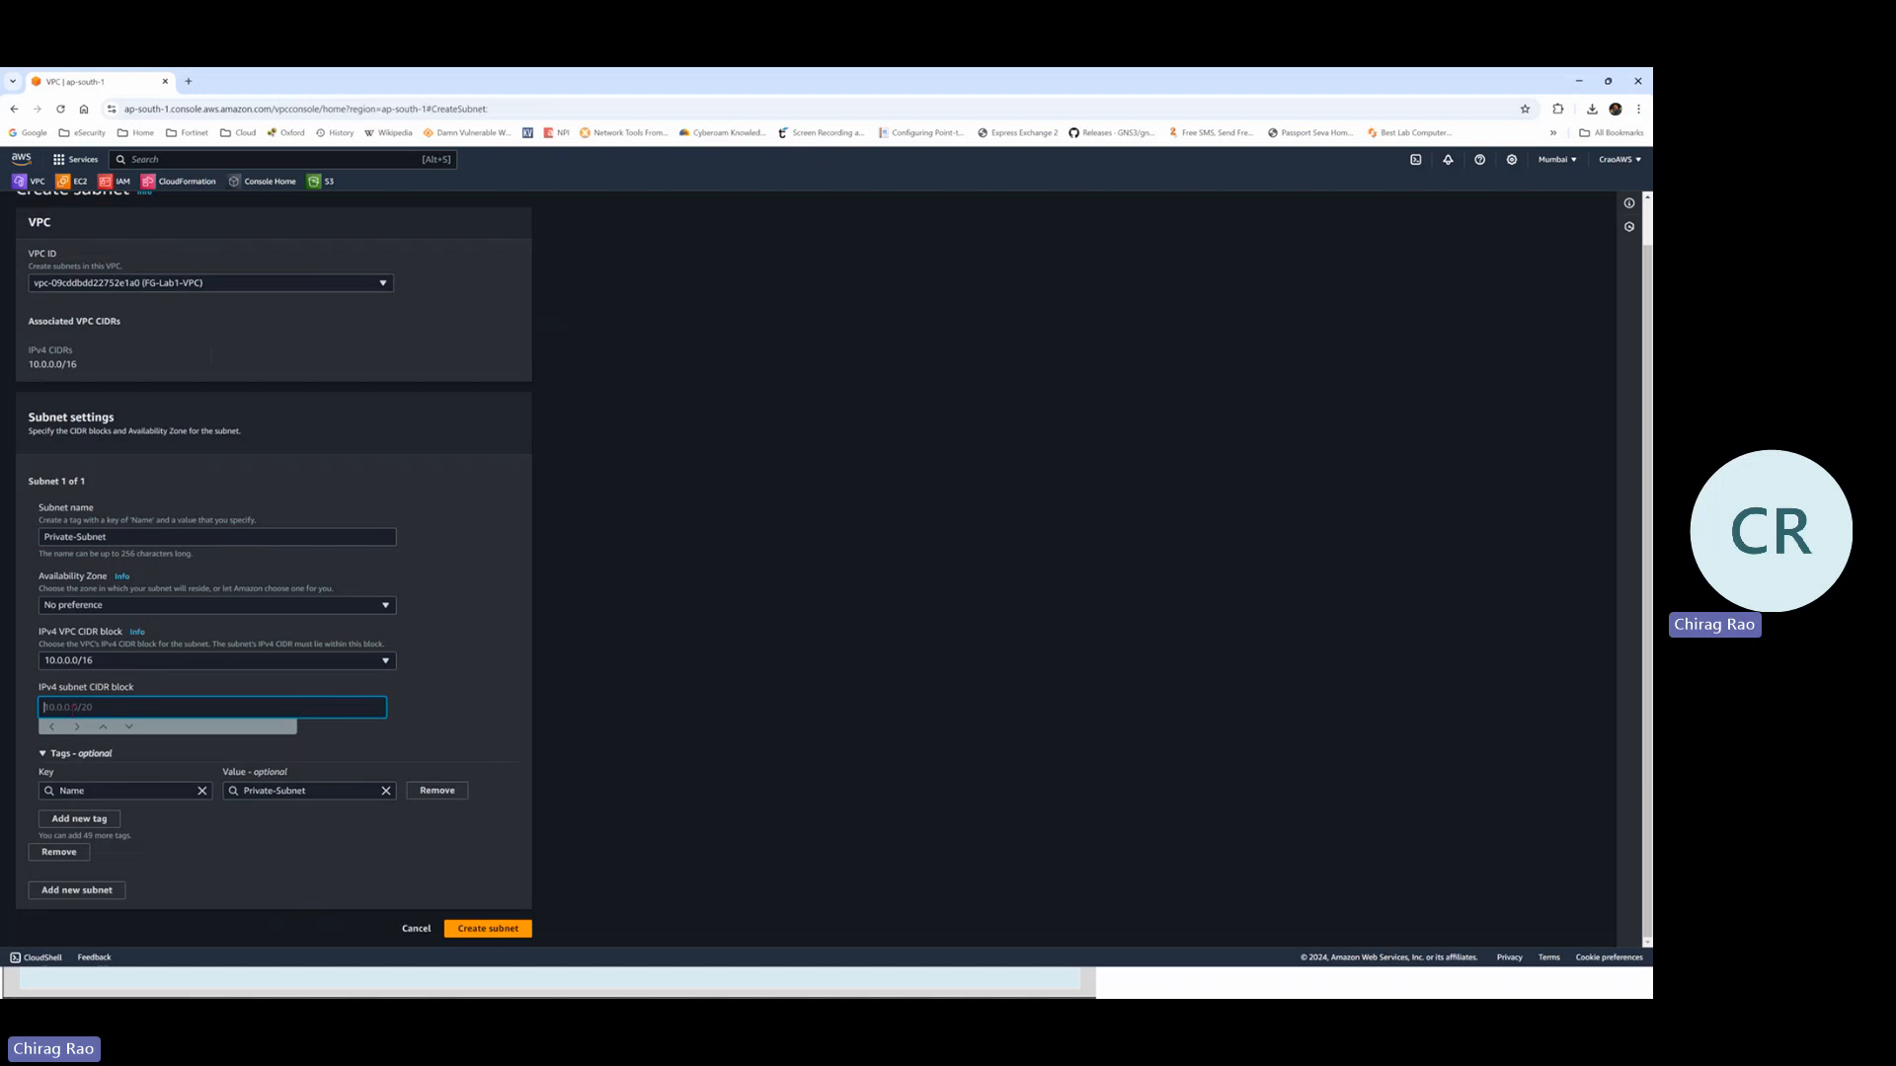
pyautogui.write('10.0.1.0/24')
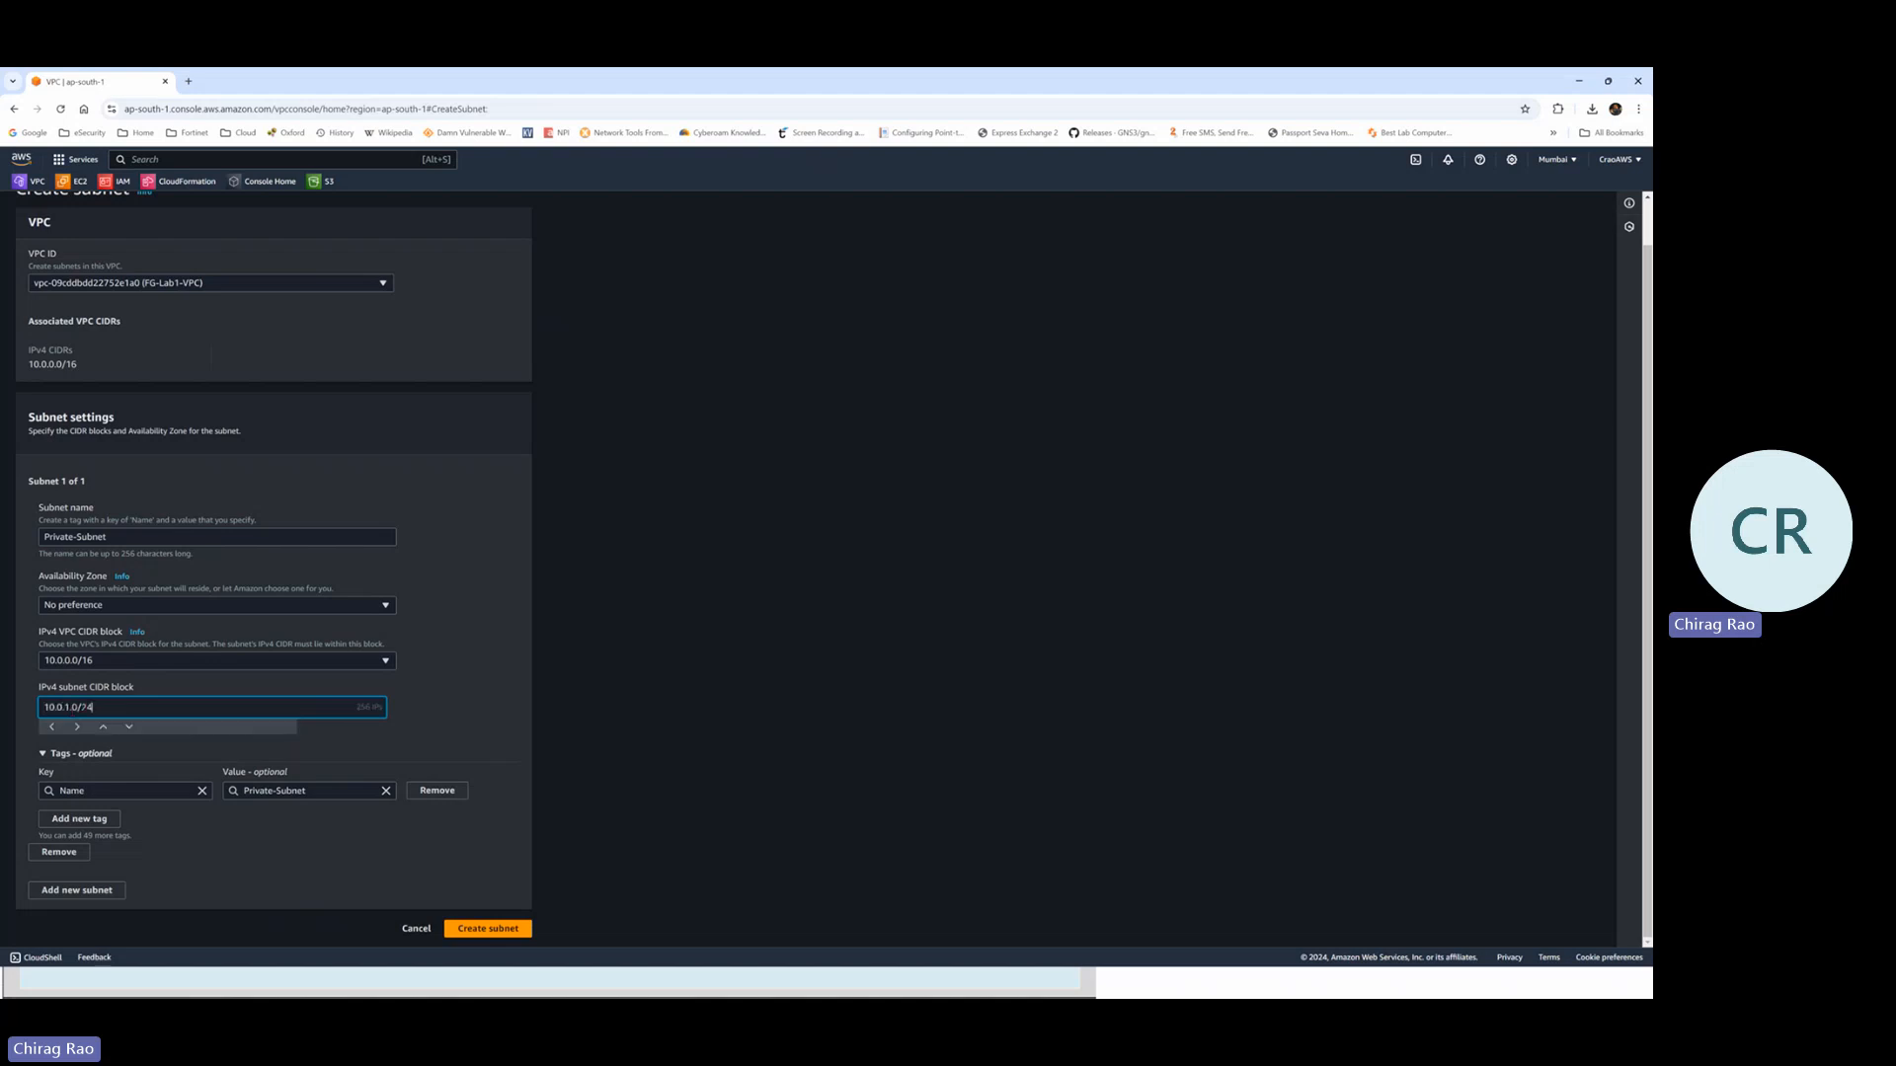
pyautogui.click(475, 932)
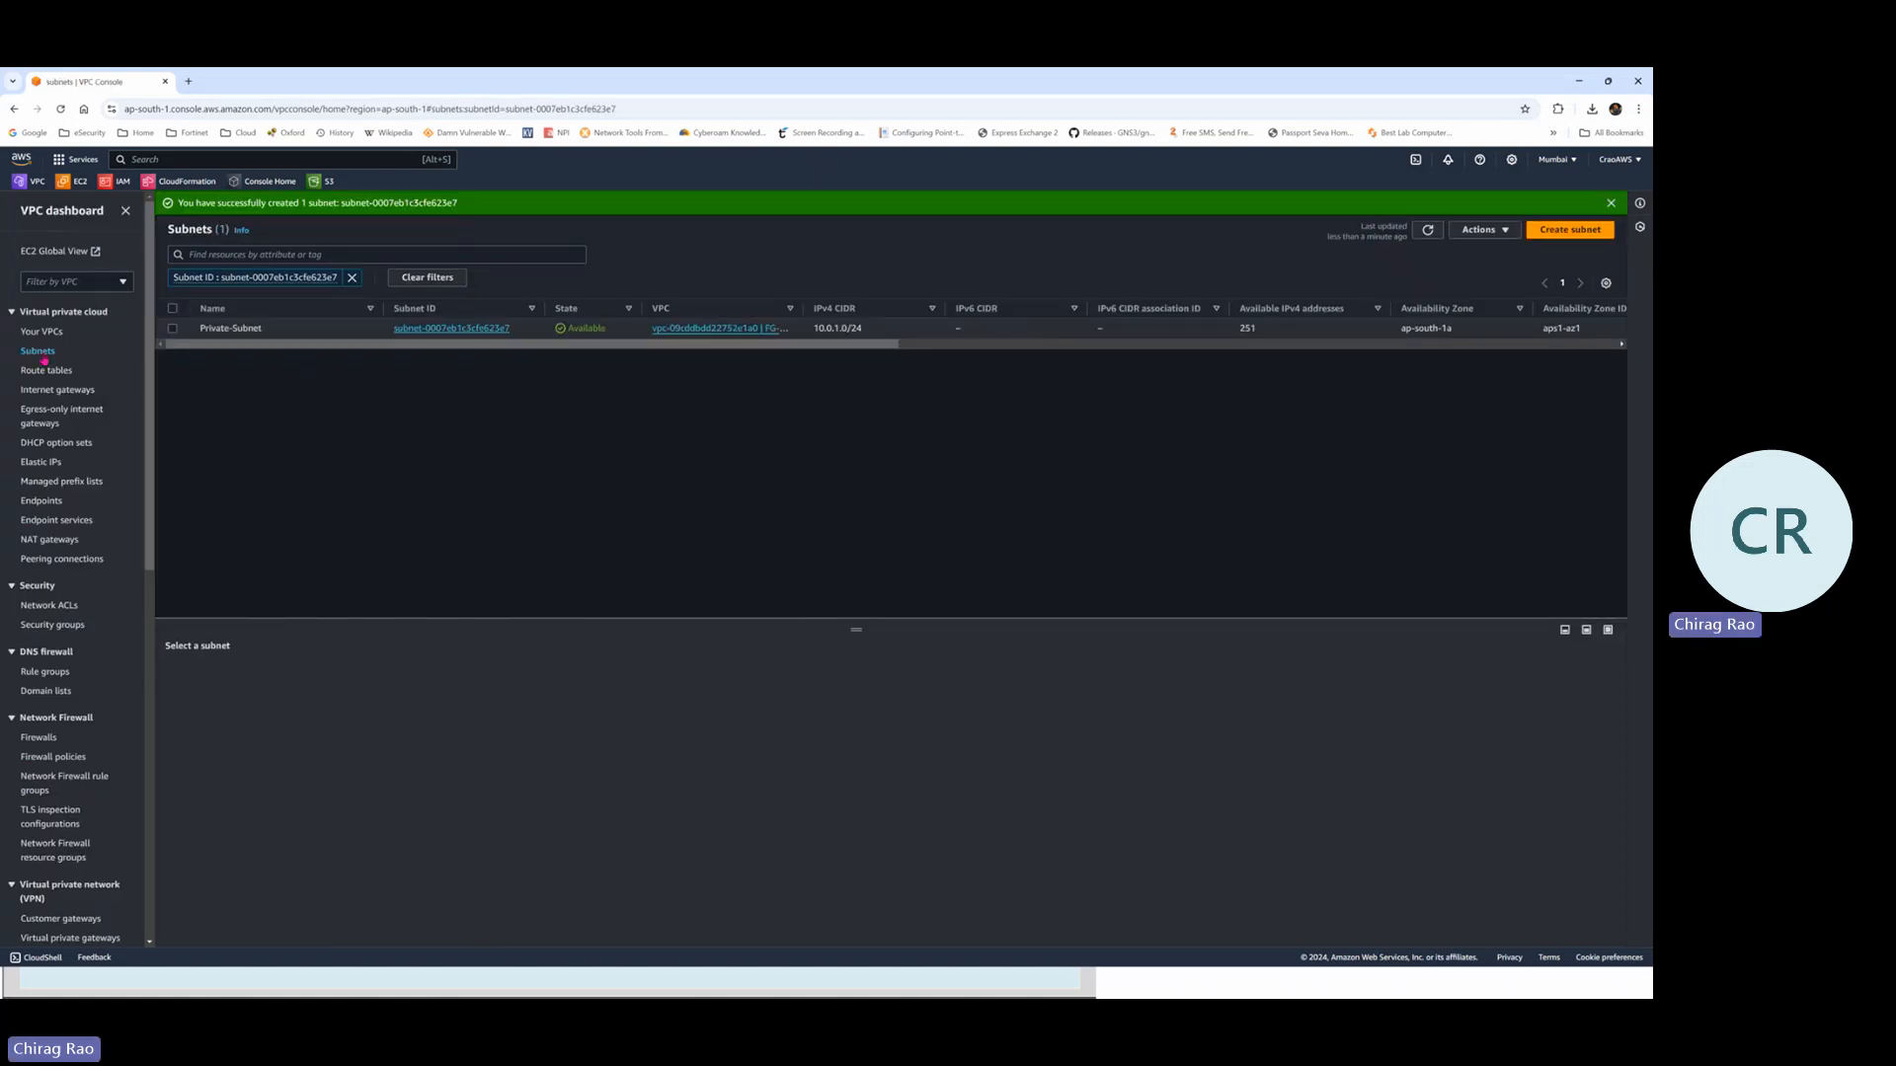
pyautogui.click(44, 355)
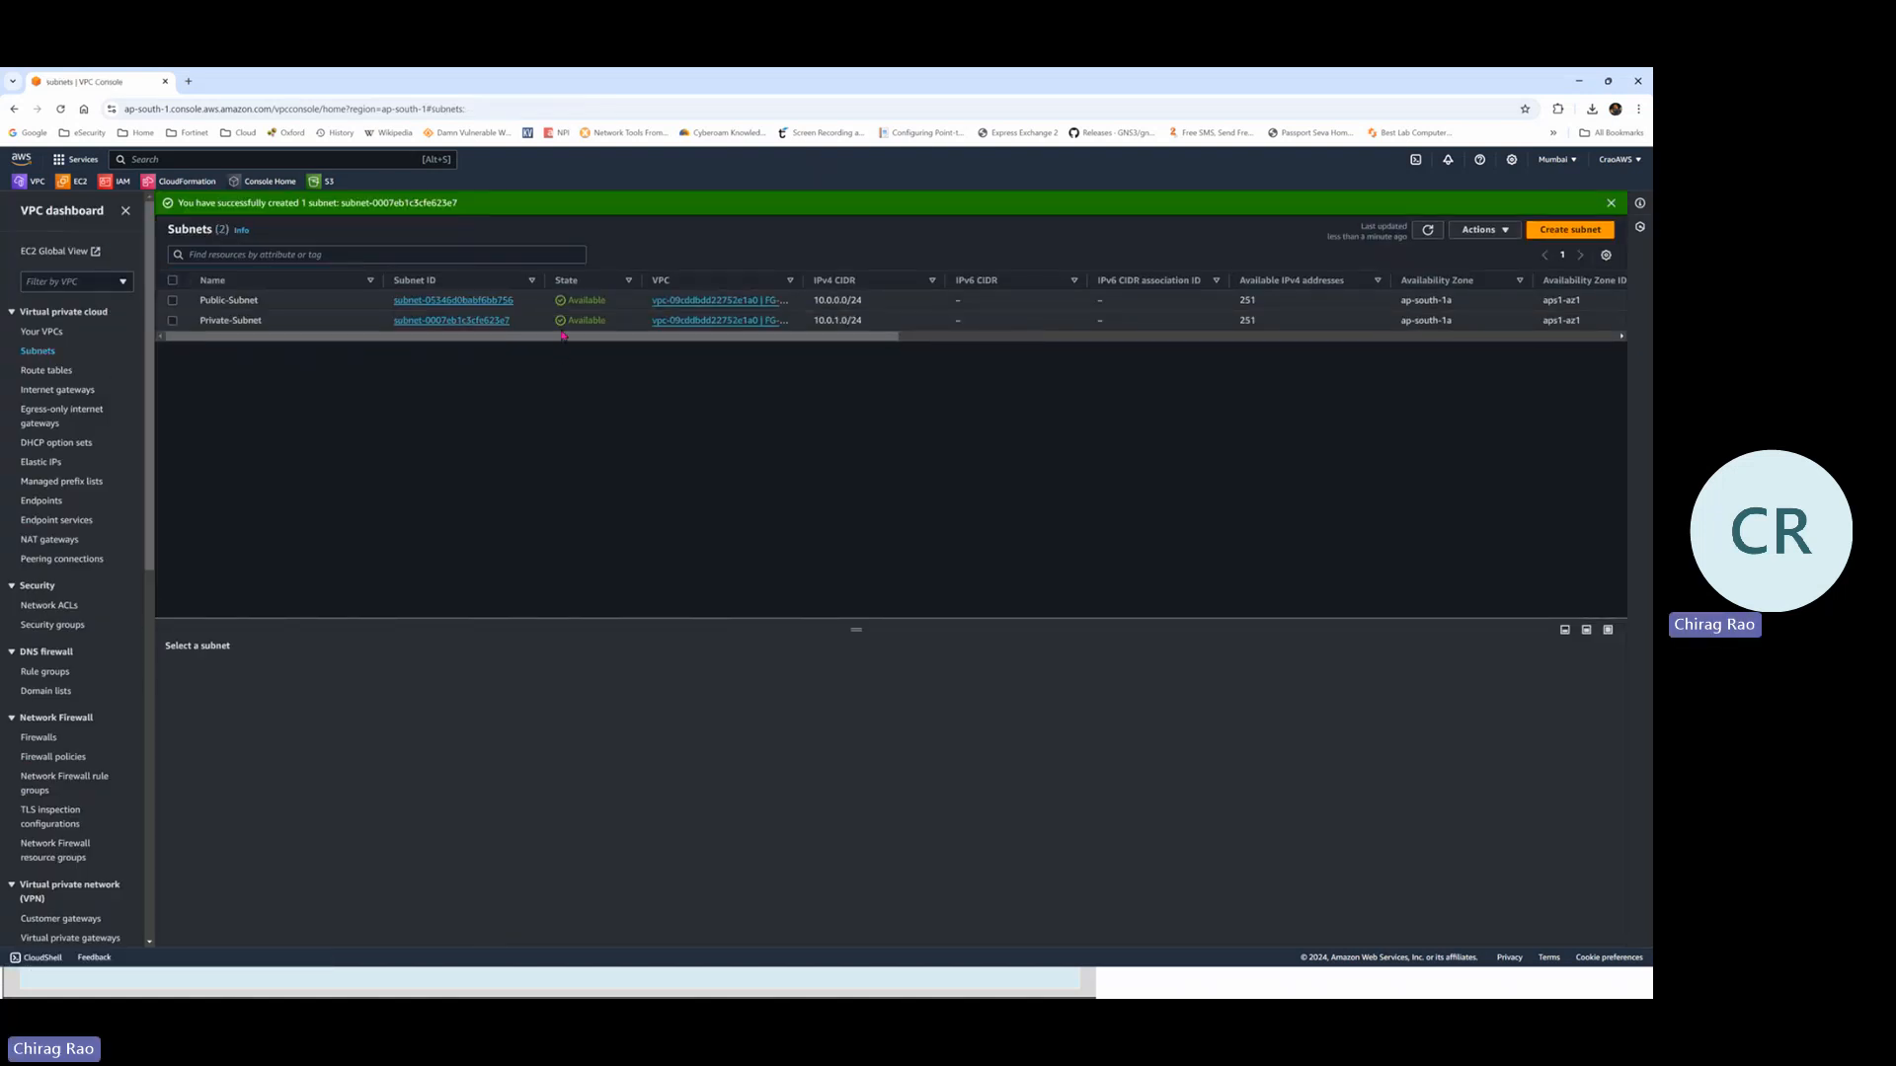
pyautogui.hotkey('alt', 'Tab')
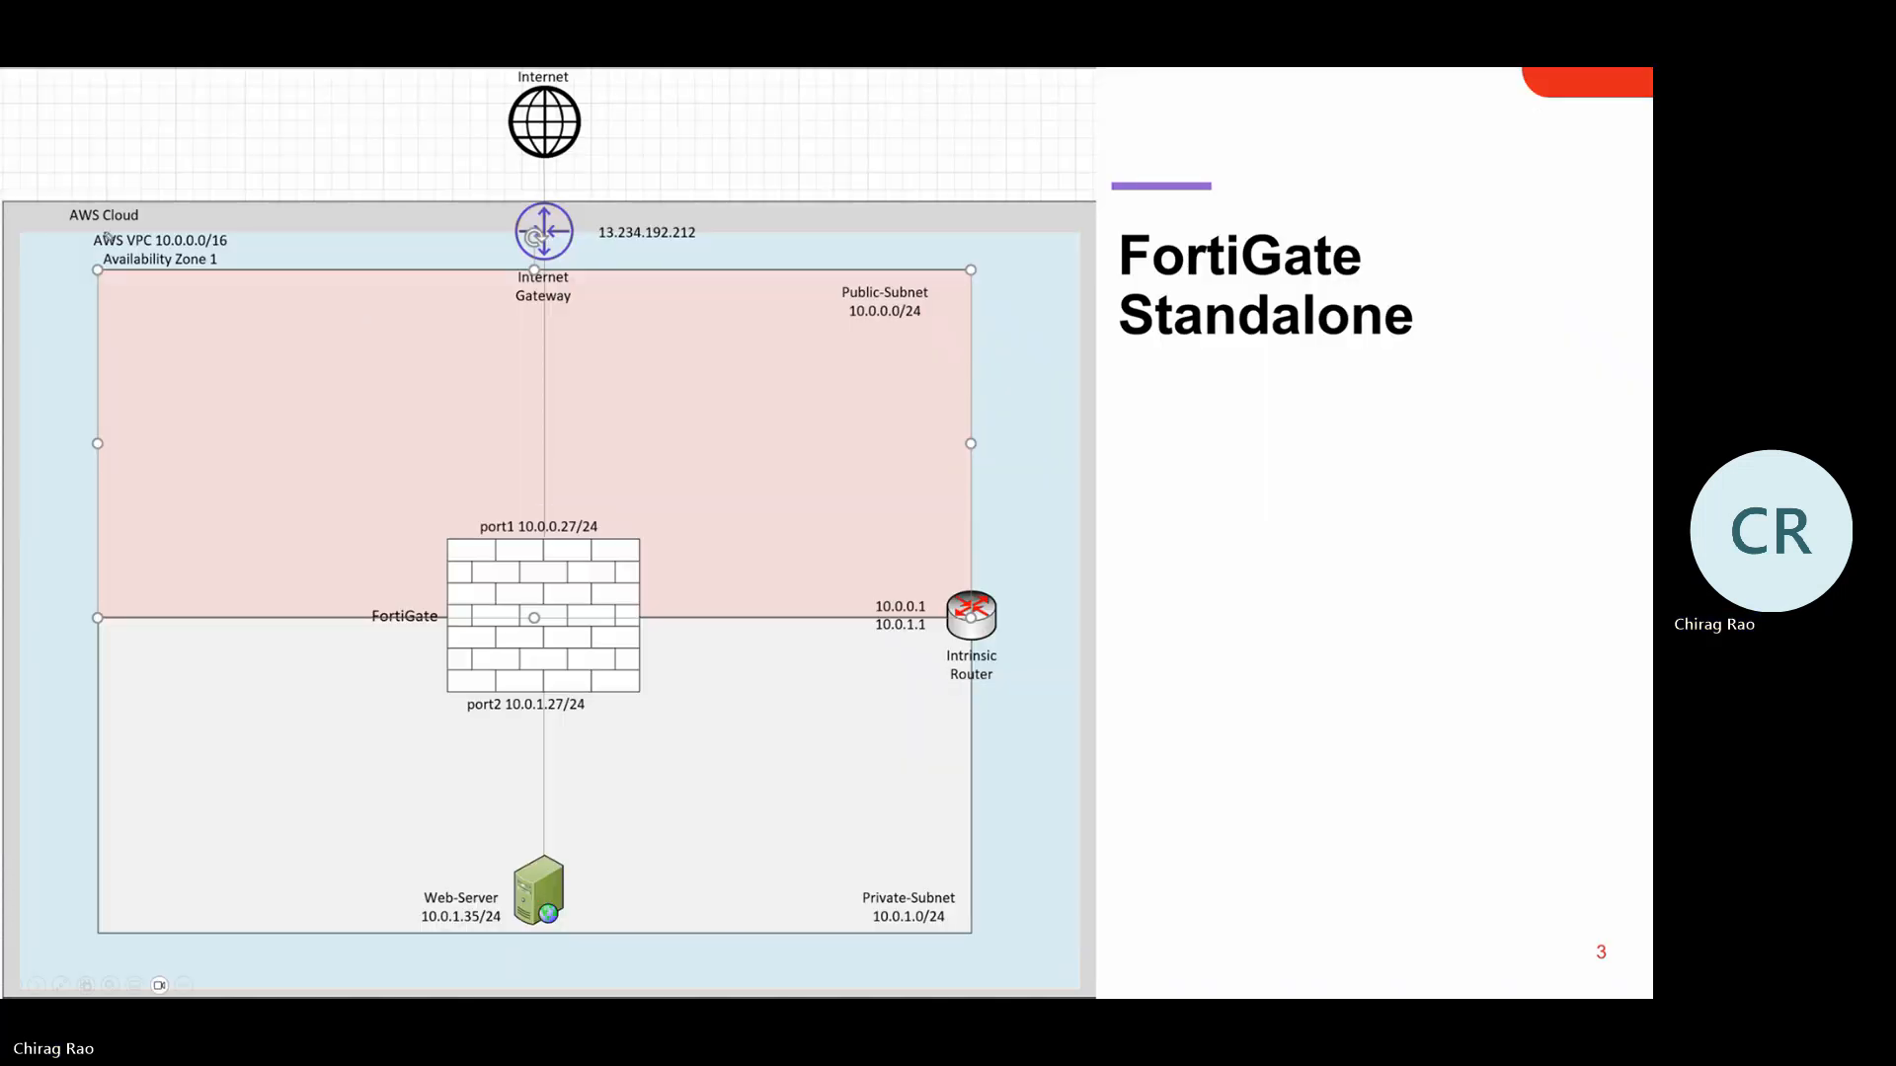
# Ink-circle the AWS VPC, Public-Subnet and Private-Subnet labels, then erase the ink
pyautogui.moveTo(115, 223)
pyautogui.mouseDown()
pyautogui.moveTo(101, 231)
pyautogui.moveTo(188, 280)
pyautogui.moveTo(124, 228)
pyautogui.mouseUp()
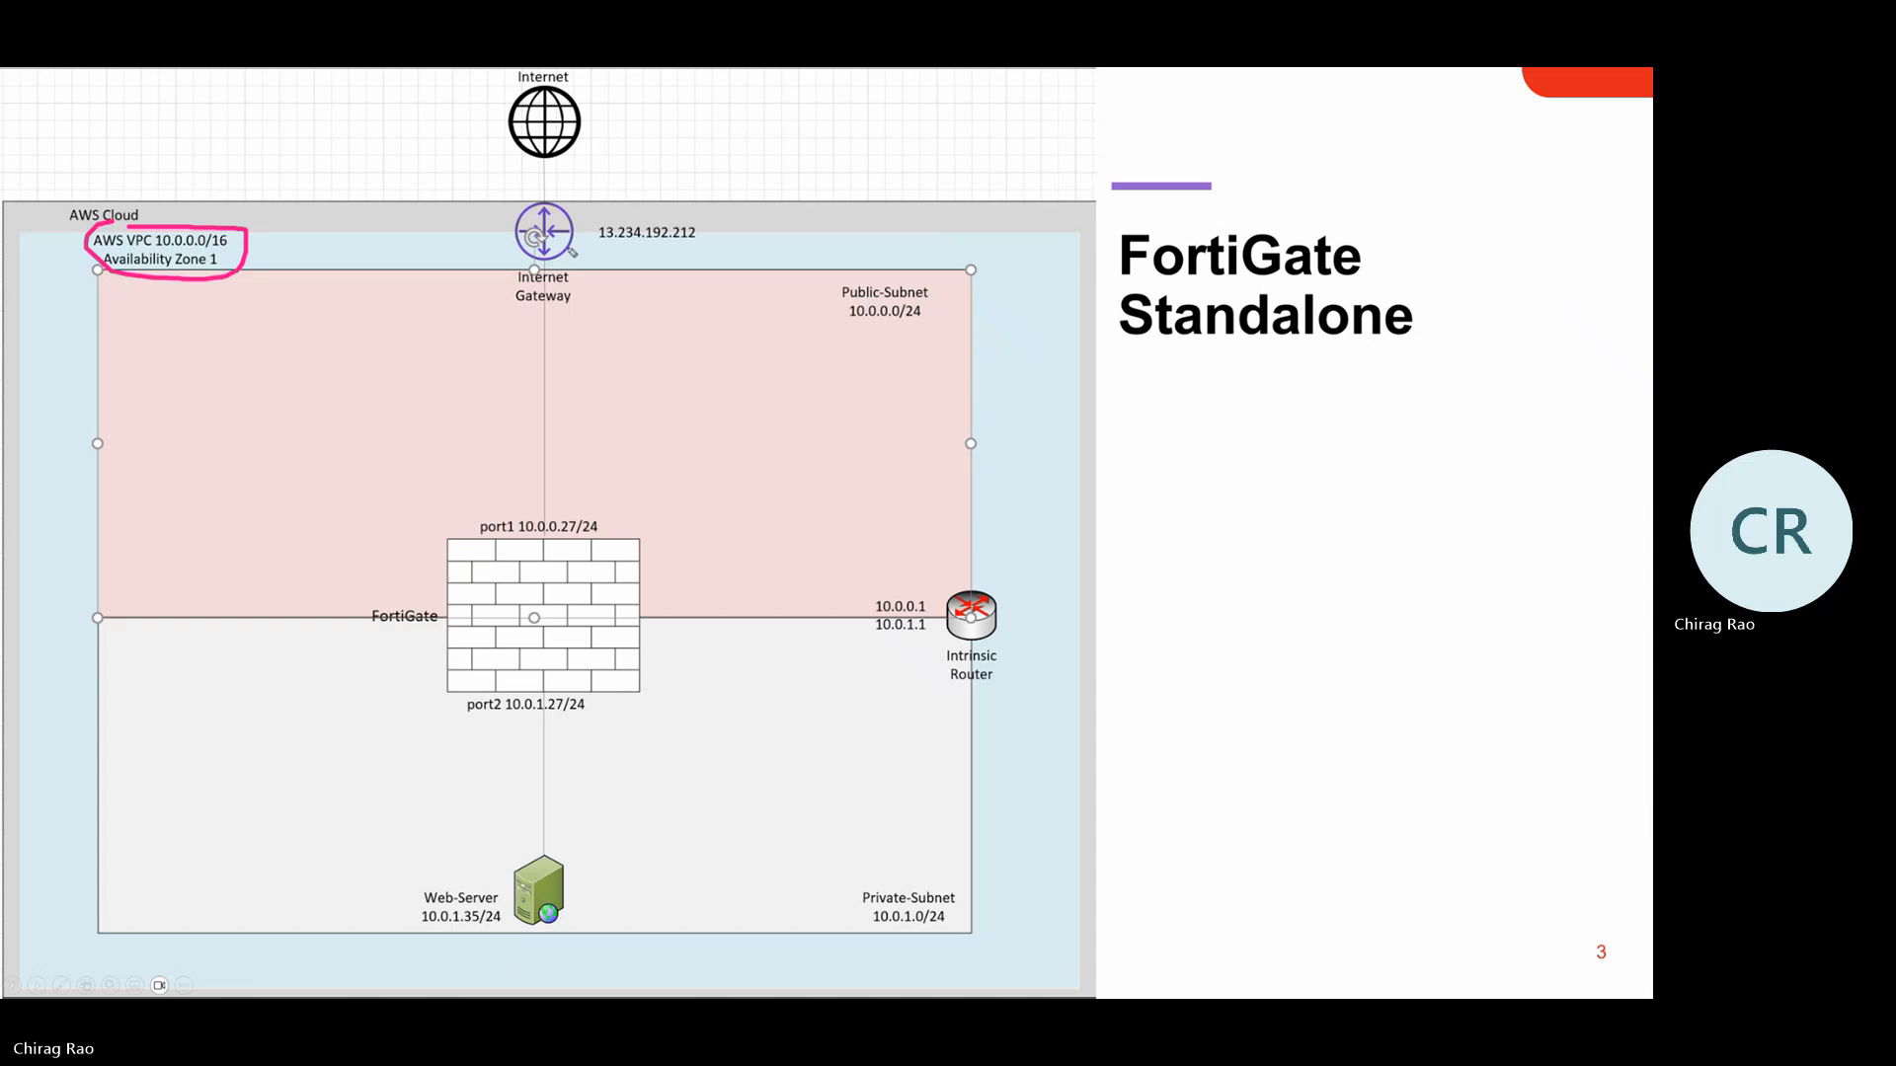
pyautogui.moveTo(882, 261)
pyautogui.mouseDown()
pyautogui.moveTo(960, 288)
pyautogui.moveTo(887, 275)
pyautogui.mouseUp()
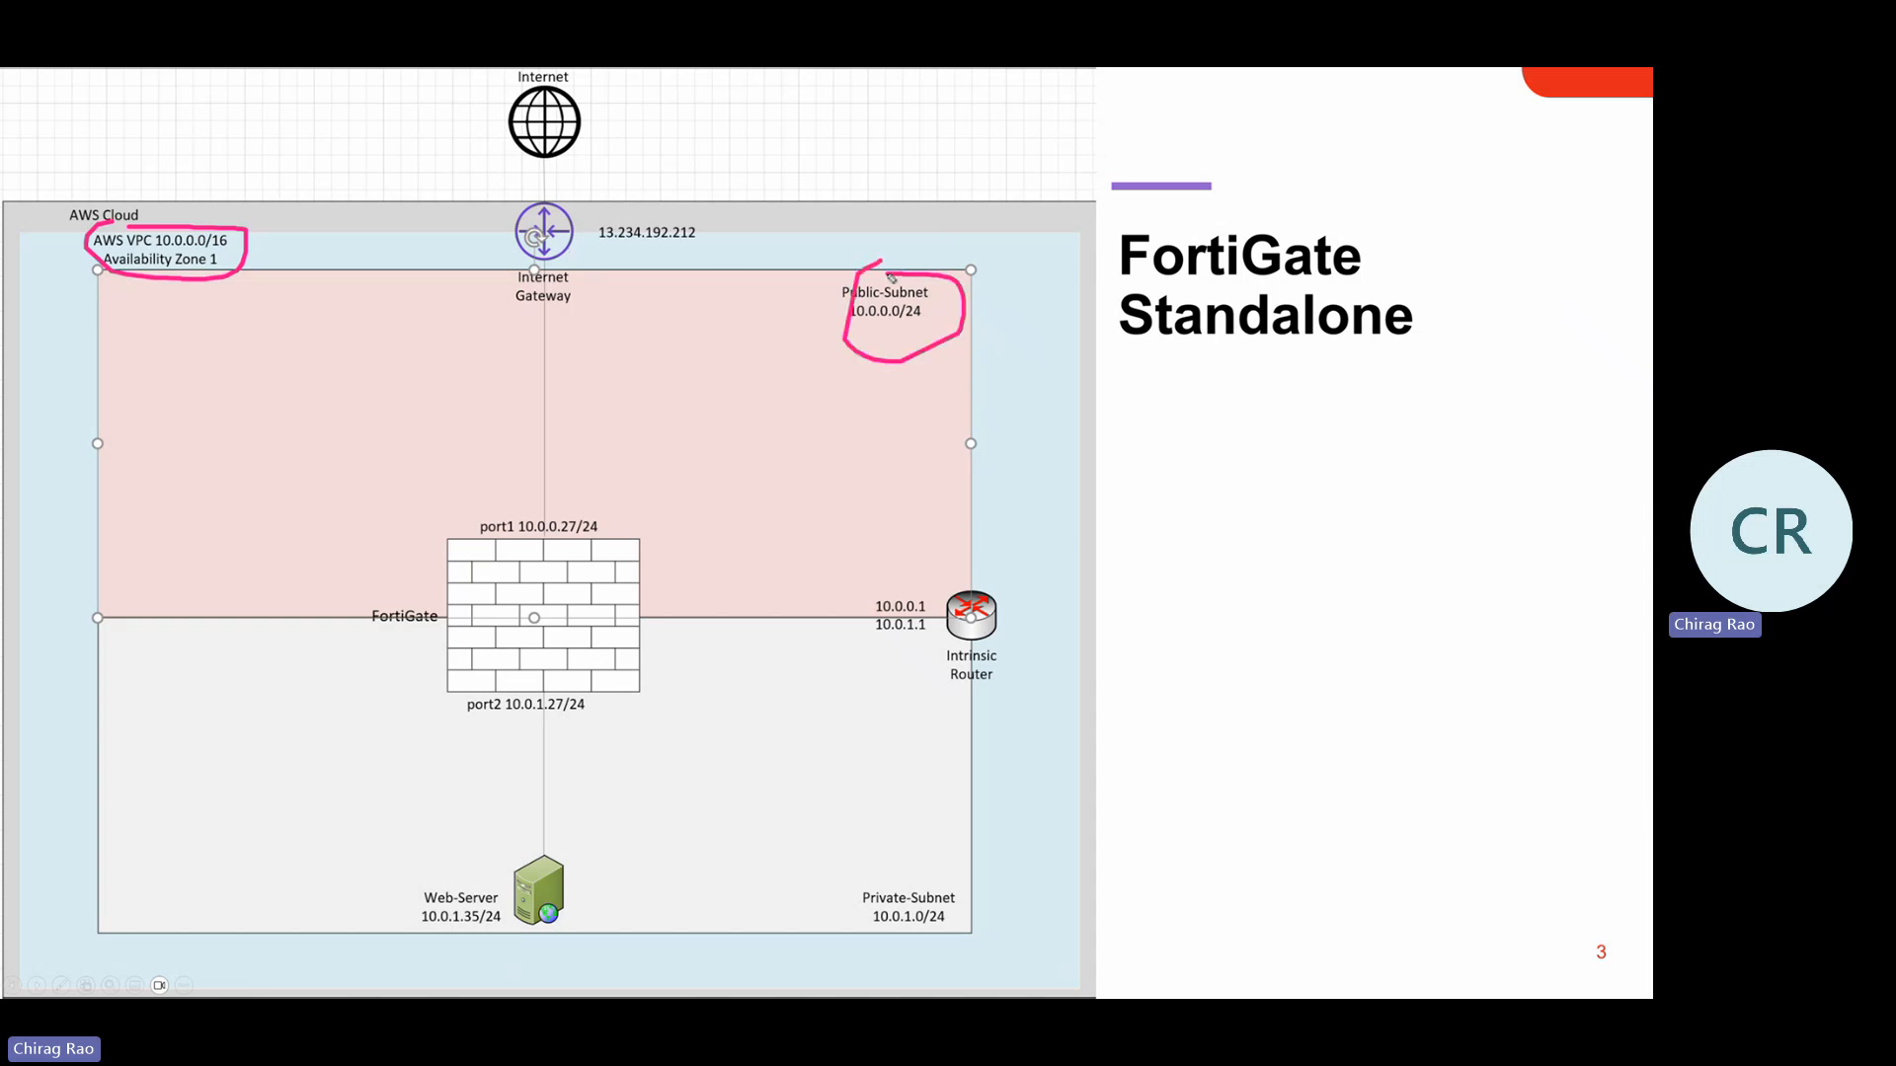
pyautogui.moveTo(884, 867)
pyautogui.mouseDown()
pyautogui.moveTo(954, 893)
pyautogui.moveTo(903, 876)
pyautogui.mouseUp()
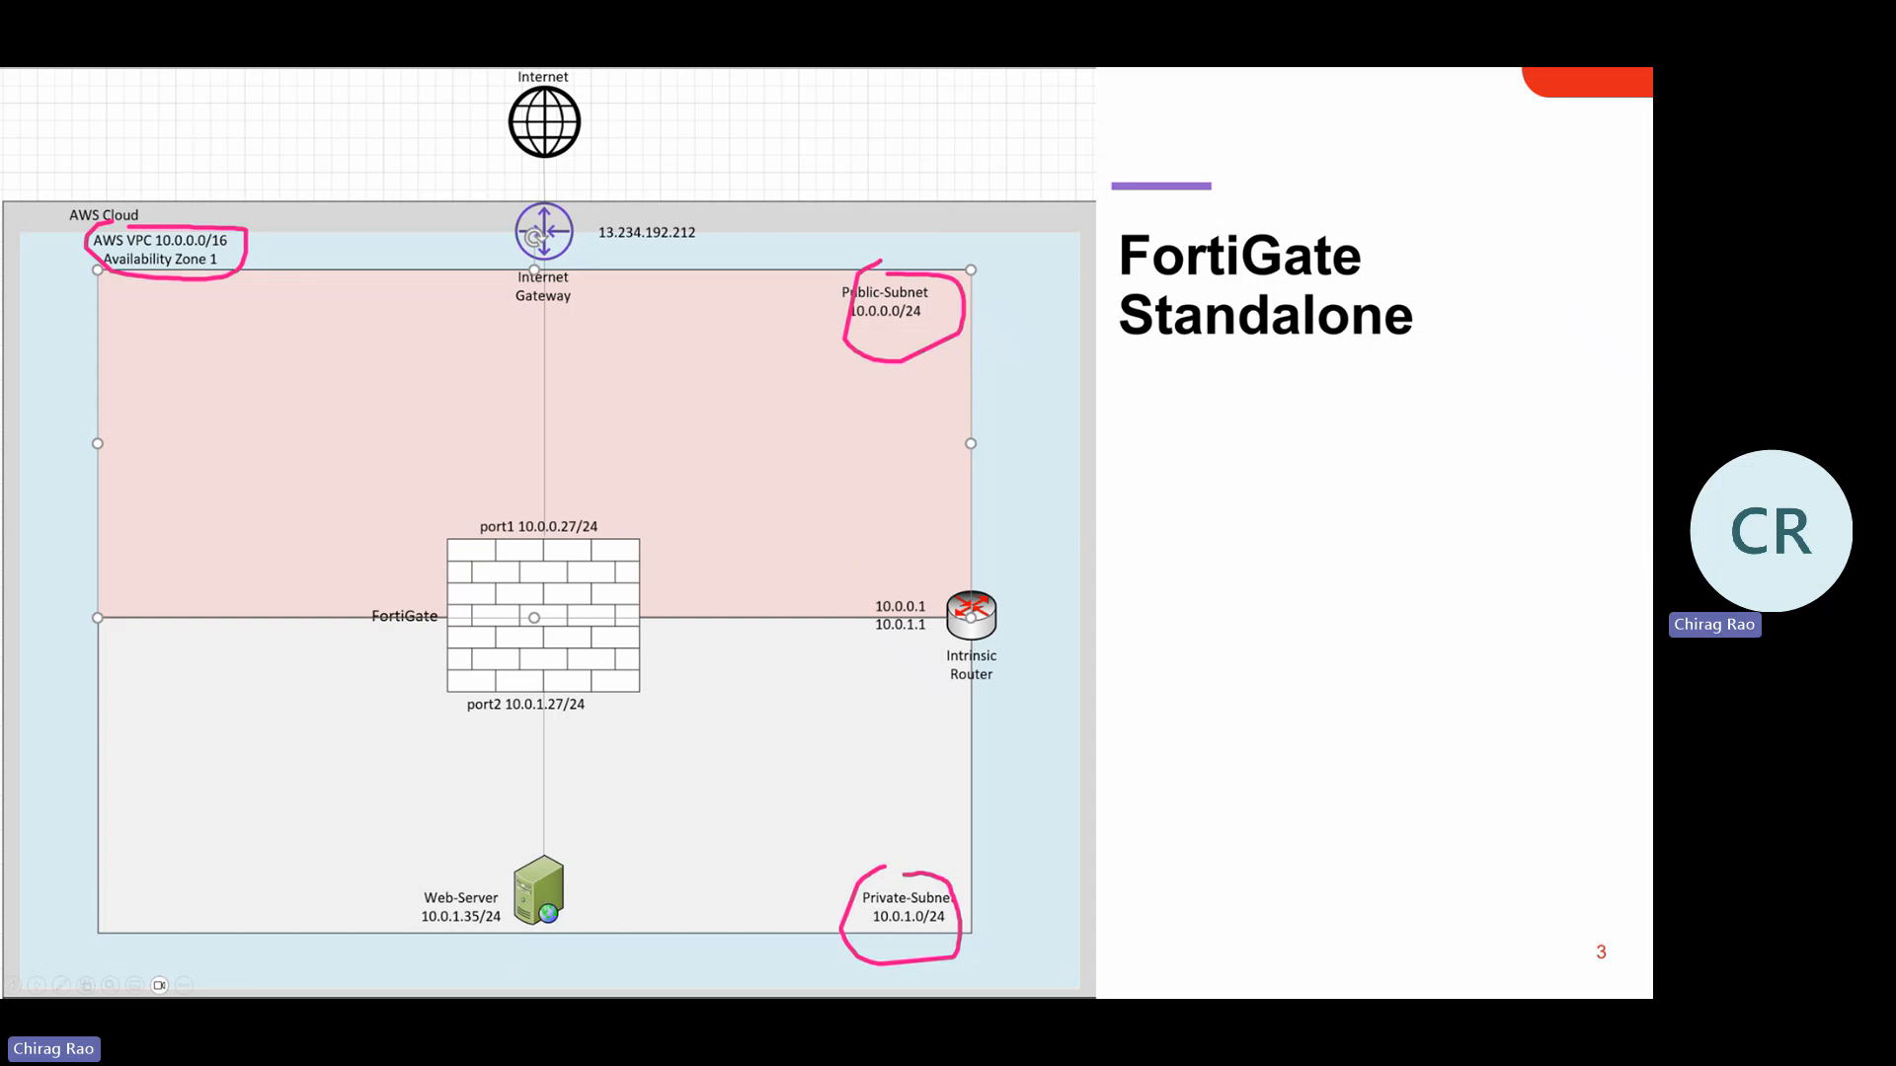
pyautogui.press('e')
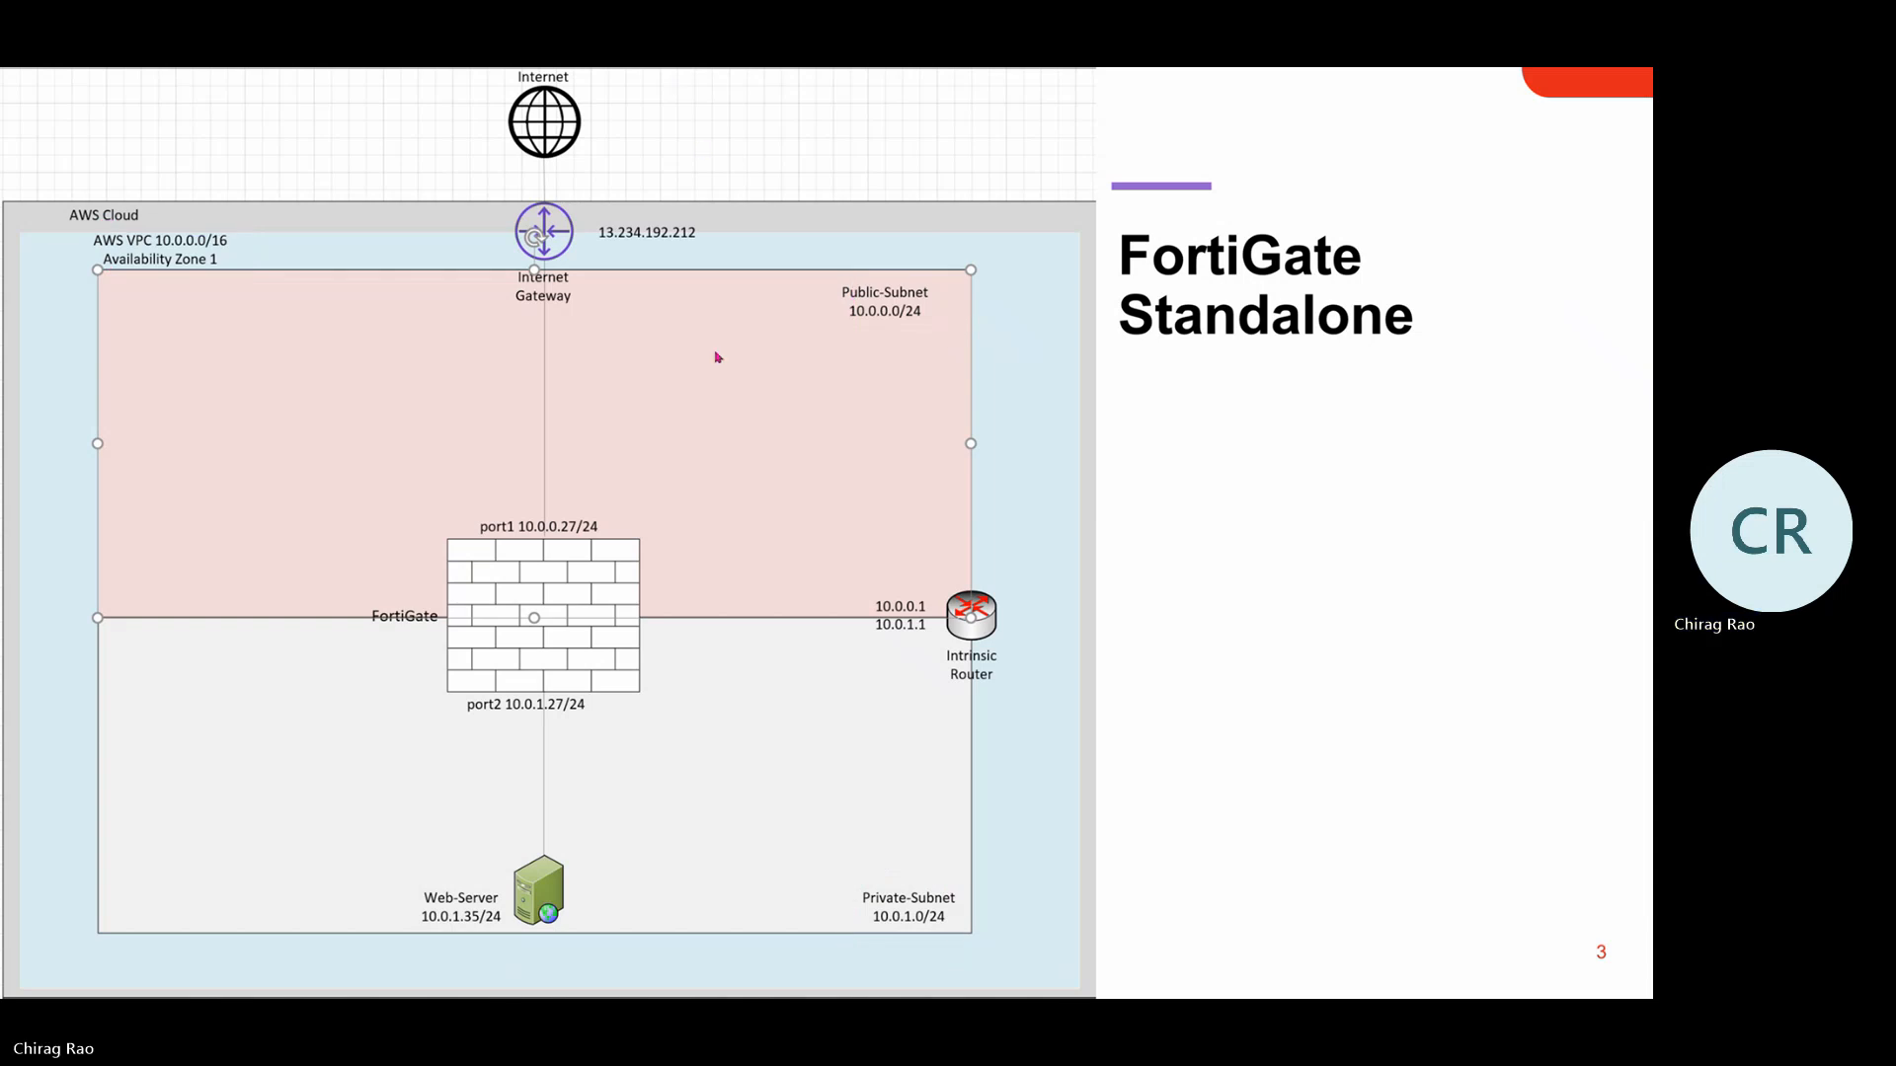
pyautogui.hotkey('alt', 'Tab')
pyautogui.hotkey('alt', 'Tab')
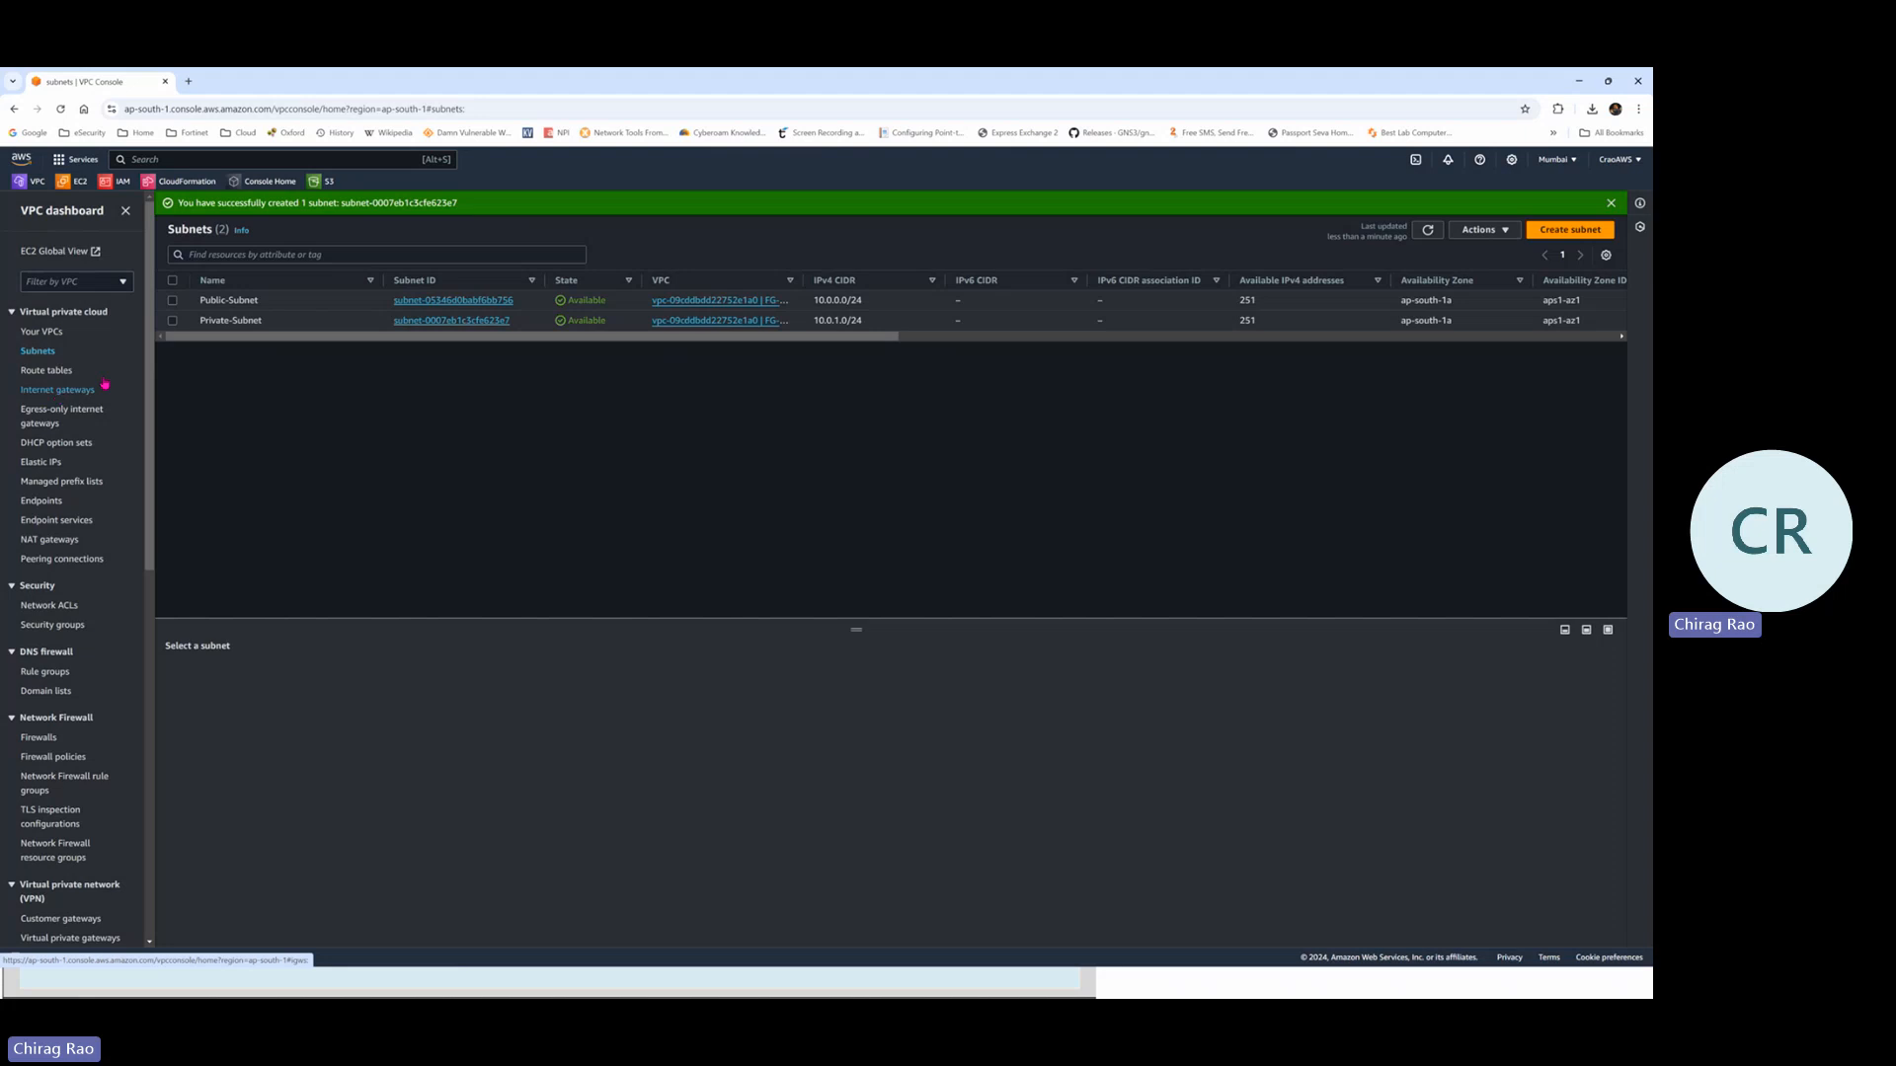
# Create an internet gateway with name tag FG-IG
pyautogui.click(59, 390)
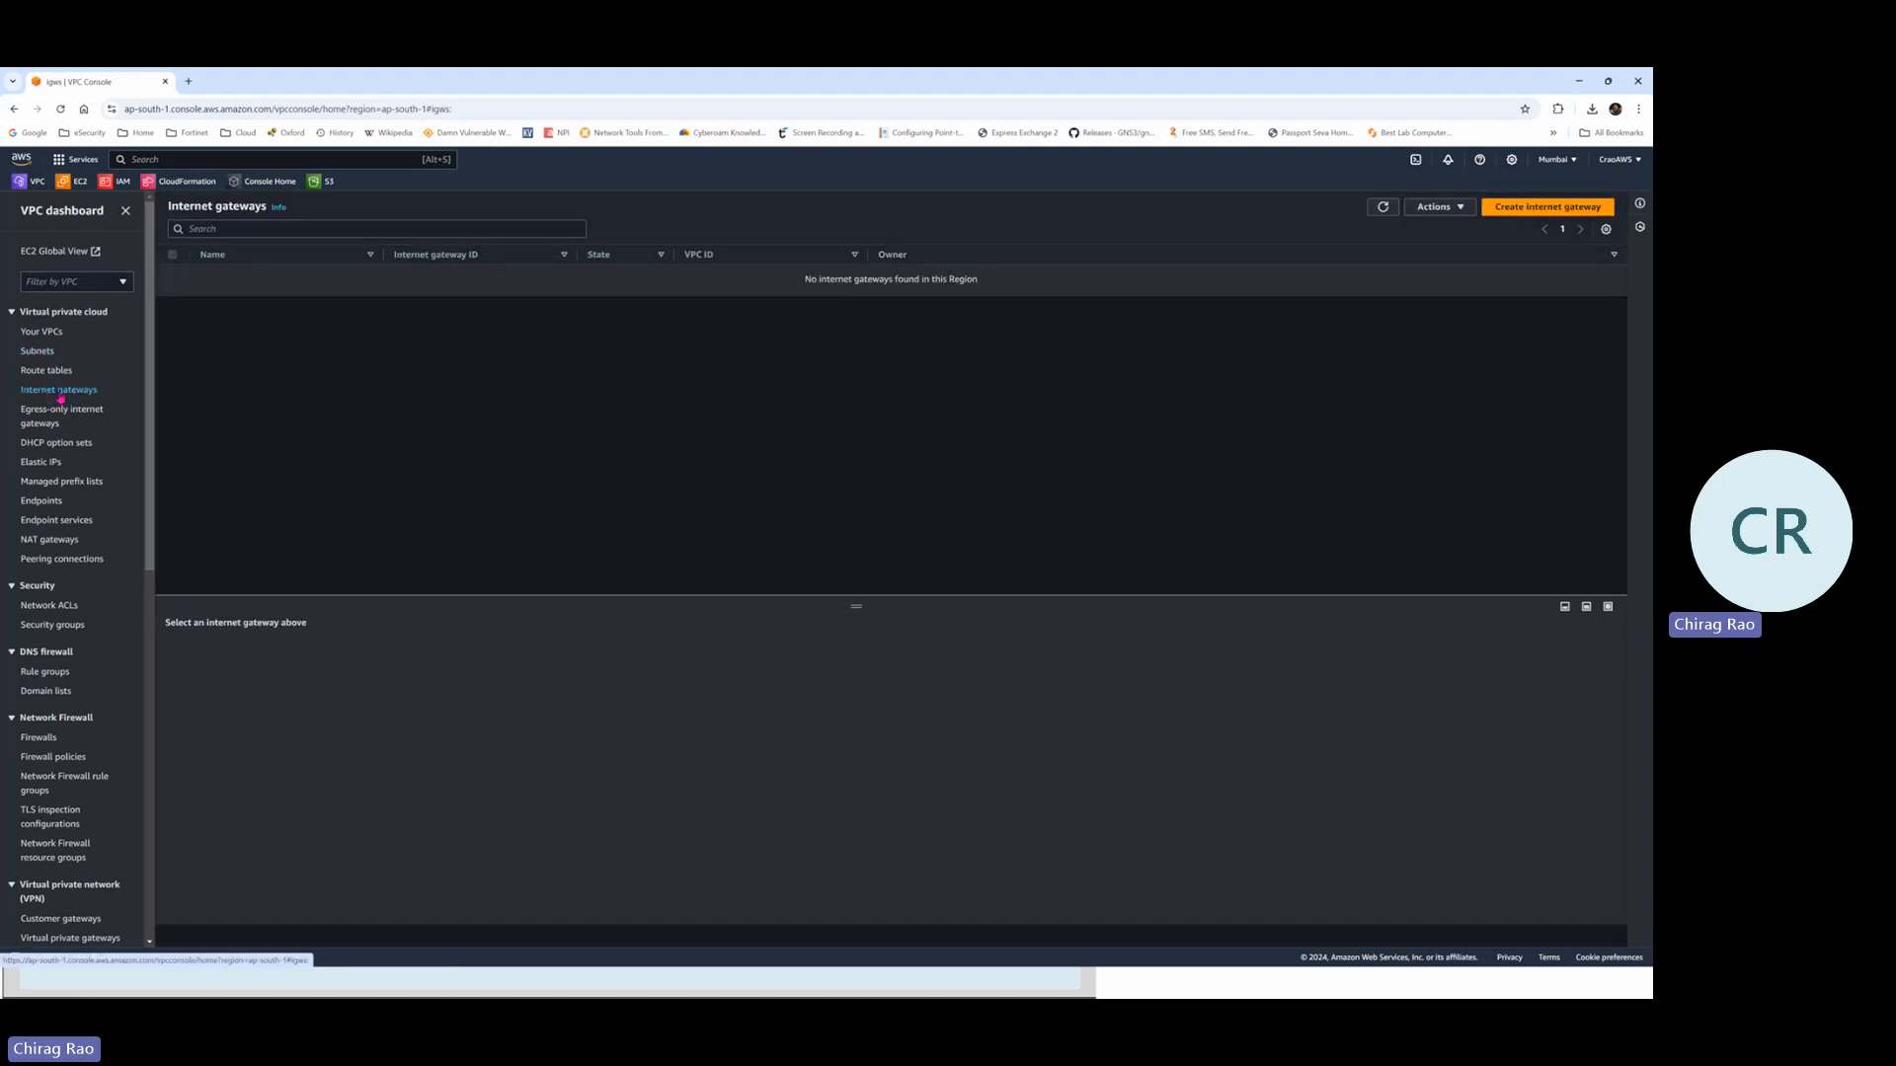
pyautogui.click(1529, 210)
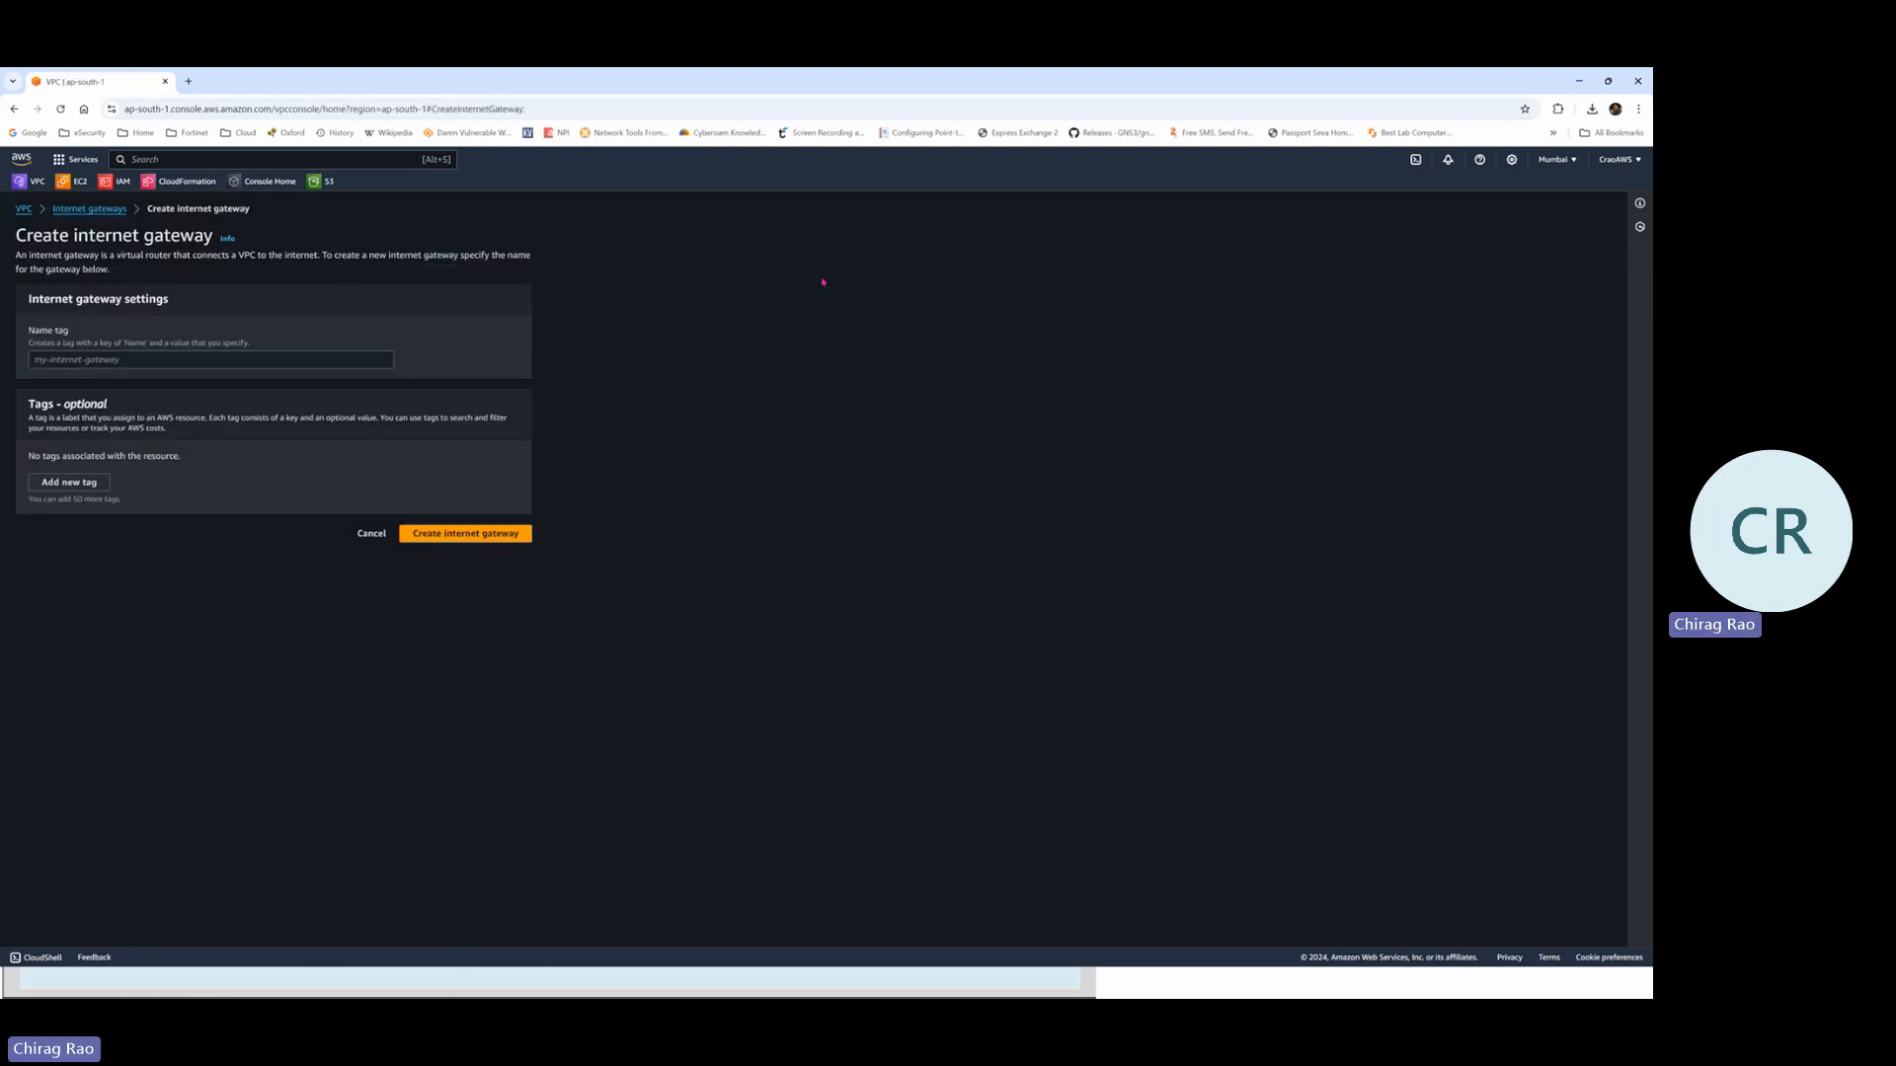
pyautogui.click(115, 364)
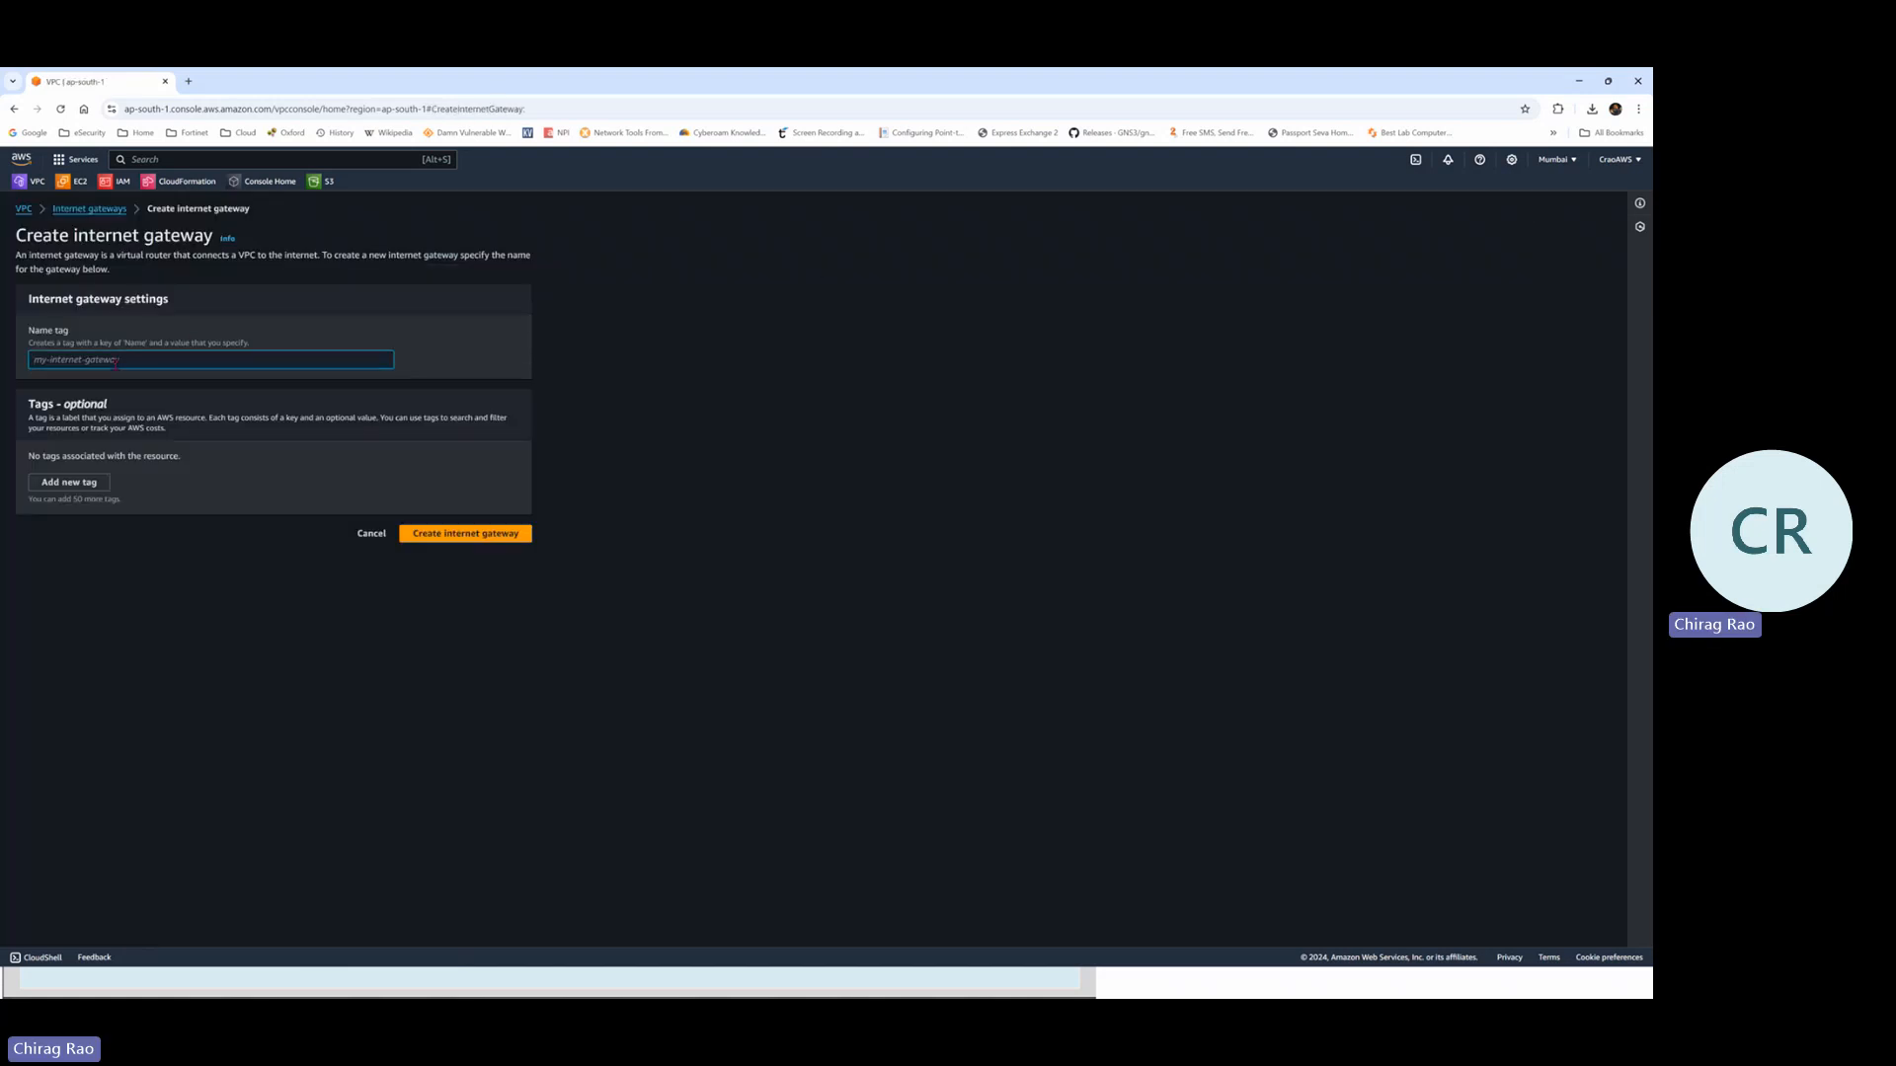
pyautogui.write('FG-IG')
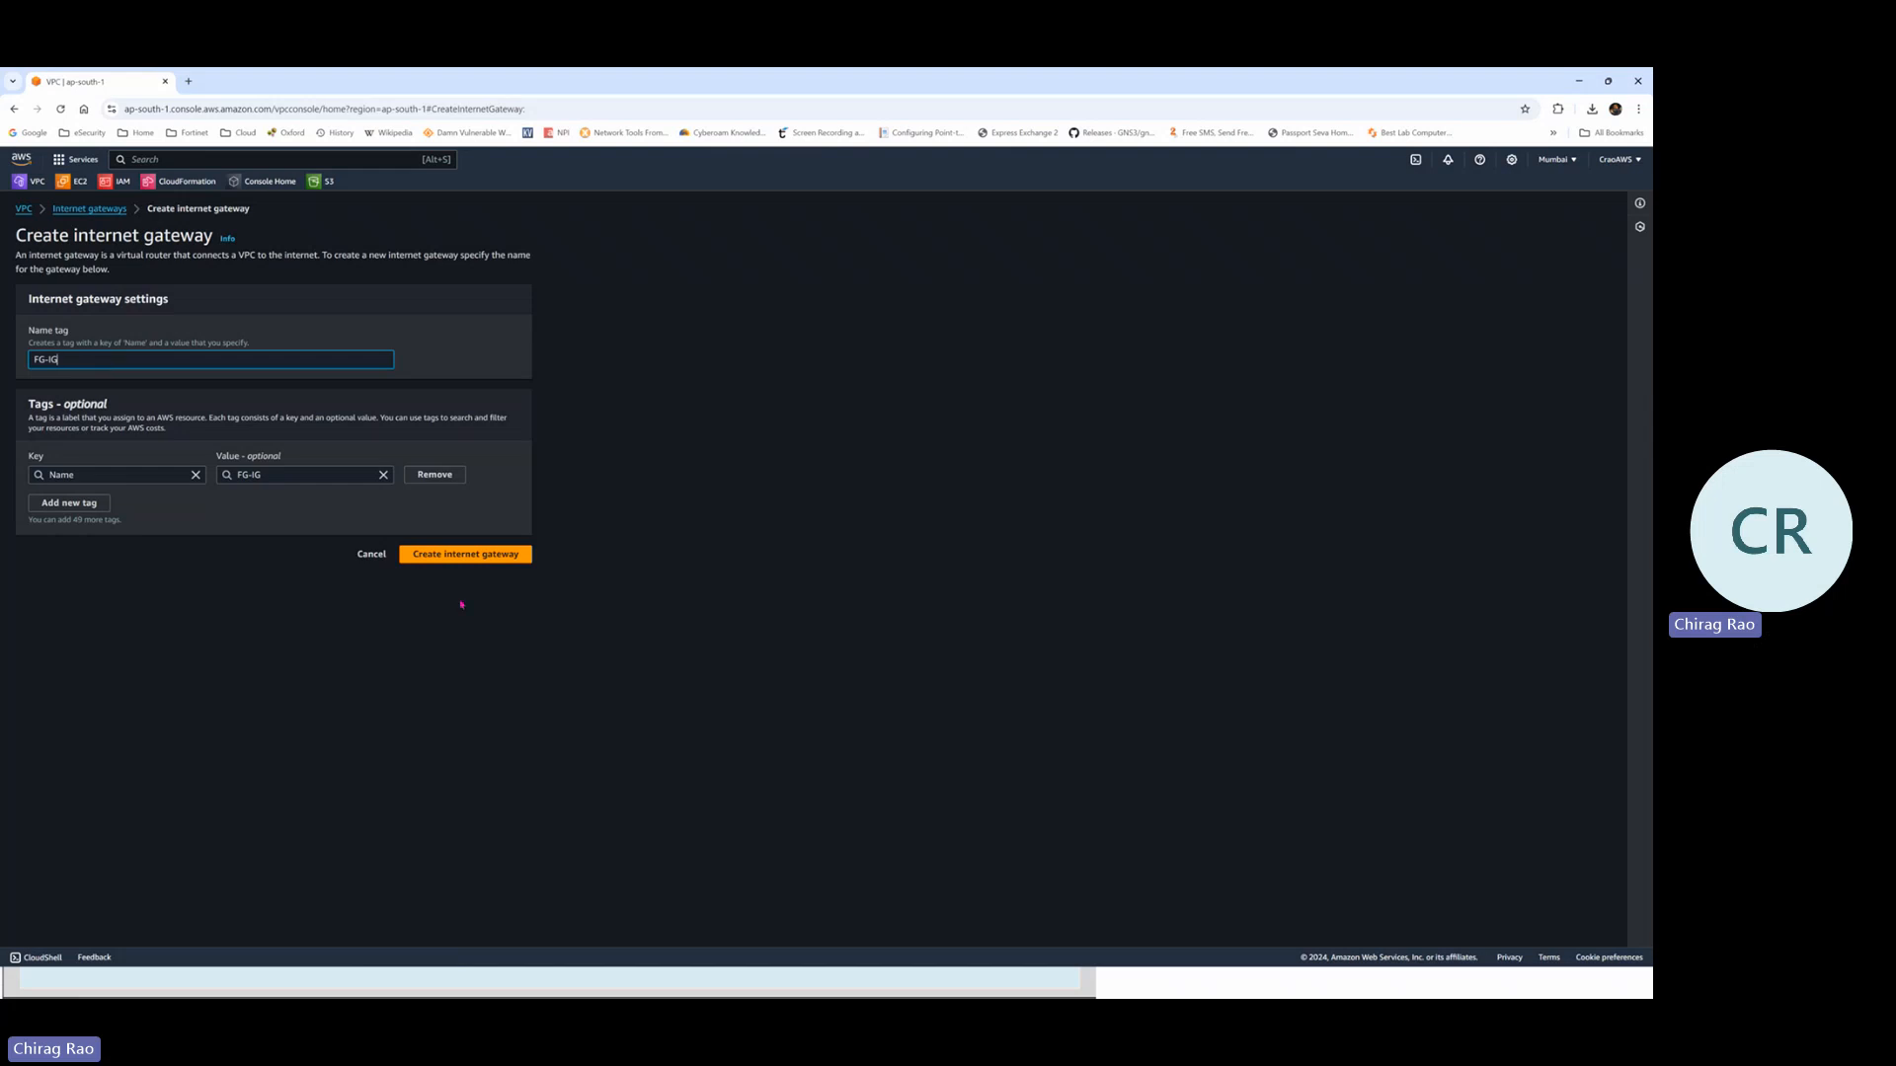
pyautogui.click(453, 554)
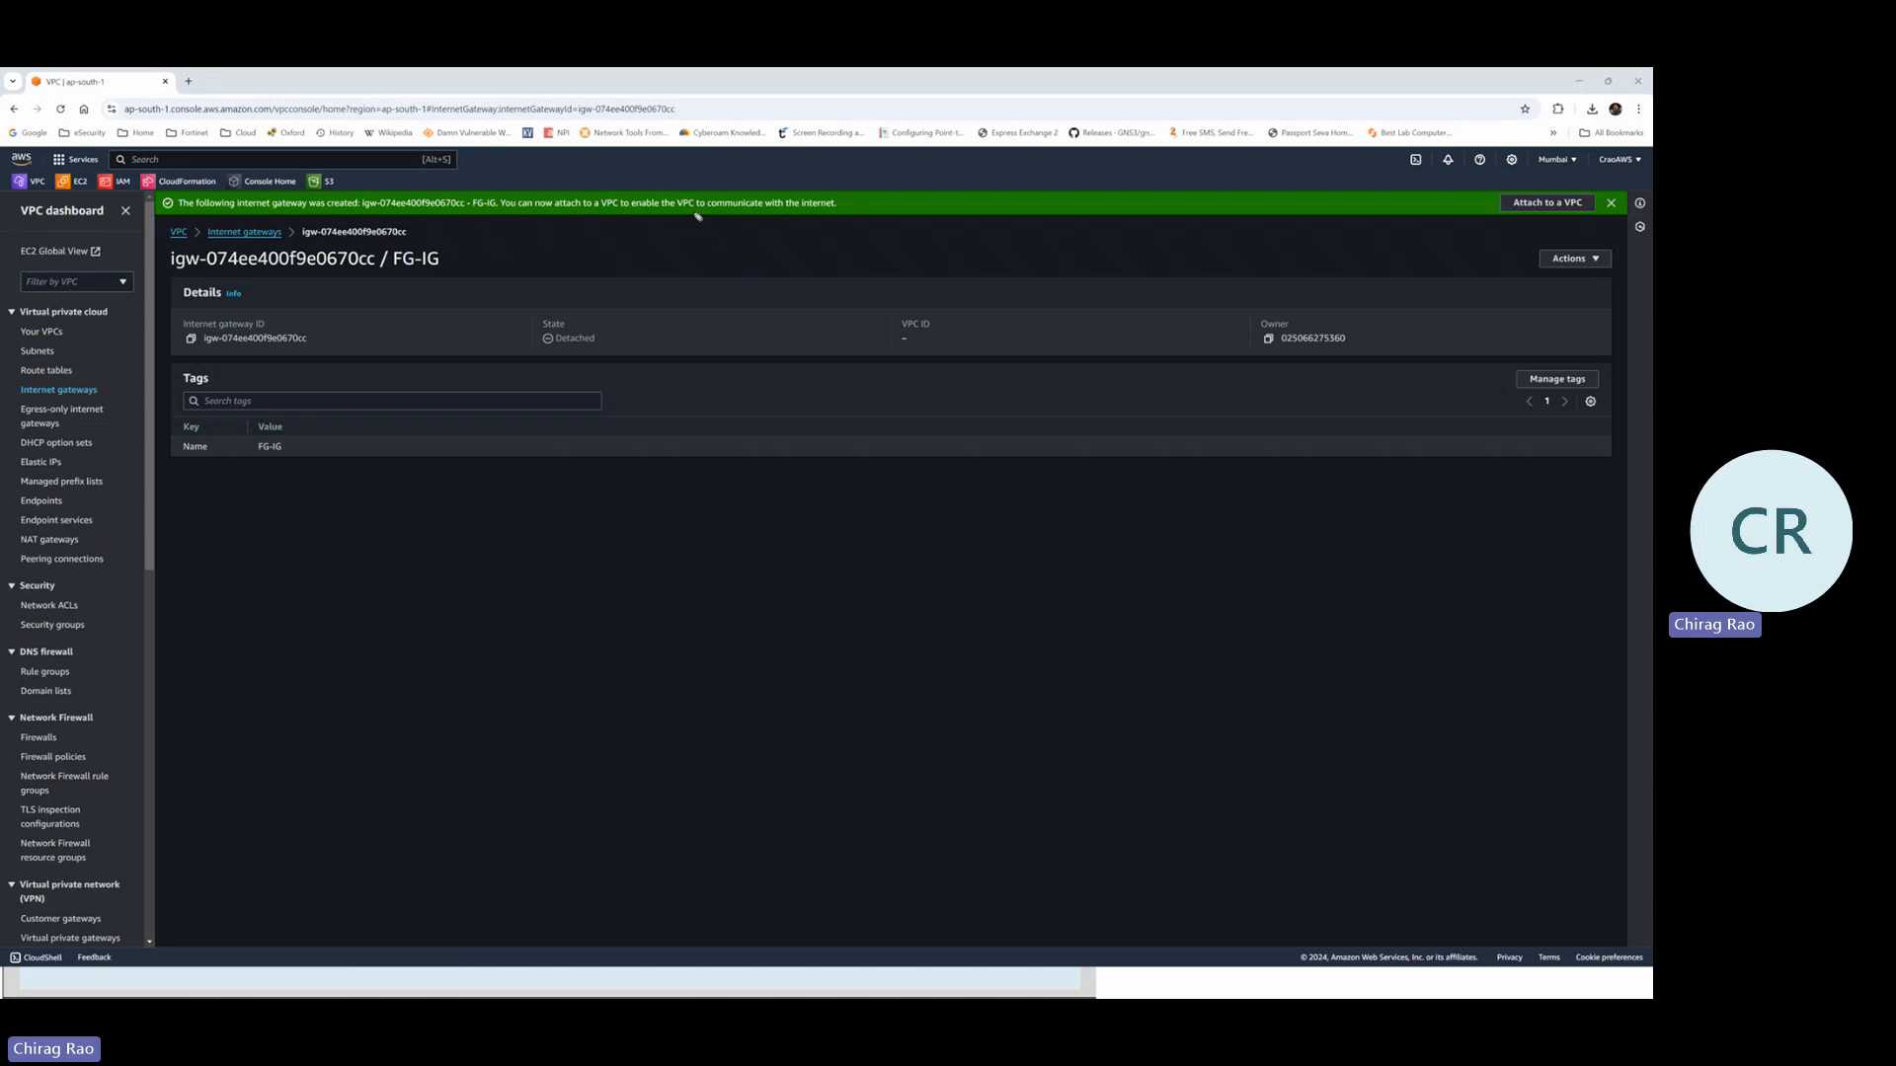
# Underline the success message's attach-to-VPC note and the Attach to a VPC action
pyautogui.moveTo(693, 211); pyautogui.dragTo(840, 210)
pyautogui.moveTo(457, 211); pyautogui.dragTo(675, 211)
pyautogui.moveTo(1530, 183)
pyautogui.mouseDown()
pyautogui.moveTo(1510, 222)
pyautogui.moveTo(1594, 217)
pyautogui.moveTo(1580, 186)
pyautogui.mouseUp()
# Ink-circle the Internet Gateway with an arrow to the VPC, then erase the ink
pyautogui.hotkey('alt', 'Tab')
pyautogui.hotkey('alt', 'Tab')
pyautogui.hotkey('alt', 'Tab')
pyautogui.hotkey('alt', 'Tab')
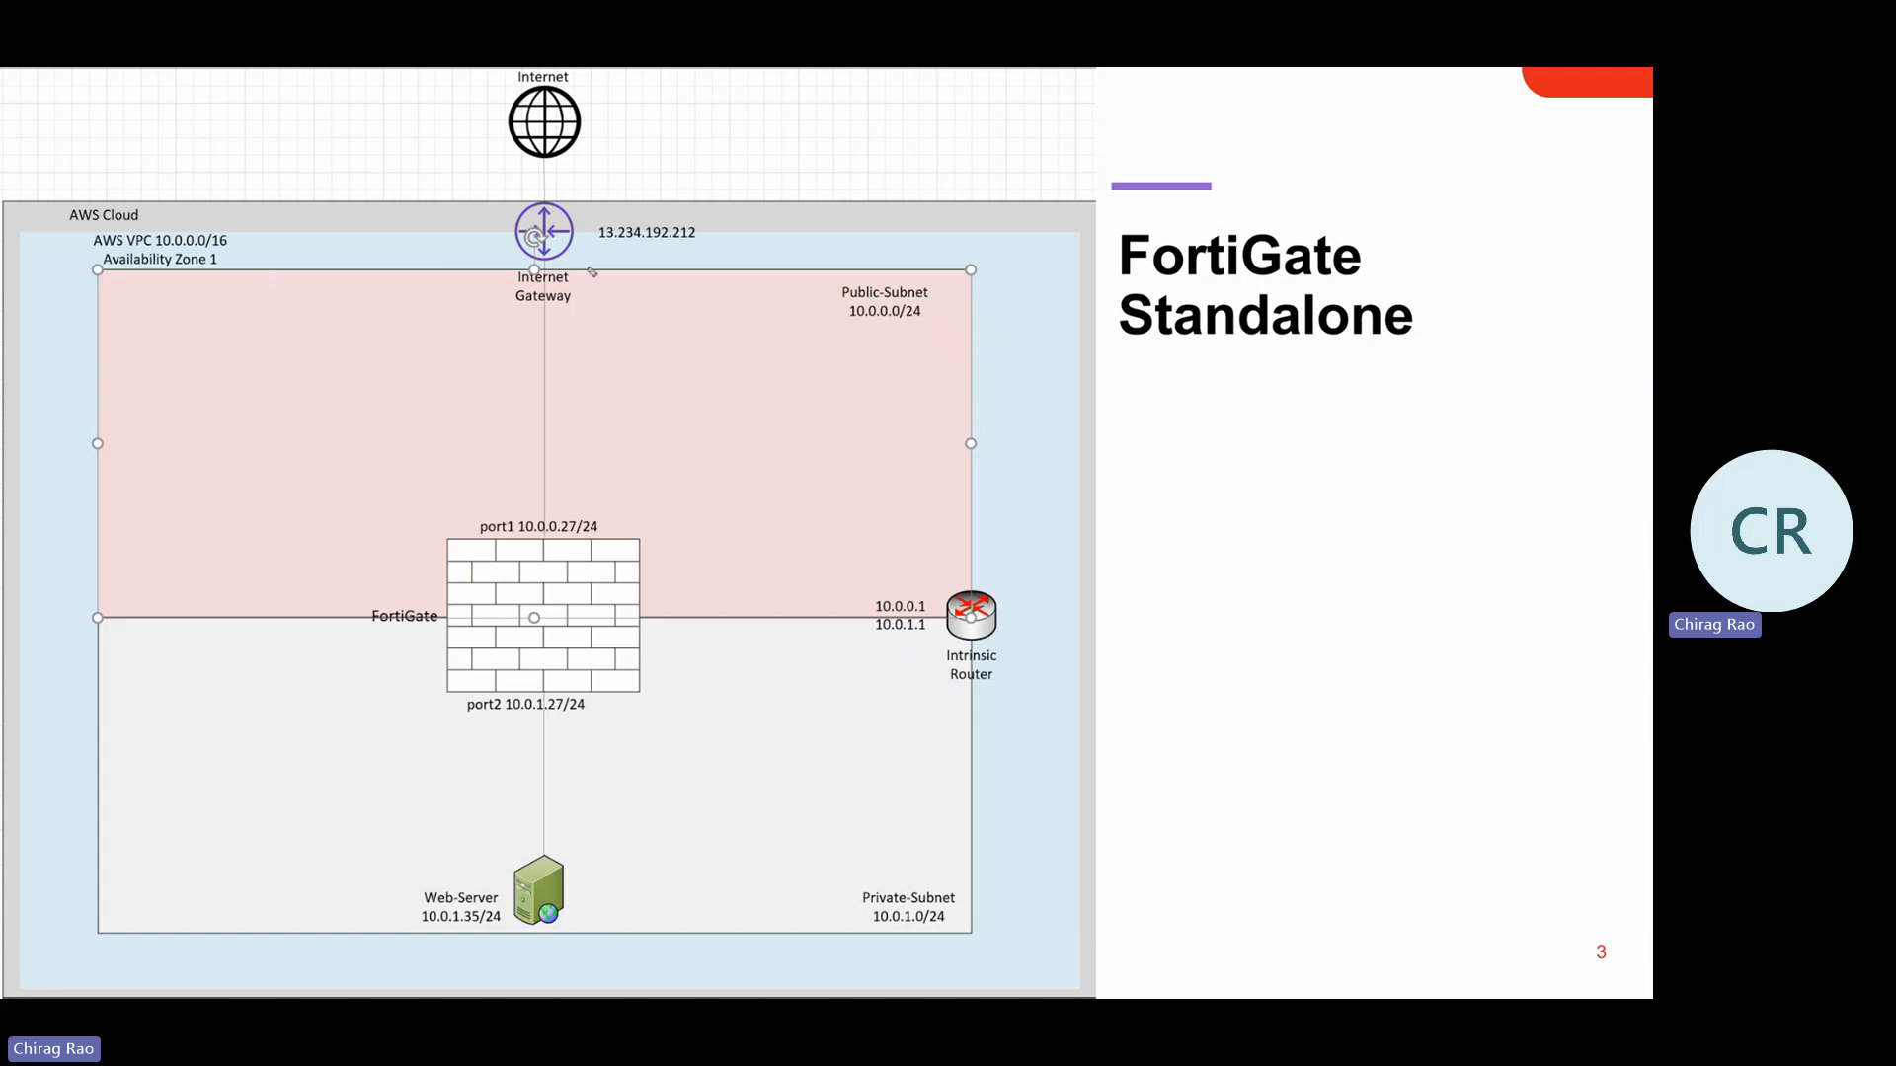
pyautogui.moveTo(539, 200)
pyautogui.mouseDown()
pyautogui.moveTo(501, 211)
pyautogui.moveTo(604, 306)
pyautogui.moveTo(593, 210)
pyautogui.mouseUp()
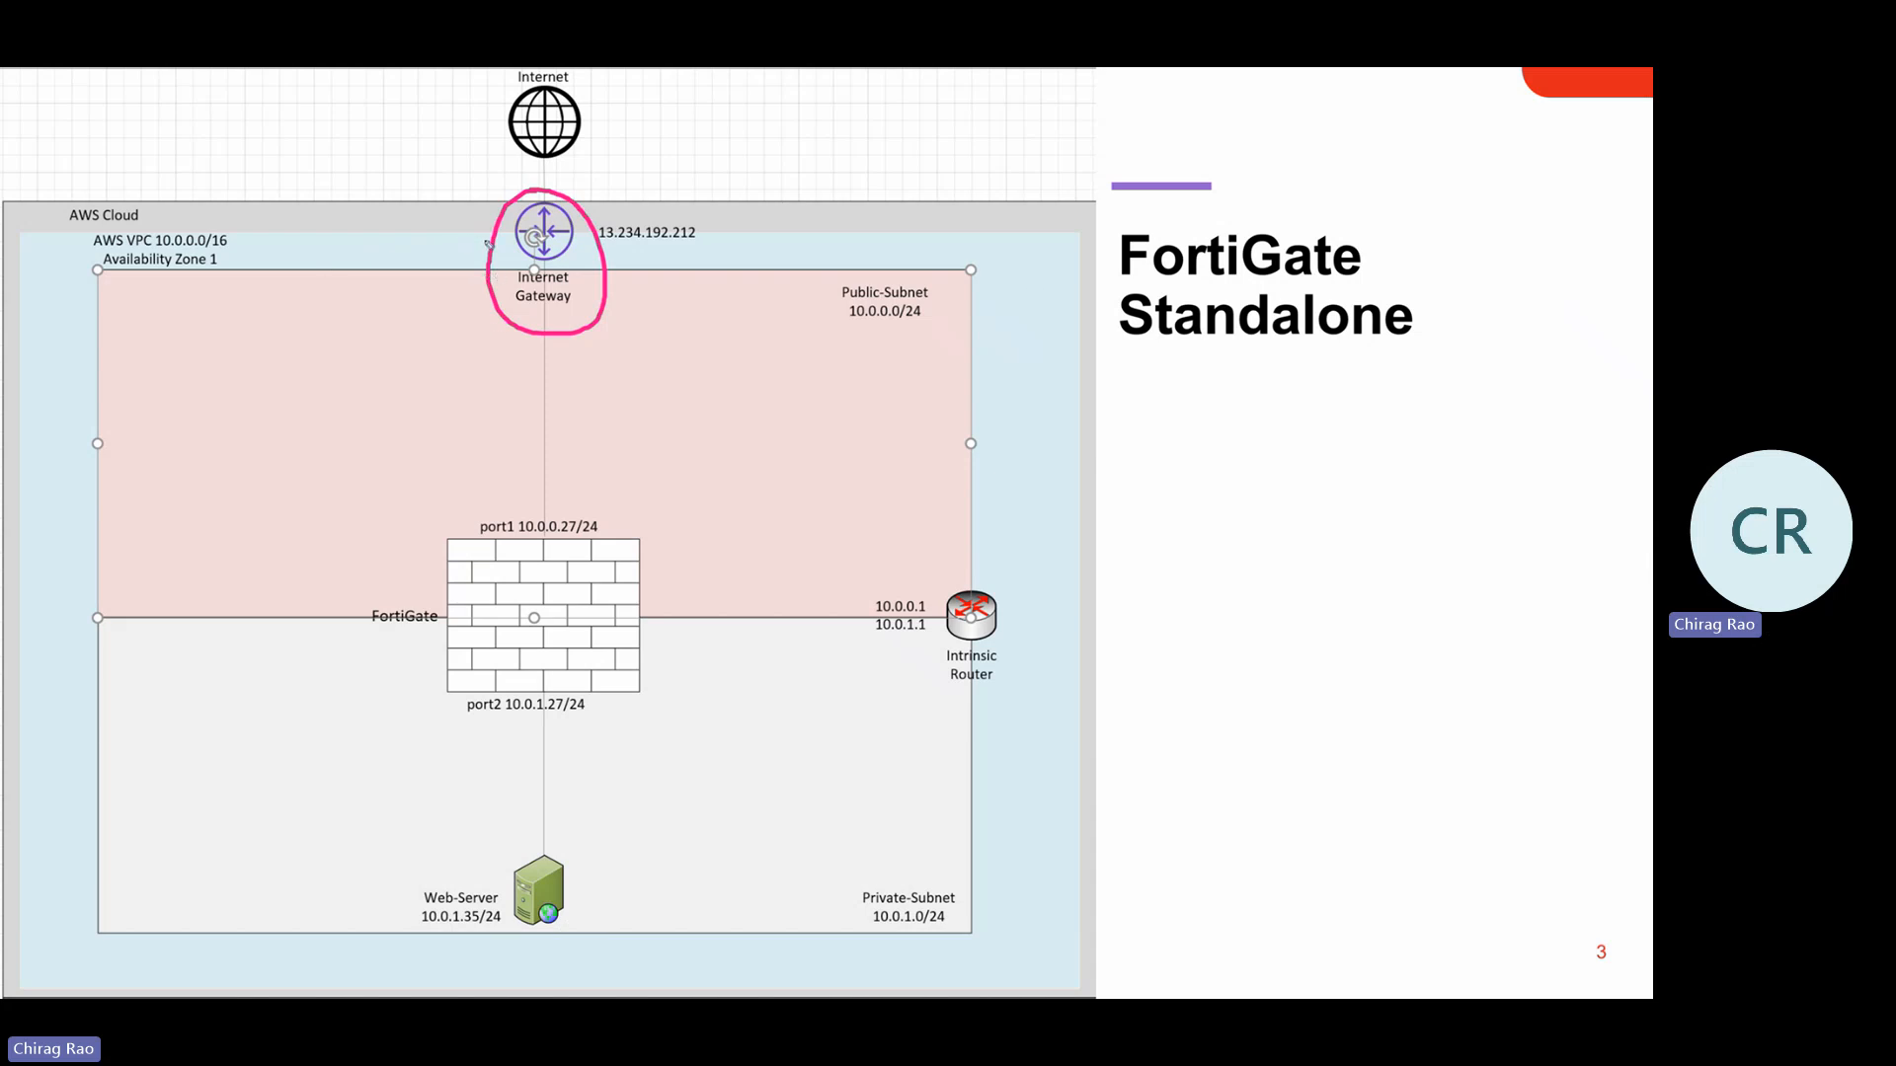
pyautogui.moveTo(493, 235)
pyautogui.mouseDown()
pyautogui.moveTo(347, 215)
pyautogui.moveTo(225, 243)
pyautogui.moveTo(281, 265)
pyautogui.mouseUp()
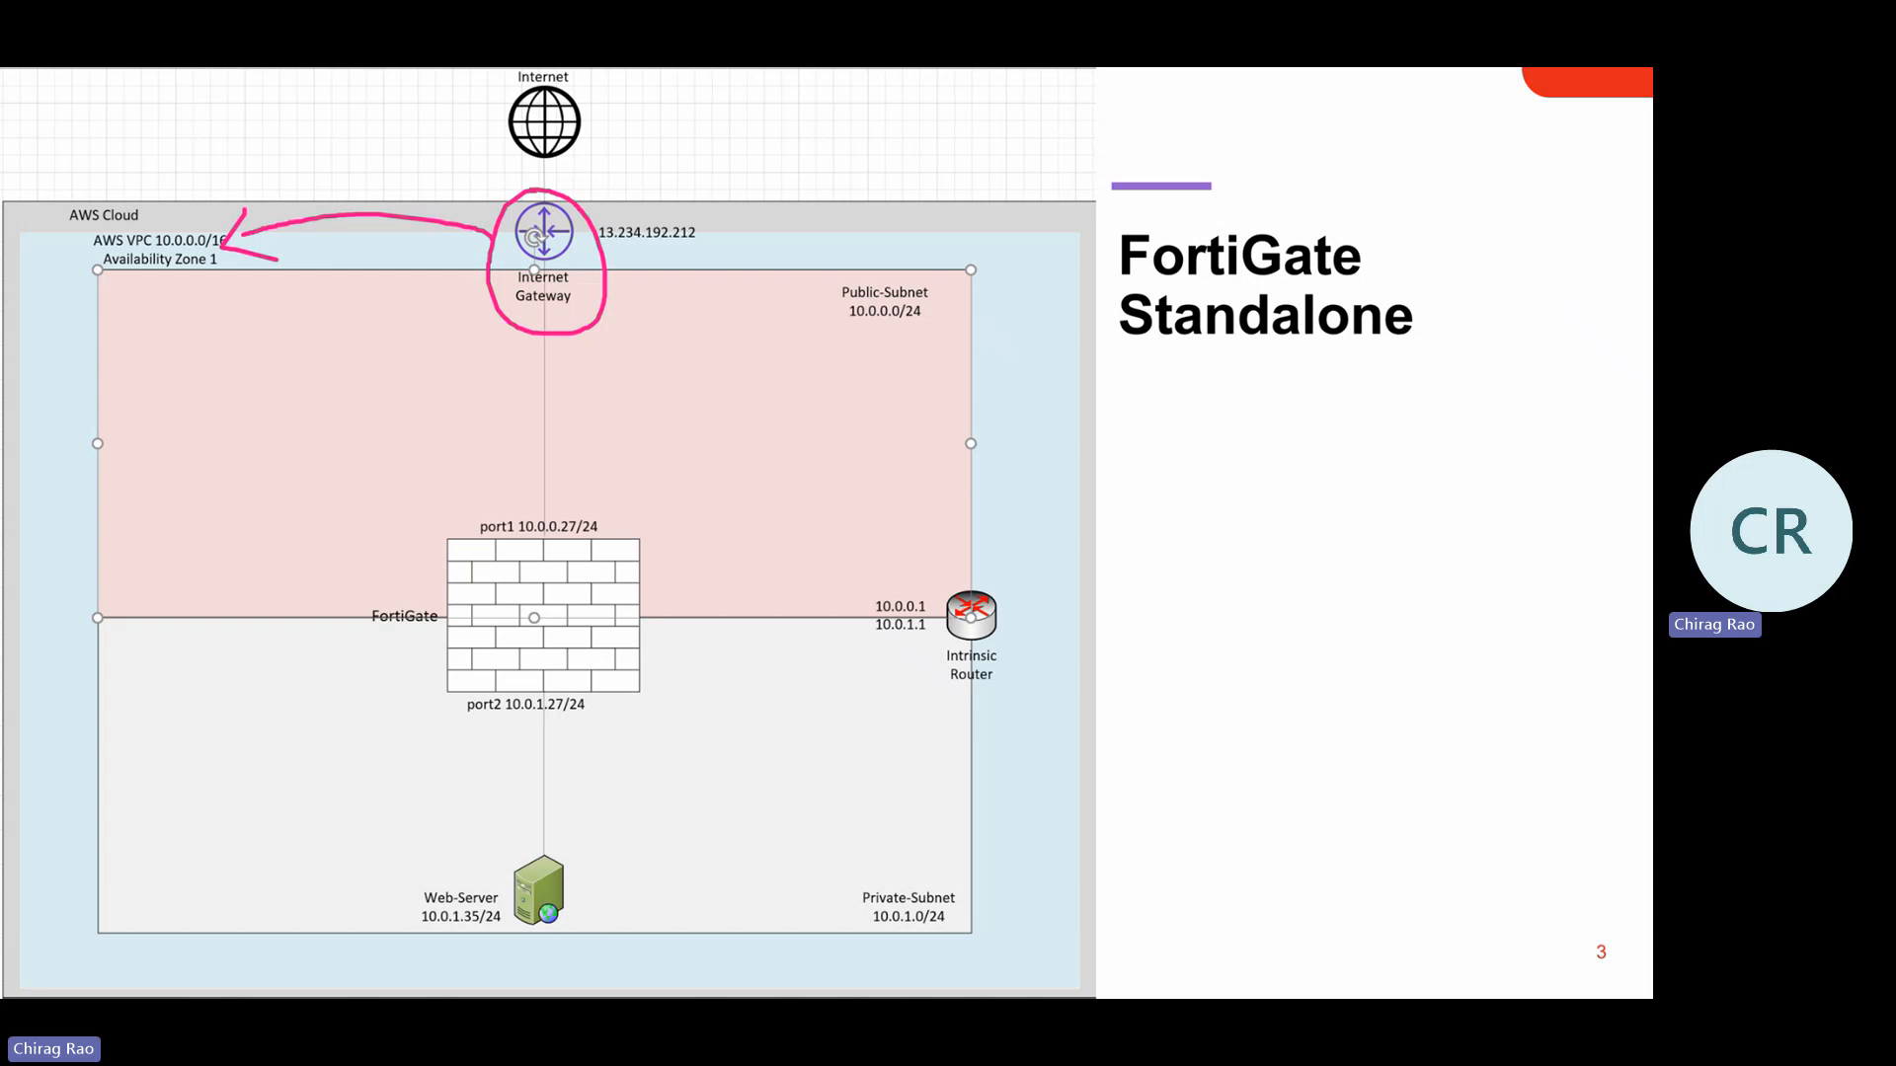
pyautogui.press('e')
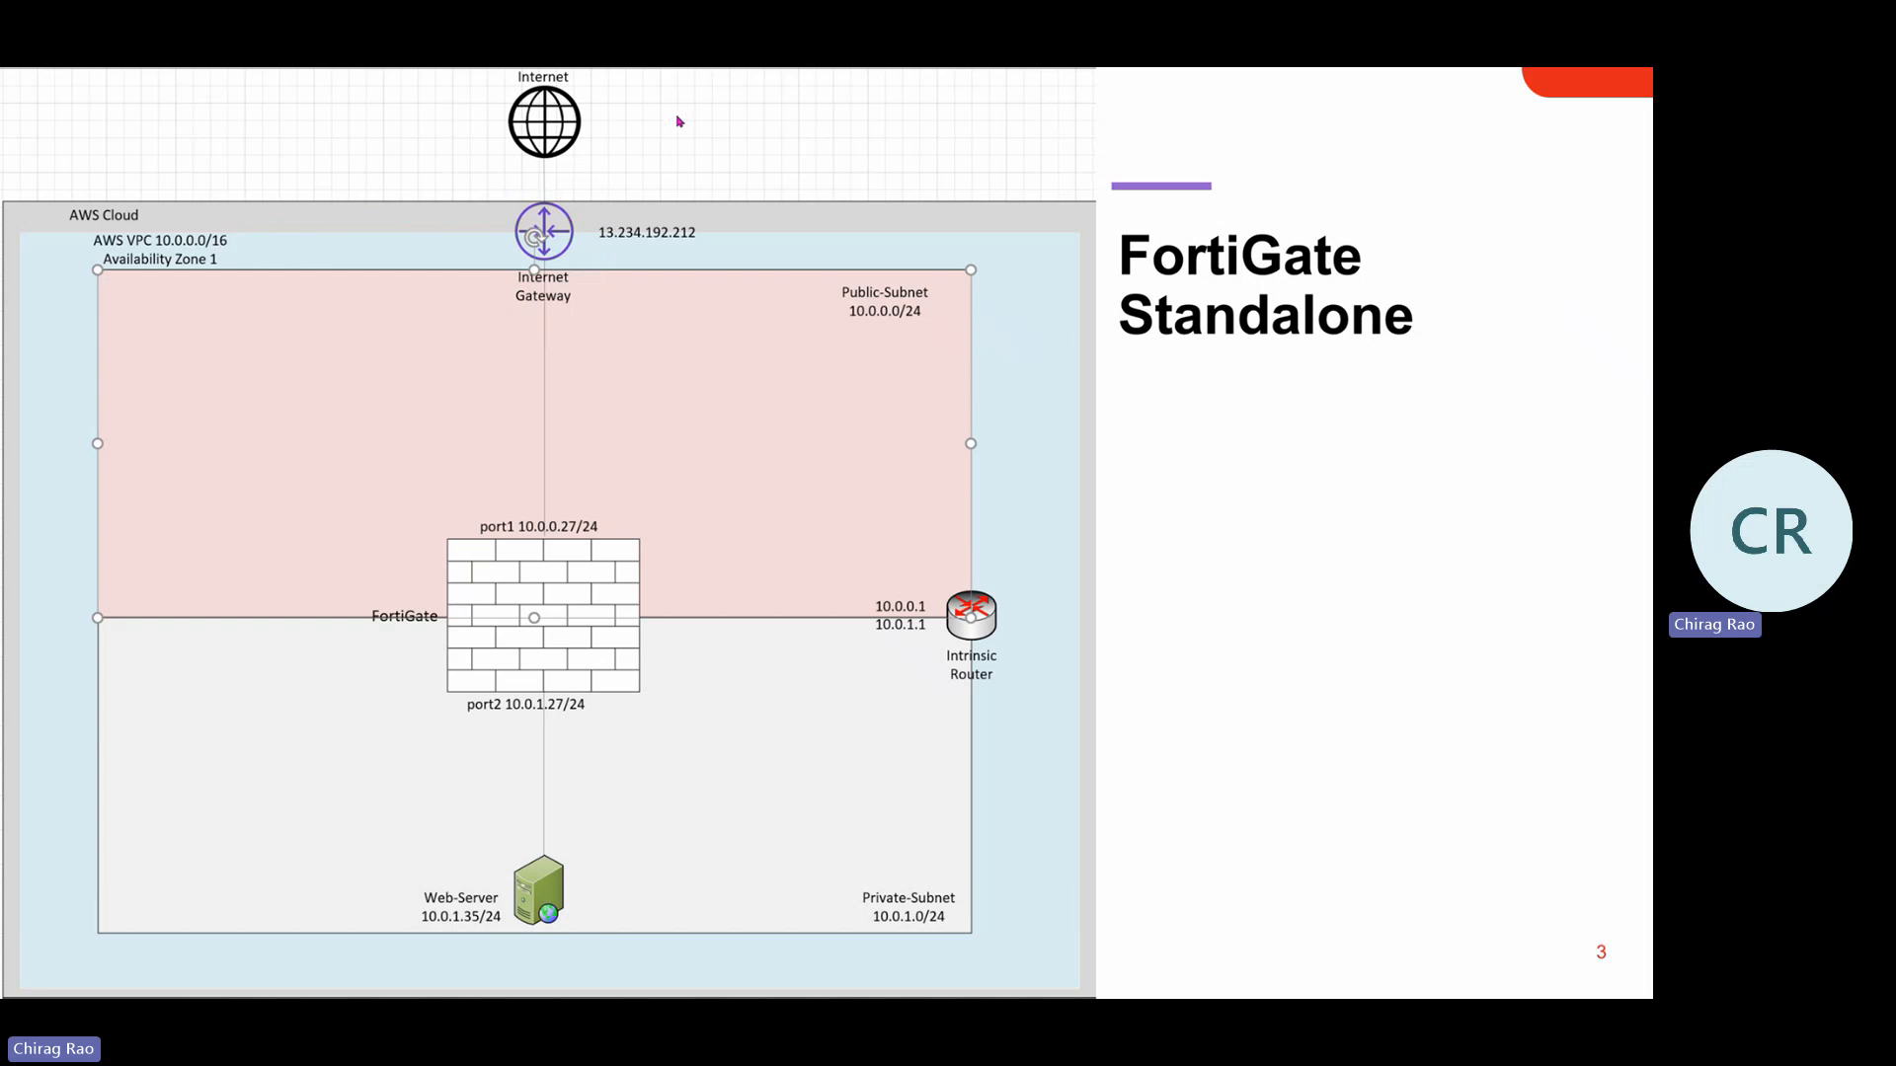
pyautogui.hotkey('alt', 'Tab')
pyautogui.hotkey('alt', 'Tab')
pyautogui.hotkey('alt', 'Tab')
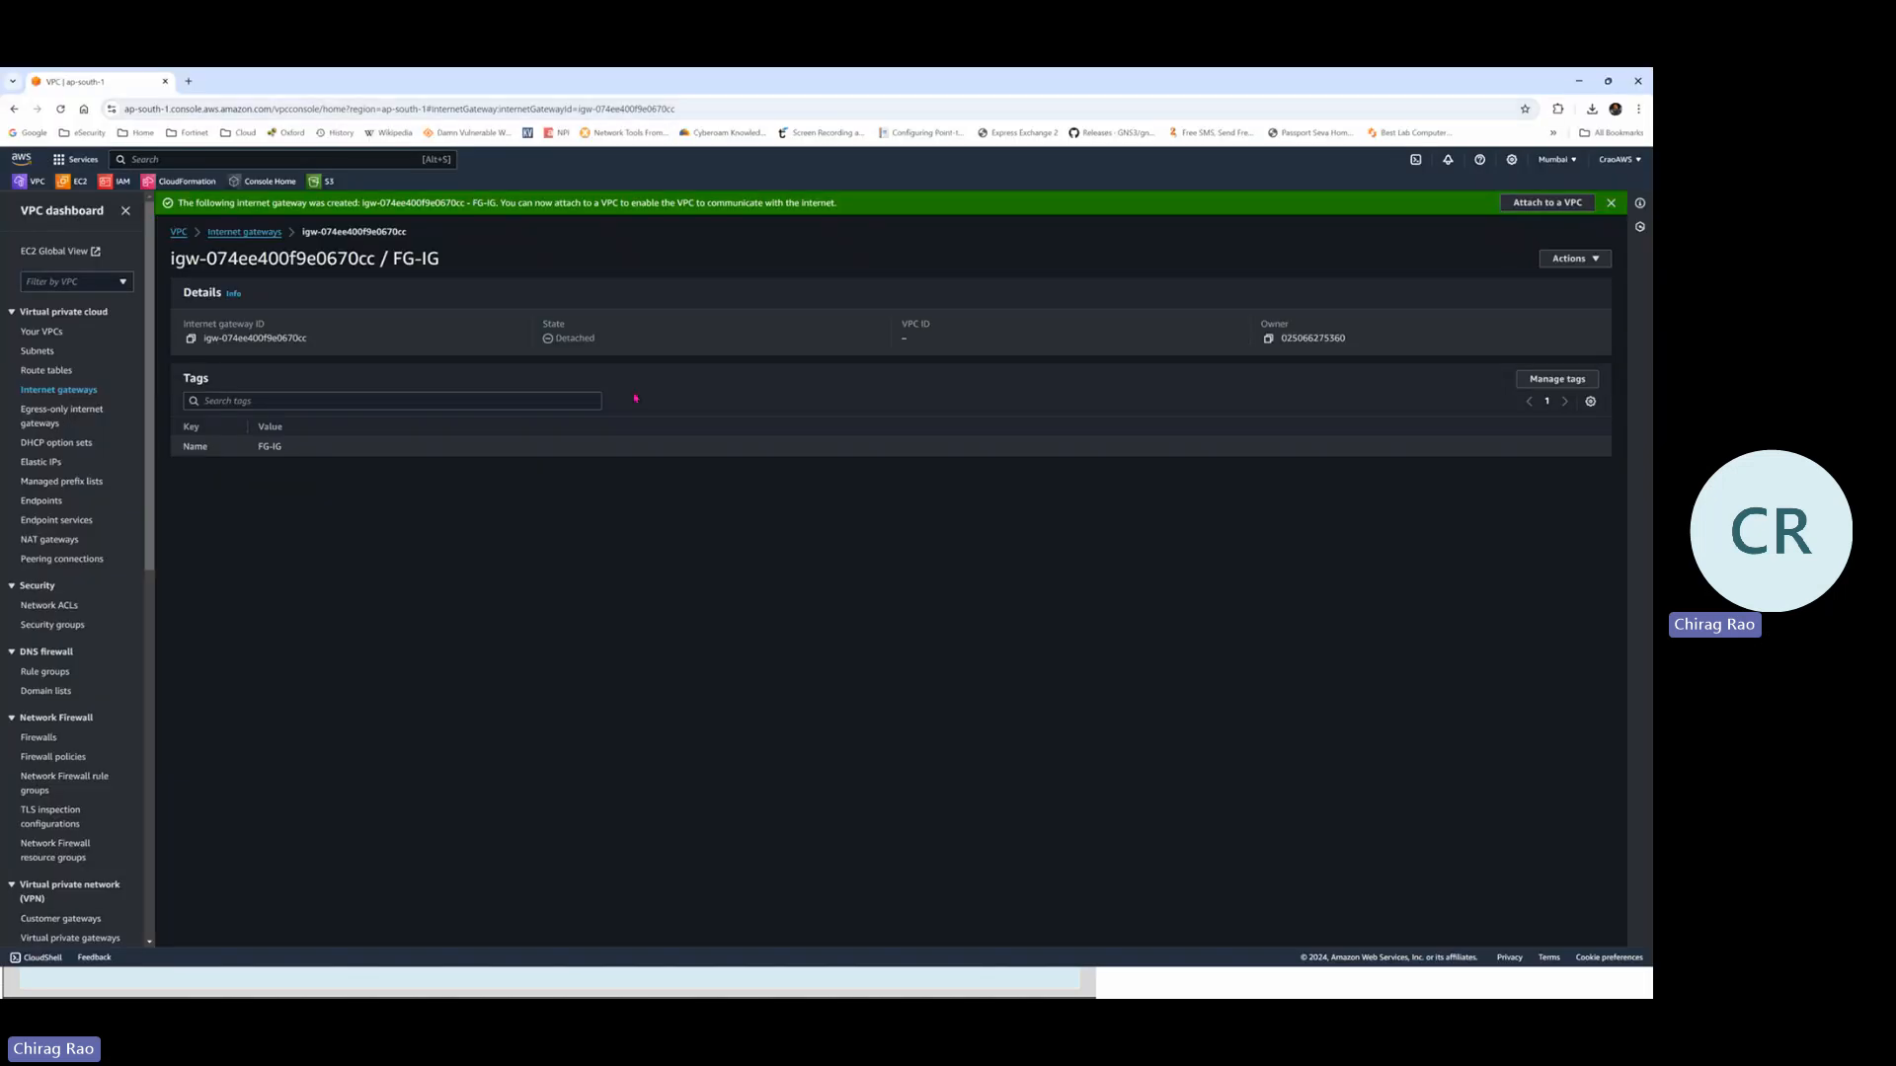
# Attach FG-IG to FG-Lab1-VPC, then go to the Route tables list
pyautogui.click(1555, 210)
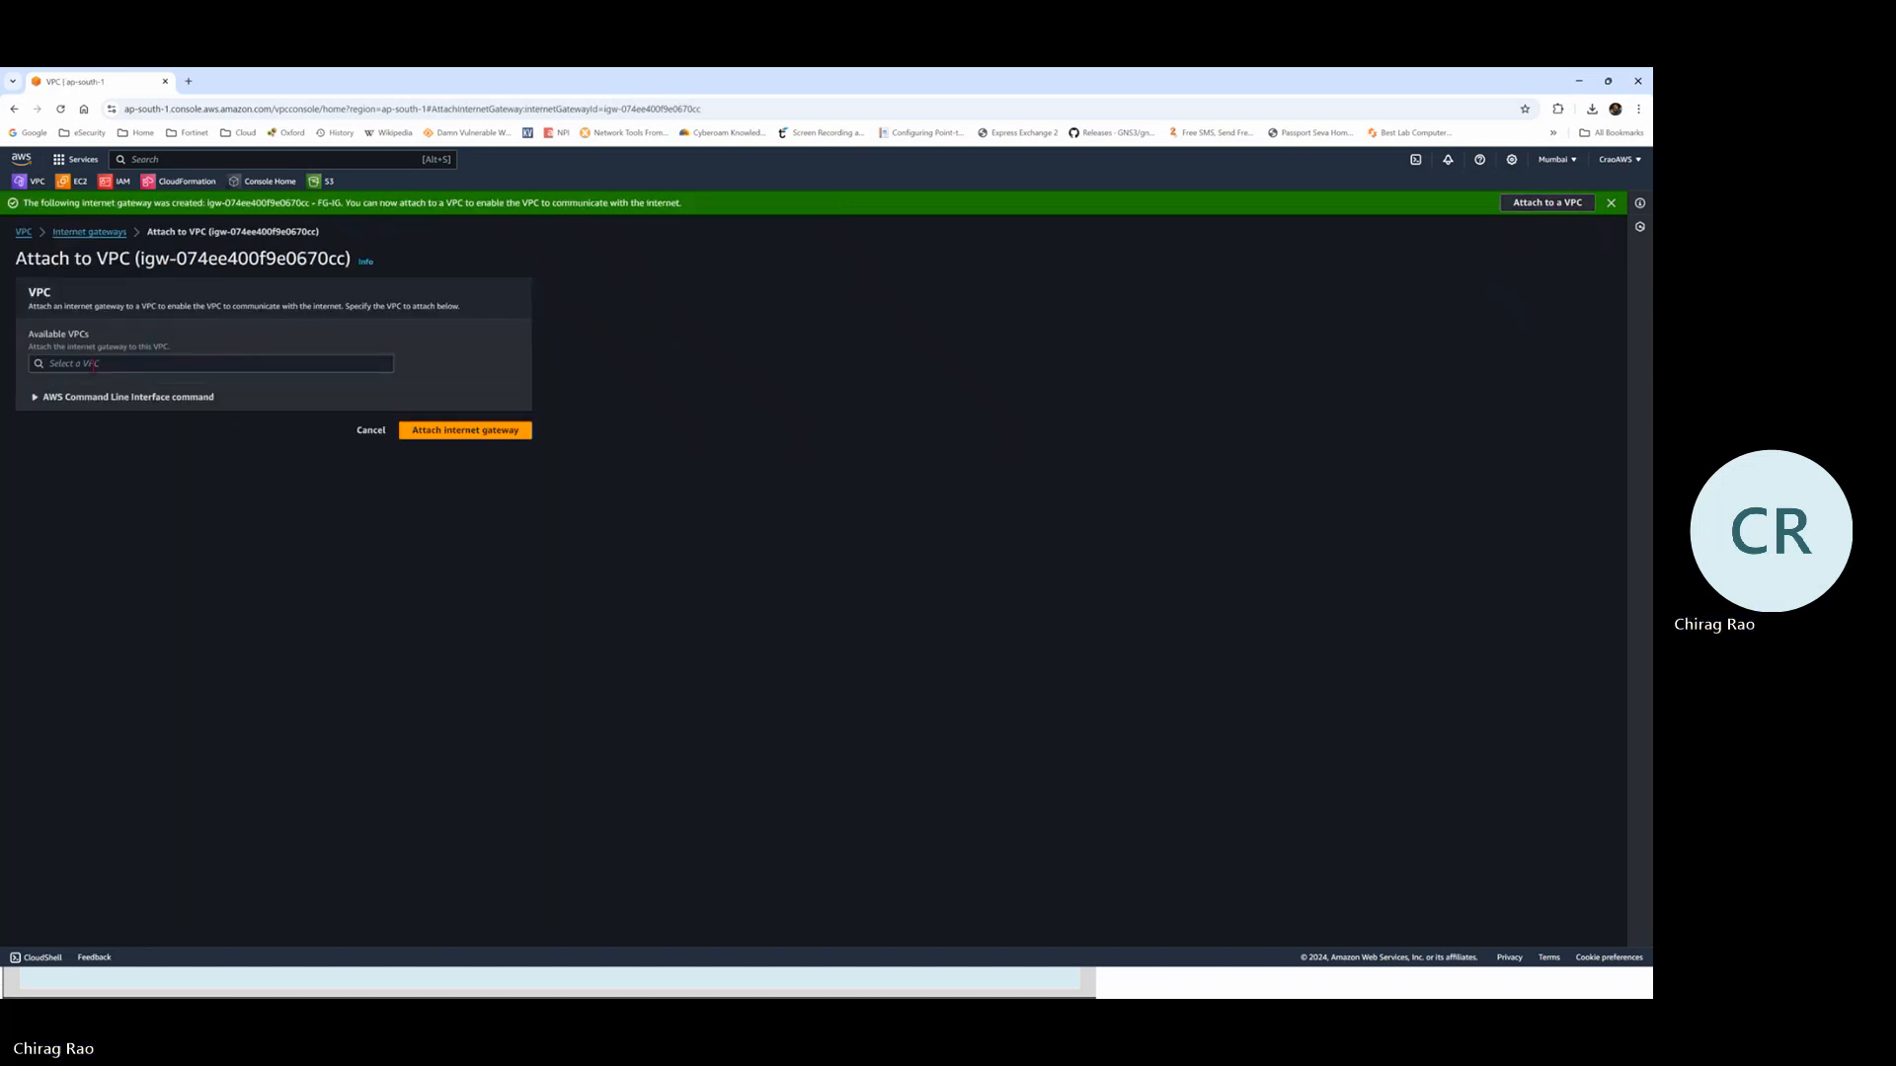
pyautogui.click(100, 364)
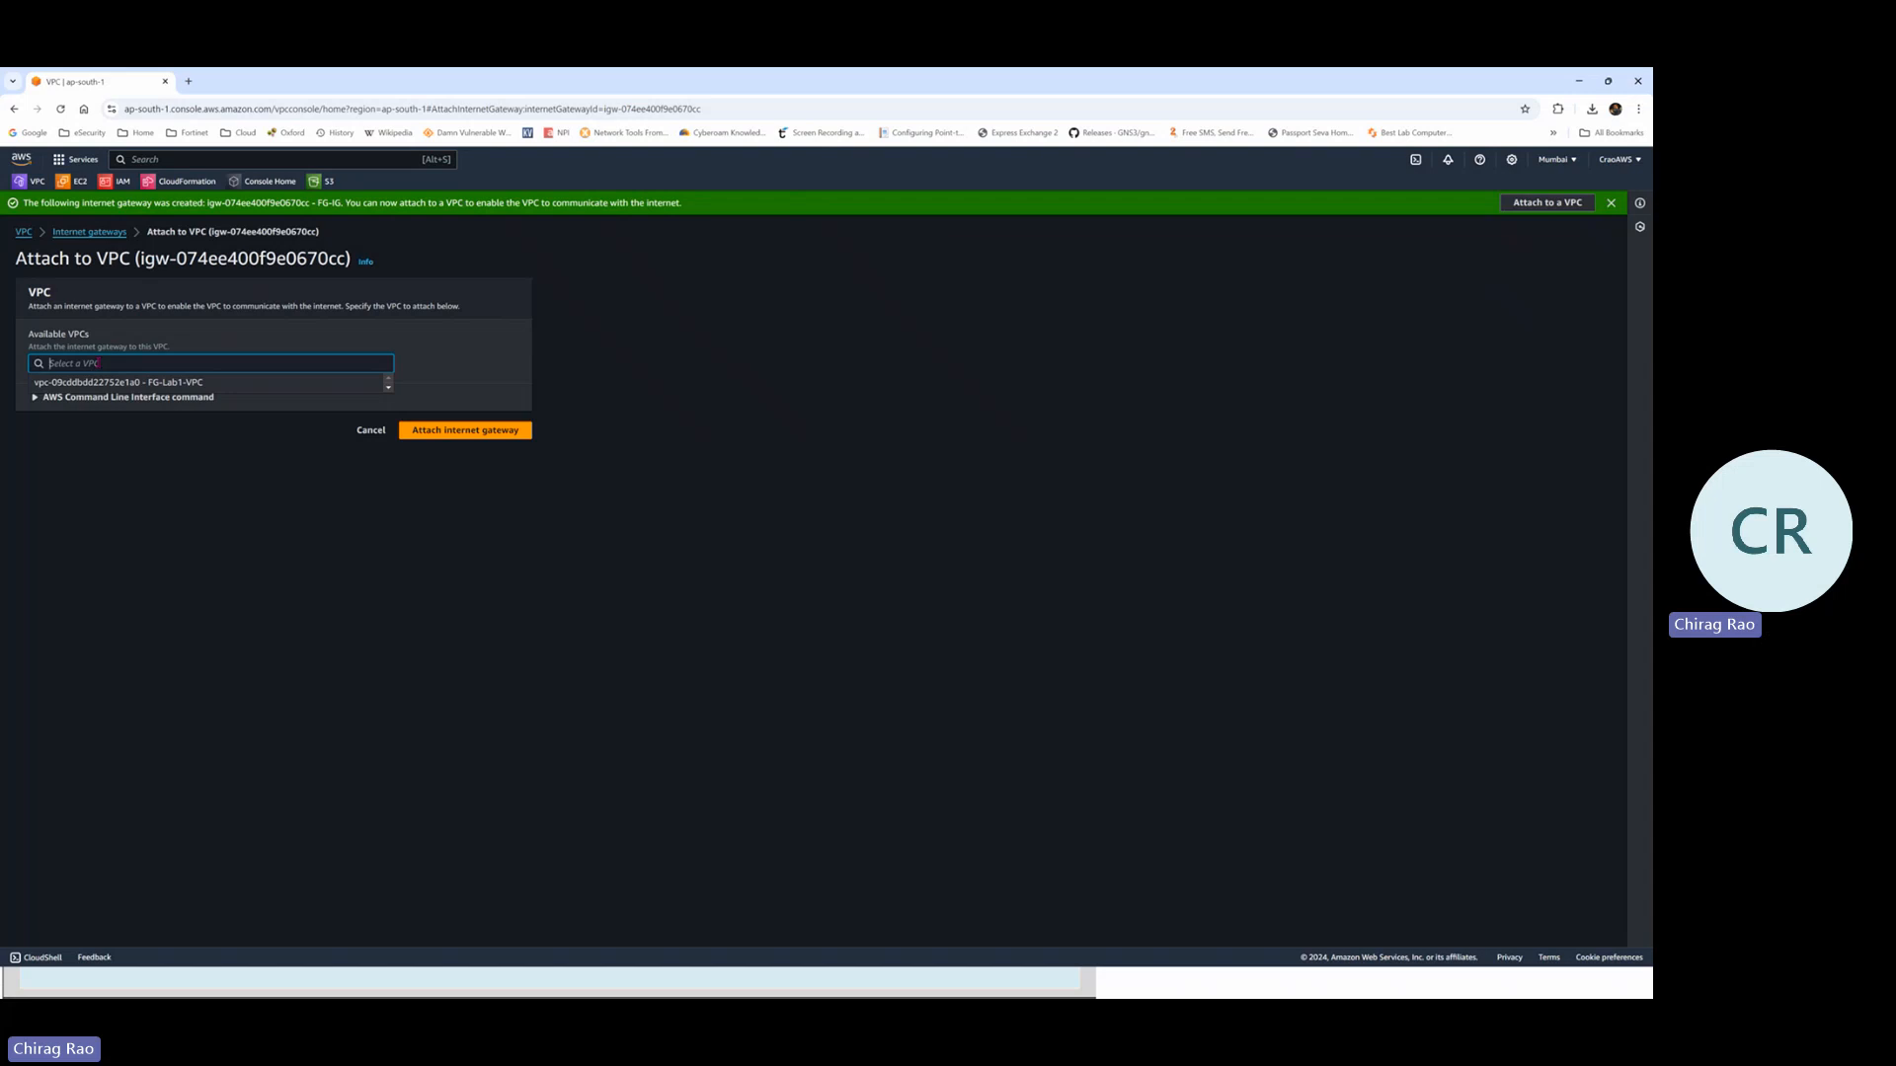
pyautogui.click(163, 382)
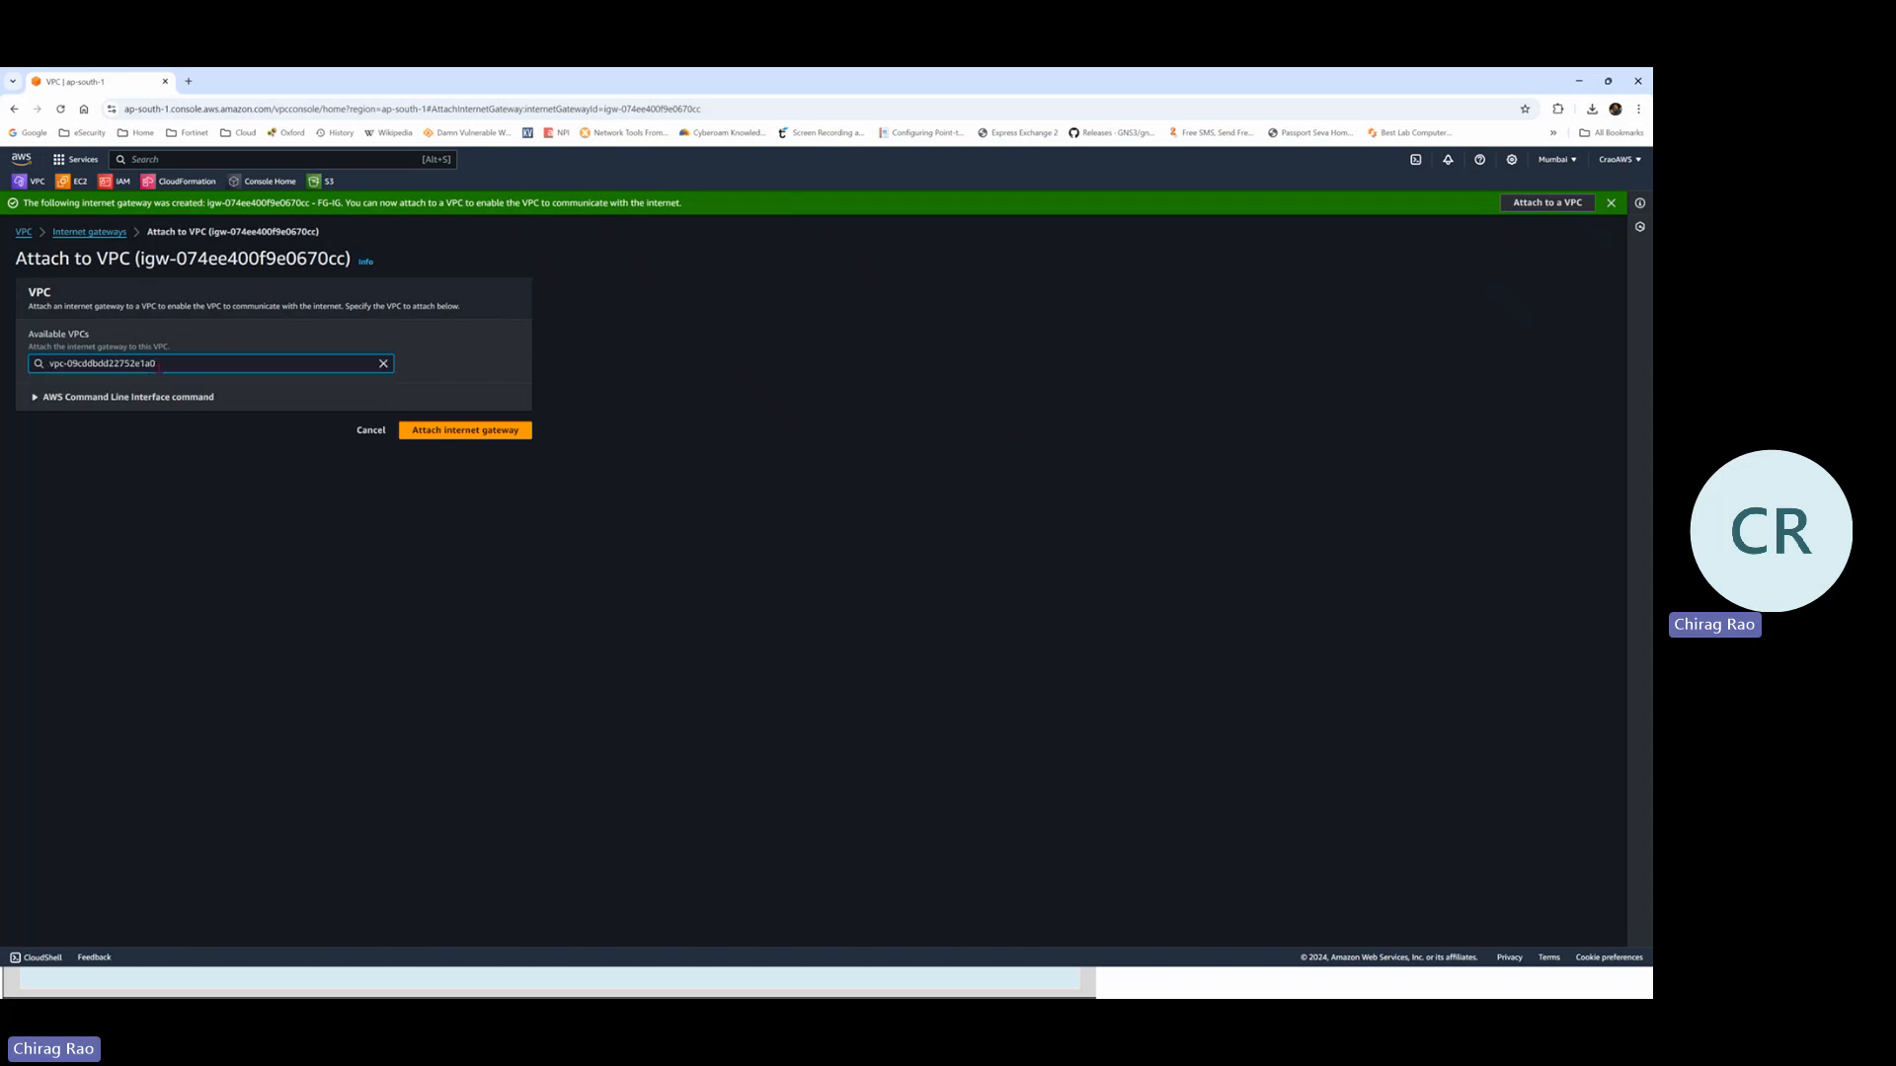
pyautogui.click(470, 432)
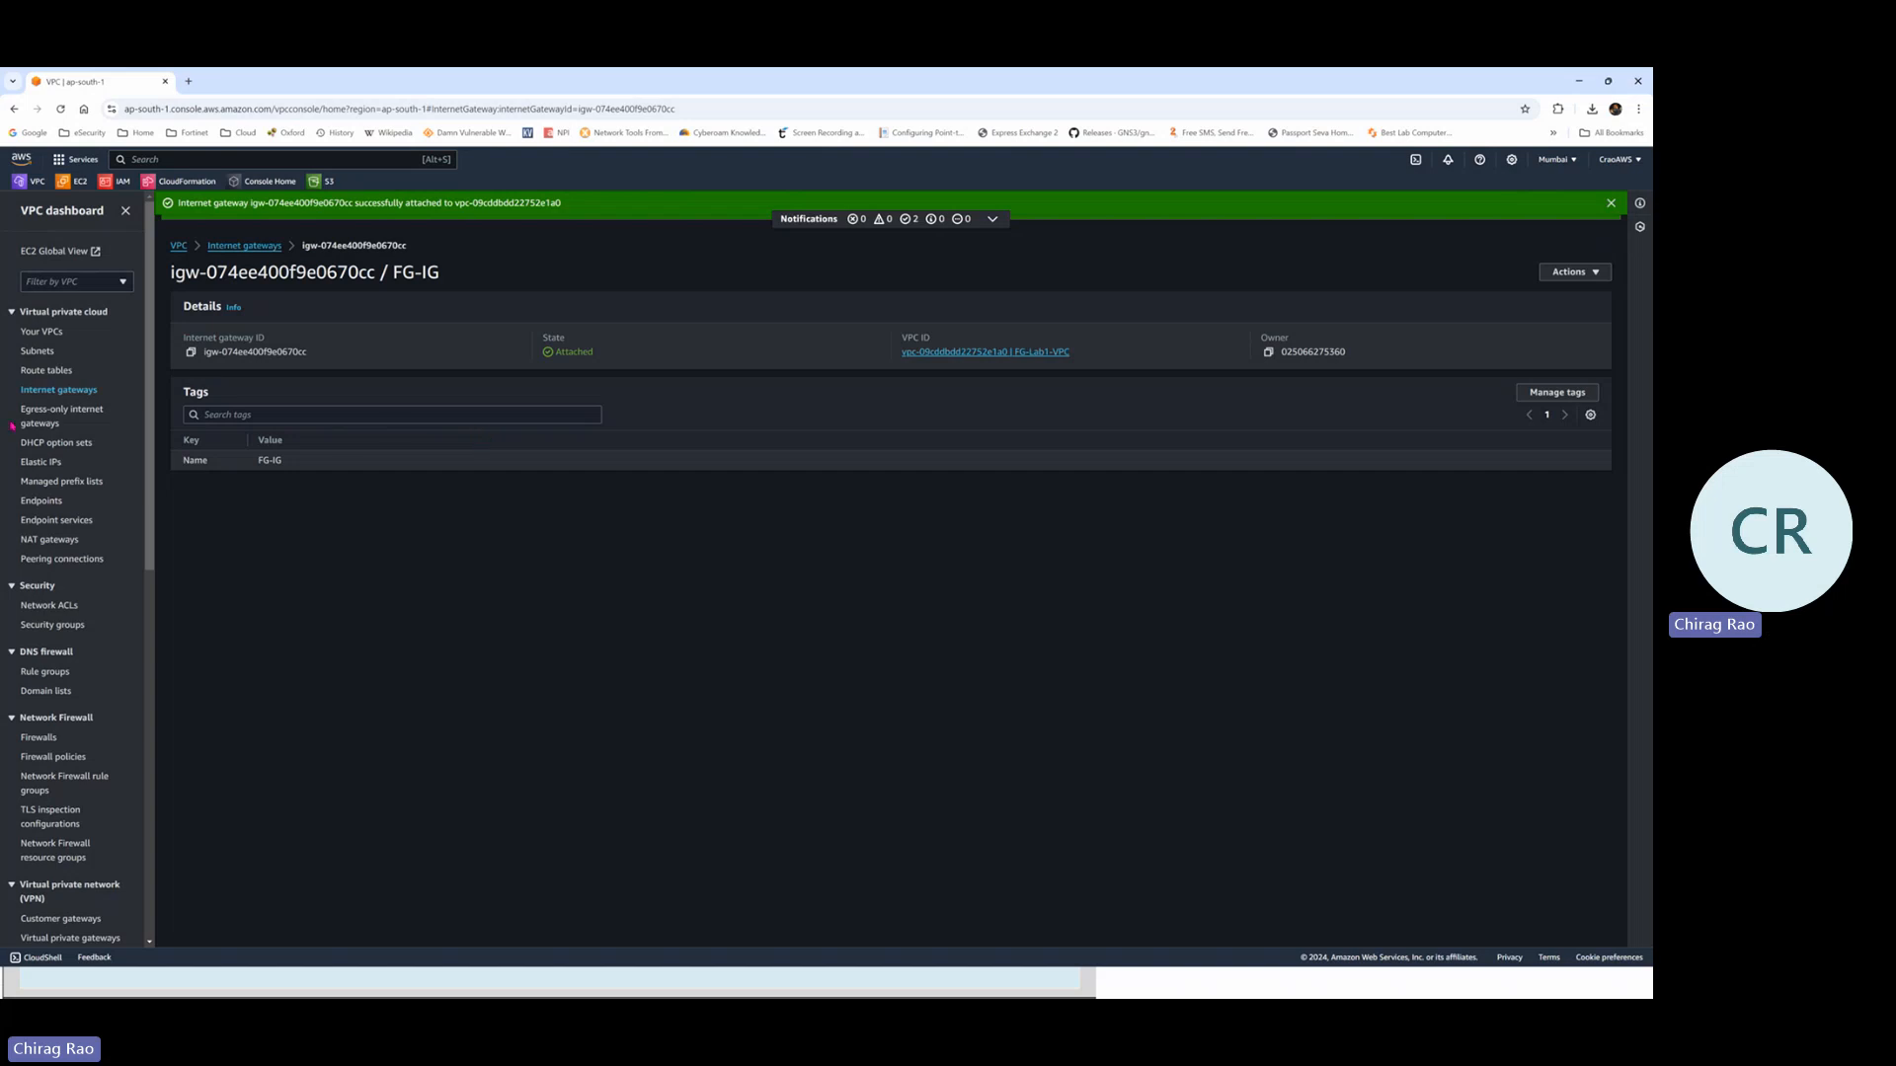
pyautogui.click(67, 373)
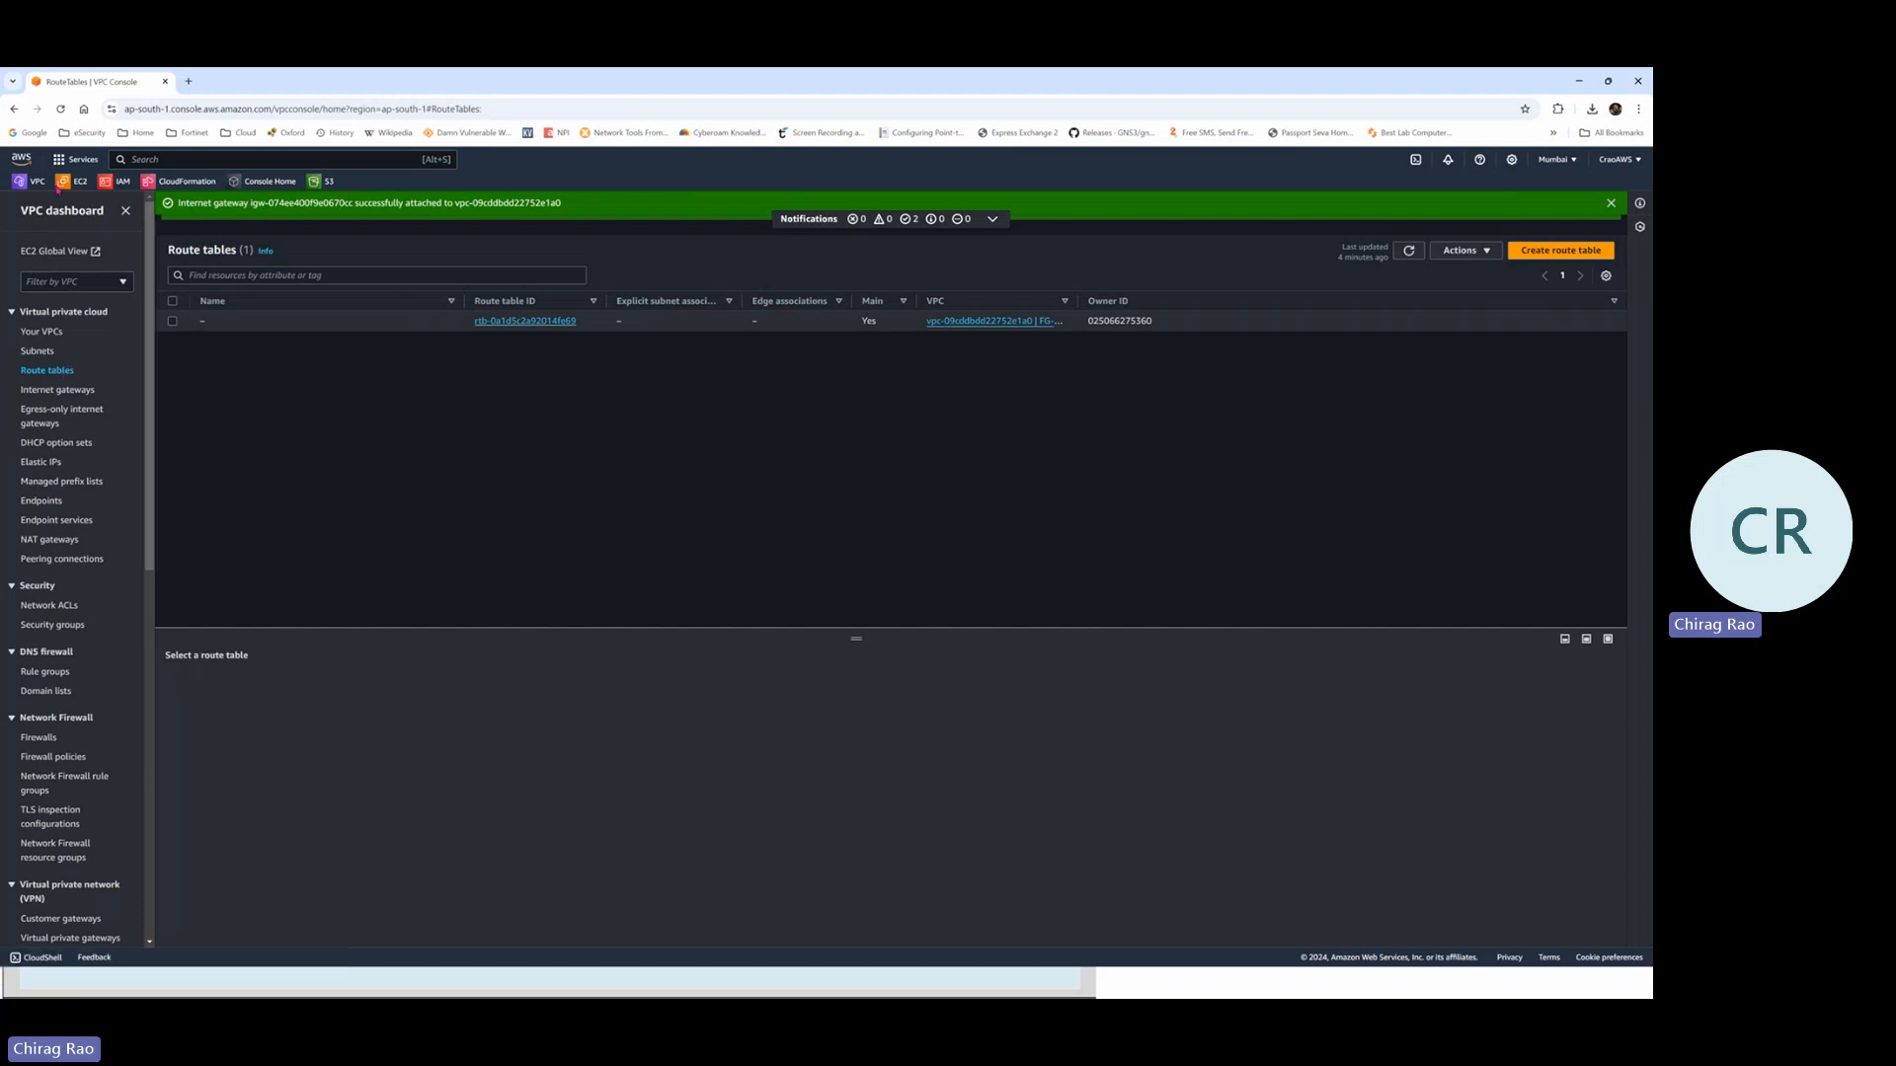
pyautogui.click(51, 358)
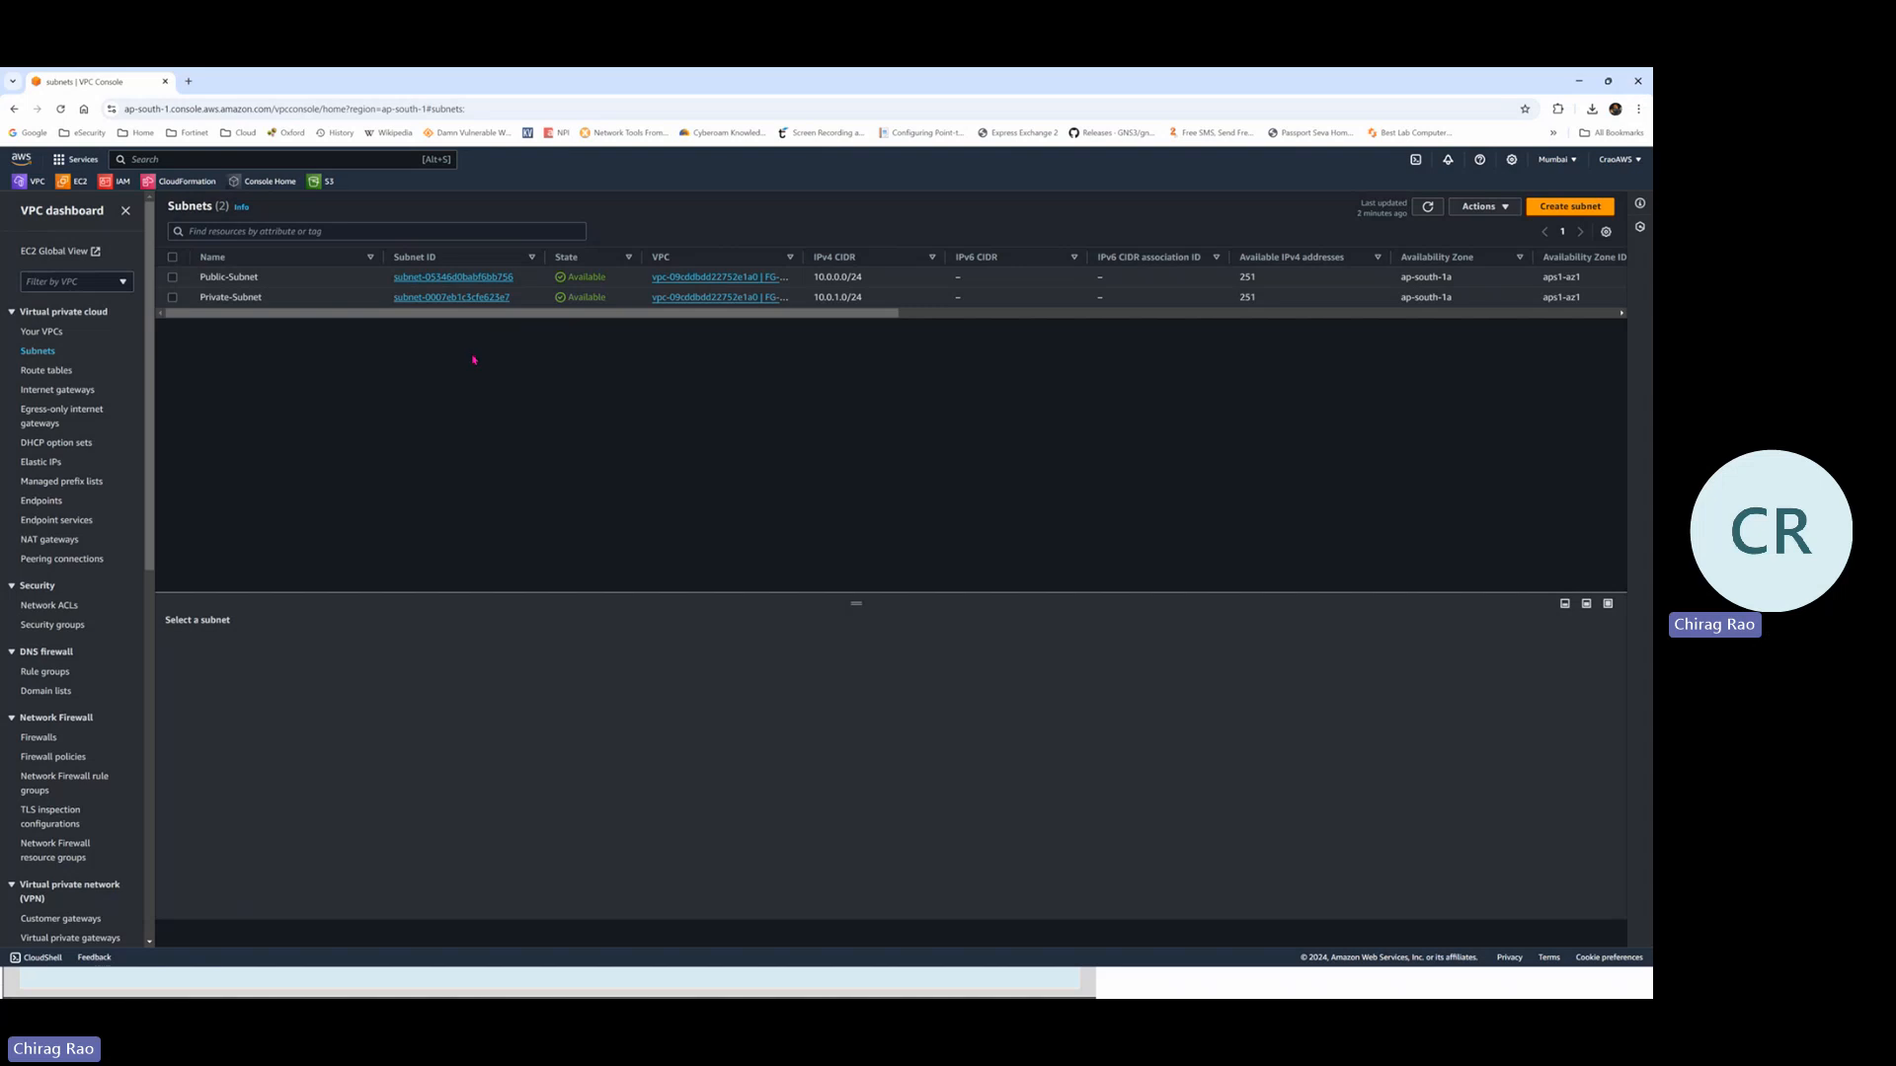
pyautogui.click(58, 375)
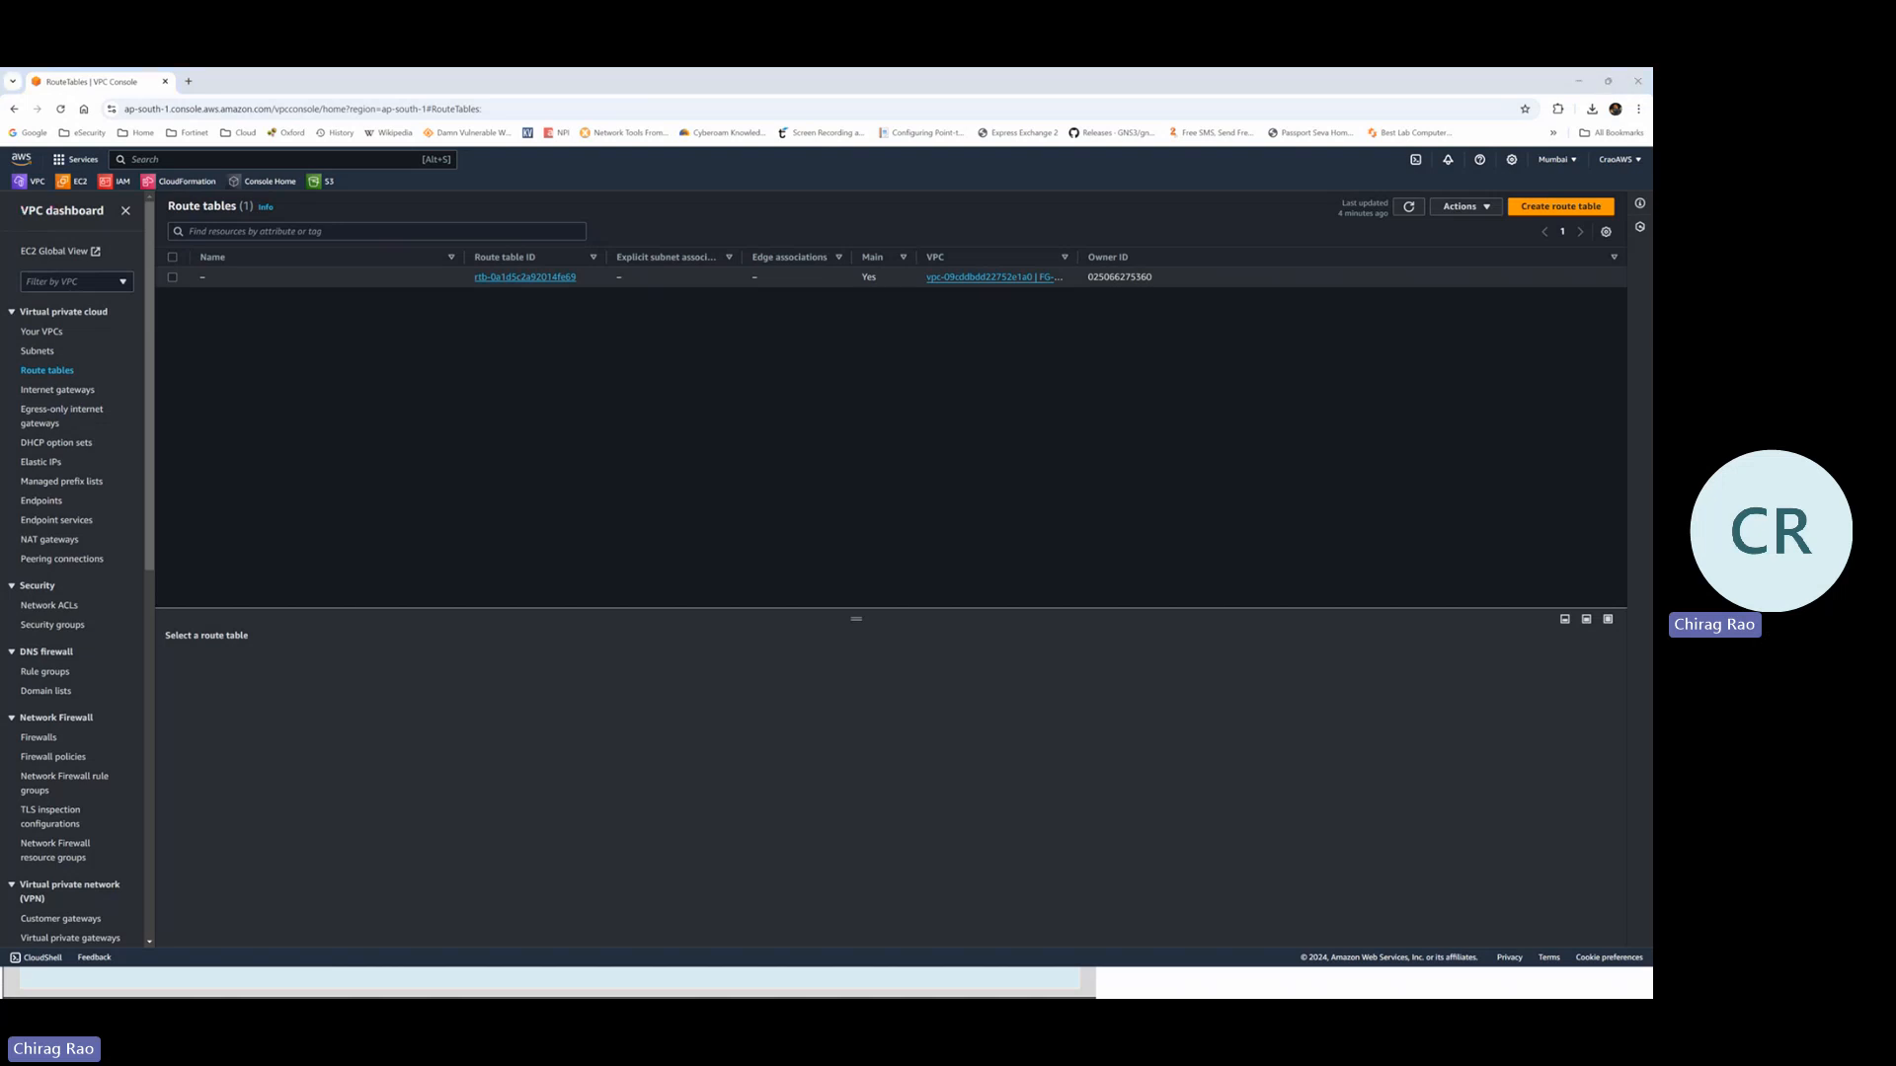
pyautogui.moveTo(861, 234)
pyautogui.mouseDown()
pyautogui.moveTo(884, 302)
pyautogui.moveTo(923, 252)
pyautogui.moveTo(857, 235)
pyautogui.mouseUp()
pyautogui.click(681, 119)
# Create the route table Public-Route-Table in FG-Lab1-VPC, then switch back to the slide show
pyautogui.click(1562, 207)
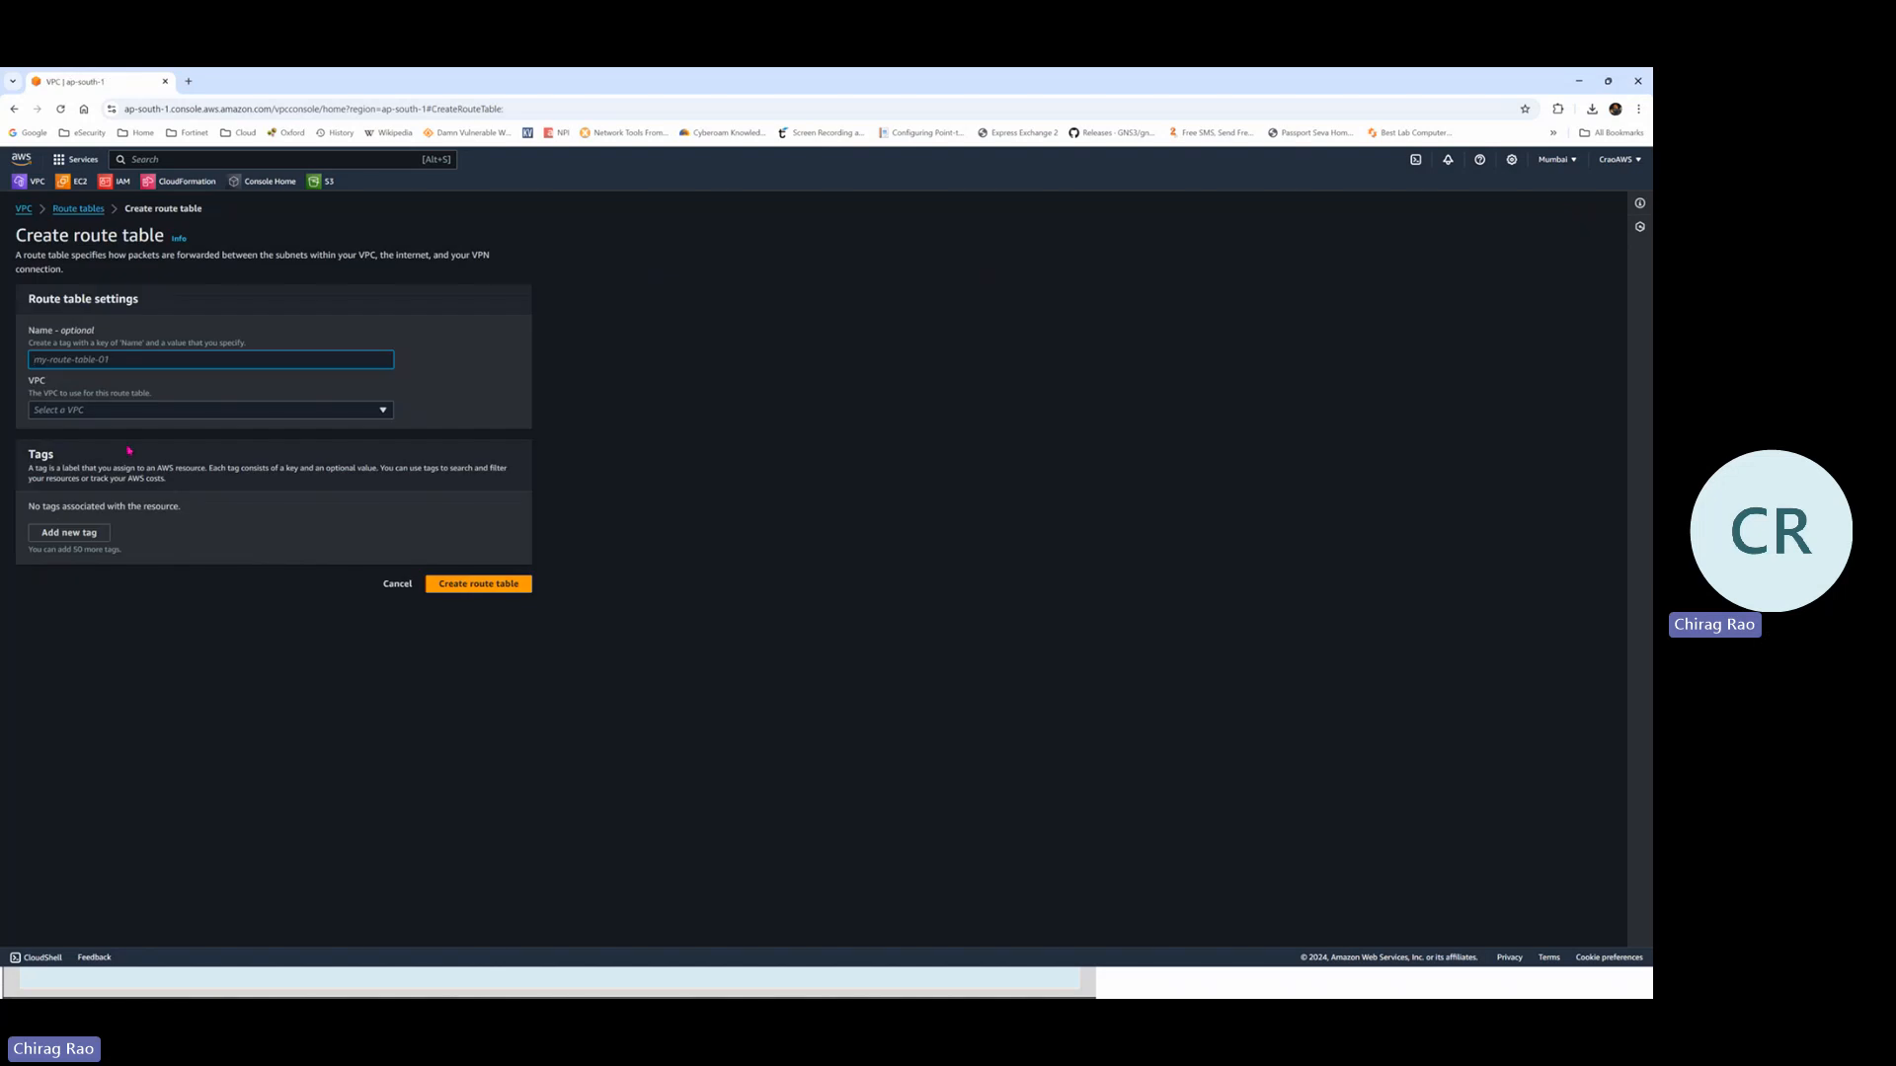
pyautogui.write('P')
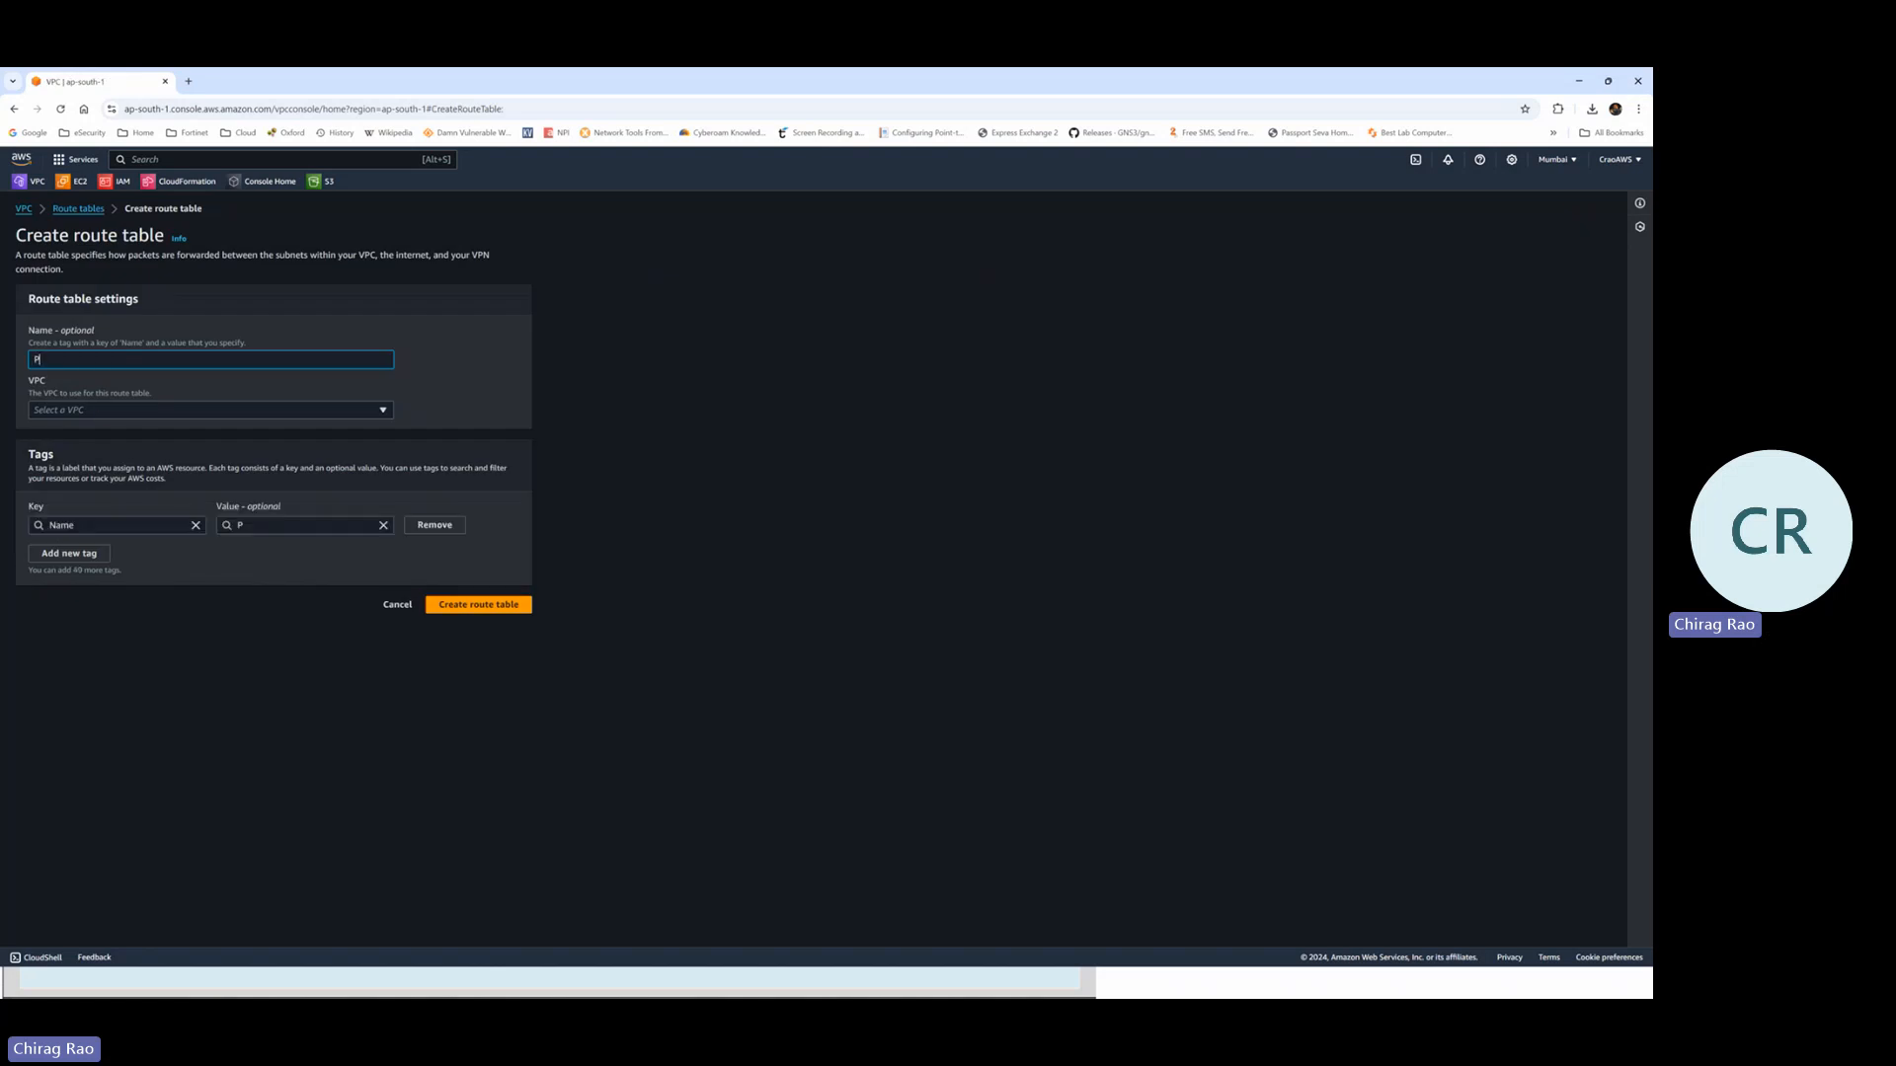
pyautogui.write('ublic-Route-Table')
pyautogui.click(383, 411)
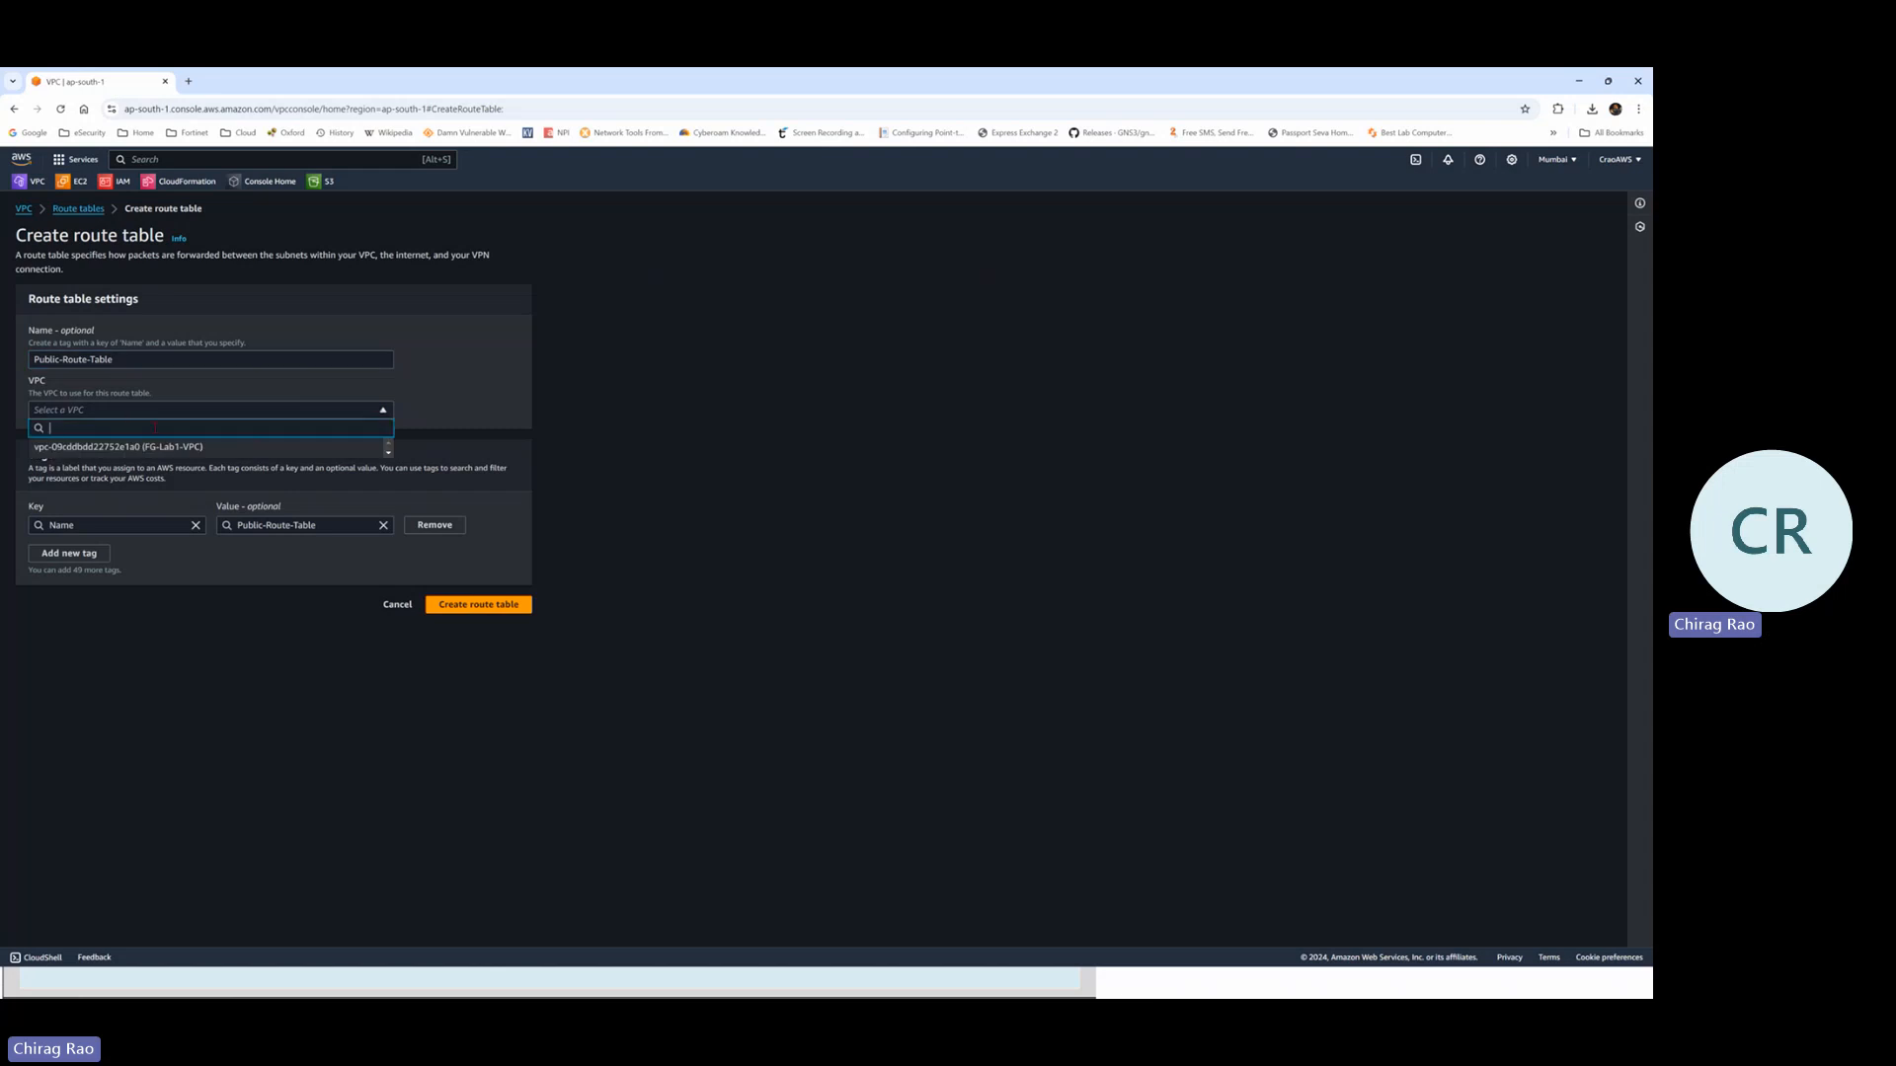
pyautogui.click(186, 451)
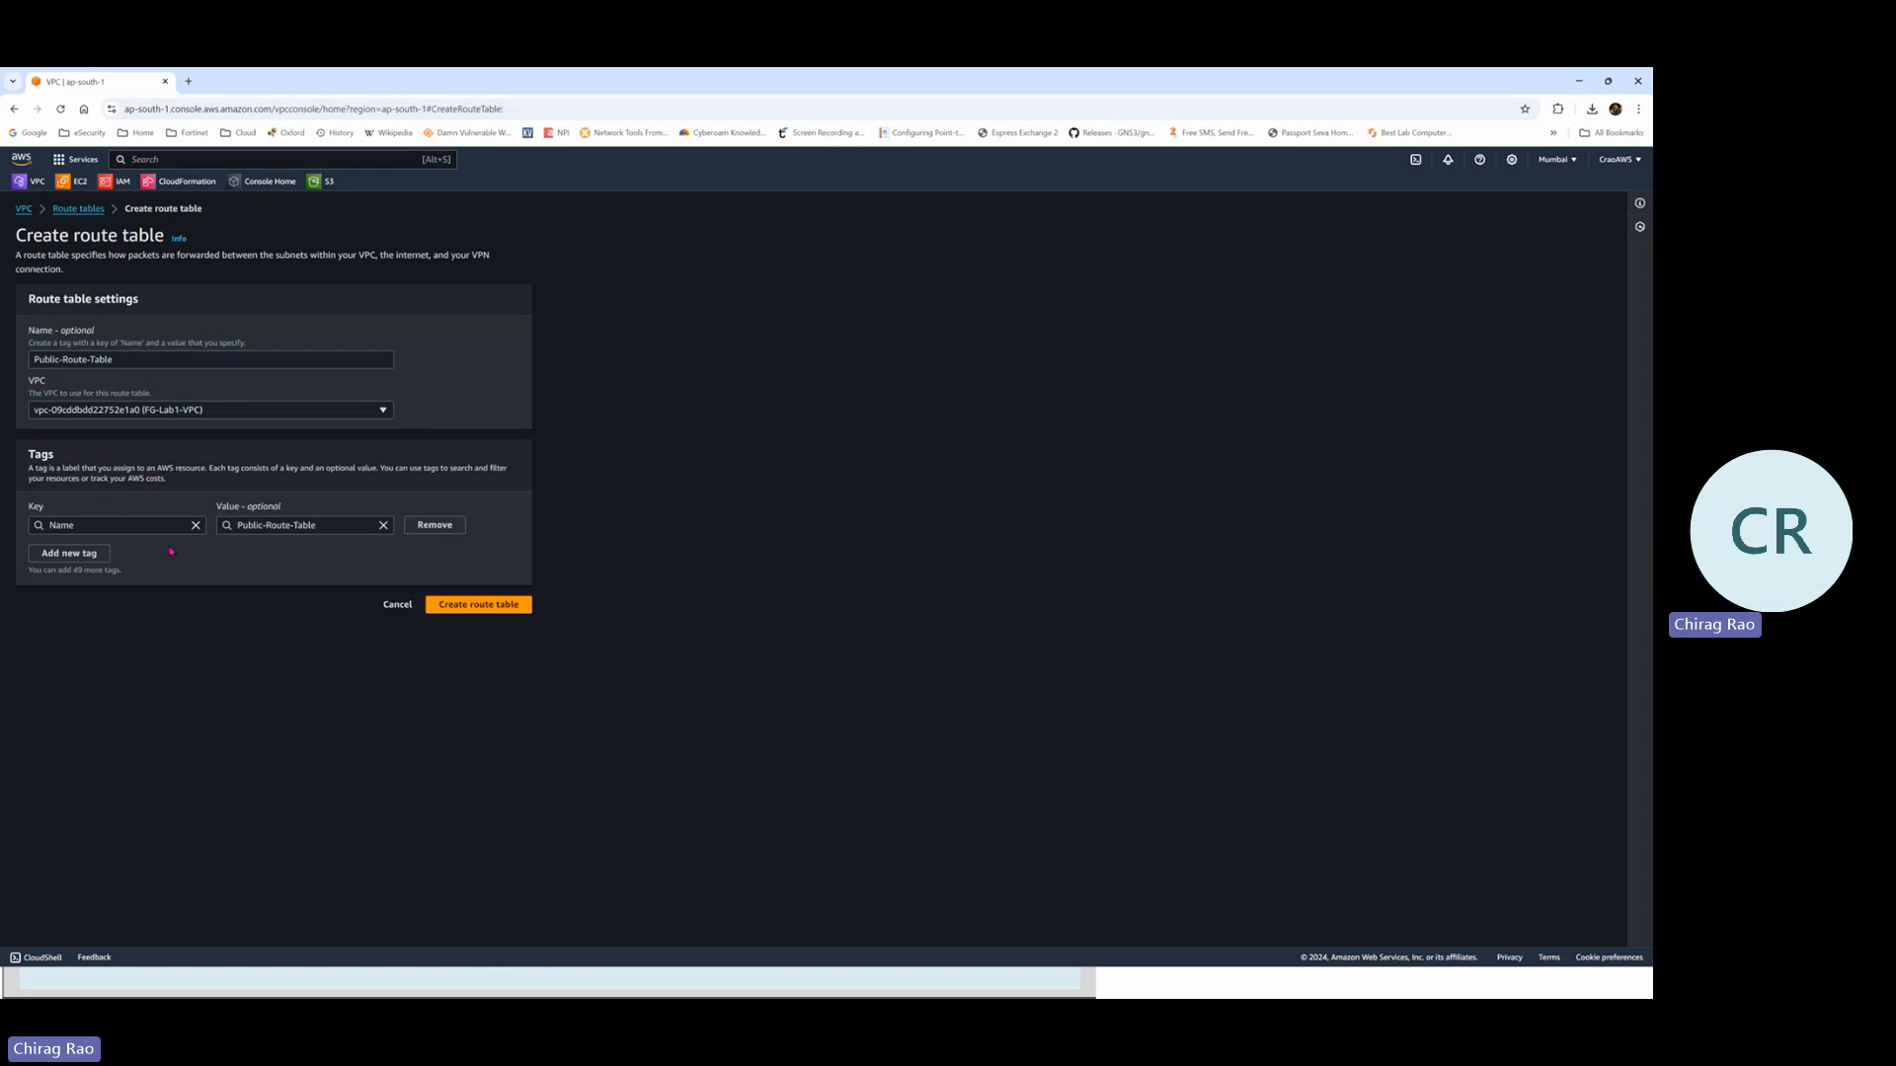
pyautogui.click(467, 605)
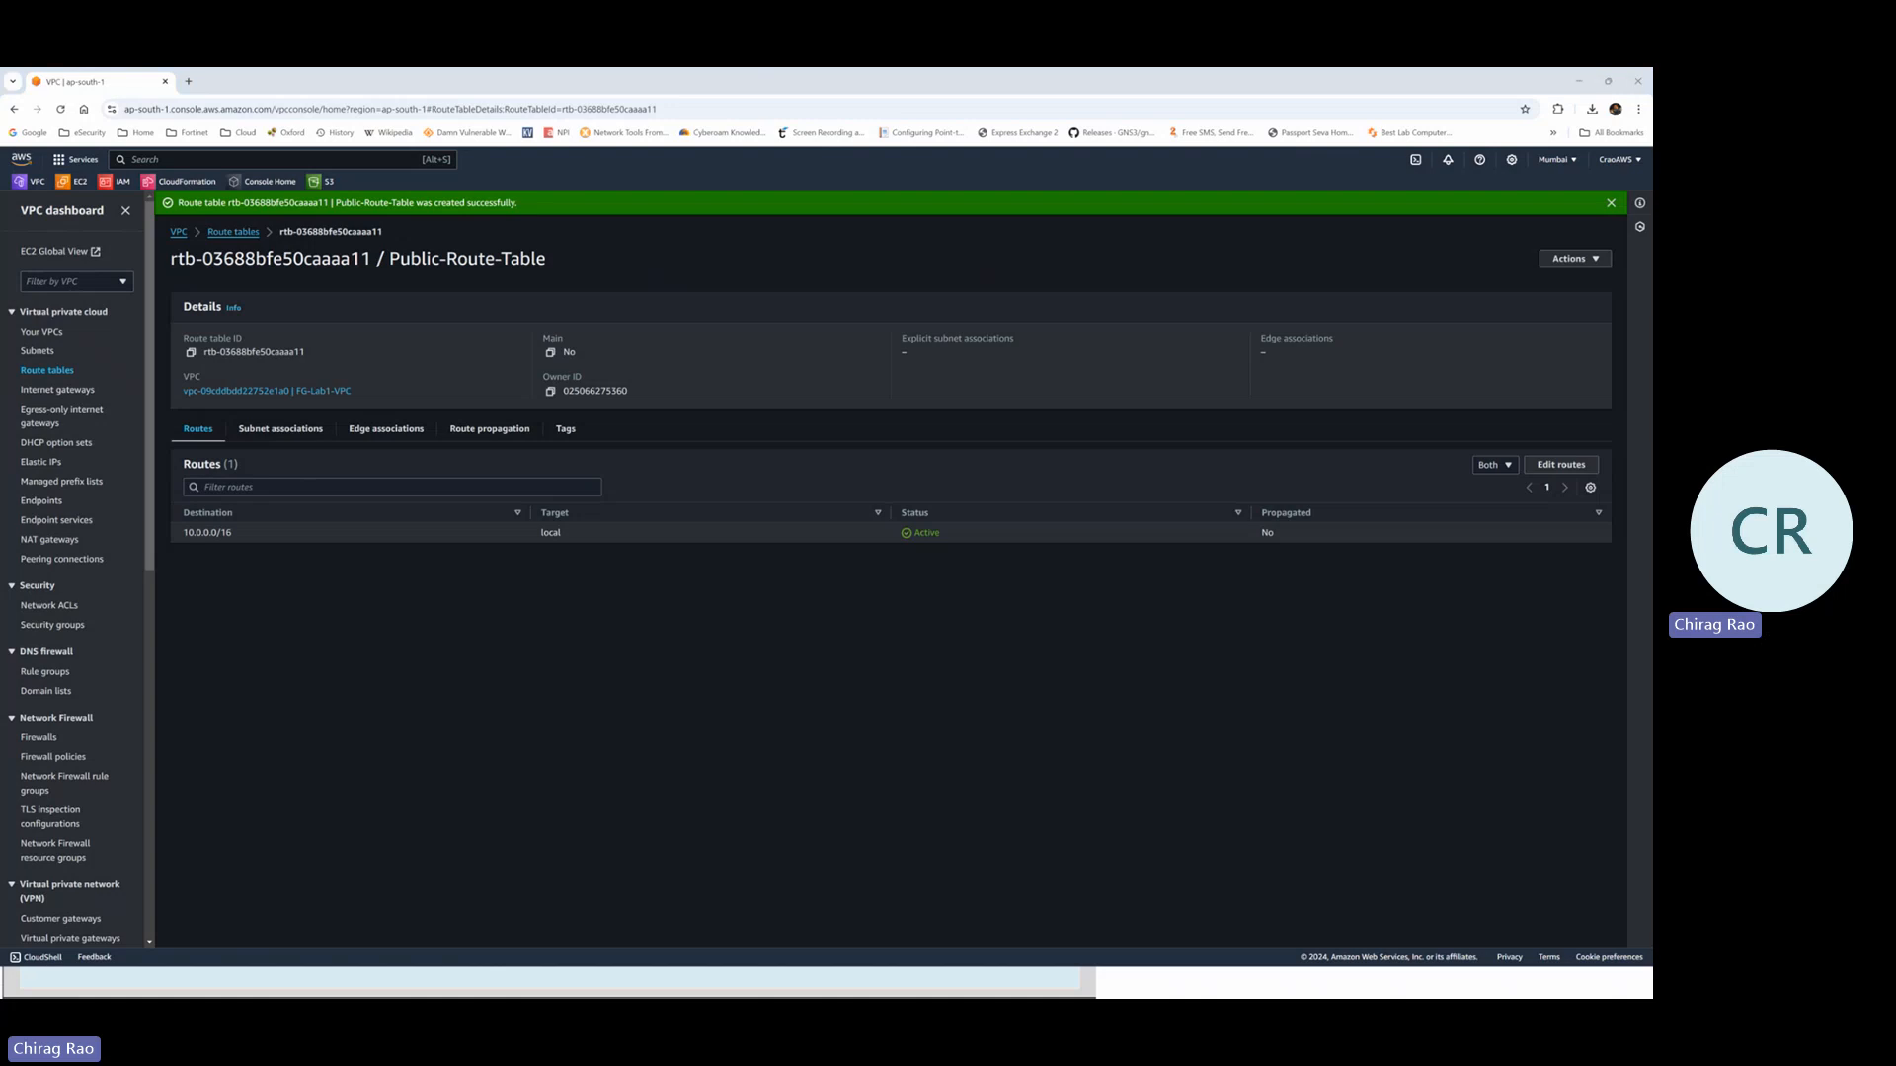
pyautogui.hotkey('alt', 'Tab')
pyautogui.press('Tab')
pyautogui.press('Tab')
# Sketch around the Public-Subnet 10.0.0.0/24 label on the slide, erase the ink, and return to the console
pyautogui.hotkey('alt', 'Tab')
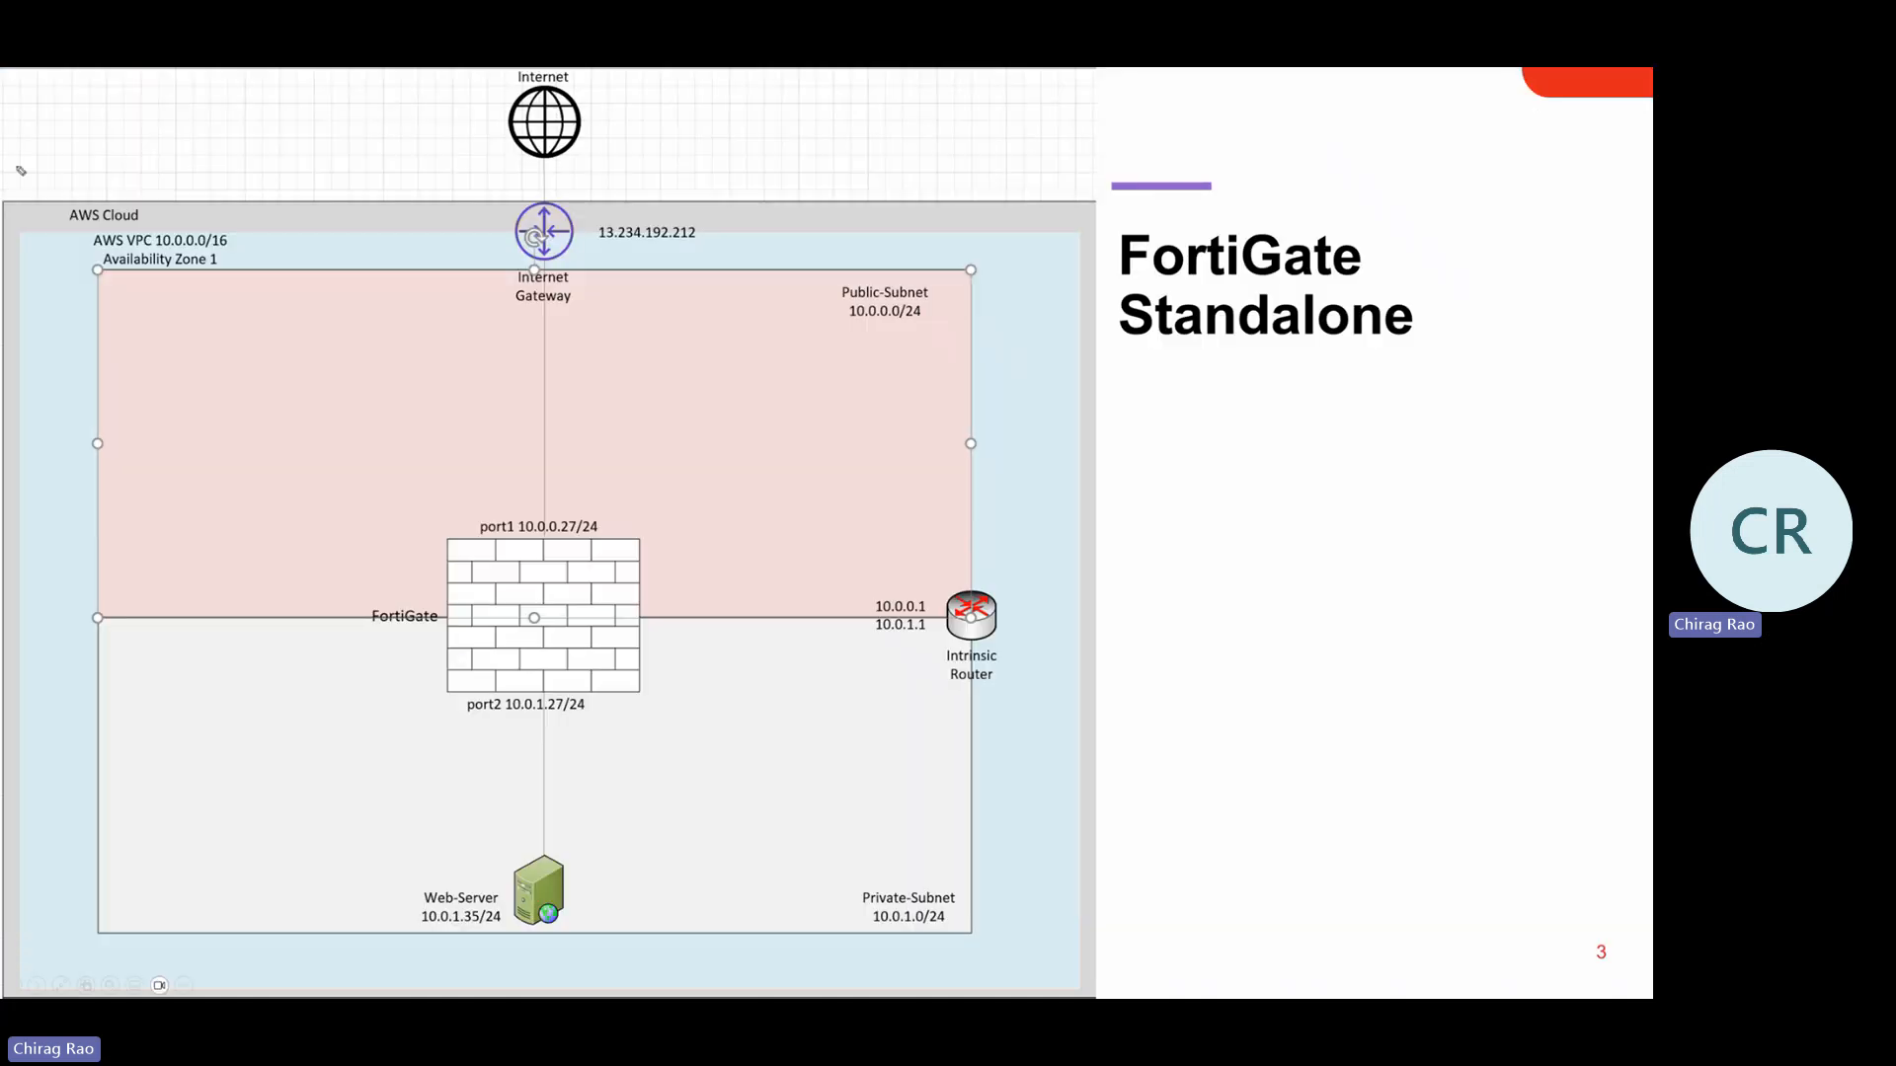
pyautogui.click(858, 276)
pyautogui.moveTo(838, 280)
pyautogui.mouseDown()
pyautogui.moveTo(874, 345)
pyautogui.moveTo(950, 286)
pyautogui.moveTo(857, 279)
pyautogui.mouseUp()
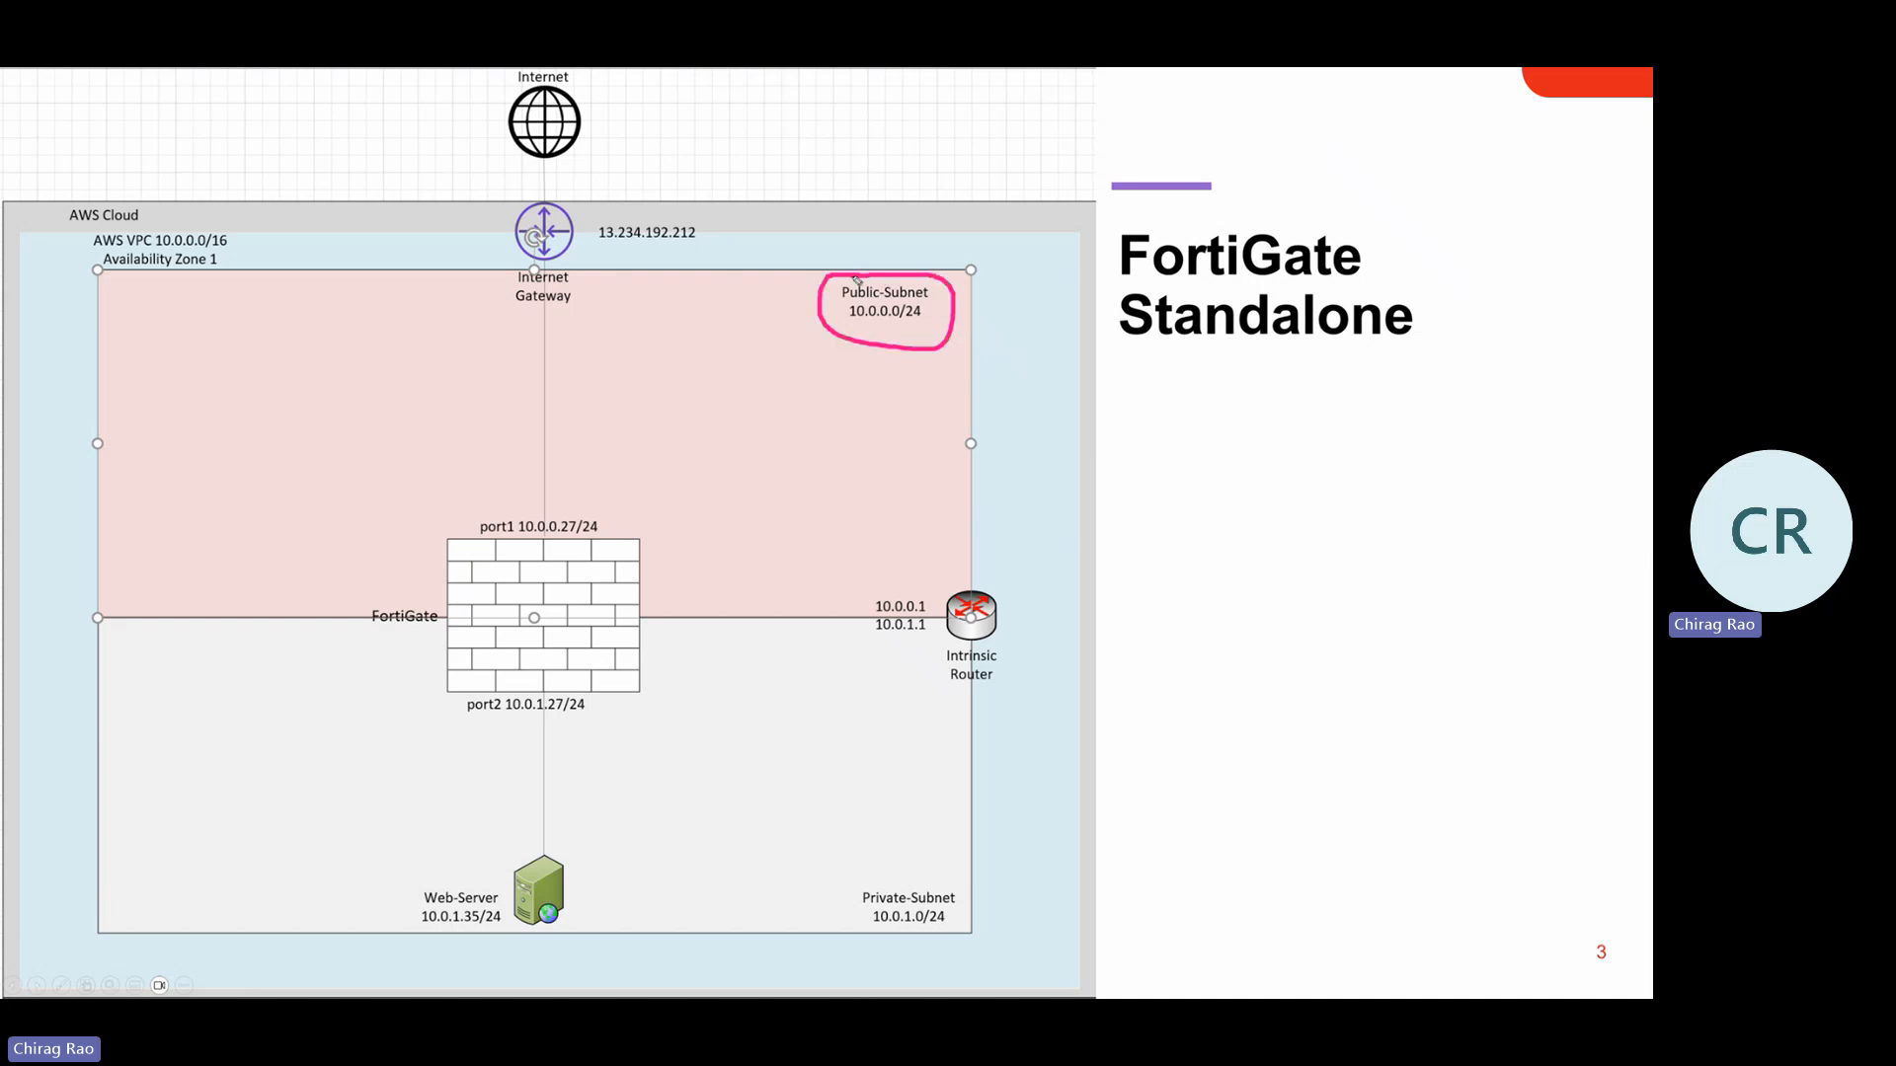
pyautogui.moveTo(750, 411); pyautogui.dragTo(750, 481)
pyautogui.moveTo(743, 410)
pyautogui.mouseDown()
pyautogui.moveTo(774, 410)
pyautogui.moveTo(890, 506)
pyautogui.moveTo(747, 485)
pyautogui.mouseUp()
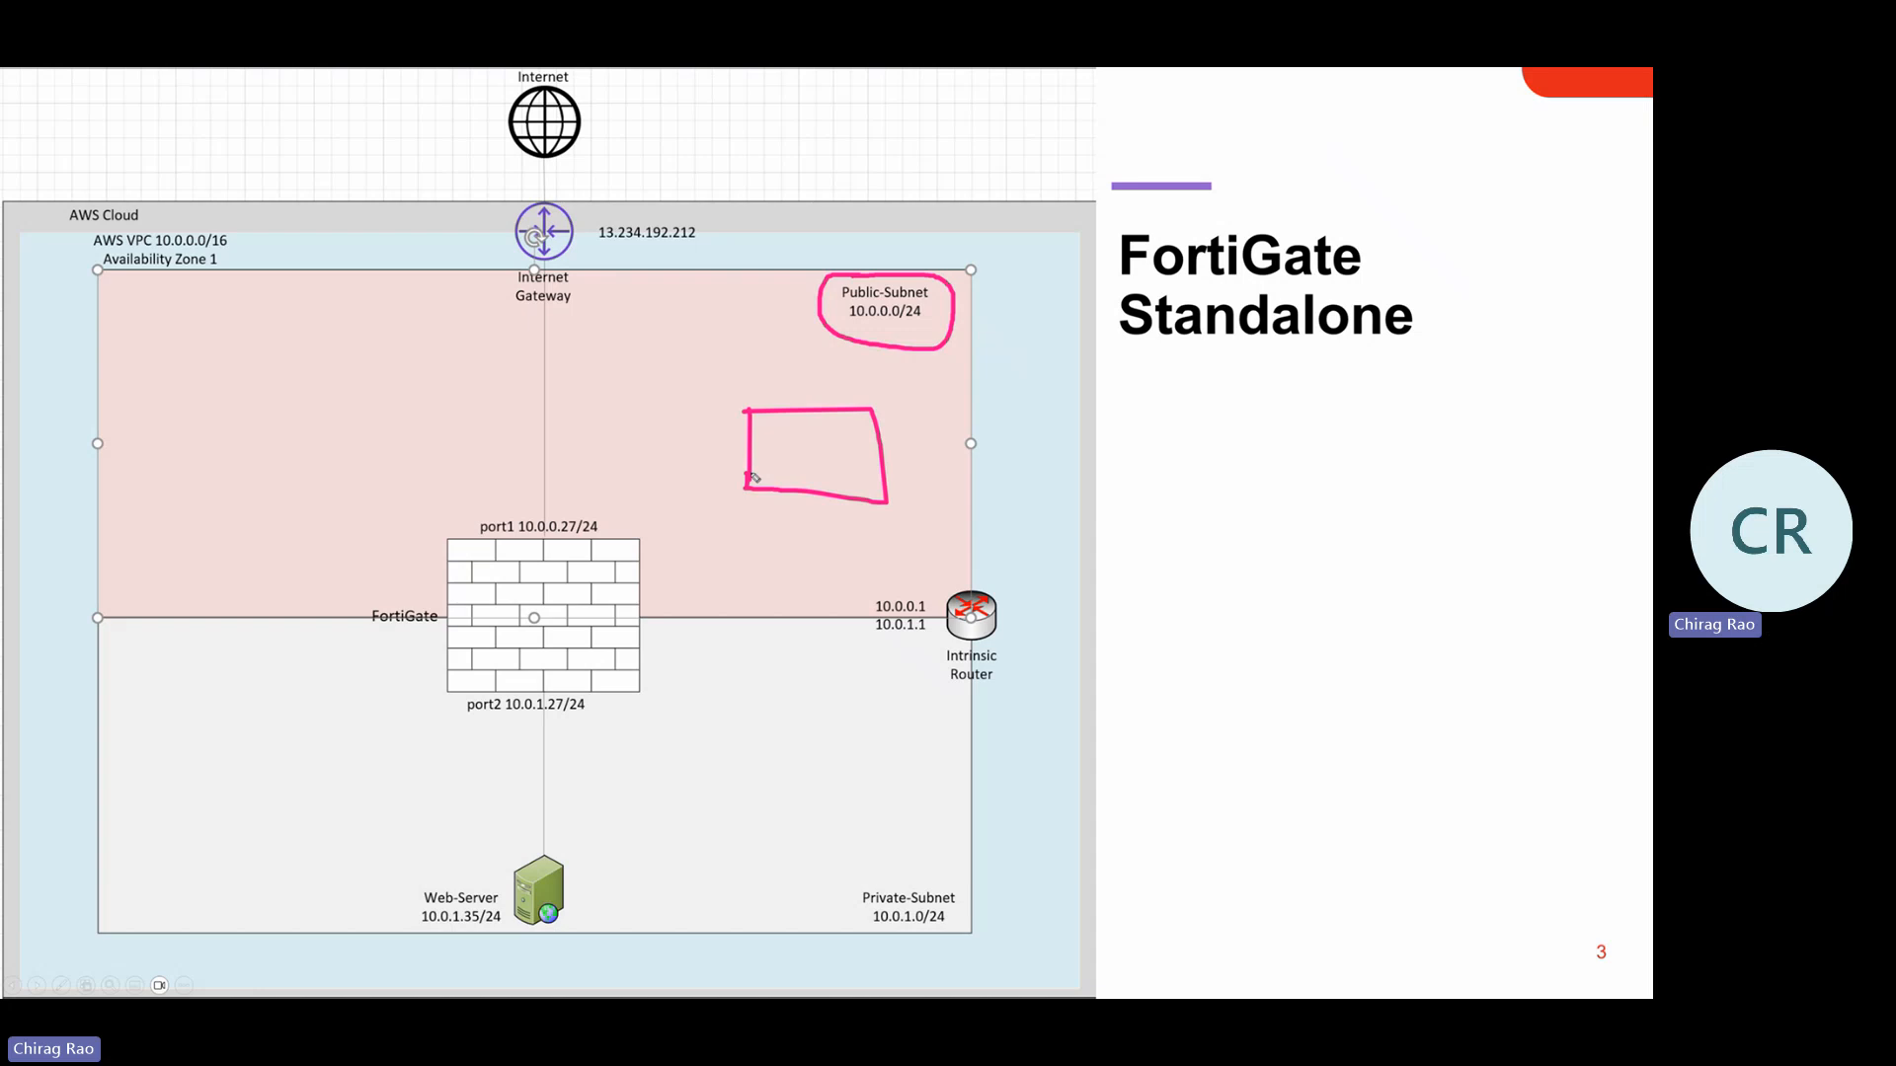
pyautogui.moveTo(779, 436)
pyautogui.mouseDown()
pyautogui.moveTo(843, 434)
pyautogui.moveTo(837, 466)
pyautogui.mouseUp()
pyautogui.moveTo(750, 413)
pyautogui.mouseDown()
pyautogui.moveTo(800, 324)
pyautogui.moveTo(802, 352)
pyautogui.mouseUp()
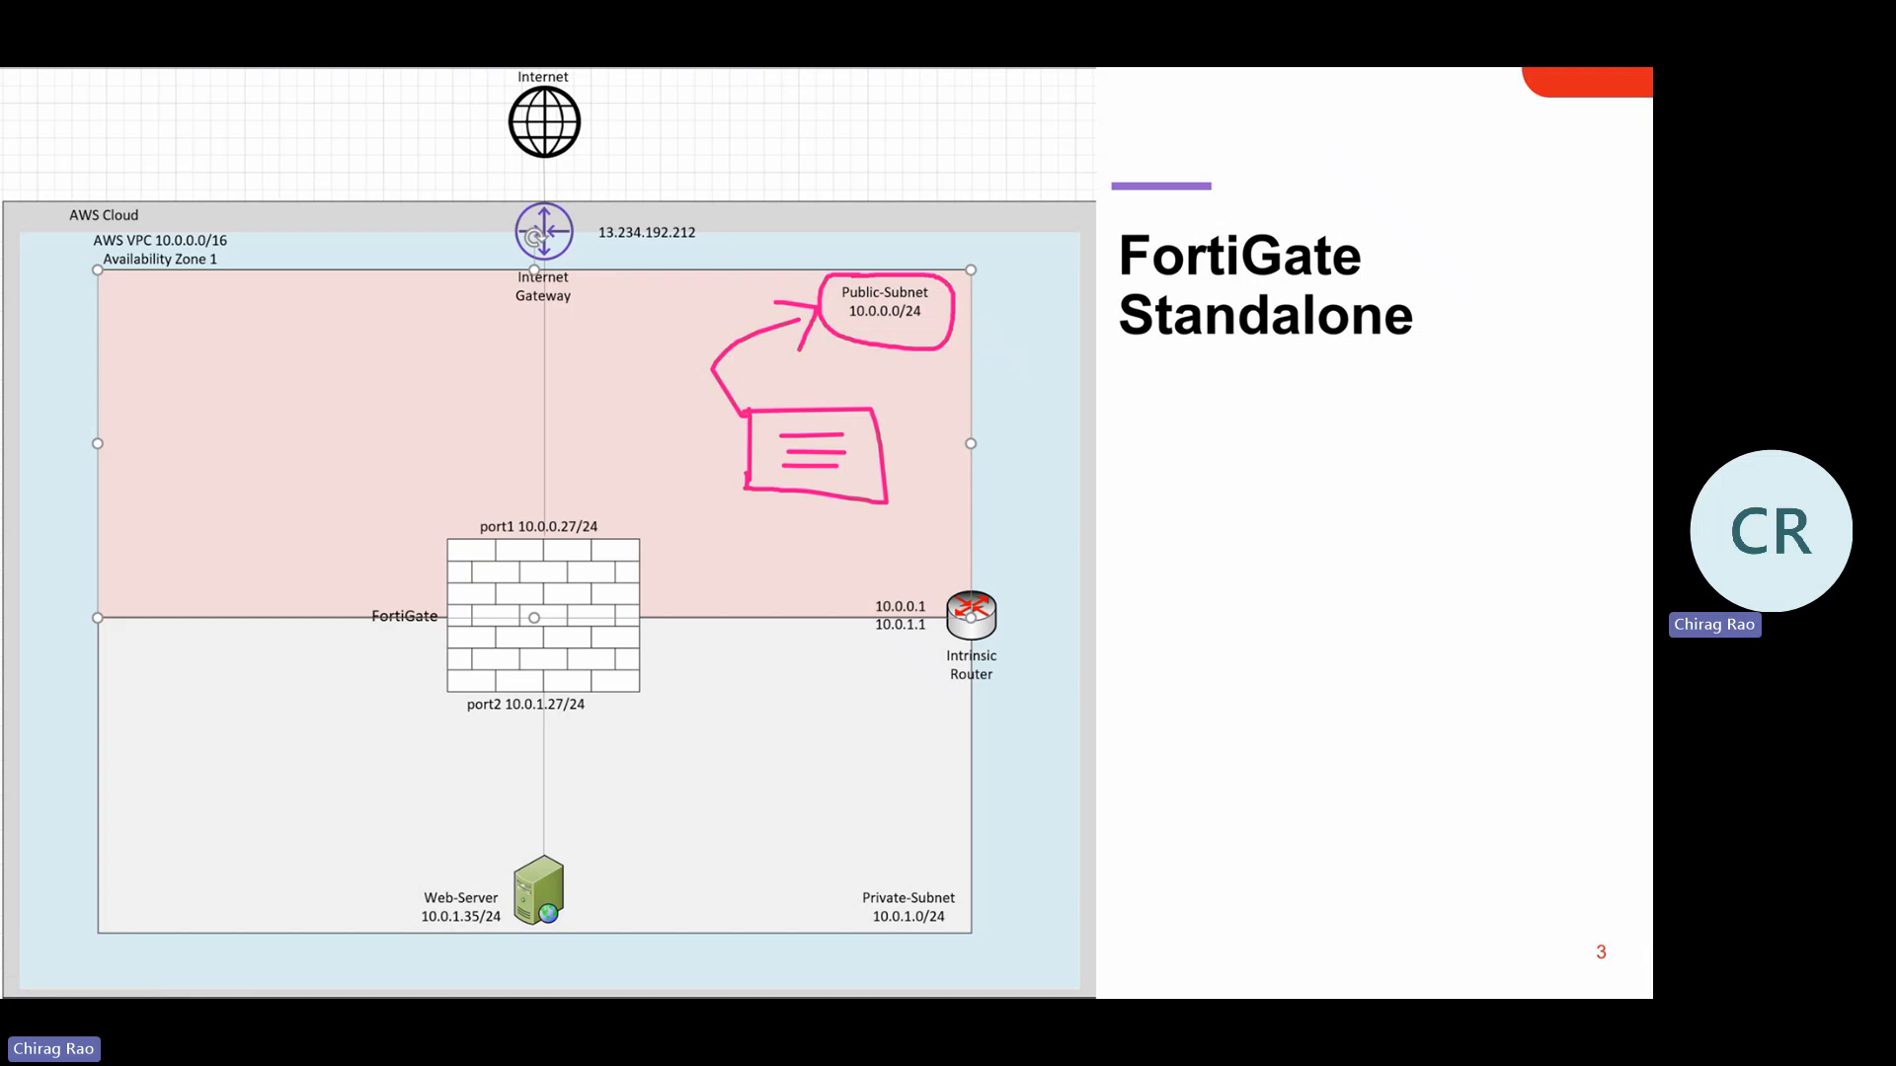
pyautogui.press('e')
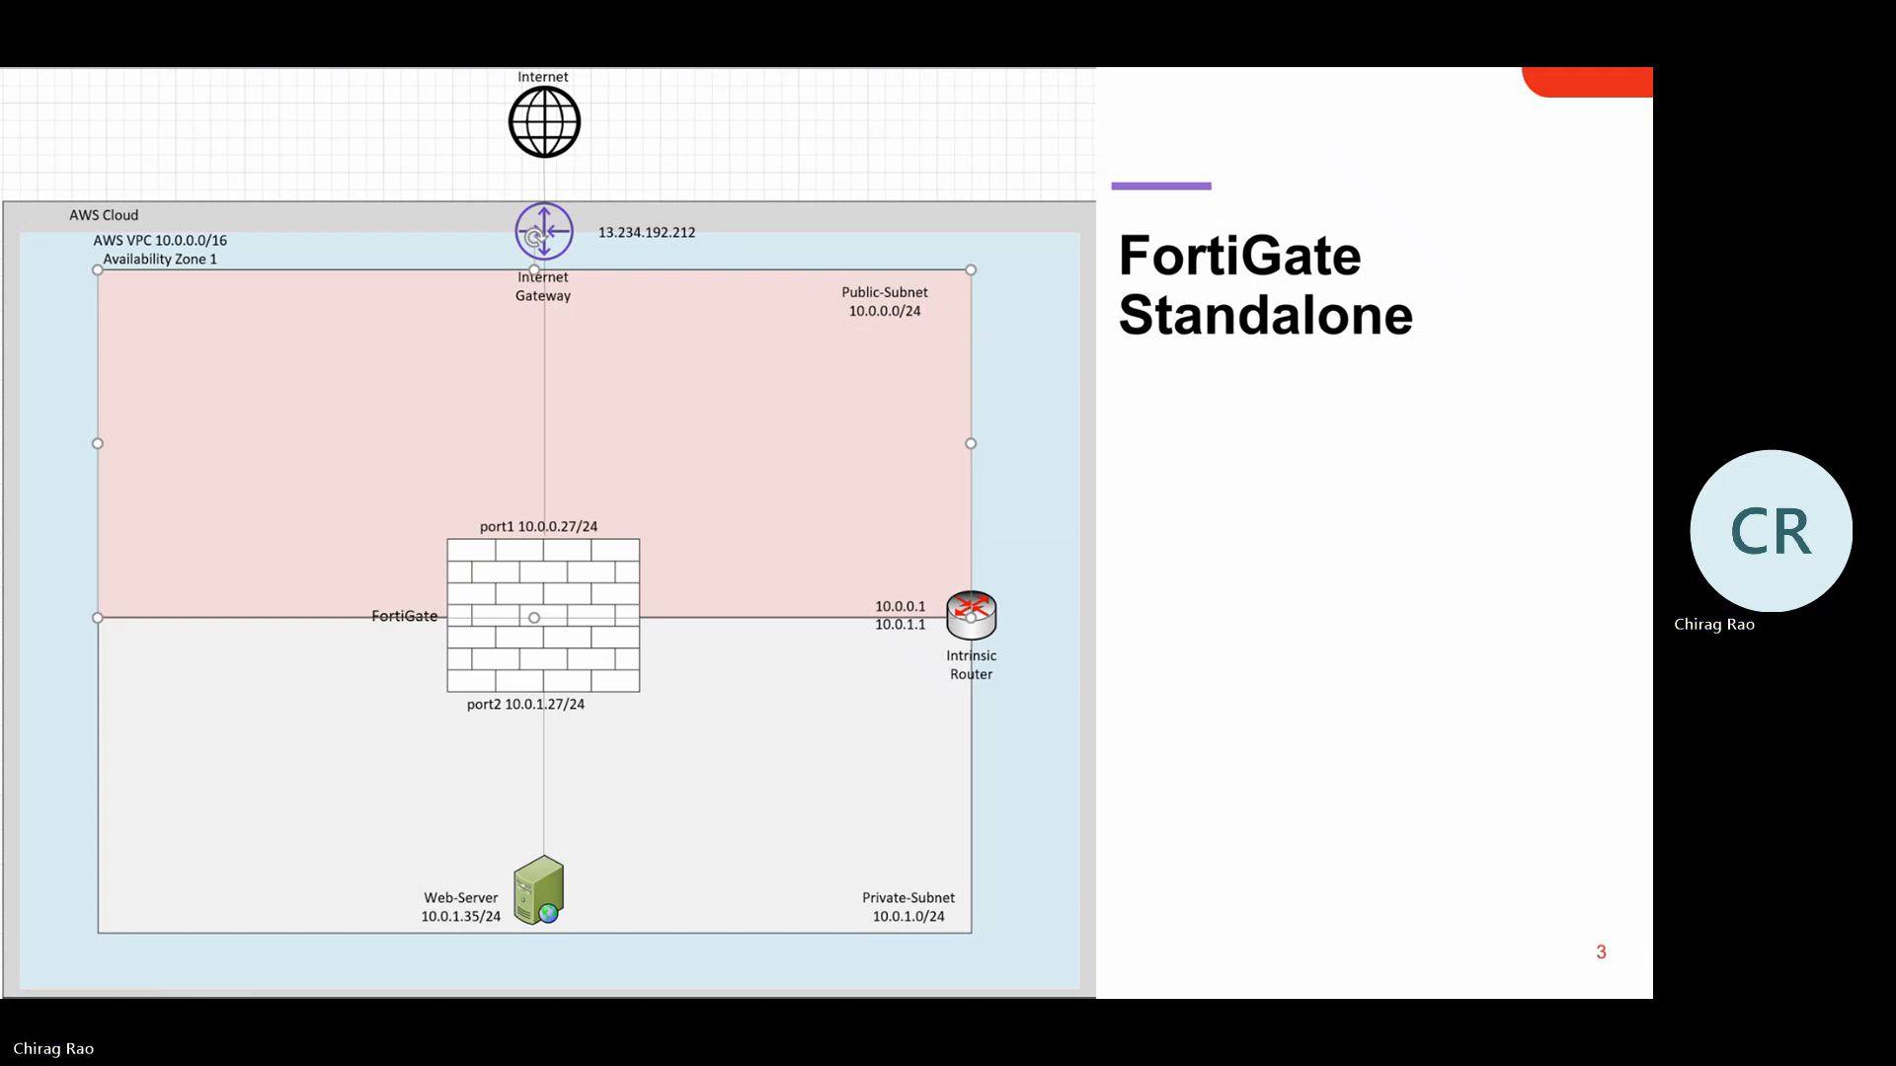
pyautogui.hotkey('alt', 'Tab')
pyautogui.hotkey('alt', 'Tab')
pyautogui.hotkey('alt', 'Tab')
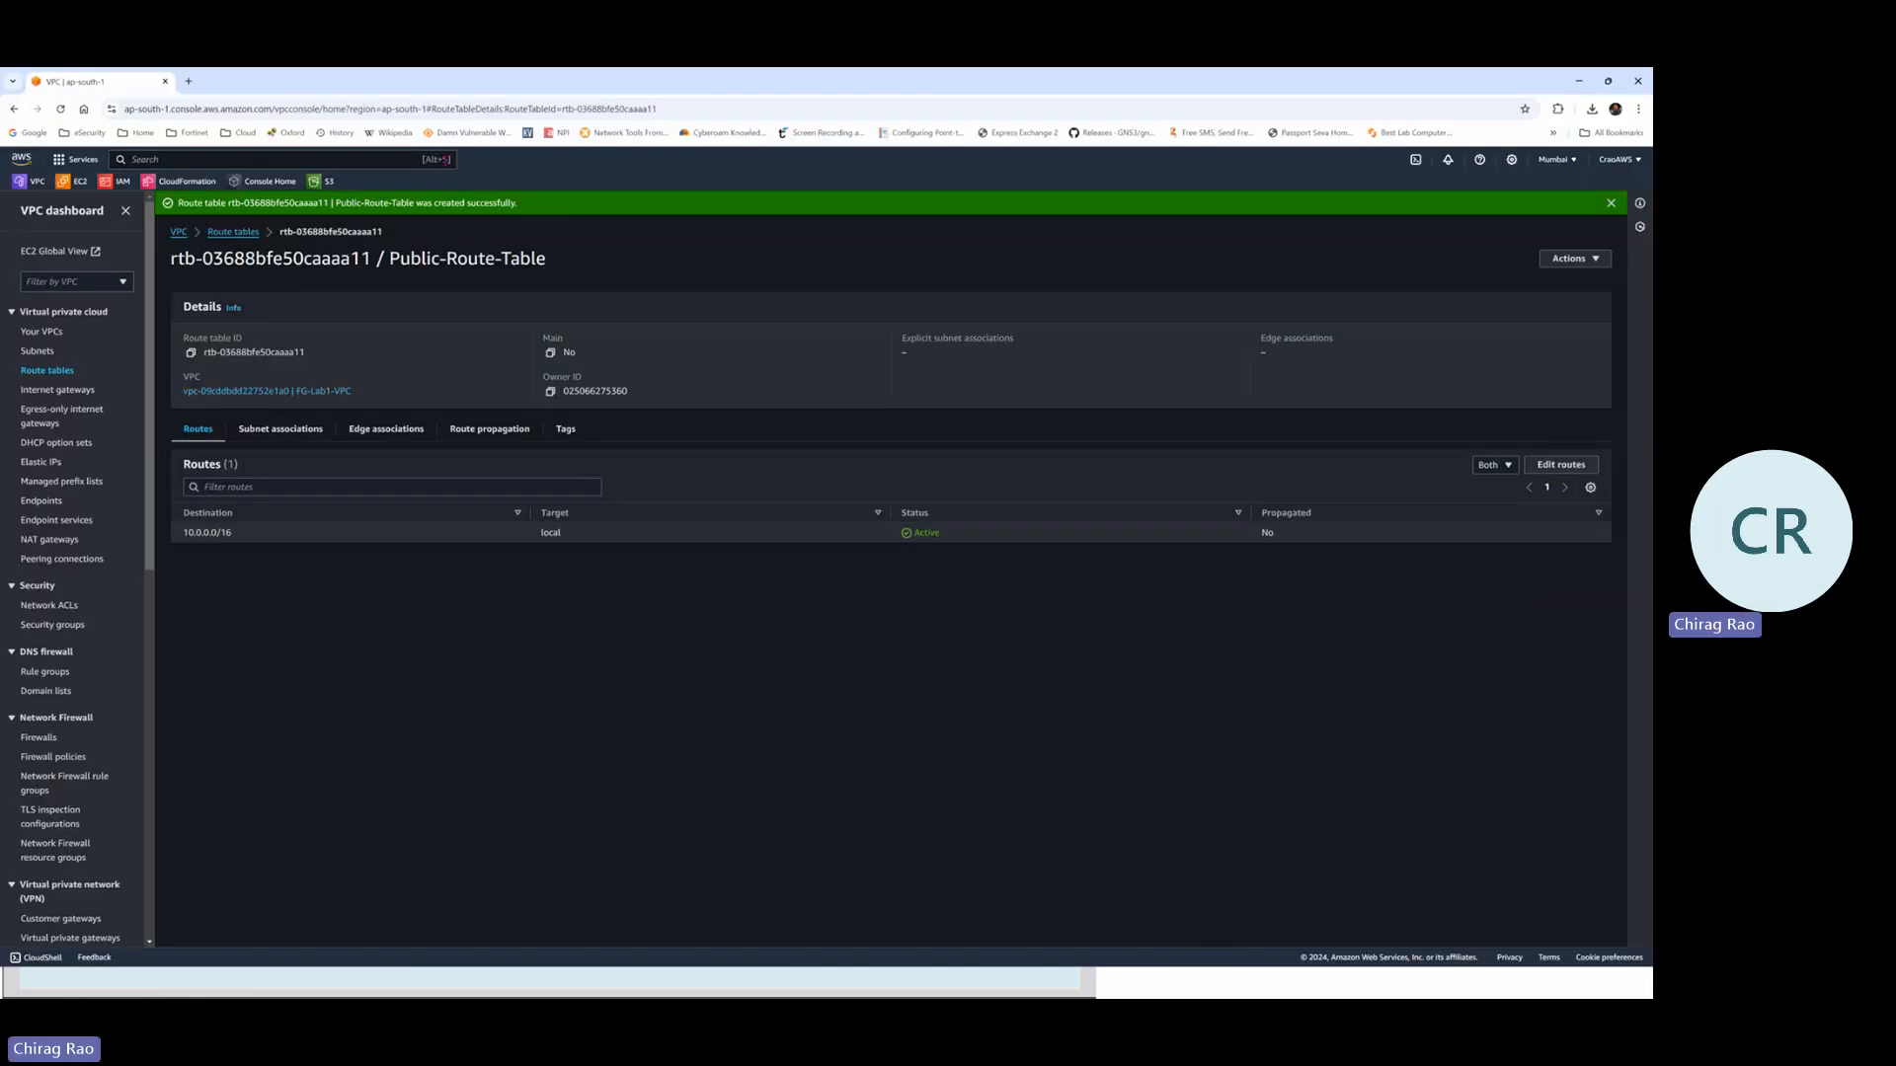
# Tick Public-Subnet in the subnet associations, save, and review the updated association list
pyautogui.click(293, 435)
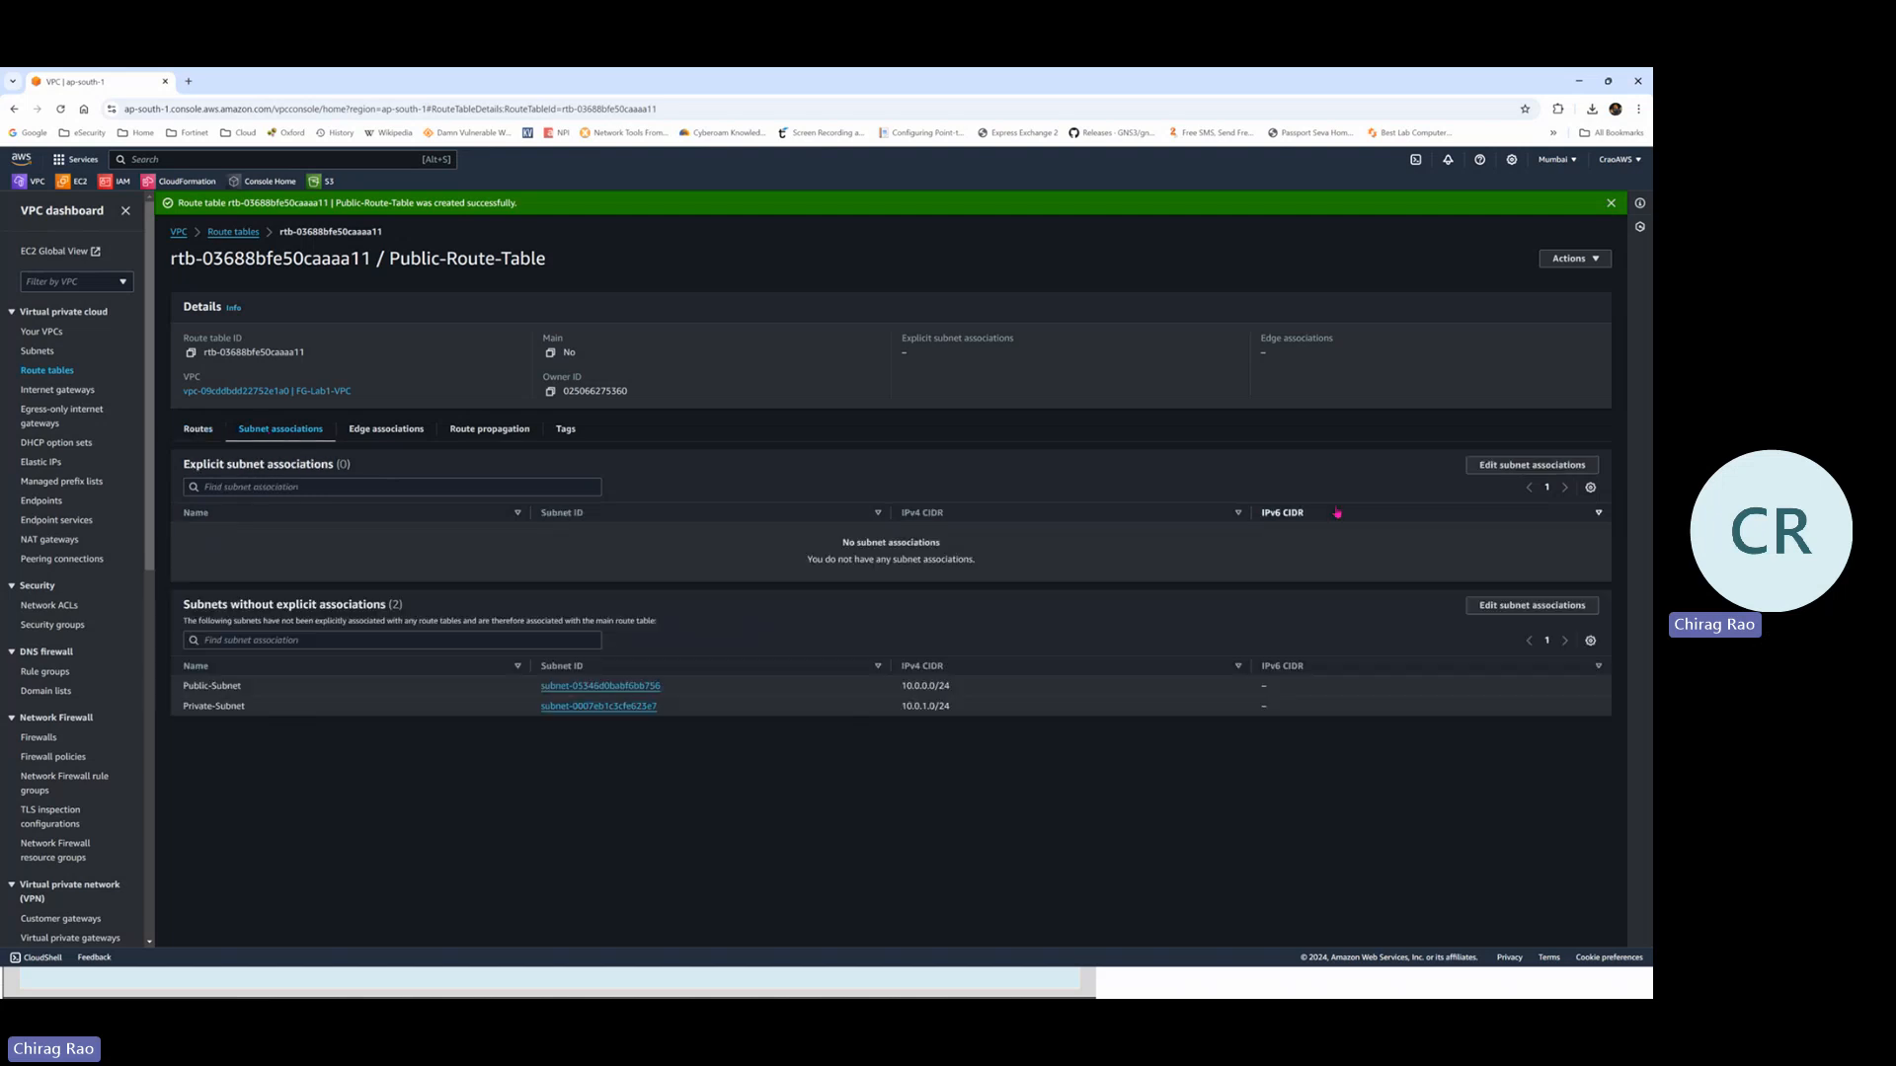
pyautogui.click(1503, 466)
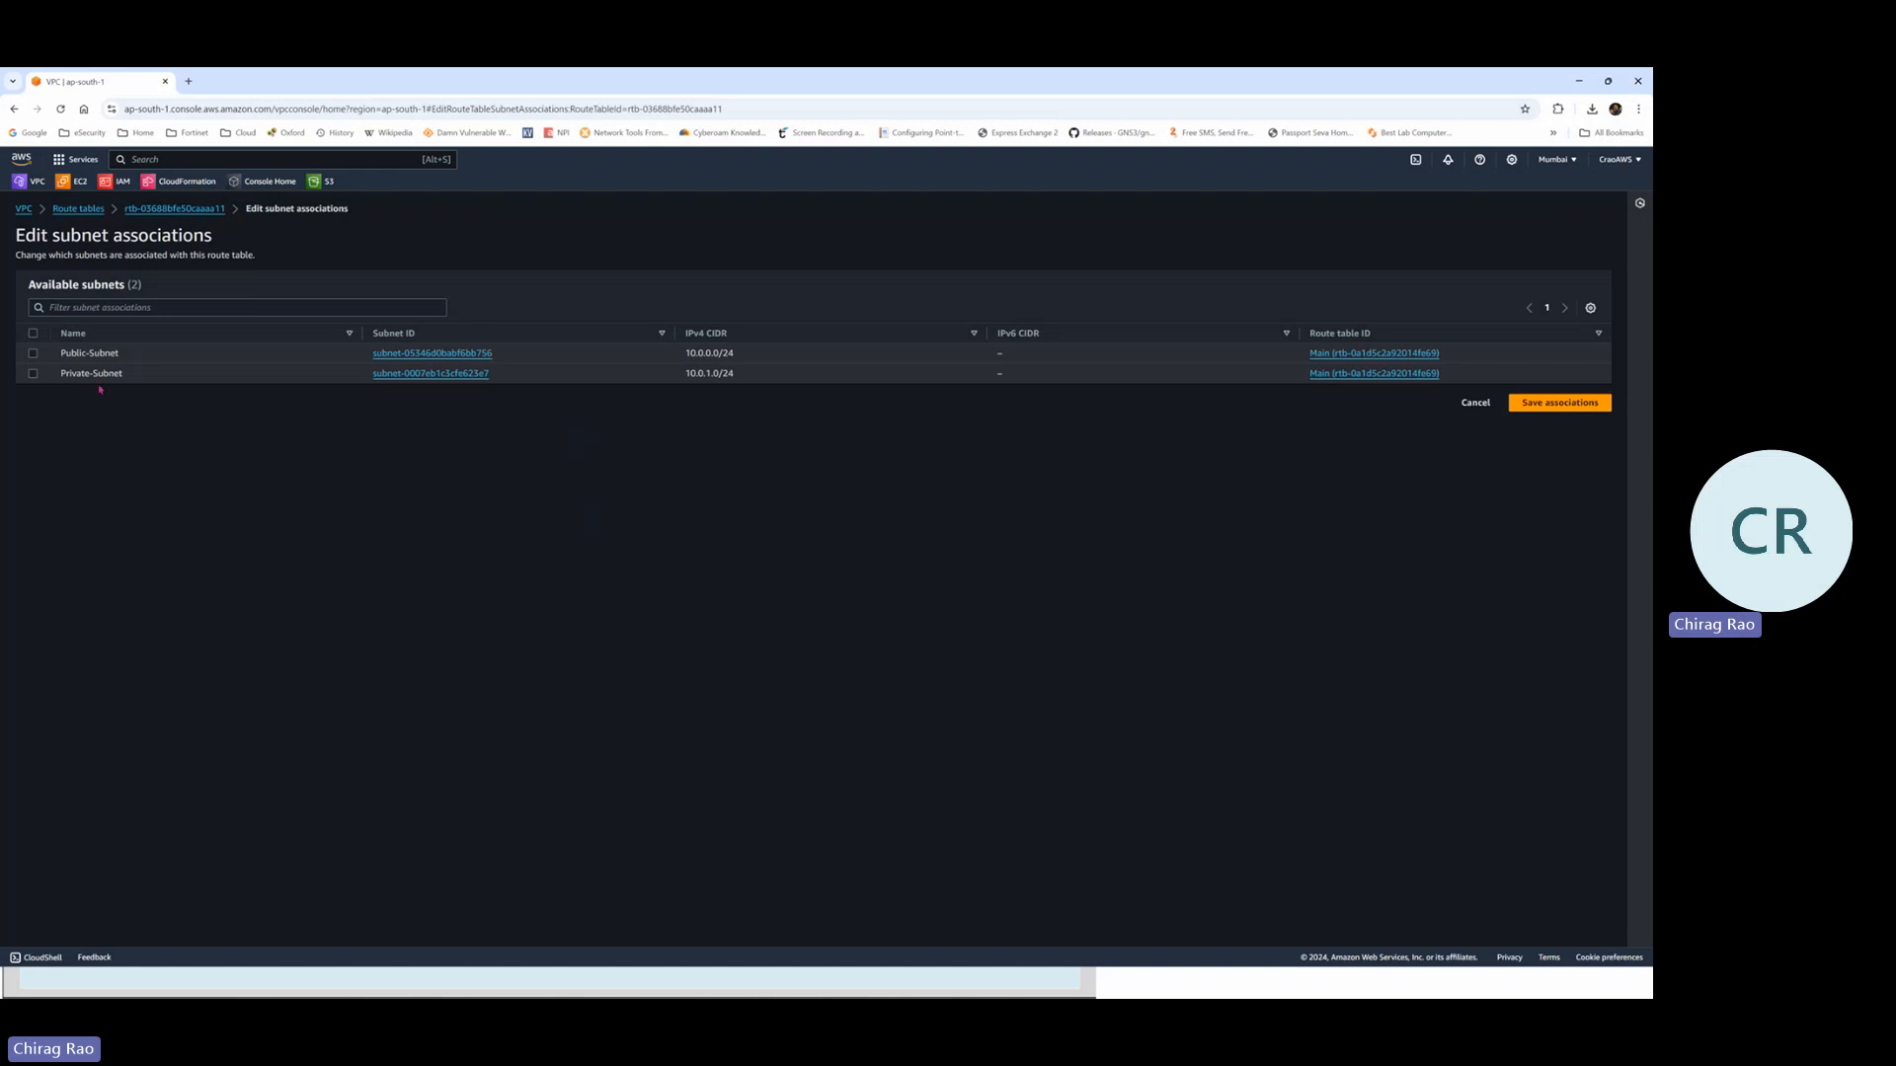
pyautogui.click(32, 354)
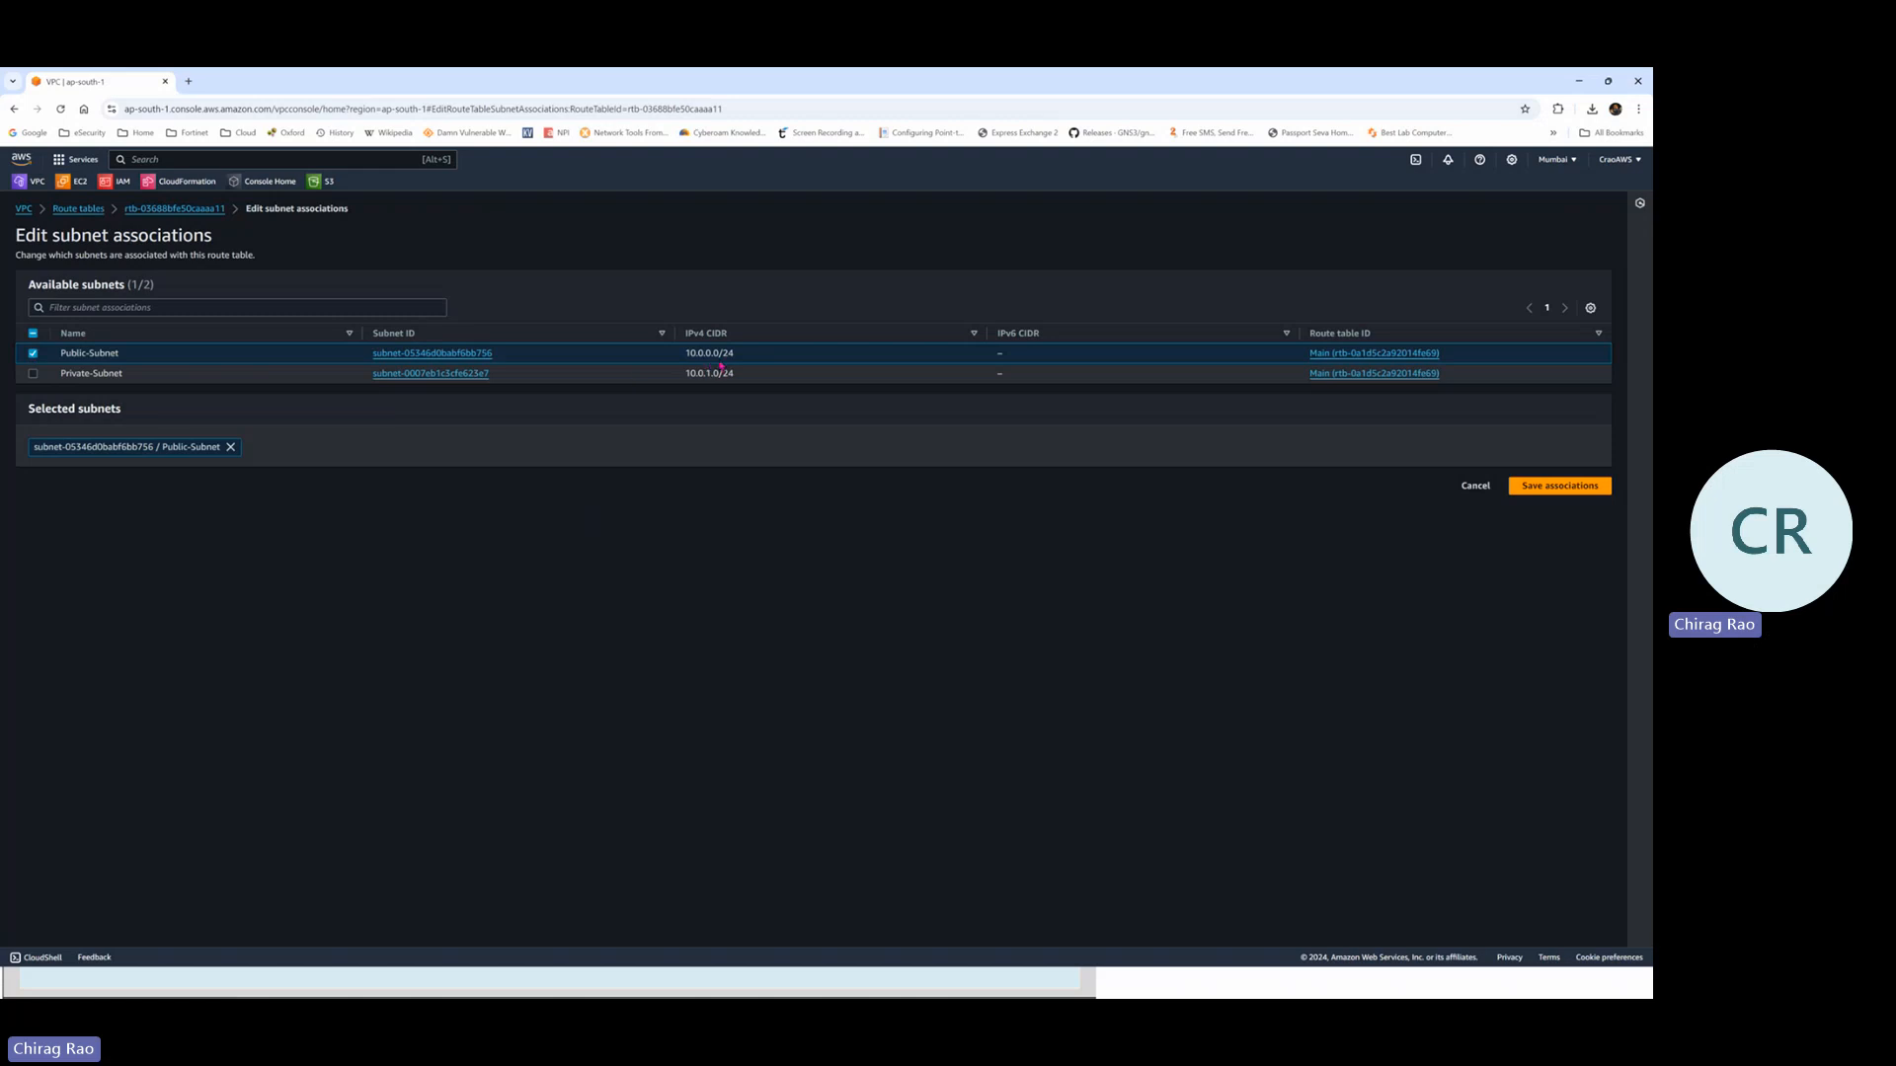
pyautogui.click(1538, 489)
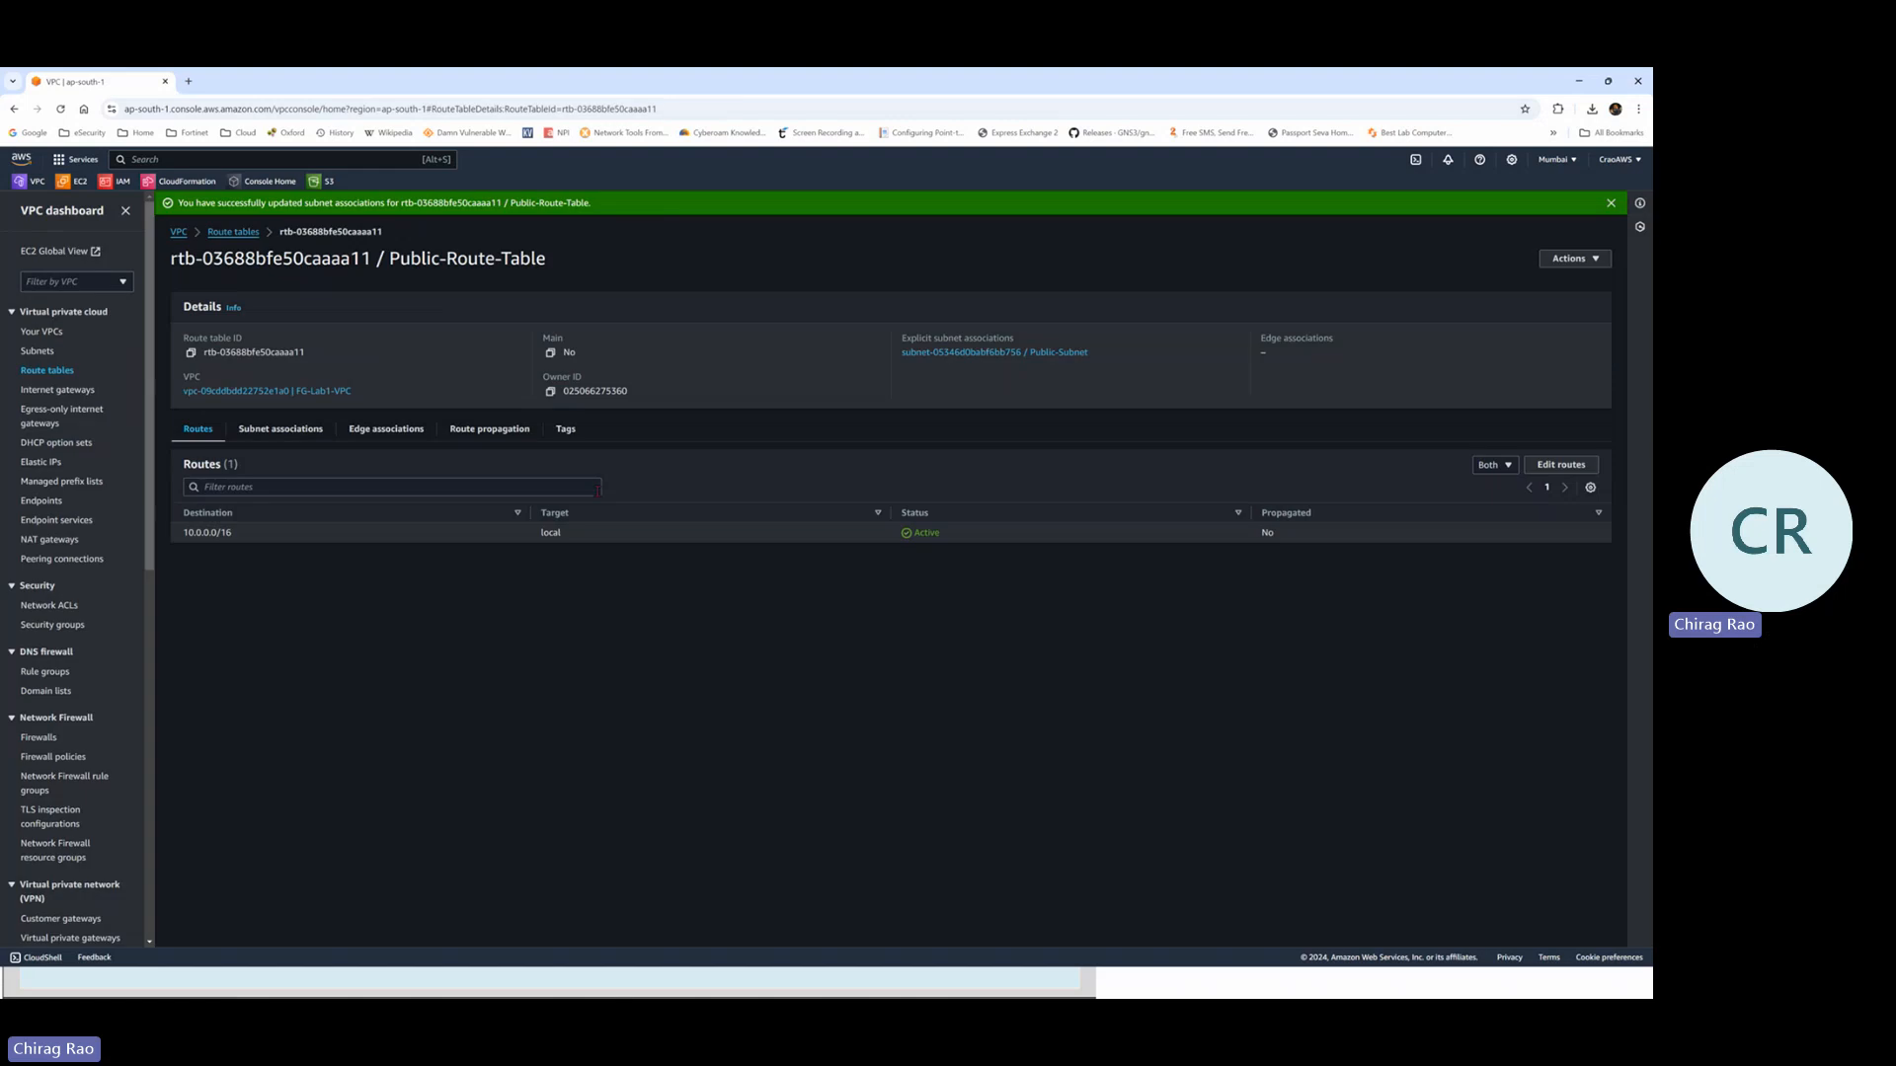
pyautogui.click(272, 434)
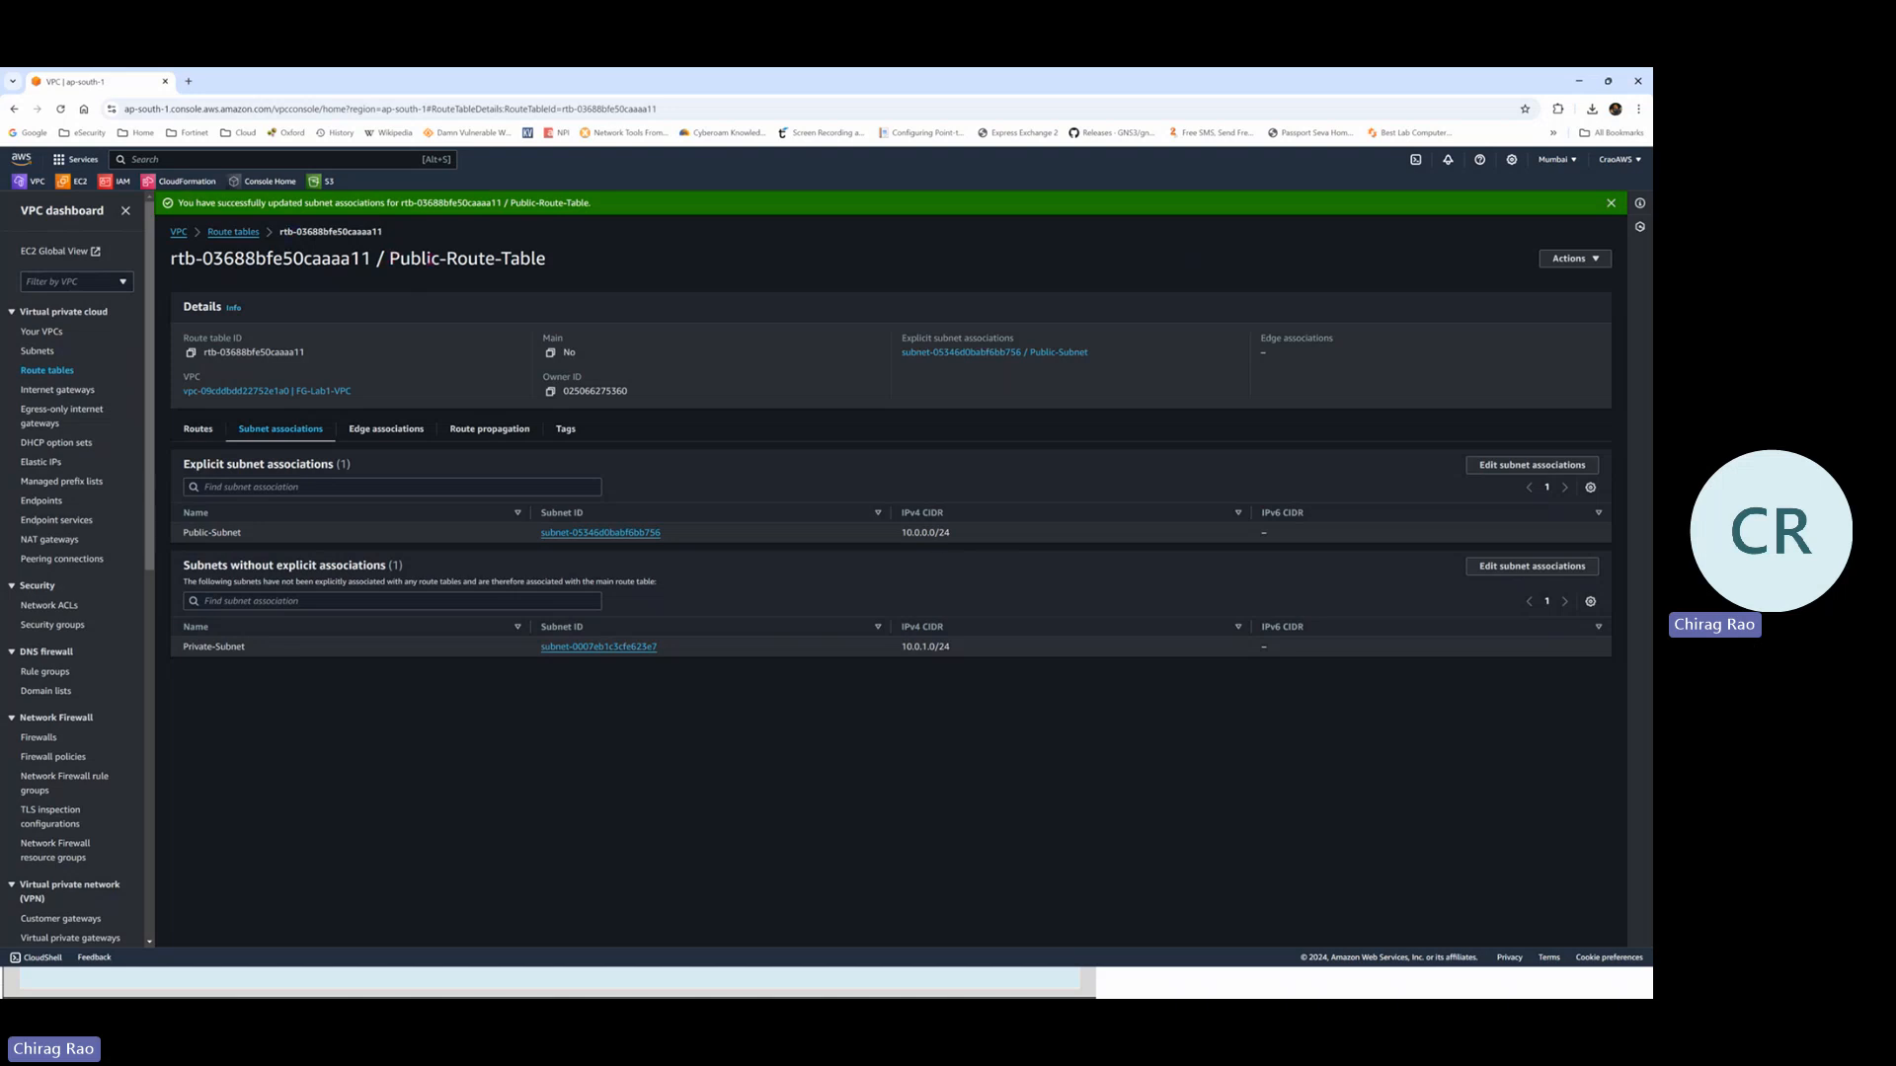
# Highlight the Public-Route-Table name, the Public-Subnet name and its 10.0.0.0/24 CIDR
pyautogui.moveTo(390, 260); pyautogui.dragTo(590, 264)
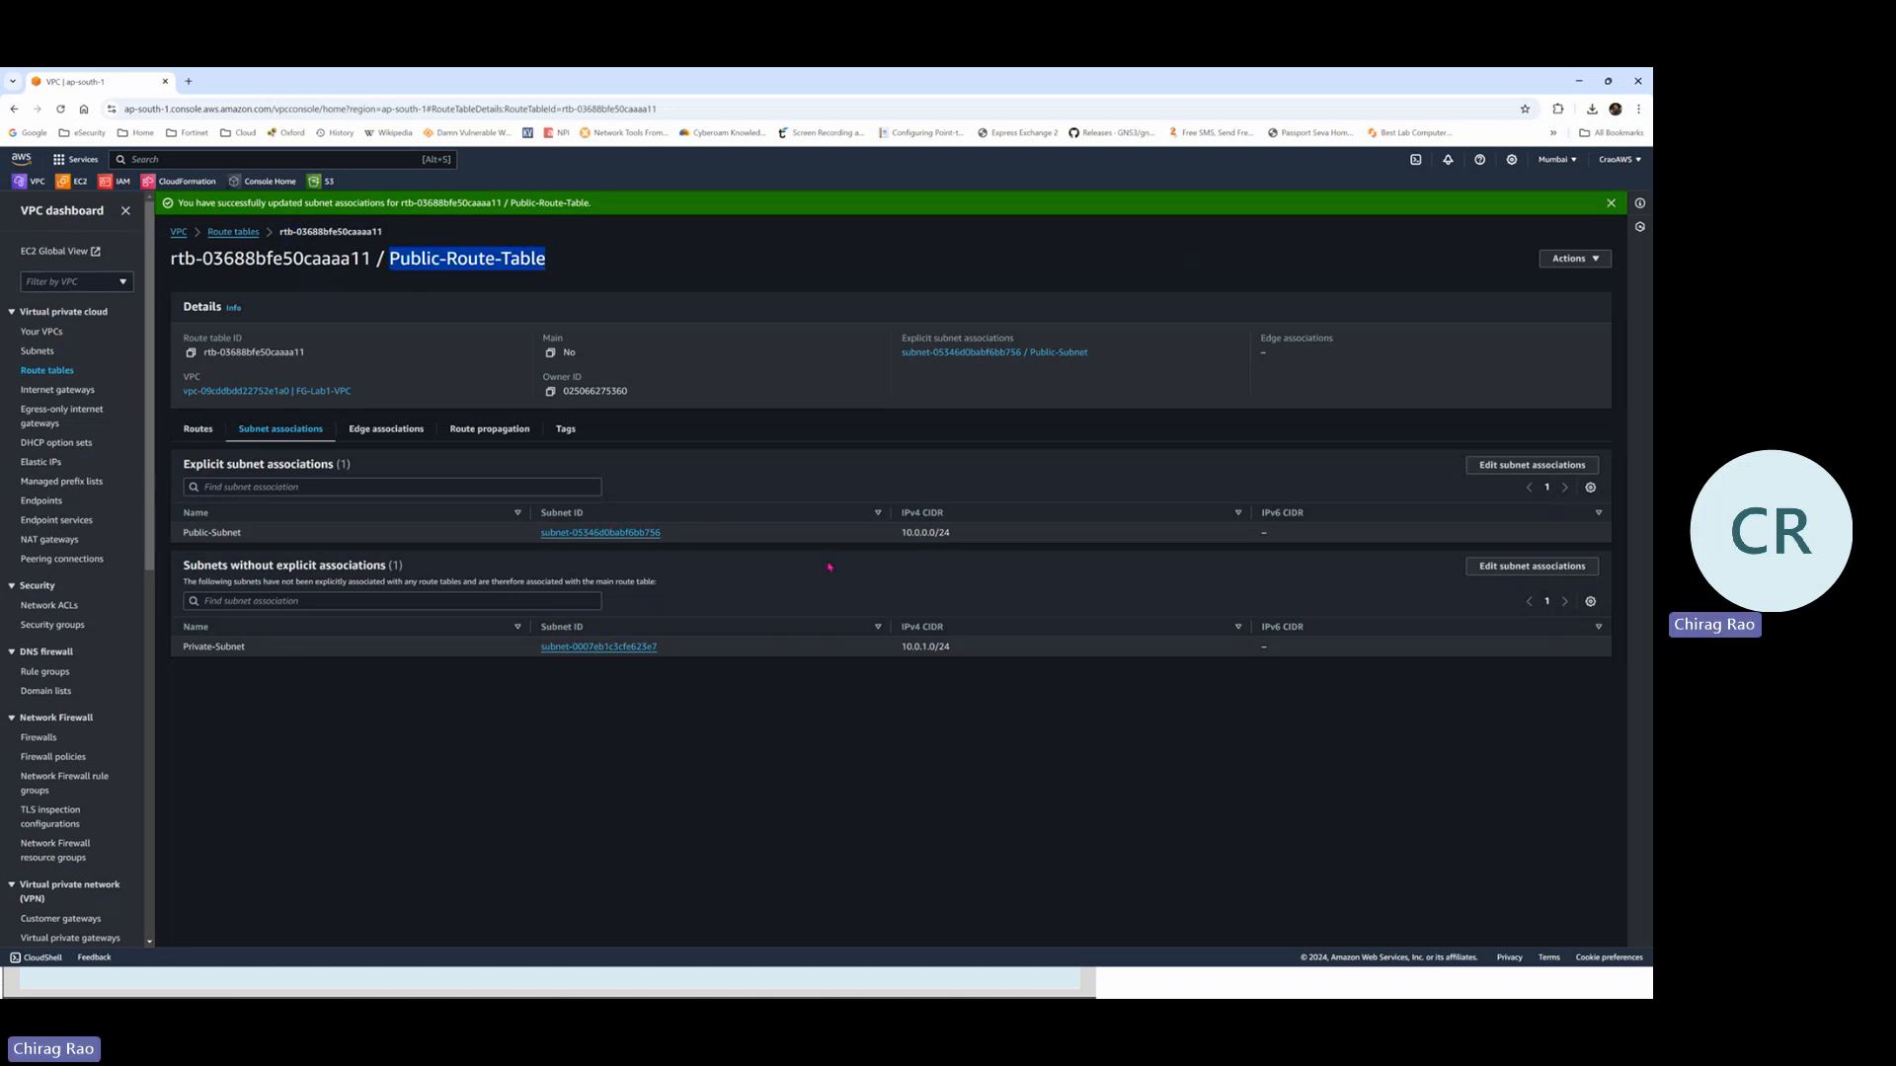
pyautogui.moveTo(956, 536); pyautogui.dragTo(900, 533)
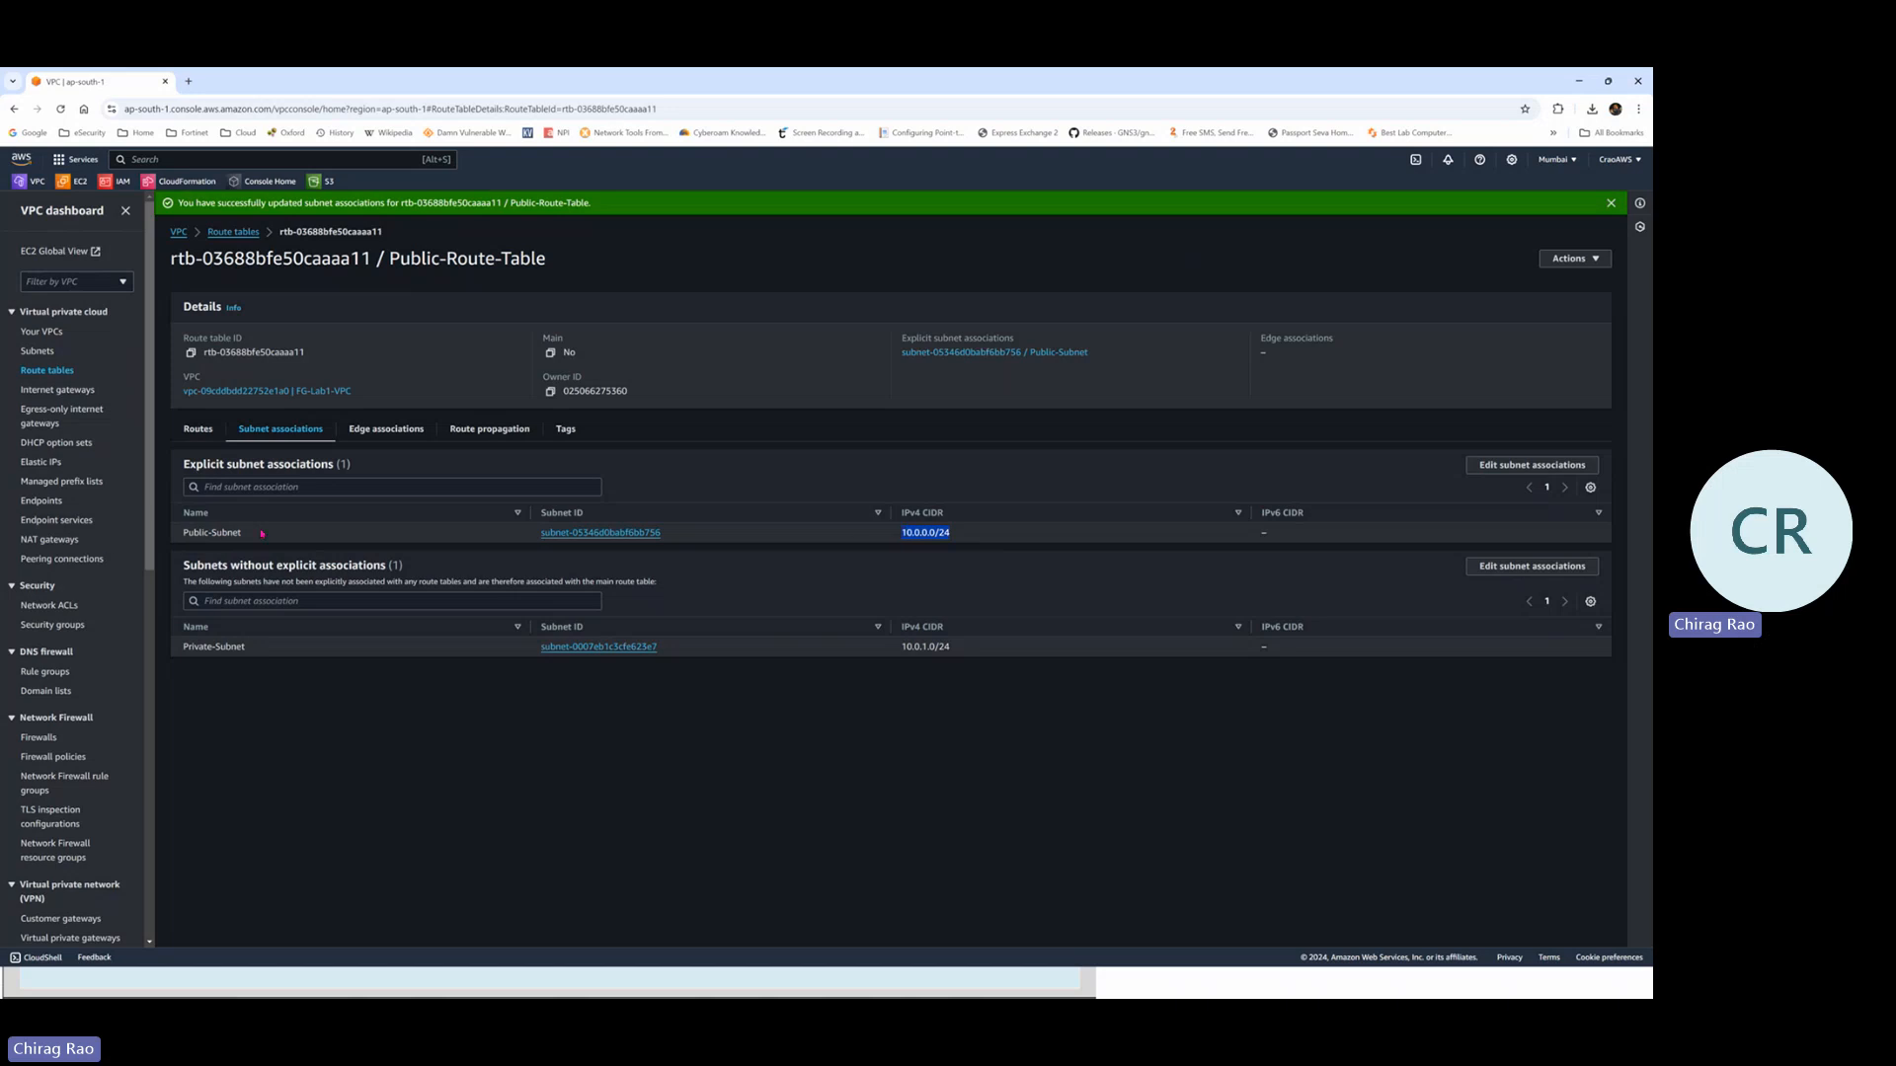
pyautogui.moveTo(261, 533); pyautogui.dragTo(178, 535)
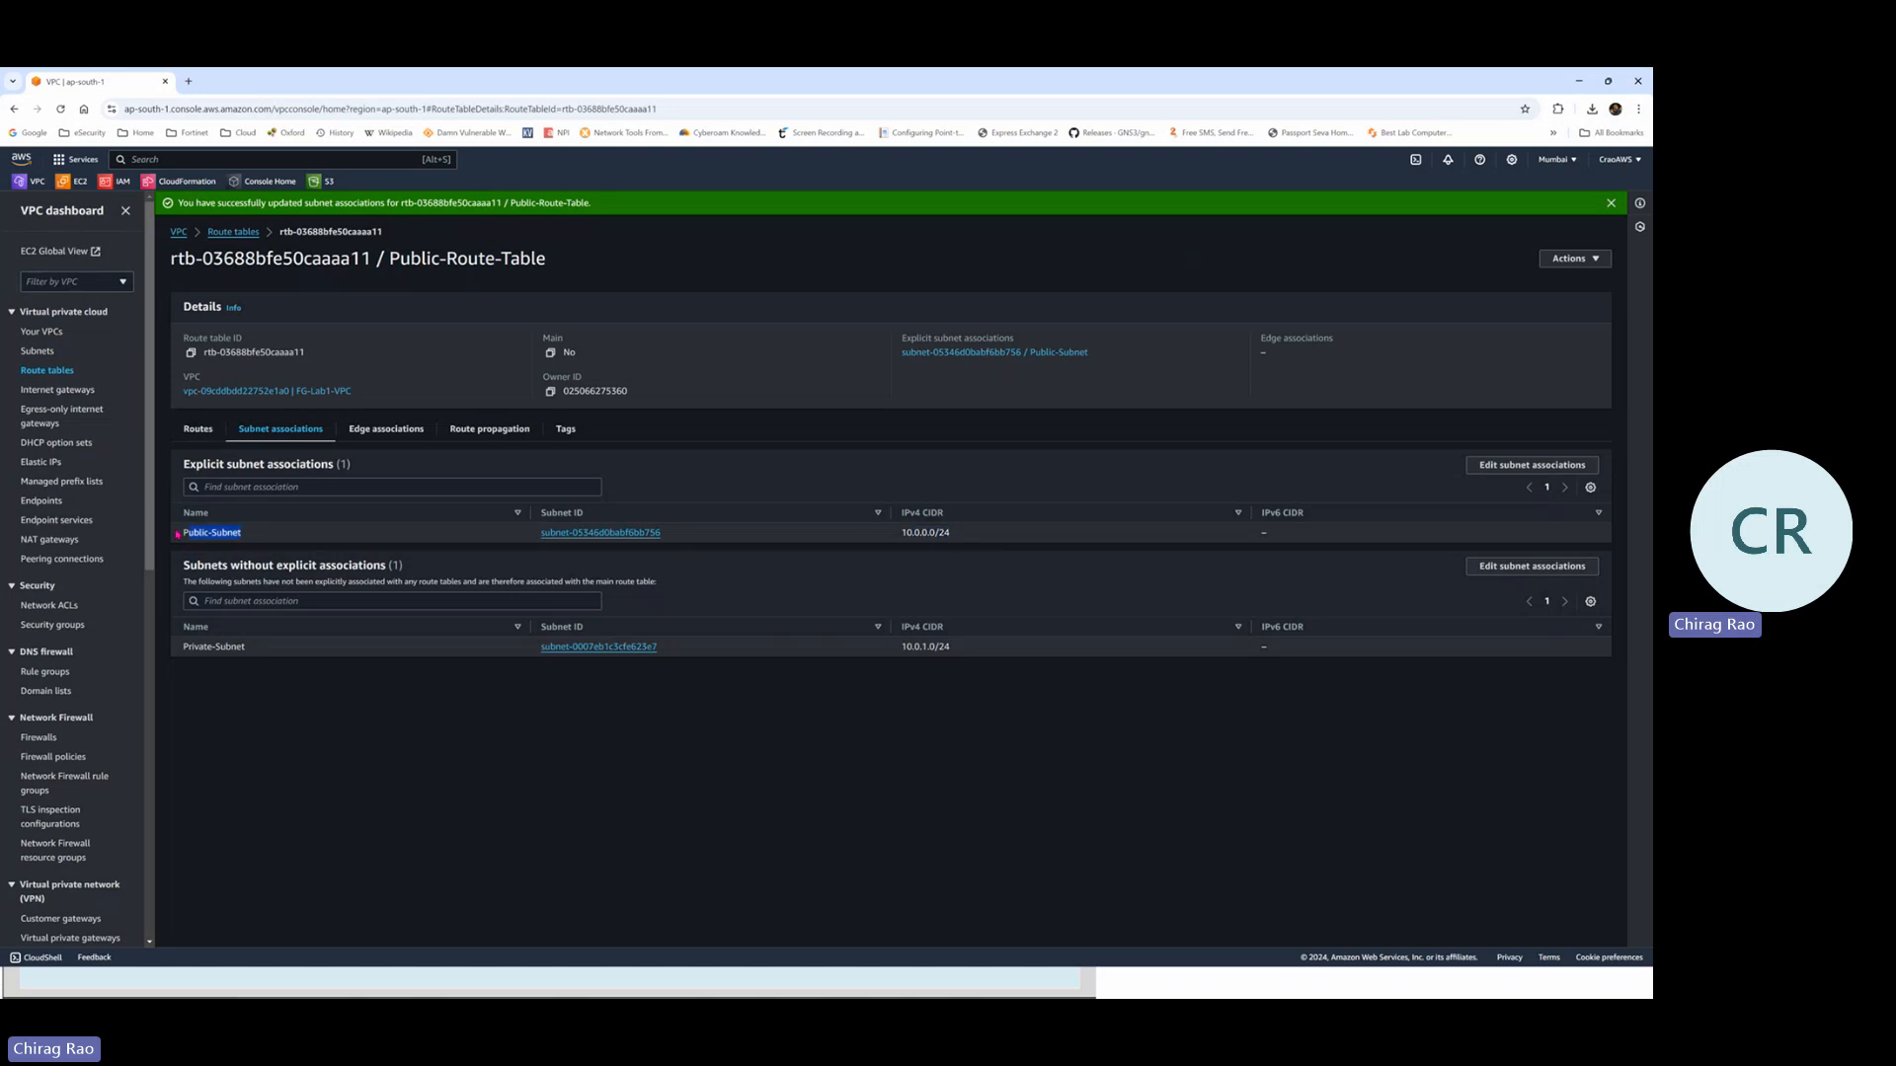
# Annotate the local 10.0.0.0/16 route on the Routes tab, clear the marks, and return to the slide
pyautogui.click(197, 432)
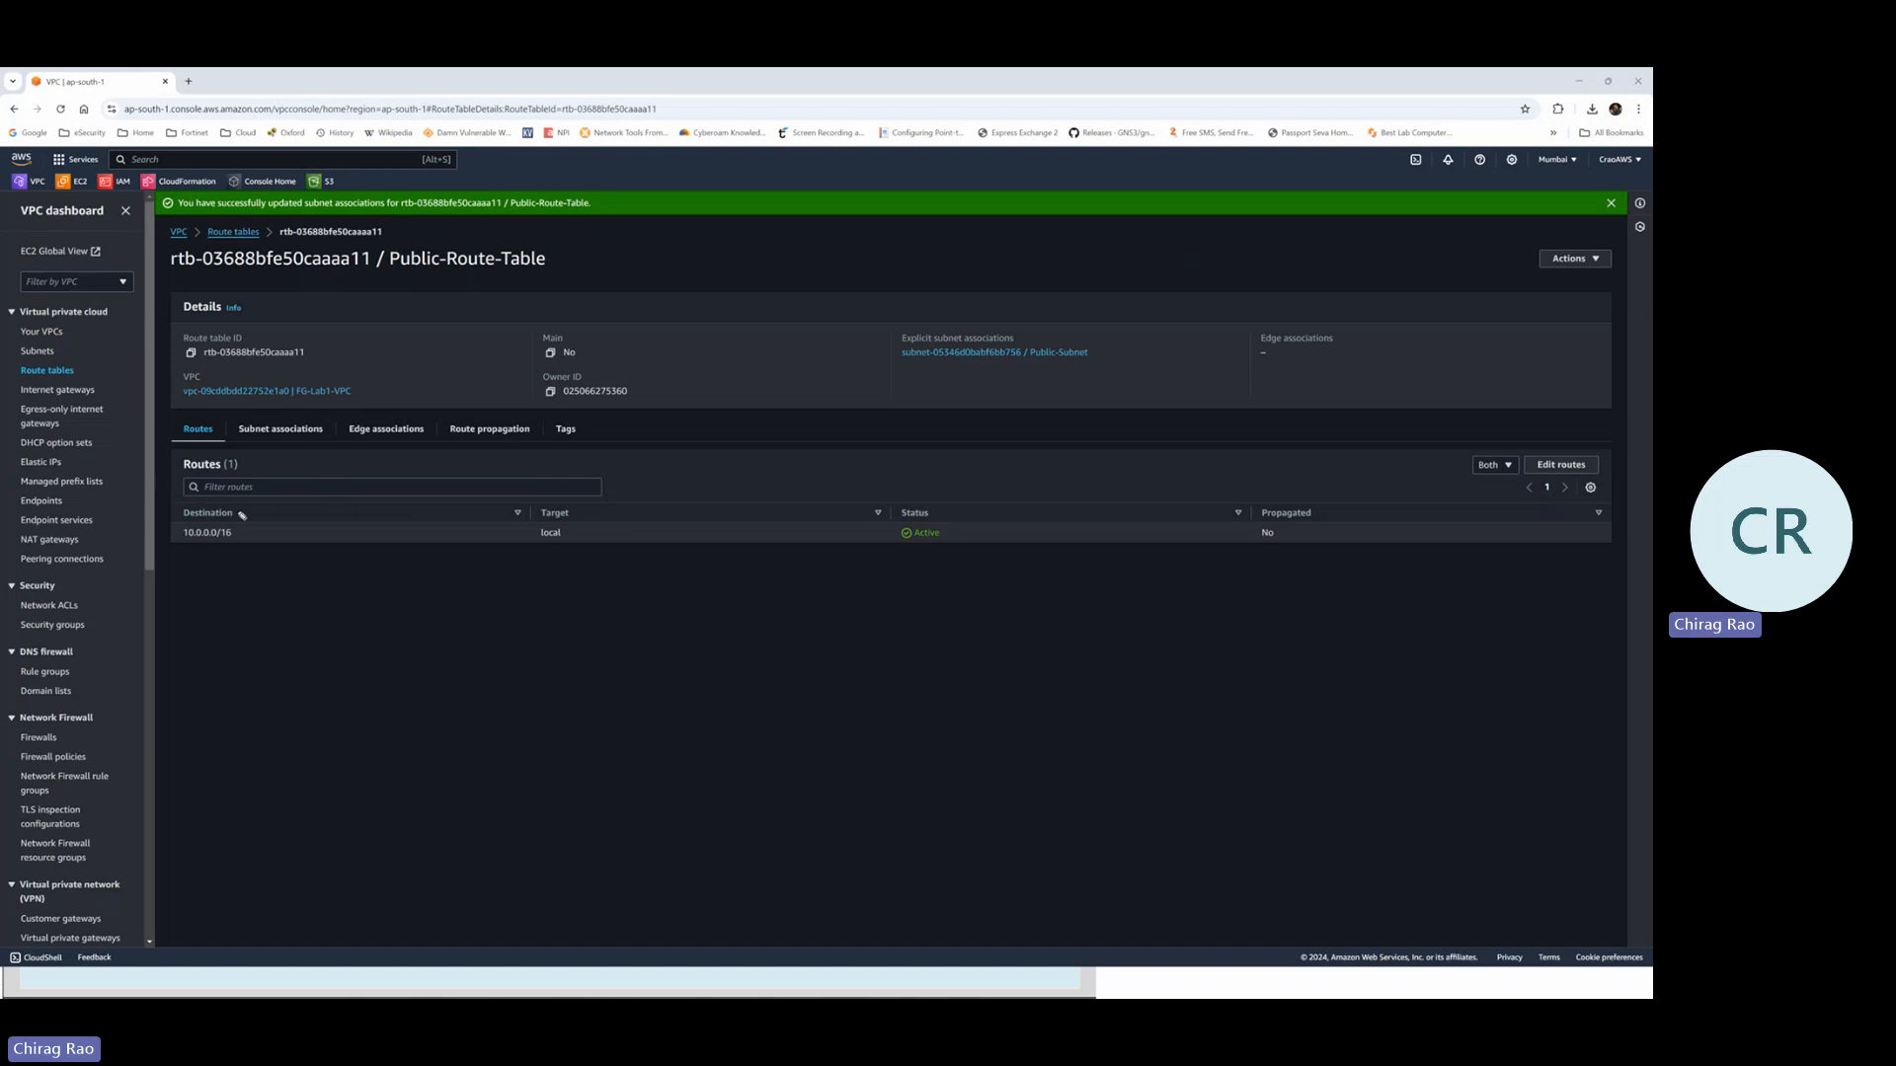
pyautogui.moveTo(240, 511)
pyautogui.mouseDown()
pyautogui.moveTo(193, 499)
pyautogui.moveTo(157, 527)
pyautogui.moveTo(209, 564)
pyautogui.moveTo(264, 538)
pyautogui.moveTo(237, 507)
pyautogui.mouseUp()
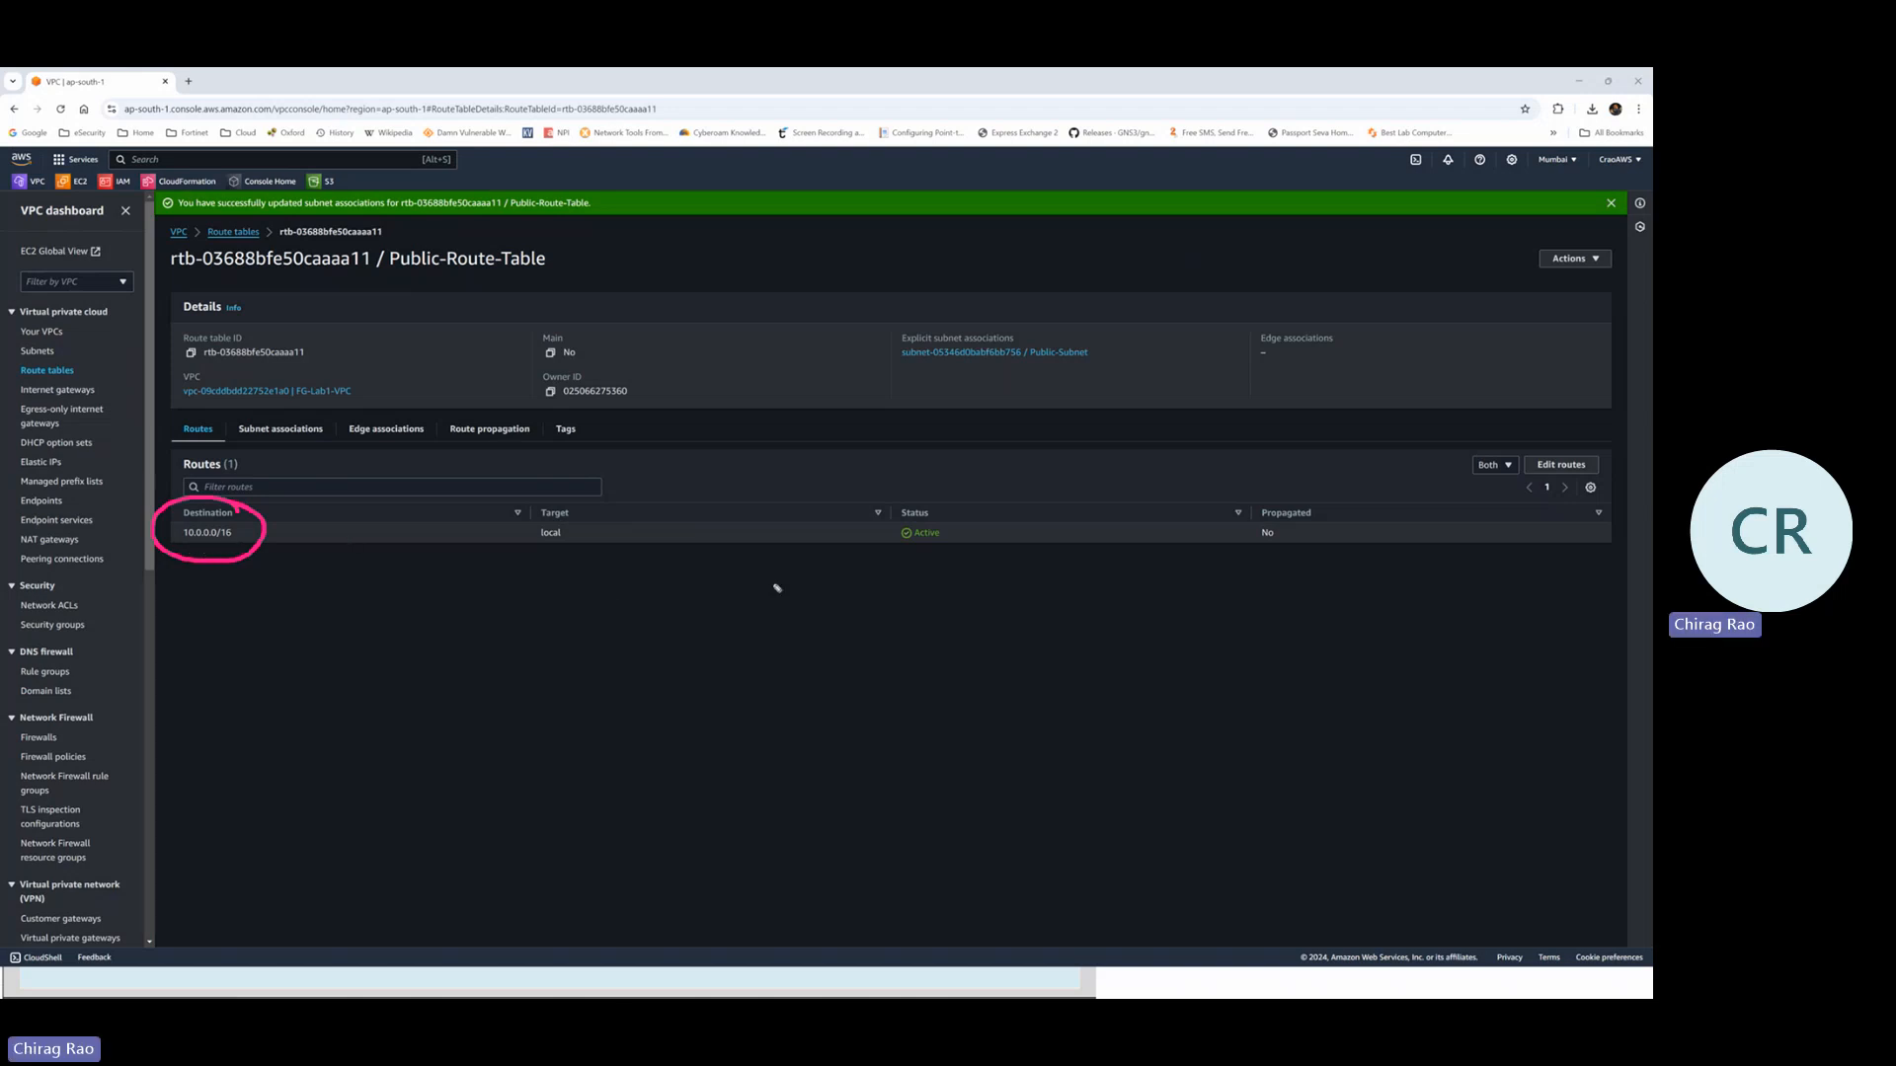
pyautogui.moveTo(508, 564)
pyautogui.mouseDown()
pyautogui.moveTo(577, 539)
pyautogui.moveTo(574, 564)
pyautogui.mouseUp()
pyautogui.press('Escape')
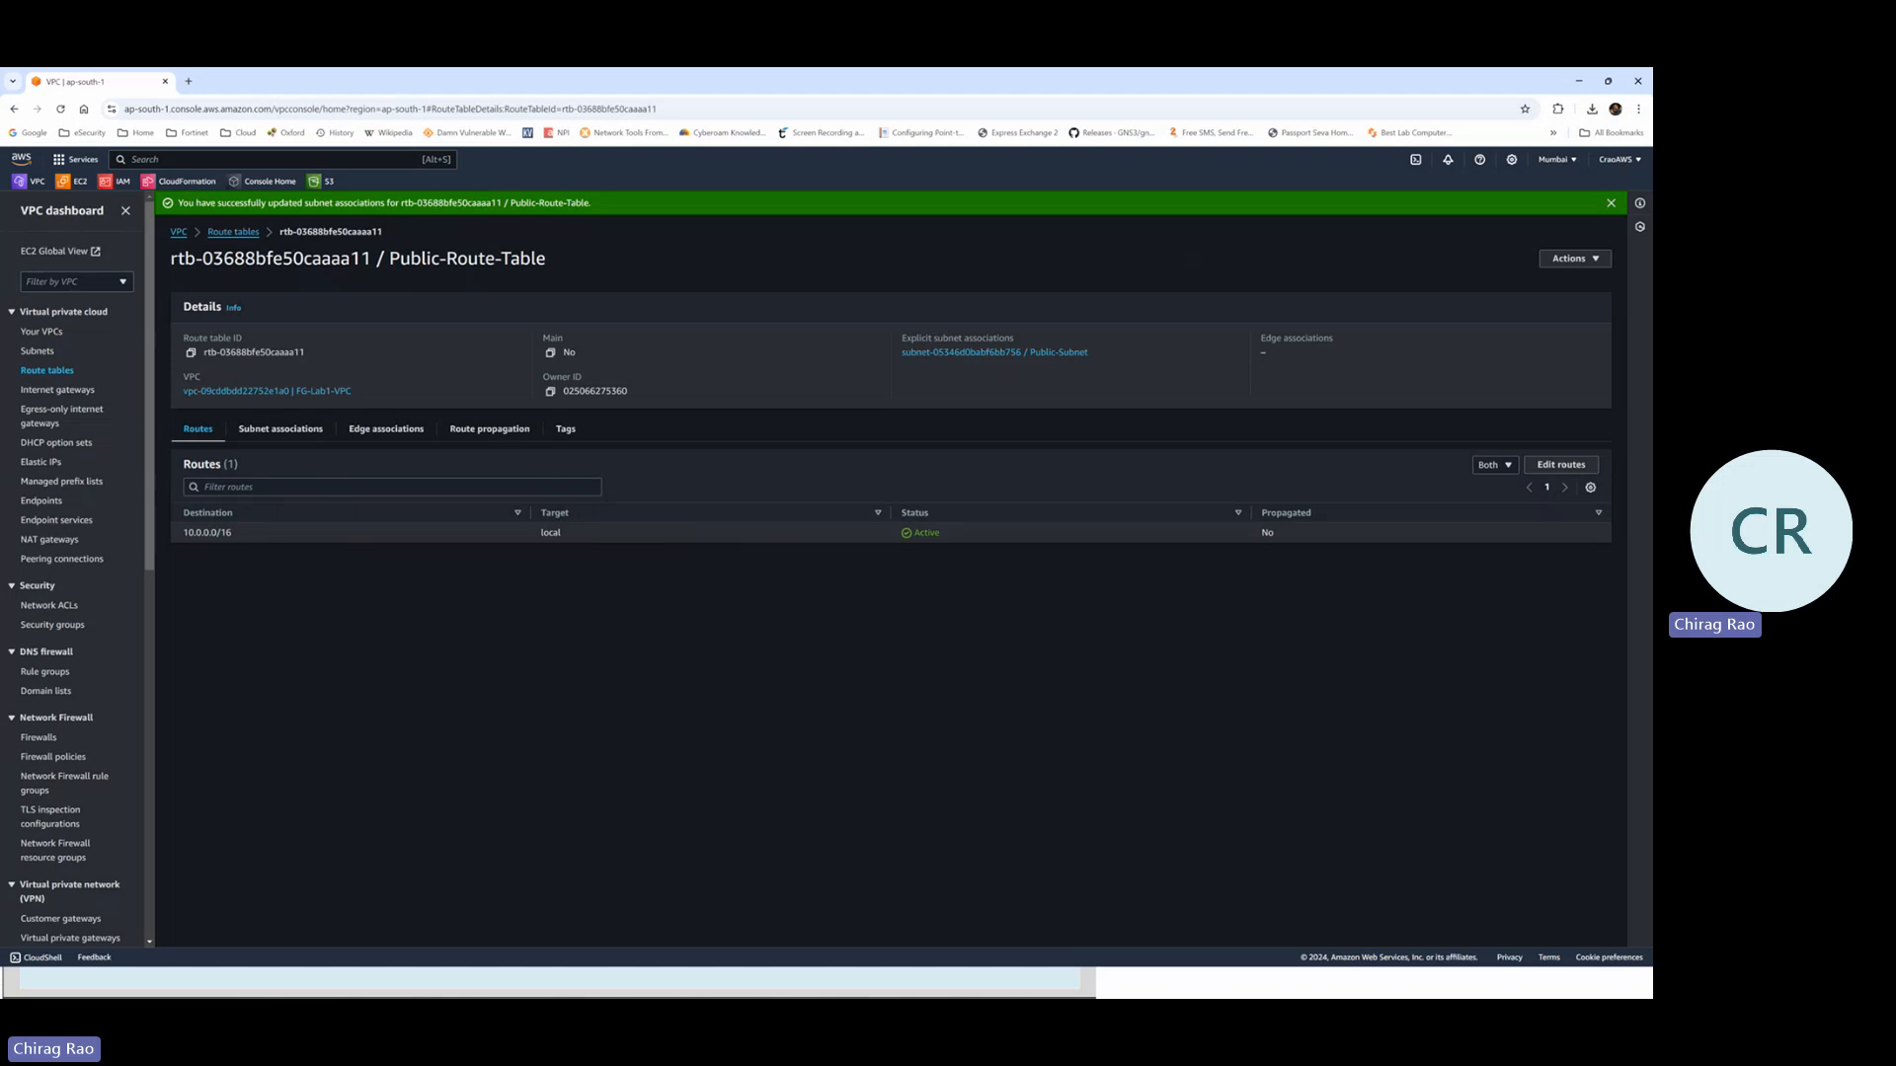
pyautogui.hotkey('alt', 'Tab')
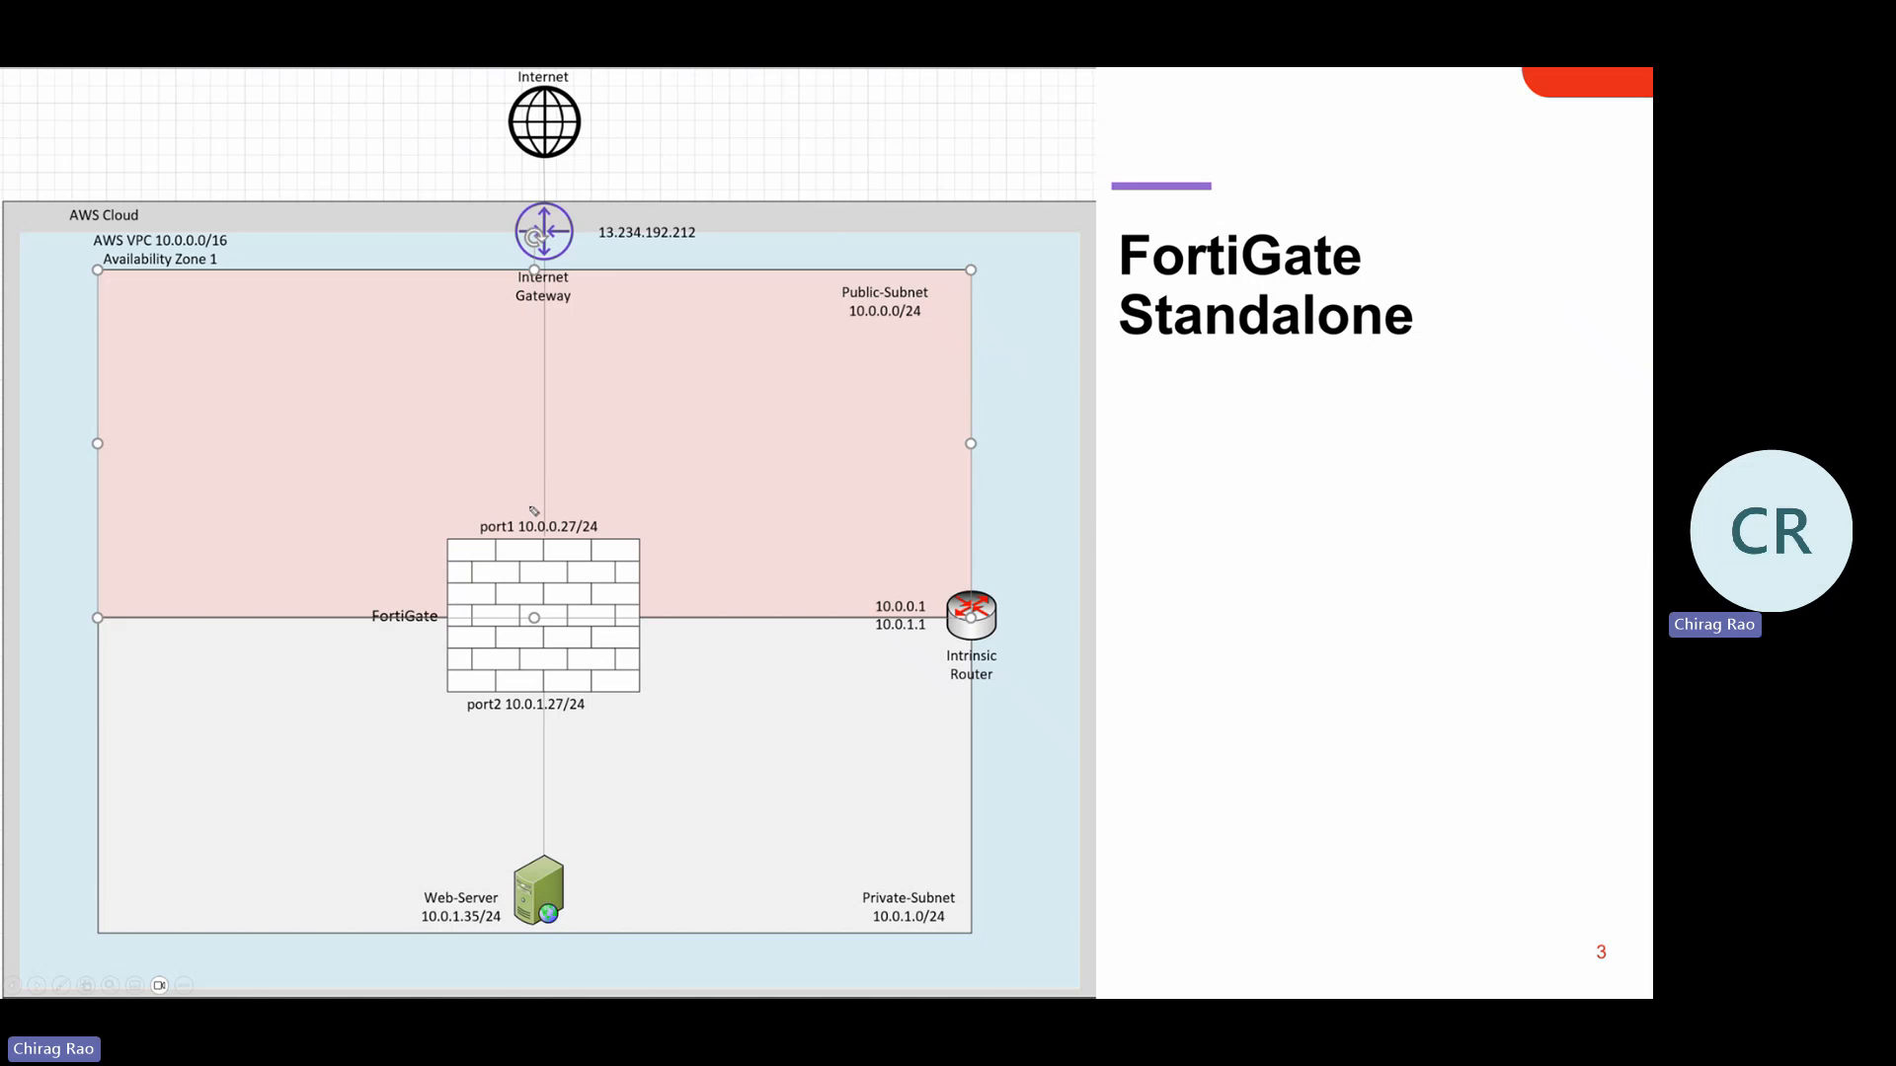
# Sketch the port1-to-Internet path and an address note on the slide, erase them, and return to the console
pyautogui.moveTo(533, 510)
pyautogui.mouseDown()
pyautogui.moveTo(520, 306)
pyautogui.moveTo(560, 186)
pyautogui.moveTo(621, 129)
pyautogui.moveTo(644, 163)
pyautogui.mouseUp()
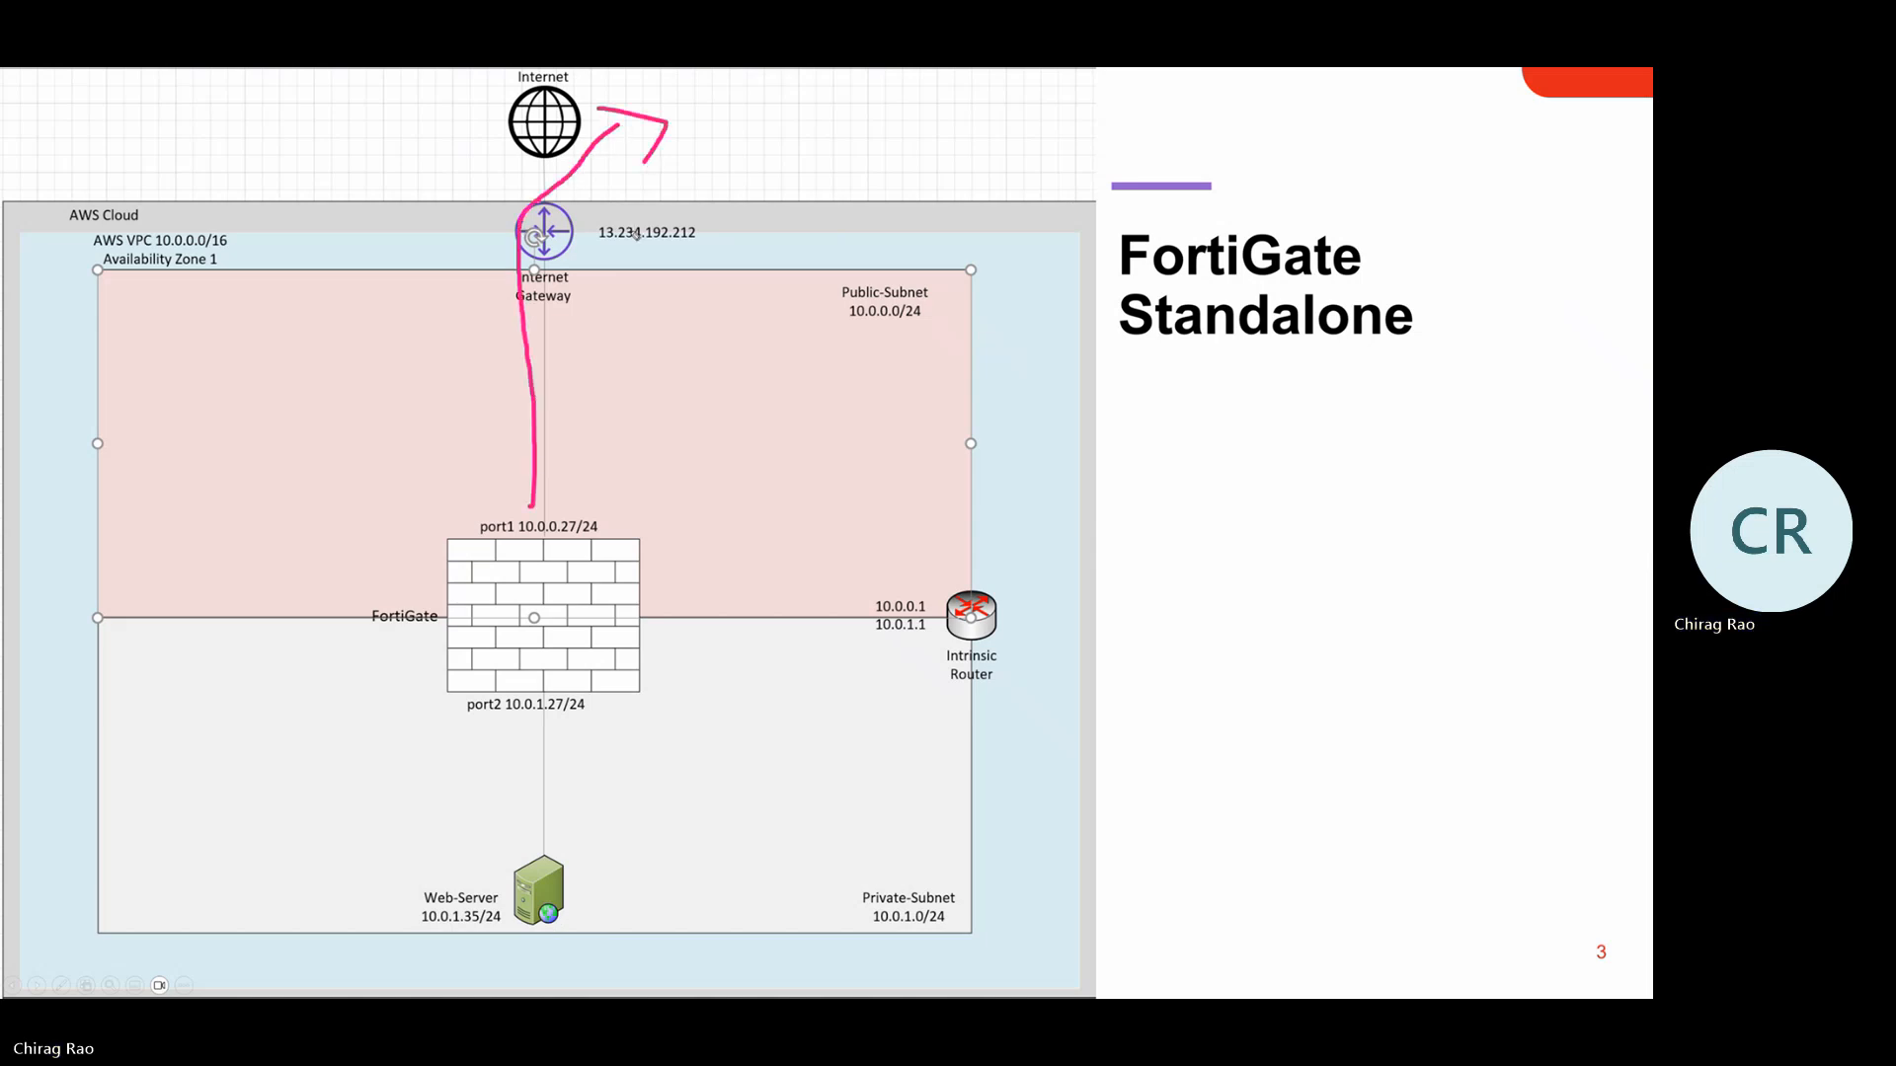
pyautogui.moveTo(590, 449)
pyautogui.mouseDown()
pyautogui.moveTo(612, 452)
pyautogui.moveTo(590, 475)
pyautogui.moveTo(656, 440)
pyautogui.mouseUp()
pyautogui.click(626, 468)
pyautogui.click(671, 461)
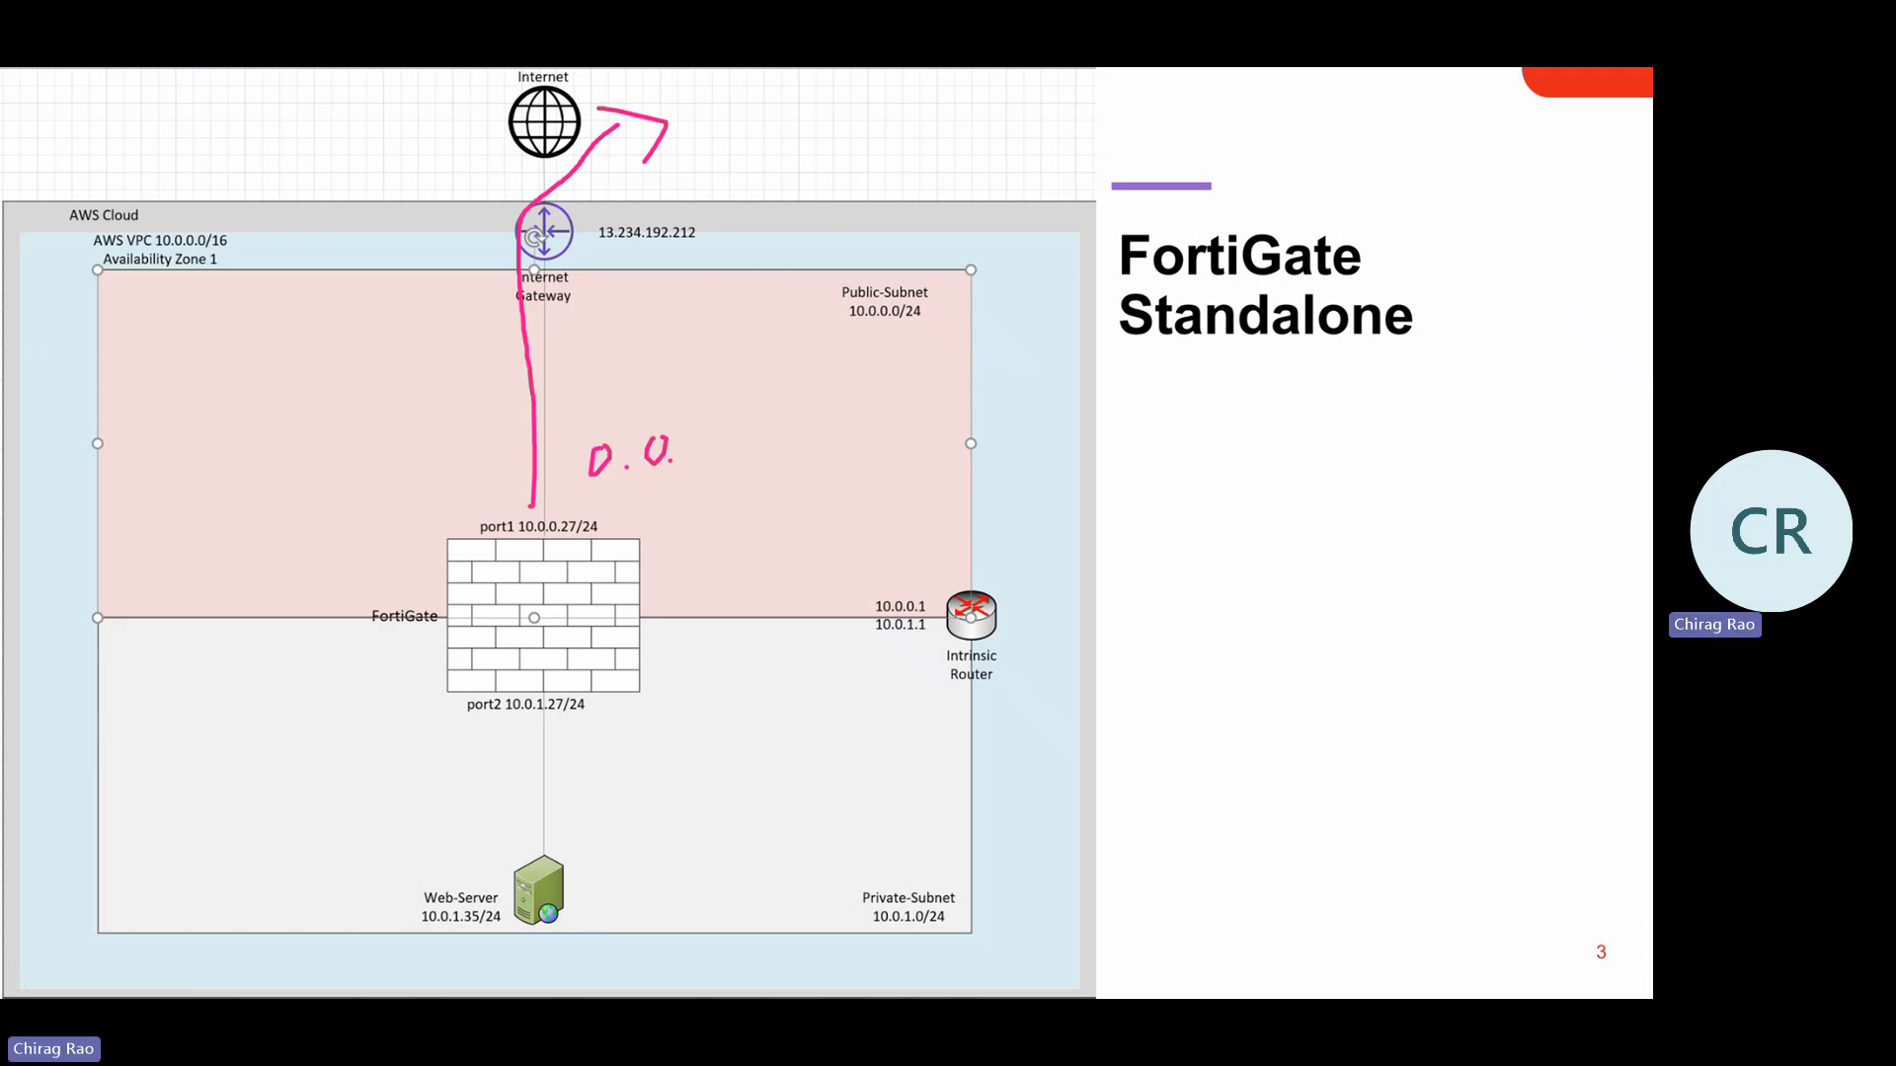
pyautogui.hotkey('ctrl', 'shift', '7')
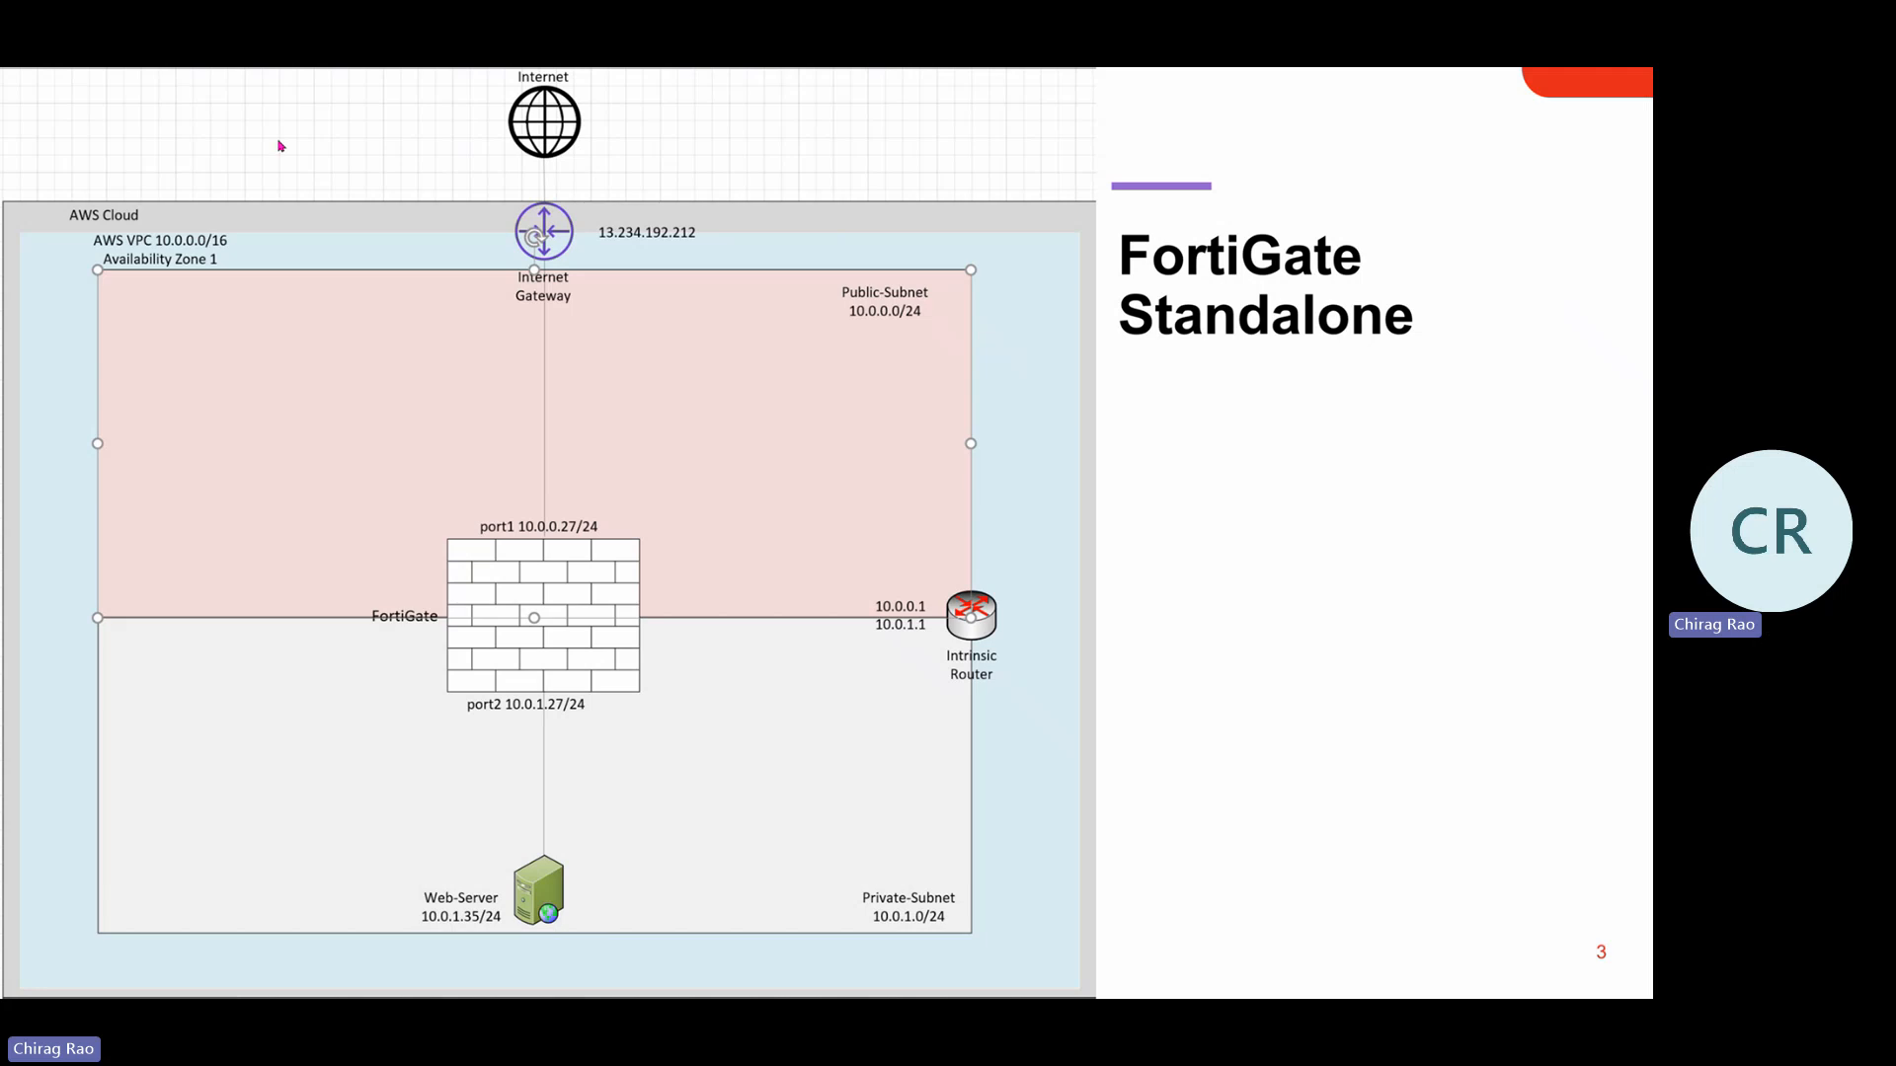
pyautogui.hotkey('alt', 'Tab')
pyautogui.hotkey('alt', 'Tab')
pyautogui.hotkey('alt', 'Tab')
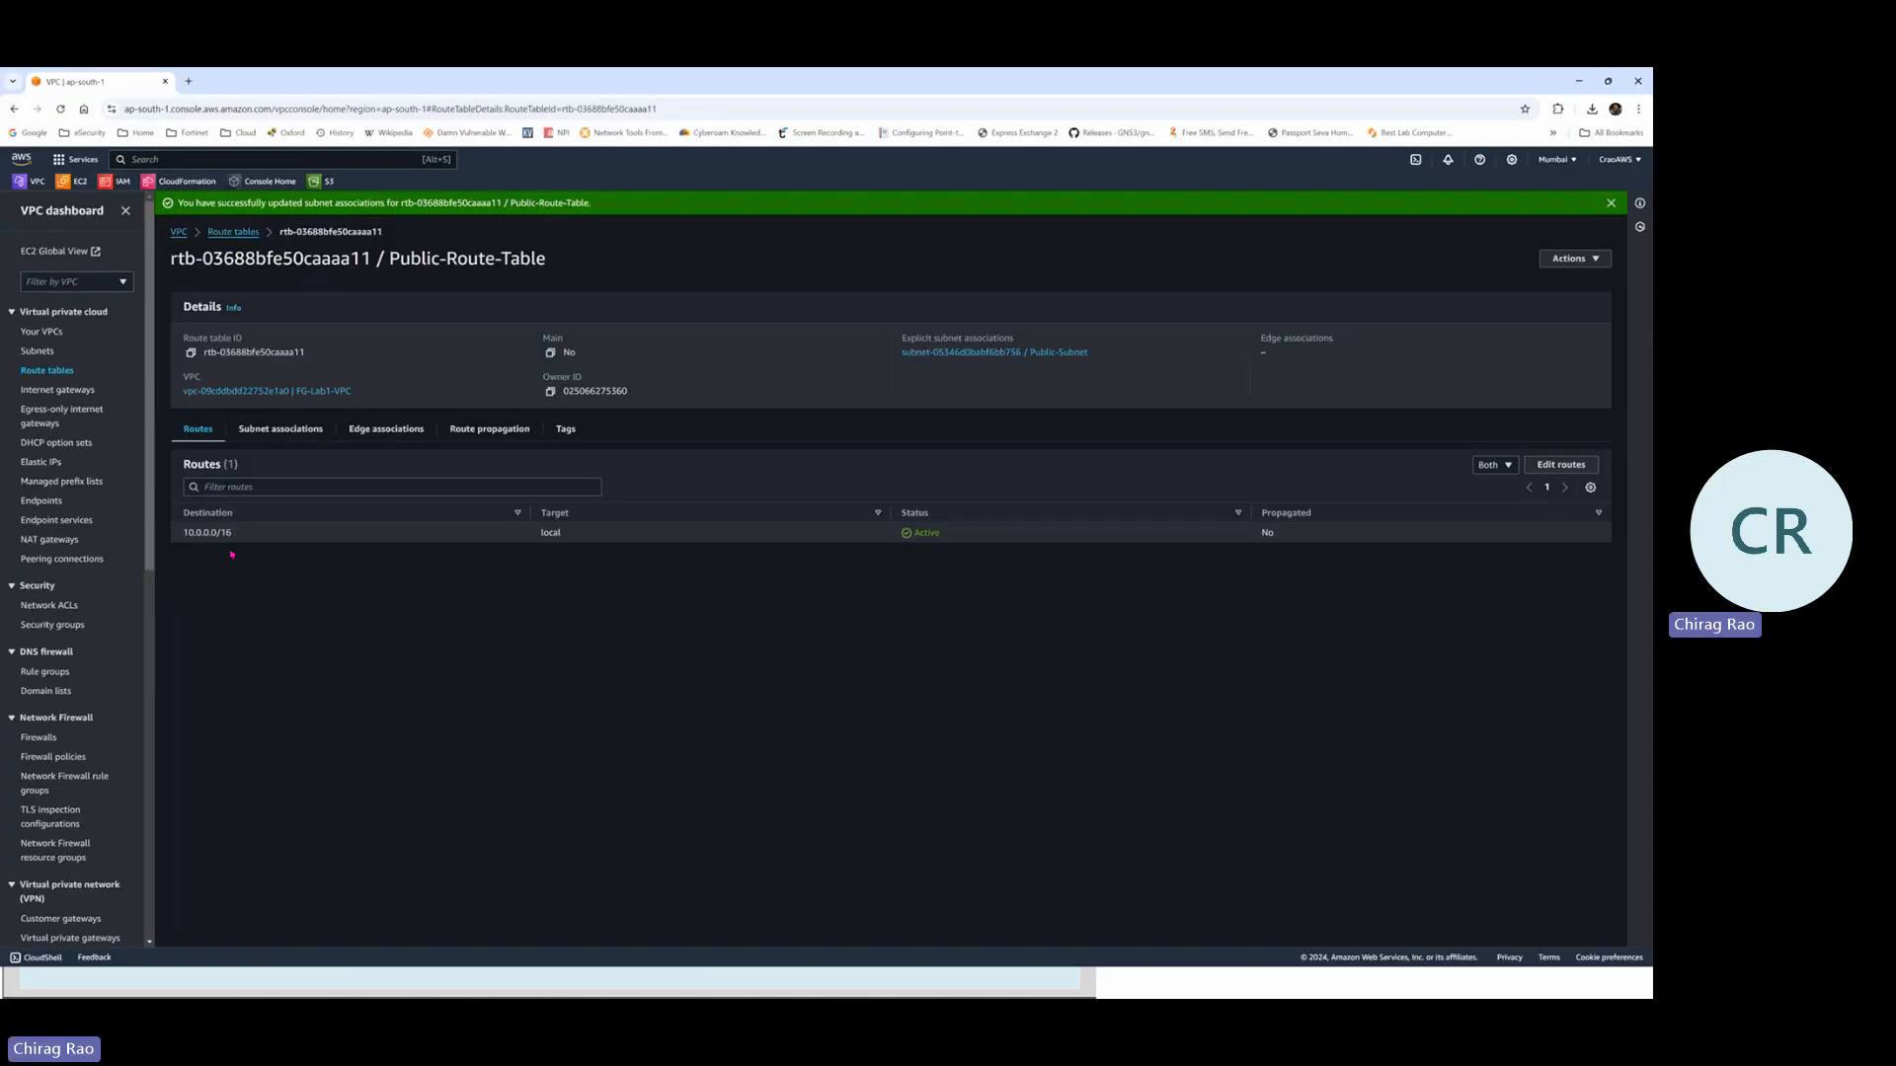
# Add and save a 0.0.0.0/0 route targeting internet gateway FG-IG (igw-074ee400f9e0670cc)
pyautogui.click(1571, 470)
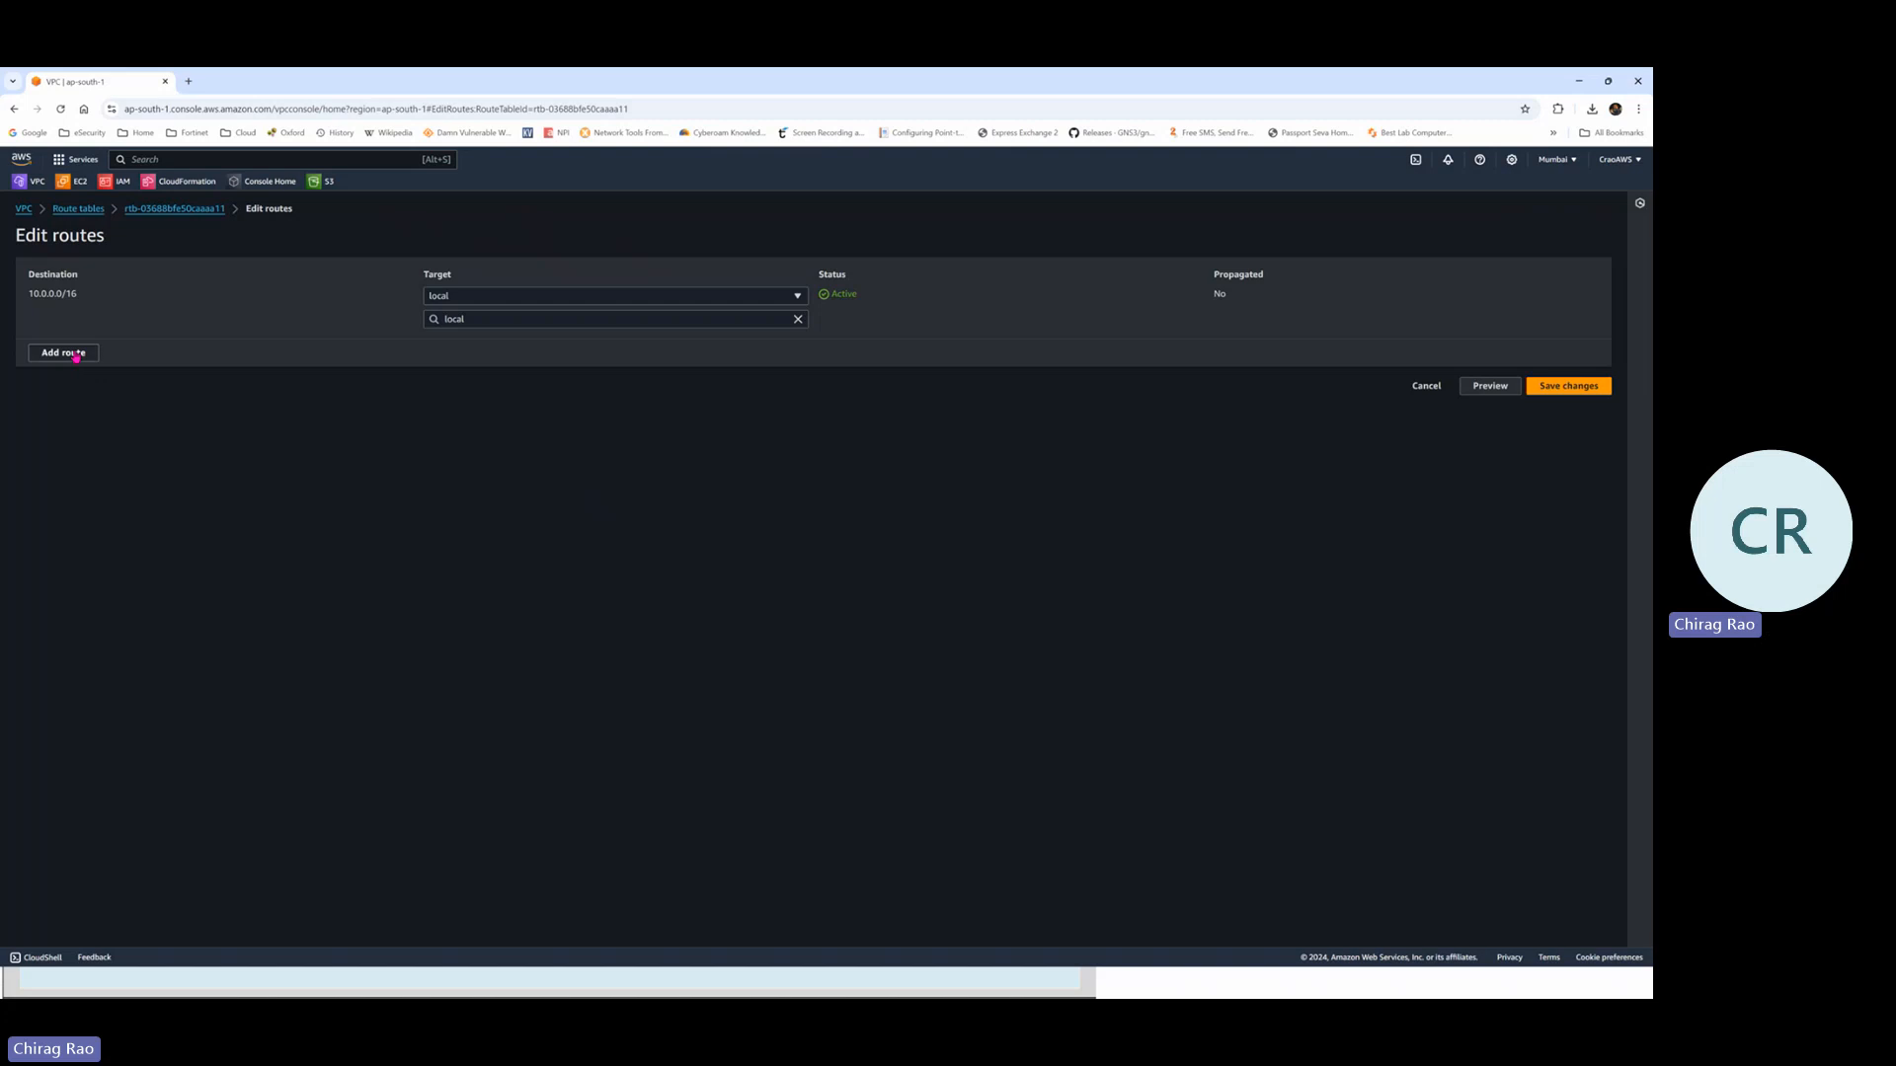
pyautogui.click(76, 354)
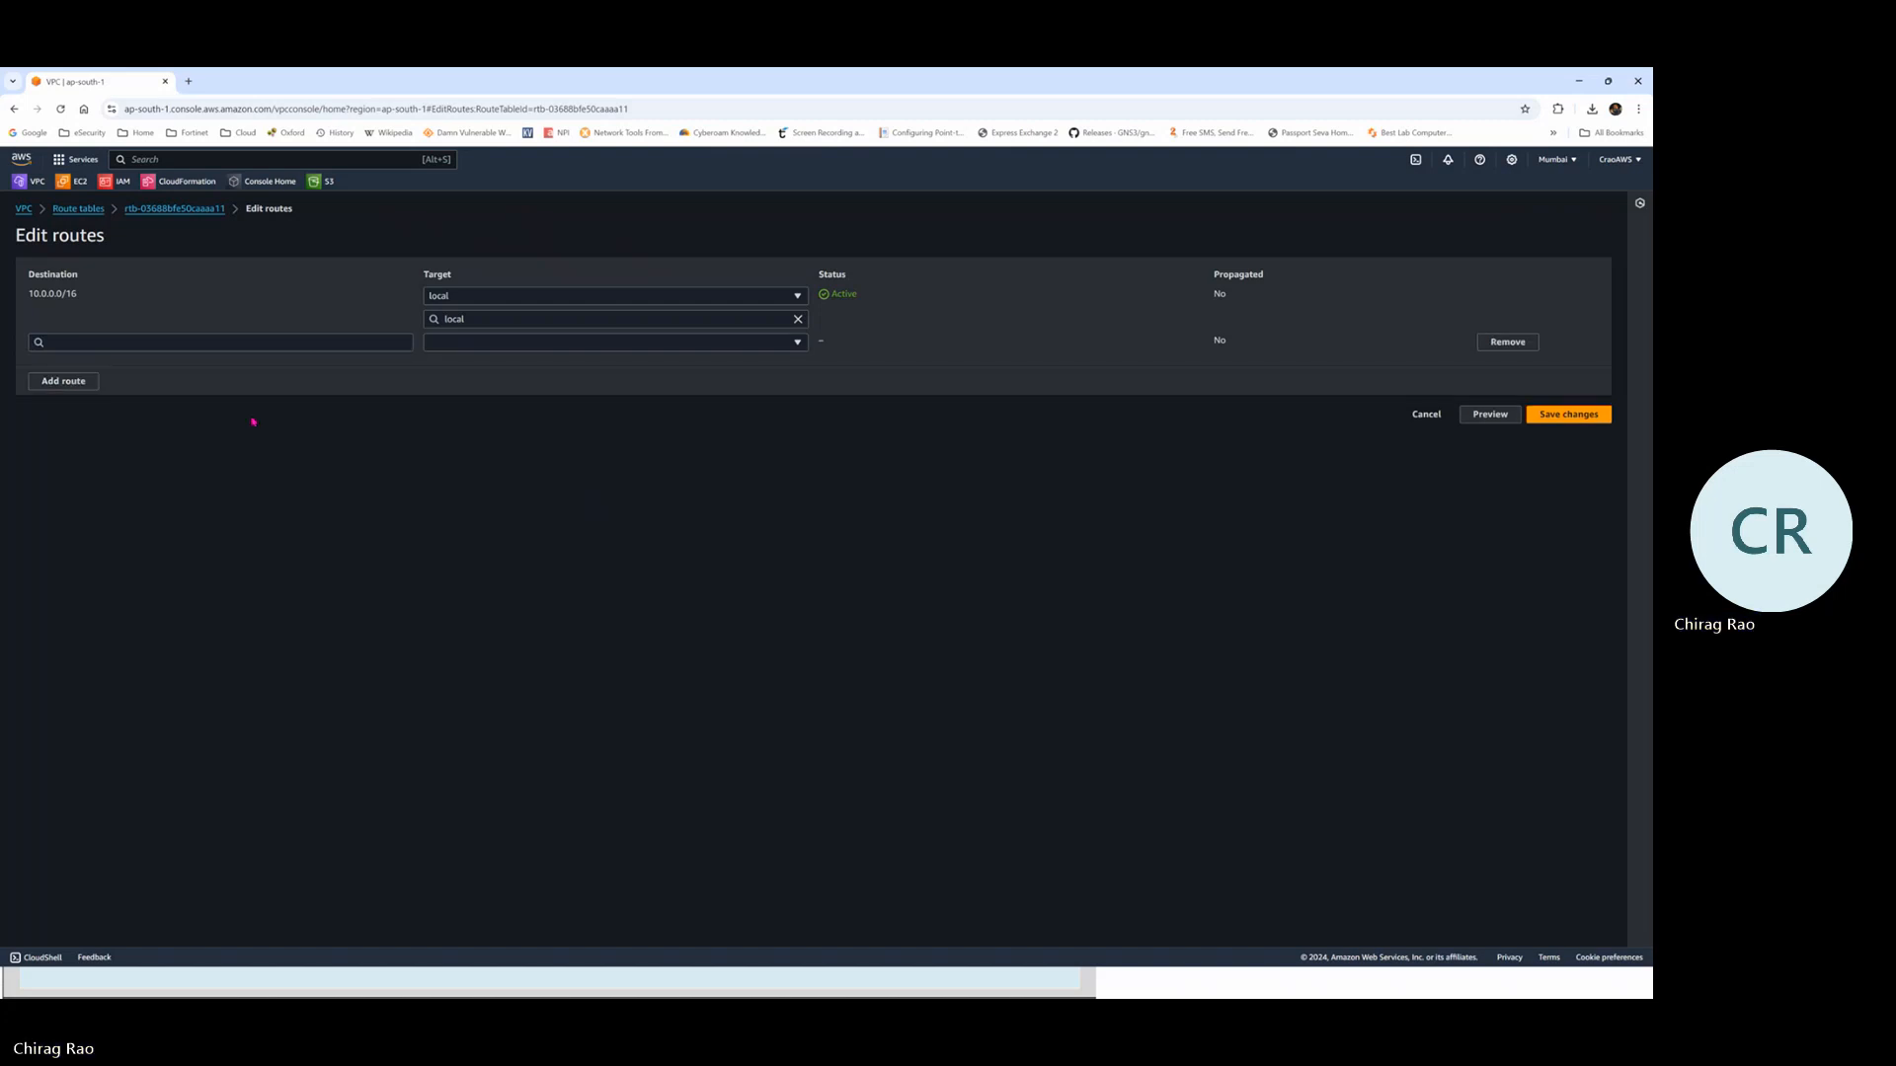
pyautogui.click(117, 340)
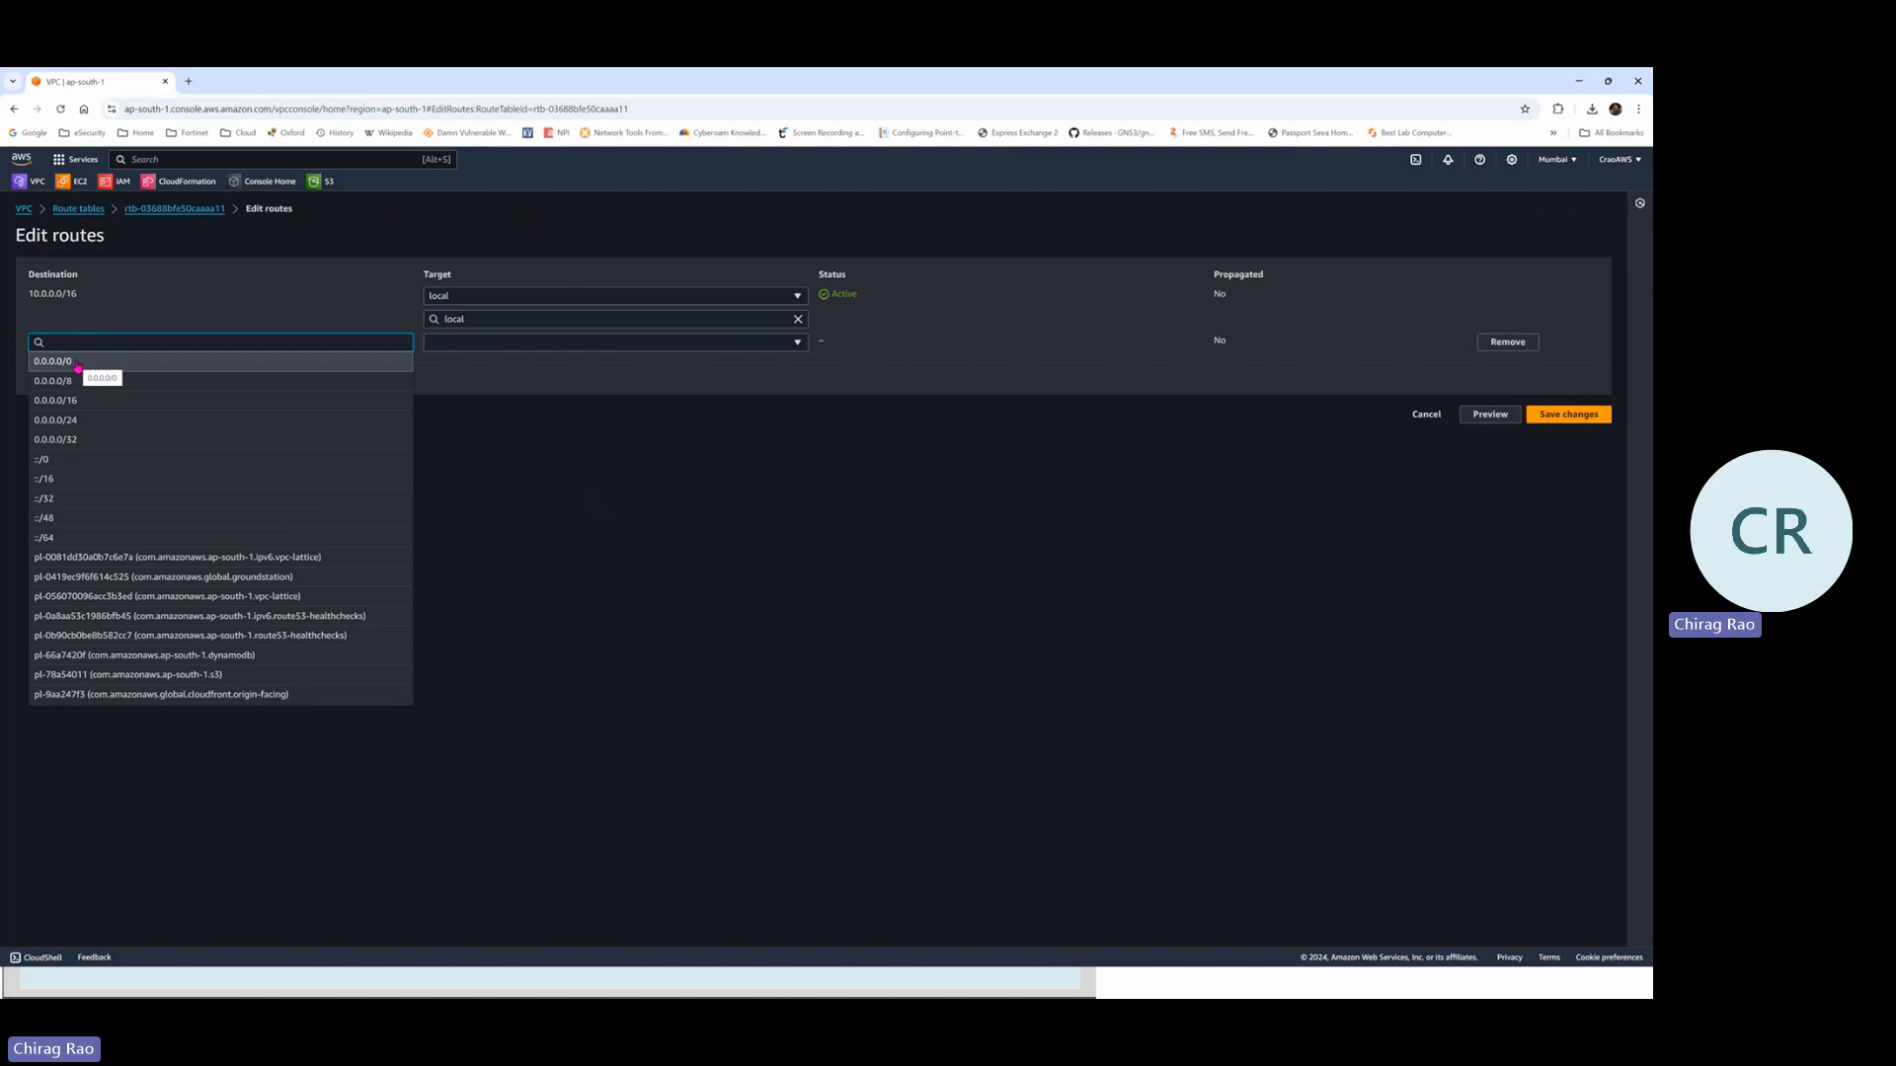
pyautogui.click(79, 363)
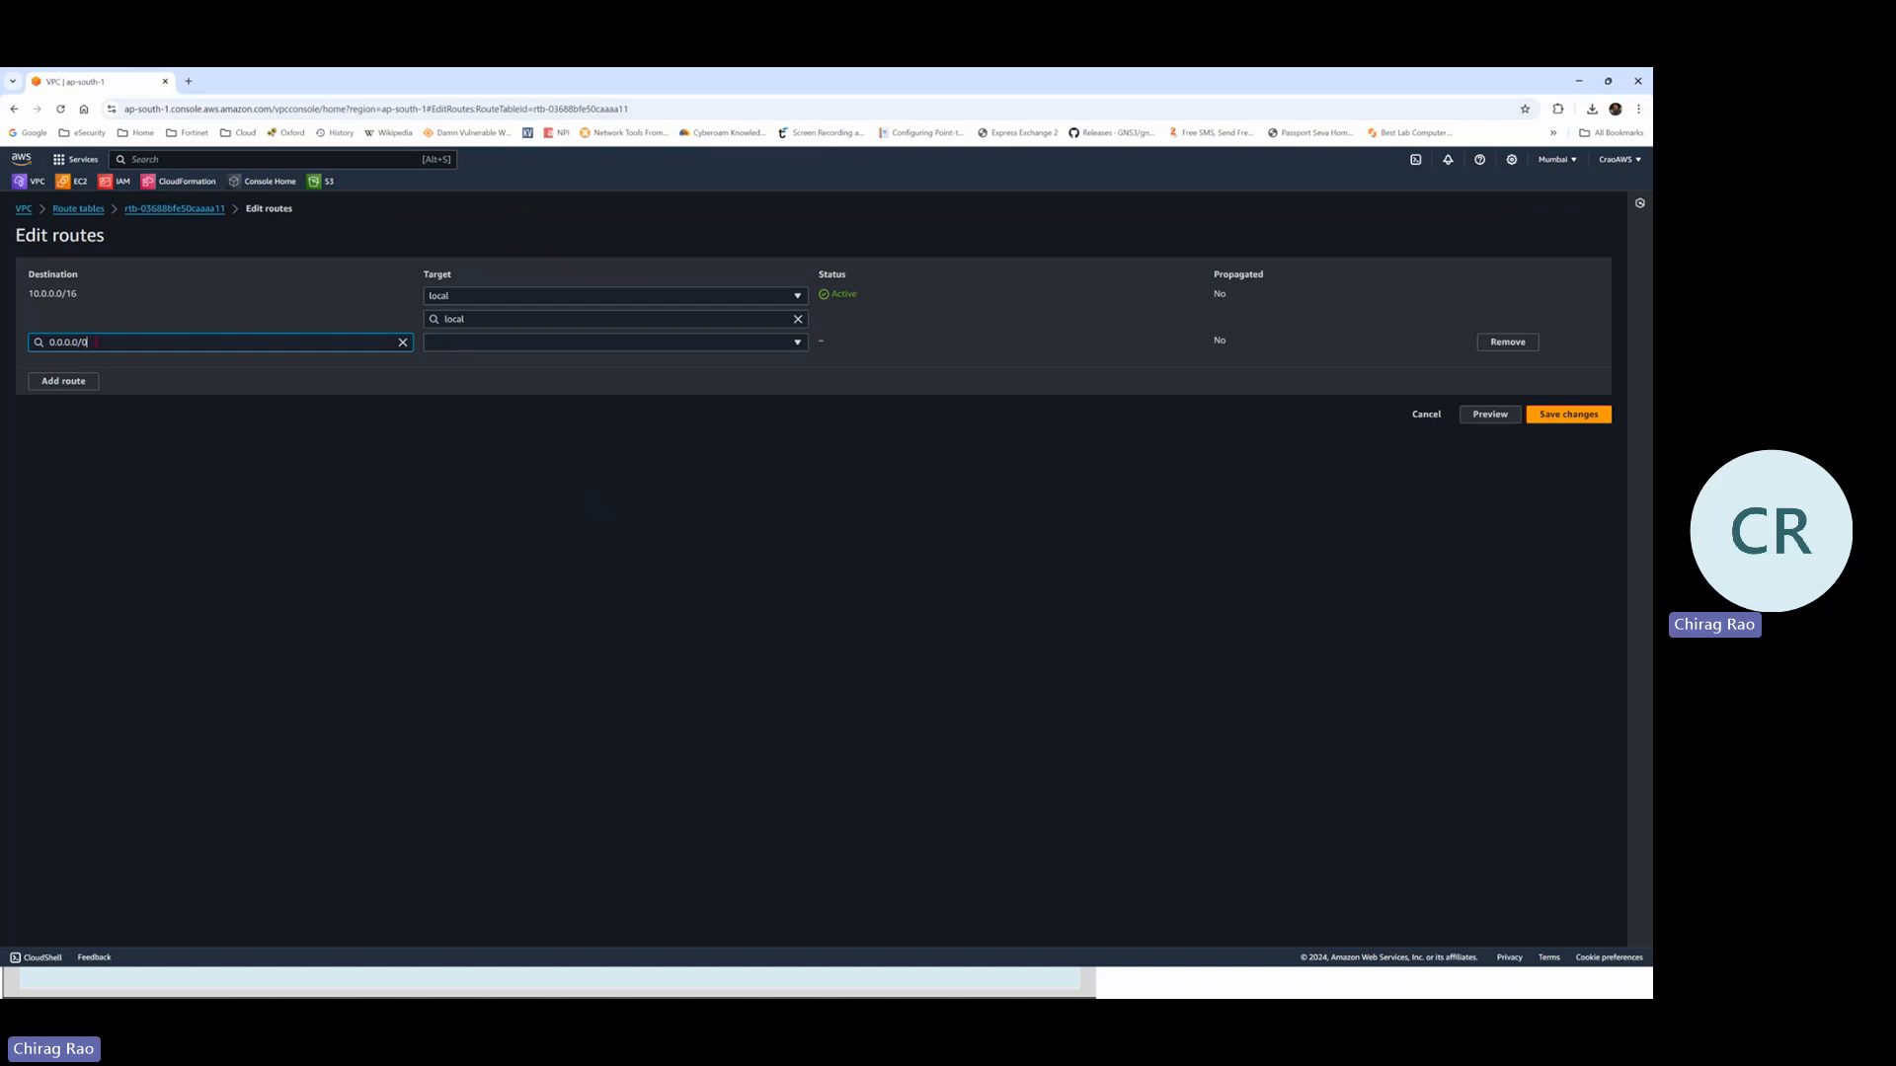
pyautogui.click(511, 344)
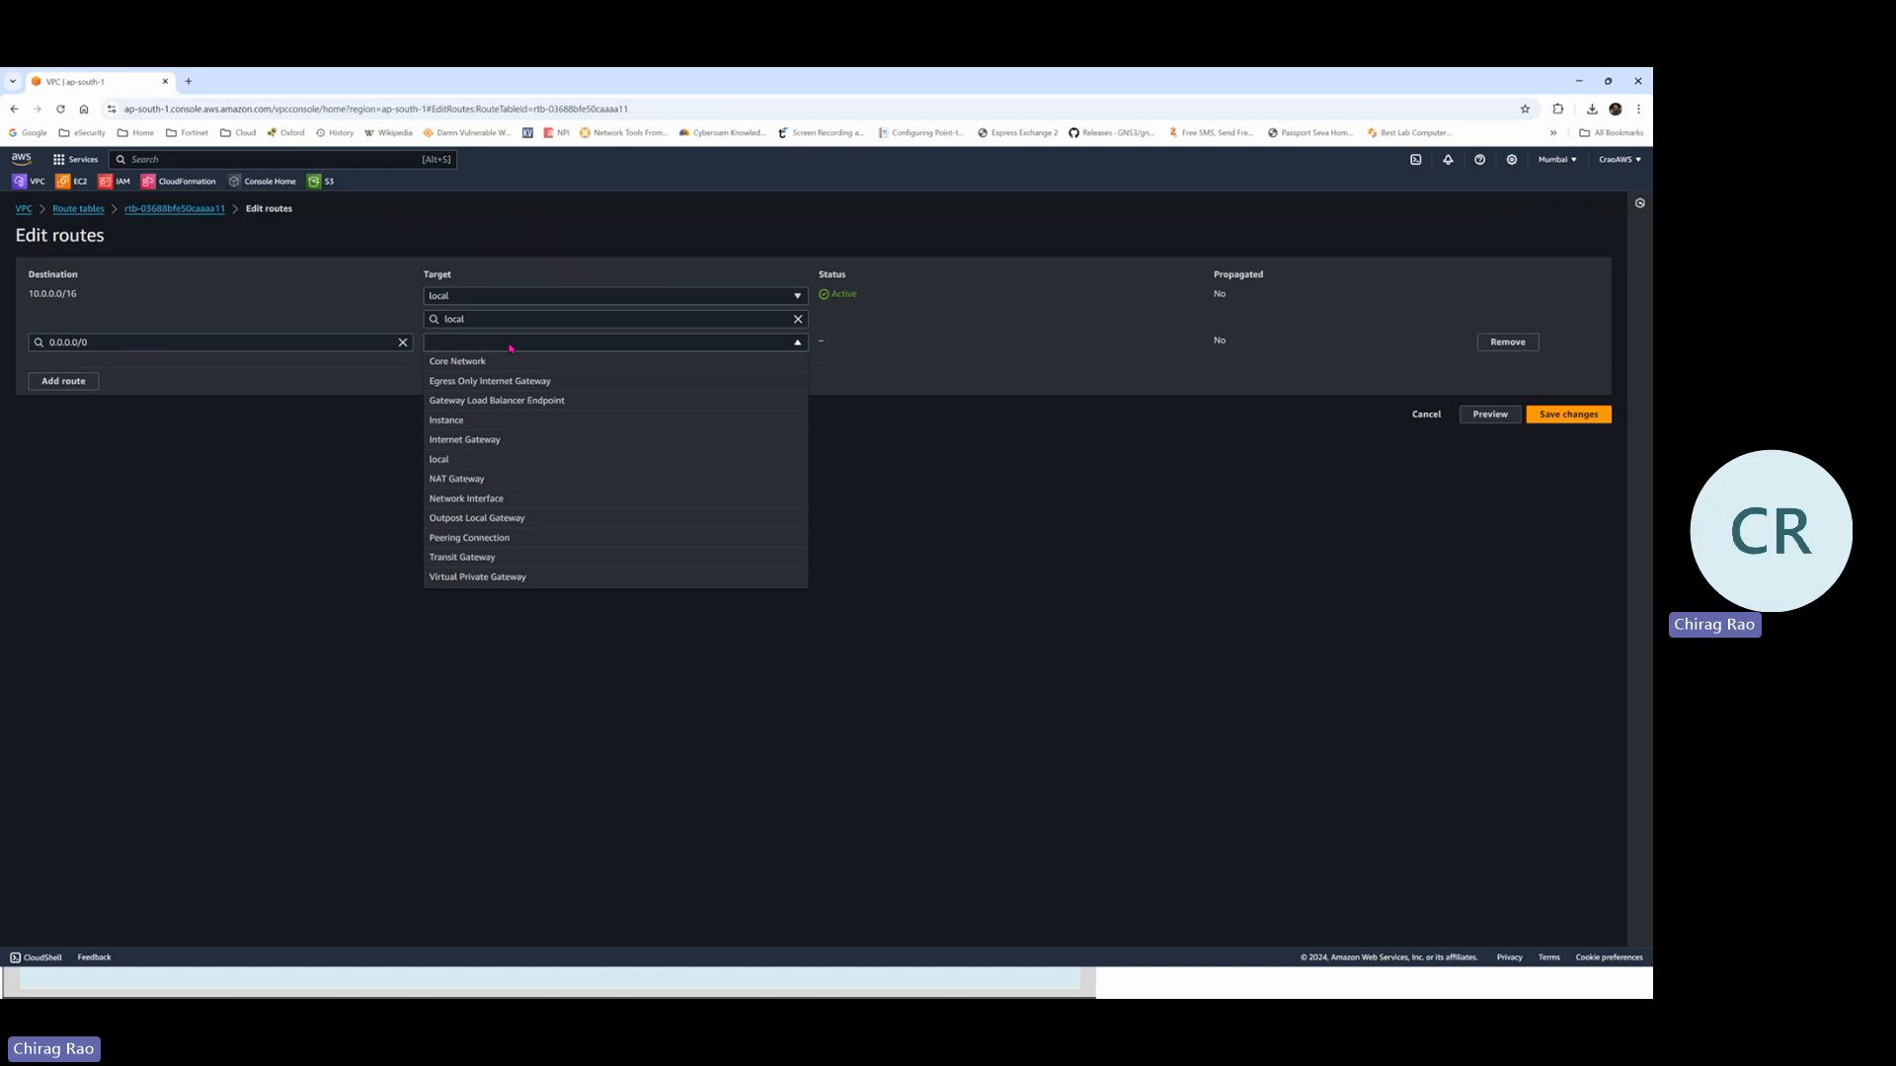
pyautogui.click(484, 439)
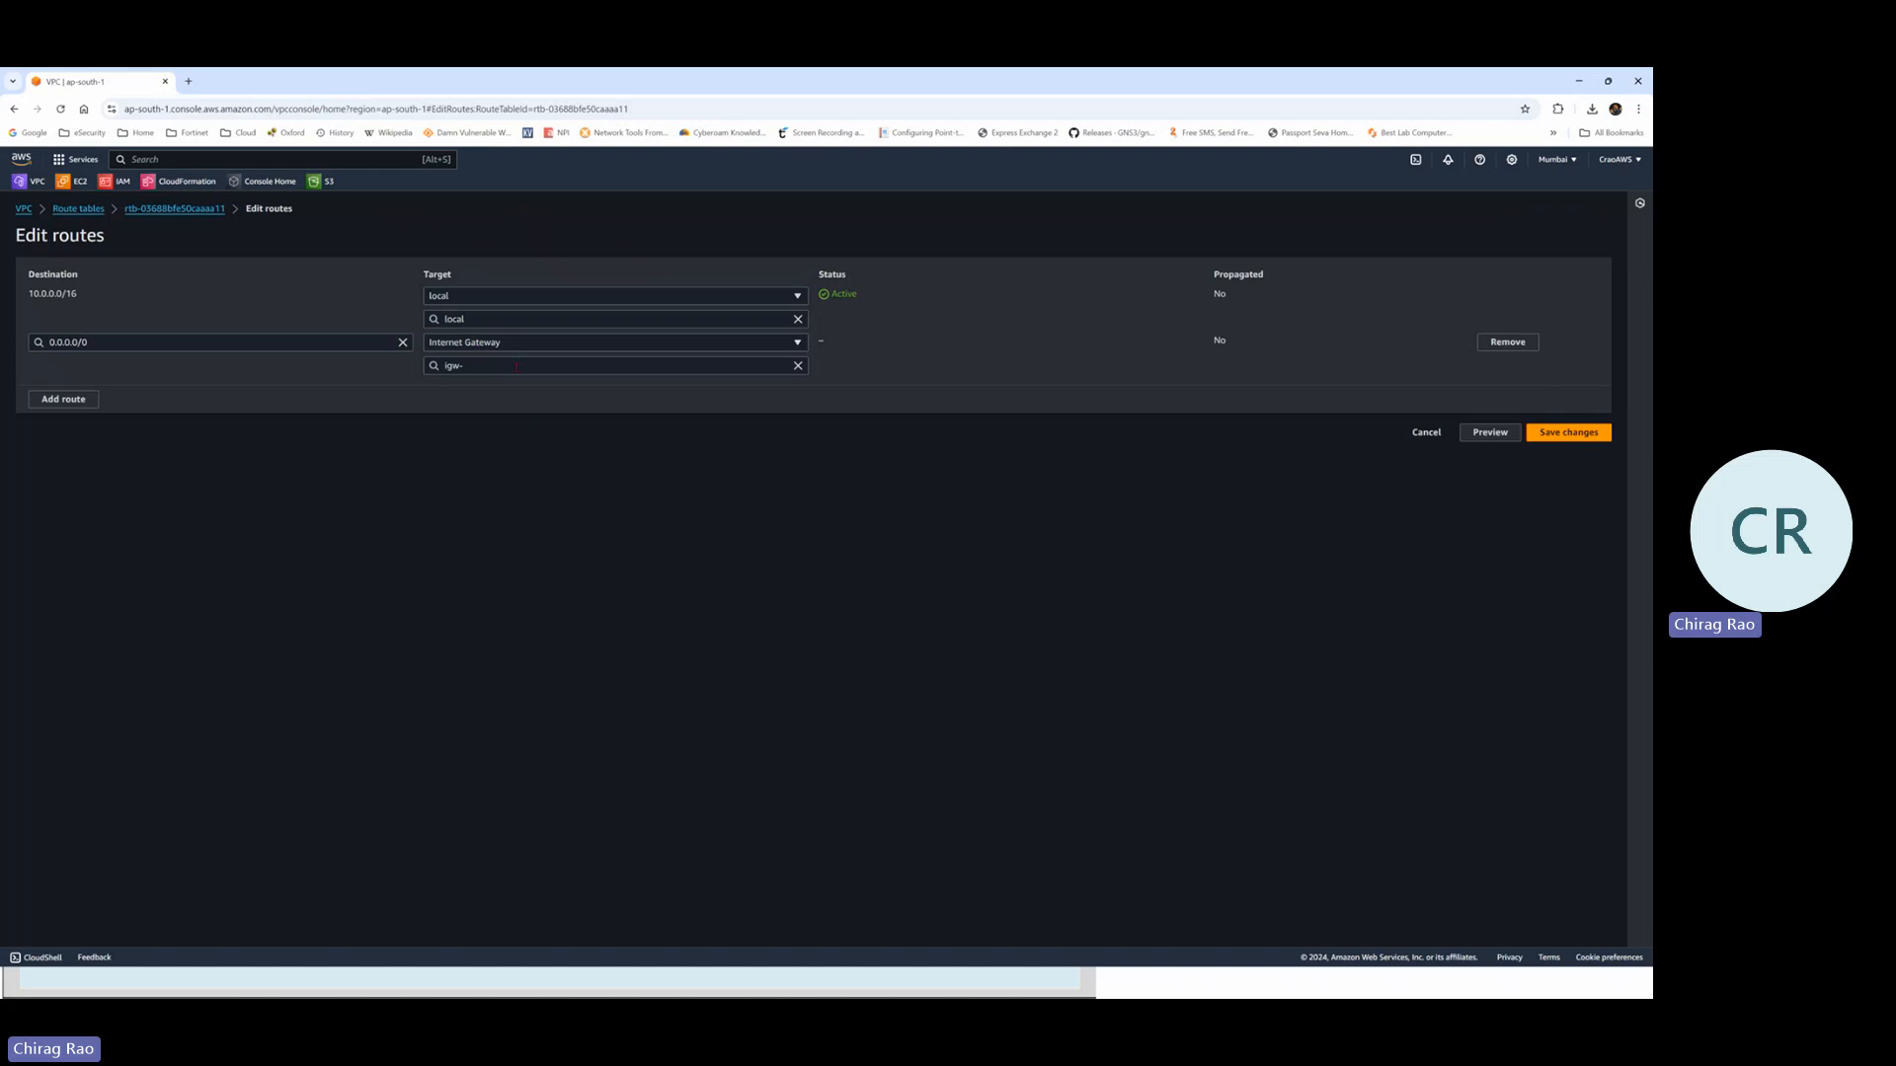
pyautogui.click(521, 365)
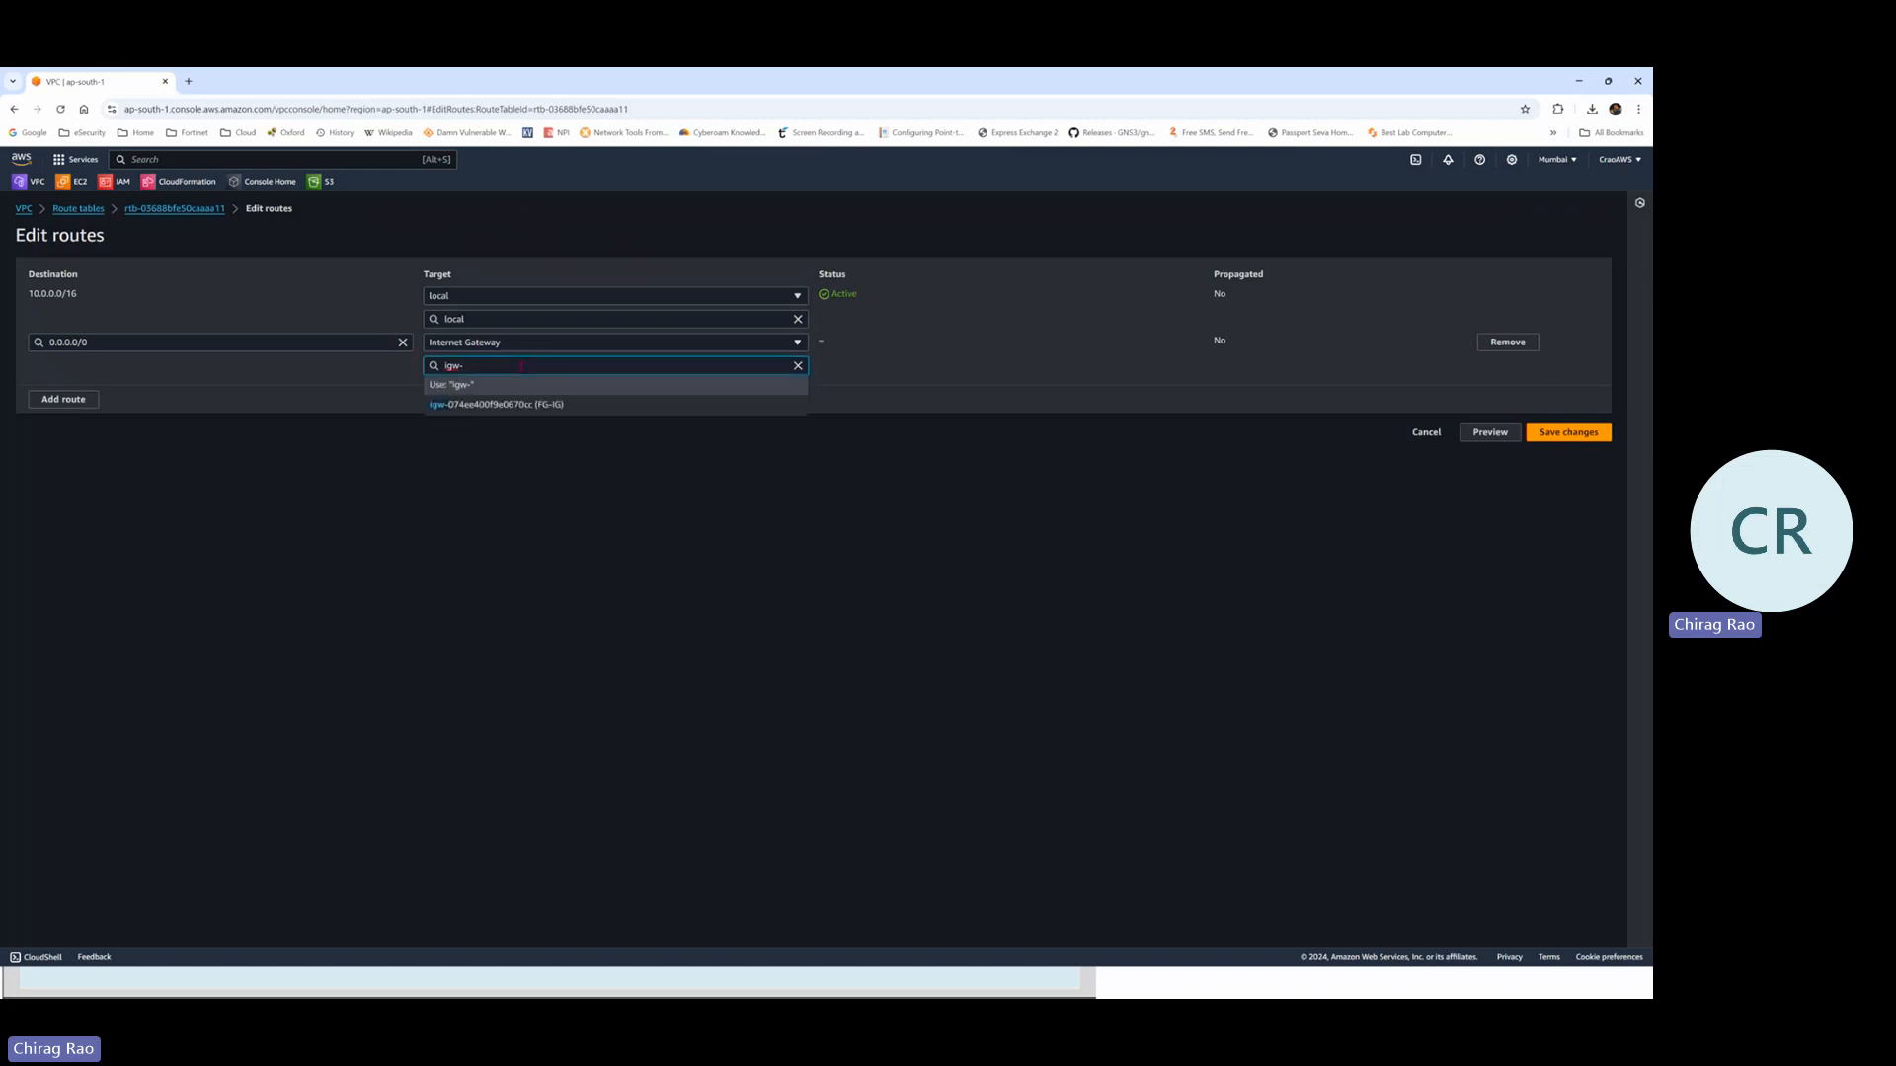
pyautogui.click(570, 406)
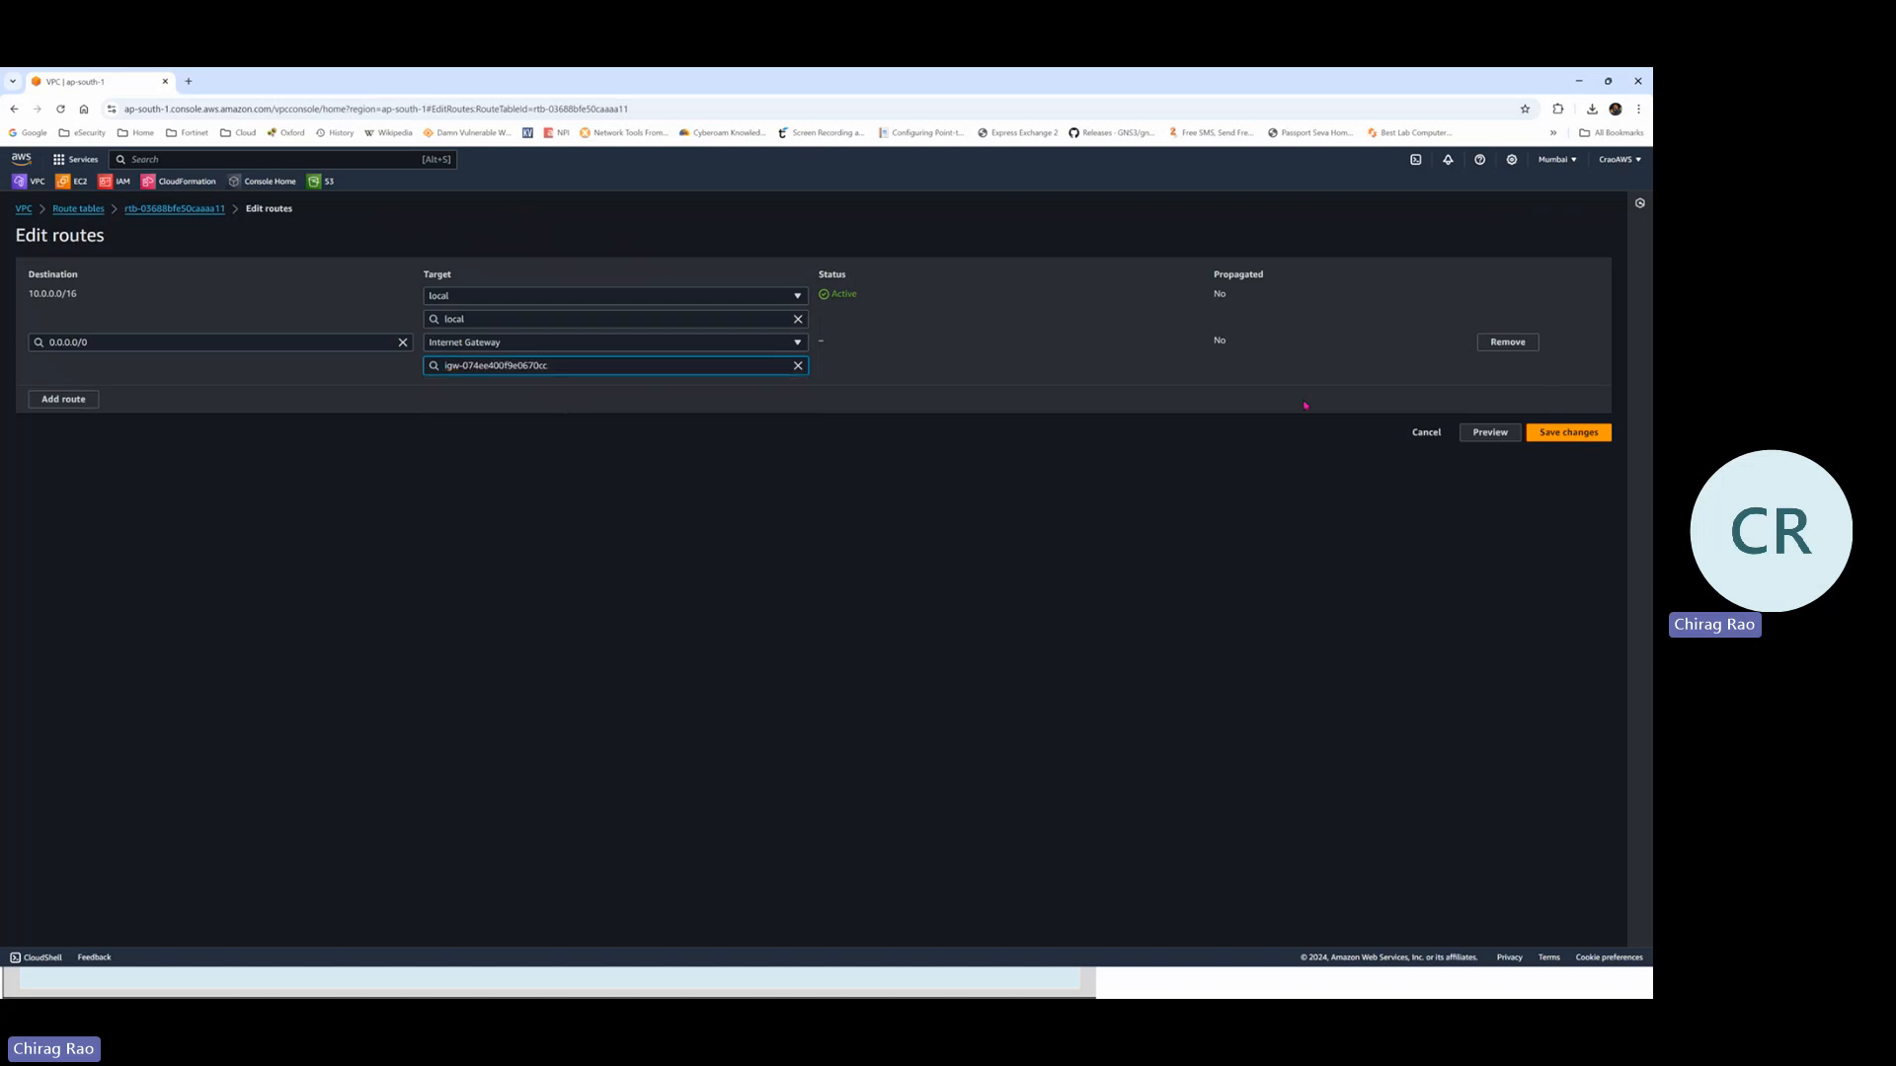
pyautogui.click(1602, 439)
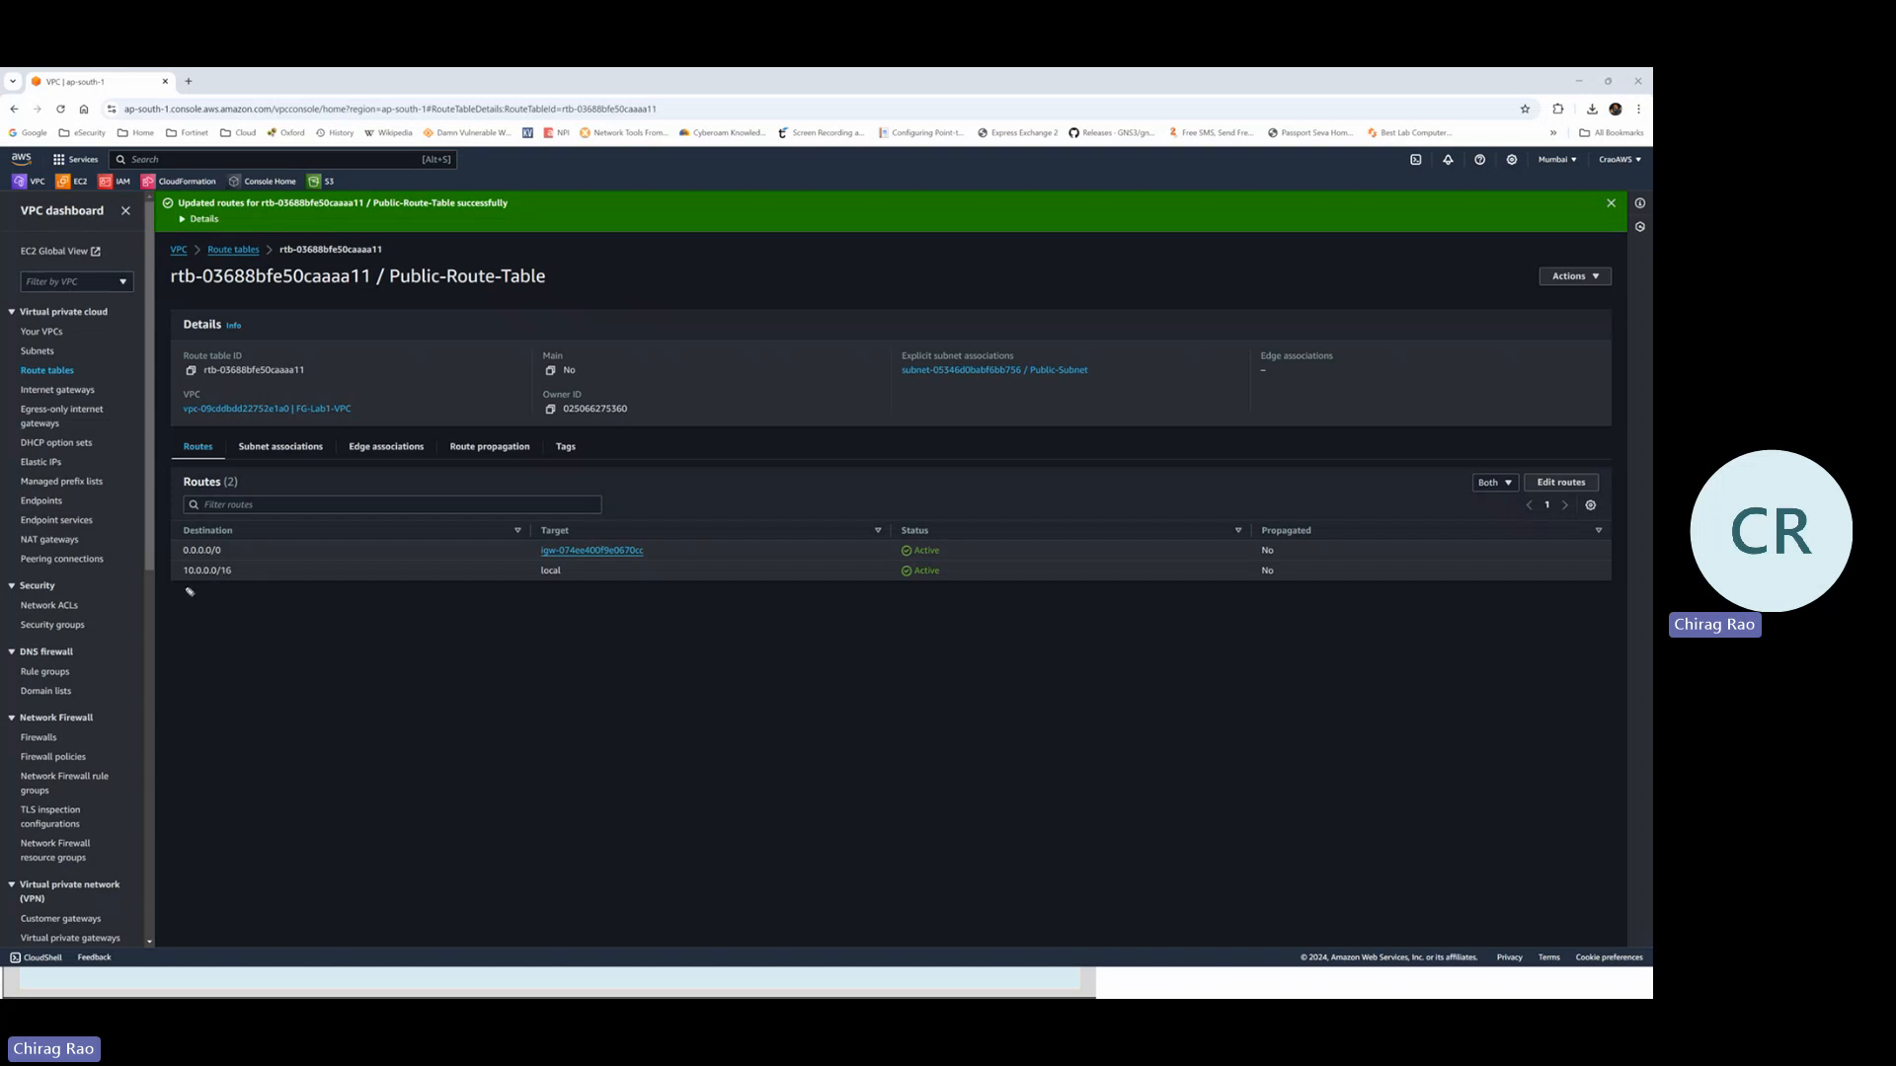
# Mark up the 10.0.0.0/16 and 0.0.0.0/0 routes, check subnet associations, then return to Route tables
pyautogui.moveTo(184, 586); pyautogui.dragTo(236, 583)
pyautogui.moveTo(231, 546)
pyautogui.mouseDown()
pyautogui.moveTo(174, 546)
pyautogui.moveTo(233, 549)
pyautogui.mouseUp()
pyautogui.moveTo(657, 564)
pyautogui.mouseDown()
pyautogui.moveTo(515, 546)
pyautogui.moveTo(656, 550)
pyautogui.mouseUp()
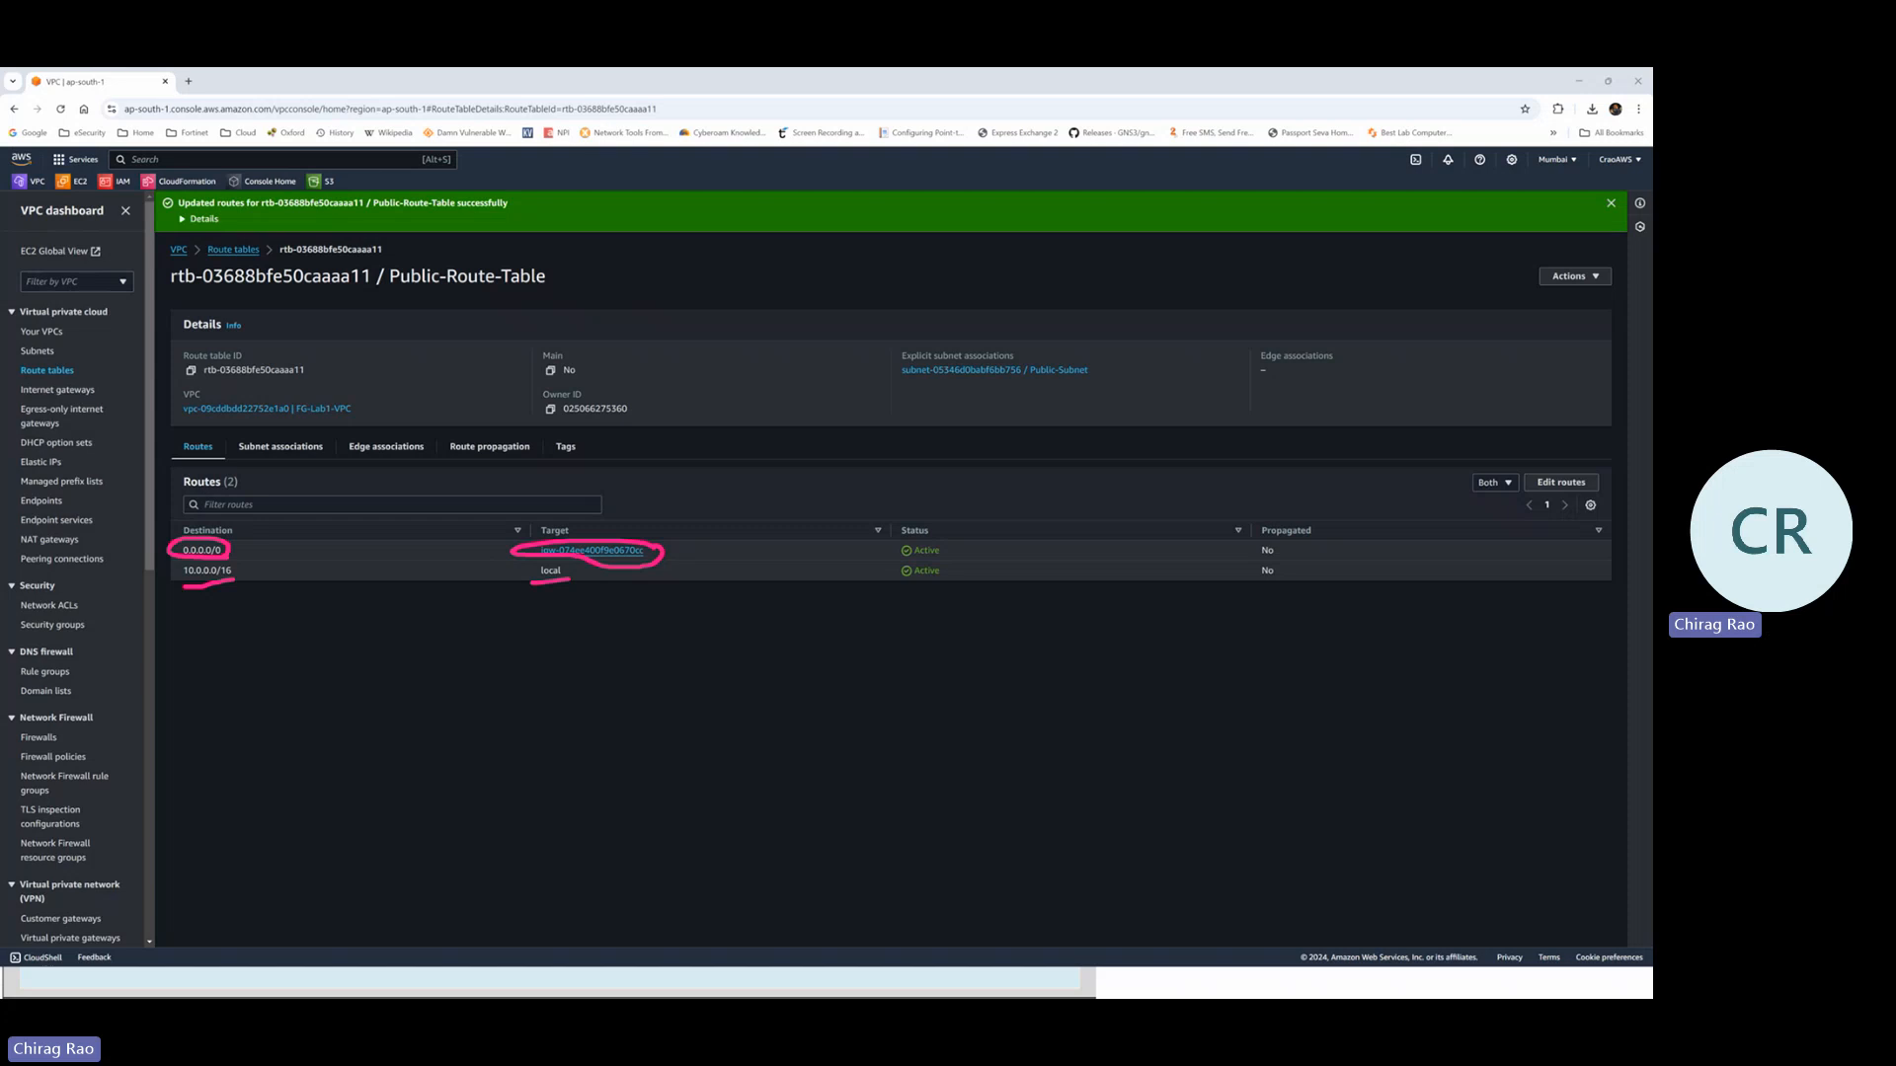
pyautogui.press('Escape')
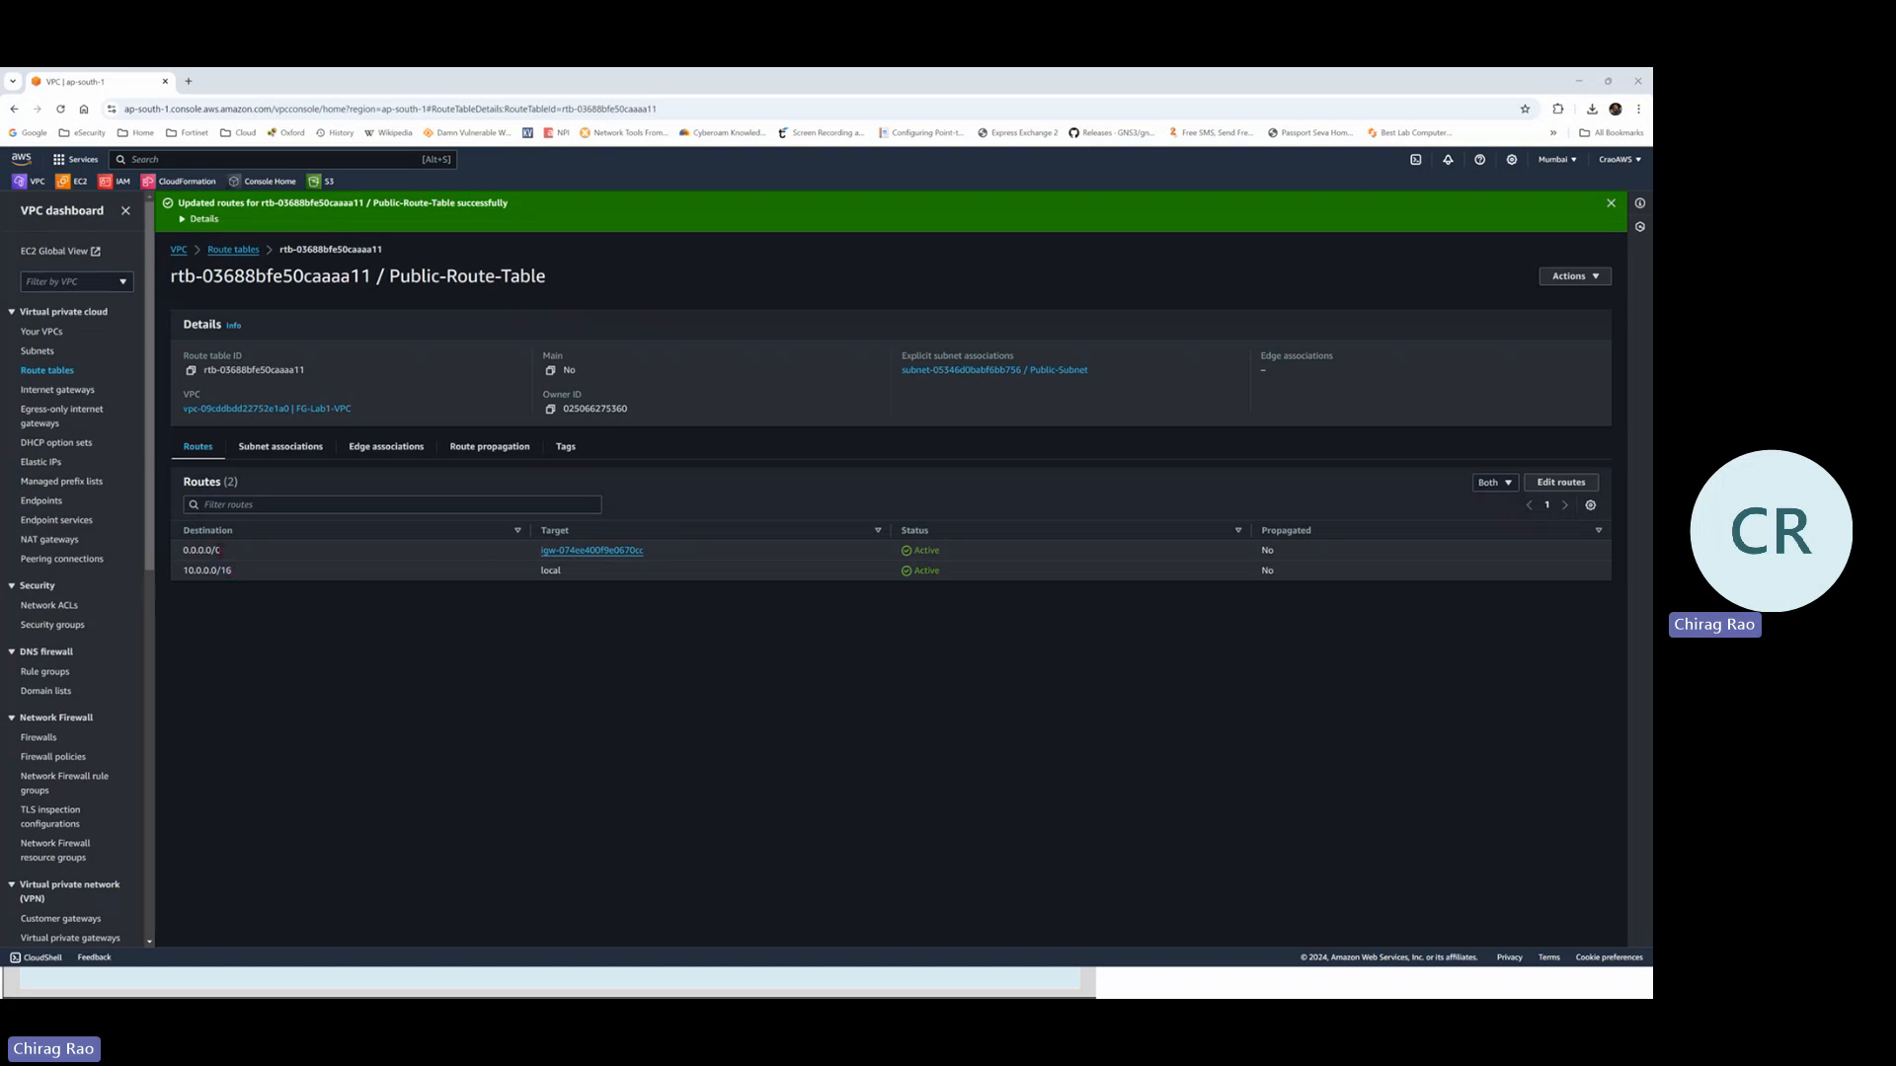
pyautogui.click(282, 449)
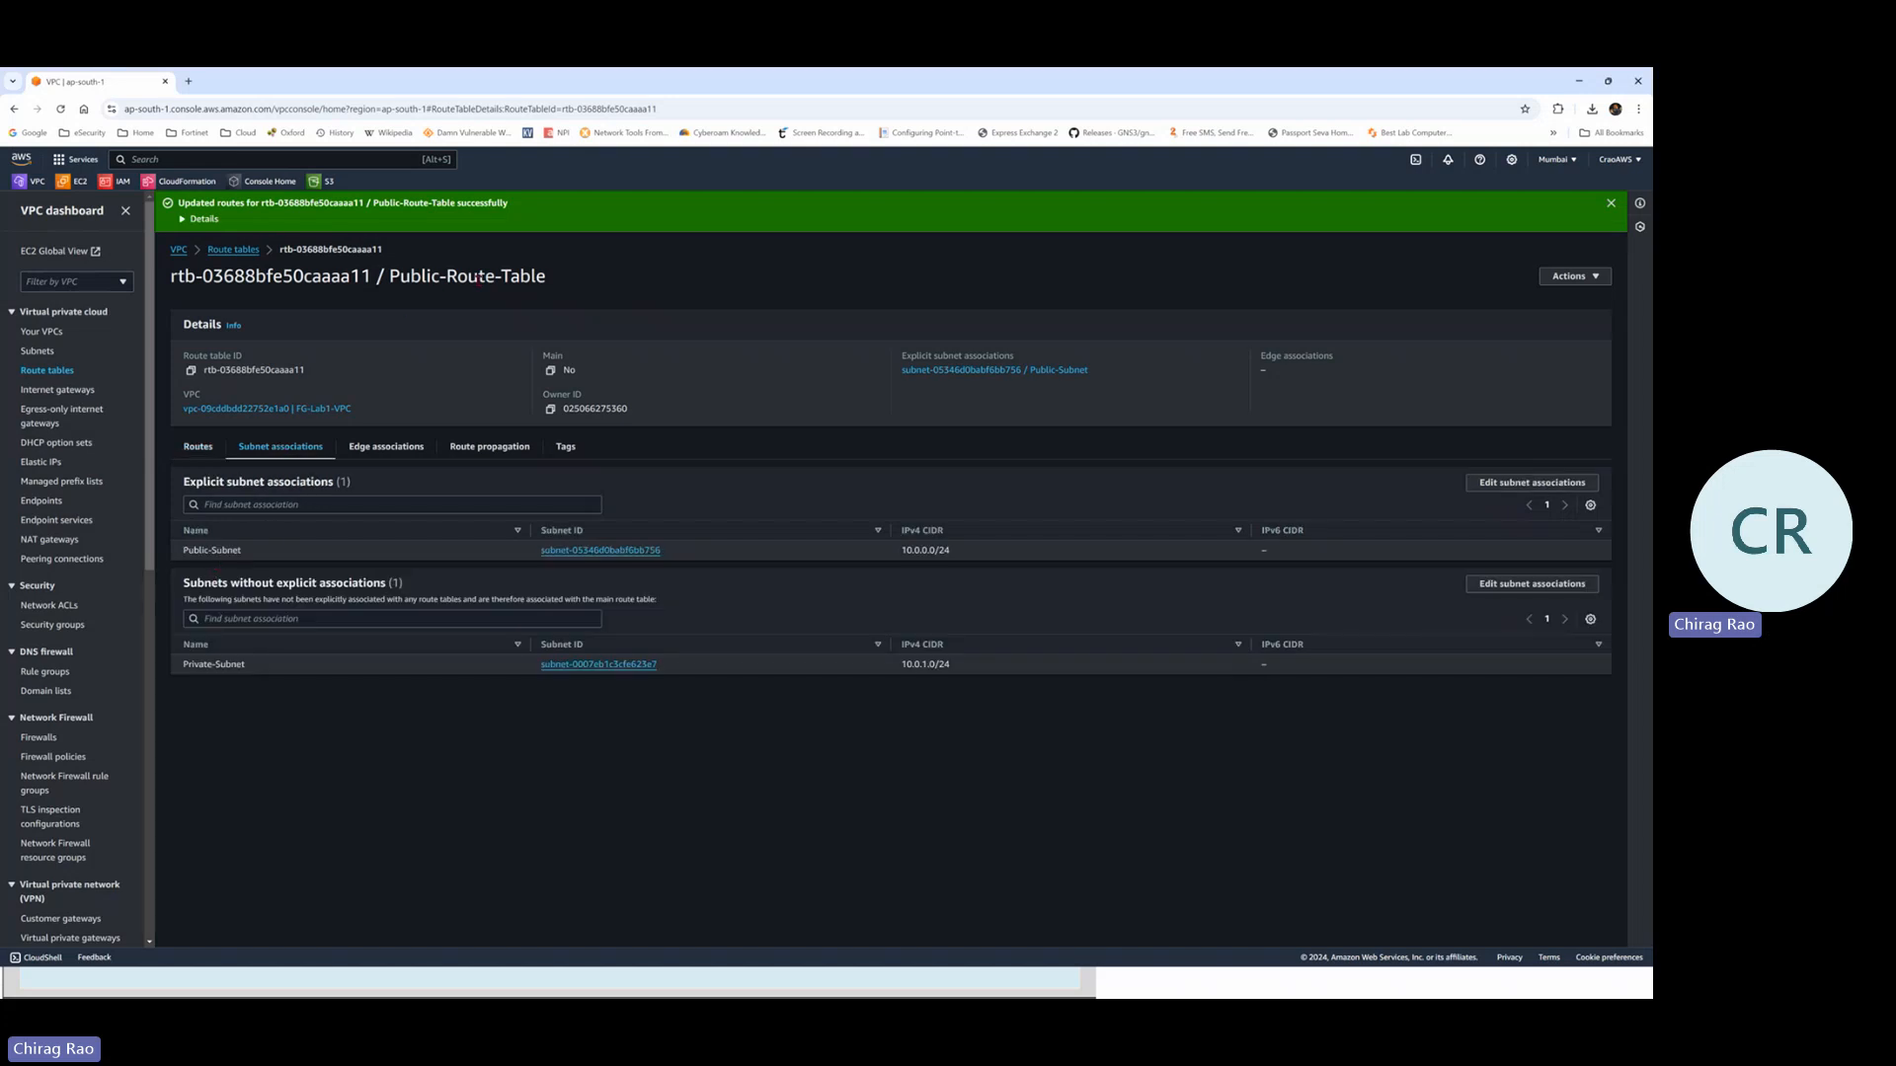
pyautogui.click(239, 253)
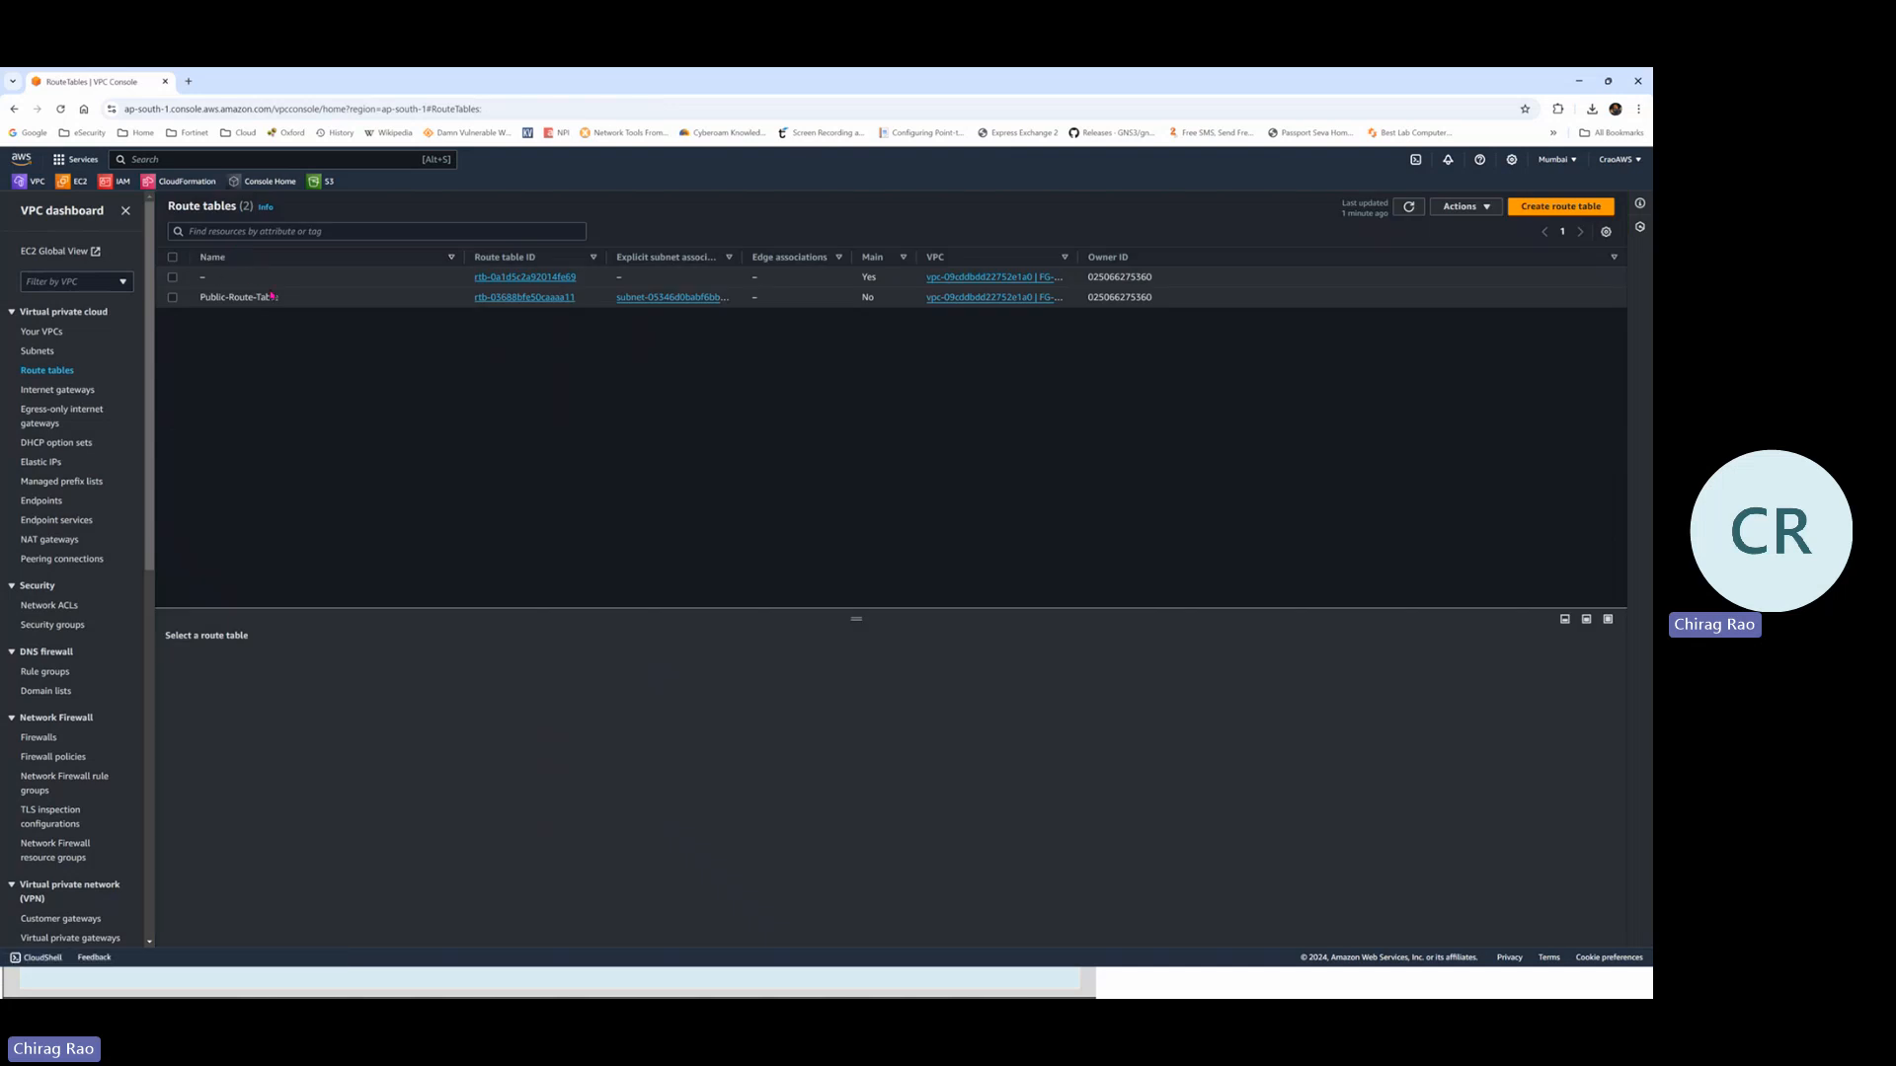
# Create the route table Private-Route-Table in FG-Lab1-VPC
pyautogui.click(1560, 206)
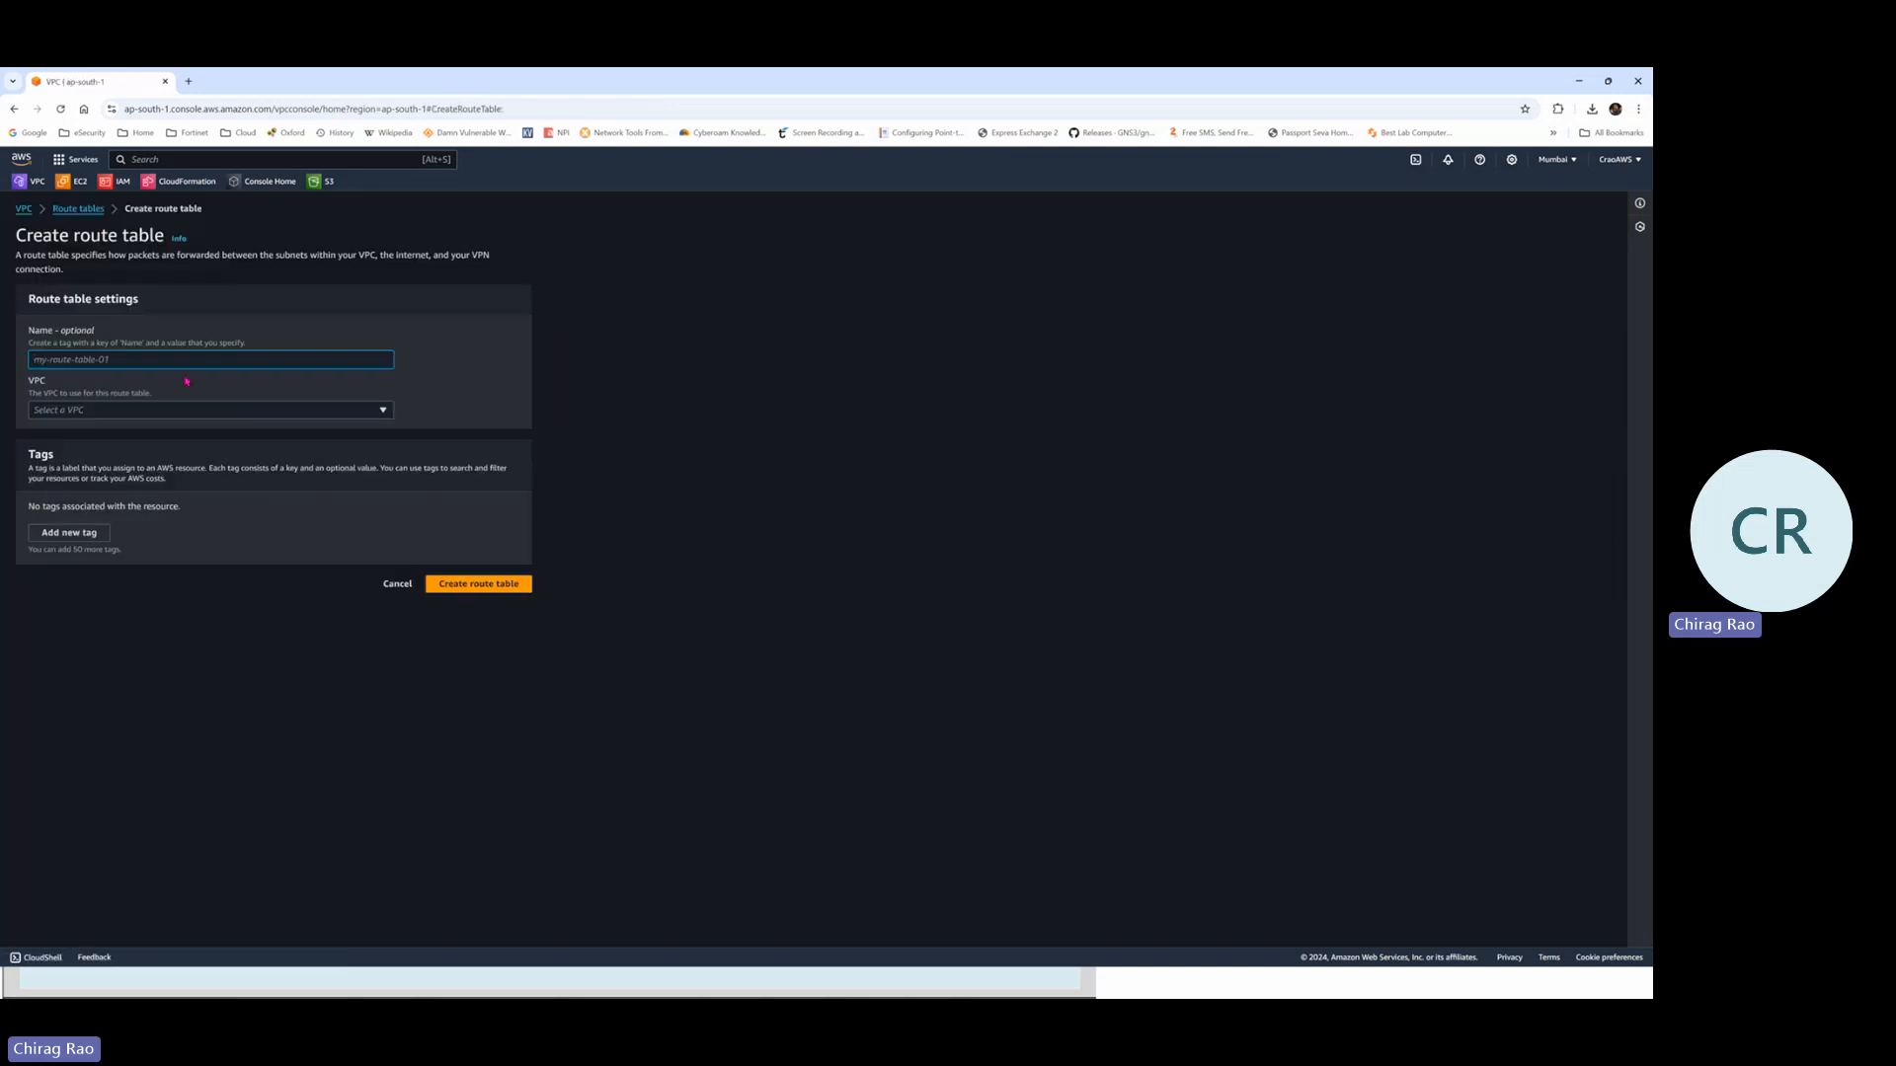
pyautogui.write('Private')
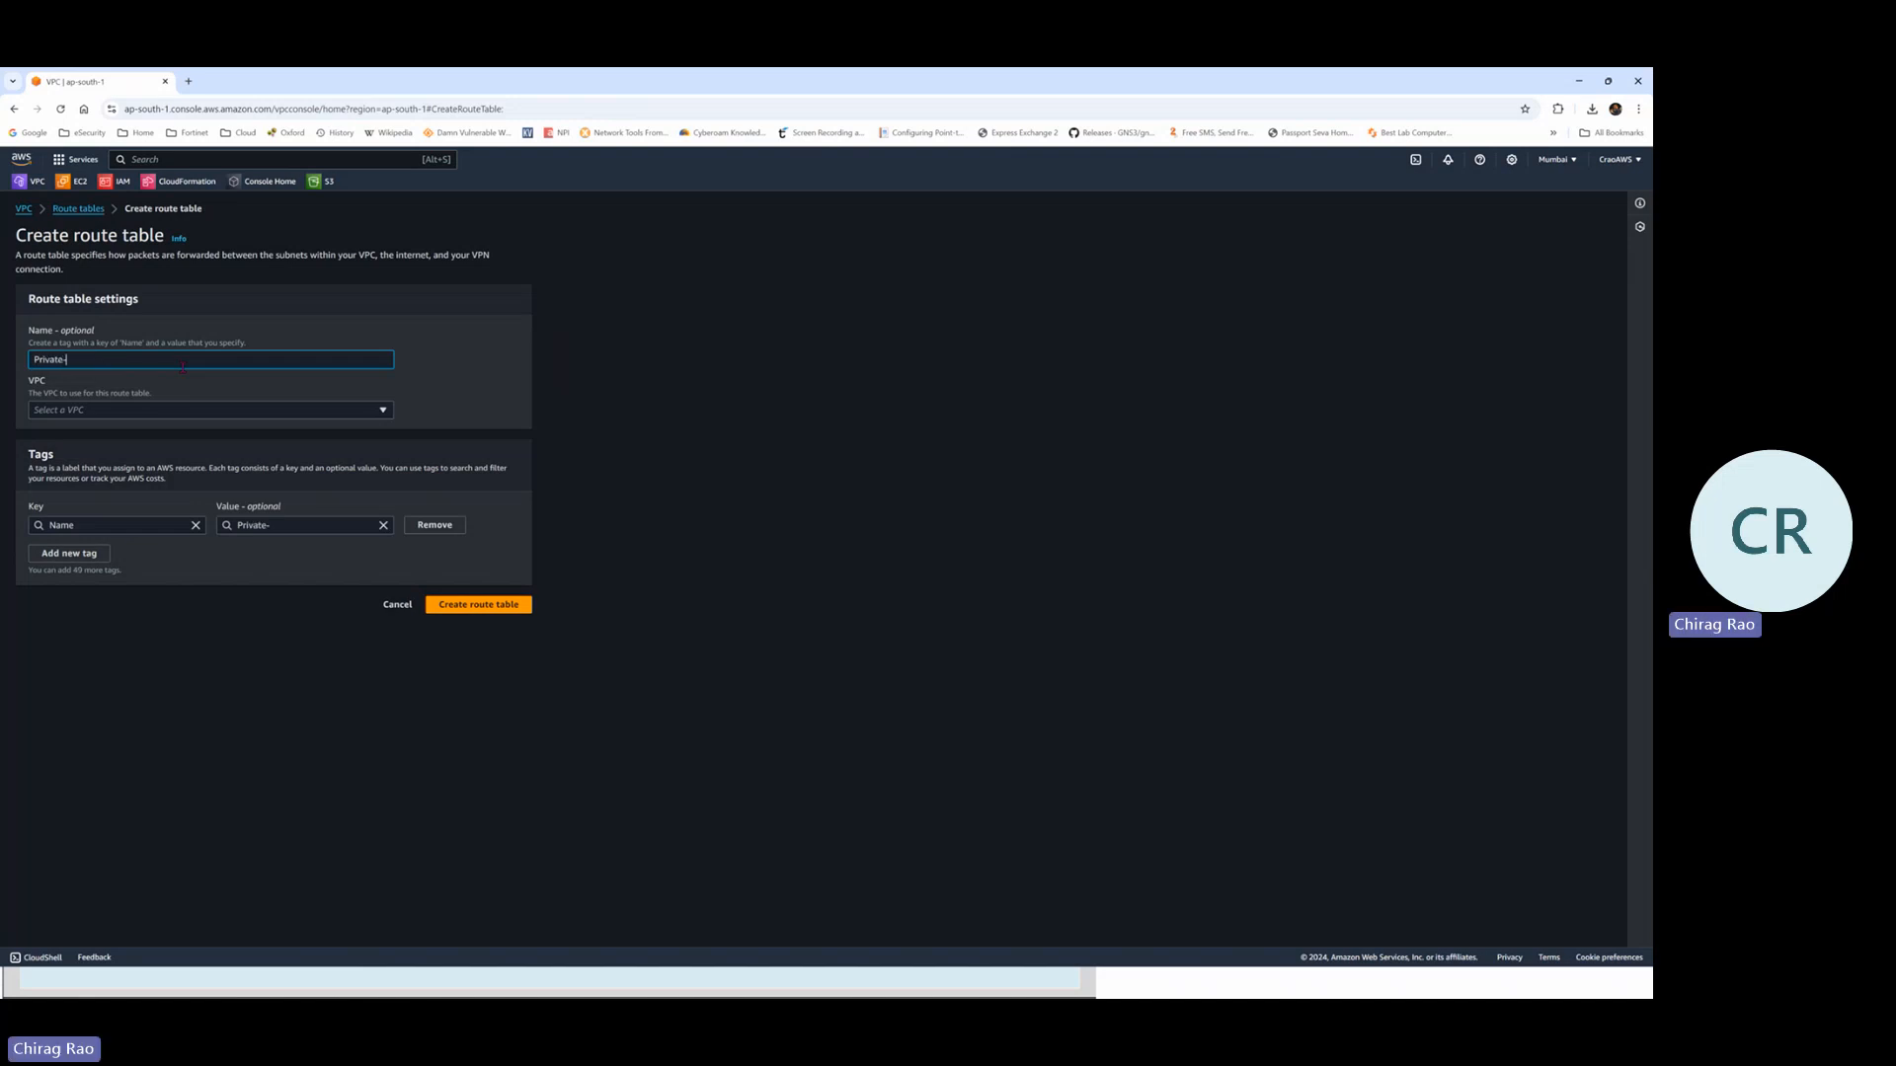
pyautogui.write('-Route-Table')
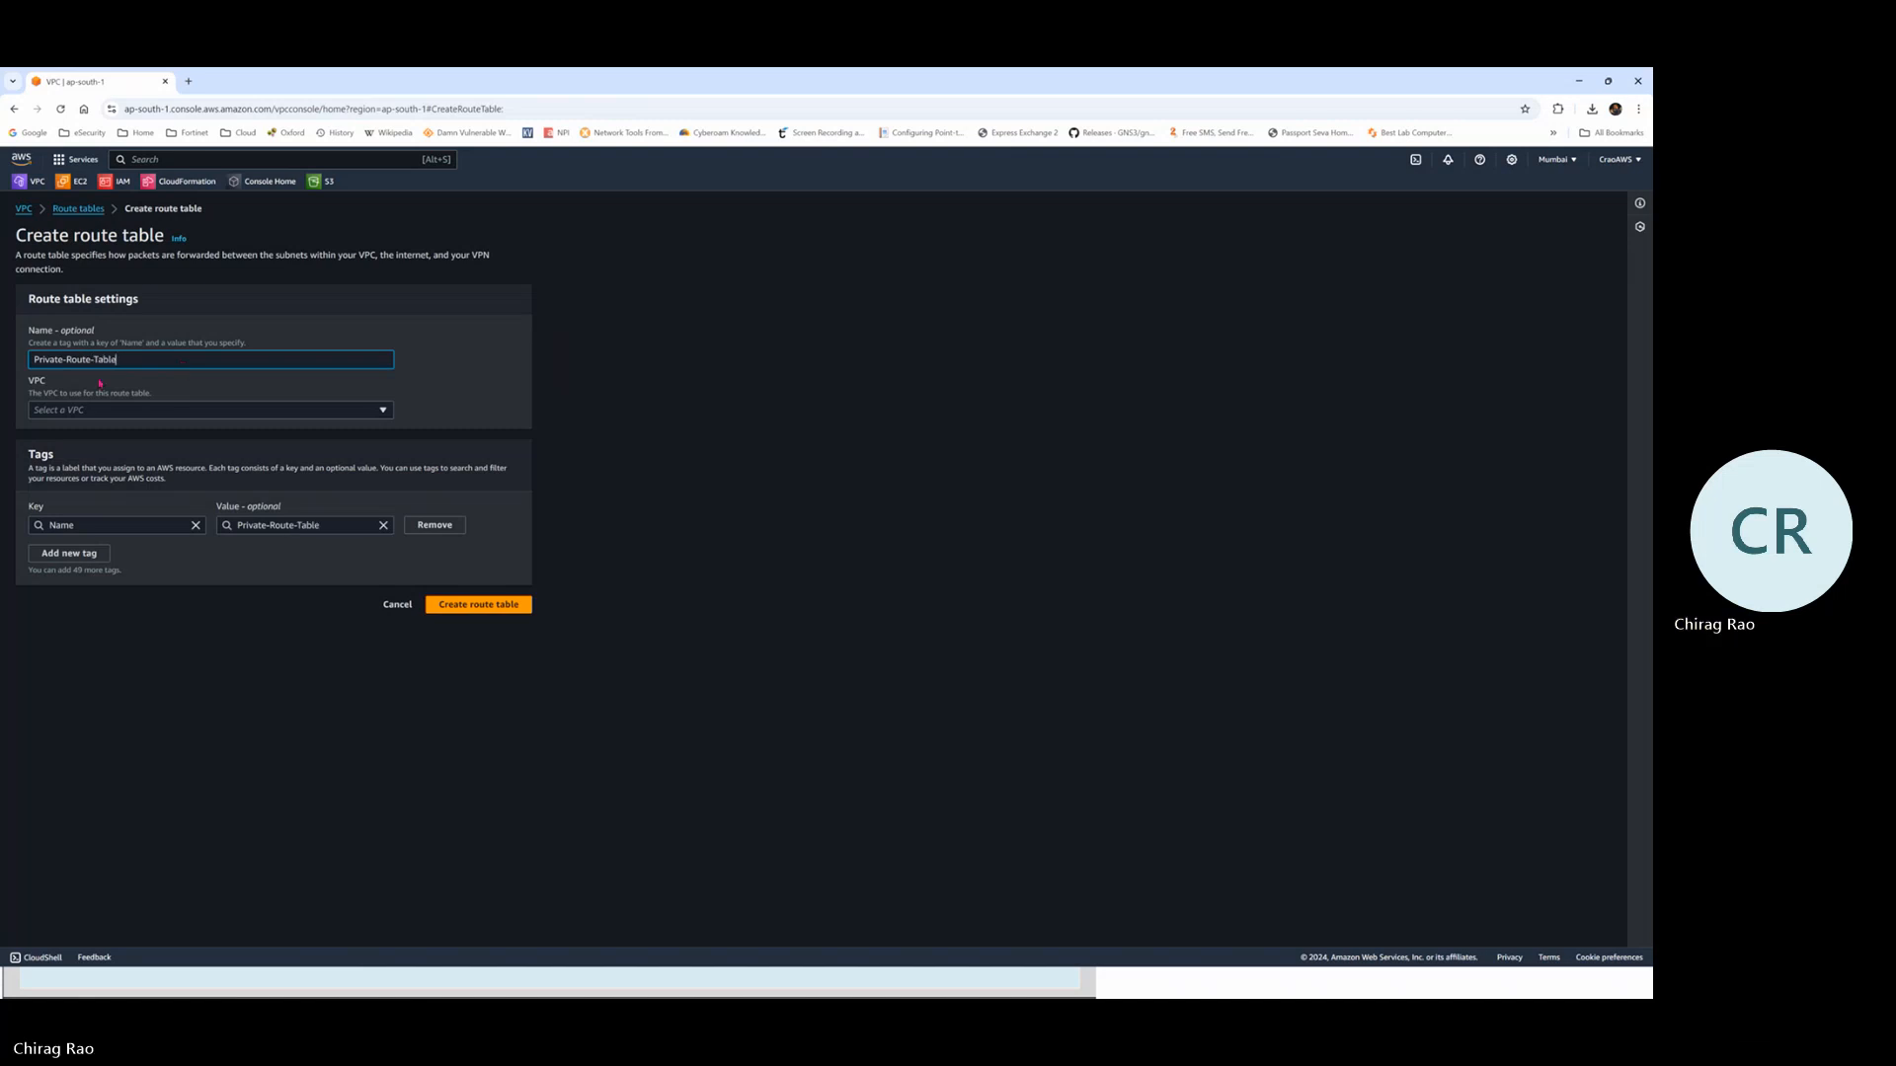
pyautogui.click(132, 411)
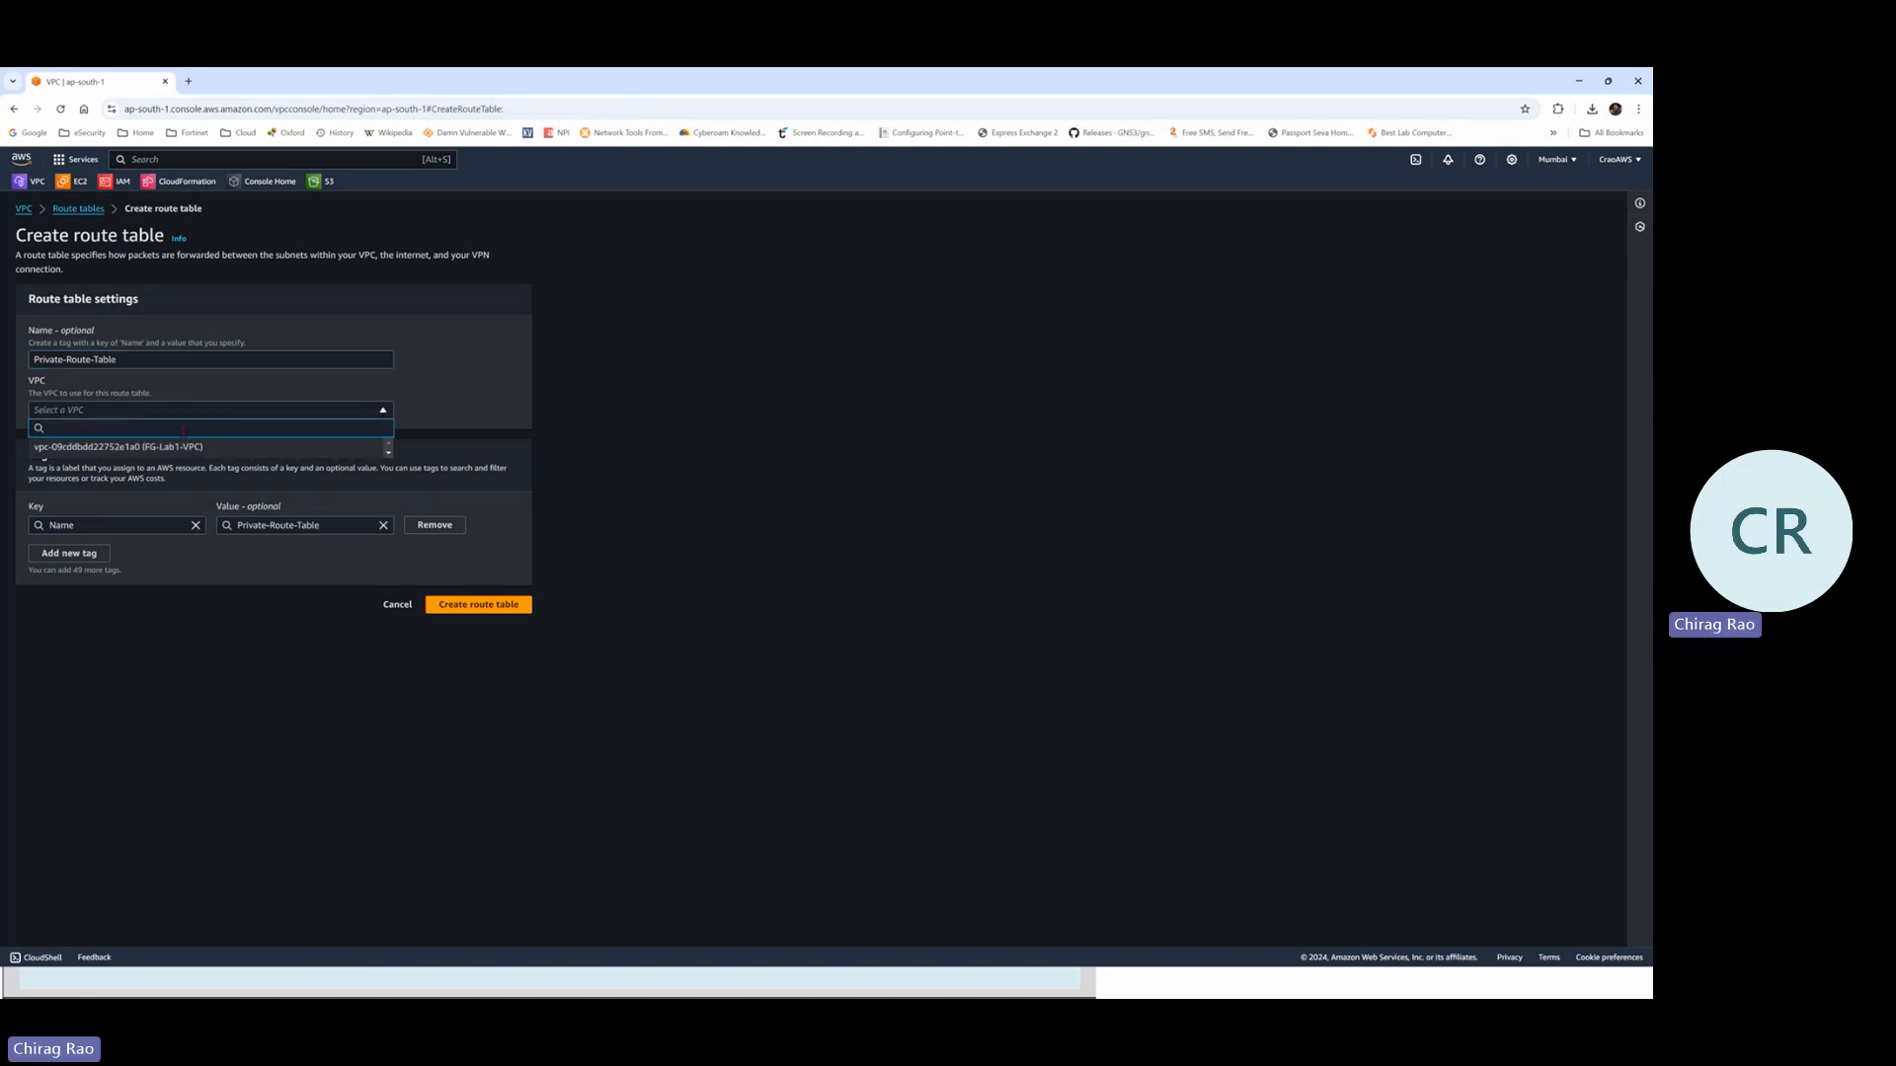
pyautogui.click(197, 449)
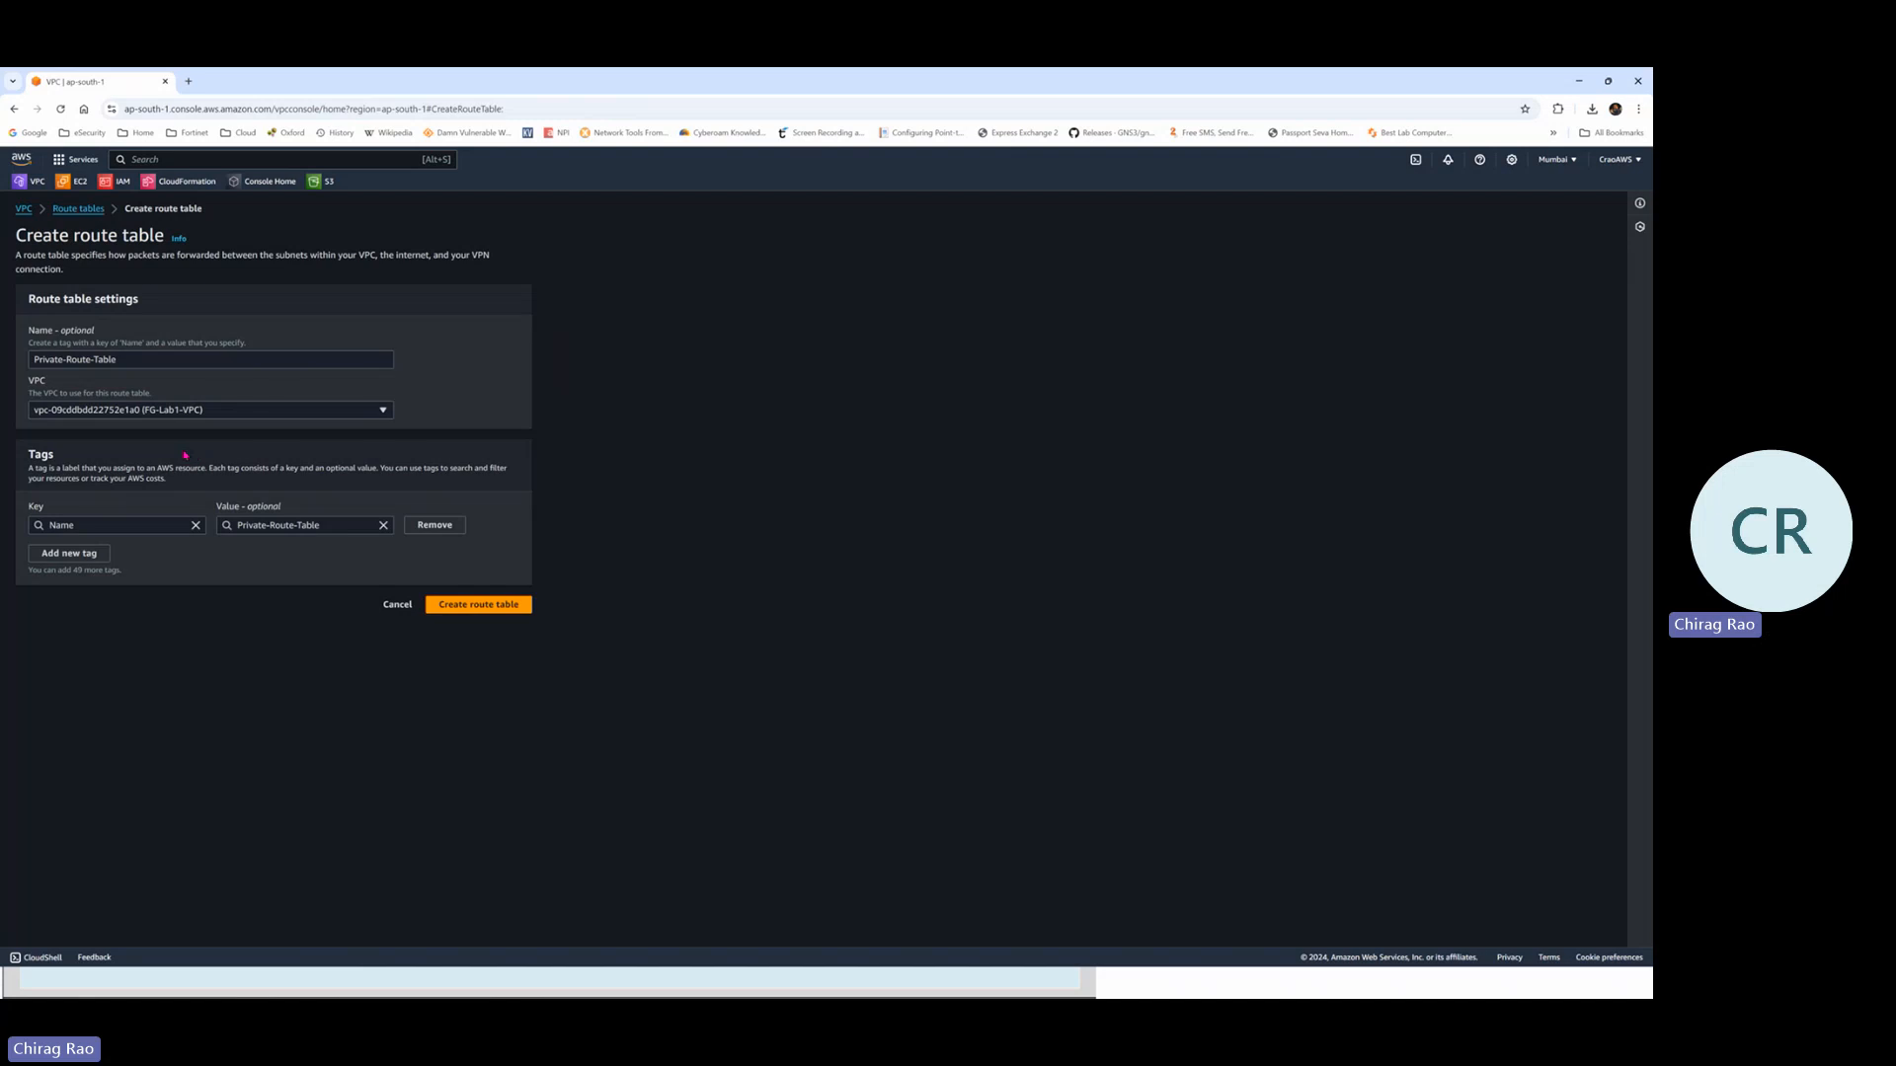
pyautogui.click(470, 605)
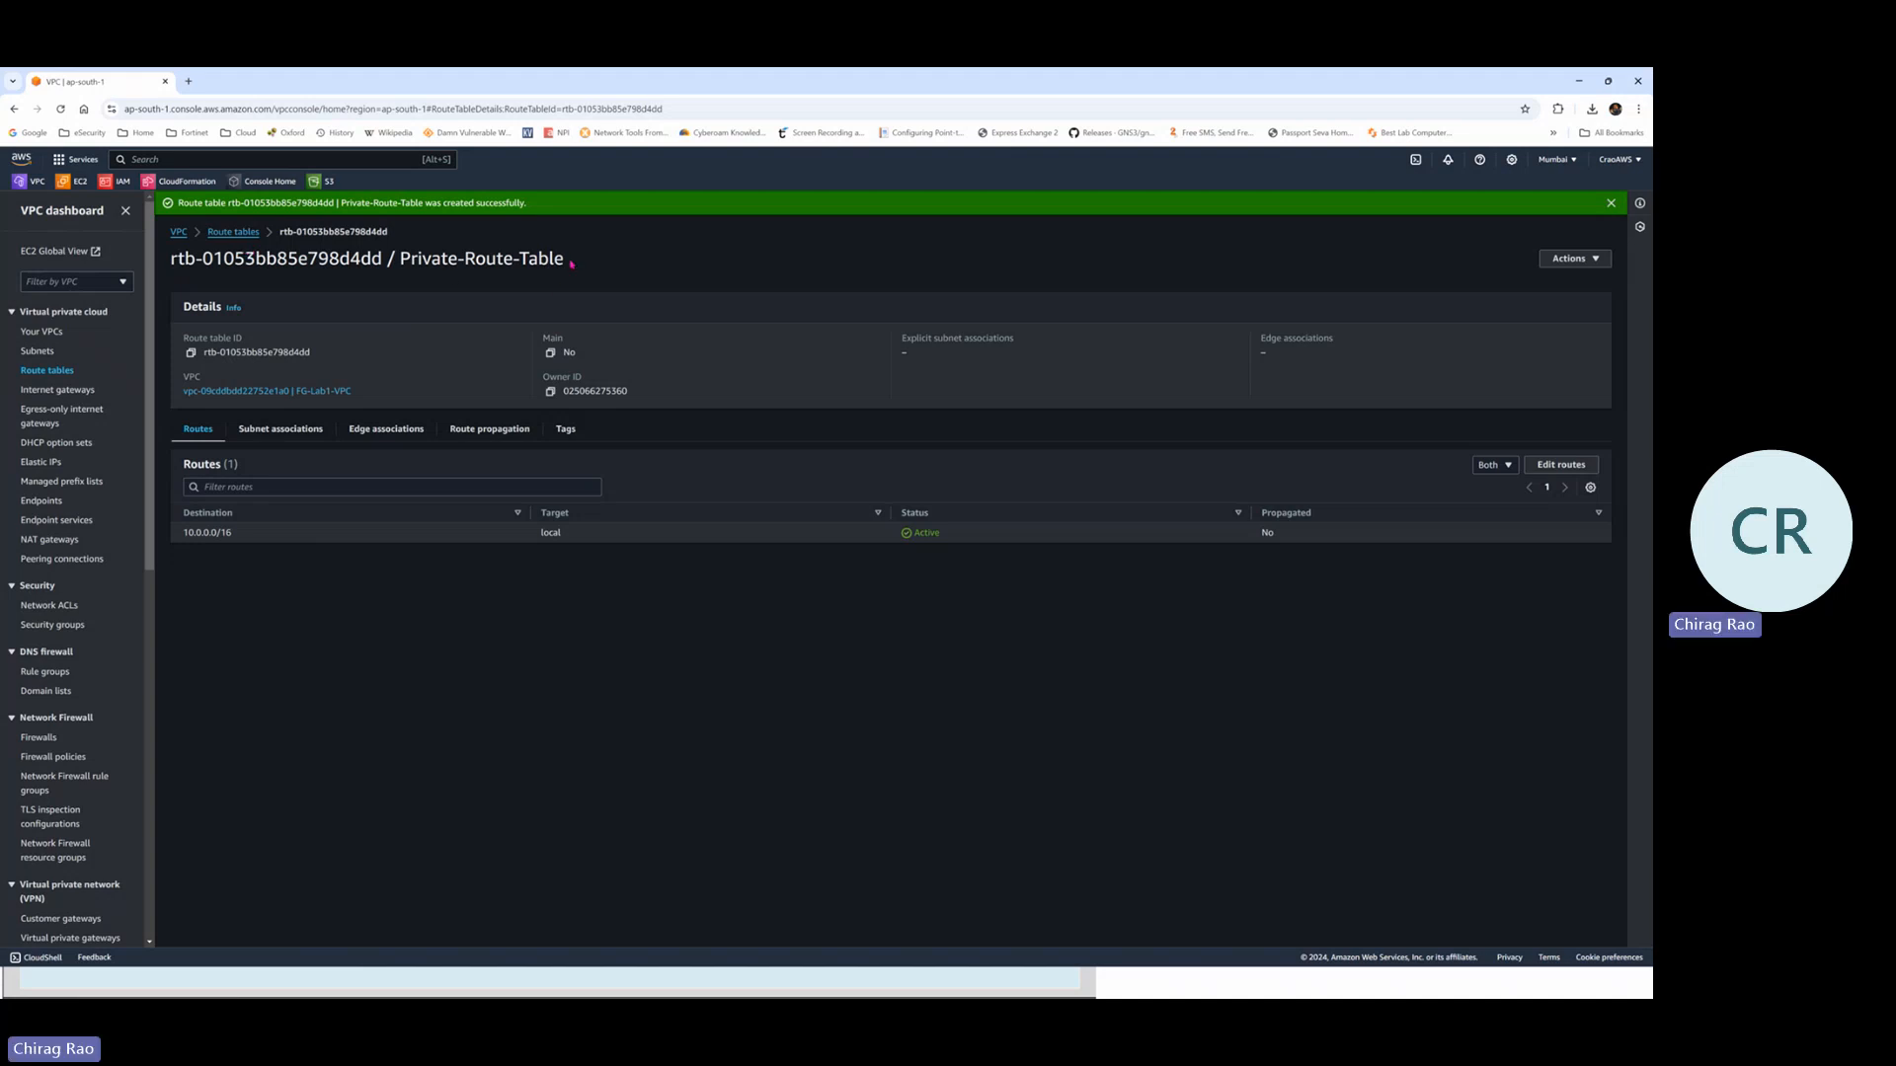
# Annotate the table name and its local 10.0.0.0/16 route, then clear the pen marks
pyautogui.moveTo(571, 263); pyautogui.dragTo(397, 261)
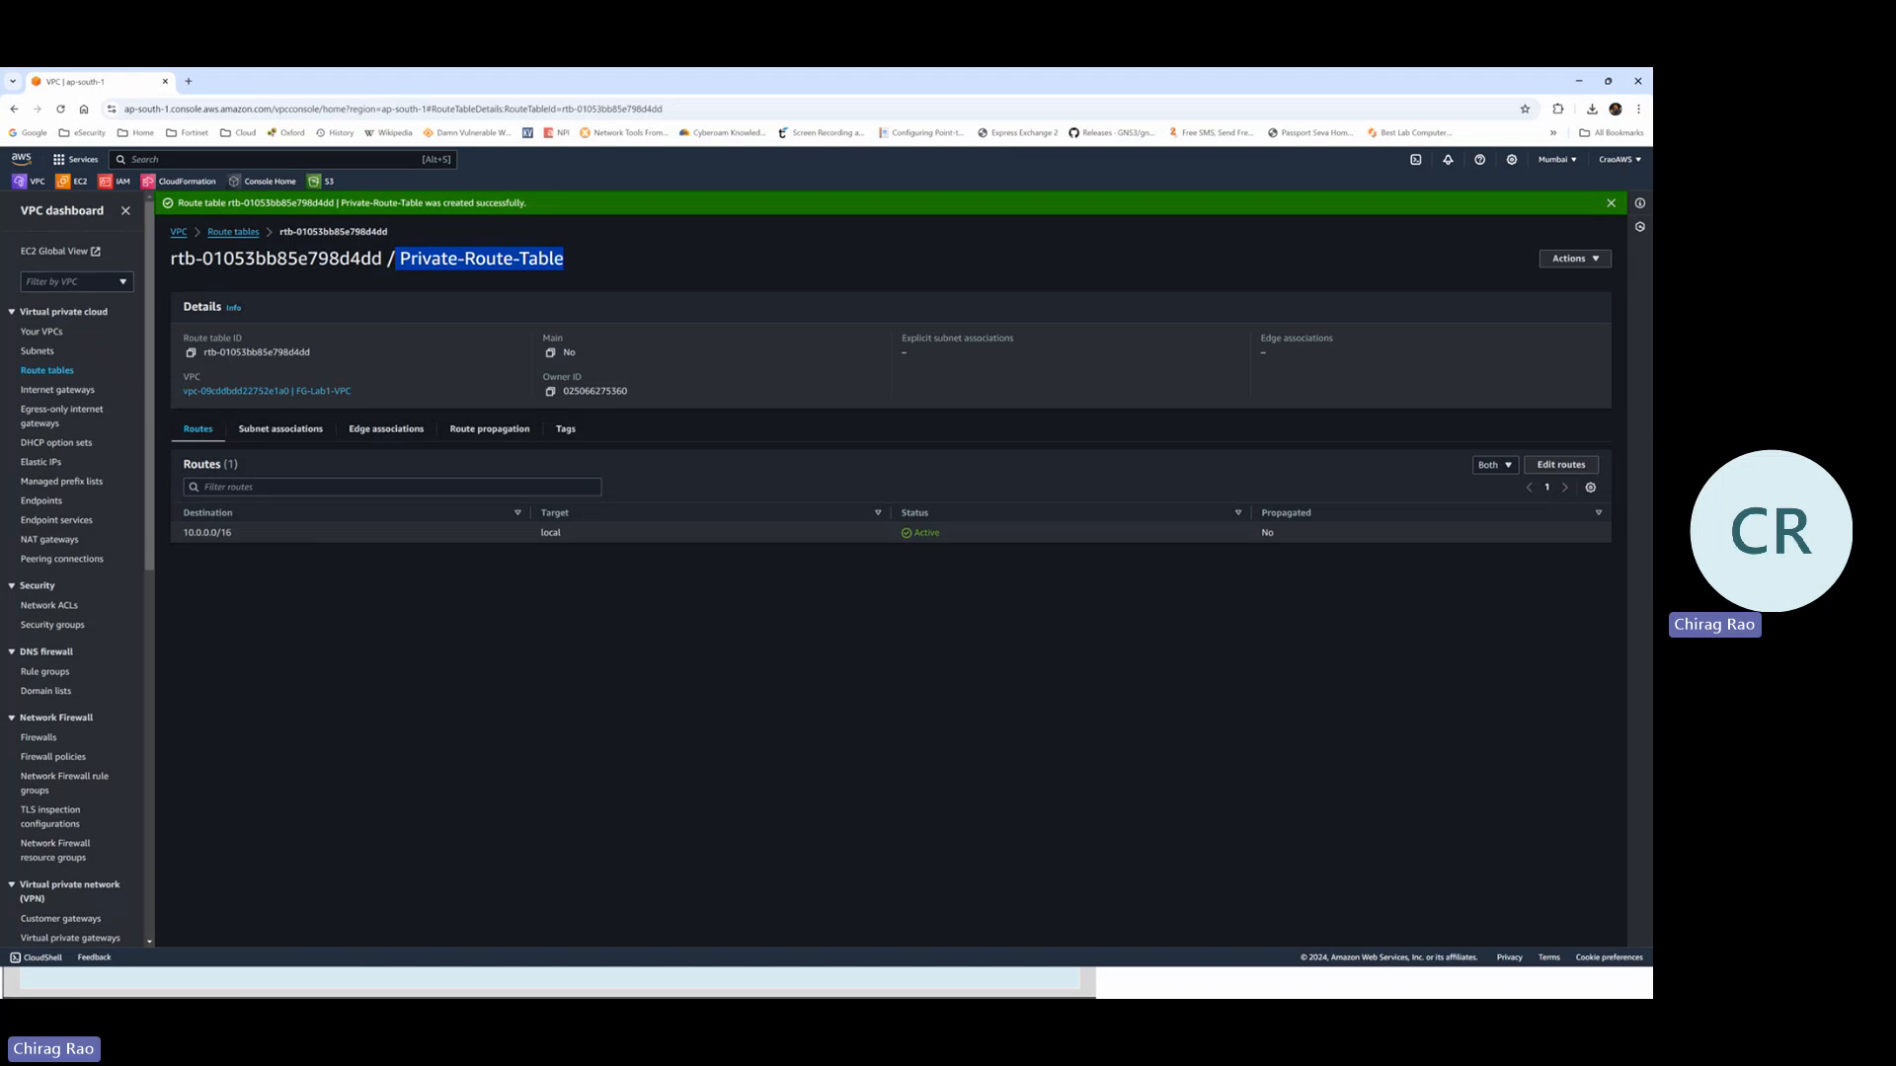
pyautogui.click(98, 242)
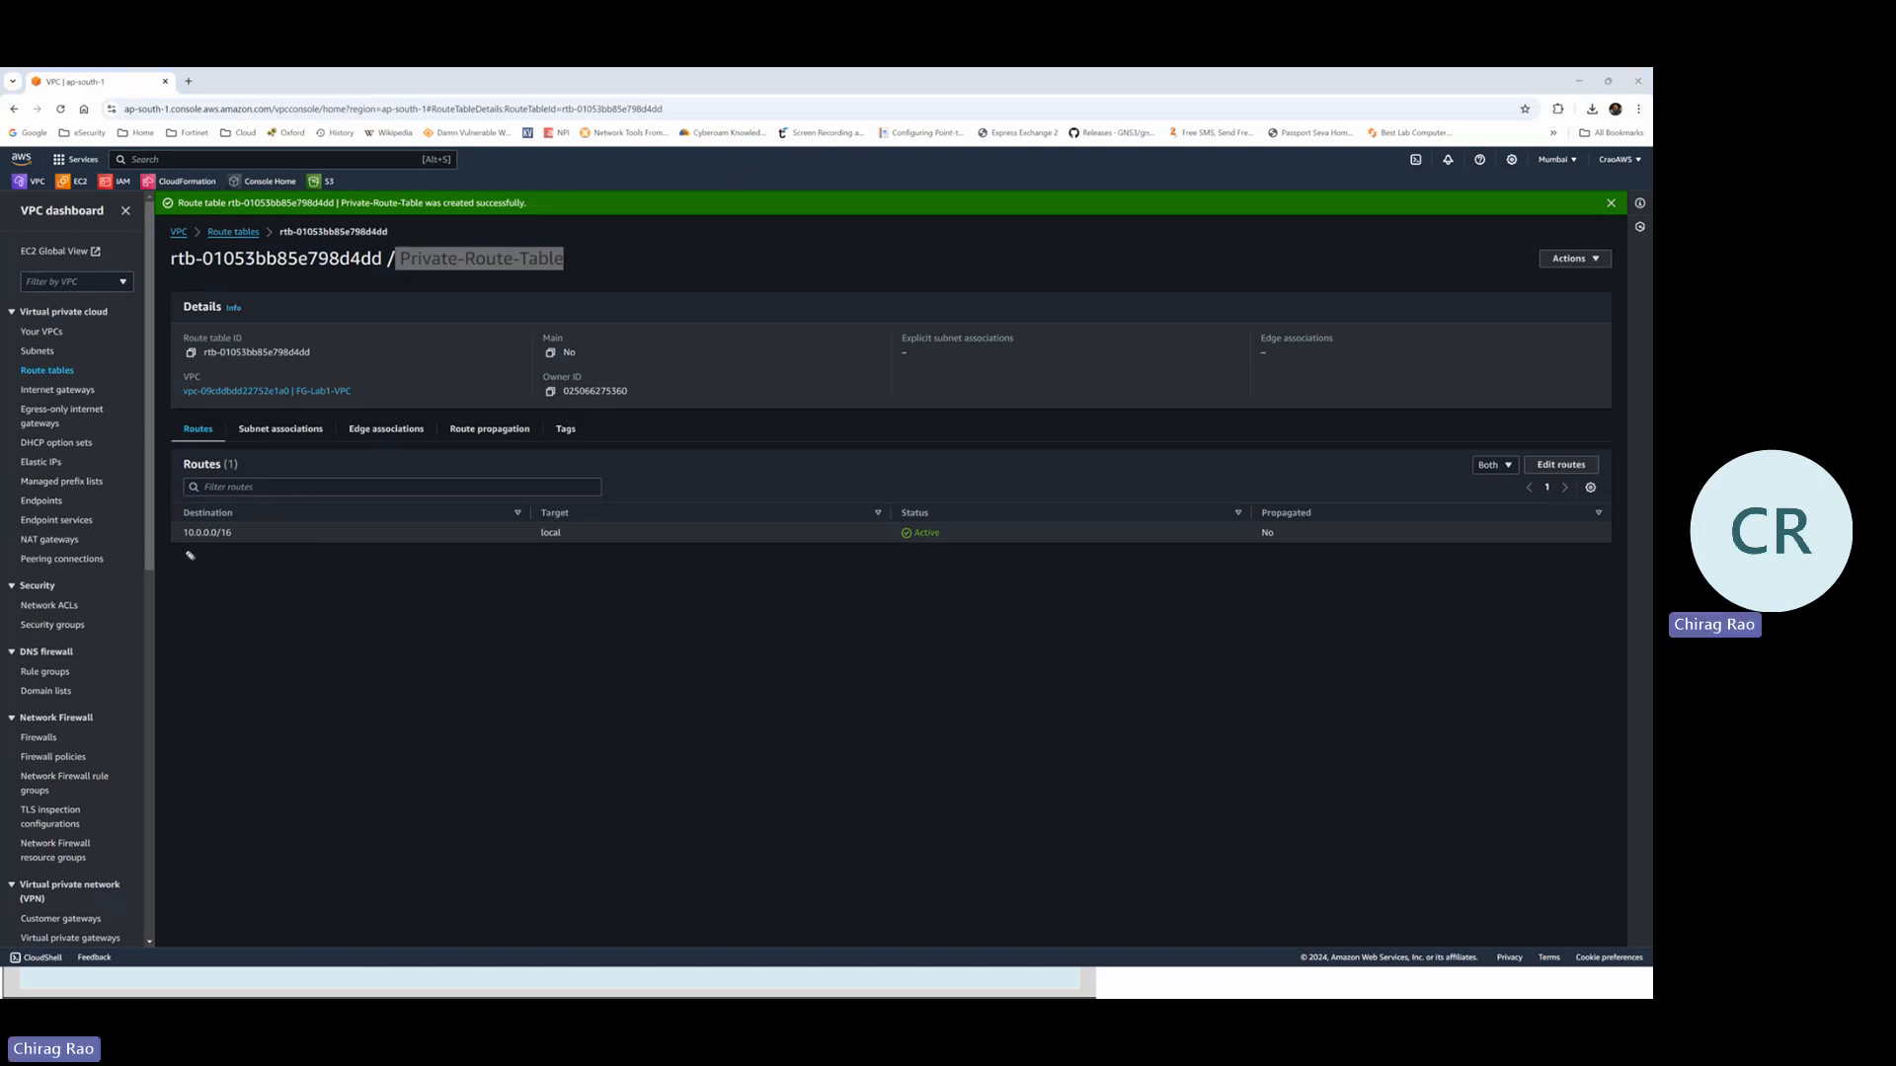
pyautogui.moveTo(181, 545); pyautogui.dragTo(237, 542)
pyautogui.moveTo(530, 540); pyautogui.dragTo(525, 531)
pyautogui.press('Escape')
pyautogui.click(414, 281)
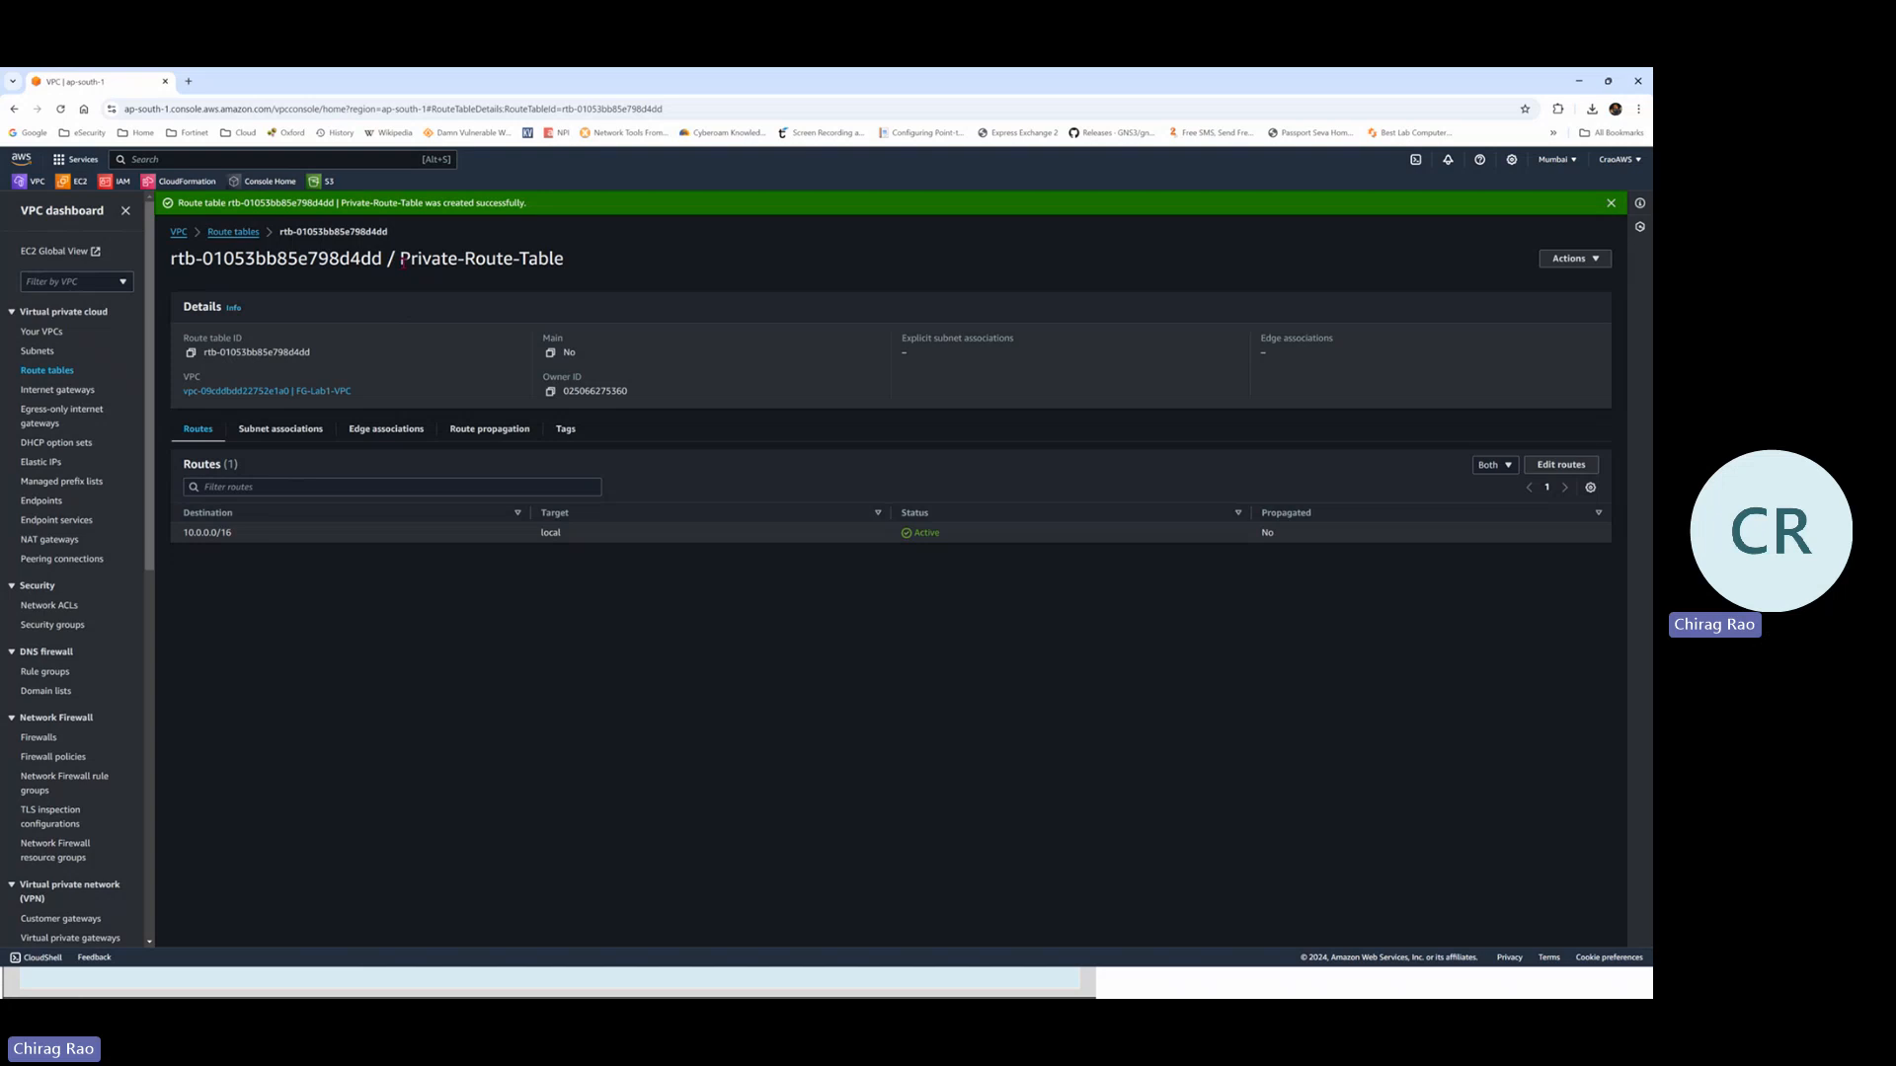
# Associate Private-Subnet with Private-Route-Table and save the association
pyautogui.click(293, 439)
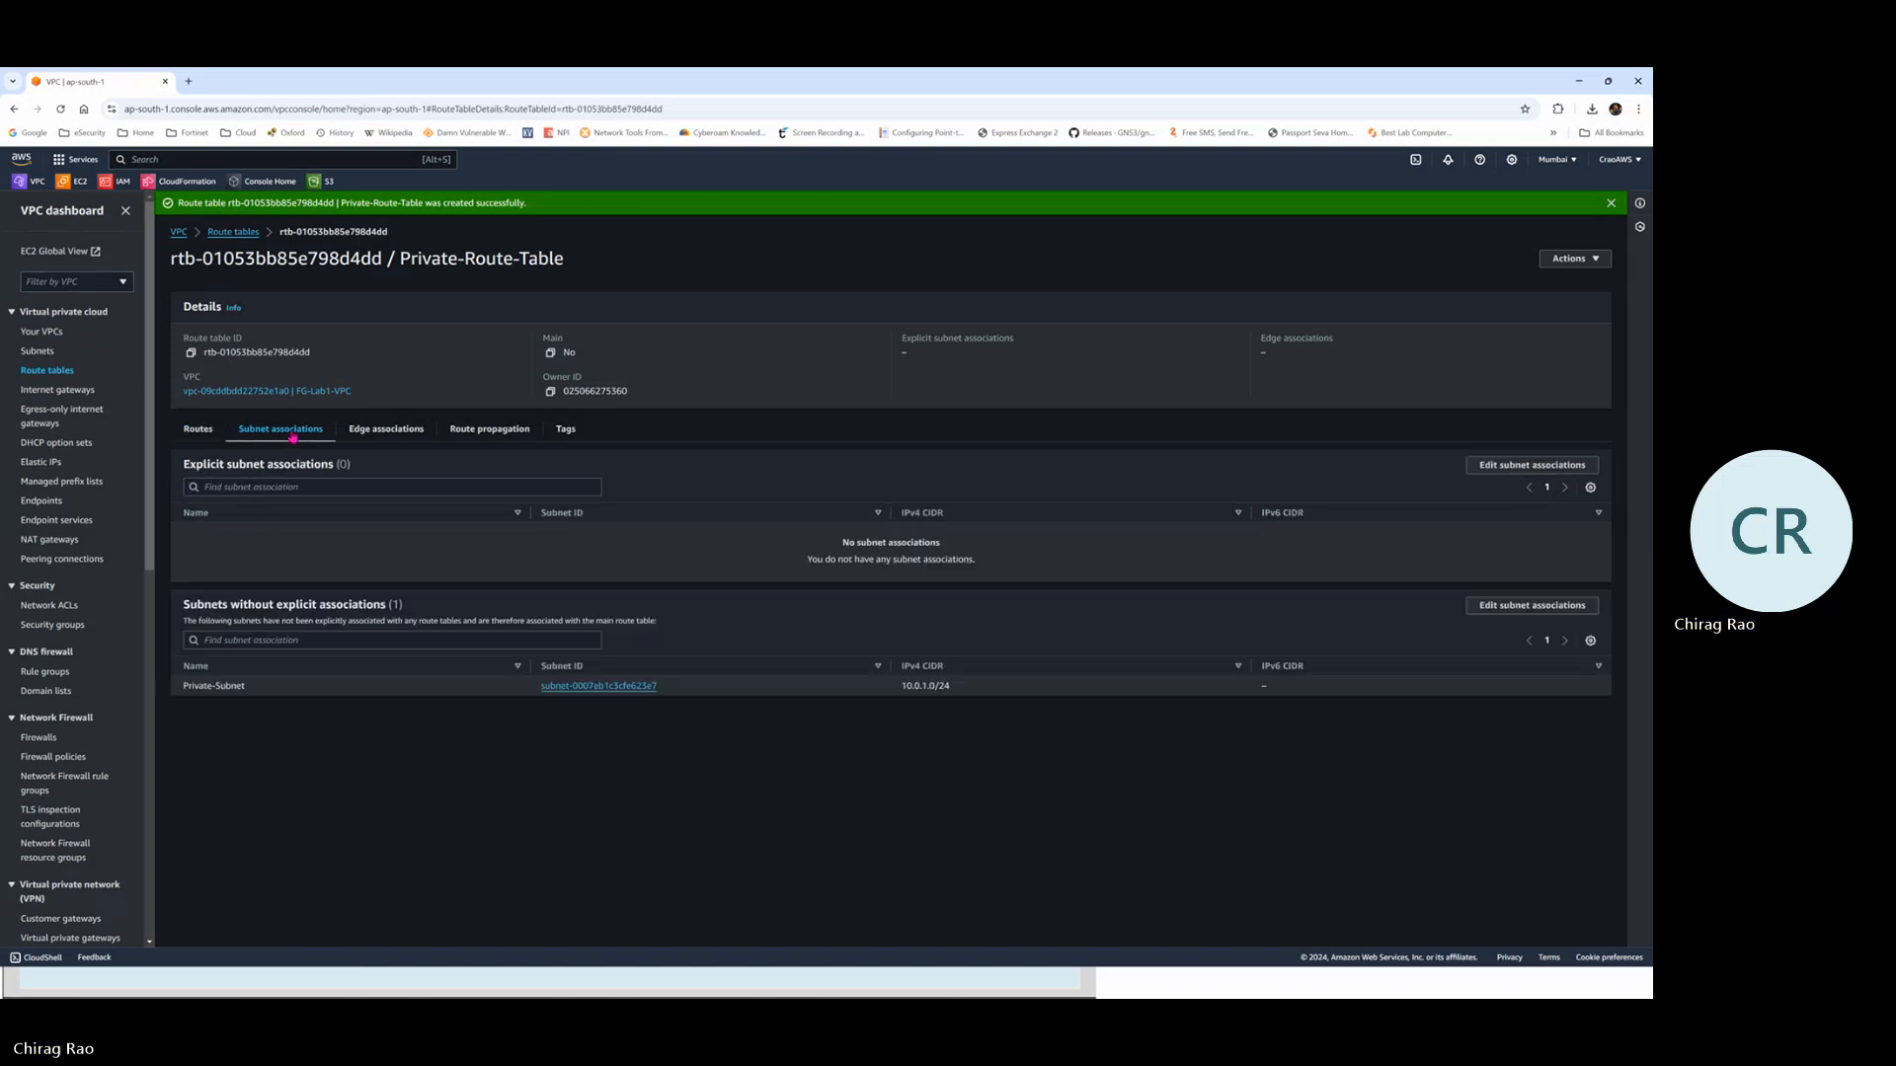
pyautogui.click(1531, 465)
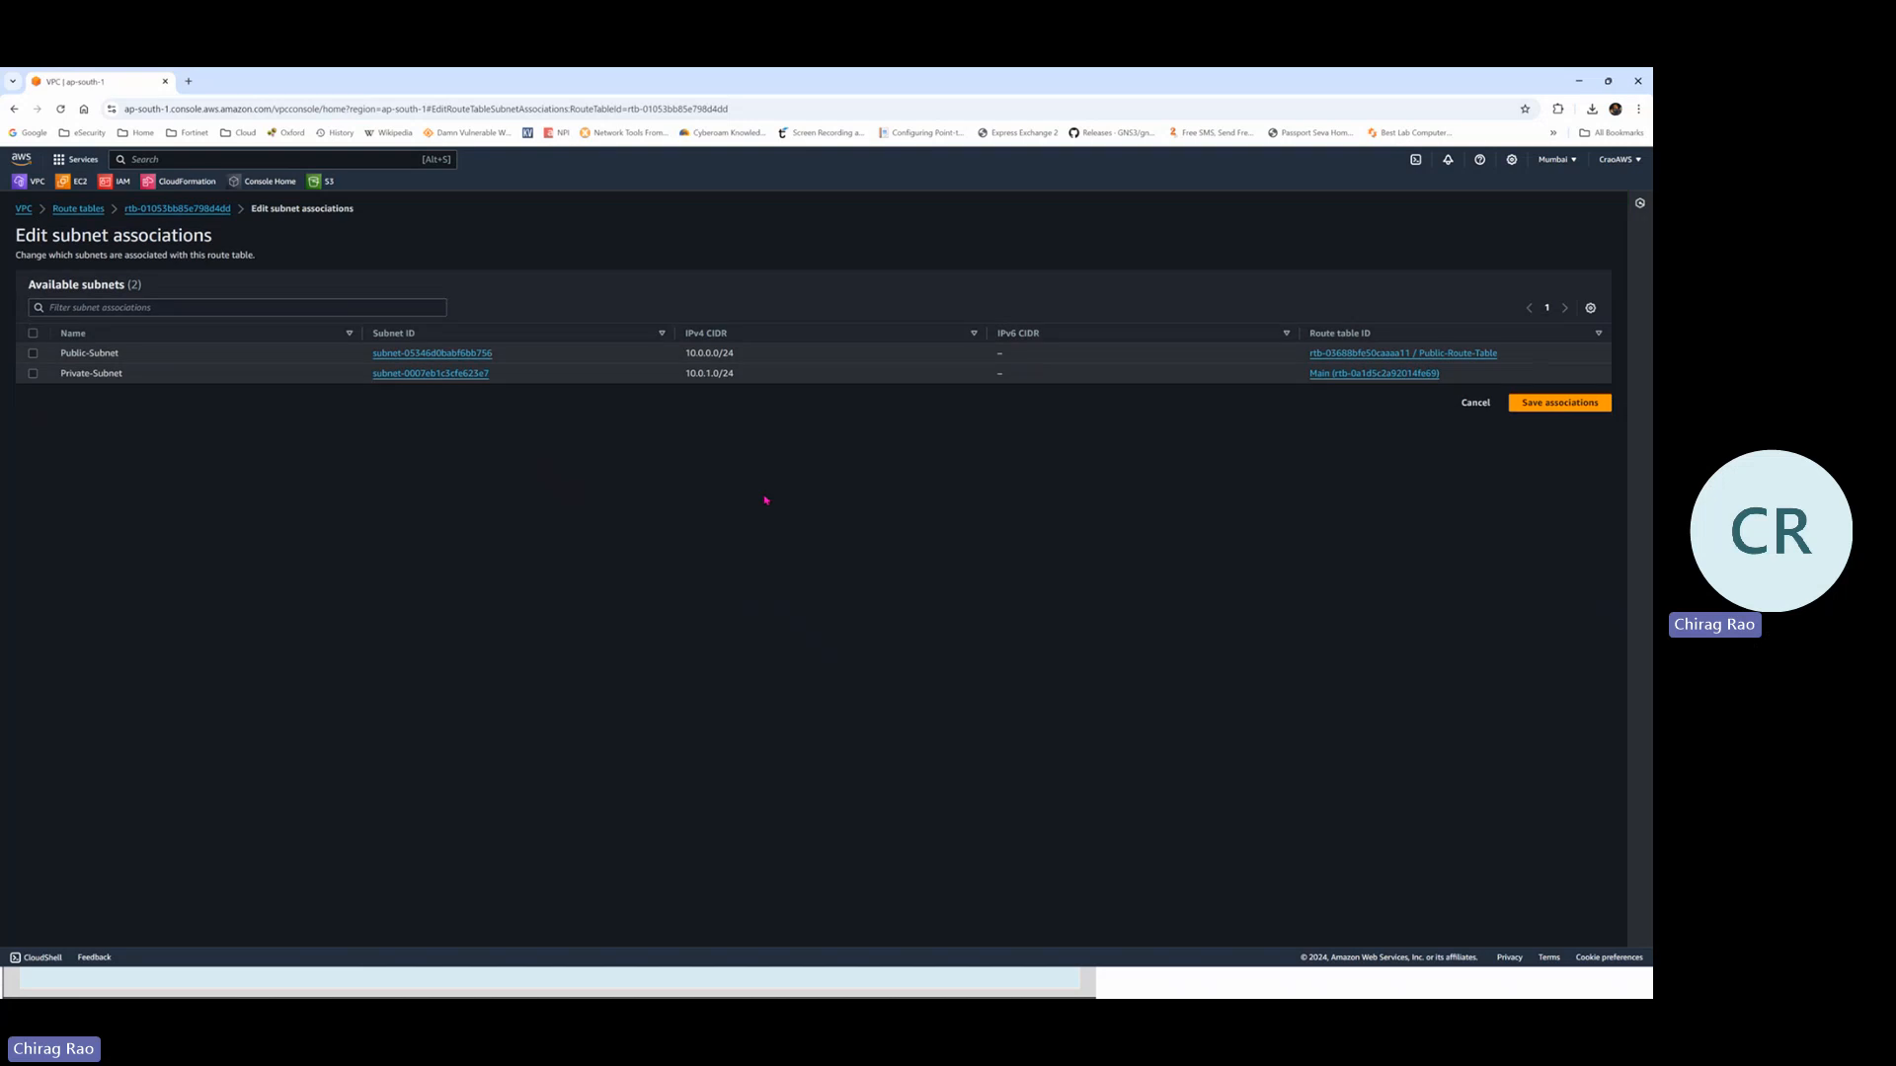
pyautogui.click(31, 374)
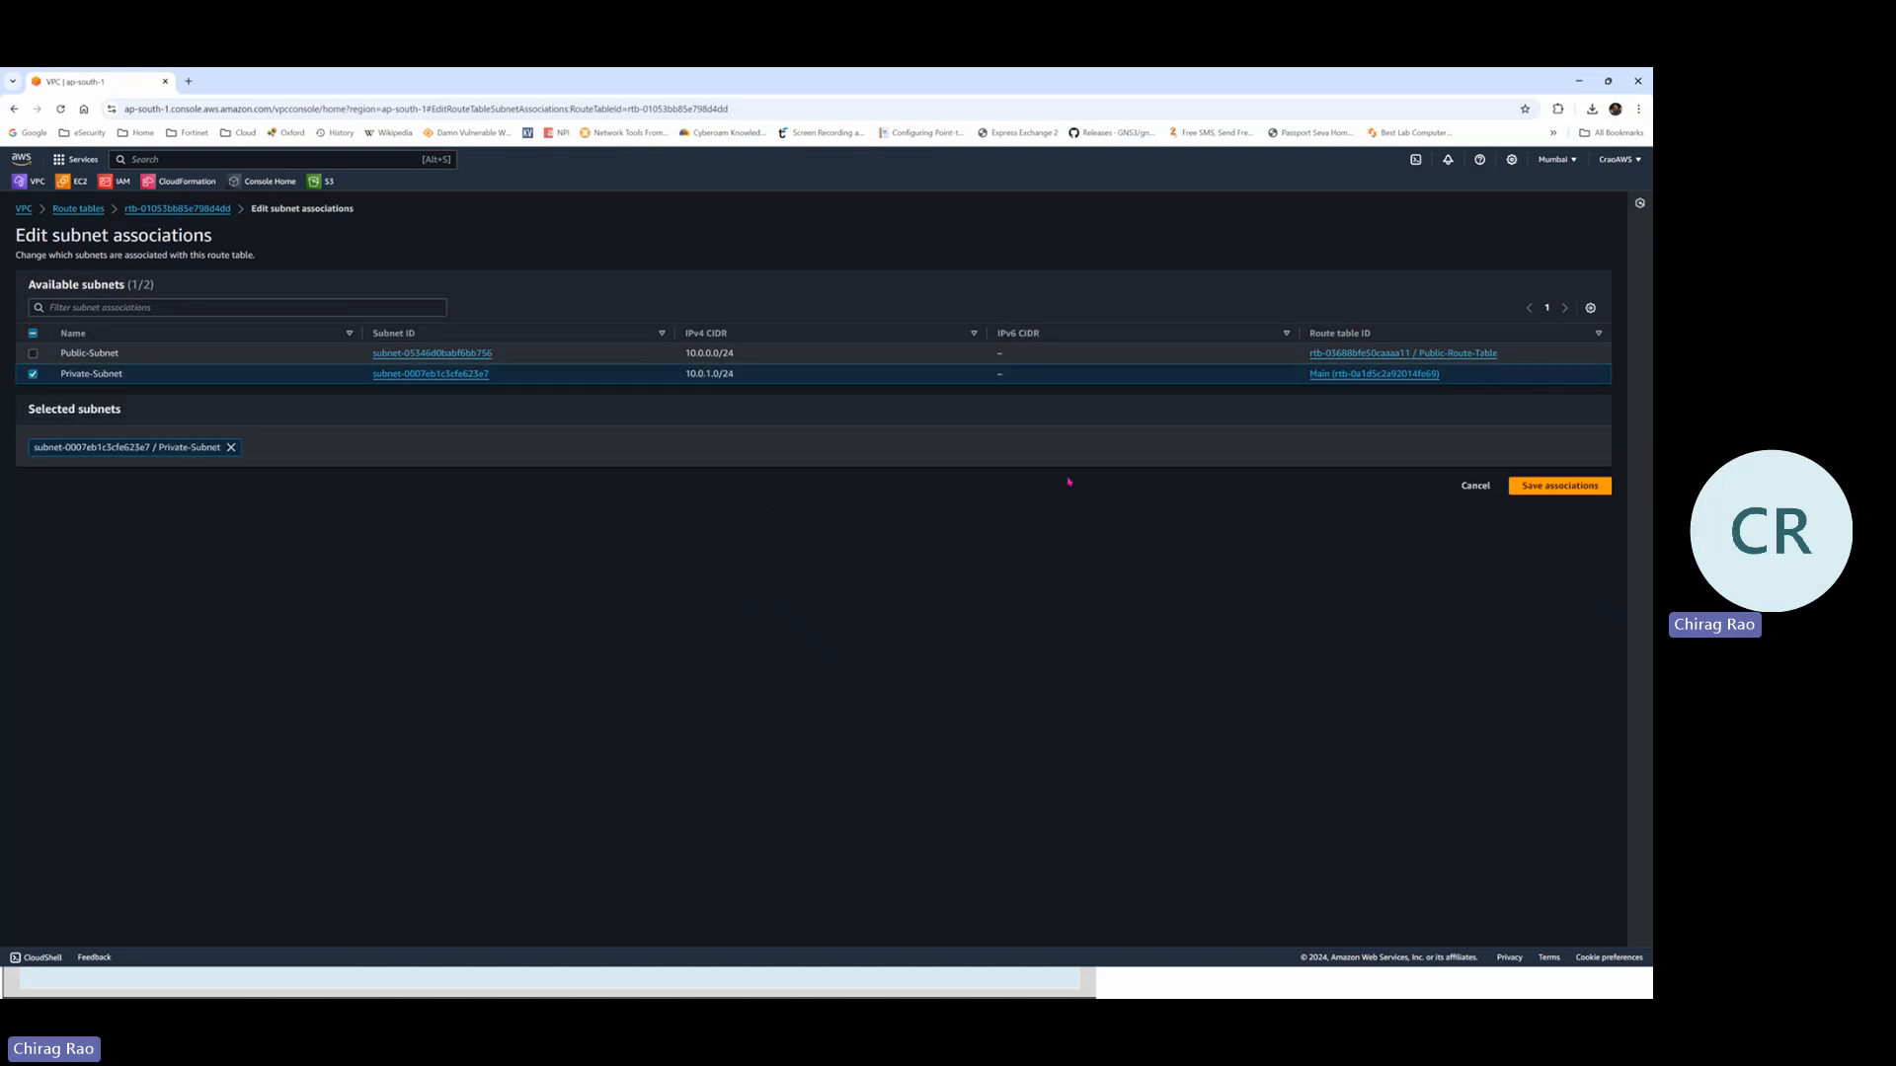
pyautogui.click(1570, 488)
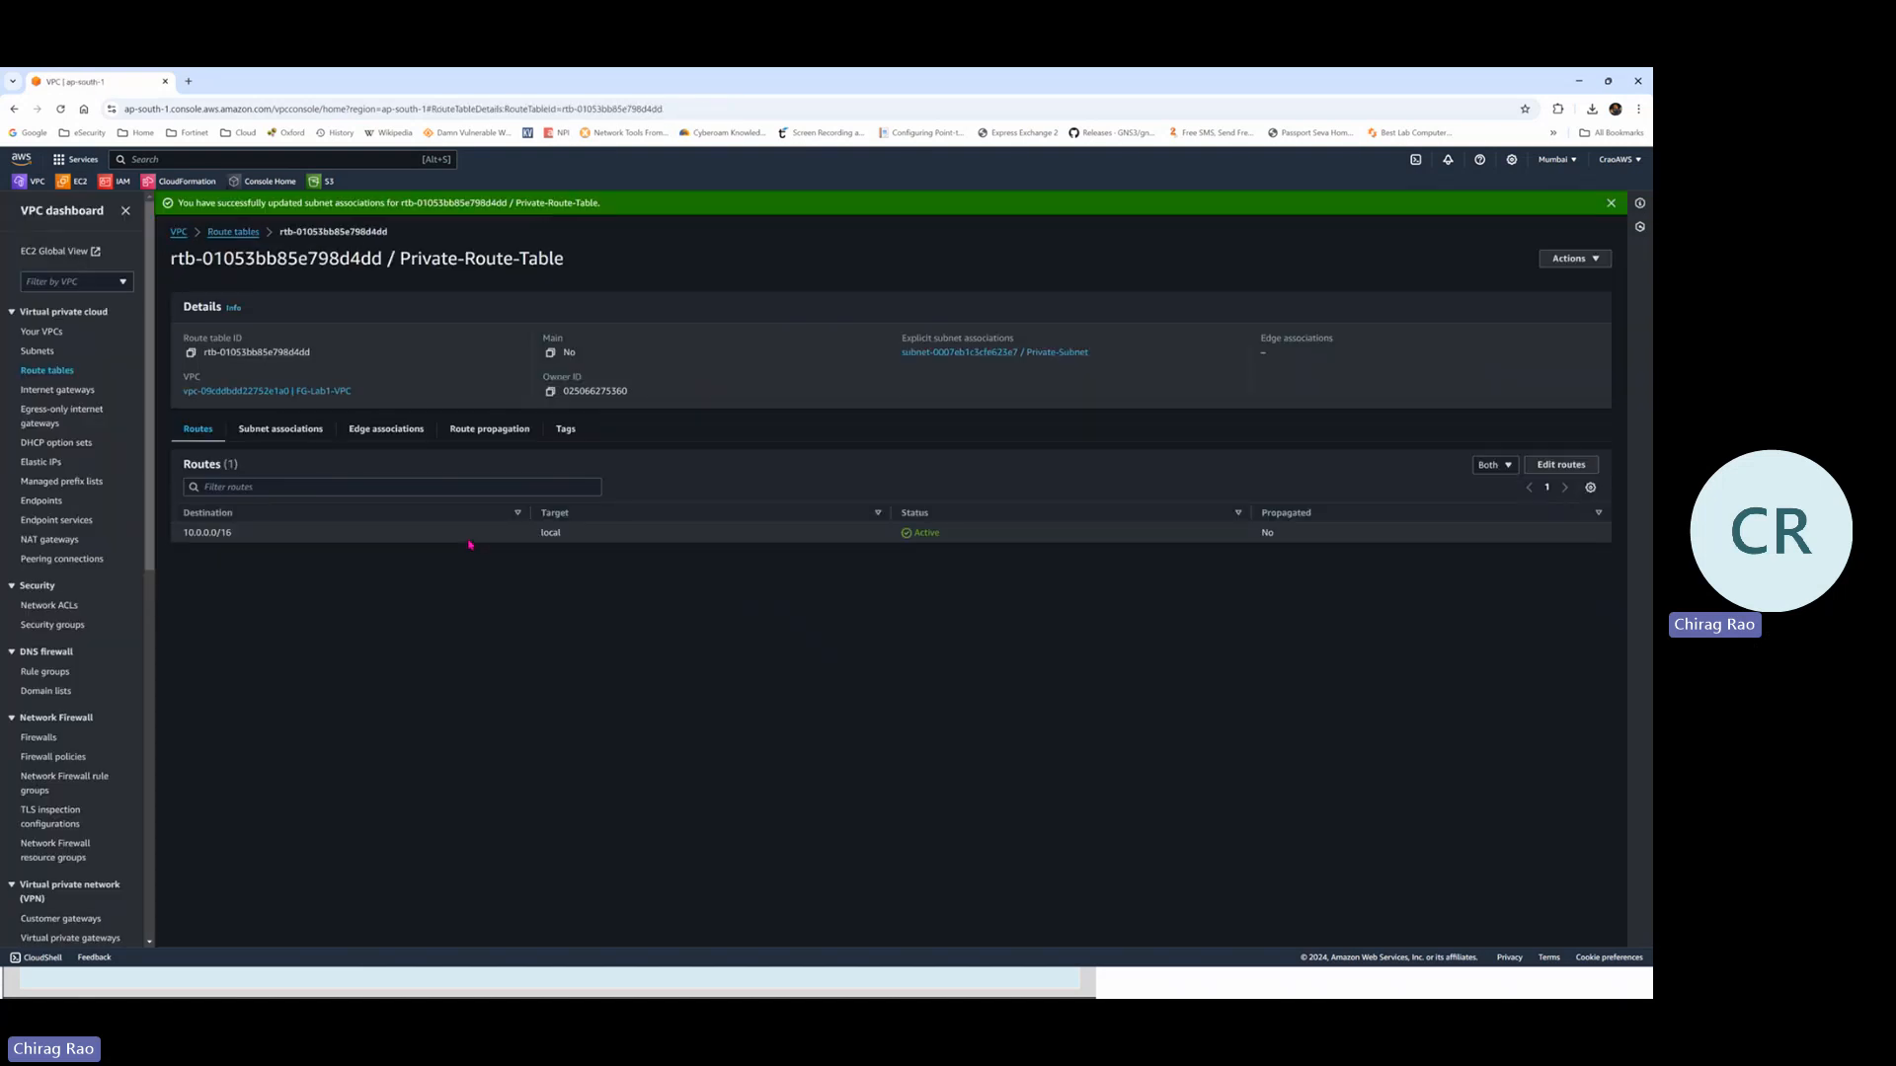
# Review the association, highlighting 10.0.1.0/24 and the table name, then return to Route tables
pyautogui.click(273, 433)
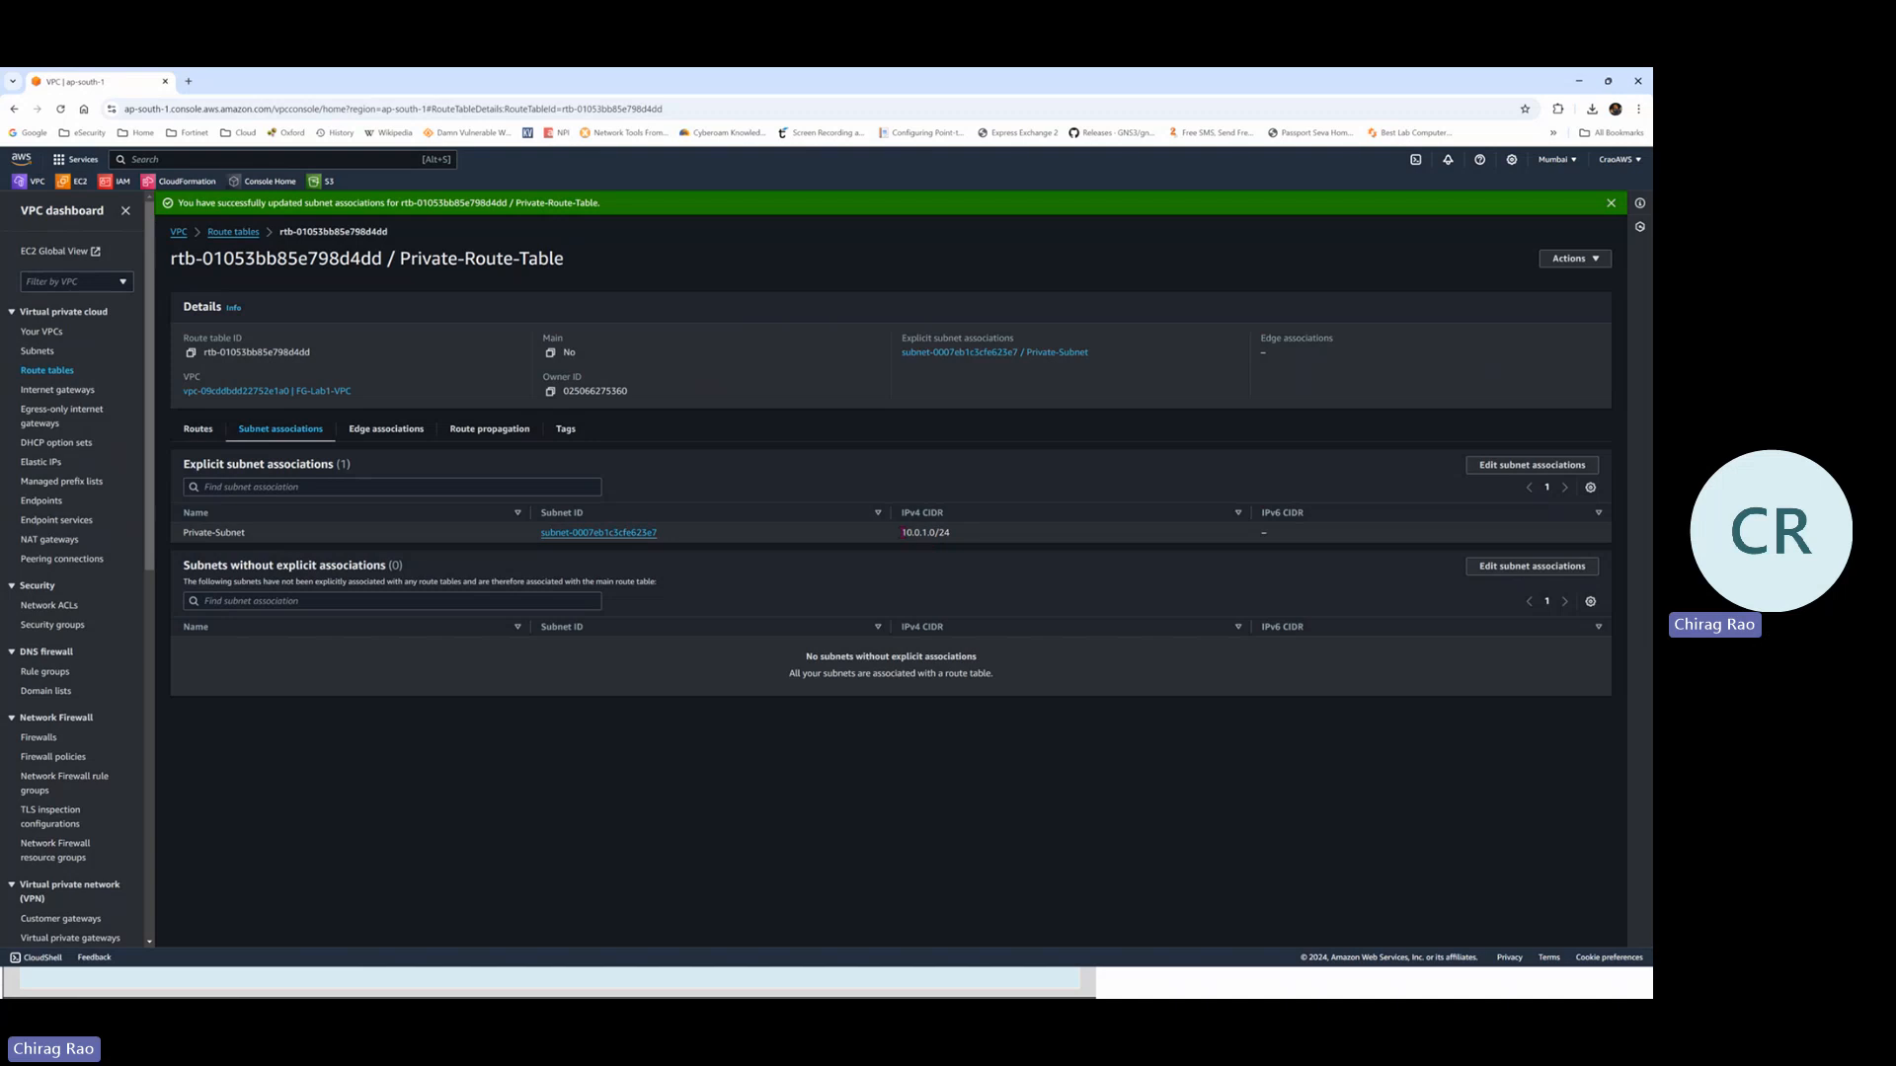
pyautogui.moveTo(902, 533); pyautogui.dragTo(968, 537)
pyautogui.moveTo(565, 258); pyautogui.dragTo(401, 259)
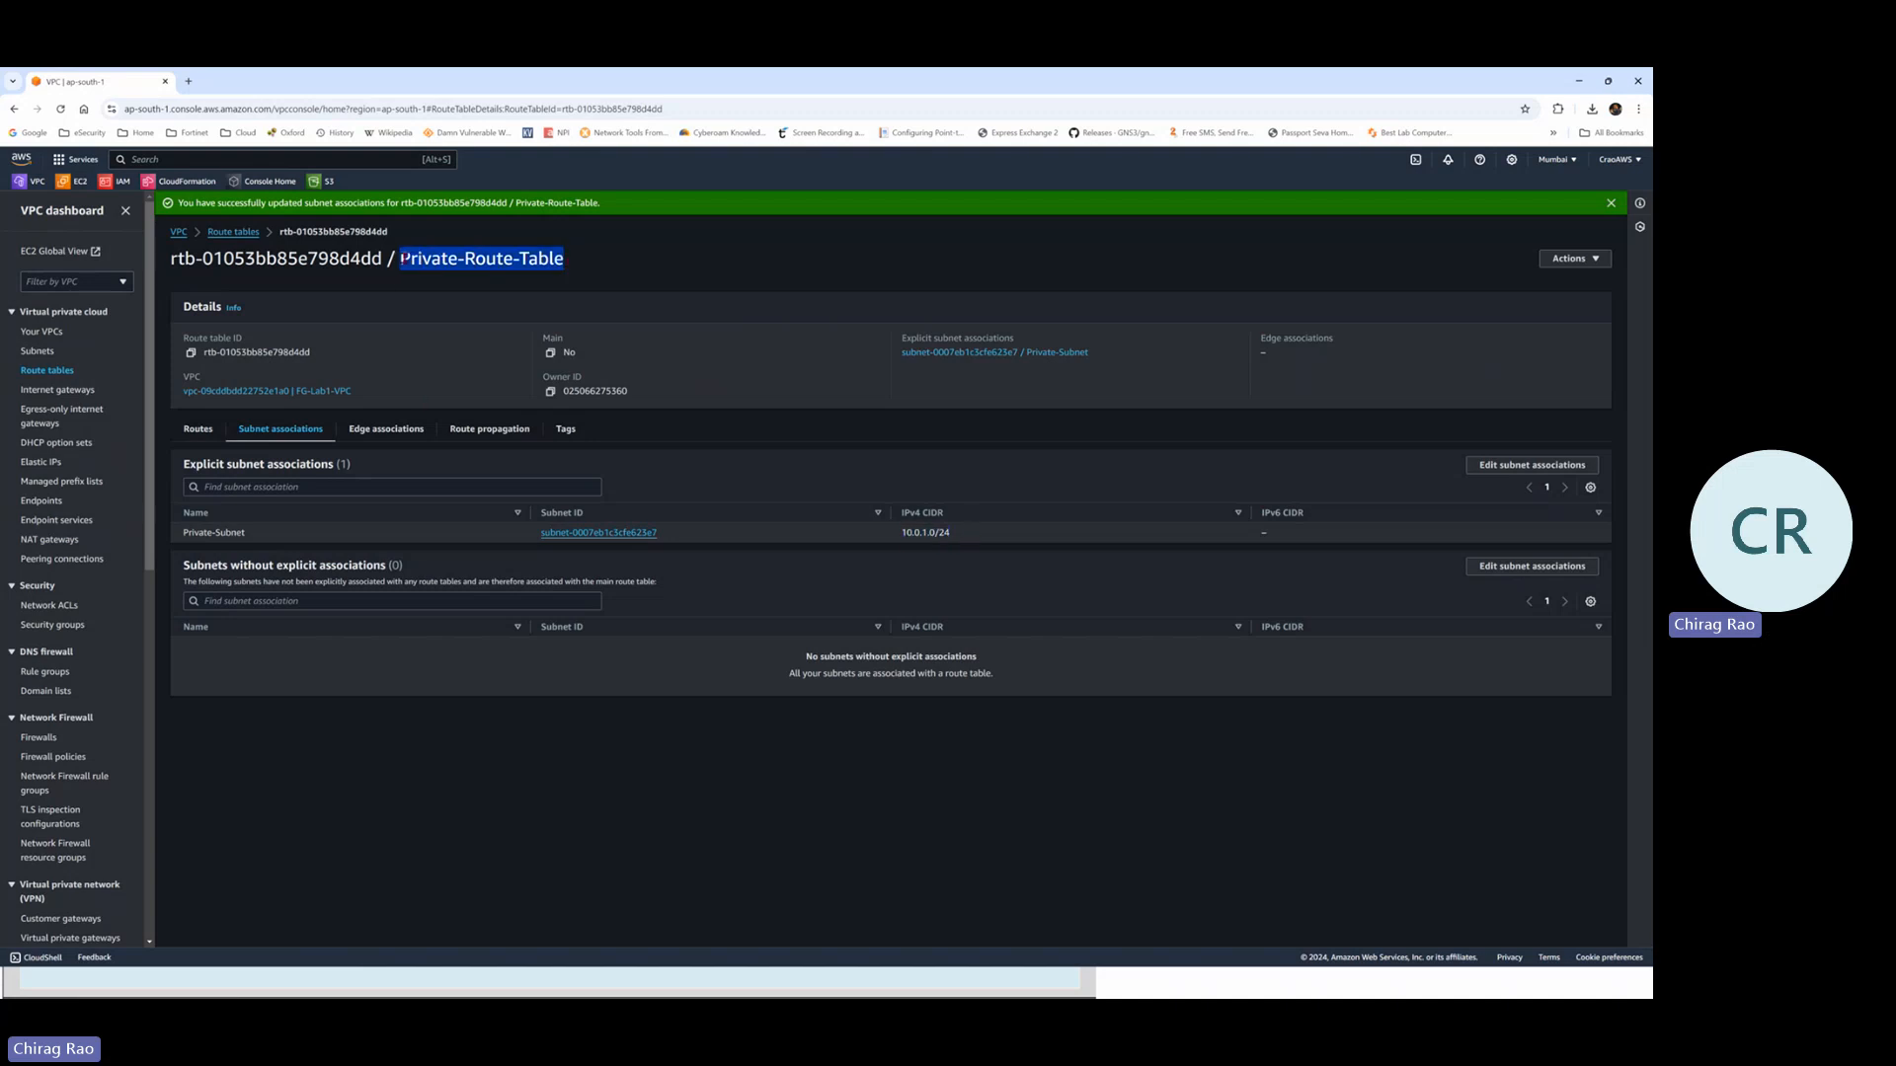
pyautogui.click(39, 370)
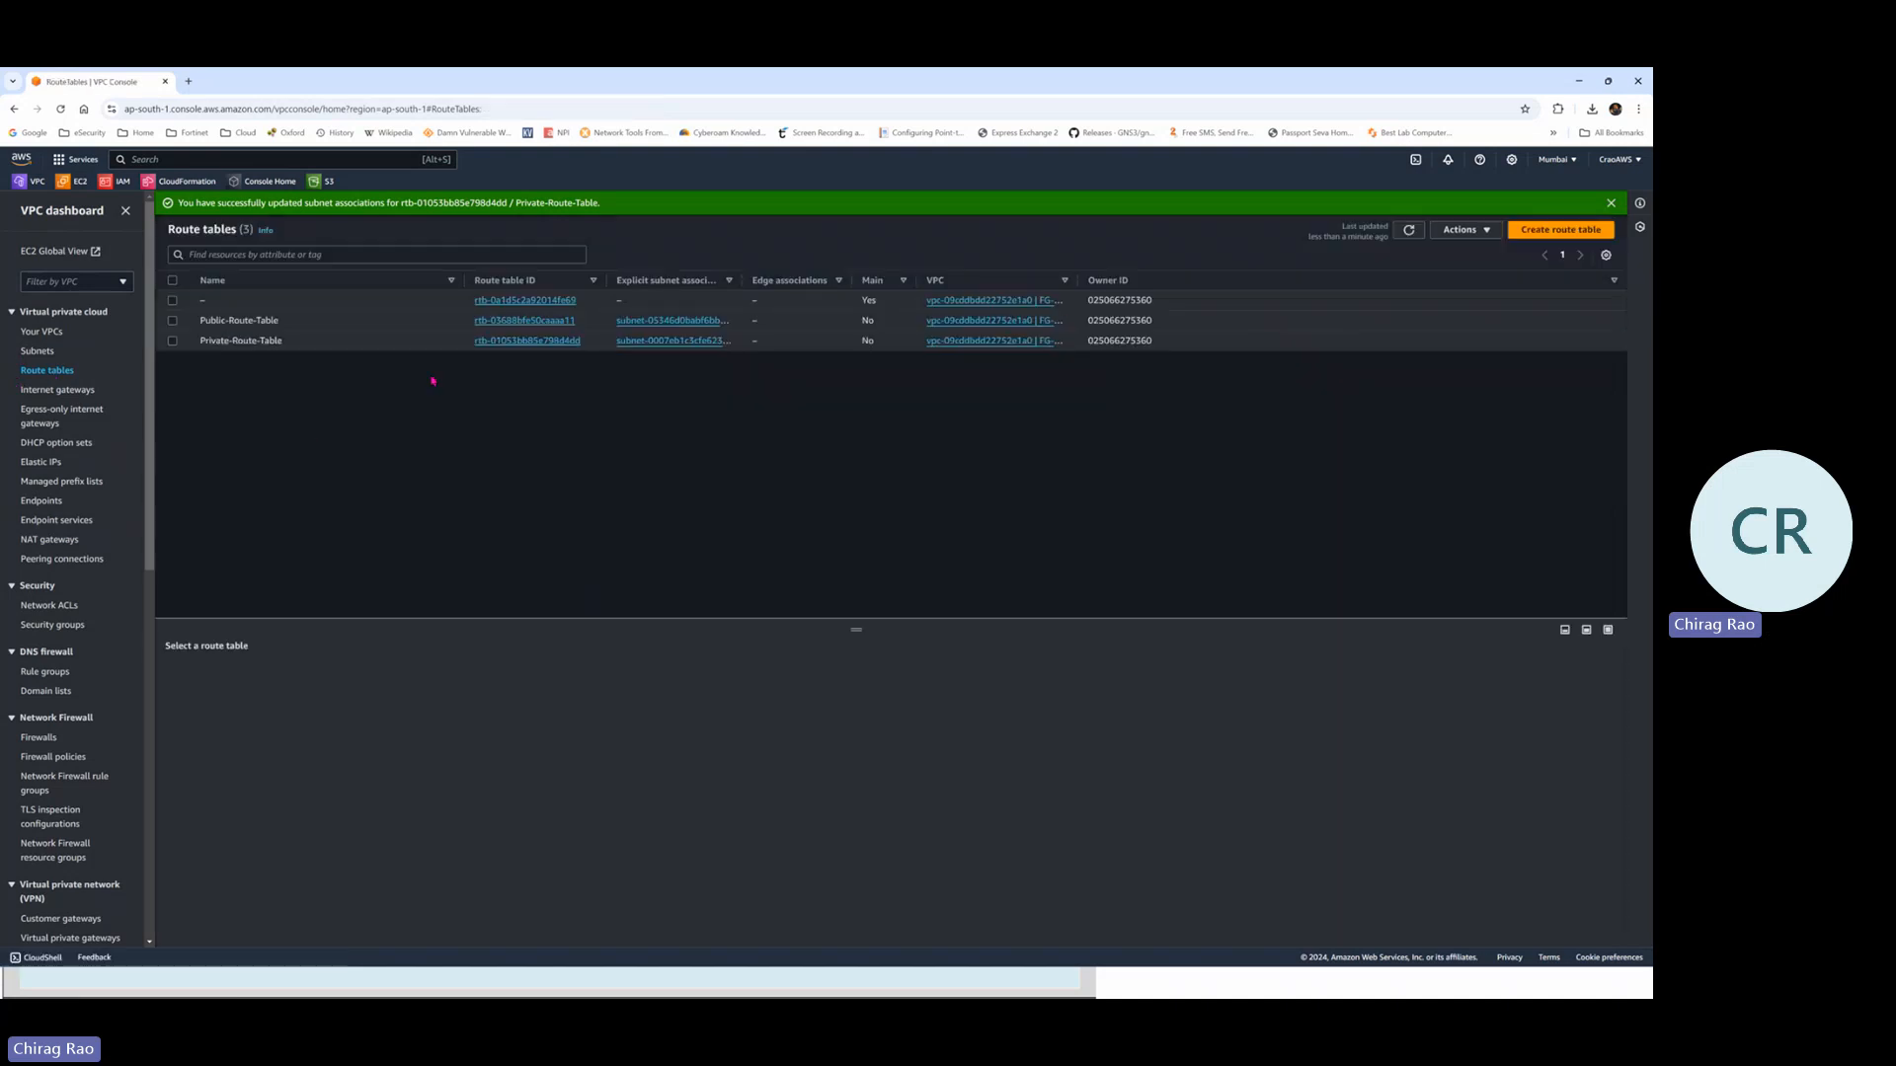
# Review the VPCs, Subnets and Route tables lists, ending on Internet gateways showing FG-IG attached
pyautogui.click(48, 336)
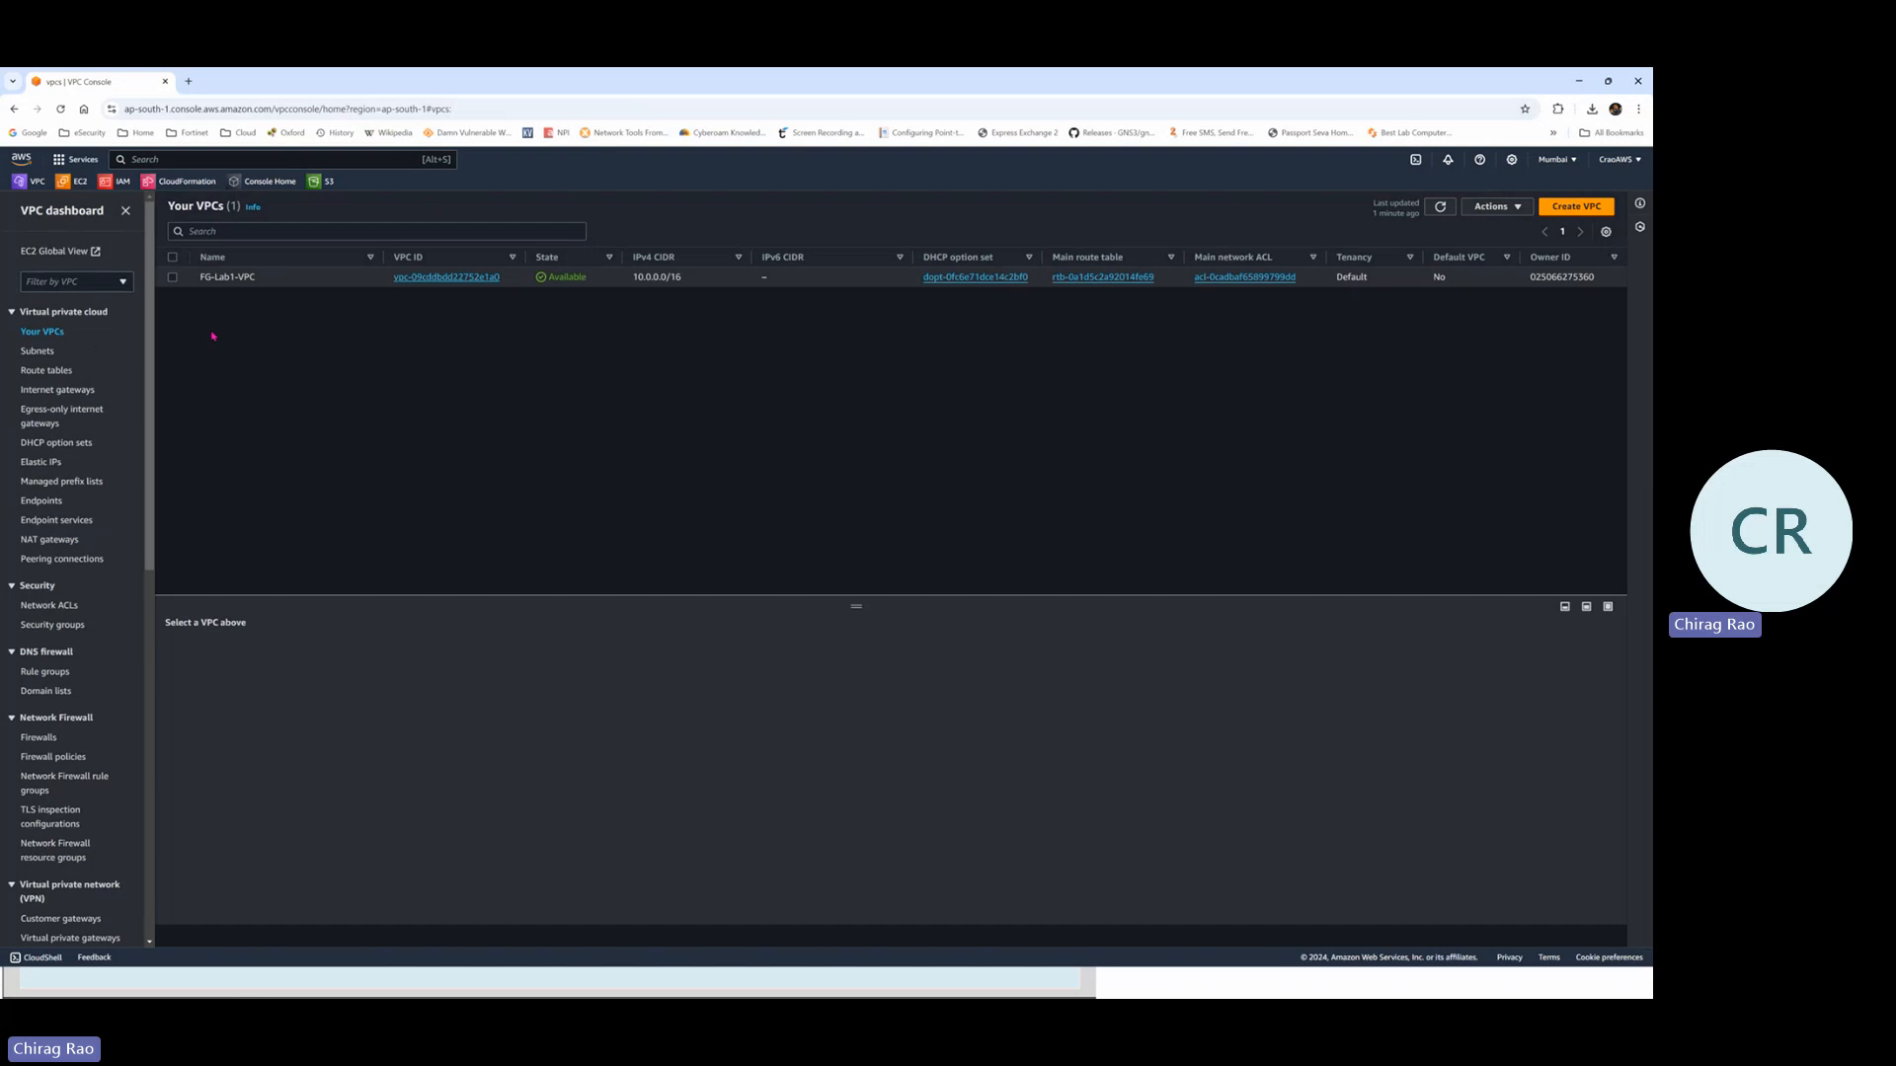
pyautogui.click(38, 351)
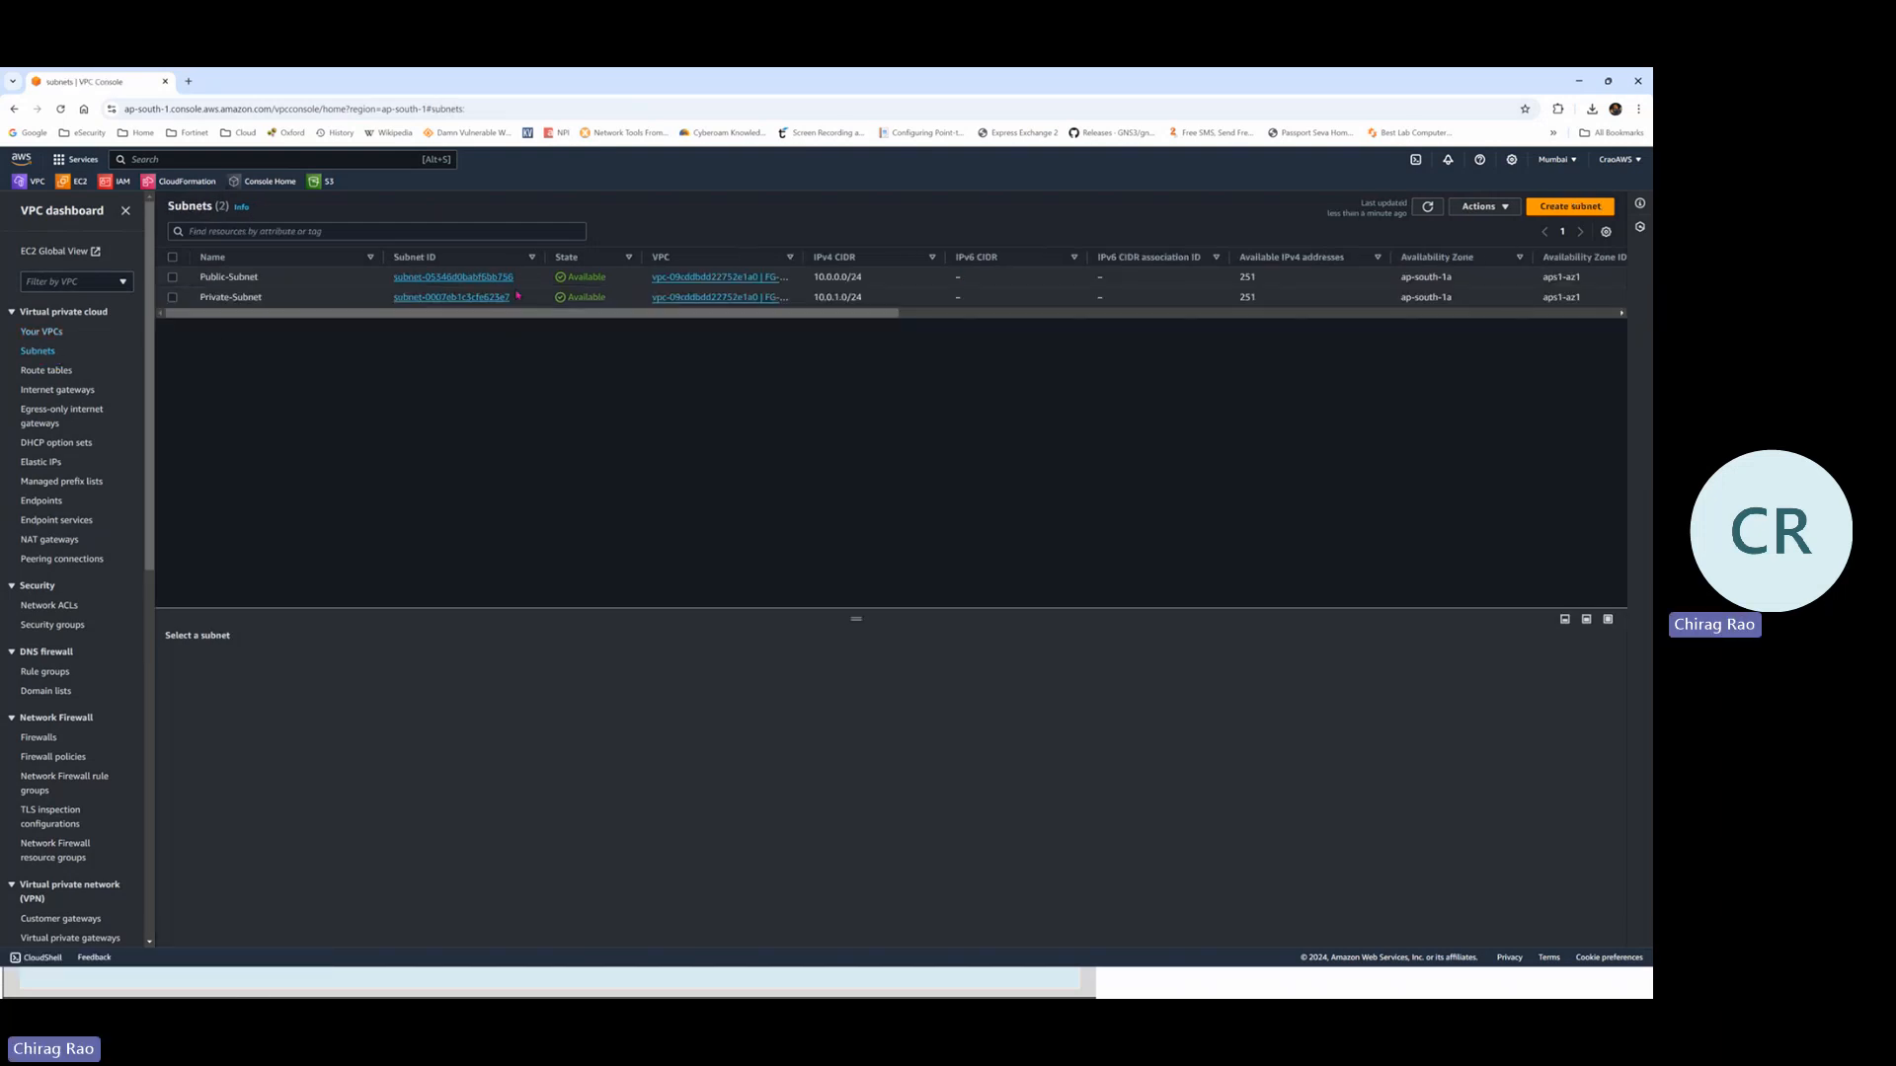
pyautogui.click(54, 370)
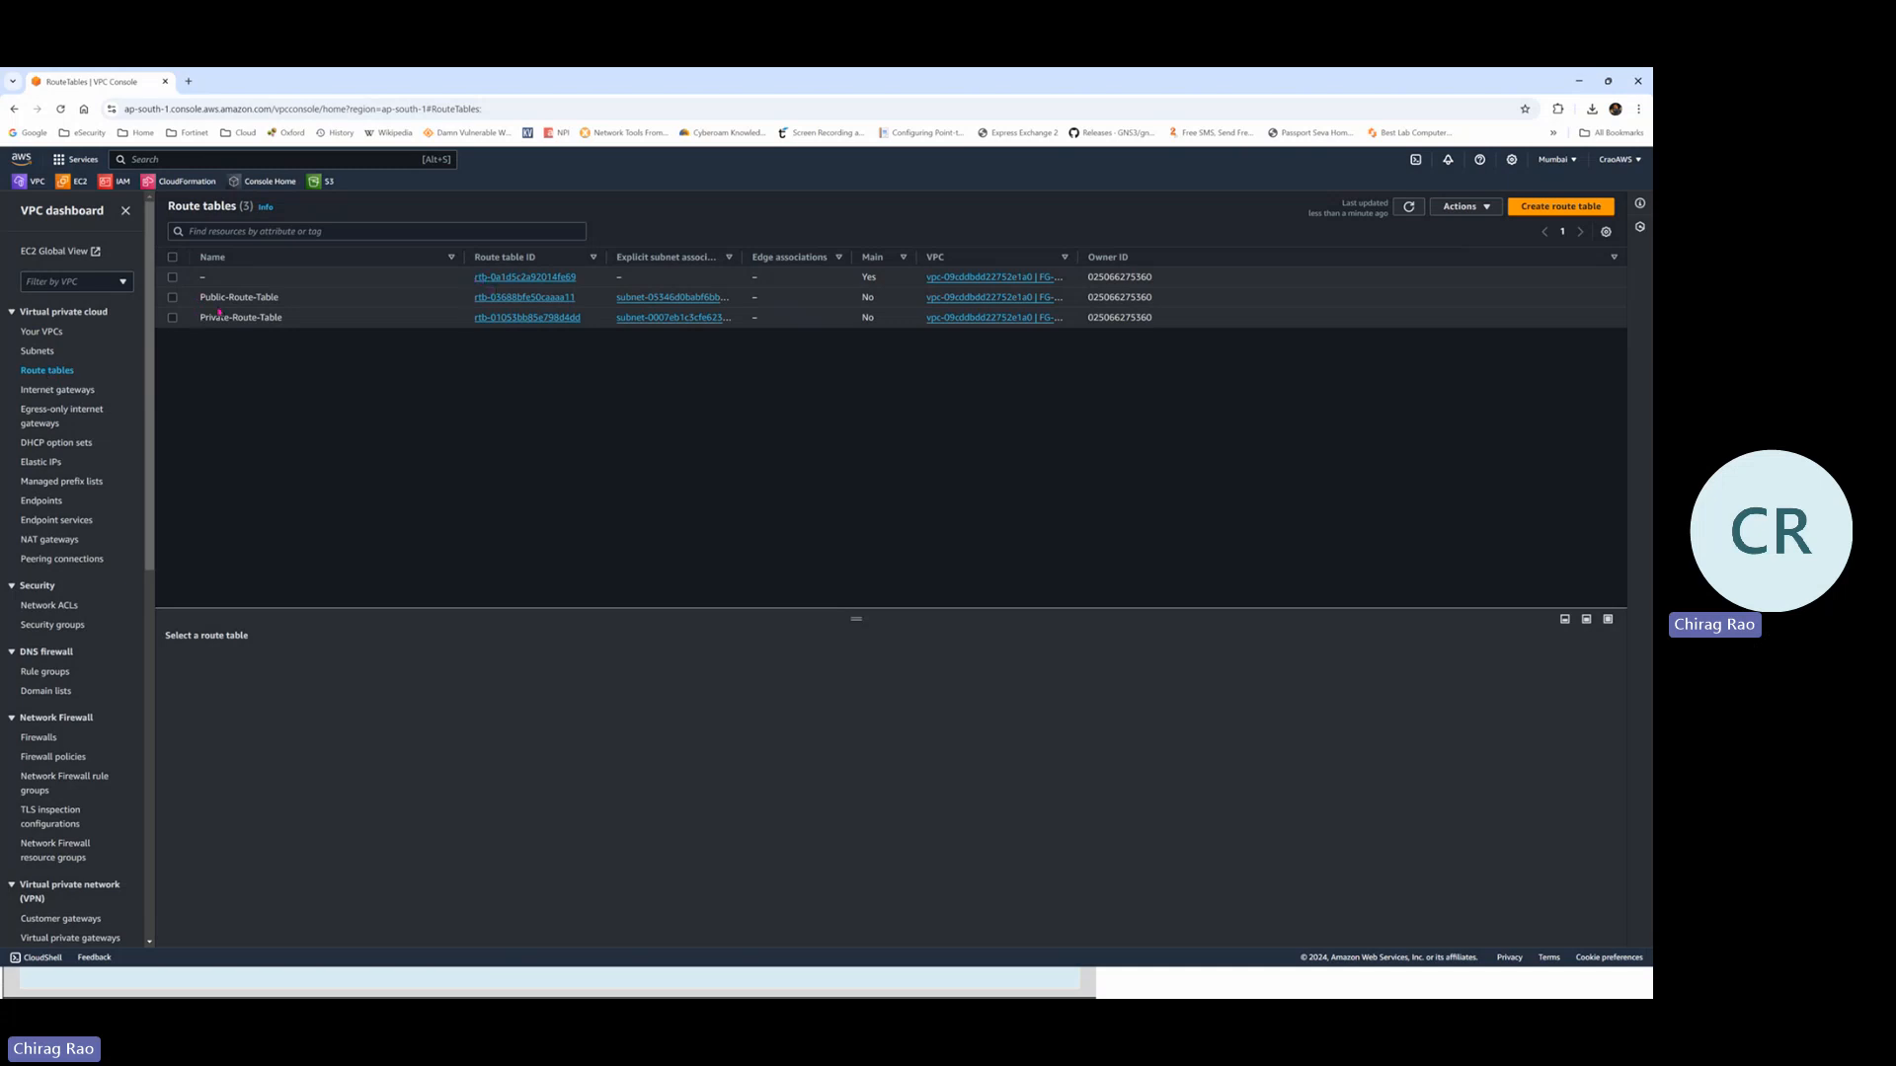
pyautogui.click(86, 394)
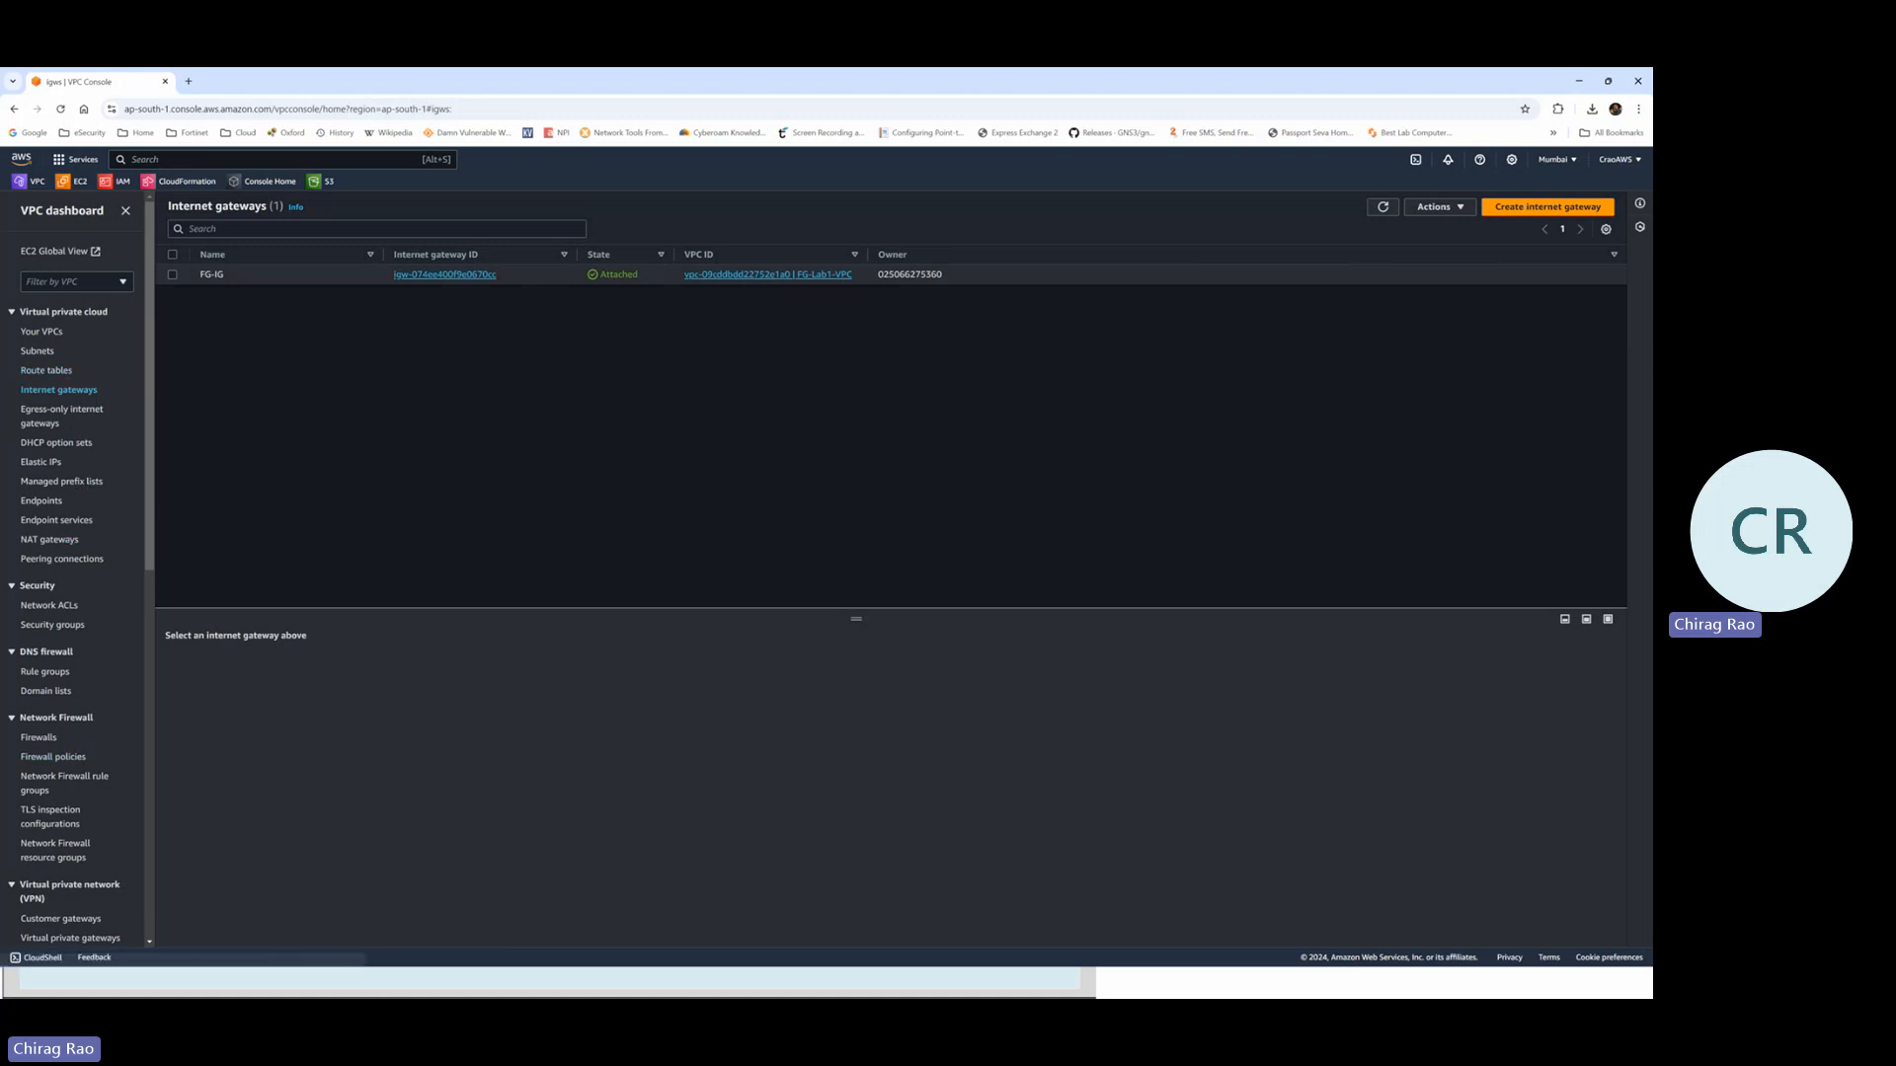
pyautogui.hotkey('alt', 'Tab')
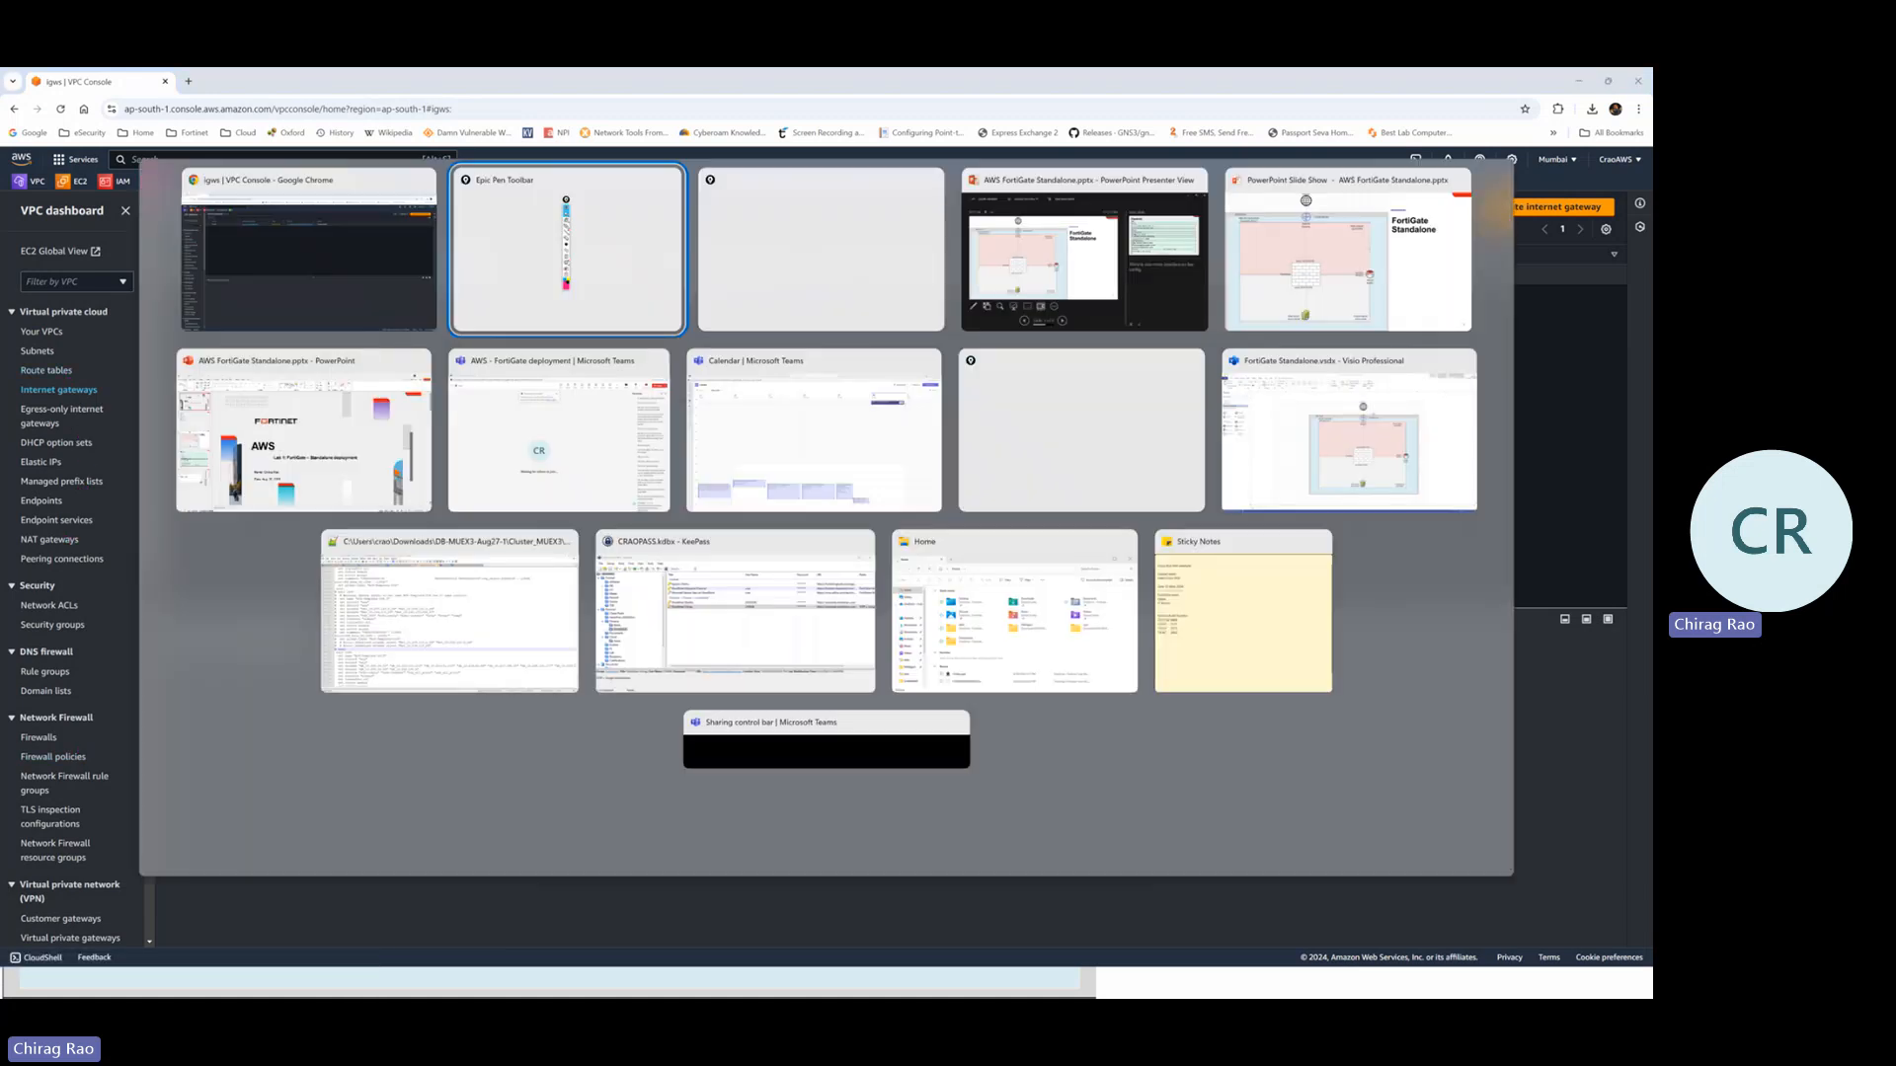
pyautogui.hotkey('alt', 'Tab')
pyautogui.hotkey('alt', 'Tab')
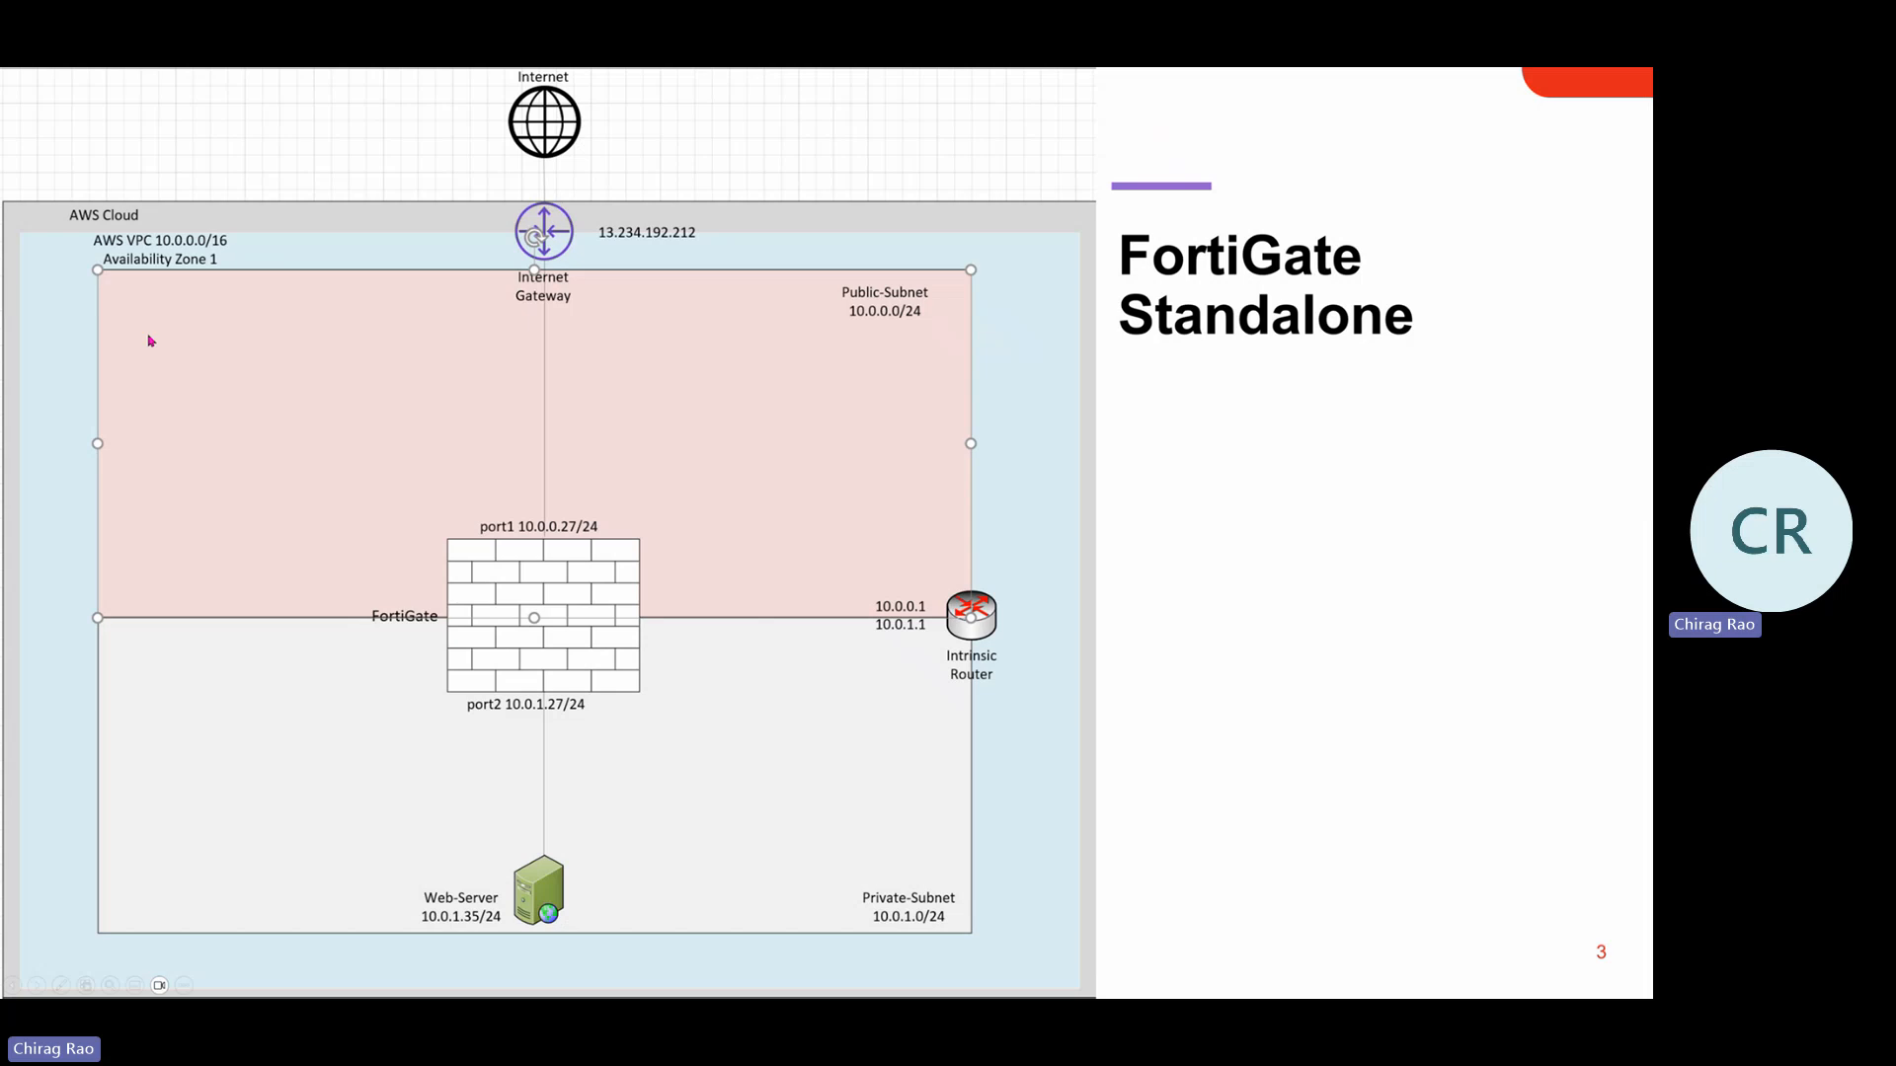
pyautogui.press('2')
pyautogui.press('Return')
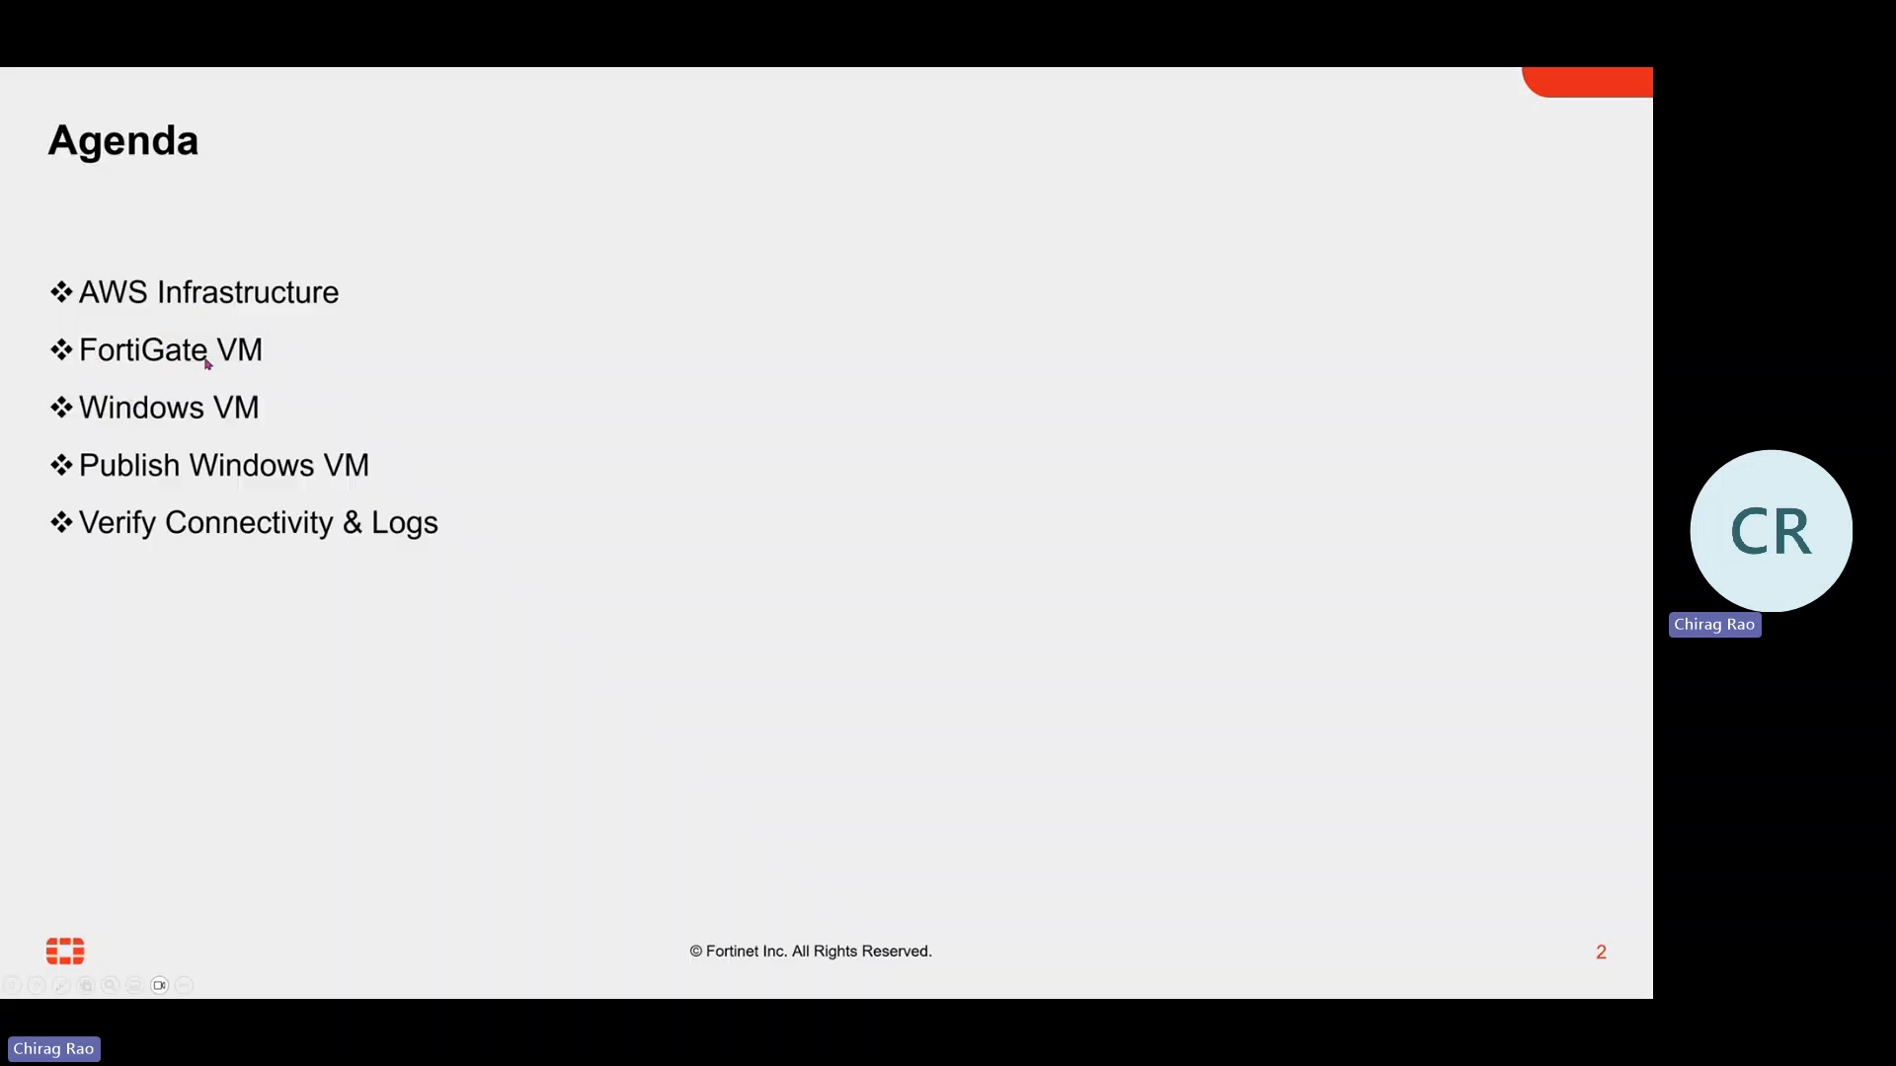
pyautogui.press('Right')
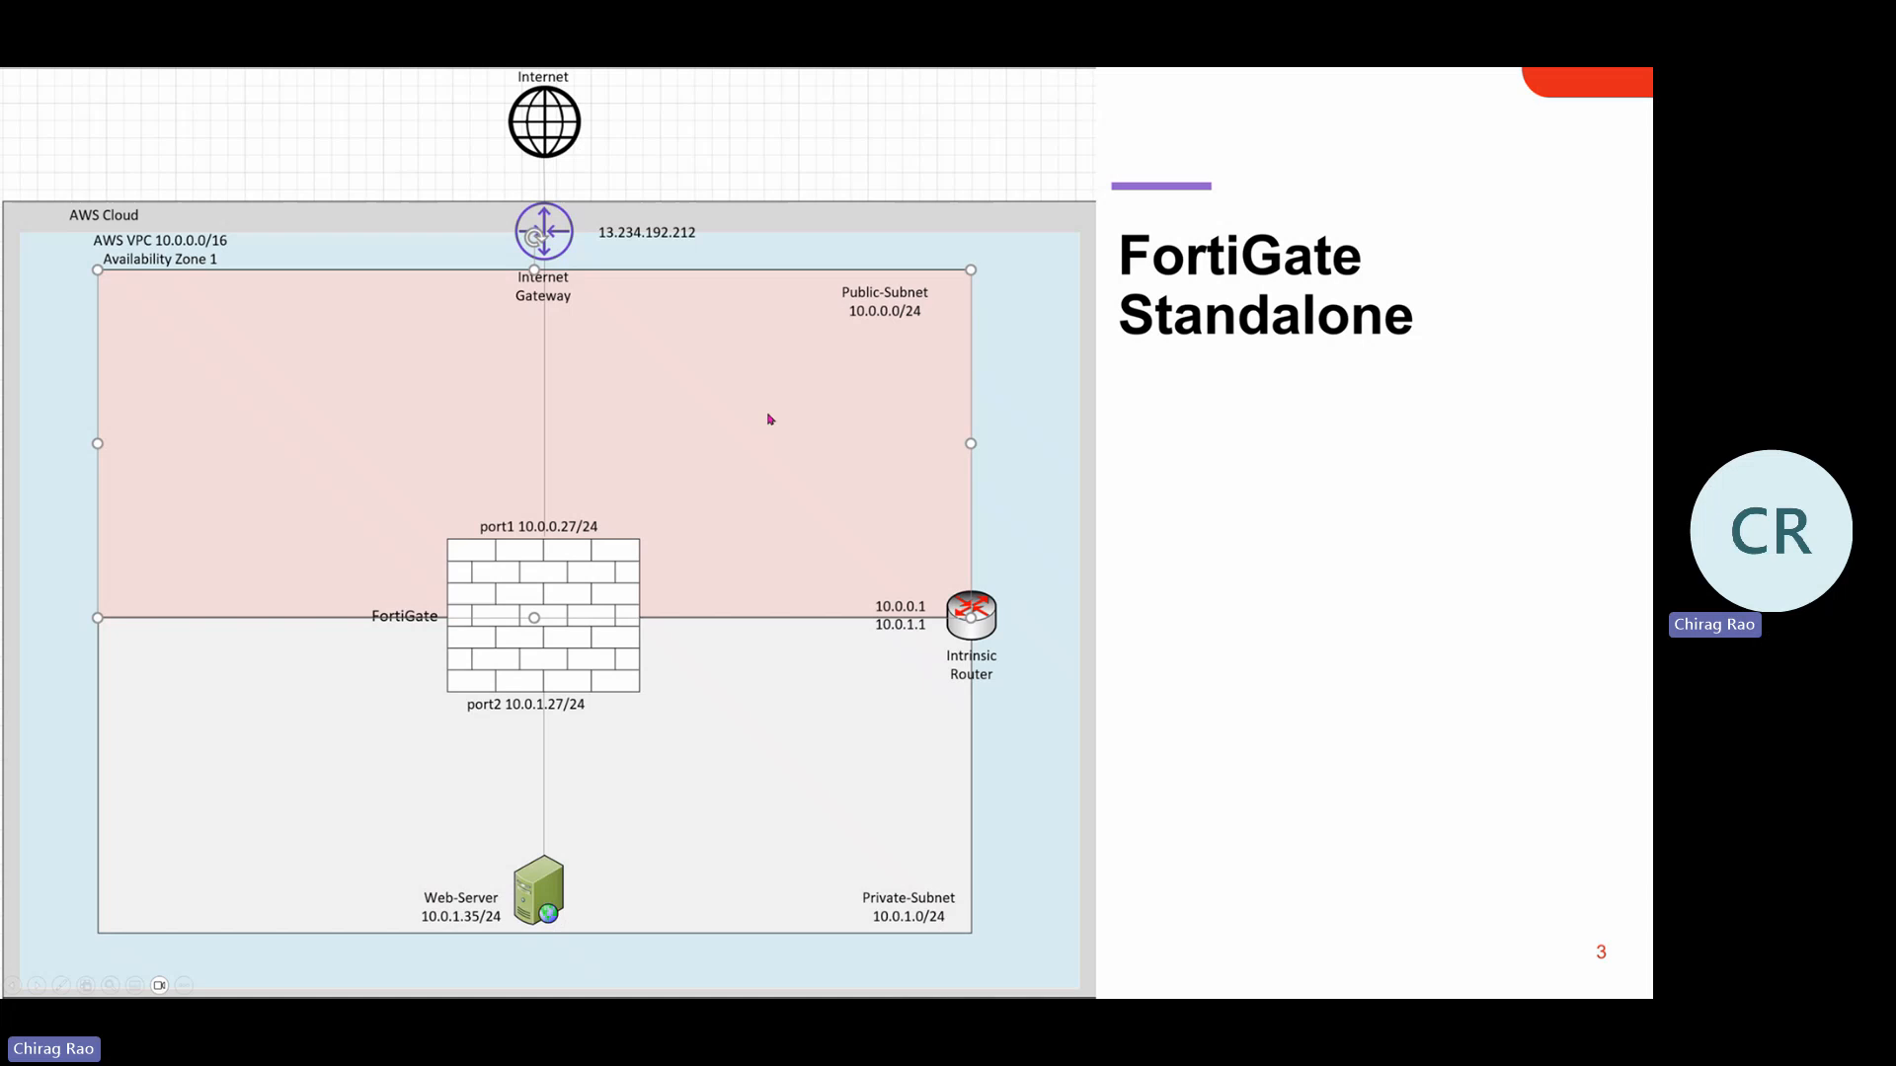
pyautogui.hotkey('alt', 'Tab')
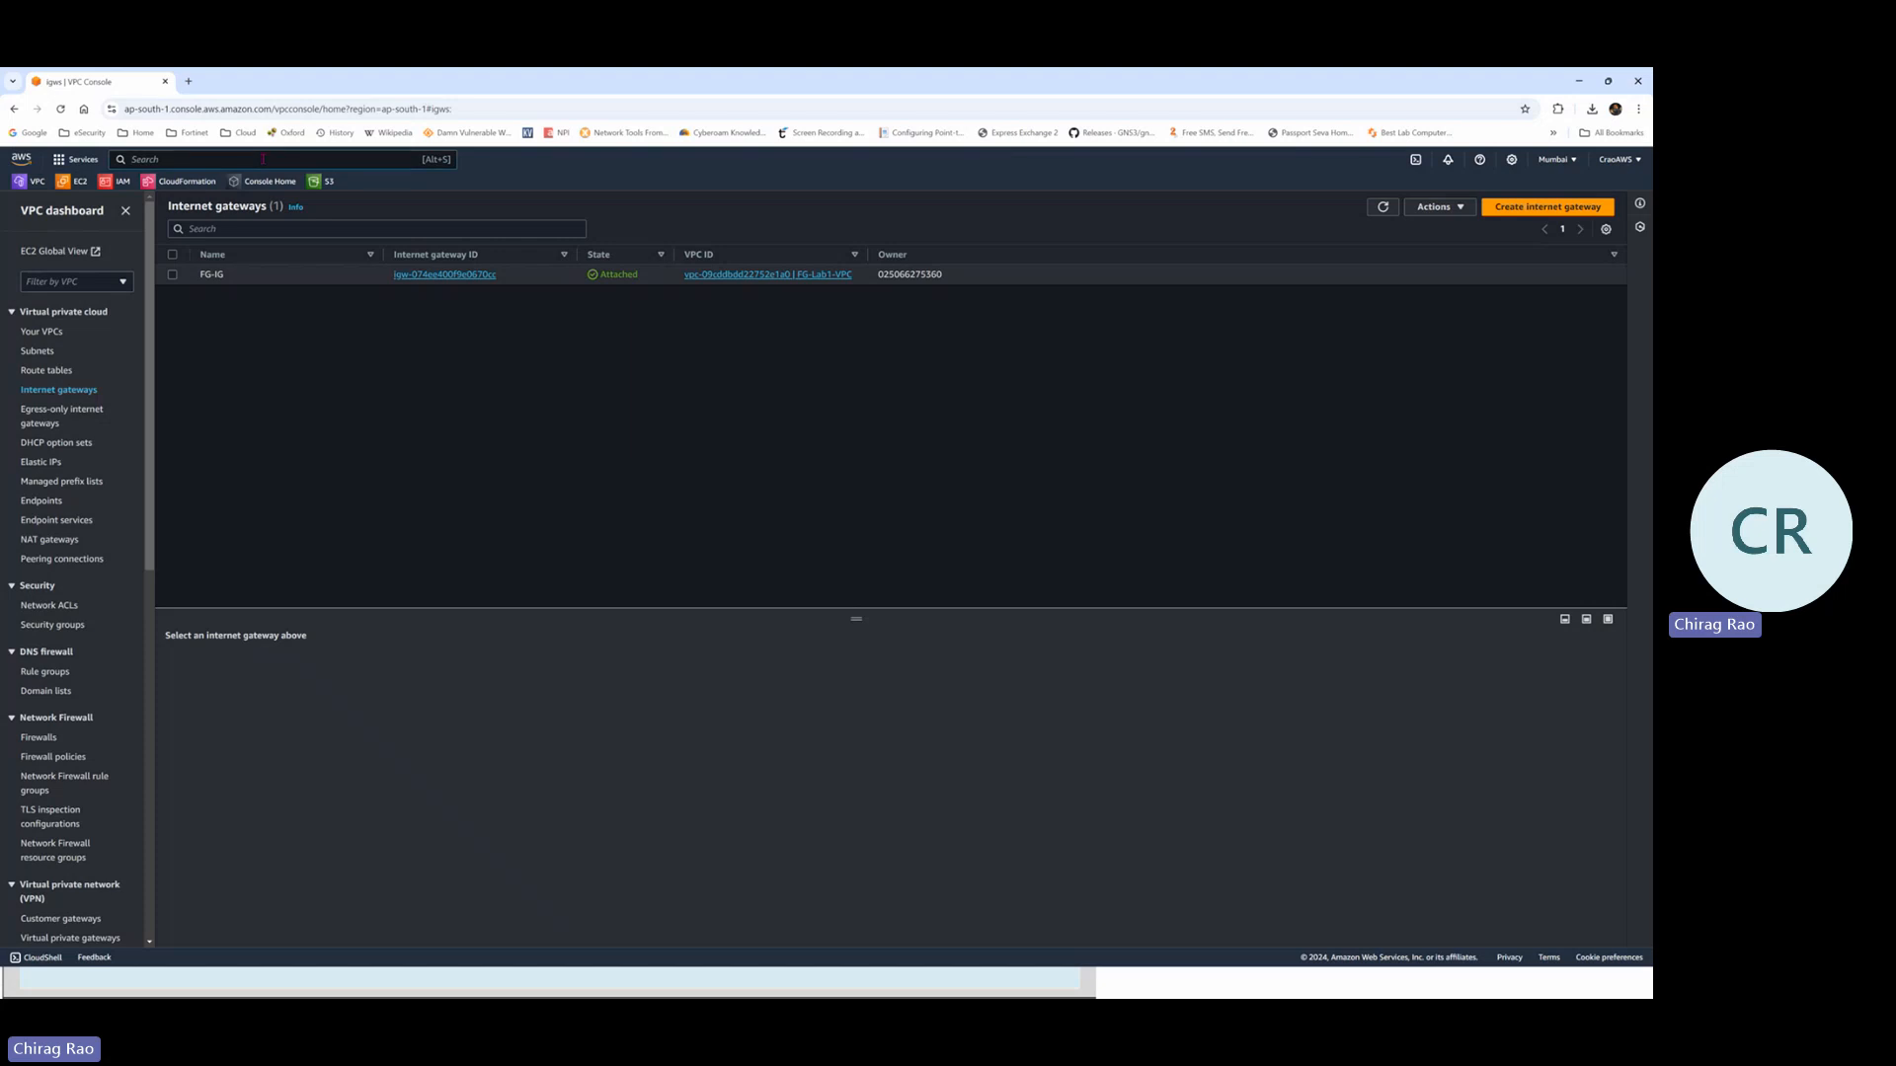
# Search the console for 'ec2', open EC2, and start launching a new instance
pyautogui.write('ec2')
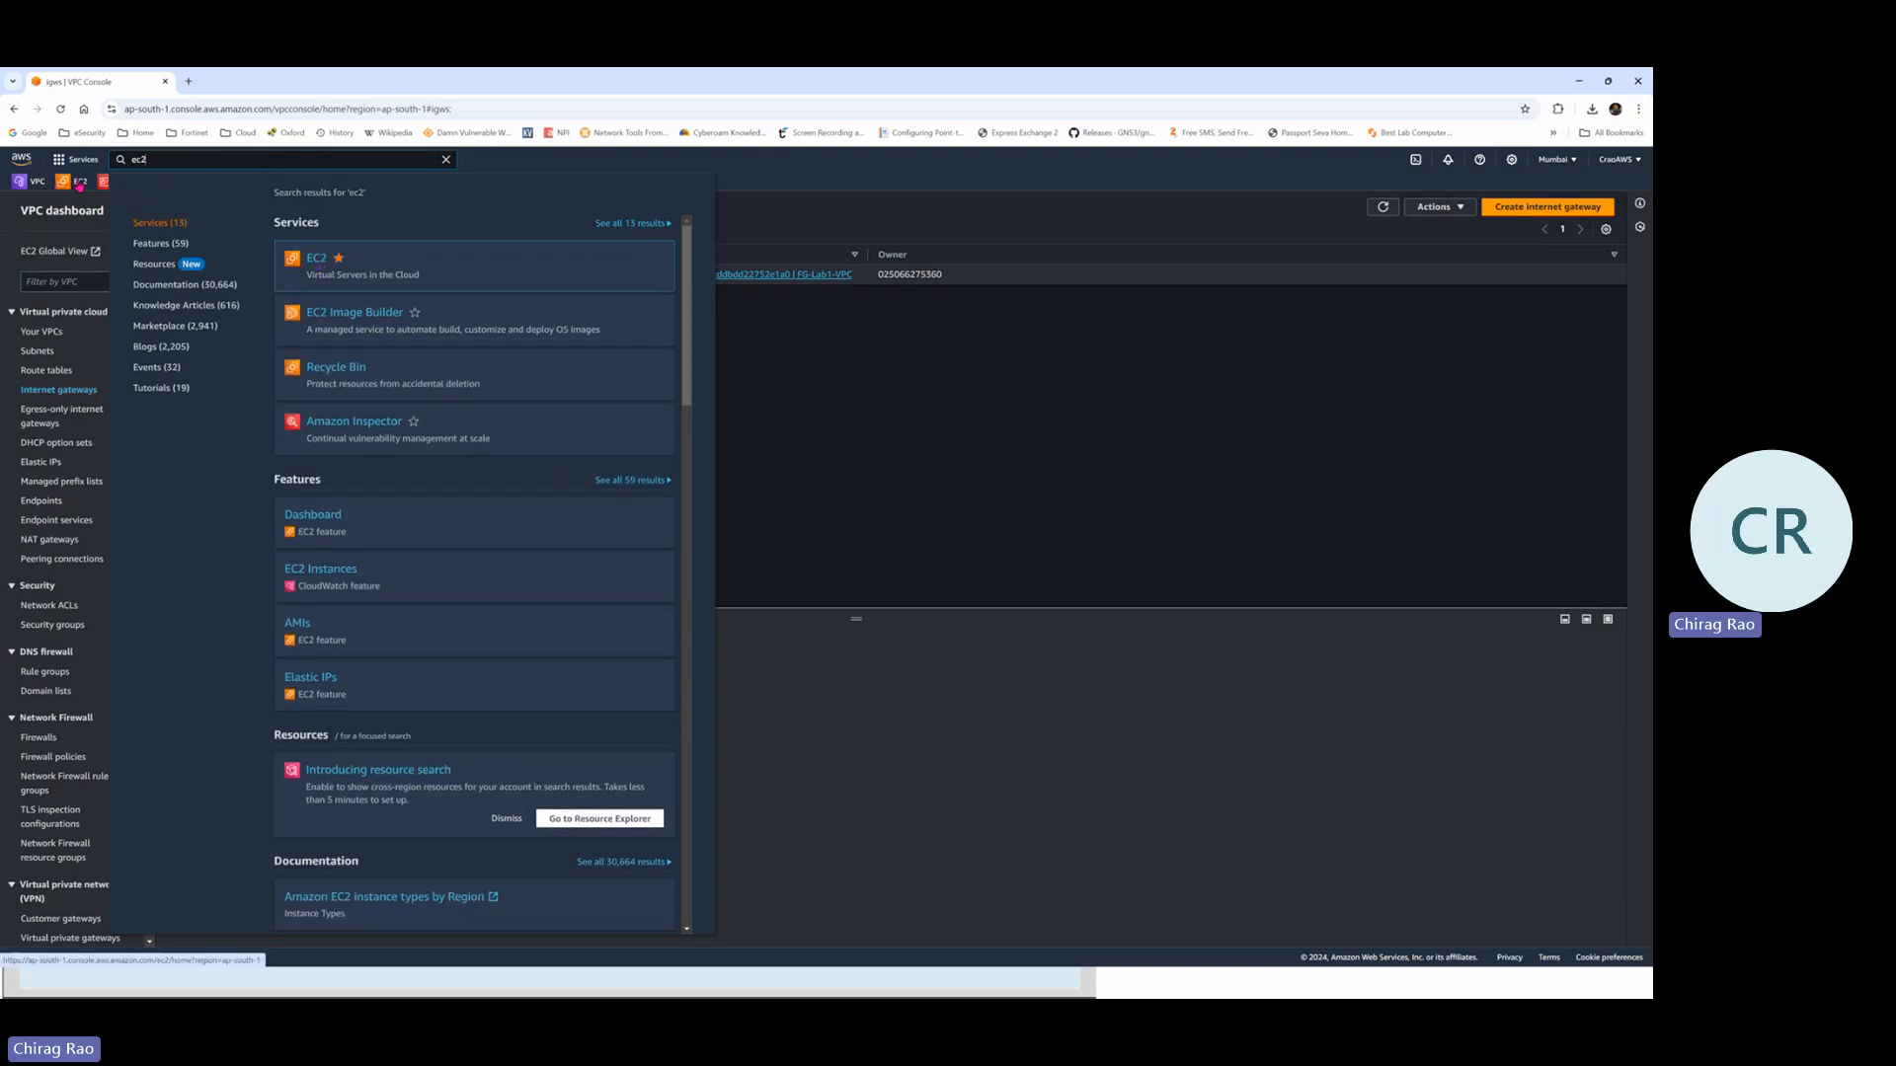
pyautogui.click(318, 259)
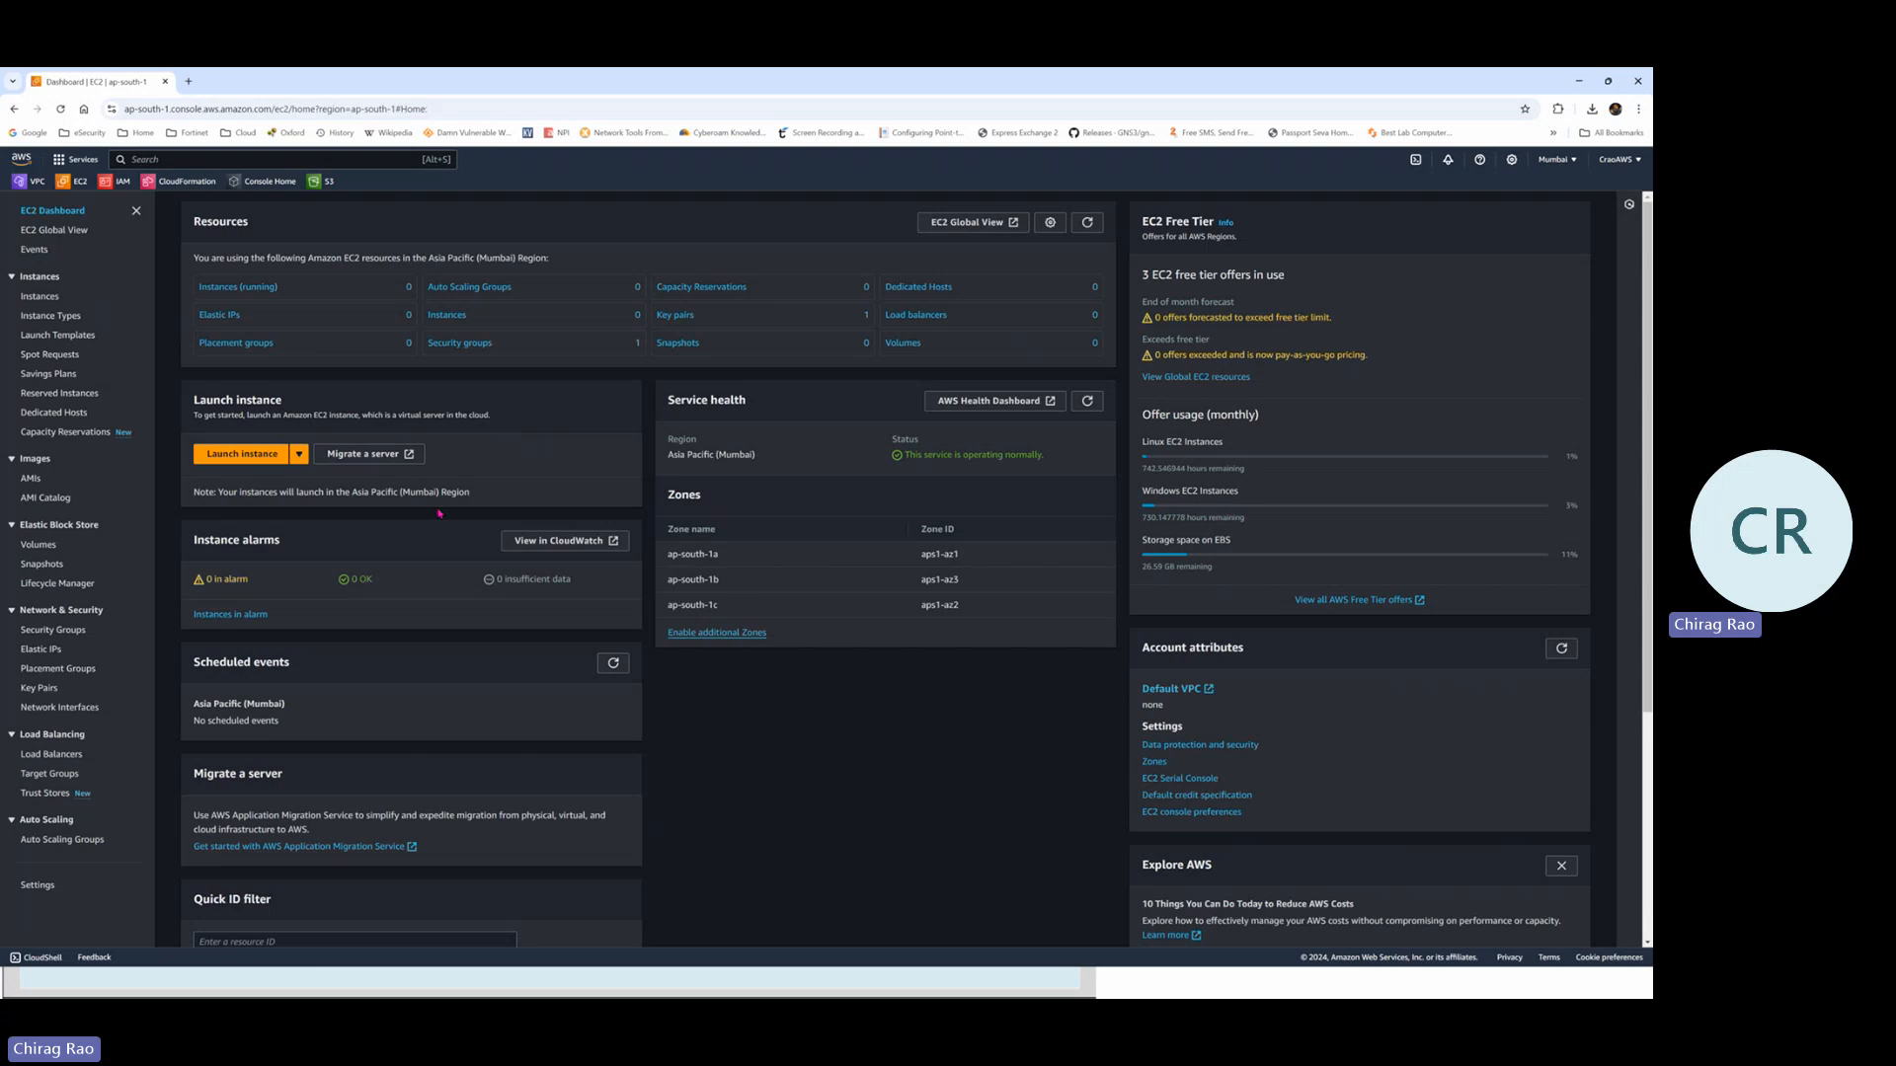
pyautogui.click(243, 456)
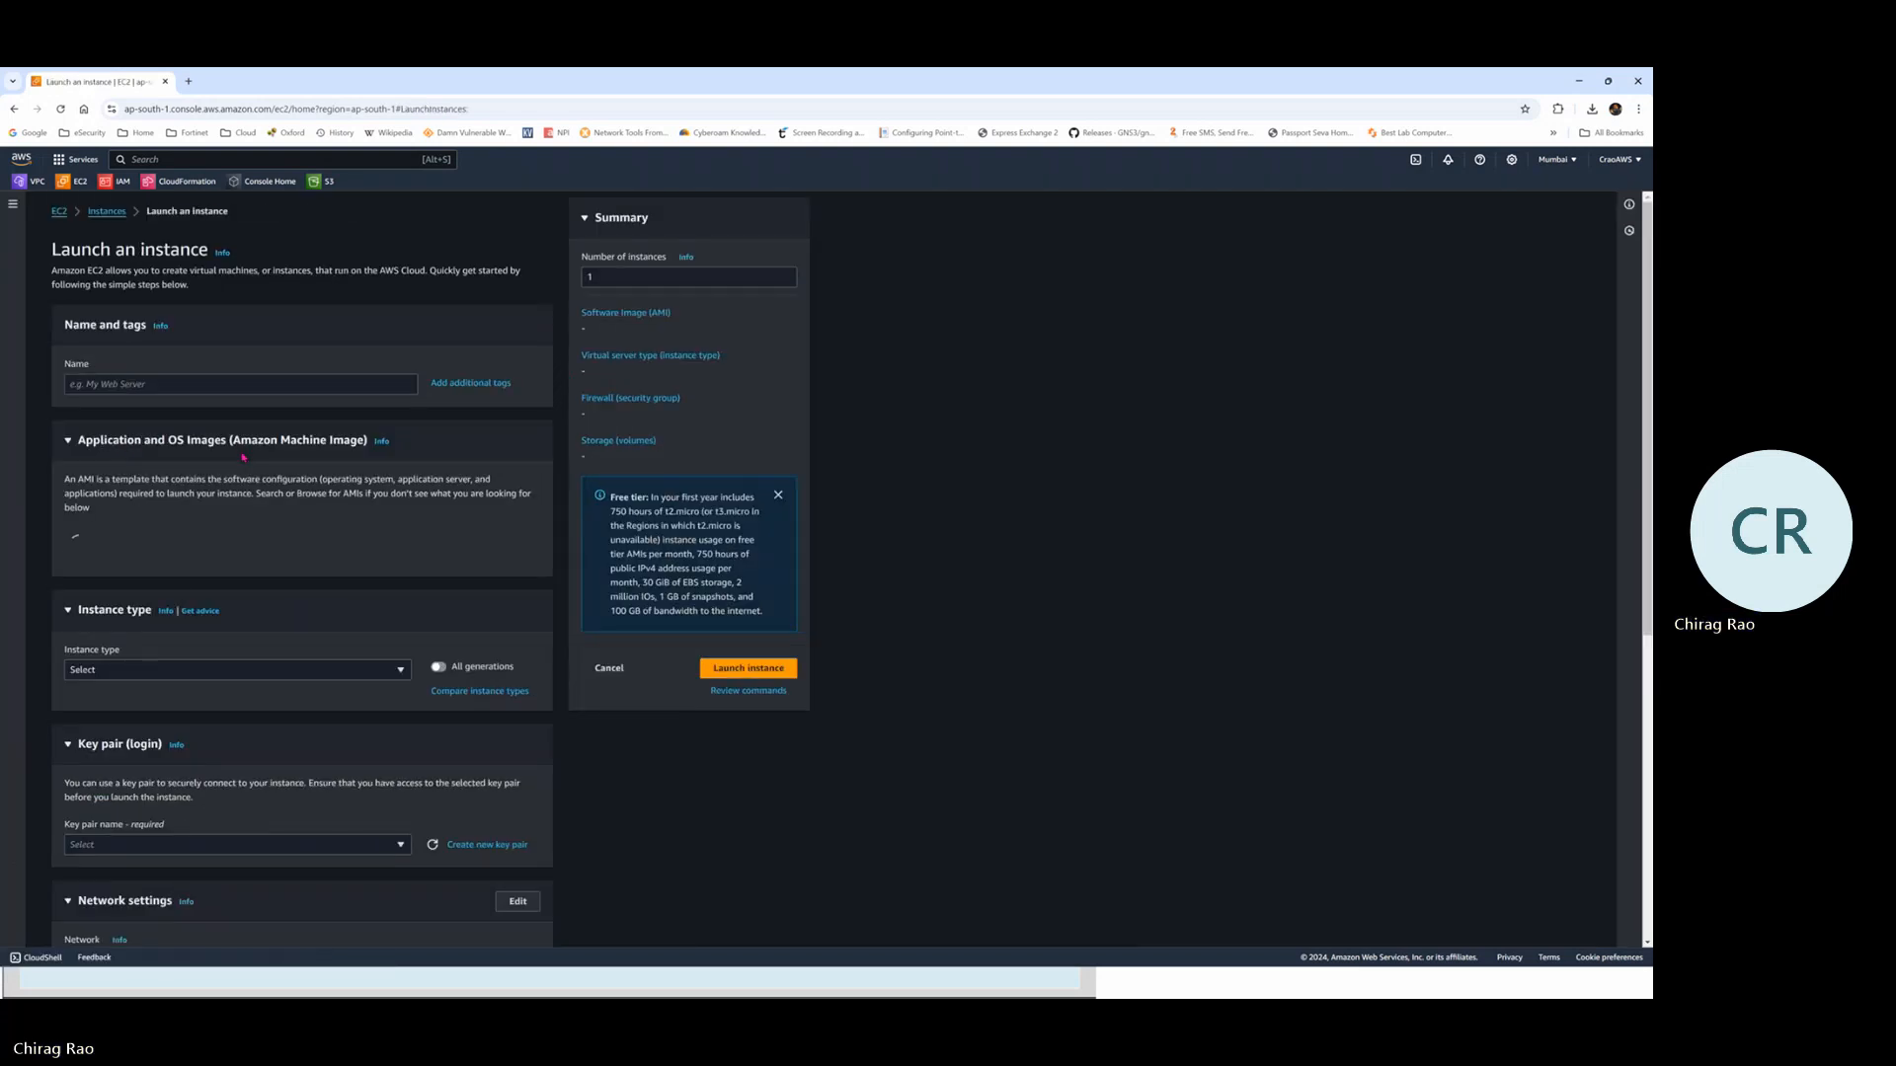
# Name the instance FG-Lab1 and search the AMI catalog for 'fortigate'
pyautogui.click(138, 385)
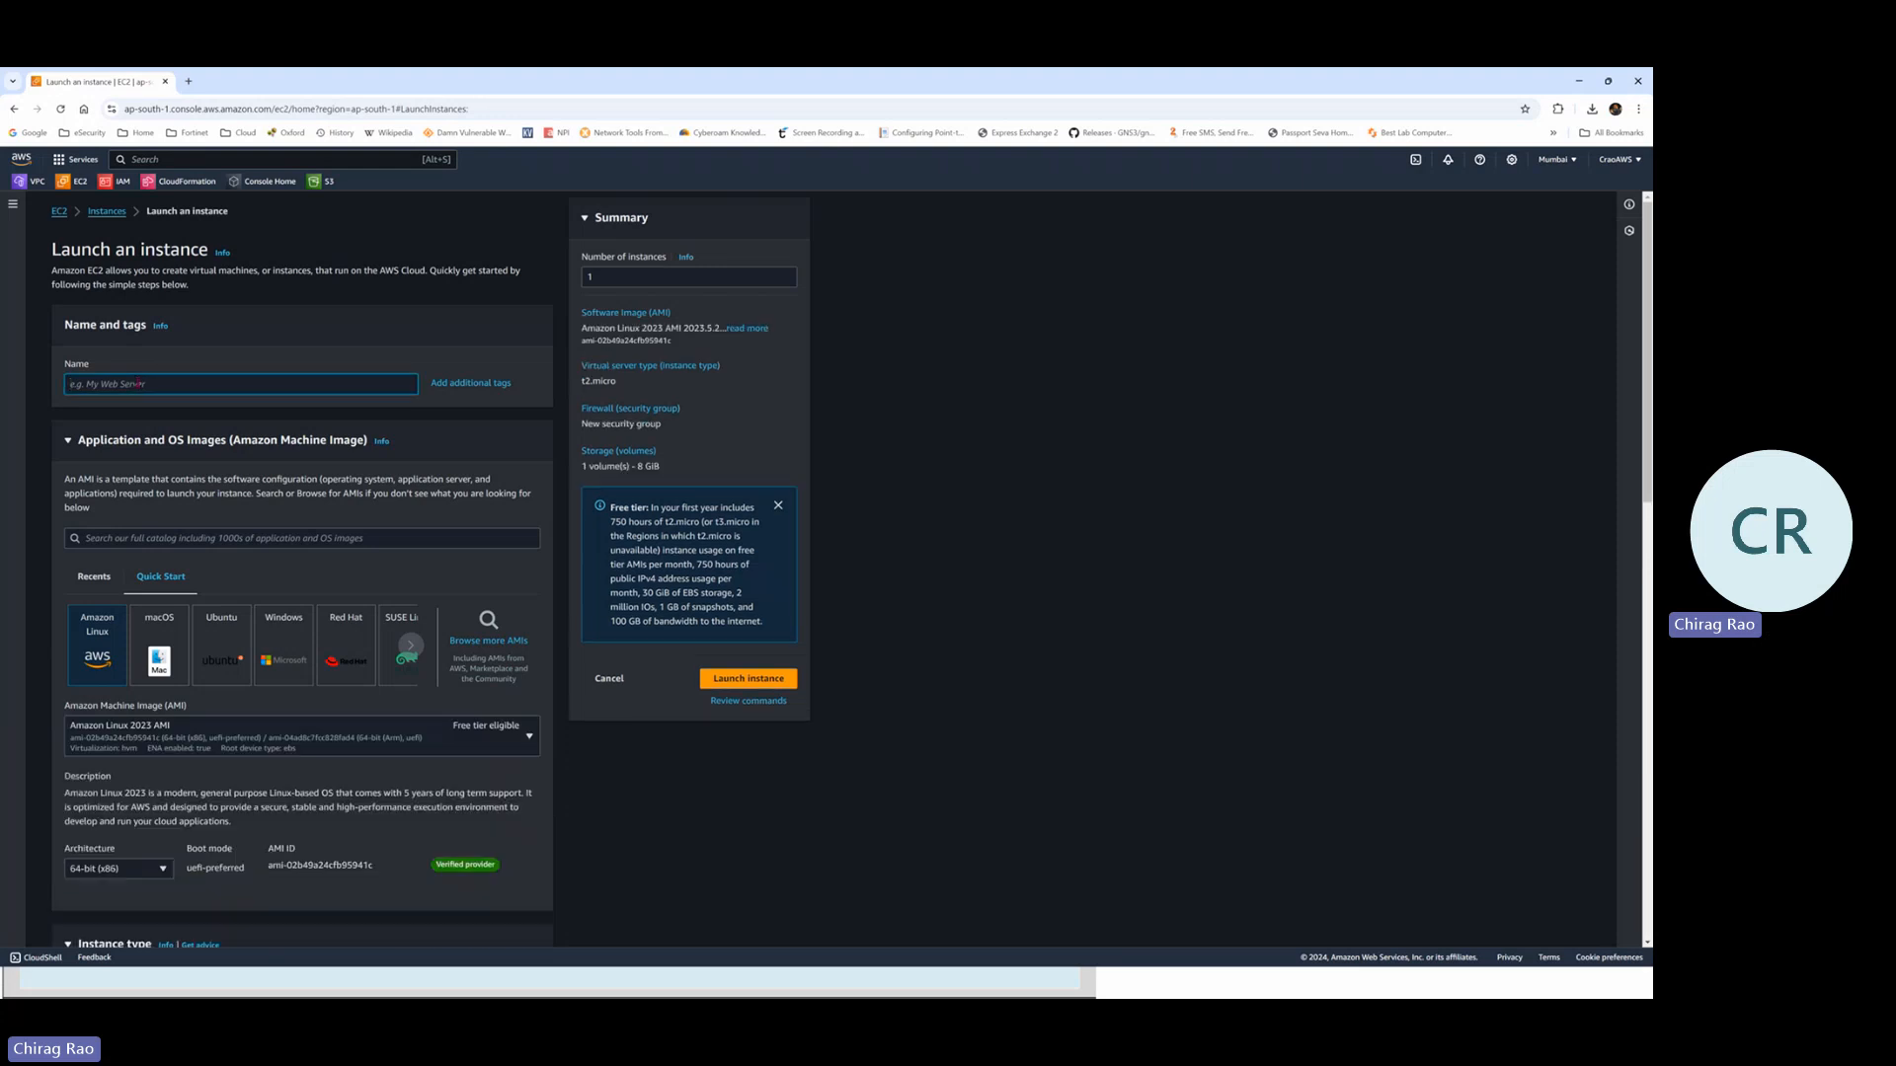
pyautogui.write('FG-Lab1')
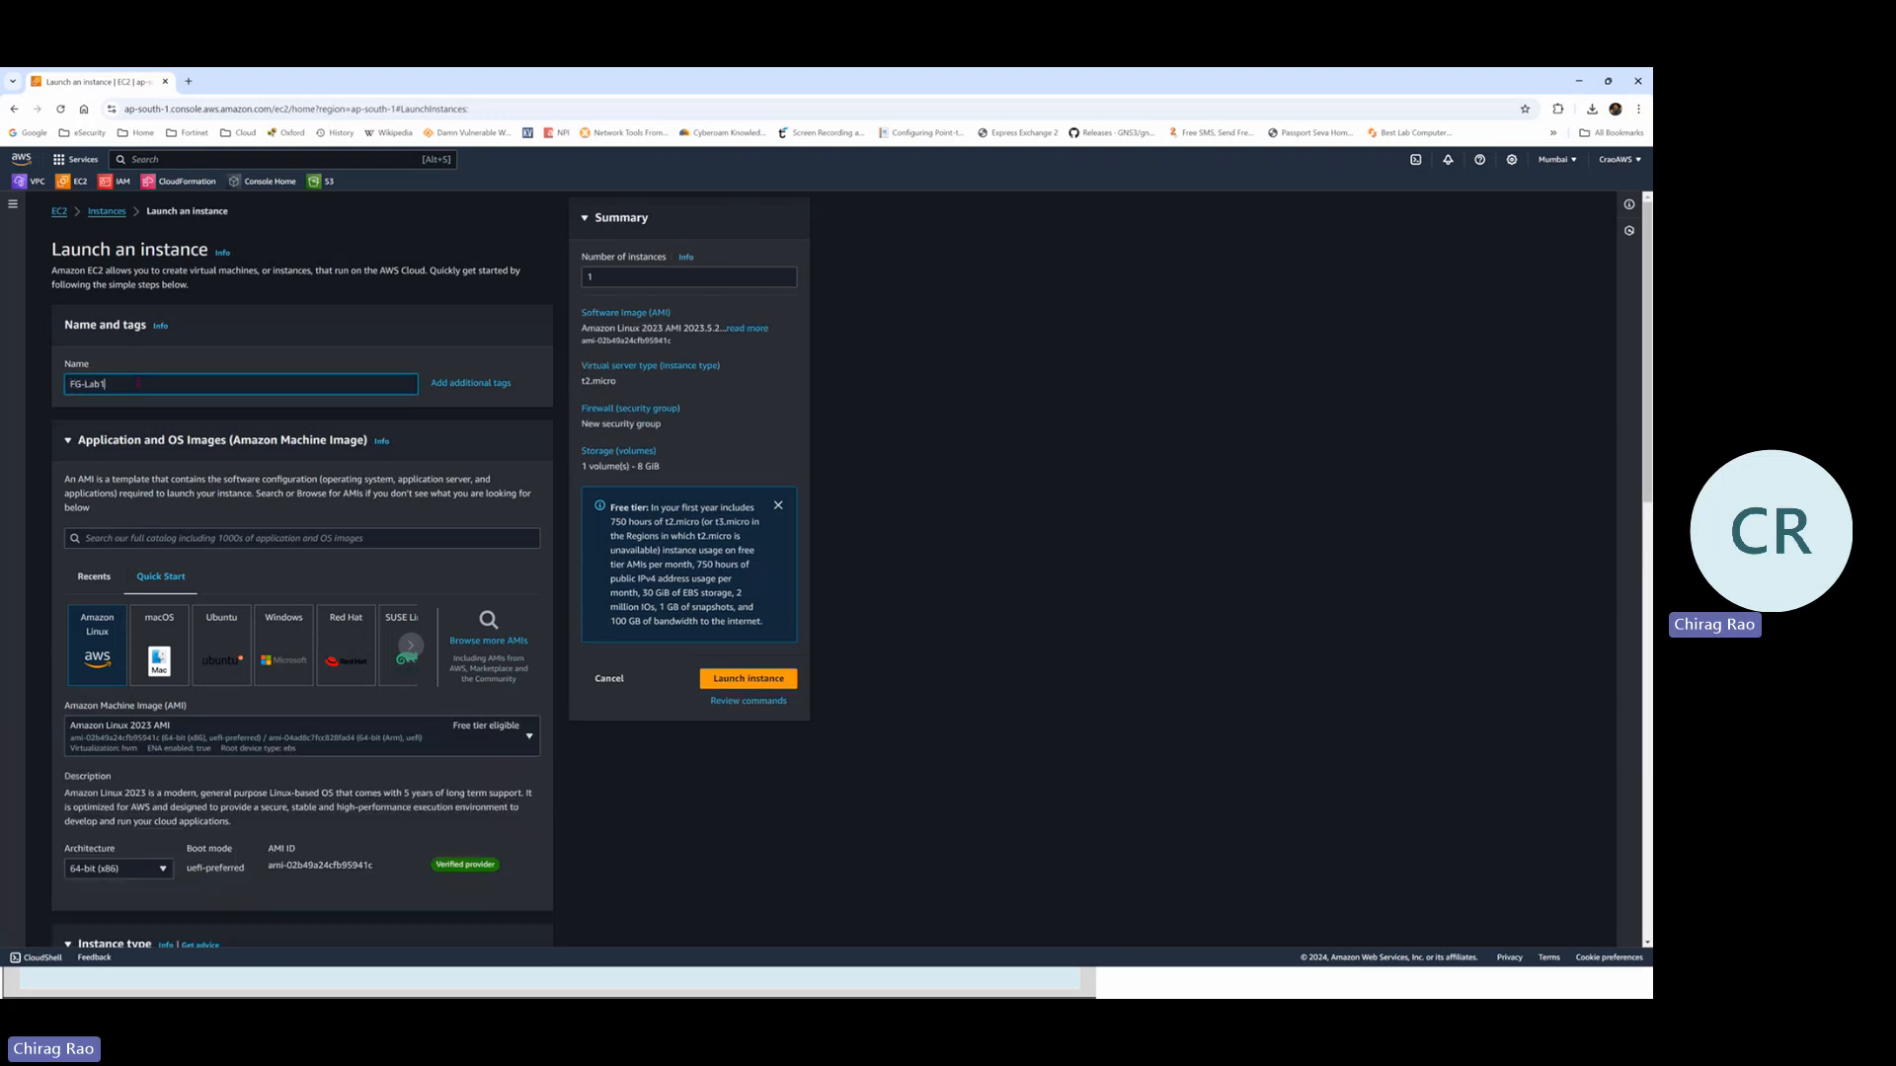
pyautogui.click(166, 538)
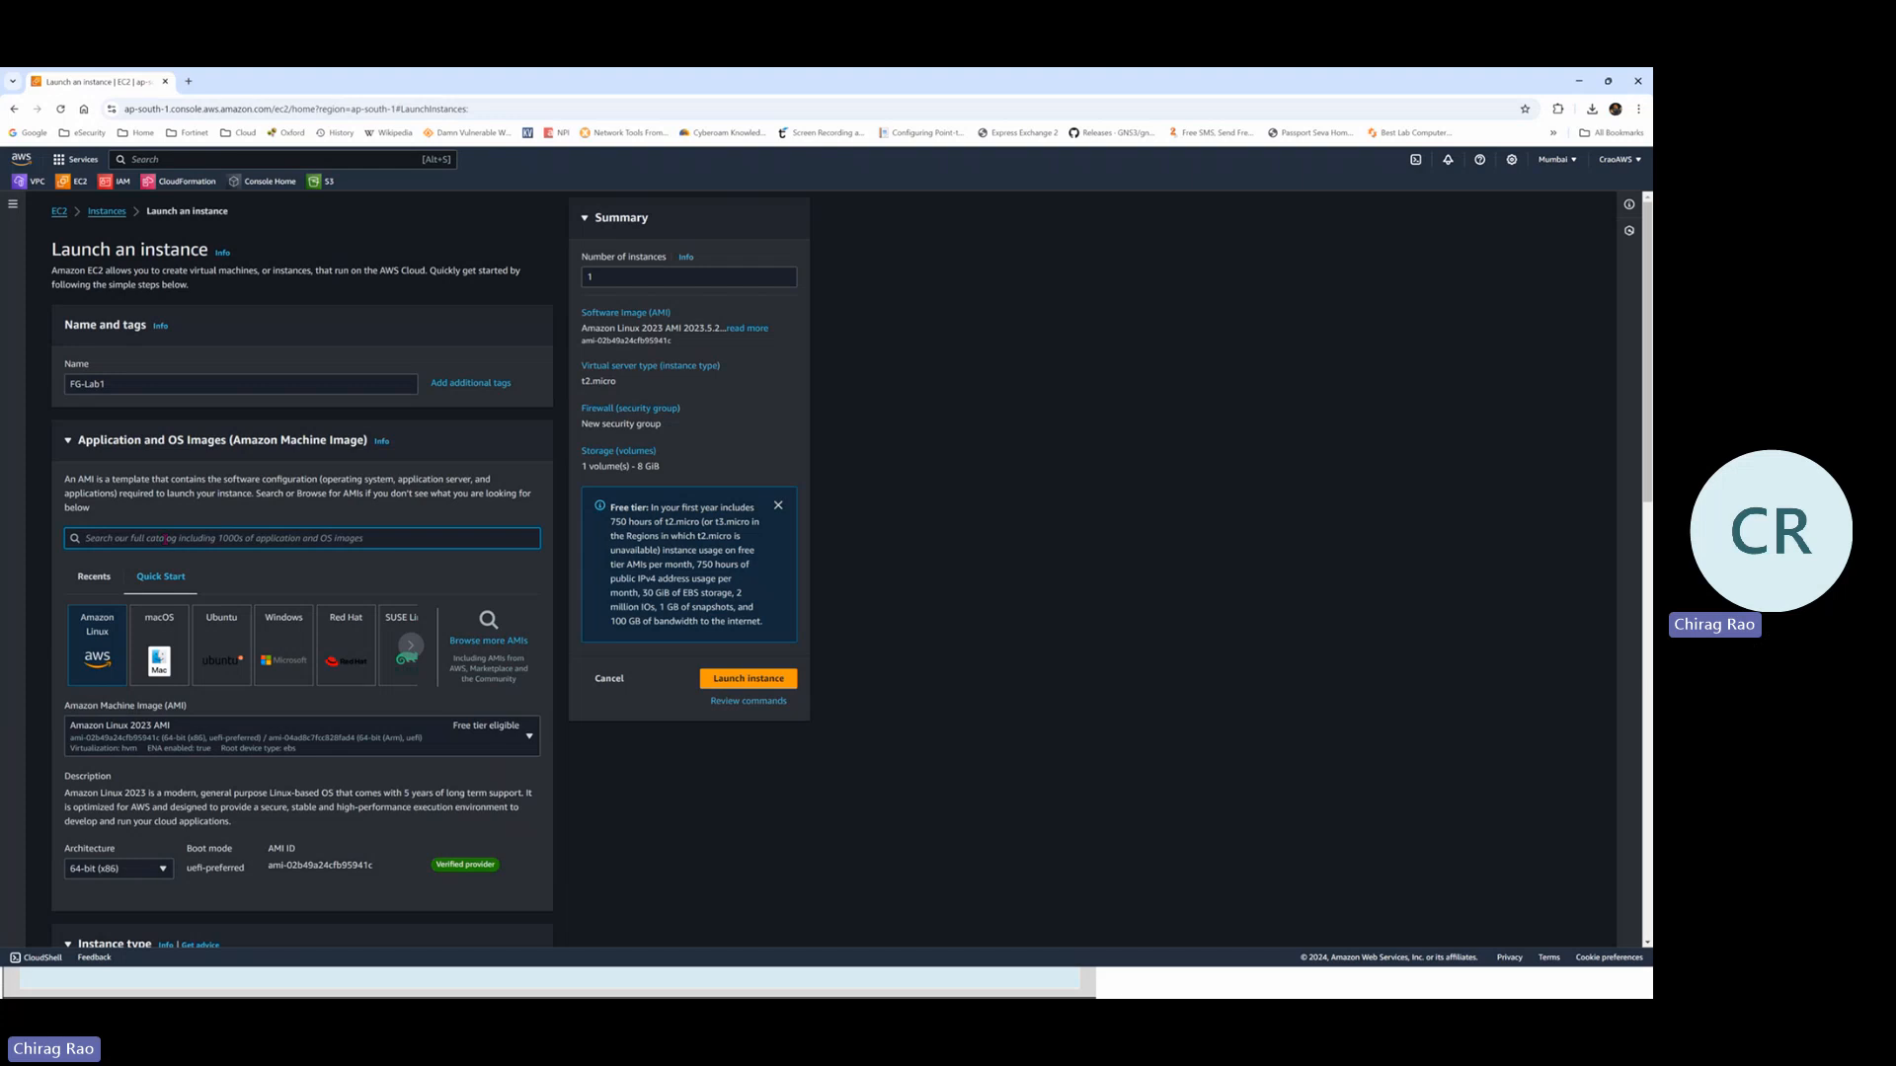
pyautogui.write('fortigate')
pyautogui.press('Return')
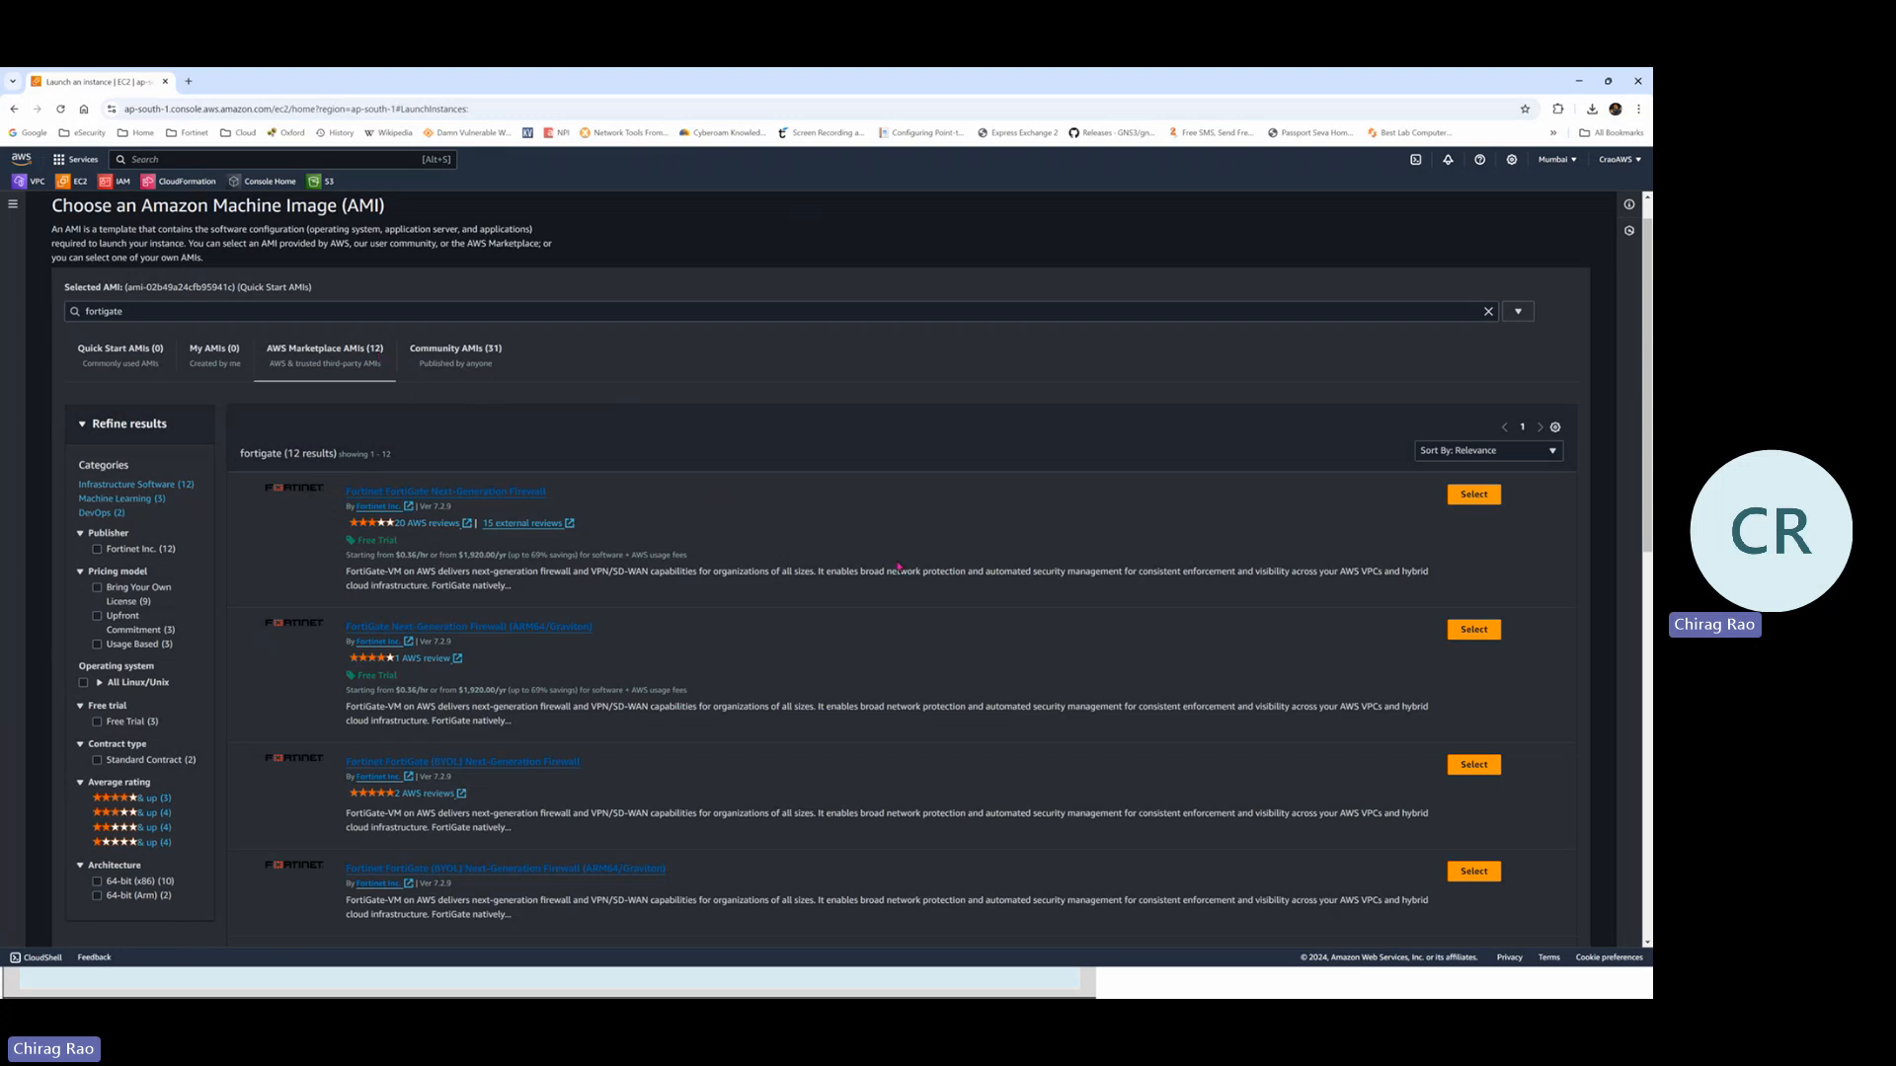
pyautogui.scroll(-1, 898, 567)
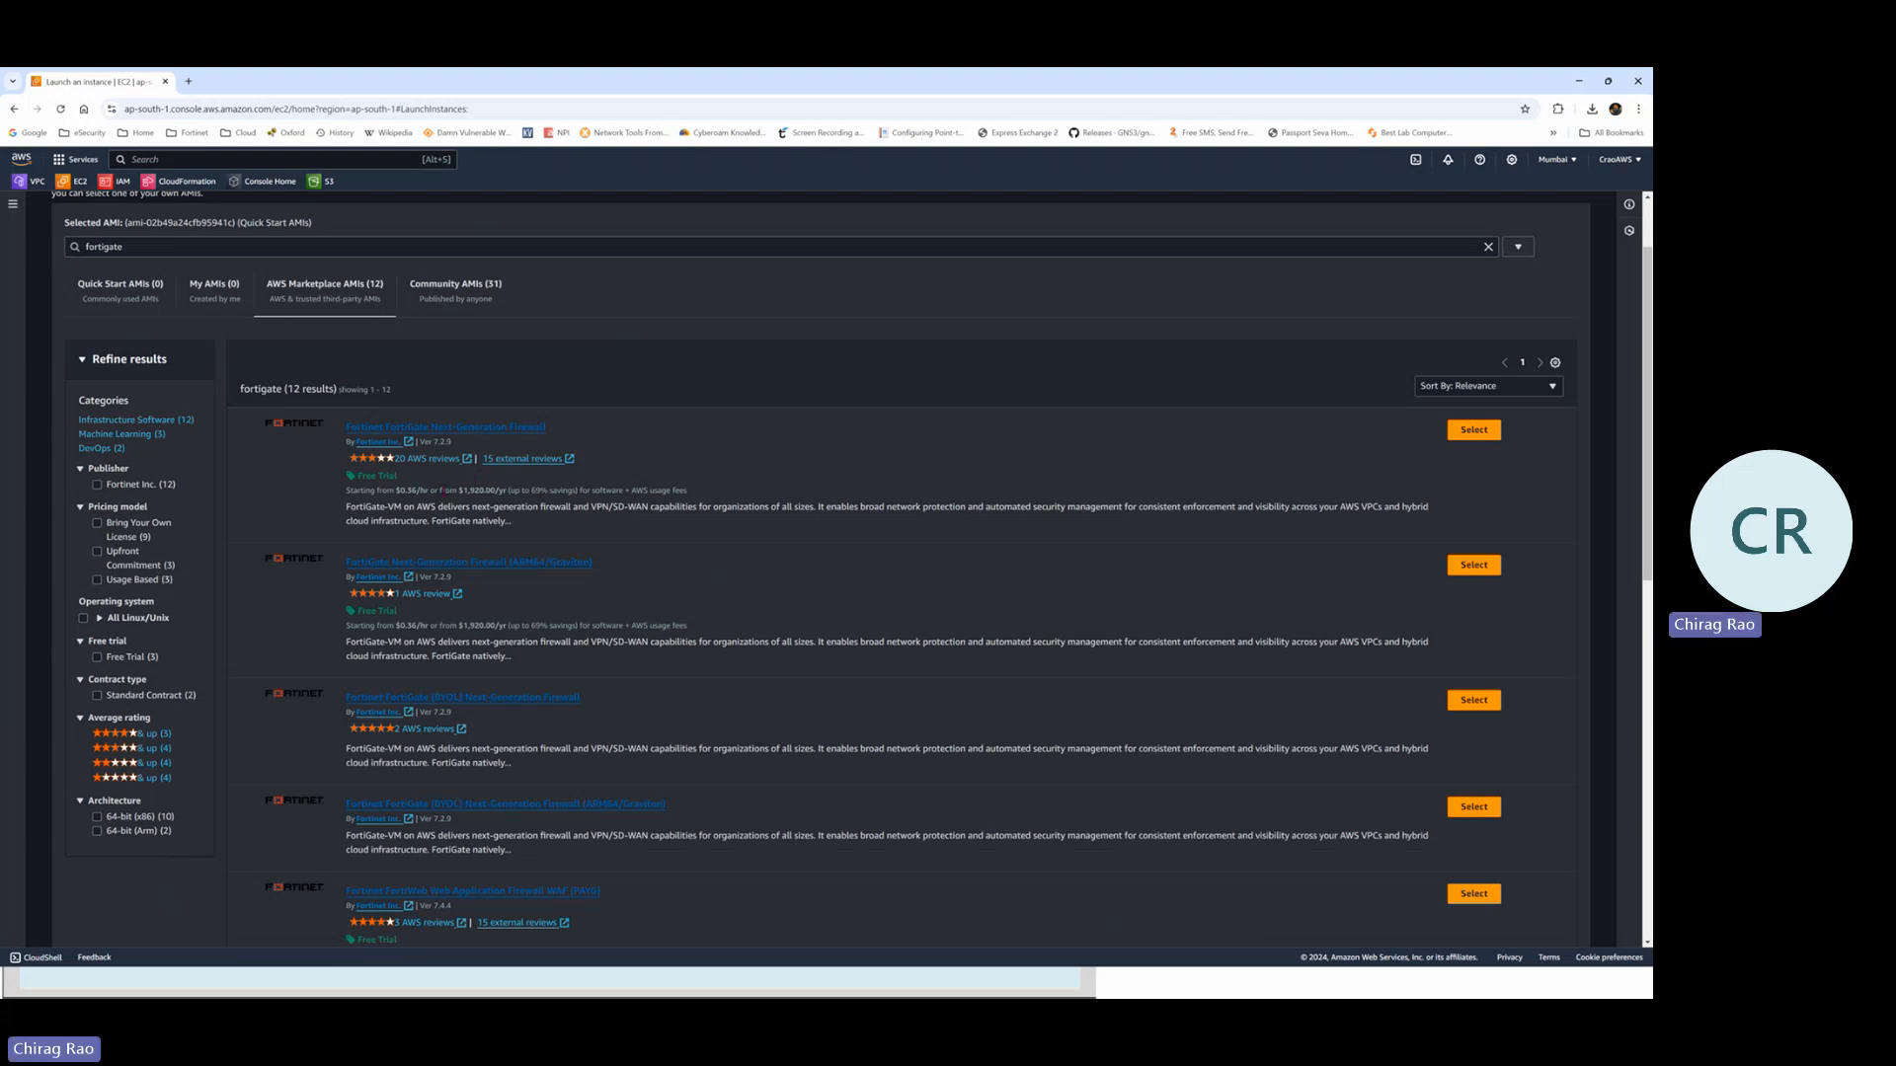
pyautogui.moveTo(442, 490); pyautogui.dragTo(515, 490)
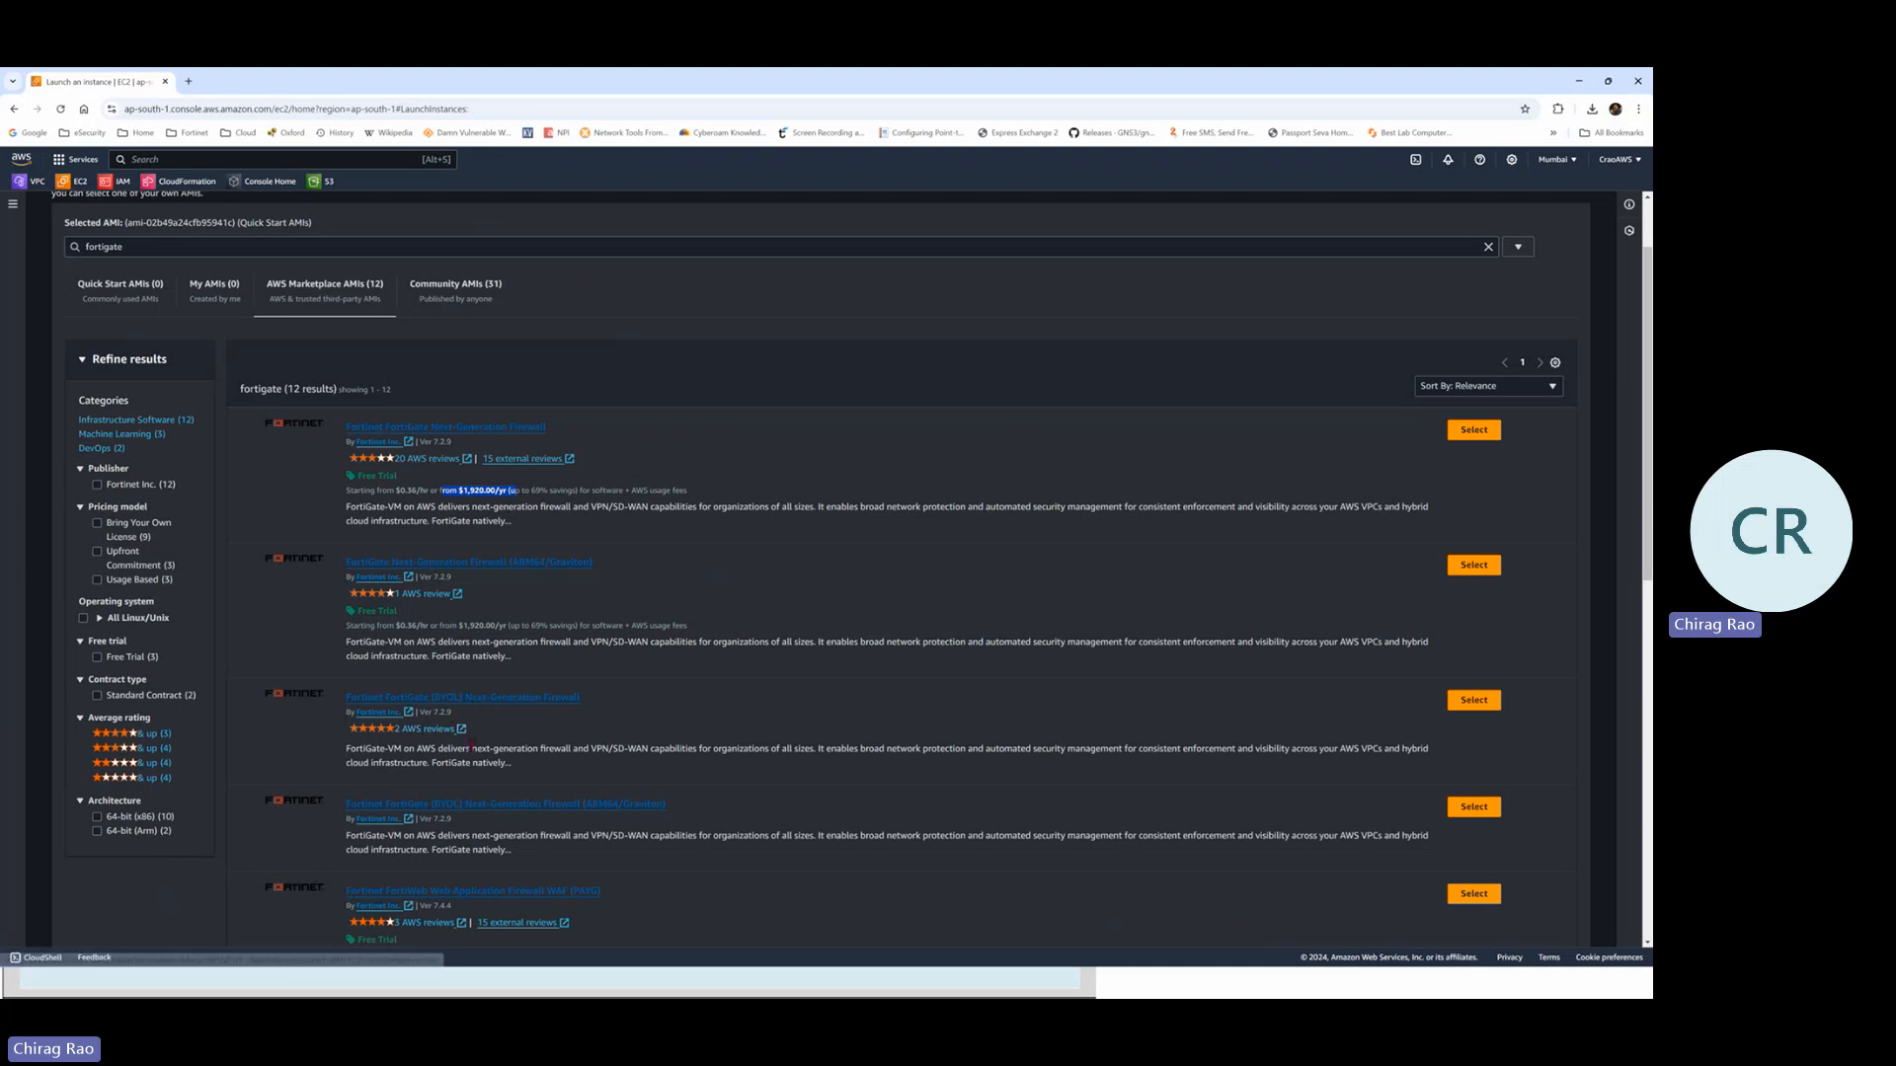
pyautogui.moveTo(472, 749); pyautogui.dragTo(568, 748)
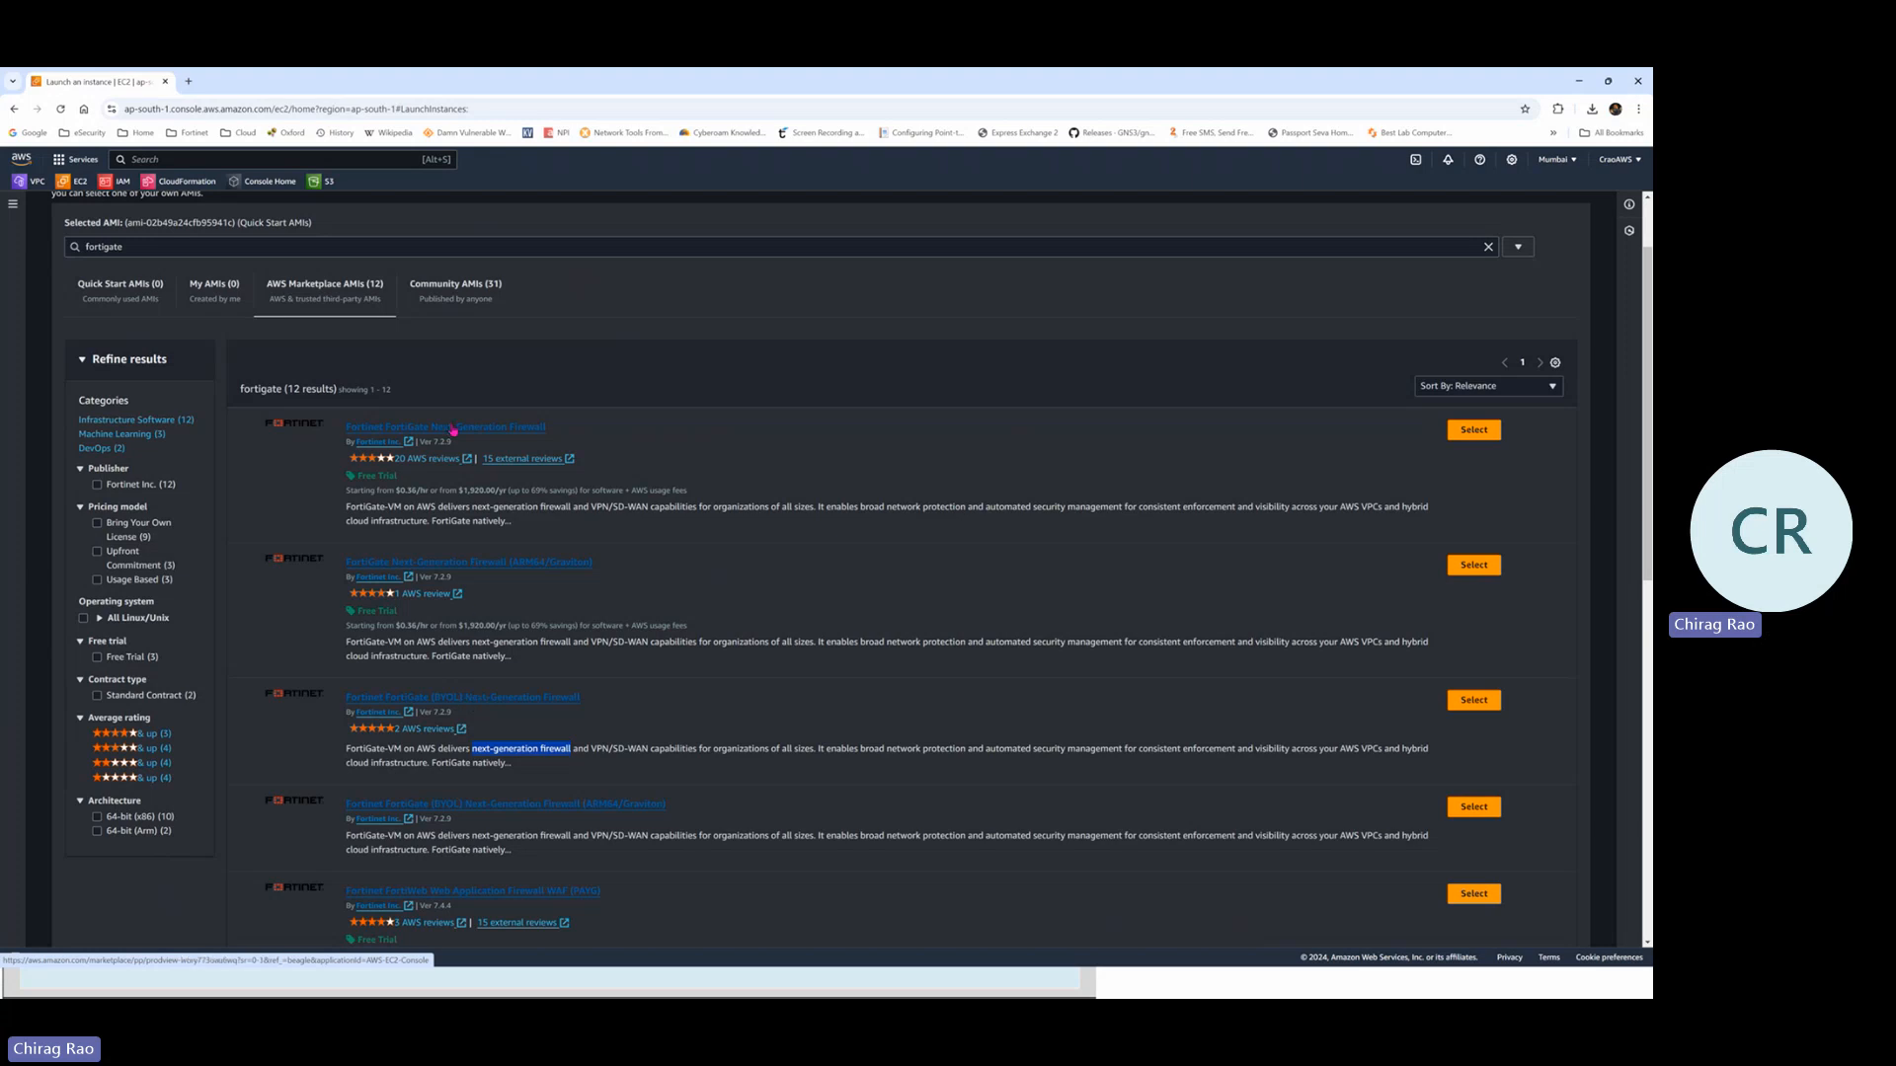
pyautogui.click(552, 431)
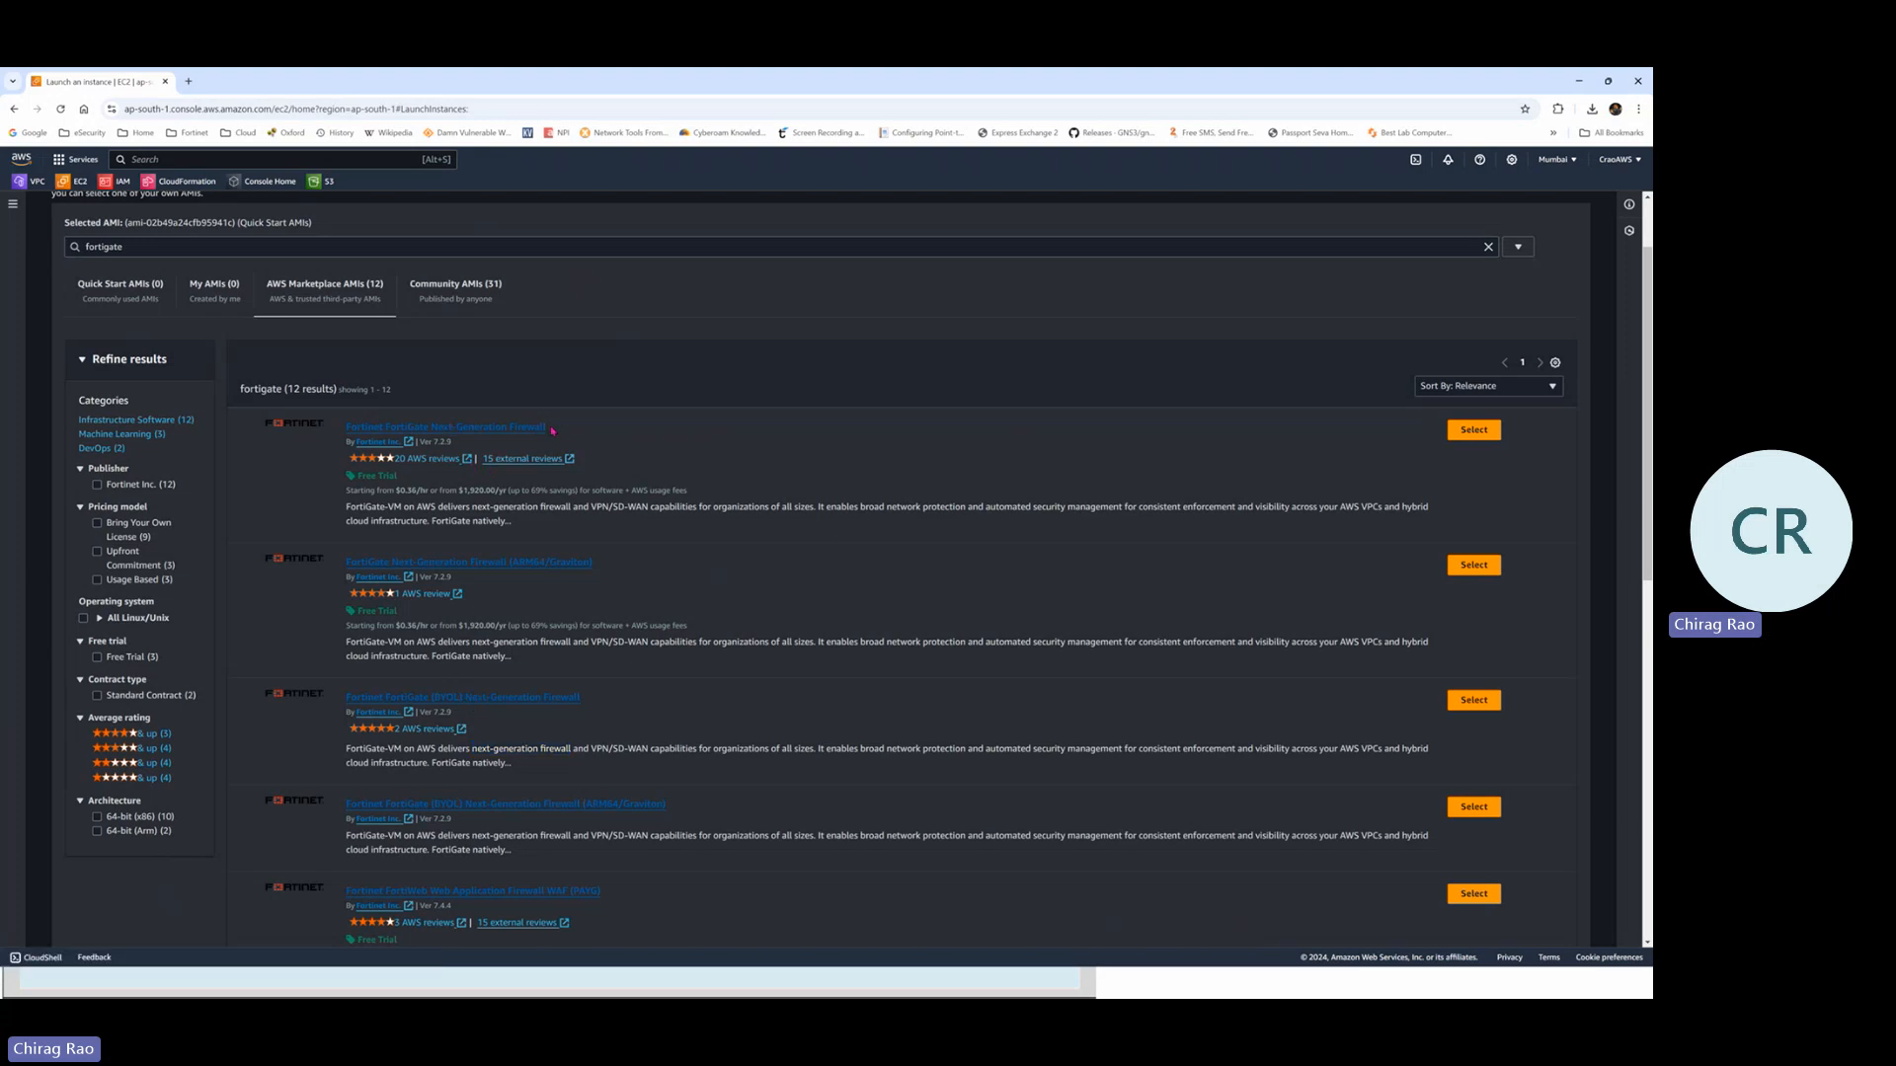
pyautogui.moveTo(552, 430); pyautogui.dragTo(453, 430)
pyautogui.click(517, 573)
pyautogui.moveTo(615, 569); pyautogui.dragTo(504, 564)
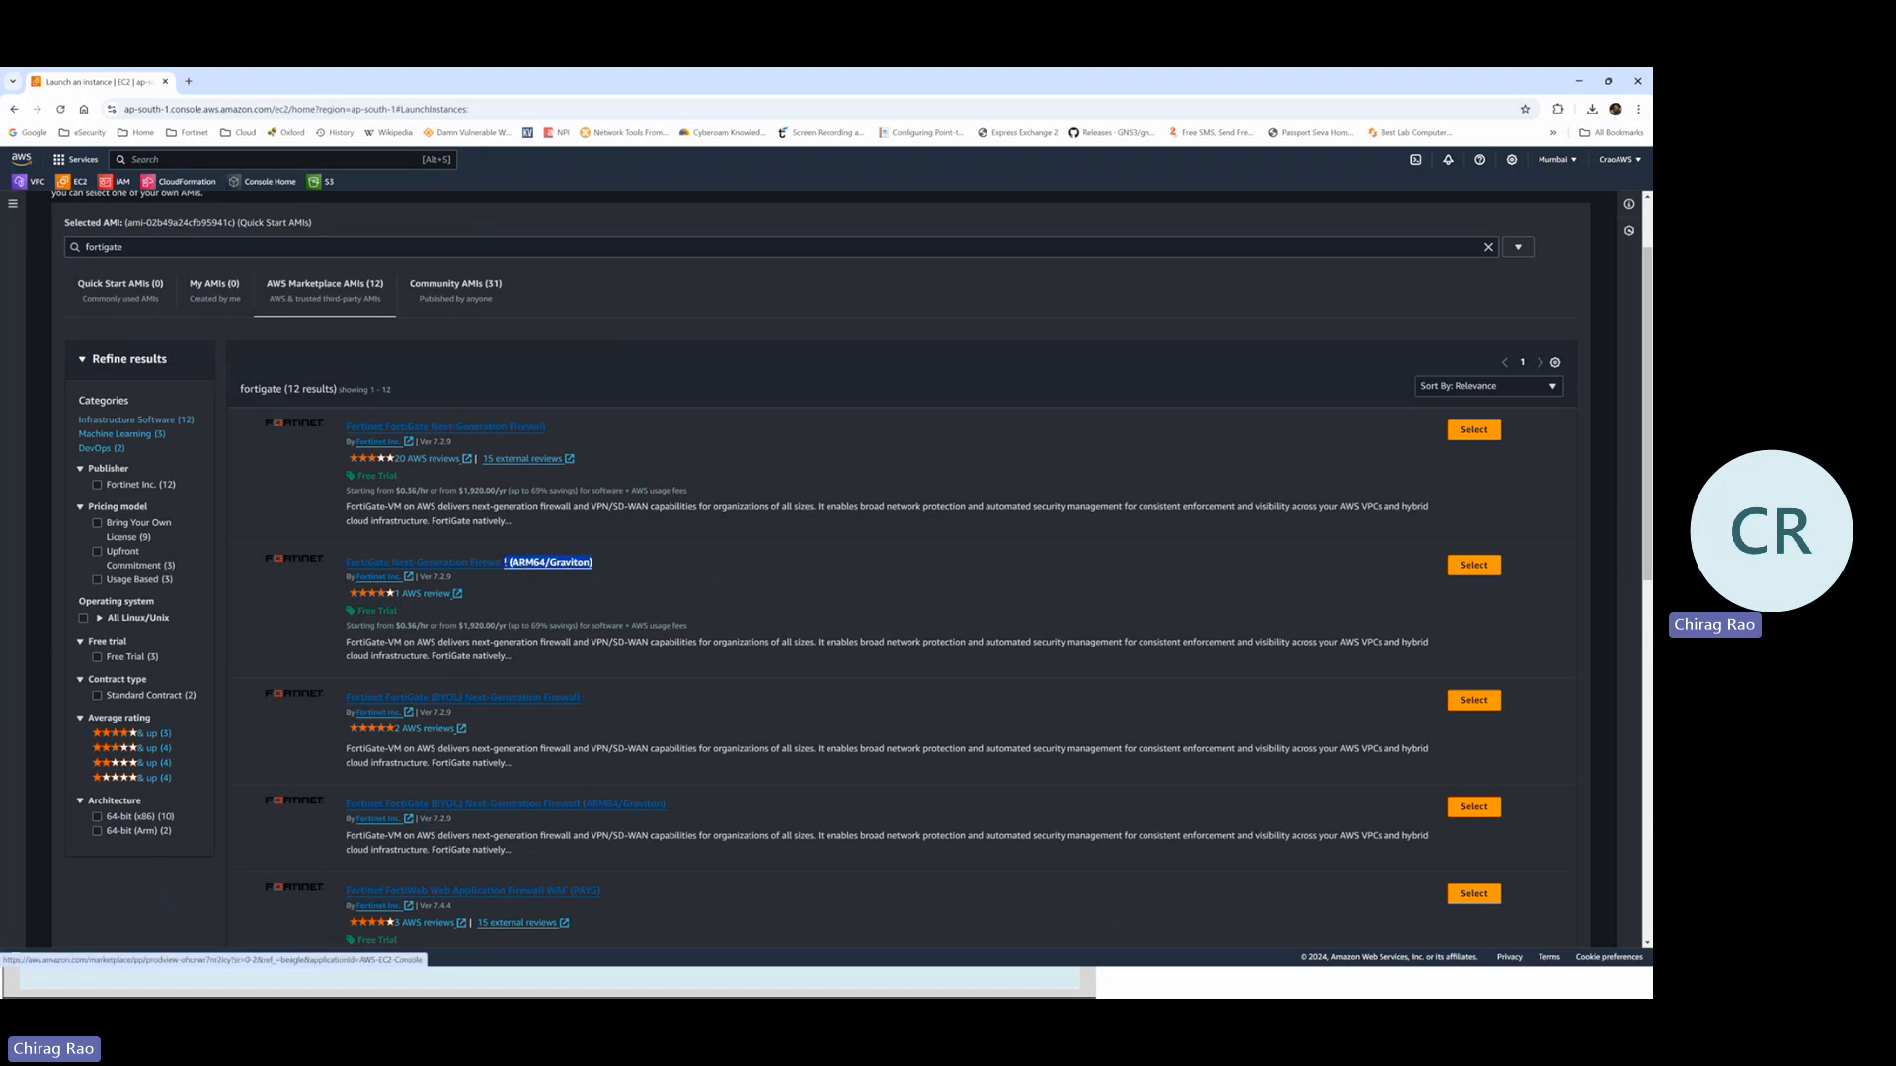
pyautogui.click(522, 587)
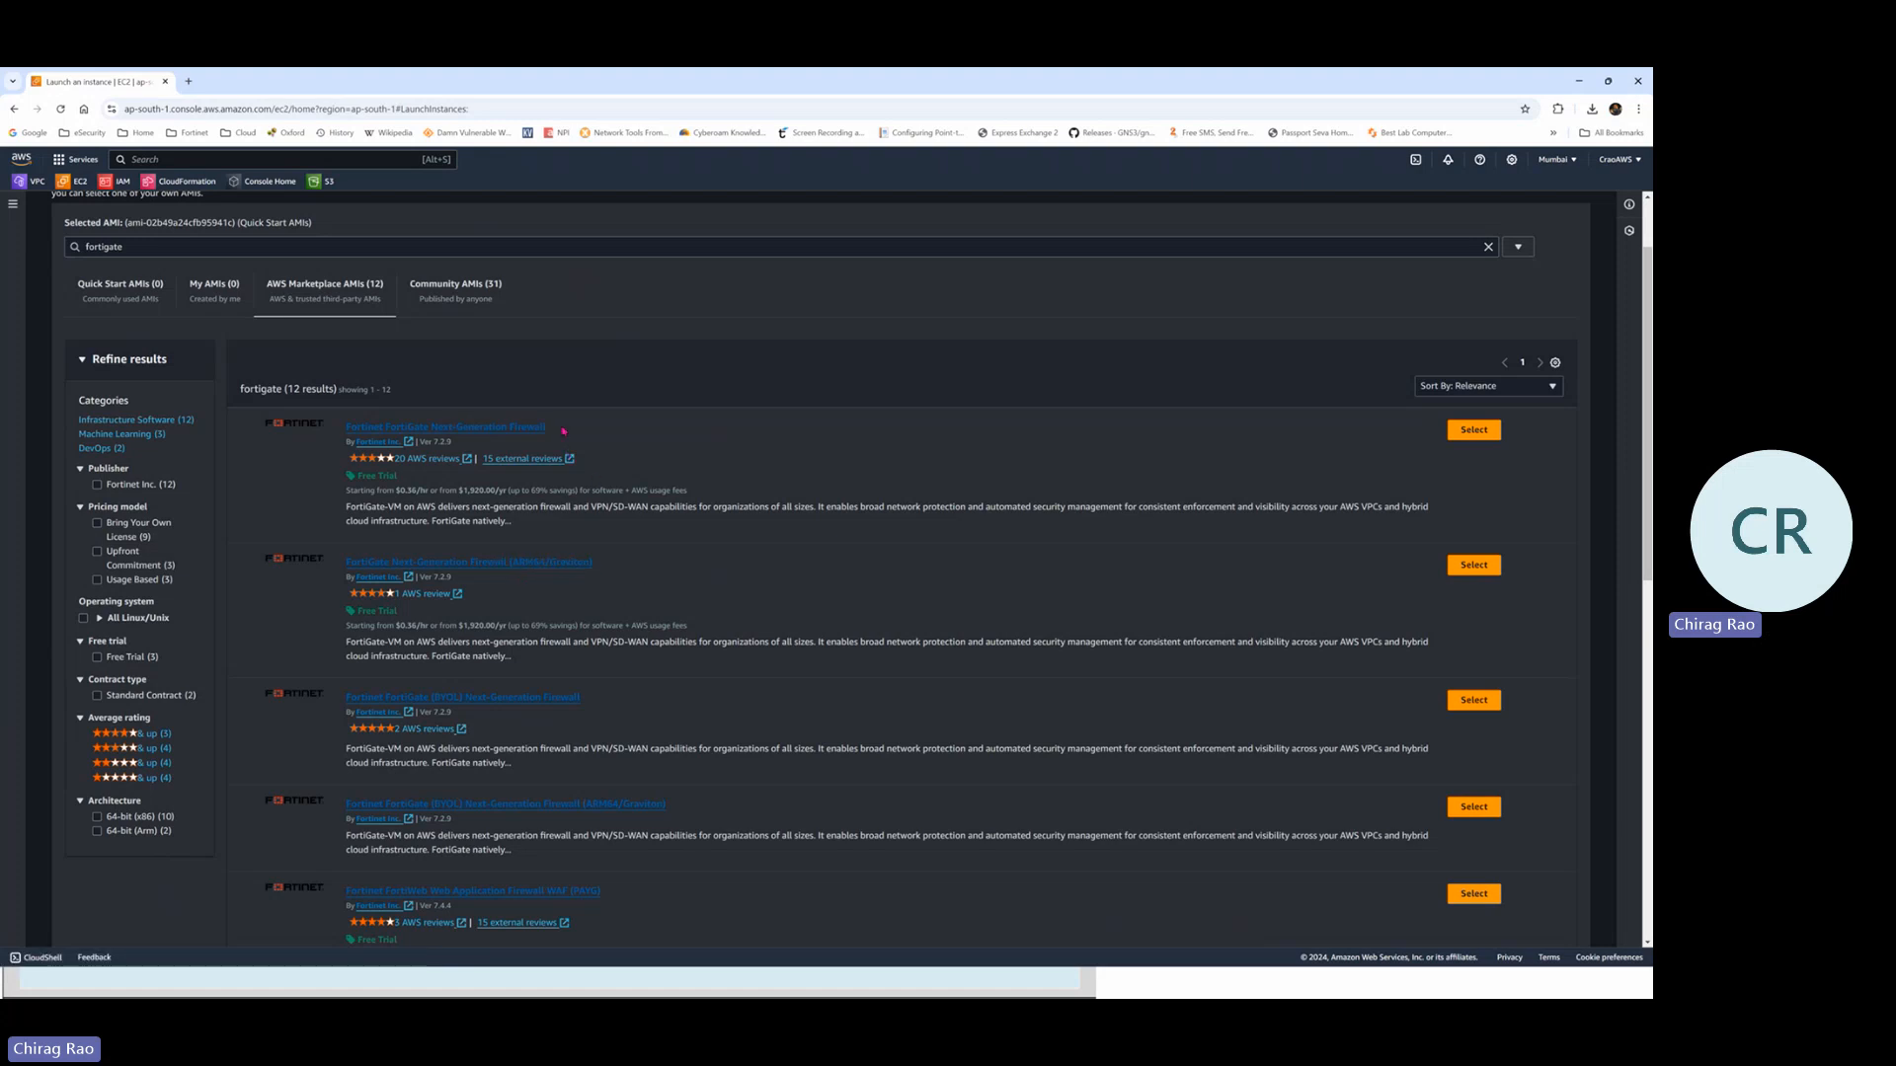
pyautogui.moveTo(564, 431); pyautogui.dragTo(421, 428)
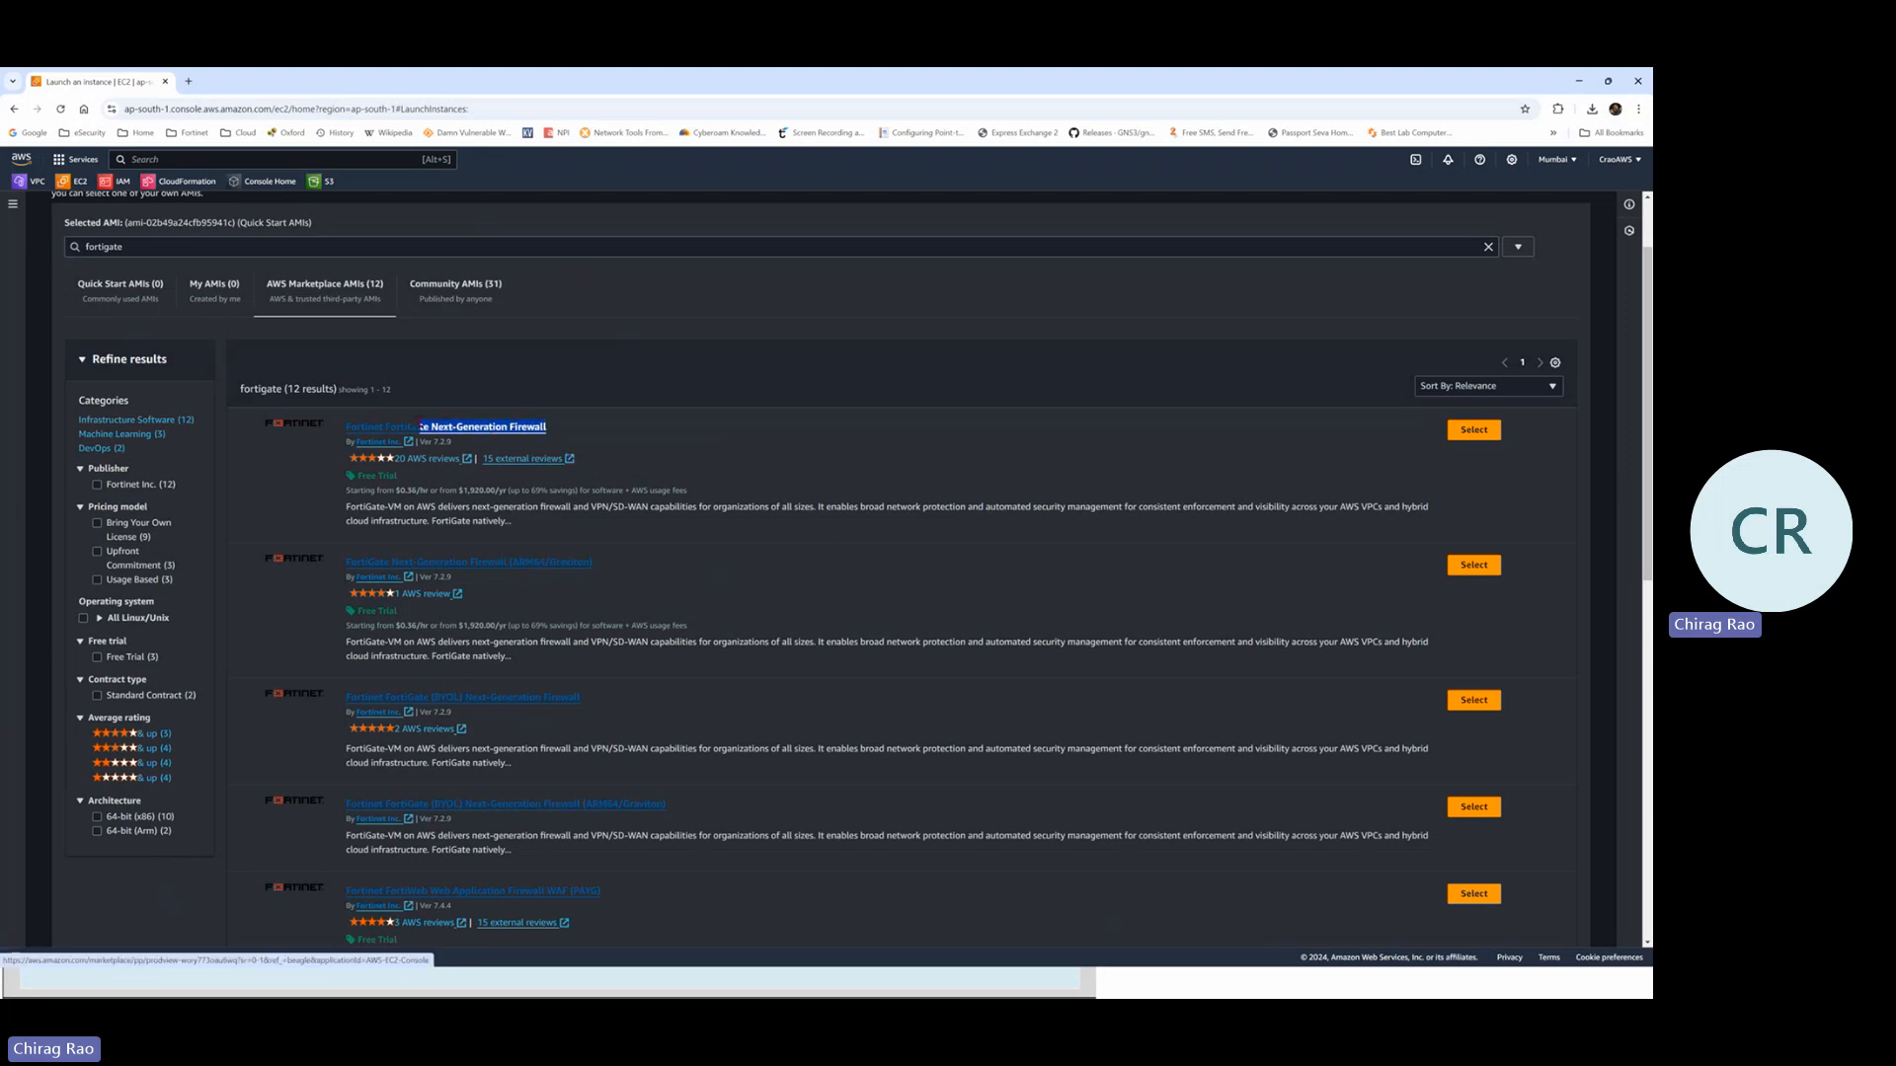
pyautogui.click(581, 434)
pyautogui.moveTo(572, 435); pyautogui.dragTo(346, 428)
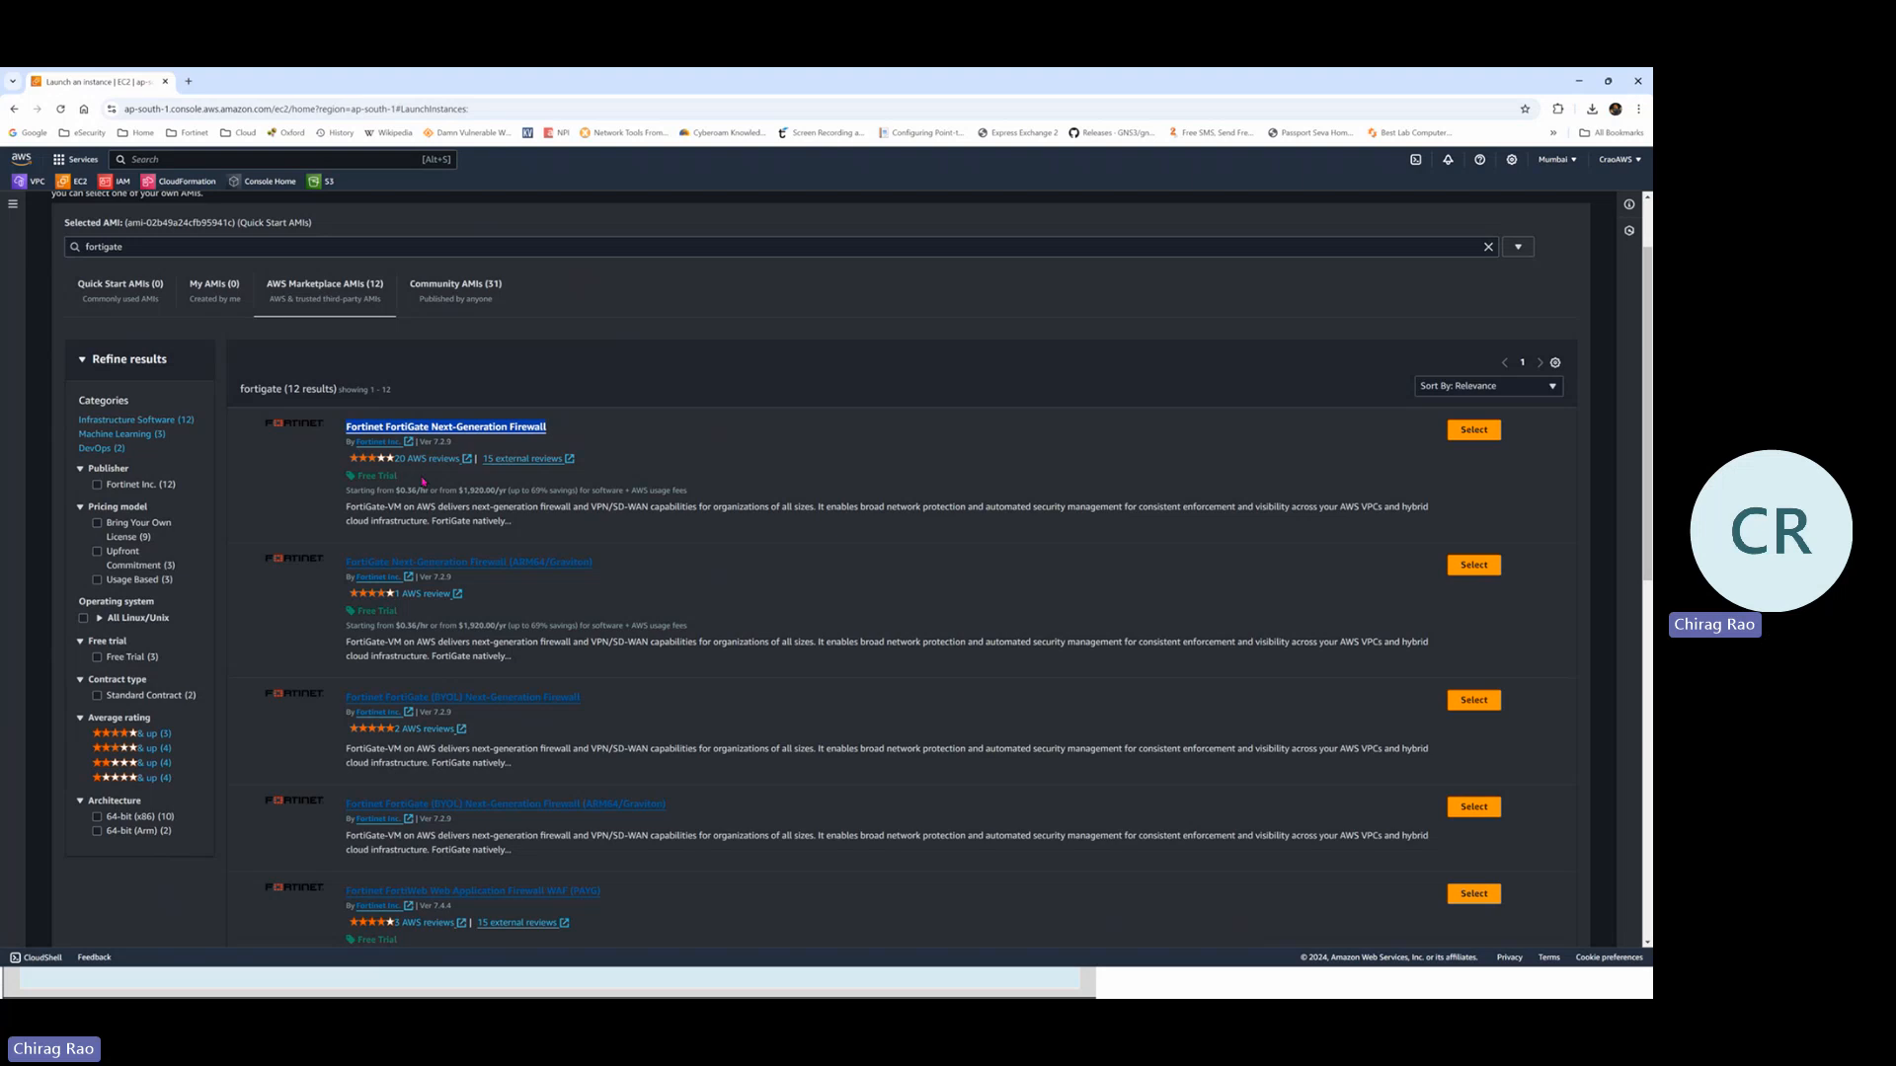
pyautogui.moveTo(384, 490); pyautogui.dragTo(514, 491)
pyautogui.click(659, 432)
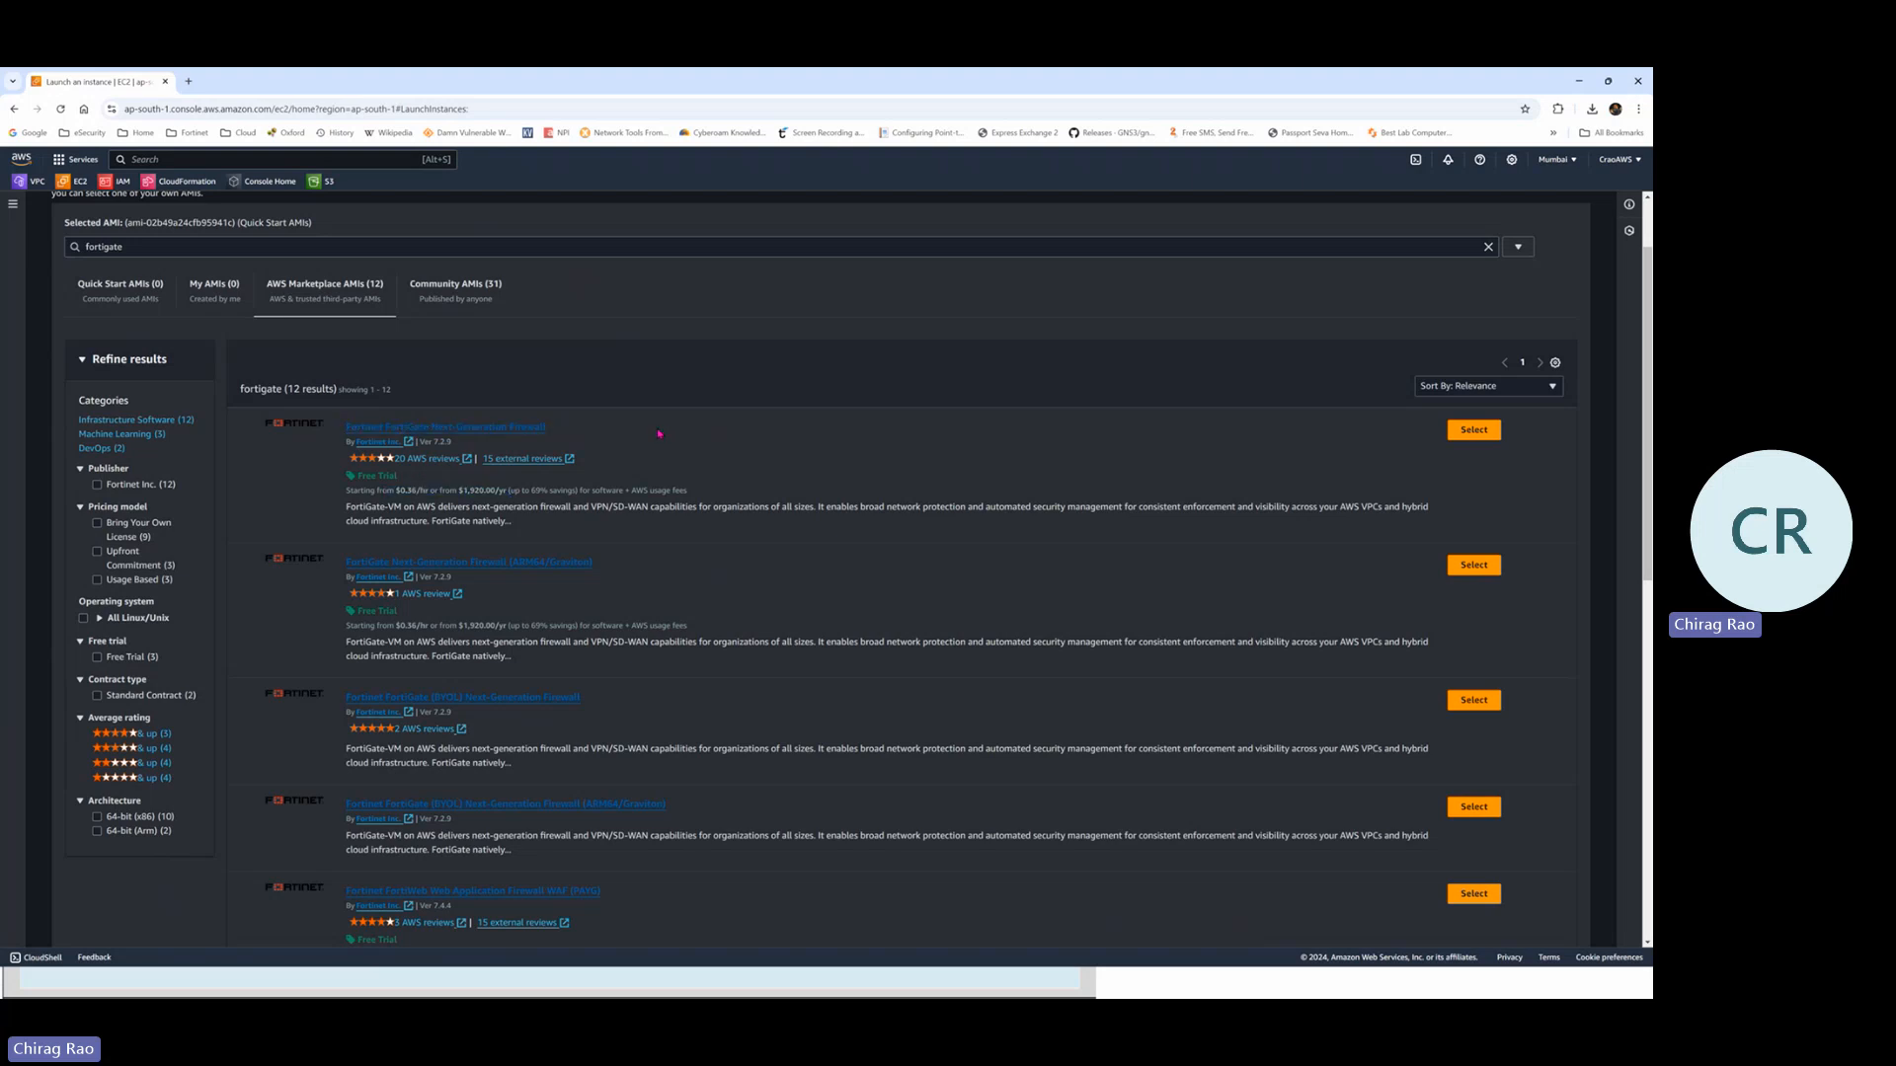
pyautogui.moveTo(387, 491); pyautogui.dragTo(548, 491)
pyautogui.click(705, 431)
pyautogui.moveTo(405, 477); pyautogui.dragTo(358, 478)
pyautogui.click(415, 485)
pyautogui.moveTo(590, 698); pyautogui.dragTo(408, 697)
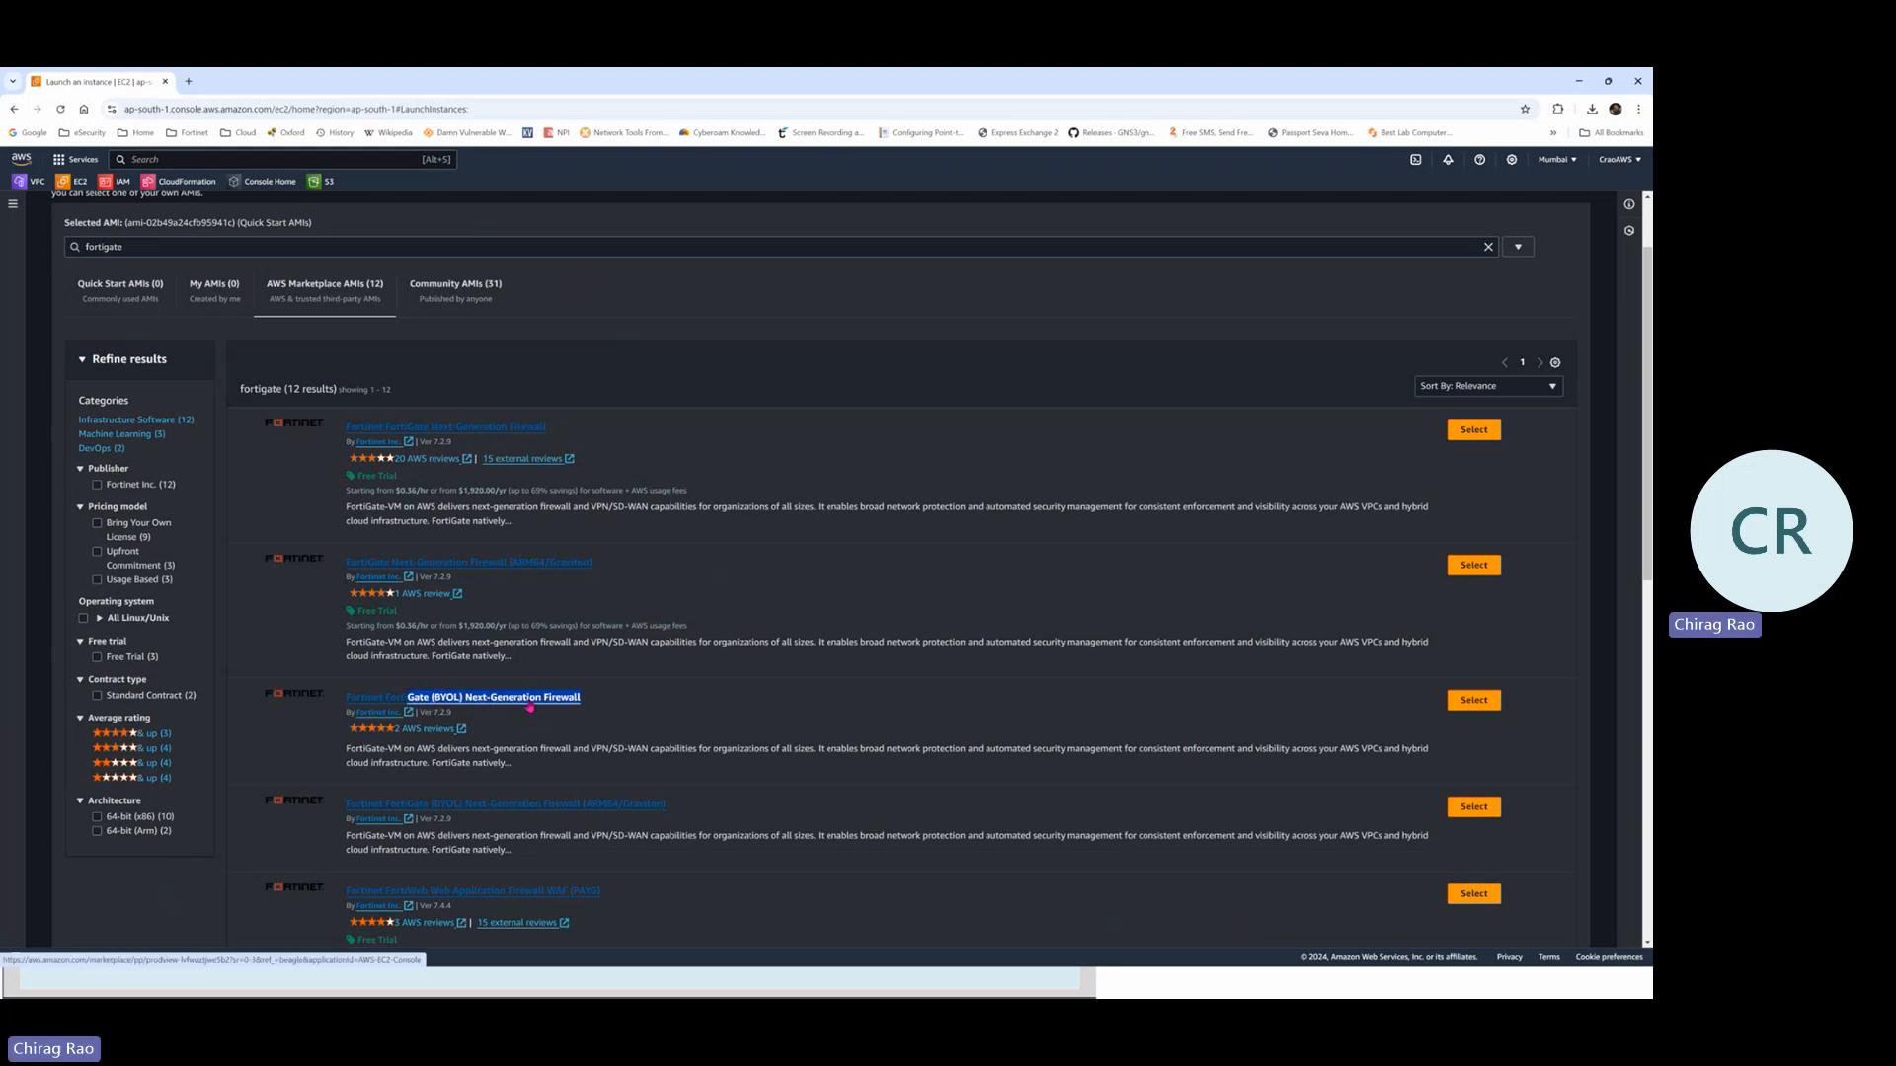
# Select the Fortinet FortiGate (BYOL) Next-Generation Firewall AMI and review its details
pyautogui.click(1495, 704)
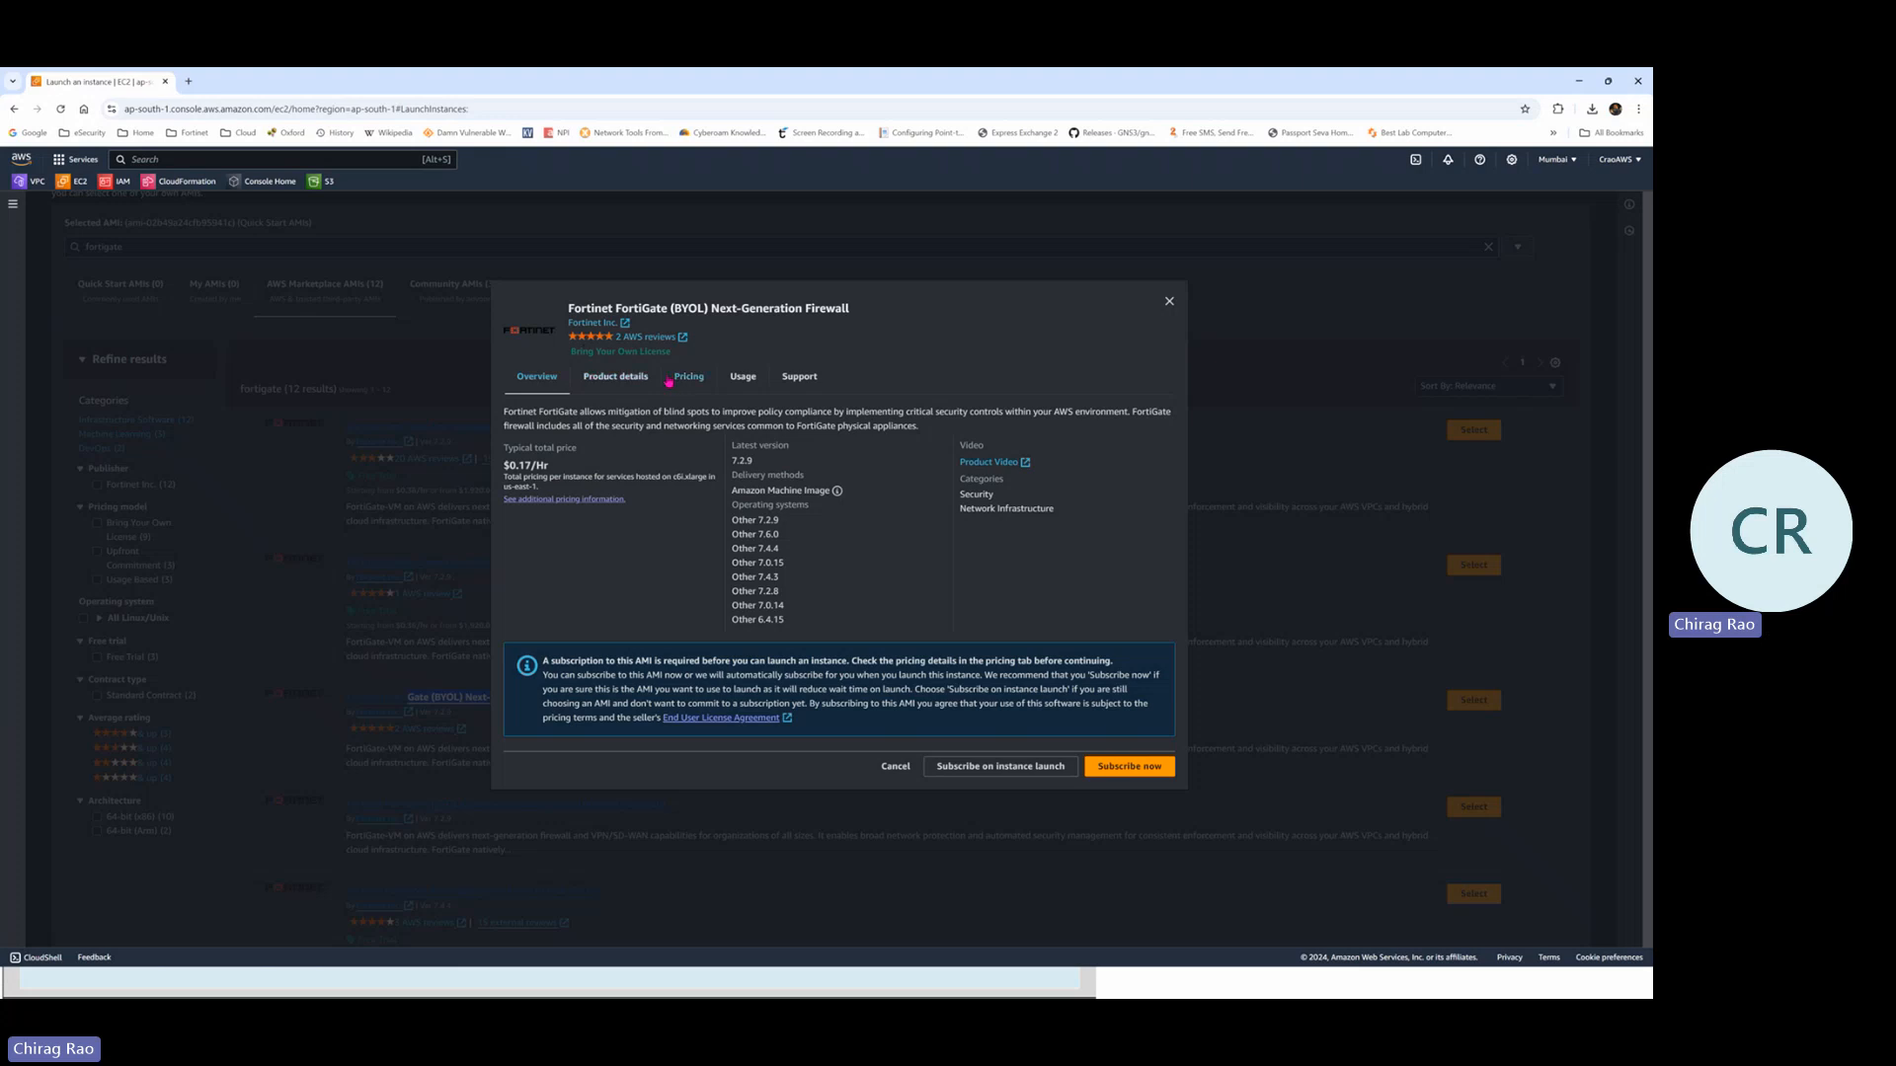
pyautogui.moveTo(855, 314); pyautogui.dragTo(642, 309)
pyautogui.click(801, 310)
# Choose Subscribe on instance launch for the FortiGate AMI and bring up the instance type list
pyautogui.click(997, 771)
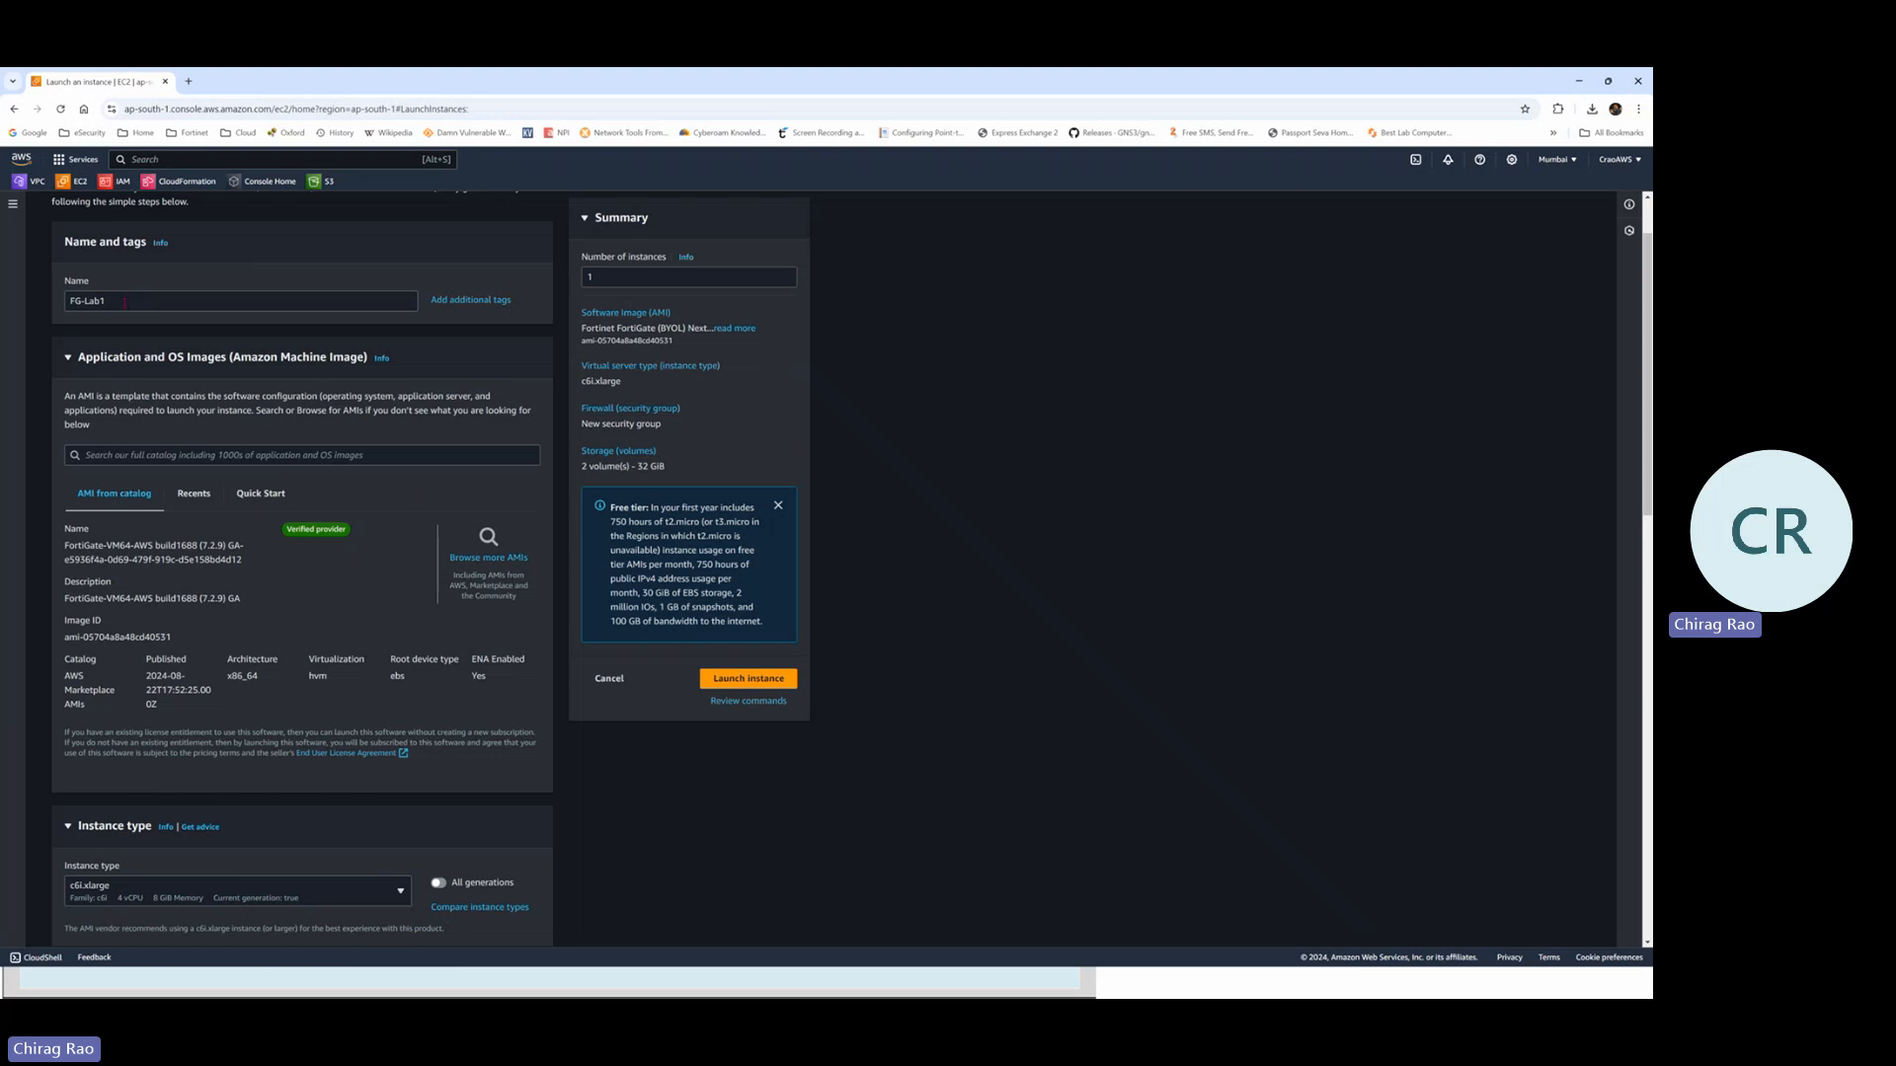
pyautogui.scroll(-1, 216, 627)
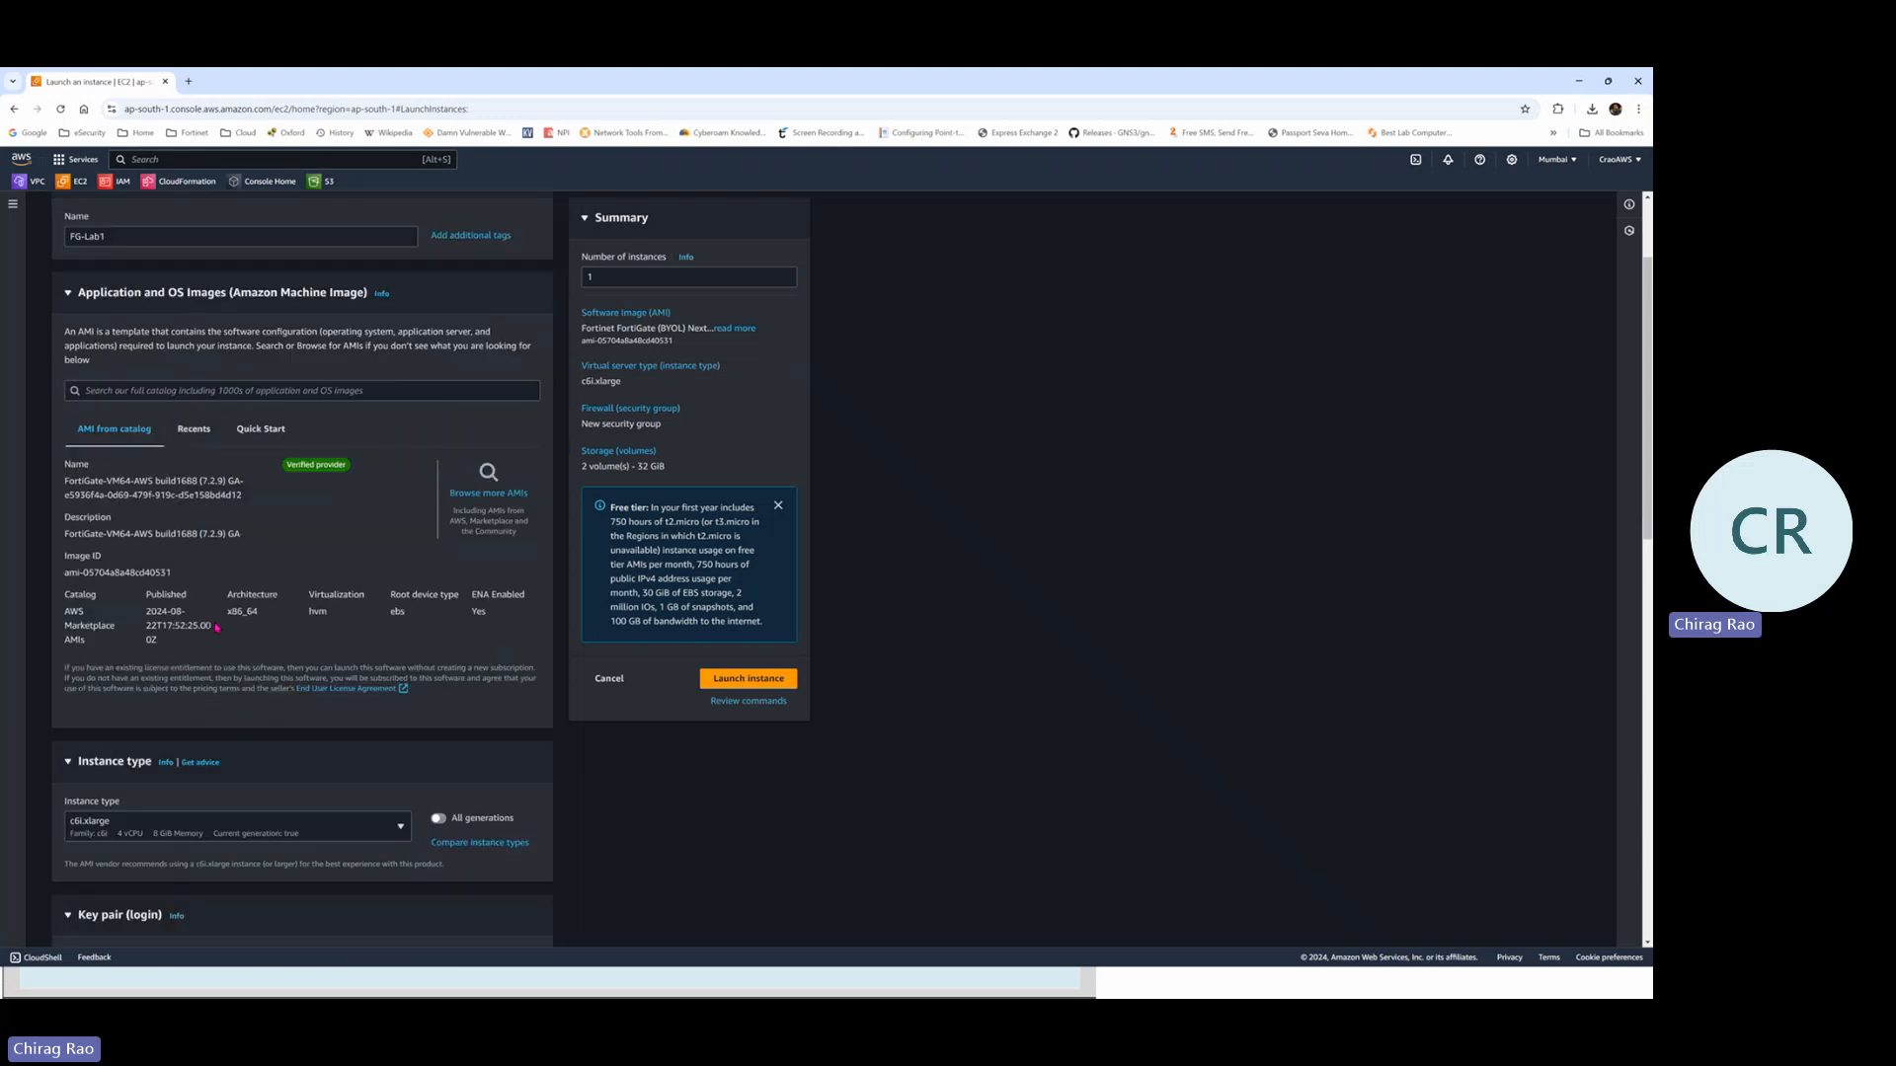
pyautogui.scroll(-2, 216, 627)
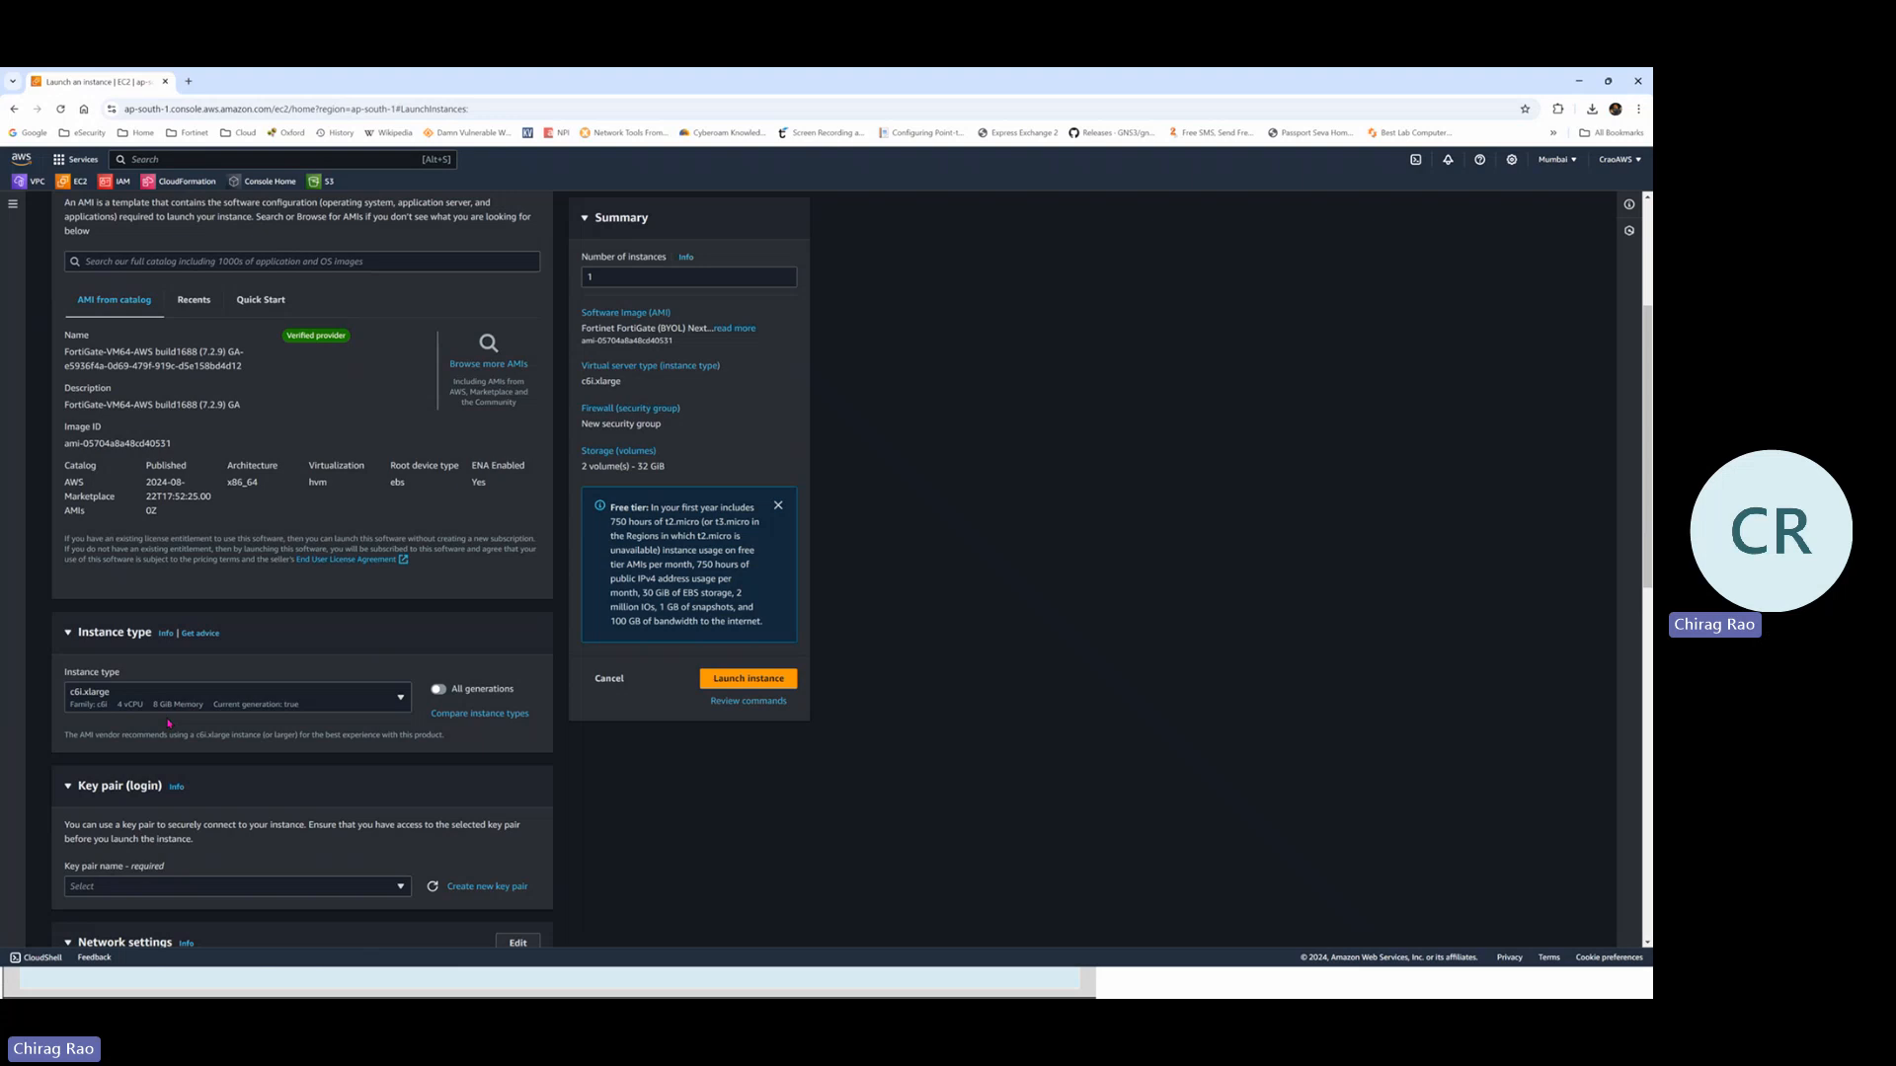
pyautogui.click(226, 706)
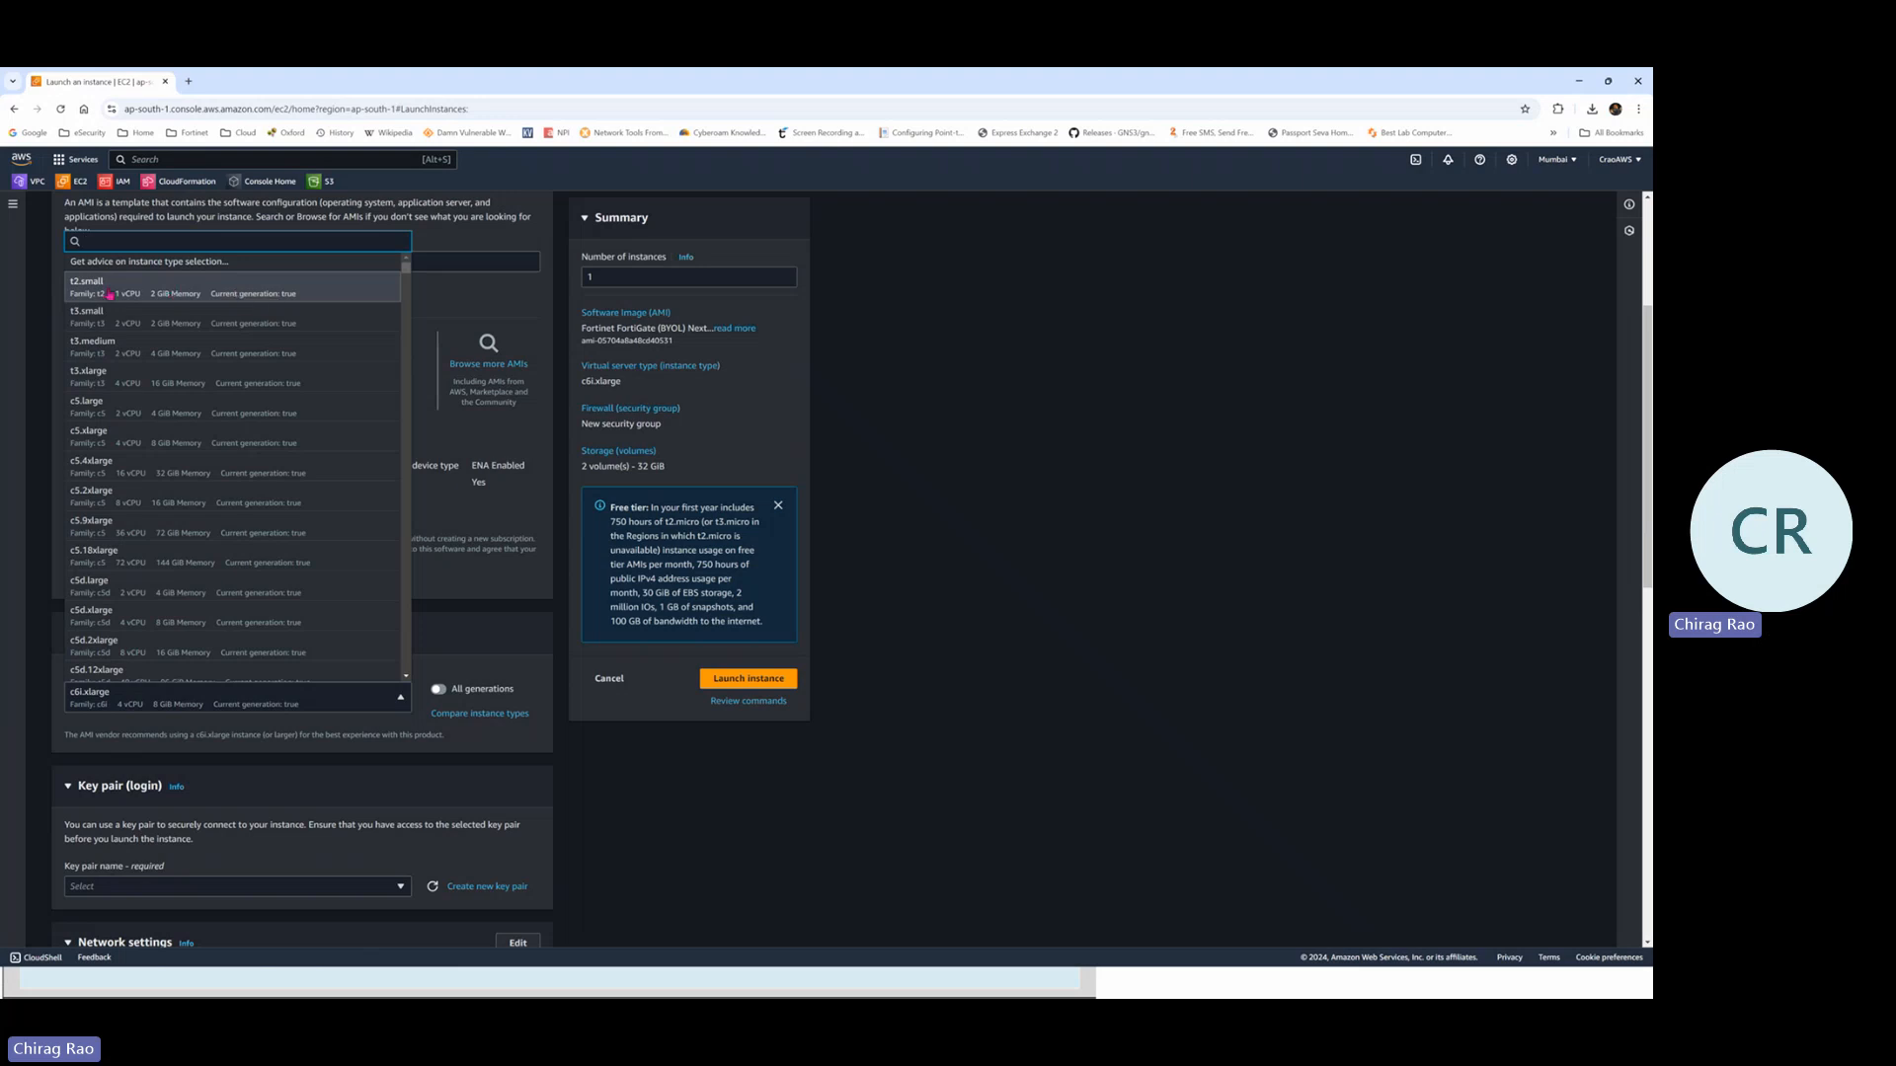
# Change FG-Lab1's instance type from c6i.xlarge to t2.small (1 vCPU, 2 GiB)
pyautogui.click(148, 288)
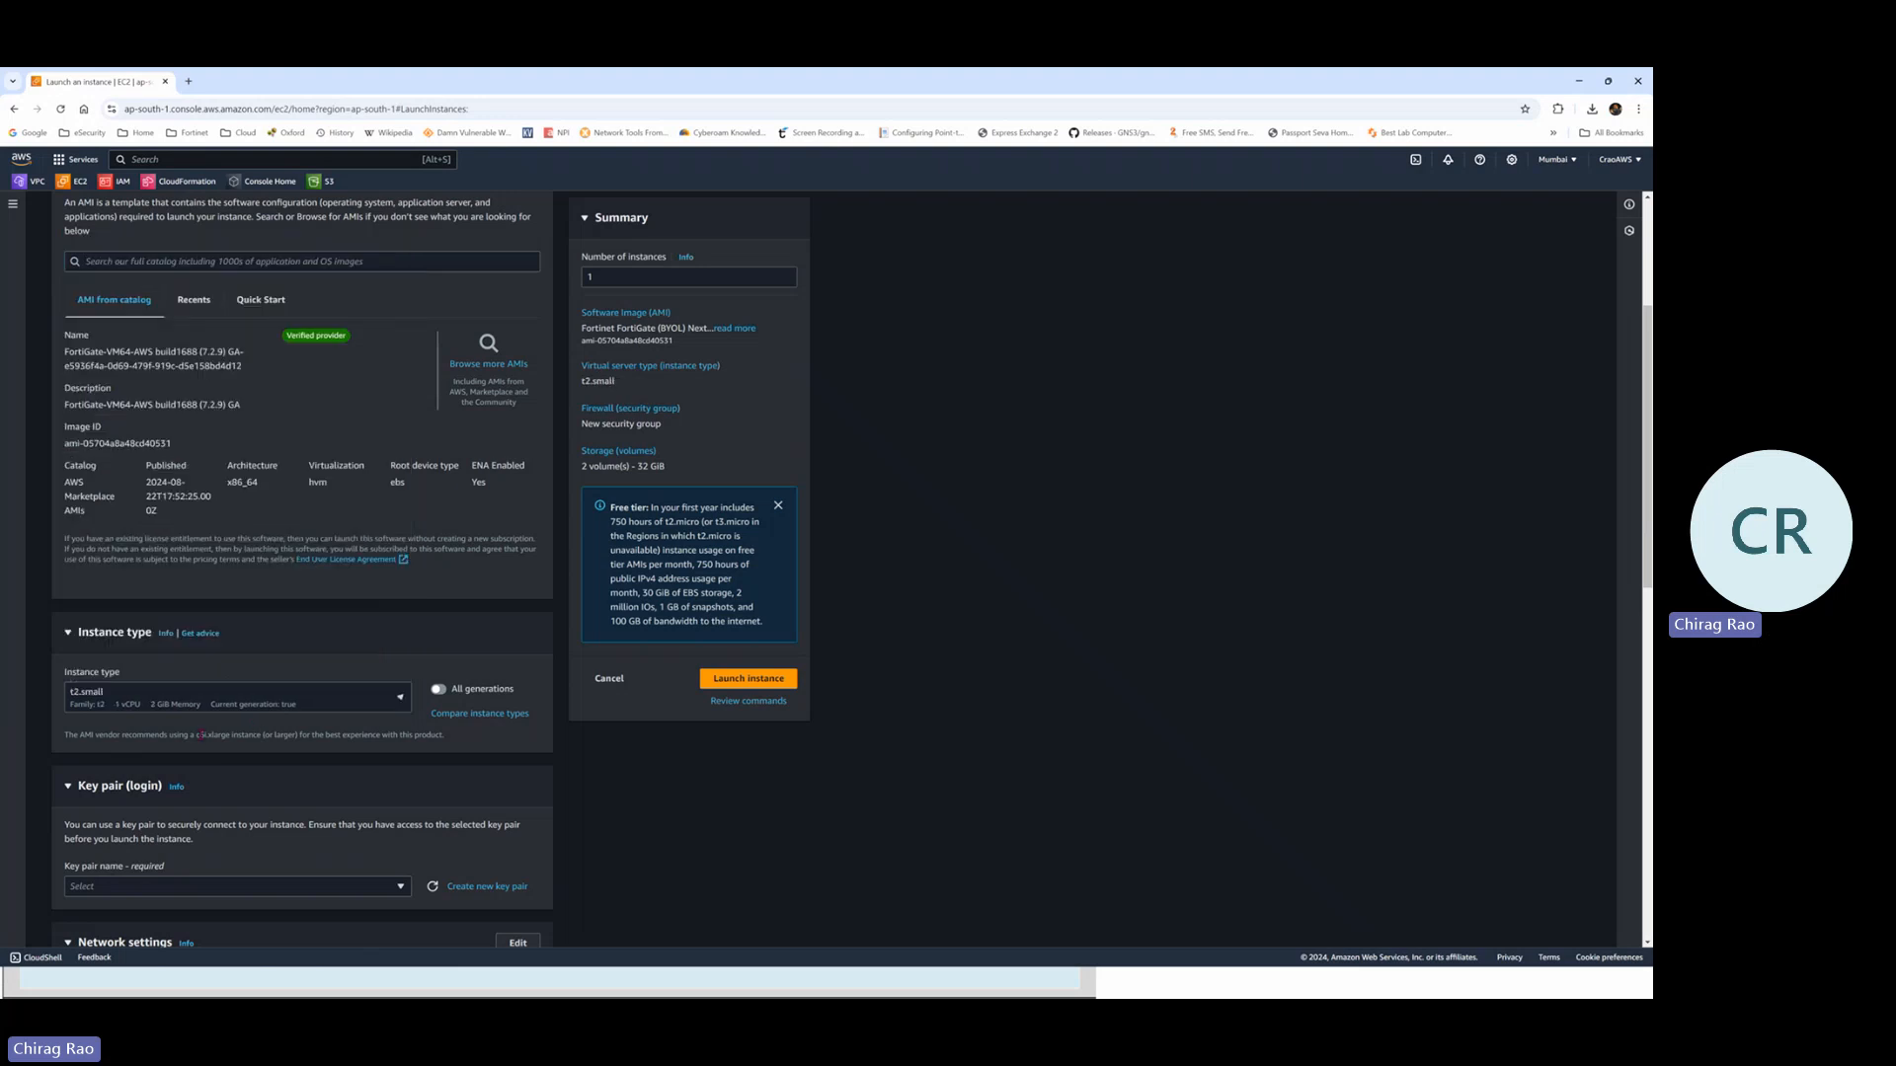
pyautogui.scroll(-3, 259, 729)
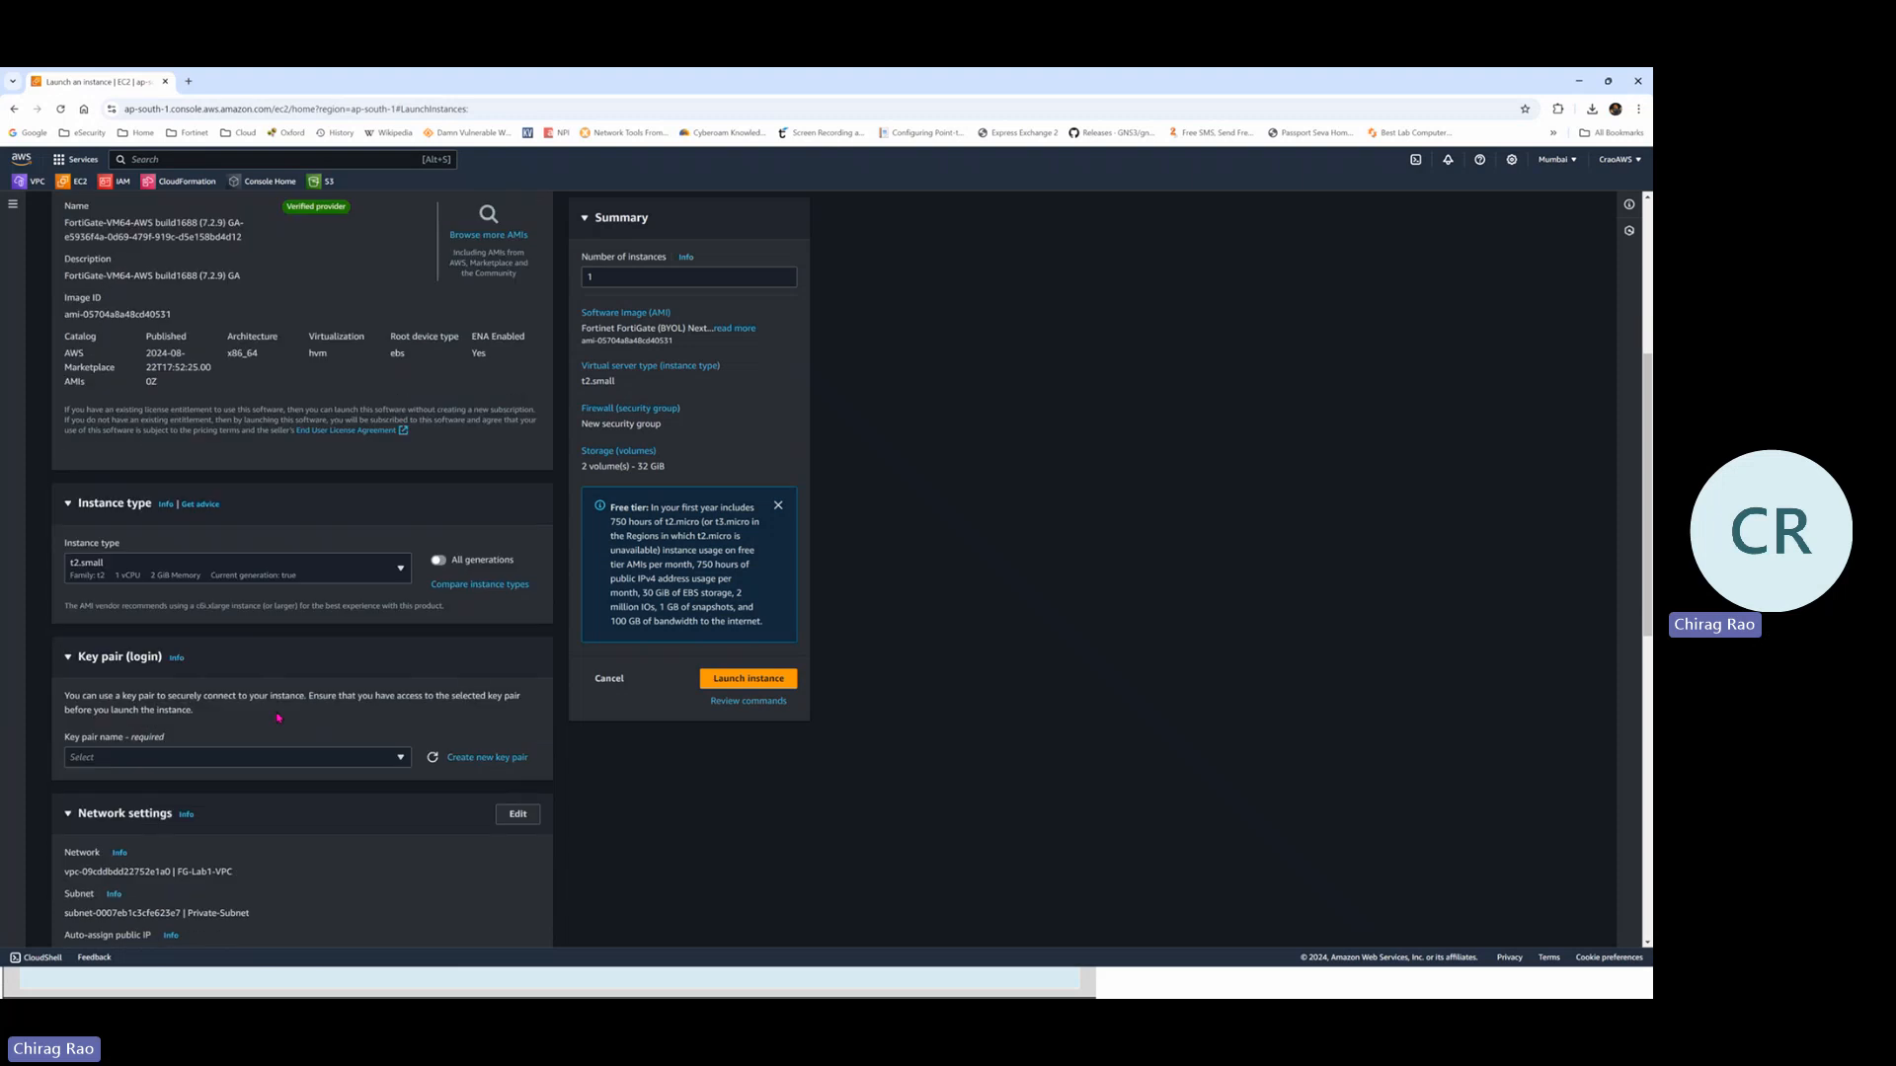
pyautogui.scroll(-1, 276, 716)
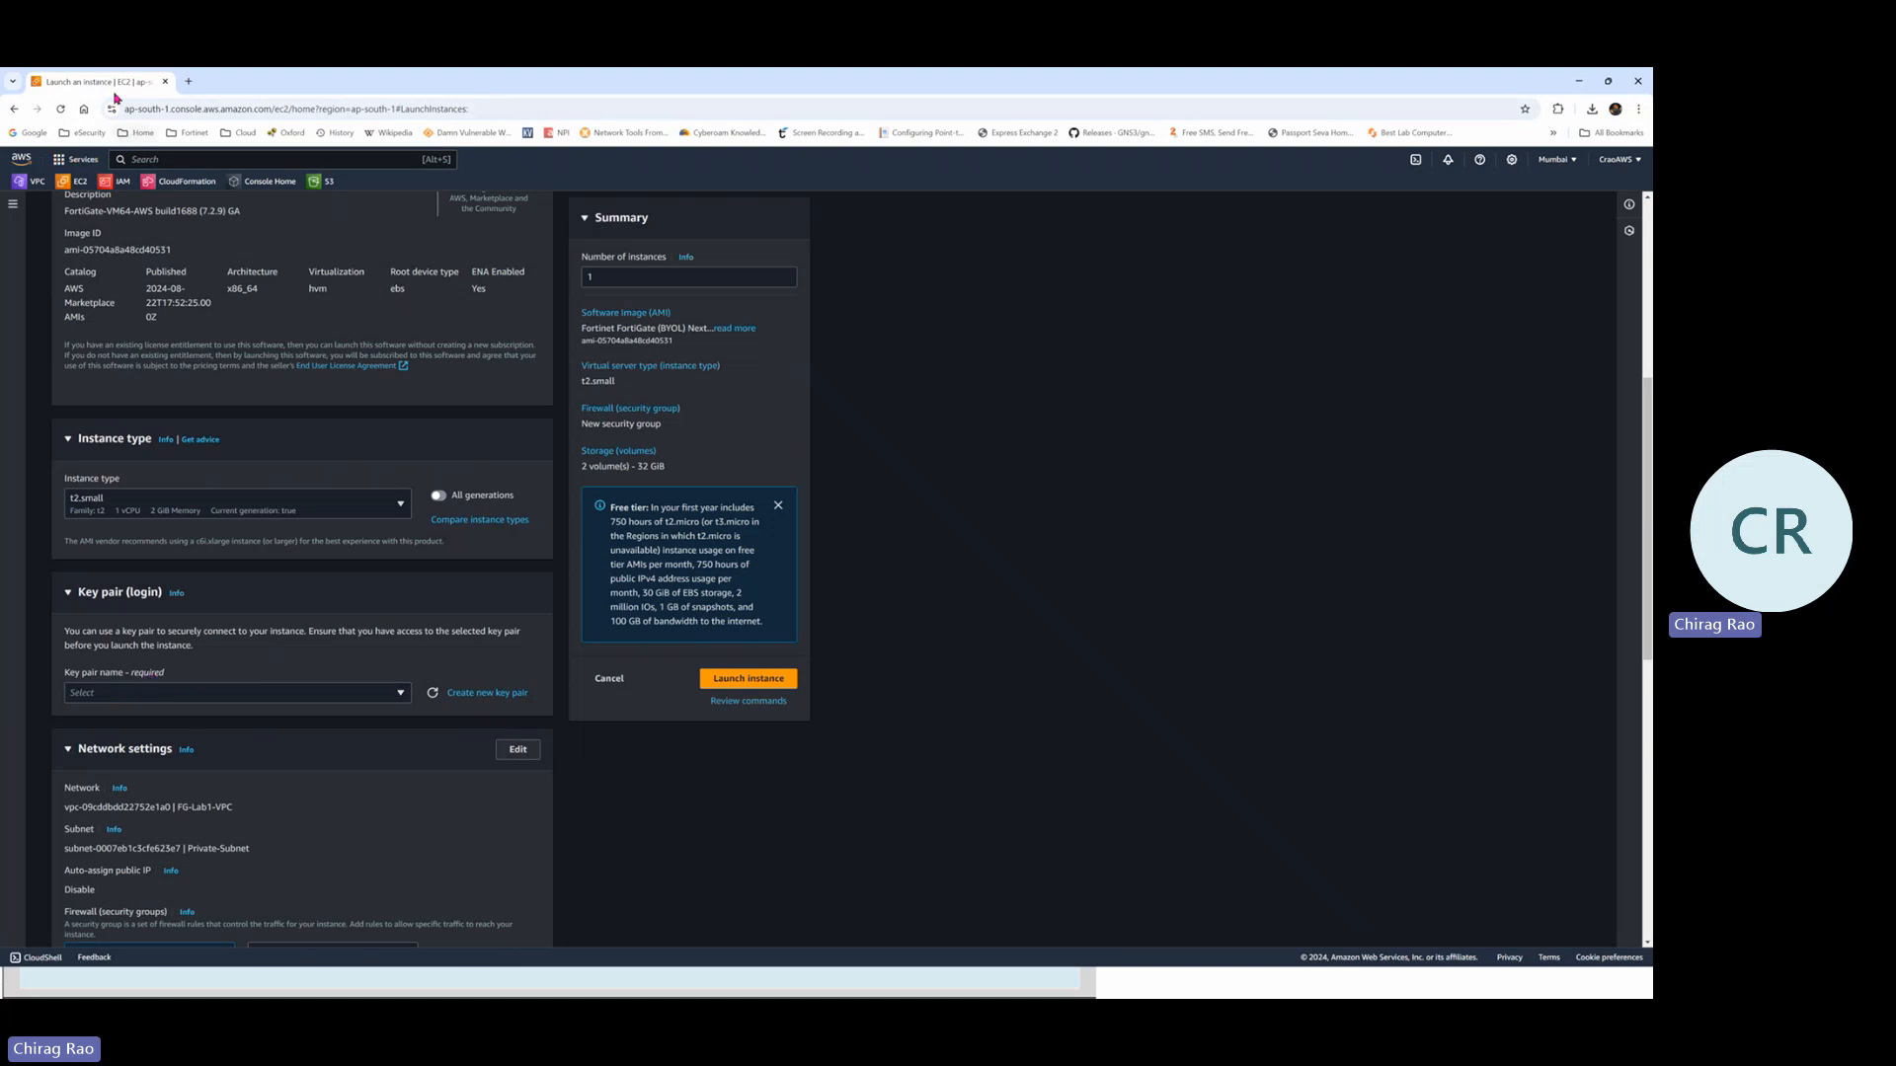
# Duplicate the launch tab and show the EC2 Key pairs page listing KeyPairPEM
pyautogui.rightClick(107, 83)
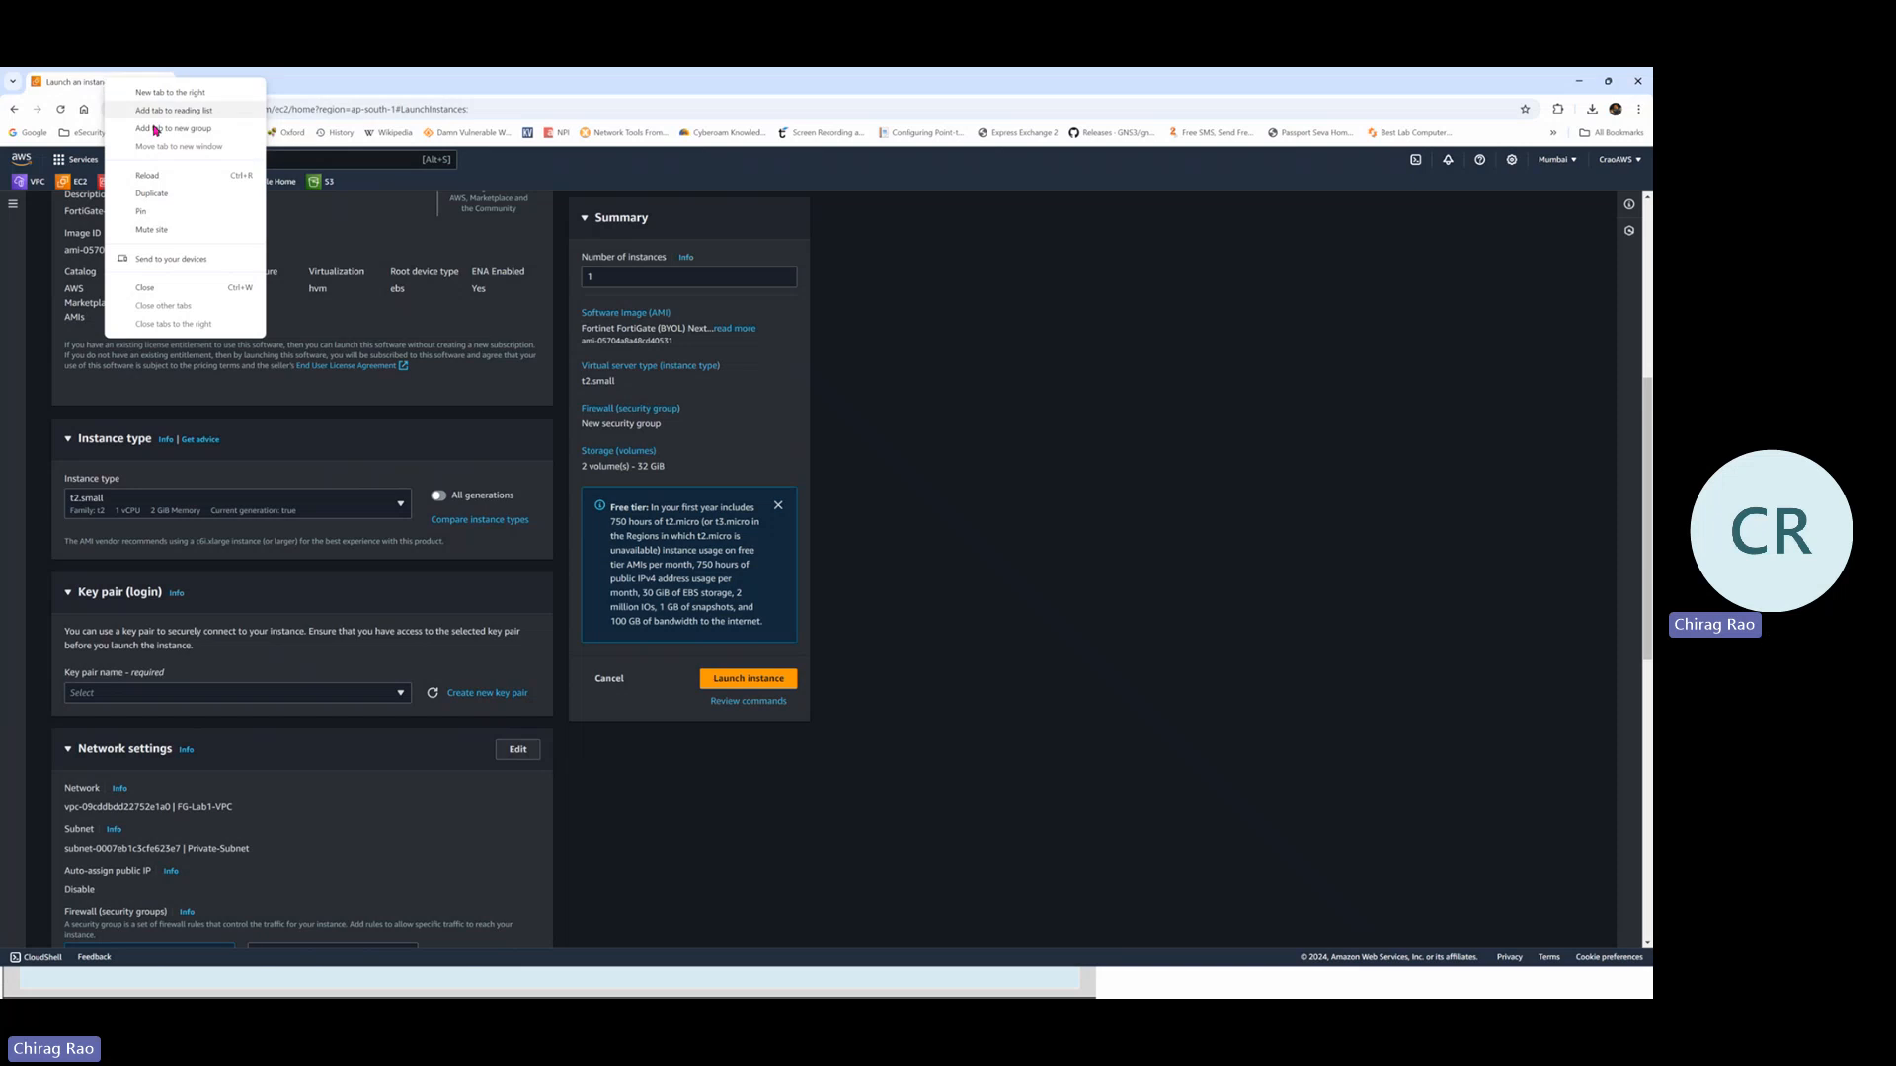
pyautogui.click(160, 193)
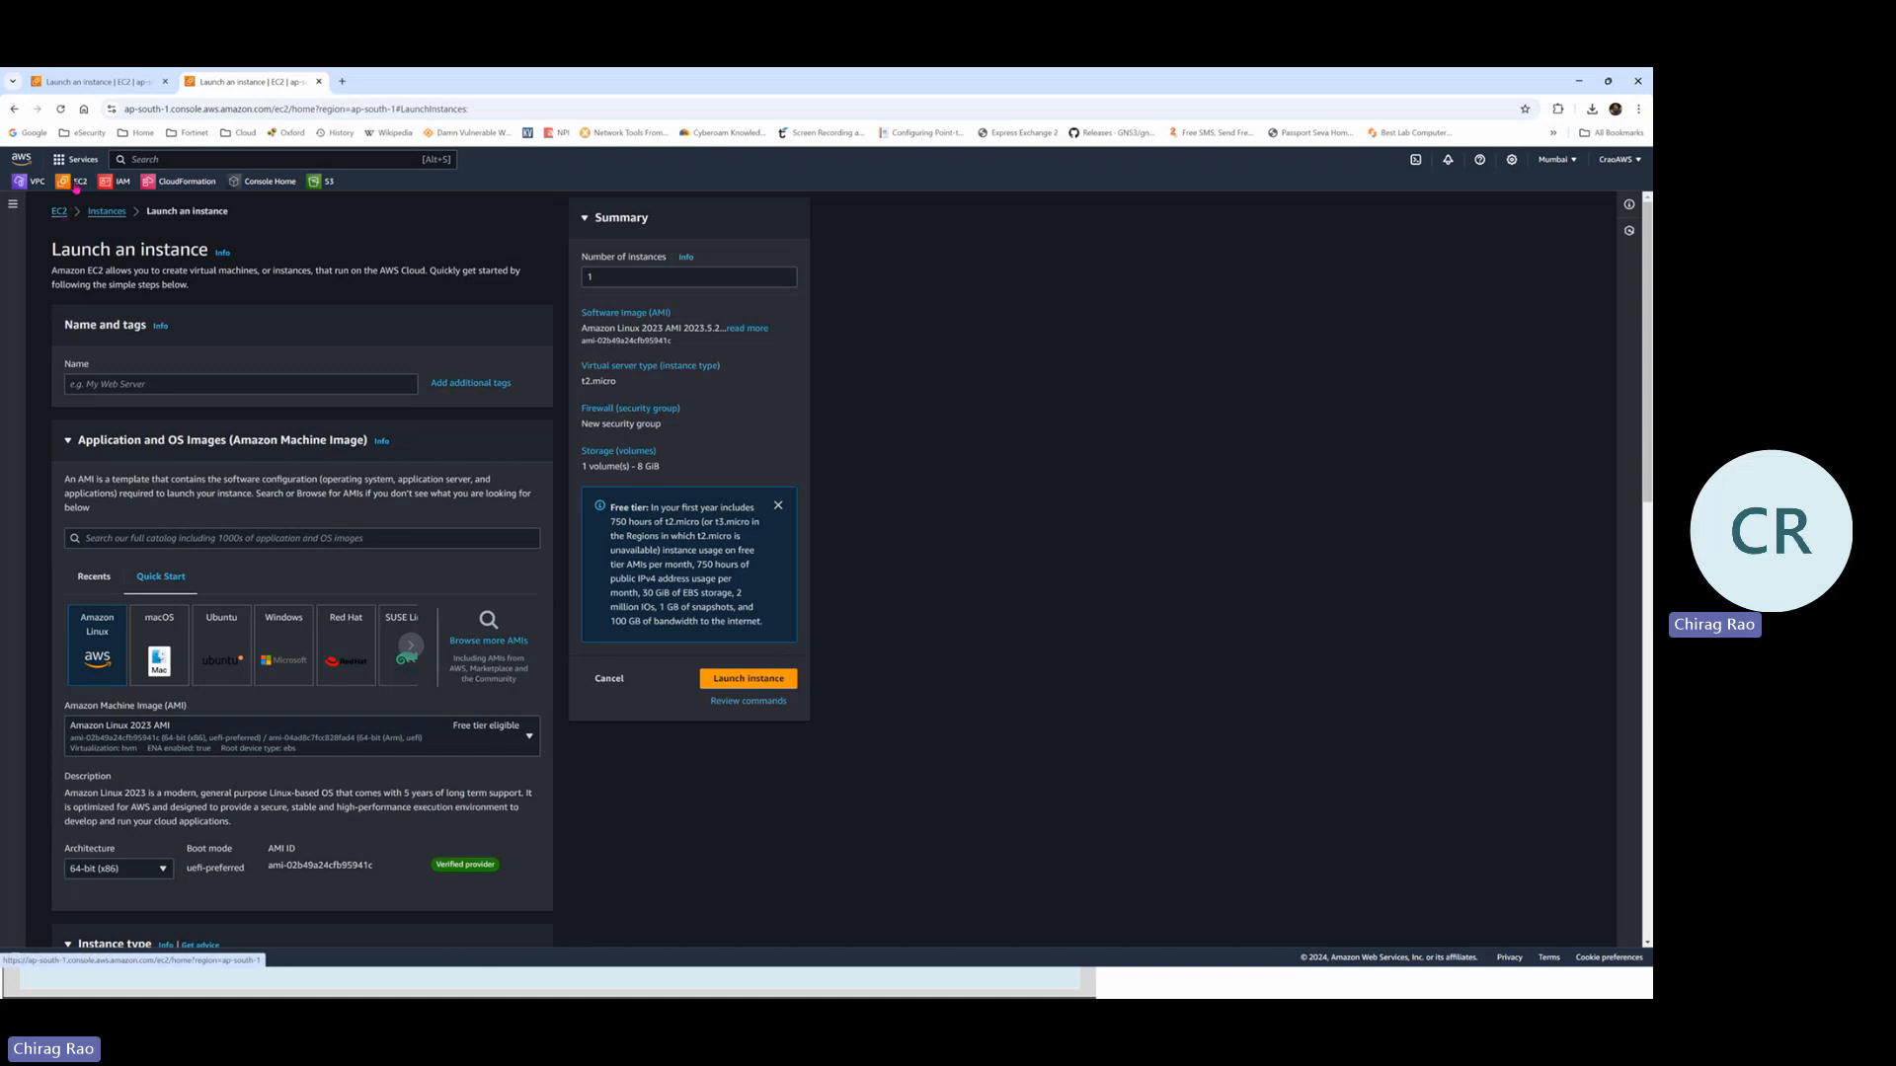
pyautogui.click(76, 184)
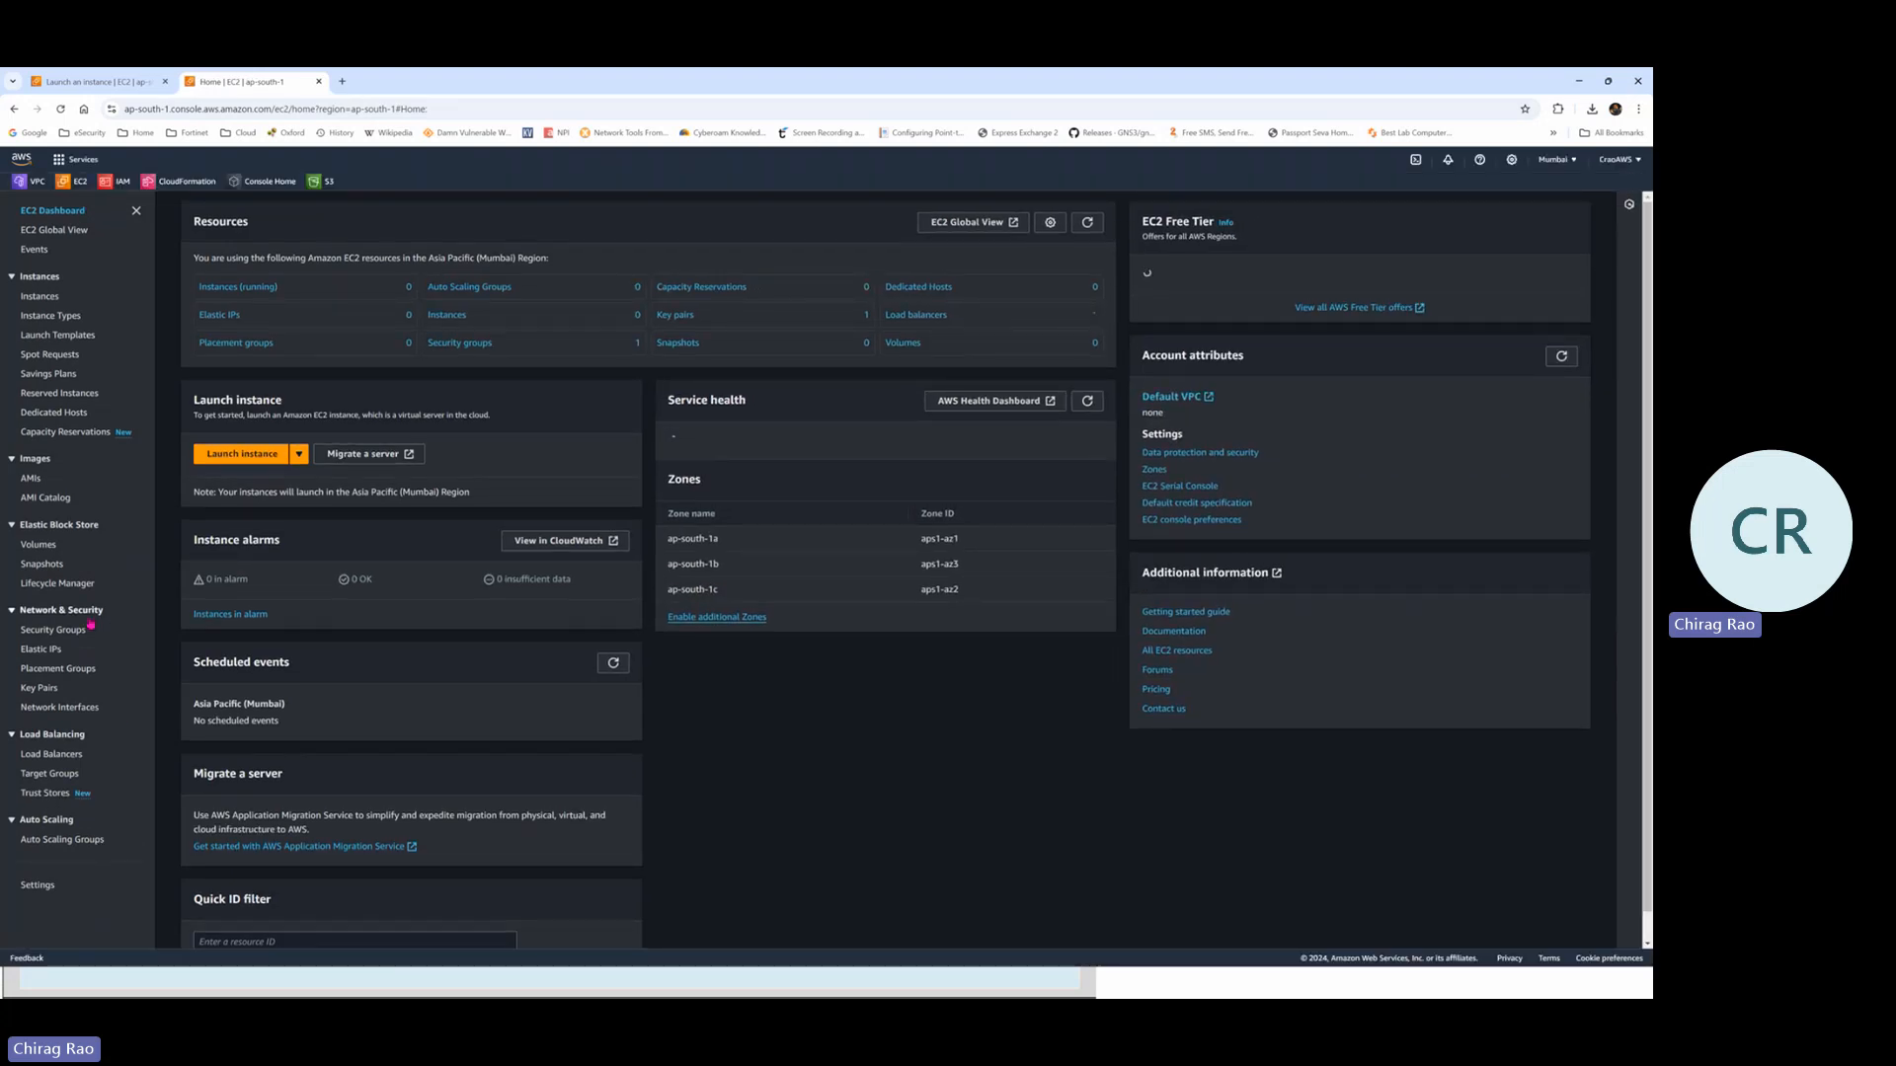
pyautogui.click(42, 692)
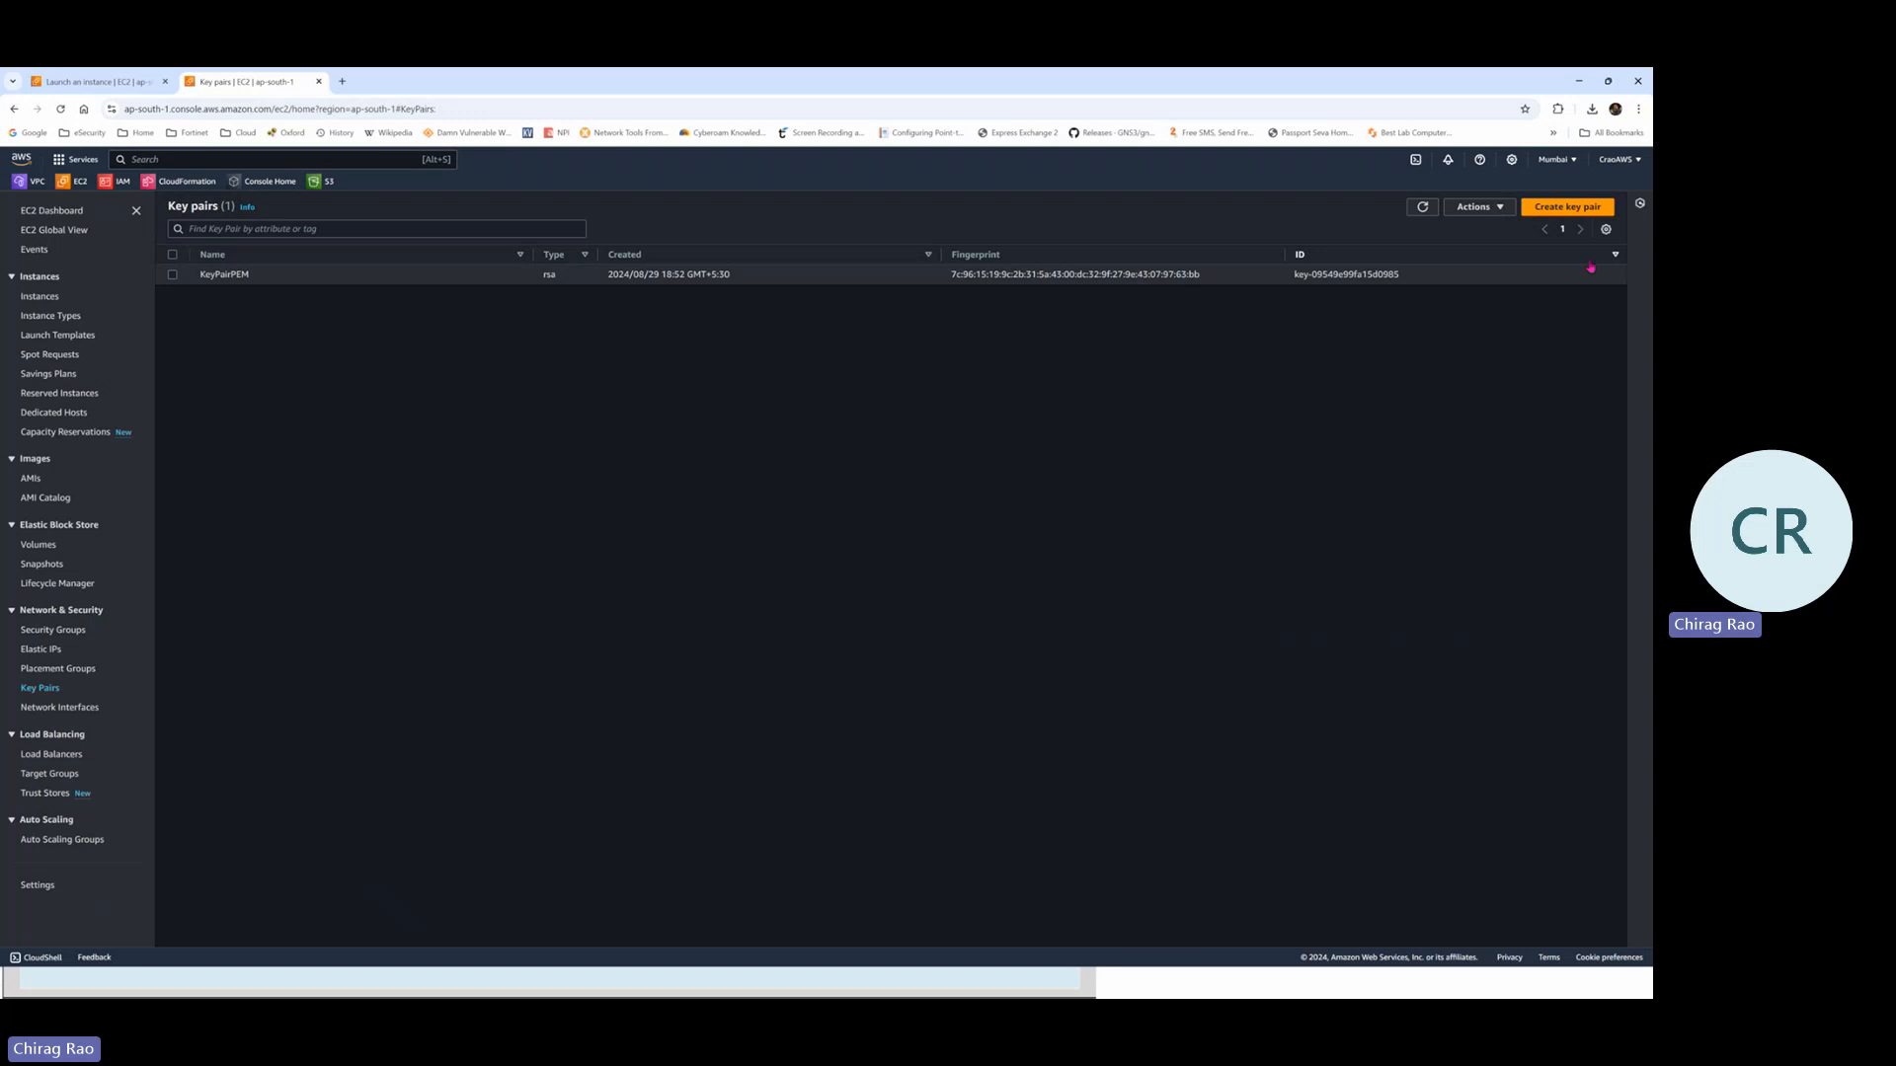
# Create an RSA key pair named Lab1KeyPair in .pem format
pyautogui.click(1577, 212)
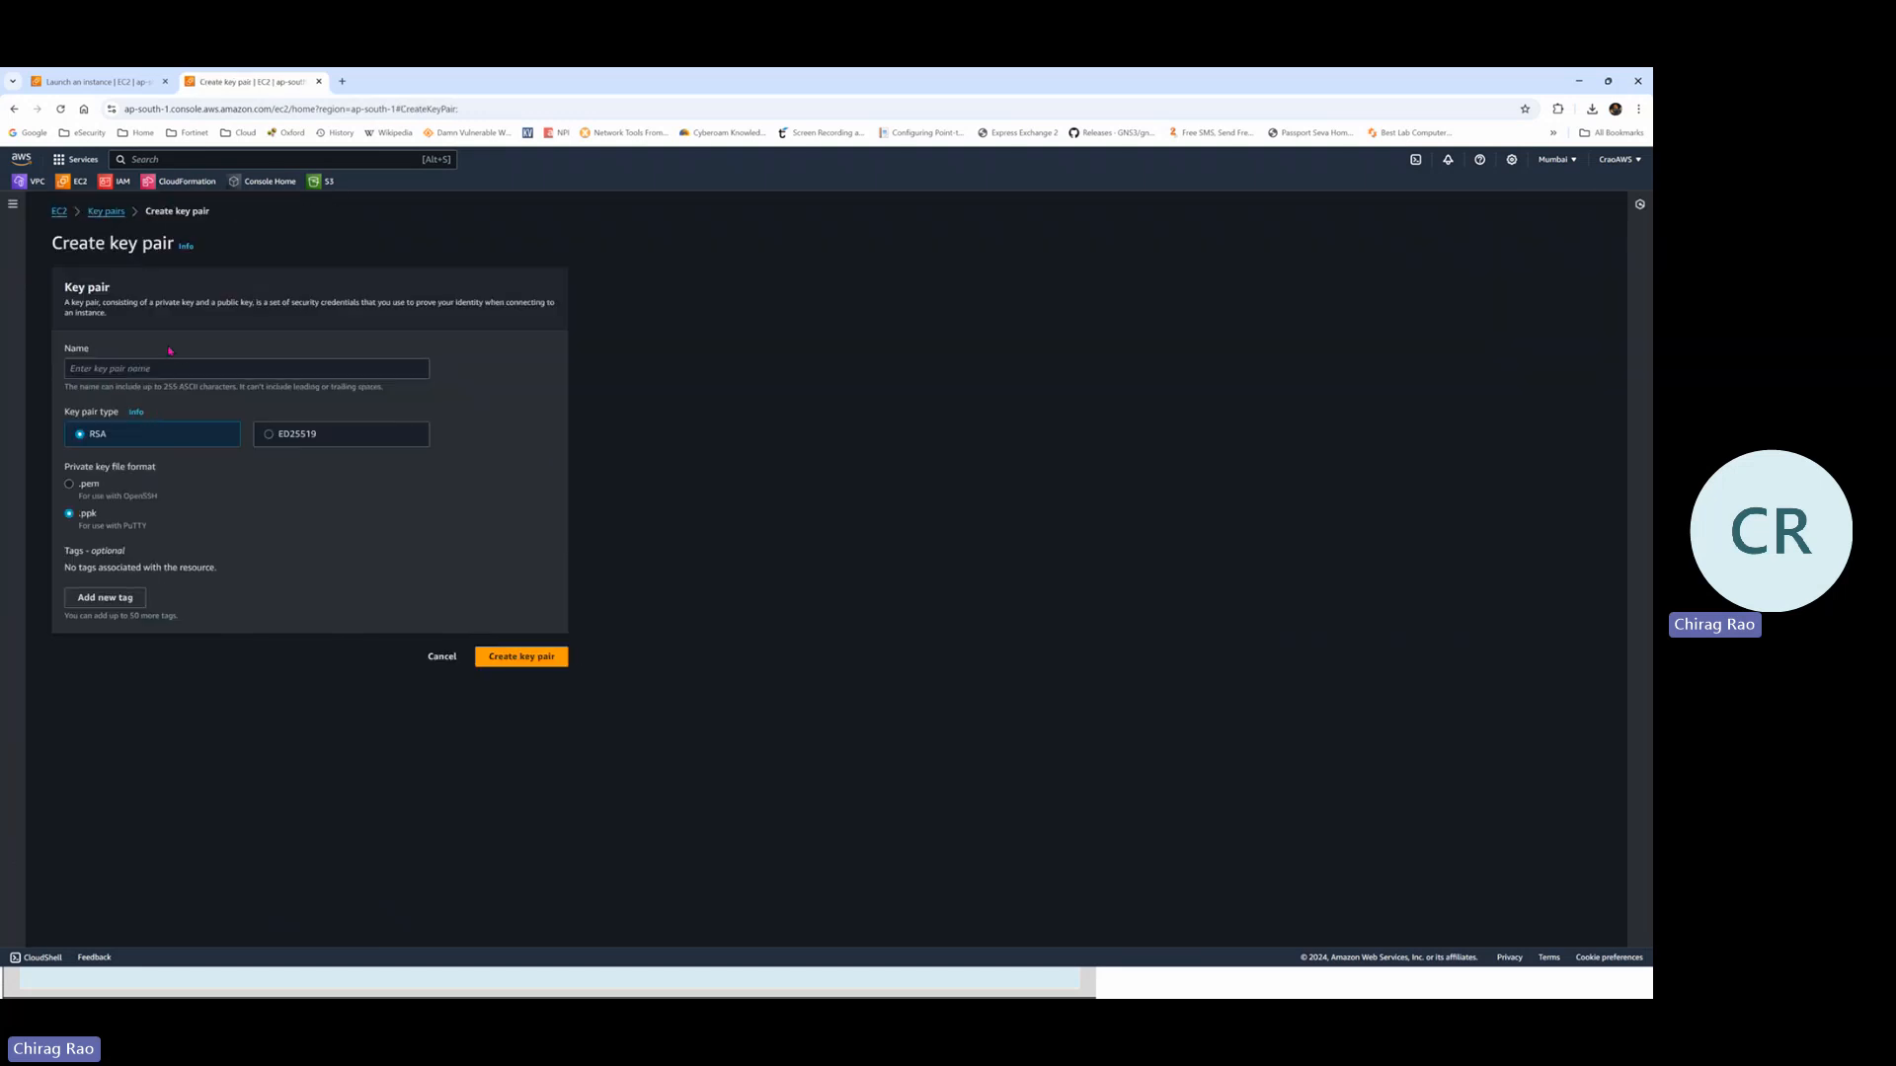
pyautogui.click(158, 368)
pyautogui.write('Lab1KeyPair')
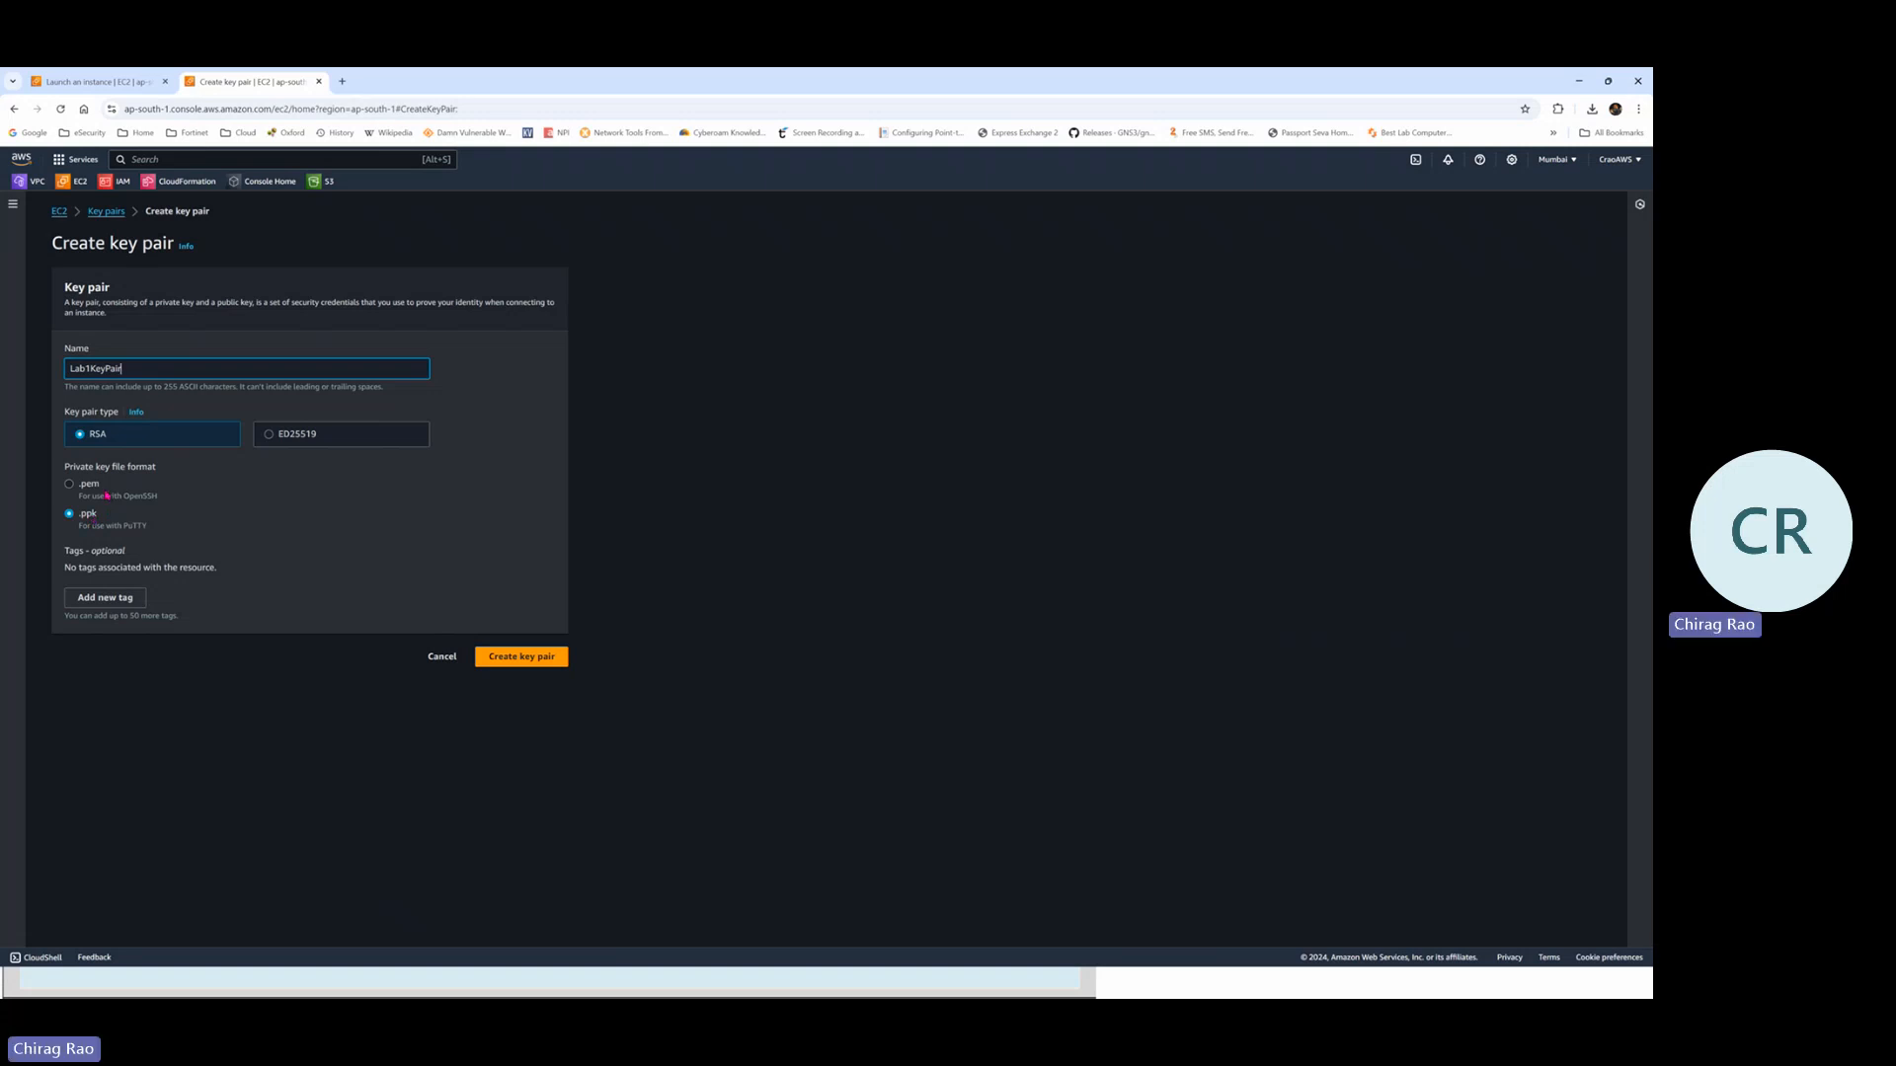
pyautogui.click(70, 485)
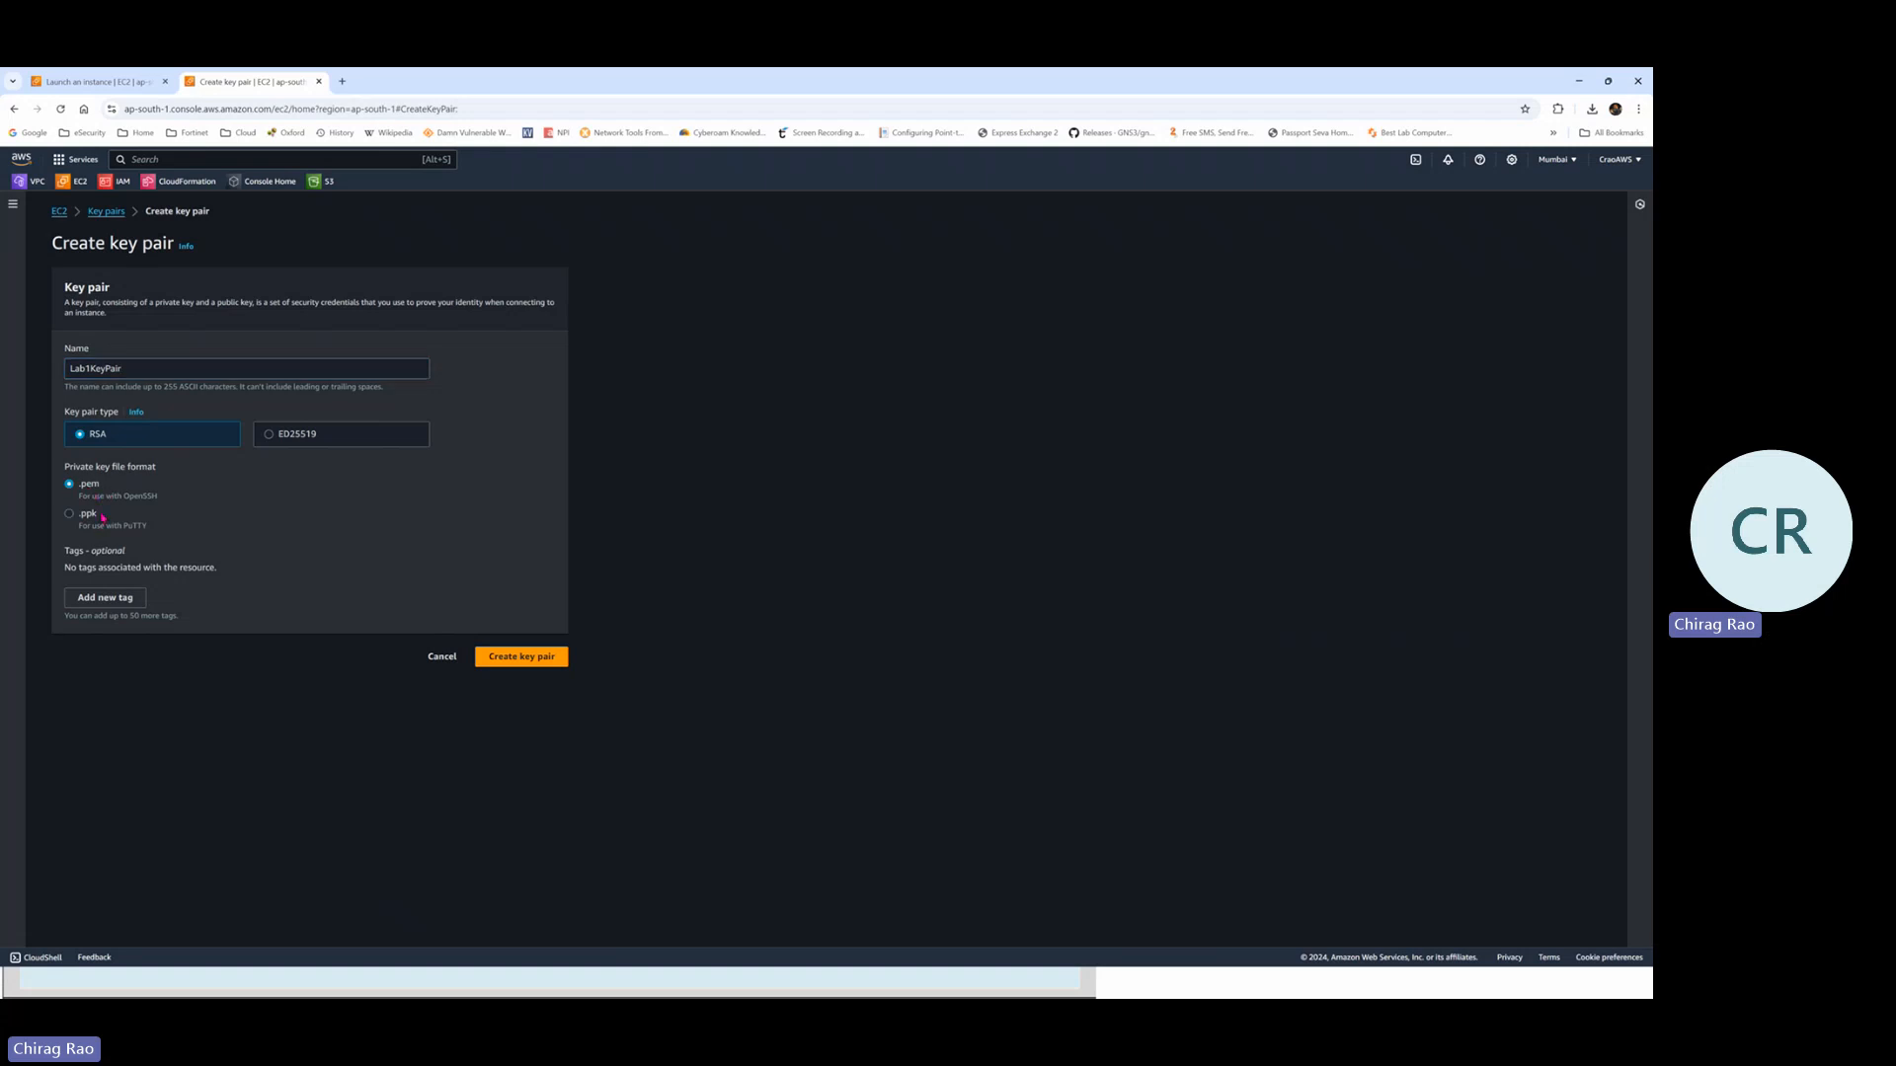
pyautogui.click(533, 661)
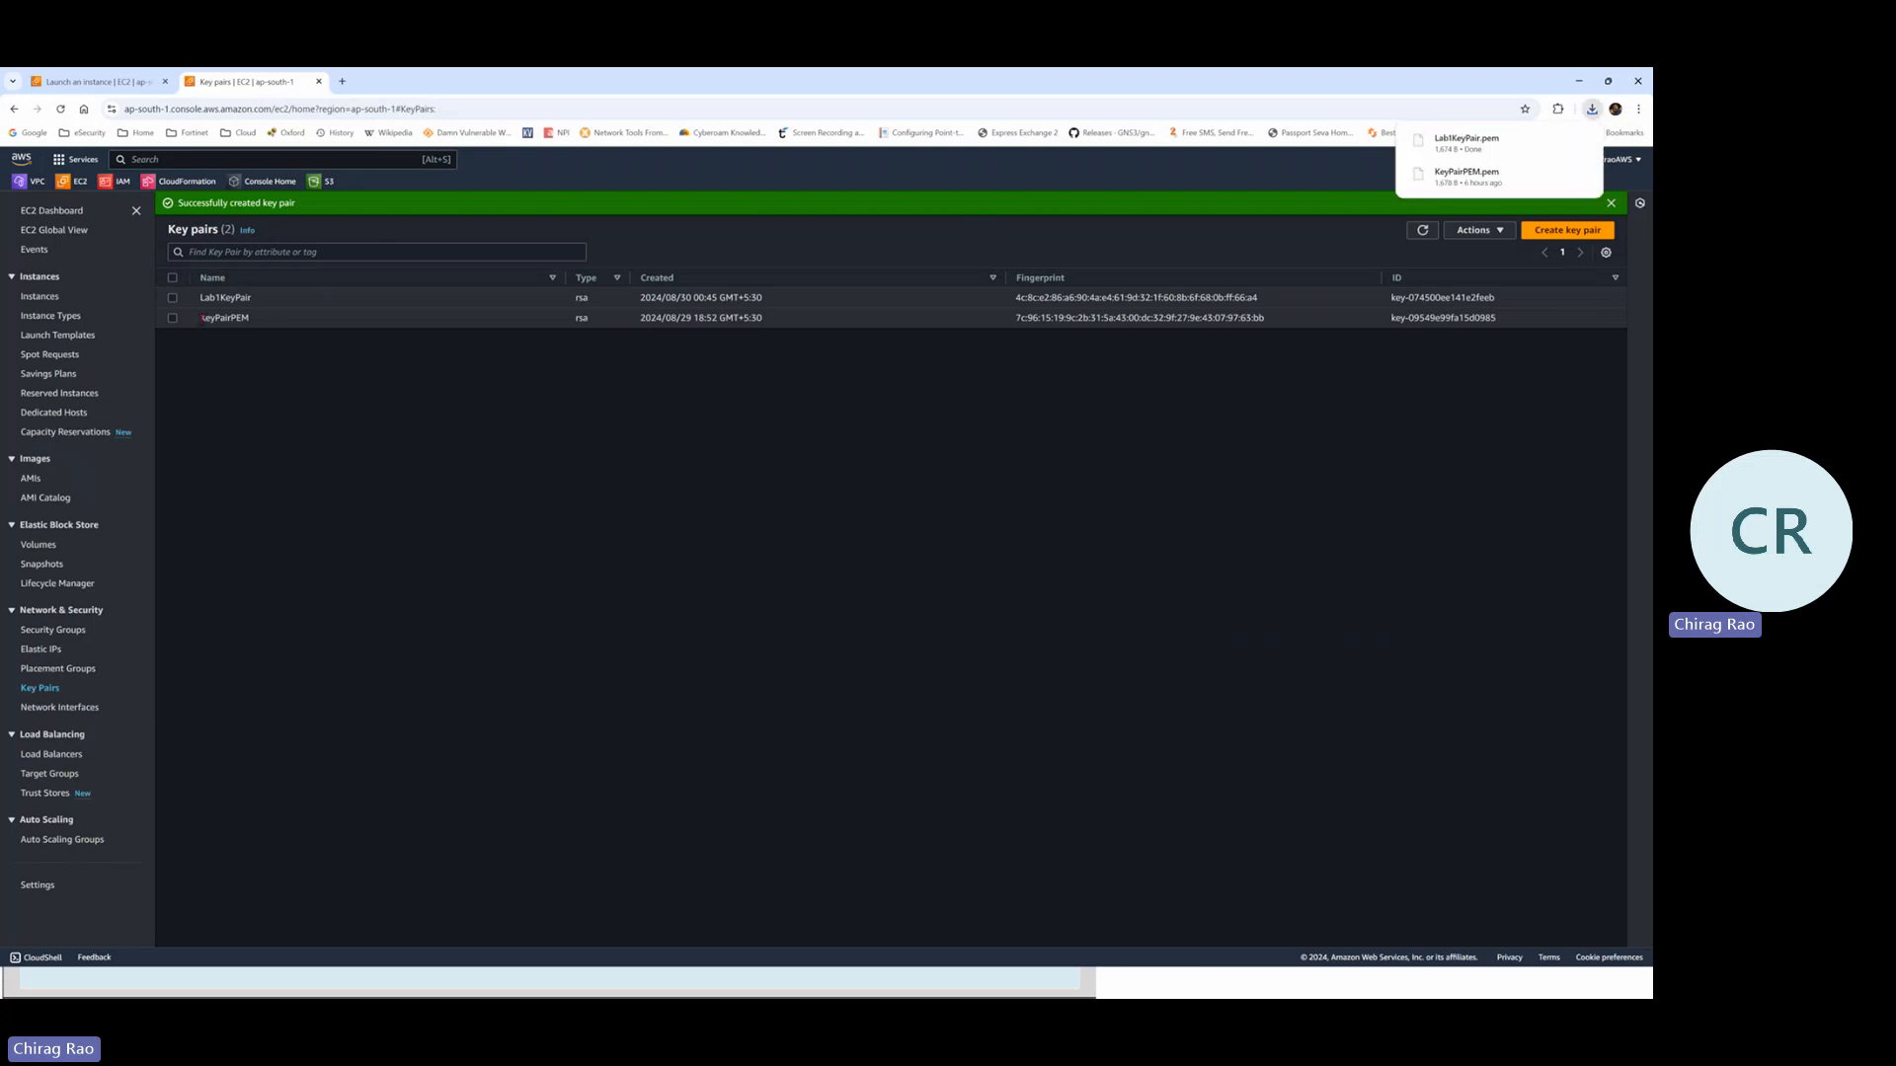
# Back on the launch form, assign the Lab1KeyPair key pair to FG-Lab1
pyautogui.click(138, 82)
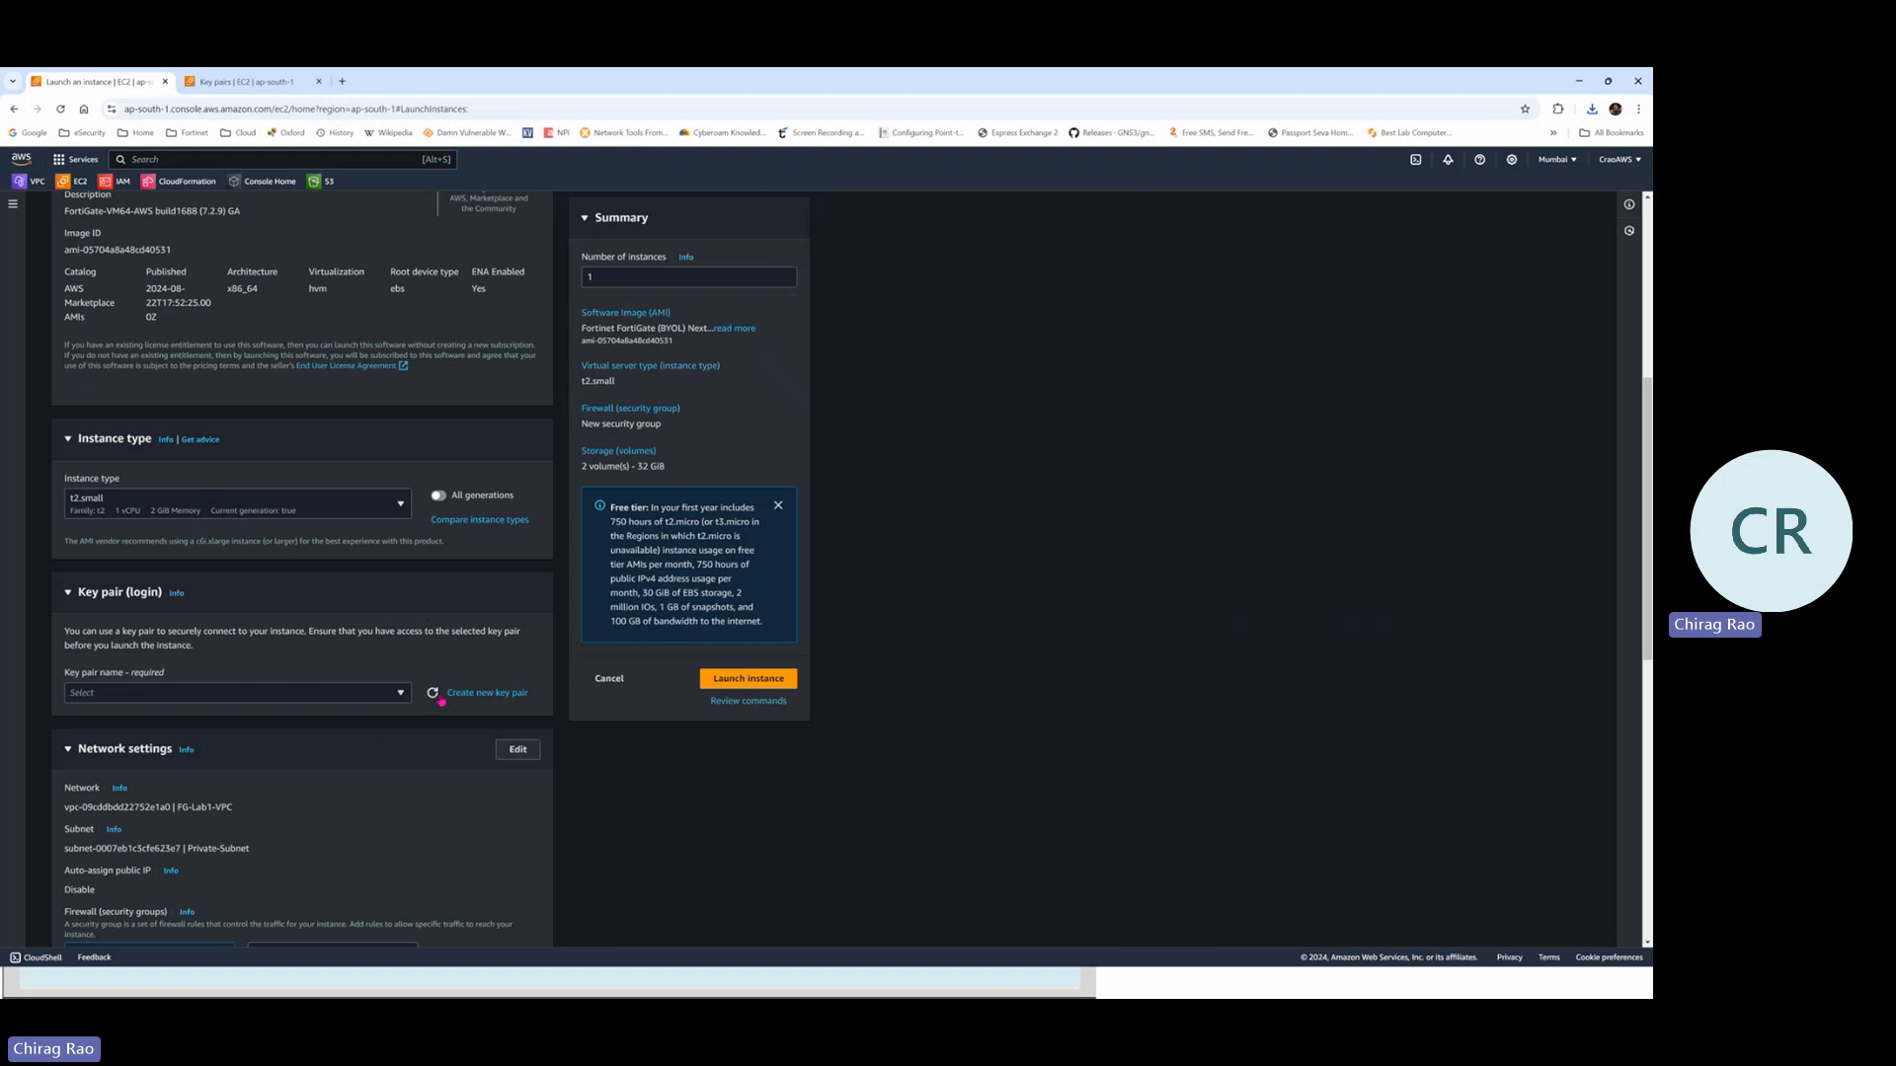
pyautogui.click(247, 77)
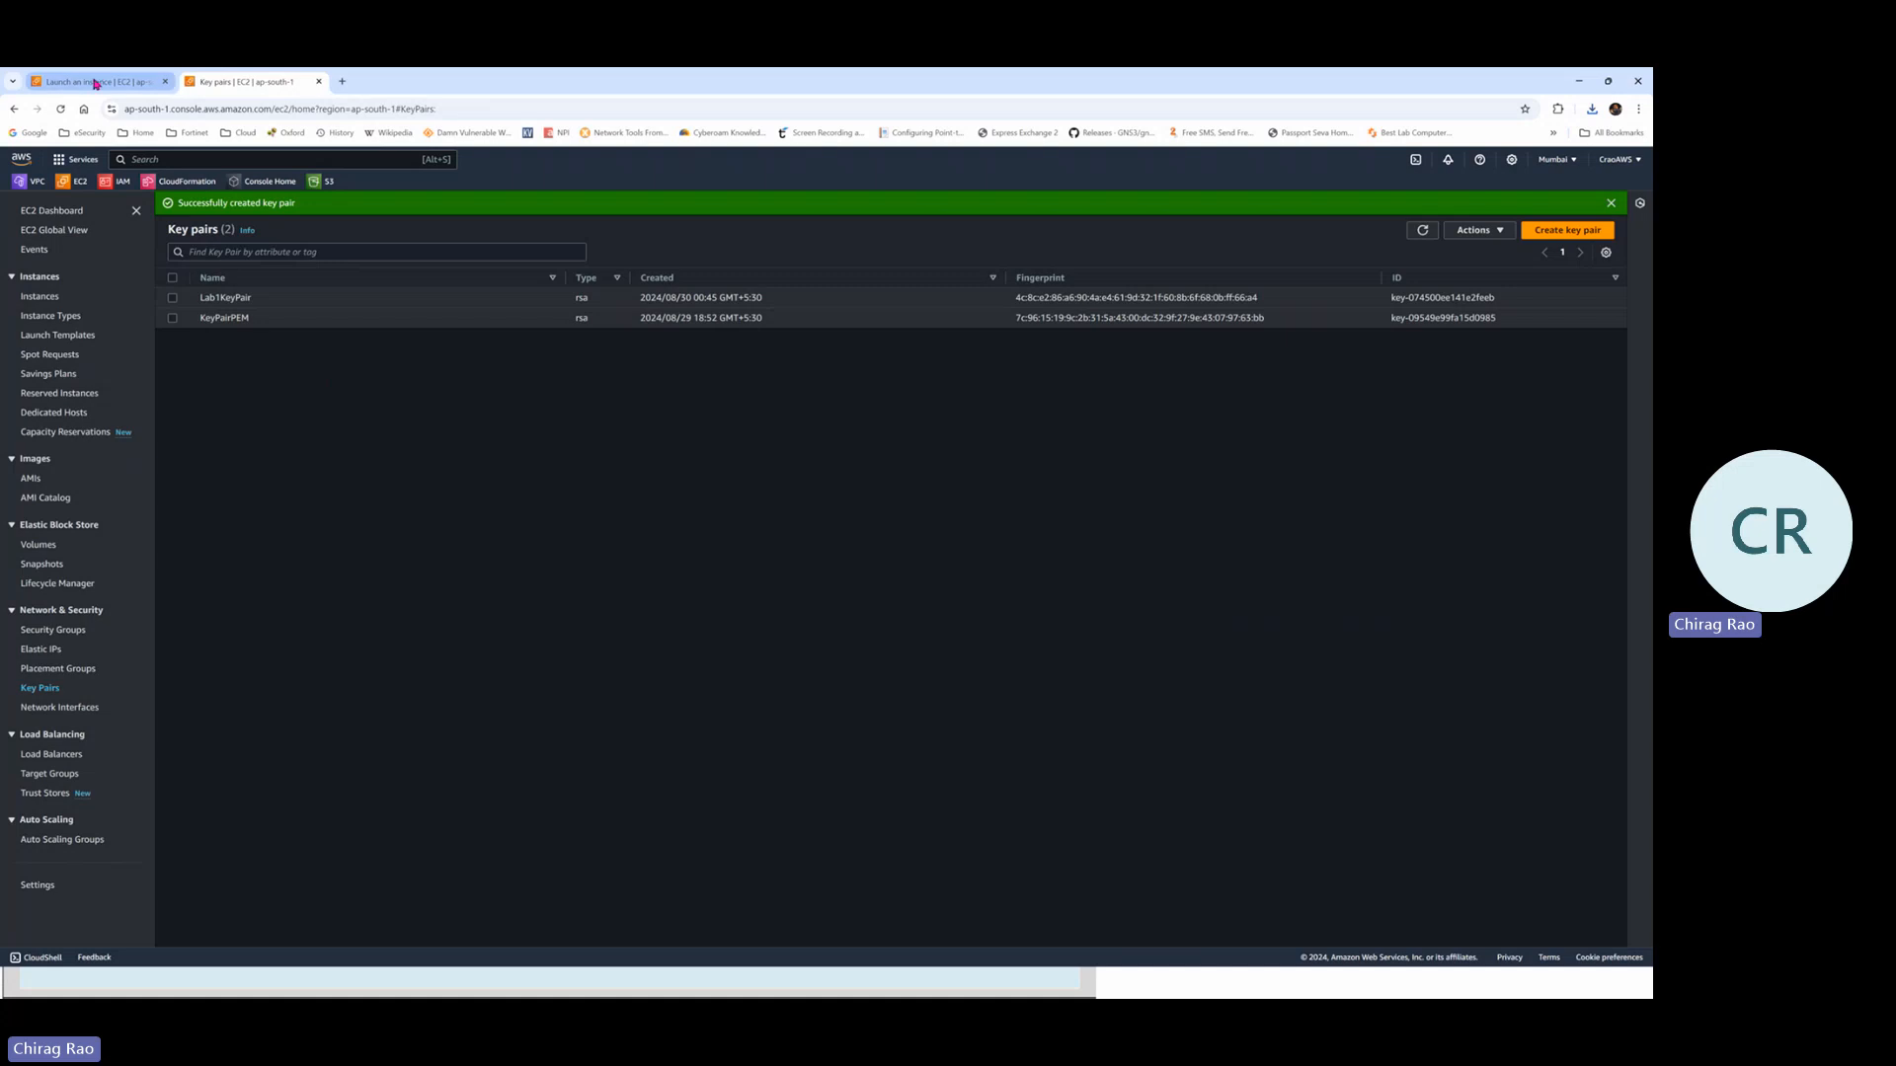
pyautogui.click(96, 82)
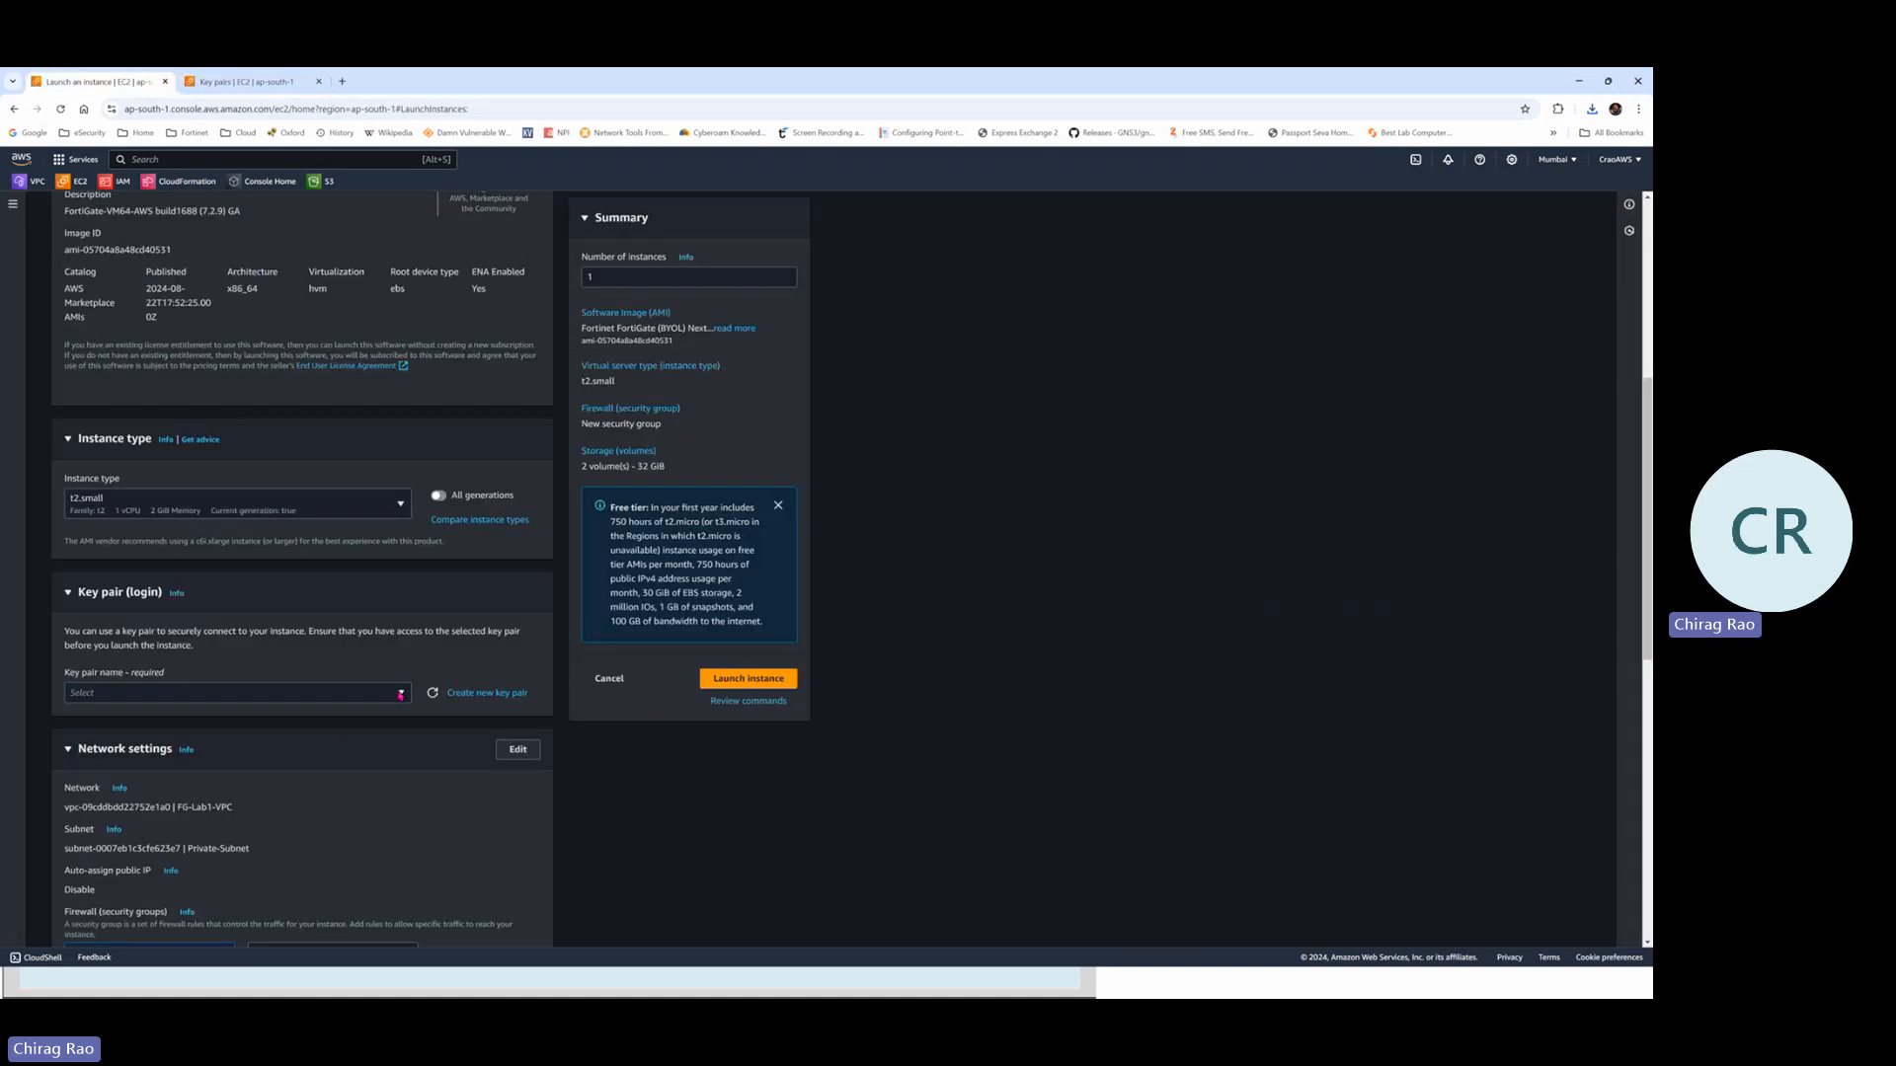
pyautogui.click(401, 694)
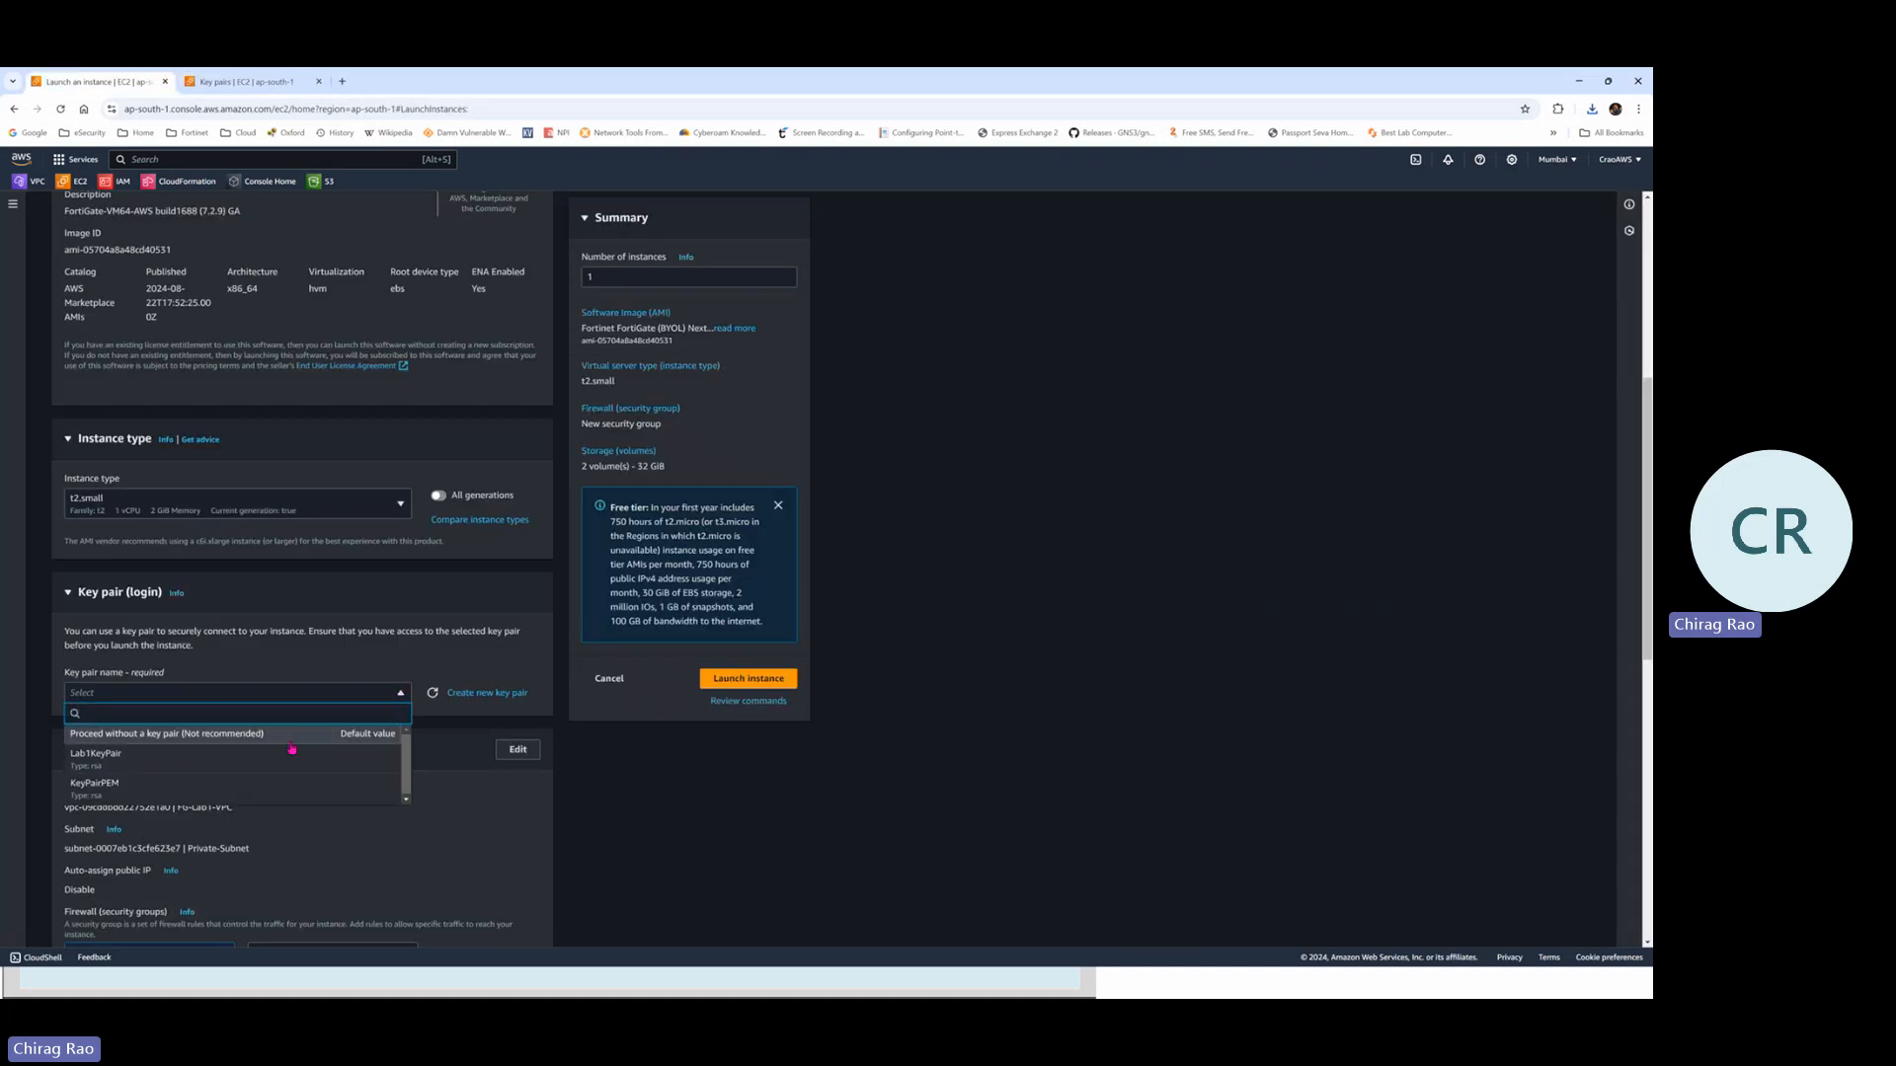
pyautogui.click(131, 750)
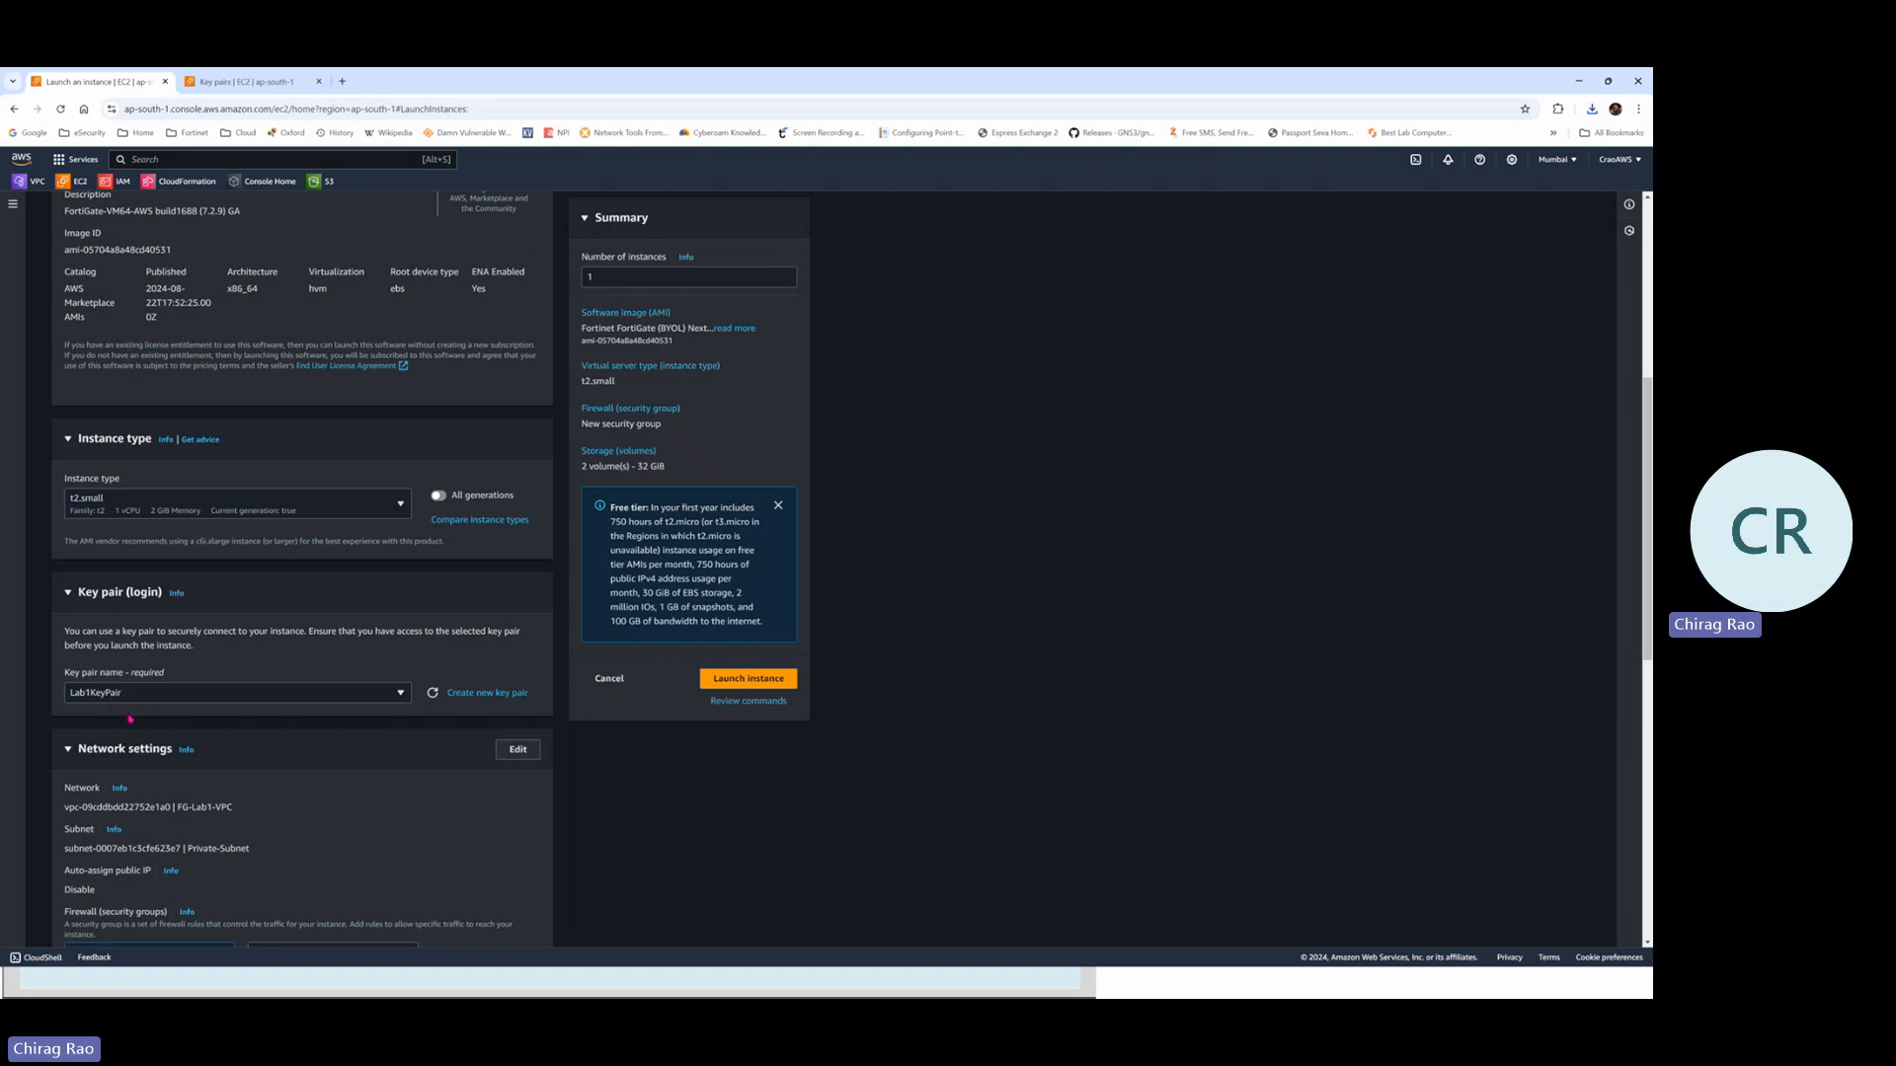
# Scroll to the network settings and bring the FortiGate Standalone diagram slide forward
pyautogui.scroll(-1, 274, 718)
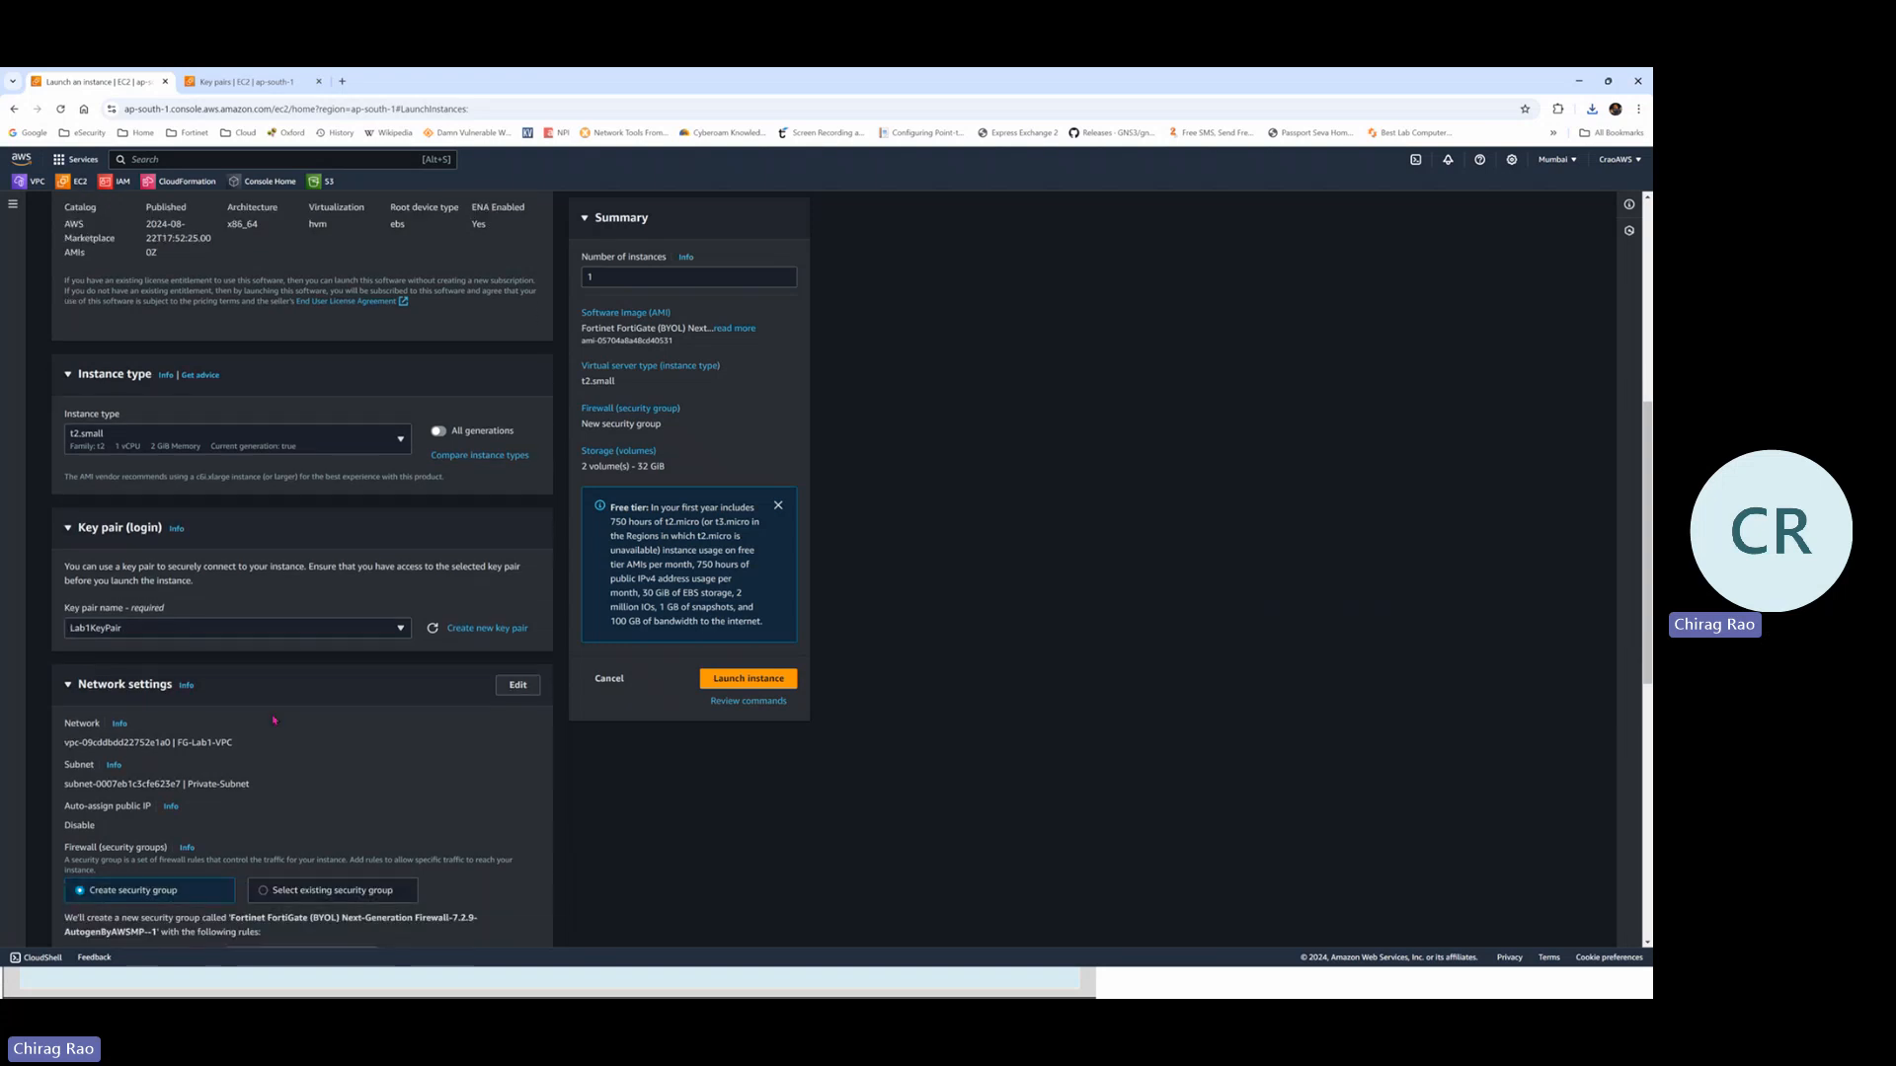
pyautogui.scroll(-1, 275, 720)
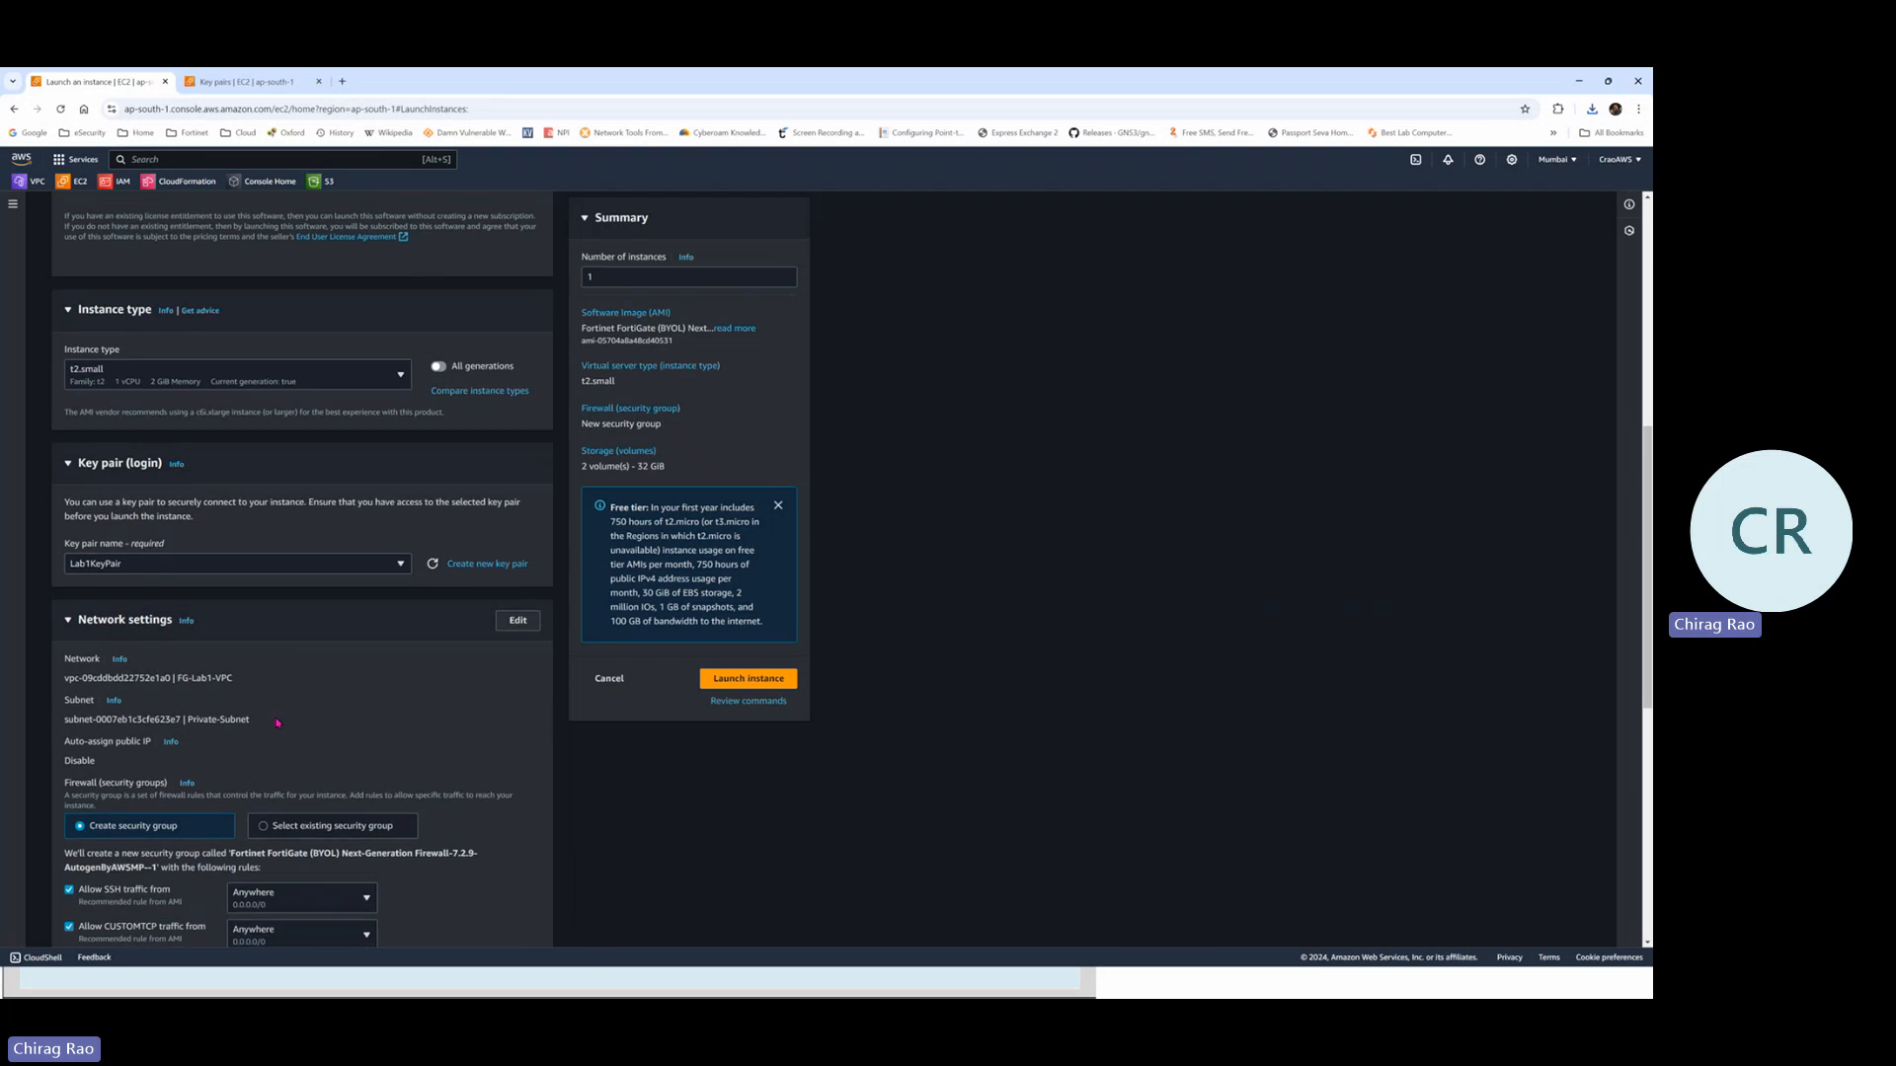
pyautogui.scroll(-1, 245, 653)
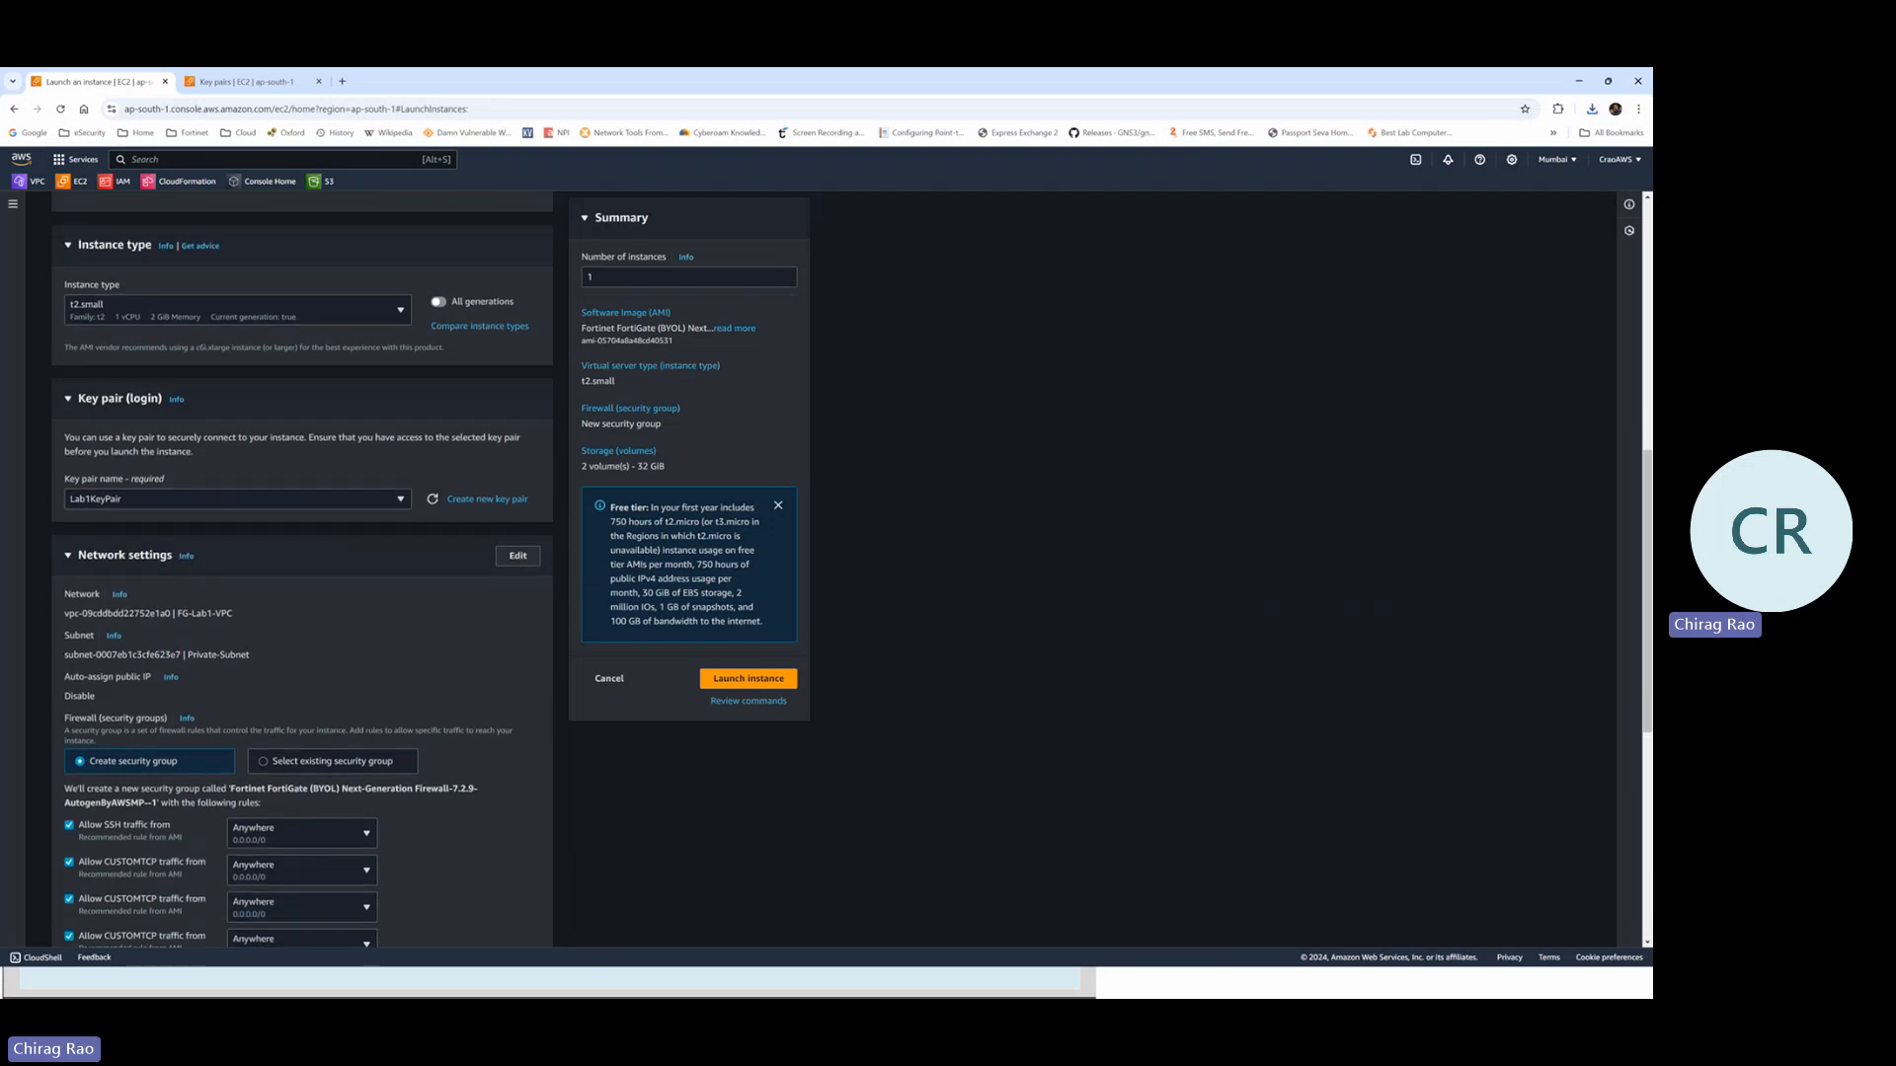
pyautogui.hotkey('alt', 'Tab')
pyautogui.hotkey('alt', 'Tab')
pyautogui.hotkey('alt', 'Tab')
pyautogui.hotkey('alt', 'Tab')
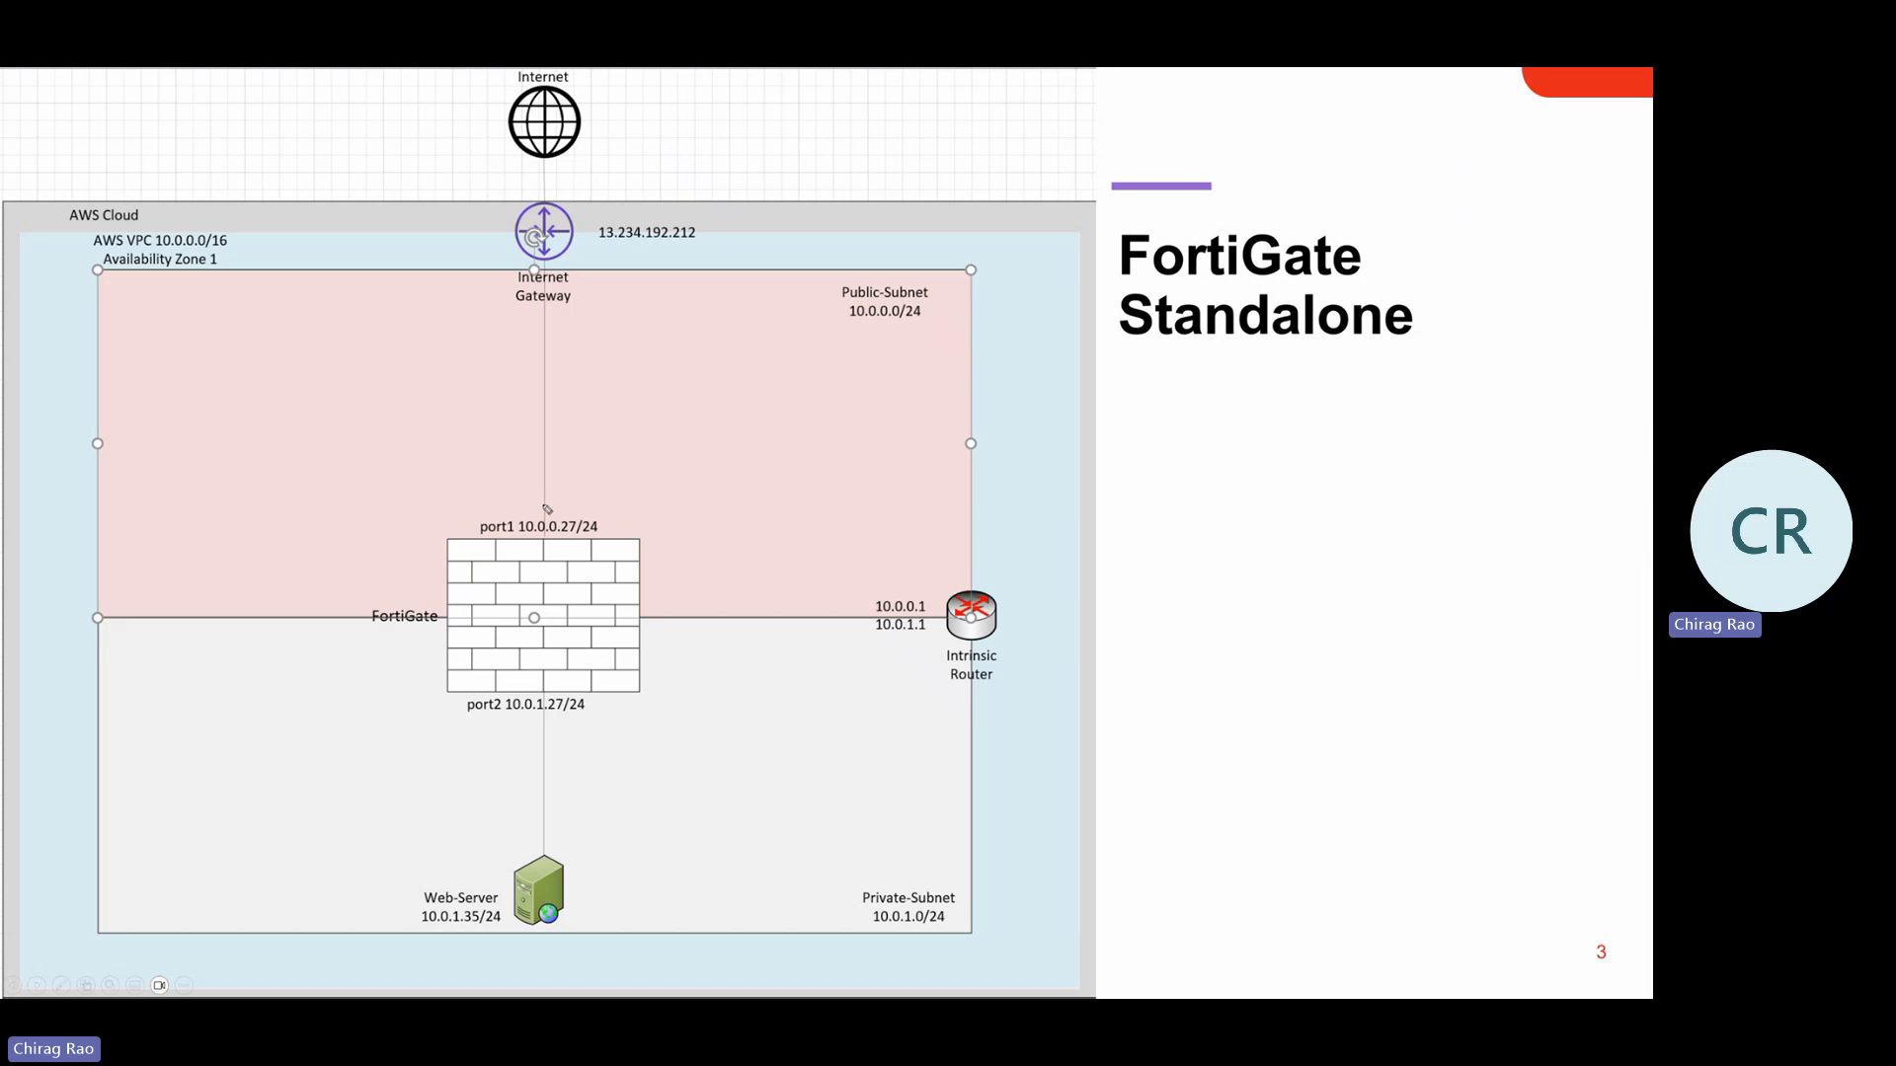
# Mark port1 and port2 on the FortiGate diagram, erase the ink, and return to EC2
pyautogui.moveTo(544, 505)
pyautogui.mouseDown()
pyautogui.moveTo(477, 501)
pyautogui.moveTo(452, 545)
pyautogui.moveTo(620, 564)
pyautogui.moveTo(575, 496)
pyautogui.moveTo(539, 505)
pyautogui.mouseUp()
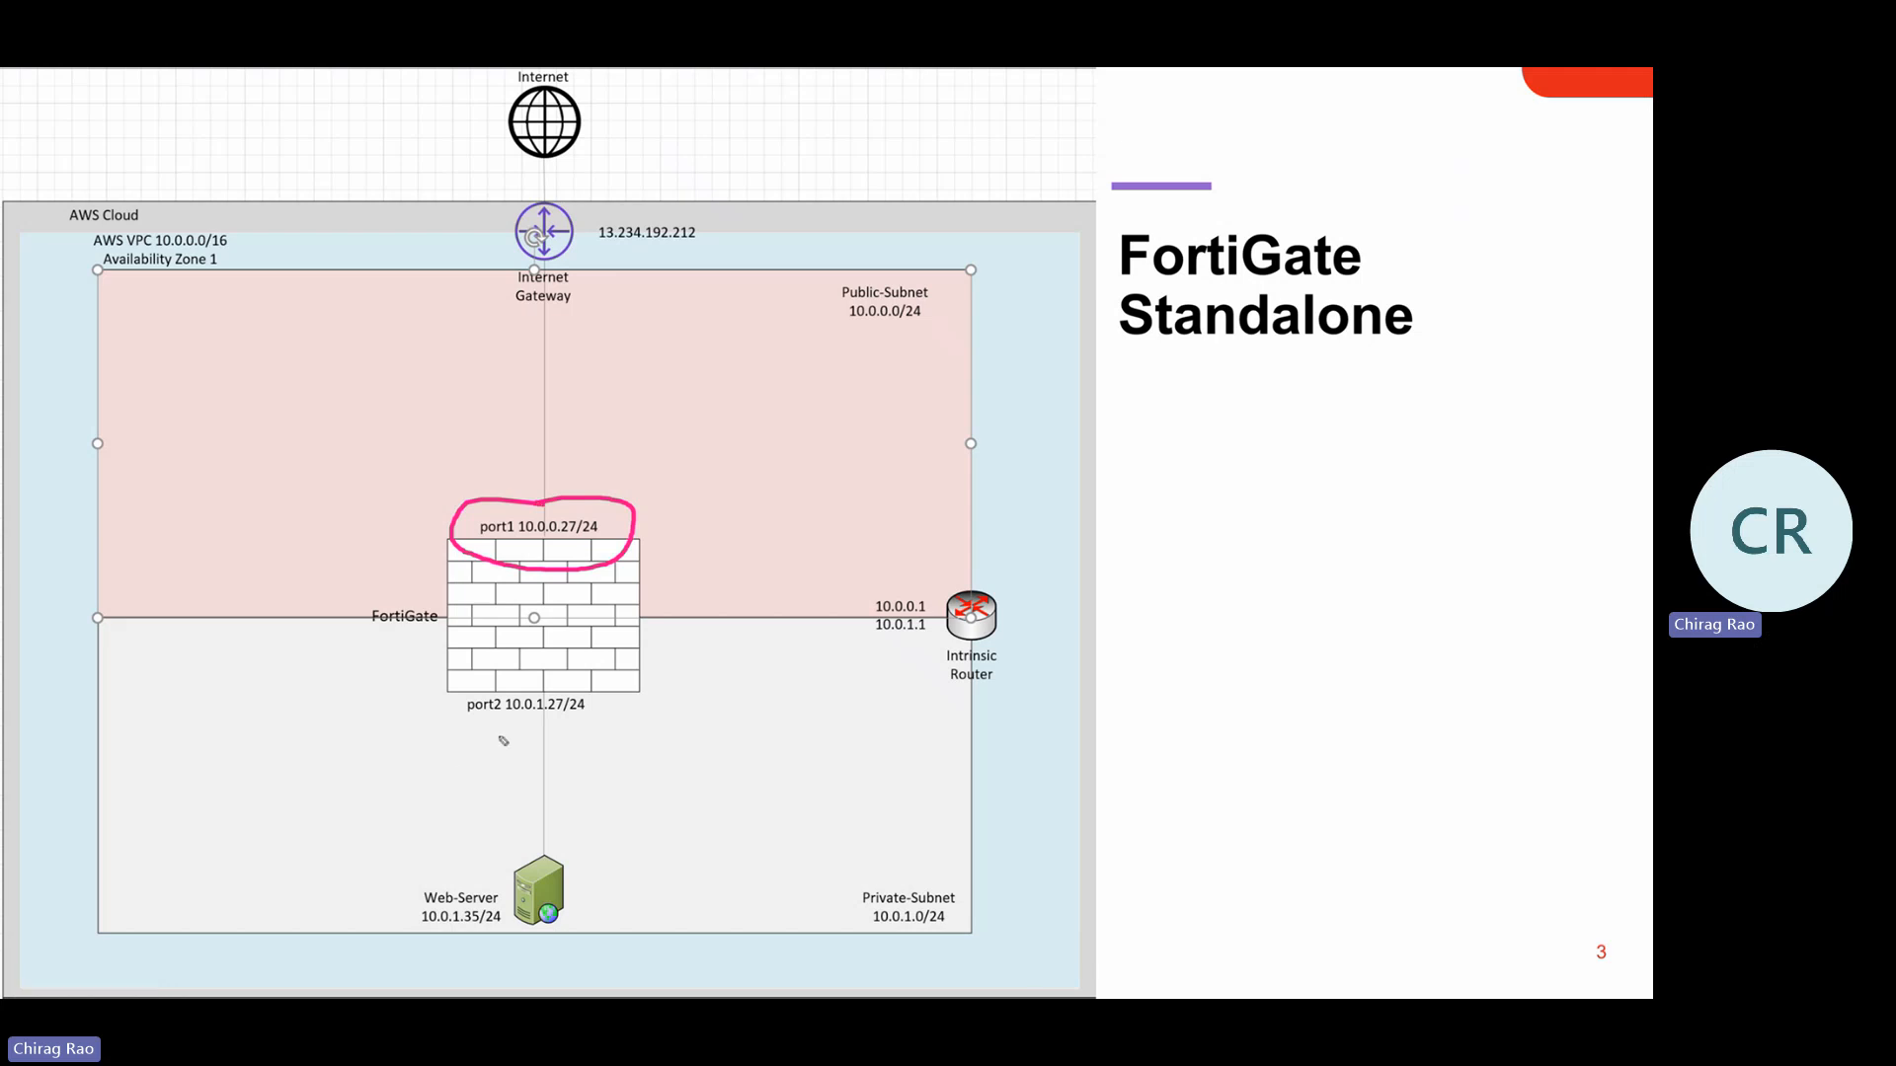
pyautogui.moveTo(420, 748); pyautogui.dragTo(502, 724)
pyautogui.moveTo(460, 721)
pyautogui.mouseDown()
pyautogui.moveTo(488, 743)
pyautogui.moveTo(474, 760)
pyautogui.mouseUp()
pyautogui.press('e')
pyautogui.hotkey('alt', 'Tab')
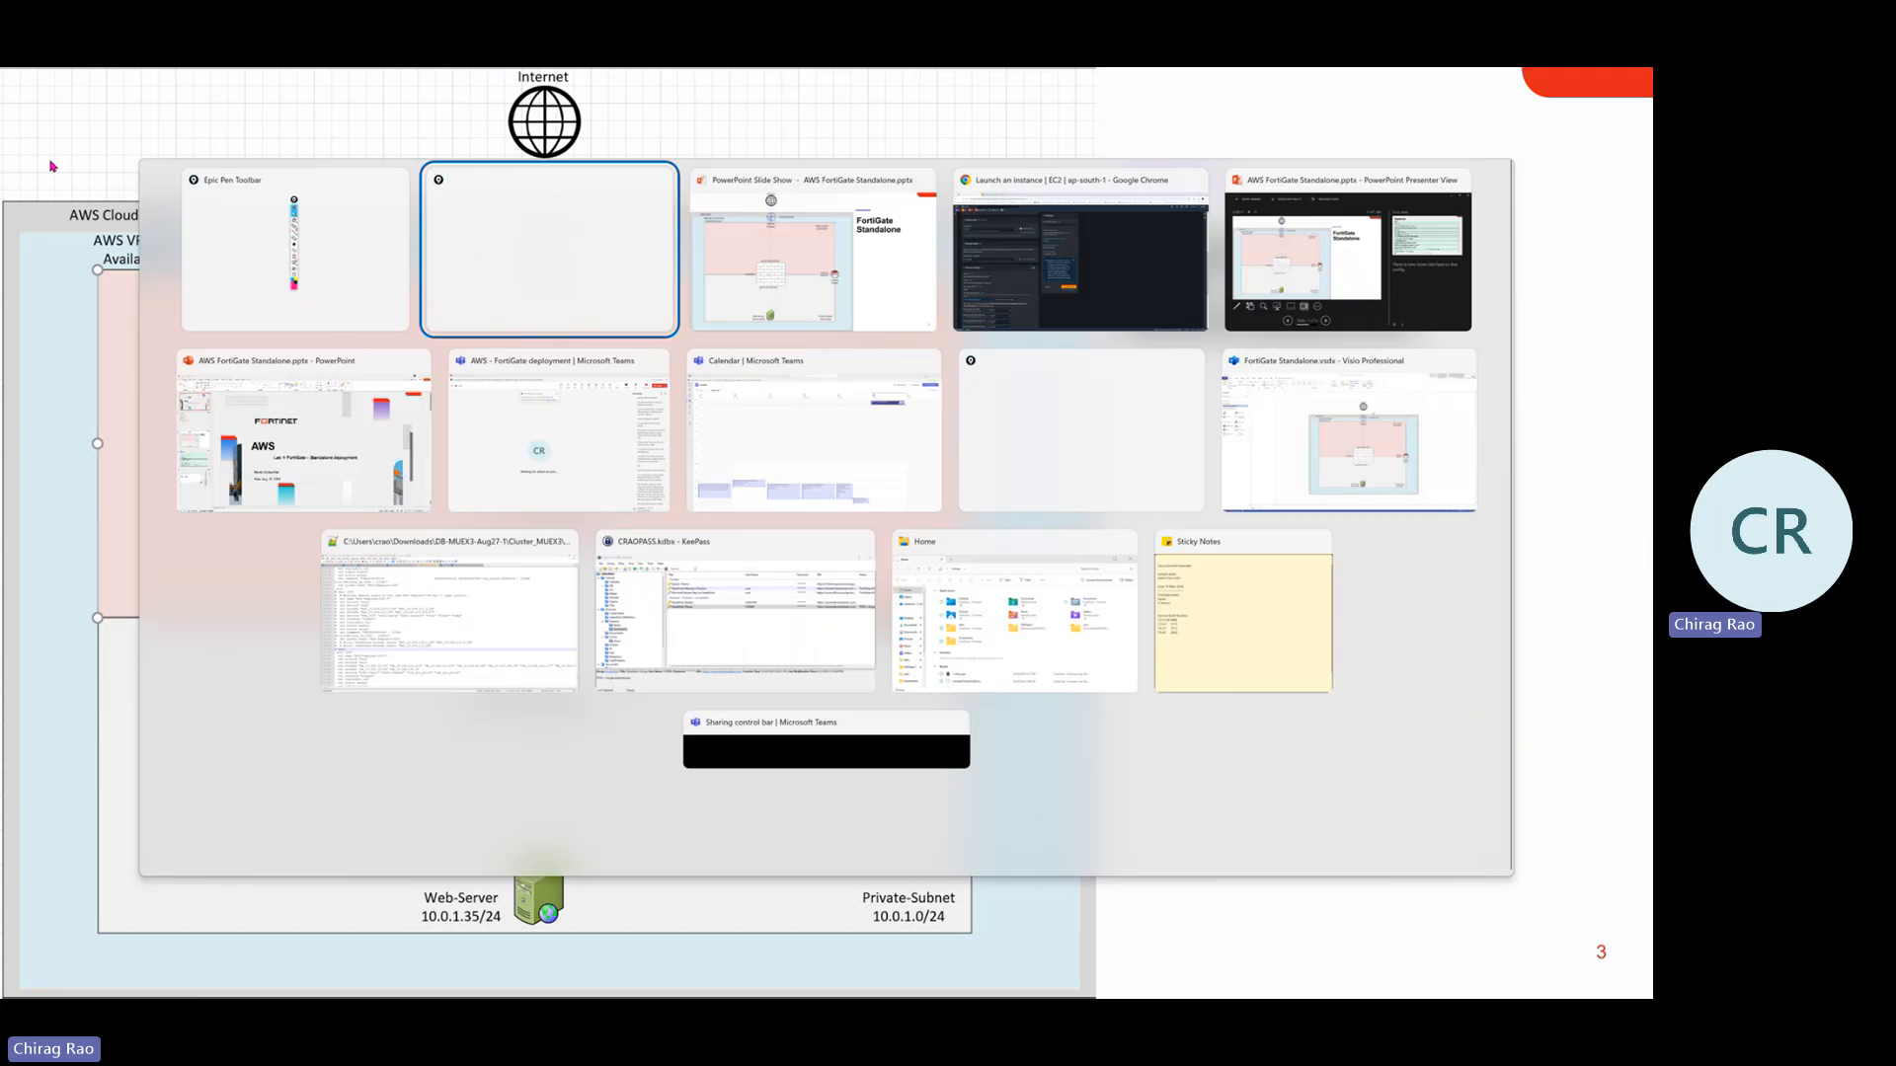
pyautogui.hotkey('alt', 'Tab')
pyautogui.hotkey('alt', 'Tab')
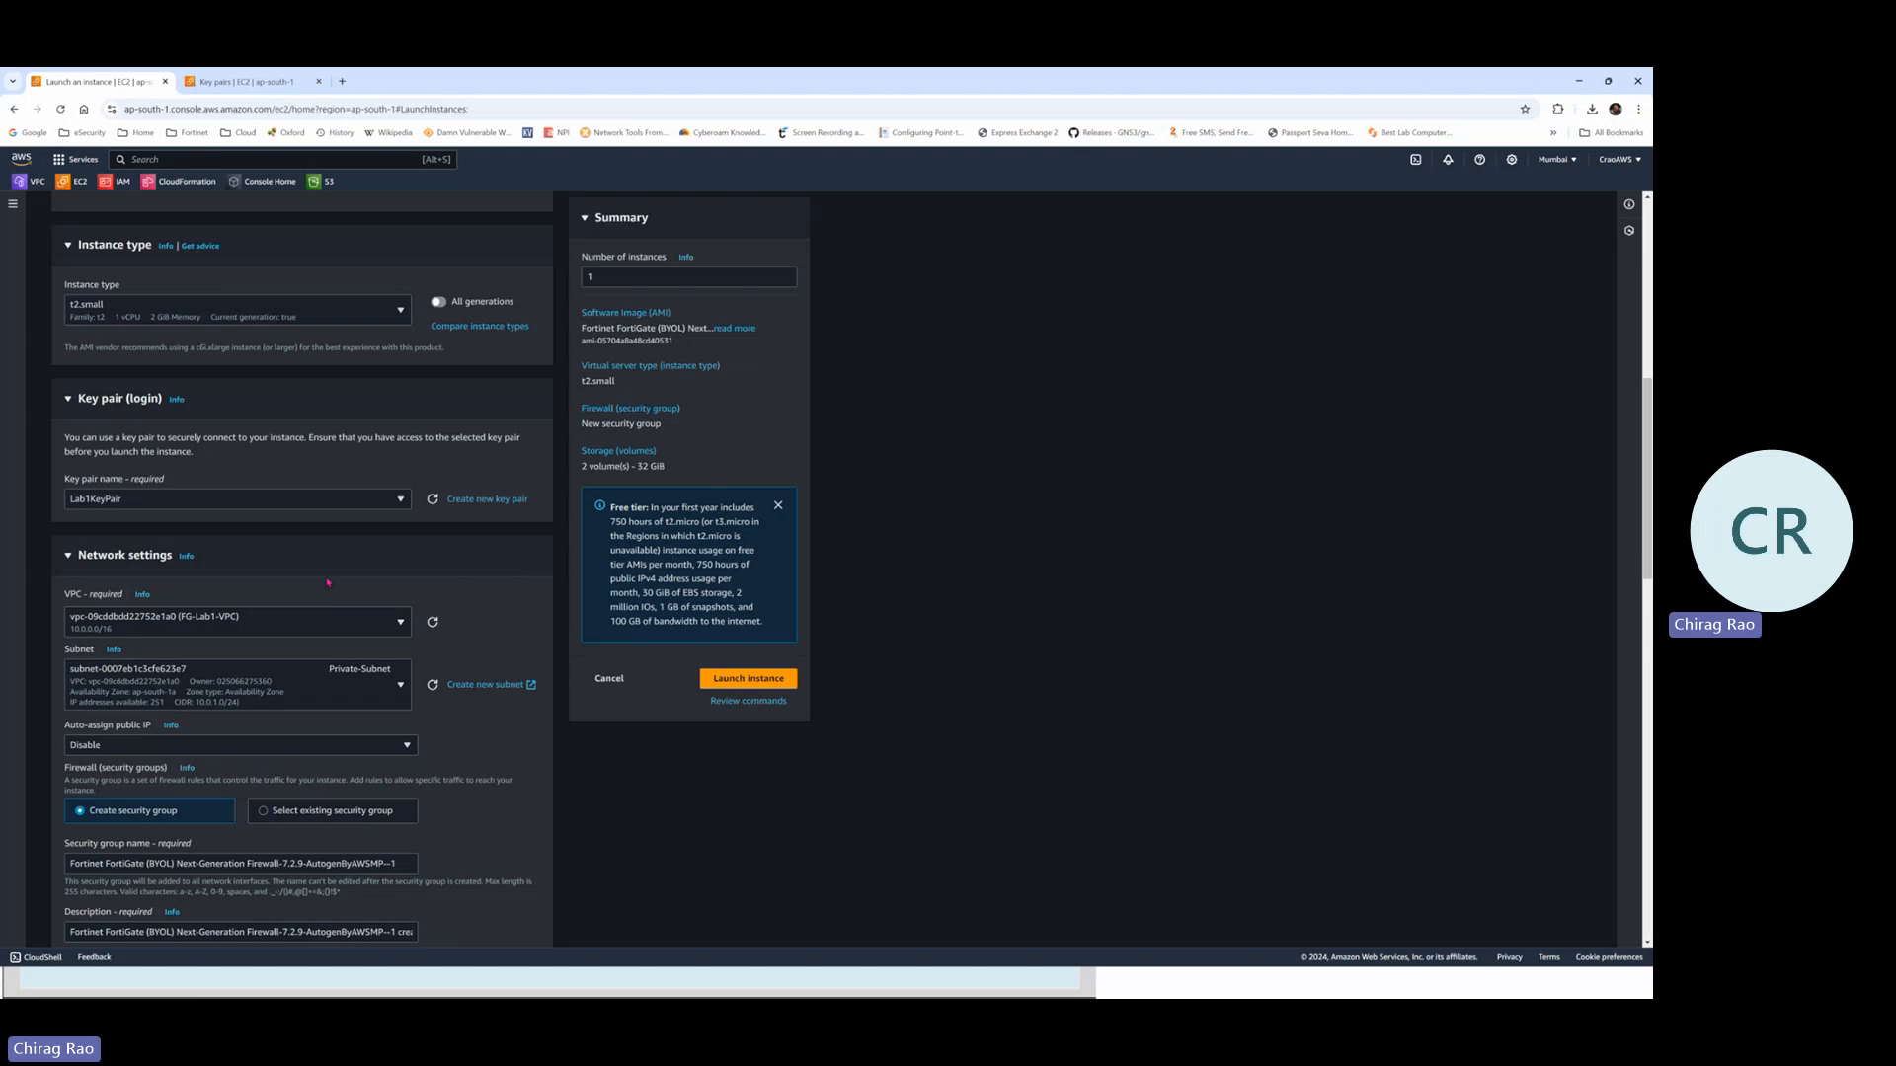
# Scroll down to Network settings and switch back to the FortiGate Standalone slide
pyautogui.scroll(-1, 328, 583)
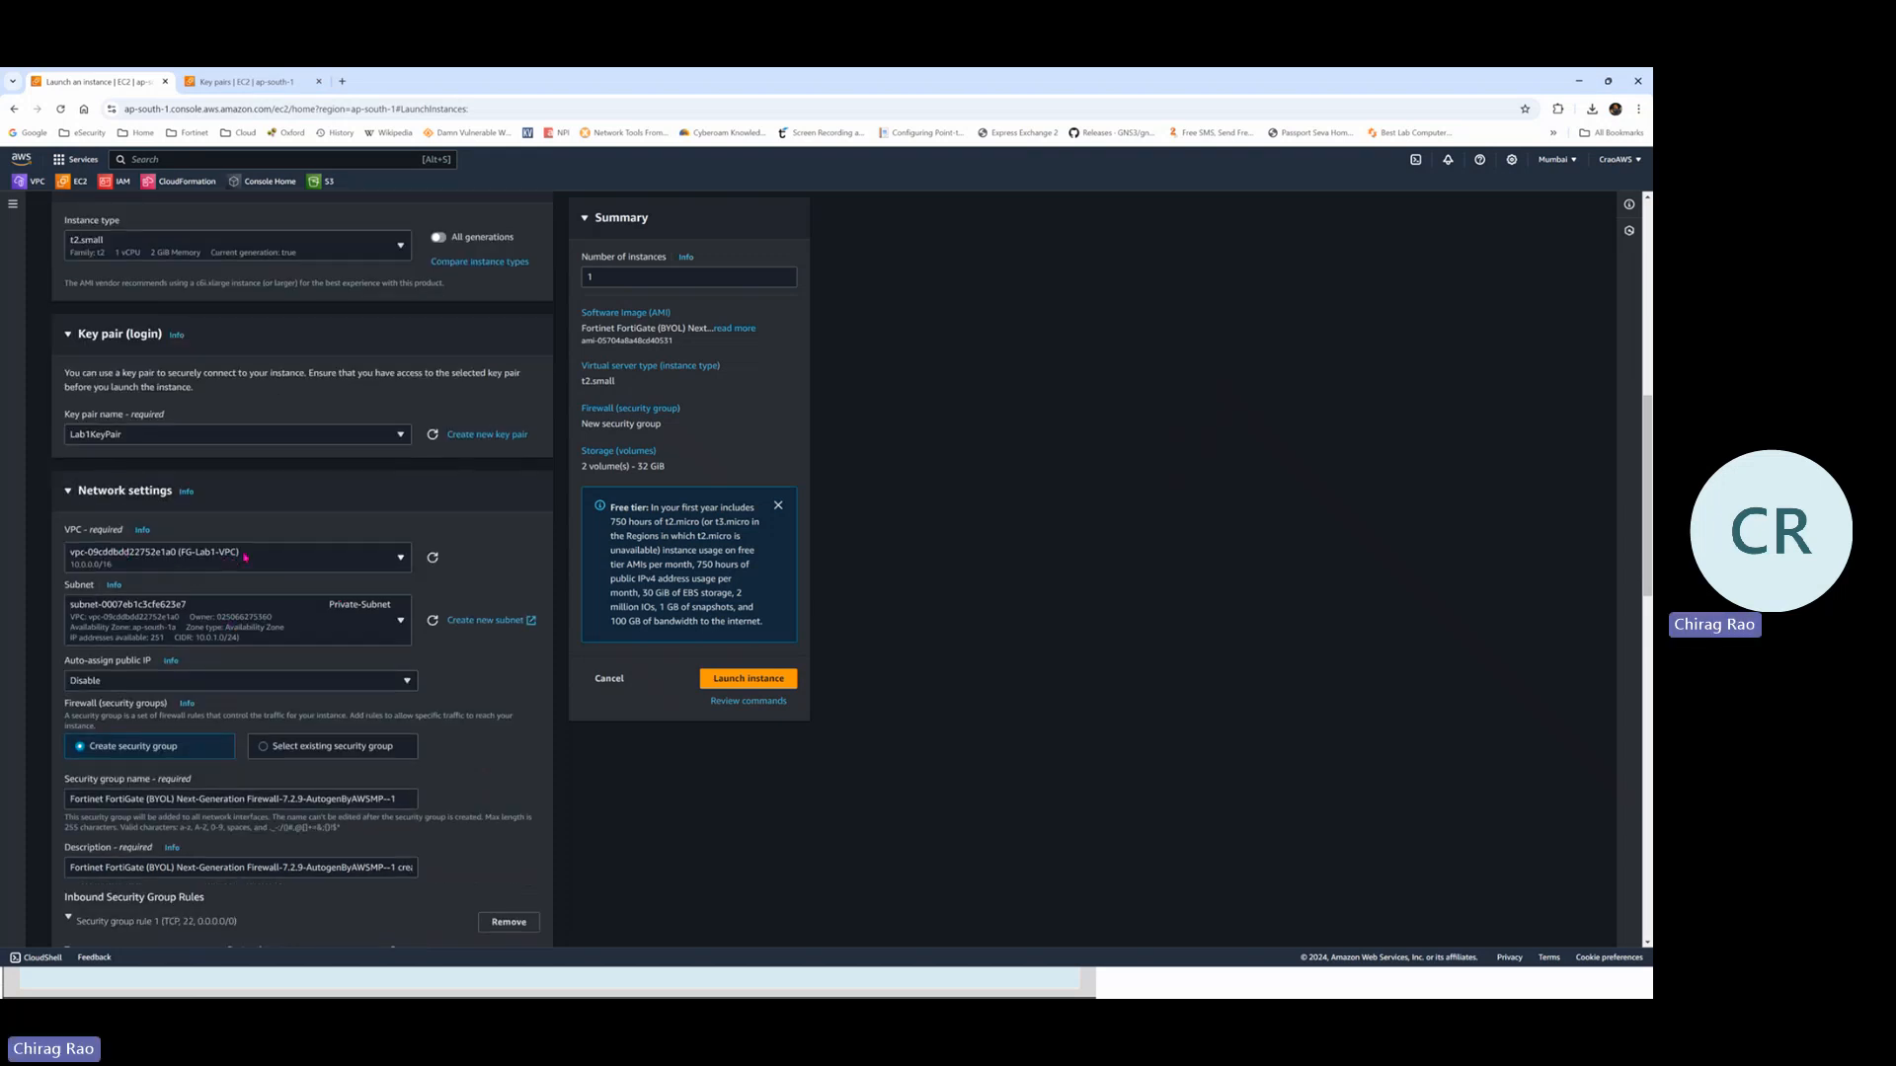
pyautogui.scroll(-1, 244, 557)
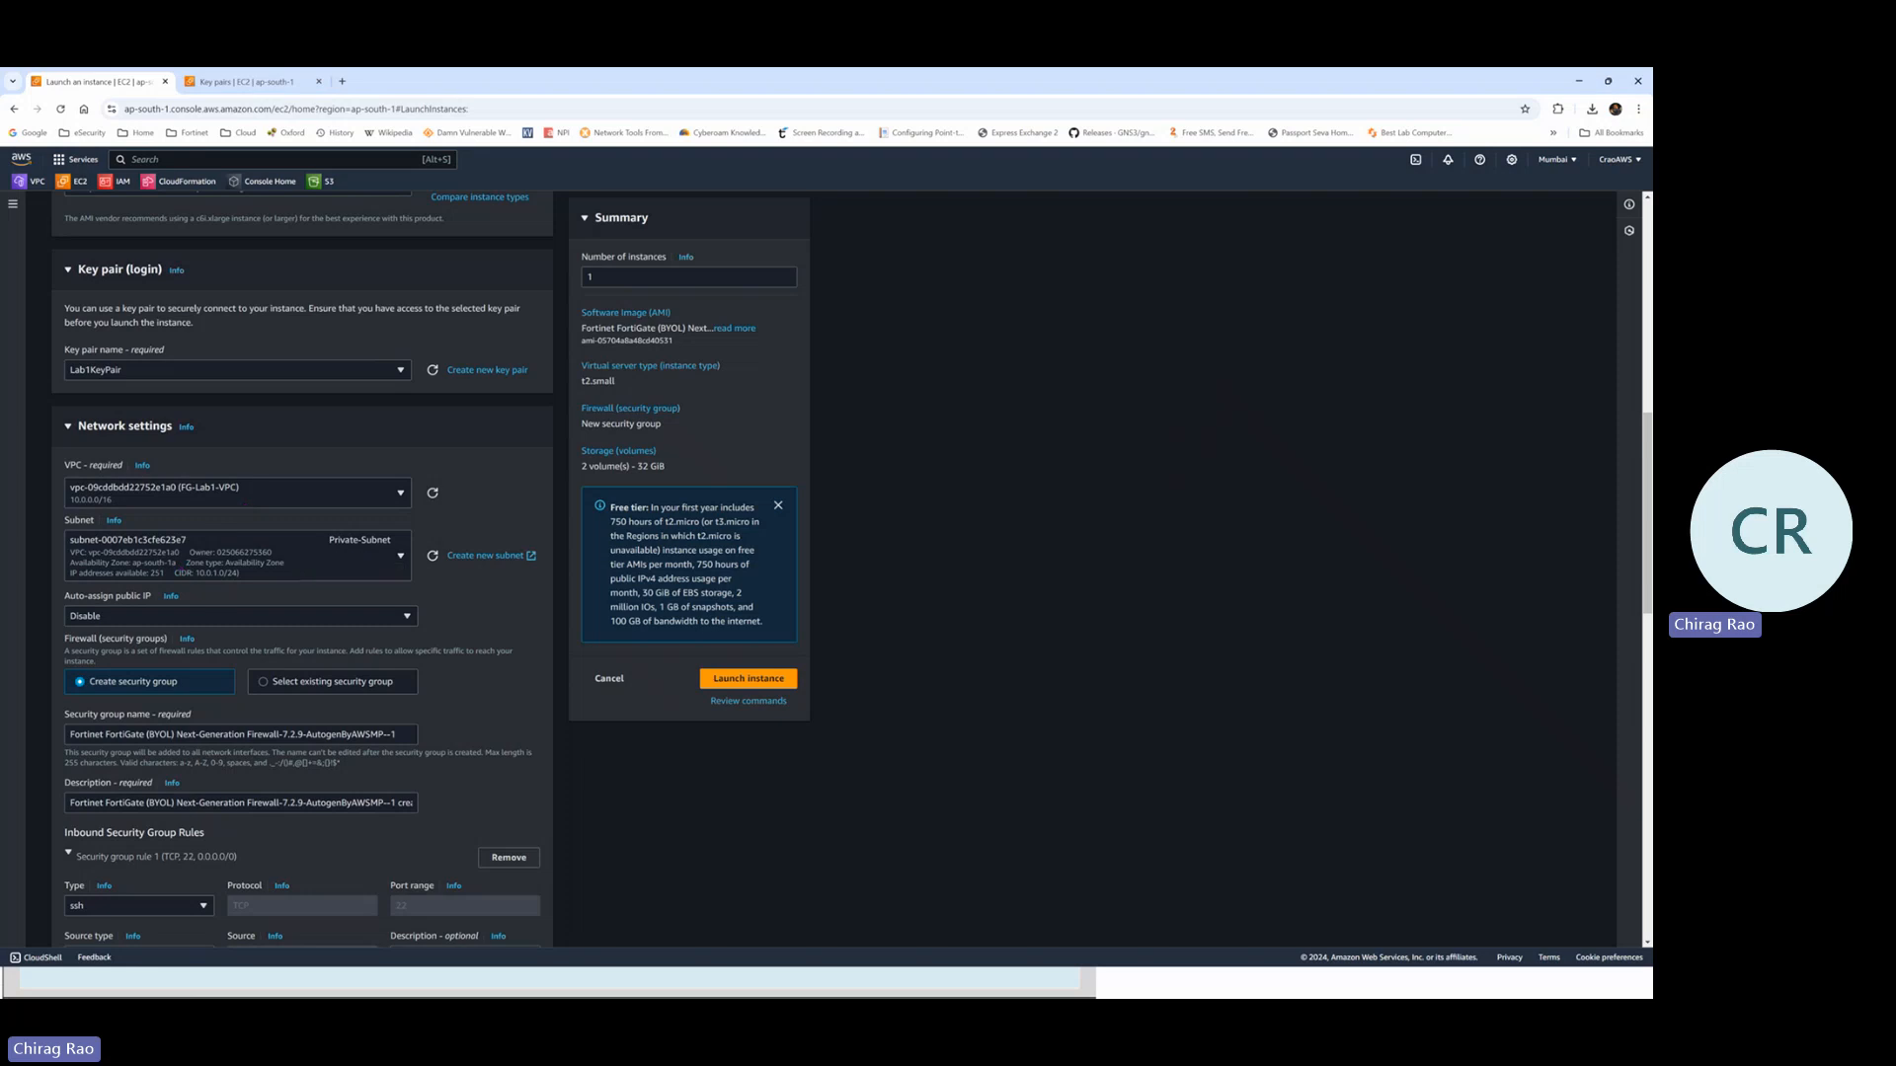
pyautogui.hotkey('alt', 'Tab')
pyautogui.hotkey('alt', 'Tab')
pyautogui.hotkey('alt', 'Tab')
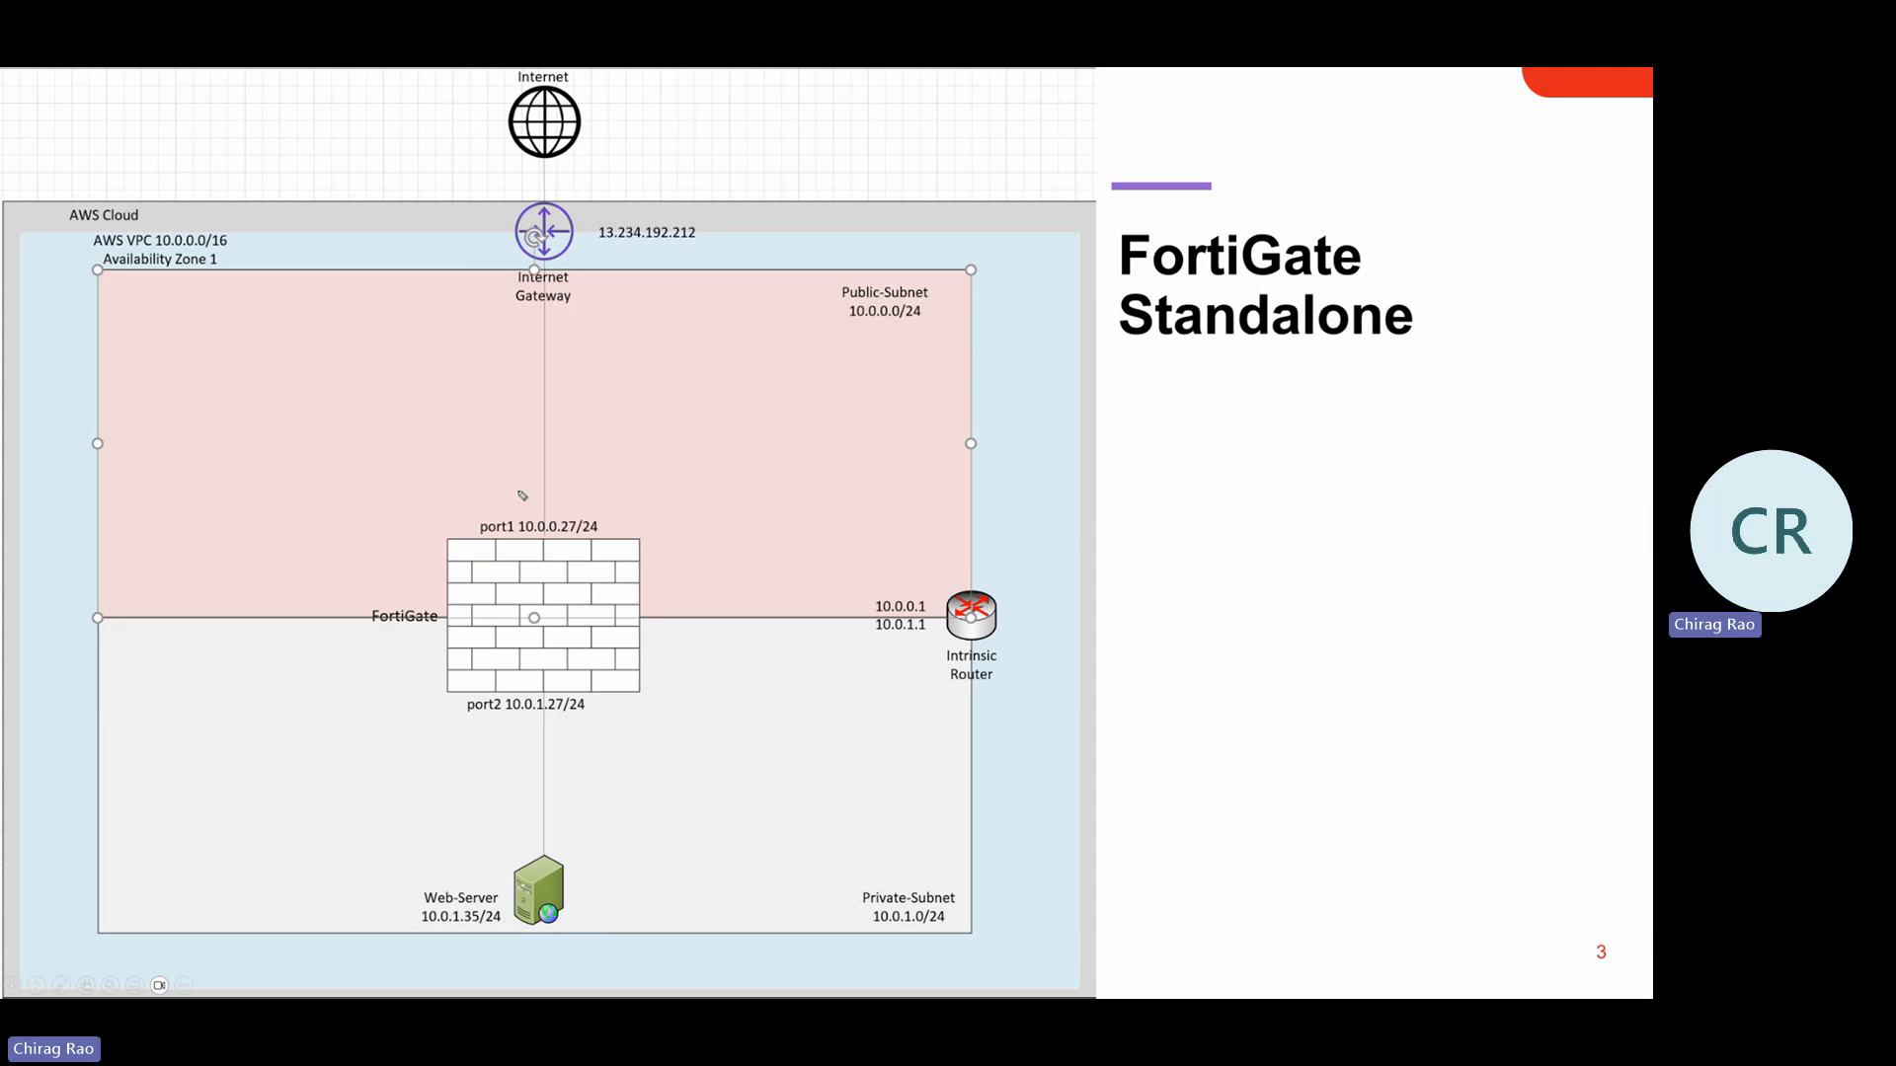
# Circle the port1 address on the diagram, erase the ink, and return to the EC2 launch form
pyautogui.moveTo(561, 499)
pyautogui.mouseDown()
pyautogui.moveTo(460, 542)
pyautogui.moveTo(603, 550)
pyautogui.moveTo(614, 499)
pyautogui.moveTo(553, 498)
pyautogui.moveTo(600, 492)
pyautogui.moveTo(808, 300)
pyautogui.moveTo(791, 341)
pyautogui.mouseUp()
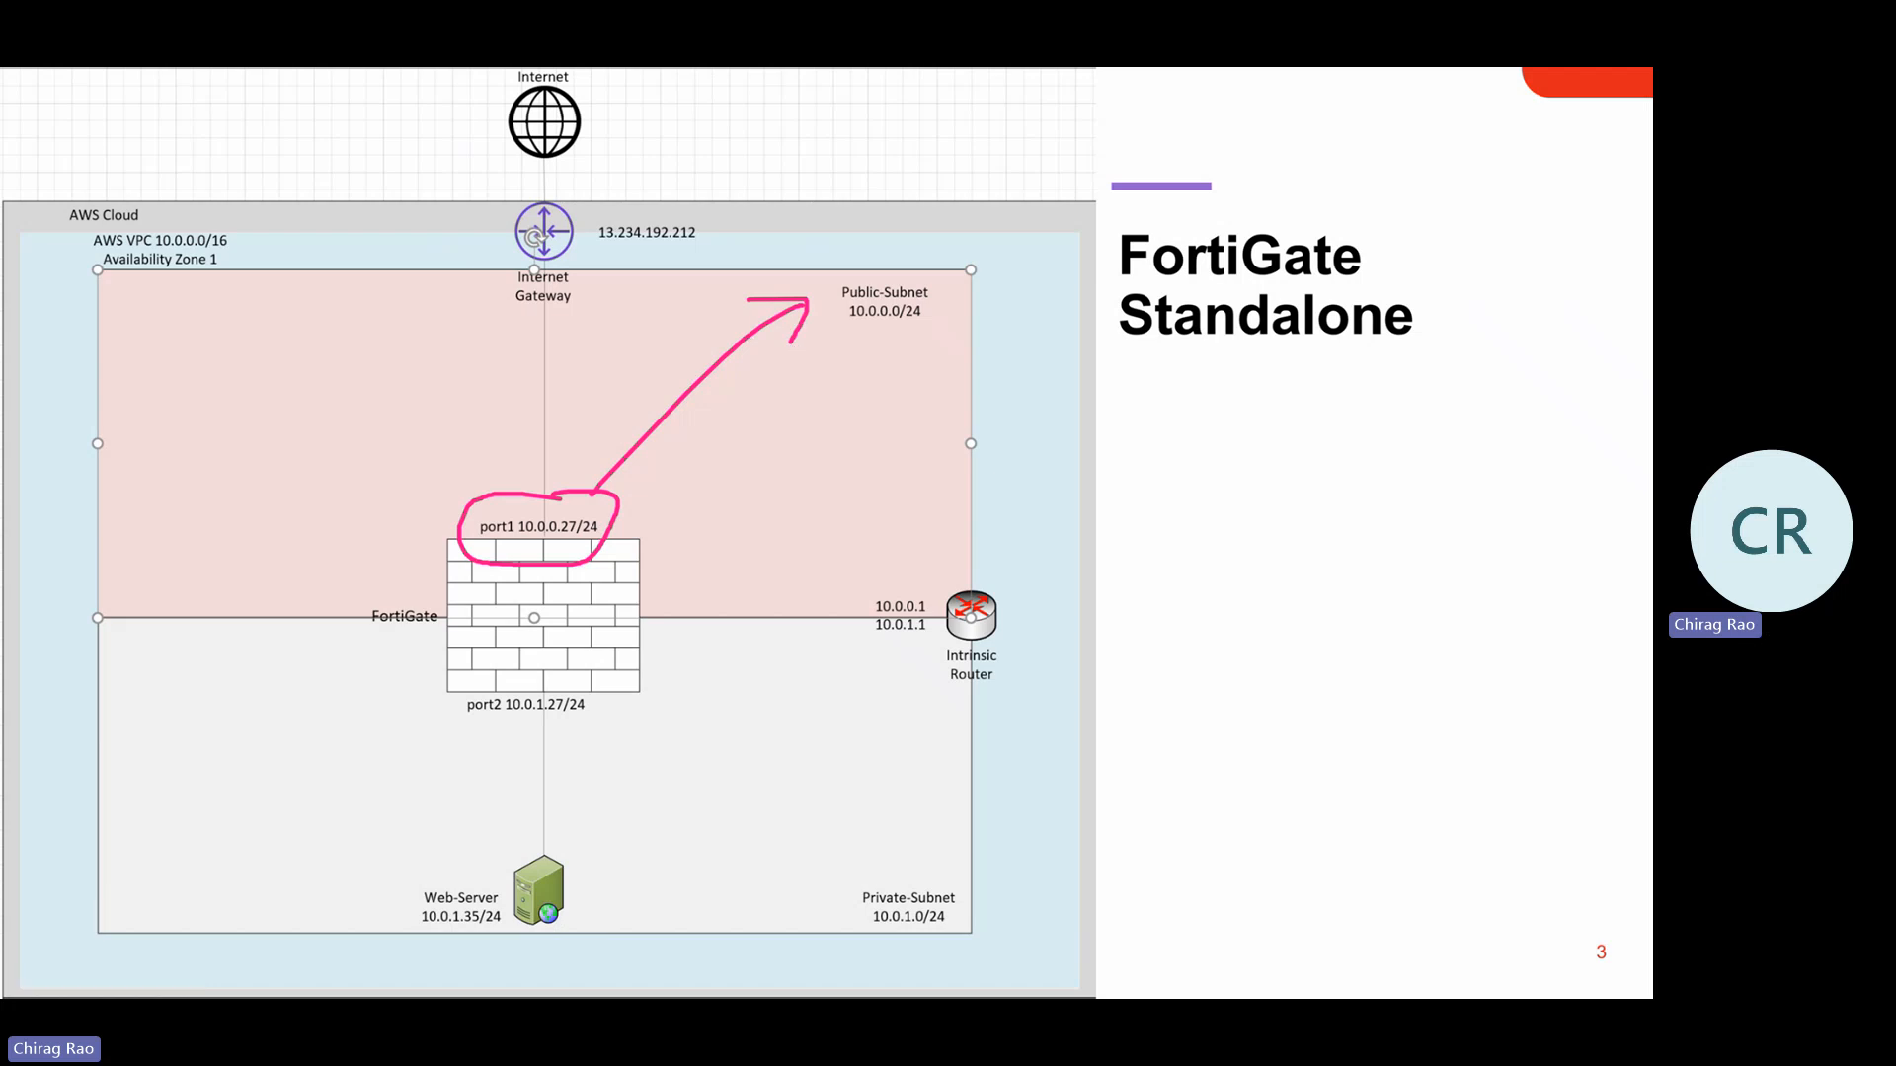
pyautogui.press('e')
pyautogui.hotkey('alt', 'Tab')
pyautogui.hotkey('alt', 'Tab')
pyautogui.hotkey('alt', 'Tab')
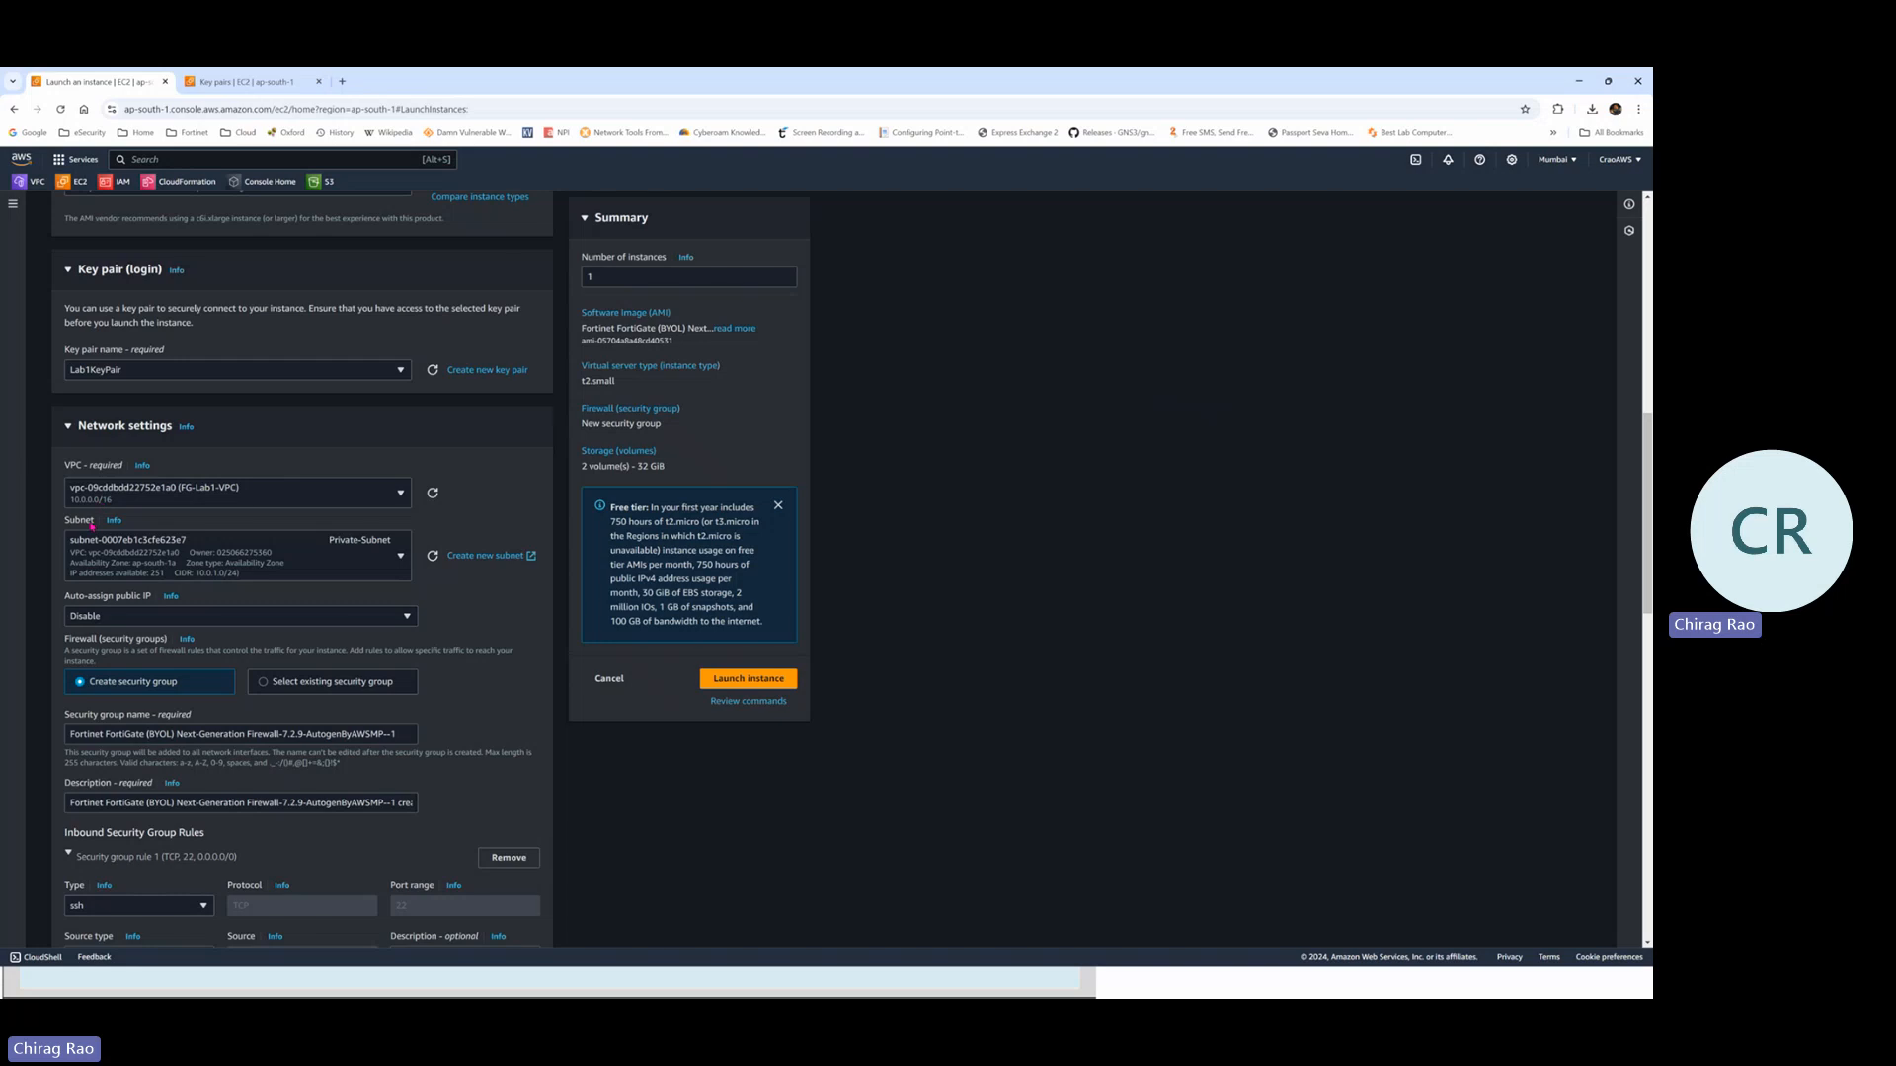
# Change the instance's subnet from Private-Subnet to Public-Subnet in FG-Lab1-VPC
pyautogui.click(374, 564)
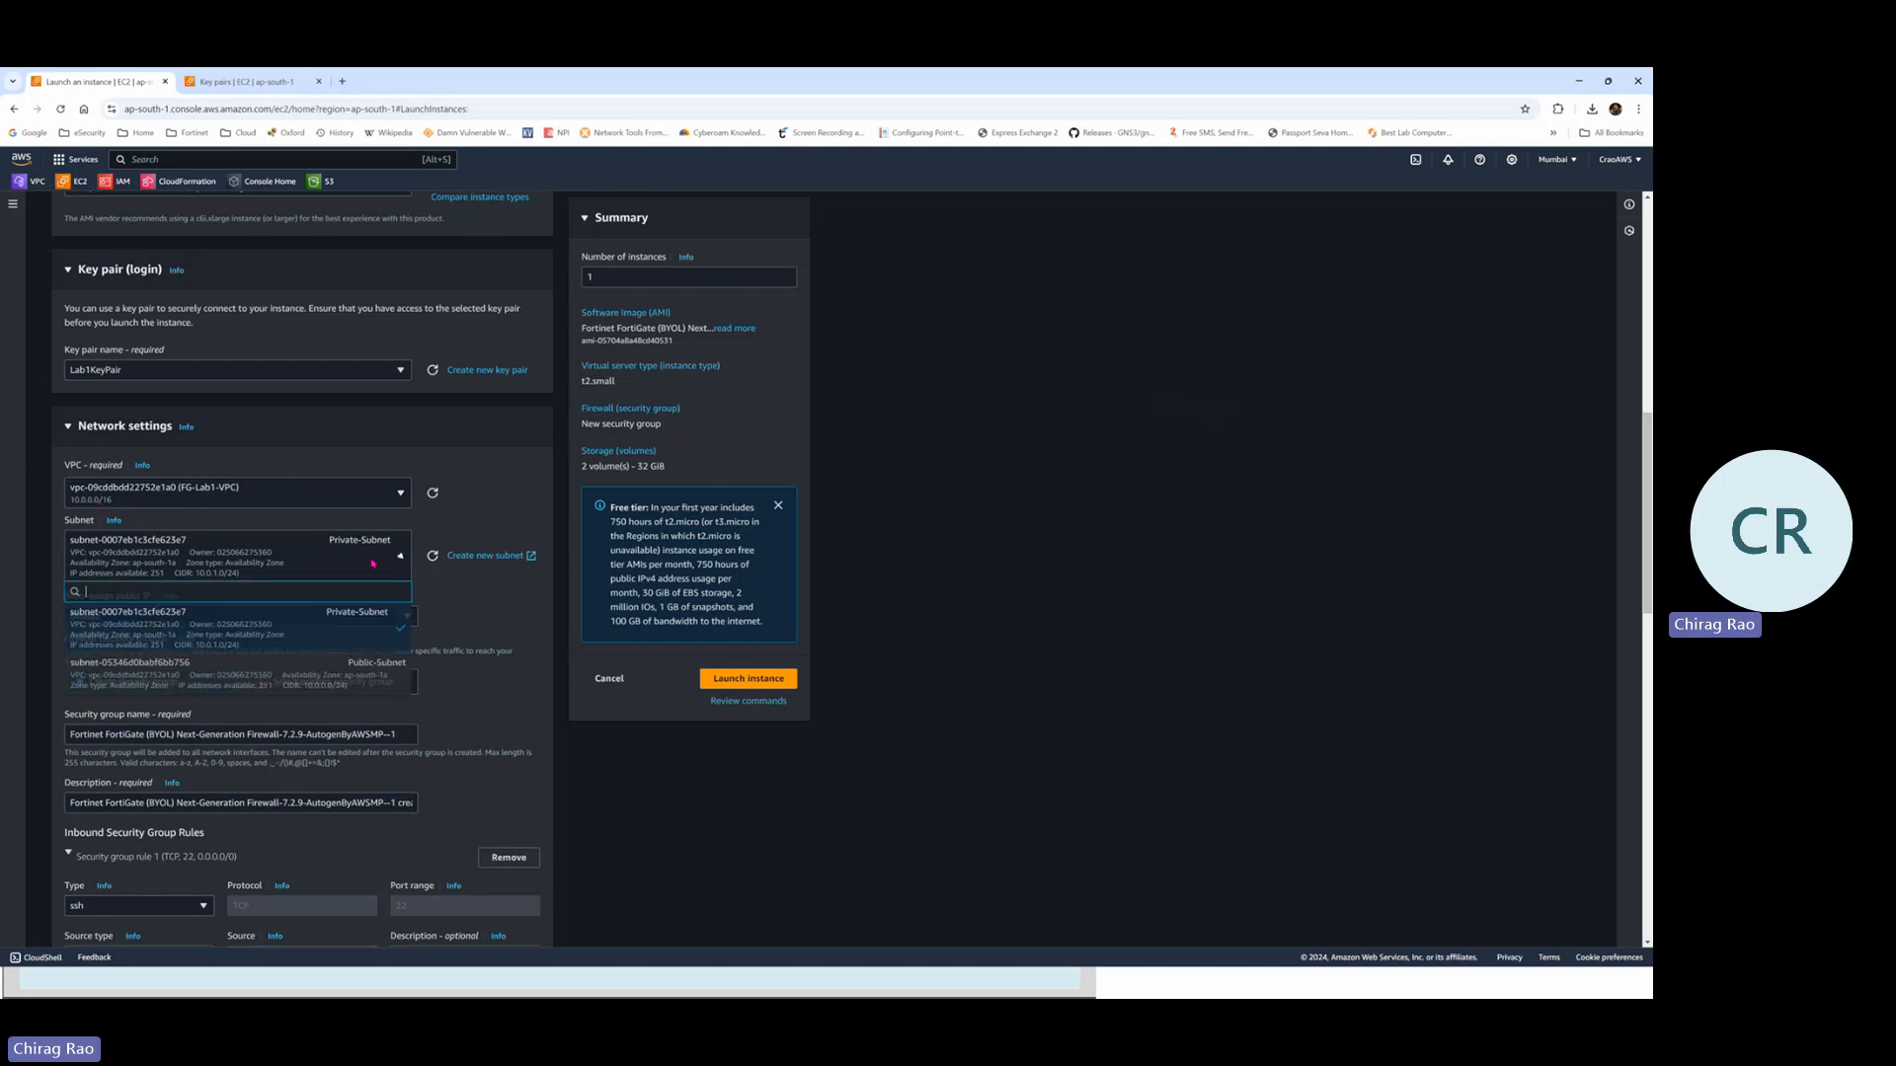
pyautogui.click(362, 683)
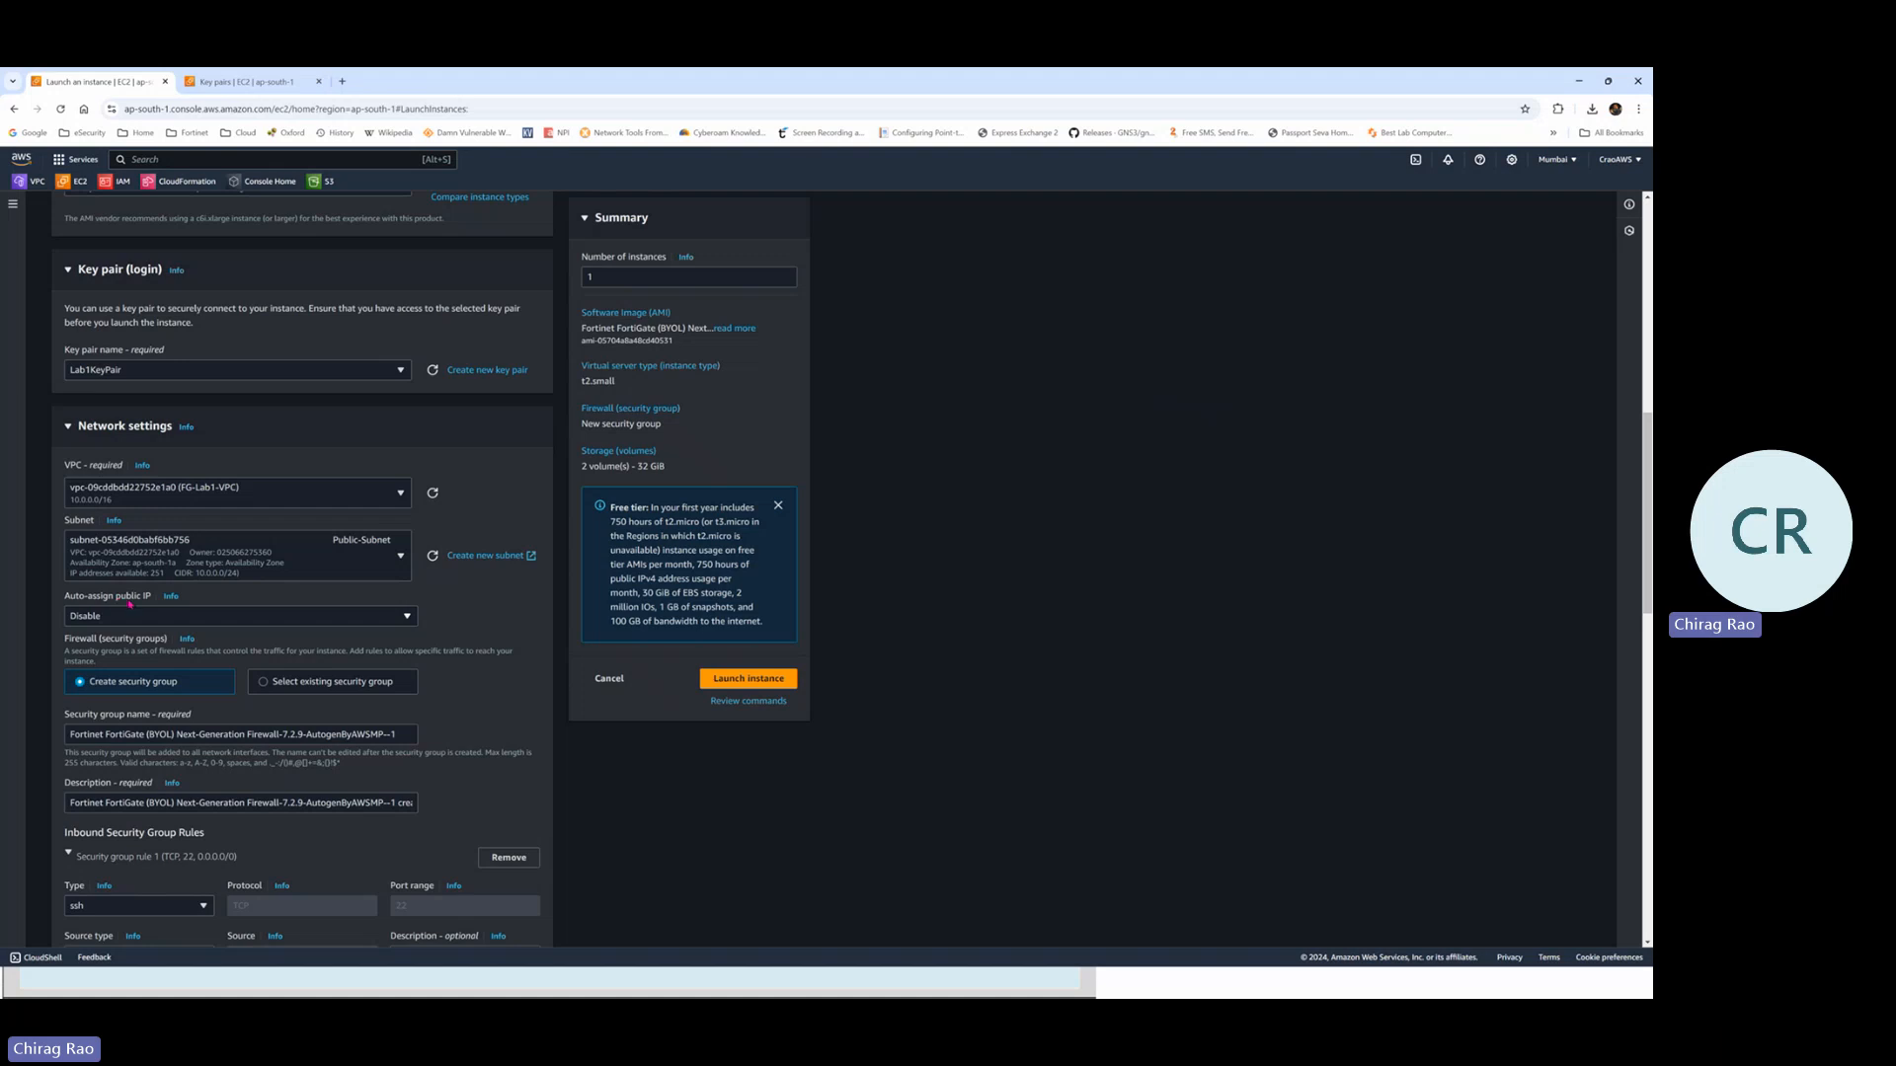
pyautogui.scroll(-1, 201, 629)
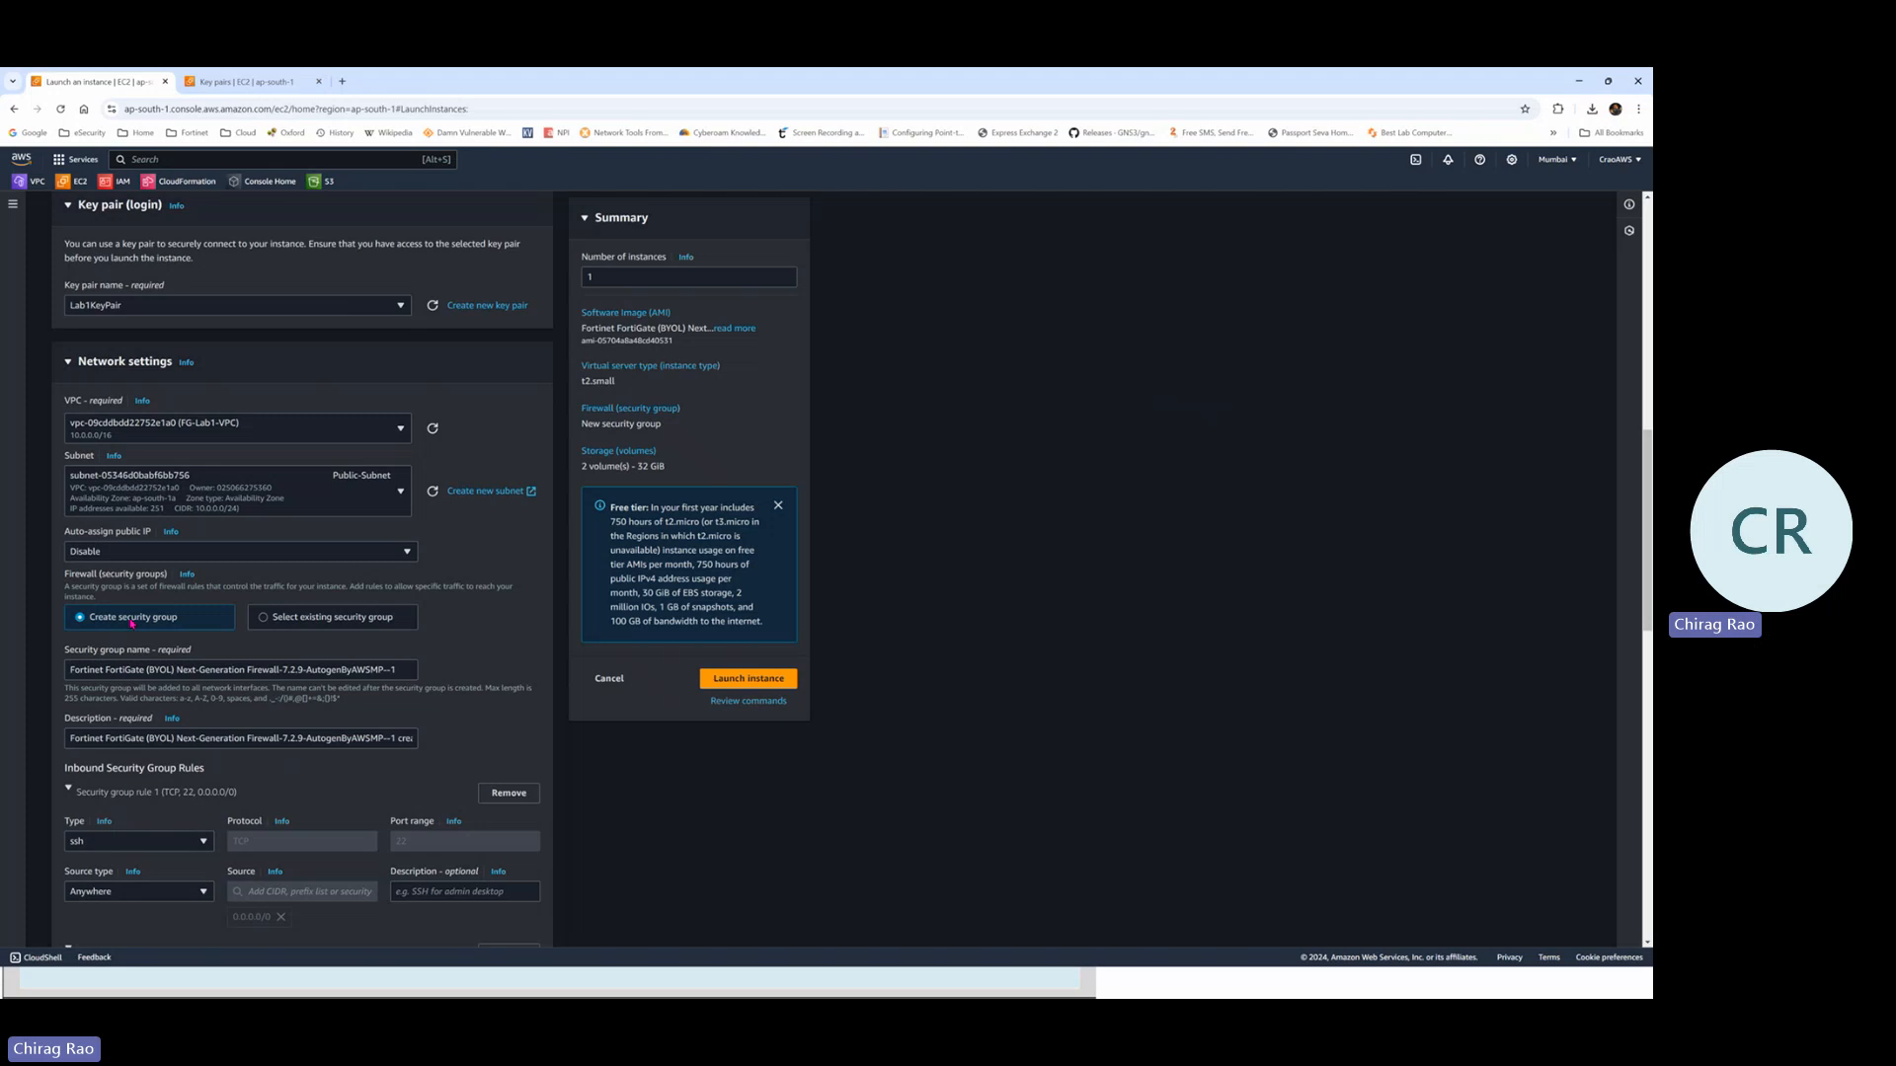
pyautogui.click(121, 669)
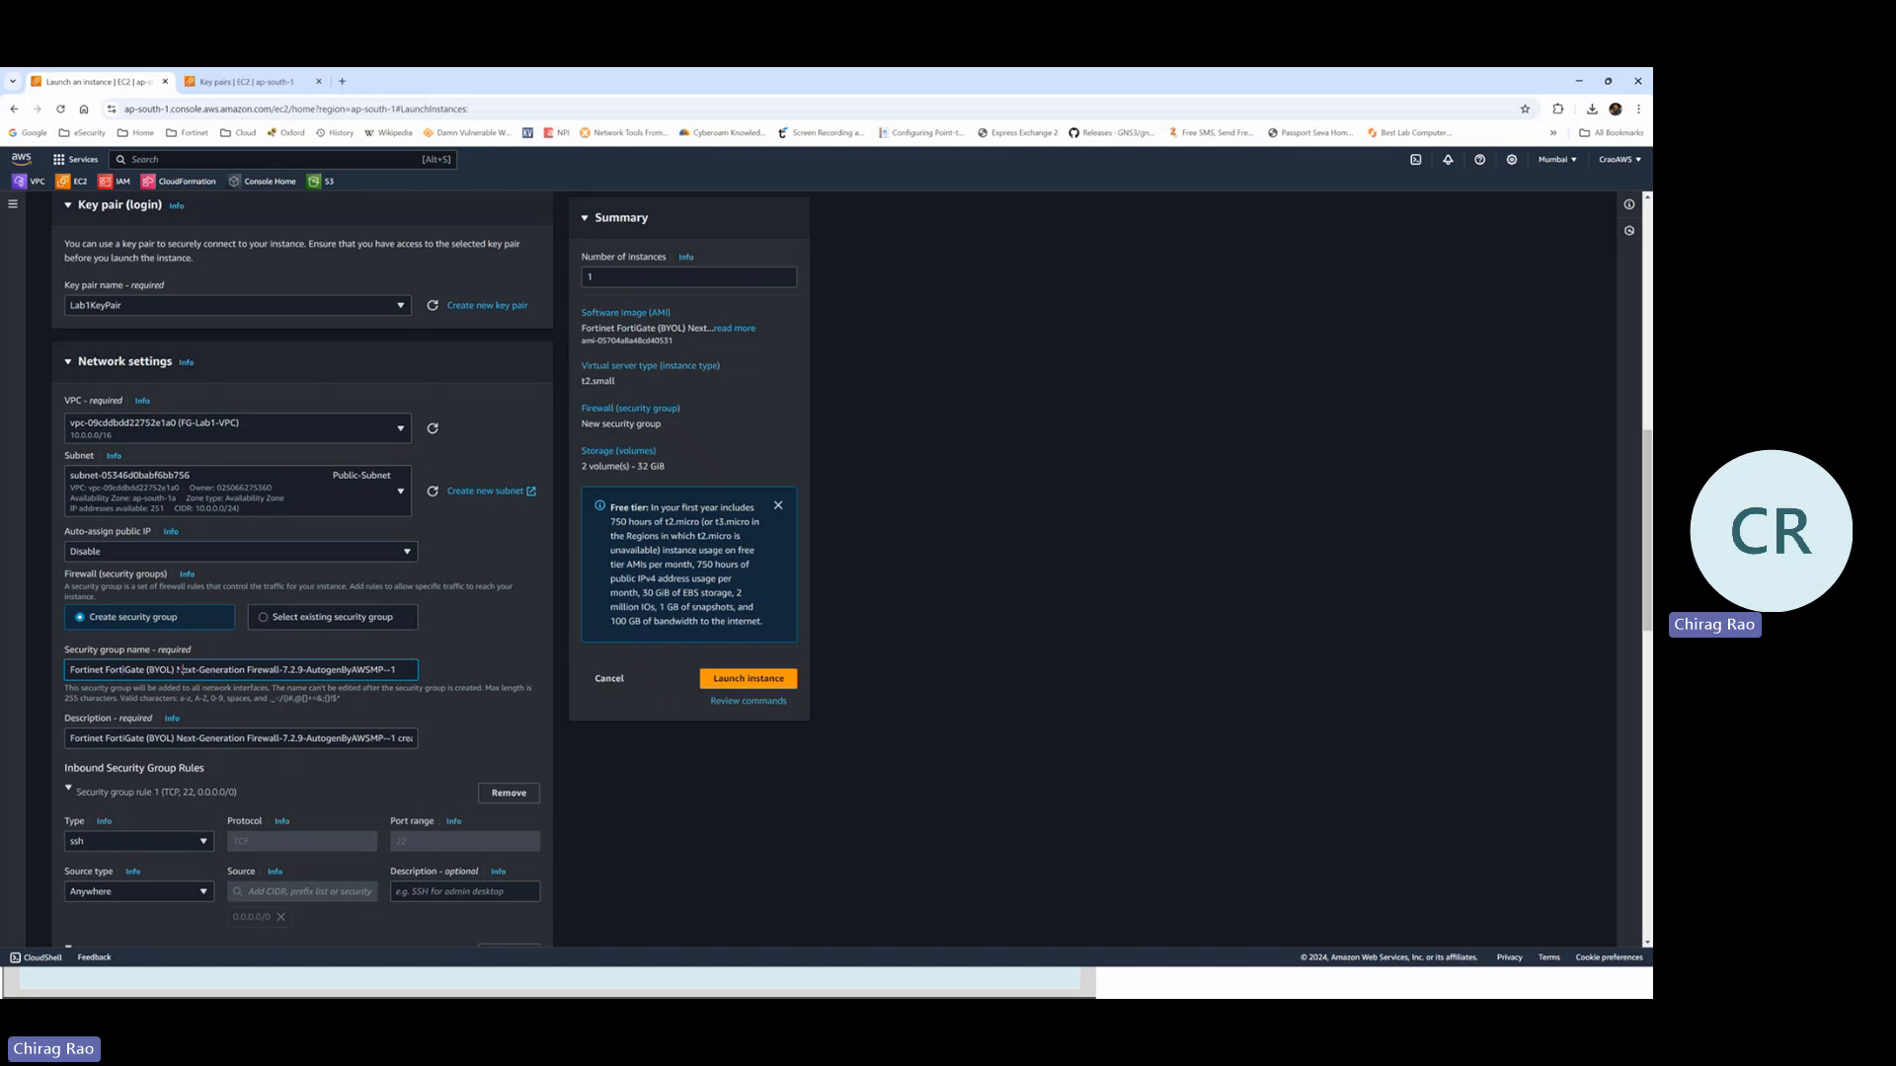
# Name the new security group FG-SG and give it the description FG-SG
pyautogui.hotkey('ctrl', 'a')
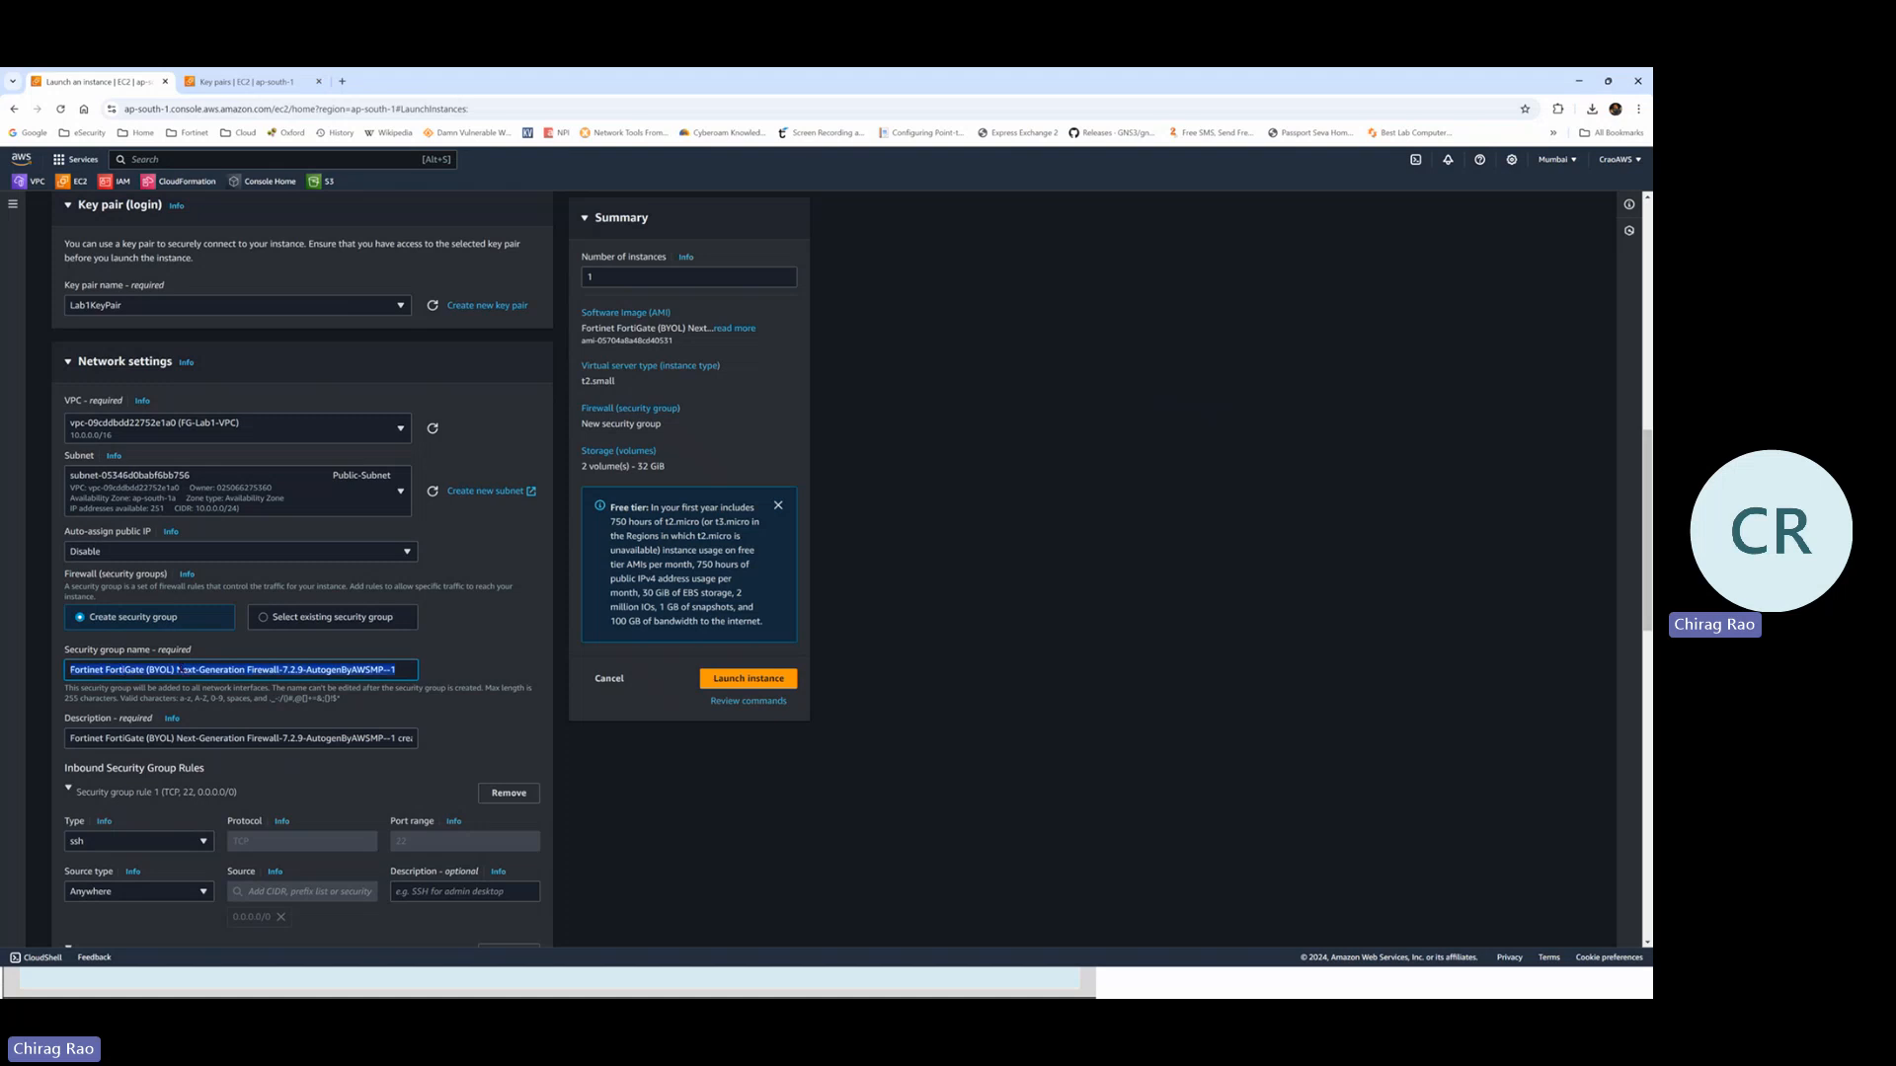
pyautogui.write('FG-SG')
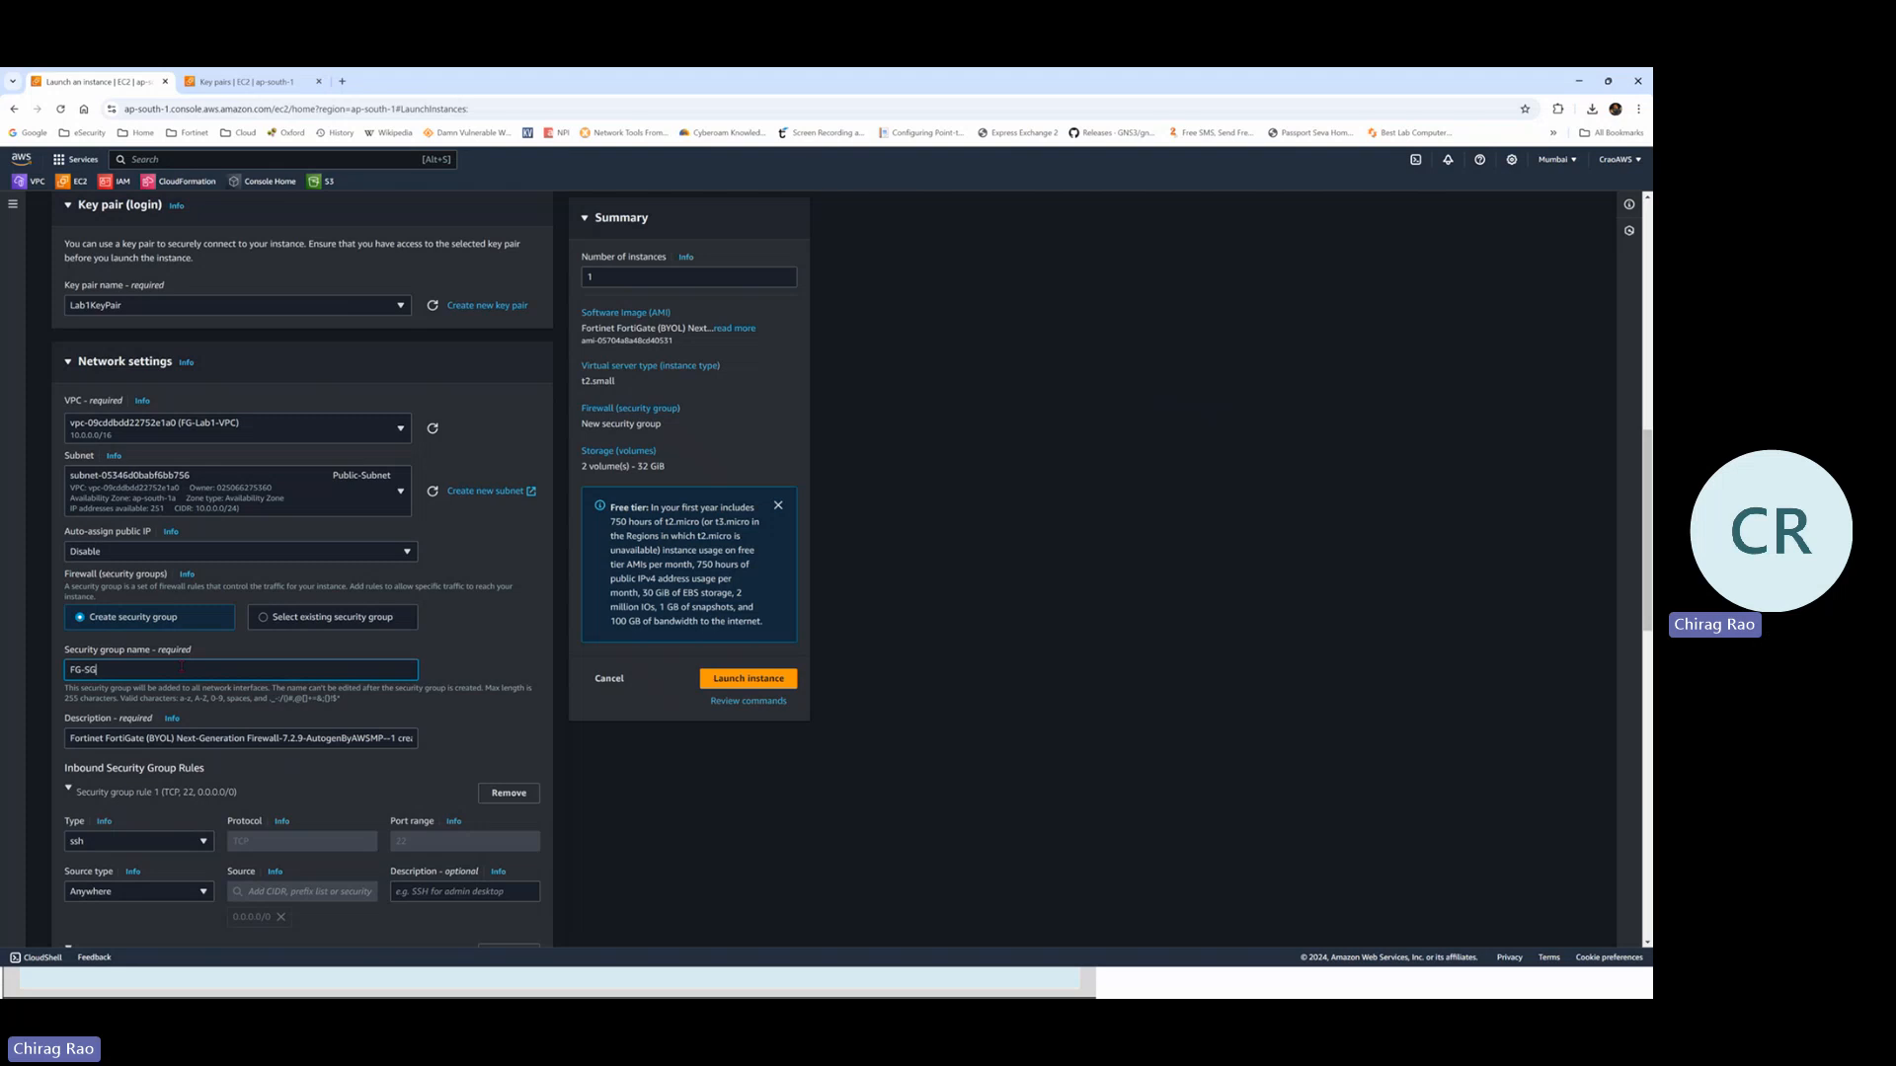
pyautogui.hotkey('ctrl', 'a')
pyautogui.hotkey('ctrl', 'c')
pyautogui.click(140, 738)
pyautogui.hotkey('ctrl', 'a')
pyautogui.hotkey('ctrl', 'v')
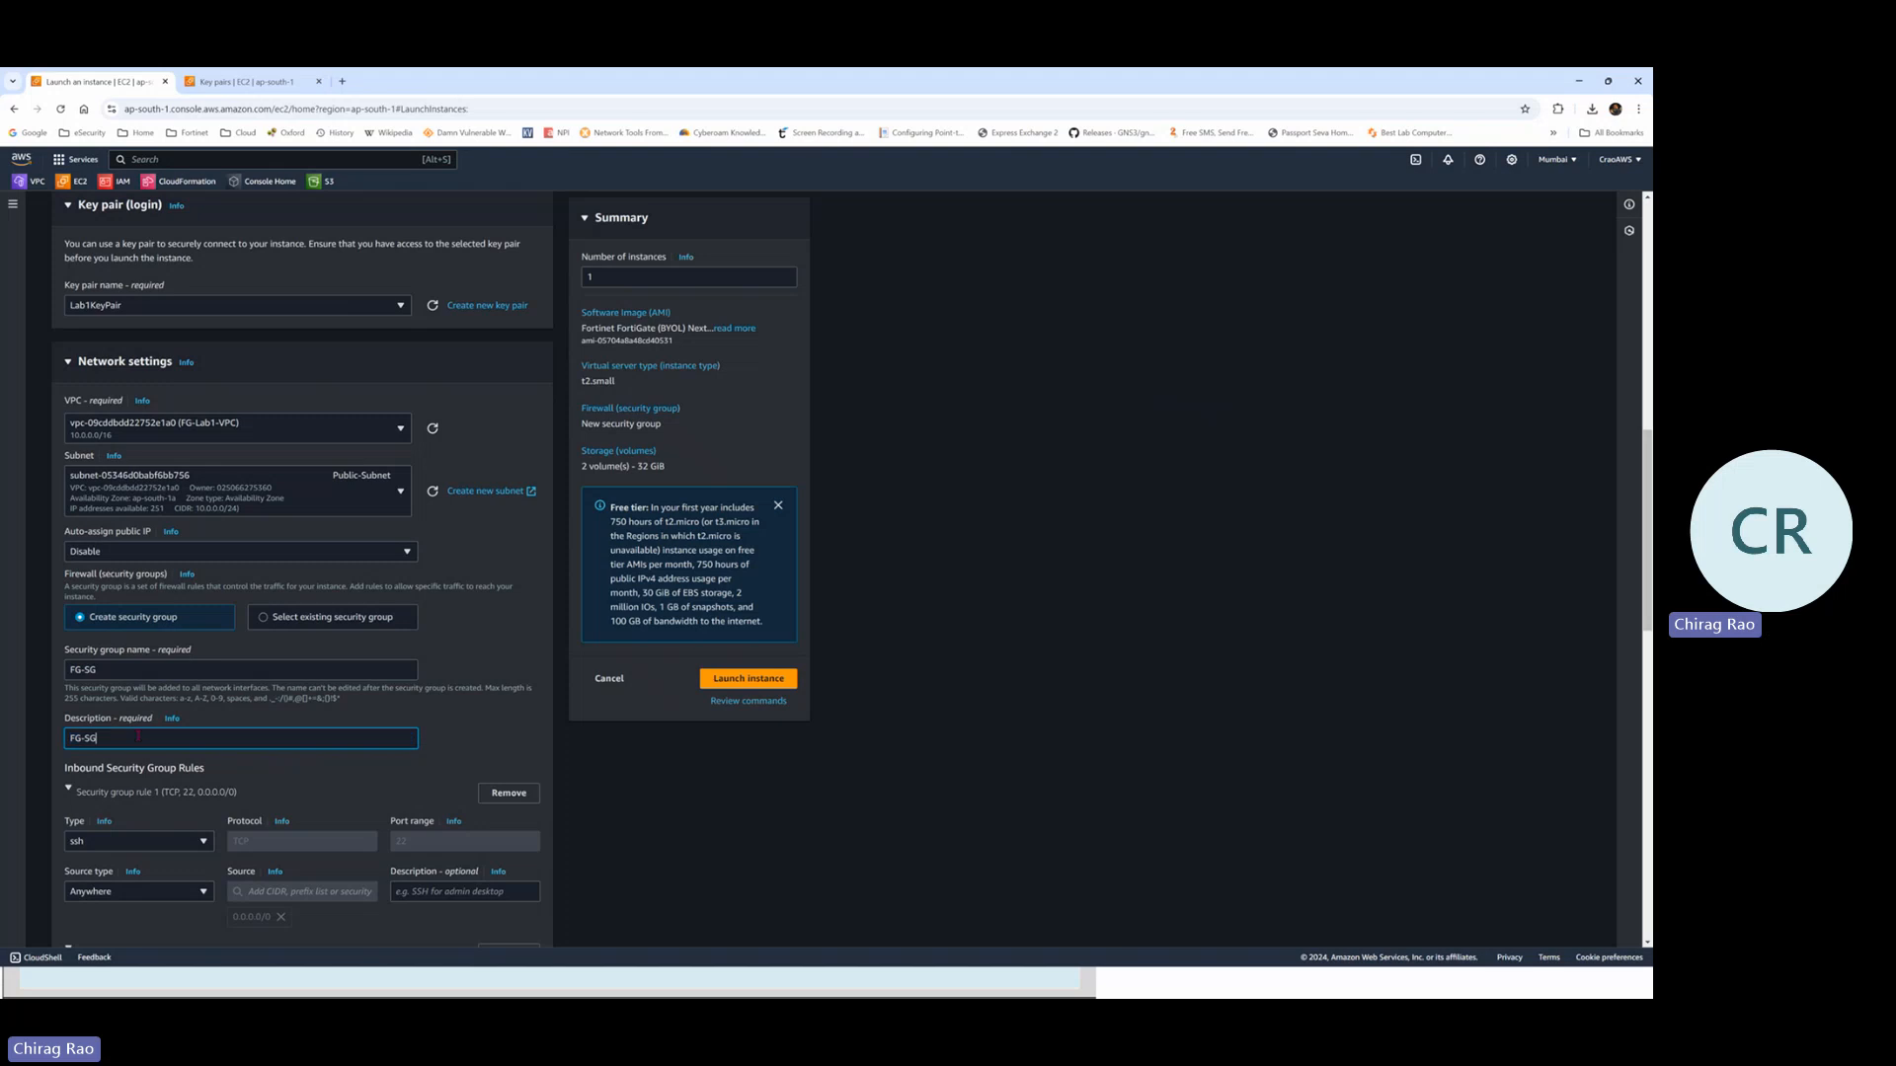
pyautogui.scroll(-1, 147, 719)
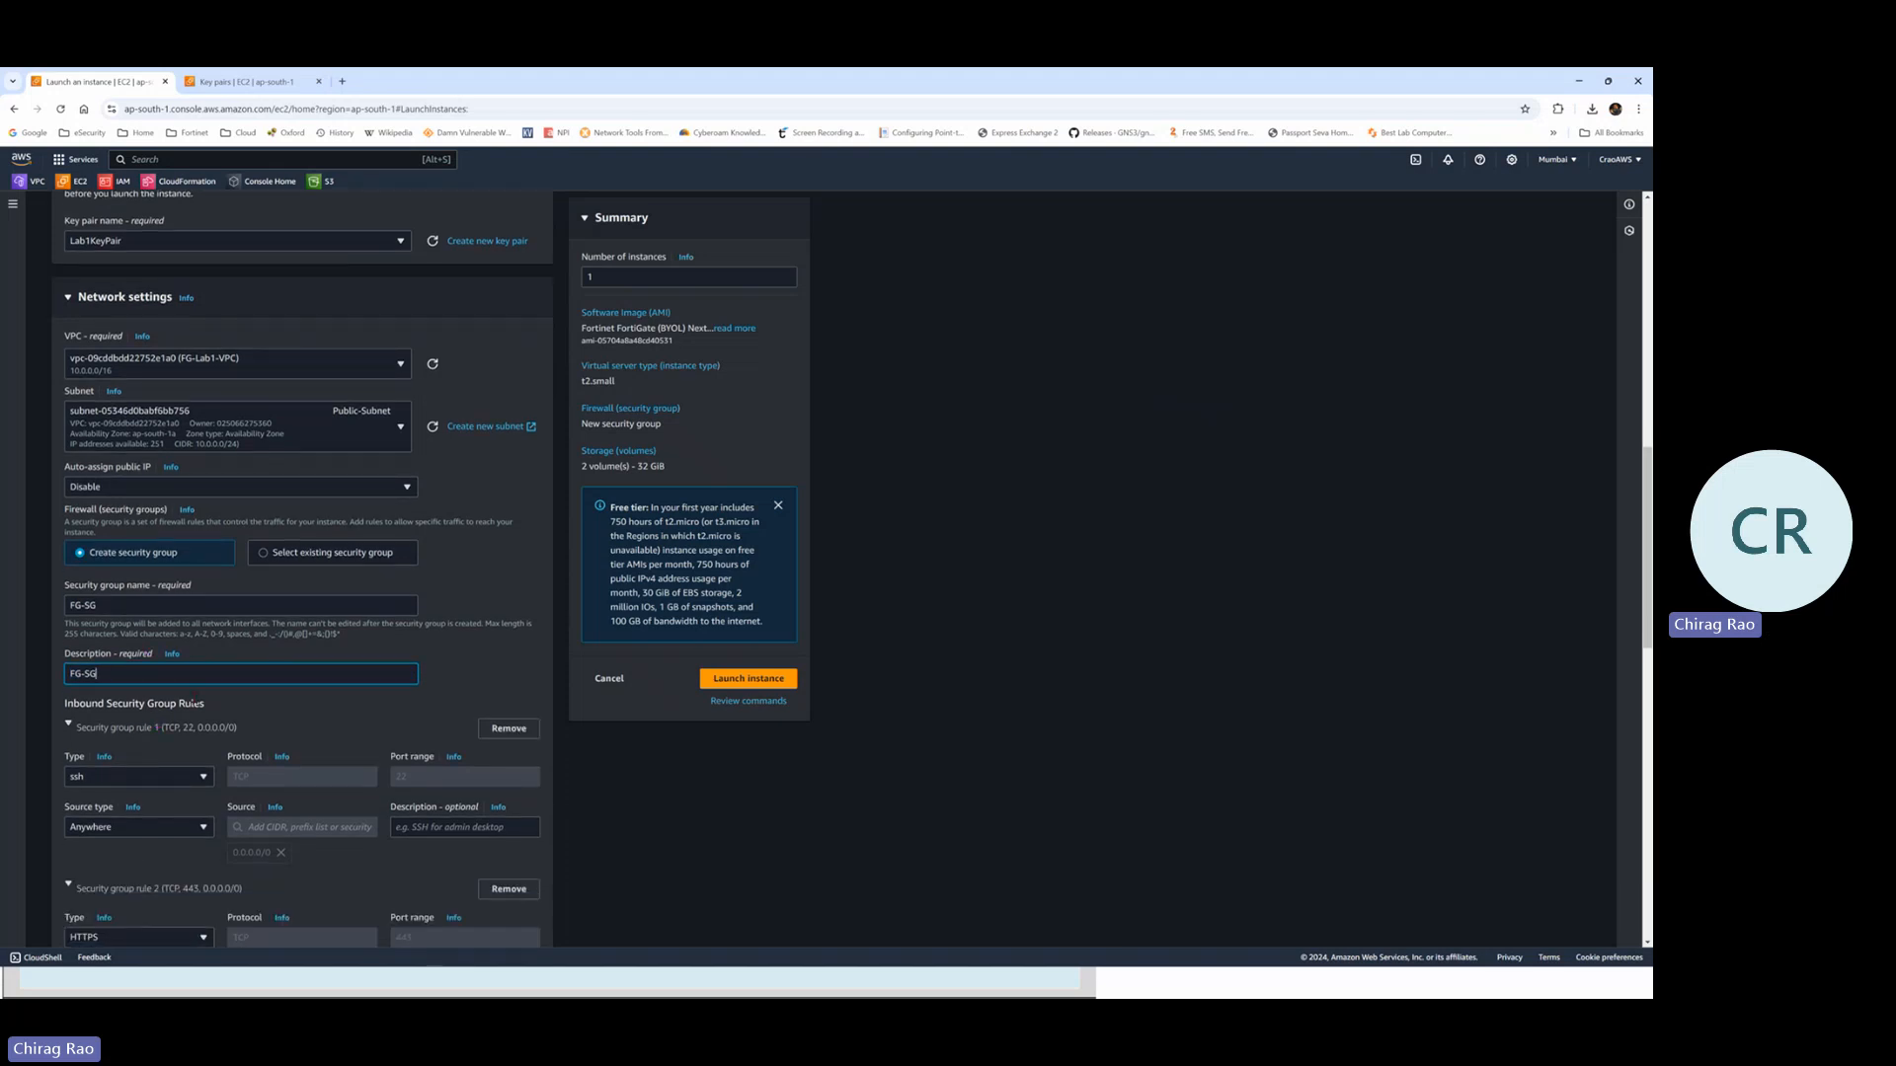
pyautogui.scroll(-1, 195, 703)
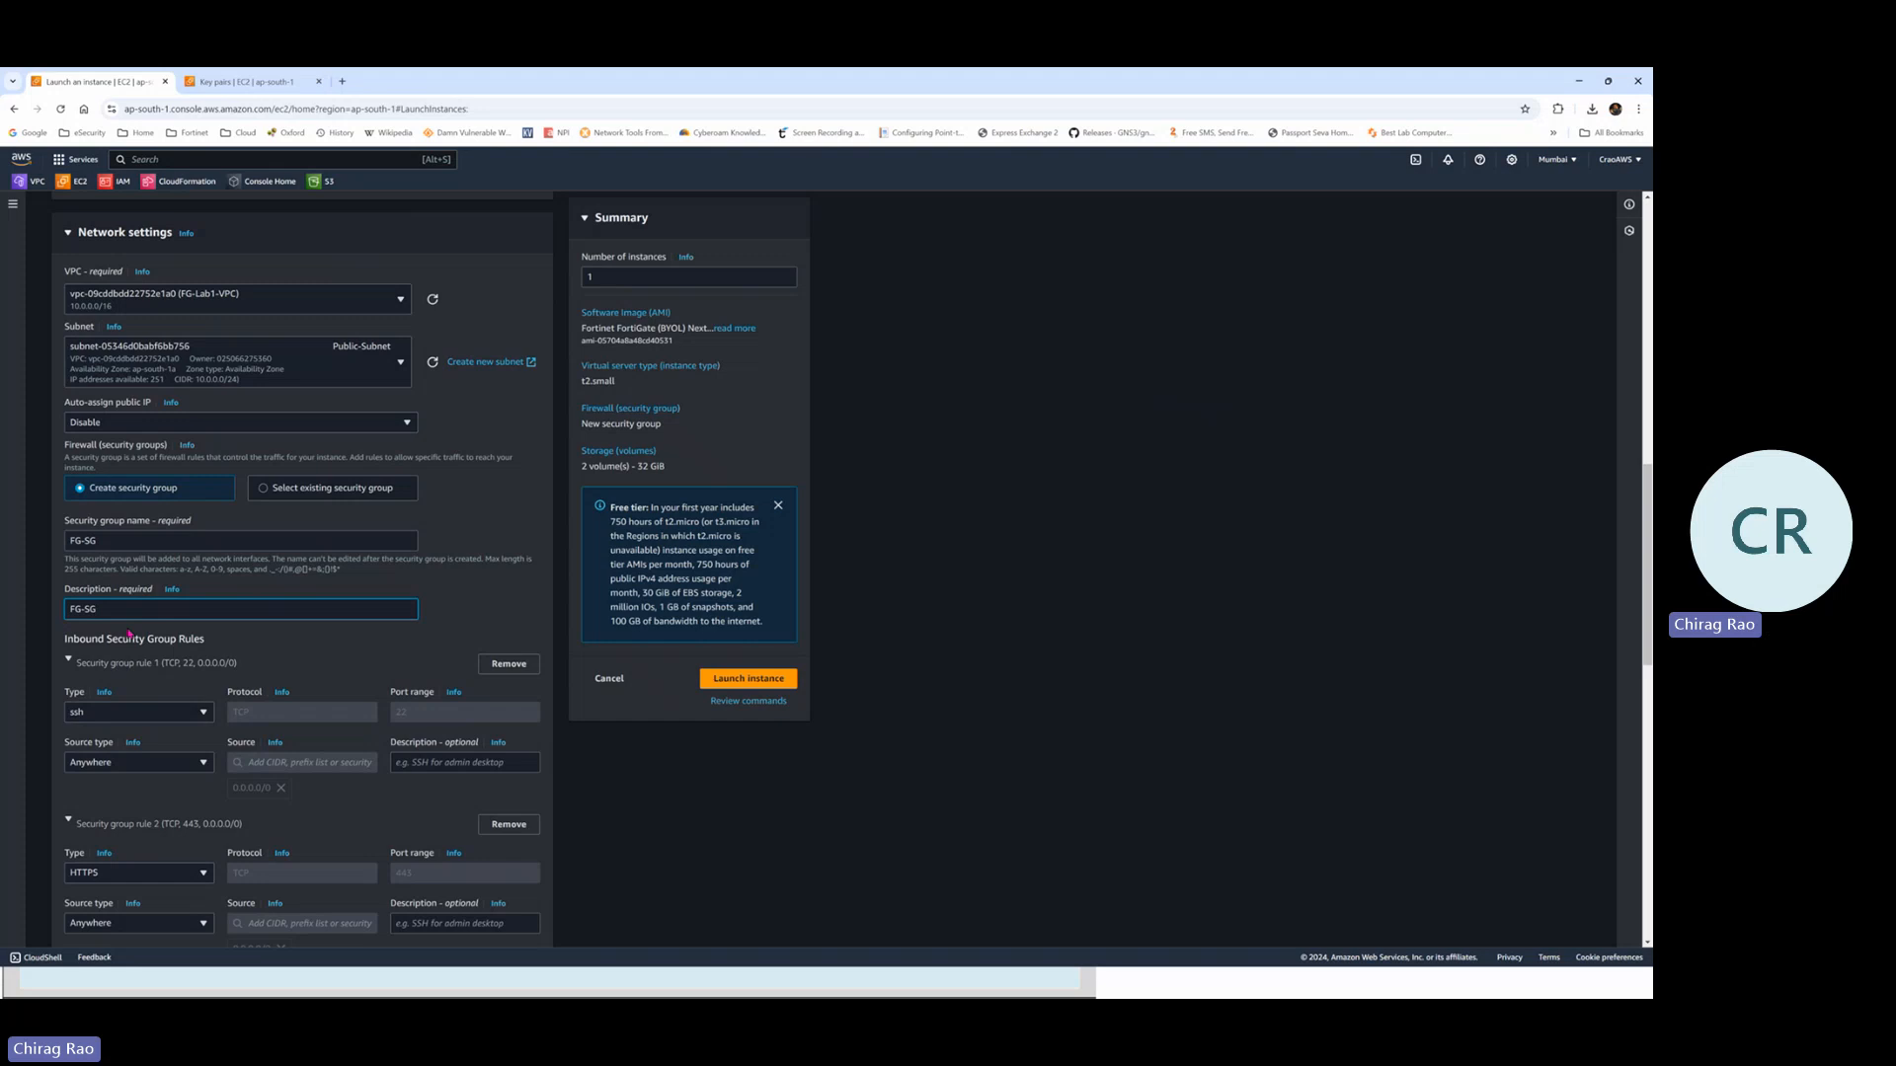
pyautogui.hotkey('alt', 'Tab')
pyautogui.hotkey('alt', 'Tab')
pyautogui.hotkey('alt', 'Tab')
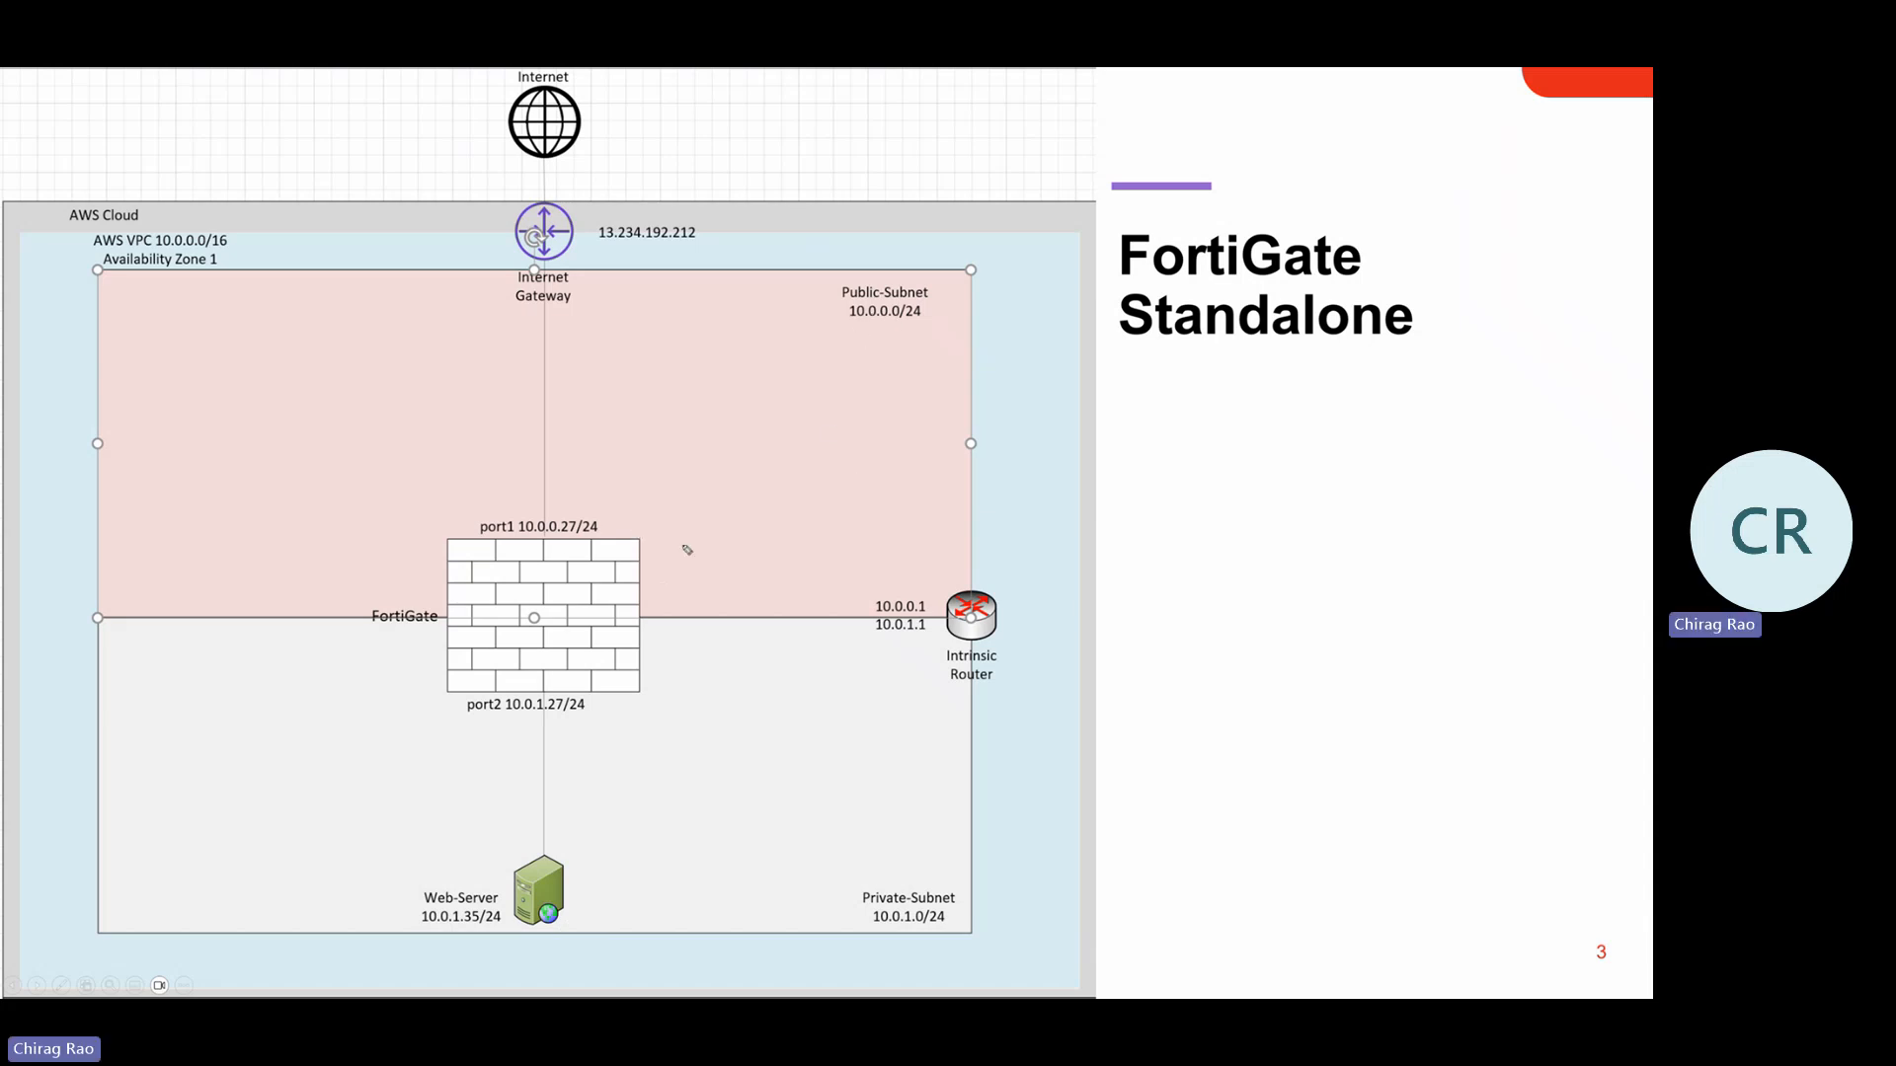
# Ink traffic arrows from the Internet and from FortiGate toward Public-Subnet on the diagram
pyautogui.moveTo(688, 583)
pyautogui.mouseDown()
pyautogui.moveTo(726, 389)
pyautogui.moveTo(817, 246)
pyautogui.moveTo(812, 289)
pyautogui.mouseUp()
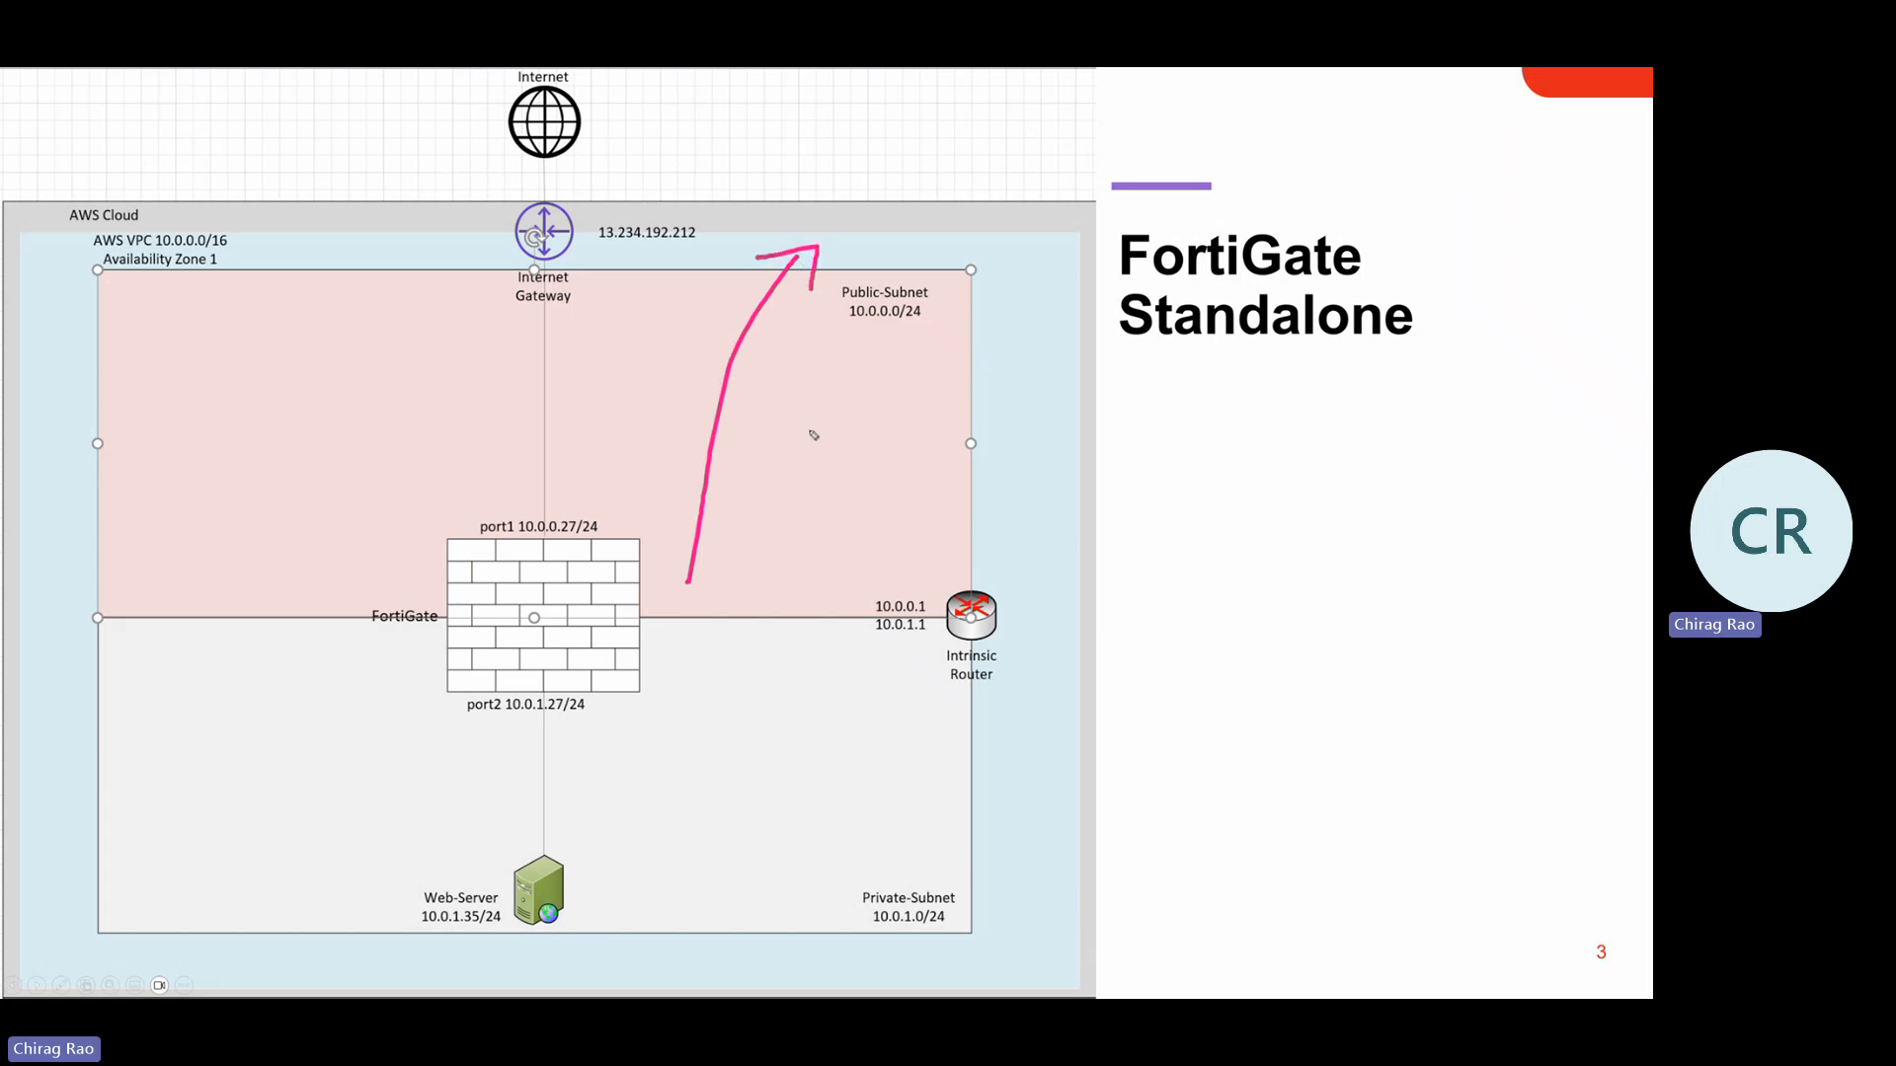
pyautogui.moveTo(449, 160); pyautogui.dragTo(440, 474)
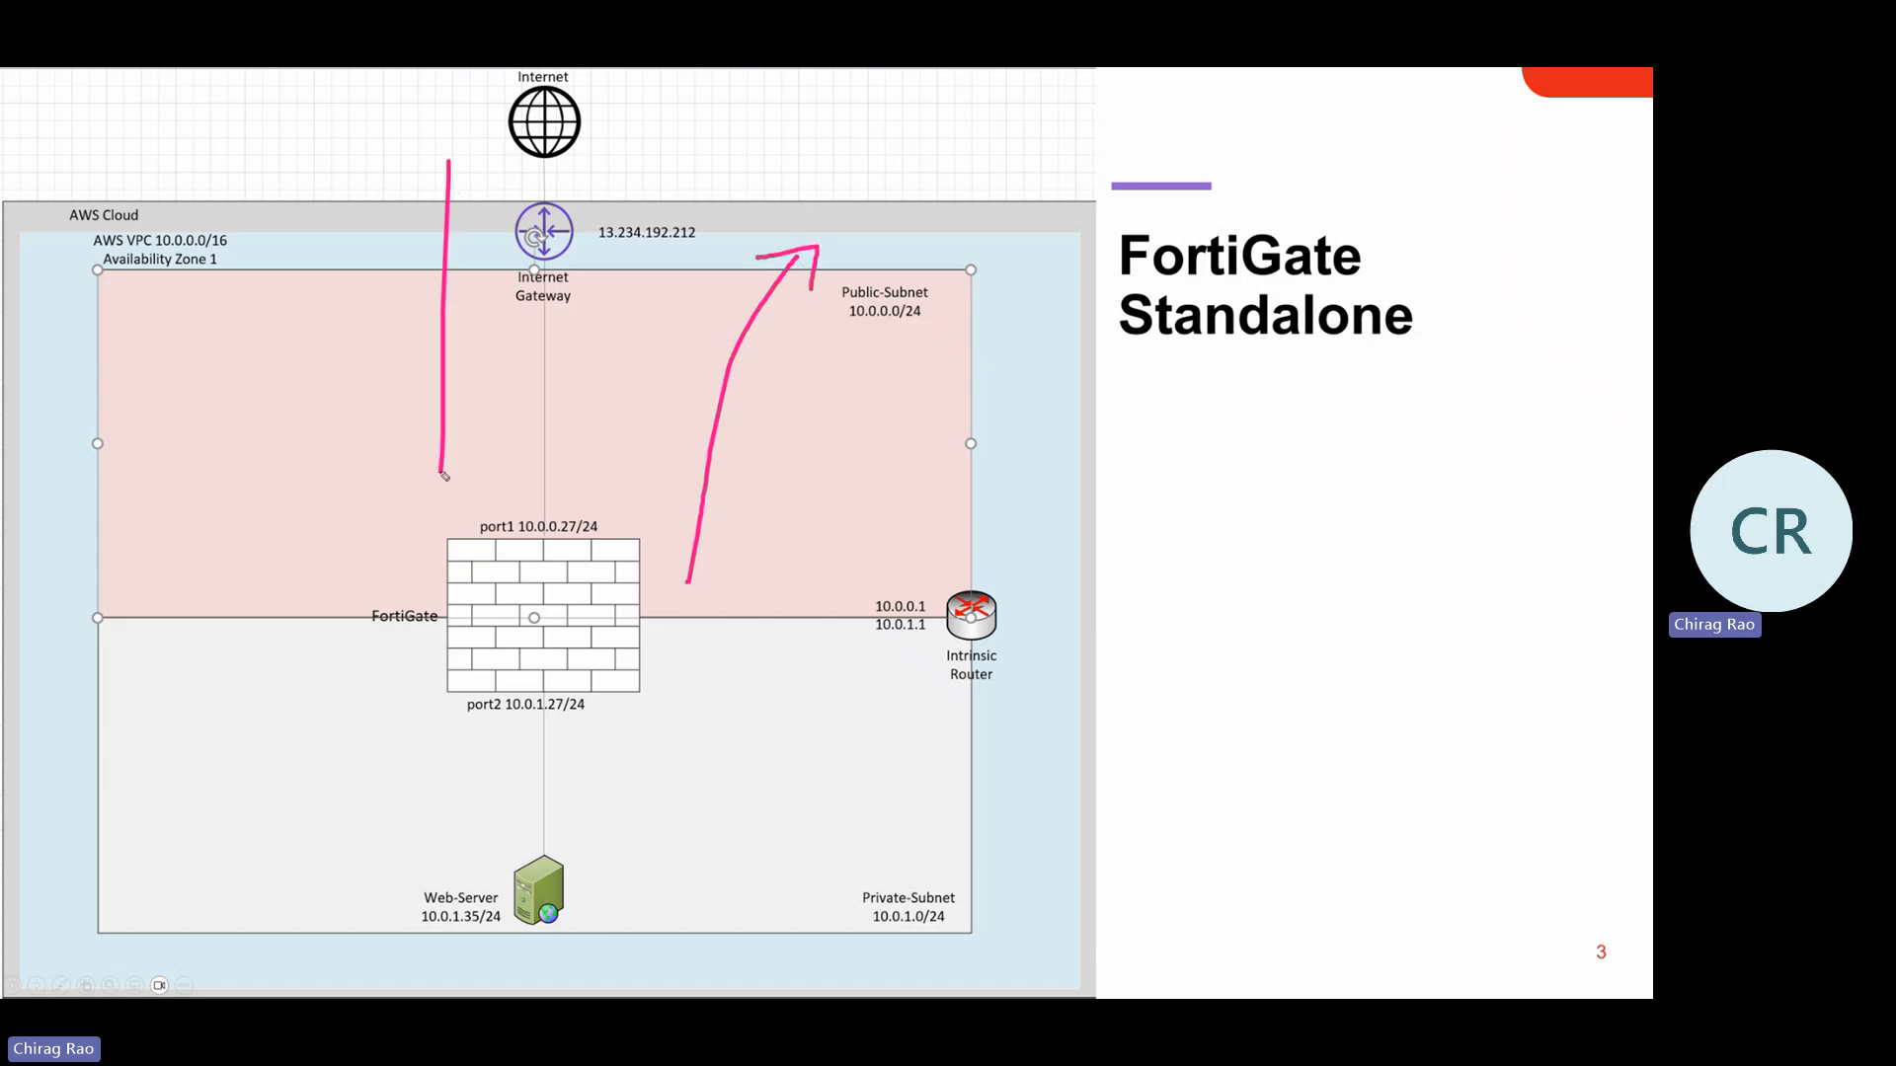
pyautogui.moveTo(390, 413); pyautogui.dragTo(431, 485)
pyautogui.moveTo(523, 412); pyautogui.dragTo(420, 502)
# Add '80' and 'RDP' port notes beside Public-Subnet, then erase all the ink
pyautogui.moveTo(143, 494); pyautogui.dragTo(274, 489)
pyautogui.moveTo(143, 508); pyautogui.dragTo(276, 507)
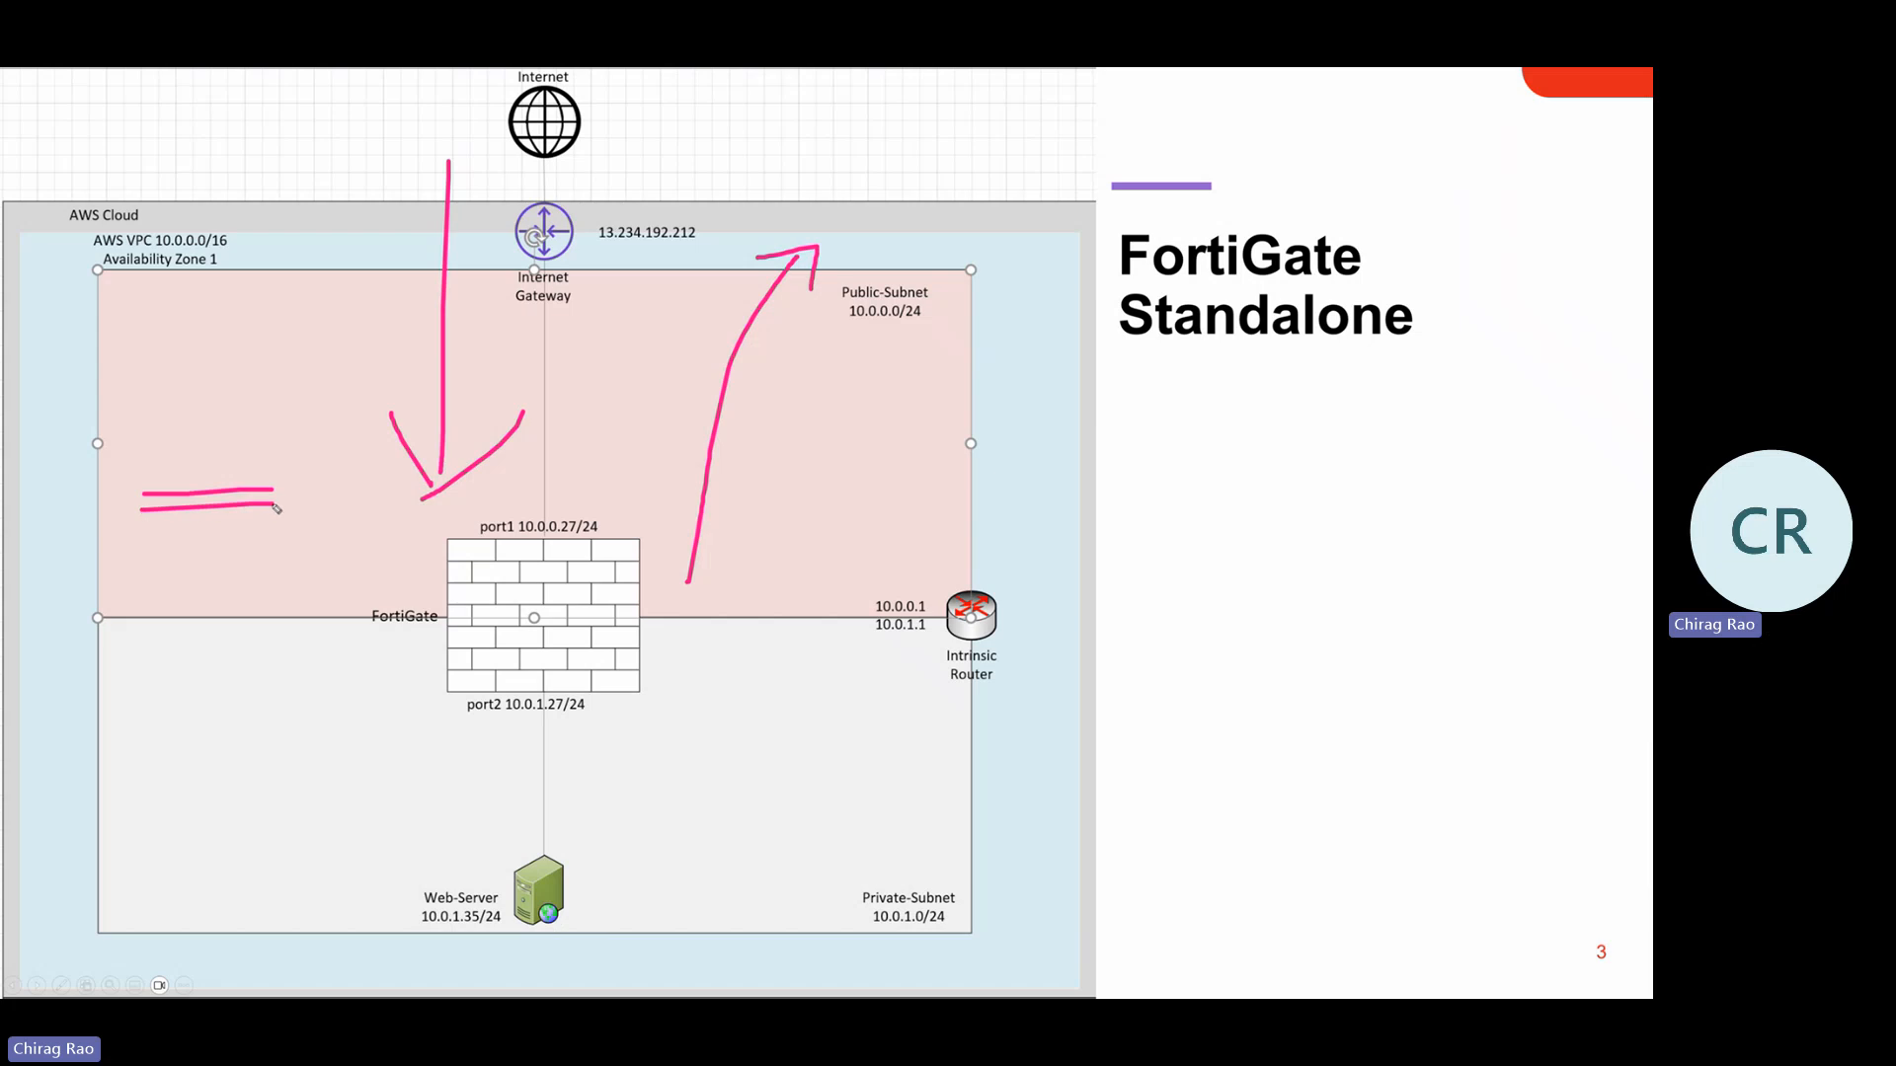
pyautogui.moveTo(151, 525); pyautogui.dragTo(272, 526)
pyautogui.moveTo(295, 461)
pyautogui.mouseDown()
pyautogui.moveTo(283, 475)
pyautogui.moveTo(326, 450)
pyautogui.mouseUp()
pyautogui.moveTo(288, 513); pyautogui.dragTo(340, 493)
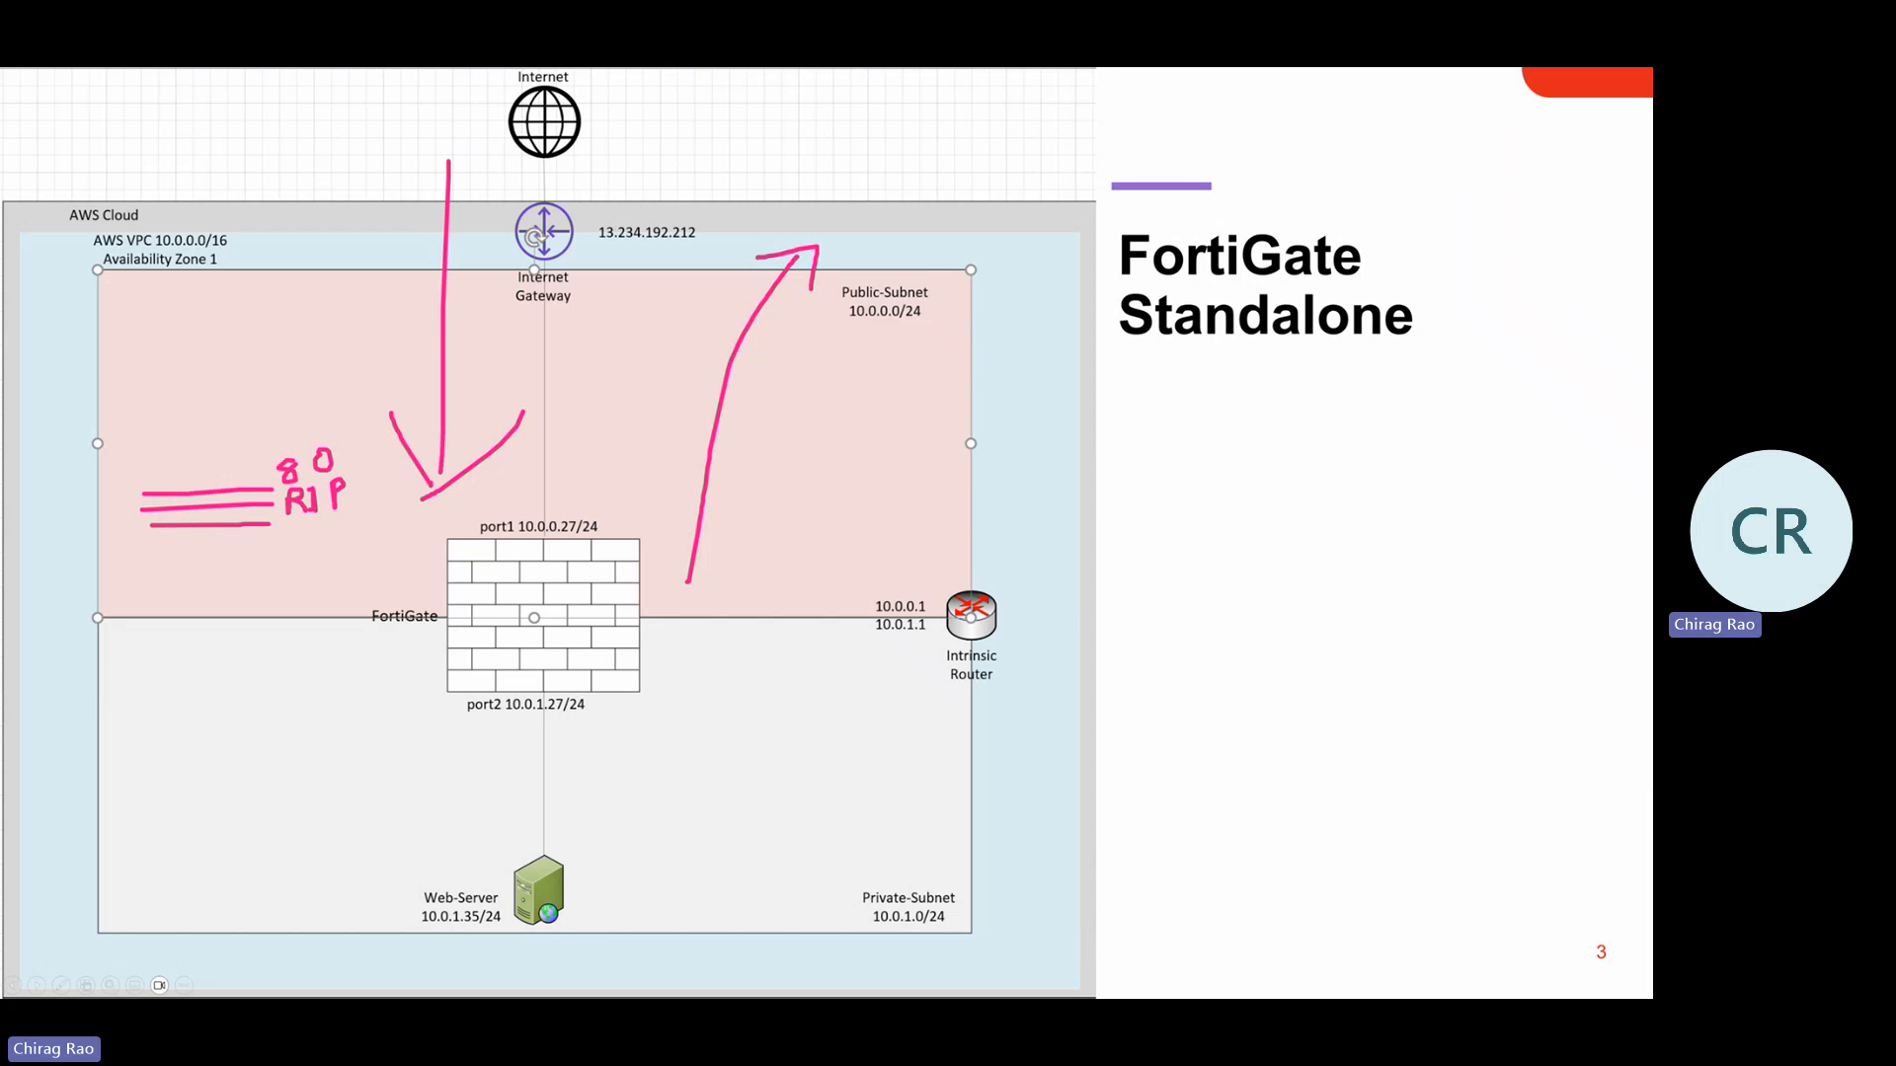
pyautogui.press('e')
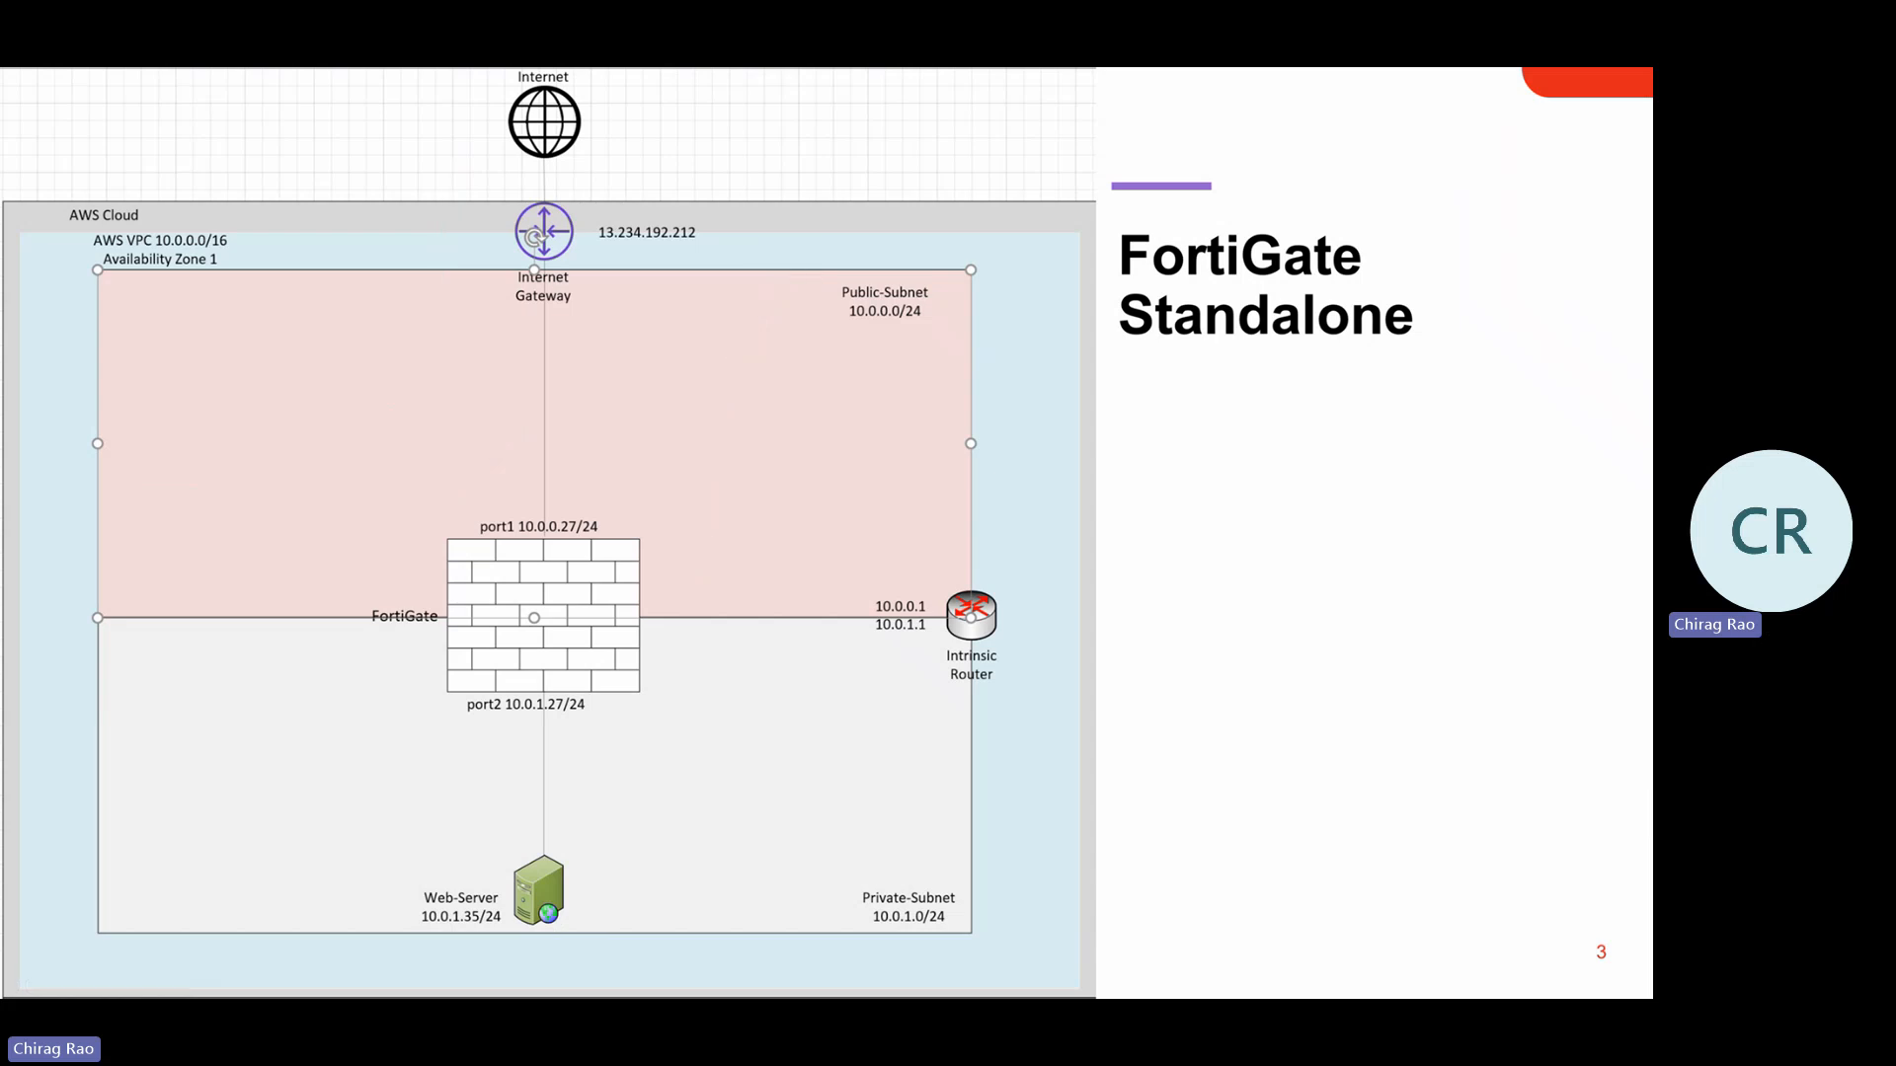
pyautogui.hotkey('alt', 'Tab')
pyautogui.hotkey('alt', 'Tab')
pyautogui.hotkey('alt', 'Tab')
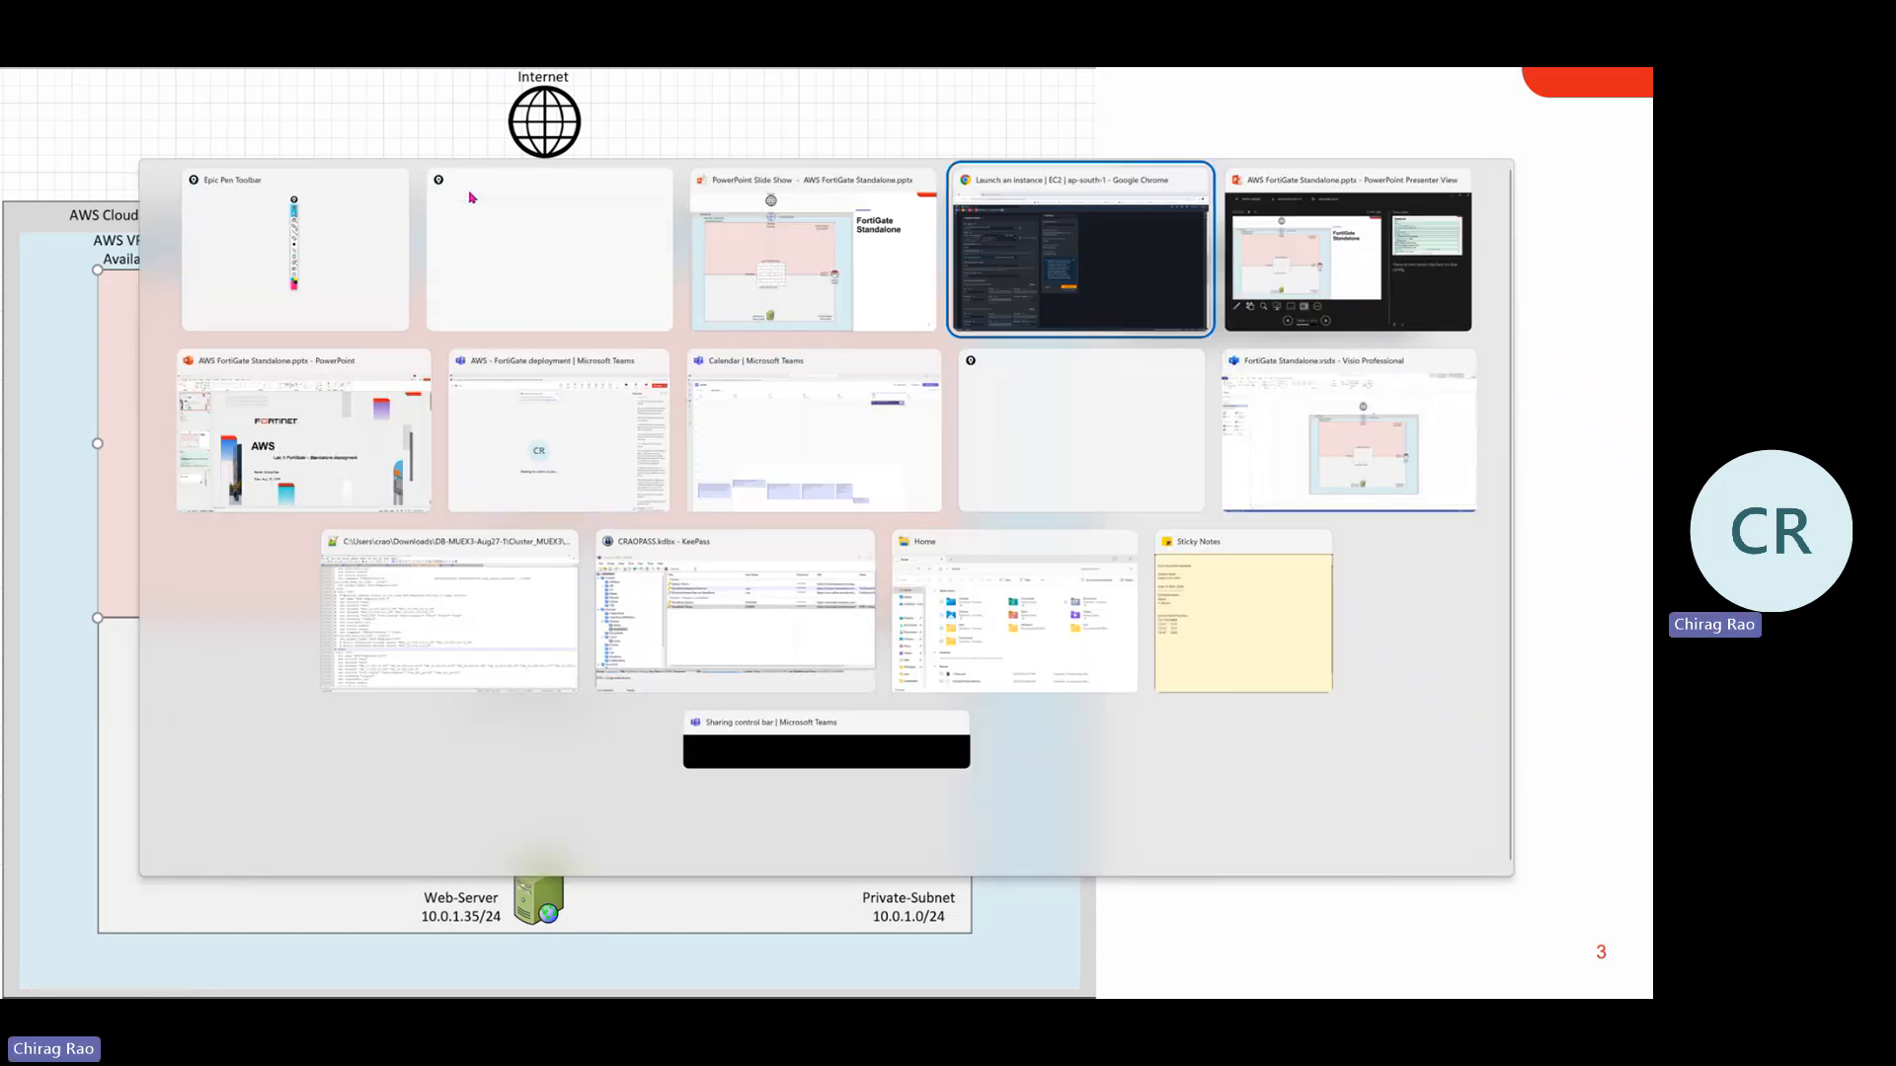
# Remove the TCP 541, 3000 and 8080 inbound rules and dismiss the 0.0.0.0/0 warning
pyautogui.scroll(-2, 349, 544)
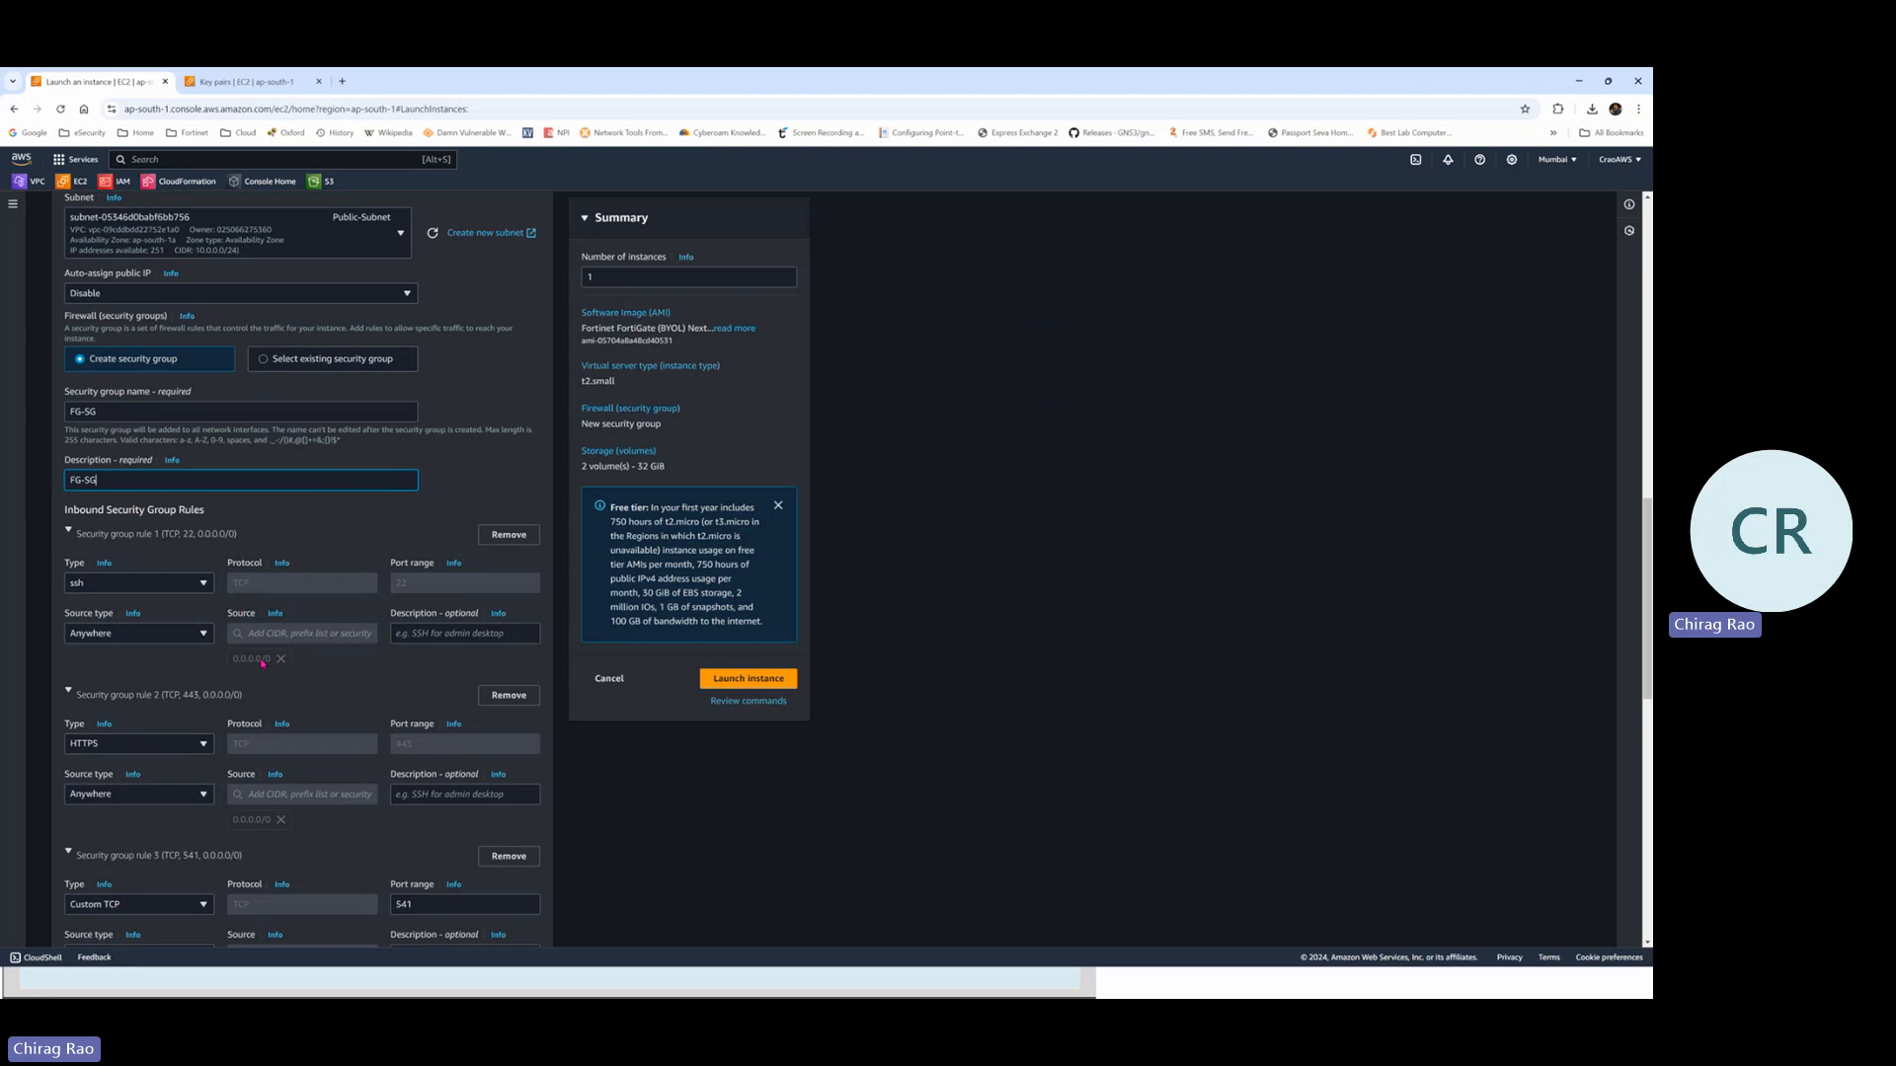
pyautogui.scroll(-1, 348, 591)
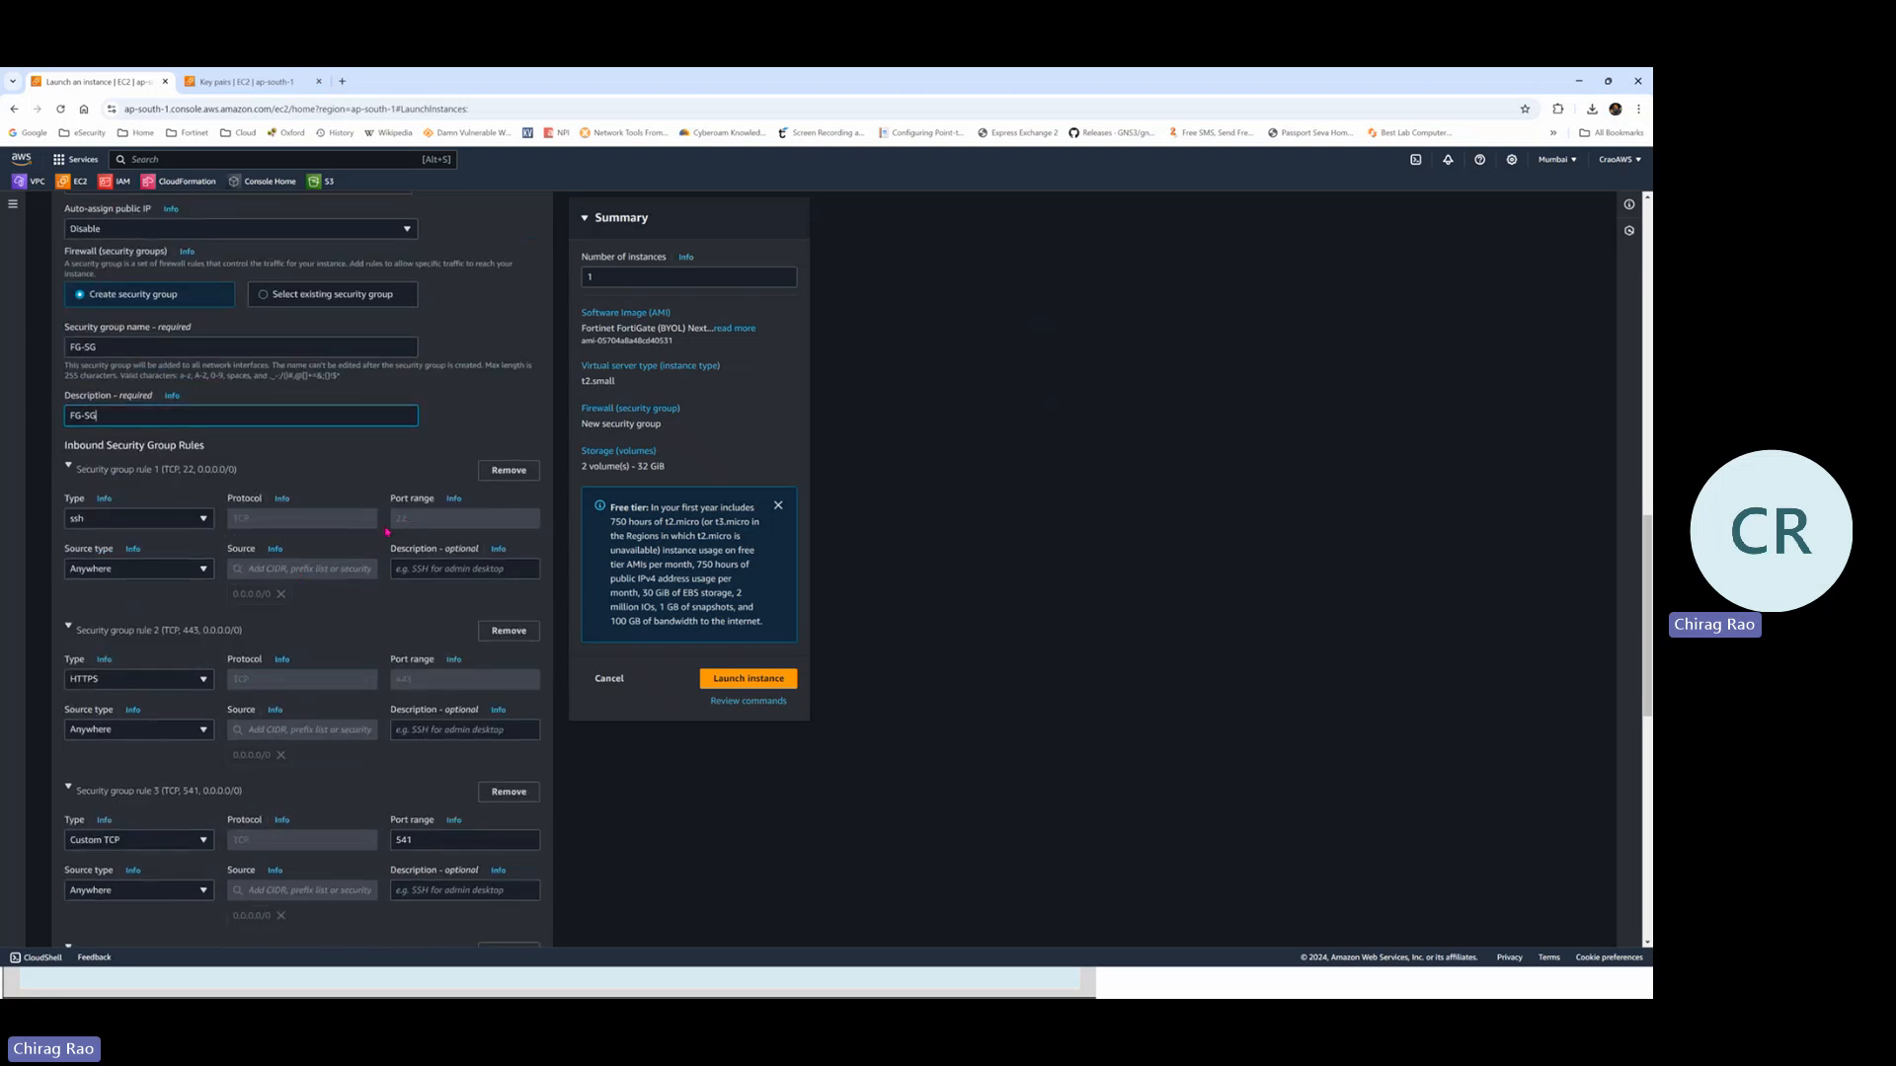
pyautogui.scroll(-1, 314, 581)
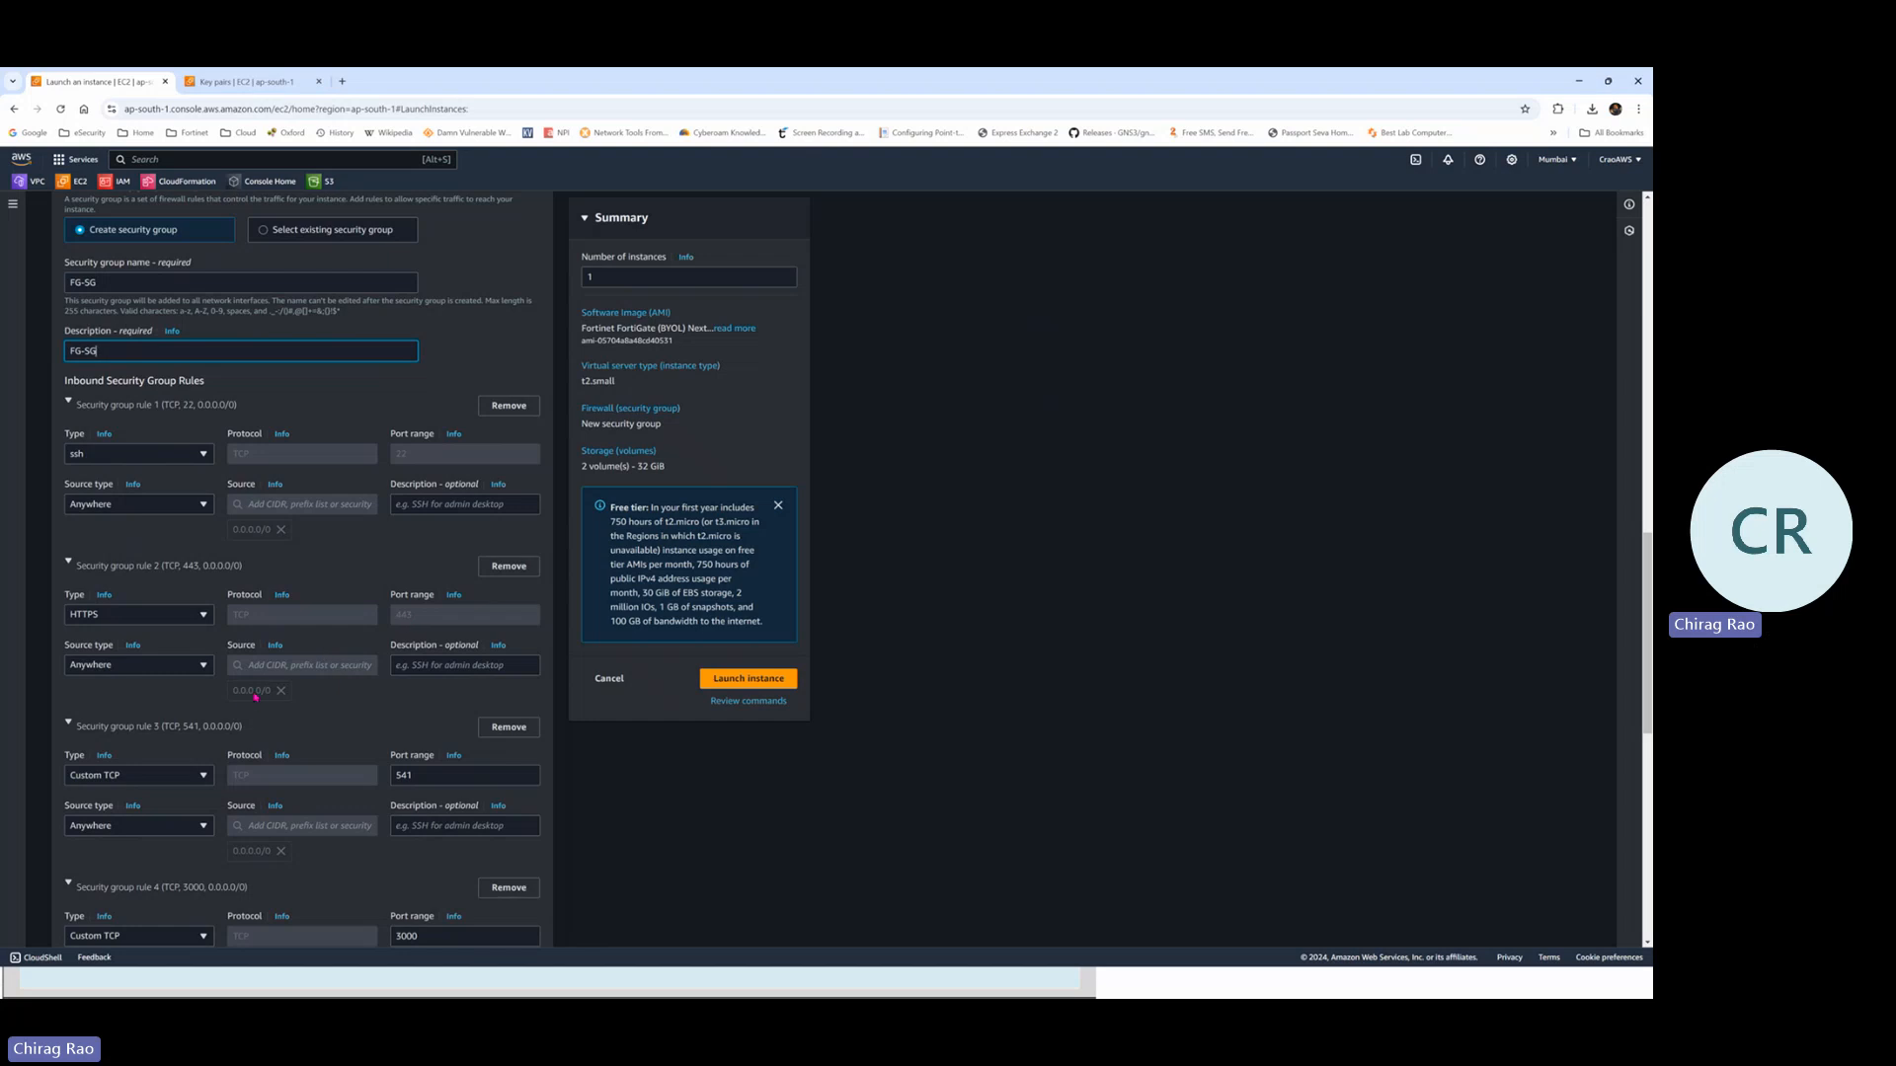
pyautogui.scroll(-2, 326, 677)
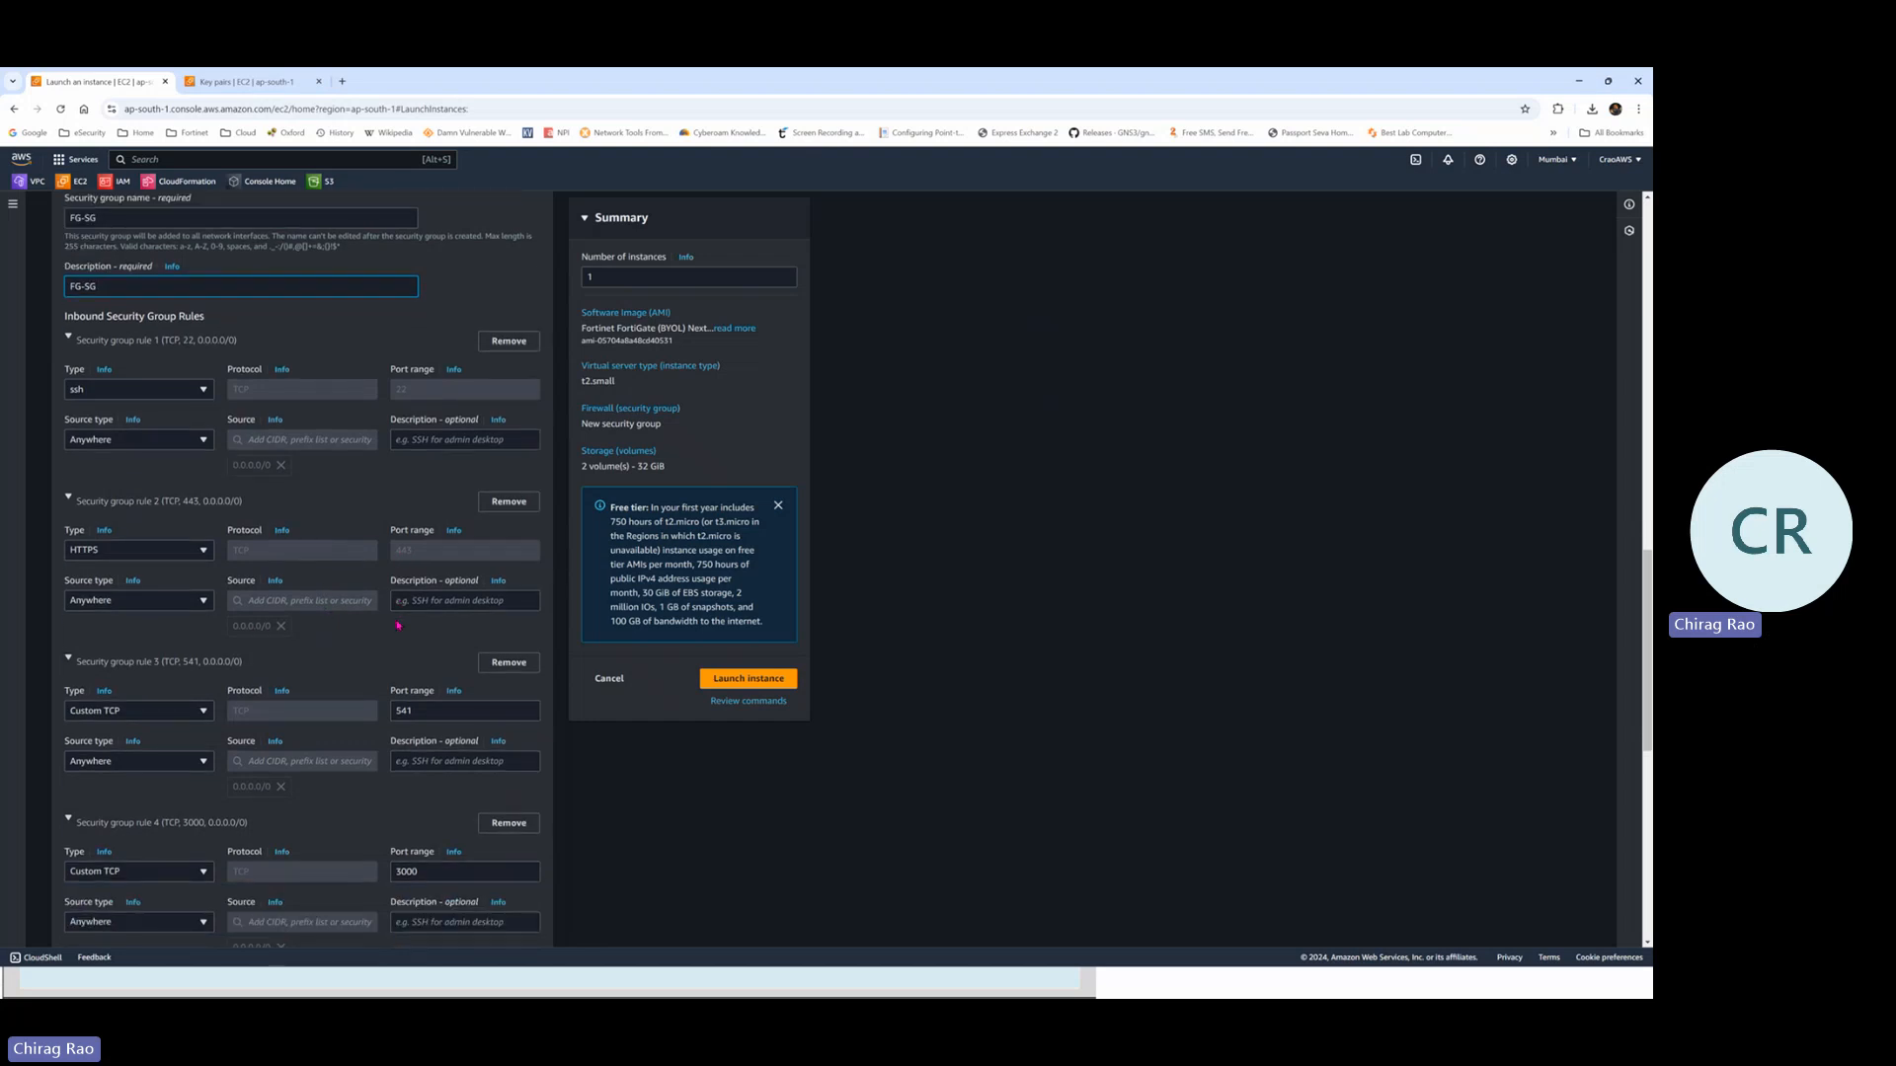
pyautogui.scroll(-1, 400, 586)
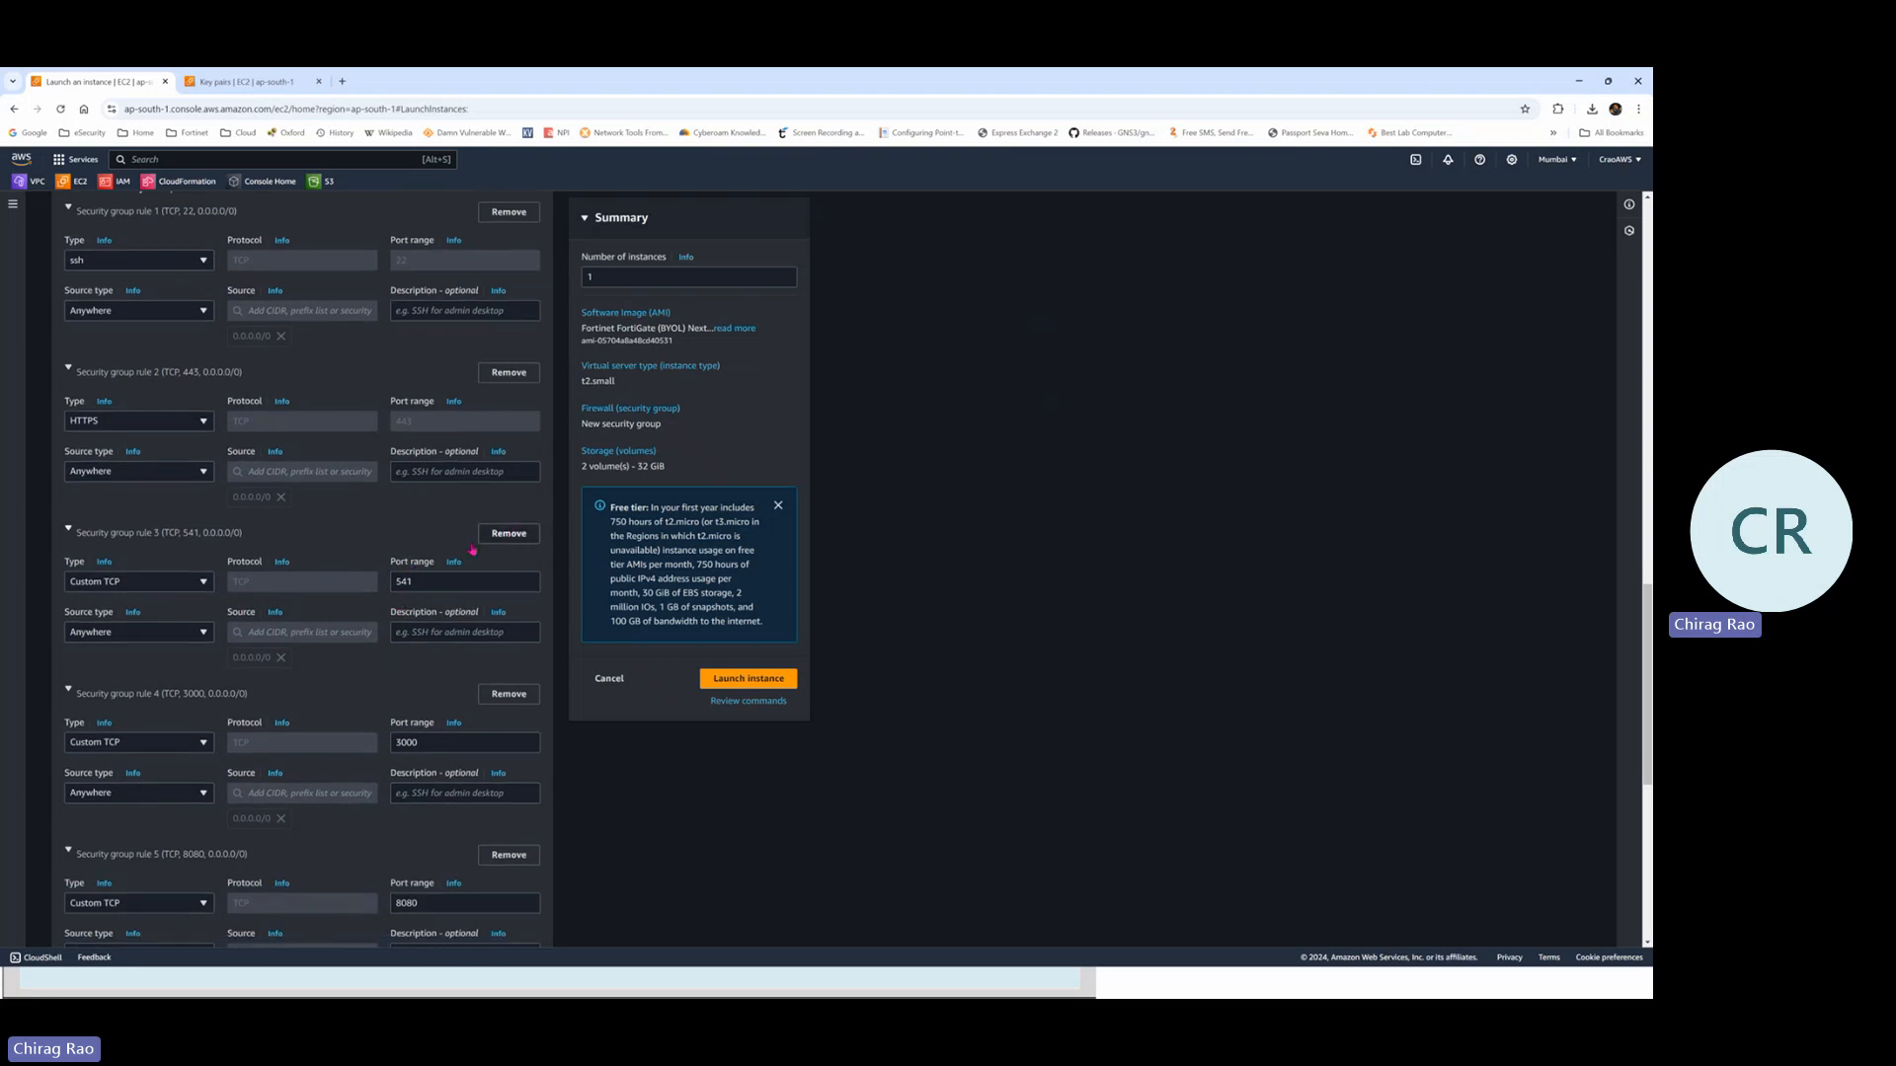
pyautogui.click(506, 534)
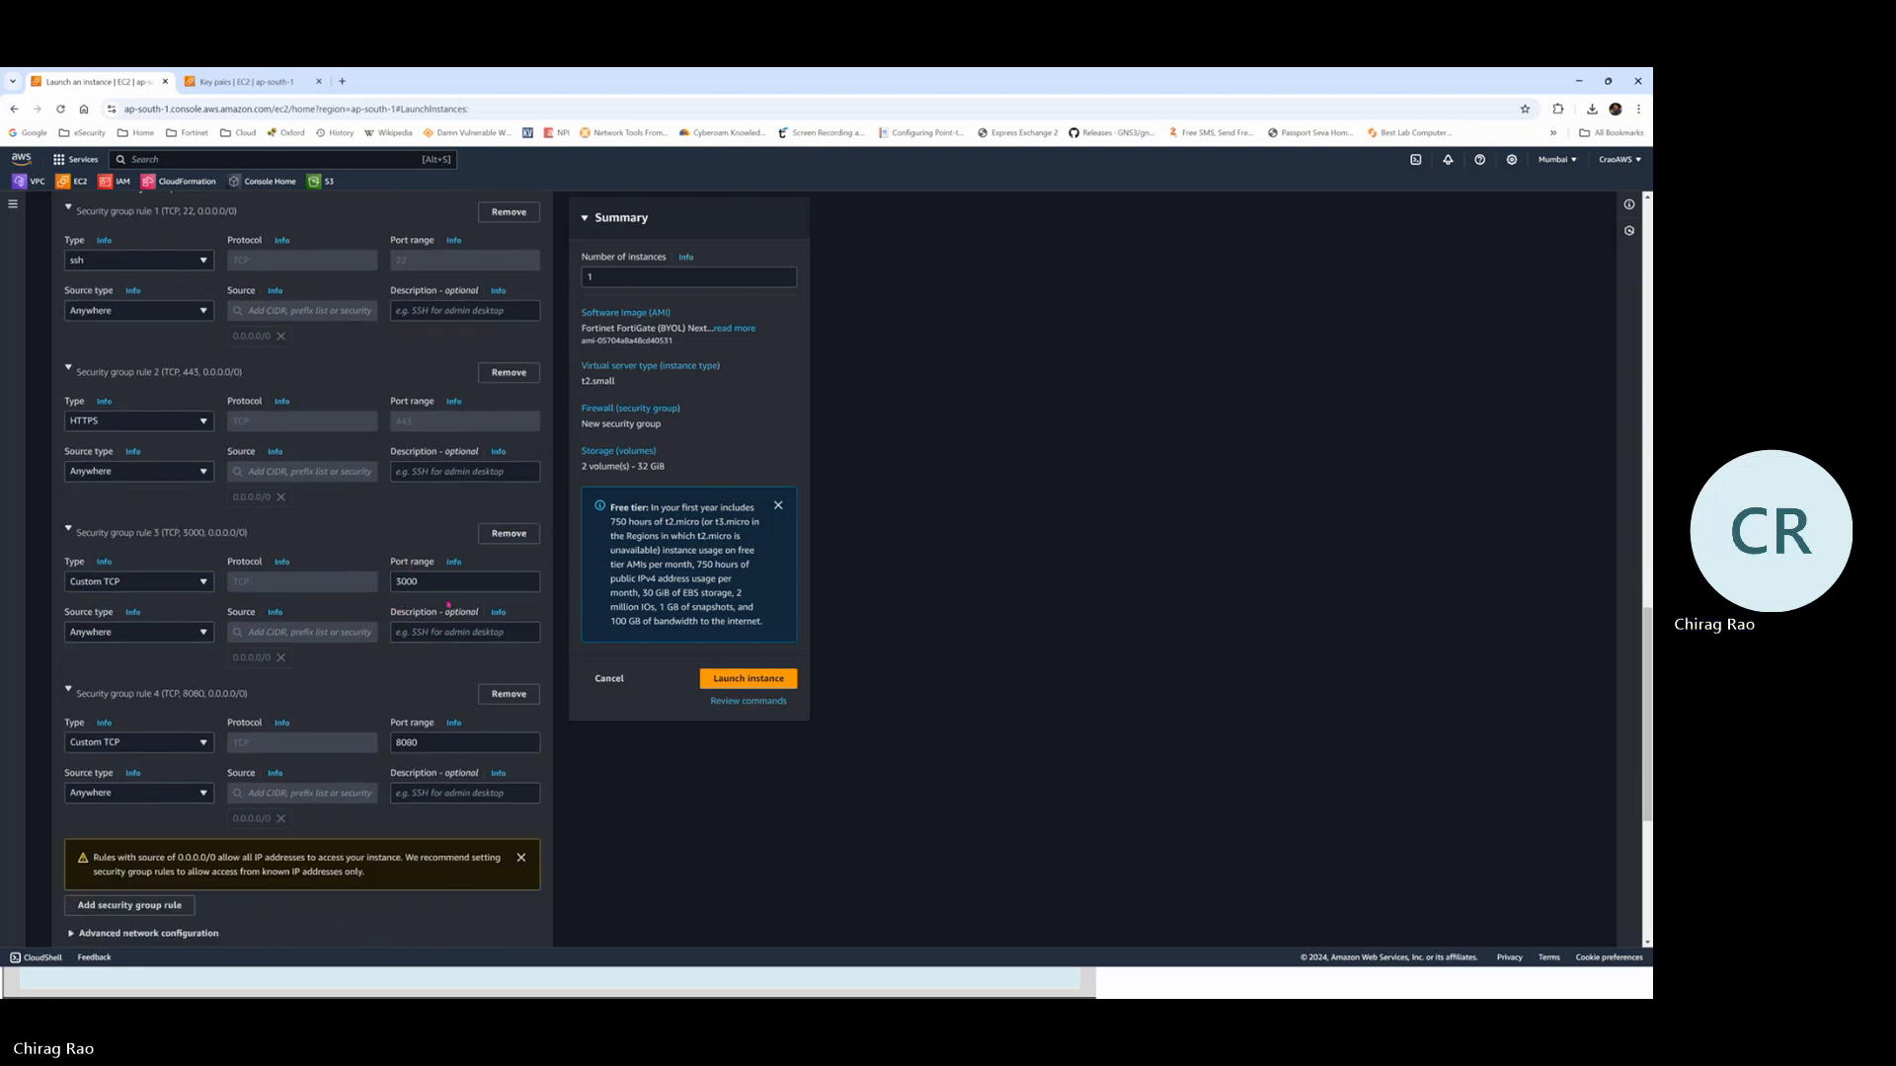
pyautogui.click(509, 534)
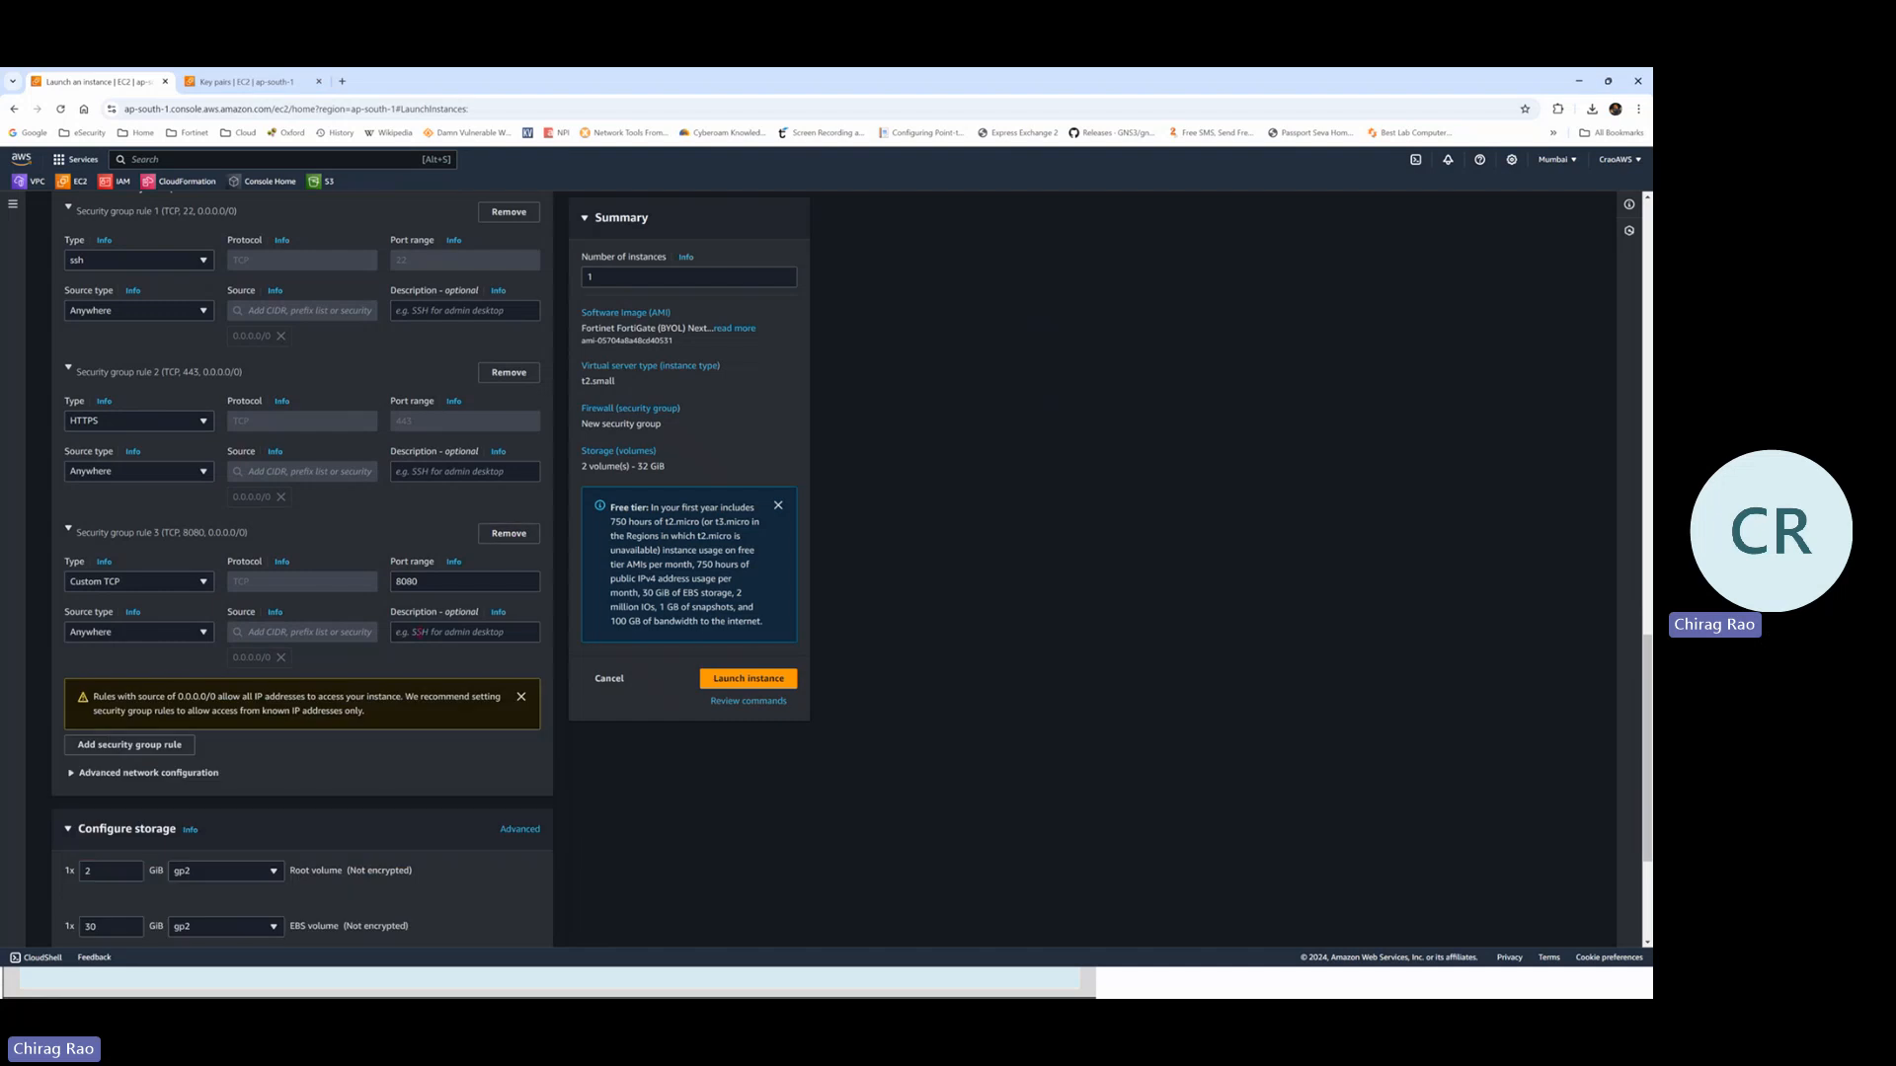
pyautogui.click(520, 537)
pyautogui.click(520, 541)
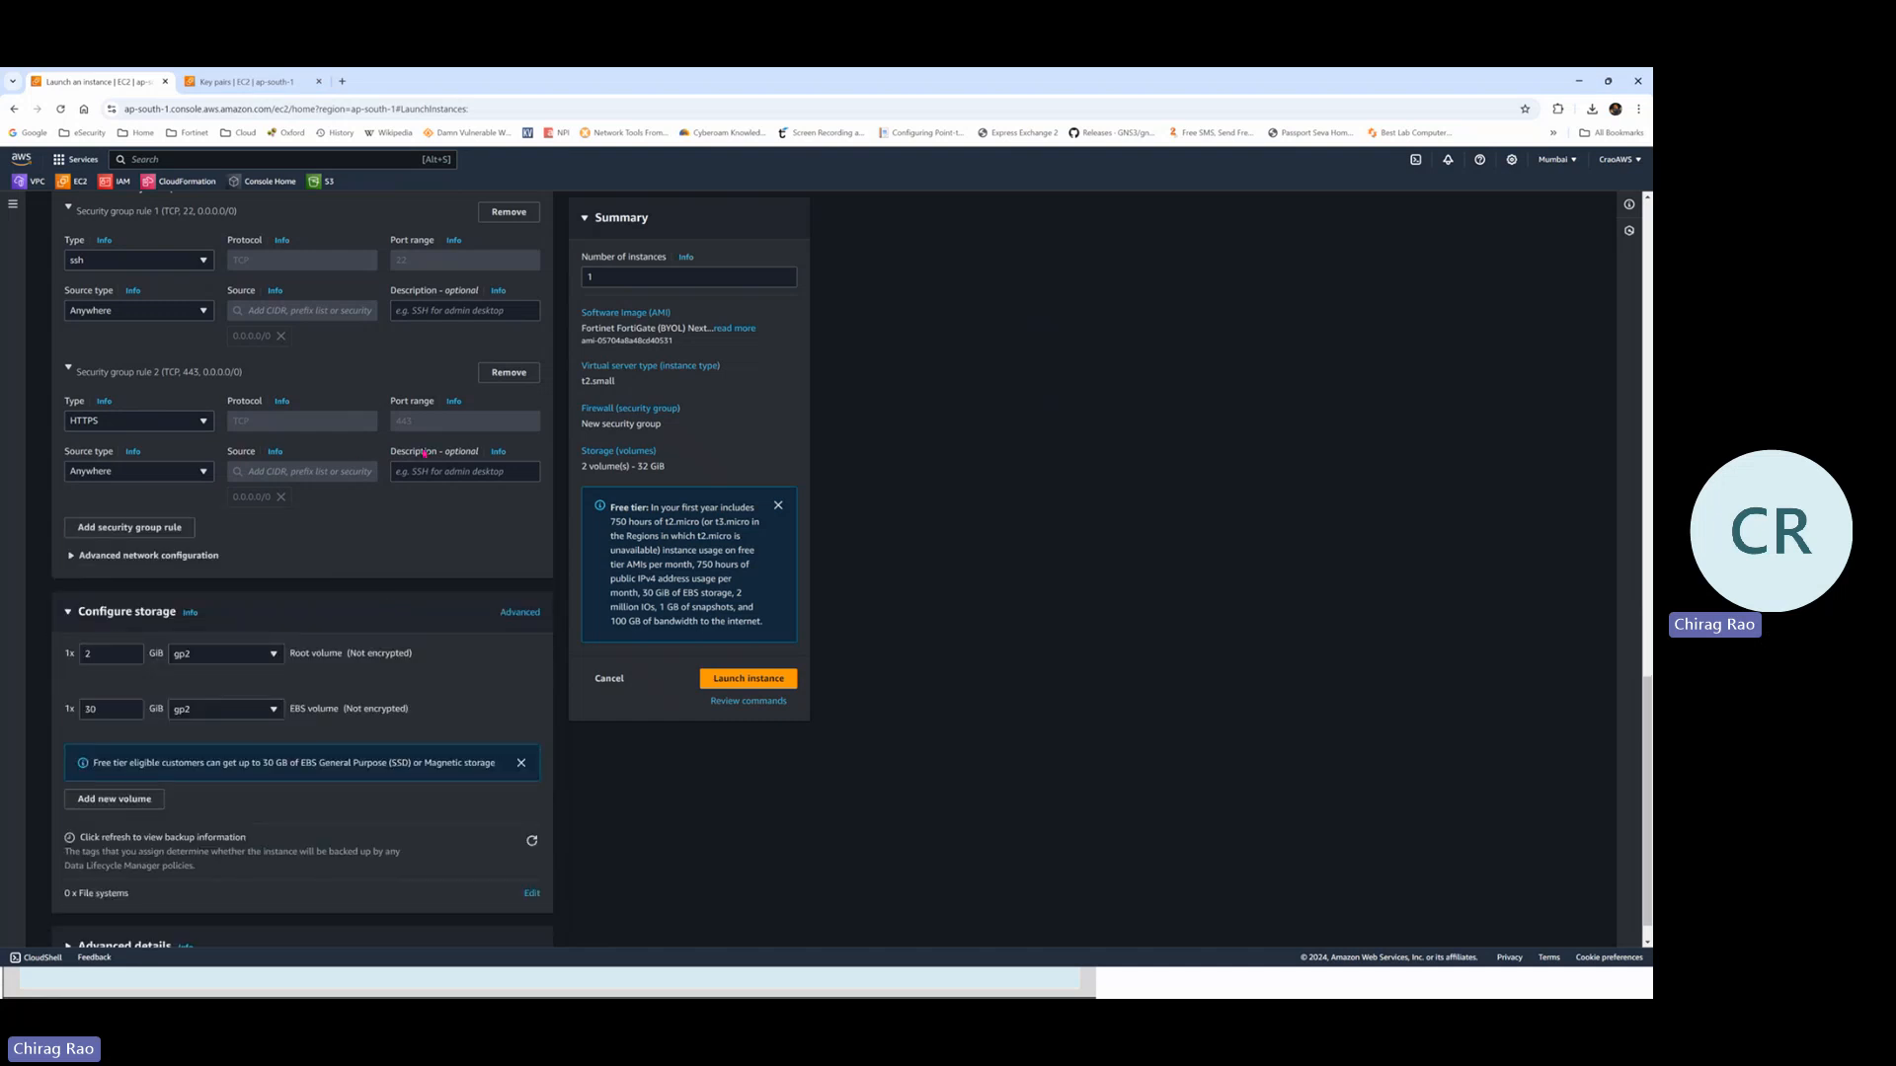
pyautogui.scroll(1, 444, 399)
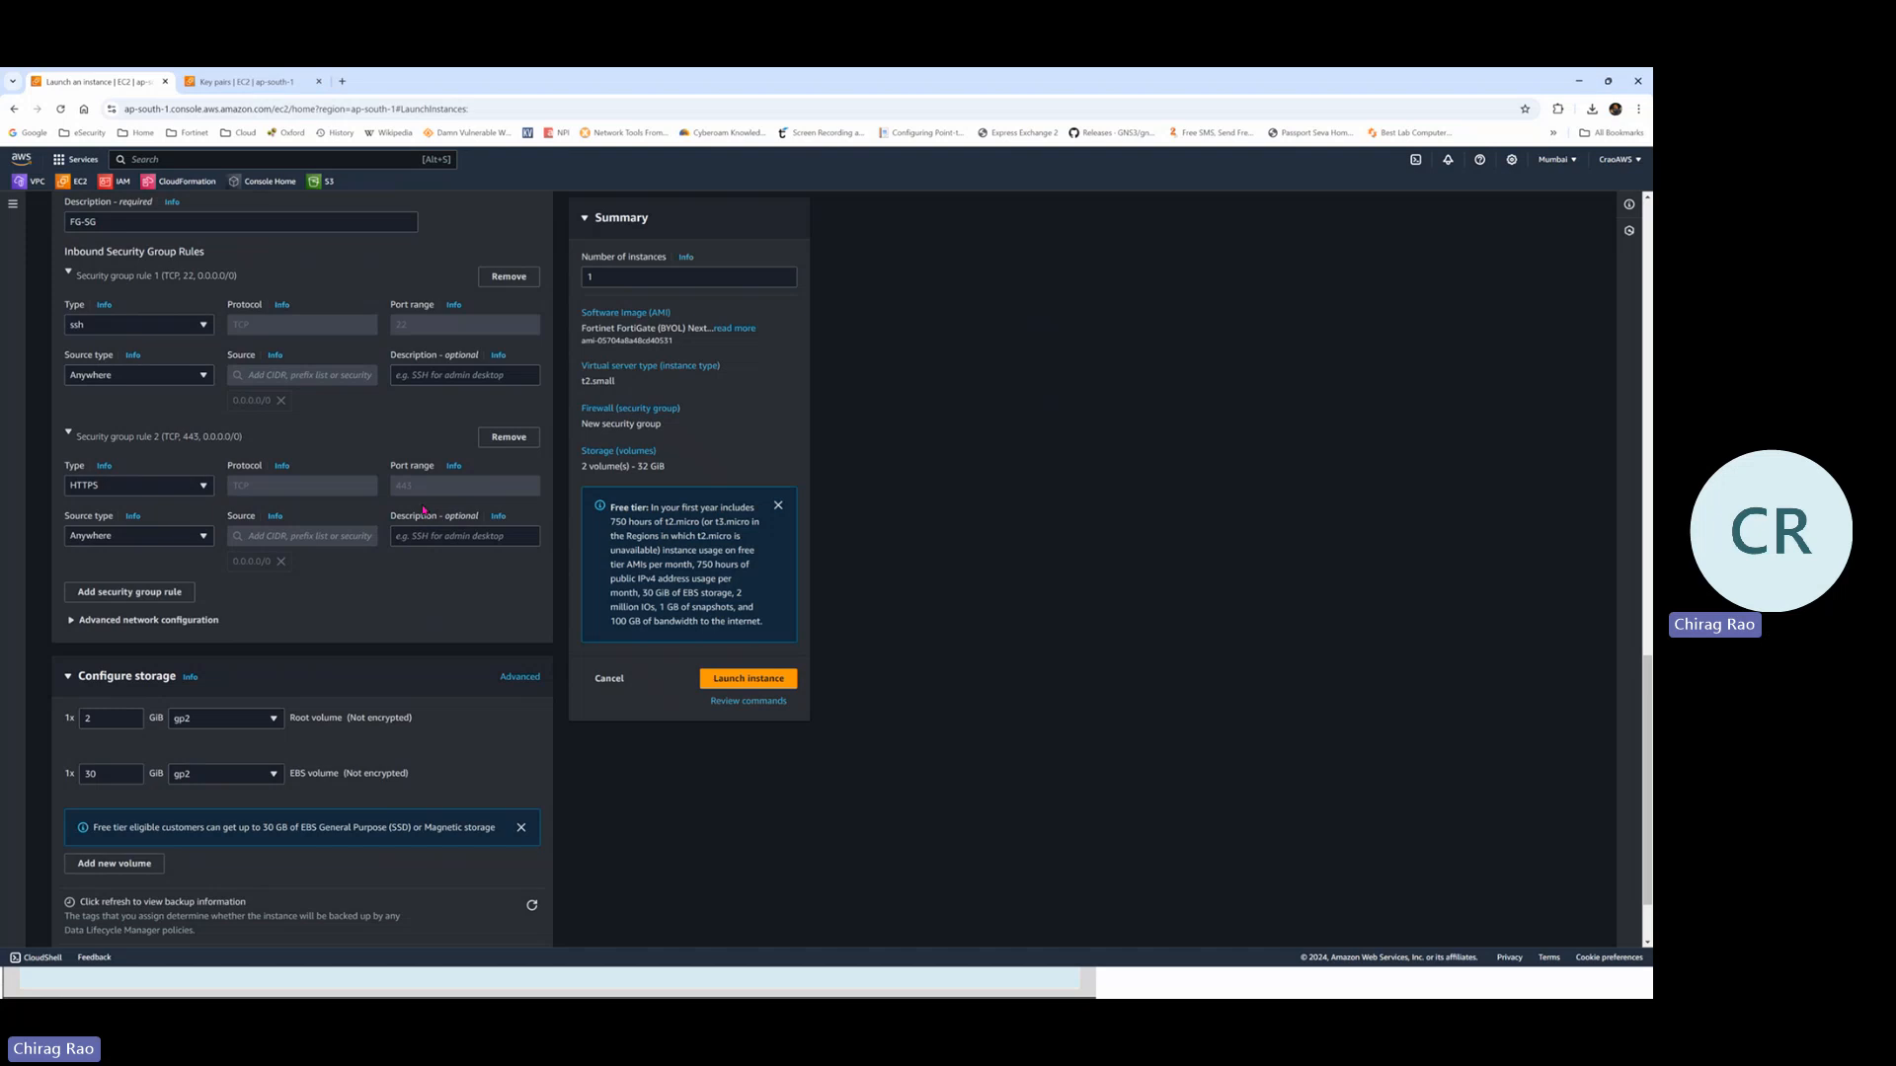
pyautogui.scroll(-2, 424, 523)
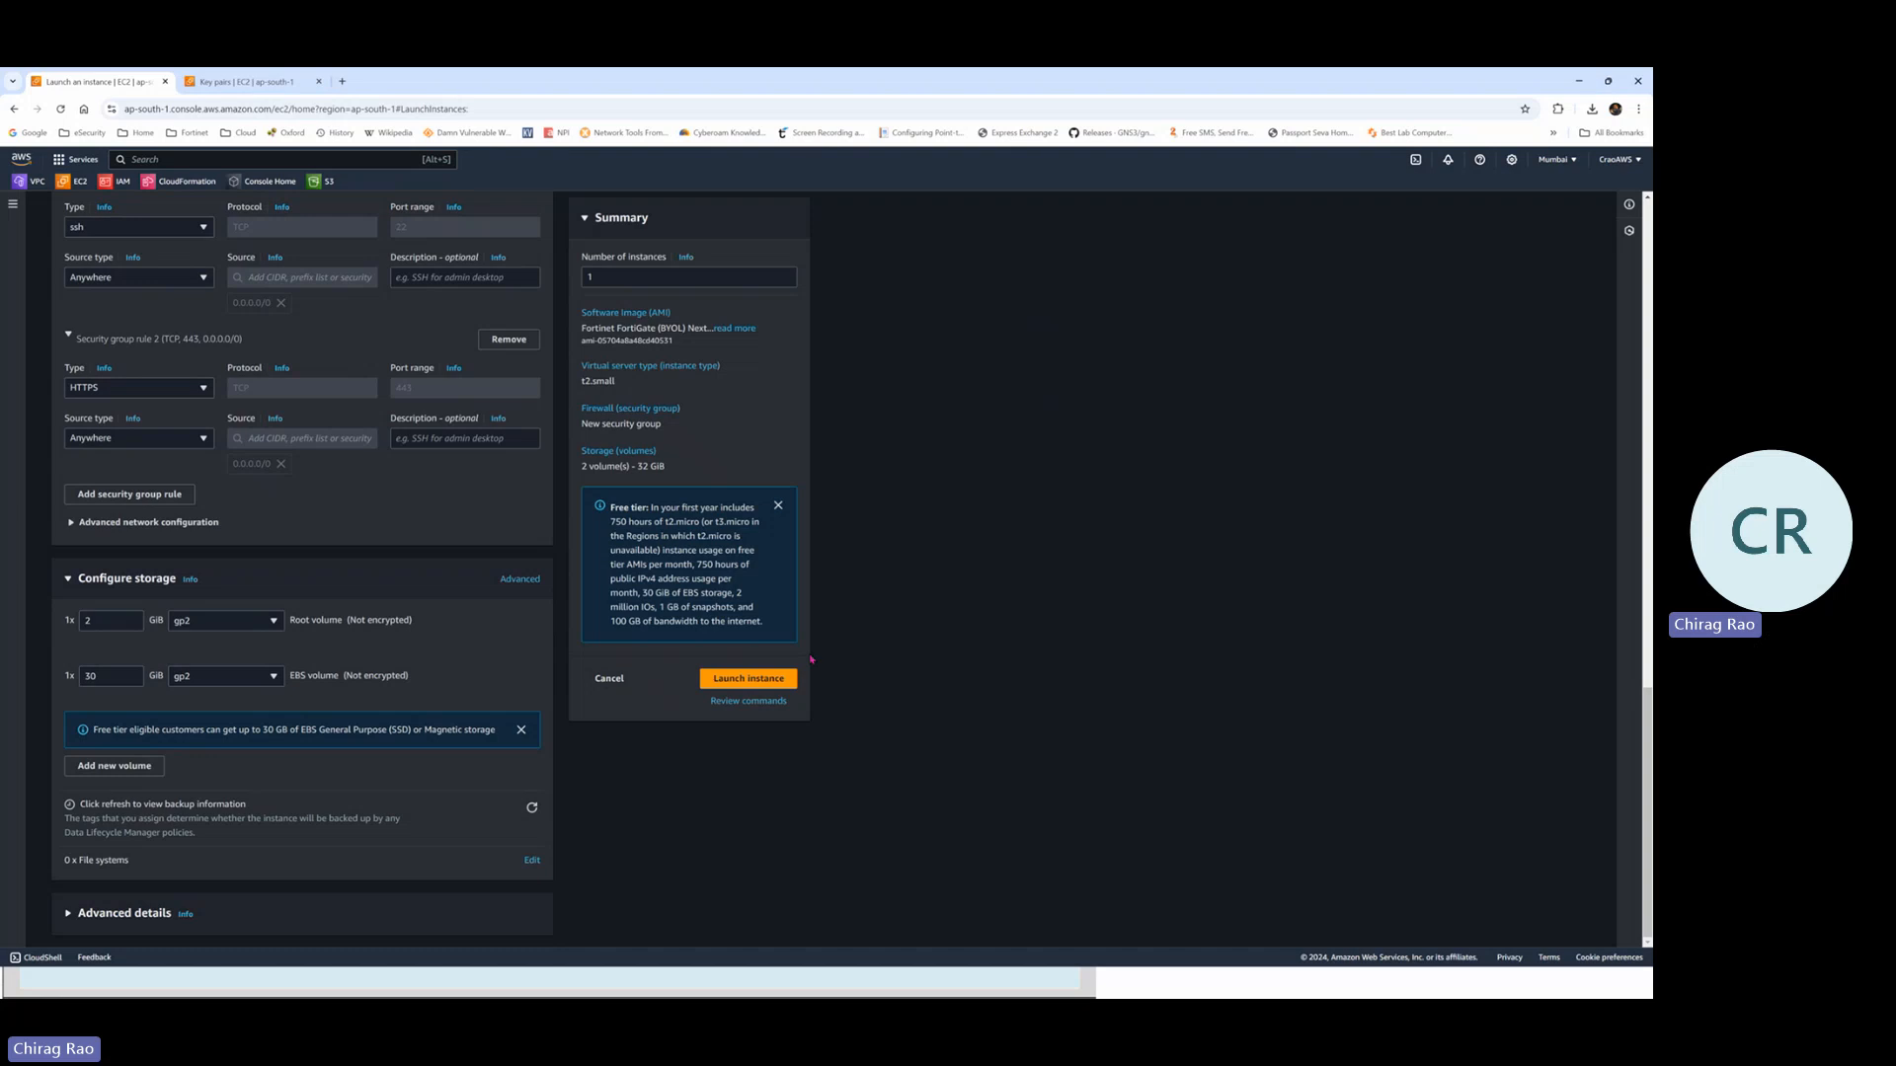
# Highlight the t2.small instance type, then launch FG-Lab1 and go to the EC2 Dashboard
pyautogui.scroll(1, 660, 428)
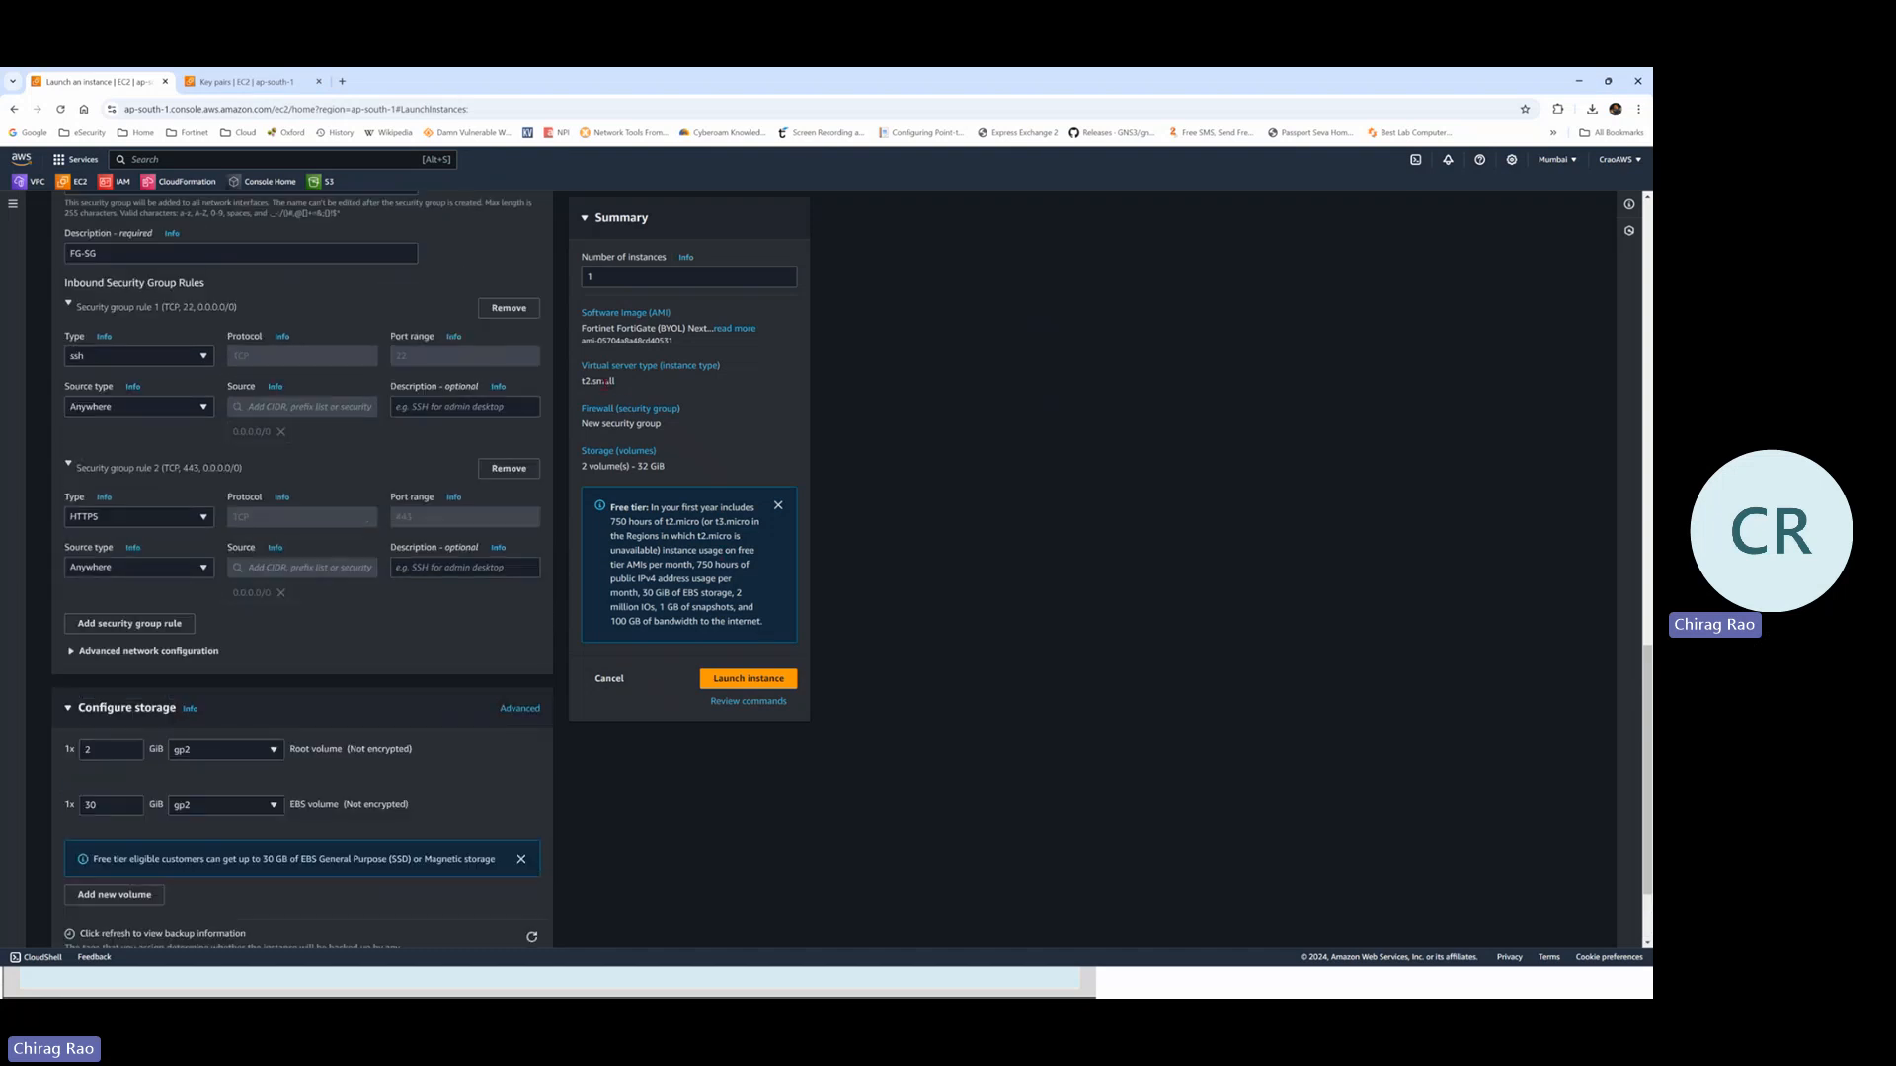
pyautogui.moveTo(621, 386); pyautogui.dragTo(594, 382)
pyautogui.click(620, 386)
pyautogui.moveTo(599, 381); pyautogui.dragTo(584, 381)
pyautogui.click(621, 386)
pyautogui.click(643, 390)
pyautogui.click(751, 682)
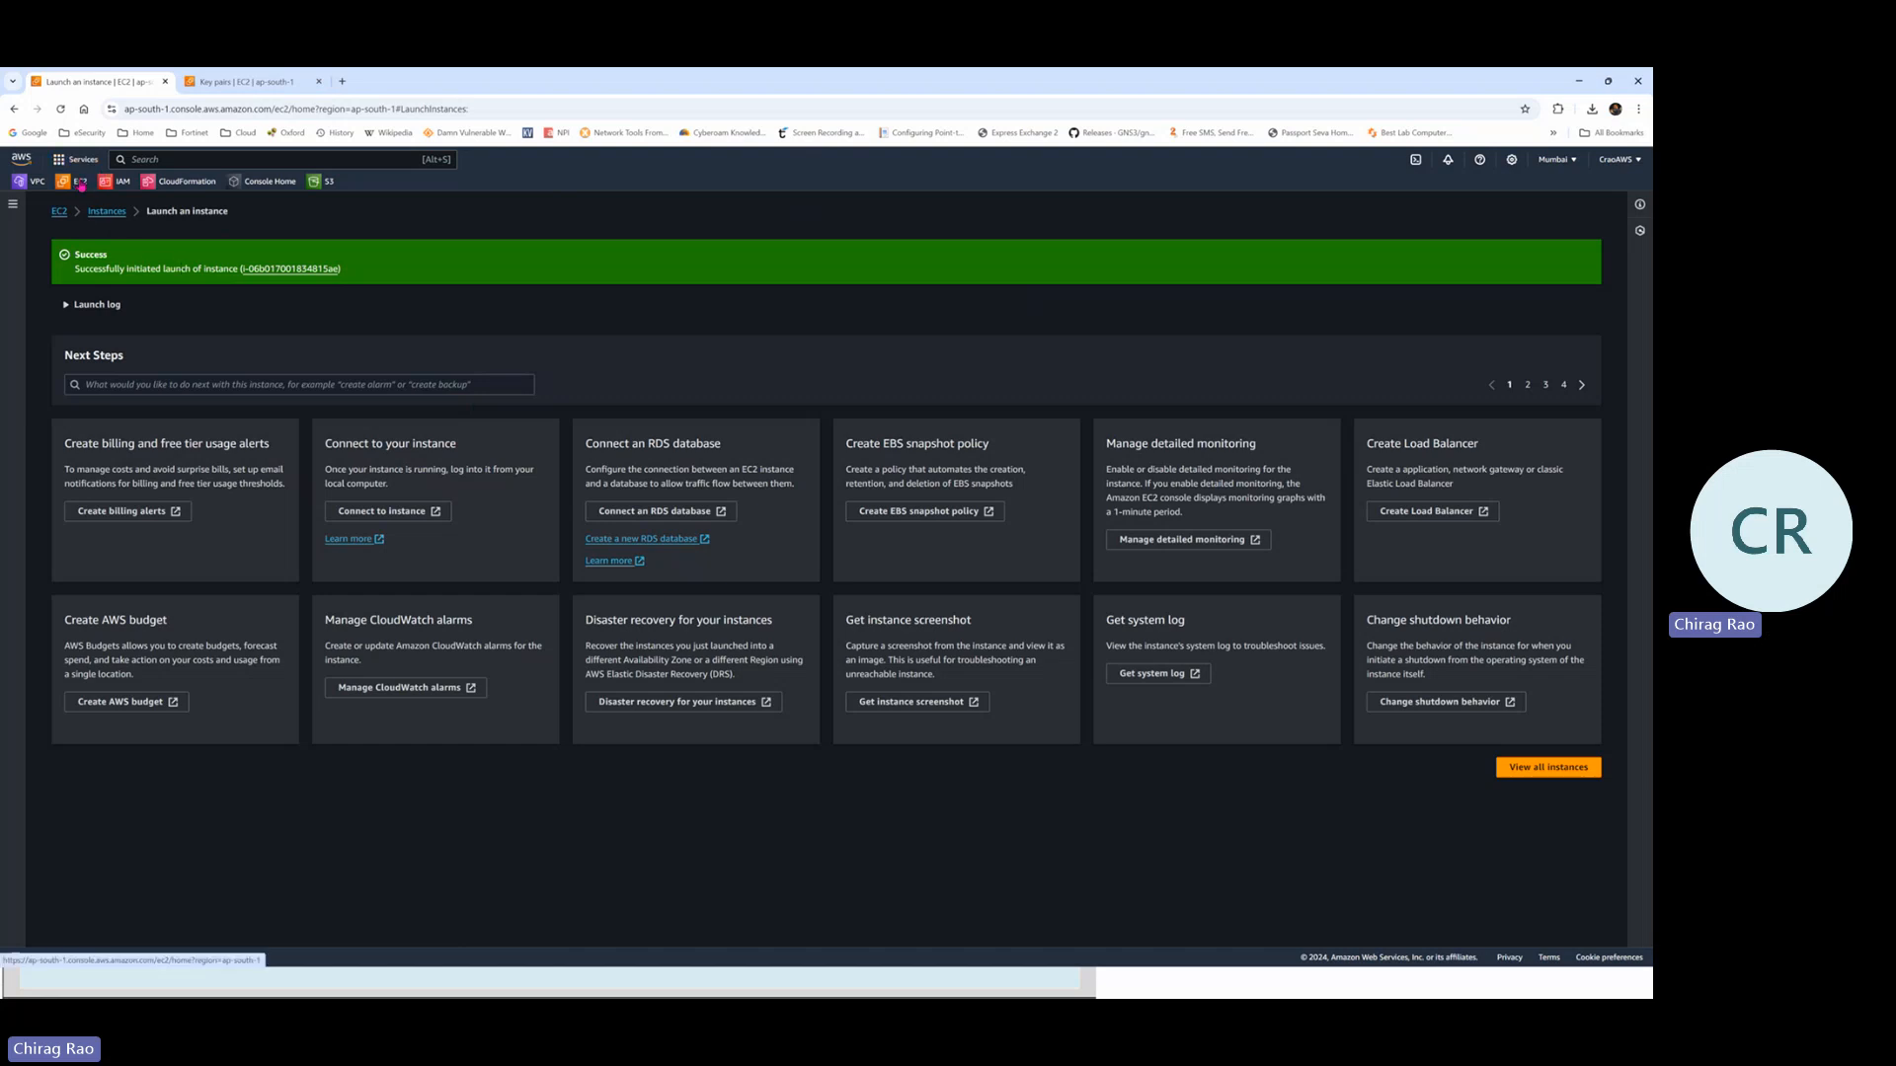
pyautogui.click(81, 183)
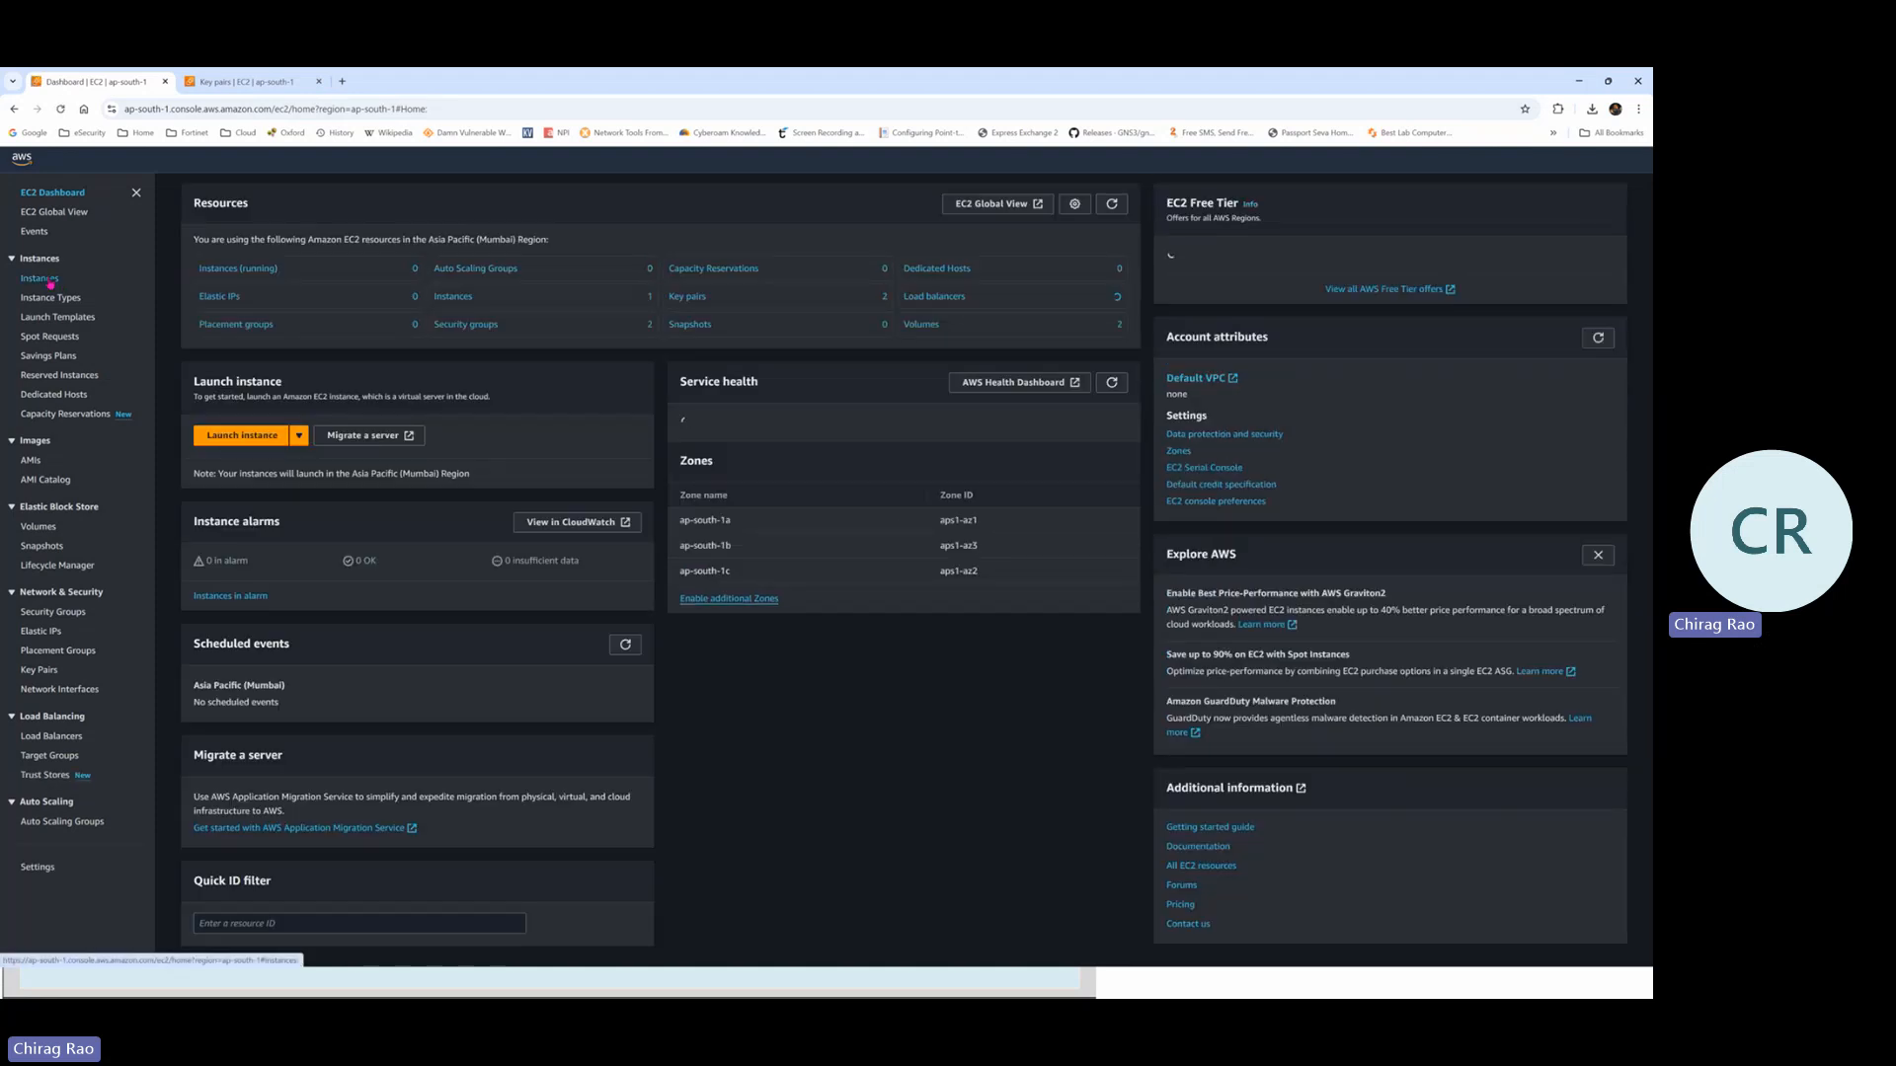
# Check FG-Lab1 is Pending in the Instances list, then switch to the PowerPoint slide show
pyautogui.click(44, 279)
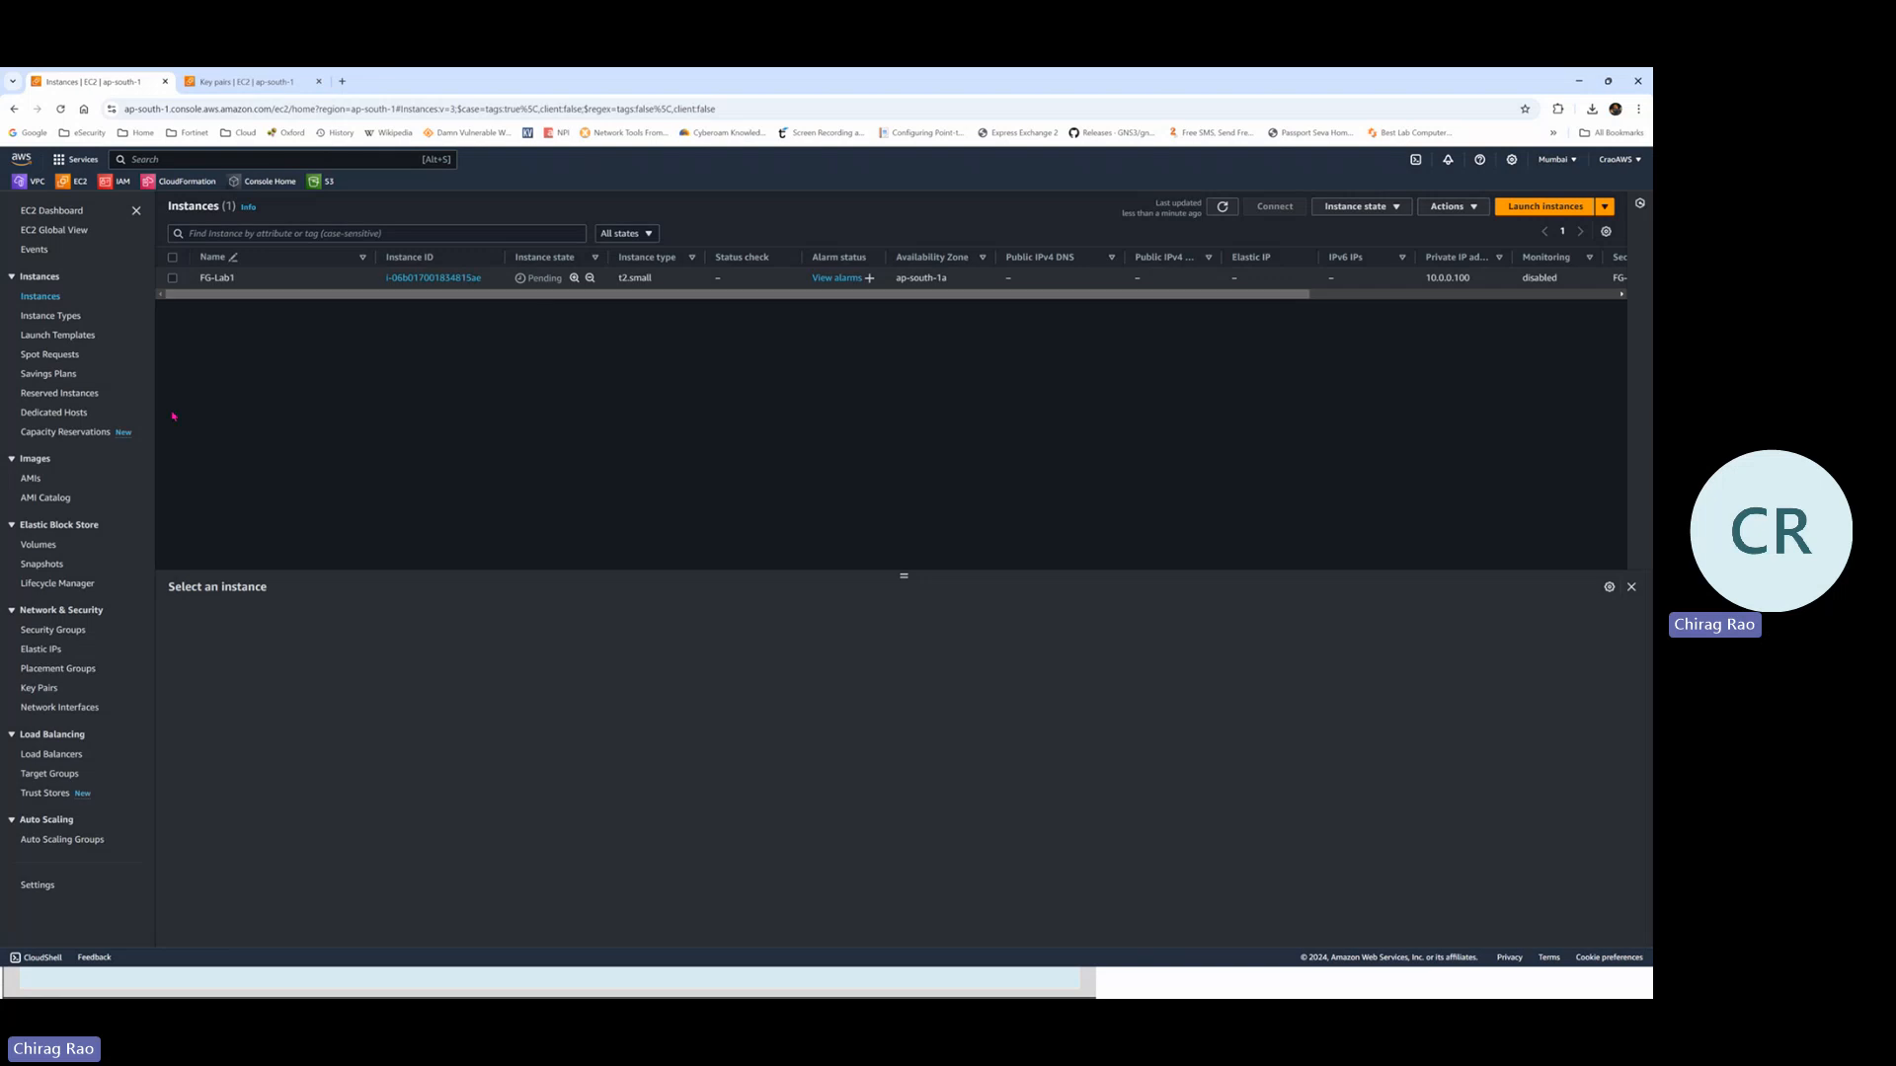
pyautogui.hotkey('alt', 'Tab')
pyautogui.hotkey('alt', 'Tab')
pyautogui.hotkey('alt', 'Tab')
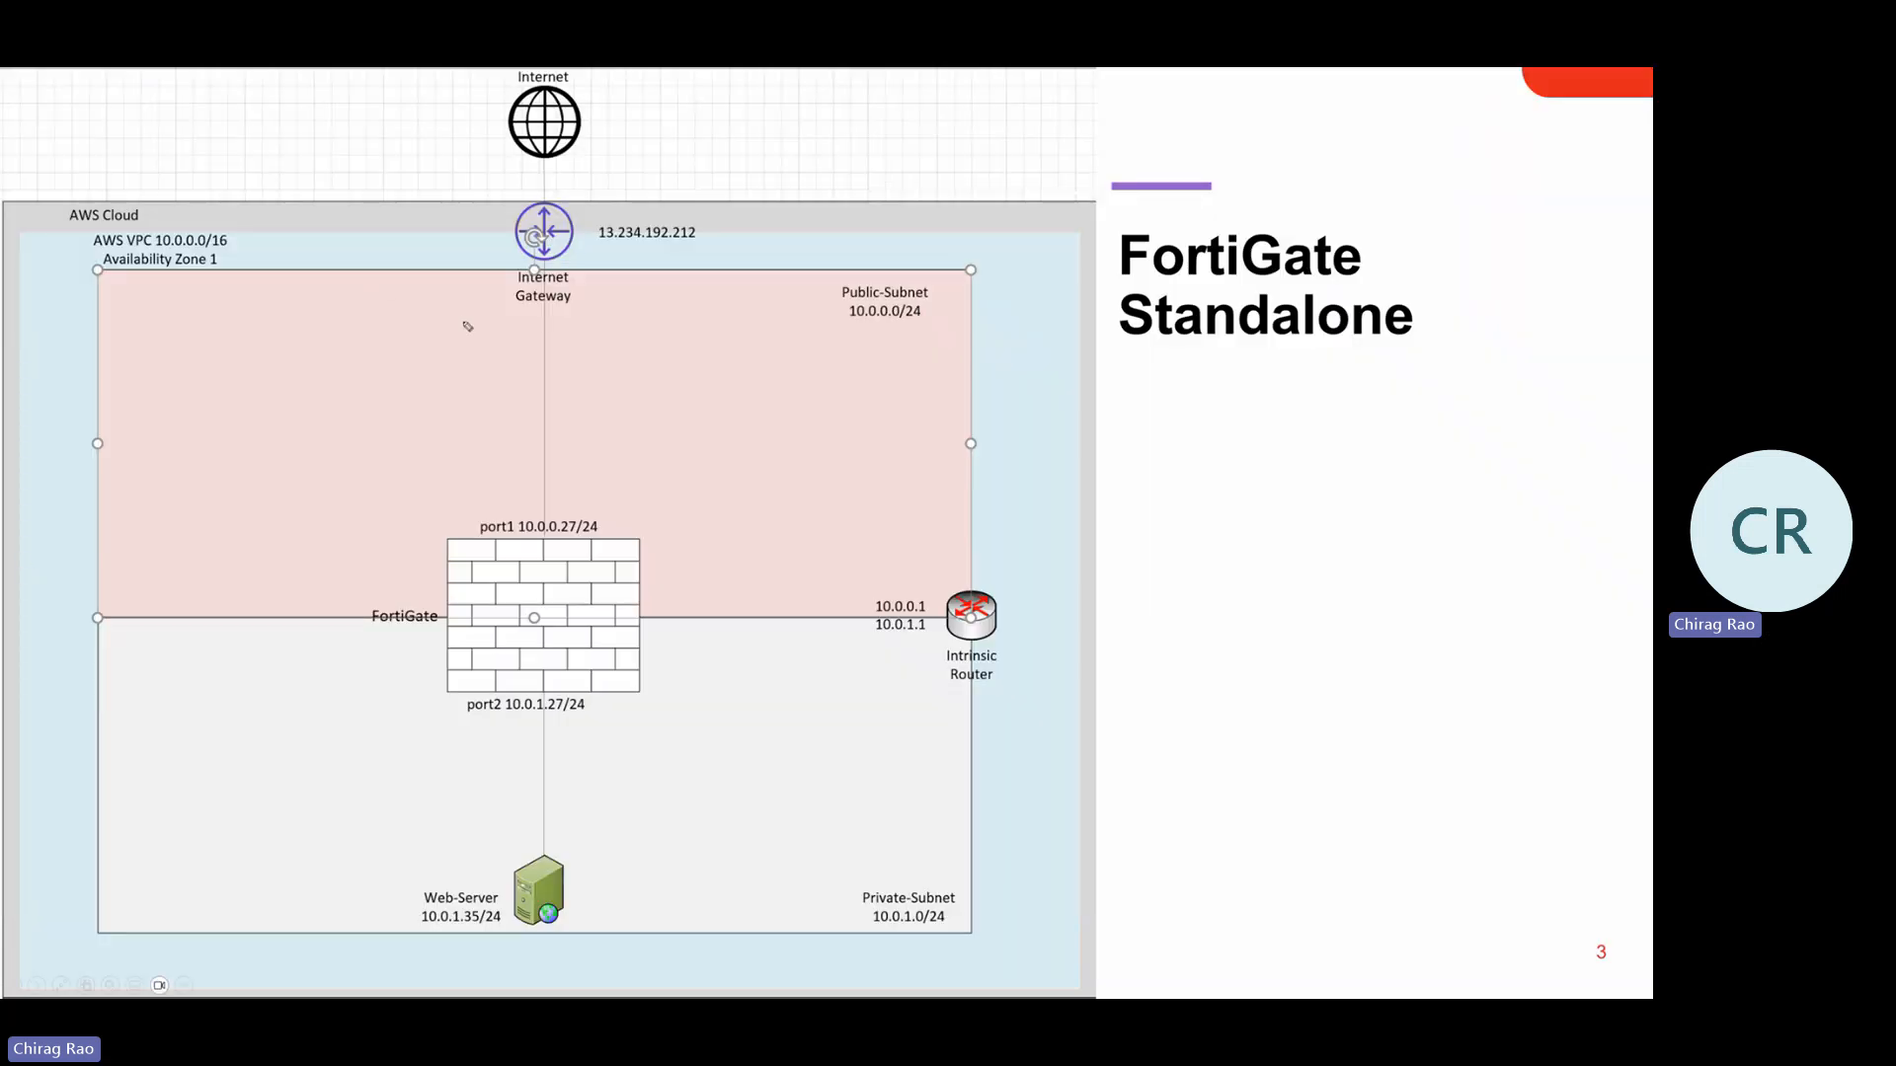
# Circle Public-Subnet, FortiGate, Internet Gateway and Web-Server on the diagram, then erase the ink
pyautogui.moveTo(878, 264)
pyautogui.mouseDown()
pyautogui.moveTo(945, 336)
pyautogui.moveTo(893, 273)
pyautogui.mouseUp()
pyautogui.moveTo(785, 459); pyautogui.dragTo(882, 456)
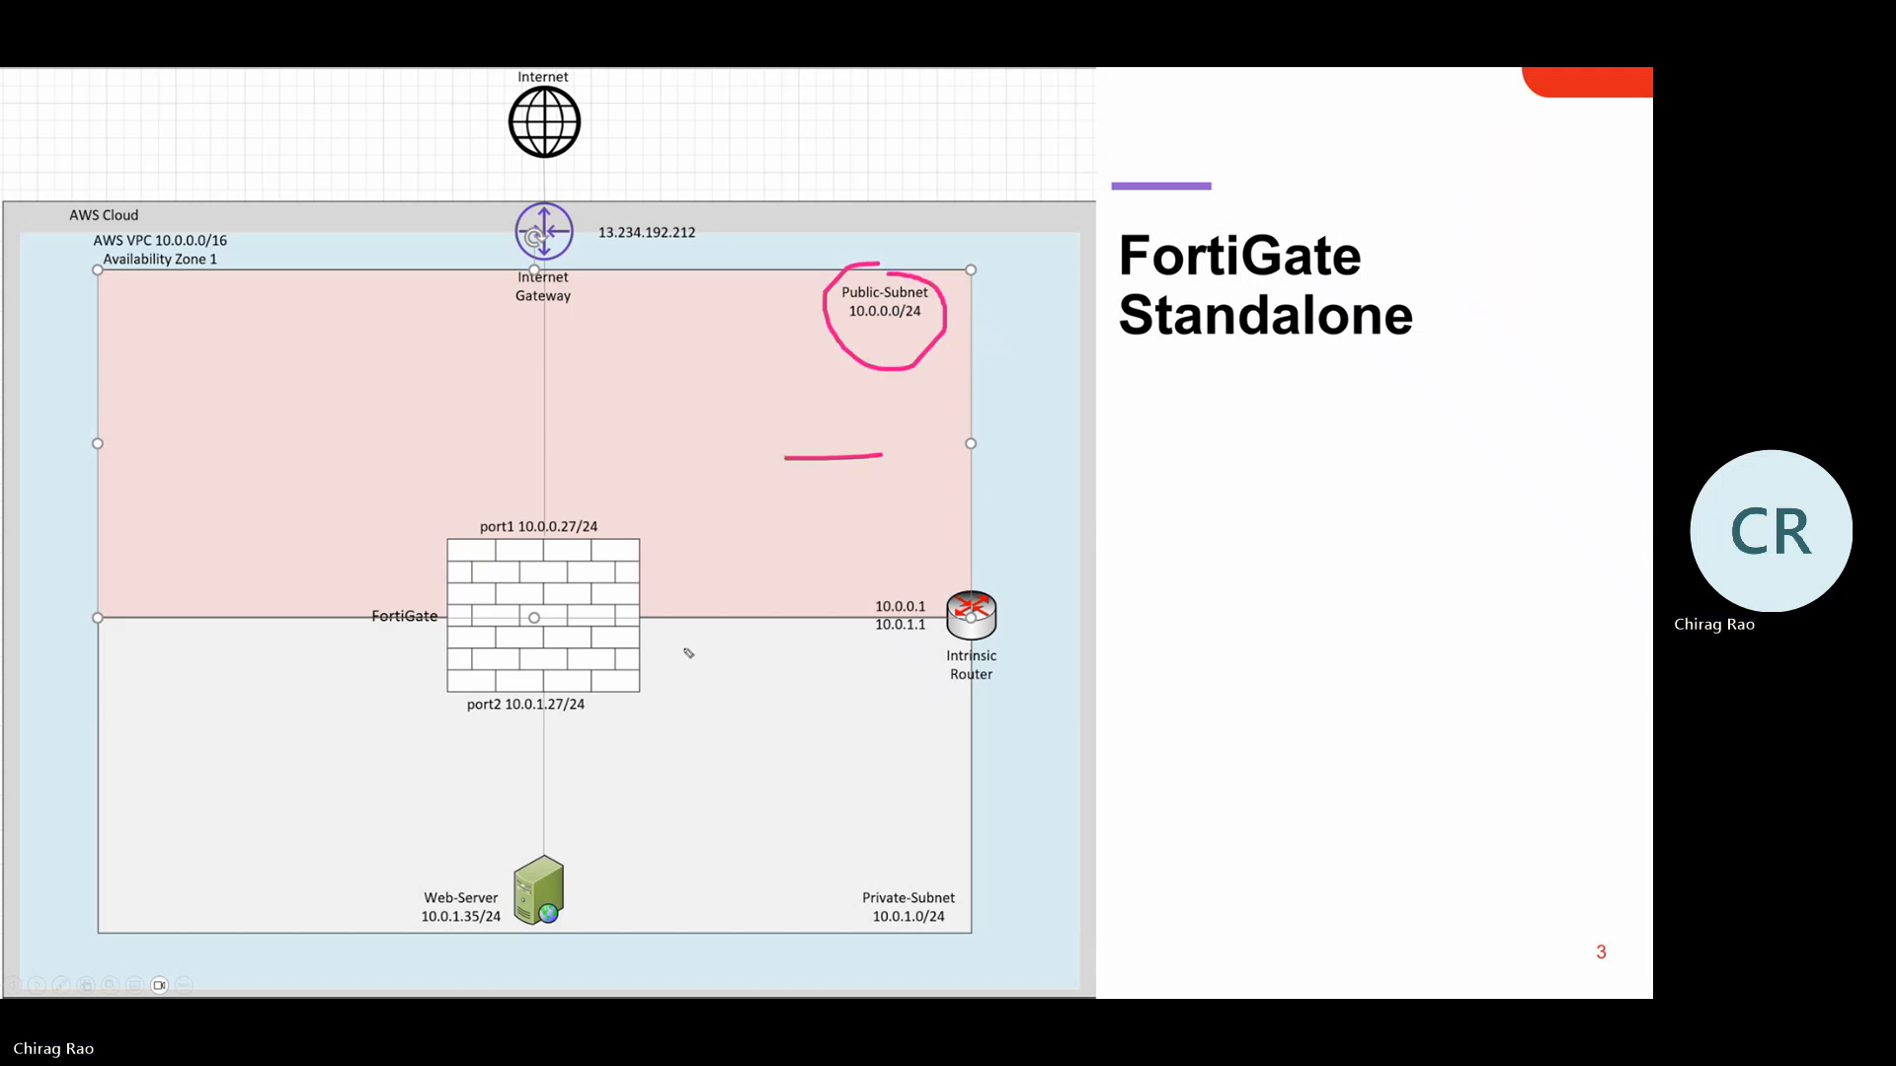
pyautogui.moveTo(575, 479)
pyautogui.mouseDown()
pyautogui.moveTo(497, 742)
pyautogui.moveTo(588, 470)
pyautogui.moveTo(539, 460)
pyautogui.mouseUp()
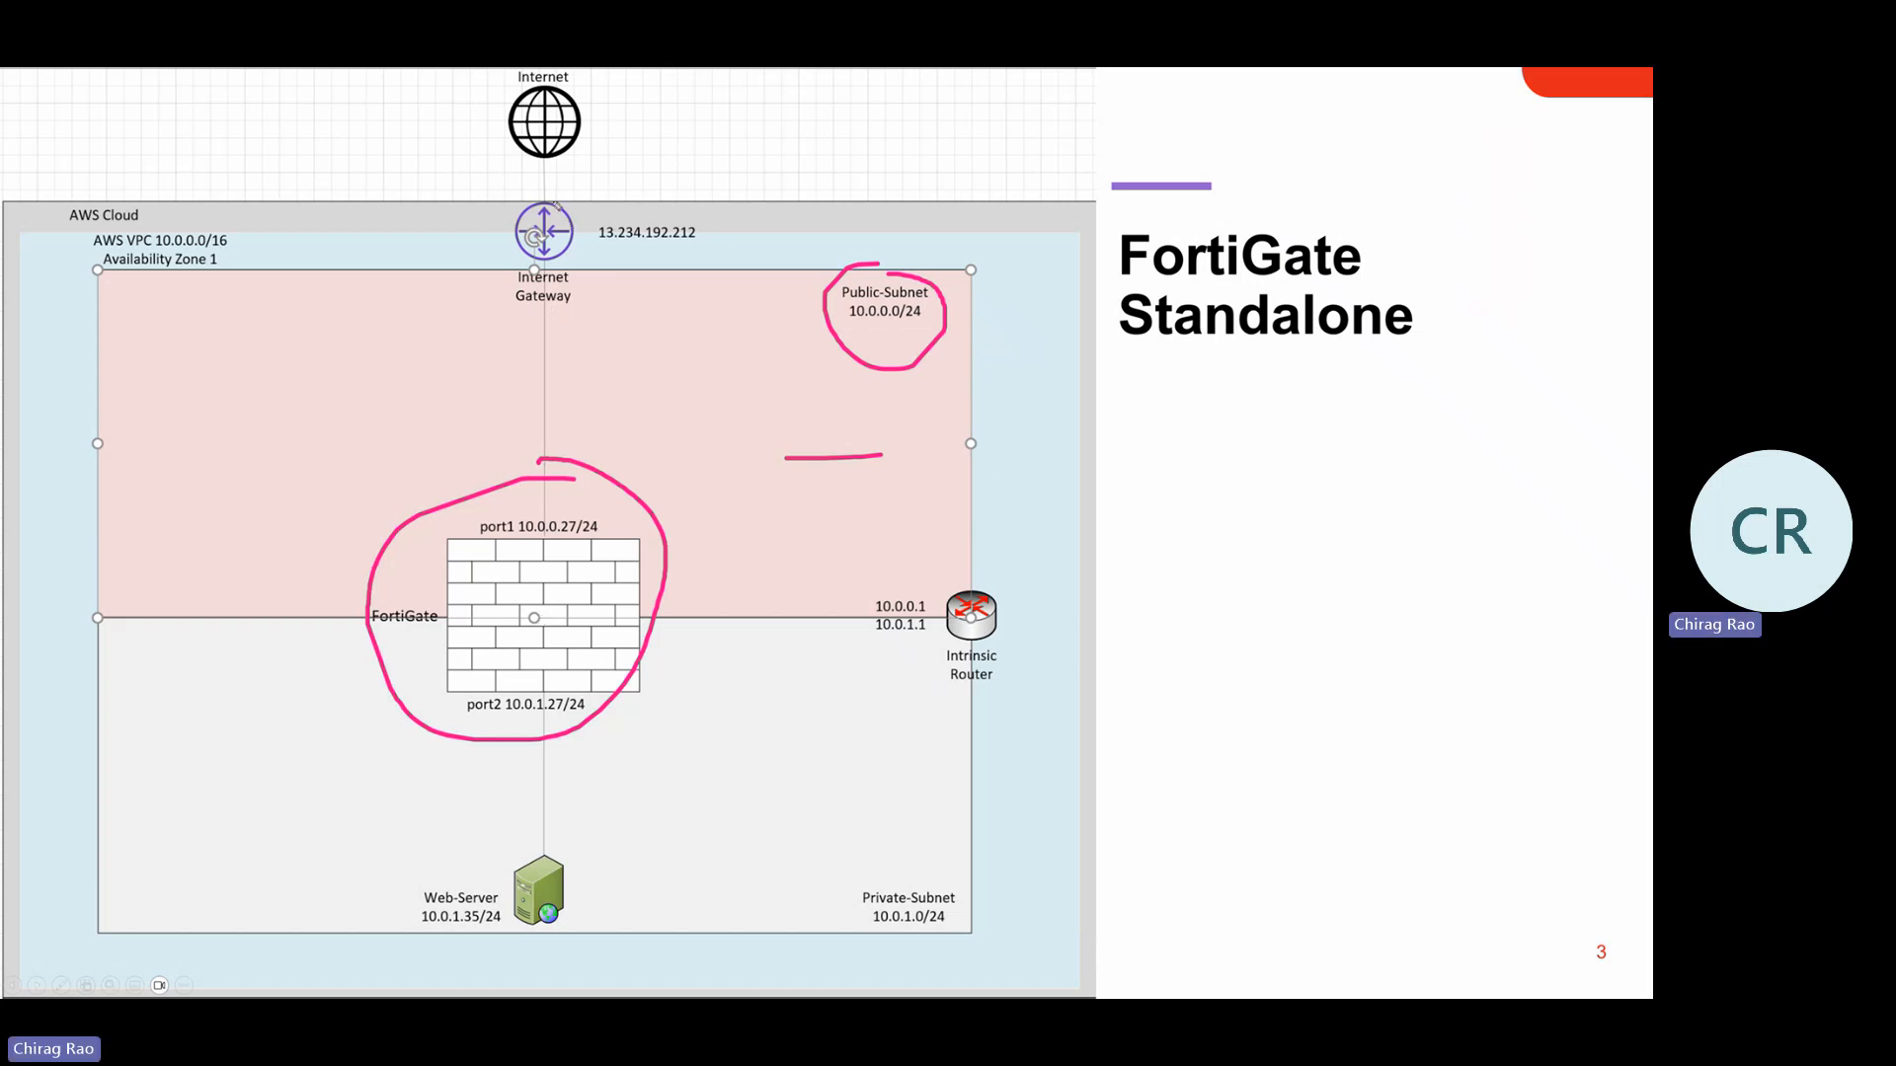
pyautogui.moveTo(541, 203)
pyautogui.mouseDown()
pyautogui.moveTo(591, 289)
pyautogui.moveTo(562, 219)
pyautogui.mouseUp()
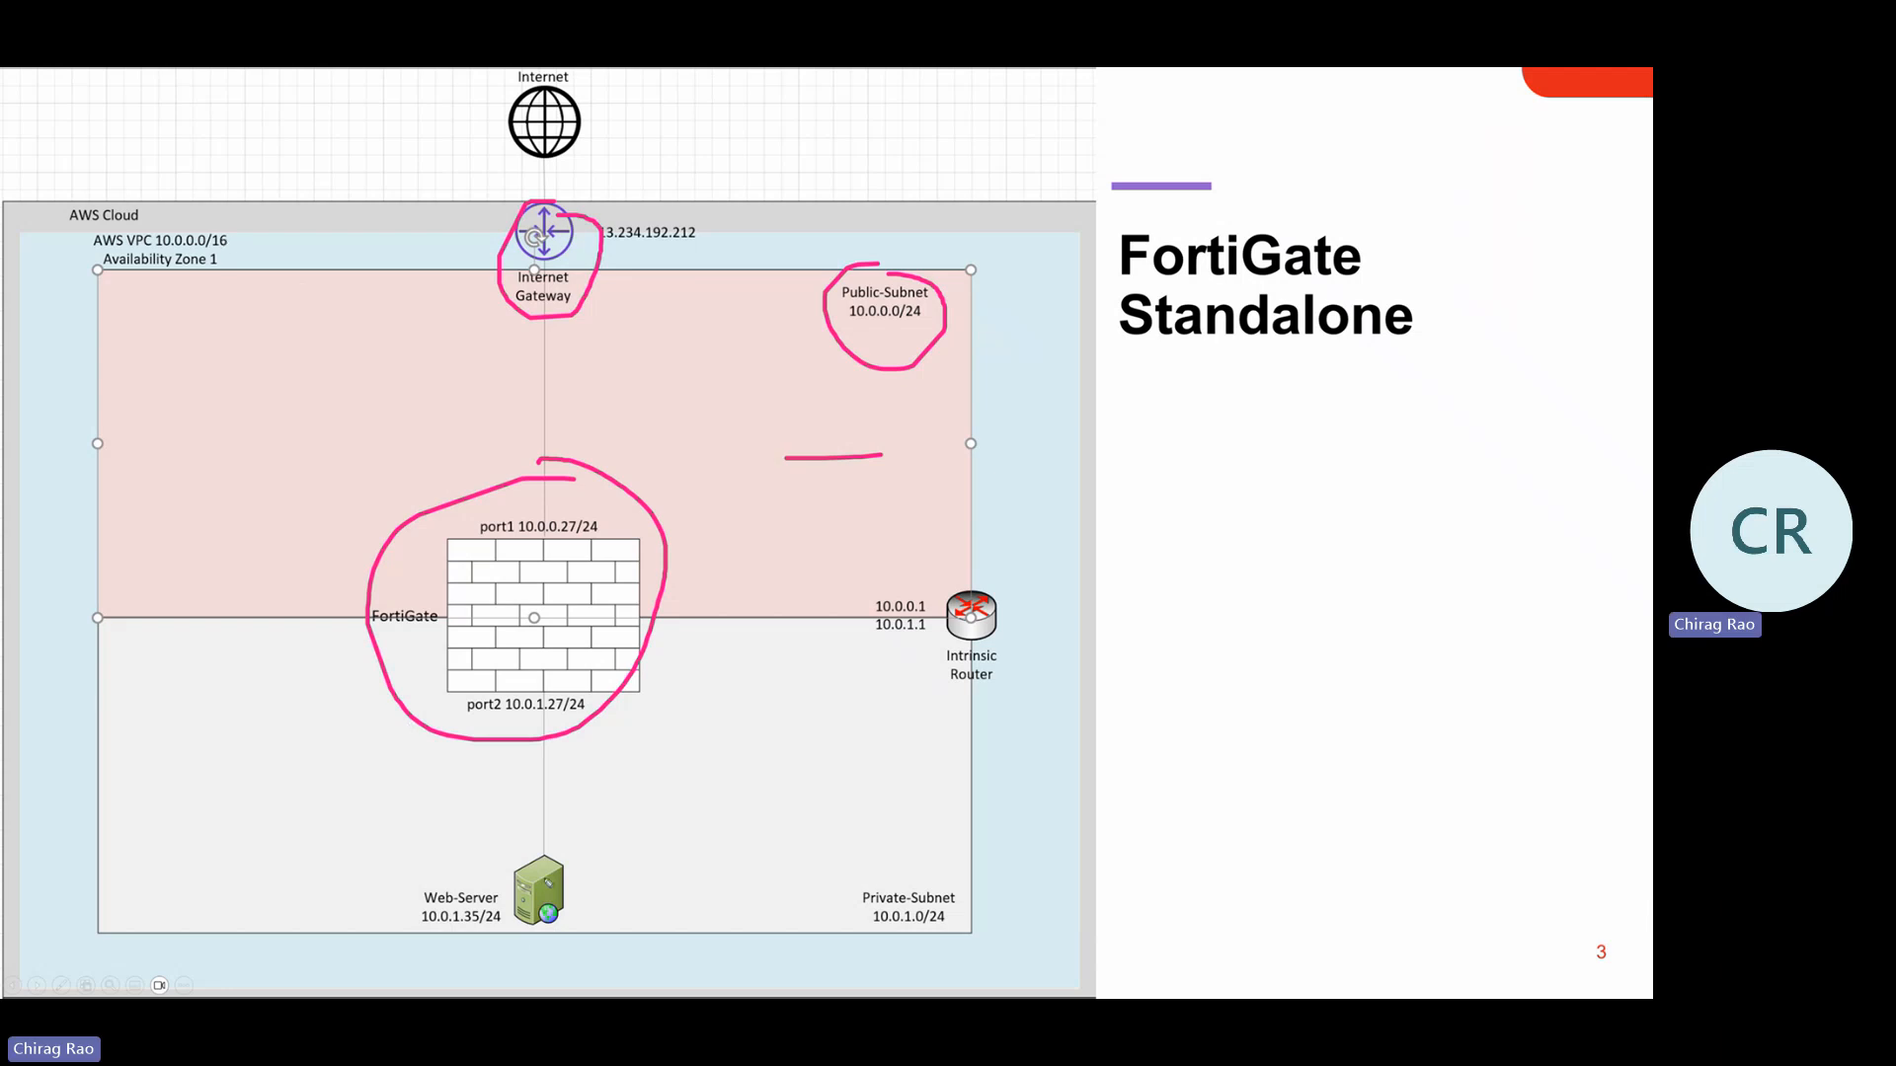
pyautogui.moveTo(553, 849)
pyautogui.mouseDown()
pyautogui.moveTo(410, 877)
pyautogui.moveTo(613, 894)
pyautogui.moveTo(548, 845)
pyautogui.mouseUp()
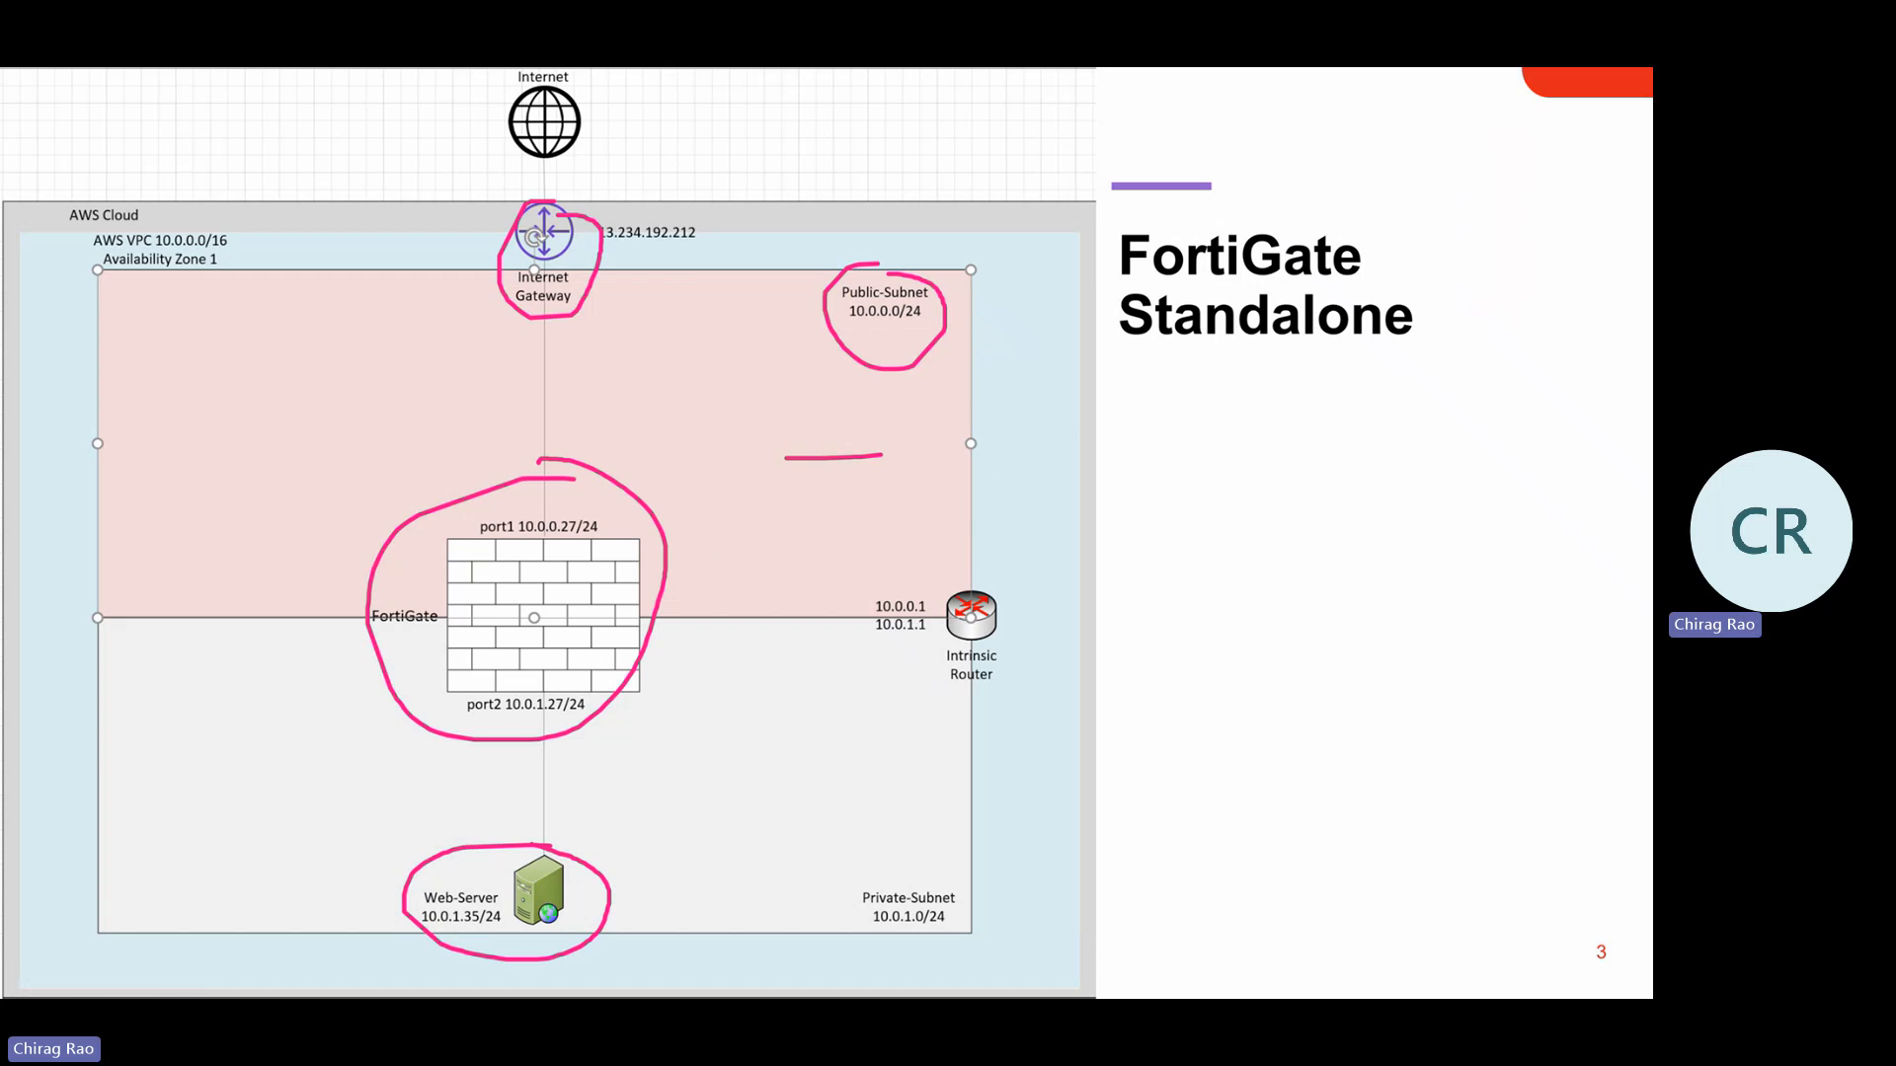
pyautogui.press('e')
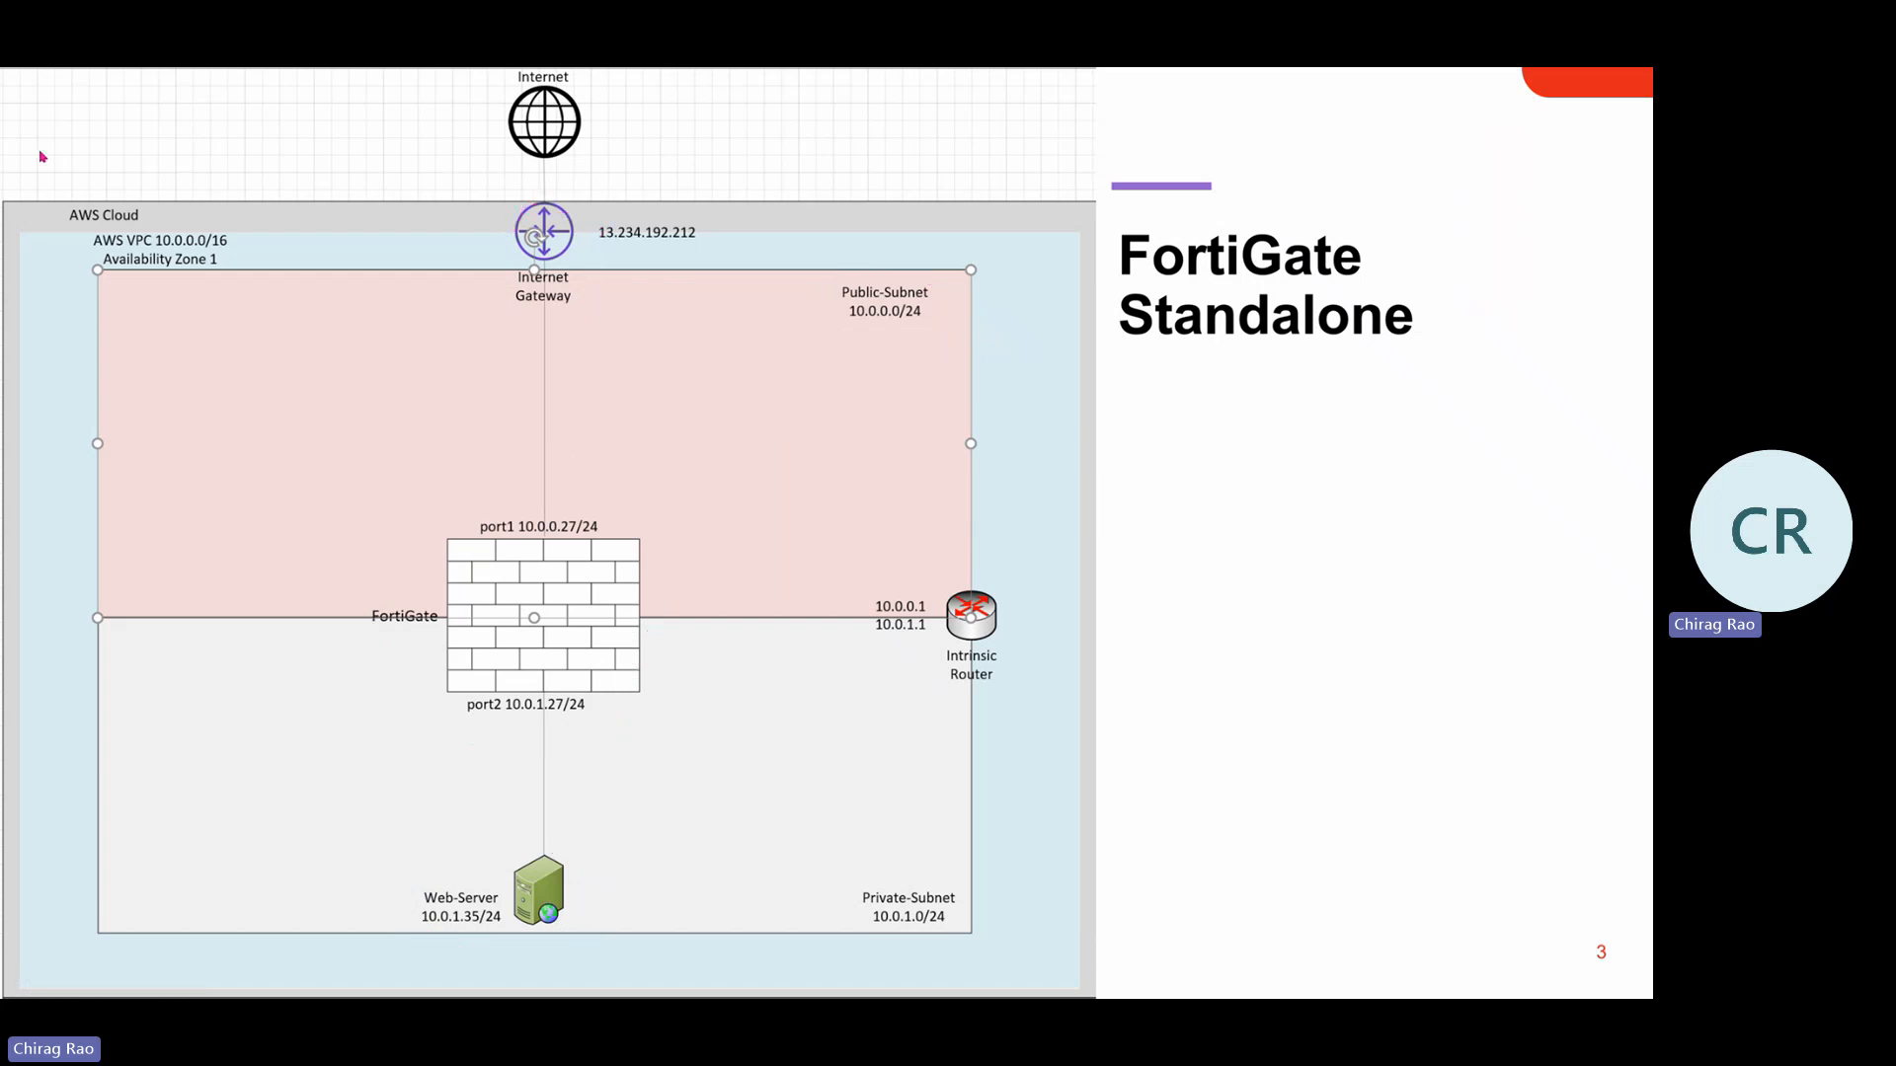
pyautogui.hotkey('alt', 'Tab')
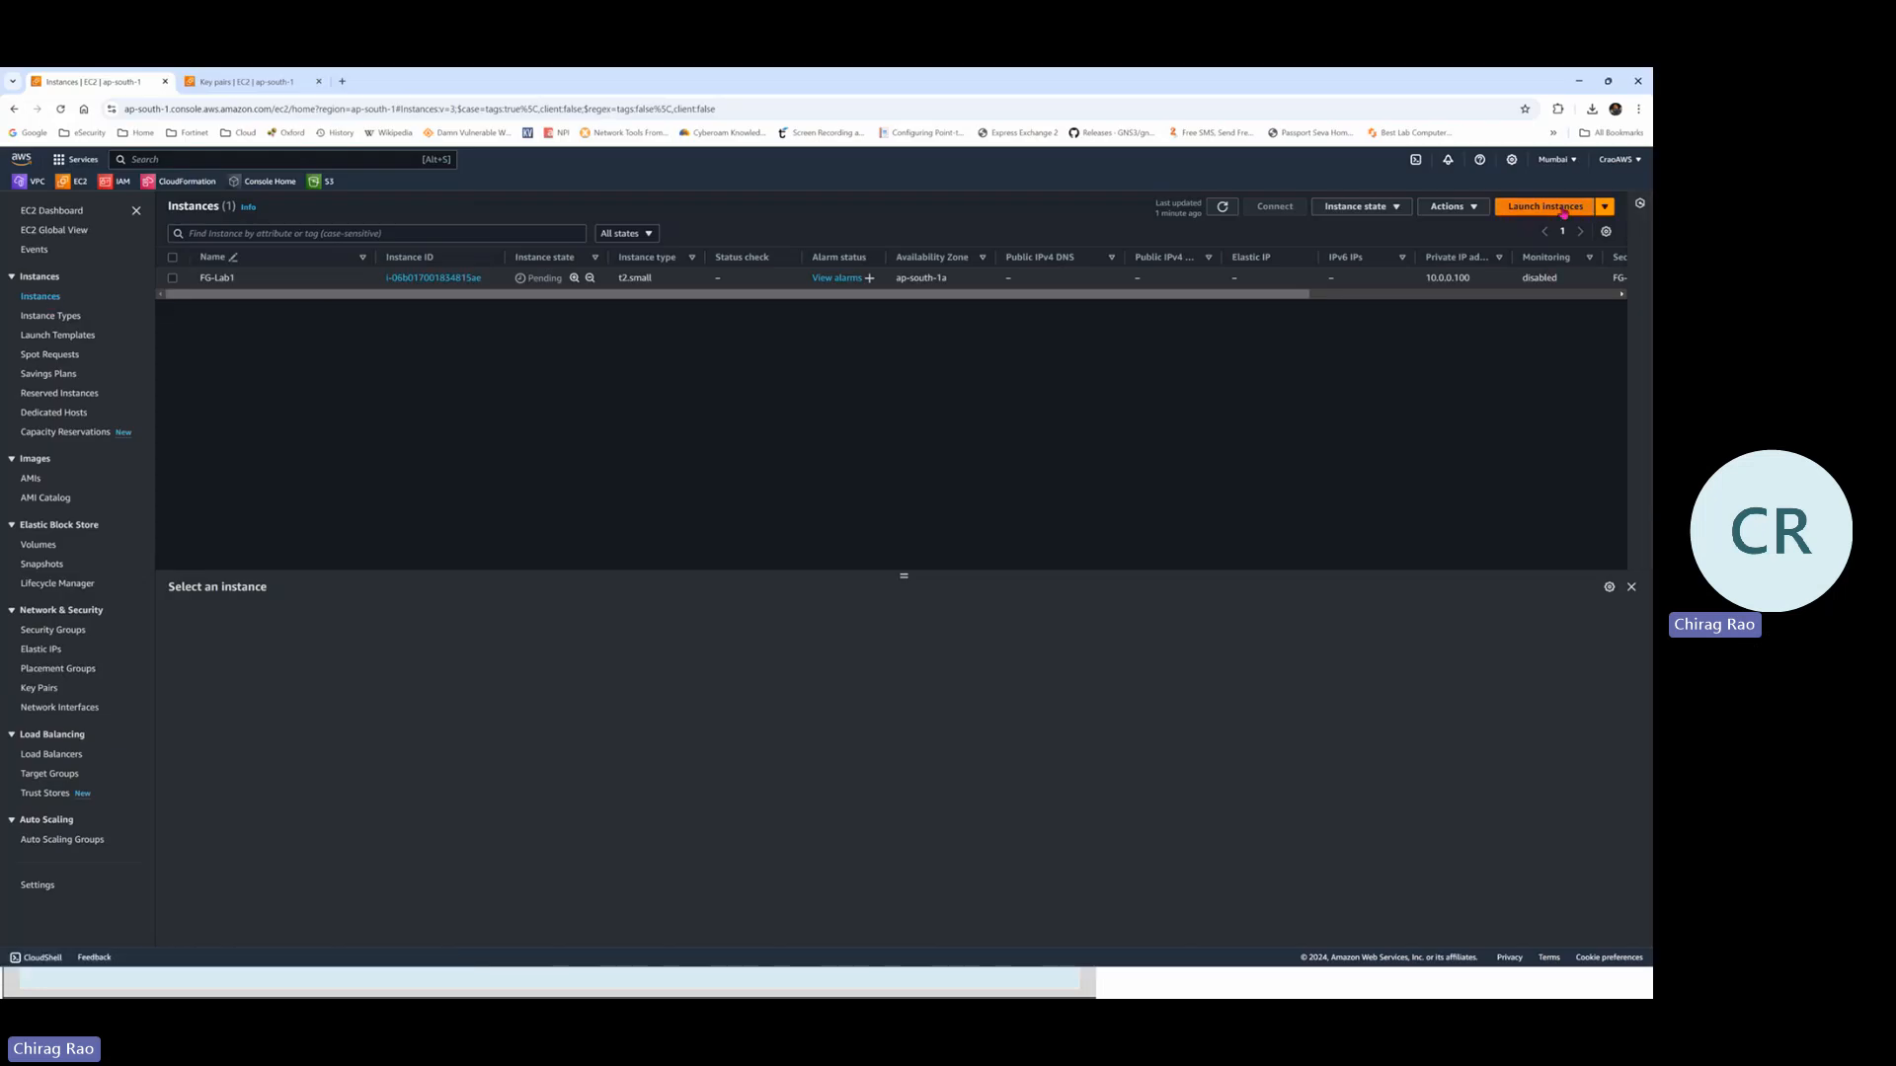
# Start a new instance launch named Windows-Server
pyautogui.click(1566, 210)
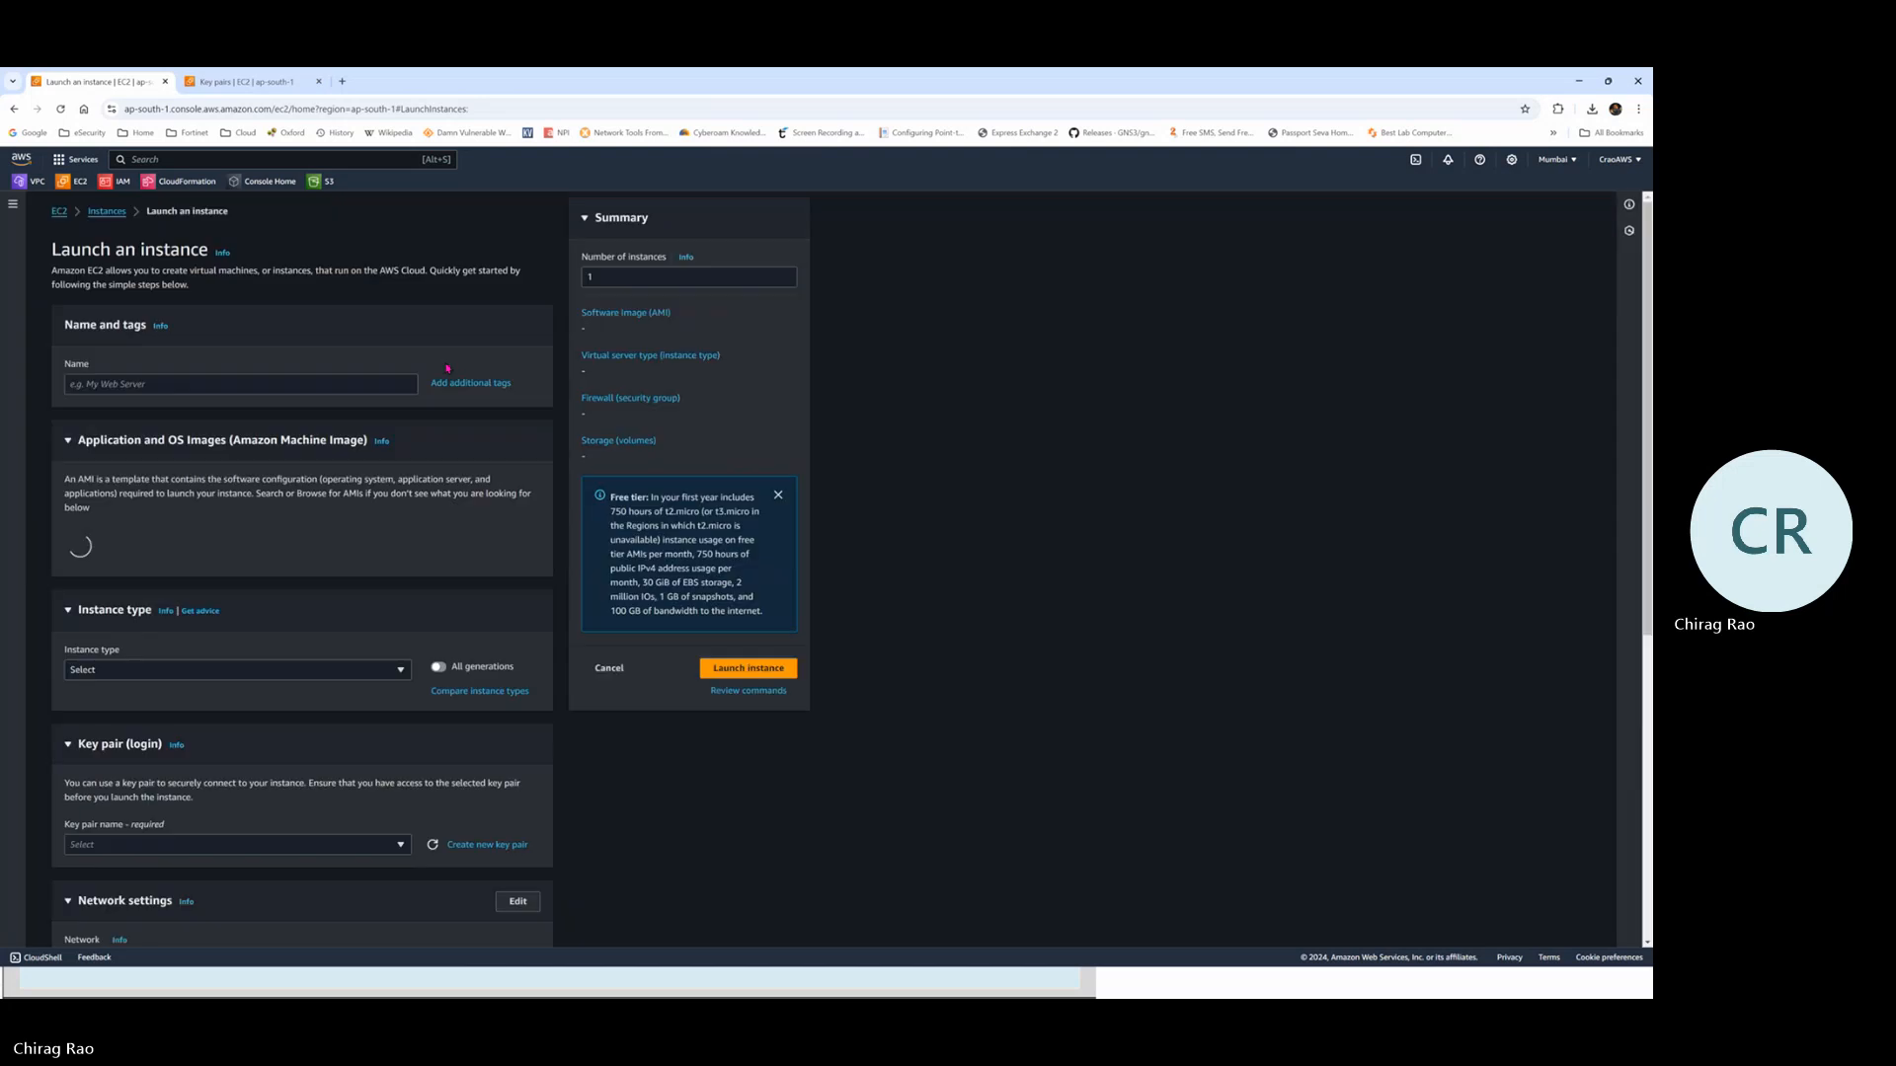
pyautogui.click(137, 384)
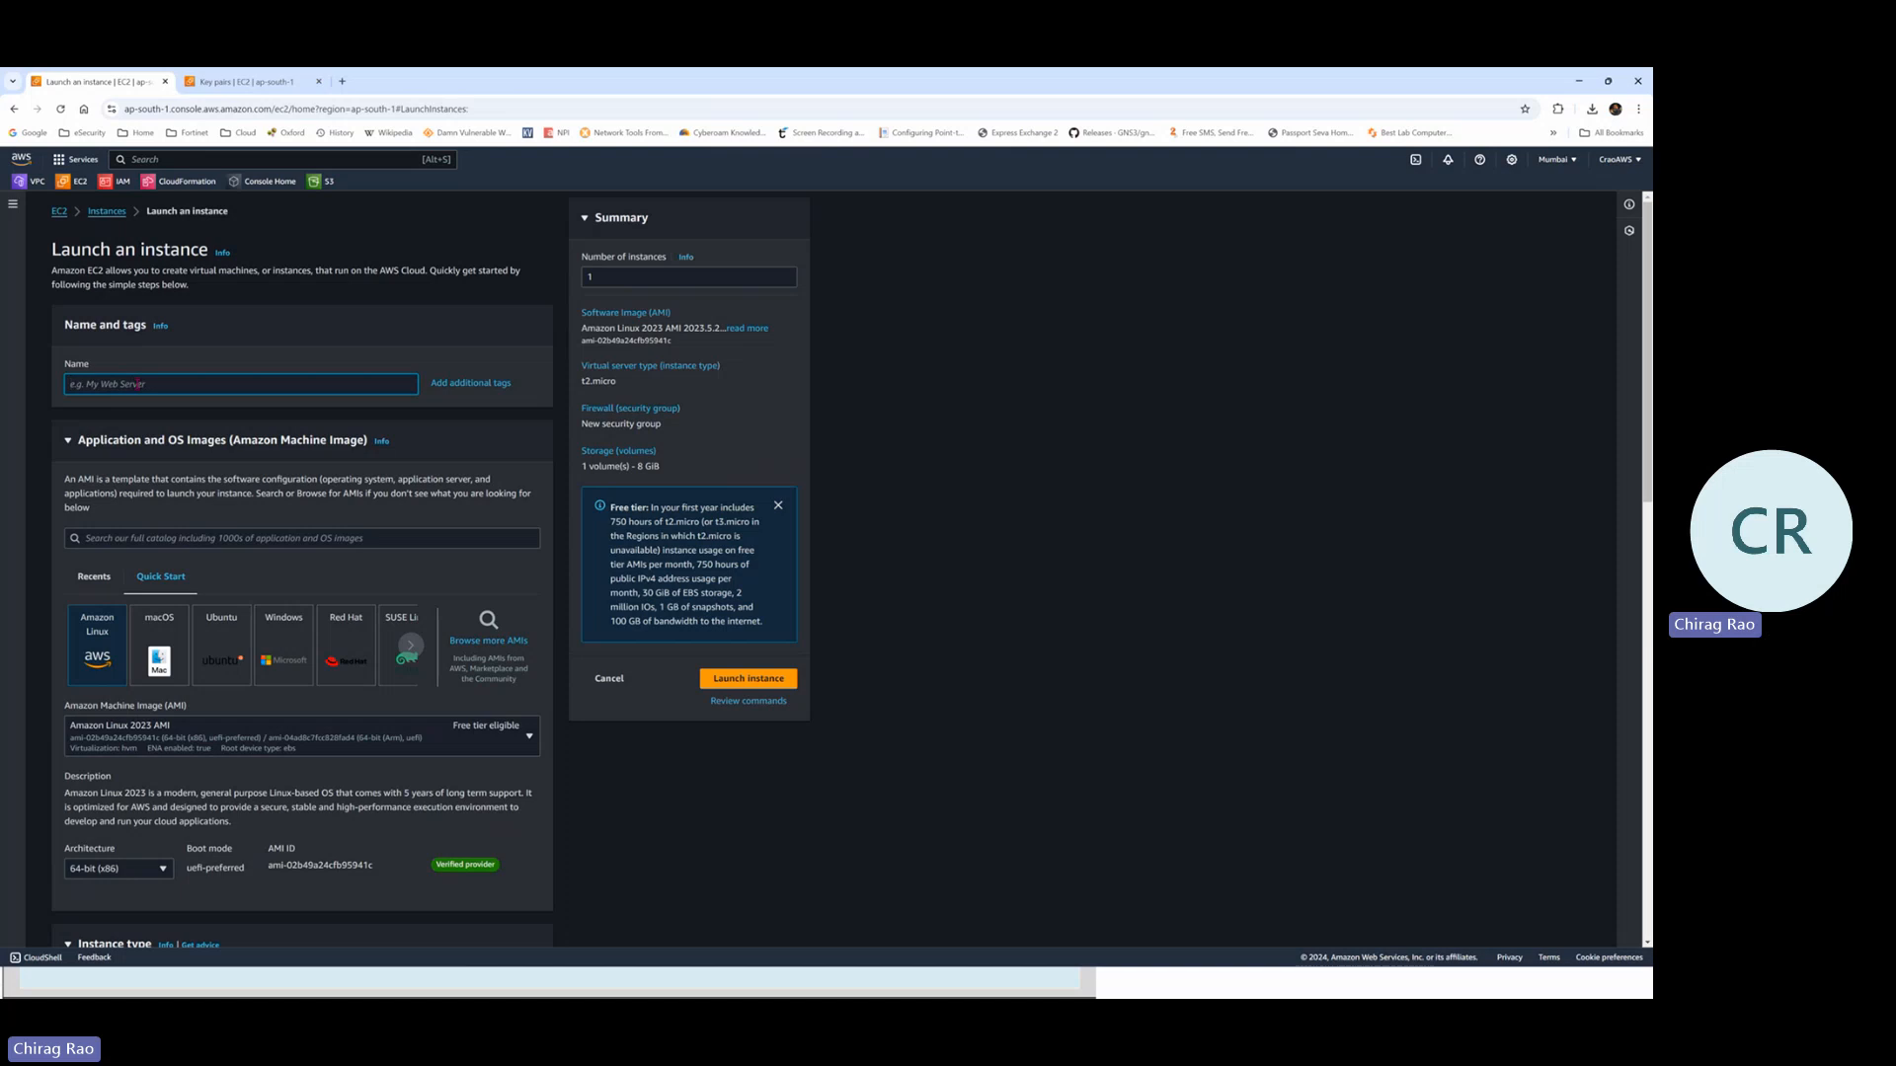
pyautogui.write('Wi')
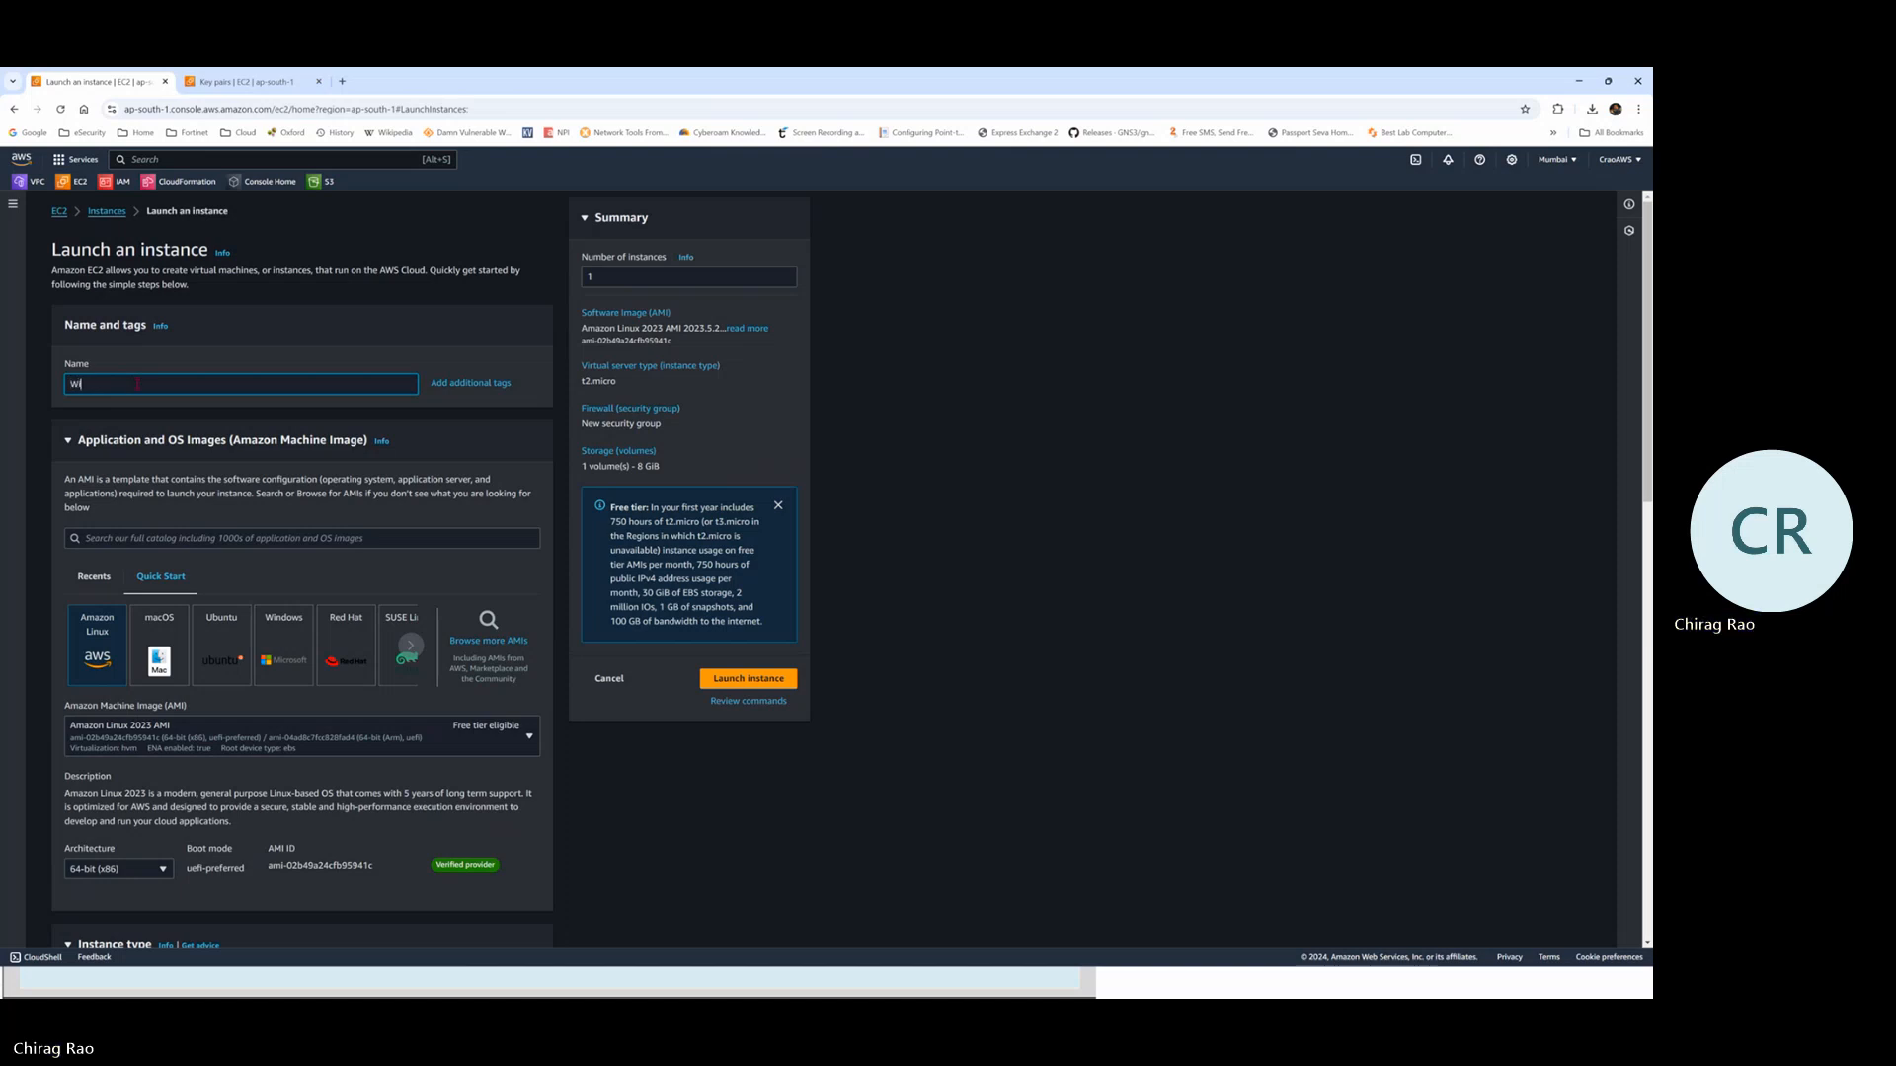
pyautogui.write('ndows-Server')
# Search the AMI catalogue for 'windows'
pyautogui.click(169, 541)
pyautogui.scroll(-1, 109, 480)
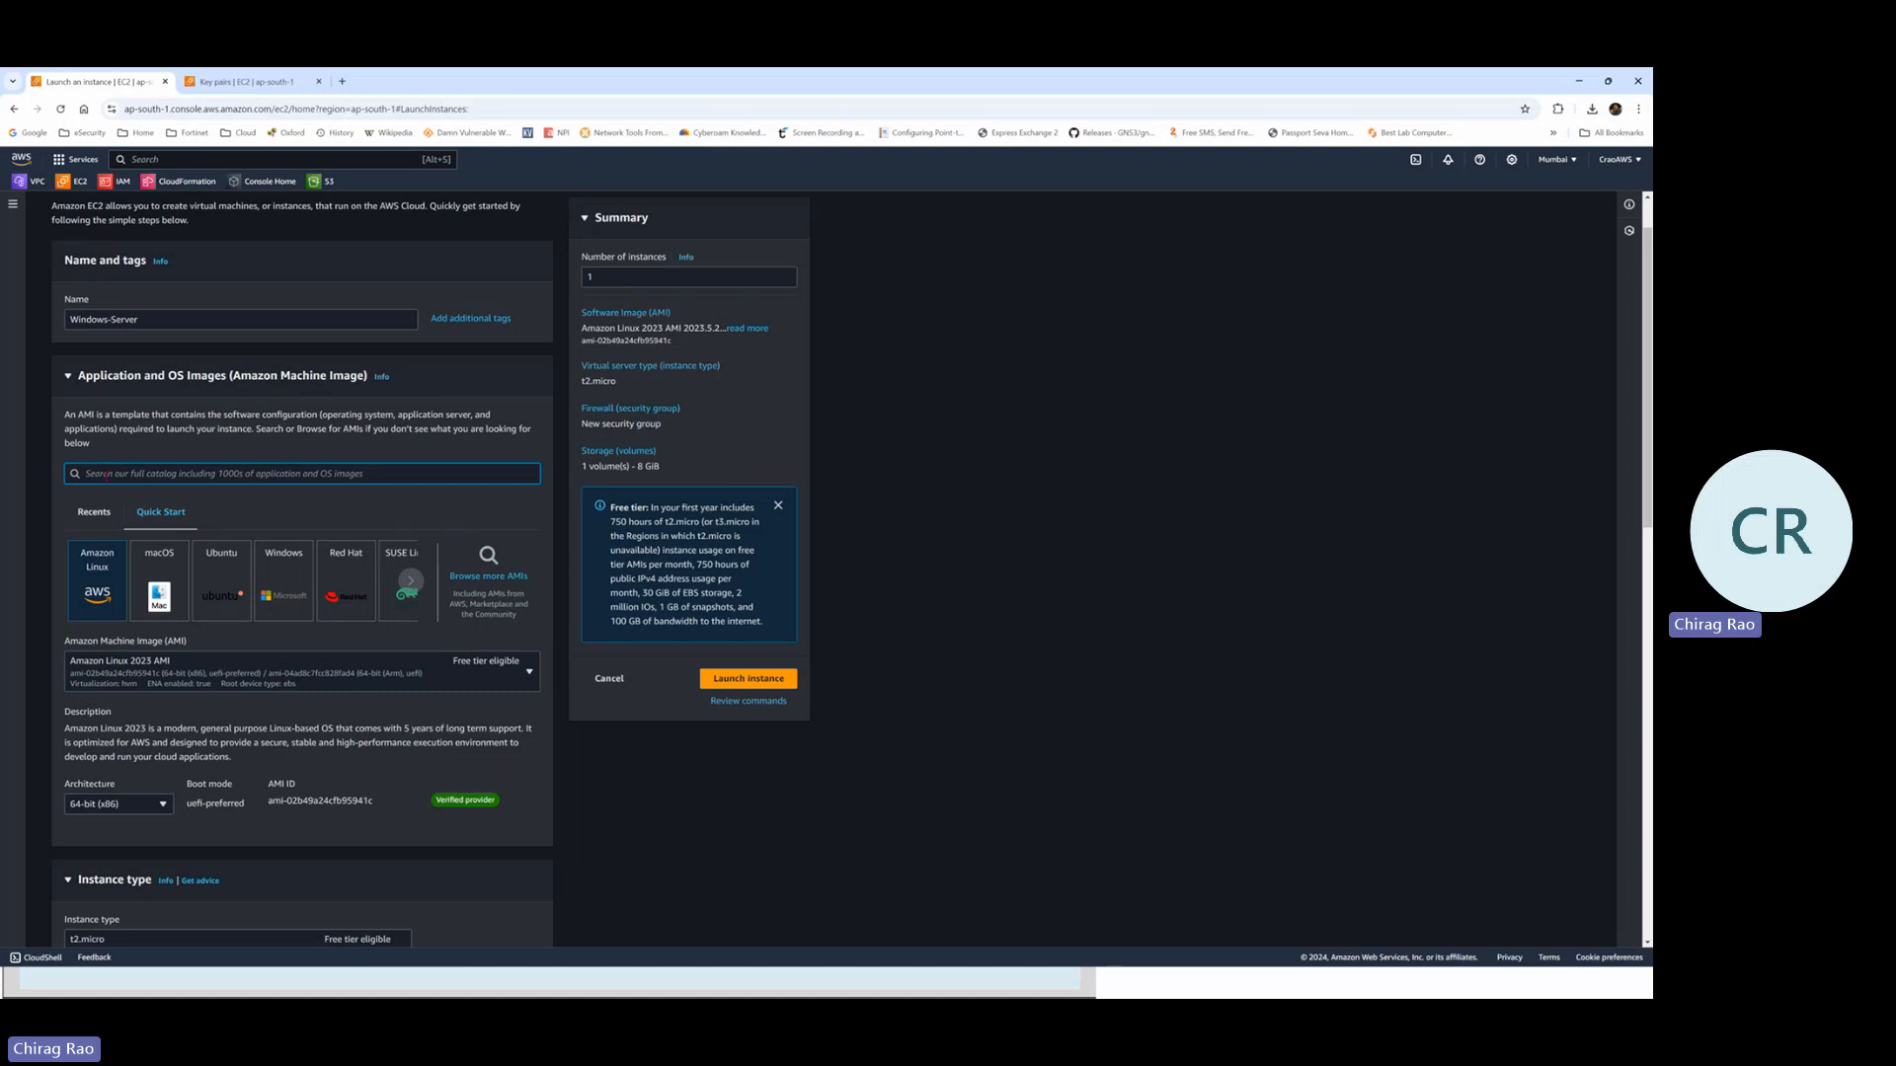
pyautogui.write('windows')
pyautogui.press('Return')
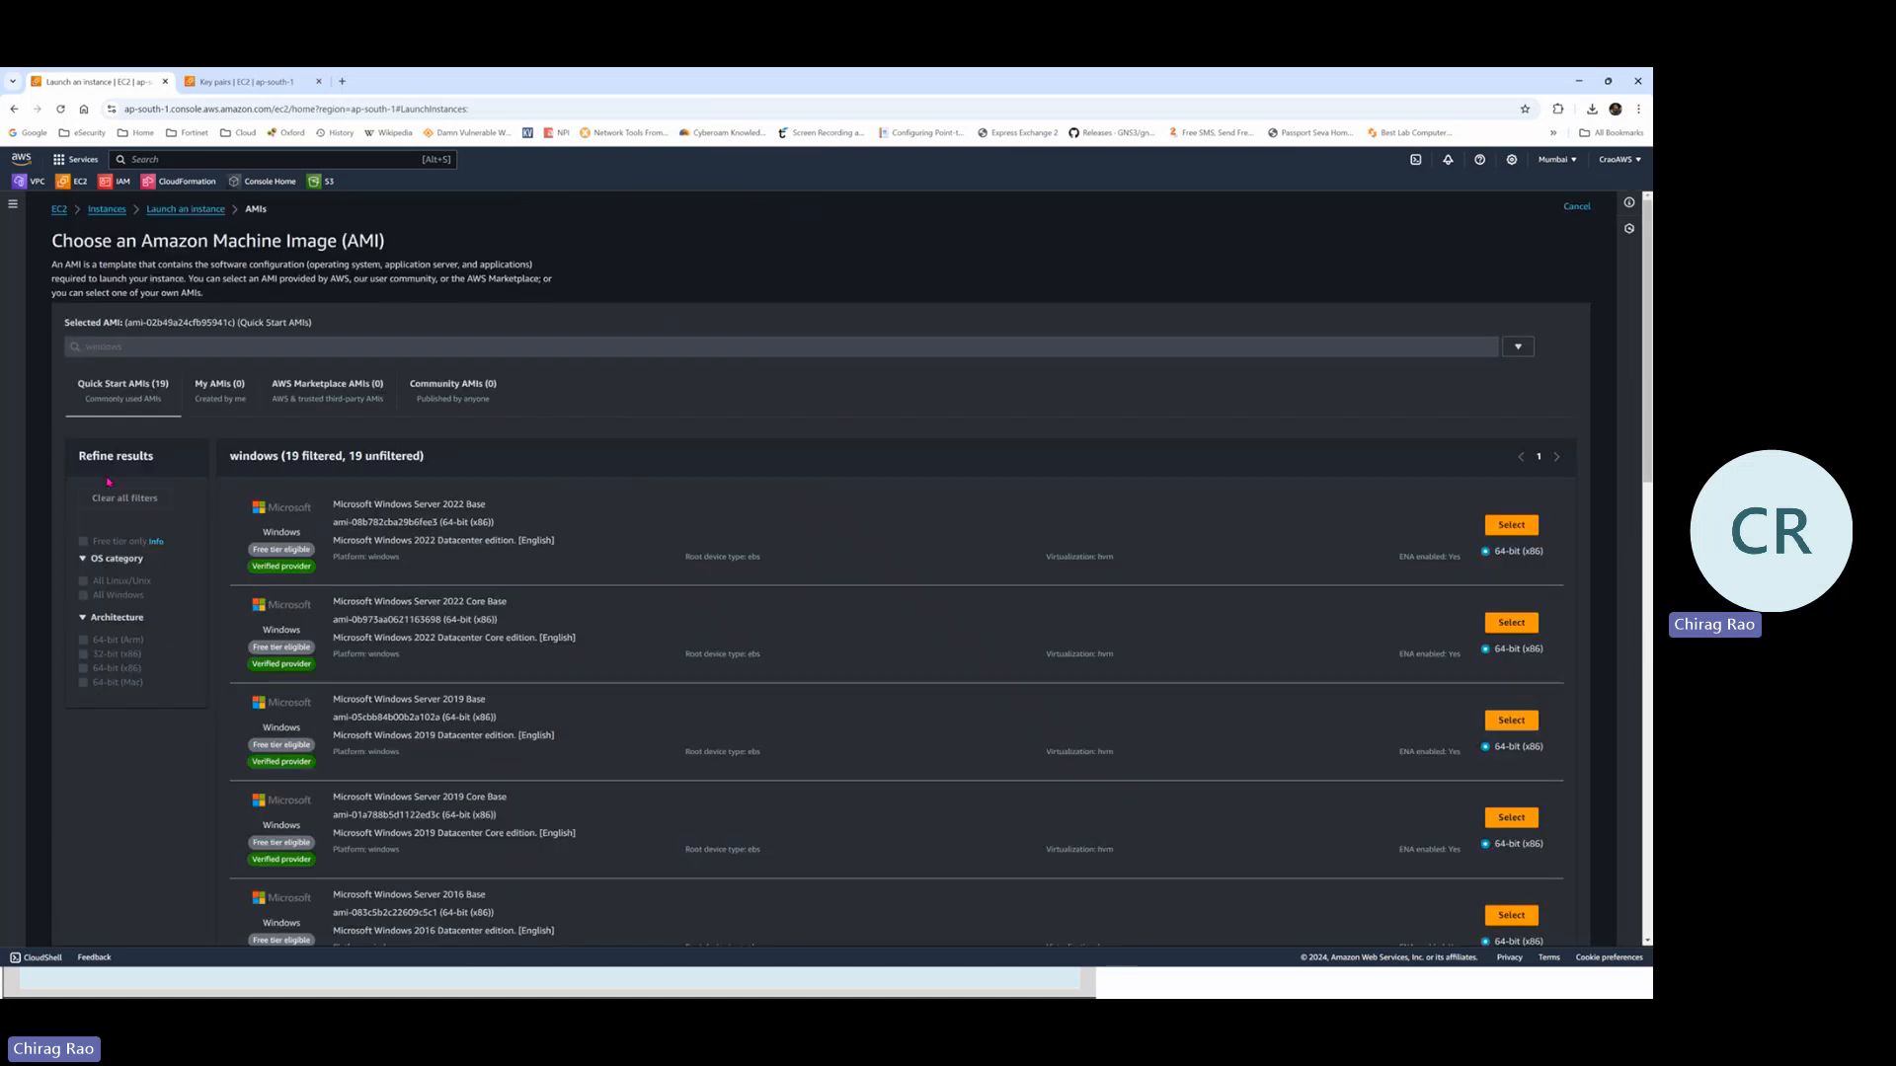
pyautogui.scroll(-2, 933, 440)
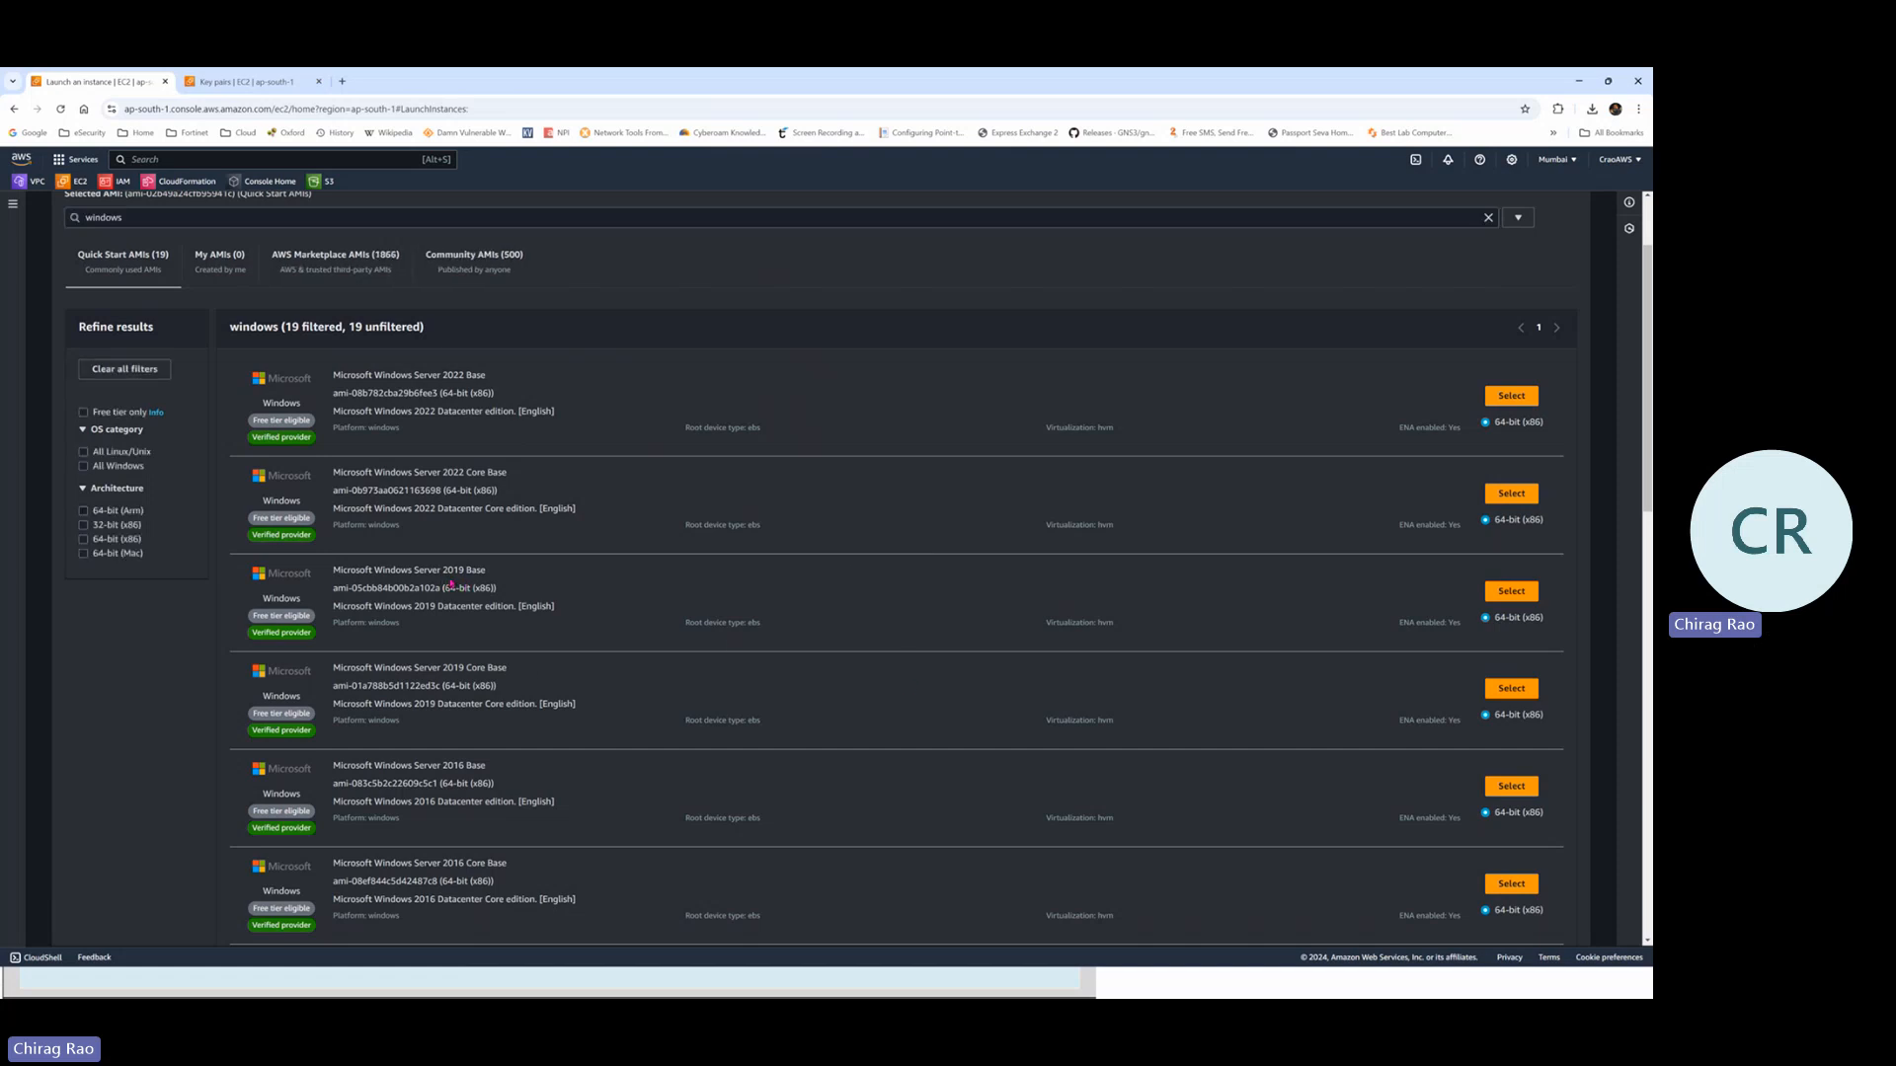
pyautogui.moveTo(485, 571); pyautogui.dragTo(411, 570)
pyautogui.moveTo(254, 615); pyautogui.dragTo(312, 615)
pyautogui.click(1564, 160)
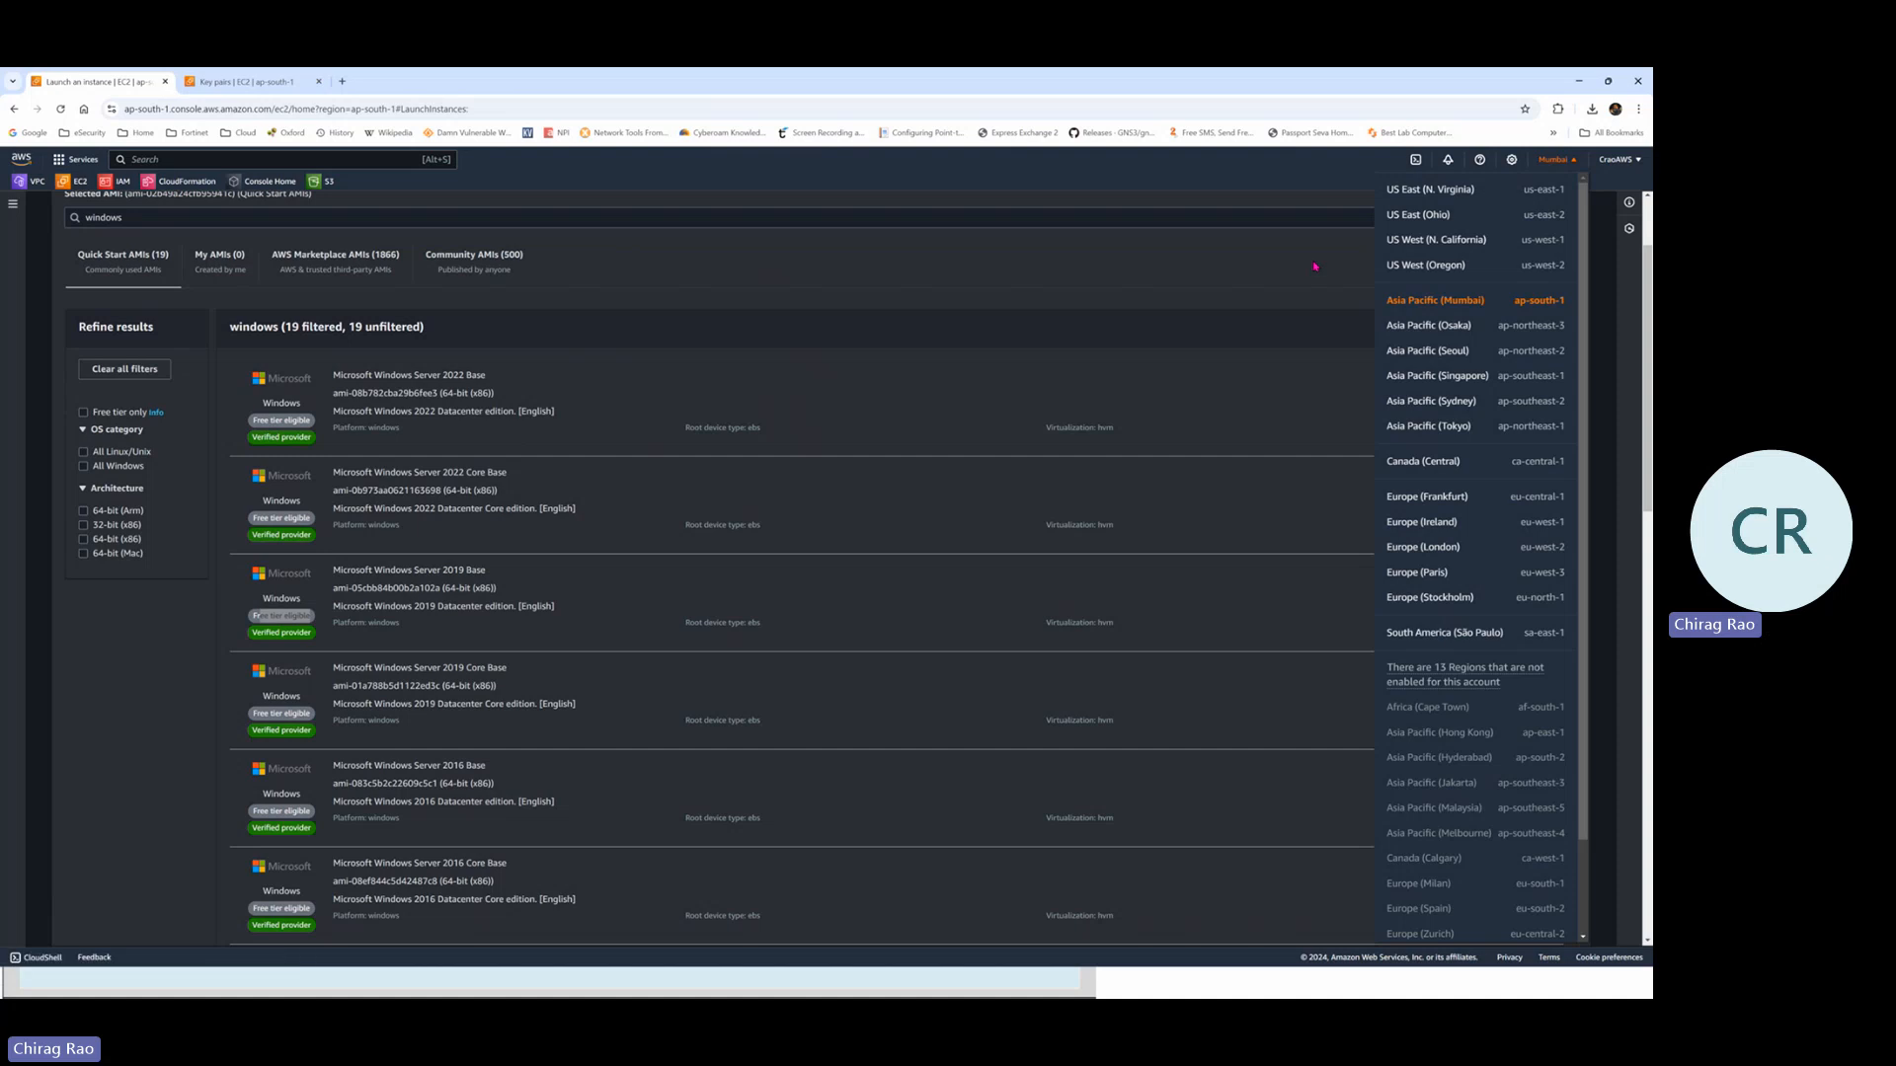
pyautogui.click(1565, 195)
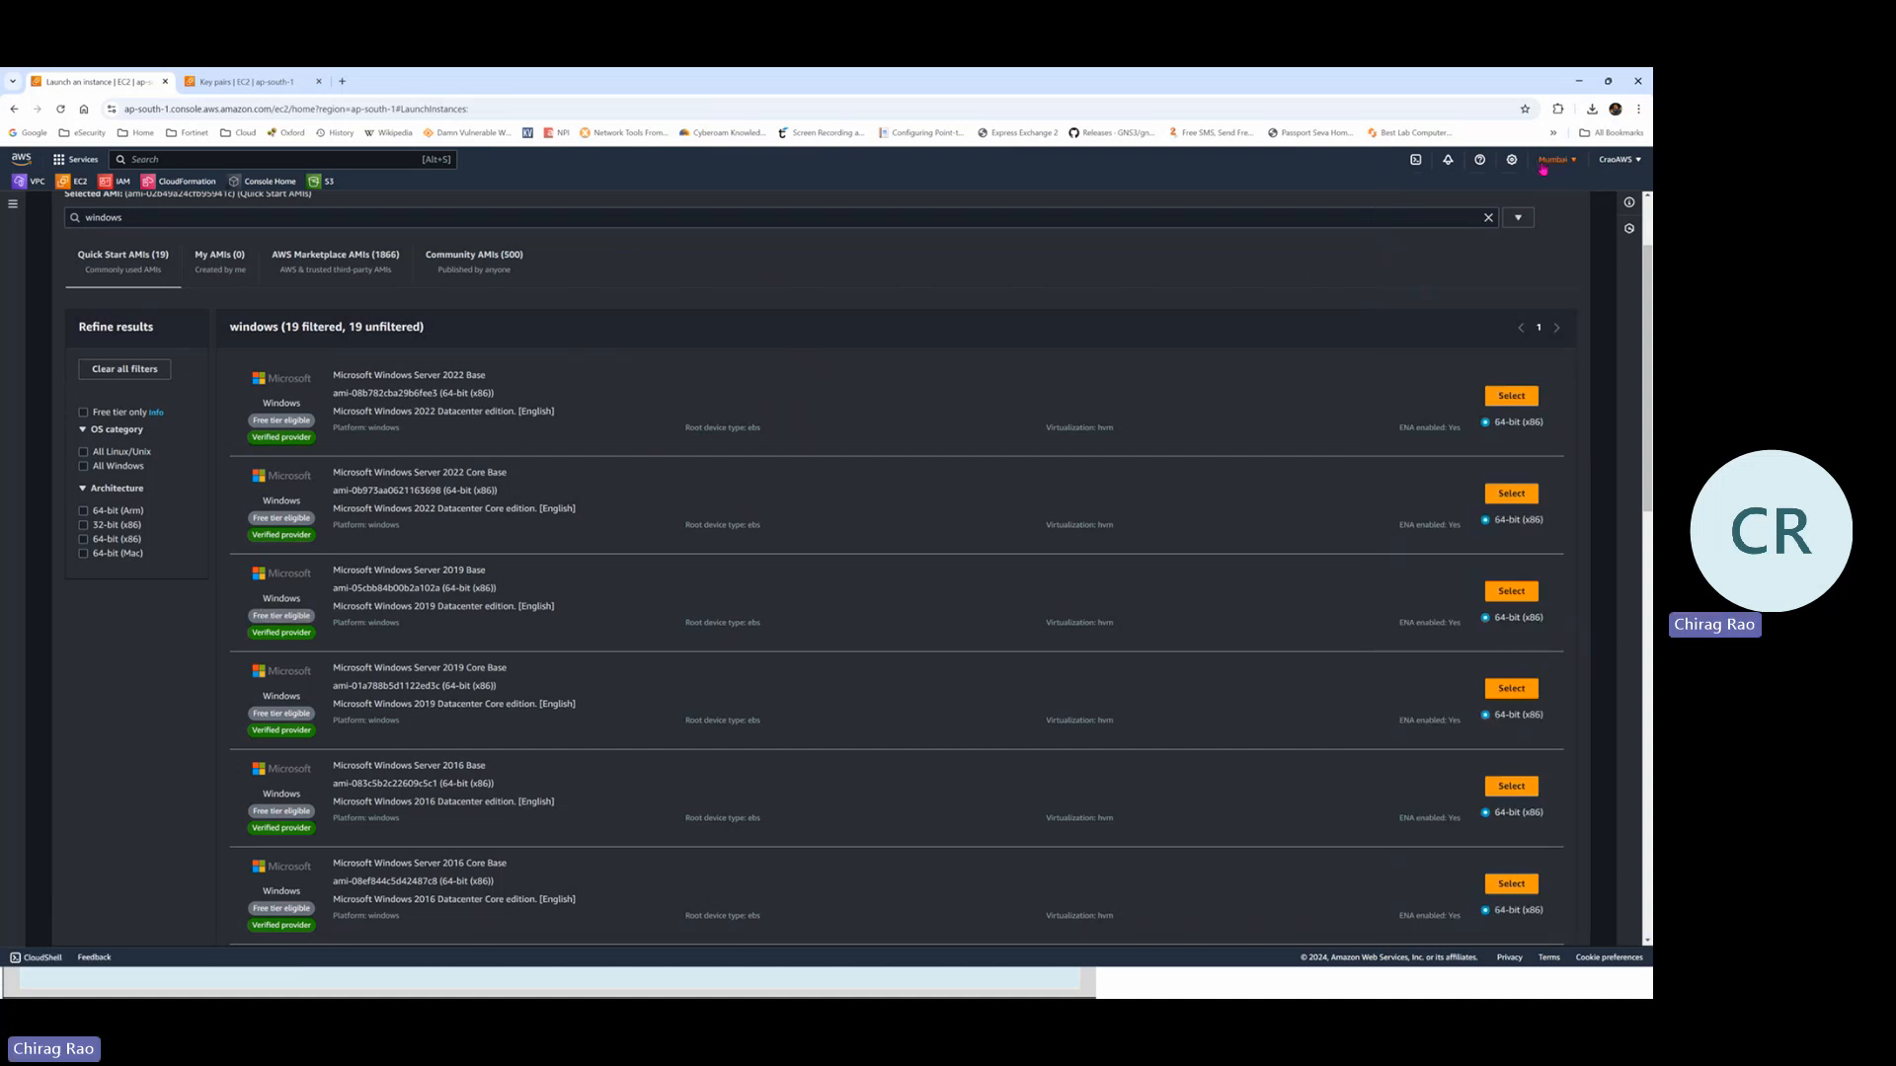
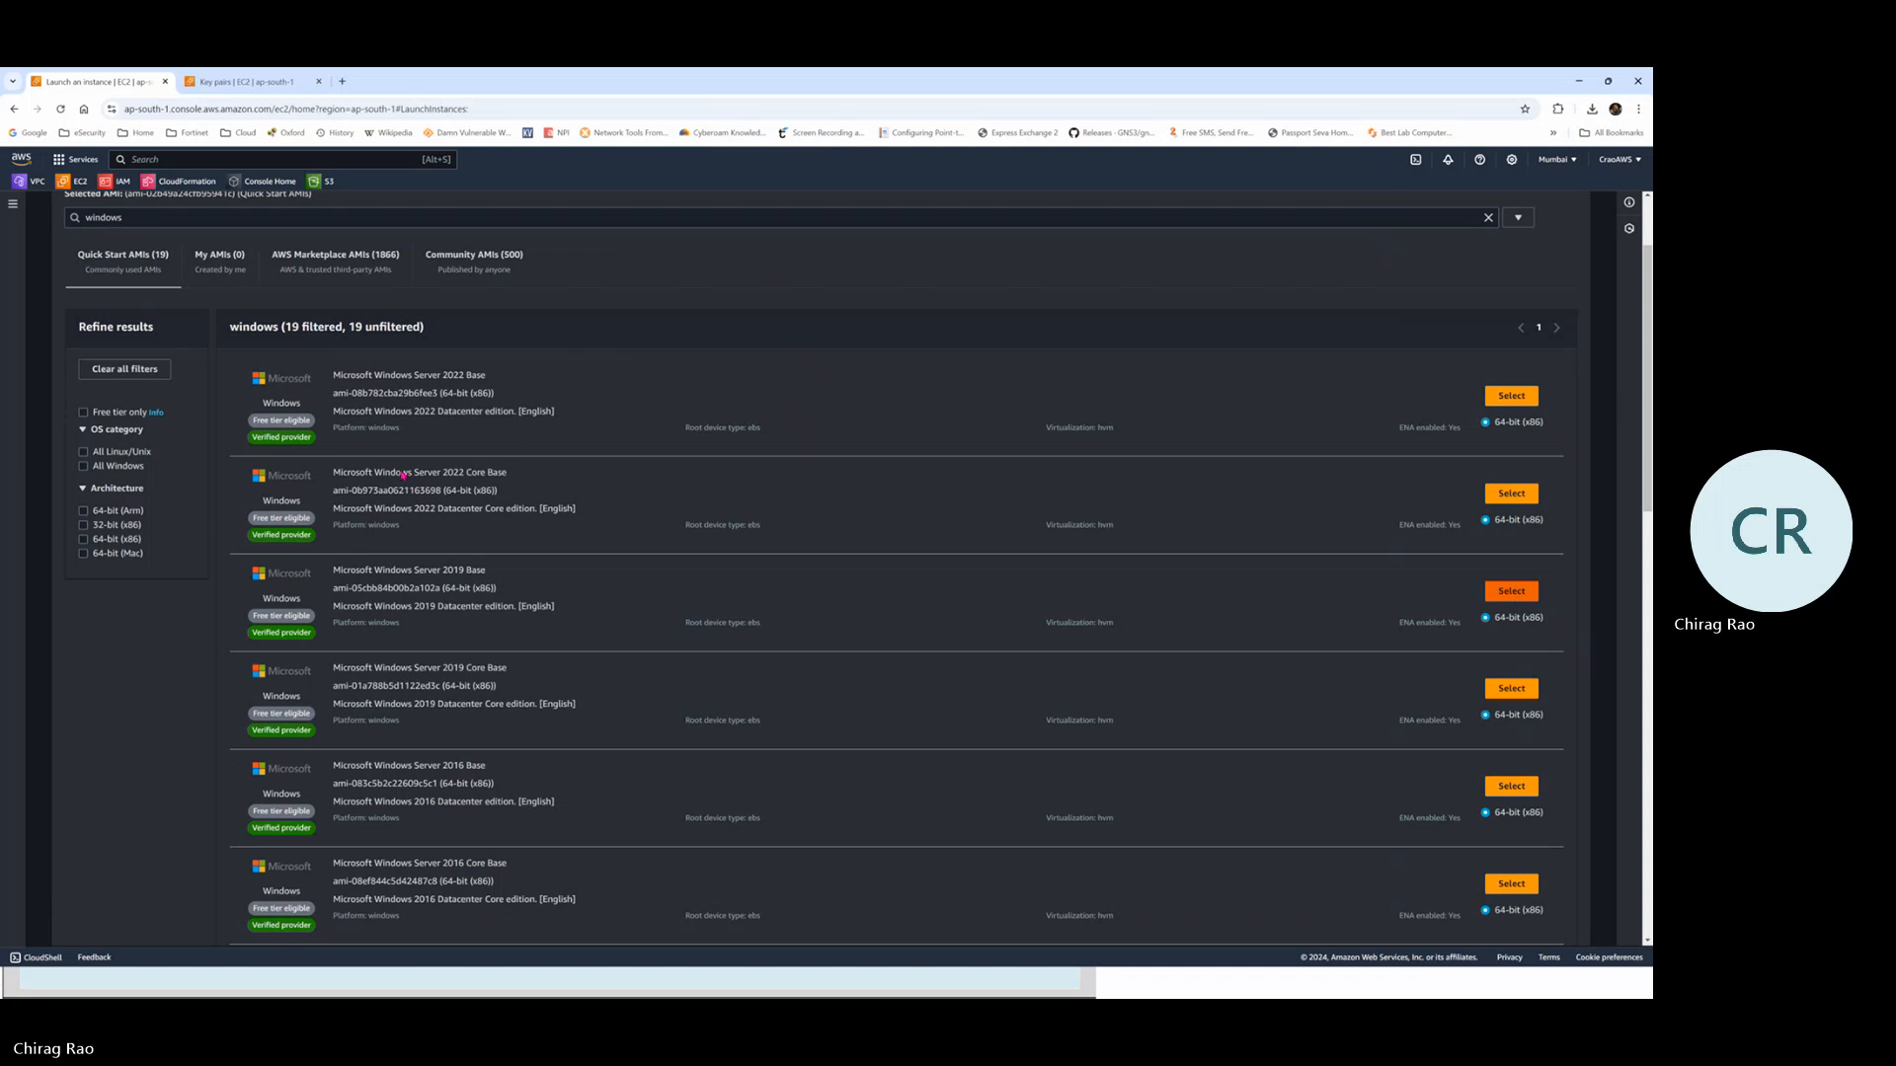
# Choose Microsoft Windows Server 2019 Base as the Windows-Server image
pyautogui.click(1512, 592)
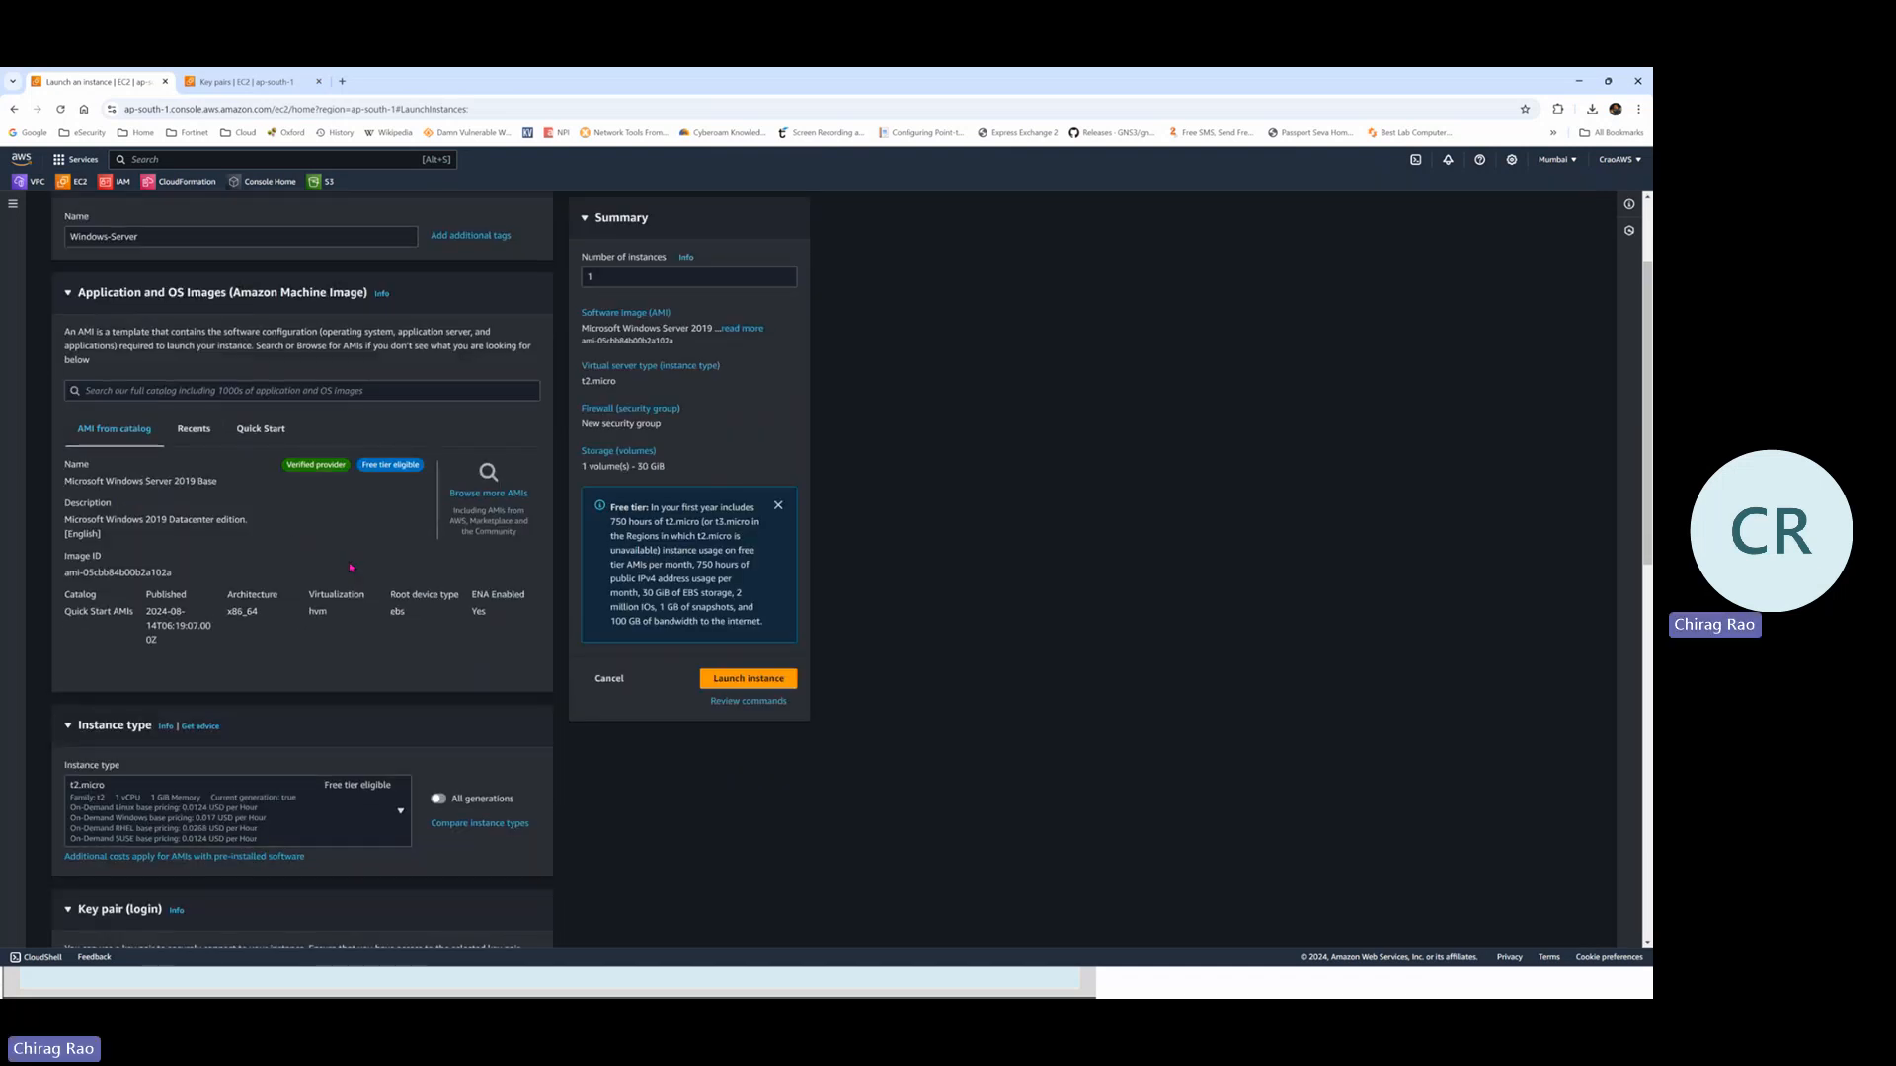
pyautogui.scroll(-1, 351, 567)
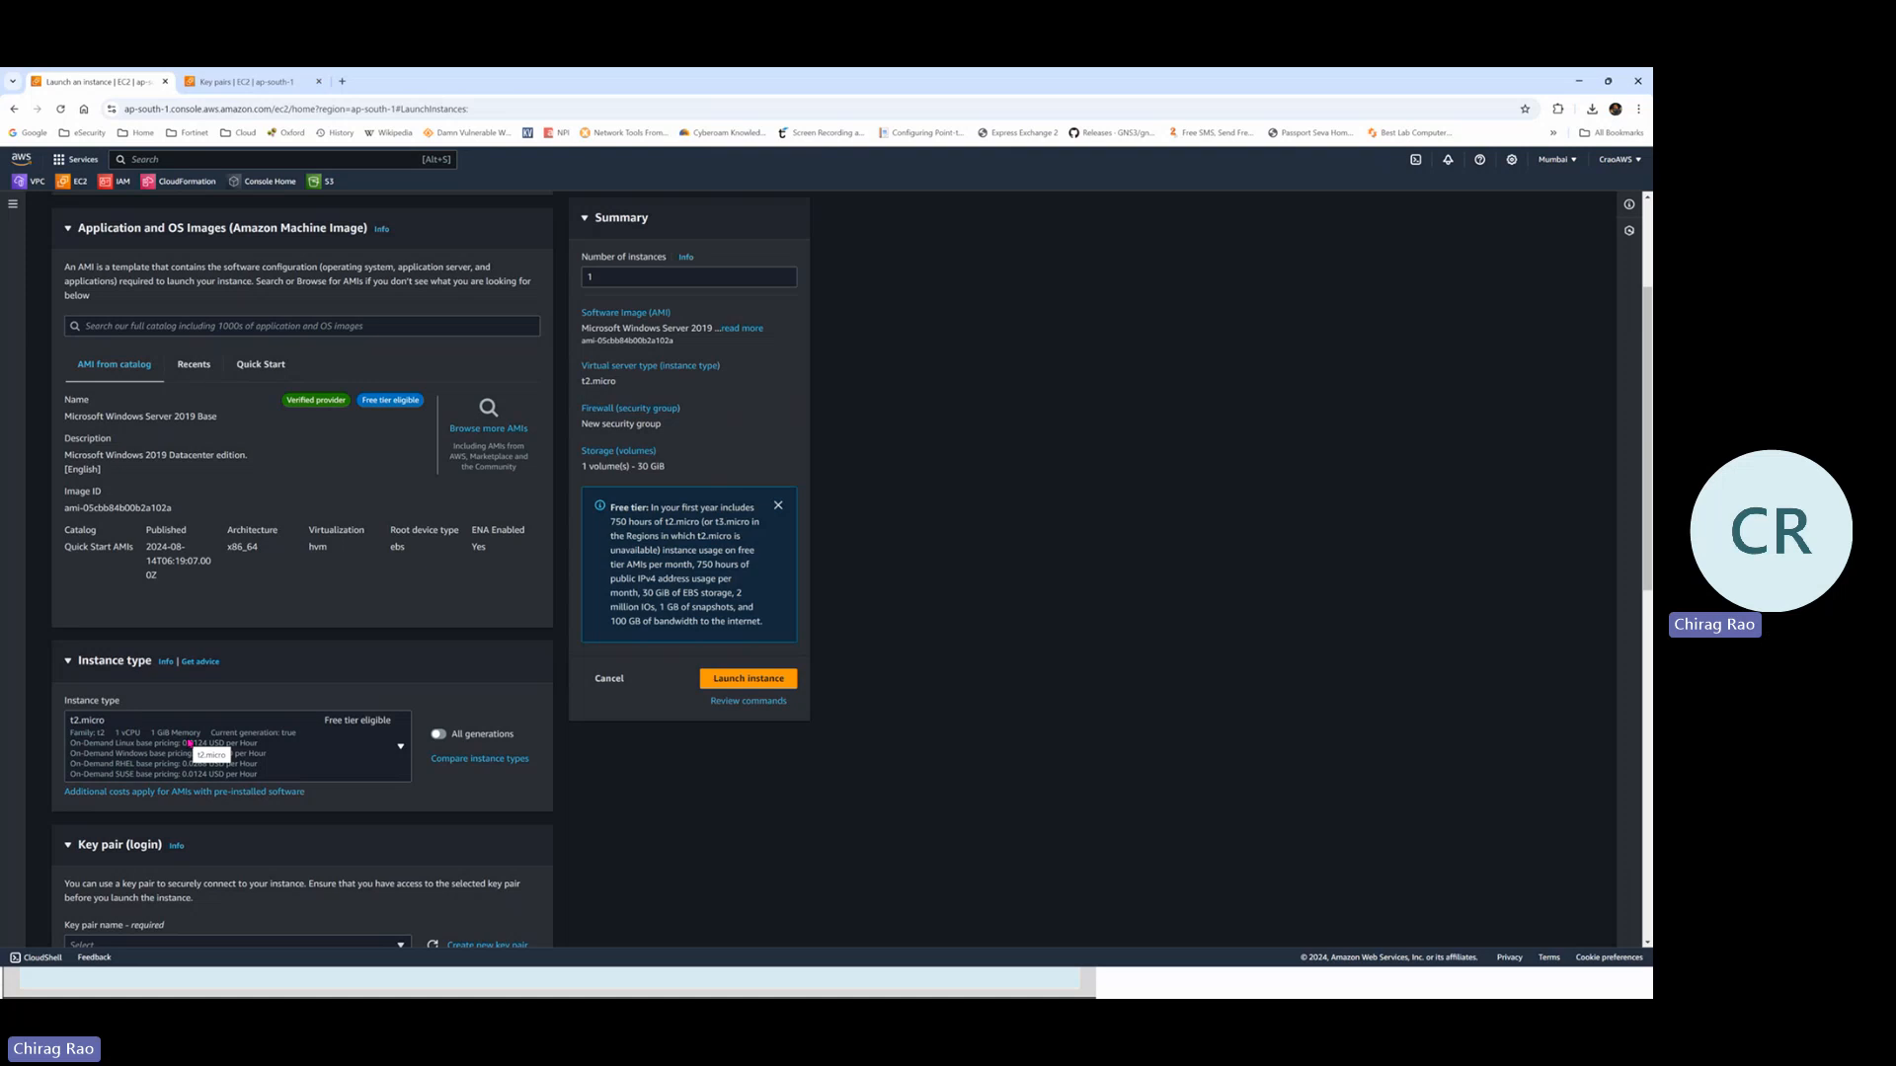
pyautogui.scroll(-1, 361, 728)
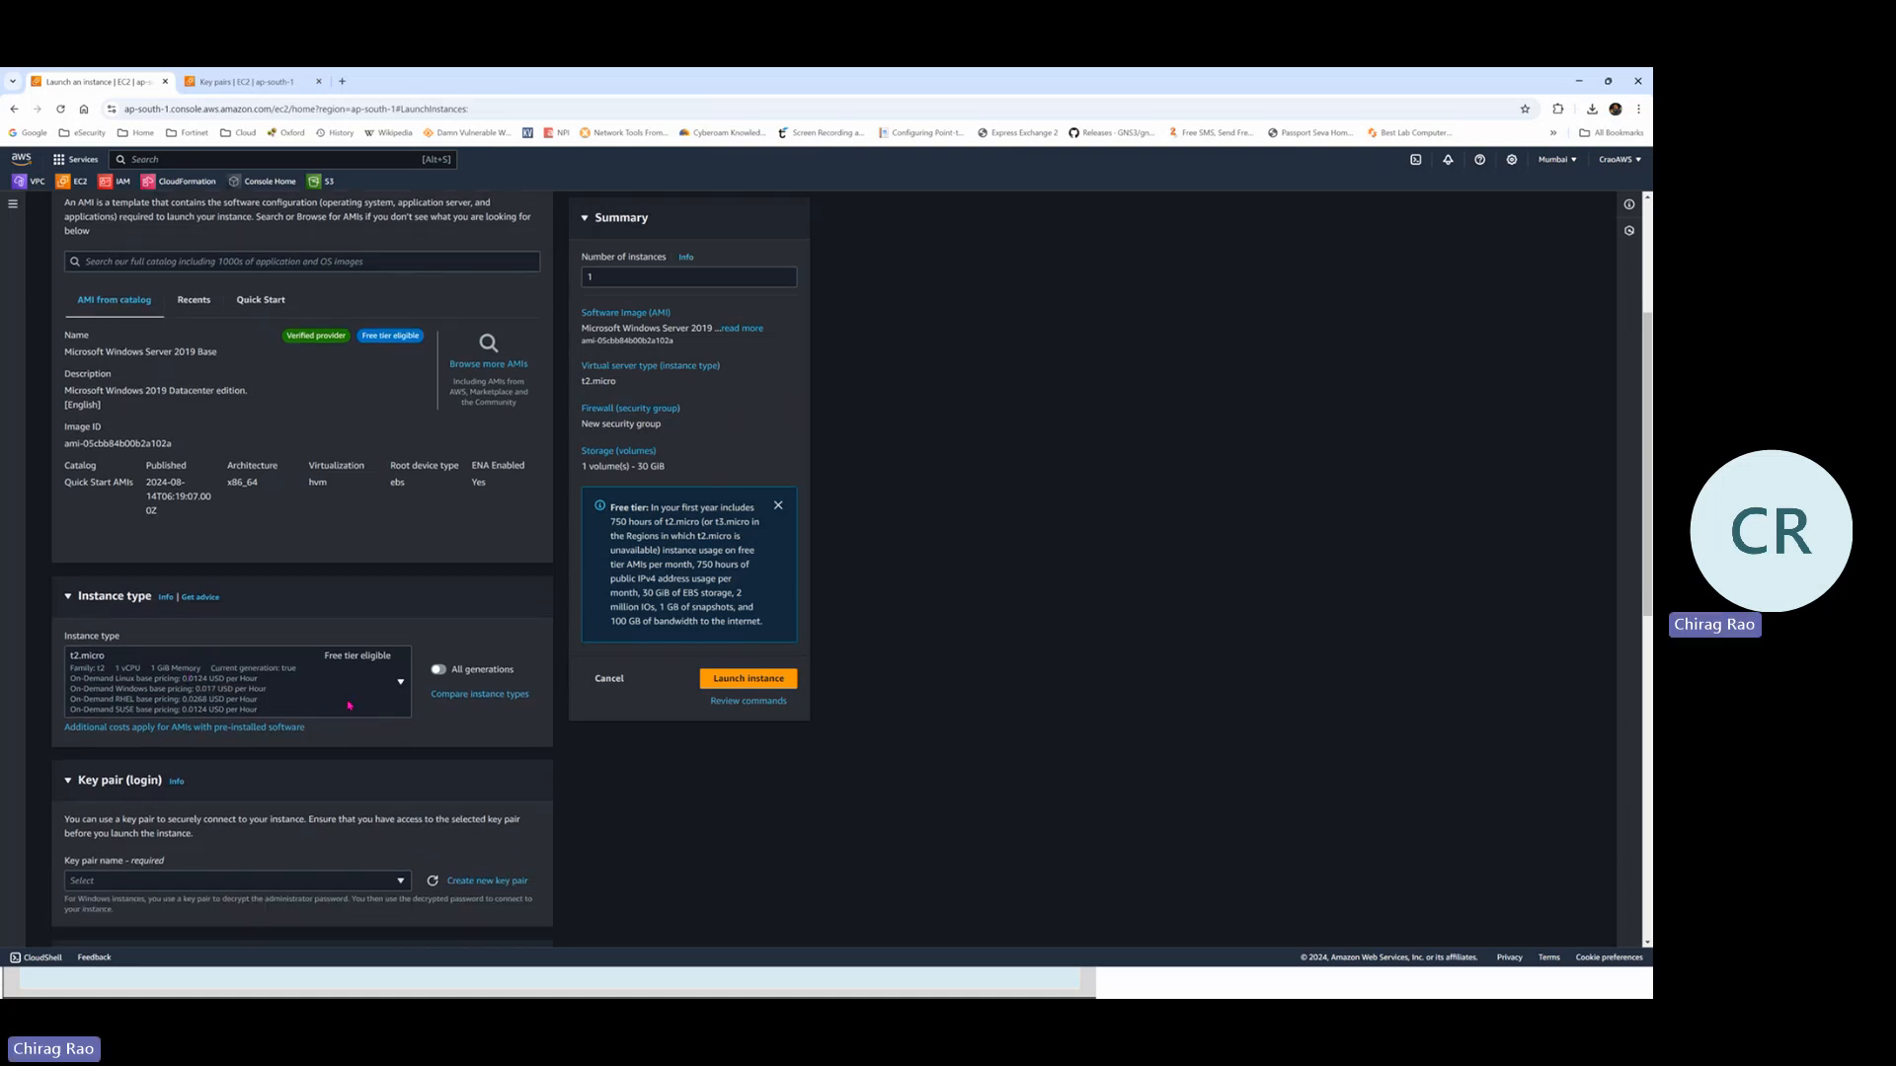
pyautogui.scroll(-1, 190, 616)
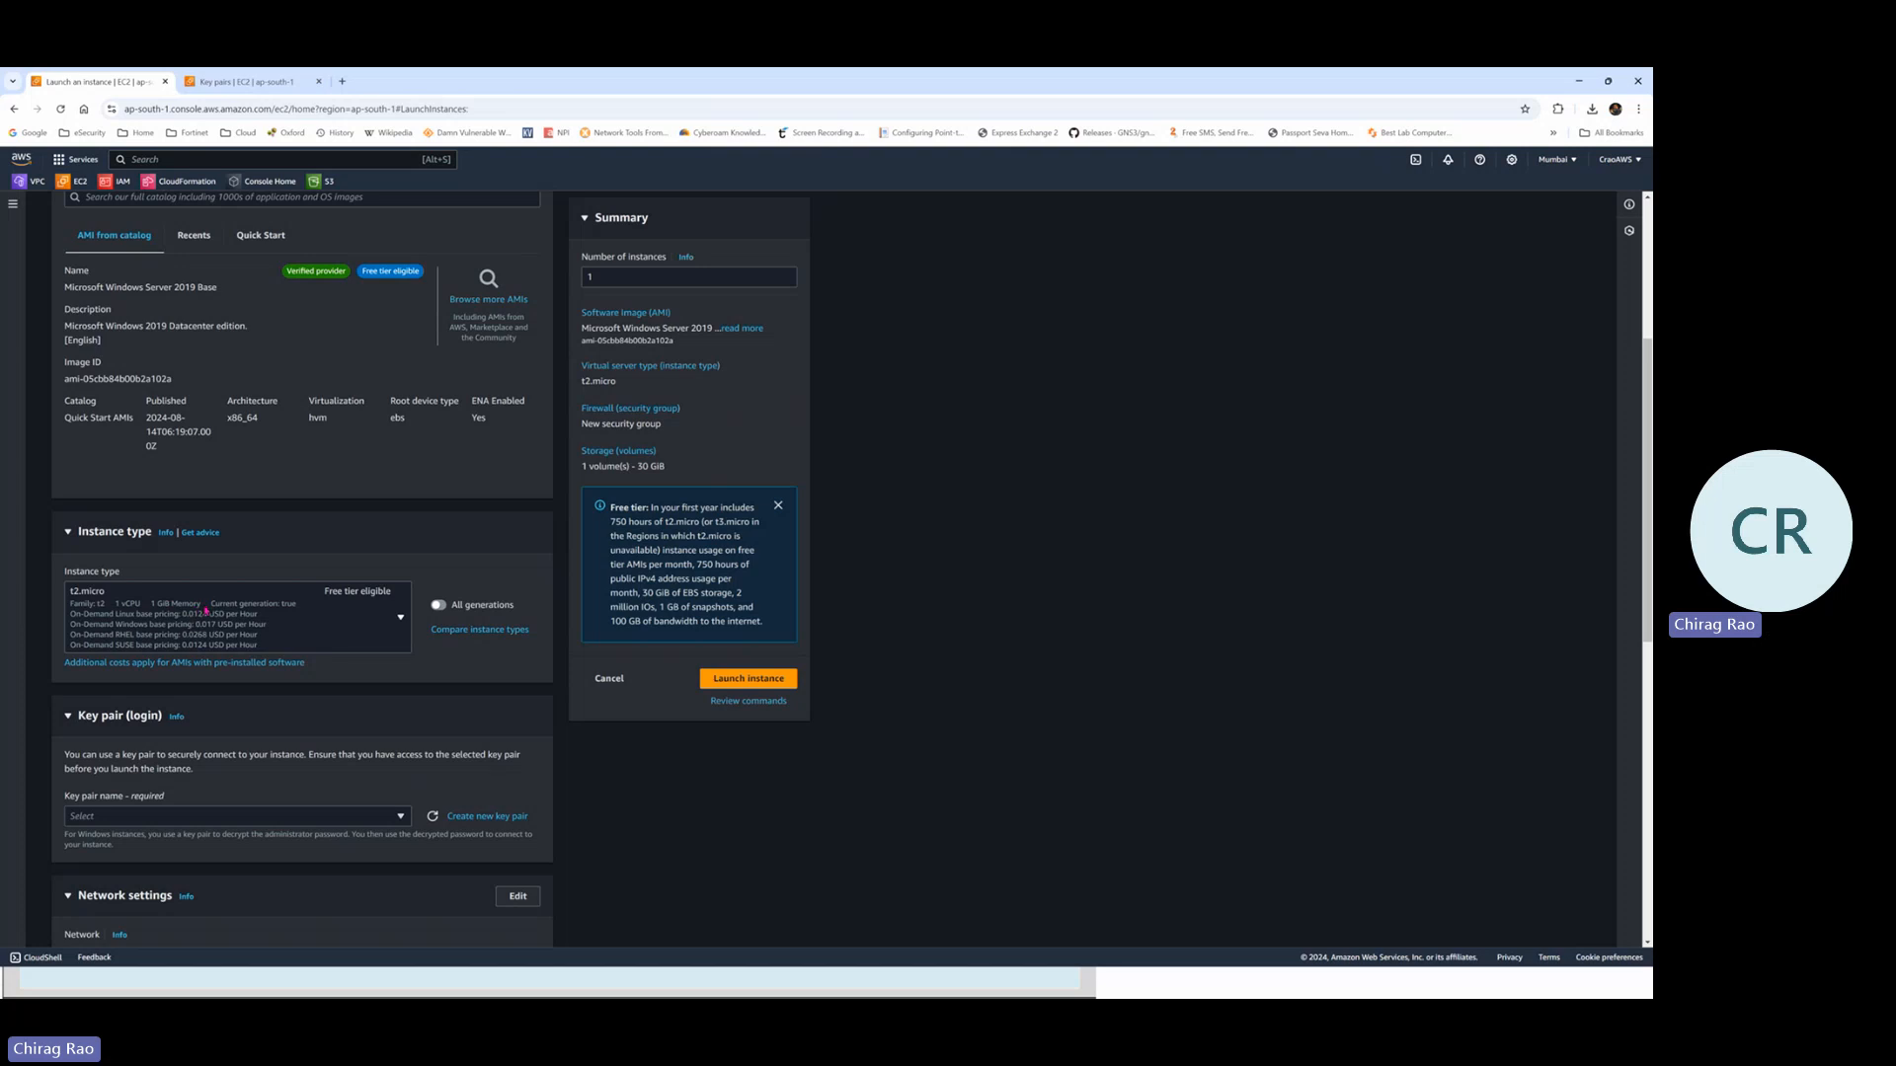
pyautogui.scroll(-1, 210, 626)
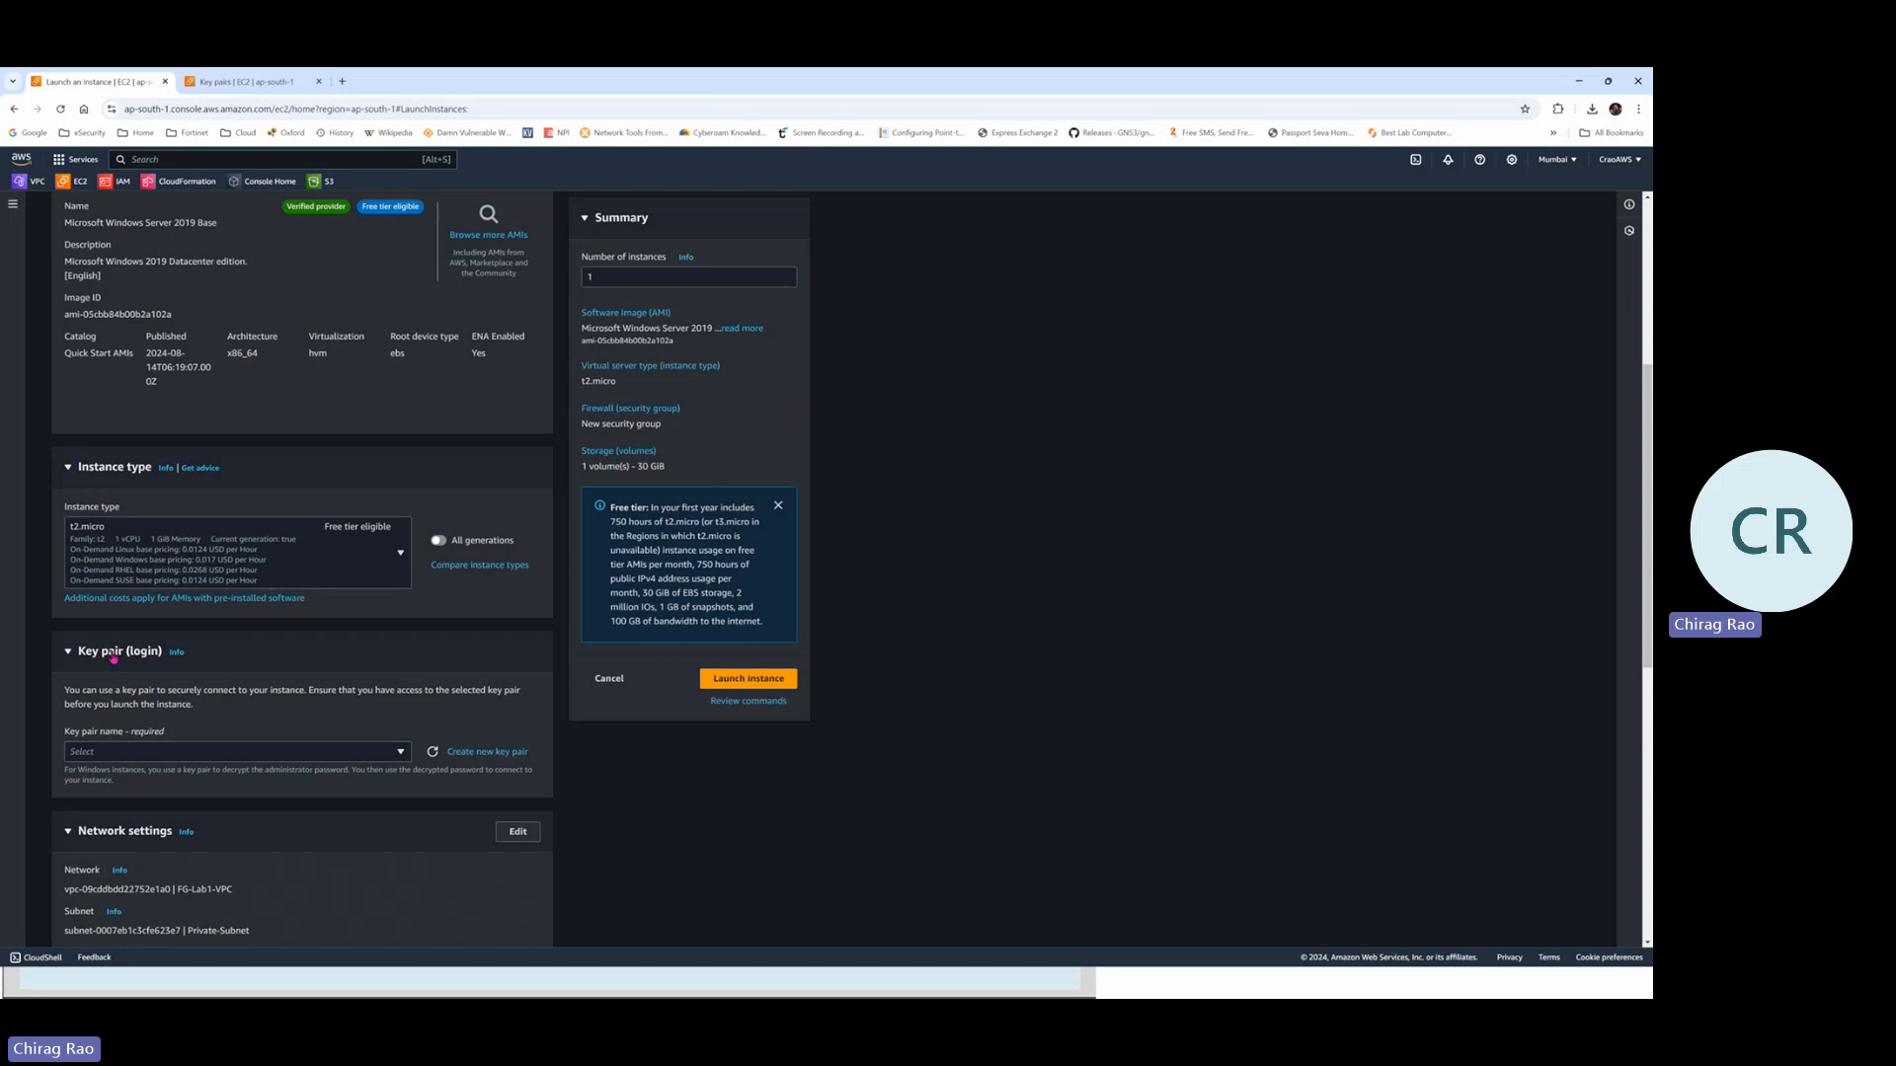
# Select the existing key pair Lab1KeyPair for the Windows-Server instance
pyautogui.click(392, 756)
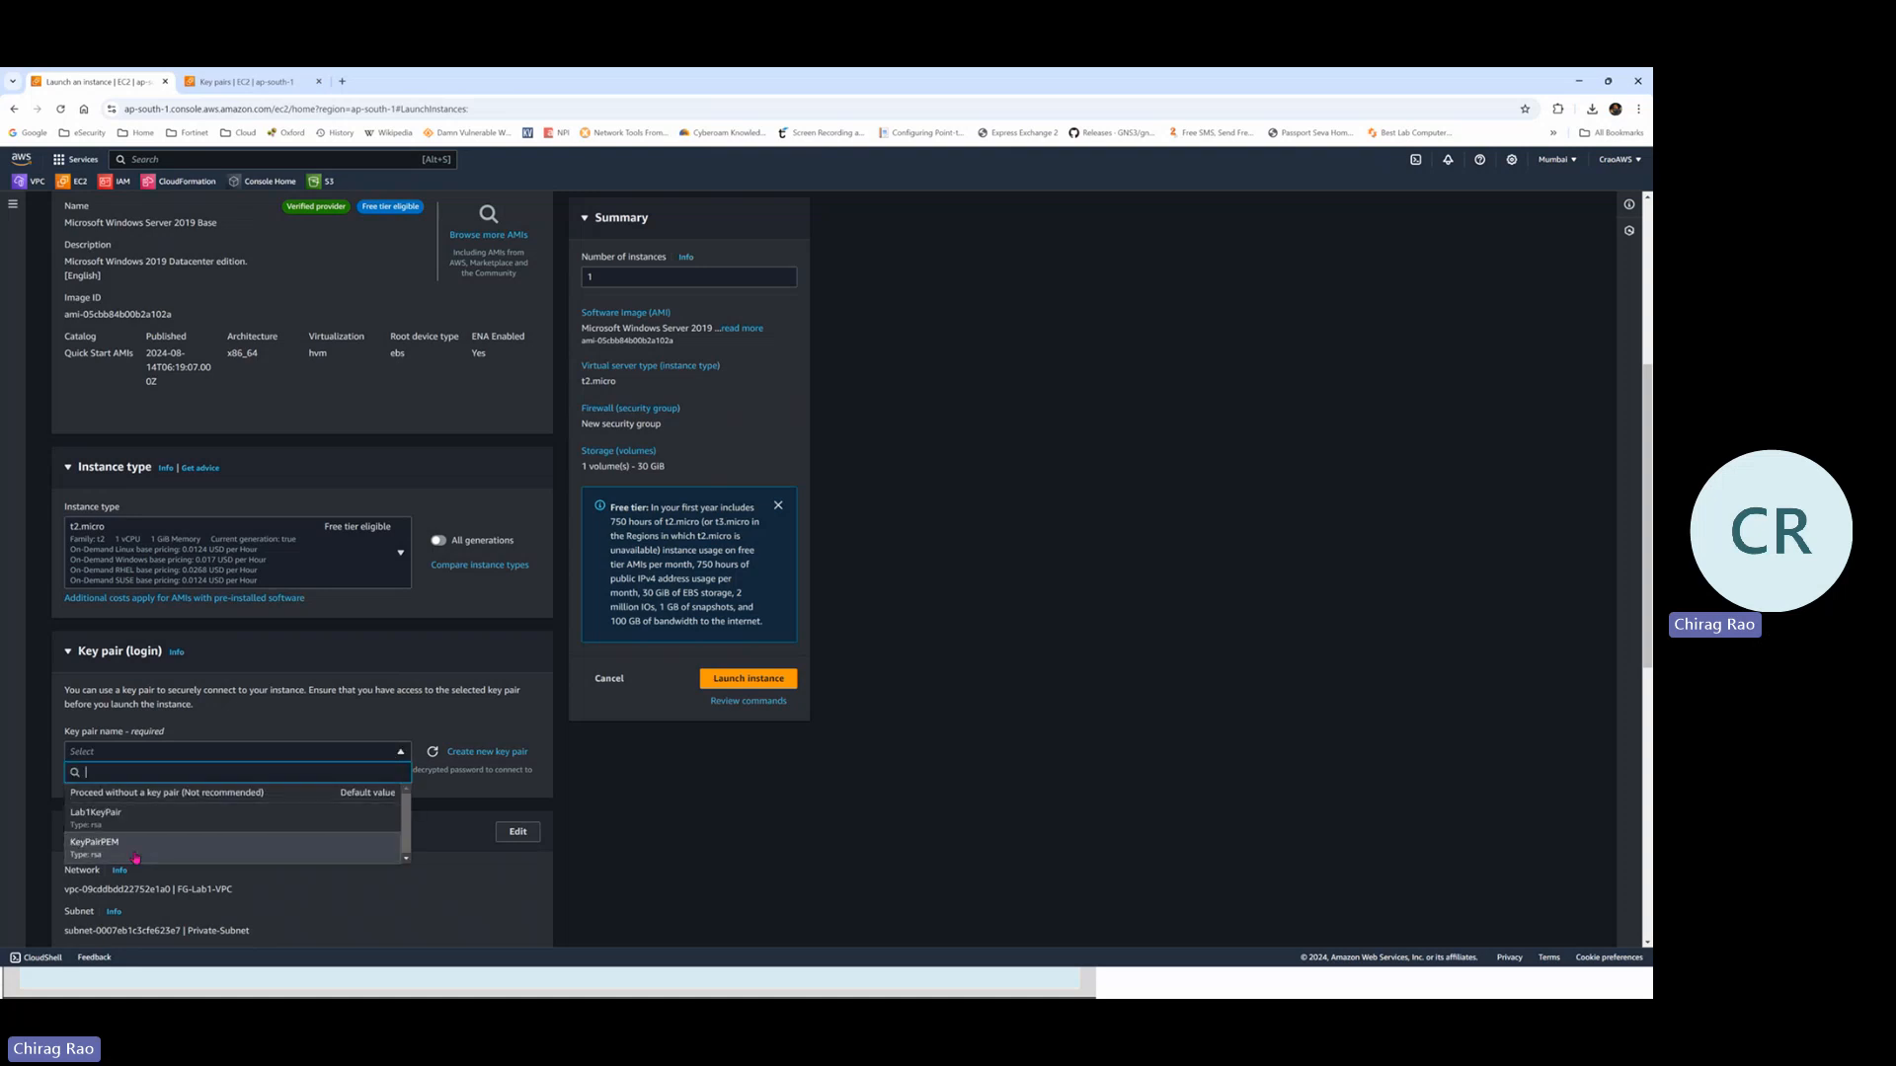
pyautogui.click(137, 811)
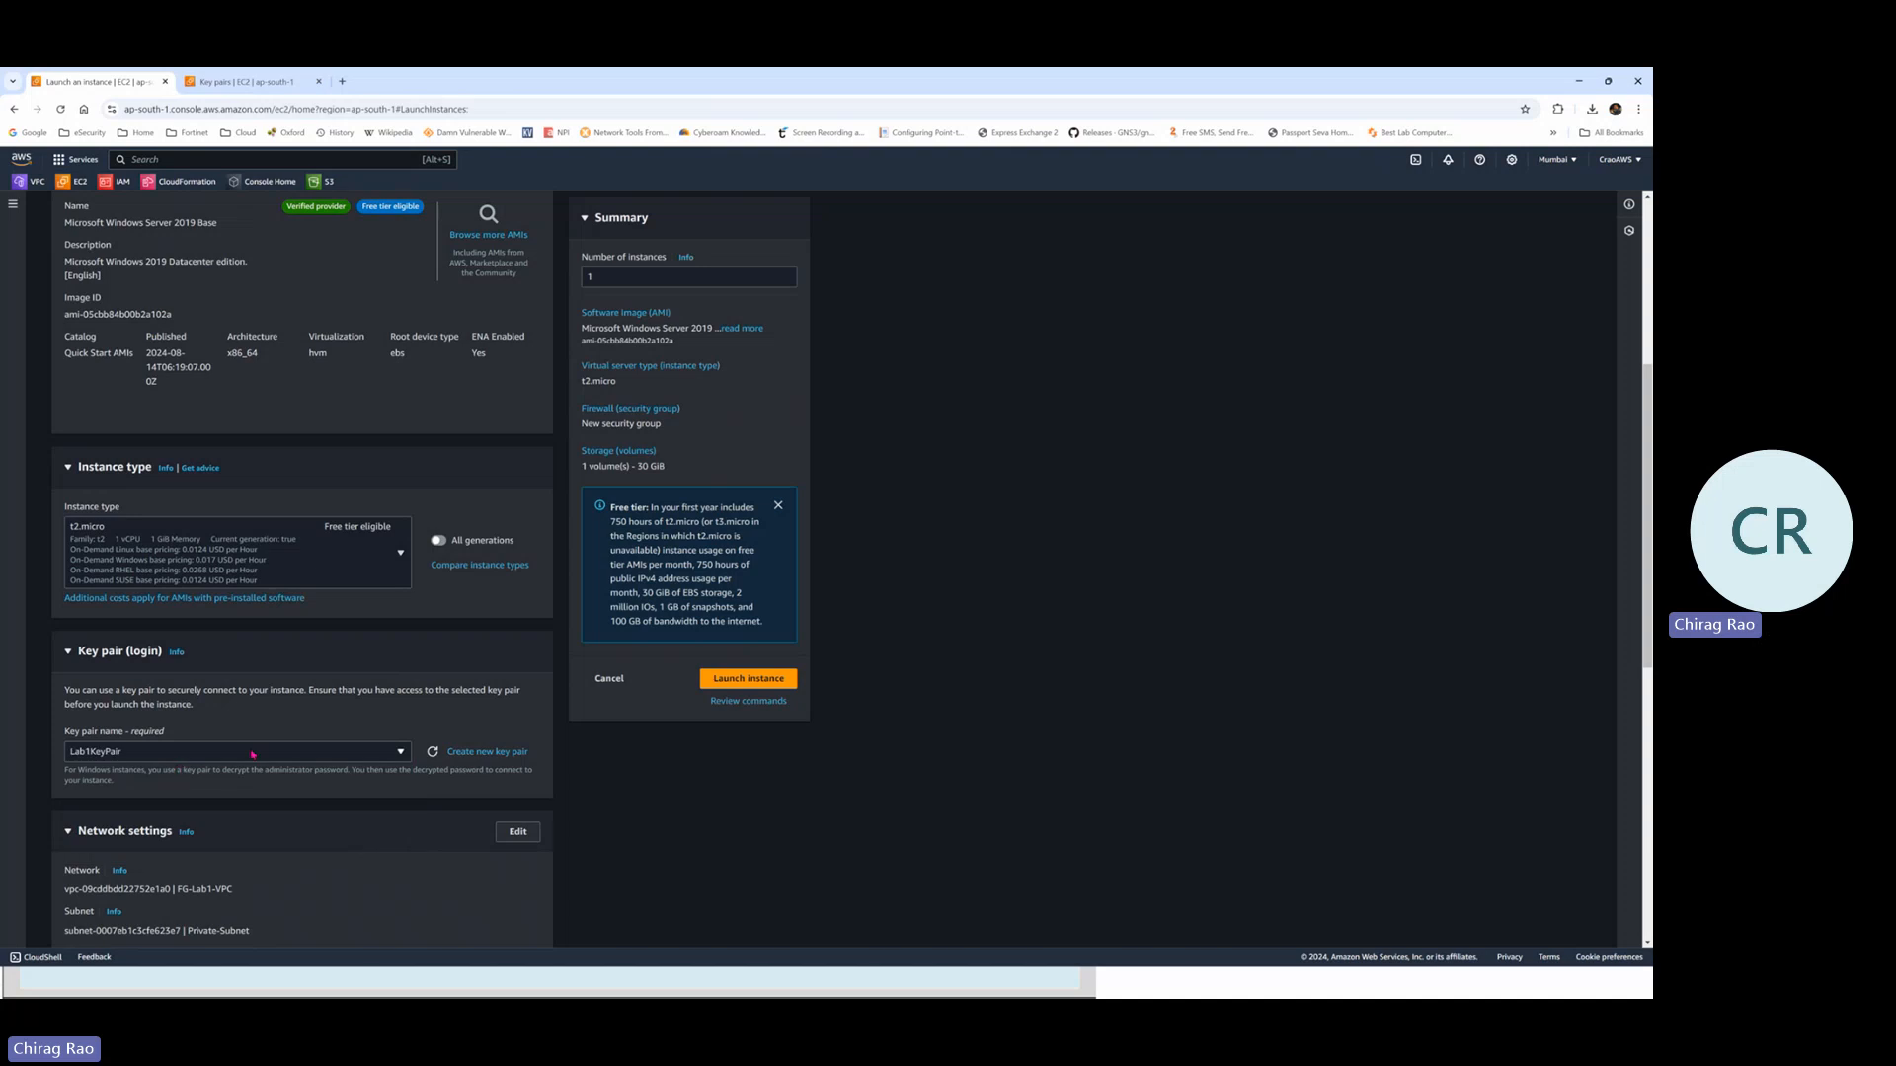
pyautogui.scroll(-2, 196, 677)
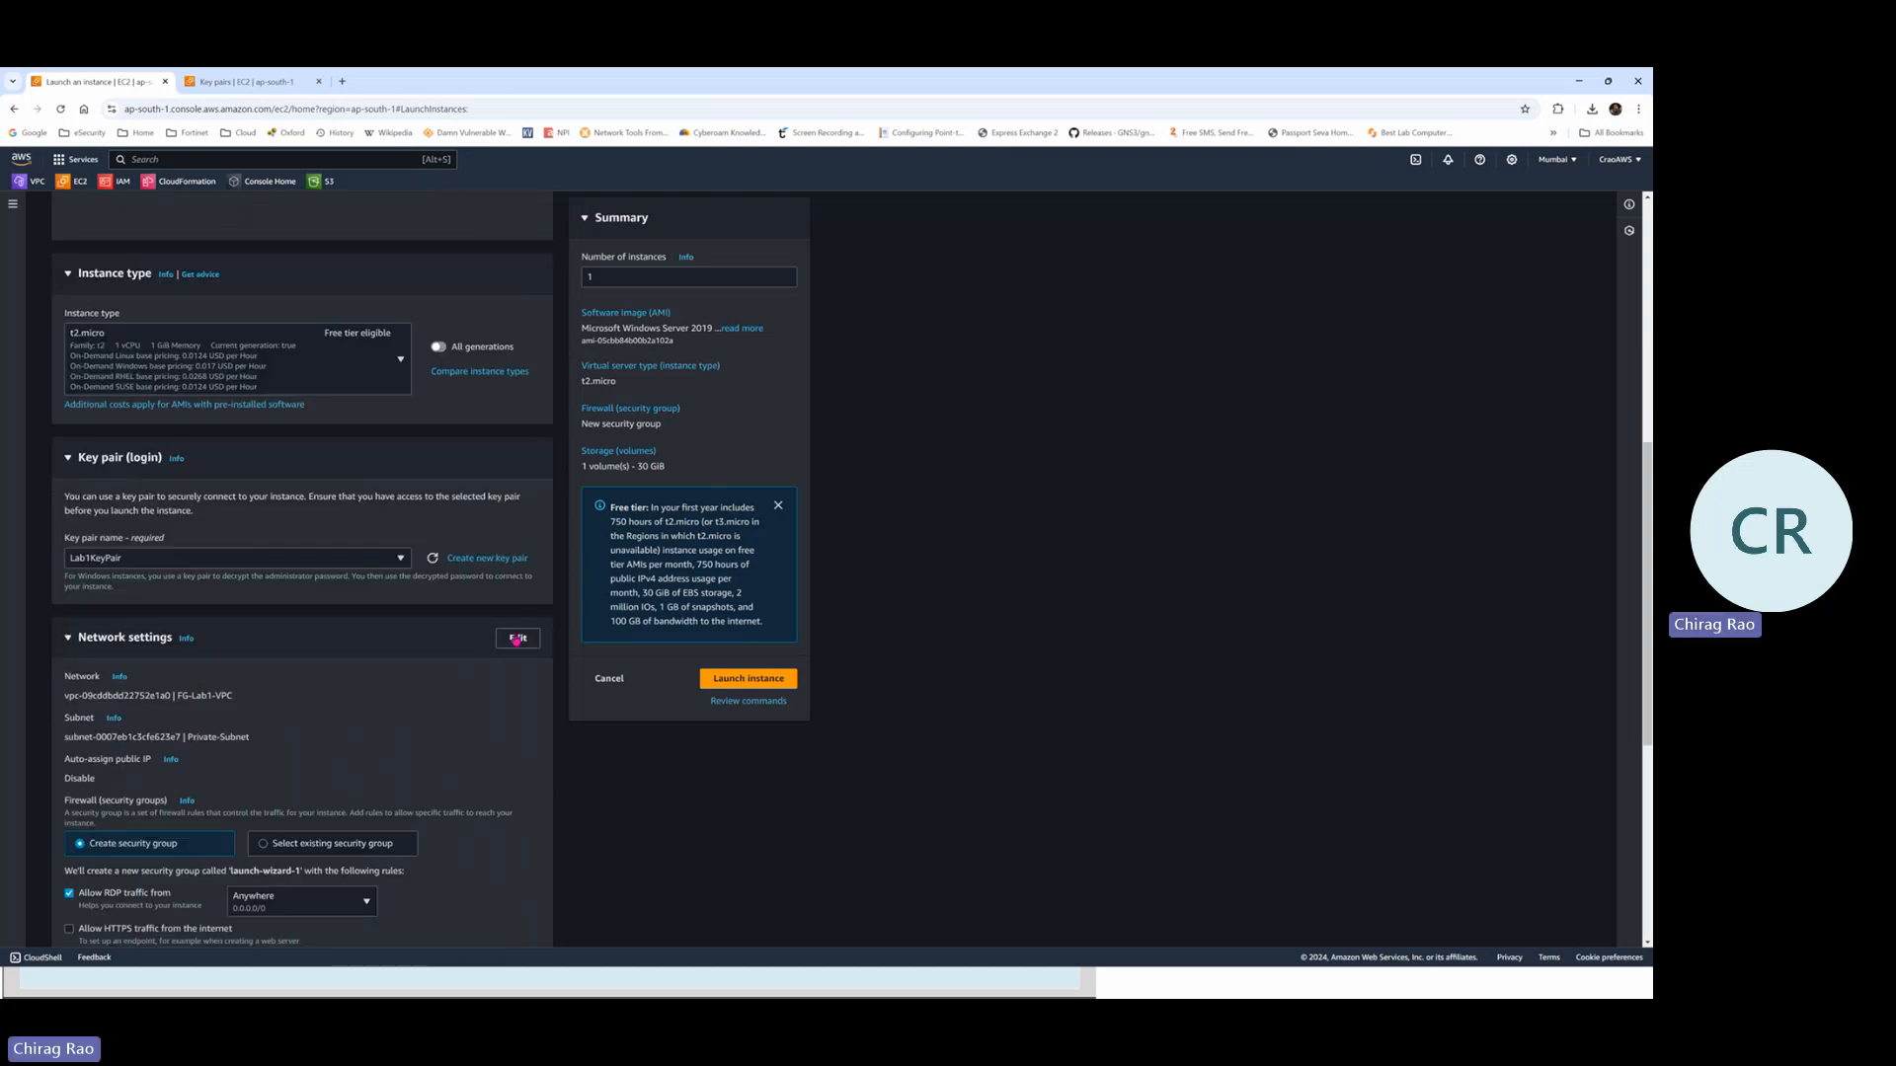
# Make network settings editable (FG-Lab1-VPC, Private-Subnet), then switch to the FortiGate diagram slide
pyautogui.click(516, 639)
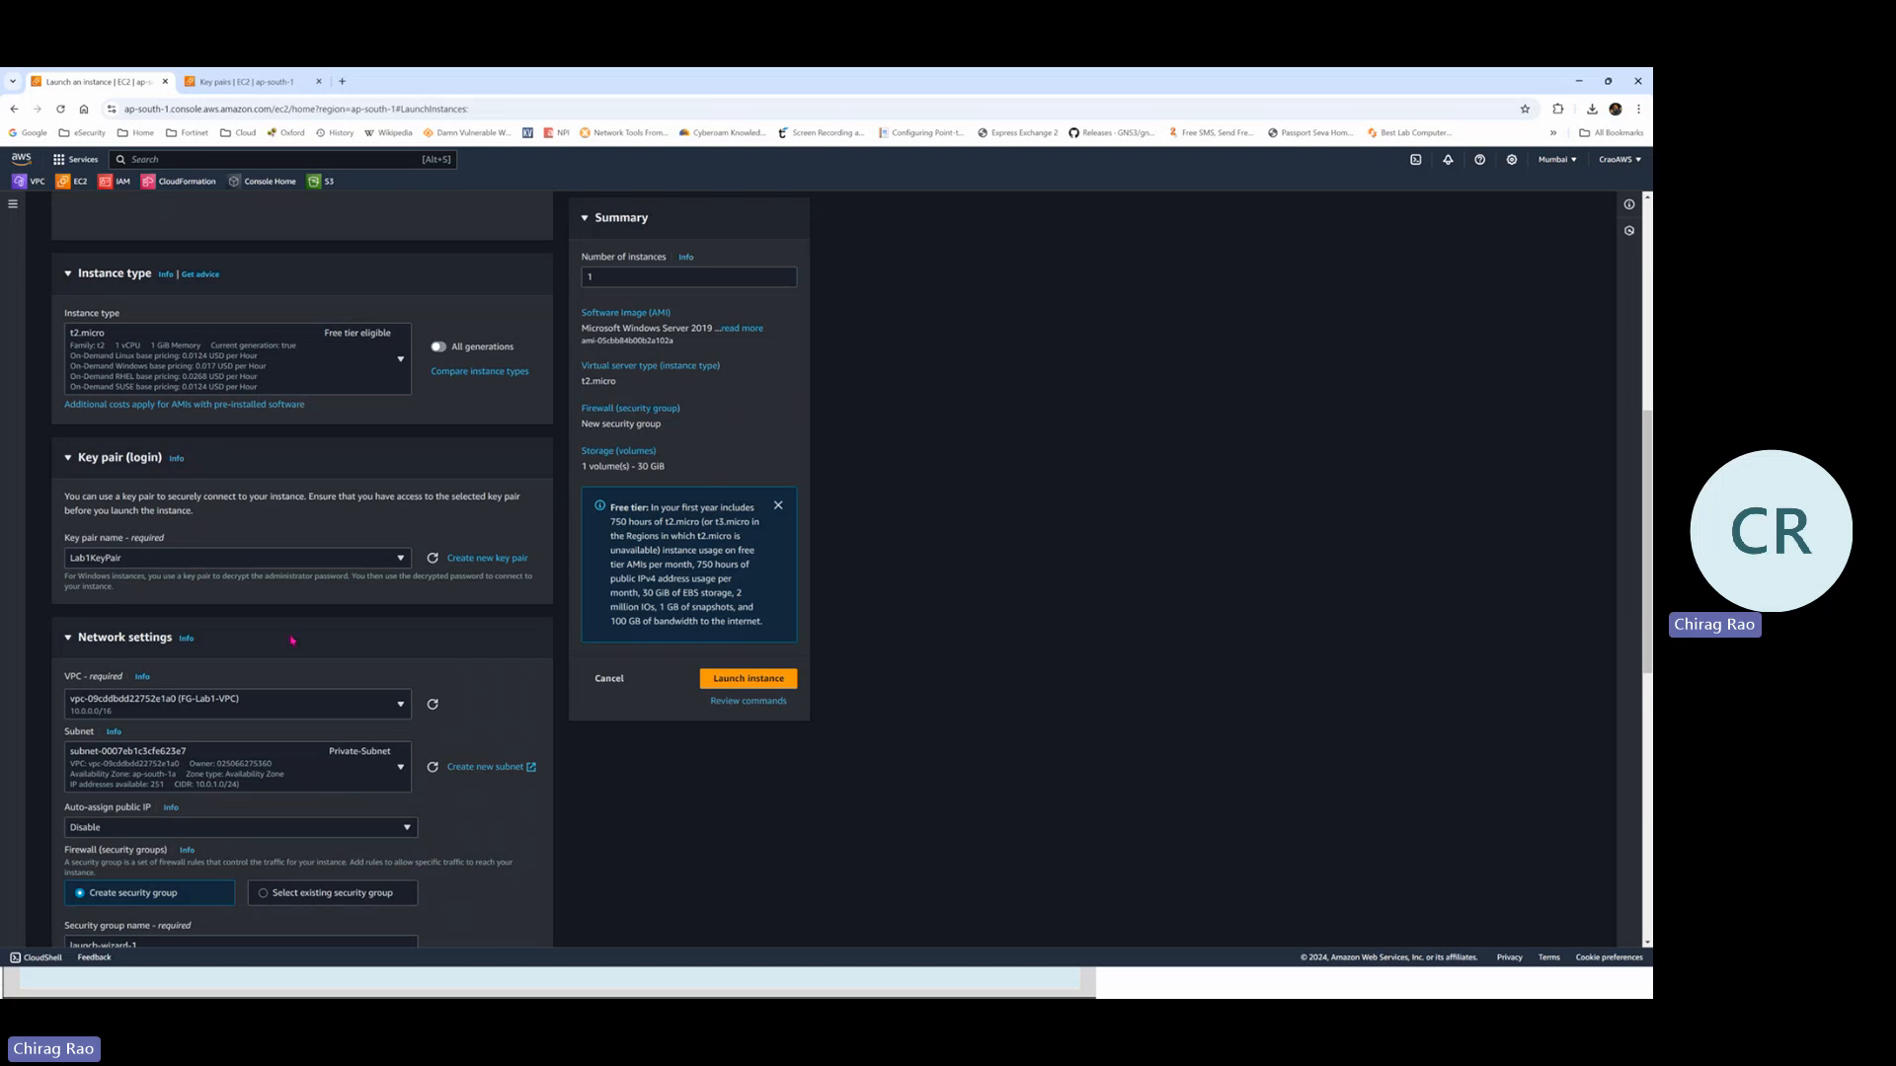
pyautogui.scroll(-1, 292, 640)
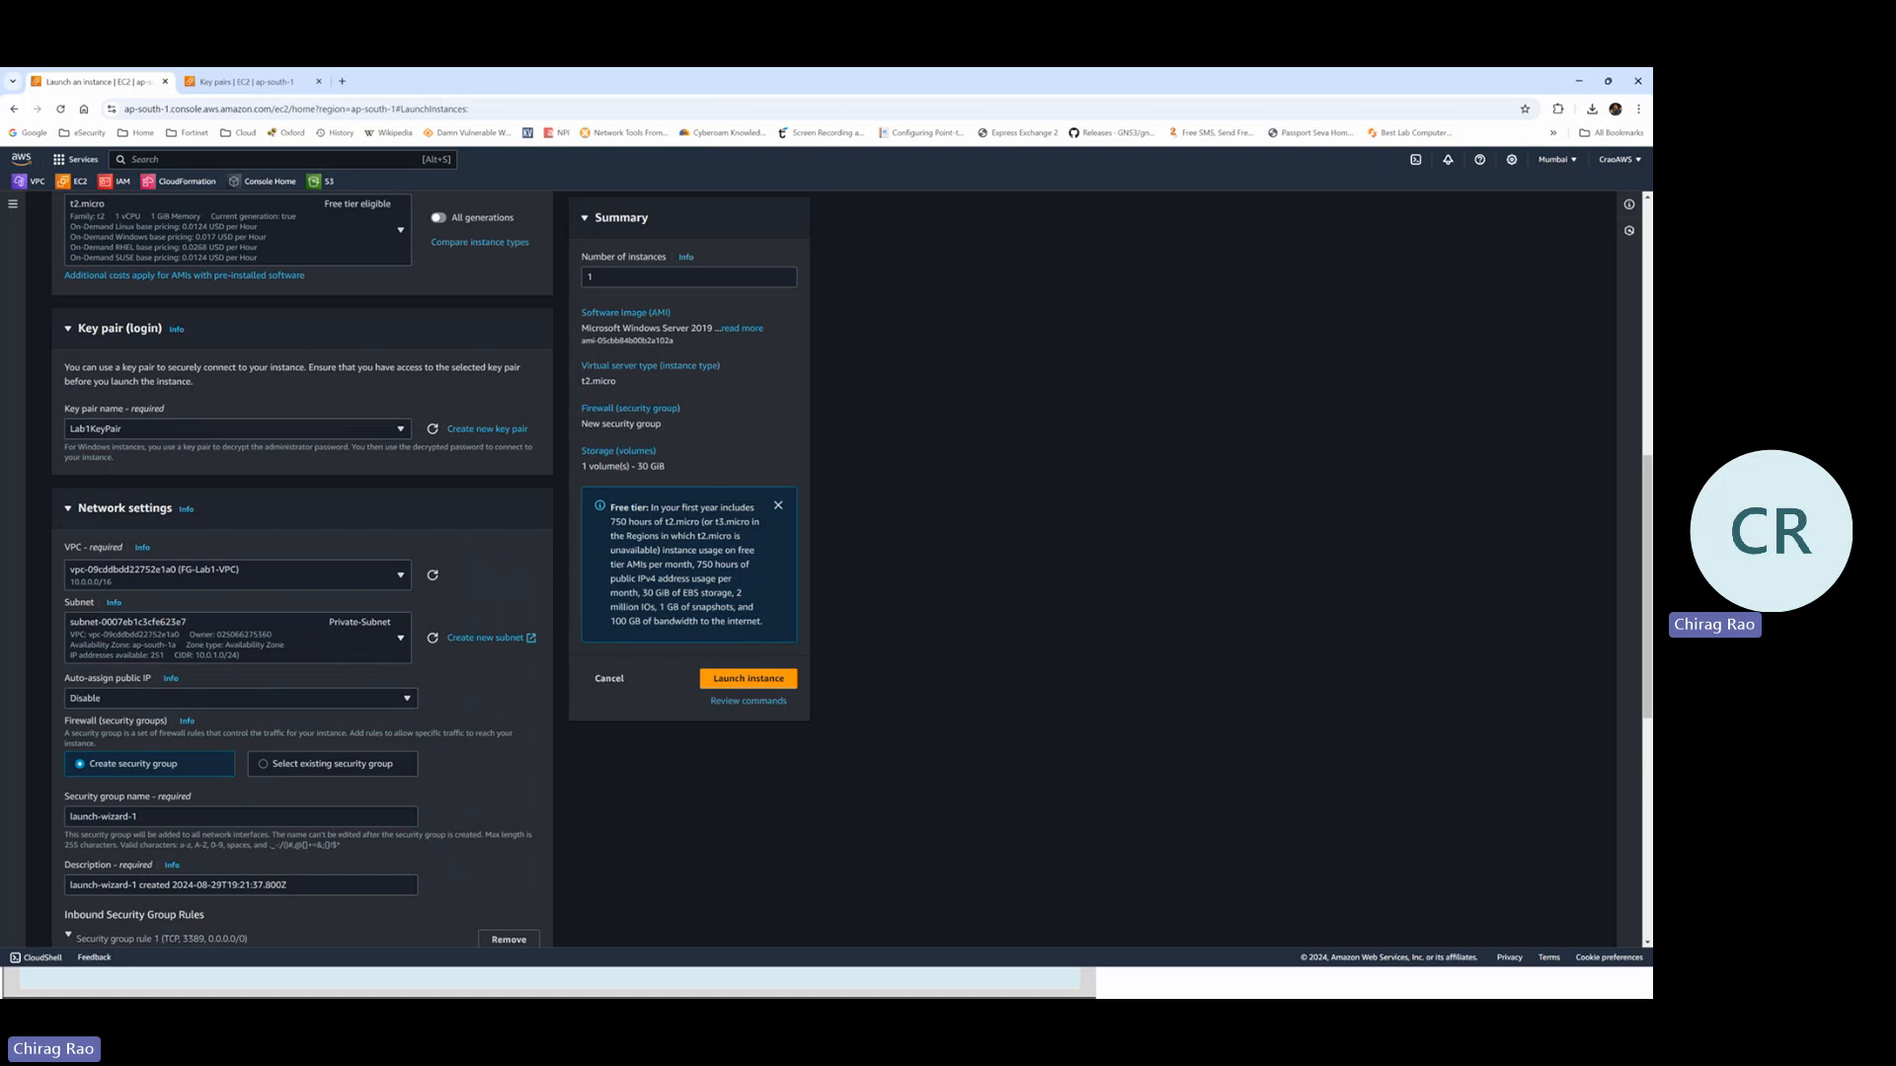
pyautogui.hotkey('alt', 'Tab')
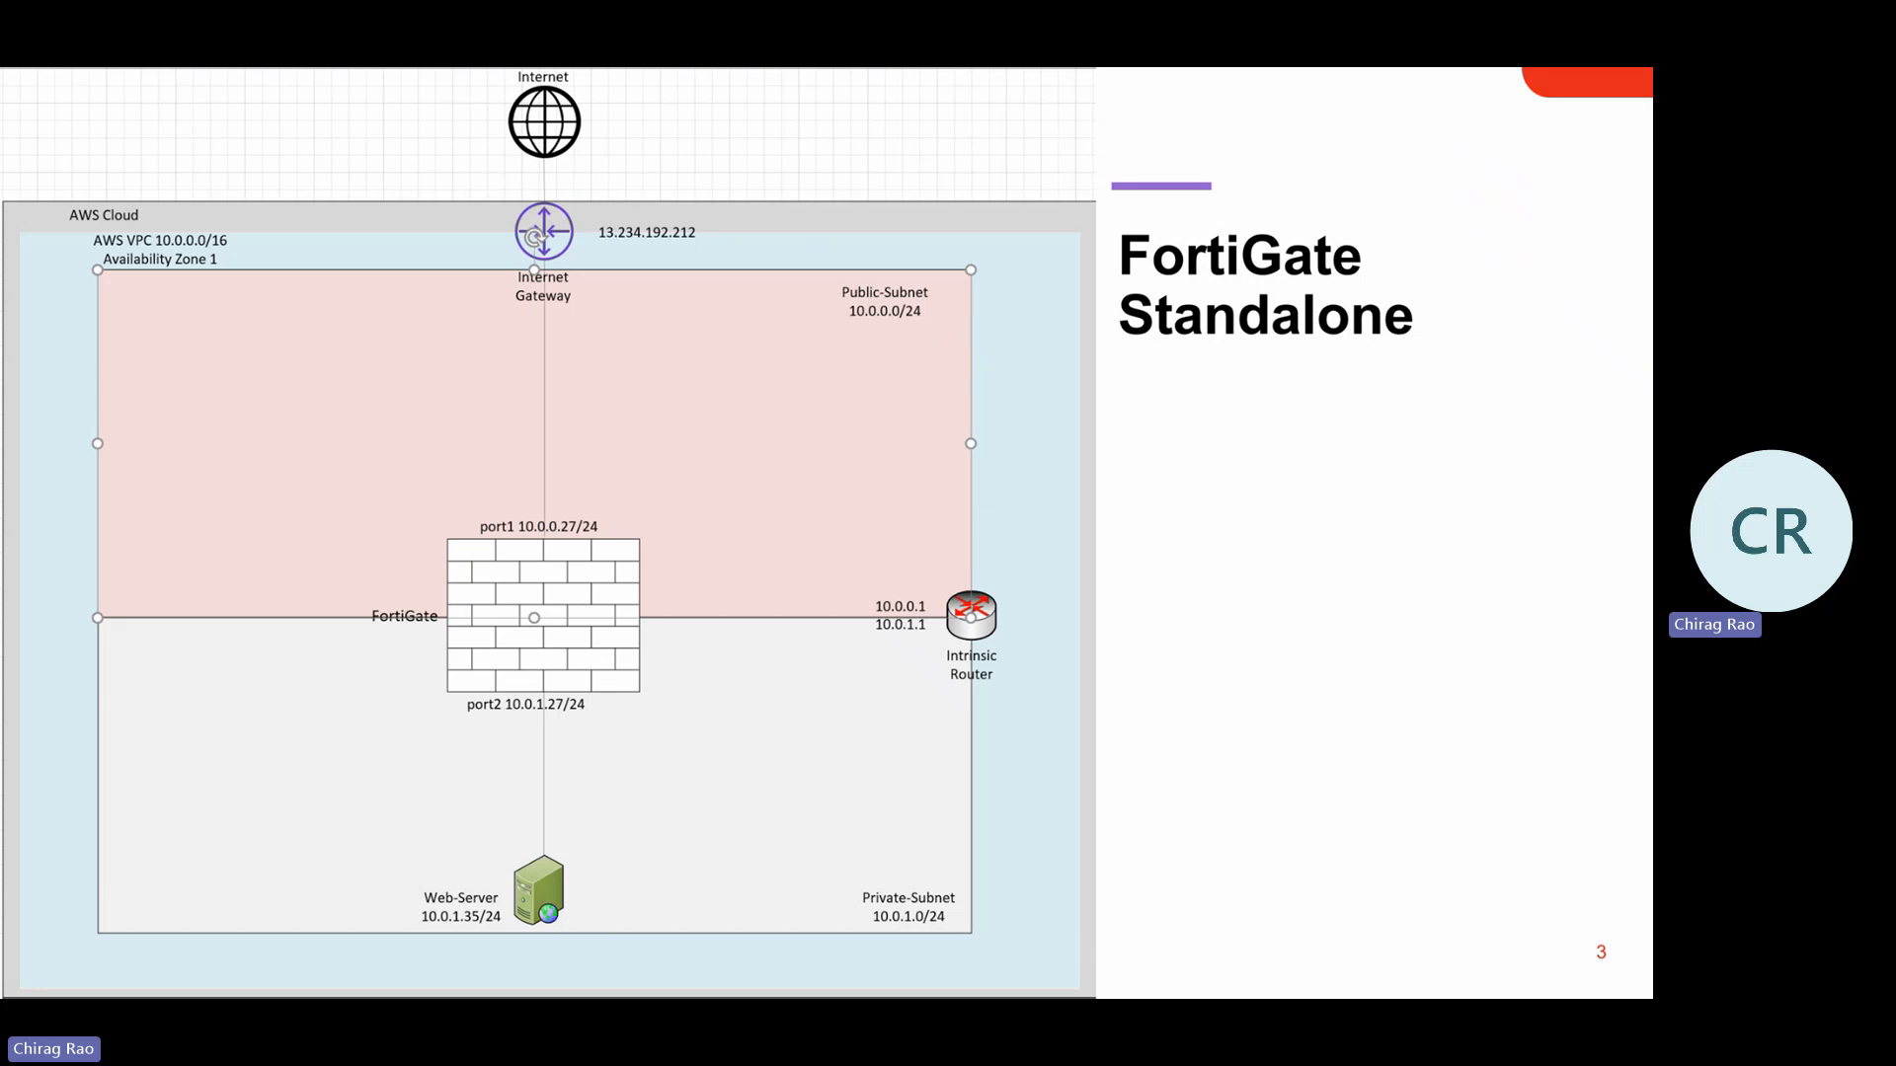
# Circle Web-Server on the slide, erase the ink, and return to the EC2 launch form
pyautogui.moveTo(534, 826)
pyautogui.mouseDown()
pyautogui.moveTo(528, 963)
pyautogui.moveTo(602, 869)
pyautogui.moveTo(496, 821)
pyautogui.moveTo(809, 825)
pyautogui.moveTo(896, 878)
pyautogui.moveTo(851, 894)
pyautogui.mouseUp()
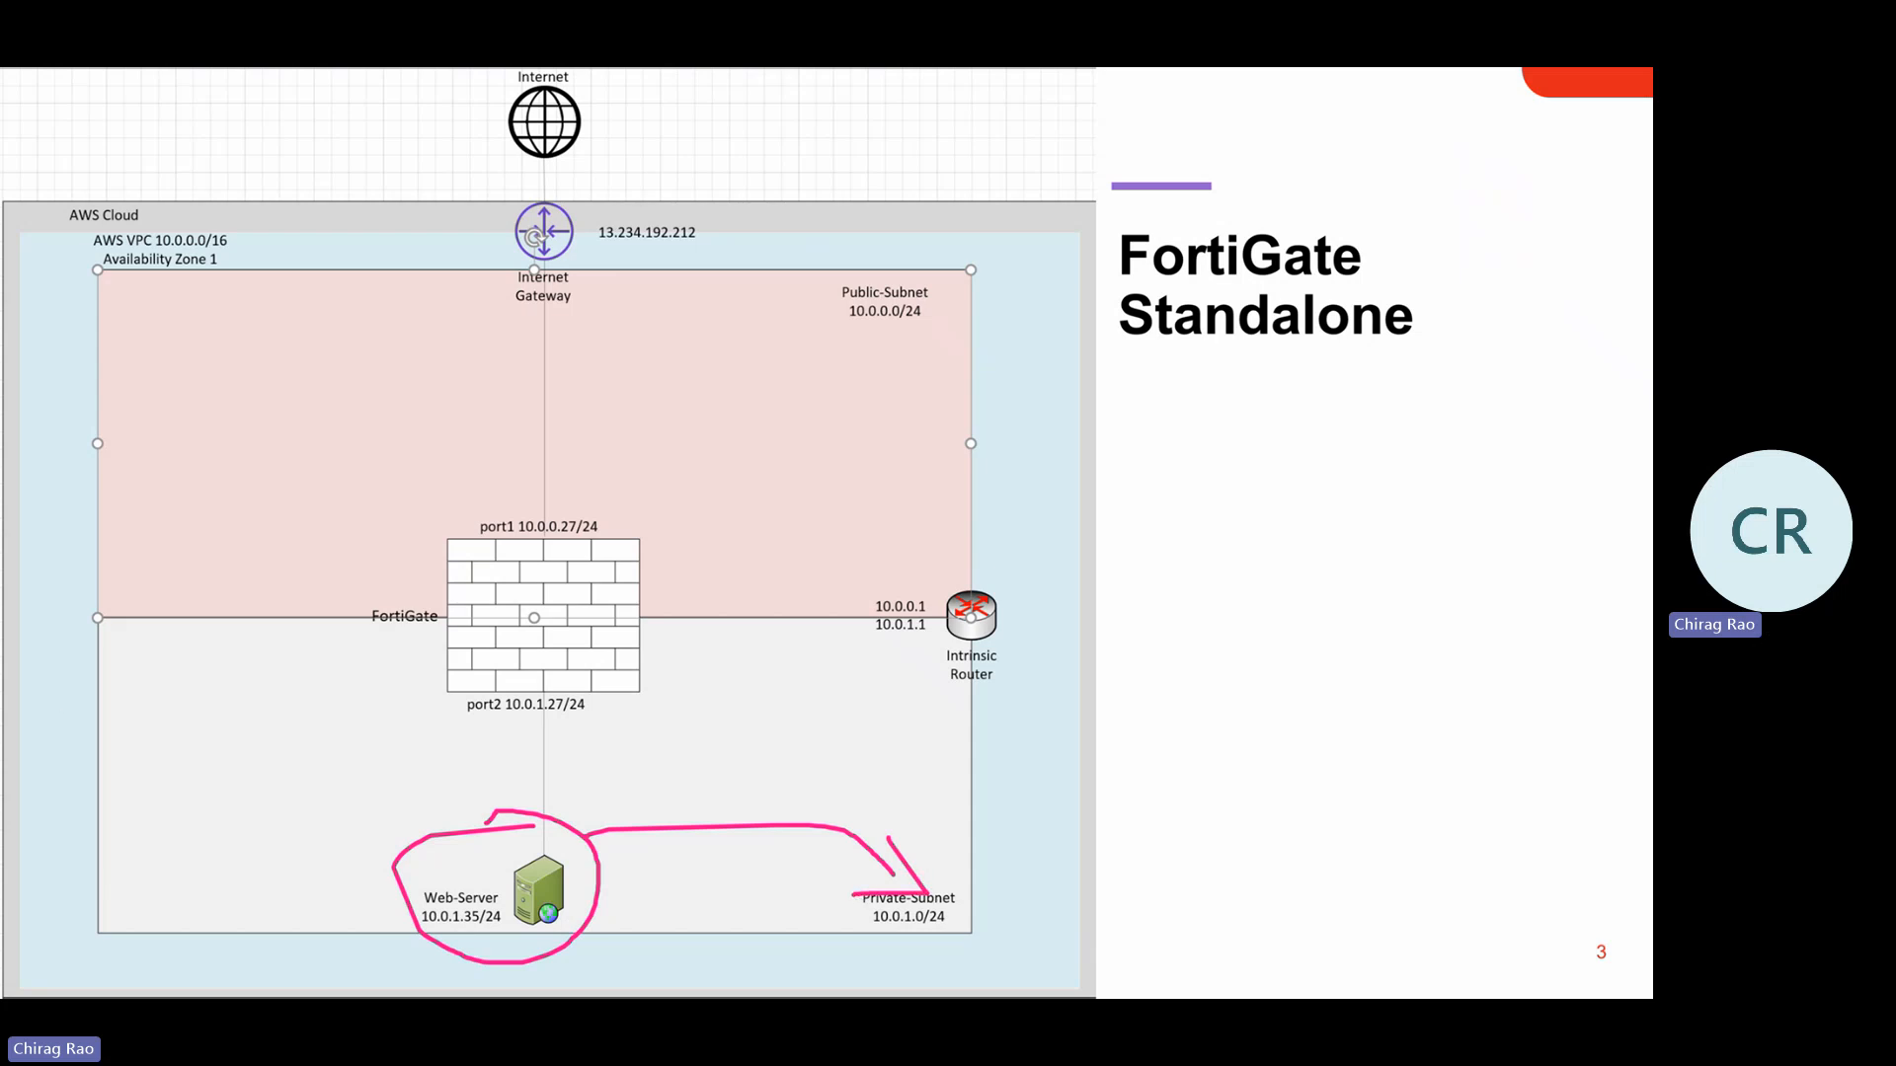
pyautogui.hotkey('ctrl', 'shift', 'c')
pyautogui.hotkey('alt', 'Tab')
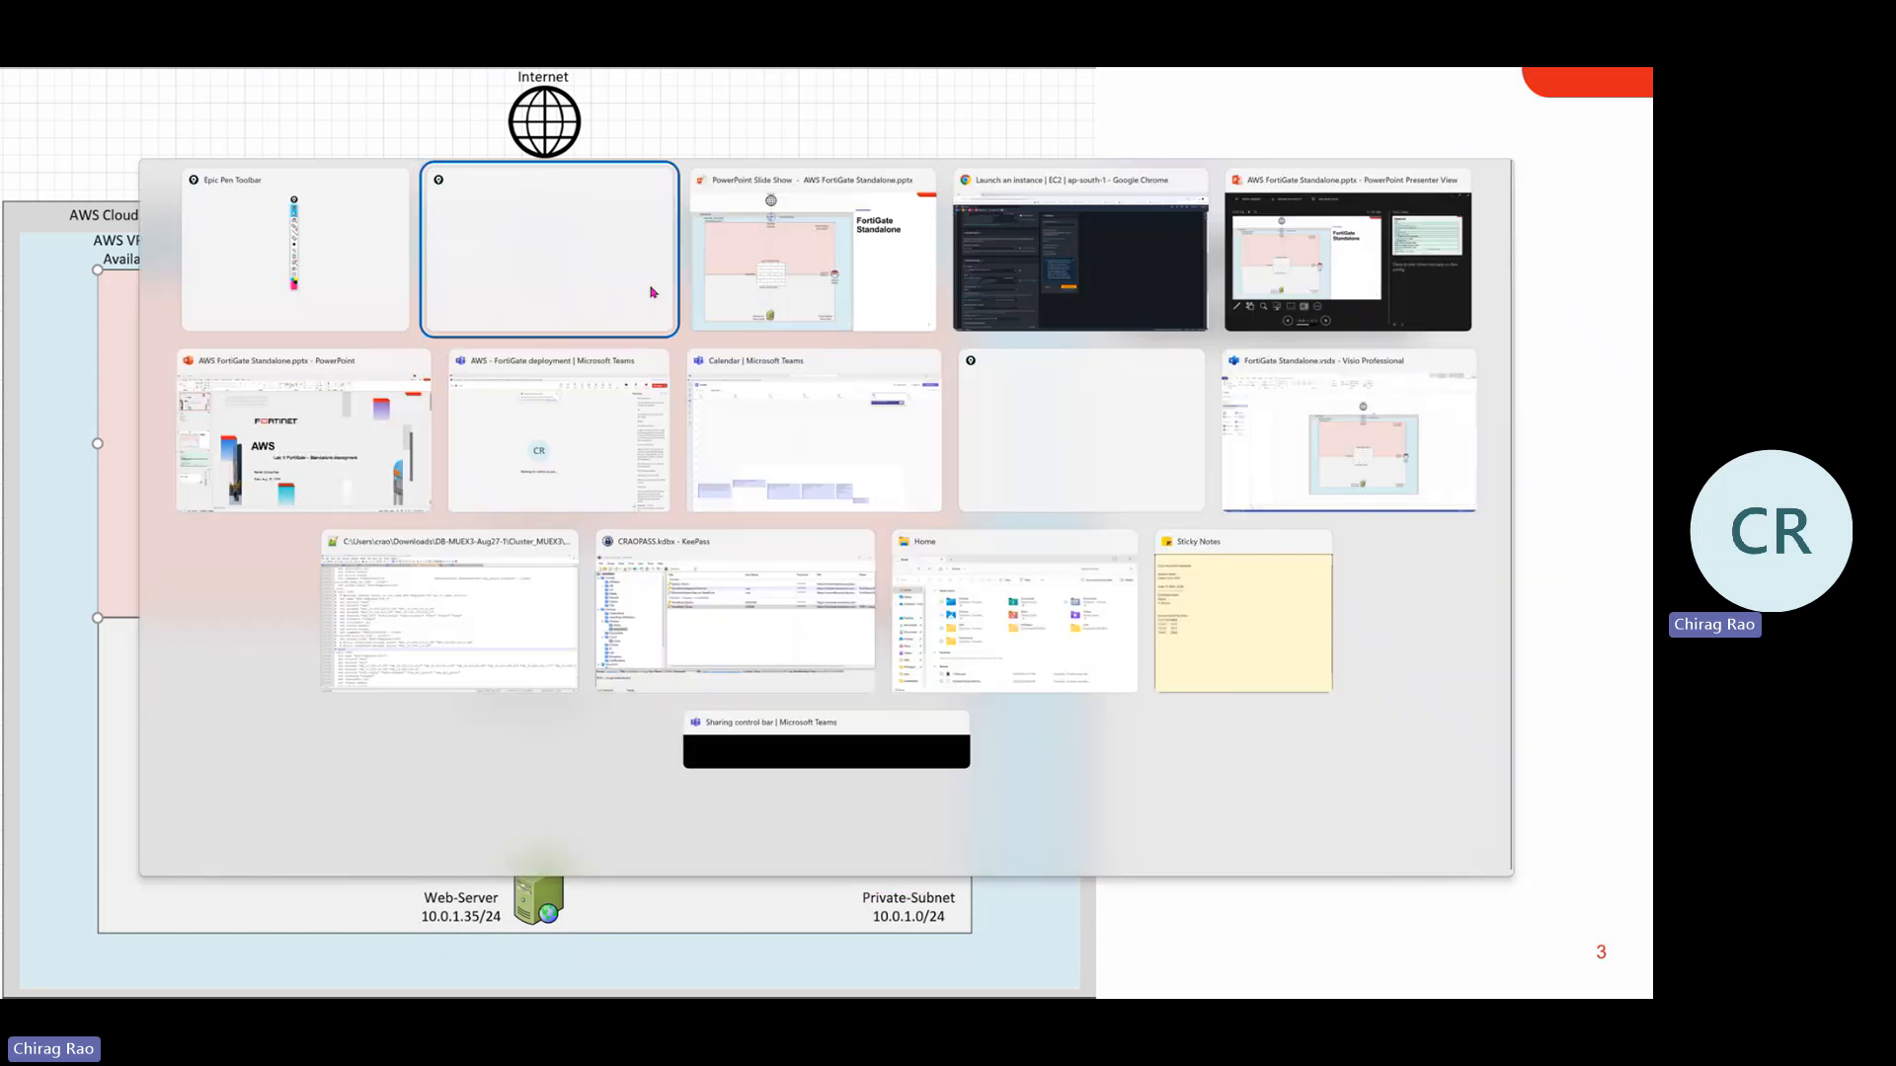
pyautogui.hotkey('alt', 'Tab')
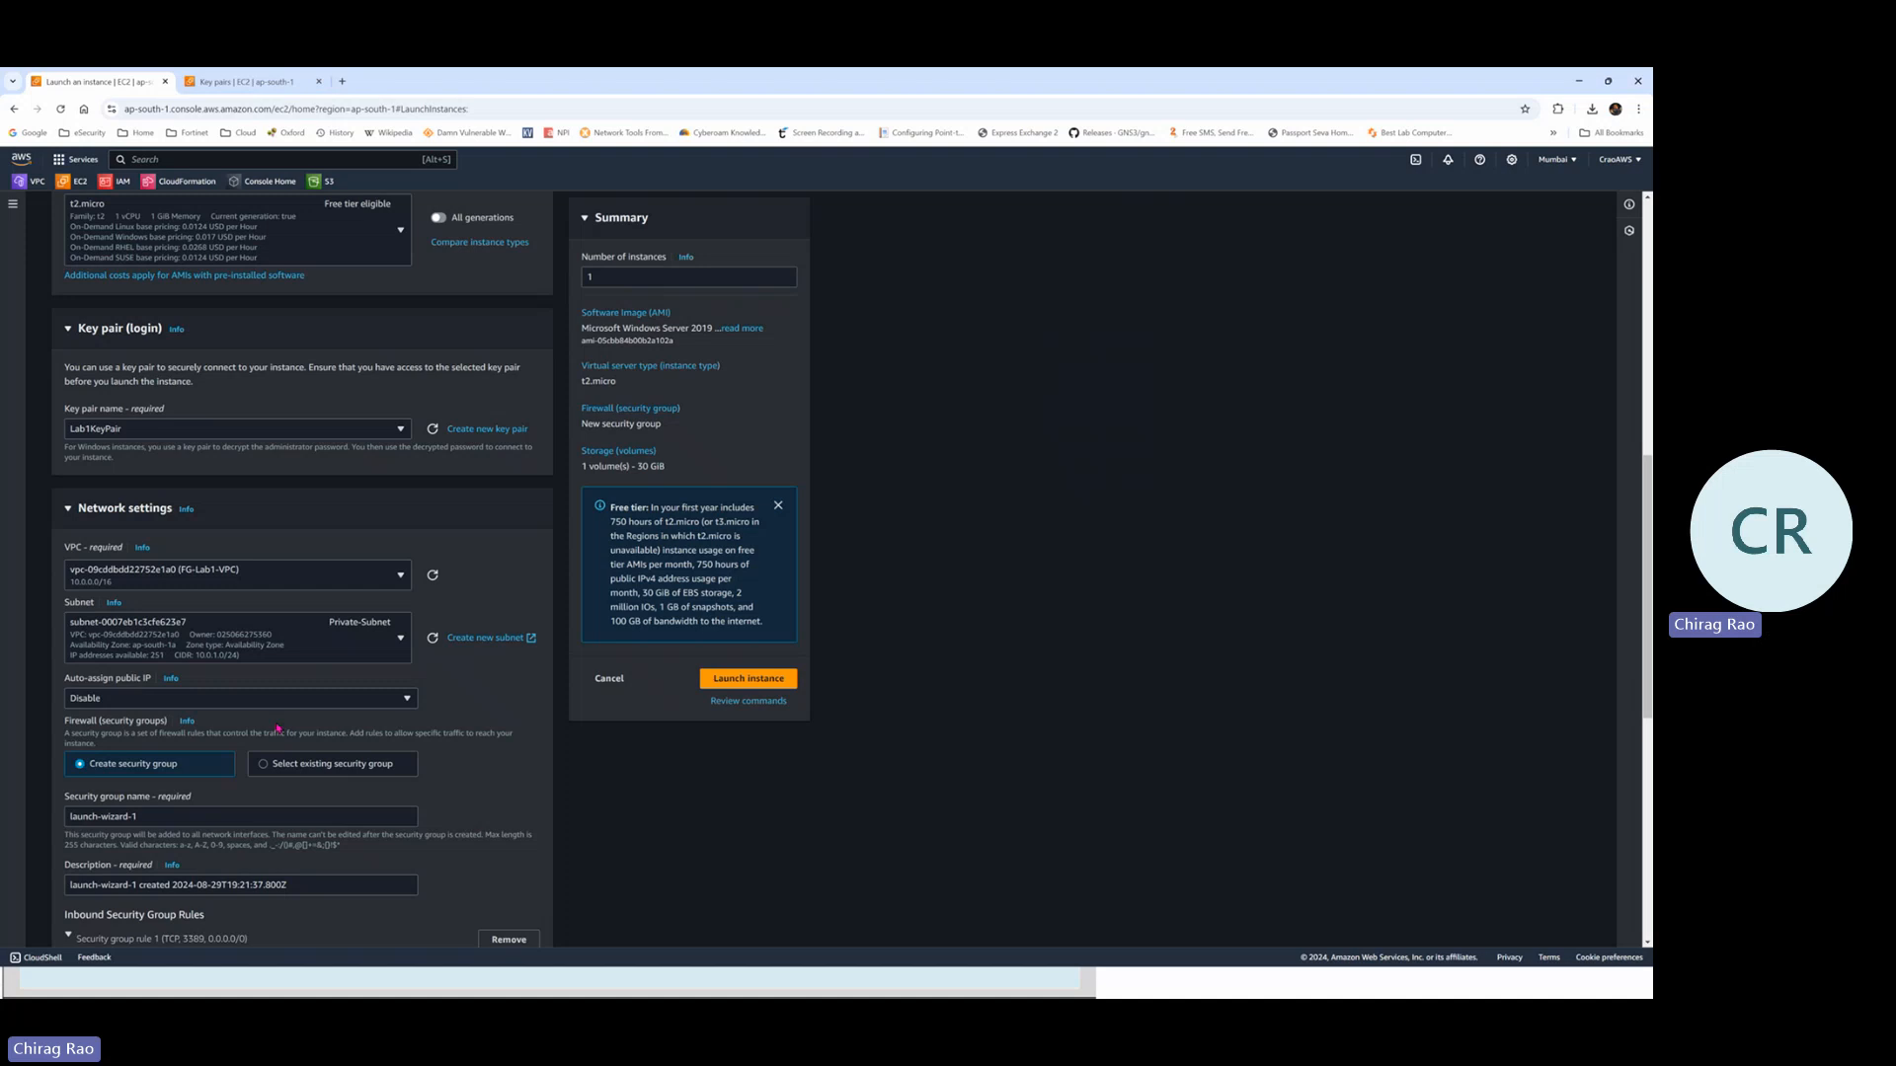
# Name the new security group Win-SG and reuse Win-SG as its description
pyautogui.scroll(-1, 329, 613)
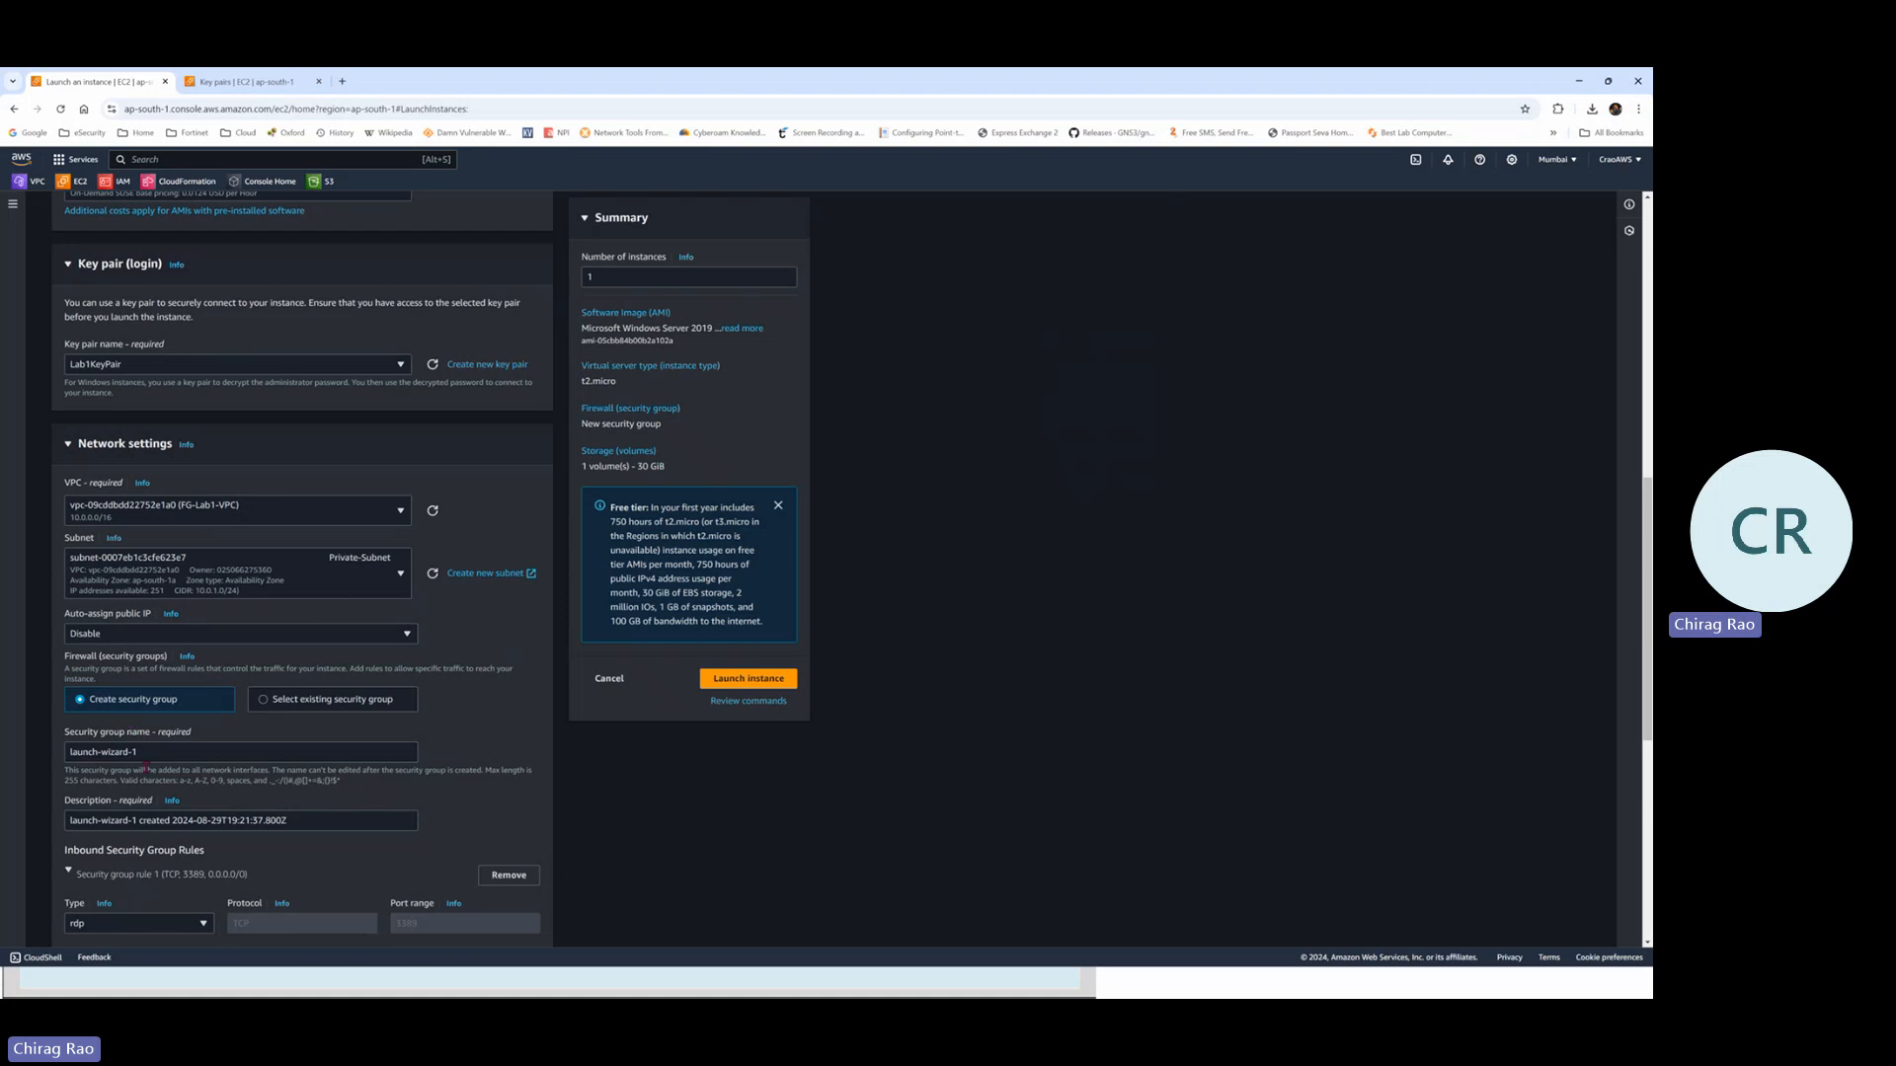
pyautogui.scroll(-1, 154, 753)
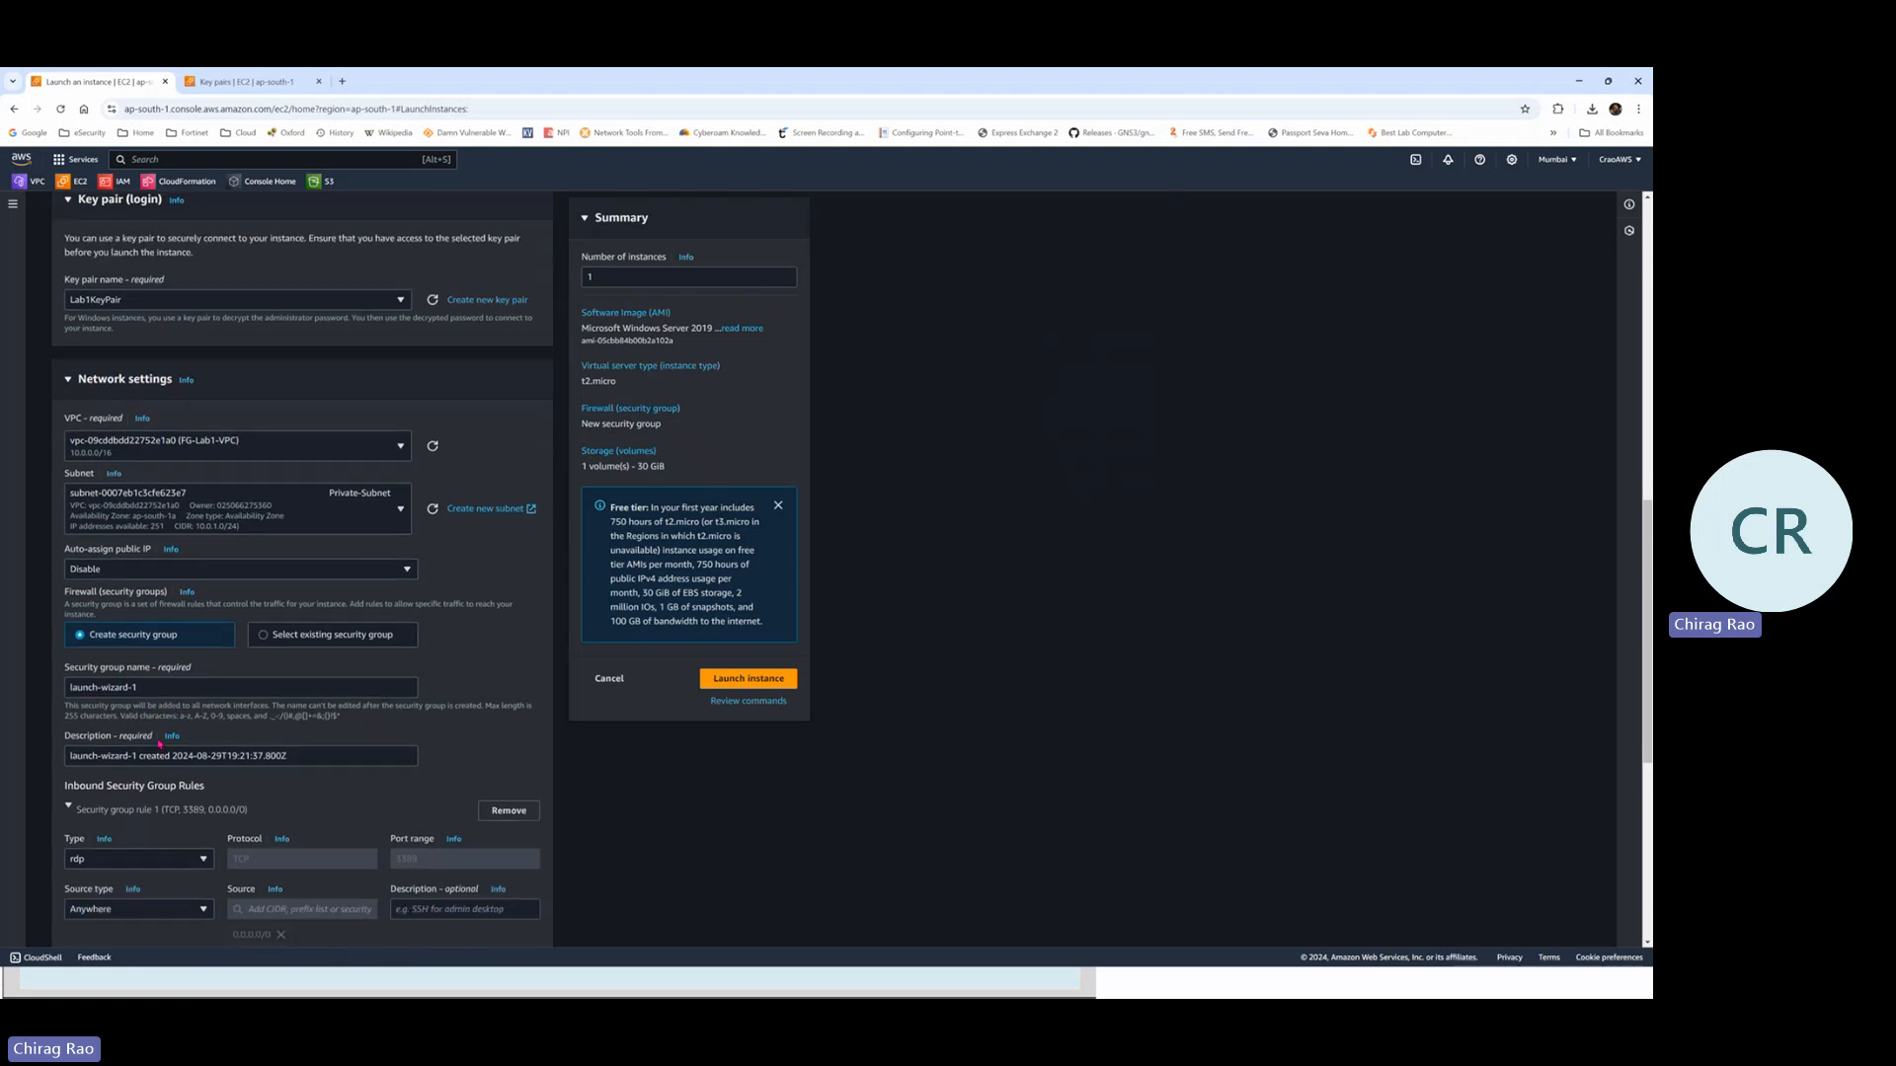
pyautogui.moveTo(148, 686); pyautogui.dragTo(58, 691)
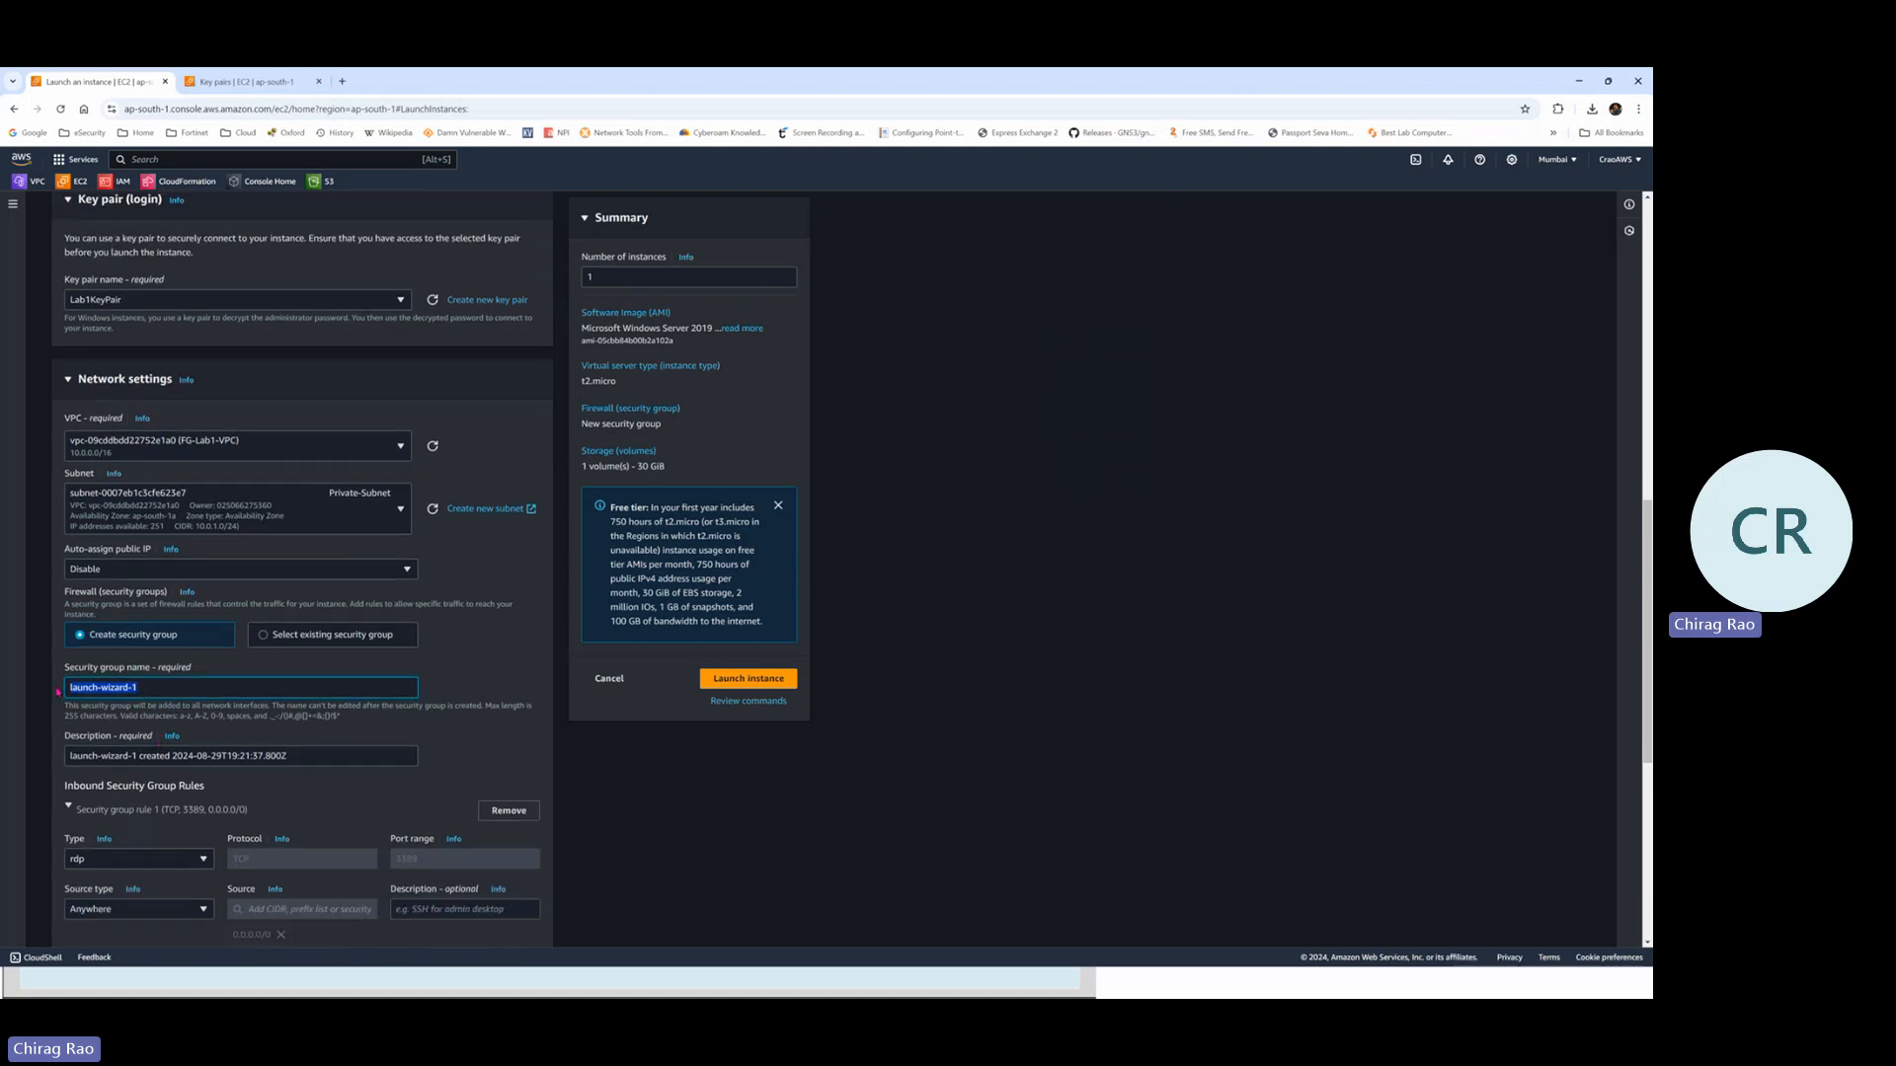
pyautogui.write('Win-SG')
pyautogui.hotkey('ctrl', 'a')
pyautogui.moveTo(305, 755); pyautogui.dragTo(52, 762)
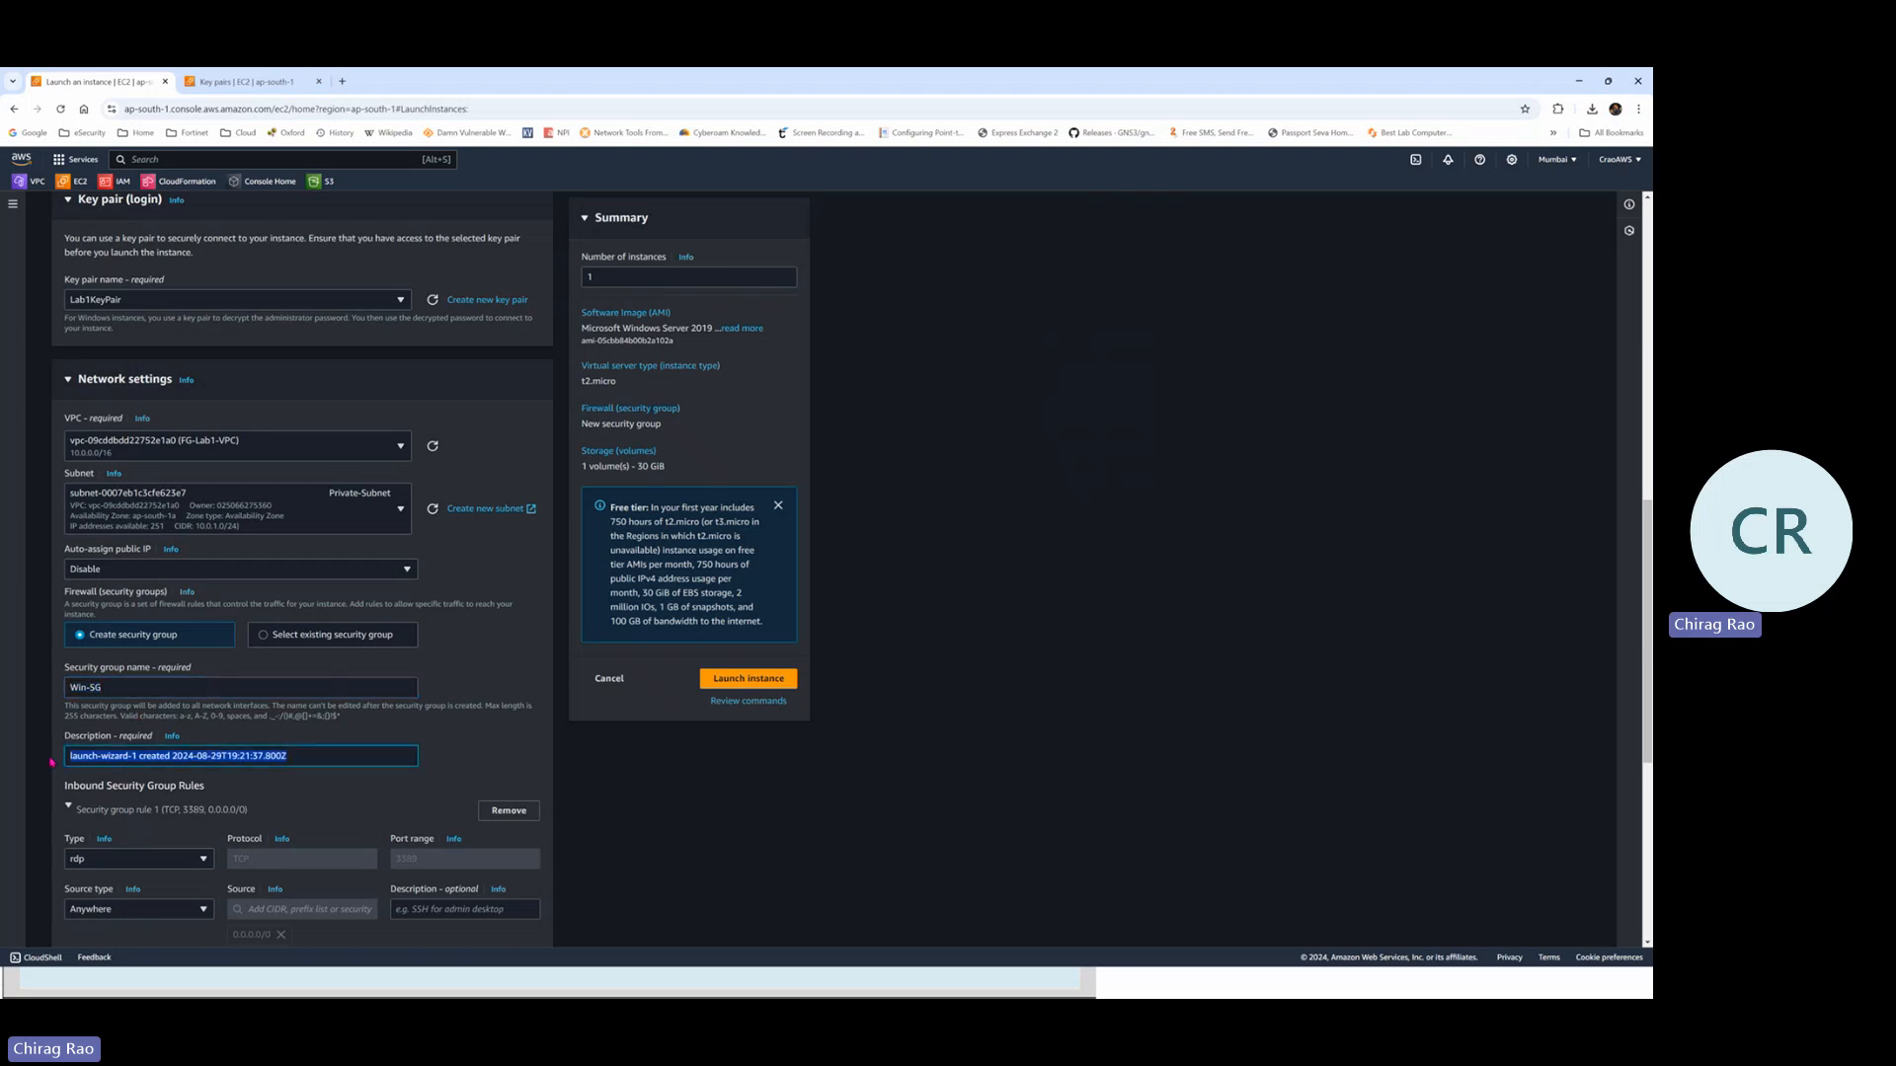
pyautogui.hotkey('ctrl', 'v')
pyautogui.scroll(-2, 187, 705)
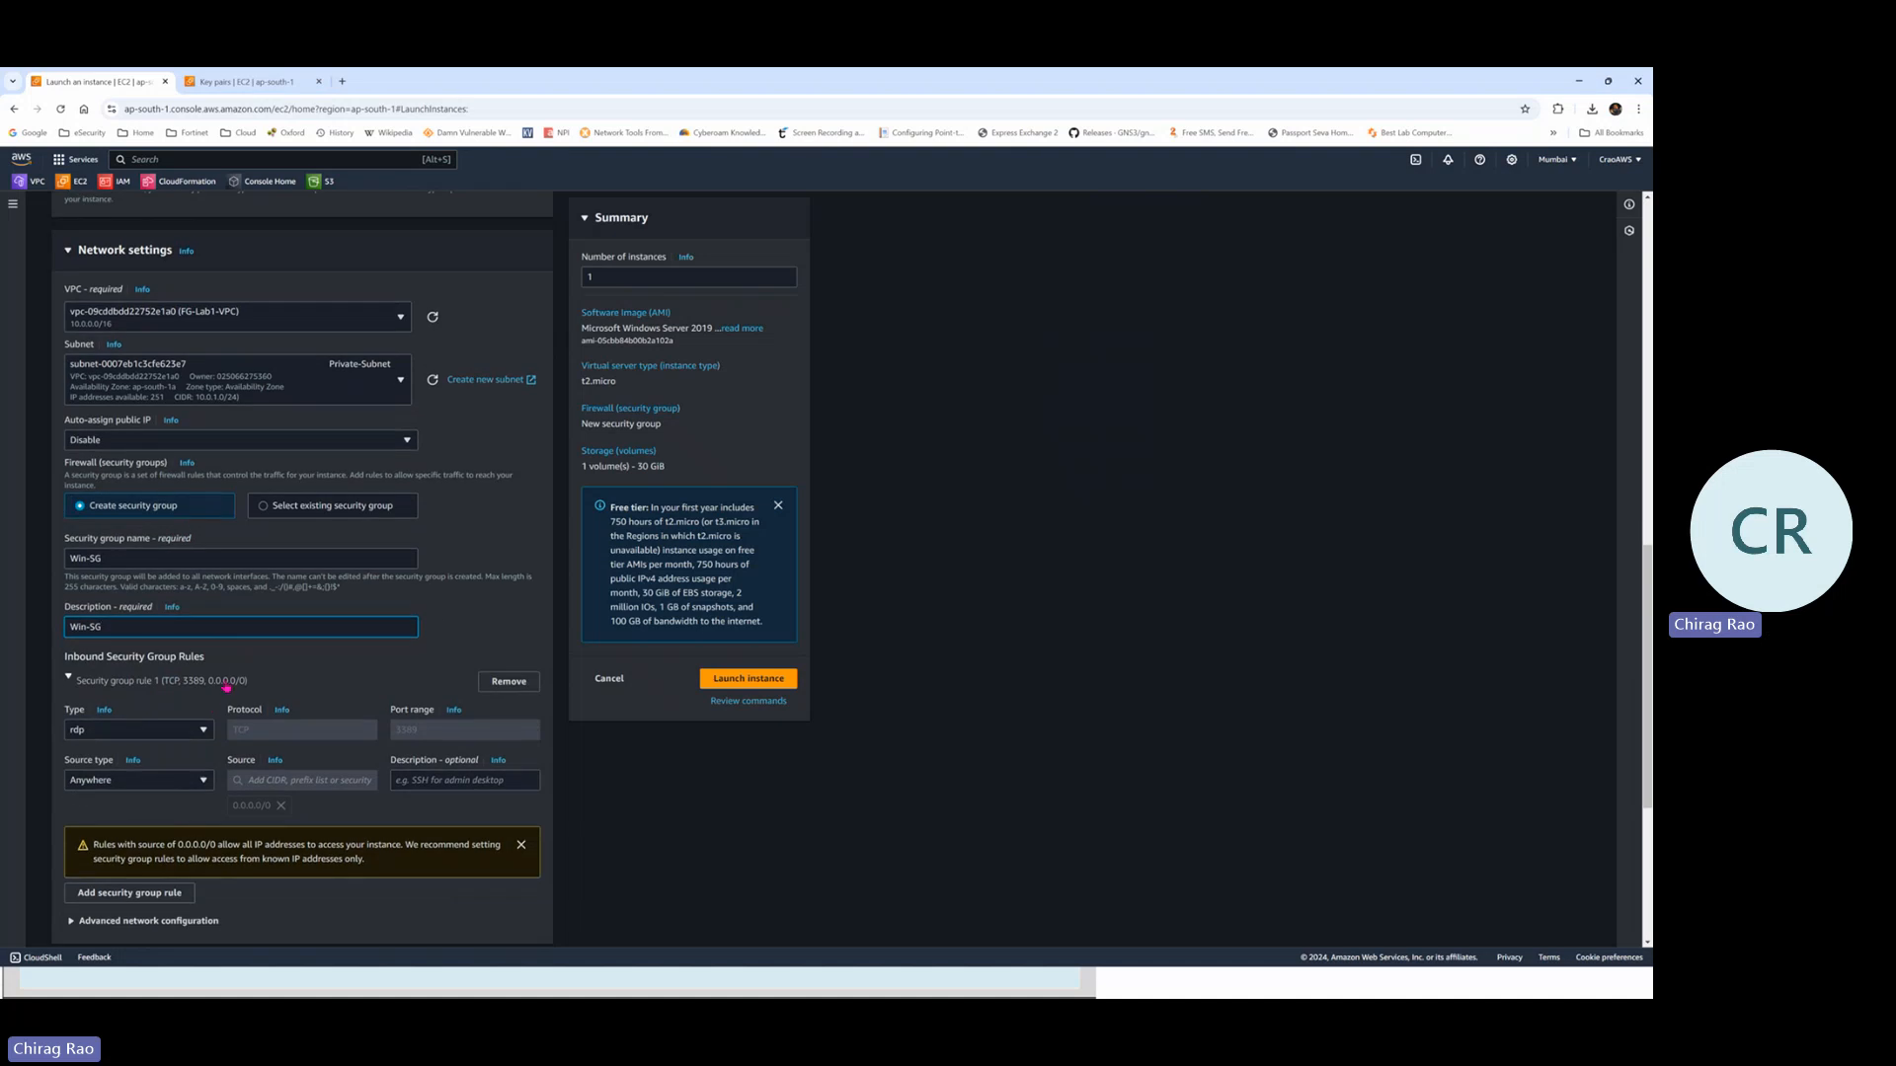
pyautogui.scroll(-1, 313, 633)
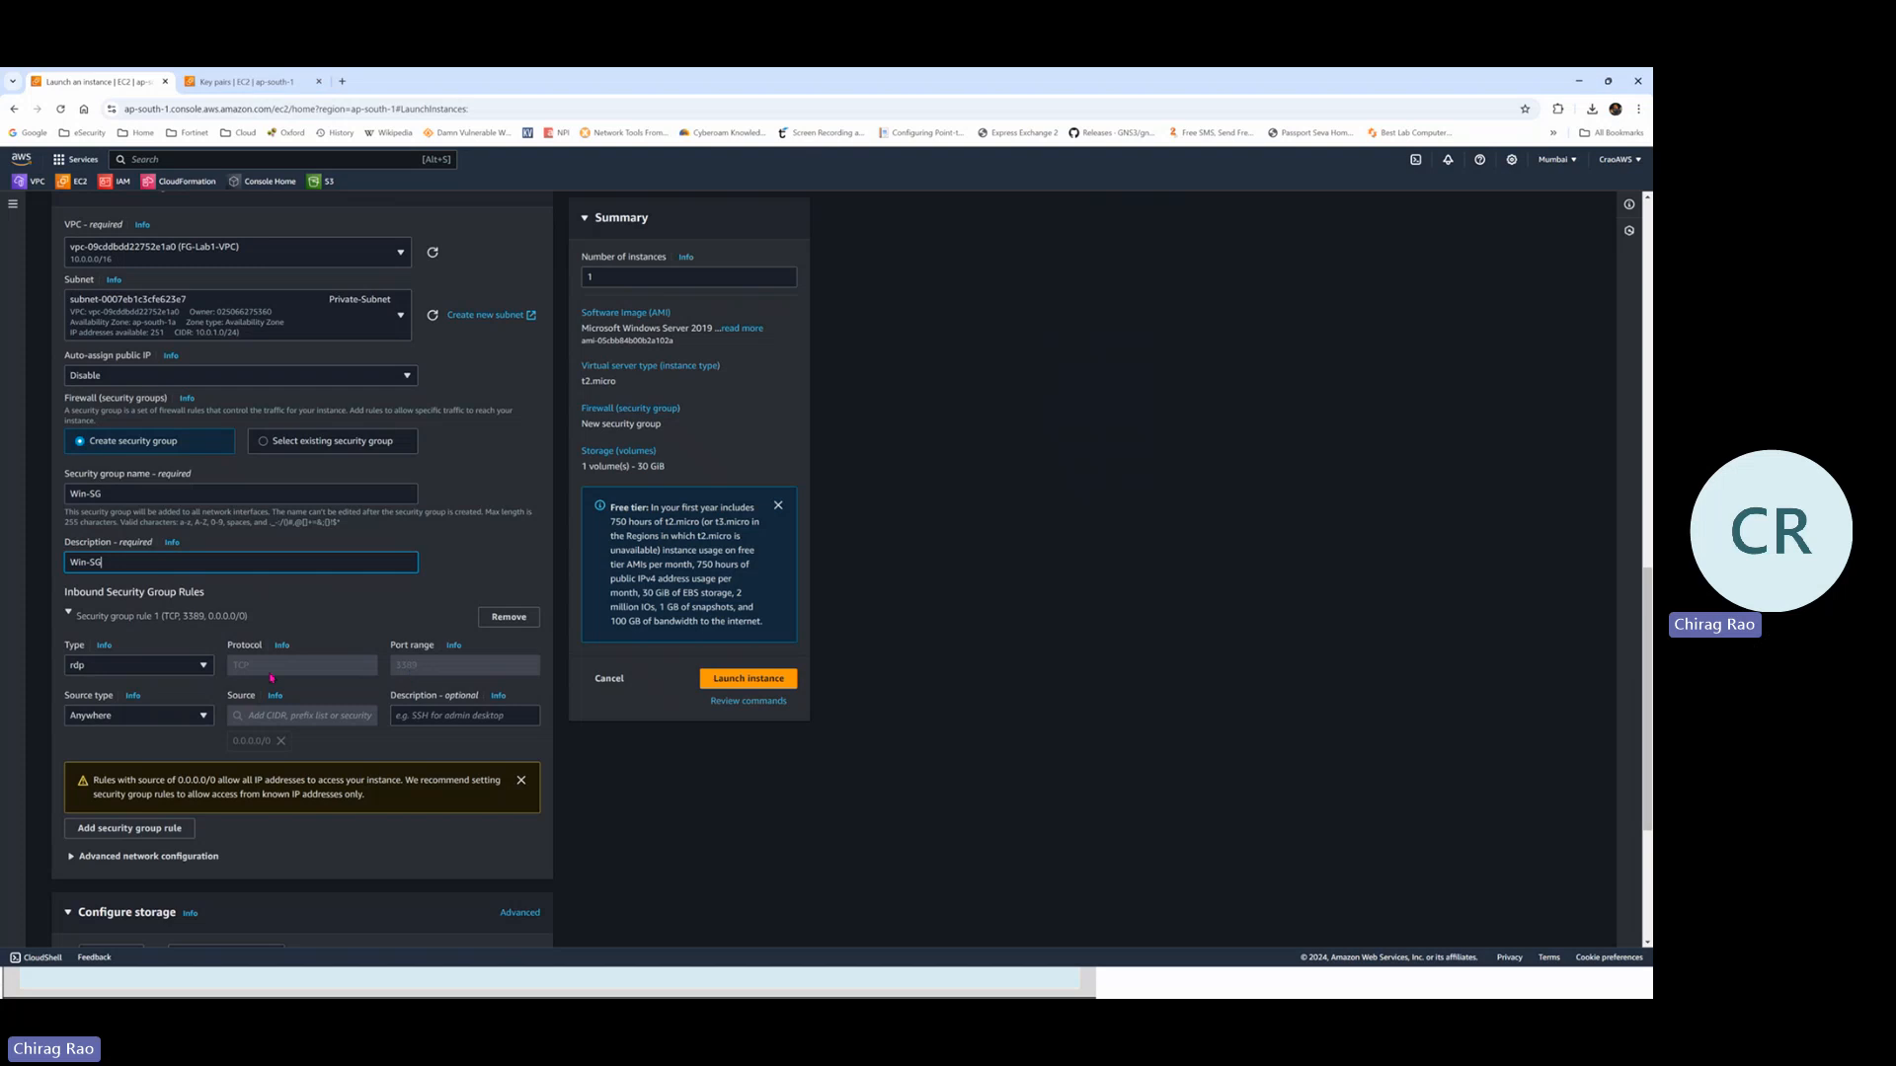
pyautogui.scroll(-1, 249, 706)
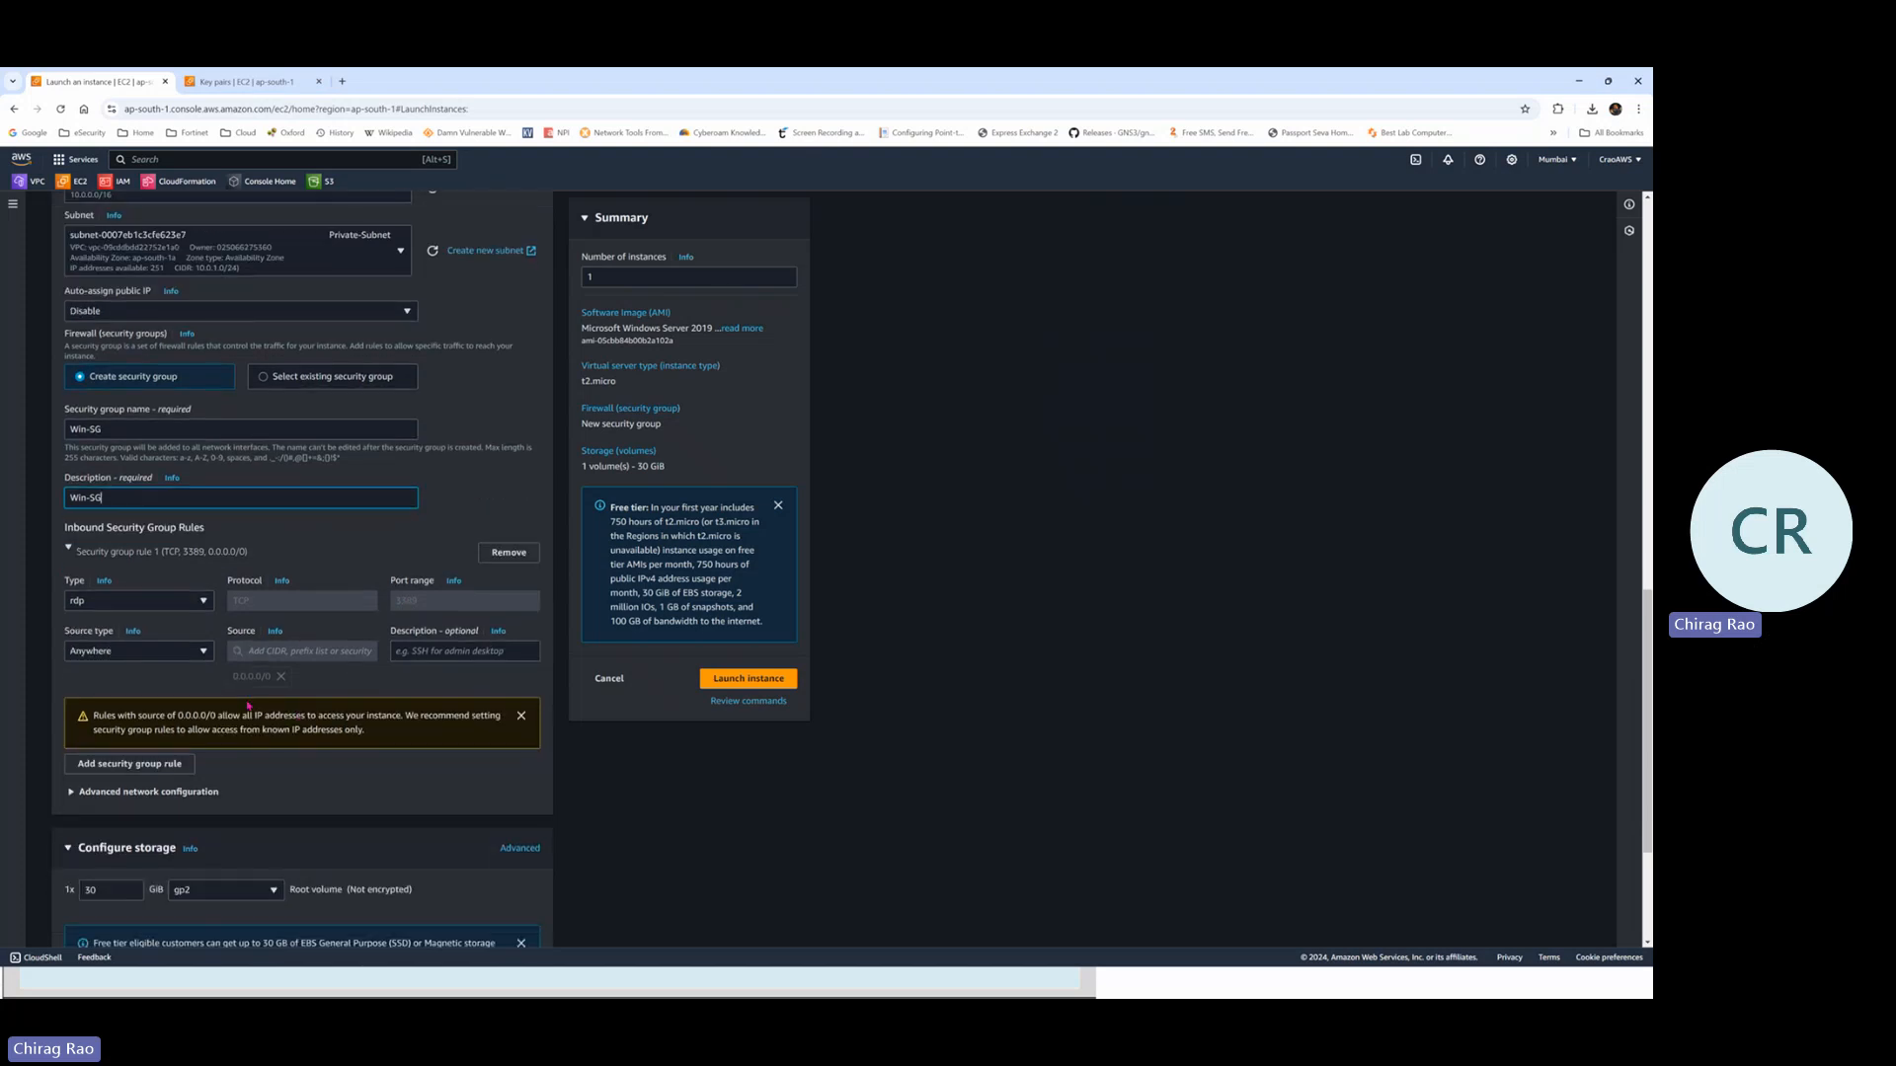
# Dismiss the 0.0.0.0/0 warning, review the 30 GiB gp2 storage, and highlight t2.micro
pyautogui.click(521, 716)
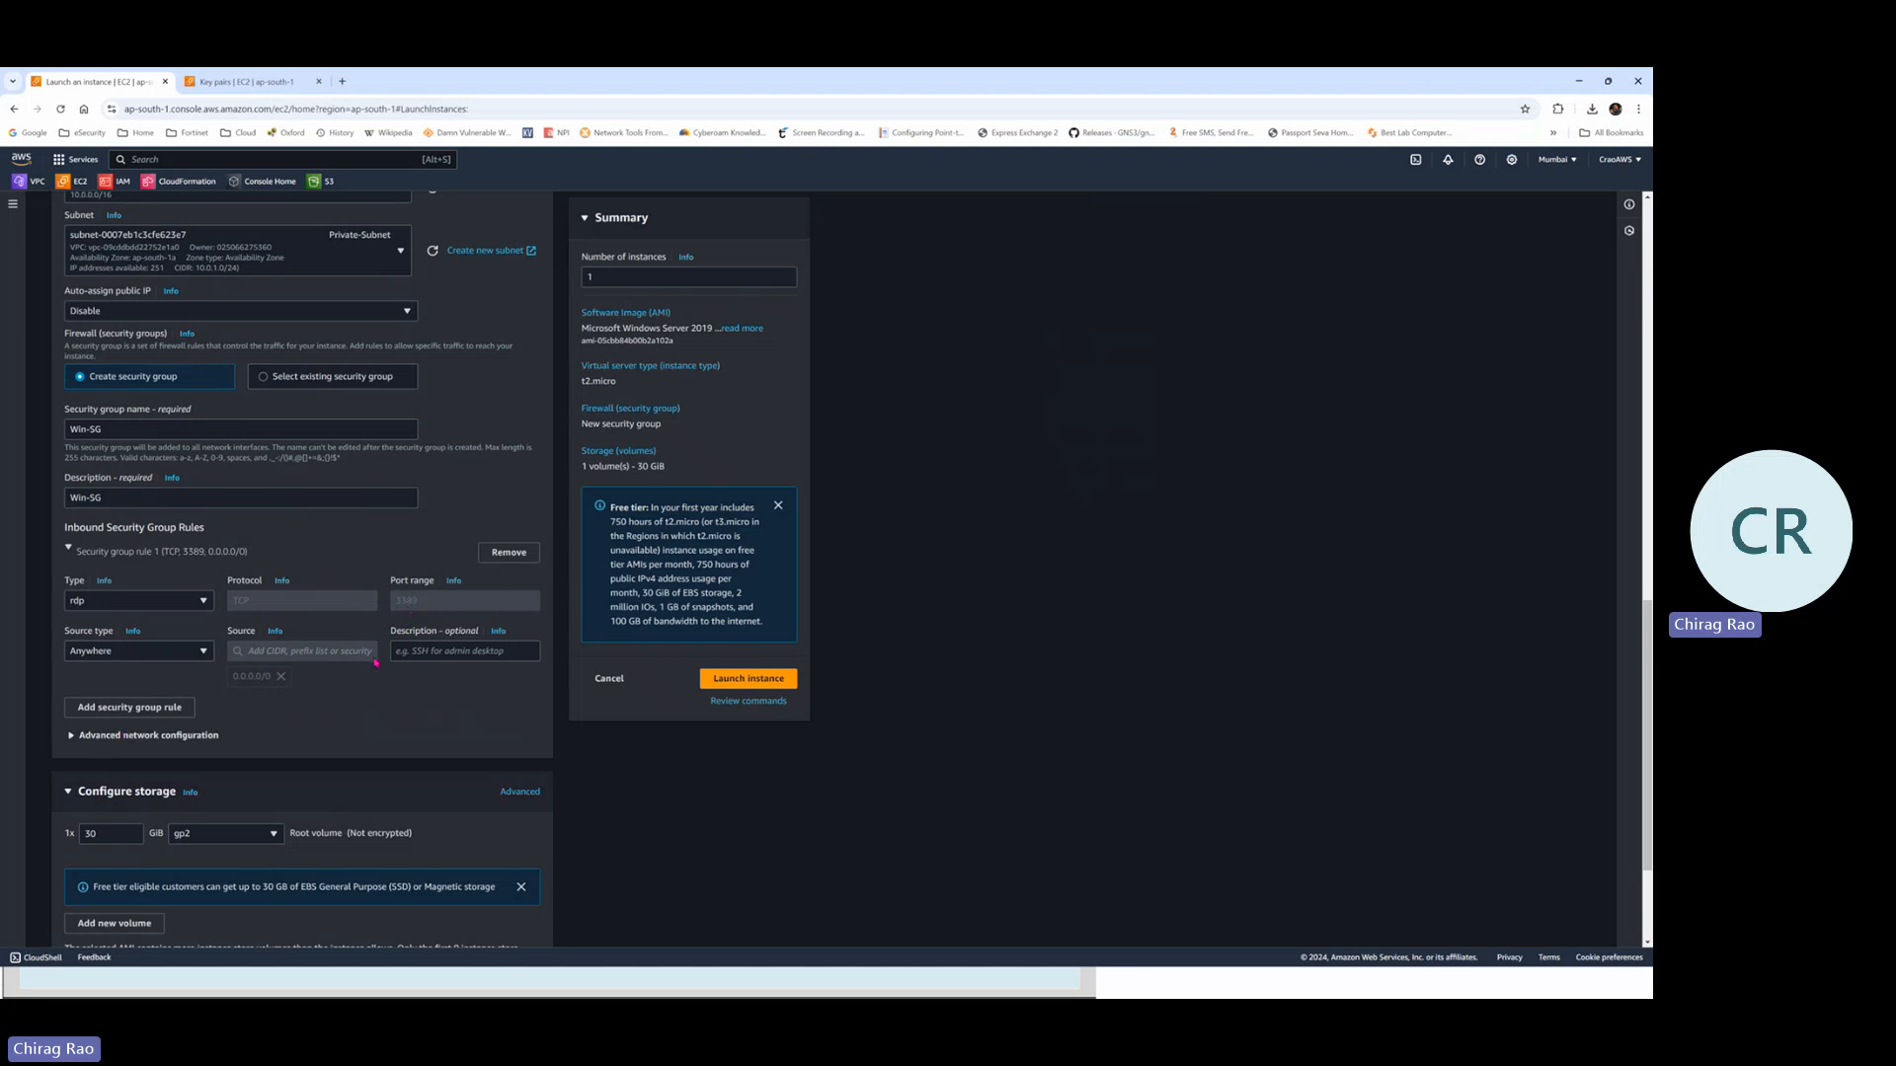
pyautogui.scroll(-1, 373, 643)
pyautogui.scroll(-2, 375, 643)
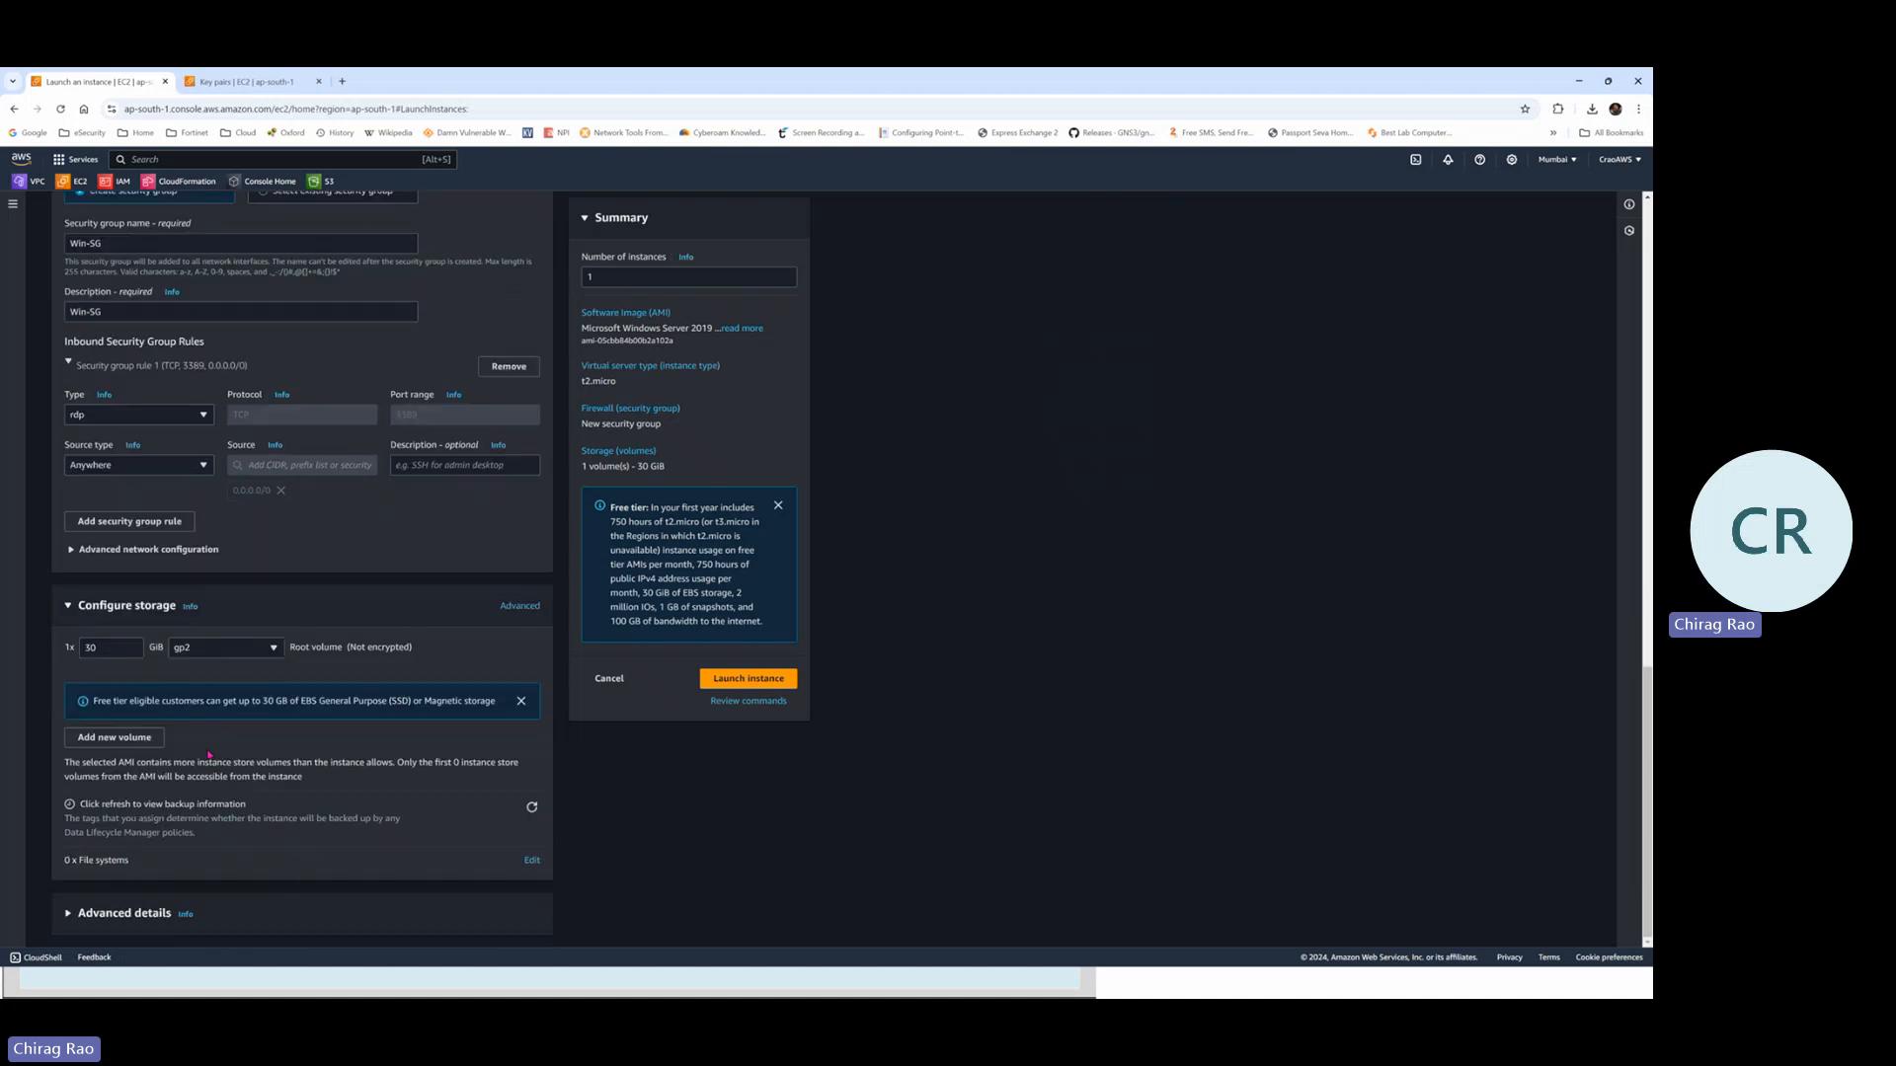
pyautogui.scroll(2, 649, 522)
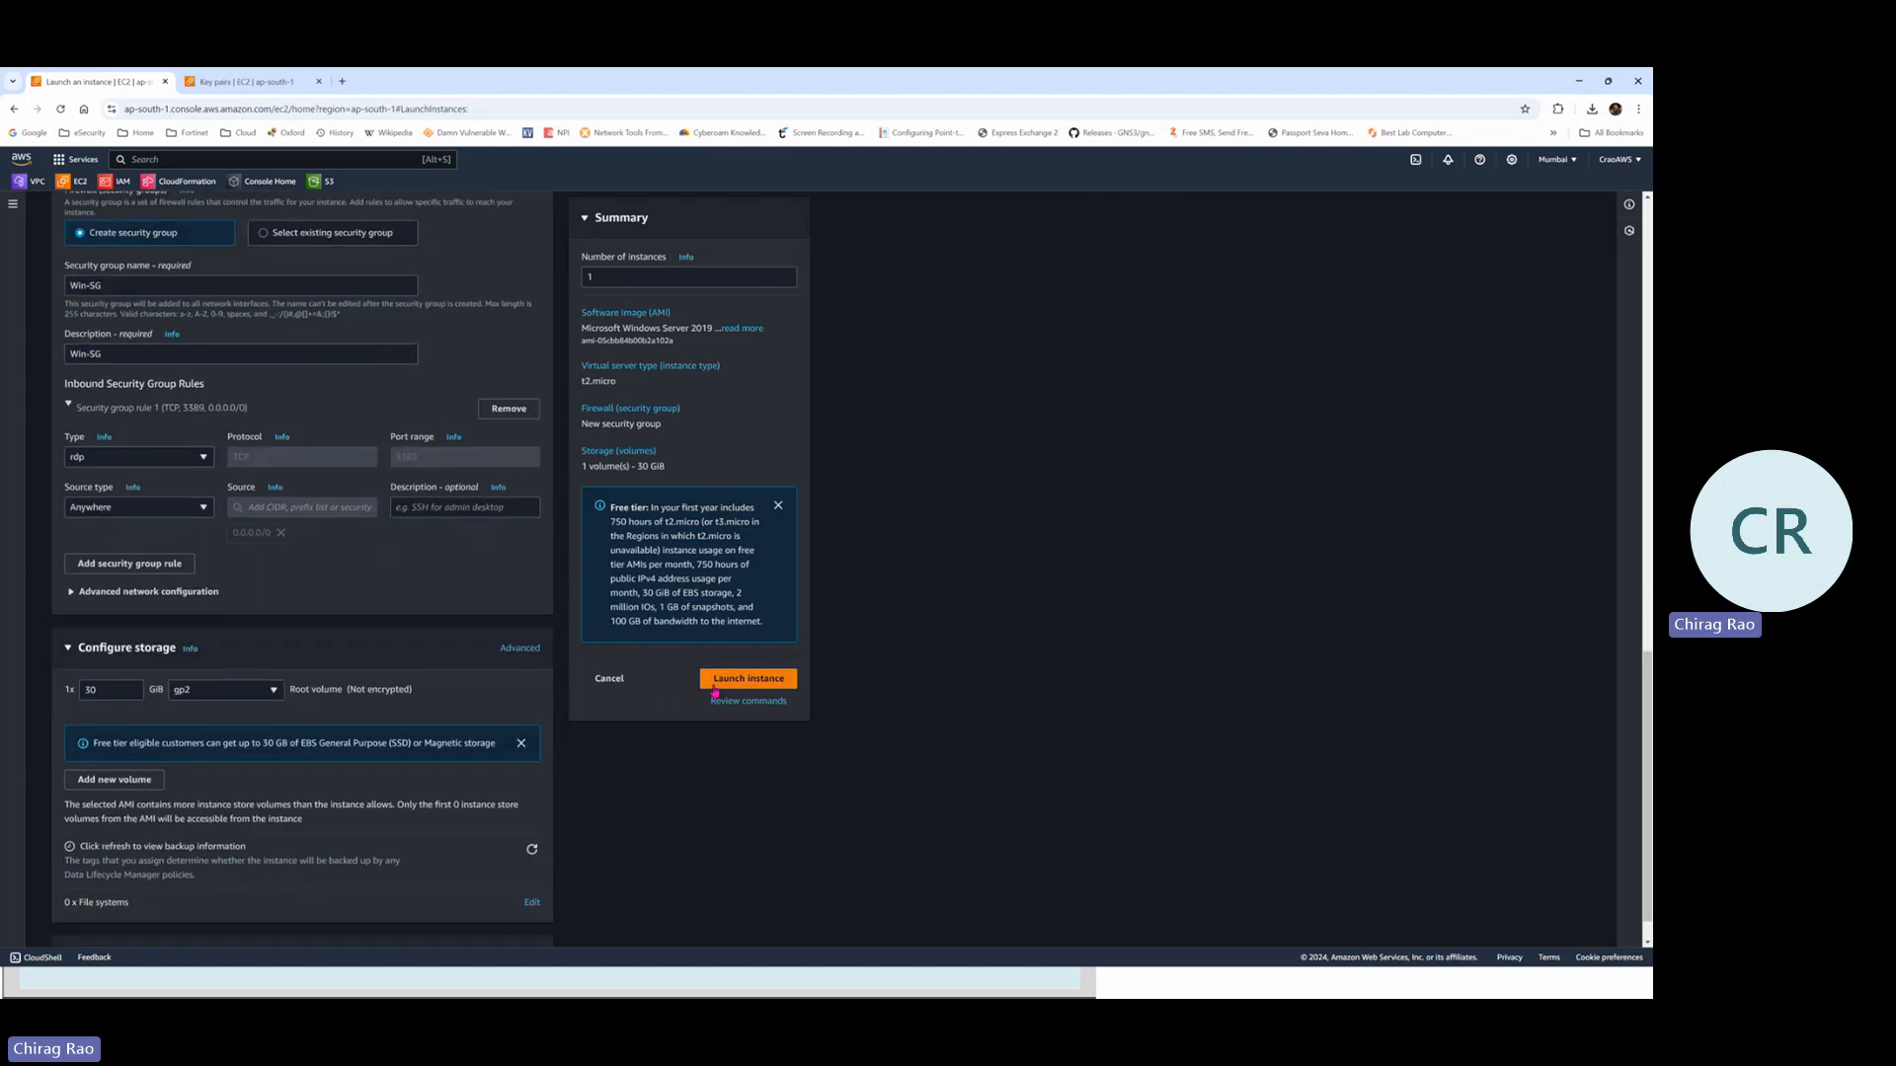
pyautogui.moveTo(616, 382); pyautogui.dragTo(579, 385)
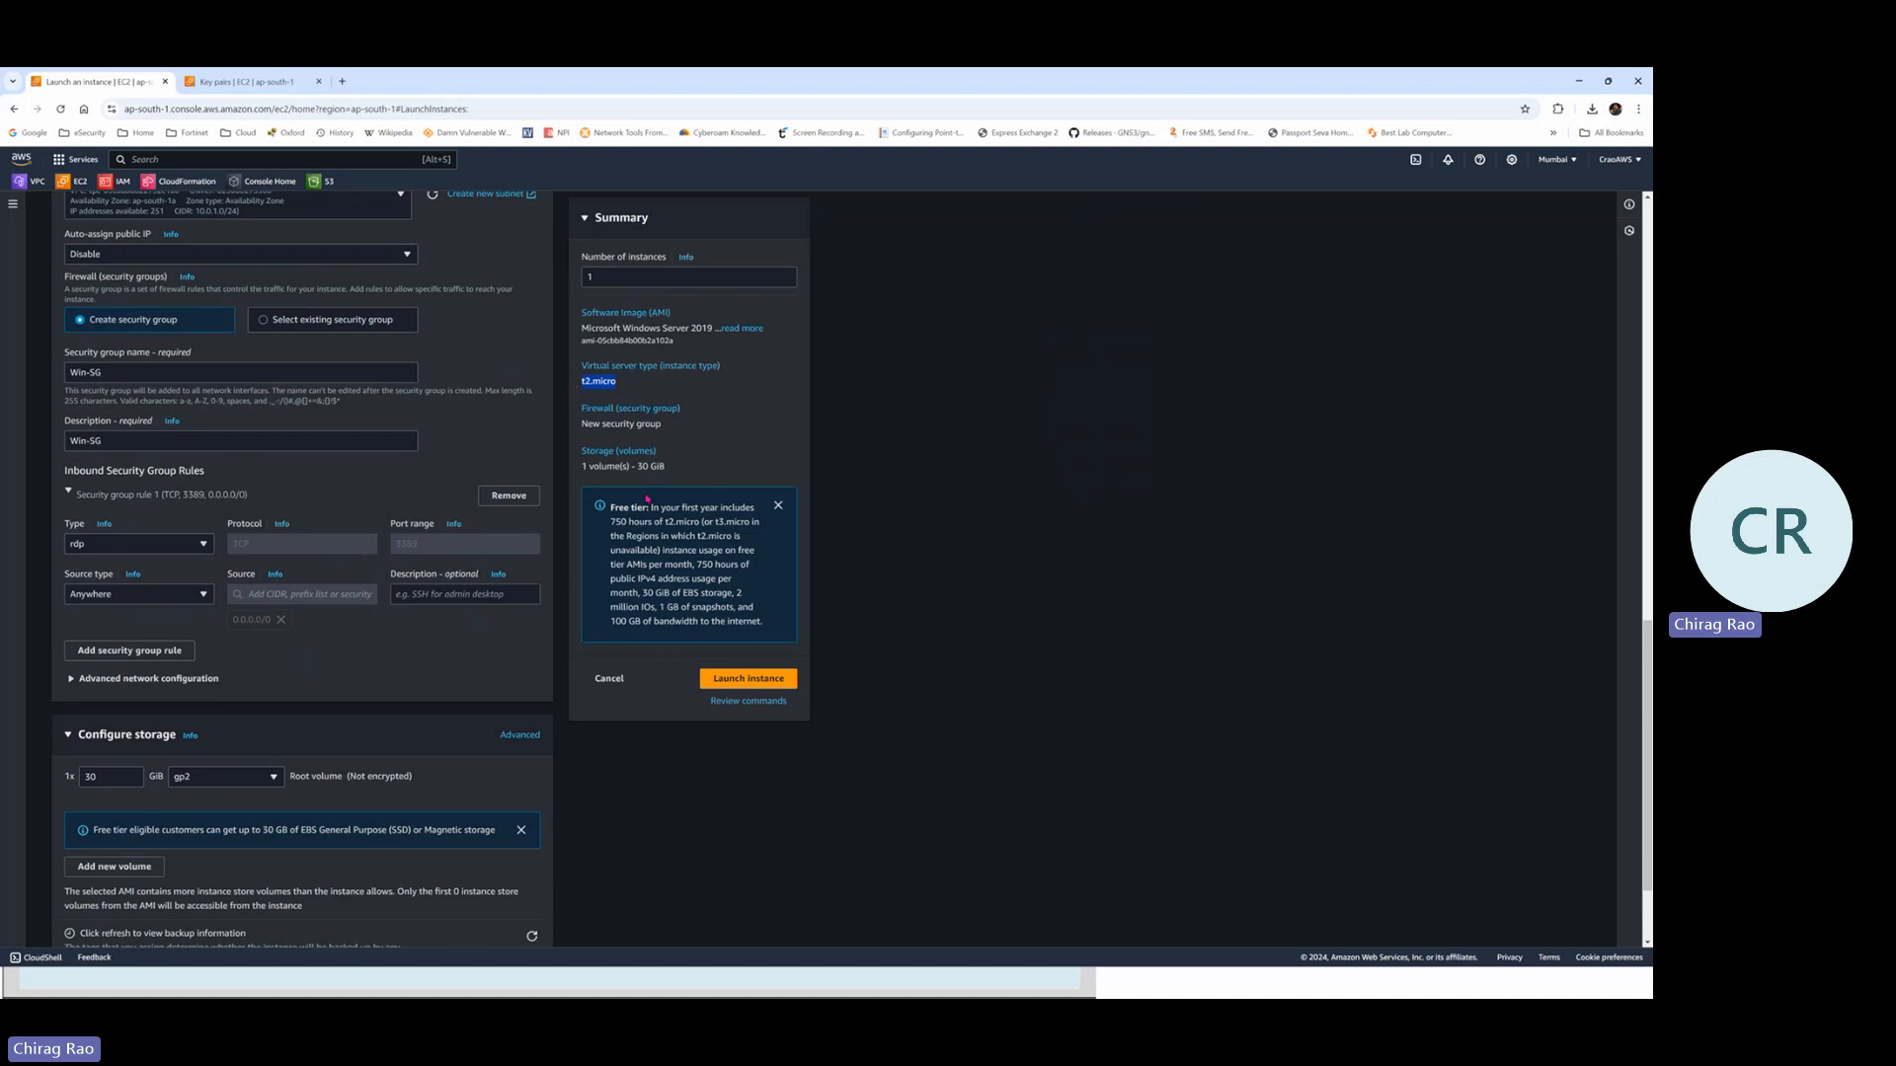
# Launch the Windows-Server instance and go to the Instances list
pyautogui.click(737, 688)
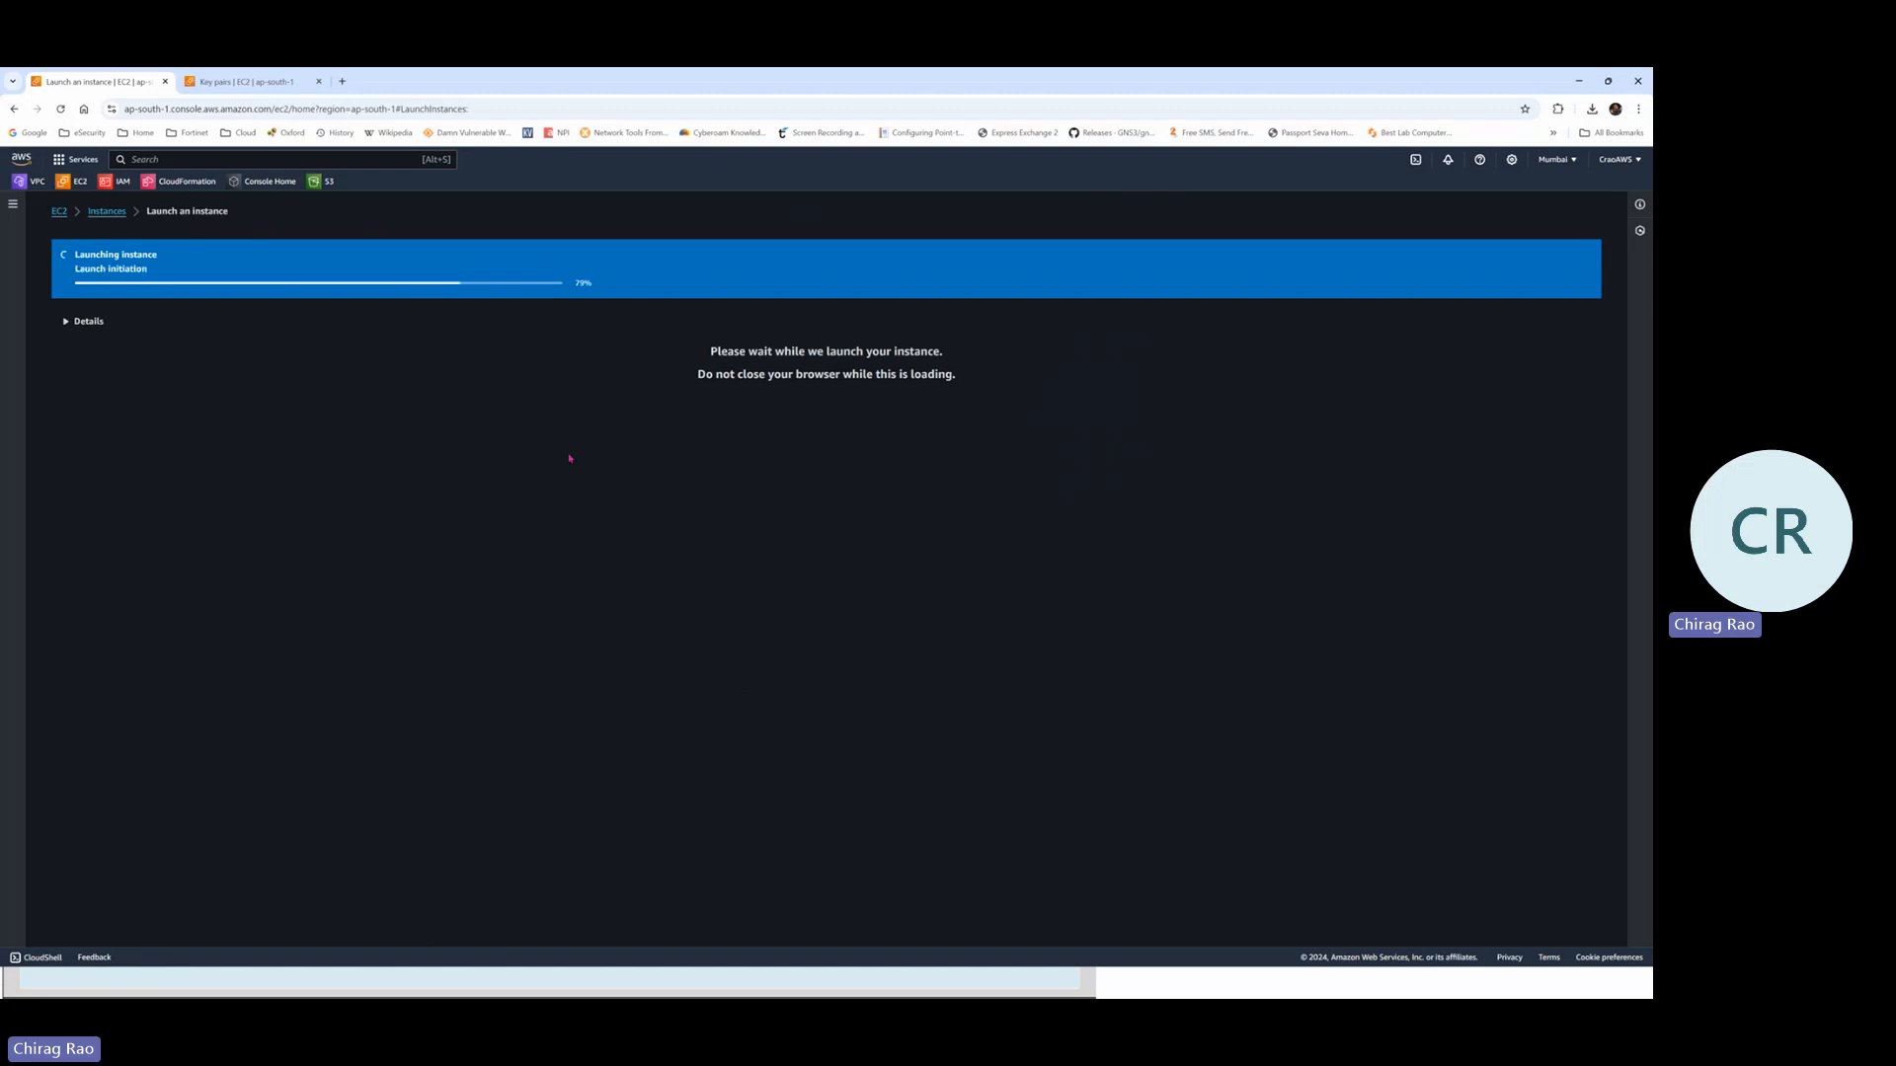
pyautogui.click(109, 212)
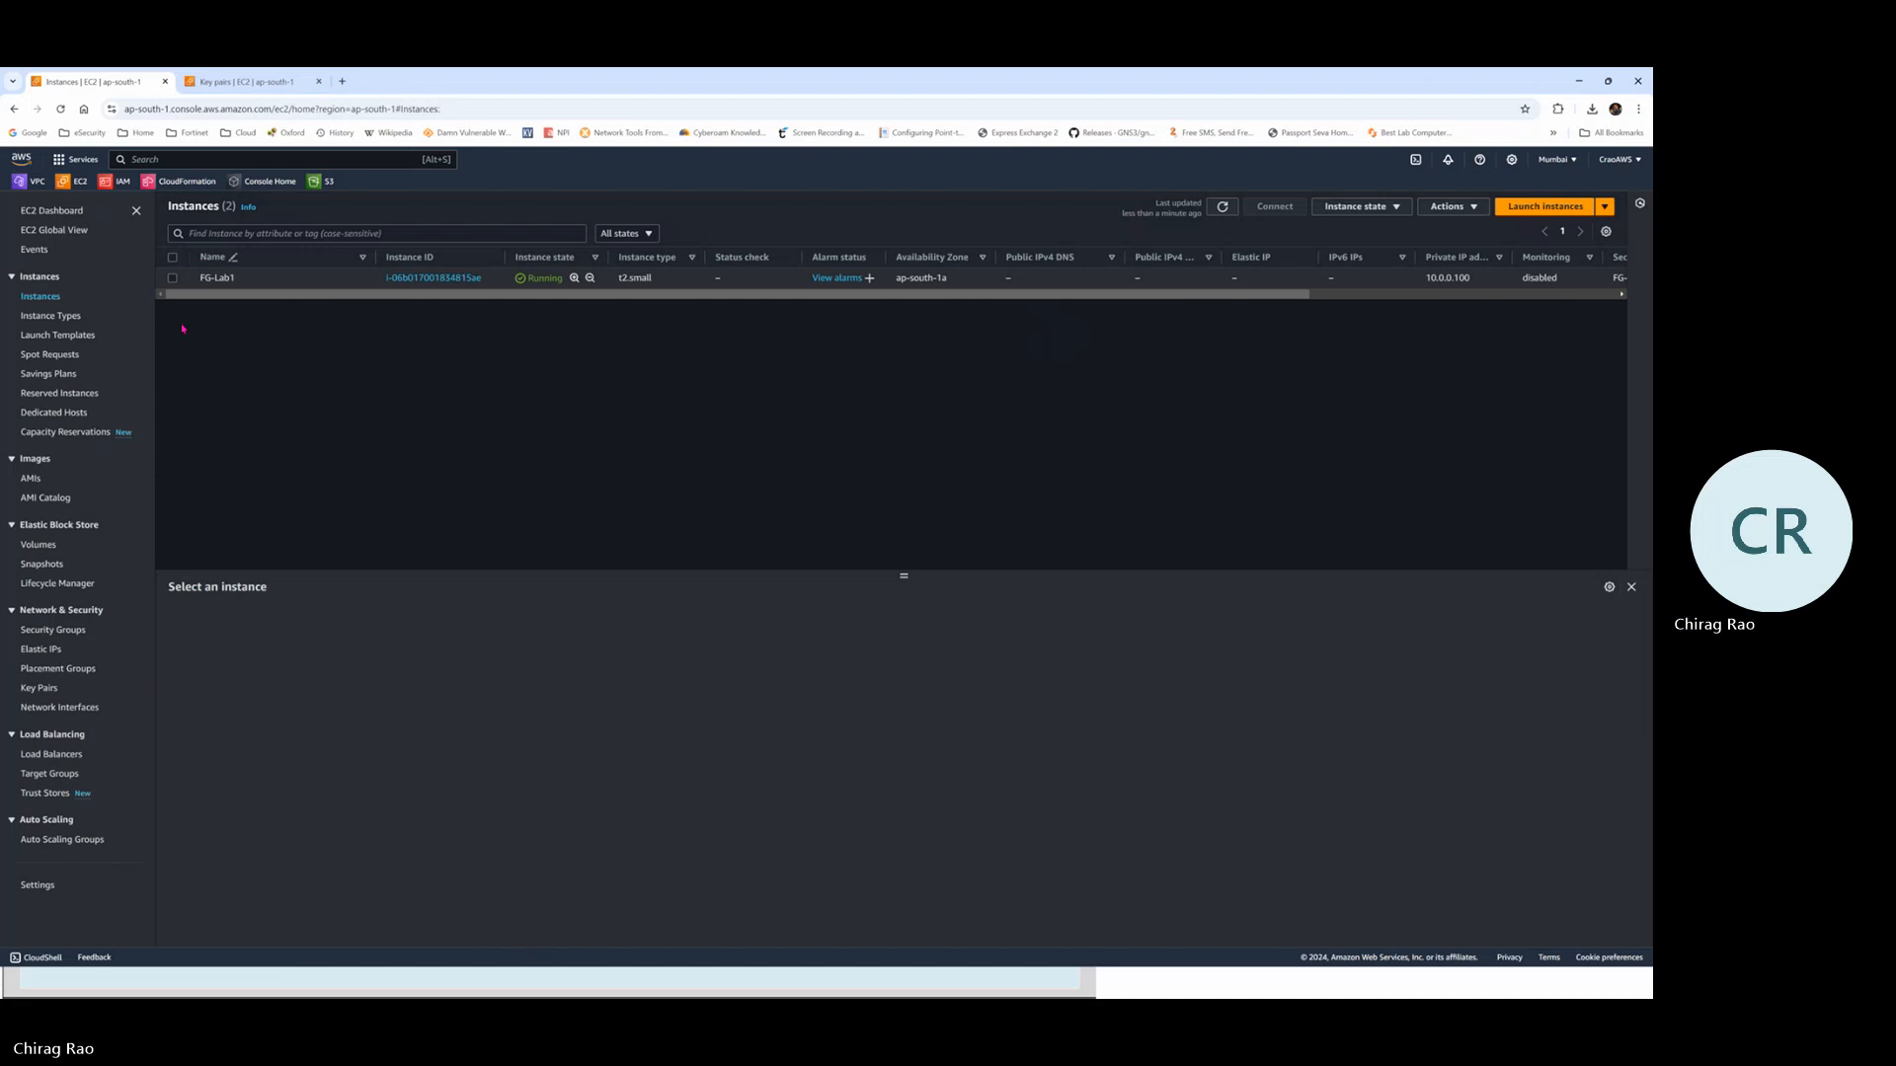
# Refresh to show Windows-Server pending, and select FG-Lab1 to view its details
pyautogui.click(60, 110)
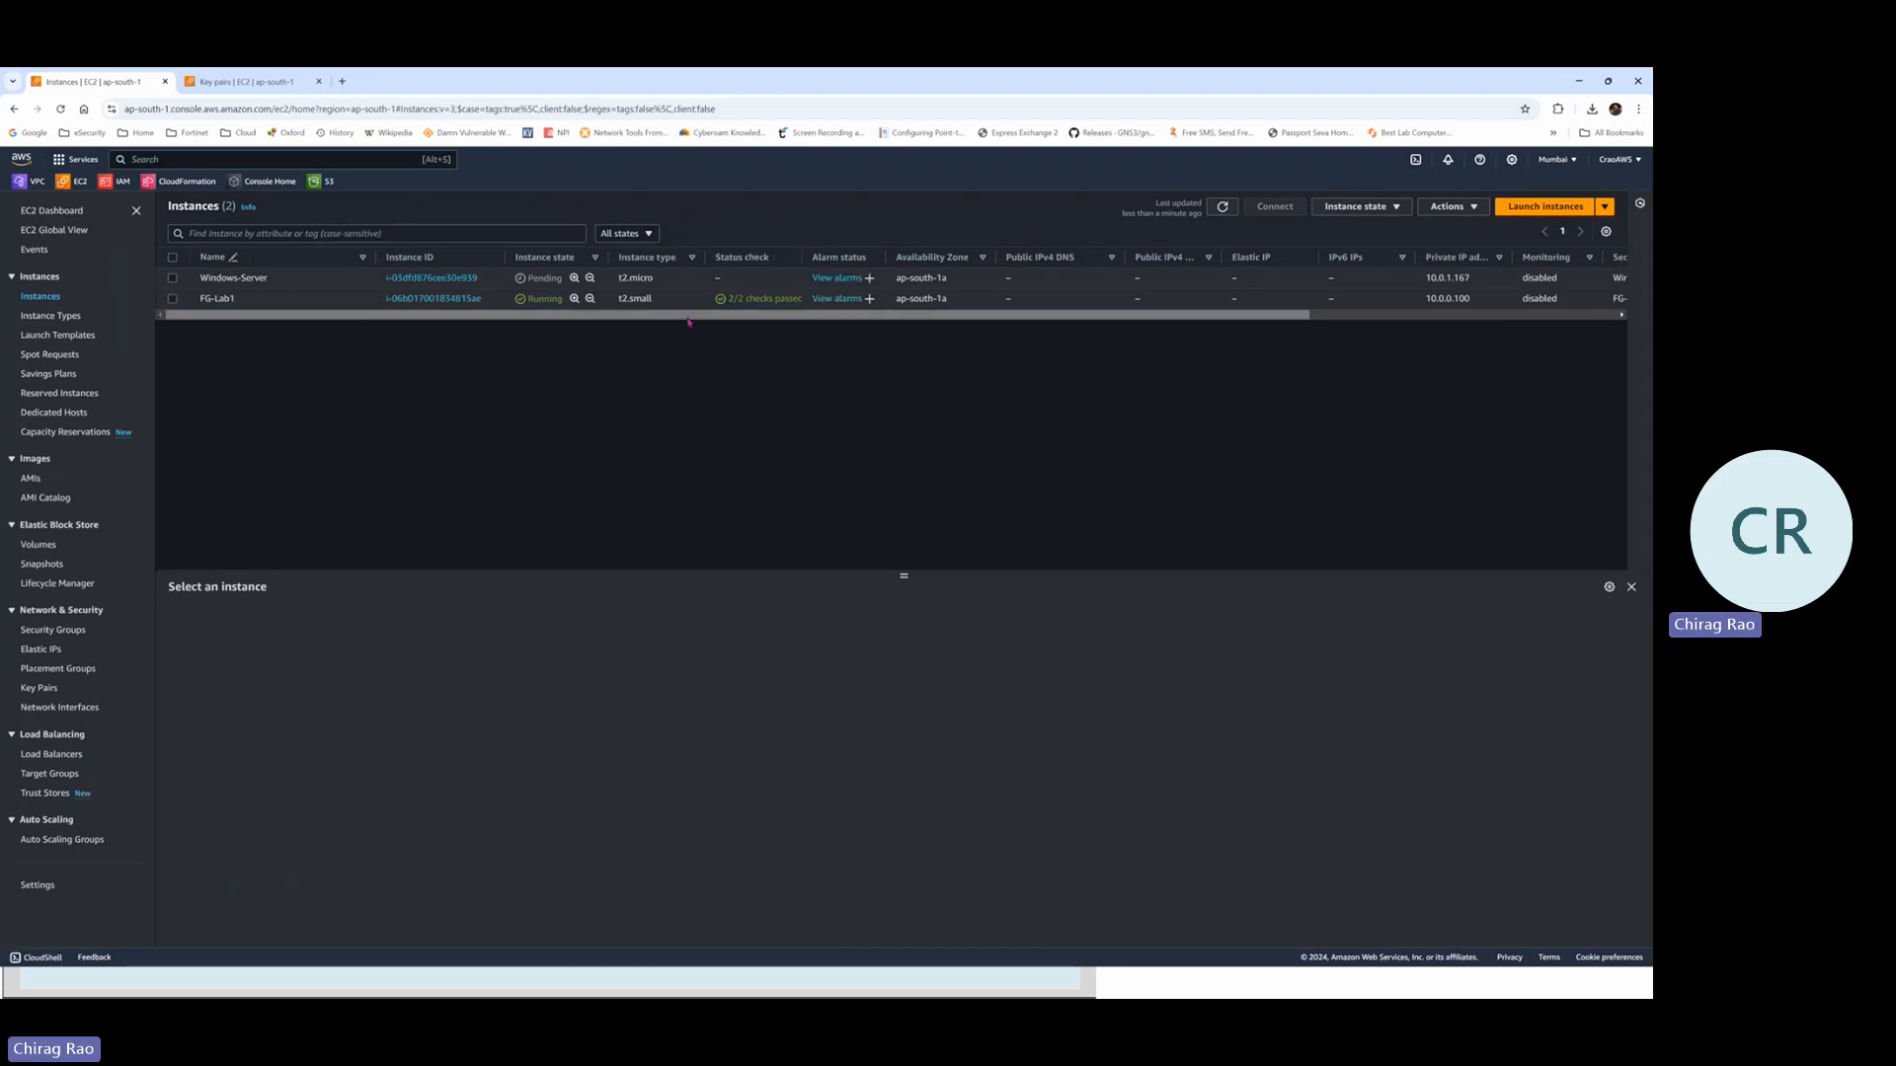
pyautogui.click(546, 301)
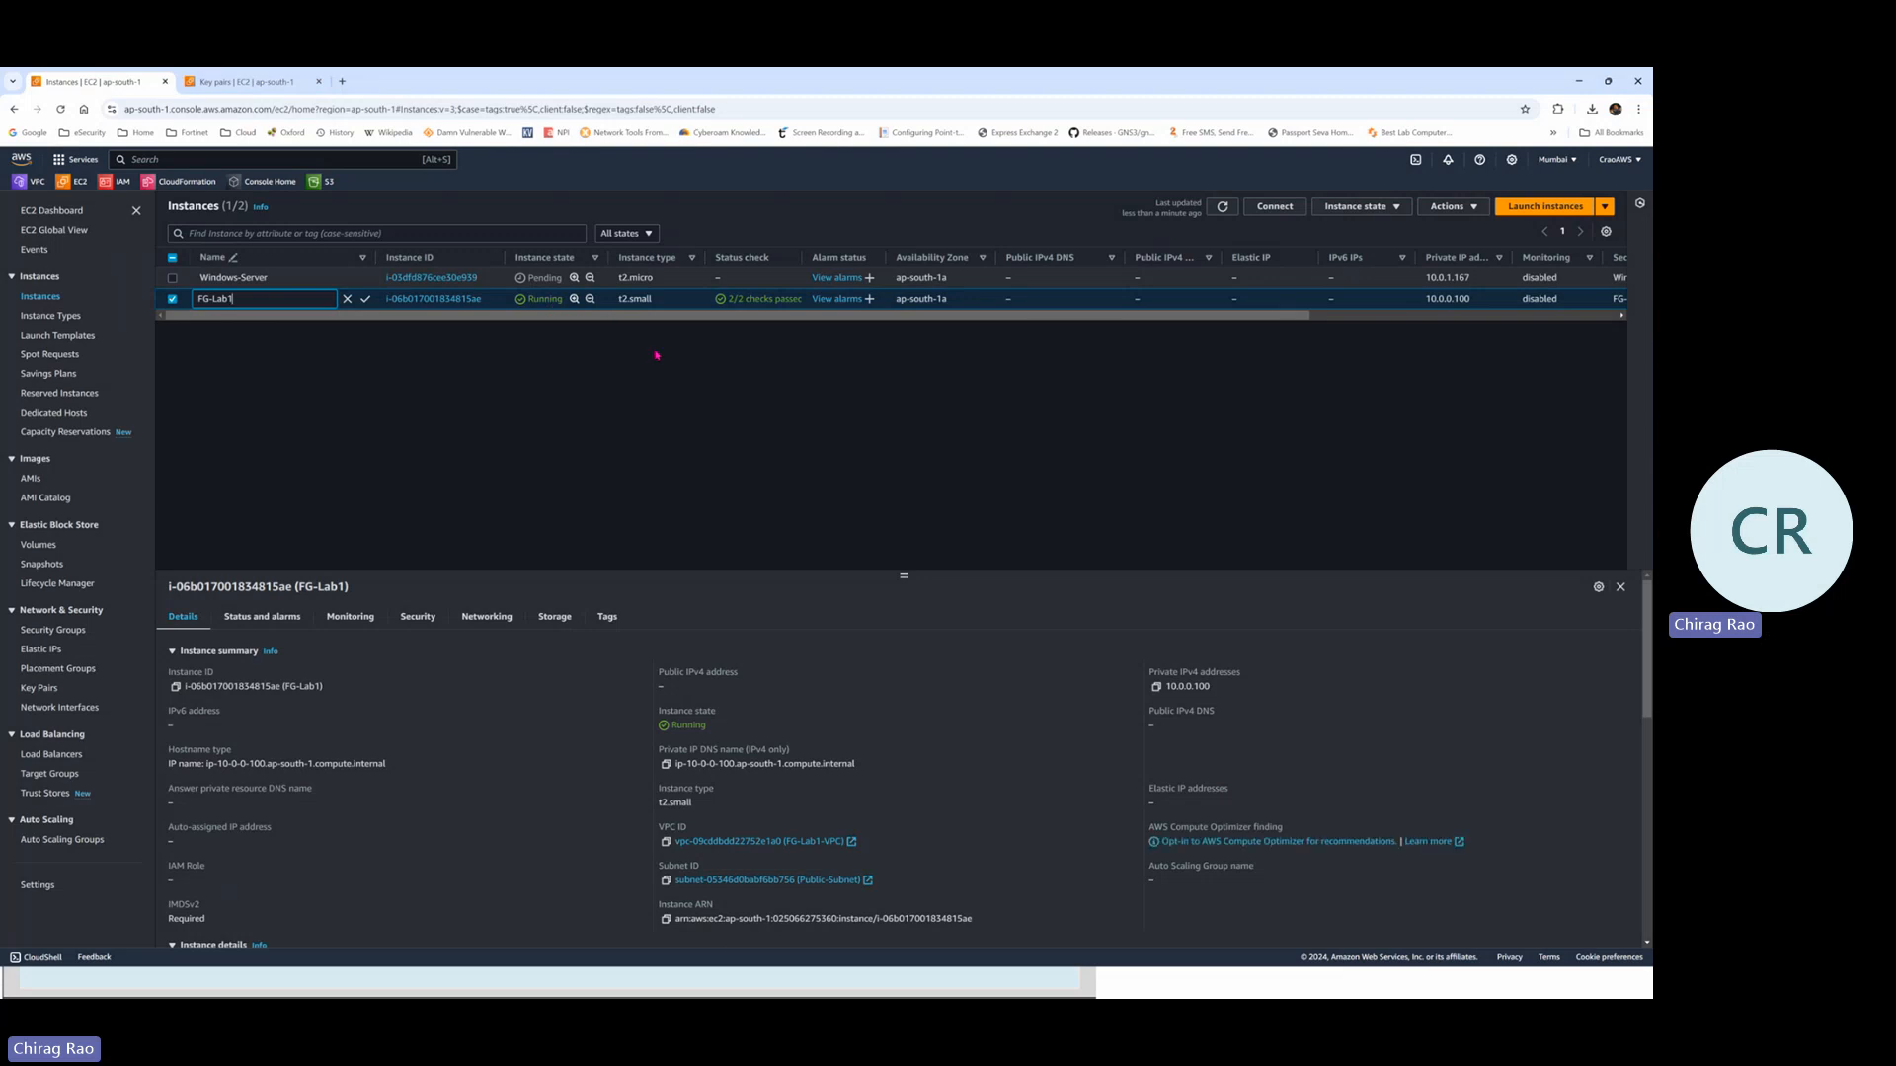
# Cancel the FG-Lab1 rename, mark its private IPv4 address 10.0.0.100, and open the window switcher
pyautogui.click(671, 366)
pyautogui.moveTo(1179, 657)
pyautogui.mouseDown()
pyautogui.moveTo(1141, 702)
pyautogui.moveTo(1279, 703)
pyautogui.moveTo(1187, 650)
pyautogui.moveTo(1153, 653)
pyautogui.mouseUp()
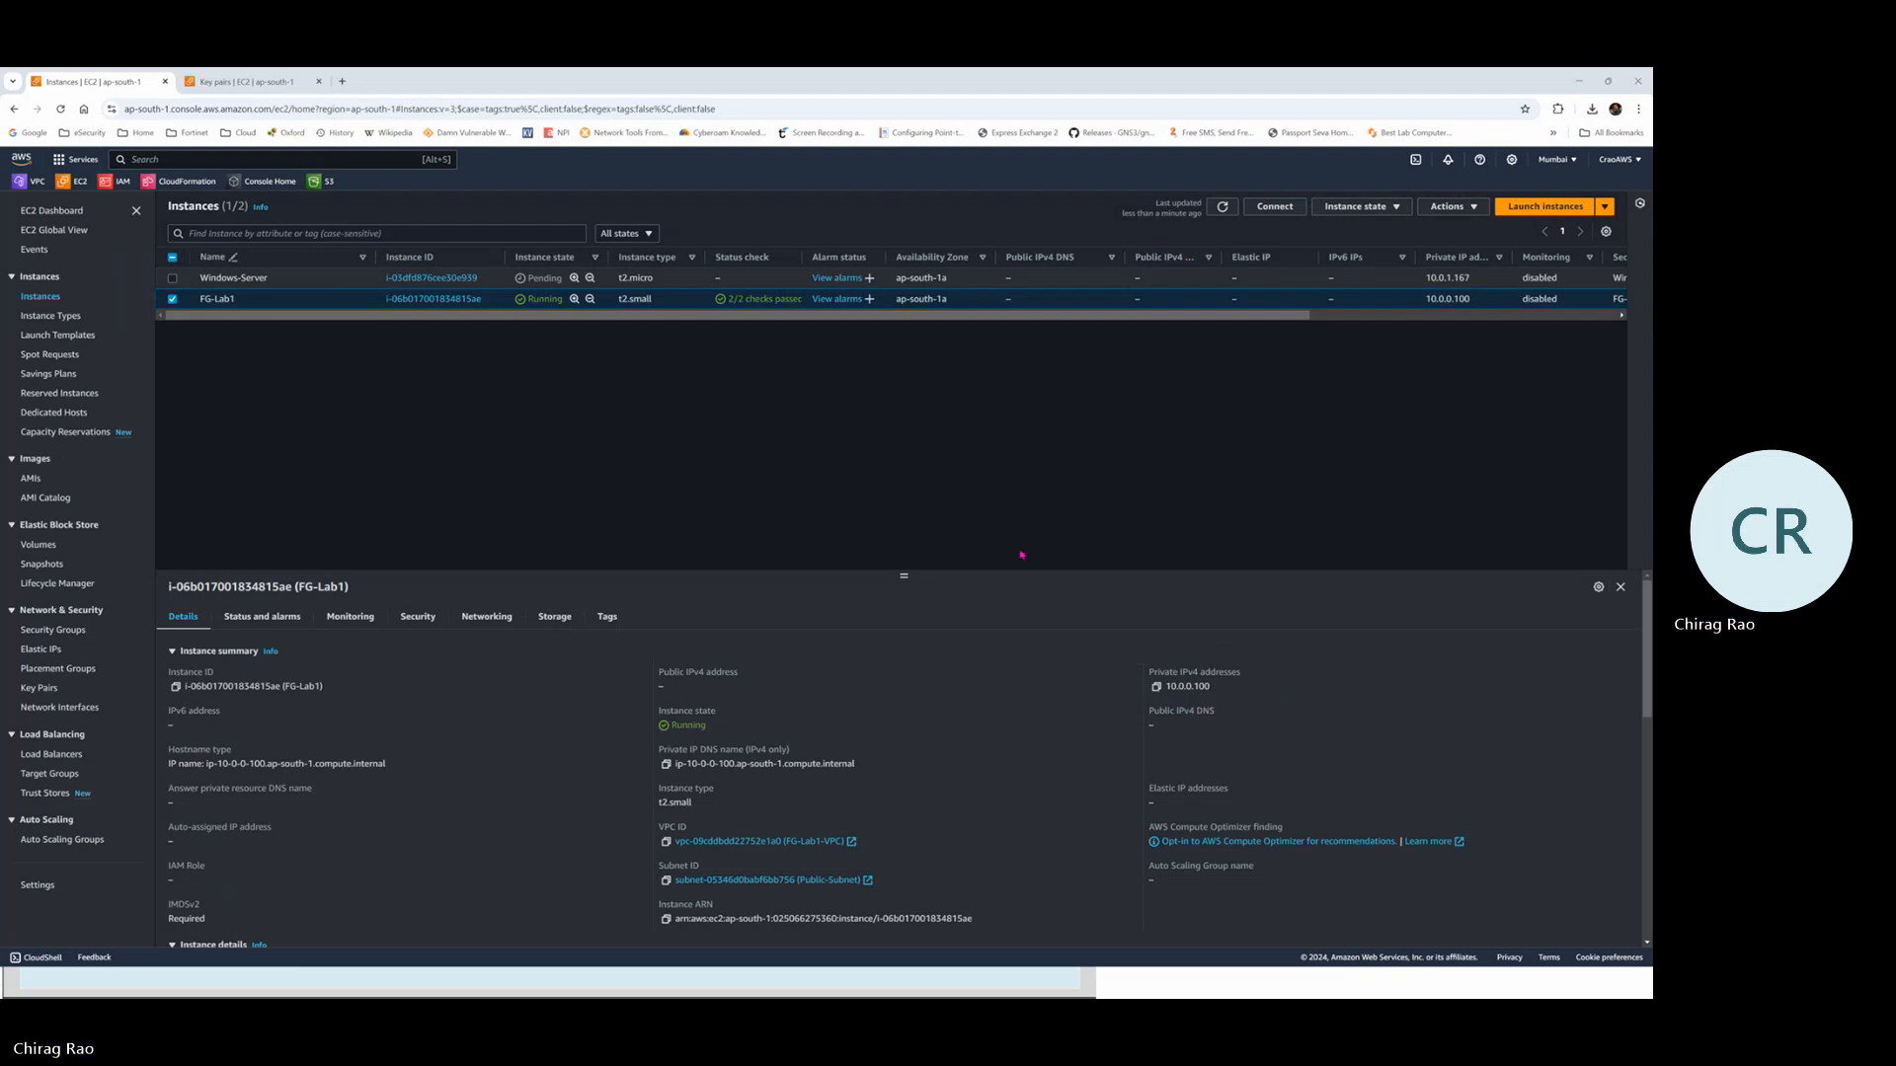
pyautogui.hotkey('alt', 'Tab')
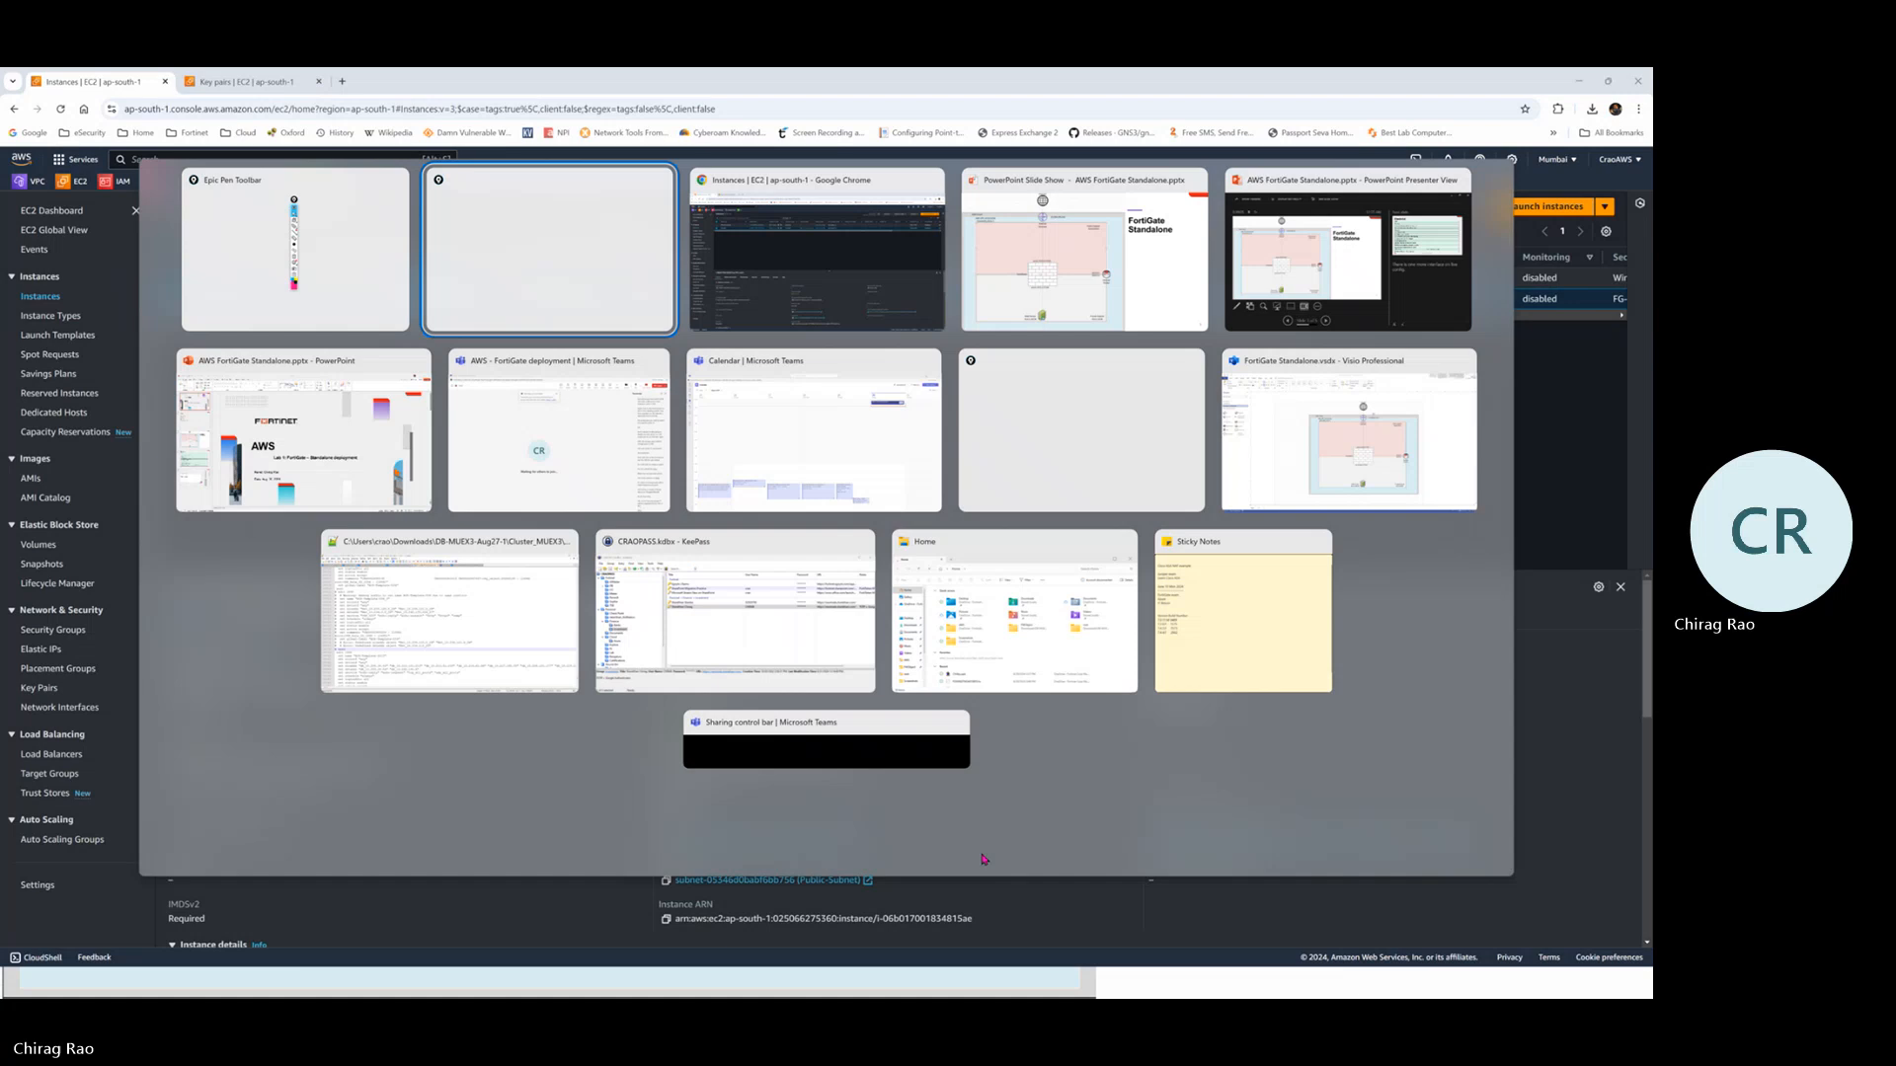
# Cycle past the PowerPoint slide show and bring the Visio FortiGate diagram to the front
pyautogui.hotkey('alt', 'Tab')
pyautogui.hotkey('alt', 'Tab')
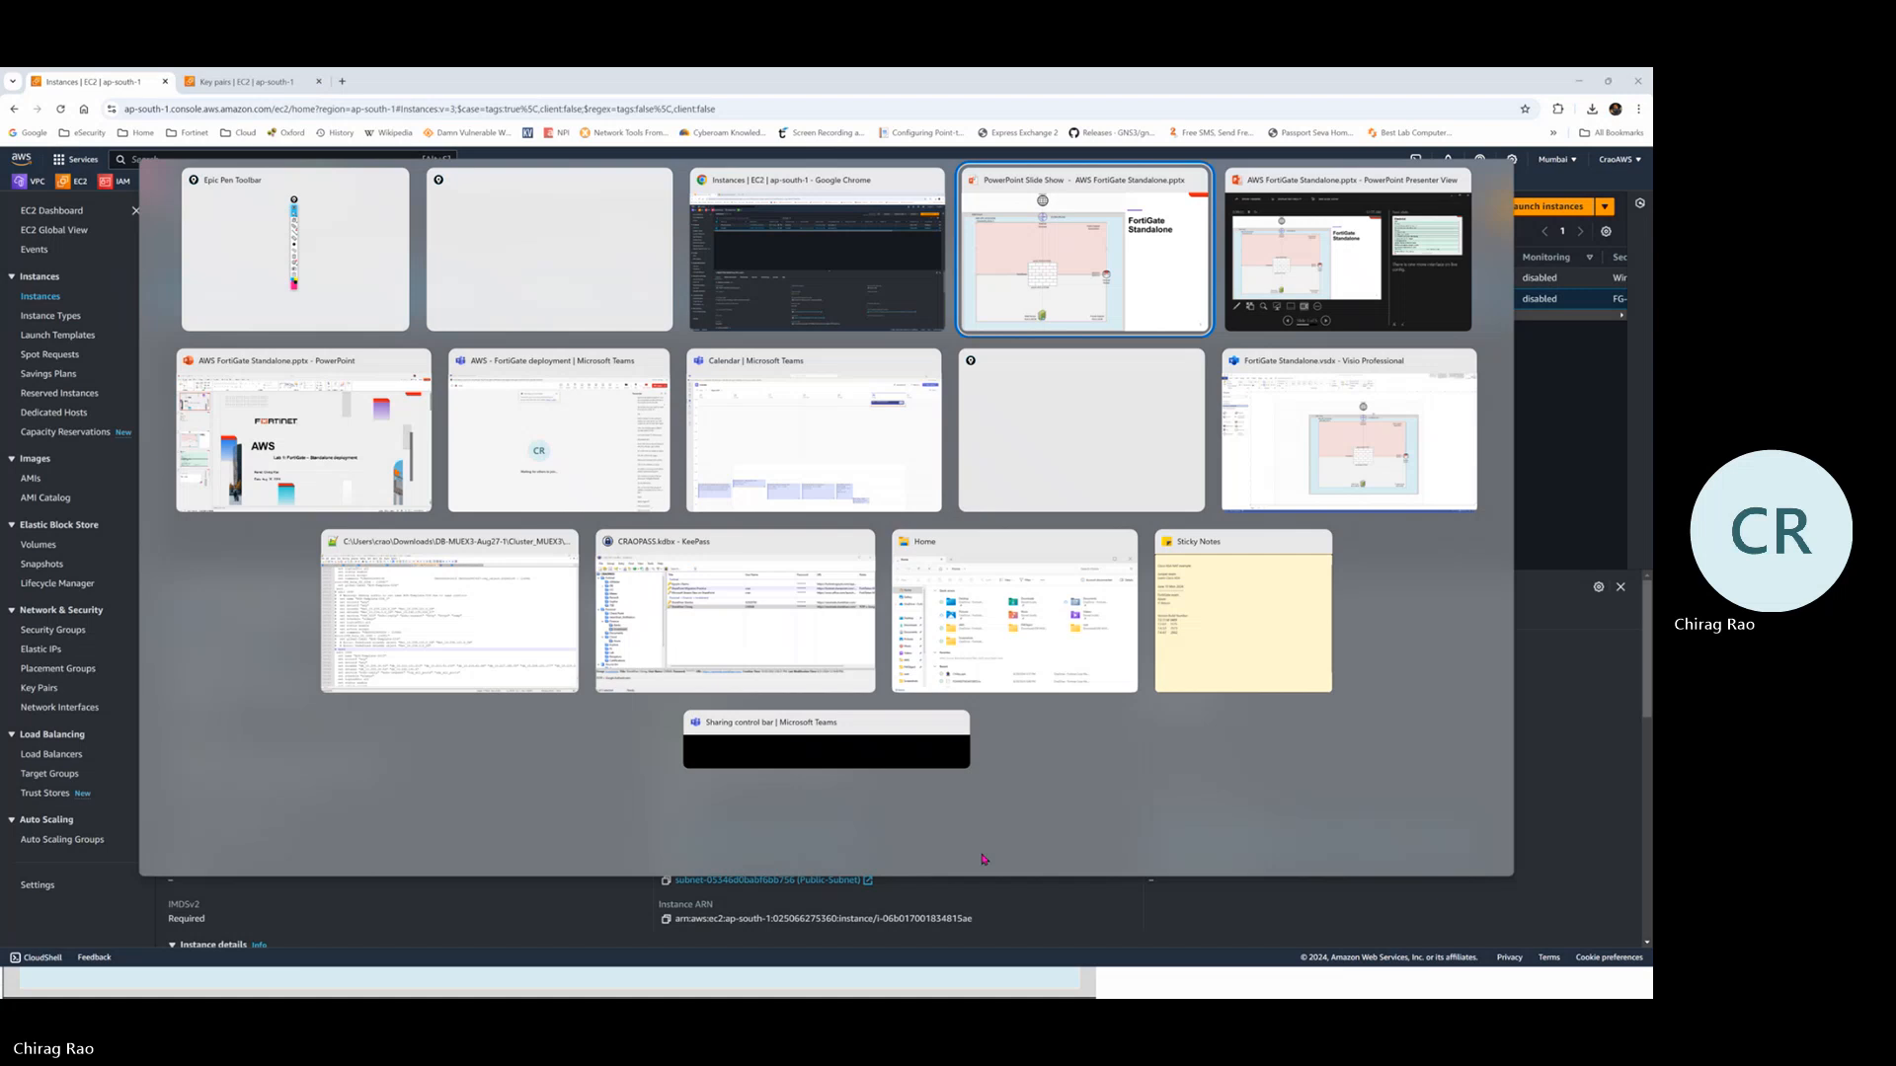
pyautogui.hotkey('alt', 'Tab')
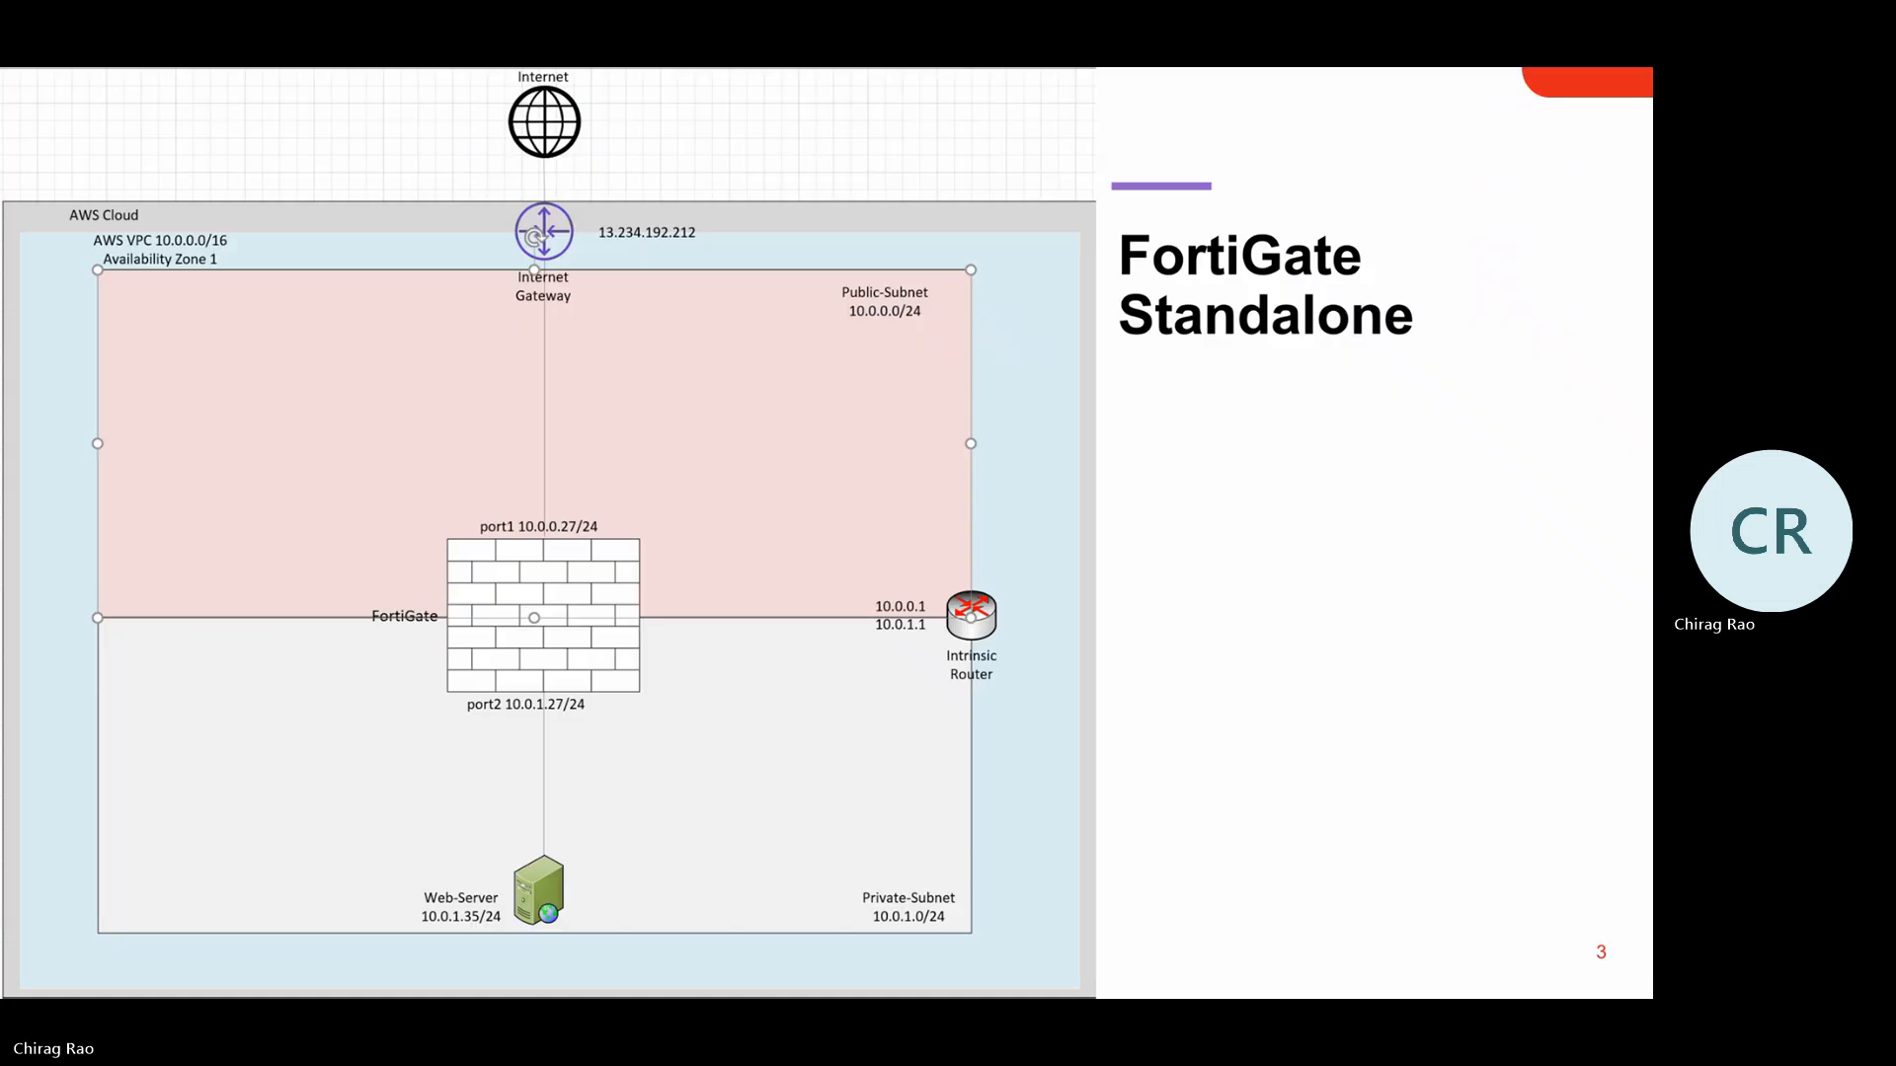
pyautogui.press('super')
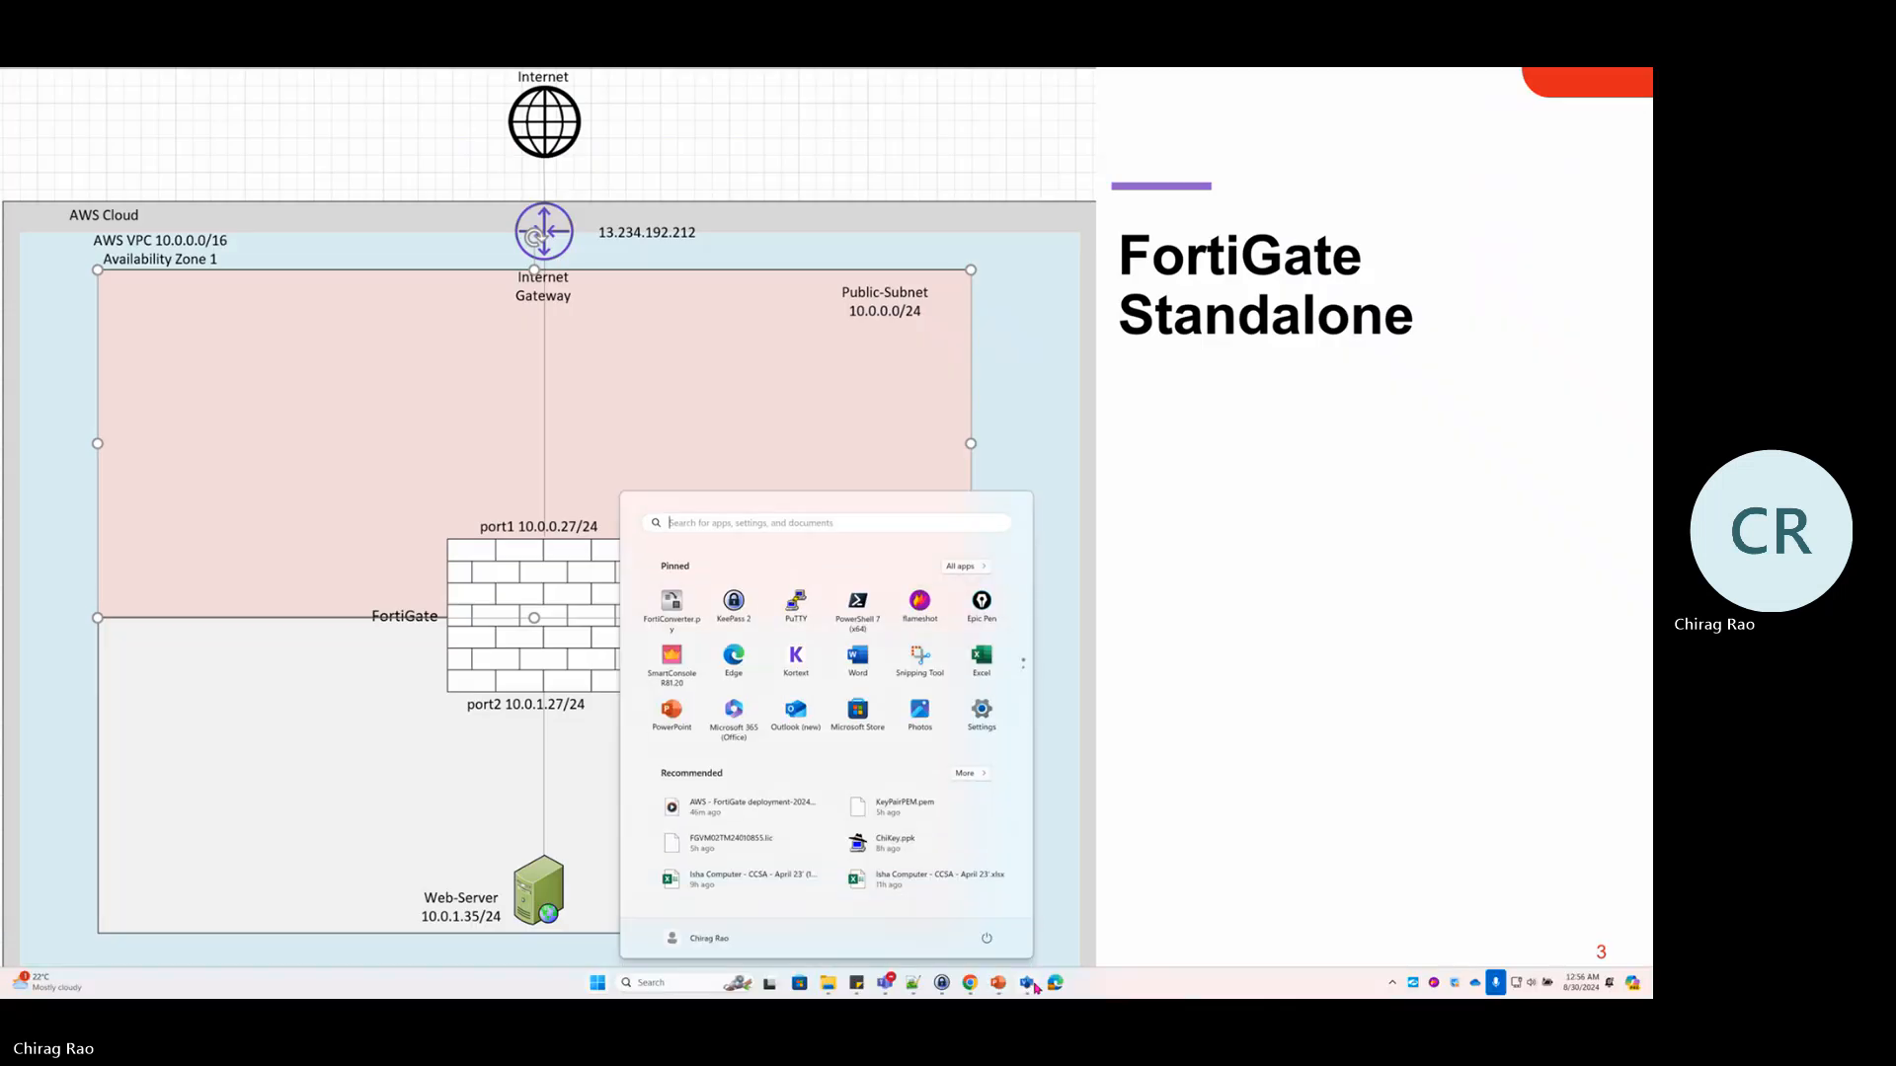
pyautogui.click(1039, 985)
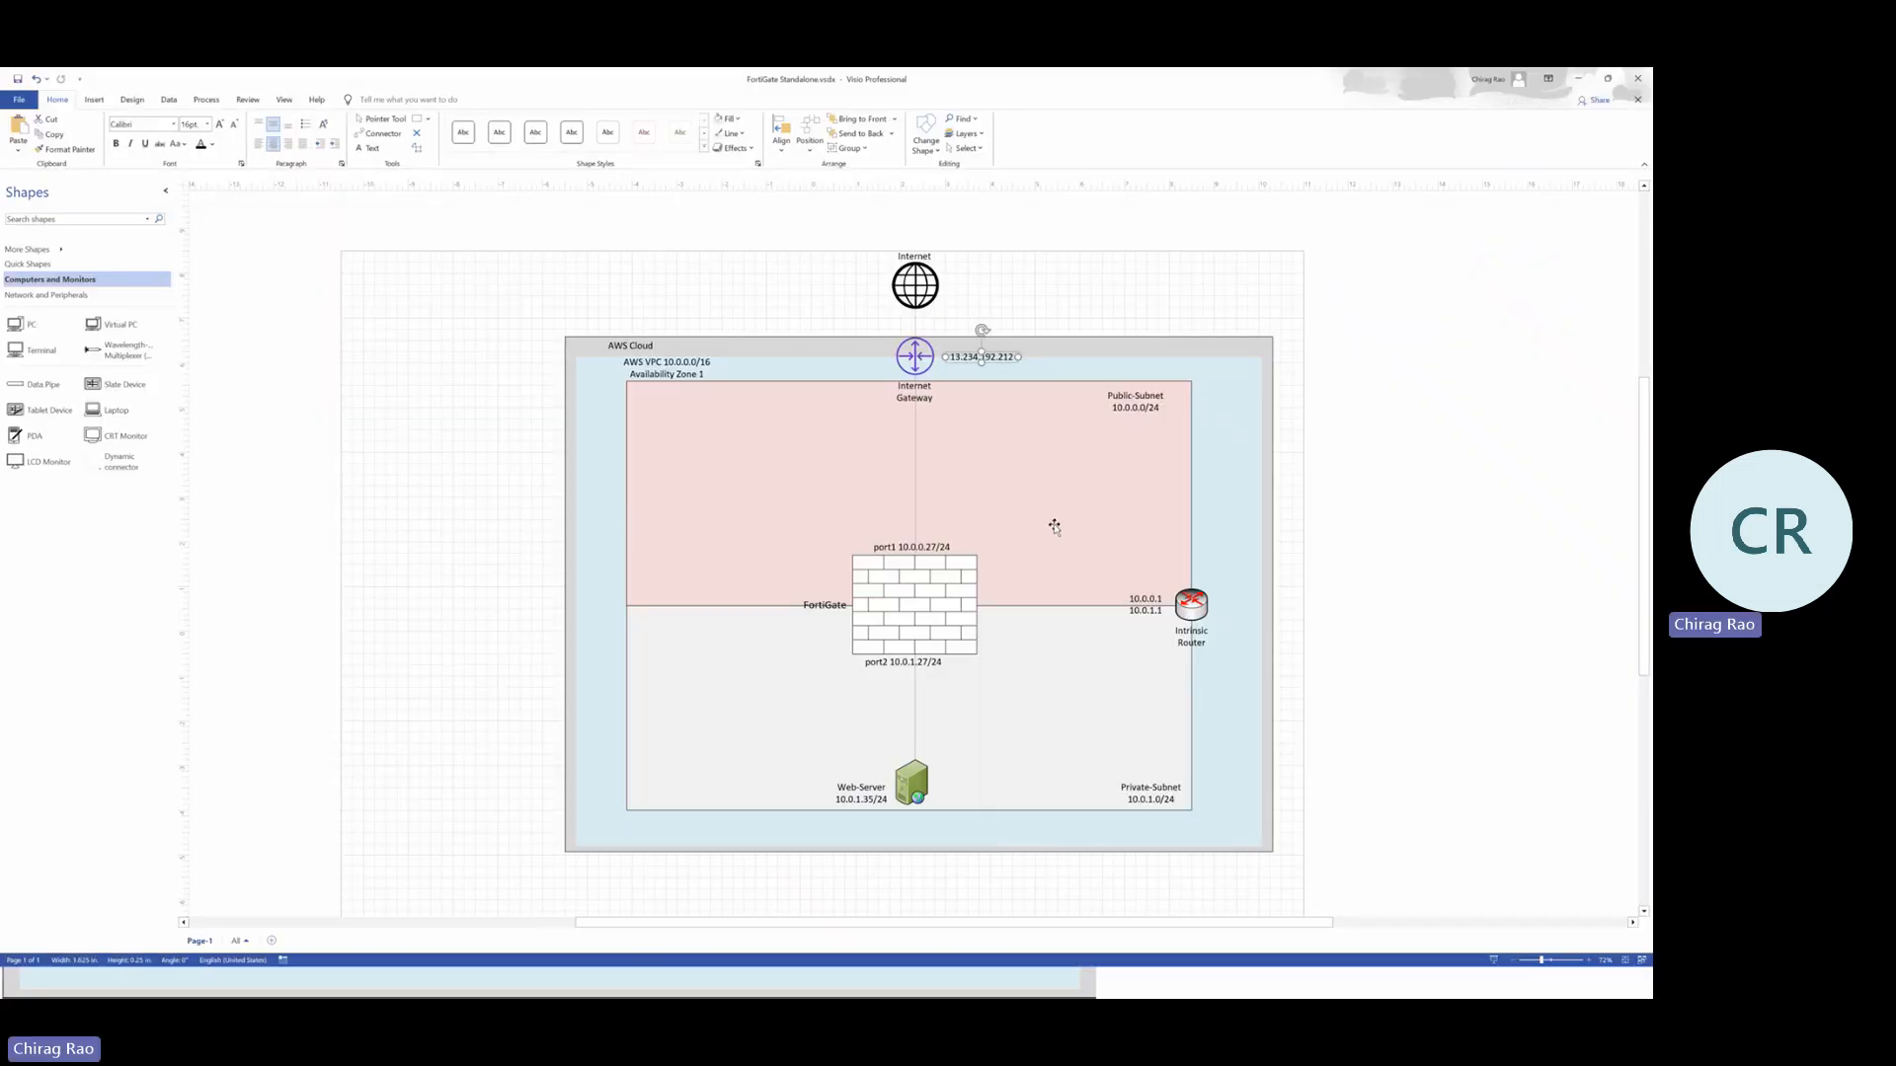
# Advance the slide show to the check-list slide, exit it, and return to Visio
pyautogui.hotkey('alt', 'Tab')
pyautogui.hotkey('alt', 'Tab')
pyautogui.hotkey('alt', 'Tab')
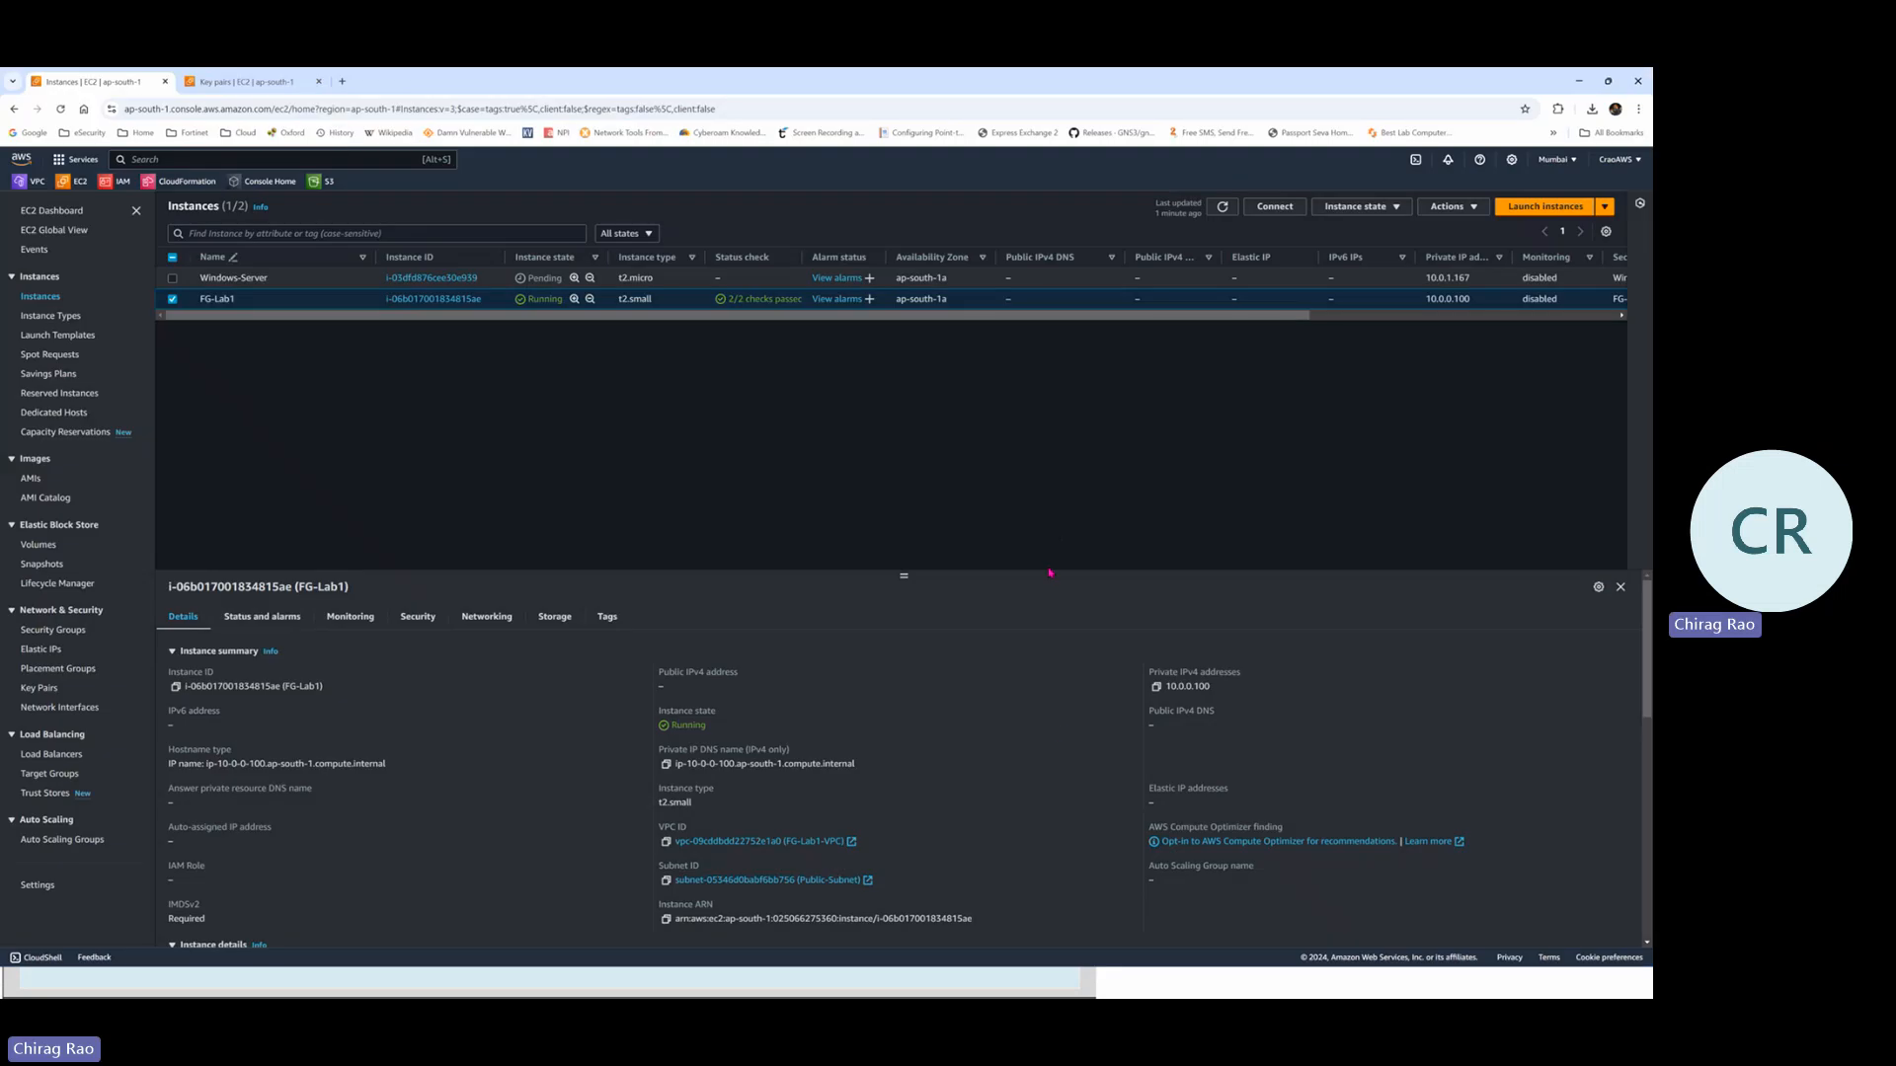
pyautogui.hotkey('alt', 'Tab')
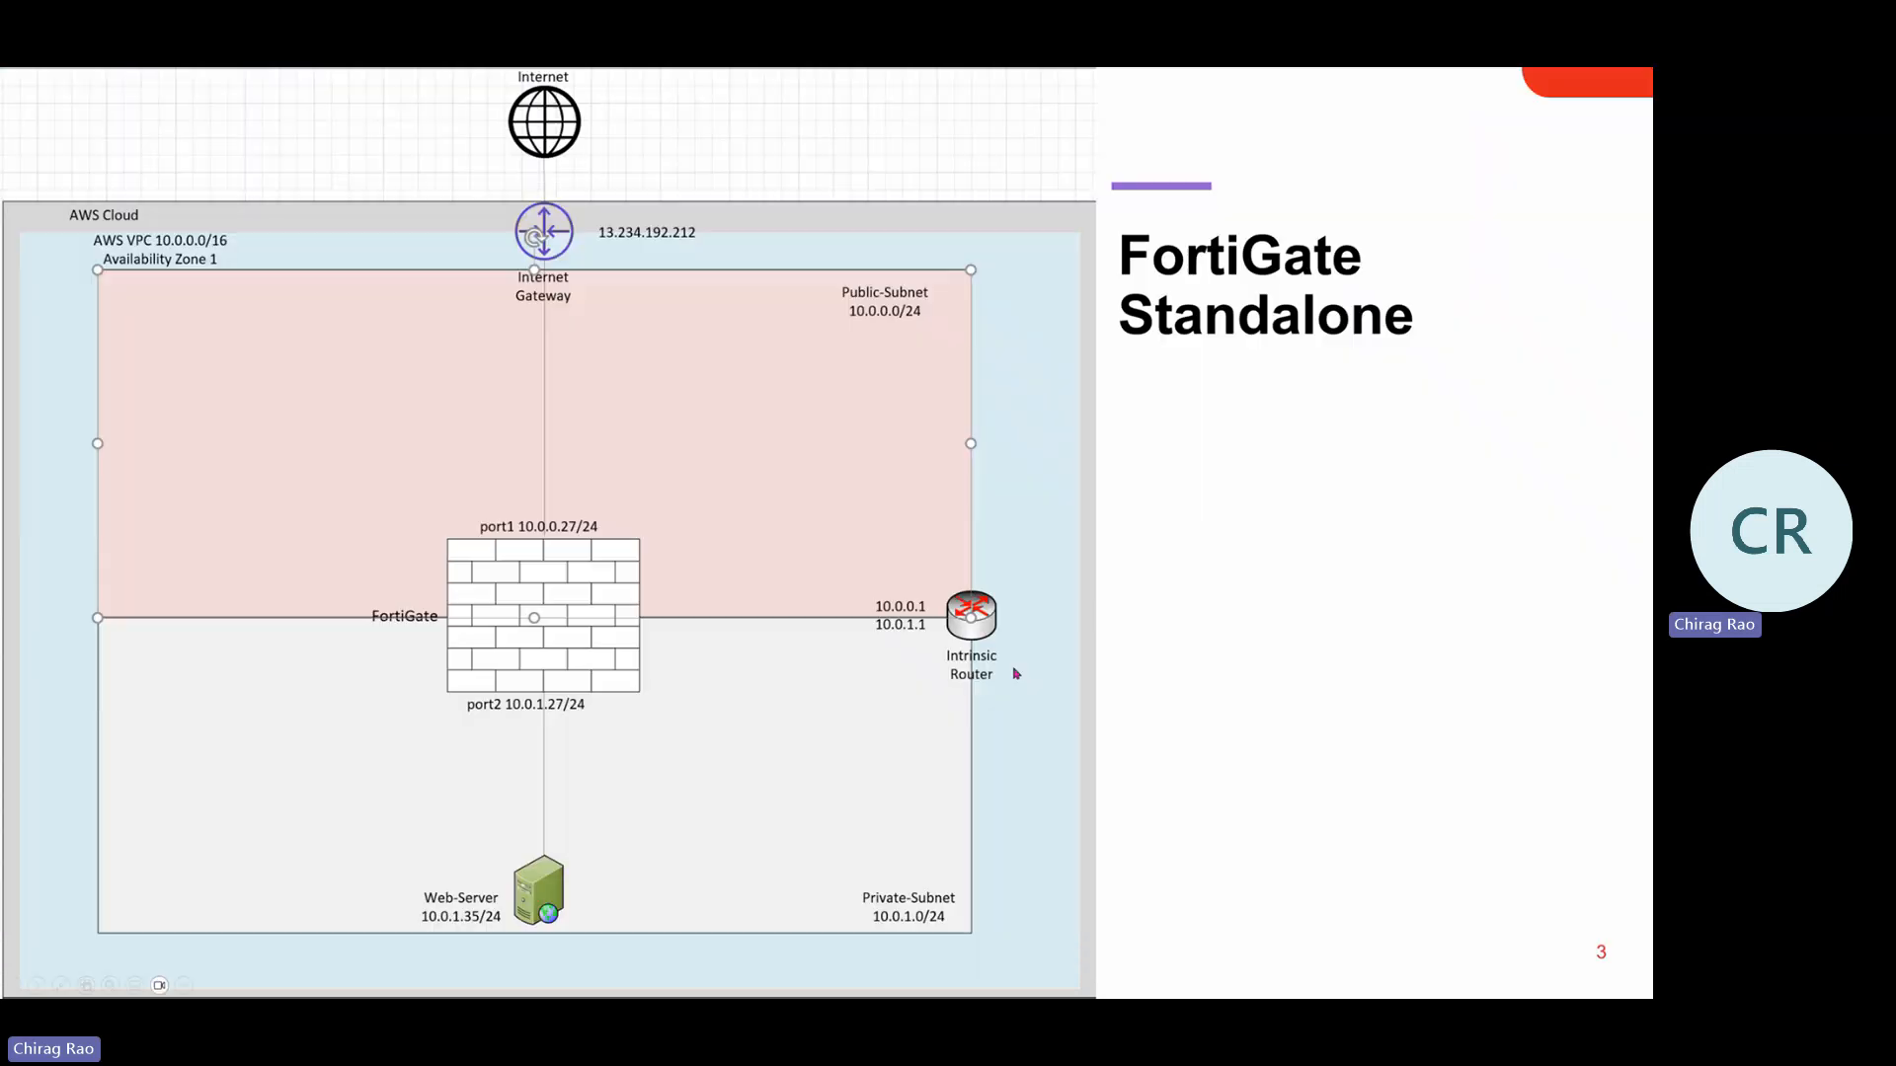
pyautogui.click(564, 529)
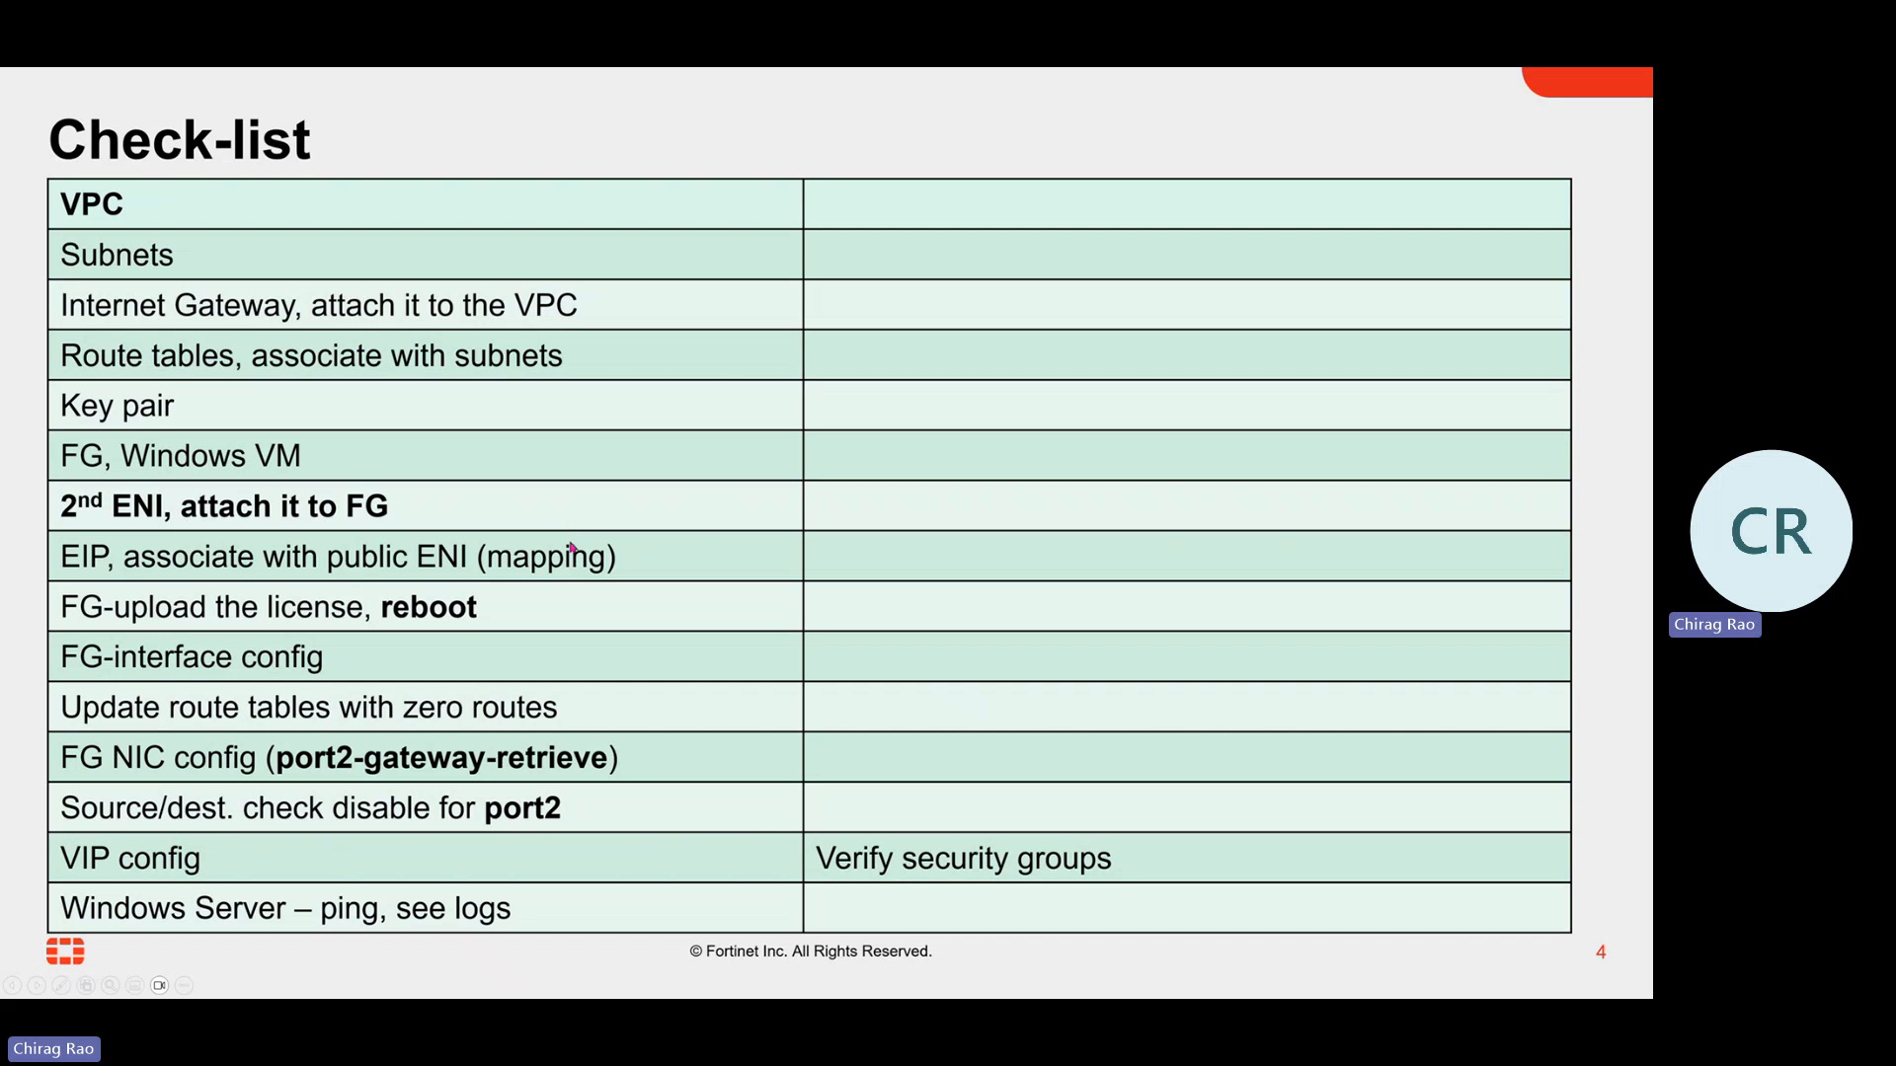
pyautogui.press('Escape')
pyautogui.hotkey('alt', 'Tab')
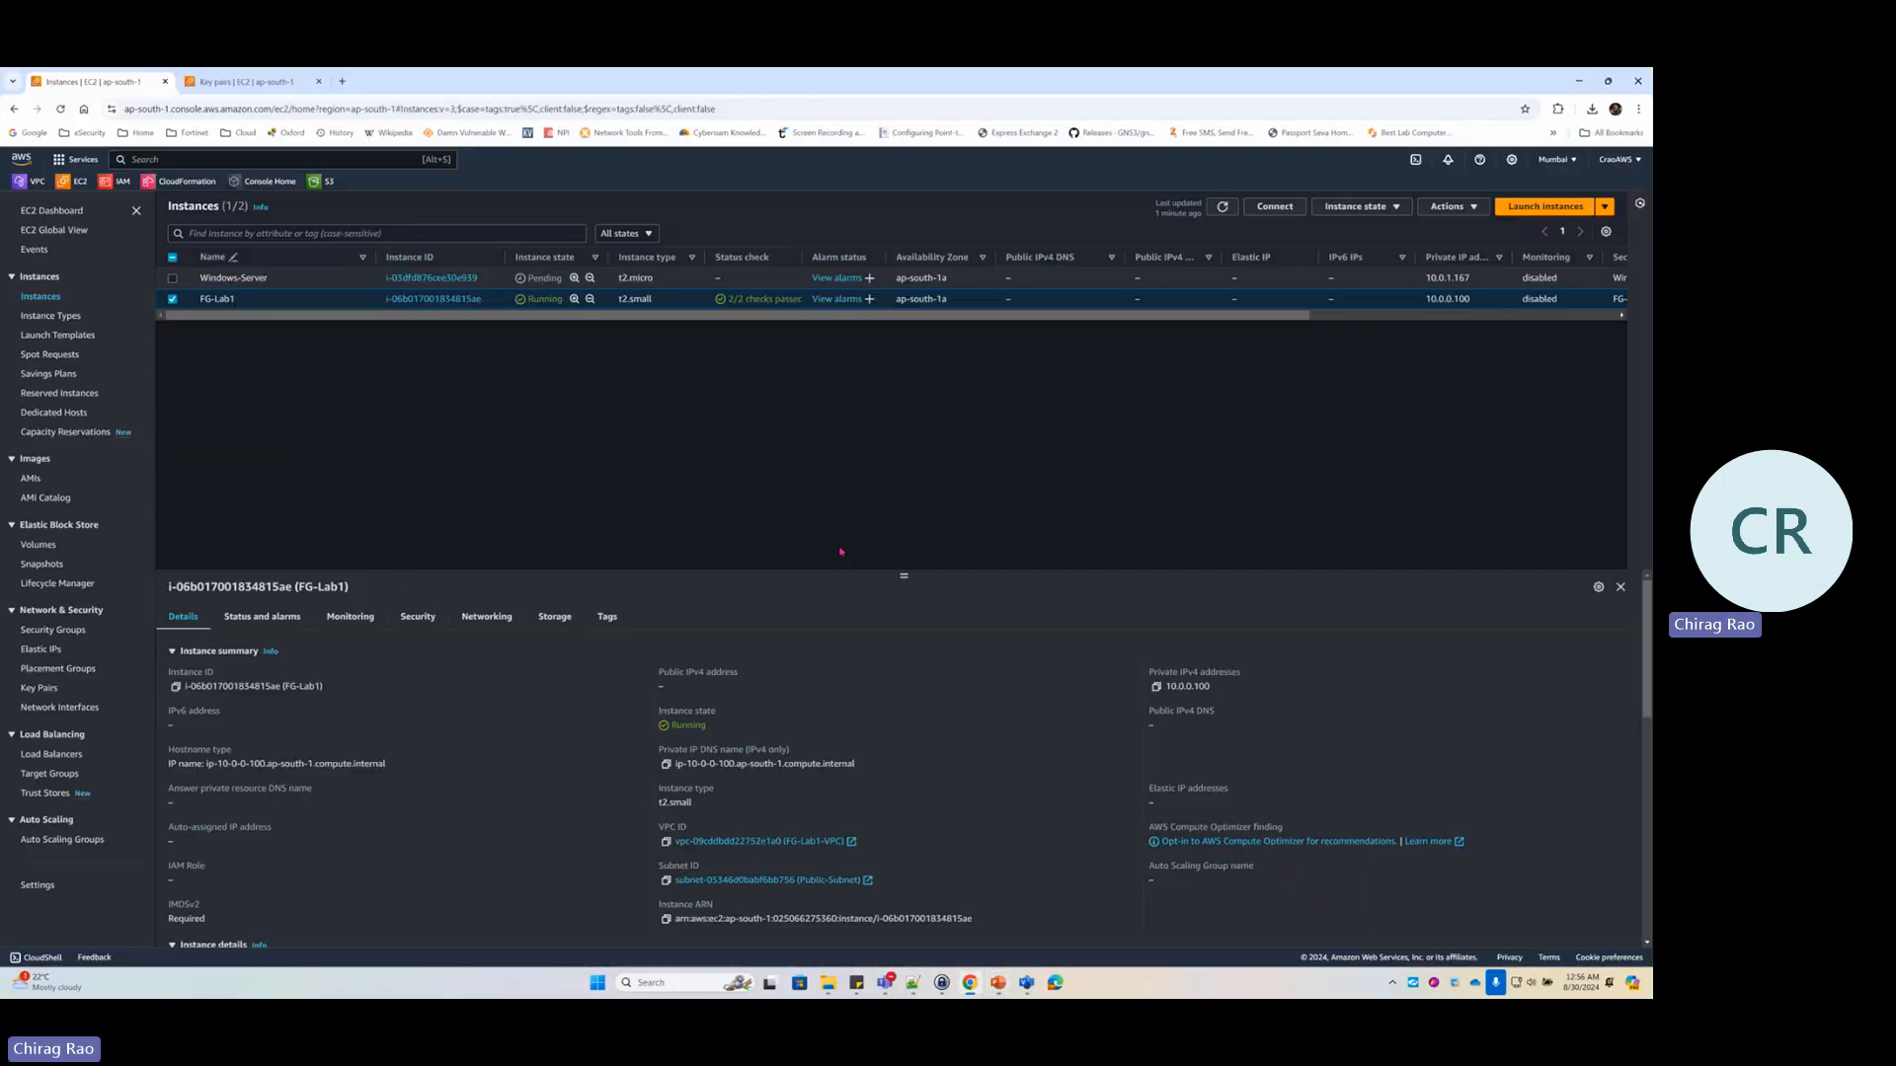
pyautogui.hotkey('alt', 'Tab')
pyautogui.hotkey('alt', 'Tab')
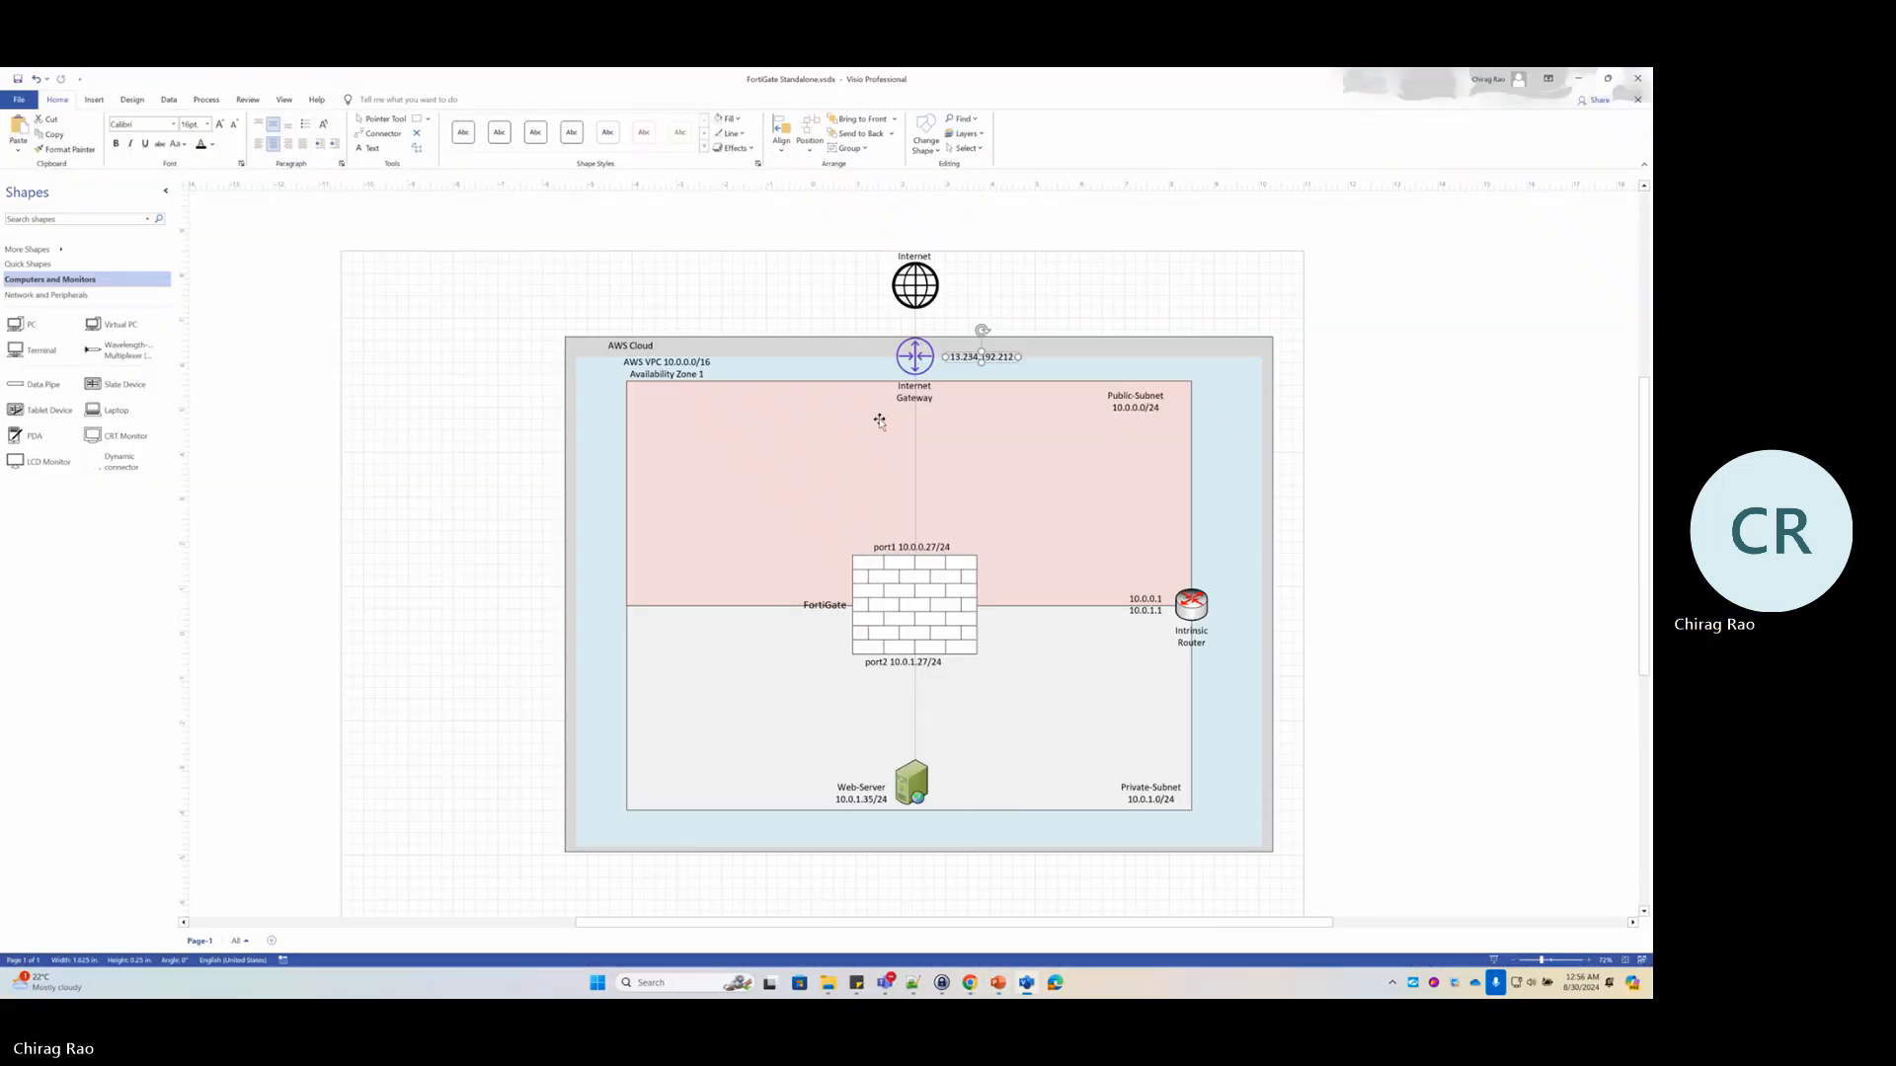
# Edit the FortiGate's port1 label in the Visio diagram from 10.0.0.27/24 to 10.0.0.100/24
pyautogui.doubleClick(925, 546)
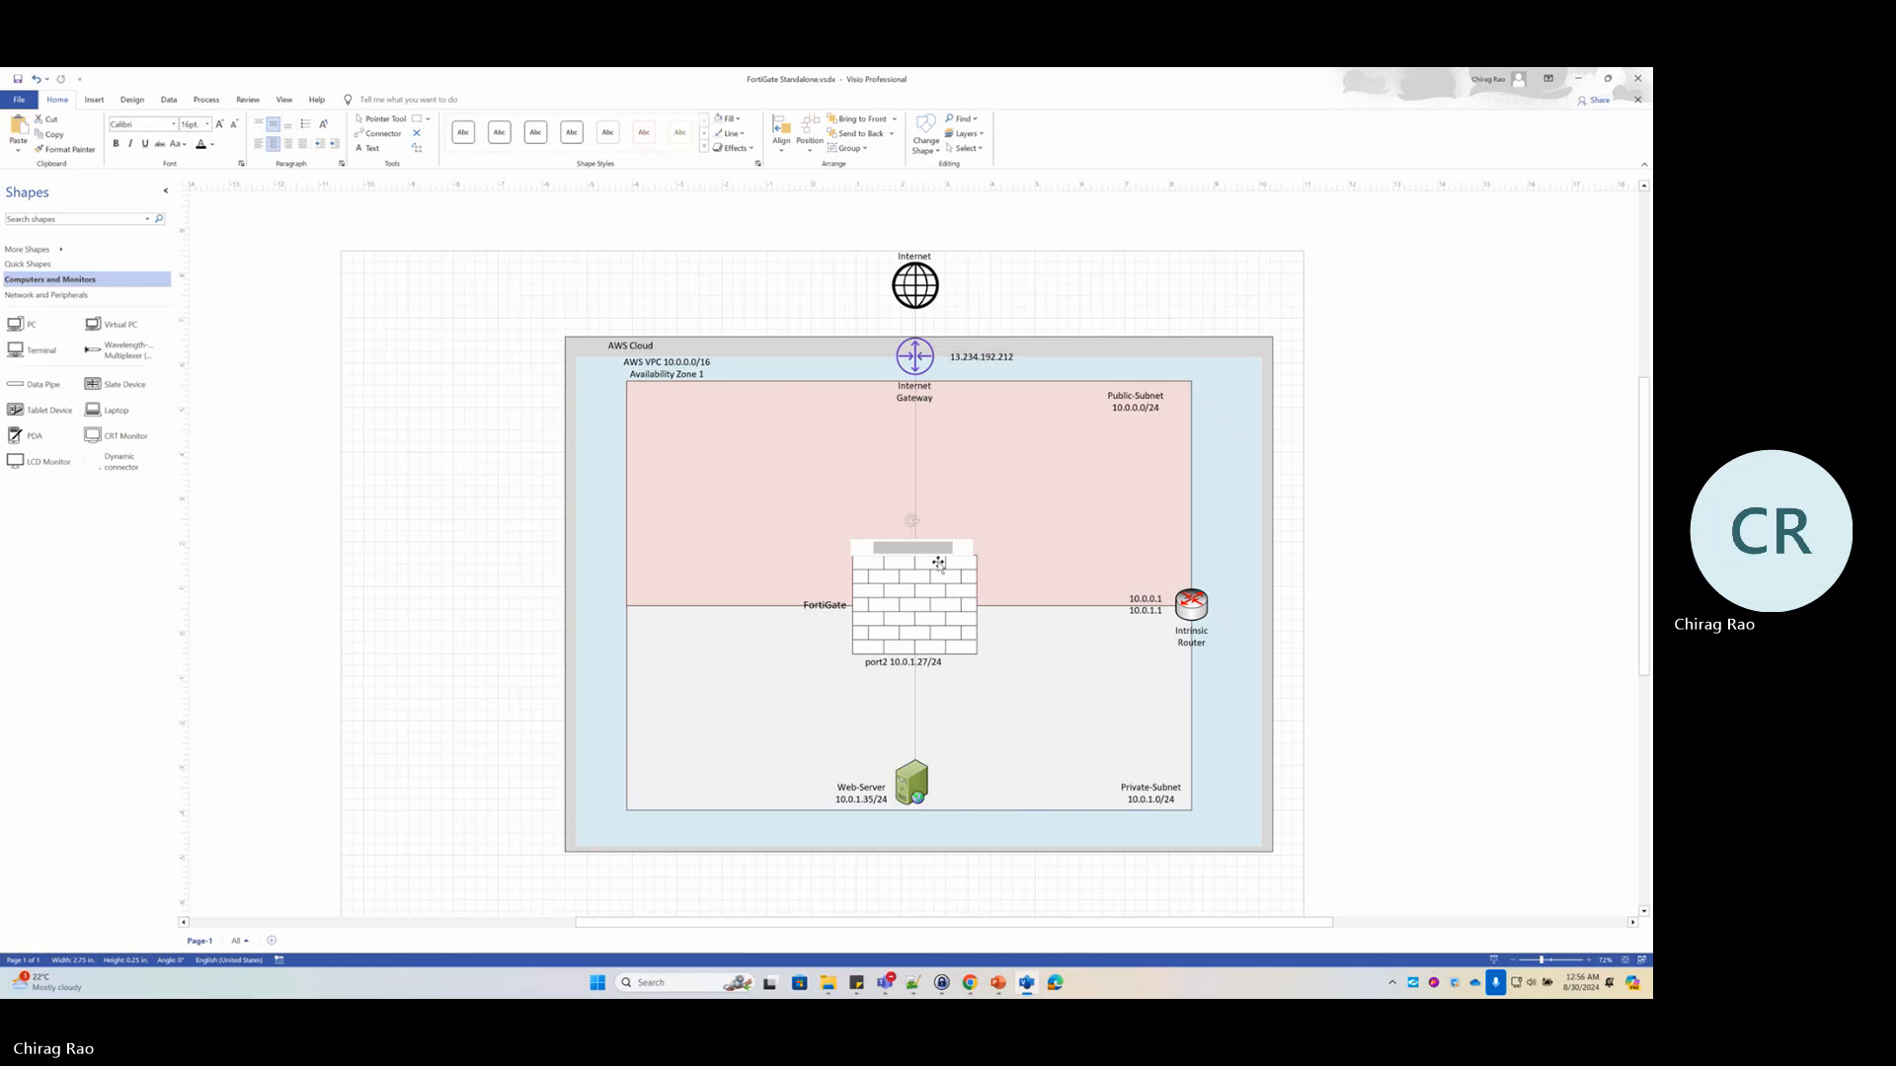
pyautogui.press('BackSpace')
pyautogui.press('BackSpace')
pyautogui.write('100')
pyautogui.press('Escape')
pyautogui.click(978, 584)
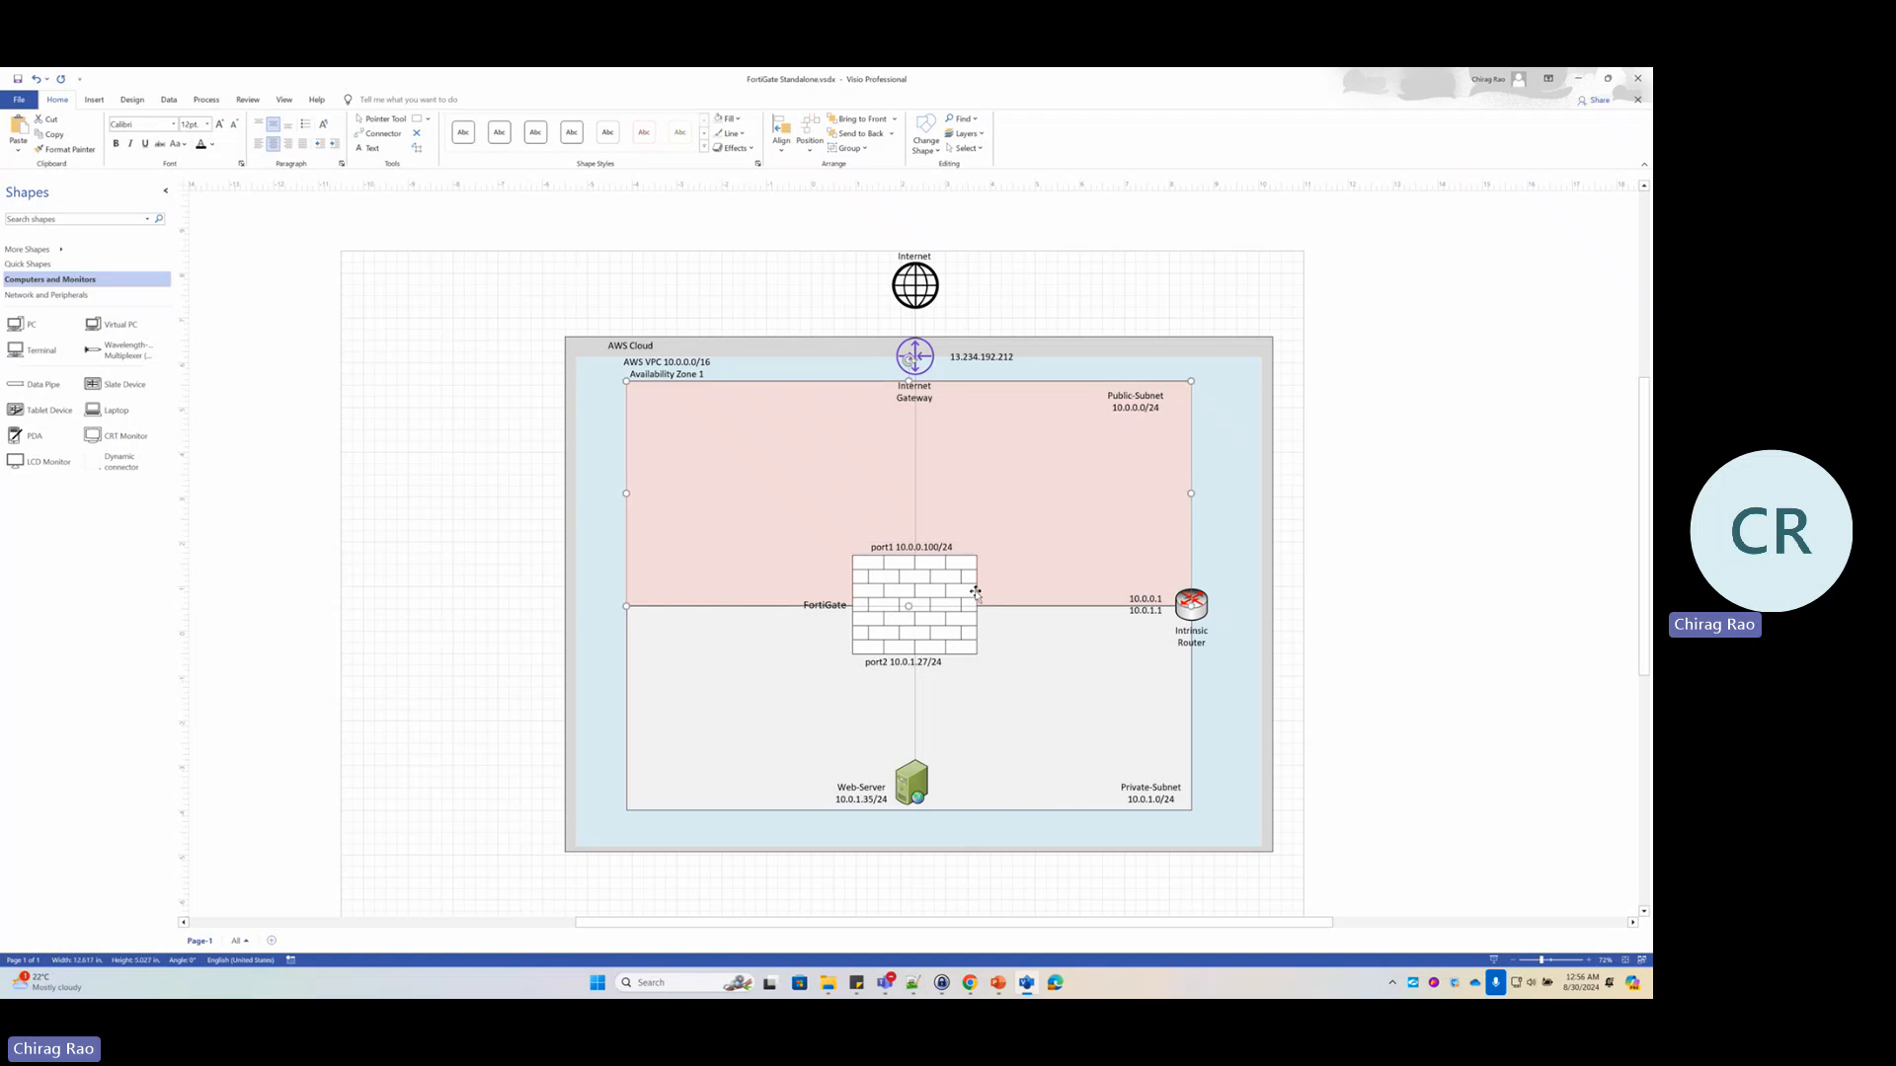
pyautogui.click(1578, 78)
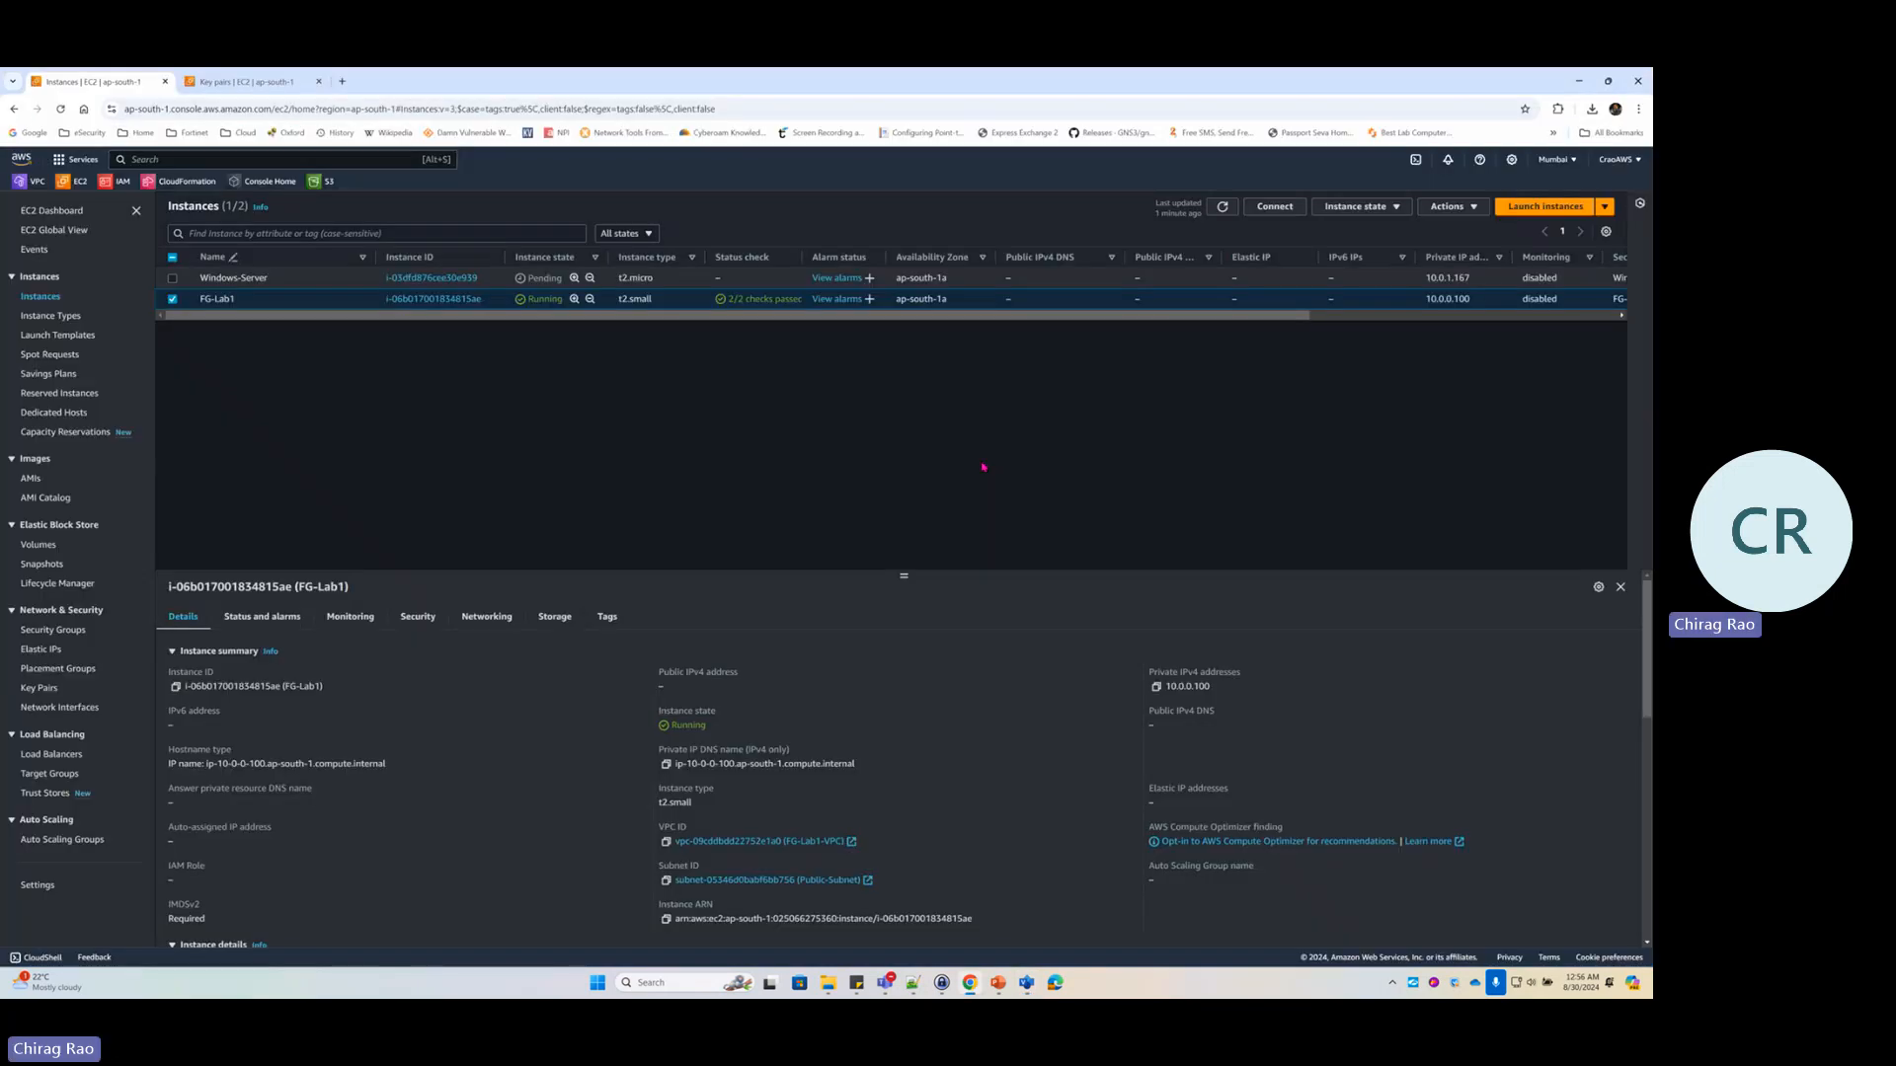
pyautogui.hotkey('alt', 'Tab')
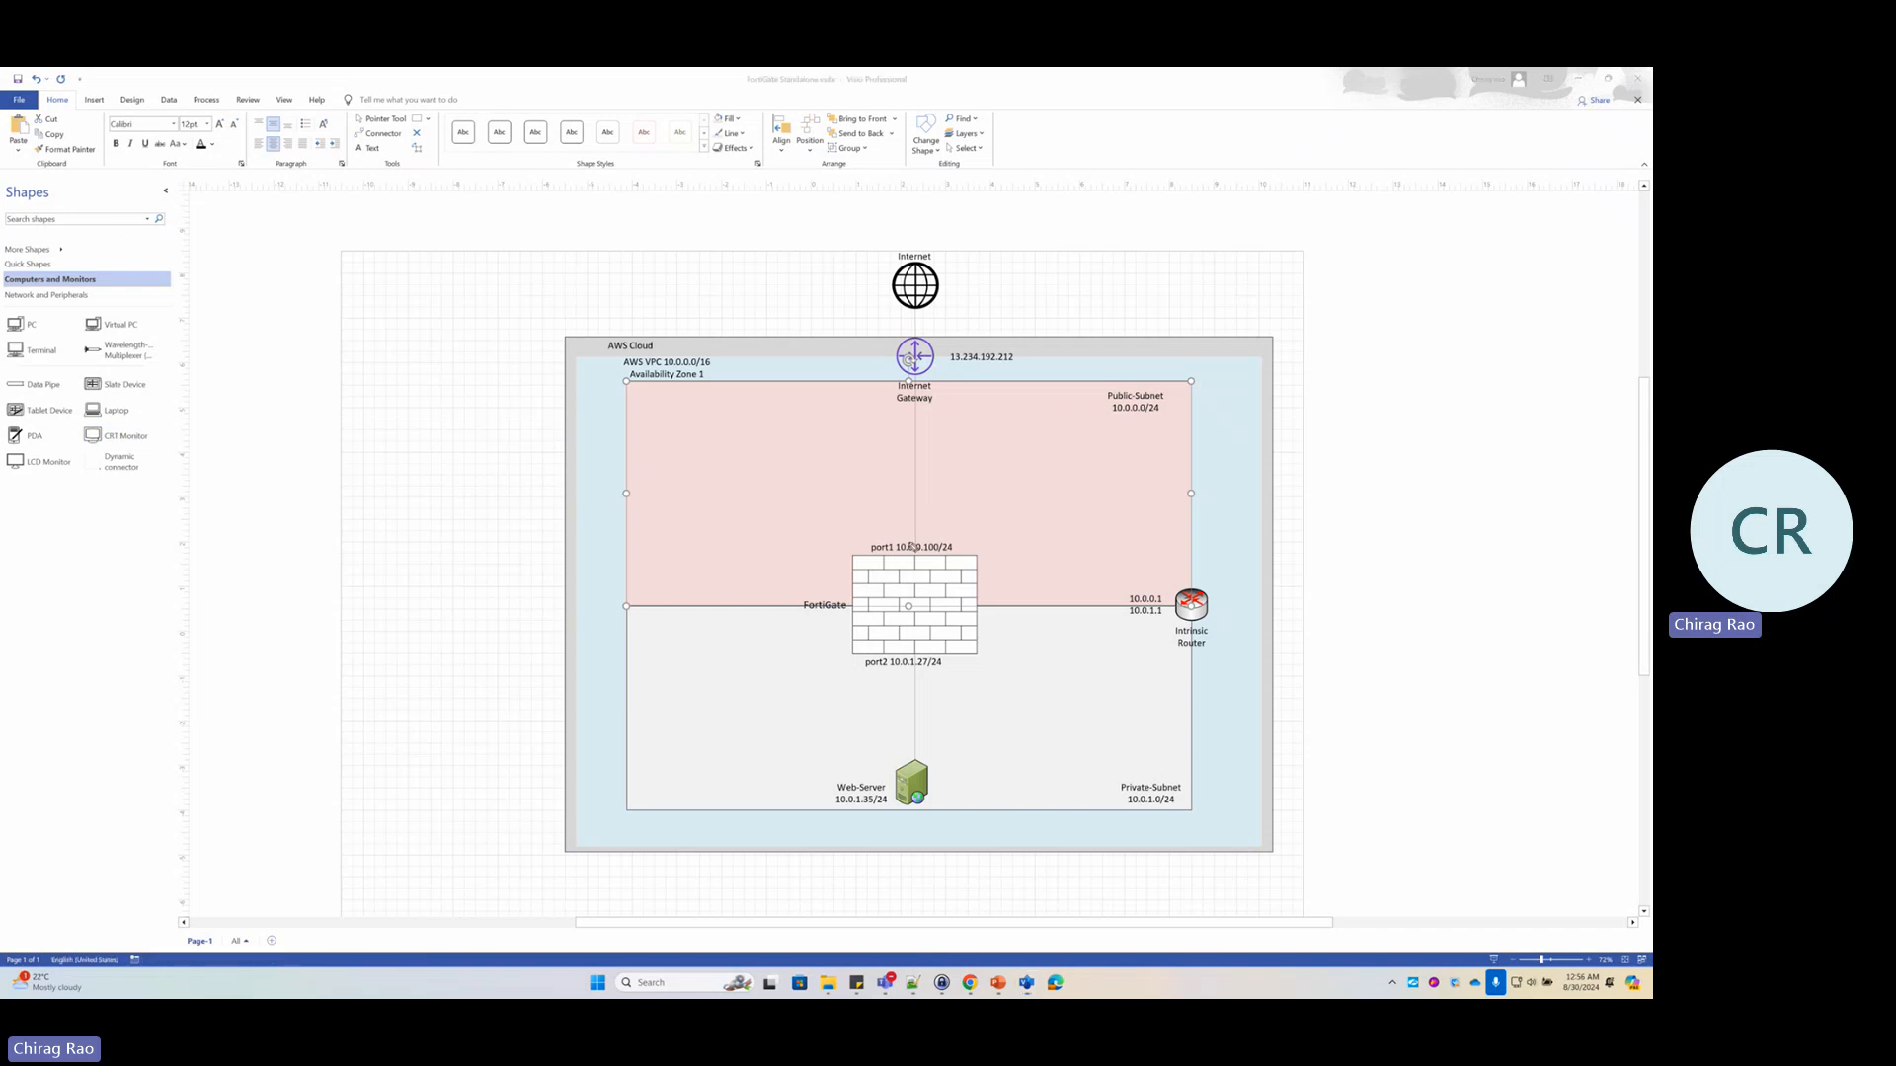
pyautogui.moveTo(928, 528)
pyautogui.mouseDown()
pyautogui.moveTo(877, 524)
pyautogui.moveTo(978, 592)
pyautogui.moveTo(943, 533)
pyautogui.moveTo(919, 530)
pyautogui.mouseUp()
pyautogui.moveTo(1146, 224)
pyautogui.mouseDown()
pyautogui.moveTo(1053, 254)
pyautogui.moveTo(967, 324)
pyautogui.moveTo(1025, 329)
pyautogui.moveTo(1012, 365)
pyautogui.mouseUp()
pyautogui.click(963, 293)
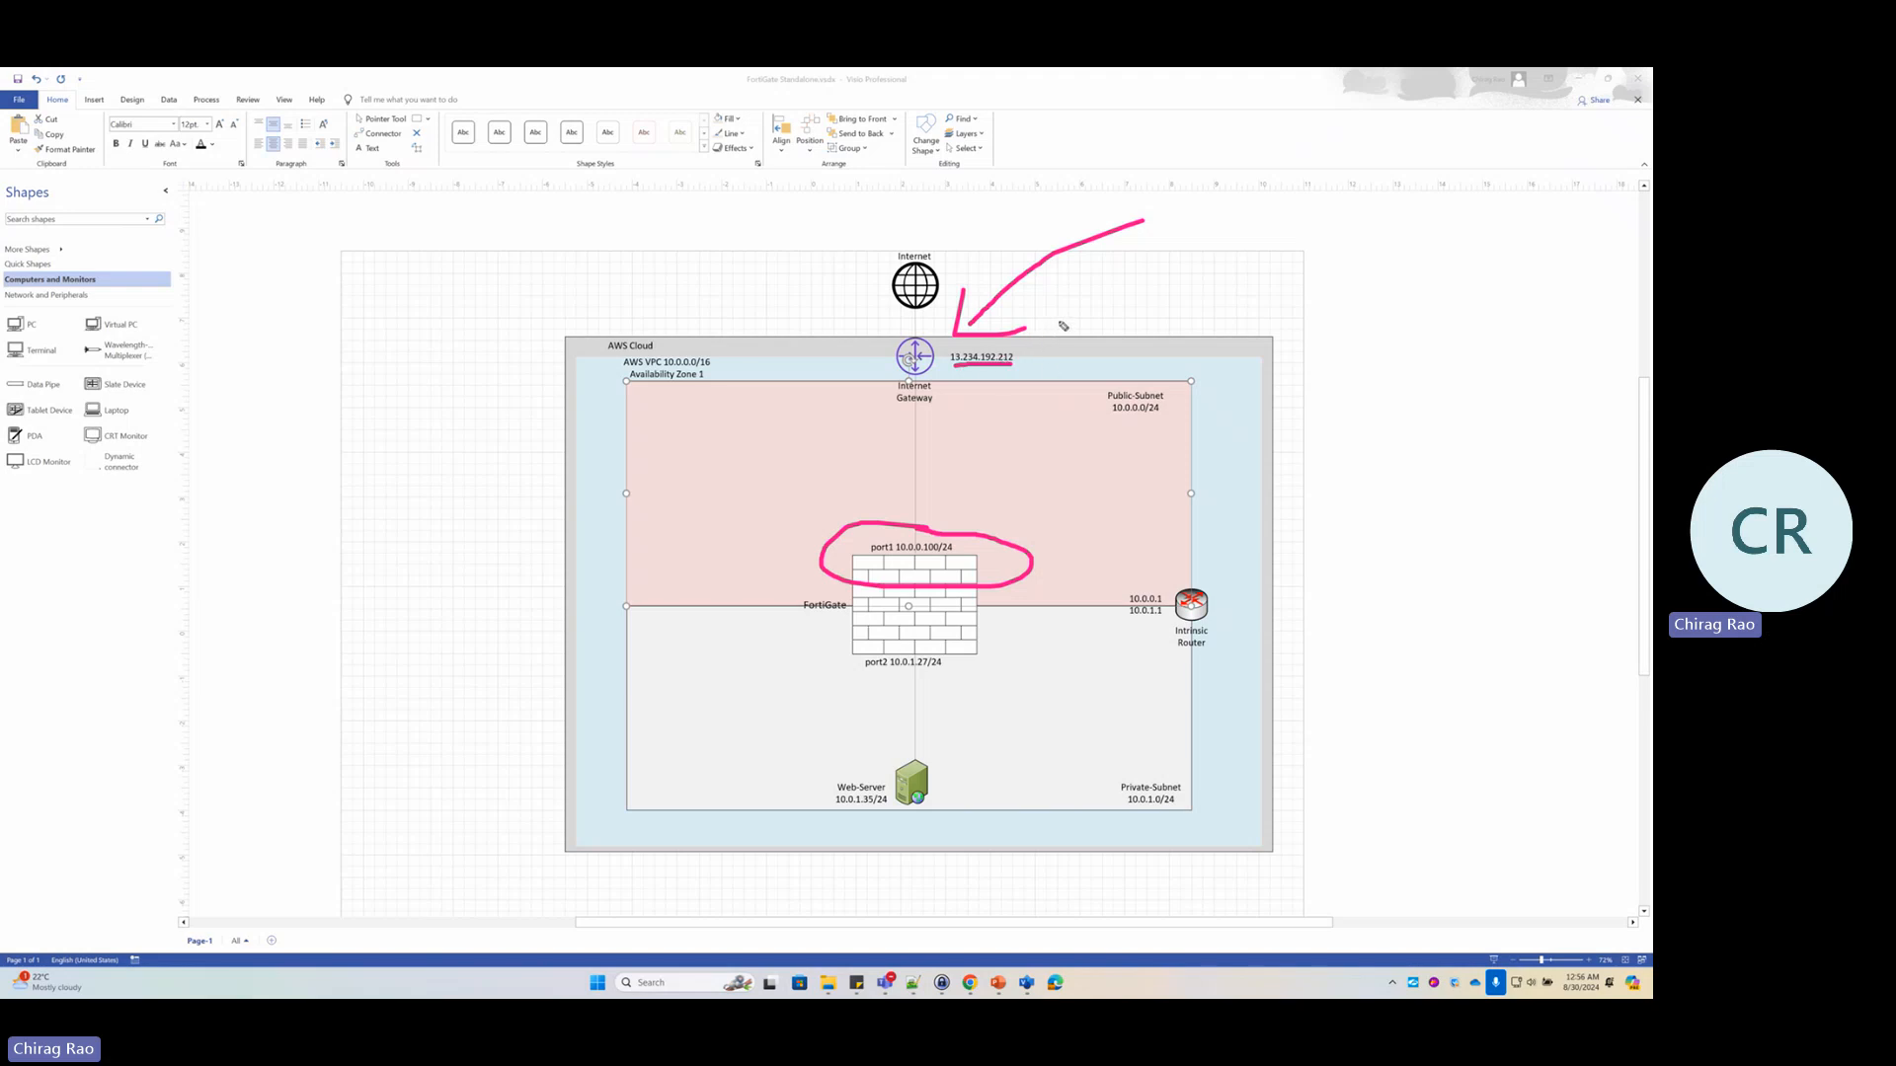
pyautogui.moveTo(1060, 319)
pyautogui.mouseDown()
pyautogui.moveTo(1035, 325)
pyautogui.moveTo(1041, 341)
pyautogui.moveTo(1086, 335)
pyautogui.mouseUp()
pyautogui.moveTo(1005, 373)
pyautogui.mouseDown()
pyautogui.moveTo(924, 529)
pyautogui.moveTo(976, 524)
pyautogui.mouseUp()
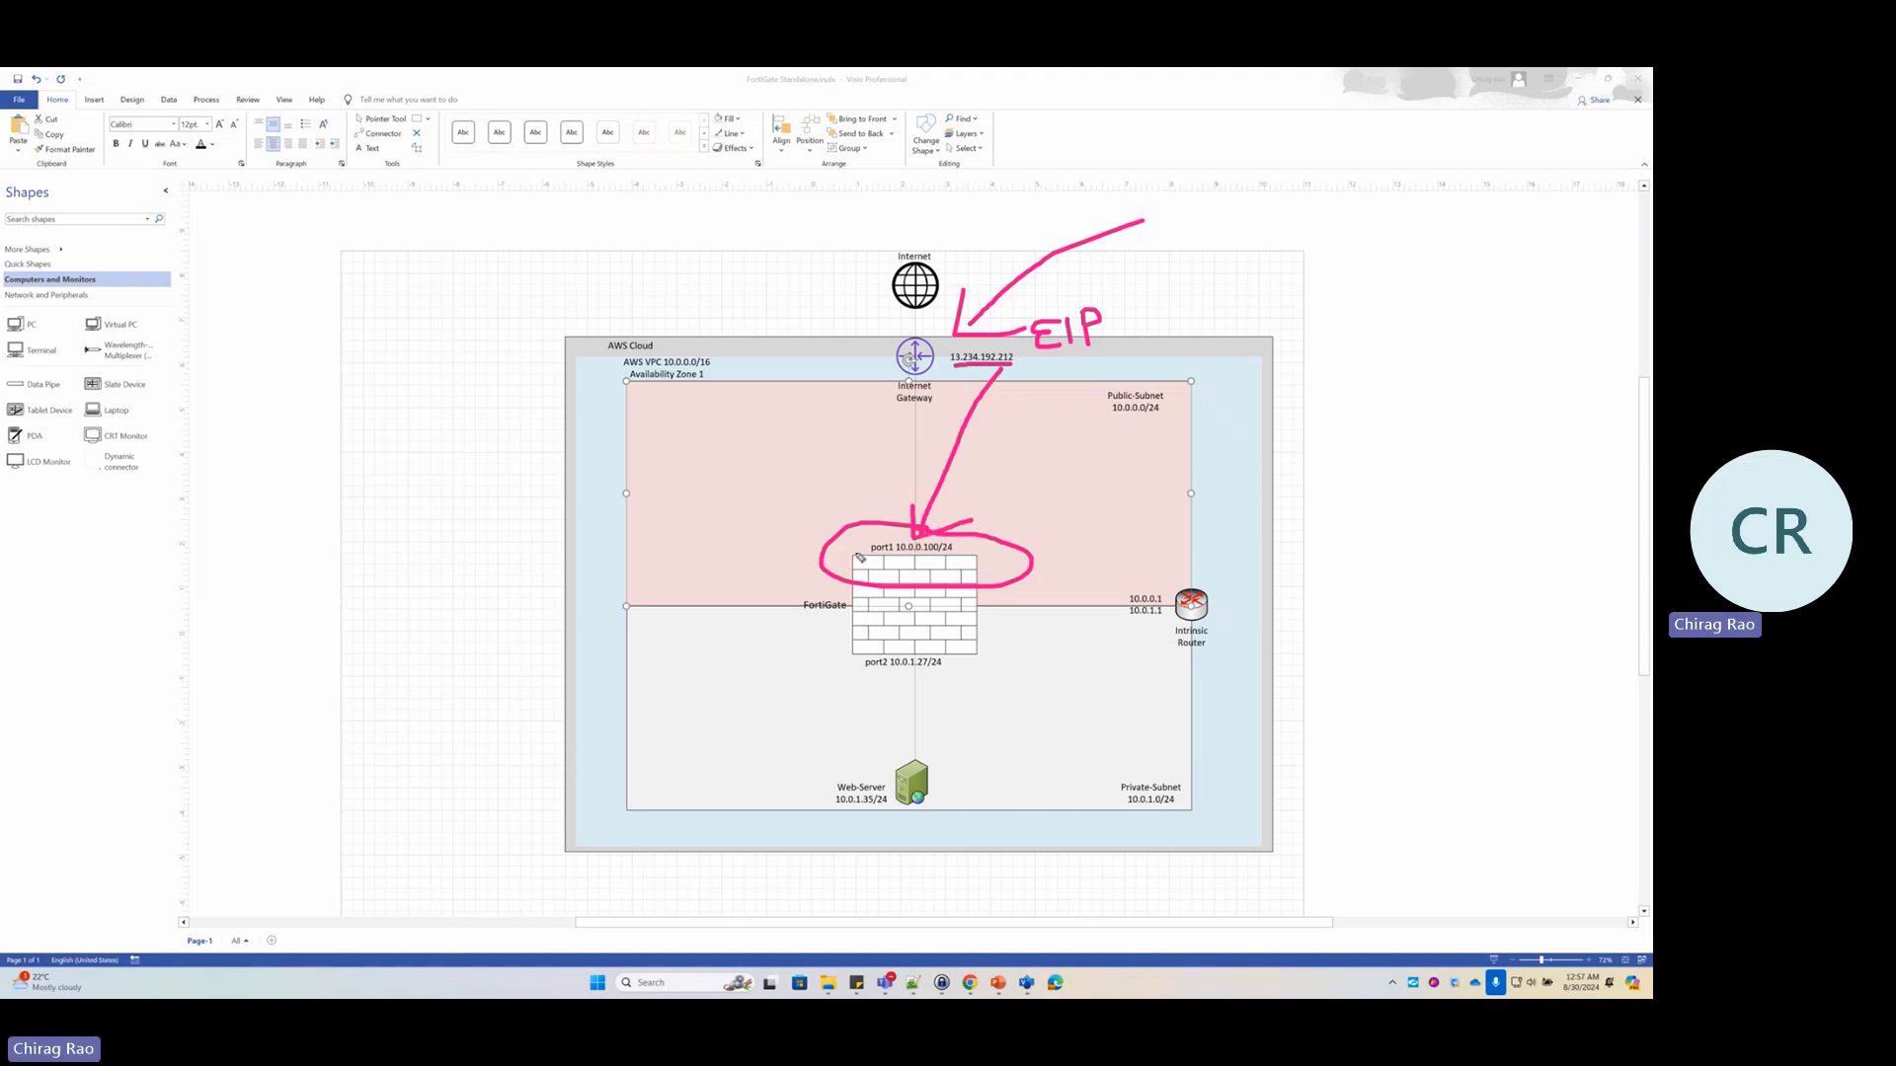
pyautogui.moveTo(722, 541); pyautogui.dragTo(830, 549)
pyautogui.moveTo(829, 553); pyautogui.dragTo(801, 576)
pyautogui.moveTo(706, 415)
pyautogui.mouseDown()
pyautogui.moveTo(705, 450)
pyautogui.moveTo(791, 432)
pyautogui.moveTo(823, 402)
pyautogui.moveTo(839, 428)
pyautogui.mouseUp()
pyautogui.click(760, 403)
pyautogui.moveTo(816, 419)
pyautogui.mouseDown()
pyautogui.moveTo(854, 399)
pyautogui.moveTo(845, 429)
pyautogui.mouseUp()
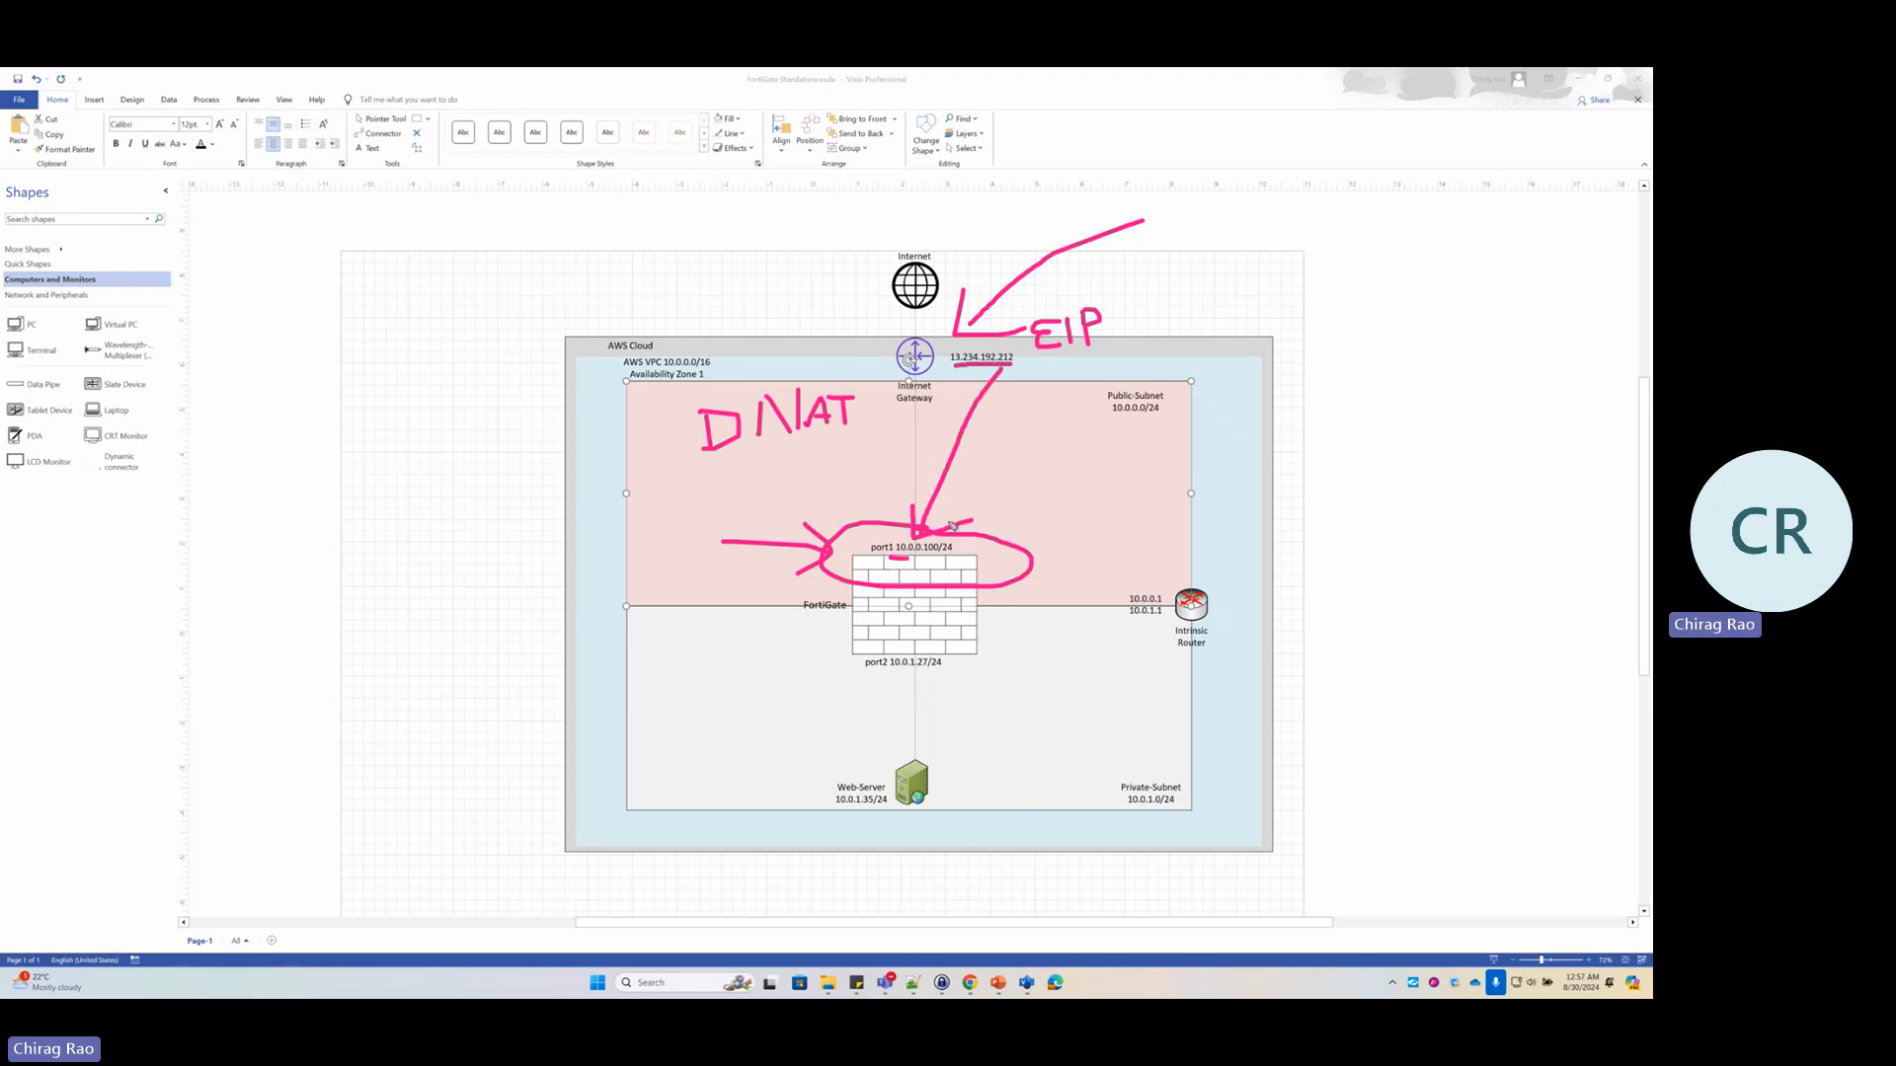
pyautogui.moveTo(960, 561); pyautogui.dragTo(879, 560)
pyautogui.click(939, 145)
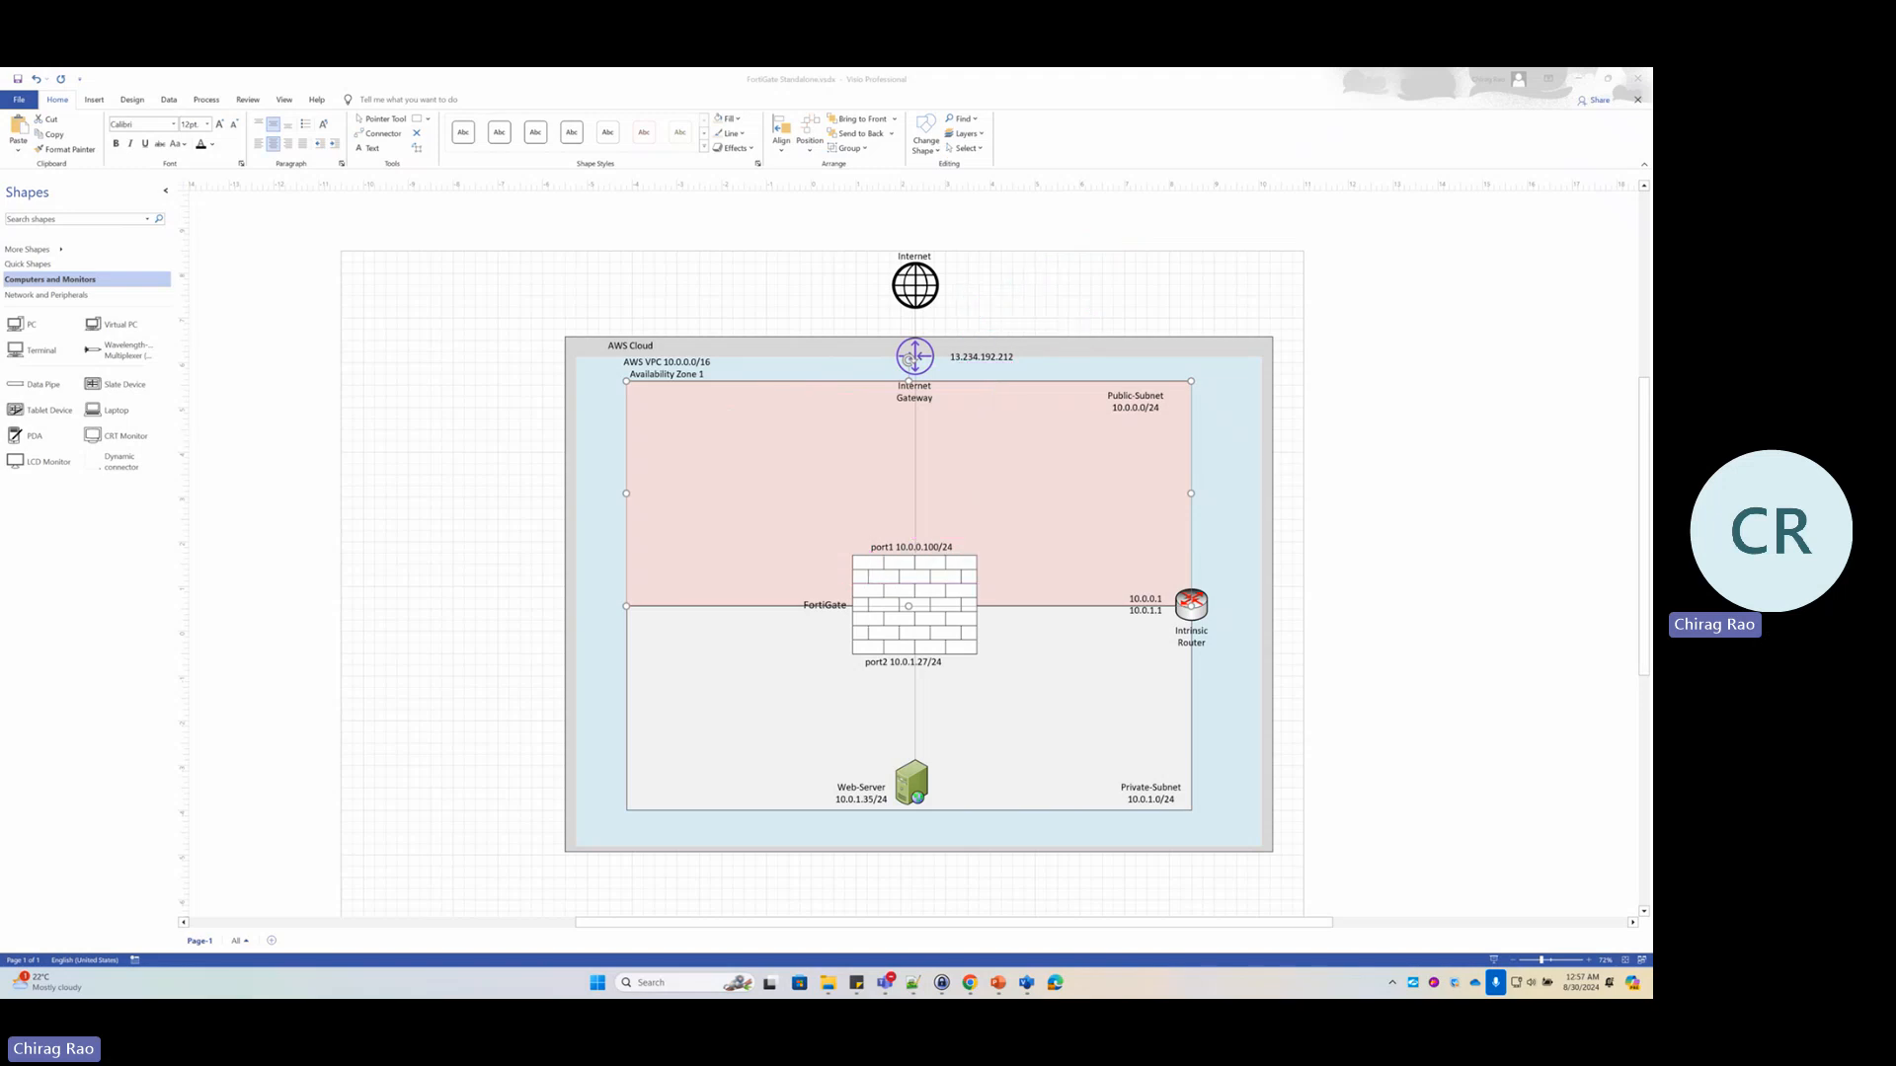
# Return to the EC2 console in Chrome and show the Network & Security Elastic IPs list
pyautogui.click(969, 984)
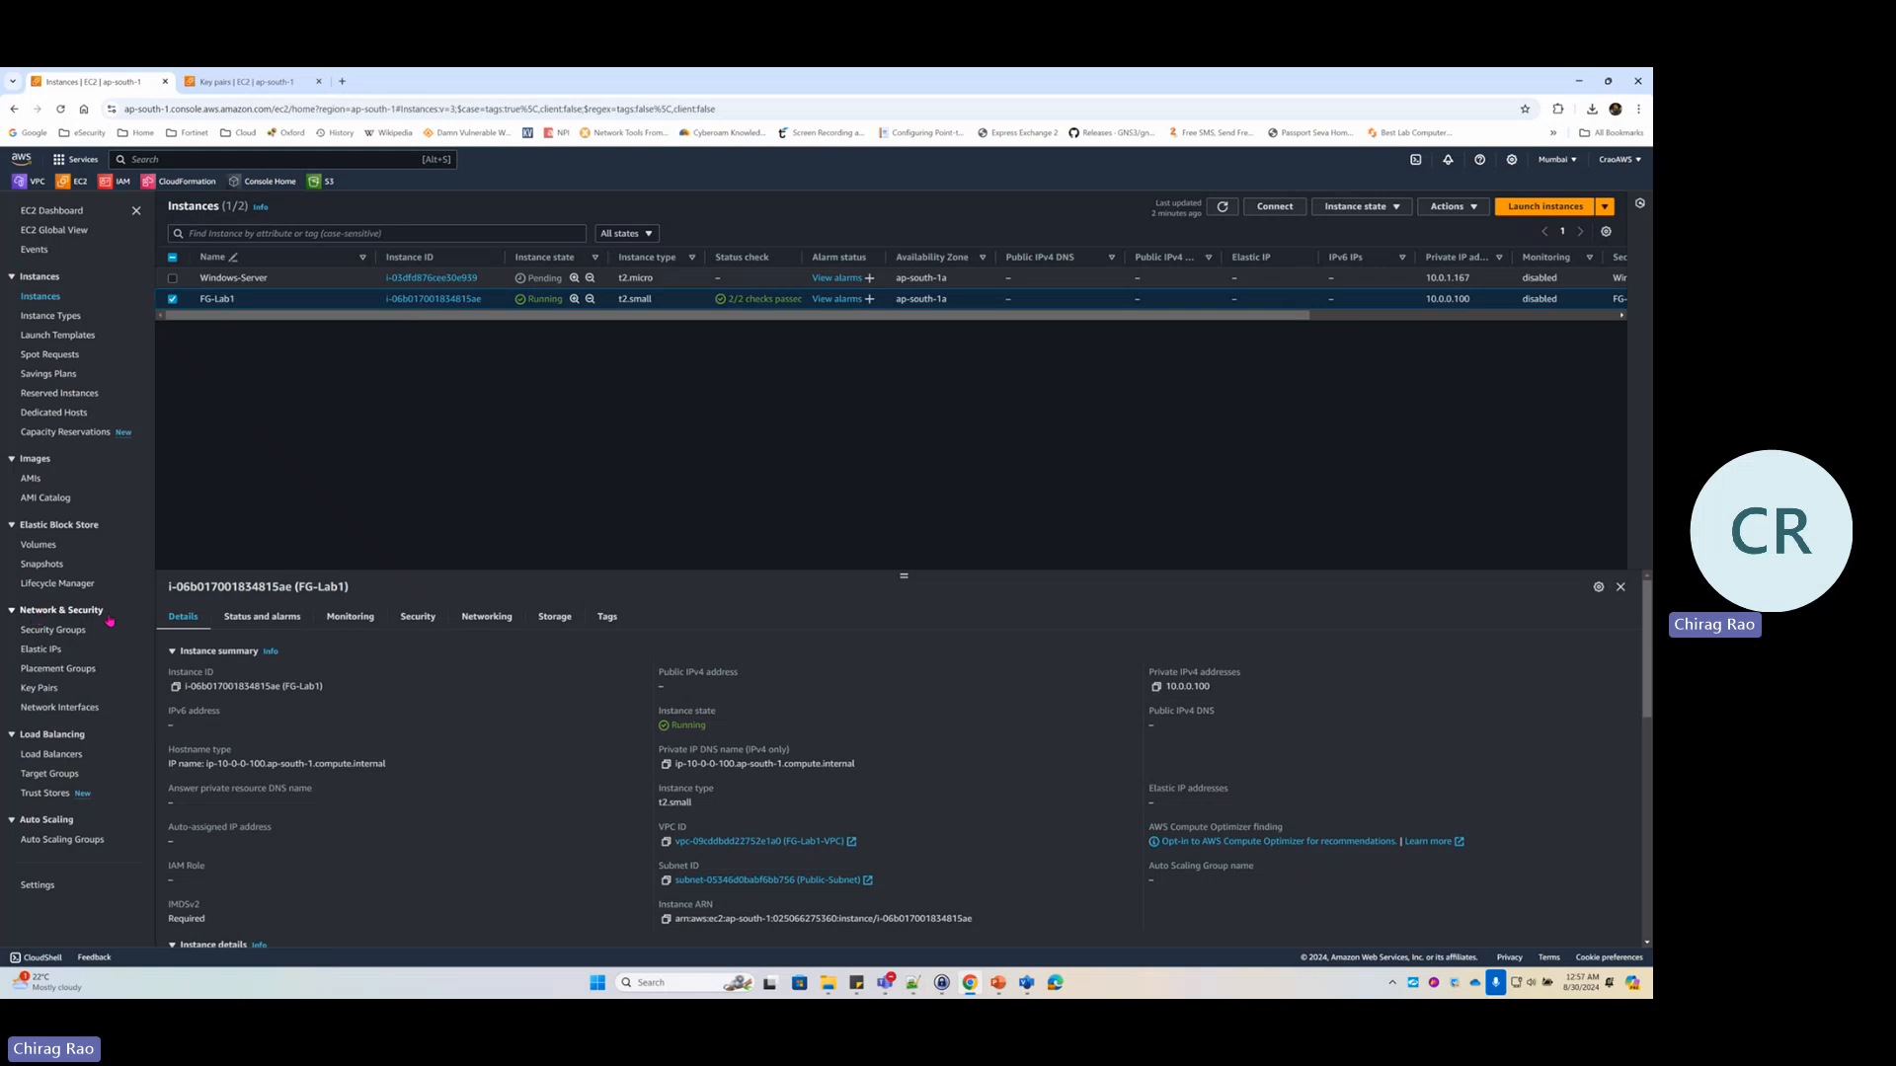
pyautogui.click(39, 650)
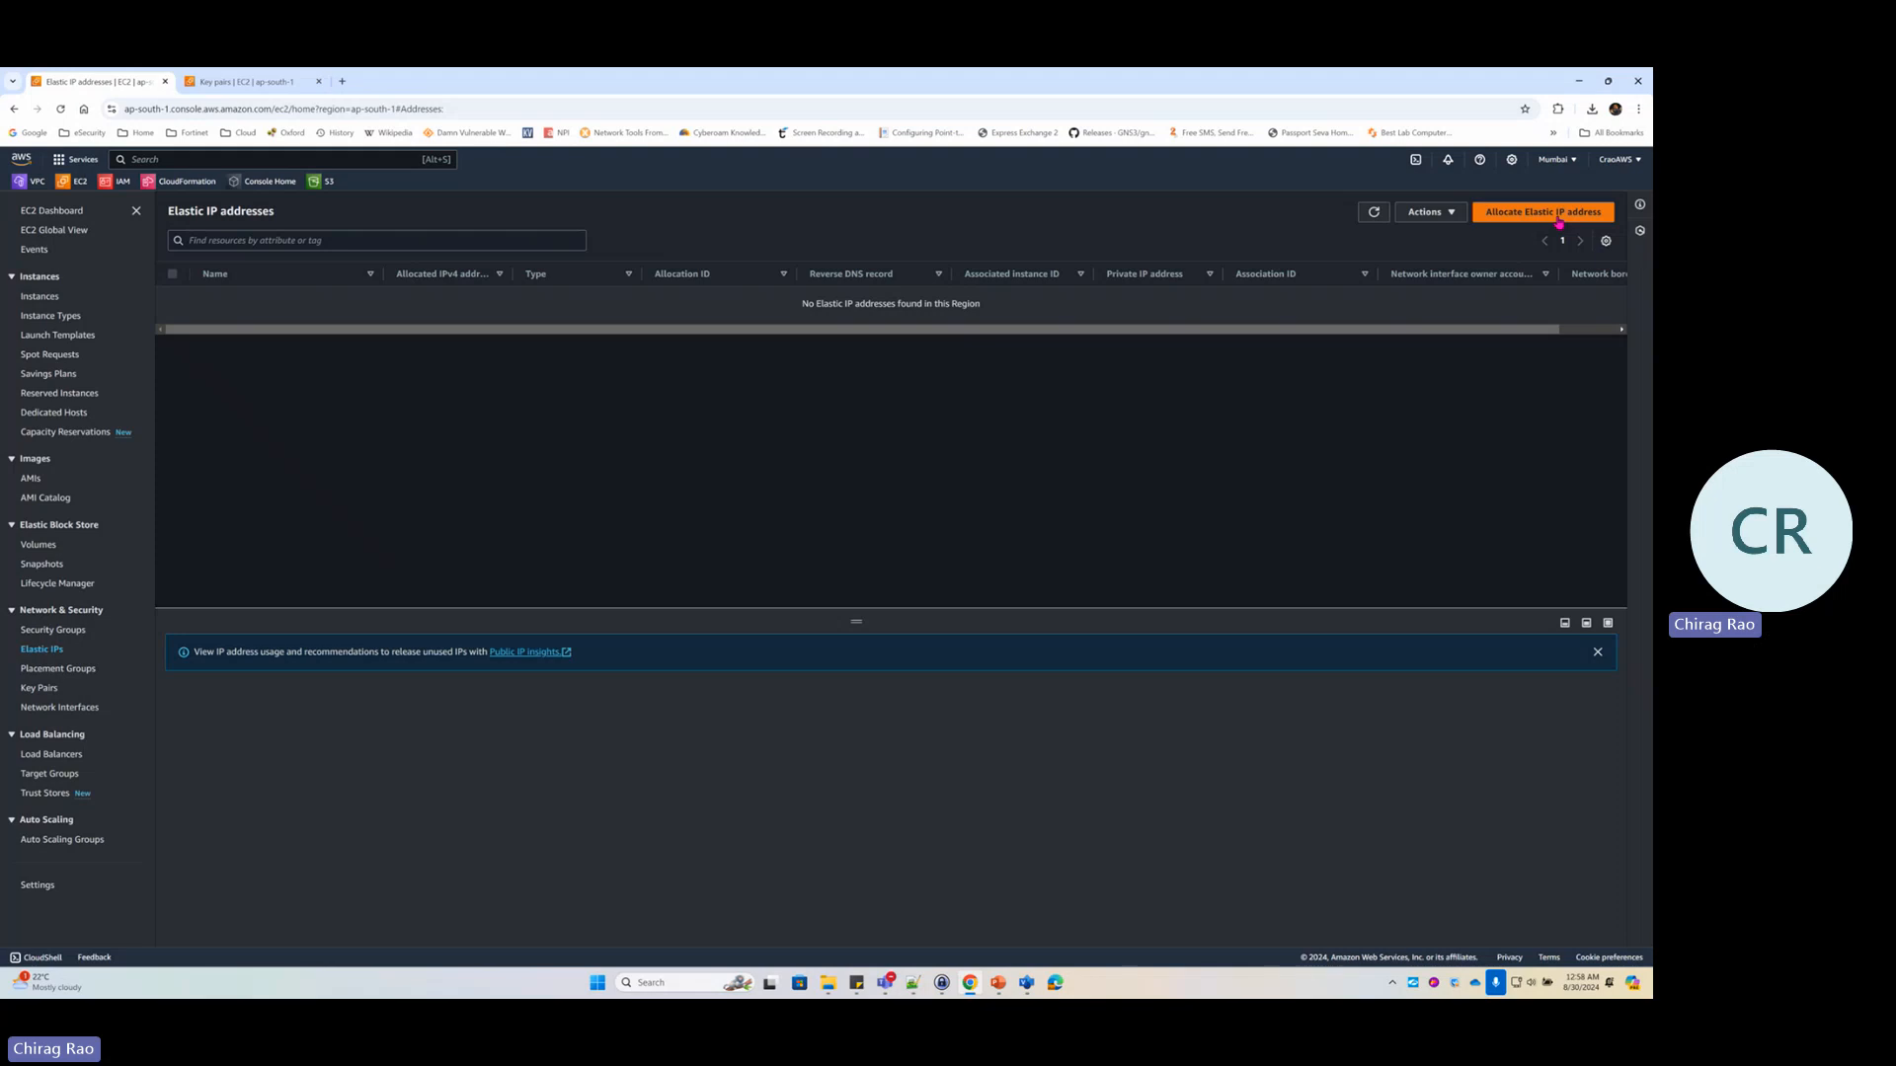
# Allocate a new Elastic IP from Amazon's pool, 13.234.212.185, and select its row
pyautogui.click(1559, 220)
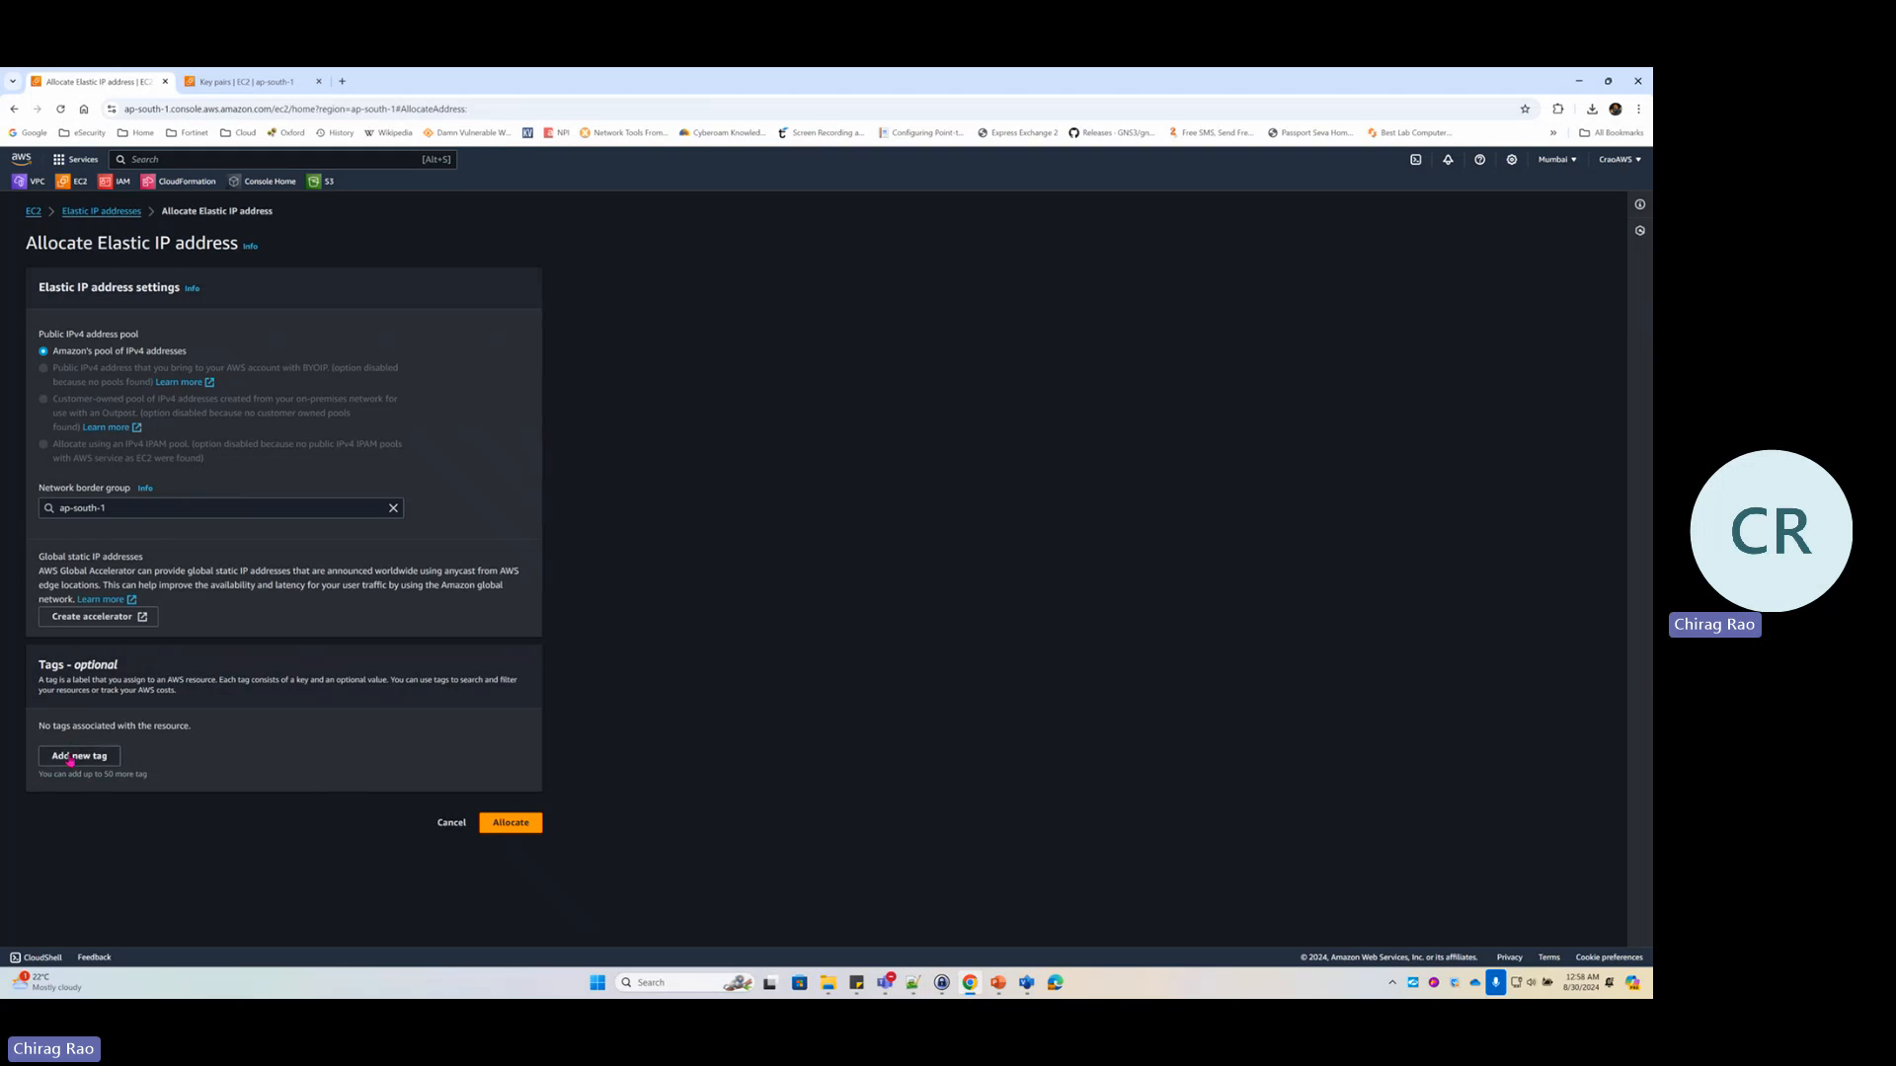
pyautogui.click(510, 829)
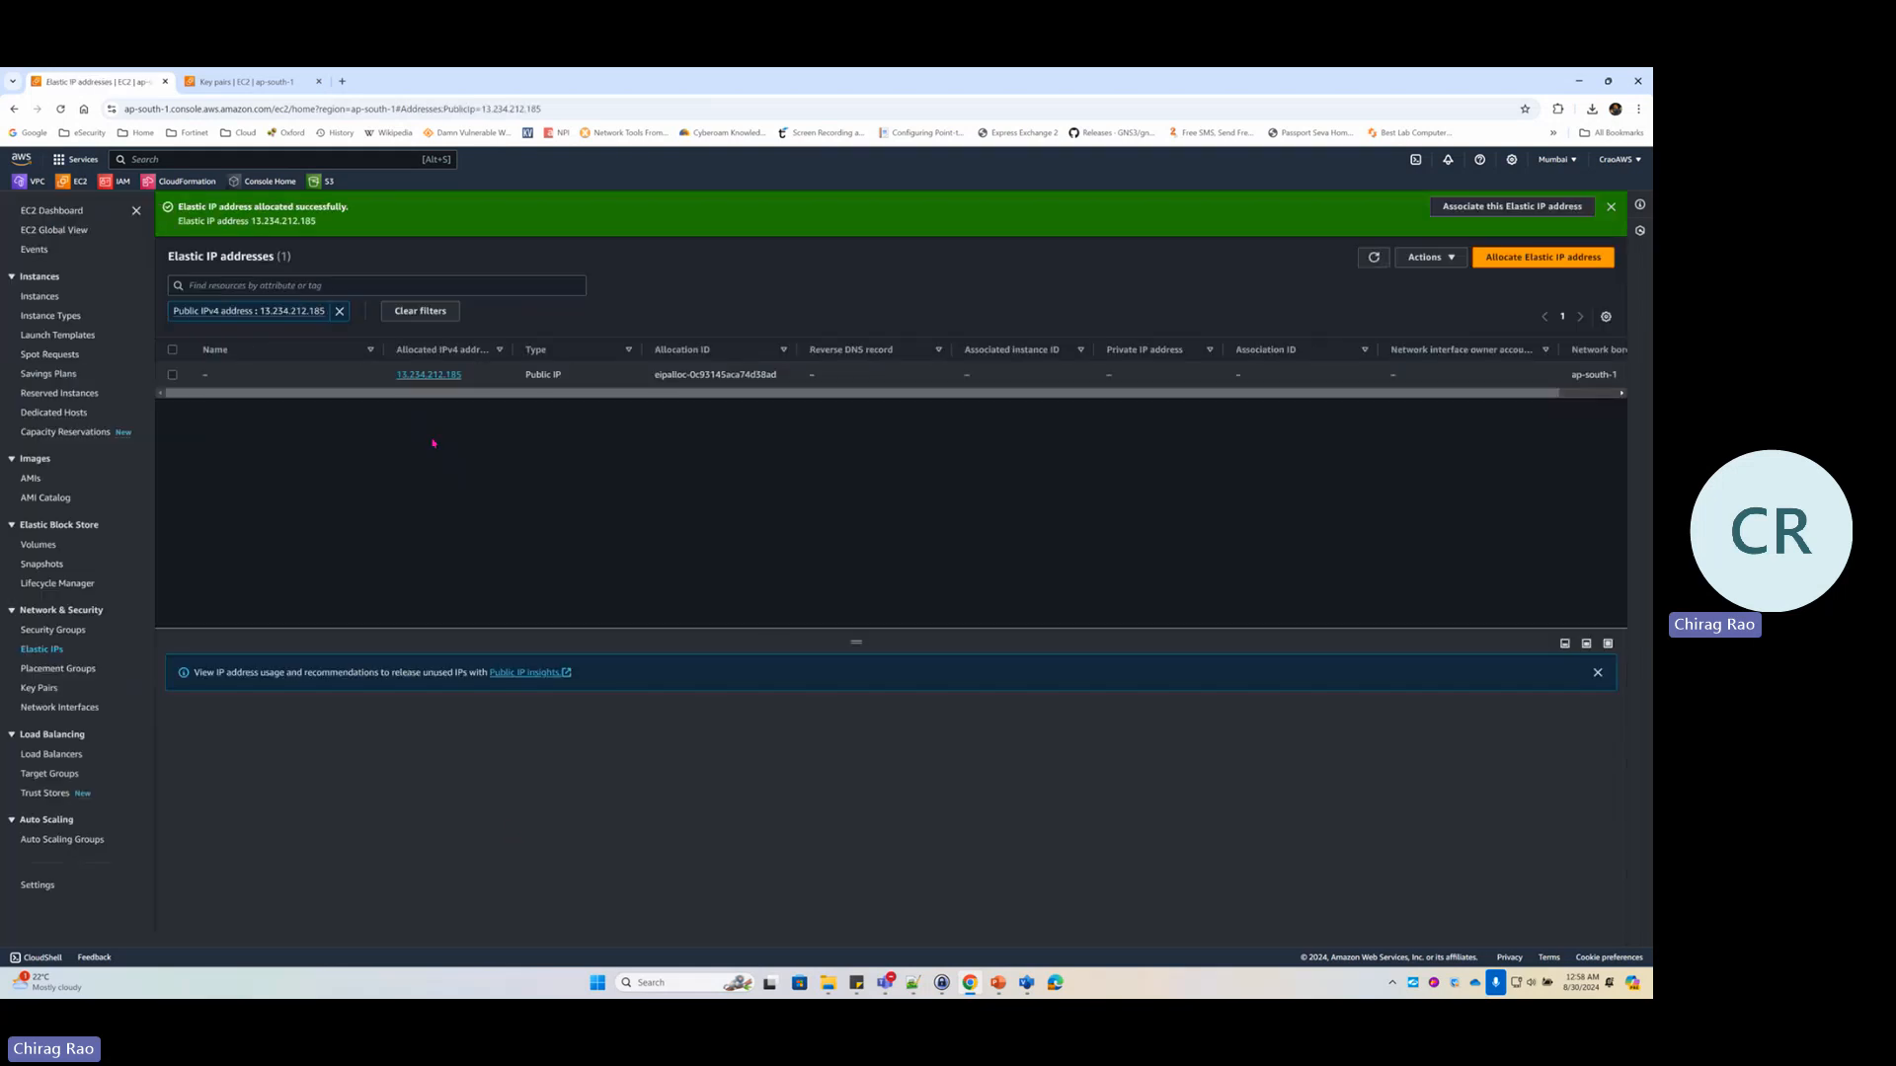
pyautogui.moveTo(466, 380); pyautogui.dragTo(395, 377)
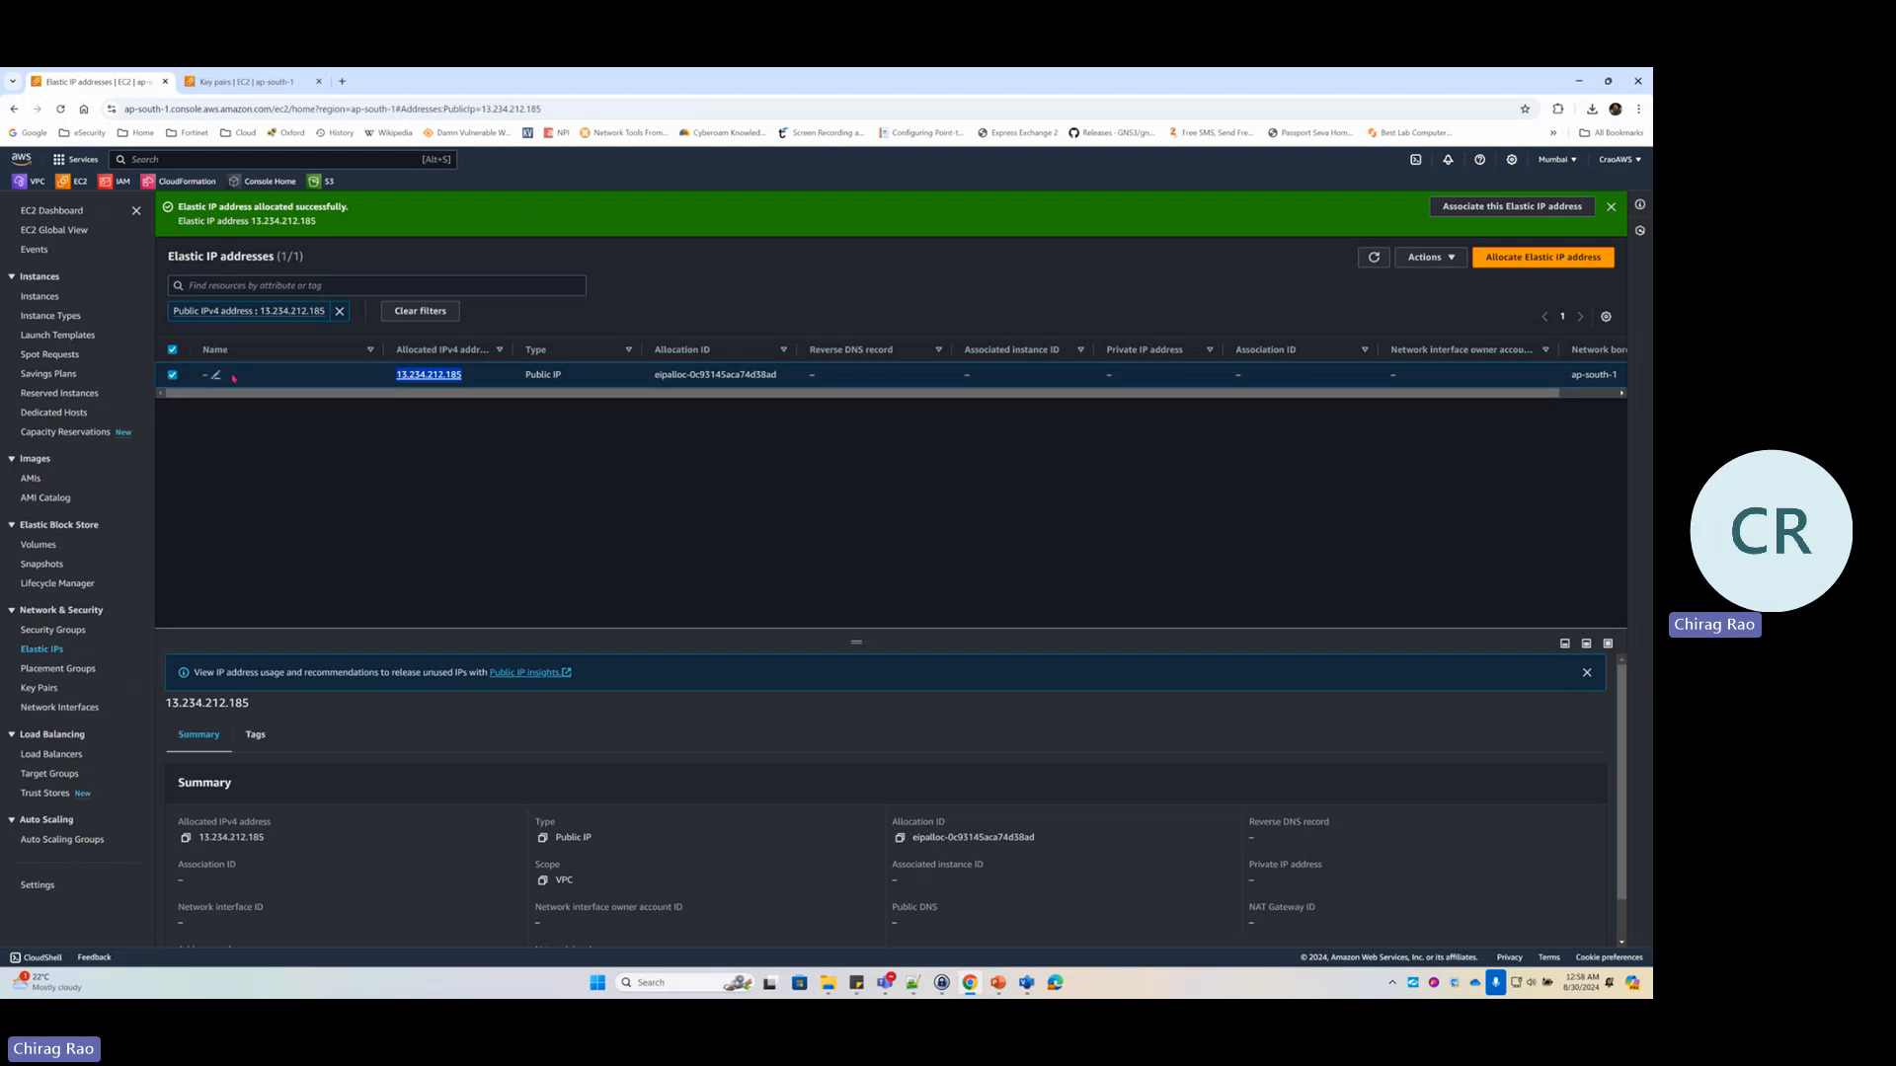
# Name the Elastic IP 13.234.212.185 FG-EIP, then ink-mark the address and the association step
pyautogui.click(218, 376)
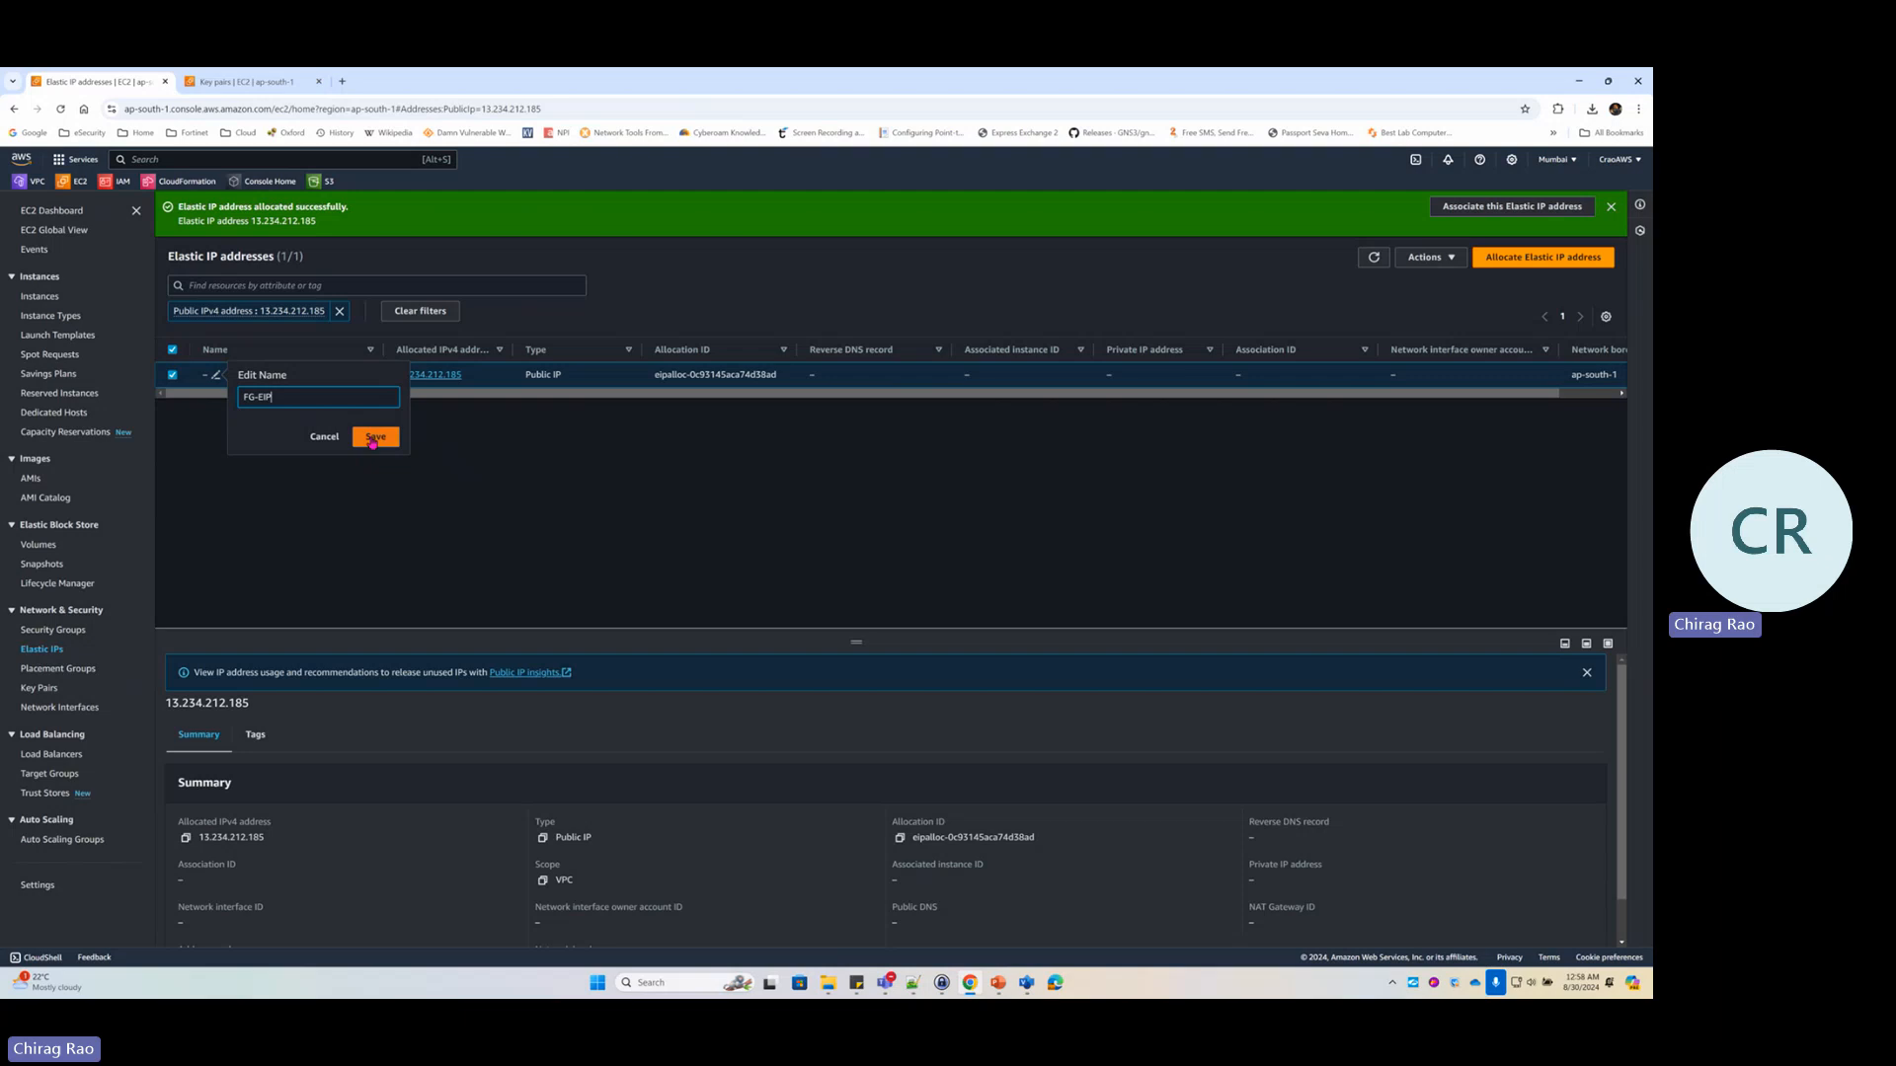
pyautogui.click(376, 437)
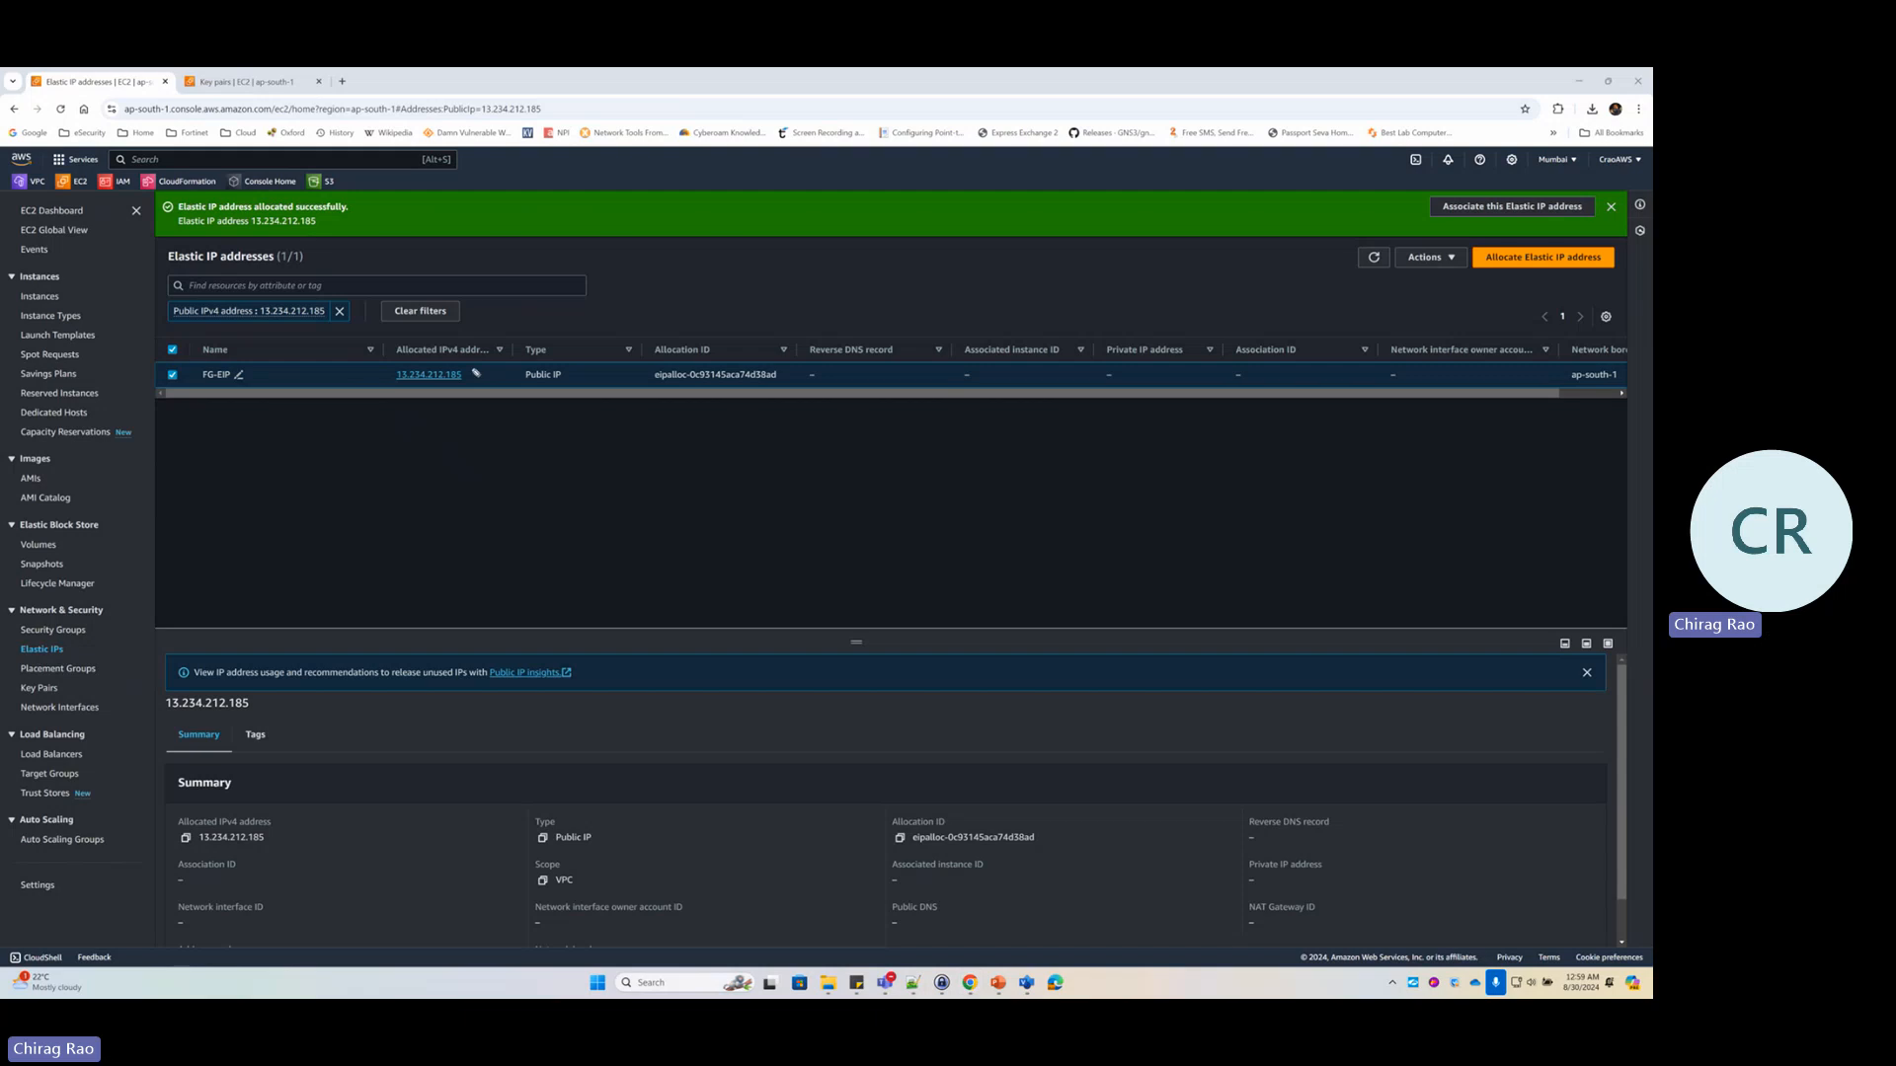
pyautogui.moveTo(464, 362); pyautogui.dragTo(475, 374)
pyautogui.moveTo(1448, 194)
pyautogui.mouseDown()
pyautogui.moveTo(1437, 223)
pyautogui.moveTo(1570, 226)
pyautogui.moveTo(1436, 195)
pyautogui.mouseUp()
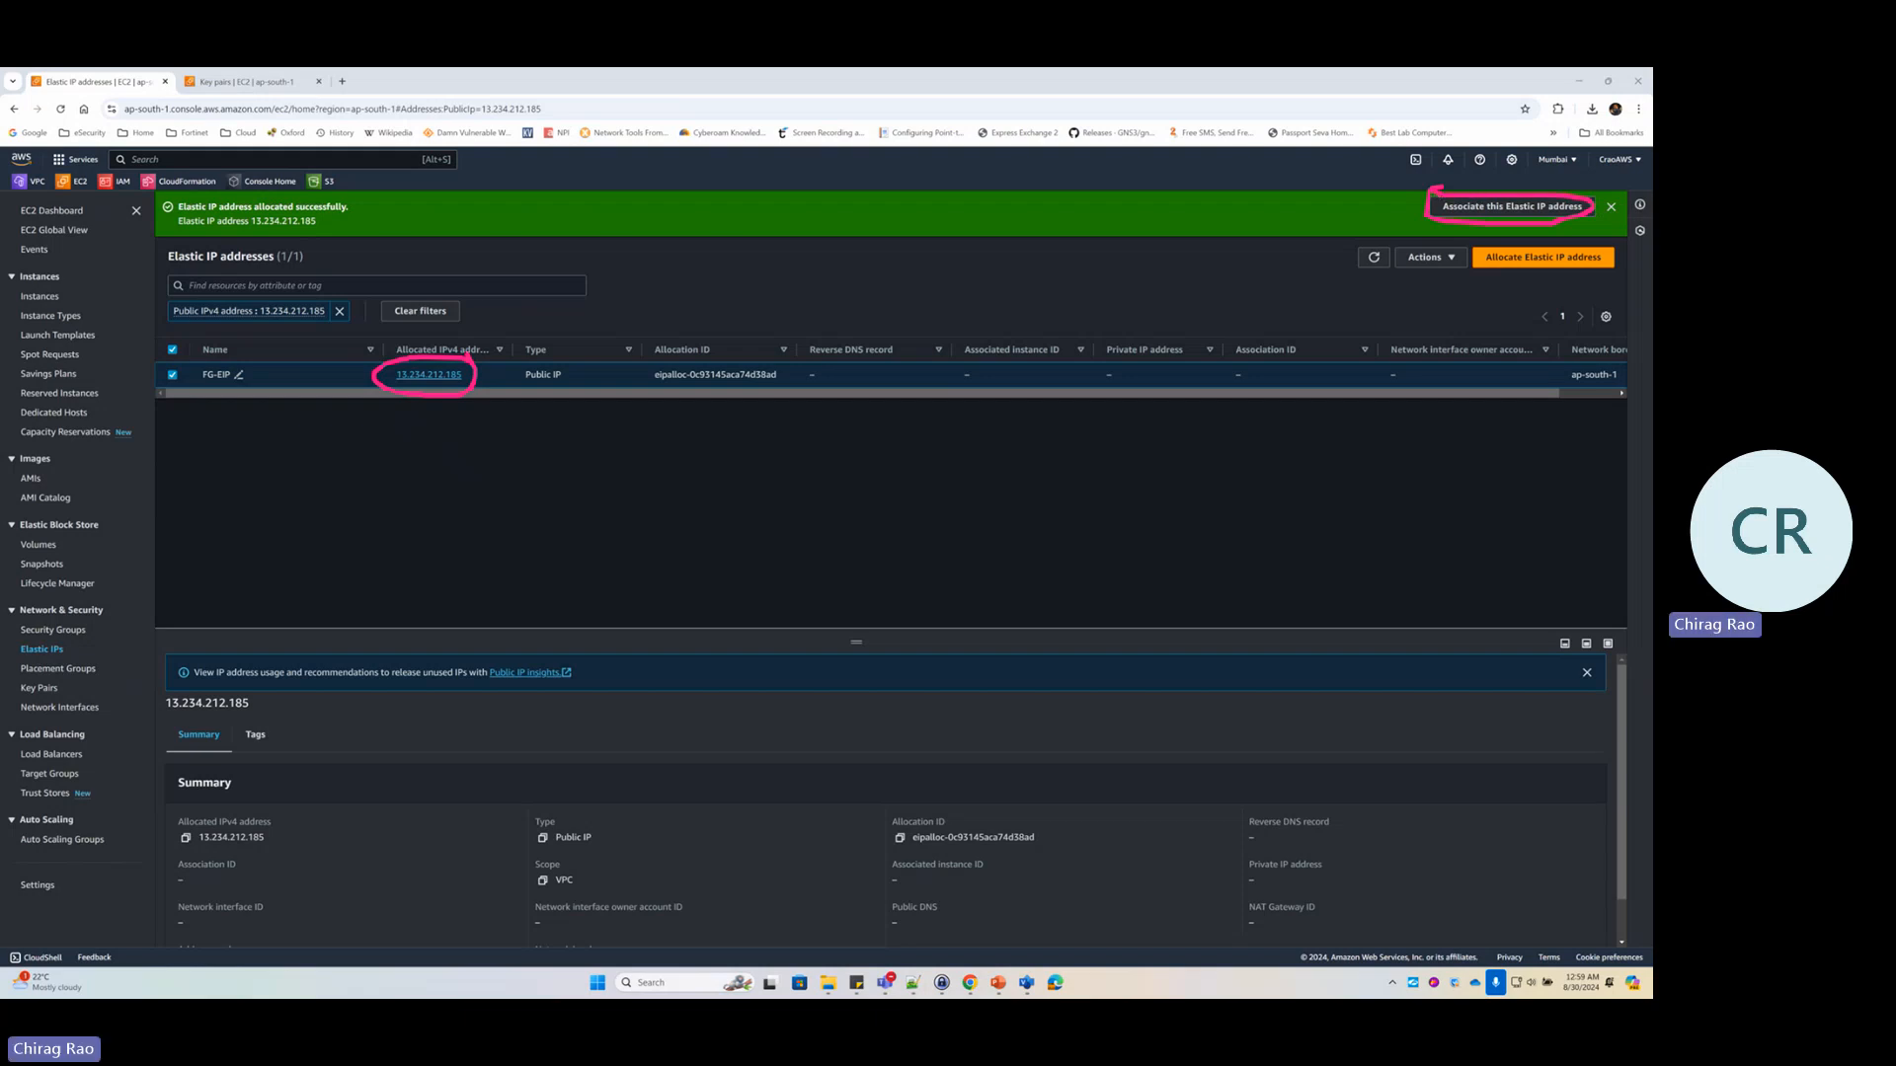
pyautogui.press('Escape')
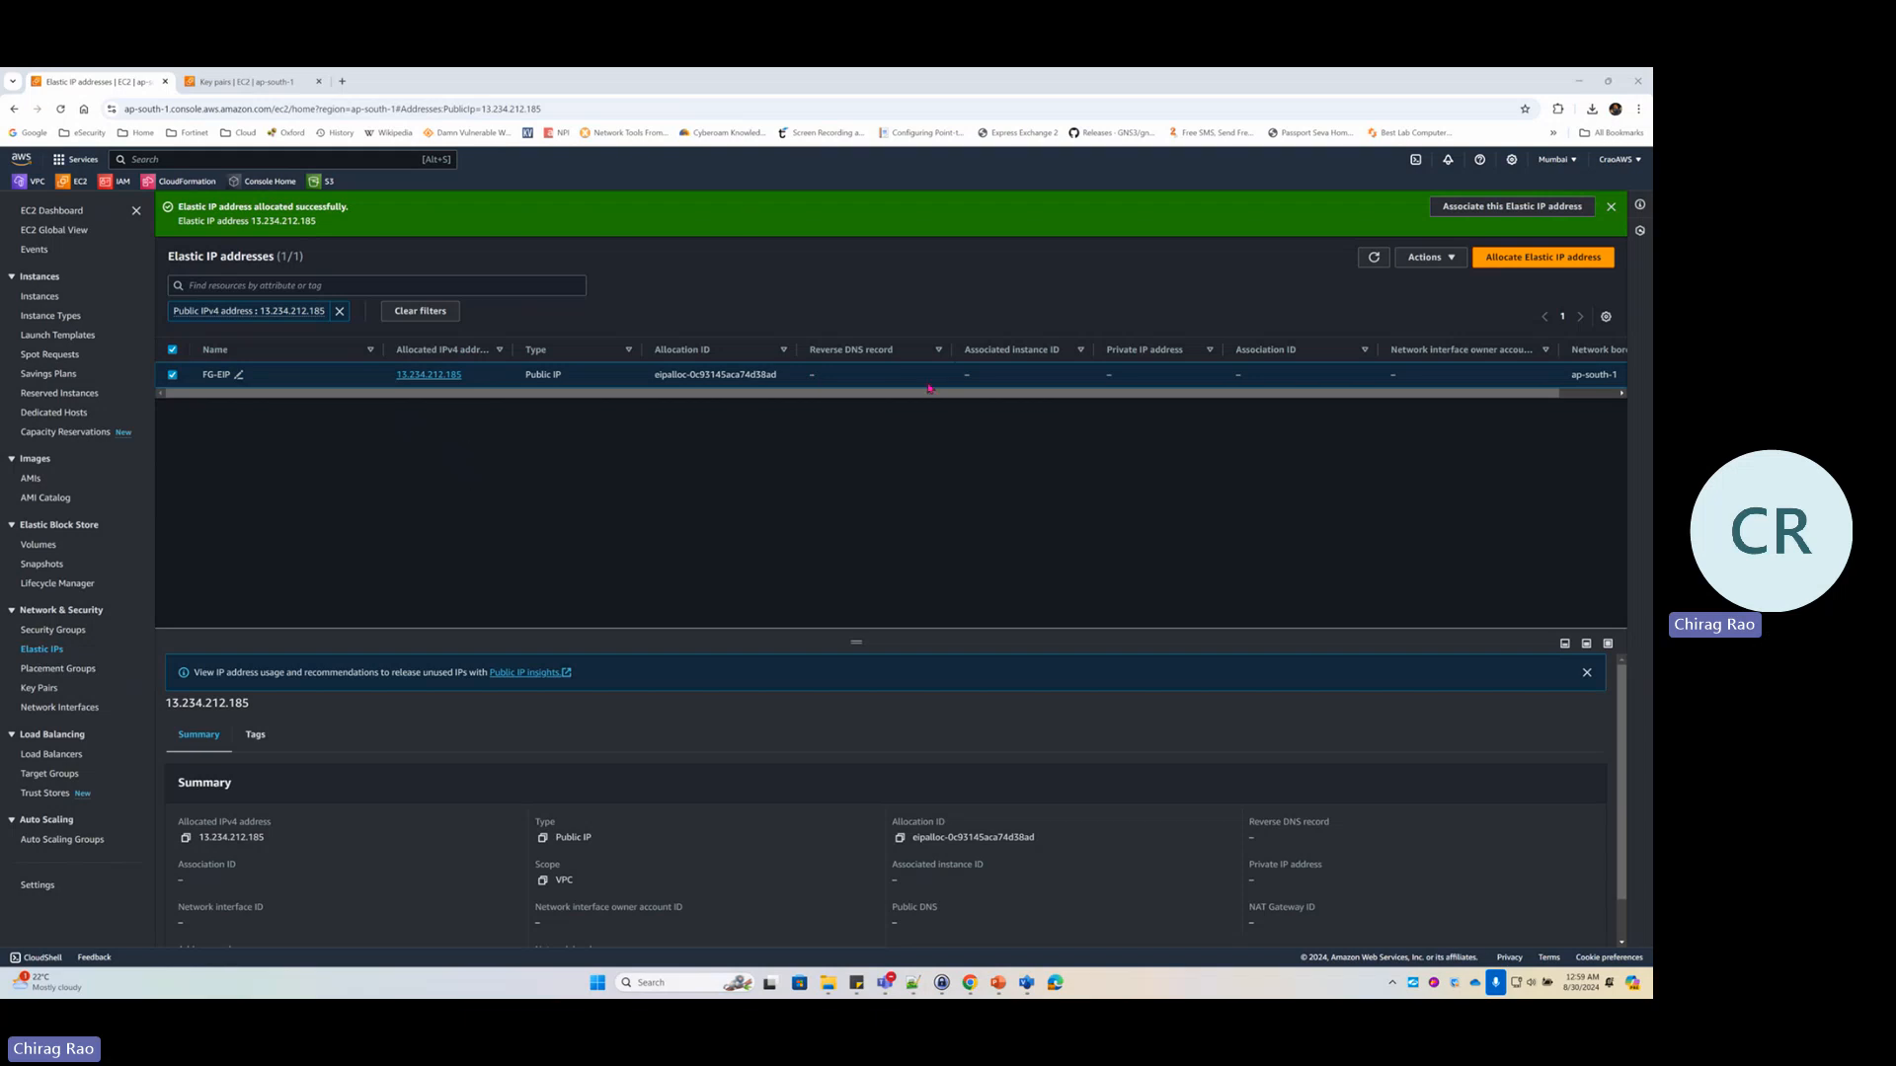
pyautogui.moveTo(1012, 393); pyautogui.dragTo(1069, 395)
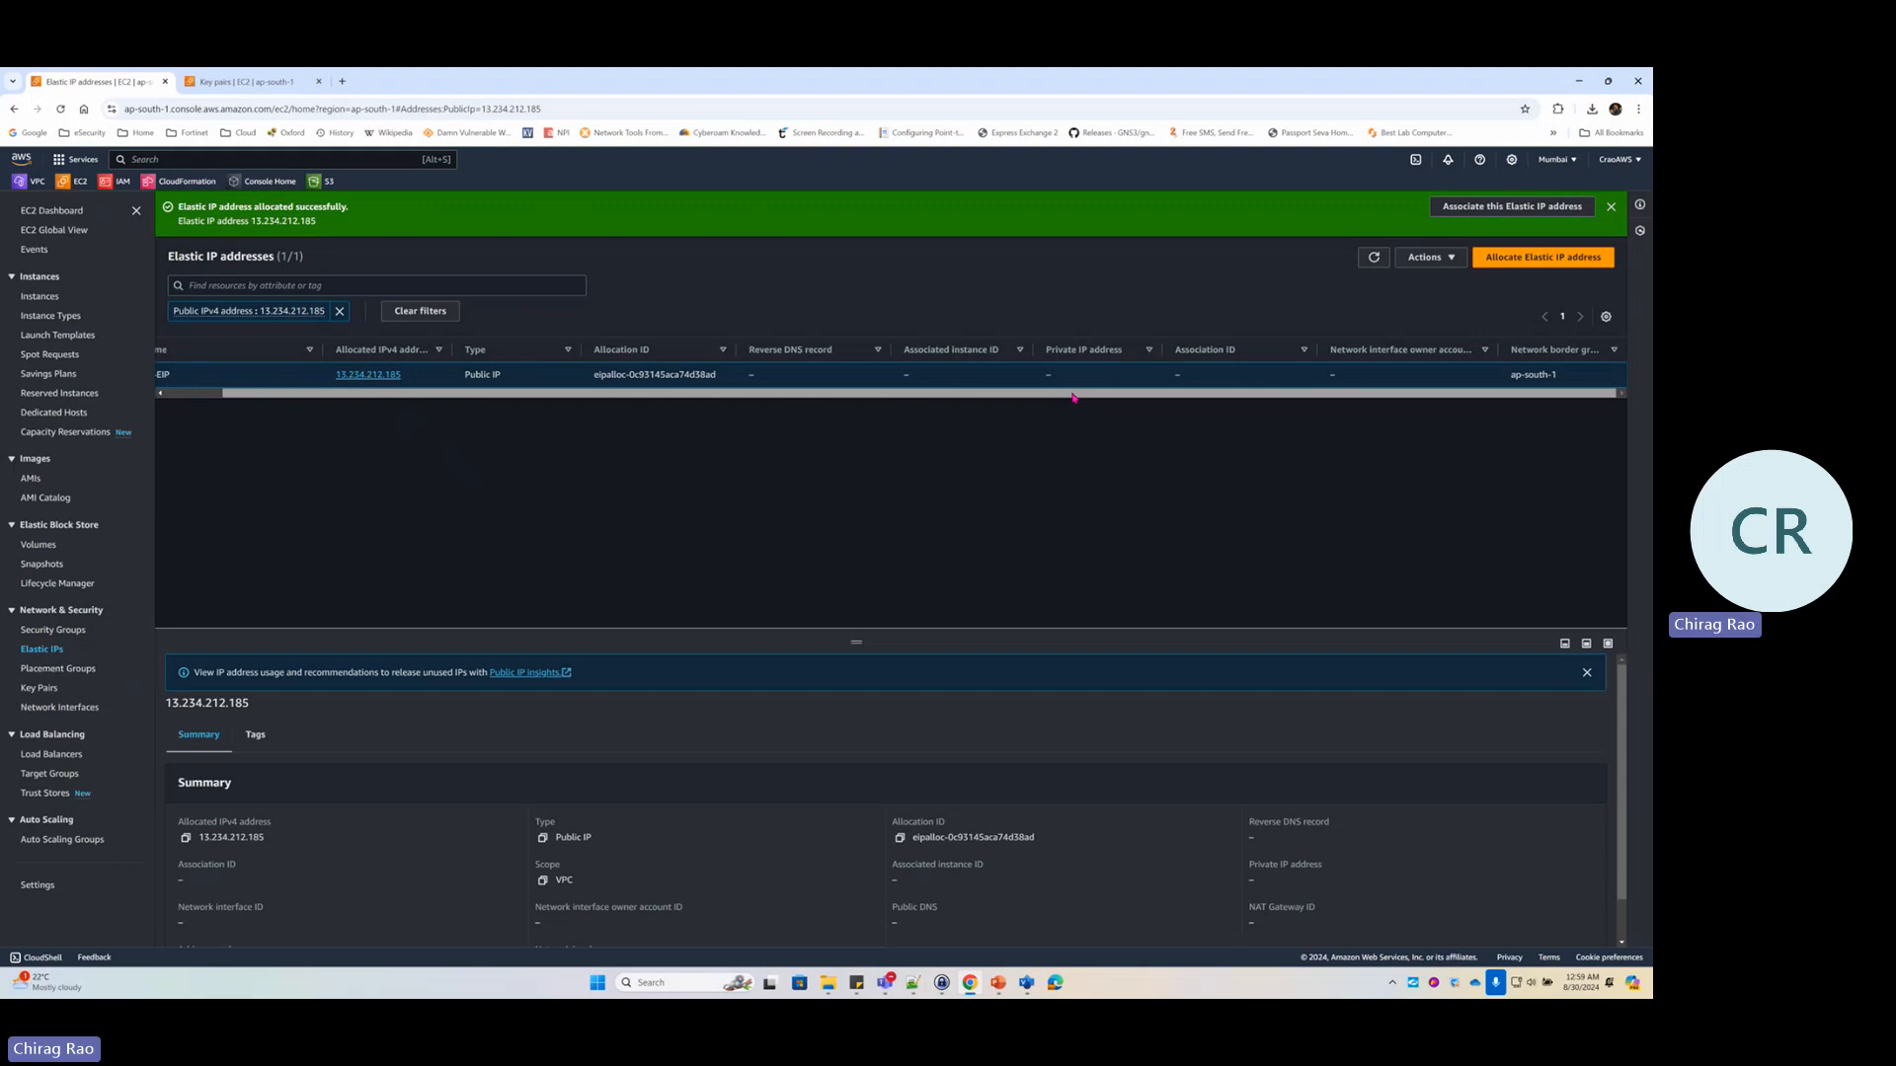
pyautogui.moveTo(1073, 396); pyautogui.dragTo(632, 398)
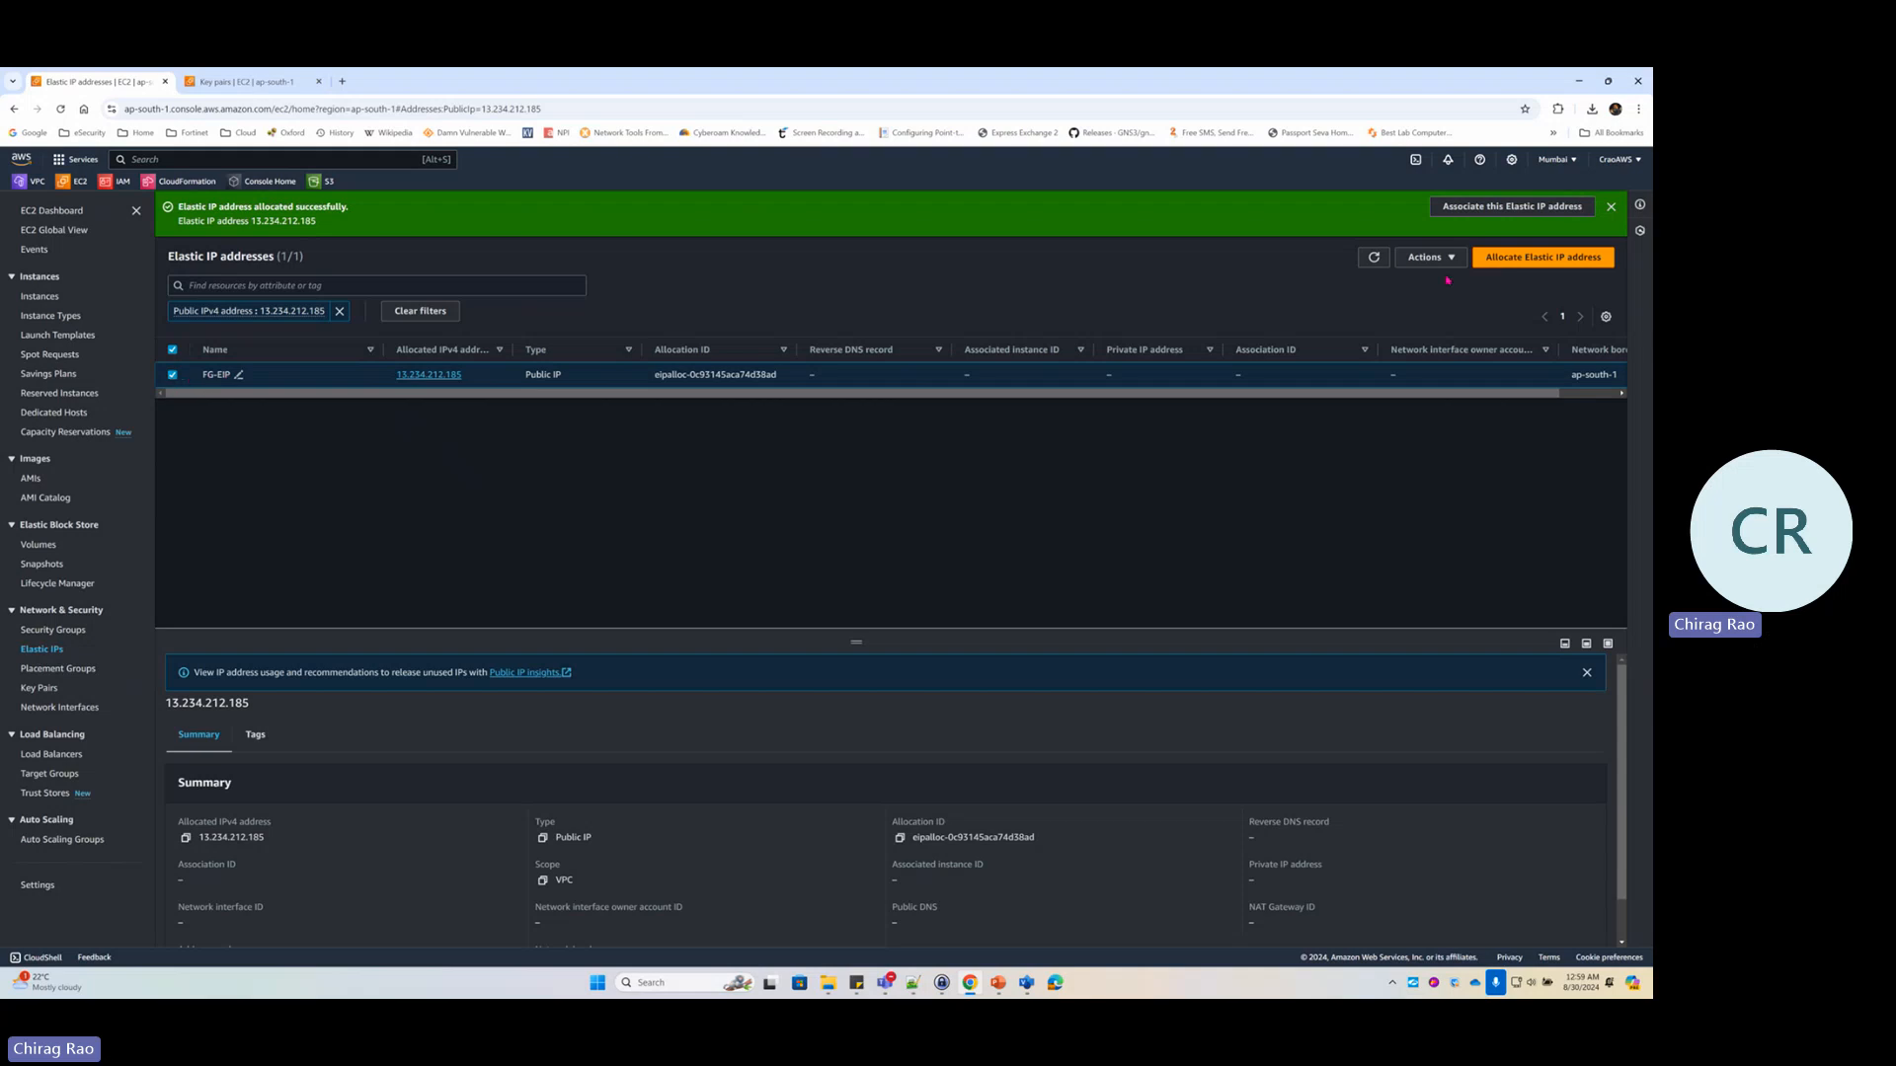
# From the 13.234.212.185 details page, choose Associate Elastic IP address from Actions
pyautogui.click(429, 375)
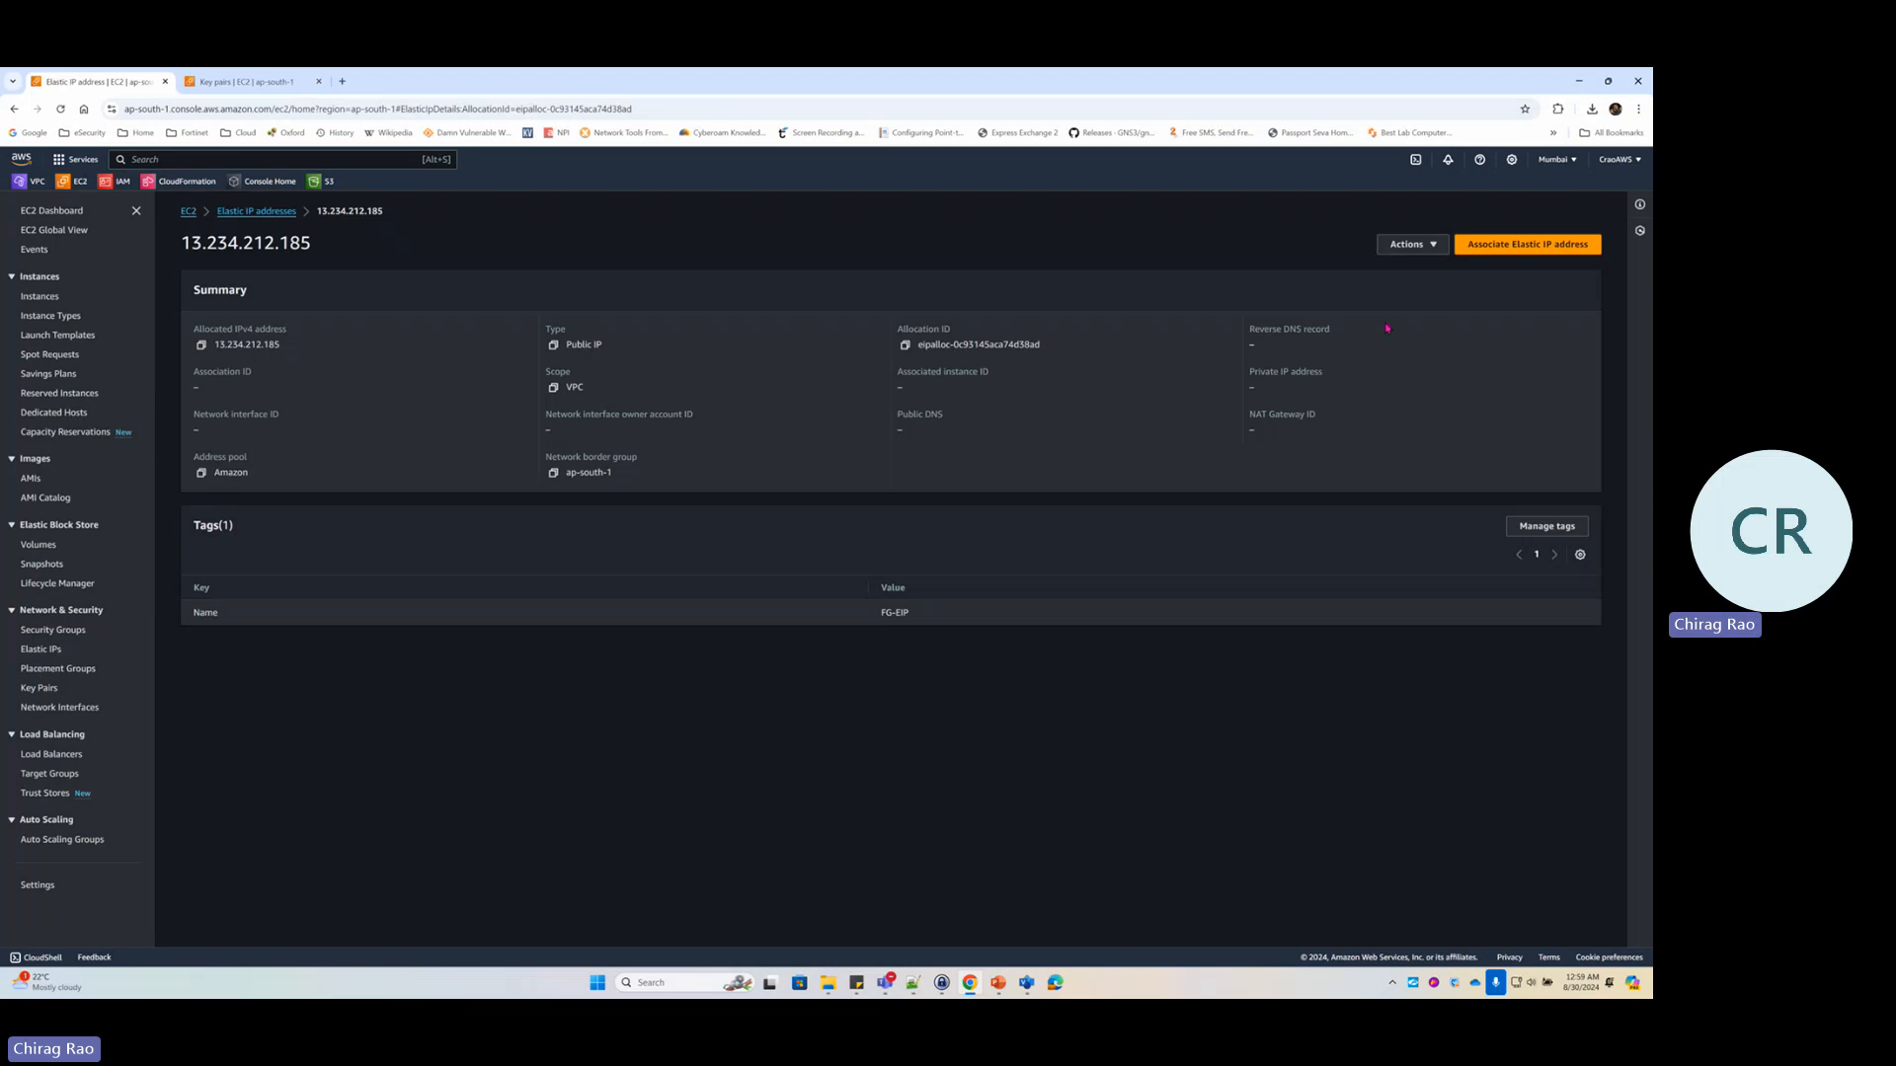
pyautogui.click(1421, 247)
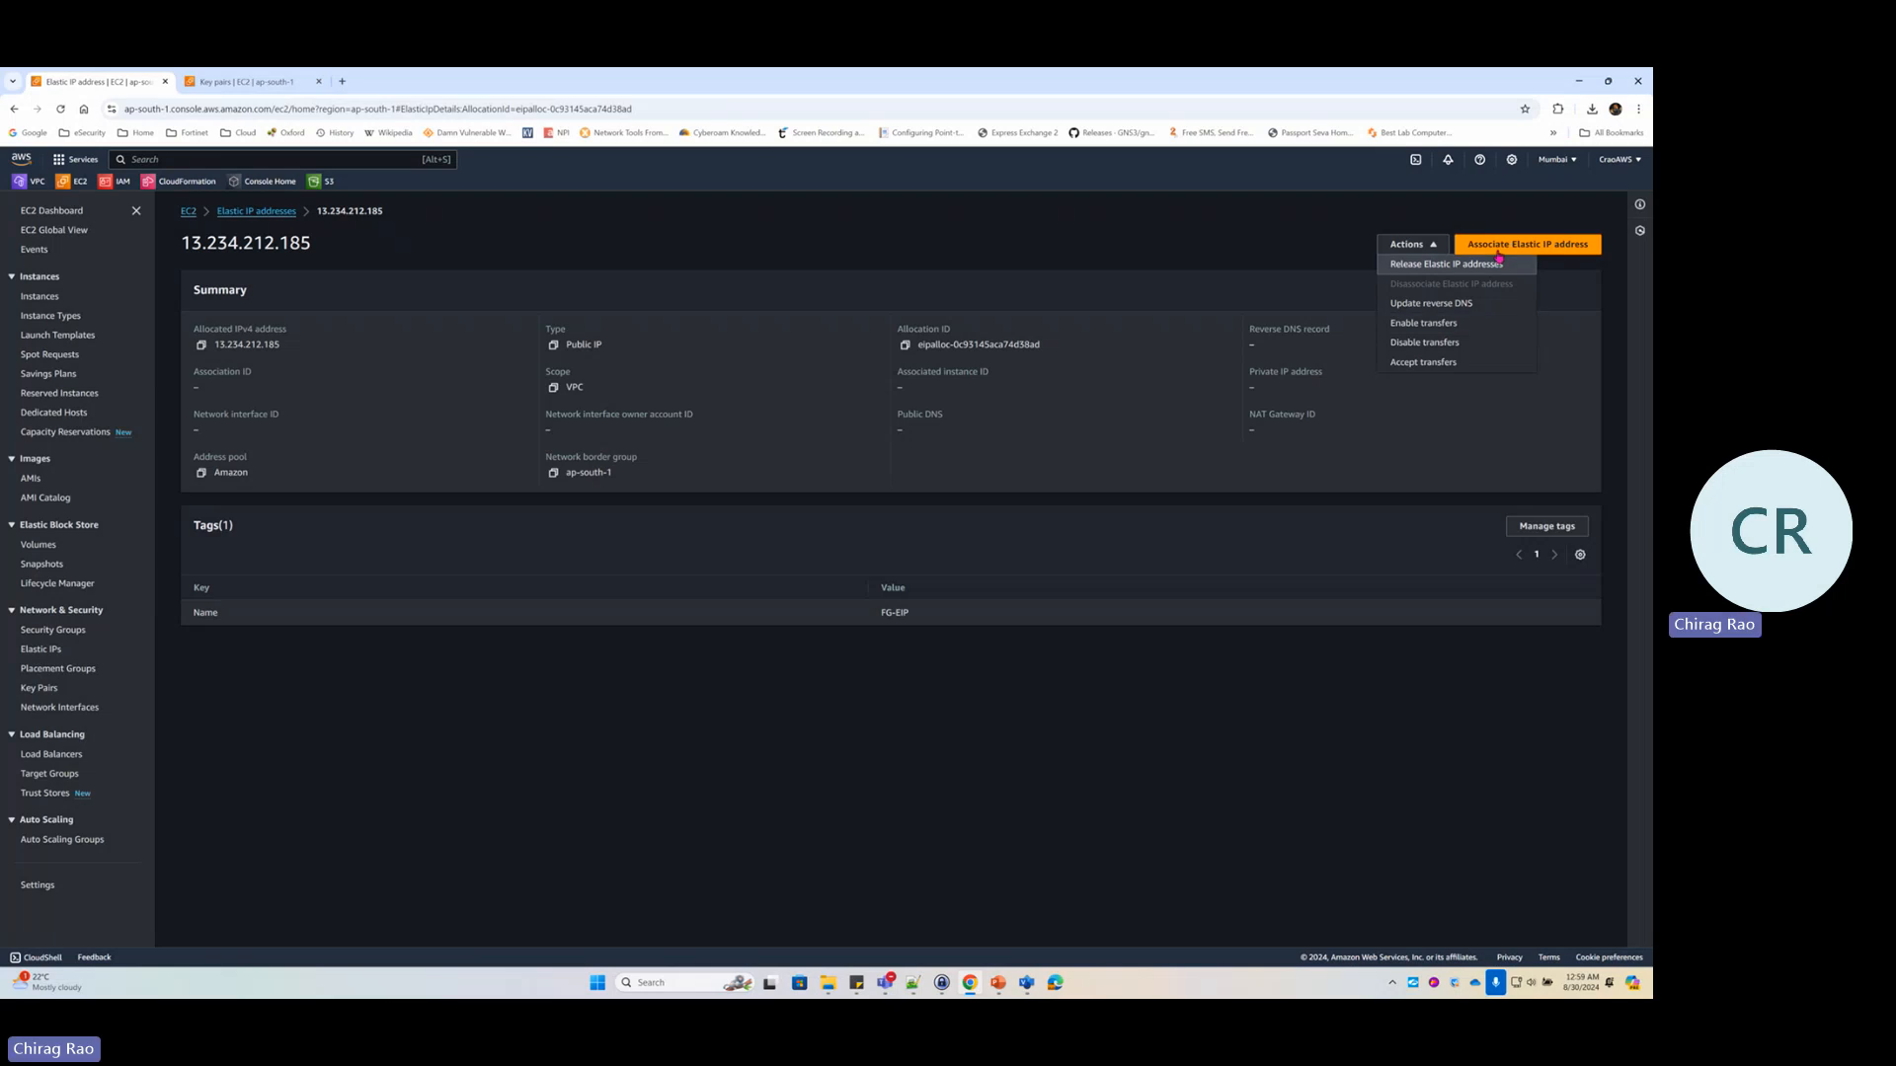
pyautogui.click(1547, 247)
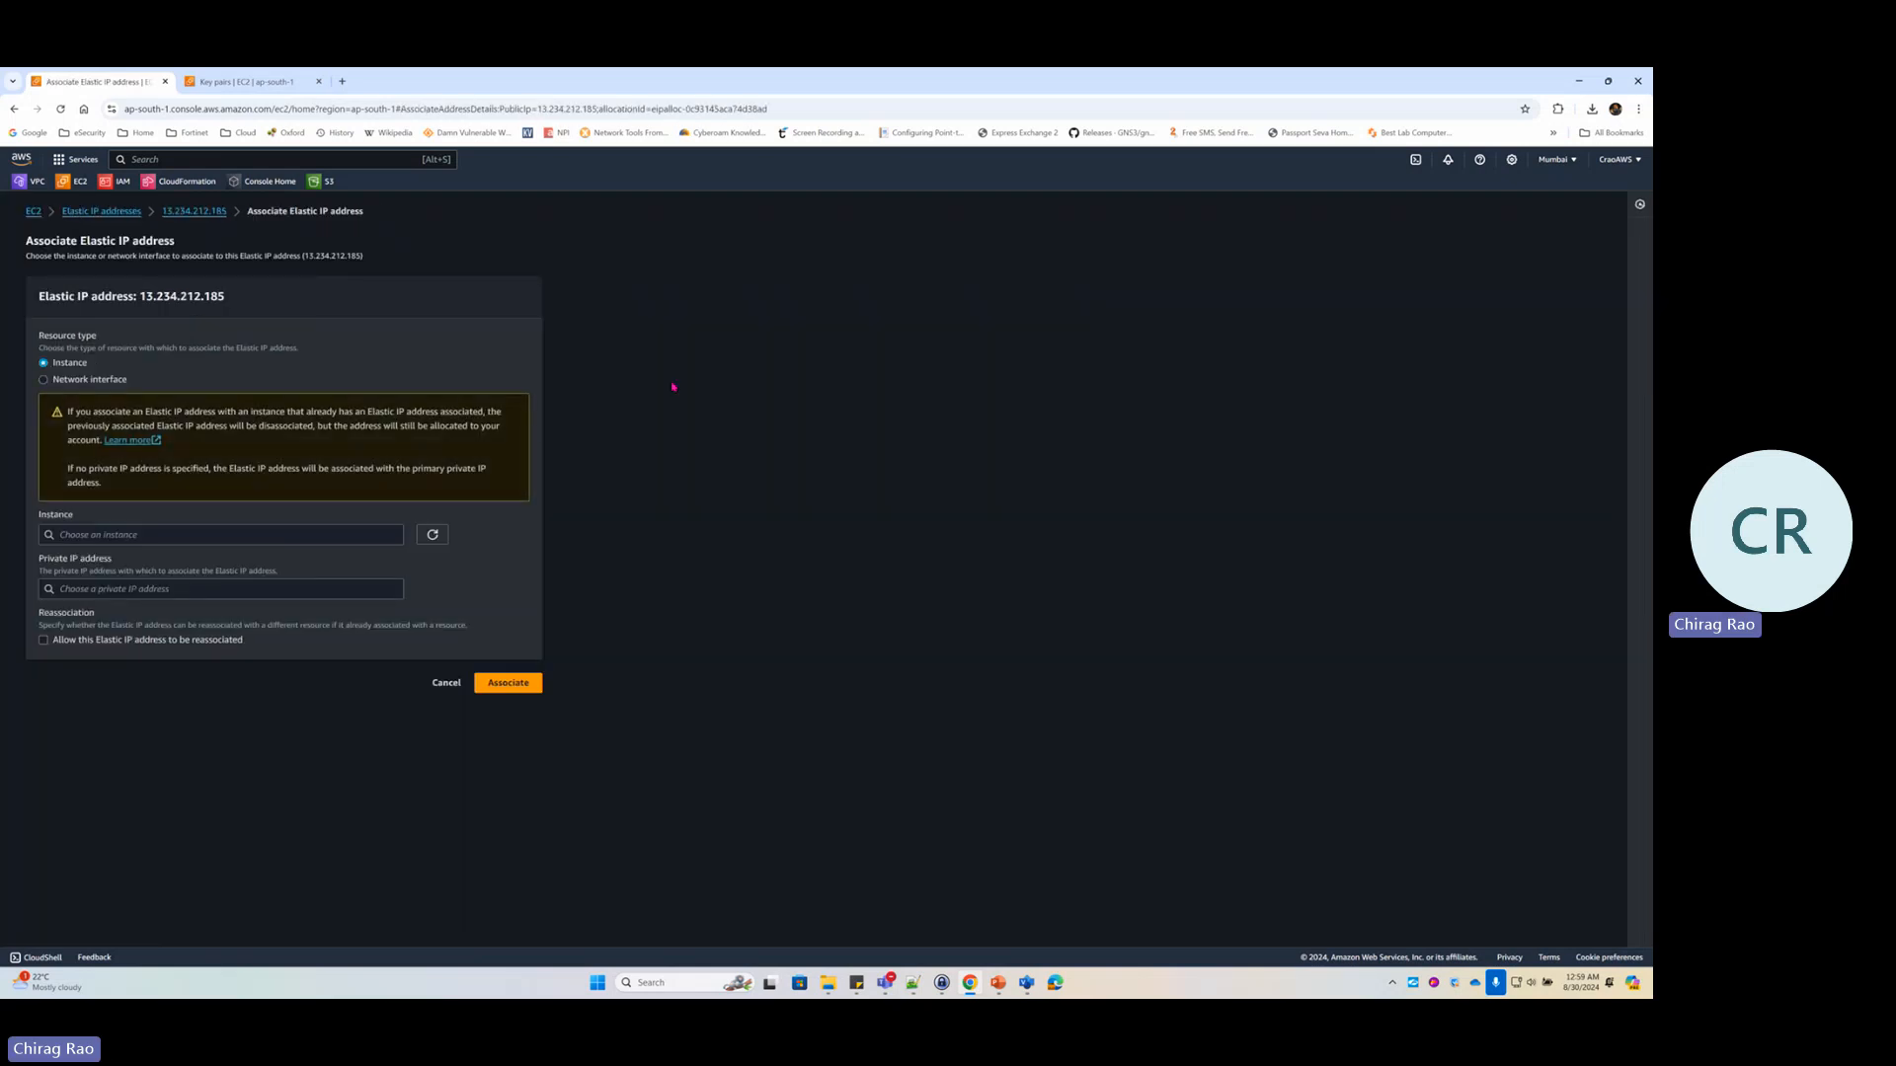
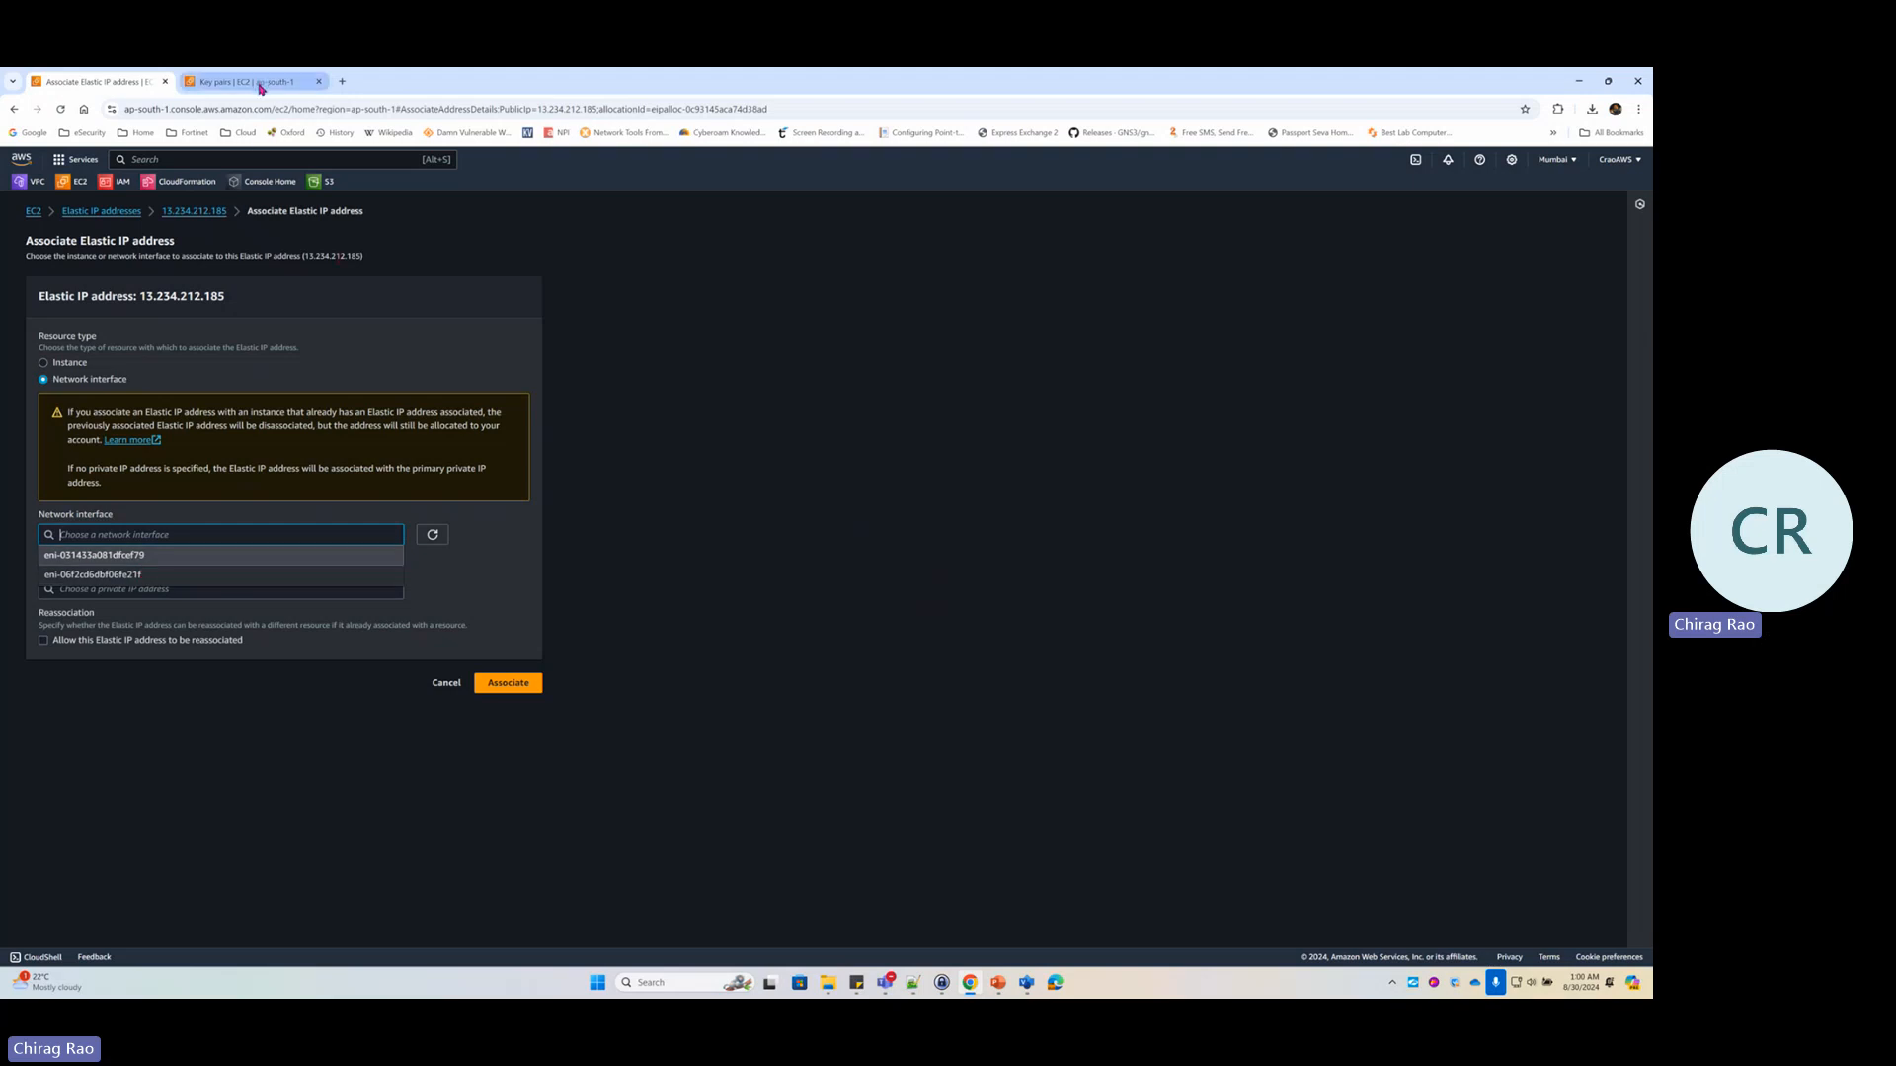
# Switch to the EC2 Key pairs page, which lists Lab1KeyPair and KeyPairPEM
pyautogui.click(262, 88)
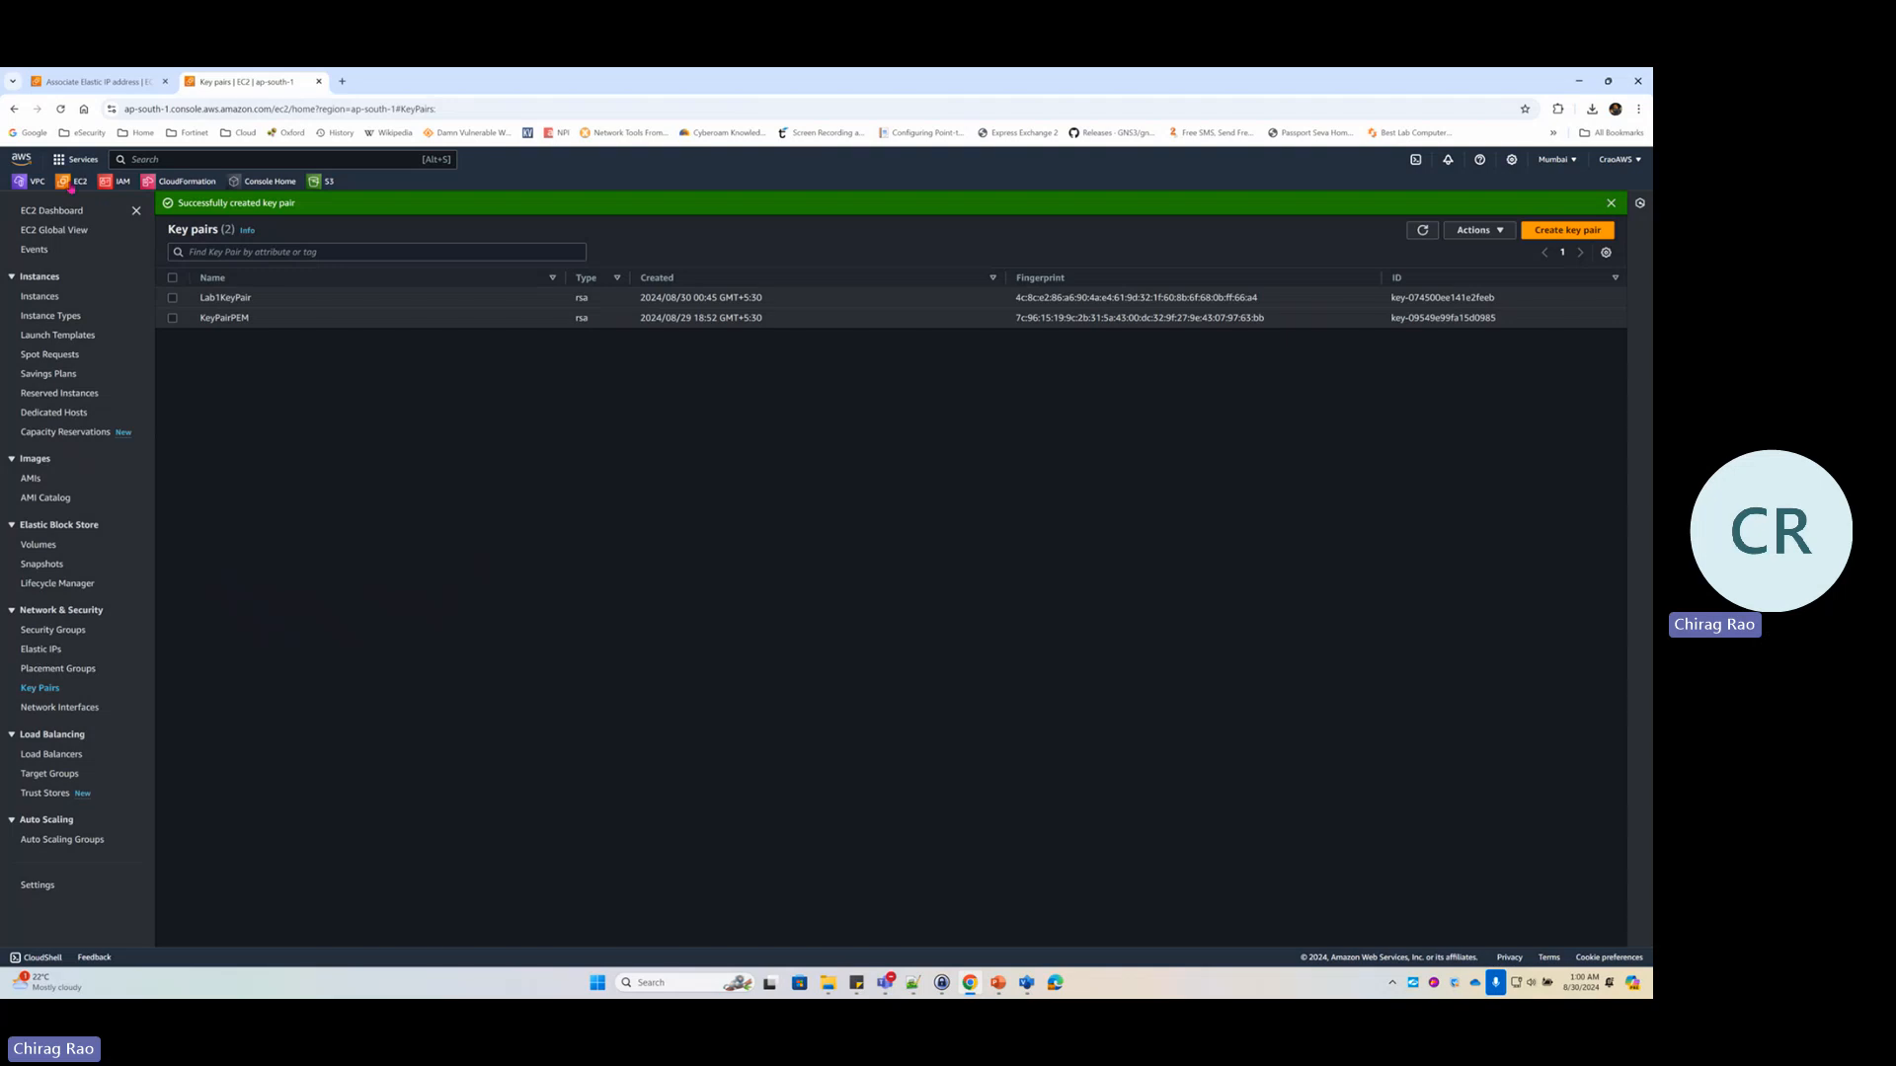
# In Network Interfaces, name the first interface Win-ENI
pyautogui.click(71, 715)
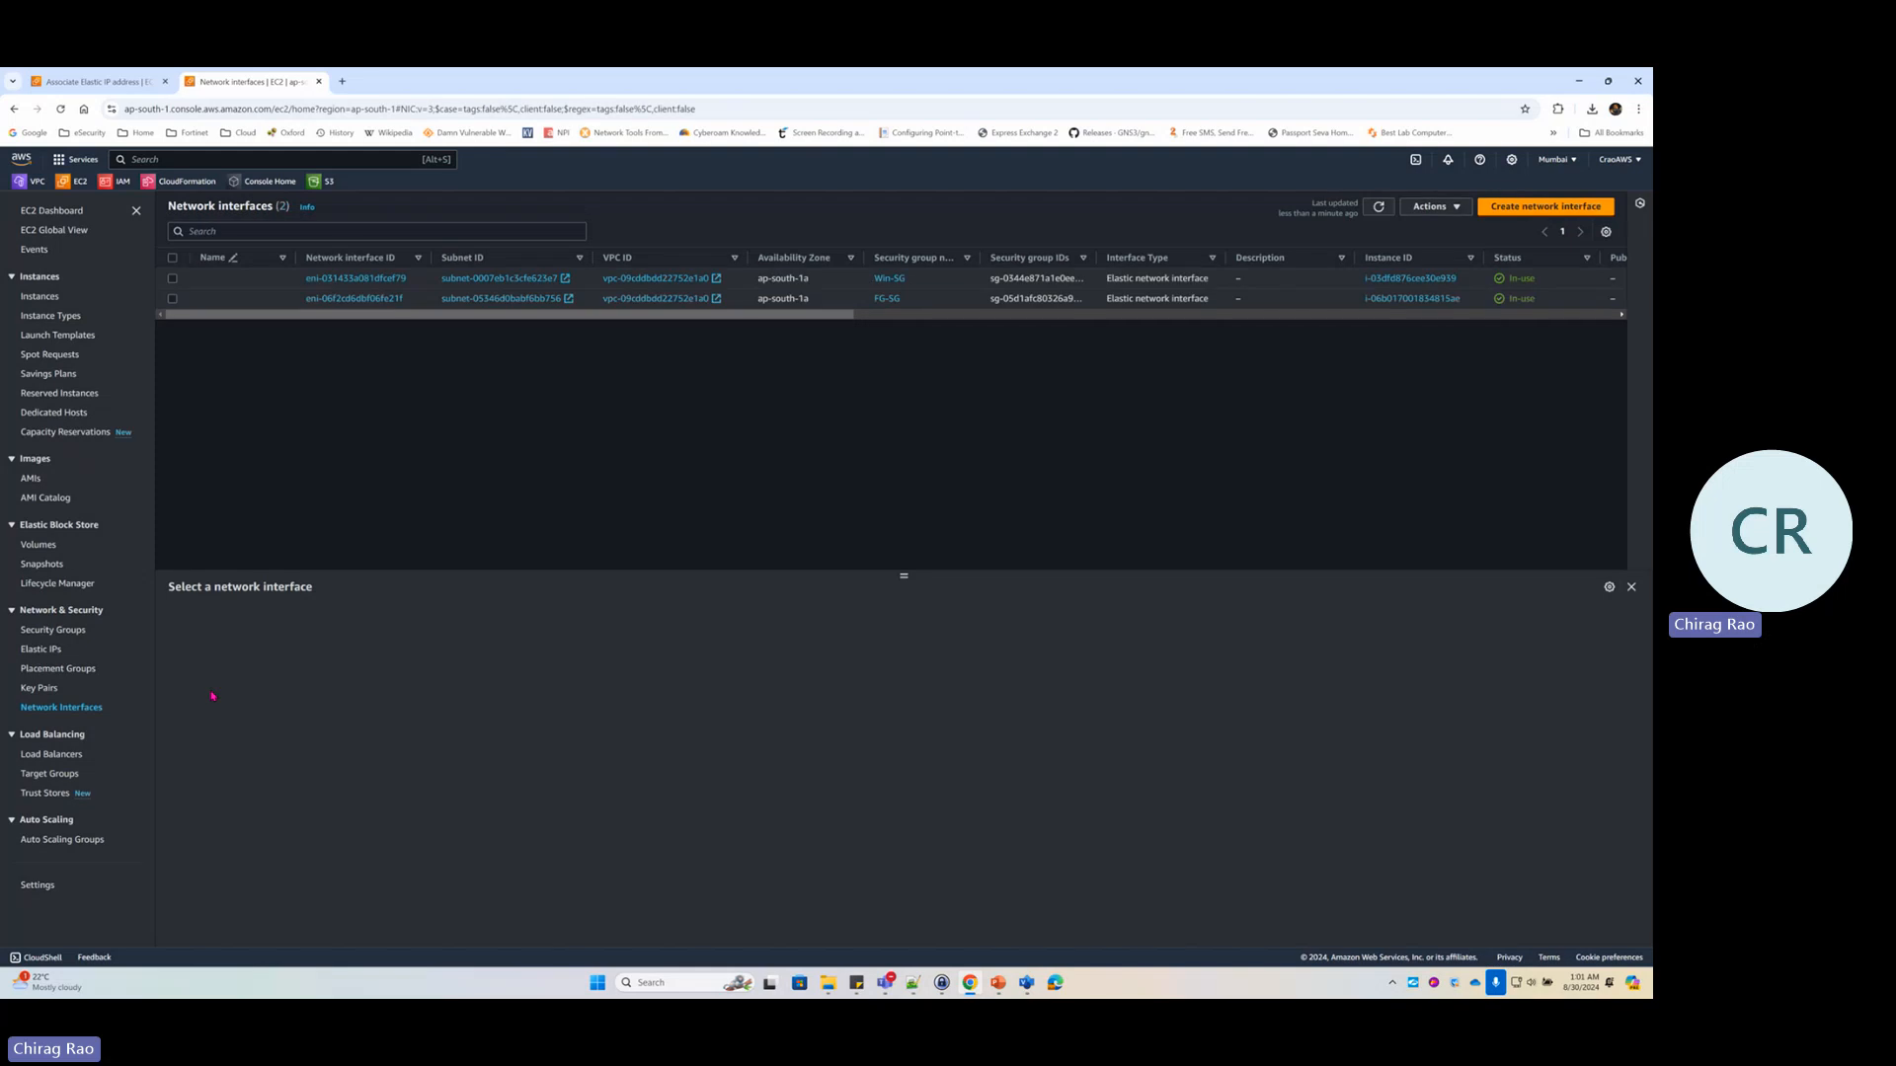
pyautogui.click(876, 278)
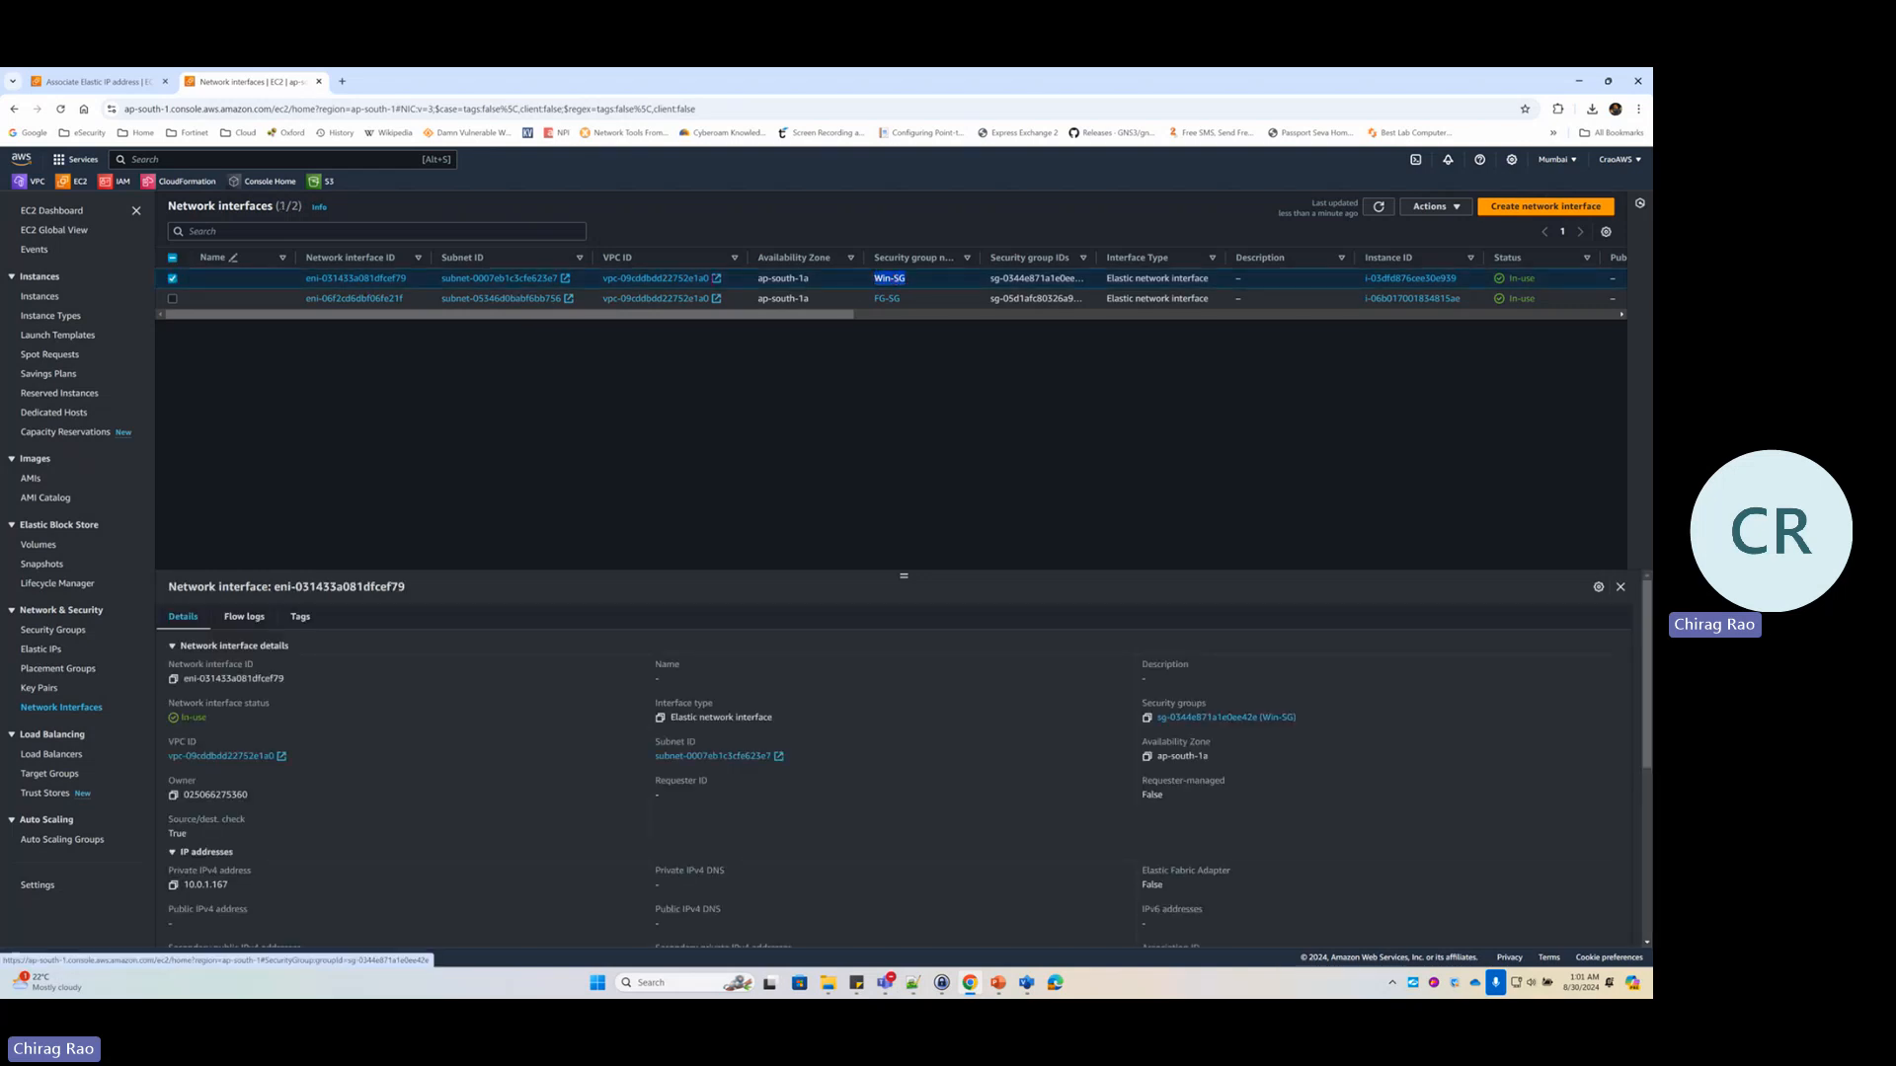
pyautogui.click(283, 279)
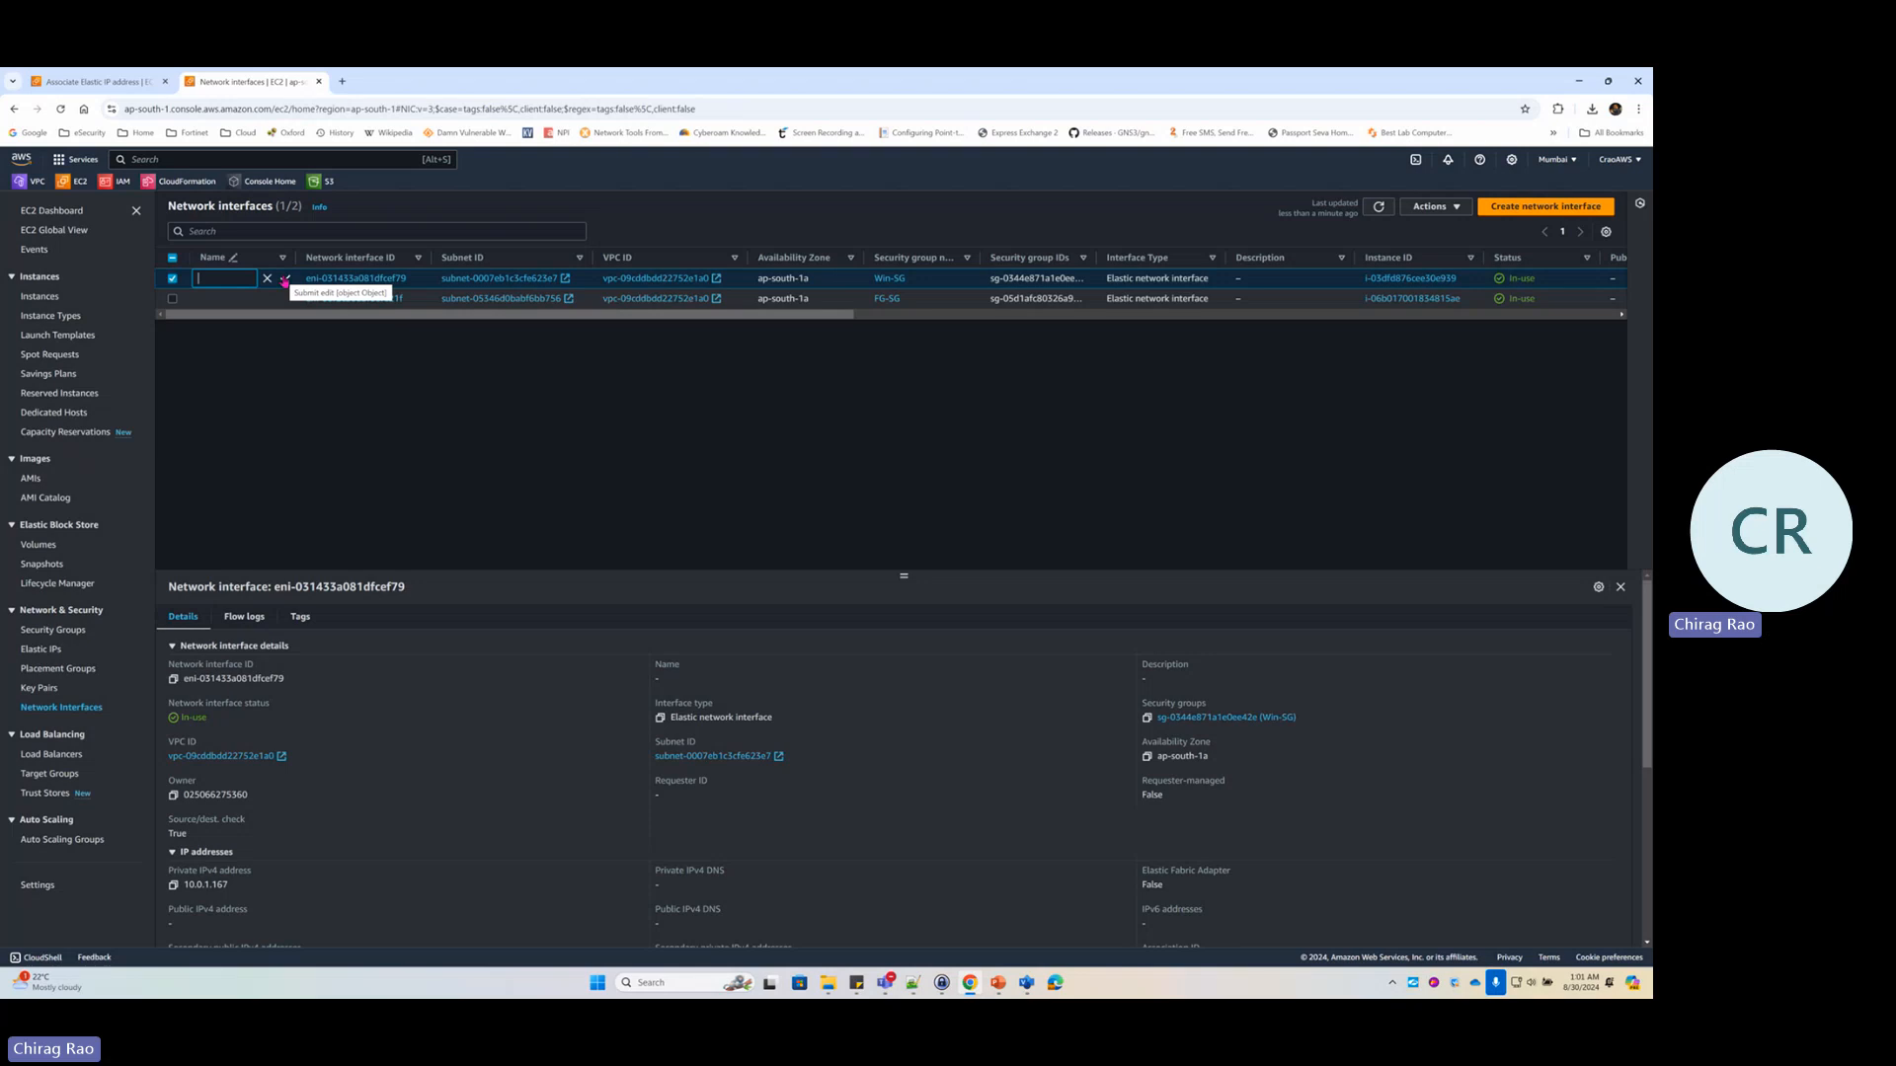
pyautogui.write('Win-ENI')
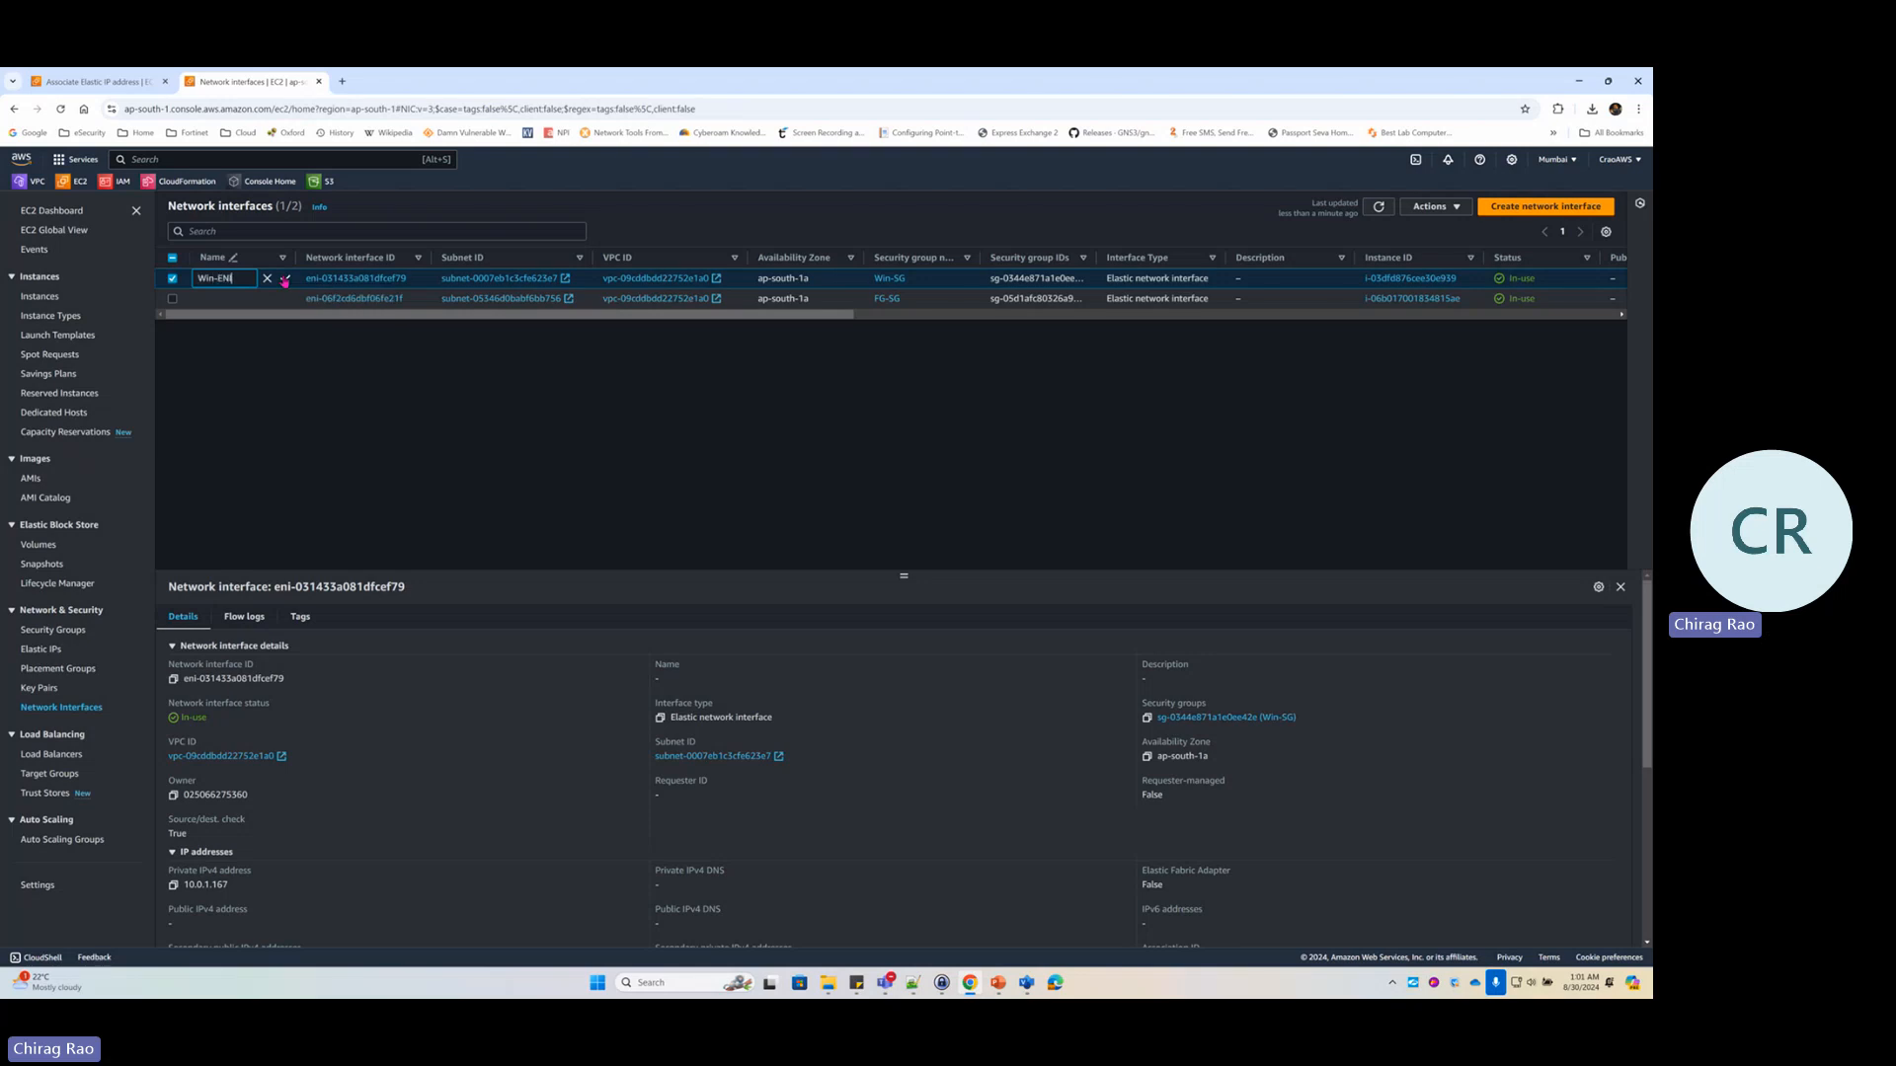
pyautogui.click(285, 280)
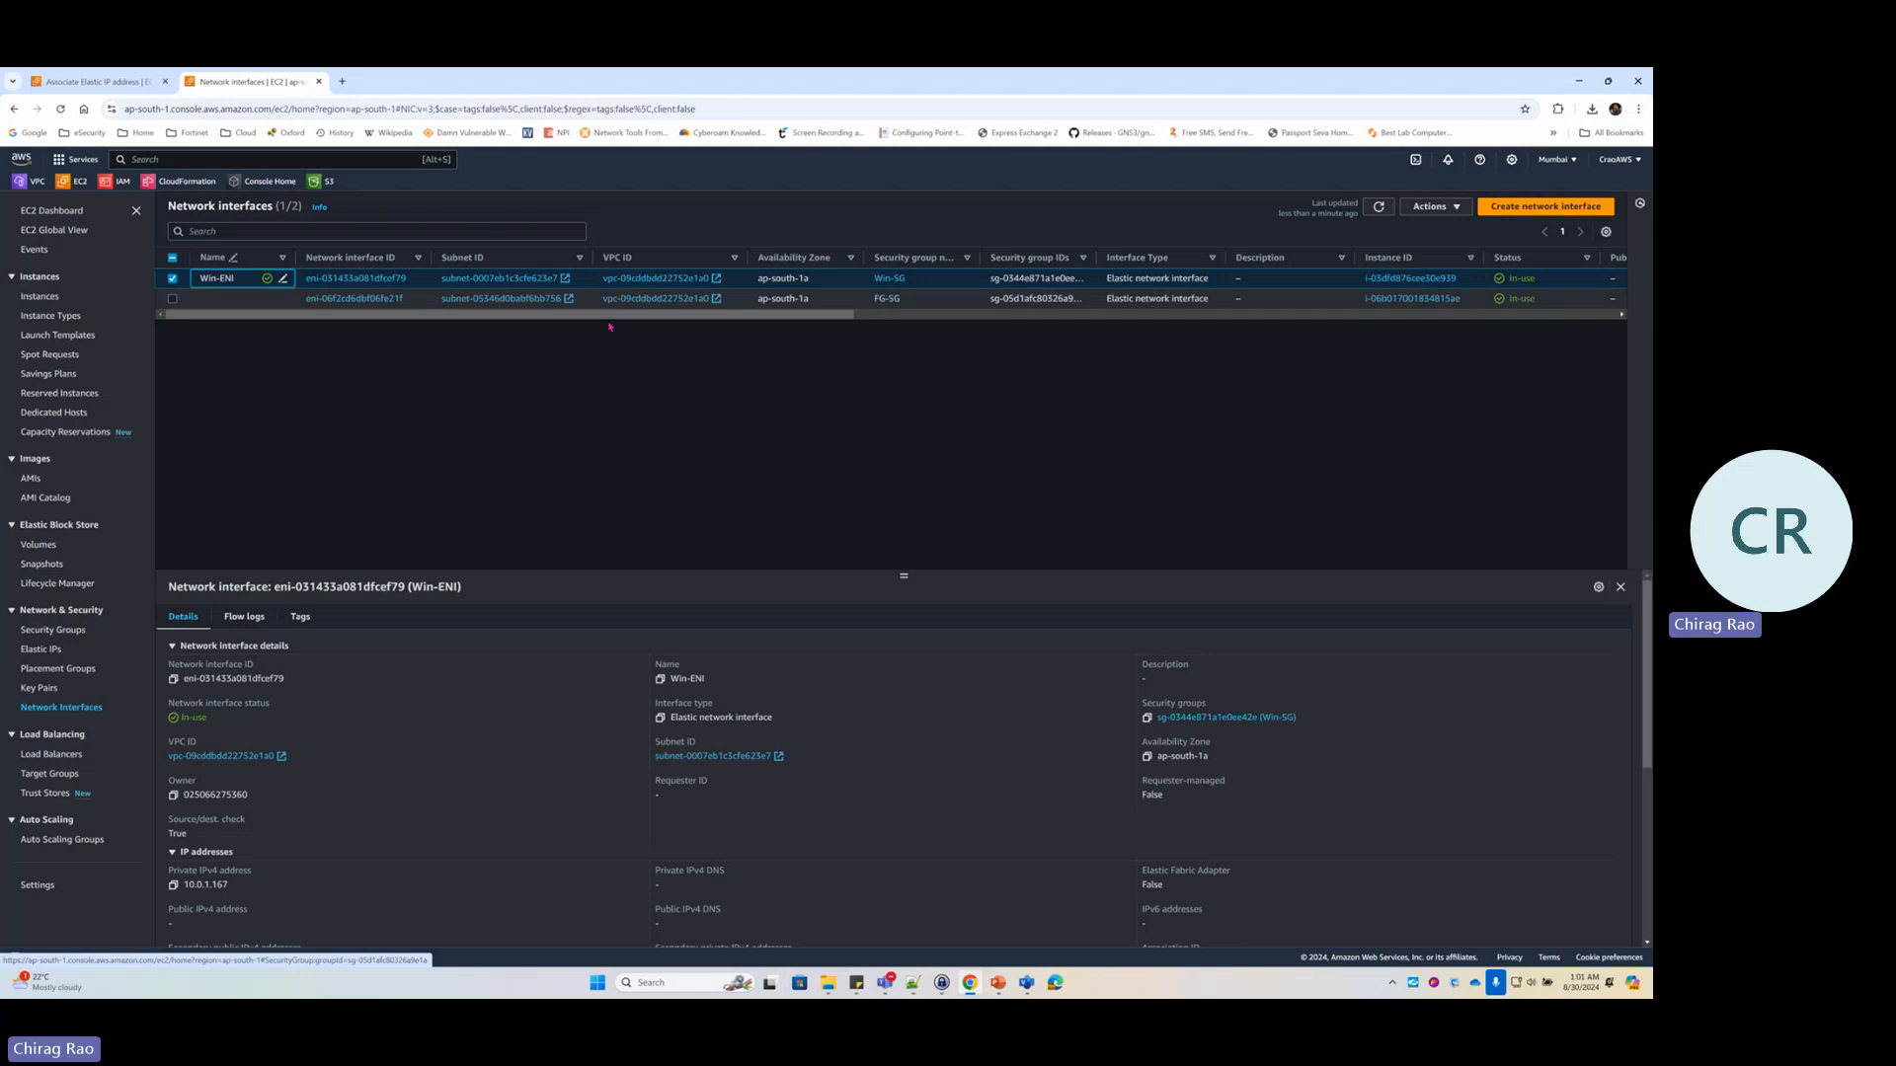
# Name the second interface FG-Port1-WAN and return to the Elastic IP association form
pyautogui.click(283, 298)
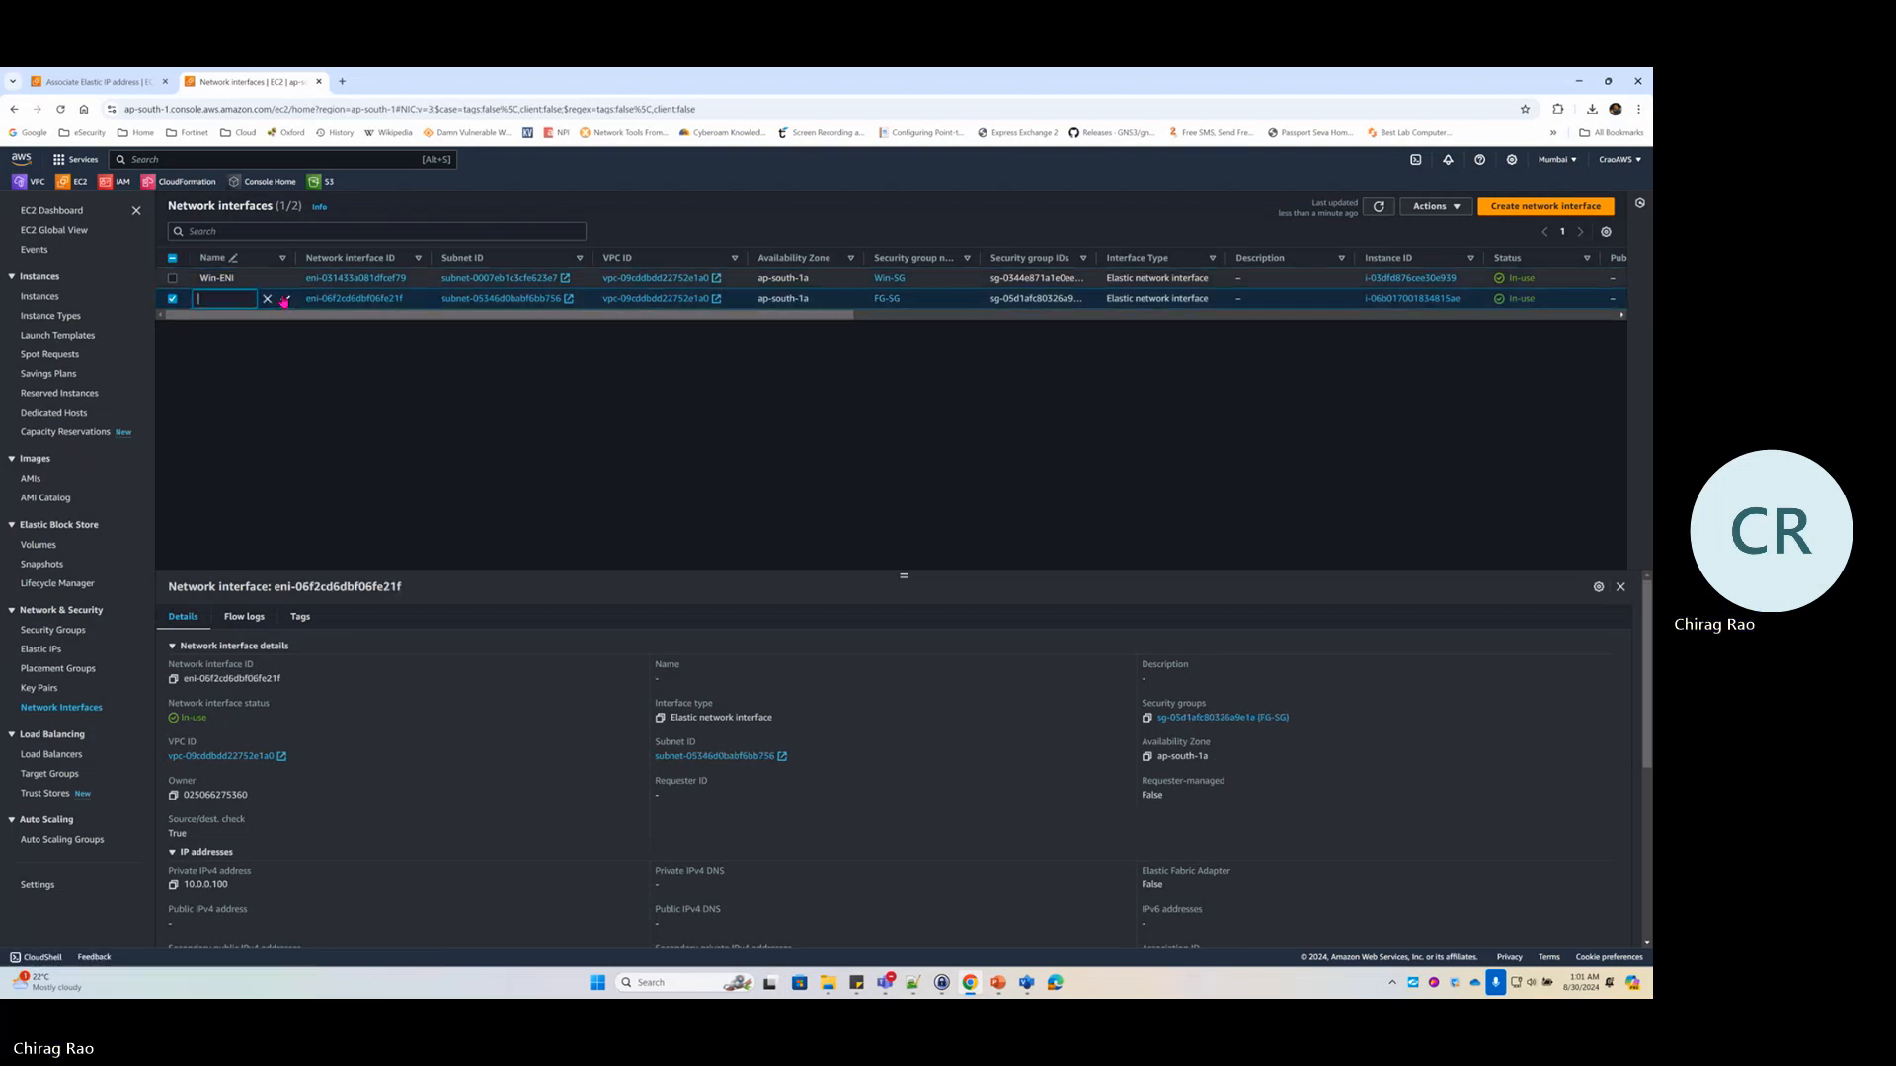
pyautogui.write('FG-')
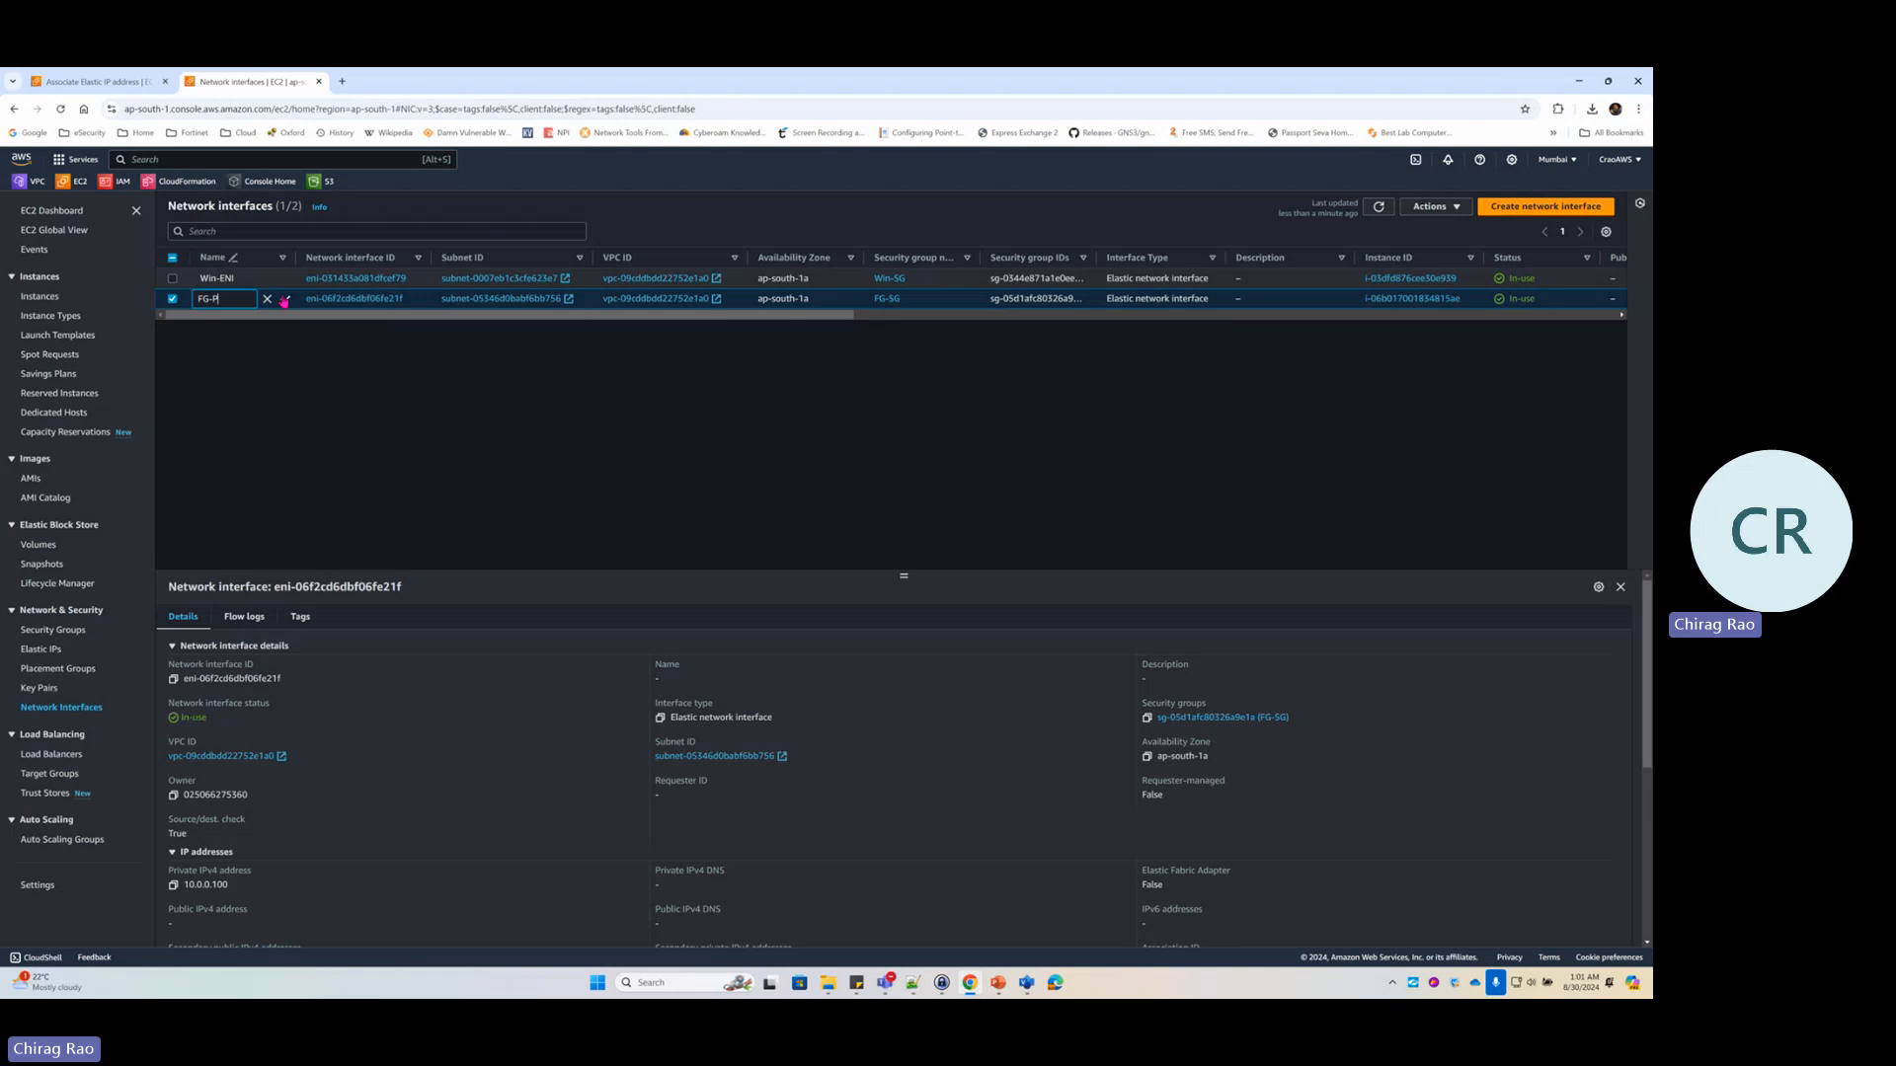
pyautogui.write('Port1-WAN')
pyautogui.click(285, 299)
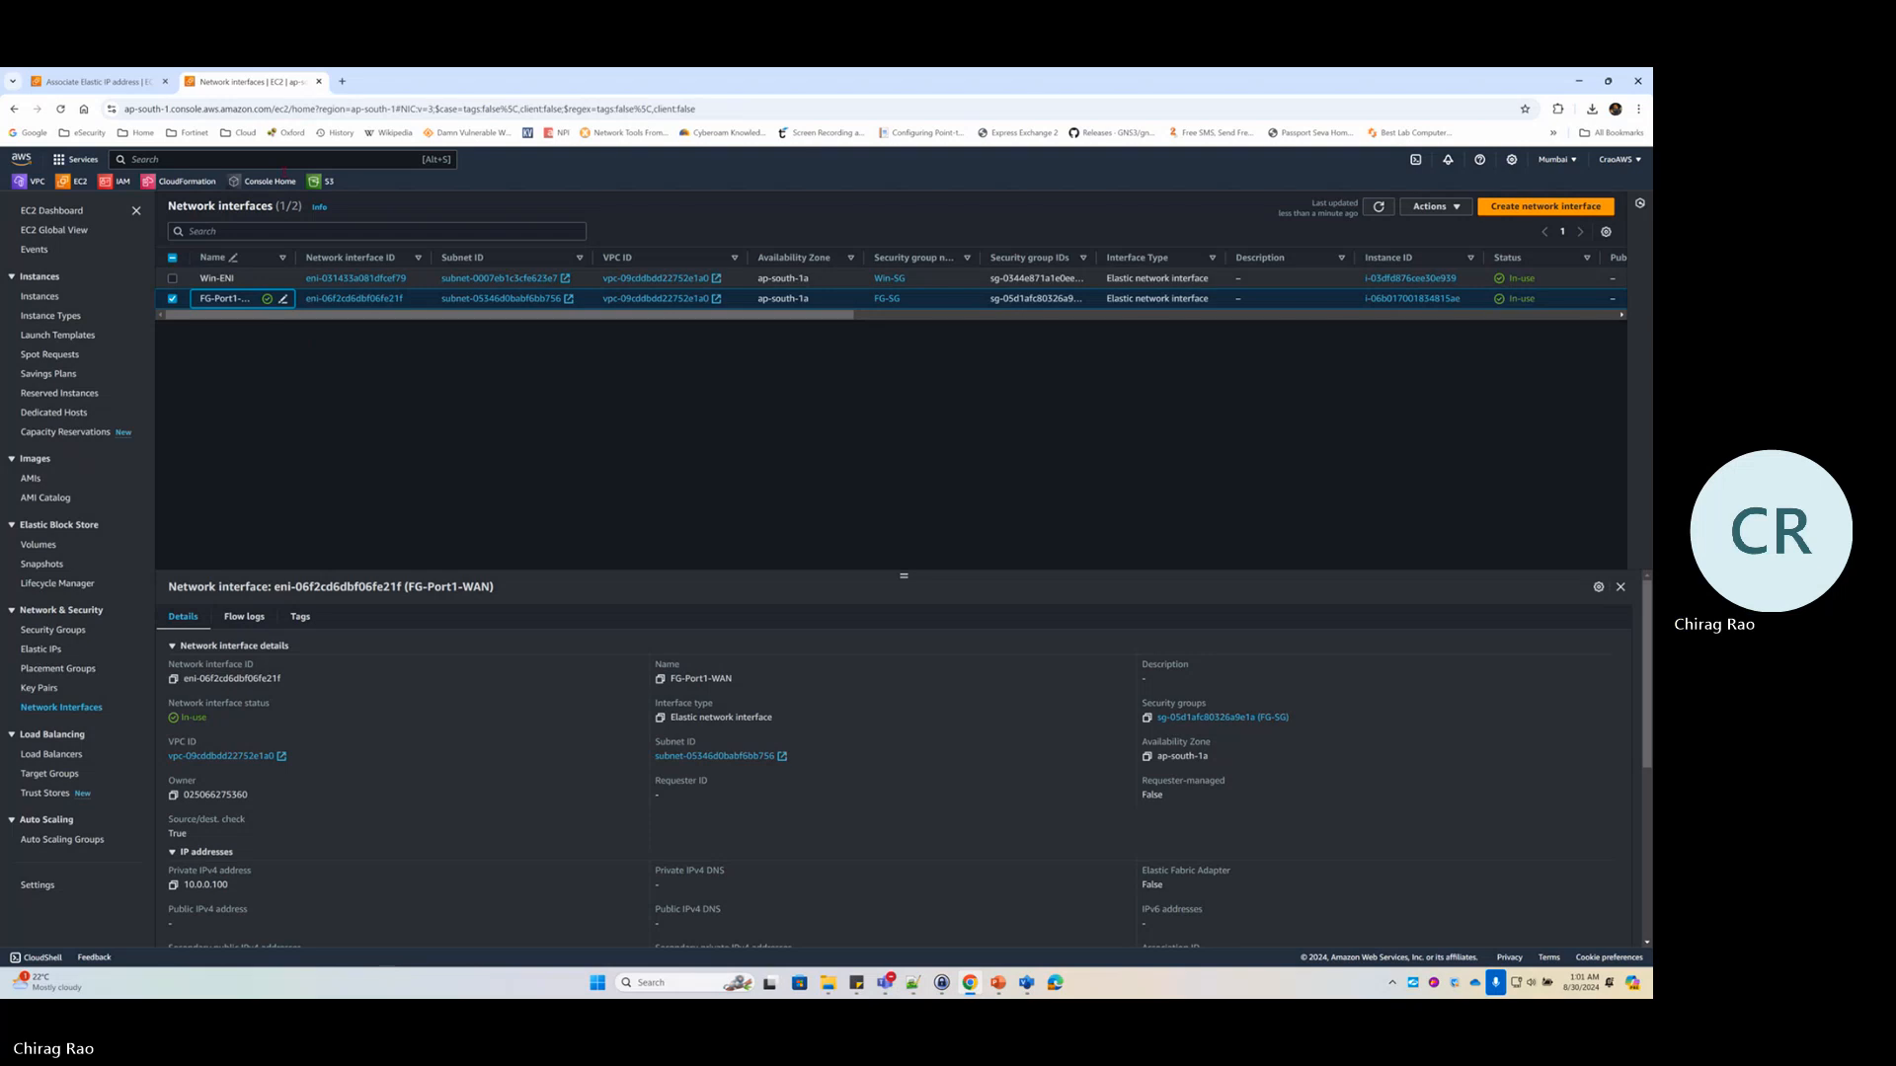
pyautogui.click(94, 81)
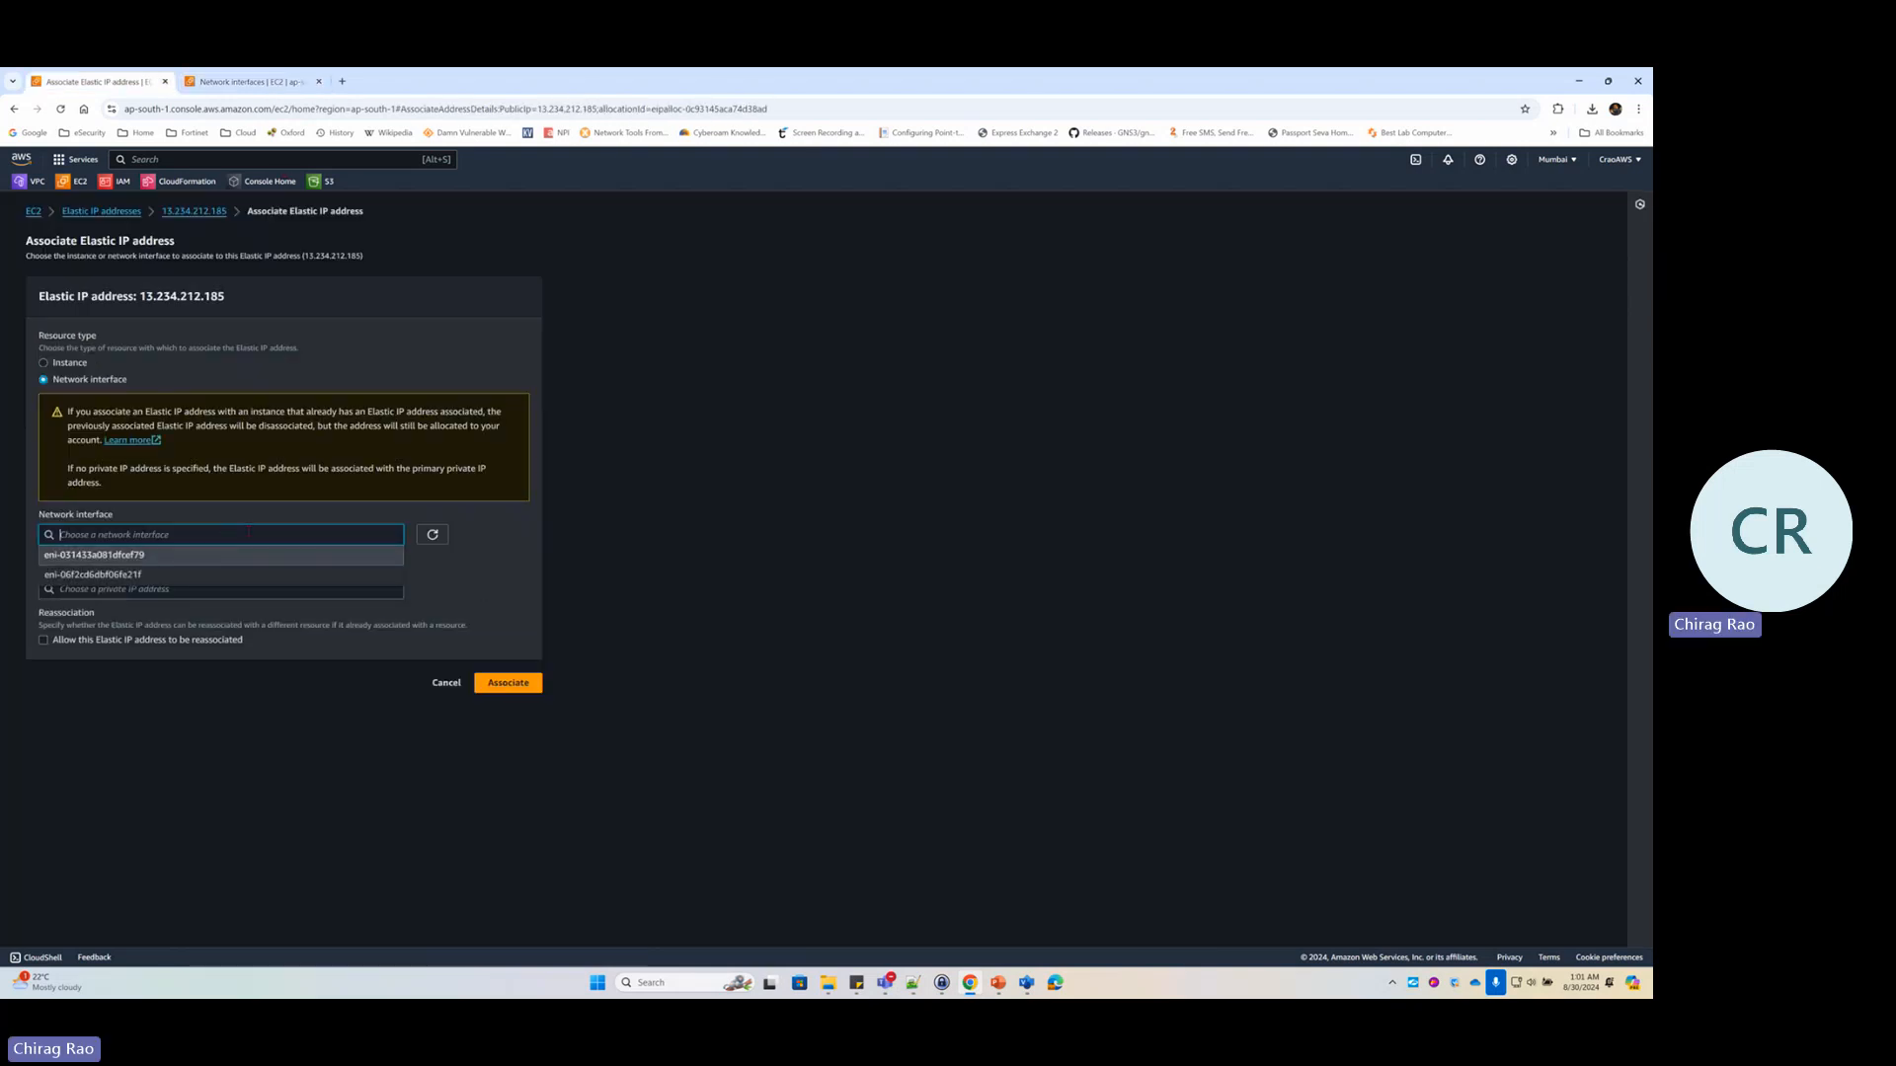
# Associate Elastic IP 13.234.212.185 with interface FG-Port1-WAN at private IP 10.0.0.100
pyautogui.click(433, 535)
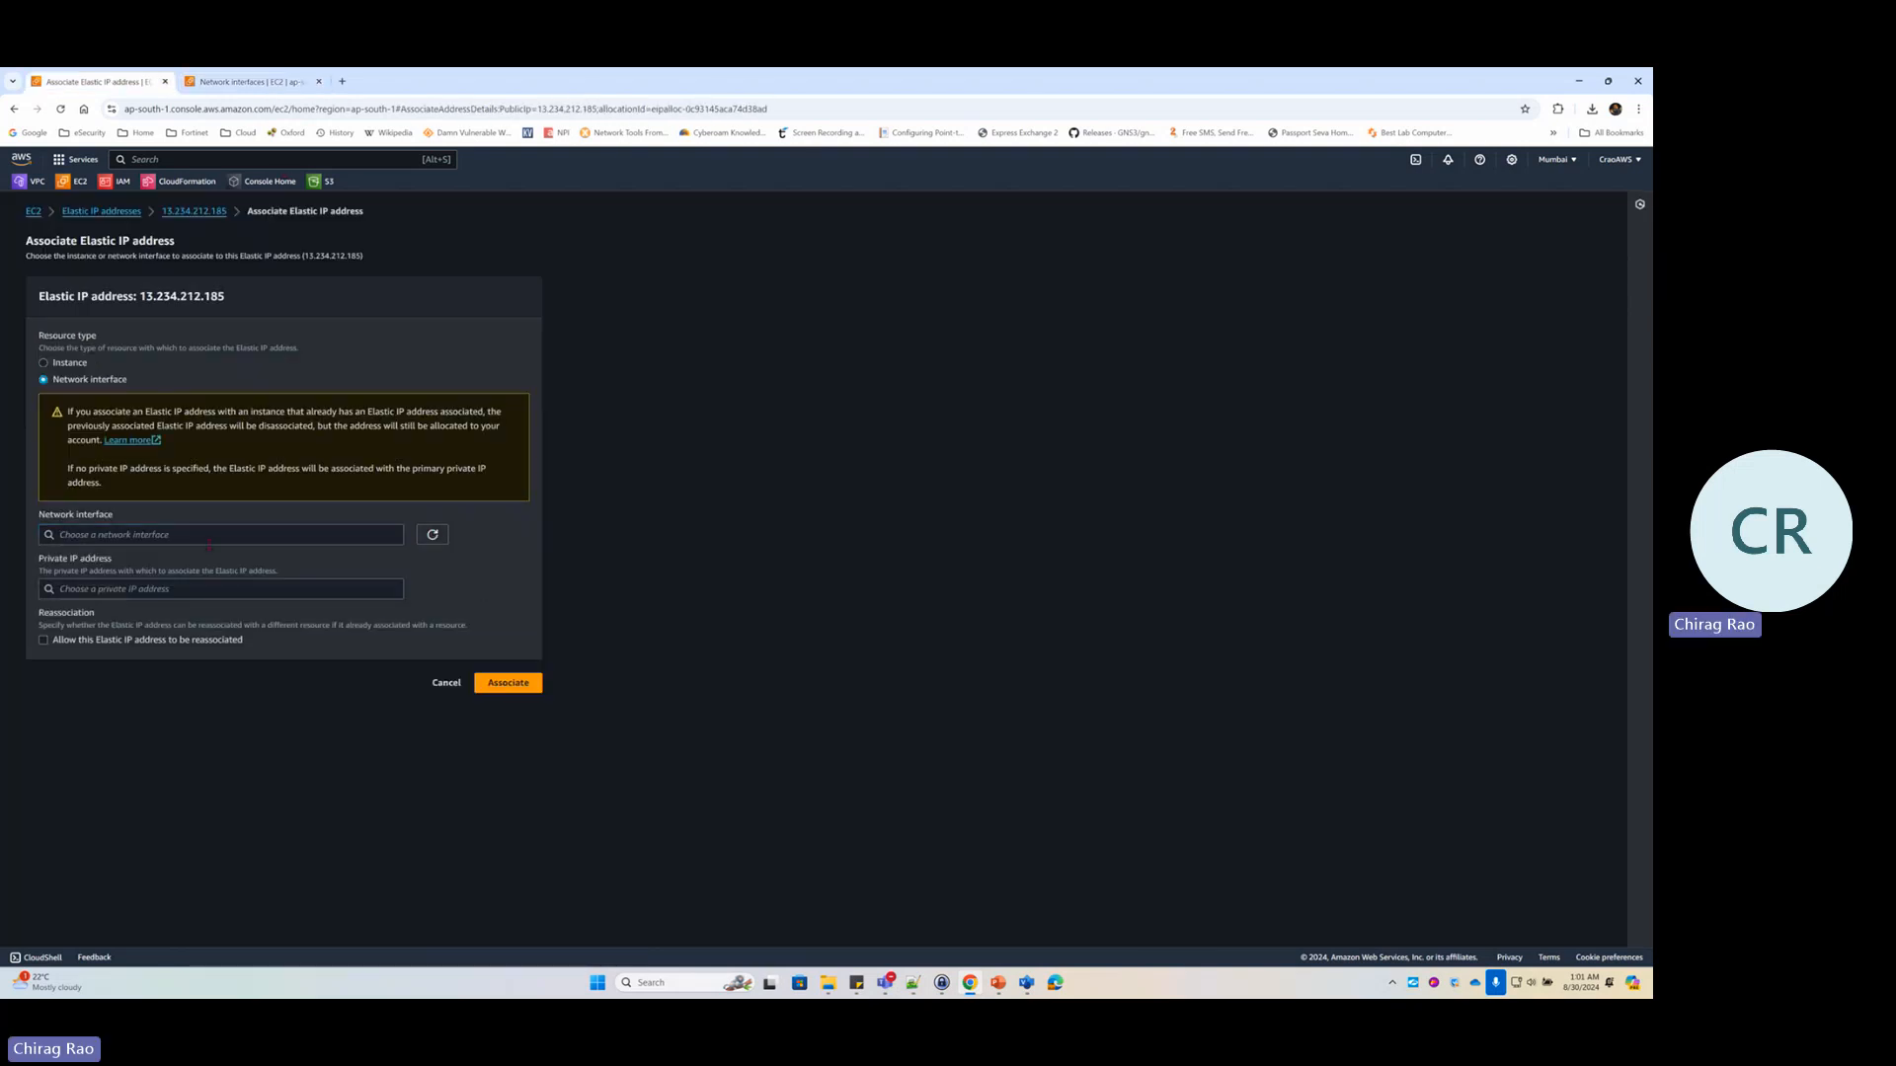
pyautogui.click(178, 536)
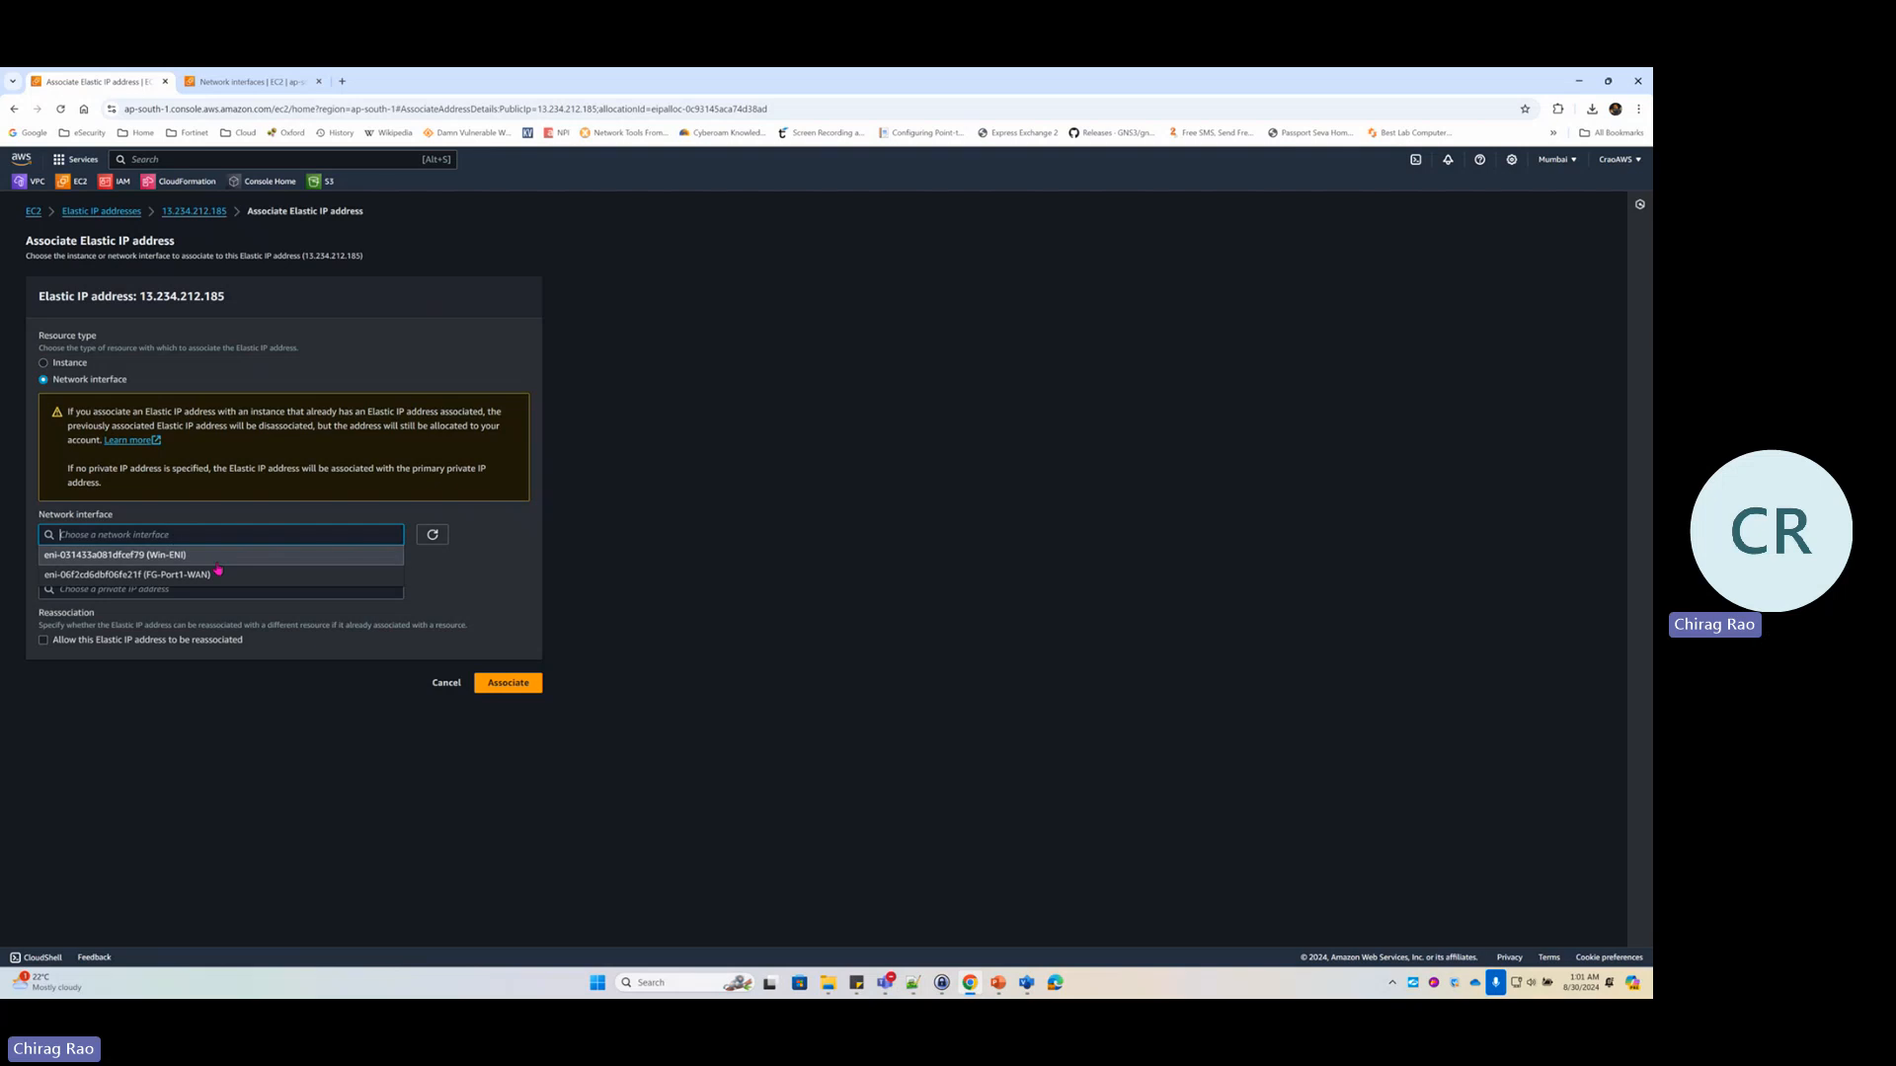
pyautogui.click(450, 561)
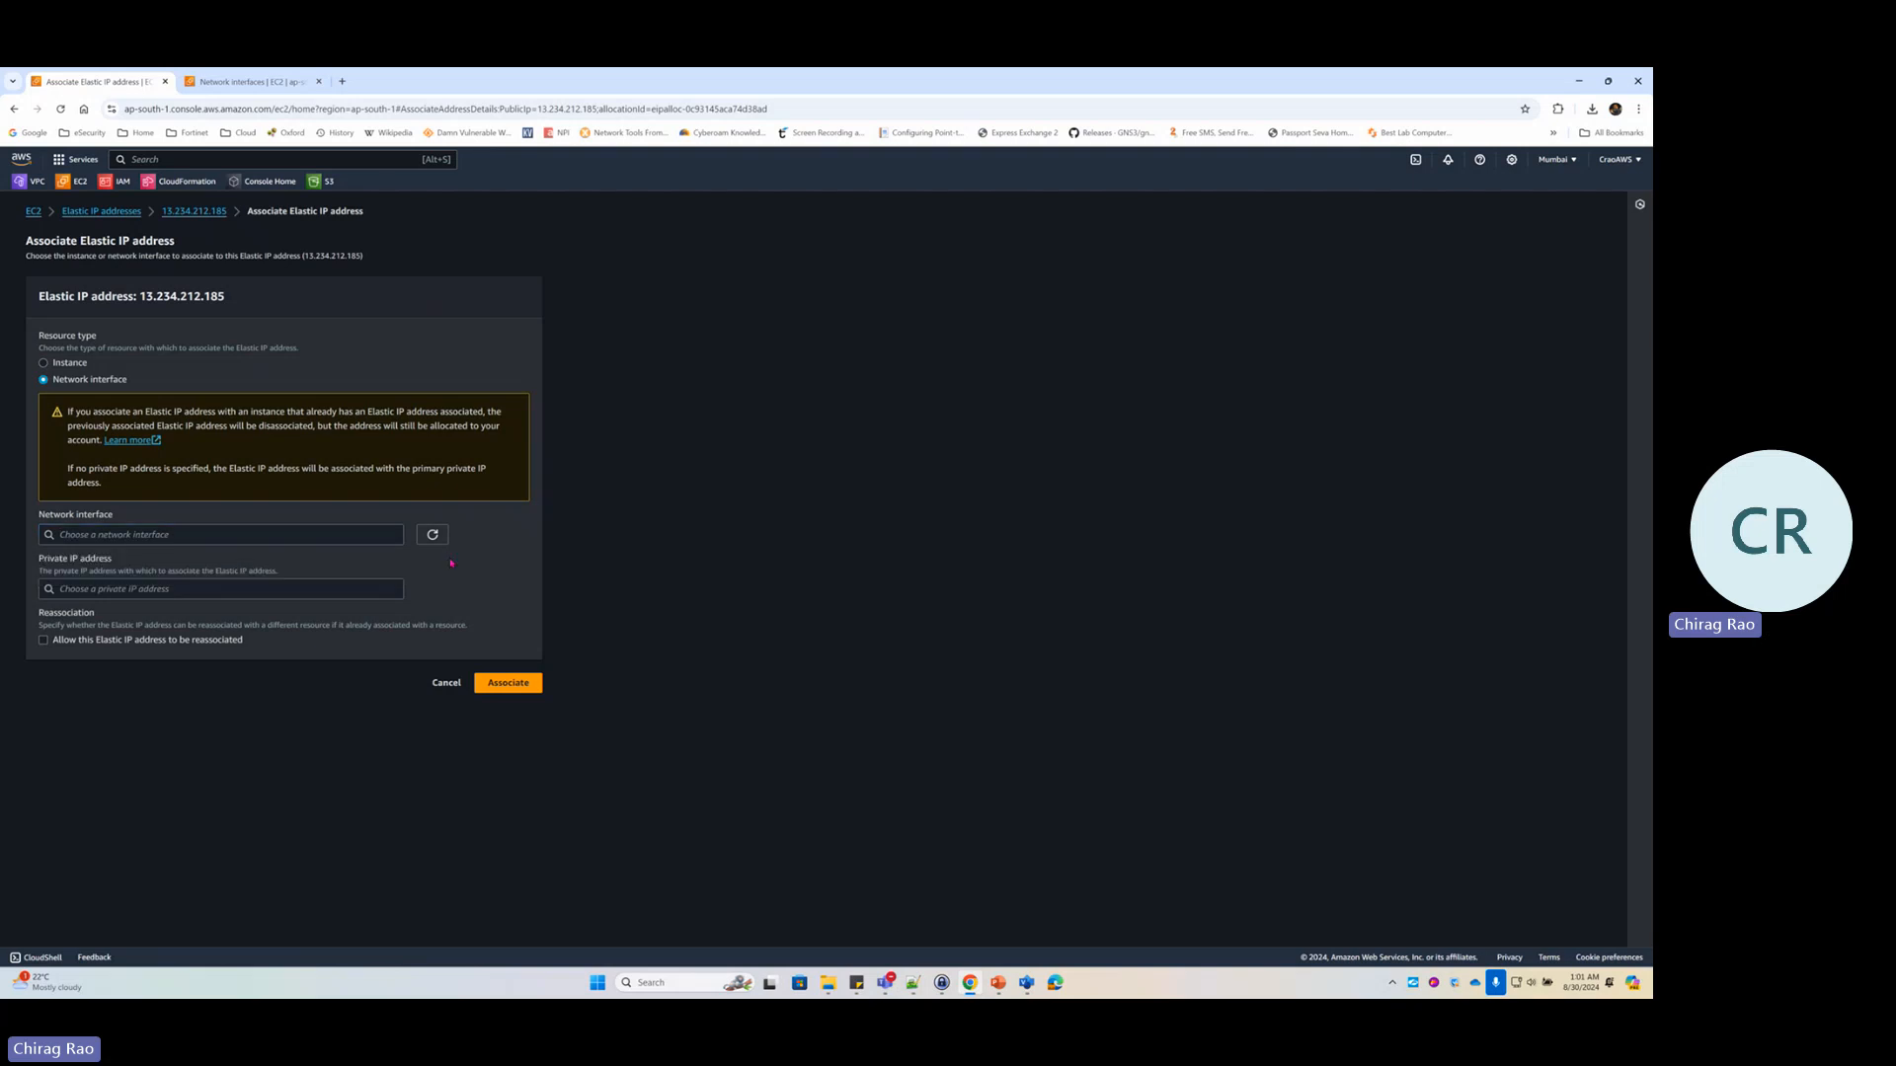
pyautogui.click(144, 531)
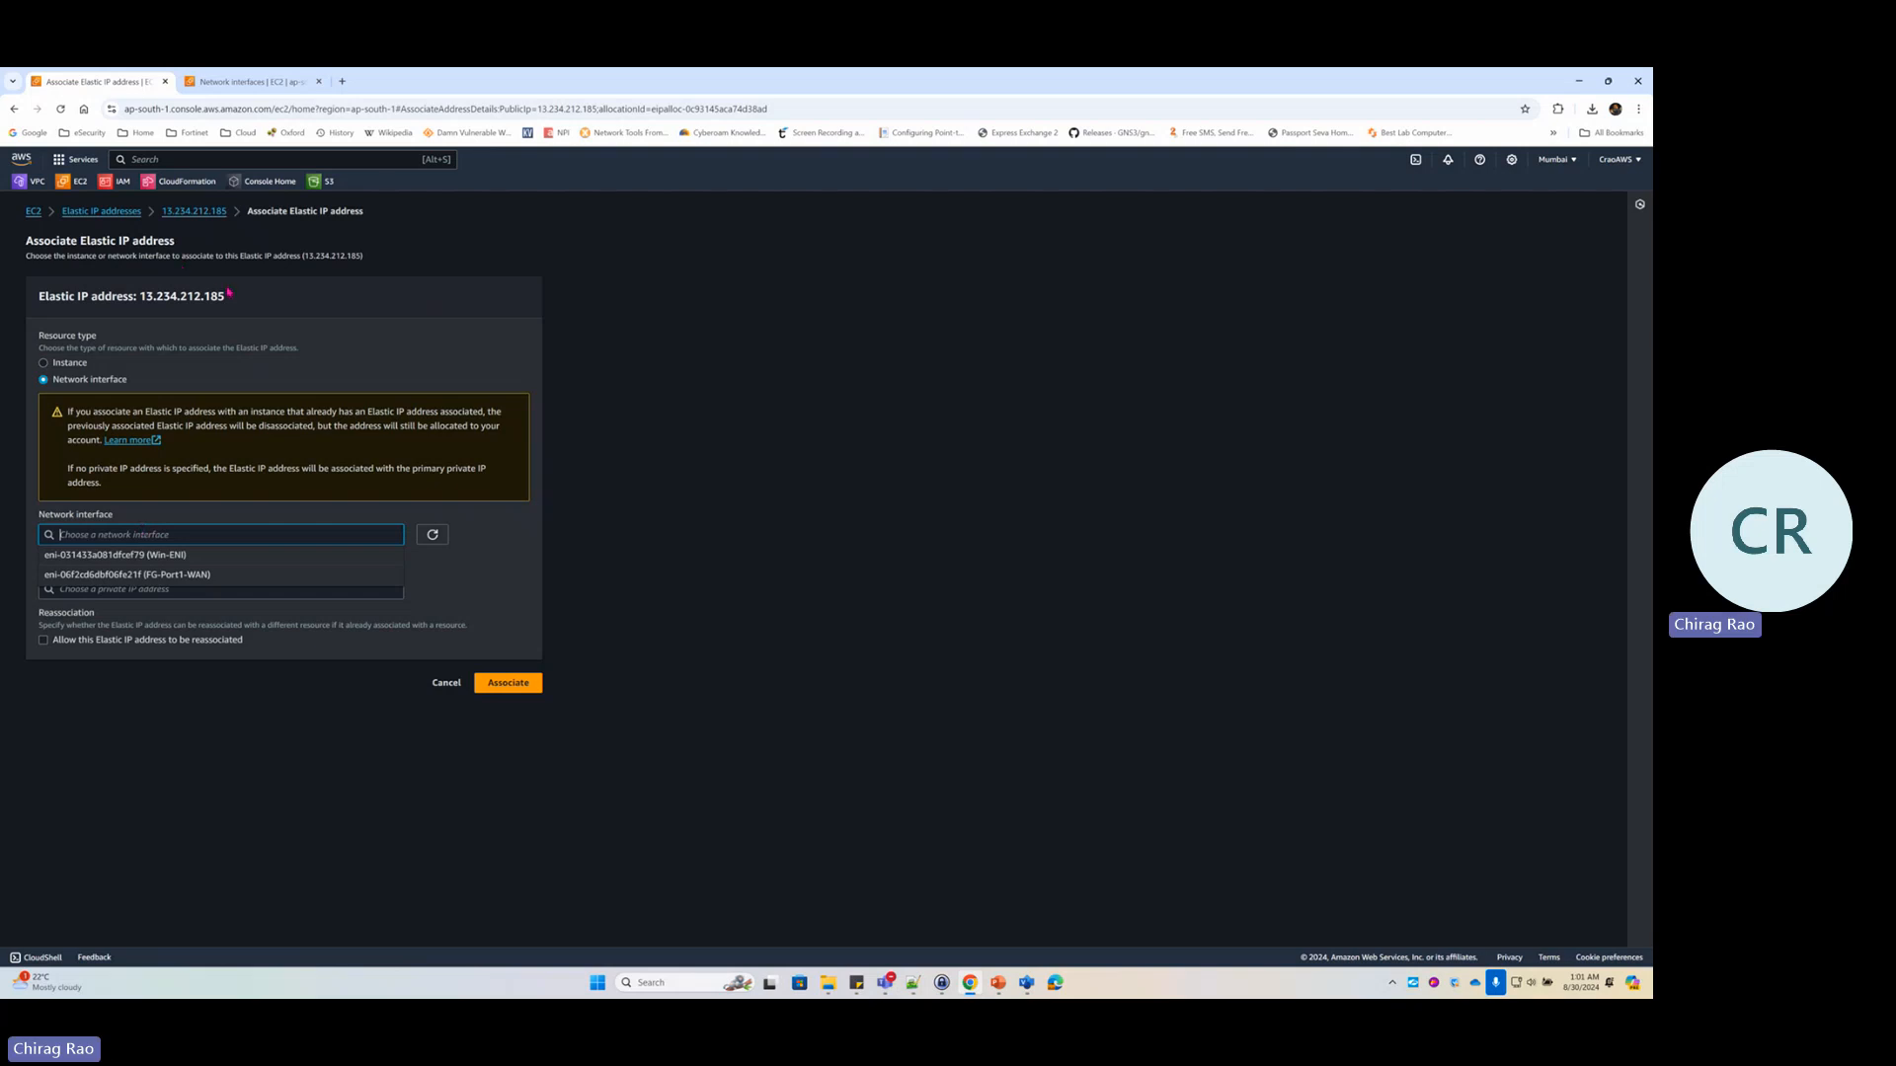
pyautogui.click(174, 574)
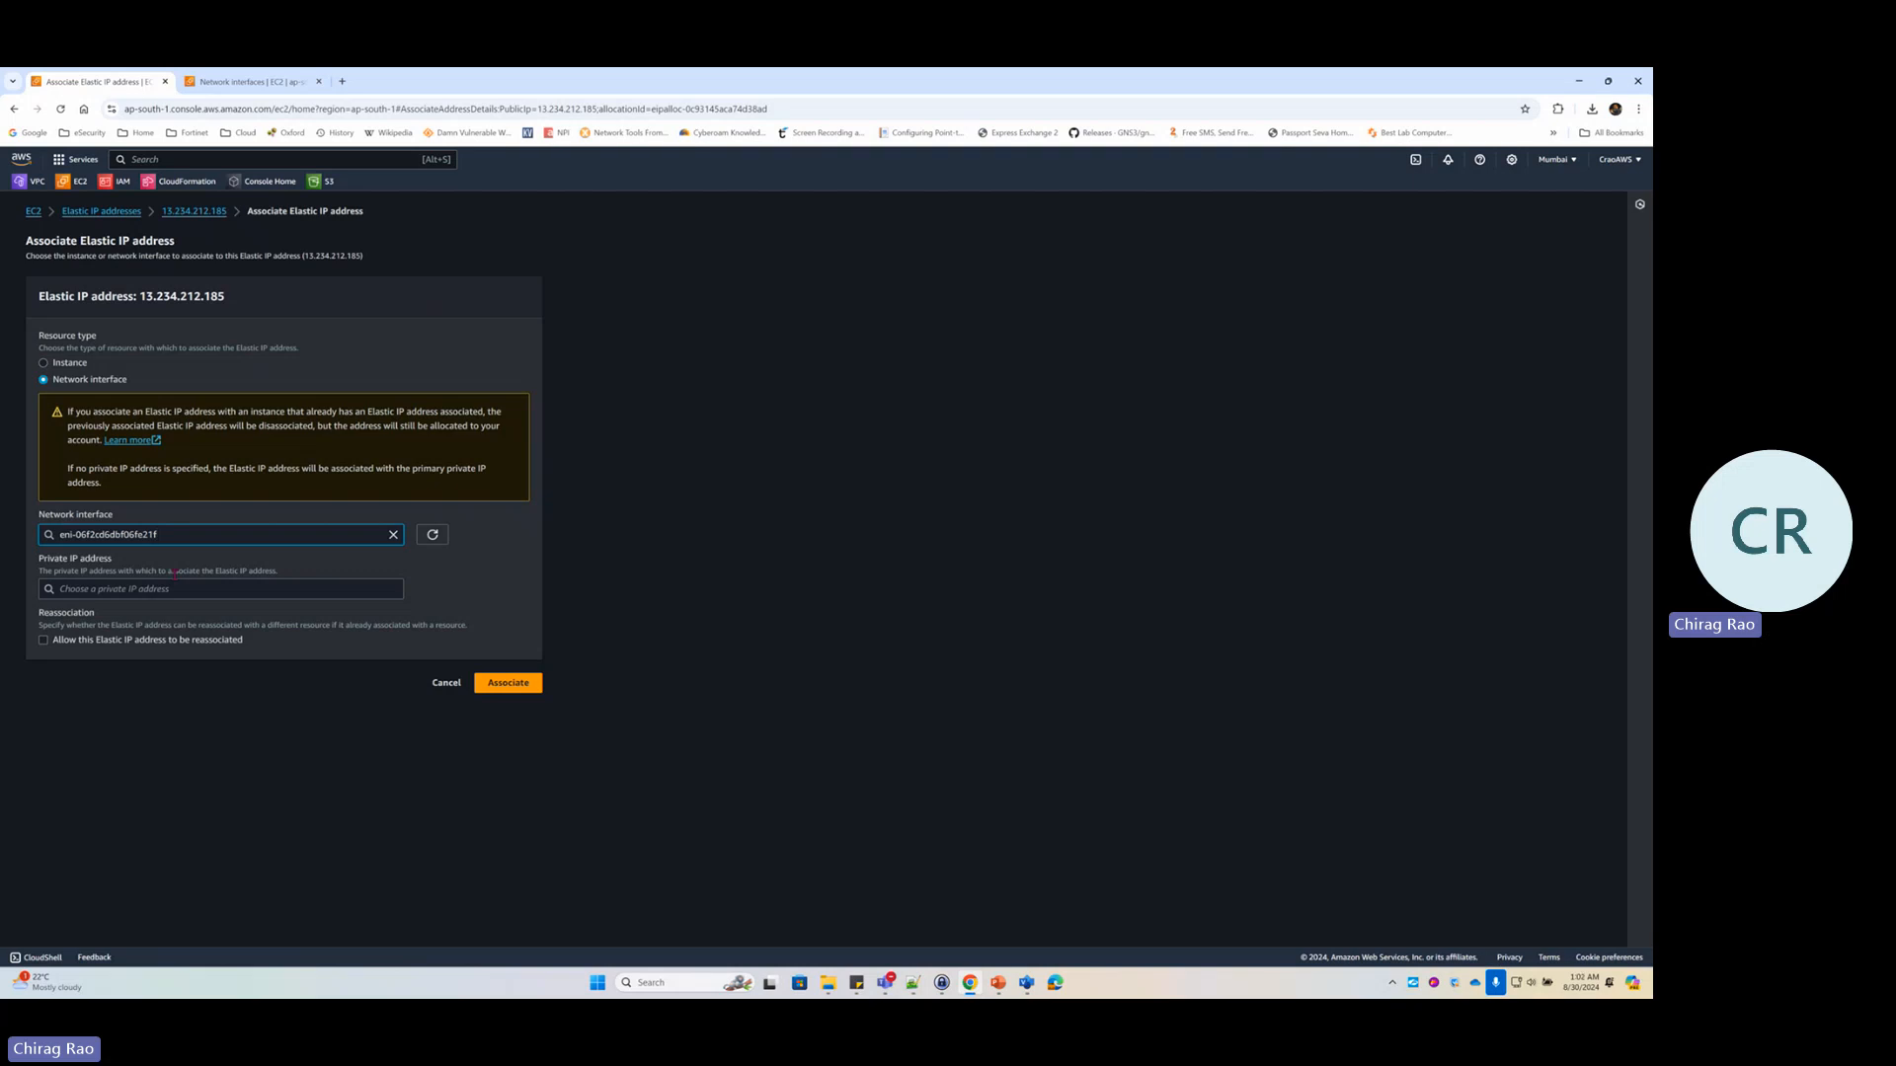
pyautogui.click(174, 589)
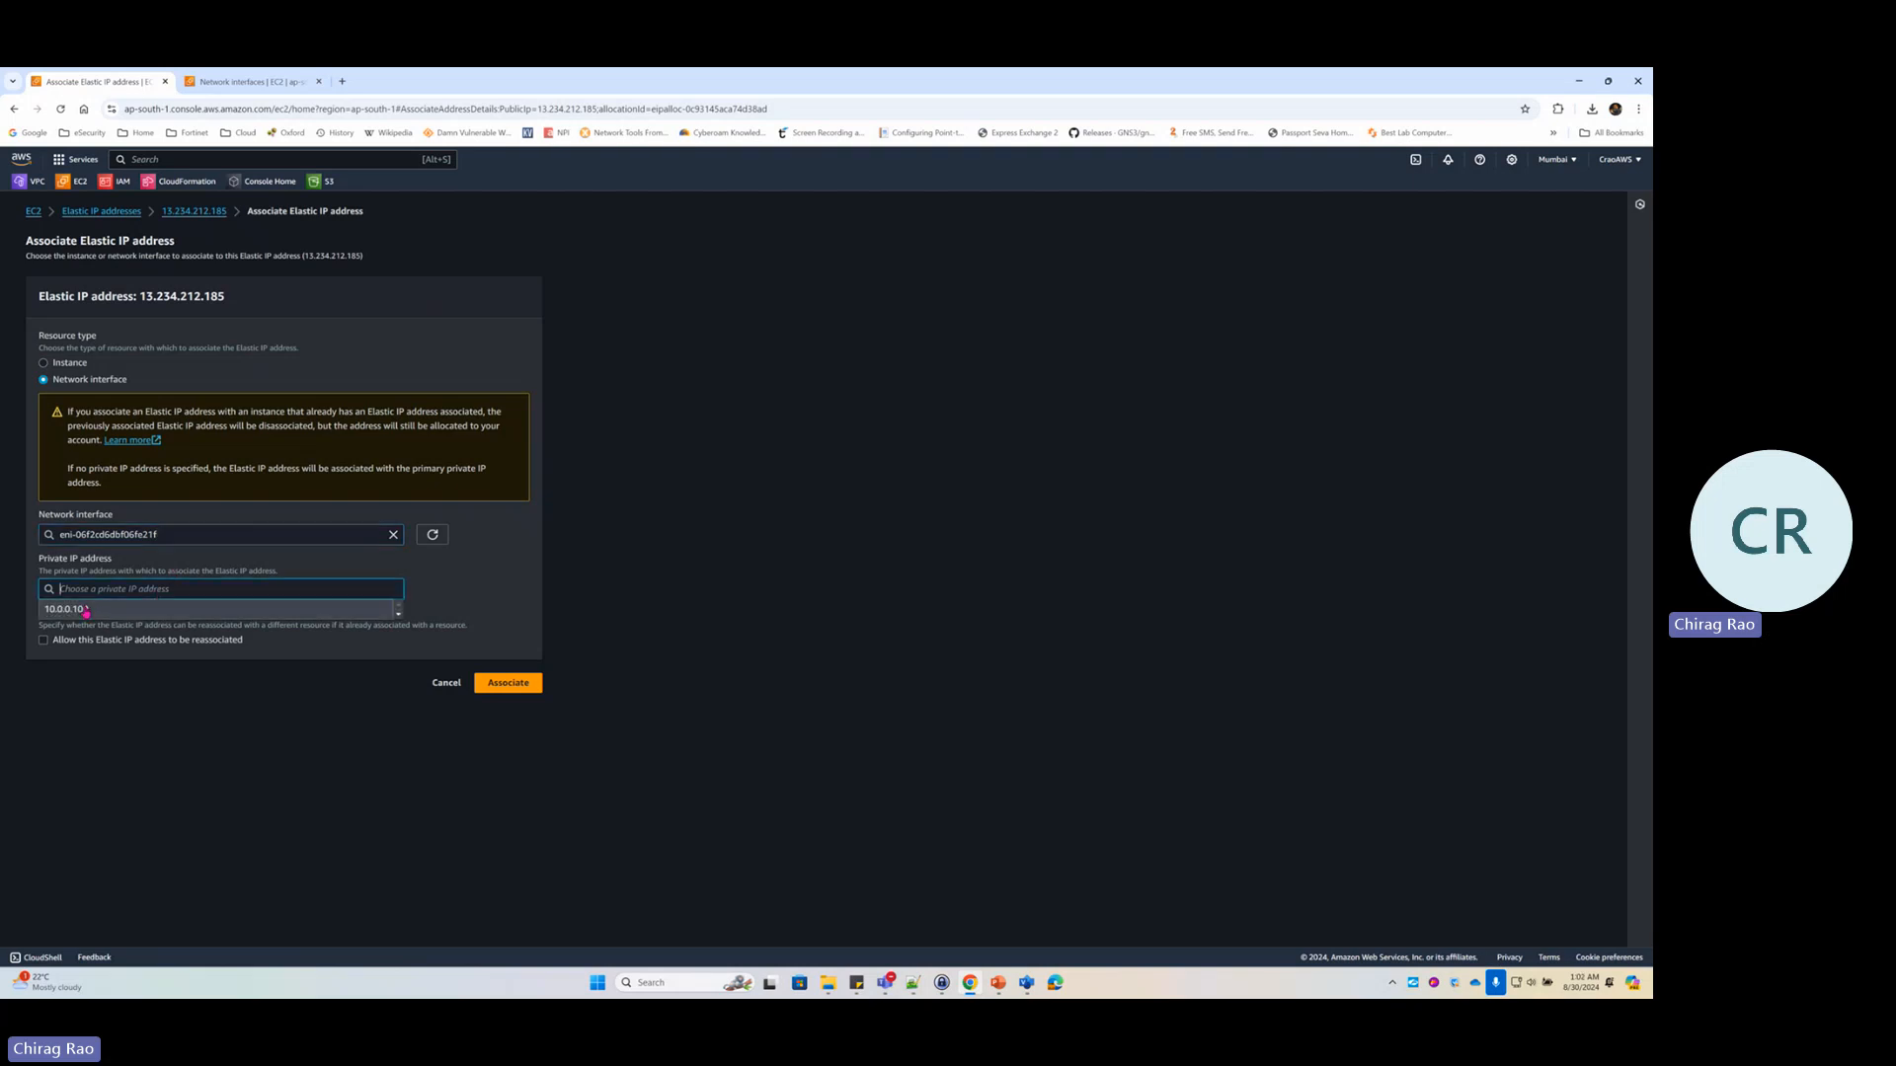
pyautogui.click(87, 610)
pyautogui.click(526, 688)
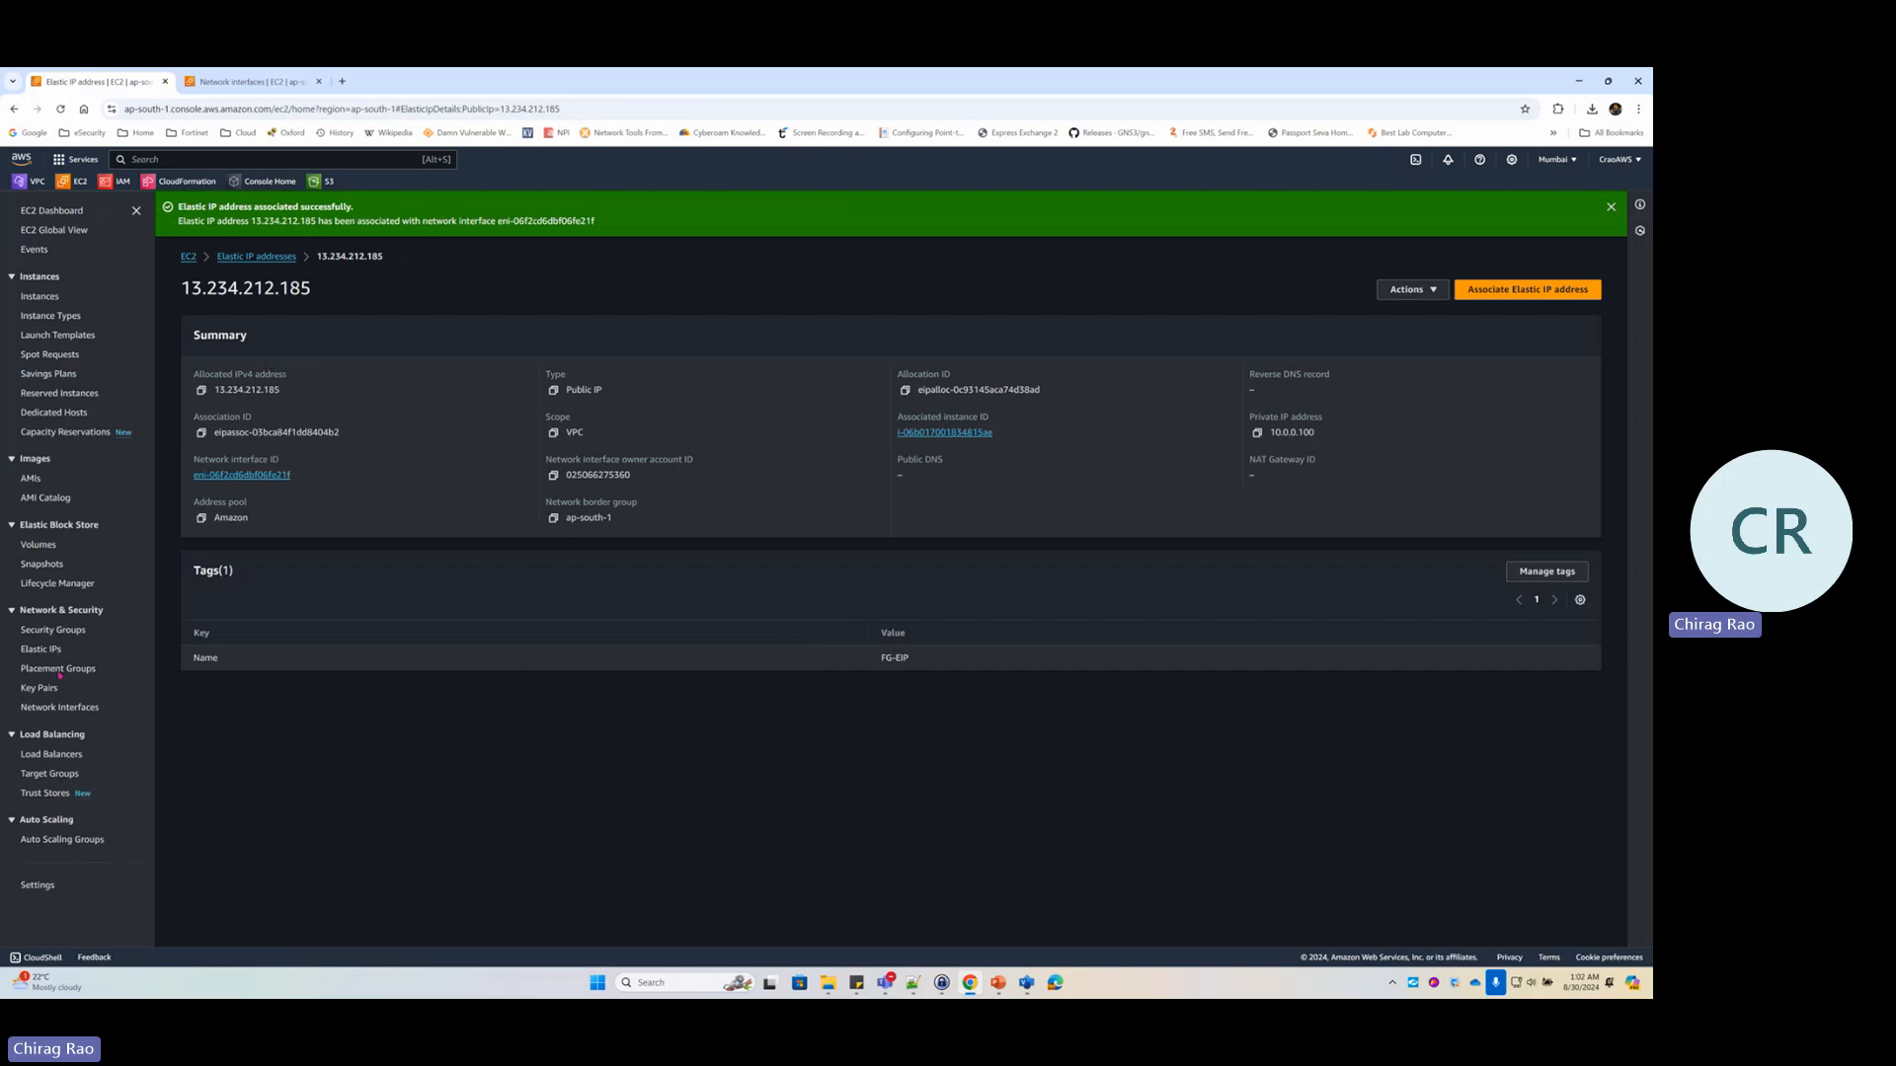
# Relabel the Internet Gateway's IP in the Visio diagram as 13.234.212.185
pyautogui.hotkey('alt', 'Tab')
pyautogui.hotkey('alt', 'Tab')
pyautogui.hotkey('alt', 'Tab')
pyautogui.hotkey('alt', 'Tab')
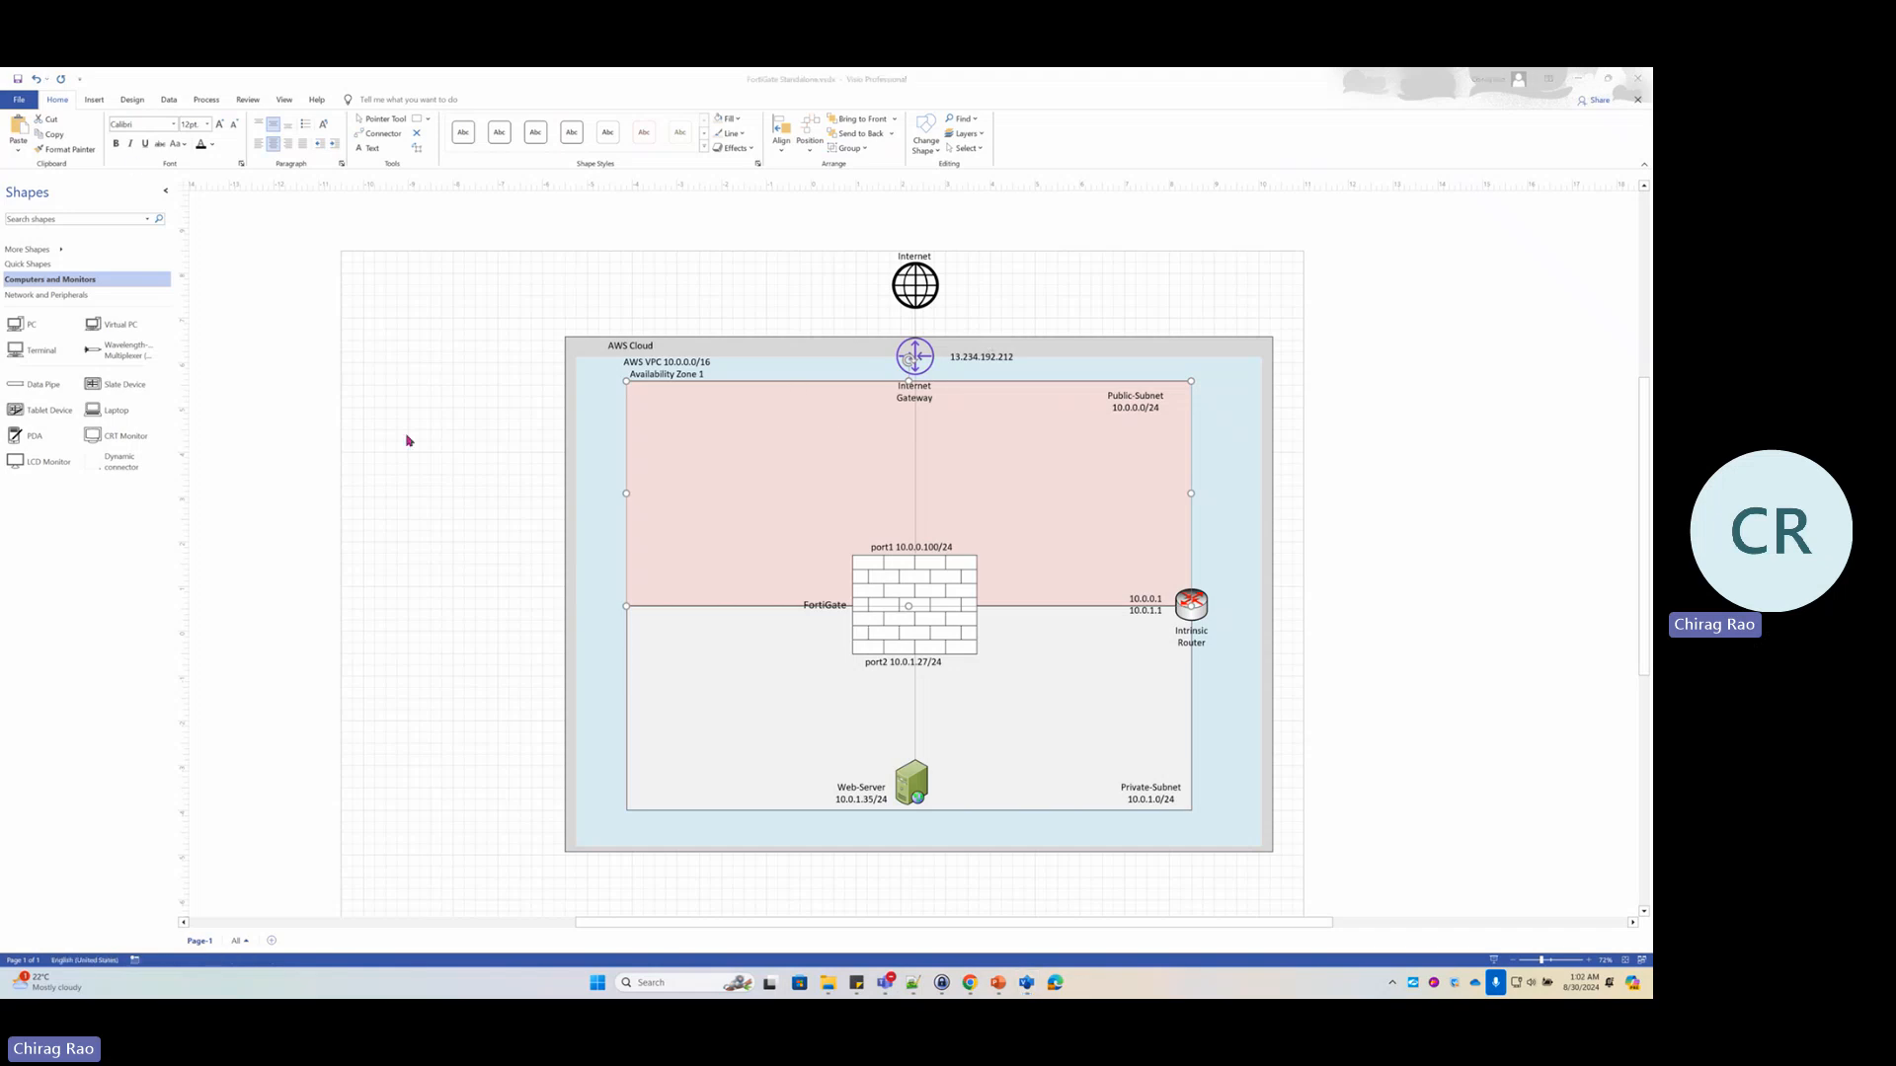
pyautogui.hotkey('alt', 'Tab')
pyautogui.hotkey('alt', 'Tab')
pyautogui.hotkey('alt', 'Tab')
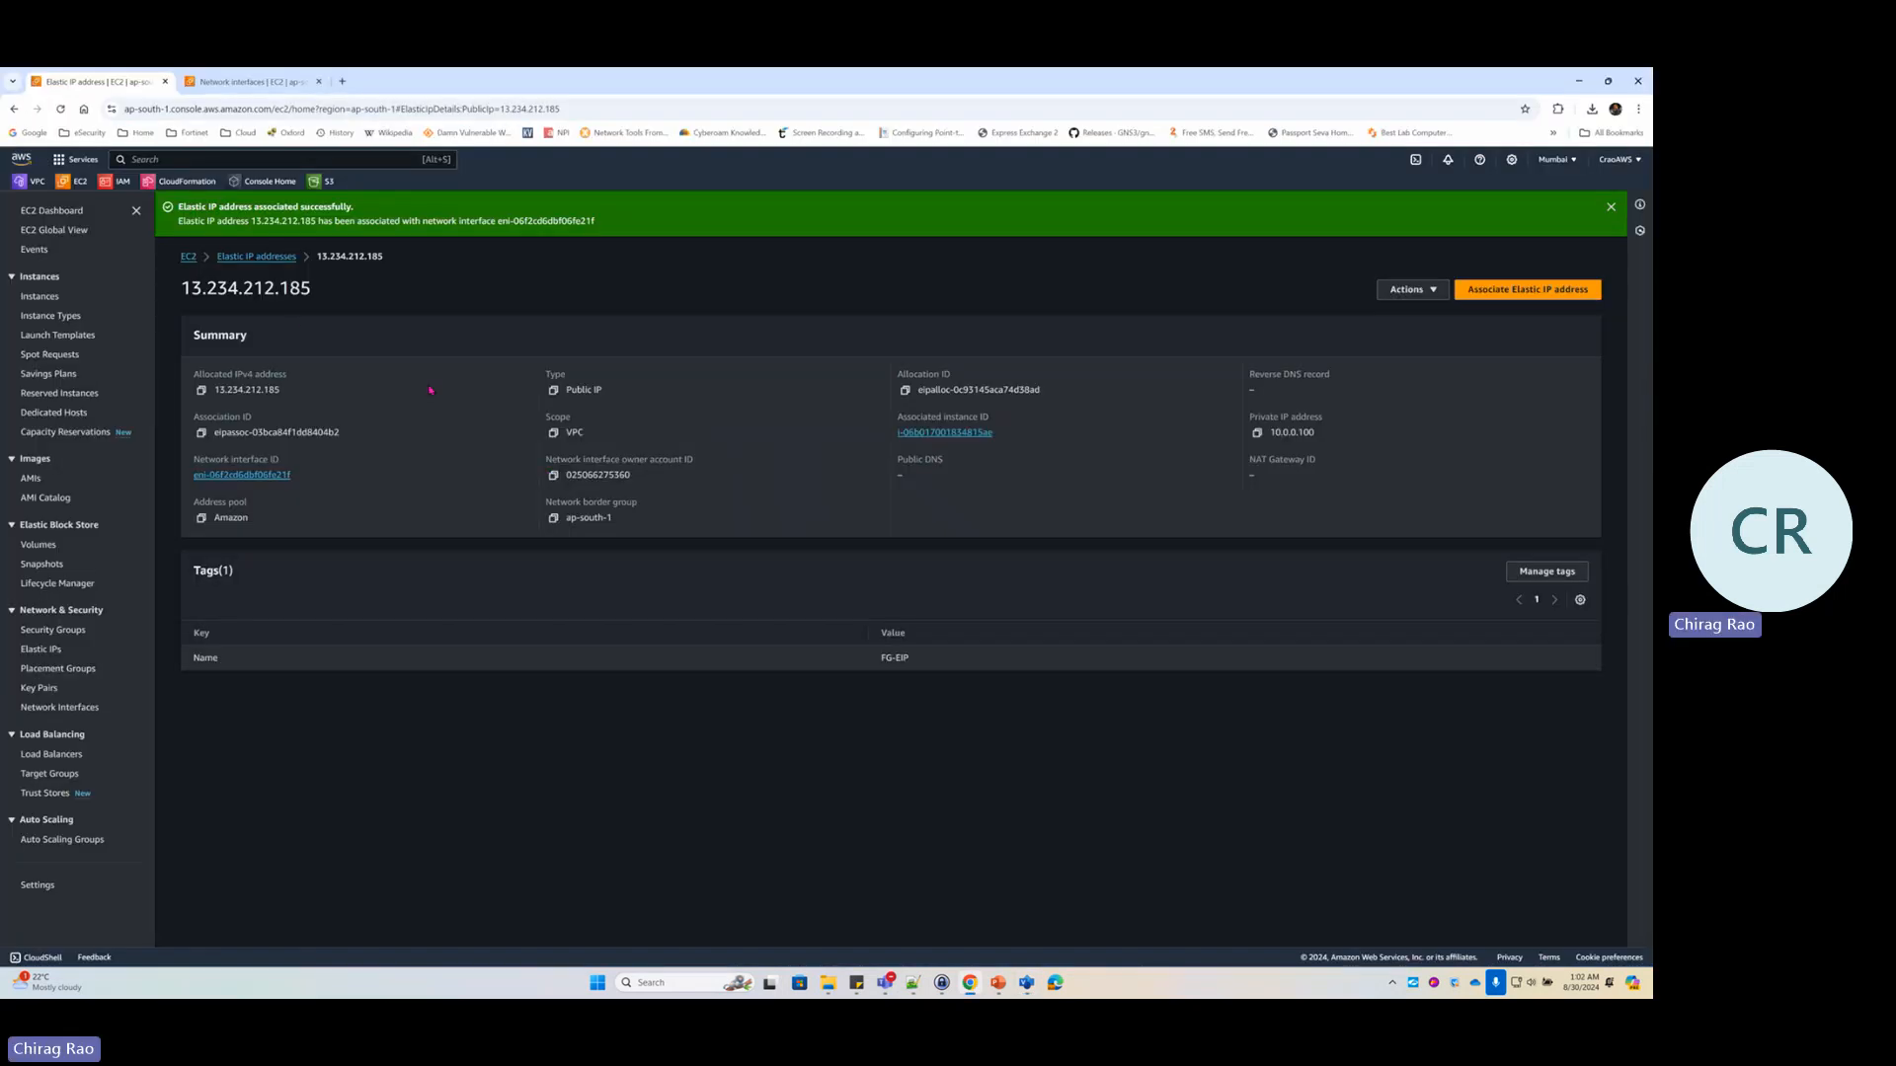
pyautogui.moveTo(311, 288); pyautogui.dragTo(185, 287)
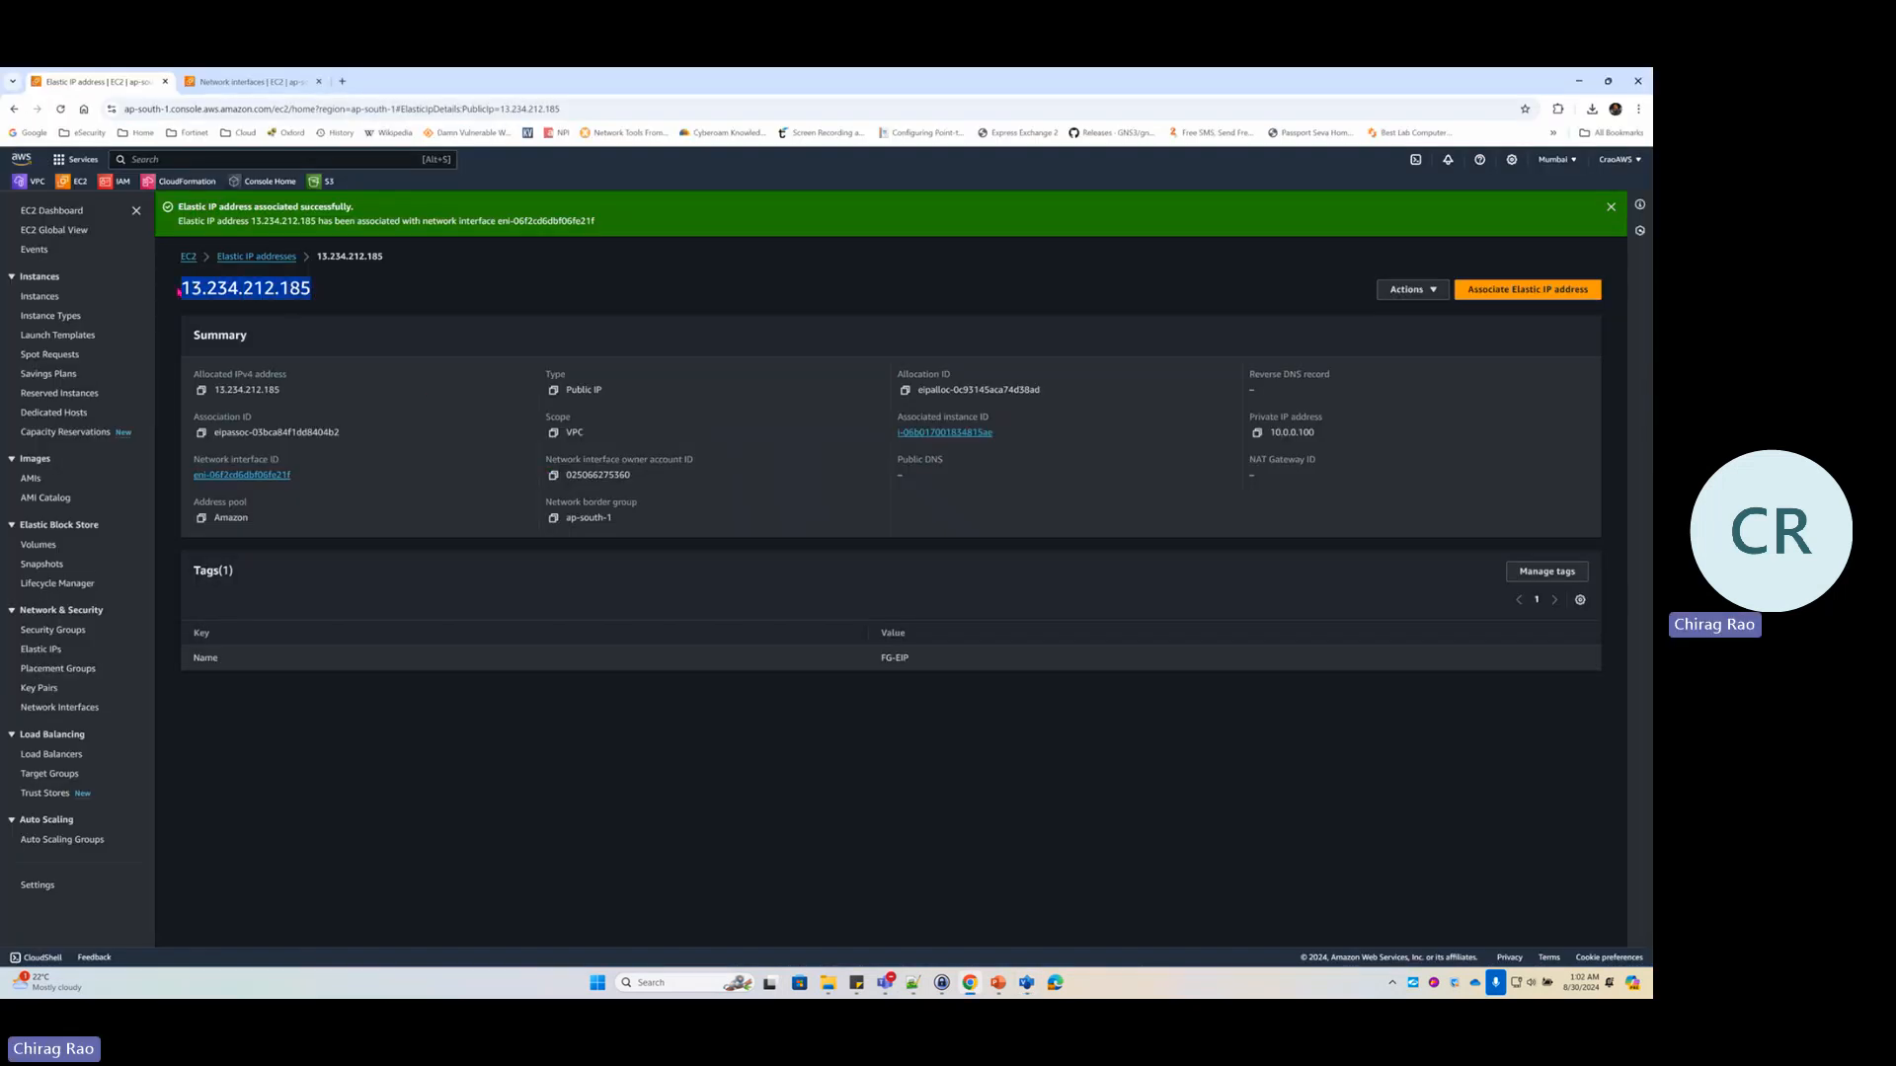
pyautogui.hotkey('alt', 'Tab')
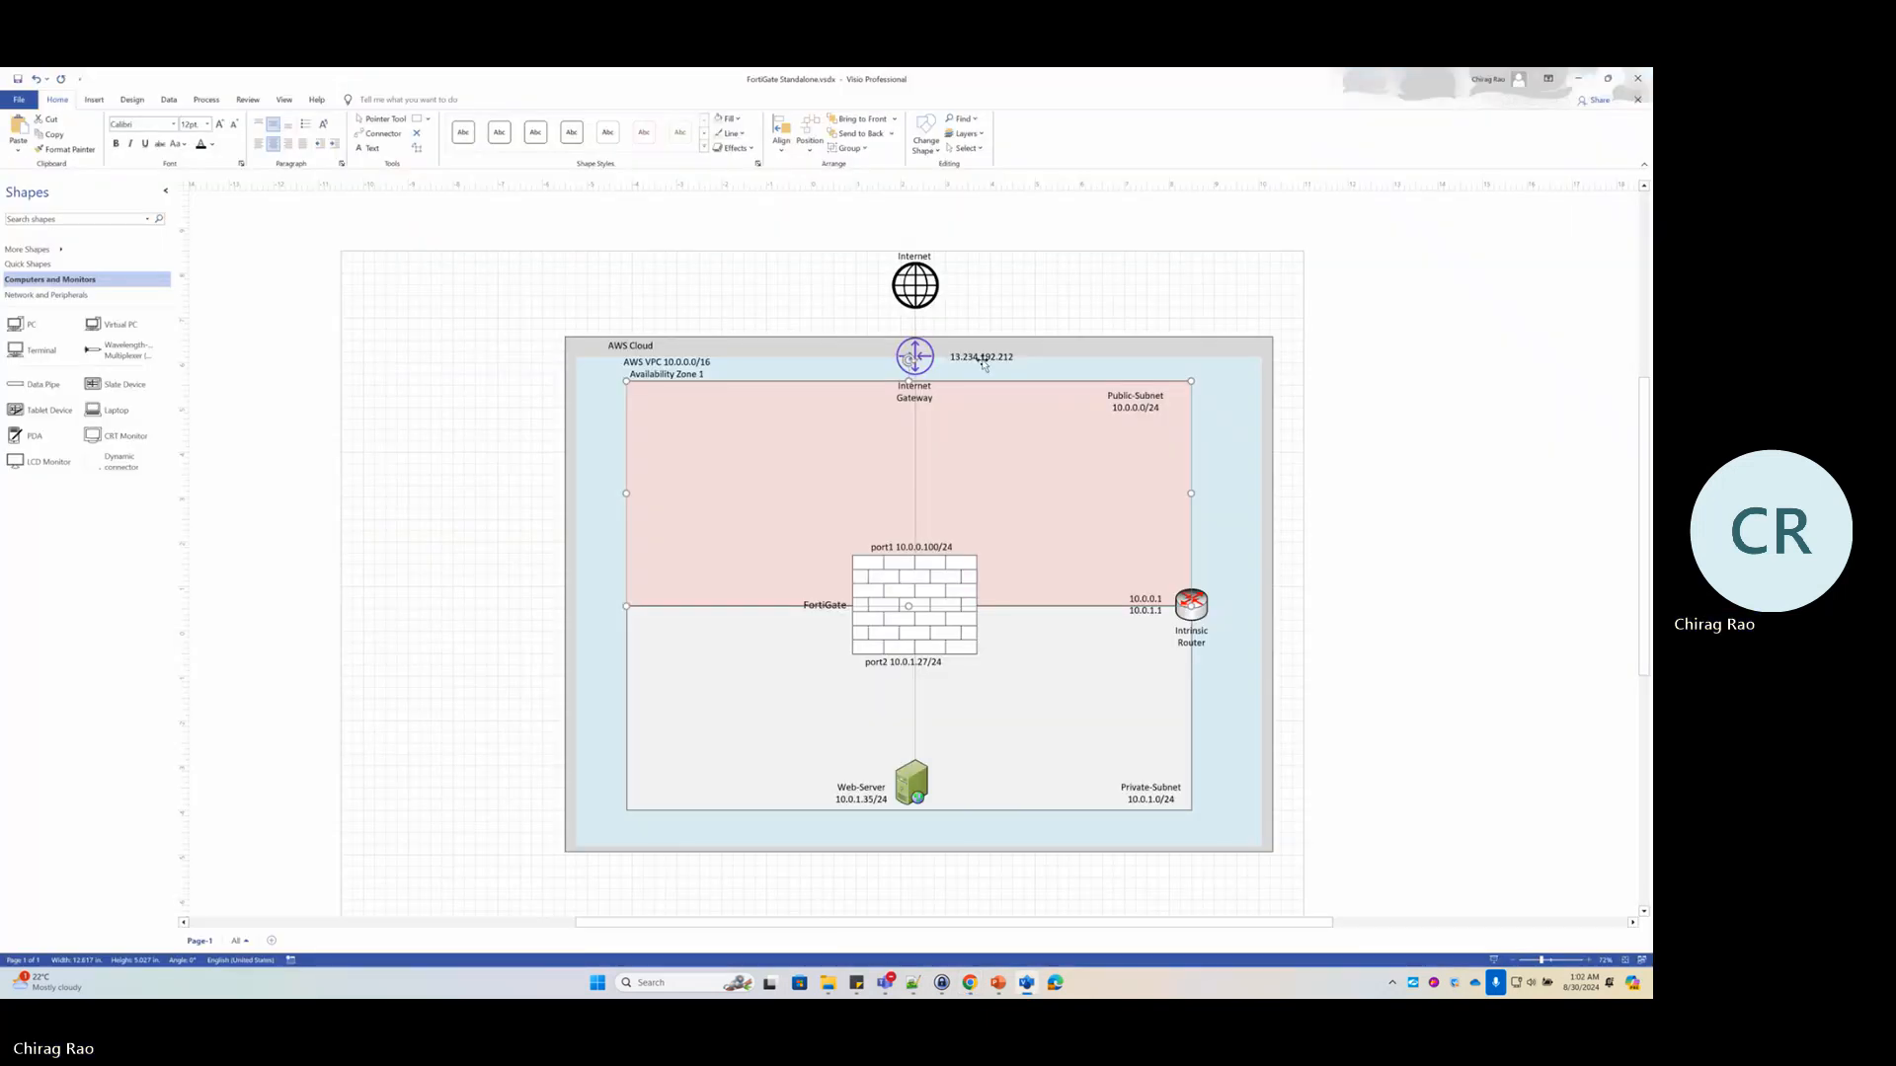
pyautogui.click(993, 356)
pyautogui.doubleClick(992, 357)
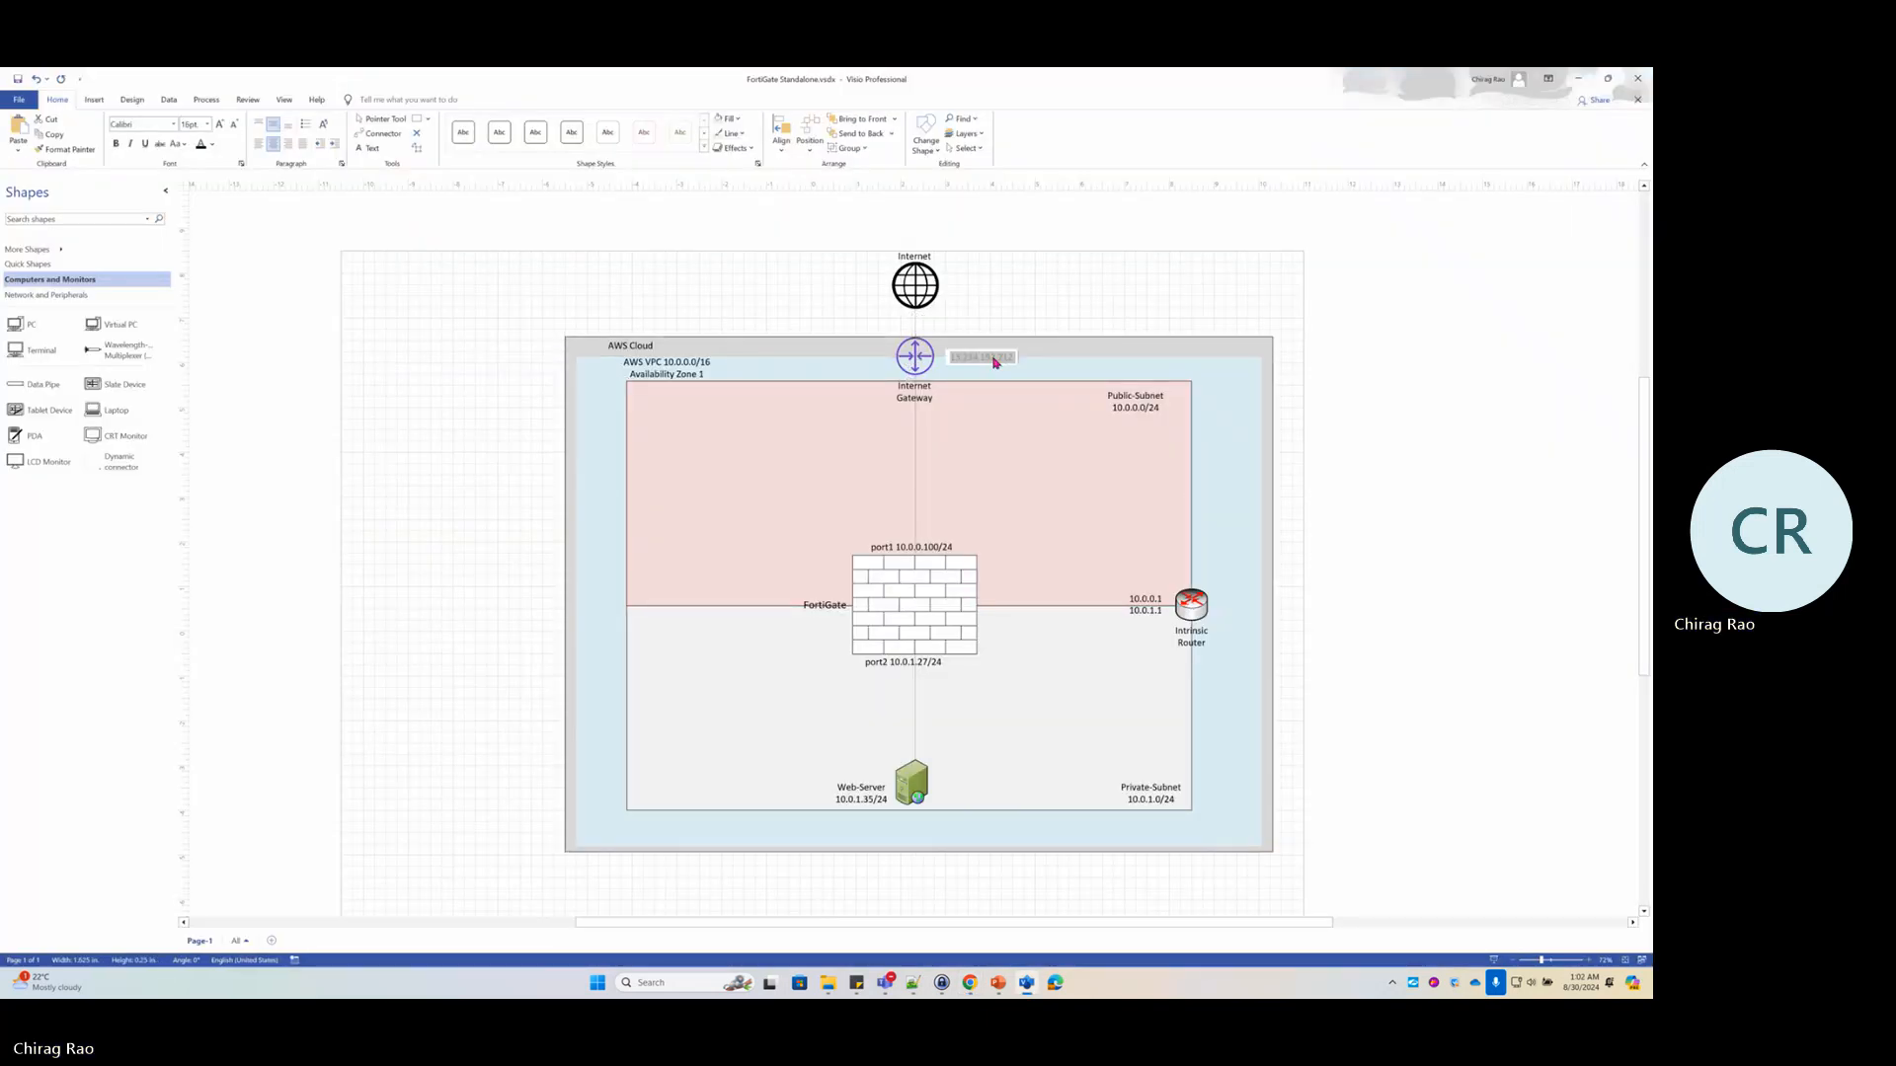
pyautogui.click(1019, 444)
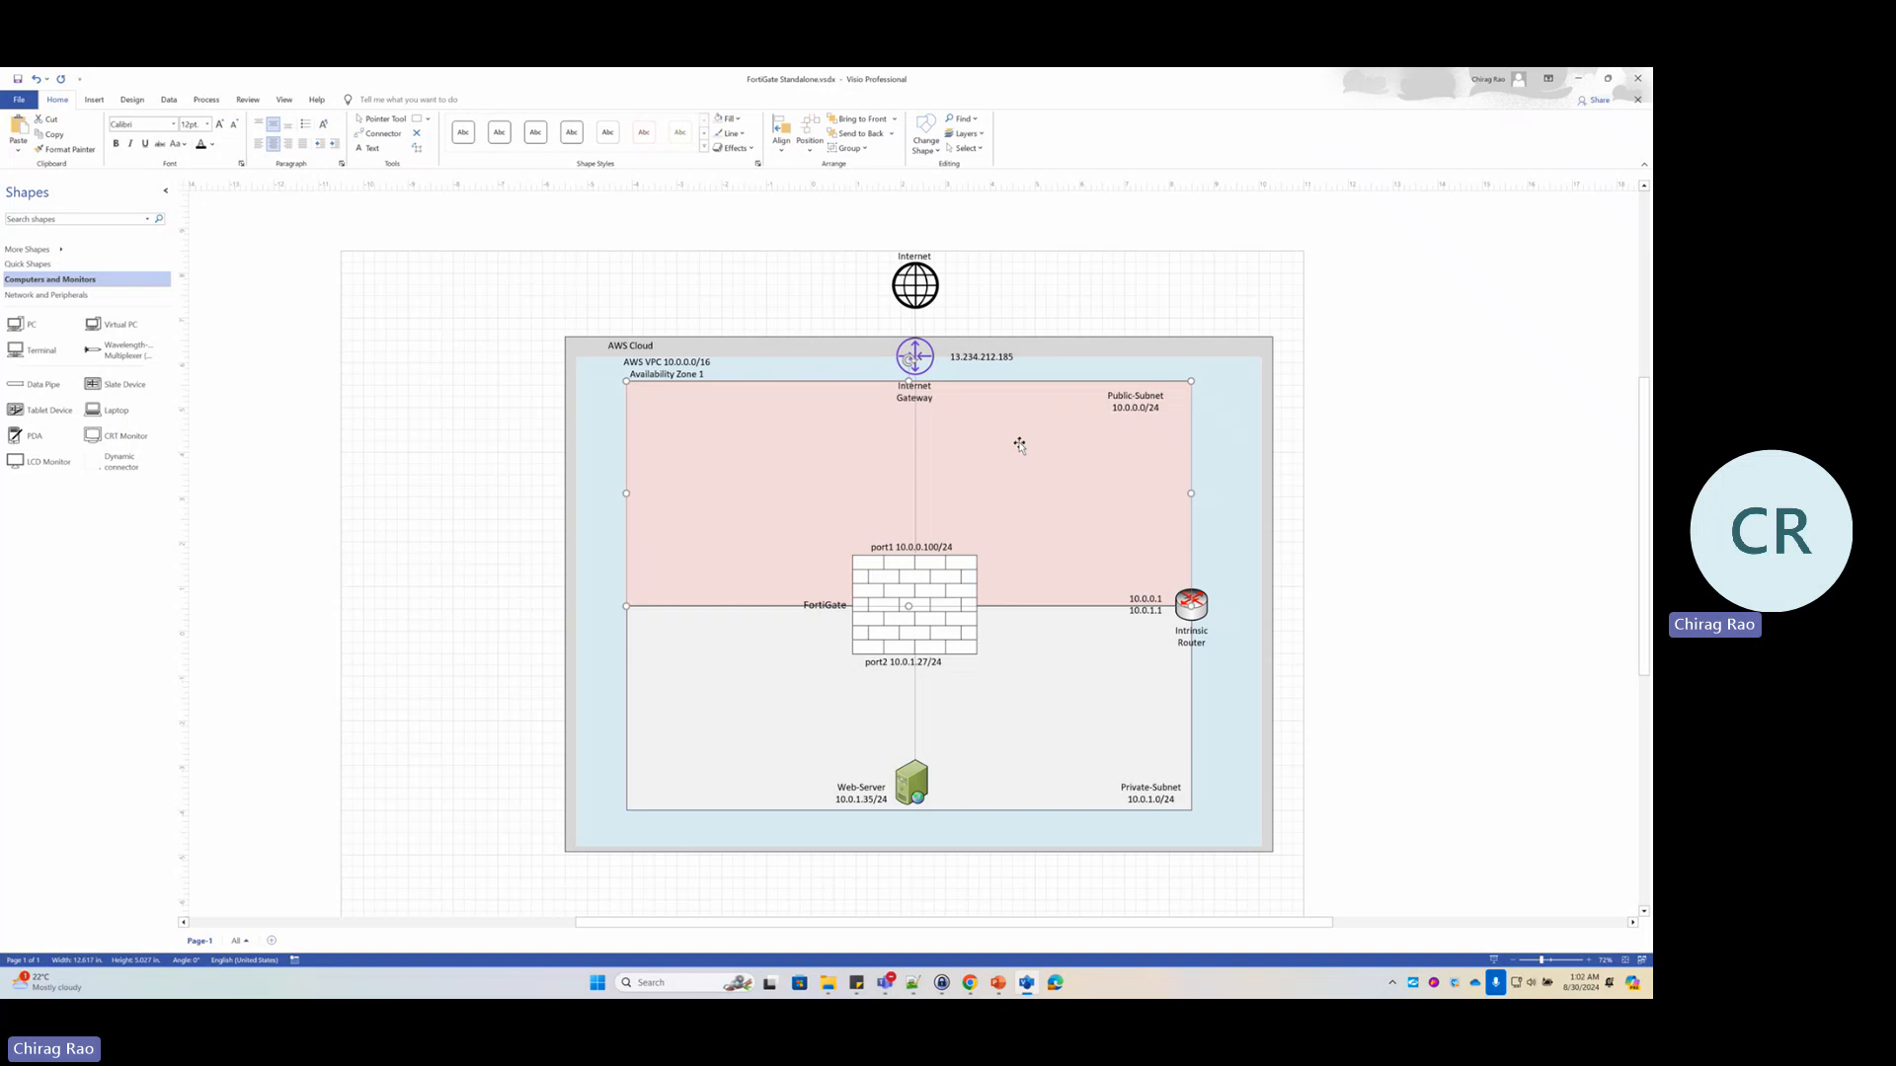
# Mark the gateway IP, port1 10.0.0.100/24 and port2 10.0.1.27/24 labels, then return to AWS
pyautogui.hotkey('alt', 'Tab')
pyautogui.hotkey('alt', 'Tab')
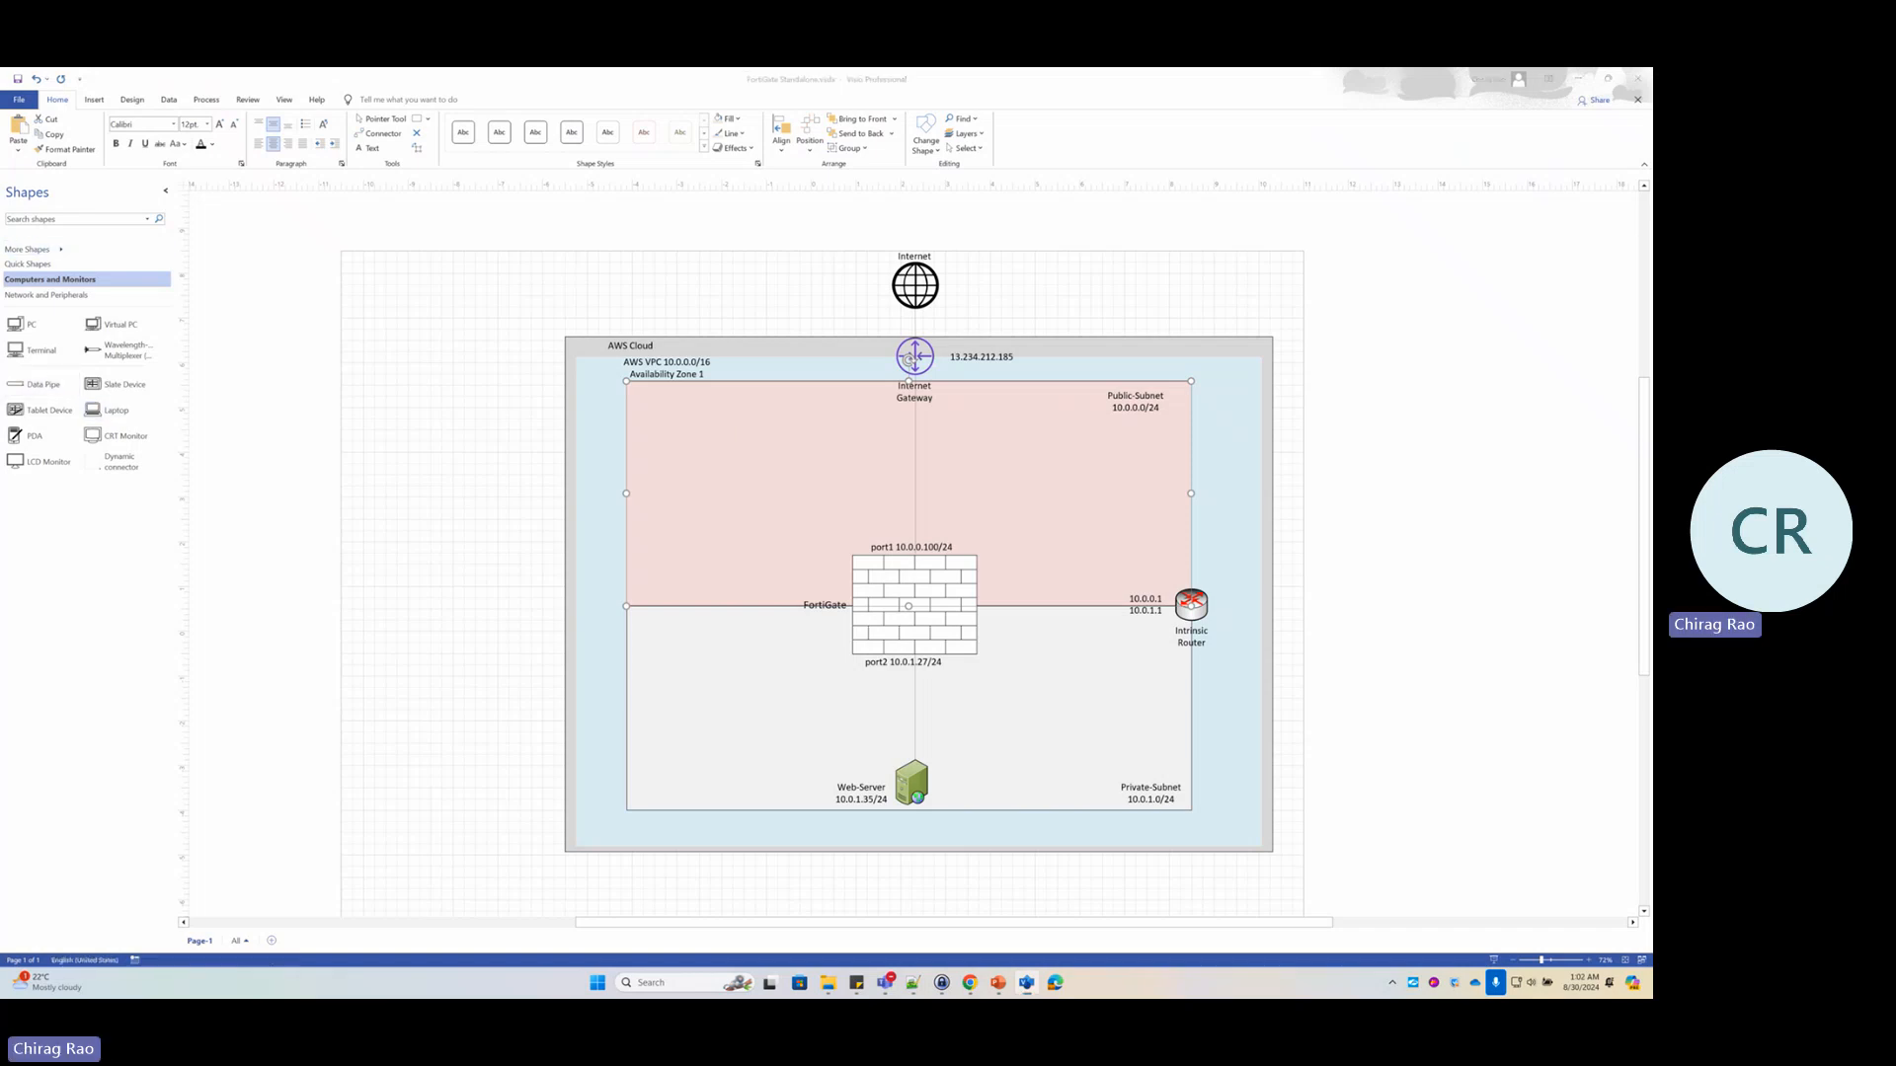
pyautogui.moveTo(980, 320)
pyautogui.mouseDown()
pyautogui.moveTo(923, 407)
pyautogui.moveTo(1032, 370)
pyautogui.moveTo(972, 318)
pyautogui.mouseUp()
pyautogui.moveTo(868, 539)
pyautogui.mouseDown()
pyautogui.moveTo(982, 549)
pyautogui.moveTo(888, 525)
pyautogui.mouseUp()
pyautogui.moveTo(897, 648)
pyautogui.mouseDown()
pyautogui.moveTo(834, 671)
pyautogui.moveTo(985, 652)
pyautogui.moveTo(901, 652)
pyautogui.mouseUp()
pyautogui.click(970, 983)
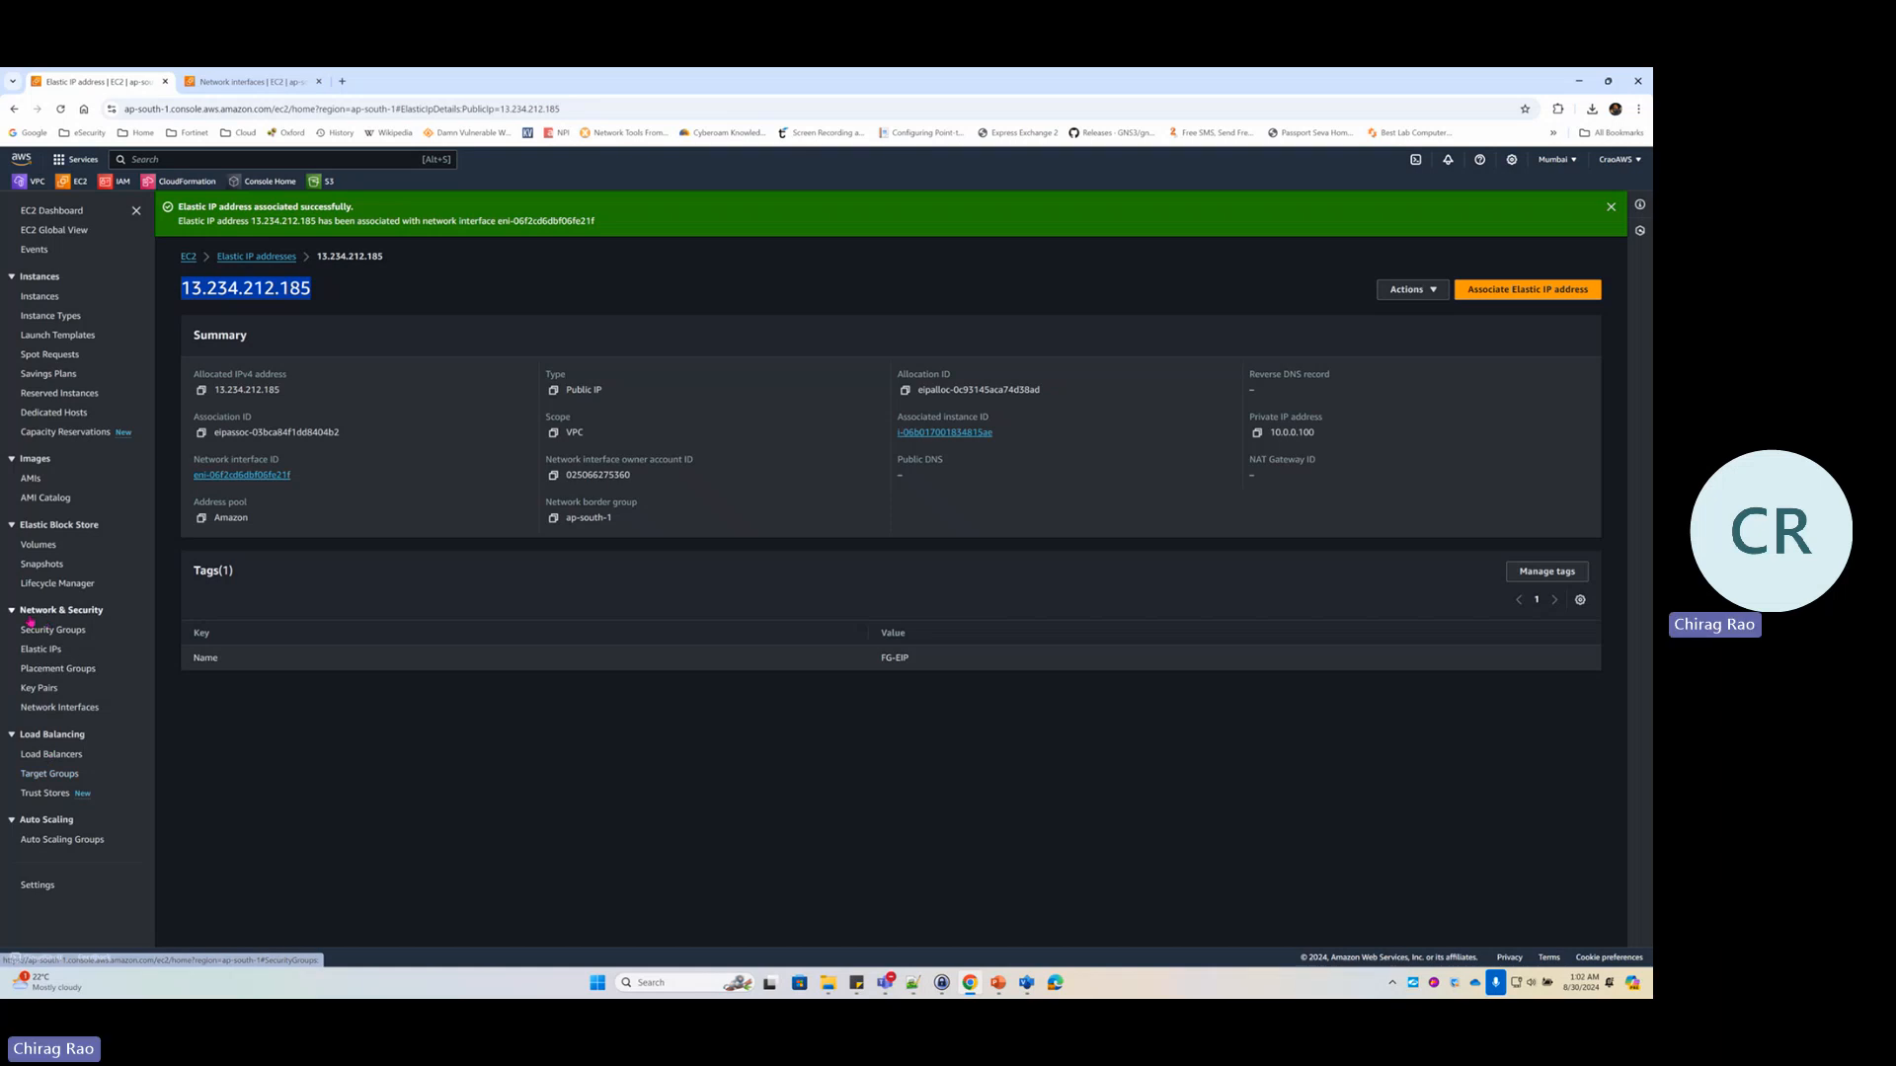
# Begin a new network interface described FG-port2-LAN, then go back to the interfaces list
pyautogui.click(76, 709)
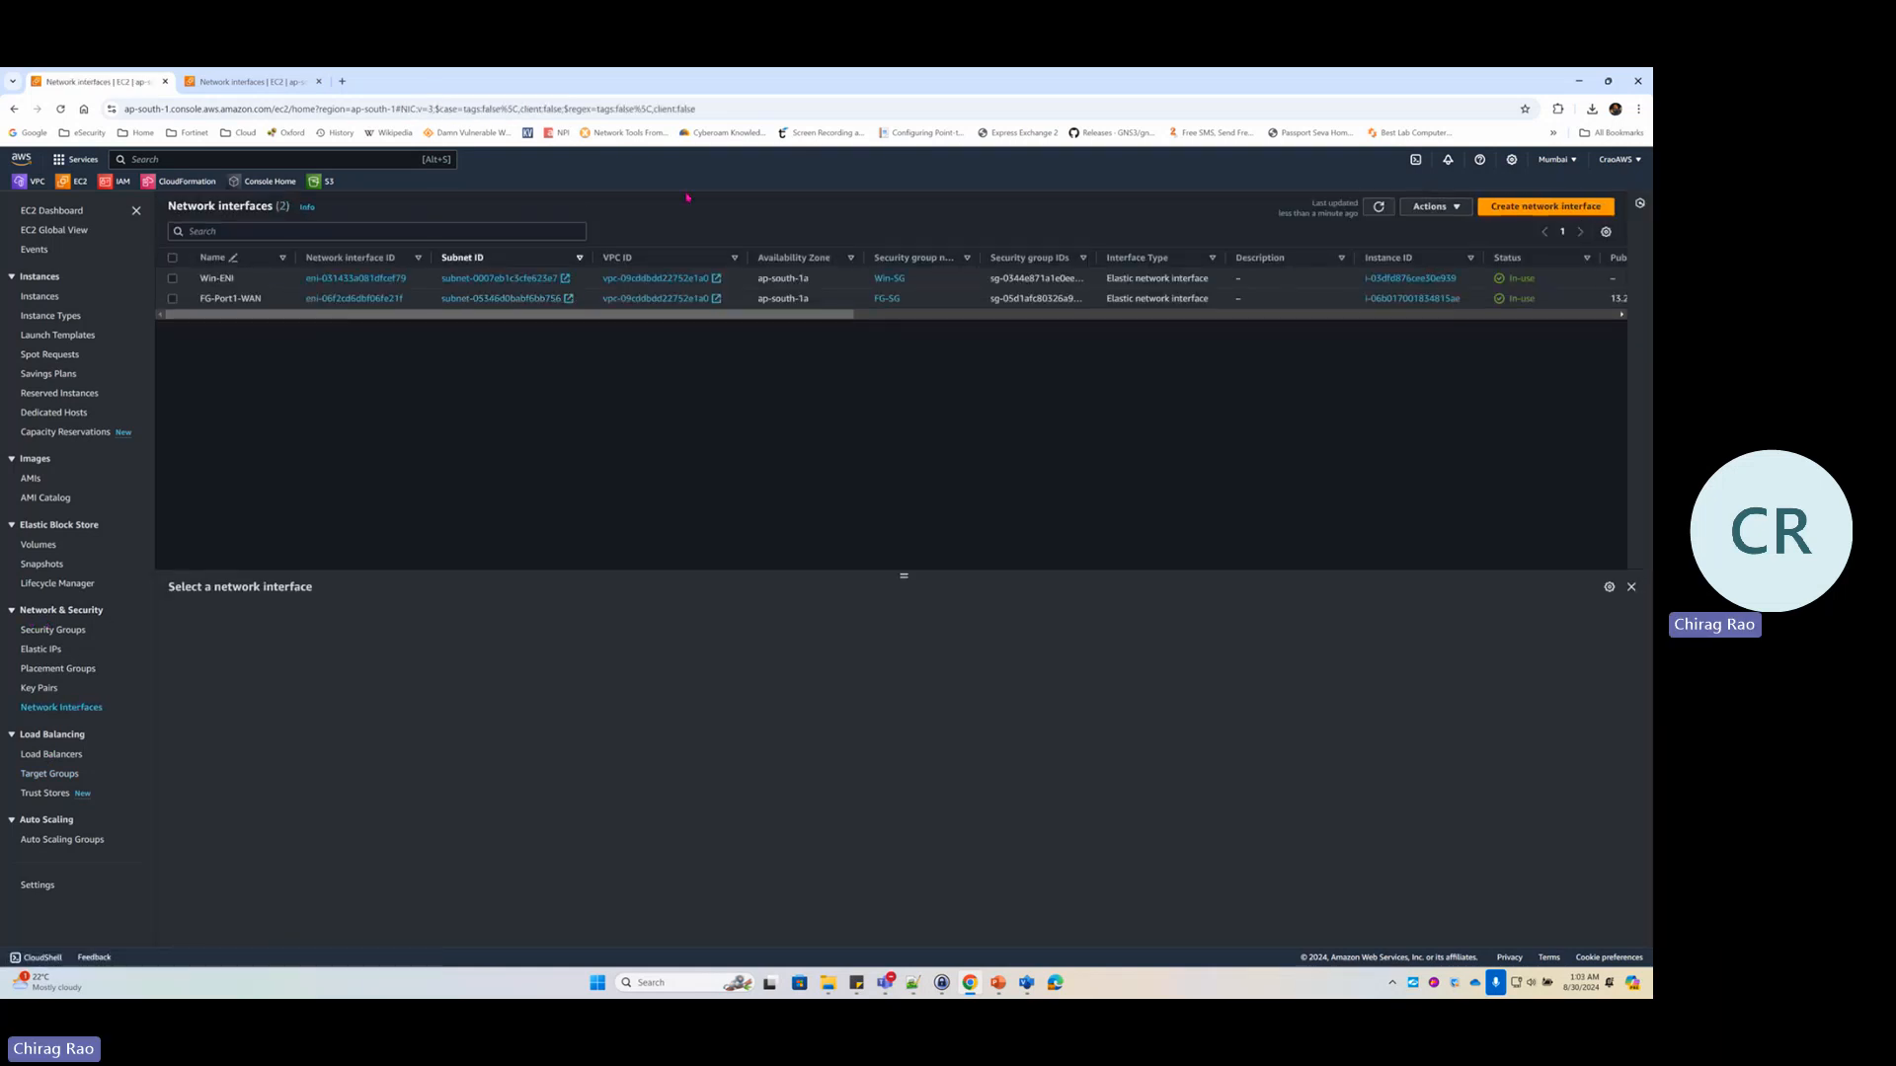
pyautogui.click(1523, 210)
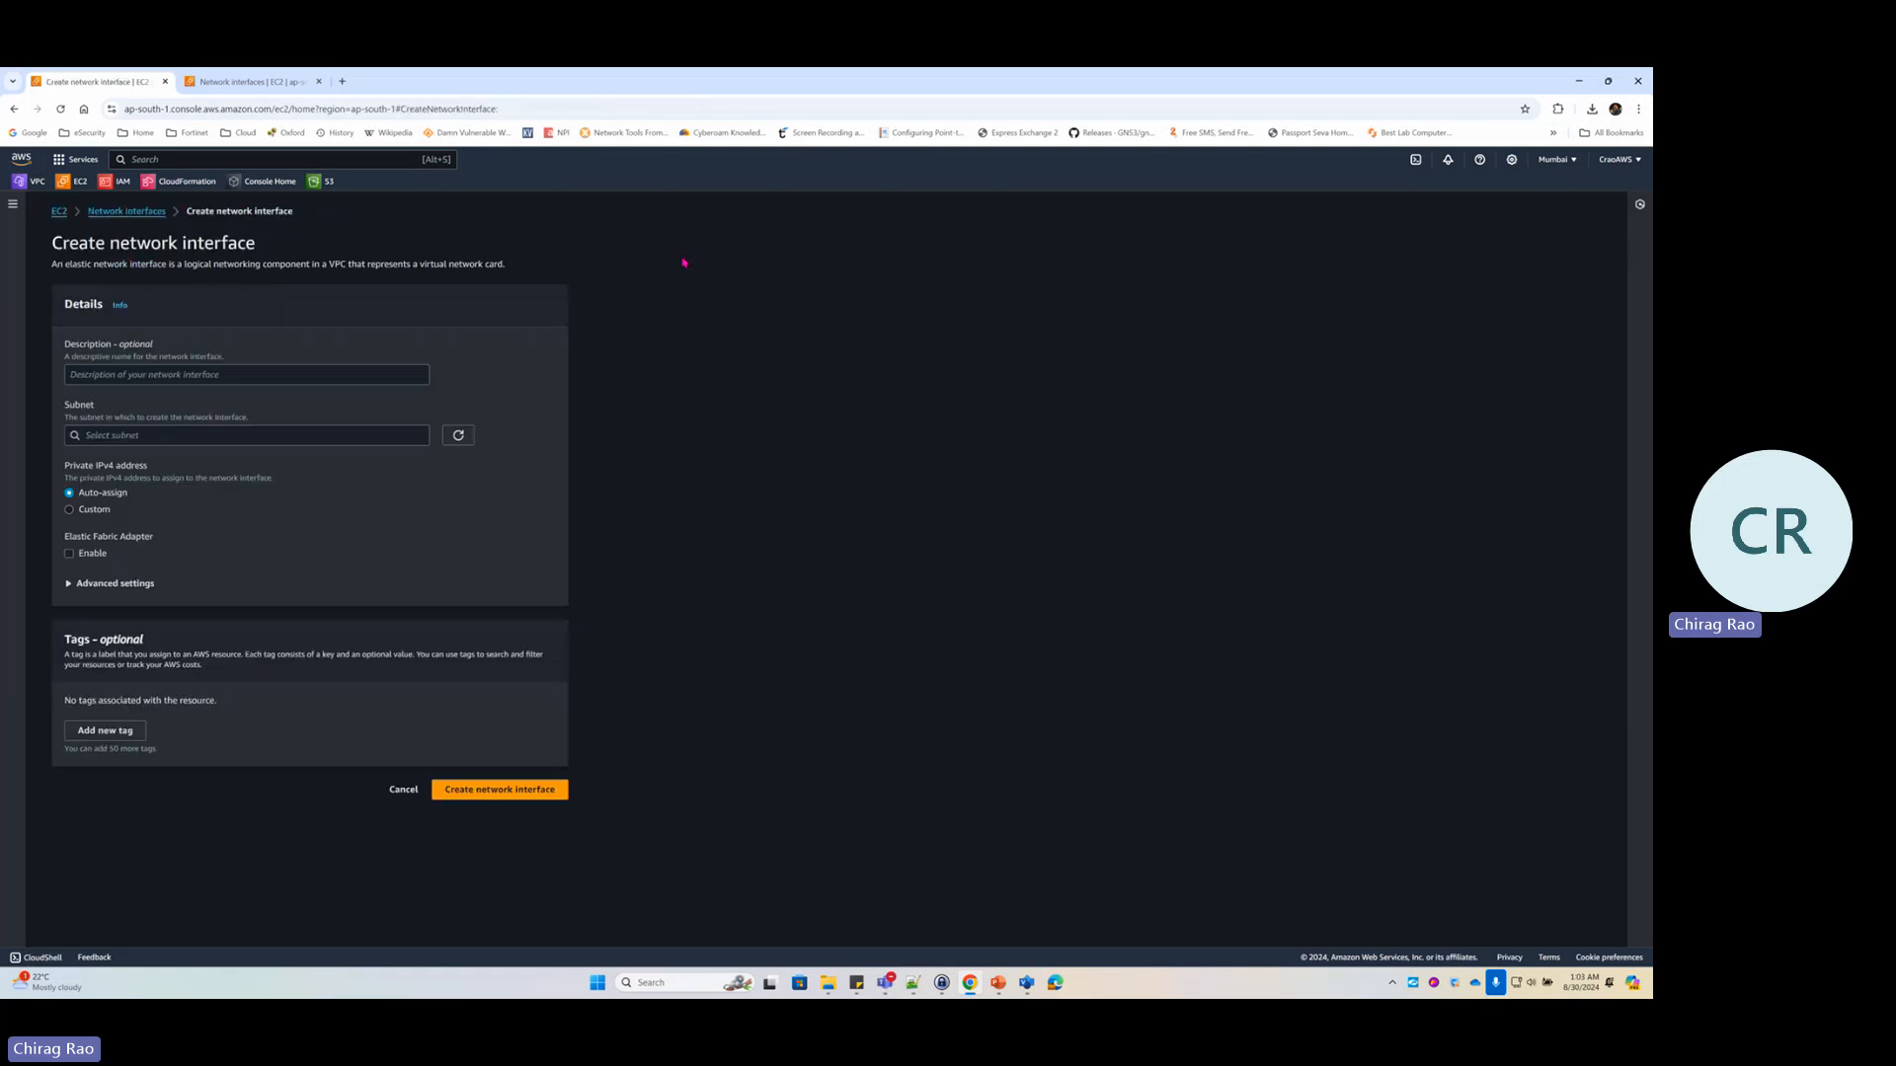
pyautogui.click(128, 376)
pyautogui.write('FG')
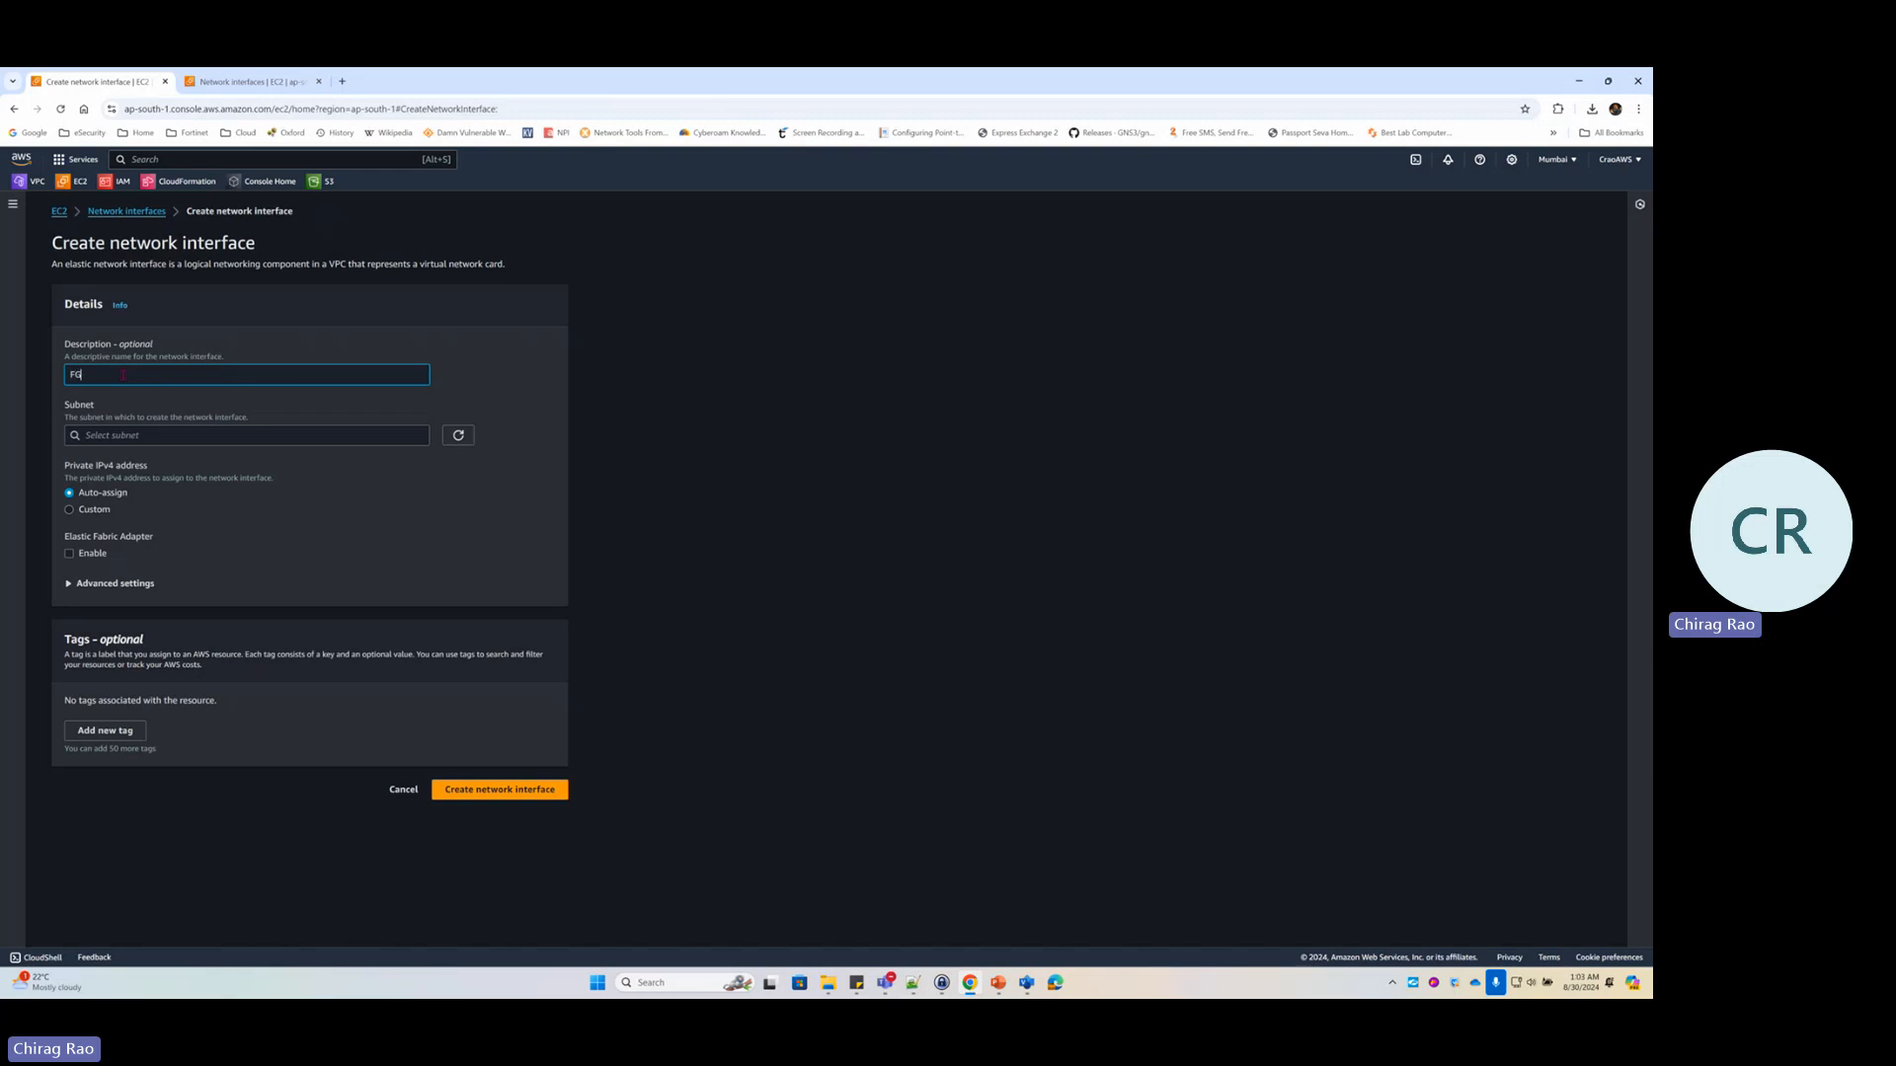
pyautogui.write('-port2-LAN')
pyautogui.click(170, 435)
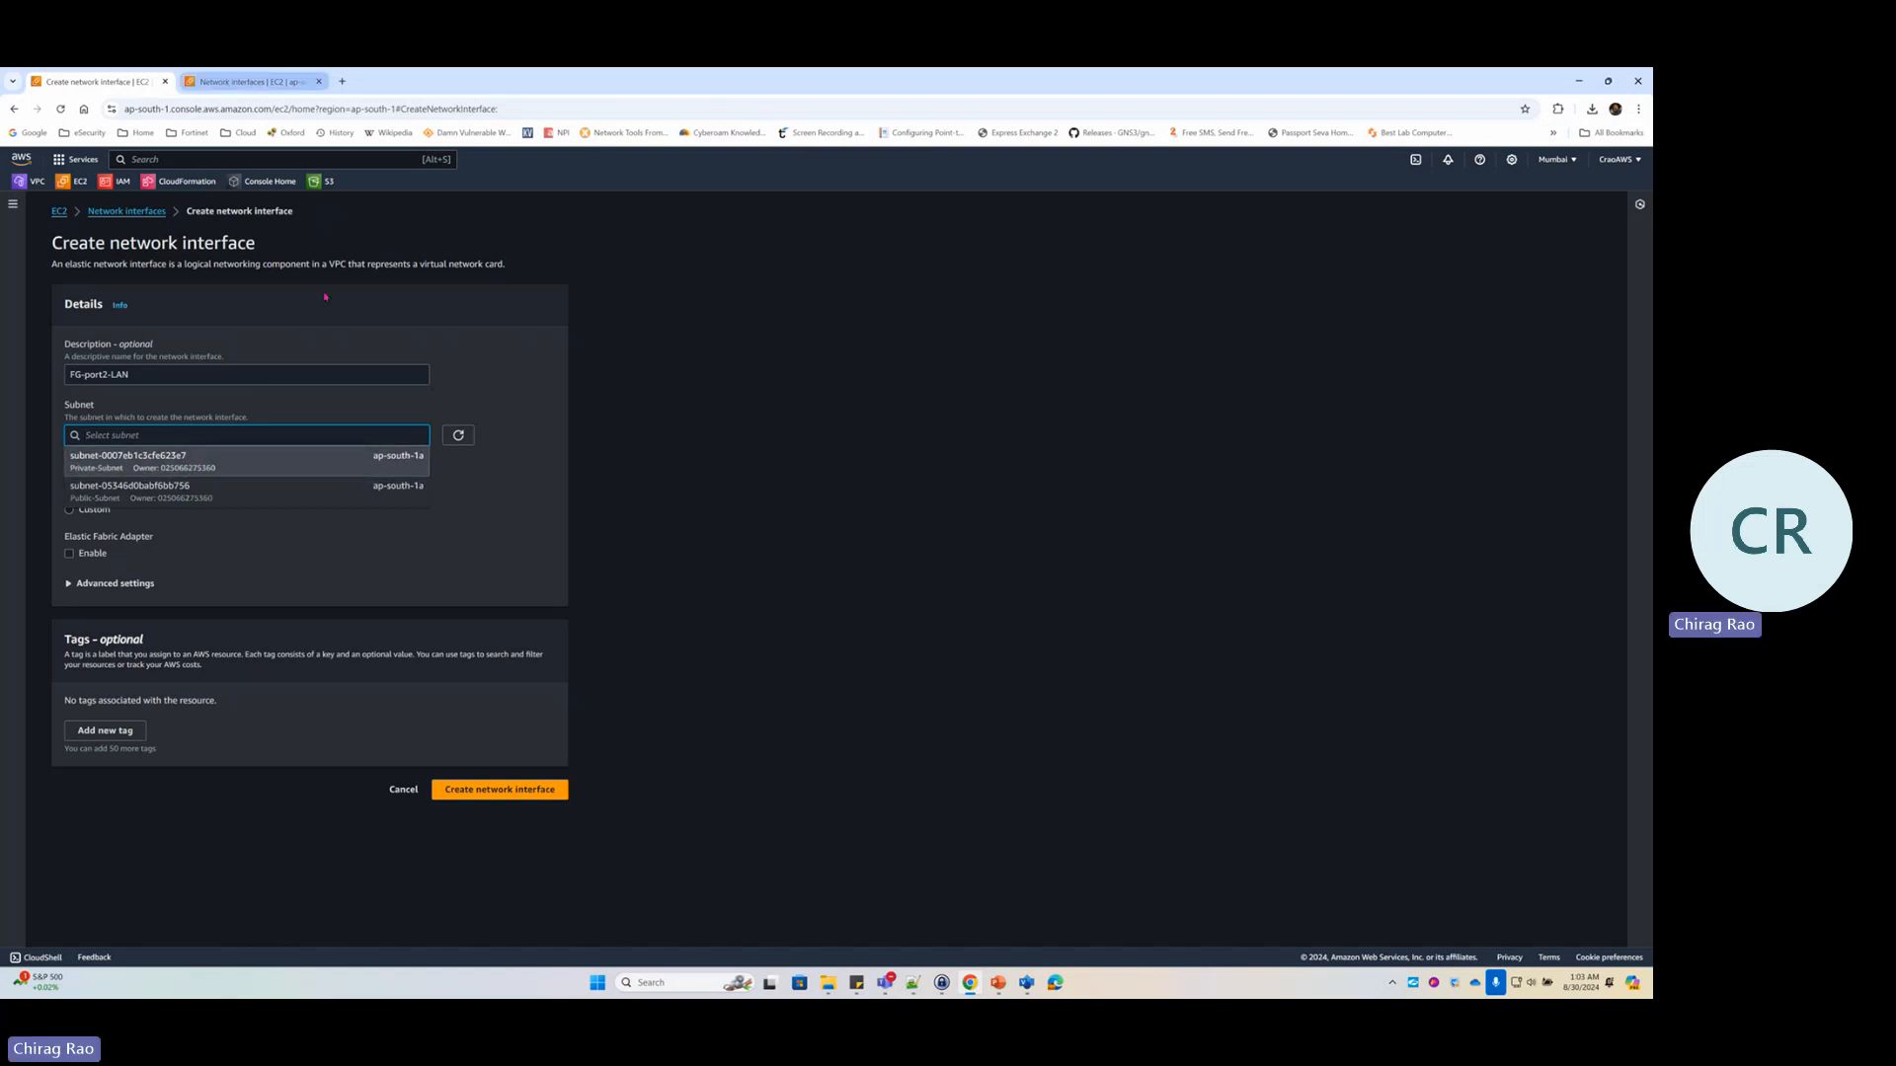
pyautogui.click(253, 82)
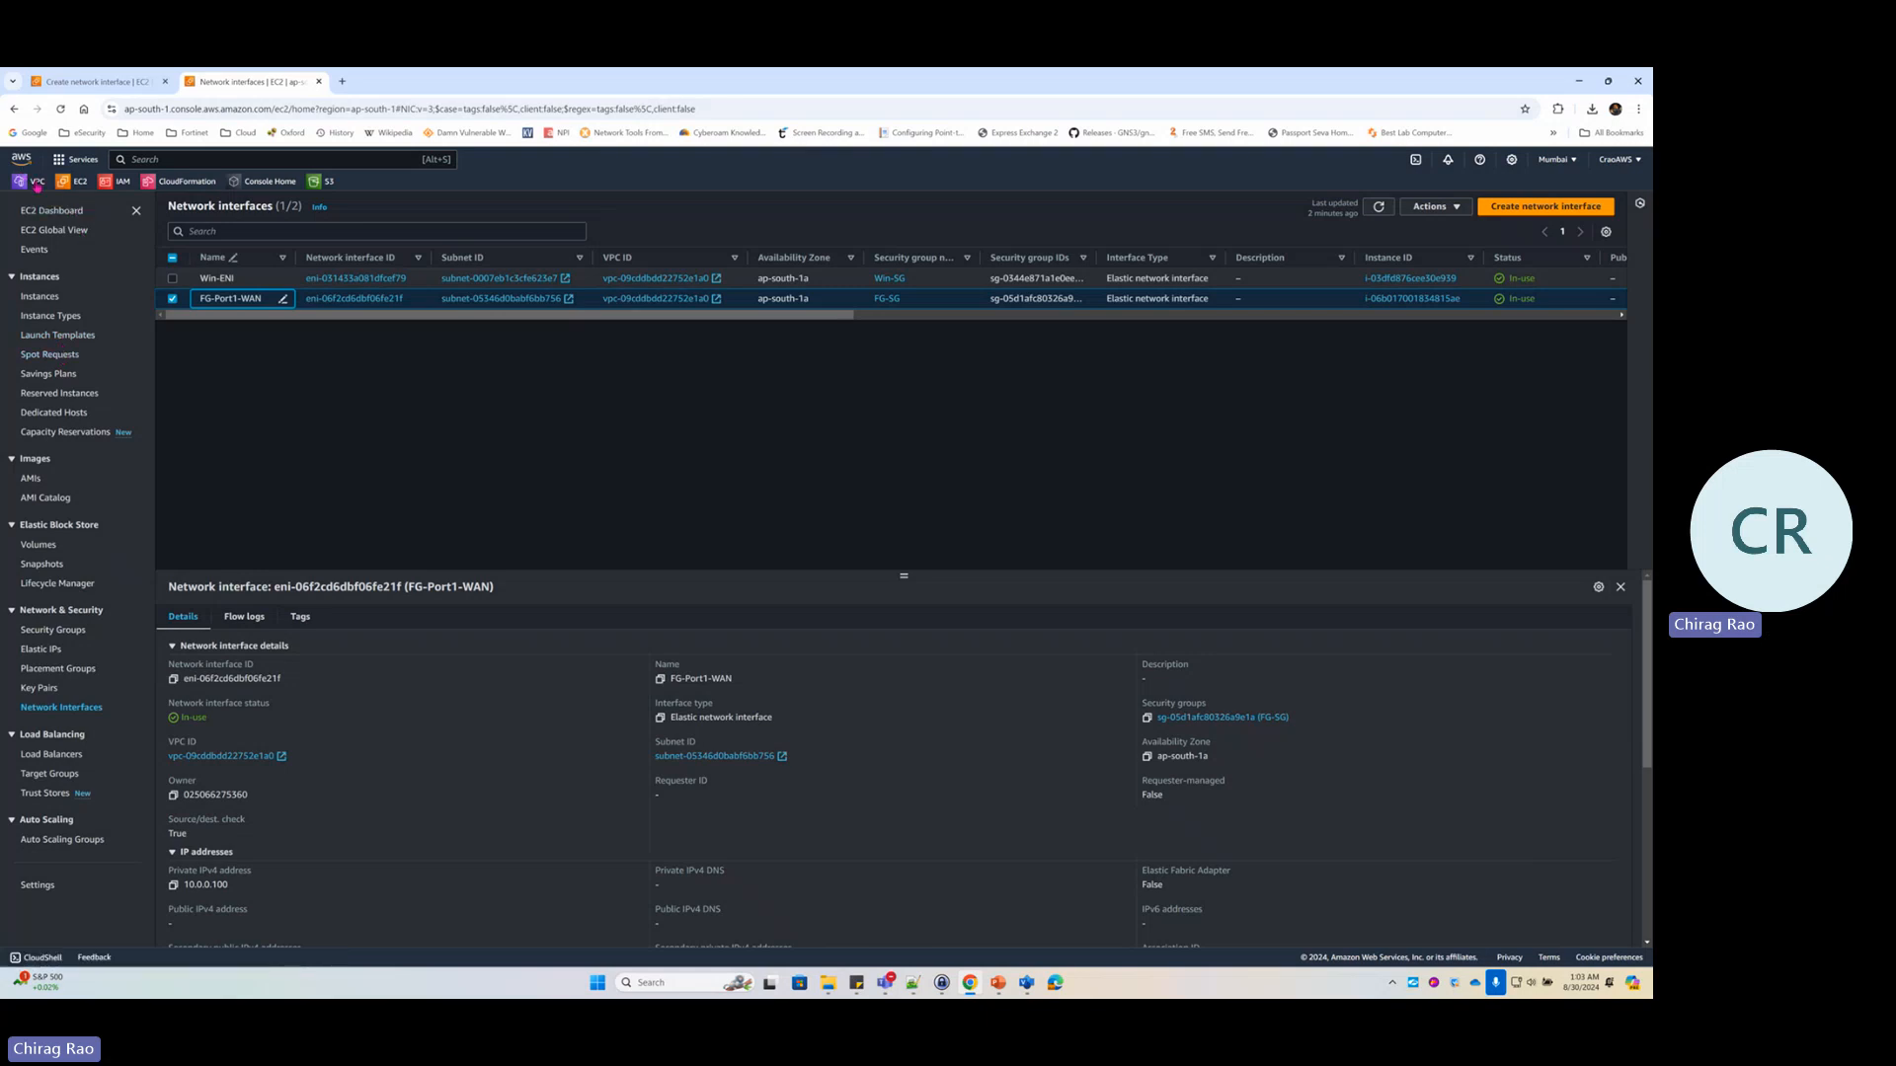
# Find the Private-Subnet ID ending in 23e7 in the VPC subnets list
pyautogui.click(37, 184)
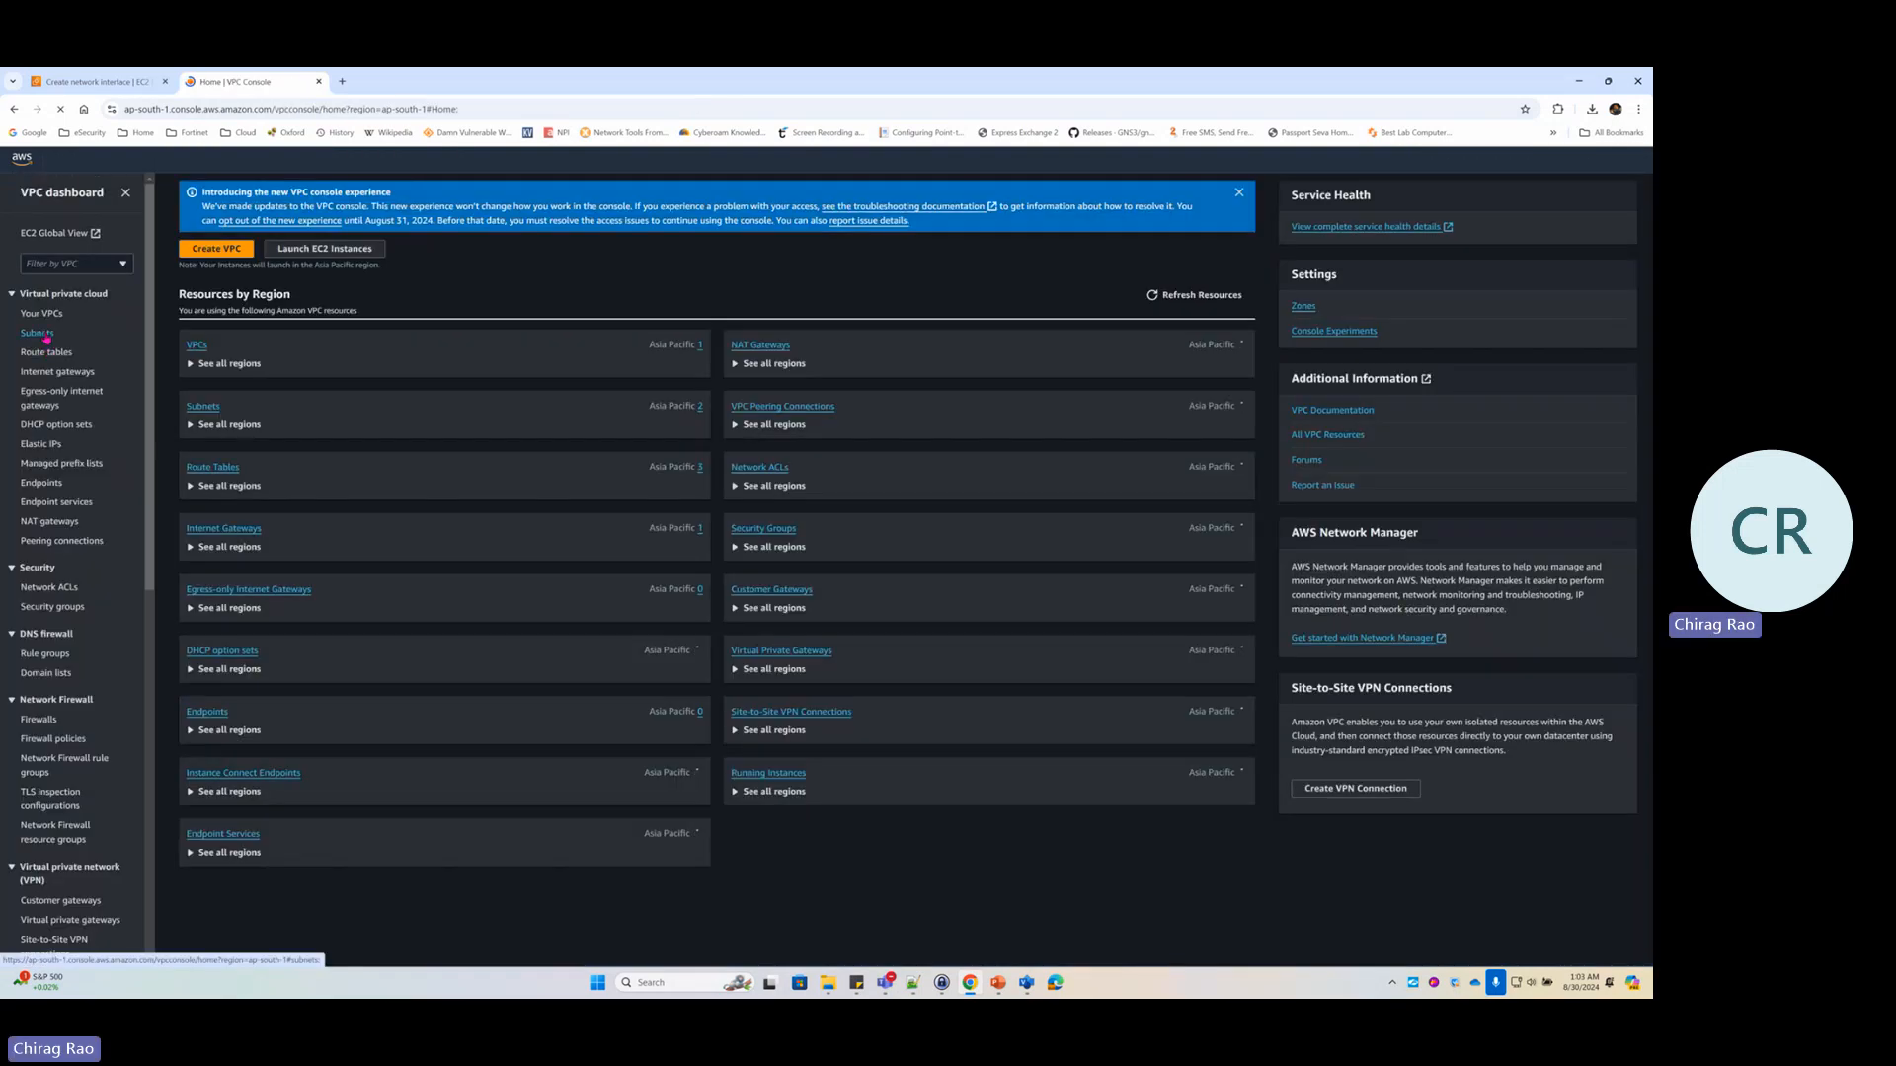
pyautogui.click(46, 336)
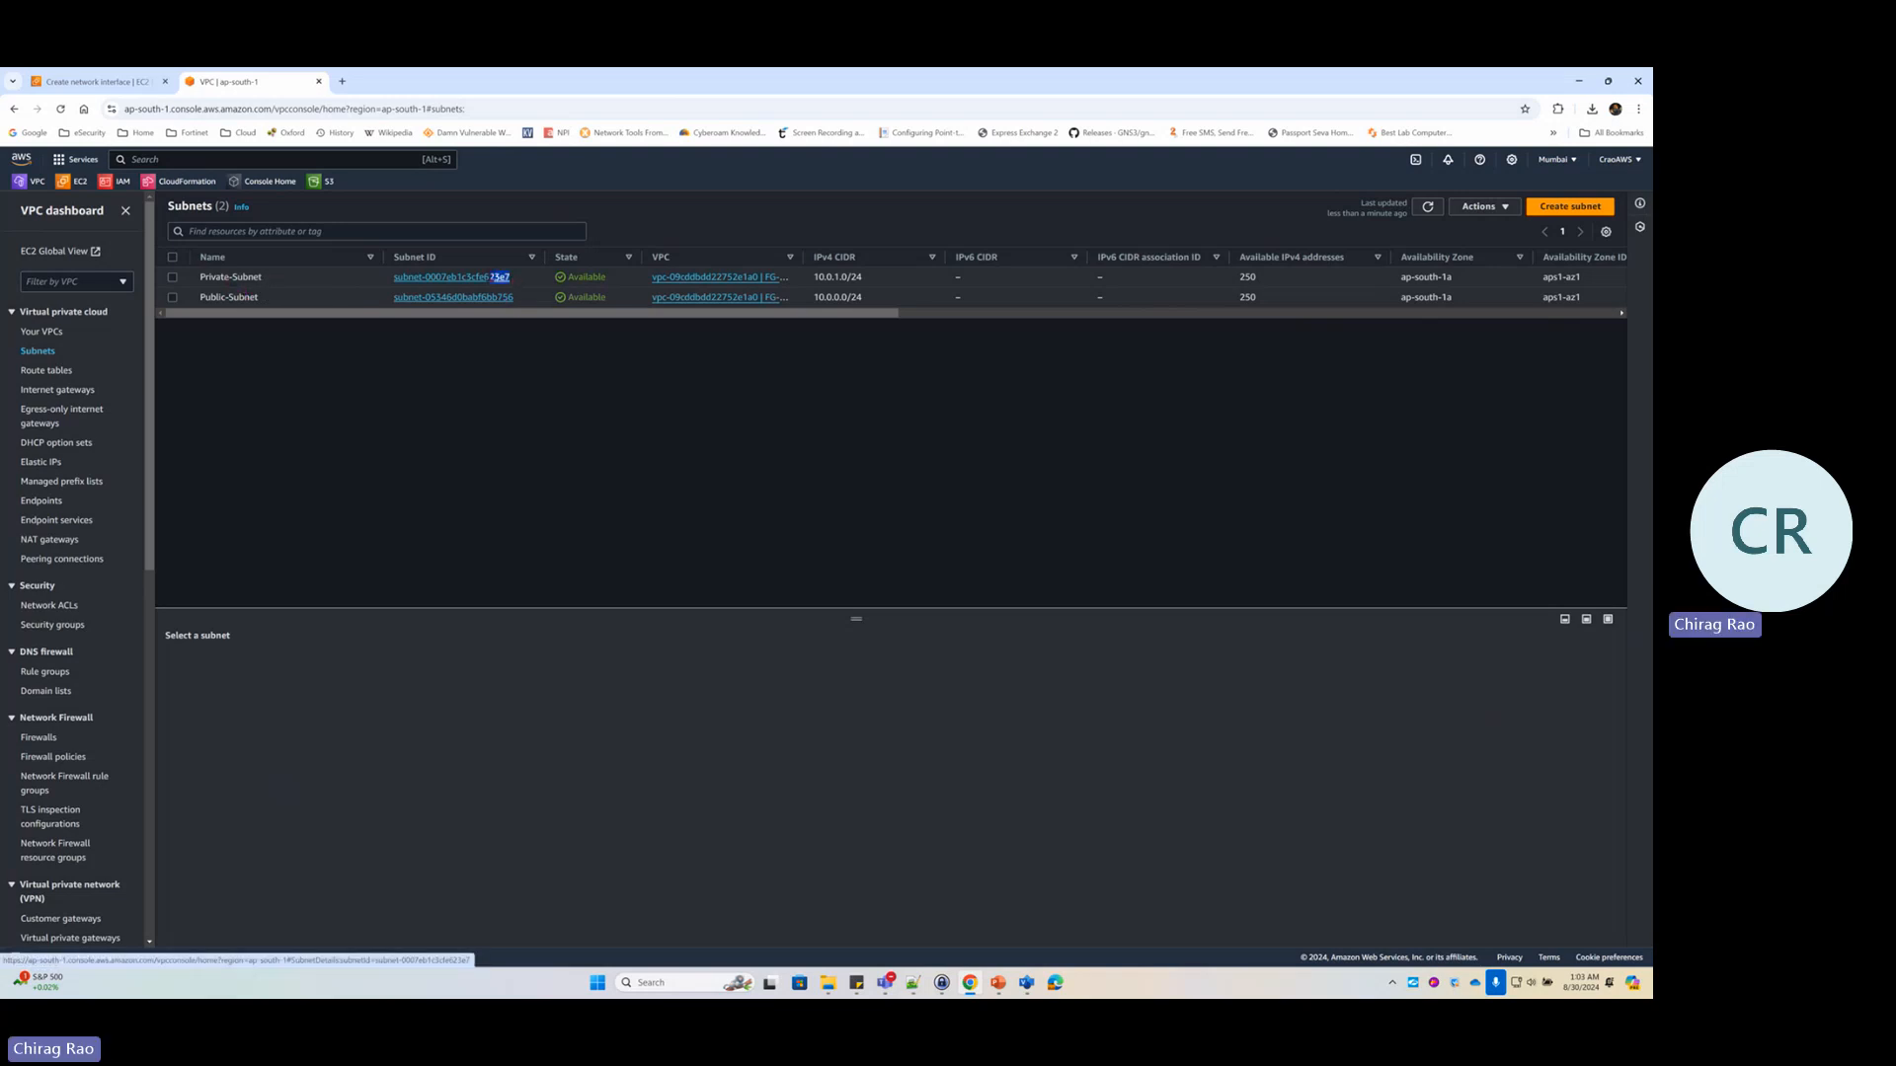
pyautogui.moveTo(514, 280); pyautogui.dragTo(488, 280)
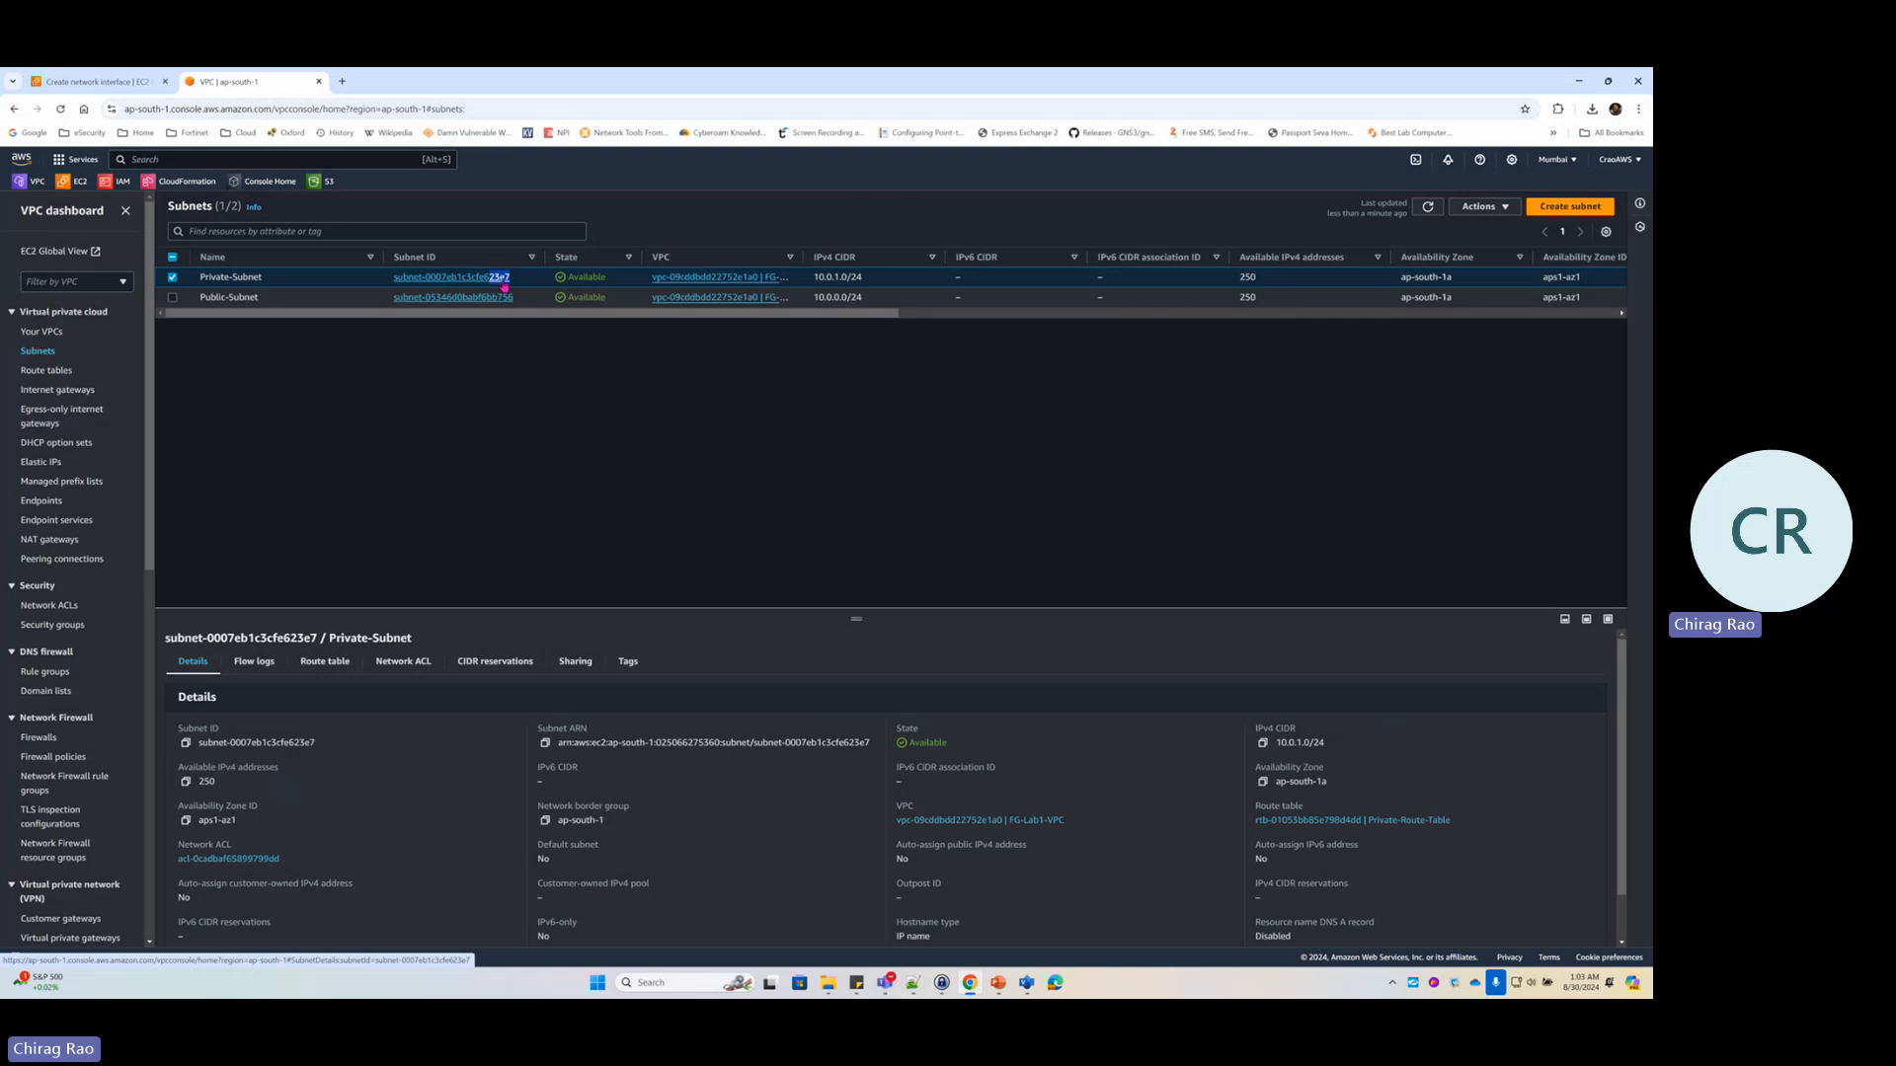
pyautogui.click(114, 85)
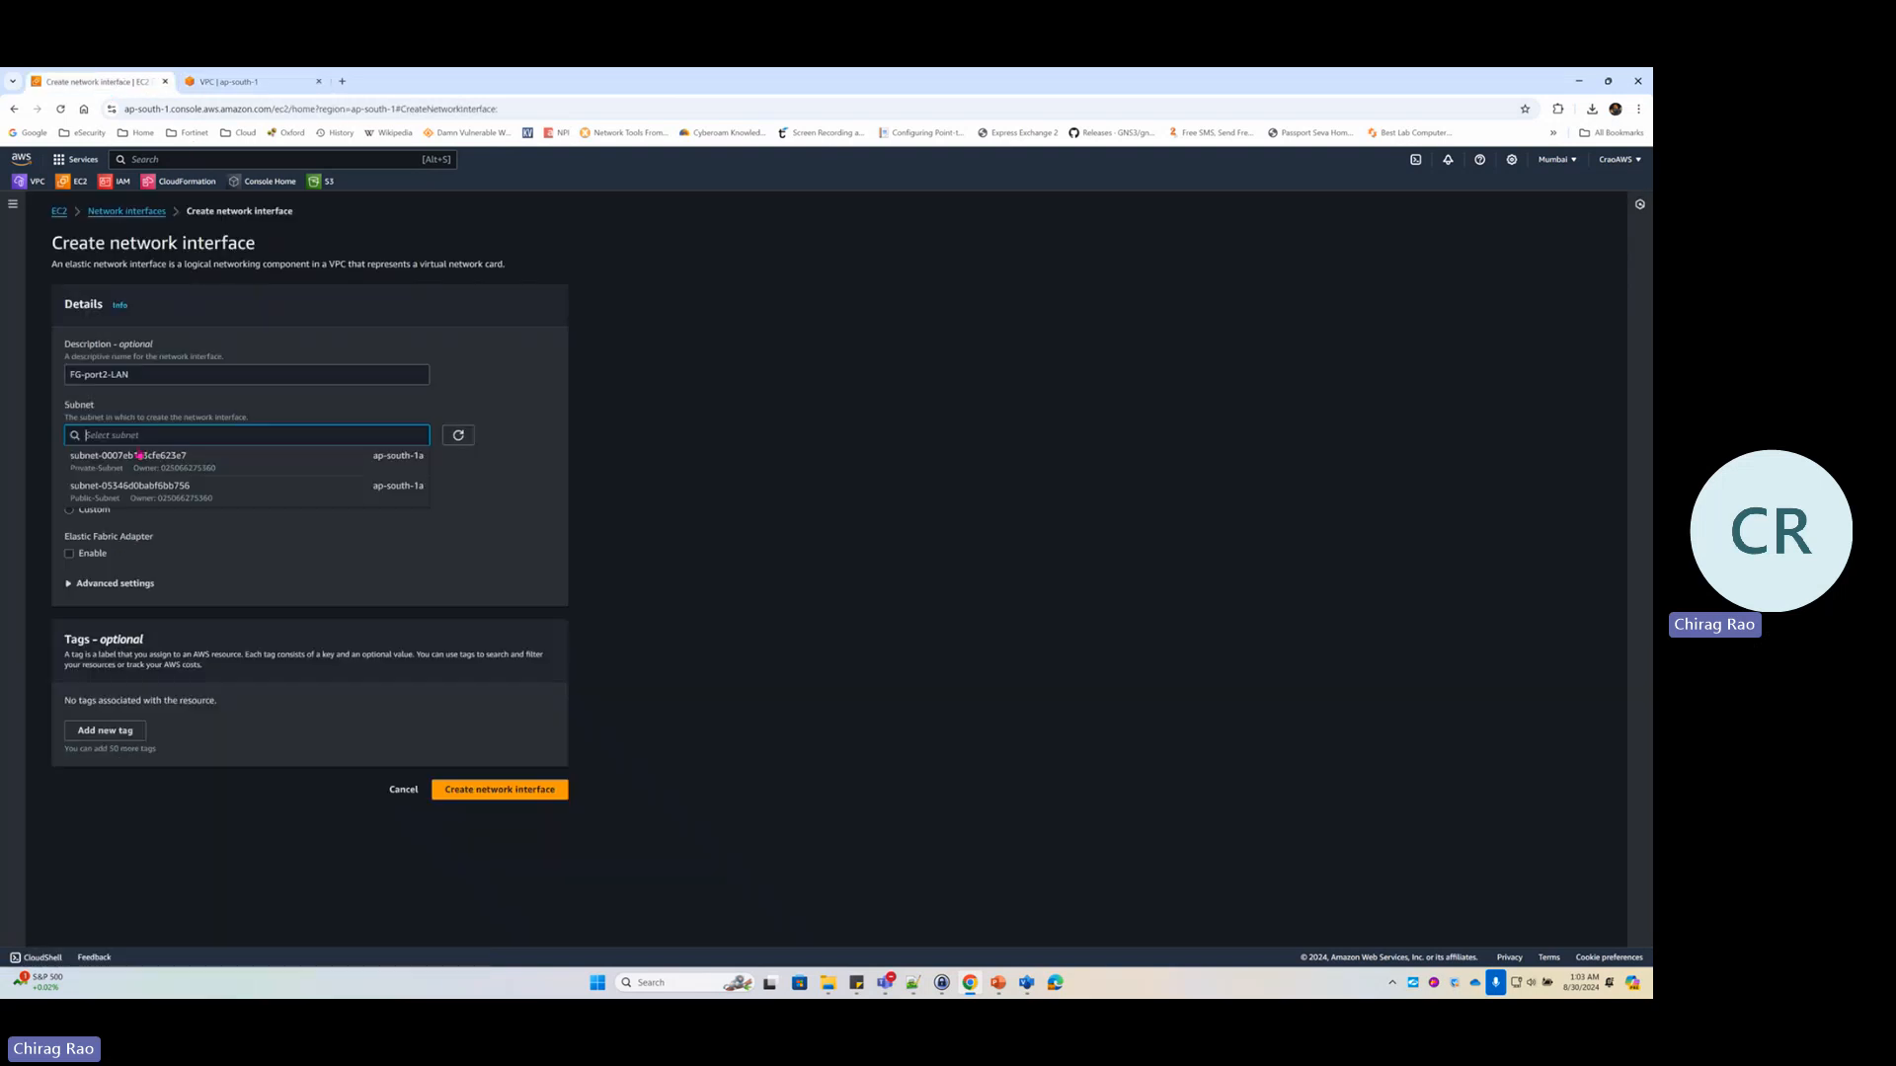
# Put the new interface in subnet-0007eb1c3cfe623e7 with a Custom private IPv4 address
pyautogui.click(196, 464)
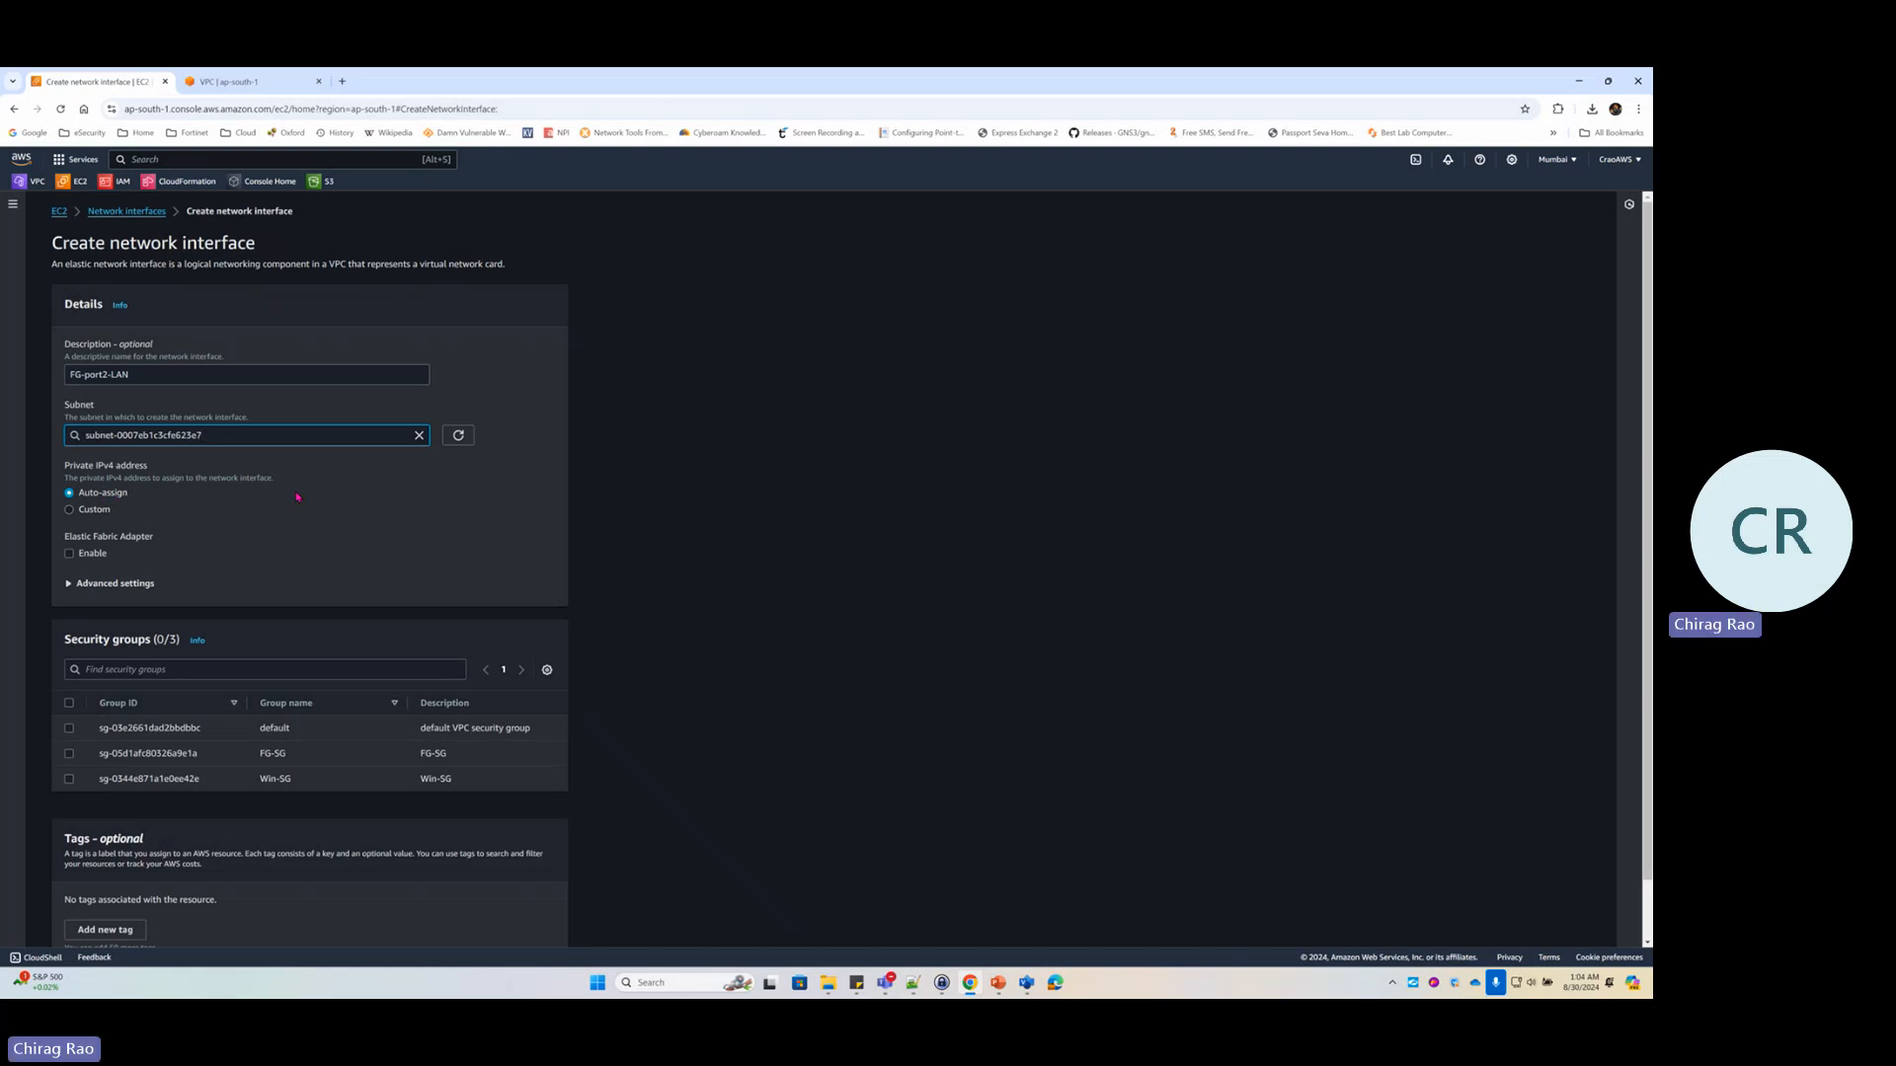
pyautogui.click(95, 509)
pyautogui.click(103, 543)
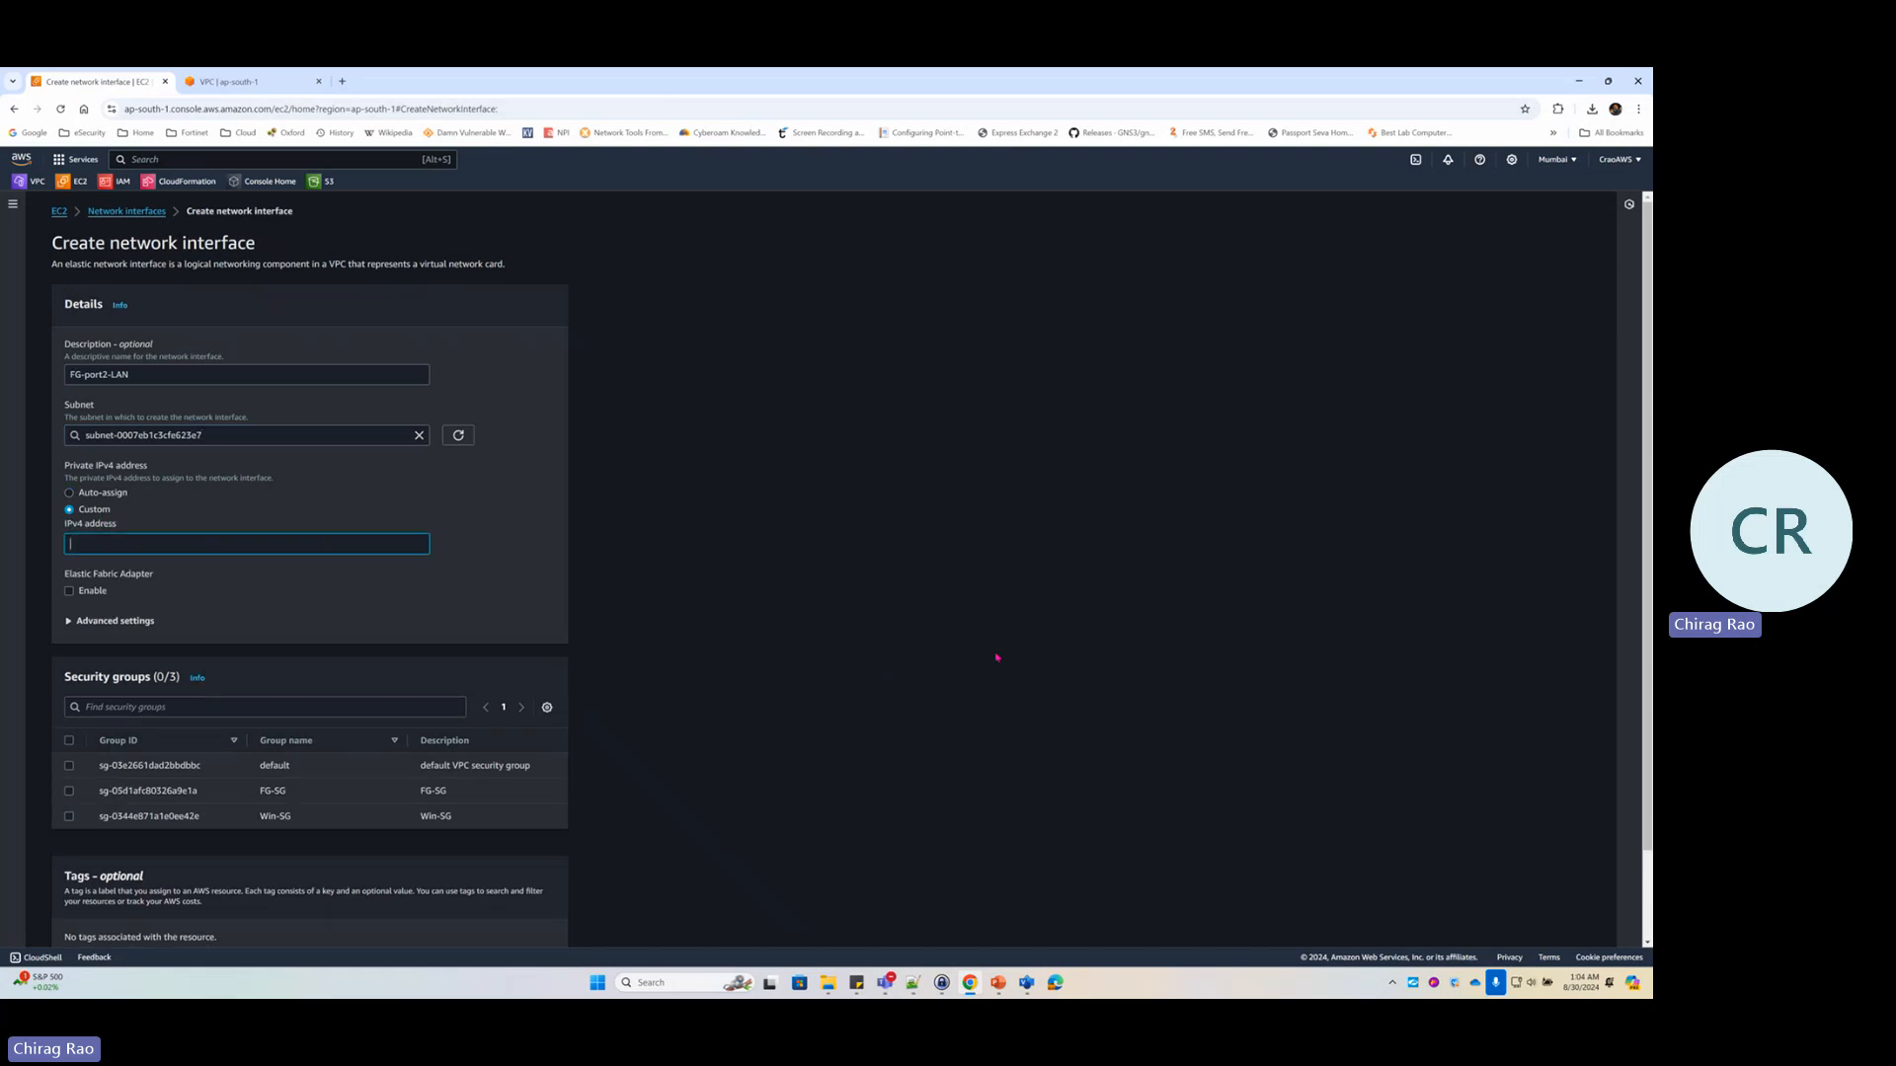
pyautogui.click(1027, 982)
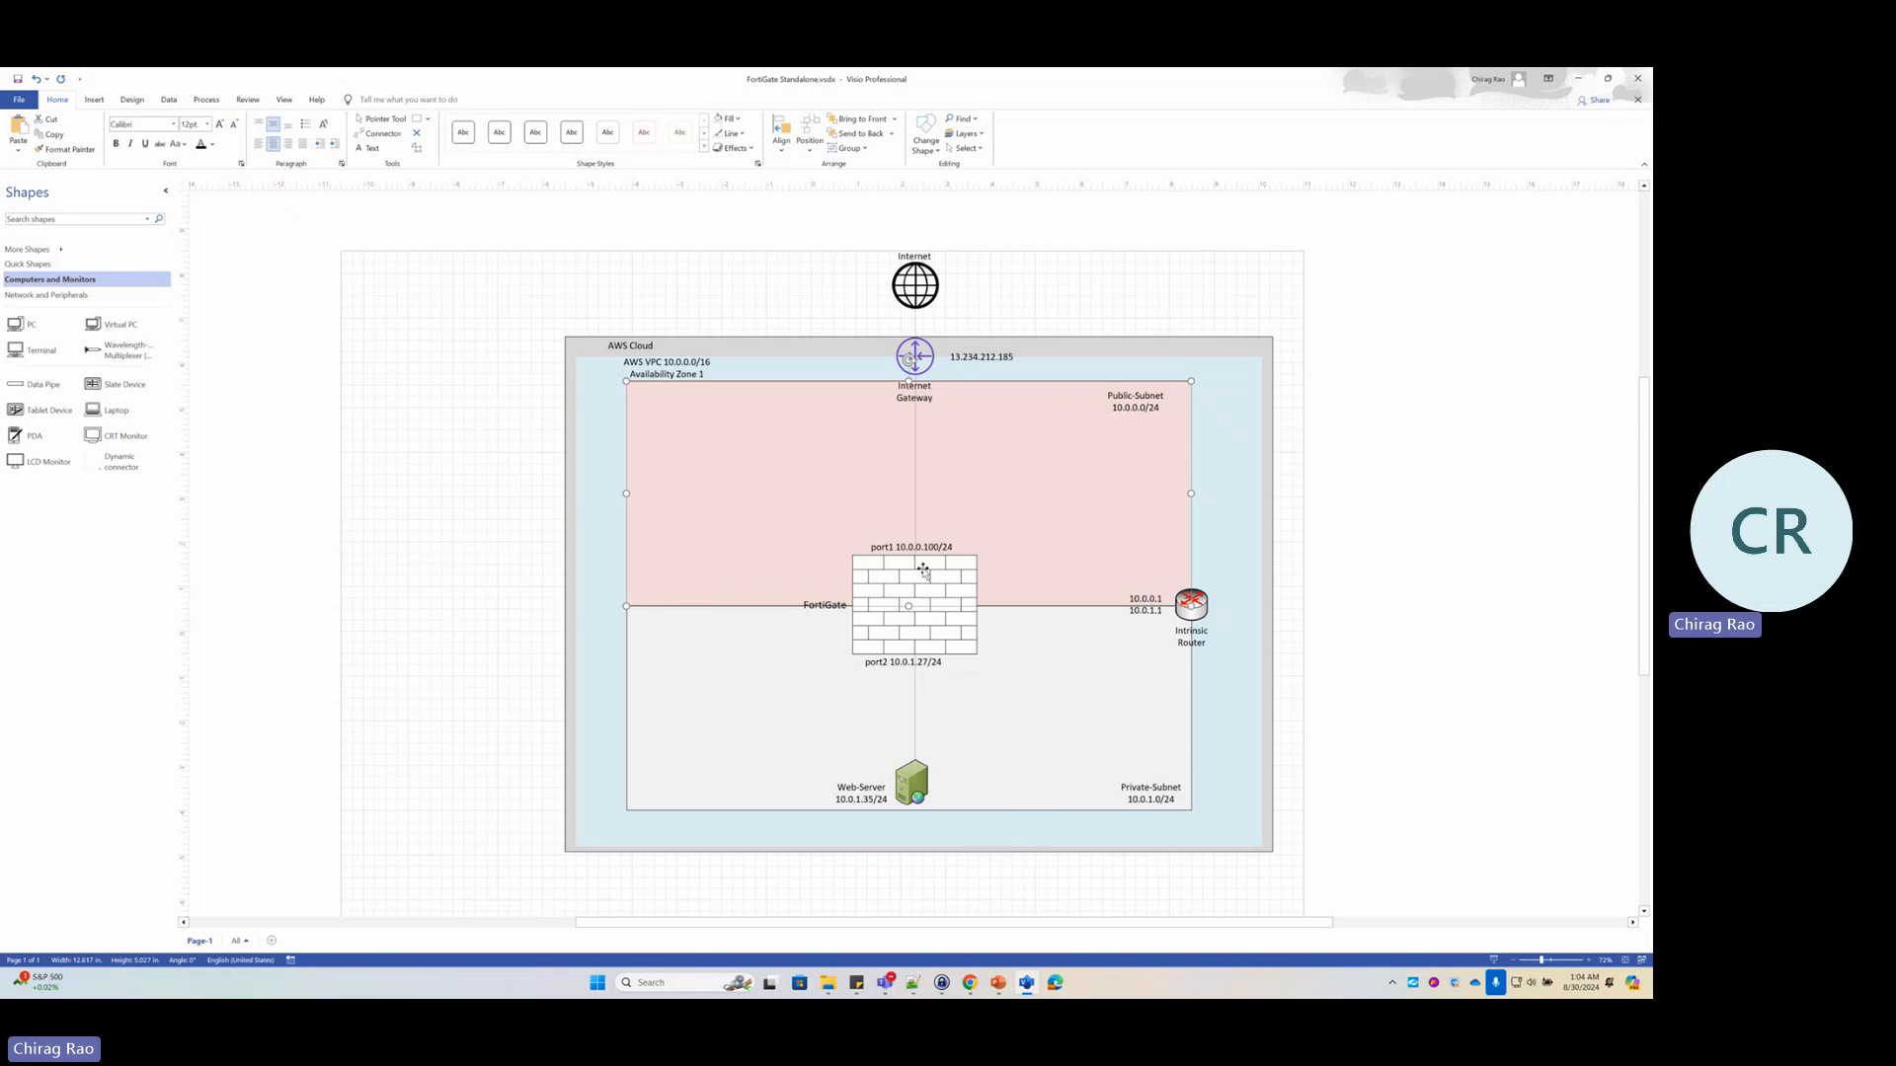
# Change the Visio port2 label from 10.0.1.27/24 to 10.0.1.100/24
pyautogui.click(916, 669)
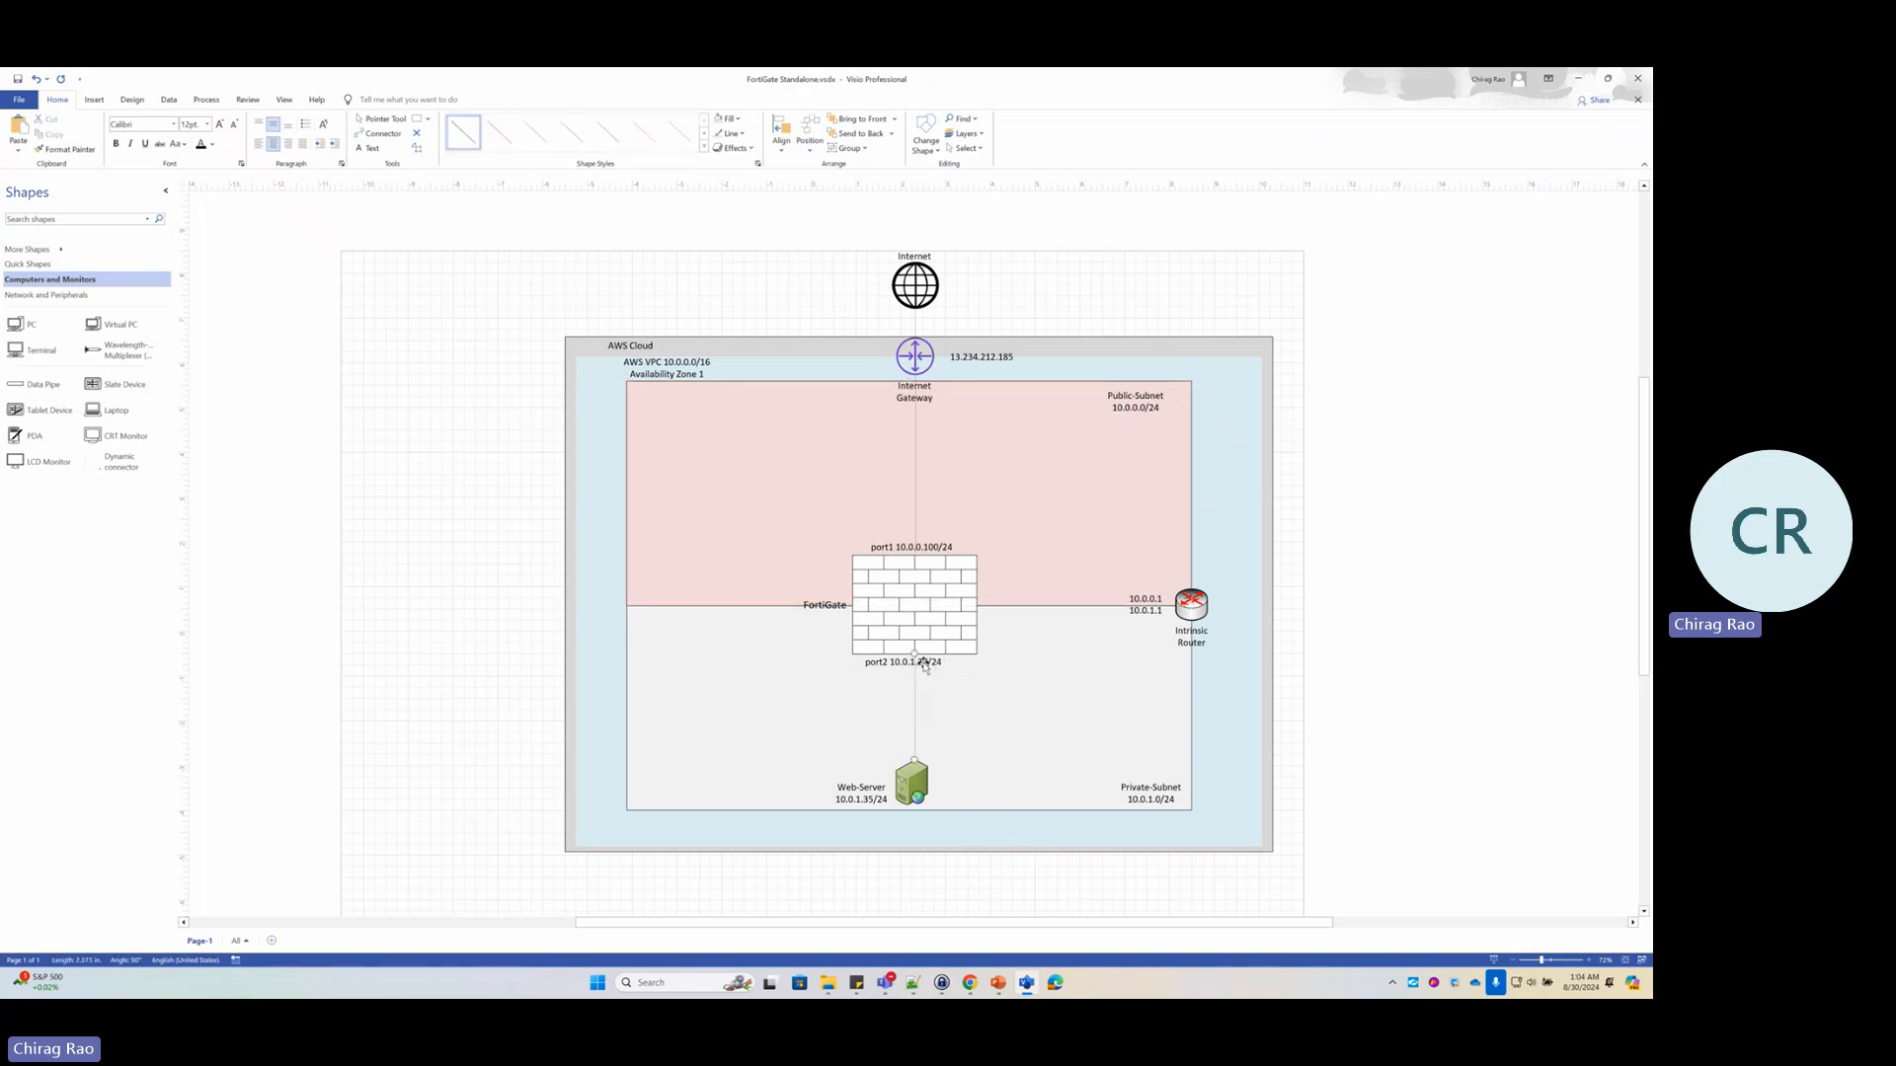
pyautogui.doubleClick(921, 668)
pyautogui.click(932, 665)
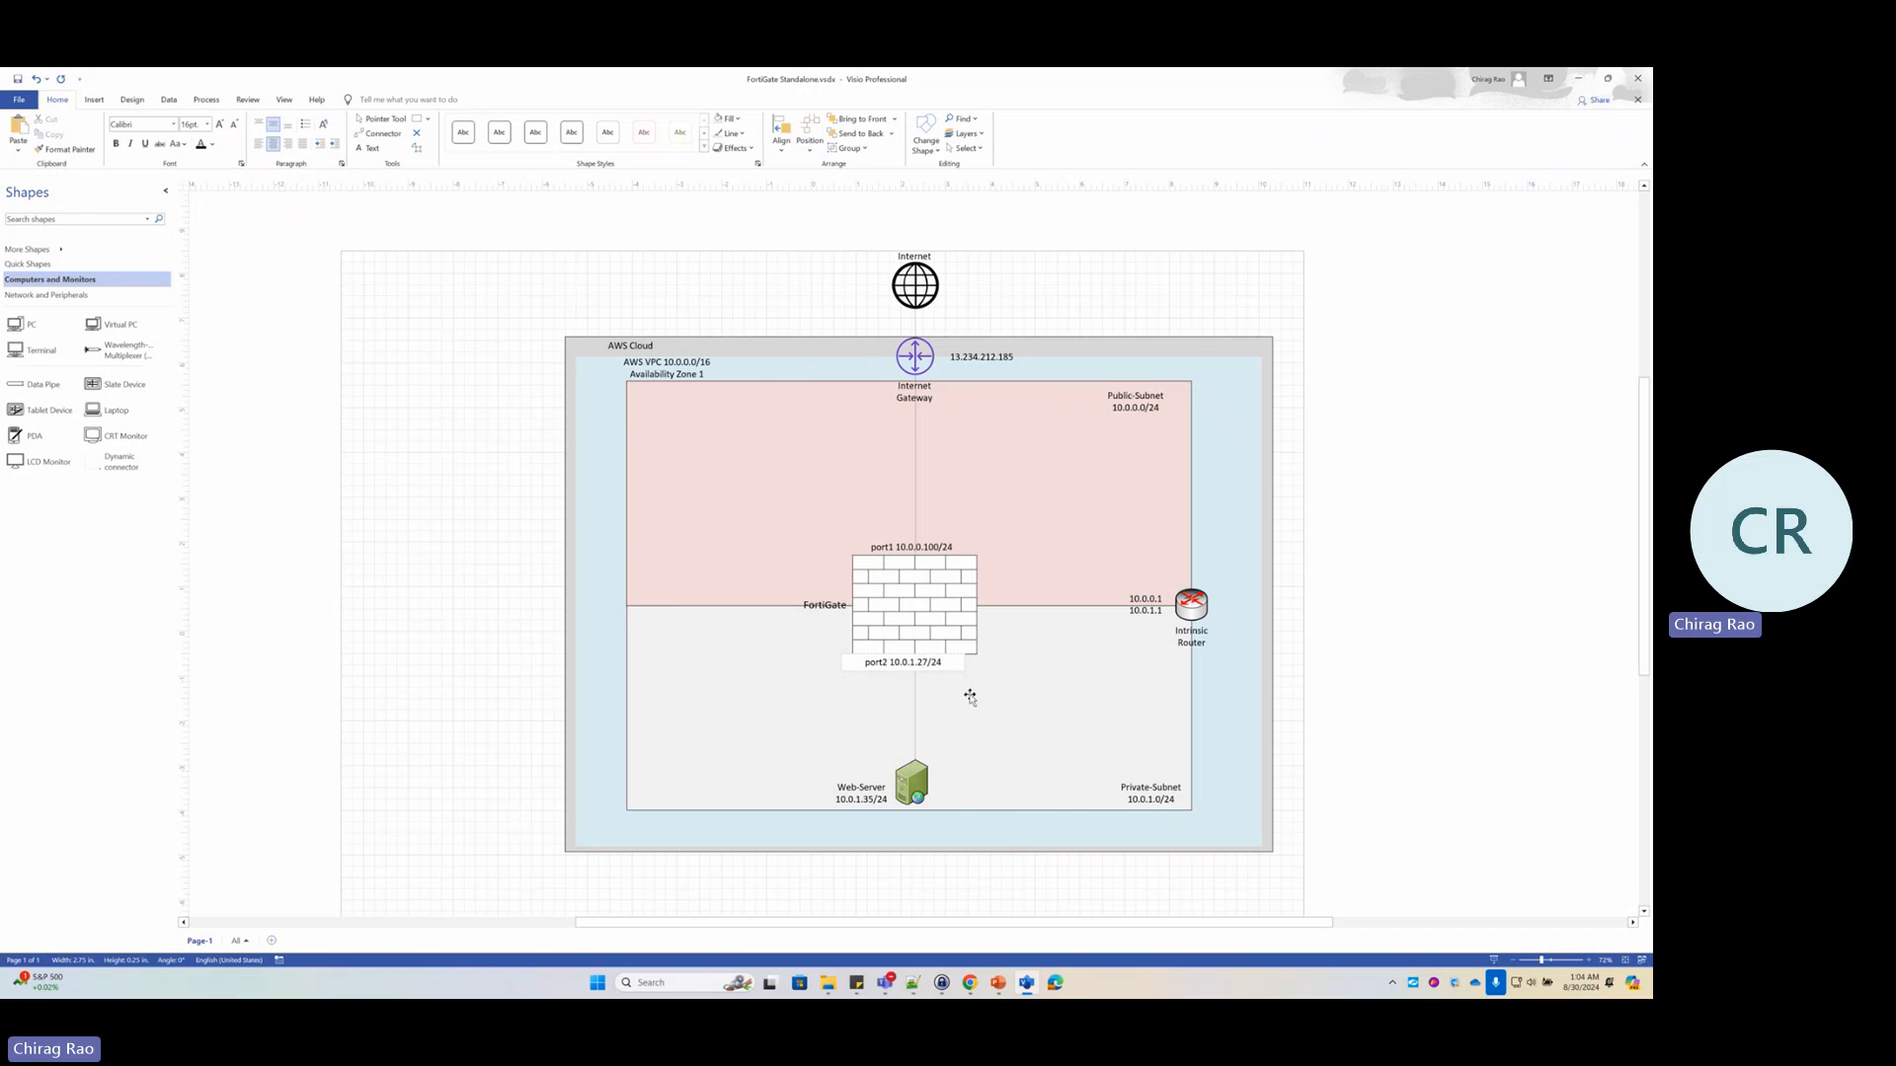
pyautogui.press('BackSpace')
pyautogui.press('BackSpace')
pyautogui.write('100')
pyautogui.click(1070, 698)
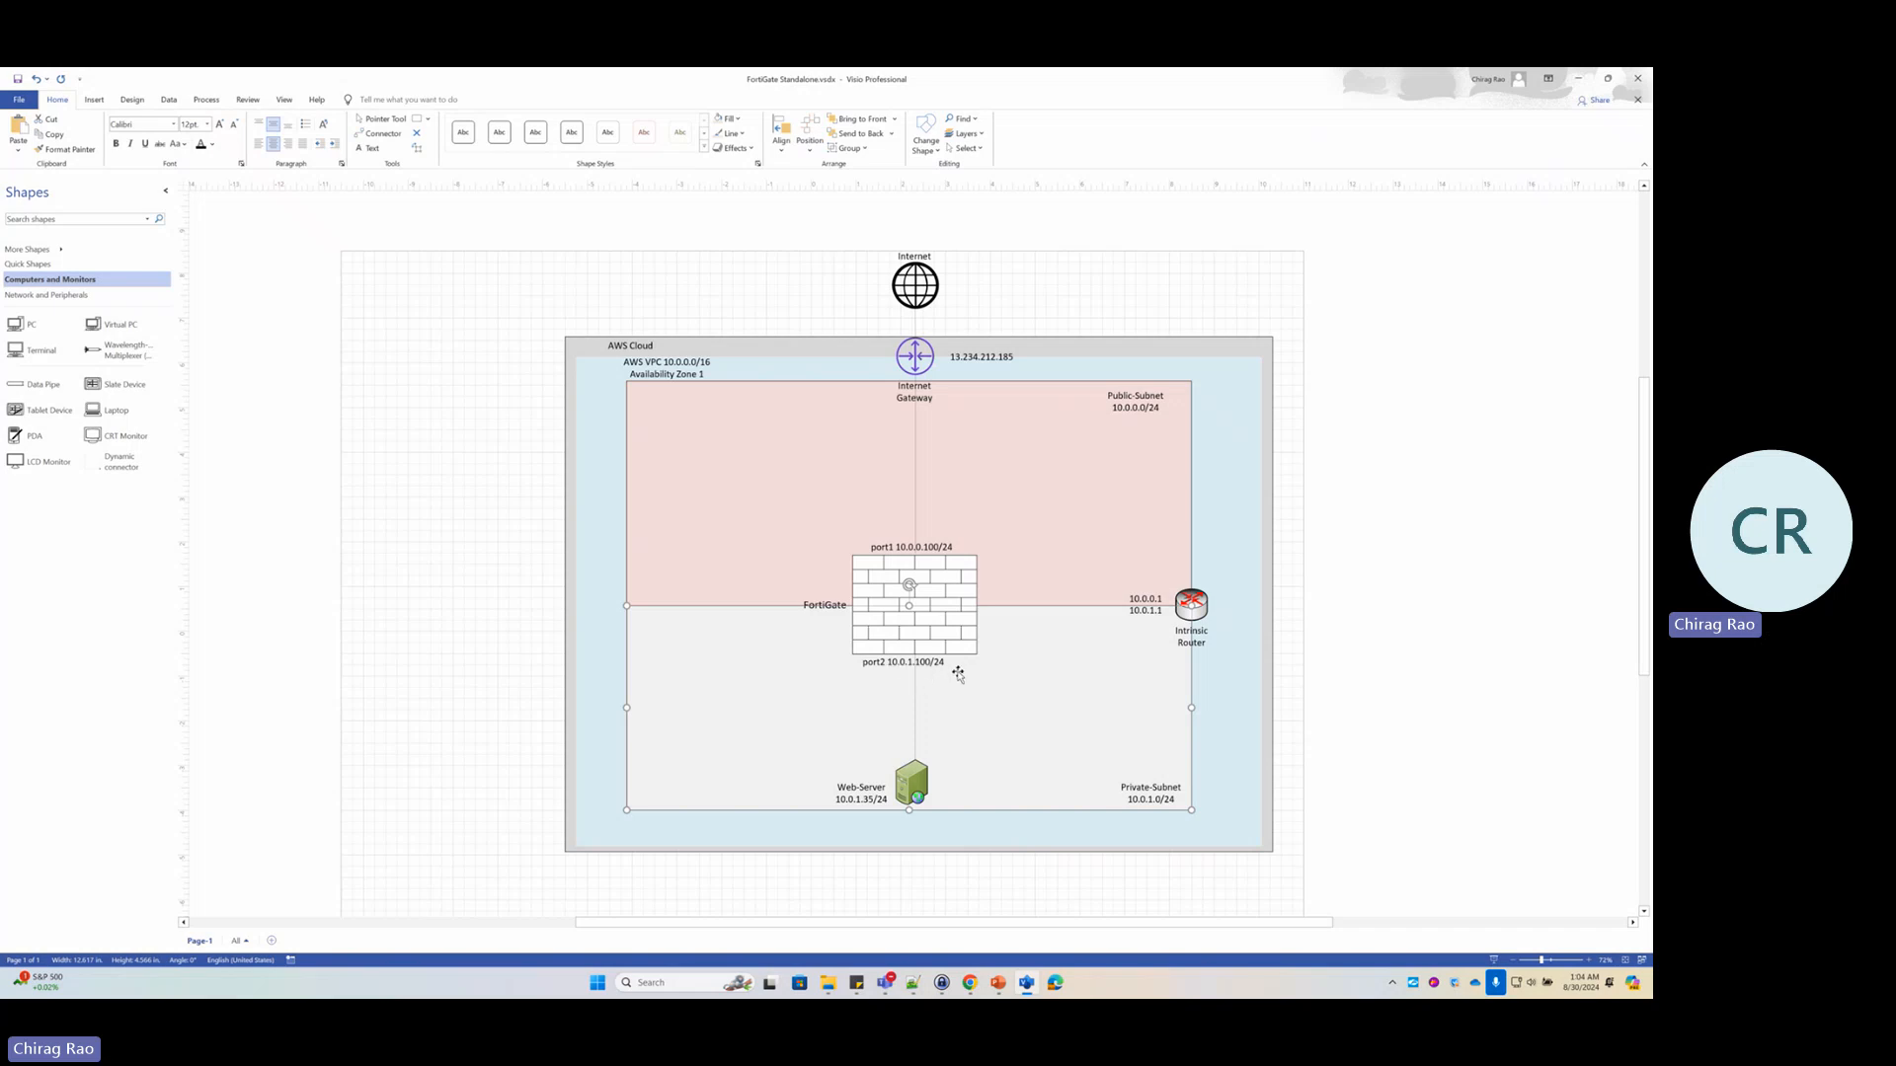
pyautogui.hotkey('alt', 'Tab')
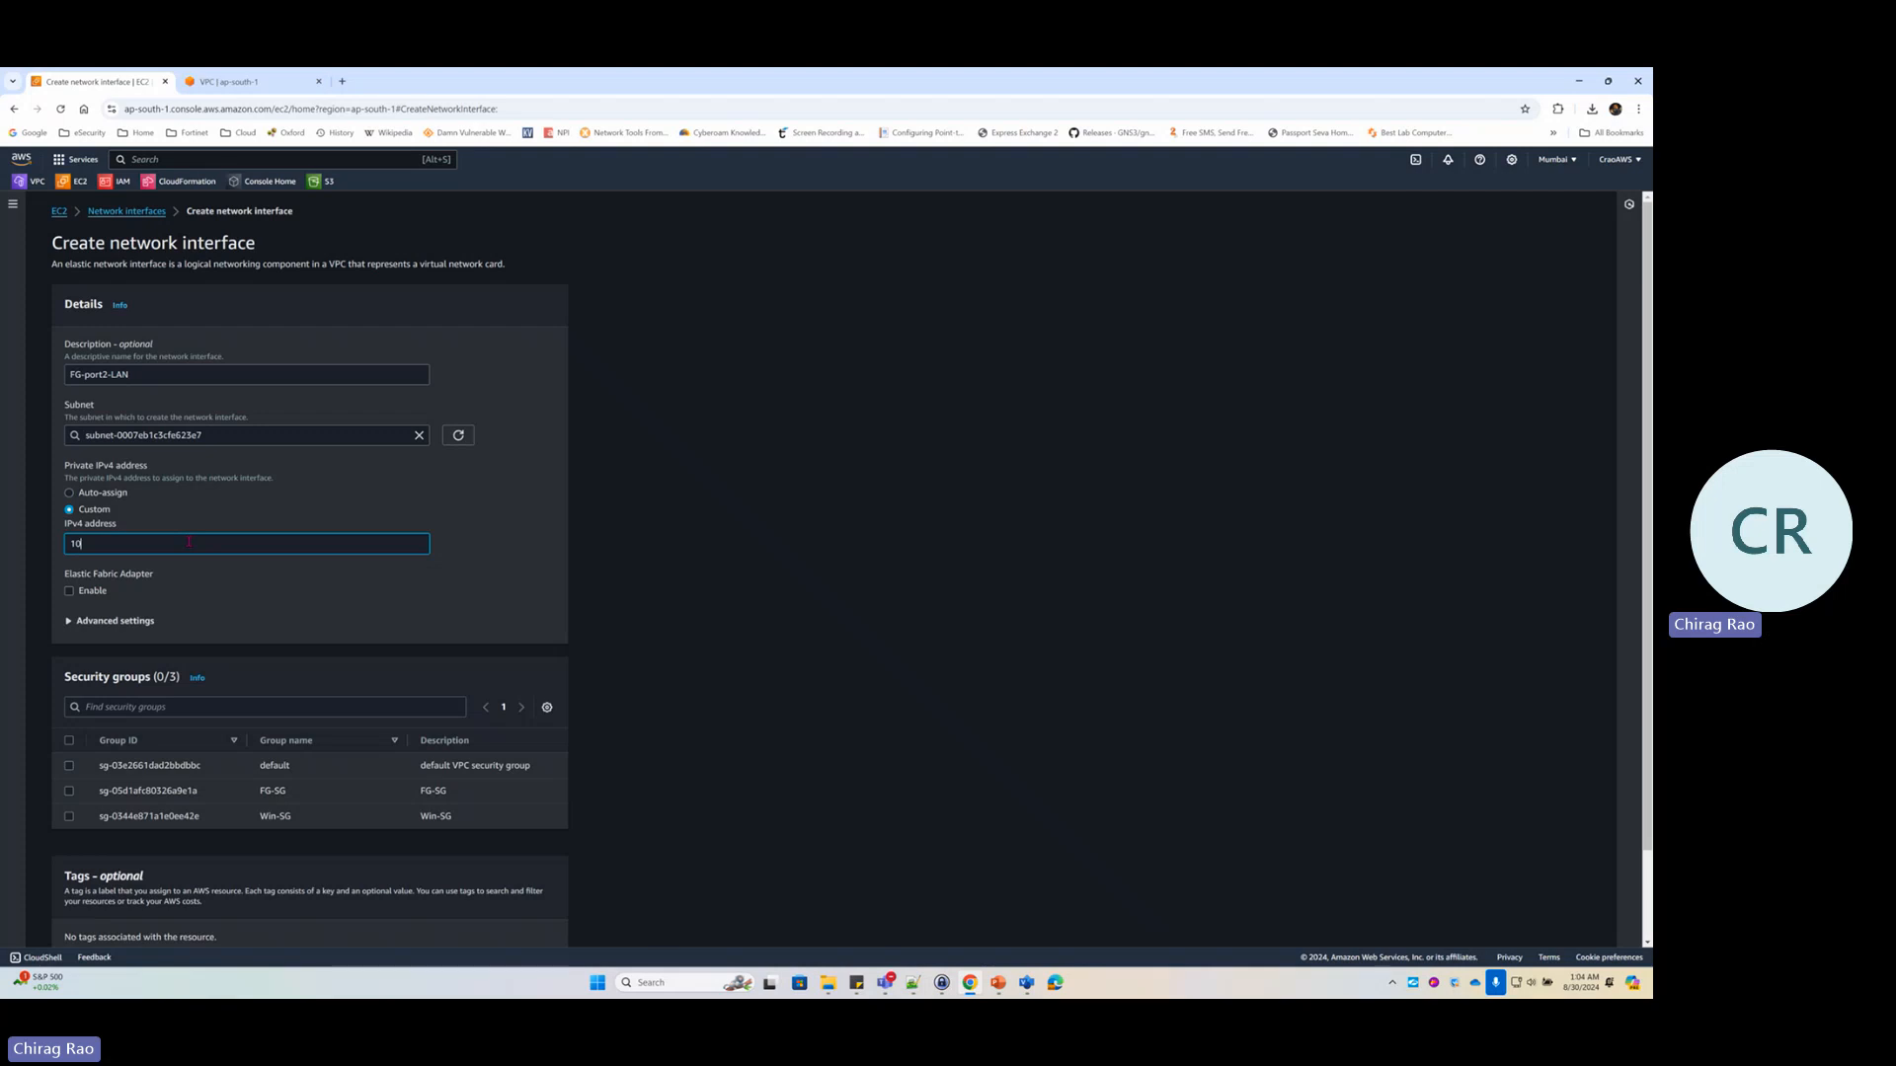
# Create the interface with private IP 10.0.1.100 and the FG-SG security group
pyautogui.write('00')
pyautogui.scroll(-2, 292, 572)
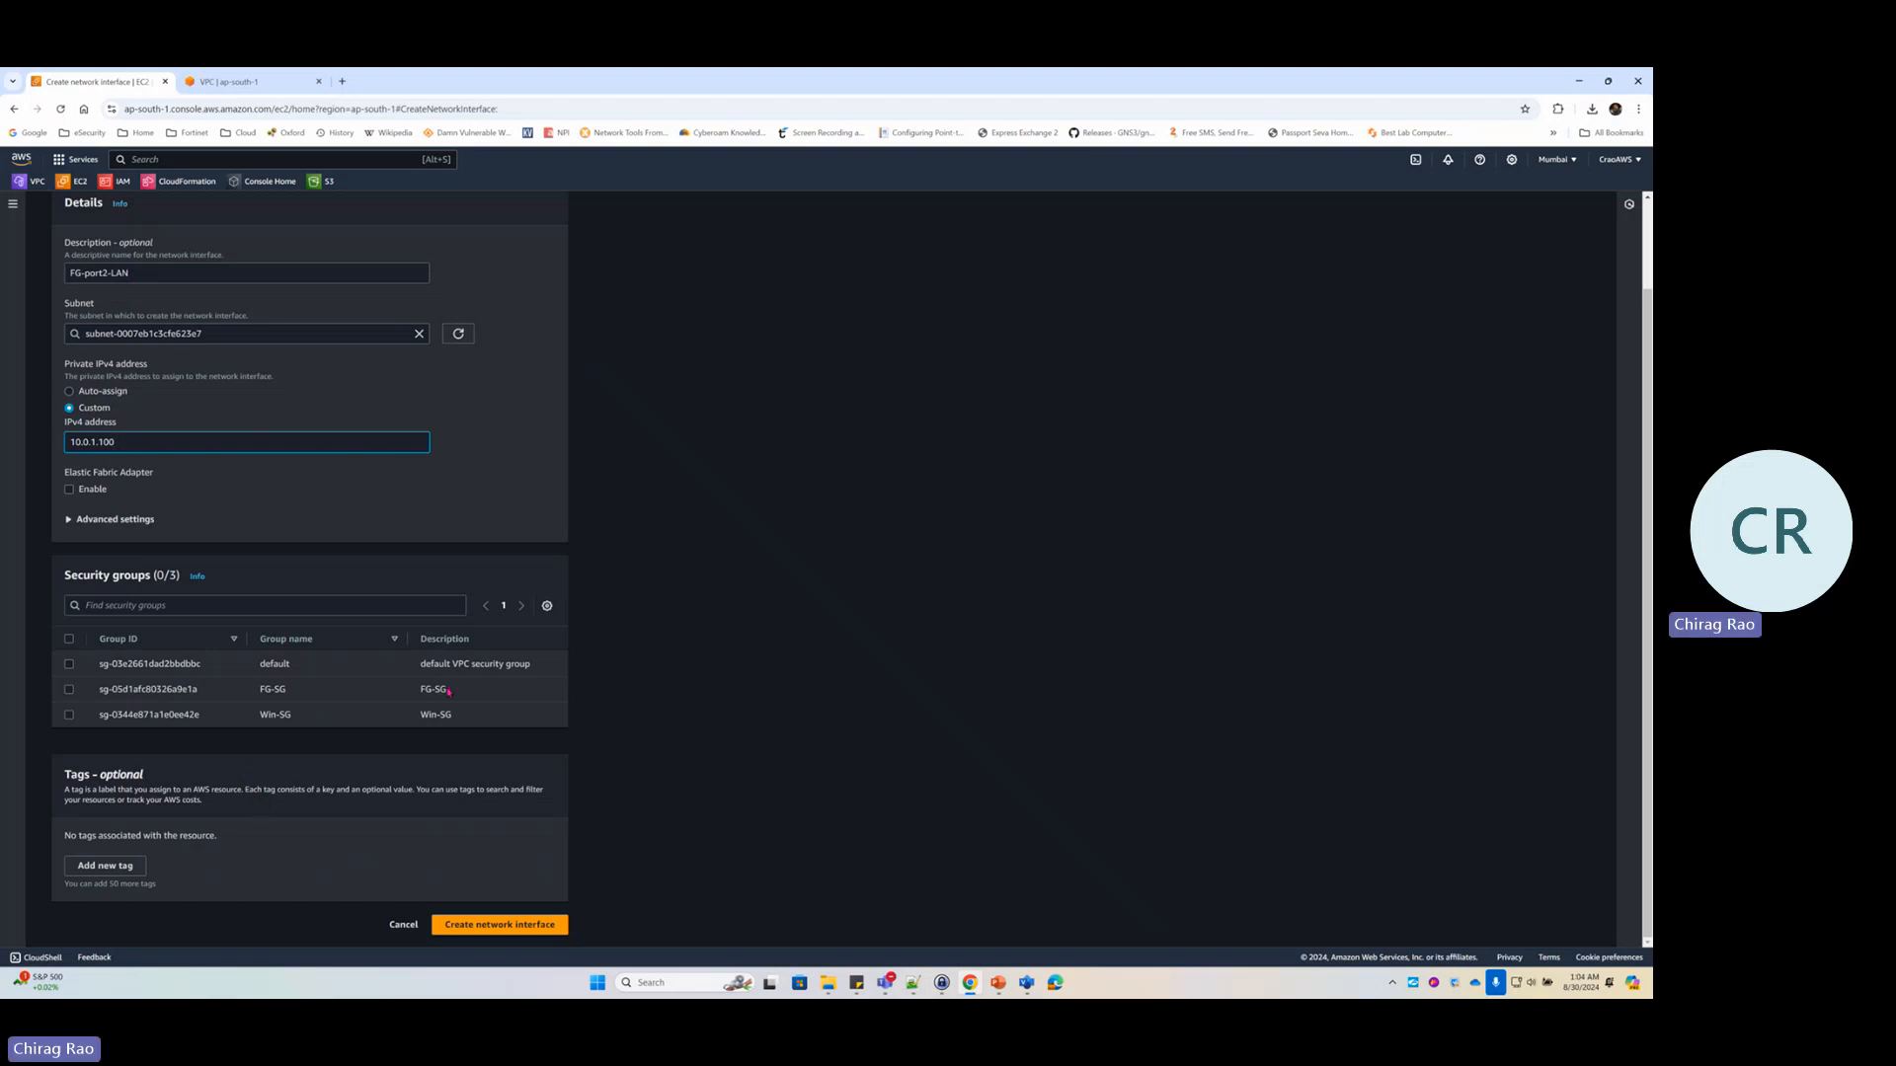
pyautogui.moveTo(449, 692); pyautogui.dragTo(417, 692)
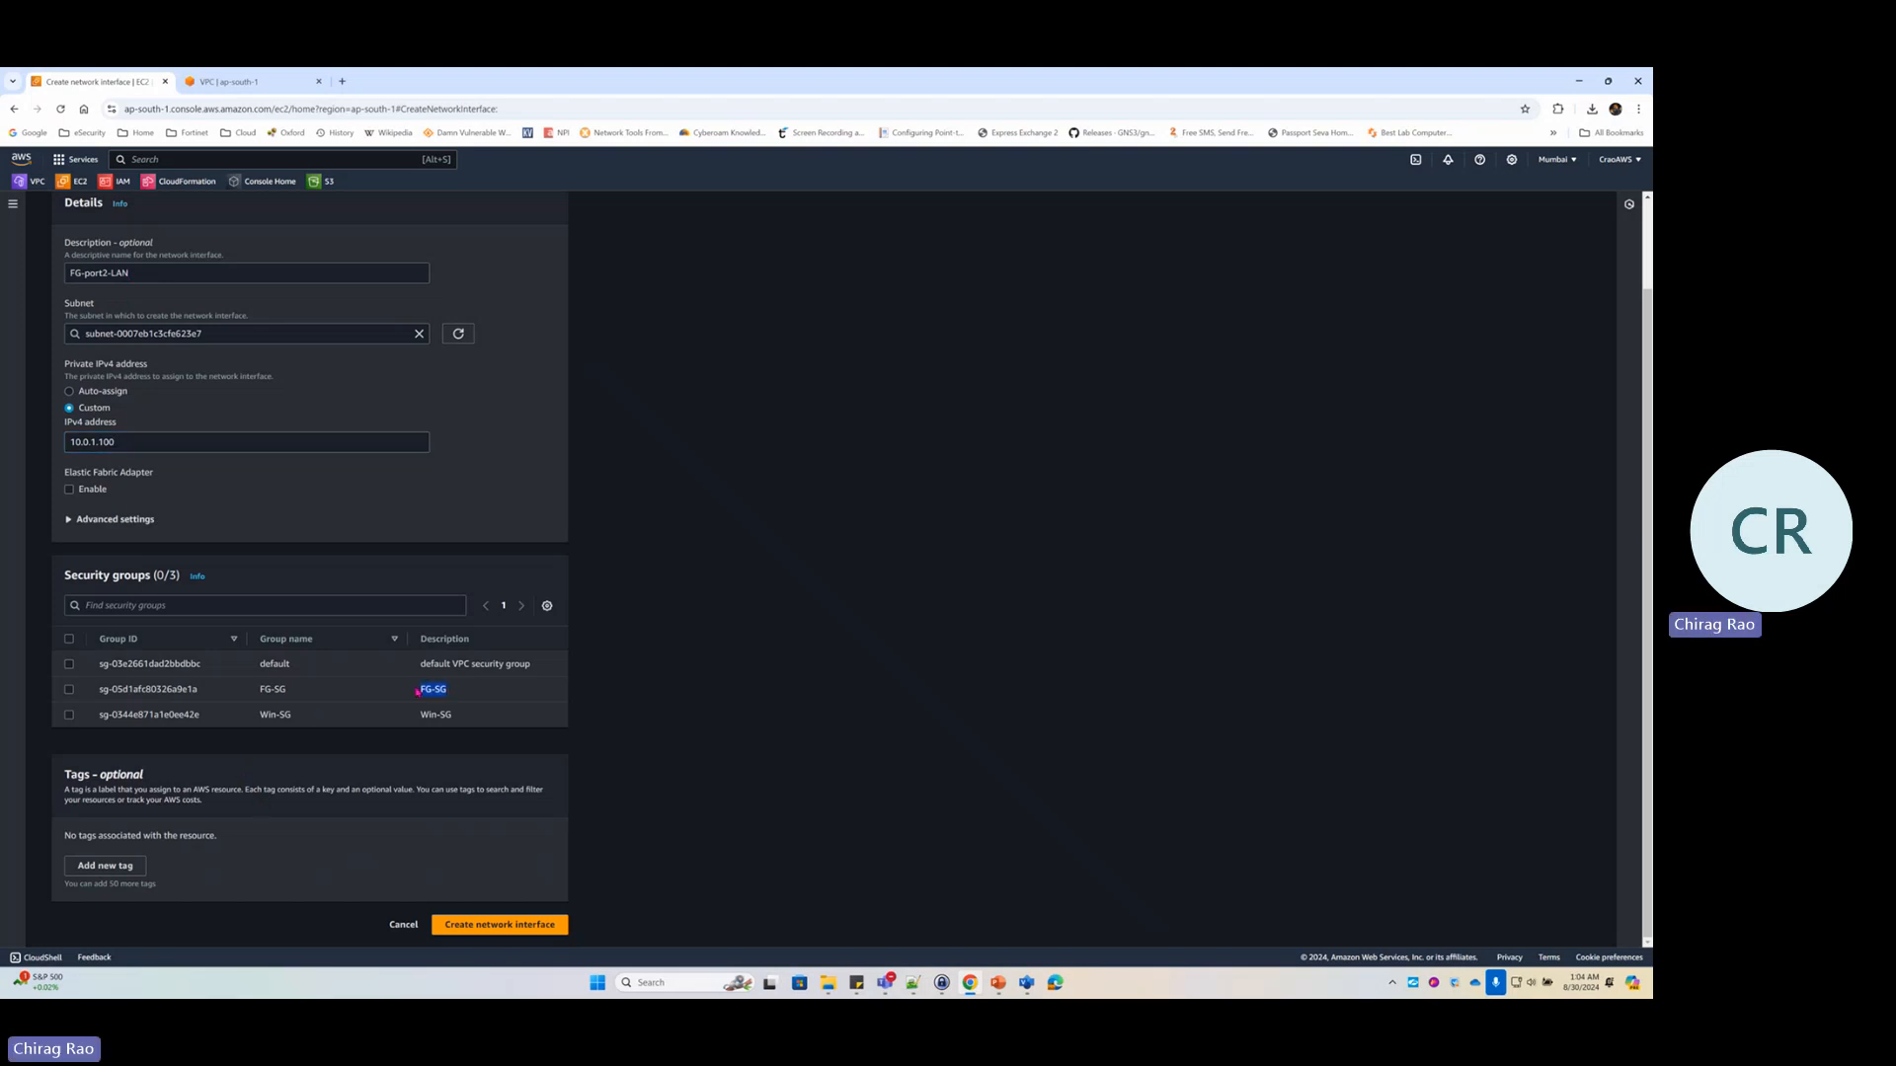
pyautogui.click(70, 690)
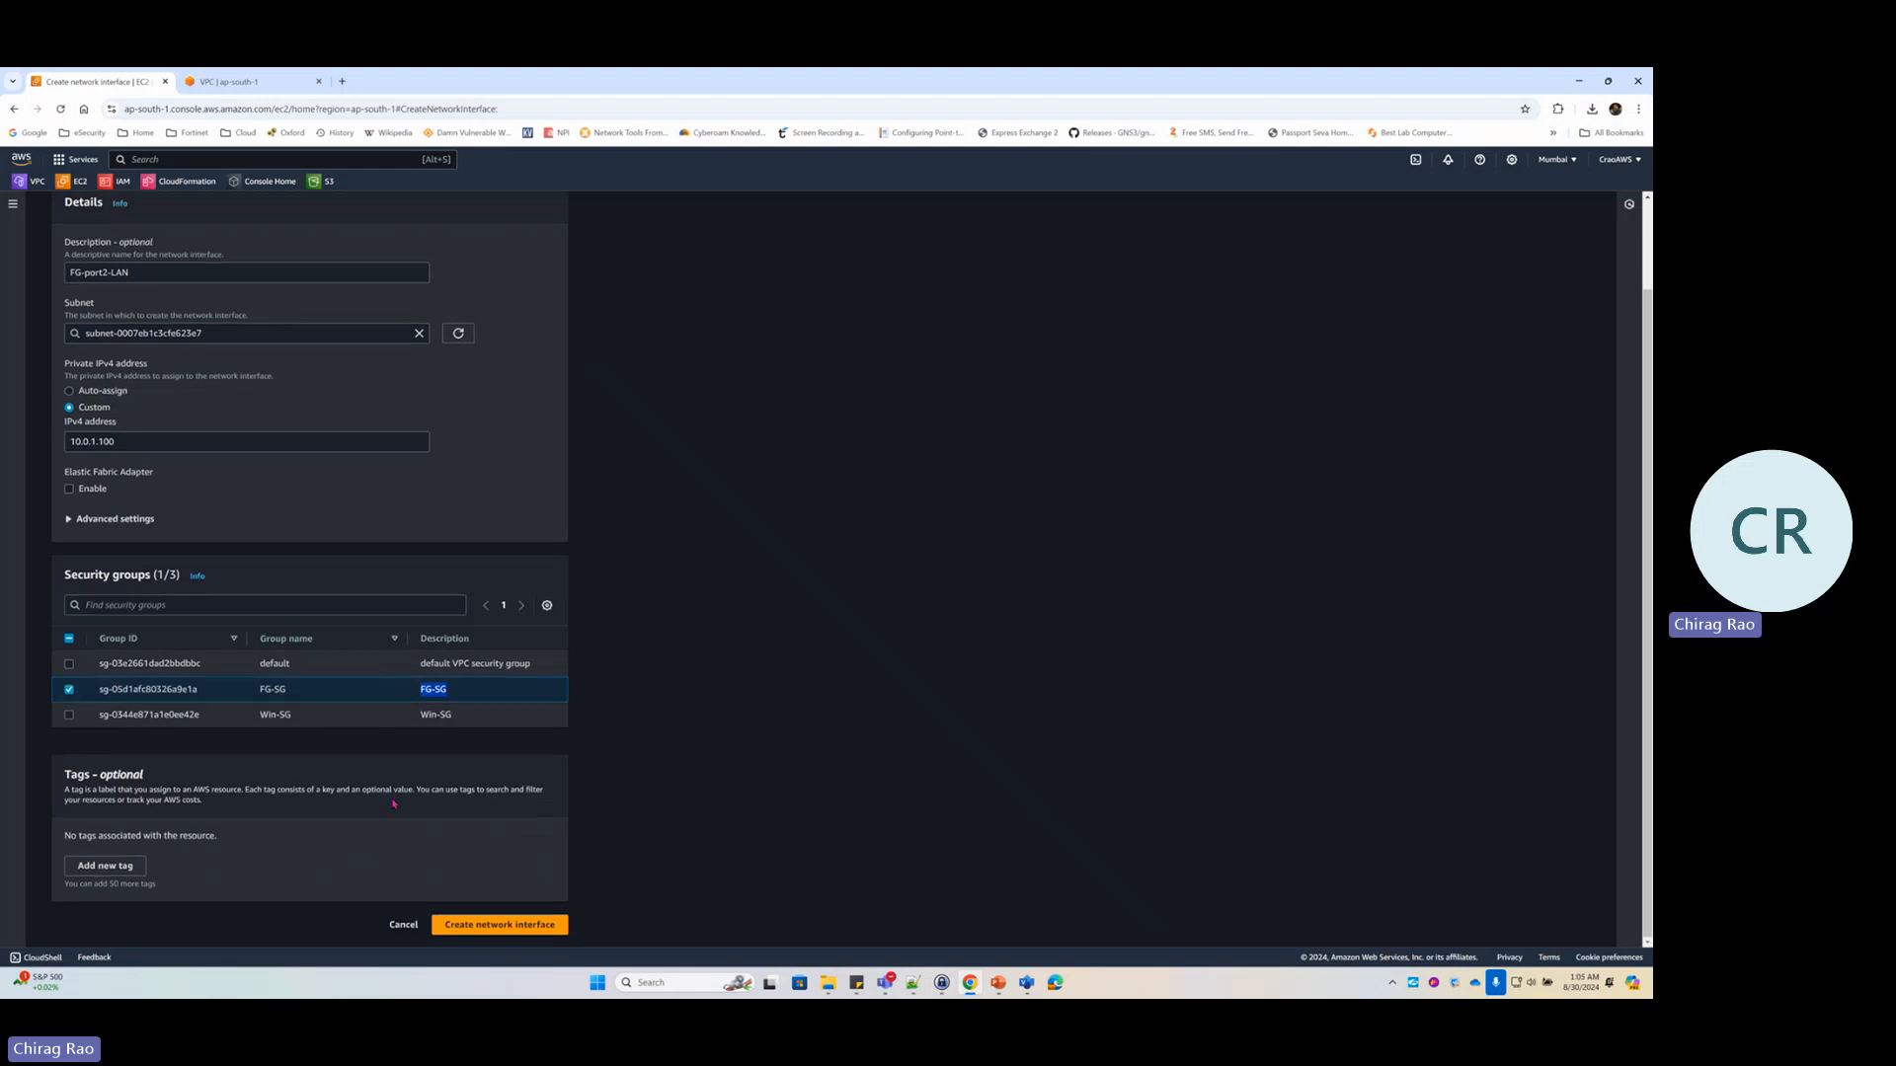
pyautogui.click(470, 928)
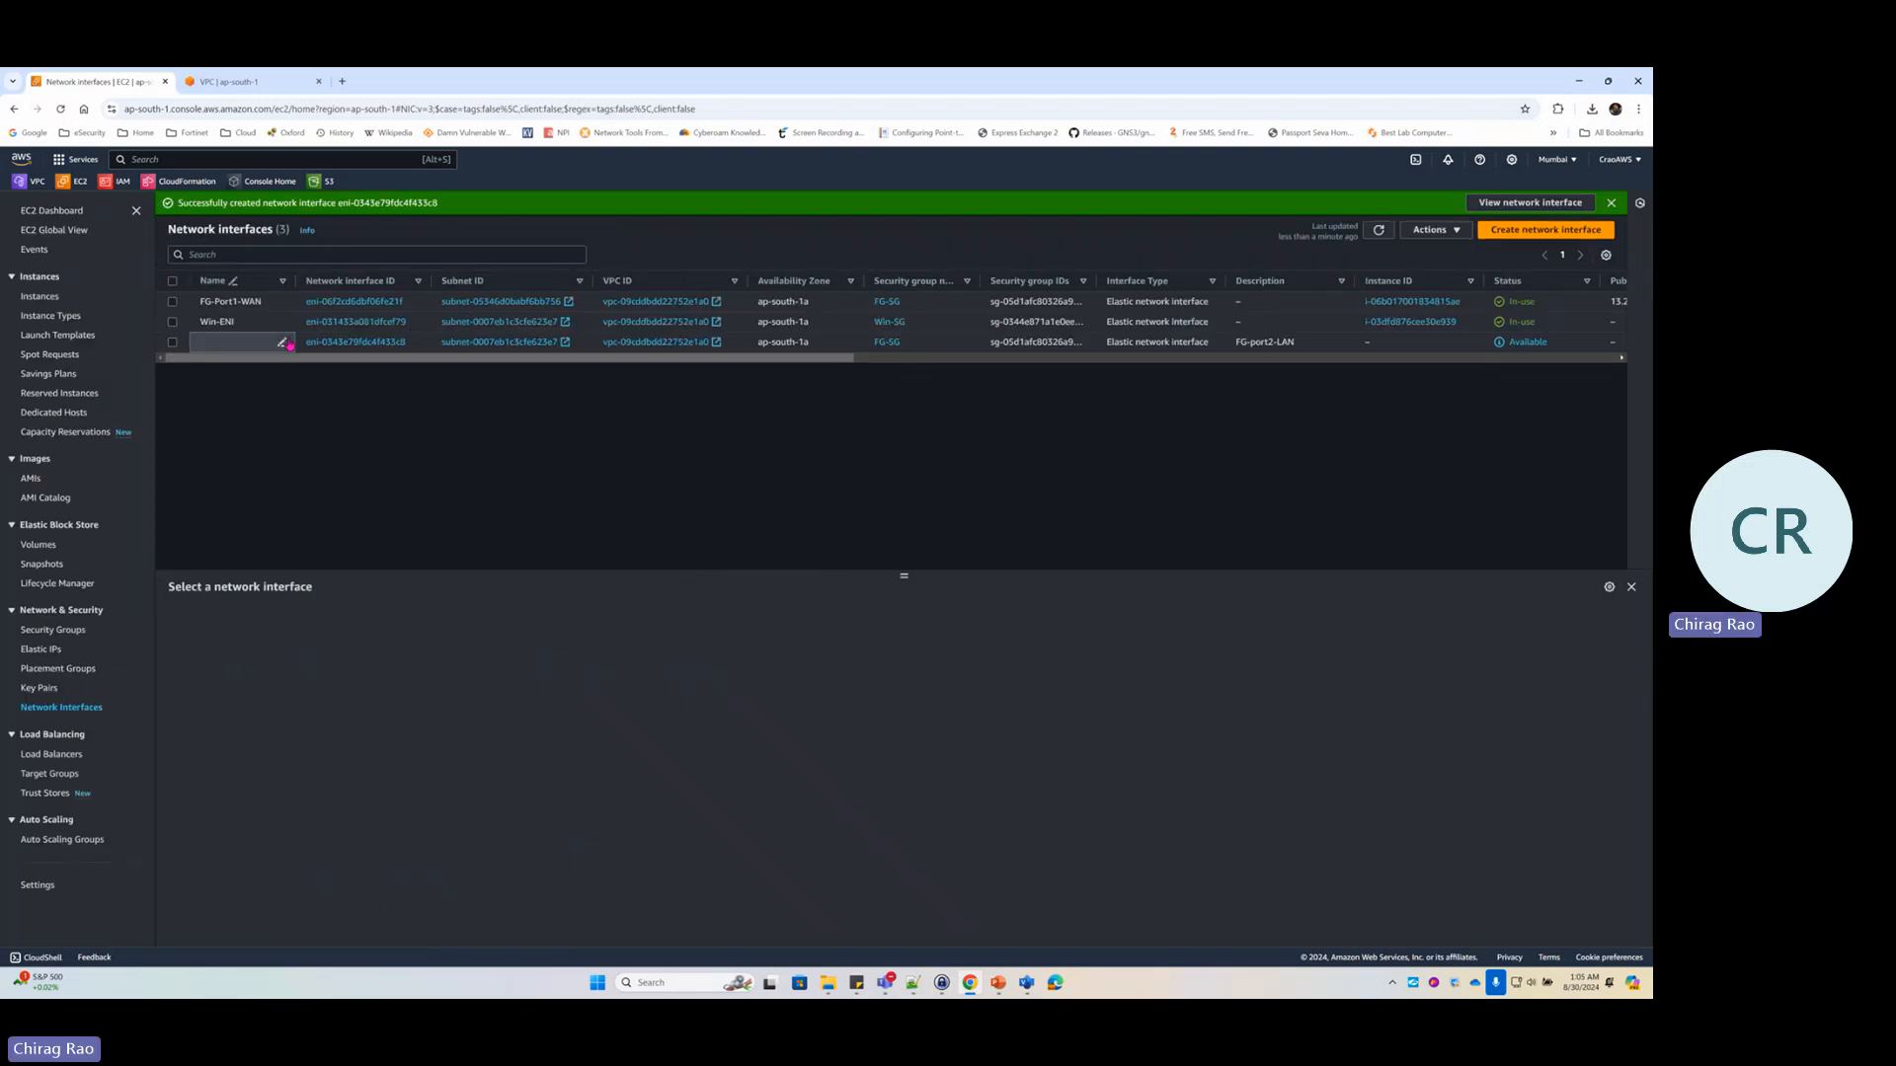
# Name the newly created interface FG-Port2-LAN
pyautogui.click(282, 342)
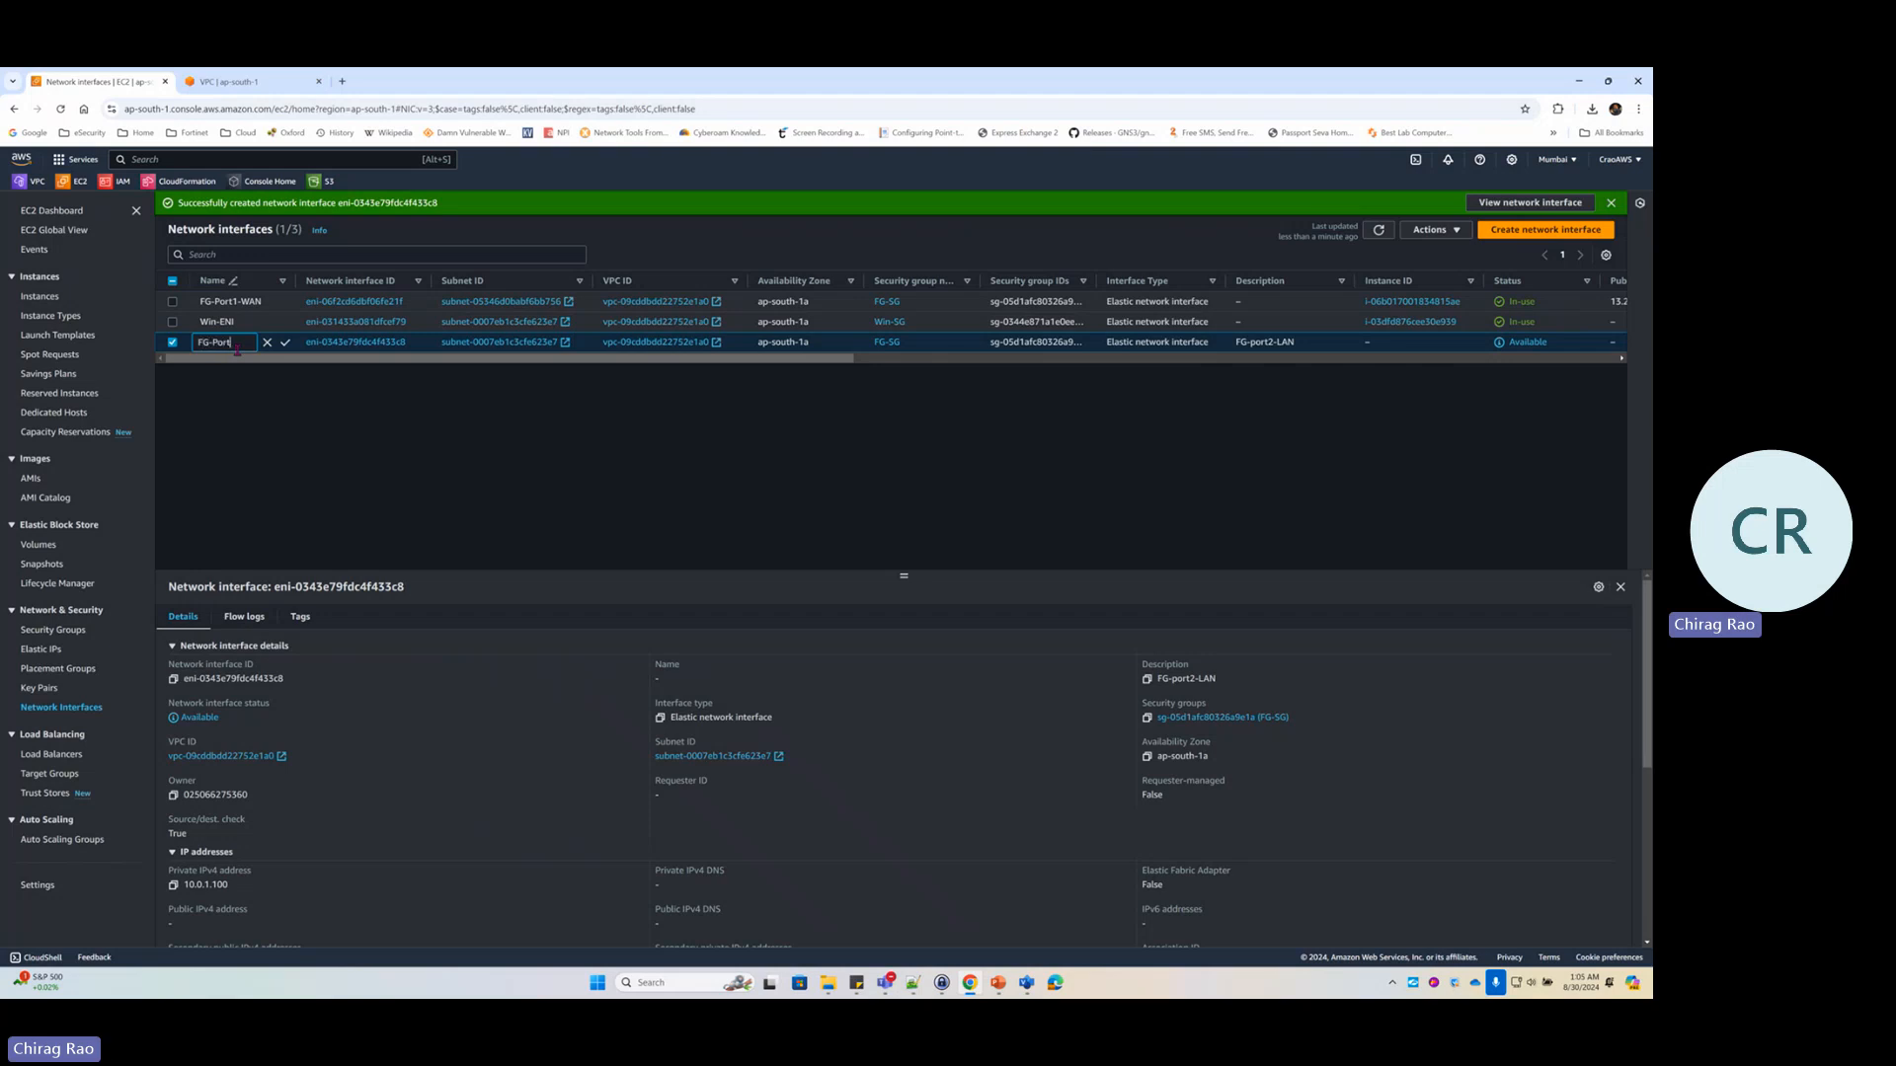
pyautogui.write('FG-Port2-LAN')
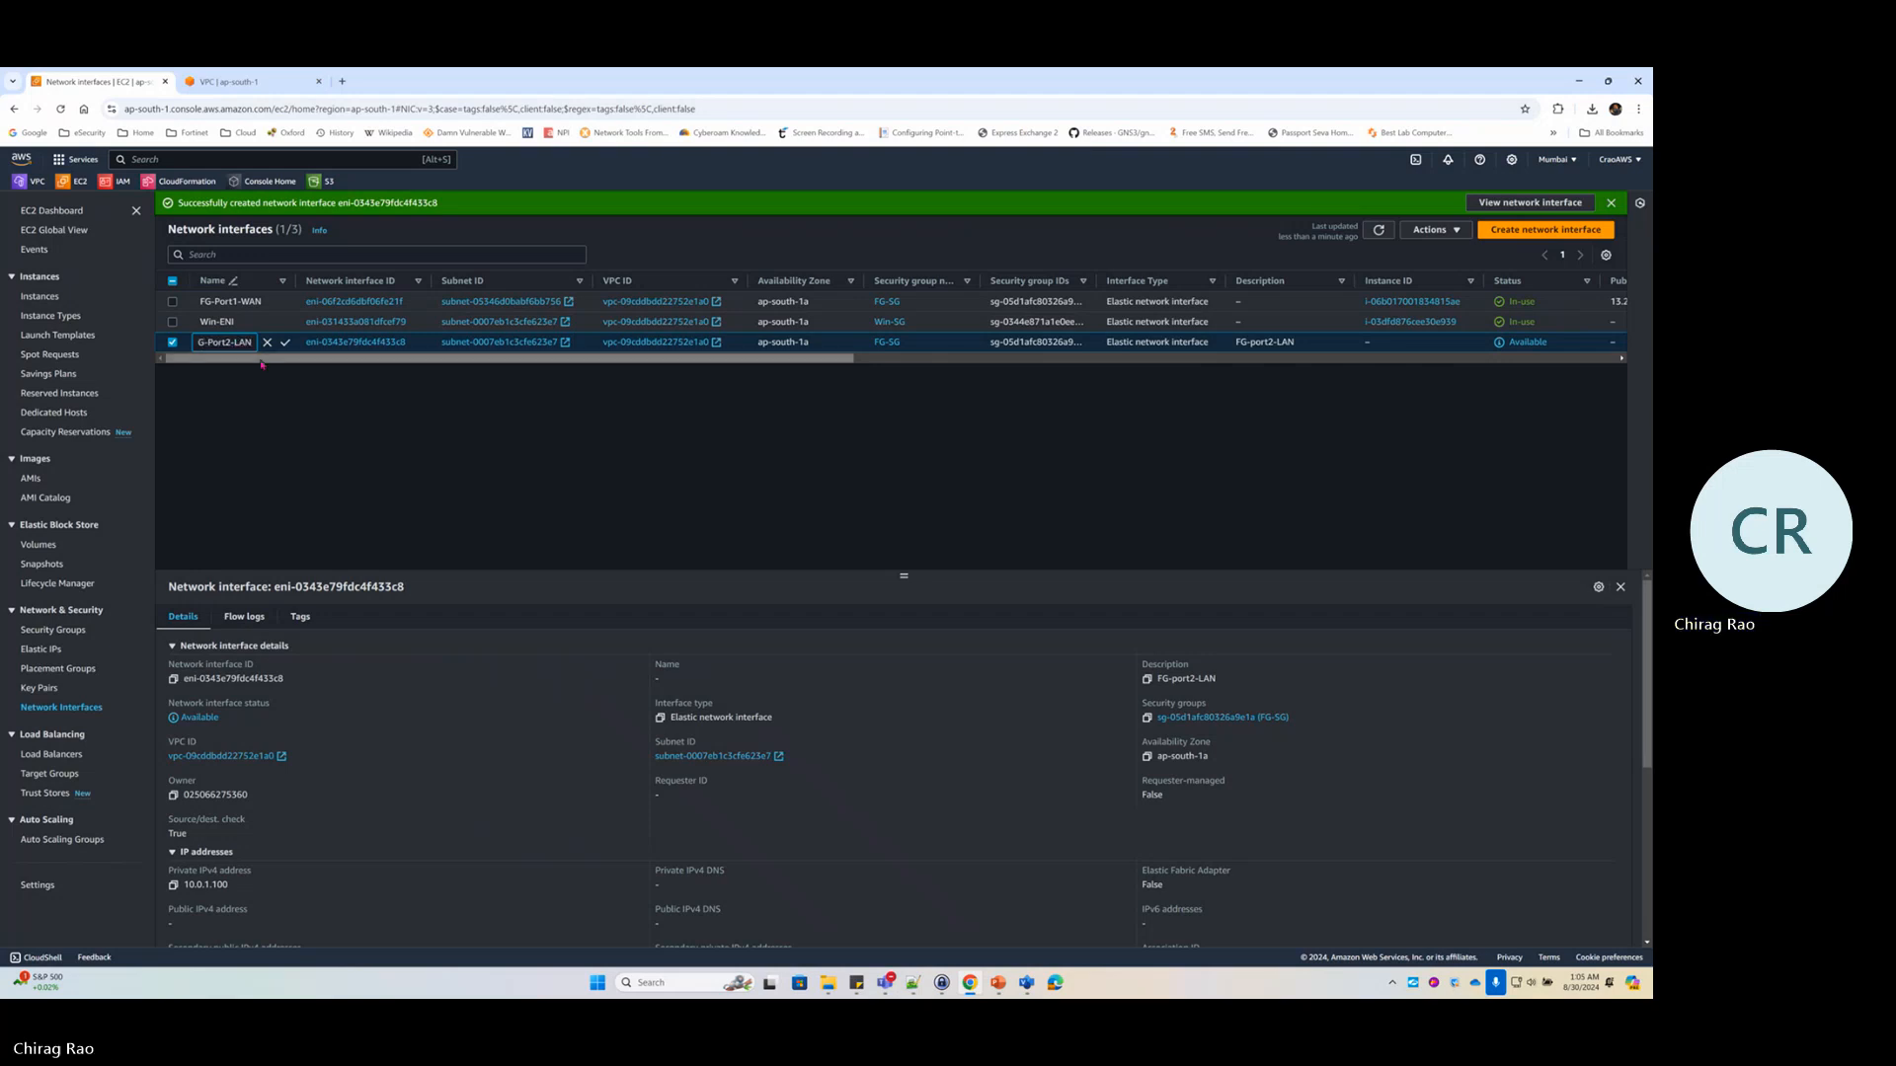
pyautogui.click(285, 343)
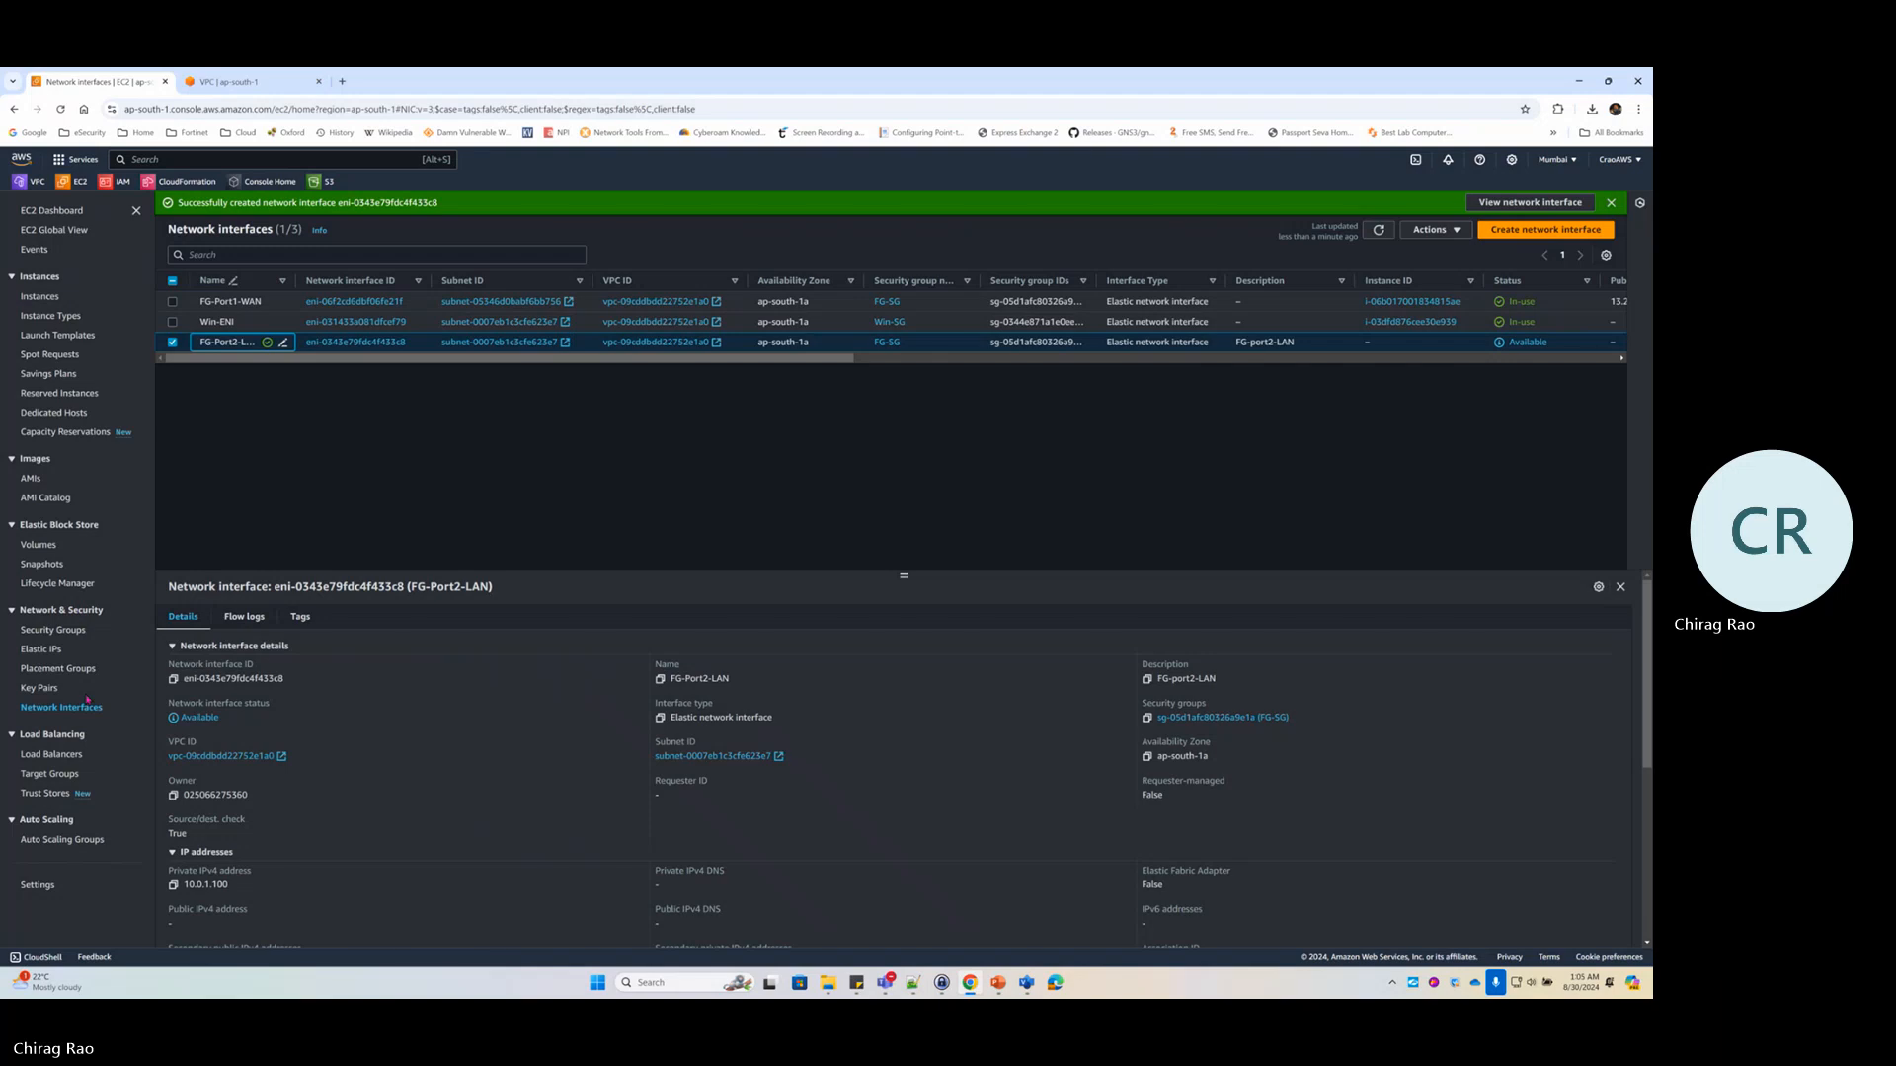
pyautogui.click(49, 651)
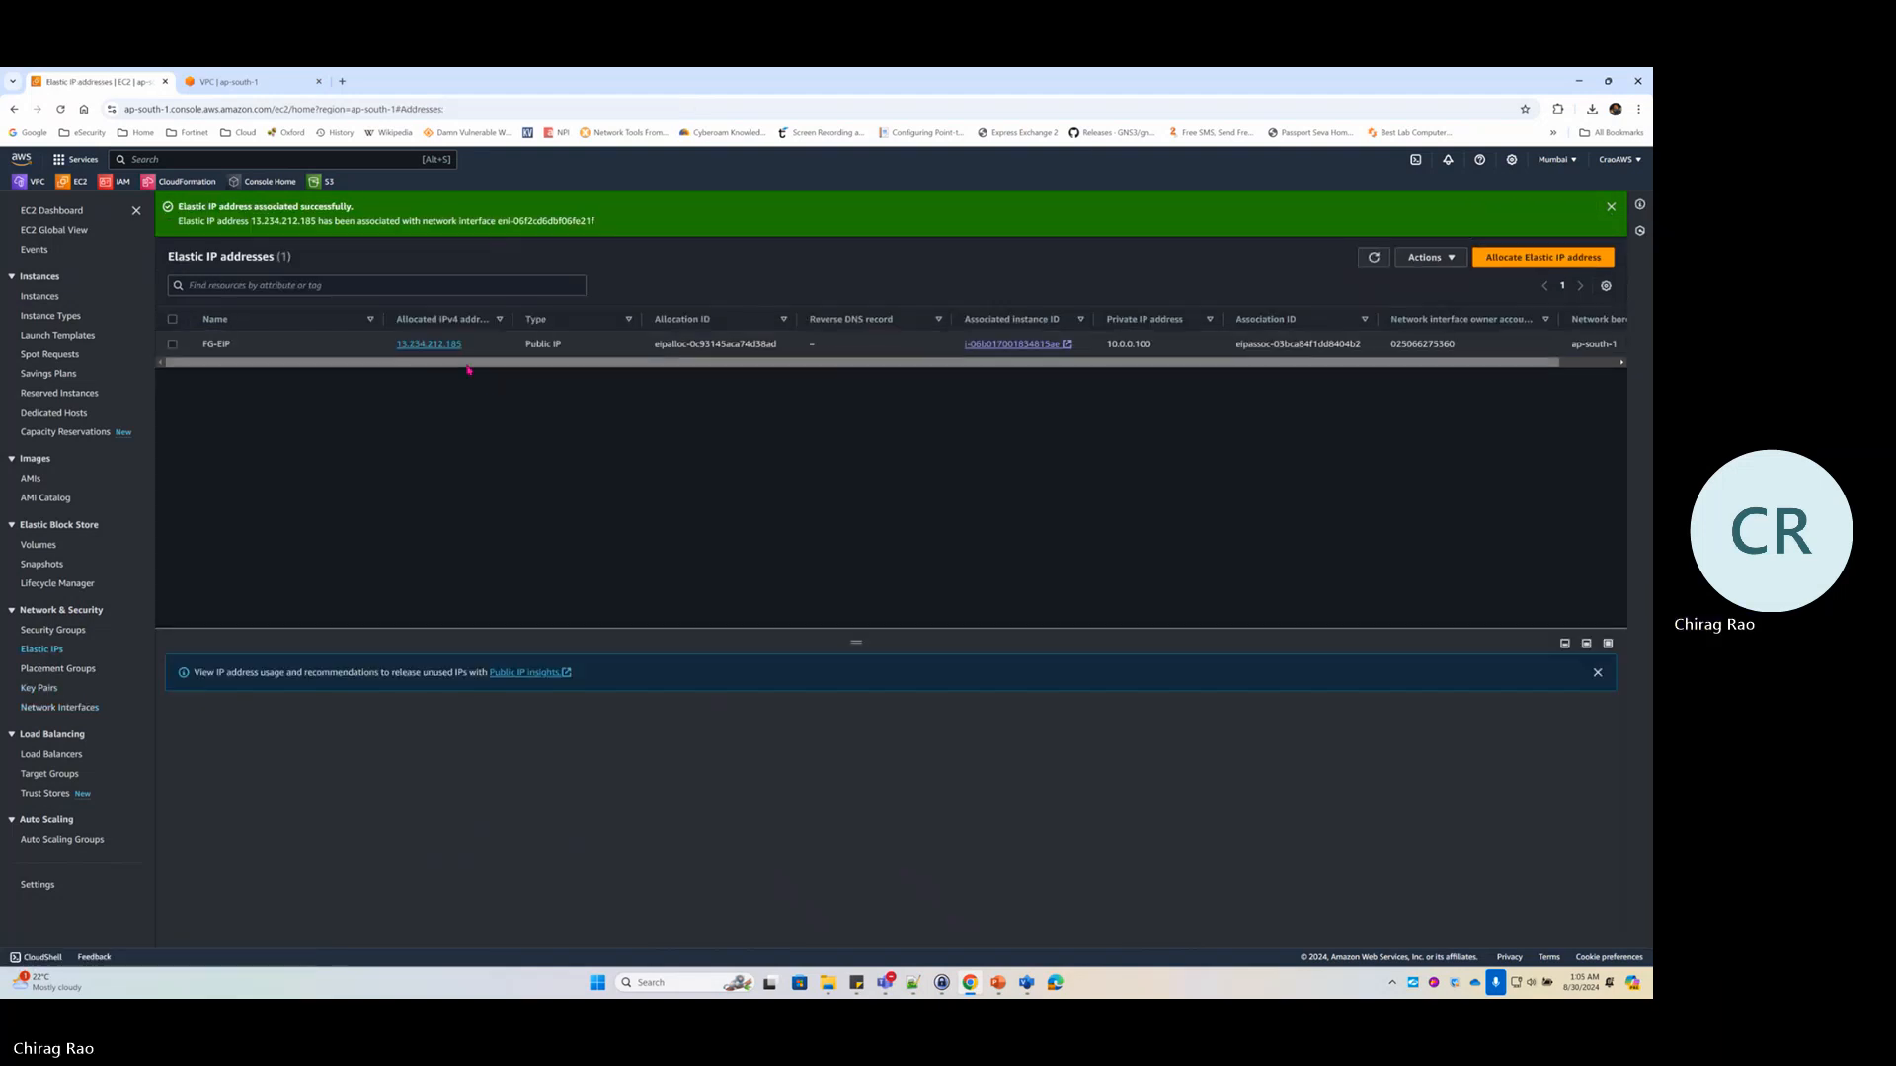
# Open 13.234.212.185 in a new tab and proceed past the certificate warning
pyautogui.moveTo(462, 344); pyautogui.dragTo(391, 350)
pyautogui.hotkey('ctrl', 'c')
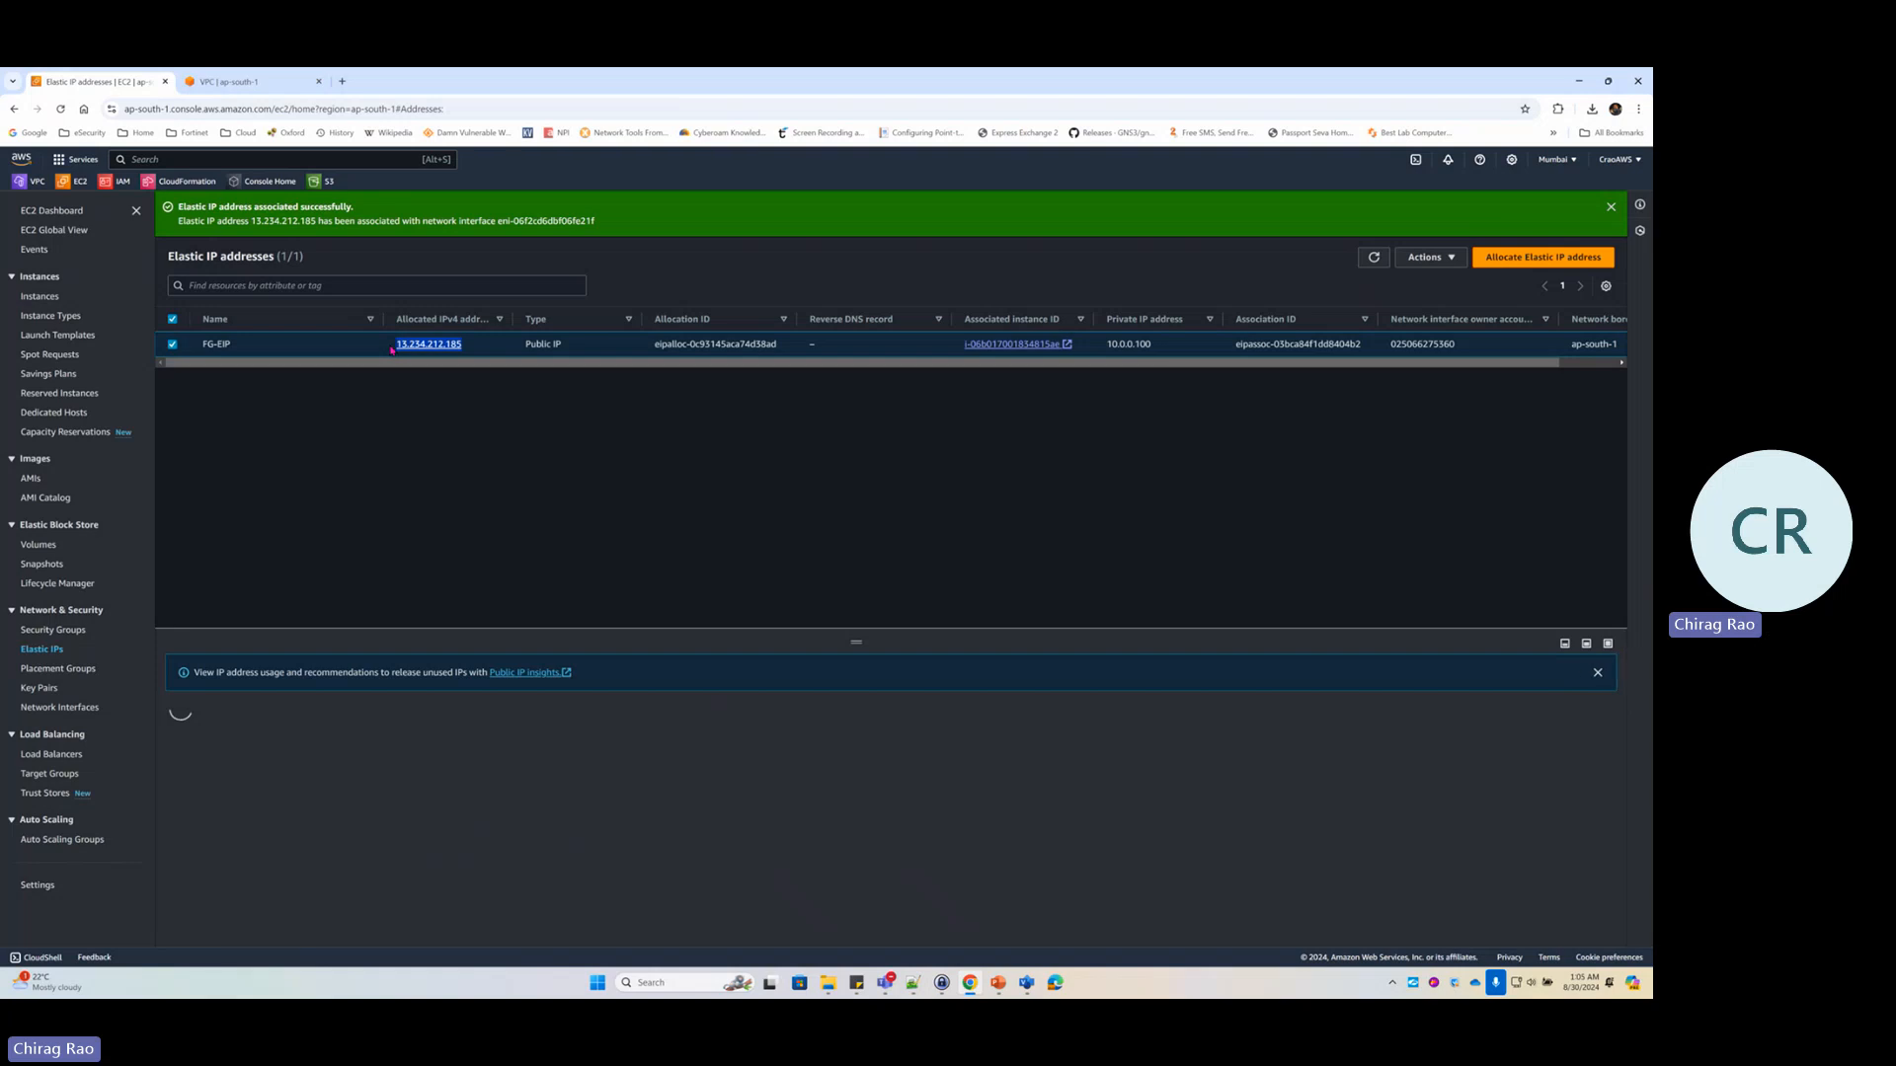
pyautogui.click(341, 81)
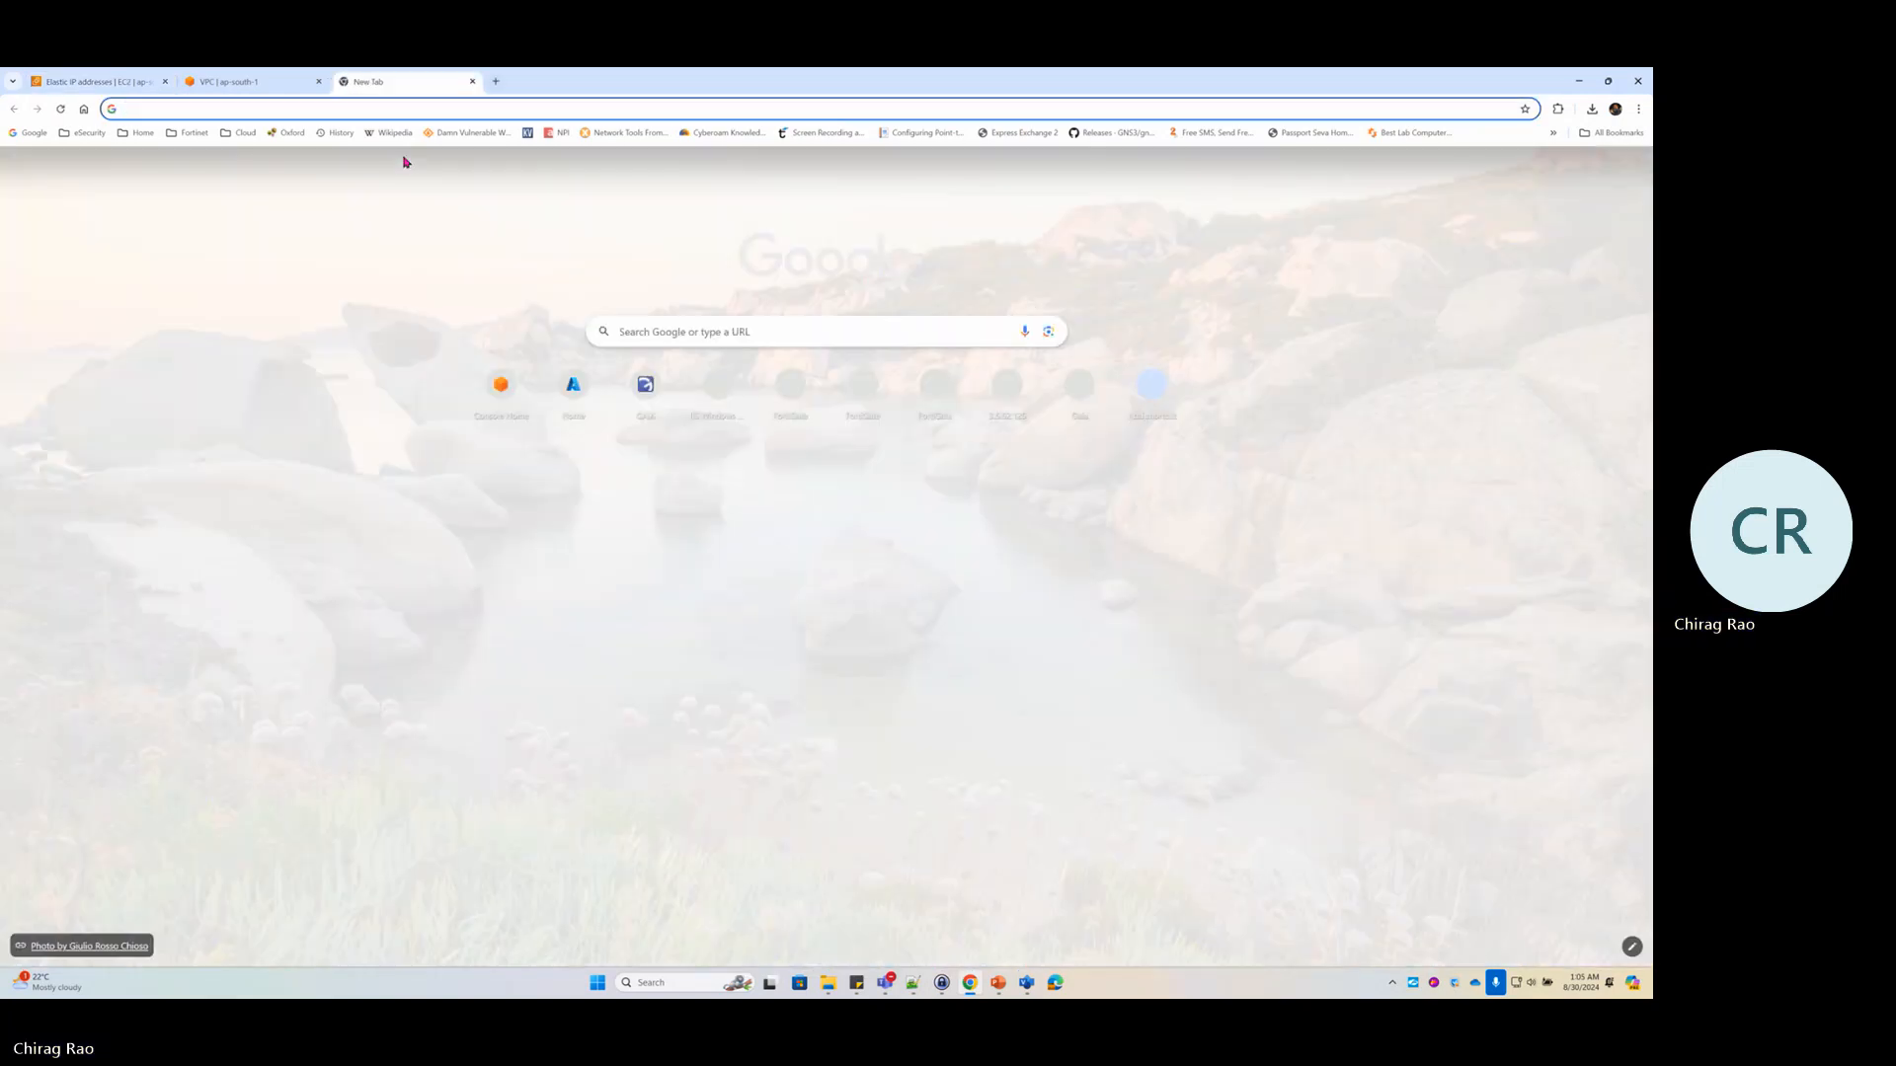
pyautogui.hotkey('ctrl', 'v')
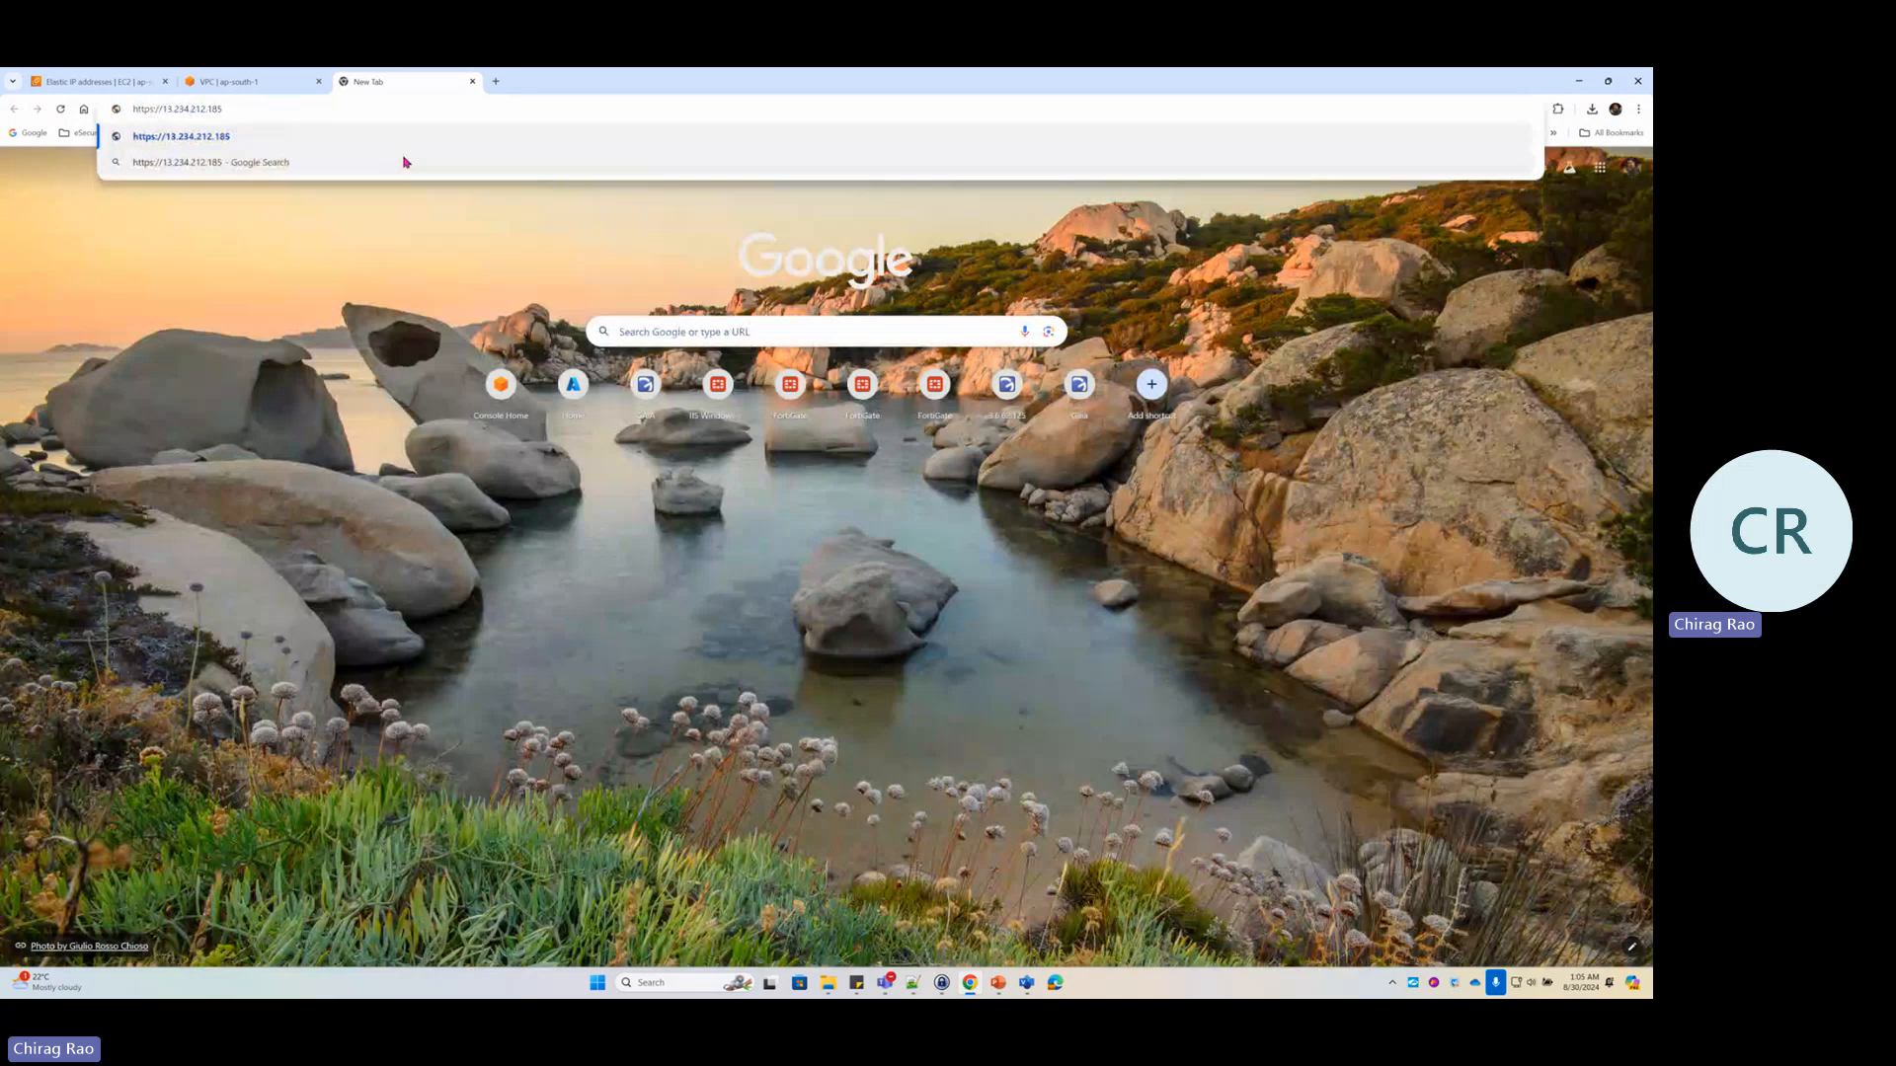
pyautogui.press('Return')
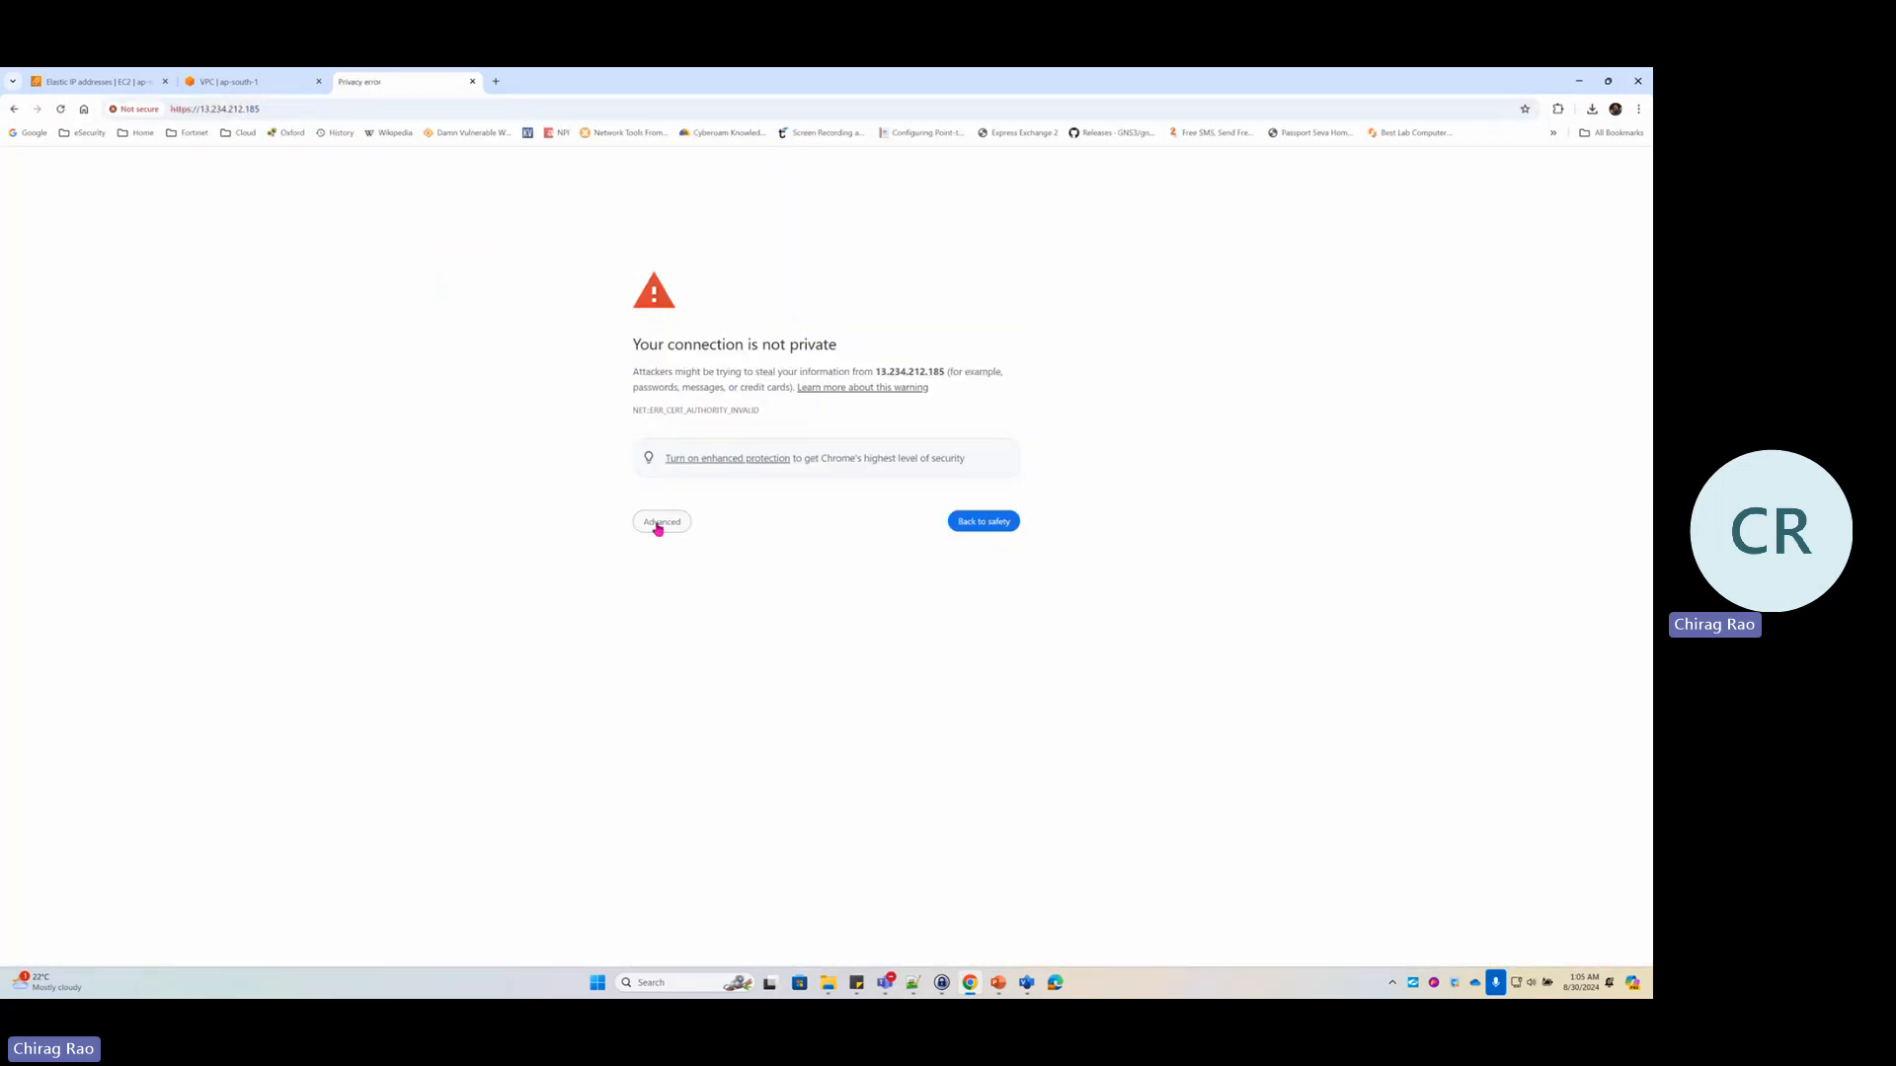
pyautogui.click(672, 529)
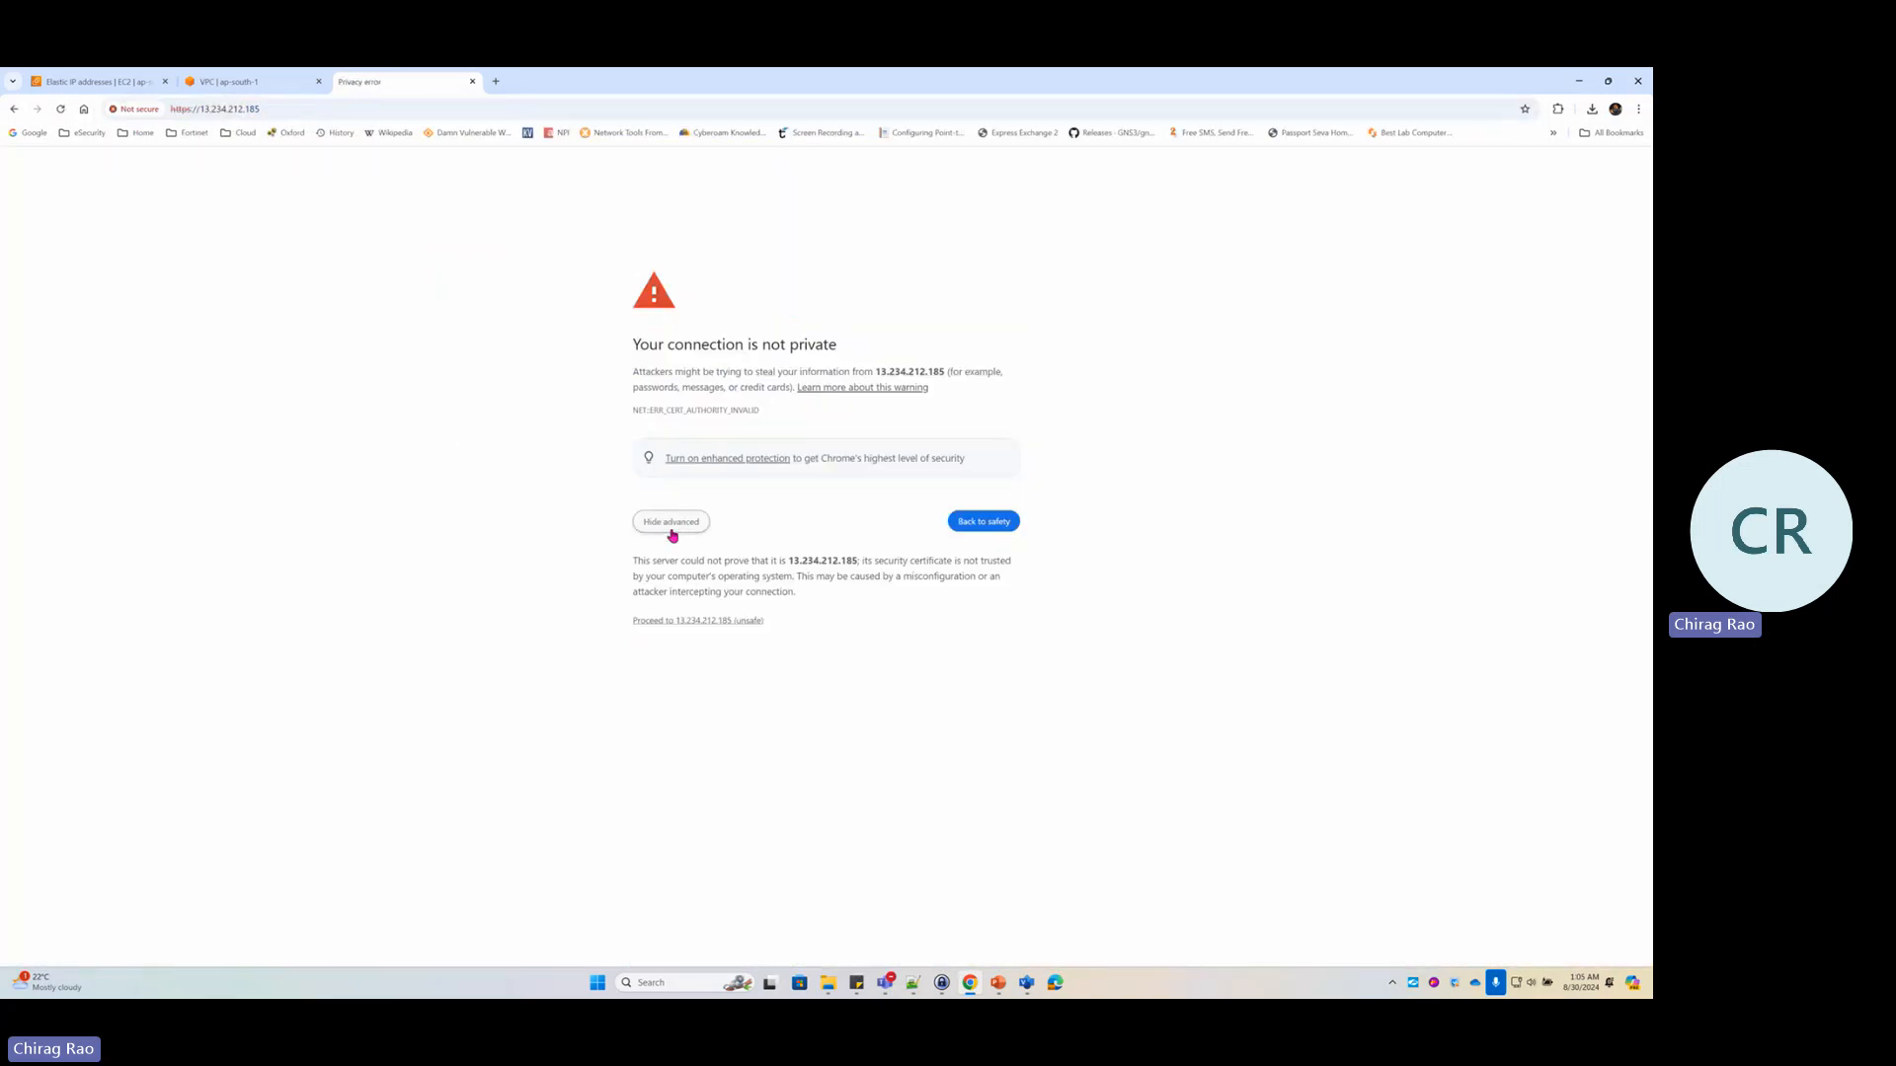
pyautogui.click(703, 620)
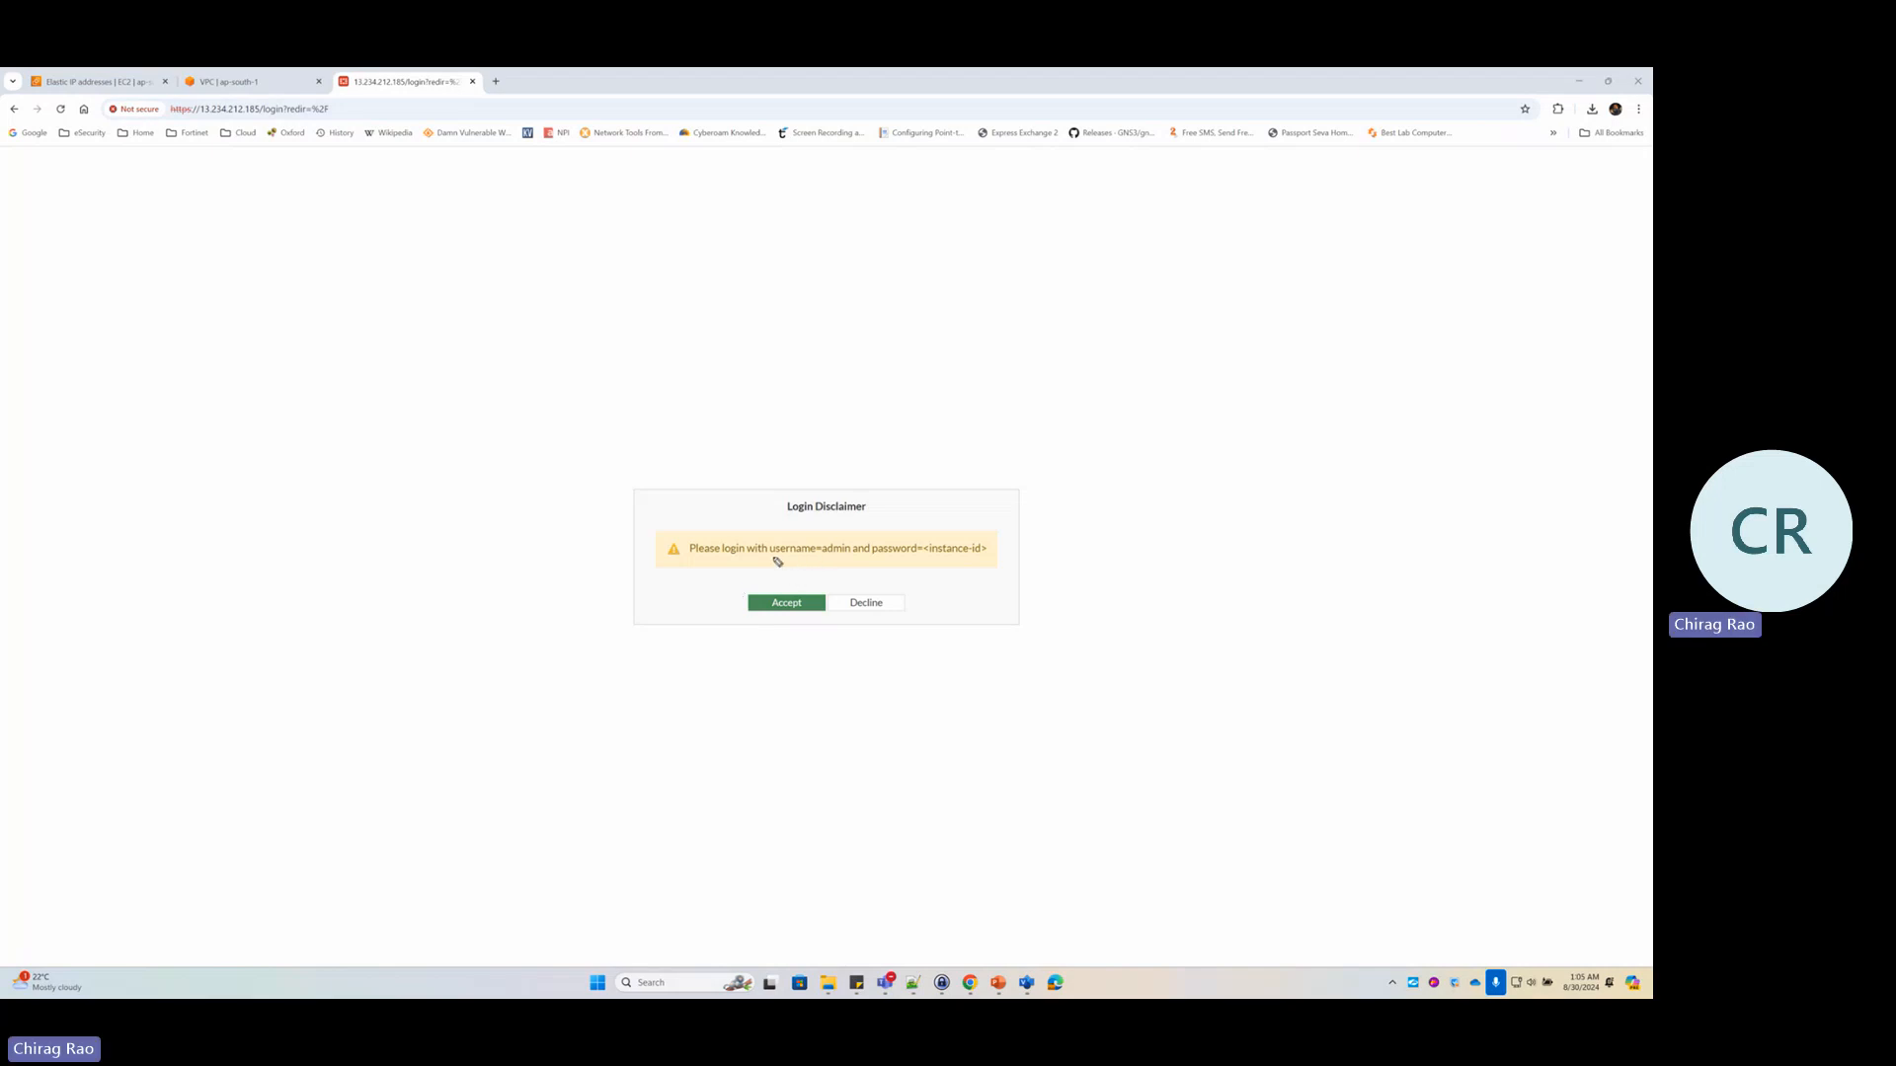
# Accept the FortiGate login disclaimer and enter username admin
pyautogui.moveTo(771, 555); pyautogui.dragTo(991, 559)
pyautogui.click(795, 601)
pyautogui.write('admin')
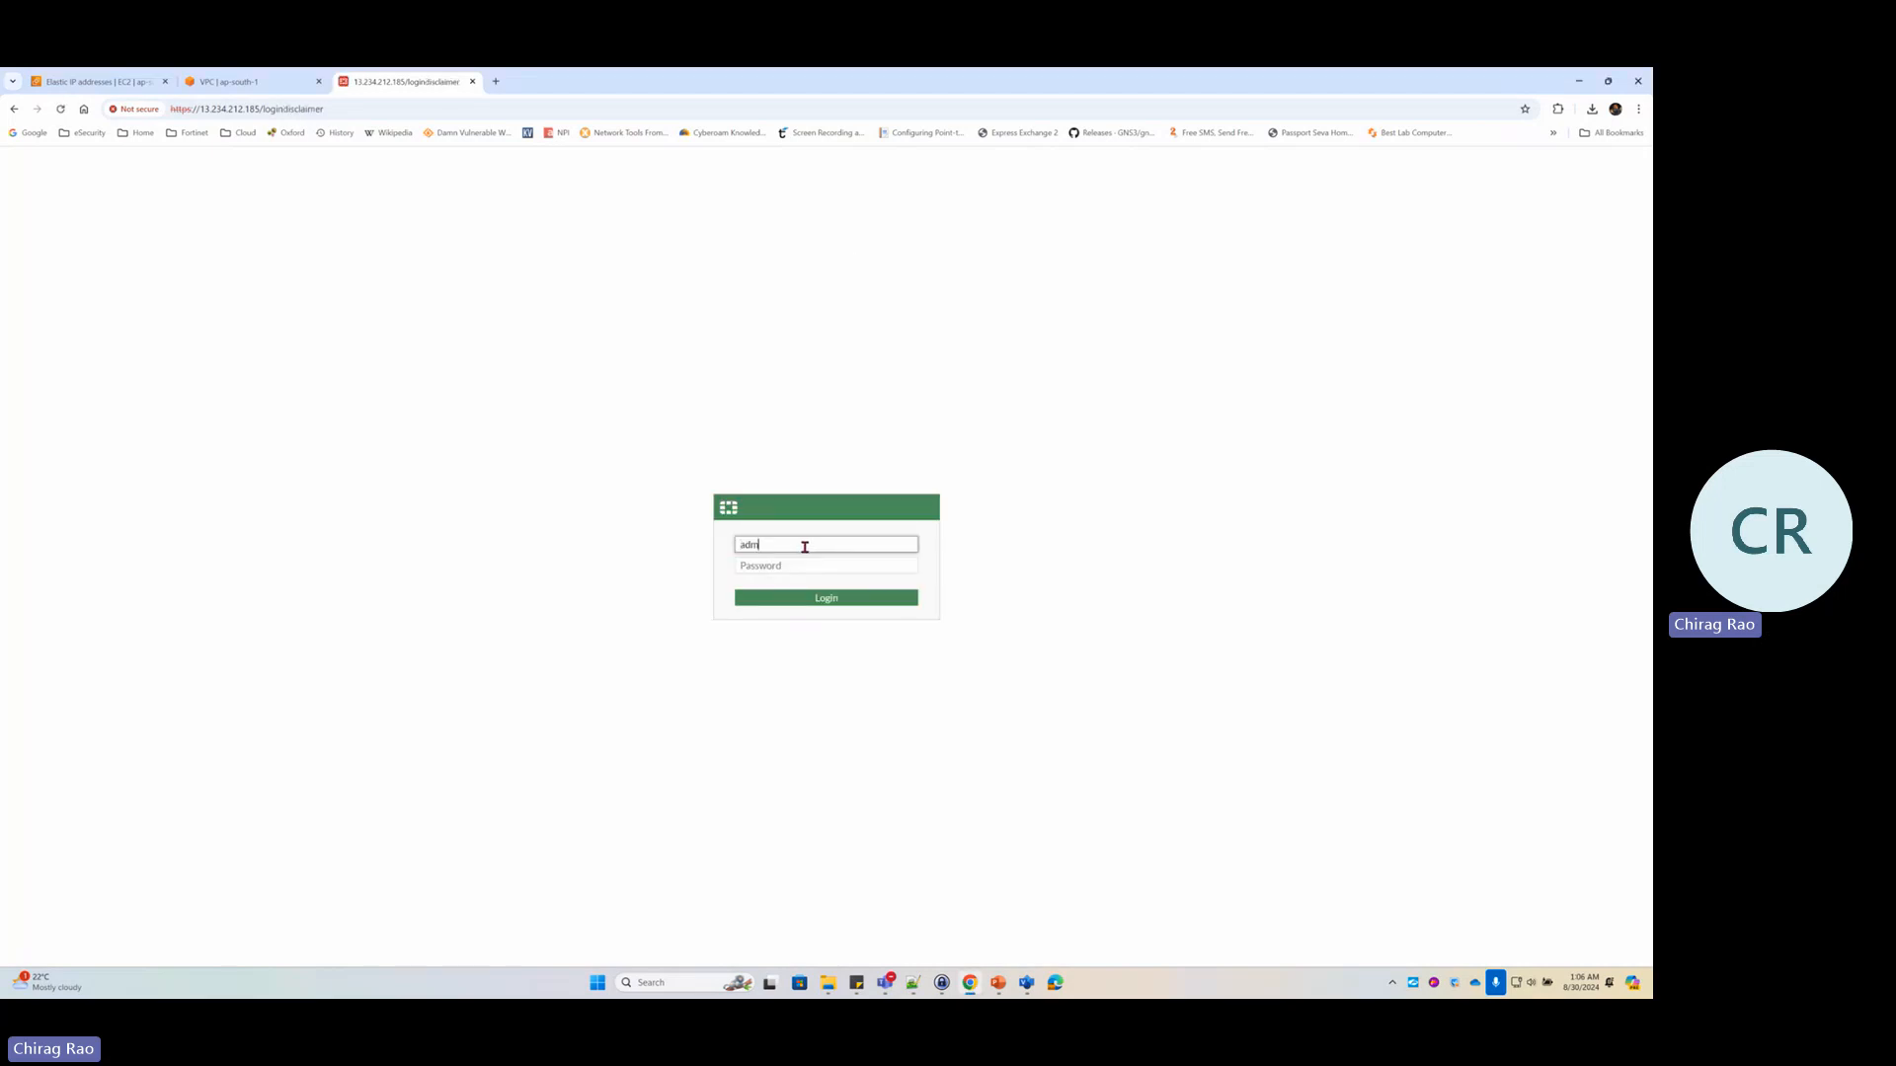
pyautogui.press('Tab')
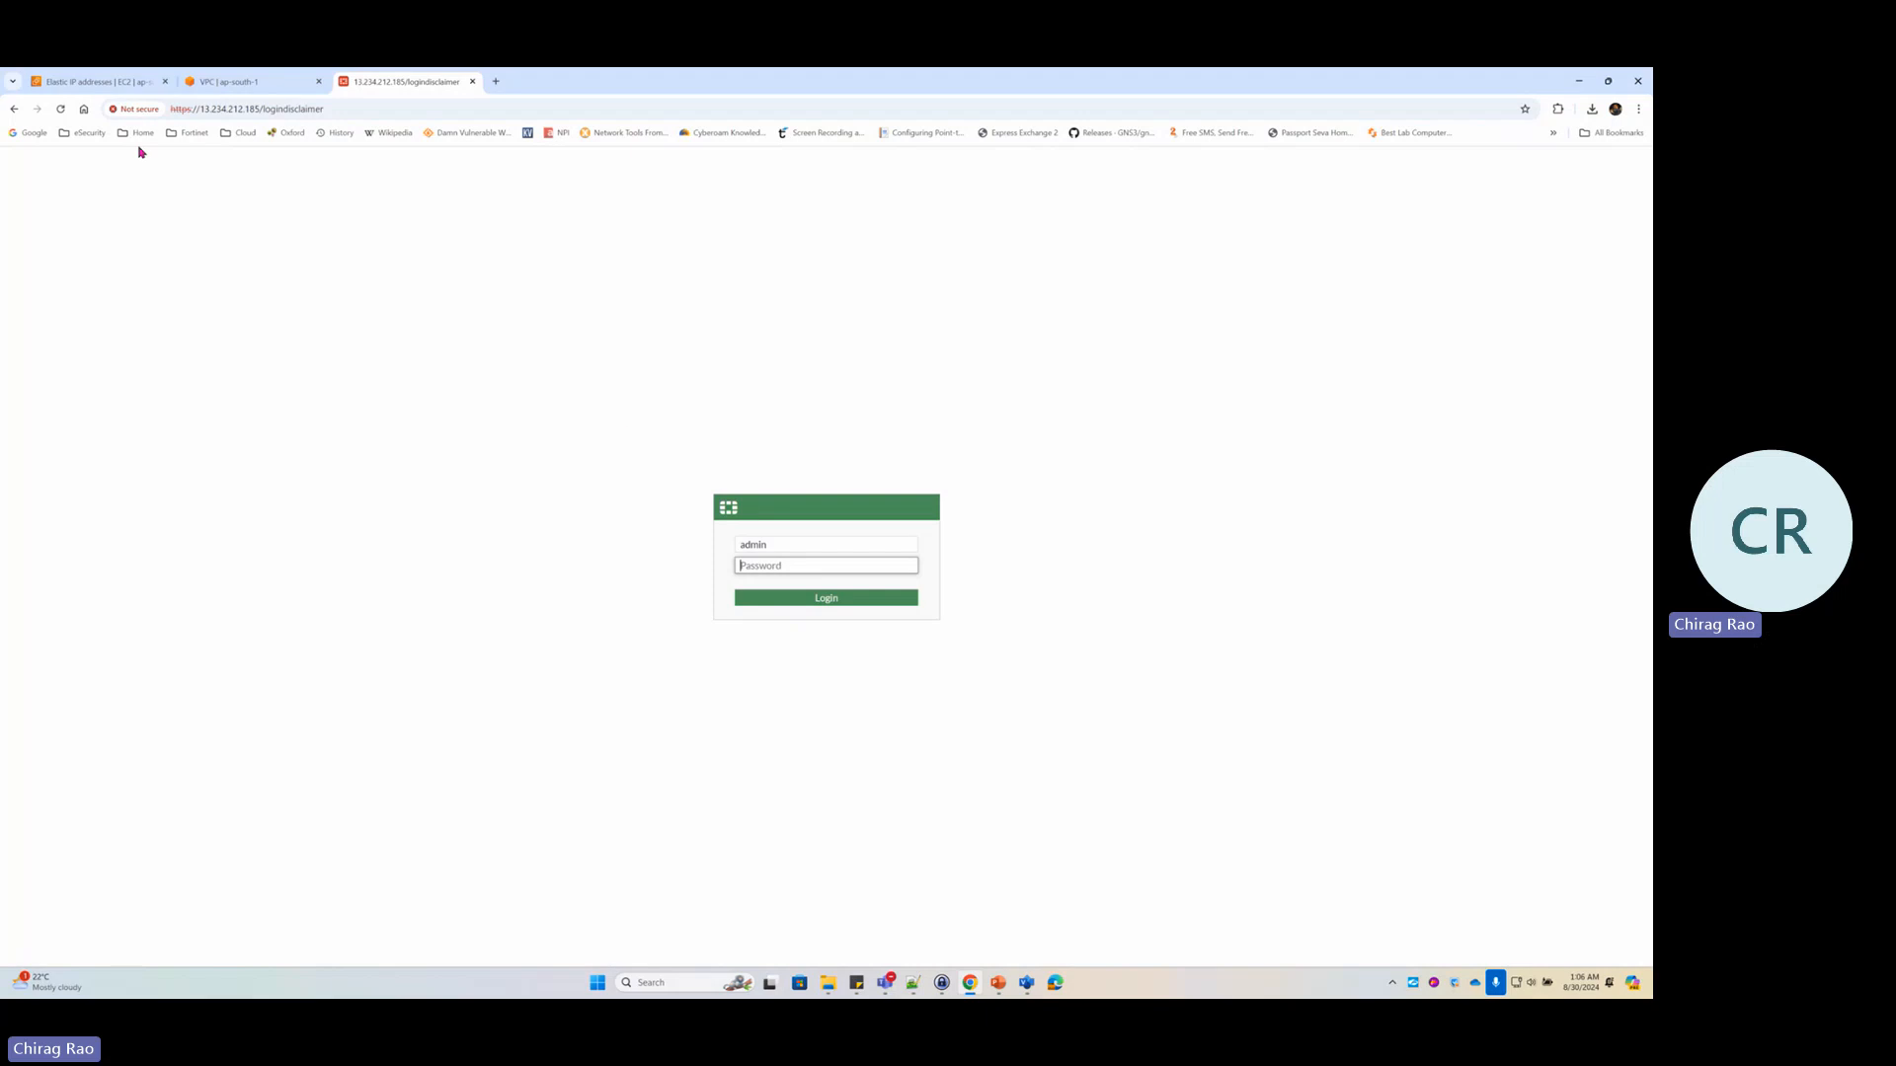
pyautogui.click(137, 87)
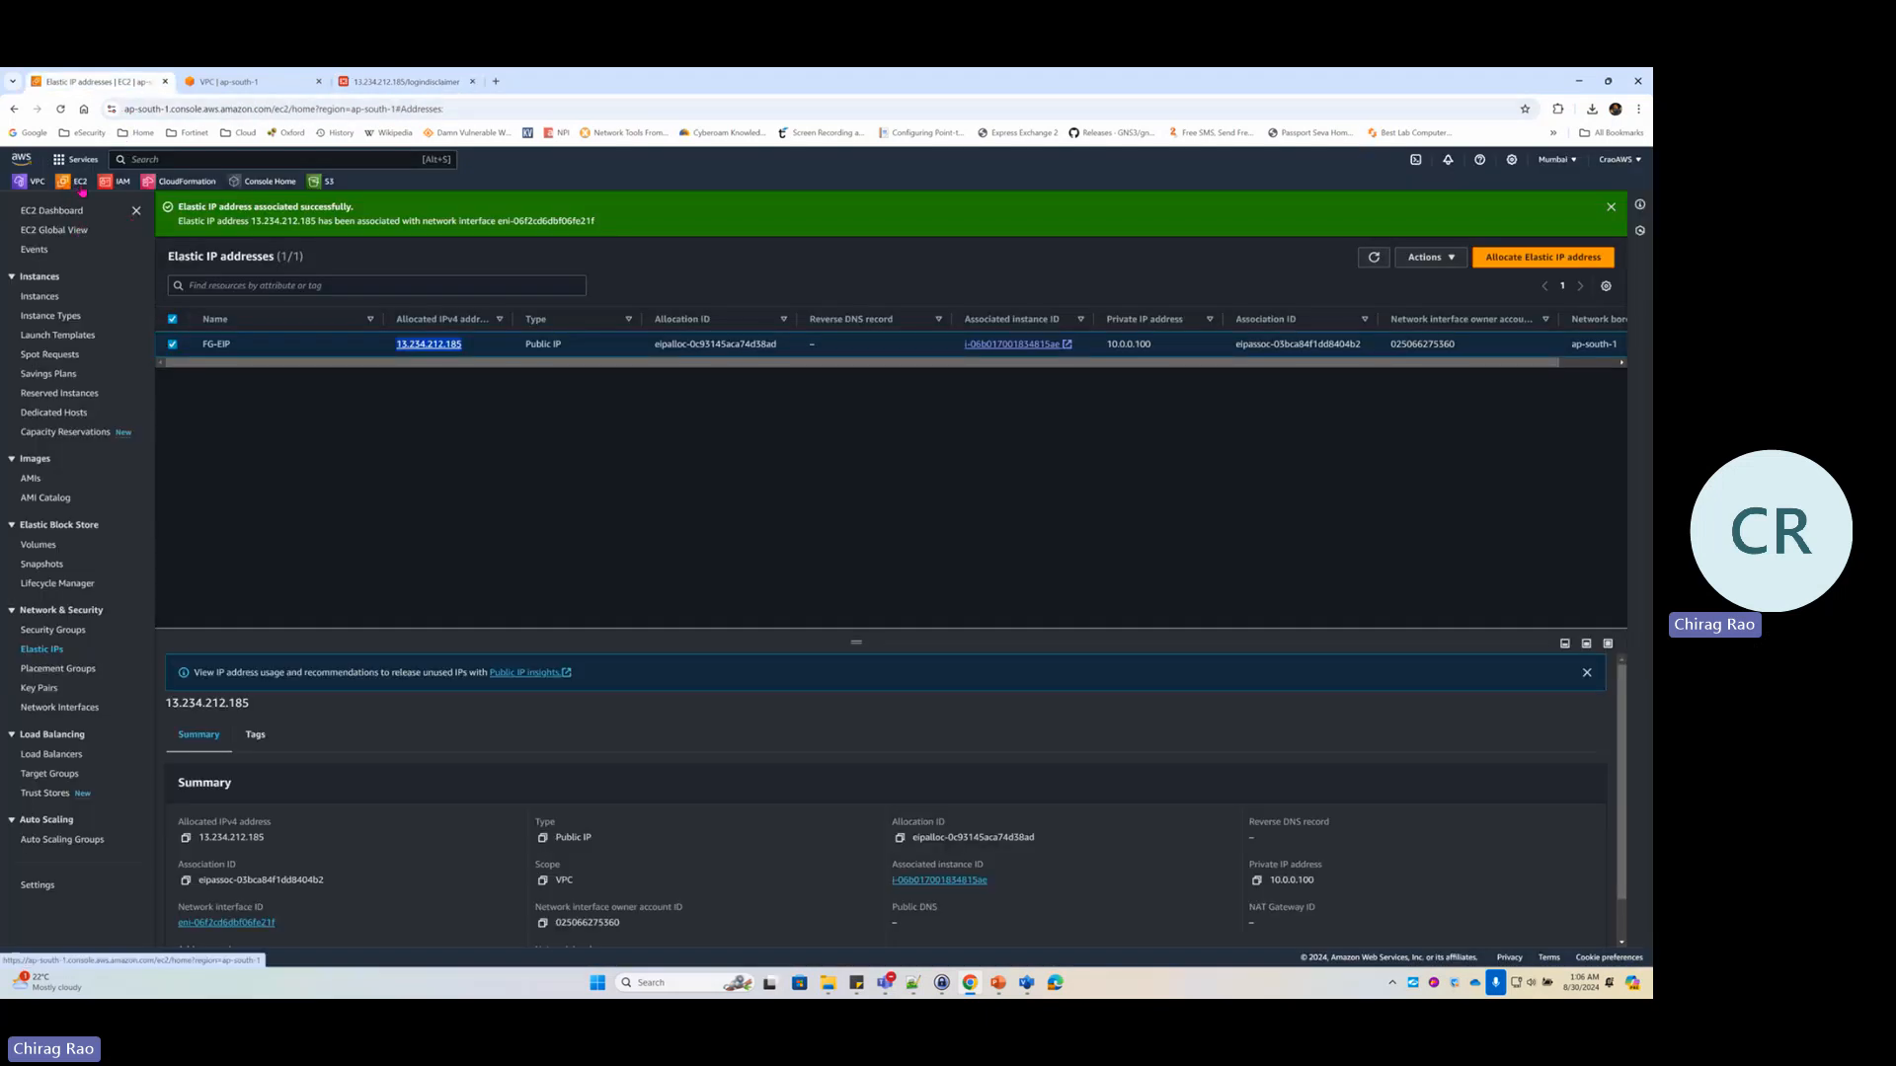
# Select the FG-Lab1 instance ID in EC2 Instances and return to the FortiGate login page
pyautogui.click(49, 304)
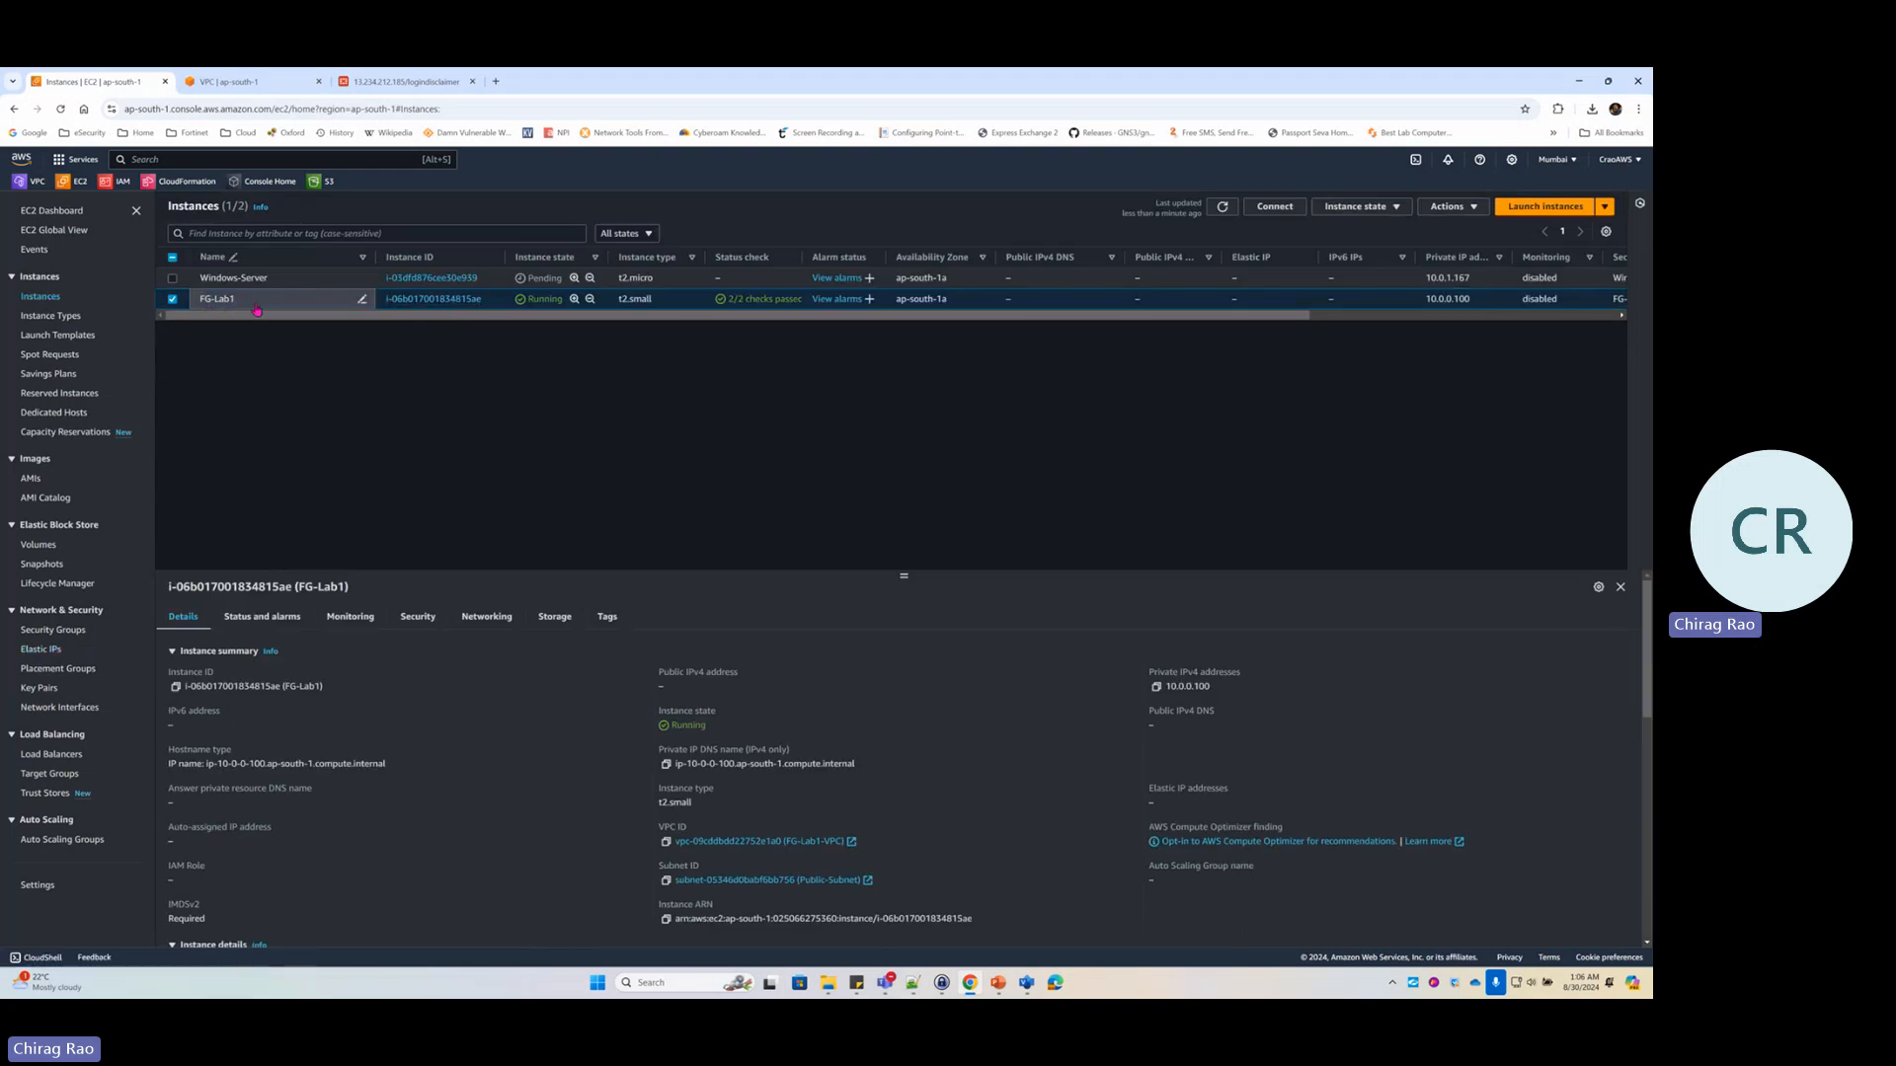
pyautogui.moveTo(485, 305); pyautogui.dragTo(384, 300)
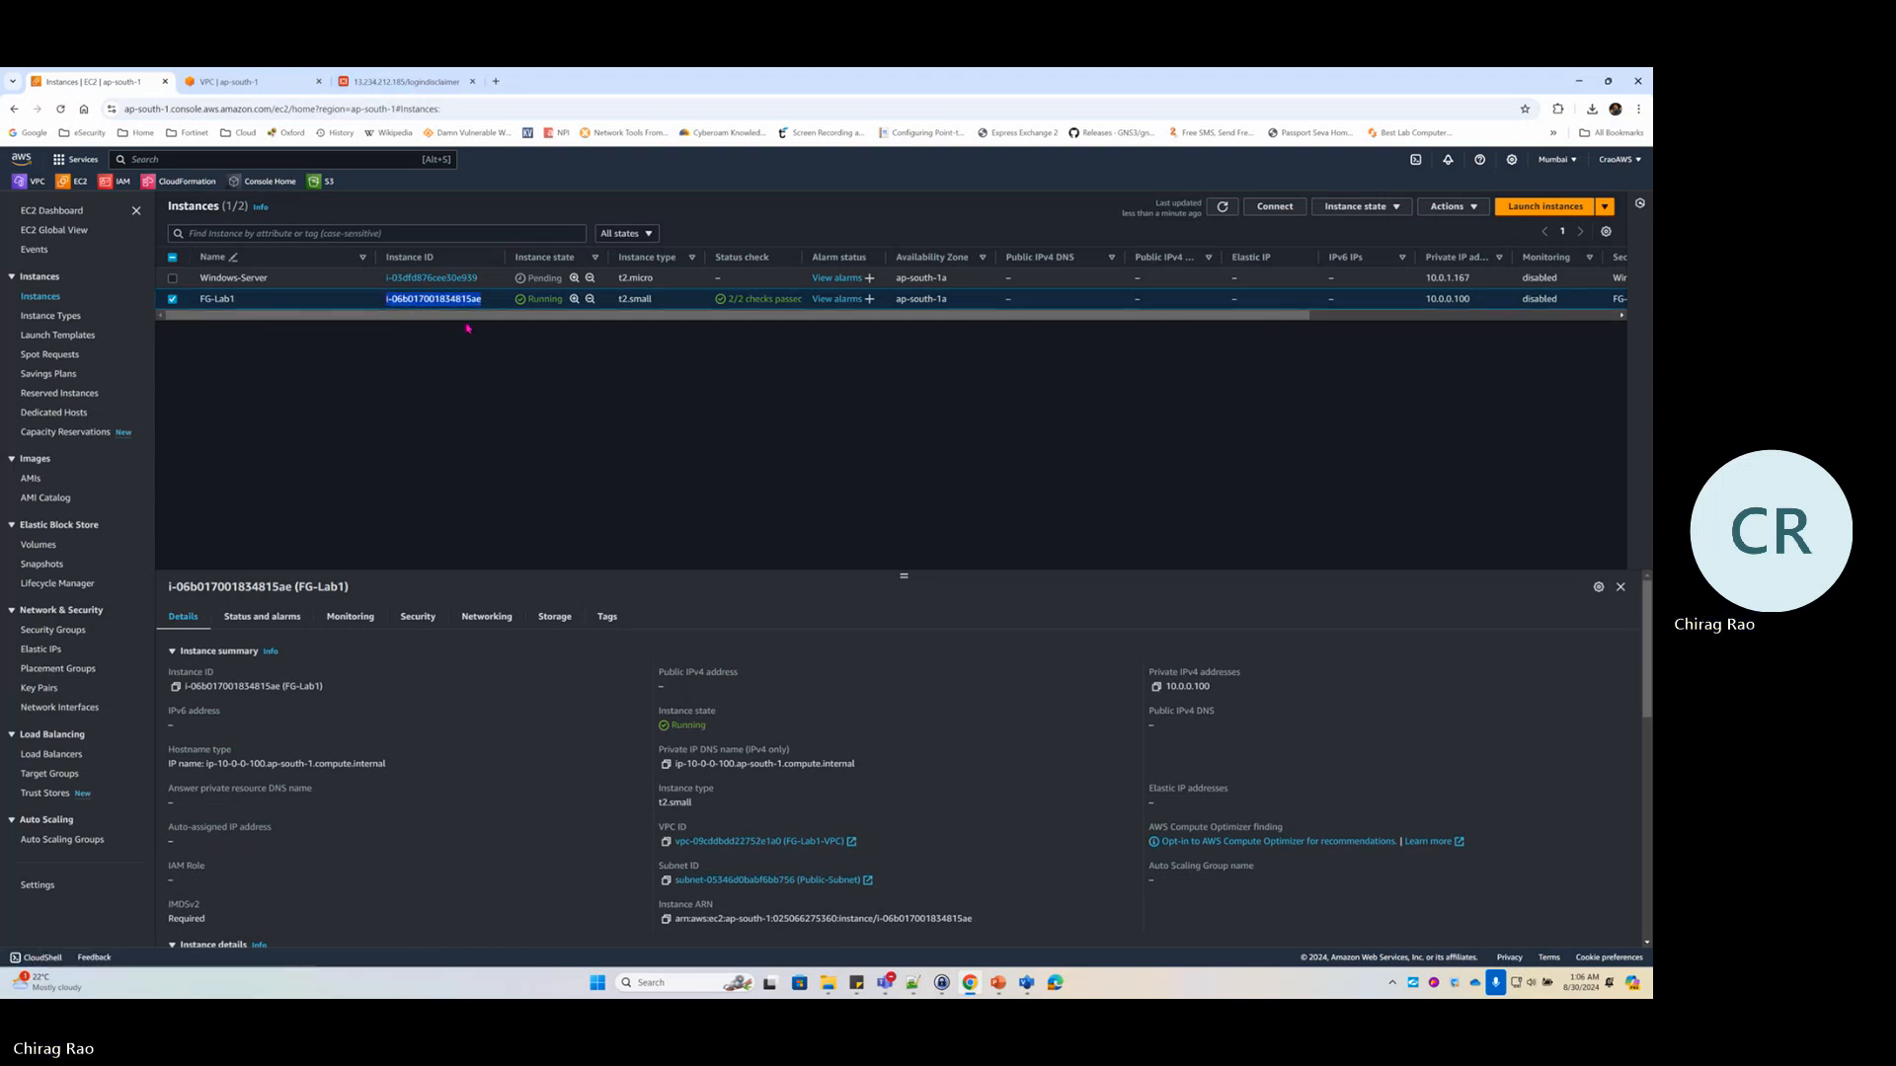
pyautogui.click(405, 81)
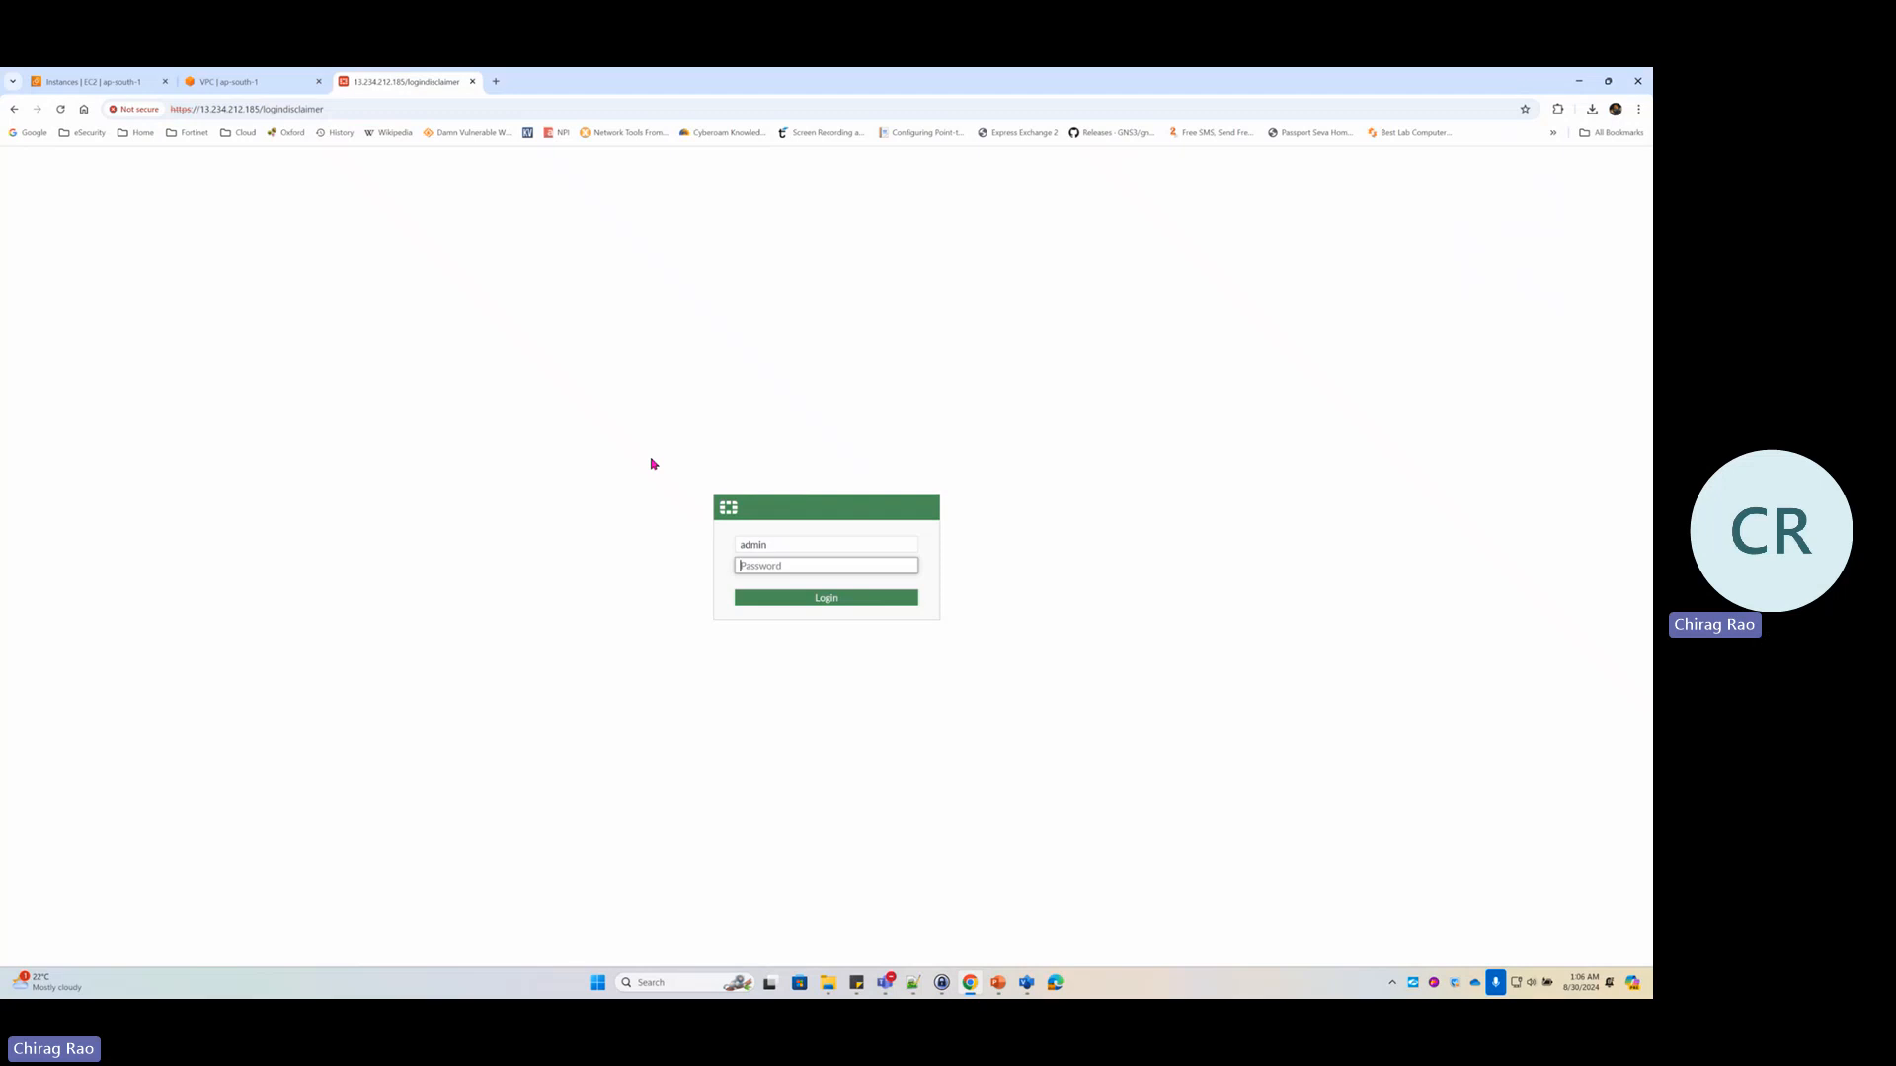
# Log in as admin, replace the default password with a new one, and sign in again
pyautogui.press('Return')
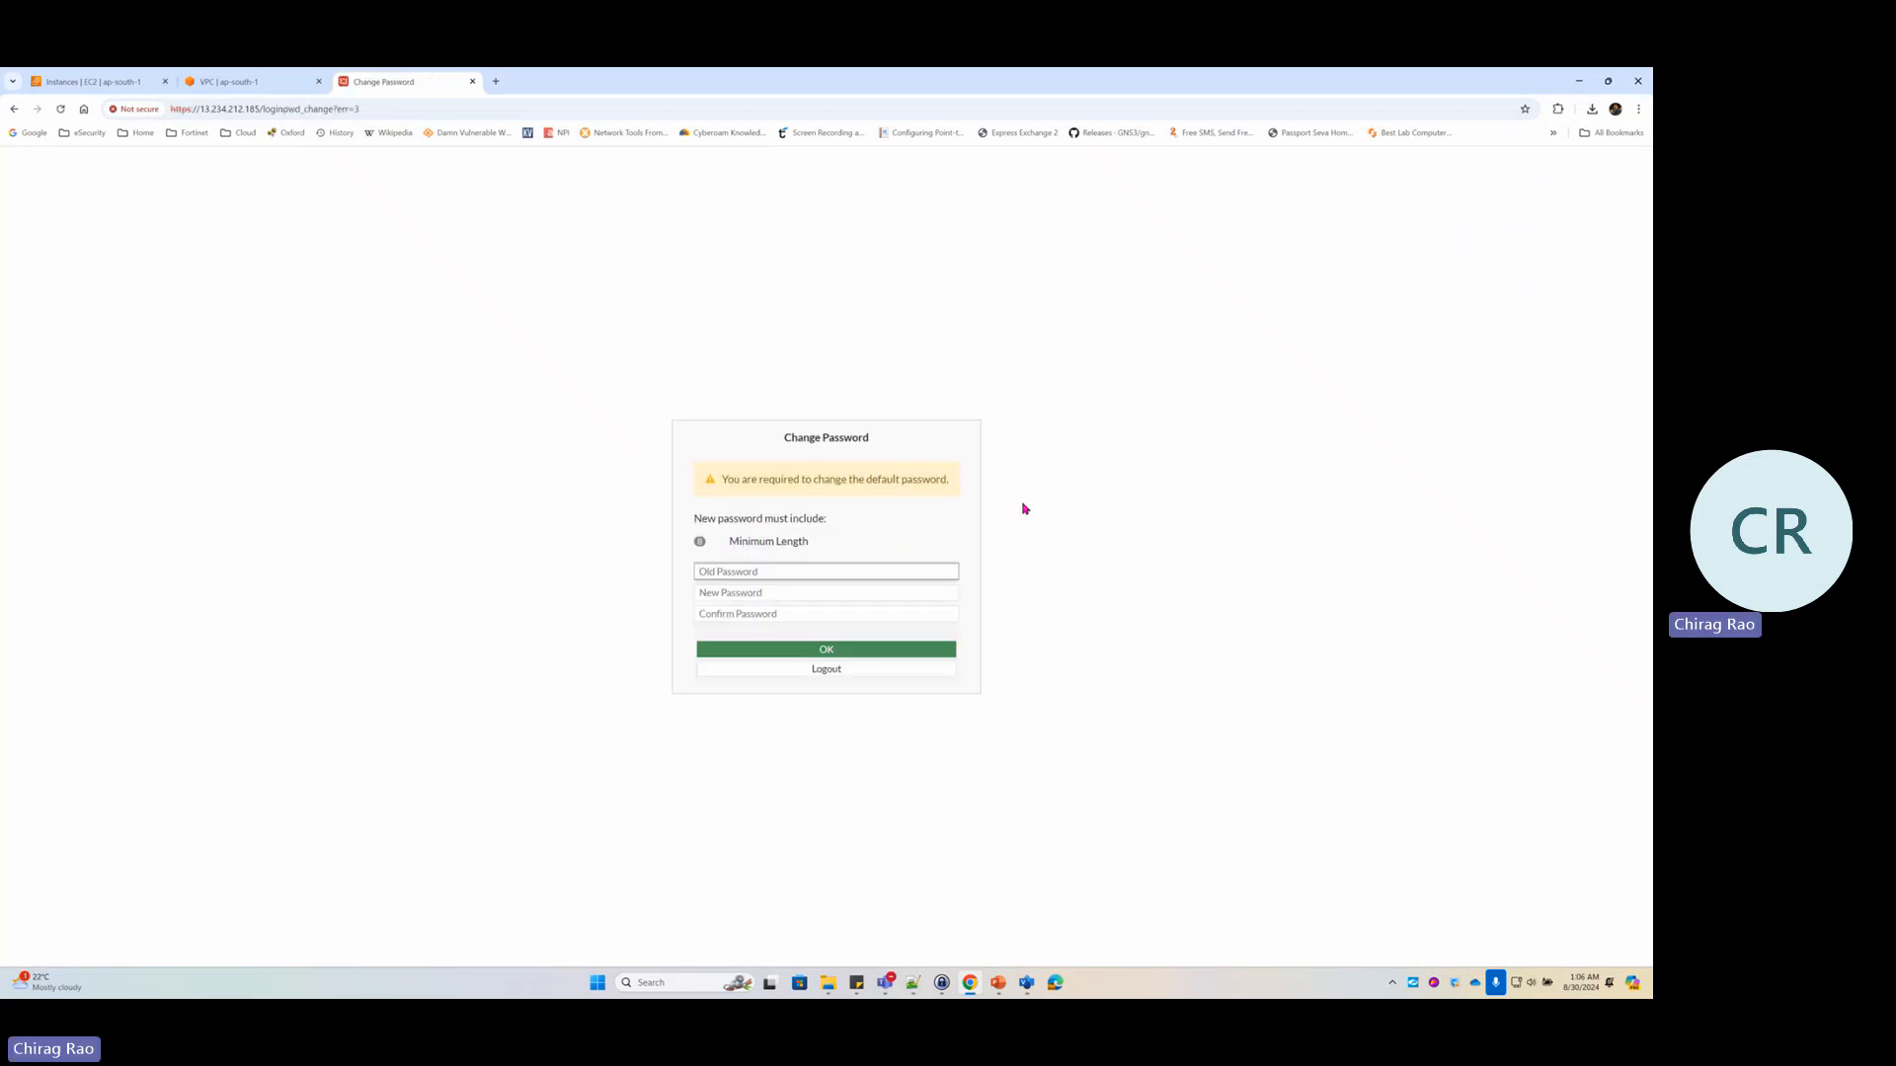
pyautogui.hotkey('ctrl', 'v')
pyautogui.press('Tab')
pyautogui.write('*')
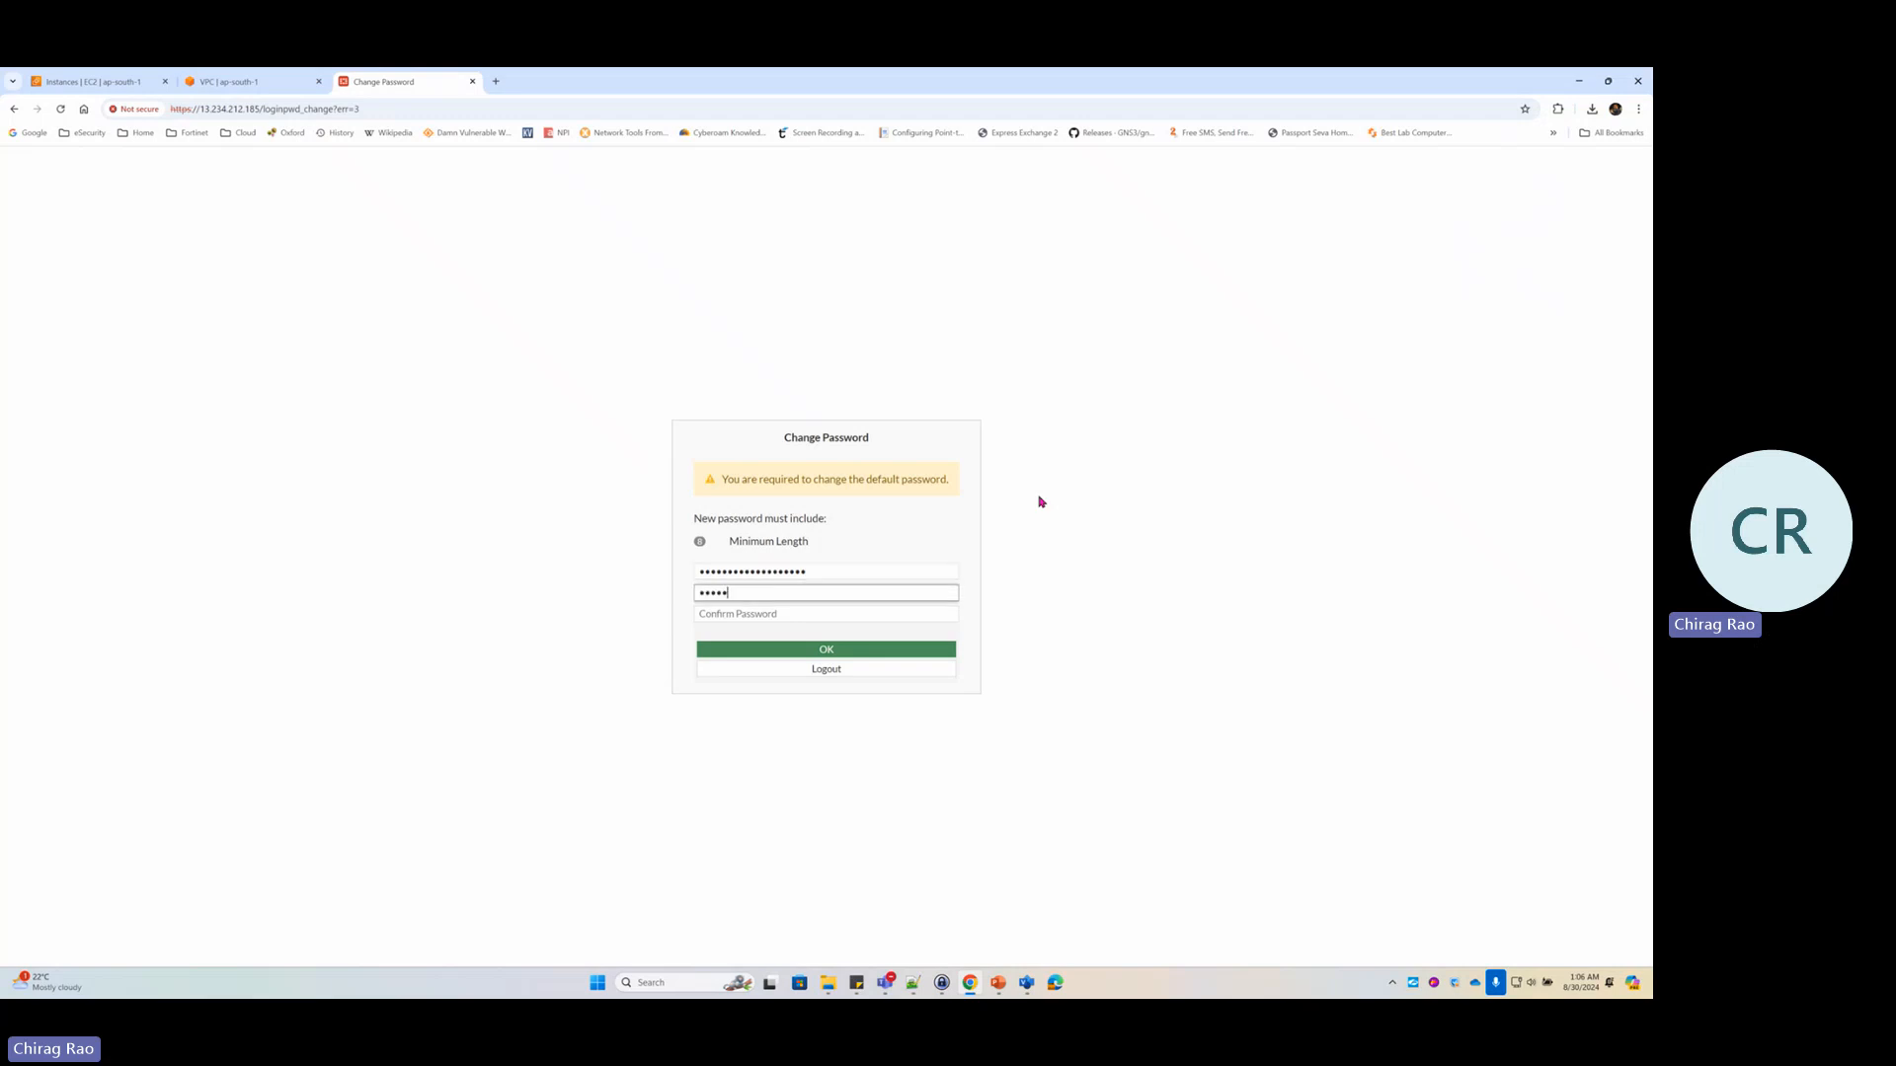
pyautogui.write('*********')
pyautogui.press('Tab')
pyautogui.write('********')
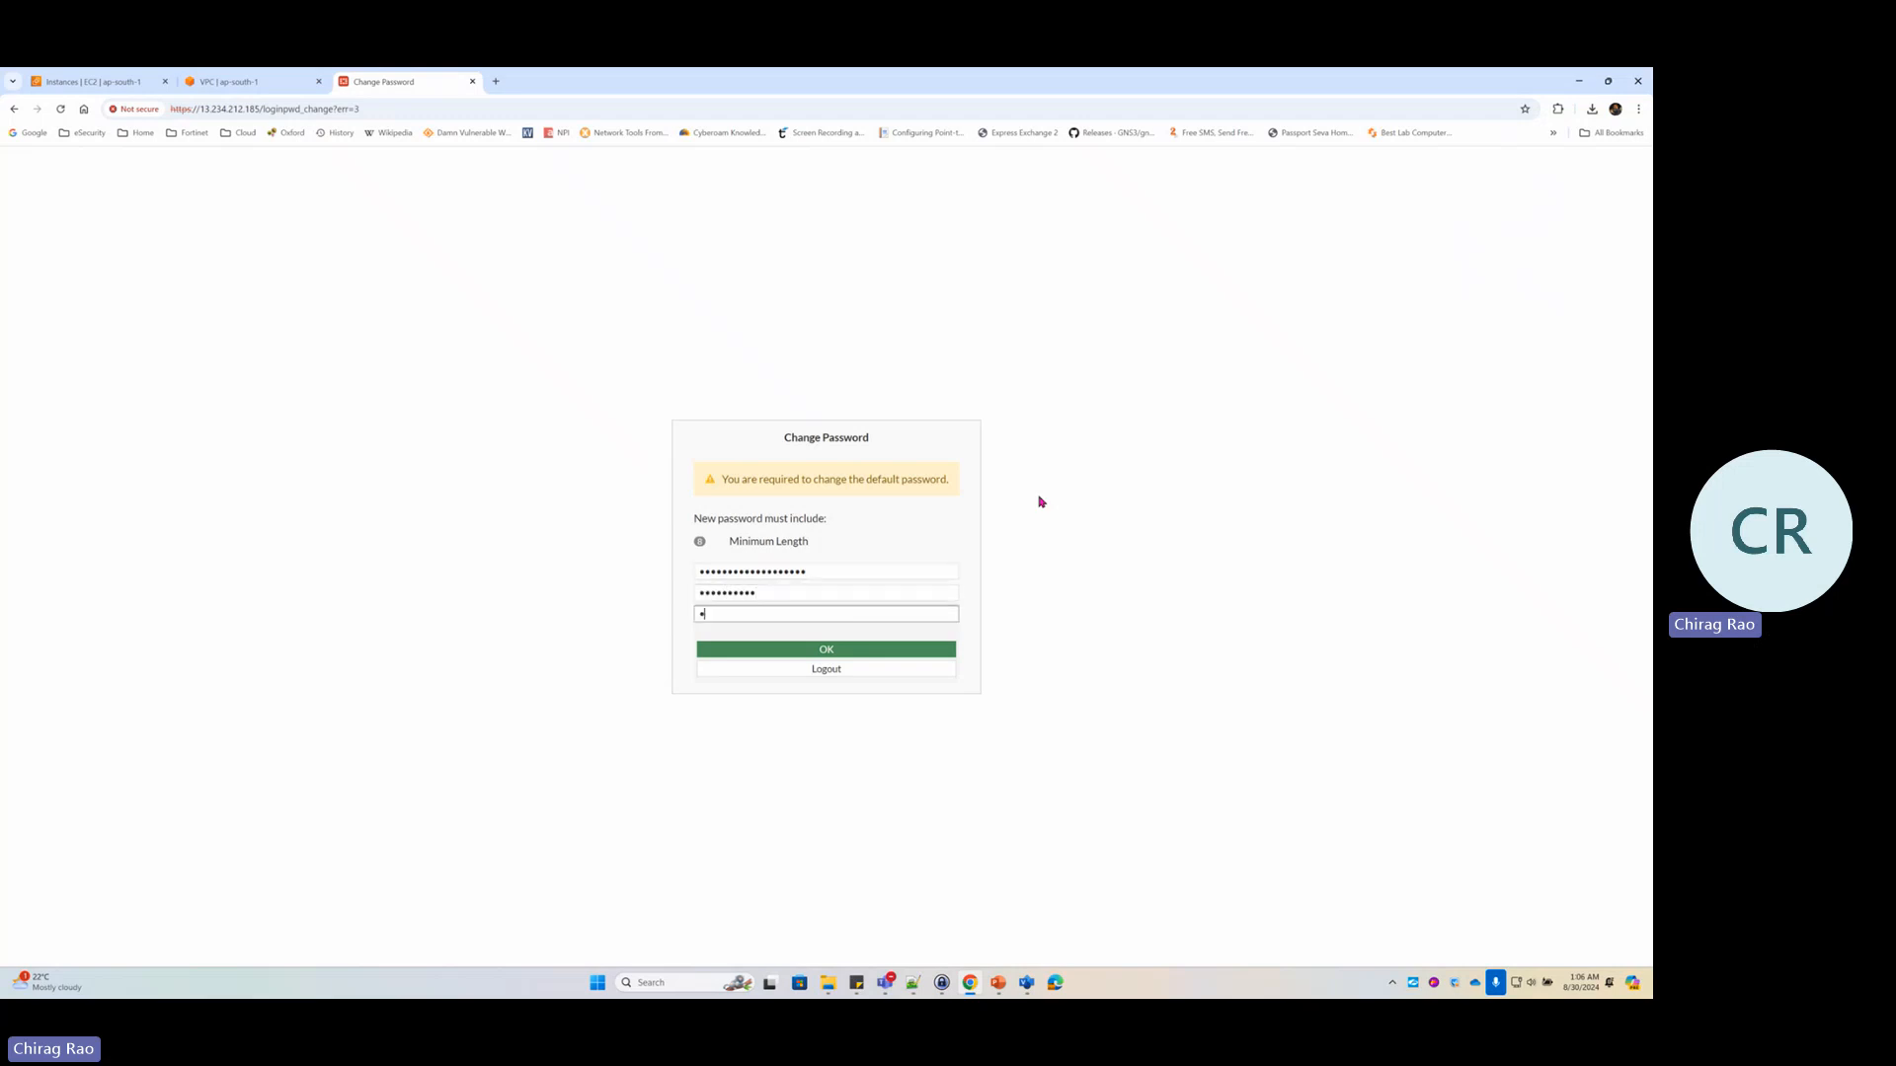
pyautogui.write('**')
pyautogui.press('Return')
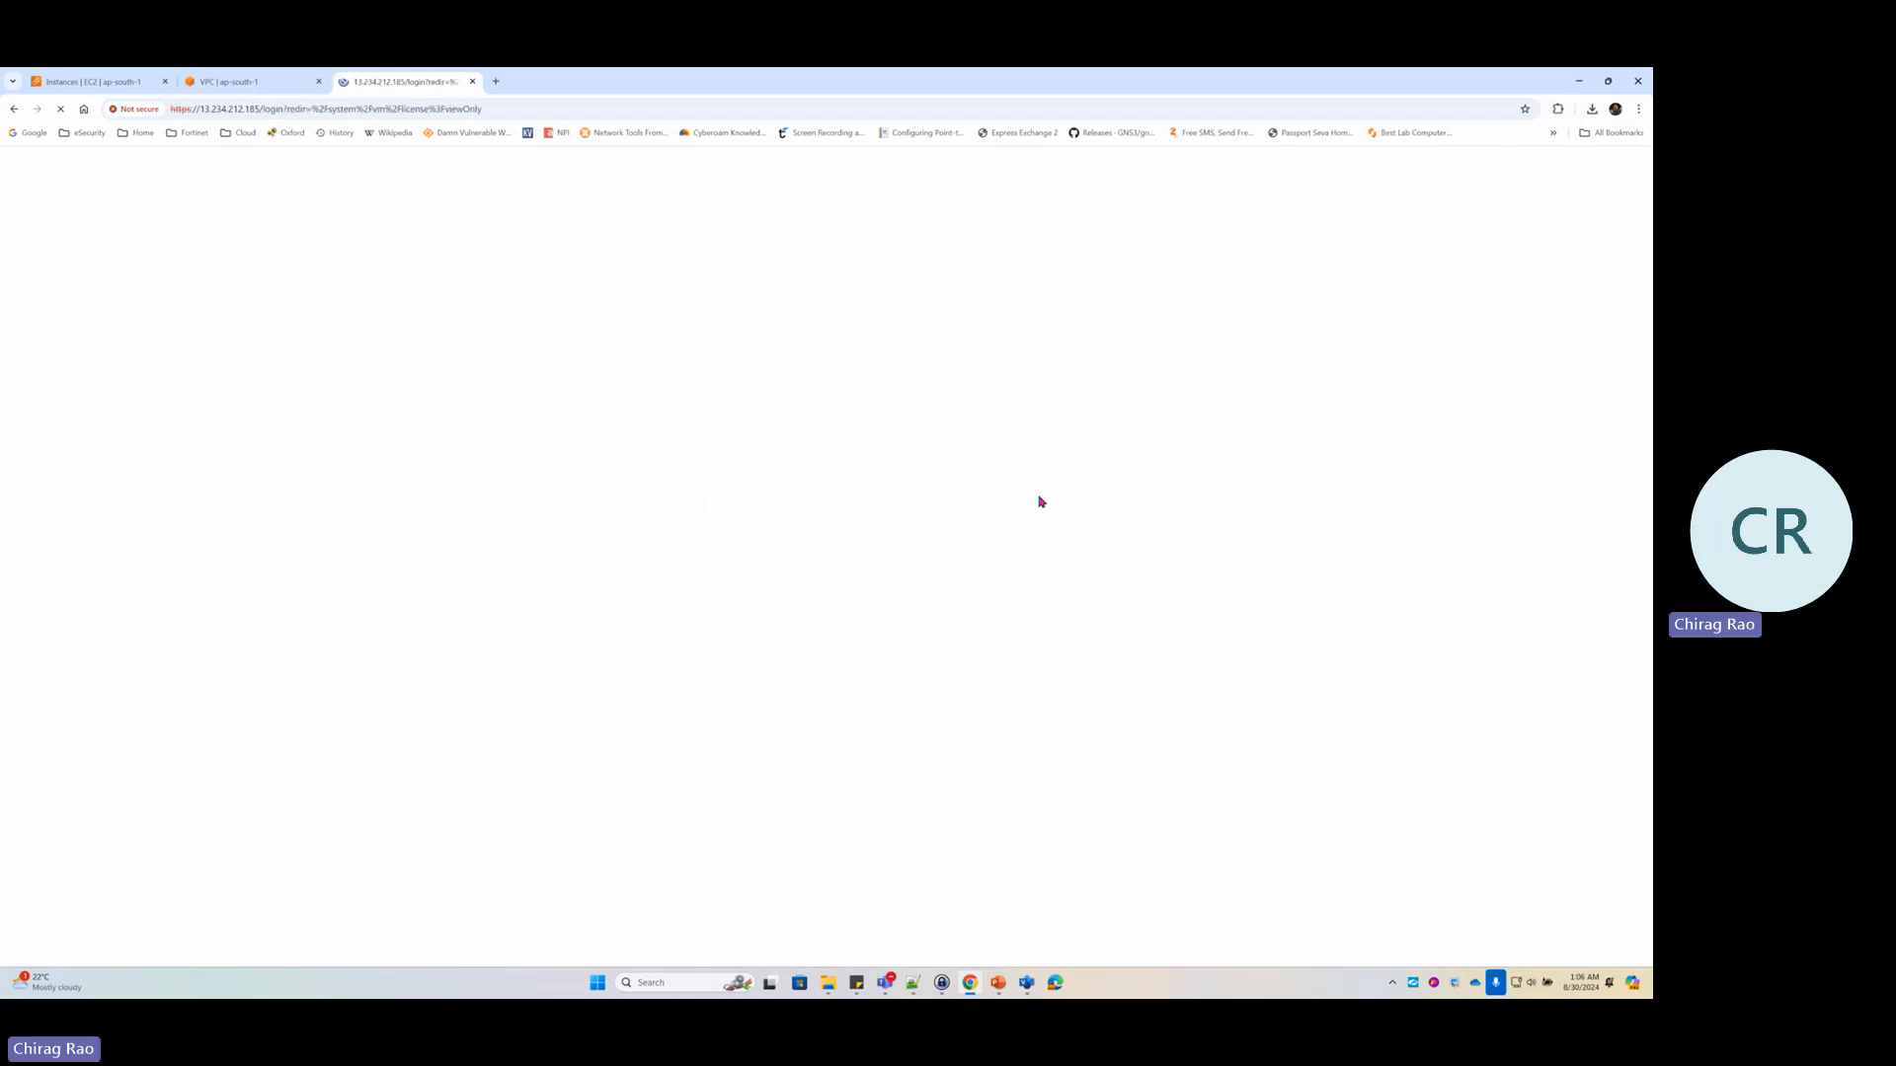
pyautogui.write('admin')
pyautogui.press('Tab')
pyautogui.write('**')
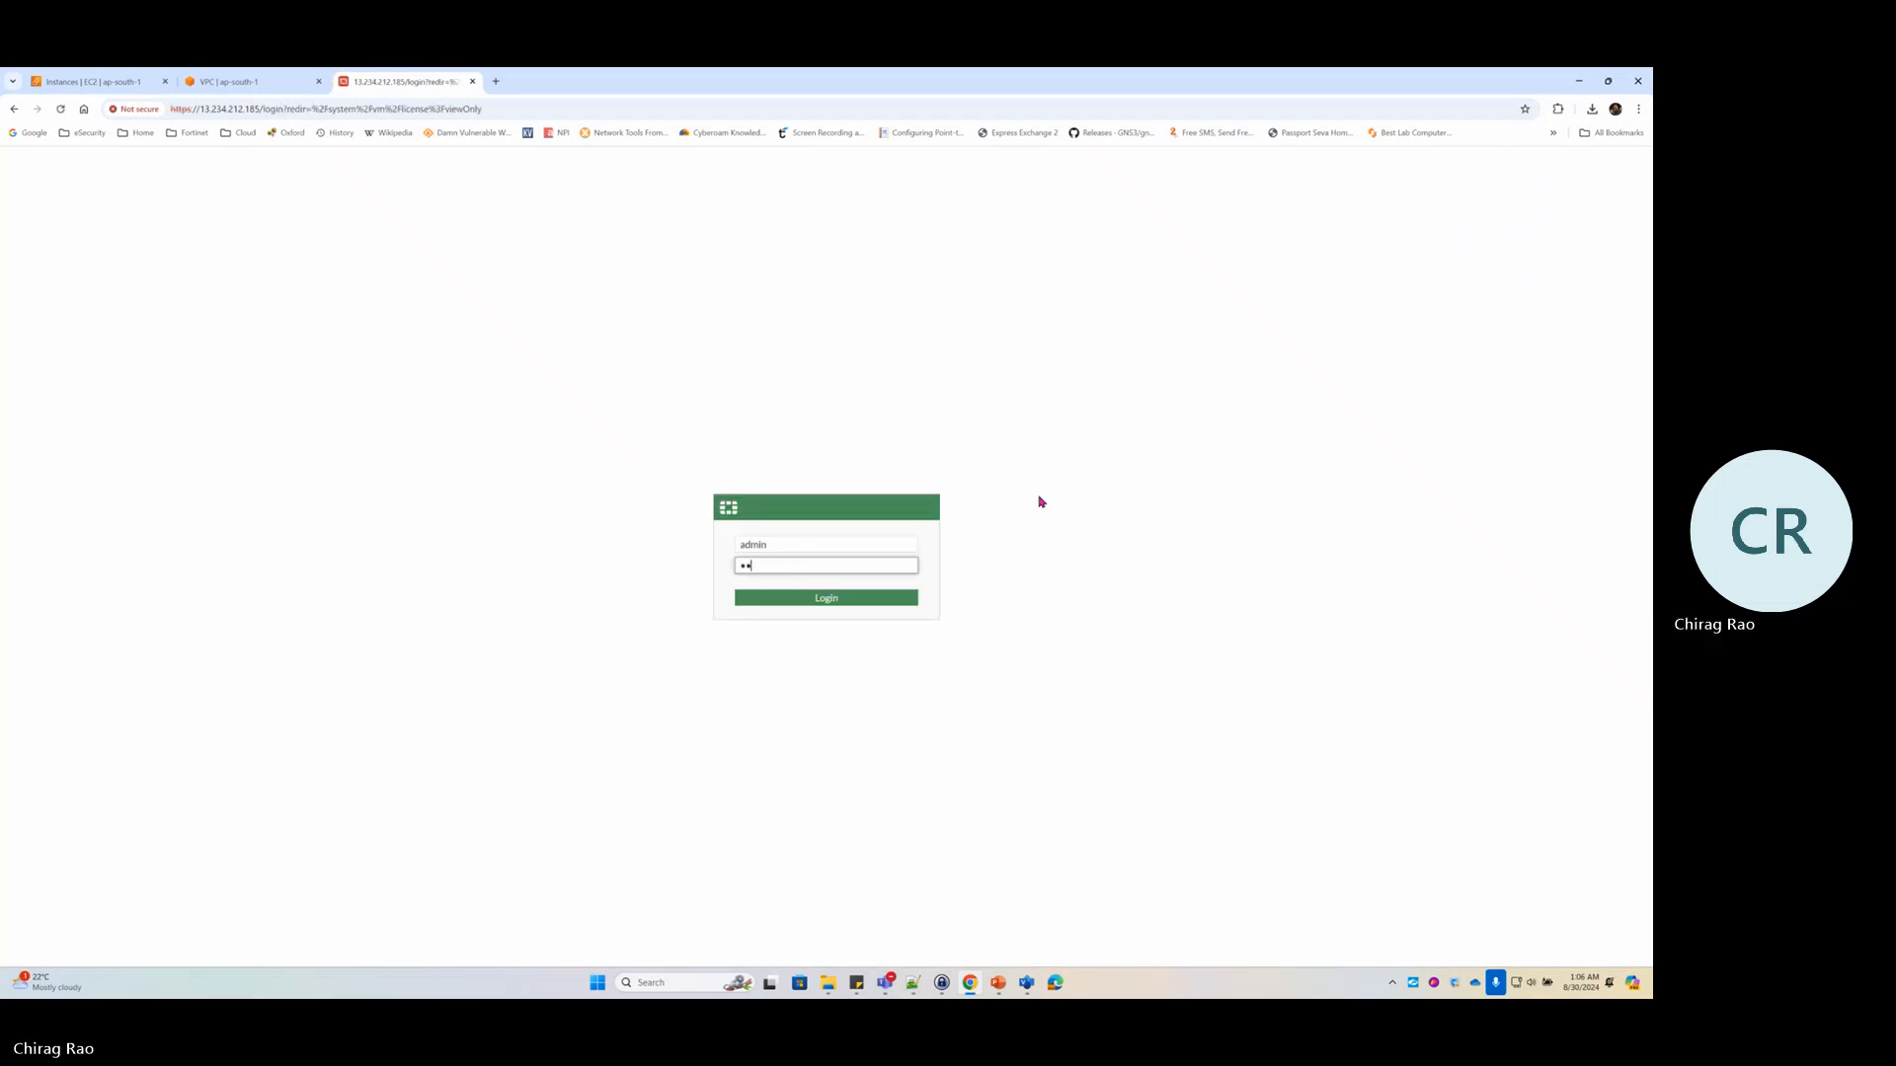
pyautogui.press('Return')
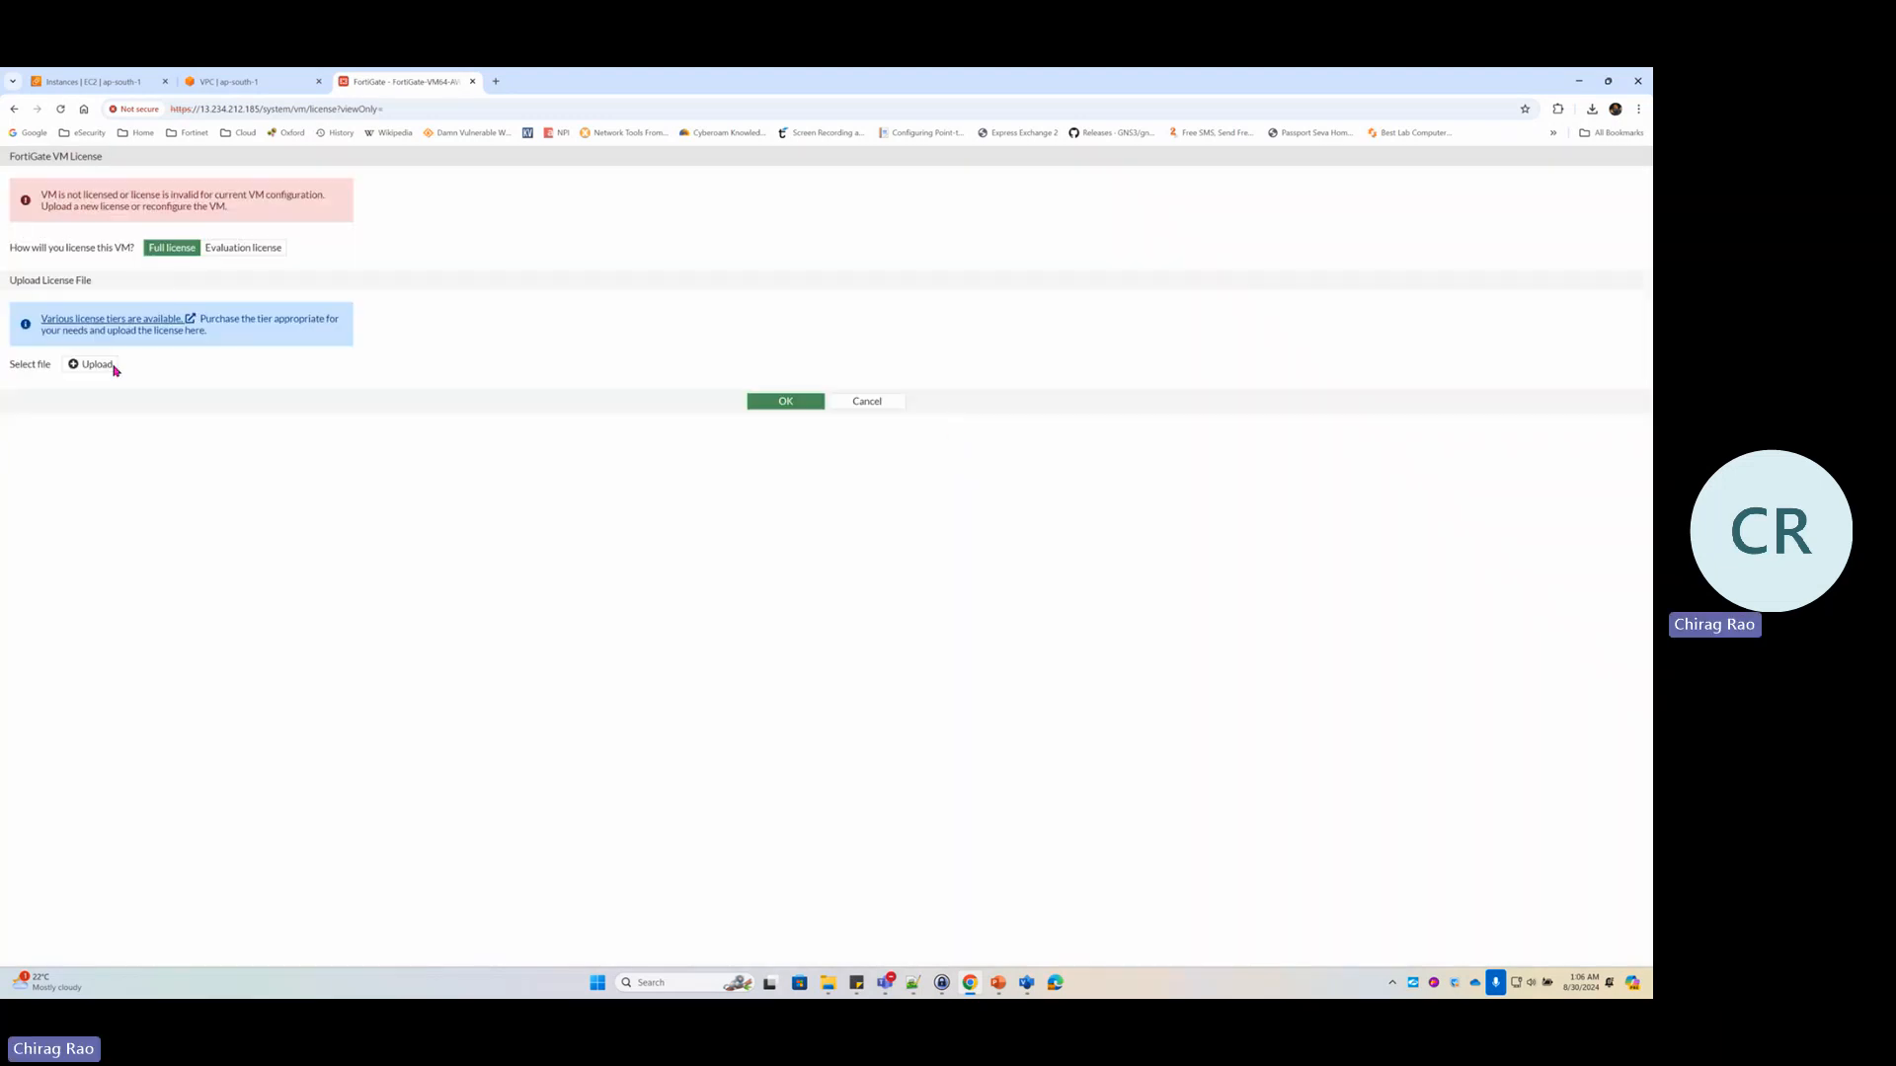
# Upload the licence file from License > FortiGate > VM02_1 and confirm the reboot
pyautogui.click(99, 367)
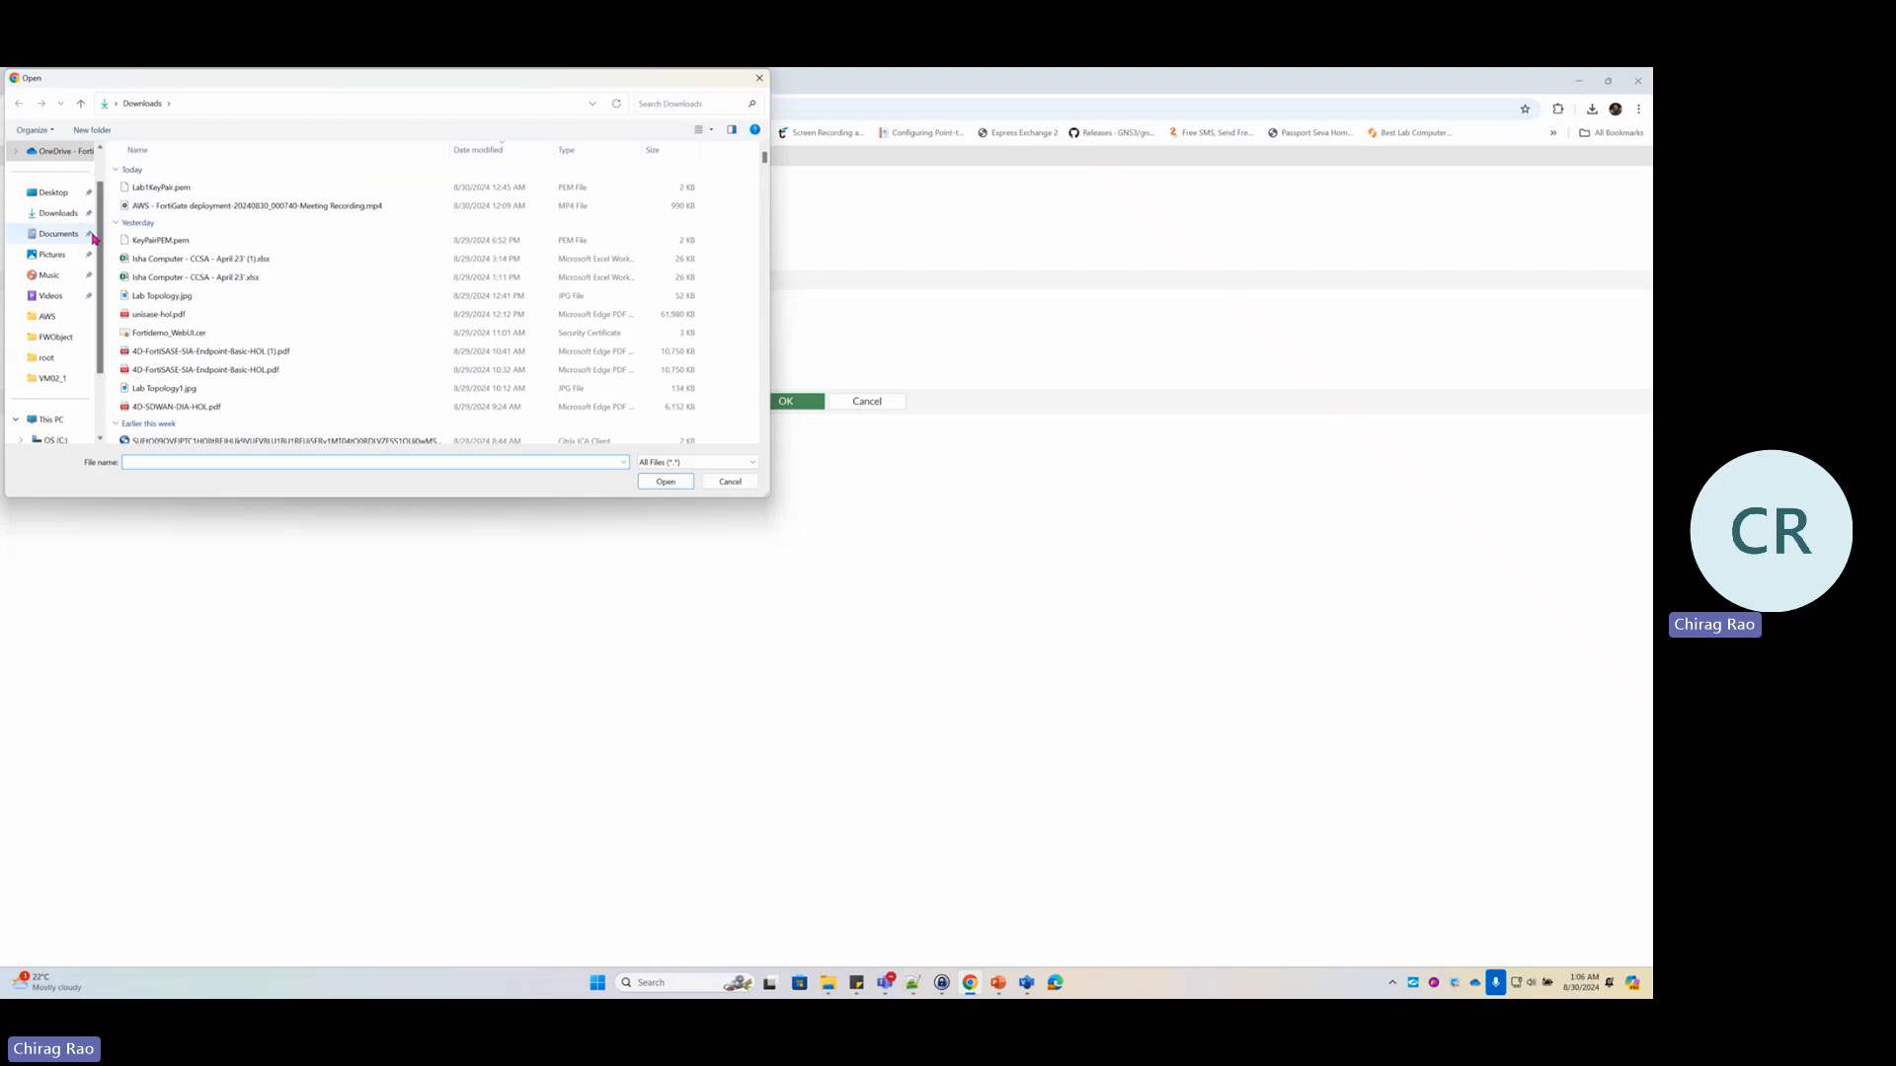
pyautogui.click(74, 155)
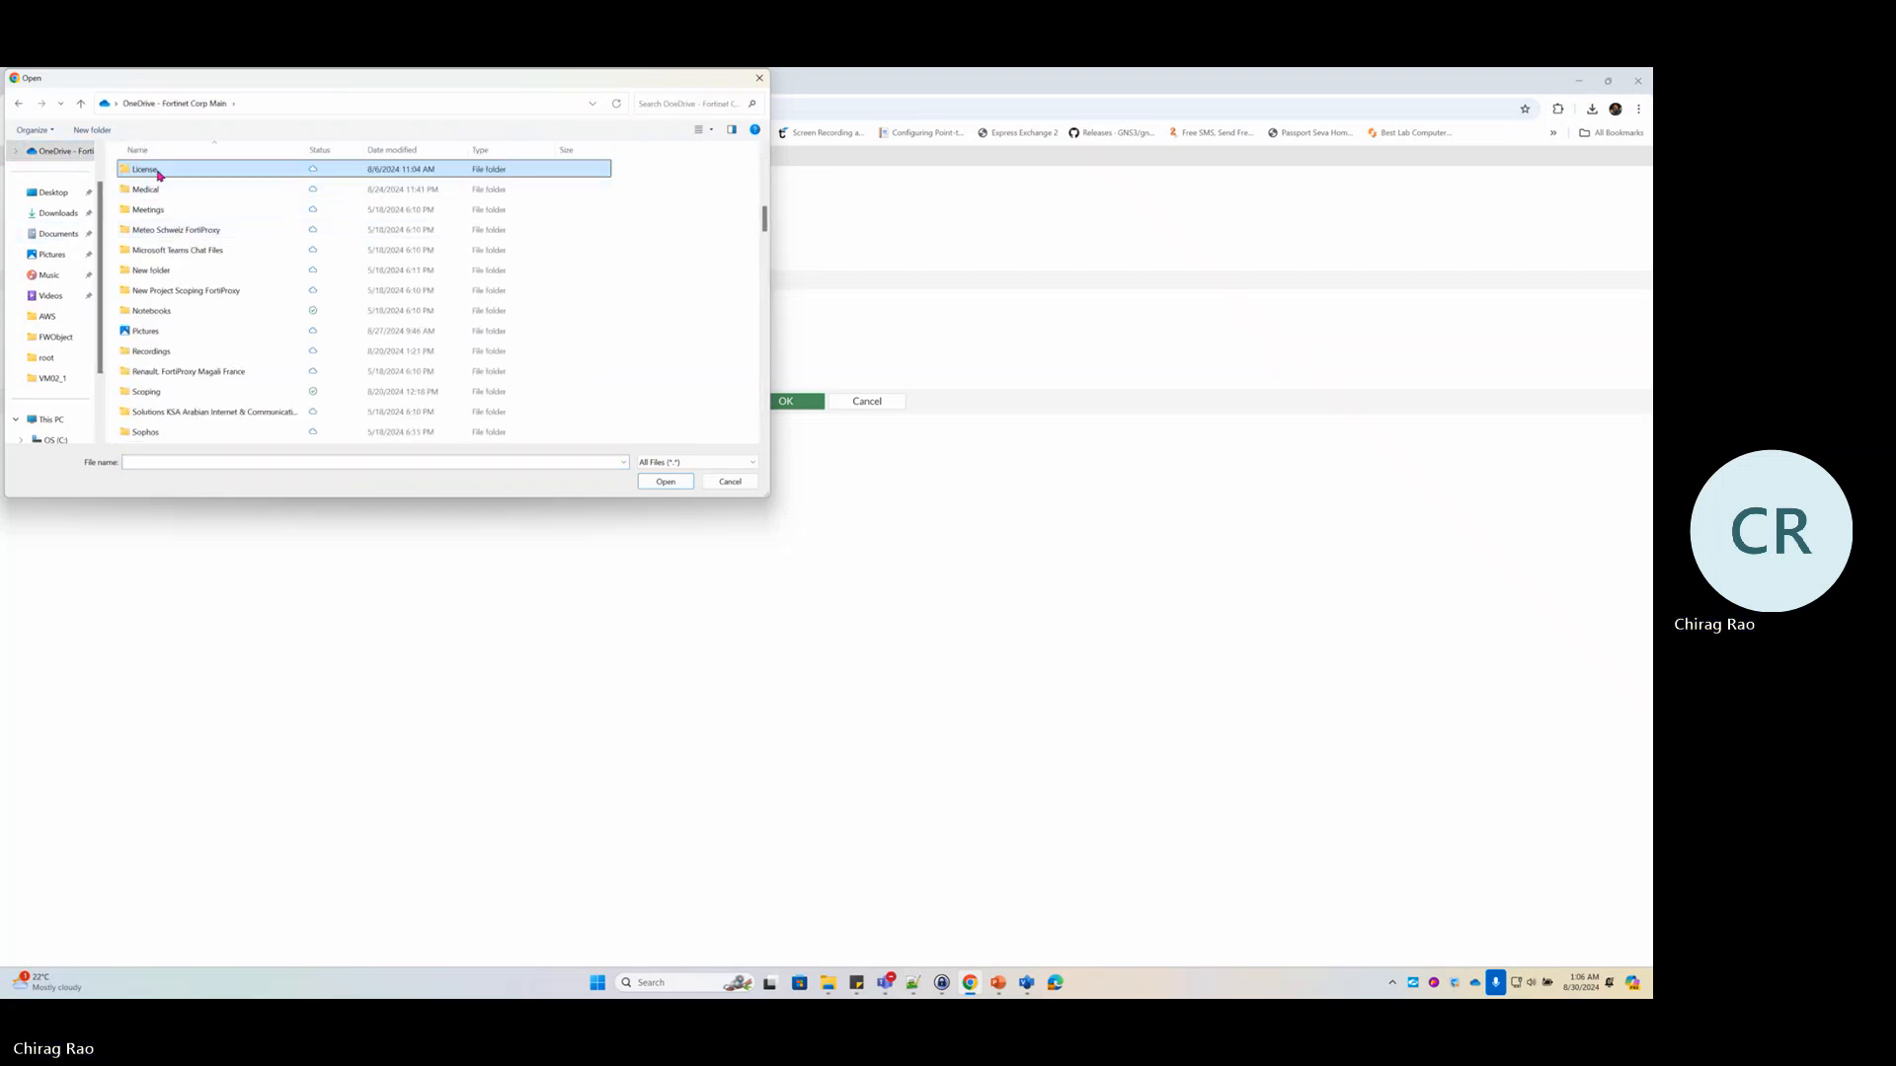
pyautogui.doubleClick(158, 174)
pyautogui.doubleClick(152, 191)
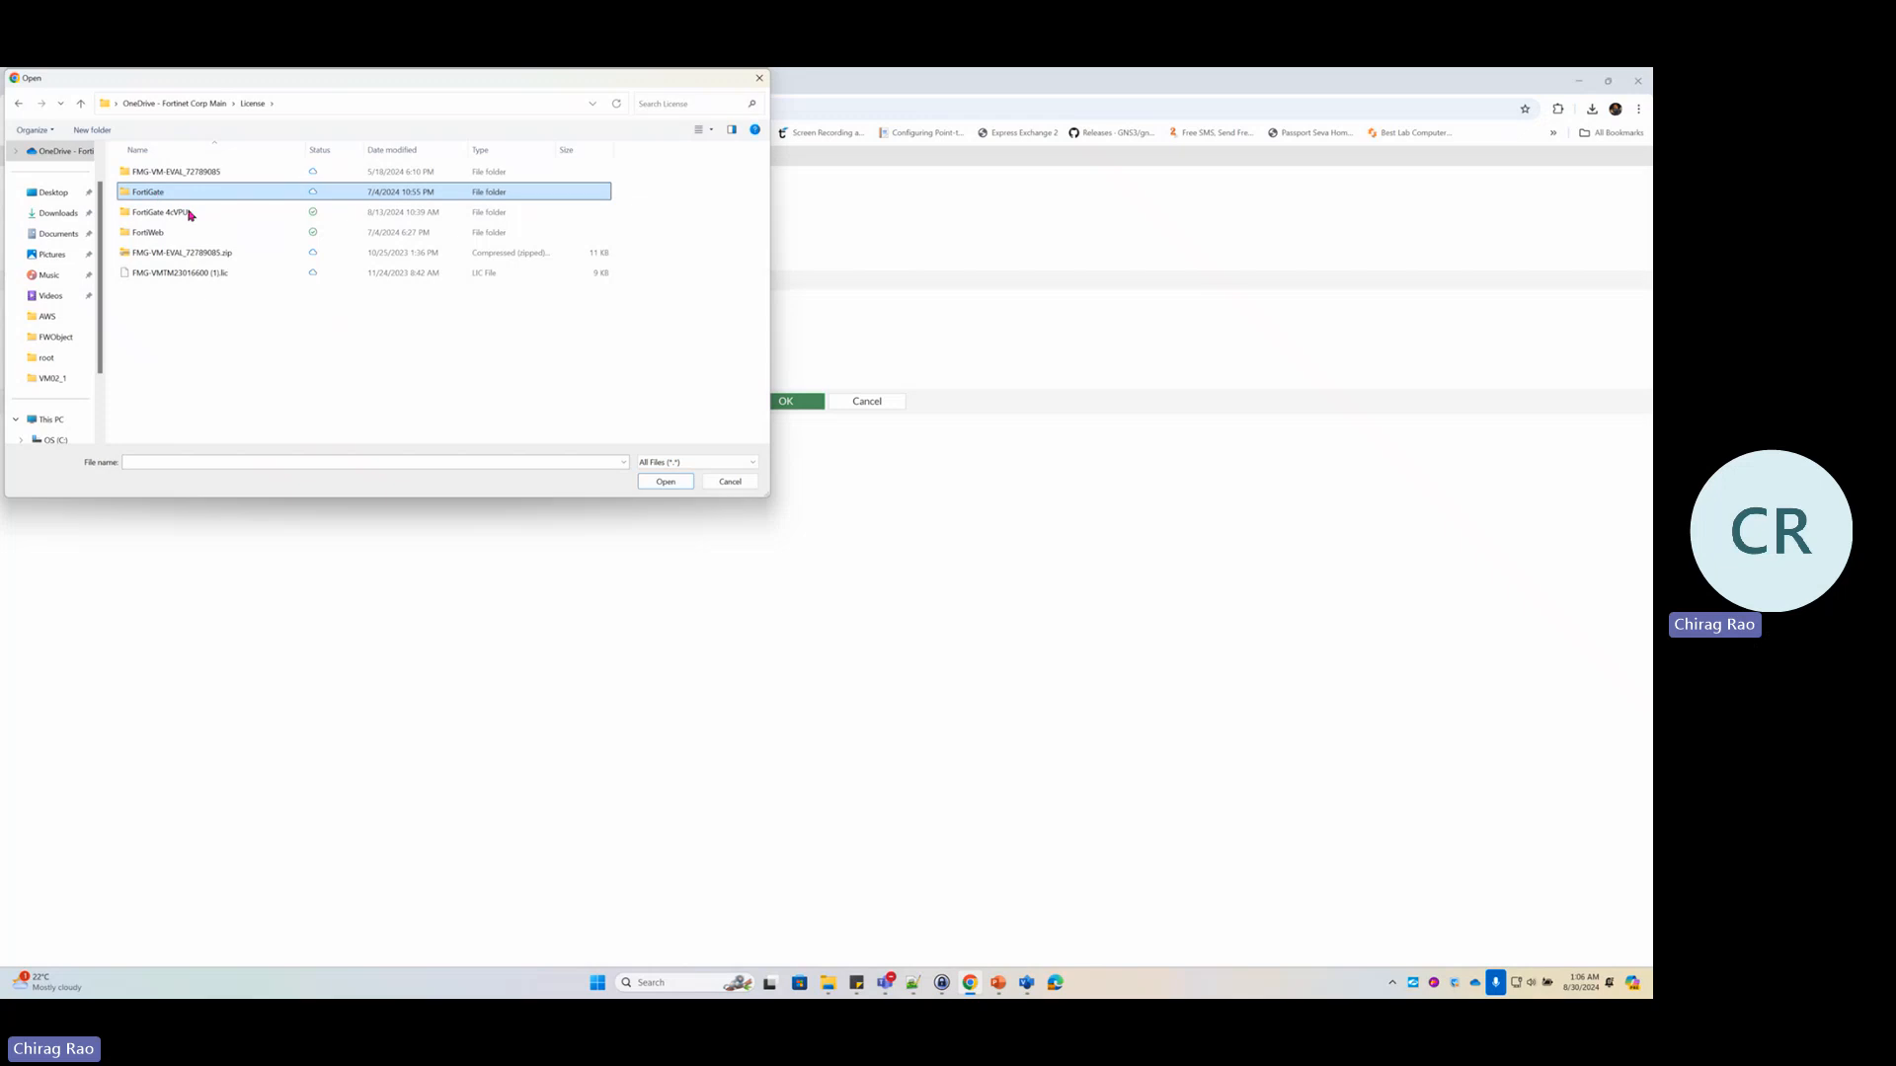
pyautogui.doubleClick(156, 193)
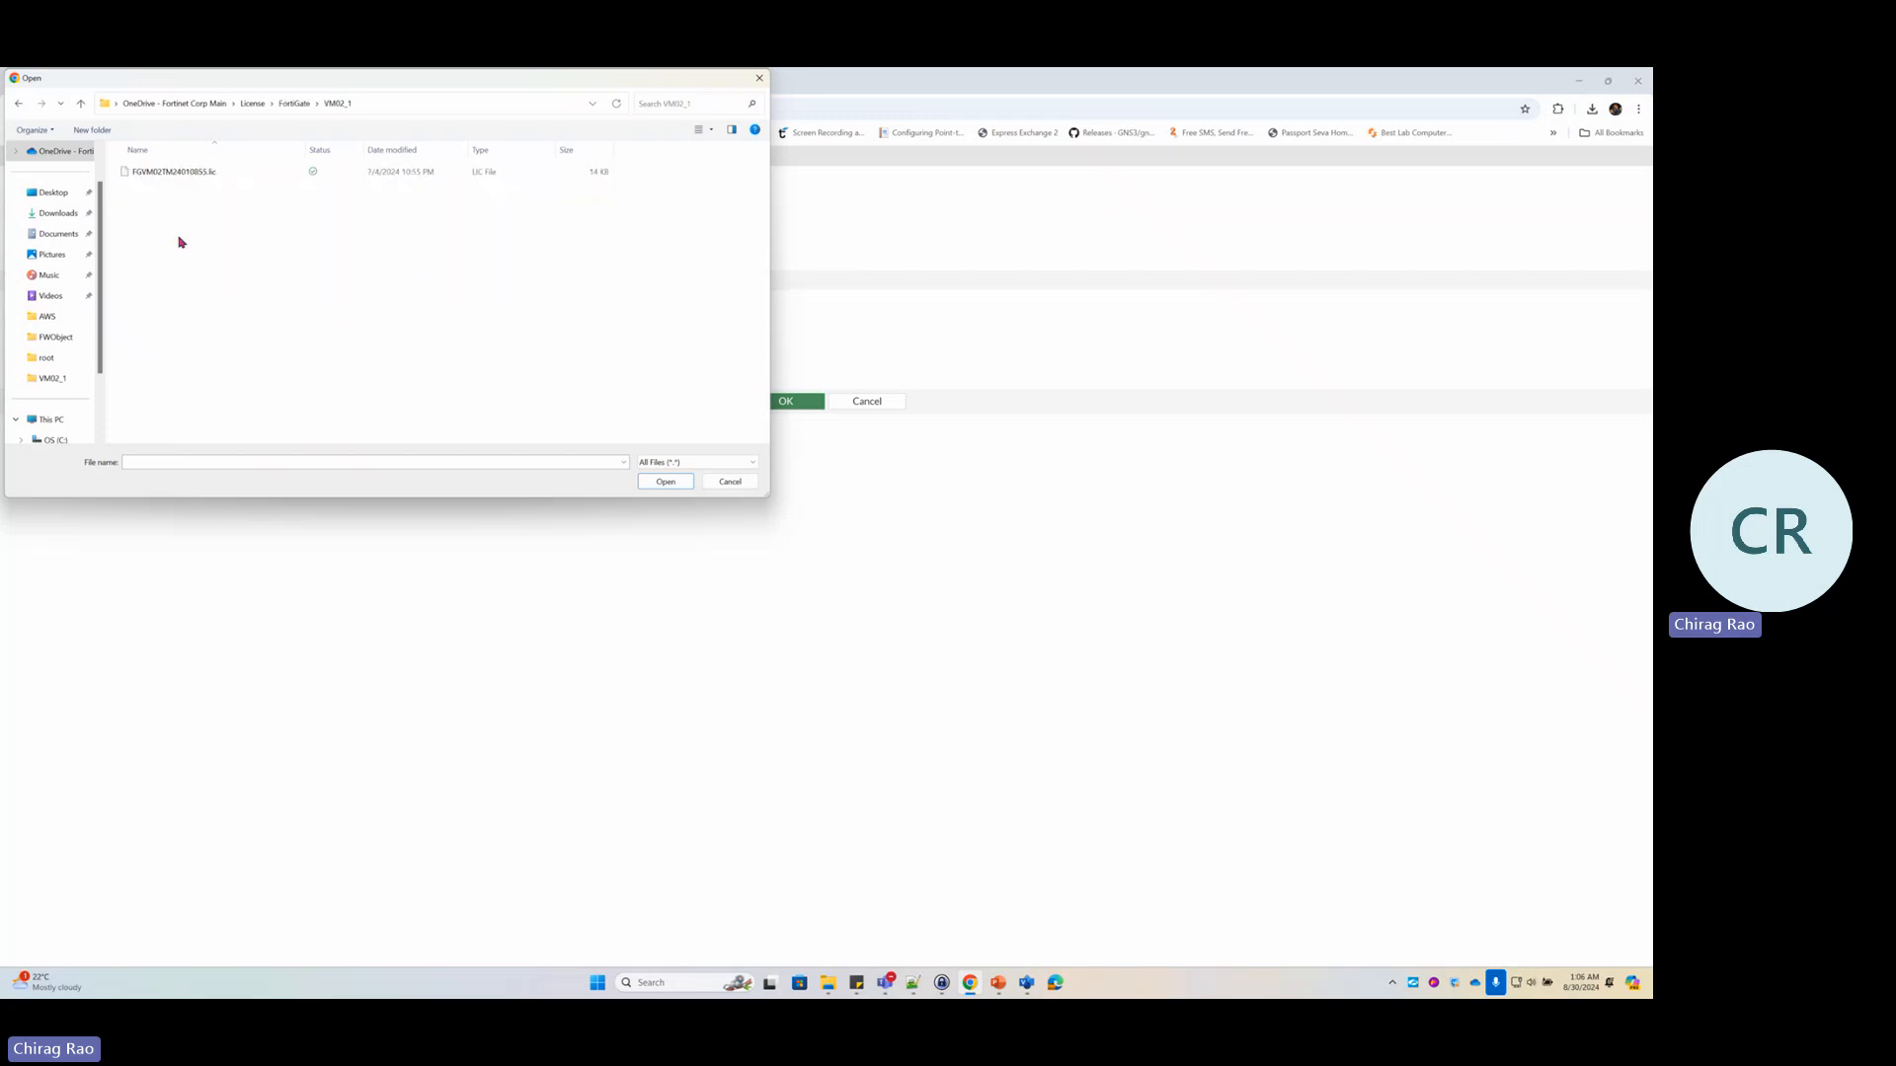
pyautogui.doubleClick(199, 179)
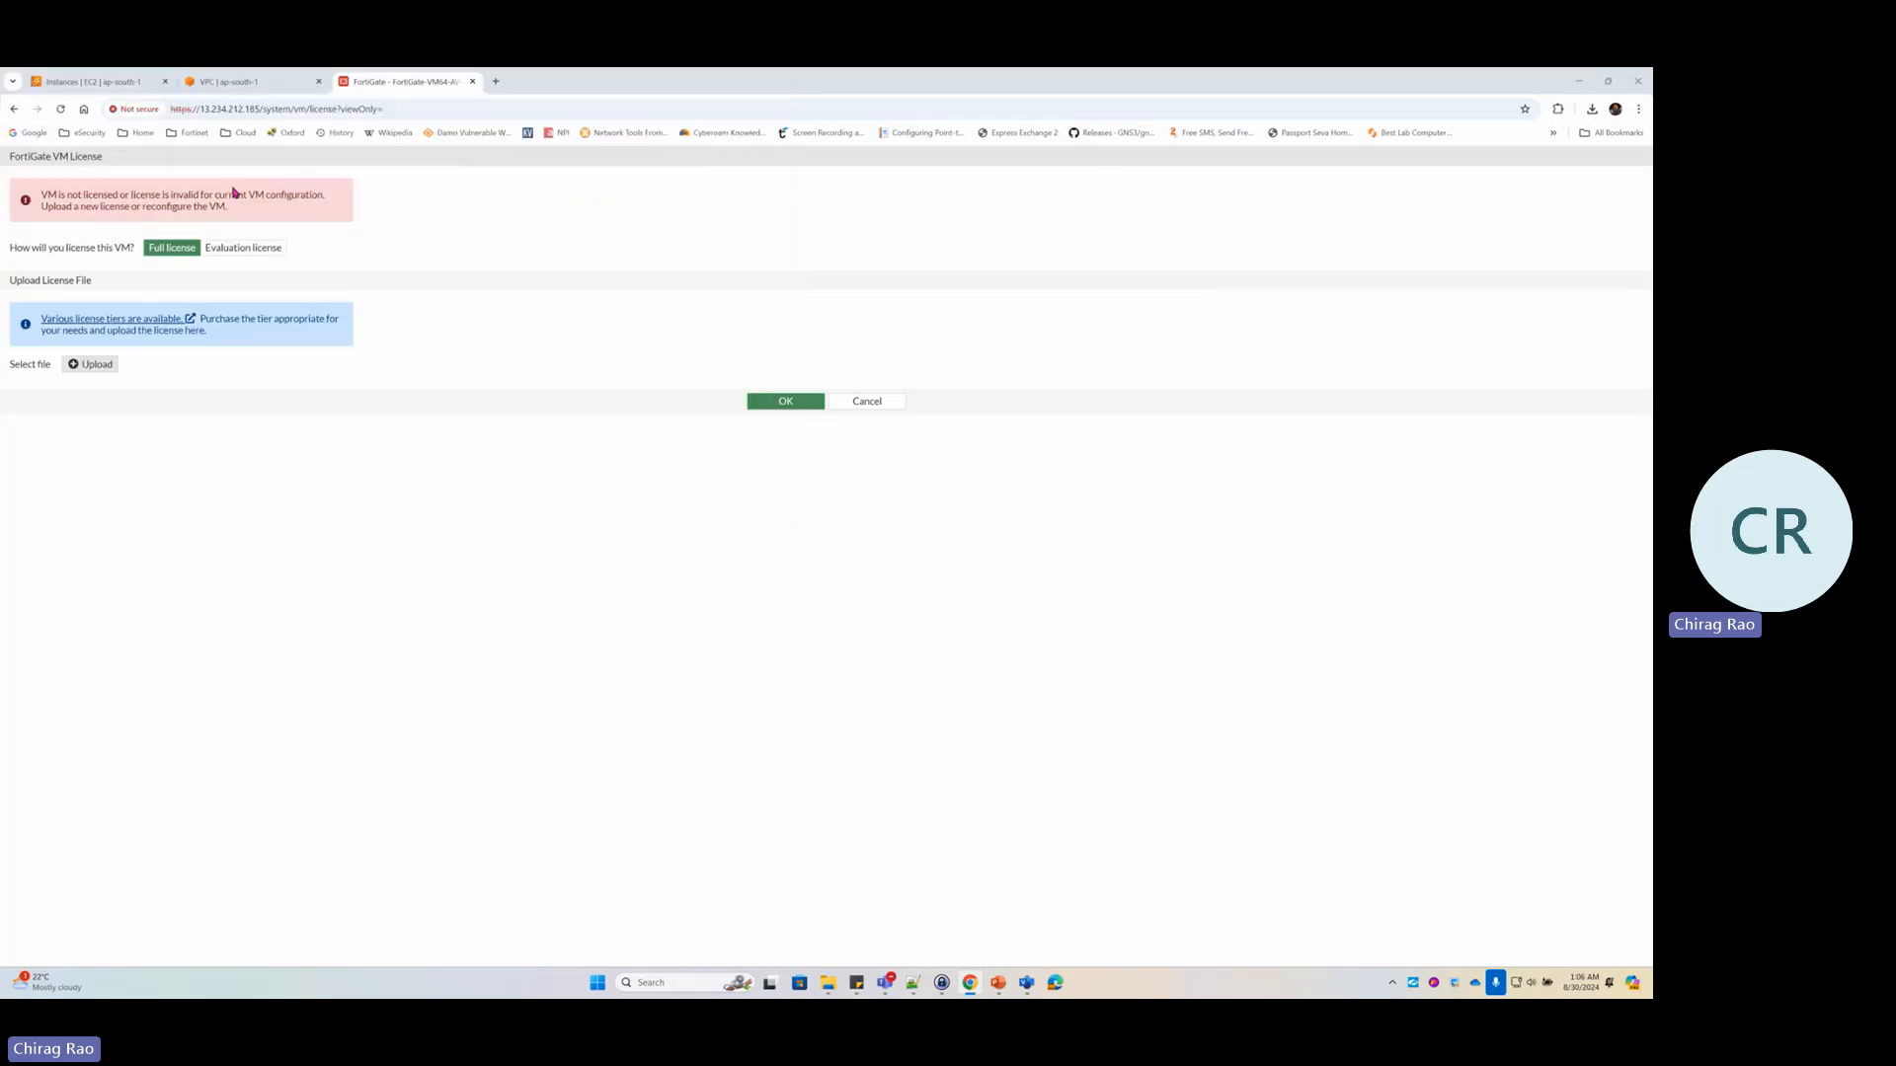
pyautogui.click(796, 408)
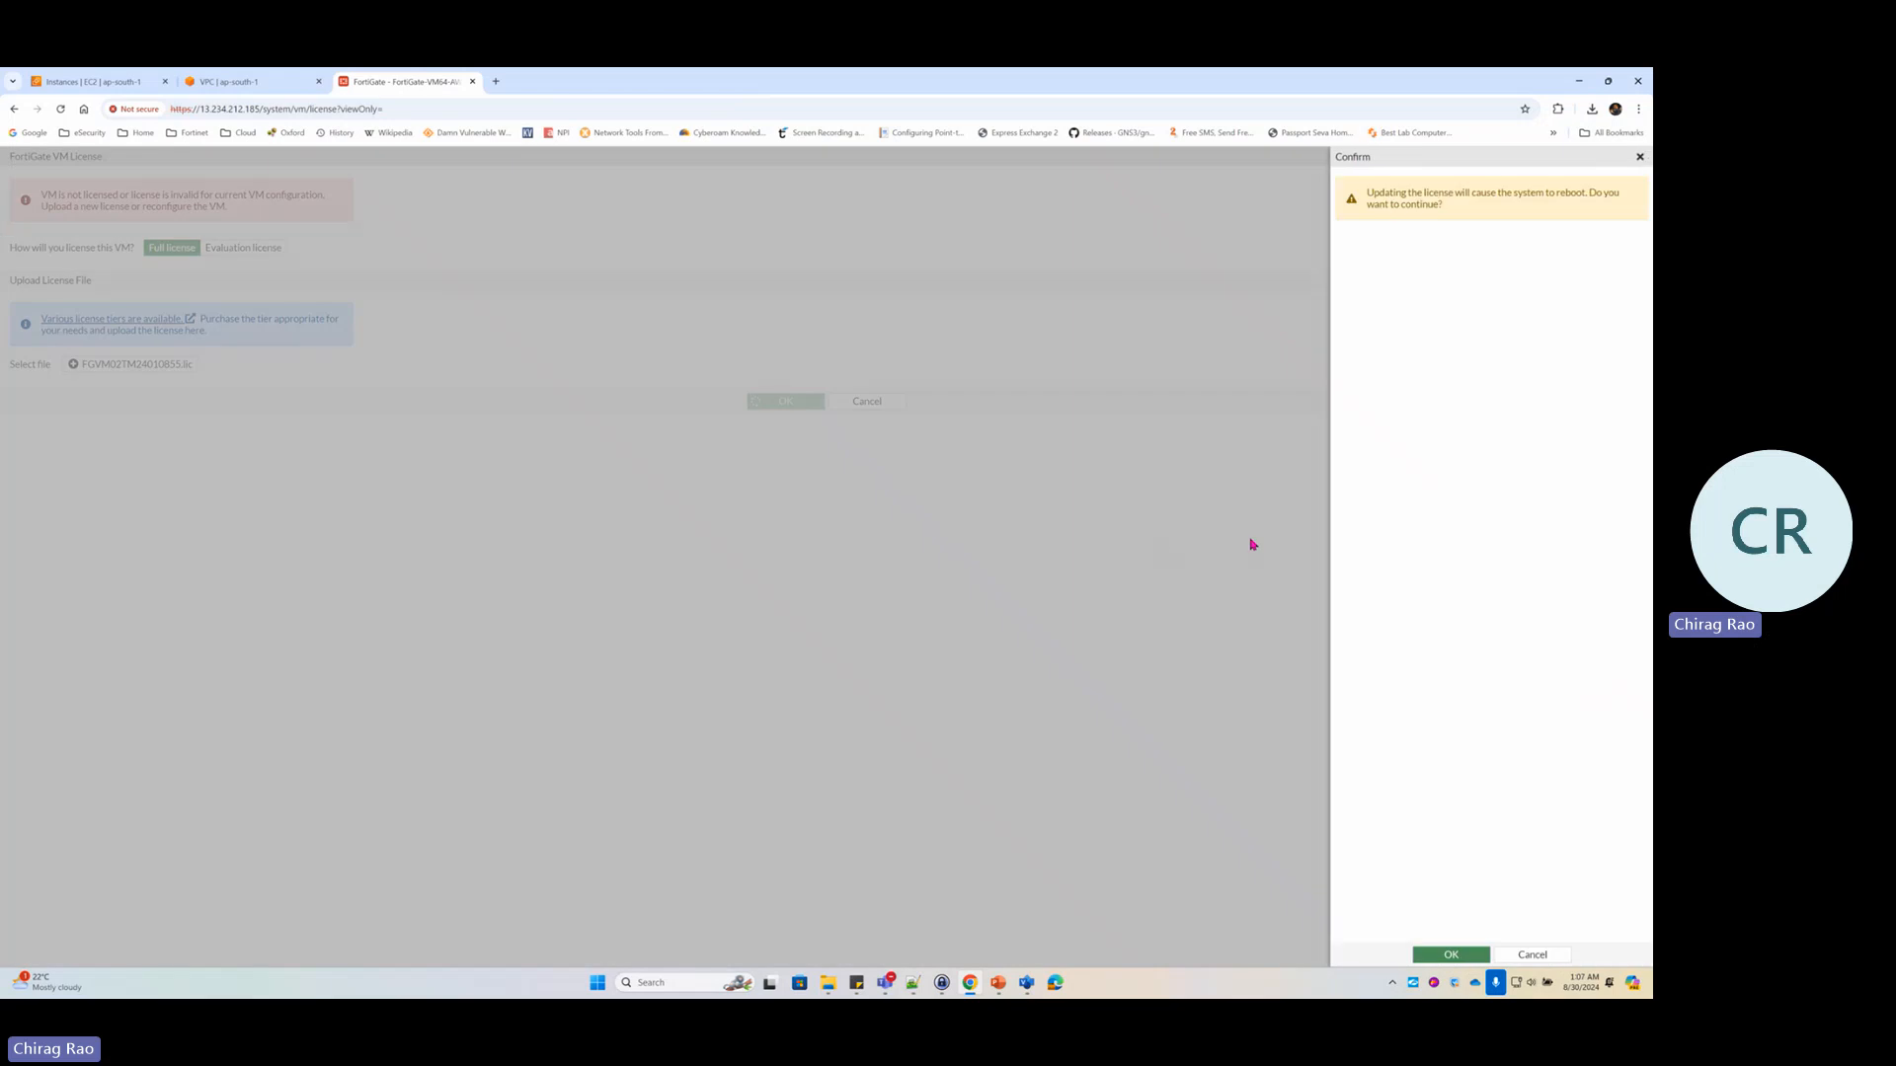
pyautogui.click(1449, 953)
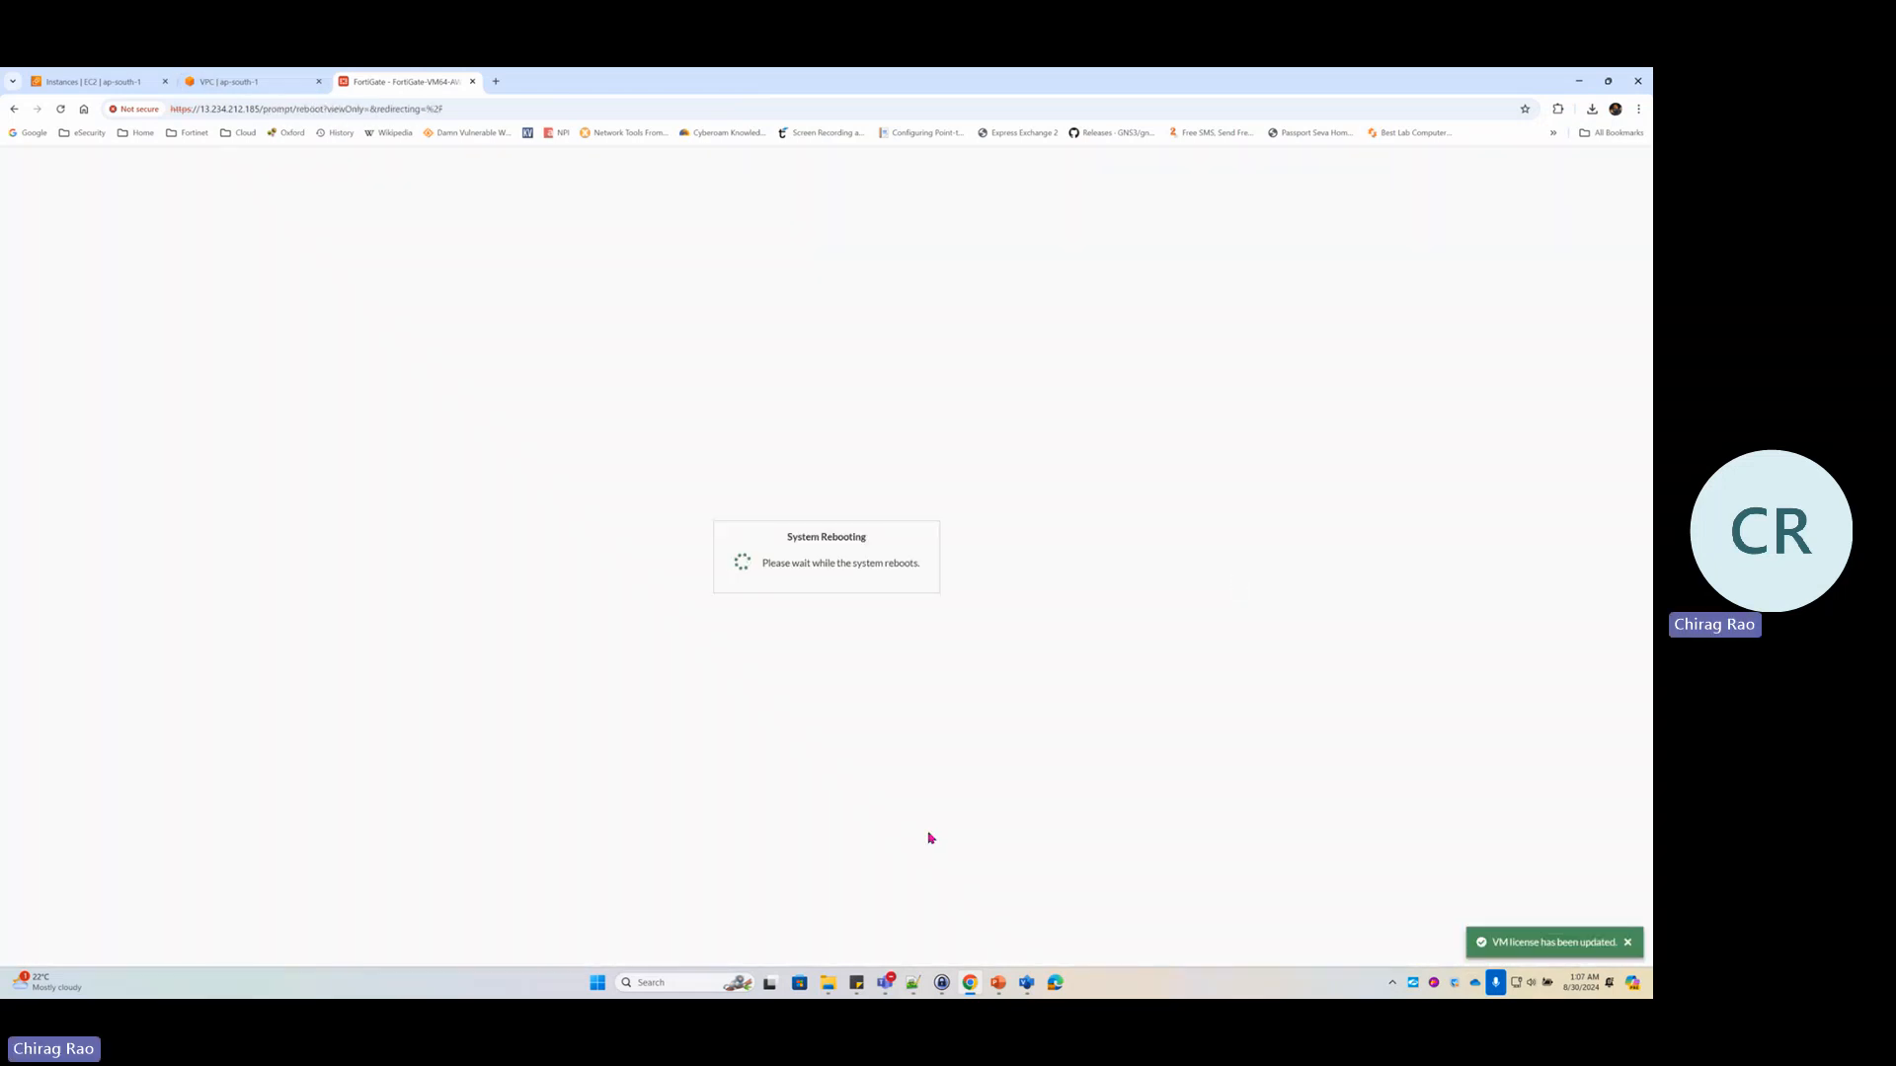
pyautogui.click(1027, 984)
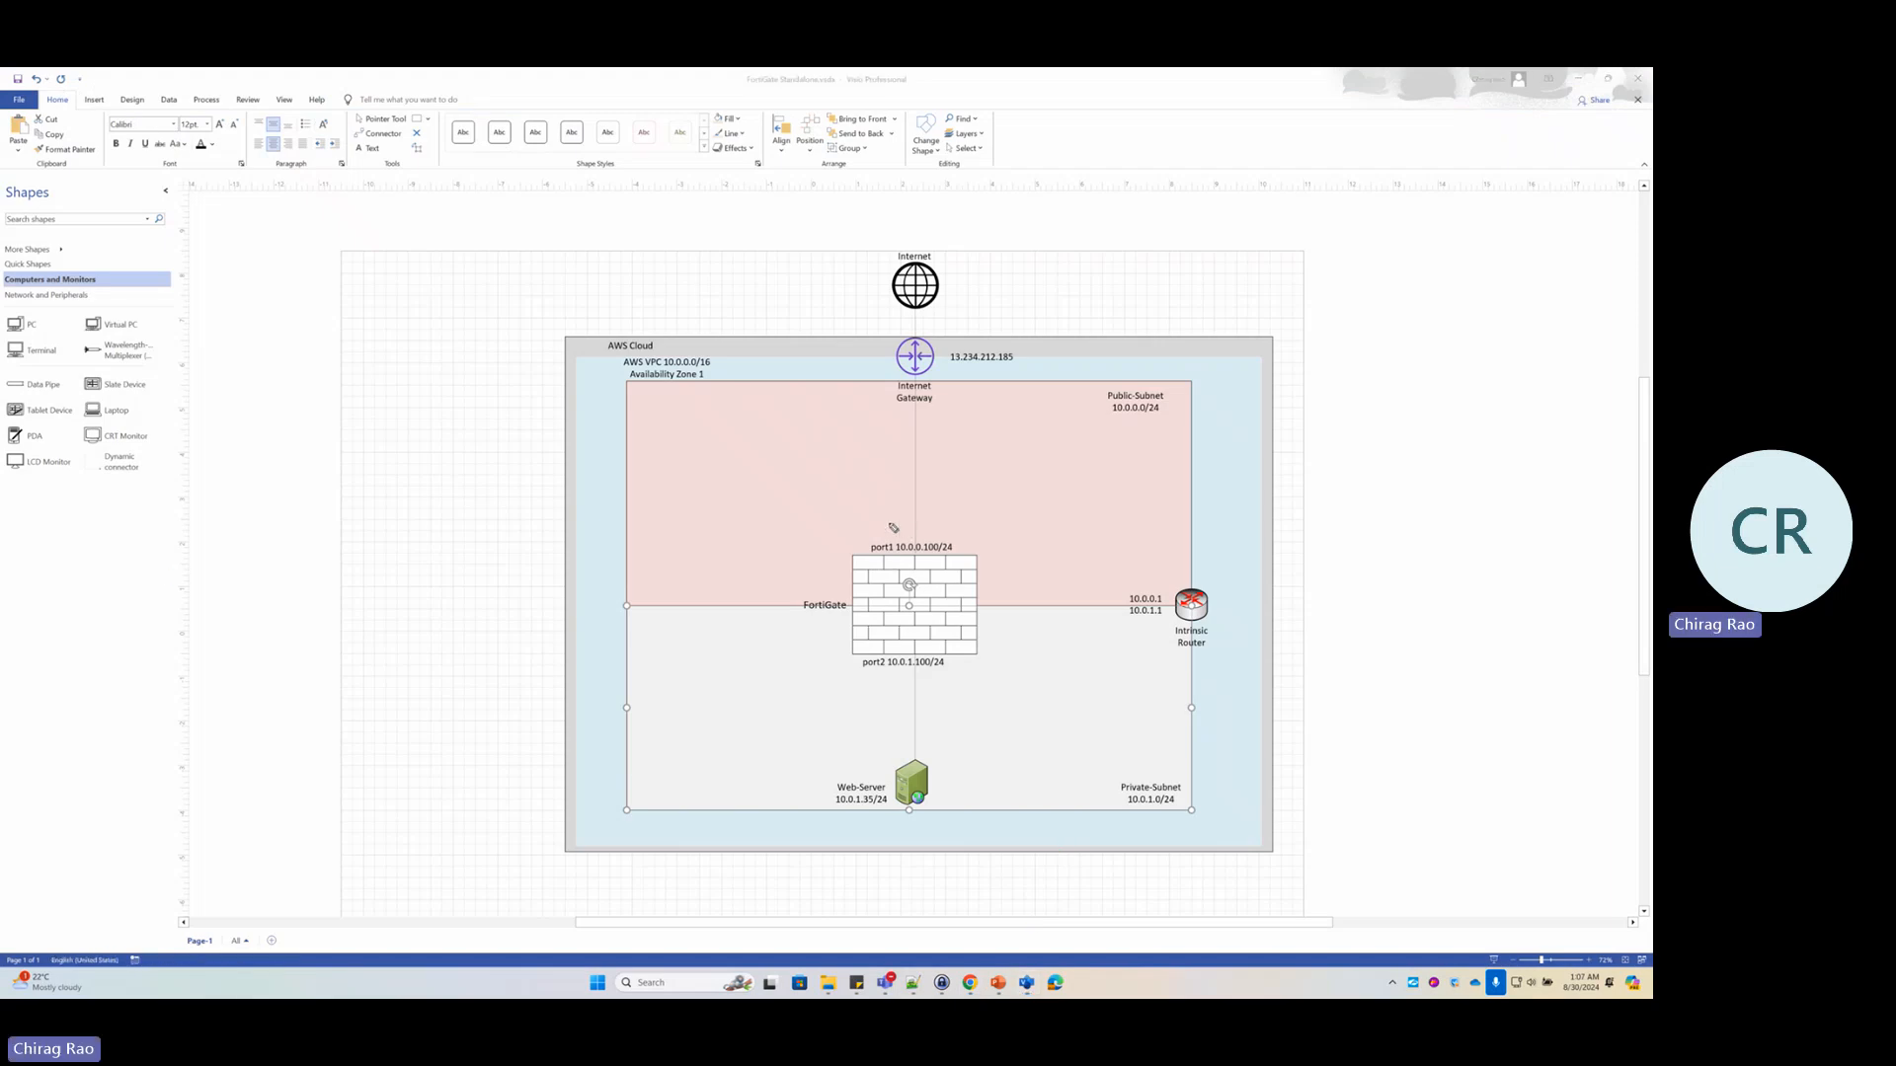
pyautogui.moveTo(905, 524)
pyautogui.mouseDown()
pyautogui.moveTo(910, 570)
pyautogui.moveTo(983, 544)
pyautogui.moveTo(903, 523)
pyautogui.mouseUp()
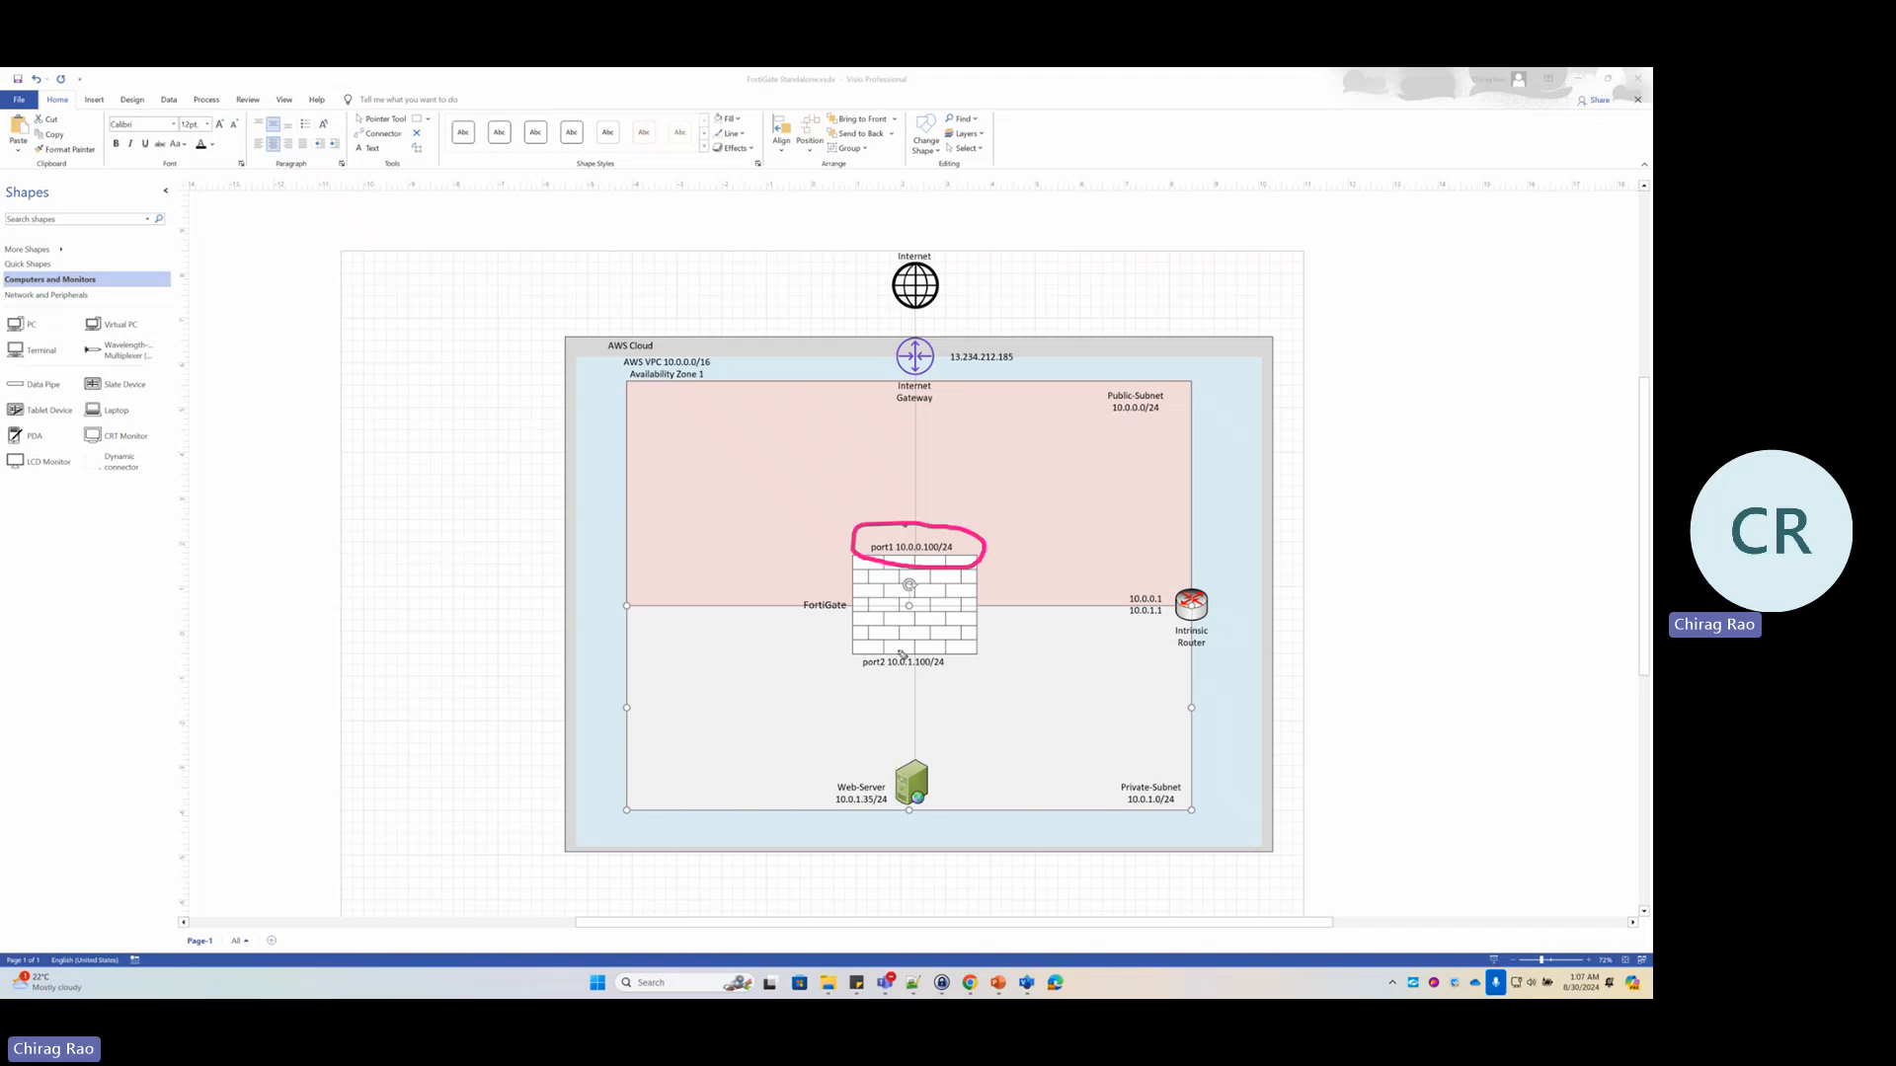
pyautogui.moveTo(897, 647)
pyautogui.mouseDown()
pyautogui.moveTo(895, 695)
pyautogui.moveTo(895, 647)
pyautogui.mouseUp()
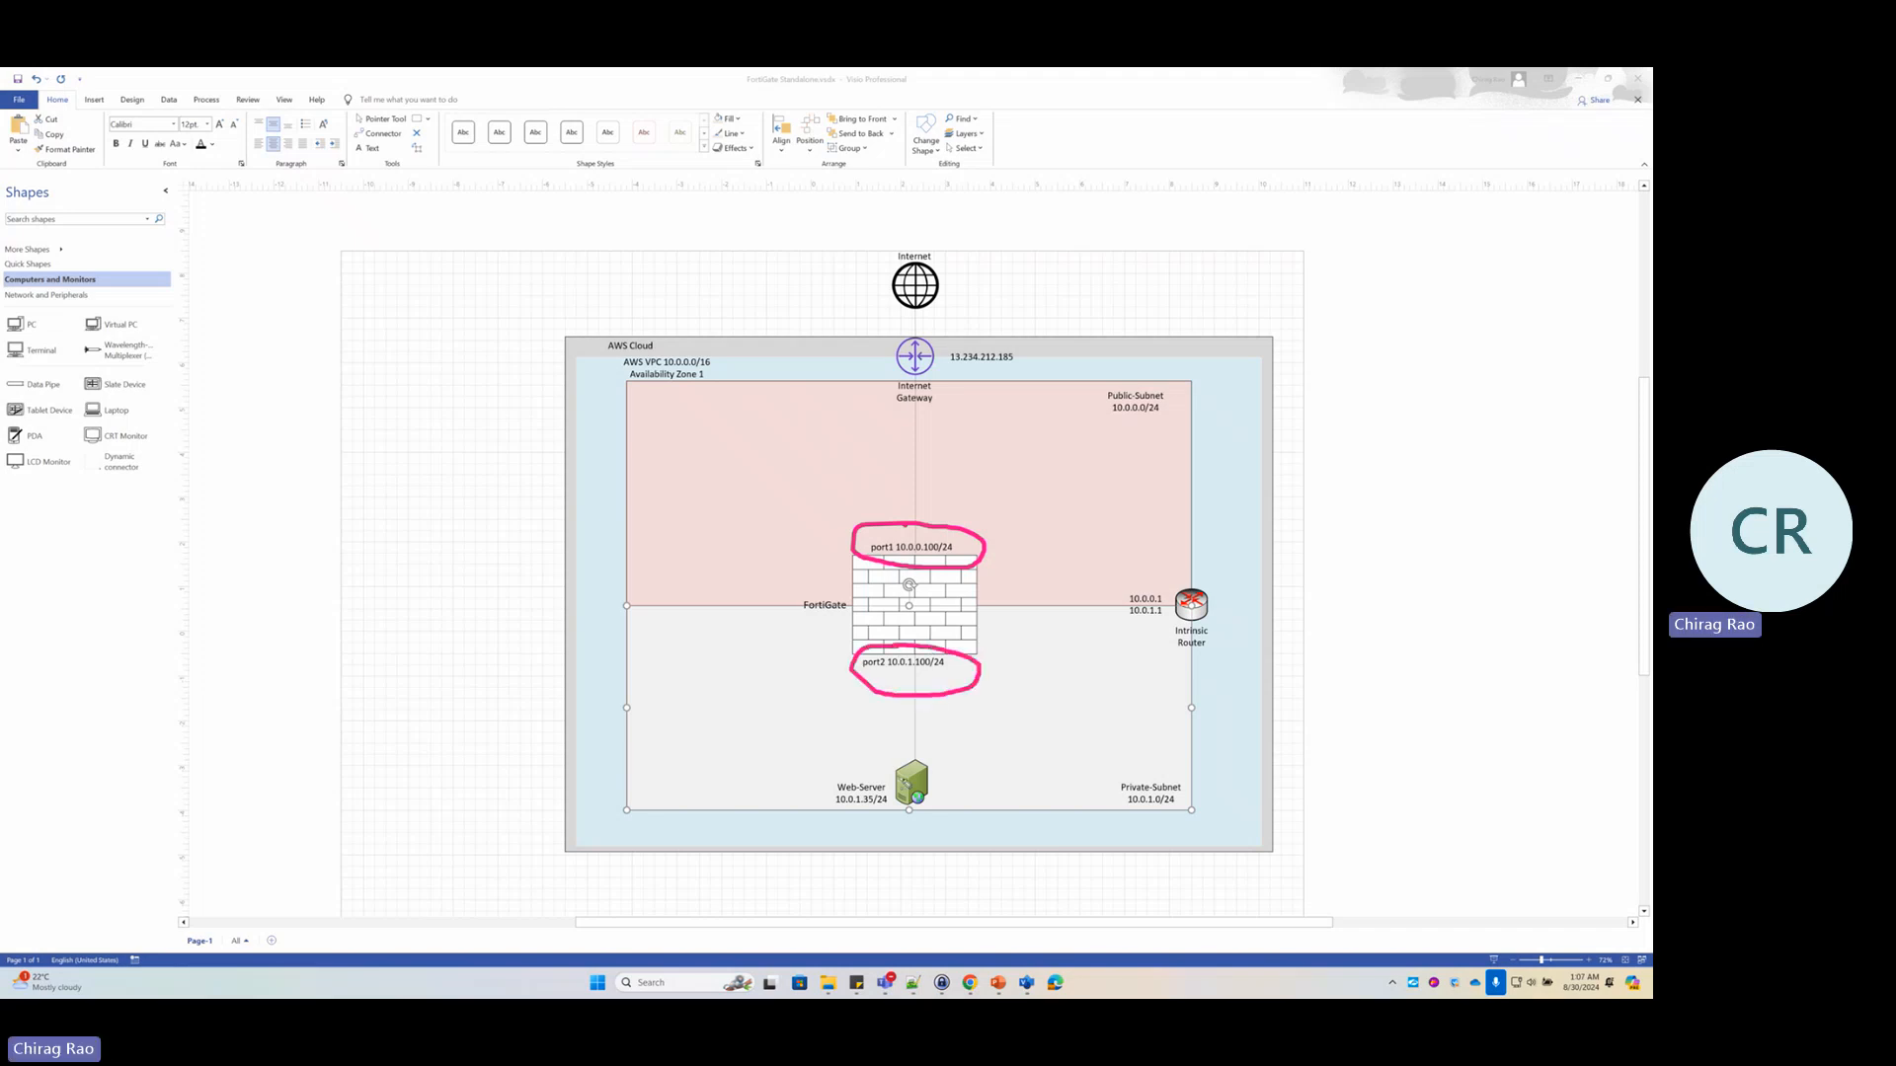
pyautogui.moveTo(923, 755)
pyautogui.mouseDown()
pyautogui.moveTo(841, 768)
pyautogui.moveTo(884, 841)
pyautogui.moveTo(954, 780)
pyautogui.moveTo(914, 752)
pyautogui.mouseUp()
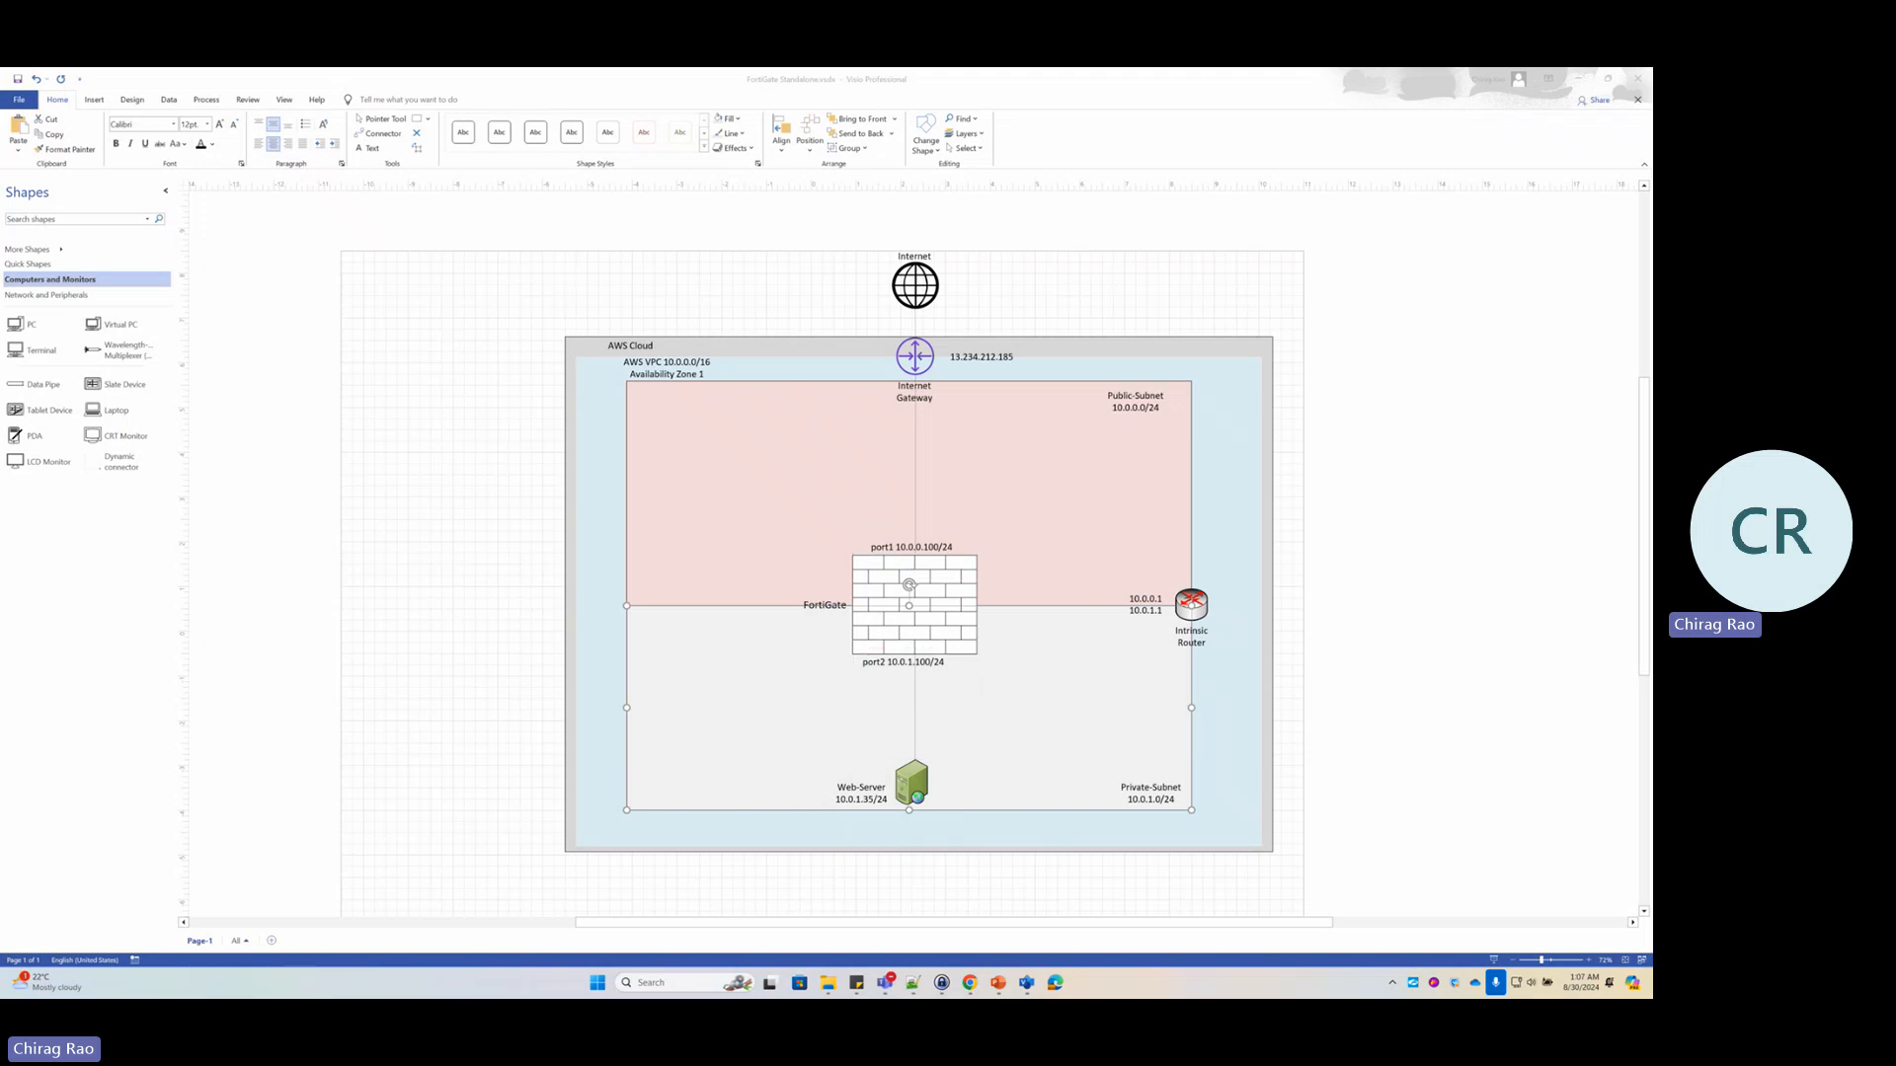
pyautogui.click(970, 983)
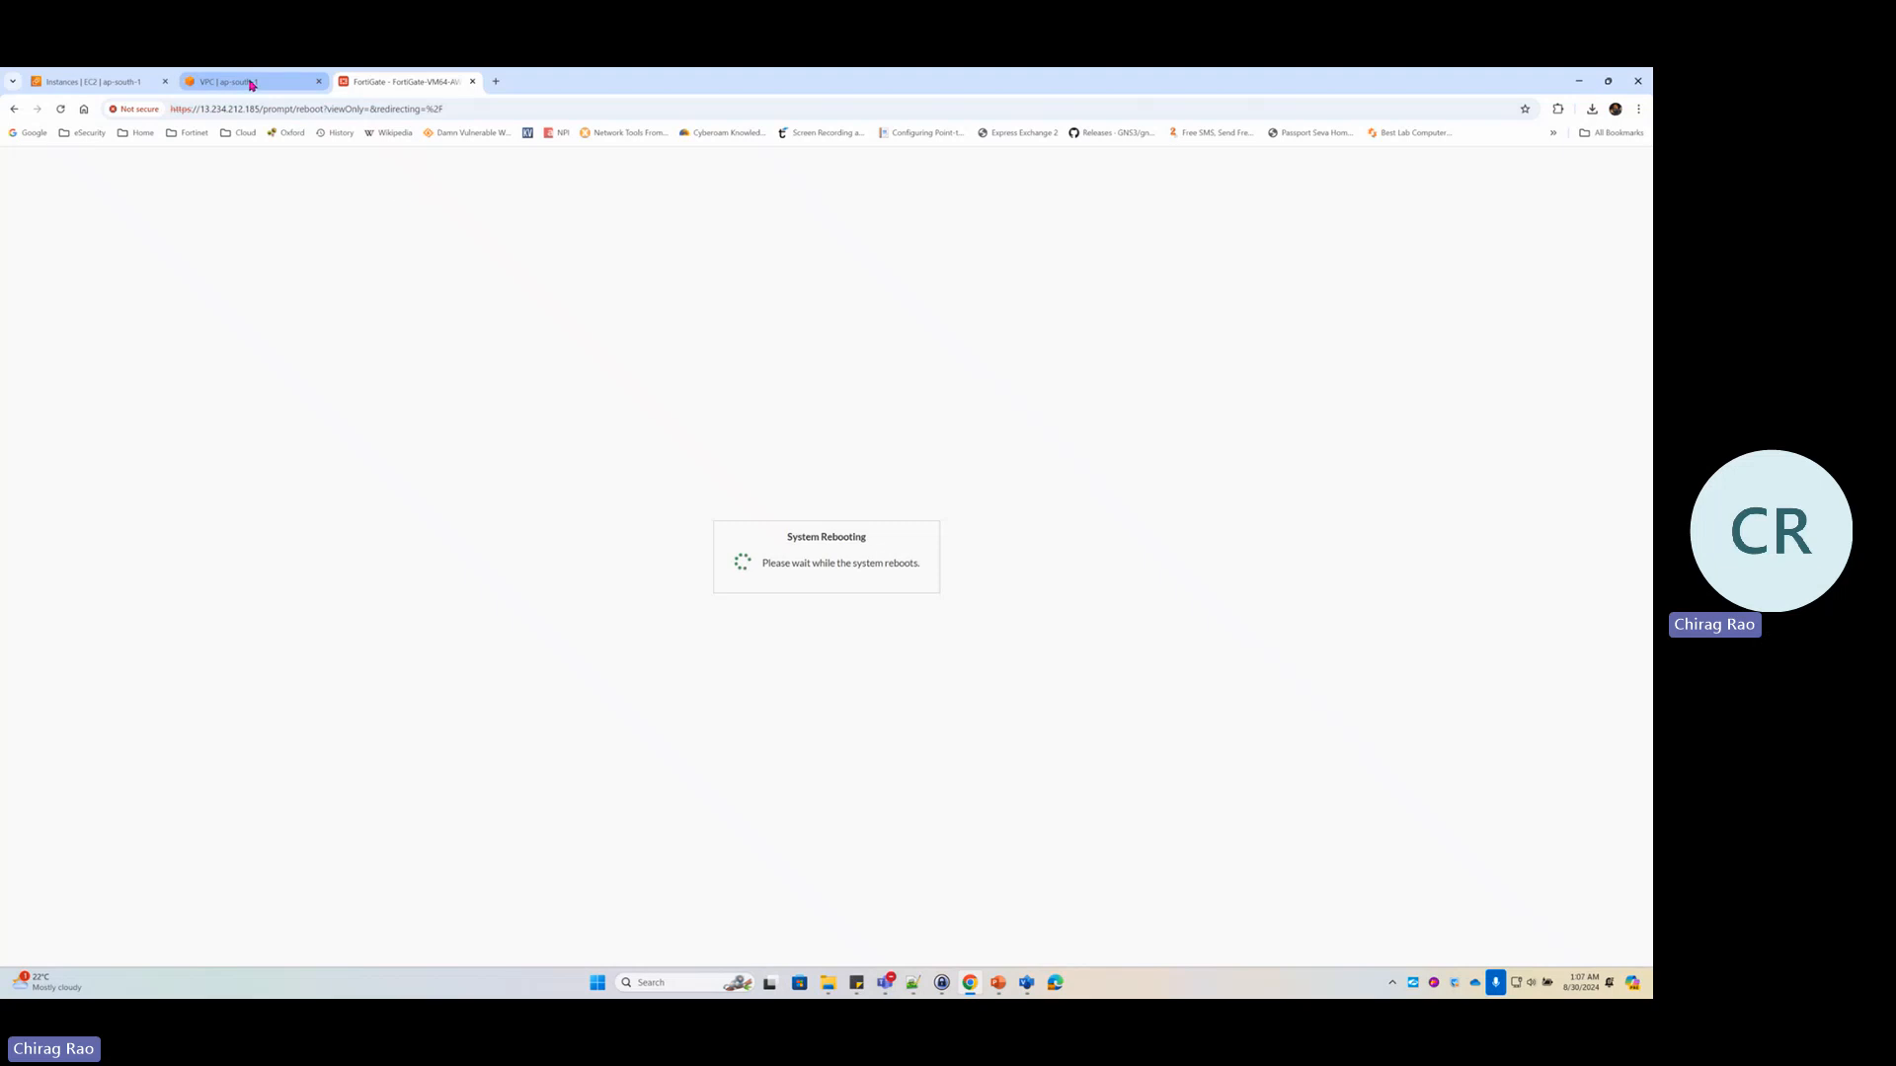
# Copy Windows-Server's private IPv4 address 10.0.1.167 from its instance details, then return to Visio
pyautogui.click(141, 84)
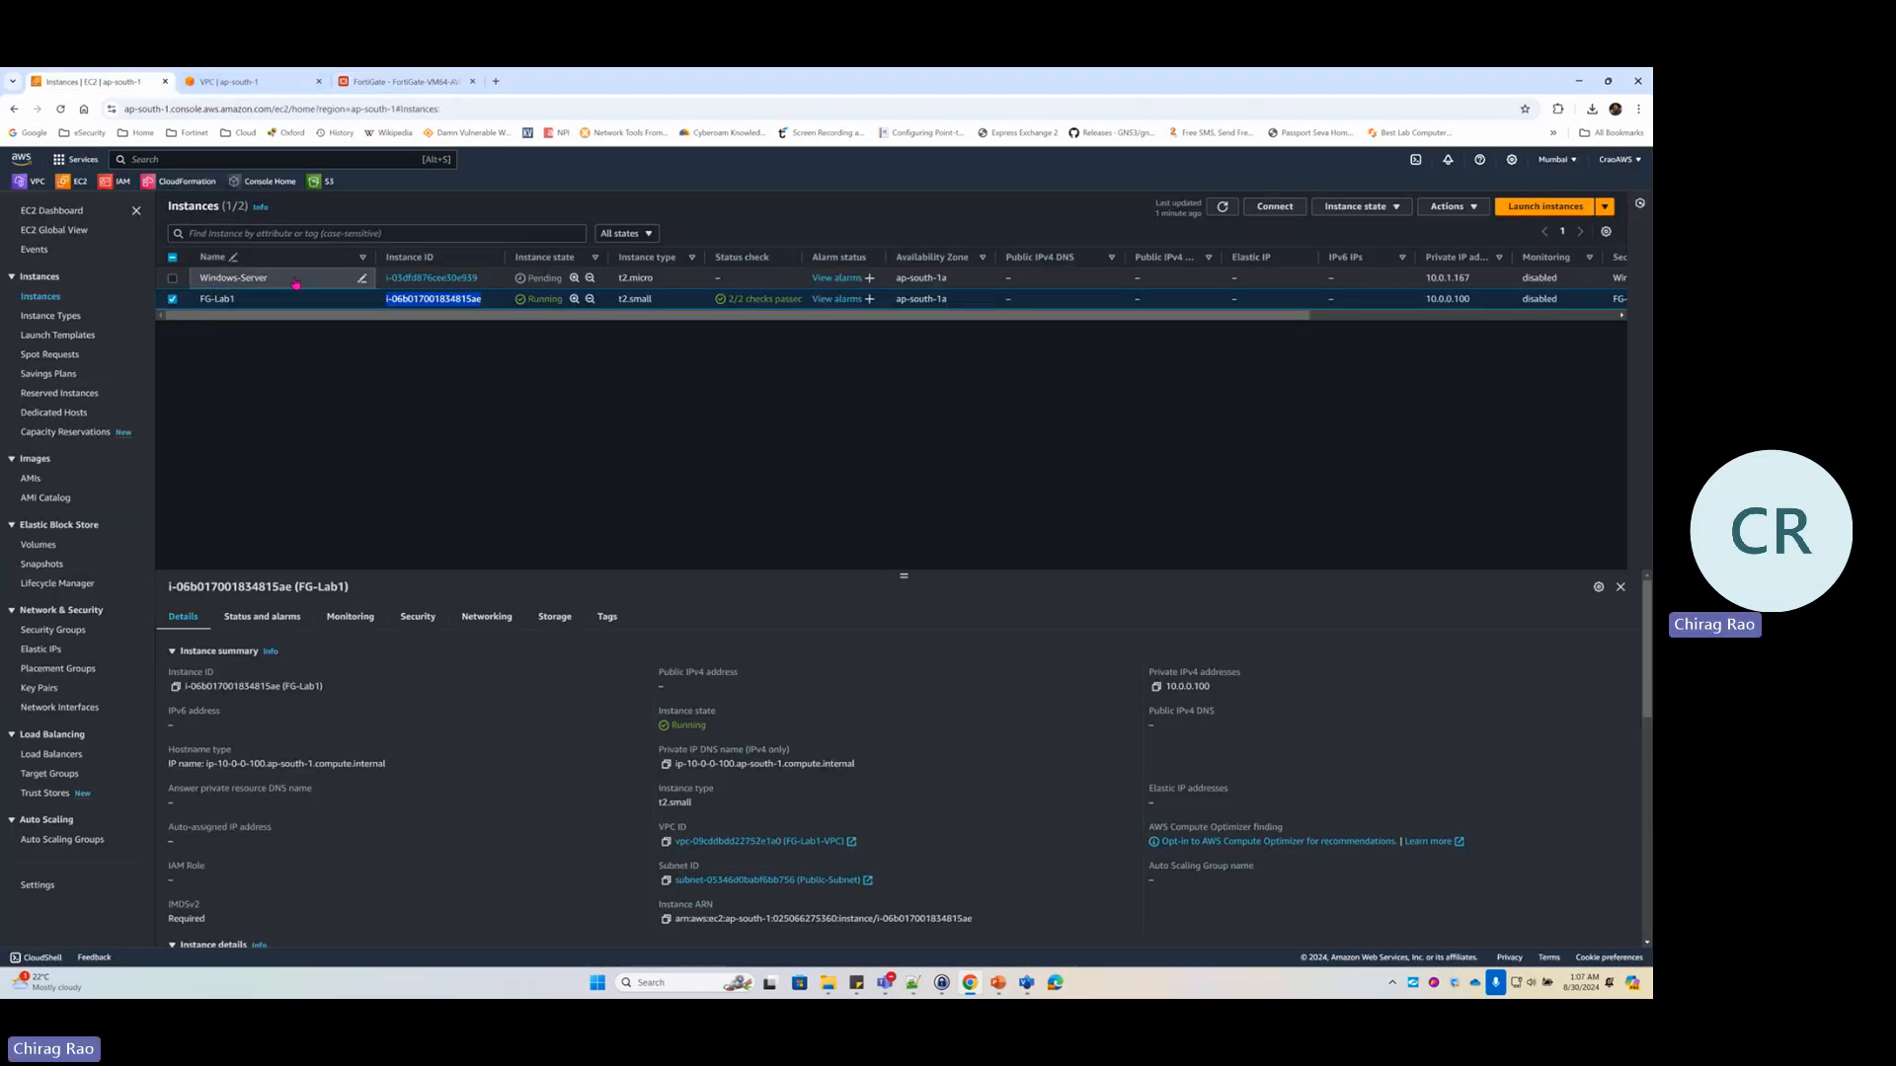
pyautogui.click(454, 279)
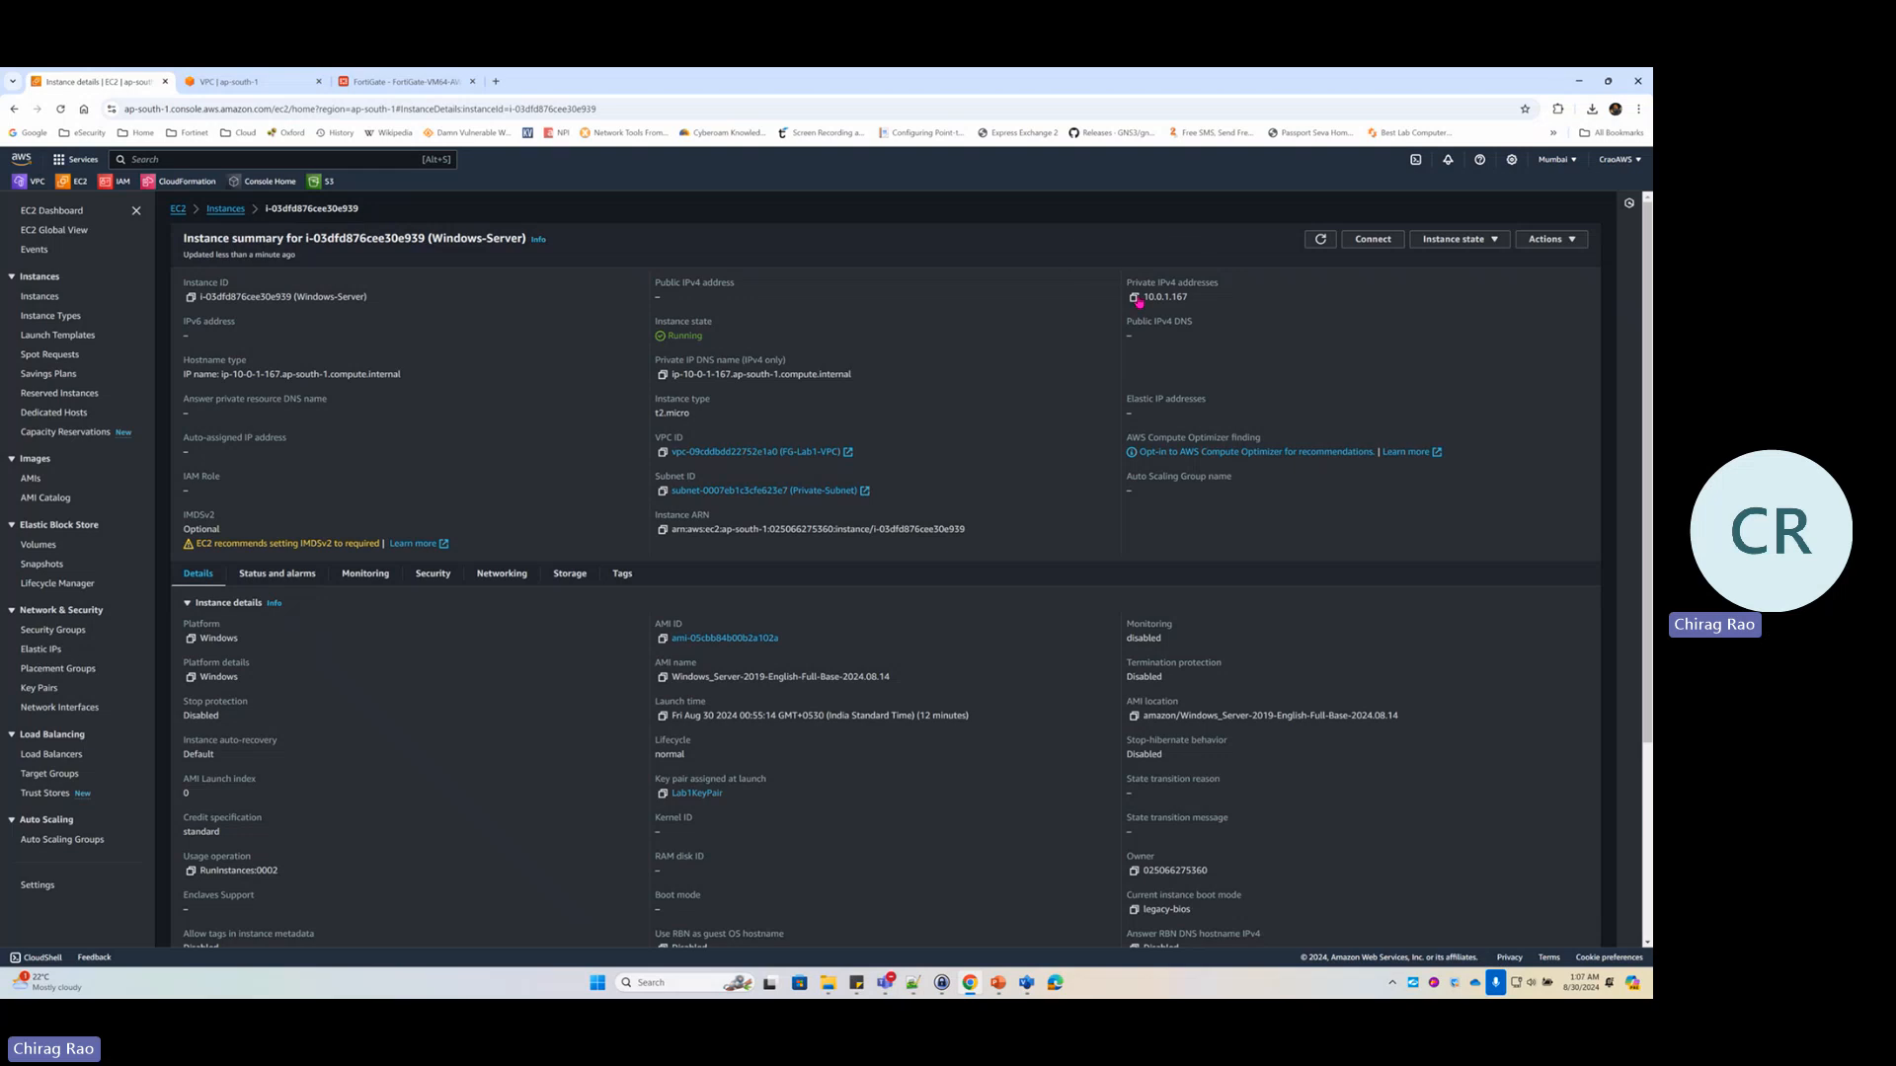
pyautogui.click(1136, 298)
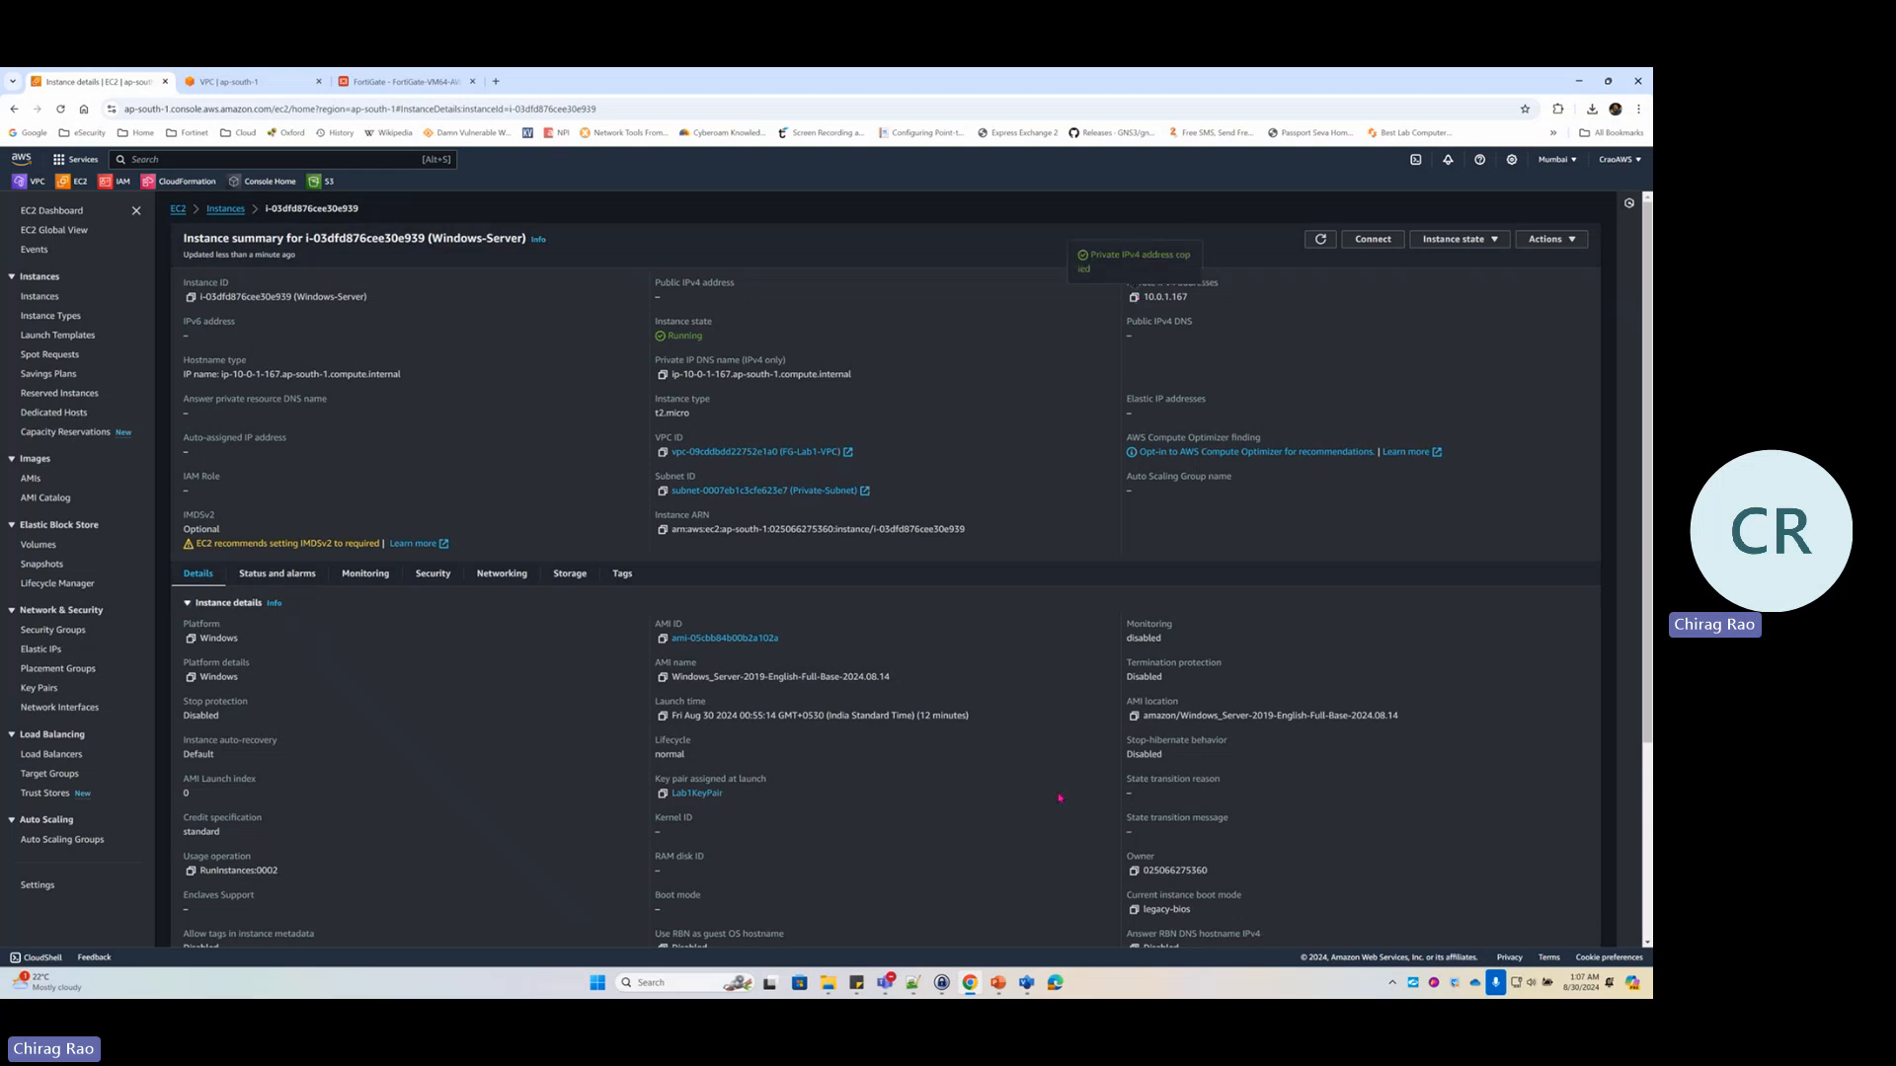
pyautogui.click(1027, 987)
# Replace the Web-Server label's 10.0.1.35 address with the pasted 10.0.1.167
pyautogui.doubleClick(873, 805)
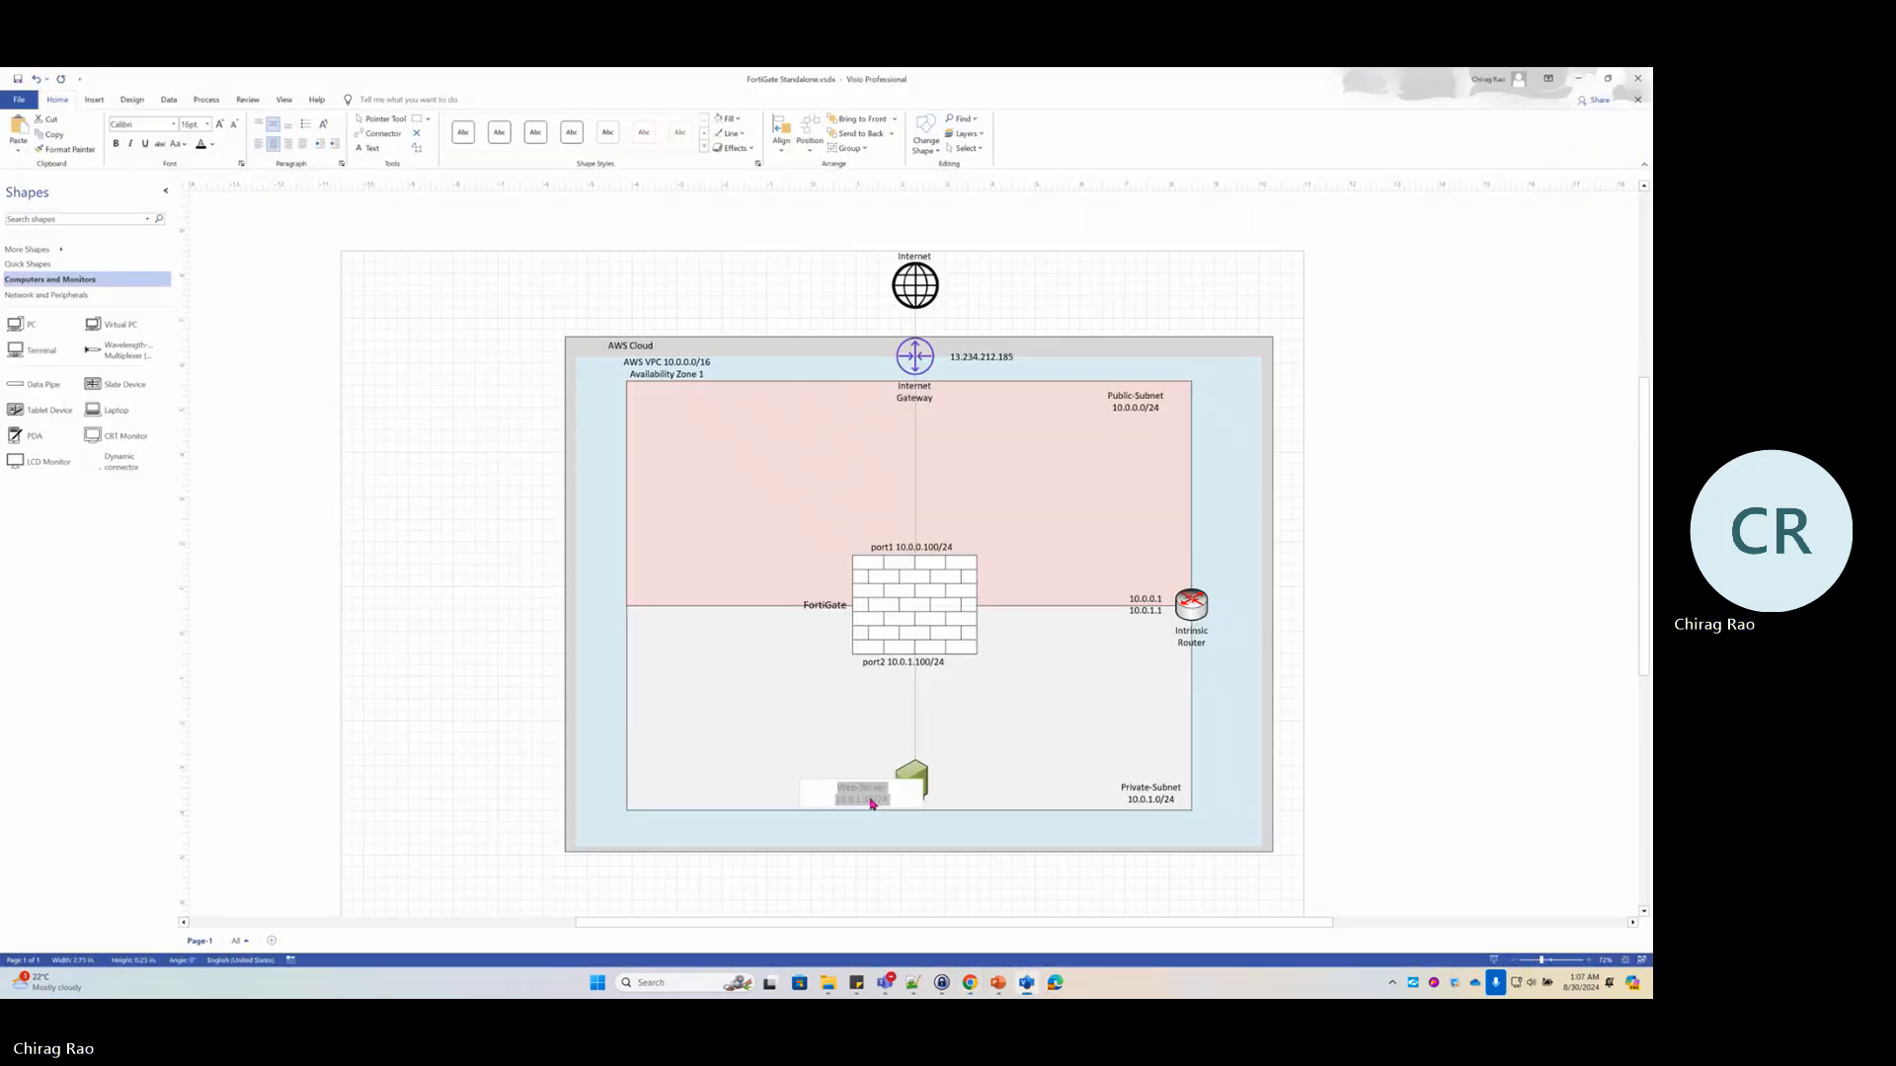
pyautogui.click(918, 805)
pyautogui.press('Left')
pyautogui.press('Left')
pyautogui.press('Left')
pyautogui.hotkey('shift', 'Home')
pyautogui.hotkey('ctrl', 'v')
pyautogui.click(1050, 730)
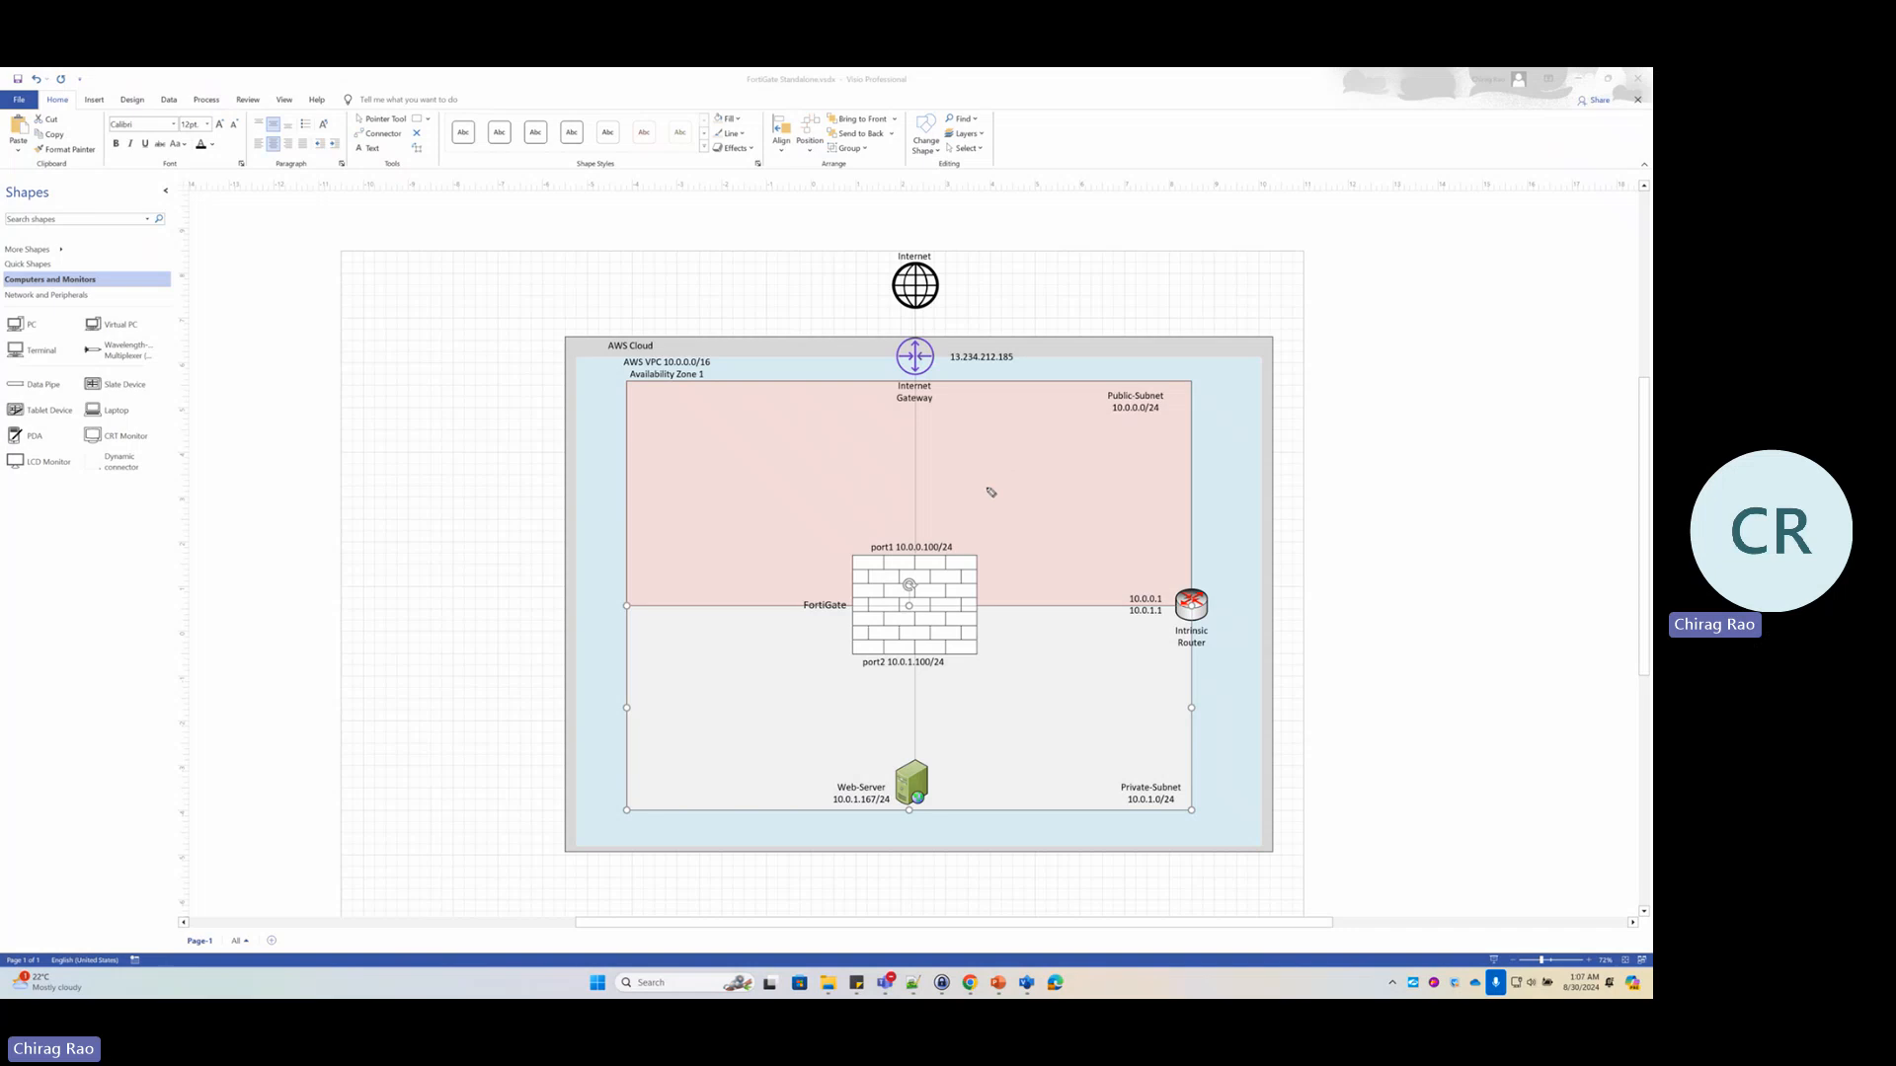
# Circle the Public-Subnet area in pink ink and add emphasis marks inside it
pyautogui.moveTo(1135, 388)
pyautogui.mouseDown()
pyautogui.moveTo(965, 404)
pyautogui.moveTo(1056, 527)
pyautogui.moveTo(1168, 395)
pyautogui.moveTo(1131, 387)
pyautogui.mouseUp()
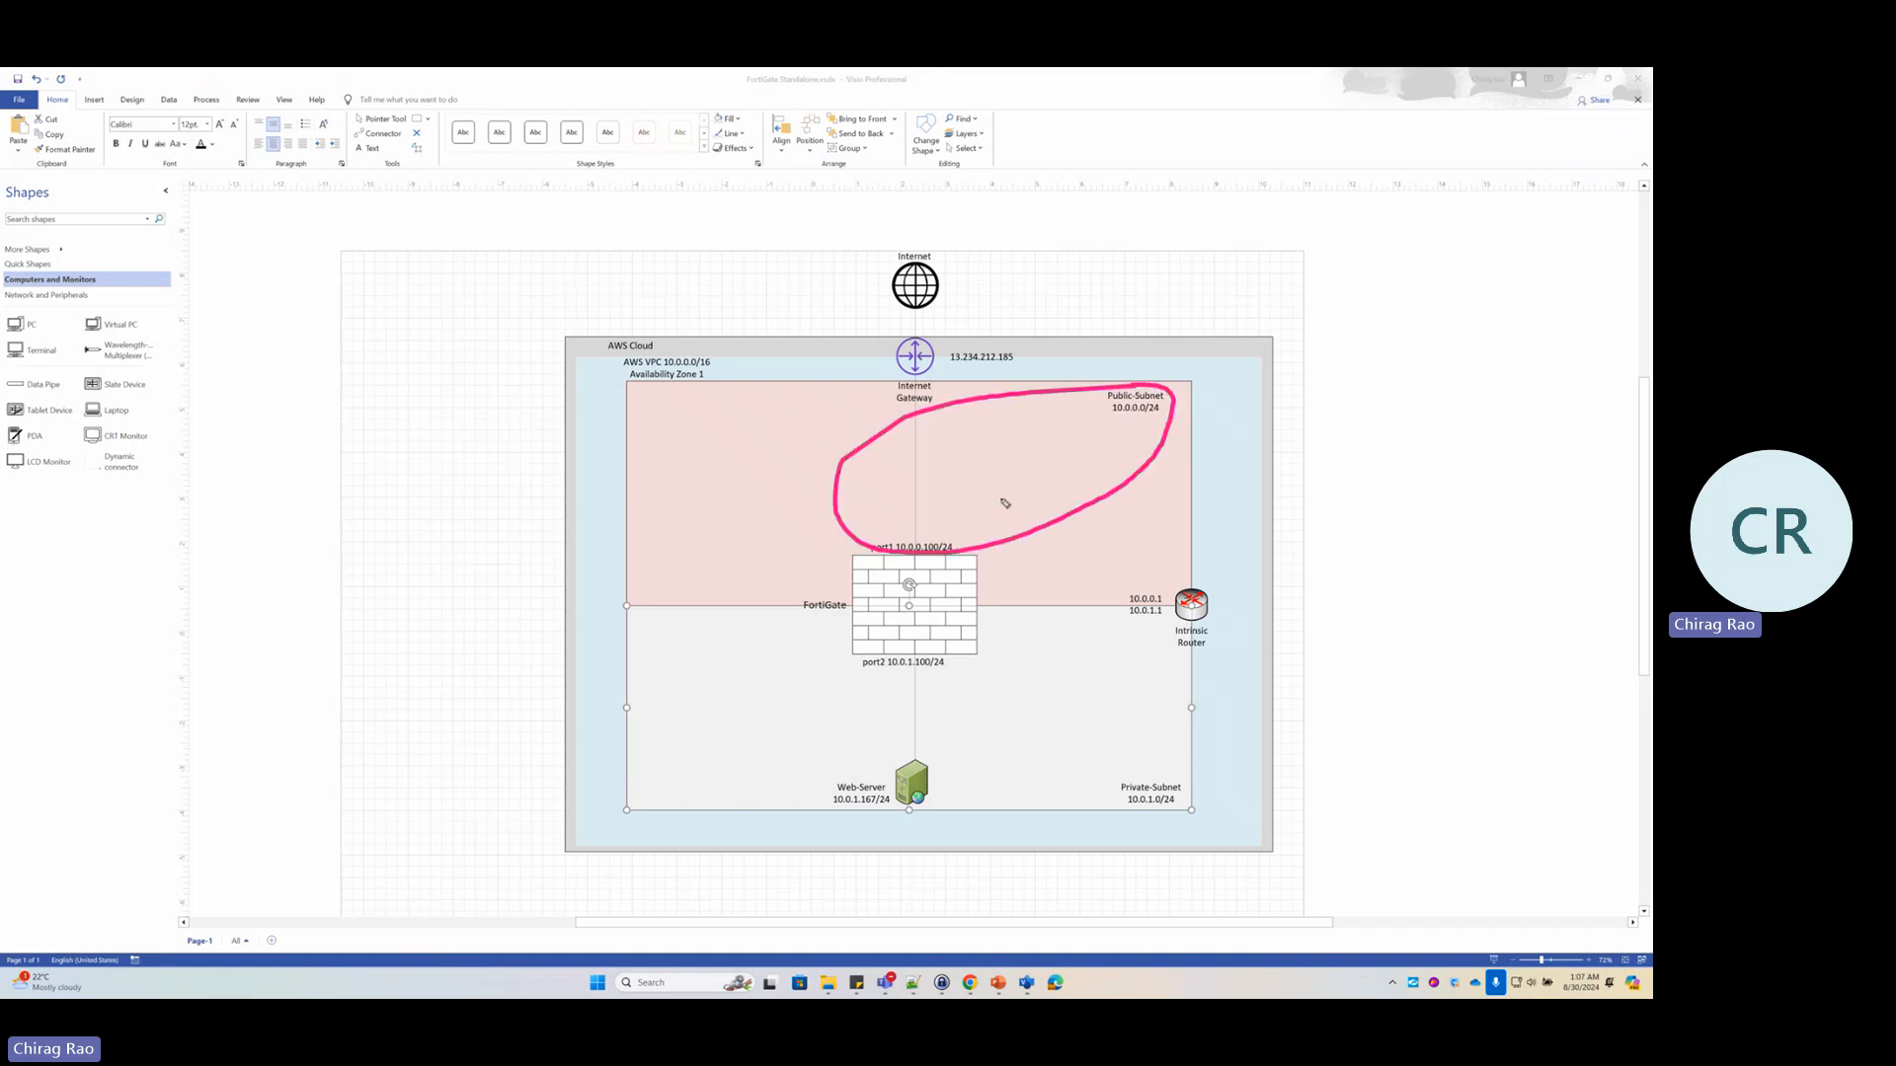
pyautogui.moveTo(938, 436); pyautogui.dragTo(958, 540)
pyautogui.moveTo(880, 434); pyautogui.dragTo(987, 428)
# Clear the old ink, circle the Web-Server icon, and trace its path toward the Internet
pyautogui.click(205, 237)
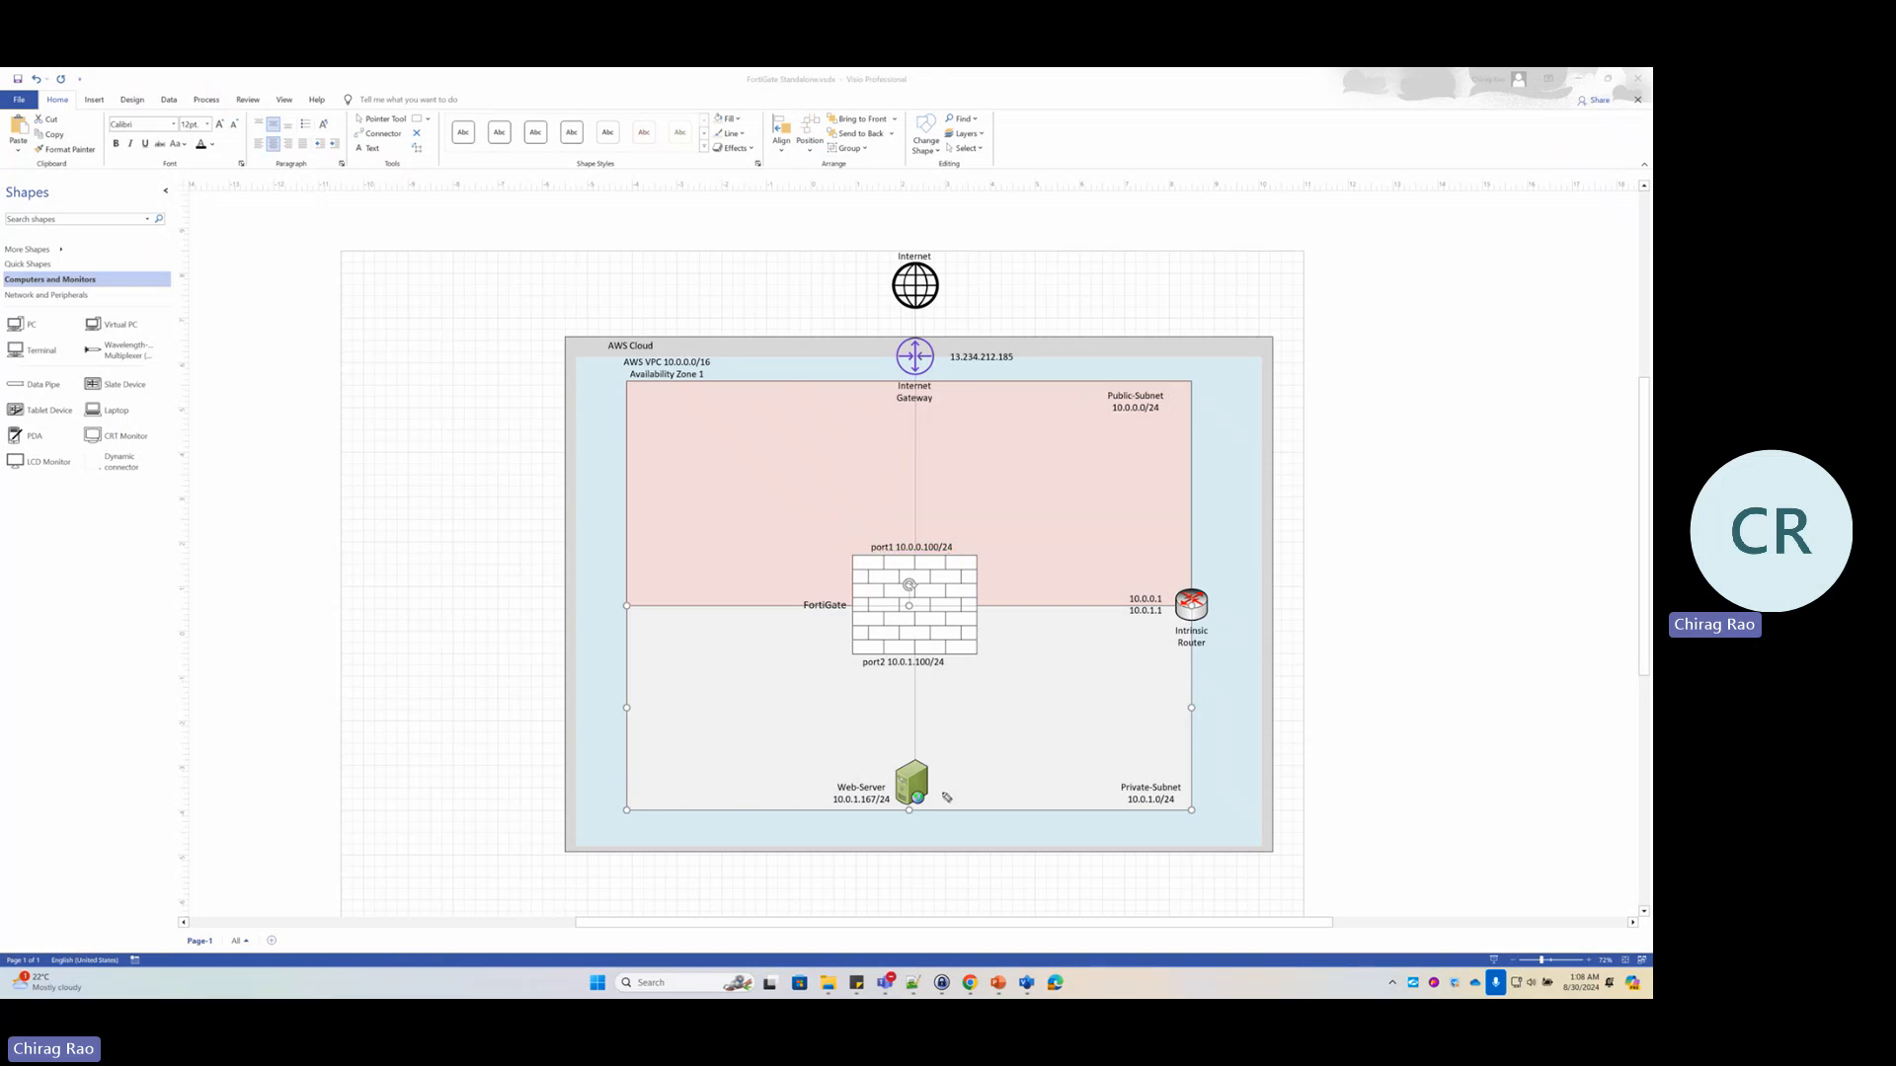
pyautogui.moveTo(922, 750)
pyautogui.mouseDown()
pyautogui.moveTo(865, 756)
pyautogui.moveTo(844, 835)
pyautogui.moveTo(1155, 630)
pyautogui.moveTo(1163, 670)
pyautogui.mouseUp()
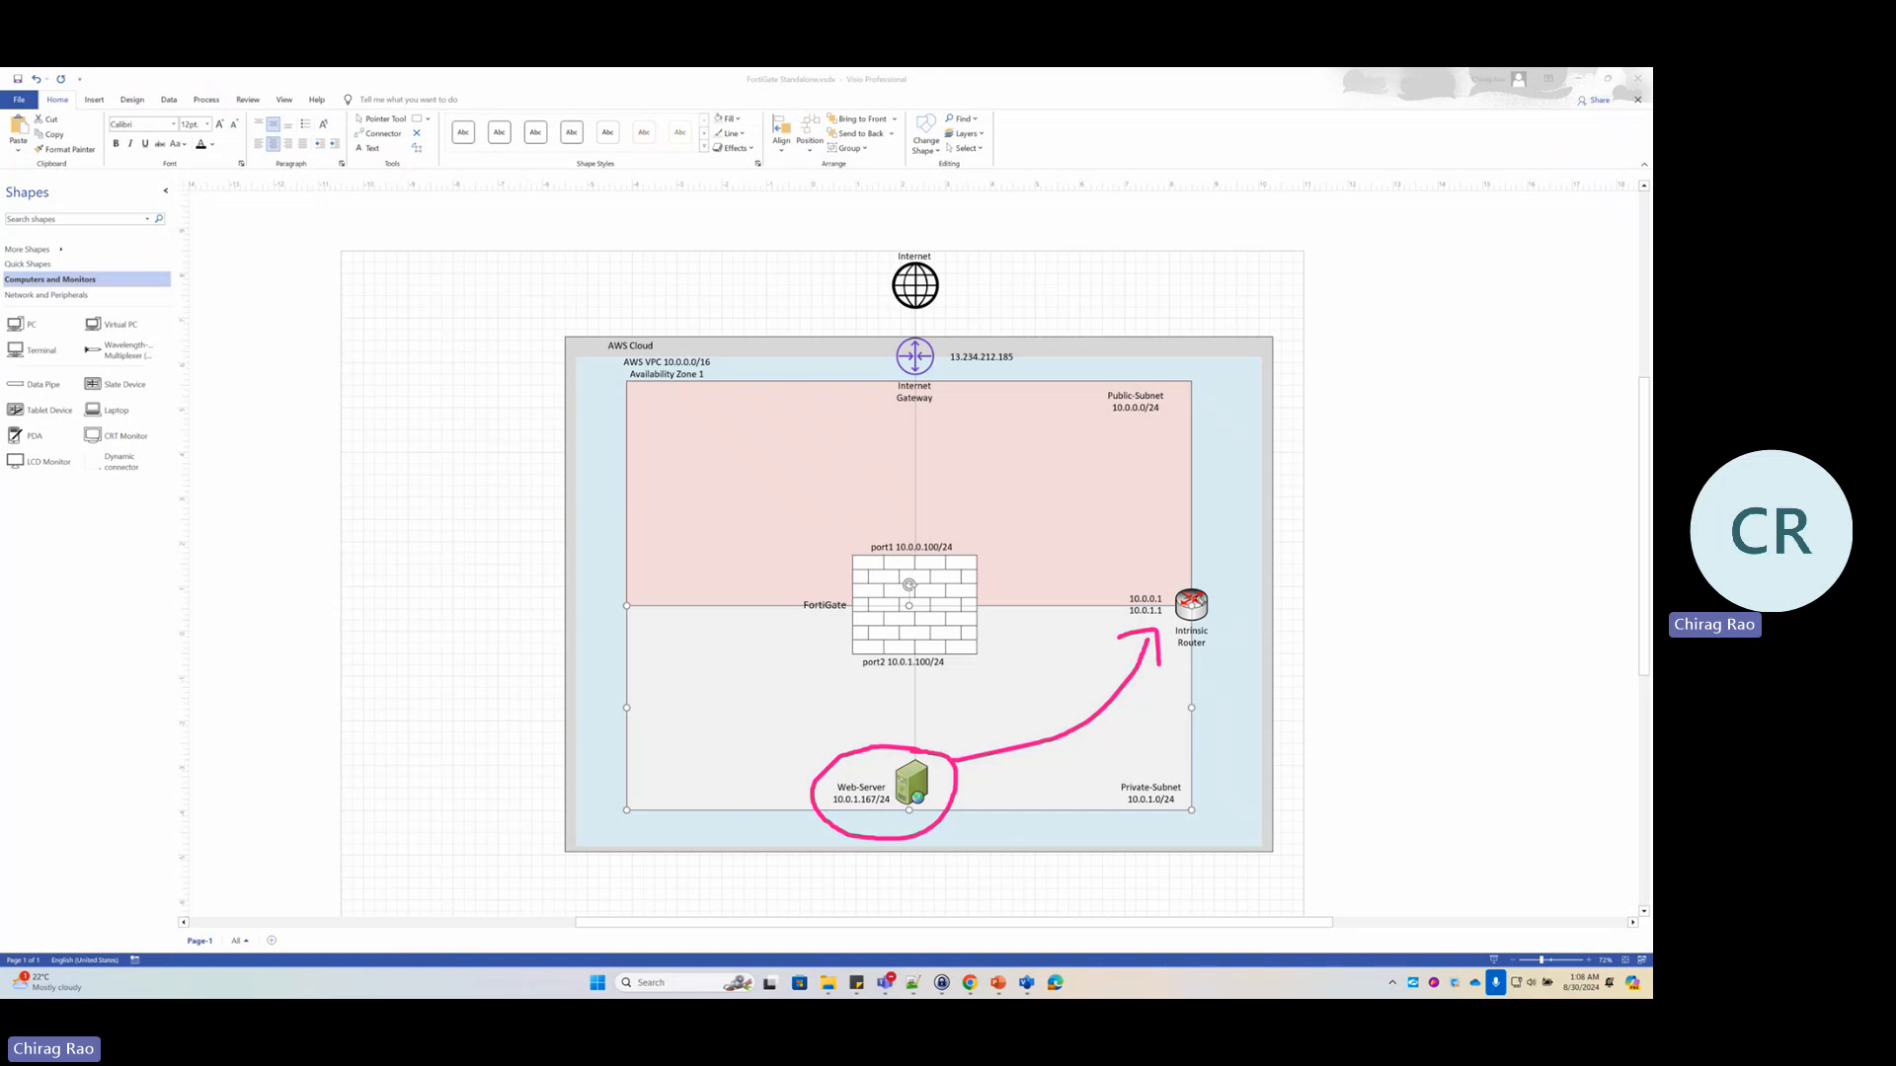
pyautogui.moveTo(1192, 601)
pyautogui.mouseDown()
pyautogui.moveTo(1177, 555)
pyautogui.moveTo(989, 397)
pyautogui.moveTo(933, 292)
pyautogui.moveTo(963, 301)
pyautogui.mouseUp()
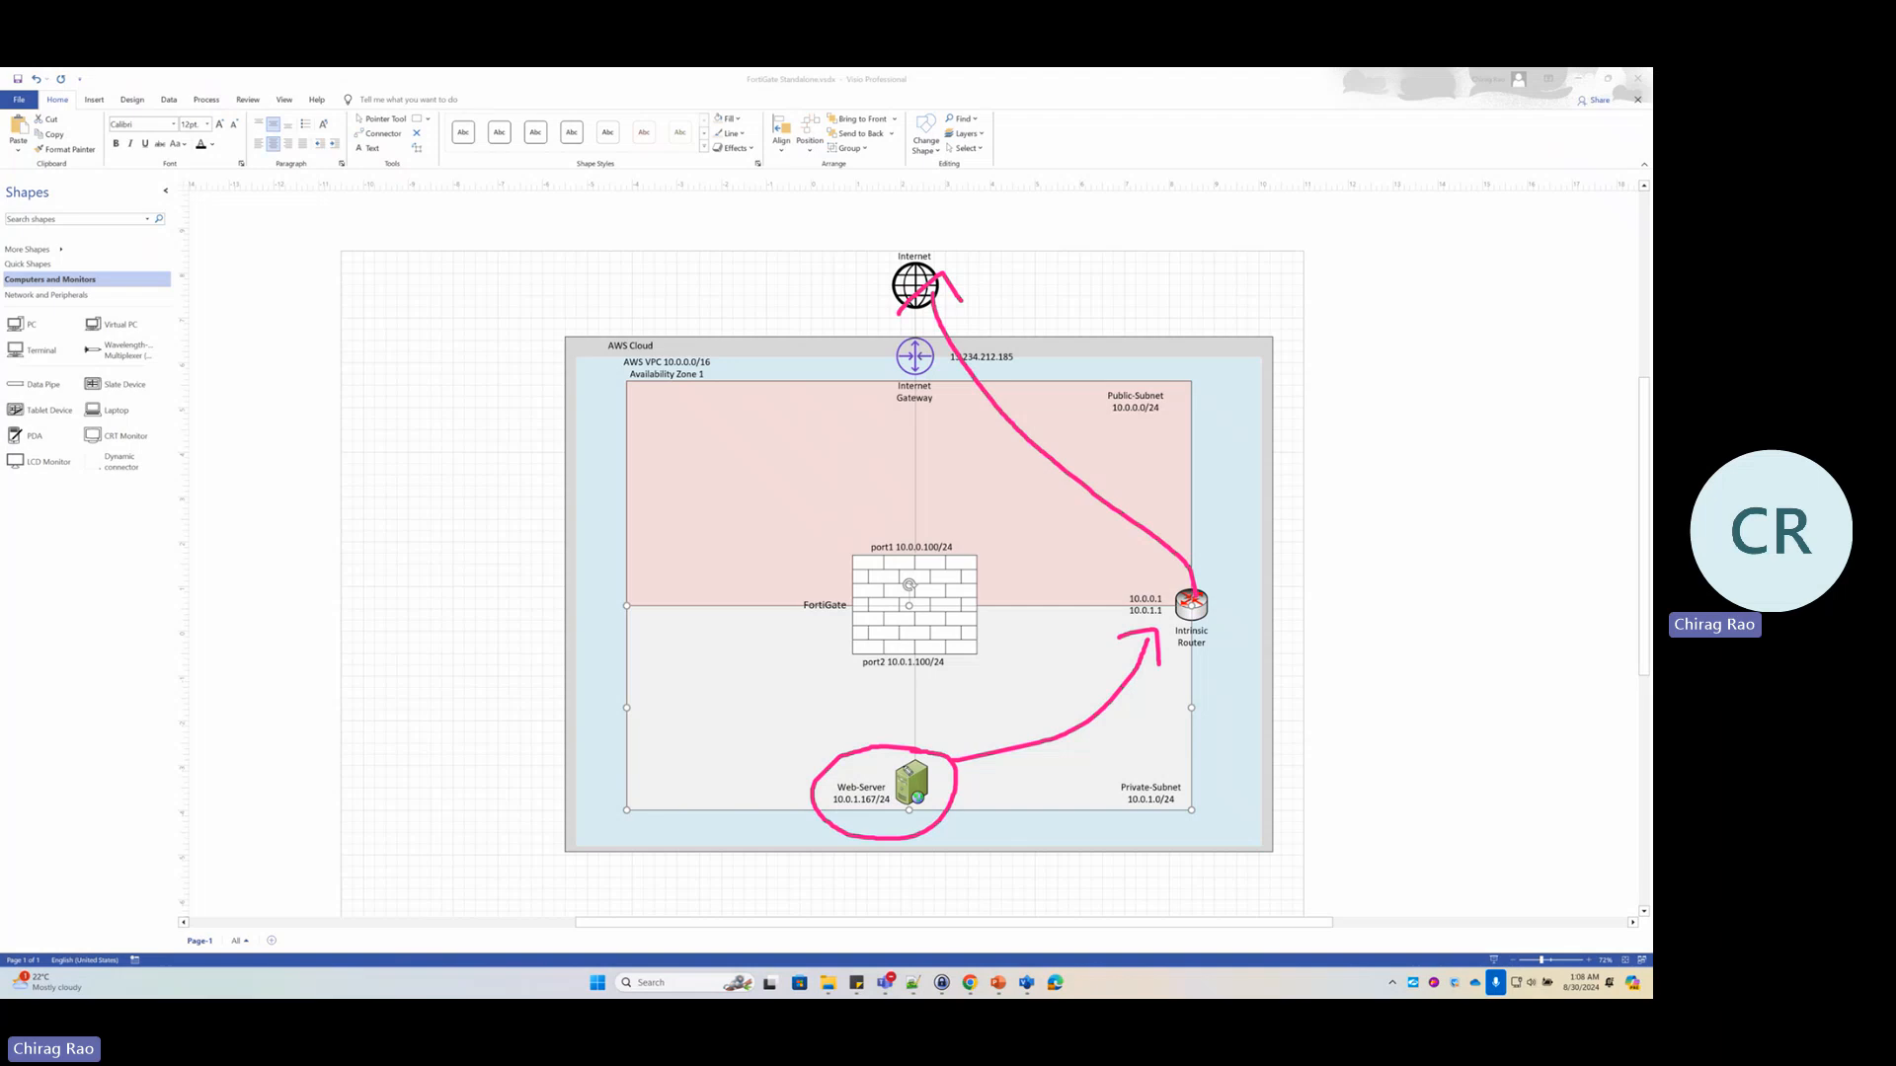
# Arrow the web server to port2, cross out the router path, underline port2 10.0.1.100/24, then erase the ink
pyautogui.moveTo(904, 766); pyautogui.dragTo(878, 666)
pyautogui.moveTo(1099, 664)
pyautogui.mouseDown()
pyautogui.moveTo(1165, 707)
pyautogui.moveTo(1129, 673)
pyautogui.moveTo(1115, 734)
pyautogui.mouseUp()
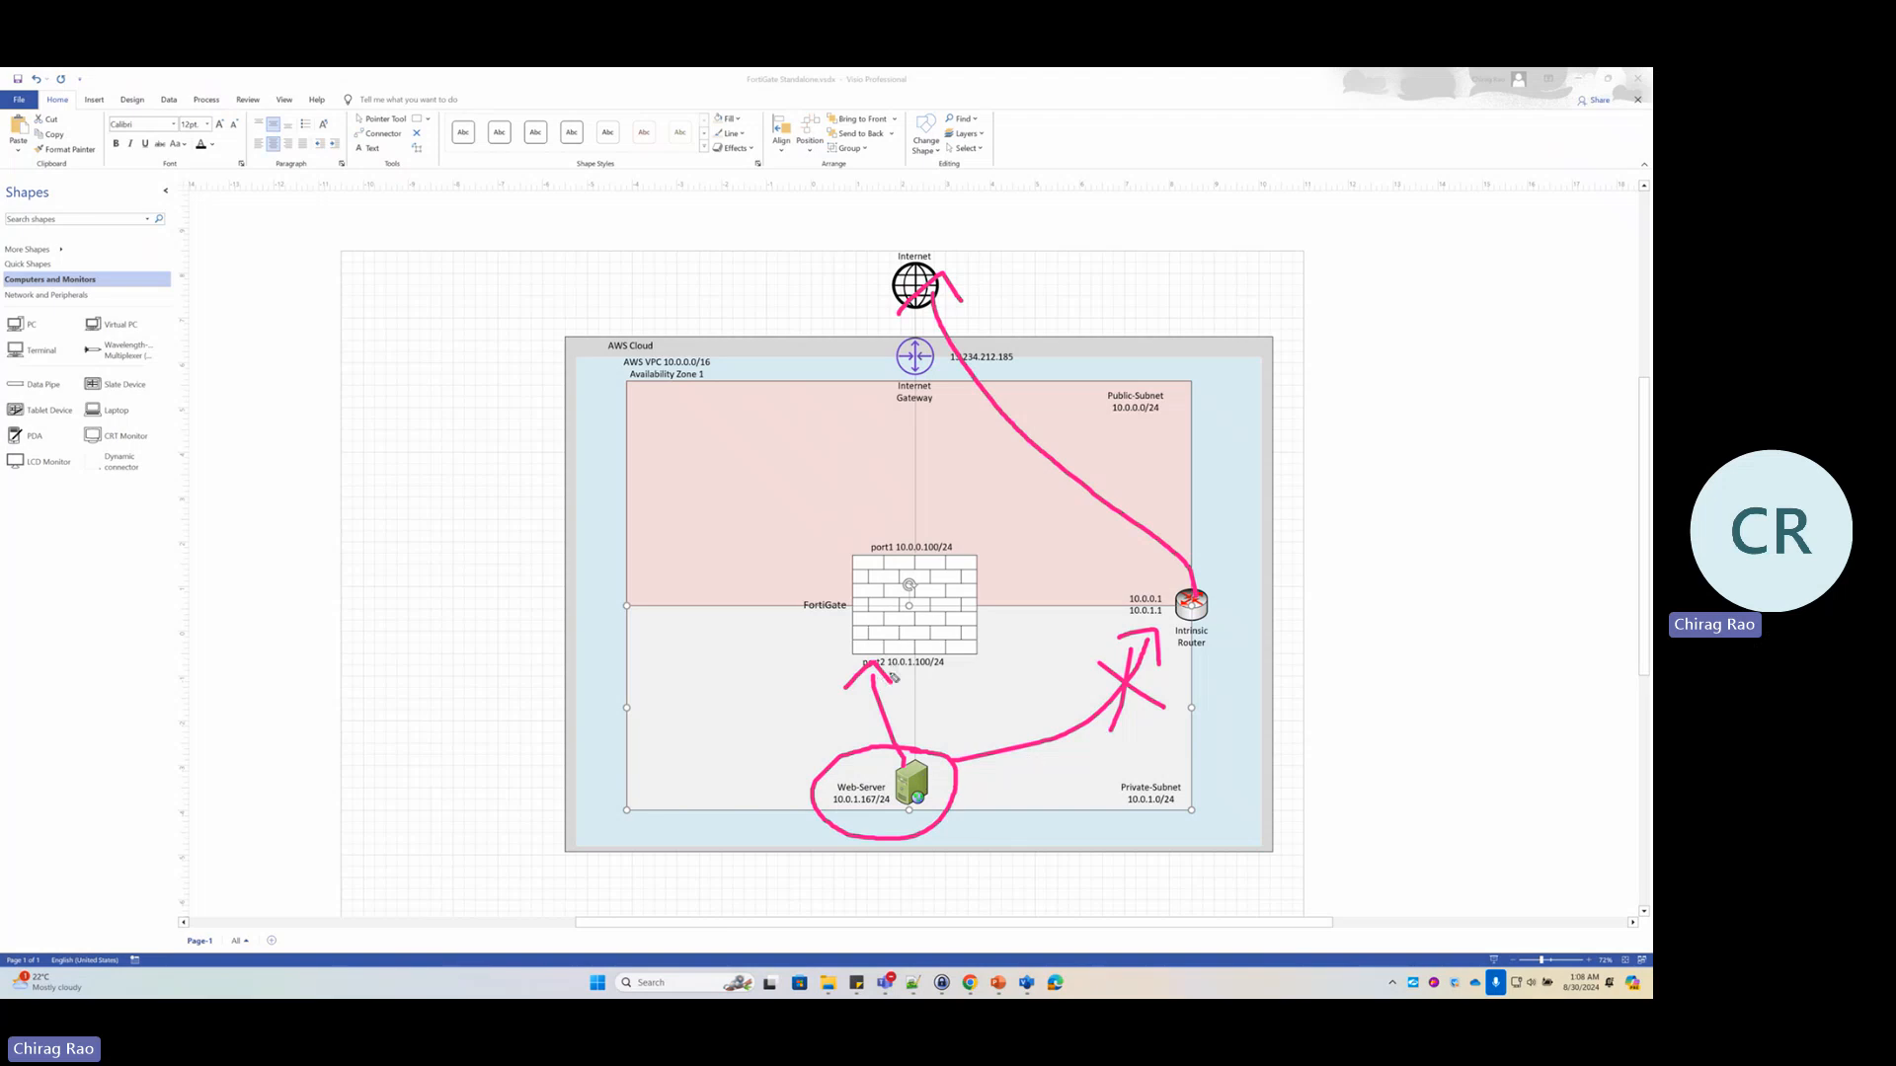
pyautogui.moveTo(893, 672); pyautogui.dragTo(957, 670)
pyautogui.press('Escape')
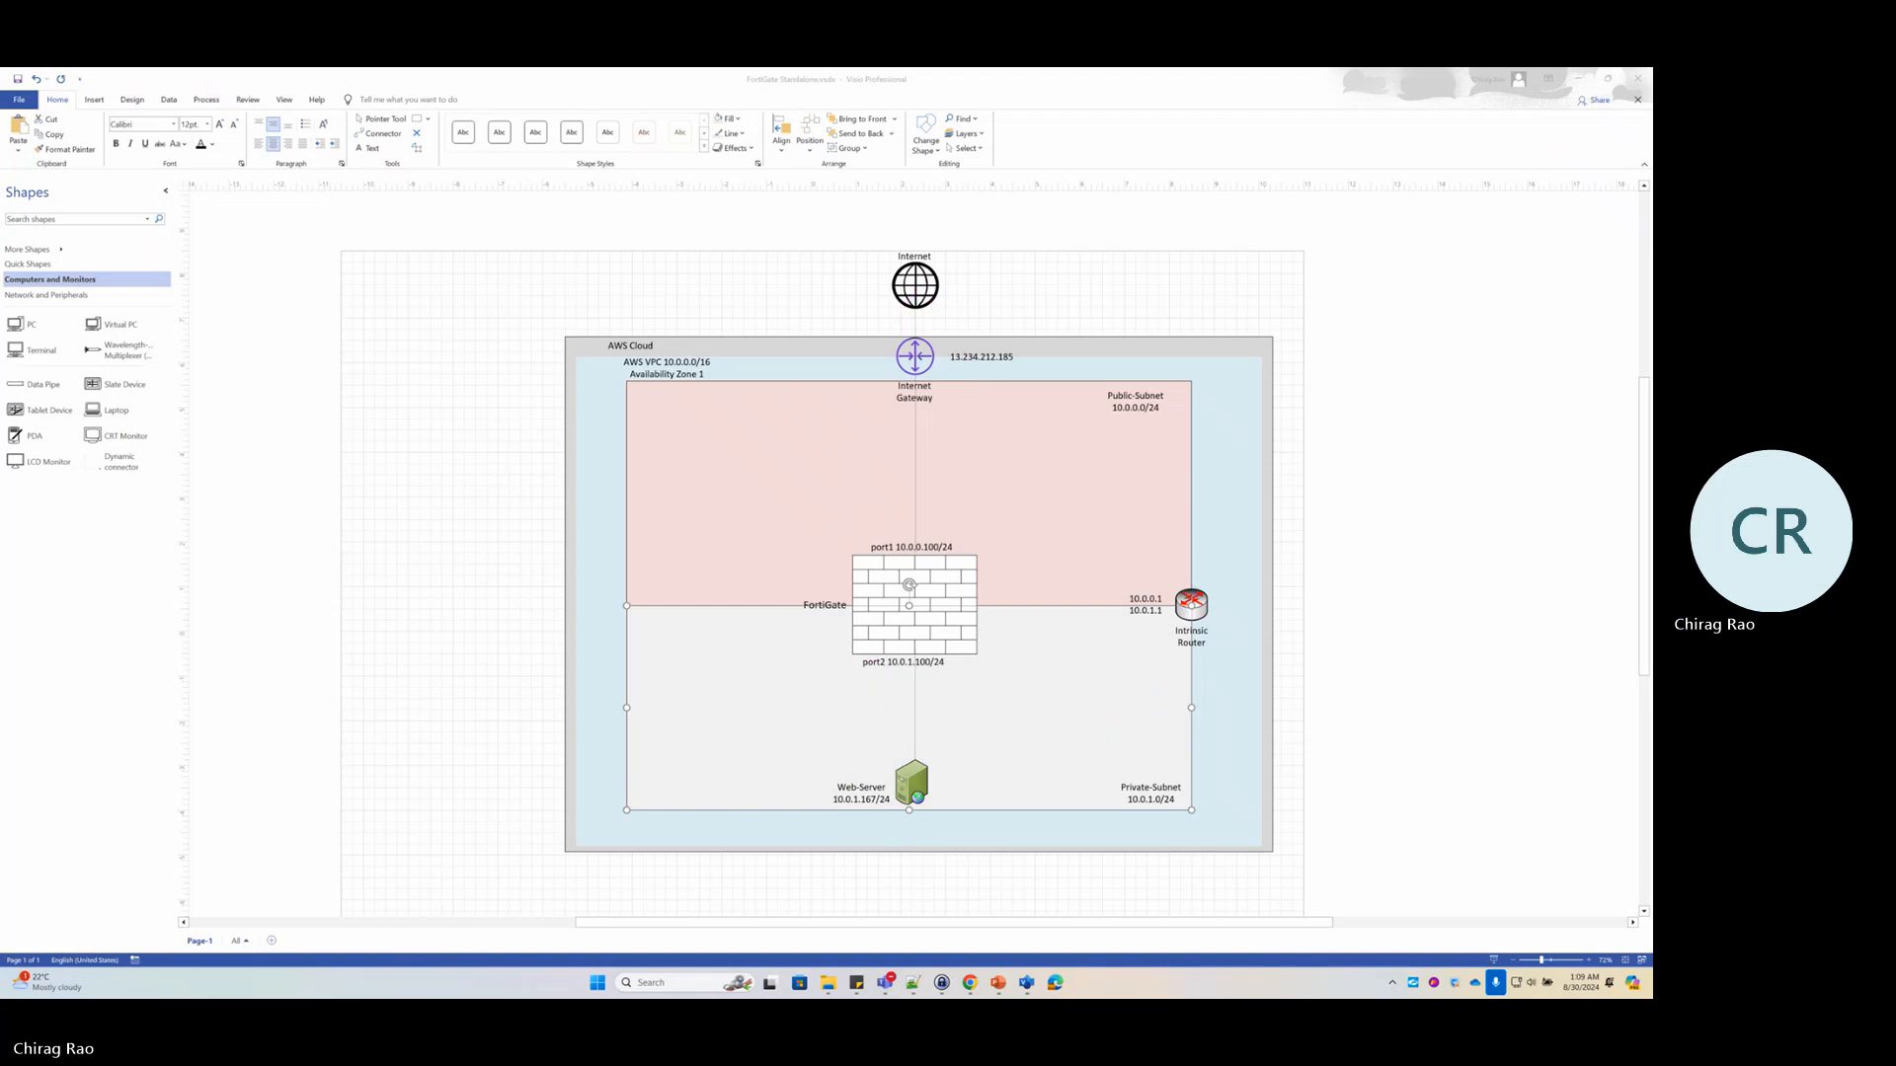
# In the VPC console, review Public-Route-Table's routes, including the local 10.0.0.0/16 route
pyautogui.click(969, 983)
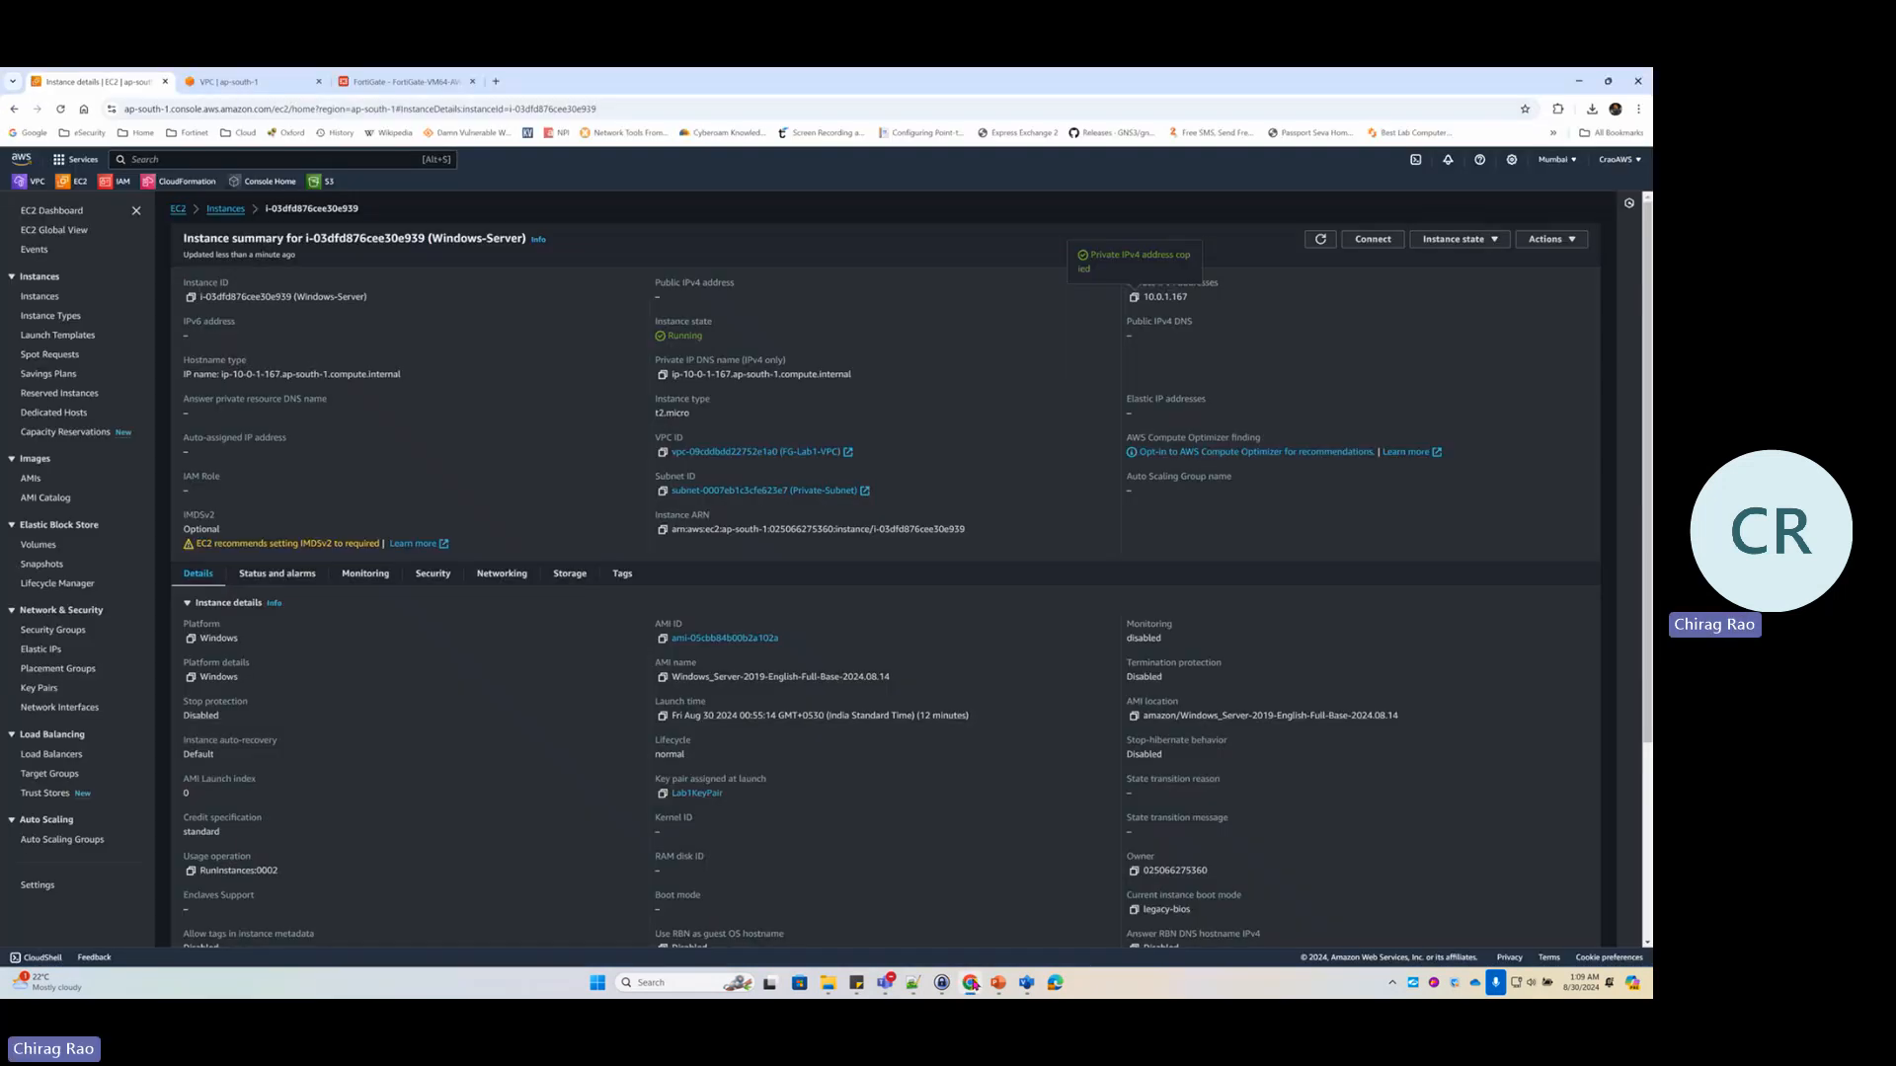
pyautogui.click(39, 185)
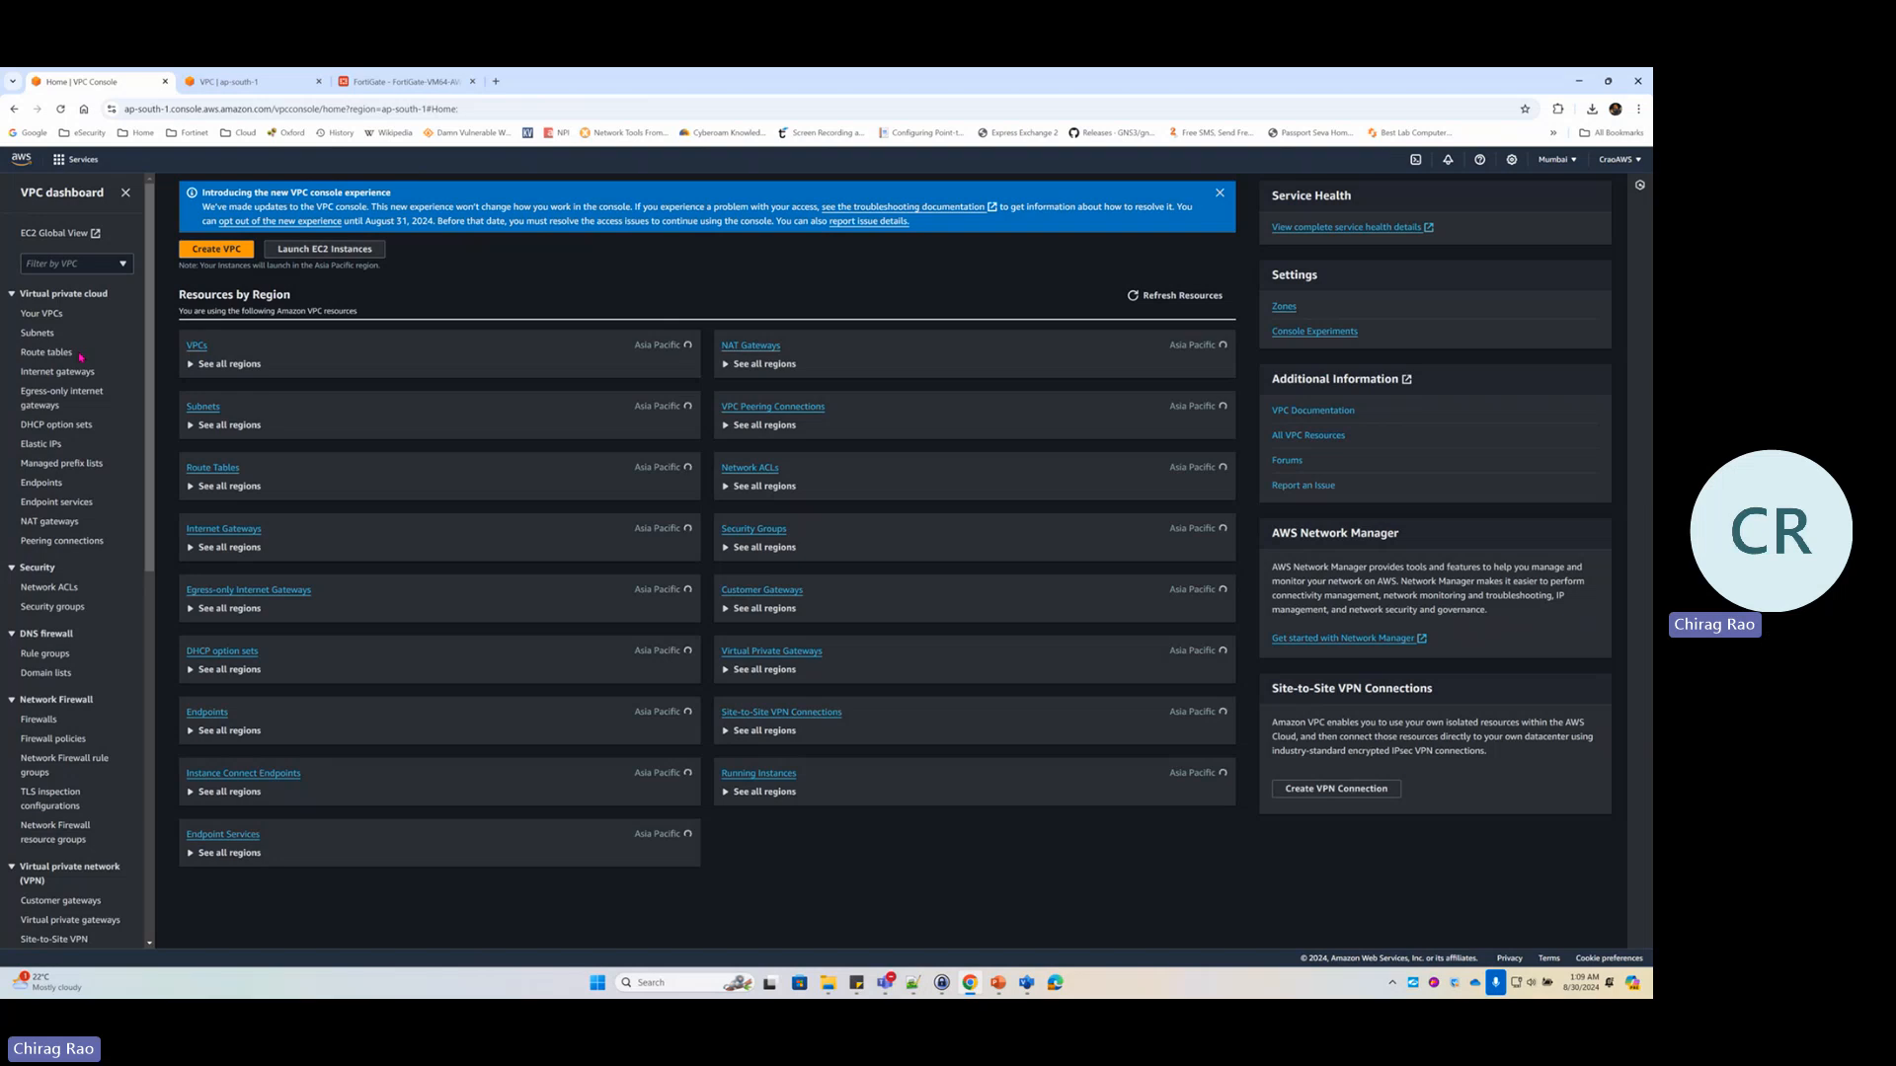
pyautogui.click(48, 372)
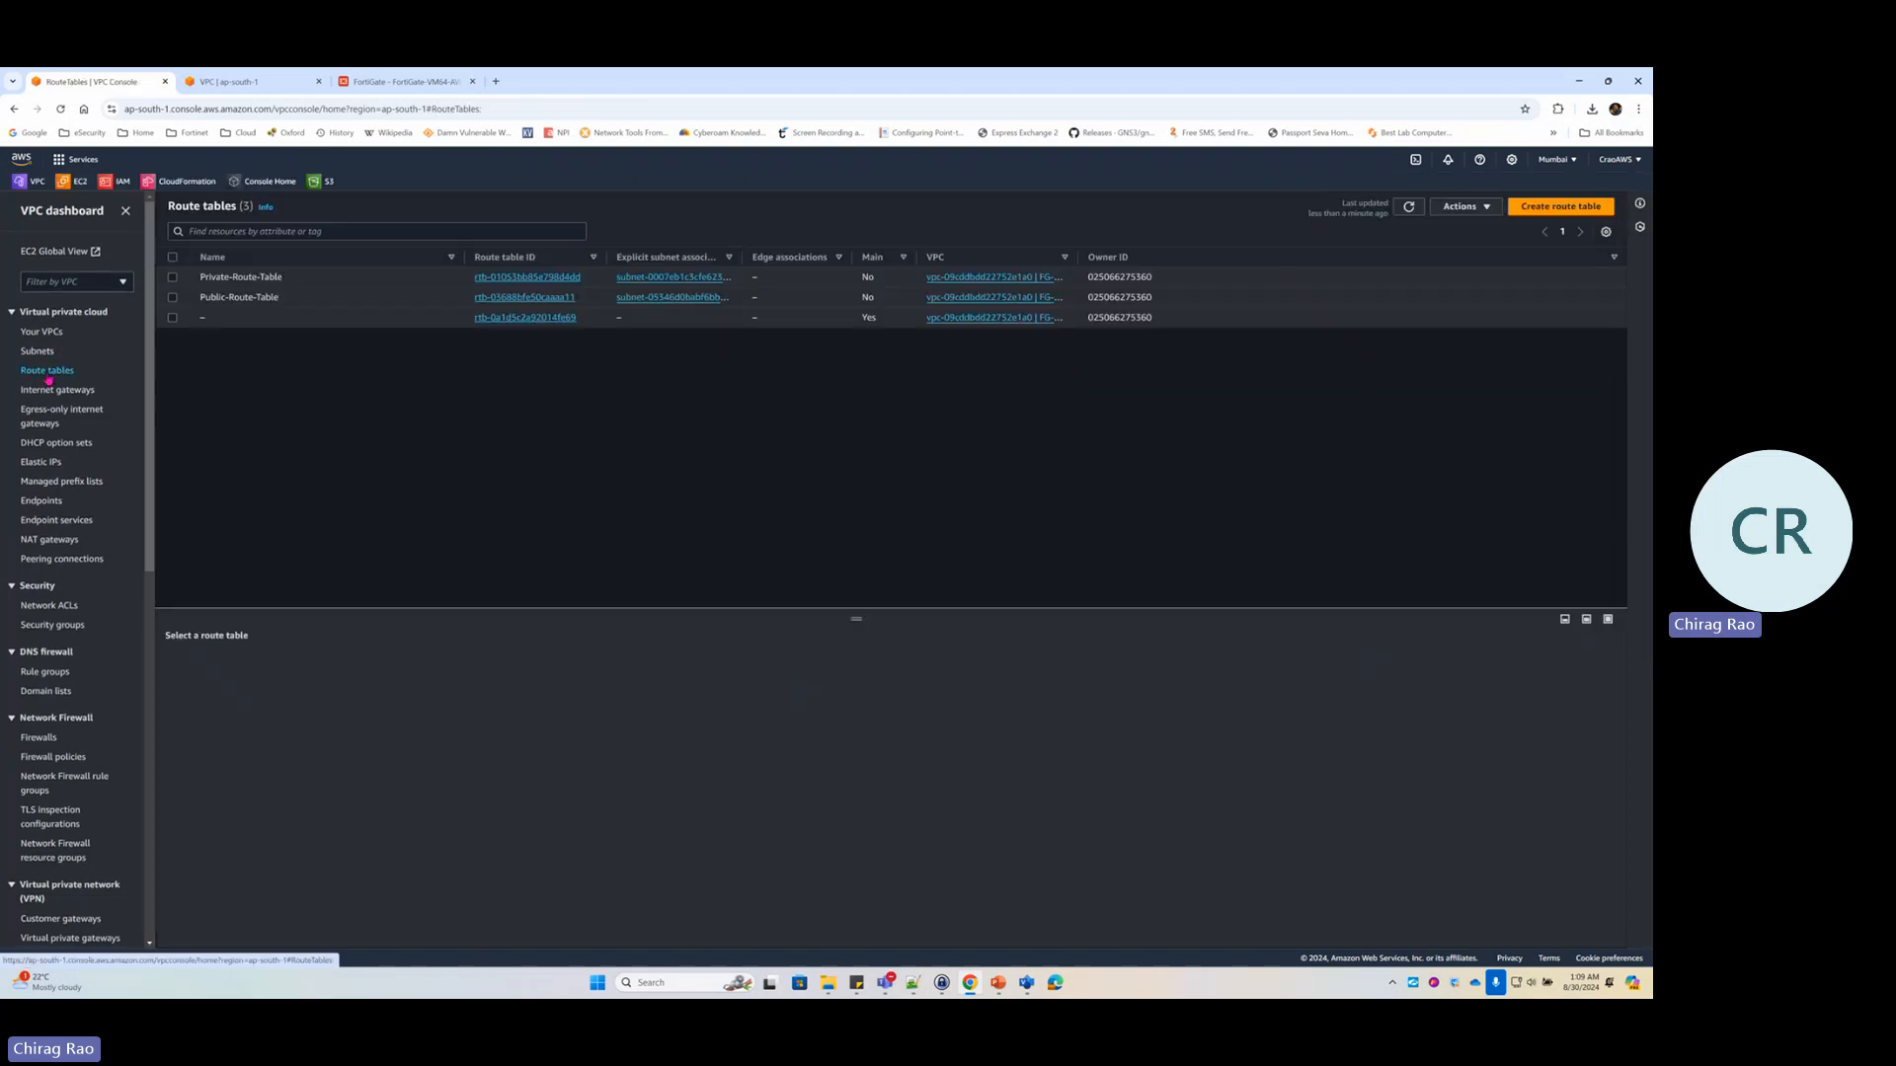
pyautogui.click(501, 299)
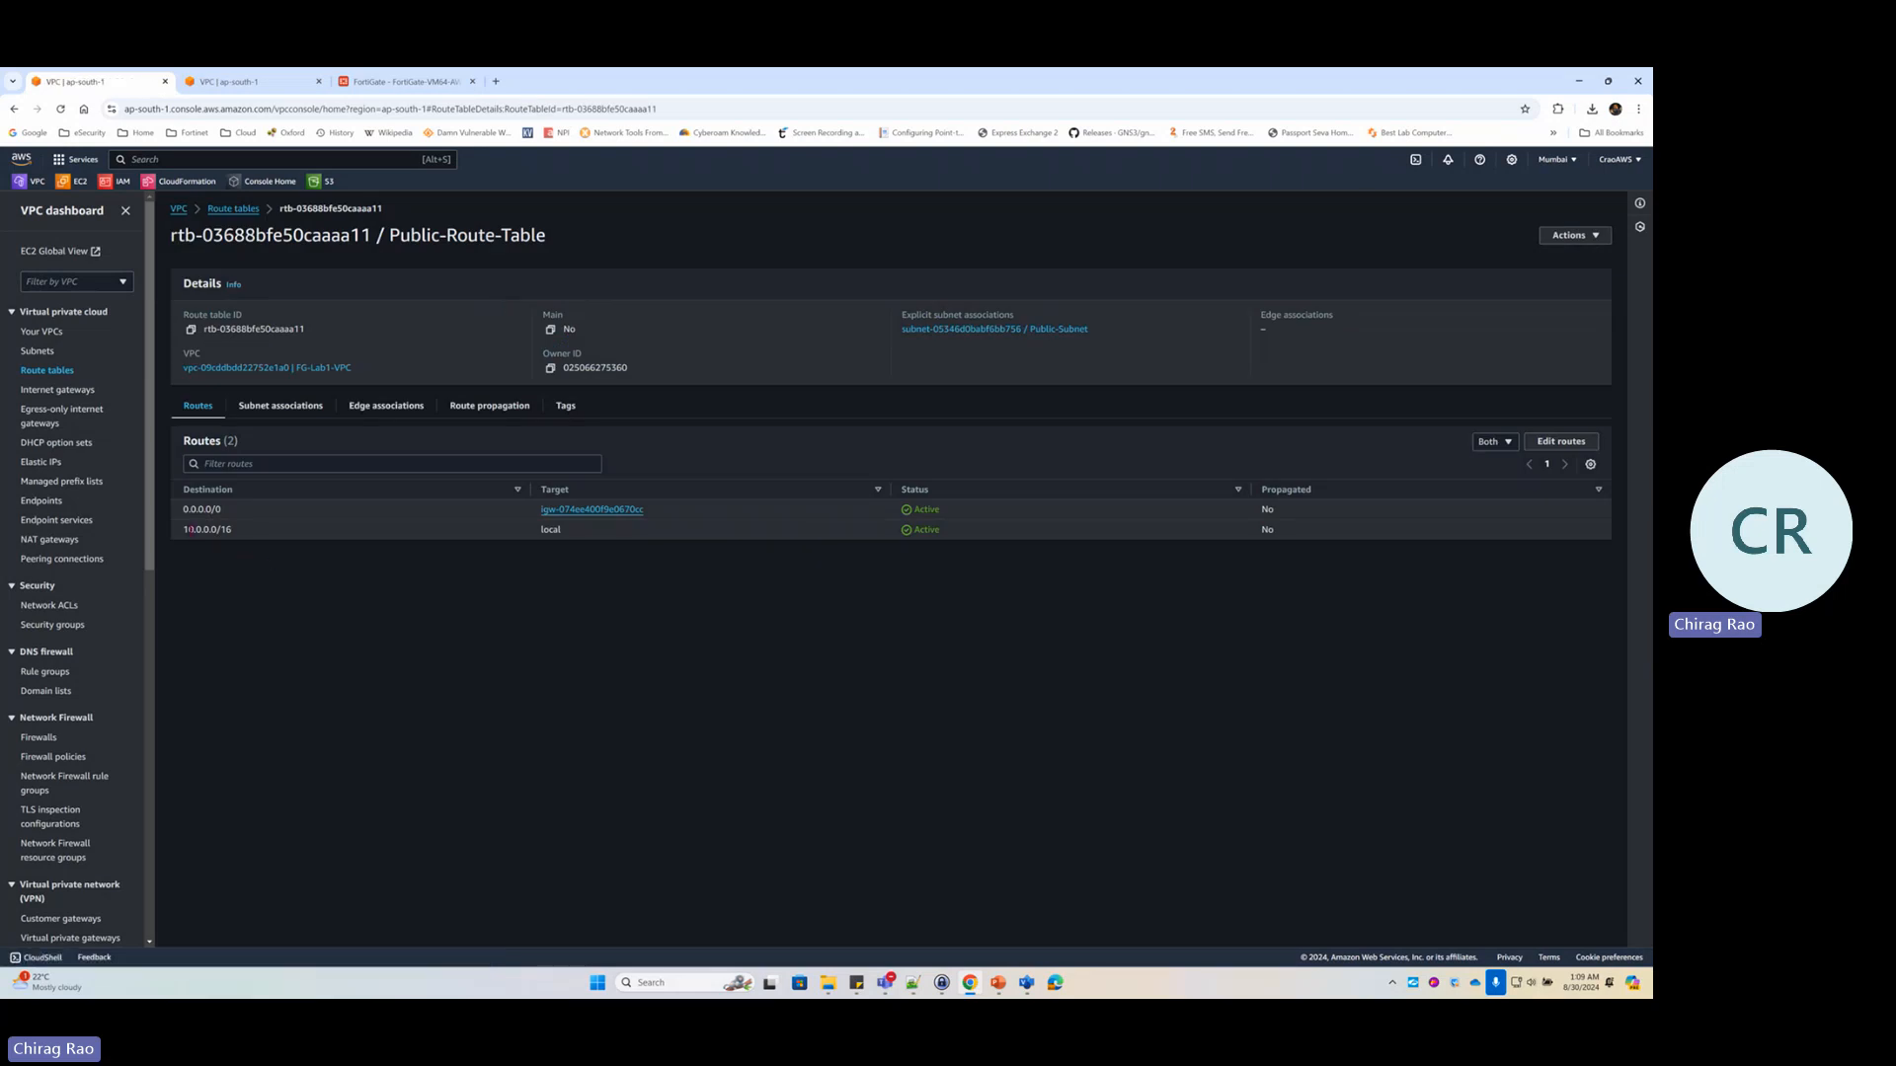
pyautogui.moveTo(189, 529)
pyautogui.mouseDown()
pyautogui.moveTo(237, 534)
pyautogui.moveTo(183, 513)
pyautogui.mouseUp()
pyautogui.click(233, 209)
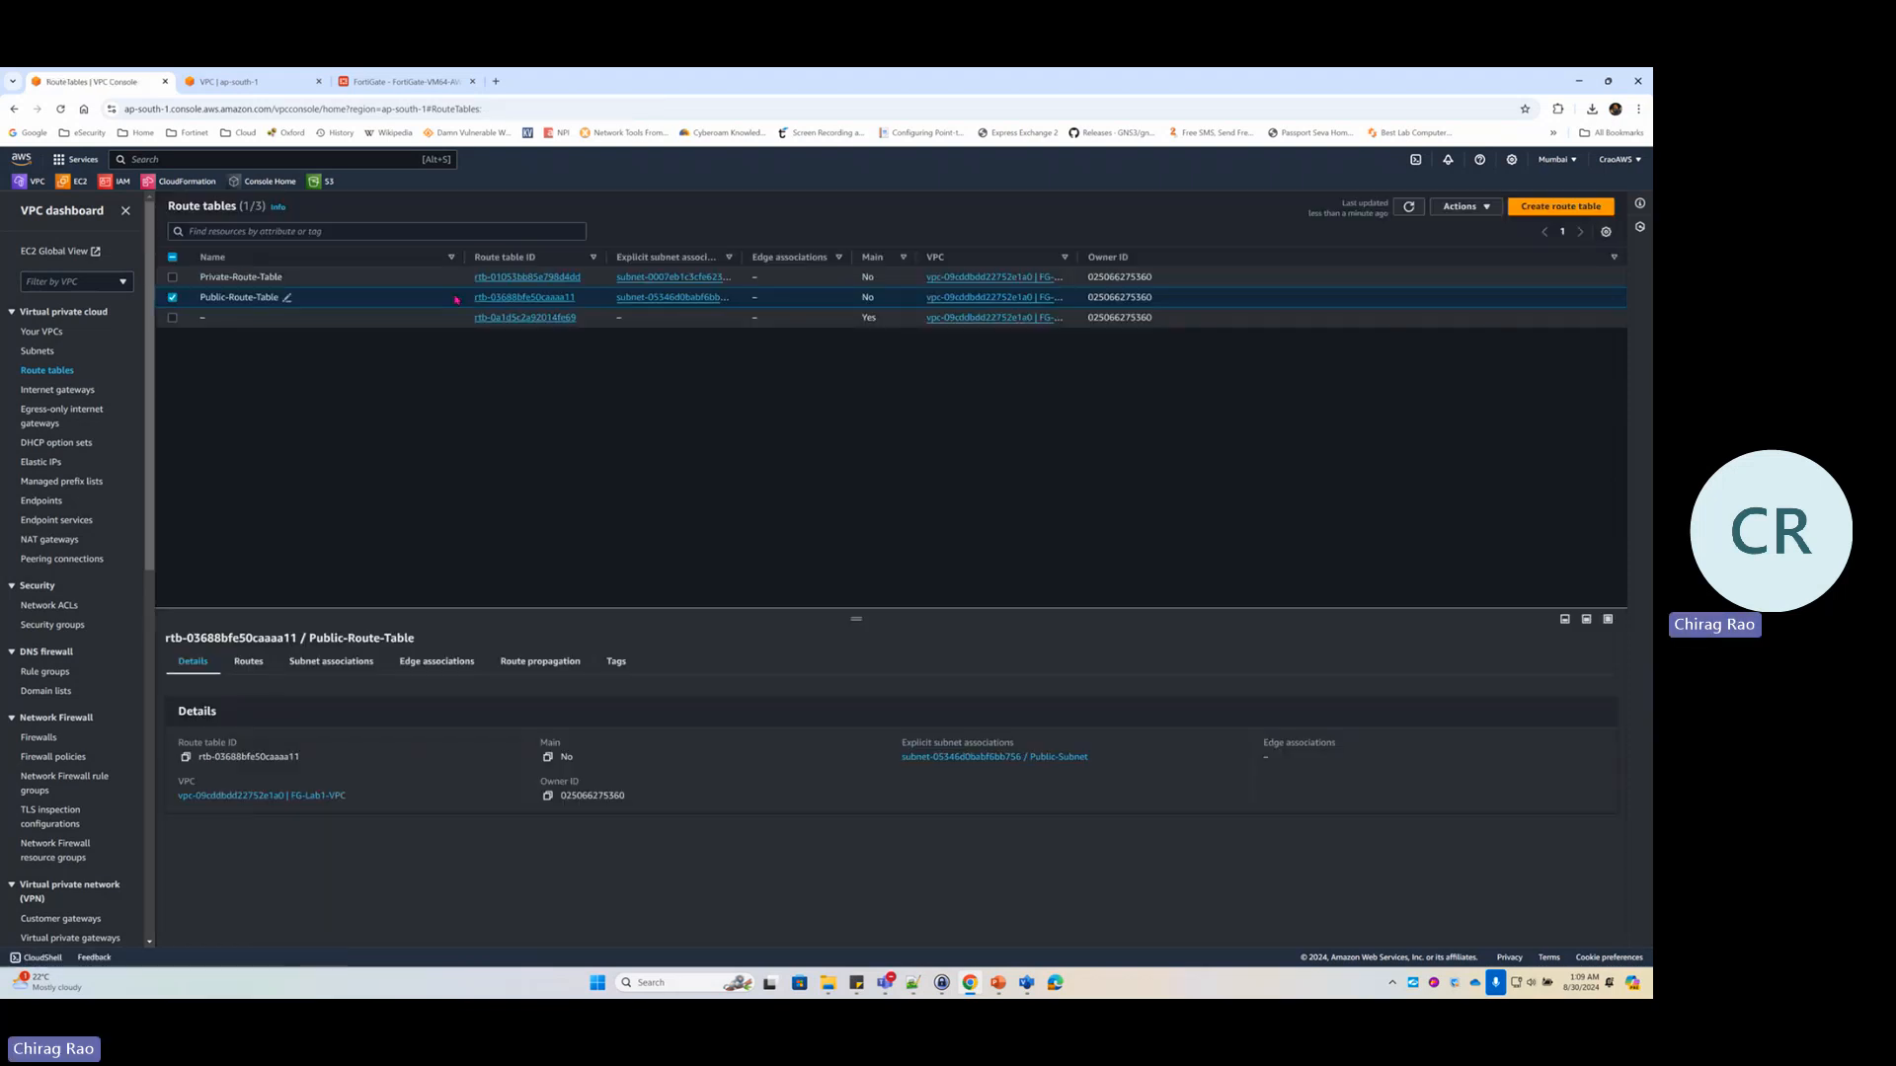
# Open Private-Route-Table, note its lone local route, and begin editing its routes
pyautogui.click(496, 279)
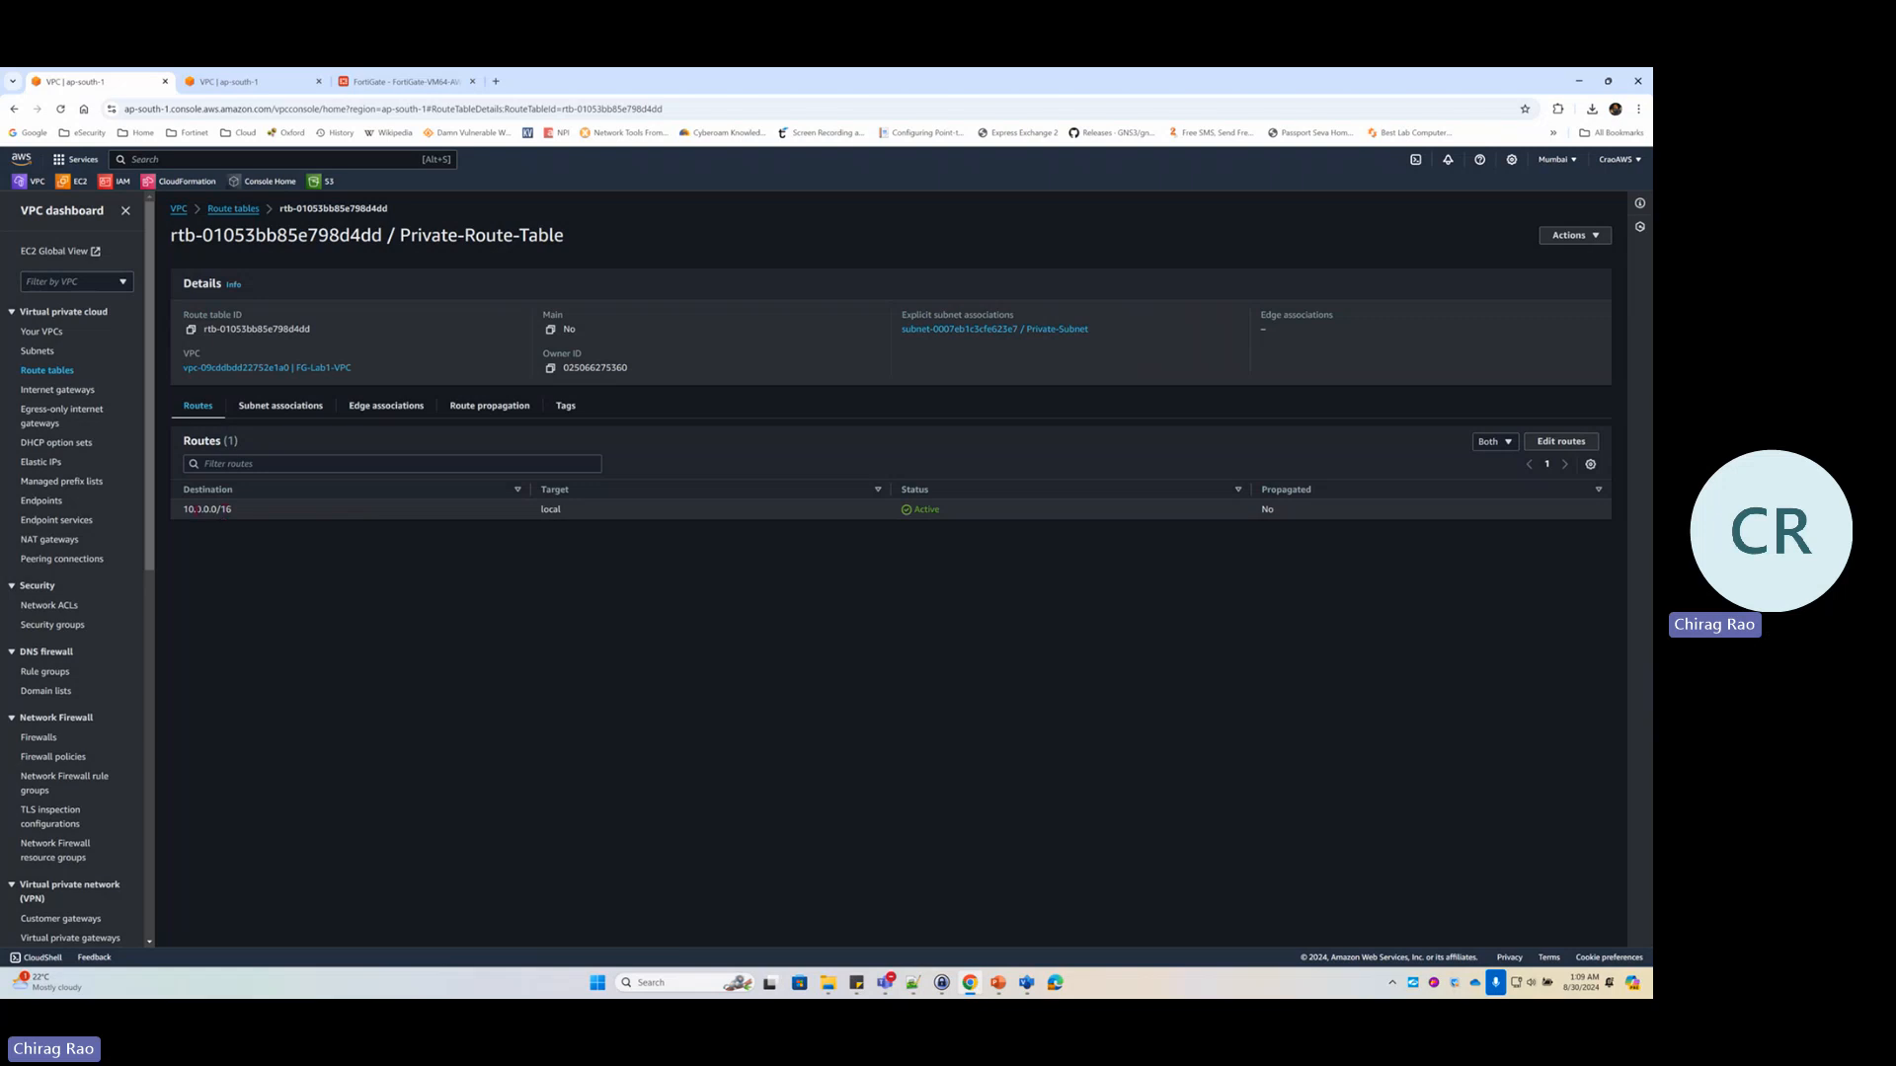
pyautogui.moveTo(199, 509); pyautogui.dragTo(557, 510)
pyautogui.click(1568, 443)
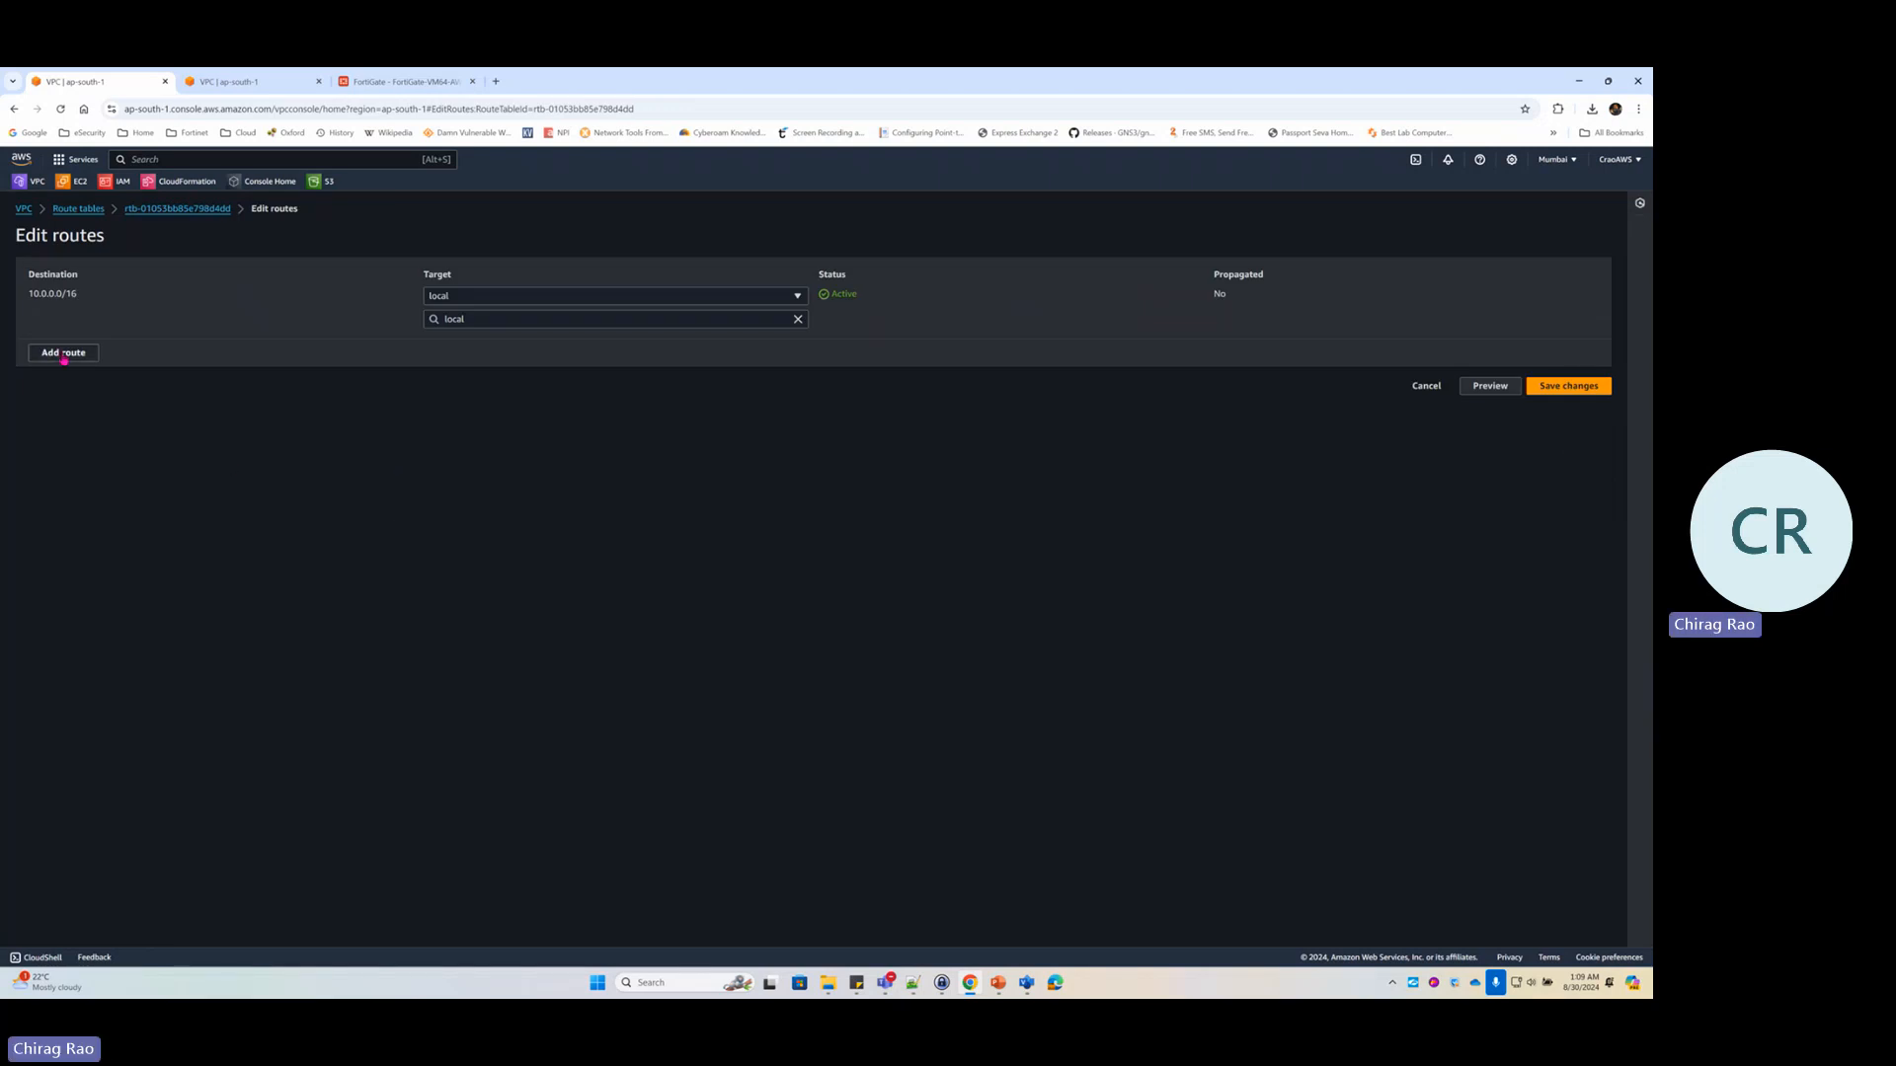
# Add a 0.0.0.0/0 route row targeting the FG-Port2-LAN network interface
pyautogui.click(63, 357)
pyautogui.click(85, 343)
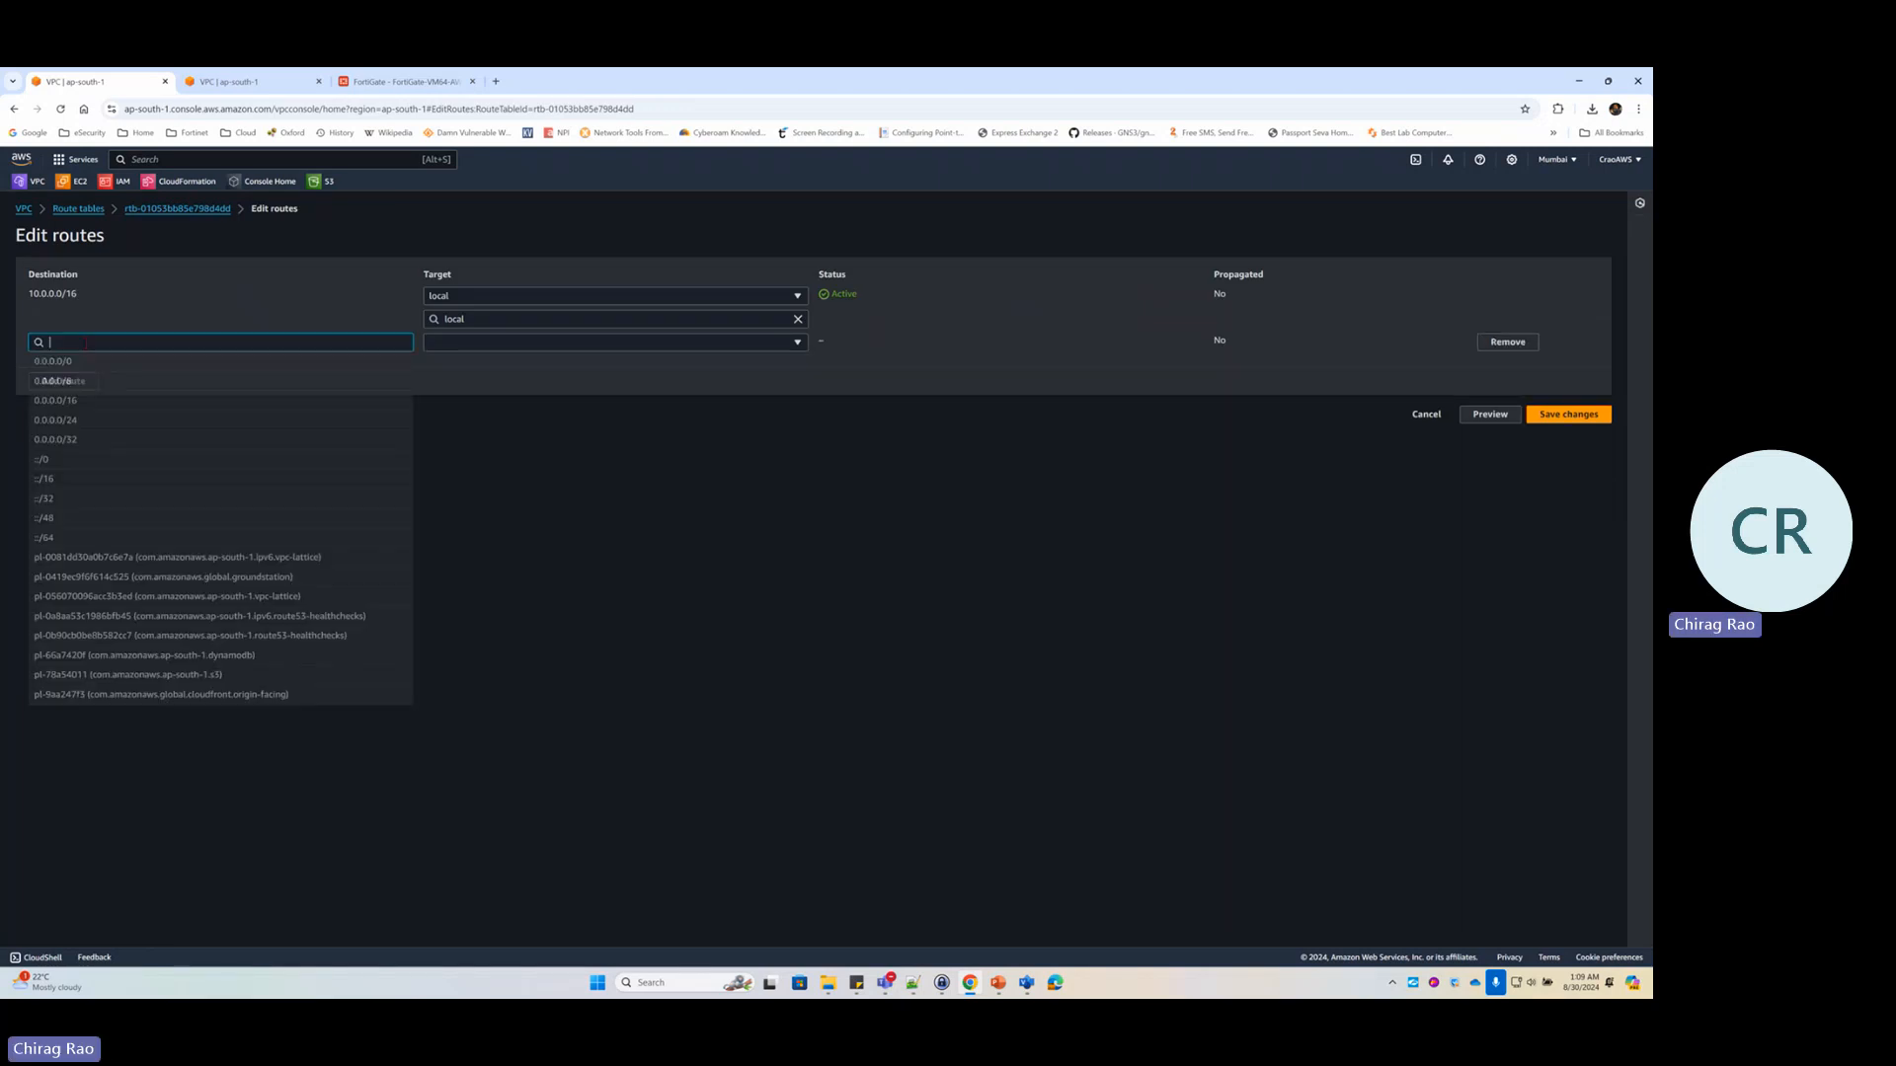
pyautogui.click(69, 362)
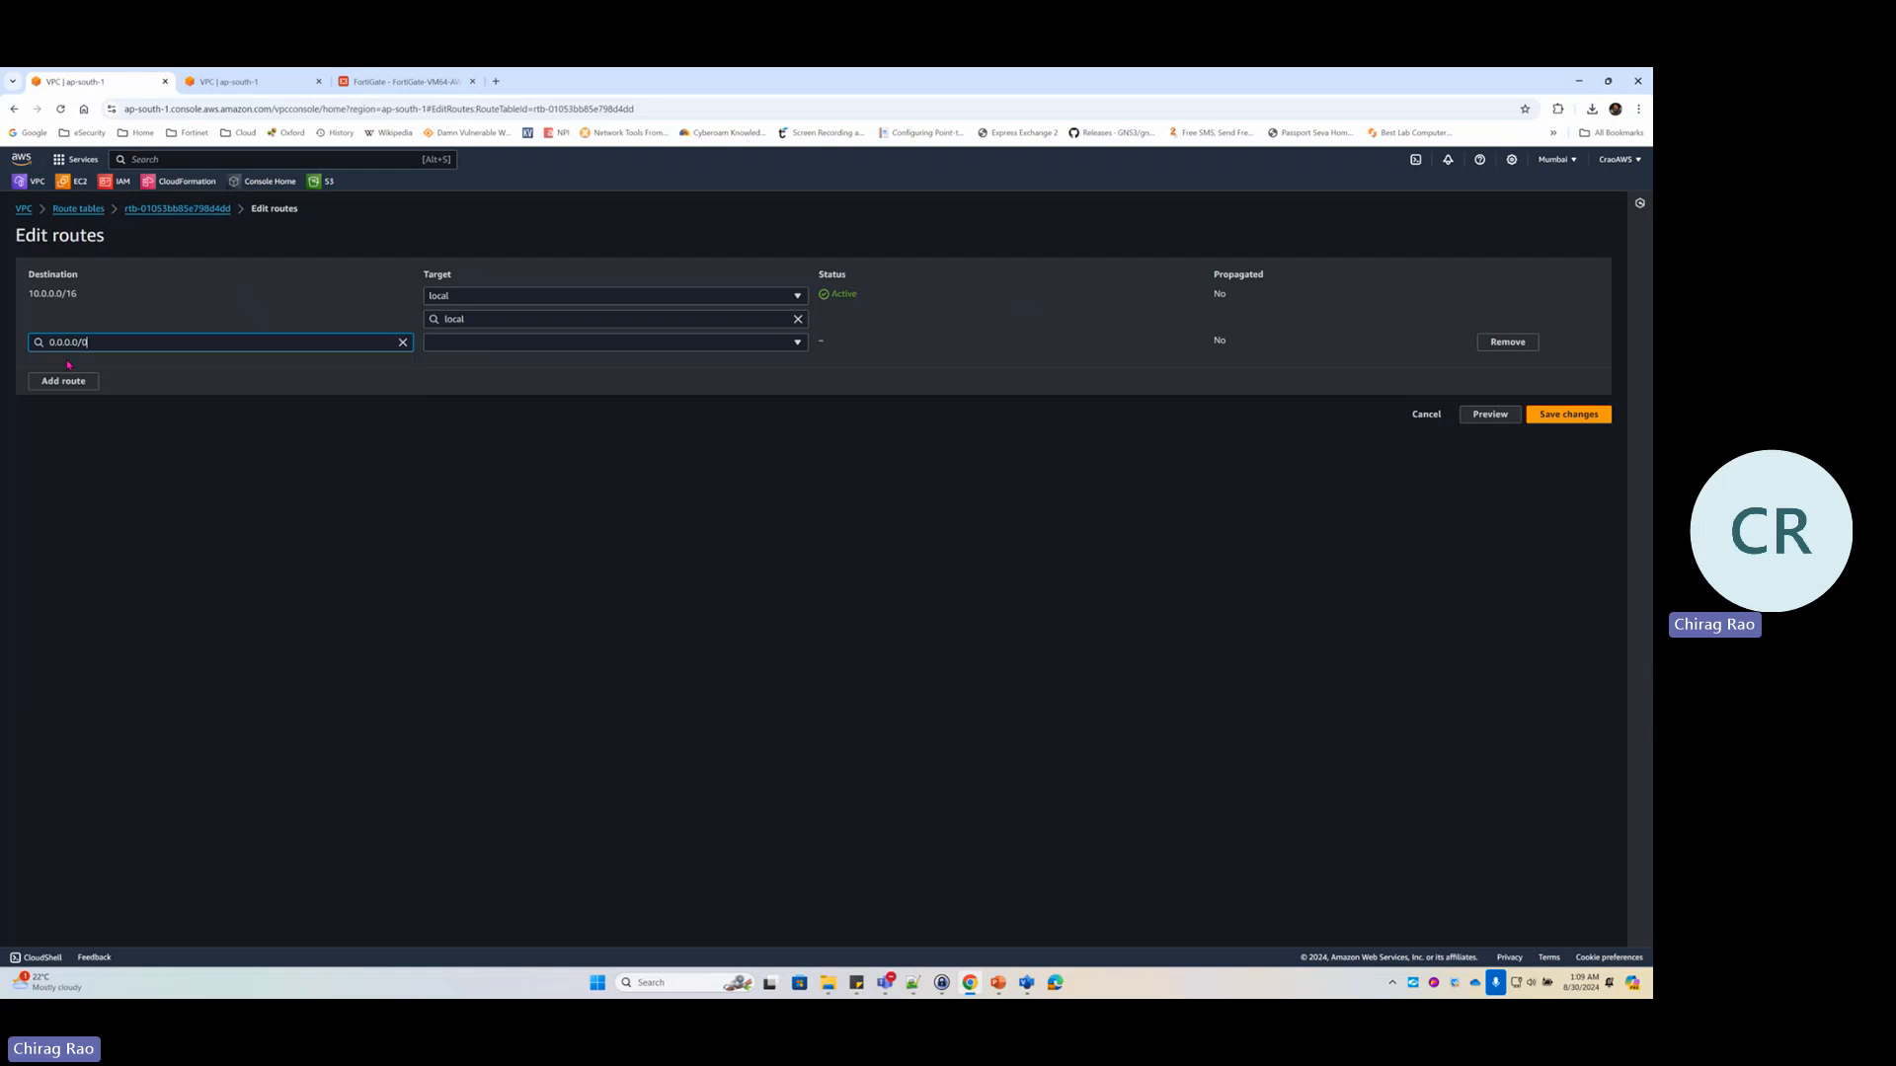
pyautogui.click(487, 346)
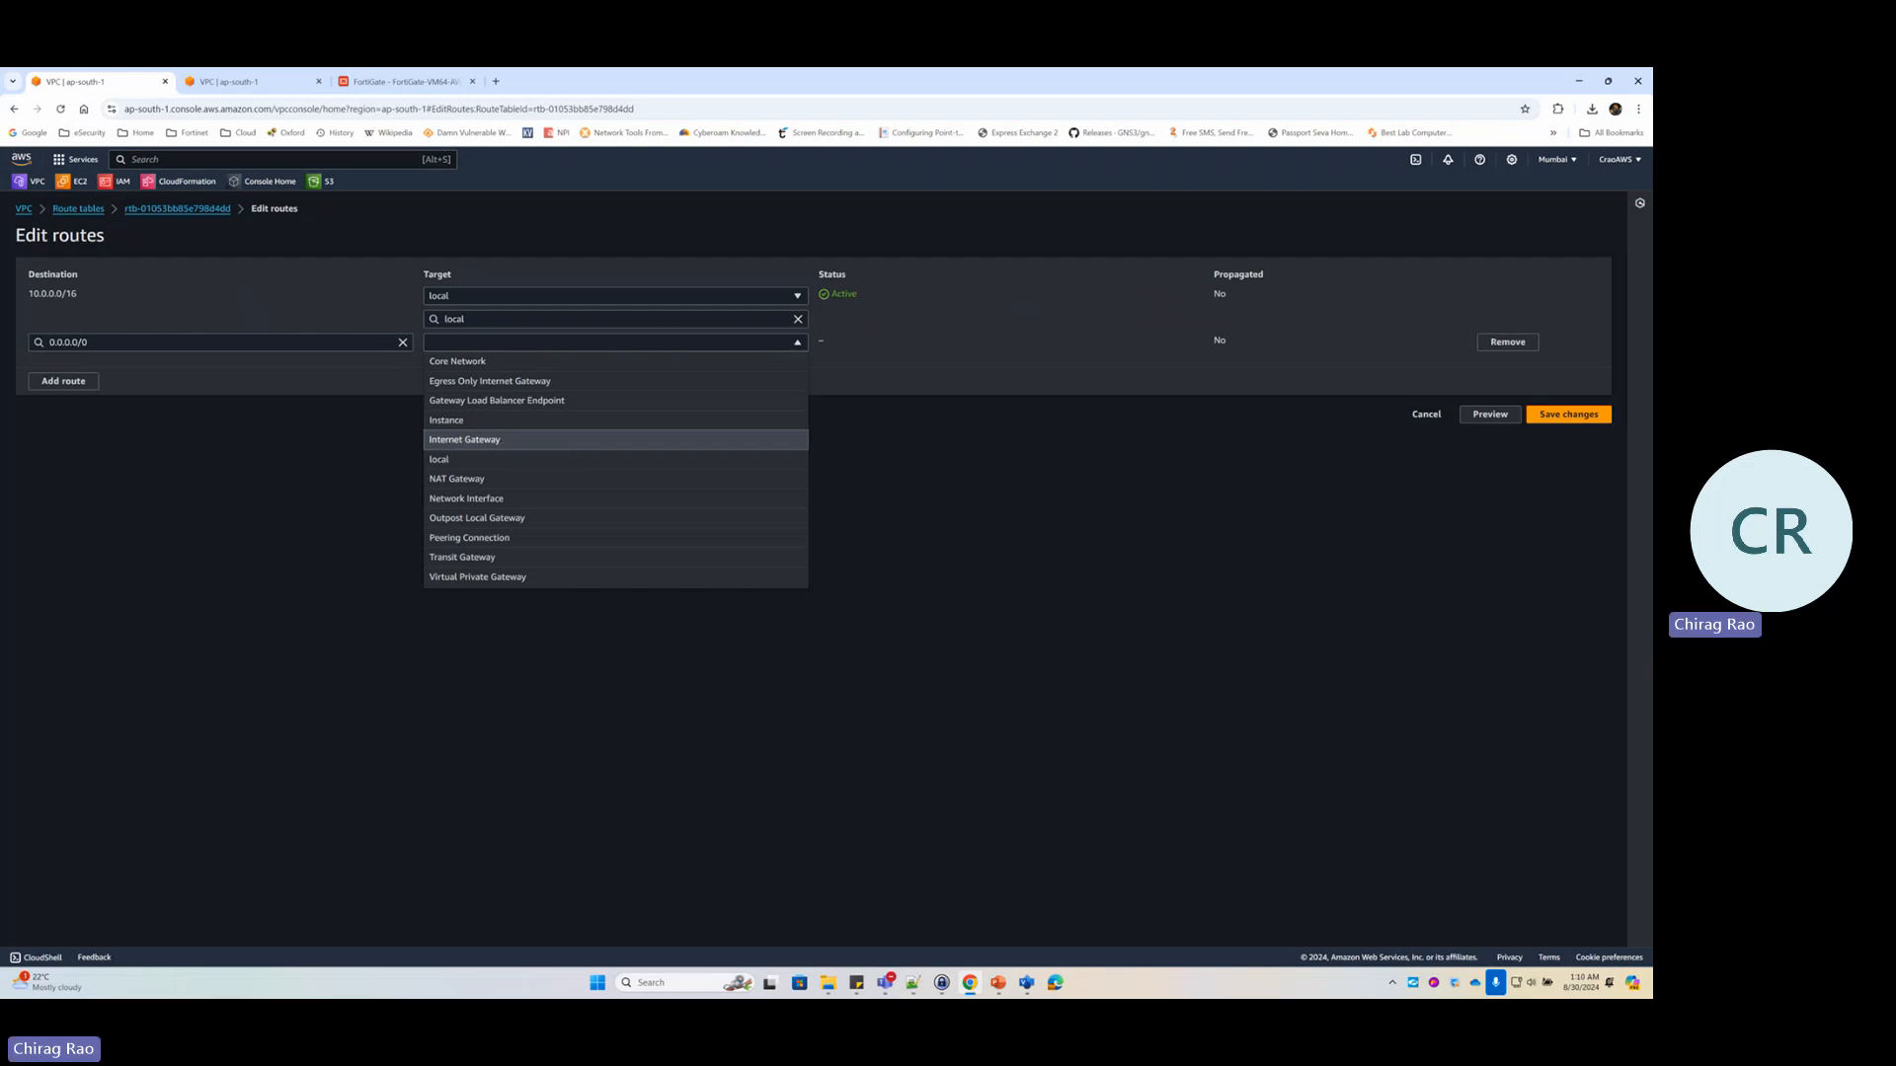
pyautogui.hotkey('alt', 'Tab')
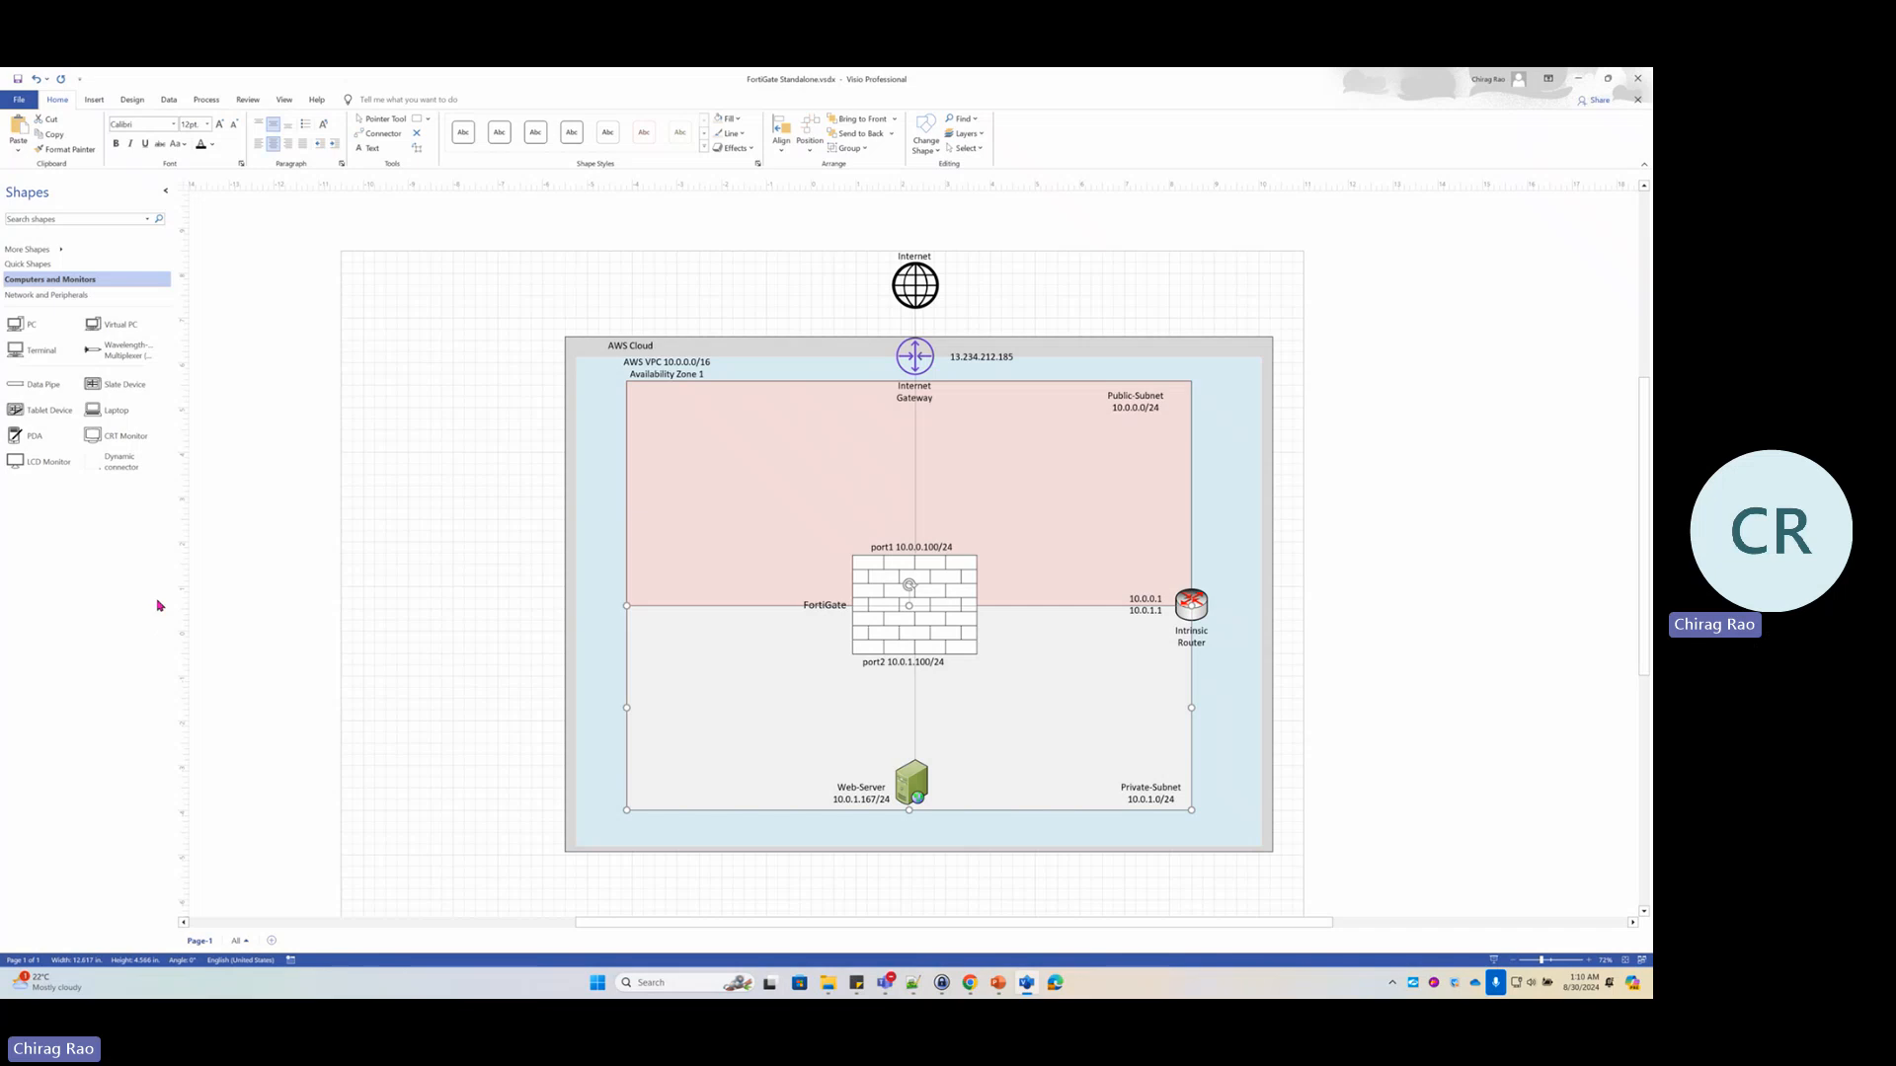
pyautogui.hotkey('alt', 'Tab')
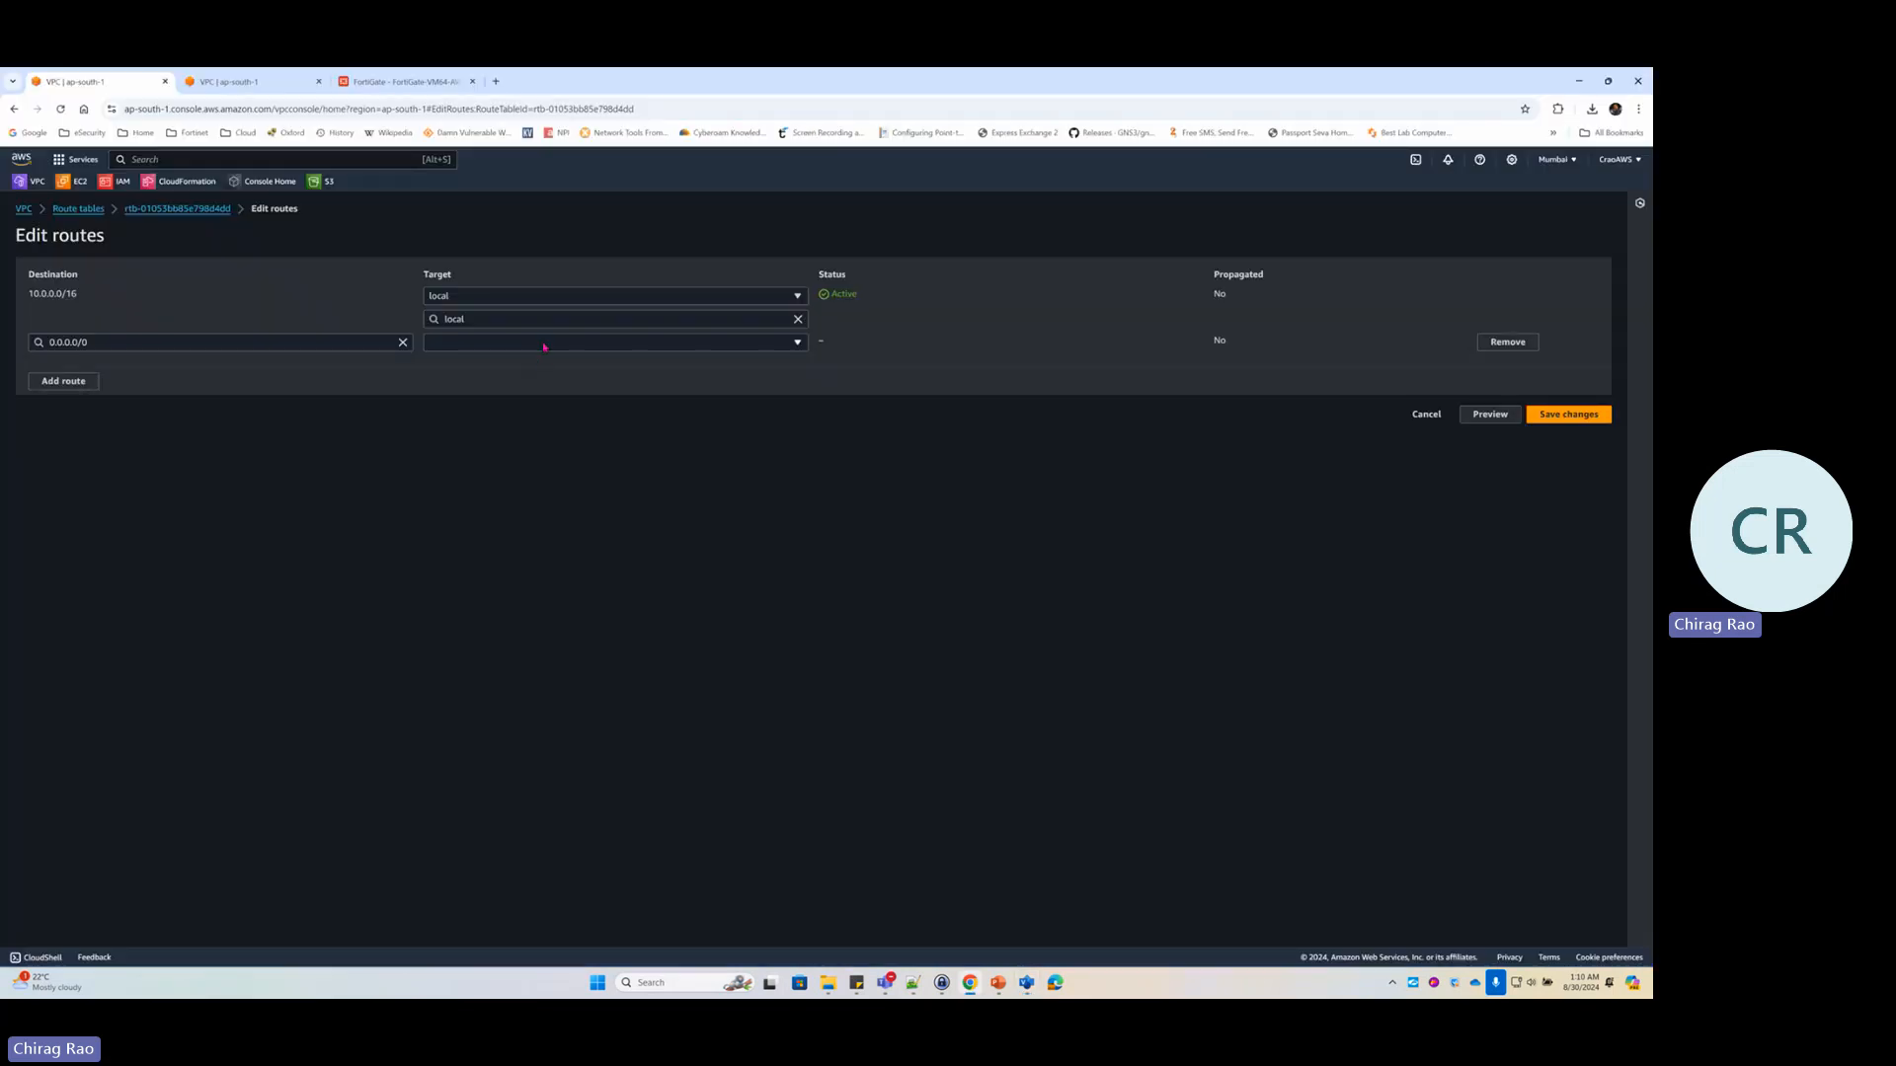
pyautogui.click(544, 342)
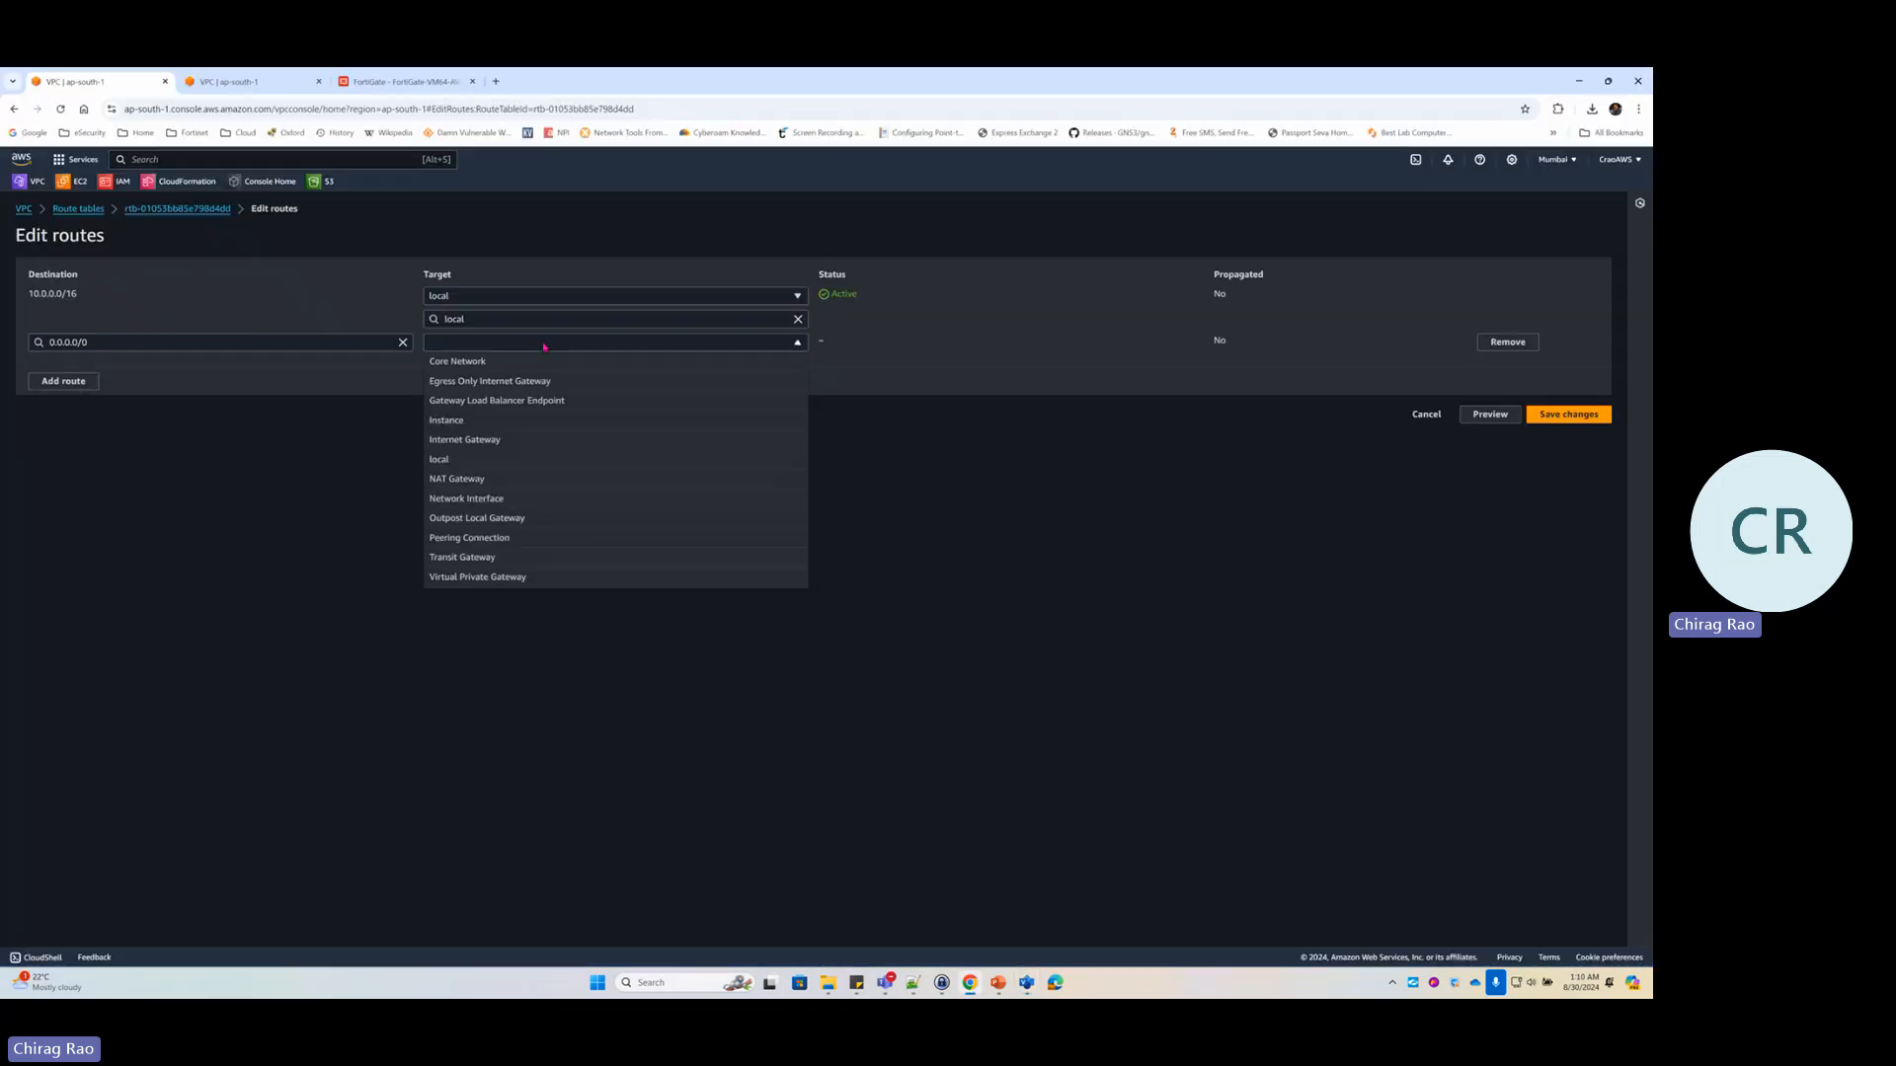
pyautogui.click(483, 500)
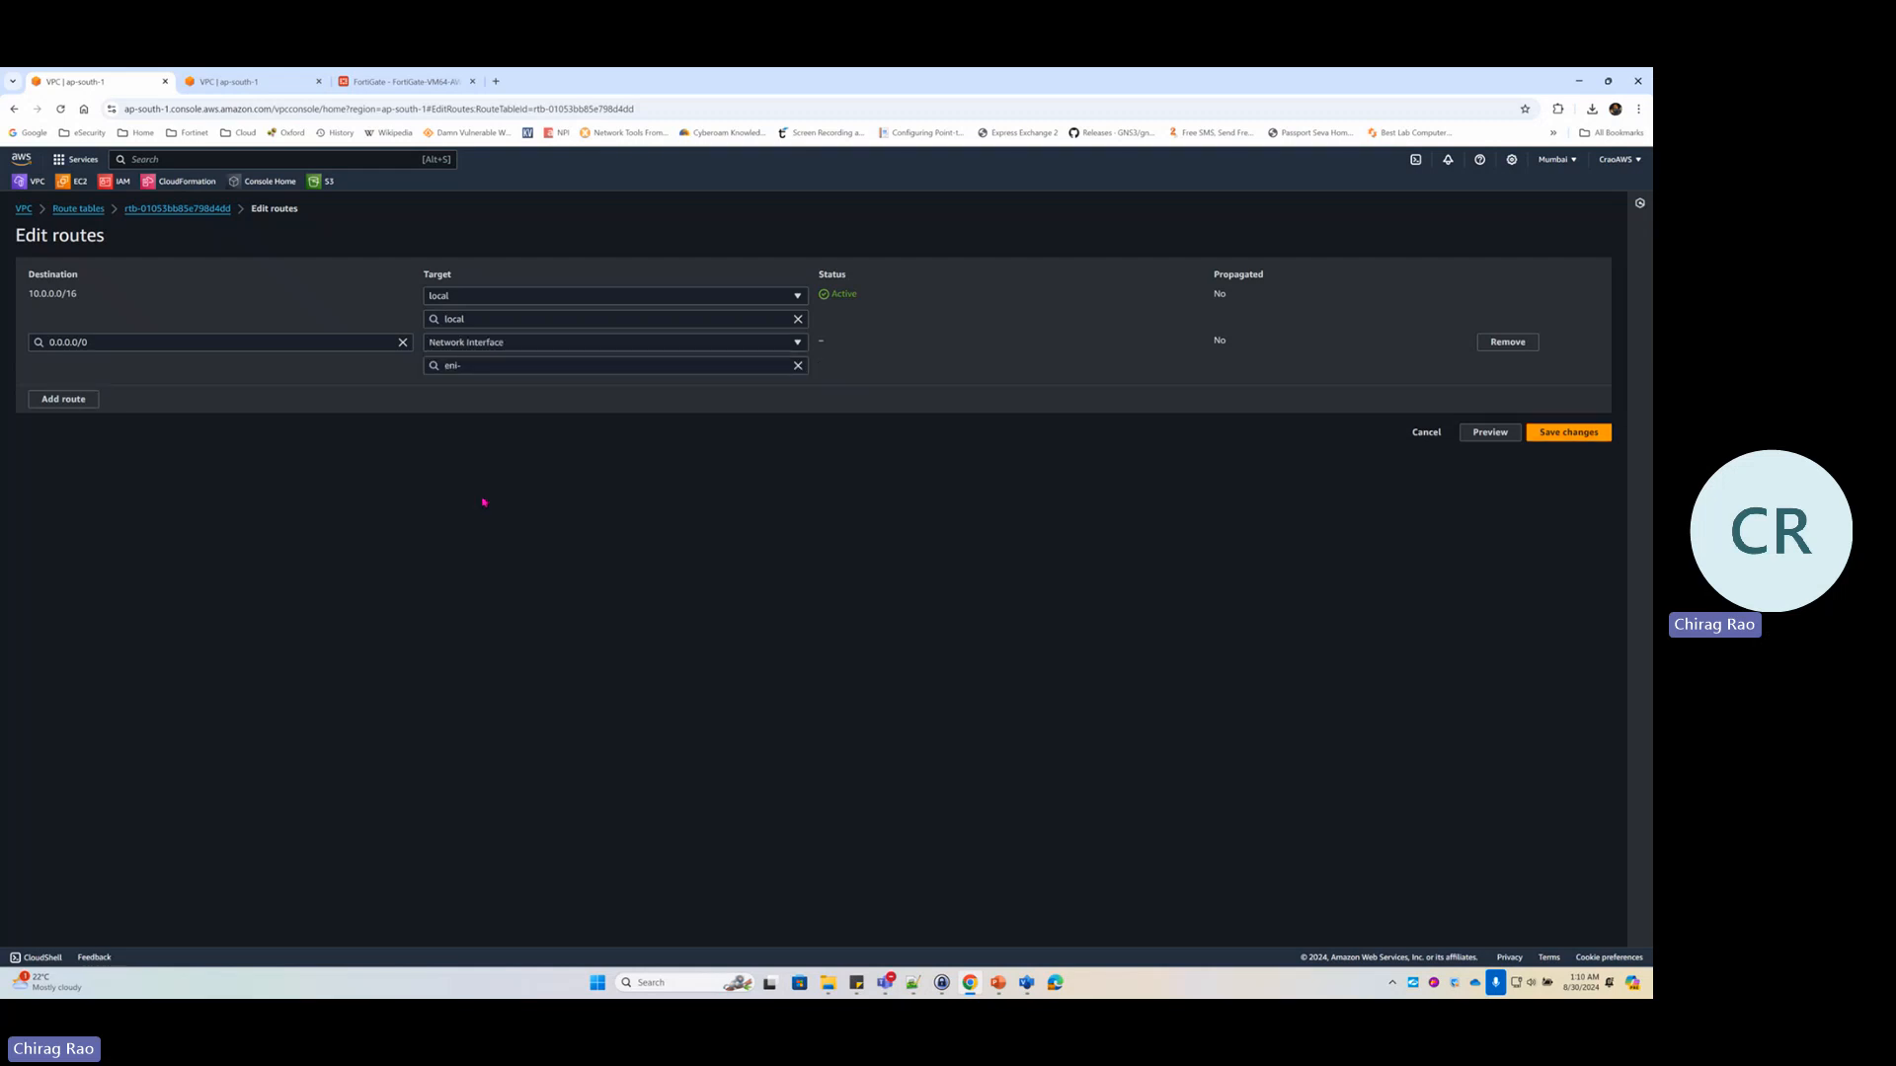
pyautogui.click(490, 367)
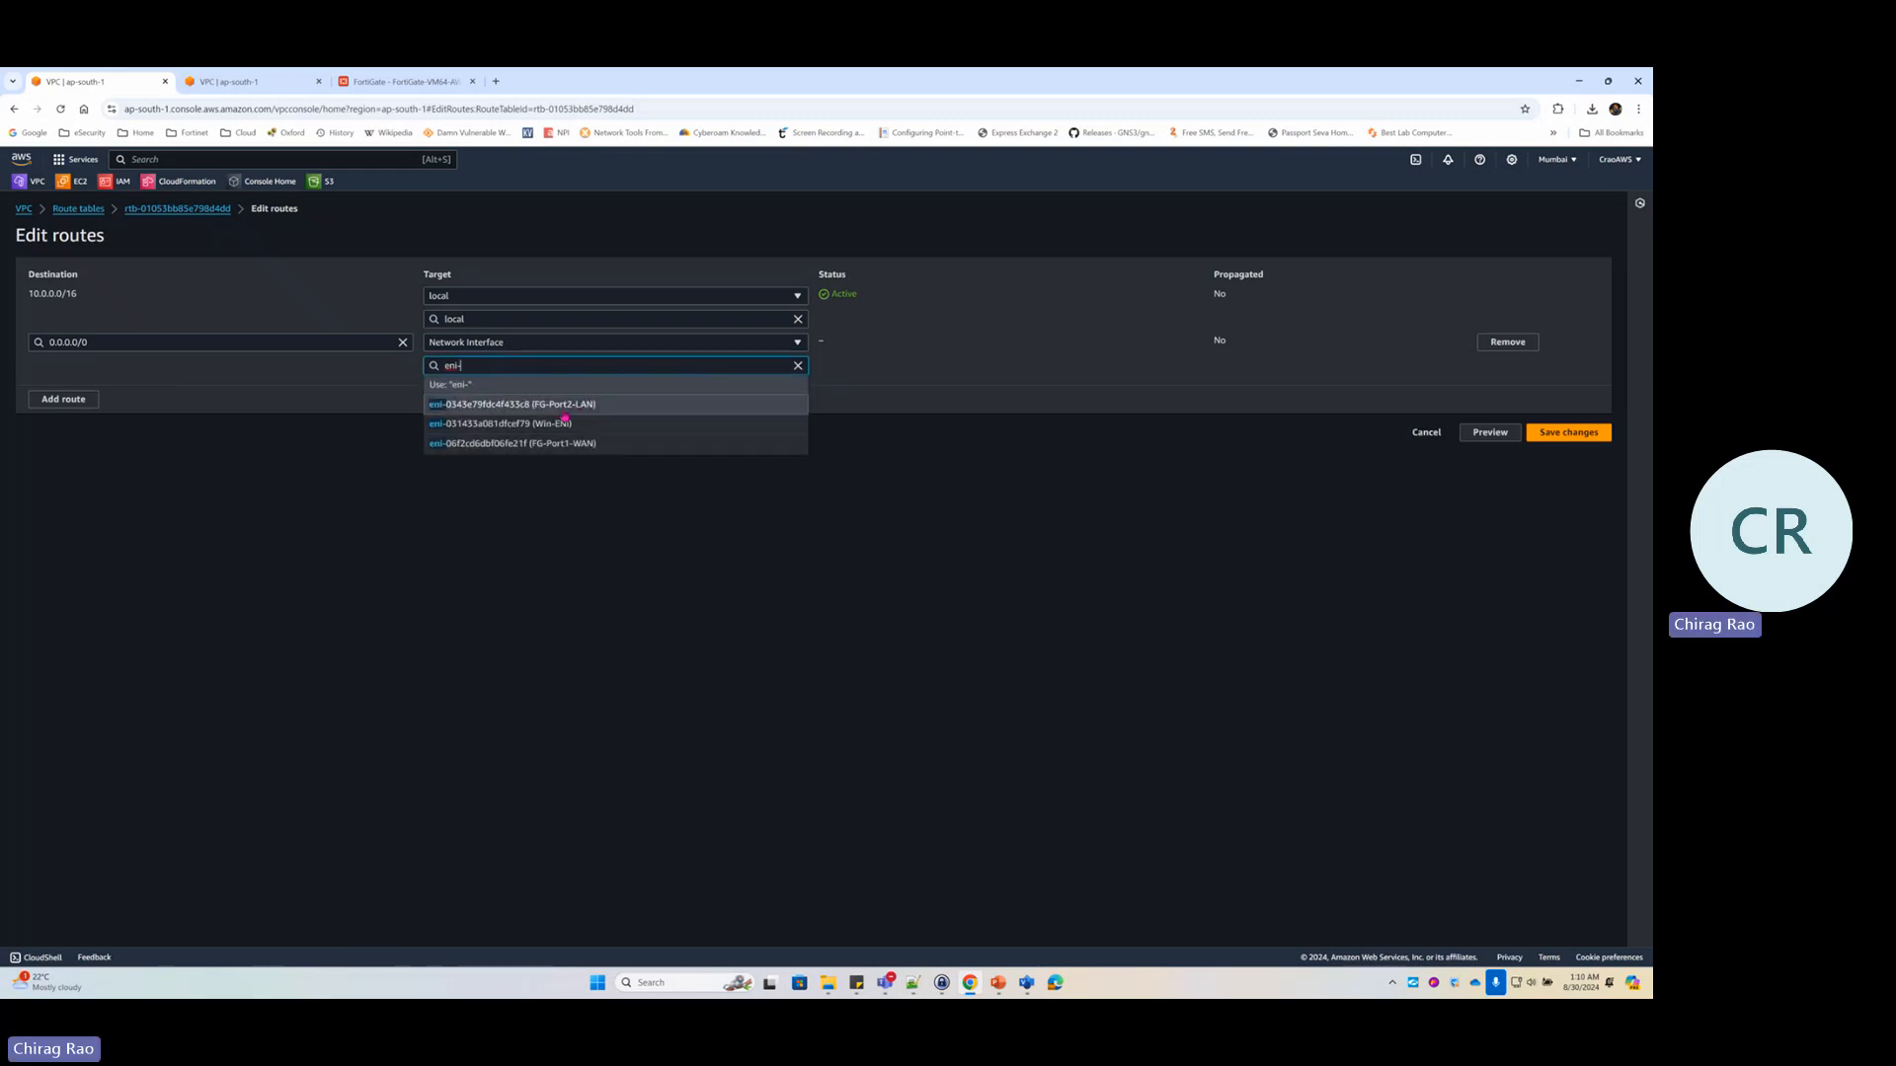
pyautogui.click(573, 411)
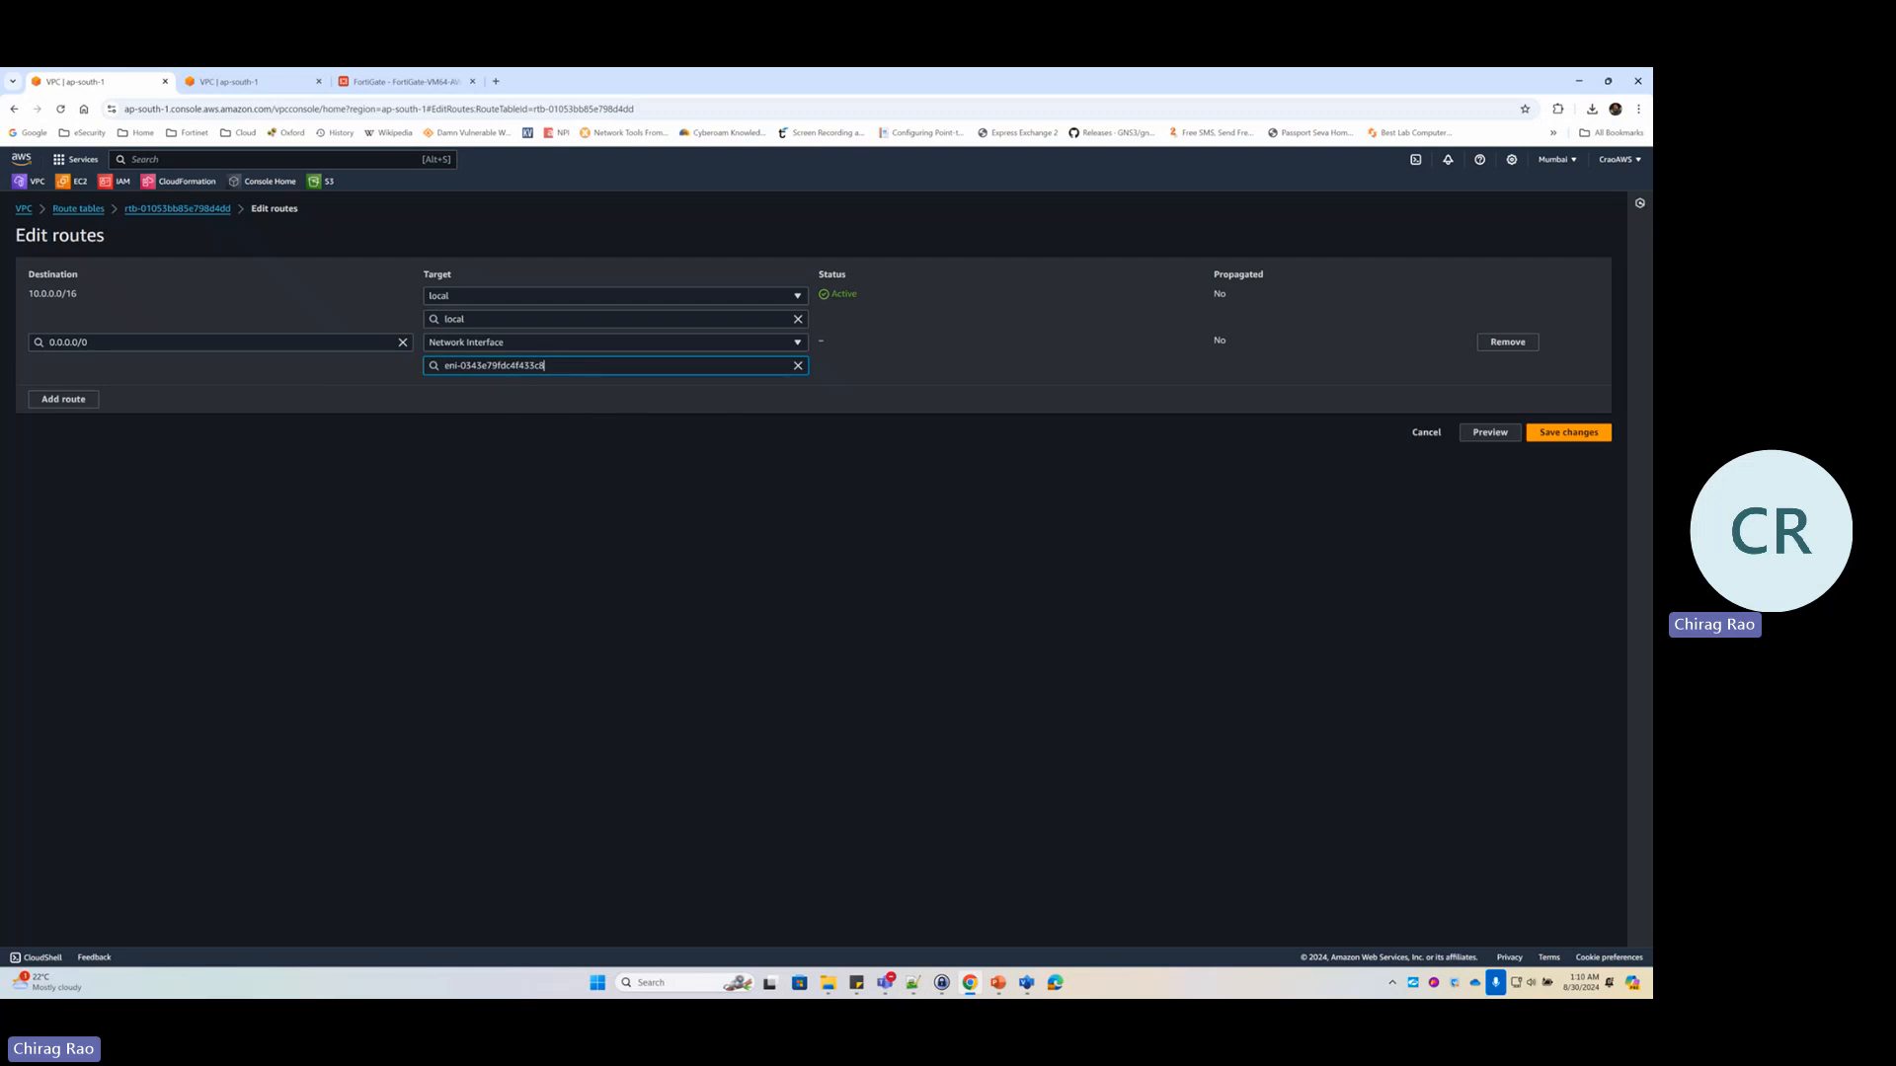
pyautogui.hotkey('alt', 'Tab')
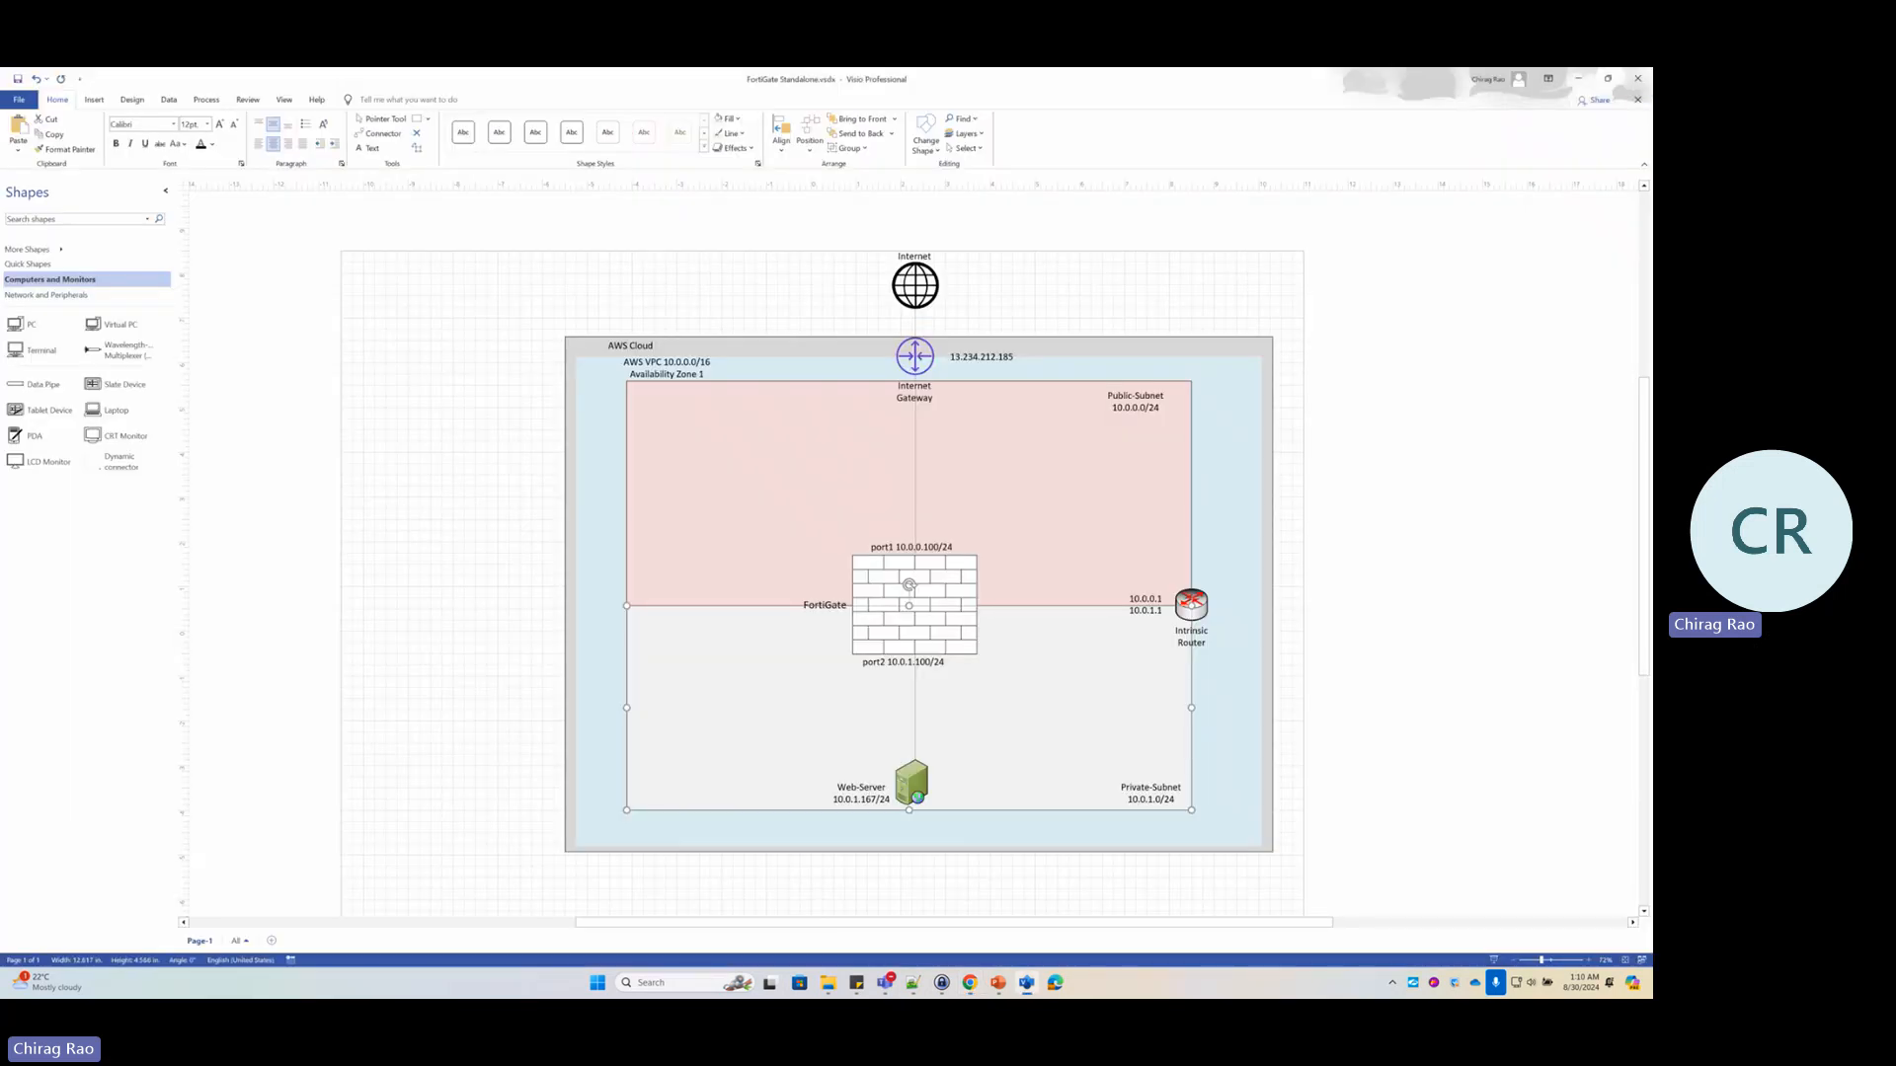
# Ink '0000/0' and an arrow from the web server to port2, then erase the sketch
pyautogui.click(951, 740)
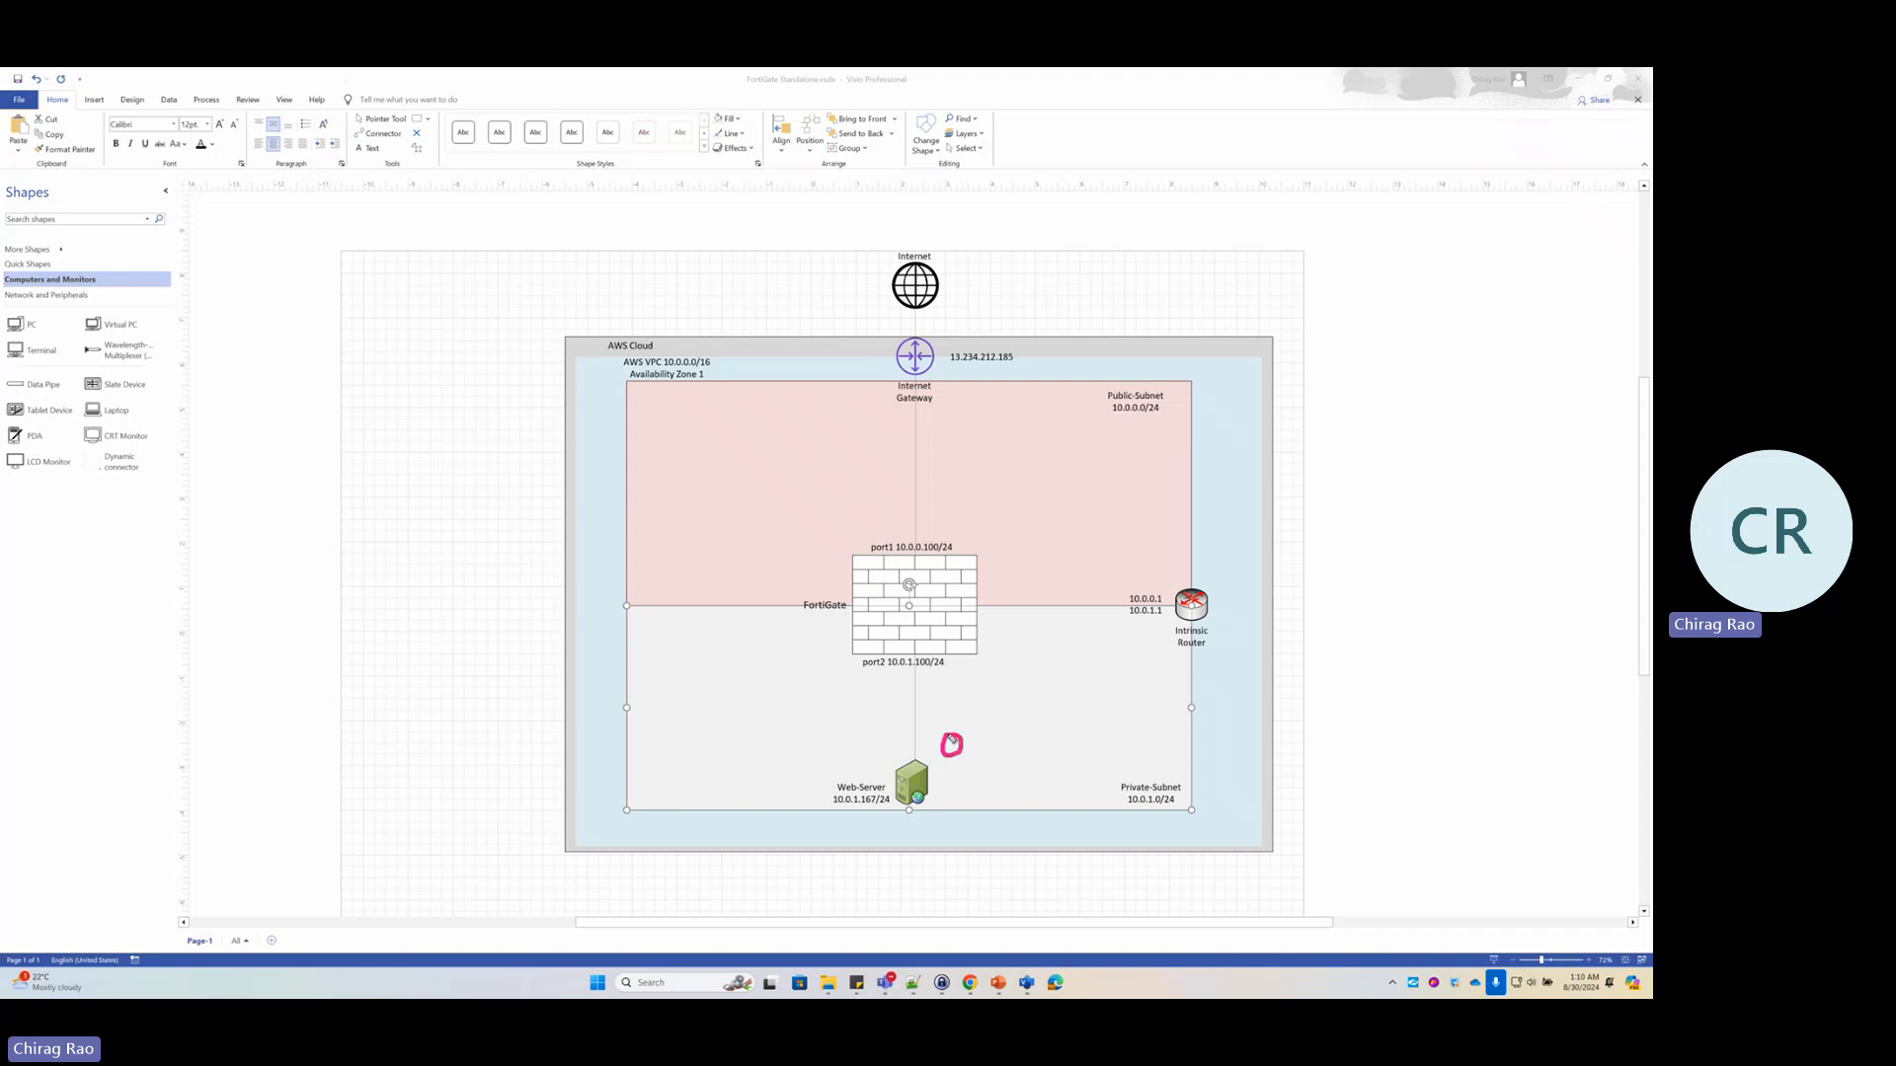
pyautogui.moveTo(982, 732)
pyautogui.mouseDown()
pyautogui.moveTo(1050, 718)
pyautogui.moveTo(1056, 756)
pyautogui.moveTo(1083, 701)
pyautogui.mouseUp()
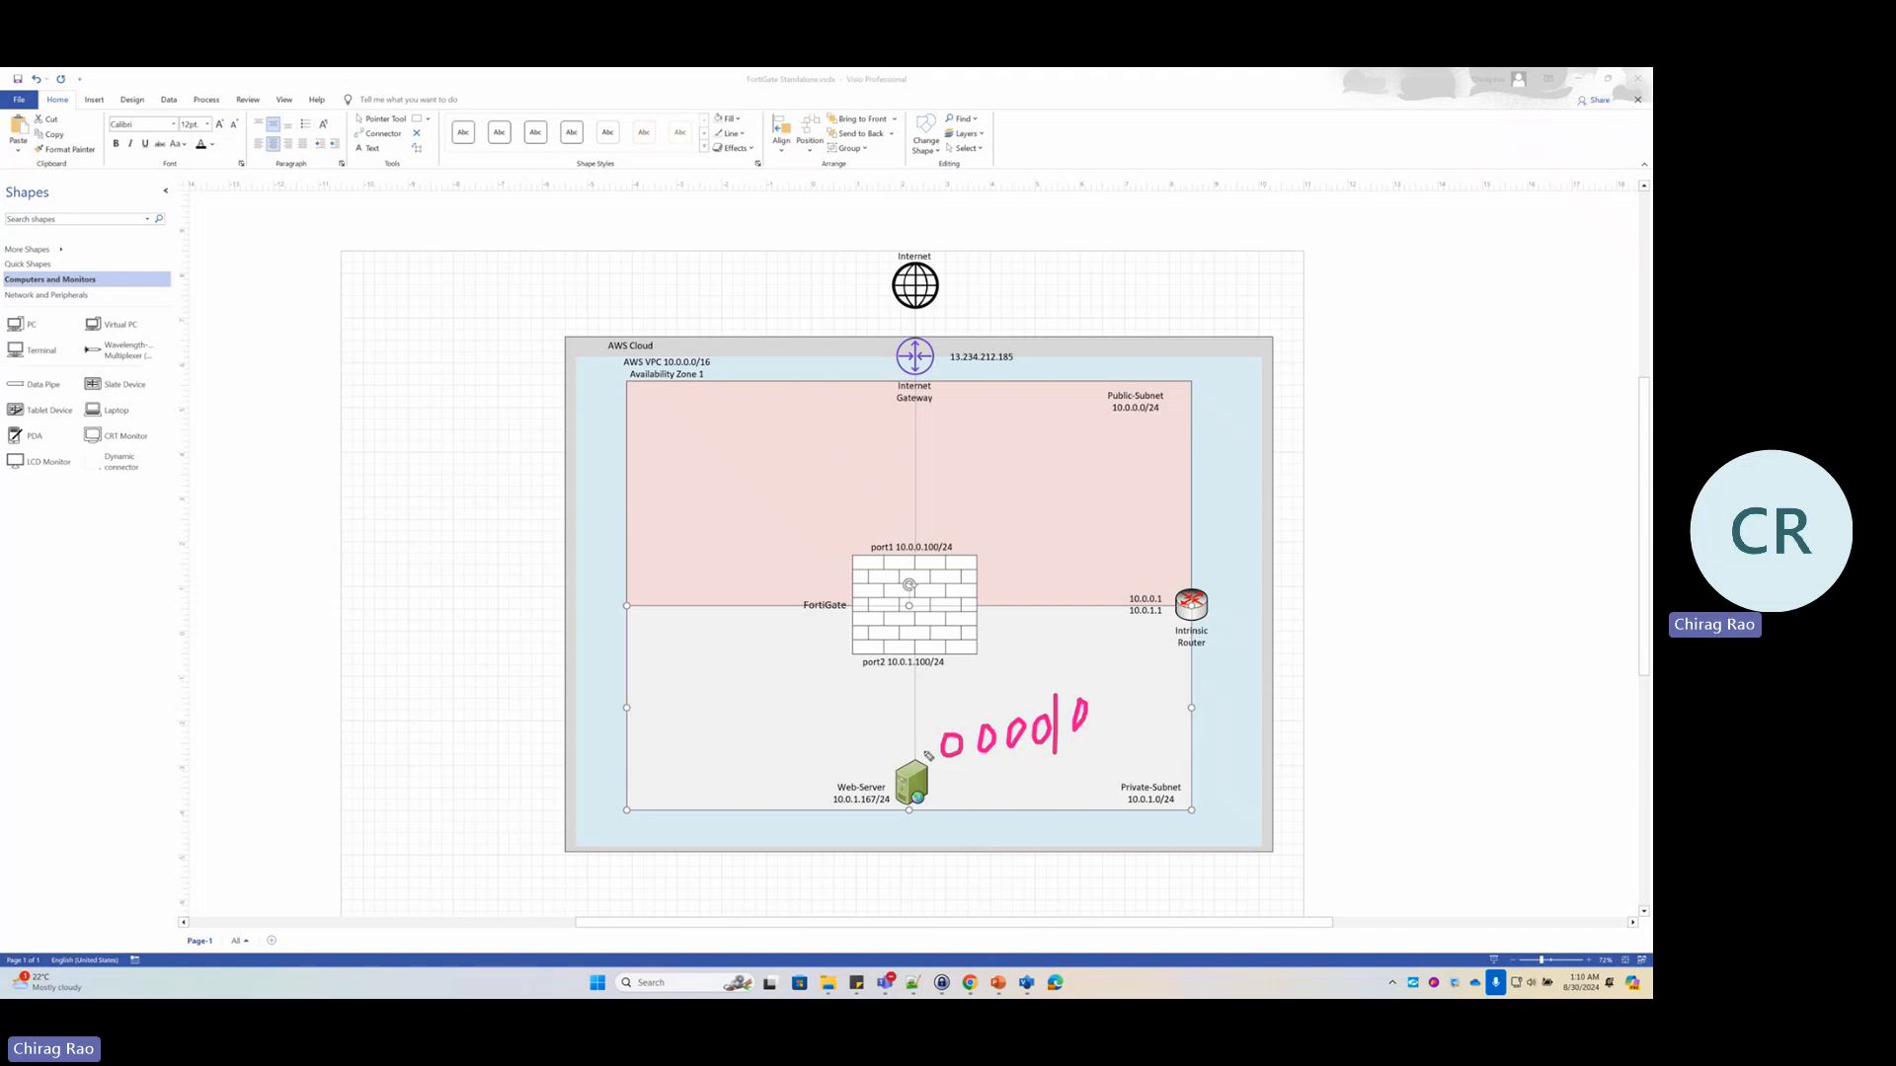
pyautogui.moveTo(918, 767)
pyautogui.mouseDown()
pyautogui.moveTo(931, 715)
pyautogui.moveTo(898, 681)
pyautogui.mouseUp()
pyautogui.press('Escape')
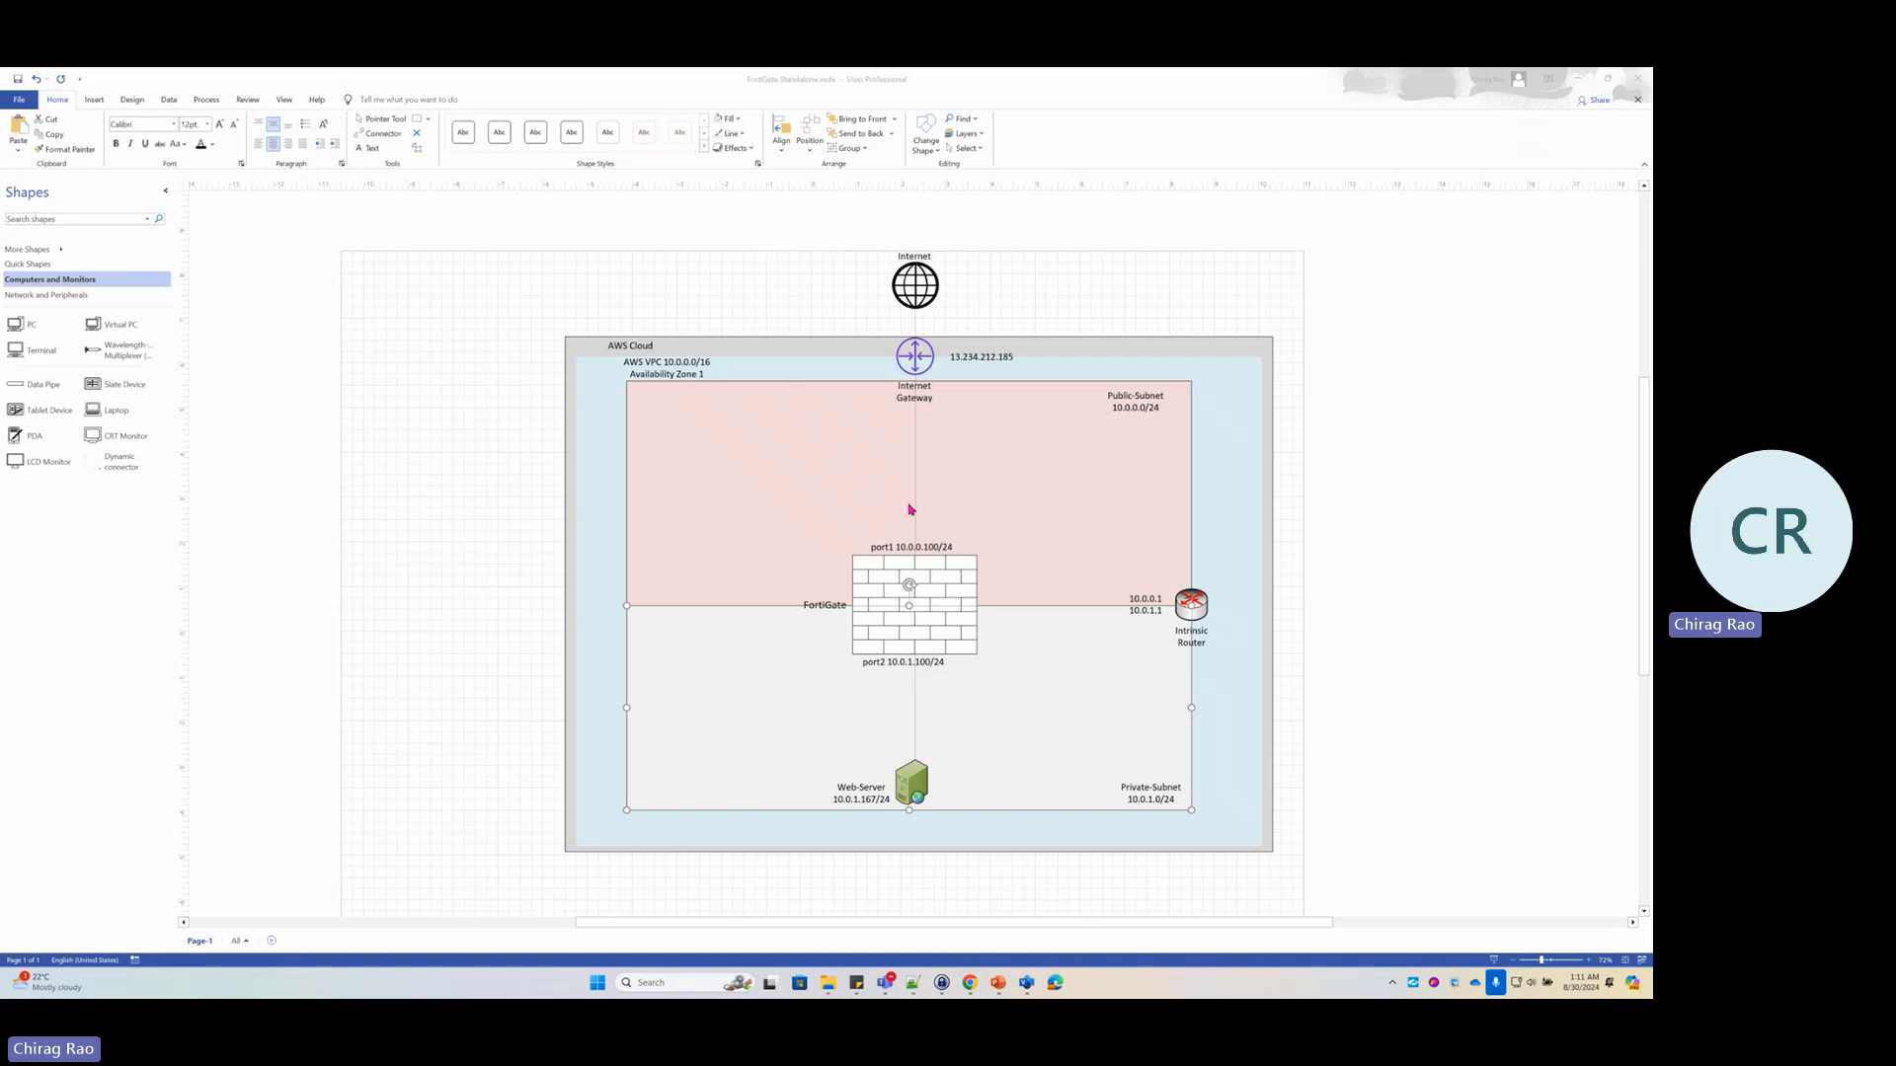
pyautogui.hotkey('alt', 'Tab')
pyautogui.hotkey('alt', 'Tab')
pyautogui.hotkey('alt', 'Tab')
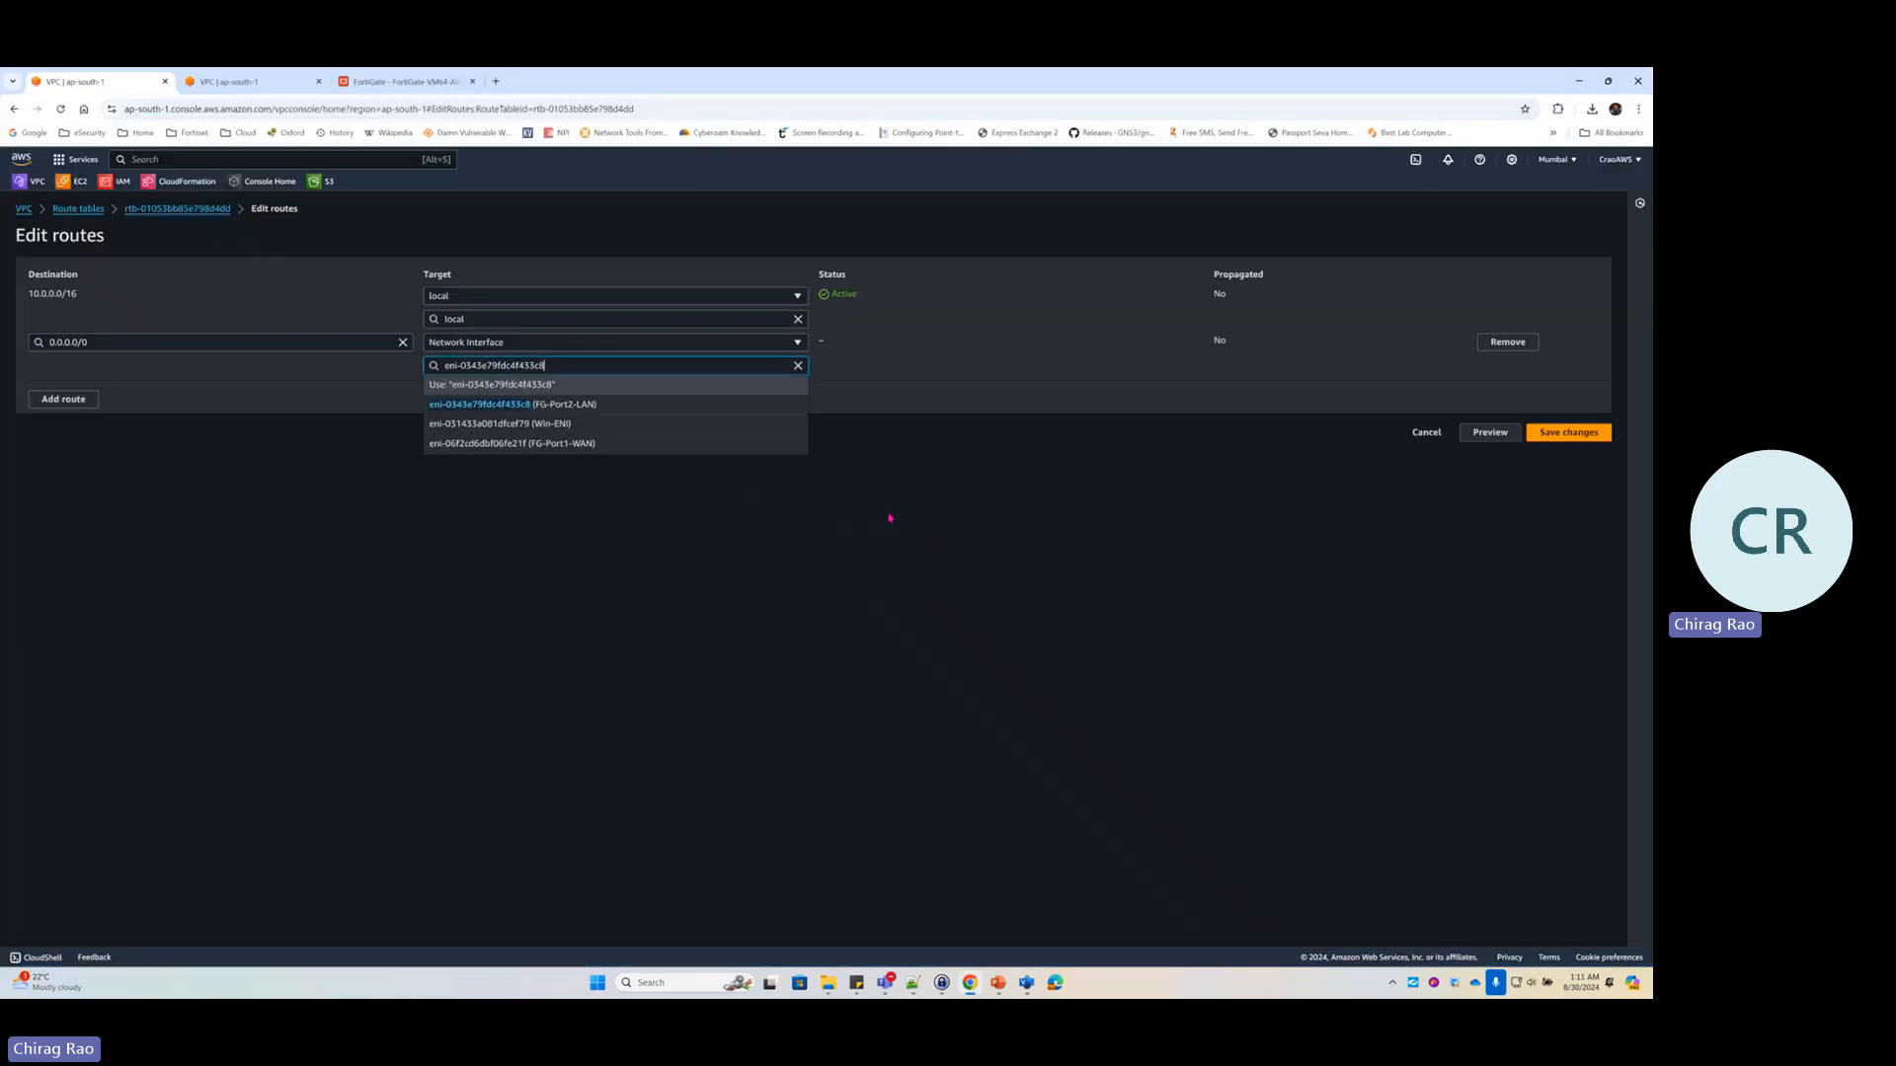
# Save the 0.0.0.0/0 route to FG-Port2-LAN and open that interface's details
pyautogui.click(570, 386)
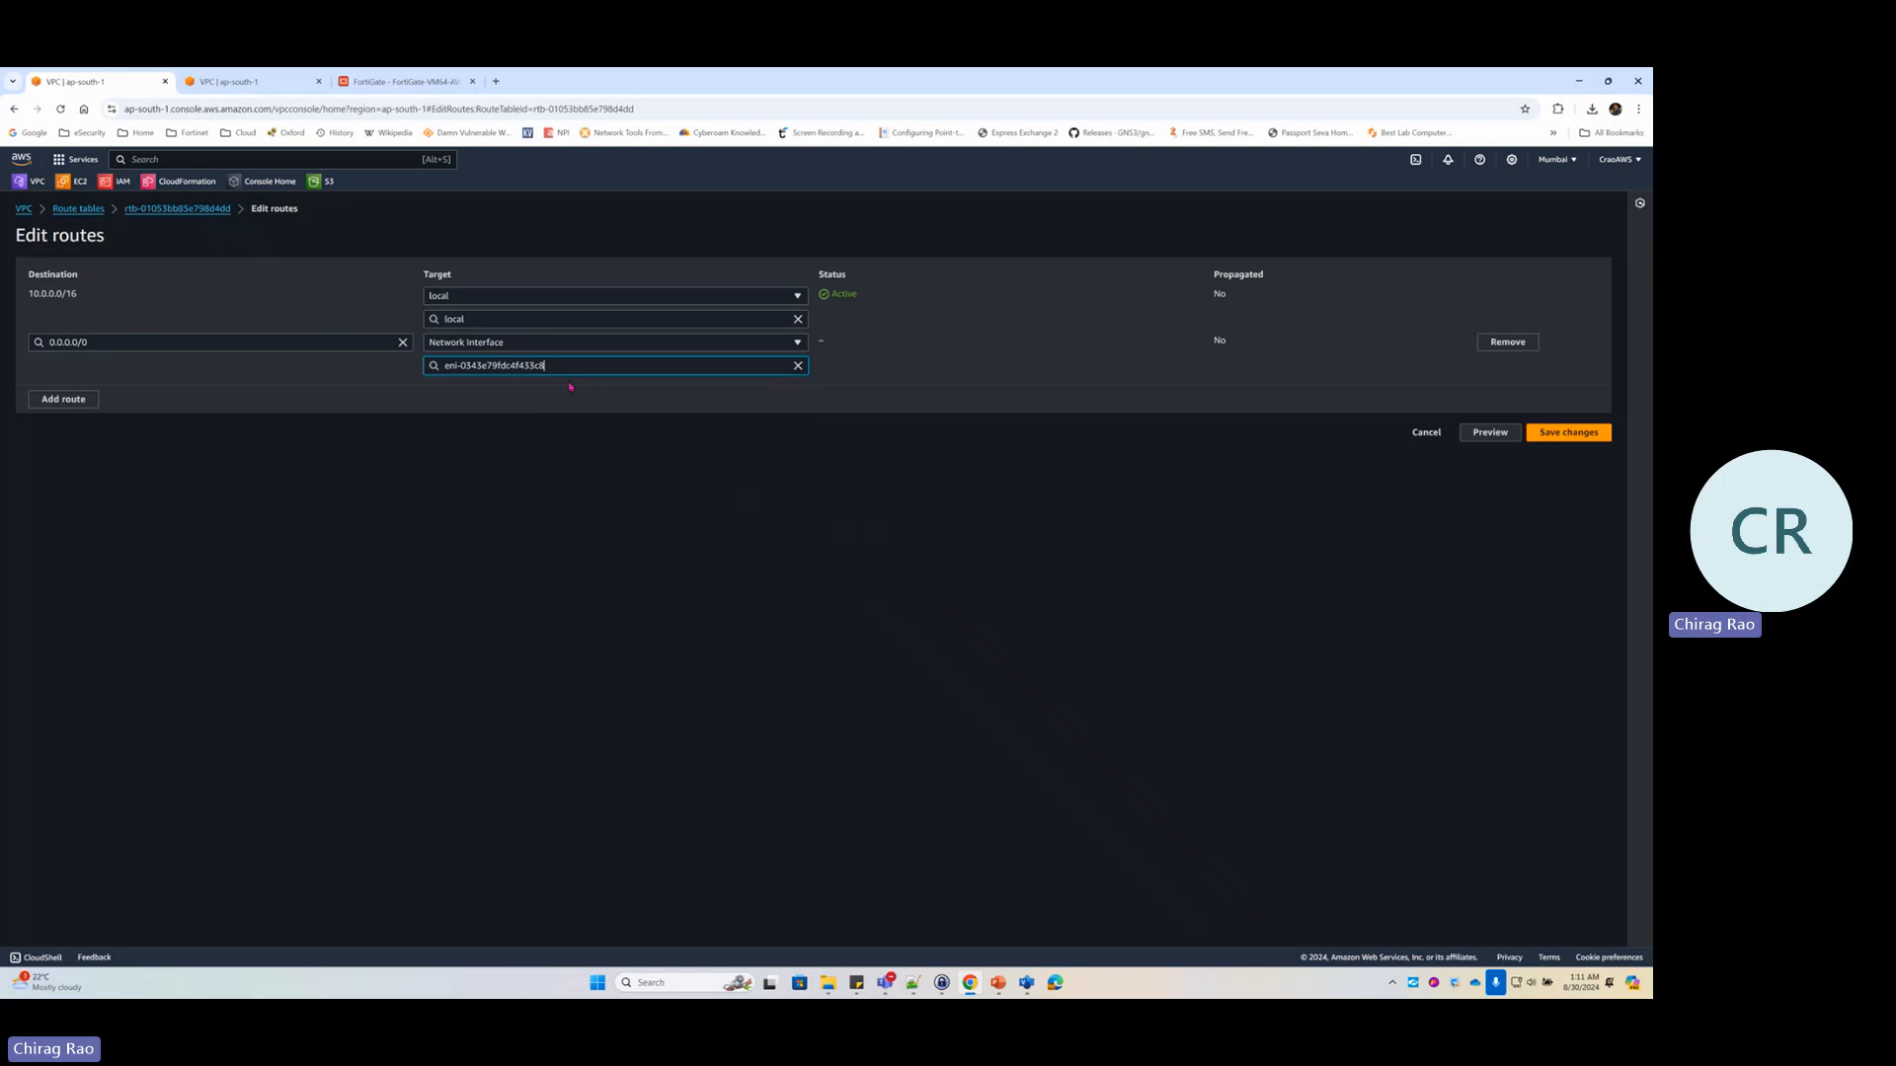
pyautogui.click(1568, 433)
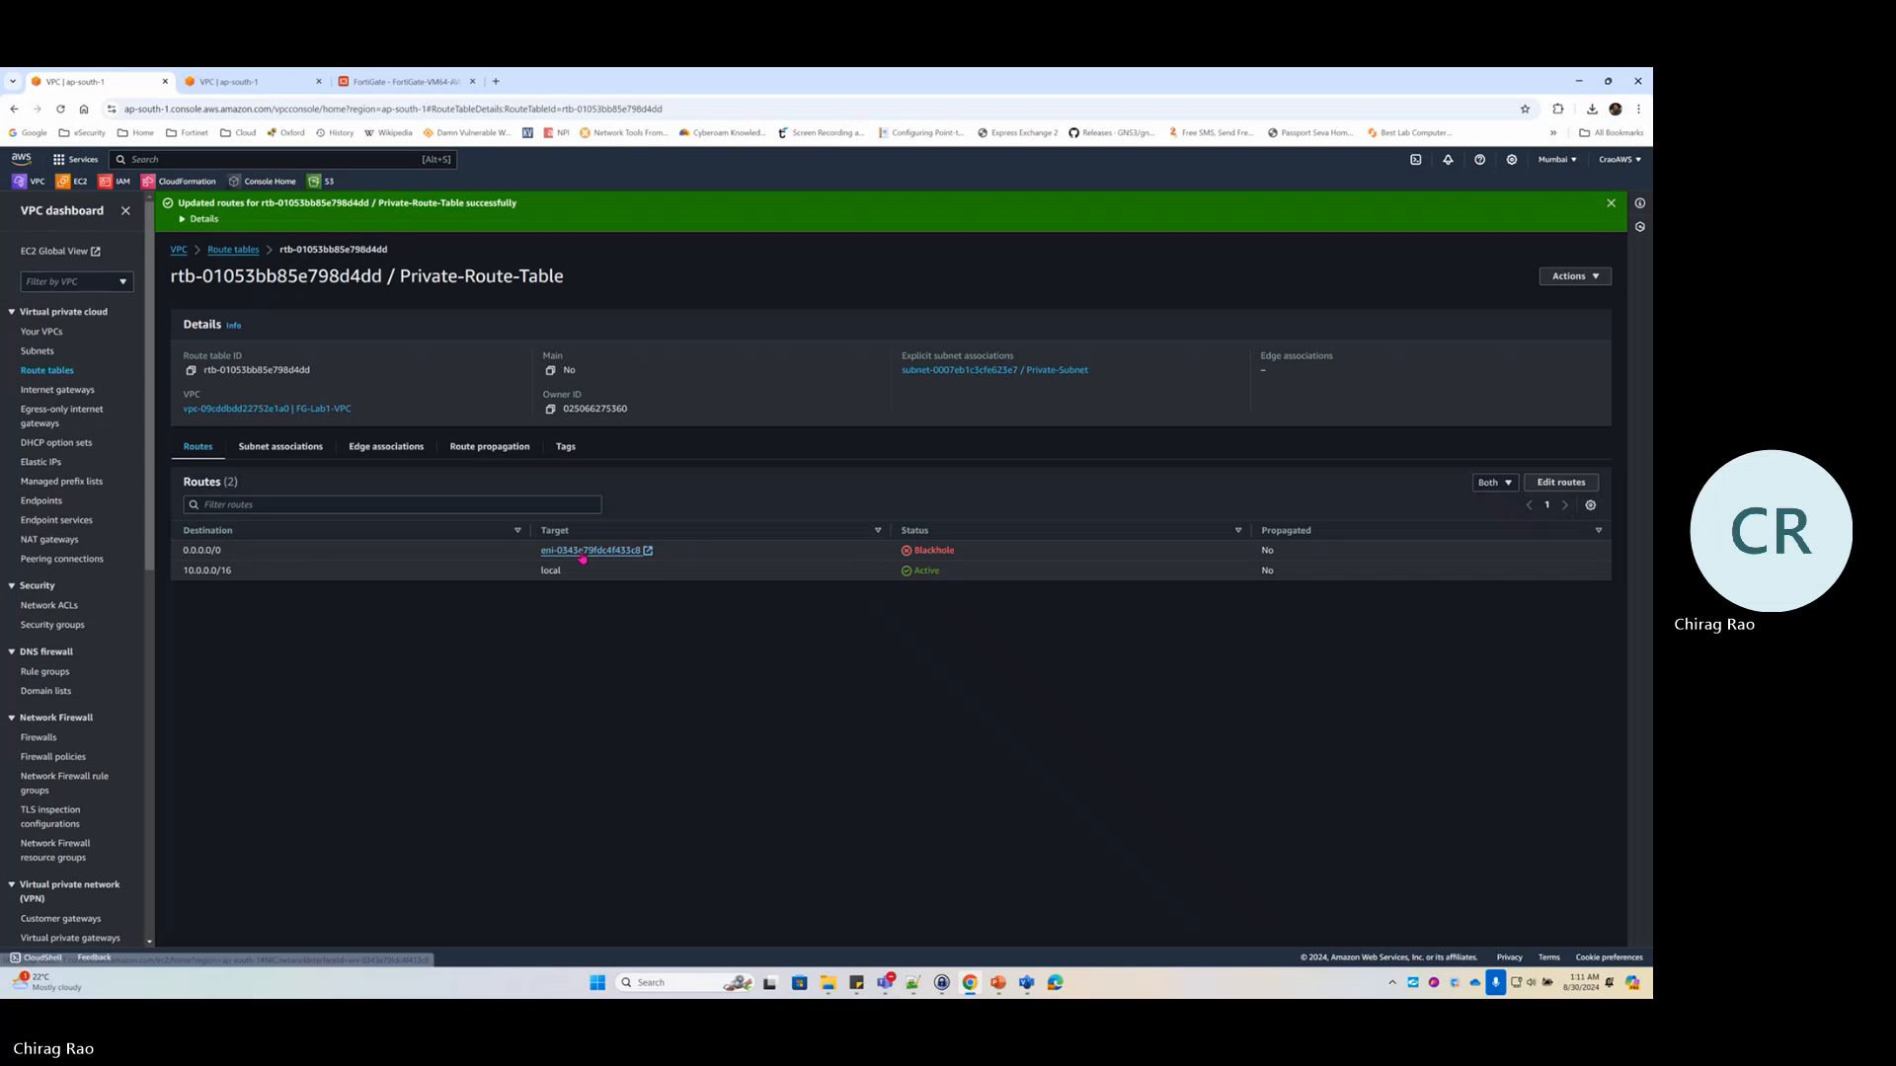
pyautogui.click(584, 551)
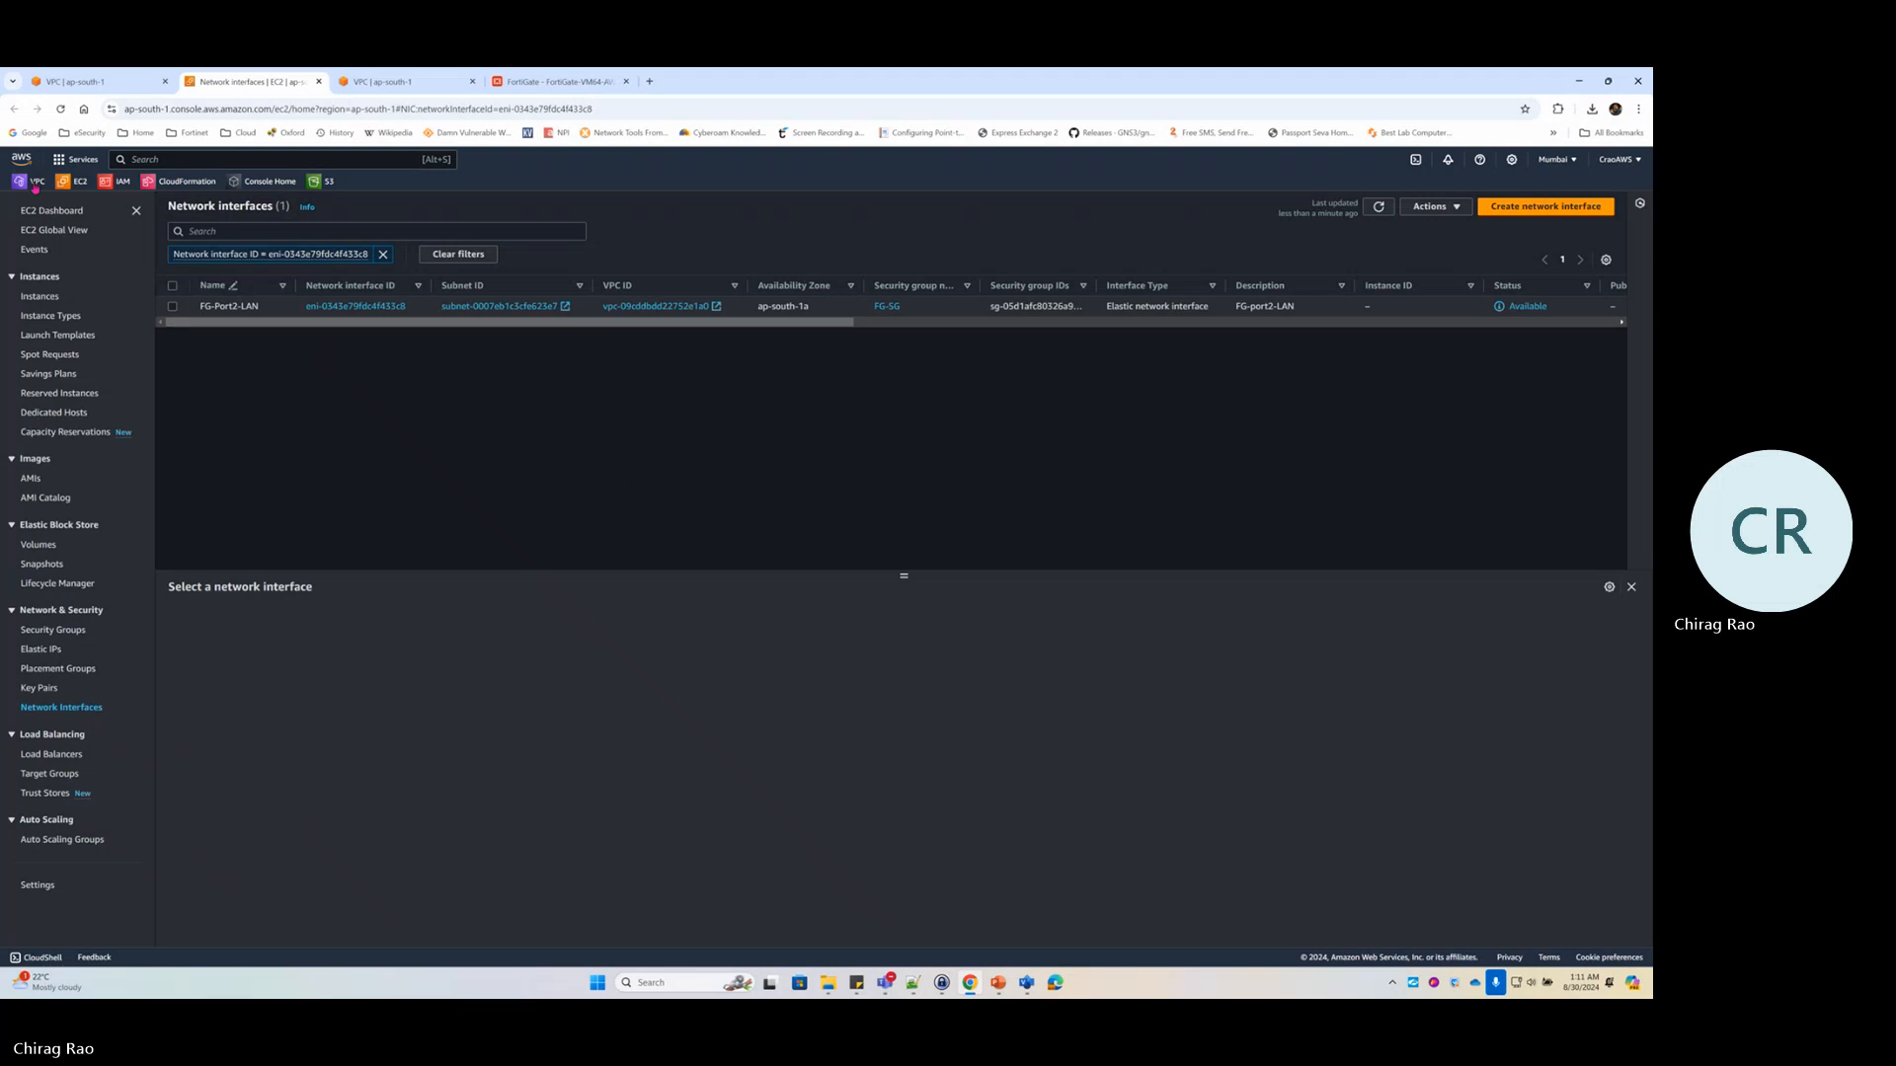
# Check Public-Route-Table, then open Private-Route-Table to see its Blackhole 0.0.0.0/0 route
pyautogui.click(37, 181)
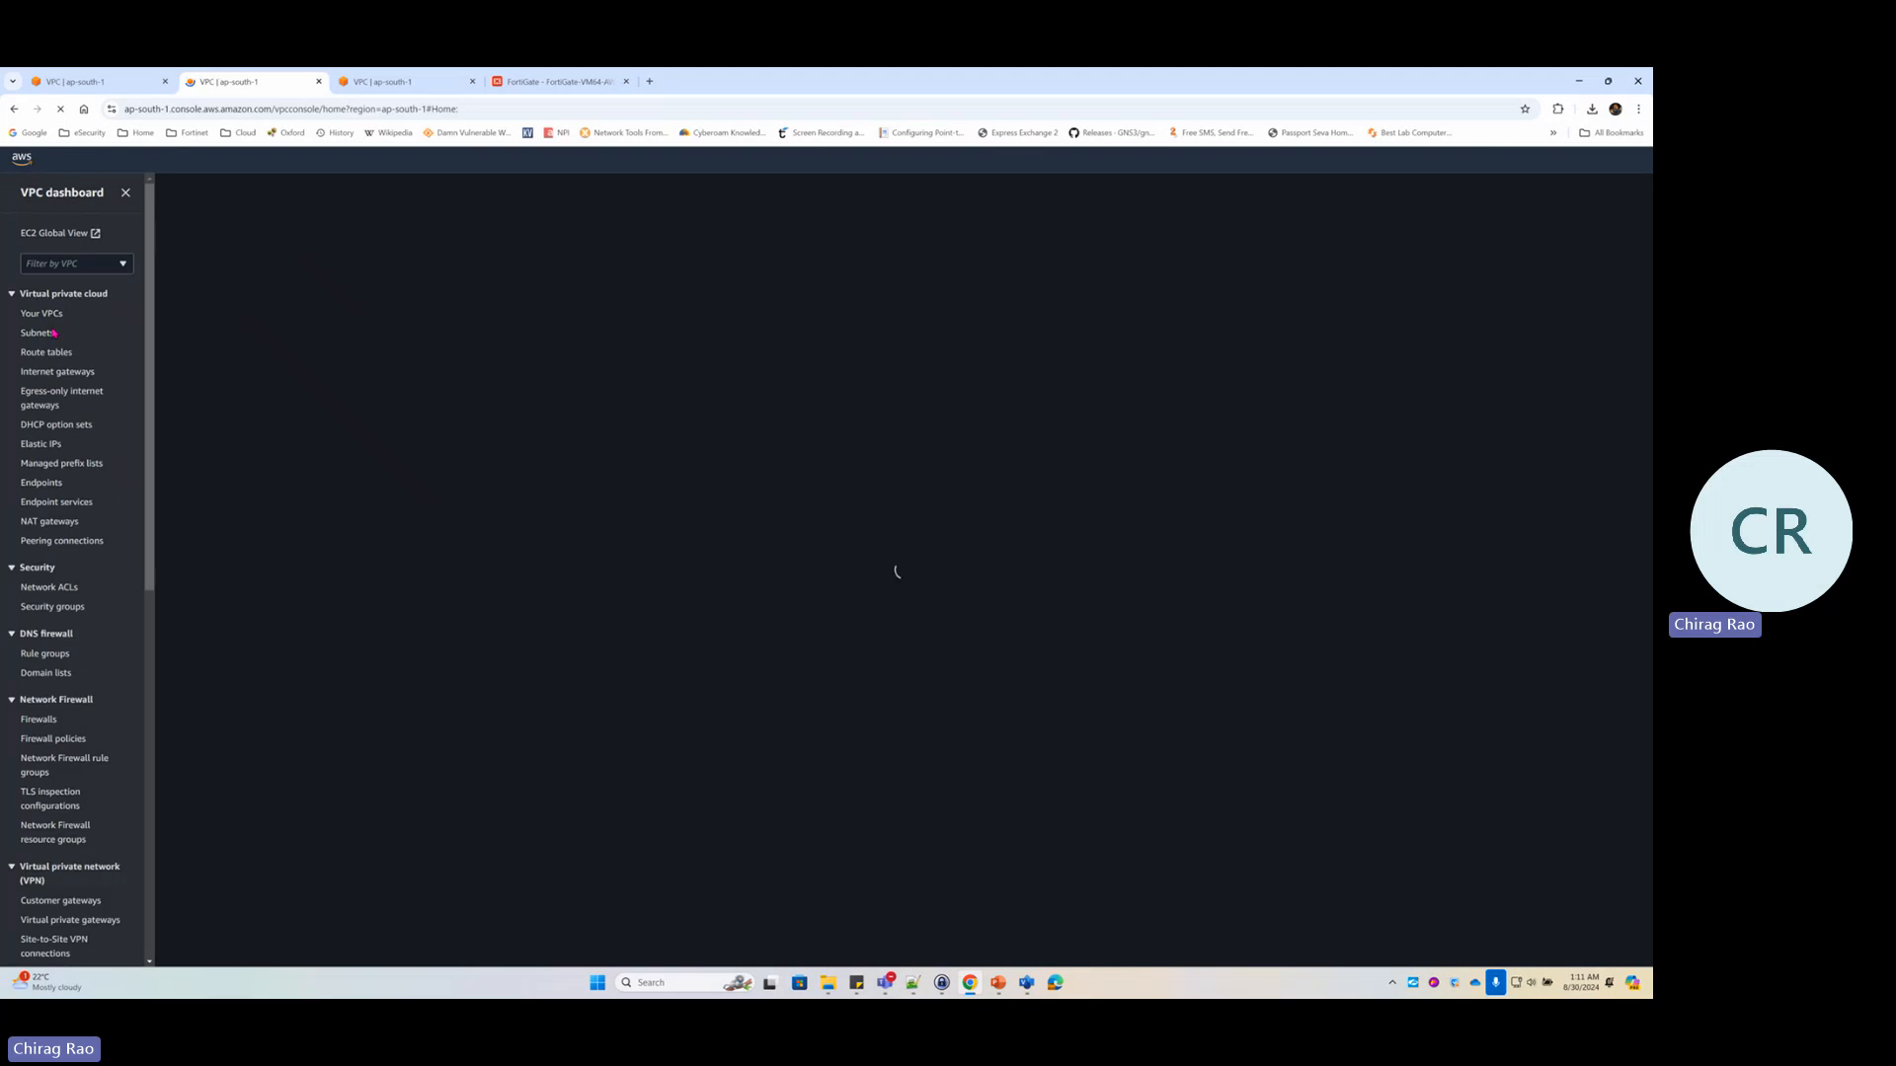
pyautogui.click(47, 352)
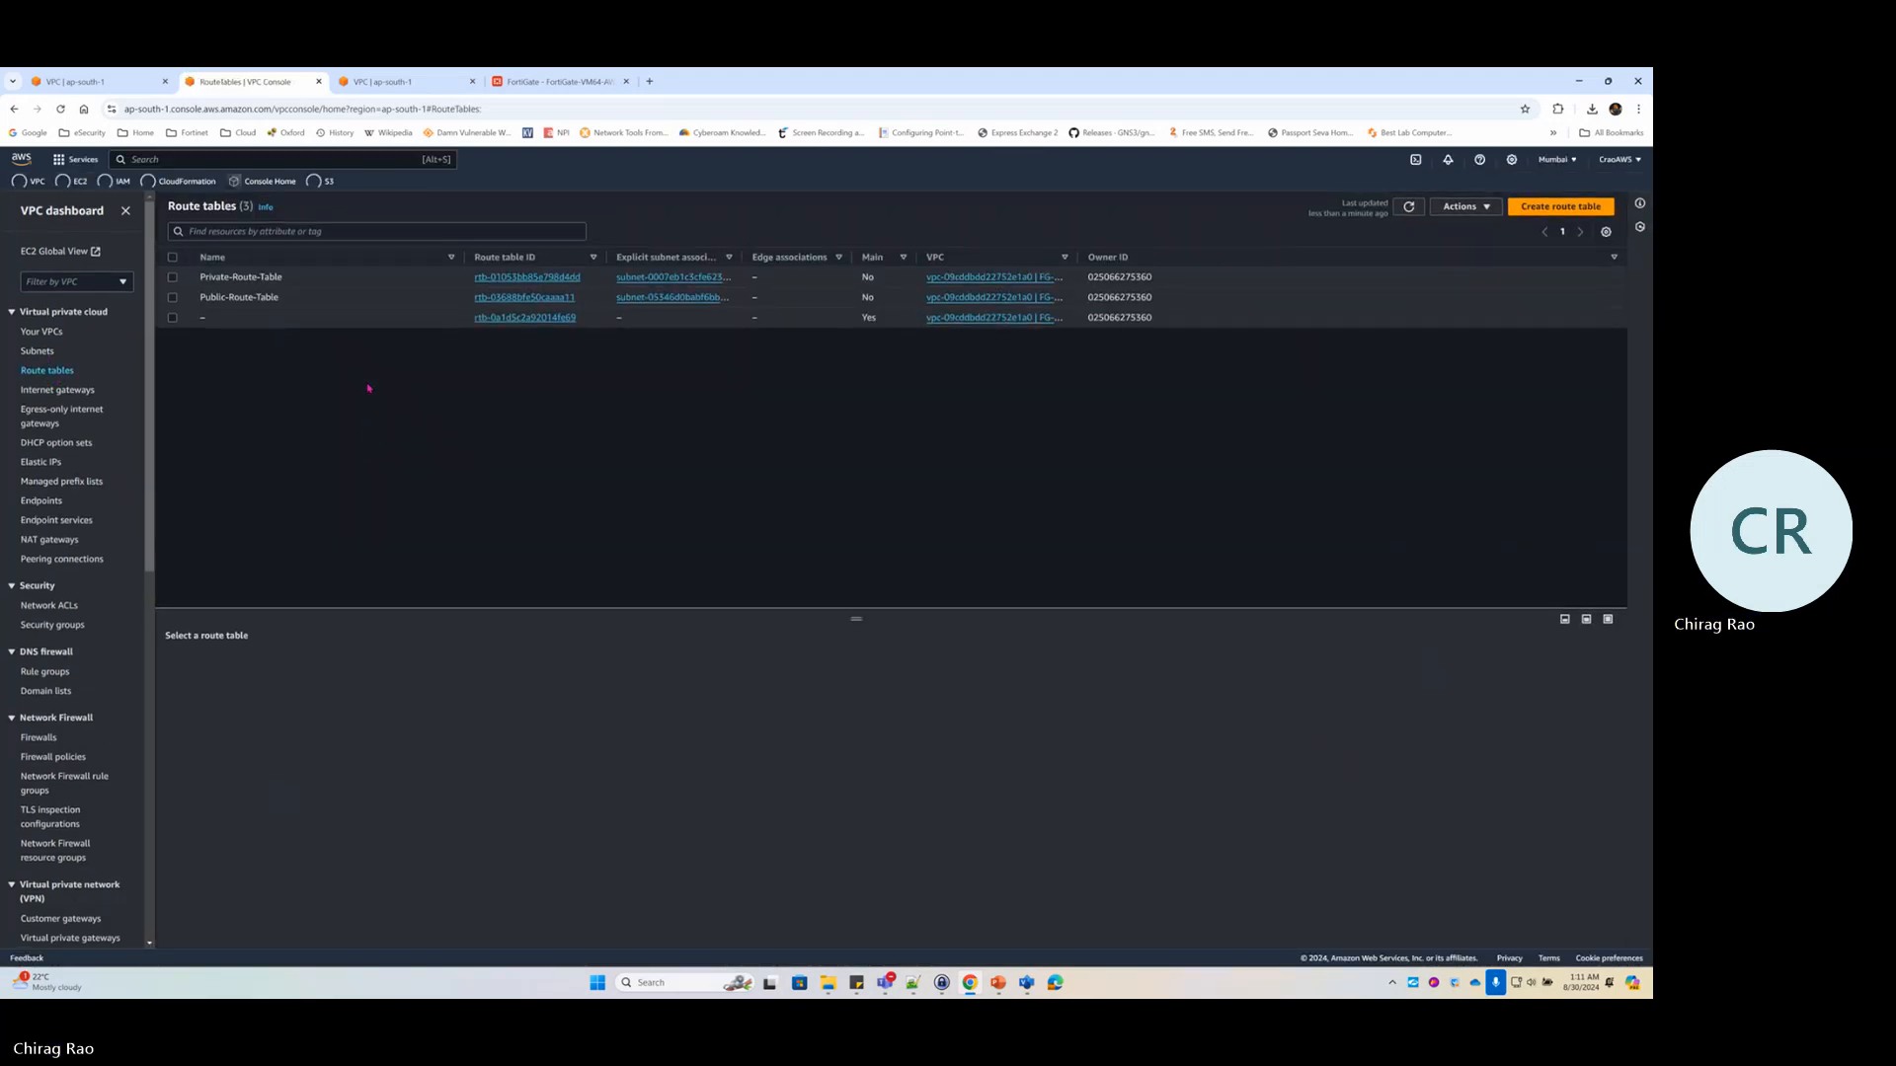
pyautogui.click(522, 298)
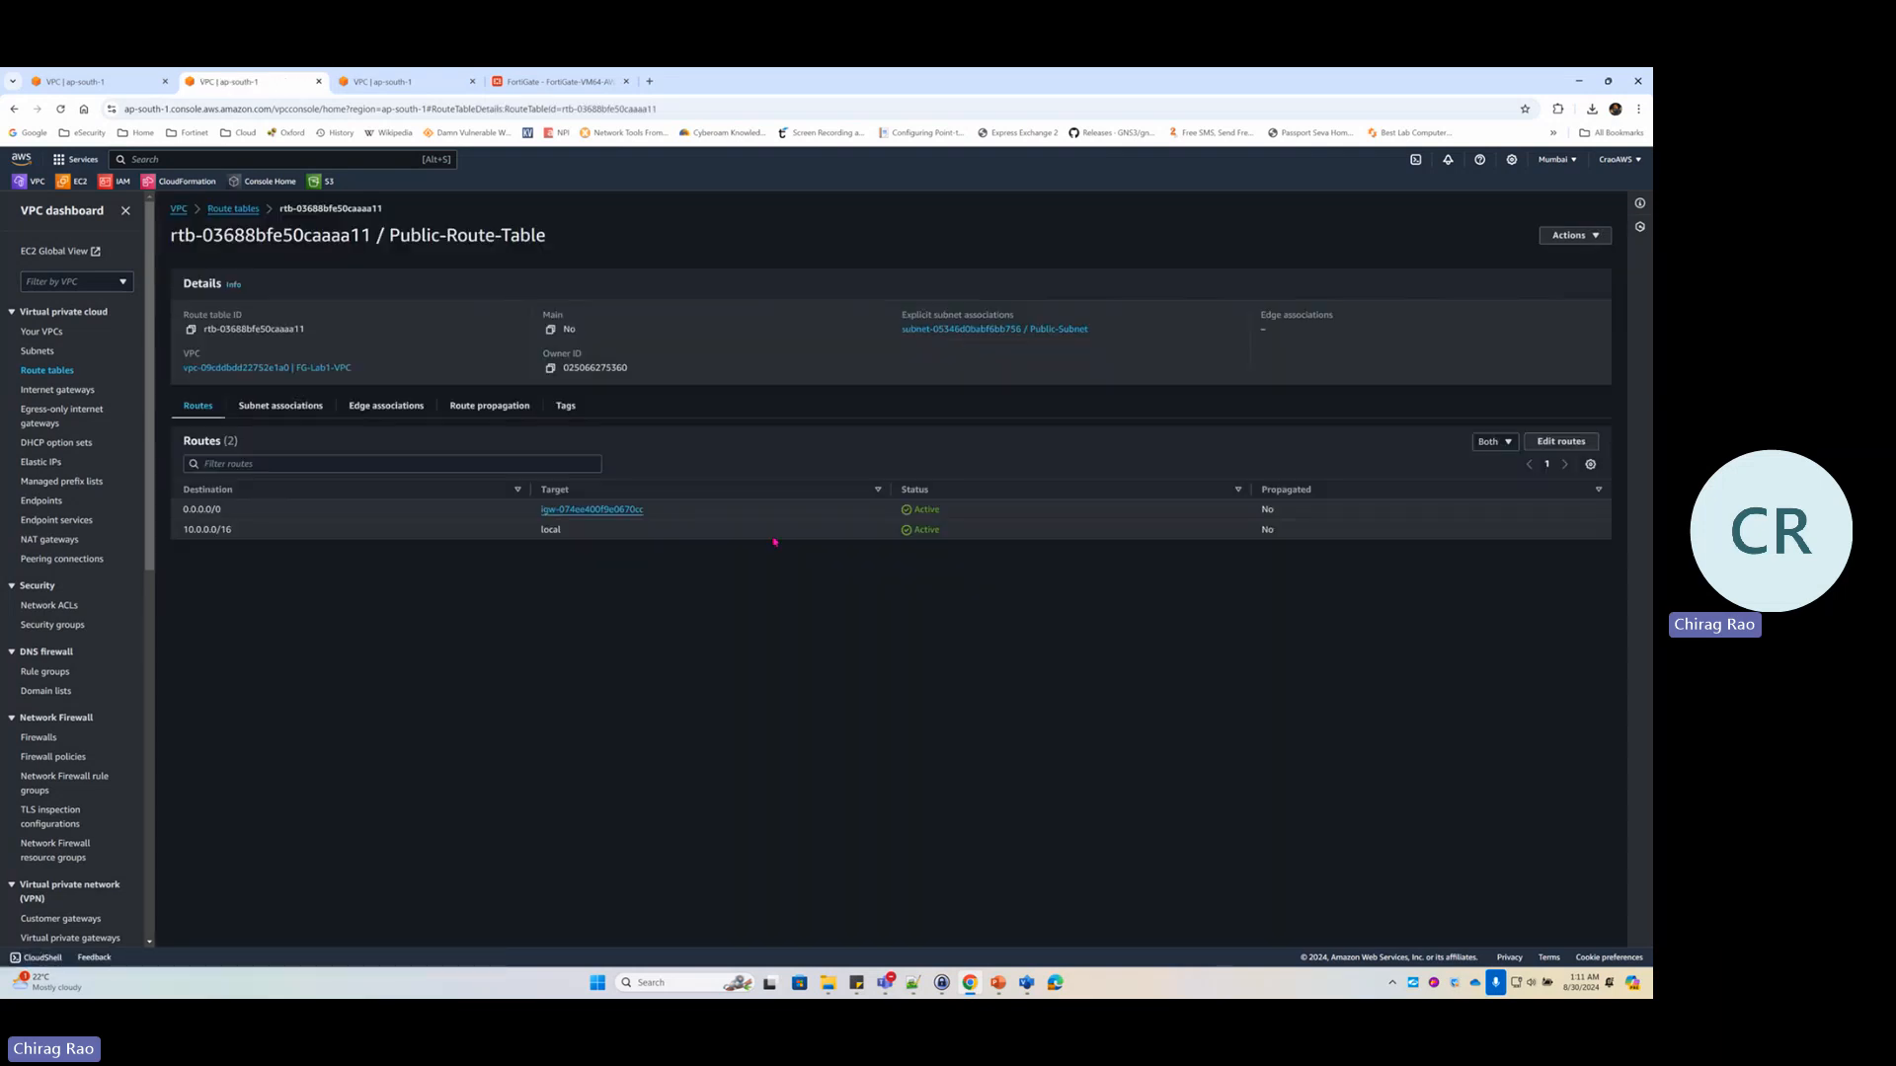
pyautogui.click(233, 208)
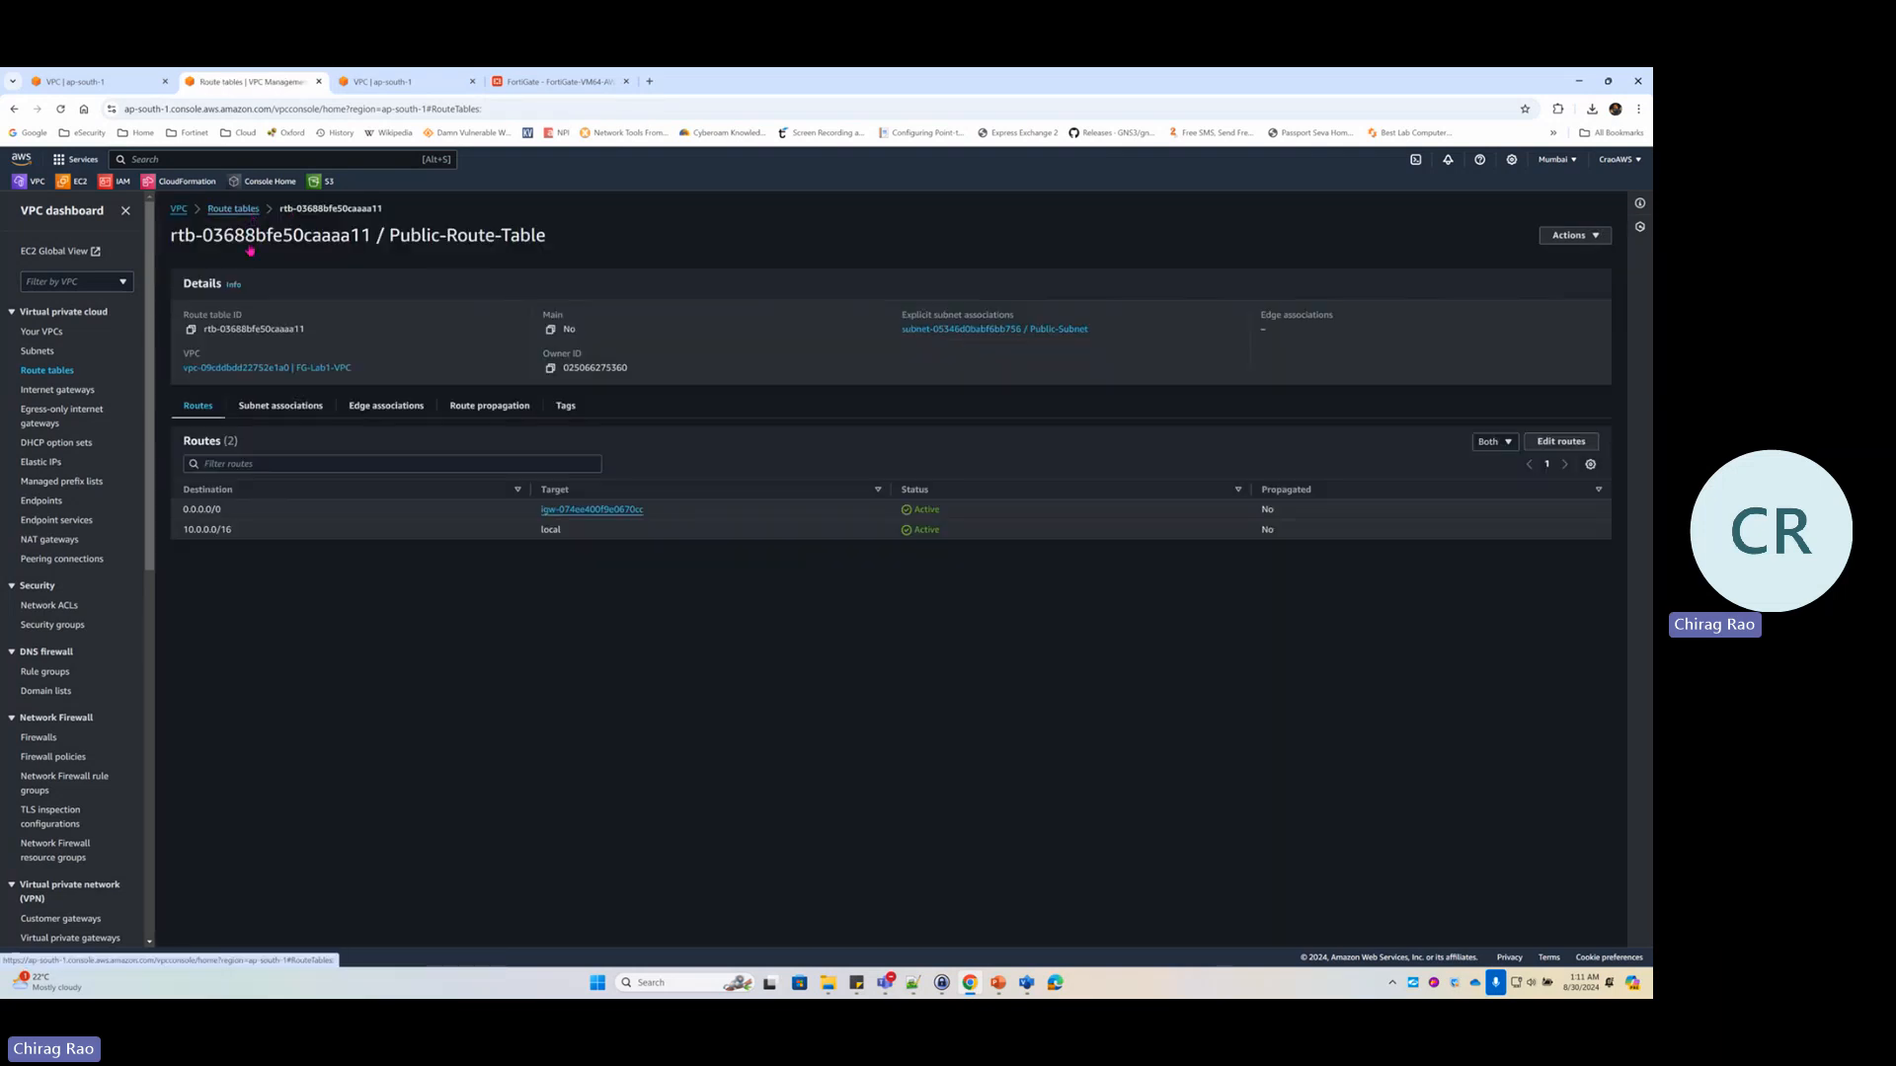
pyautogui.click(494, 280)
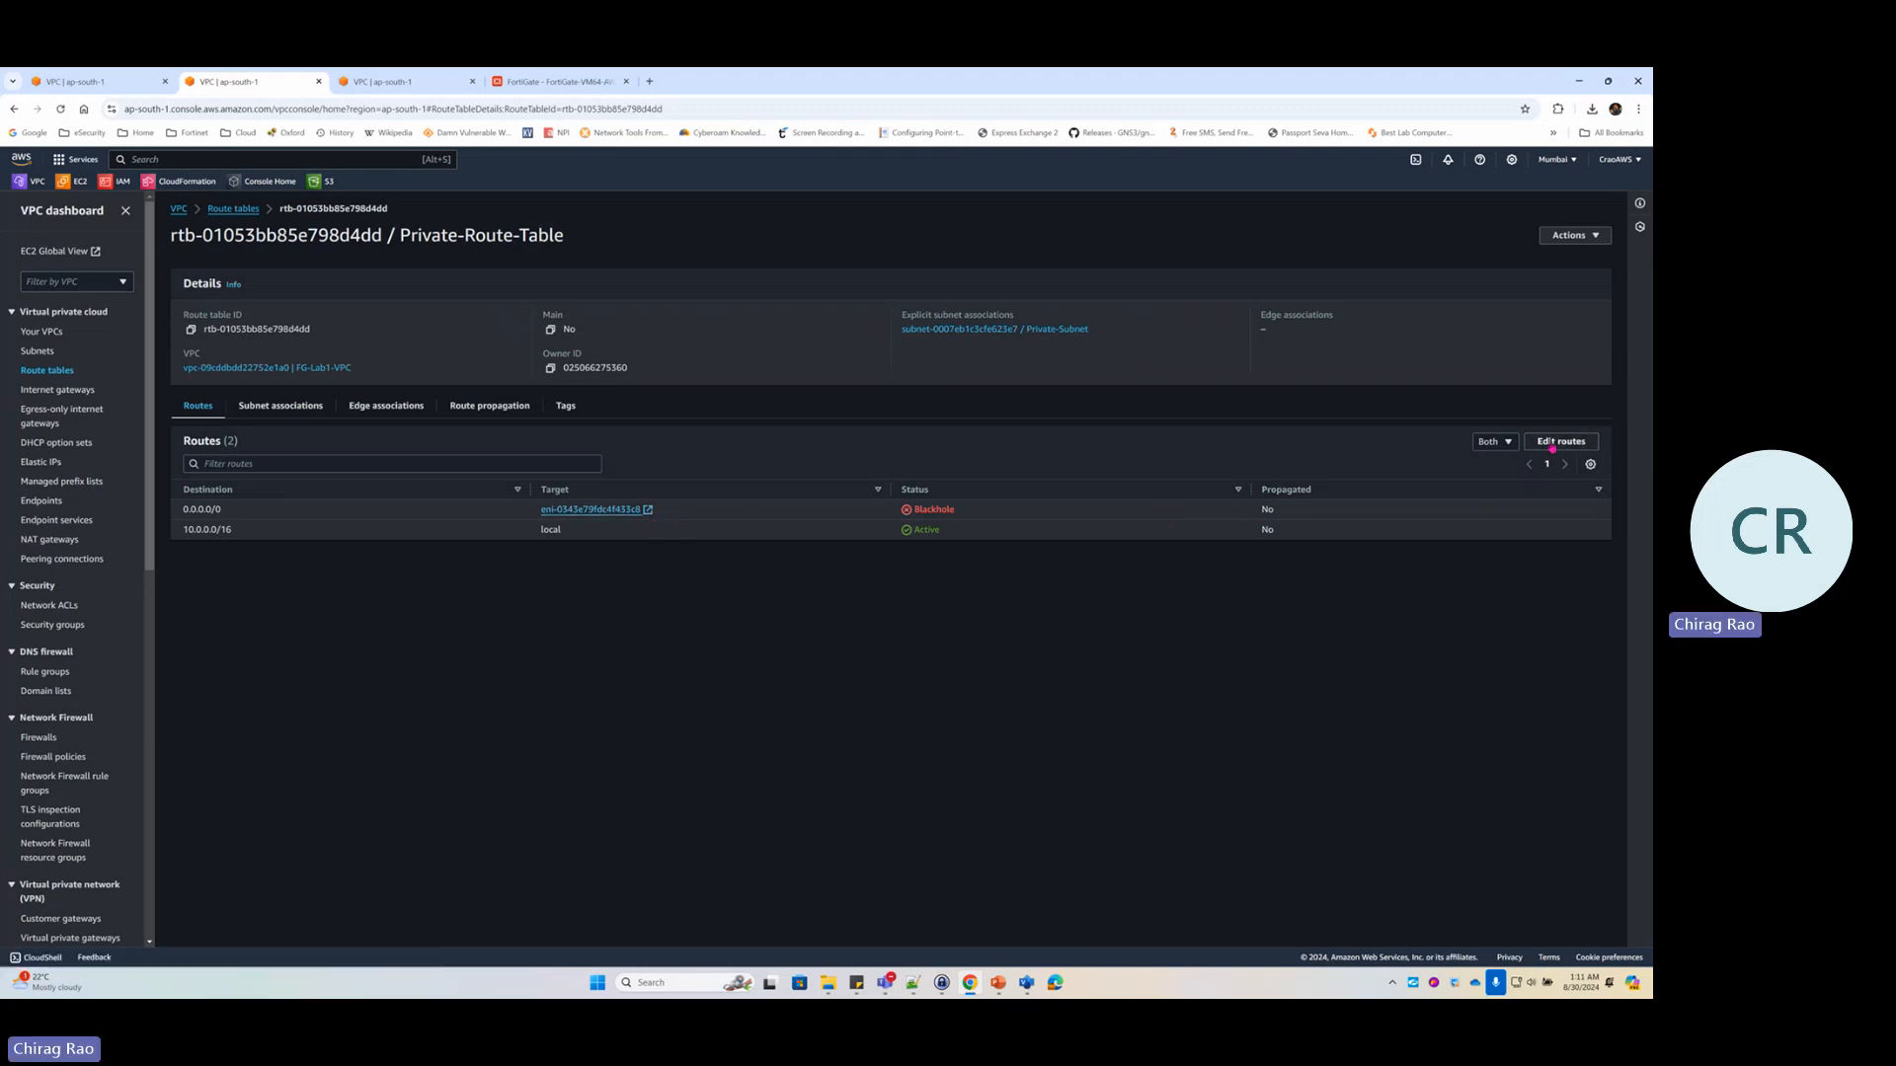
# Replace the blackholed 0.0.0.0/0 route with one targeting the FG-Port2-LAN network interface, and save
pyautogui.click(1561, 441)
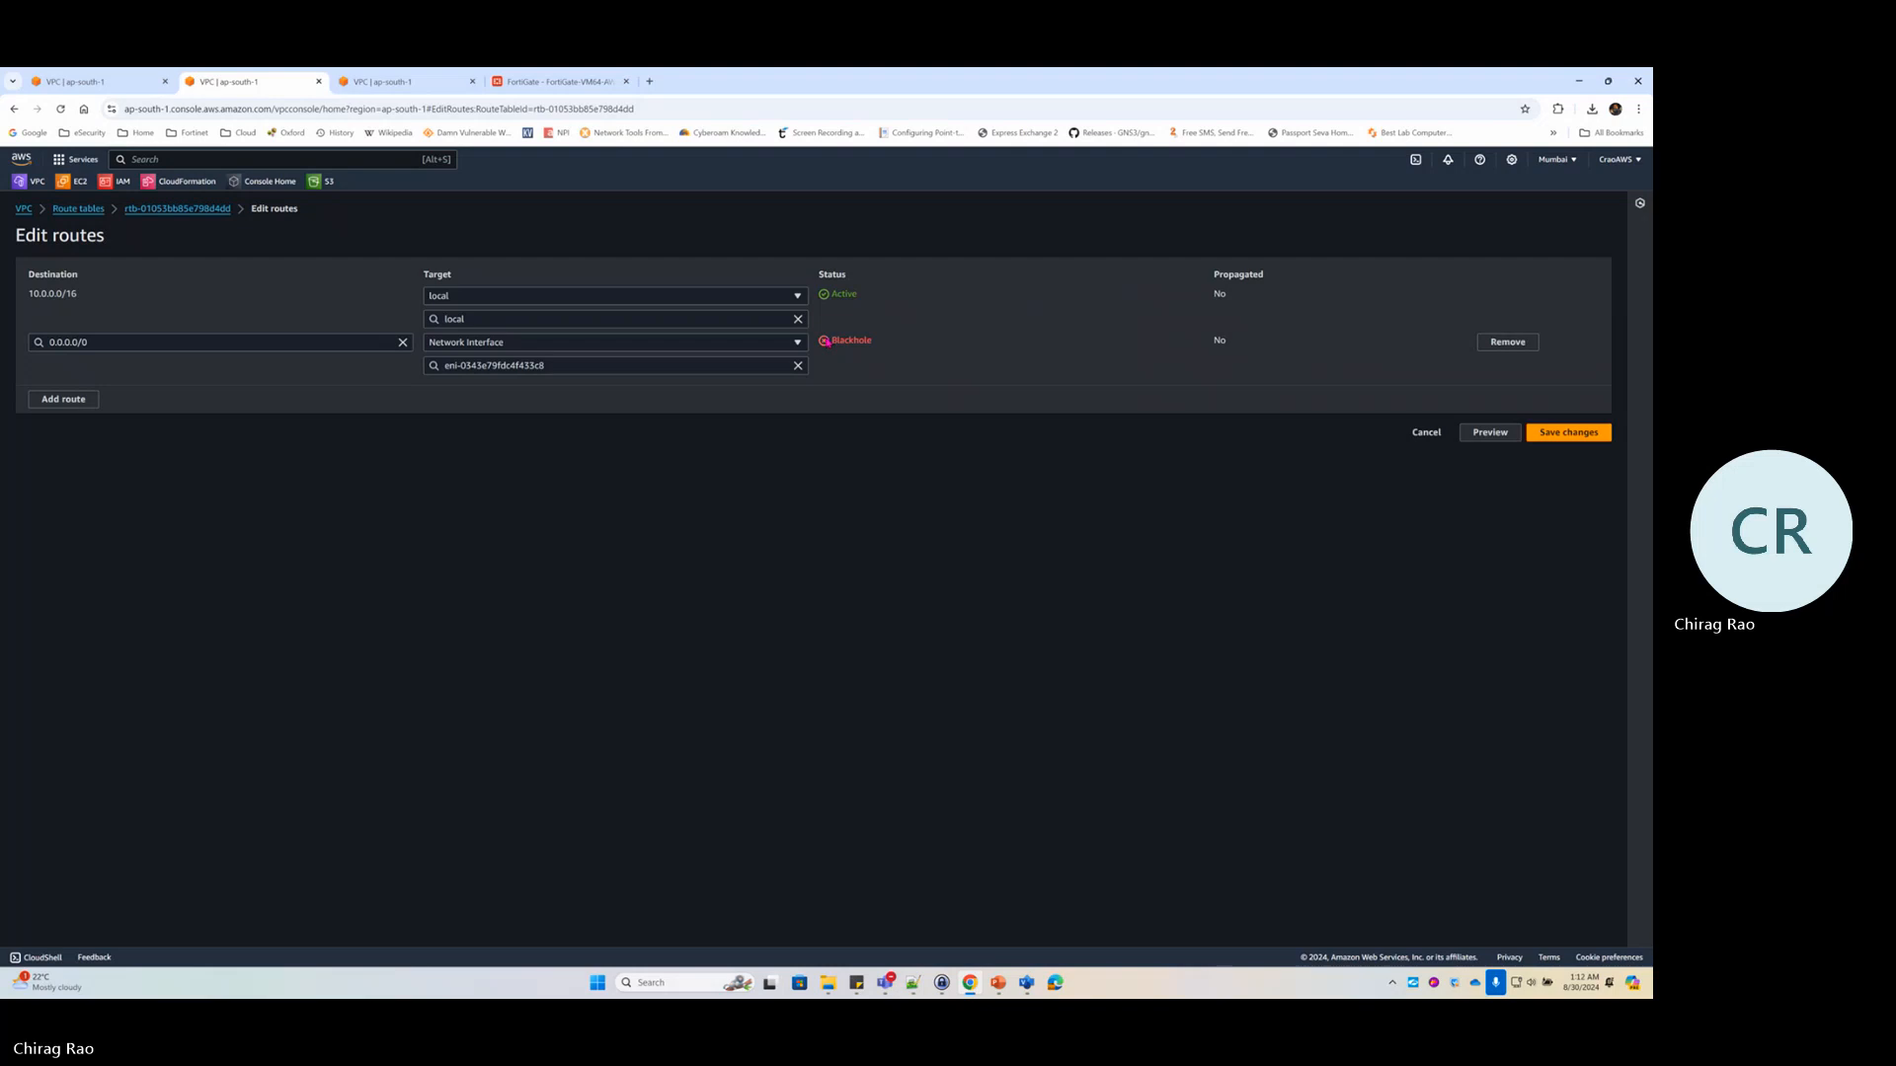
pyautogui.click(1526, 340)
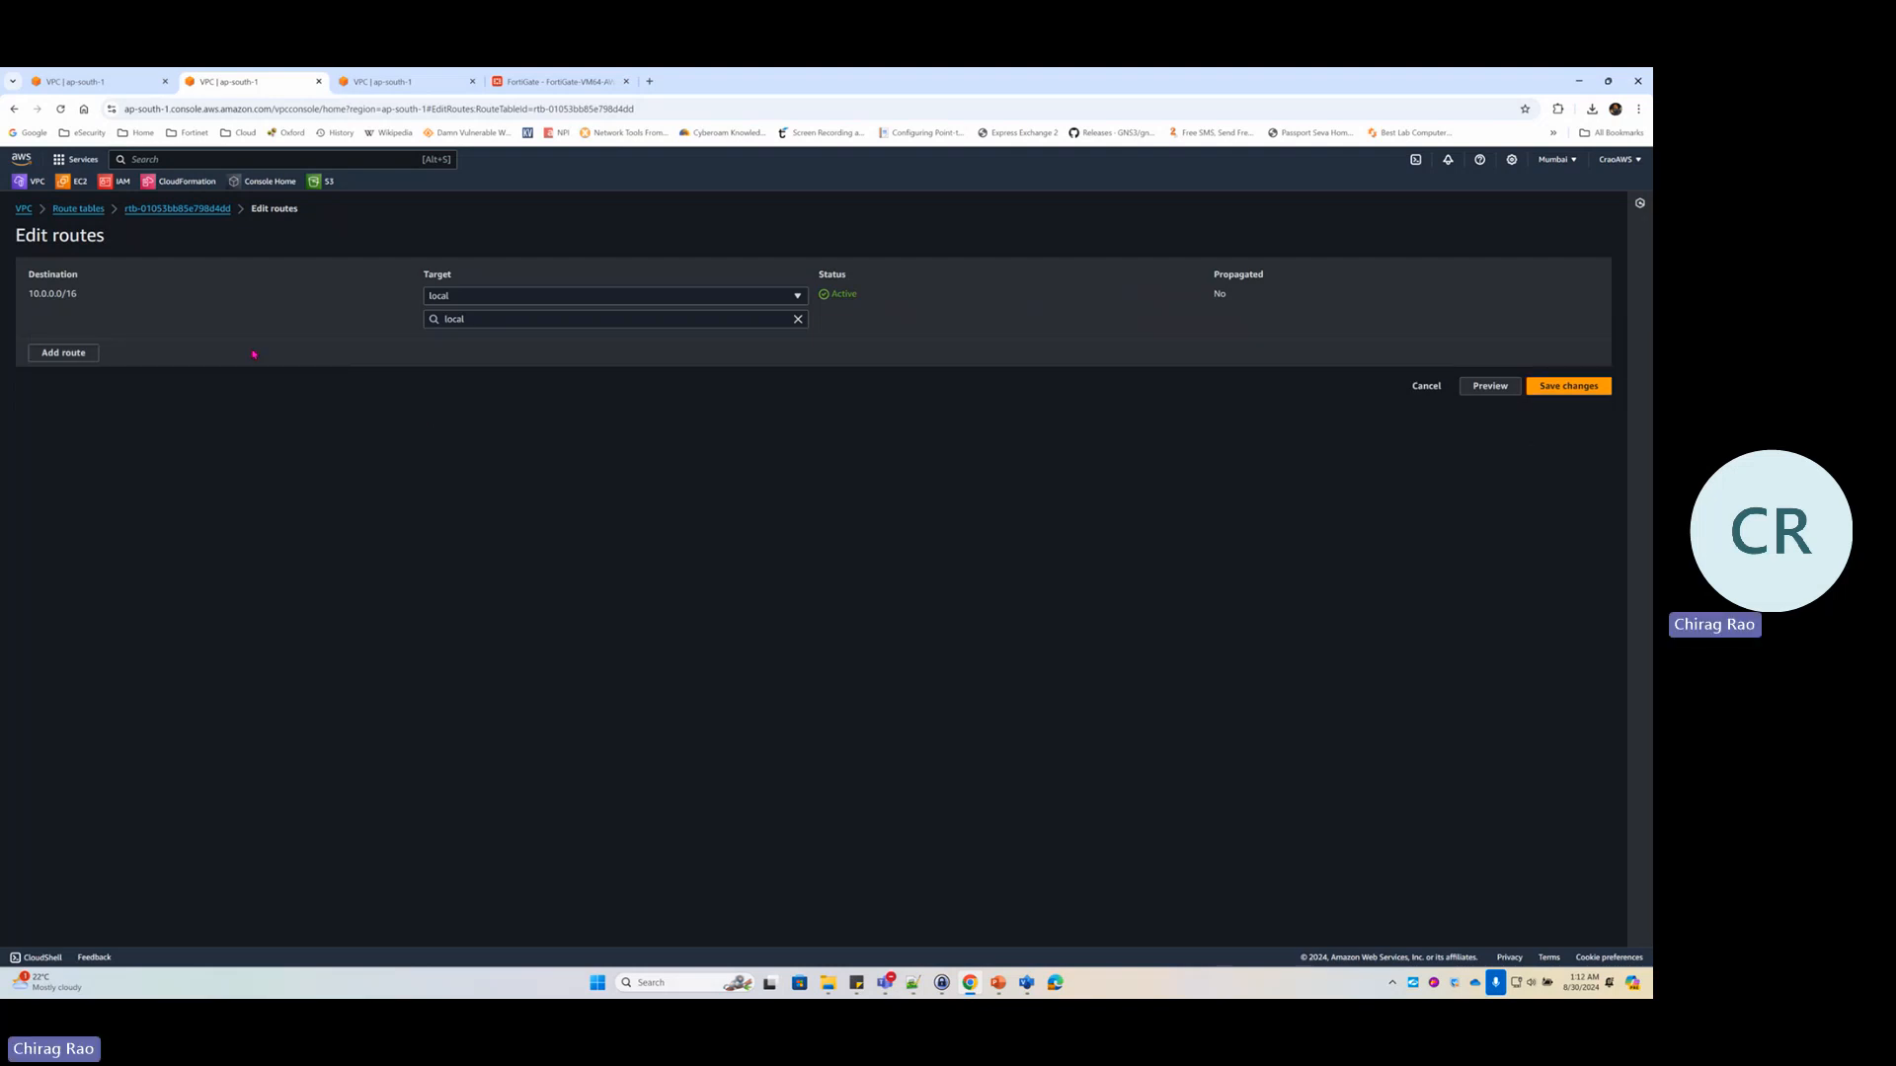
pyautogui.click(91, 353)
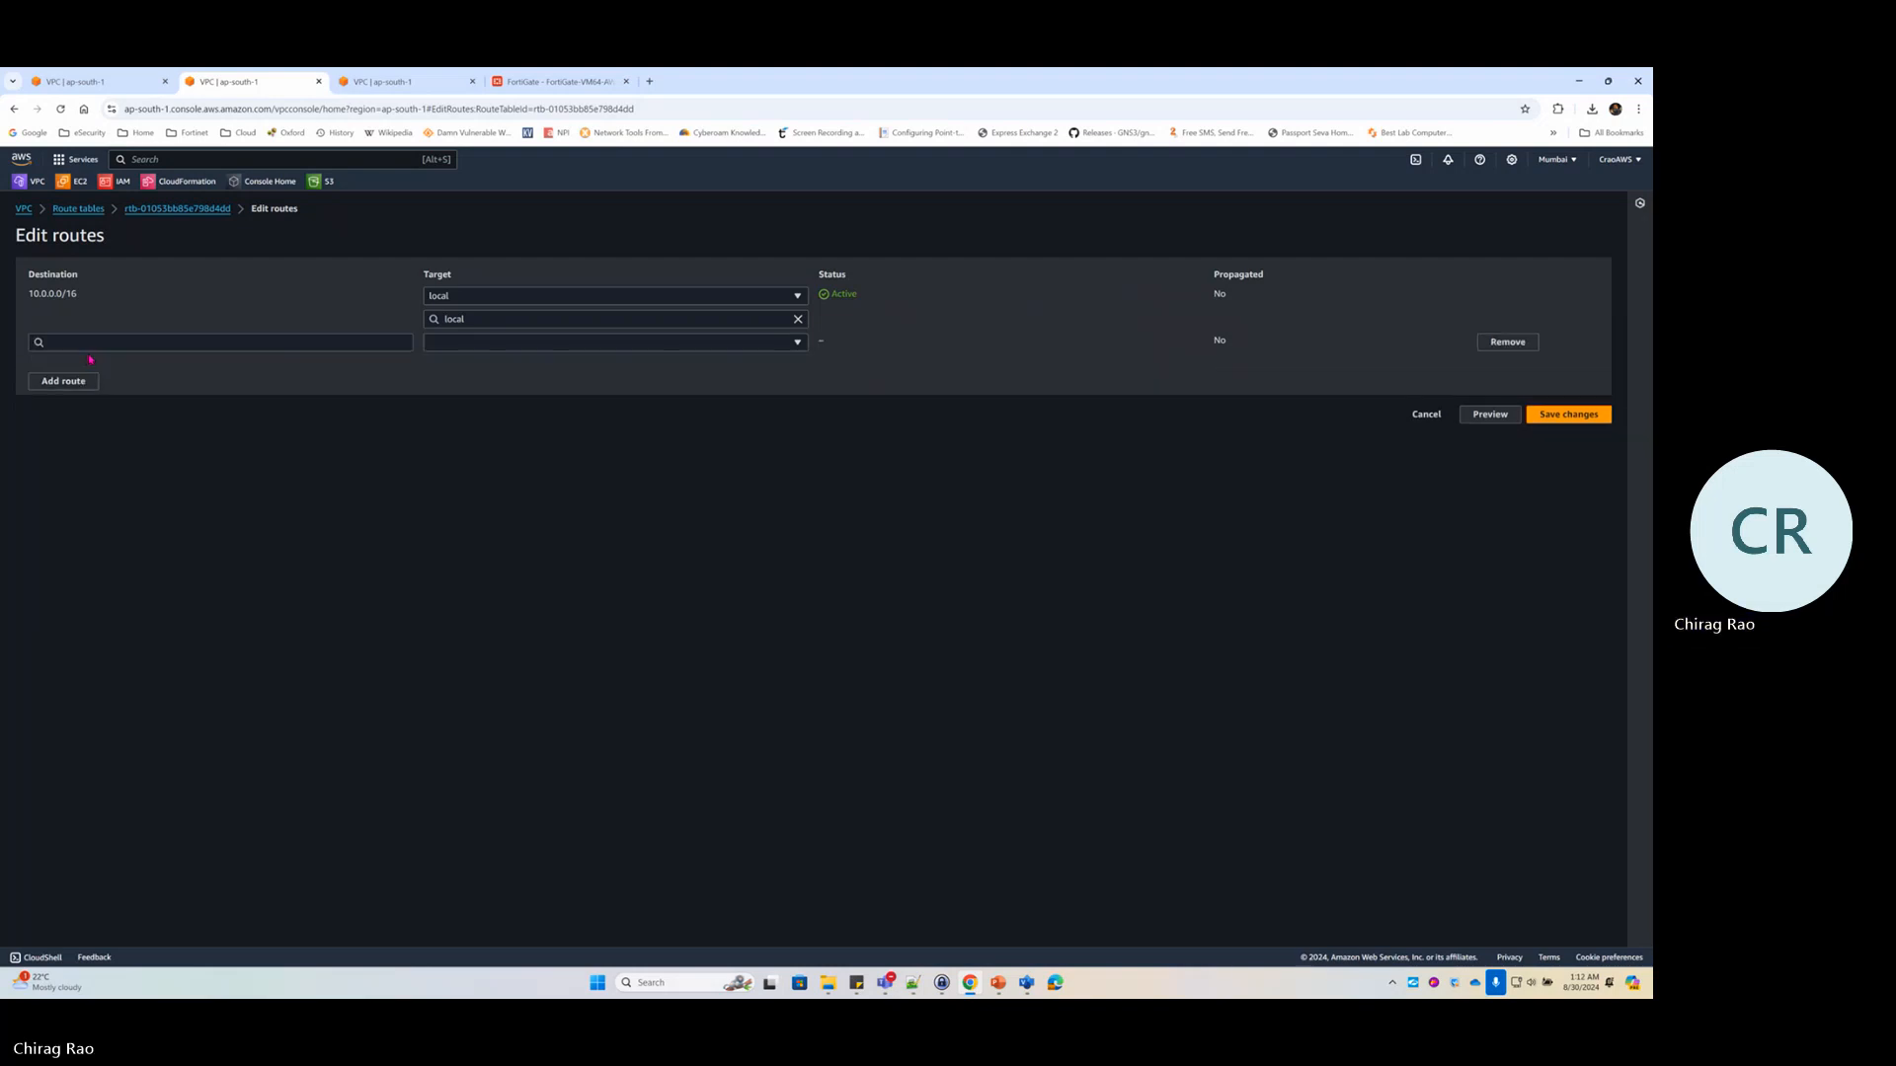
pyautogui.click(52, 343)
pyautogui.click(75, 364)
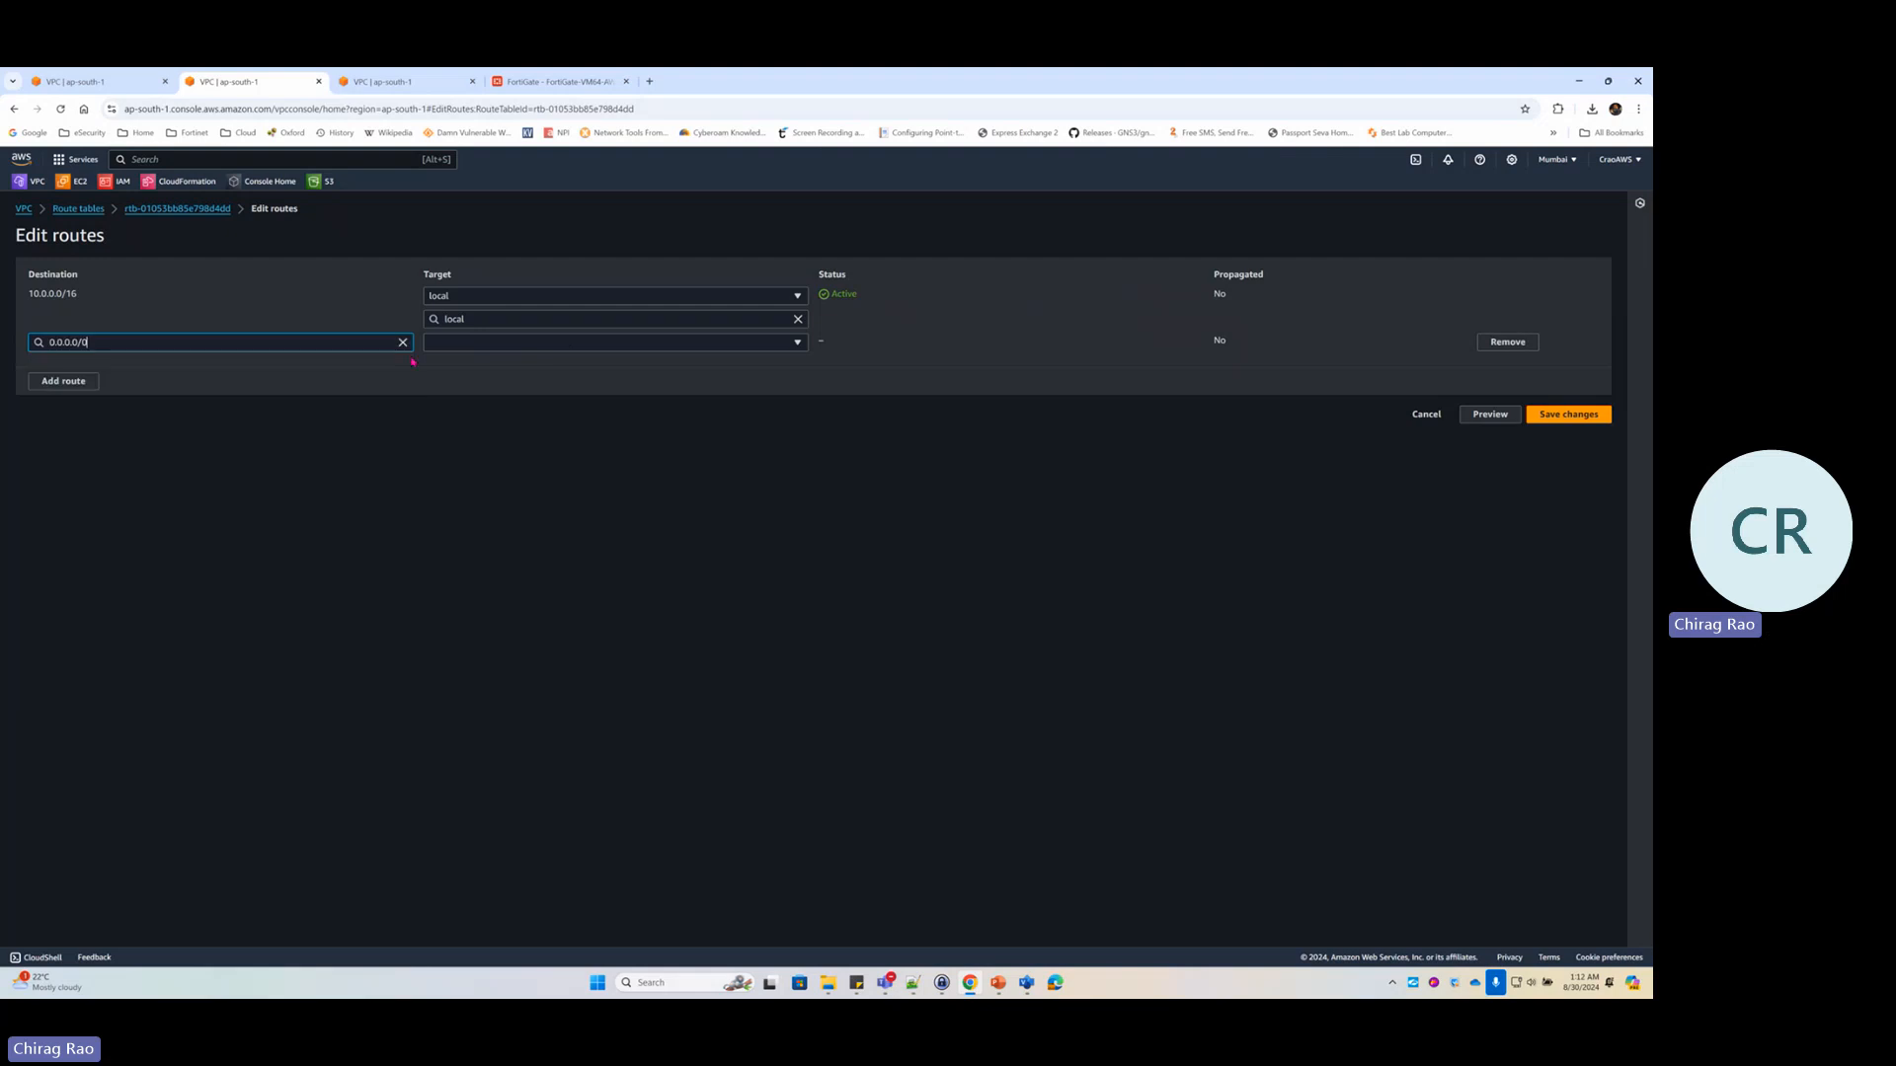
pyautogui.click(572, 343)
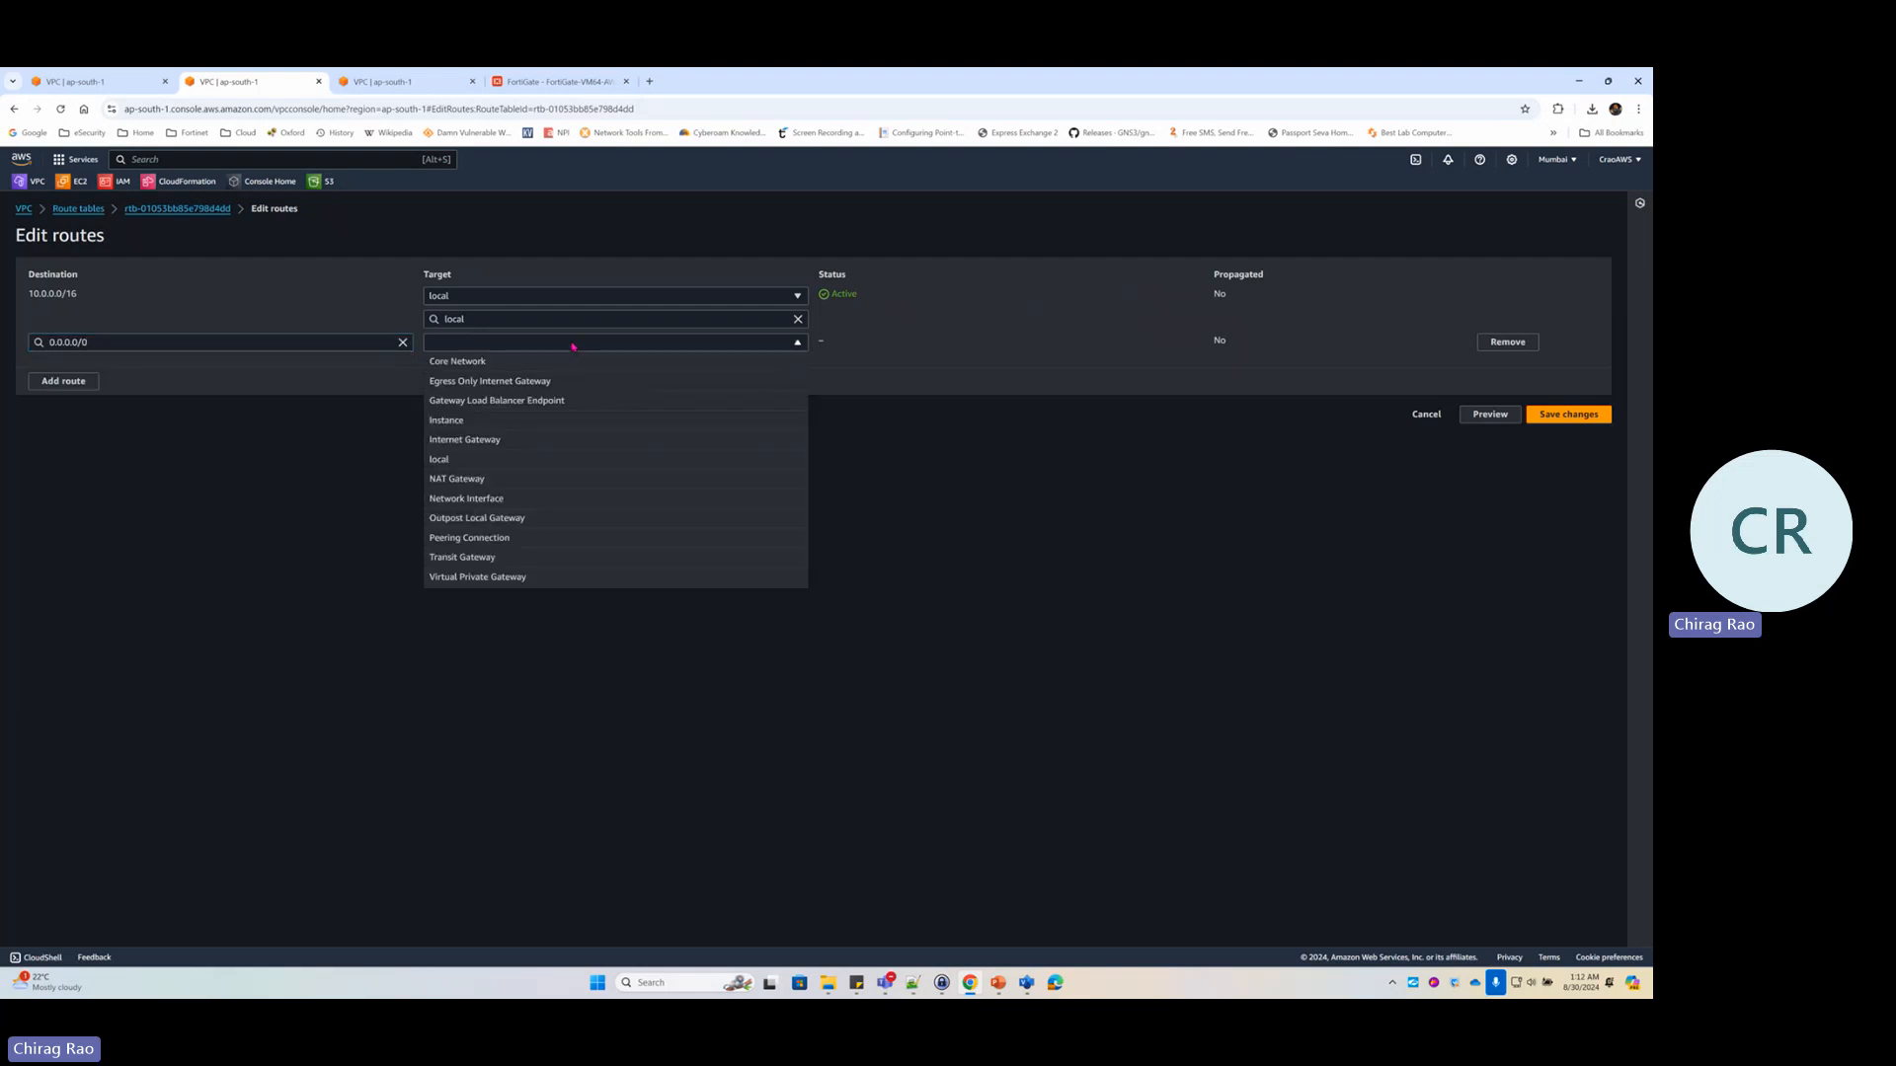
pyautogui.click(499, 499)
pyautogui.click(605, 365)
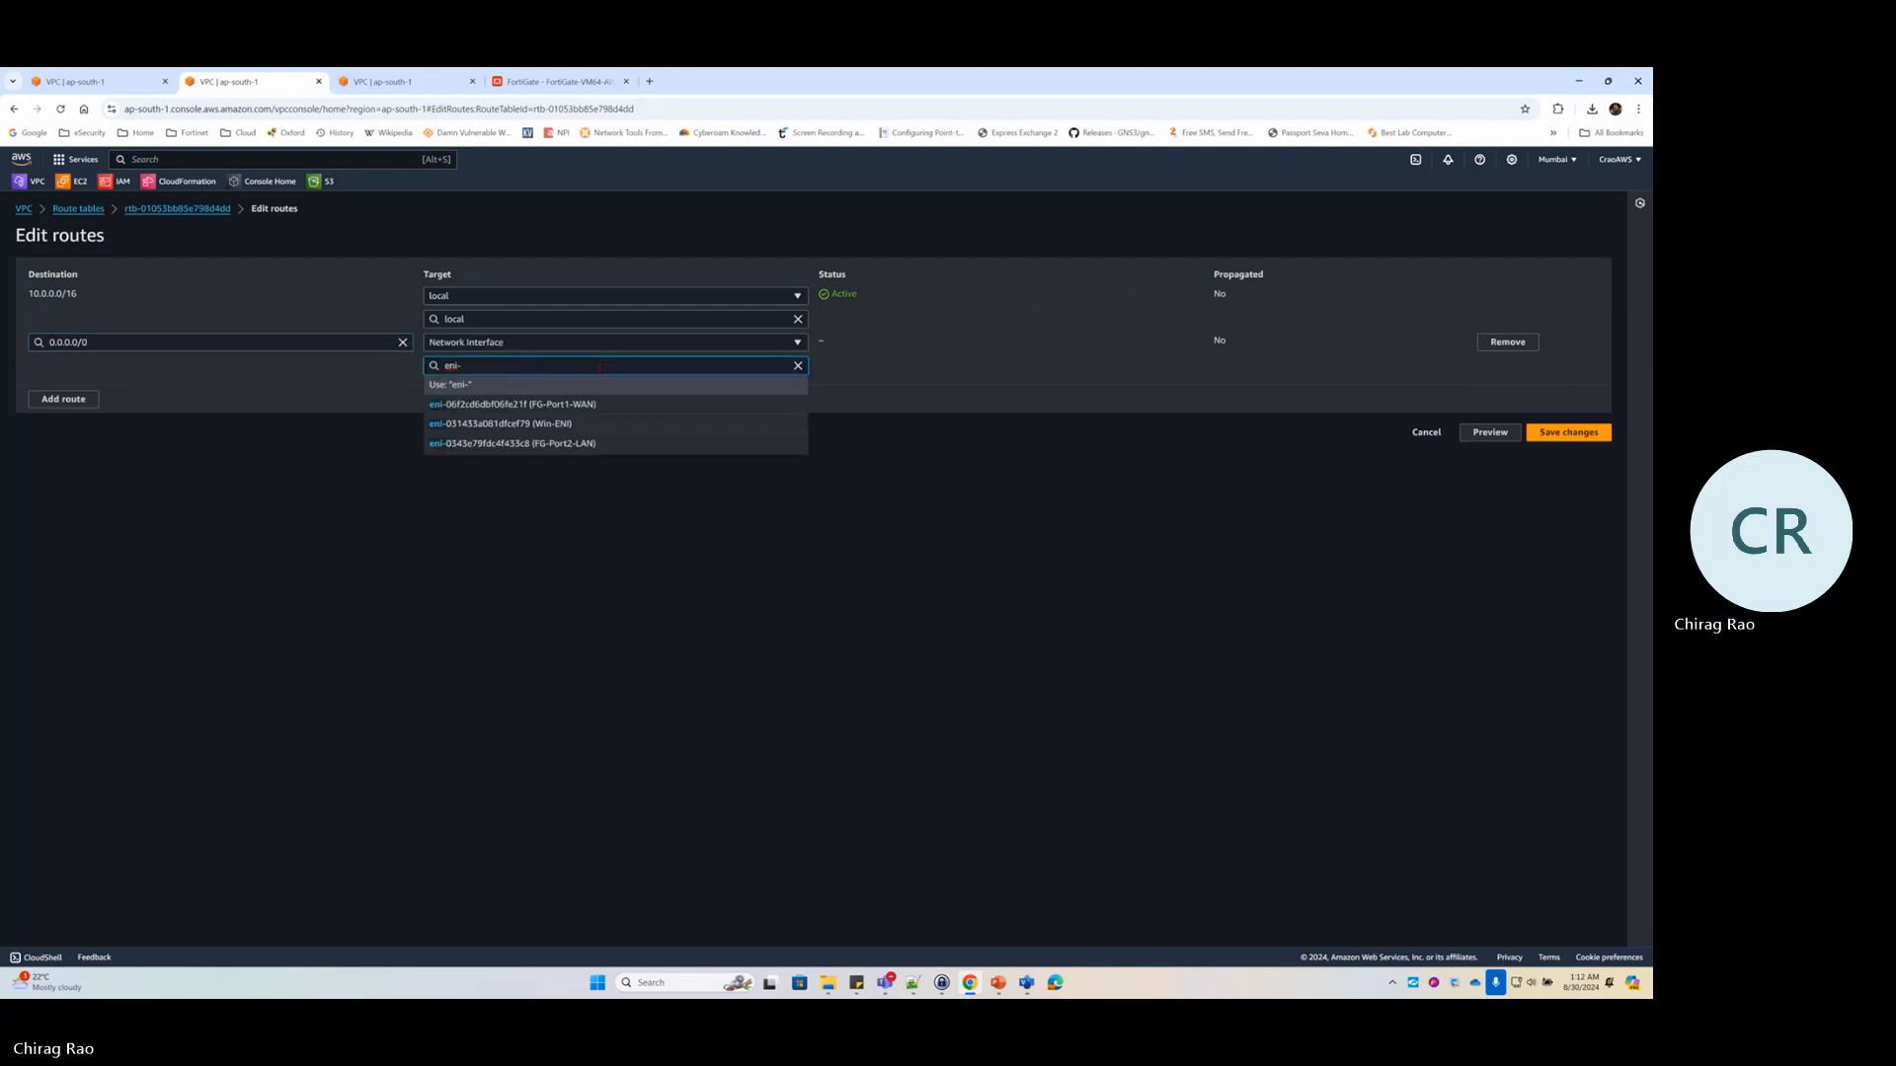
pyautogui.click(577, 444)
pyautogui.click(1545, 434)
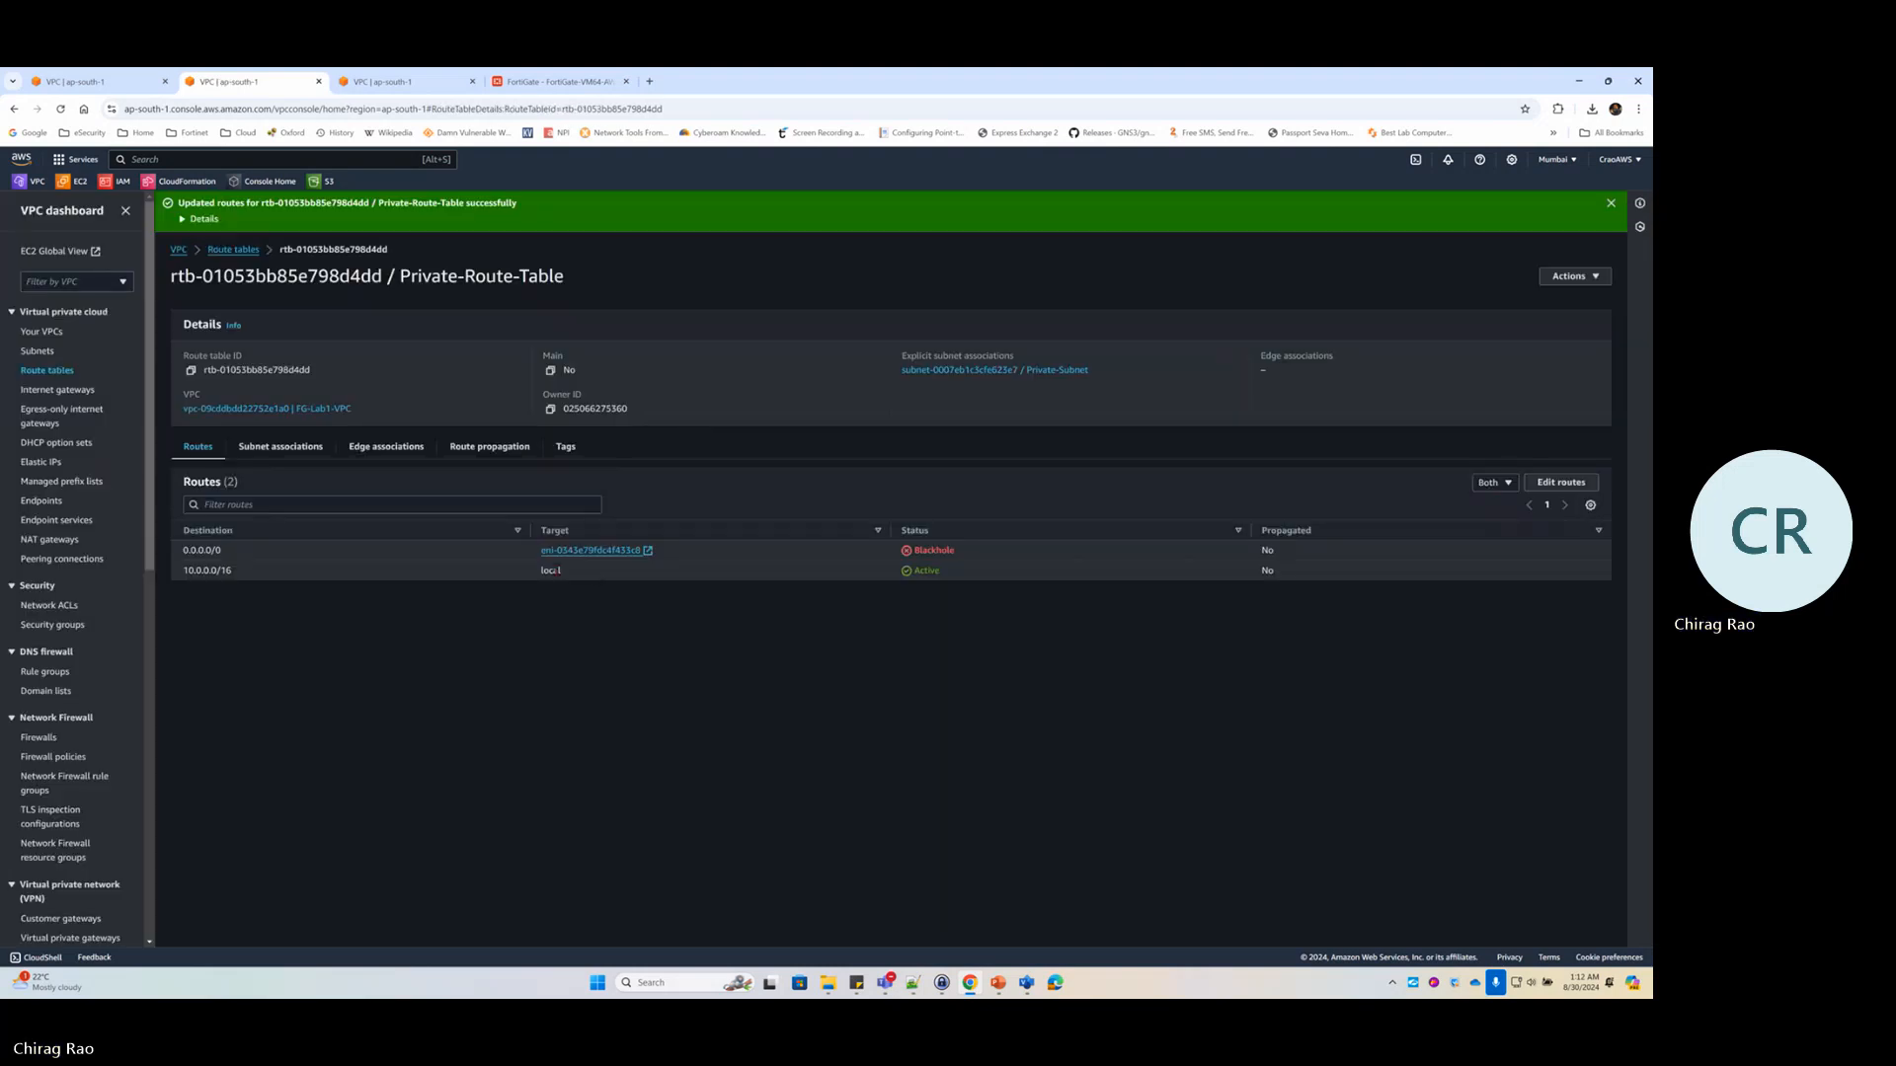
# Check the private route table's subnet associations, then list the EC2 network interfaces
pyautogui.click(307, 451)
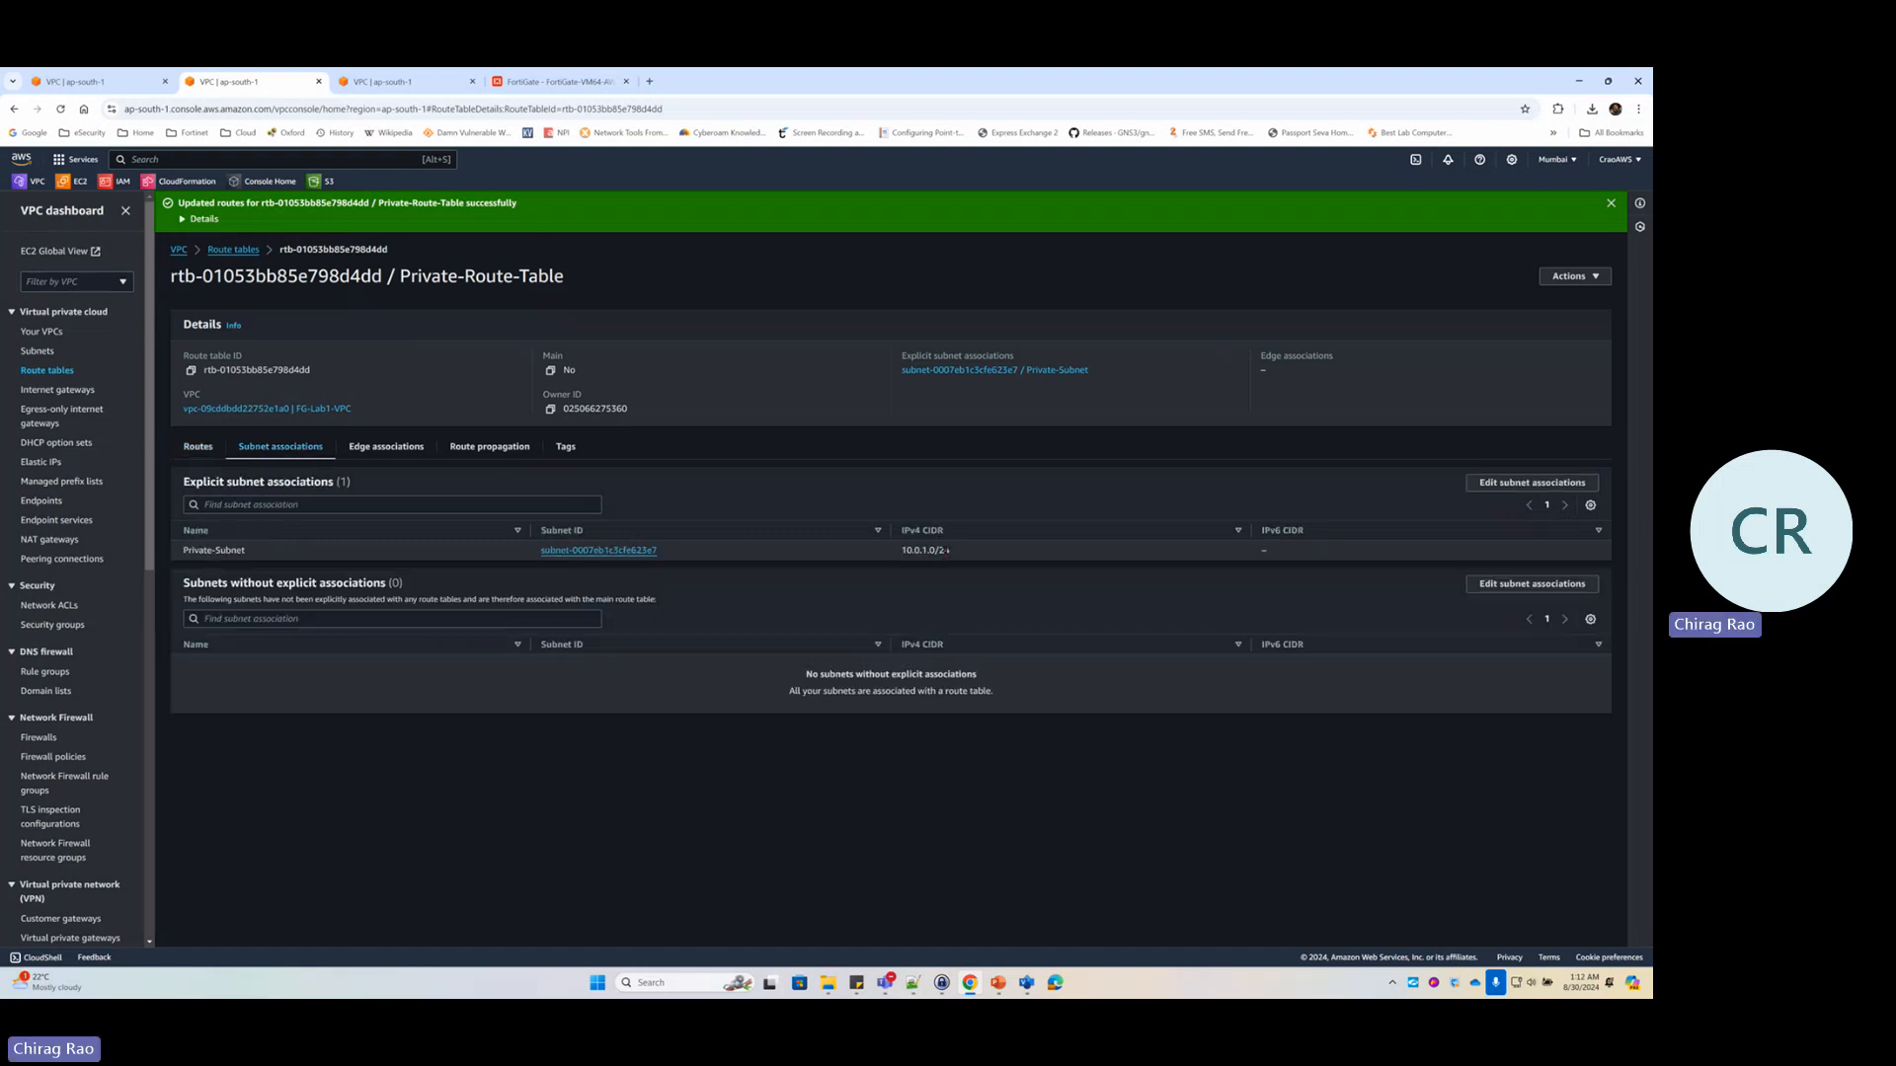
pyautogui.click(201, 452)
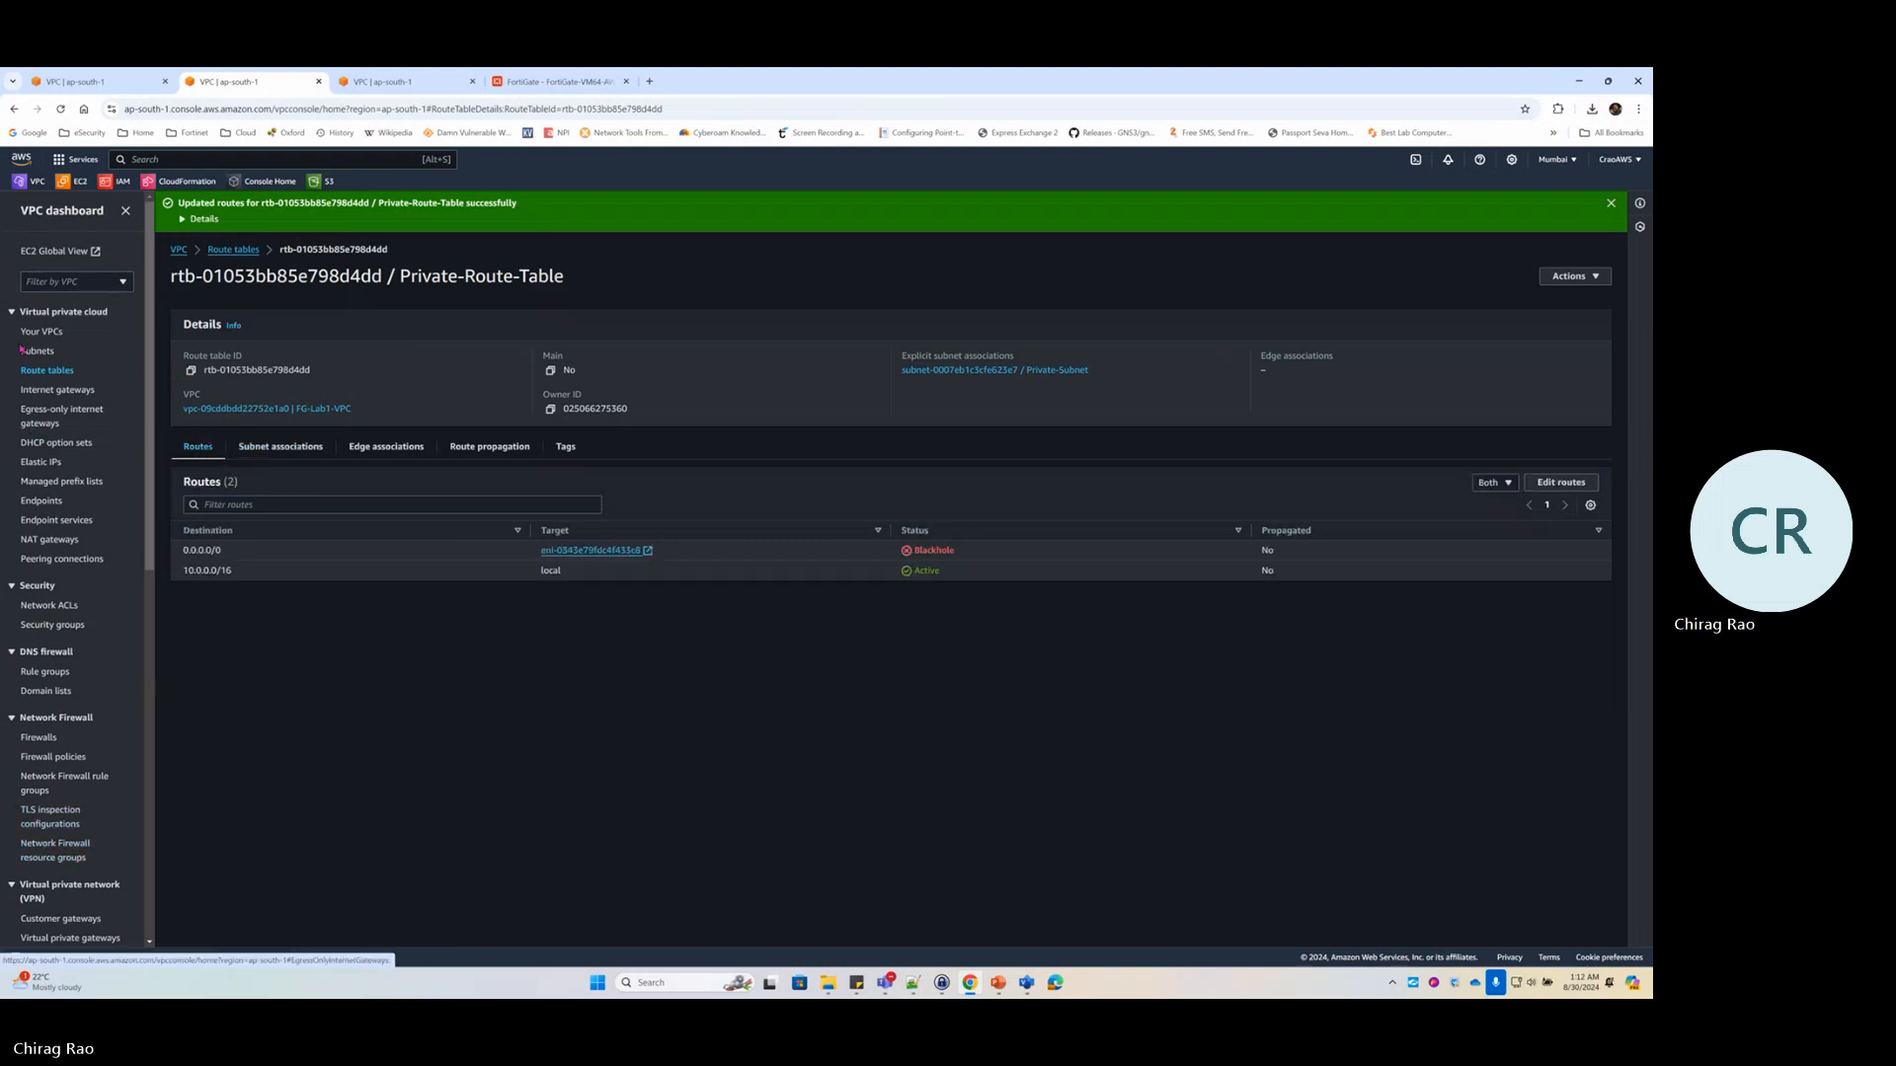
pyautogui.click(77, 181)
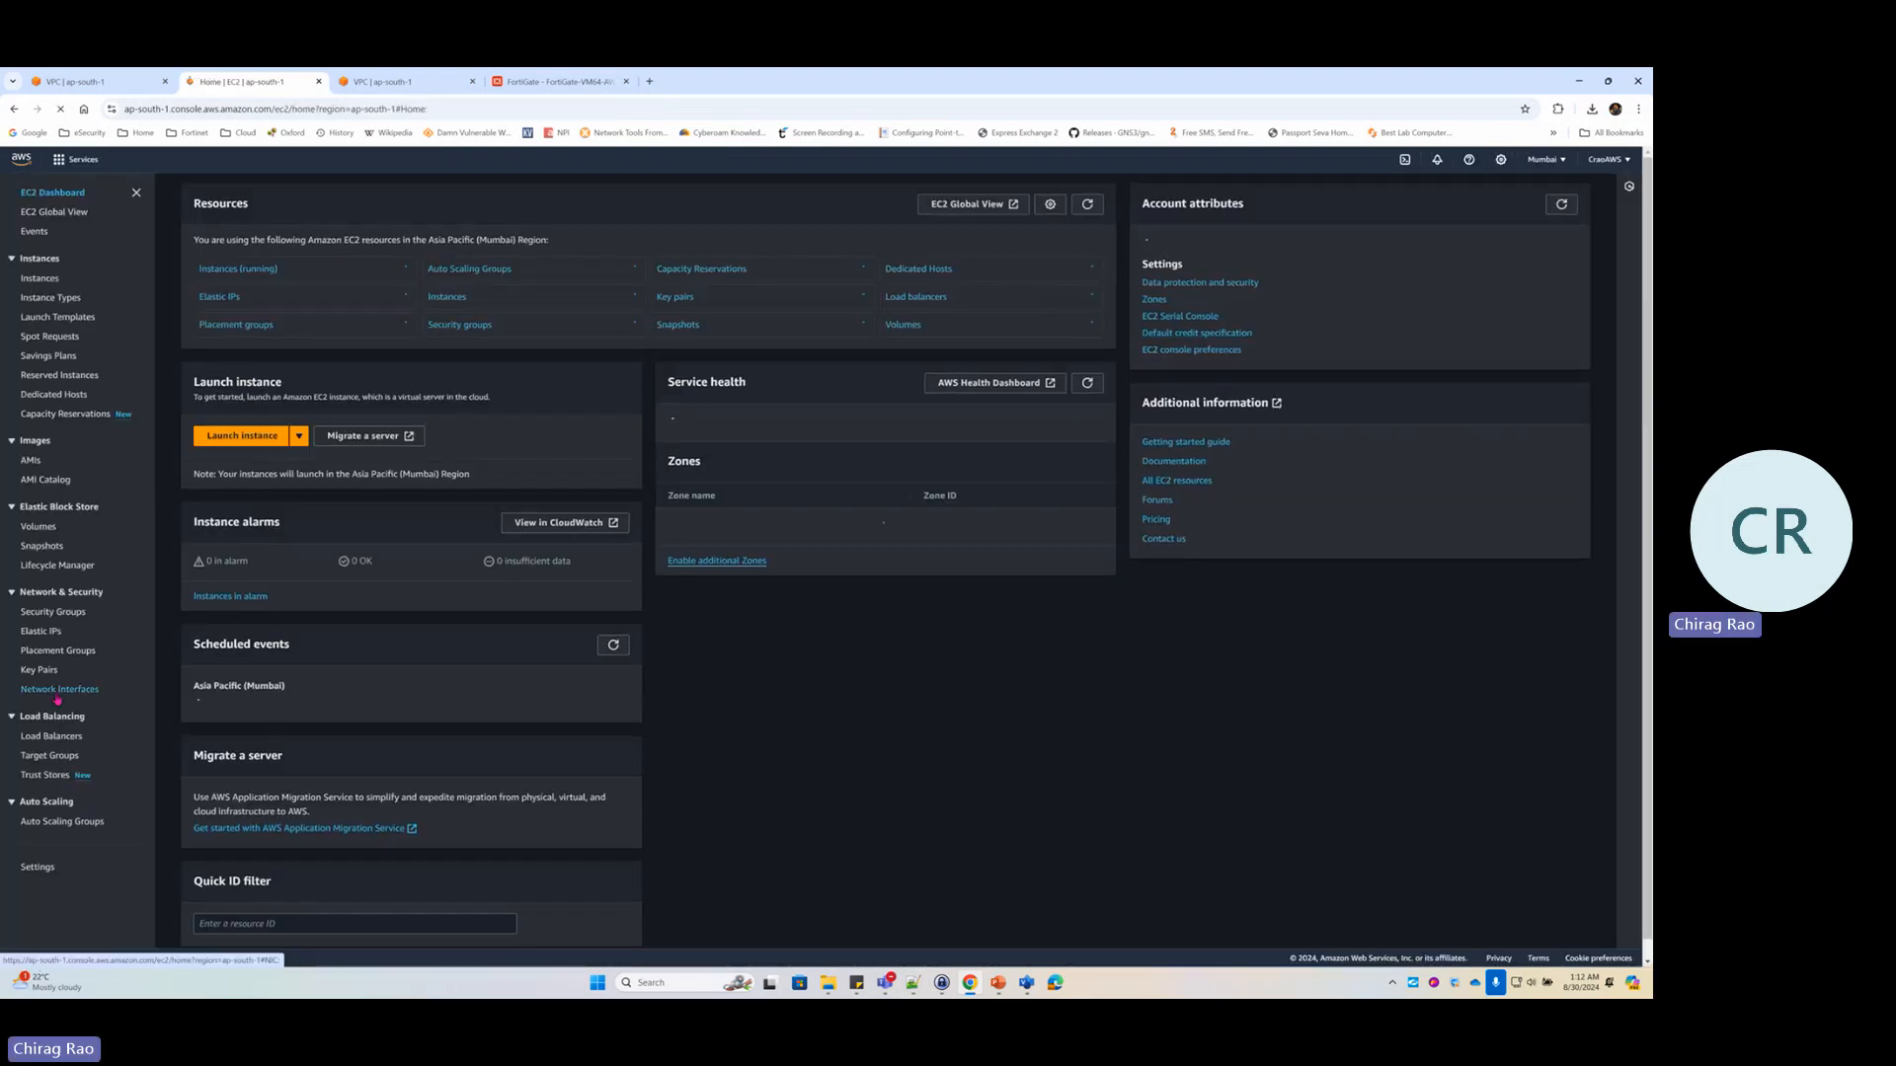
pyautogui.click(57, 696)
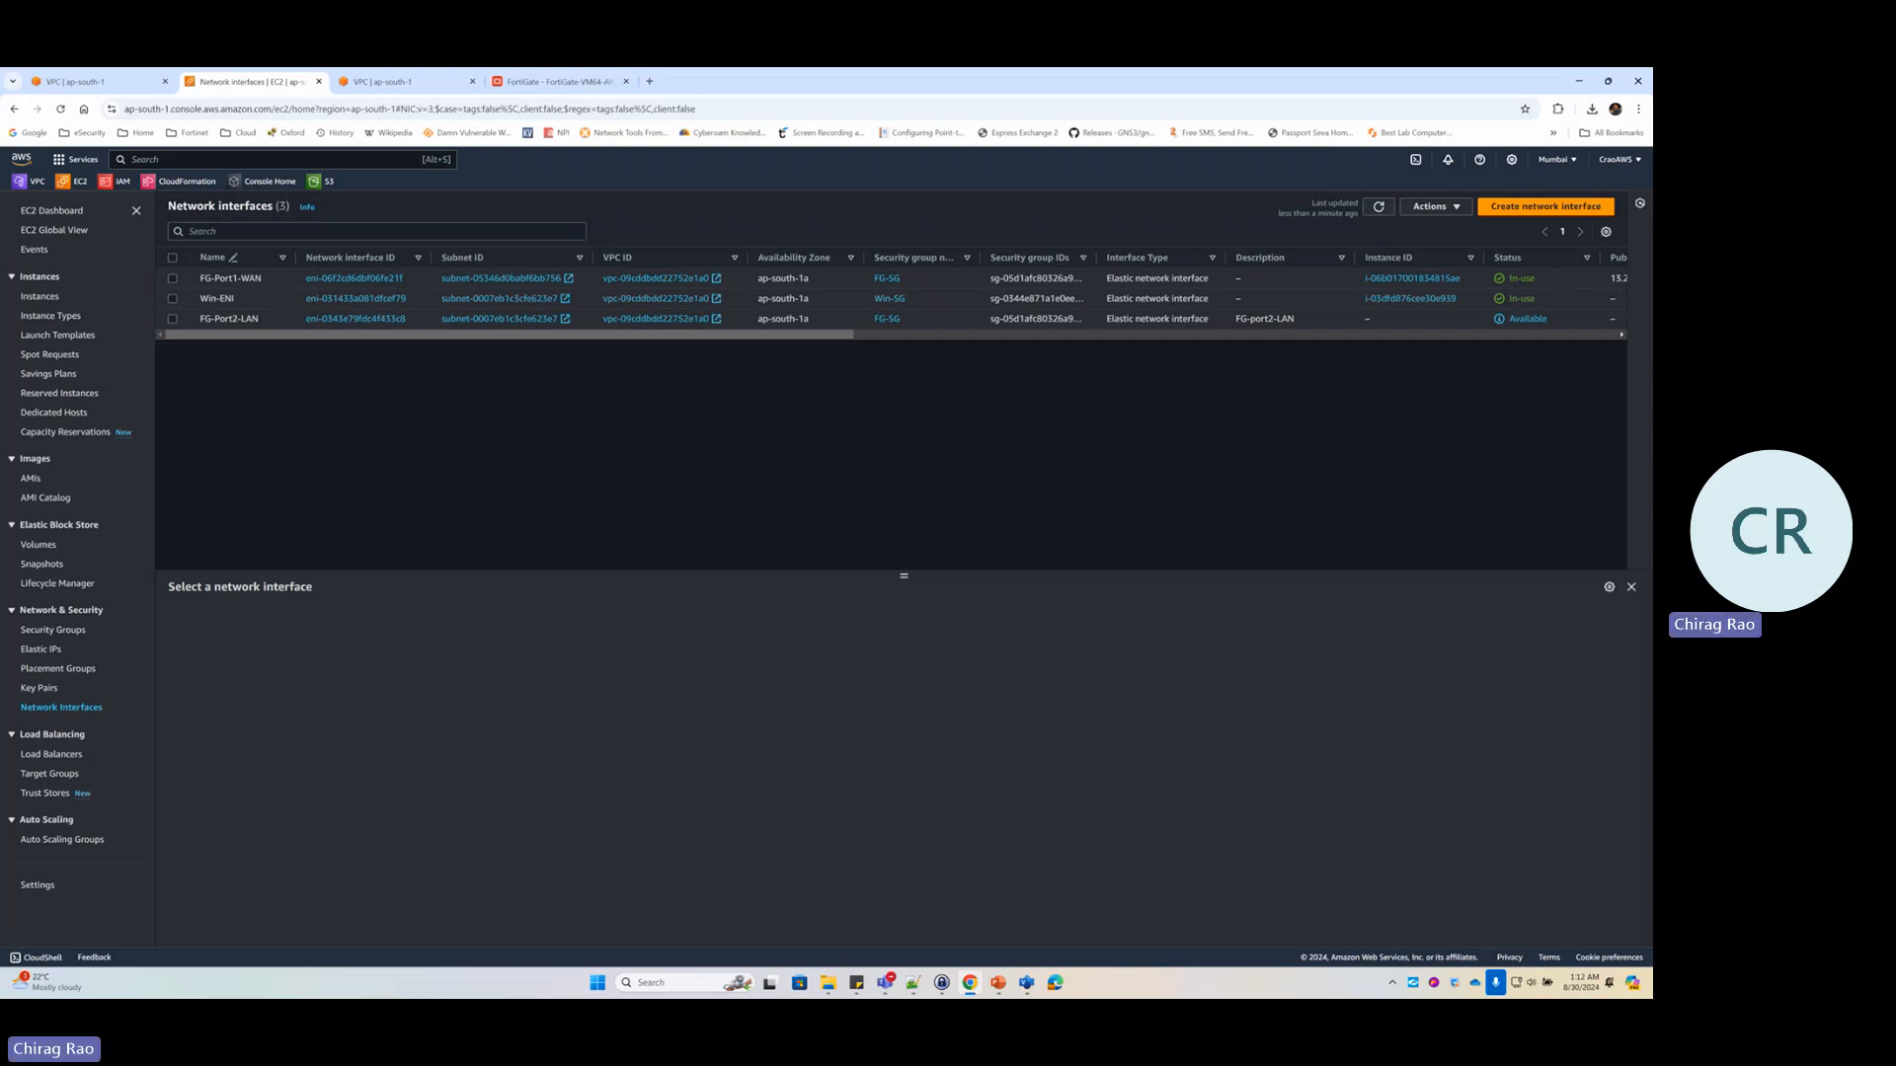
pyautogui.hotkey('ctrl', '2')
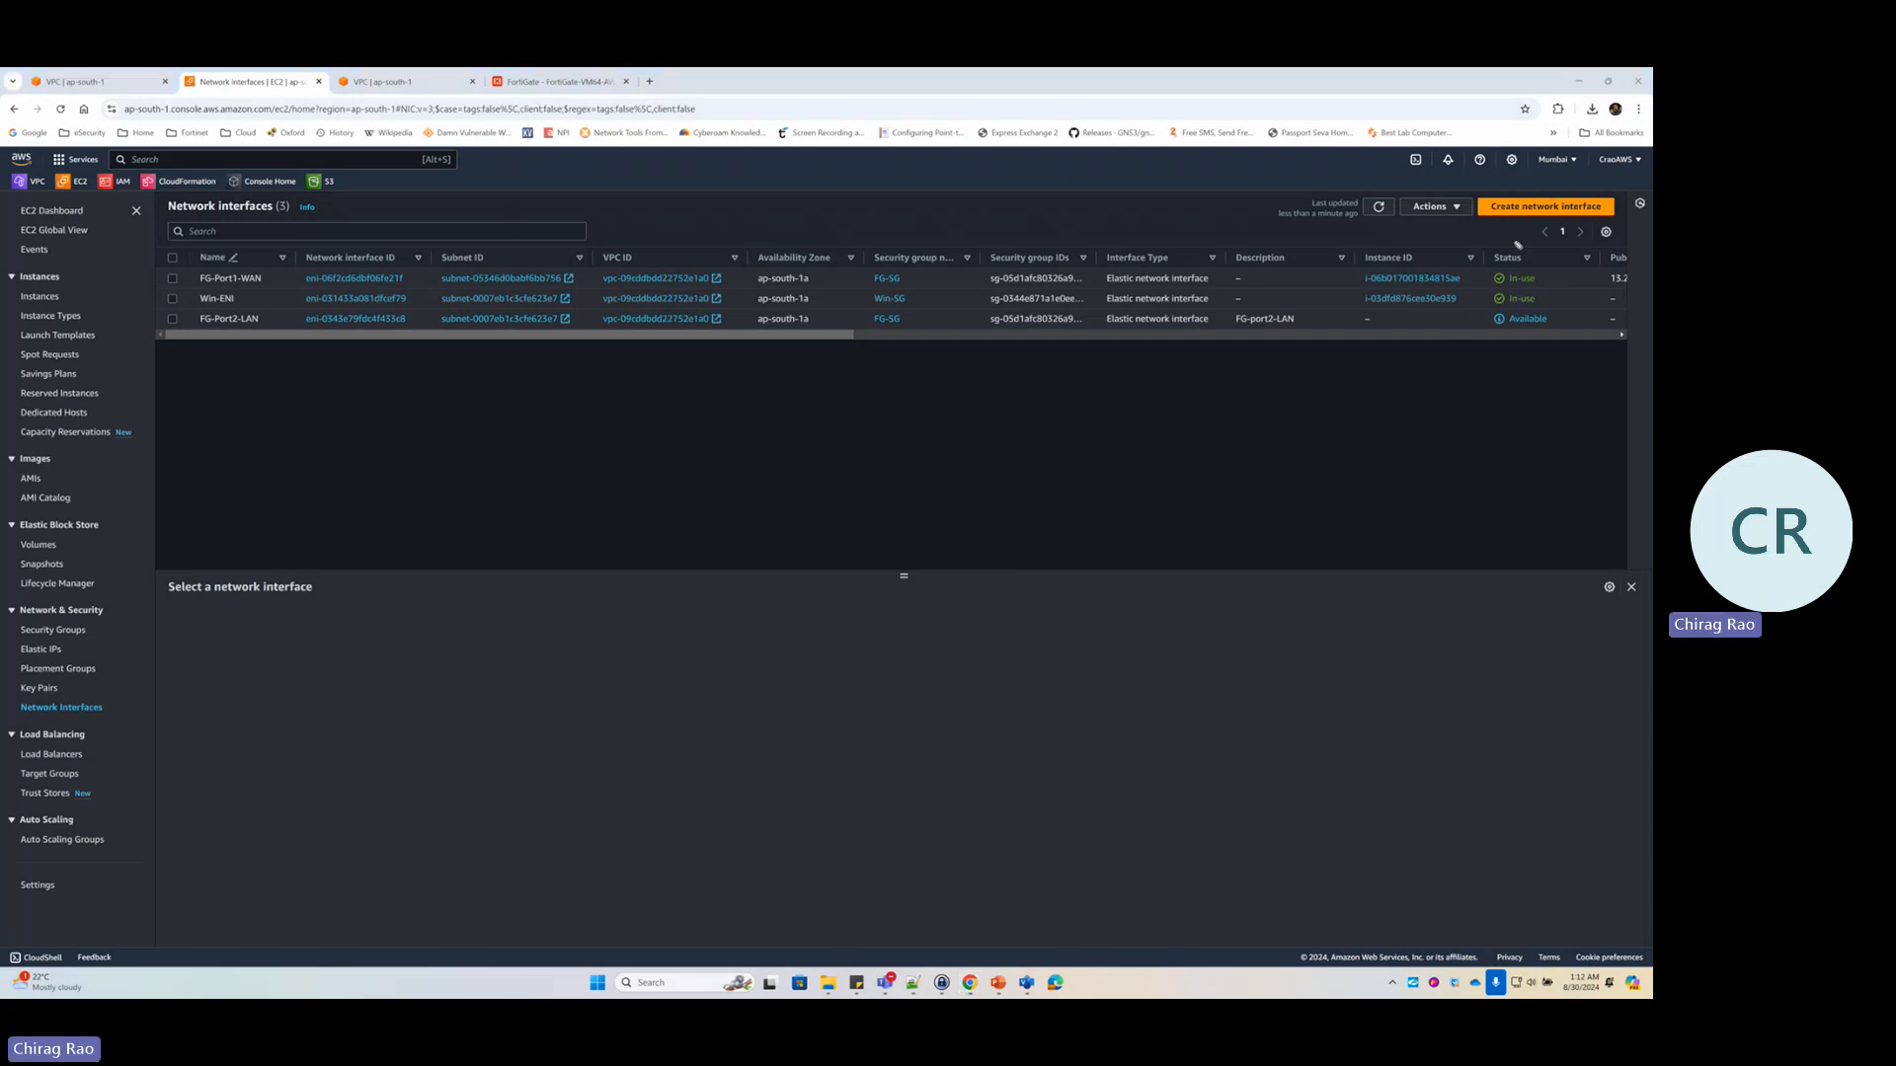
pyautogui.moveTo(1518, 245)
pyautogui.mouseDown()
pyautogui.moveTo(1542, 345)
pyautogui.moveTo(1563, 301)
pyautogui.moveTo(1512, 237)
pyautogui.mouseUp()
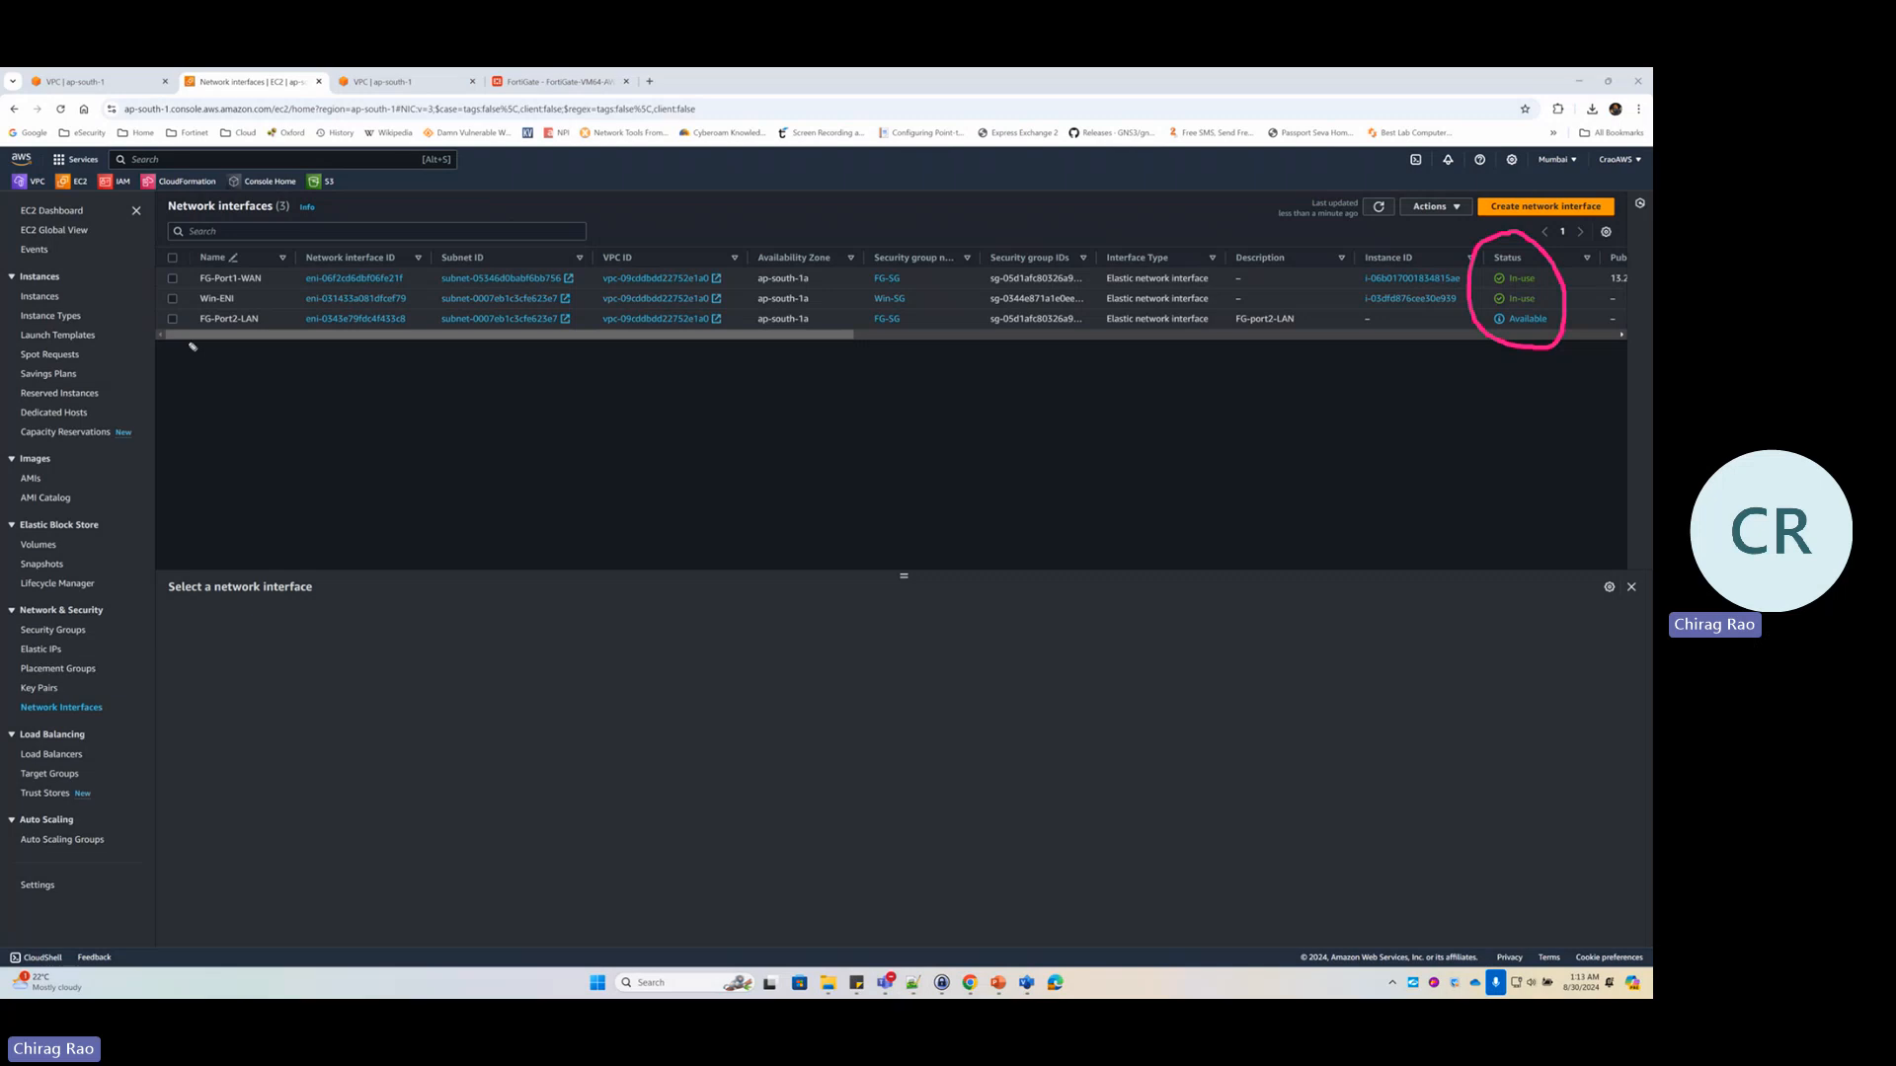
pyautogui.moveTo(163, 361); pyautogui.dragTo(204, 329)
pyautogui.press('e')
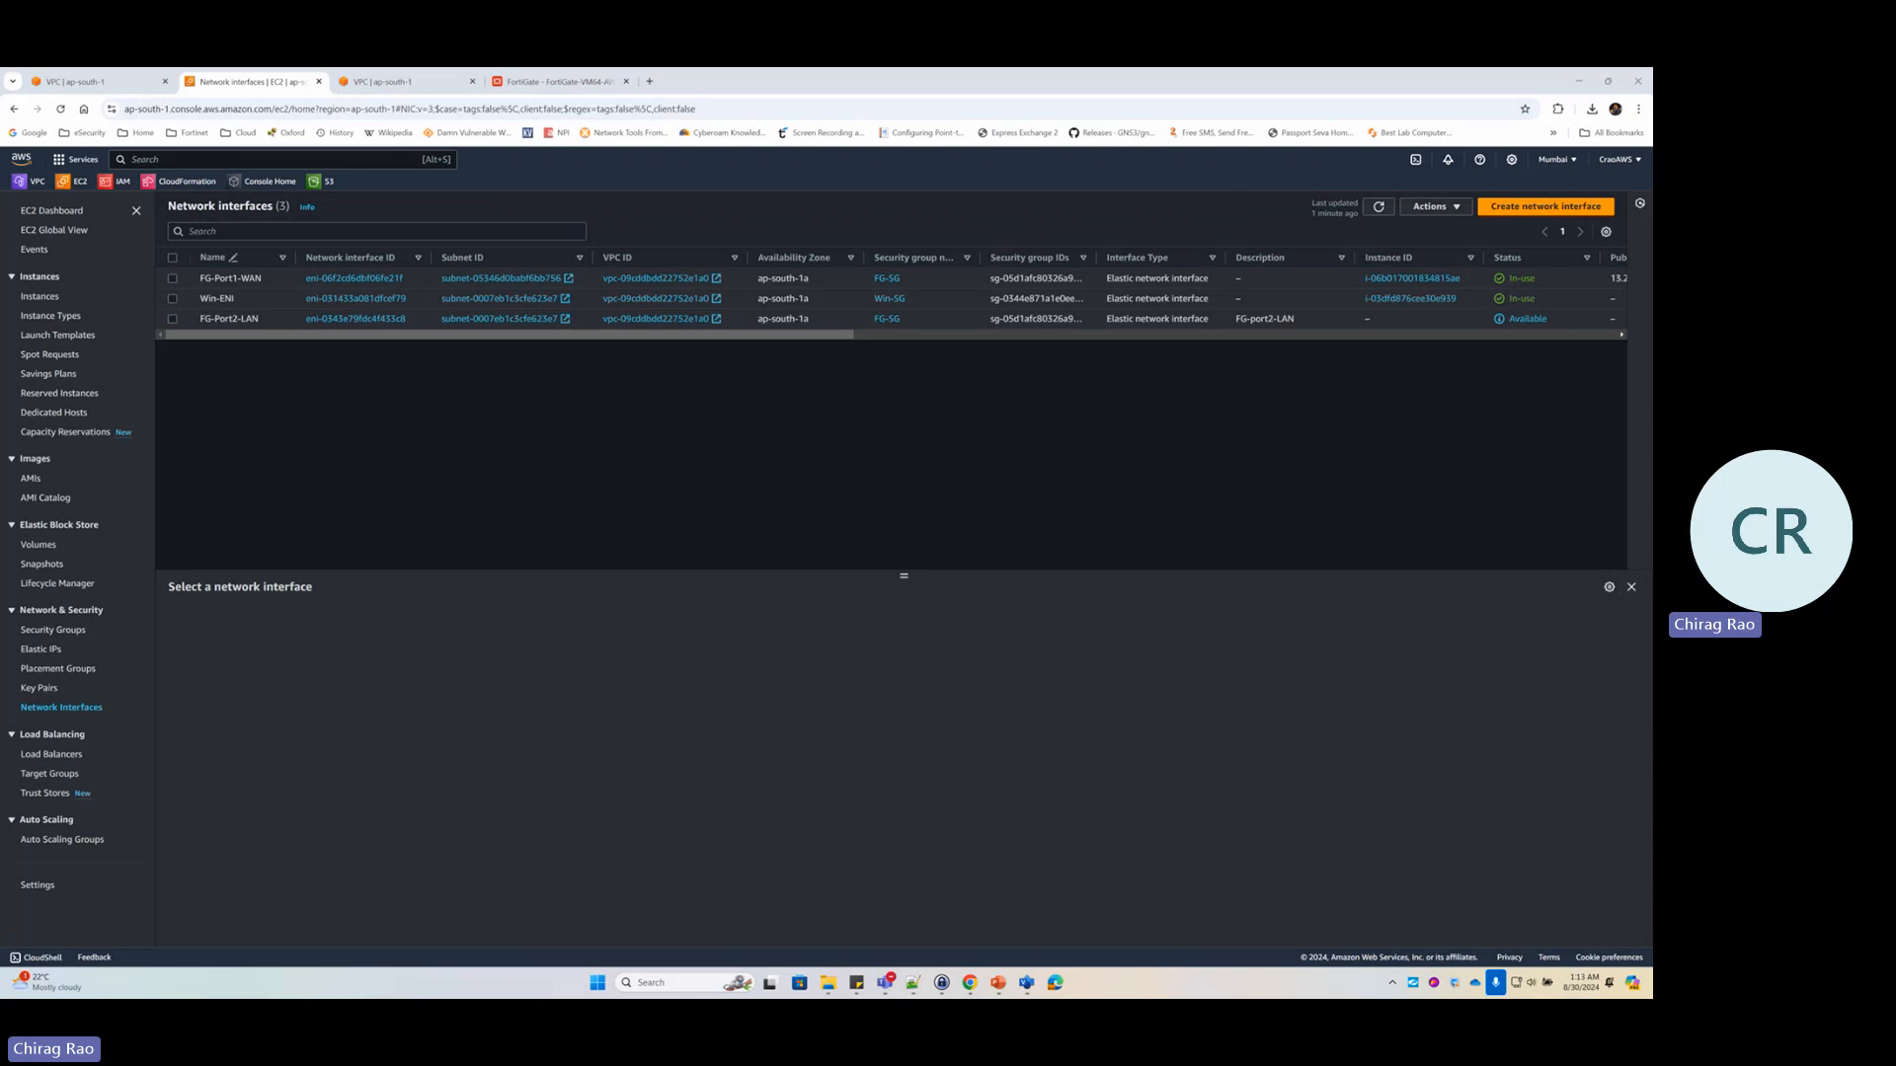
# Start attaching FG-Port2-LAN via Actions > Attach, then switch to the Visio diagram
pyautogui.click(340, 319)
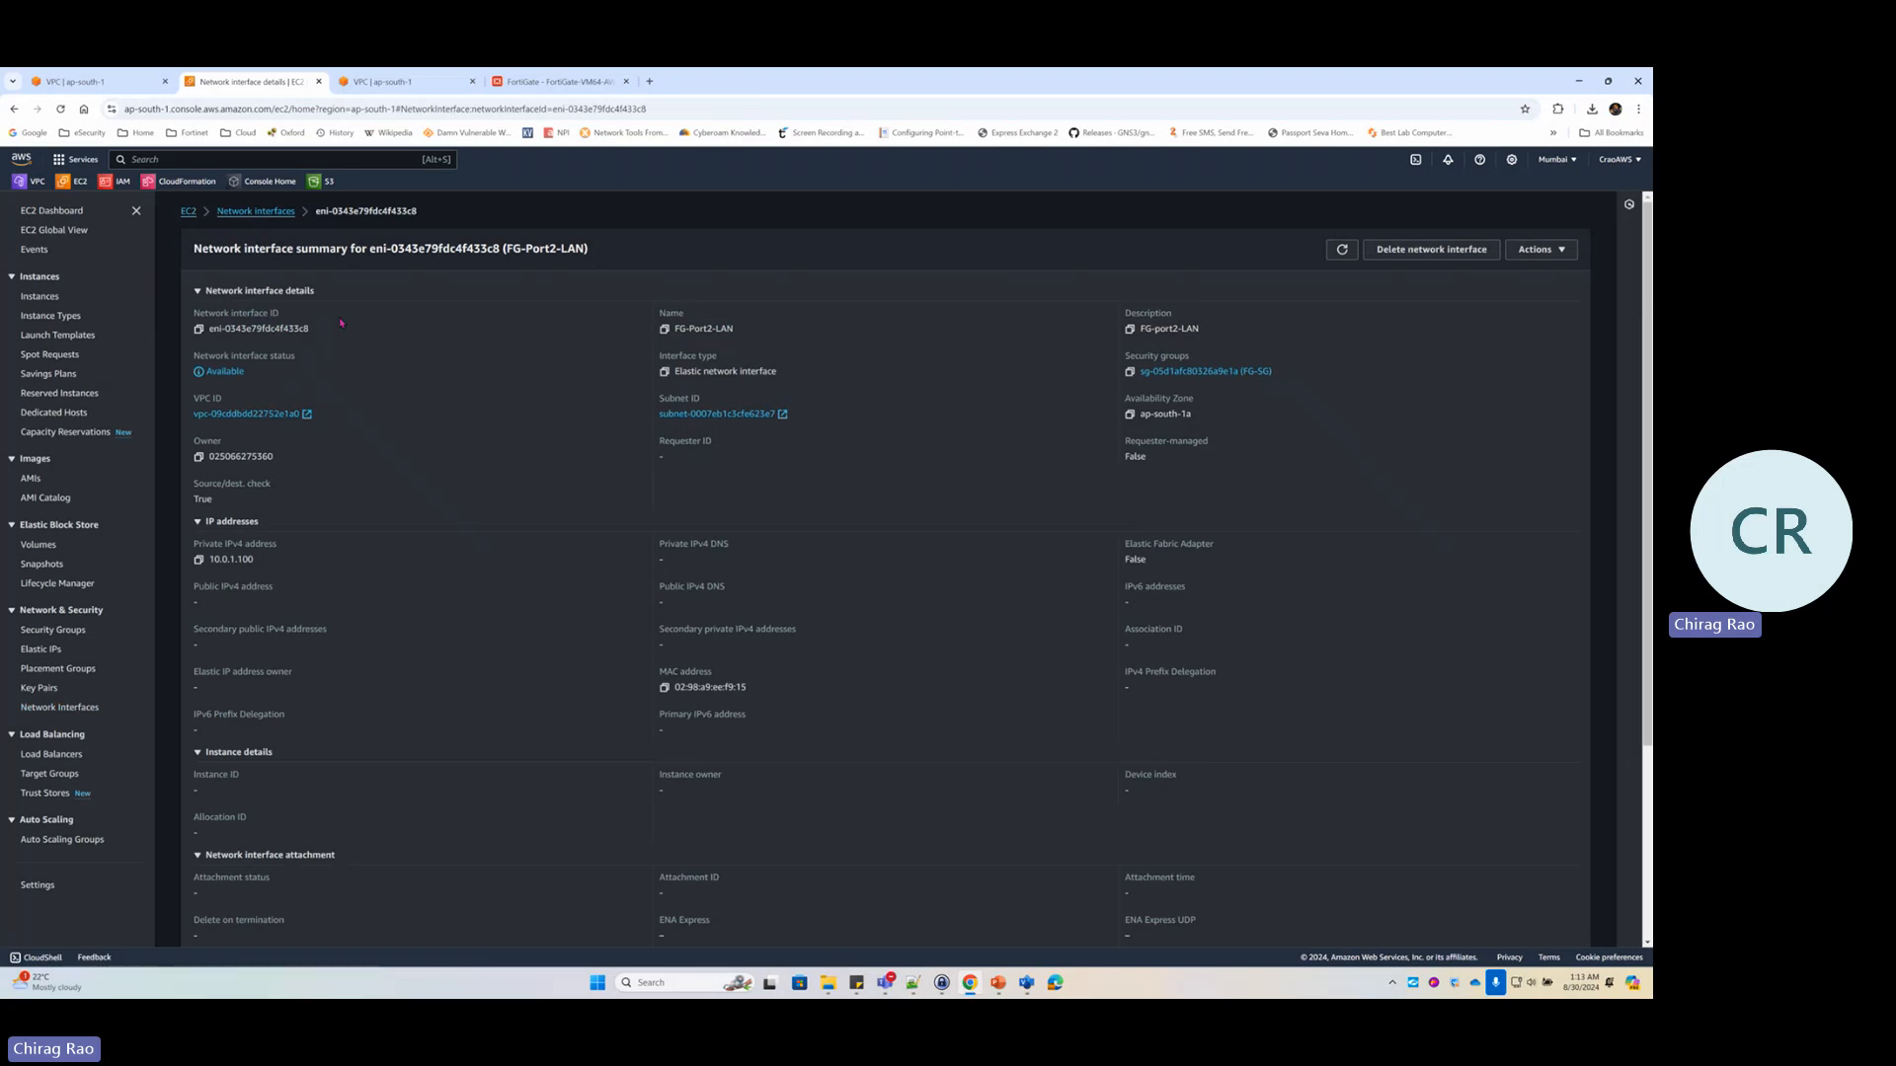
pyautogui.click(1550, 253)
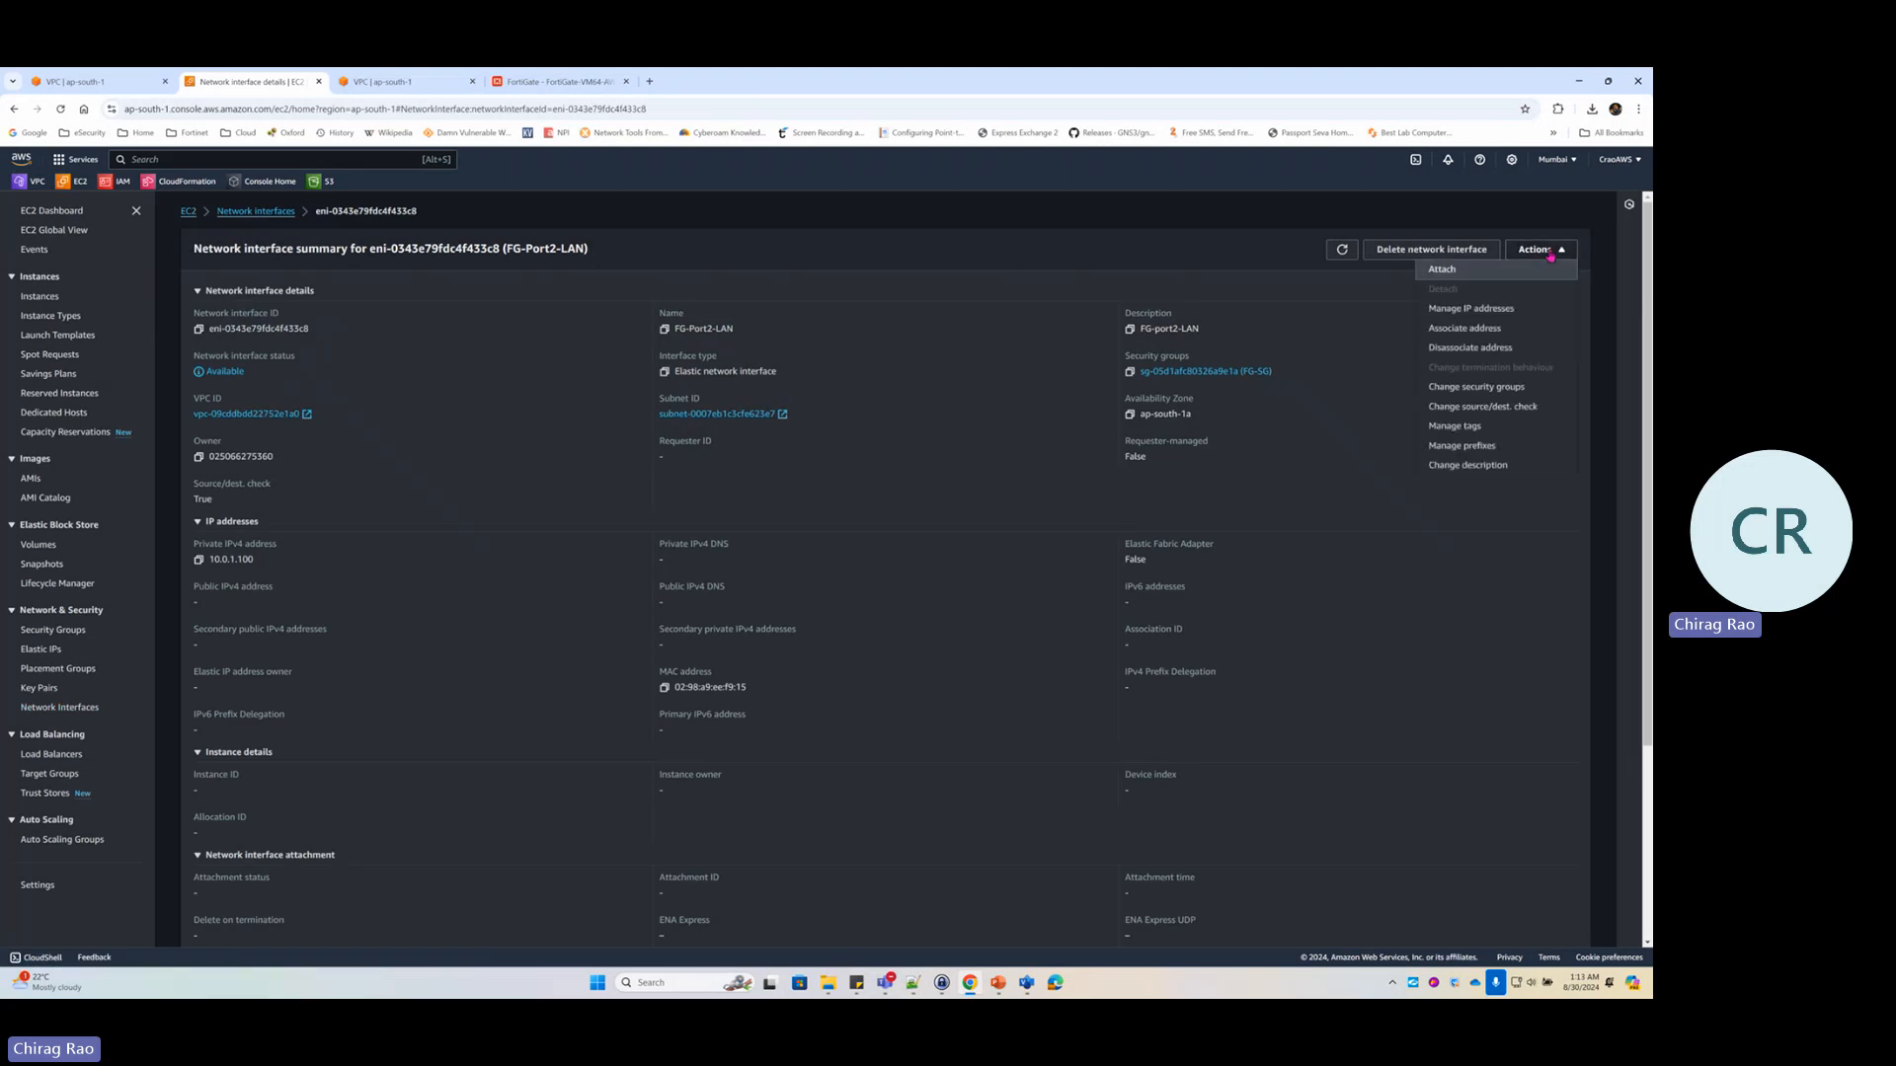
pyautogui.click(1451, 272)
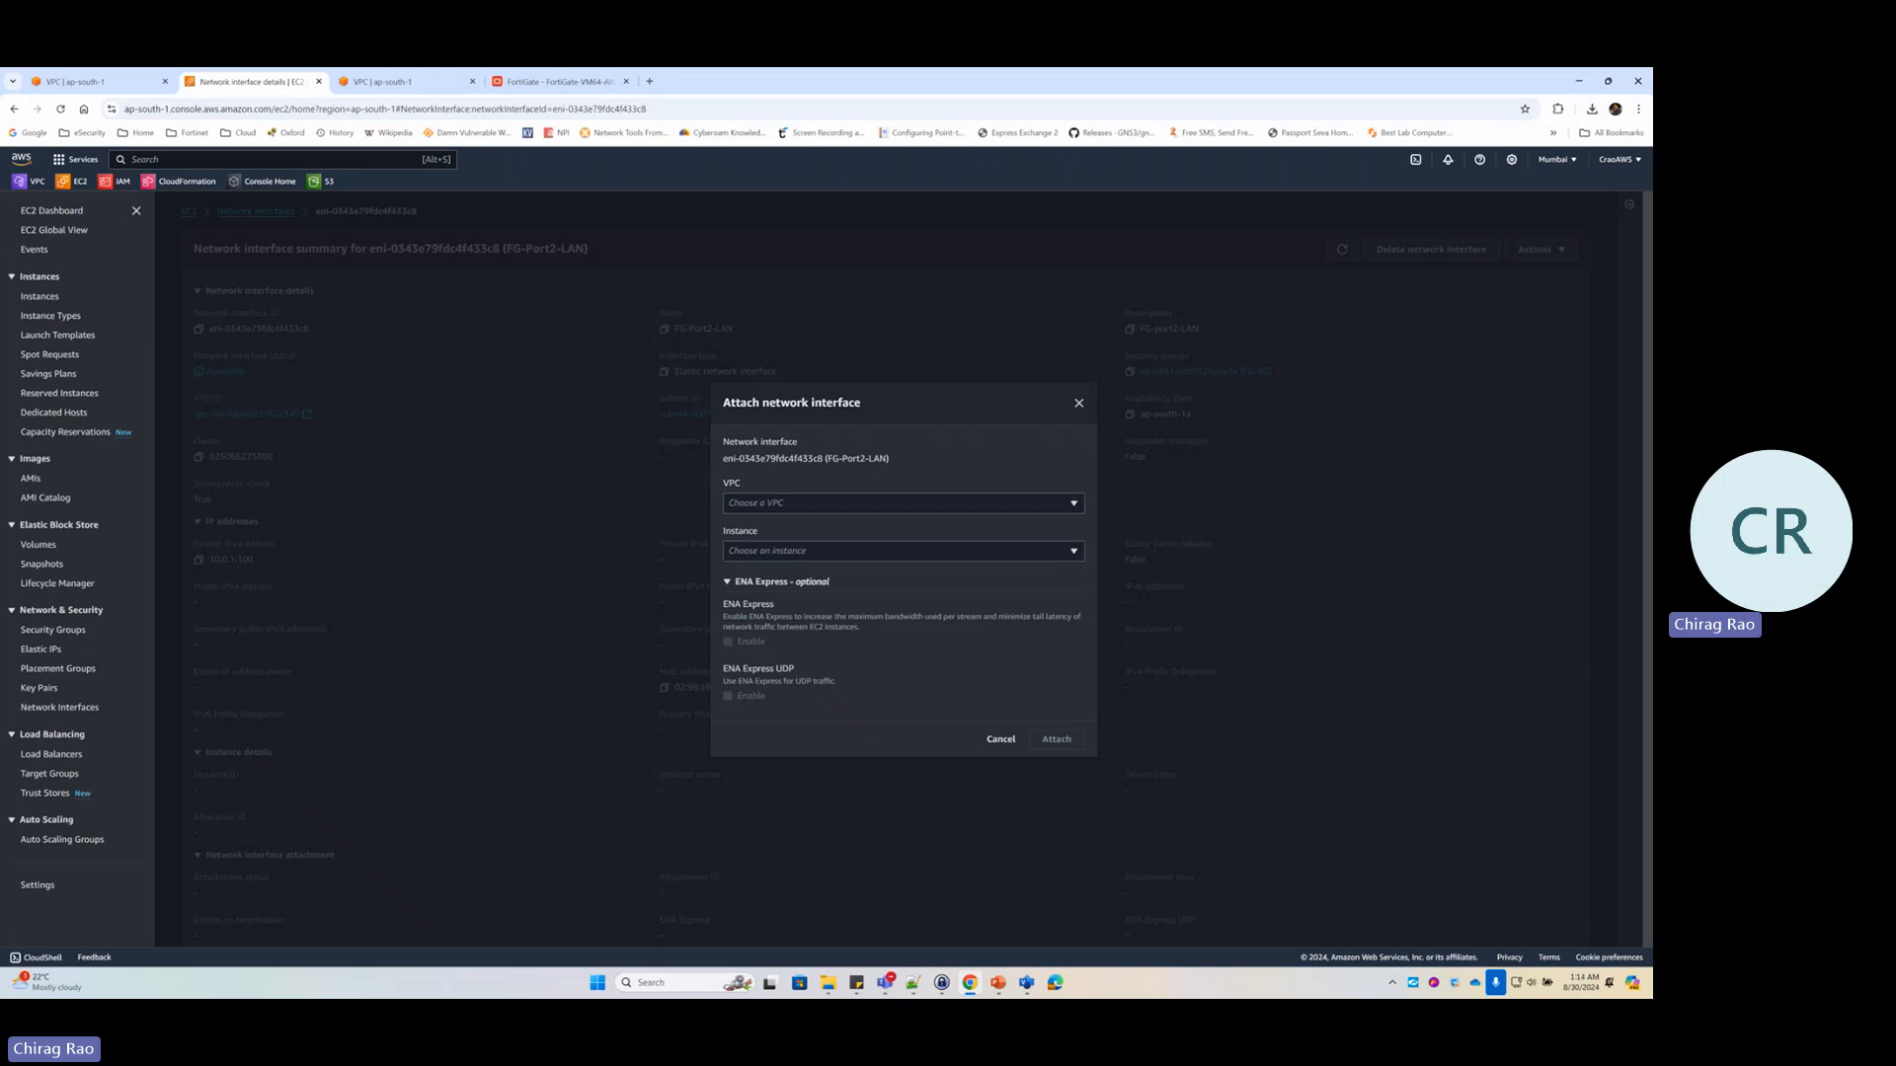
pyautogui.hotkey('alt', 'Tab')
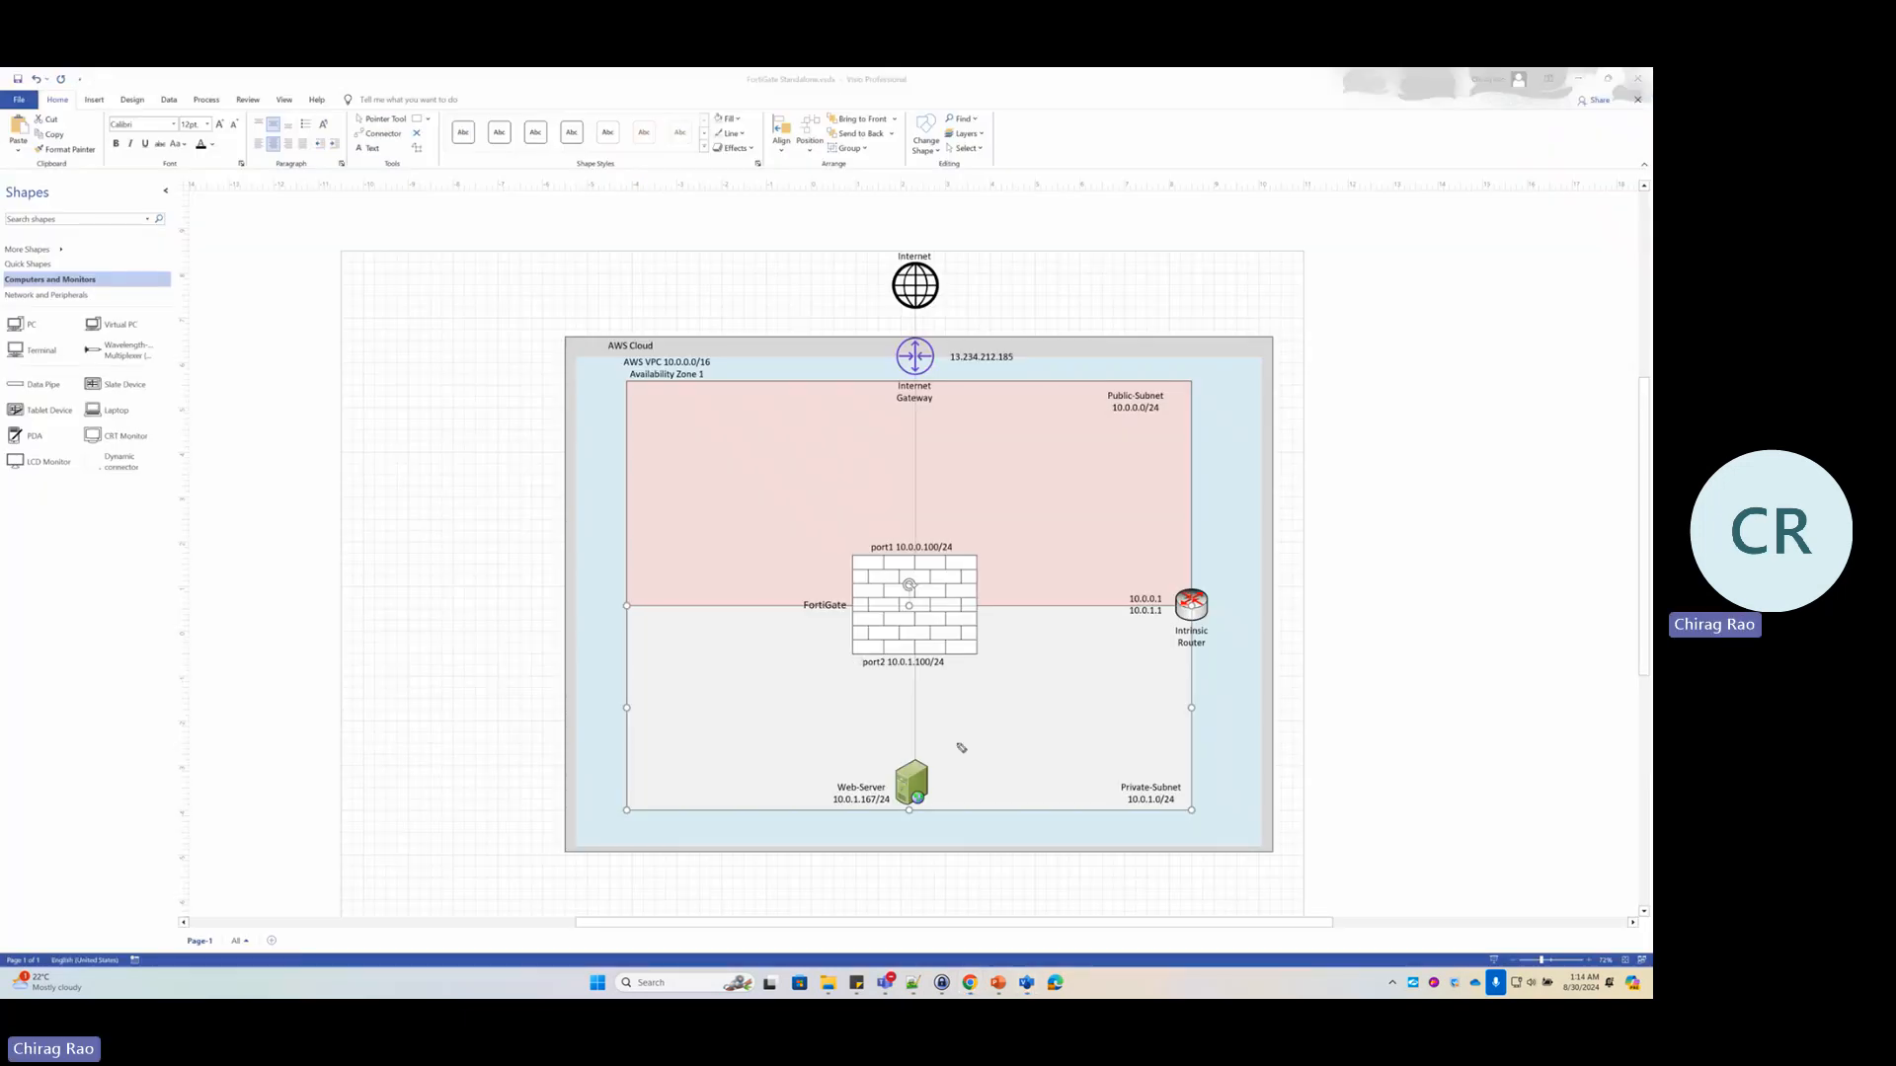
# Mark the port2 10.0.1.100/24, VPC 10.0.0.0/16 and Private-Subnet 10.0.1.0/24 labels, then return to the browser
pyautogui.moveTo(871, 676)
pyautogui.mouseDown()
pyautogui.moveTo(943, 679)
pyautogui.moveTo(881, 643)
pyautogui.moveTo(857, 672)
pyautogui.moveTo(879, 676)
pyautogui.mouseUp()
pyautogui.moveTo(658, 346)
pyautogui.mouseDown()
pyautogui.moveTo(599, 390)
pyautogui.moveTo(757, 367)
pyautogui.moveTo(642, 350)
pyautogui.mouseUp()
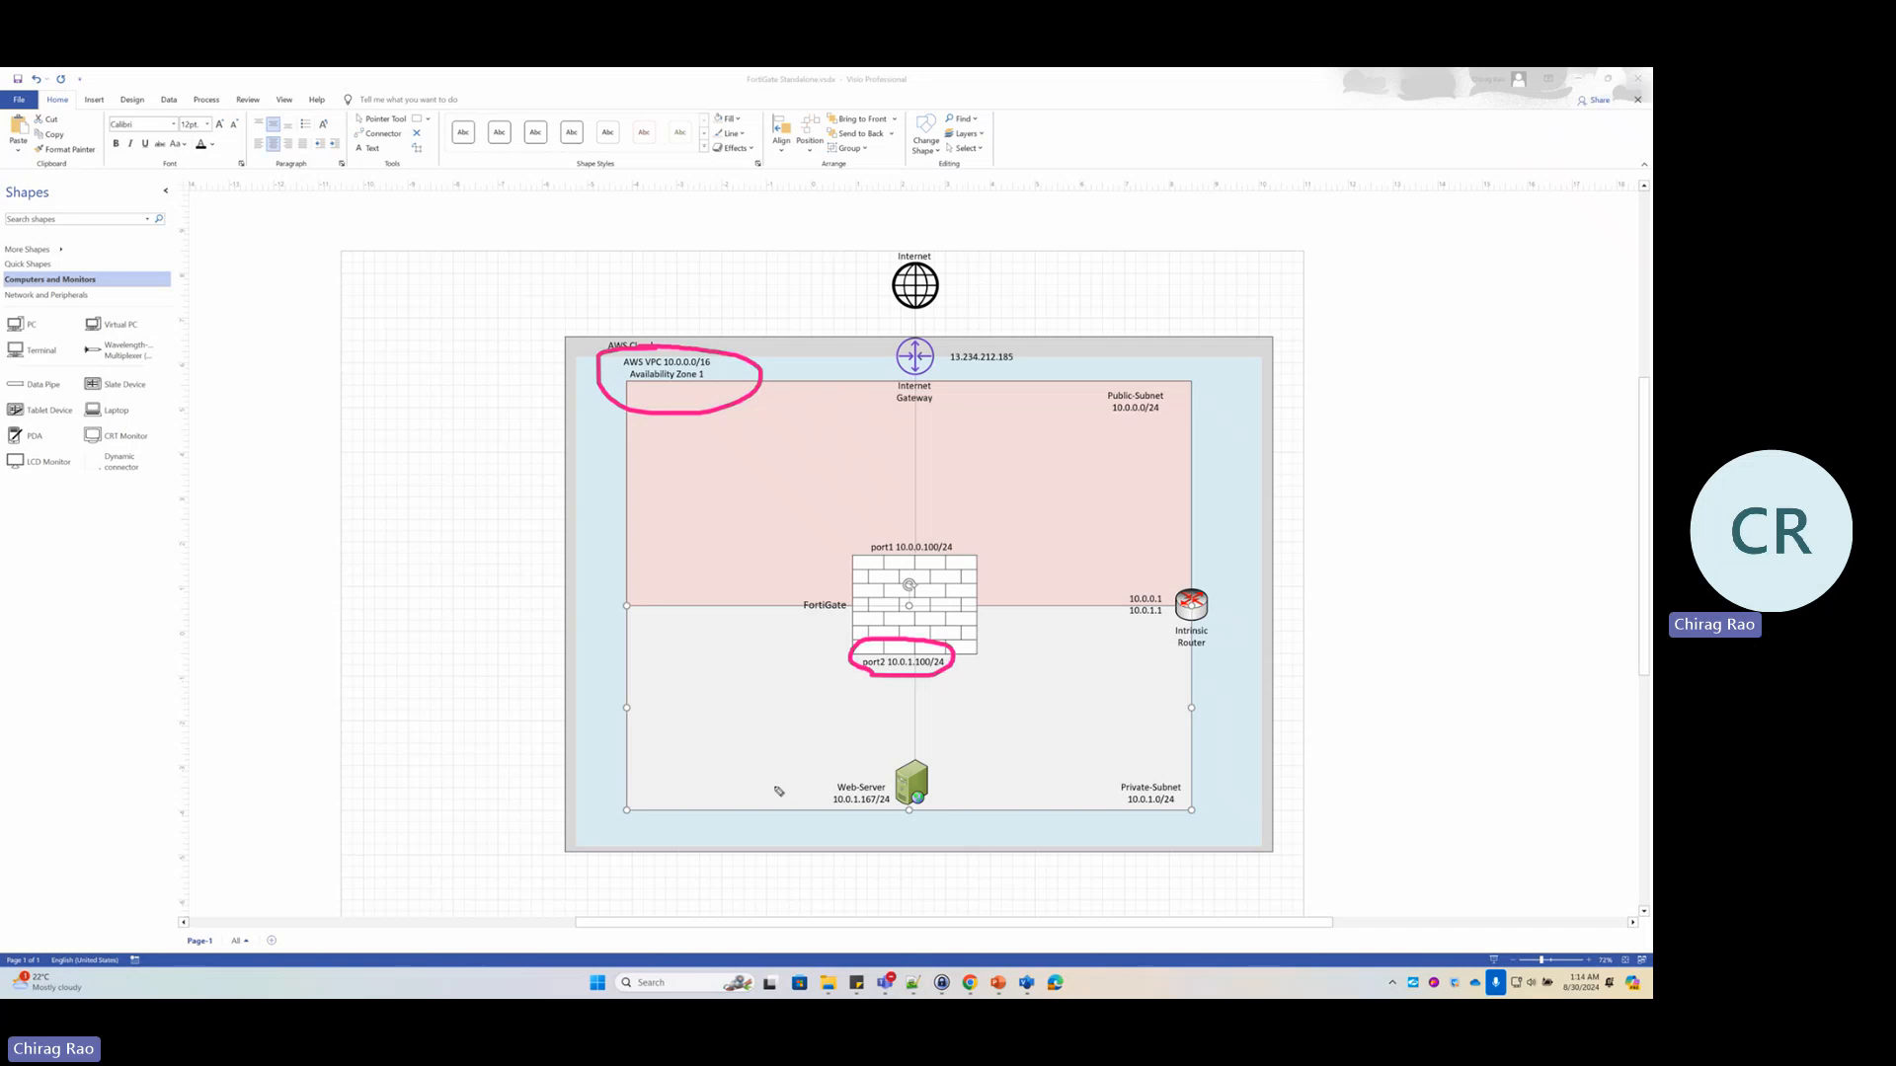
pyautogui.moveTo(1180, 837); pyautogui.dragTo(1131, 773)
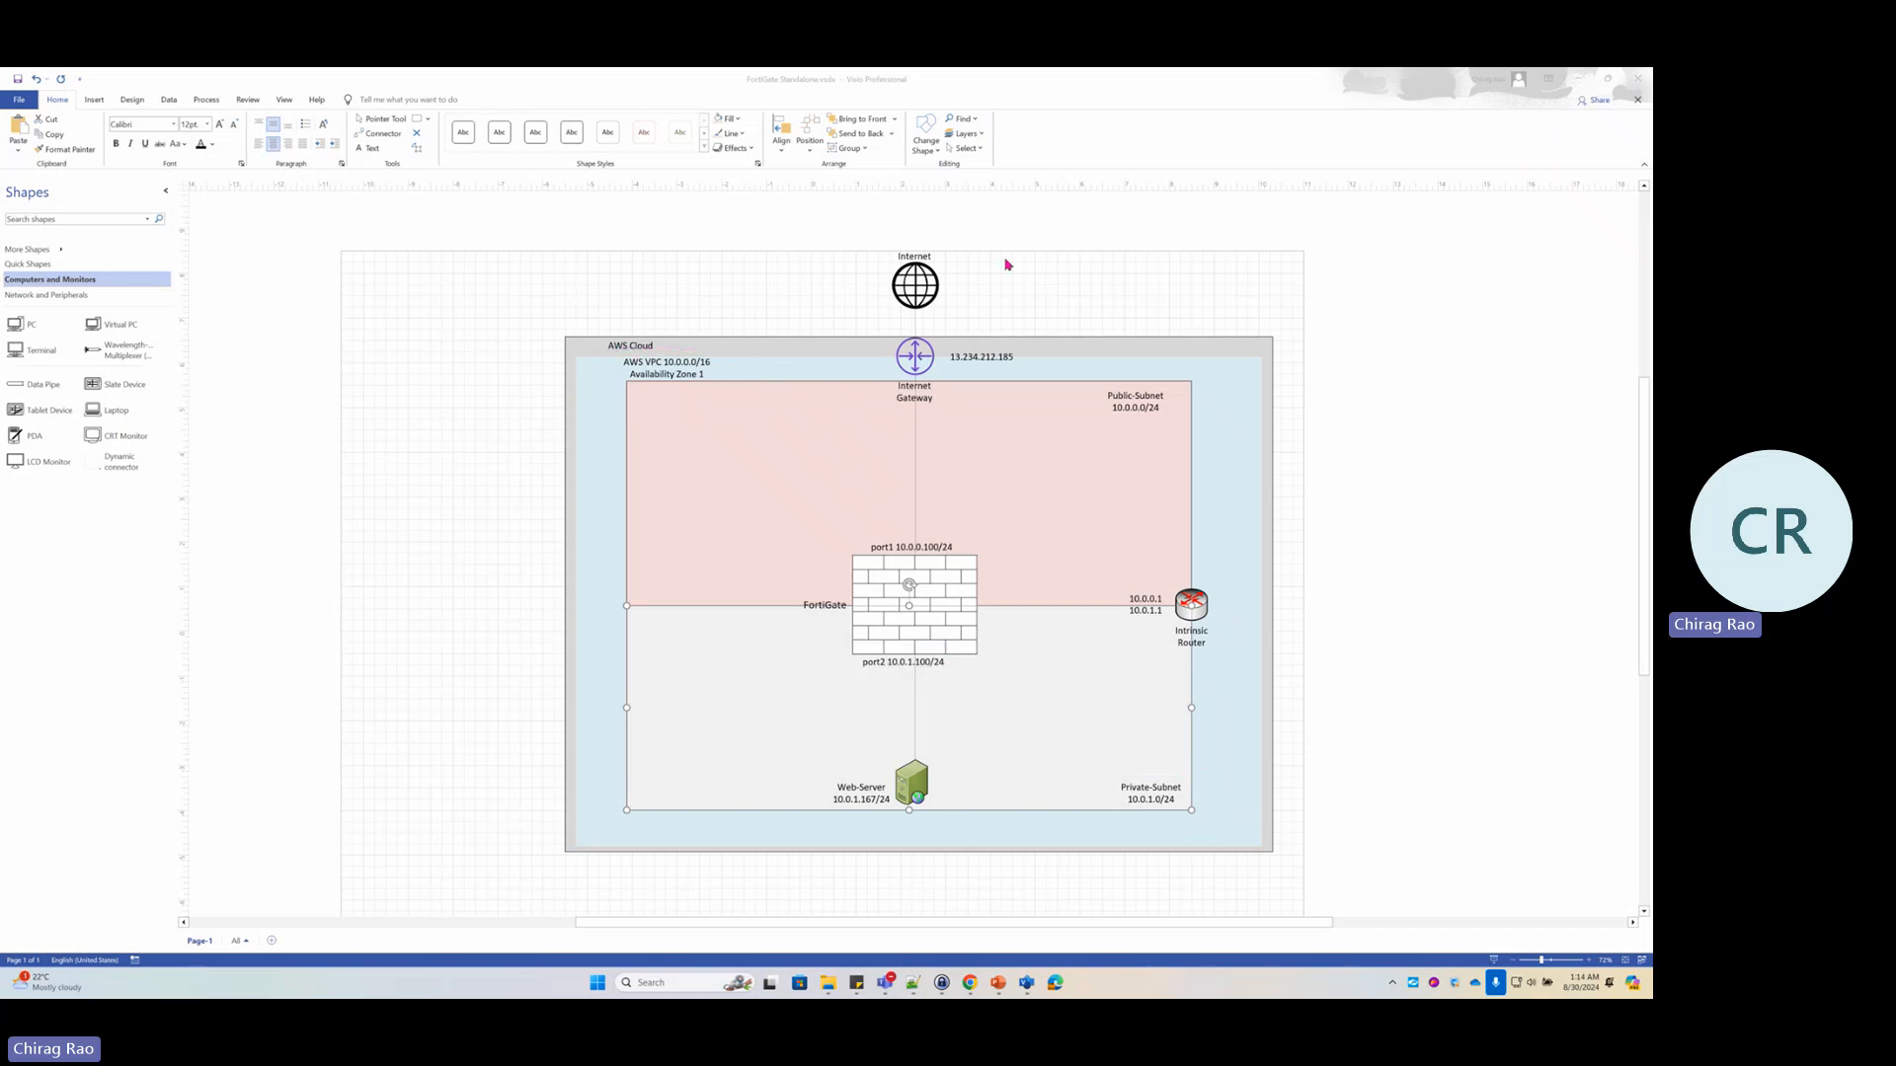
pyautogui.hotkey('alt', 'Tab')
pyautogui.hotkey('alt', 'Tab')
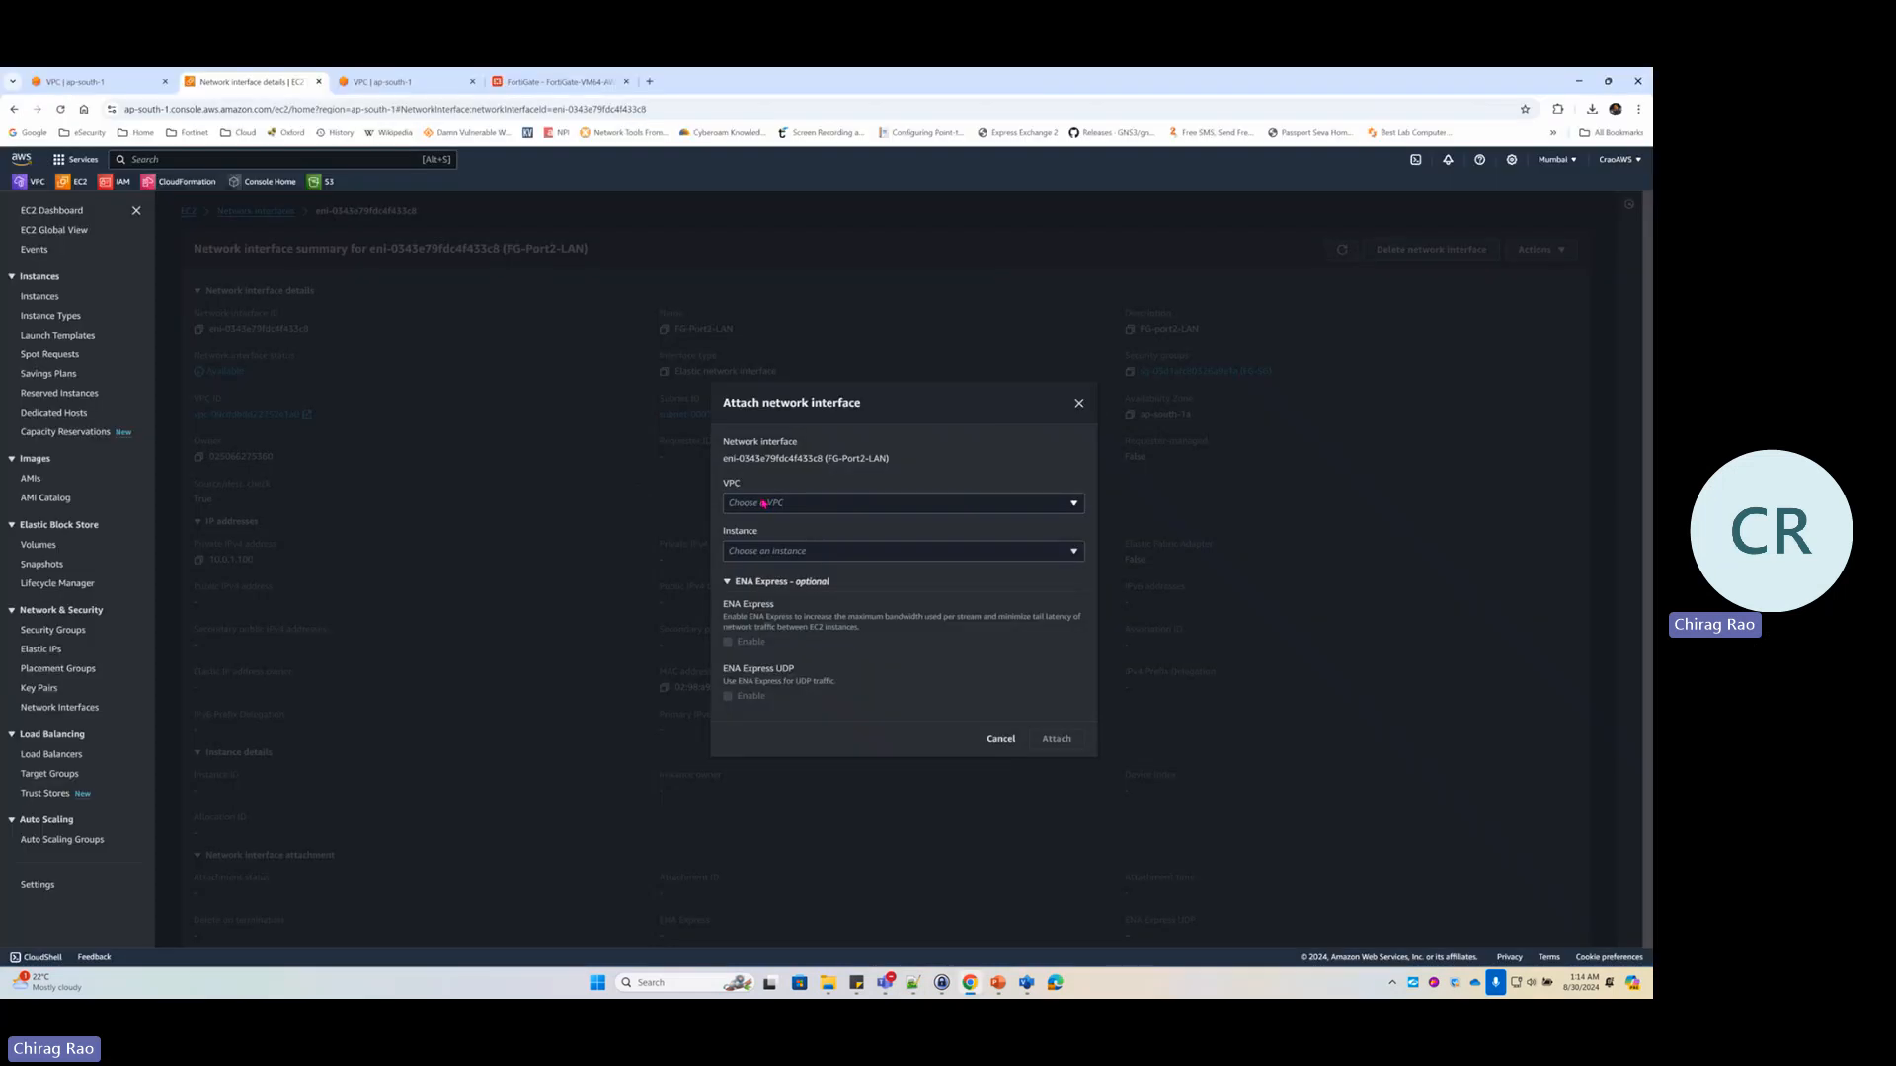
# Set the attach dialog's VPC to FG-Lab1-VPC, then switch back to the Visio diagram
pyautogui.click(765, 504)
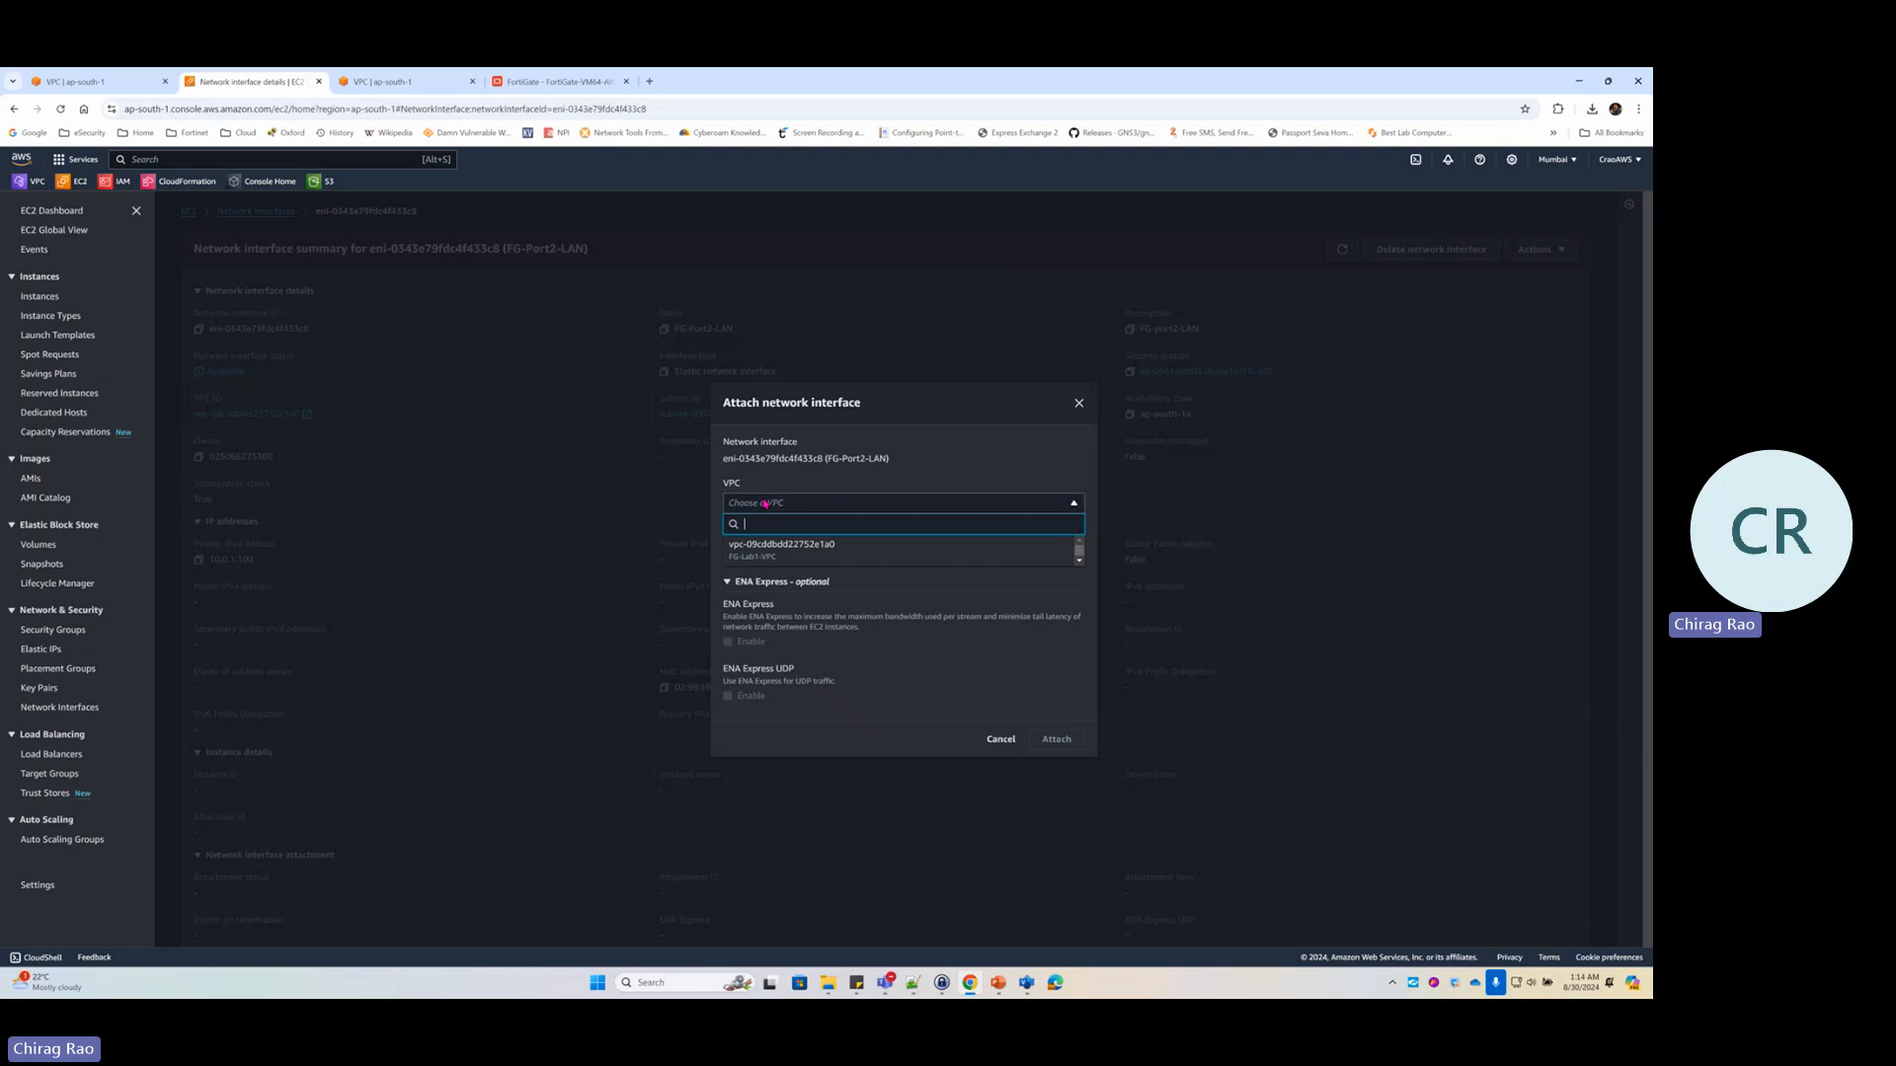
pyautogui.click(827, 551)
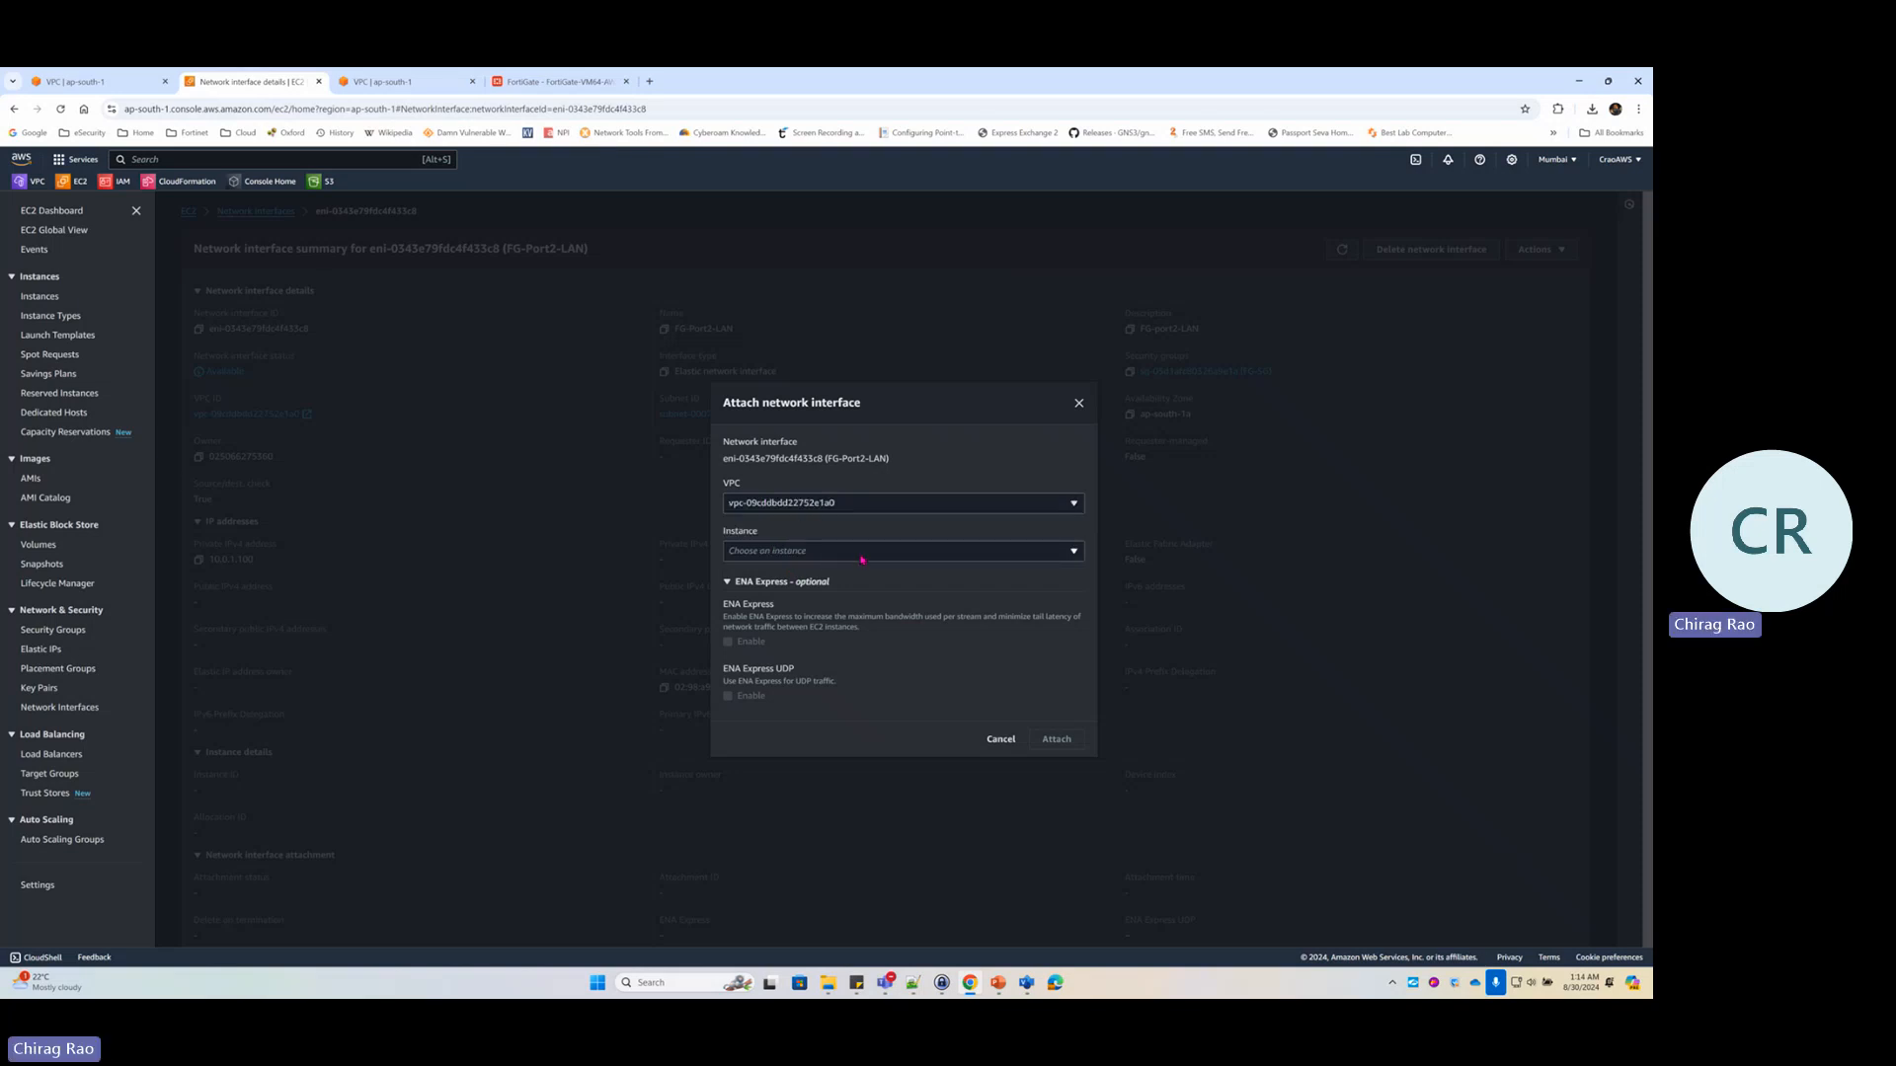
pyautogui.click(752, 555)
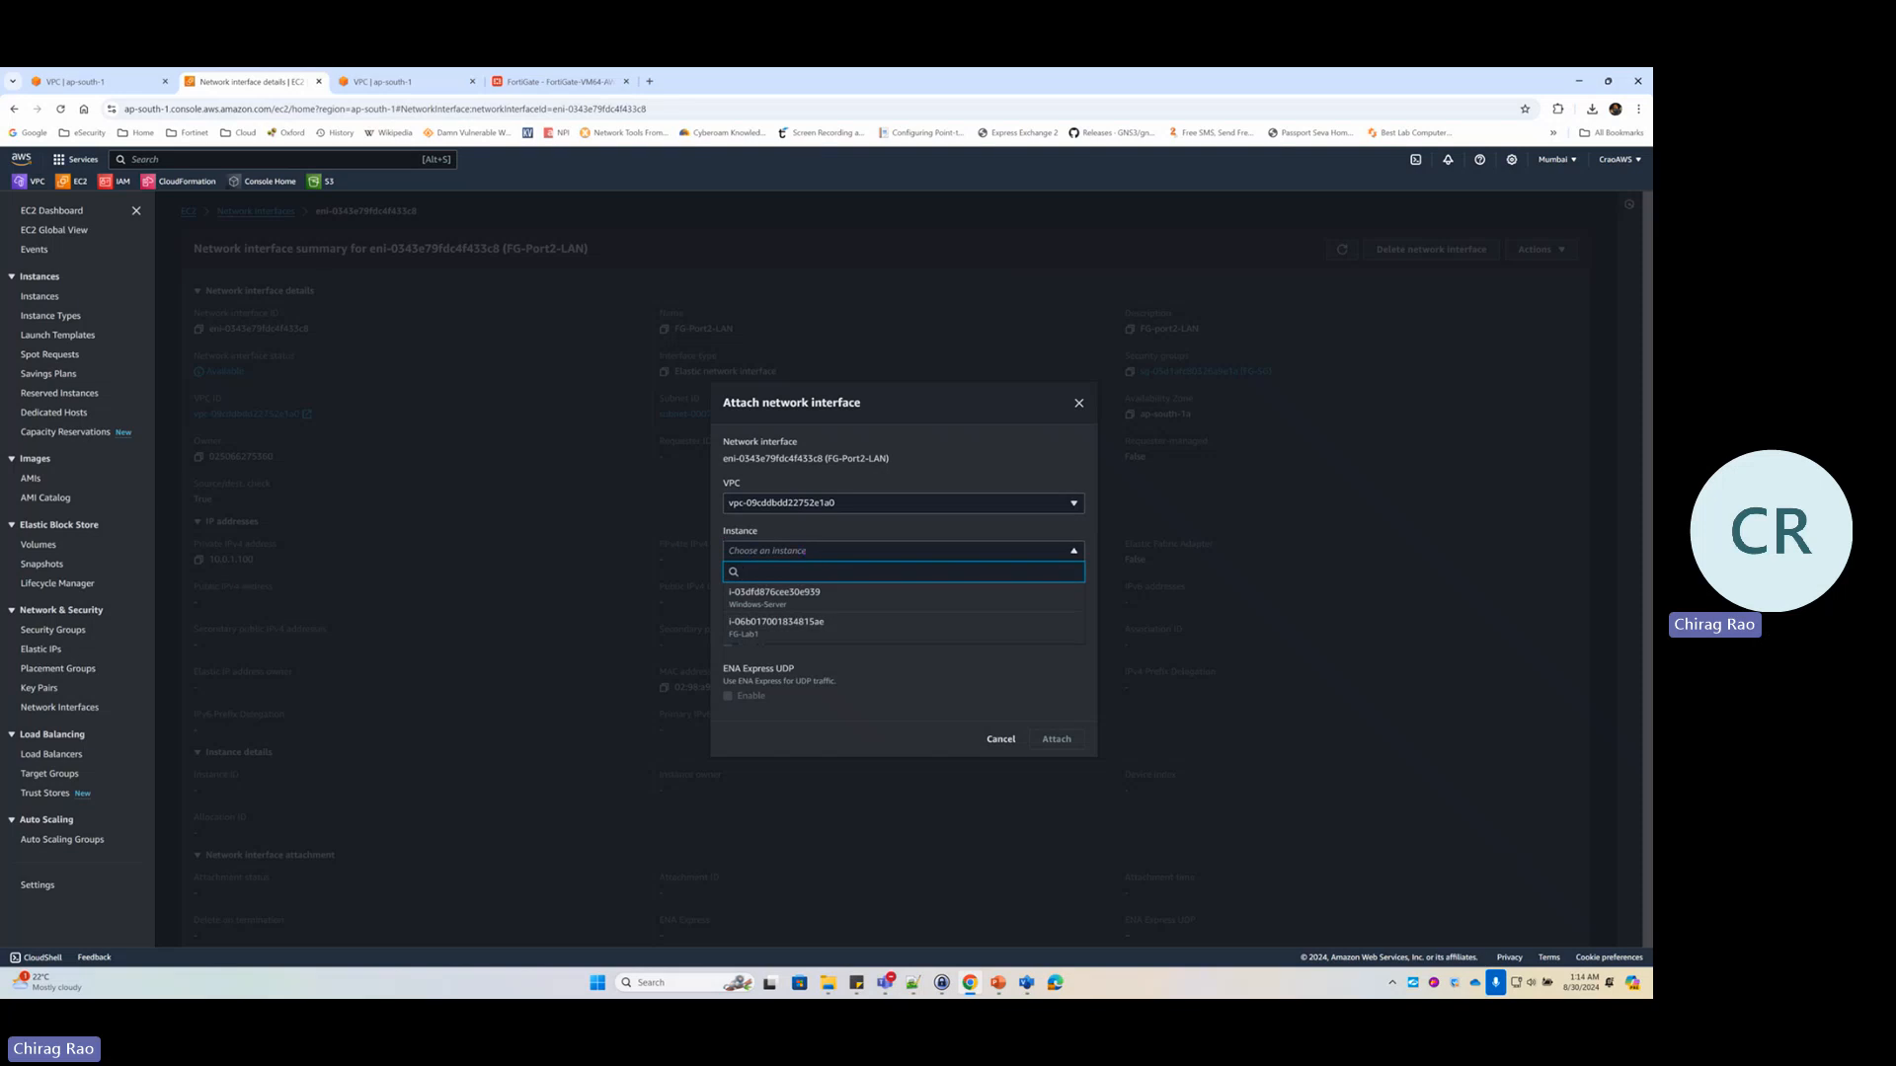
pyautogui.hotkey('alt', 'Tab')
pyautogui.hotkey('alt', 'Tab')
pyautogui.hotkey('alt', 'Tab')
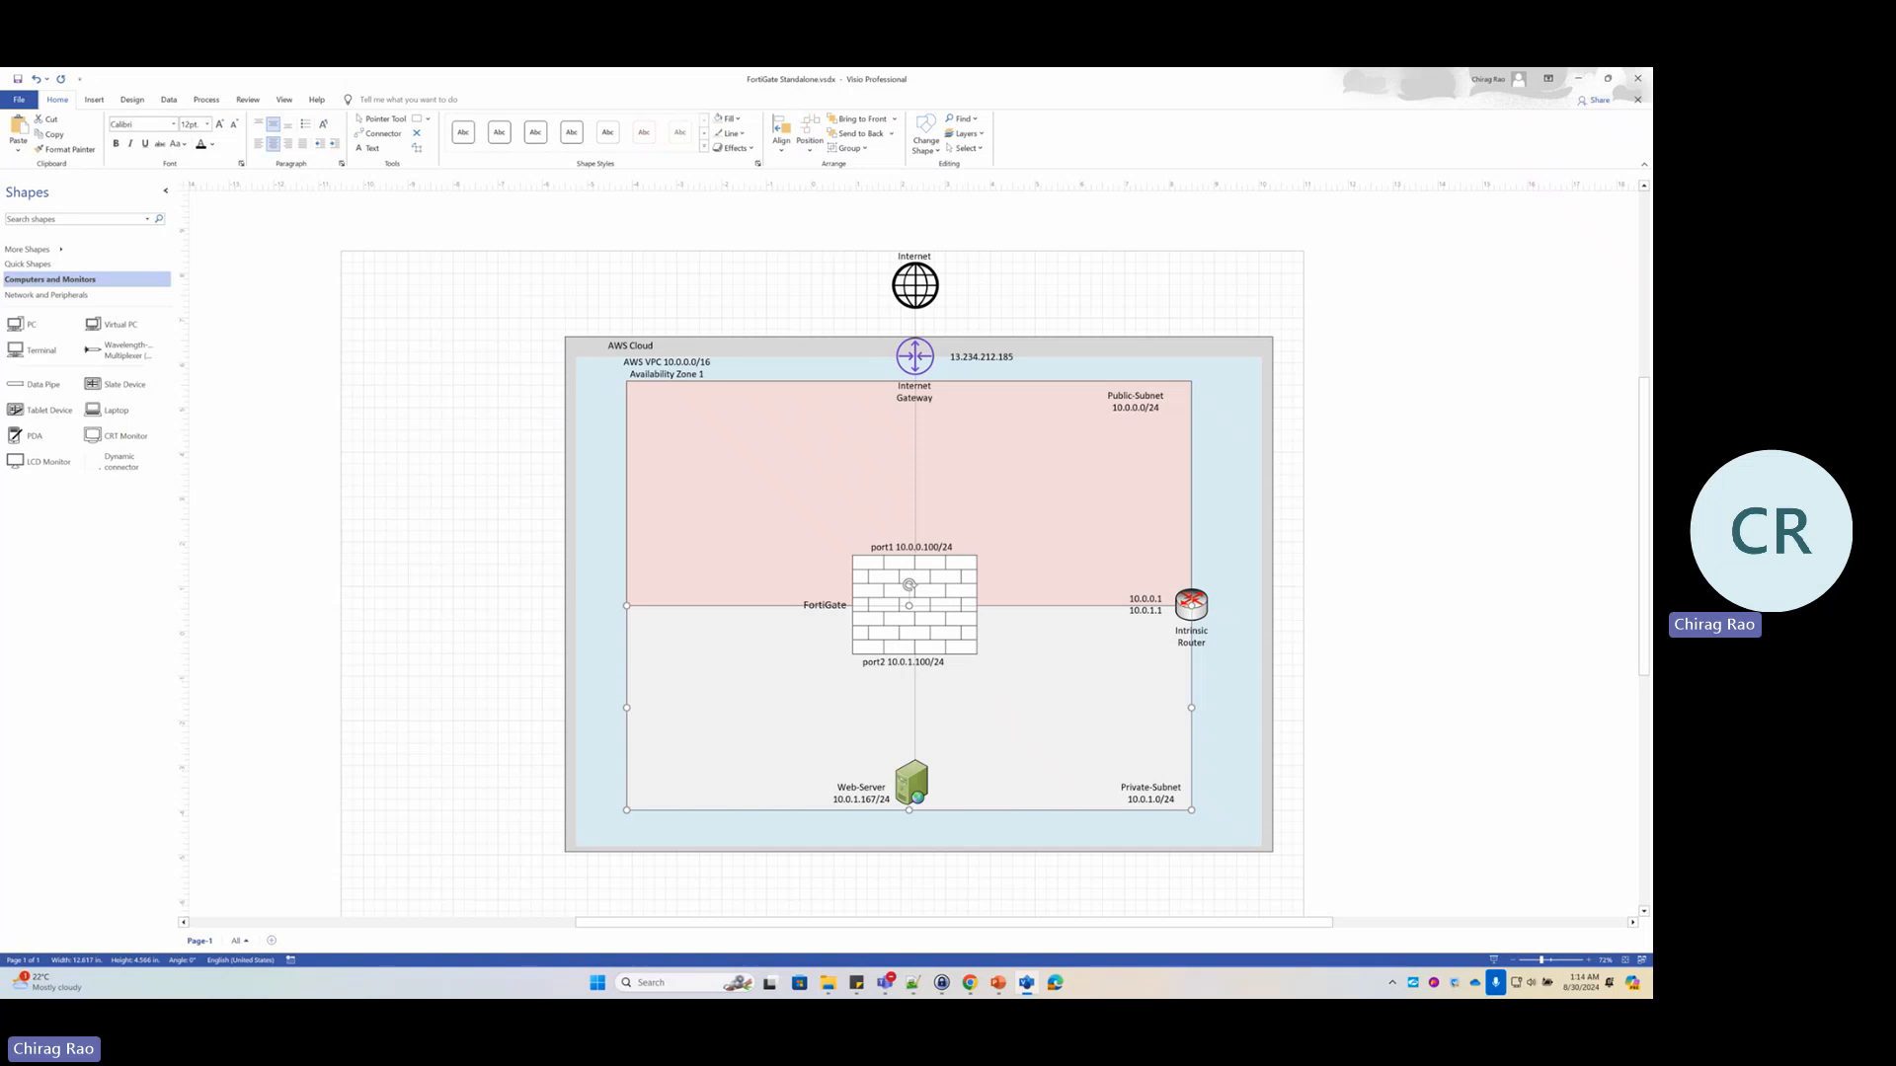
# Mark the Web-Server and FortiGate in the diagram, then return to the browser's attach dialog
pyautogui.moveTo(900, 739)
pyautogui.mouseDown()
pyautogui.moveTo(868, 744)
pyautogui.moveTo(857, 827)
pyautogui.moveTo(974, 762)
pyautogui.moveTo(886, 741)
pyautogui.mouseUp()
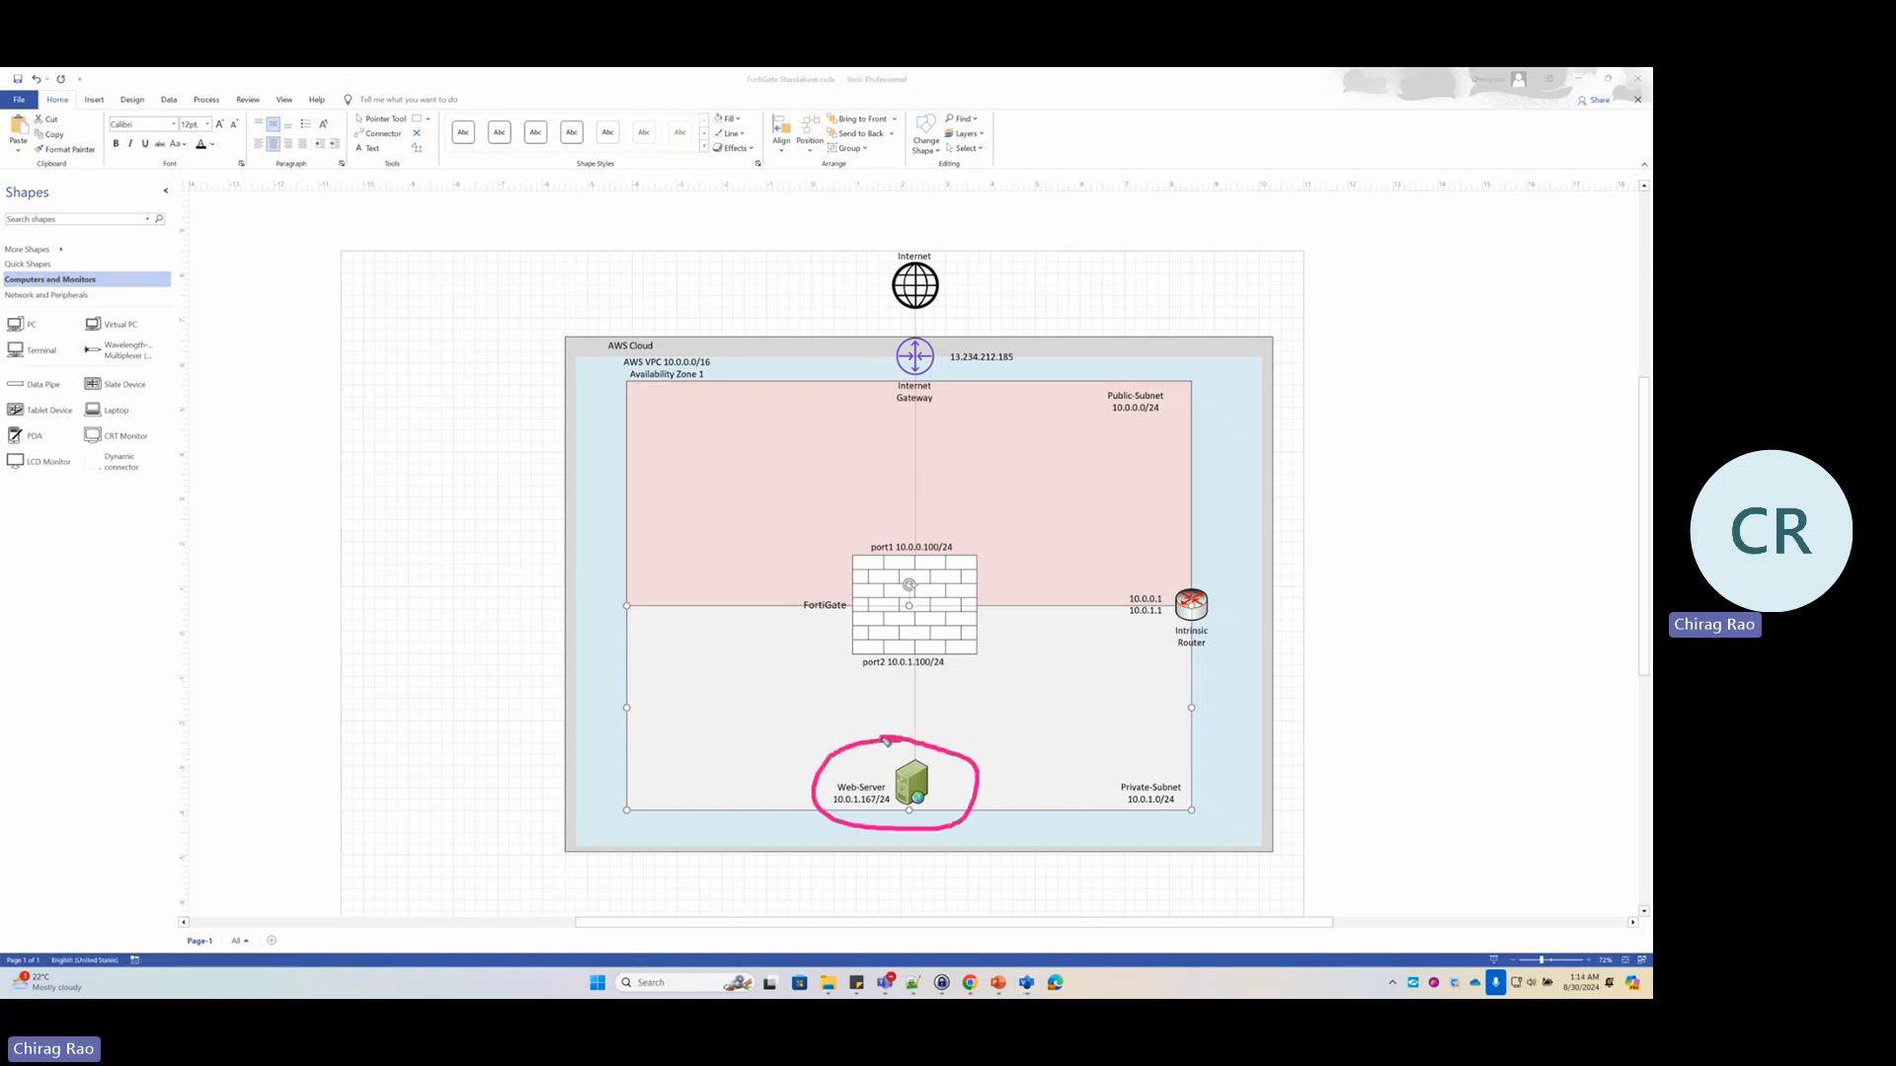
pyautogui.moveTo(948, 521)
pyautogui.mouseDown()
pyautogui.moveTo(768, 625)
pyautogui.moveTo(1009, 649)
pyautogui.moveTo(924, 522)
pyautogui.mouseUp()
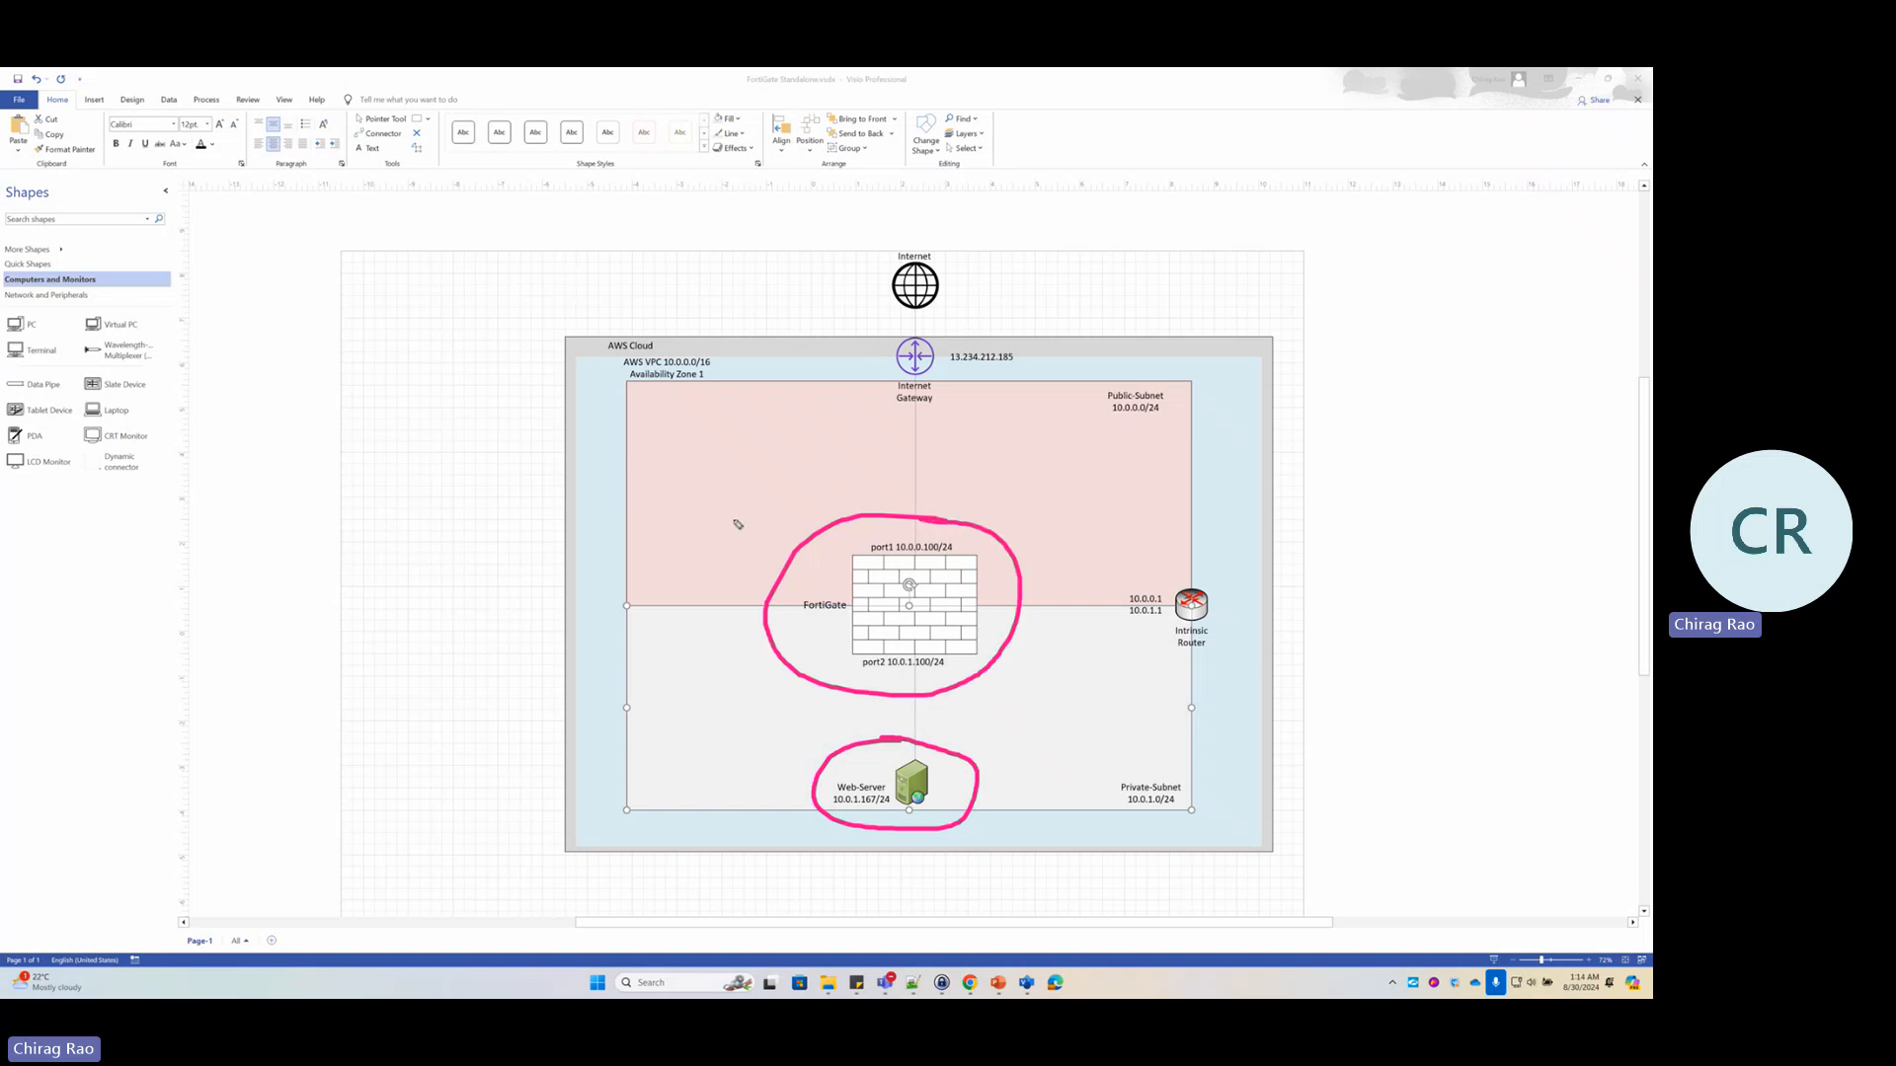
pyautogui.moveTo(661, 491)
pyautogui.mouseDown()
pyautogui.moveTo(752, 555)
pyautogui.moveTo(729, 579)
pyautogui.mouseUp()
pyautogui.hotkey('ctrl', 'shift', '7')
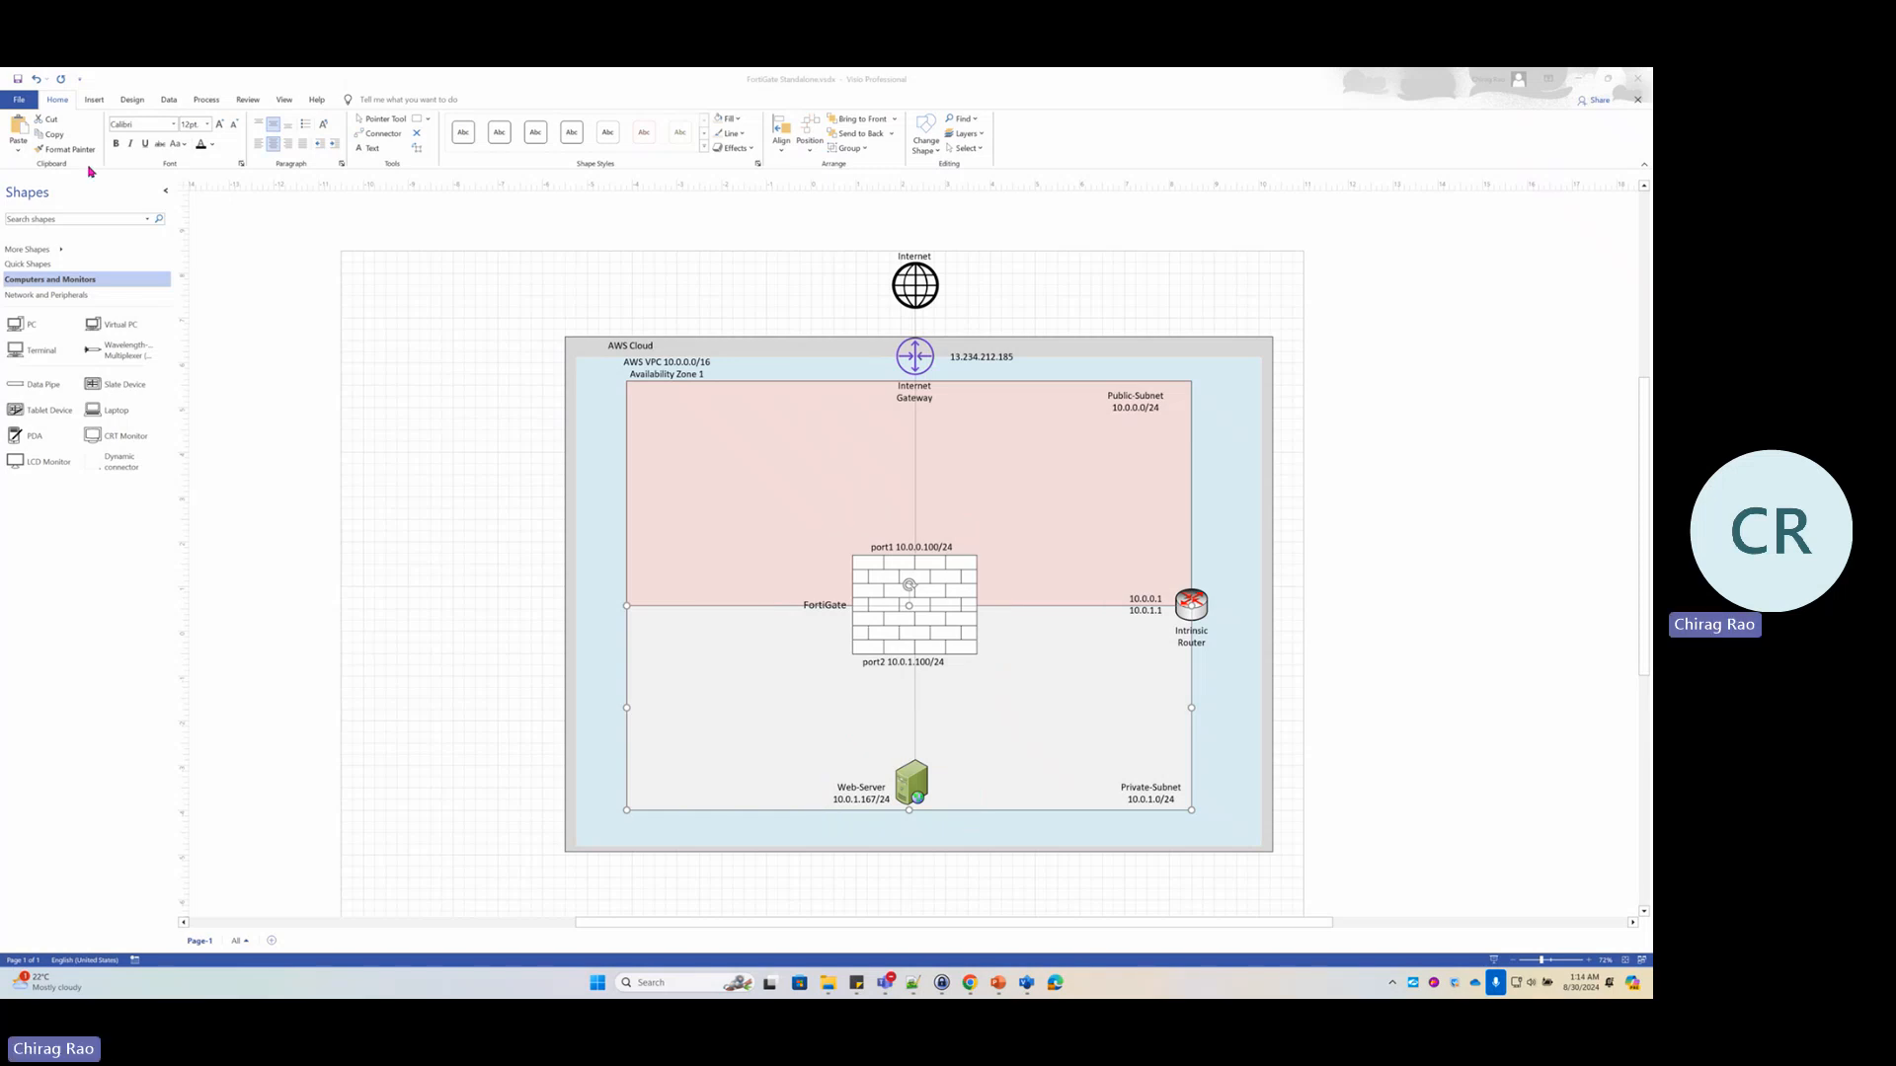
pyautogui.hotkey('alt', 'Tab')
pyautogui.press('Tab')
pyautogui.press('Tab')
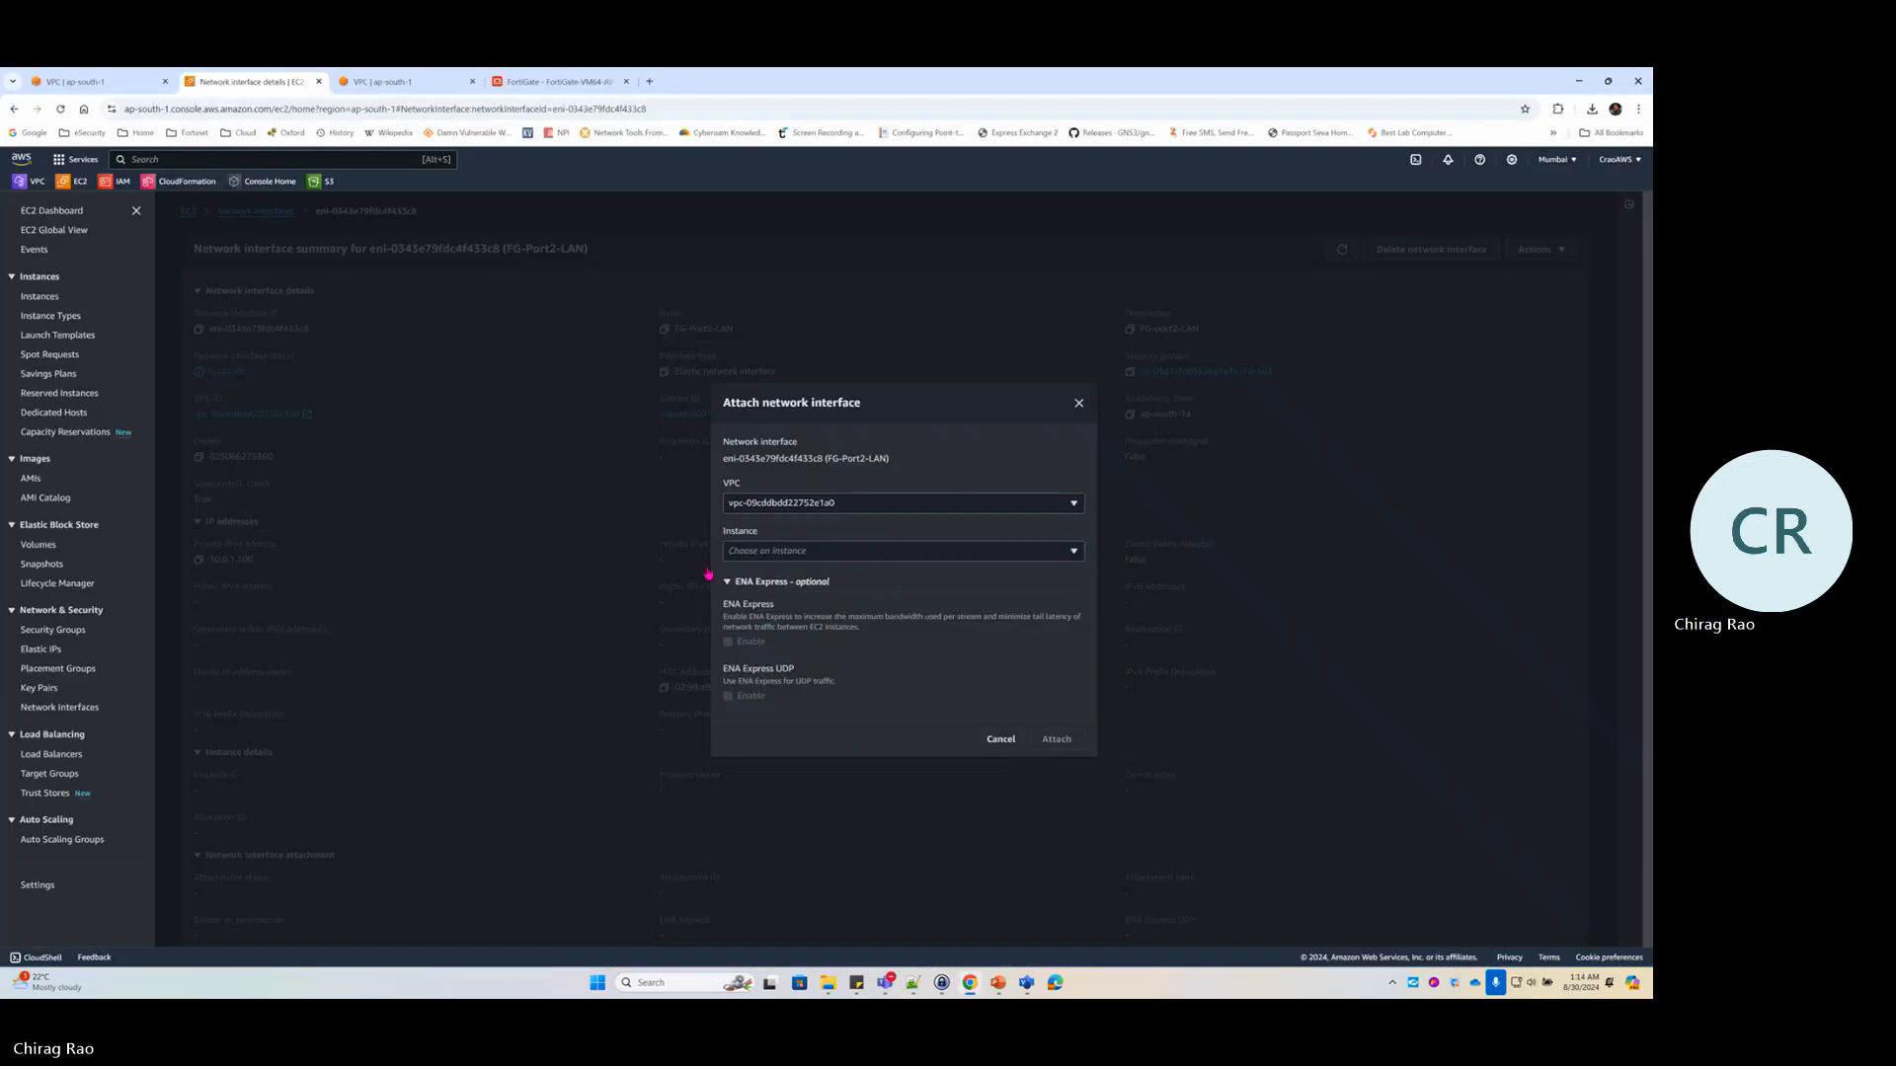
# Attach FG-Port2-LAN to the FG-Lab1 instance and confirm all interfaces now show In-use
pyautogui.click(844, 552)
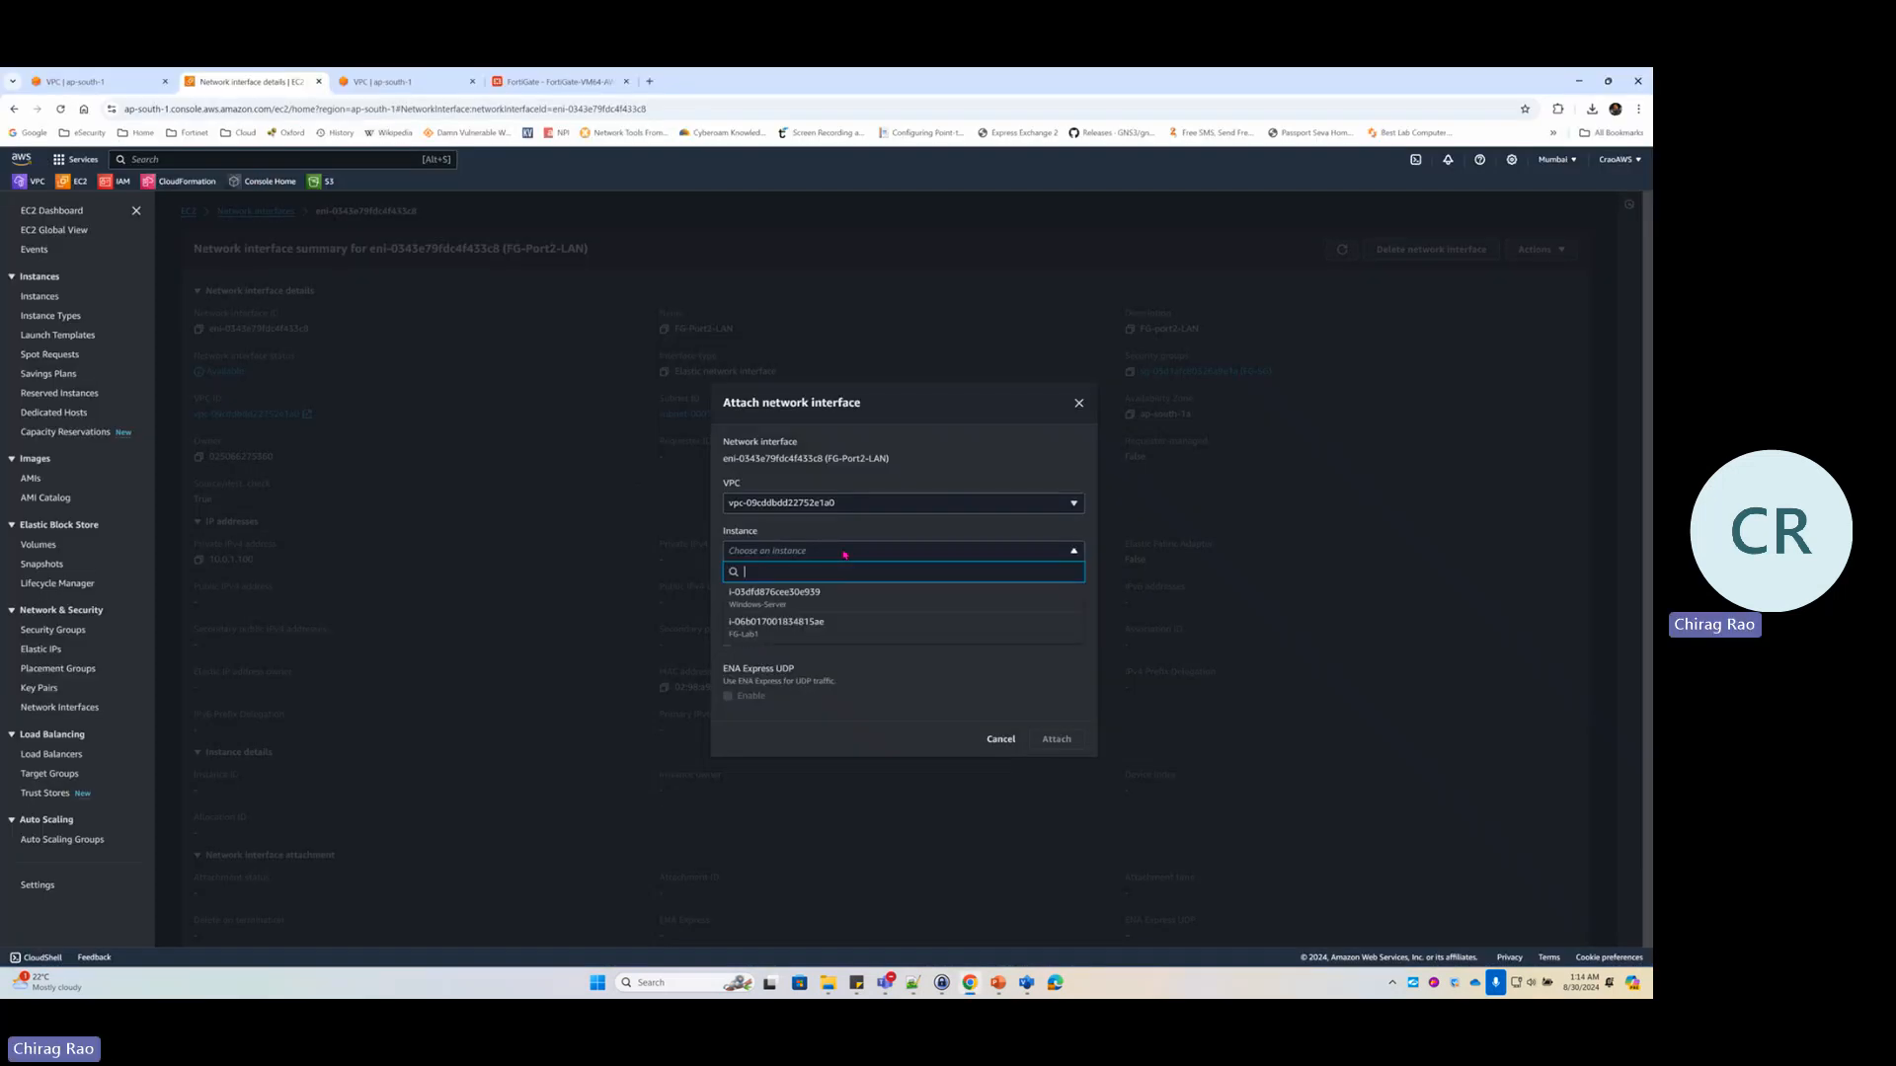
pyautogui.click(804, 632)
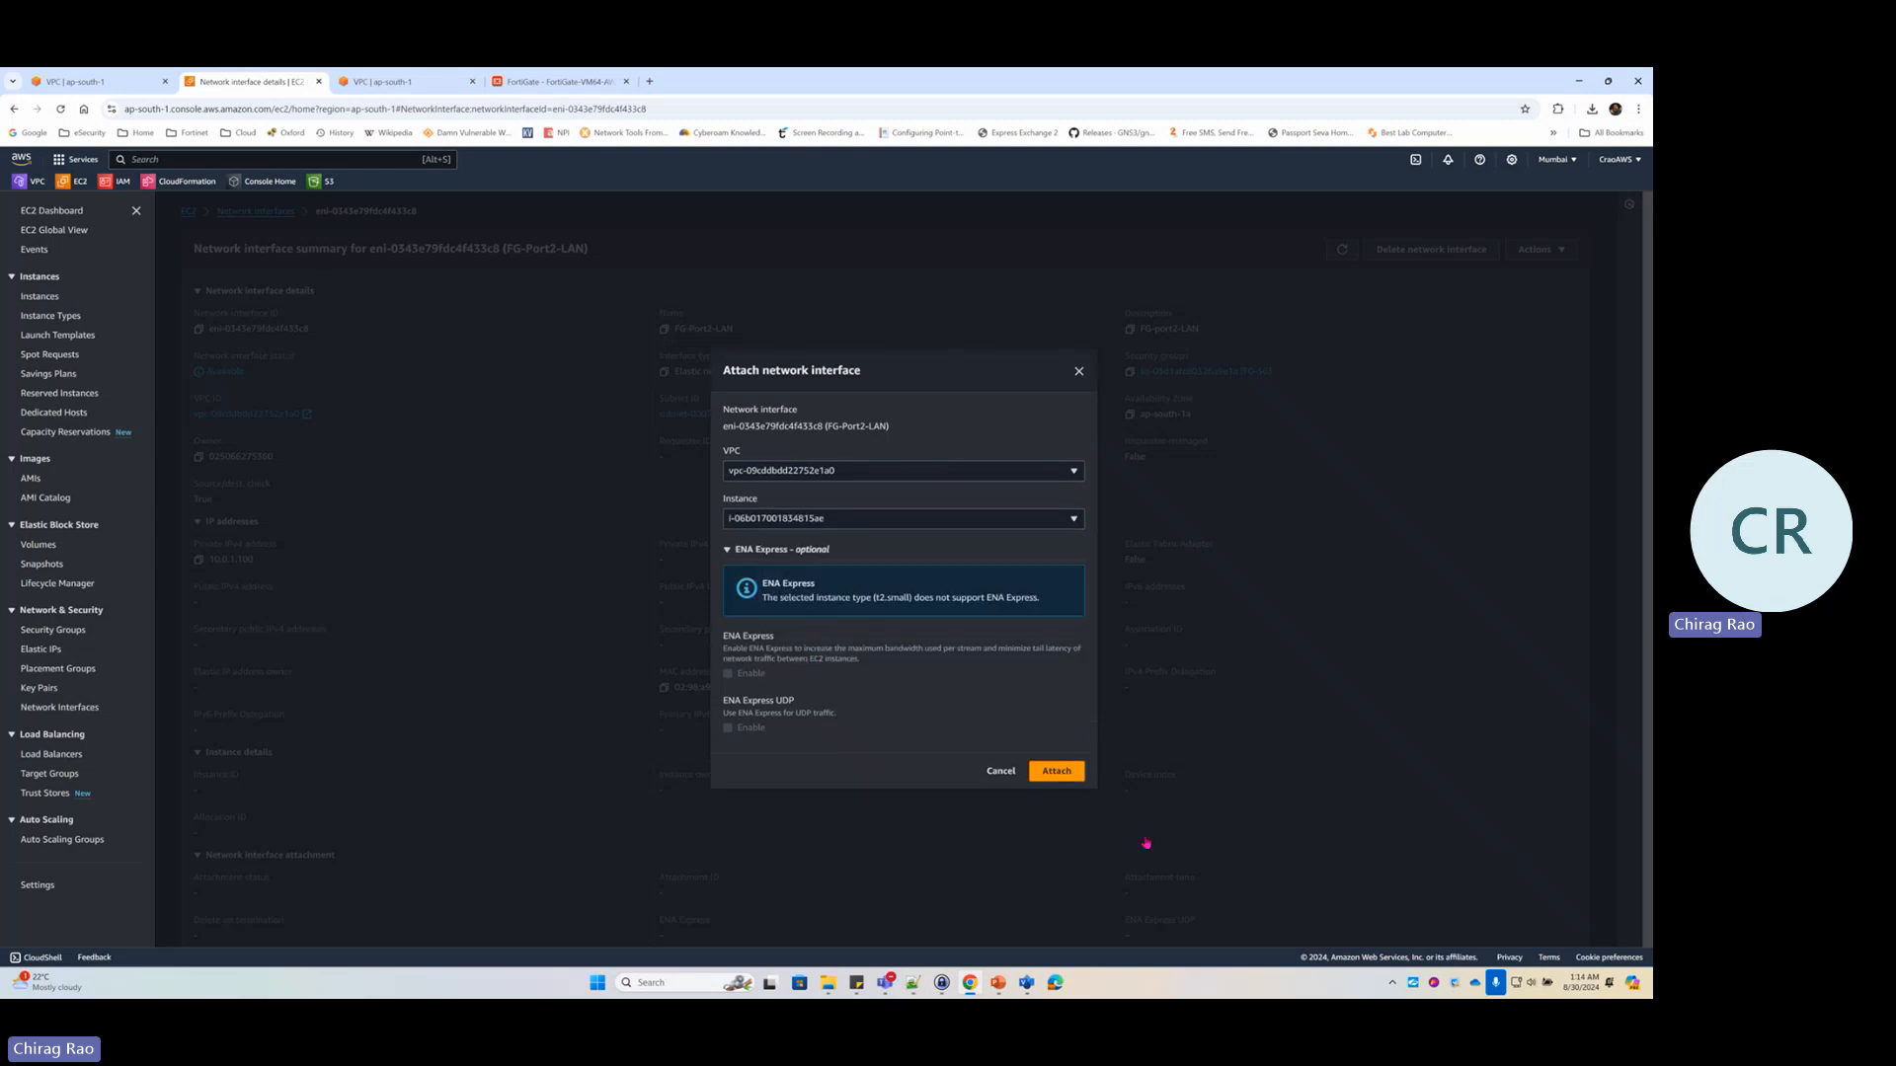
pyautogui.click(1058, 773)
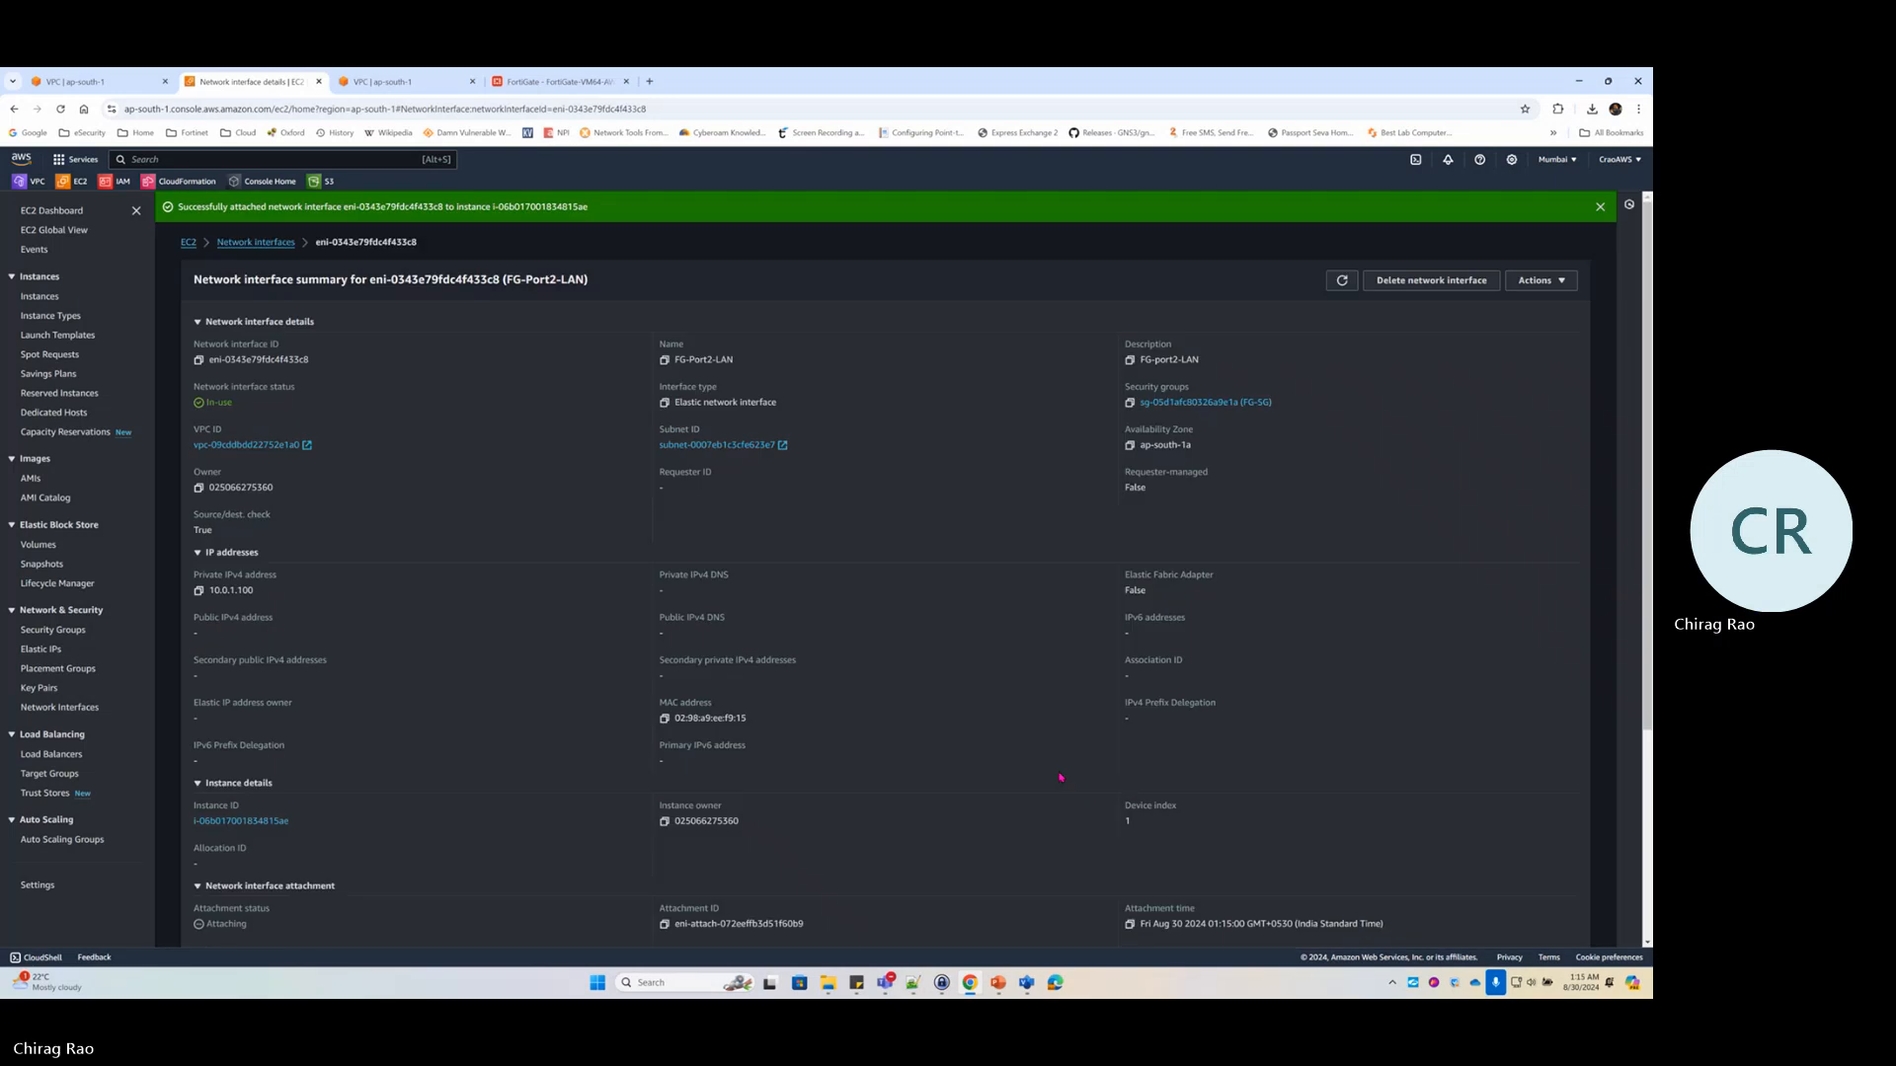
pyautogui.click(58, 710)
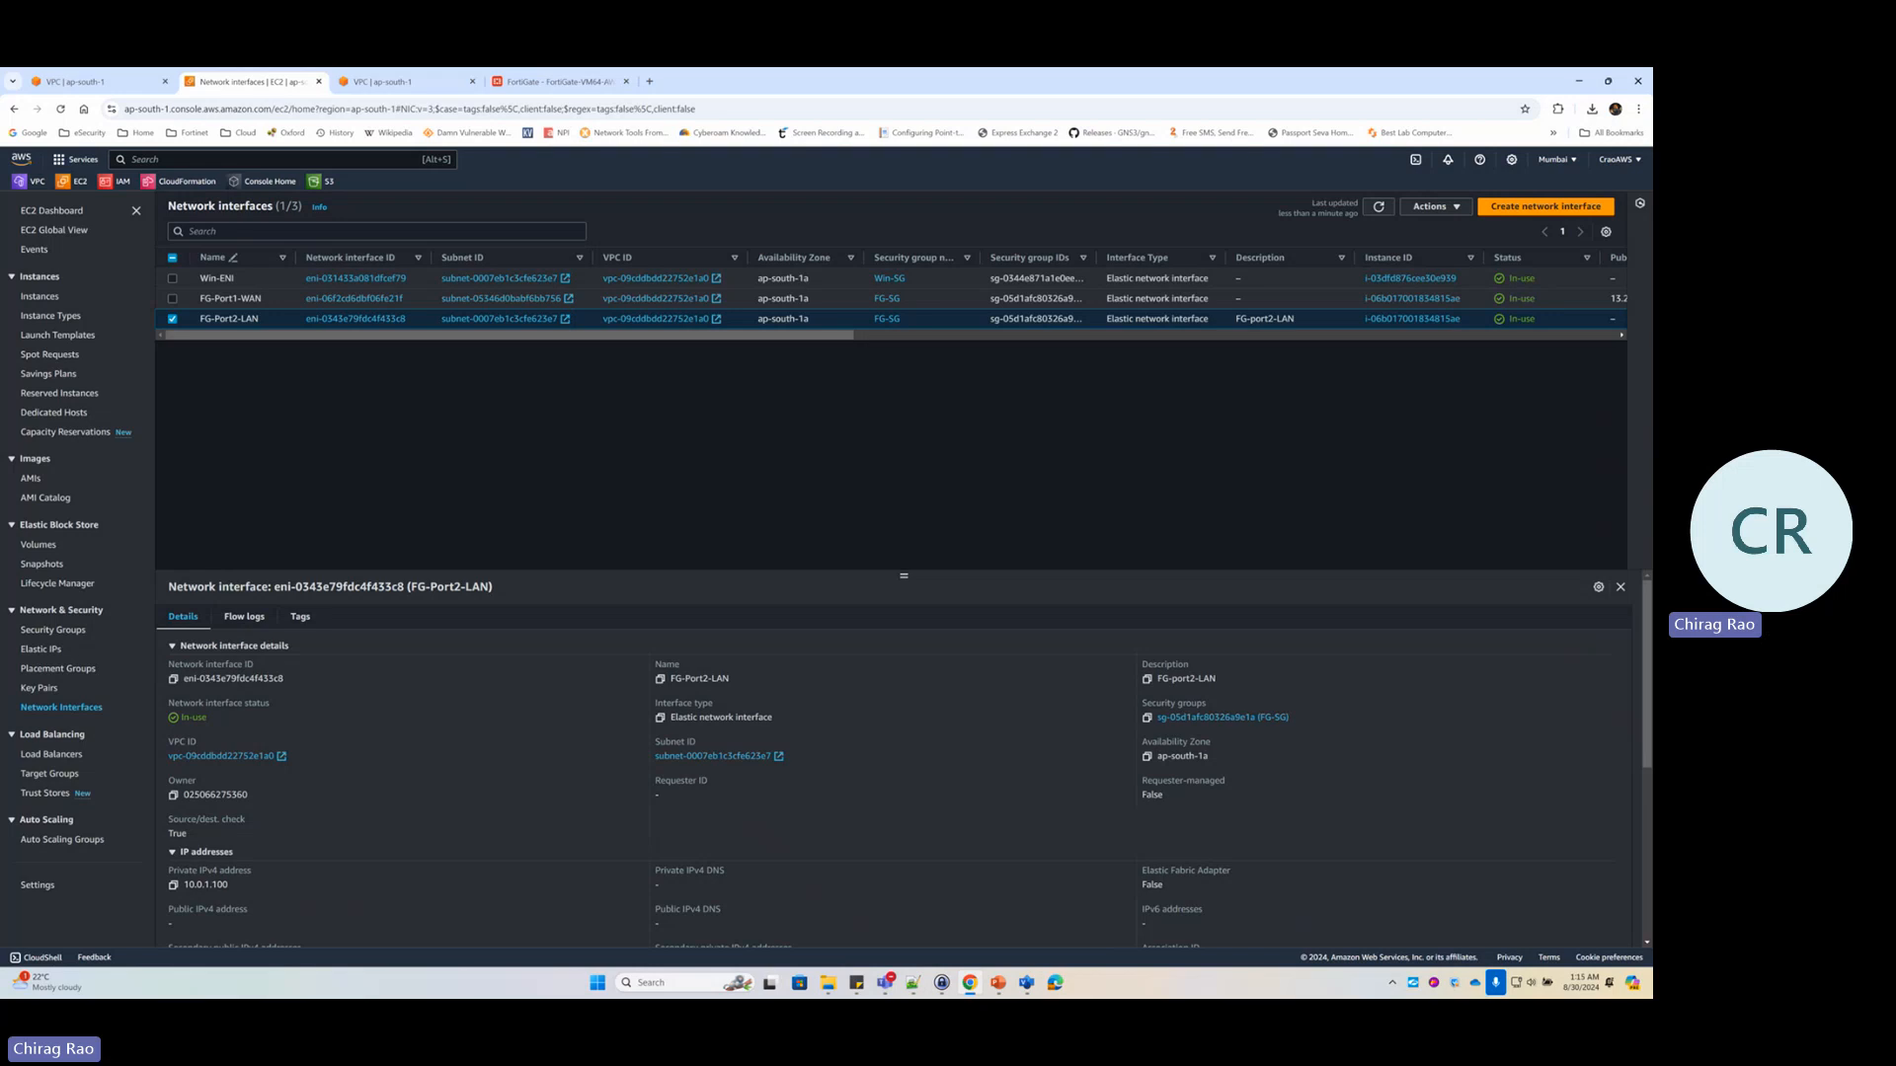
pyautogui.moveTo(1505, 231)
pyautogui.mouseDown()
pyautogui.moveTo(1538, 339)
pyautogui.moveTo(1508, 236)
pyautogui.mouseUp()
pyautogui.click(38, 183)
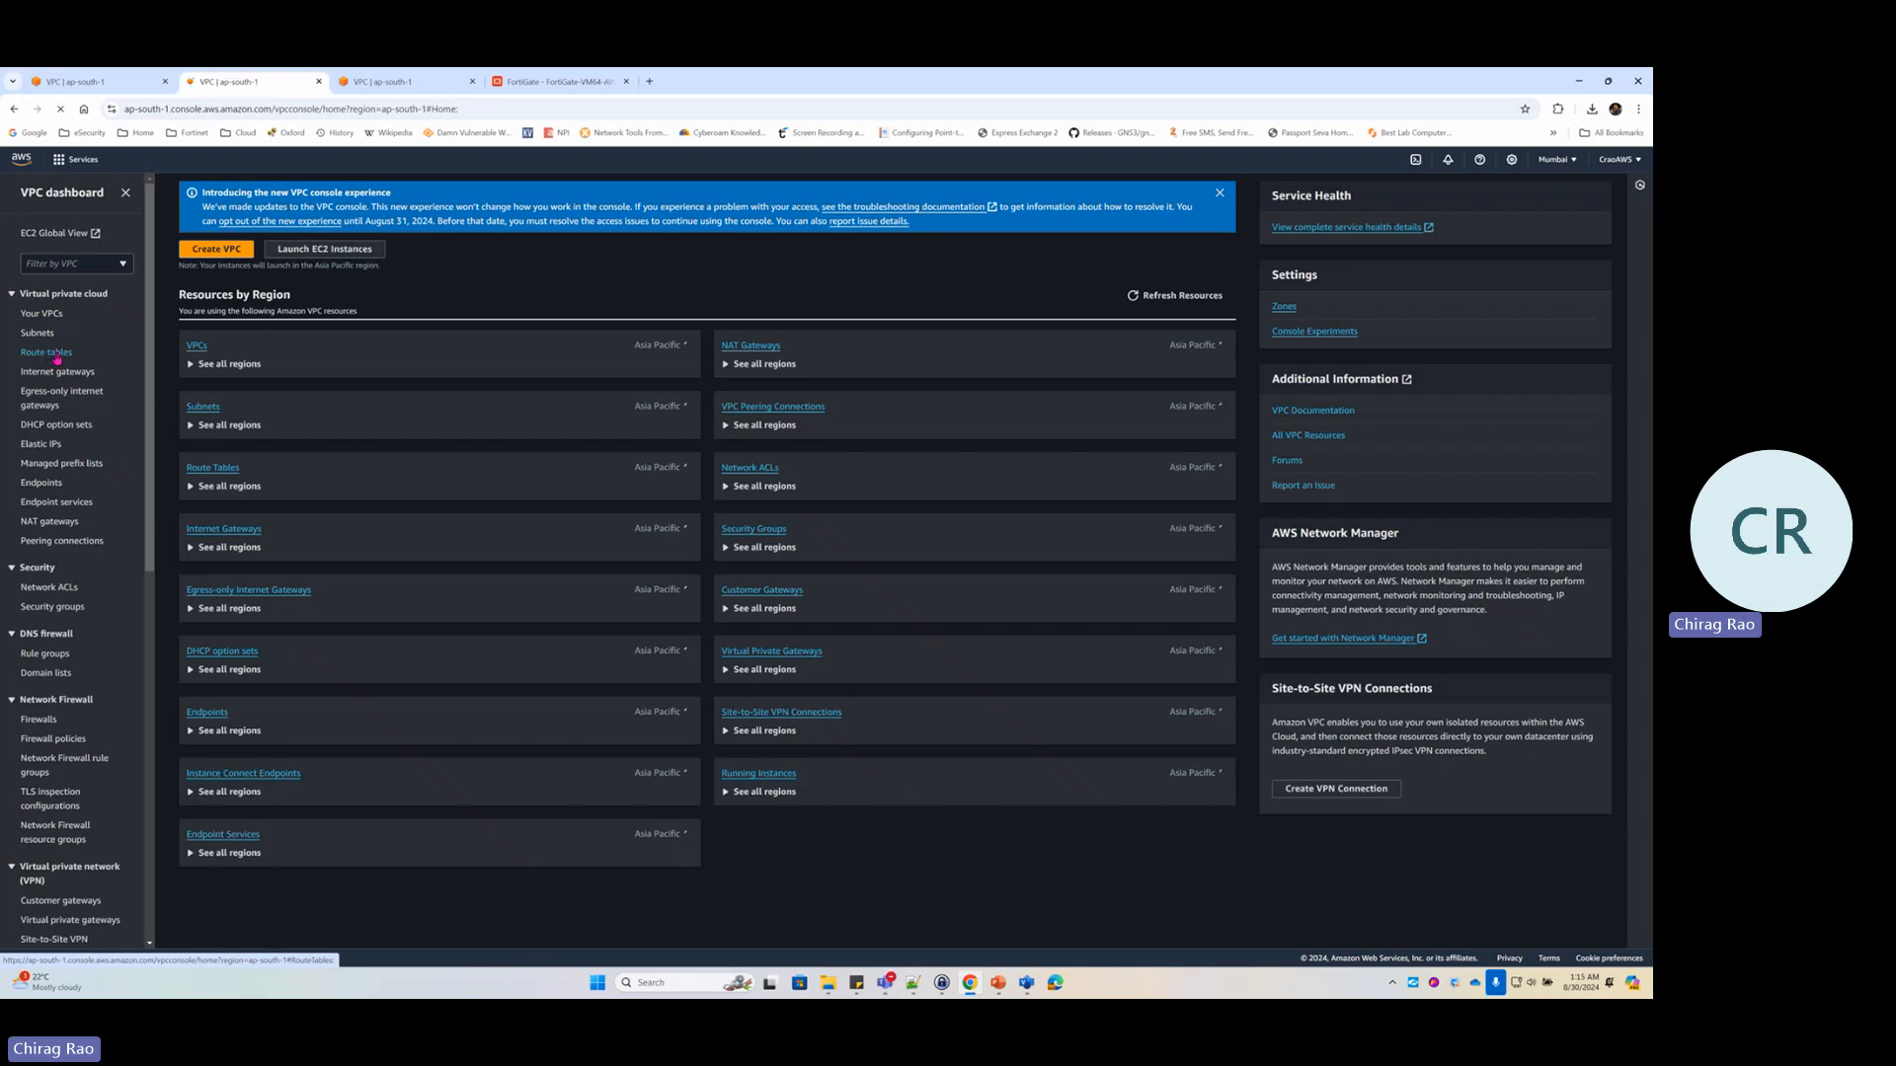
# Open Private-Route-Table and confirm its 0.0.0.0/0 route to FG-Port2-LAN is now Active
pyautogui.click(46, 353)
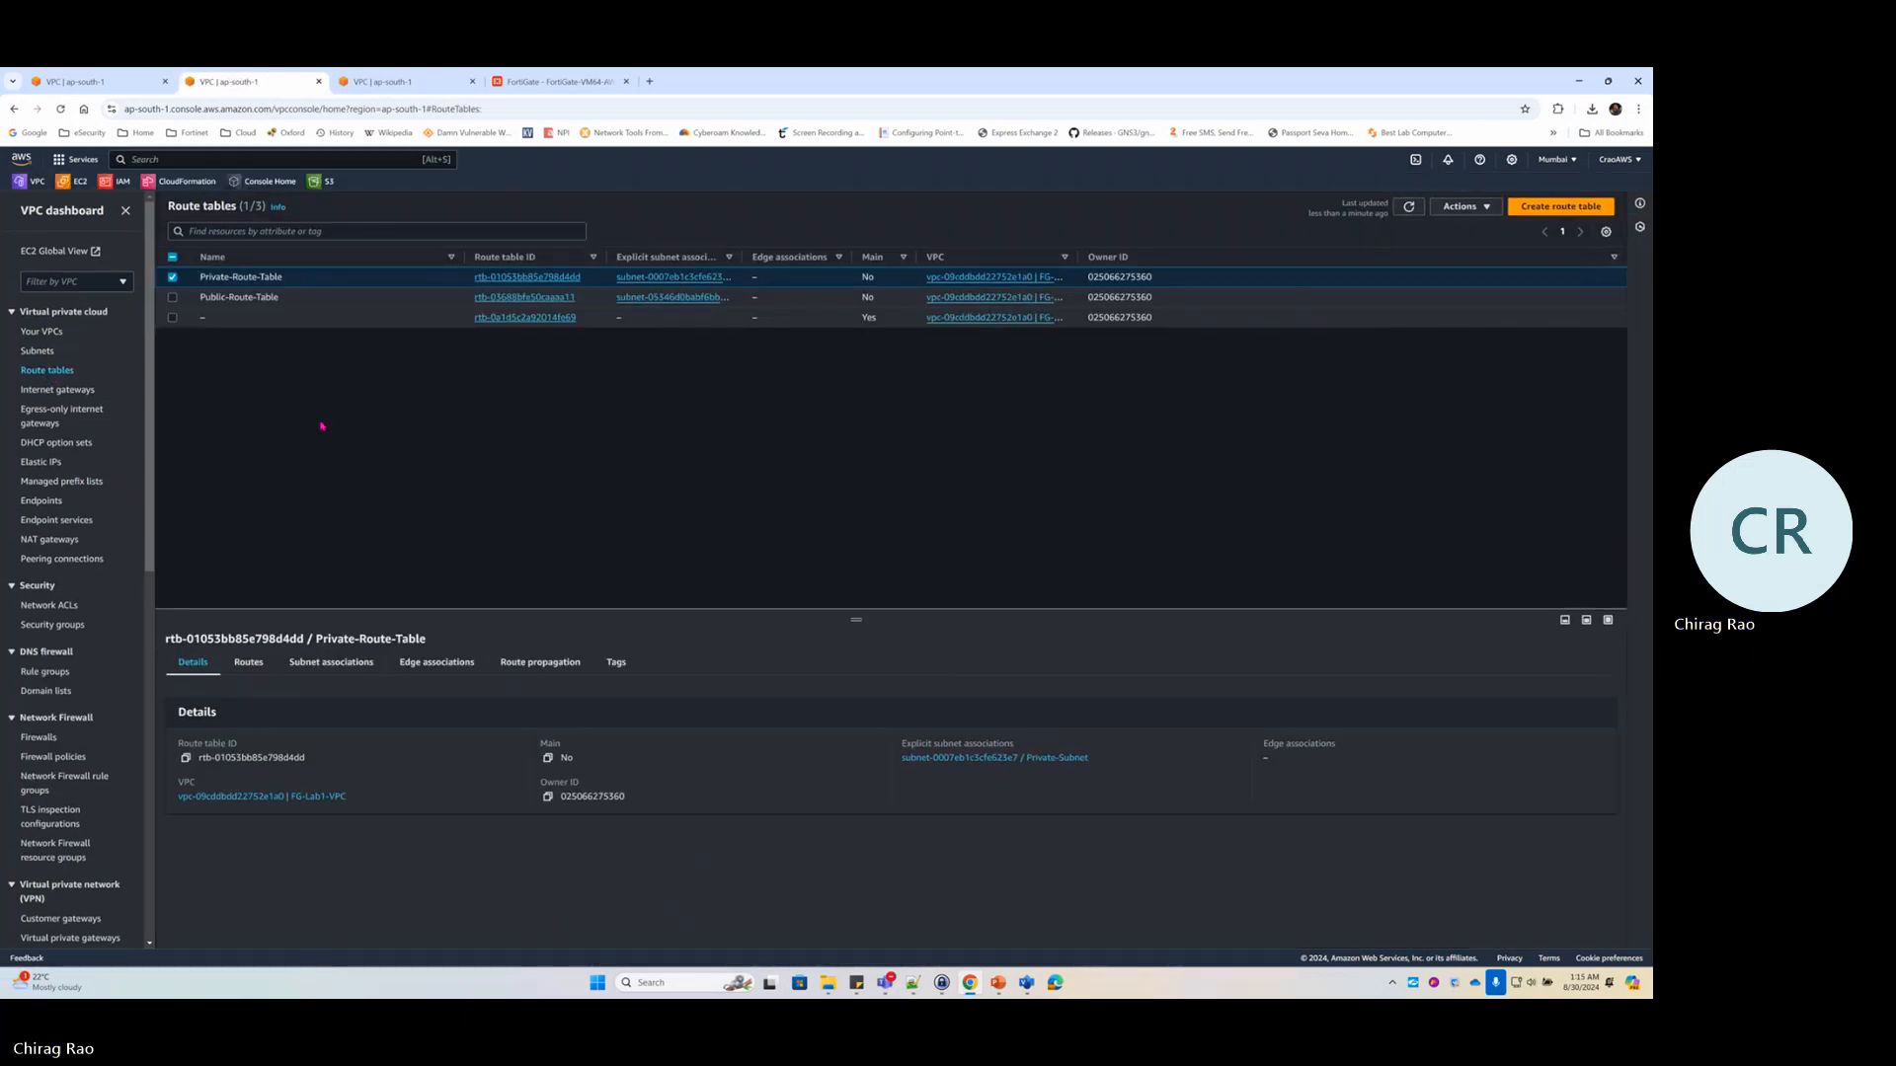
pyautogui.click(550, 279)
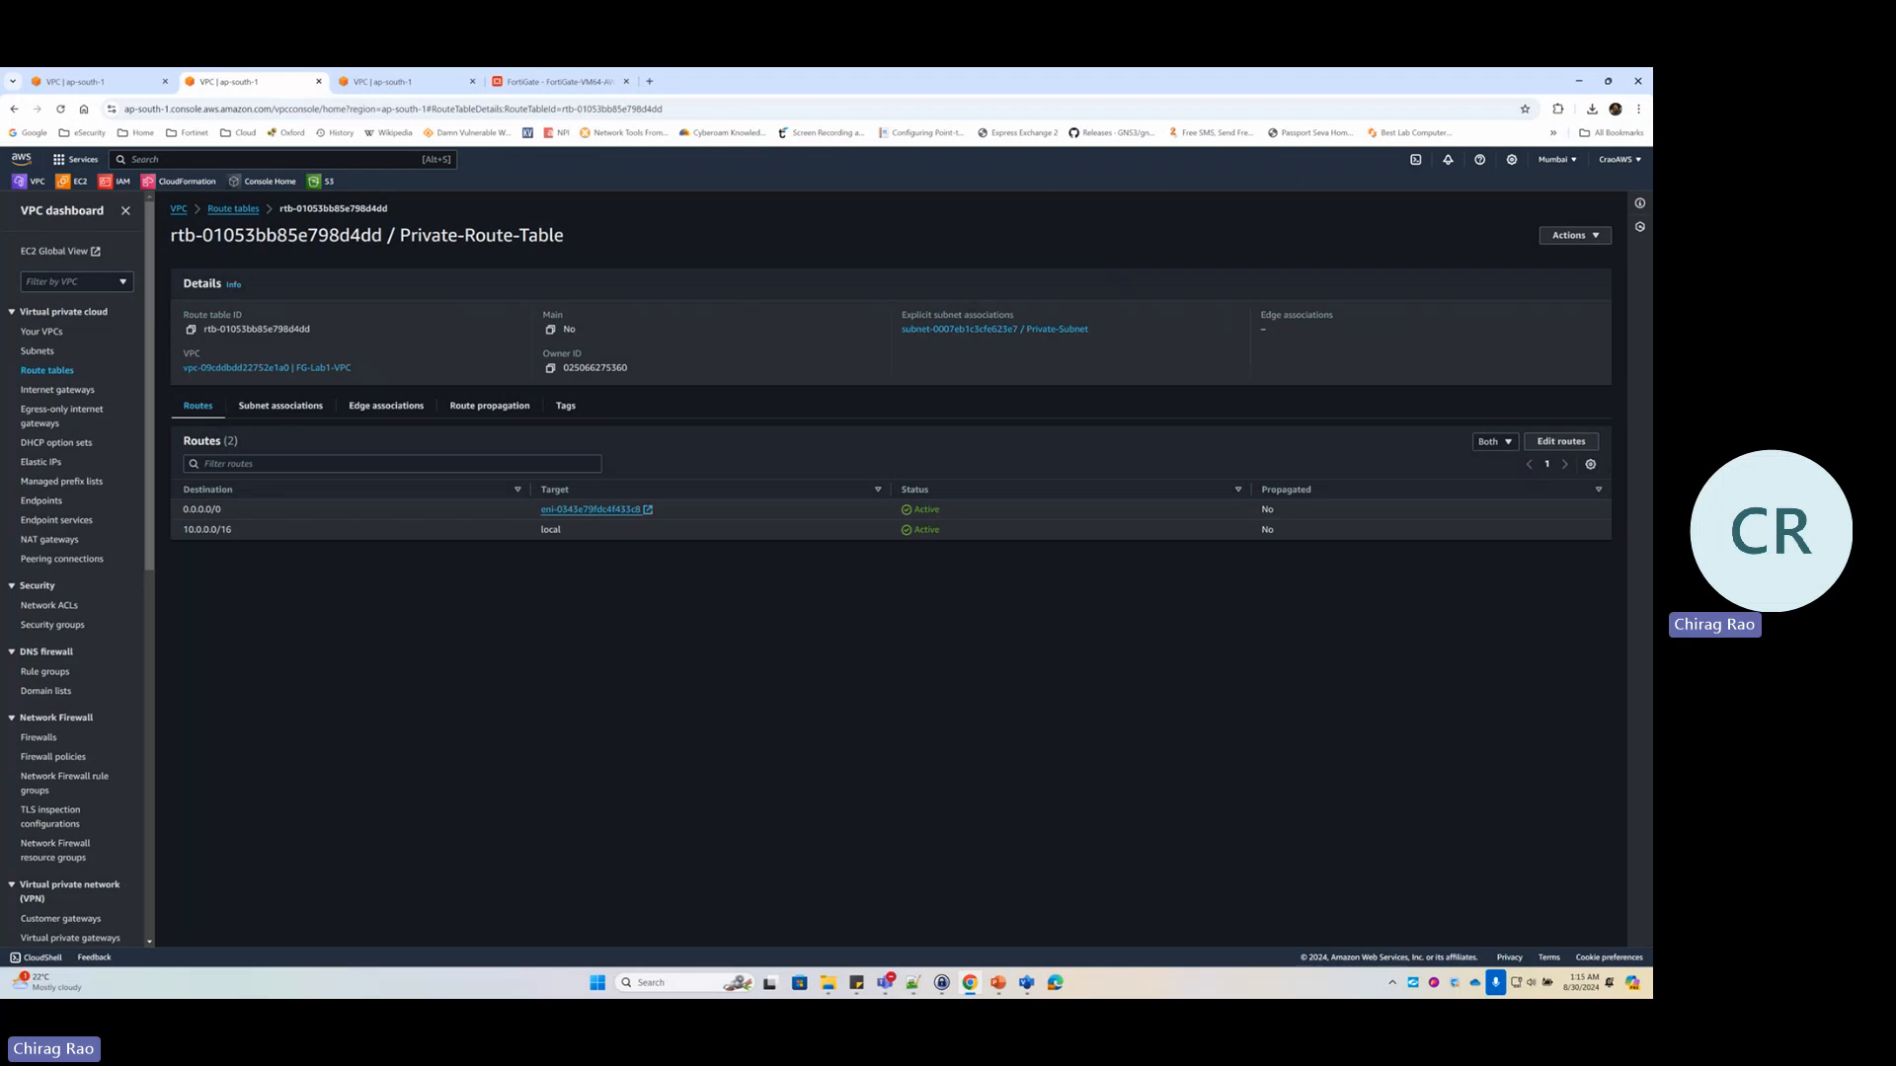
pyautogui.moveTo(943, 408)
pyautogui.mouseDown()
pyautogui.moveTo(984, 566)
pyautogui.moveTo(926, 434)
pyautogui.mouseUp()
# Review the VPCs, subnets, internet gateways, and the private and public route tables
pyautogui.click(44, 332)
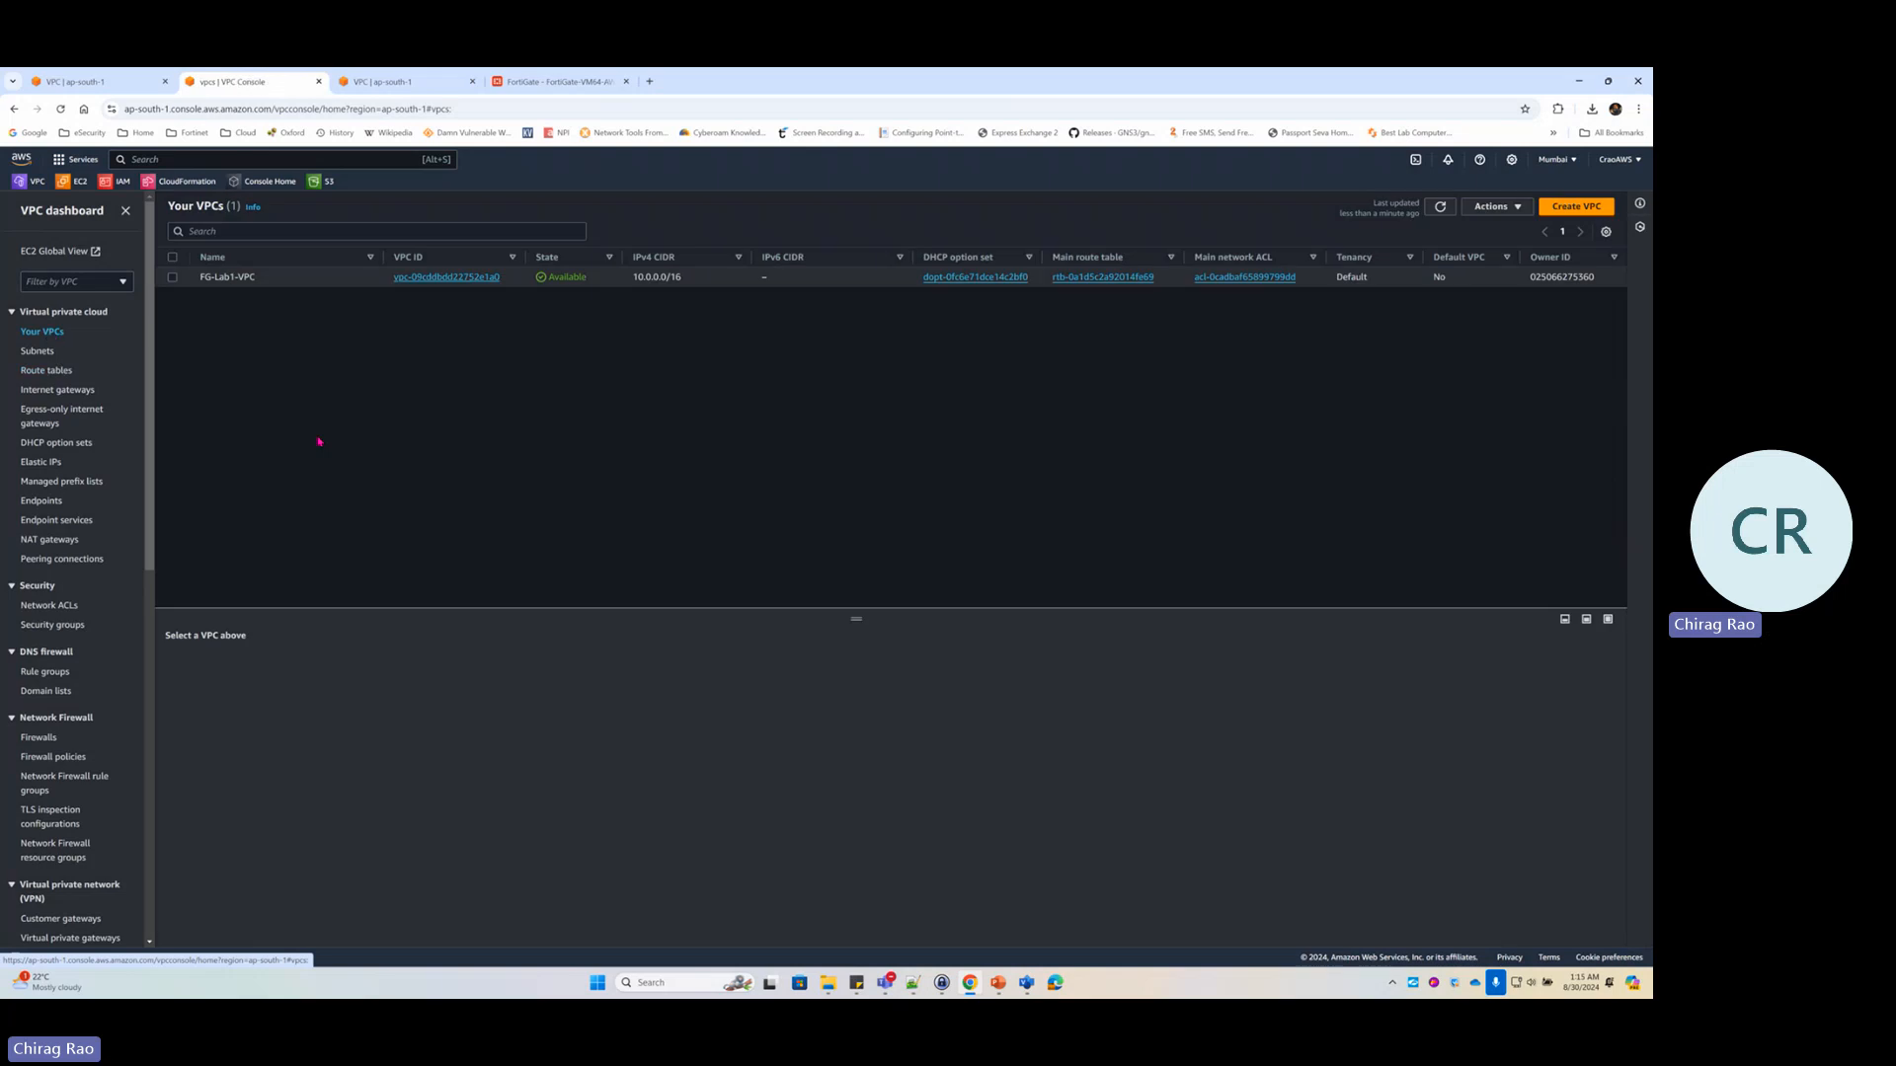
pyautogui.click(37, 351)
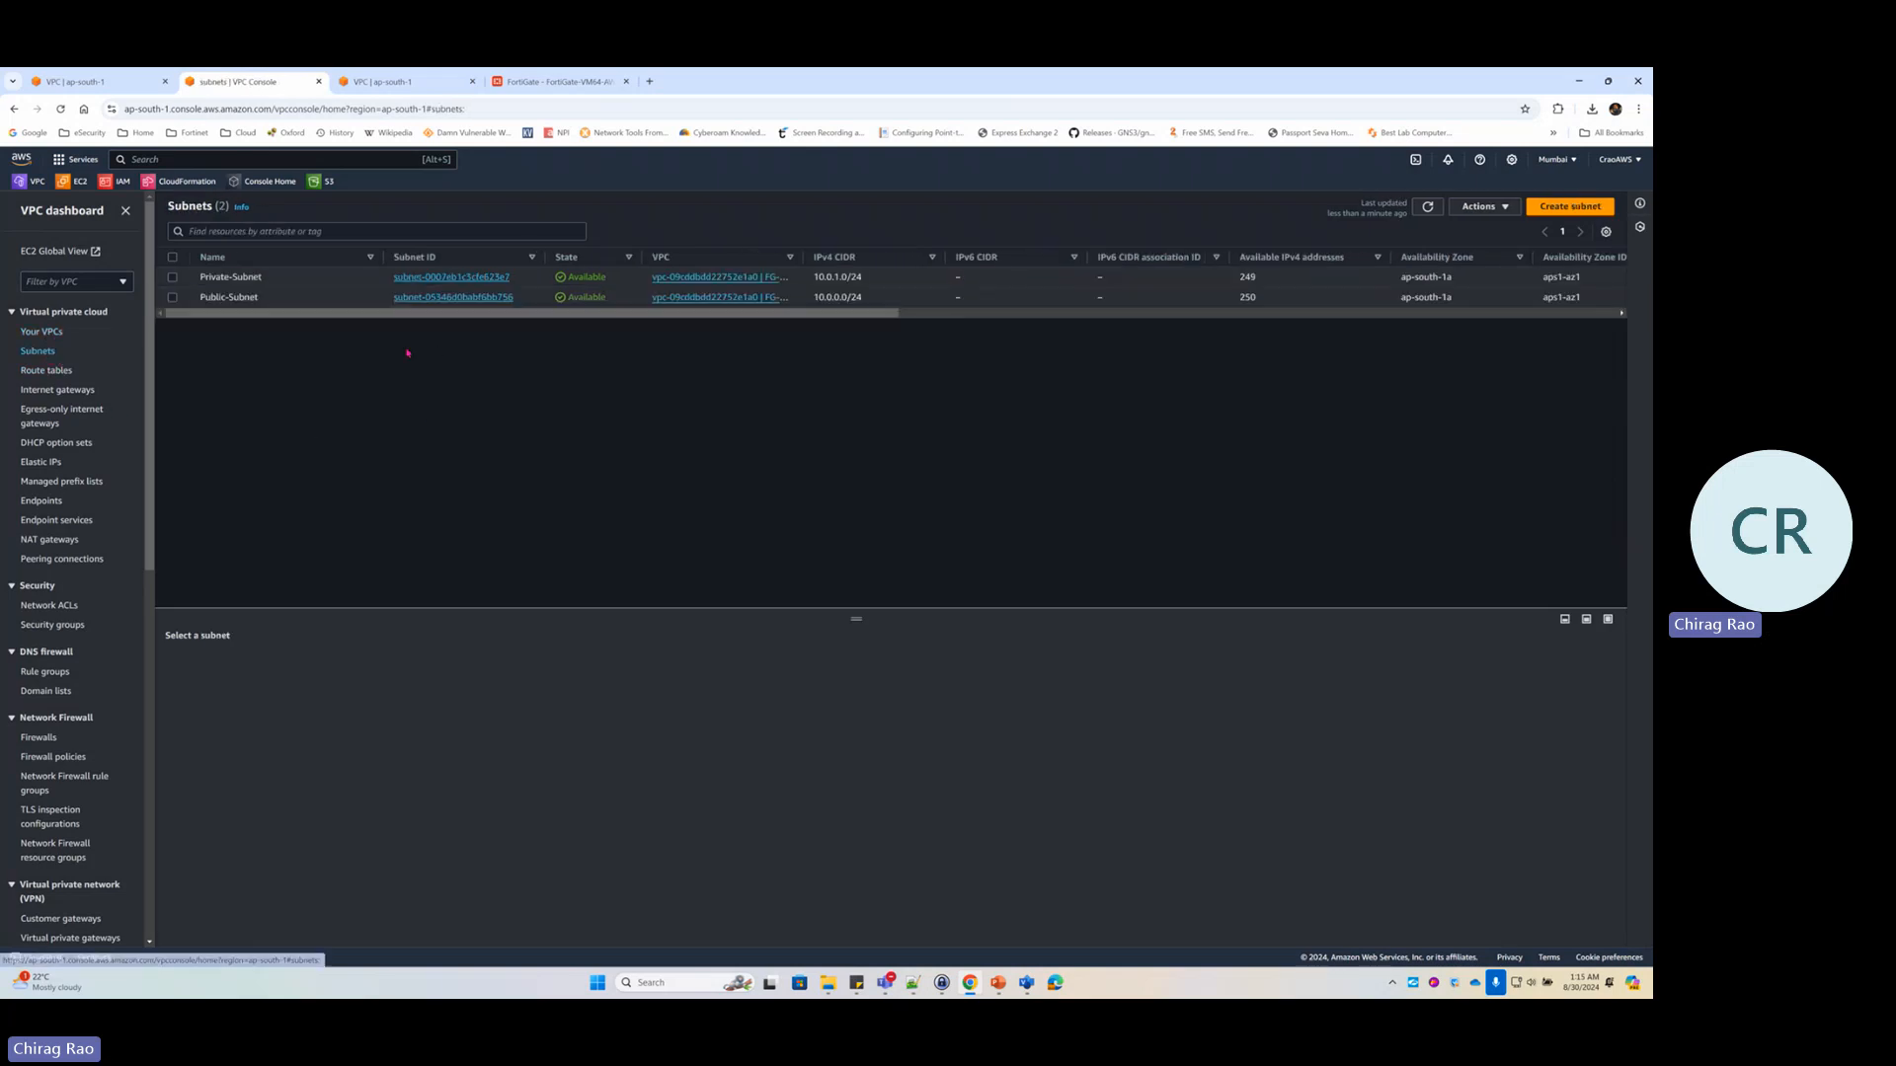
pyautogui.click(81, 389)
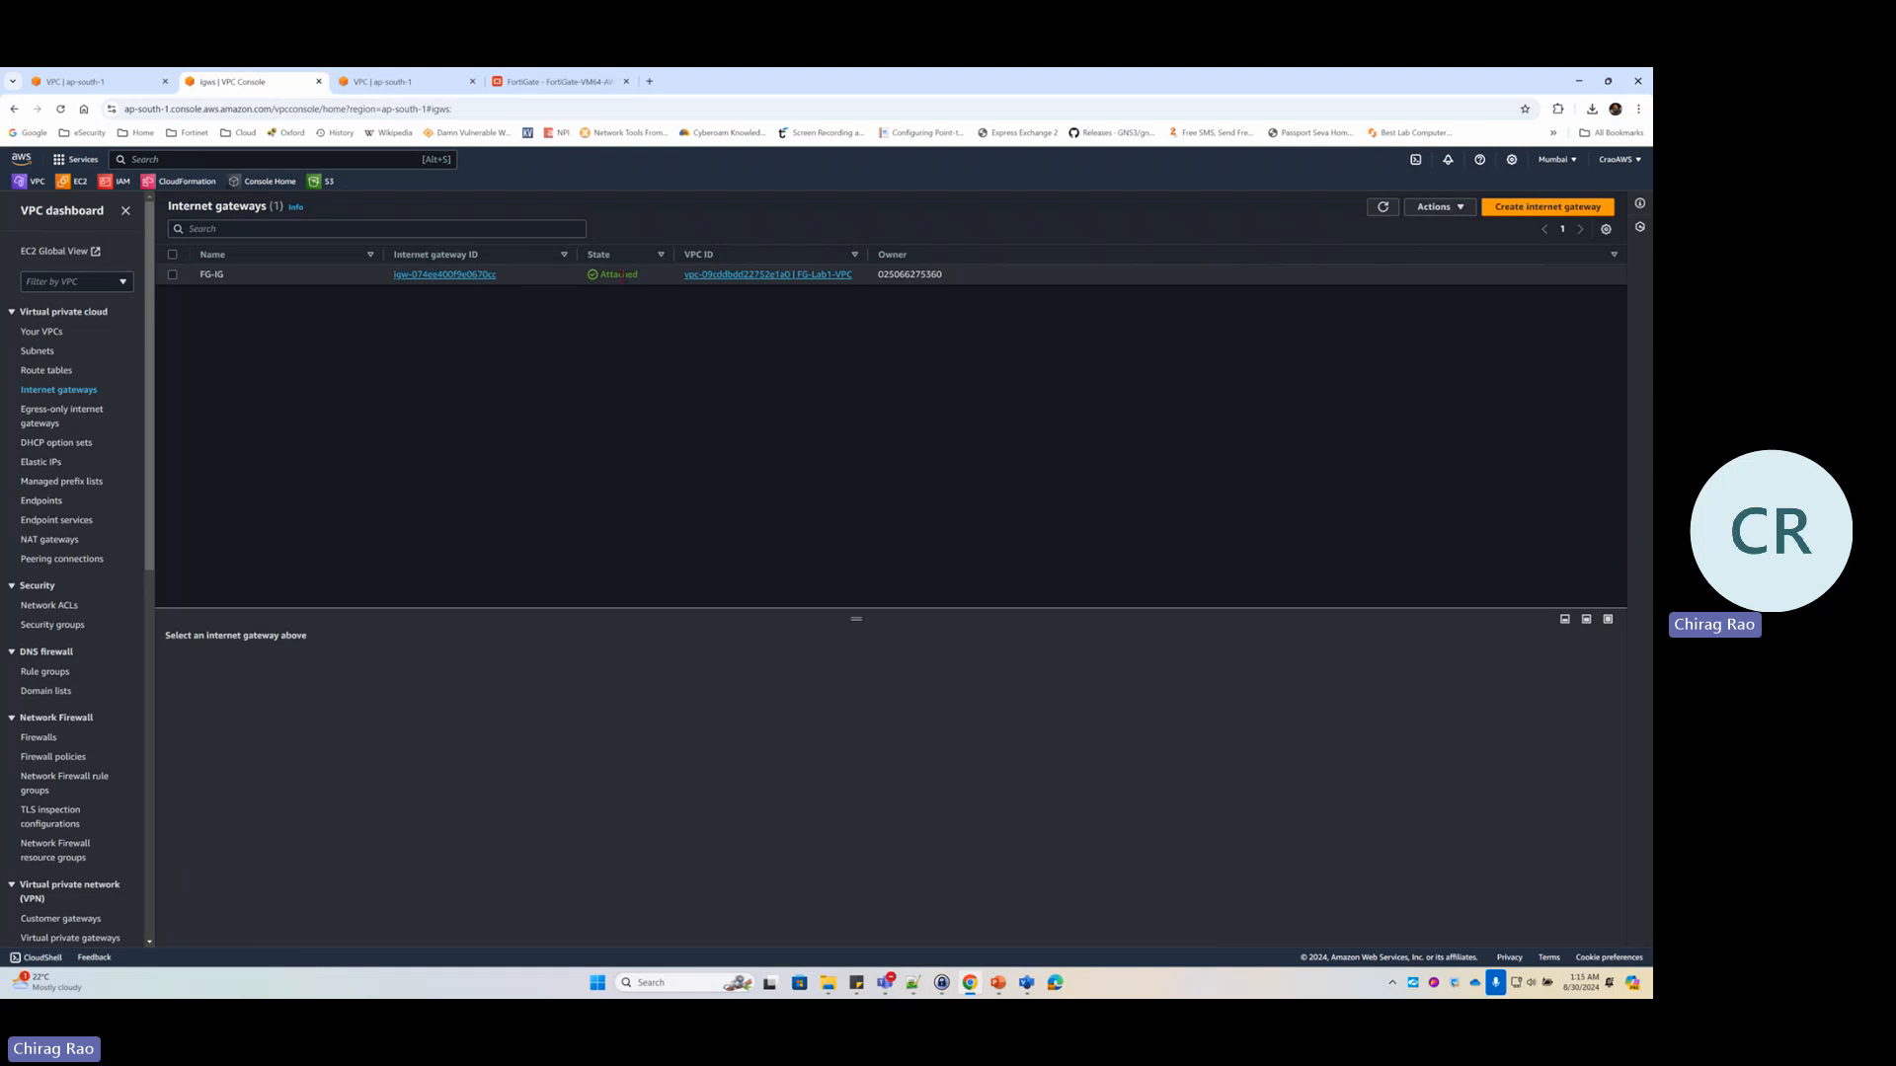
pyautogui.click(55, 371)
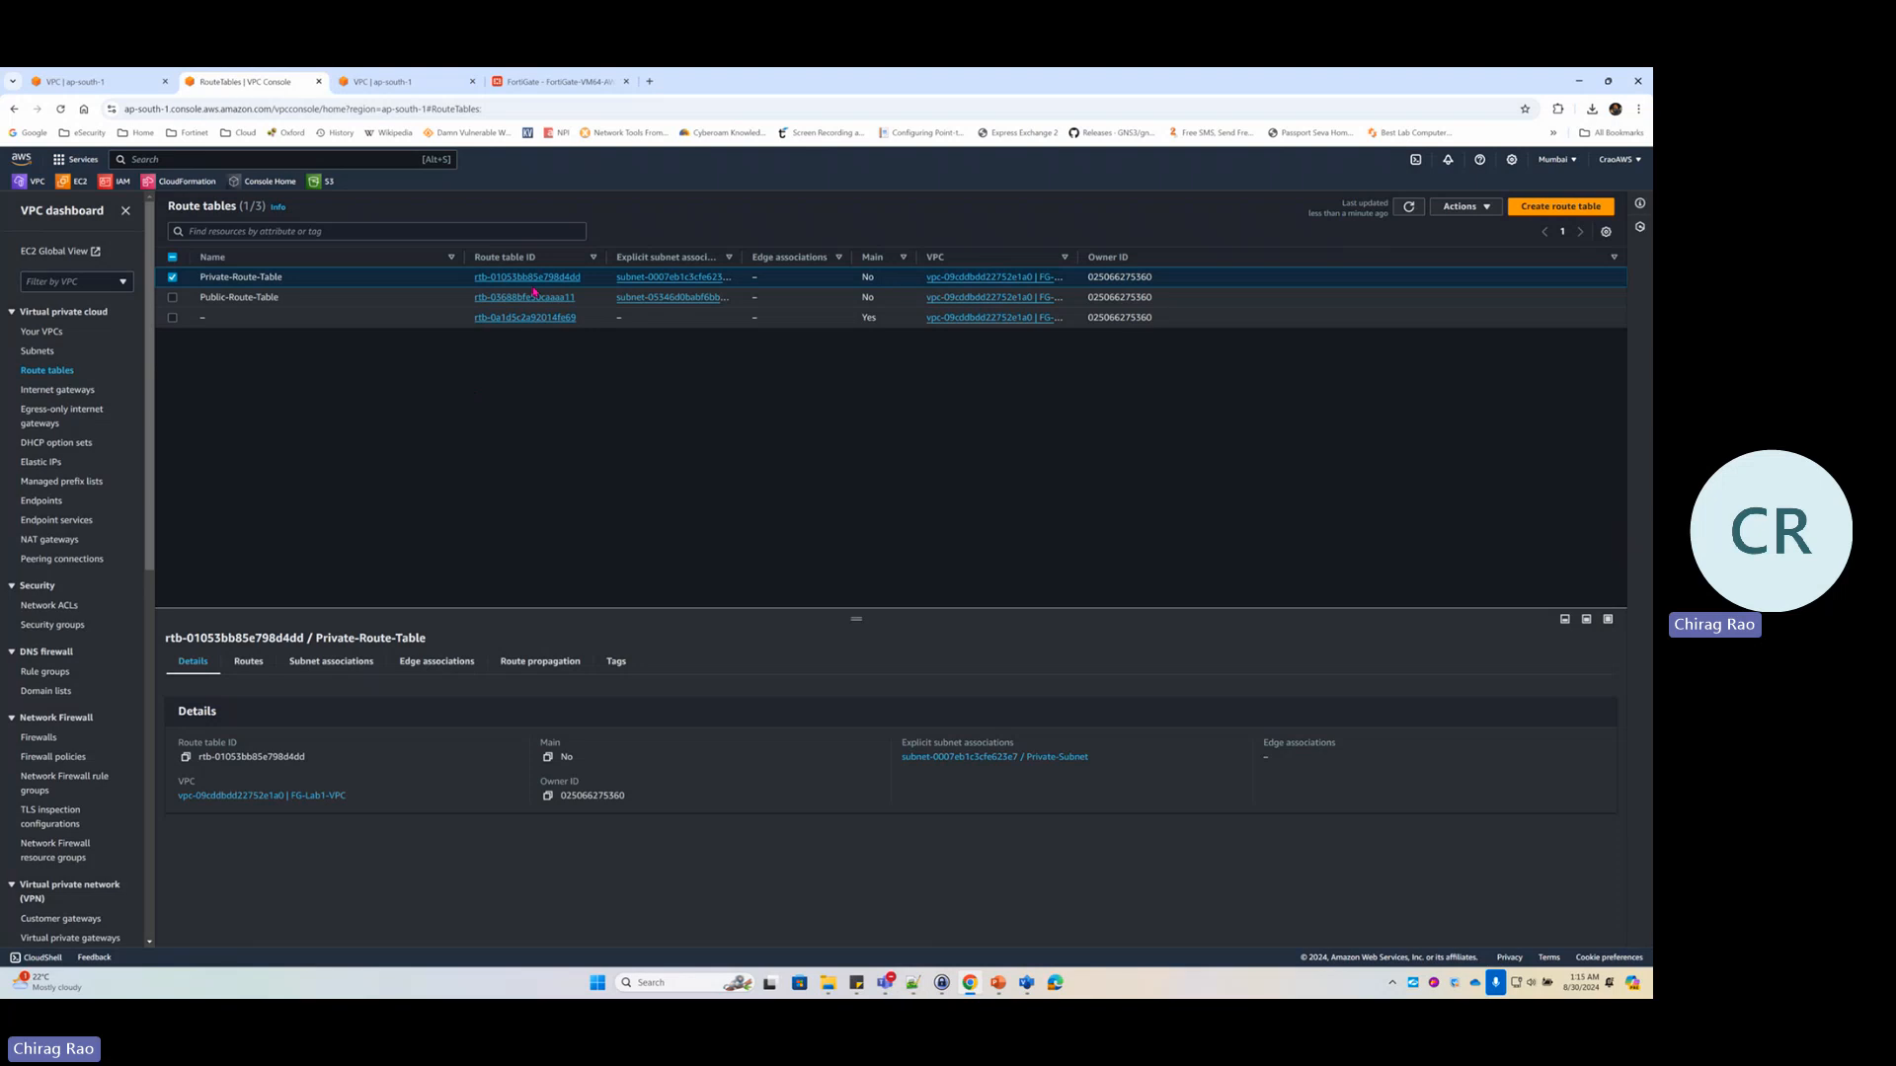
pyautogui.click(519, 277)
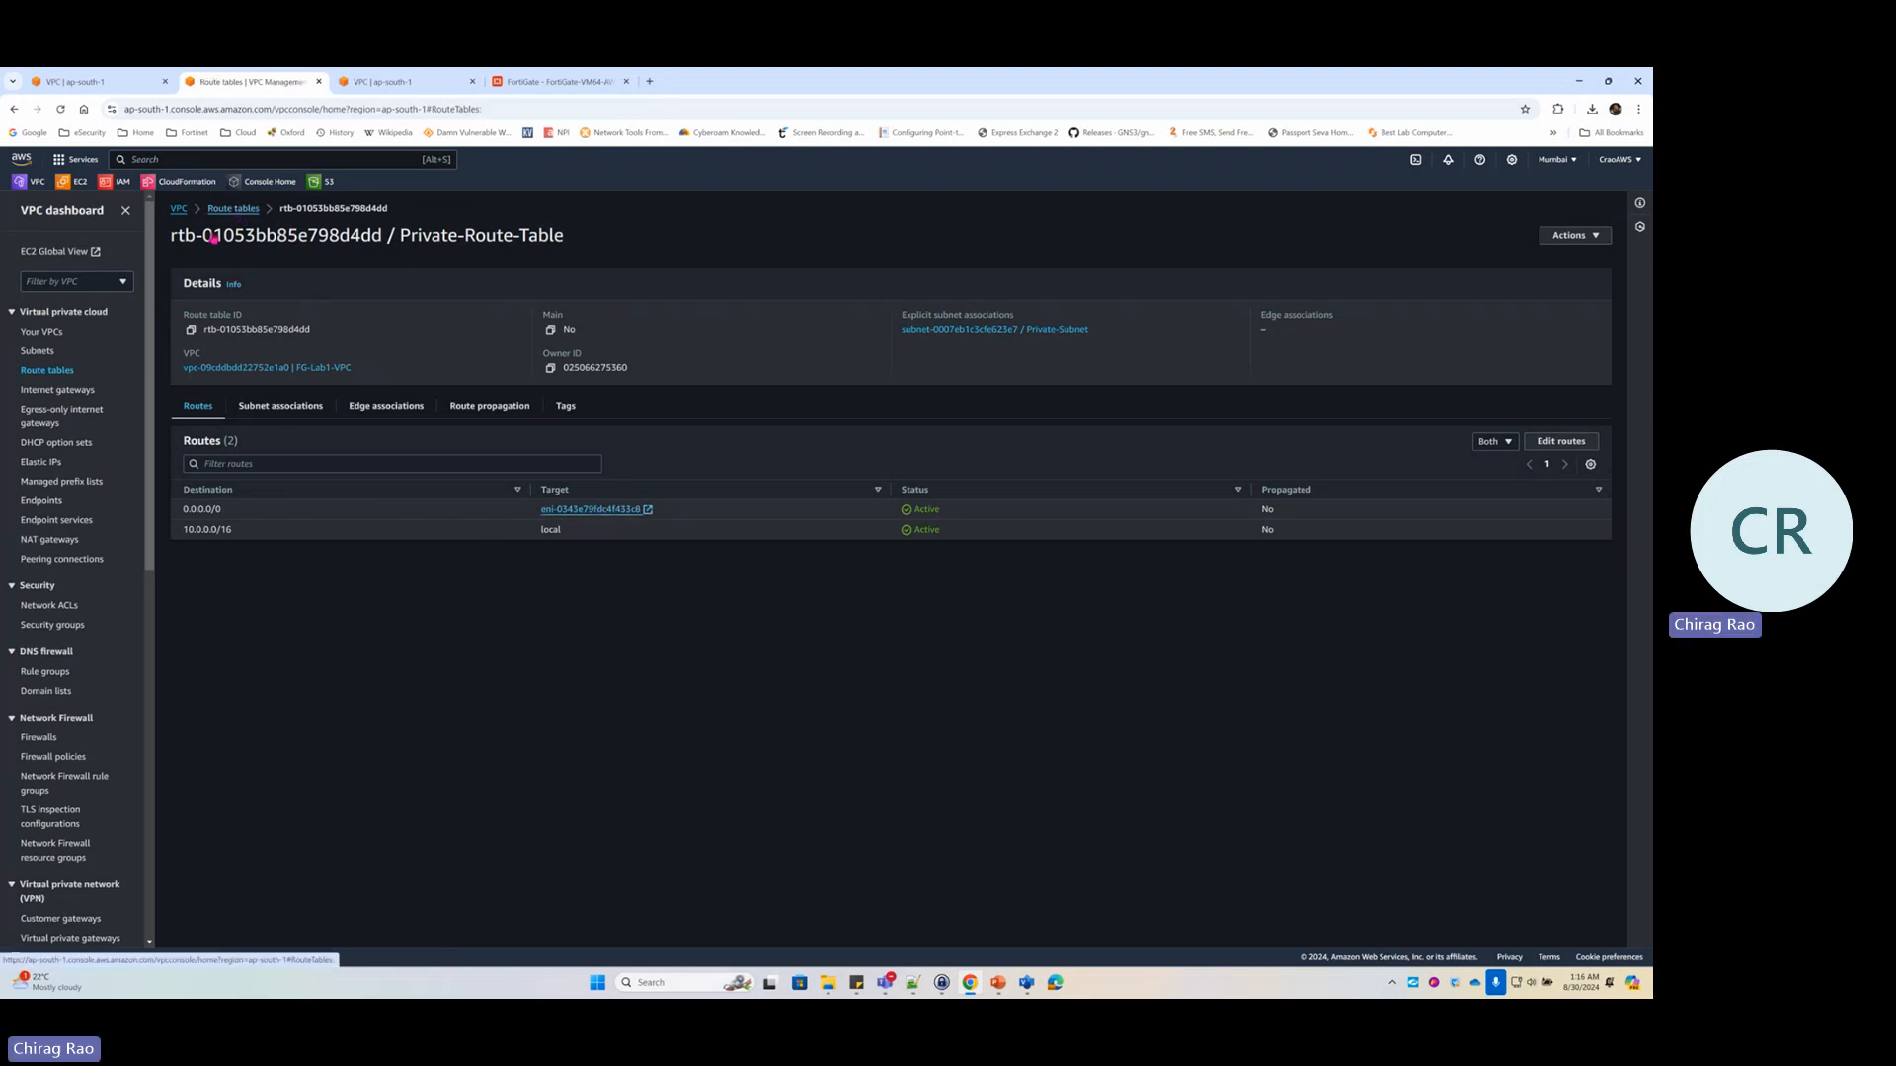
pyautogui.click(234, 209)
pyautogui.click(538, 299)
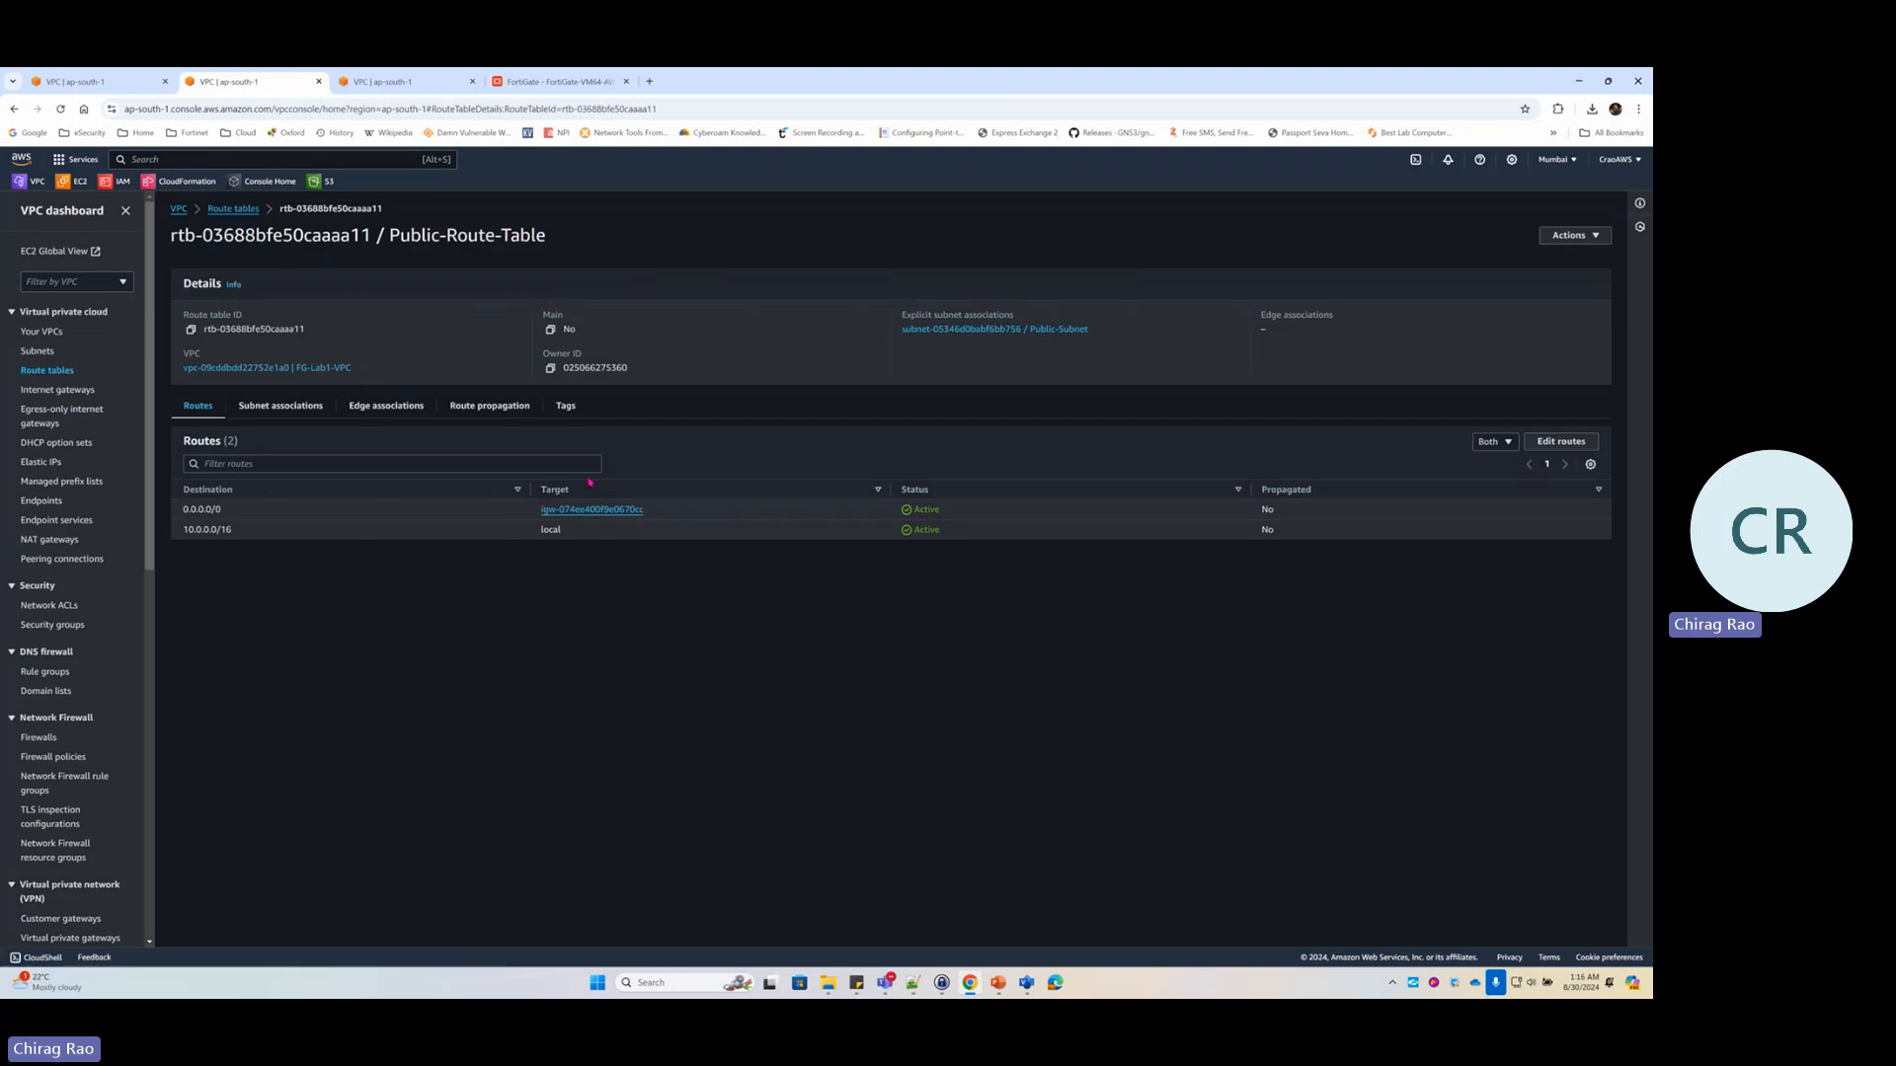
pyautogui.click(252, 210)
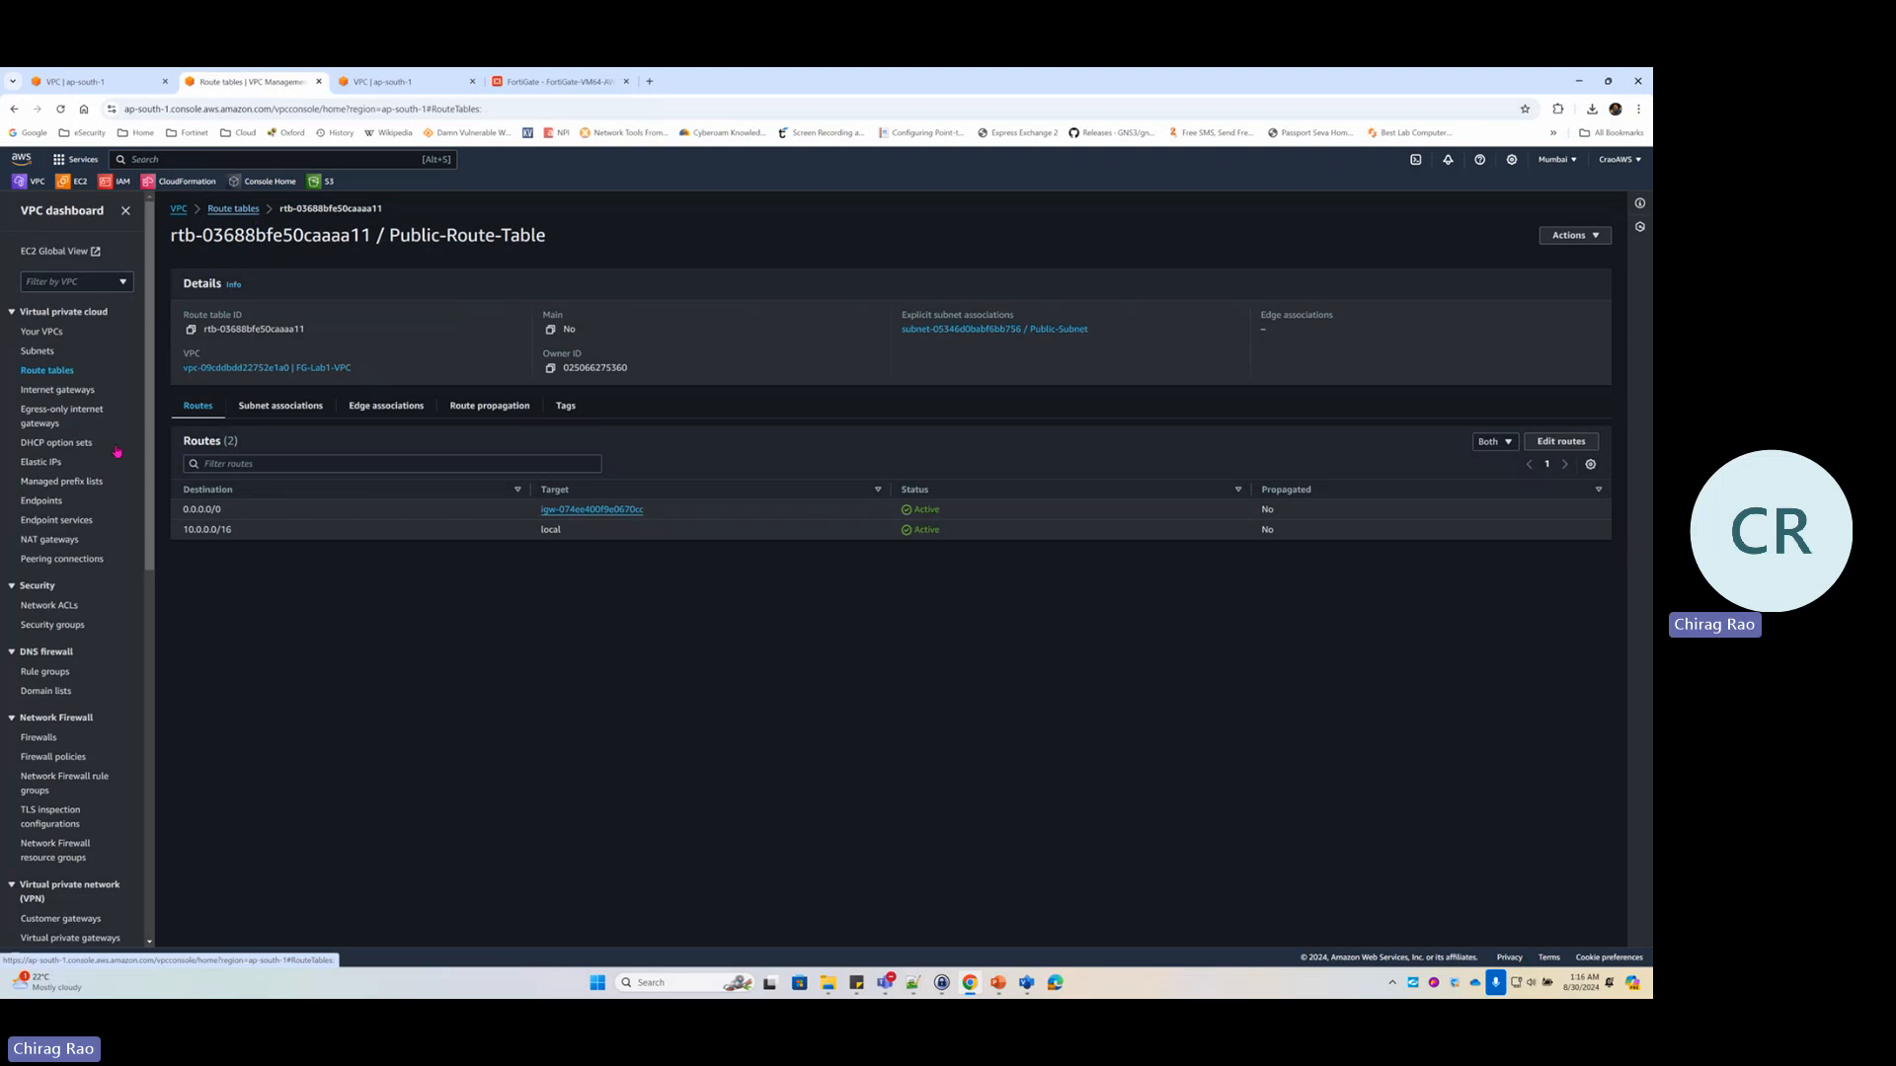
# Recheck the internet gateways, view the EC2 instances, and return to the FortiGate tab
pyautogui.click(85, 392)
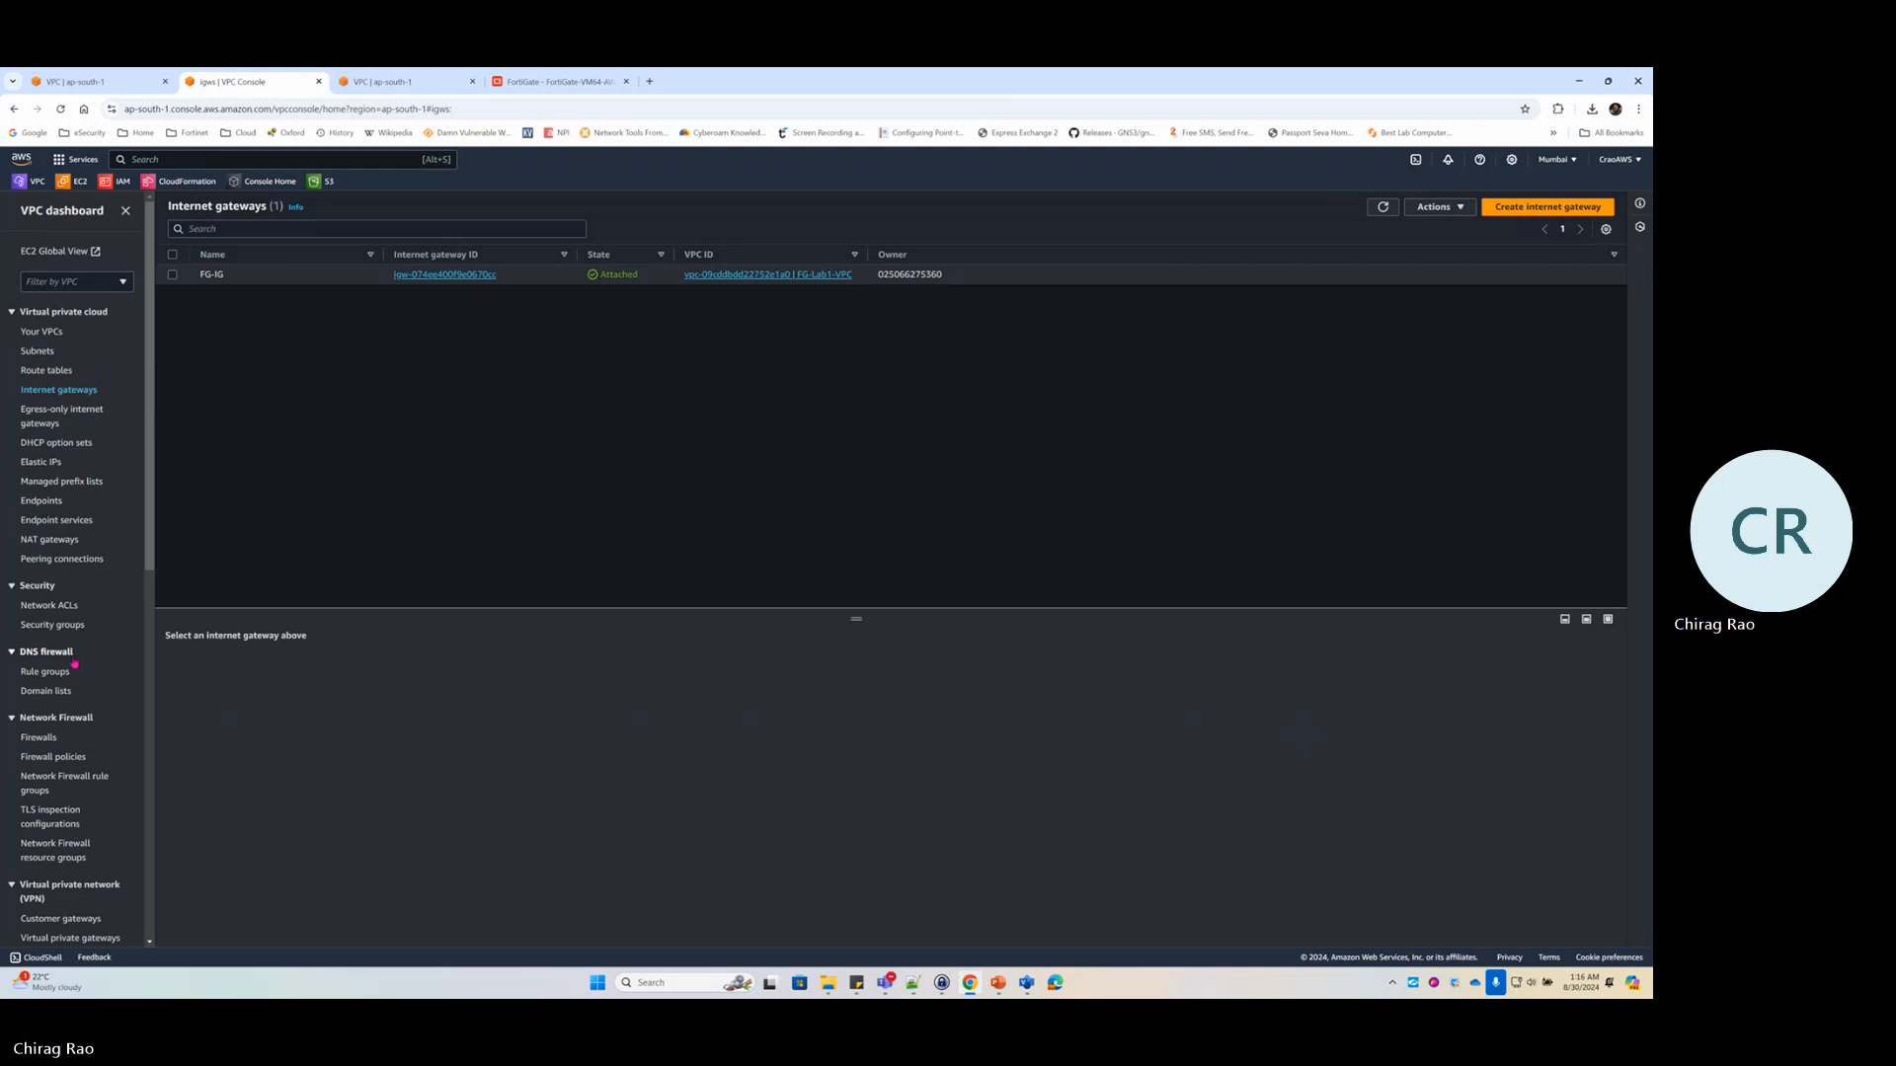
pyautogui.click(77, 183)
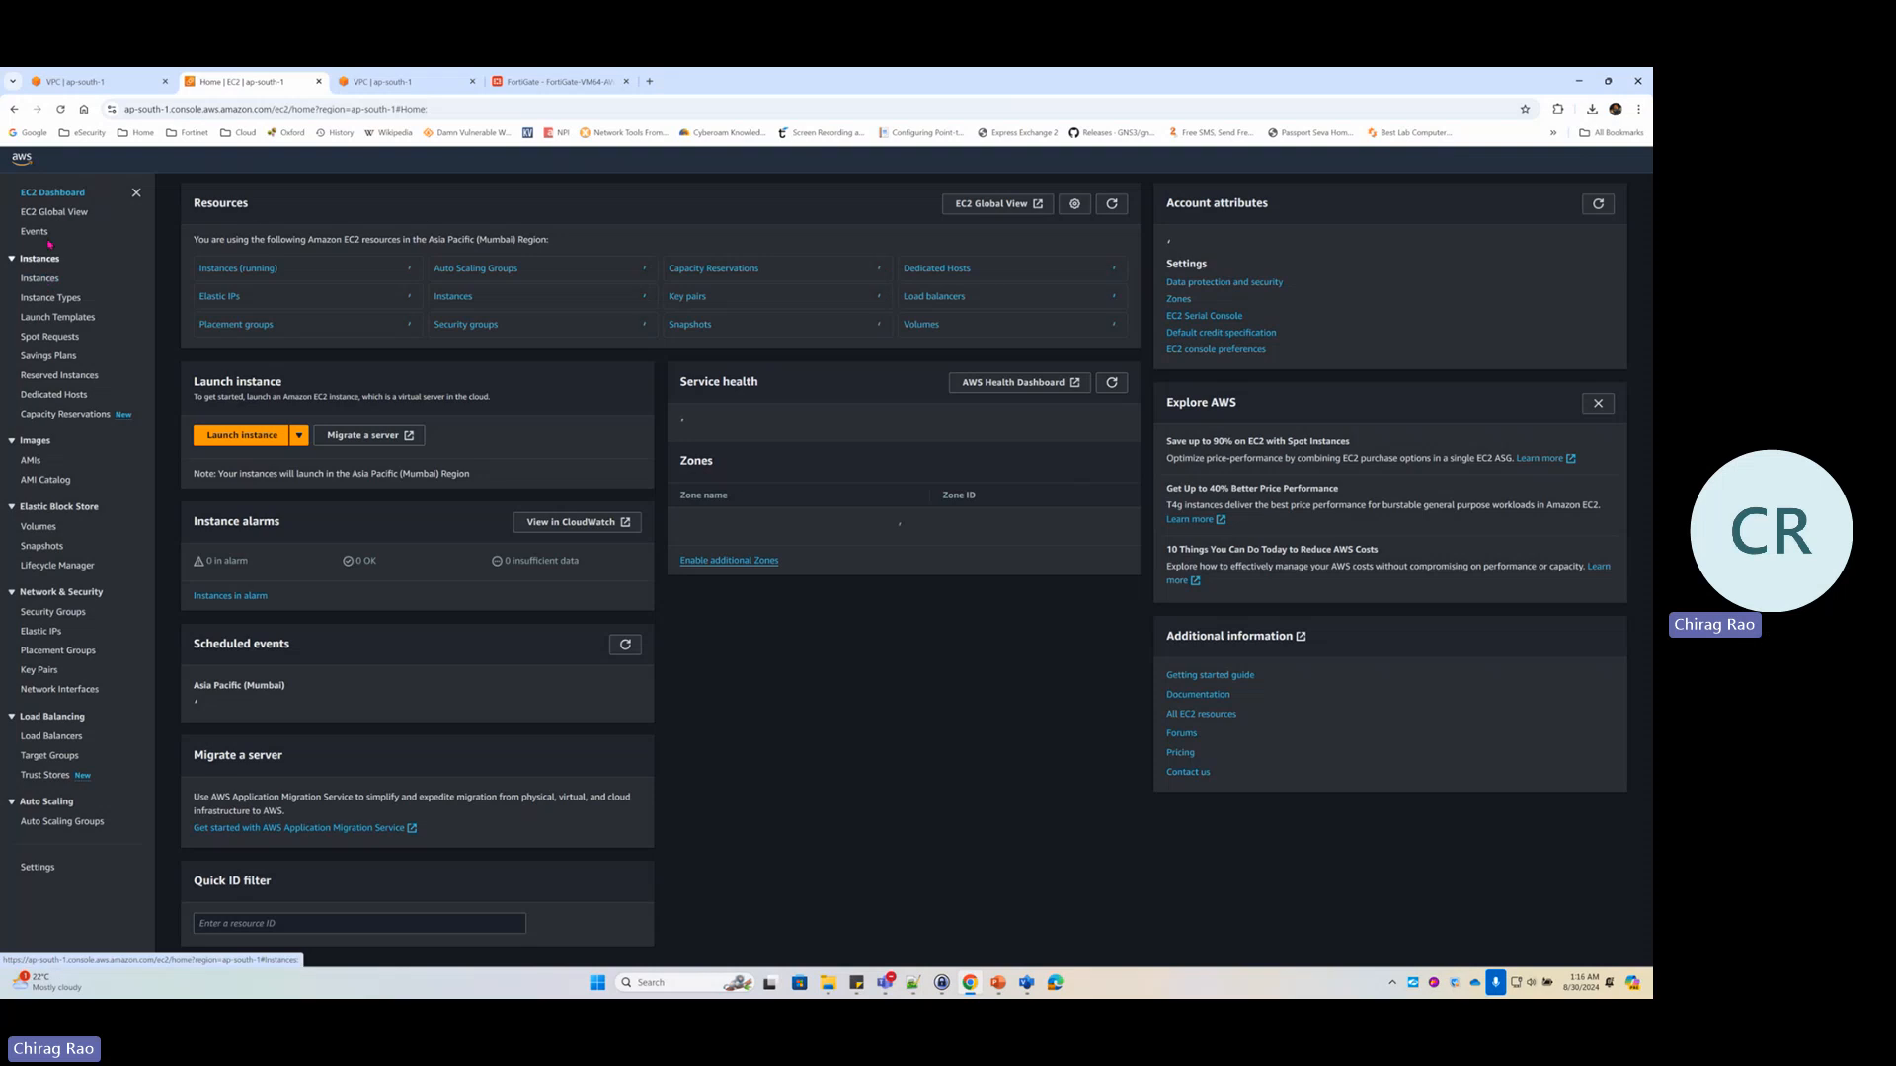
pyautogui.click(39, 278)
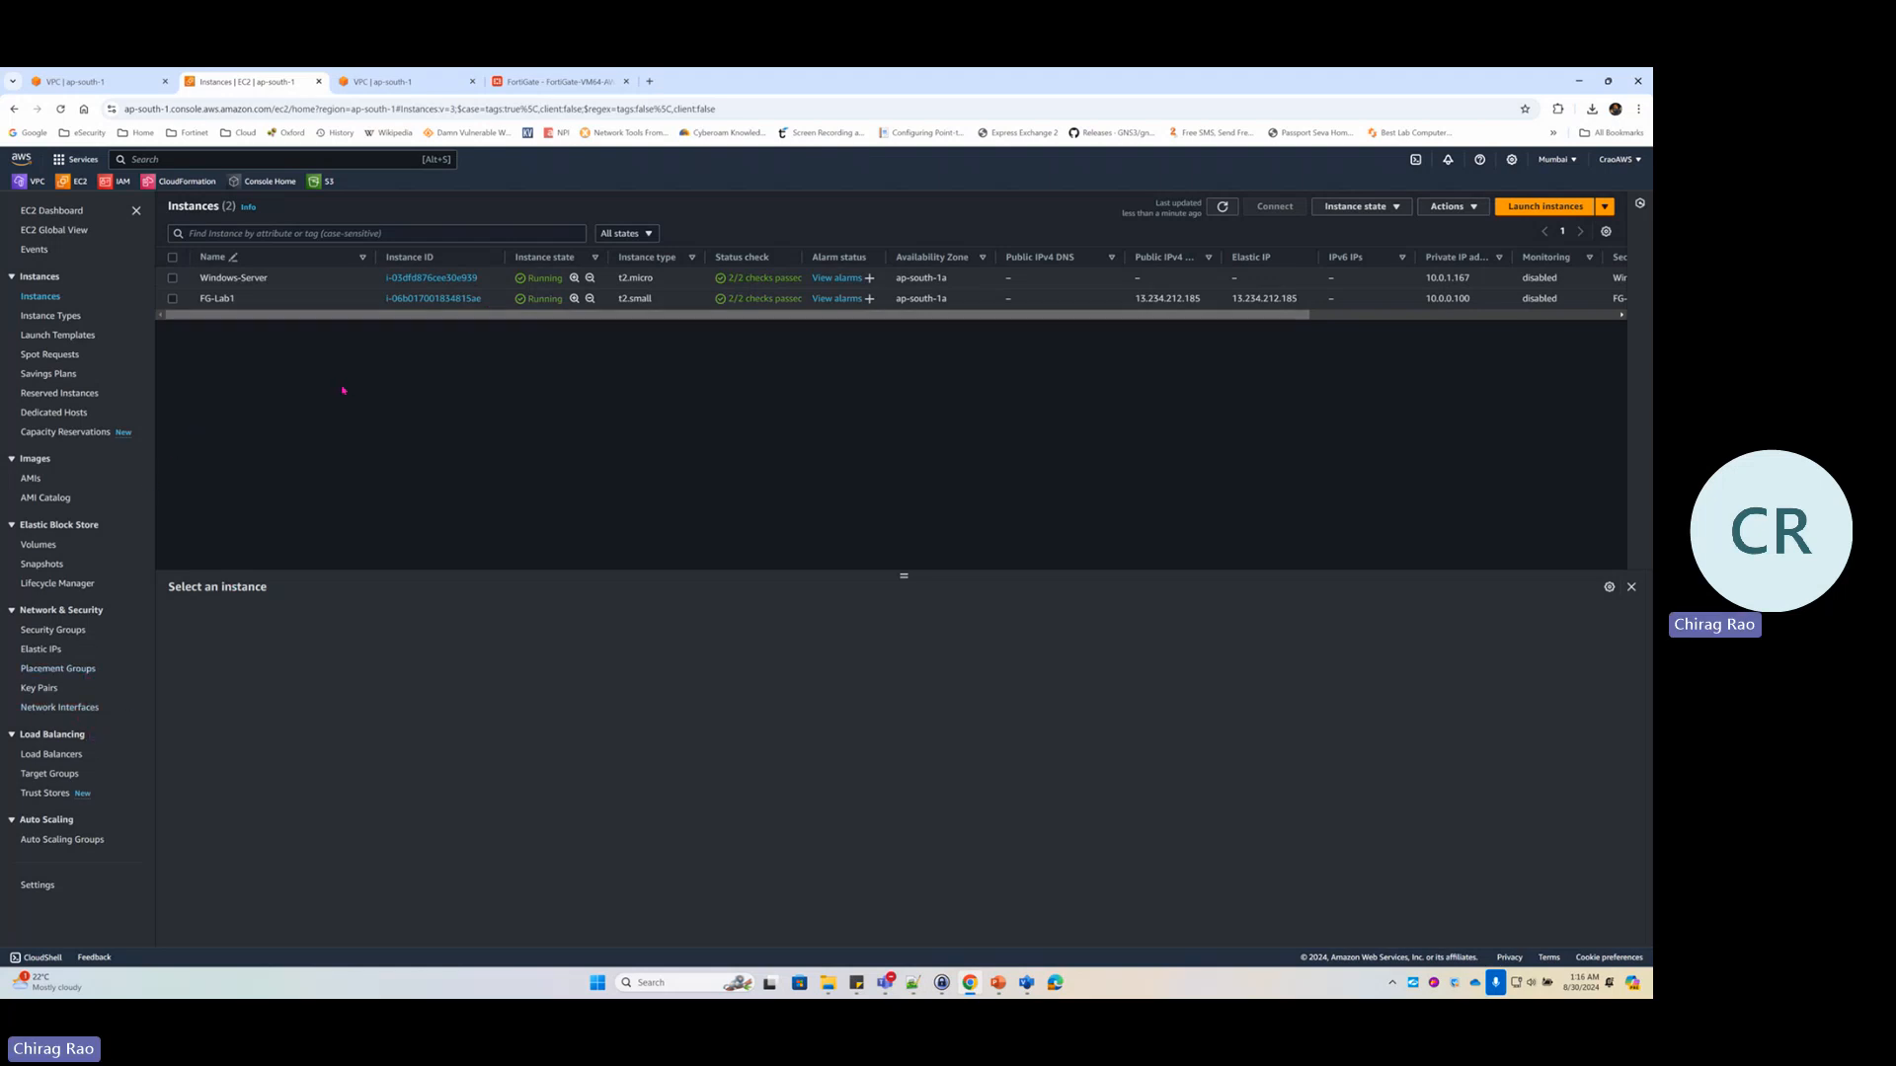
pyautogui.click(527, 79)
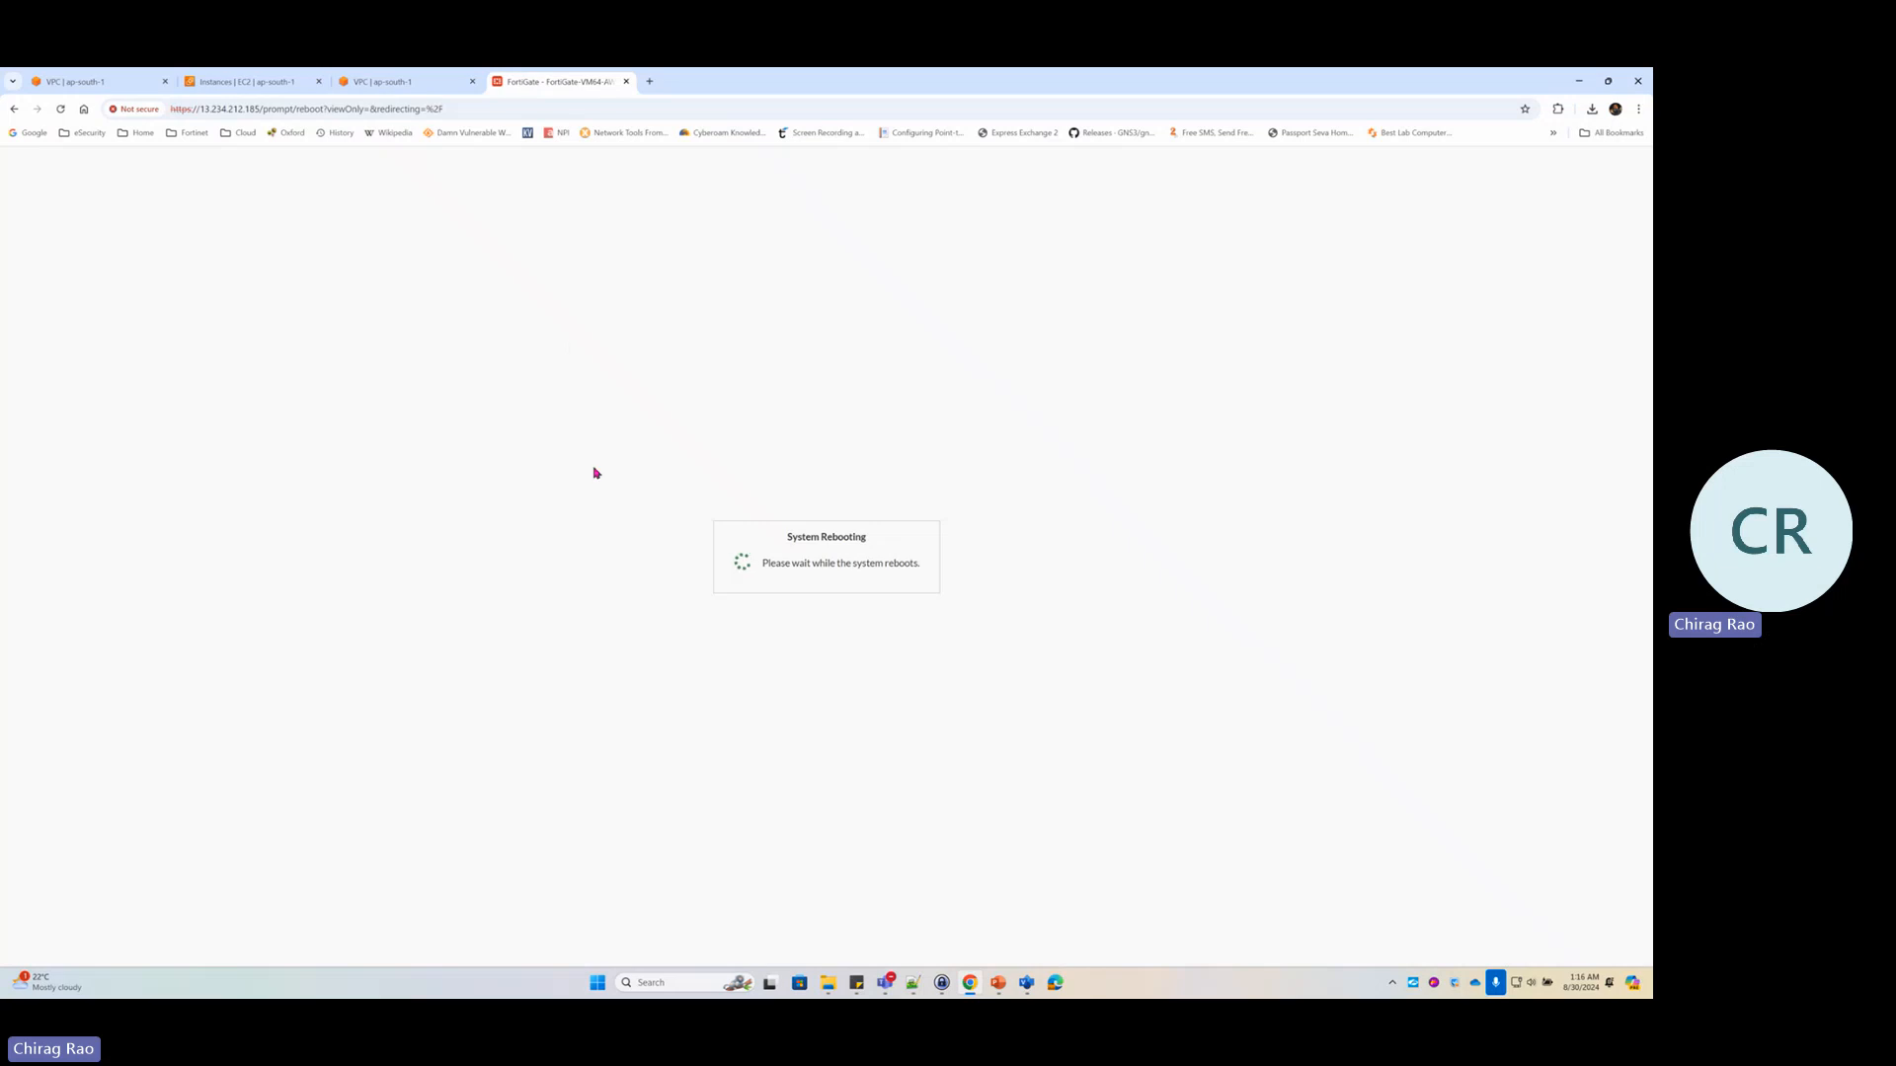
# Reload the FortiGate root address, accept the certificate warning, and log in as admin
pyautogui.click(258, 108)
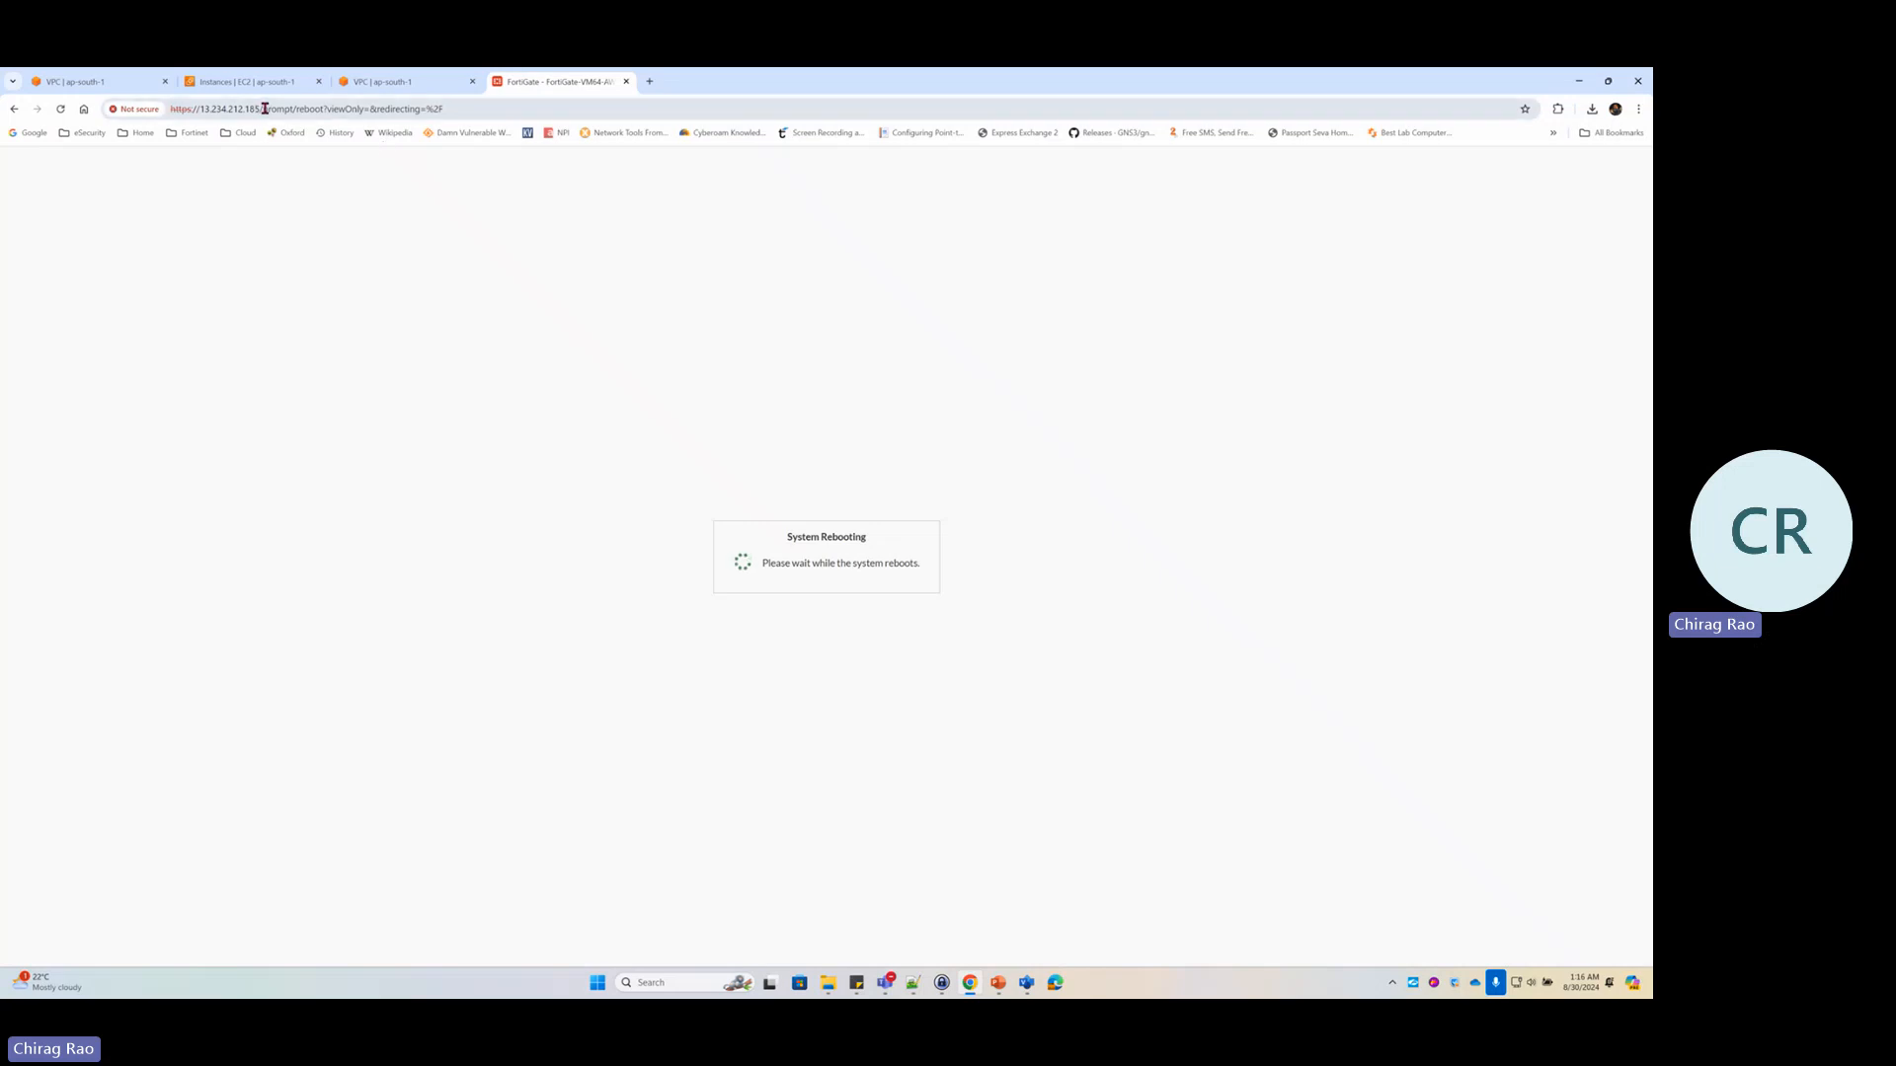
pyautogui.moveTo(262, 109); pyautogui.dragTo(744, 105)
pyautogui.press('BackSpace')
pyautogui.press('Return')
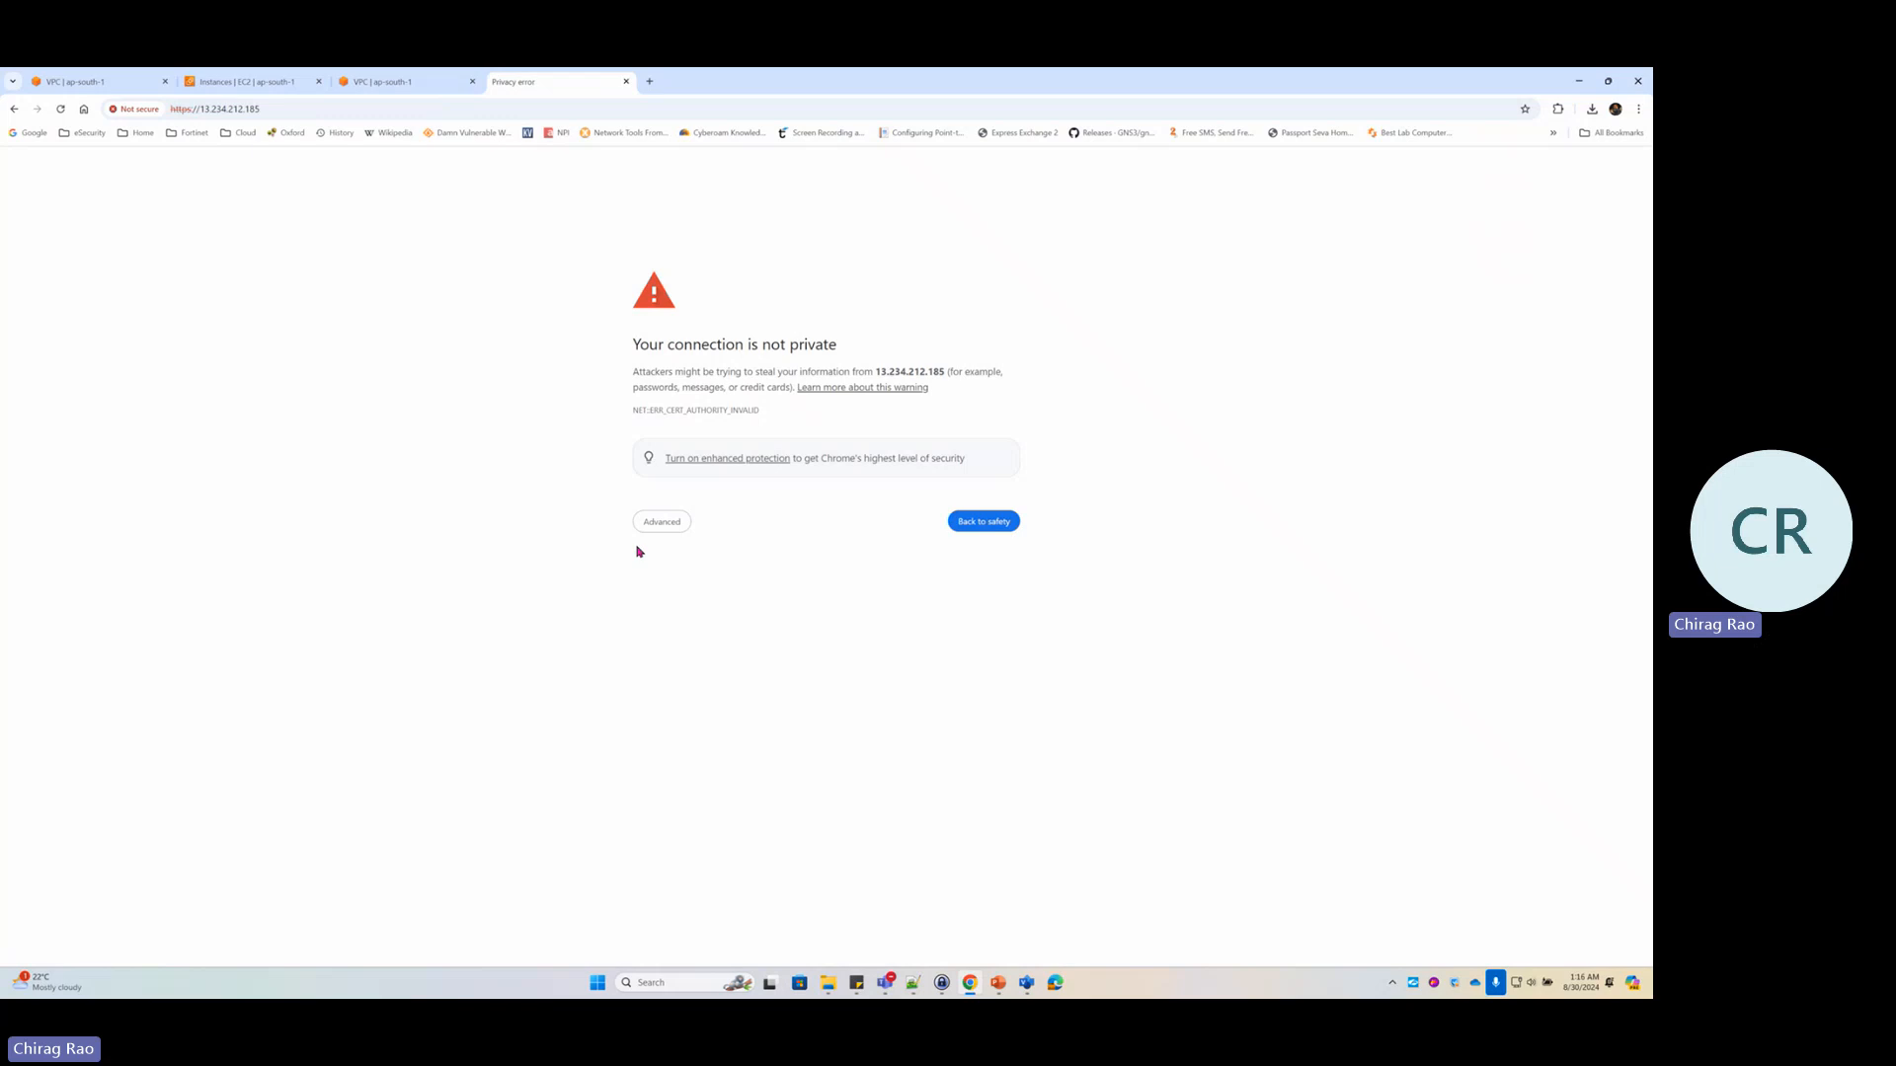
pyautogui.click(672, 528)
pyautogui.click(695, 626)
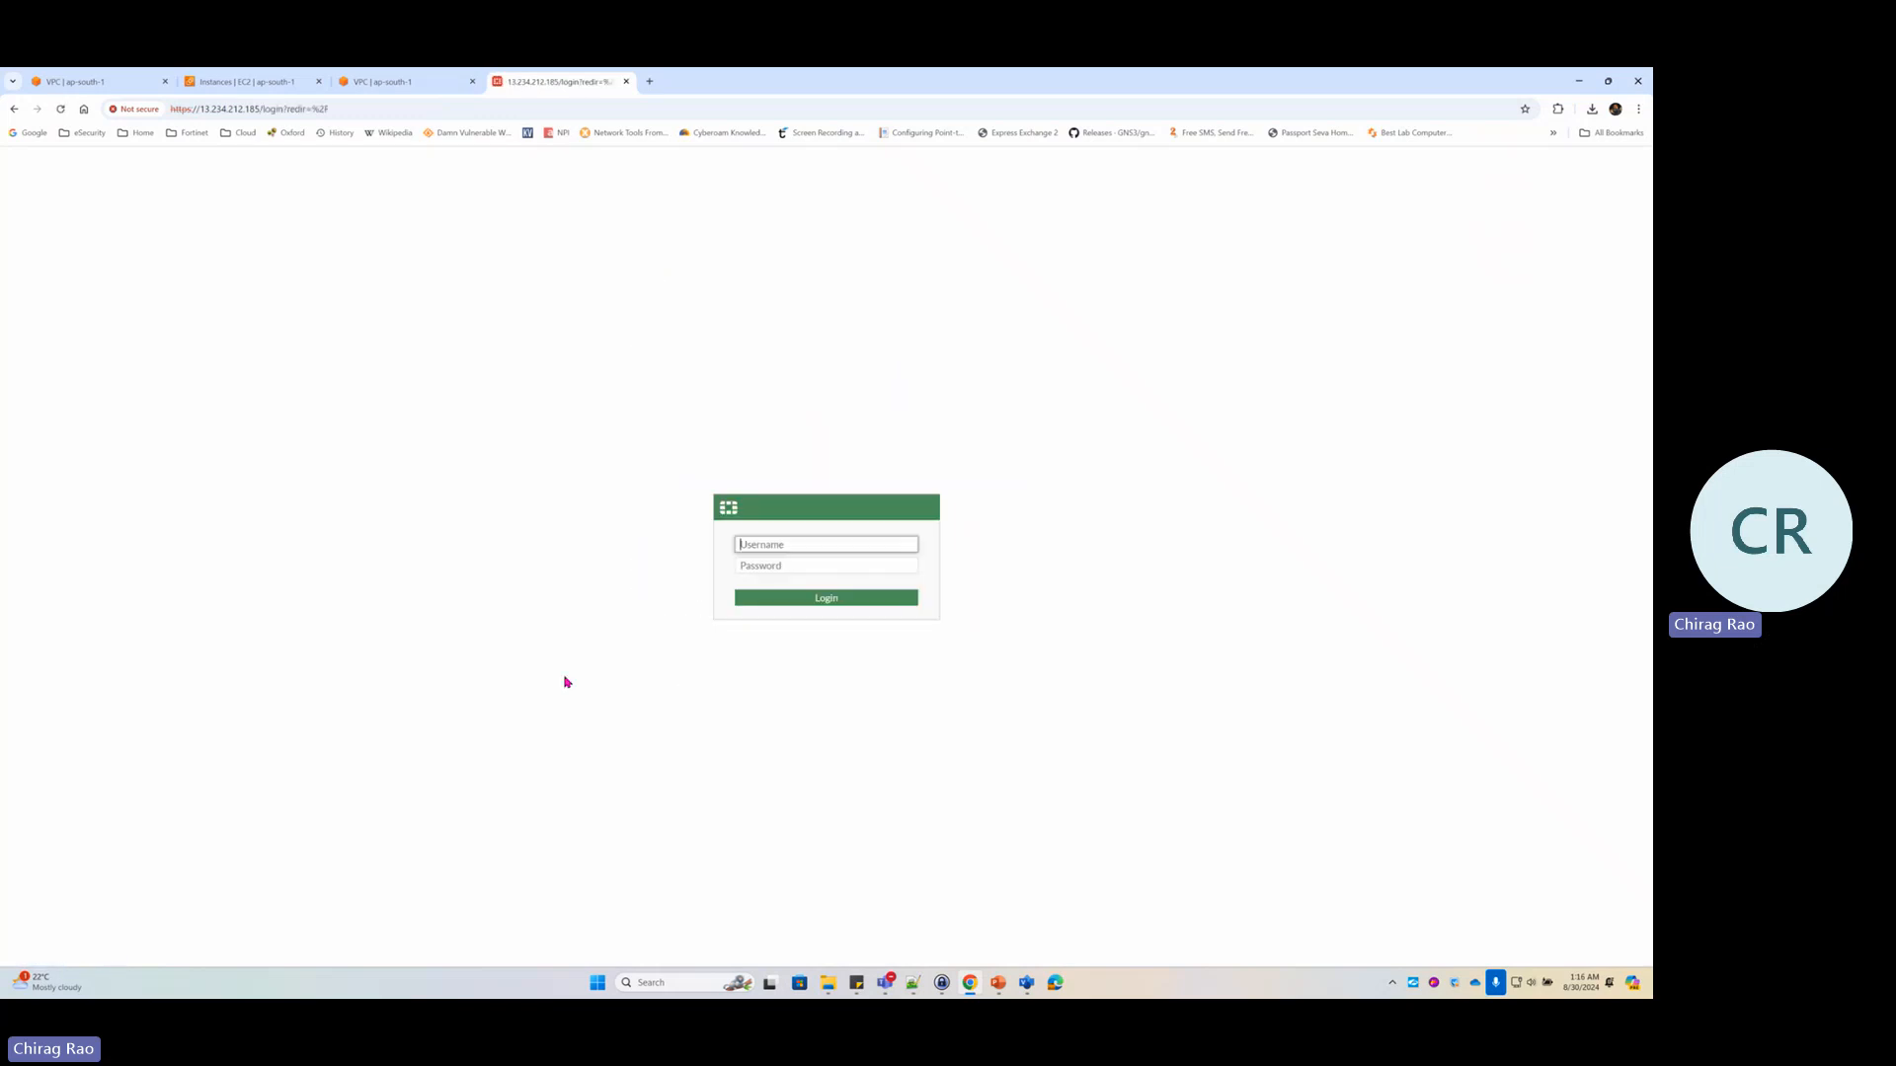
pyautogui.write('admin')
pyautogui.press('Tab')
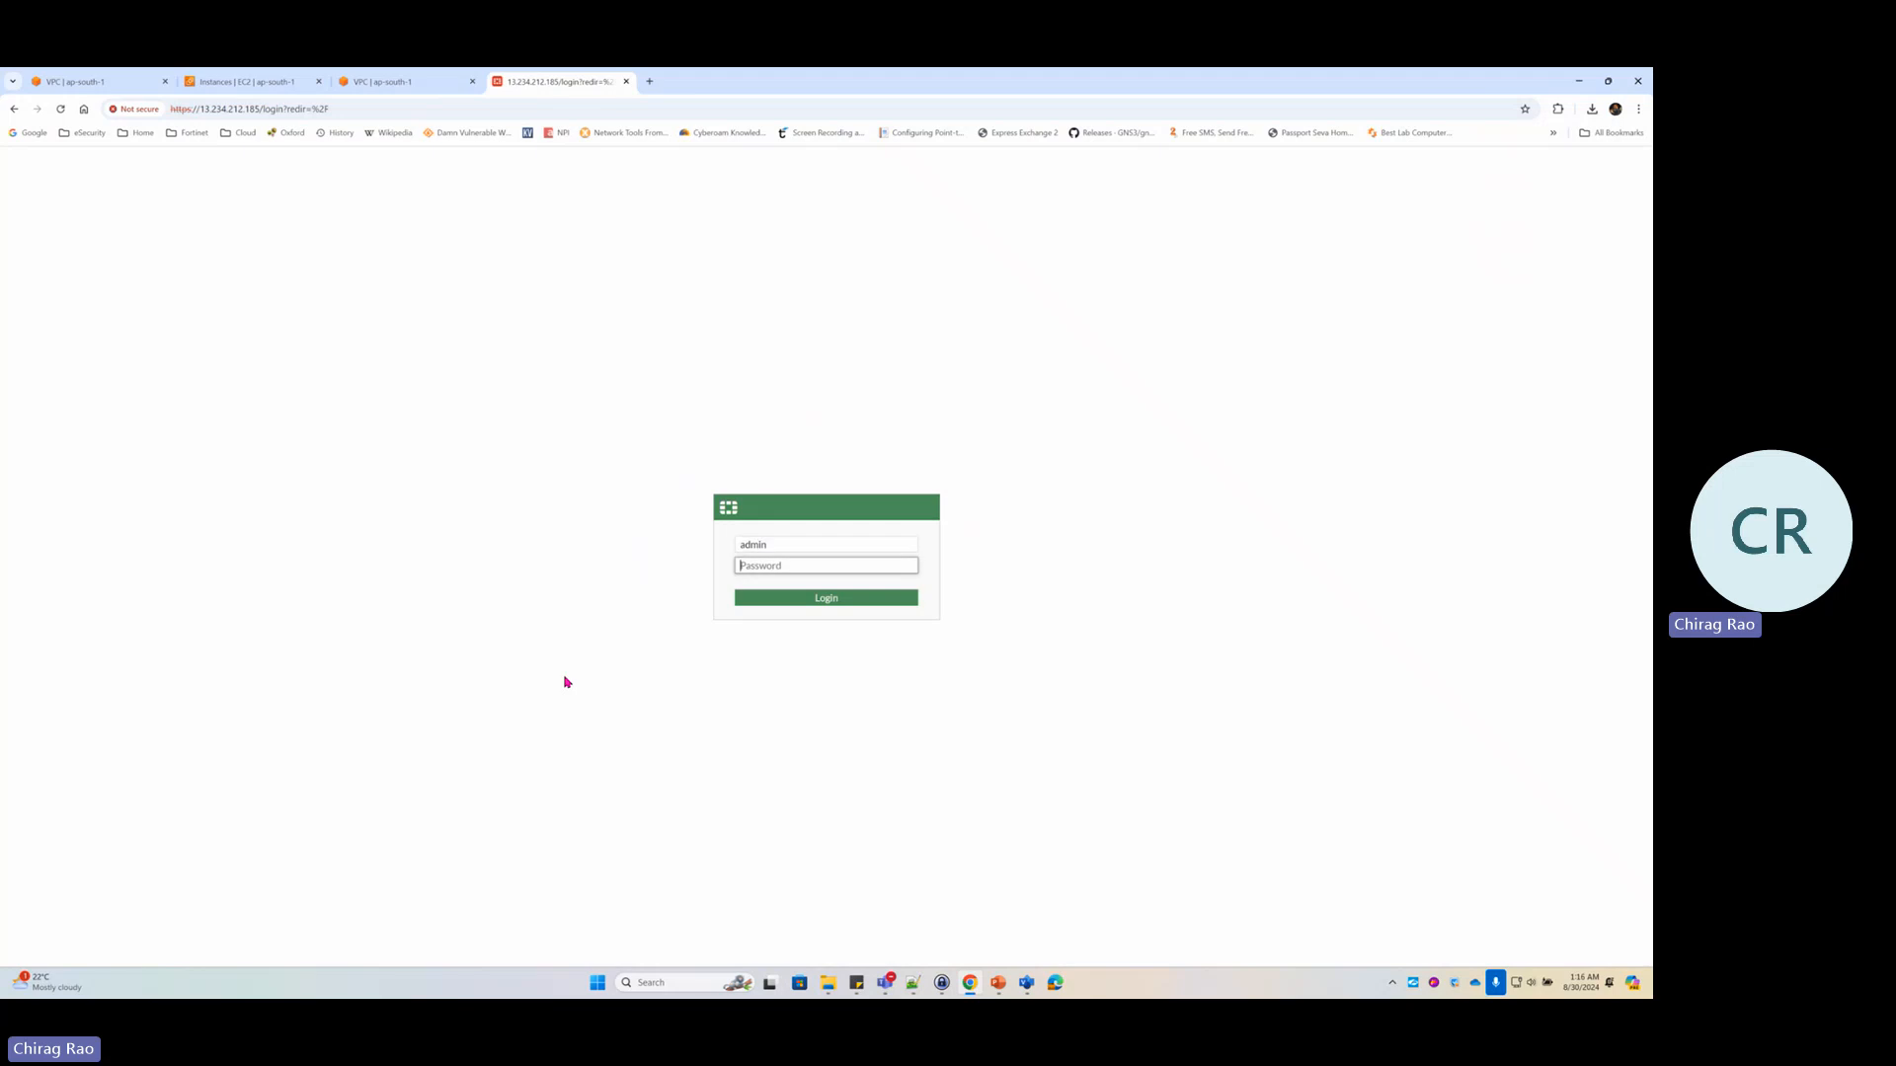
pyautogui.write('••••••••••')
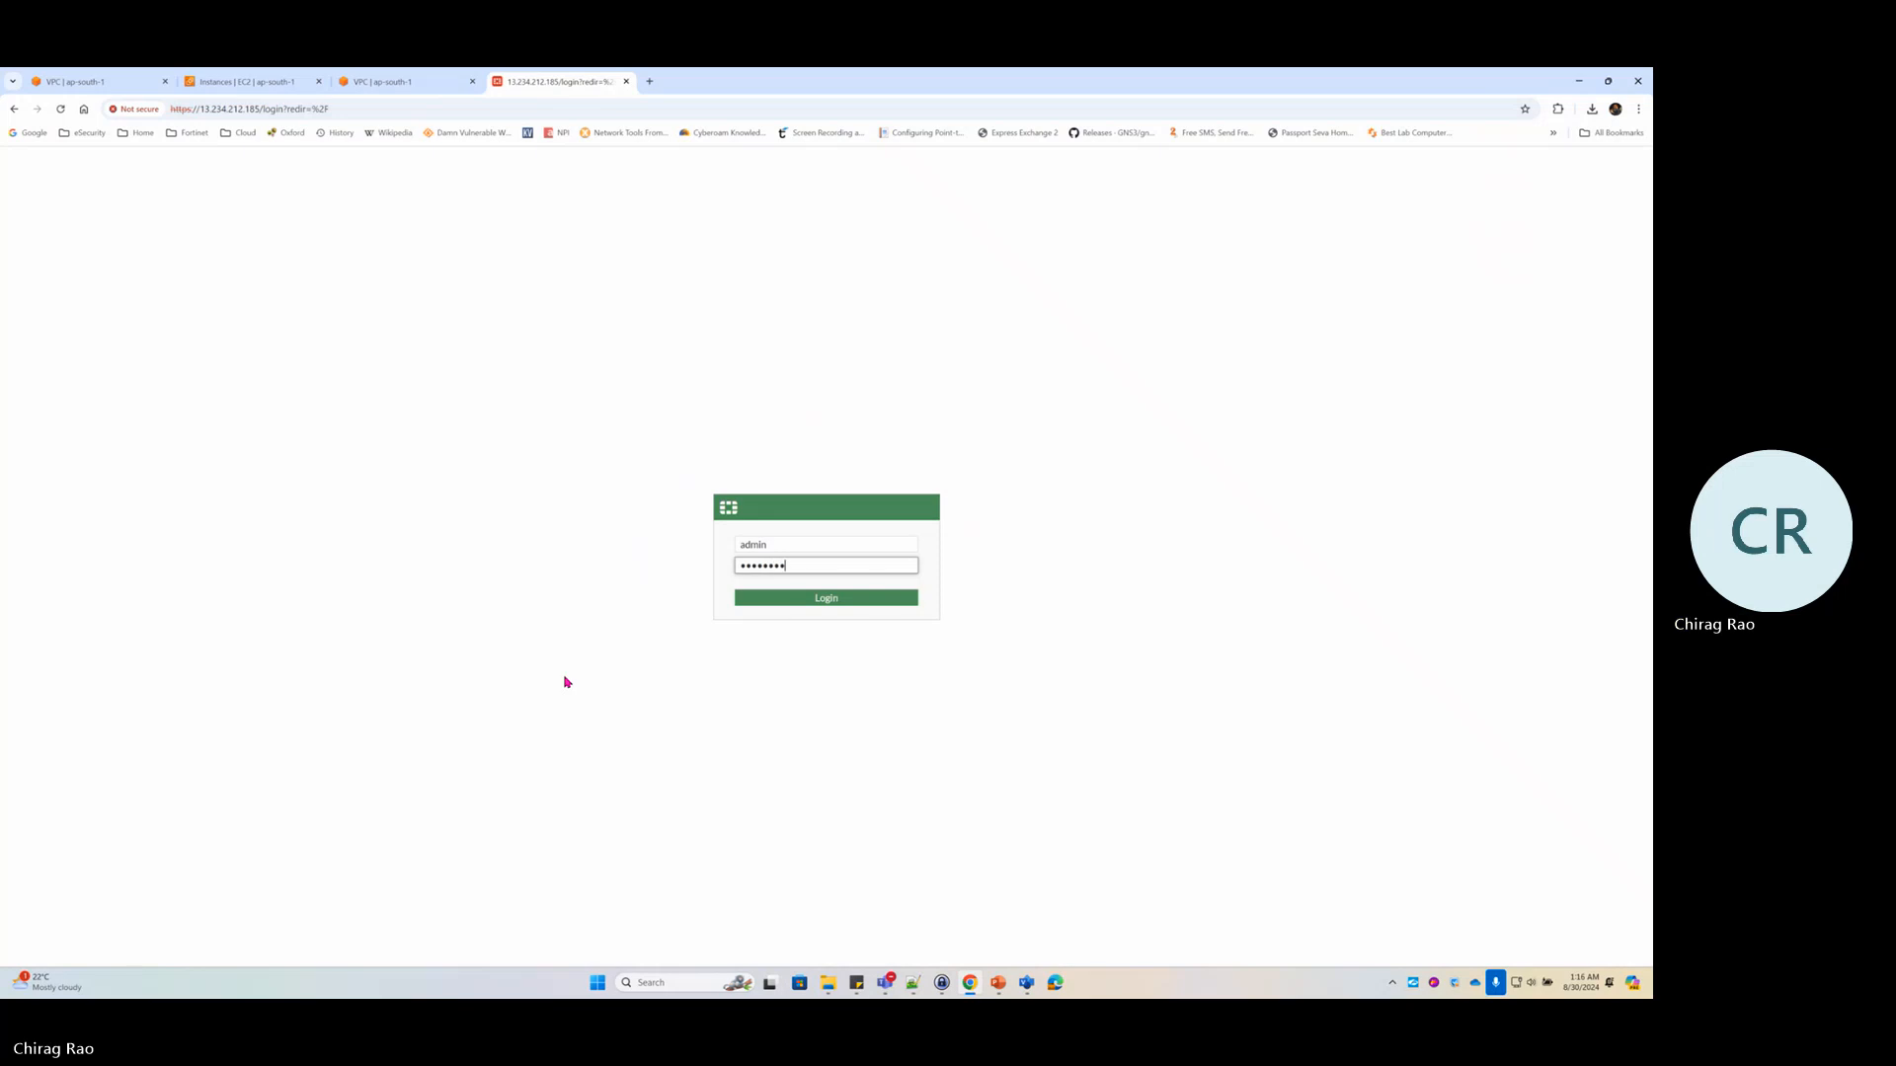
pyautogui.press('Return')
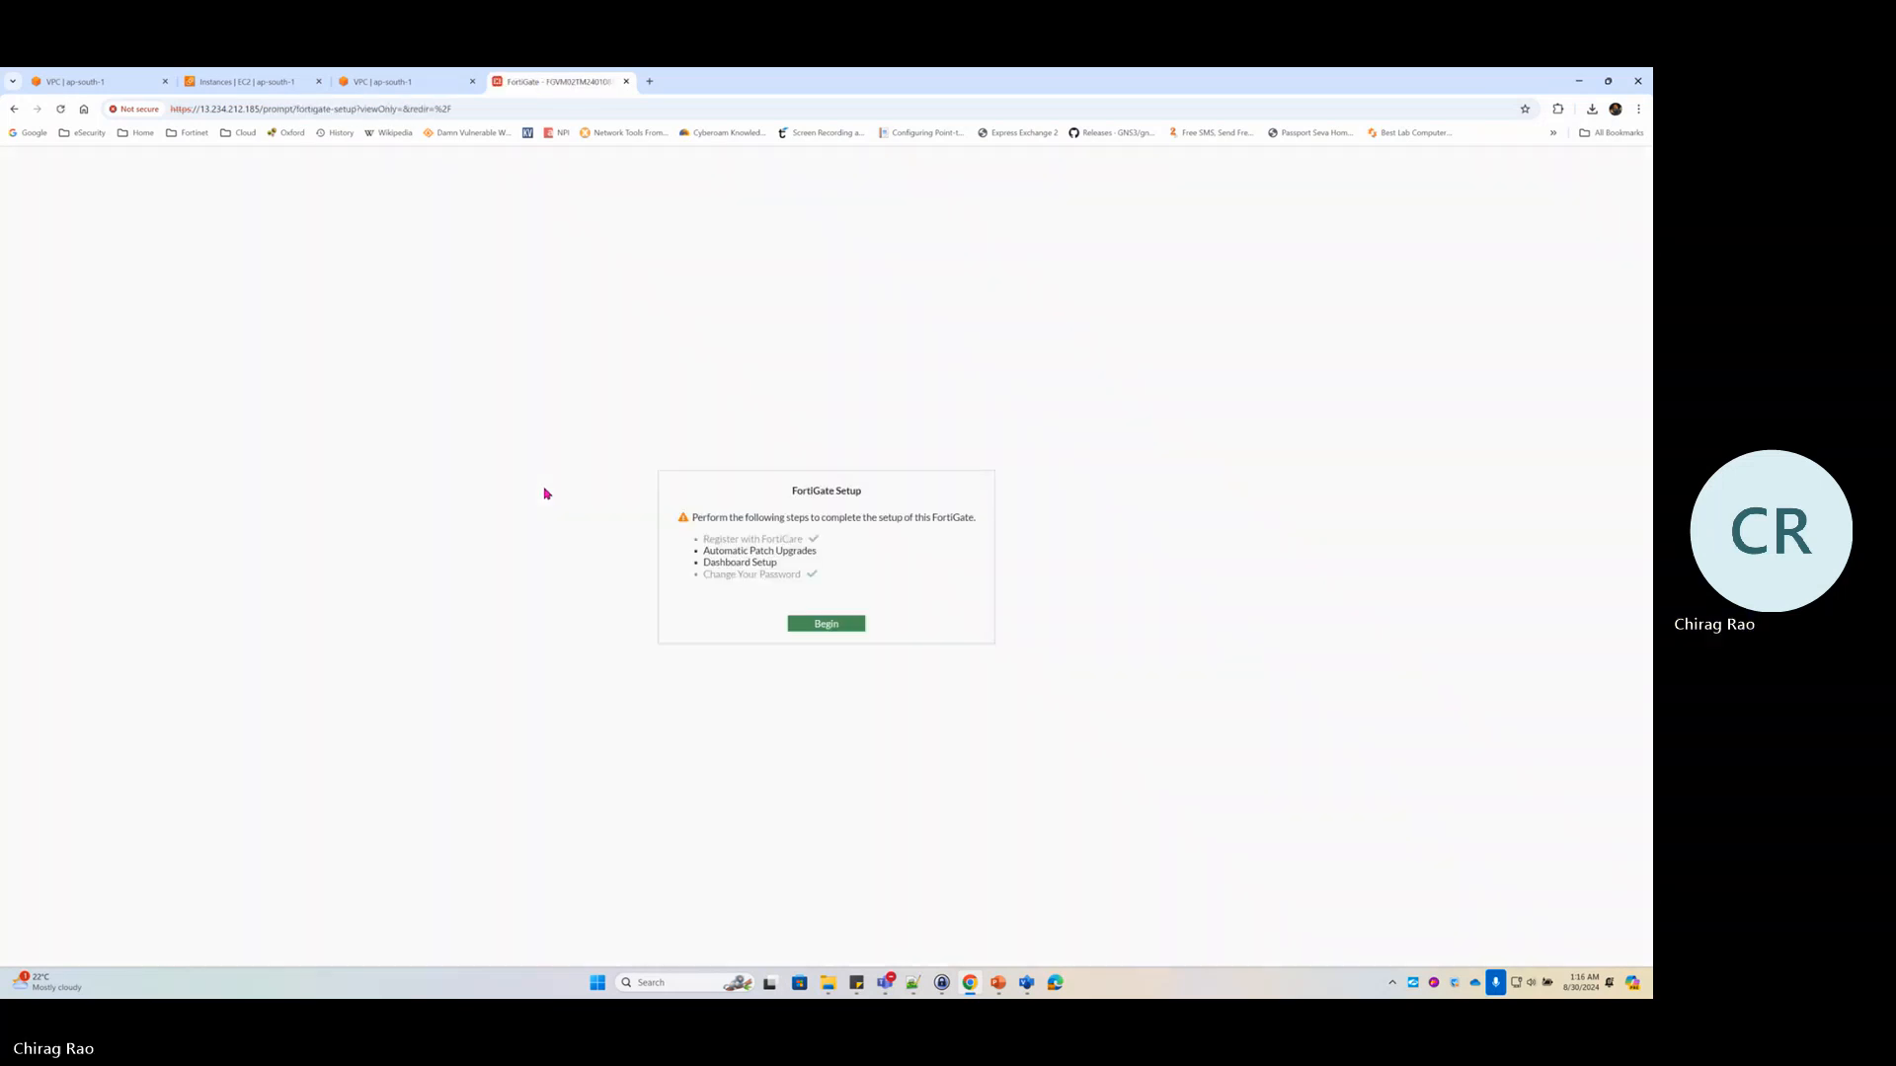
# Finish setup with automatic patch upgrades disabled and the FortiOS 7.2.0 notice permanently dismissed
pyautogui.click(826, 626)
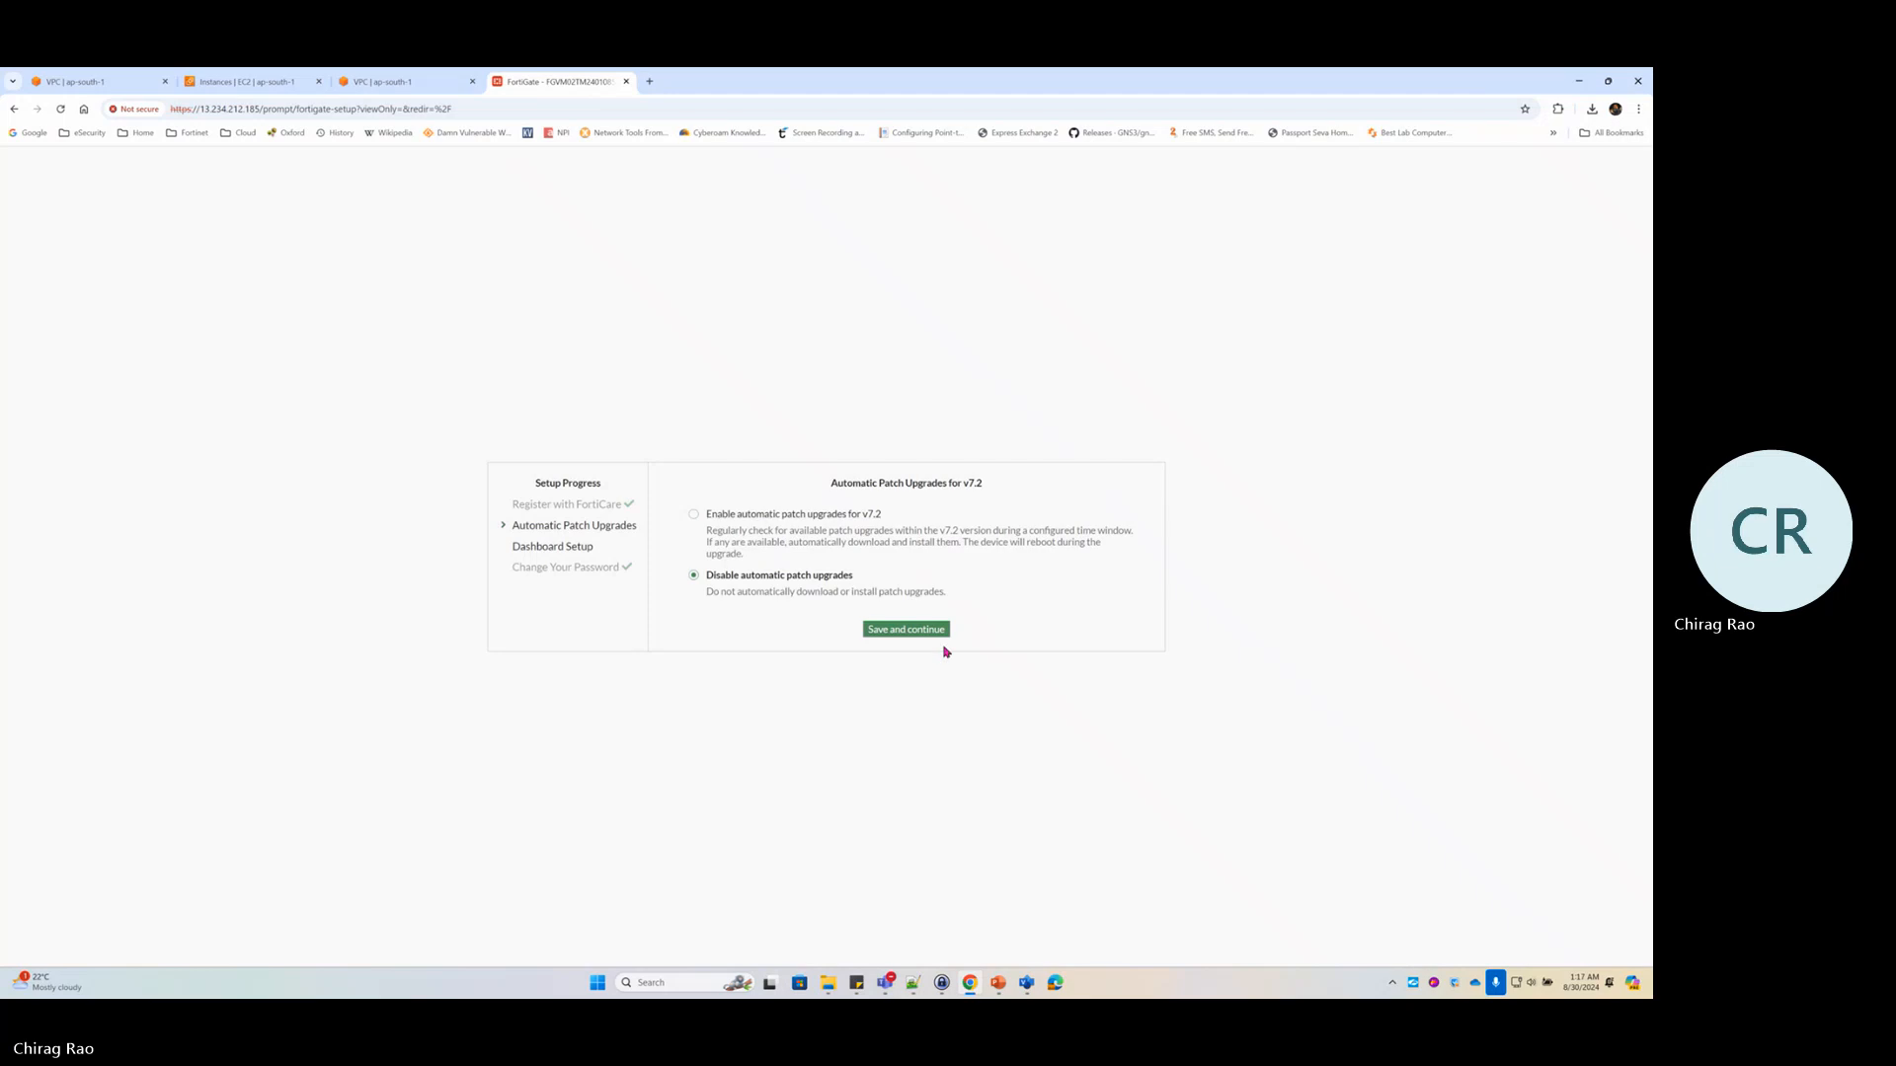
pyautogui.click(906, 632)
pyautogui.click(828, 591)
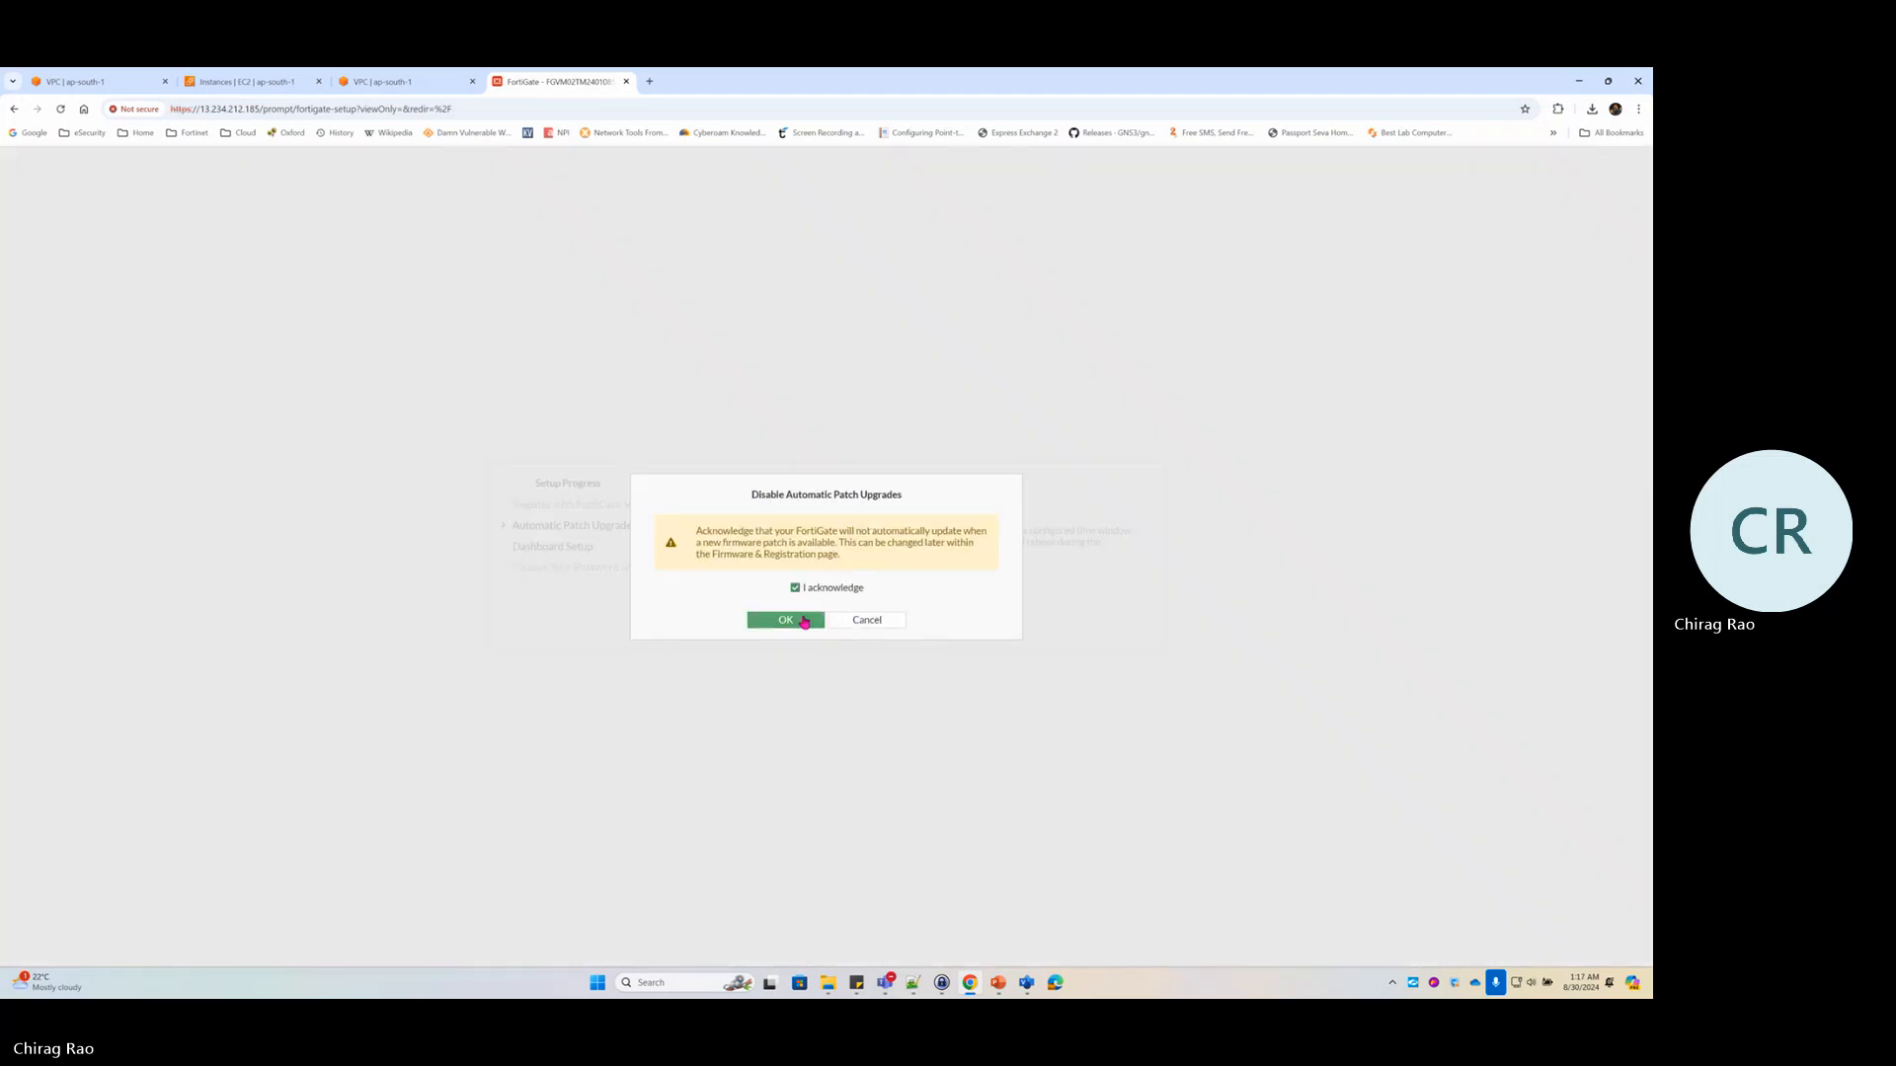
pyautogui.click(802, 620)
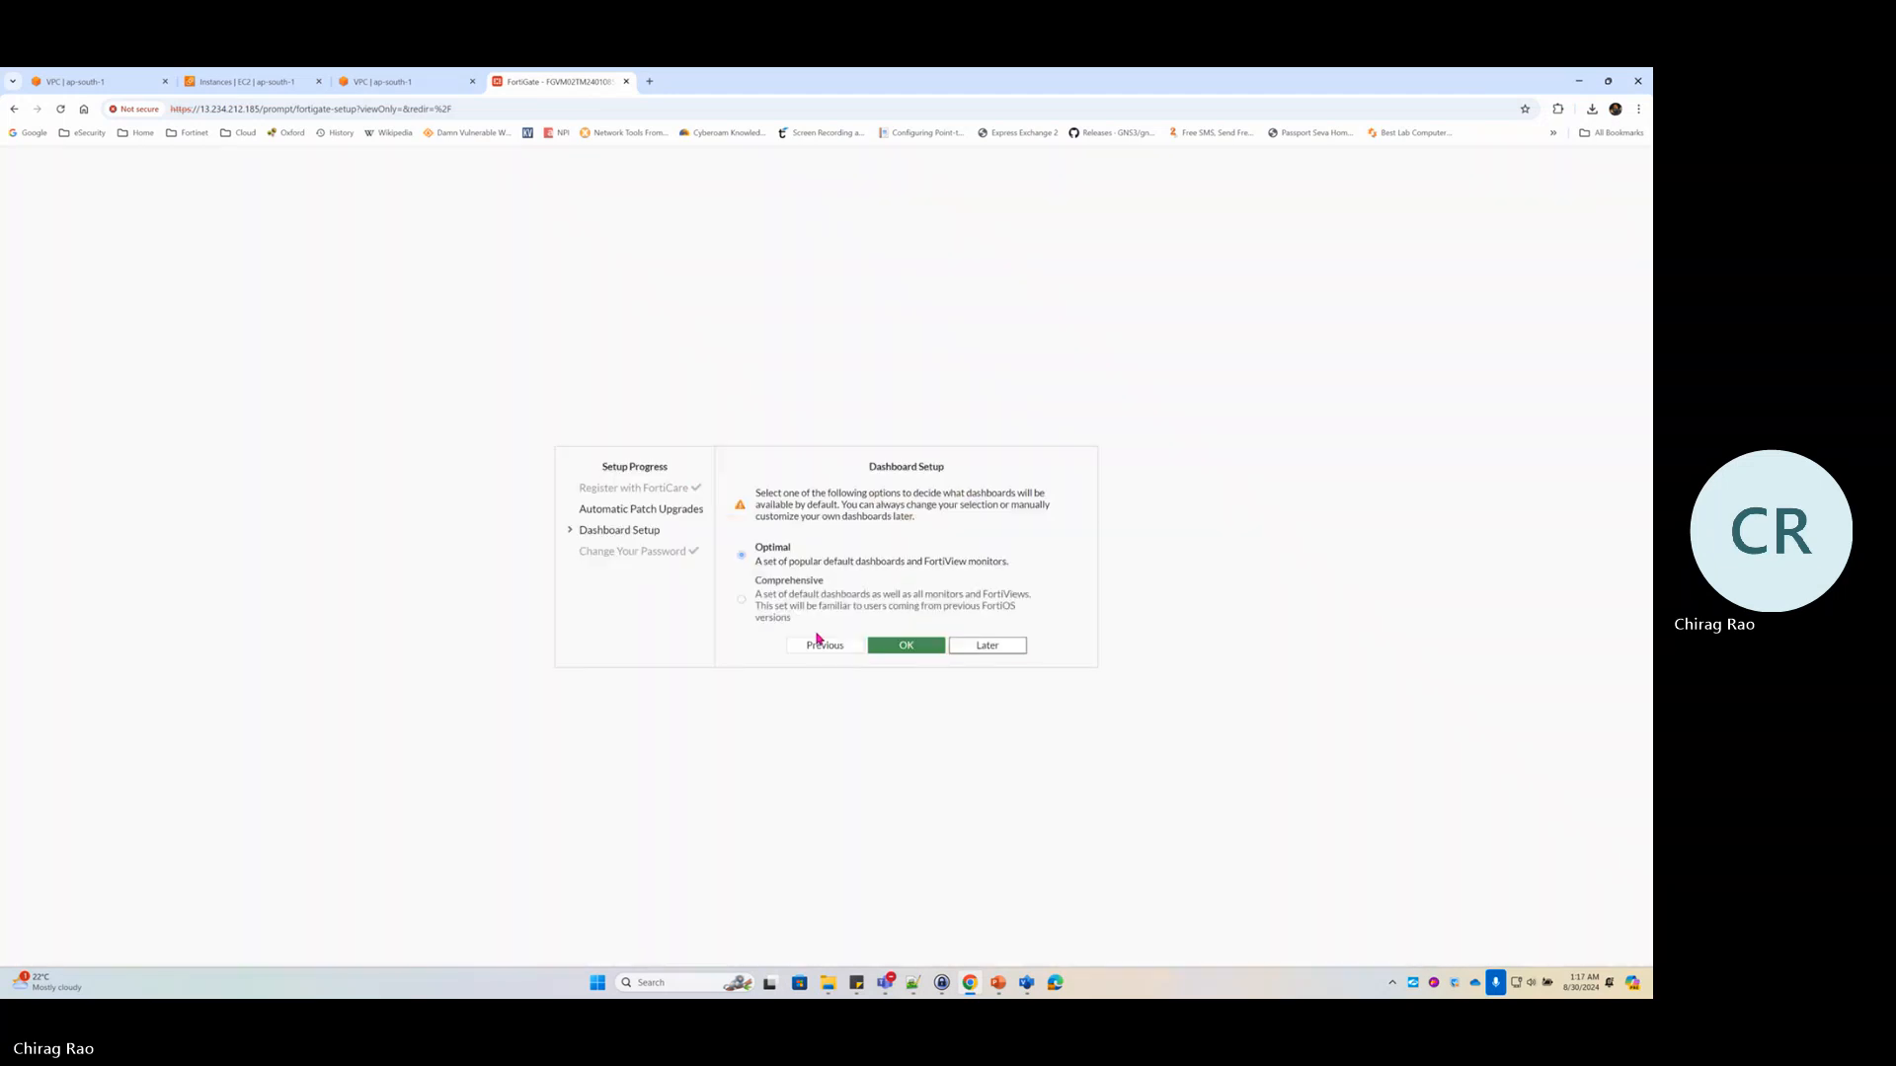
pyautogui.press('Return')
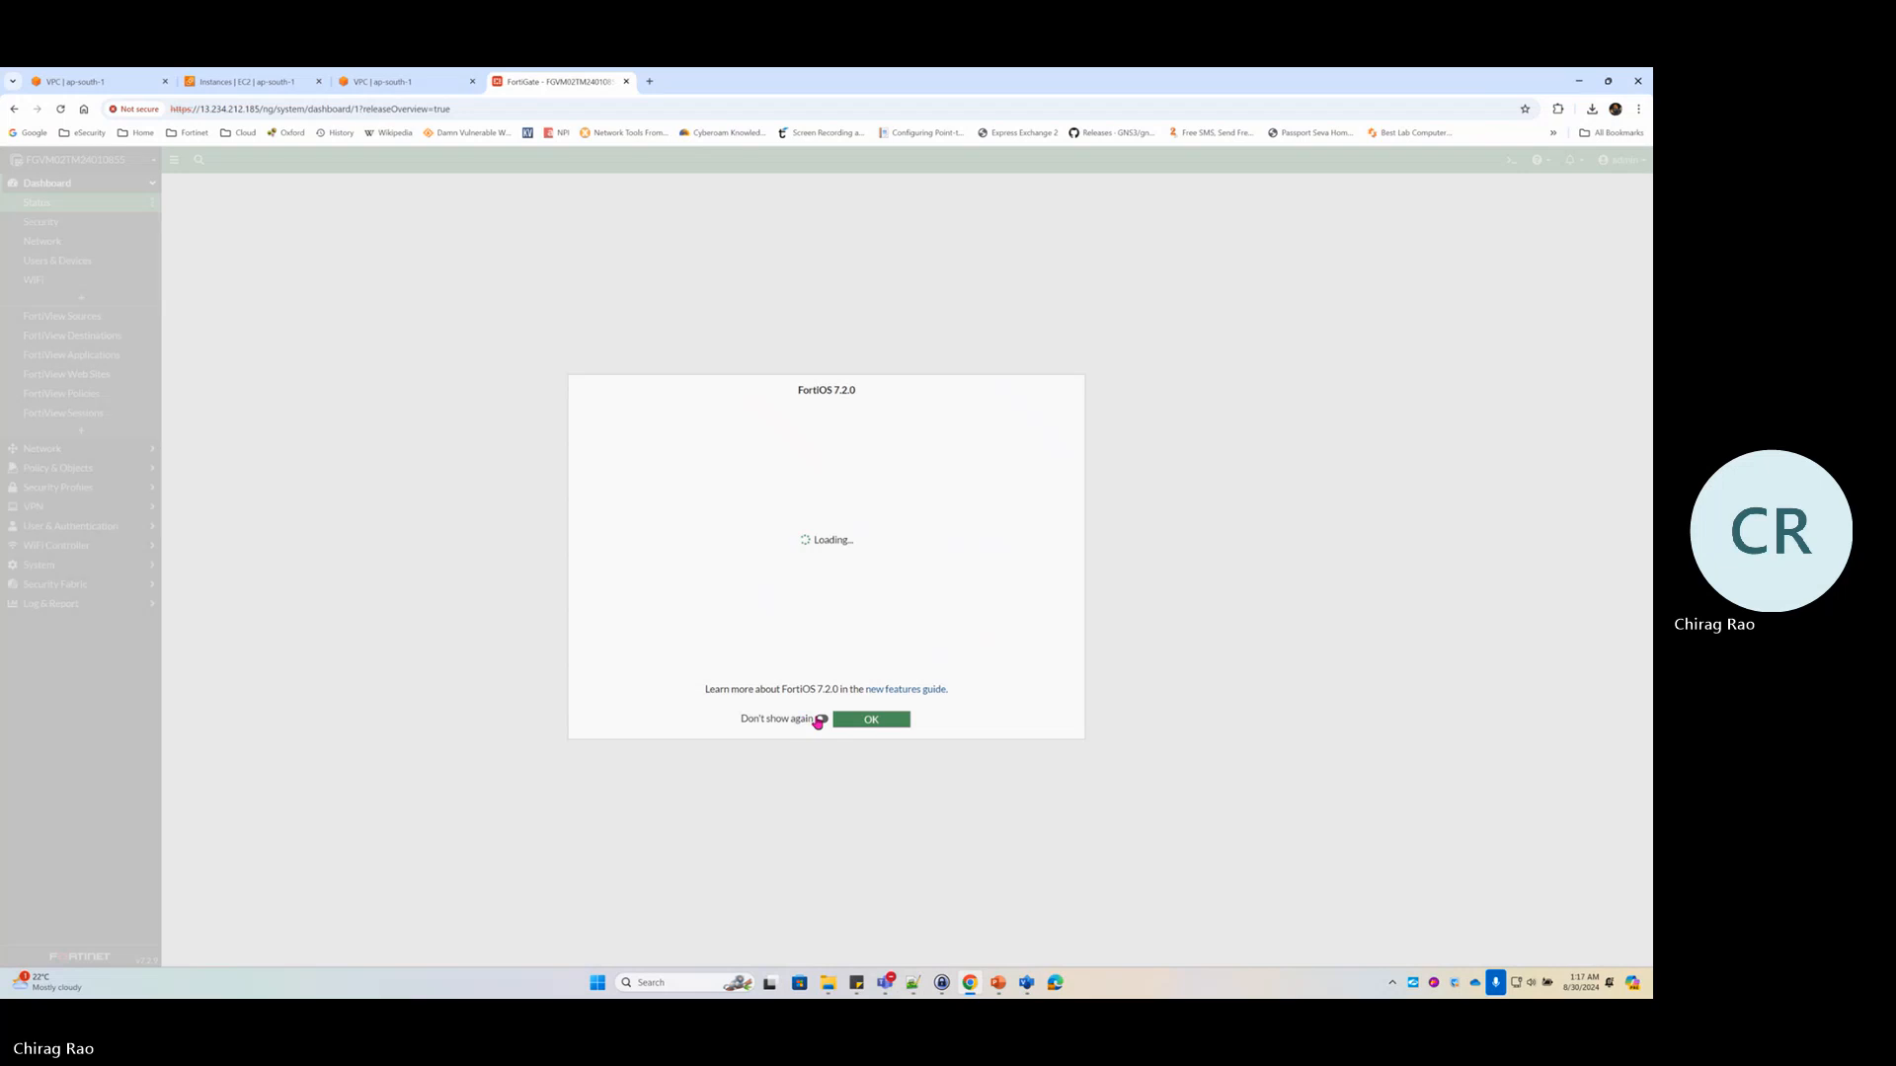
pyautogui.click(822, 719)
pyautogui.click(871, 719)
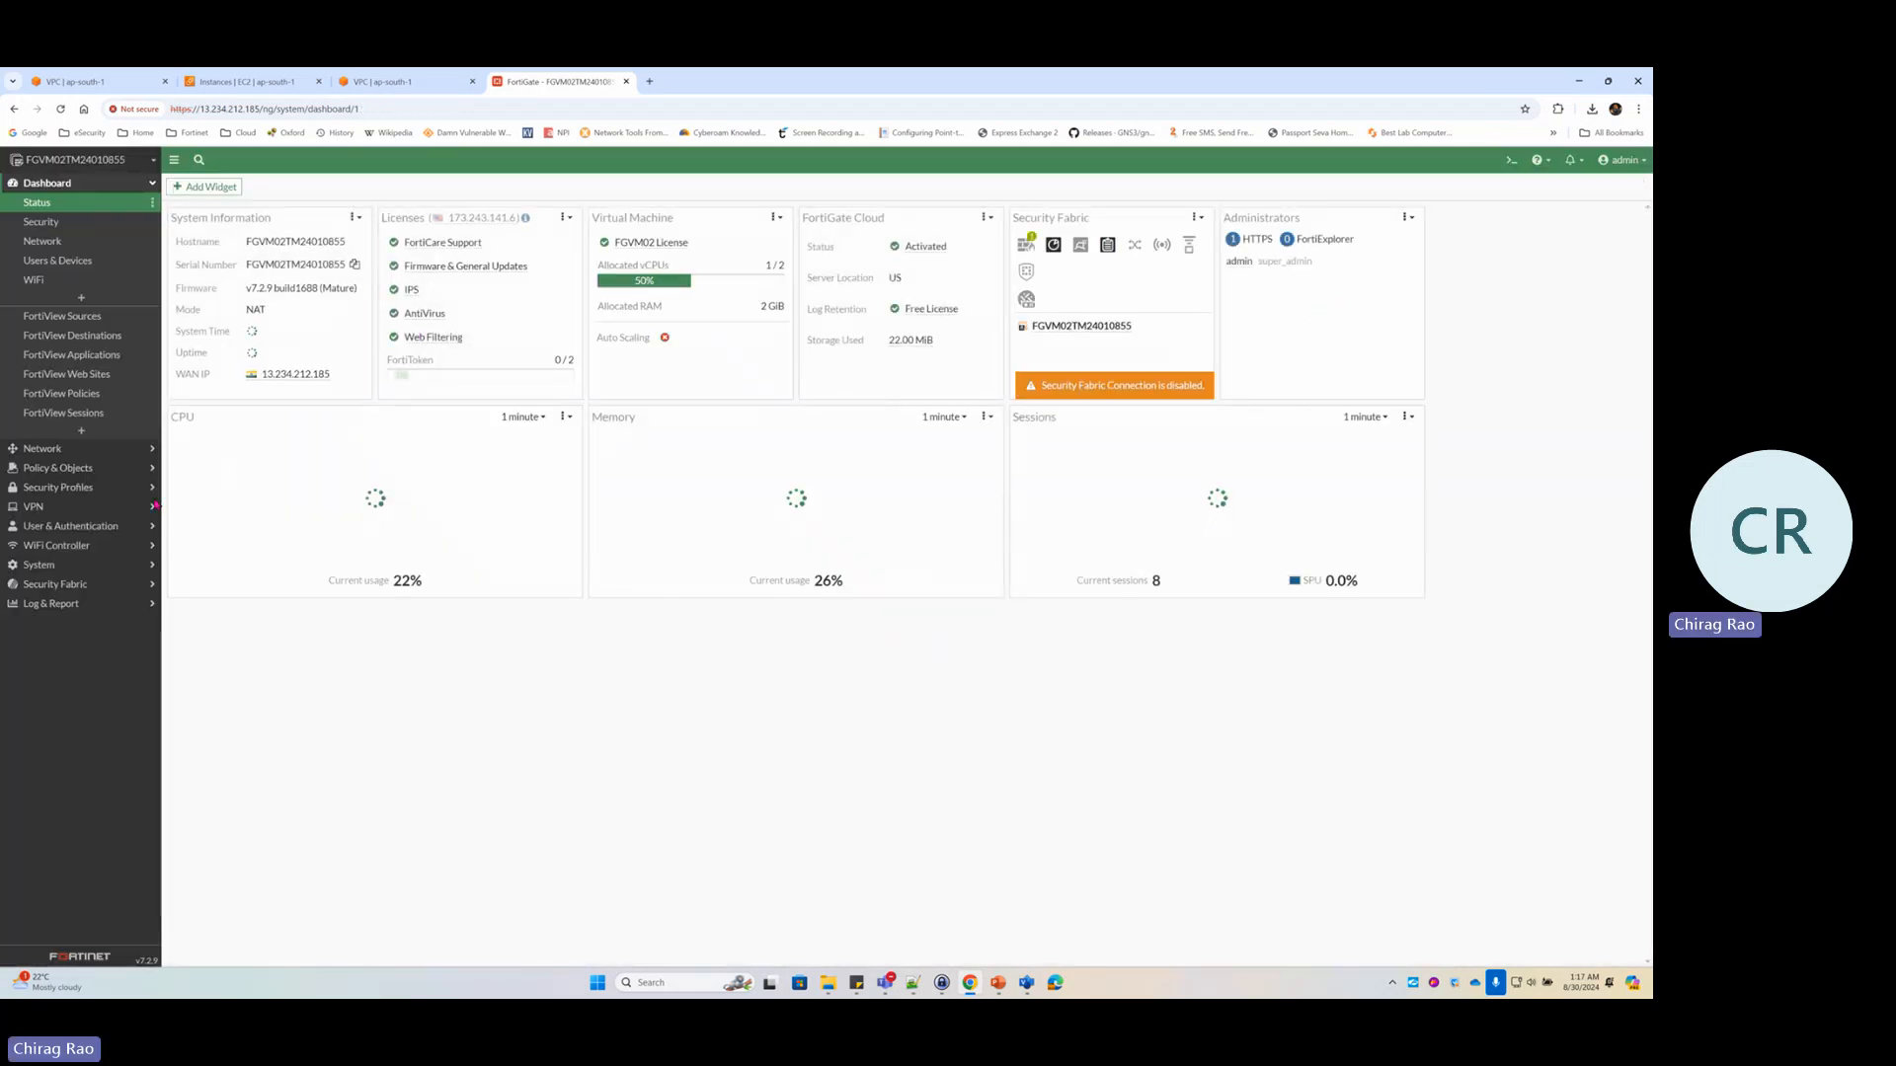
pyautogui.click(71, 450)
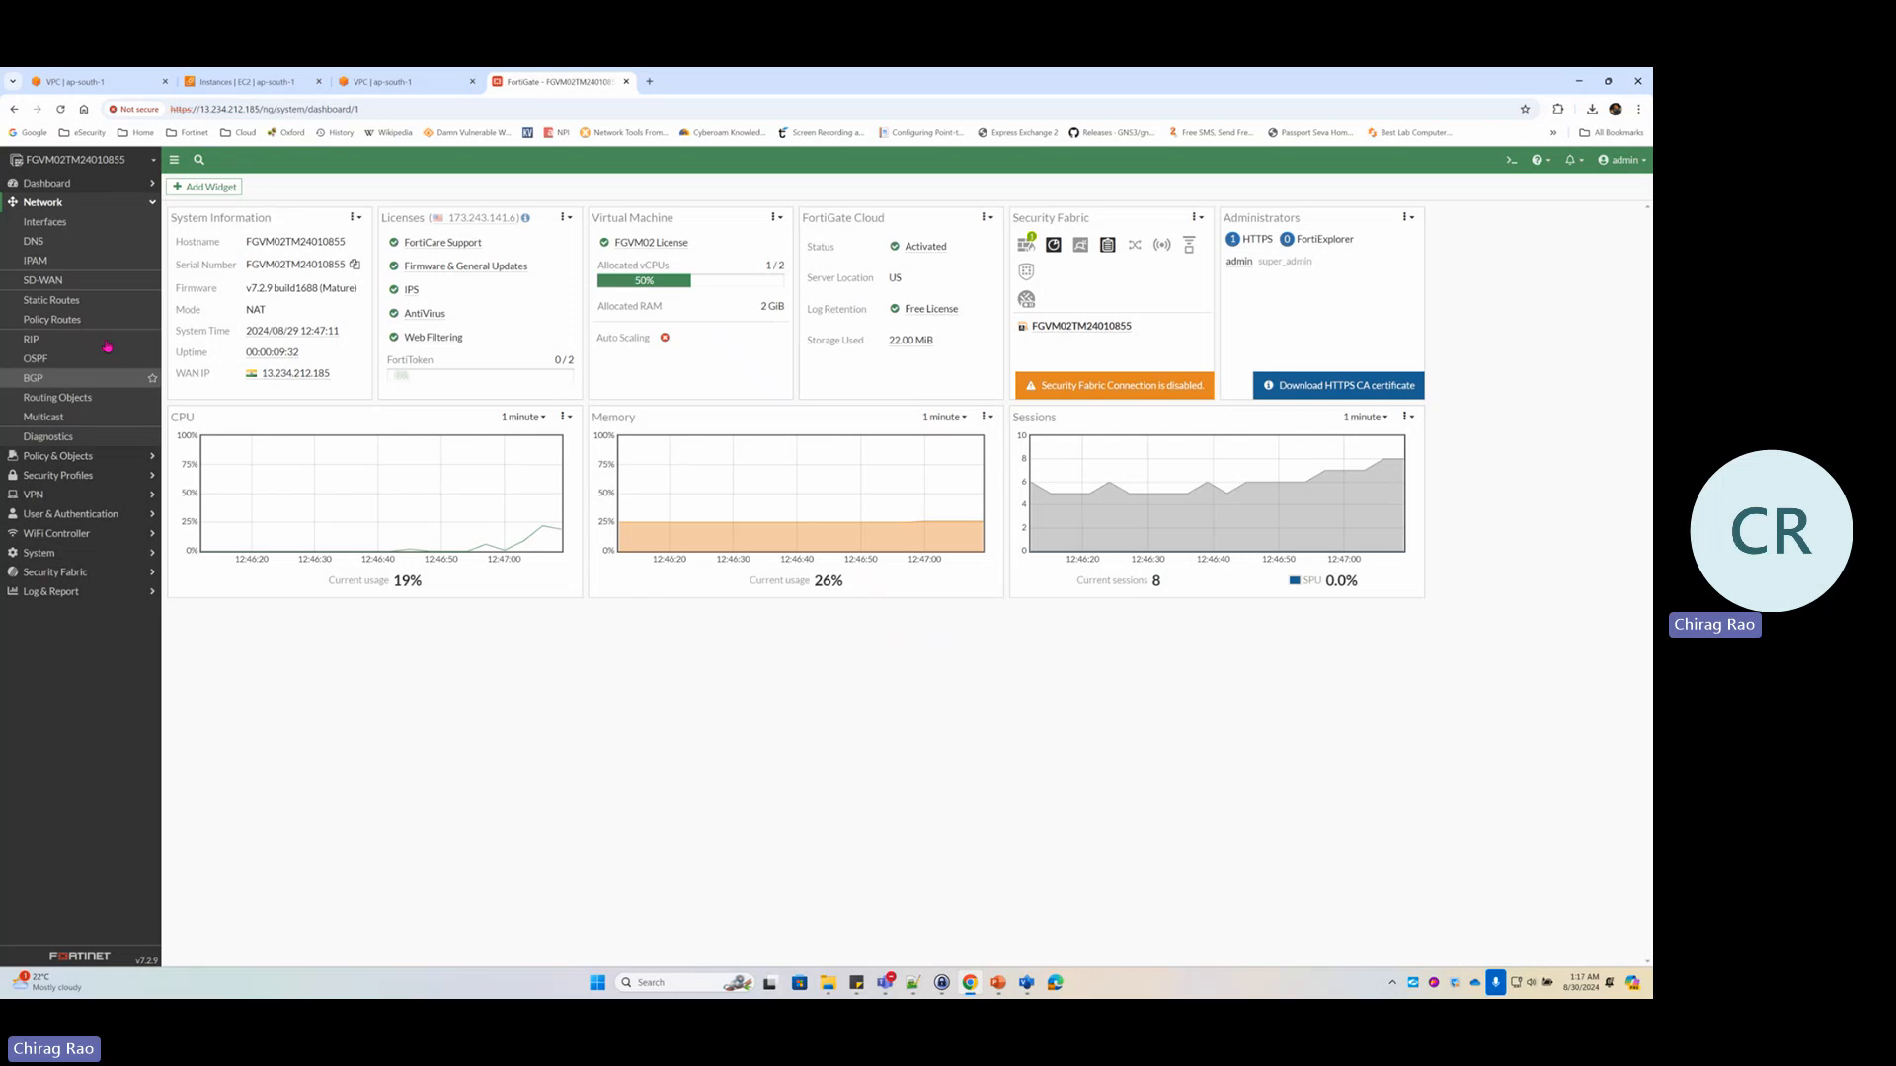
# Give the port1 interface the alias Public
pyautogui.click(62, 224)
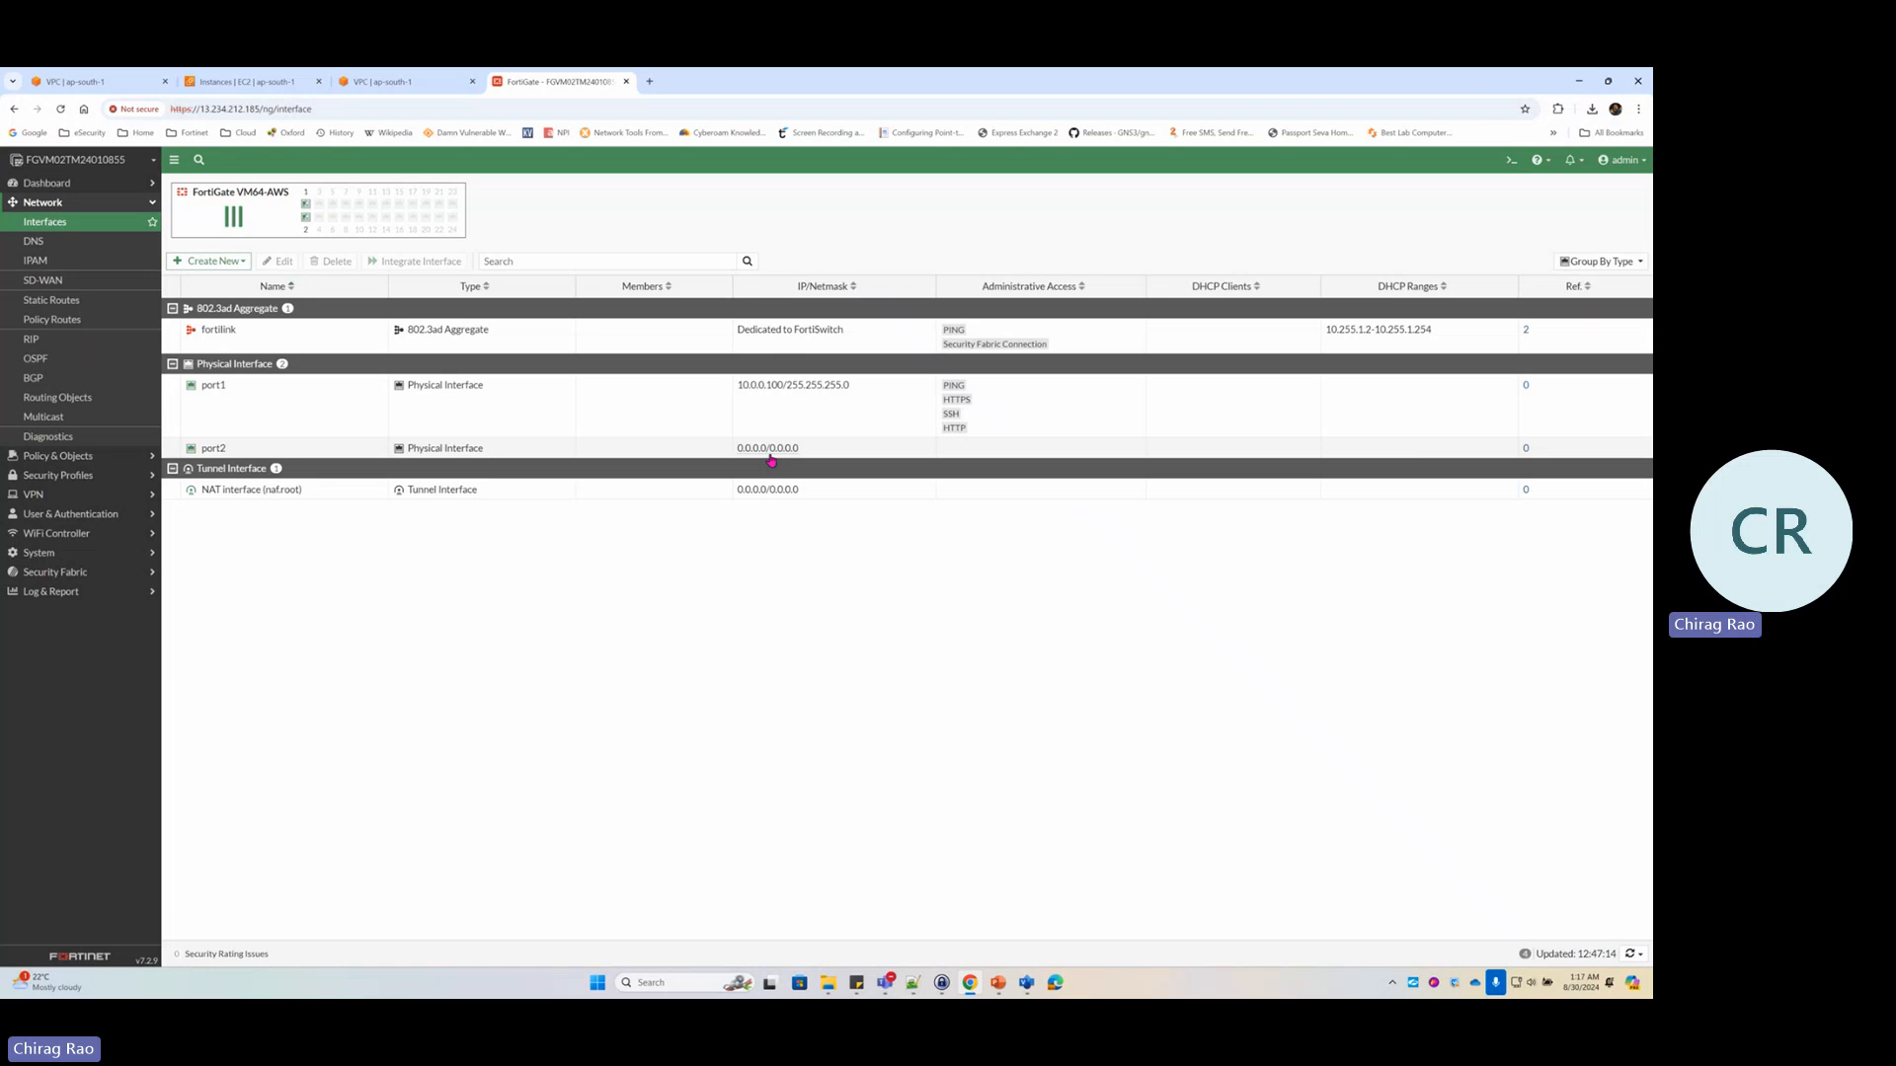
pyautogui.click(252, 396)
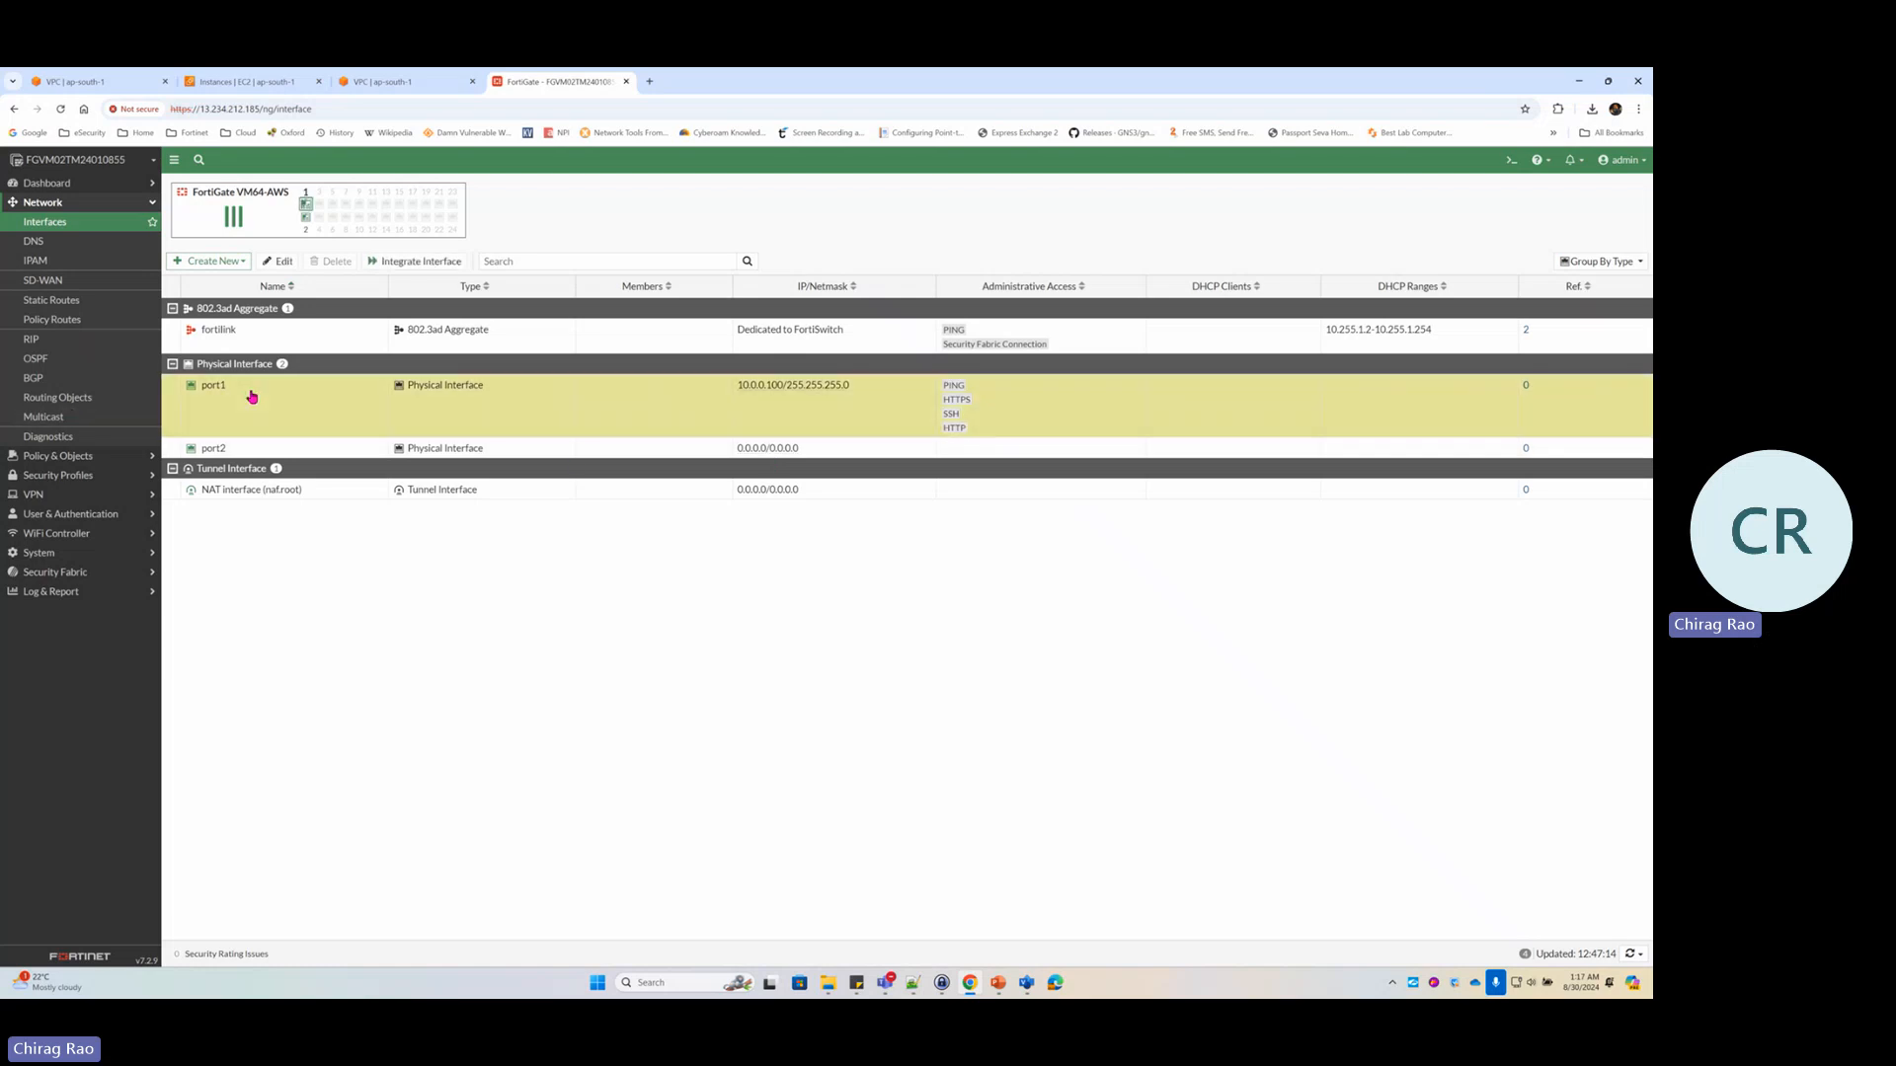
pyautogui.doubleClick(294, 431)
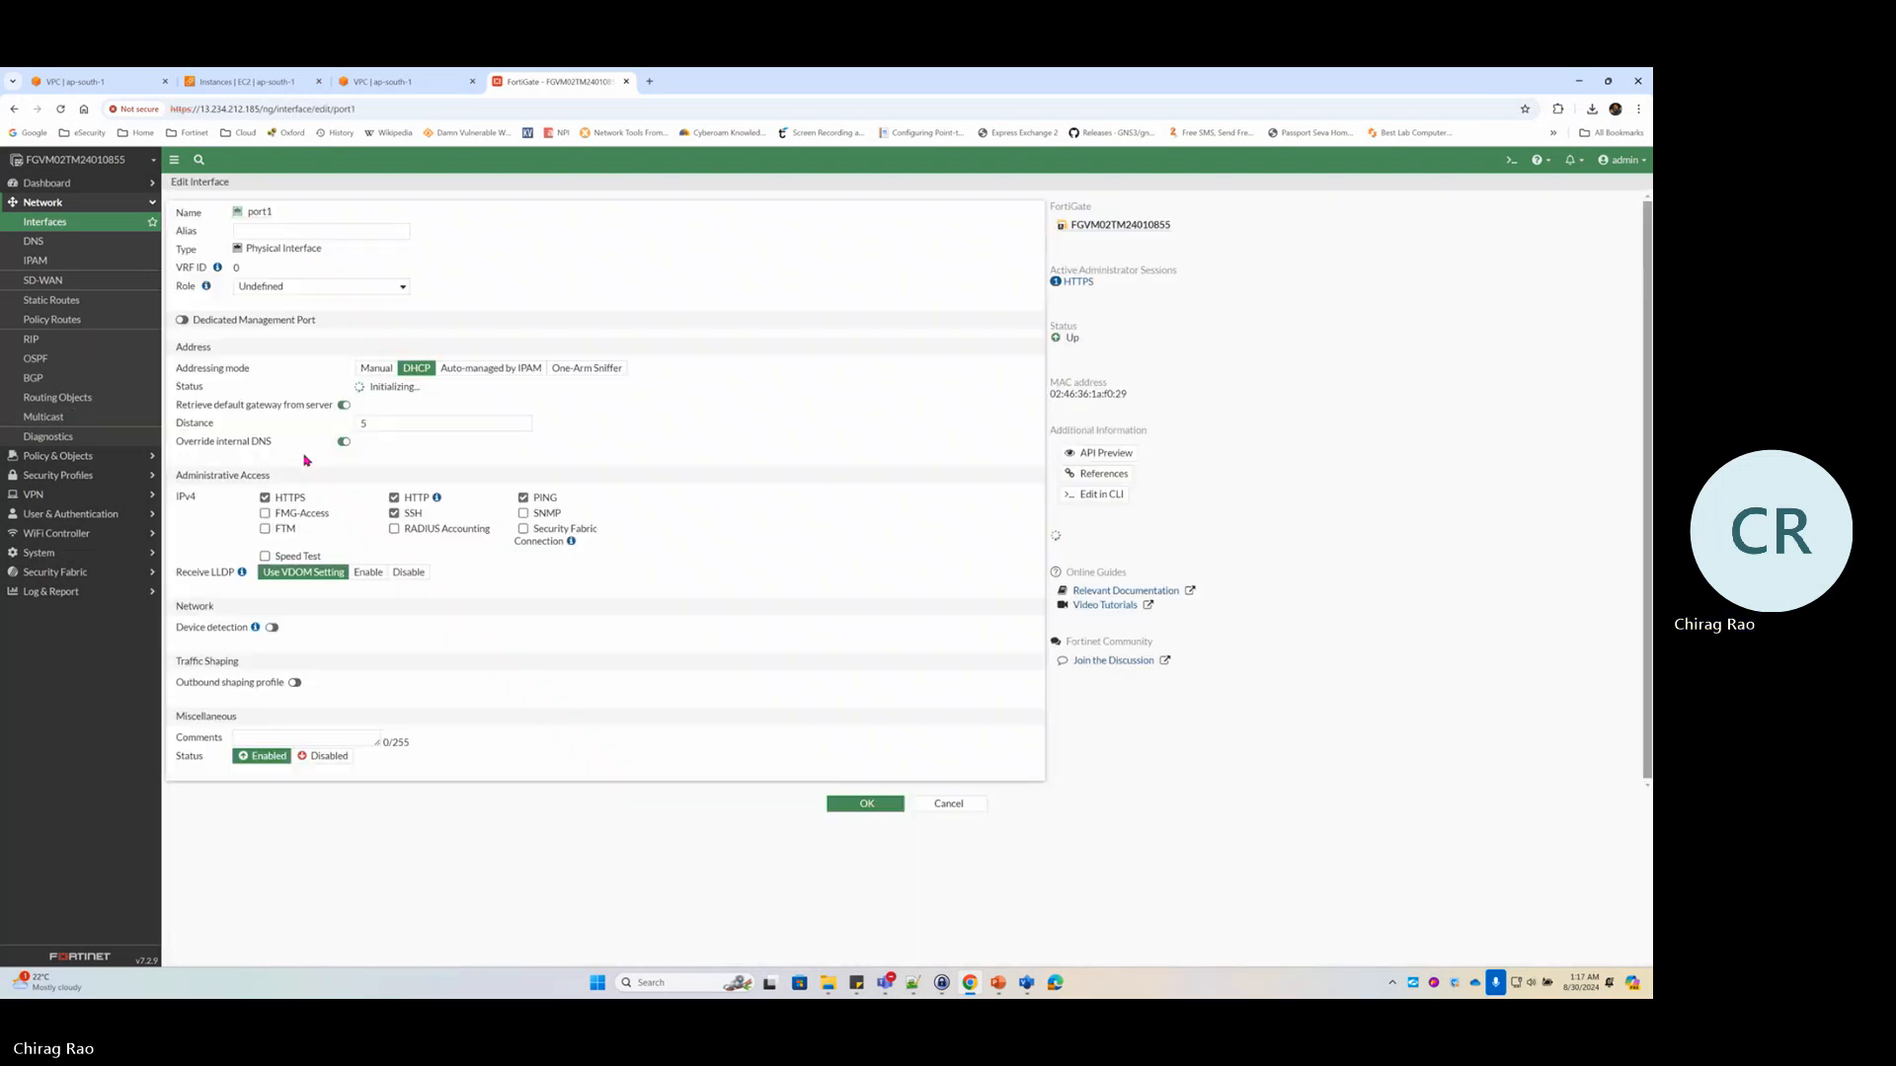
pyautogui.click(261, 229)
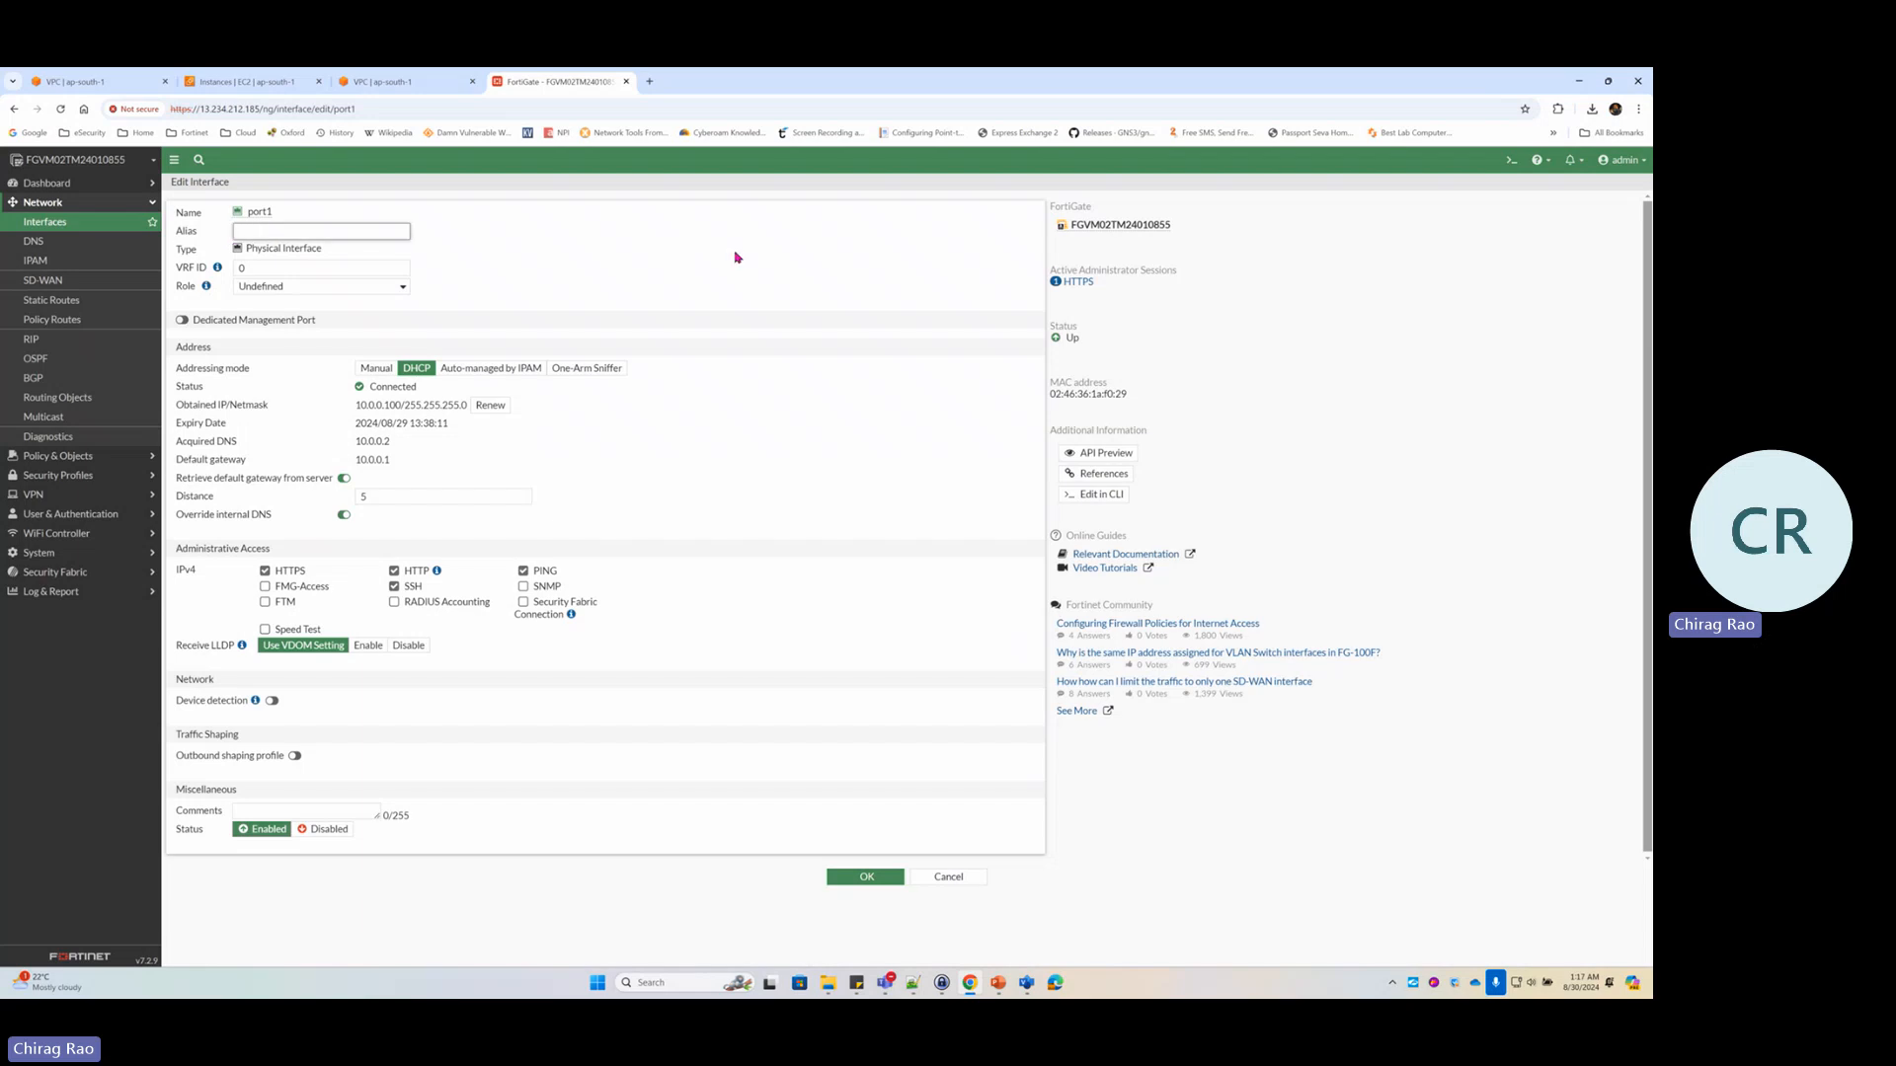
pyautogui.write('Public')
# Highlight port1's DHCP address 10.0.0.100 and gateway 10.0.0.1, then compare with the network diagram
pyautogui.moveTo(399, 404); pyautogui.dragTo(489, 405)
pyautogui.moveTo(391, 460); pyautogui.dragTo(354, 465)
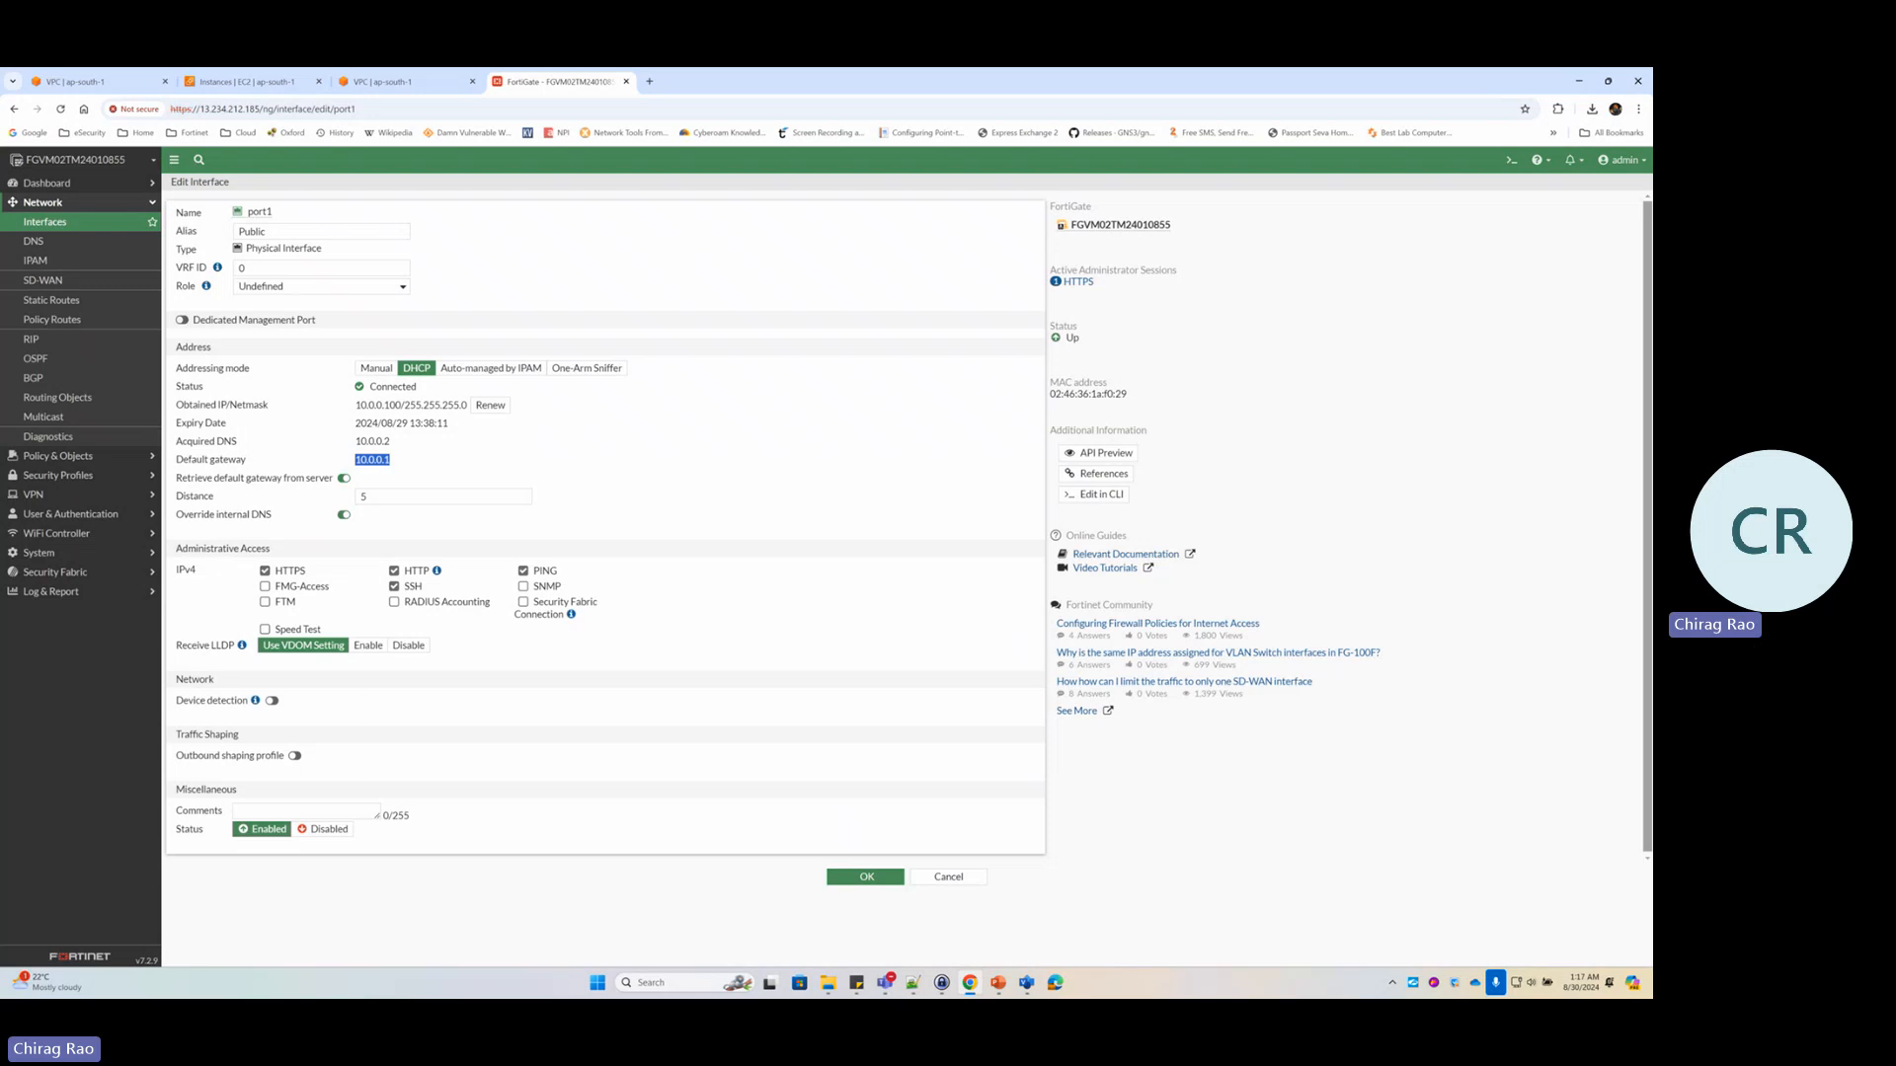
pyautogui.click(1027, 983)
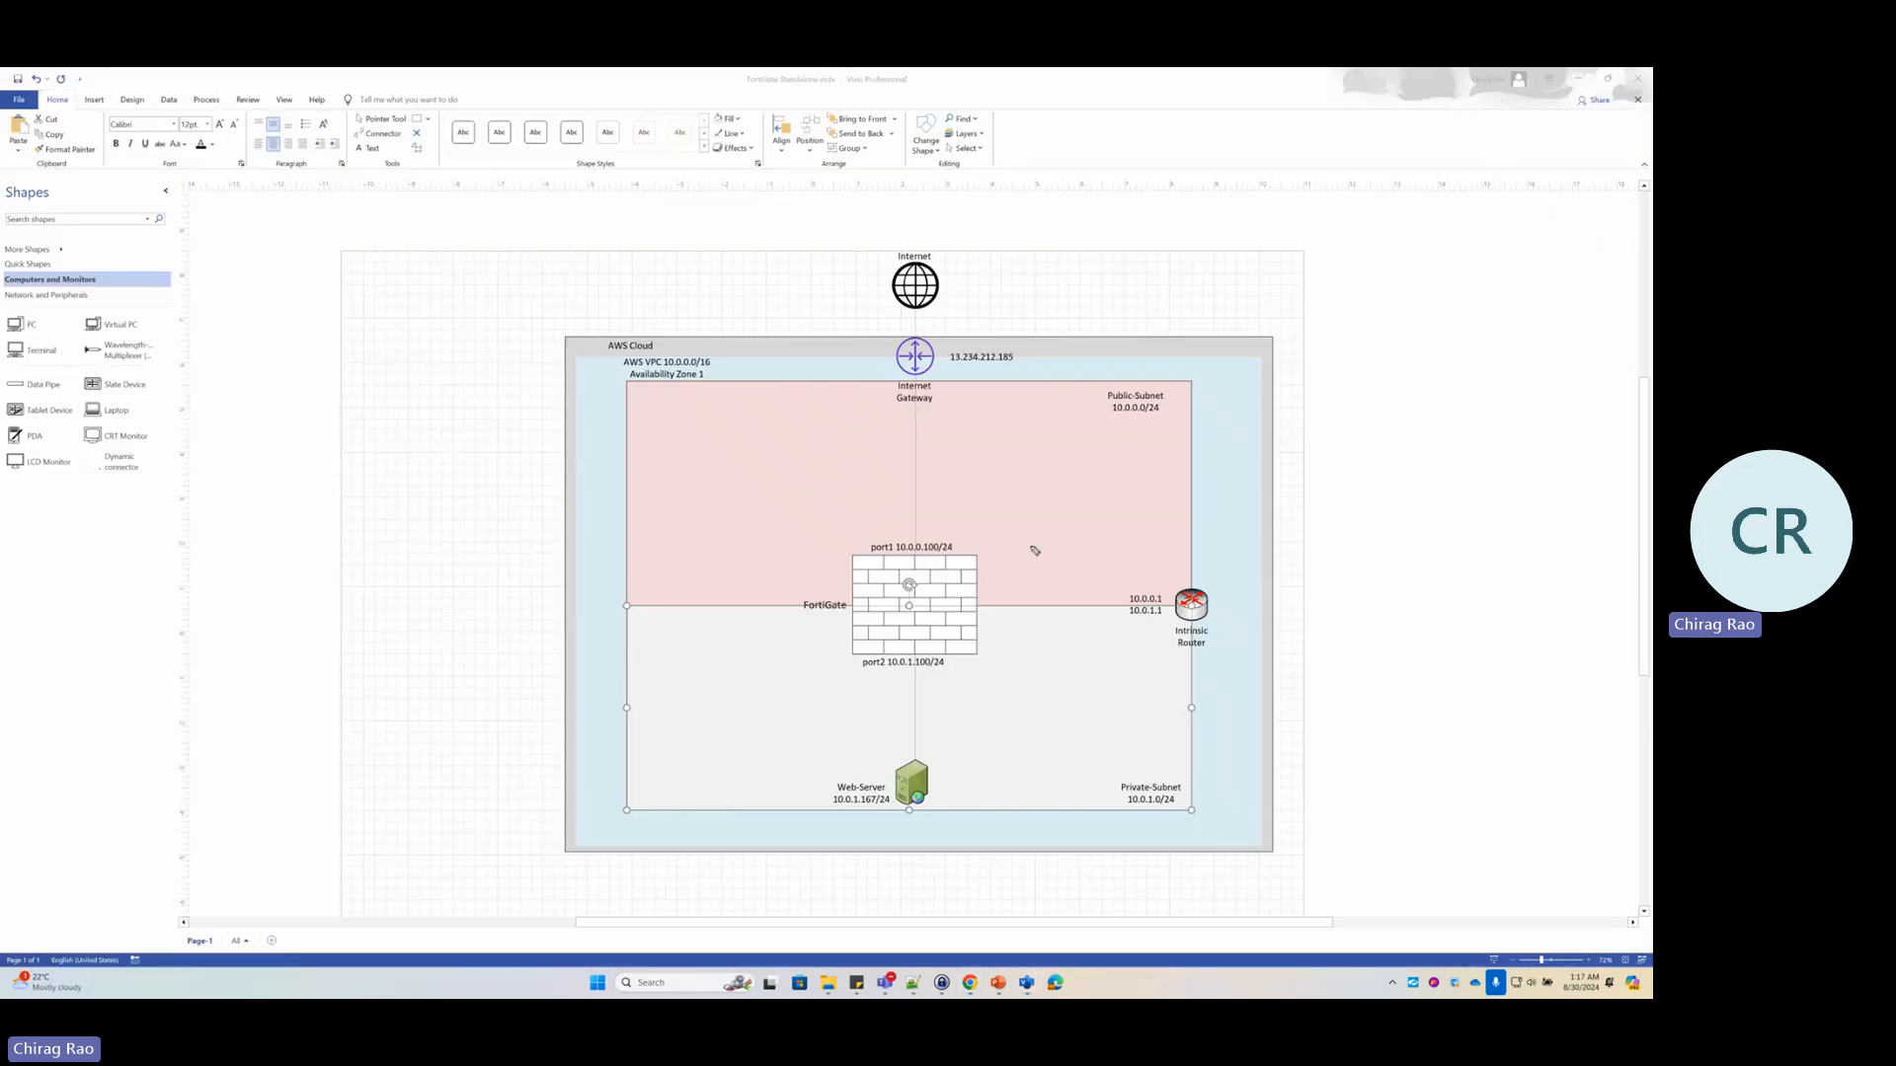
pyautogui.moveTo(953, 540)
pyautogui.mouseDown()
pyautogui.moveTo(1146, 592)
pyautogui.moveTo(1098, 600)
pyautogui.moveTo(954, 415)
pyautogui.moveTo(951, 302)
pyautogui.moveTo(967, 312)
pyautogui.mouseUp()
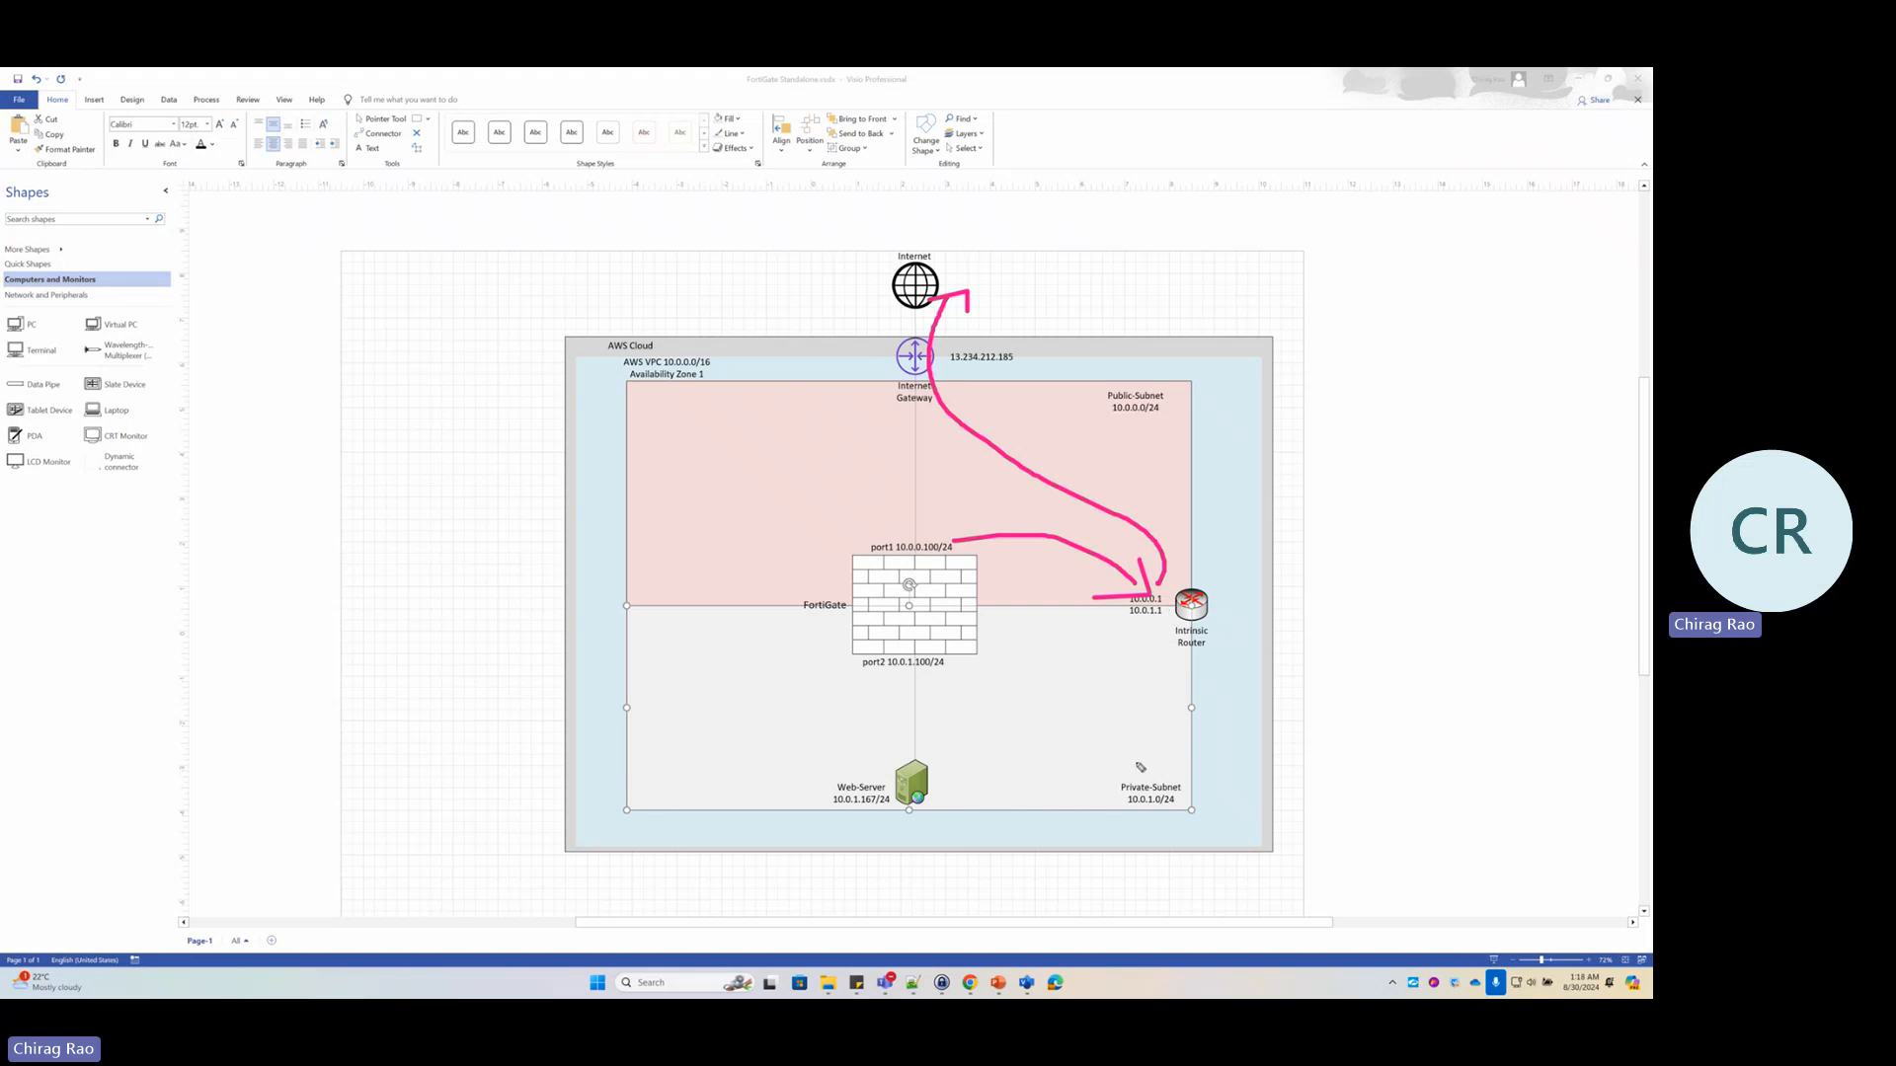
pyautogui.moveTo(1134, 763); pyautogui.dragTo(1144, 770)
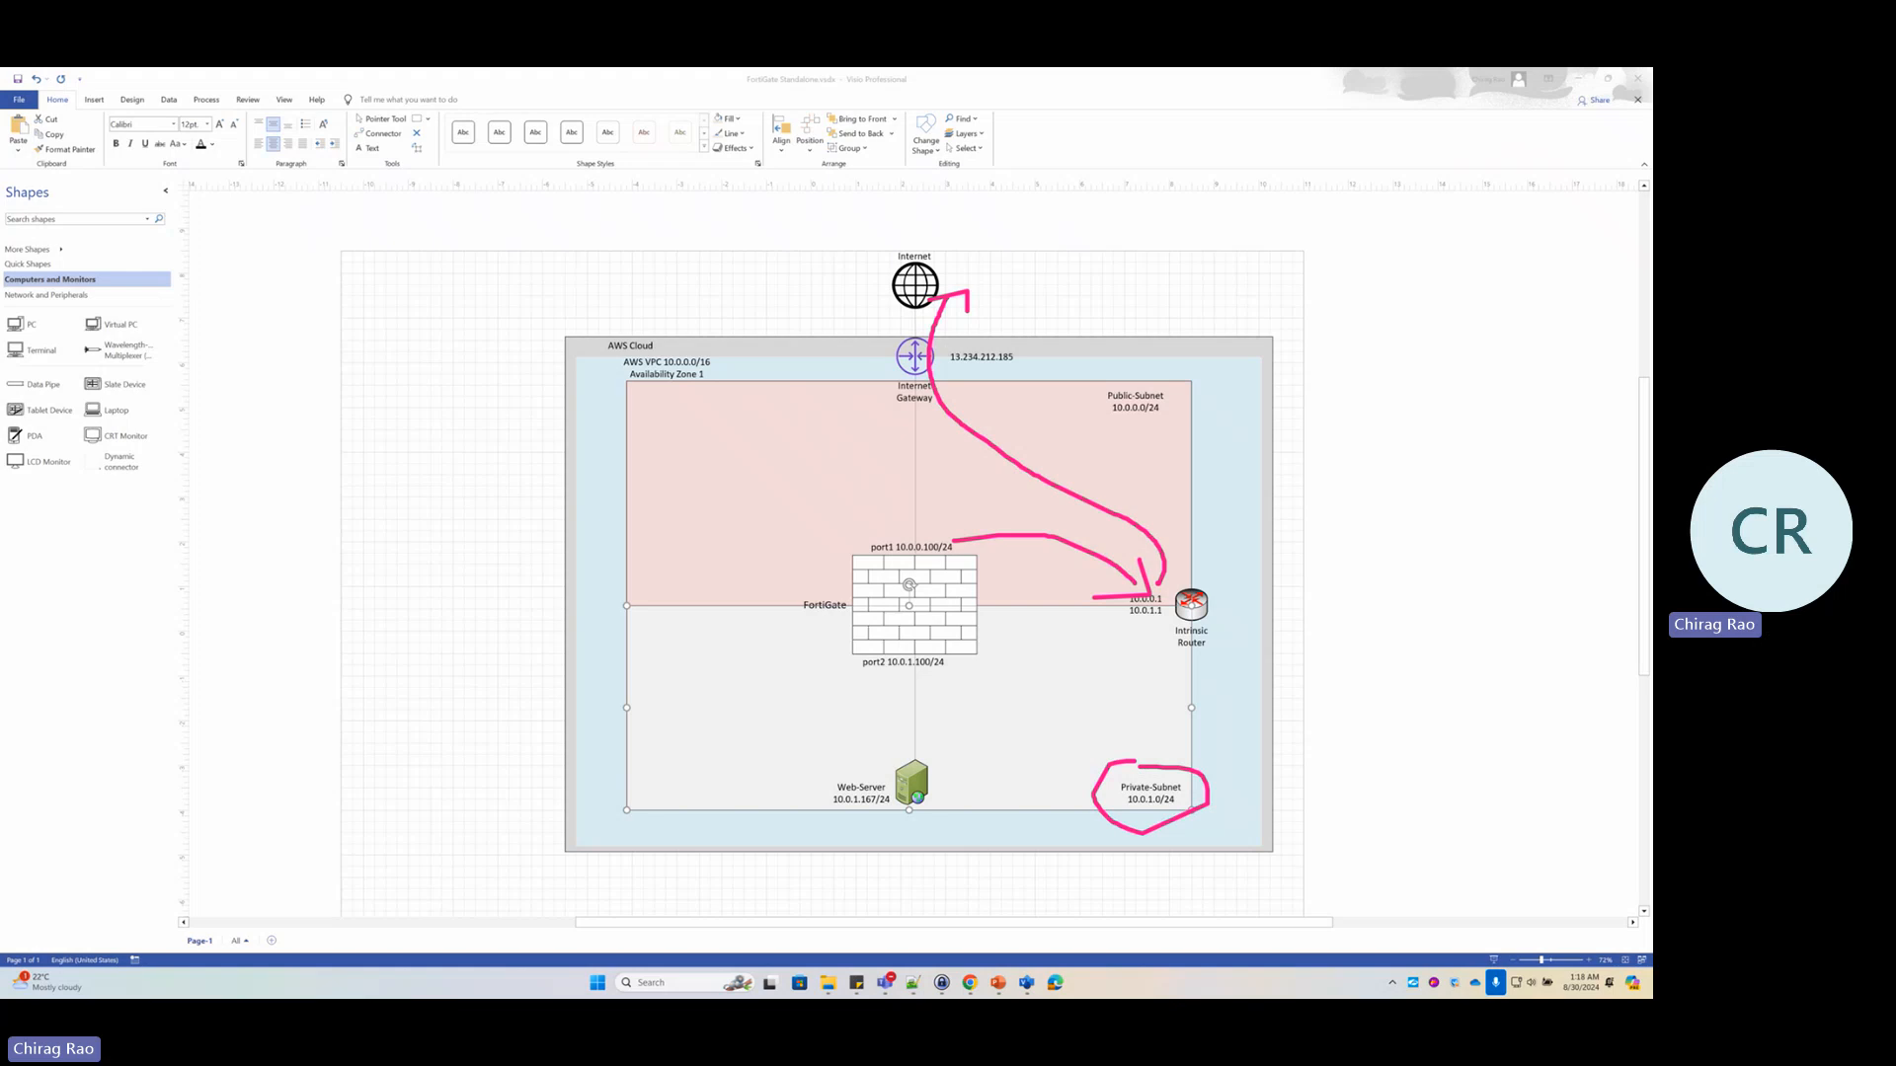
pyautogui.press('Escape')
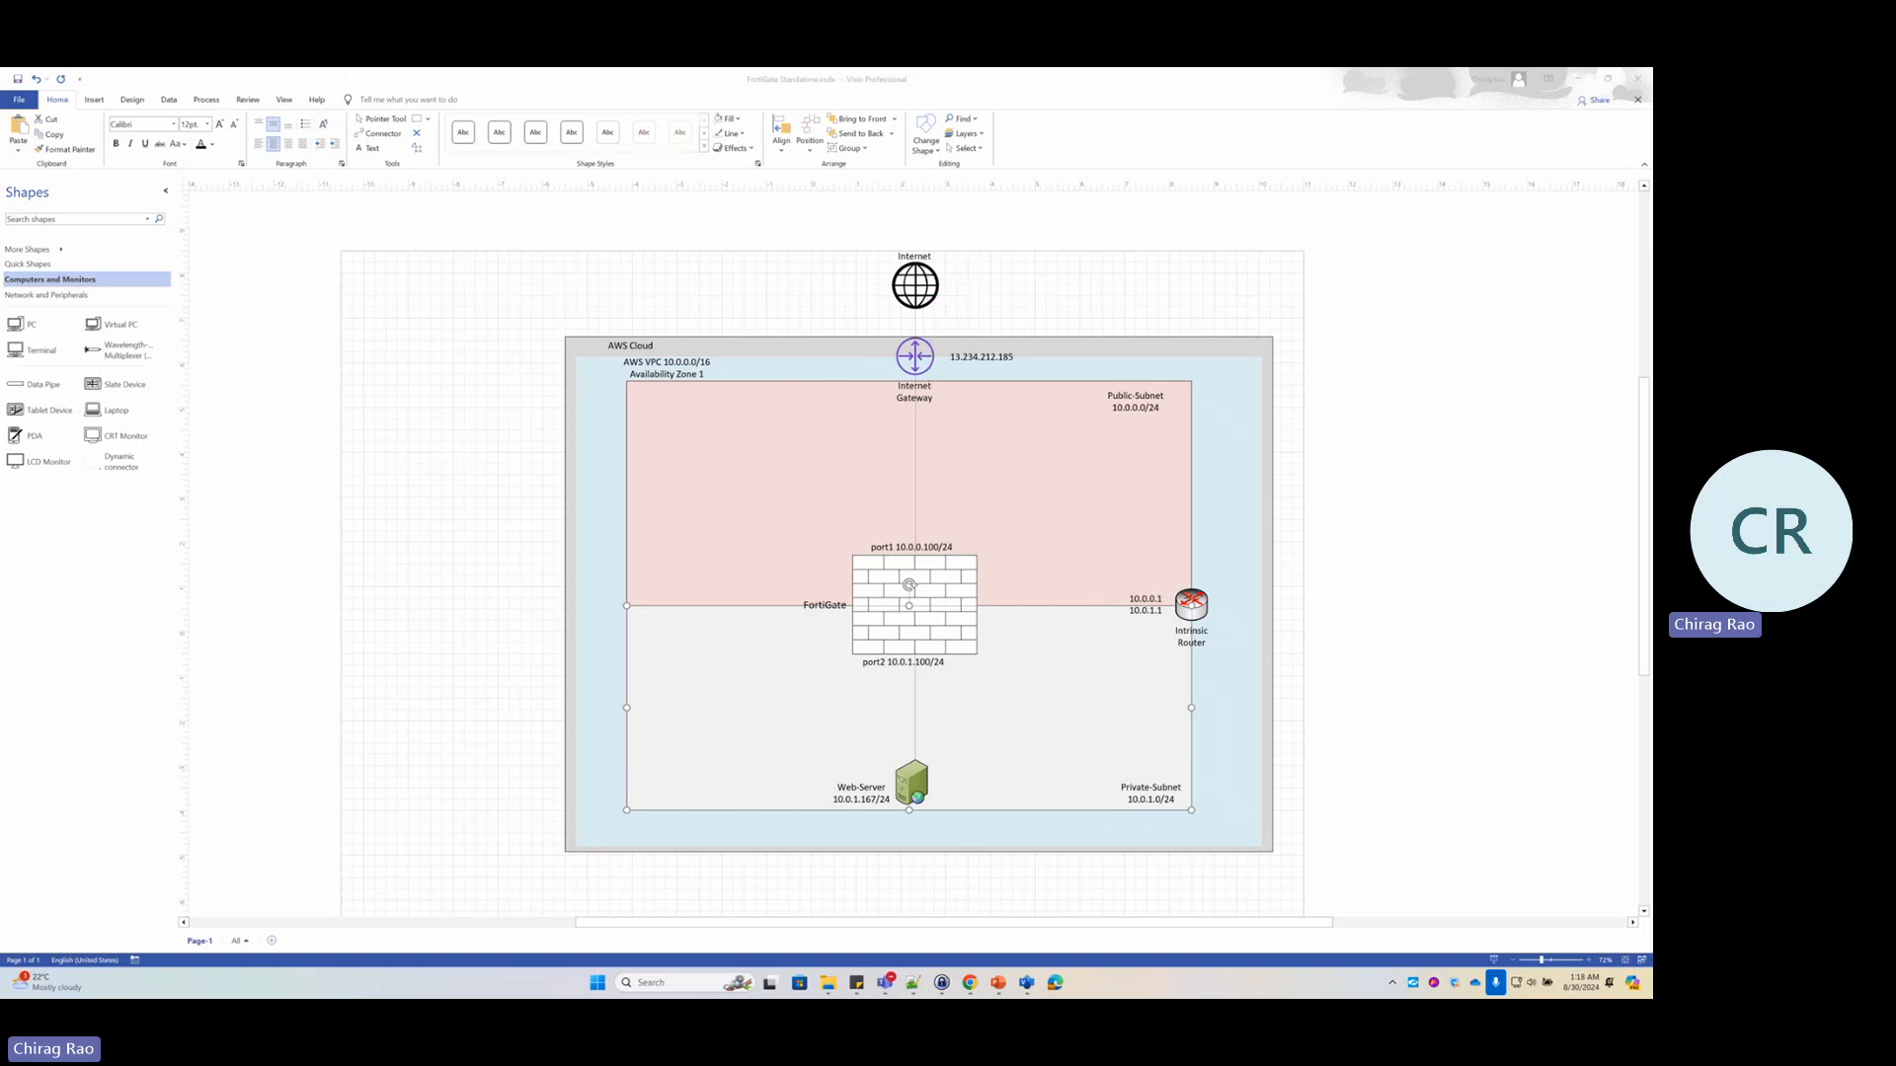
pyautogui.hotkey('alt', 'Tab')
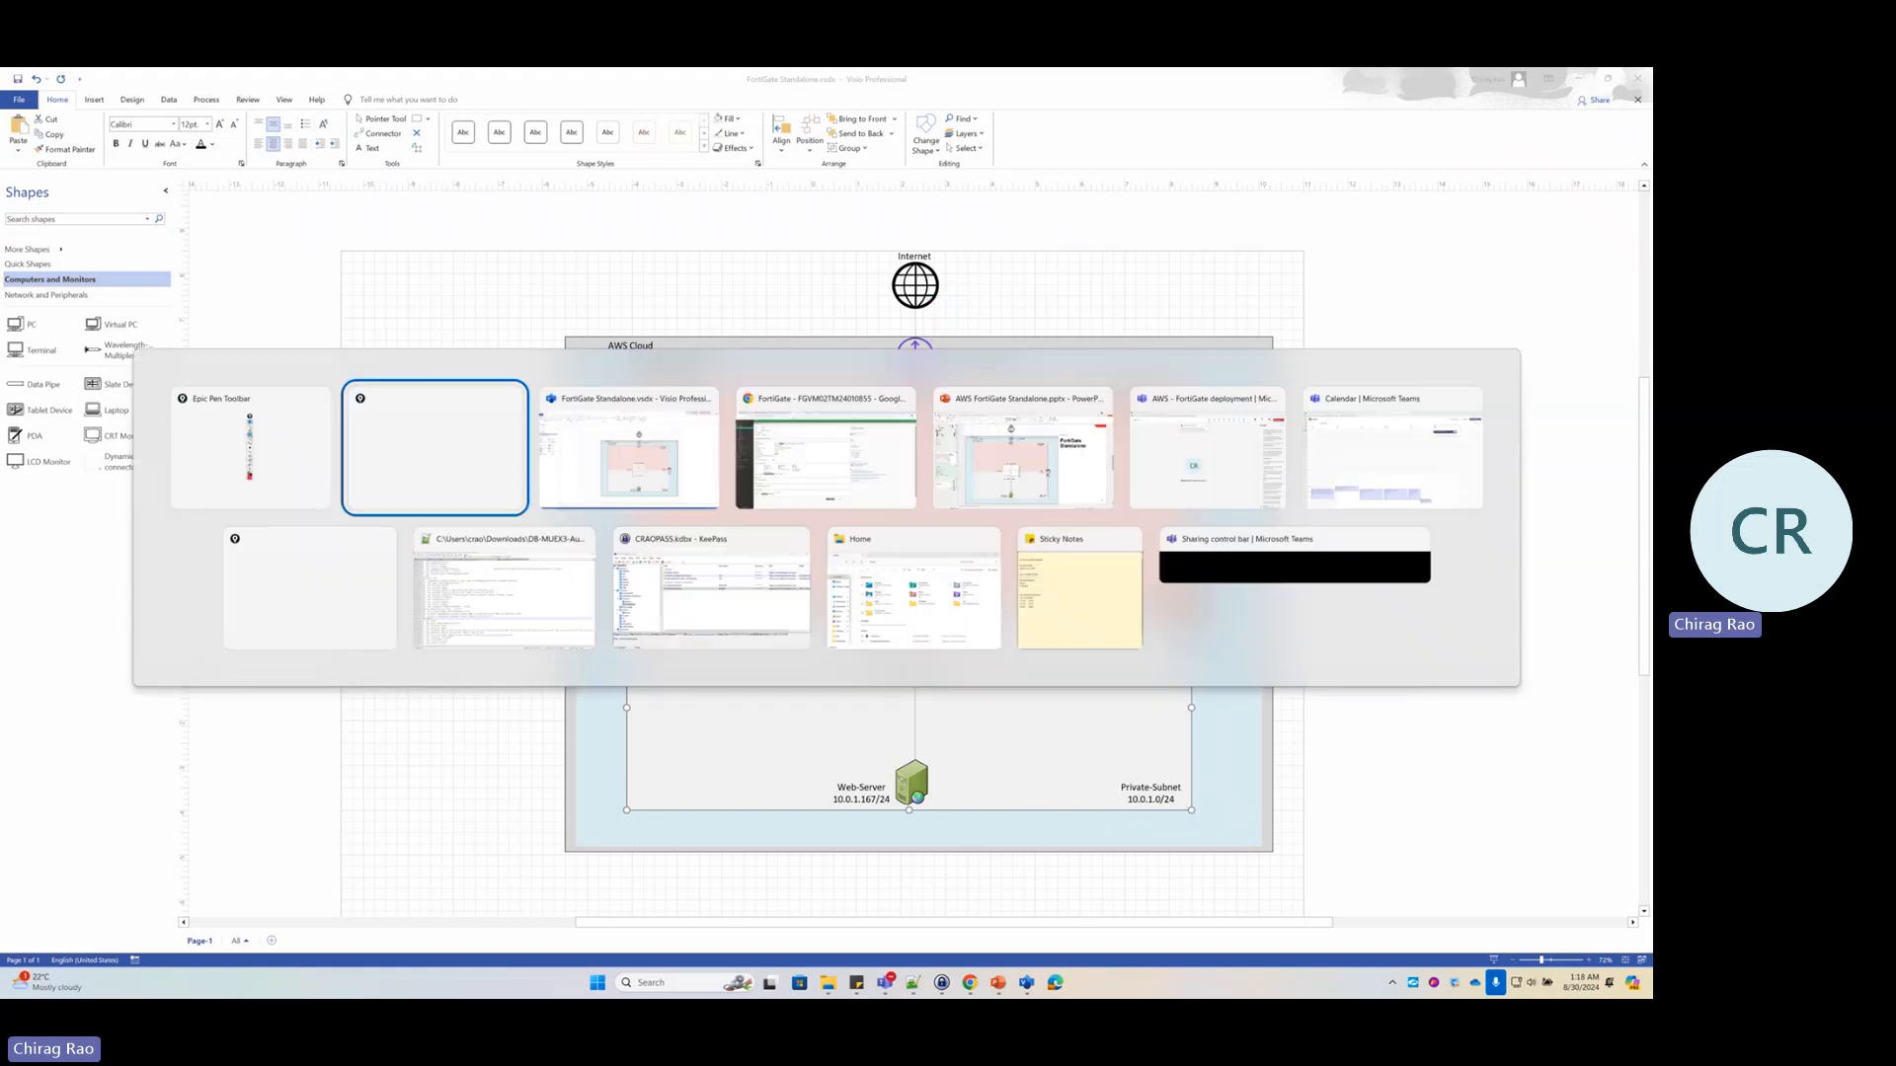
pyautogui.hotkey('alt', 'Tab')
pyautogui.hotkey('alt', 'Tab')
pyautogui.hotkey('alt', 'Tab')
pyautogui.hotkey('alt', 'Tab')
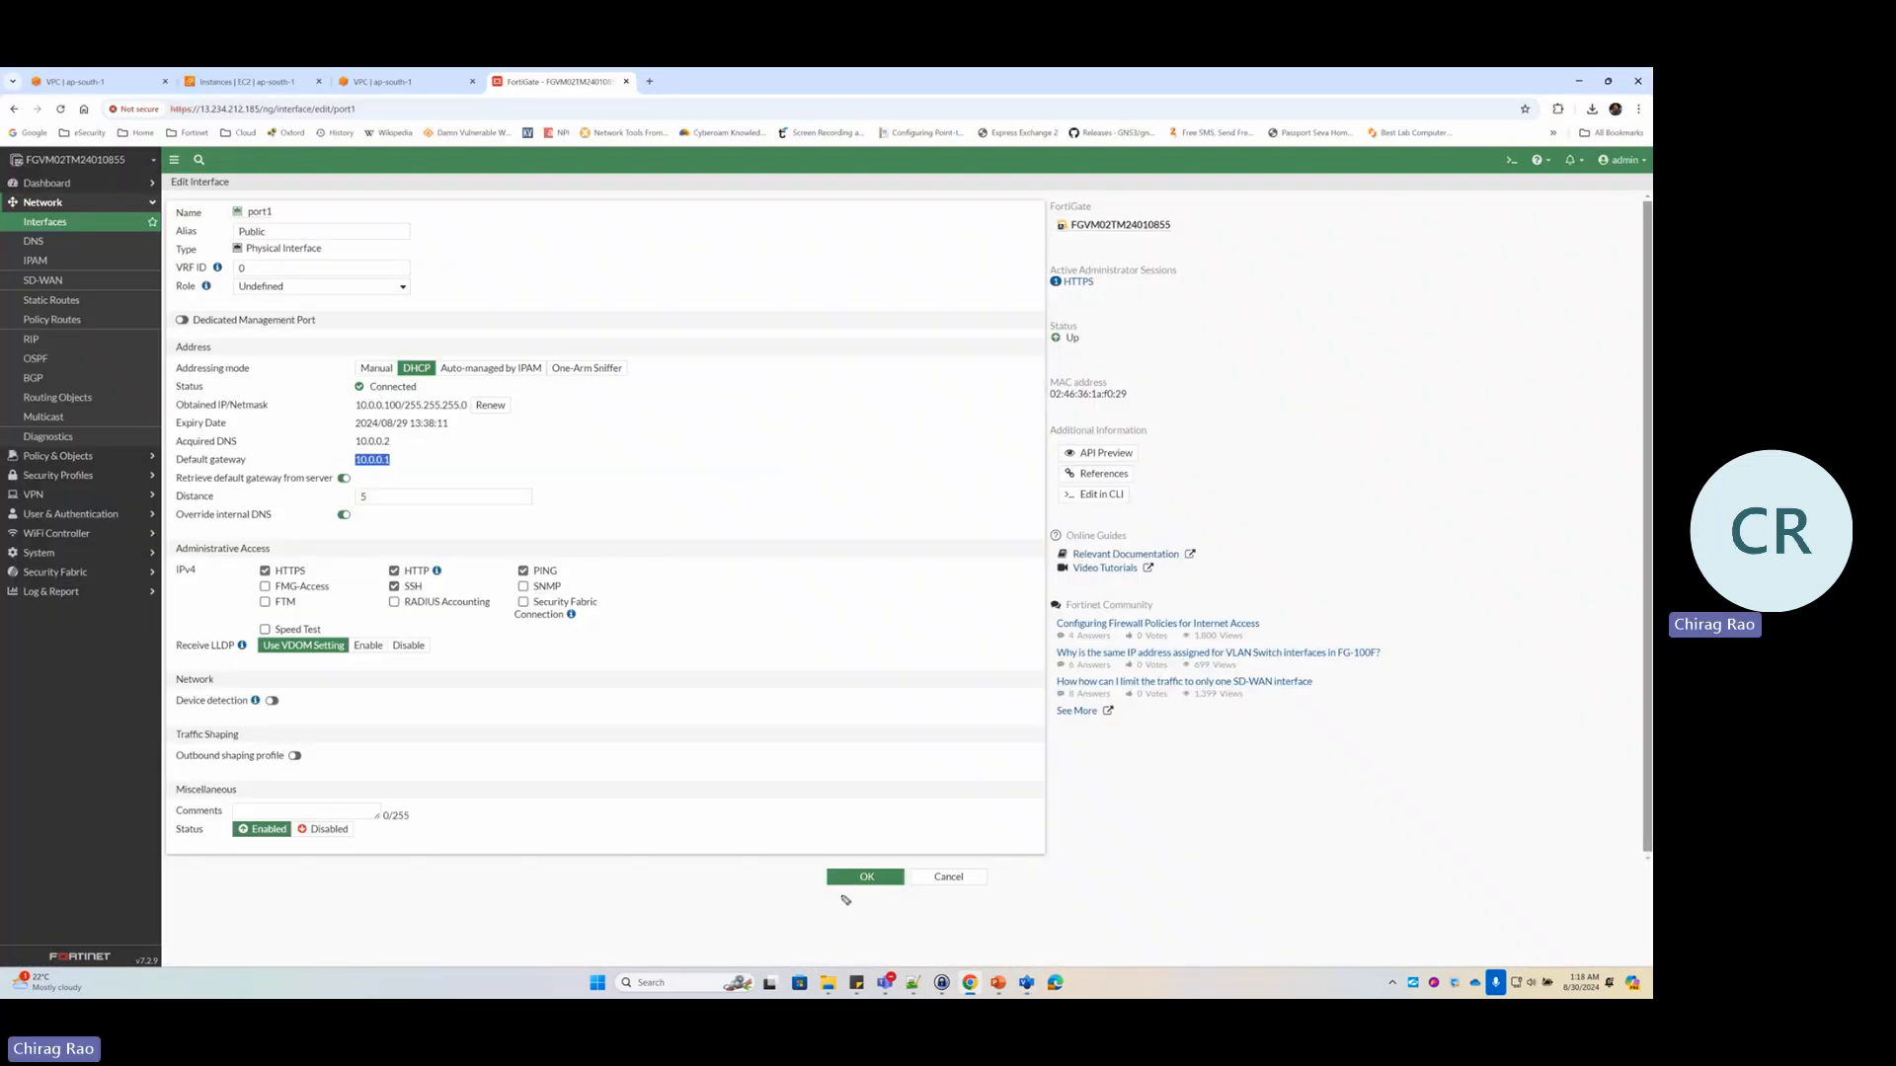
# Set port1's role to WAN and save, leaving Public (port1) at 10.0.0.100/255.255.255.0 in the list
pyautogui.hotkey('alt', 'Tab')
pyautogui.hotkey('alt', 'Tab')
pyautogui.click(287, 292)
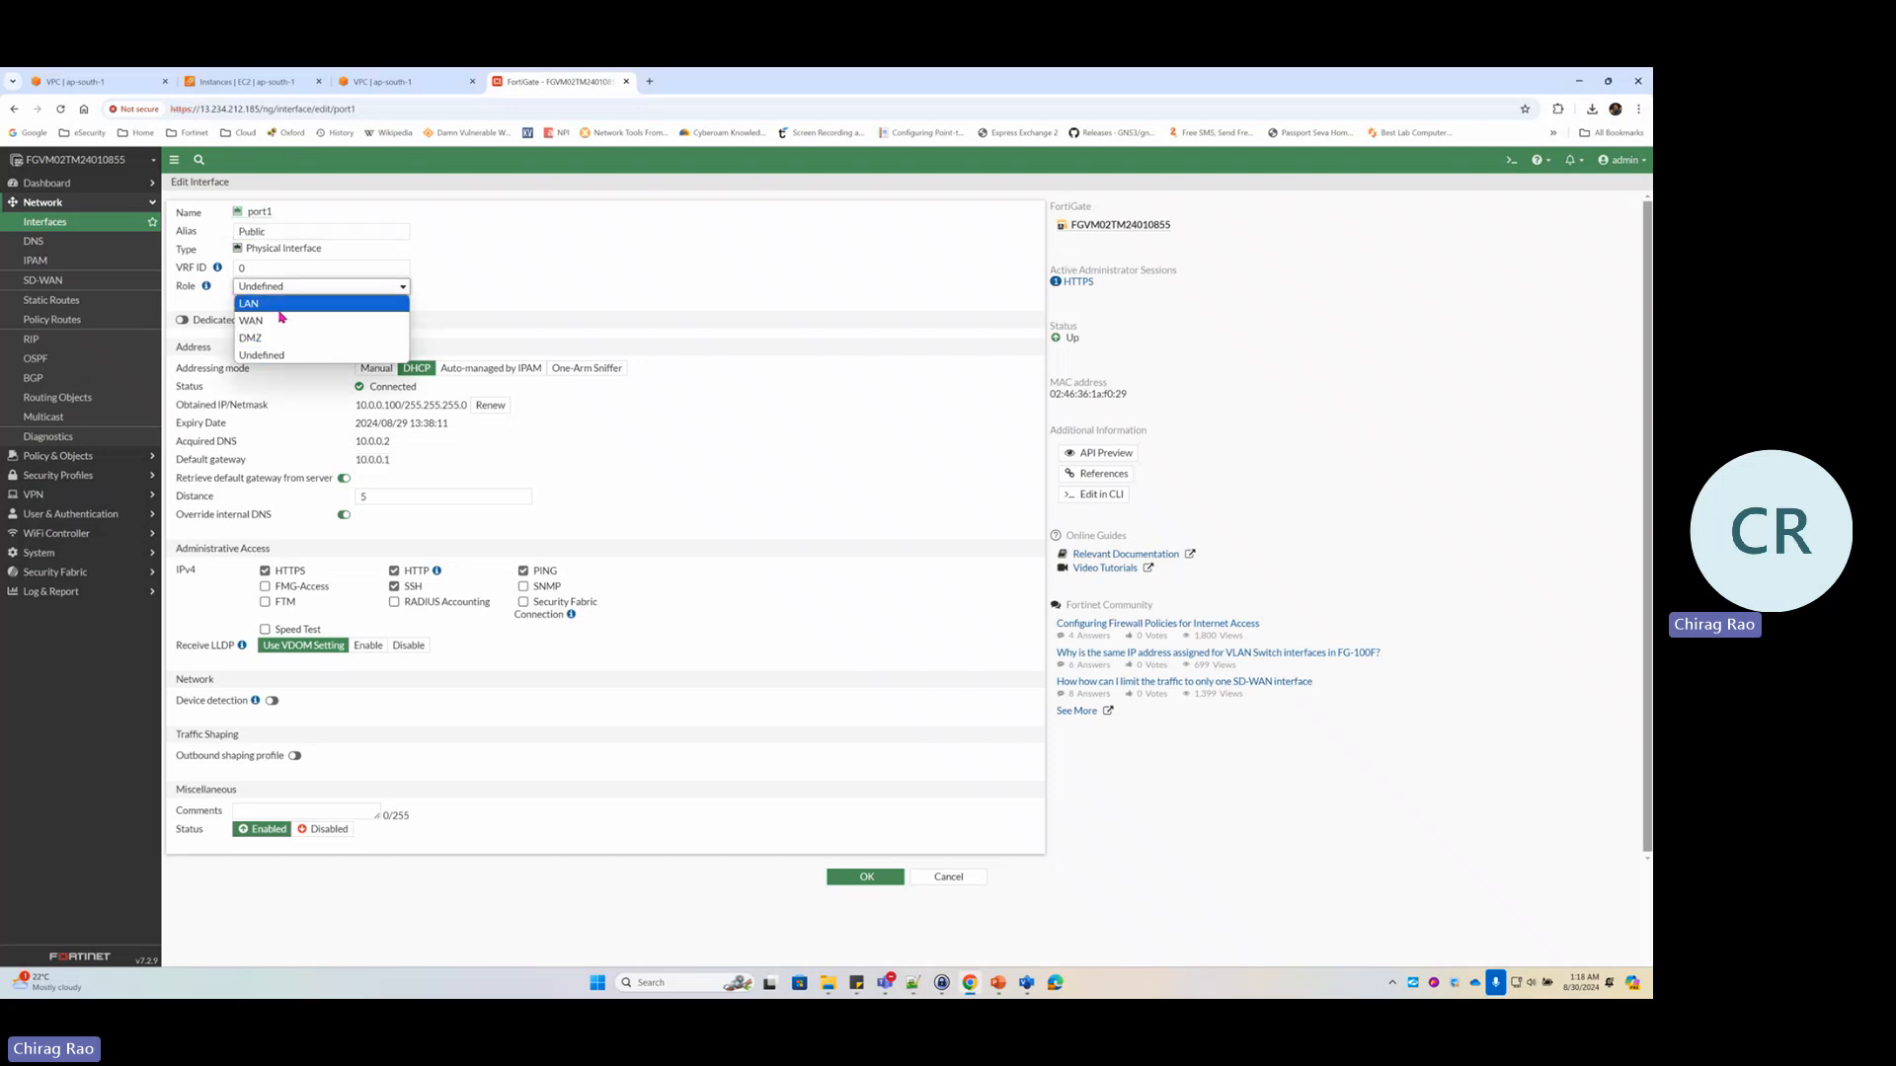
pyautogui.click(296, 318)
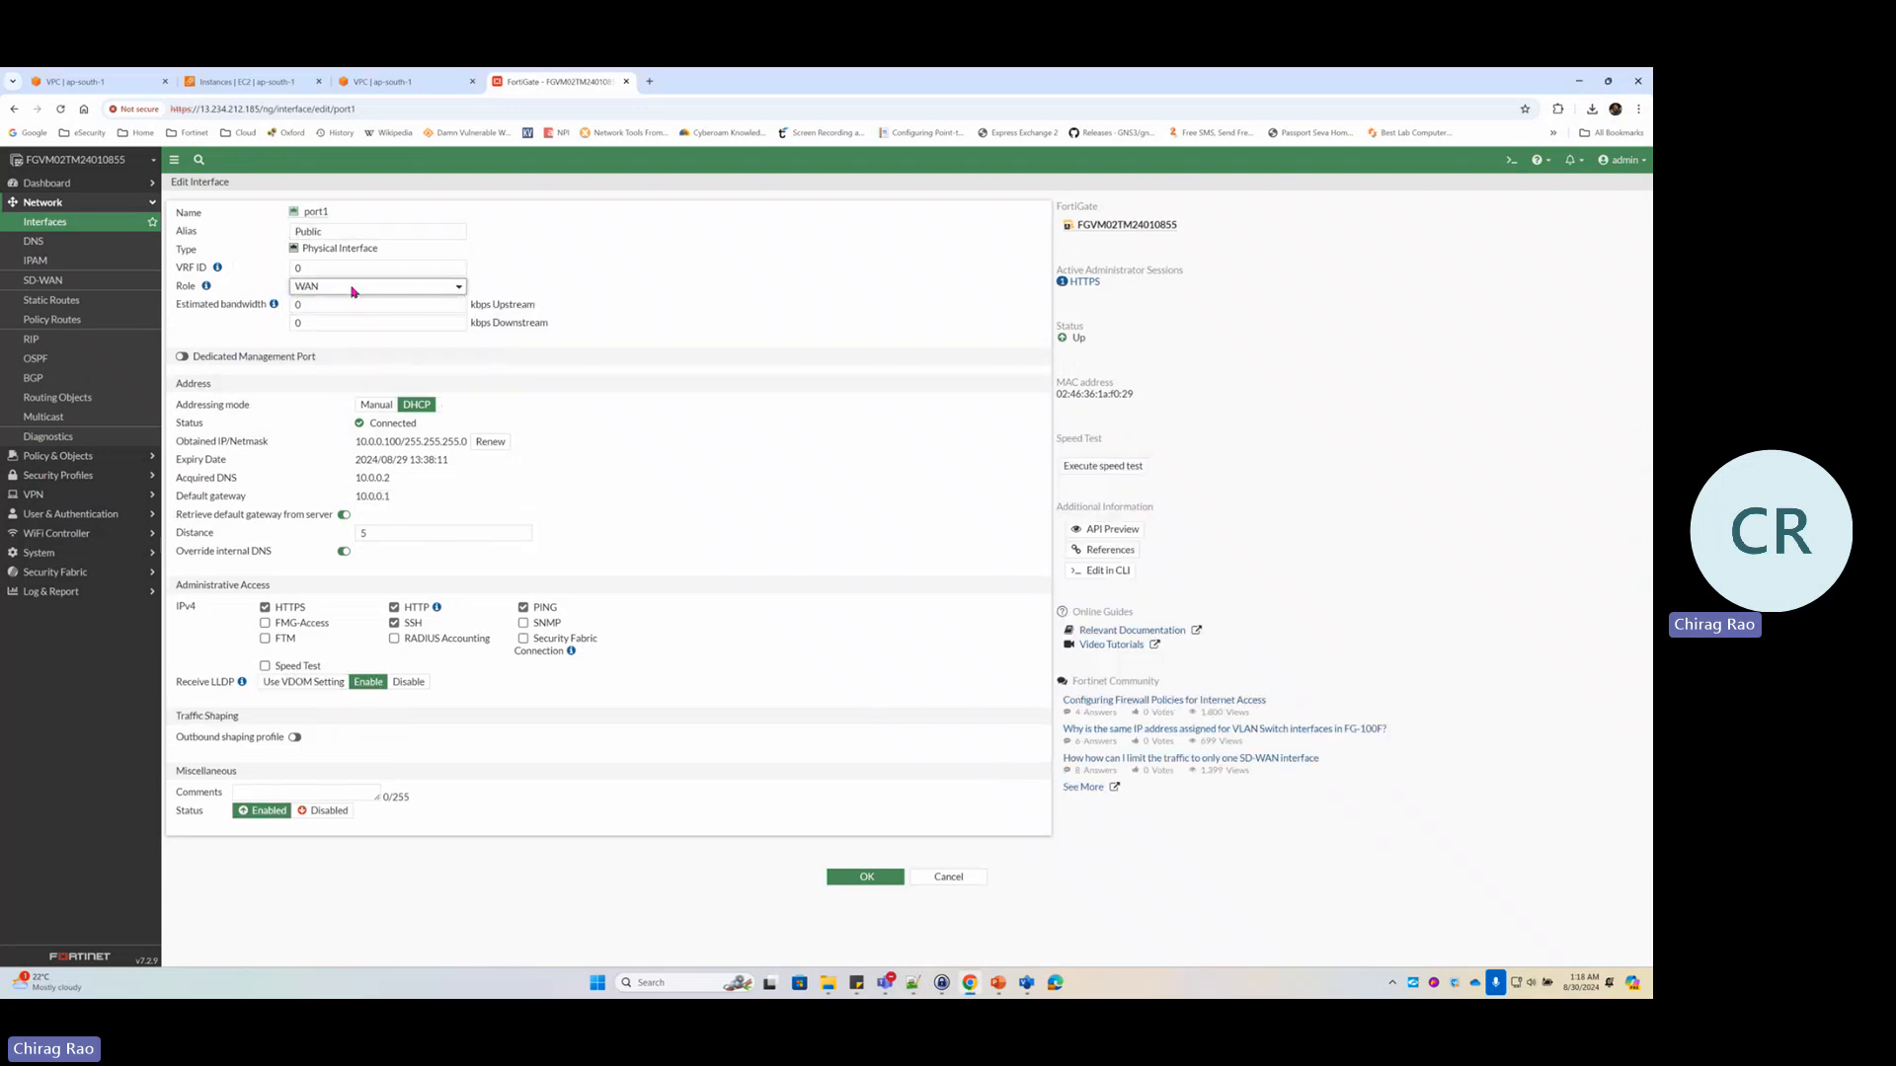
pyautogui.click(866, 877)
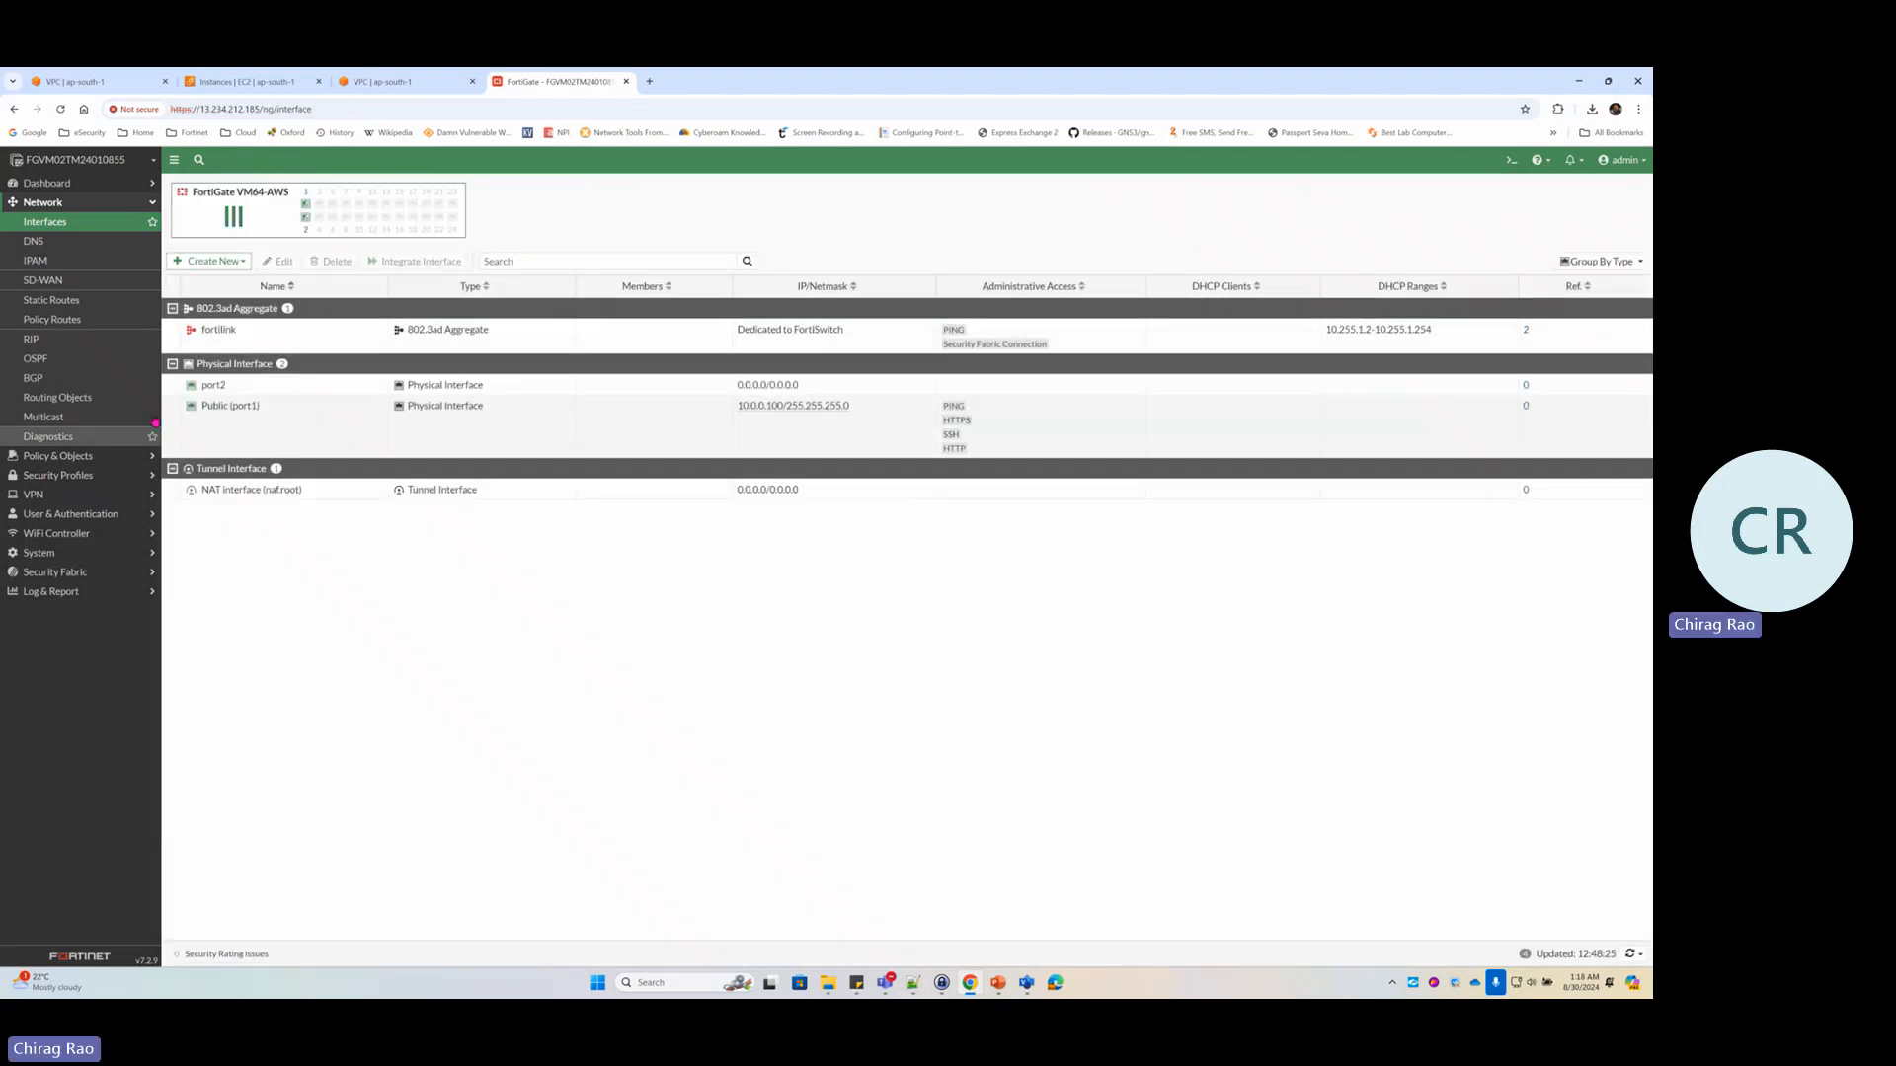
pyautogui.click(258, 435)
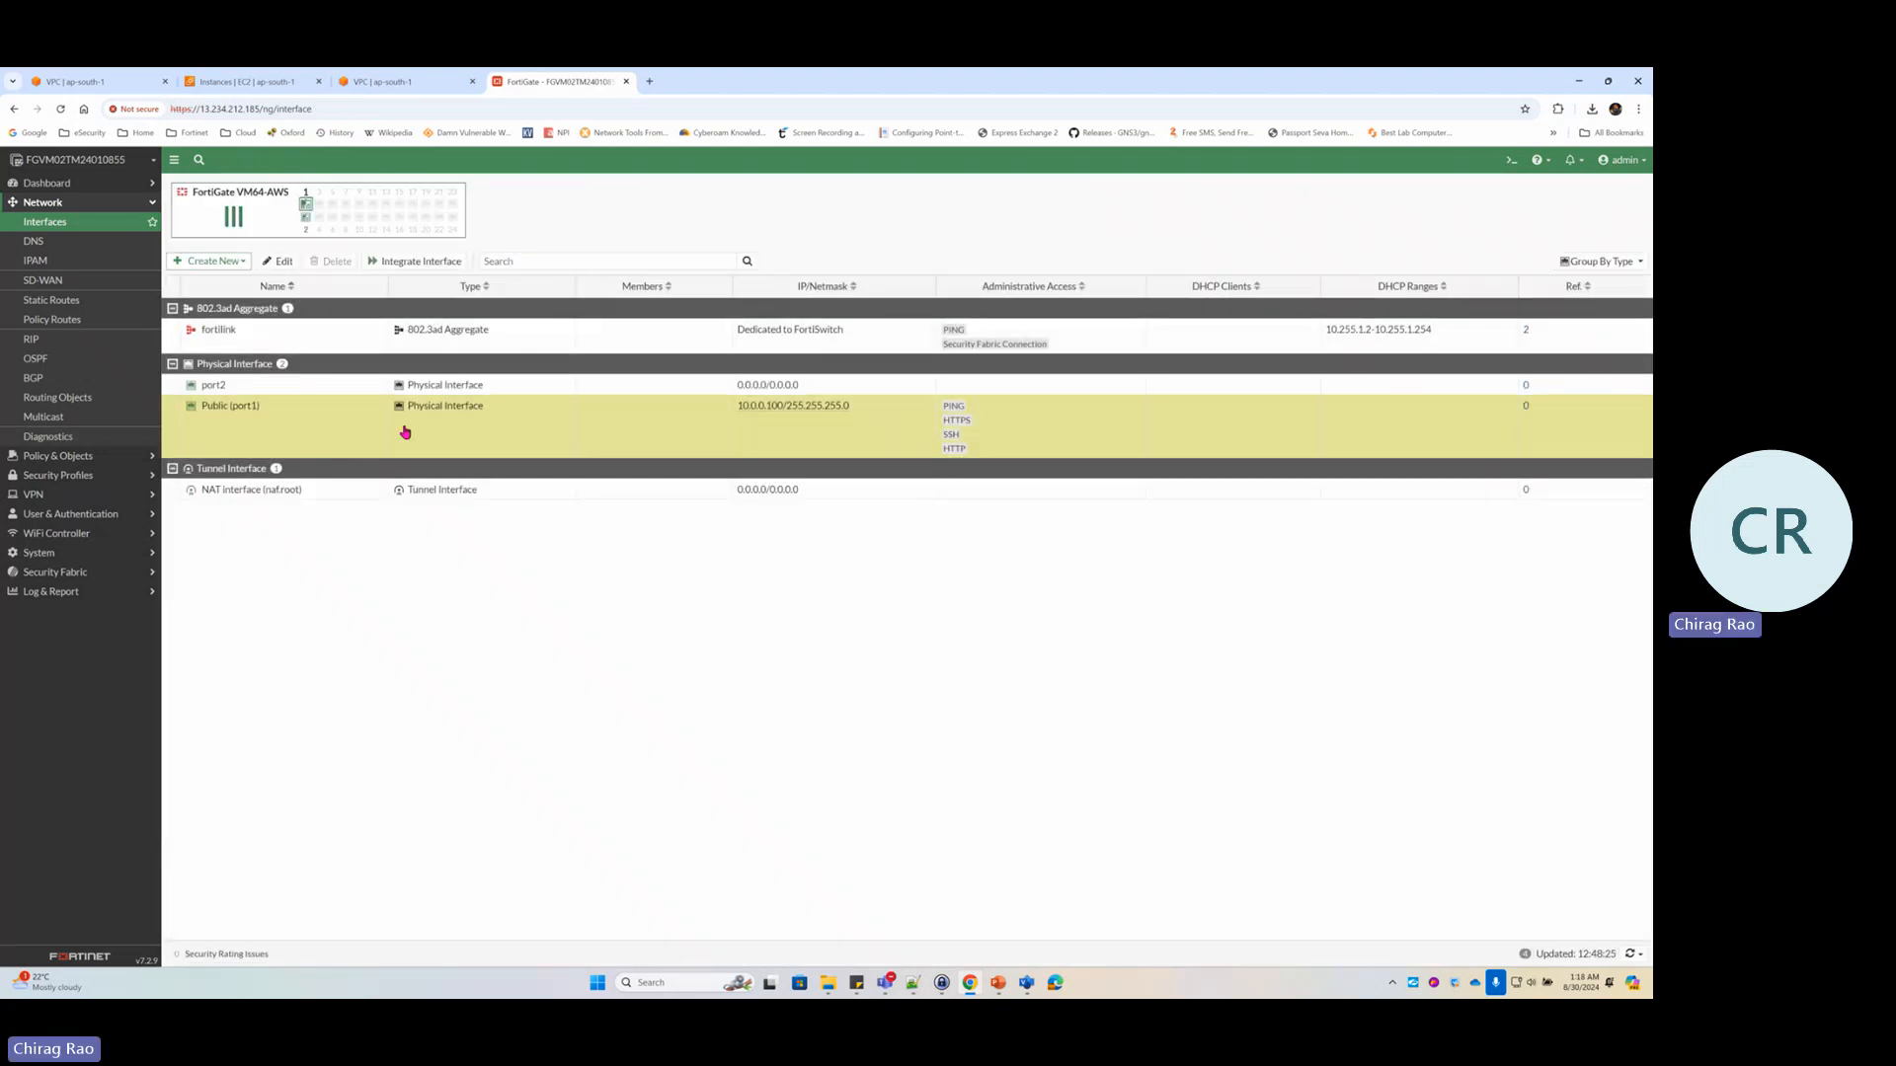
# Set port2's role to DMZ and select its current IP/Netmask value
pyautogui.doubleClick(290, 392)
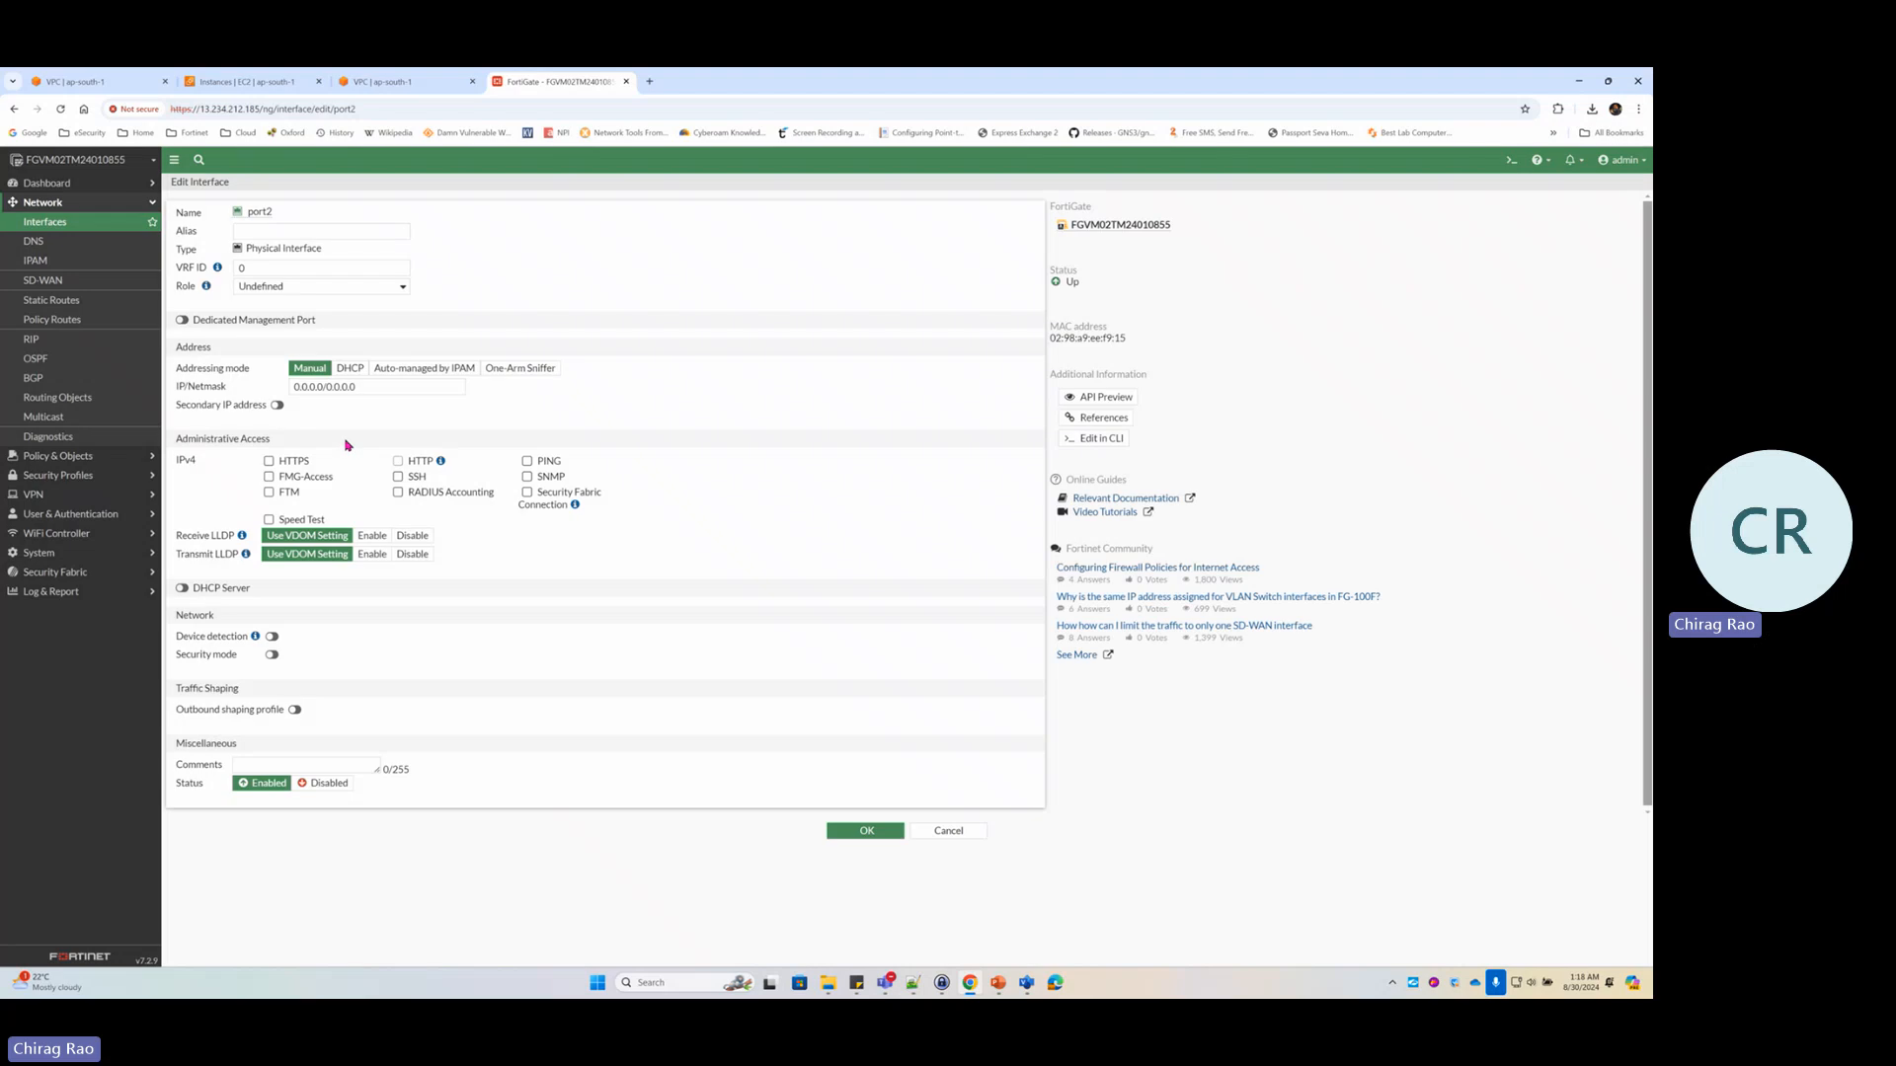
pyautogui.click(272, 286)
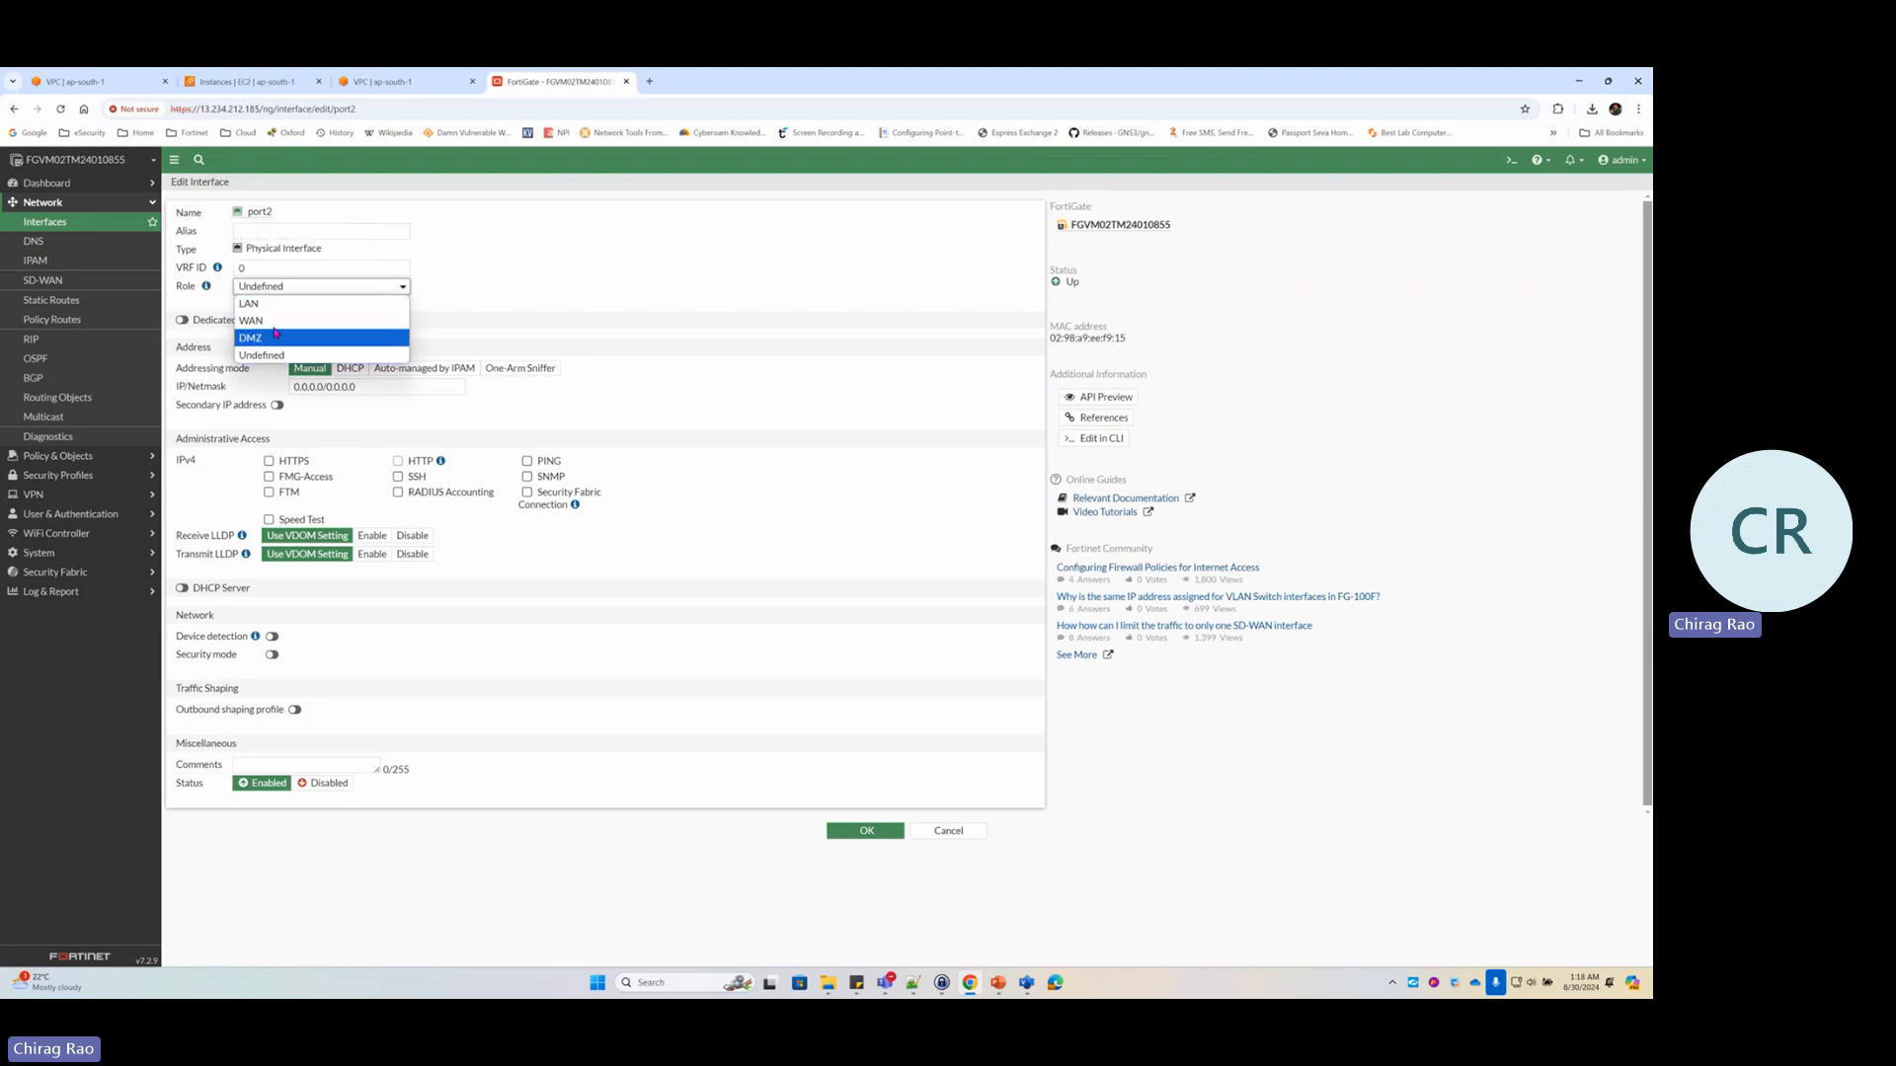
pyautogui.click(296, 338)
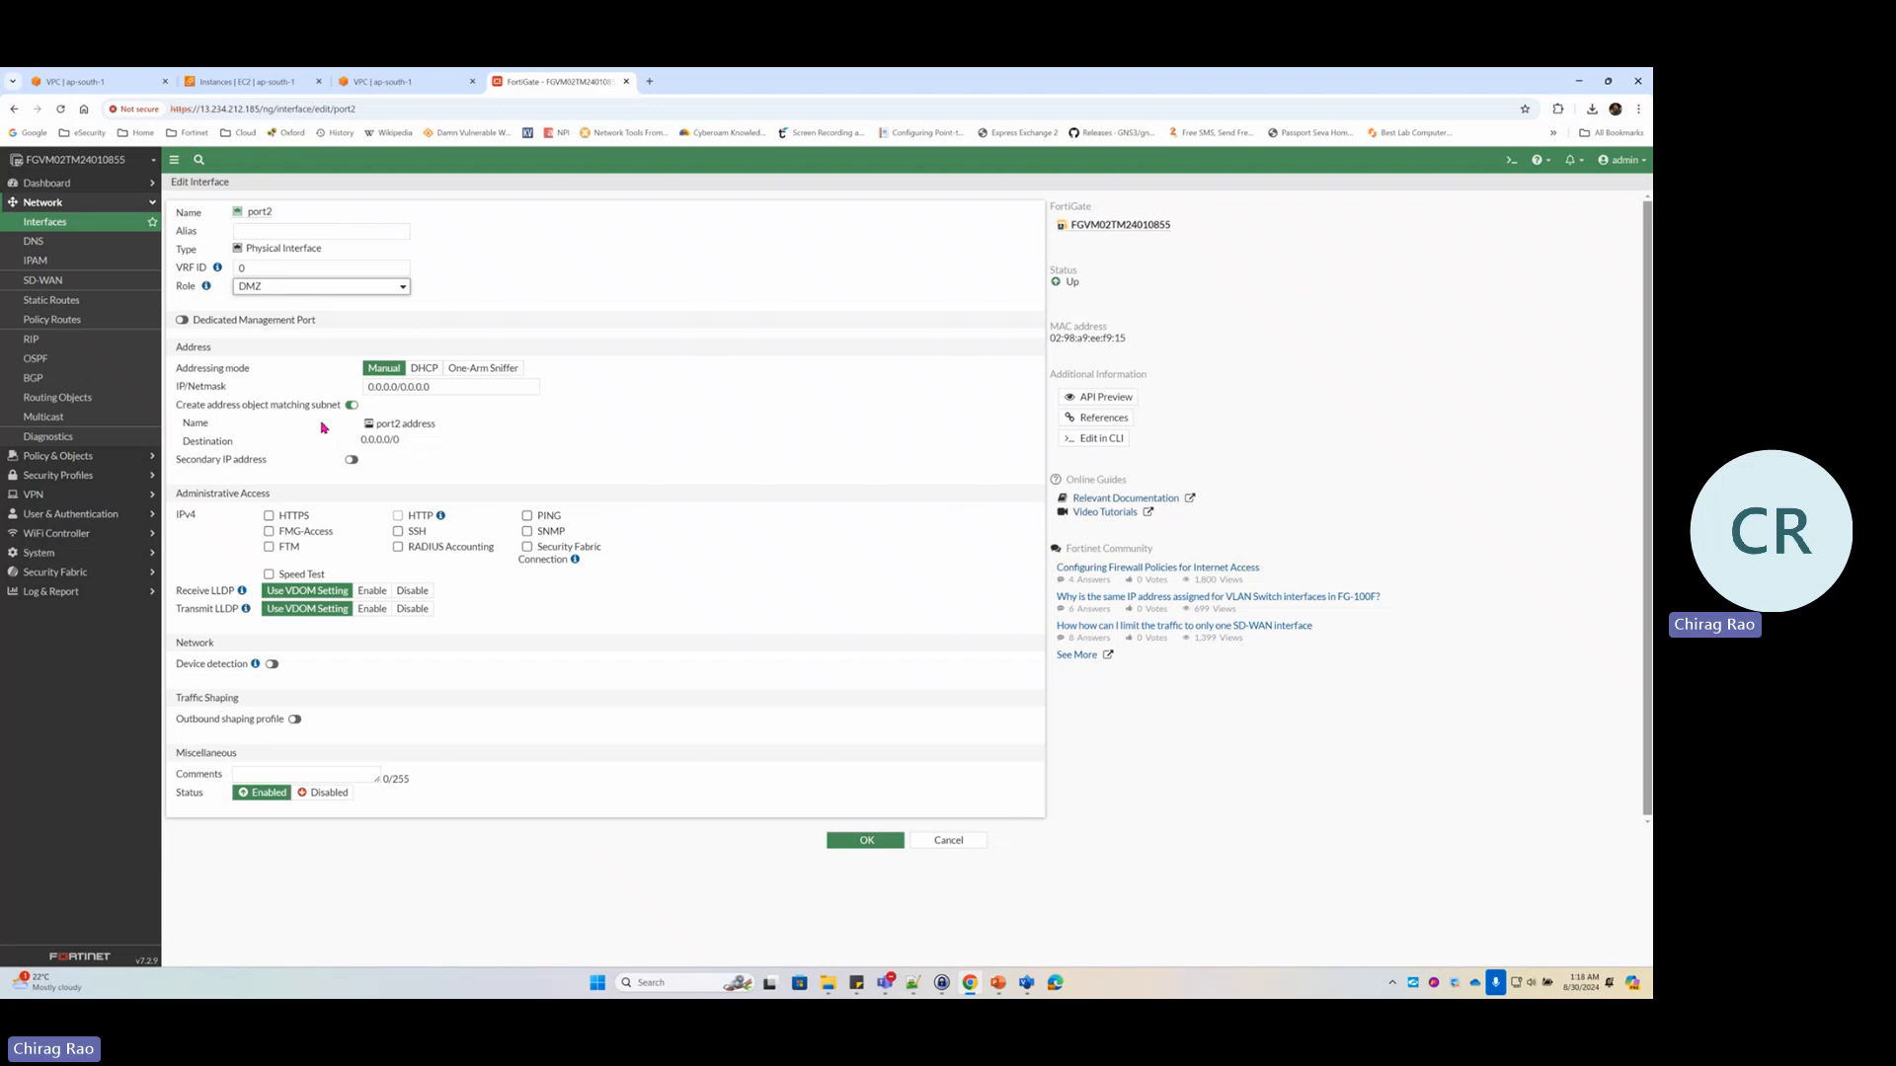
pyautogui.moveTo(456, 386); pyautogui.dragTo(343, 392)
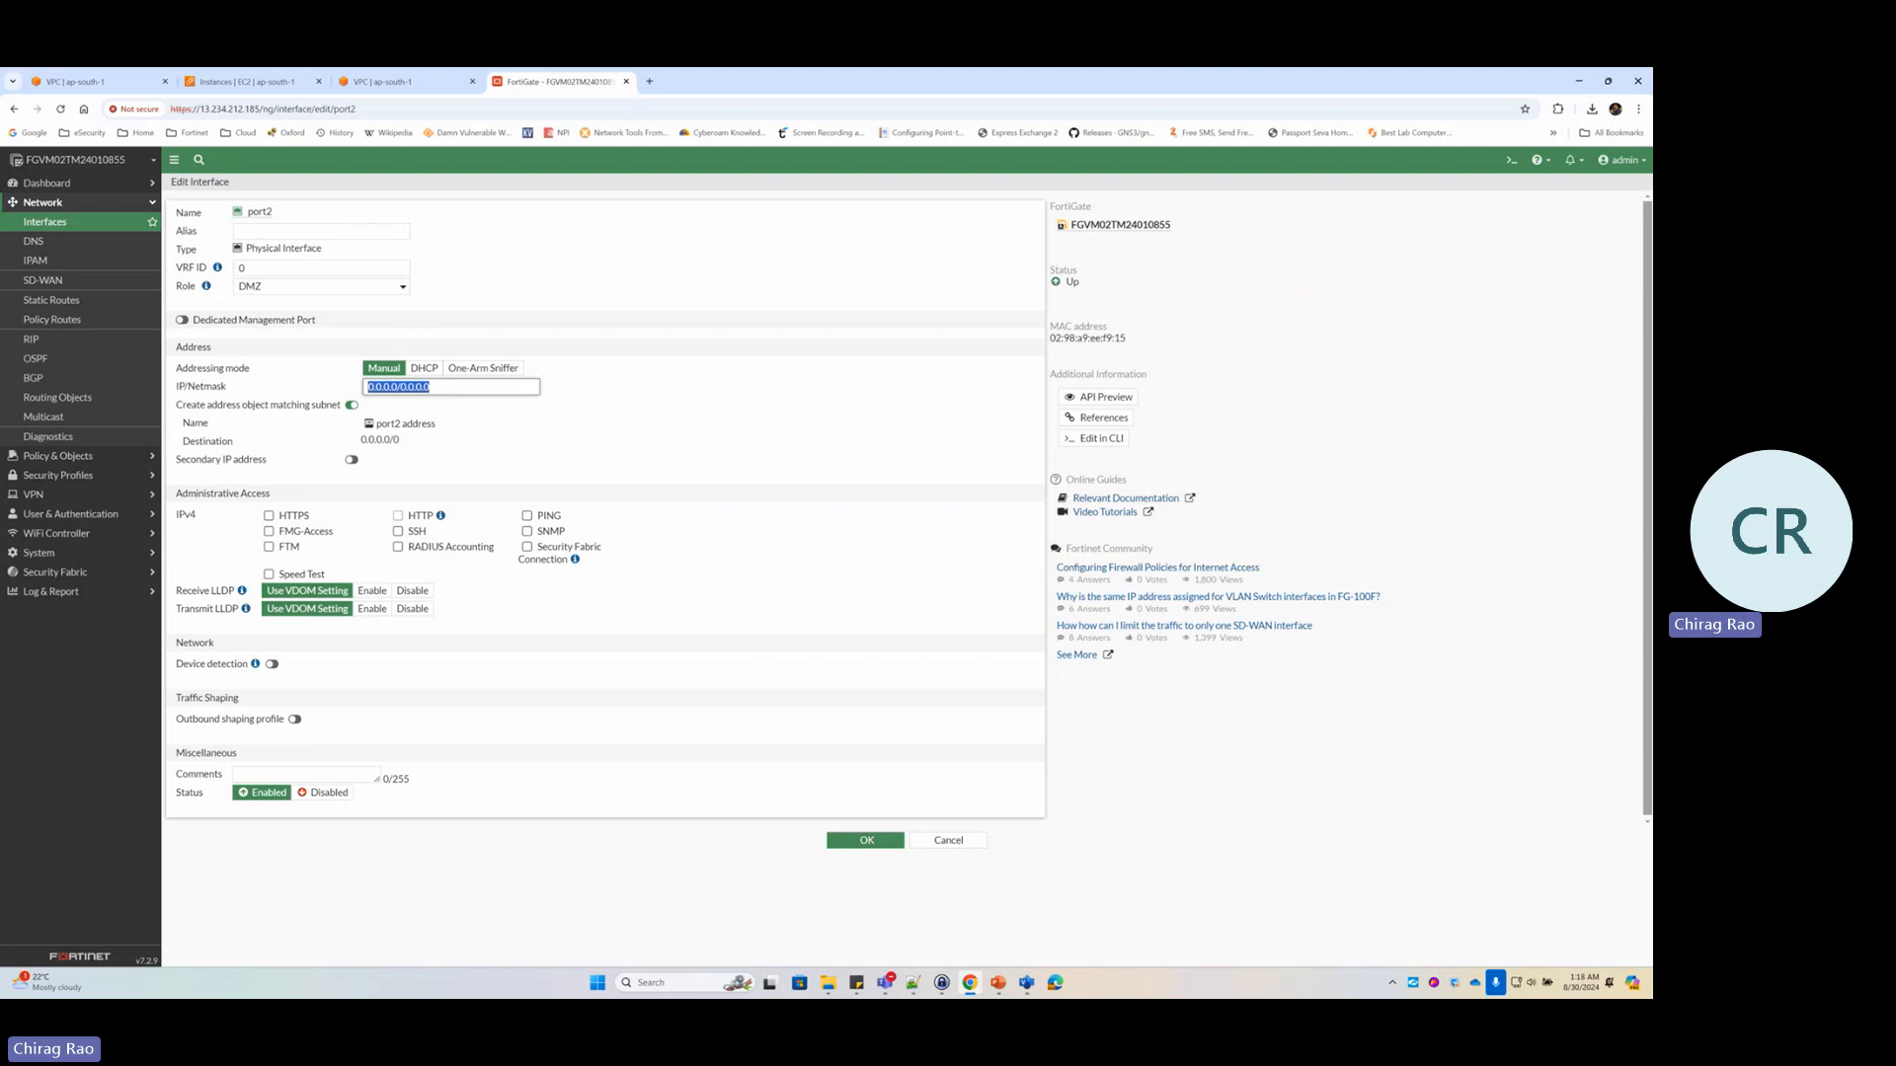
# After checking the diagram, switch port2's addressing mode from manual to DHCP, marking the gateway-retrieval option
pyautogui.click(1027, 983)
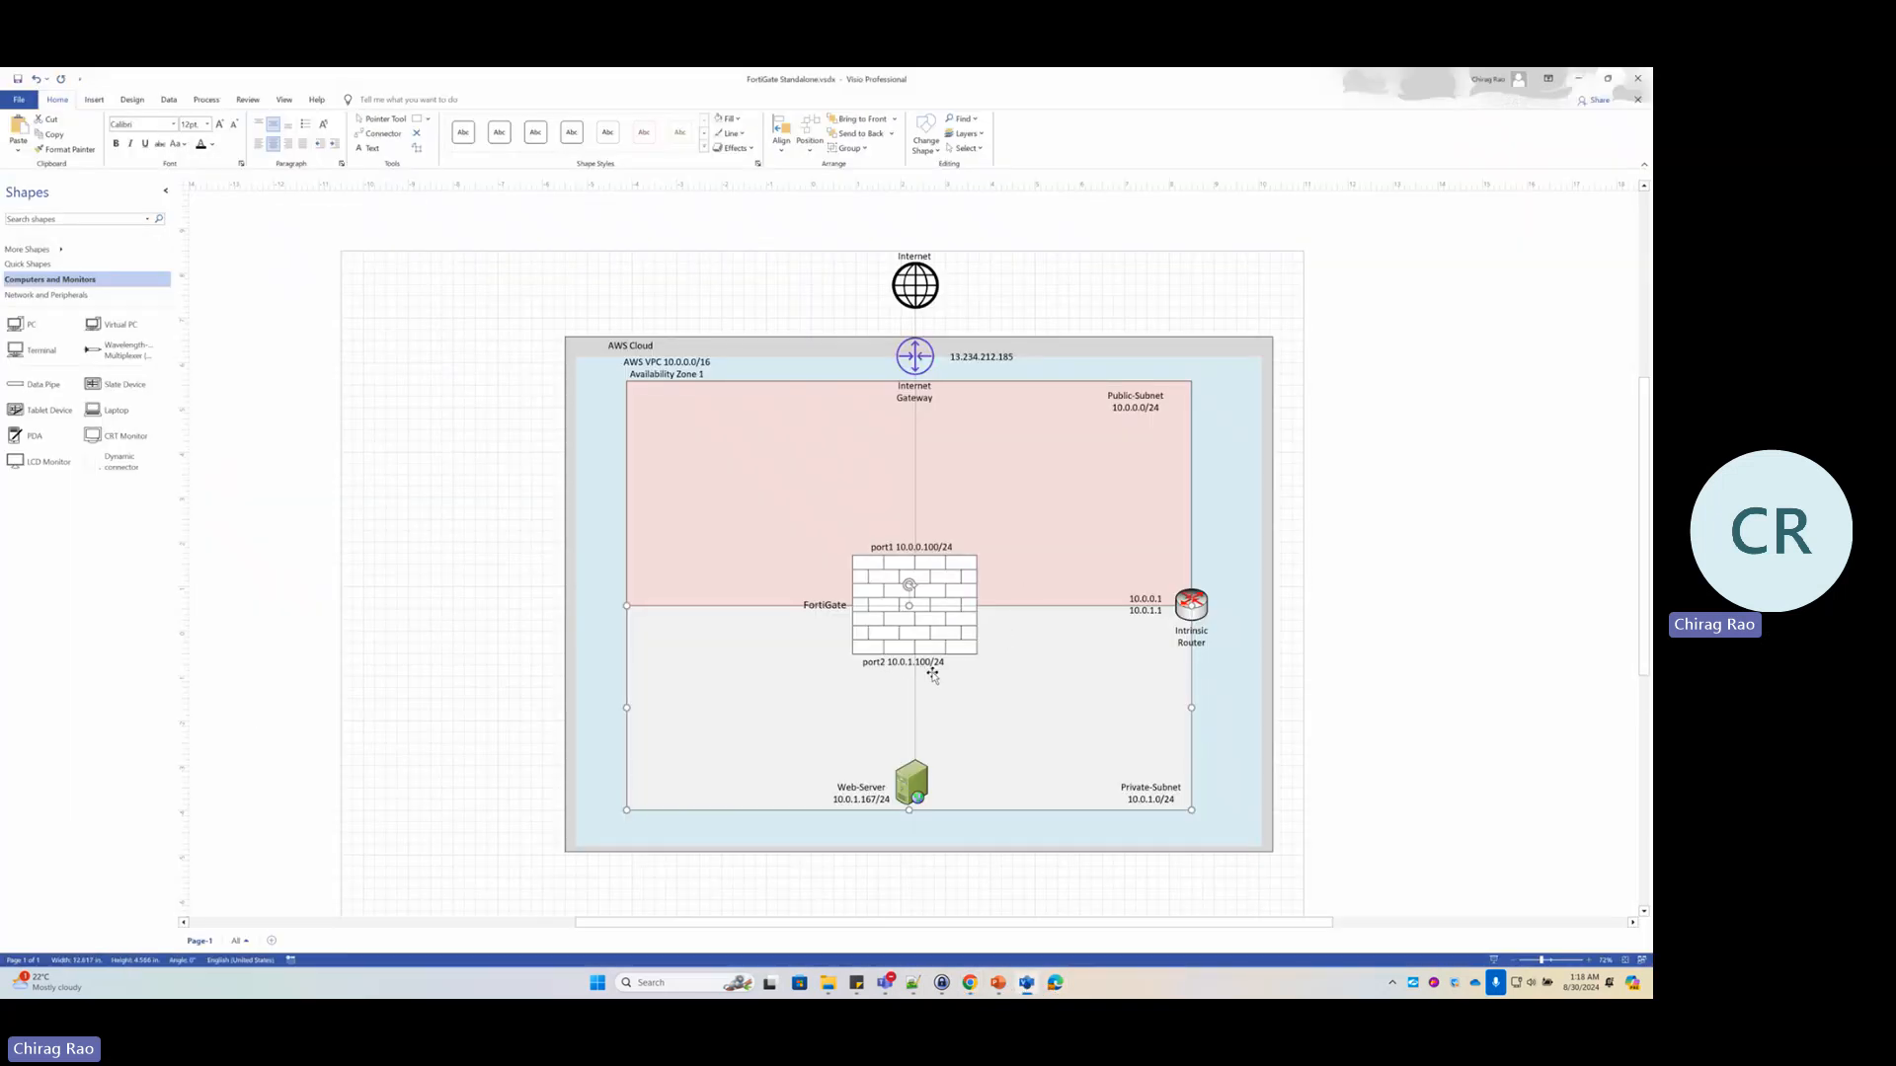
pyautogui.click(1578, 78)
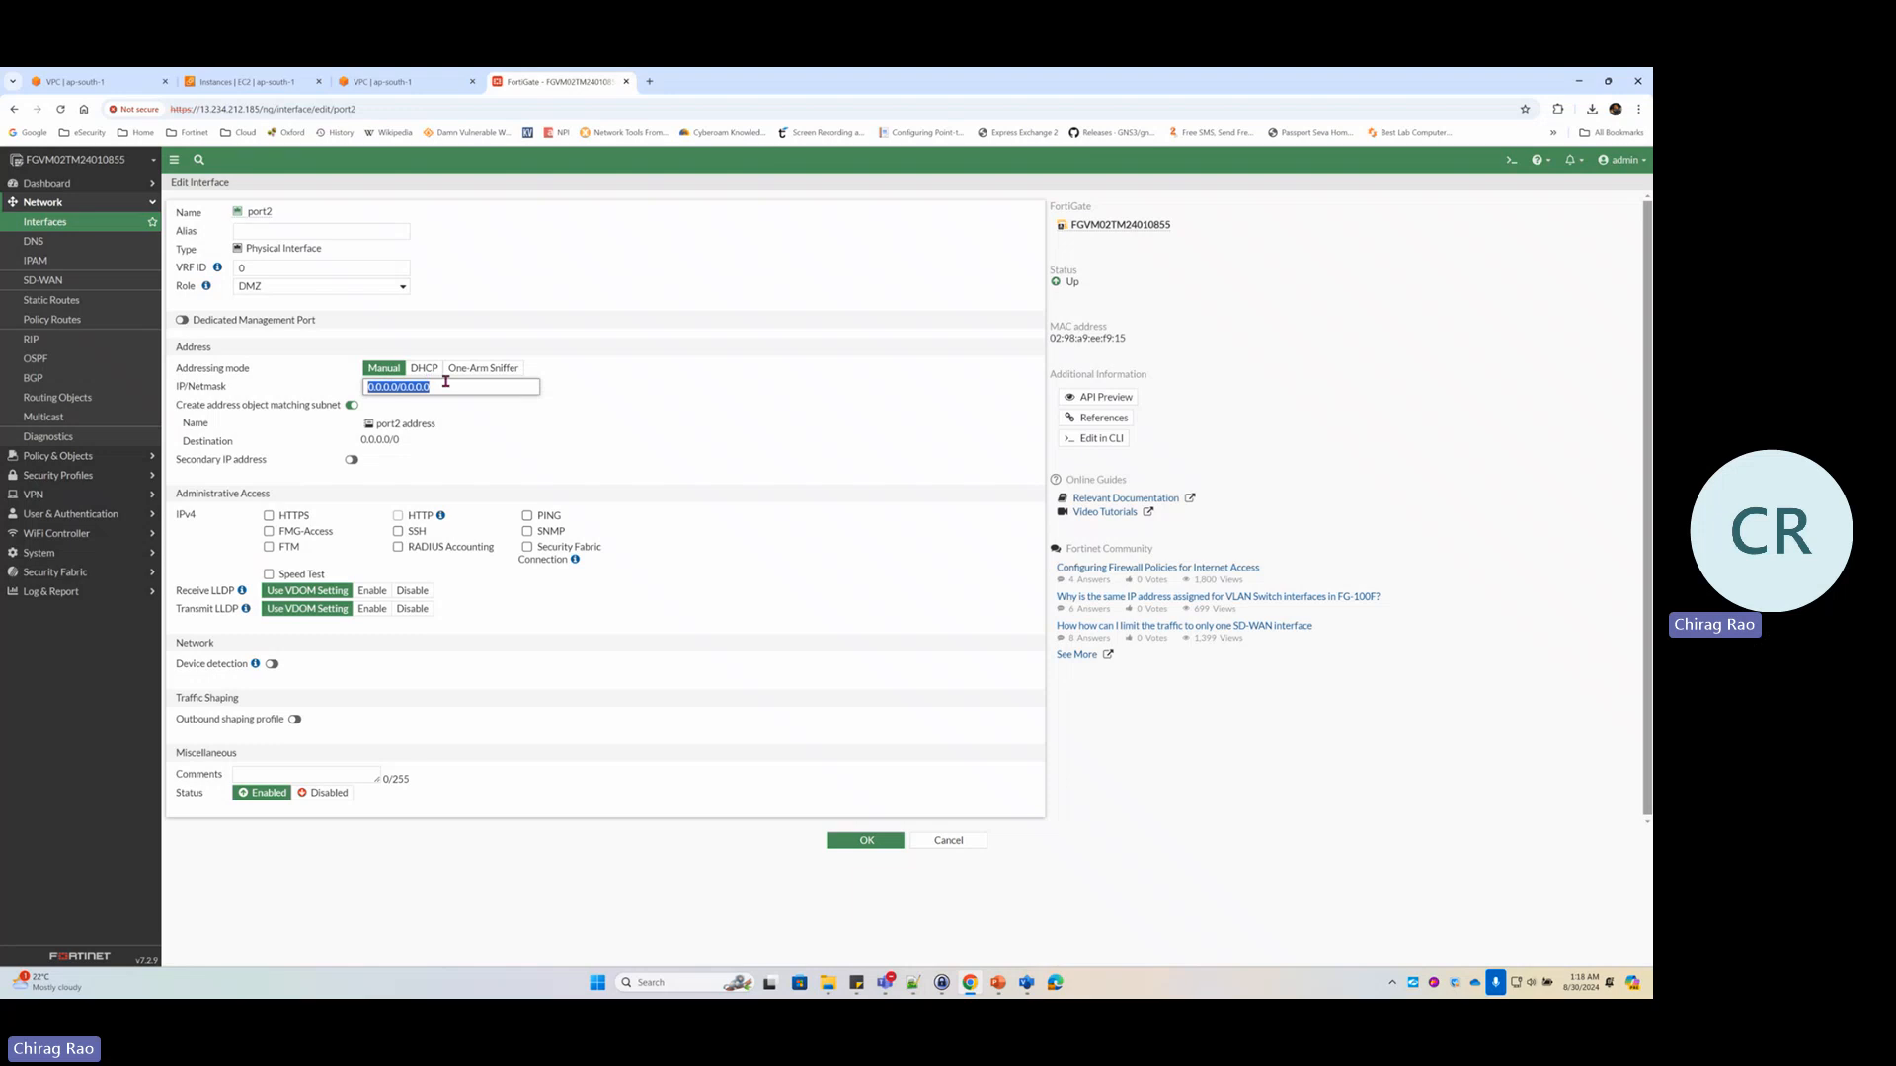
pyautogui.click(447, 386)
pyautogui.click(424, 368)
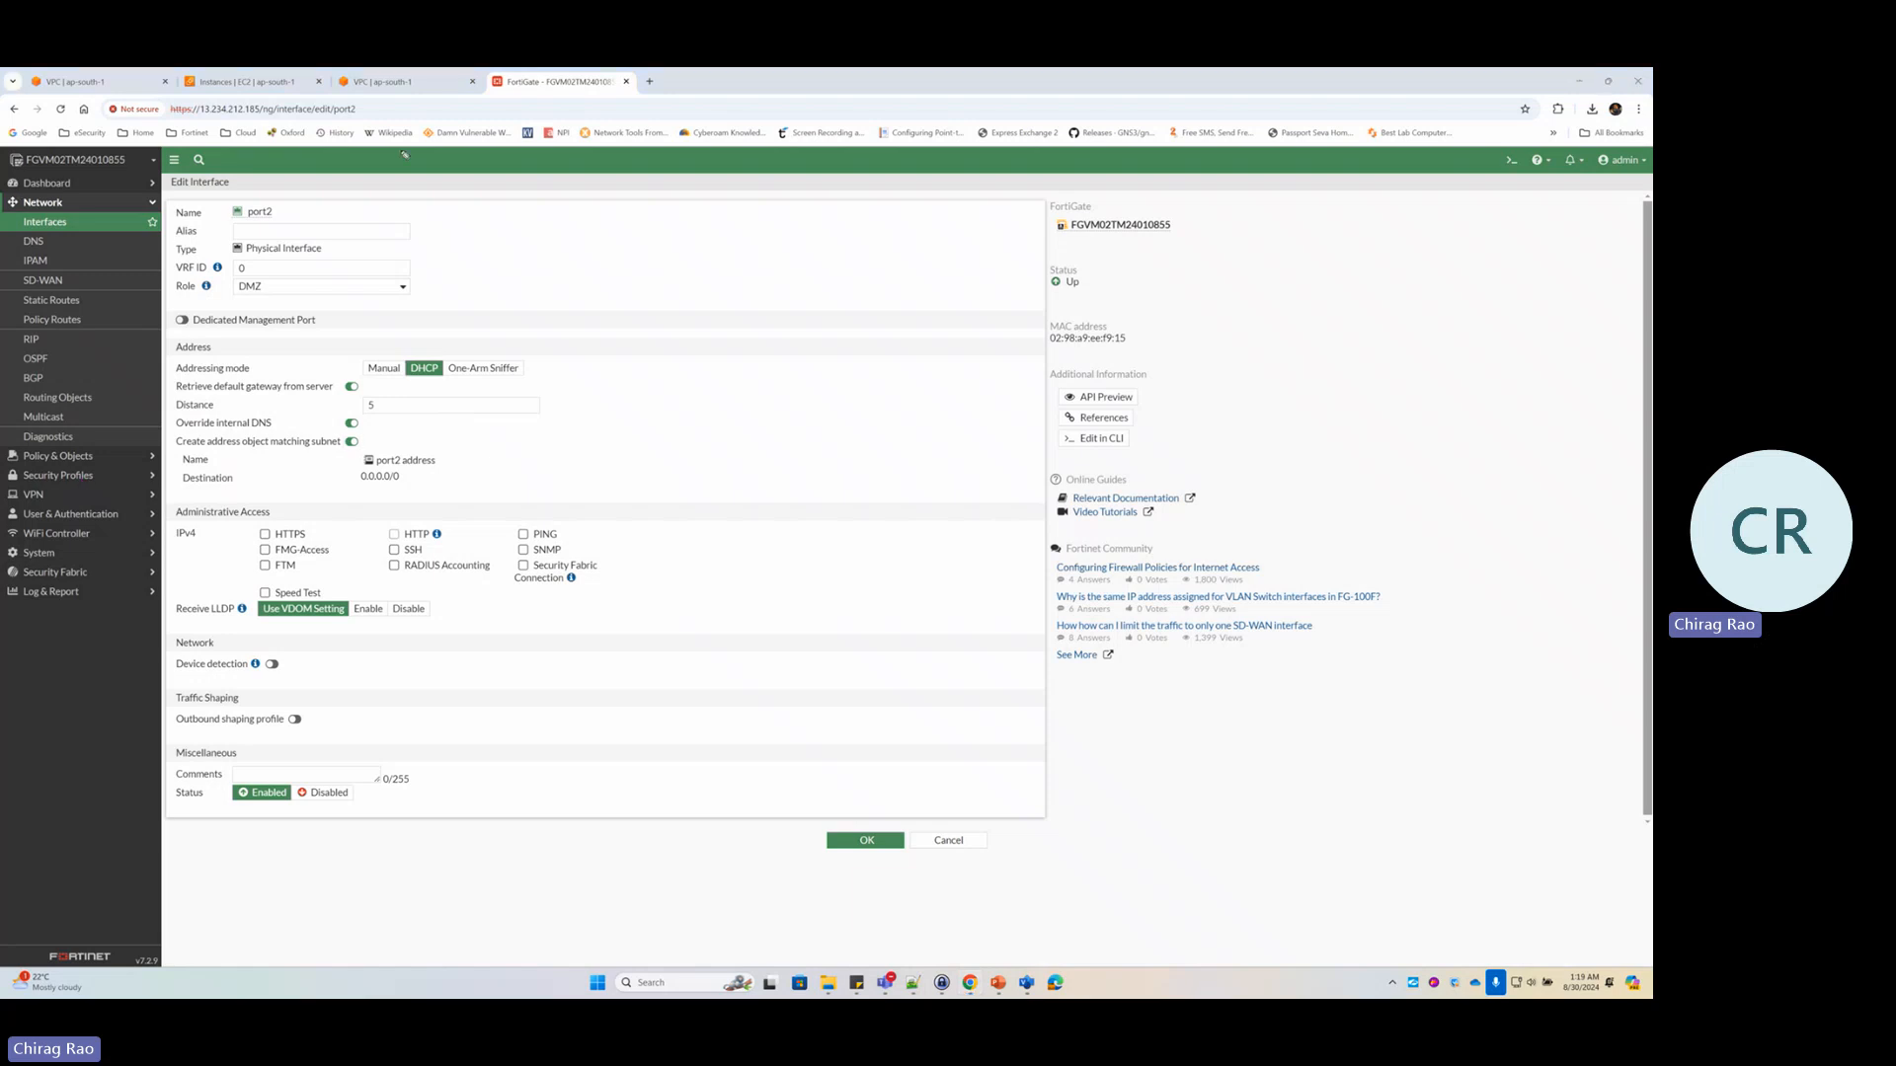
pyautogui.moveTo(223, 382)
pyautogui.mouseDown()
pyautogui.moveTo(166, 383)
pyautogui.moveTo(353, 405)
pyautogui.moveTo(216, 378)
pyautogui.mouseUp()
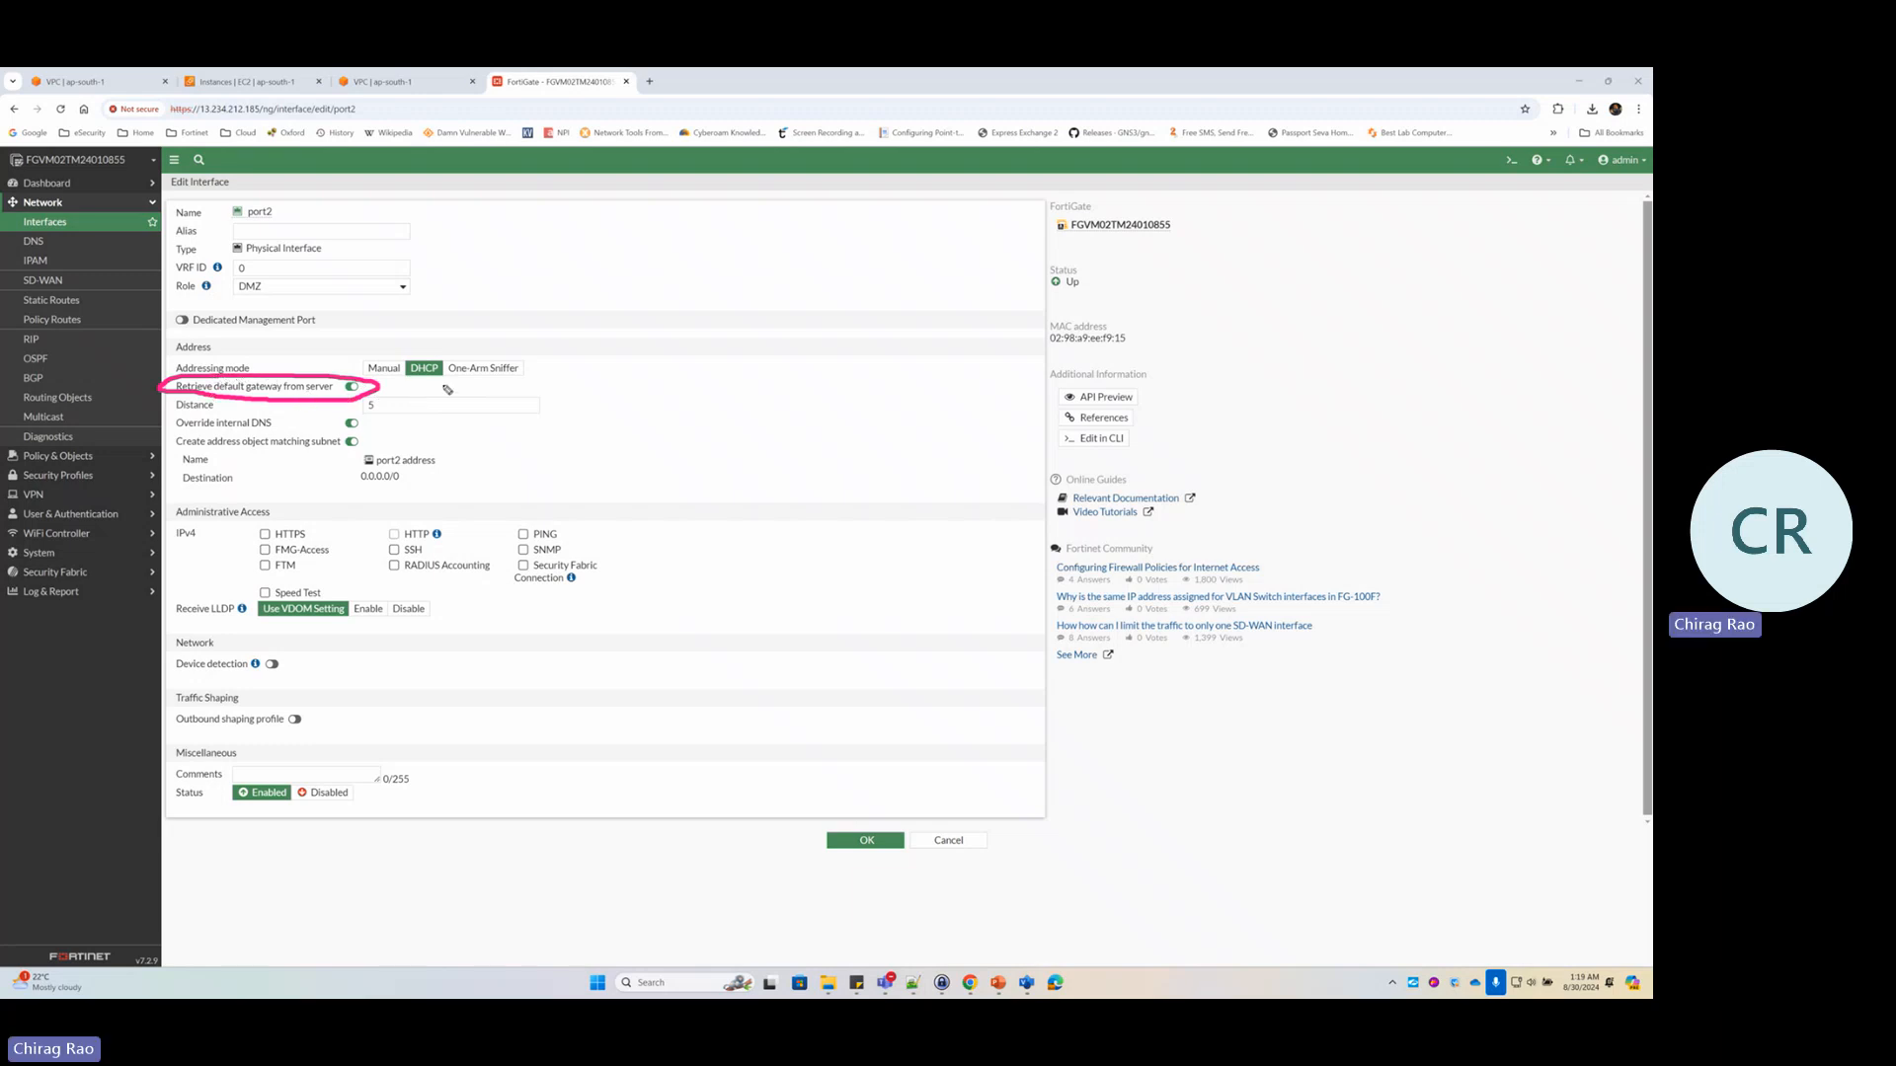
pyautogui.moveTo(407, 347); pyautogui.dragTo(413, 389)
pyautogui.press('Escape')
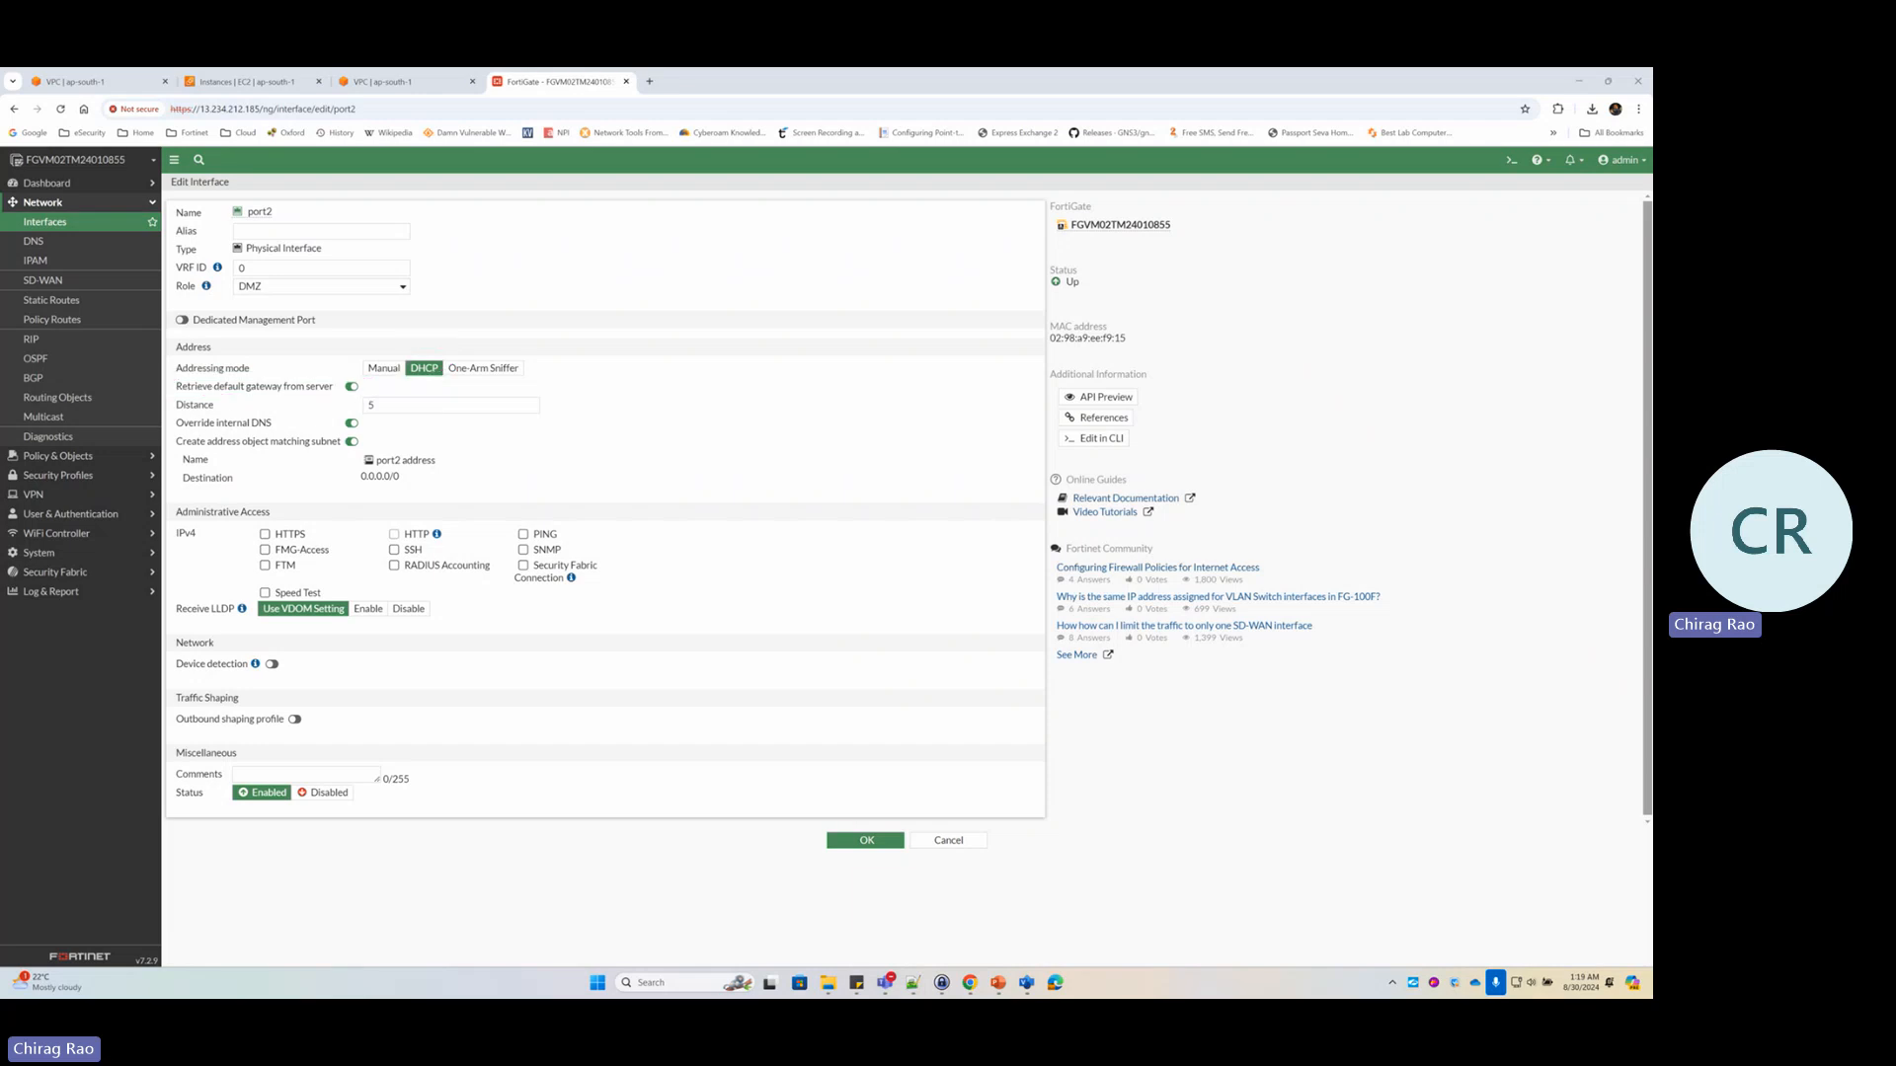
pyautogui.hotkey('alt', 'Tab')
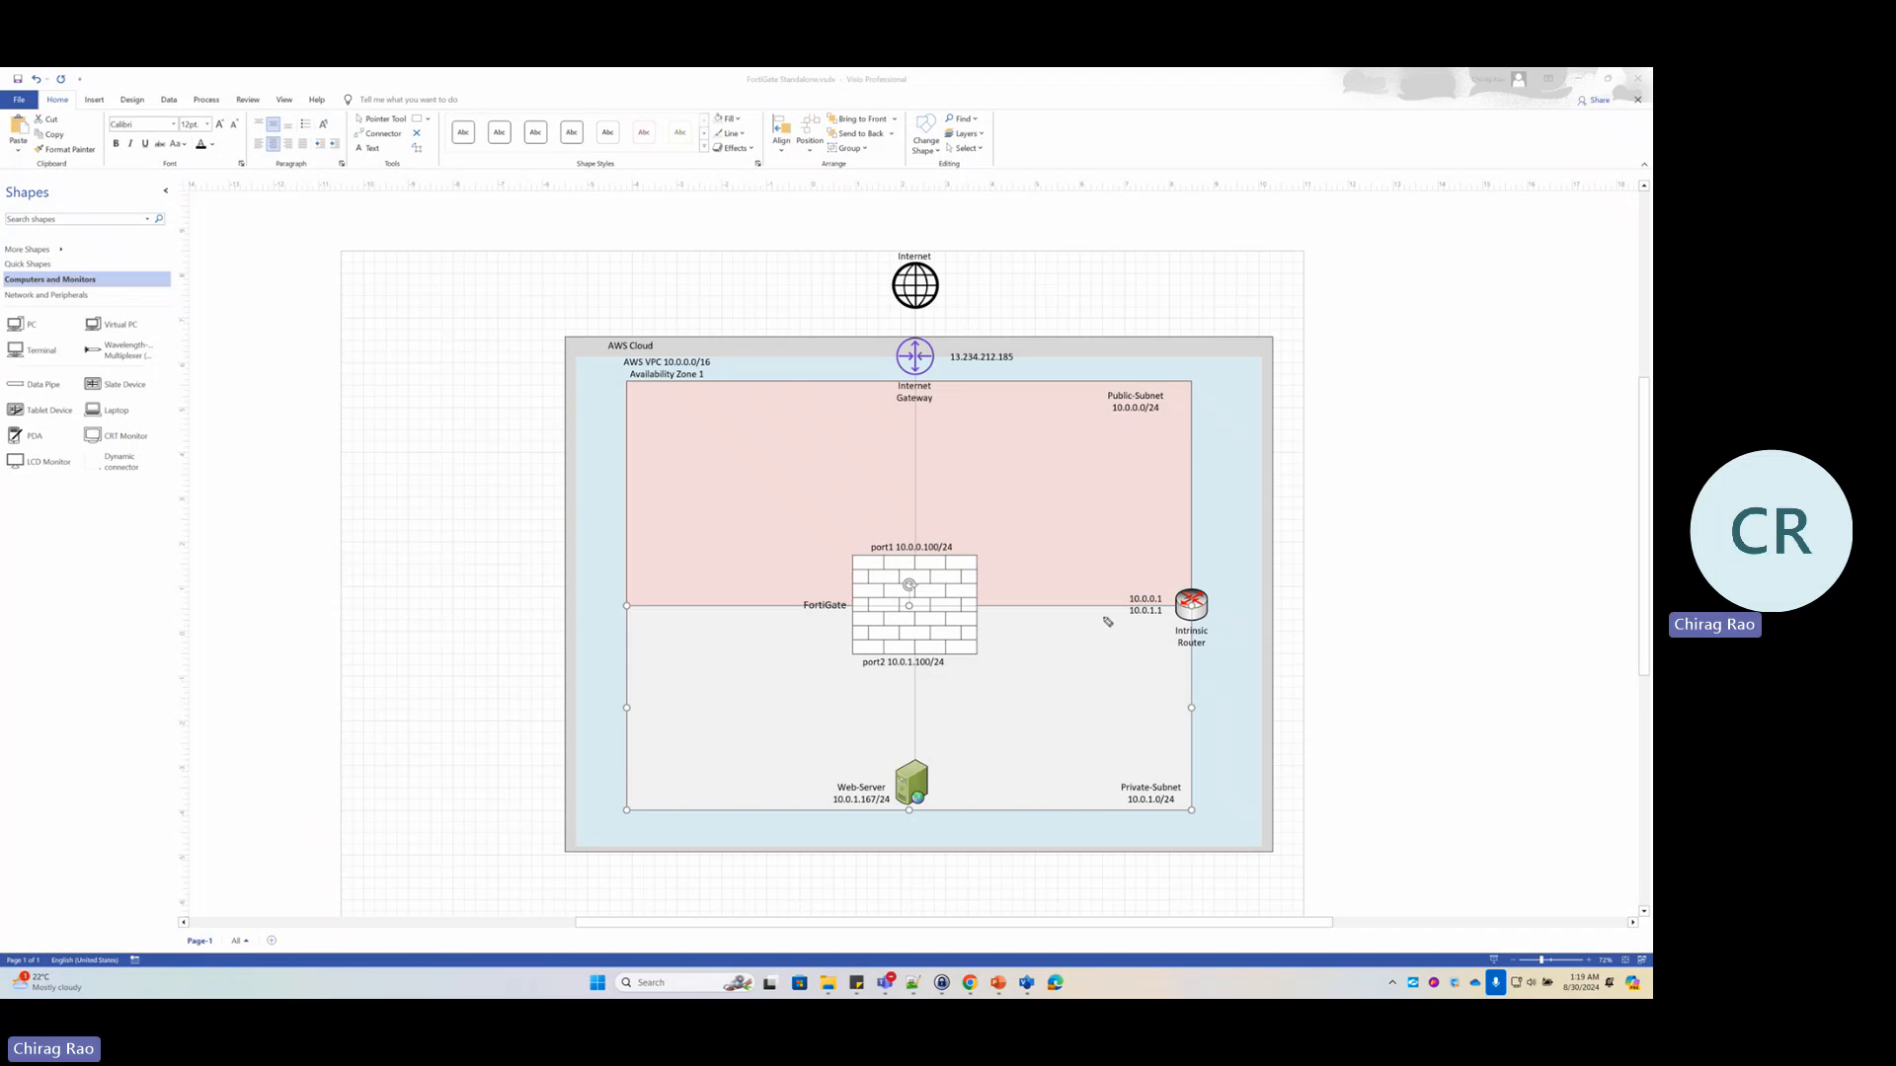
# Ink-circle Private-Subnet, arrow to the router's 10.0.1.1, and underline port2's 10.0.1.100/24 label
pyautogui.moveTo(1111, 780)
pyautogui.mouseDown()
pyautogui.moveTo(1202, 795)
pyautogui.moveTo(1111, 767)
pyautogui.mouseUp()
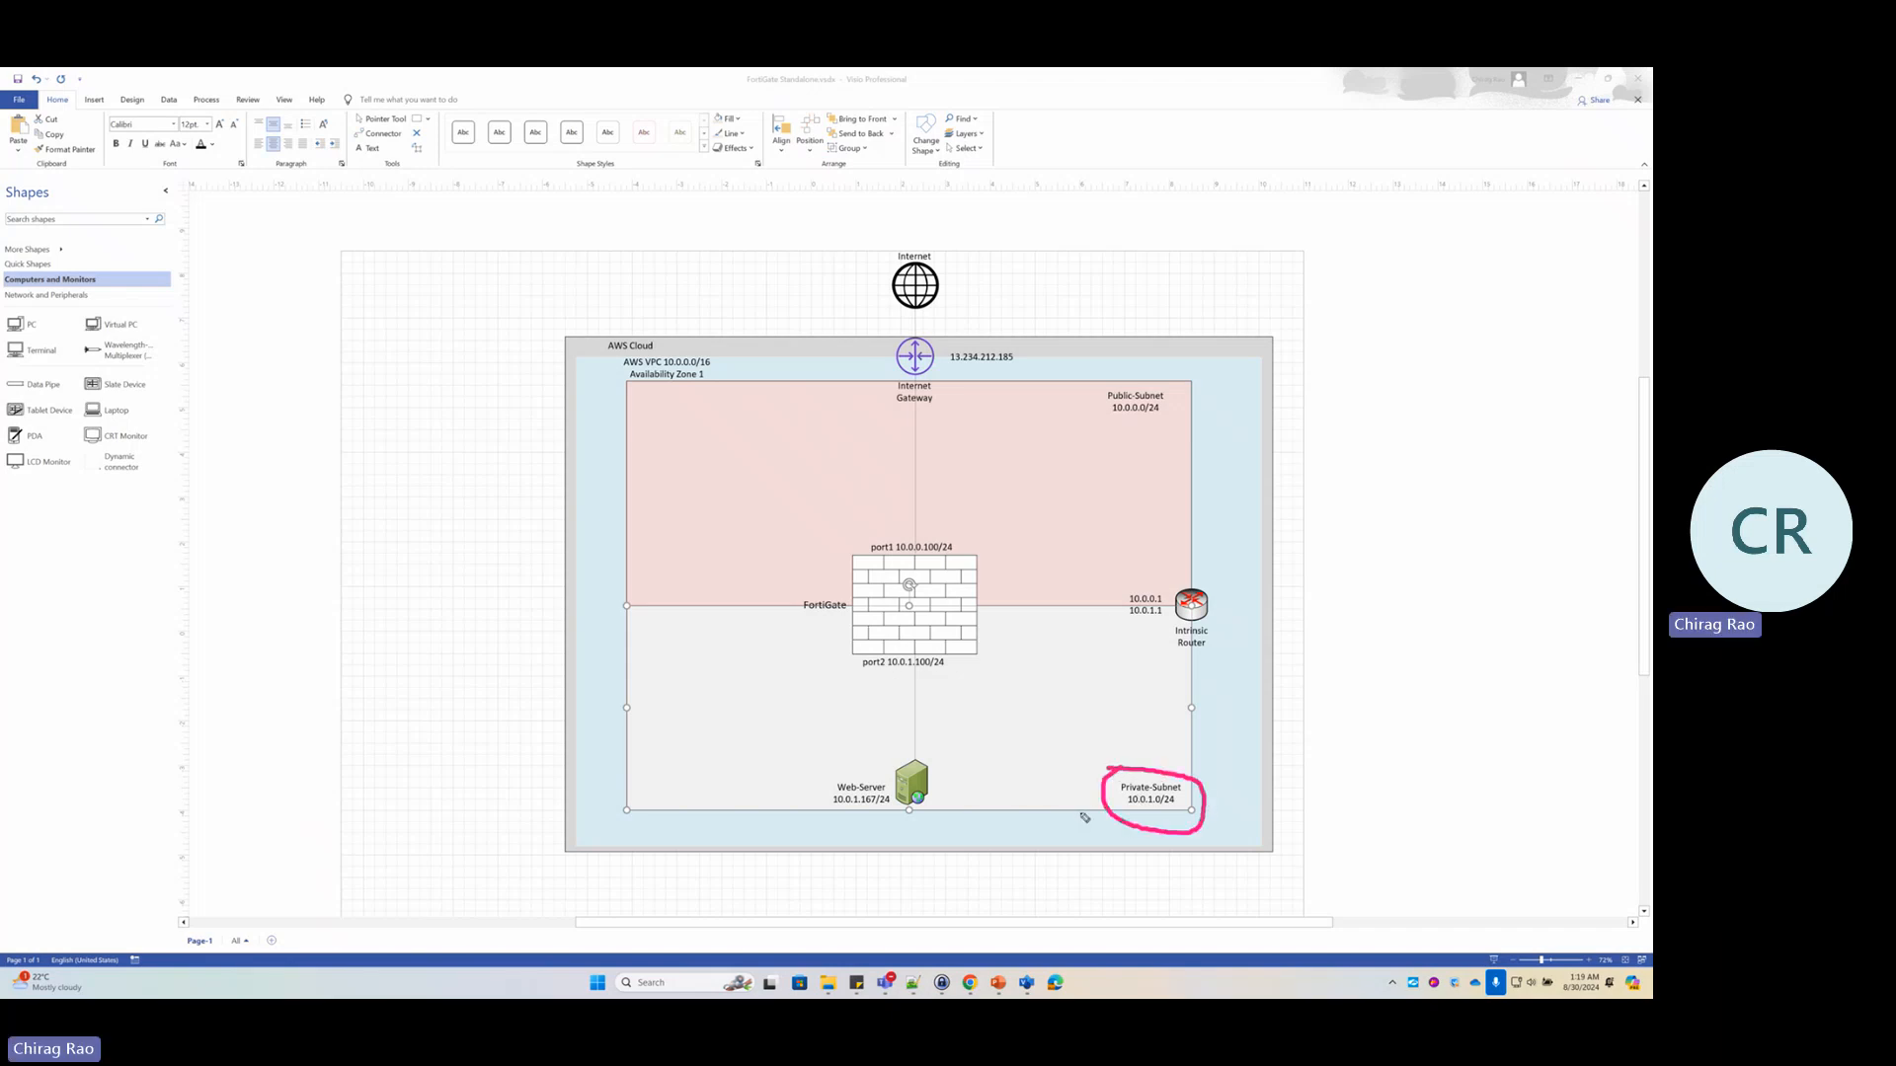
pyautogui.moveTo(1097, 706)
pyautogui.mouseDown()
pyautogui.moveTo(1151, 622)
pyautogui.moveTo(1160, 640)
pyautogui.mouseUp()
pyautogui.moveTo(865, 674); pyautogui.dragTo(958, 672)
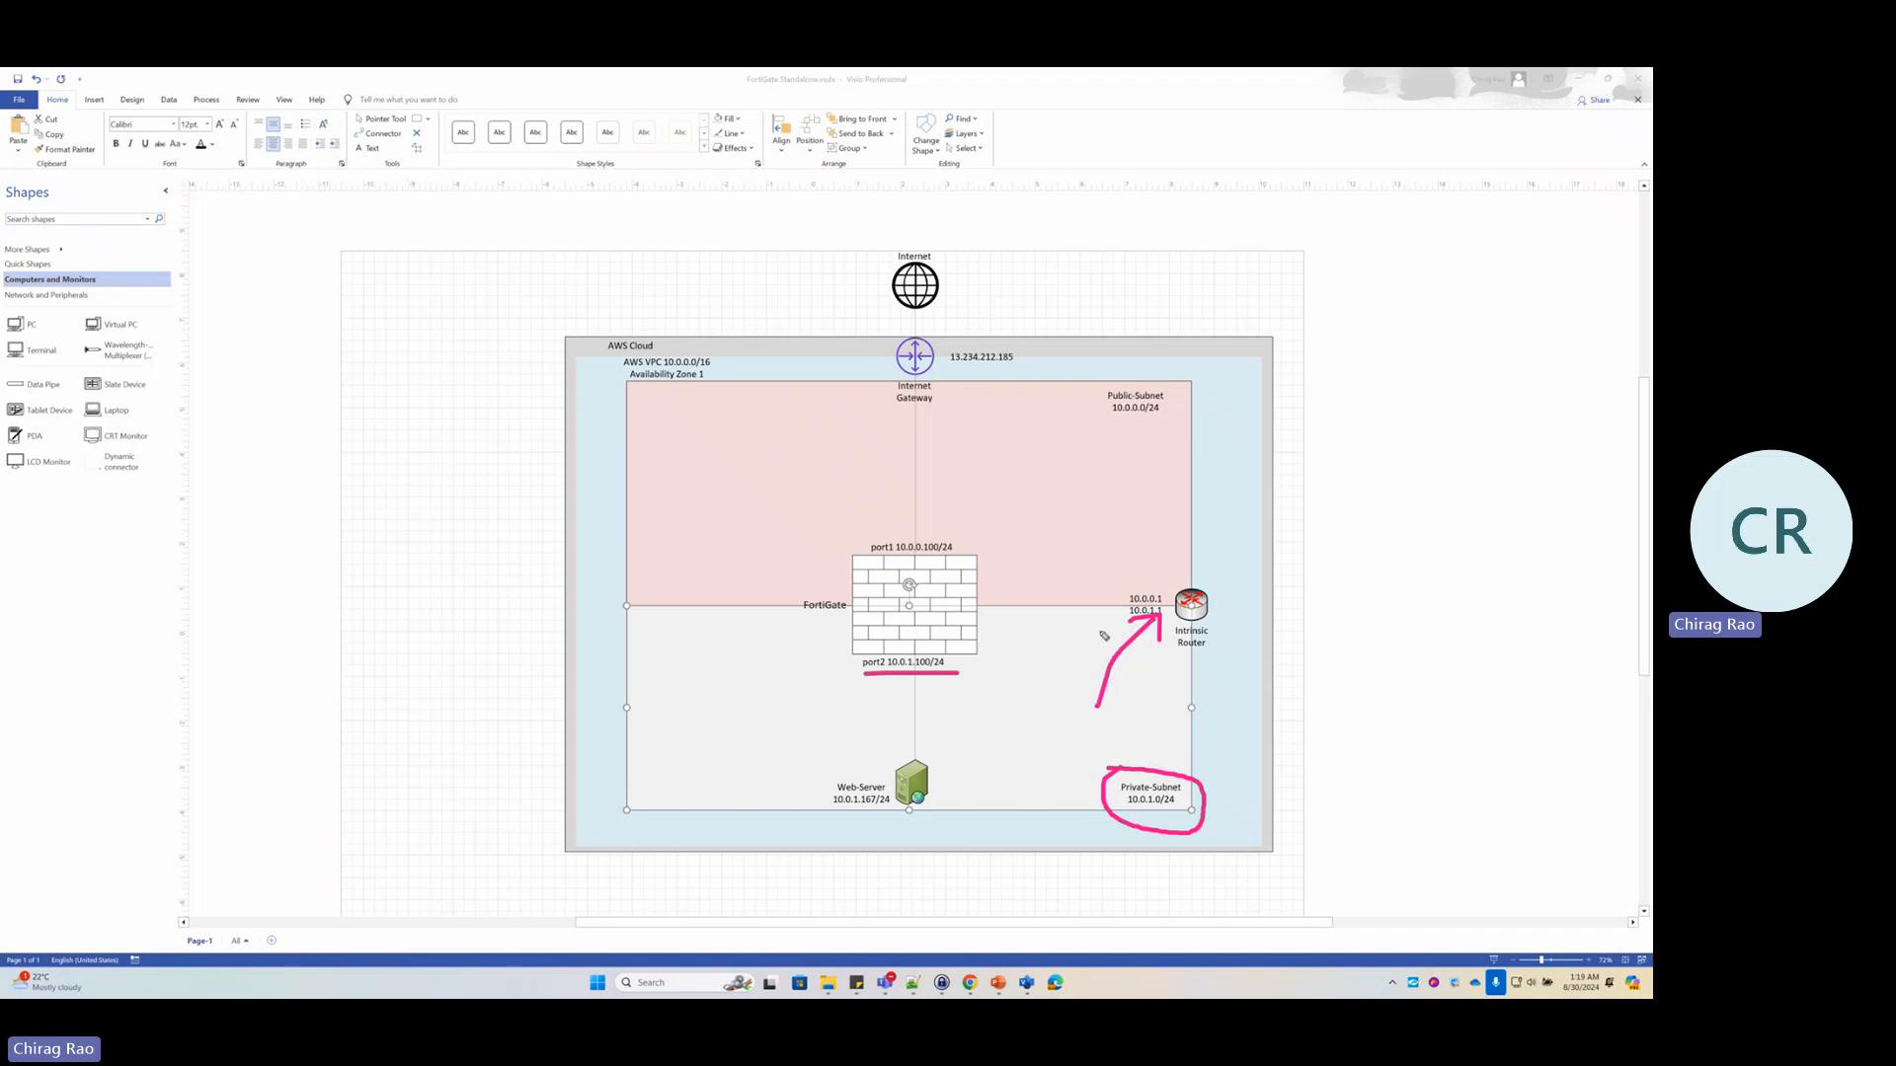
# Ink the diagram by extending the router arrow, circling the Web-Server and arrowing it to port2, then clear the ink
pyautogui.moveTo(1076, 633); pyautogui.dragTo(1118, 628)
pyautogui.moveTo(920, 749)
pyautogui.mouseDown()
pyautogui.moveTo(958, 819)
pyautogui.moveTo(918, 752)
pyautogui.mouseUp()
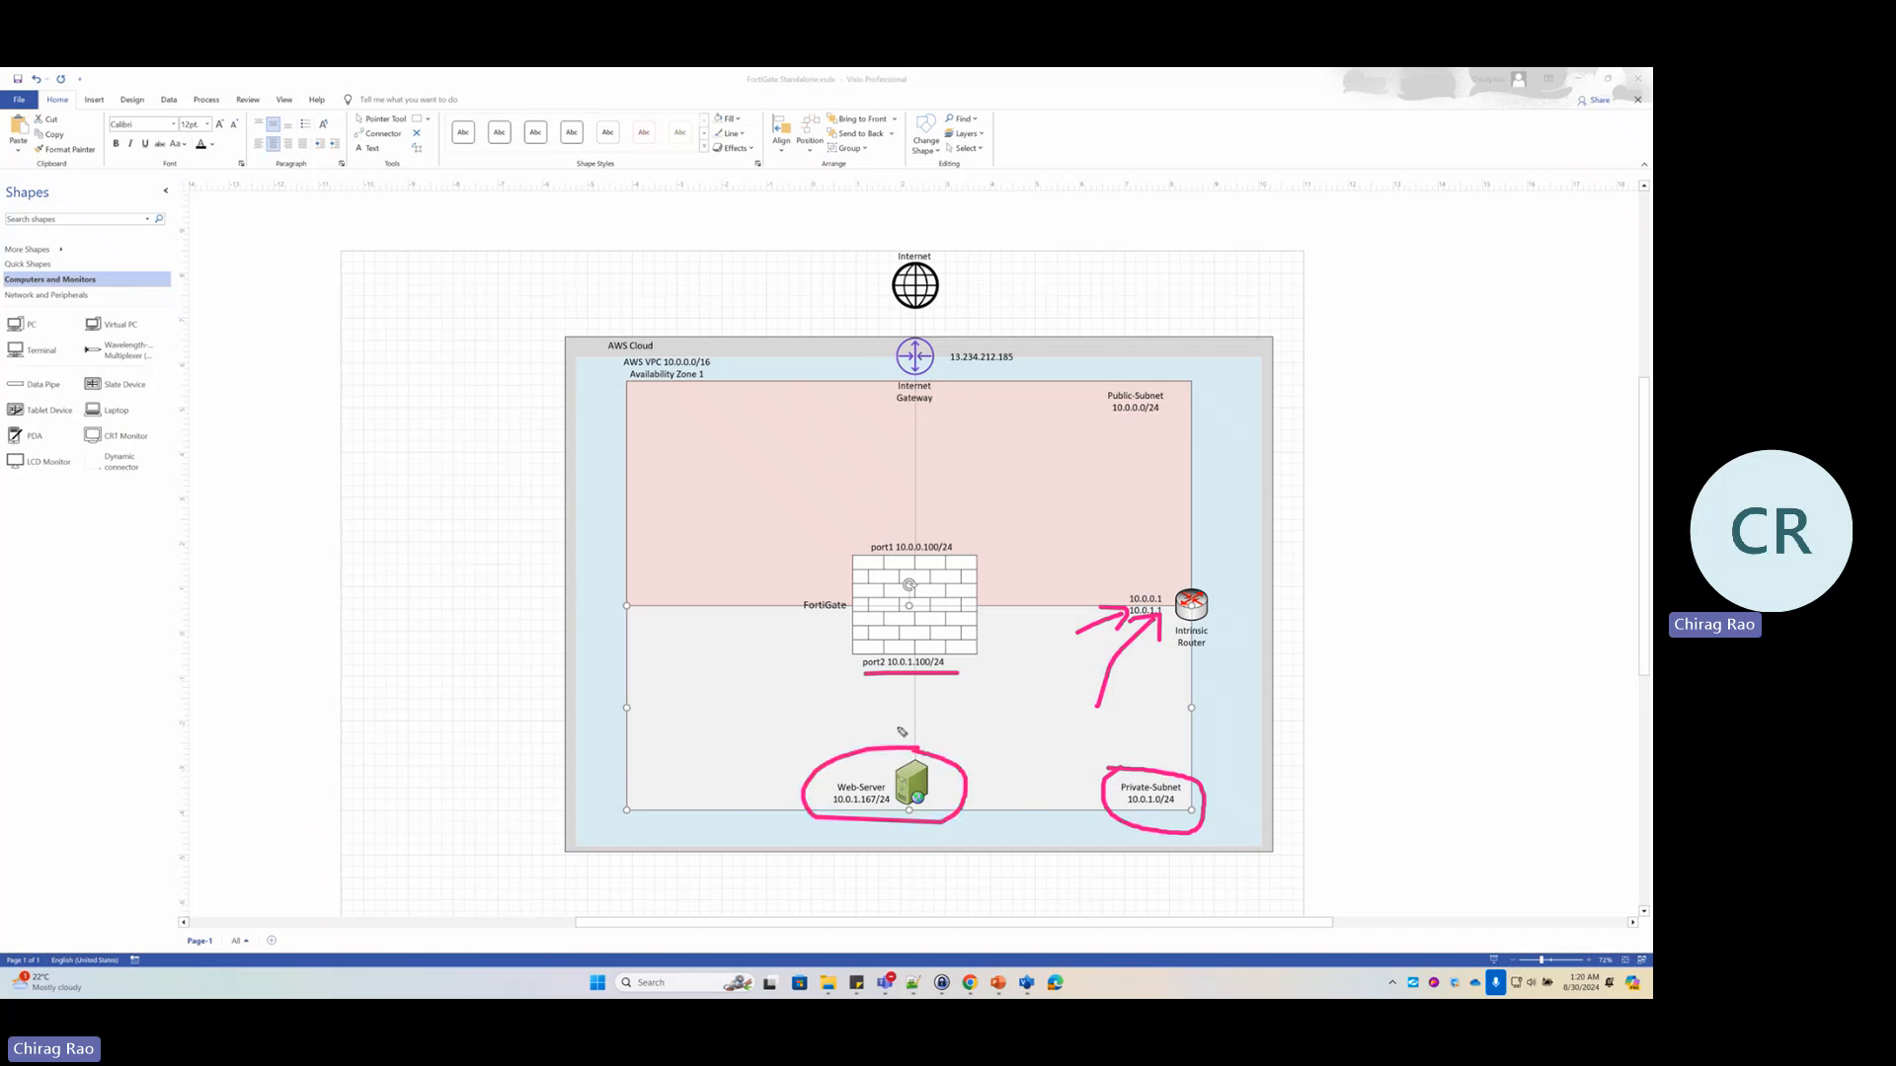
pyautogui.moveTo(895, 758)
pyautogui.mouseDown()
pyautogui.moveTo(900, 691)
pyautogui.moveTo(871, 702)
pyautogui.moveTo(922, 707)
pyautogui.mouseUp()
pyautogui.press('Escape')
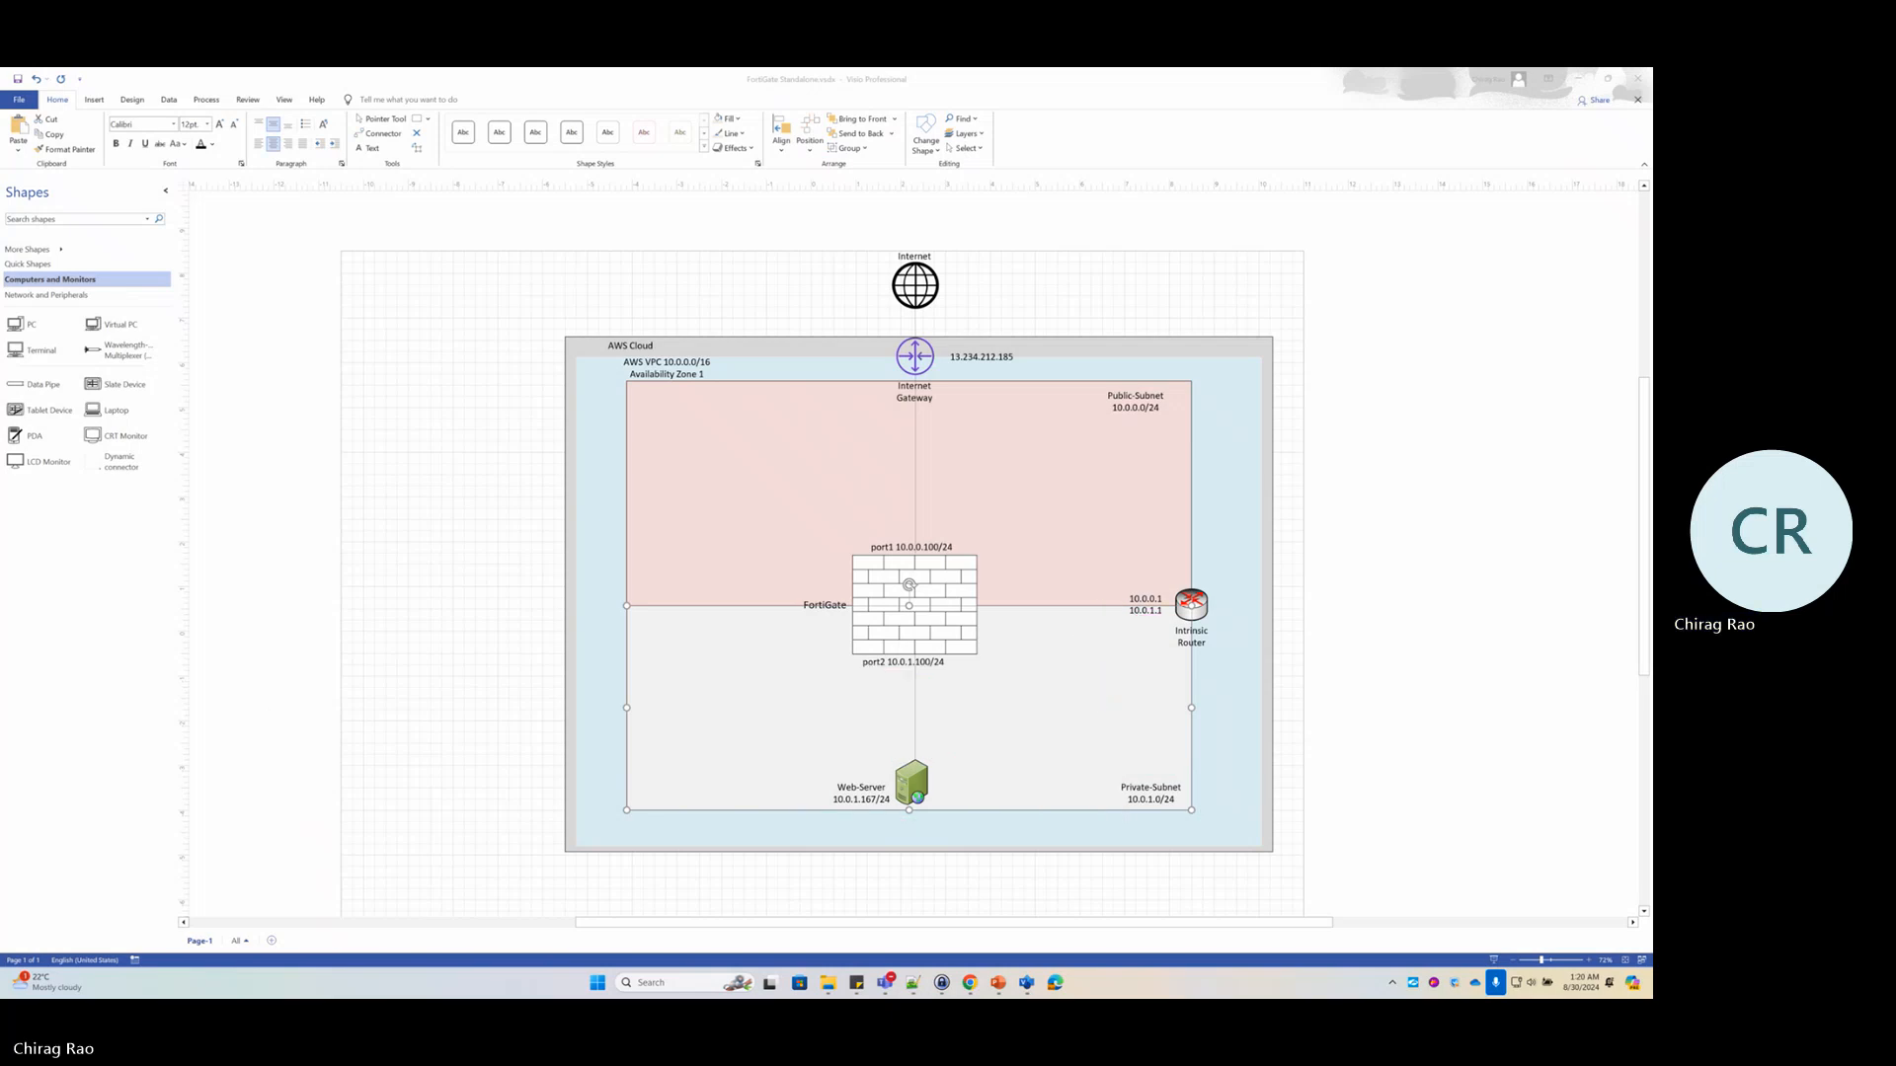
# Turn off 'Retrieve default gateway from server' for port2 and save the interface
pyautogui.hotkey('alt', 'Tab')
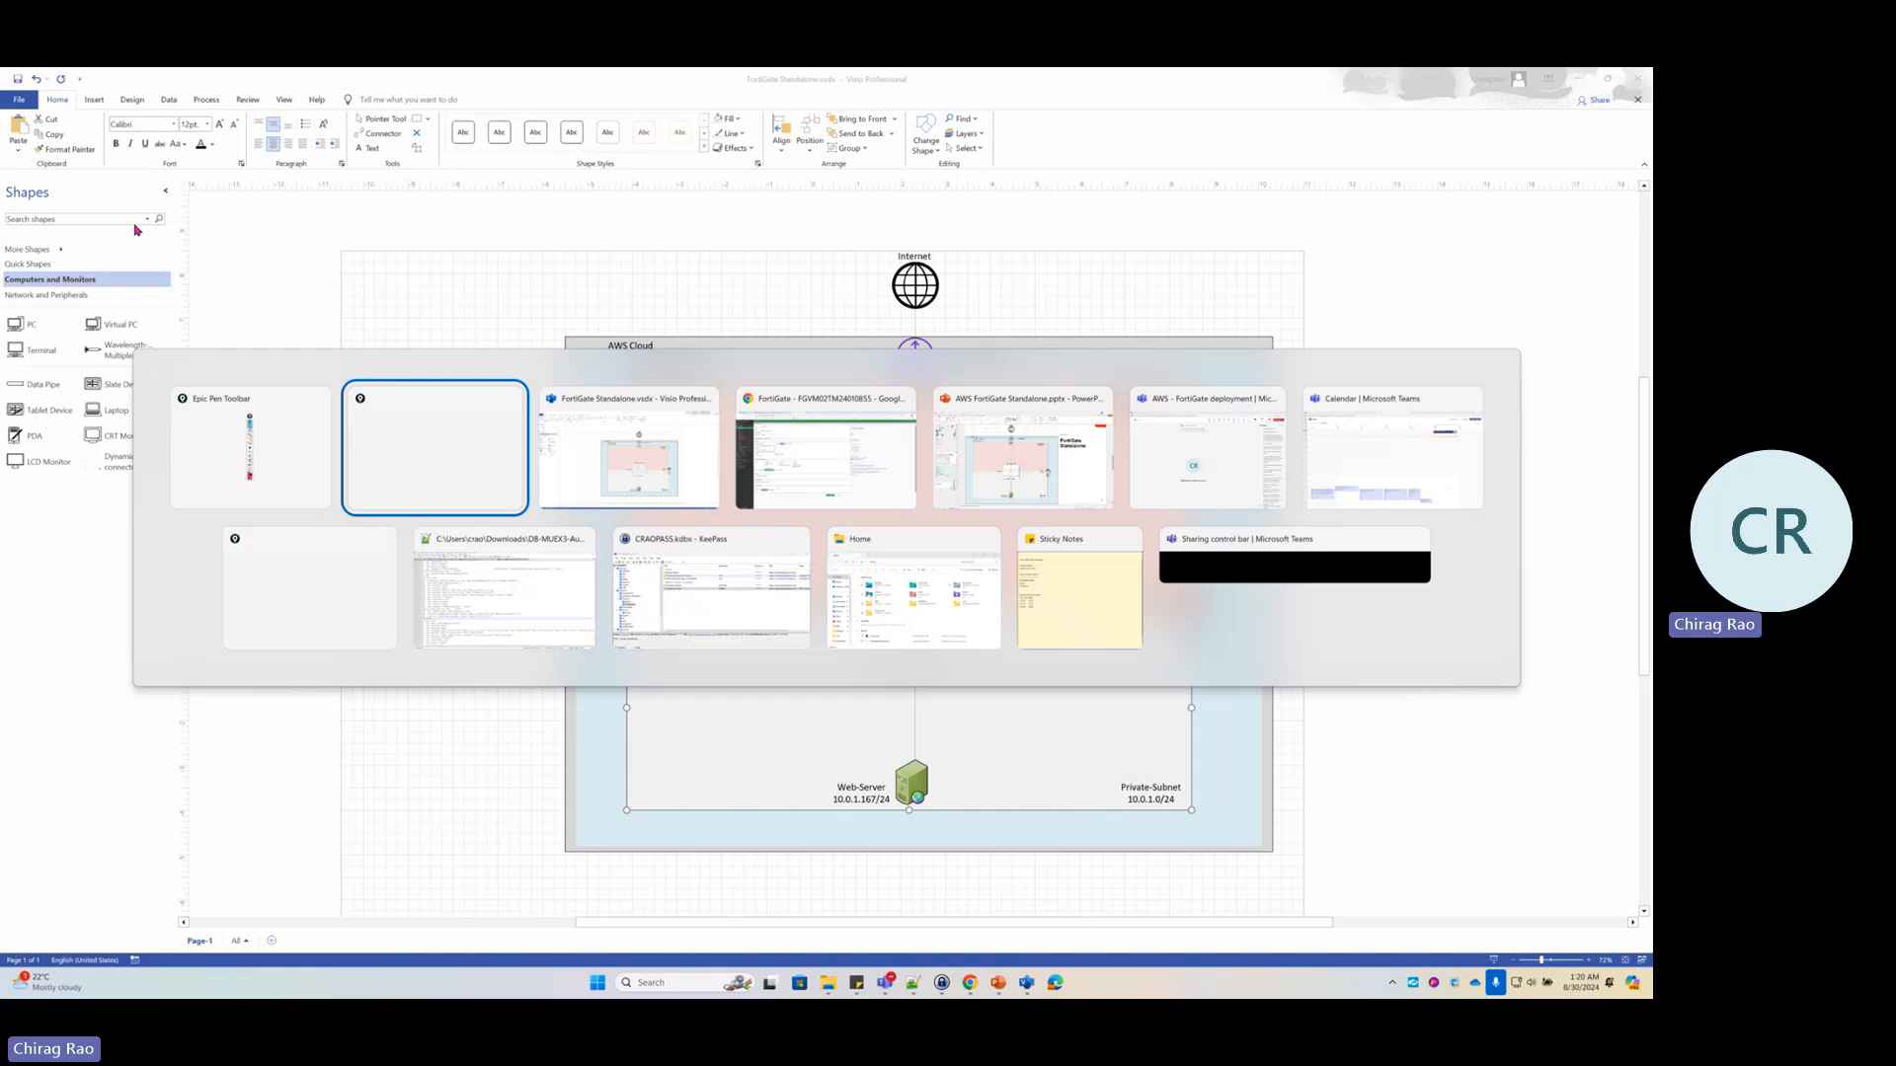
pyautogui.hotkey('alt', 'Tab')
pyautogui.hotkey('alt', 'Tab')
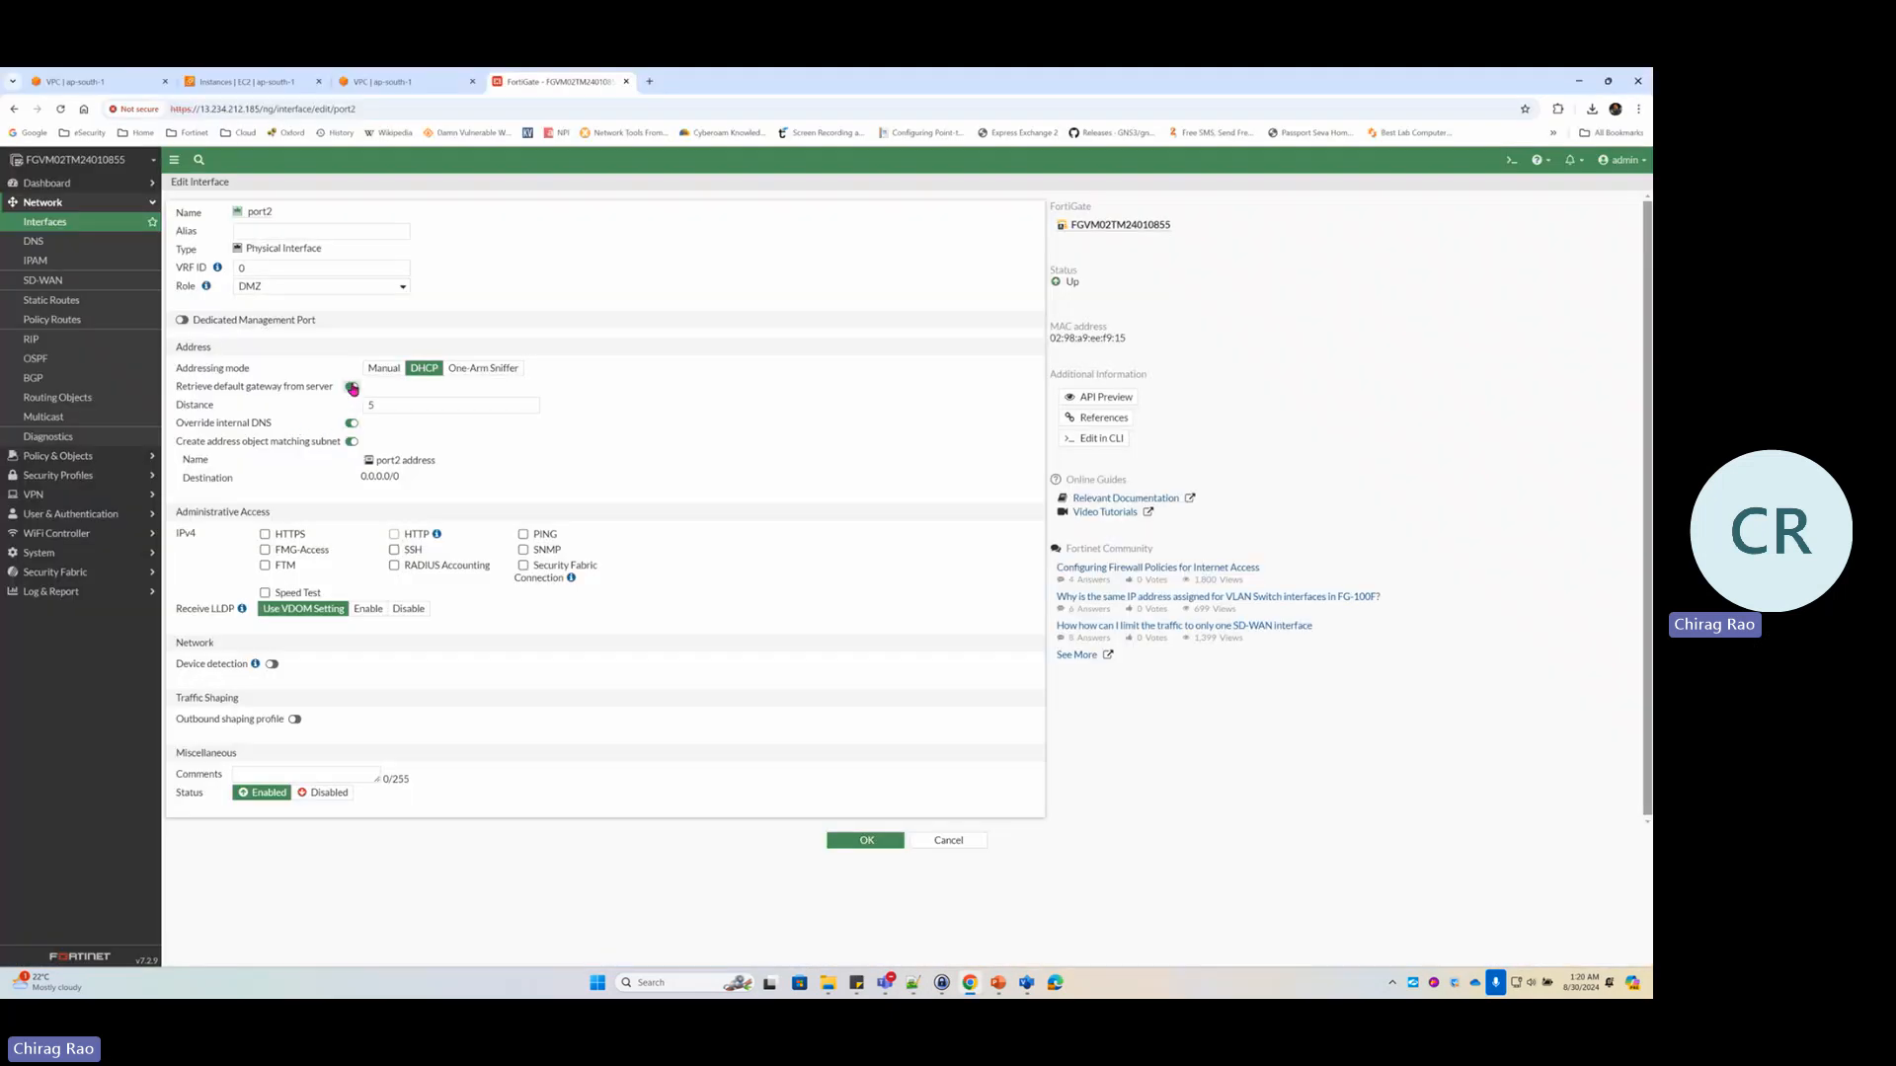
pyautogui.click(351, 387)
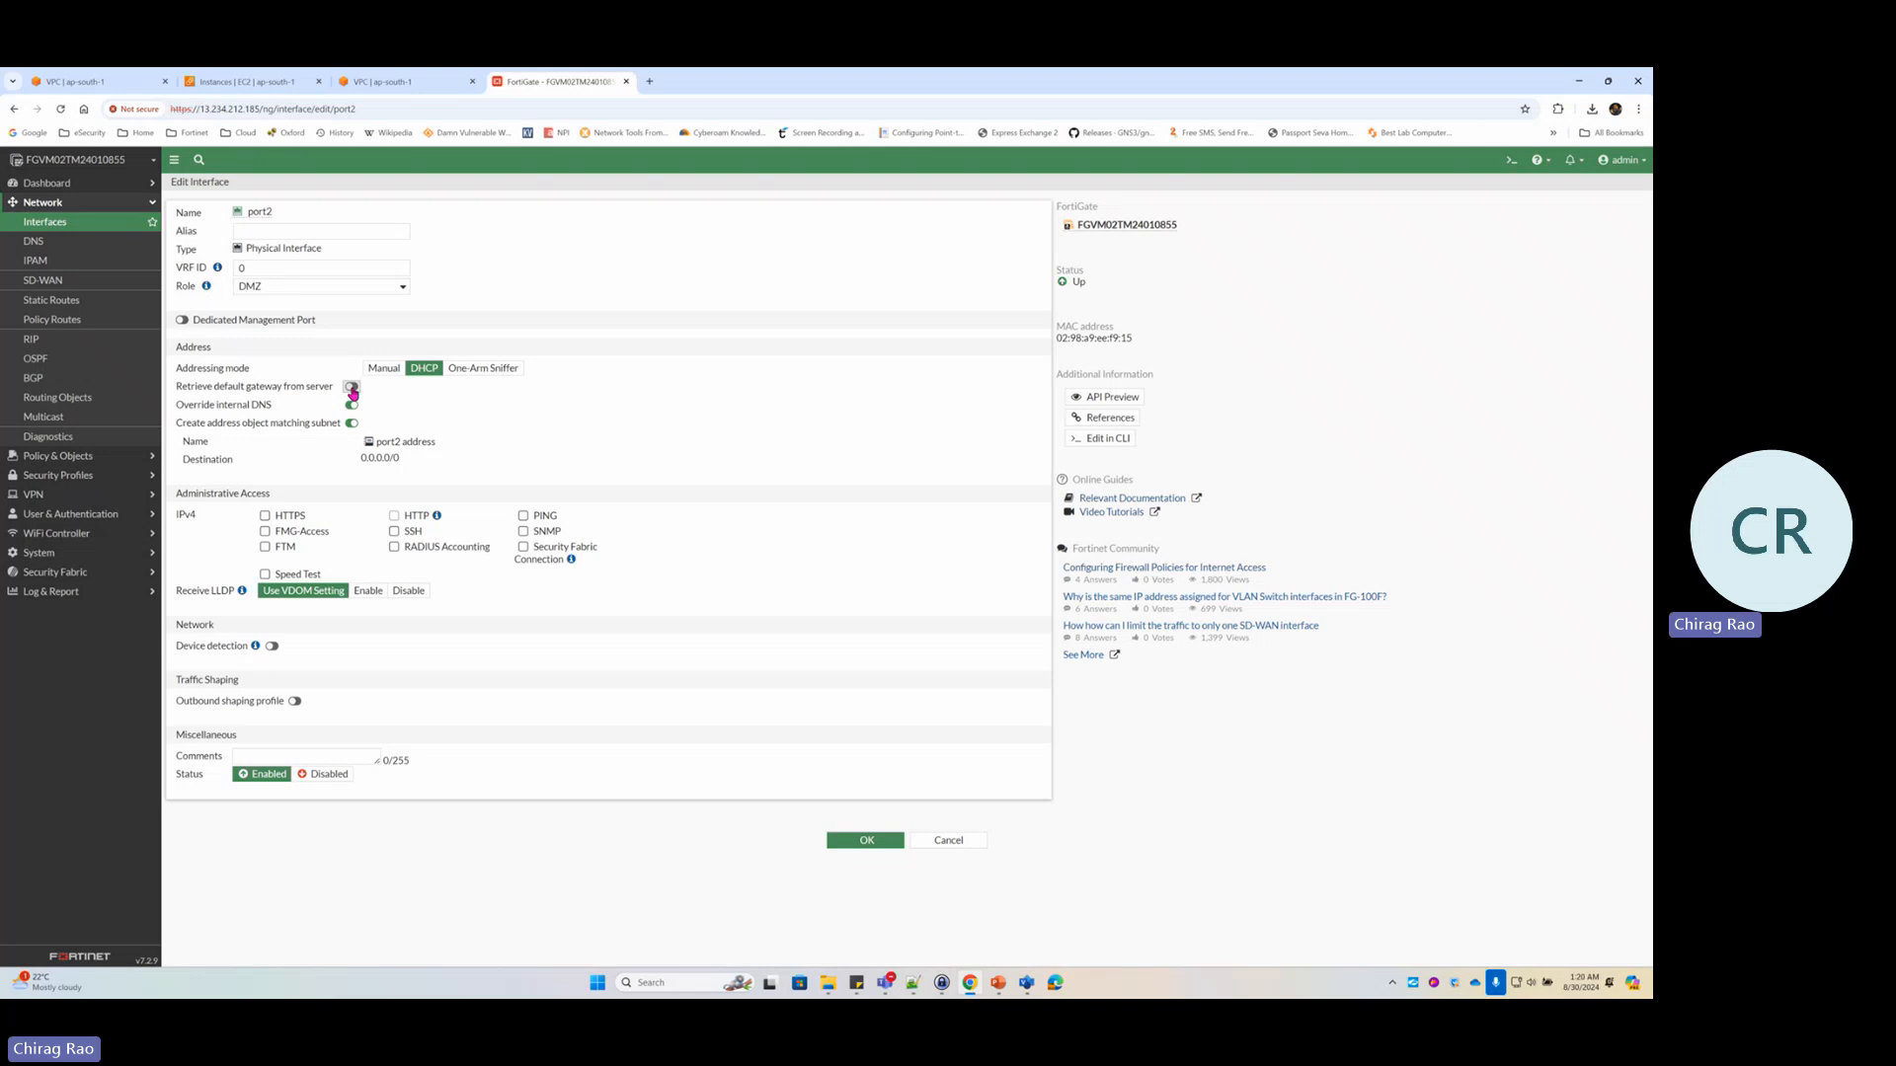
pyautogui.hotkey('alt', 'Tab')
pyautogui.hotkey('alt', 'Tab')
pyautogui.hotkey('alt', 'Tab')
pyautogui.hotkey('alt', 'Tab')
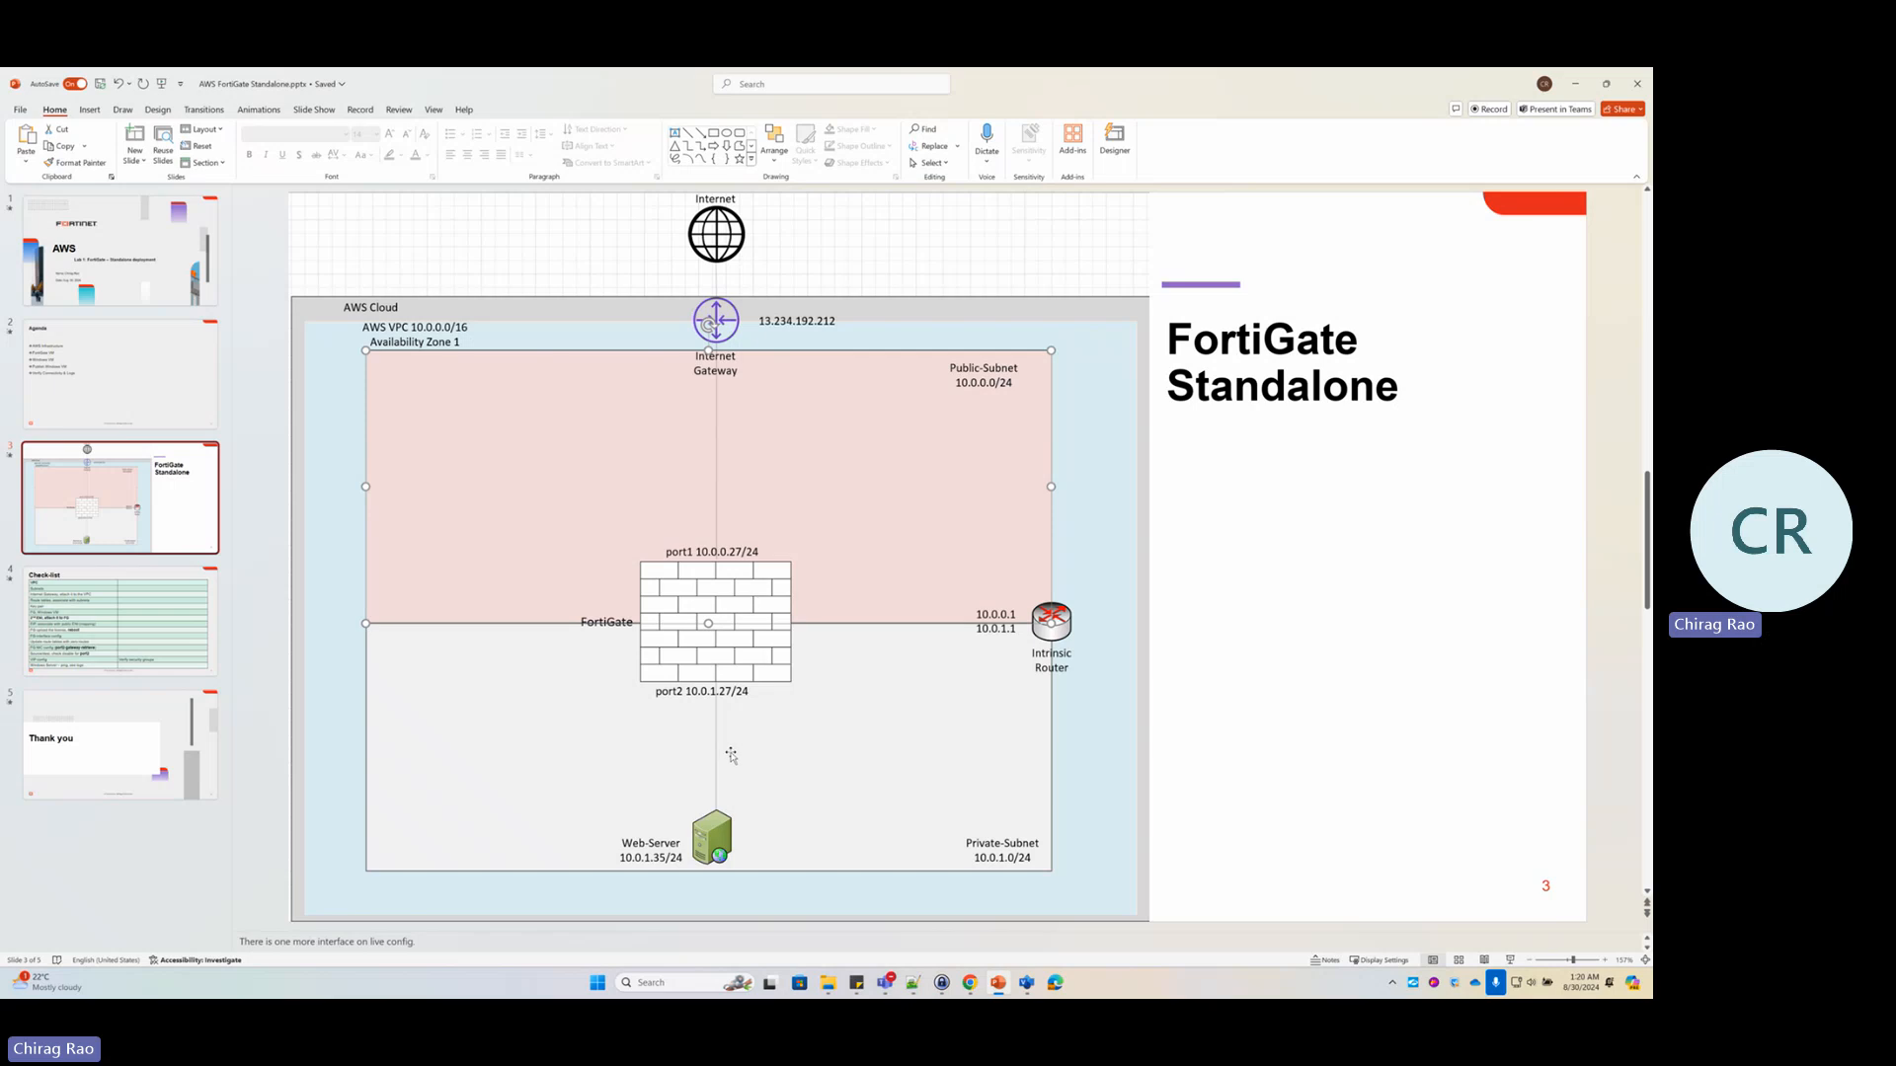
pyautogui.hotkey('alt', 'Tab')
pyautogui.hotkey('alt', 'Tab')
pyautogui.hotkey('alt', 'Tab')
pyautogui.hotkey('alt', 'Tab')
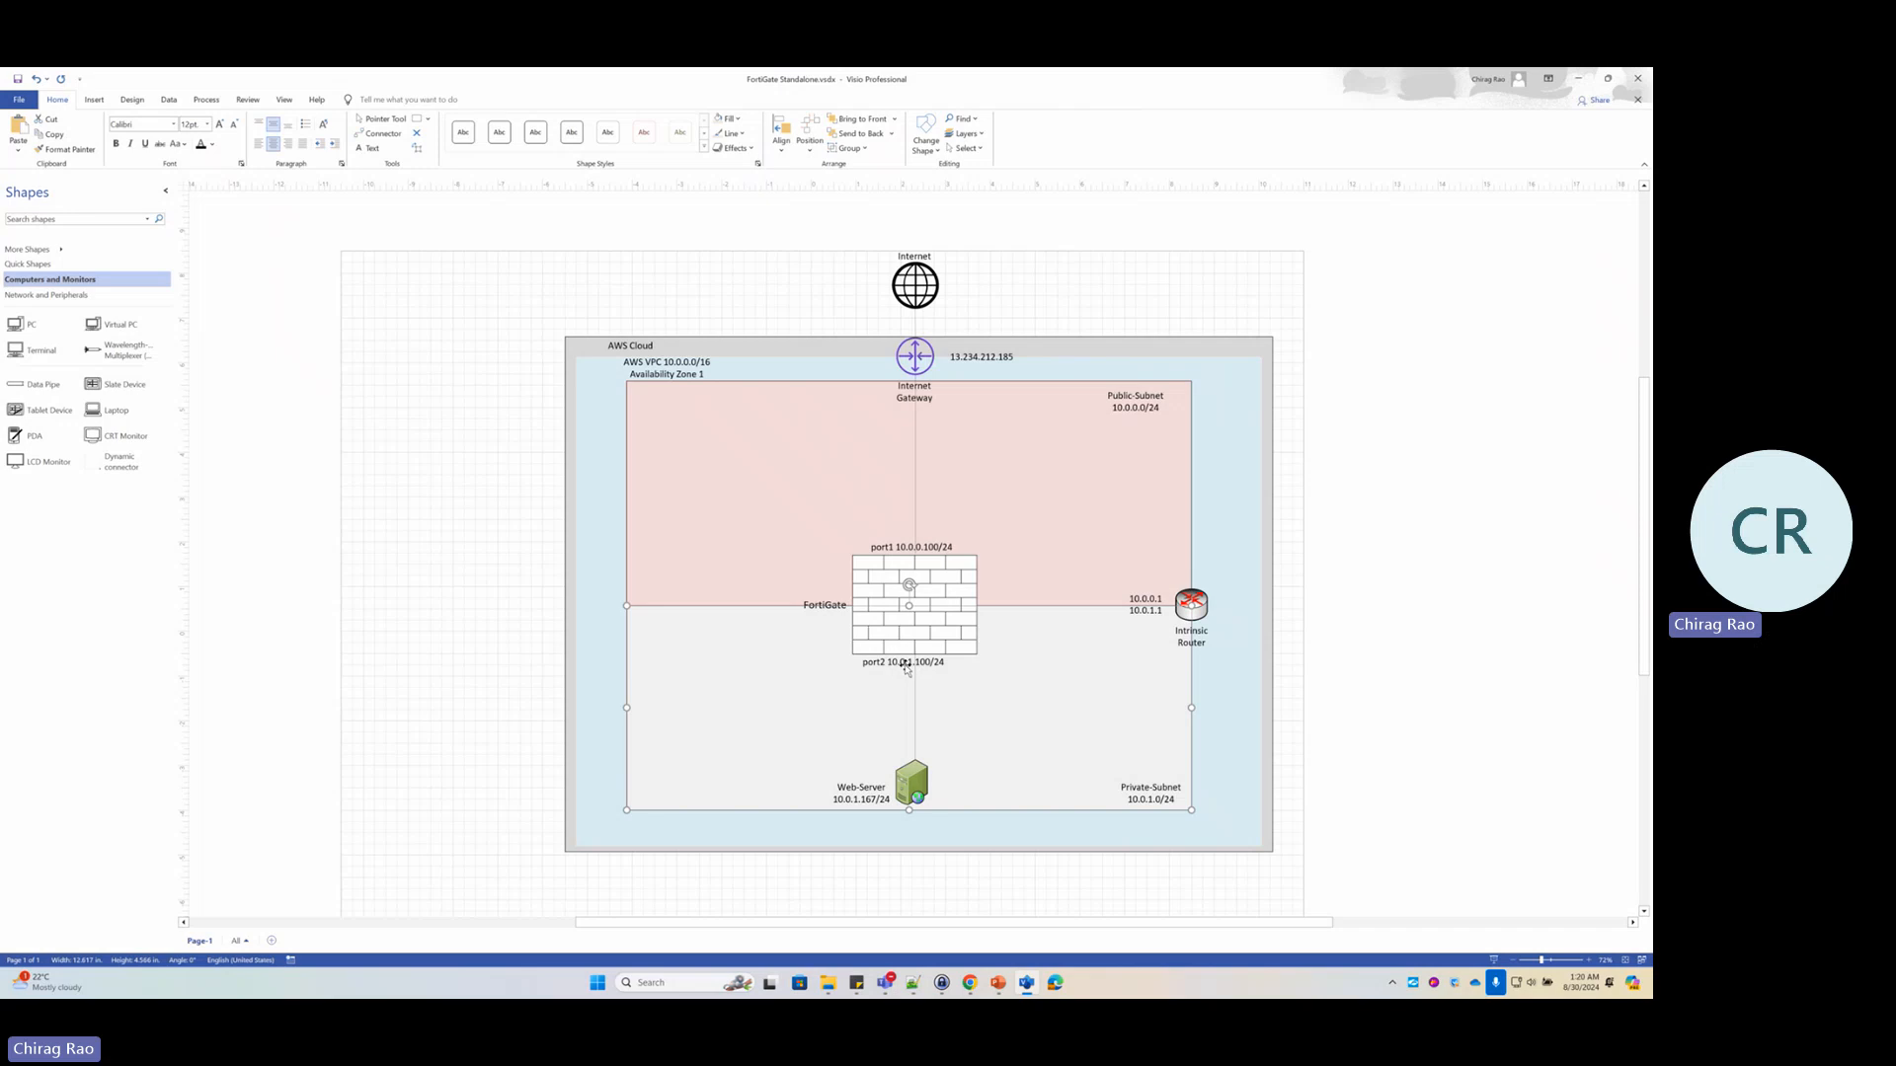
pyautogui.hotkey('alt', 'Tab')
pyautogui.hotkey('alt', 'Tab')
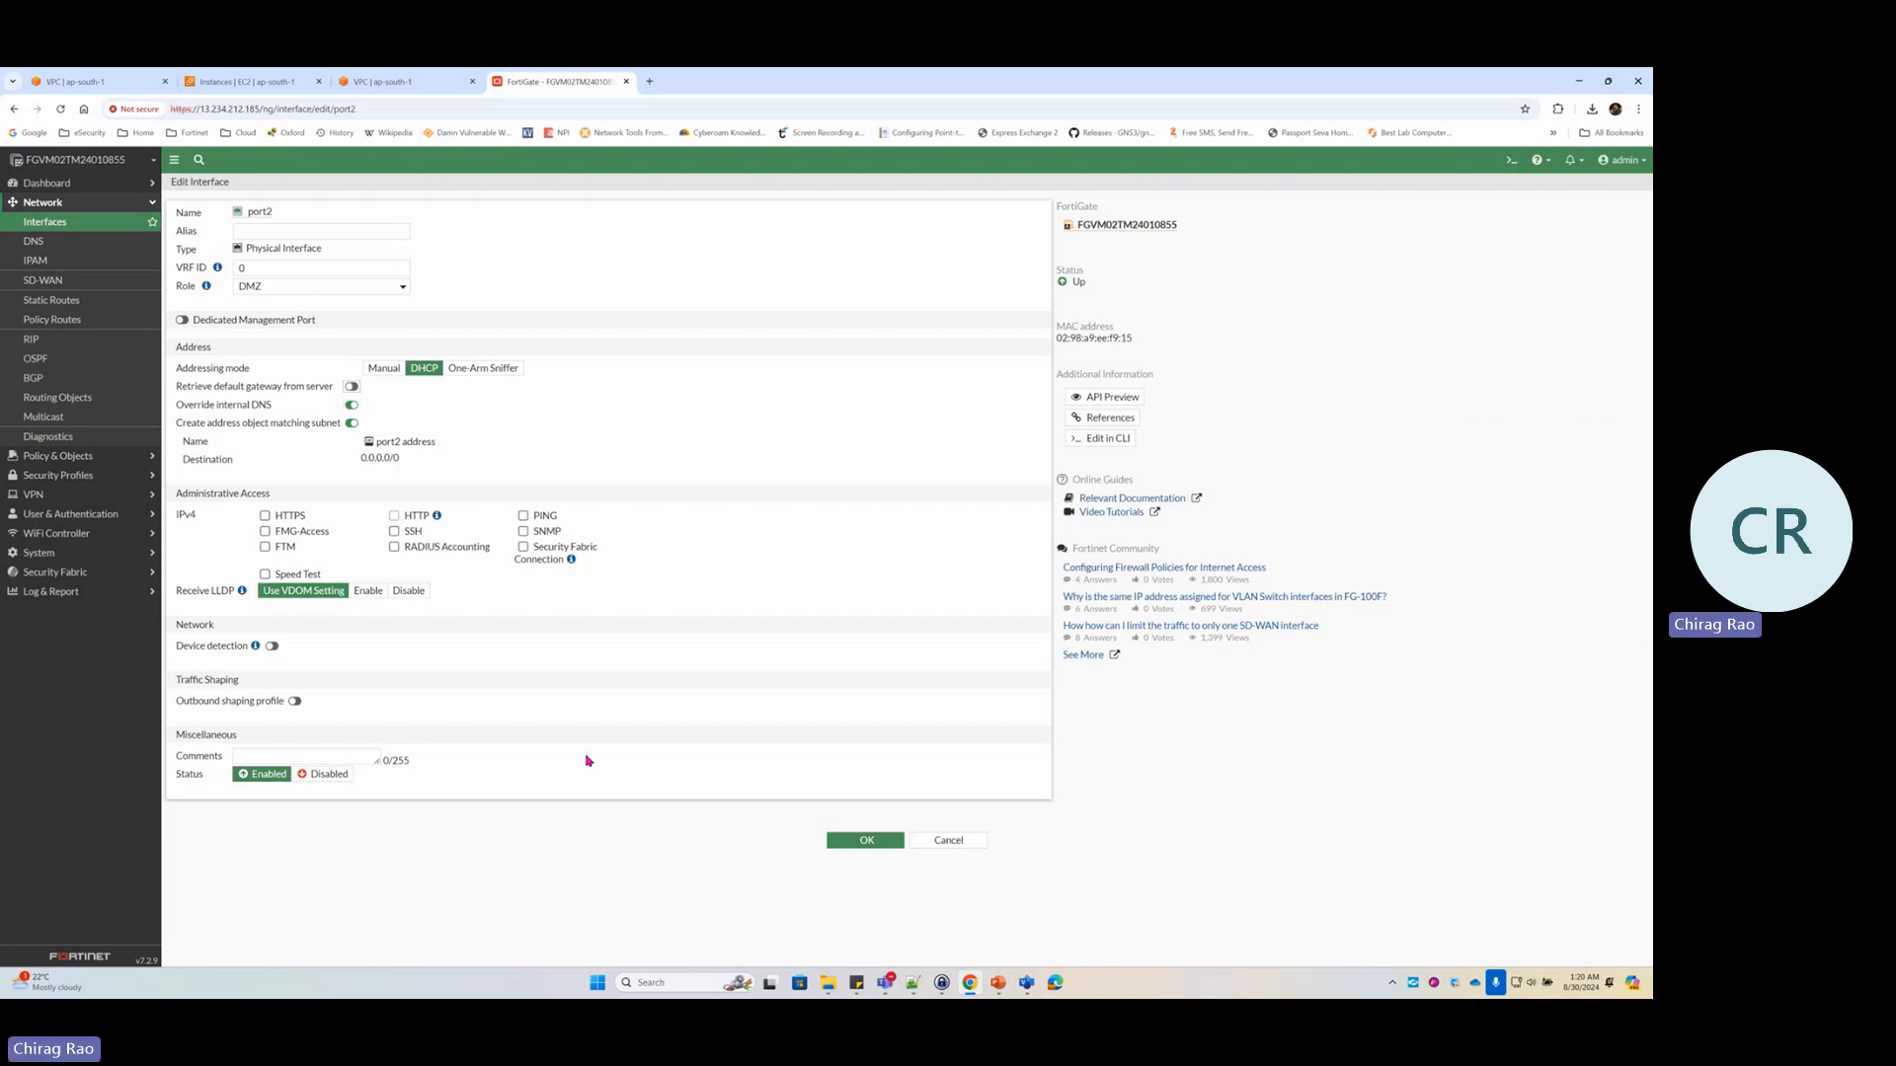
pyautogui.click(866, 841)
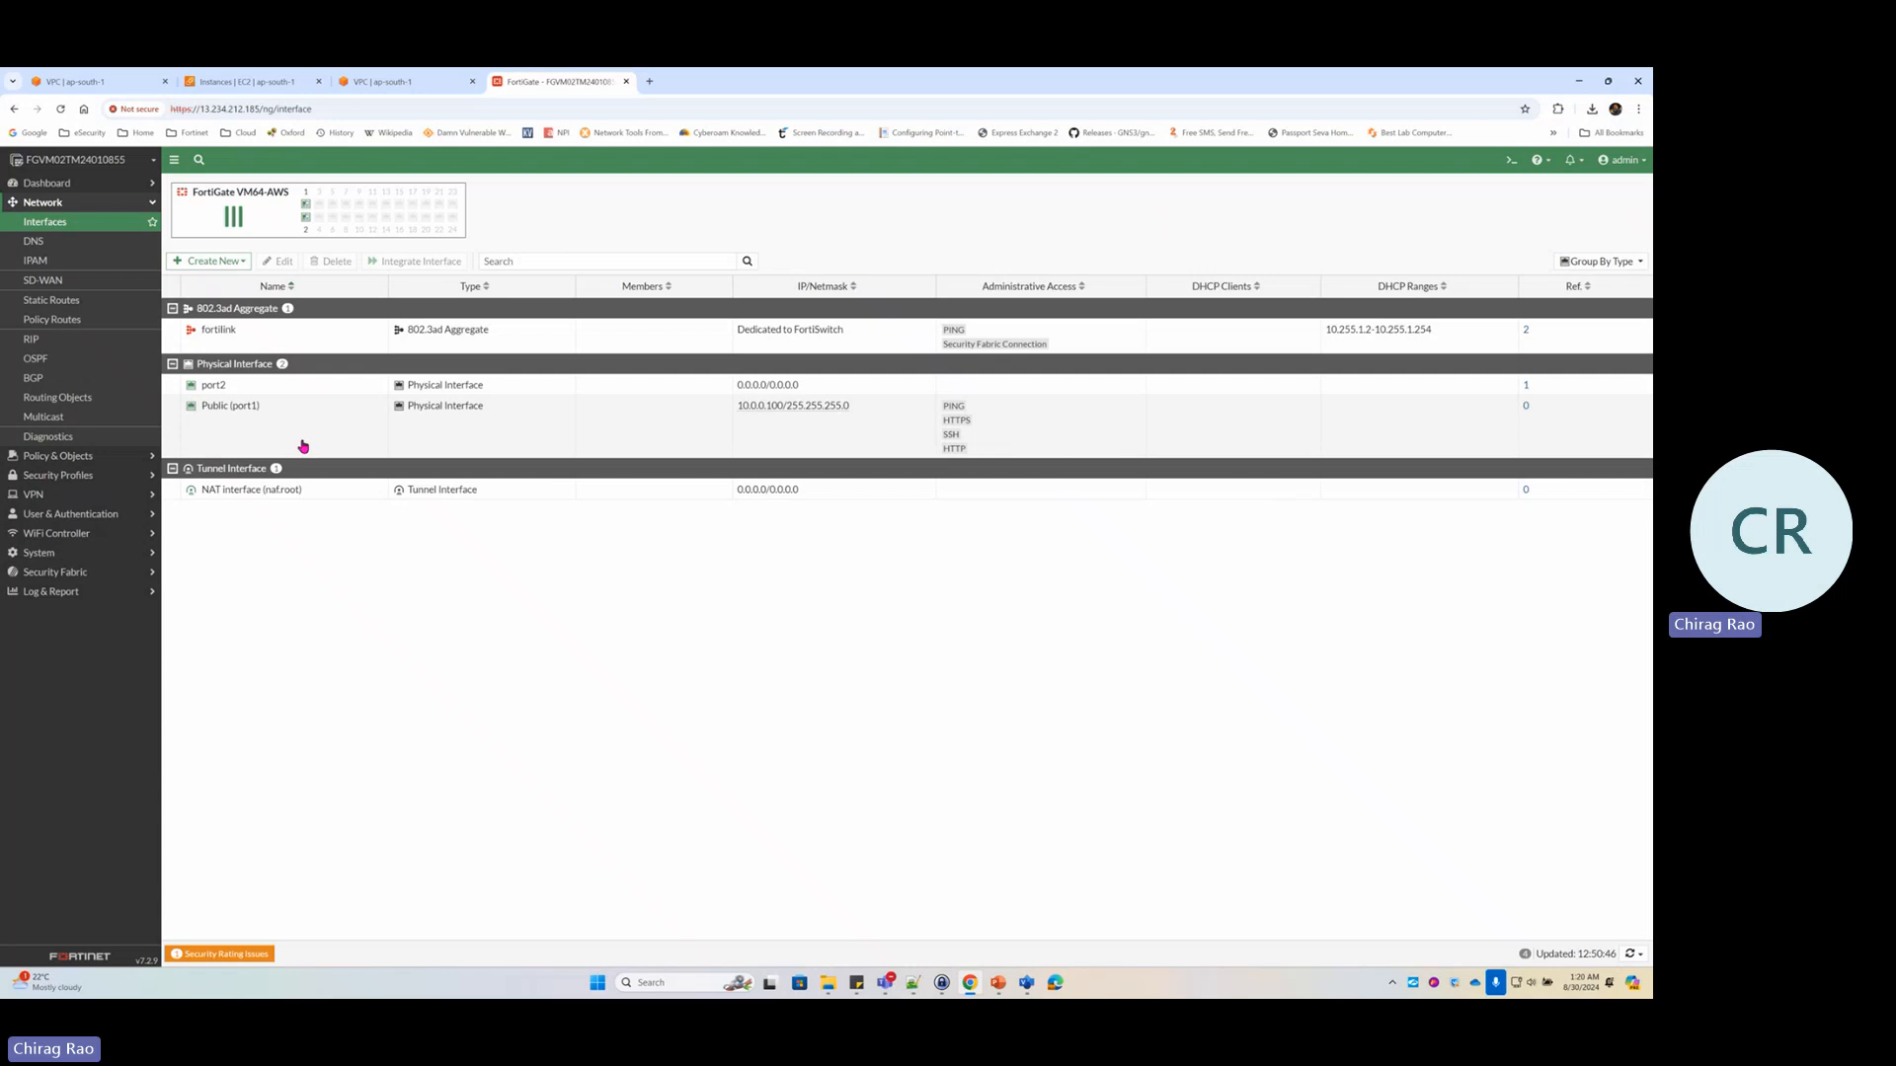
# Give port2 the alias 'Private', save it, and bring the Visio diagram back up
pyautogui.doubleClick(312, 387)
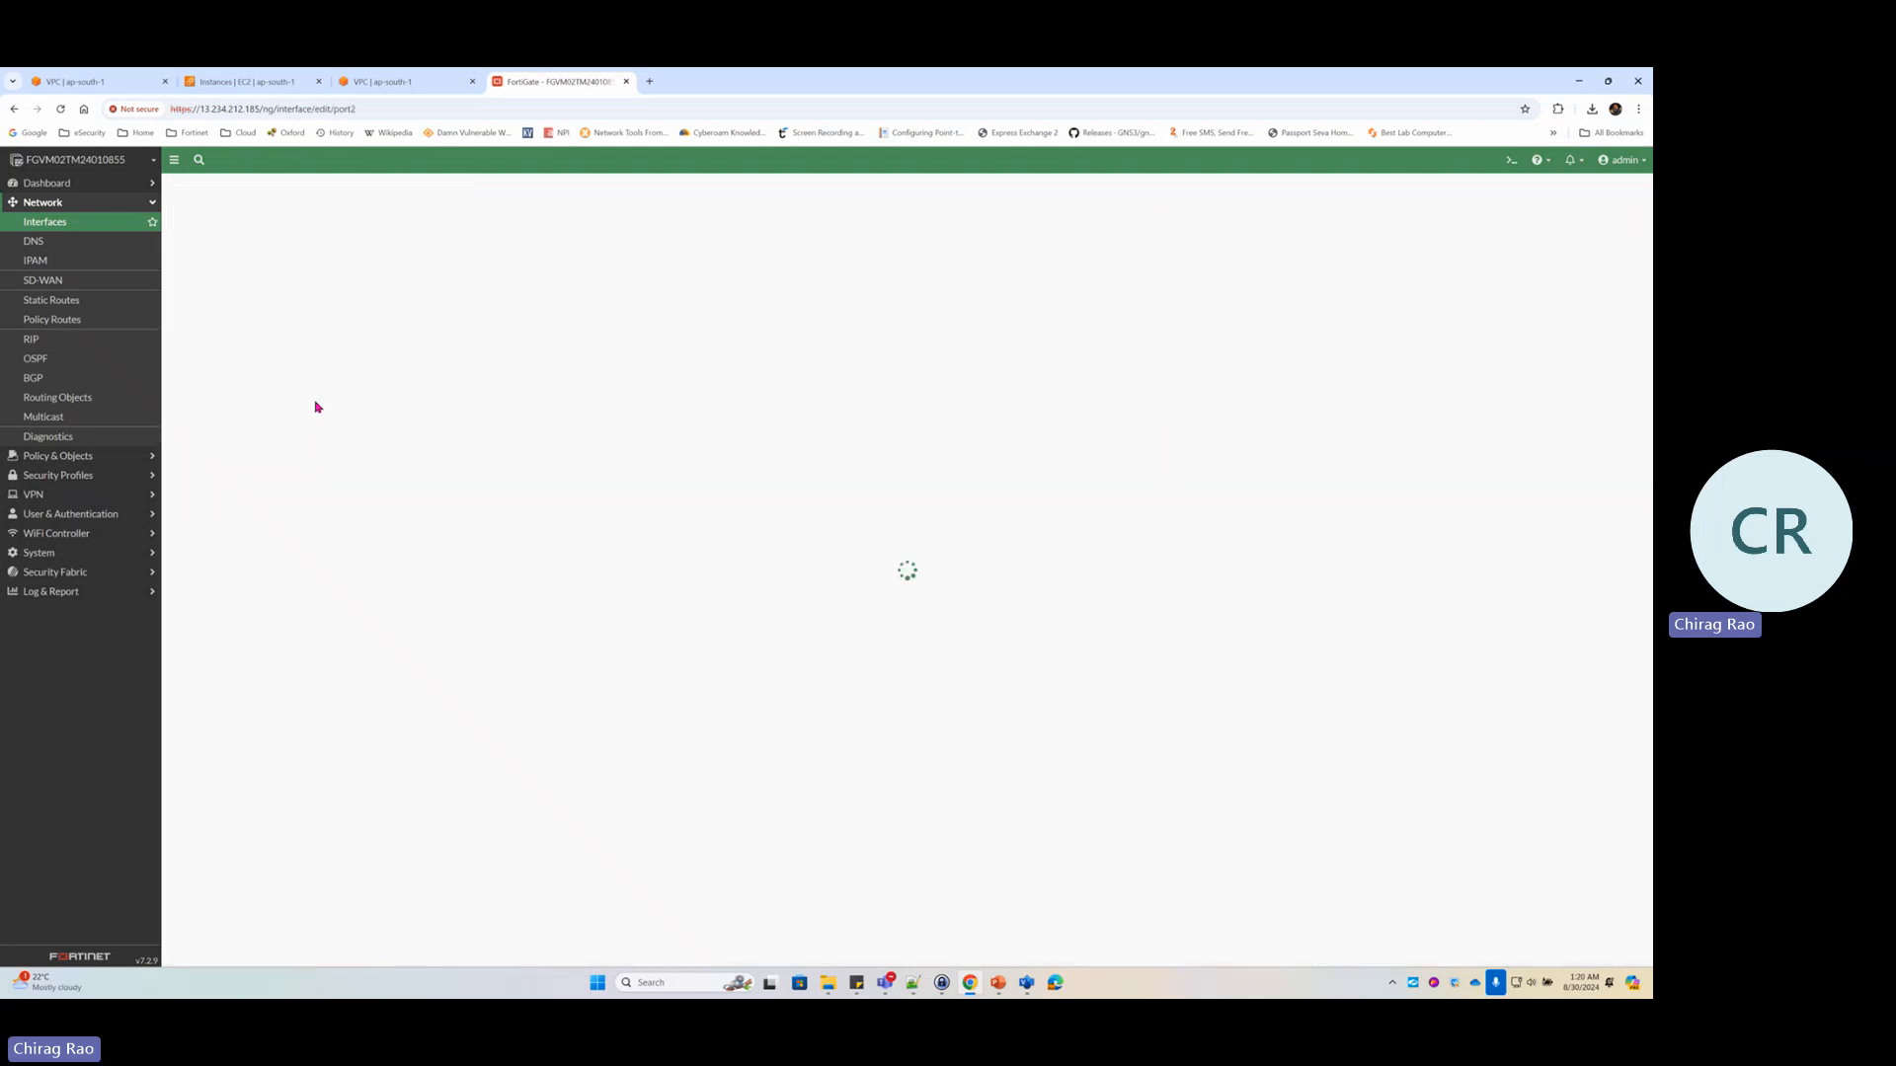
pyautogui.click(264, 231)
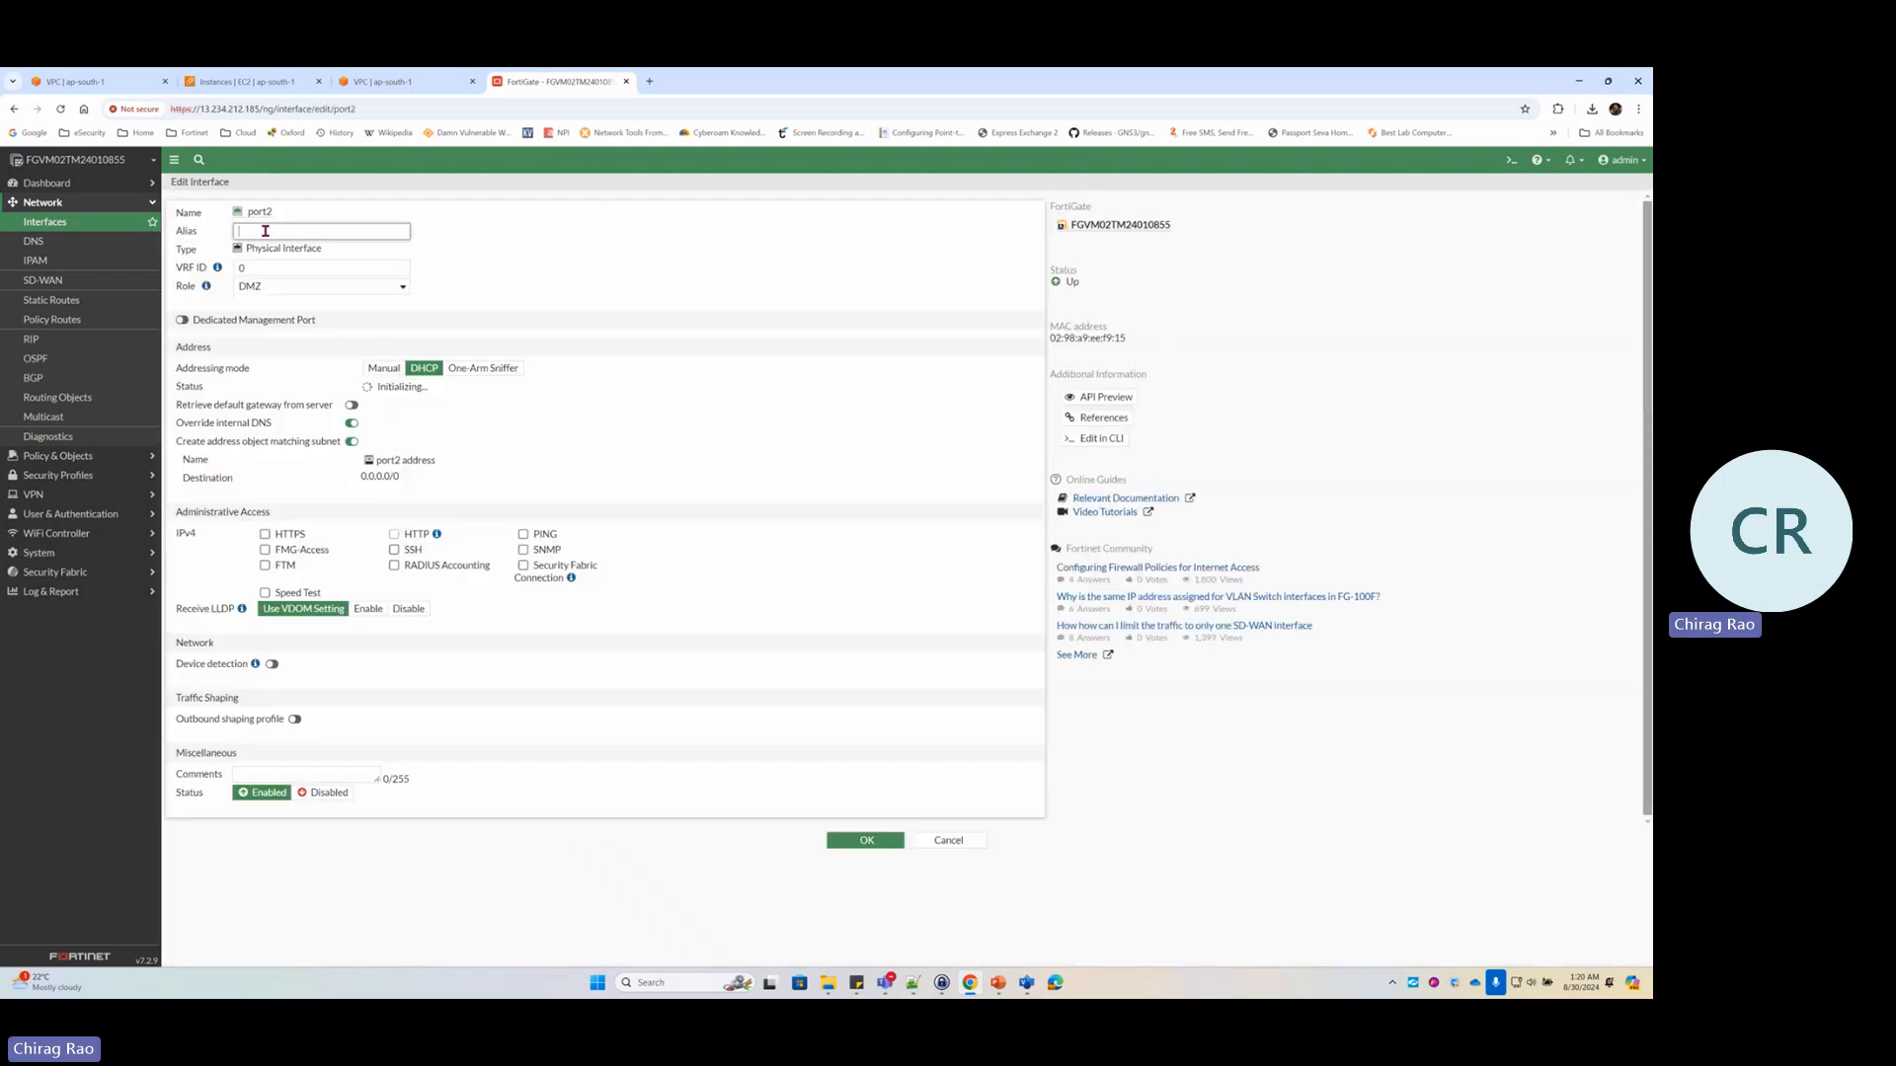
pyautogui.write('P')
pyautogui.write('te')
pyautogui.click(866, 841)
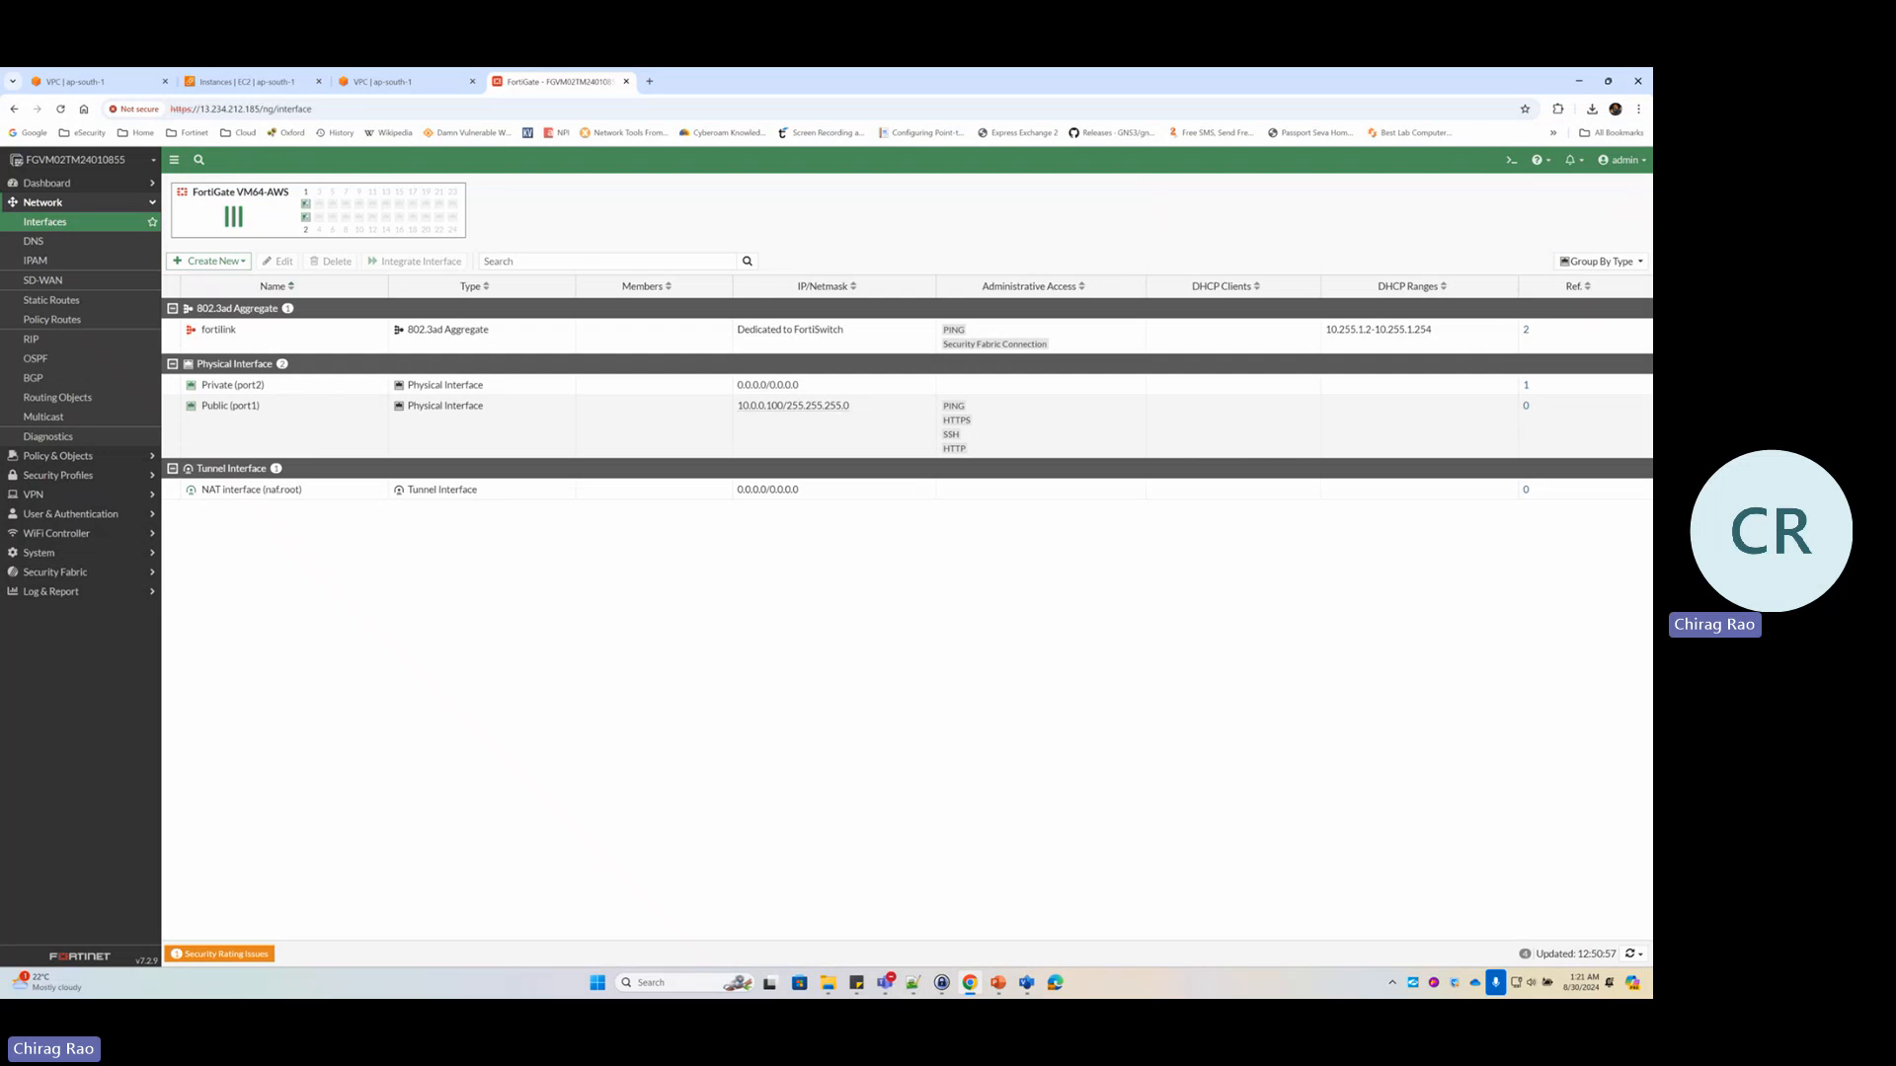
pyautogui.click(1027, 983)
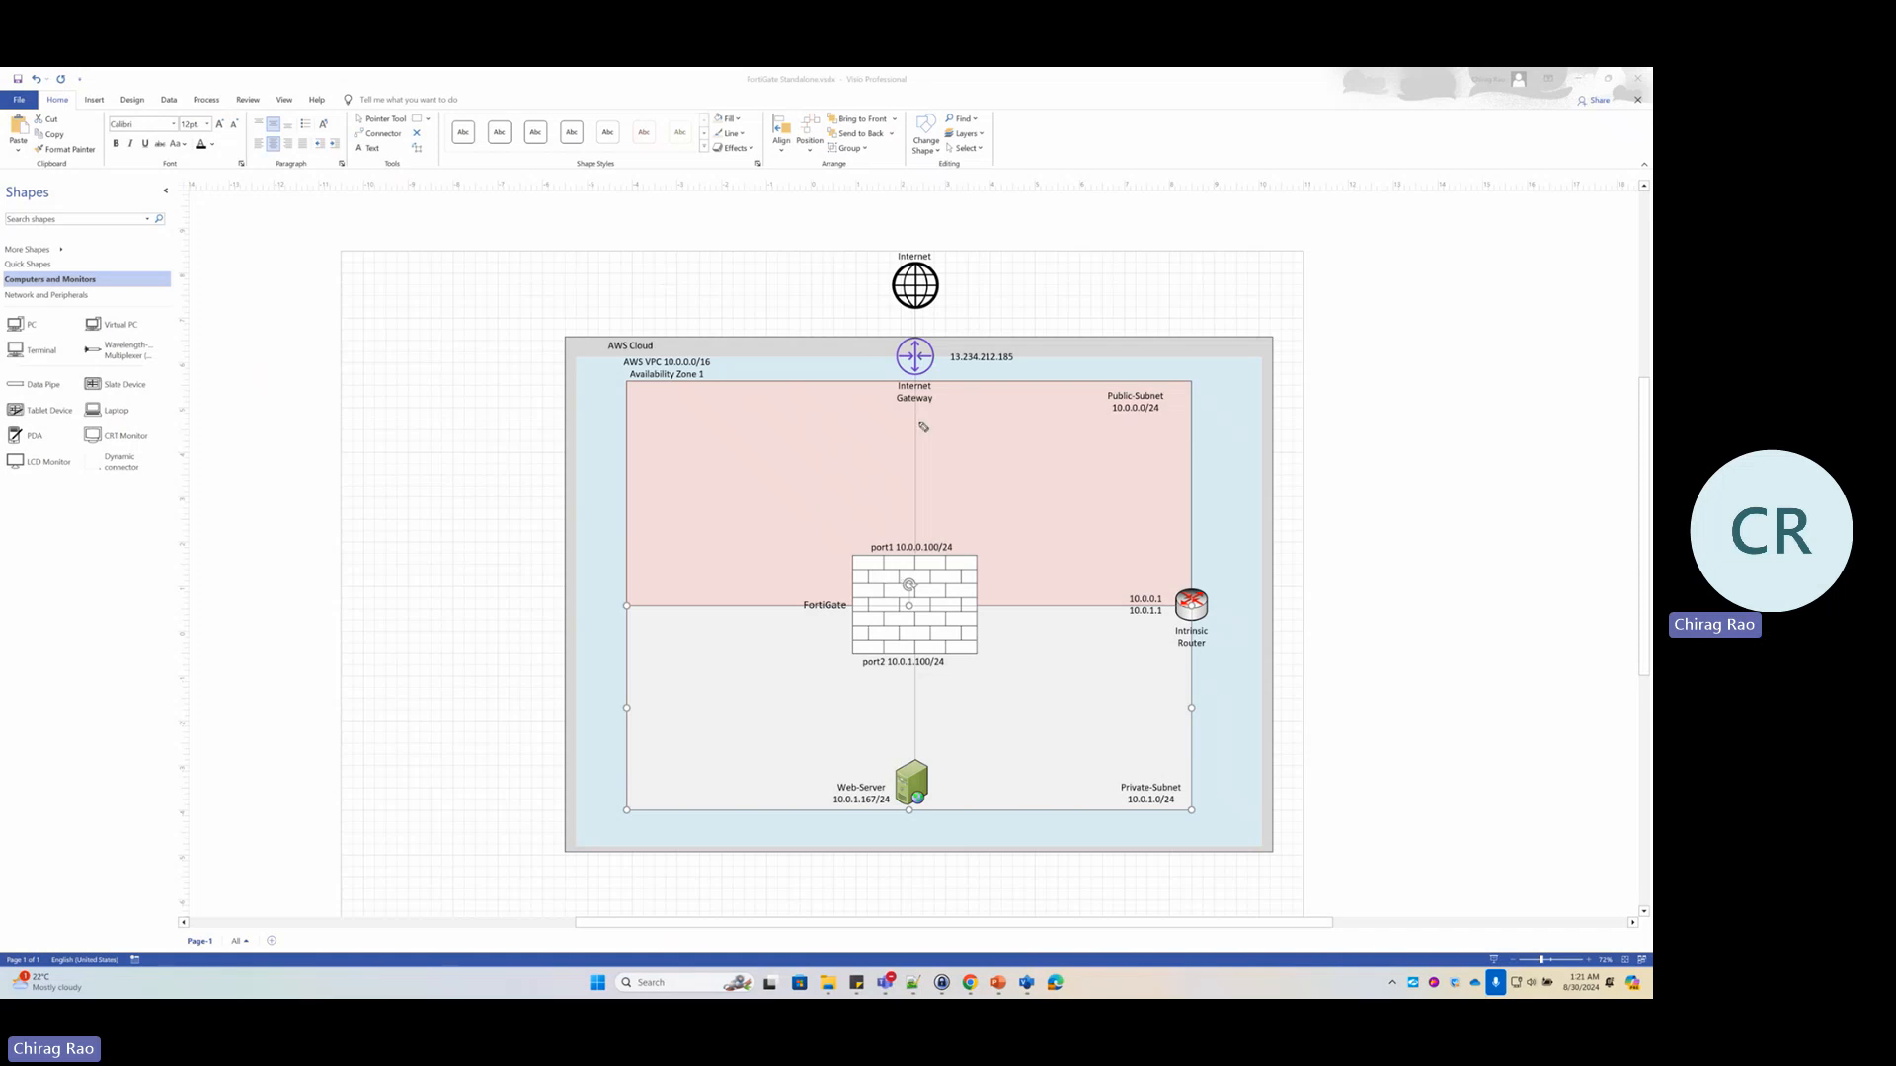
pyautogui.moveTo(917, 434)
pyautogui.mouseDown()
pyautogui.moveTo(1061, 442)
pyautogui.moveTo(953, 274)
pyautogui.moveTo(943, 466)
pyautogui.moveTo(1000, 632)
pyautogui.moveTo(968, 536)
pyautogui.mouseUp()
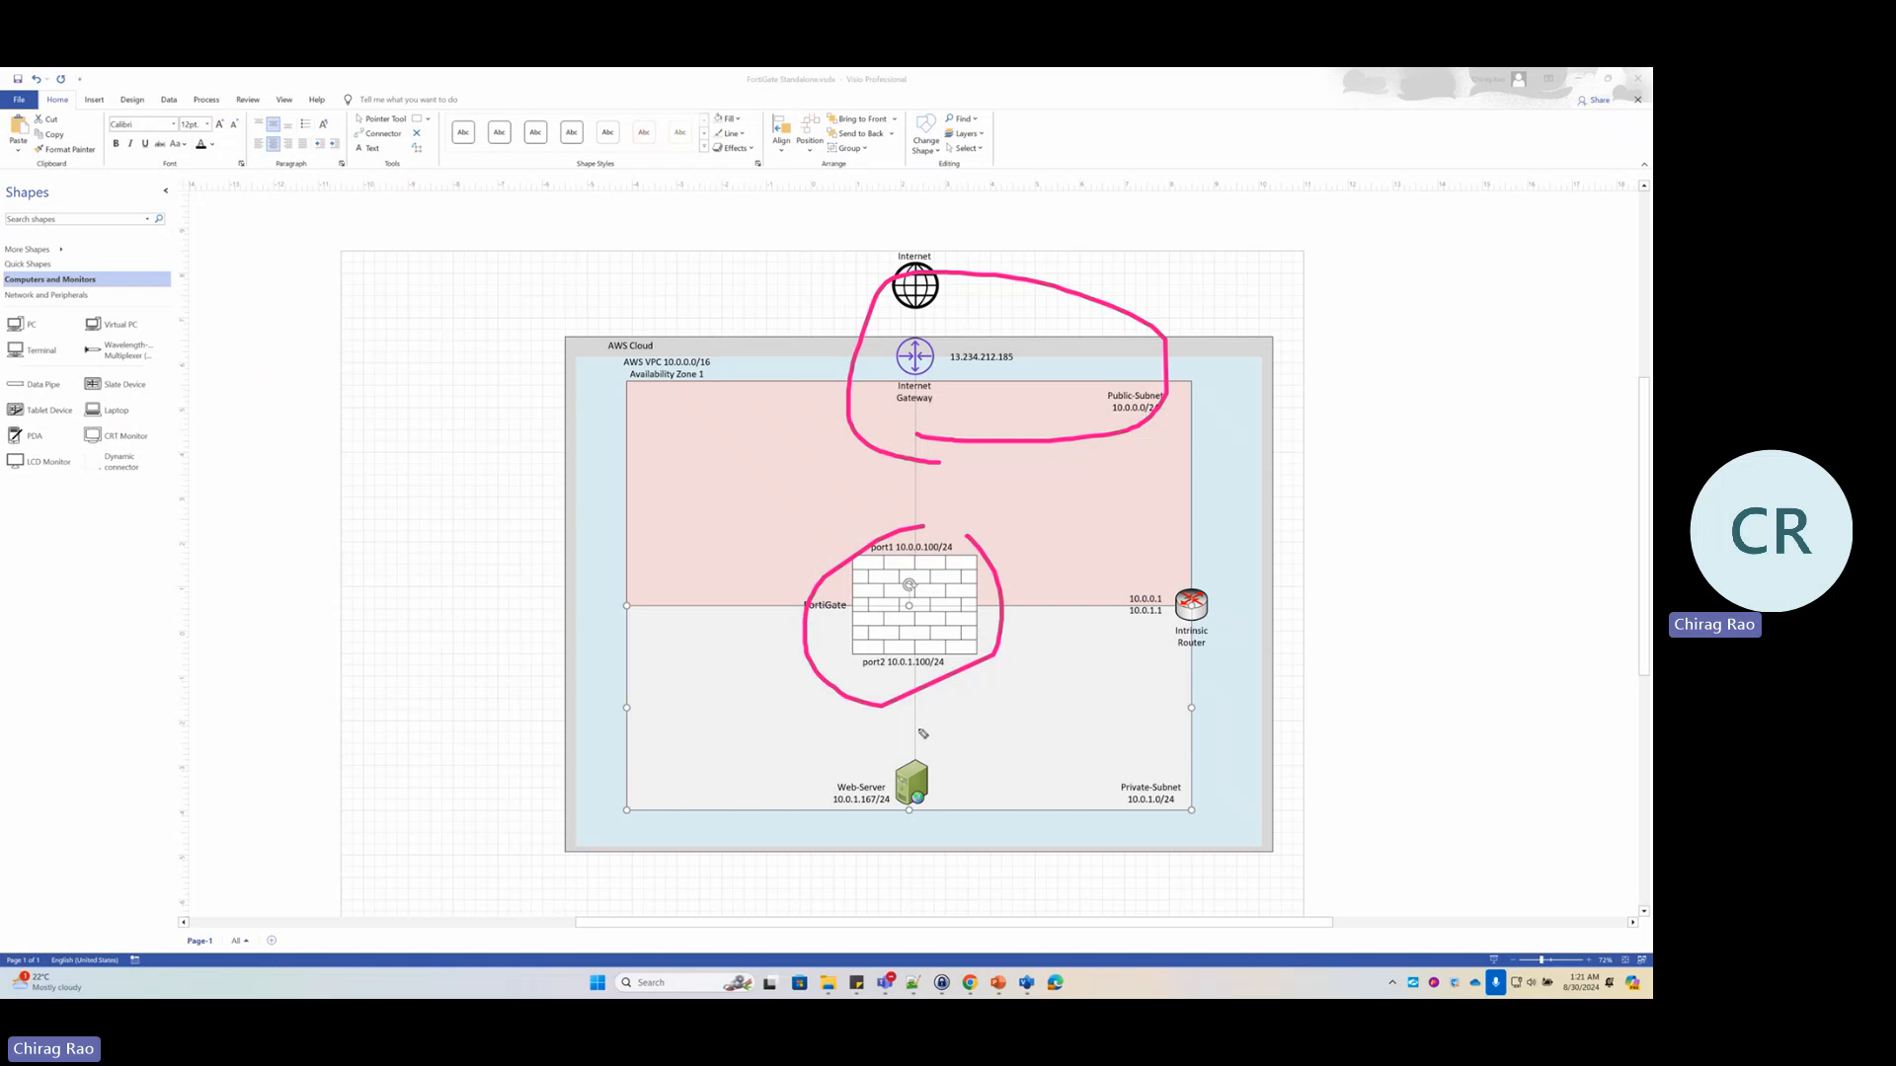
pyautogui.moveTo(921, 738)
pyautogui.mouseDown()
pyautogui.moveTo(820, 839)
pyautogui.moveTo(925, 745)
pyautogui.mouseUp()
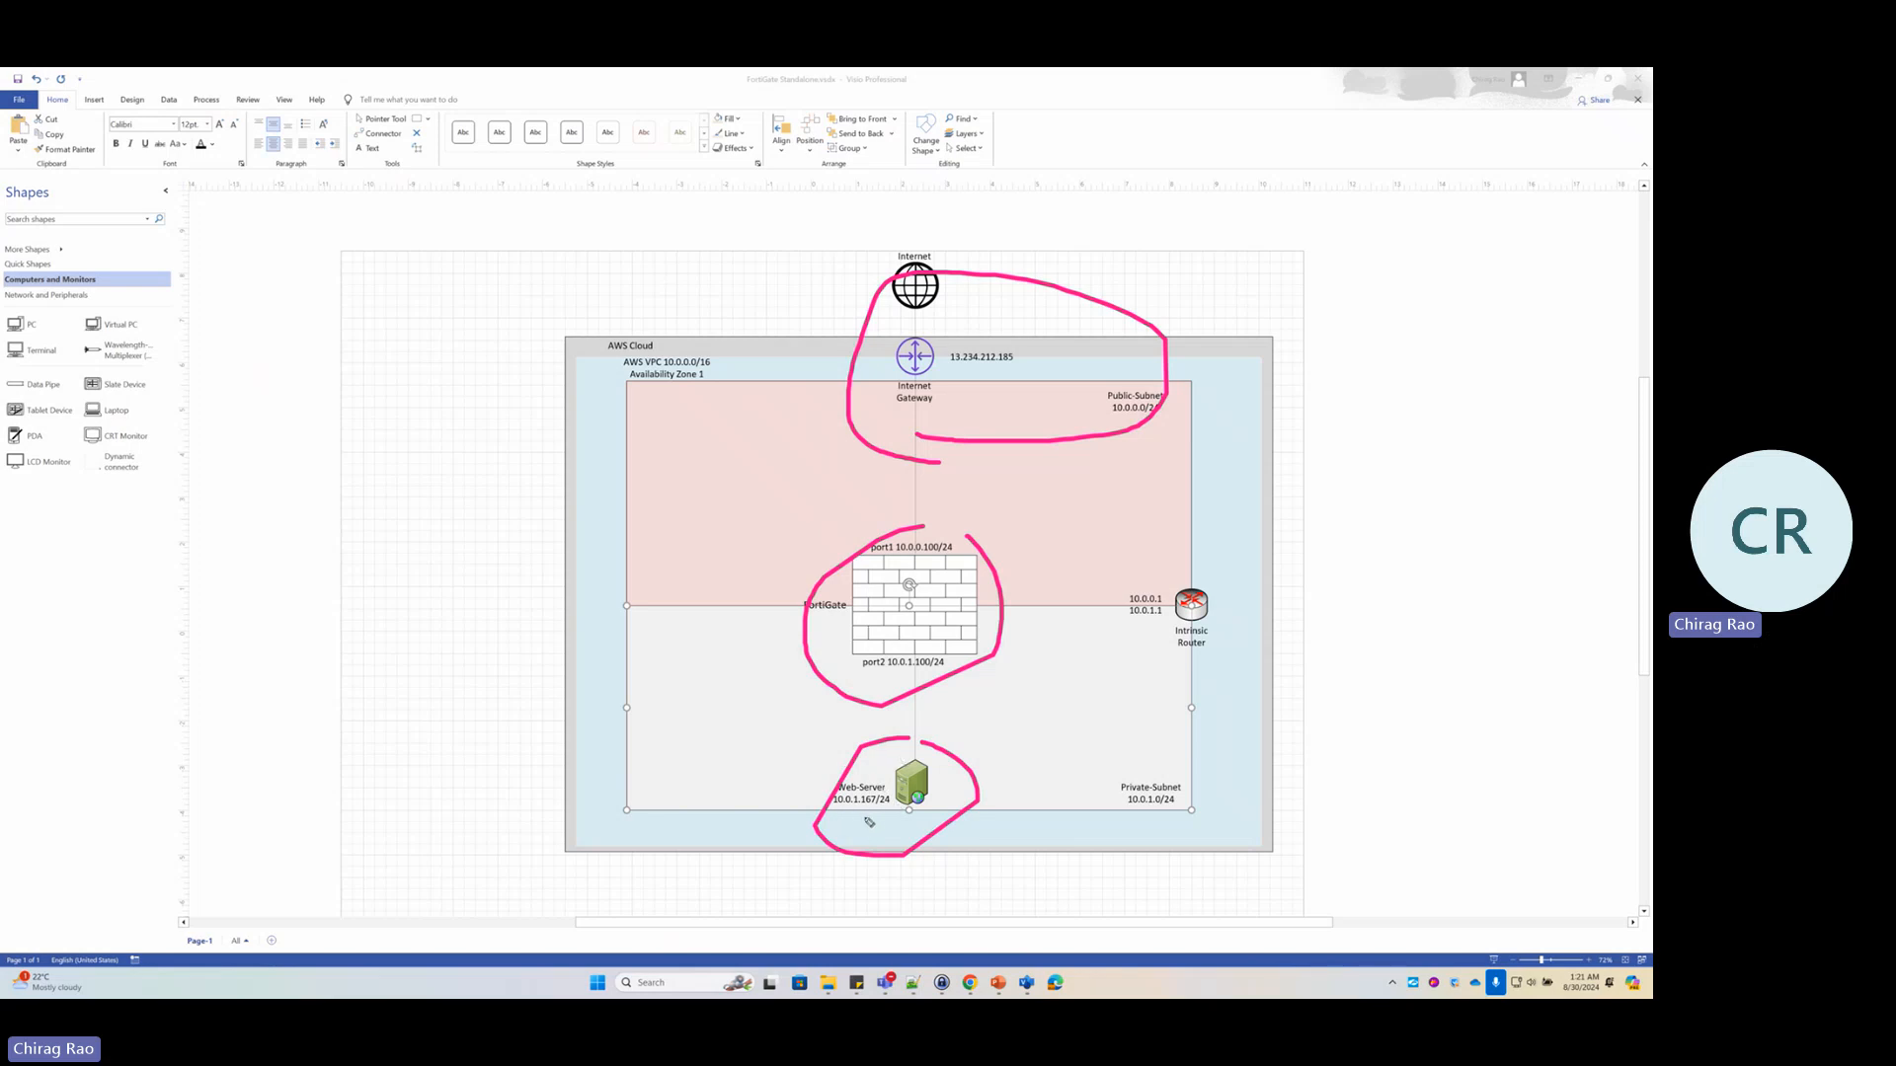
pyautogui.moveTo(840, 812); pyautogui.dragTo(885, 807)
pyautogui.moveTo(757, 247)
pyautogui.mouseDown()
pyautogui.moveTo(758, 754)
pyautogui.moveTo(790, 726)
pyautogui.mouseUp()
pyautogui.click(710, 710)
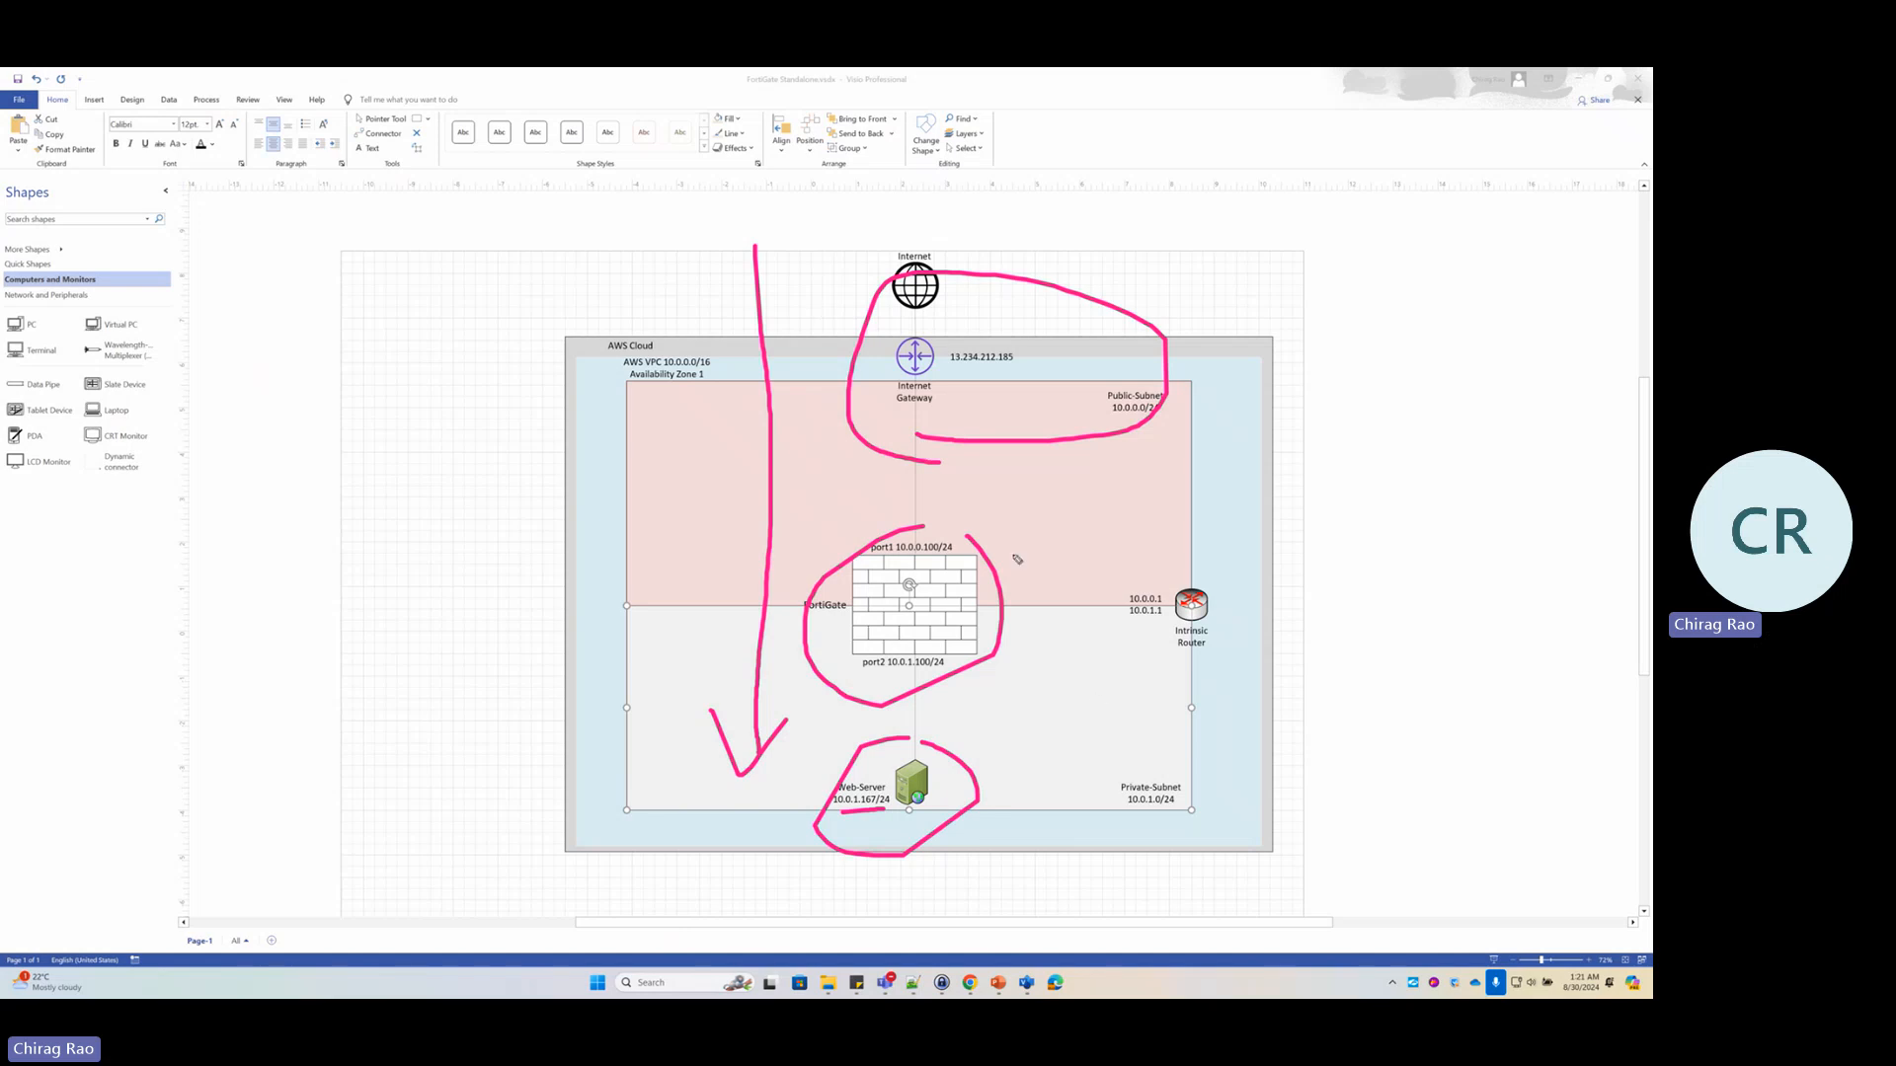
pyautogui.moveTo(956, 370)
pyautogui.mouseDown()
pyautogui.moveTo(933, 340)
pyautogui.moveTo(977, 375)
pyautogui.mouseUp()
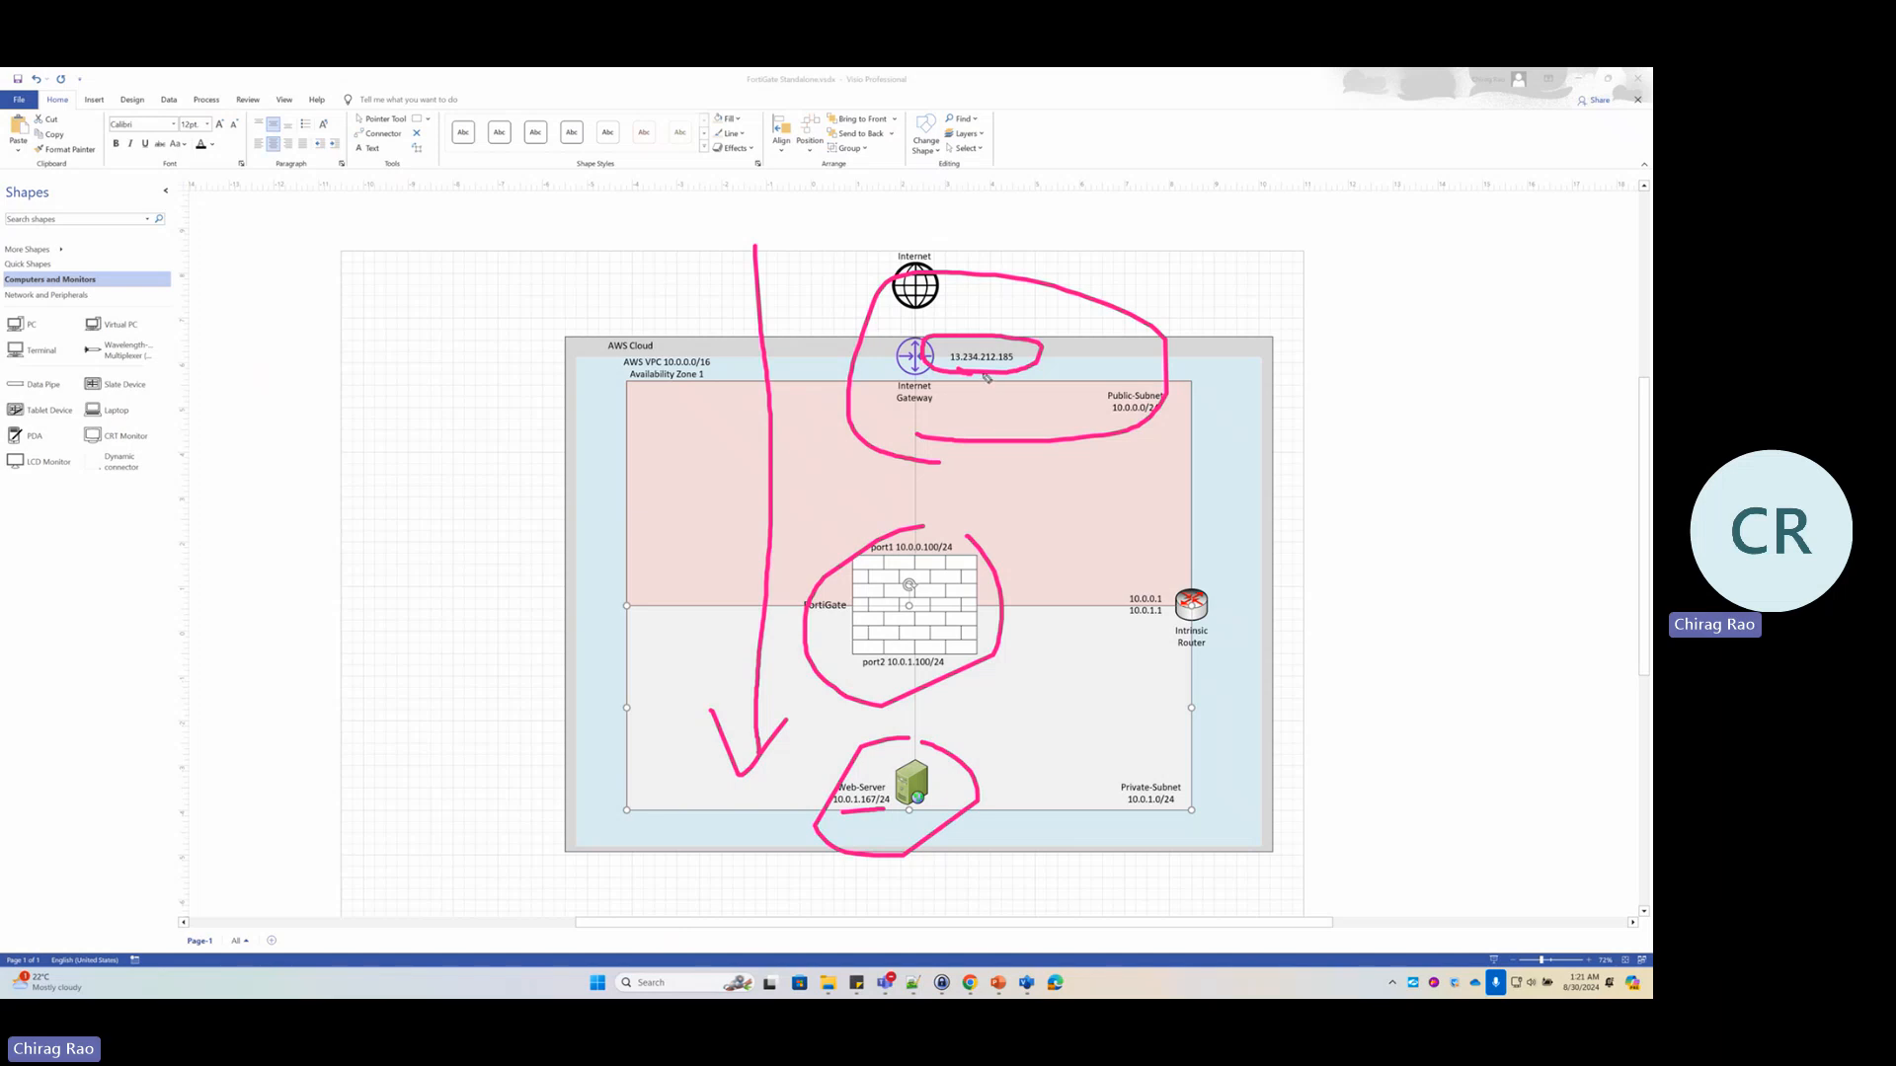
pyautogui.moveTo(983, 375); pyautogui.dragTo(941, 566)
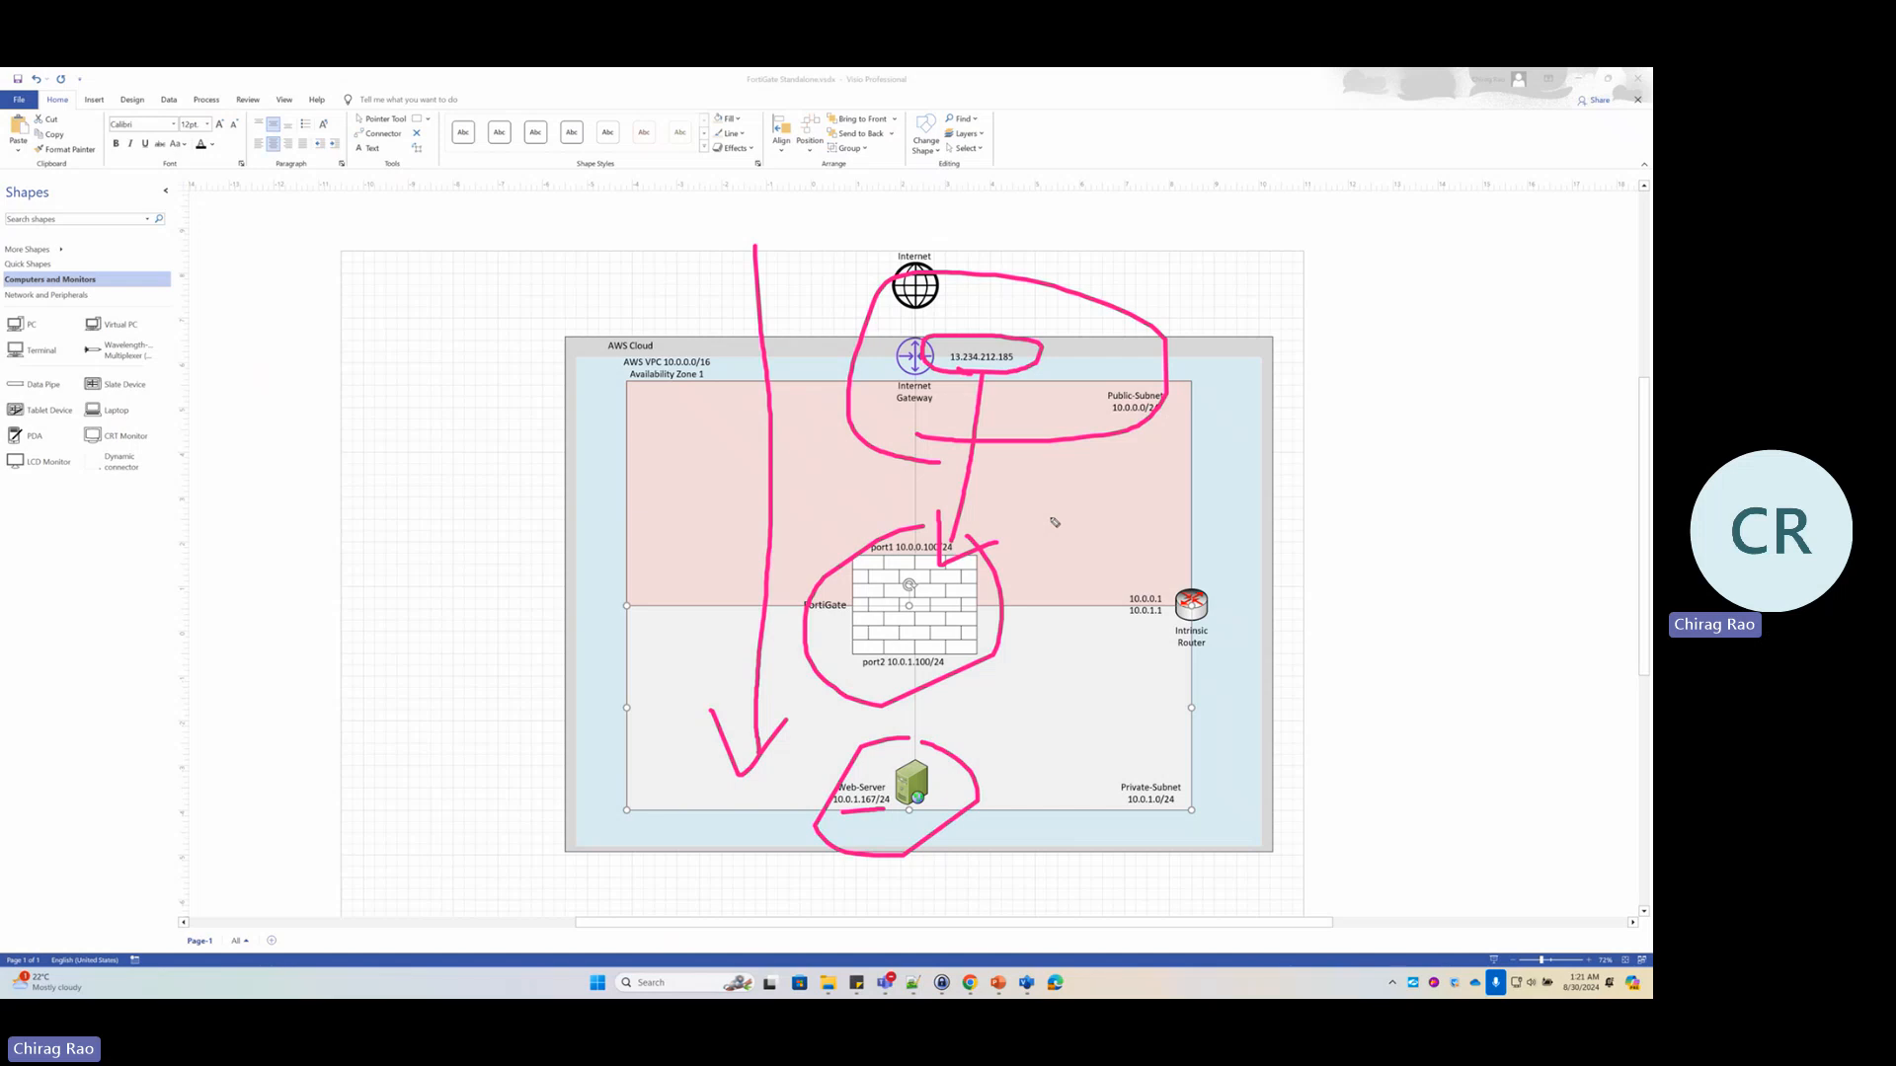
pyautogui.moveTo(1051, 515)
pyautogui.mouseDown()
pyautogui.moveTo(1050, 731)
pyautogui.moveTo(1093, 658)
pyautogui.mouseUp()
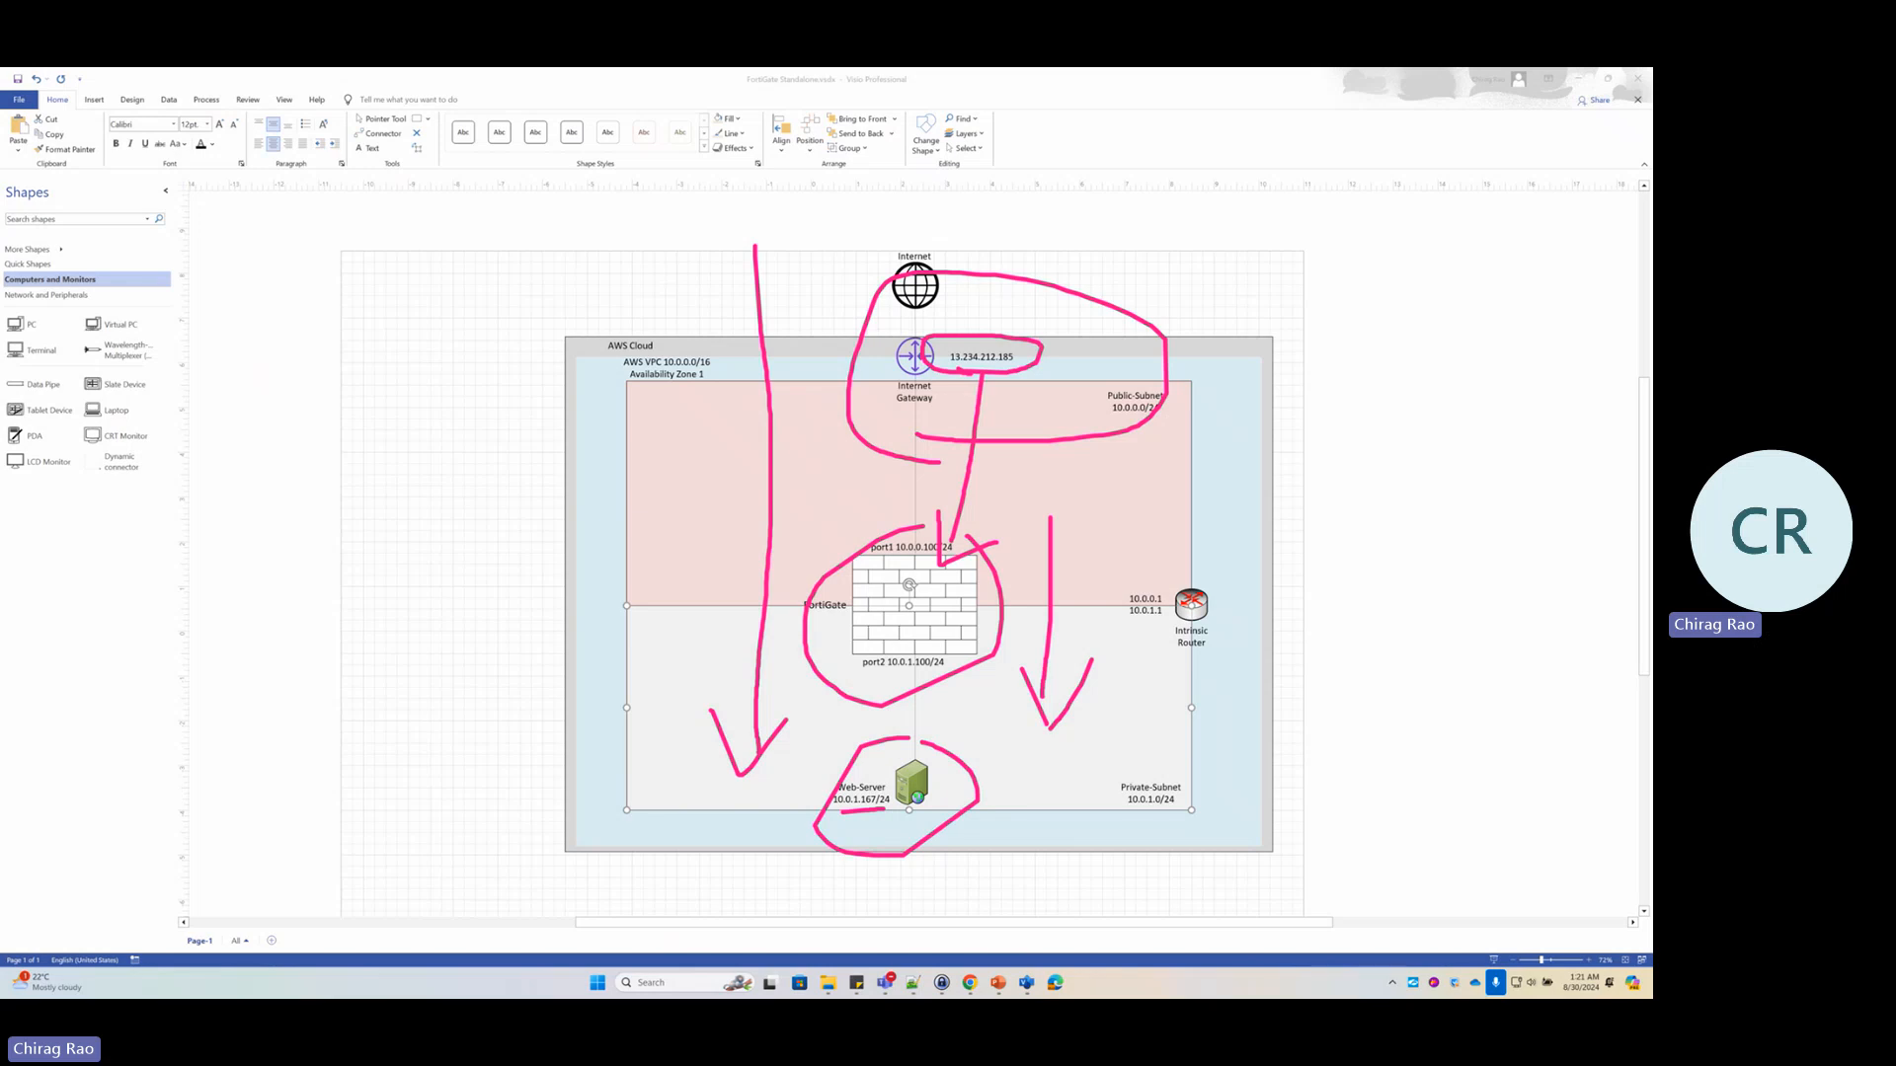
pyautogui.press('Escape')
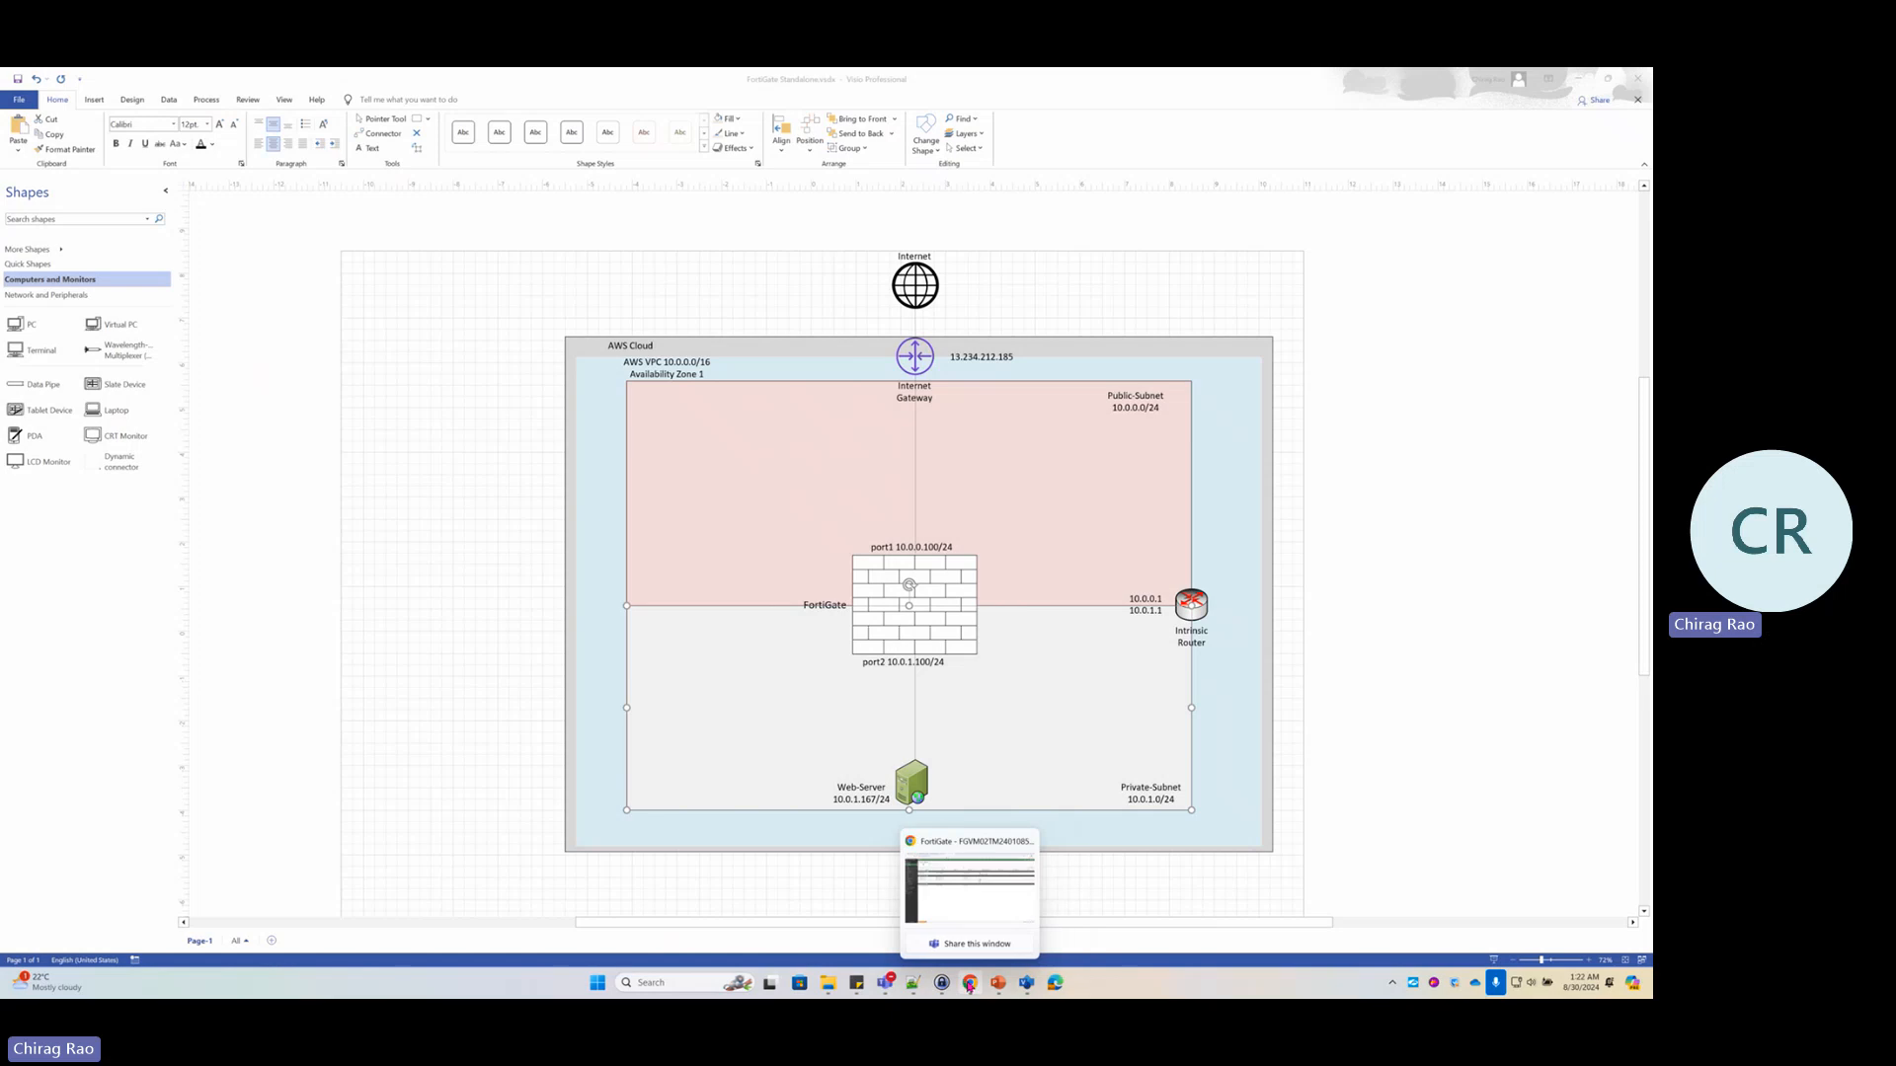
# Create a new virtual IP named VIP-Win-RDP bound to the Public (port1) interface
pyautogui.click(968, 889)
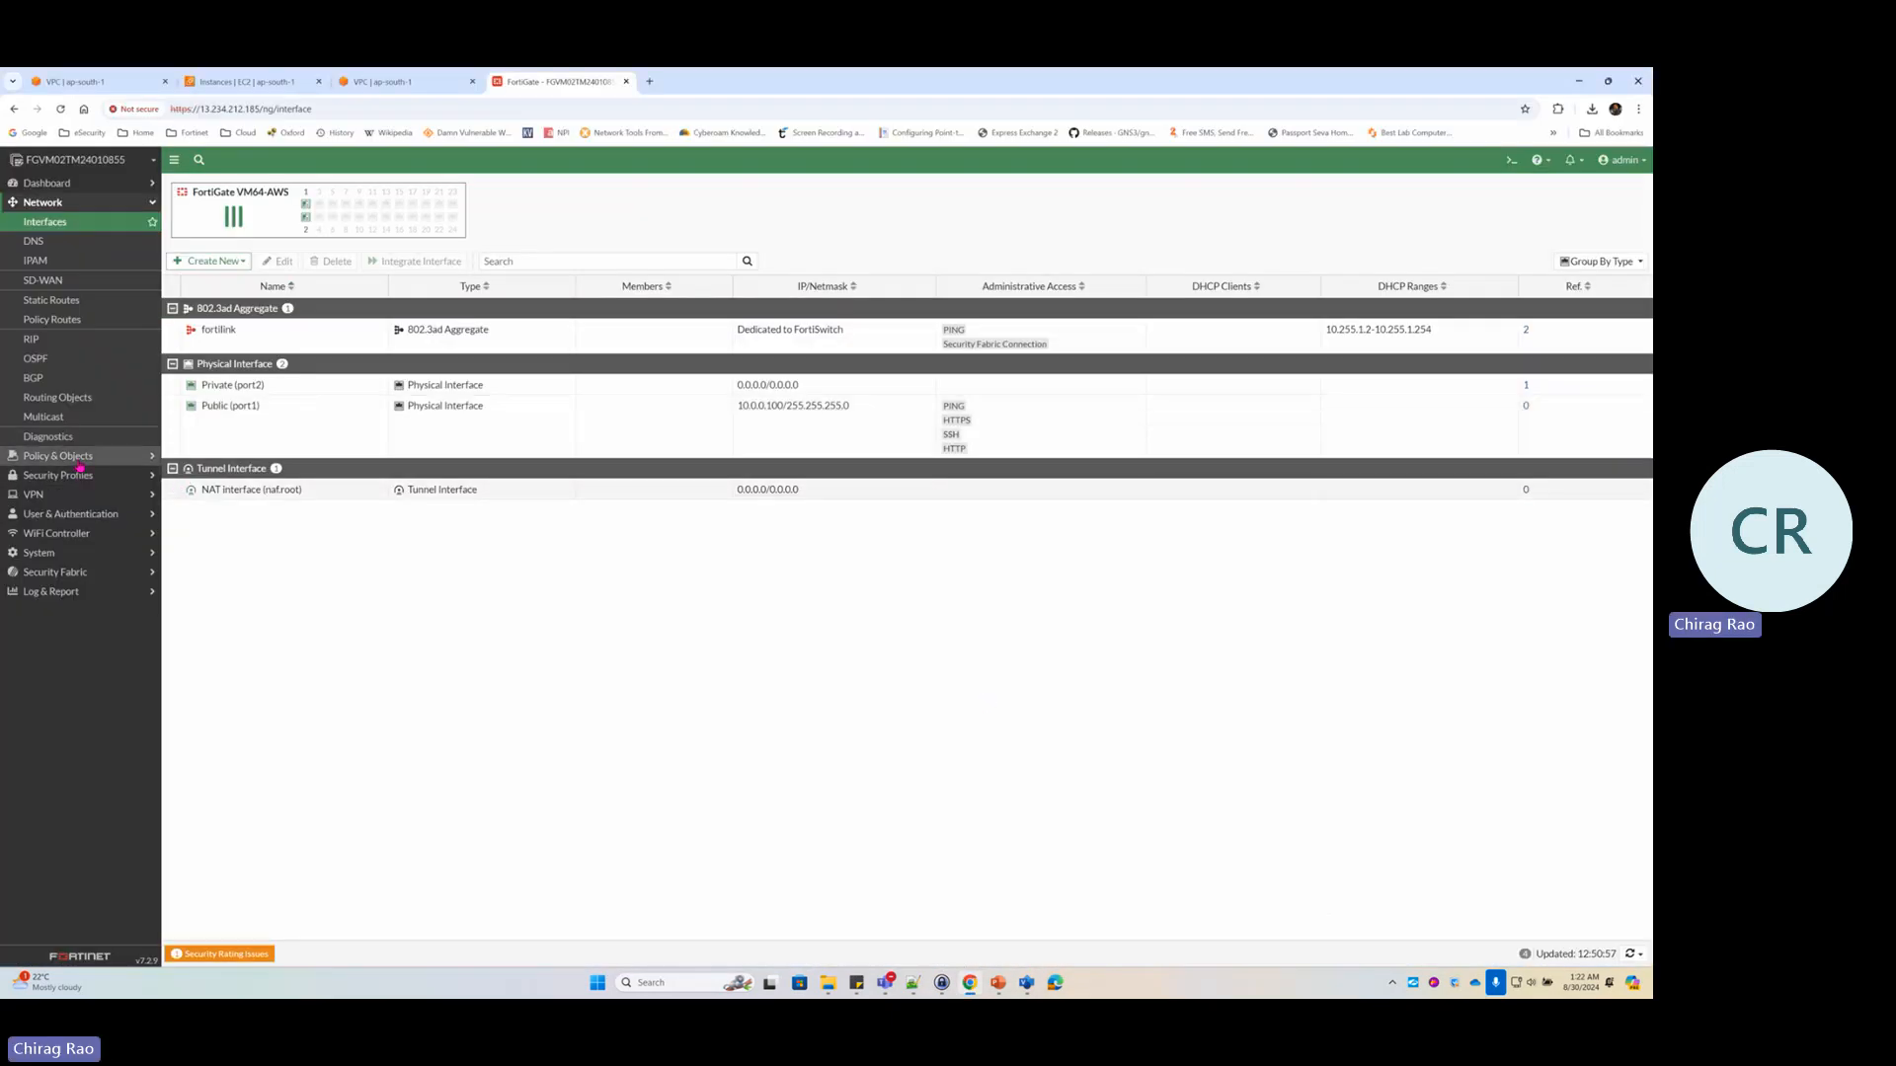
pyautogui.click(59, 456)
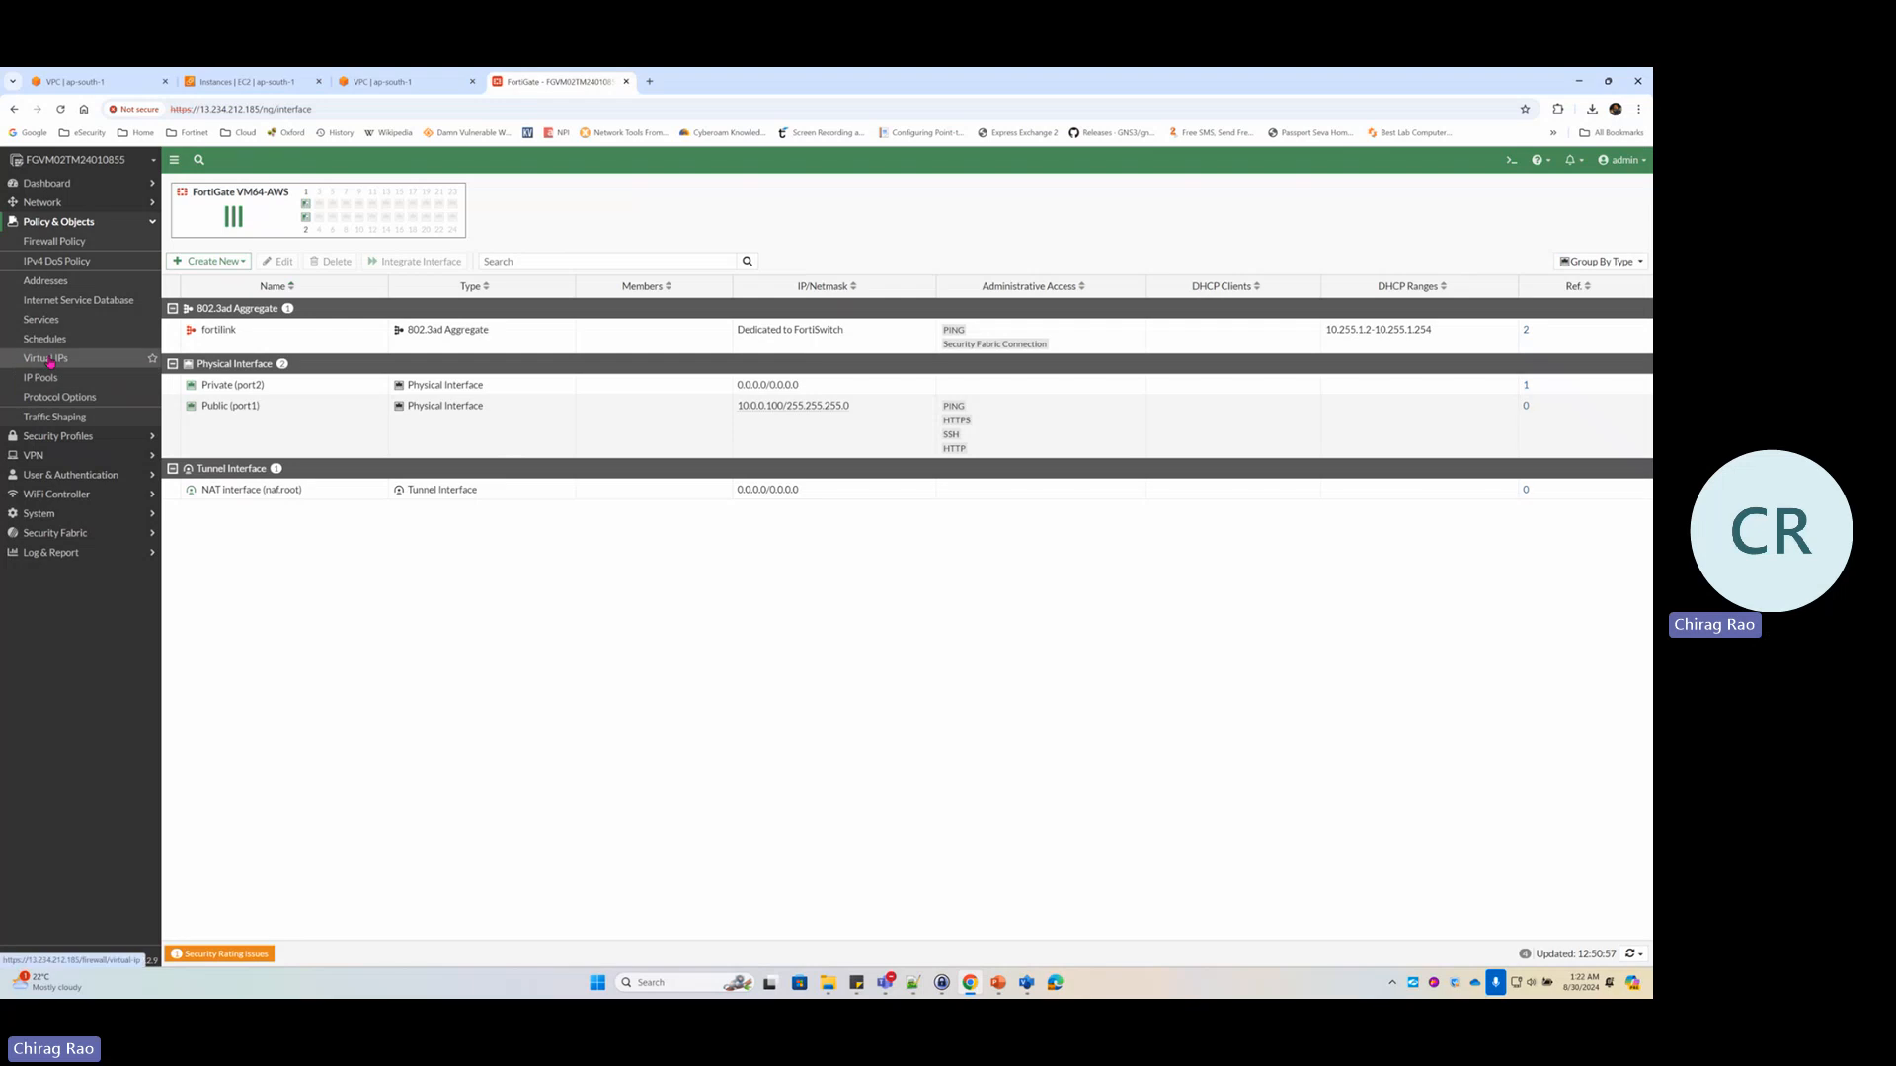
pyautogui.click(57, 360)
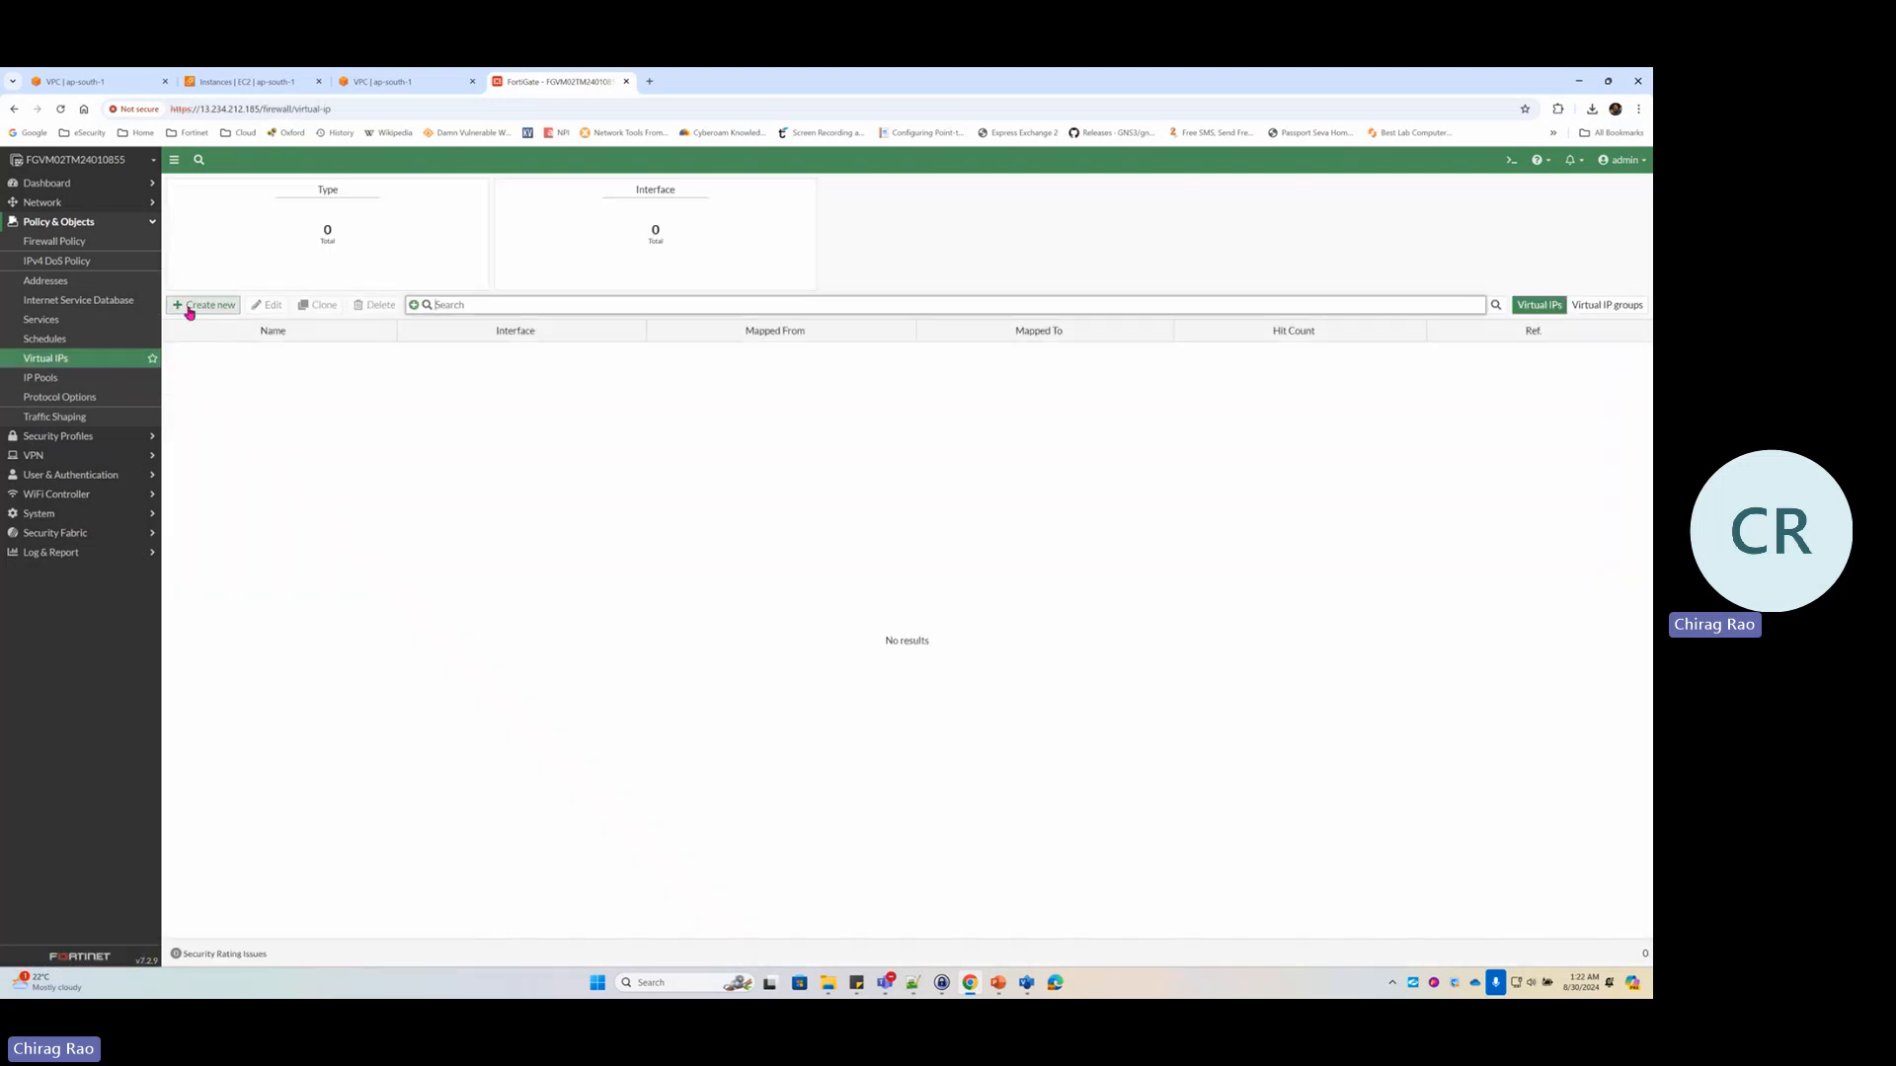
pyautogui.click(204, 308)
pyautogui.click(285, 233)
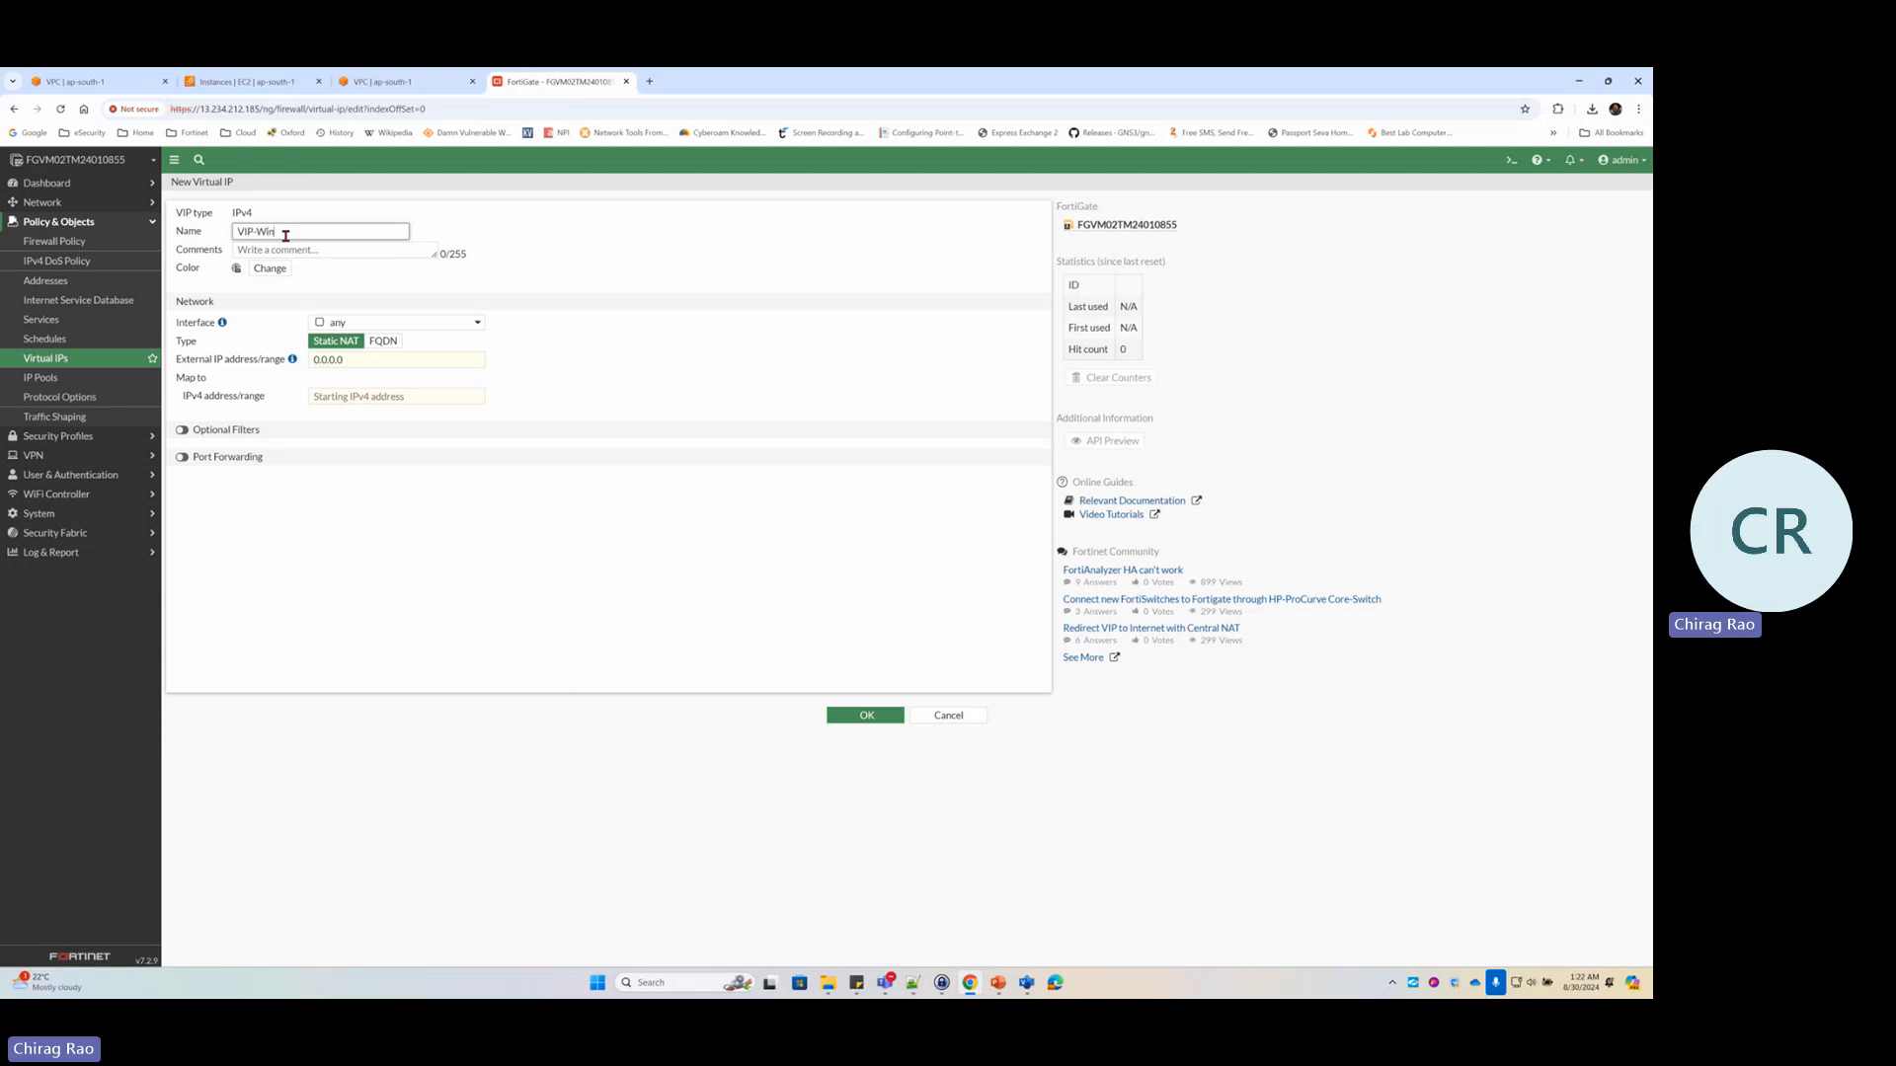
pyautogui.write('VIP-Win-RDP')
pyautogui.click(395, 323)
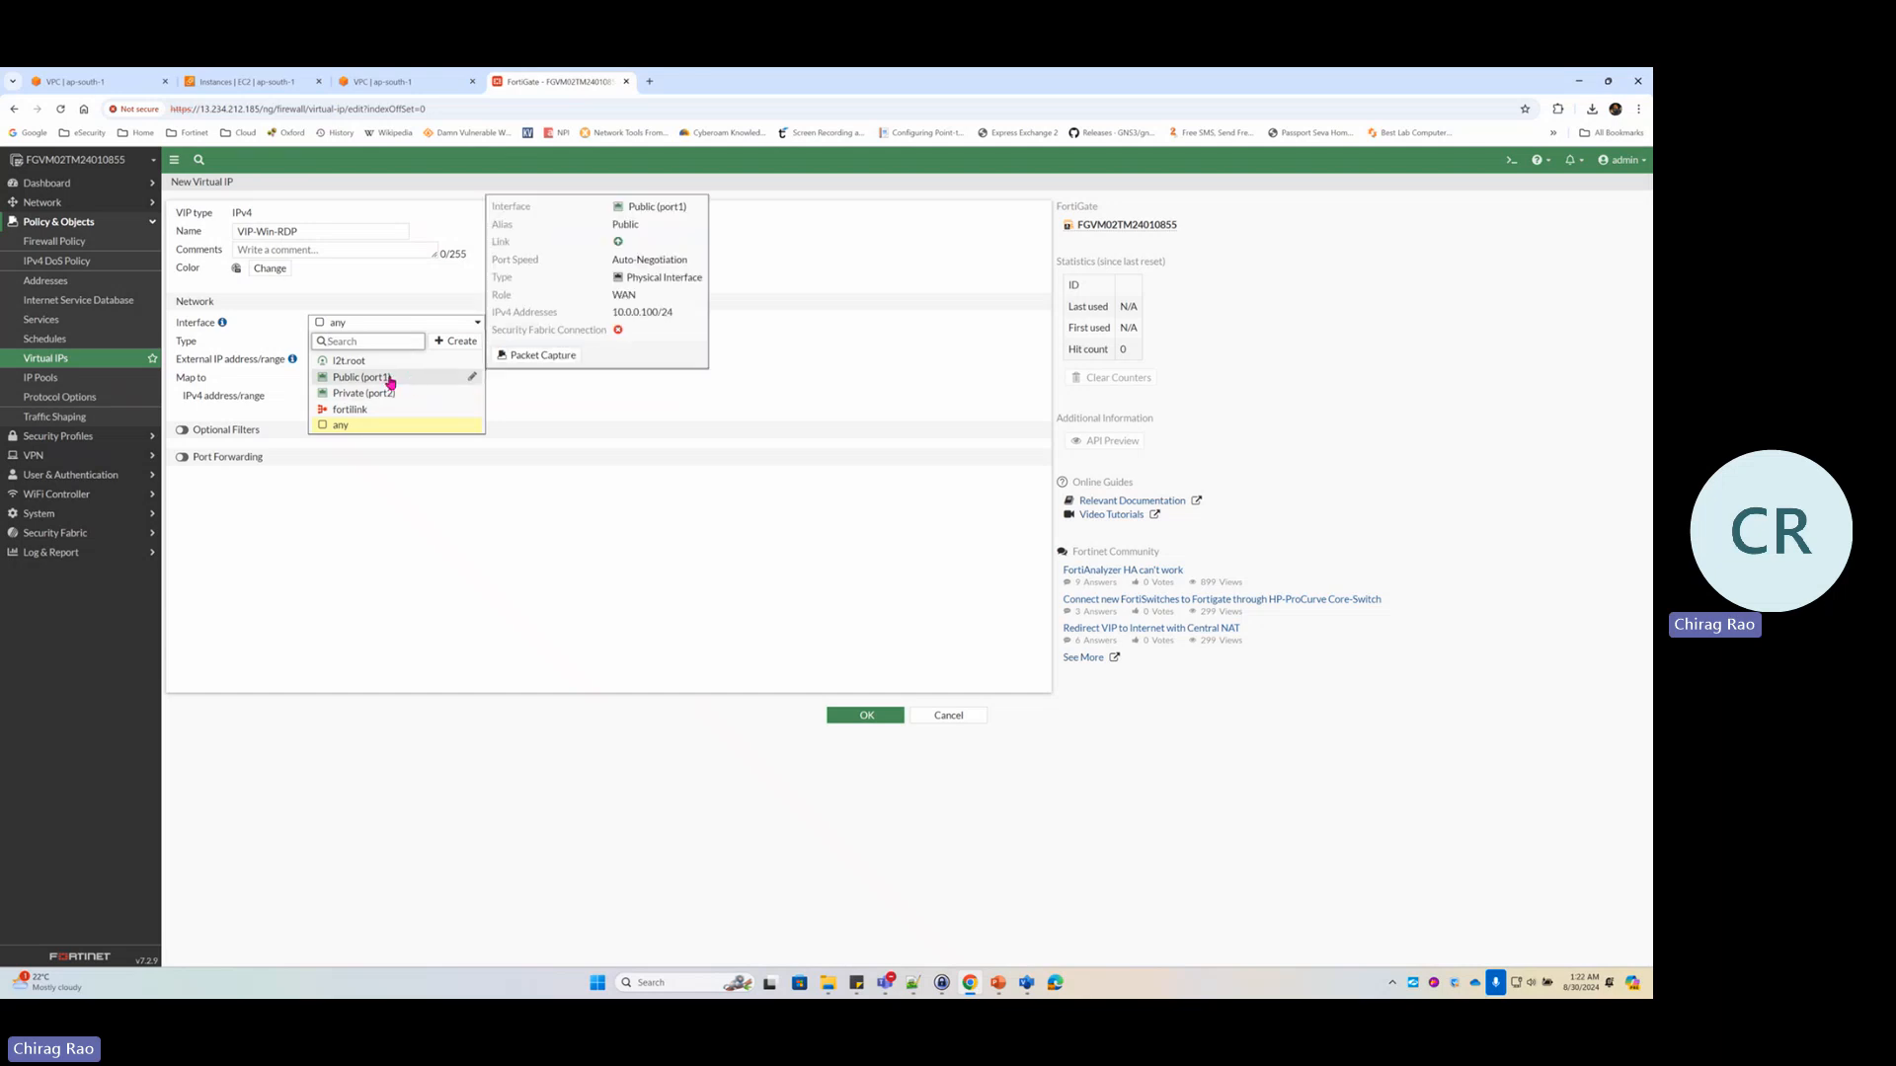
pyautogui.click(390, 383)
# Circle port1's 10.0.0.100/24 label on the diagram, then enter 10.0.0.100 as the VIP's external IP
pyautogui.click(1026, 983)
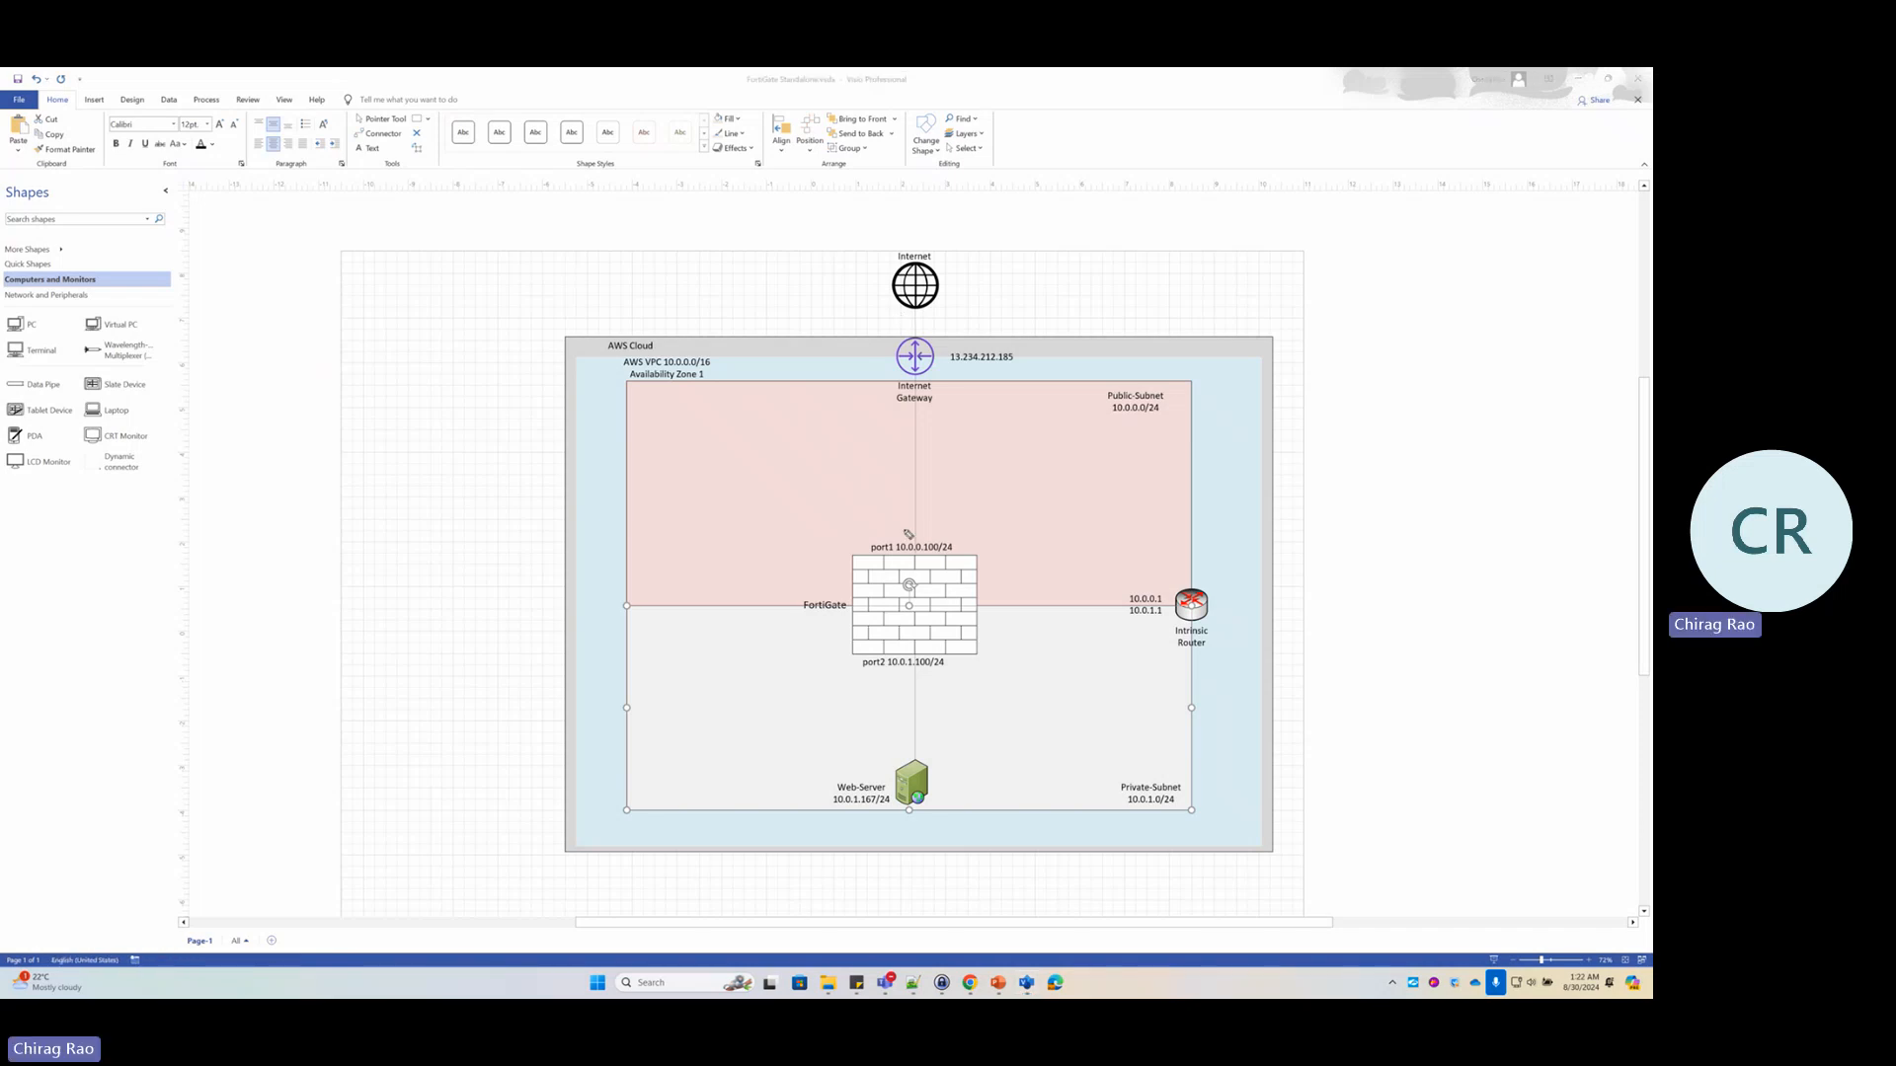
pyautogui.moveTo(908, 534)
pyautogui.mouseDown()
pyautogui.moveTo(851, 538)
pyautogui.moveTo(970, 543)
pyautogui.moveTo(895, 530)
pyautogui.mouseUp()
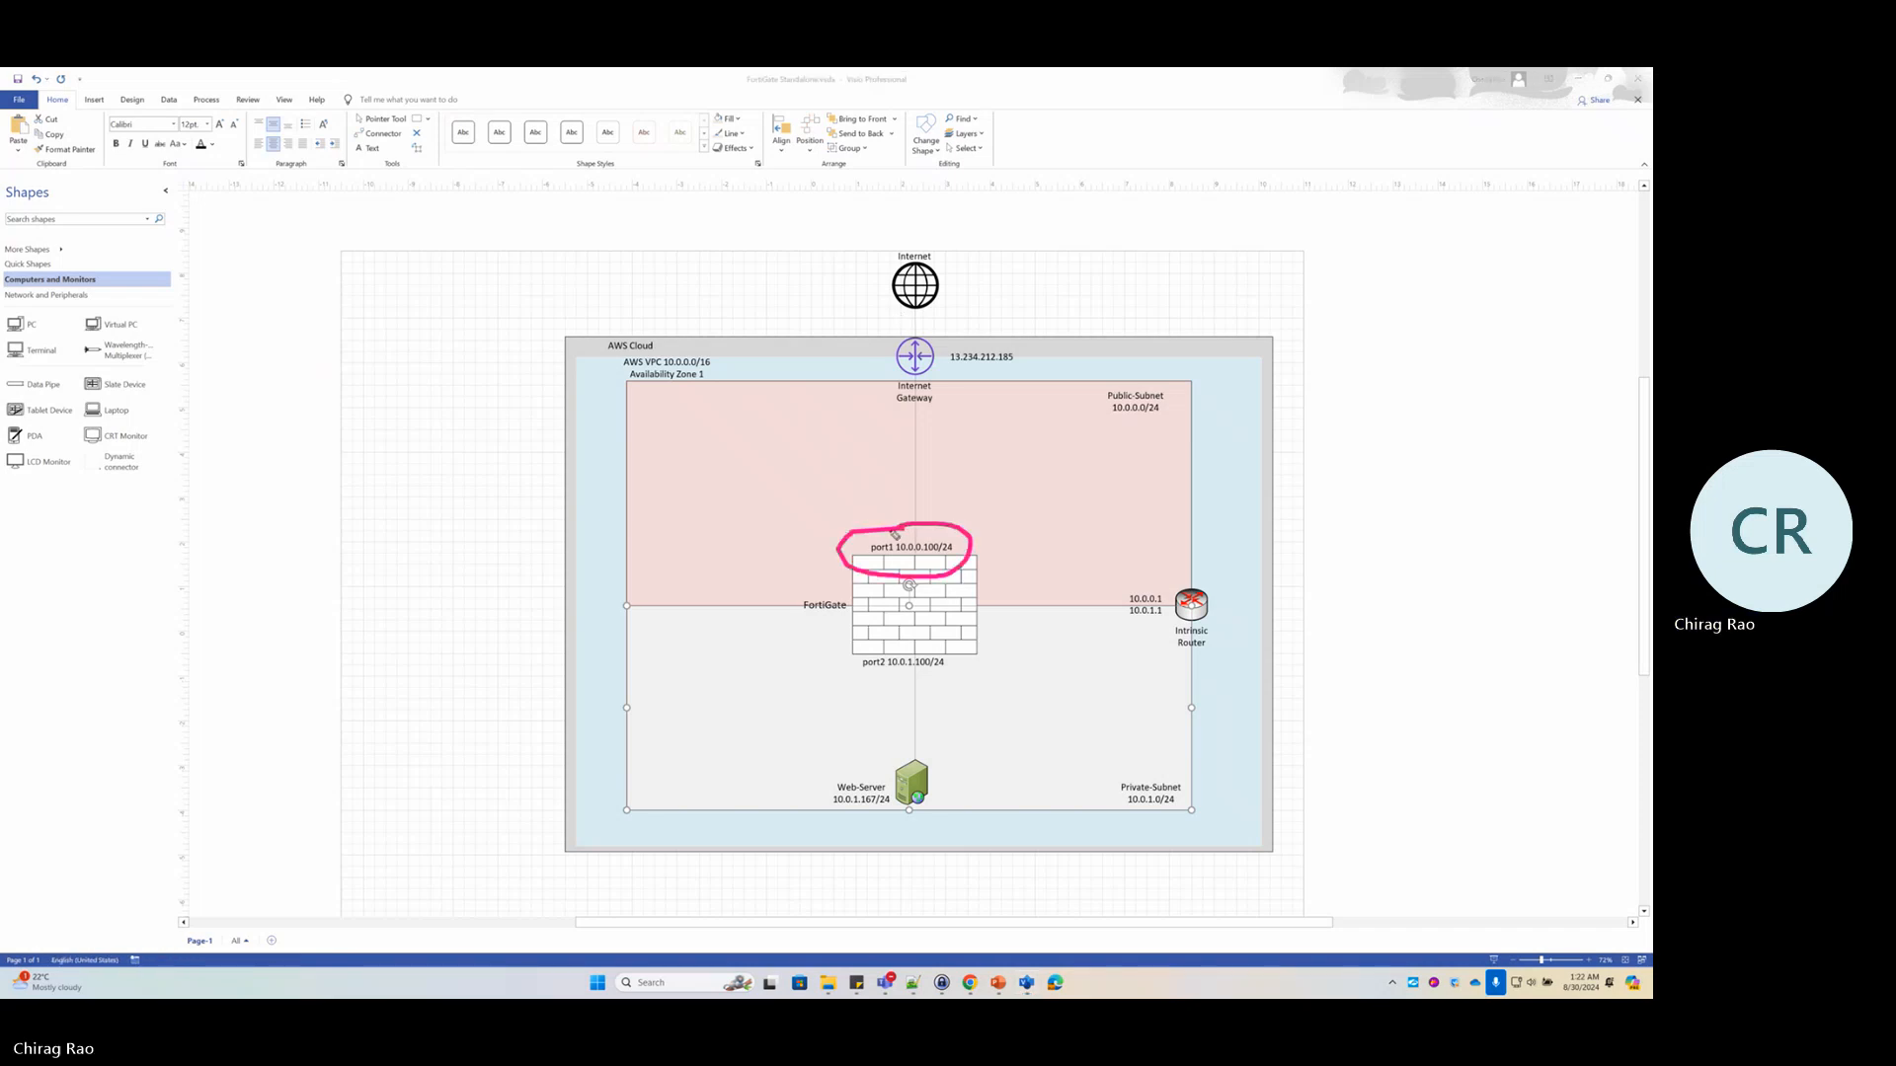
pyautogui.moveTo(906, 644)
pyautogui.mouseDown()
pyautogui.moveTo(848, 663)
pyautogui.moveTo(978, 677)
pyautogui.moveTo(906, 647)
pyautogui.mouseUp()
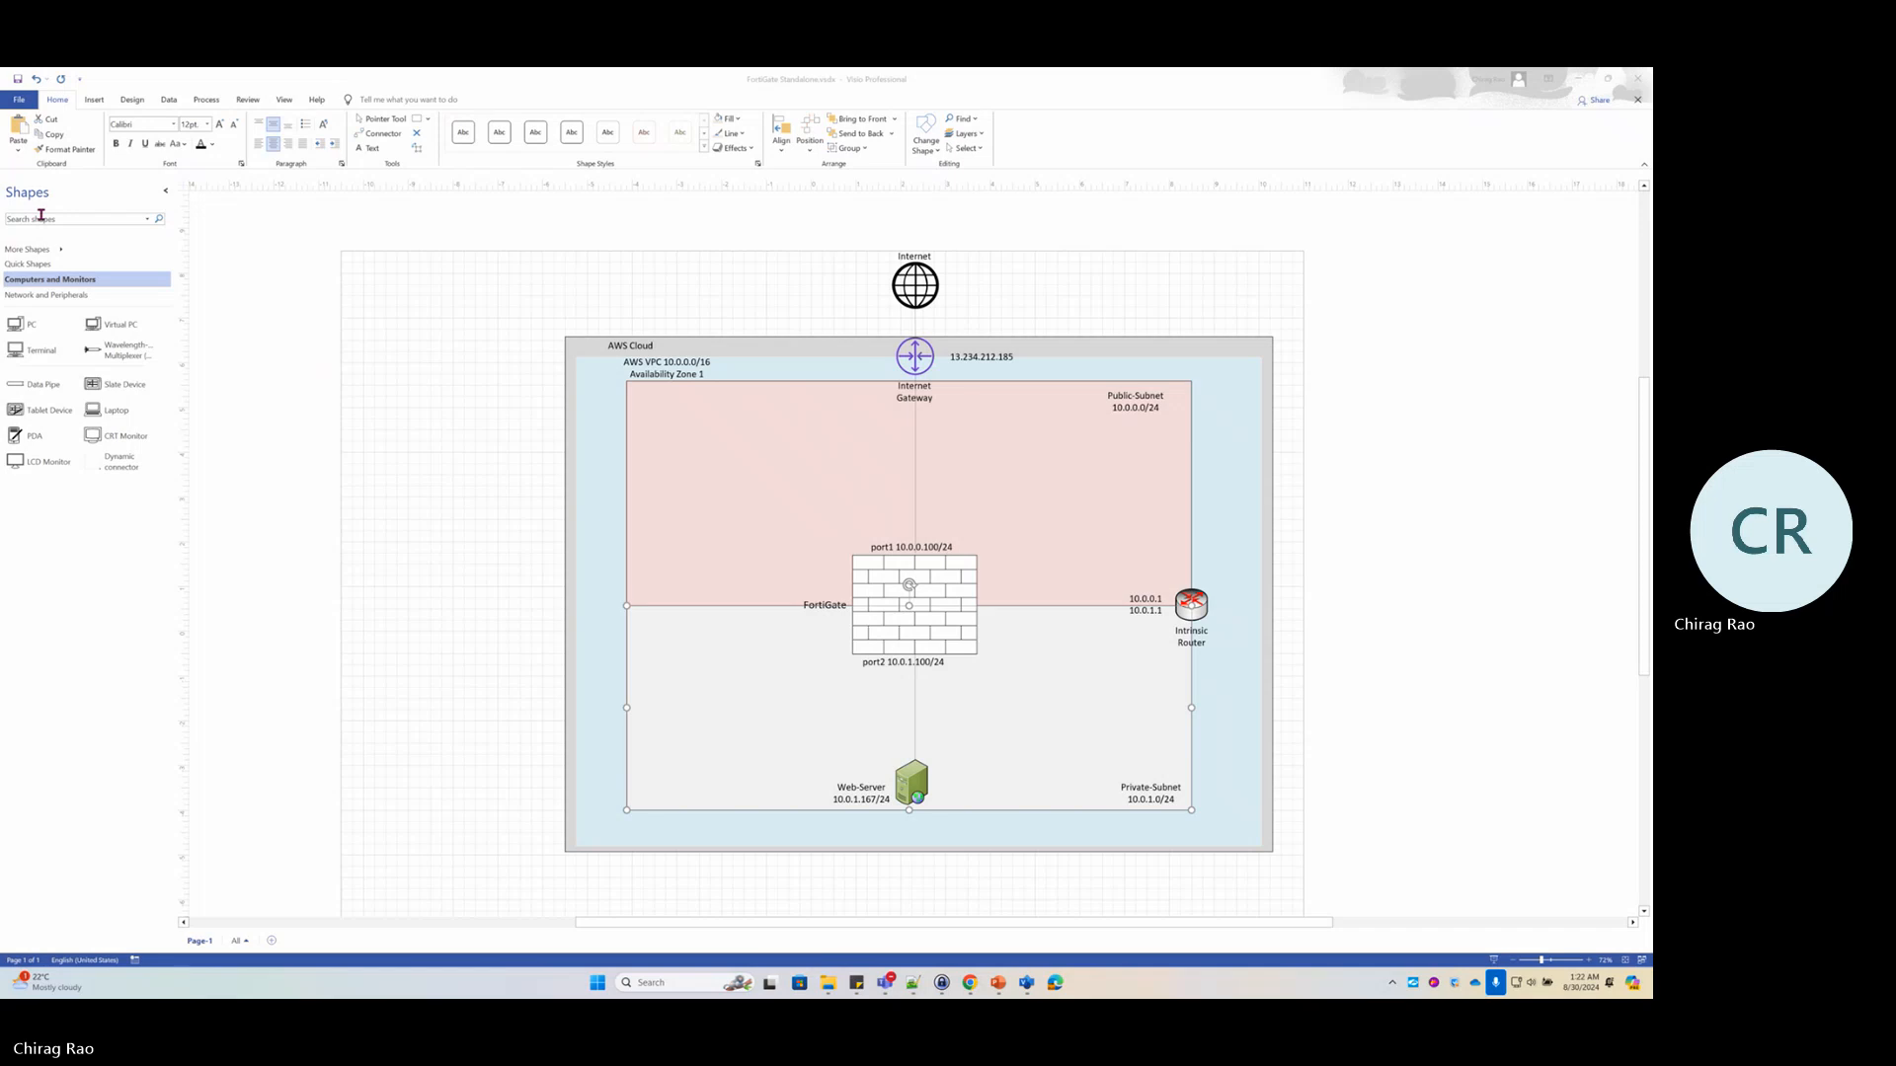
pyautogui.hotkey('alt', 'Tab')
pyautogui.hotkey('alt', 'Tab')
pyautogui.hotkey('alt', 'Tab')
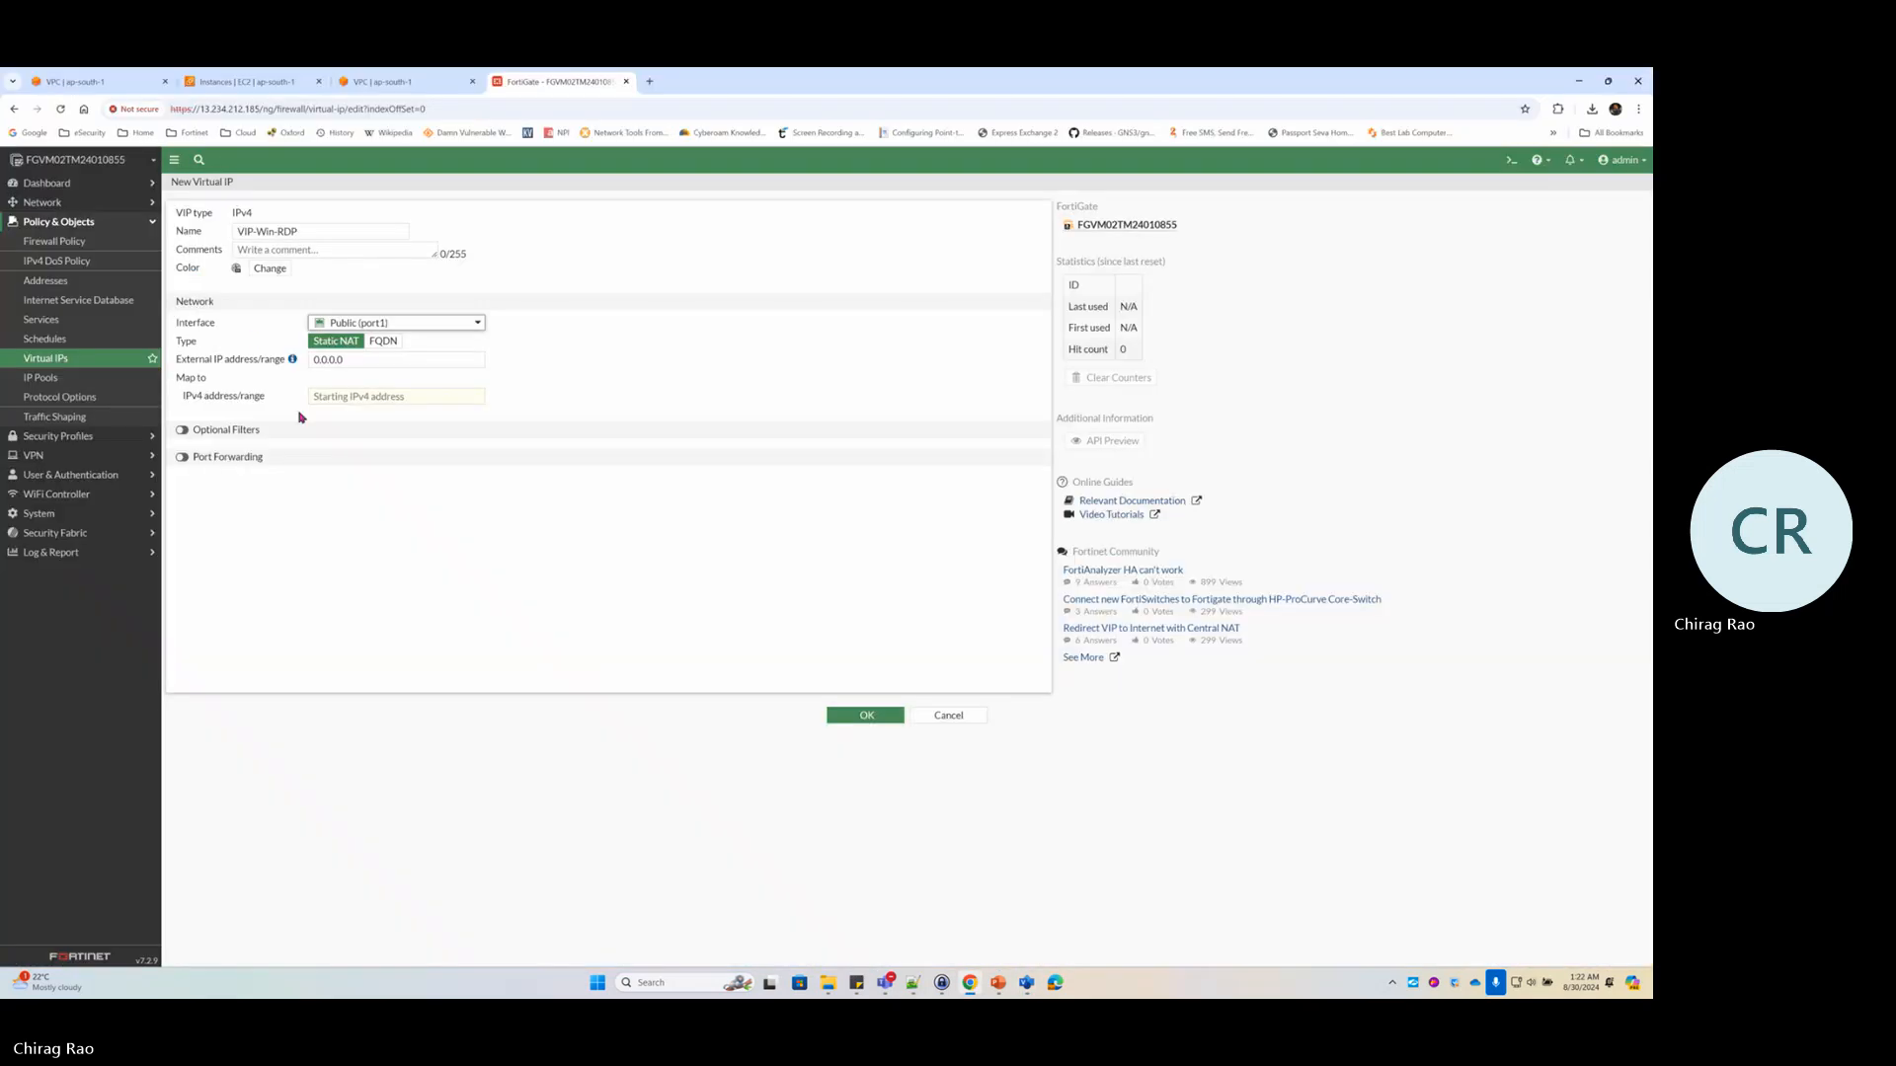
pyautogui.click(355, 359)
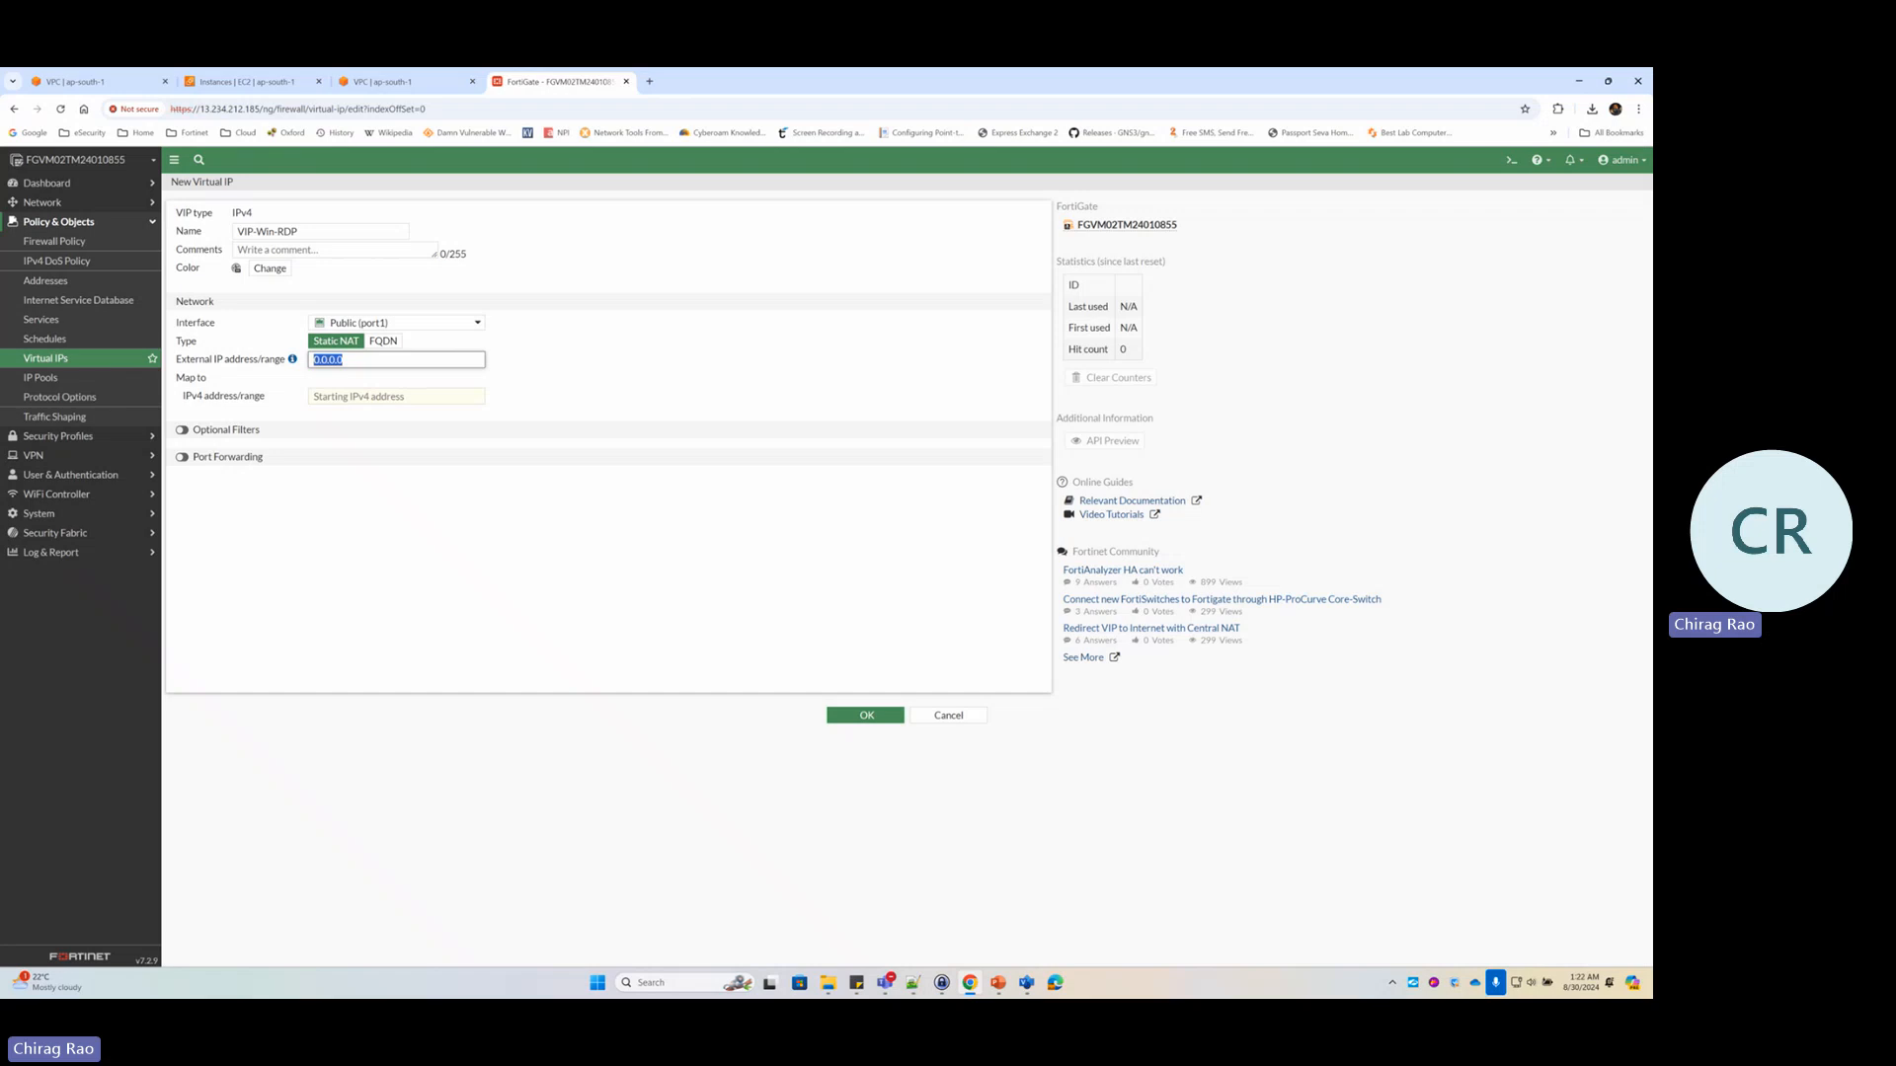
pyautogui.write('10.0.0.100')
pyautogui.hotkey('alt', 'Tab')
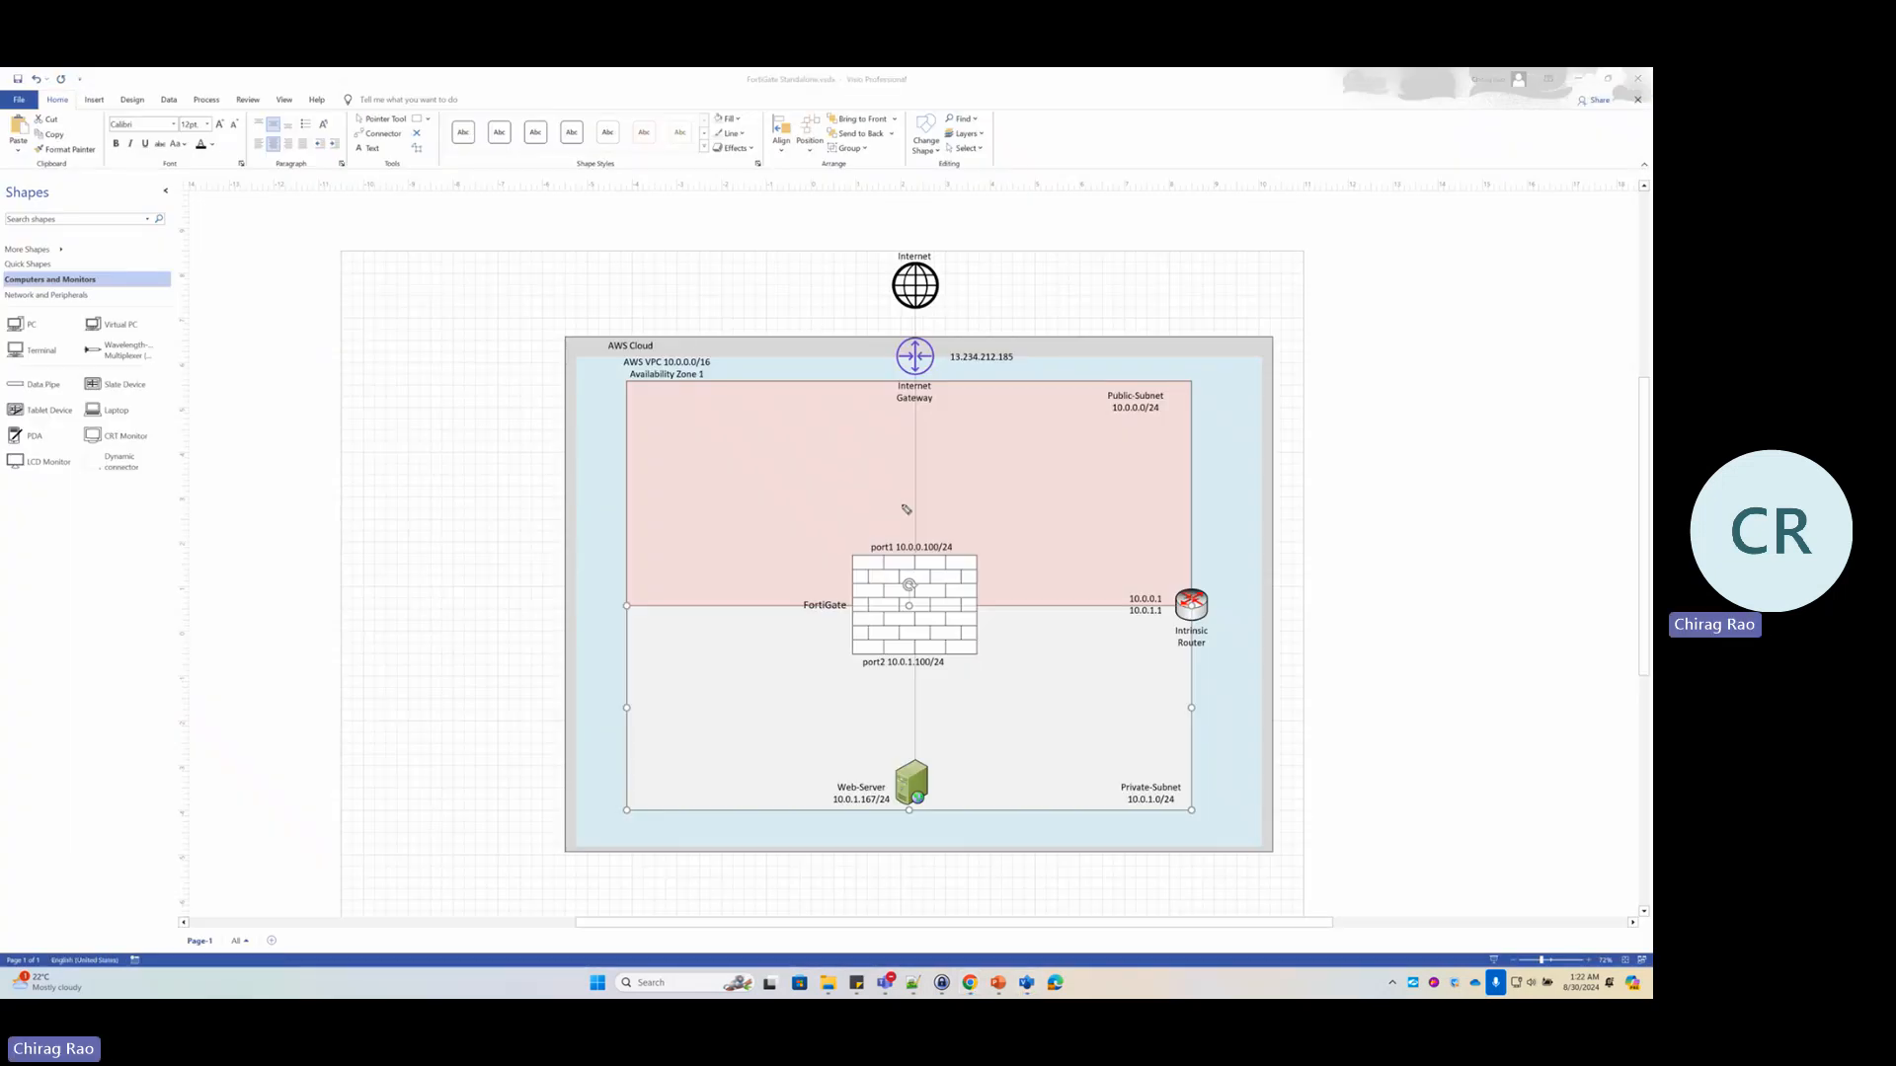
pyautogui.moveTo(925, 531)
pyautogui.mouseDown()
pyautogui.moveTo(894, 572)
pyautogui.moveTo(960, 571)
pyautogui.moveTo(907, 531)
pyautogui.mouseUp()
pyautogui.moveTo(986, 415)
pyautogui.mouseDown()
pyautogui.moveTo(940, 517)
pyautogui.moveTo(999, 498)
pyautogui.mouseUp()
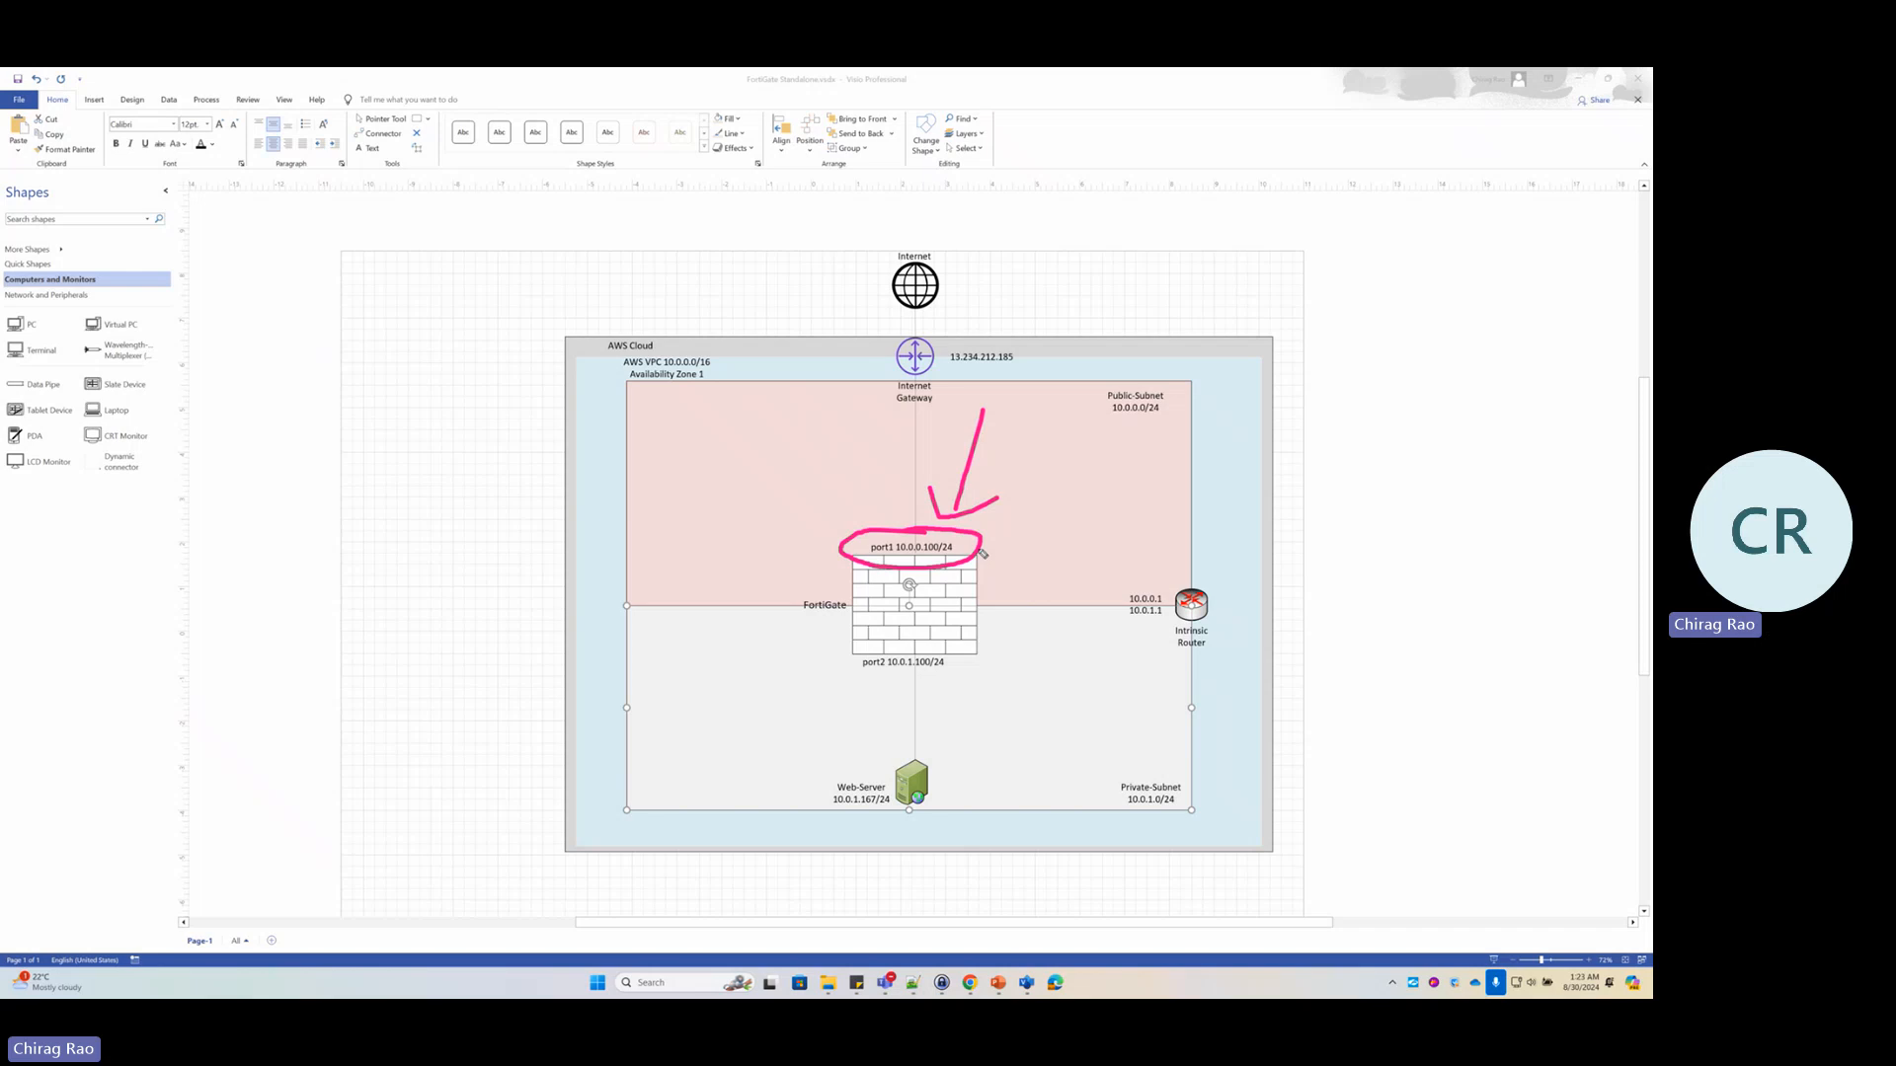
pyautogui.moveTo(983, 554)
pyautogui.mouseDown()
pyautogui.moveTo(1032, 669)
pyautogui.moveTo(916, 774)
pyautogui.moveTo(960, 790)
pyautogui.mouseUp()
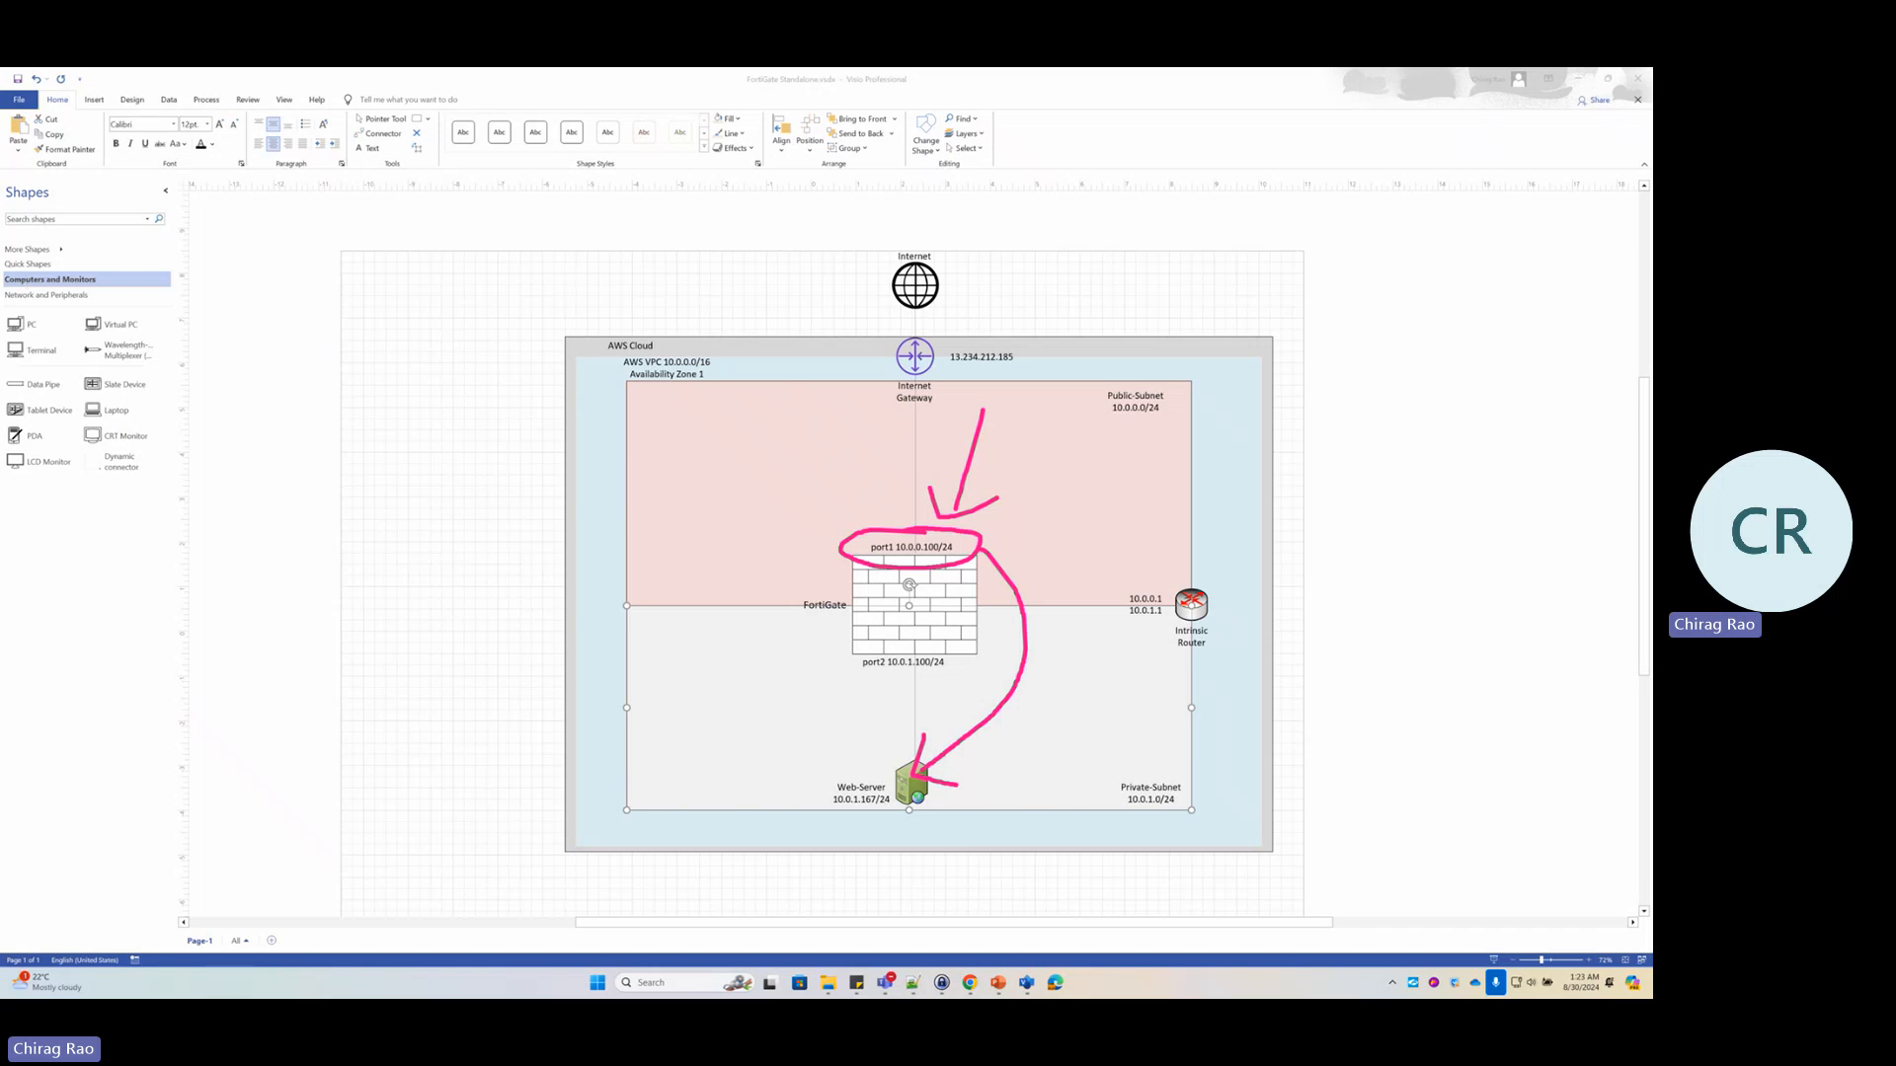
pyautogui.press('Escape')
pyautogui.hotkey('alt', 'Tab')
pyautogui.hotkey('alt', 'Tab')
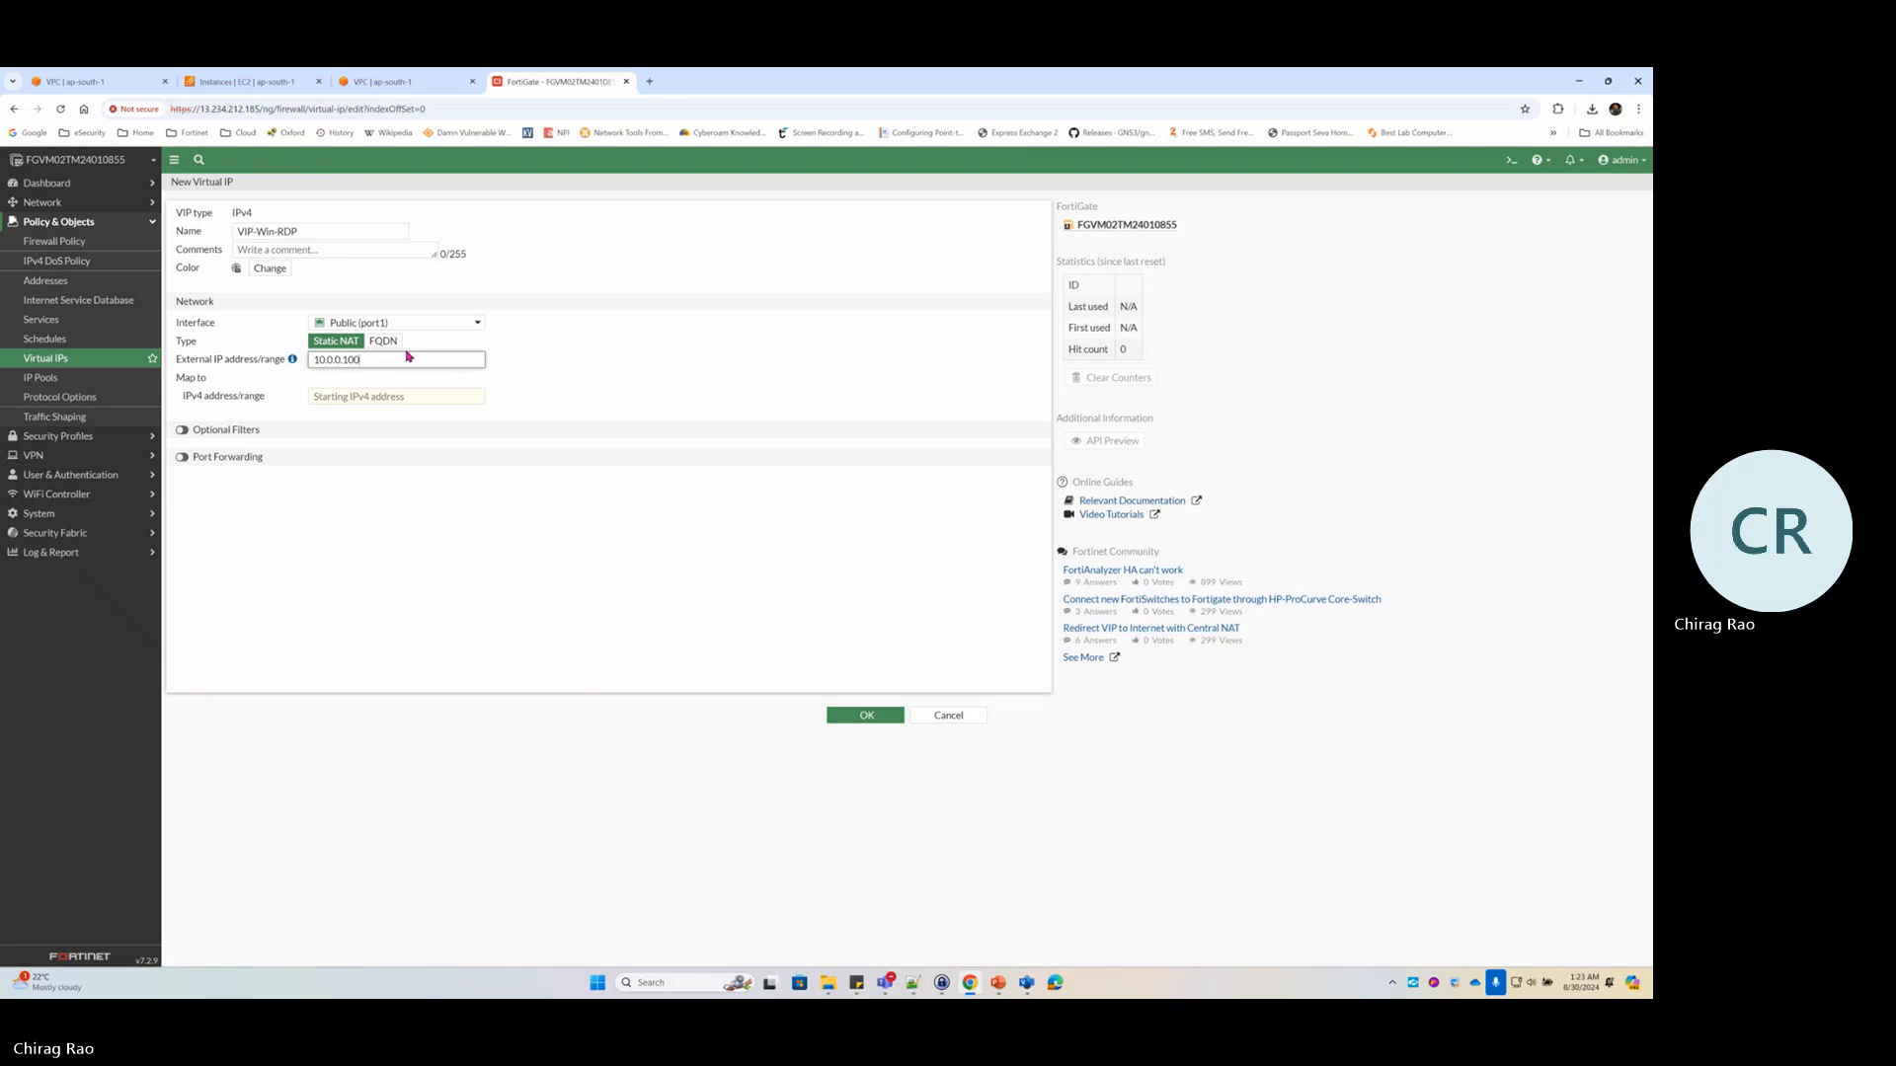
# Map VIP-Win-RDP to 10.0.1.167 with port forwarding from 3389 to 3389, and save it
pyautogui.click(364, 399)
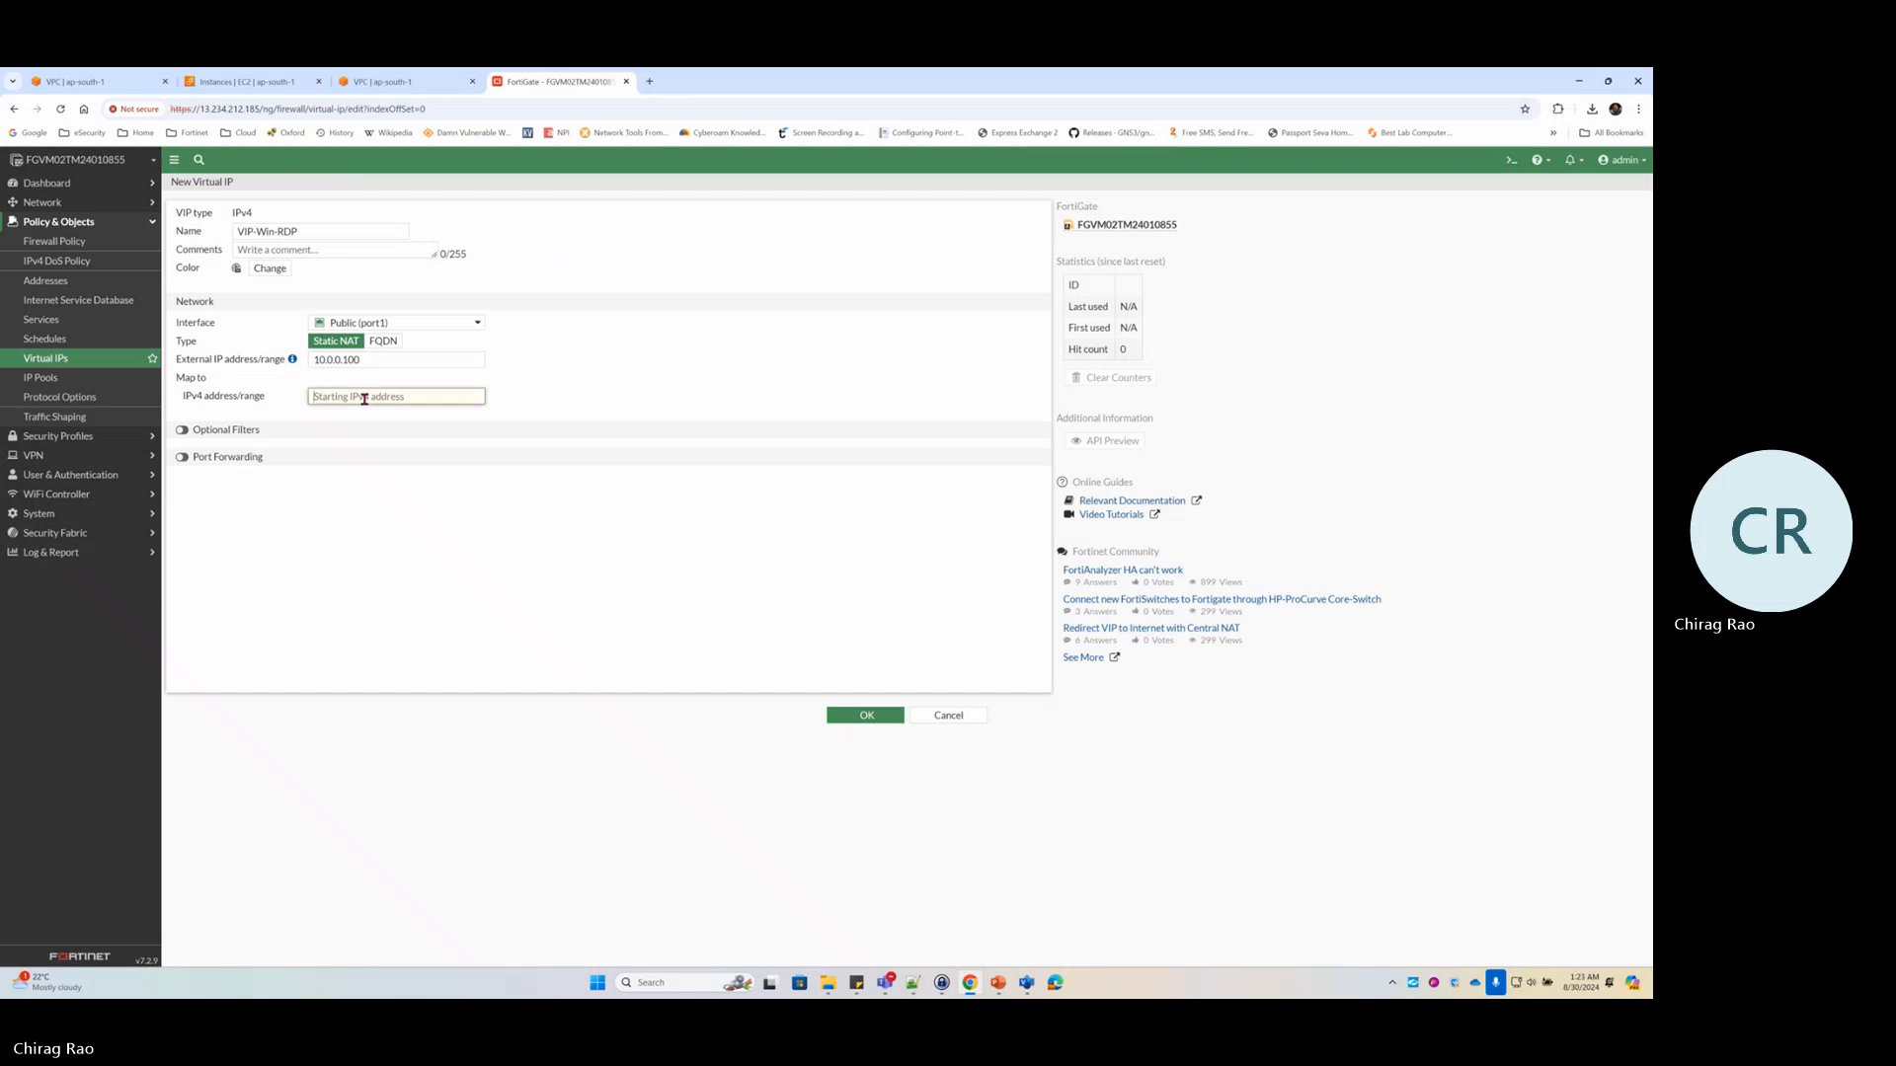
pyautogui.write('10.0.1.167')
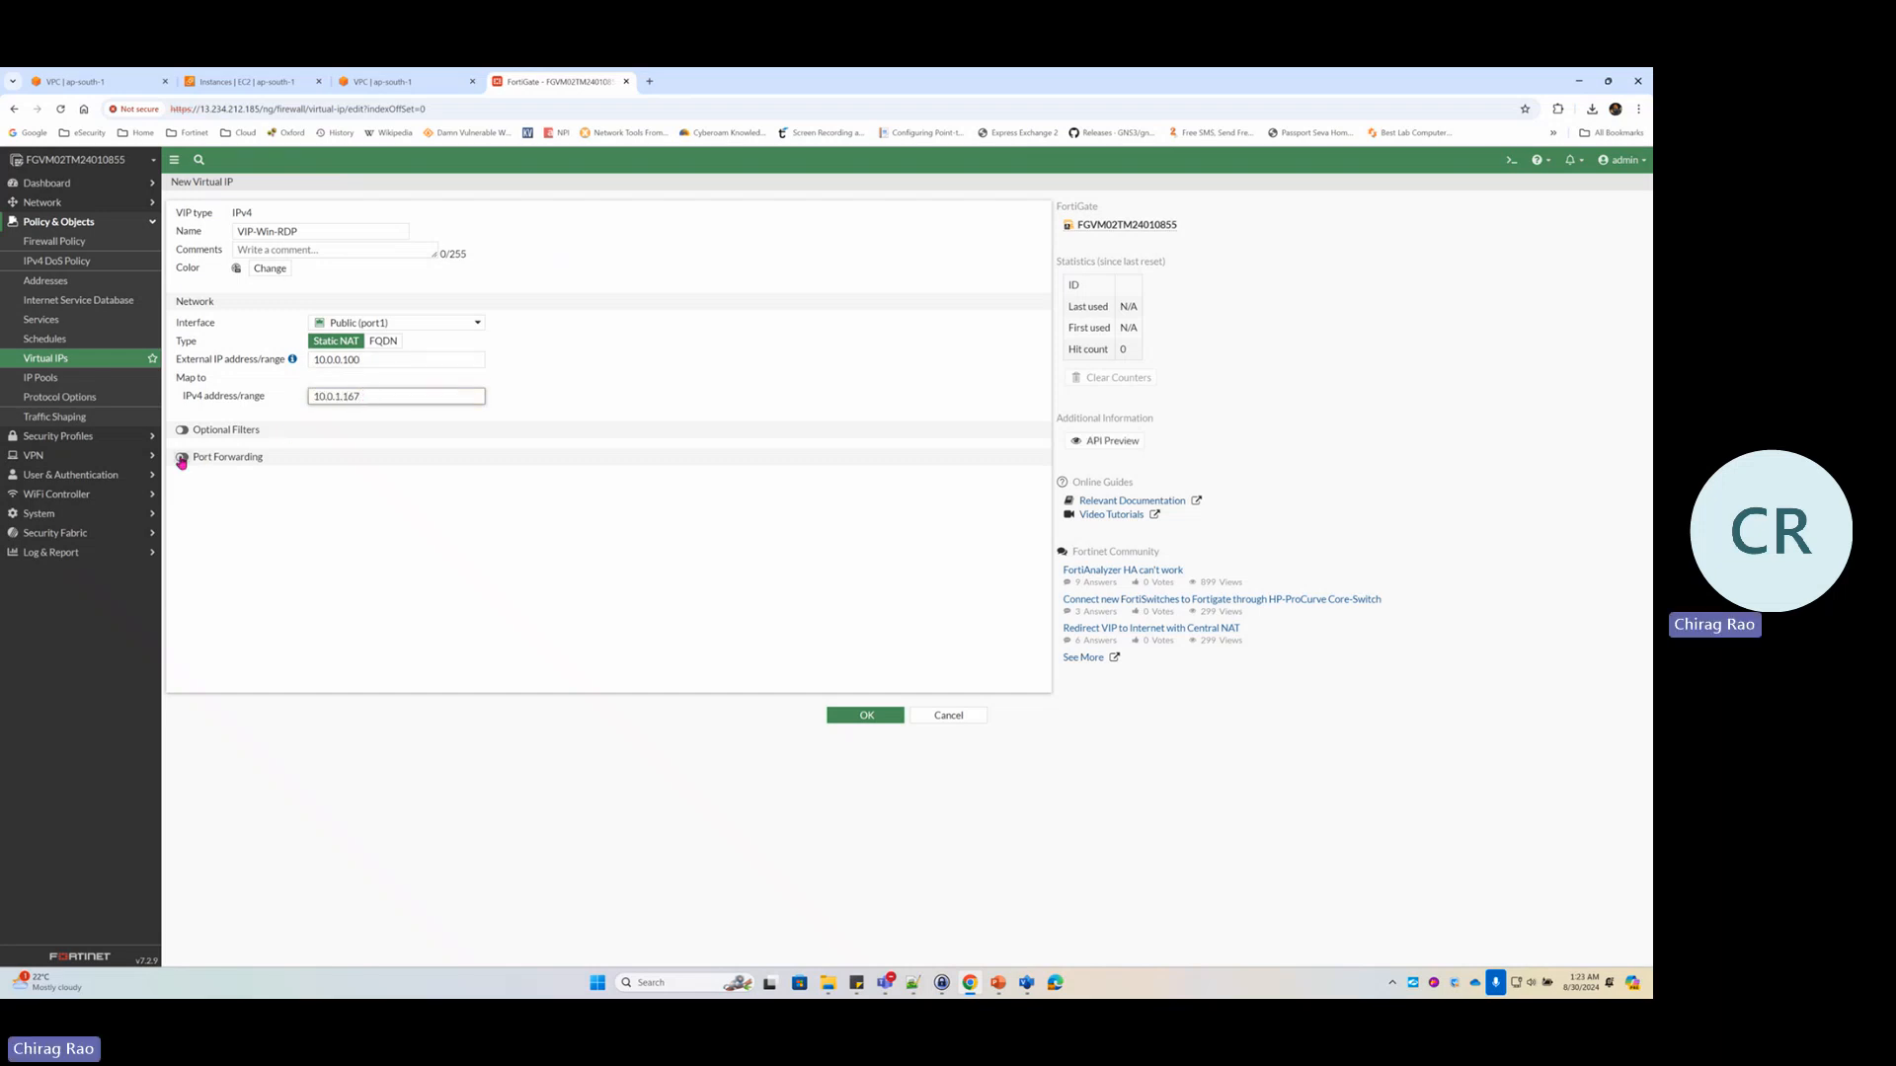
pyautogui.click(181, 459)
pyautogui.click(323, 520)
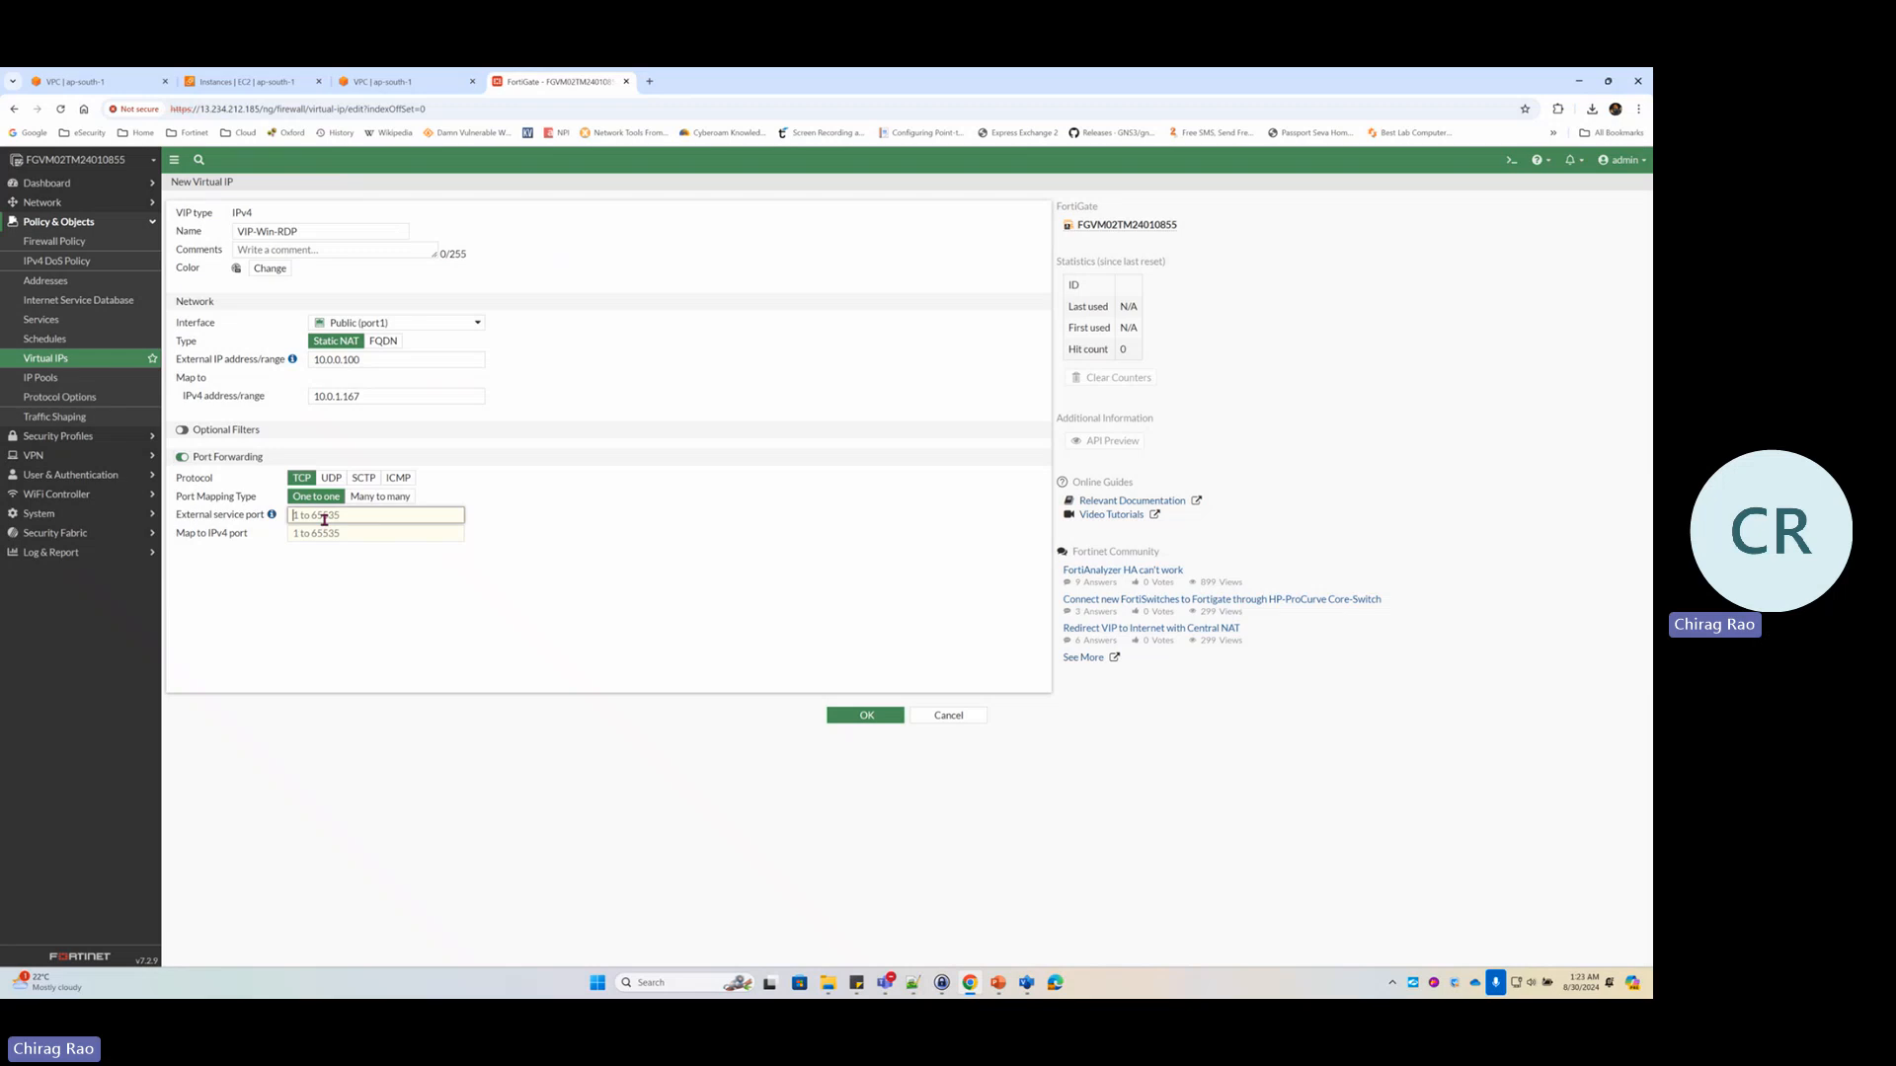
pyautogui.write('3389')
pyautogui.press('Tab')
pyautogui.write('3389')
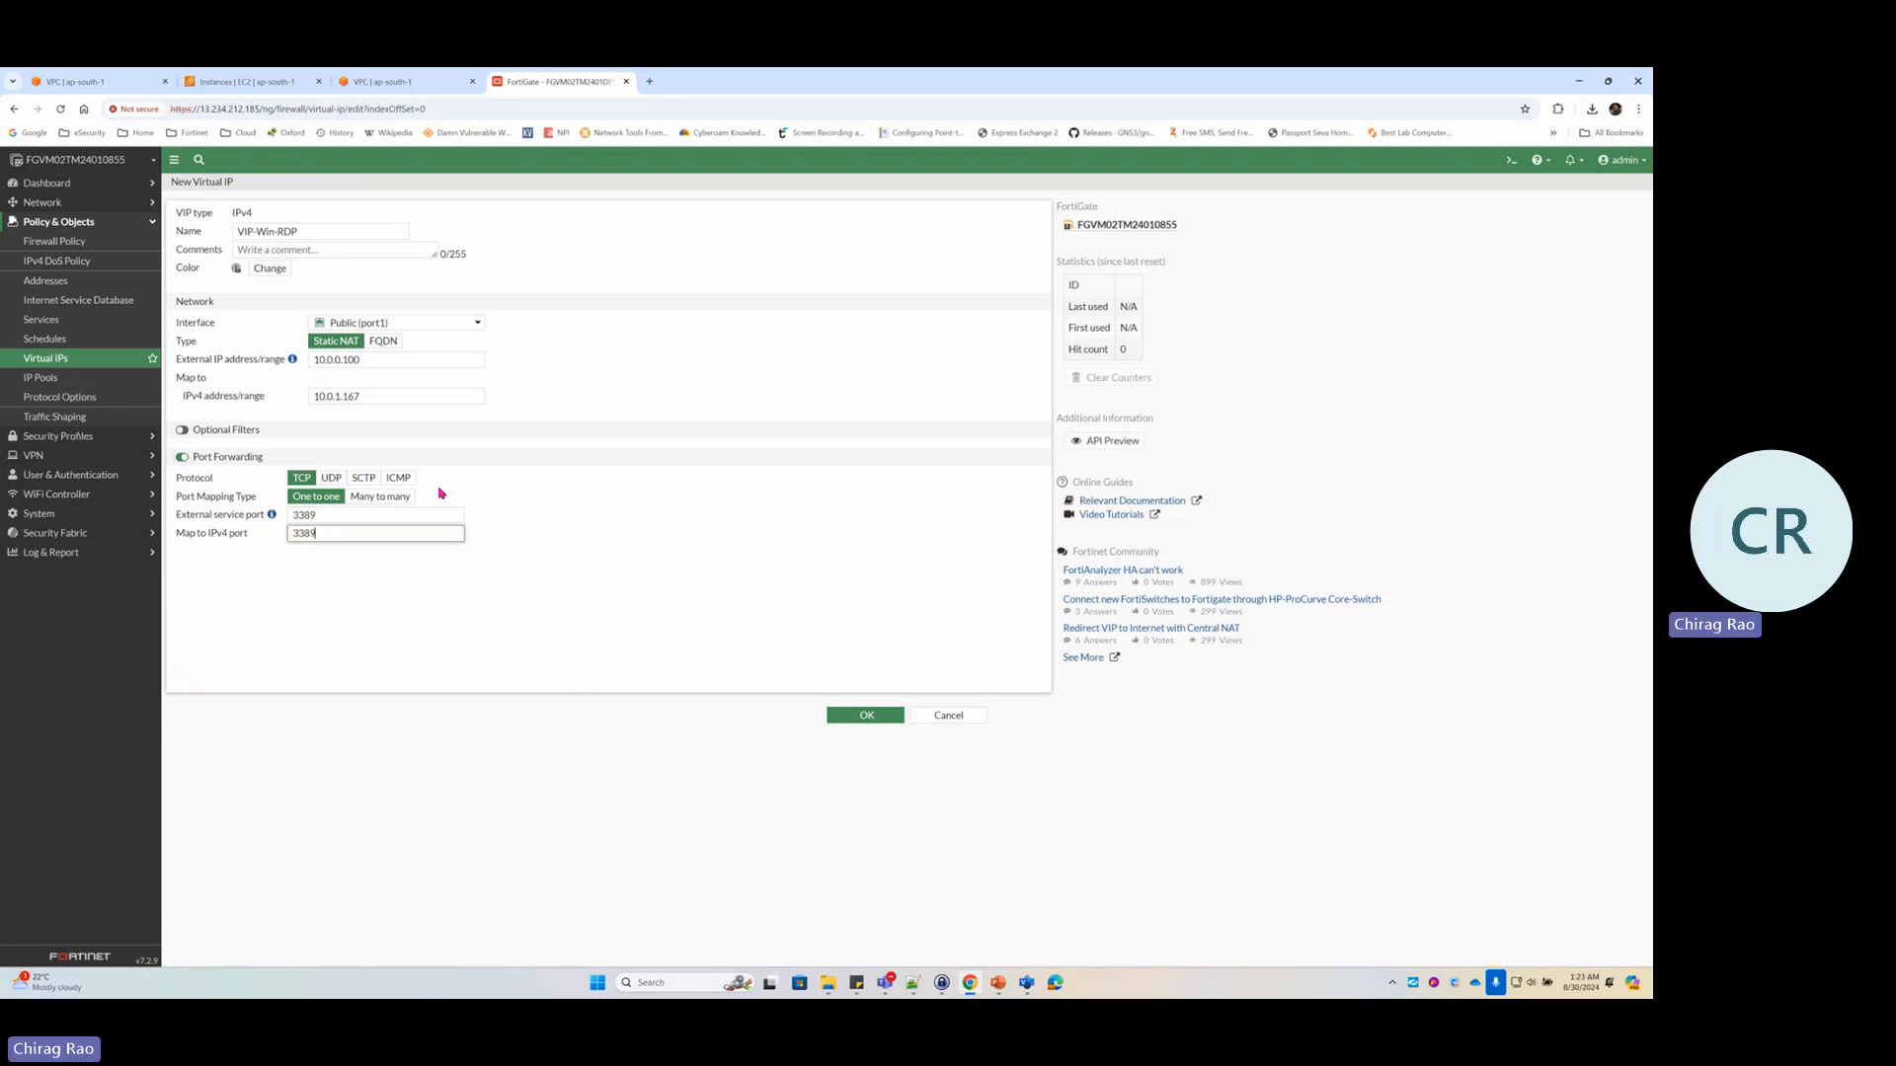
pyautogui.click(867, 717)
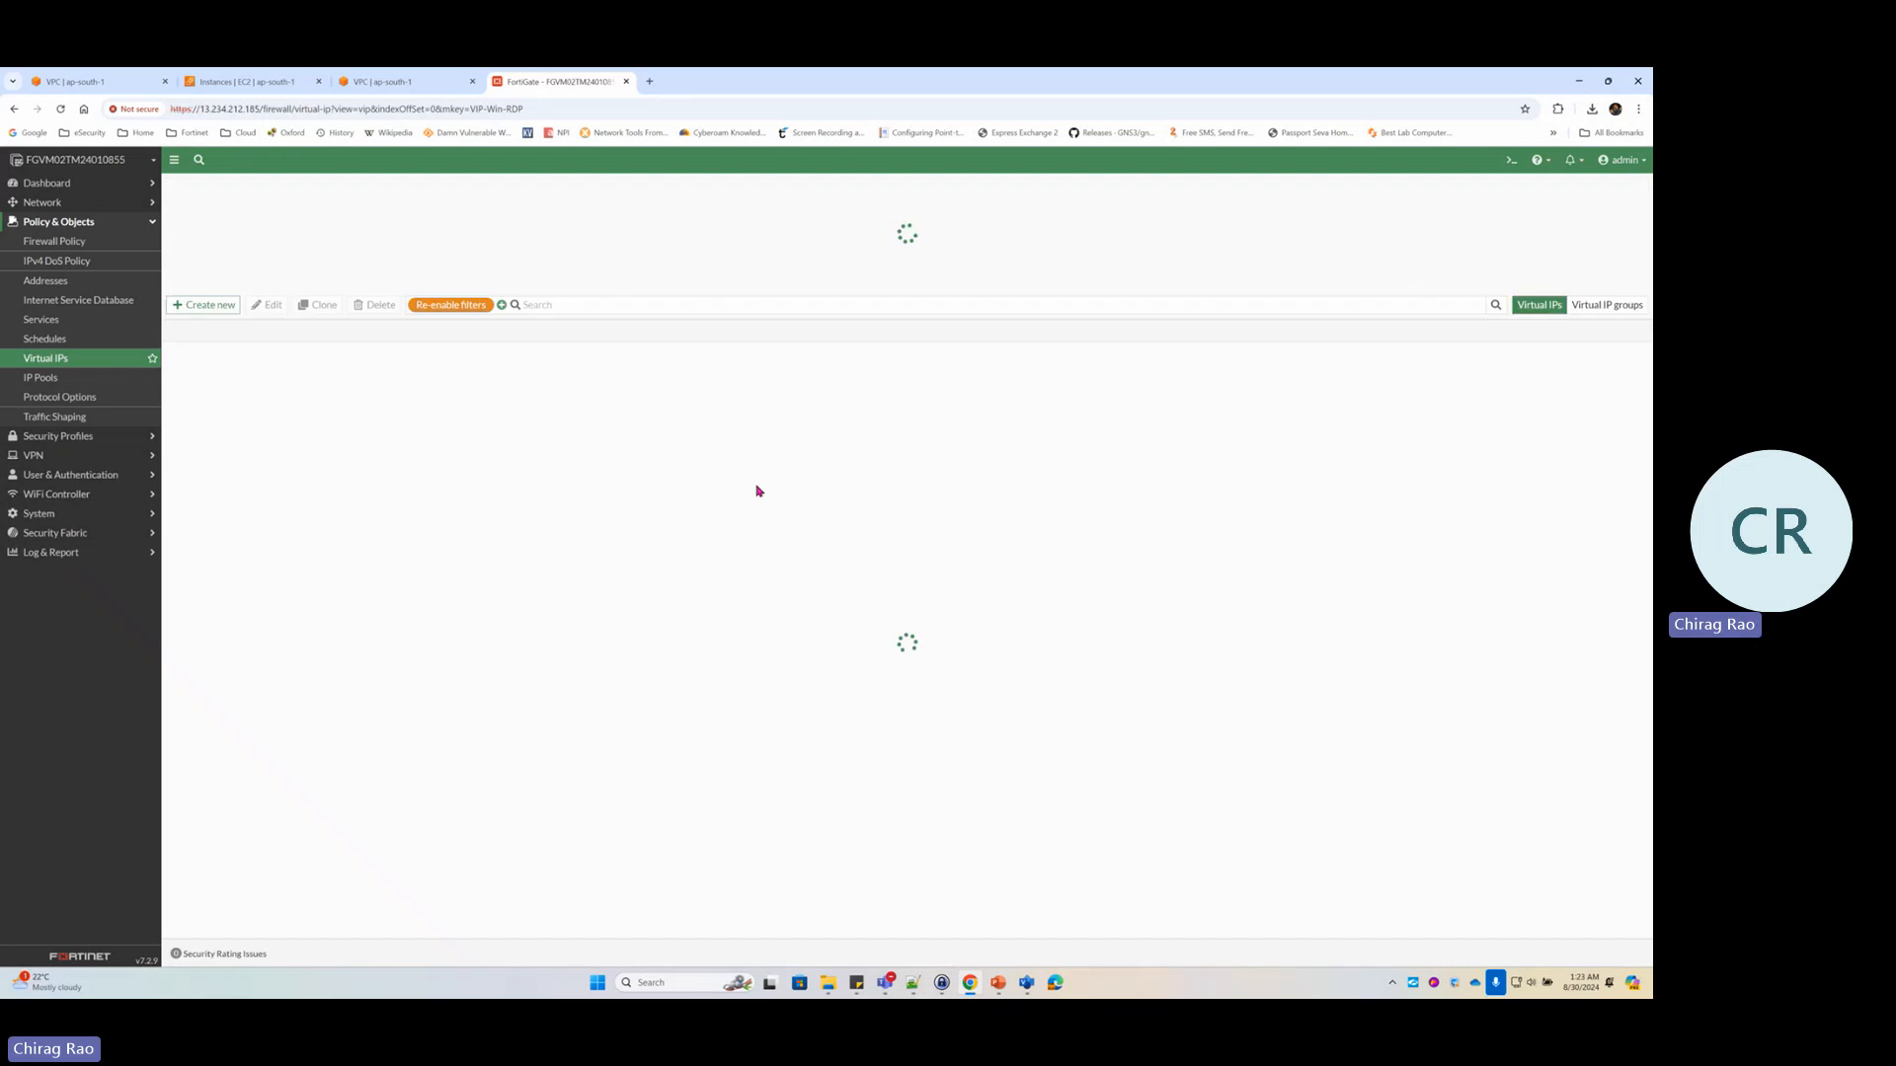
pyautogui.click(325, 358)
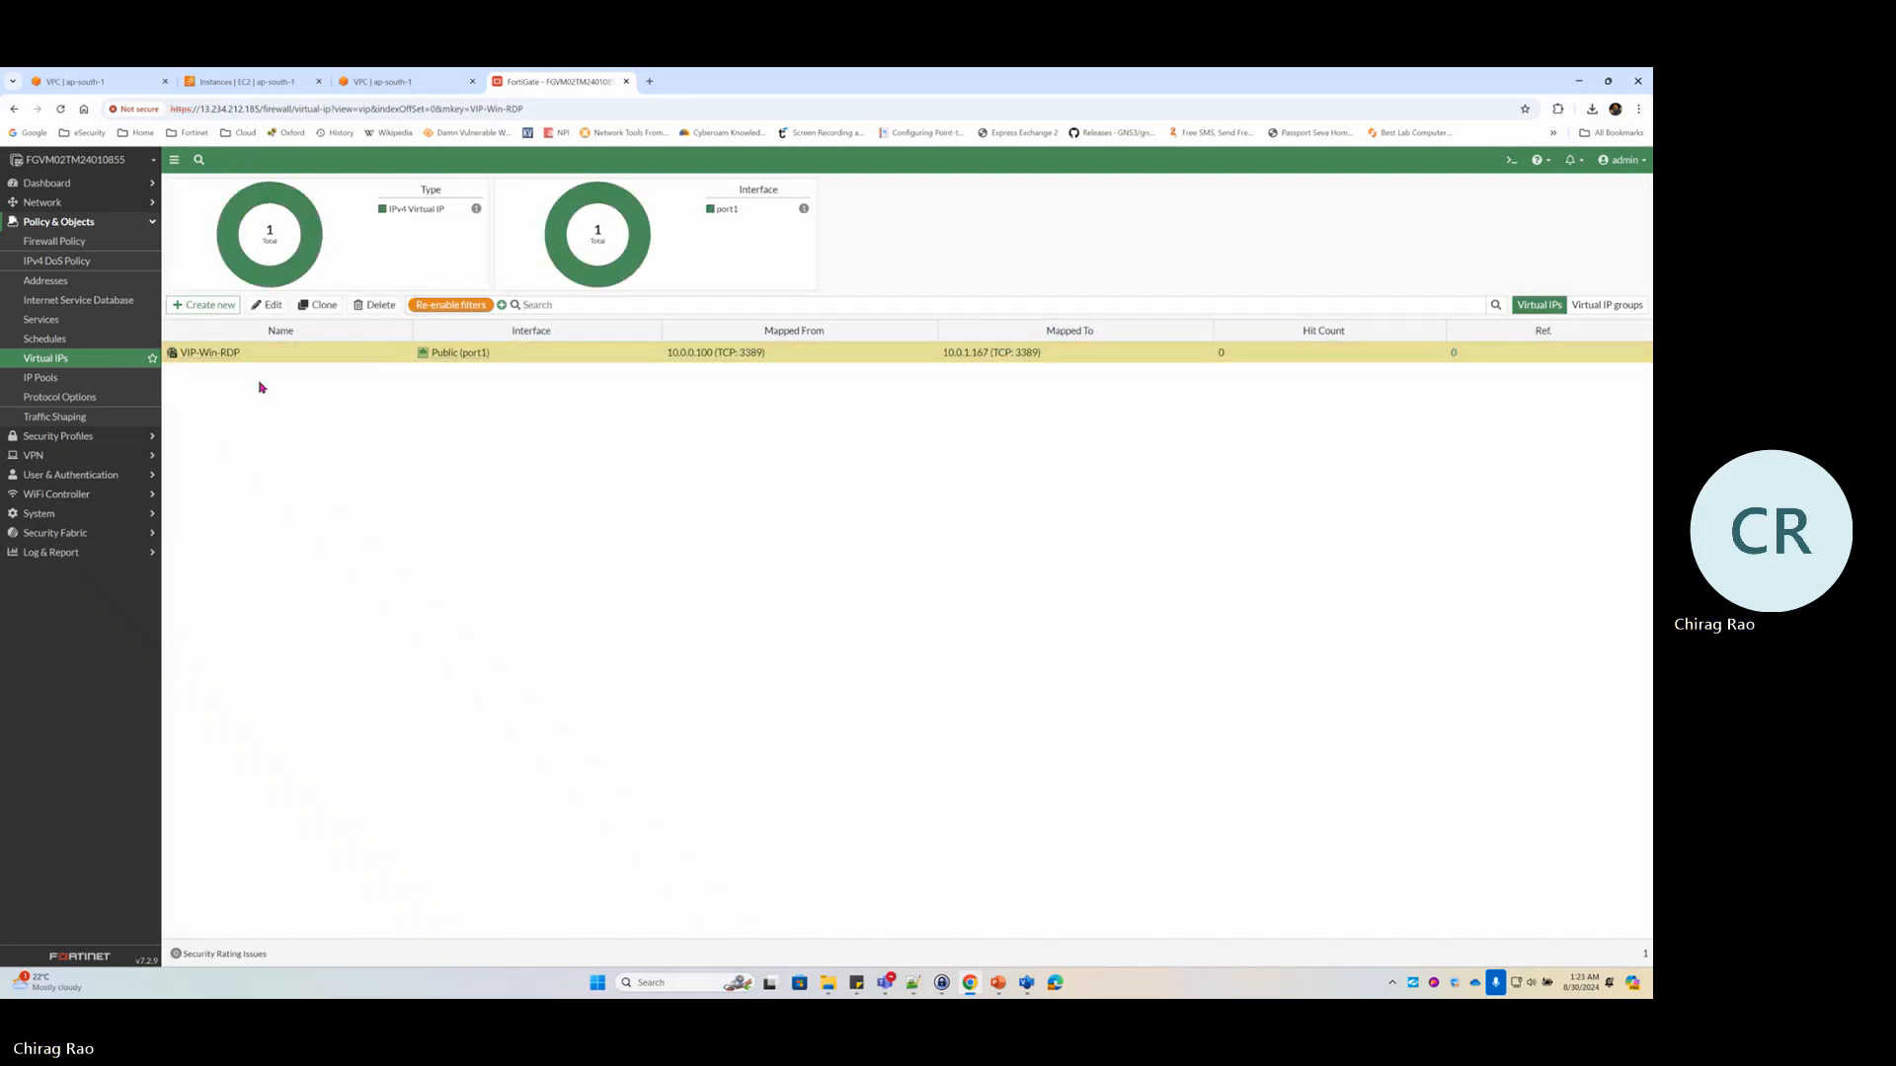
# Name a new firewall policy IN-Windows-Server with incoming Public (port1) and outgoing Private (port2)
pyautogui.click(60, 244)
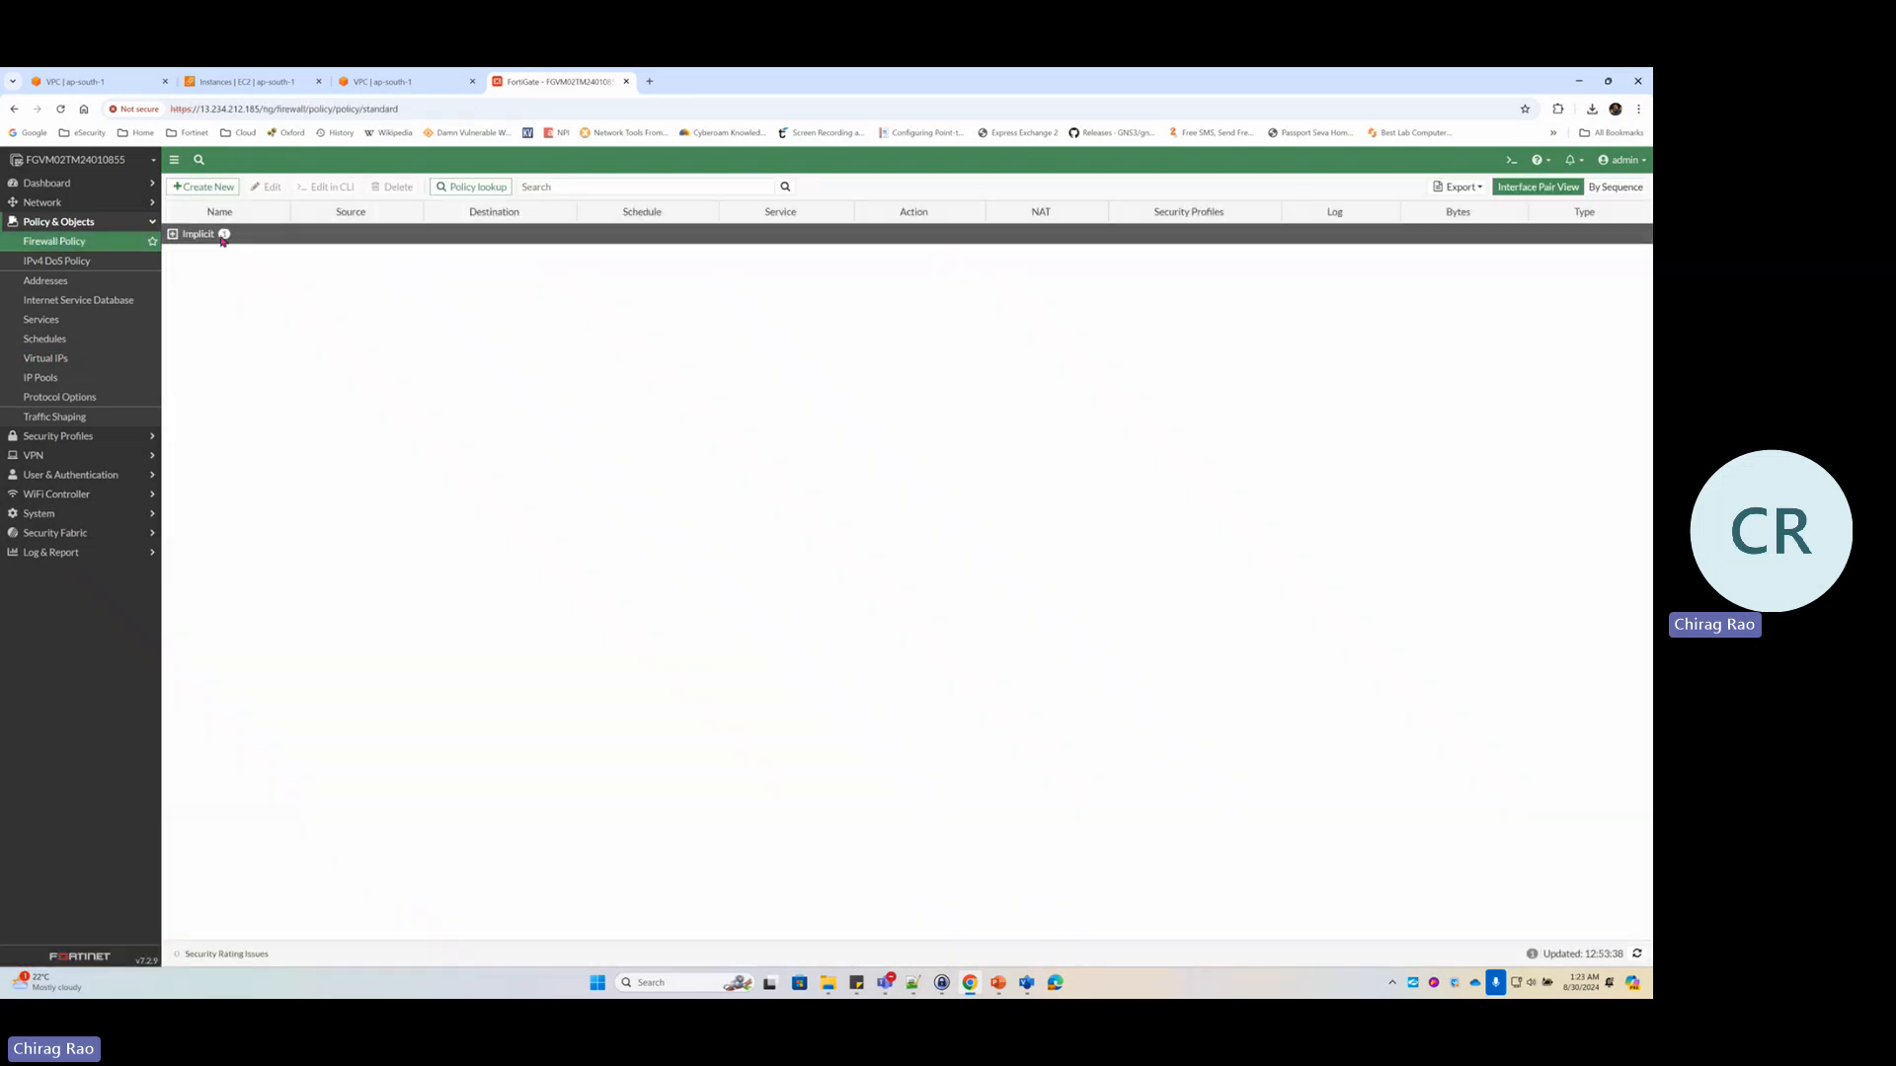
pyautogui.click(202, 188)
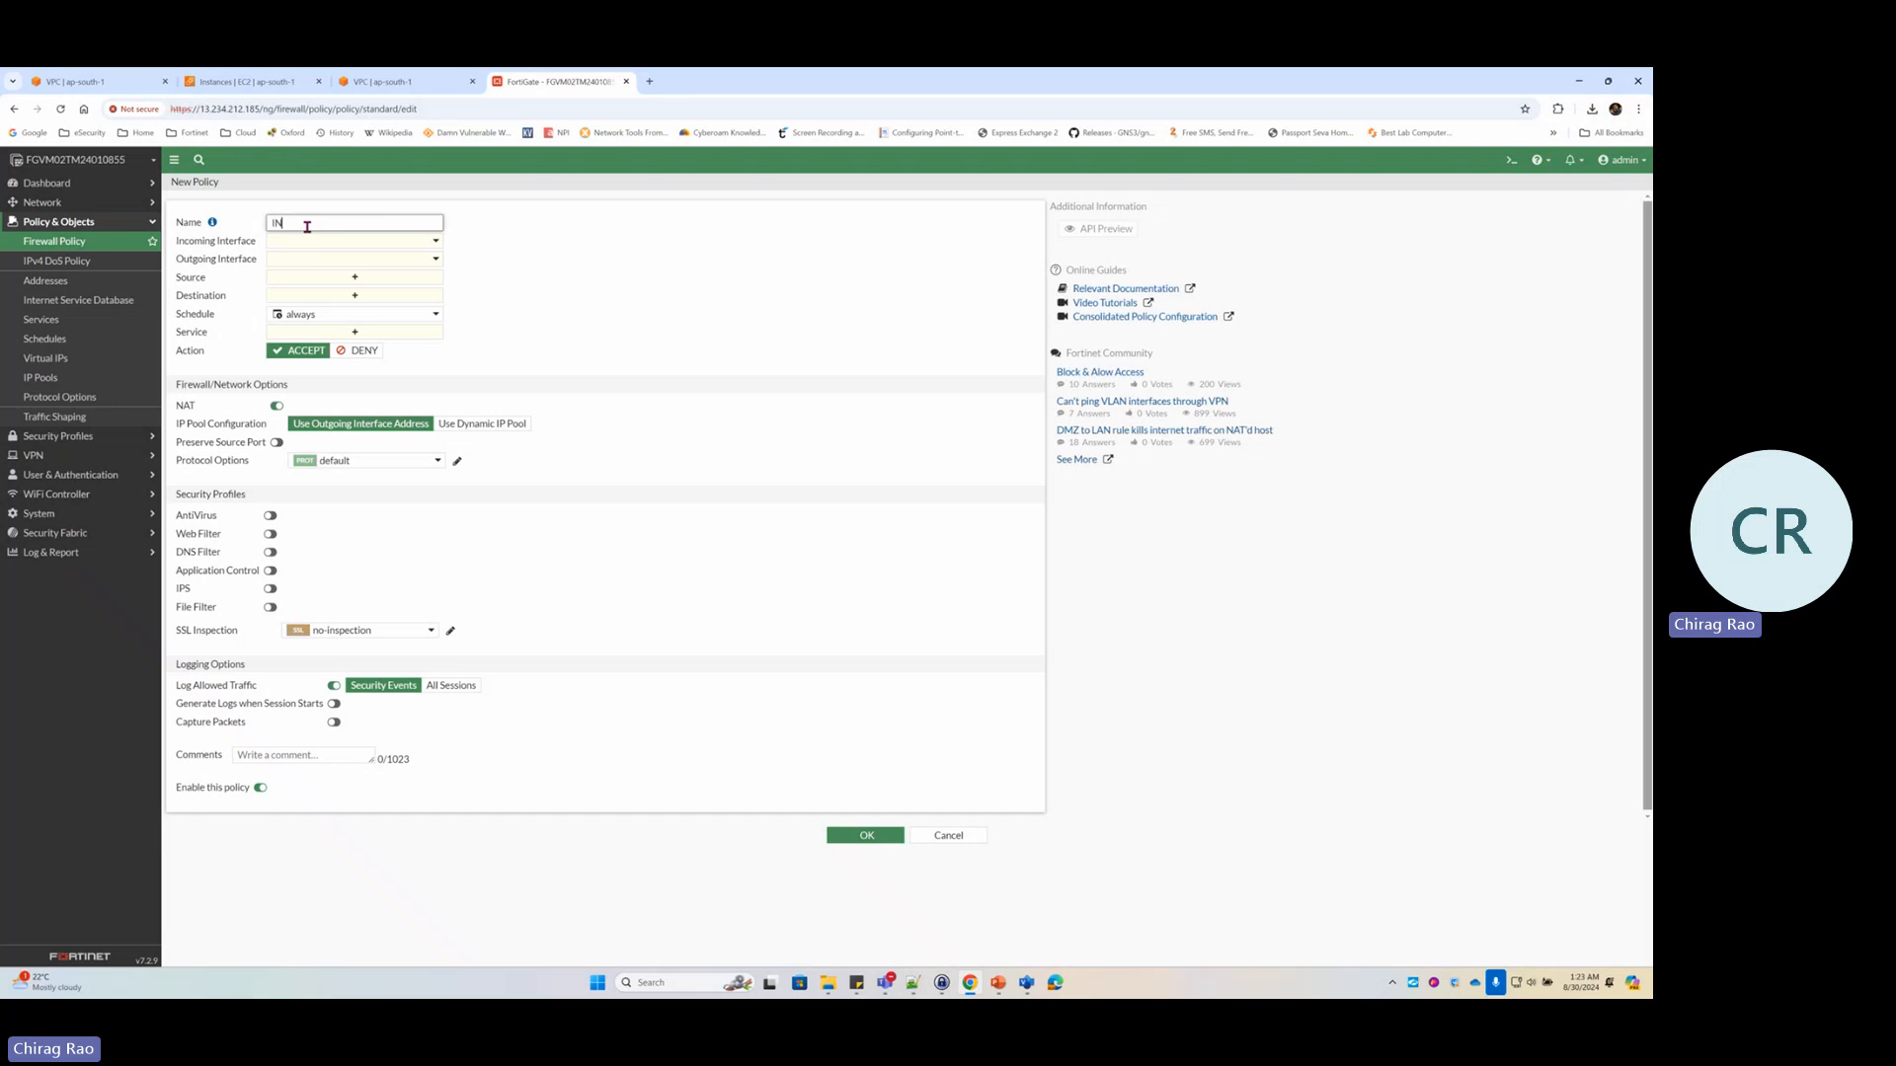
pyautogui.write('IN-Windows-Server')
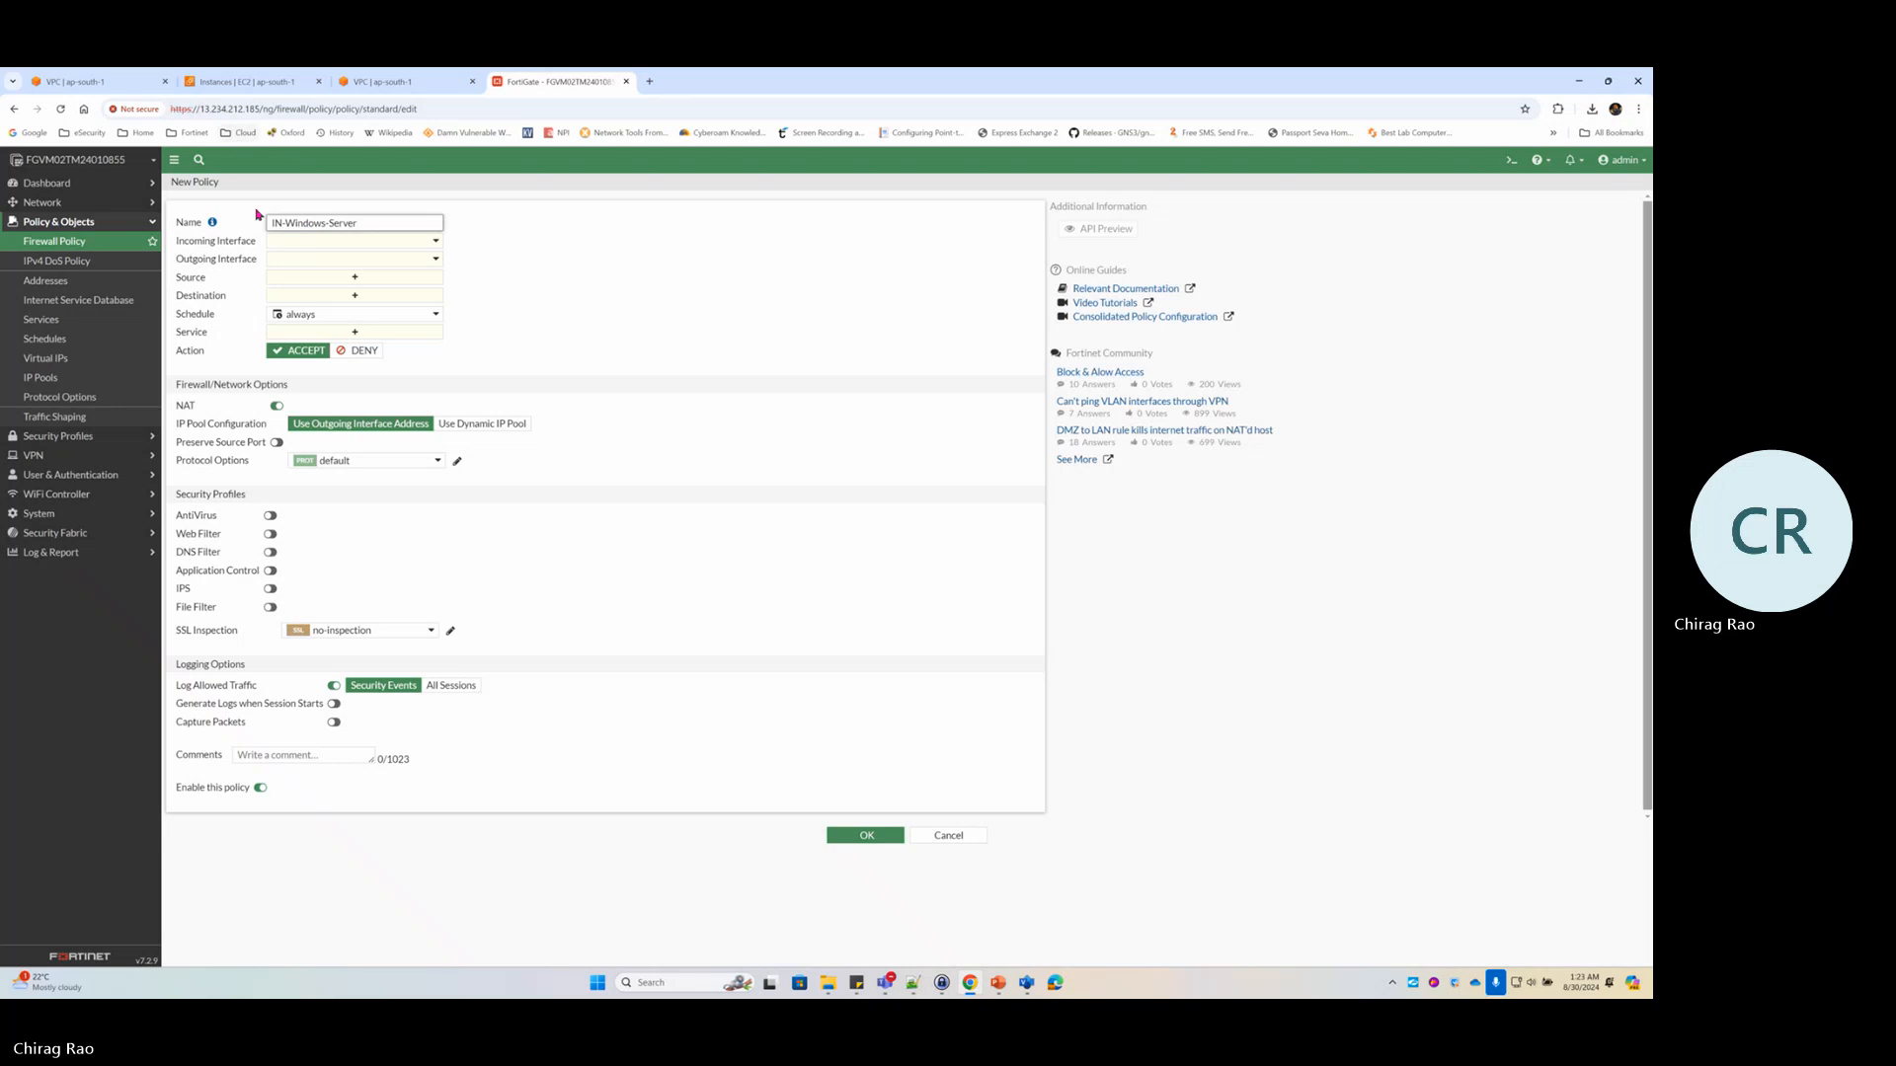
pyautogui.click(304, 243)
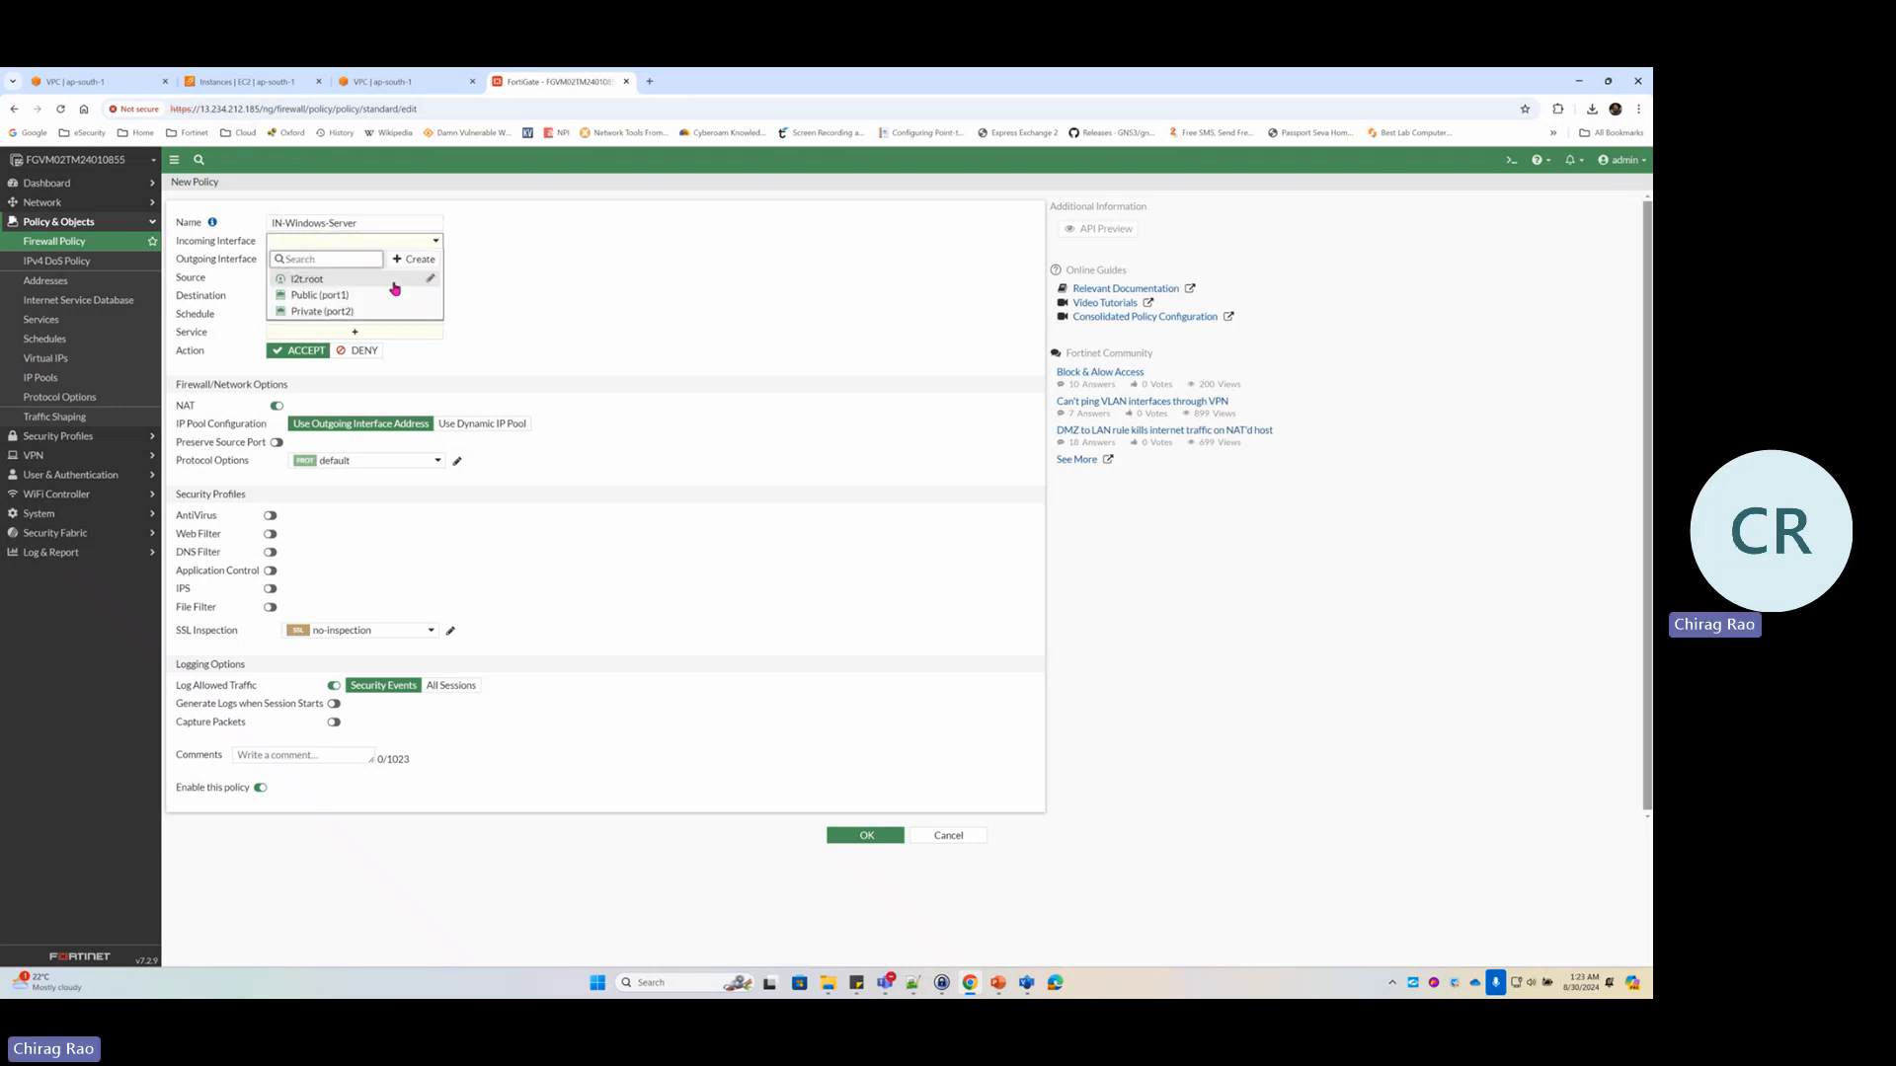
pyautogui.click(337, 298)
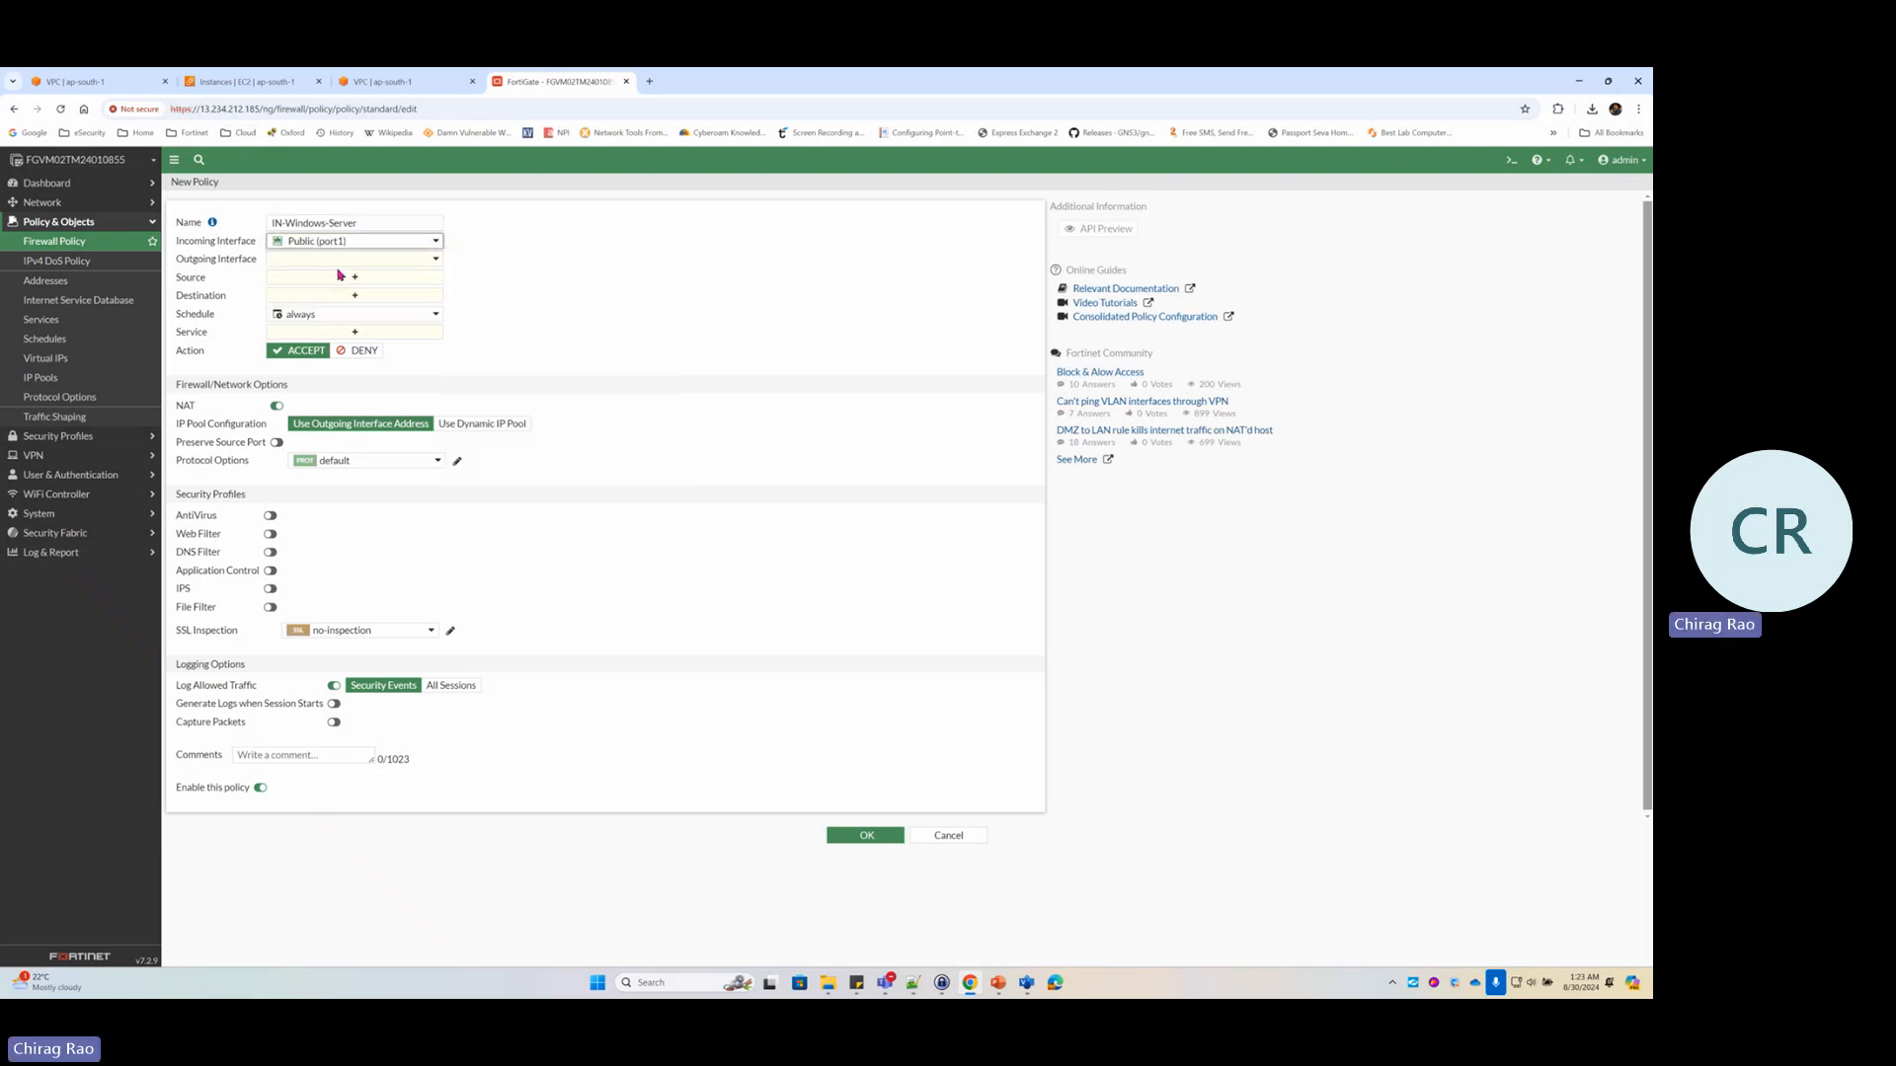
pyautogui.click(294, 261)
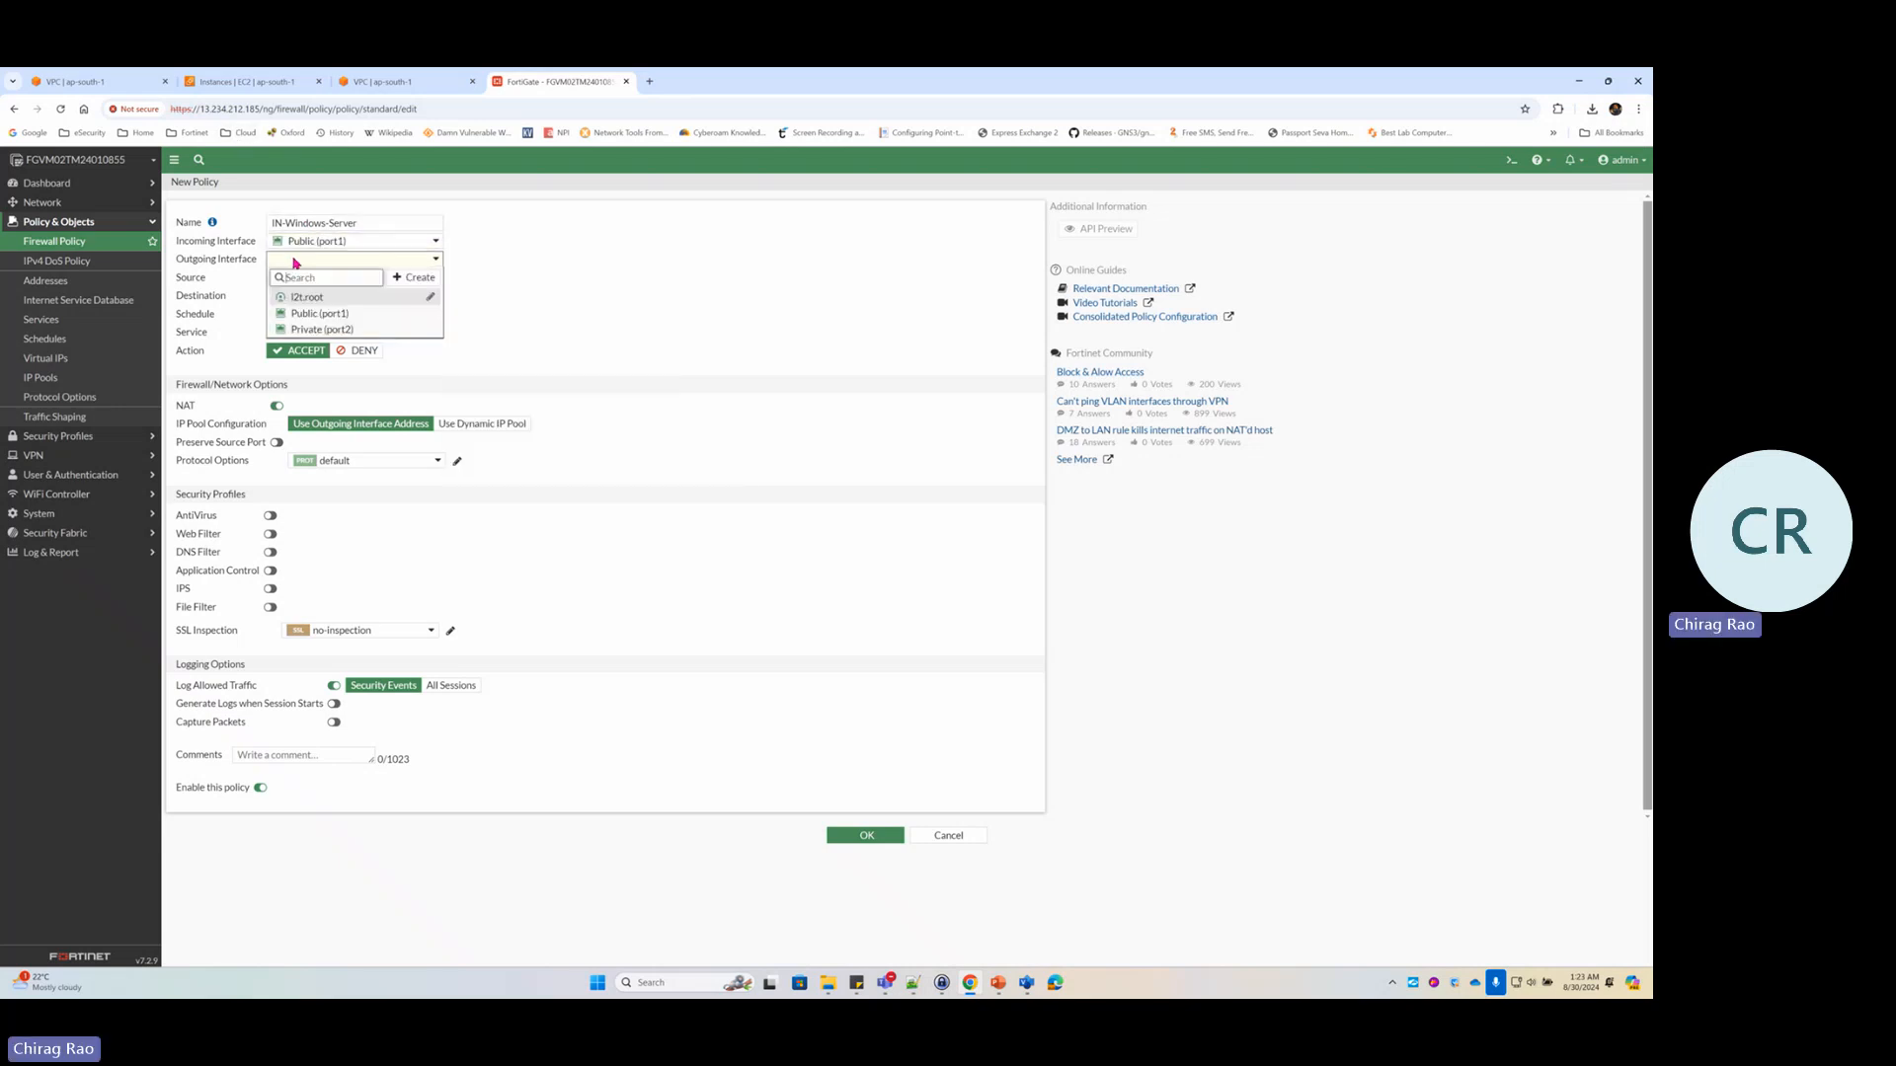
pyautogui.click(332, 331)
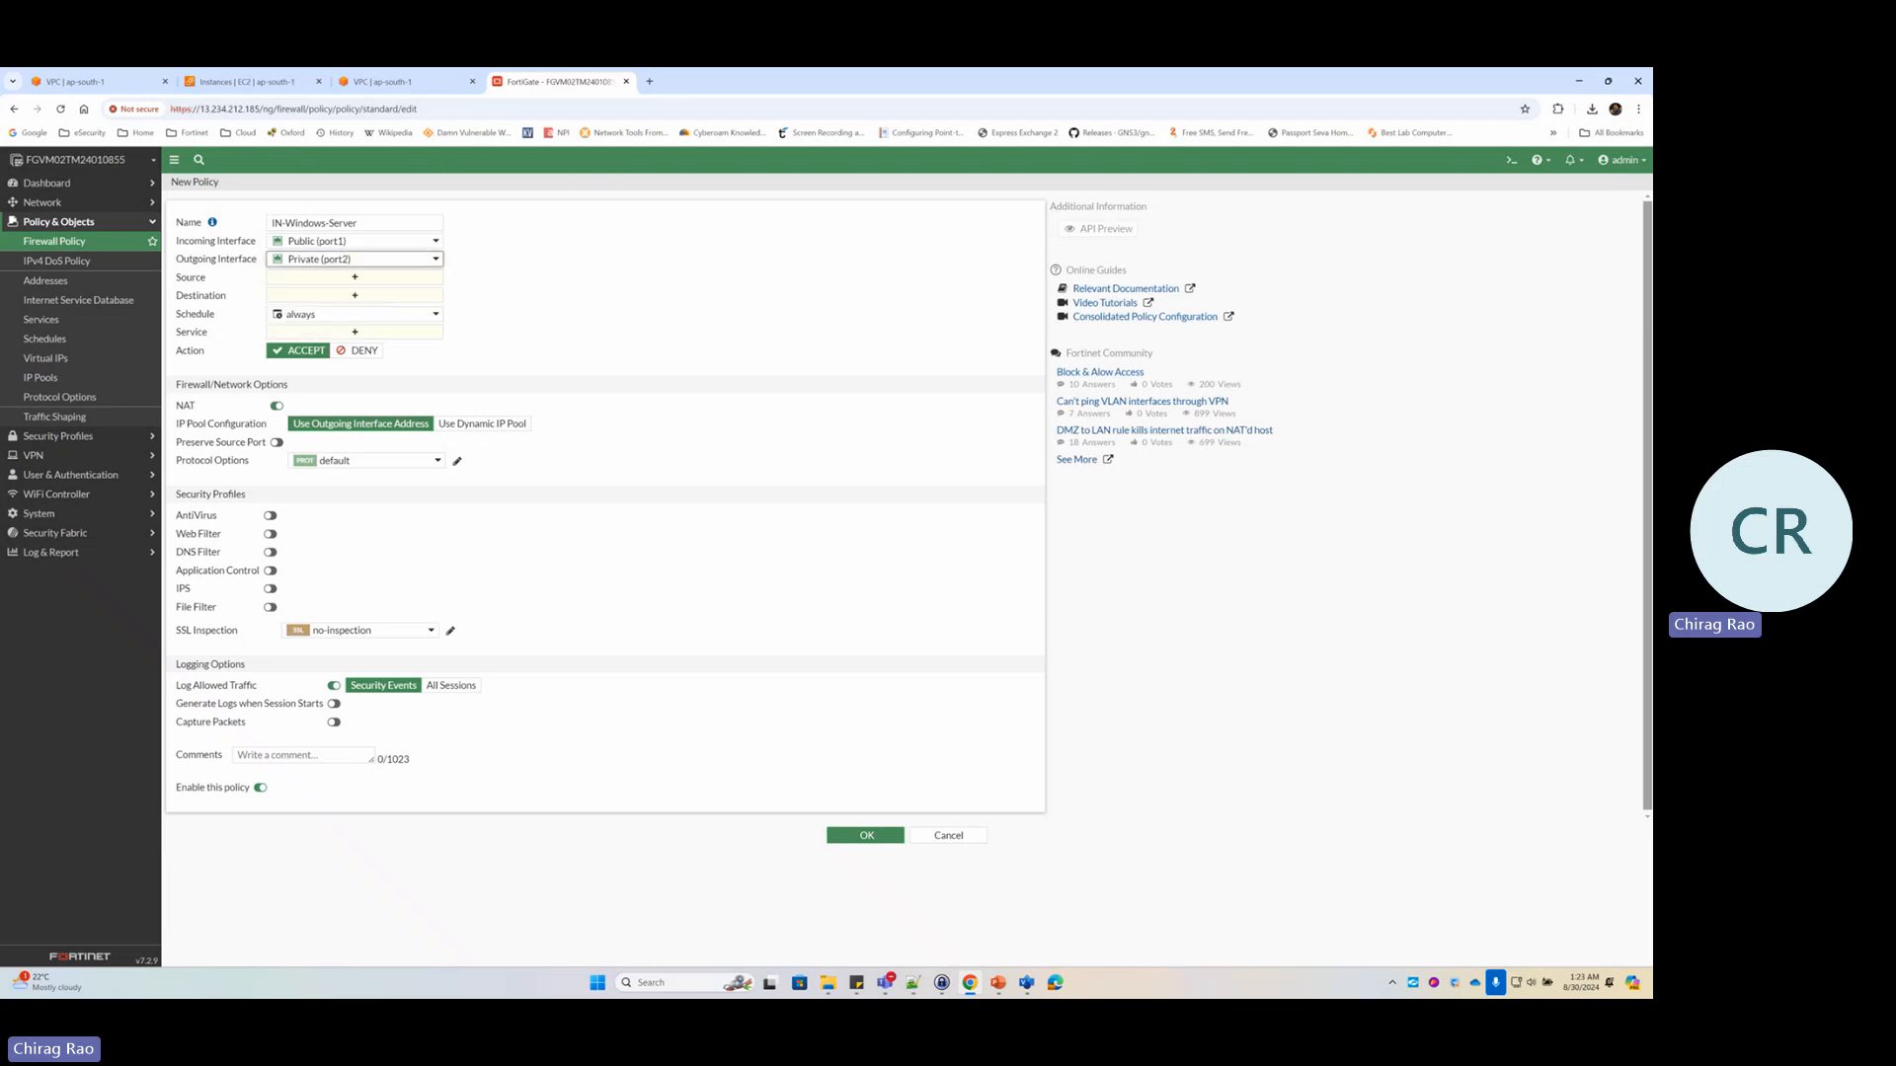
pyautogui.hotkey('alt', 'Tab')
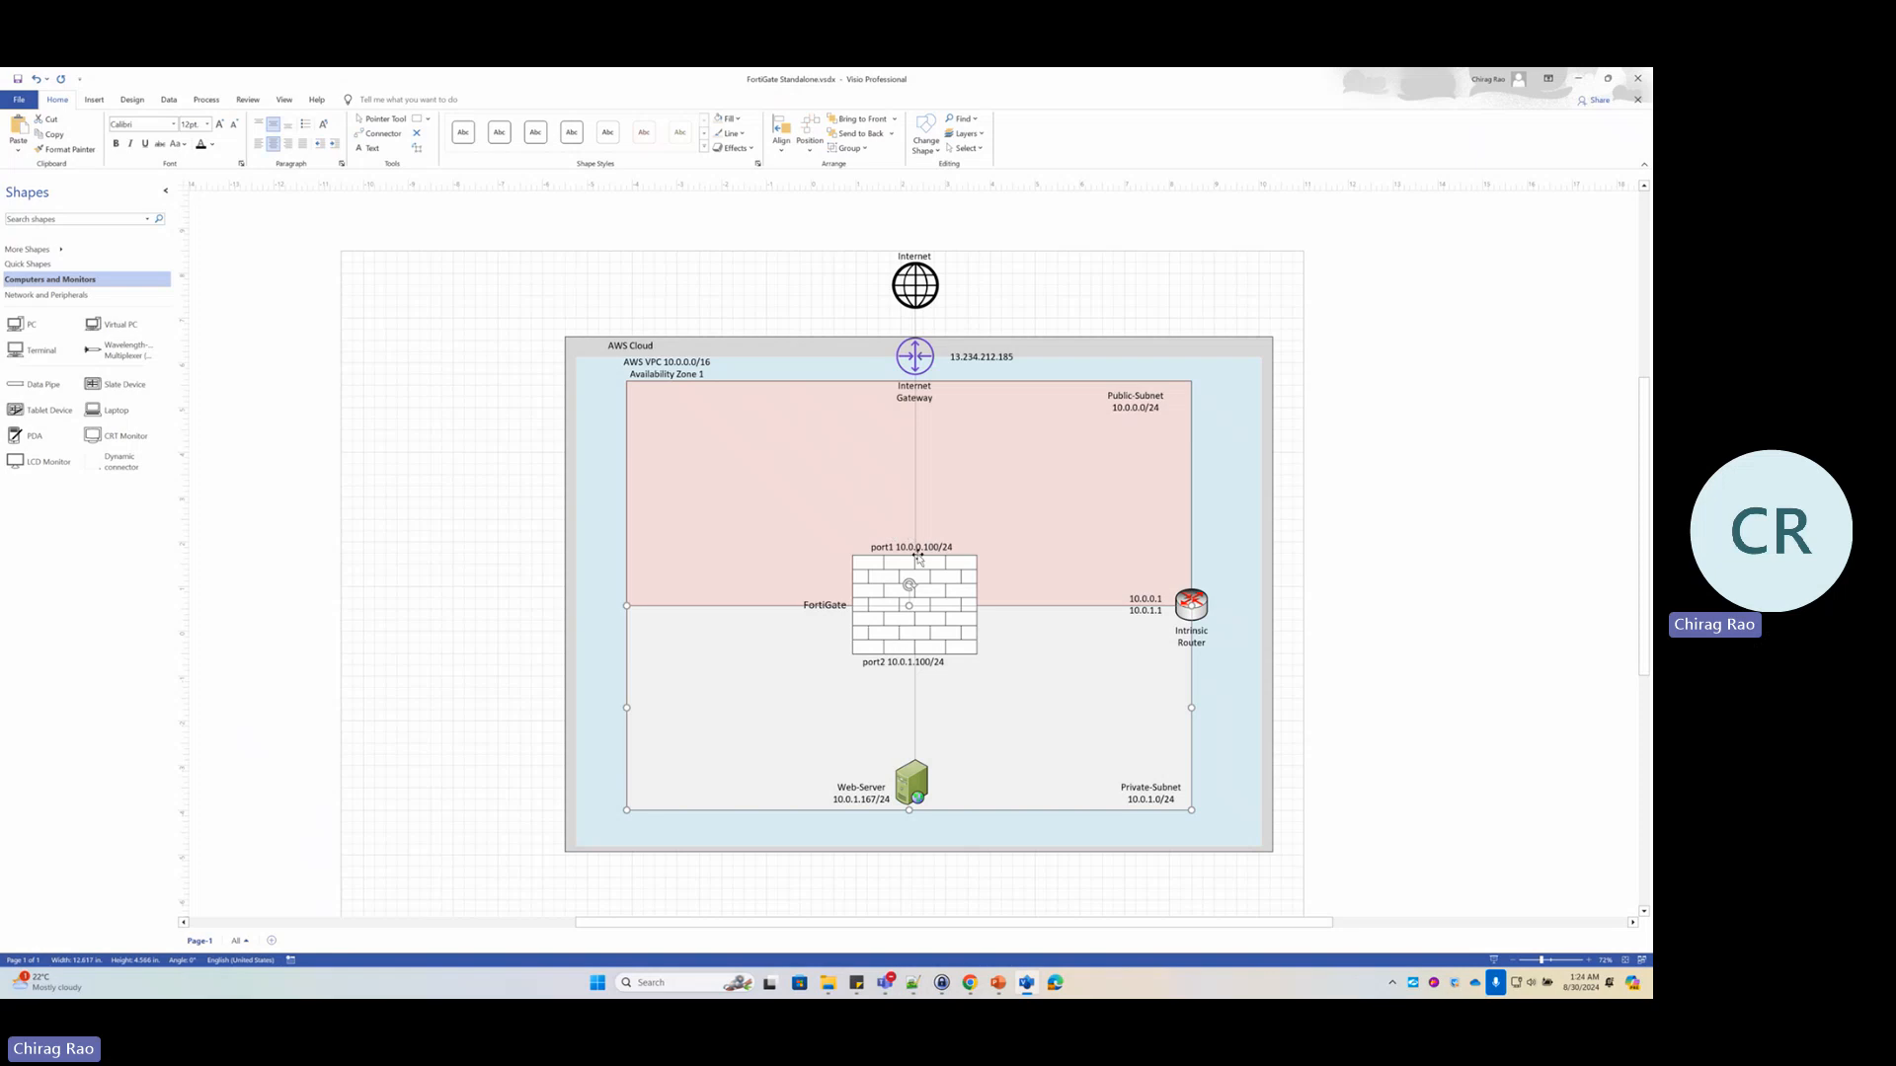
pyautogui.hotkey('alt', 'Tab')
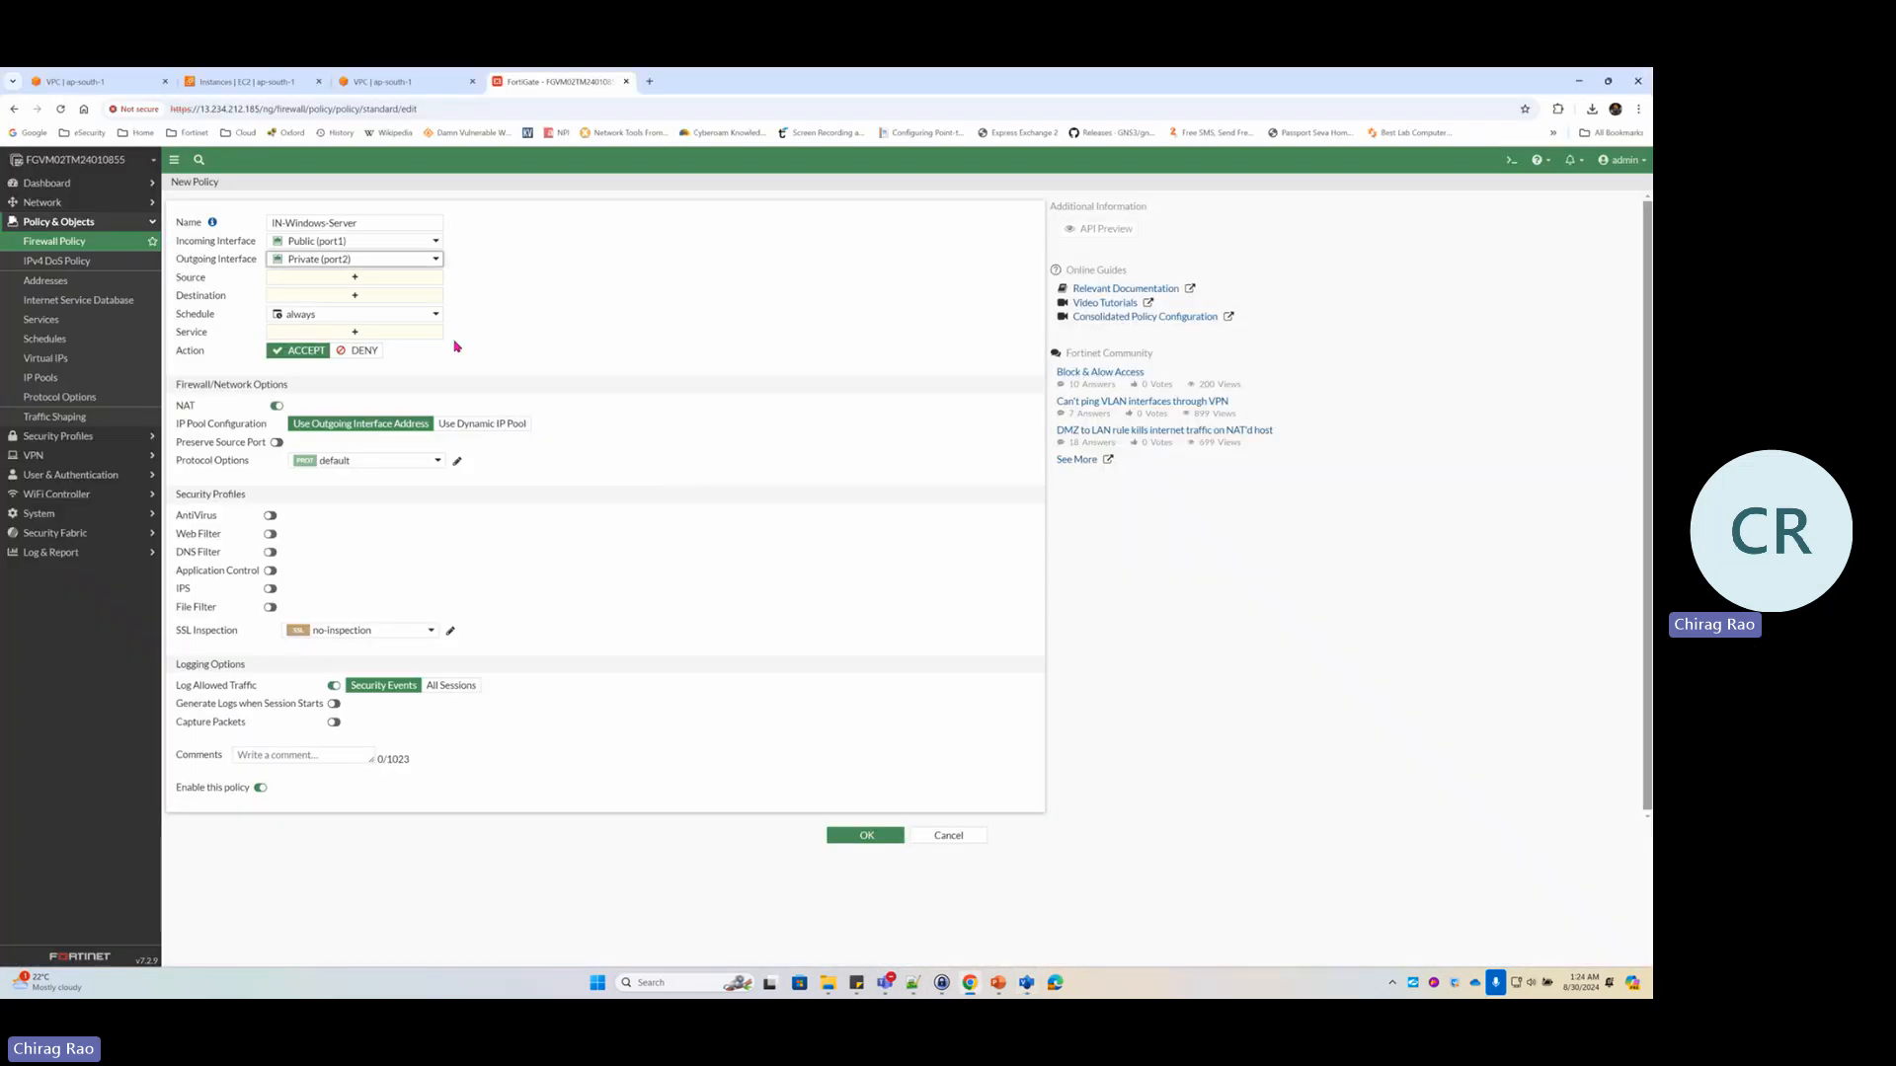
# Set the policy's source to all addresses and its destination to VIP-Win-RDP
pyautogui.click(325, 279)
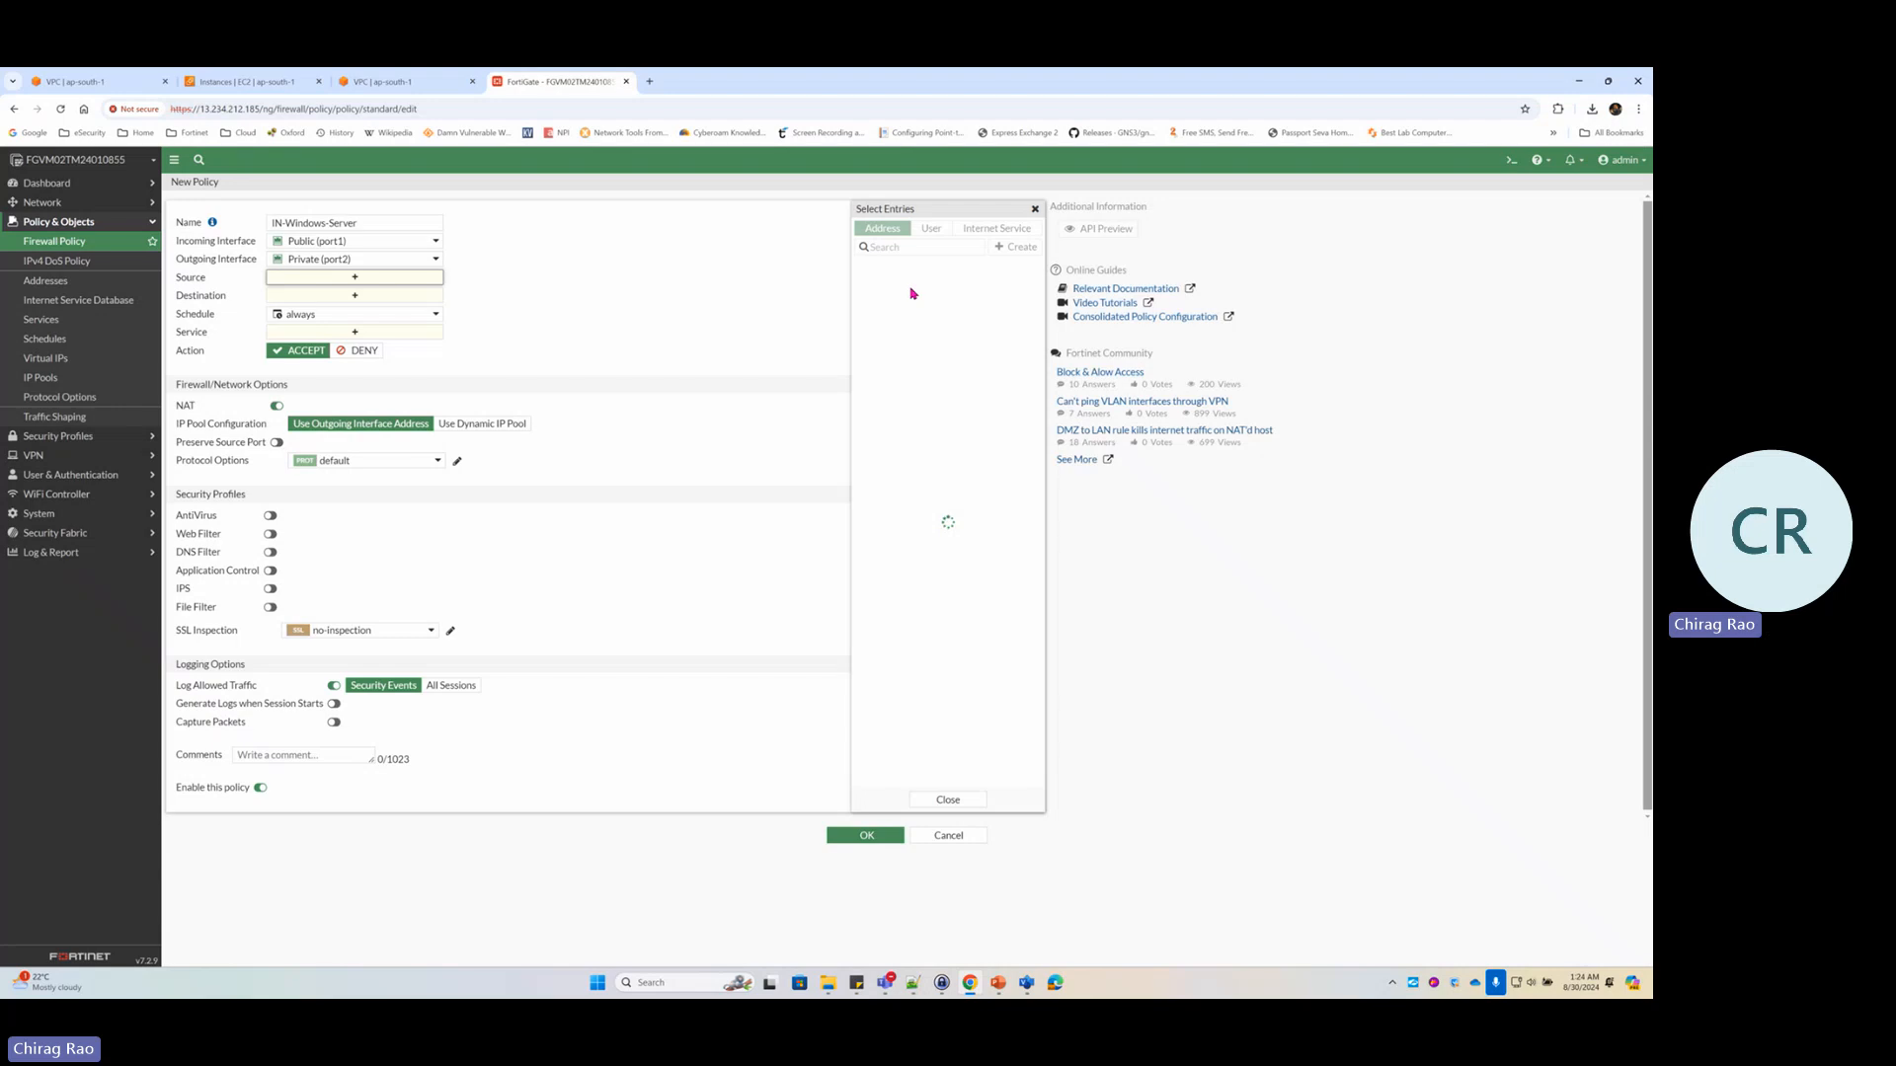
pyautogui.click(882, 284)
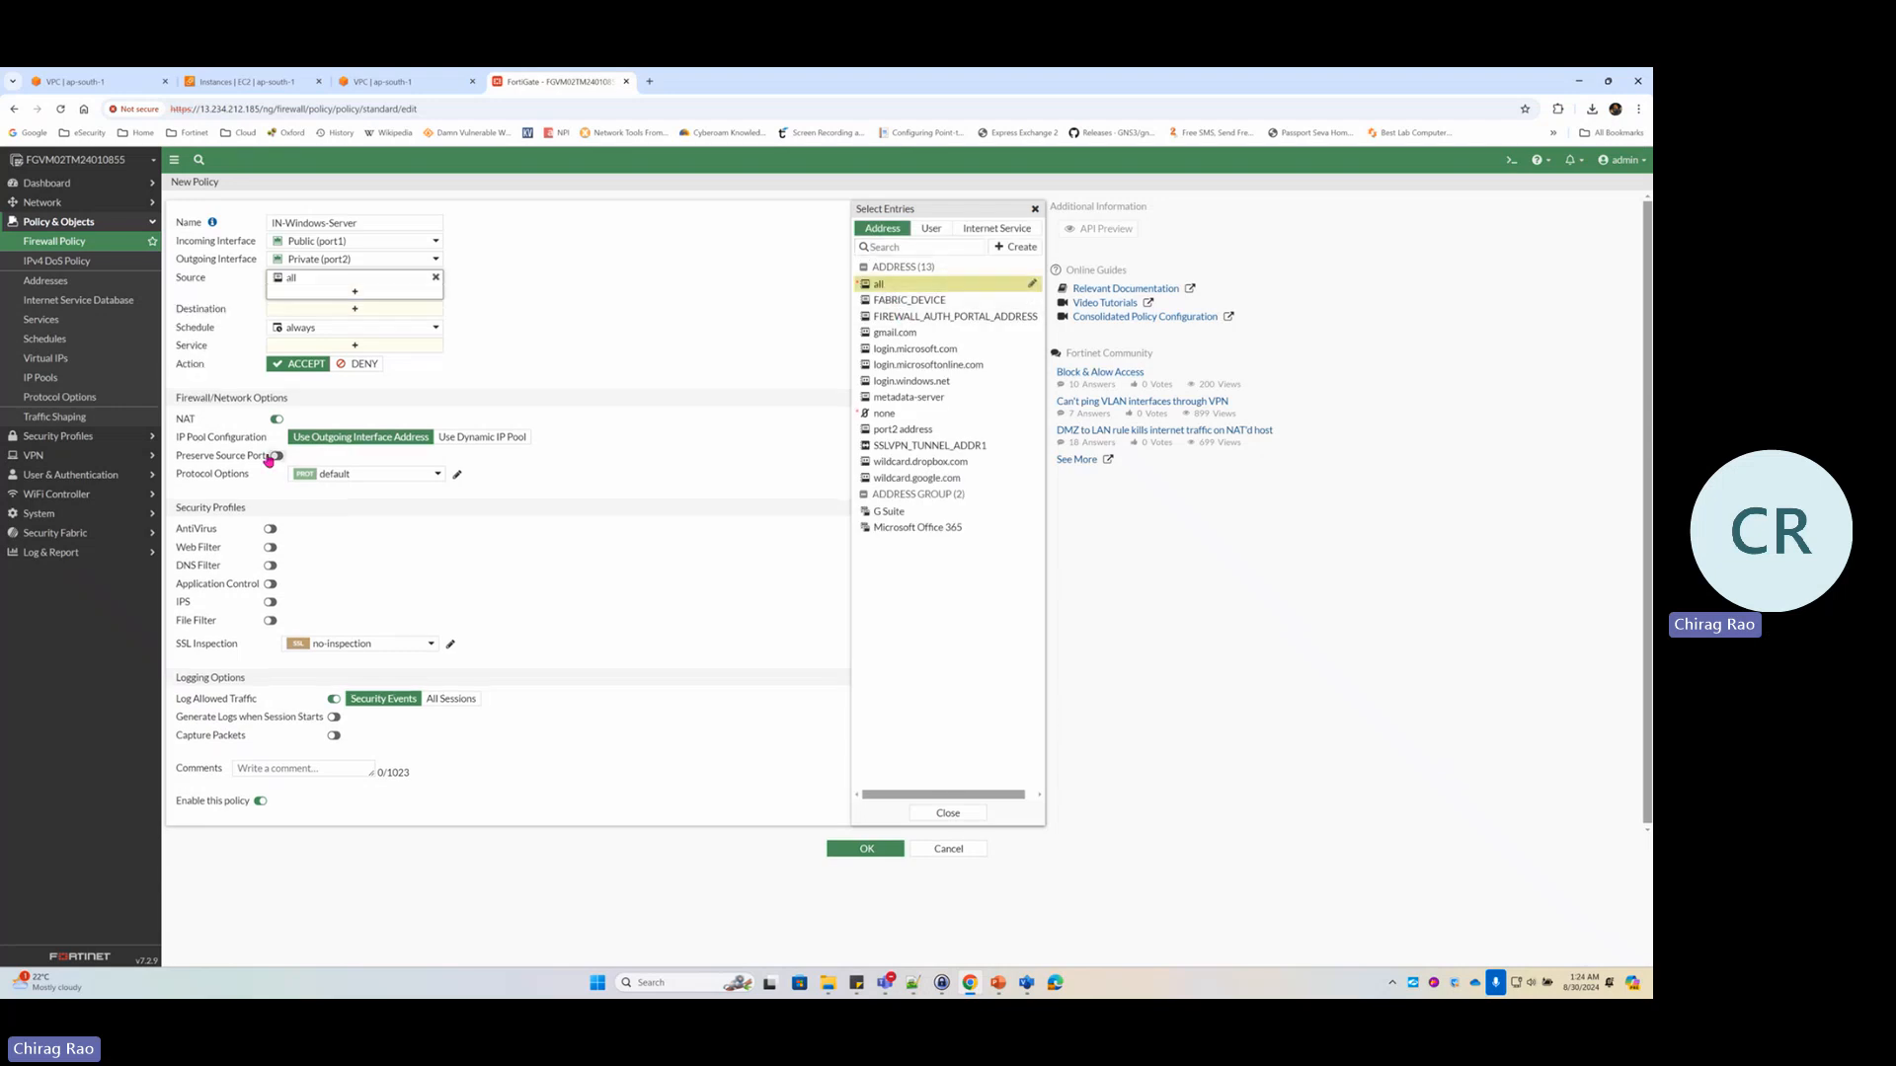
pyautogui.click(380, 312)
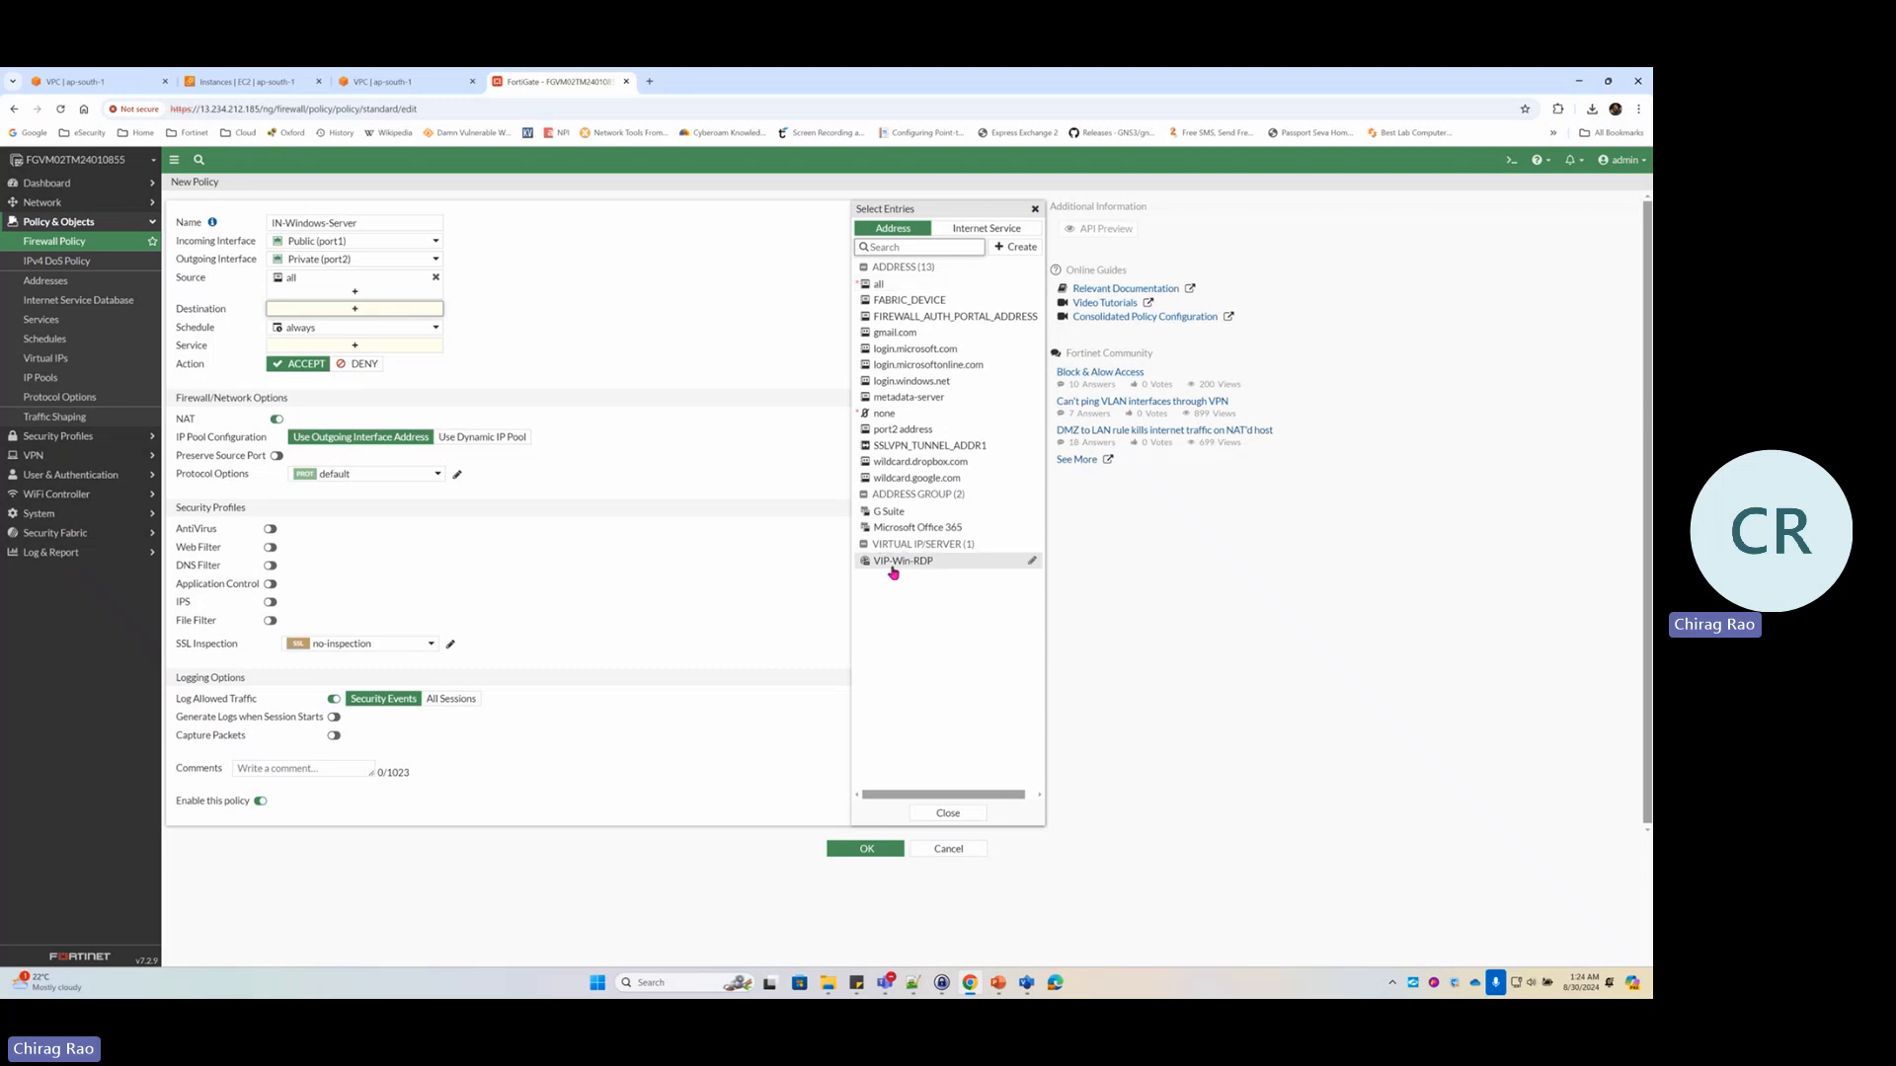
pyautogui.moveTo(914, 569)
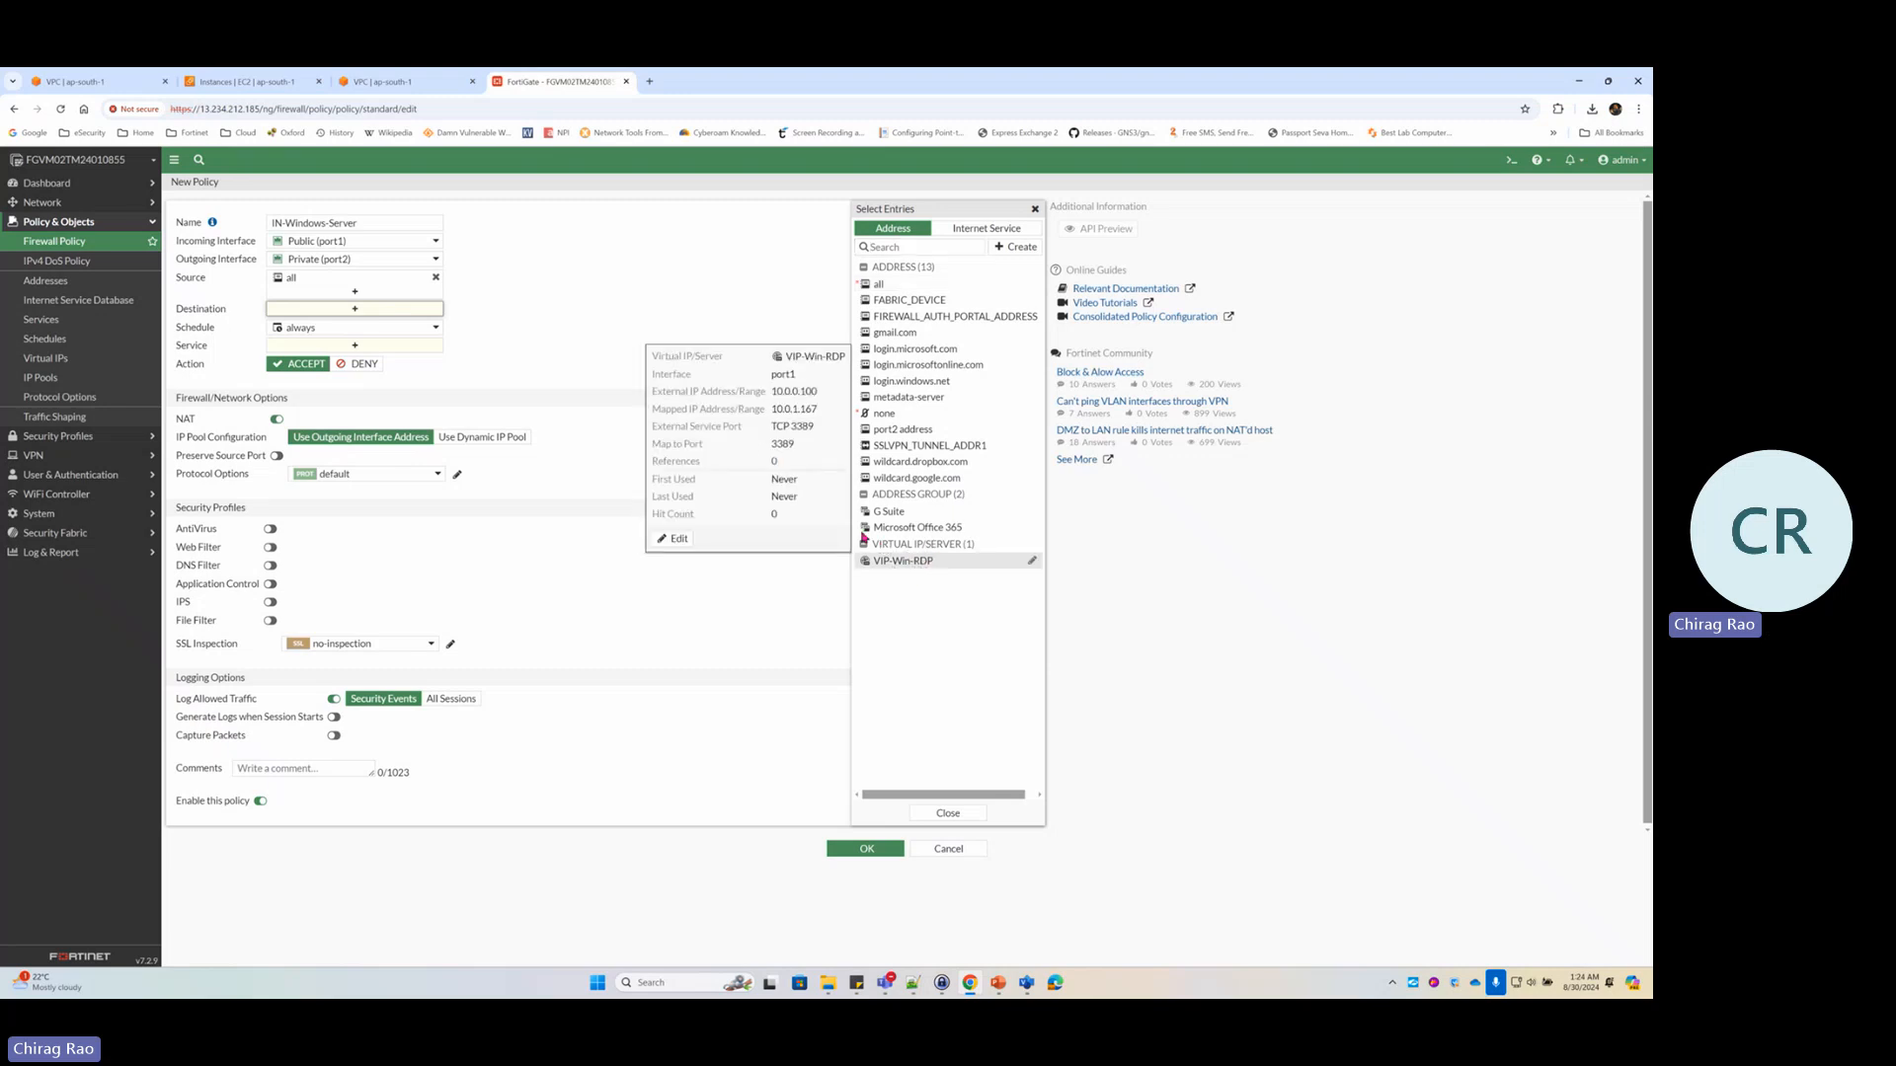
pyautogui.click(921, 564)
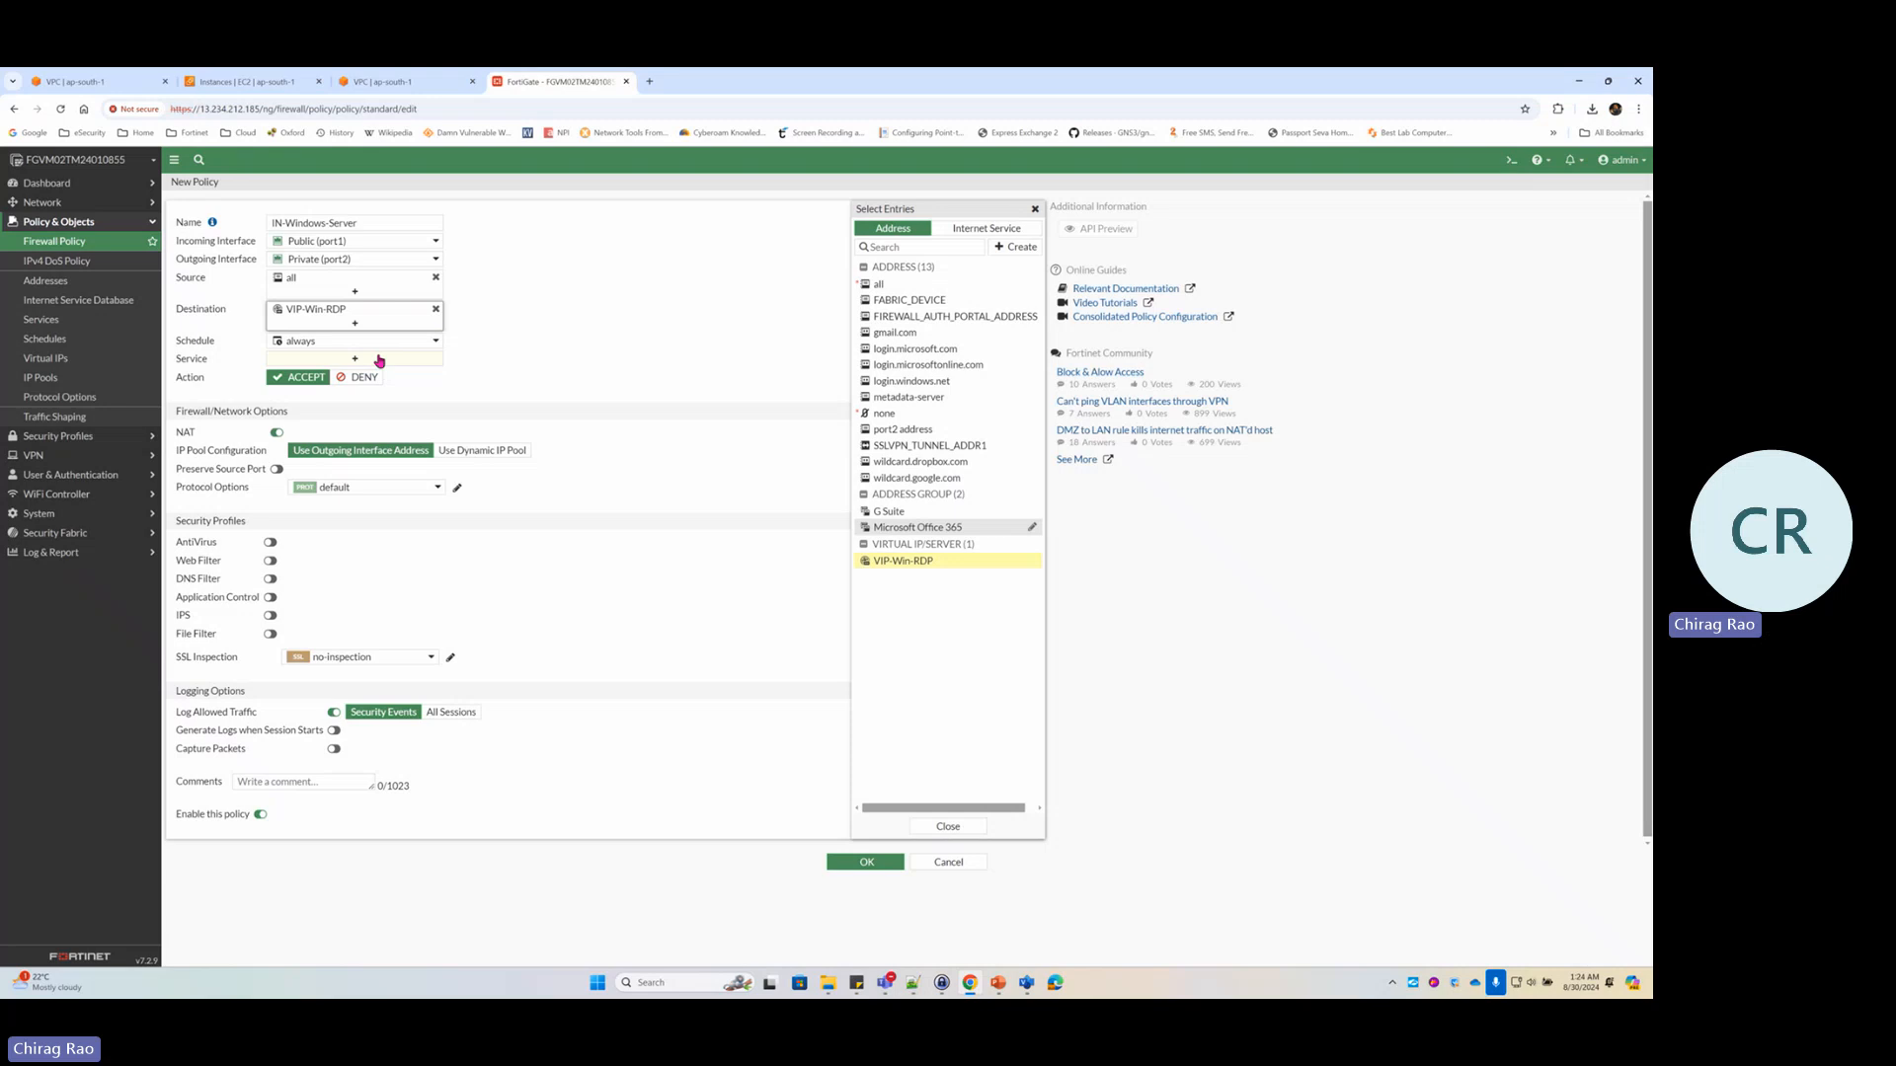
# Add RDP as the policy's allowed service and toggle its NAT setting
pyautogui.click(378, 361)
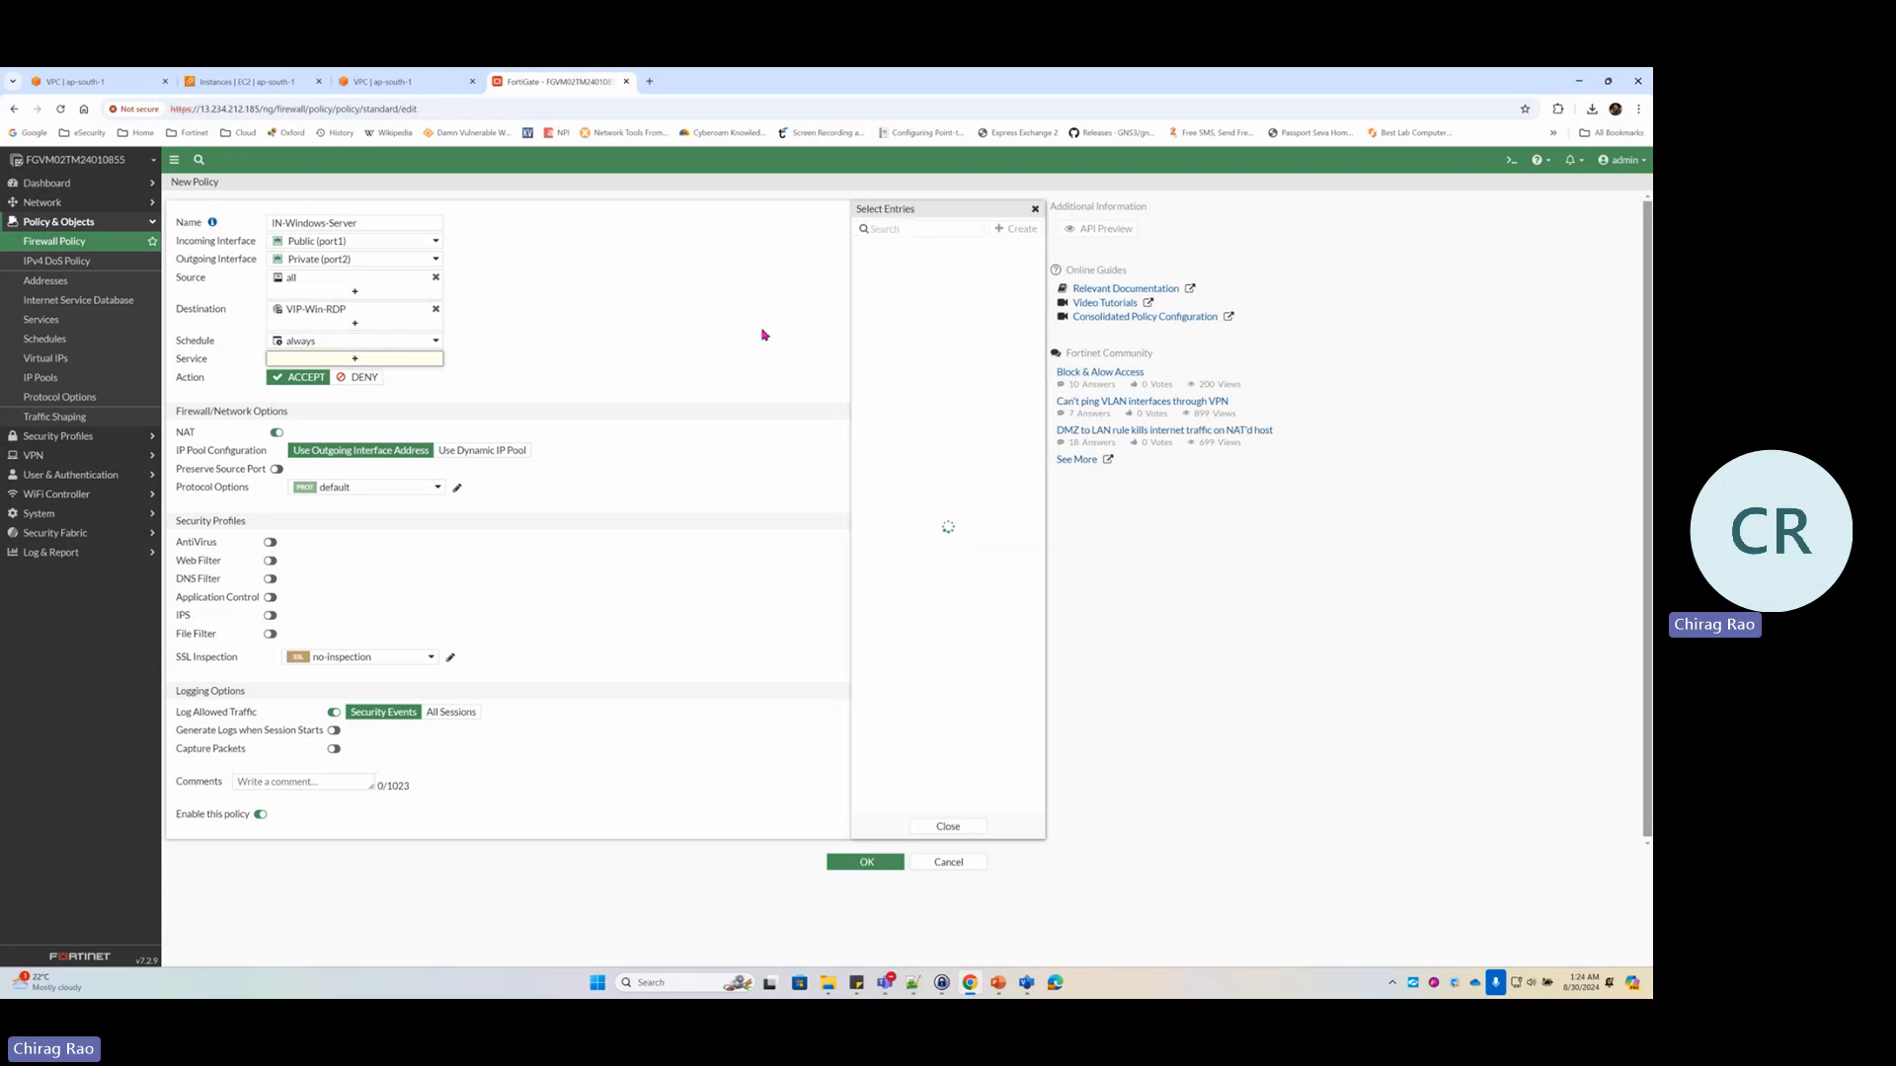
pyautogui.click(900, 230)
pyautogui.write('rd')
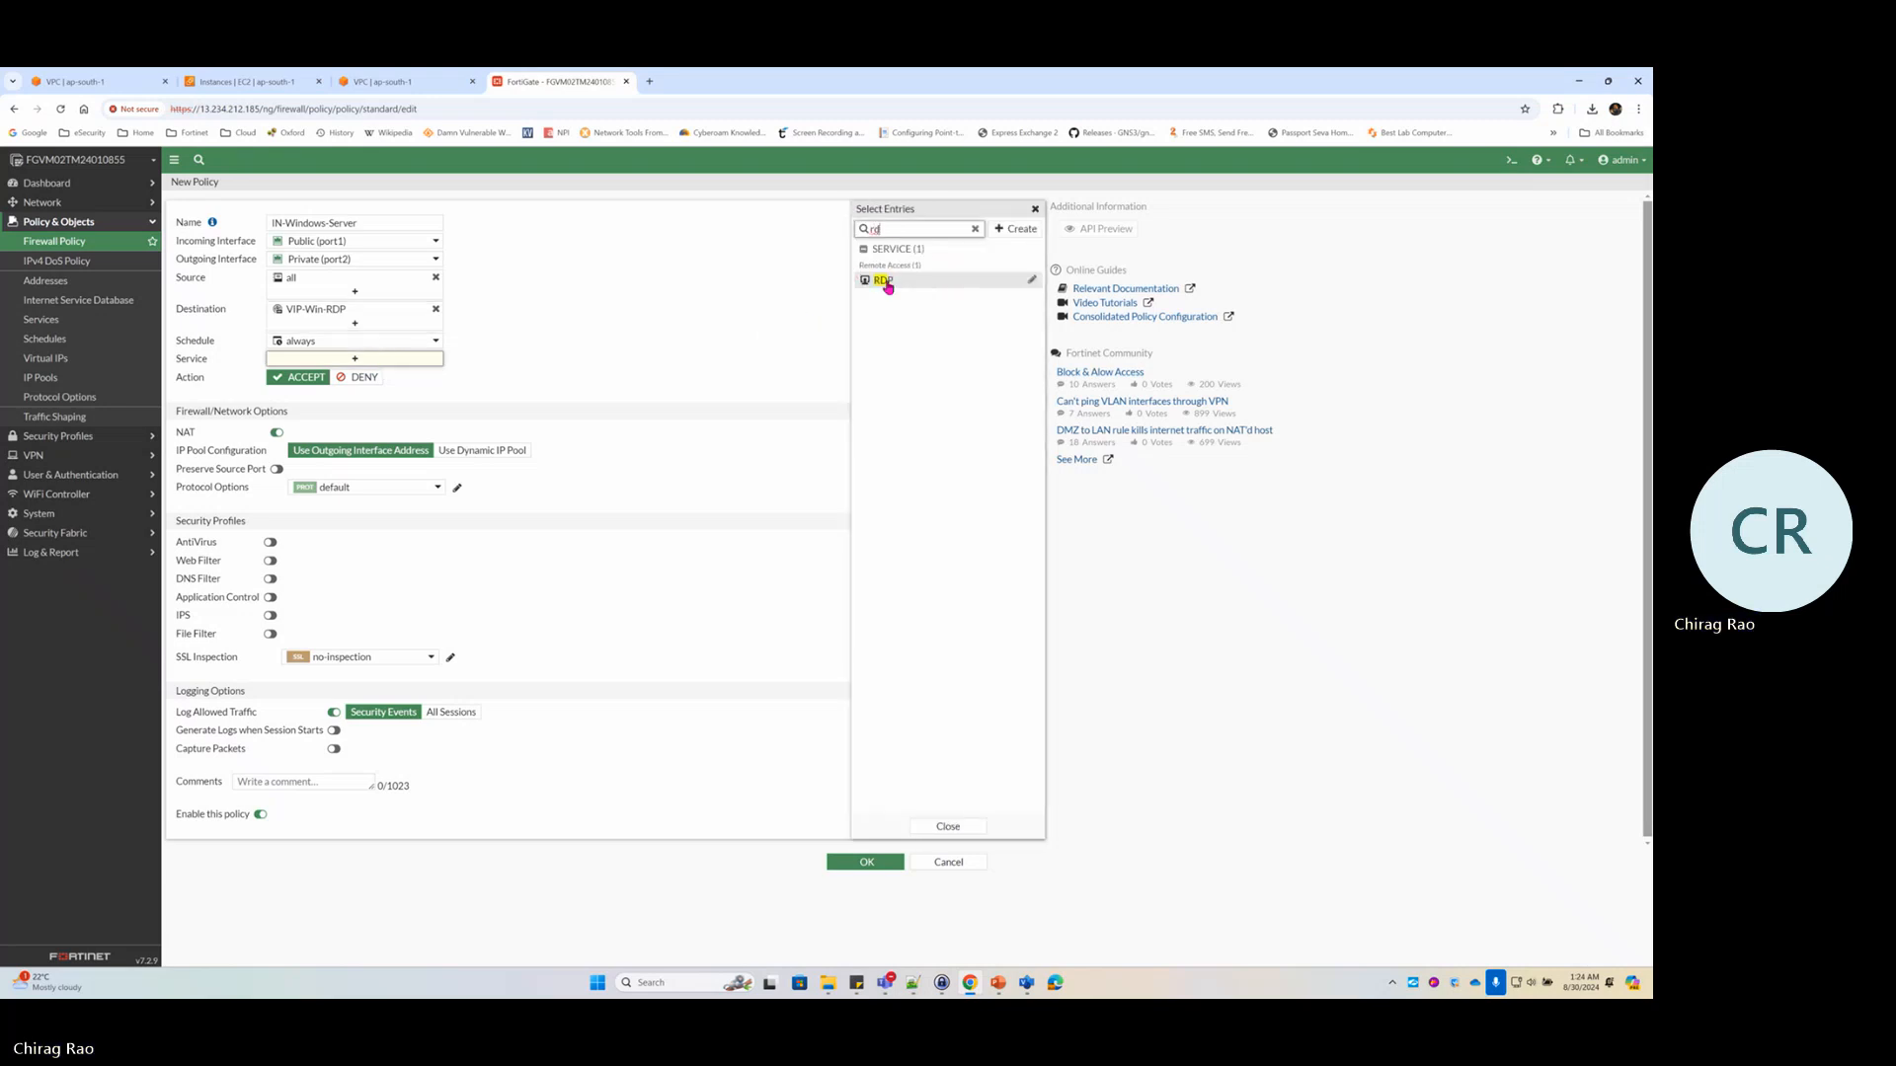
pyautogui.click(886, 281)
pyautogui.click(622, 470)
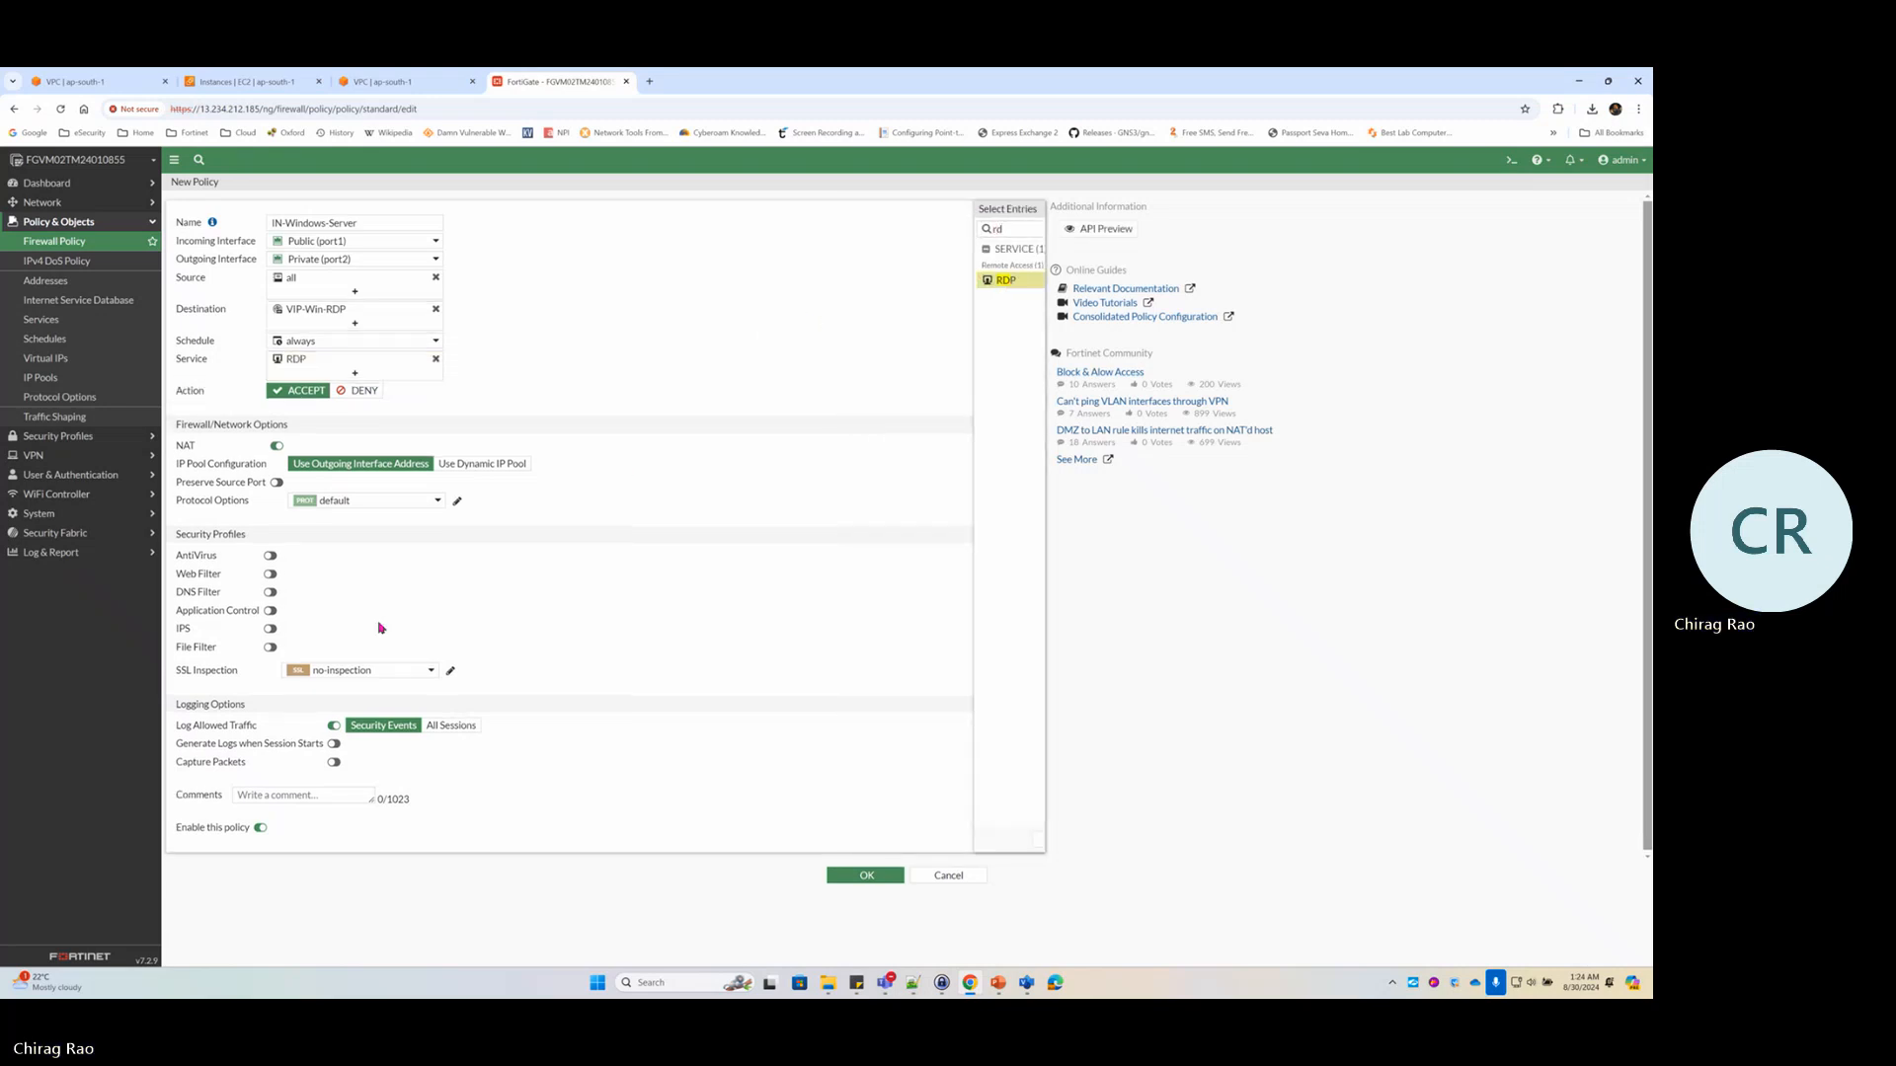
pyautogui.click(273, 445)
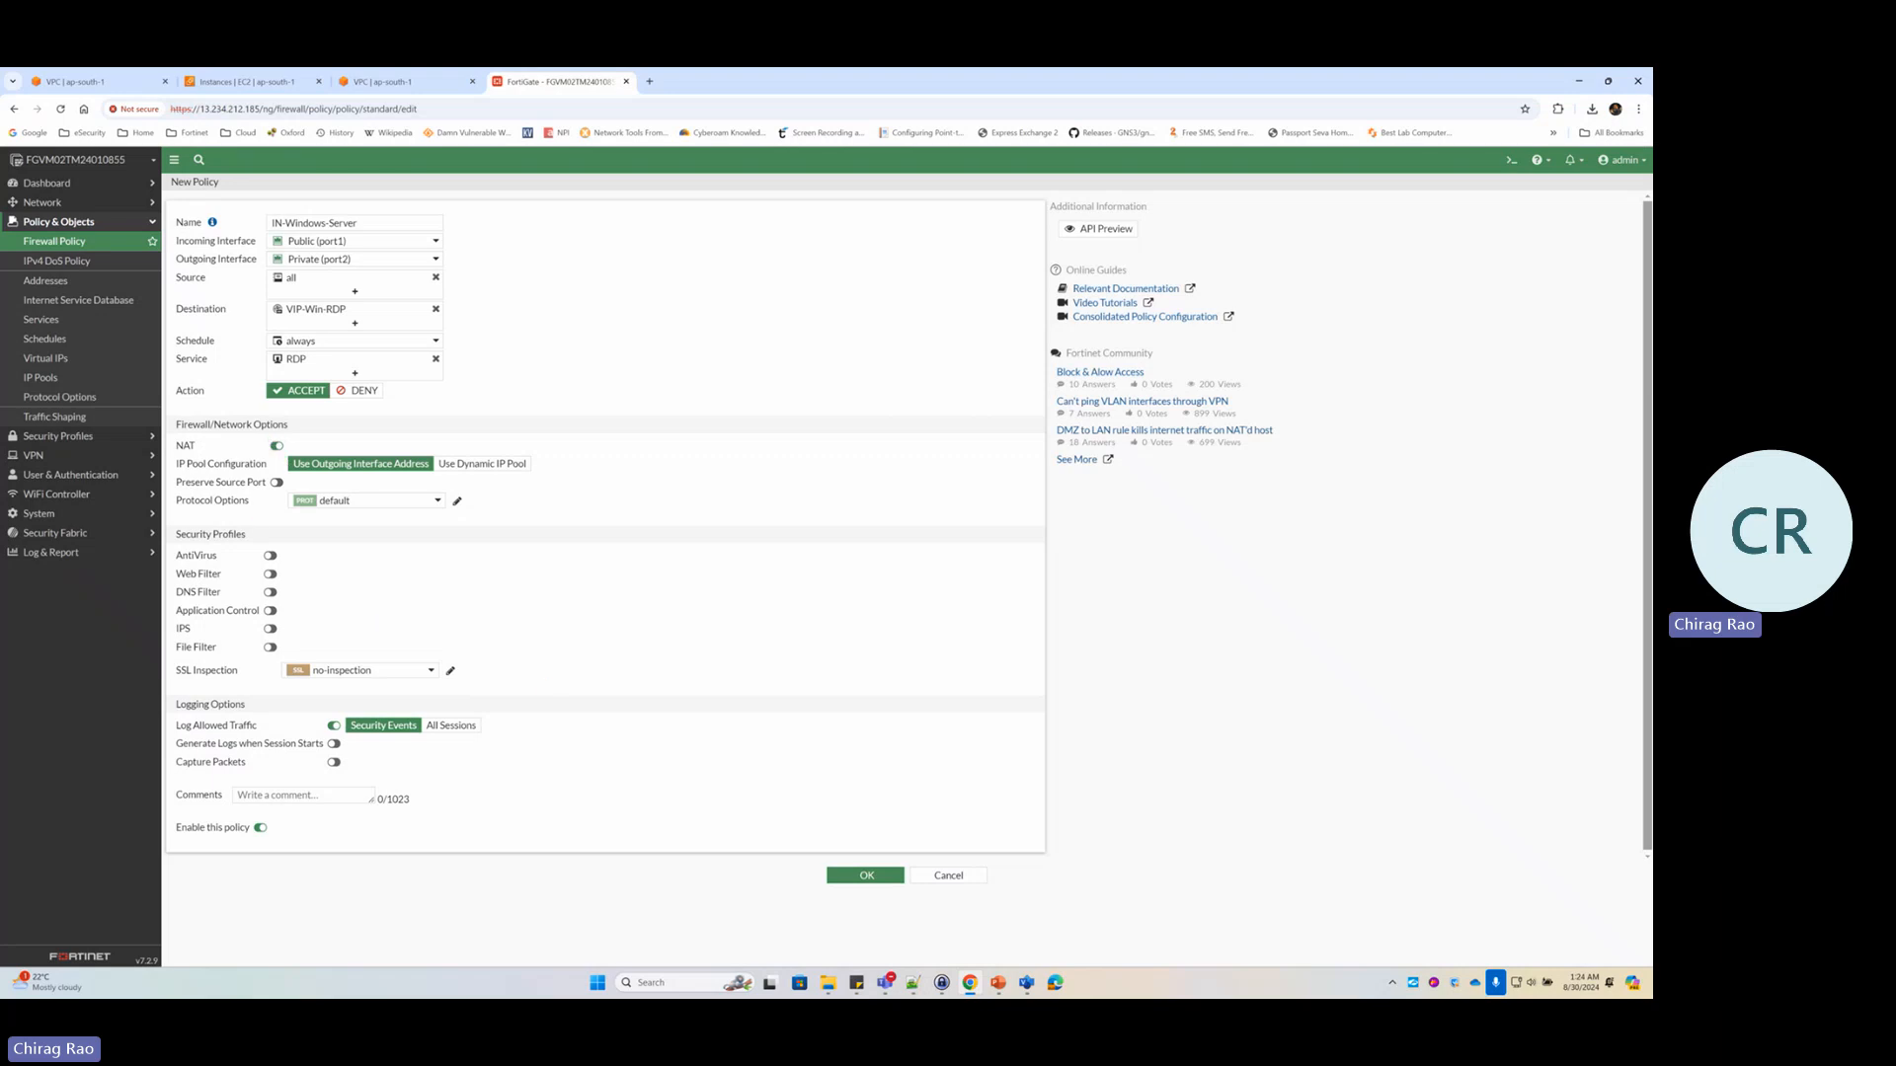
# Review the network diagram in PowerPoint and Visio, adding an ink mark, then return to the browser
pyautogui.hotkey('alt', 'Tab')
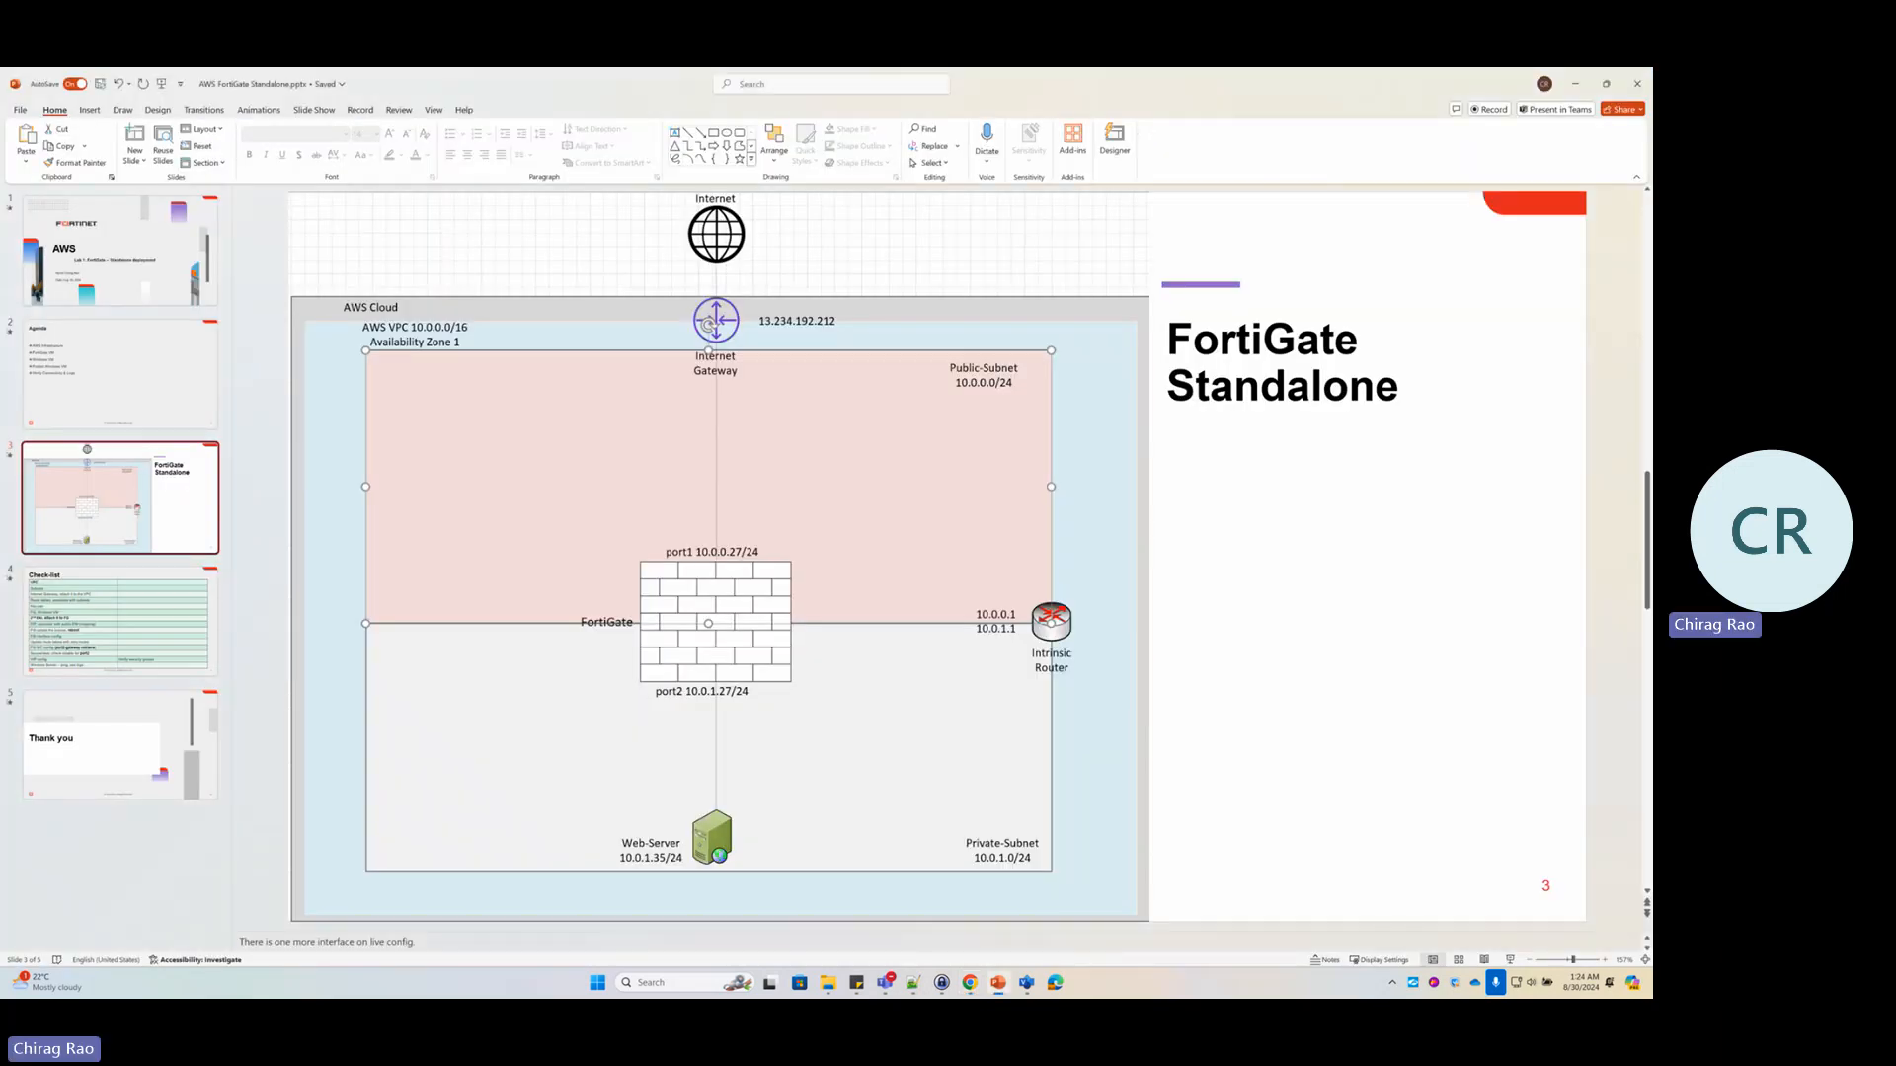
pyautogui.hotkey('alt', 'Tab')
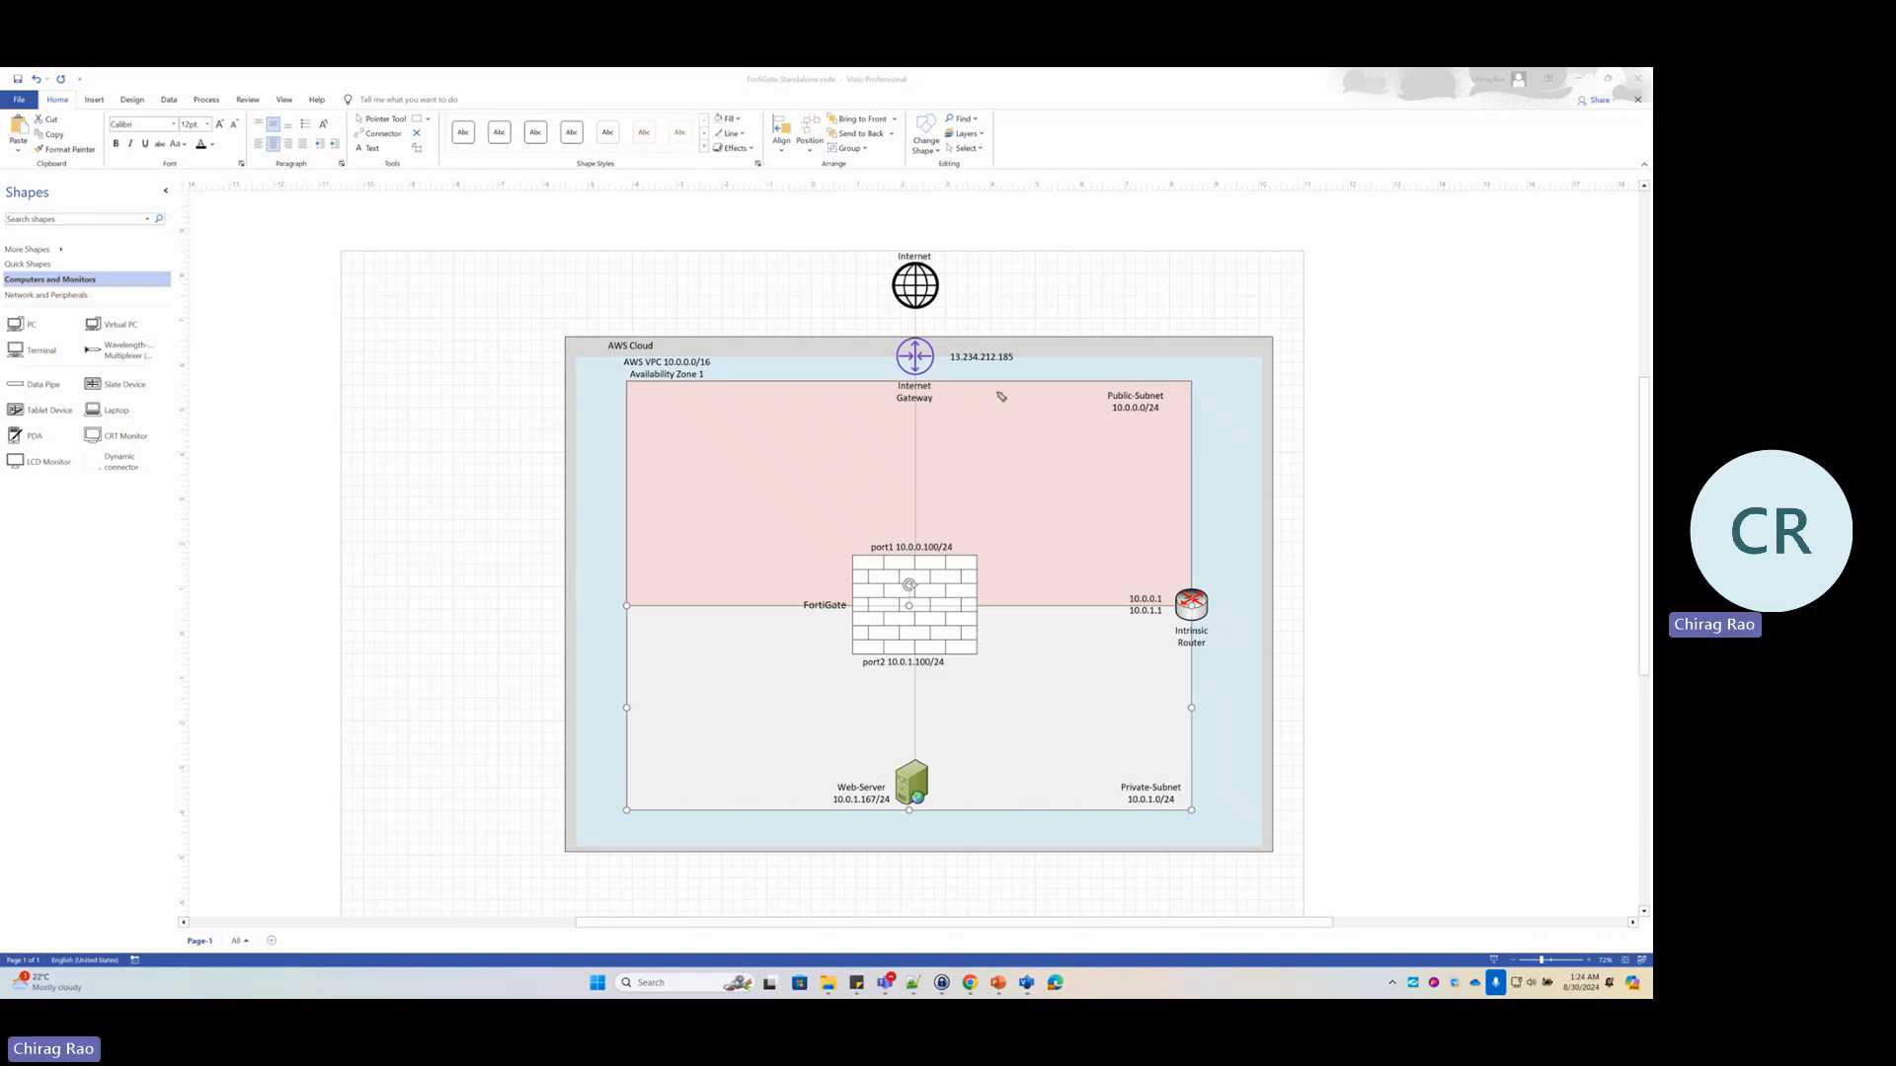
pyautogui.moveTo(1121, 269); pyautogui.dragTo(1121, 294)
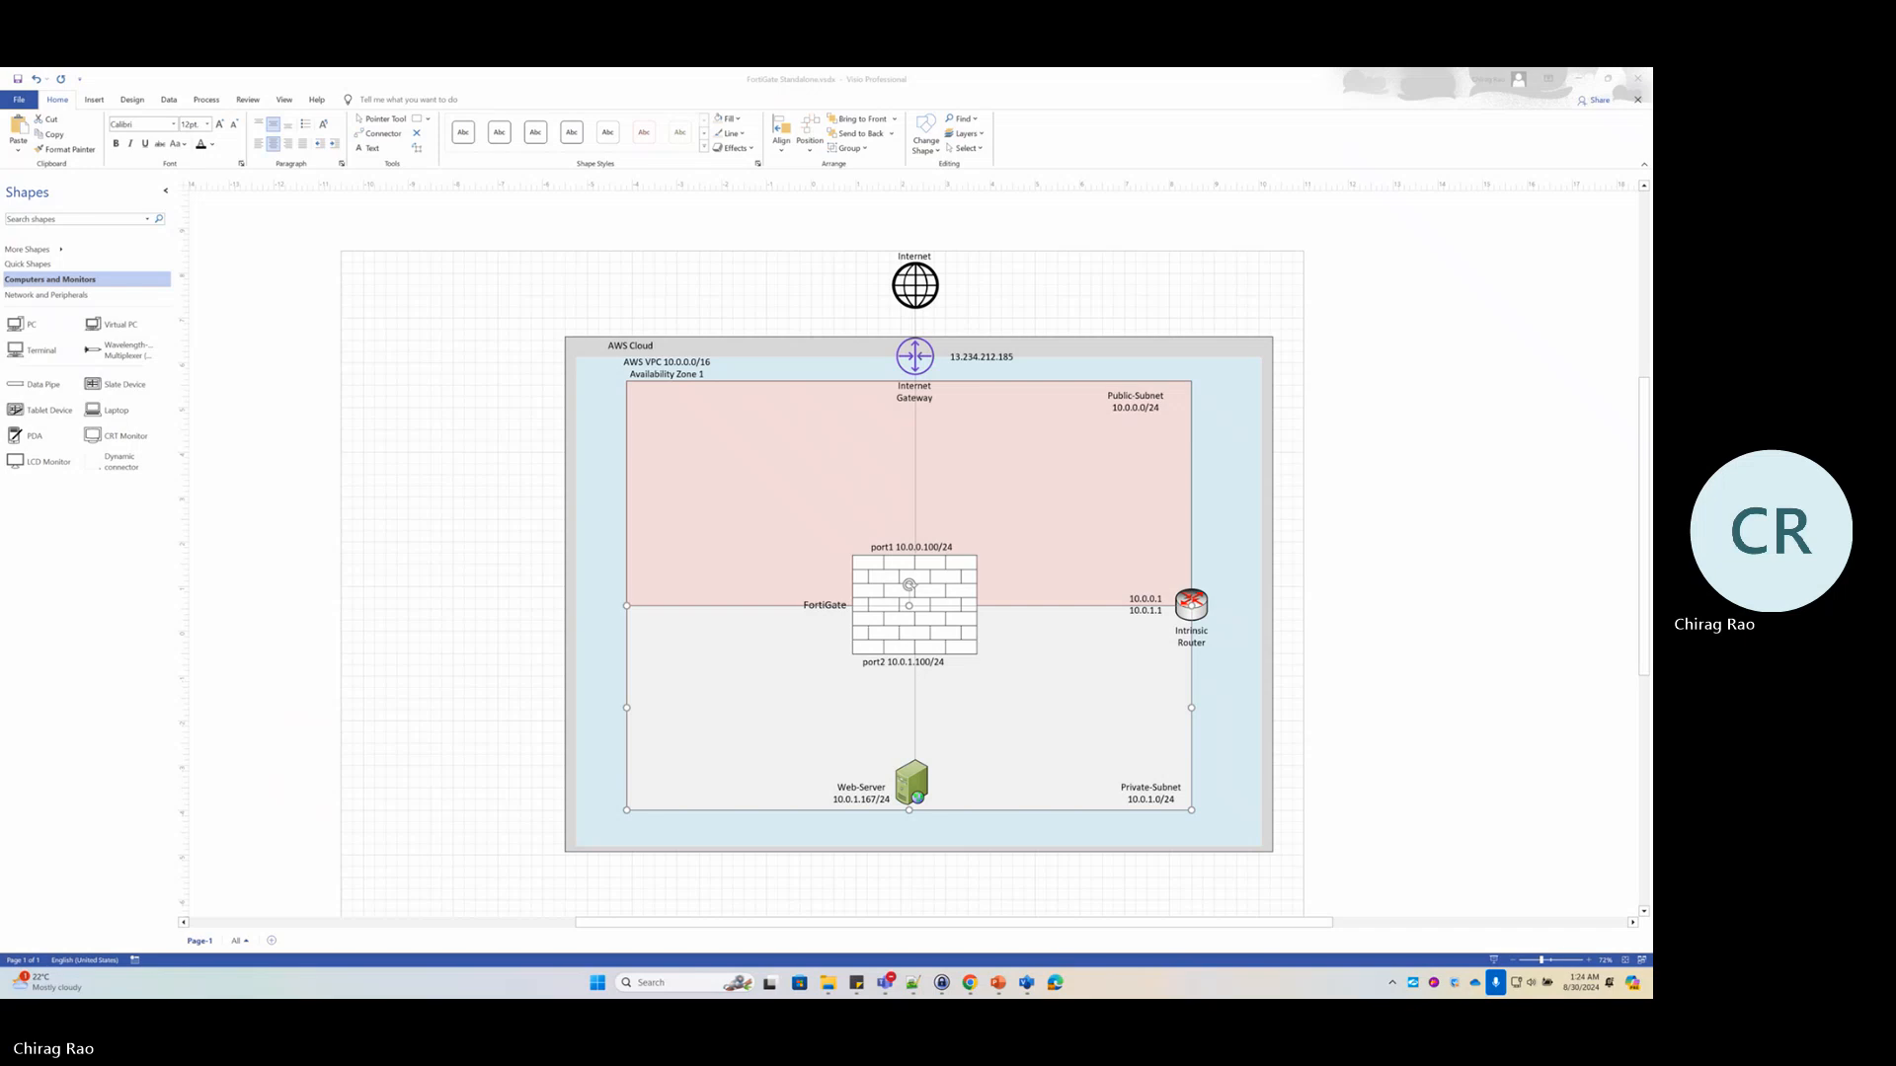
pyautogui.hotkey('alt', 'Tab')
pyautogui.hotkey('ctrl', 't')
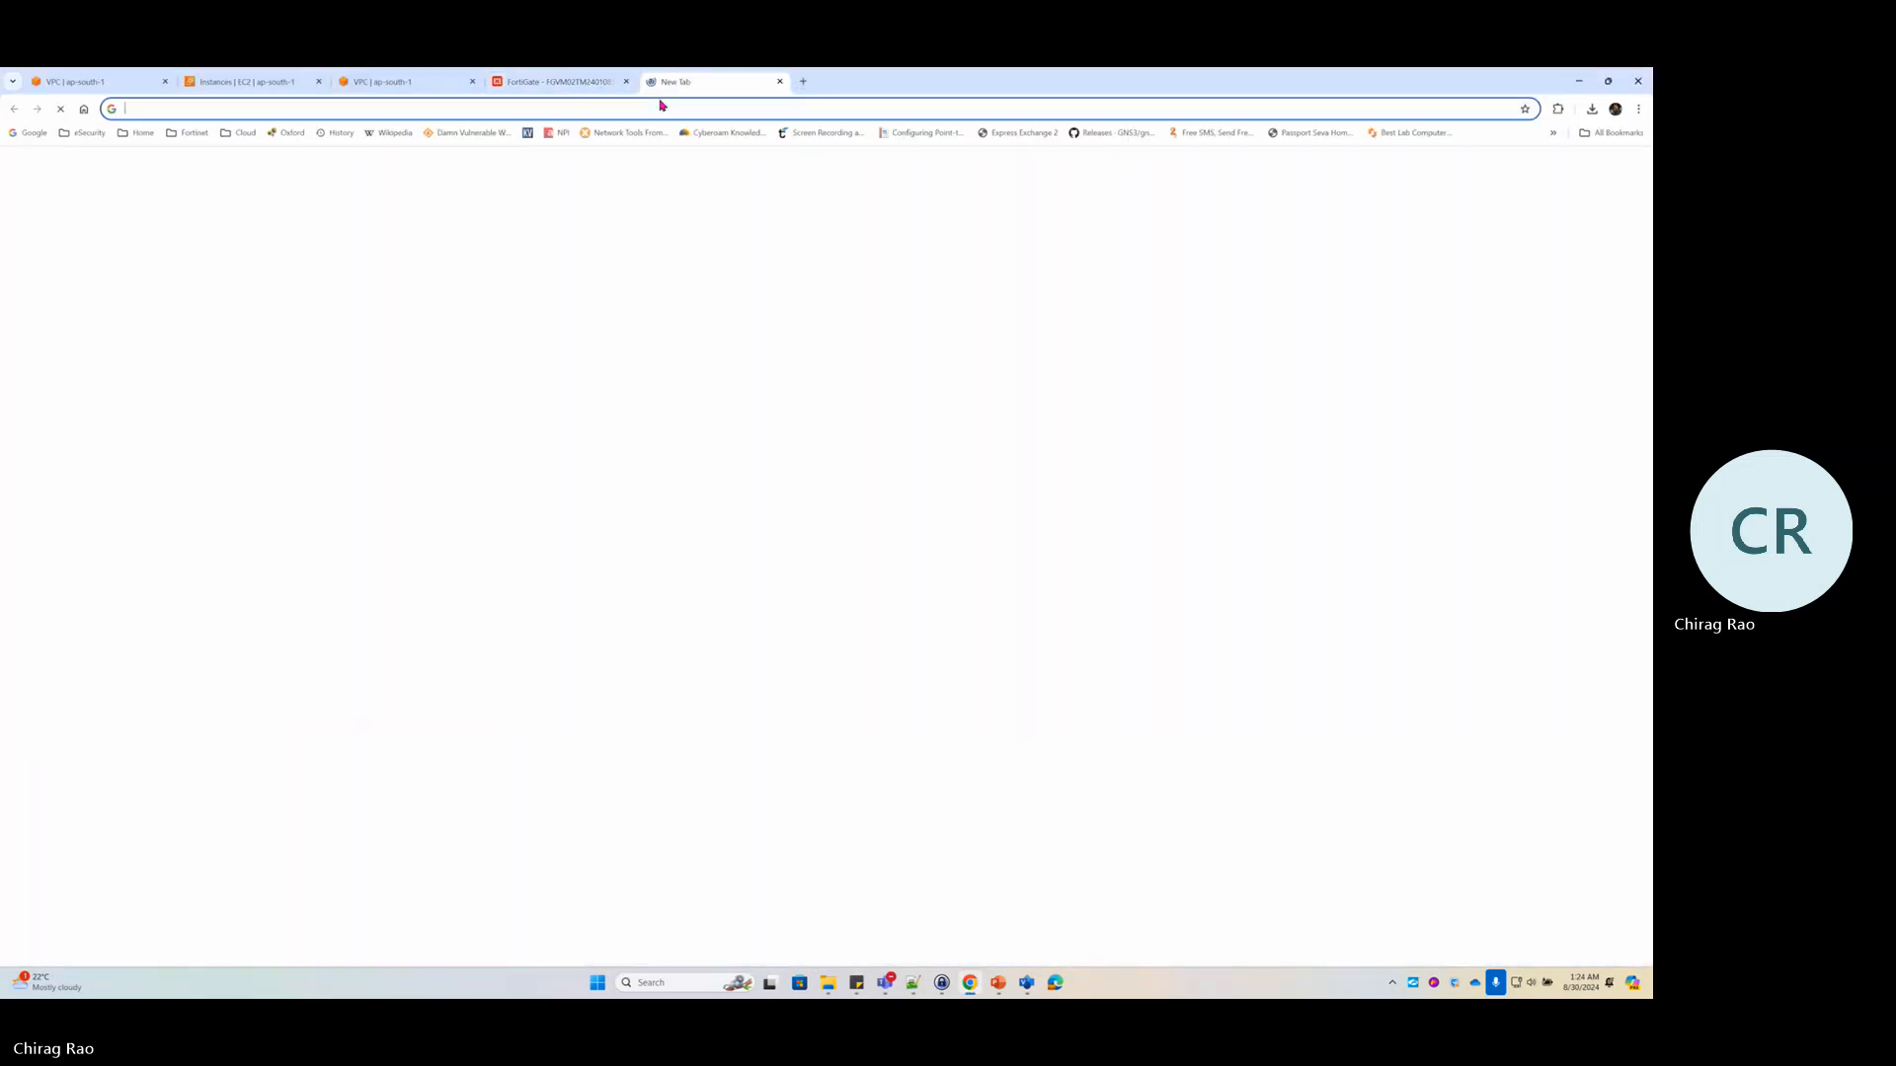
pyautogui.write('what is my i')
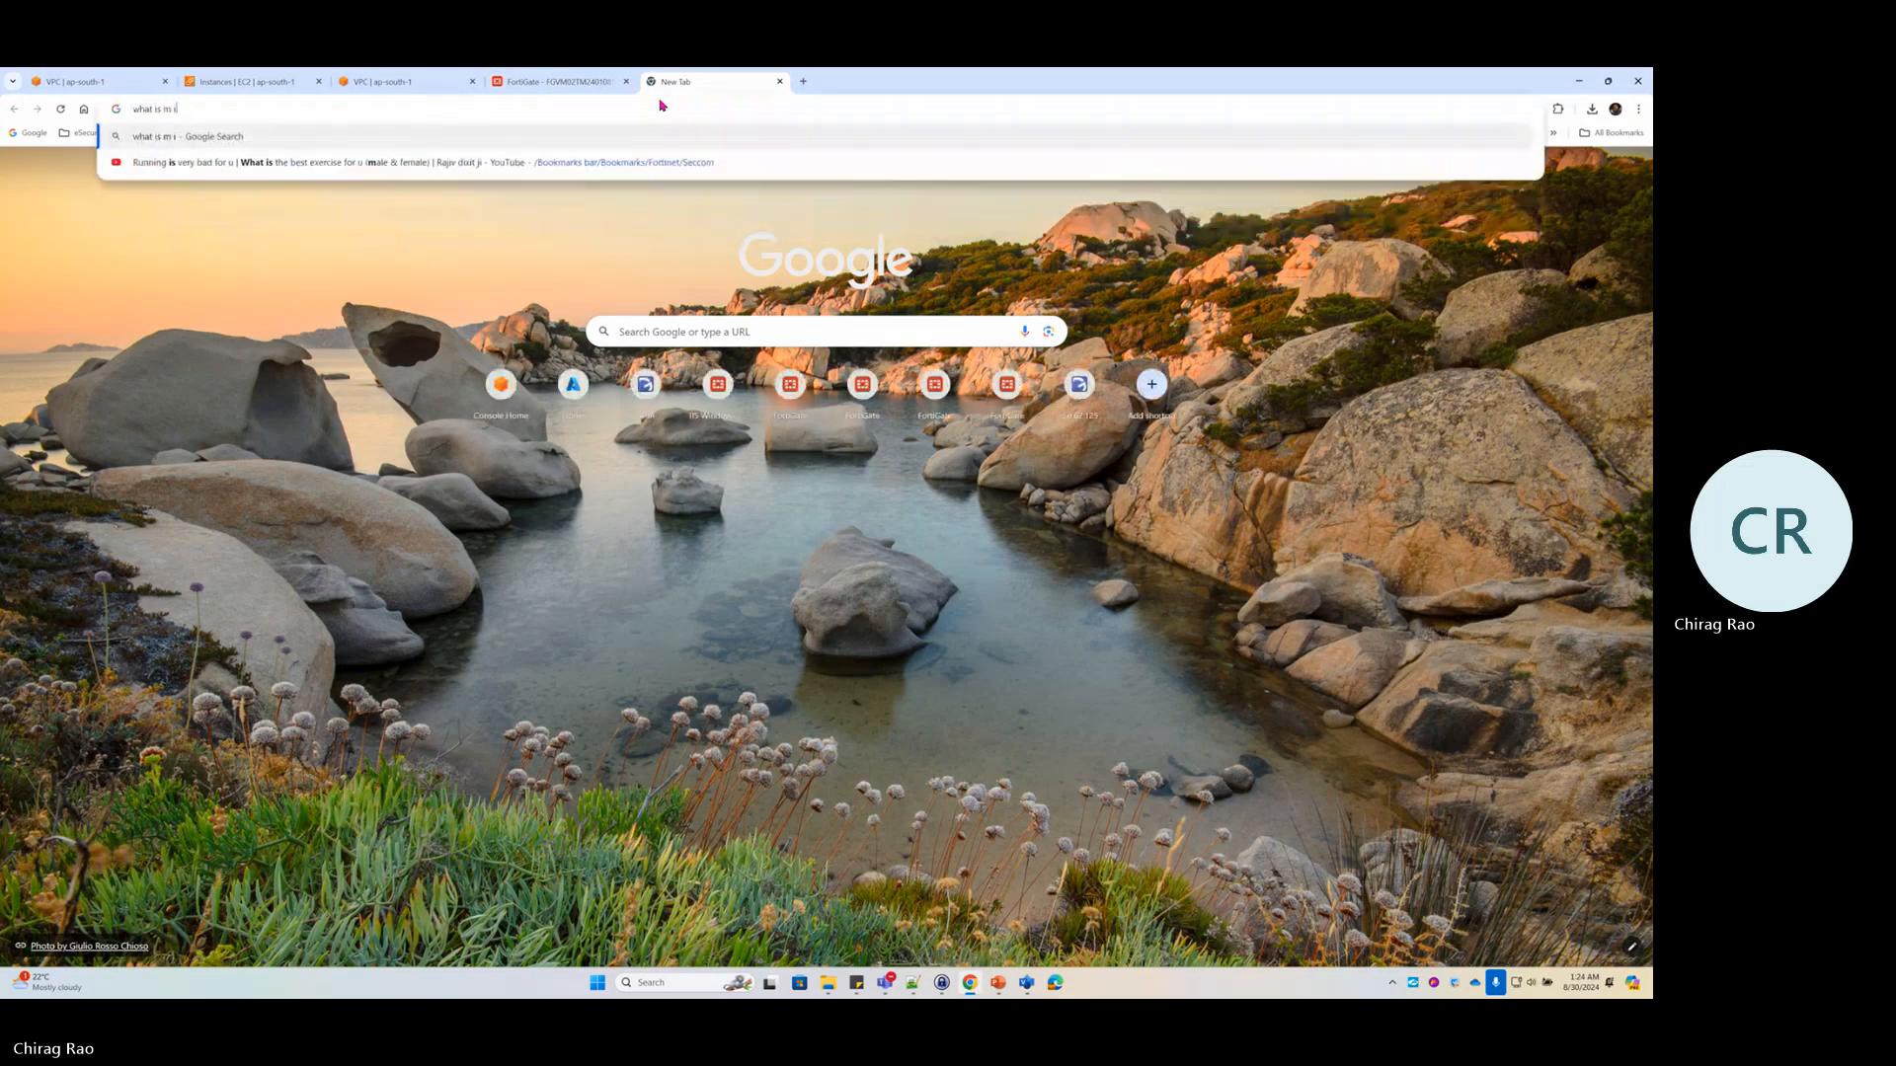
pyautogui.write('p')
pyautogui.press('Return')
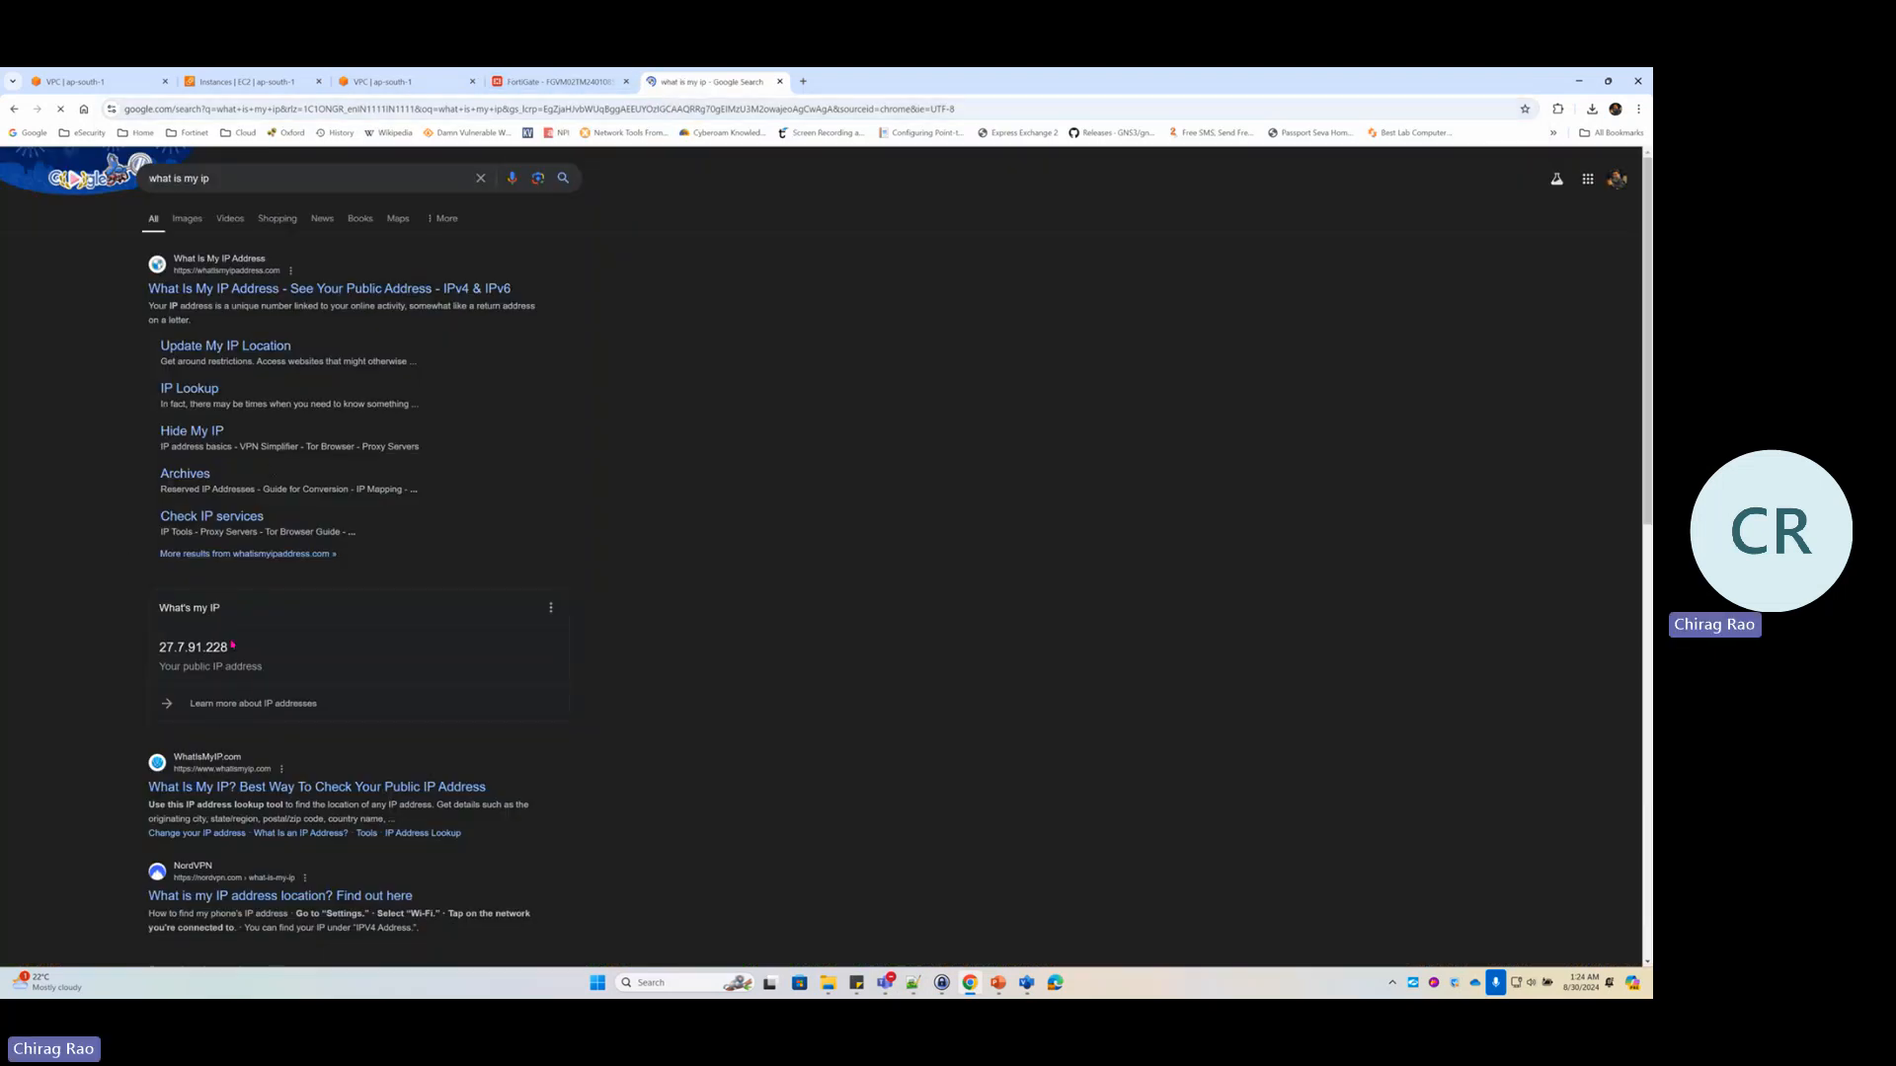
pyautogui.moveTo(225, 647); pyautogui.dragTo(157, 653)
pyautogui.hotkey('ctrl', 'c')
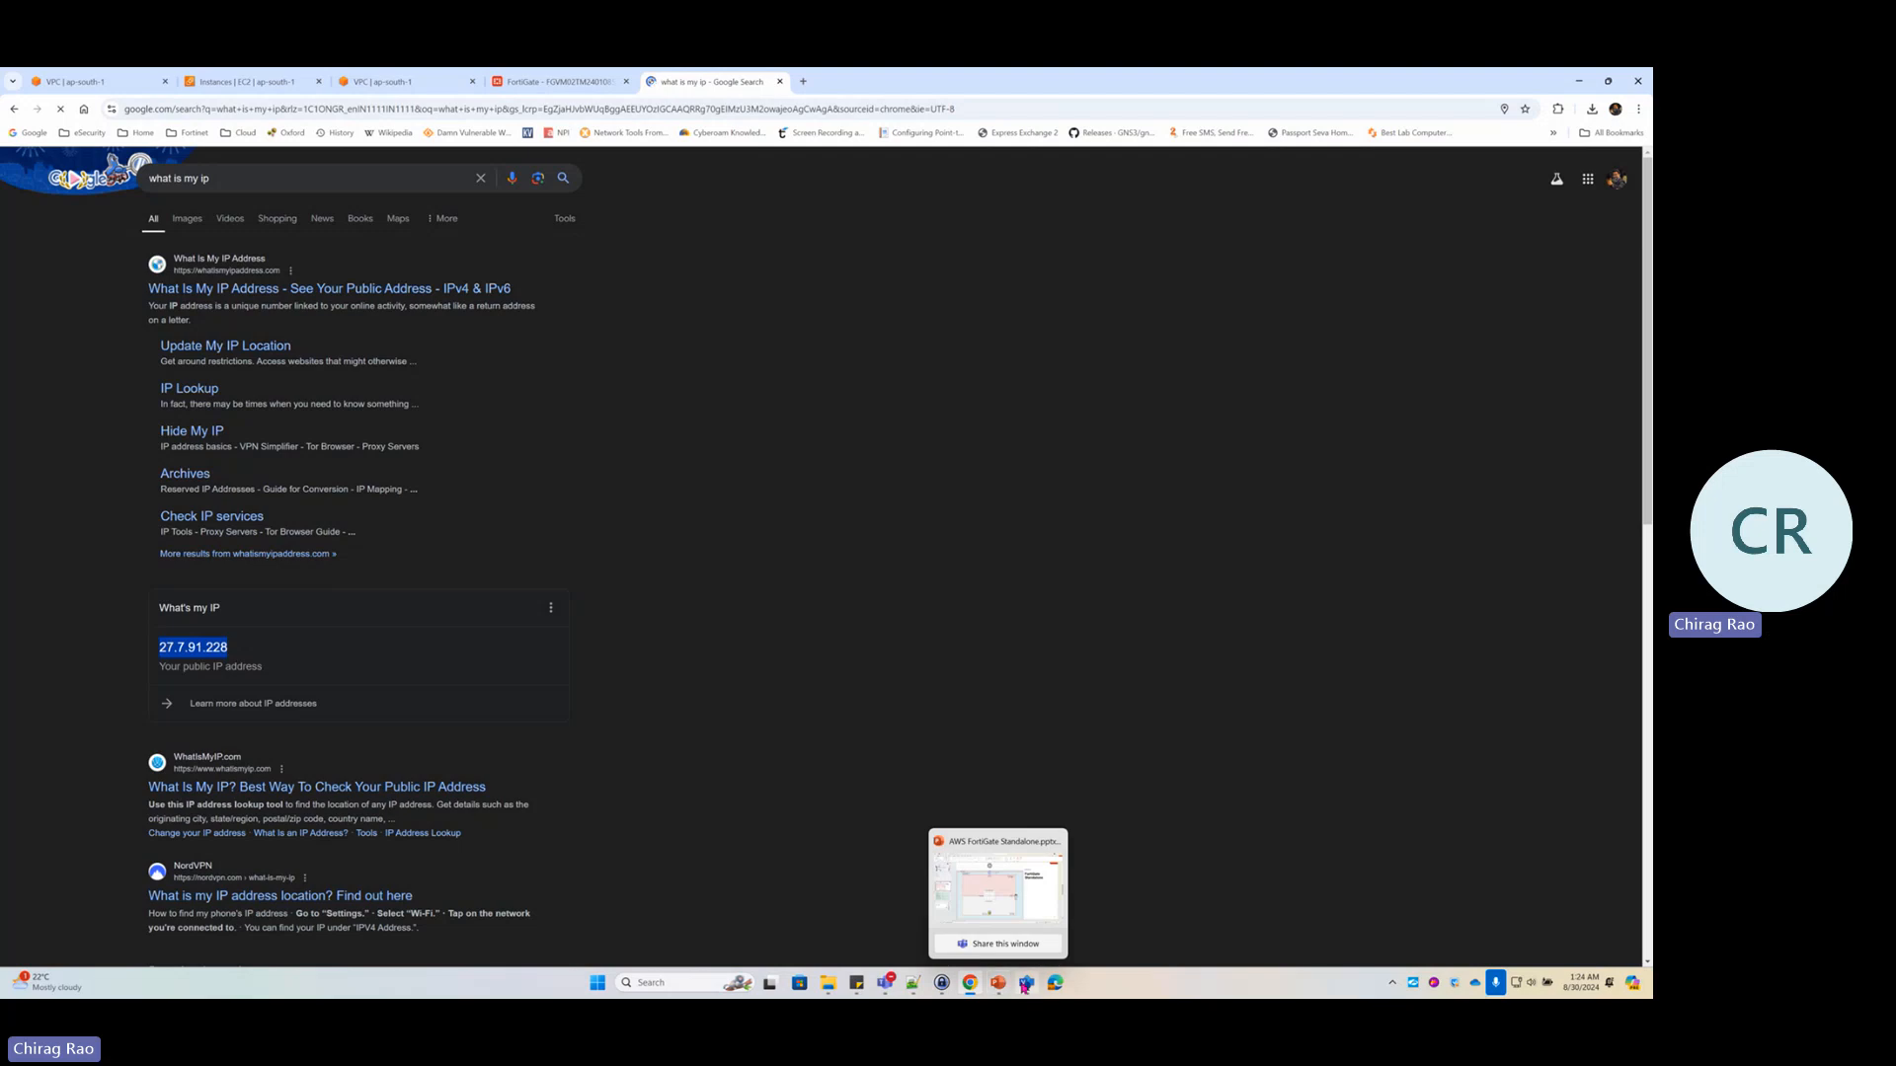
pyautogui.click(1025, 985)
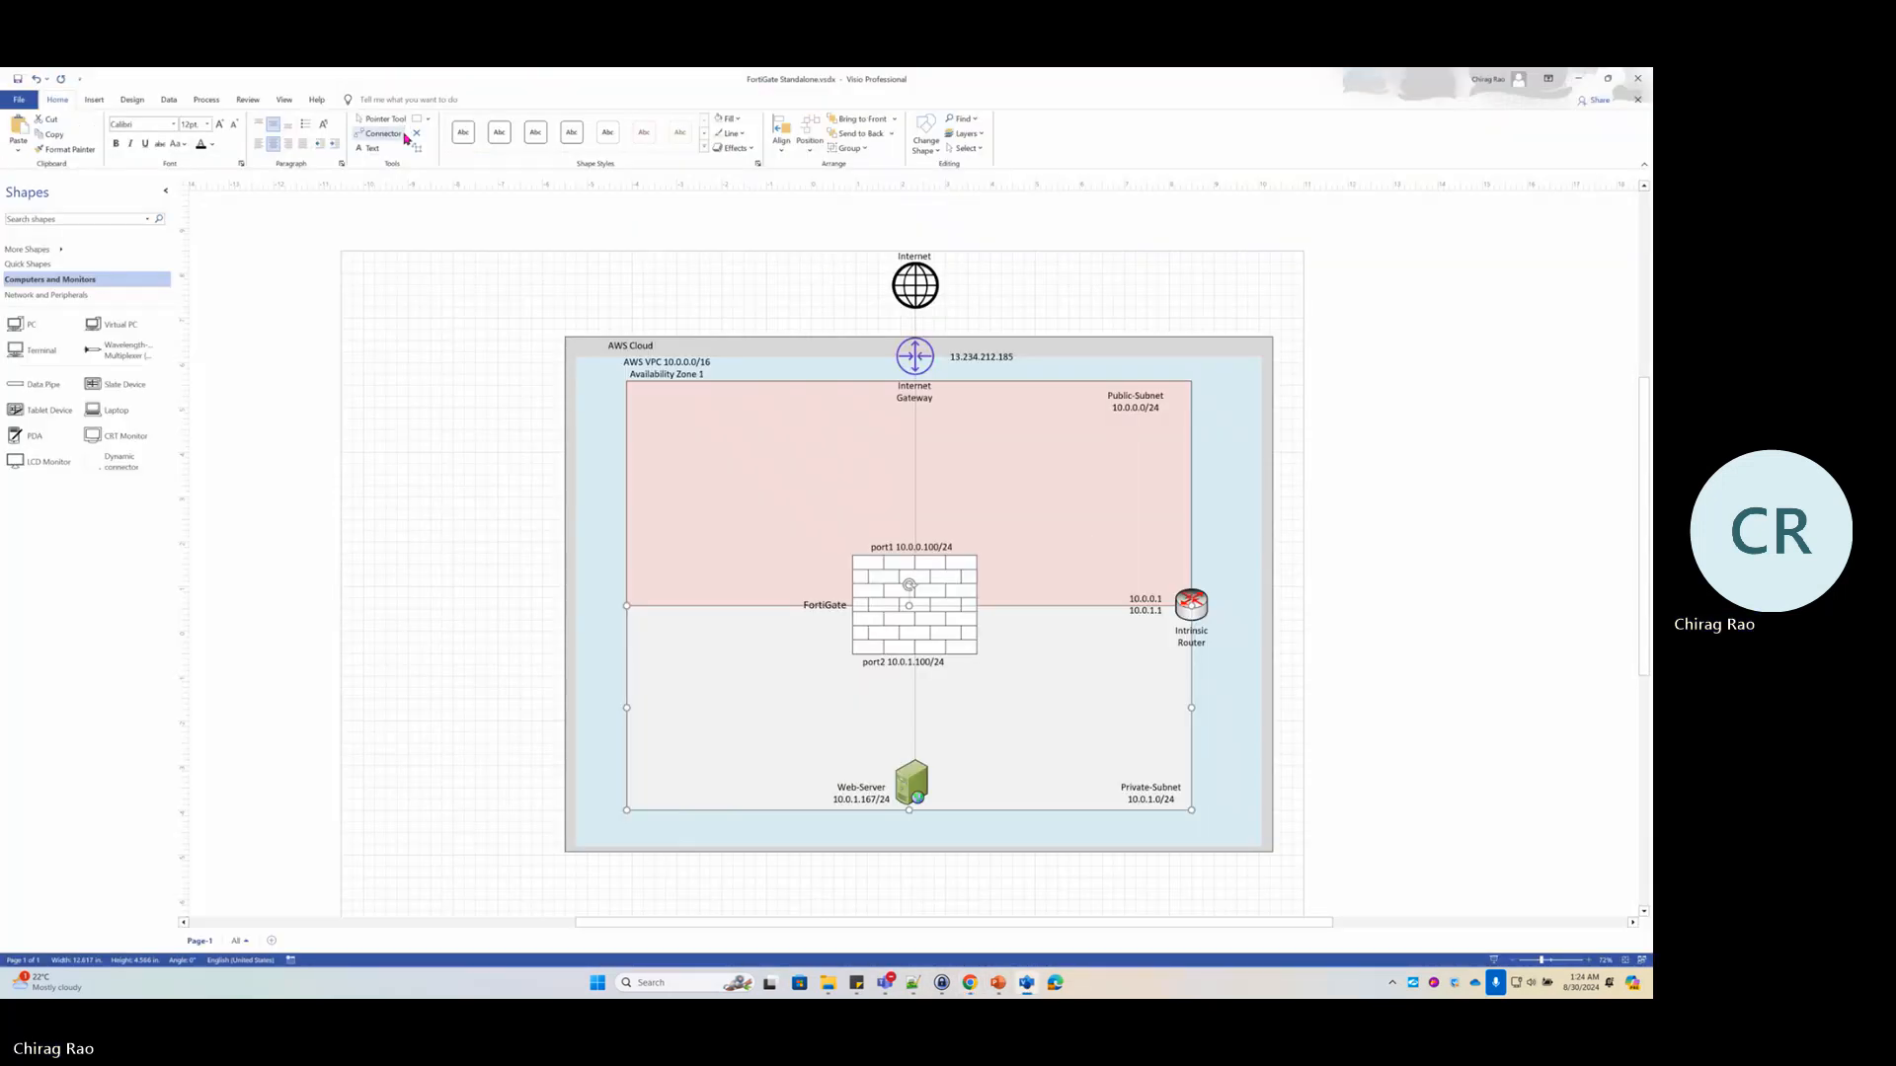
# Paste 27.7.91.228 into a new text box at the diagram's top right, sized 18 pt
pyautogui.click(368, 148)
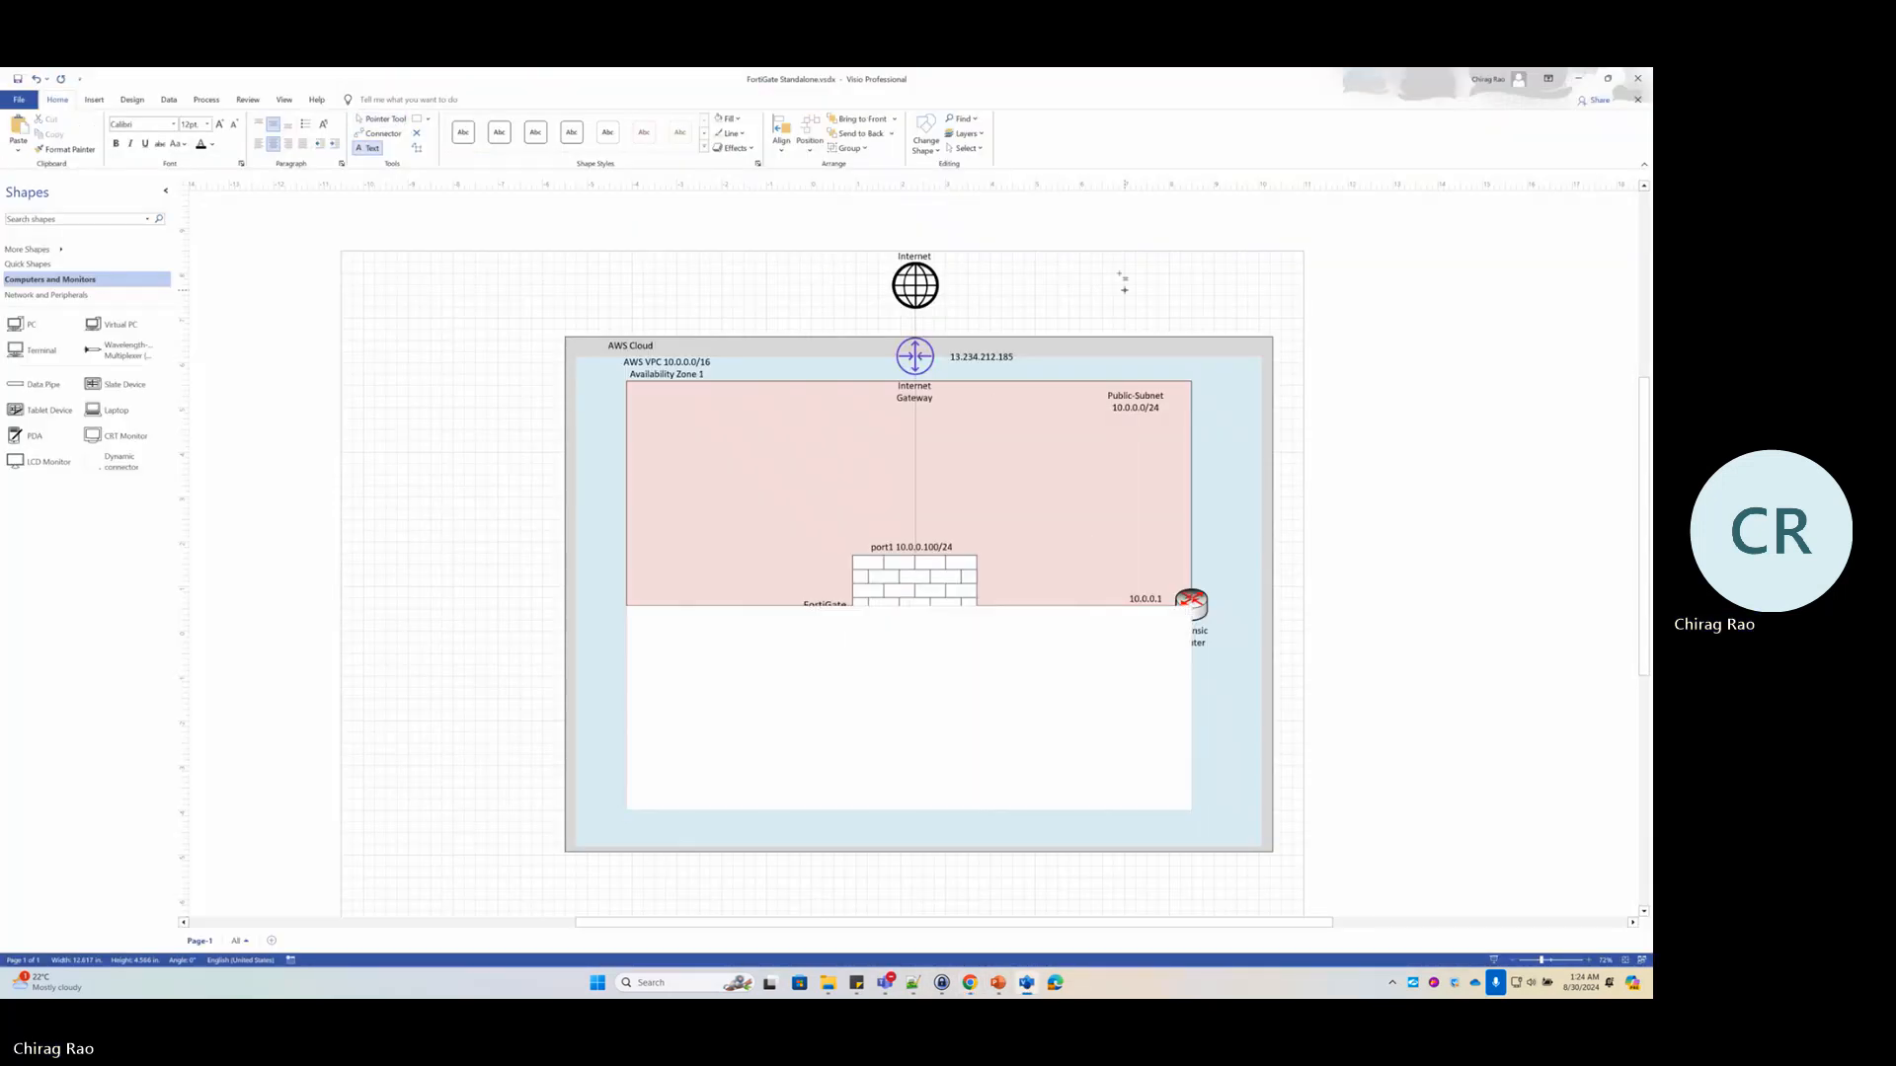
pyautogui.moveTo(1102, 269); pyautogui.dragTo(1229, 281)
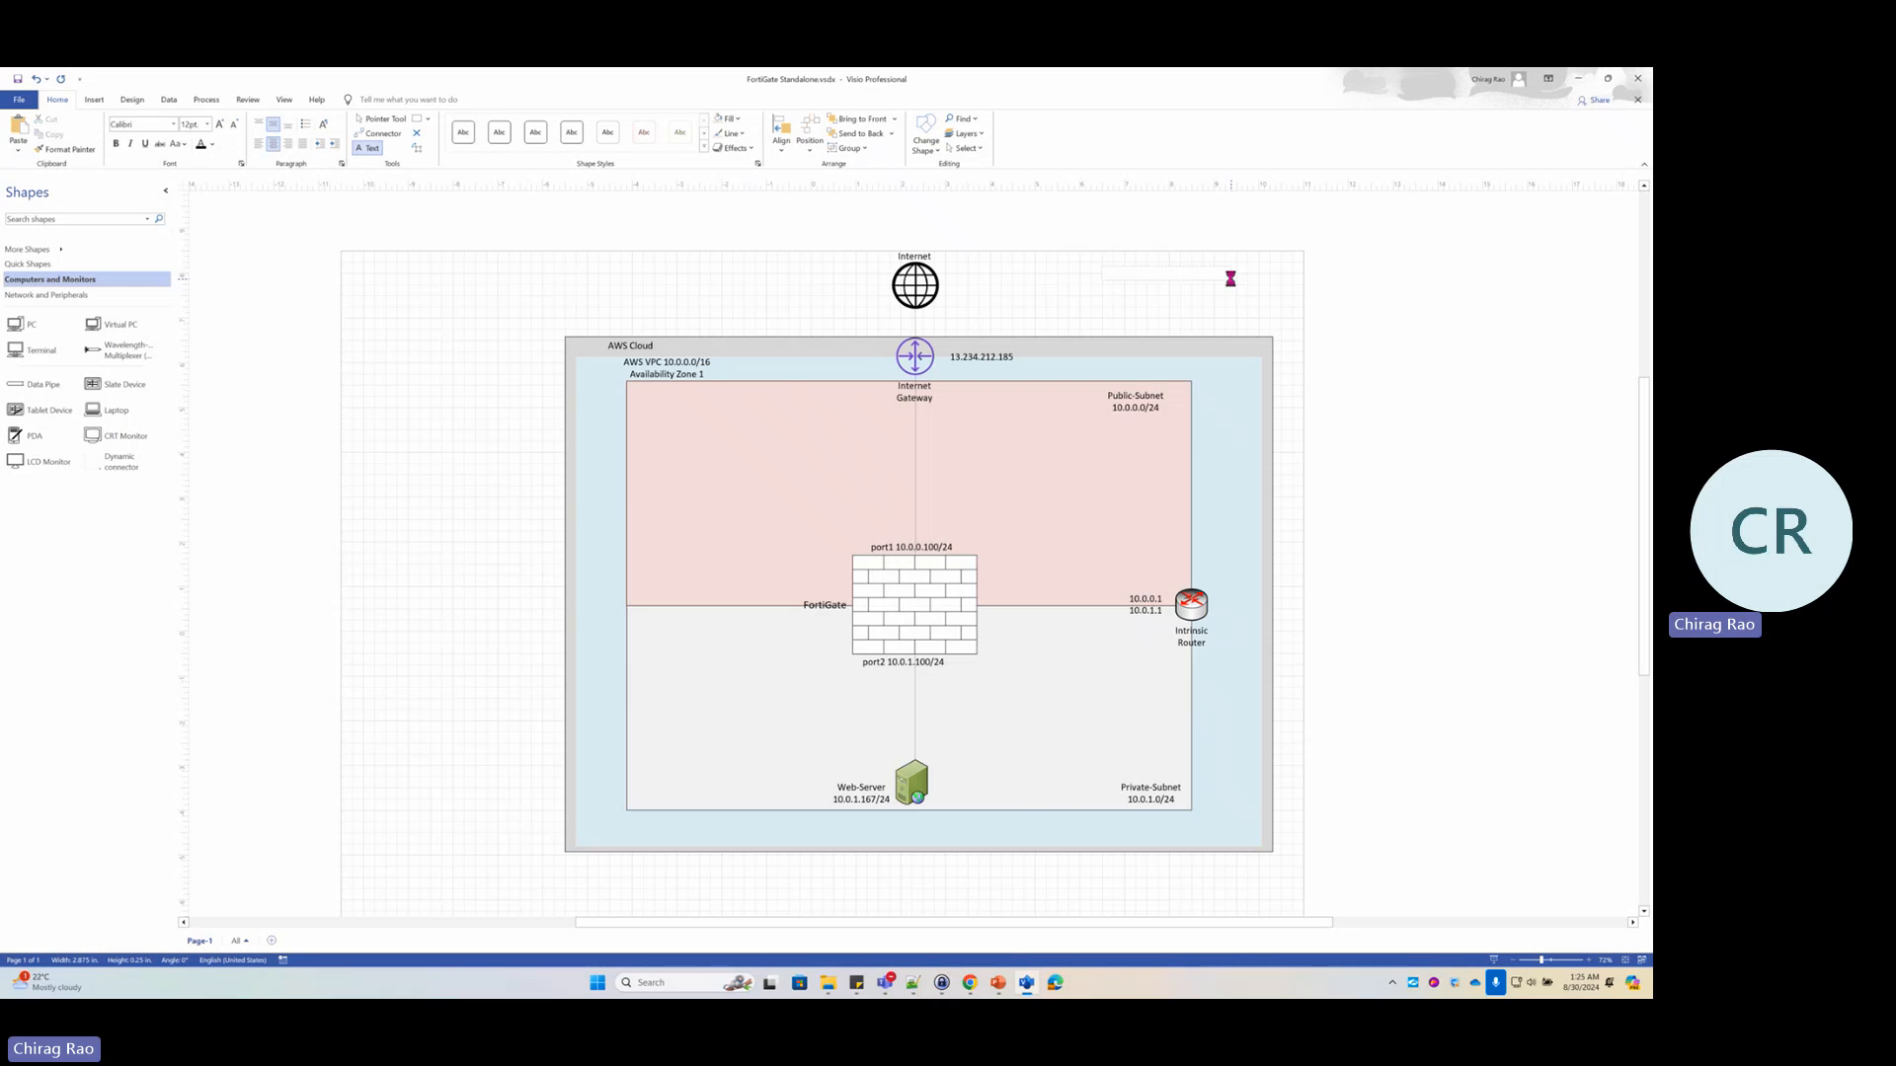
pyautogui.hotkey('ctrl', 'v')
pyautogui.hotkey('ctrl', 'a')
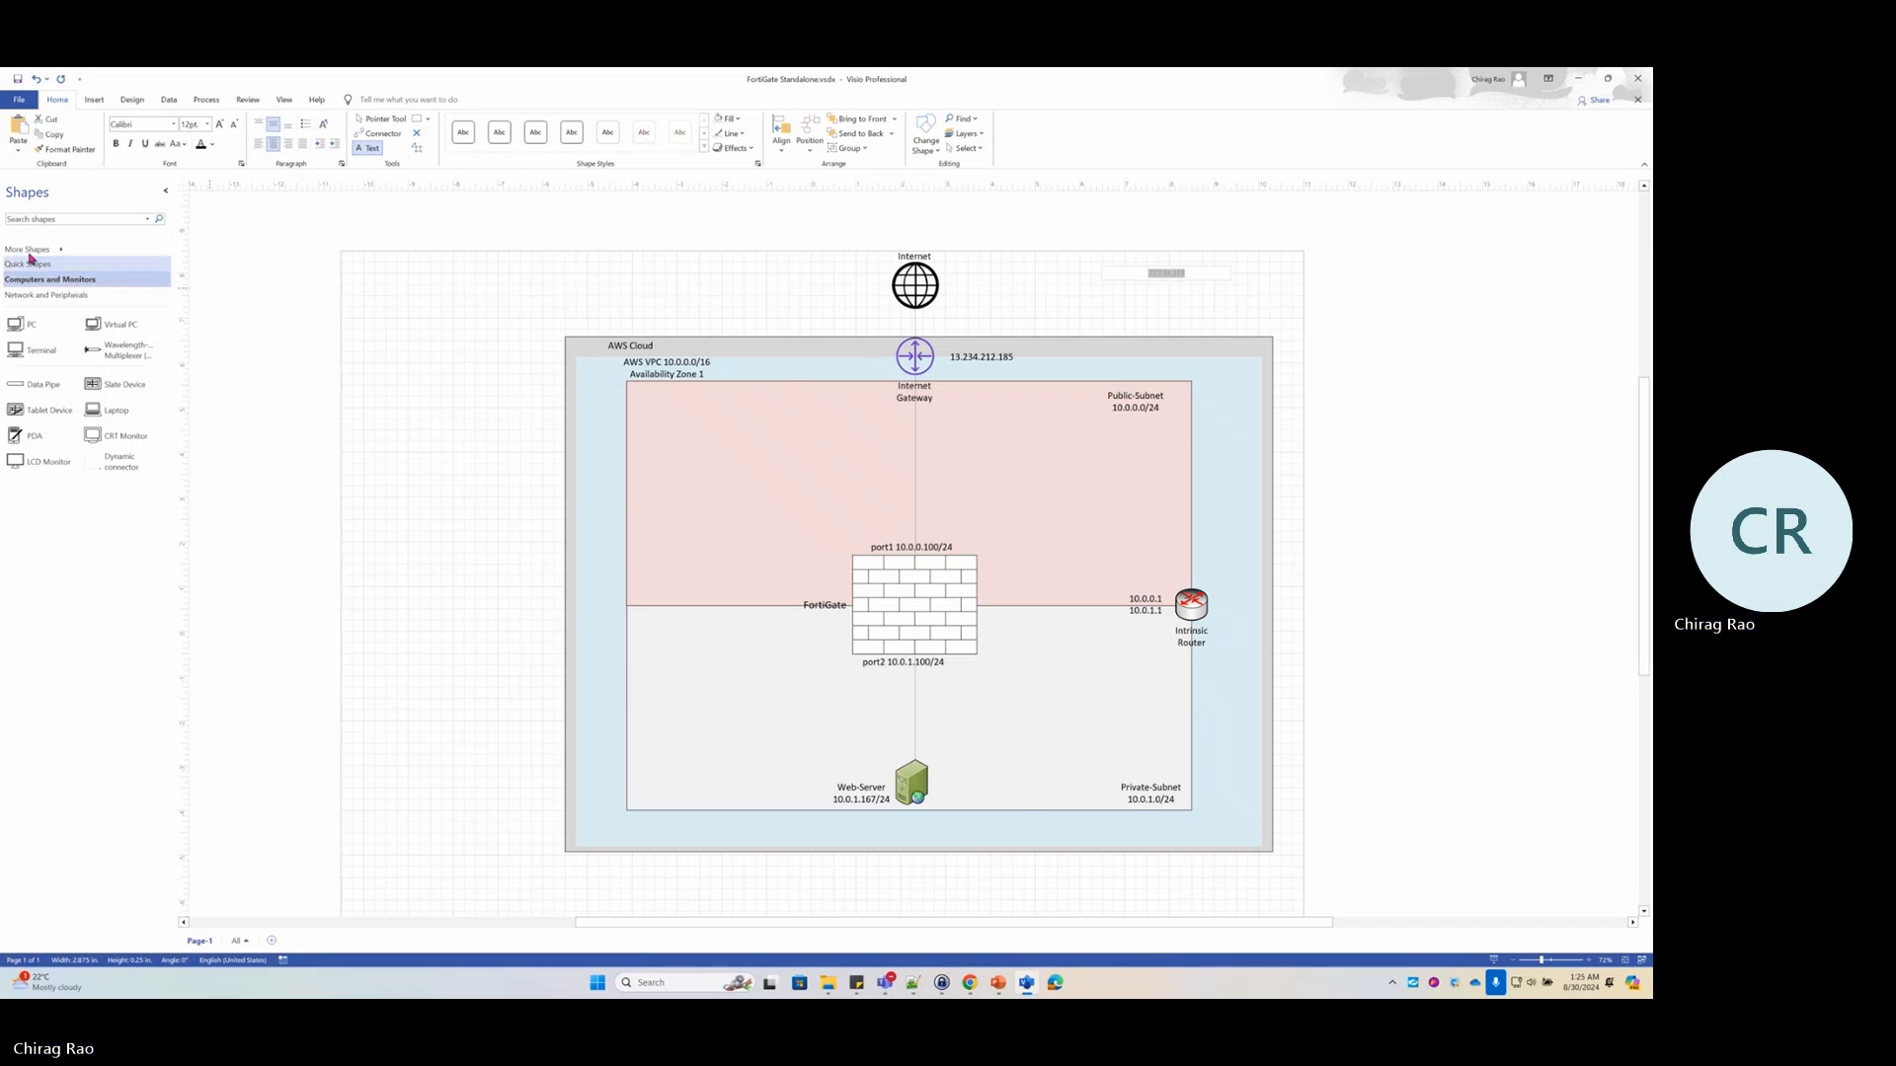
pyautogui.click(191, 123)
pyautogui.write('18')
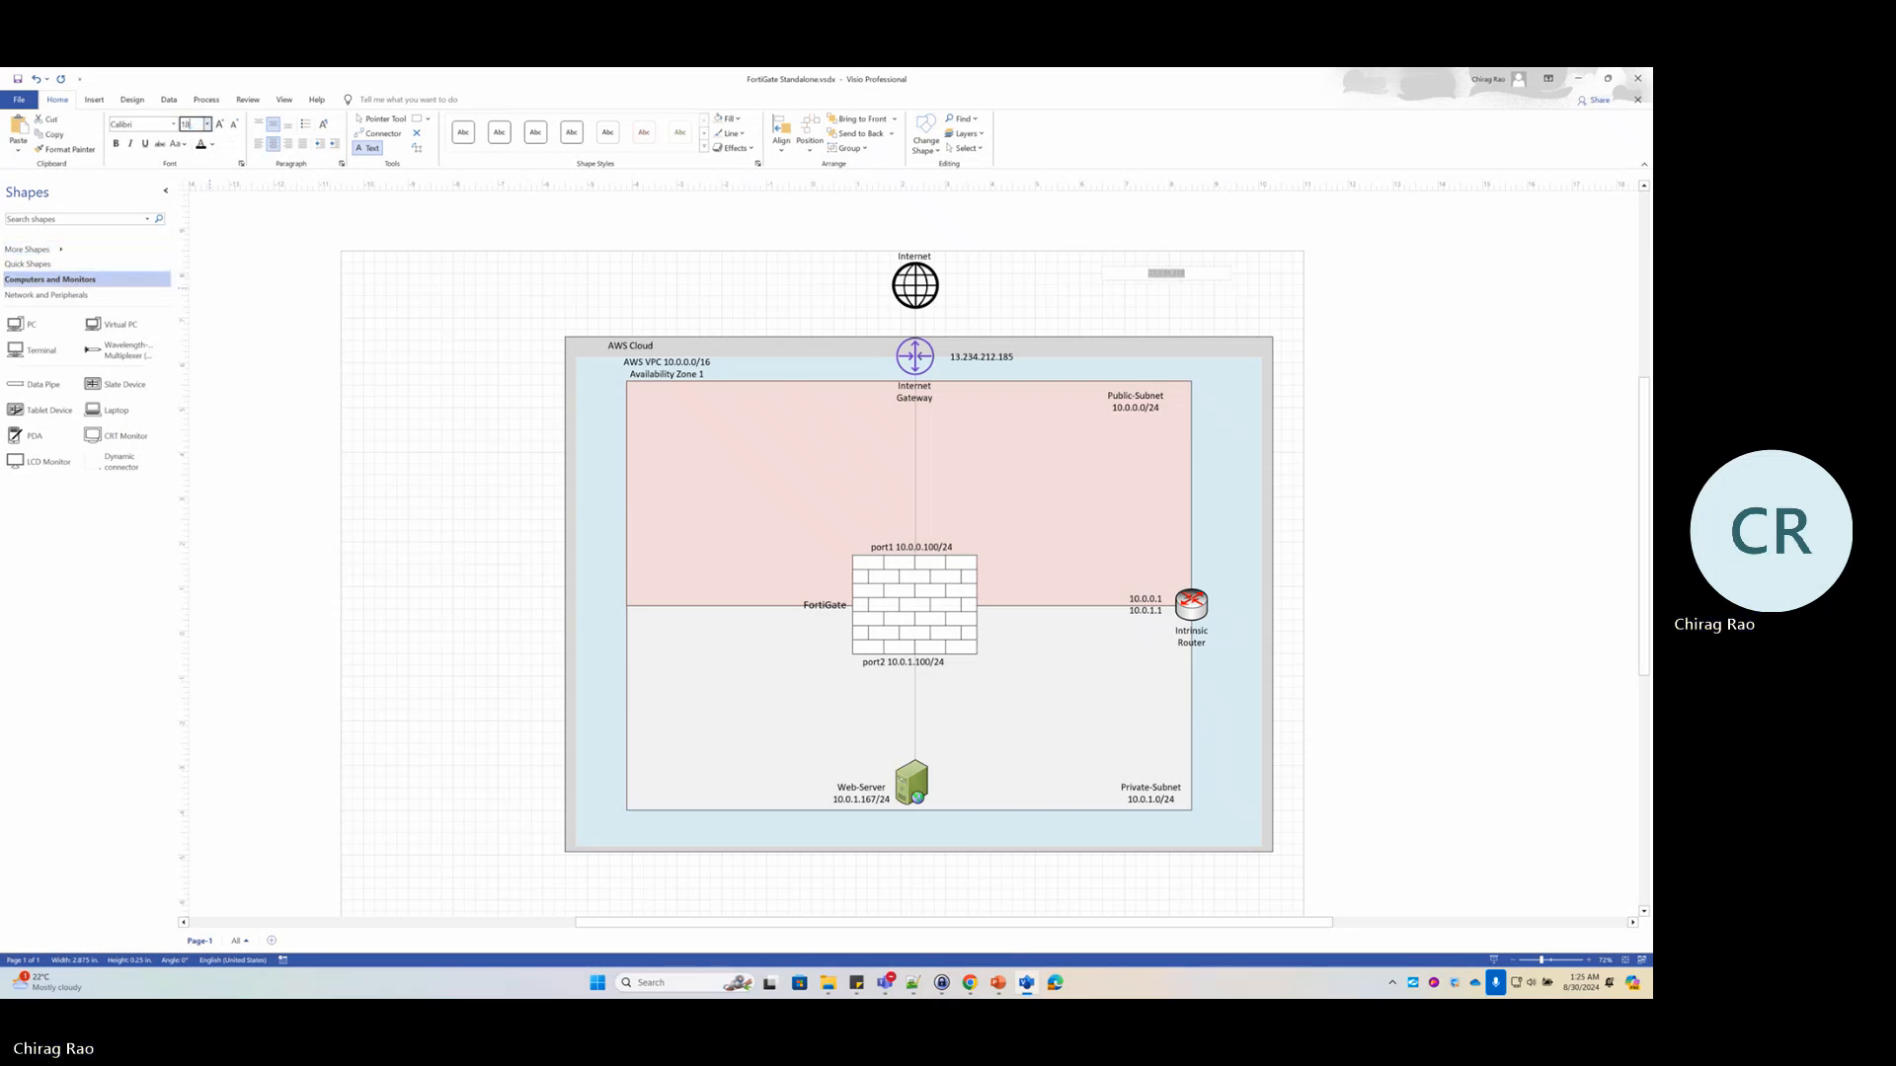
pyautogui.press('Return')
pyautogui.click(1192, 314)
pyautogui.click(35, 195)
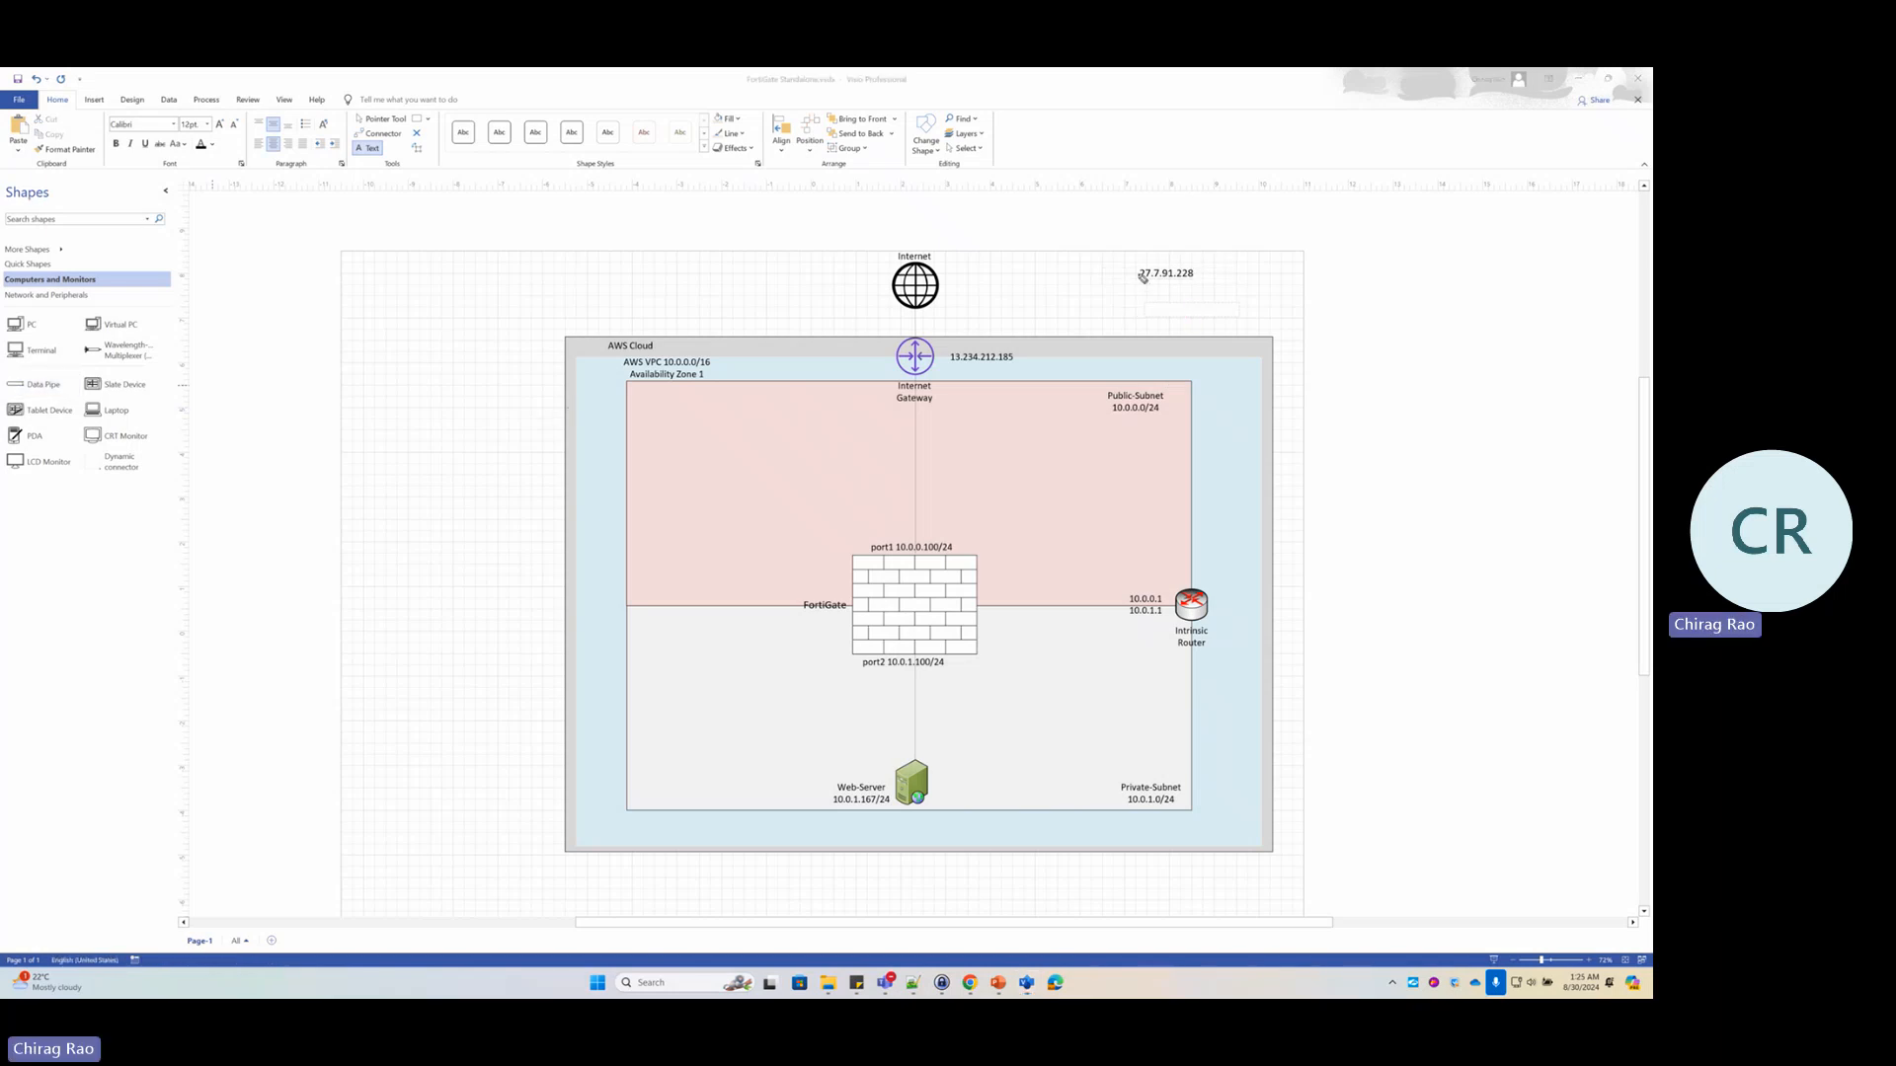
pyautogui.moveTo(1142, 277)
pyautogui.mouseDown()
pyautogui.moveTo(956, 348)
pyautogui.moveTo(976, 745)
pyautogui.moveTo(951, 786)
pyautogui.mouseUp()
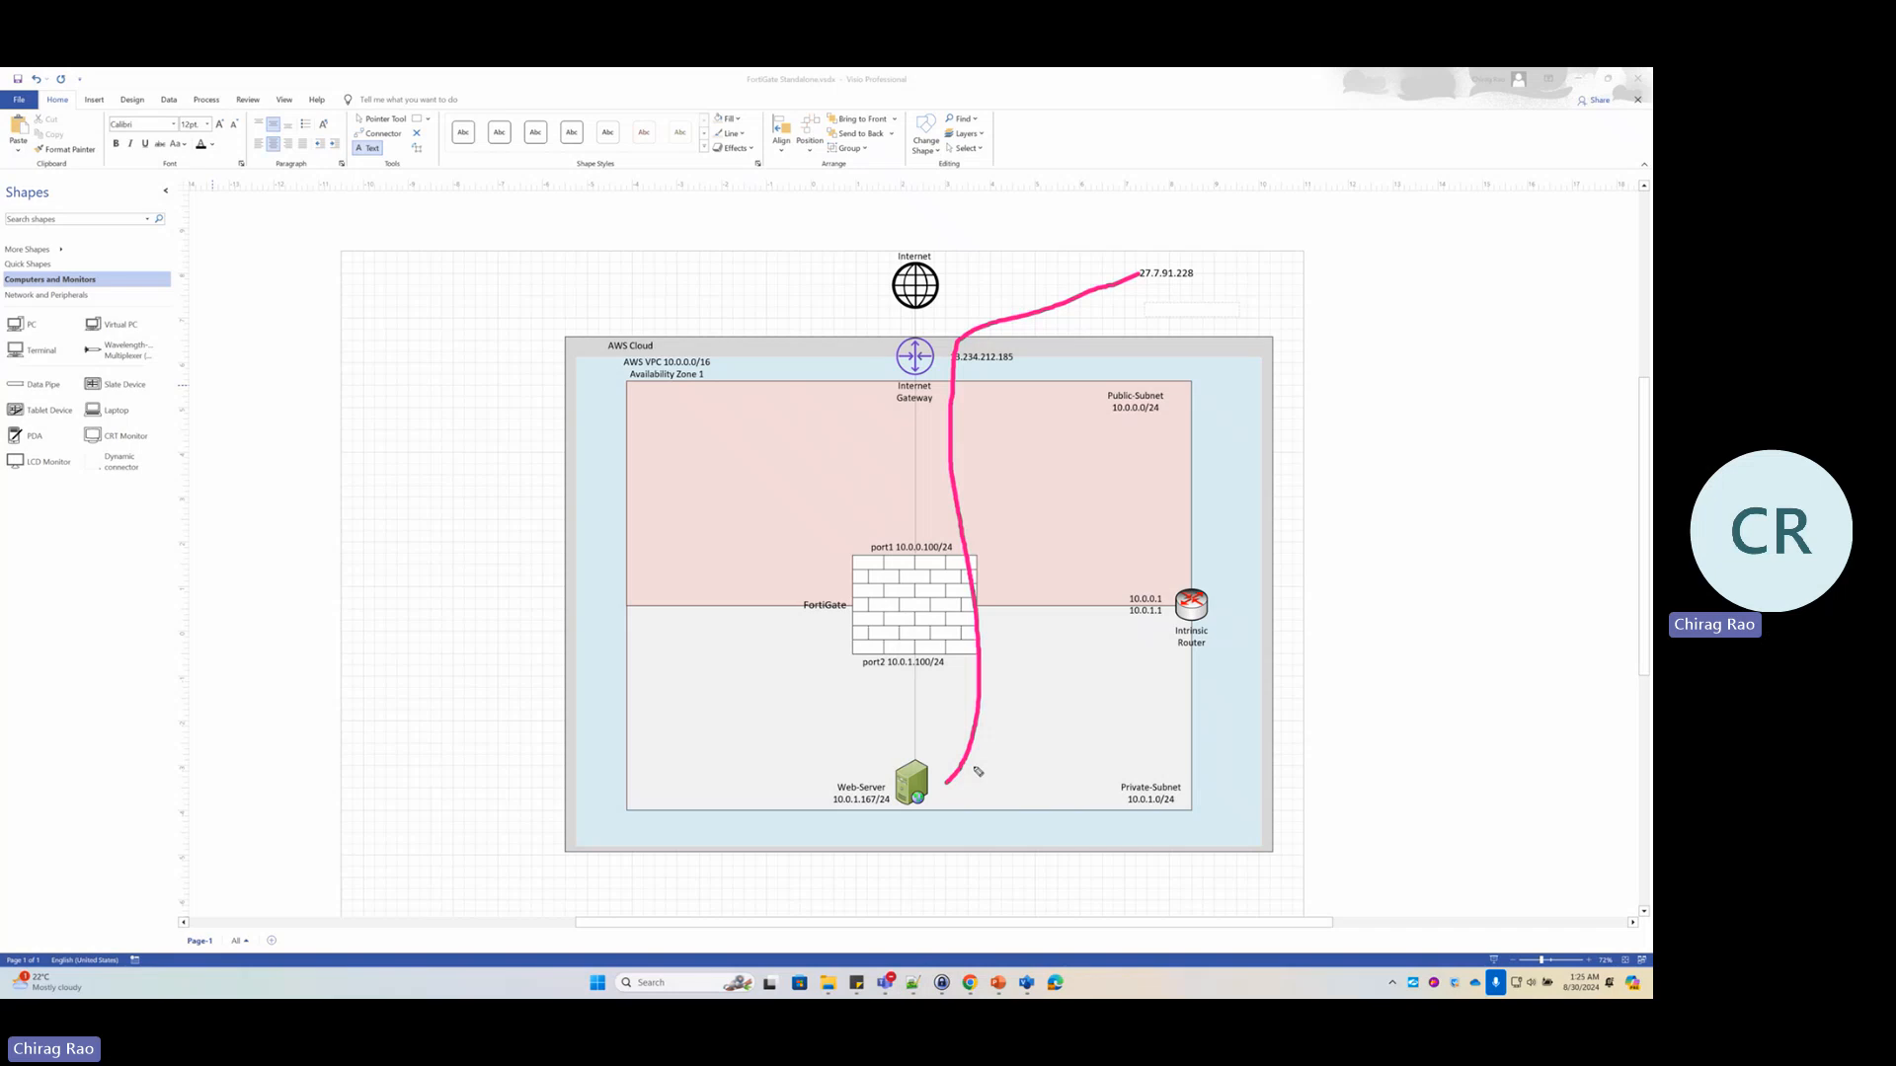
pyautogui.moveTo(1138, 284); pyautogui.dragTo(1196, 285)
pyautogui.moveTo(910, 752)
pyautogui.mouseDown()
pyautogui.moveTo(831, 759)
pyautogui.moveTo(968, 775)
pyautogui.moveTo(898, 756)
pyautogui.moveTo(924, 734)
pyautogui.moveTo(907, 672)
pyautogui.moveTo(928, 689)
pyautogui.mouseUp()
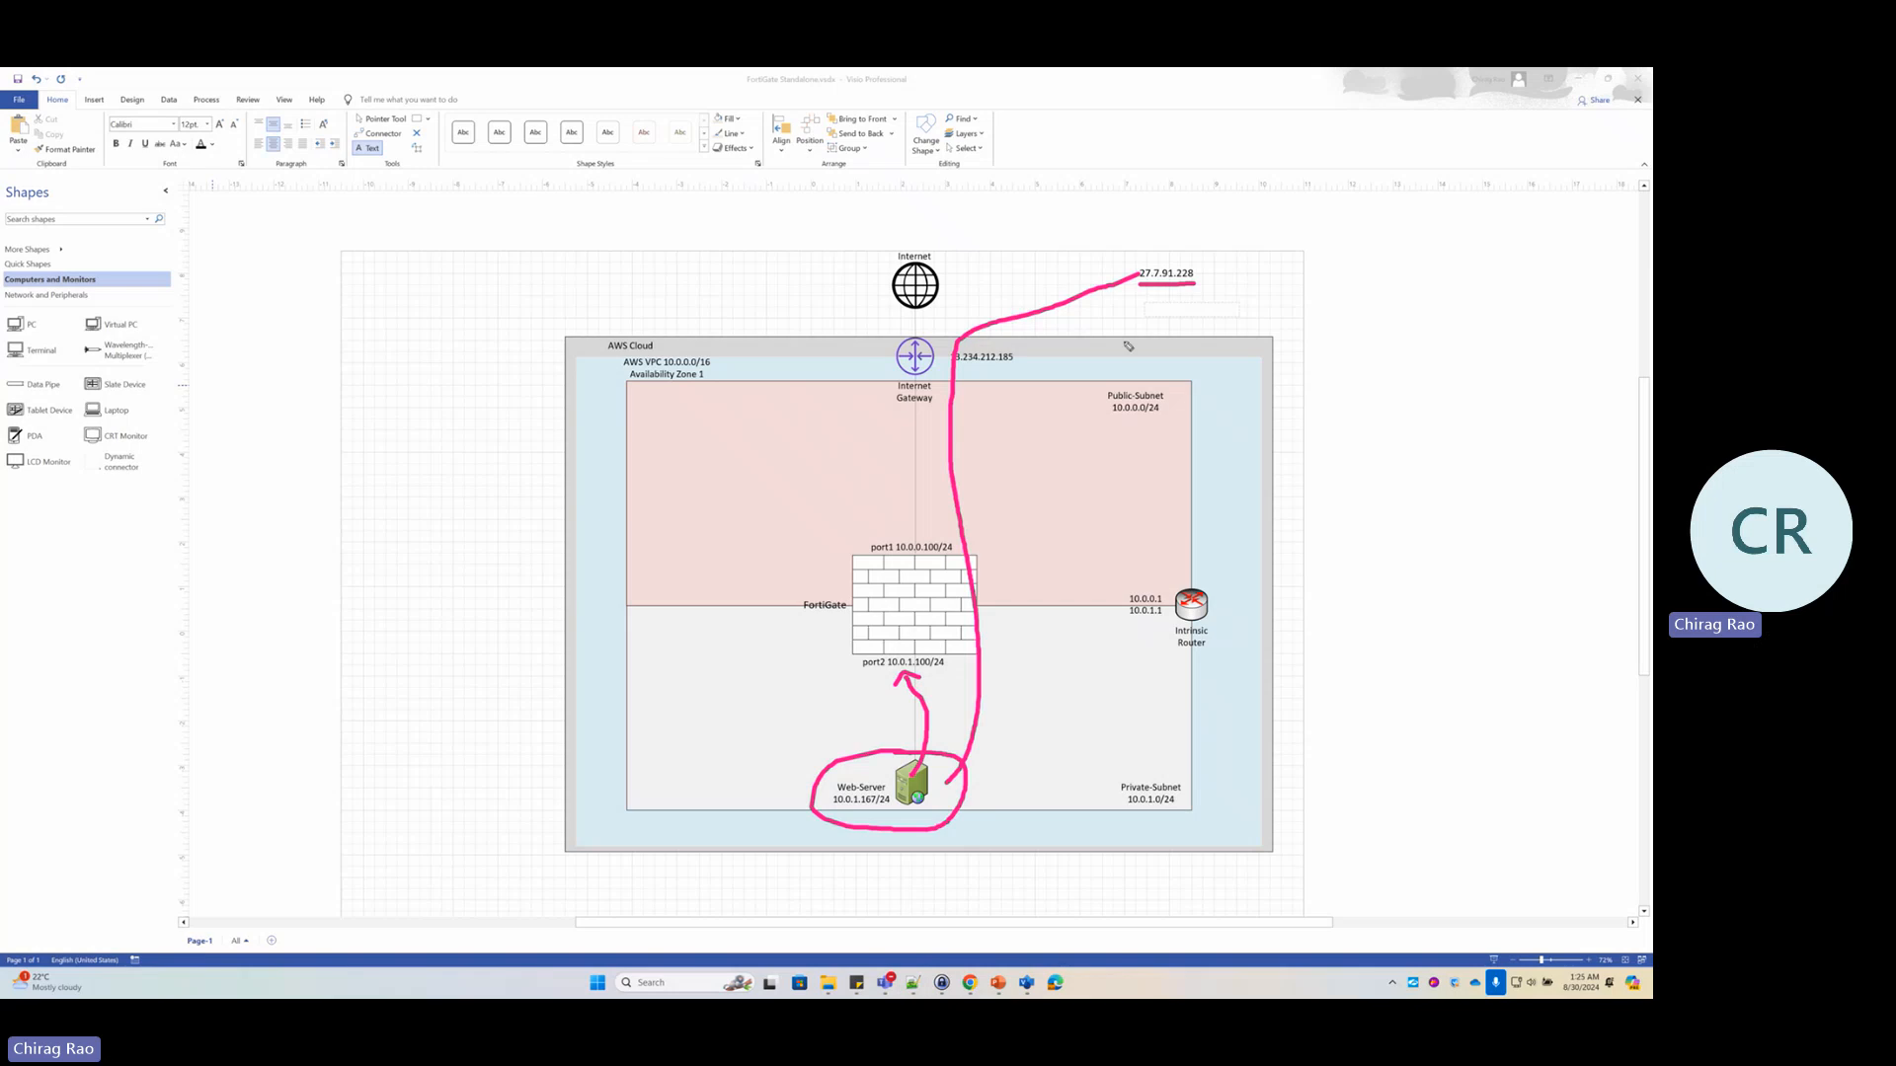
pyautogui.moveTo(1178, 258)
pyautogui.mouseDown()
pyautogui.moveTo(1158, 256)
pyautogui.moveTo(1163, 302)
pyautogui.moveTo(1178, 259)
pyautogui.mouseUp()
pyautogui.moveTo(1005, 632)
pyautogui.mouseDown()
pyautogui.moveTo(1005, 660)
pyautogui.moveTo(1031, 620)
pyautogui.moveTo(1066, 644)
pyautogui.moveTo(1100, 613)
pyautogui.moveTo(1075, 657)
pyautogui.mouseUp()
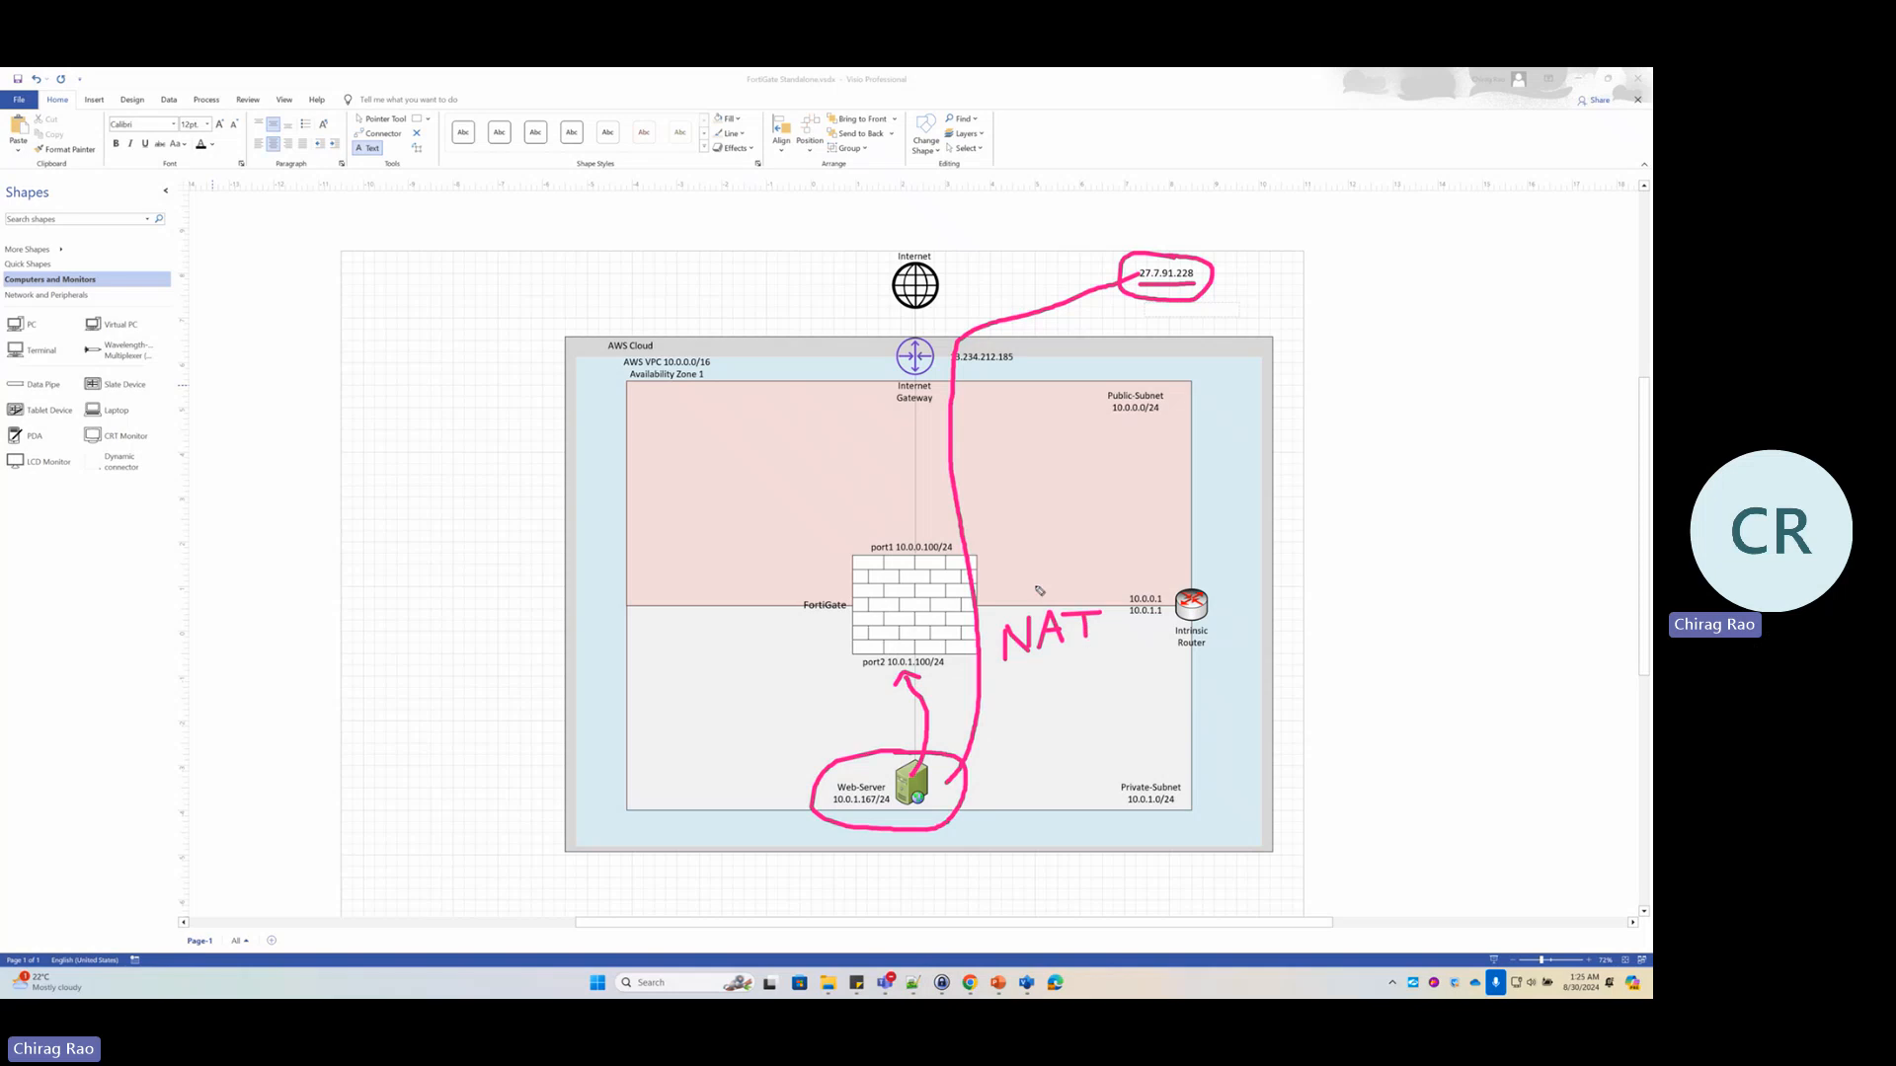
pyautogui.moveTo(1030, 579)
pyautogui.mouseDown()
pyautogui.moveTo(1056, 603)
pyautogui.moveTo(1034, 606)
pyautogui.mouseUp()
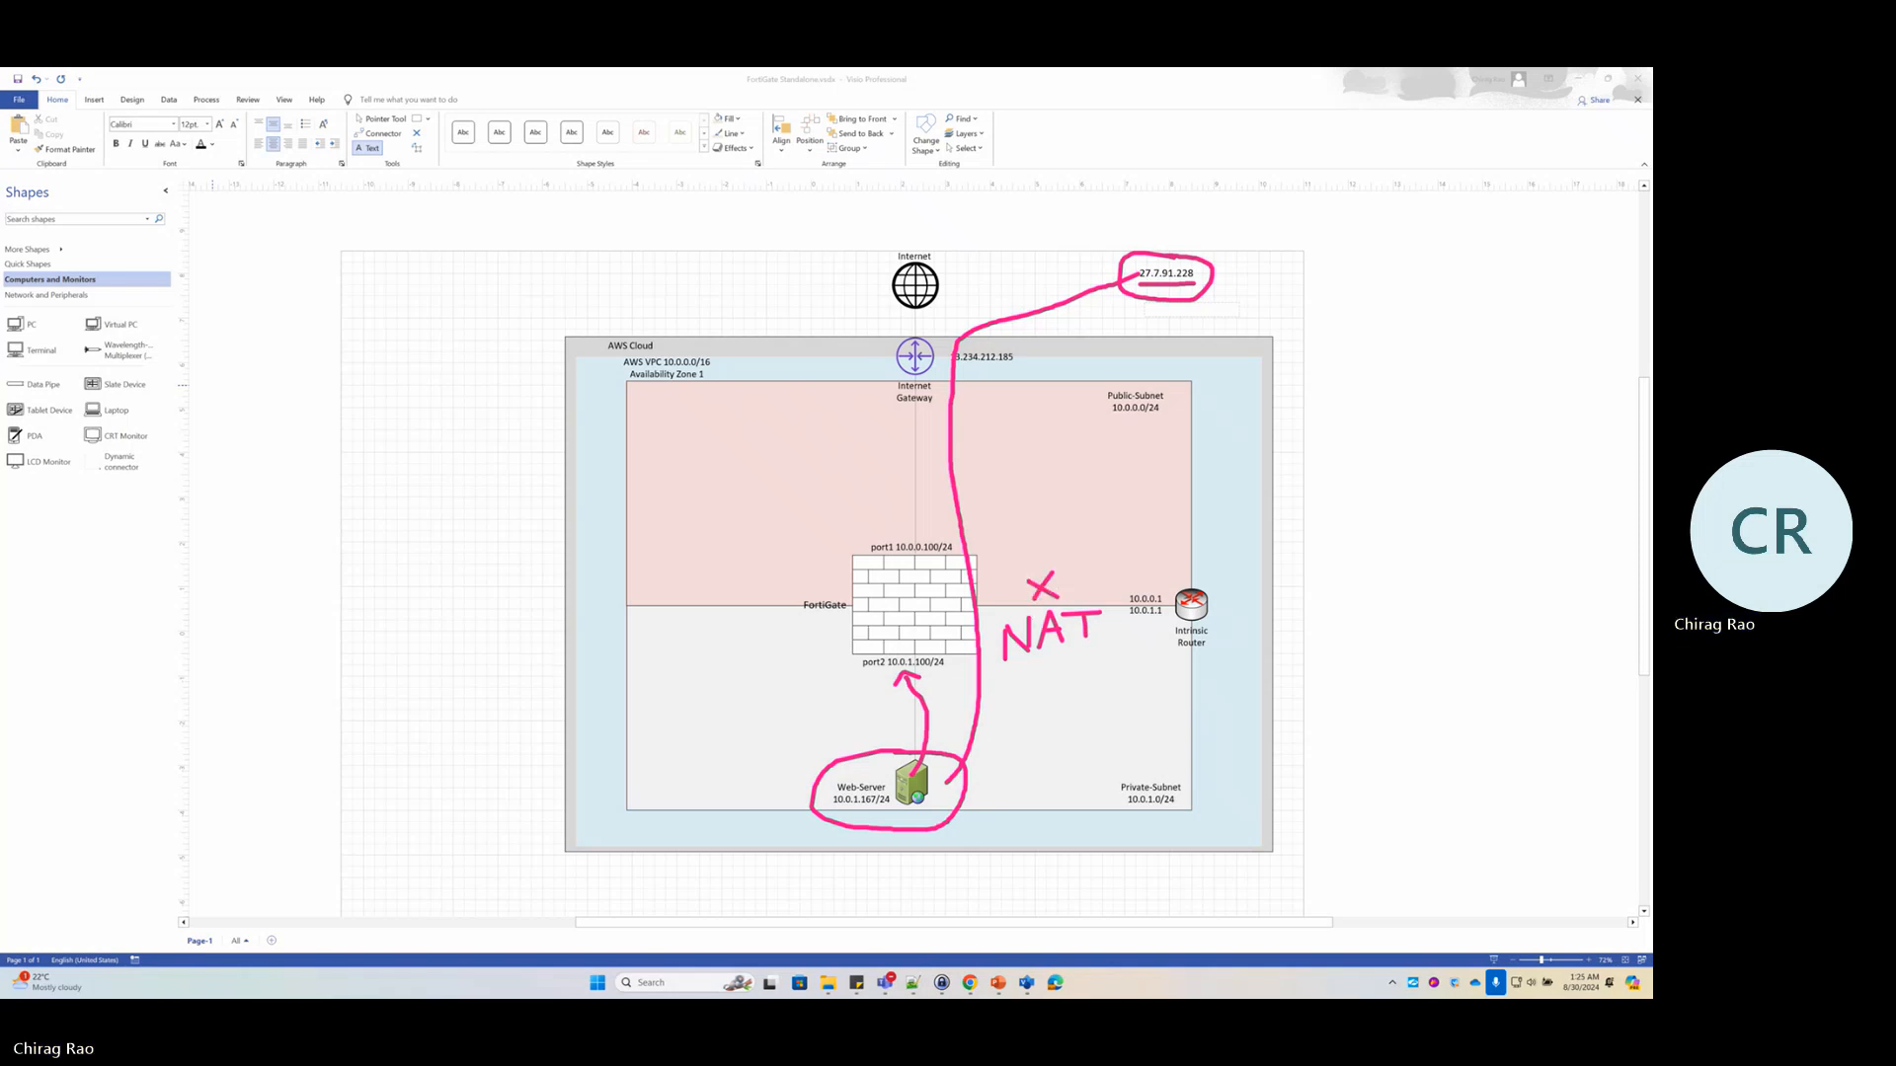
pyautogui.press('Escape')
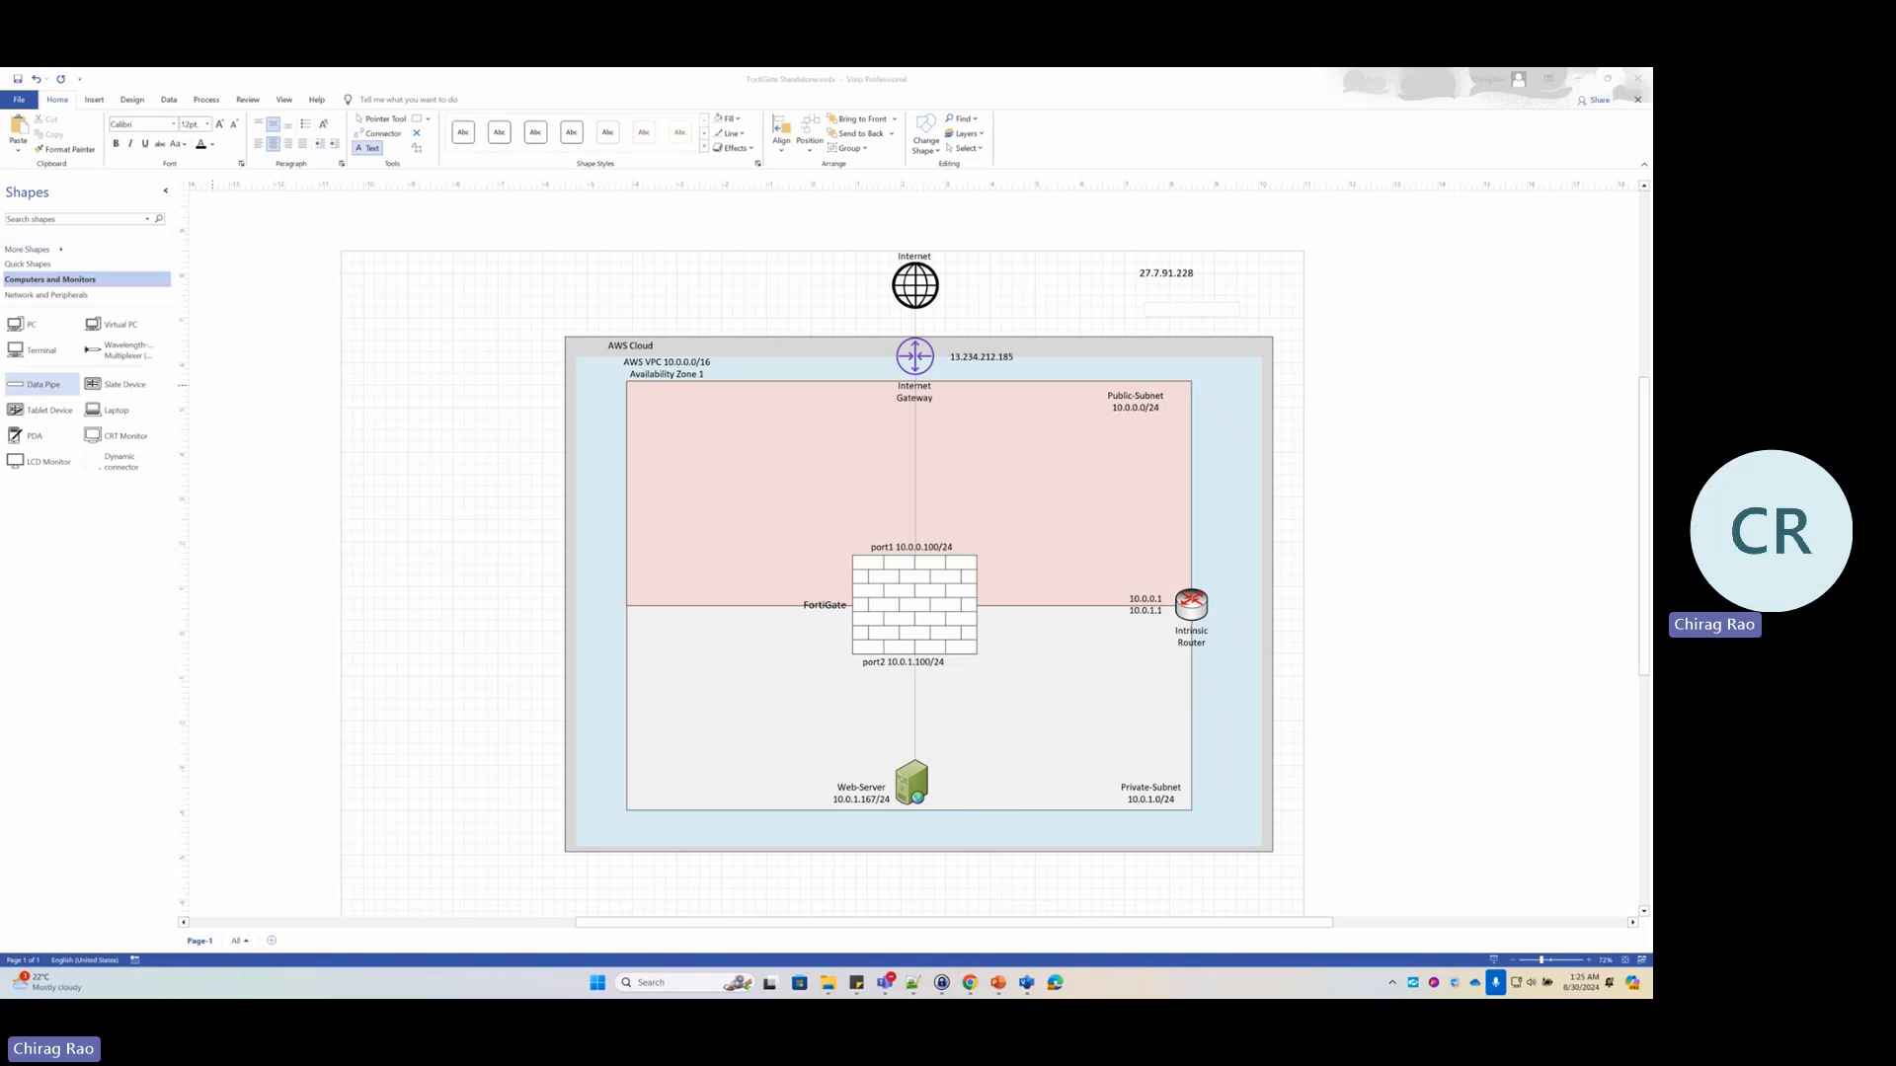
# Disable NAT, log all sessions including session start, and save the IN-Windows-Server policy
pyautogui.click(1055, 983)
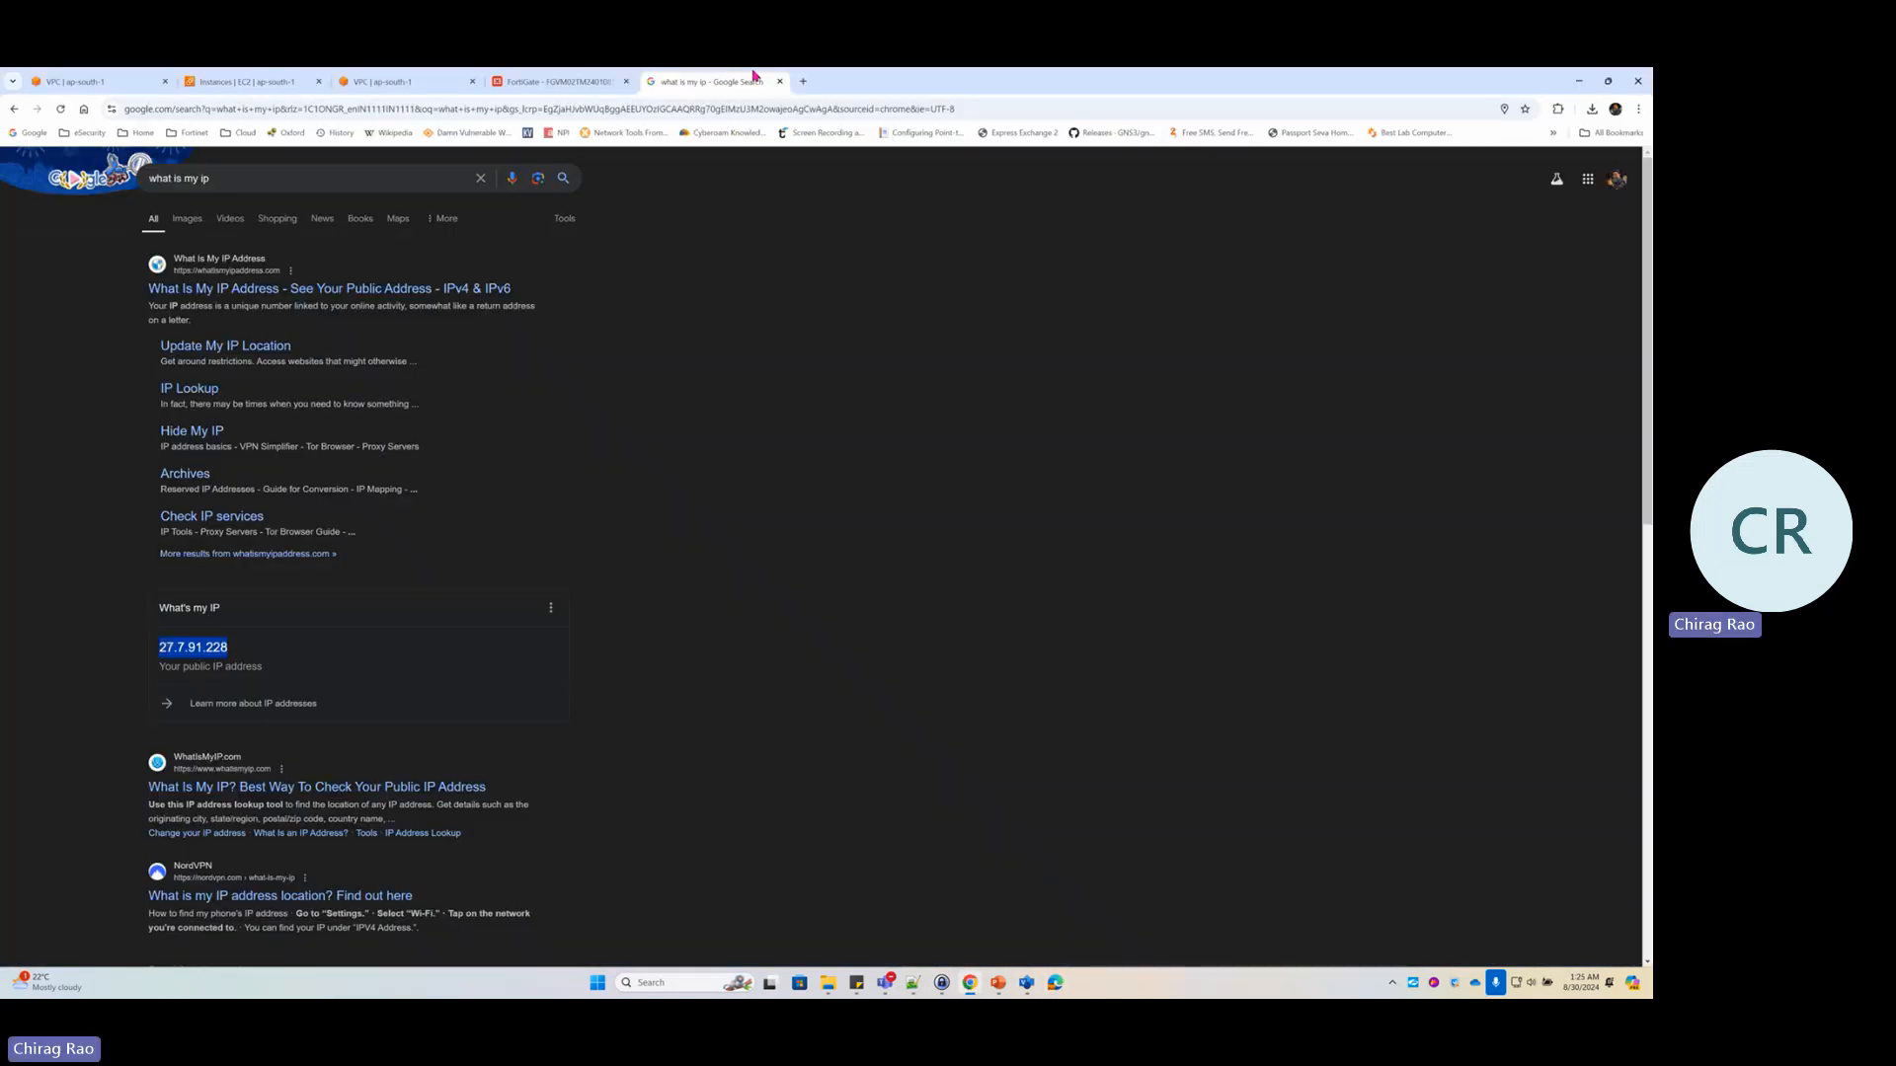
pyautogui.click(590, 85)
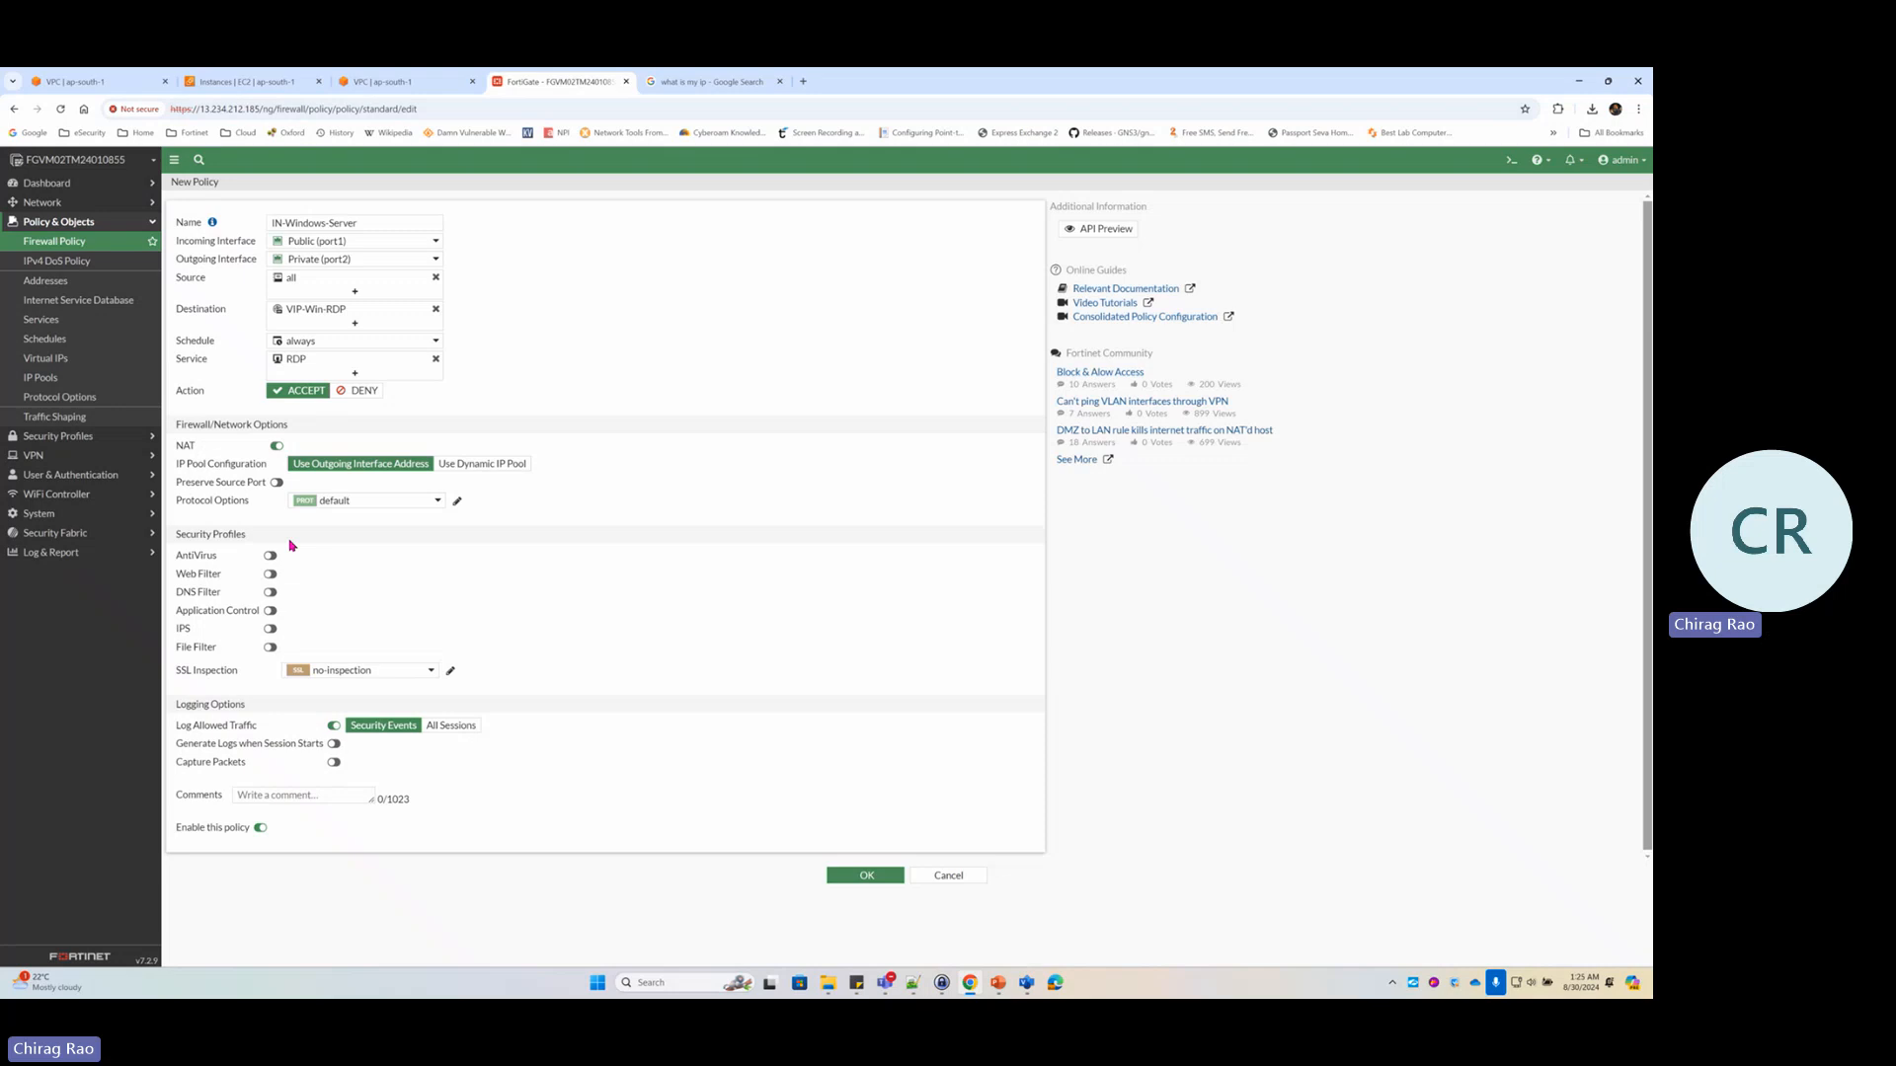
pyautogui.click(276, 446)
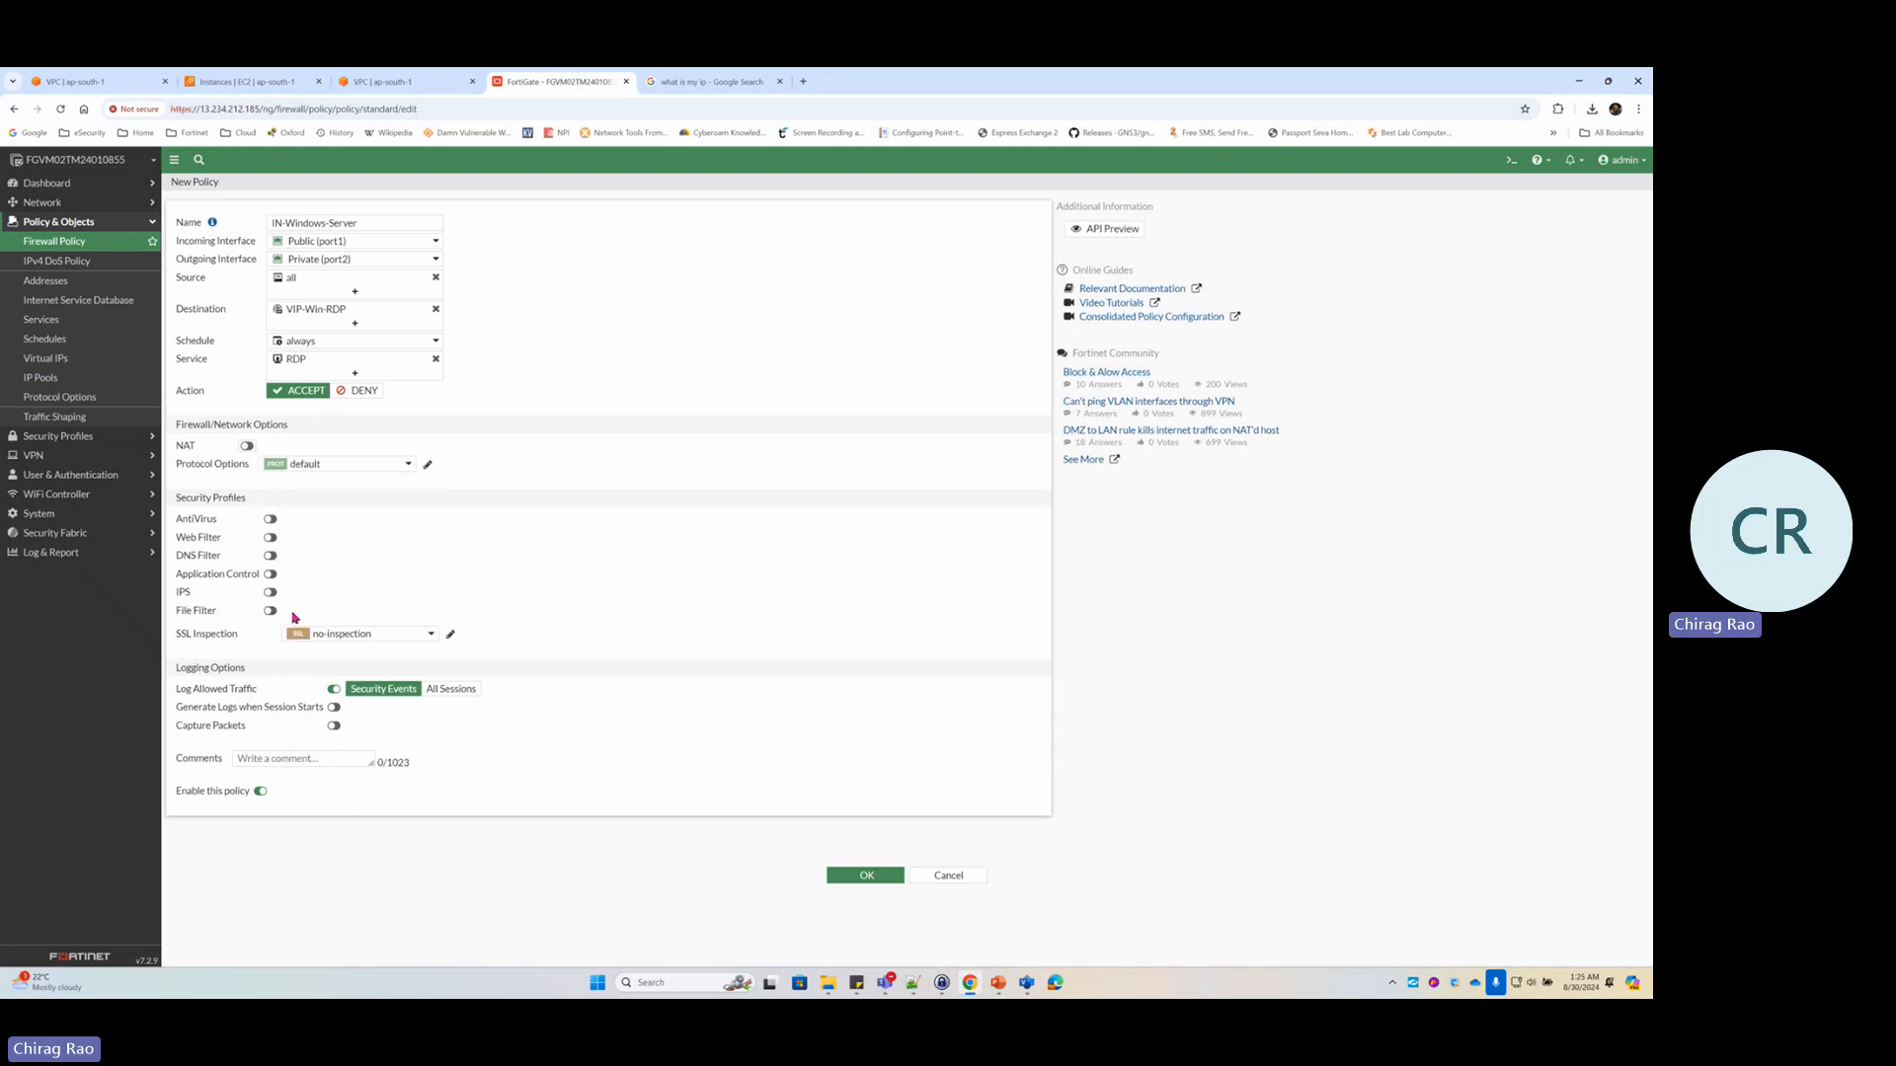
pyautogui.click(455, 691)
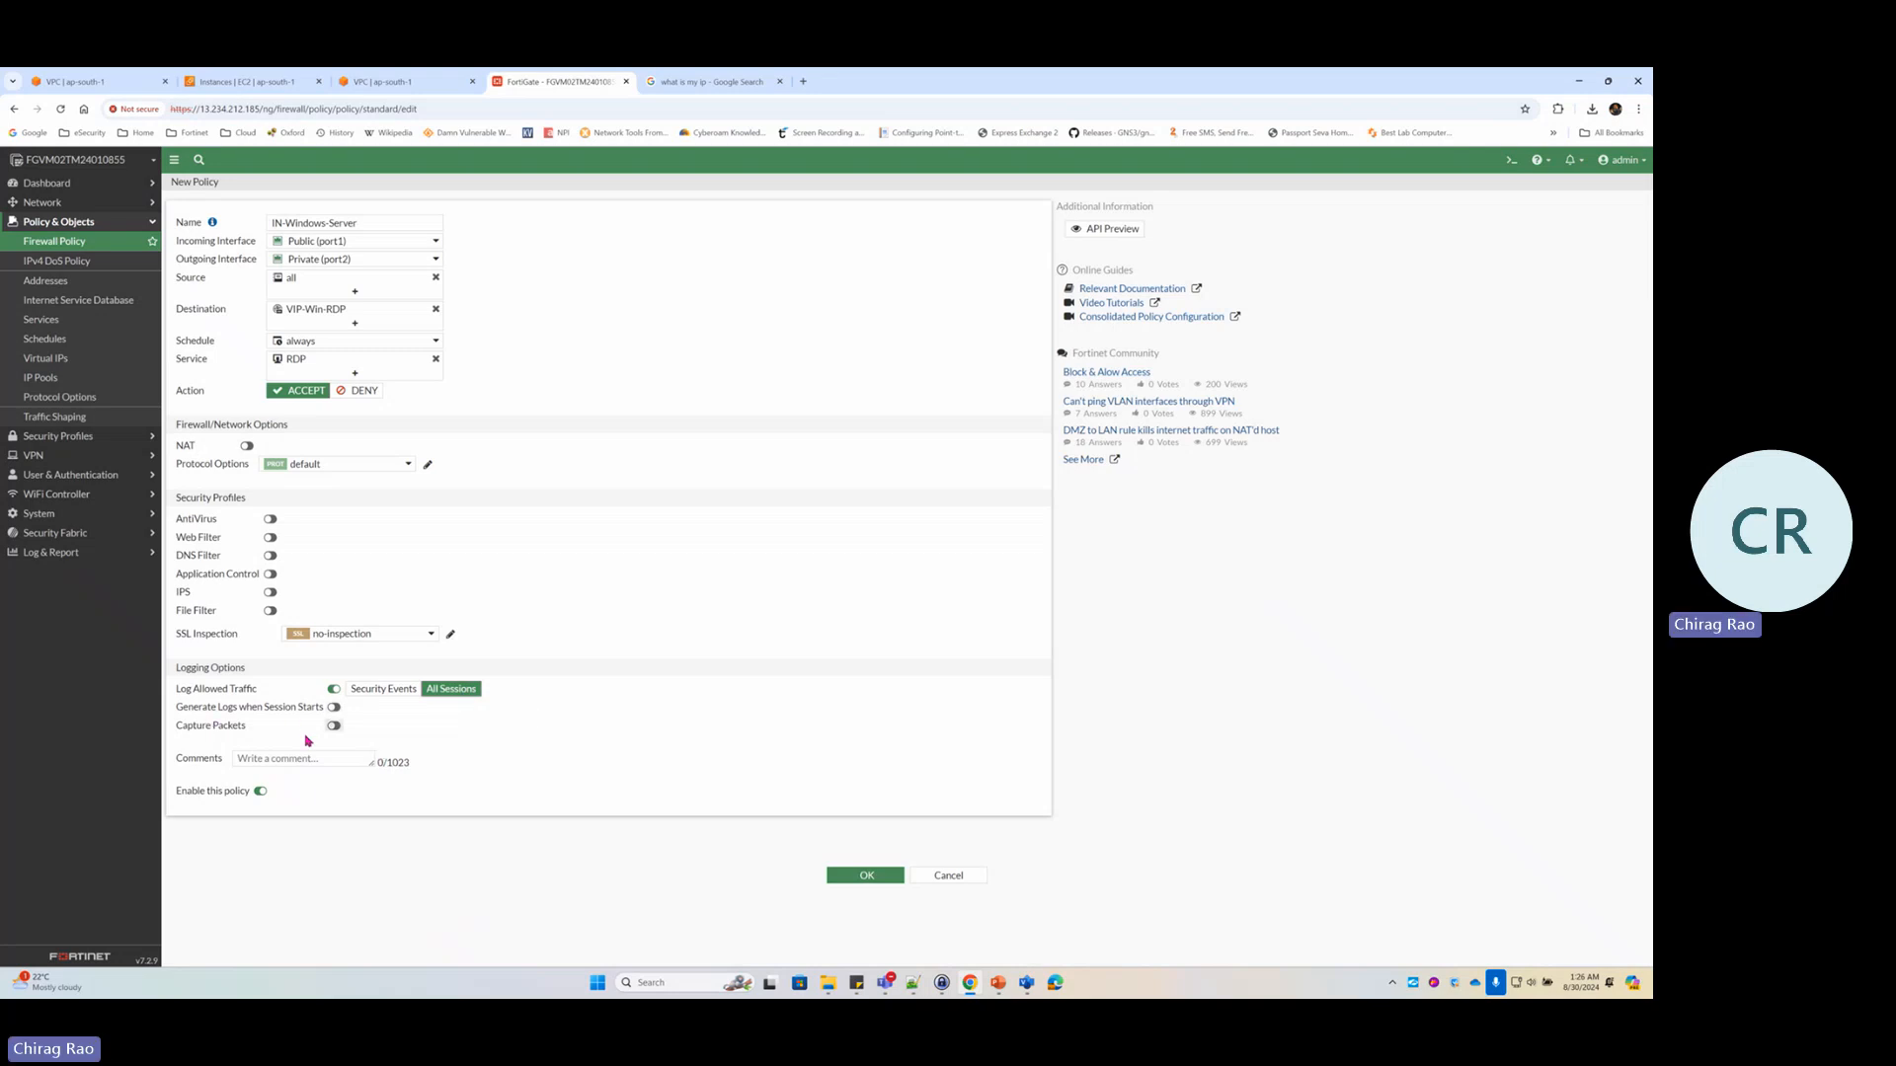
pyautogui.moveTo(193, 708); pyautogui.dragTo(274, 709)
pyautogui.click(336, 709)
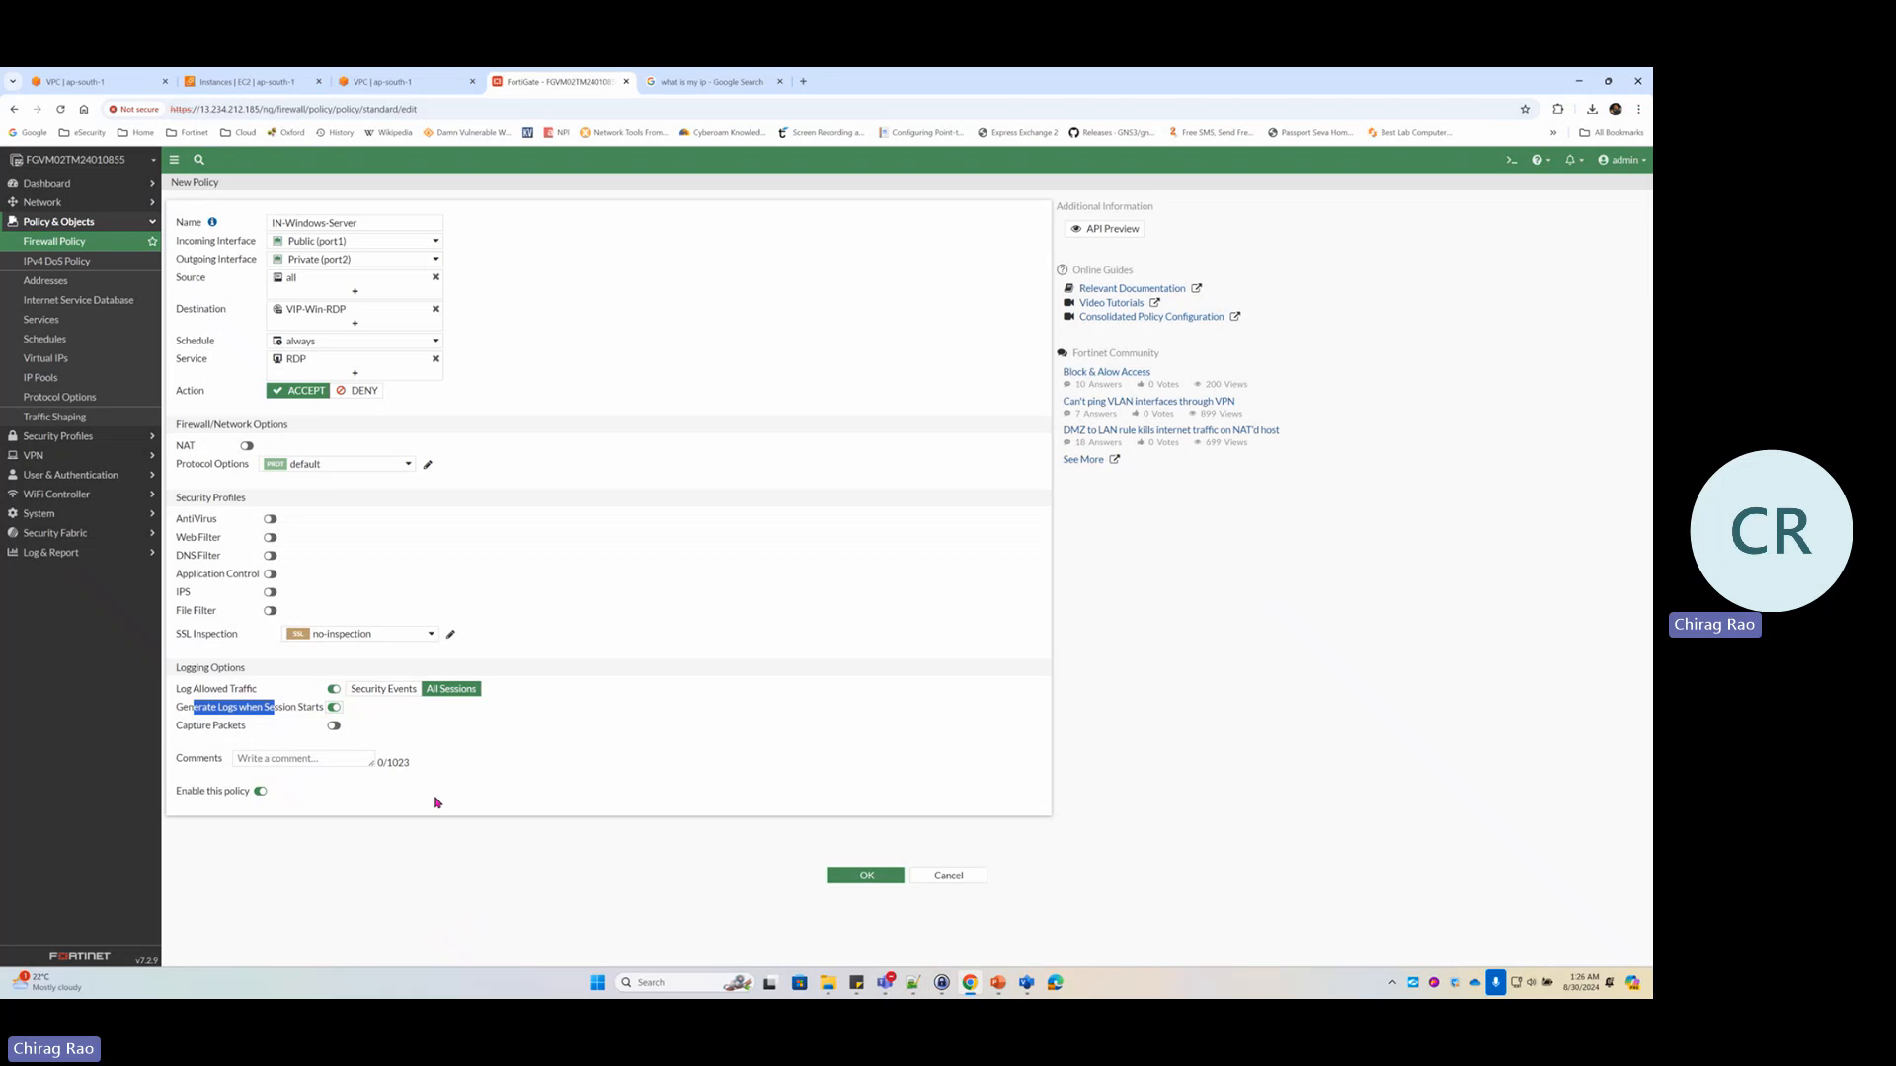
pyautogui.click(883, 878)
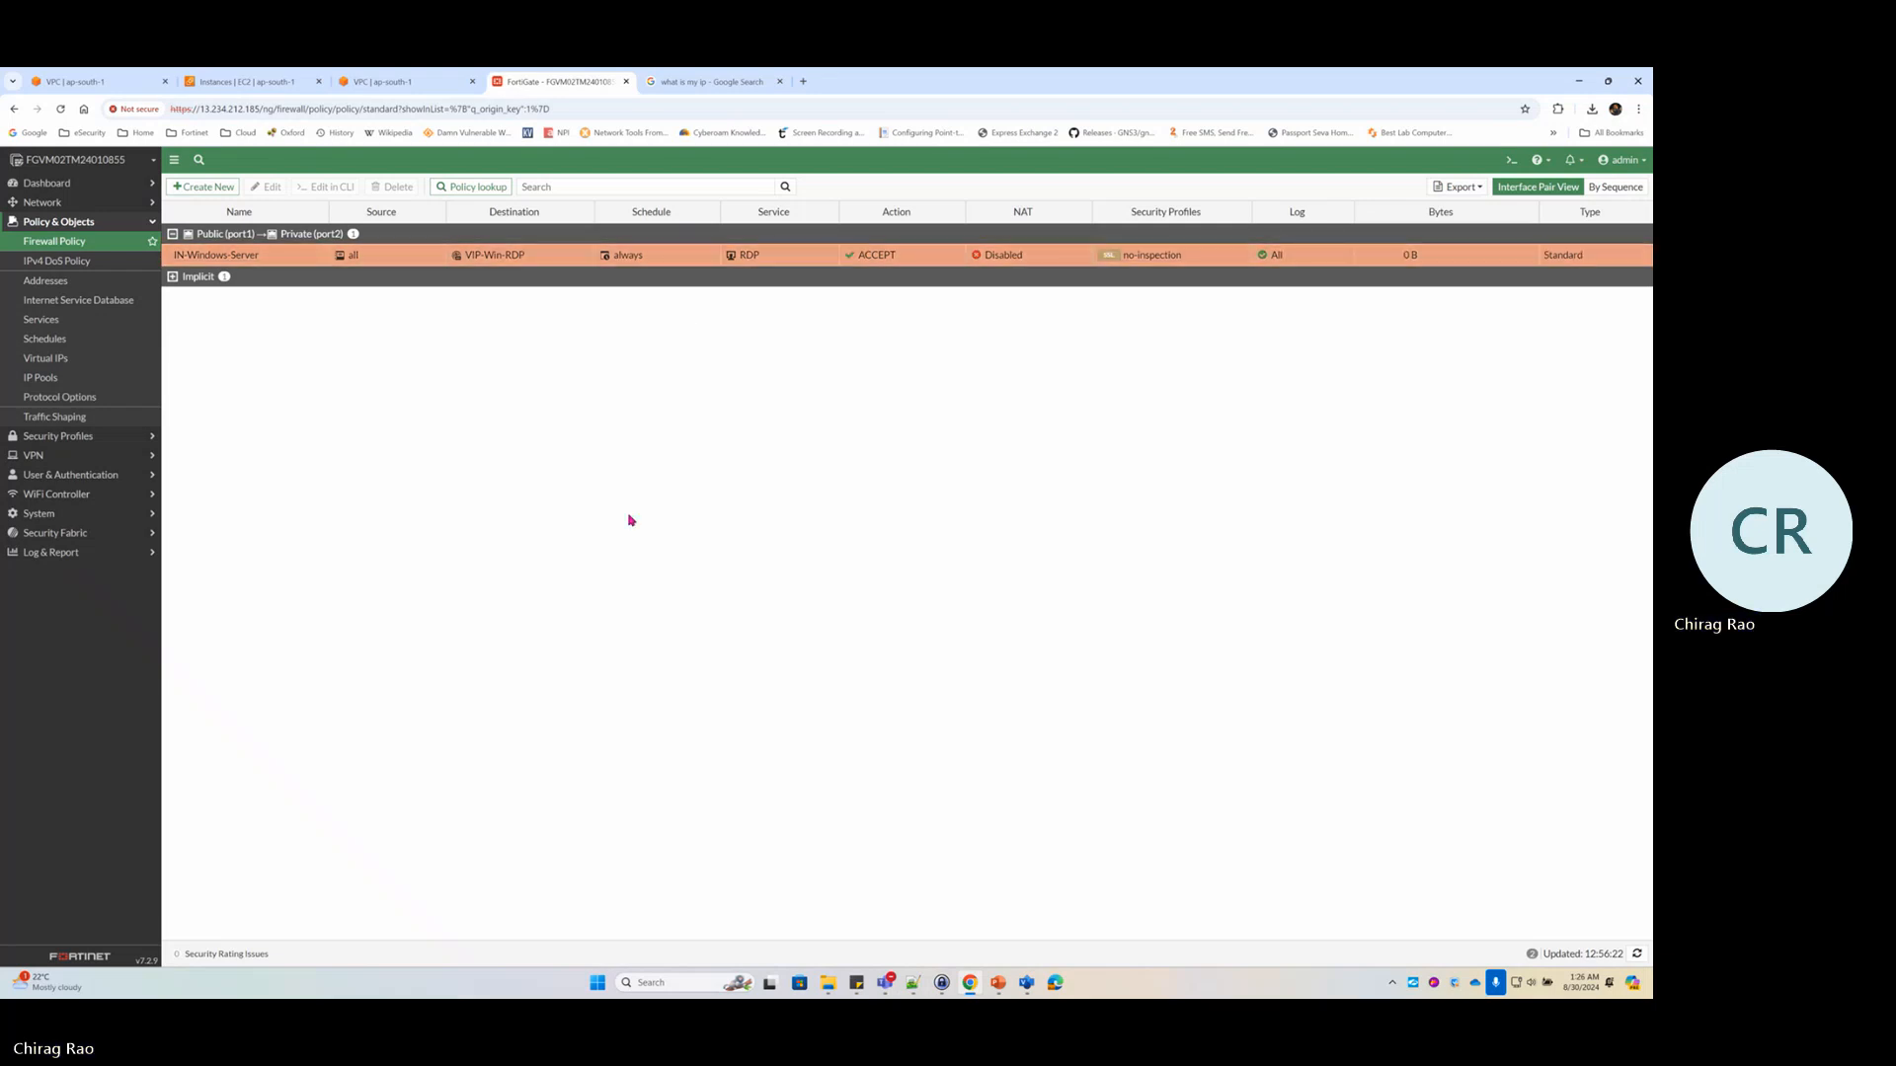
pyautogui.click(1027, 988)
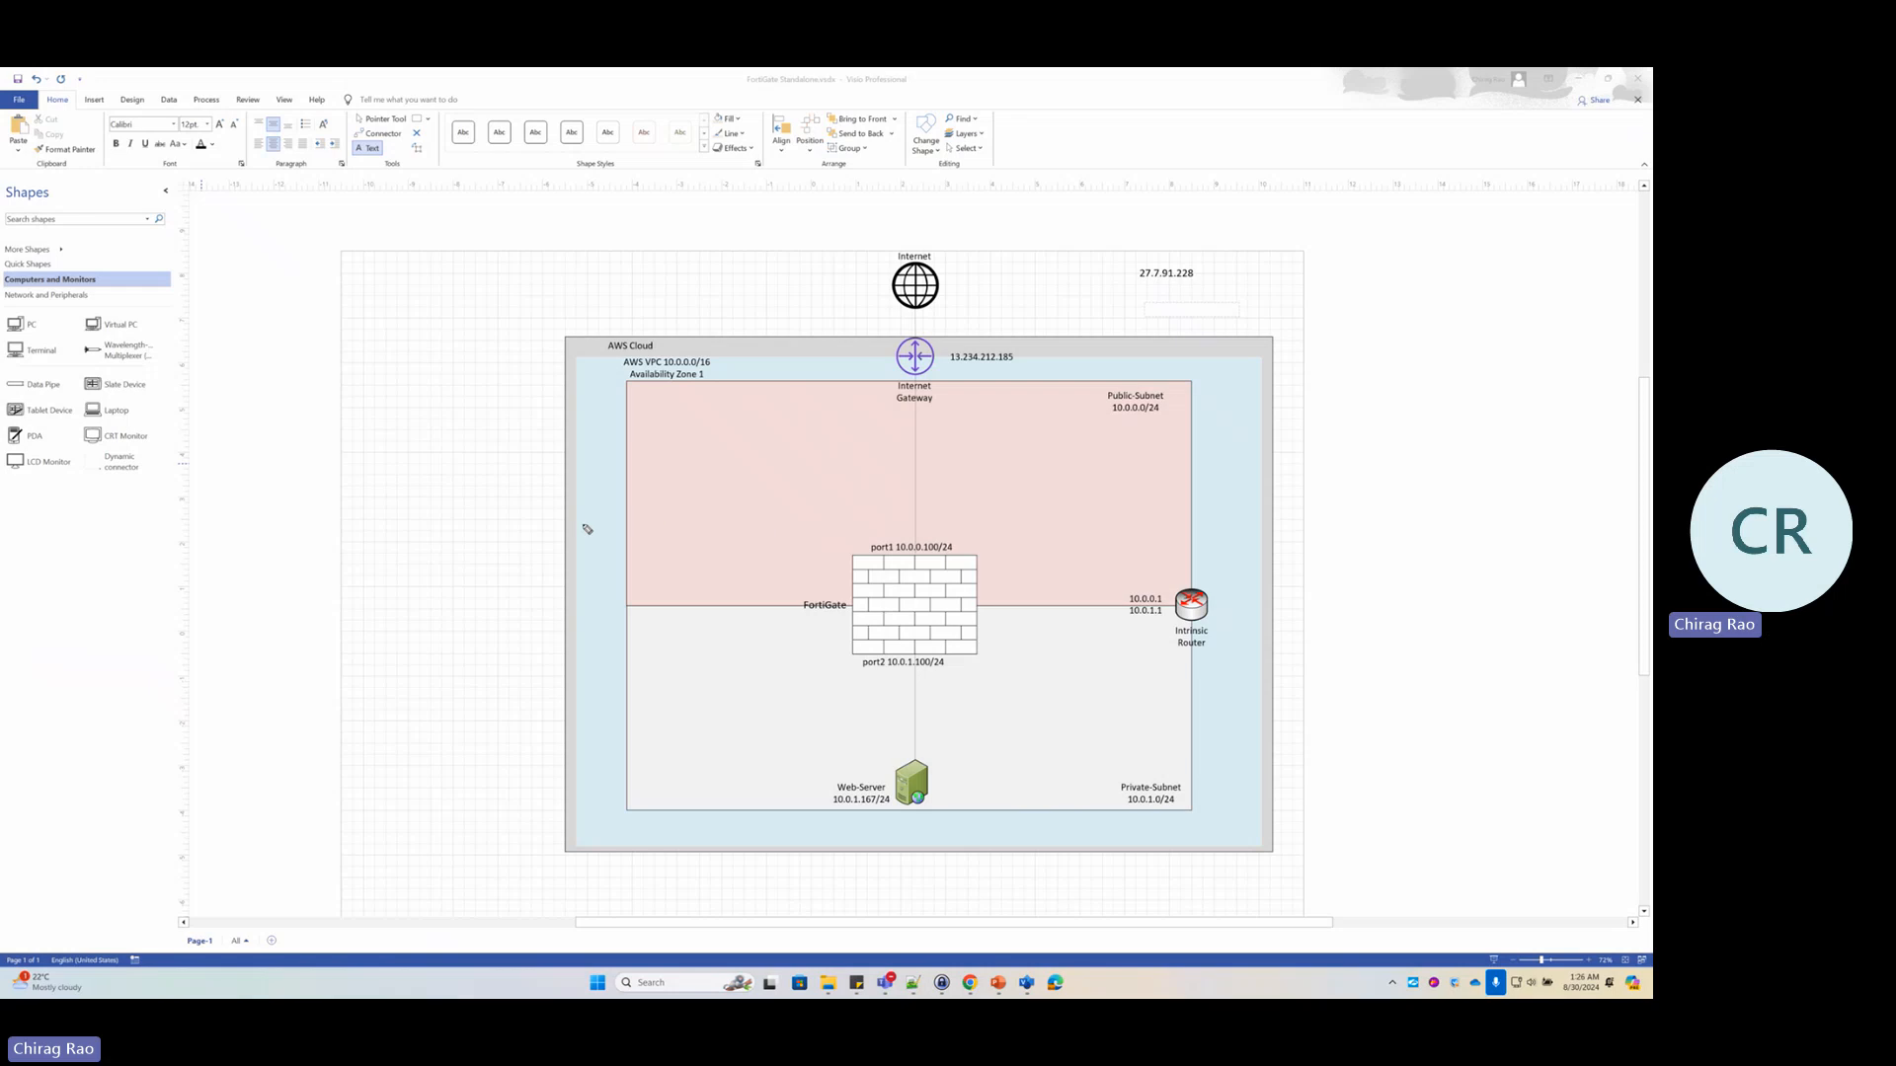
# Handwrite 'src. dst' in pink ink left of the AWS box and underline it
pyautogui.moveTo(355, 558)
pyautogui.mouseDown()
pyautogui.moveTo(336, 595)
pyautogui.moveTo(382, 582)
pyautogui.moveTo(392, 556)
pyautogui.moveTo(421, 588)
pyautogui.moveTo(473, 501)
pyautogui.moveTo(474, 560)
pyautogui.moveTo(500, 553)
pyautogui.moveTo(482, 559)
pyautogui.mouseUp()
pyautogui.click(432, 565)
pyautogui.moveTo(514, 490)
pyautogui.mouseDown()
pyautogui.moveTo(519, 534)
pyautogui.moveTo(549, 513)
pyautogui.mouseUp()
pyautogui.moveTo(390, 622); pyautogui.dragTo(536, 589)
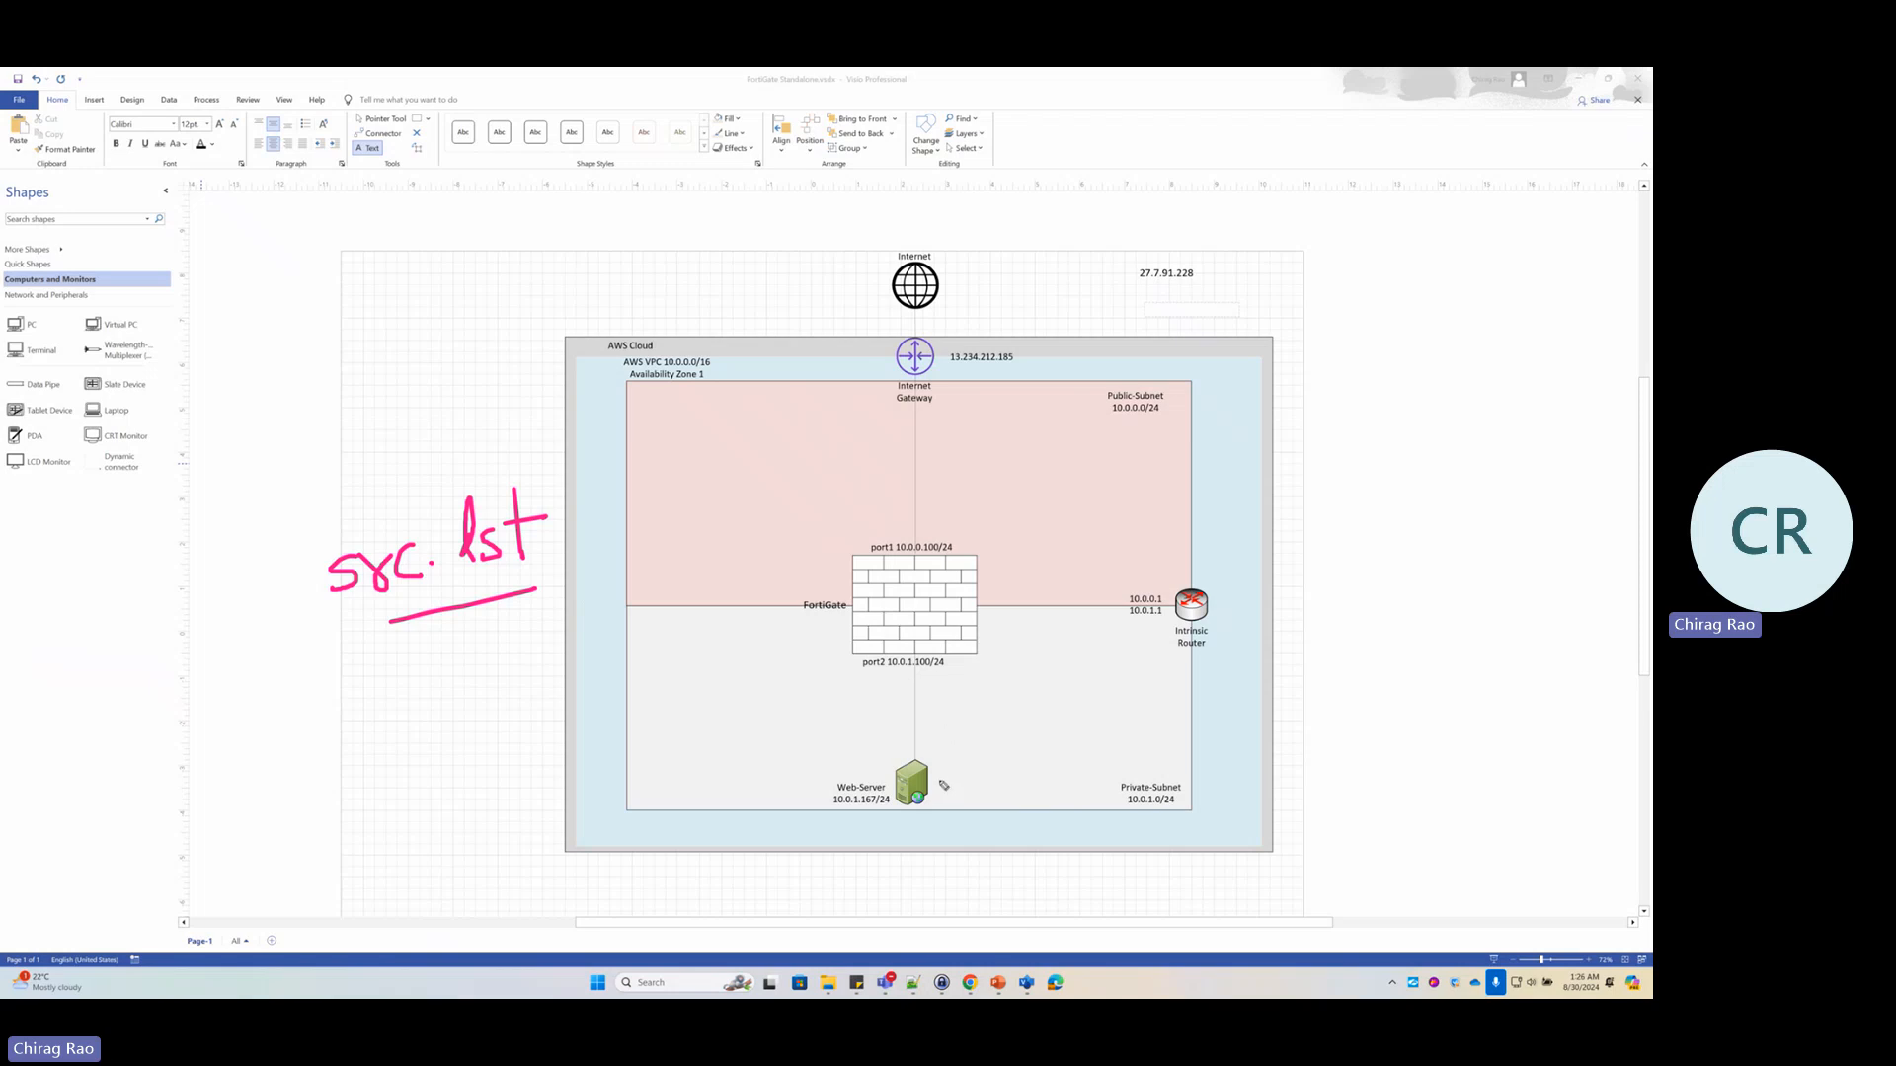
# Draw an arrow from Web-Server to port2, circle its 10.0.1.100/24 label, and start writing 8.8
pyautogui.moveTo(943, 779)
pyautogui.mouseDown()
pyautogui.moveTo(933, 672)
pyautogui.moveTo(956, 684)
pyautogui.mouseUp()
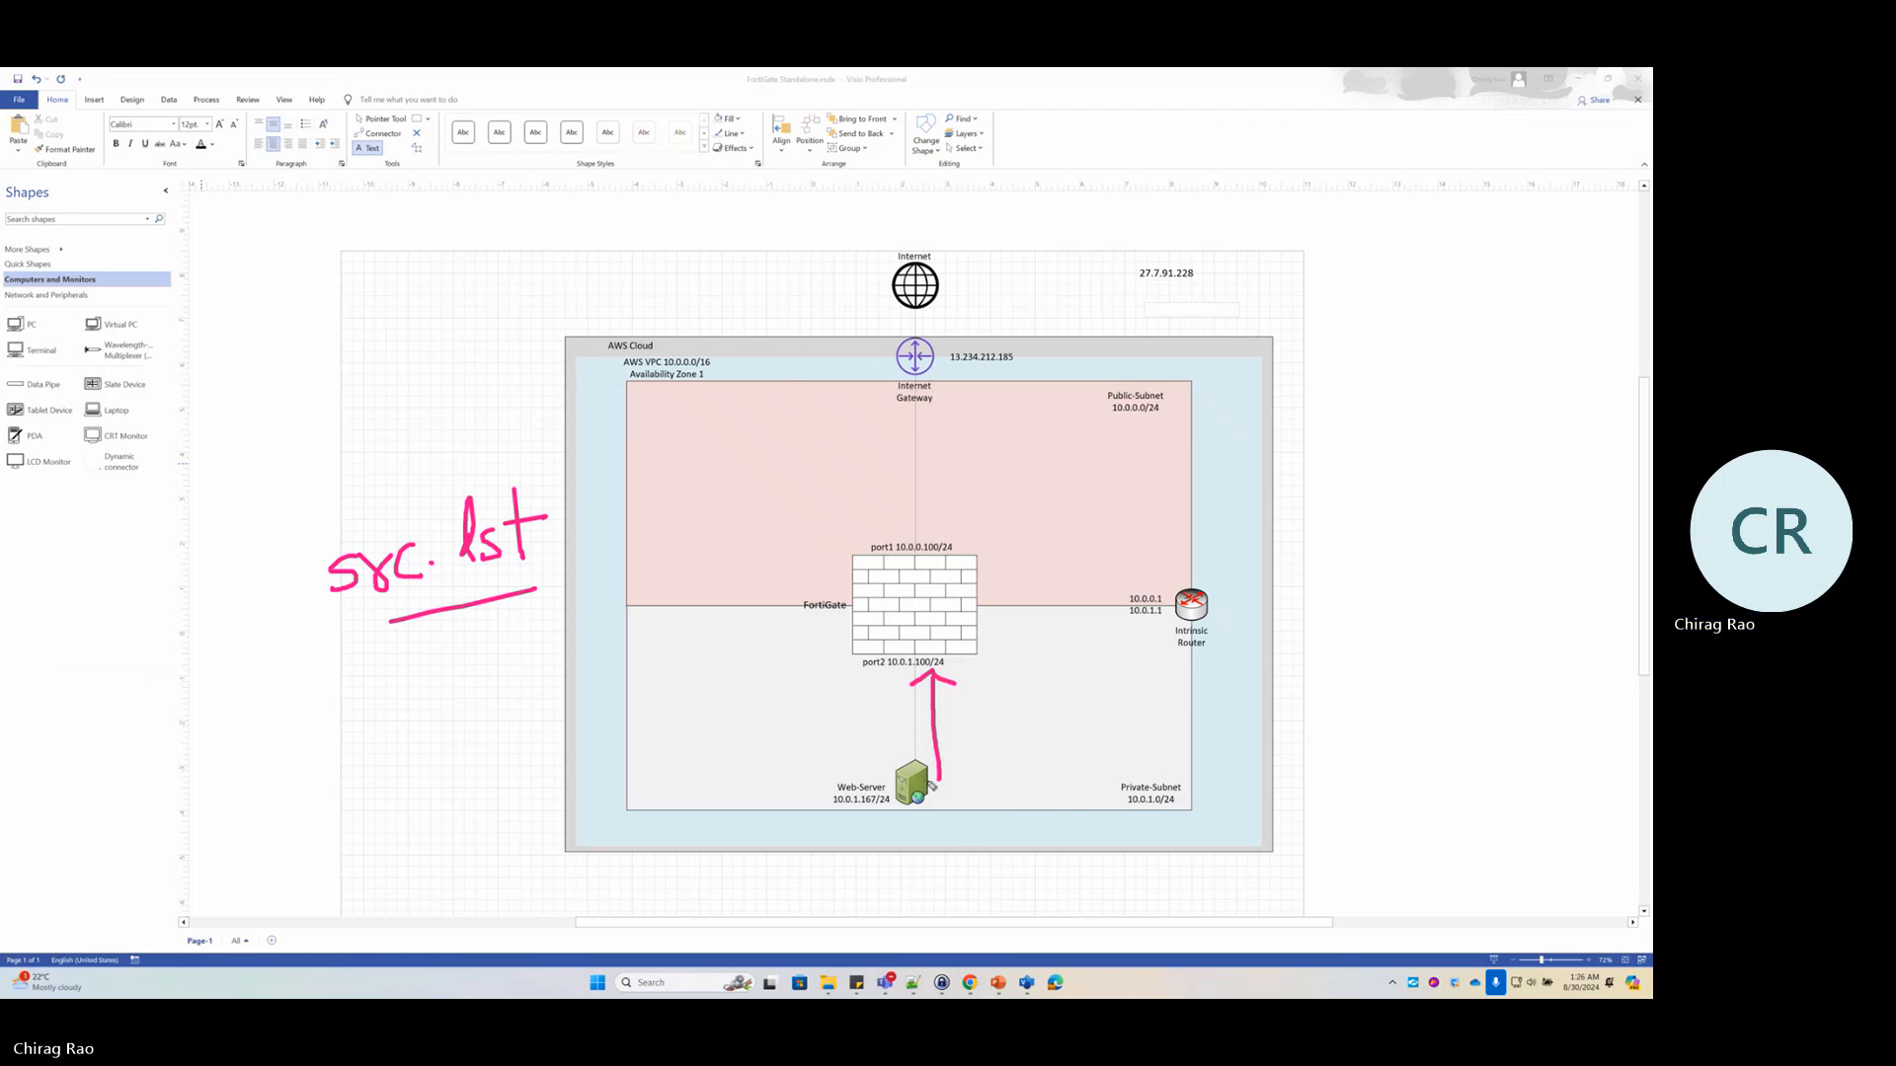
pyautogui.moveTo(903, 644)
pyautogui.mouseDown()
pyautogui.moveTo(845, 674)
pyautogui.moveTo(958, 689)
pyautogui.moveTo(940, 642)
pyautogui.mouseUp()
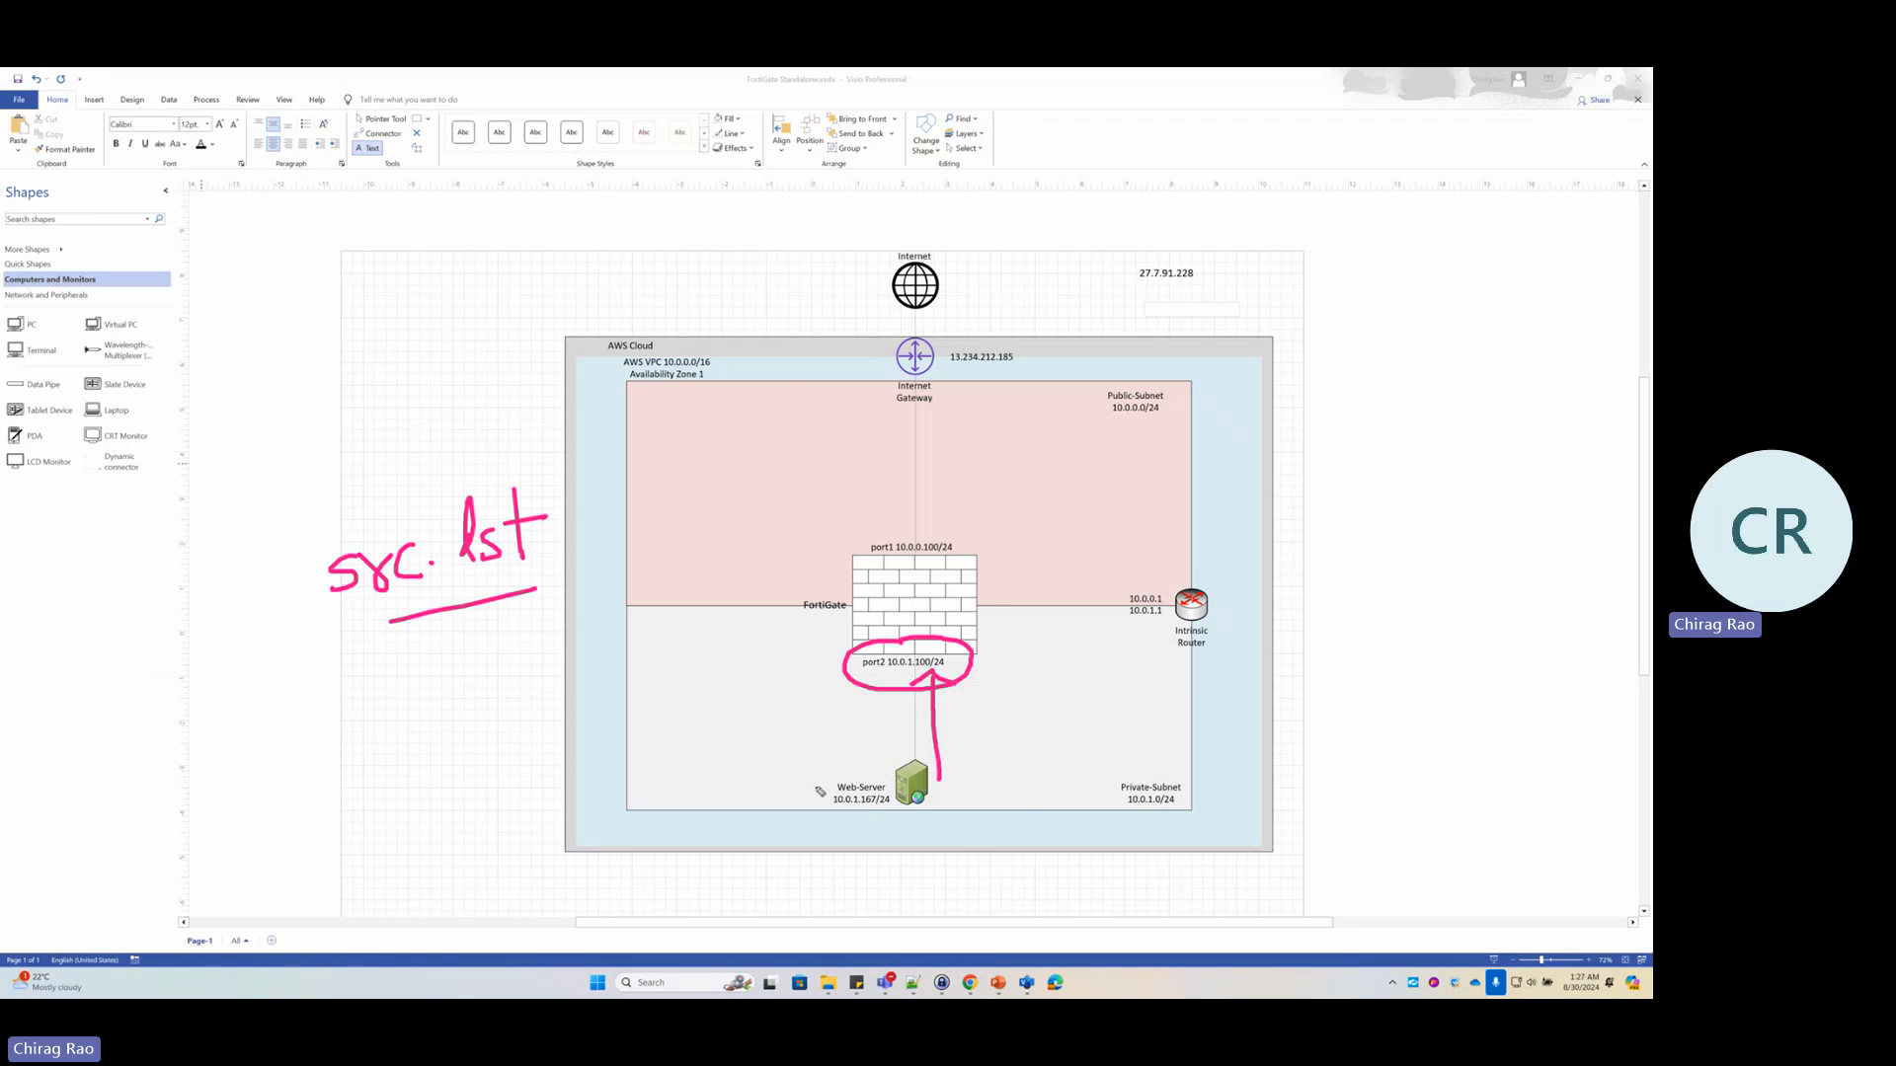
pyautogui.moveTo(738, 422)
pyautogui.mouseDown()
pyautogui.moveTo(725, 446)
pyautogui.moveTo(810, 427)
pyautogui.moveTo(802, 413)
pyautogui.moveTo(857, 432)
pyautogui.moveTo(861, 401)
pyautogui.mouseUp()
pyautogui.click(786, 432)
# Finish writing 8.8.8.8 and ink the Web-Server path, port2 marks, and the Web-Server label circle
pyautogui.click(829, 423)
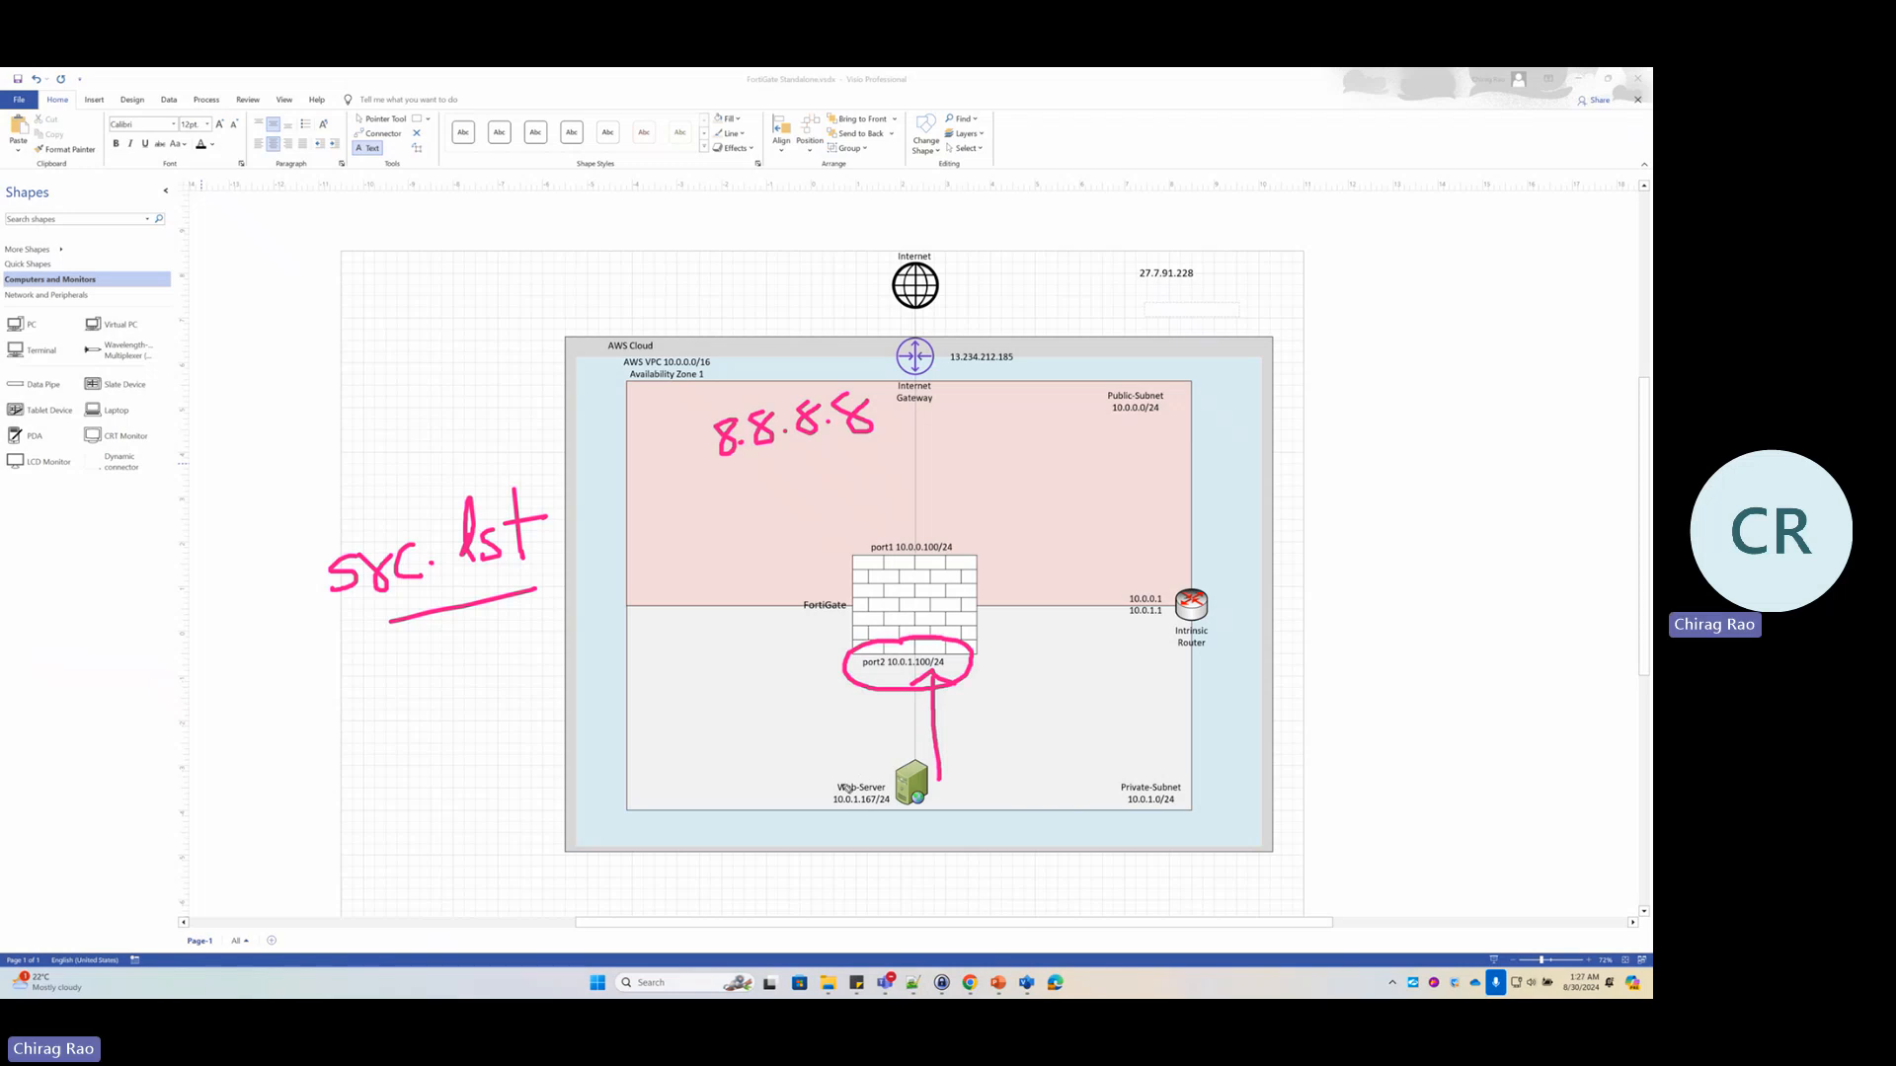
pyautogui.moveTo(844, 785)
pyautogui.mouseDown()
pyautogui.moveTo(787, 563)
pyautogui.moveTo(817, 449)
pyautogui.moveTo(832, 472)
pyautogui.mouseUp()
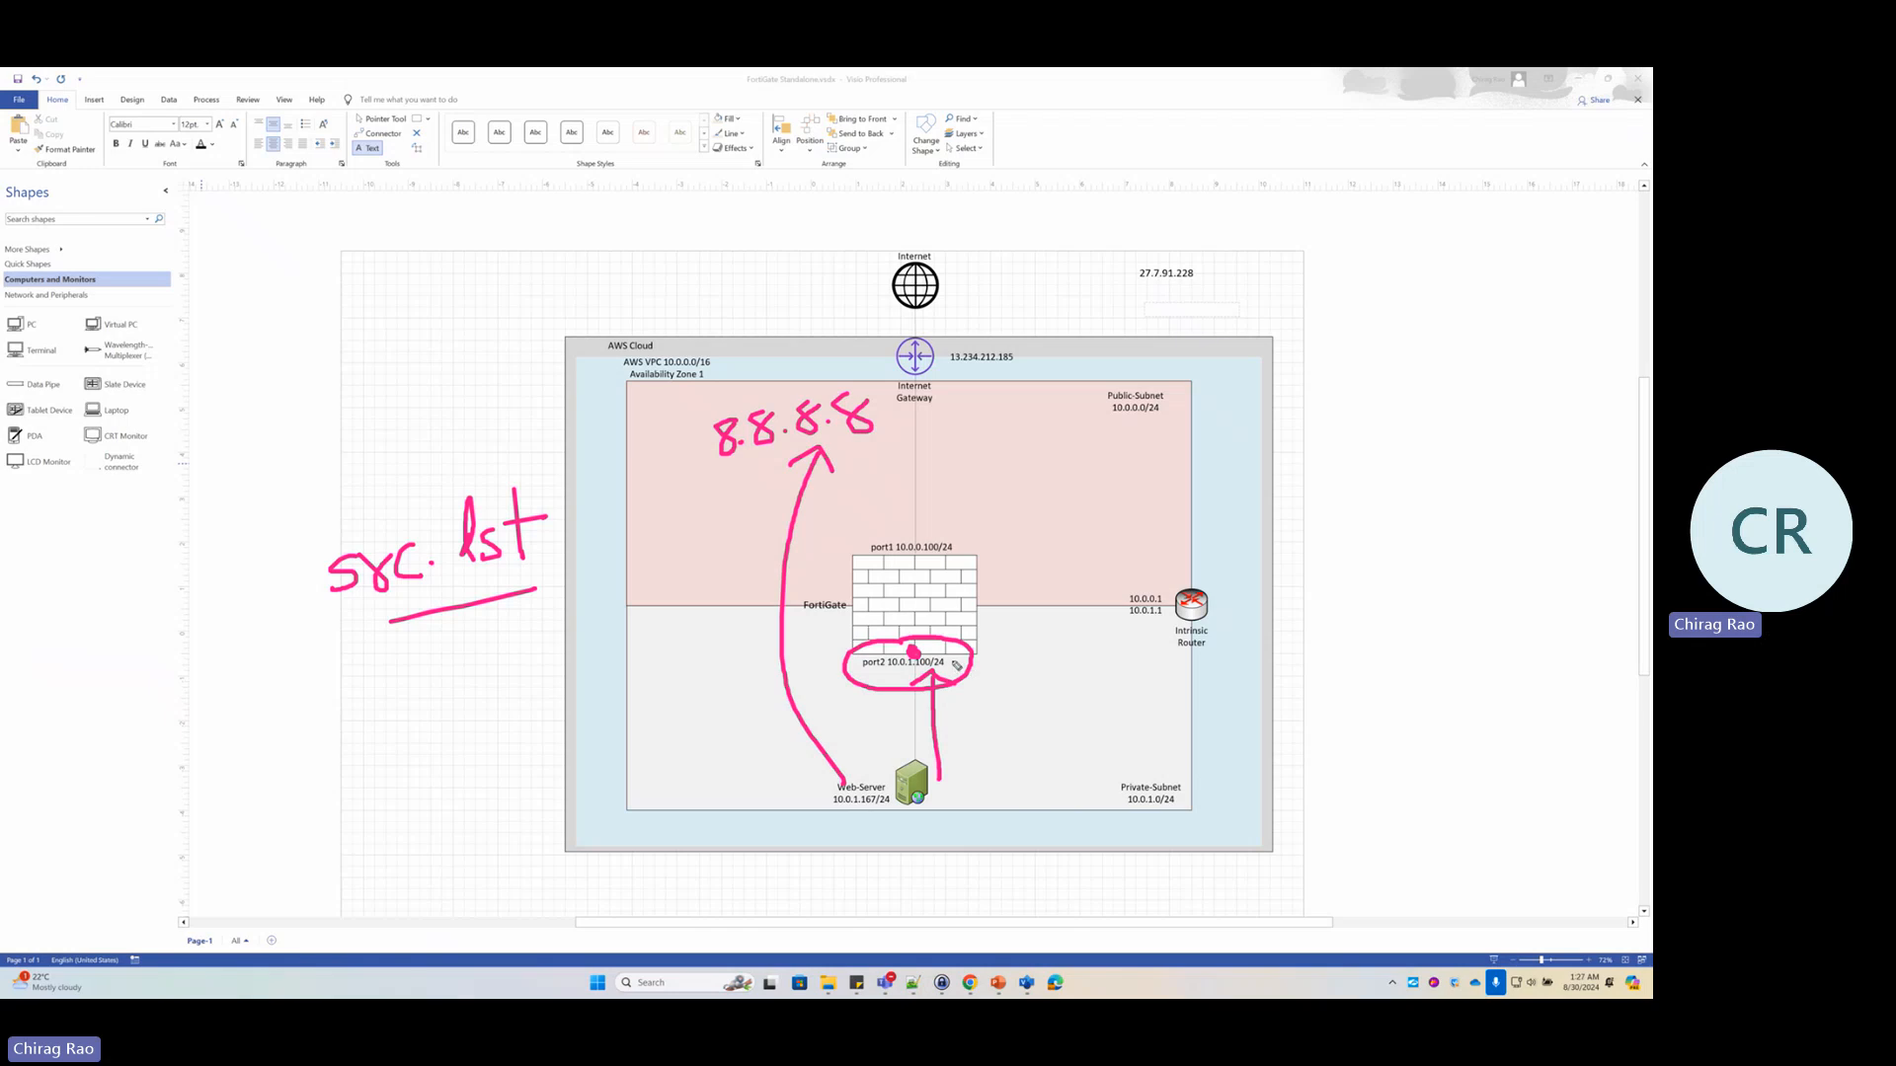
pyautogui.moveTo(957, 662); pyautogui.dragTo(1010, 662)
pyautogui.moveTo(1027, 629)
pyautogui.mouseDown()
pyautogui.moveTo(1073, 679)
pyautogui.moveTo(1024, 677)
pyautogui.mouseUp()
pyautogui.moveTo(339, 623); pyautogui.dragTo(552, 588)
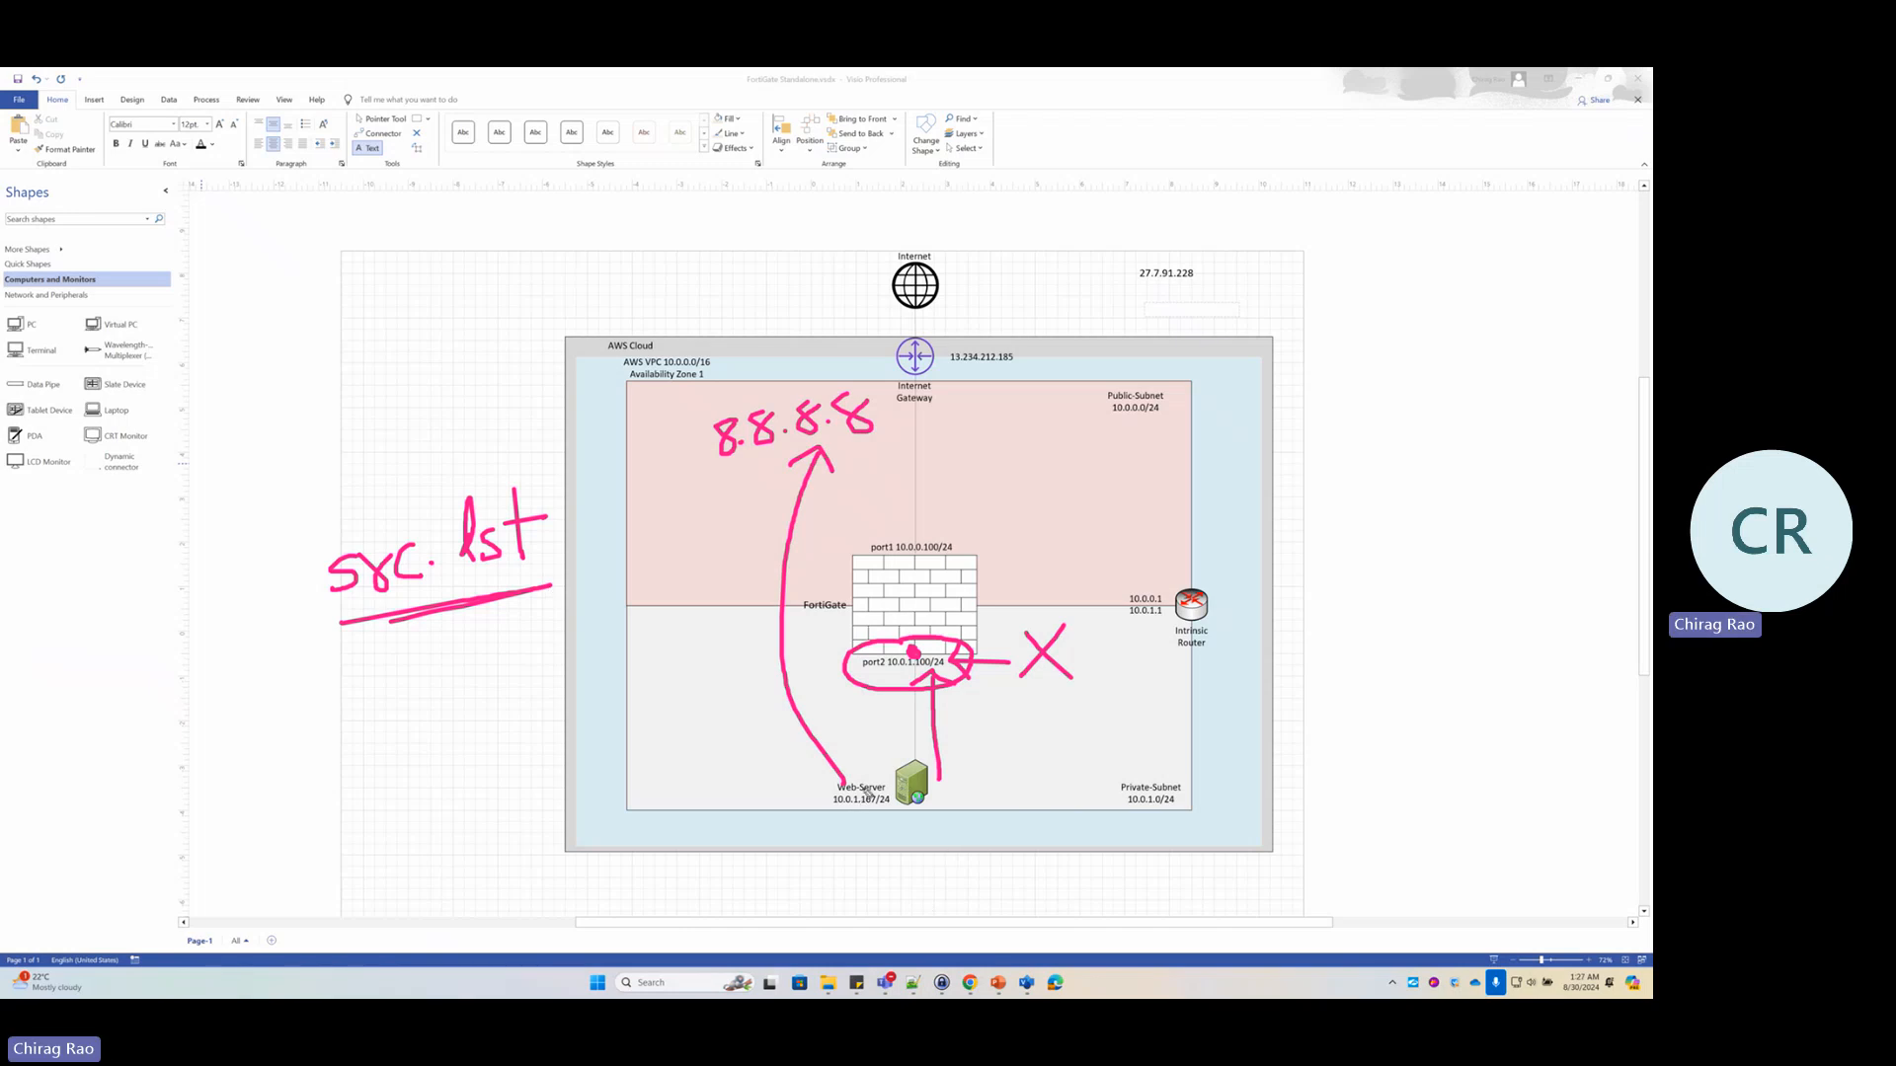
pyautogui.moveTo(867, 780)
pyautogui.mouseDown()
pyautogui.moveTo(825, 785)
pyautogui.moveTo(874, 778)
pyautogui.mouseUp()
pyautogui.moveTo(827, 681); pyautogui.dragTo(852, 686)
# Add more underlines and an arrow toward port2, then clear all ink from the diagram
pyautogui.click(358, 630)
pyautogui.moveTo(358, 630); pyautogui.dragTo(425, 624)
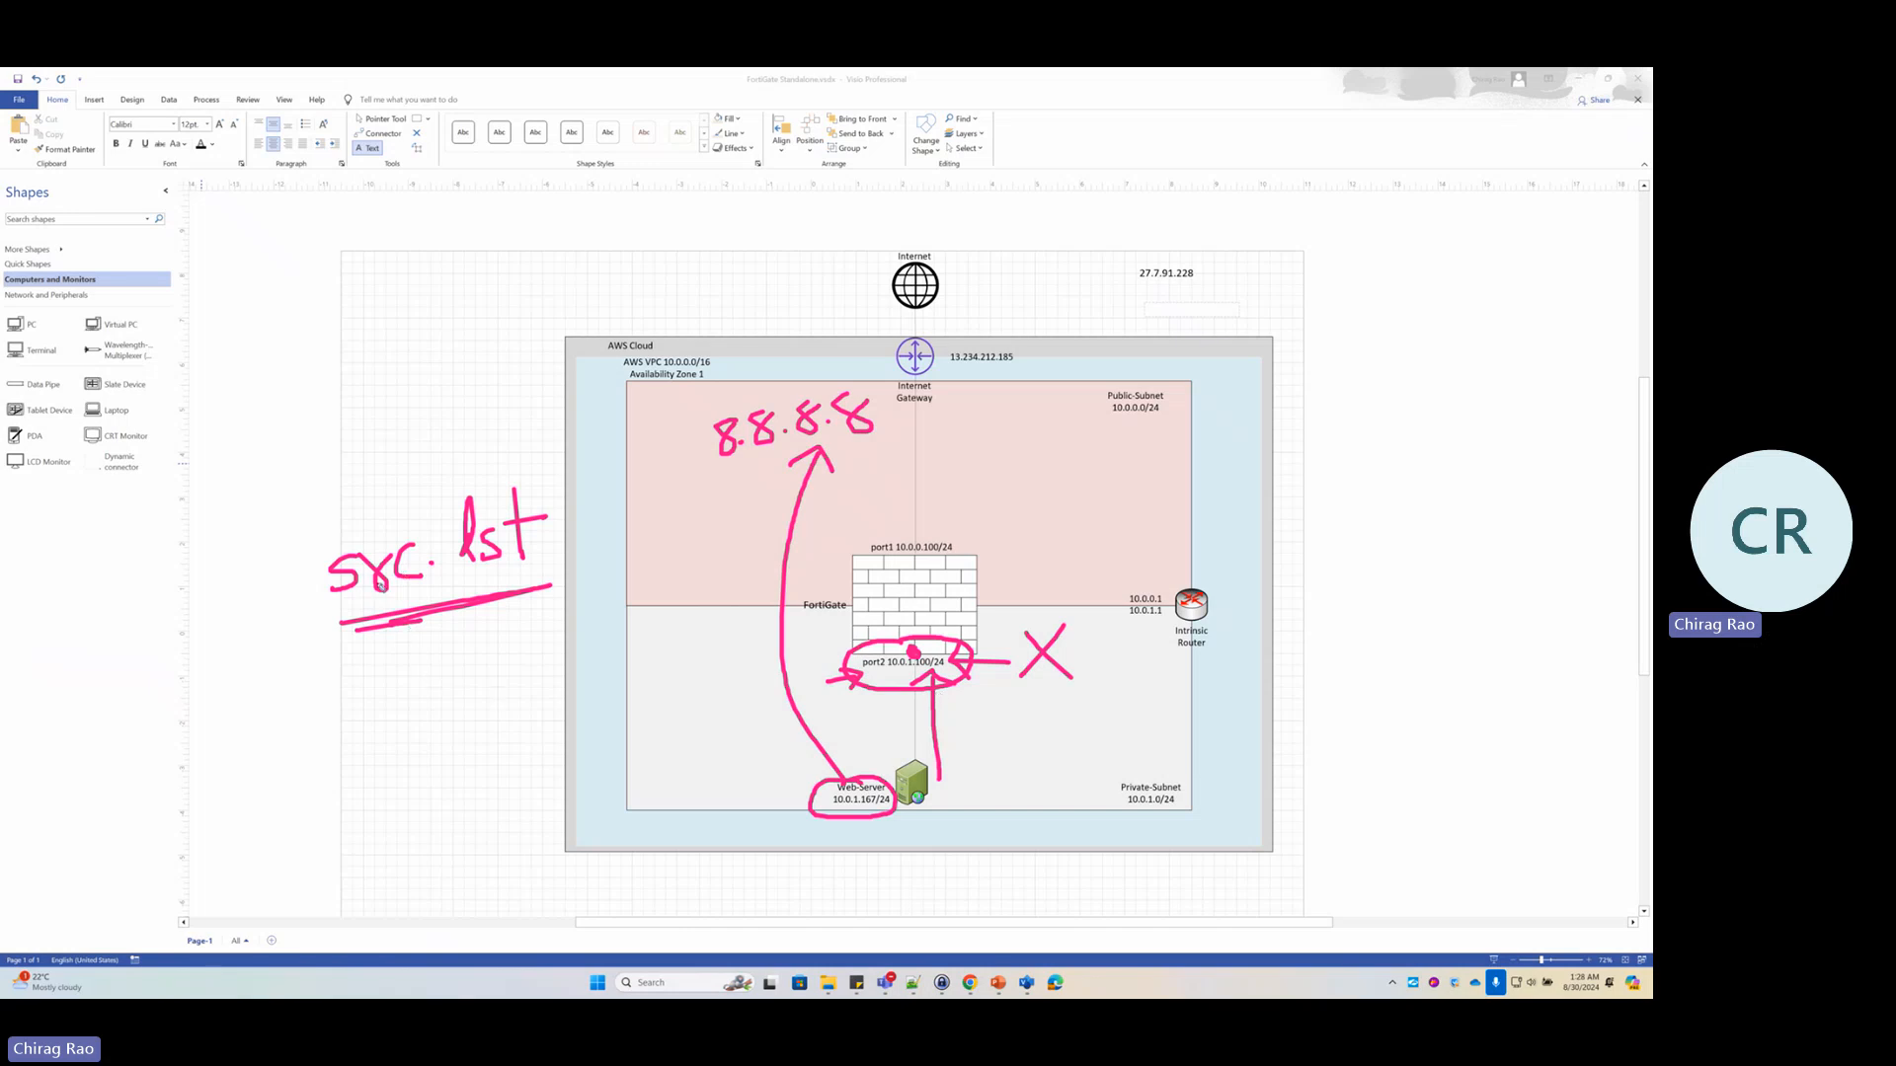
pyautogui.moveTo(282, 582)
pyautogui.mouseDown()
pyautogui.moveTo(321, 608)
pyautogui.moveTo(277, 616)
pyautogui.mouseUp()
pyautogui.moveTo(430, 794)
pyautogui.mouseDown()
pyautogui.moveTo(504, 754)
pyautogui.moveTo(740, 694)
pyautogui.moveTo(742, 729)
pyautogui.mouseUp()
pyautogui.click(713, 661)
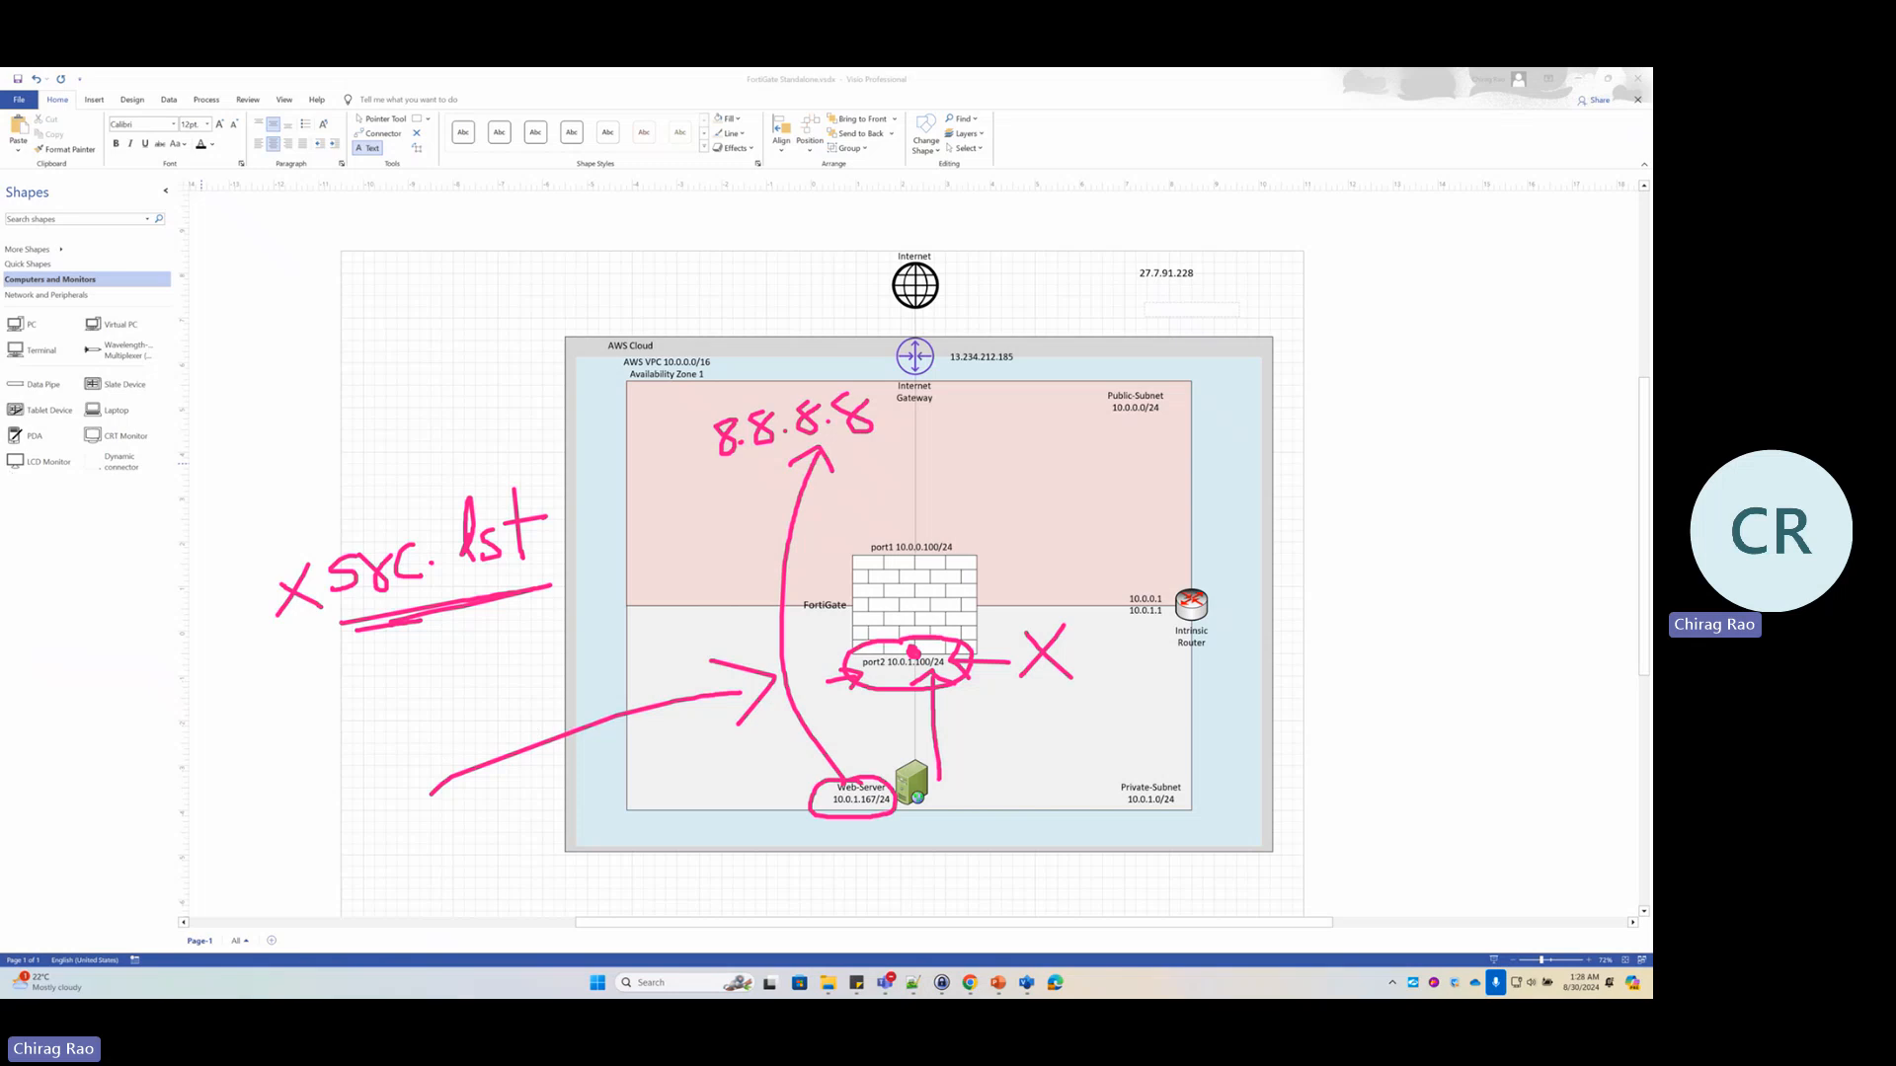
pyautogui.press('Escape')
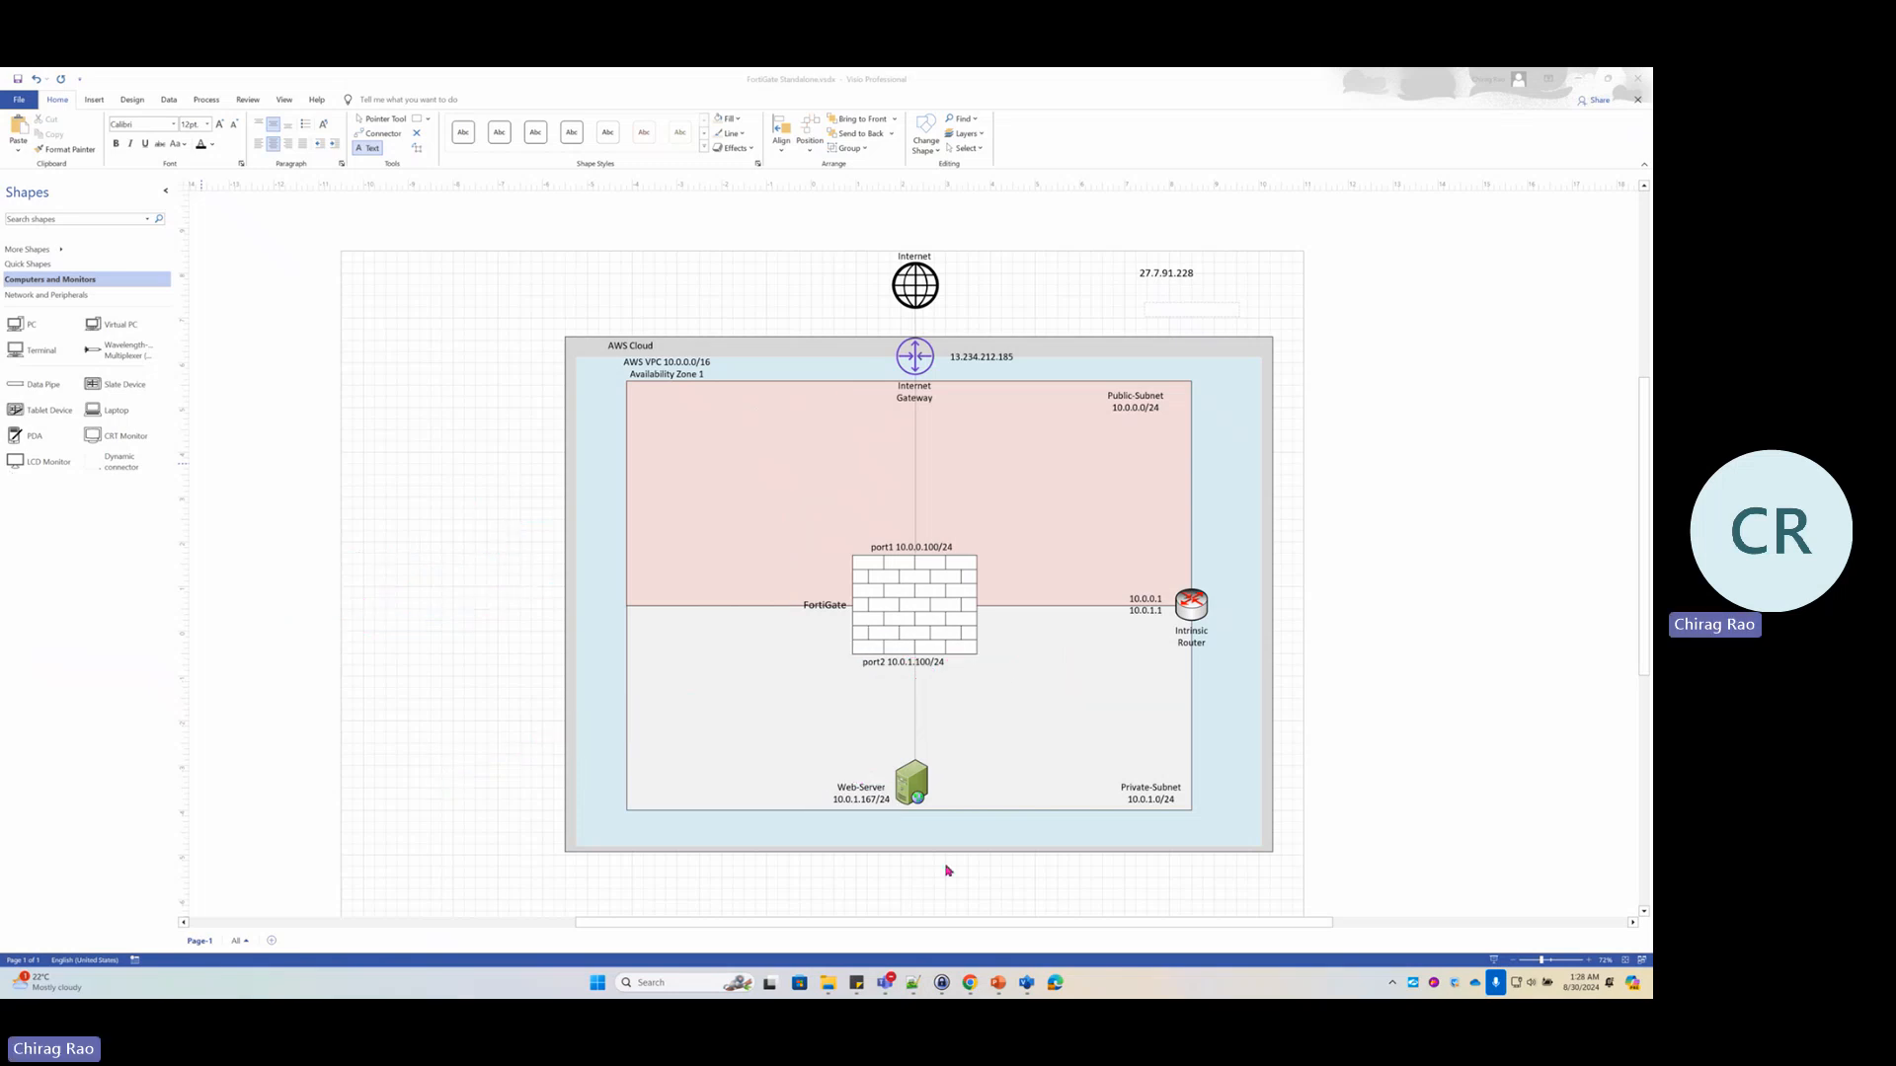
pyautogui.click(971, 984)
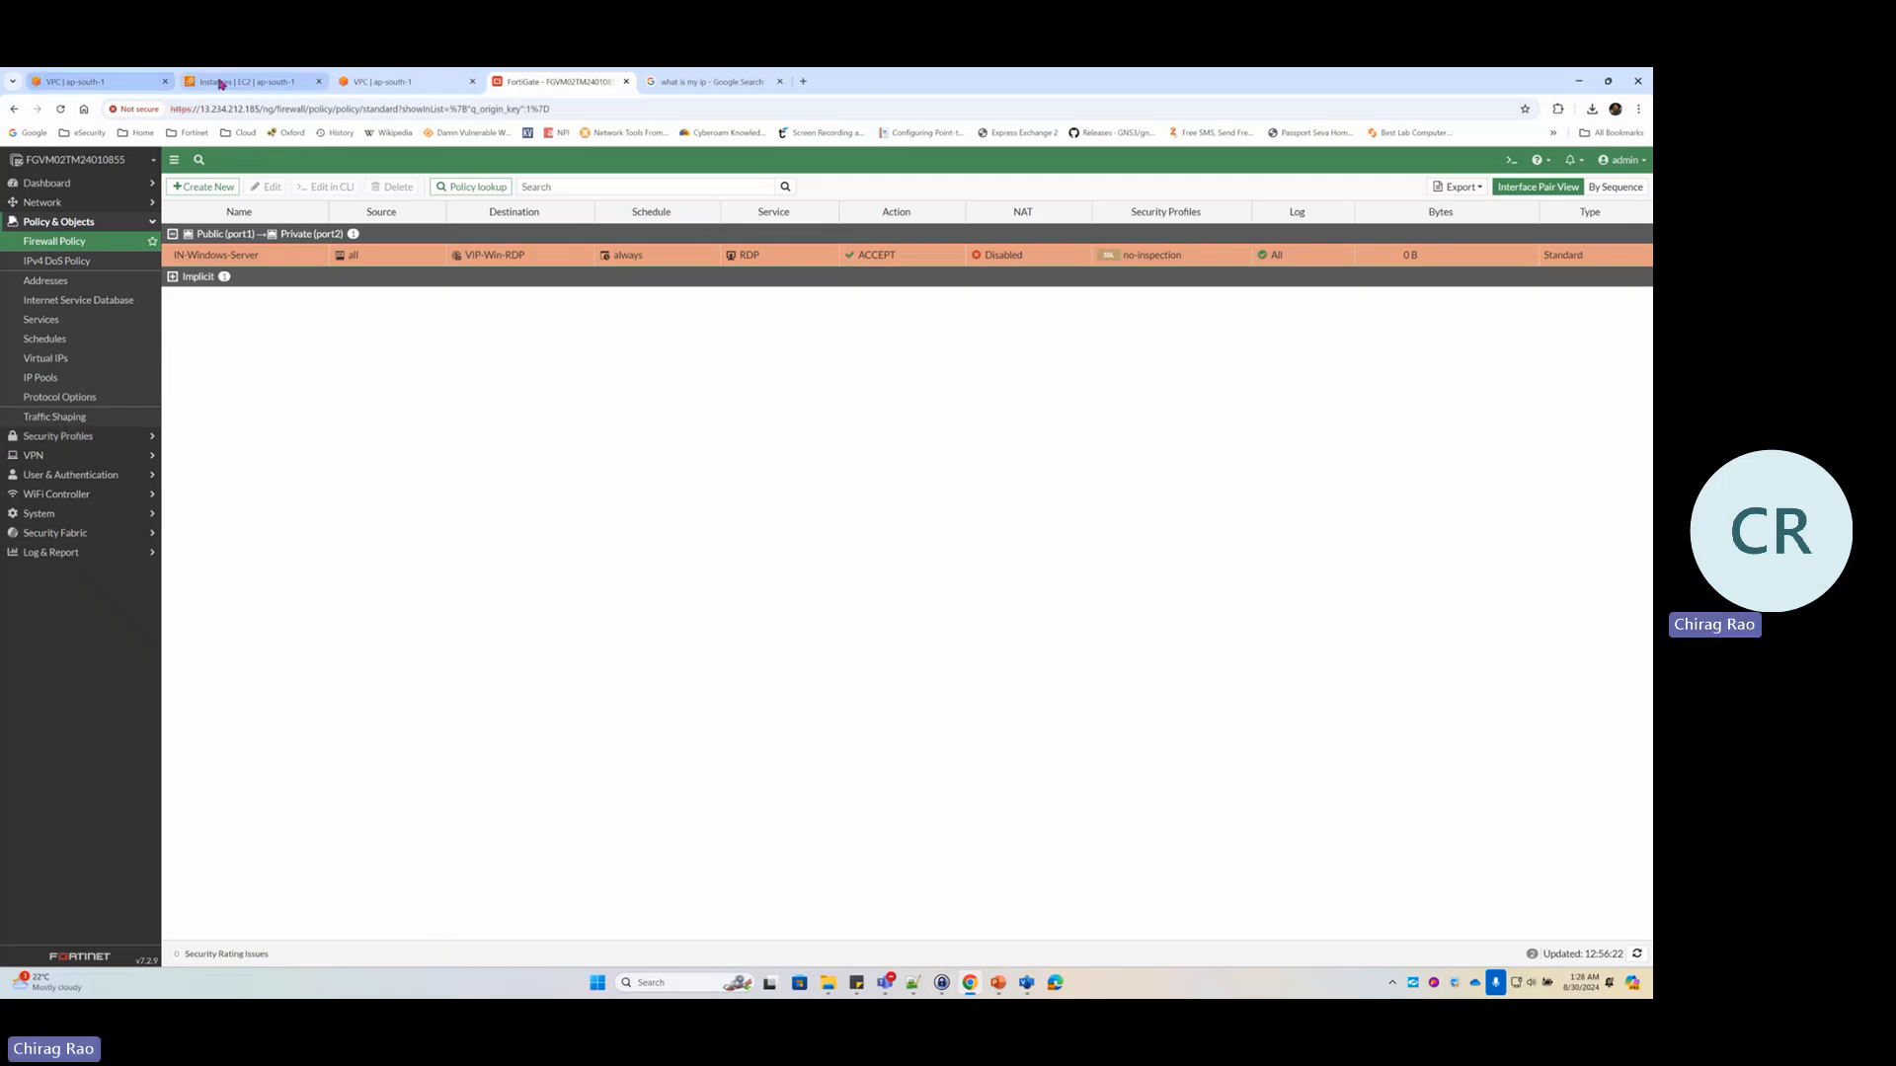
# Disable source/destination check on the FG-Port2-LAN network interface in EC2 and save
pyautogui.click(221, 84)
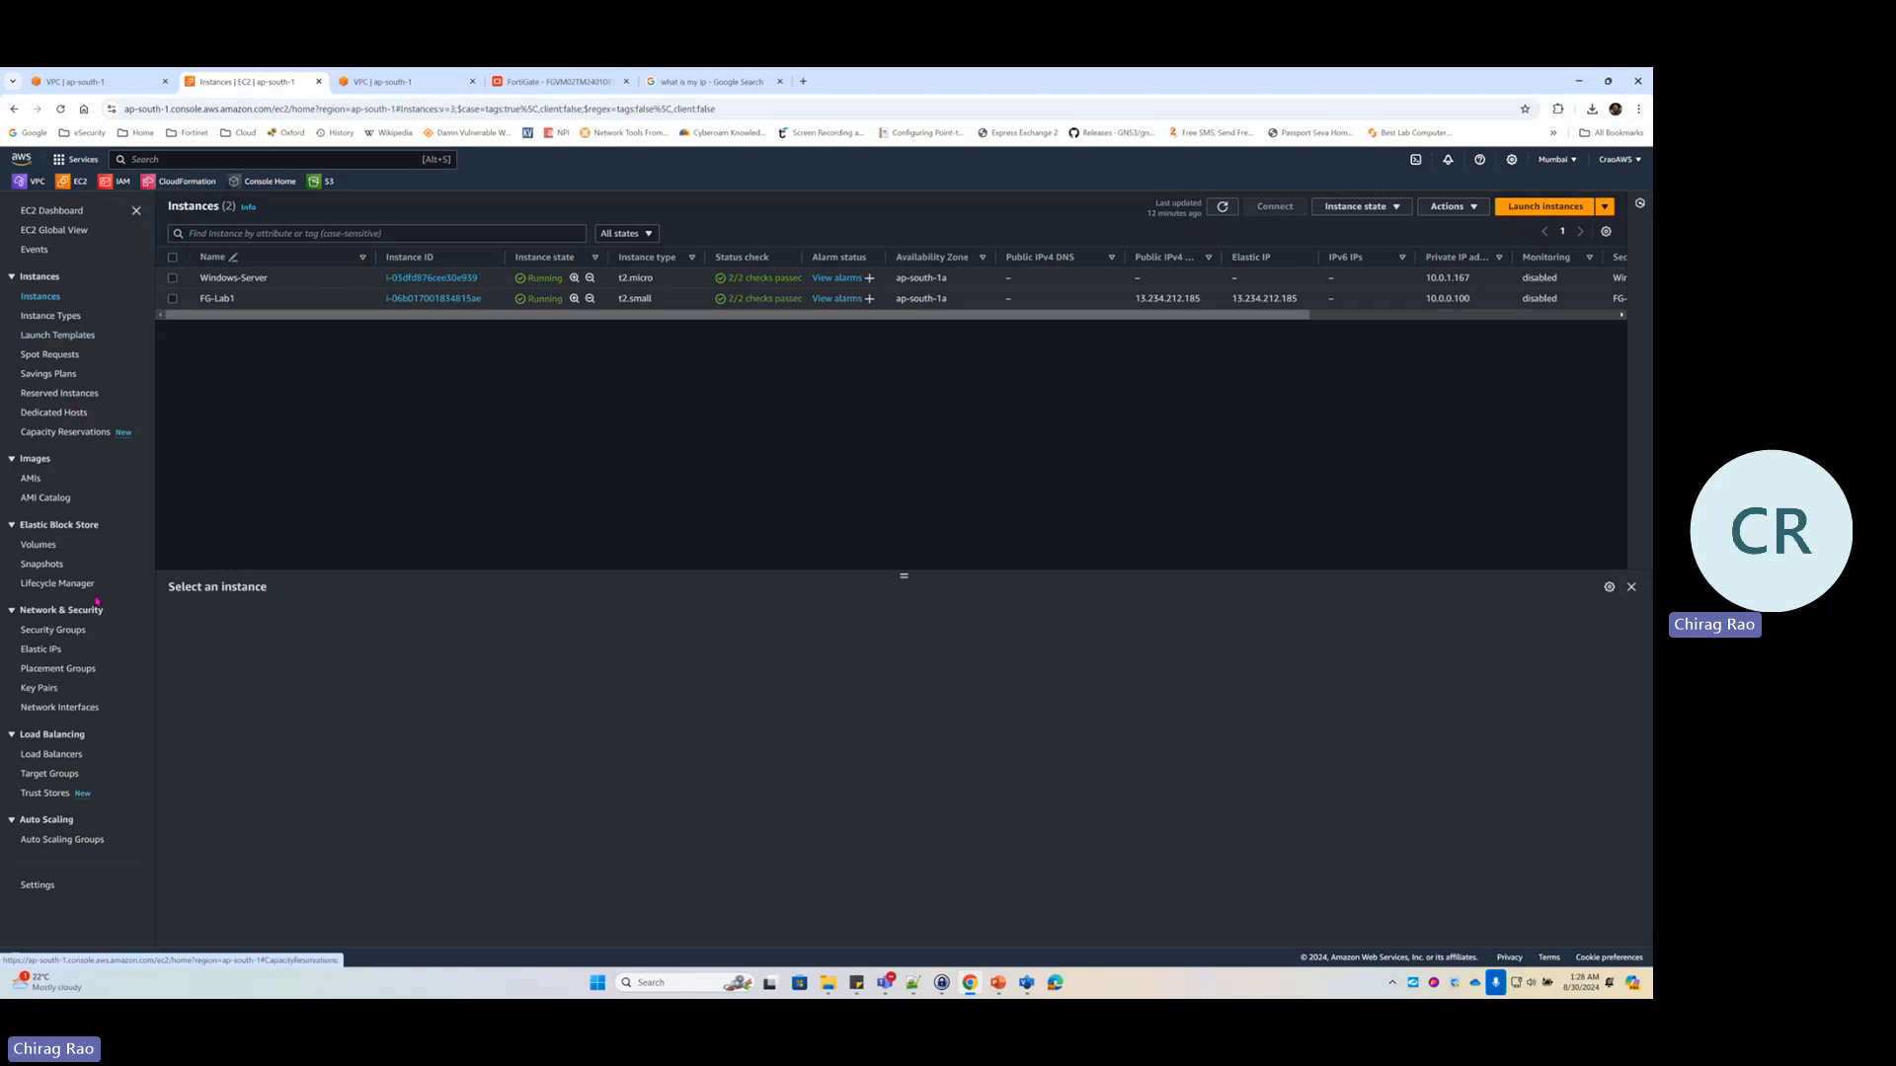
pyautogui.click(69, 708)
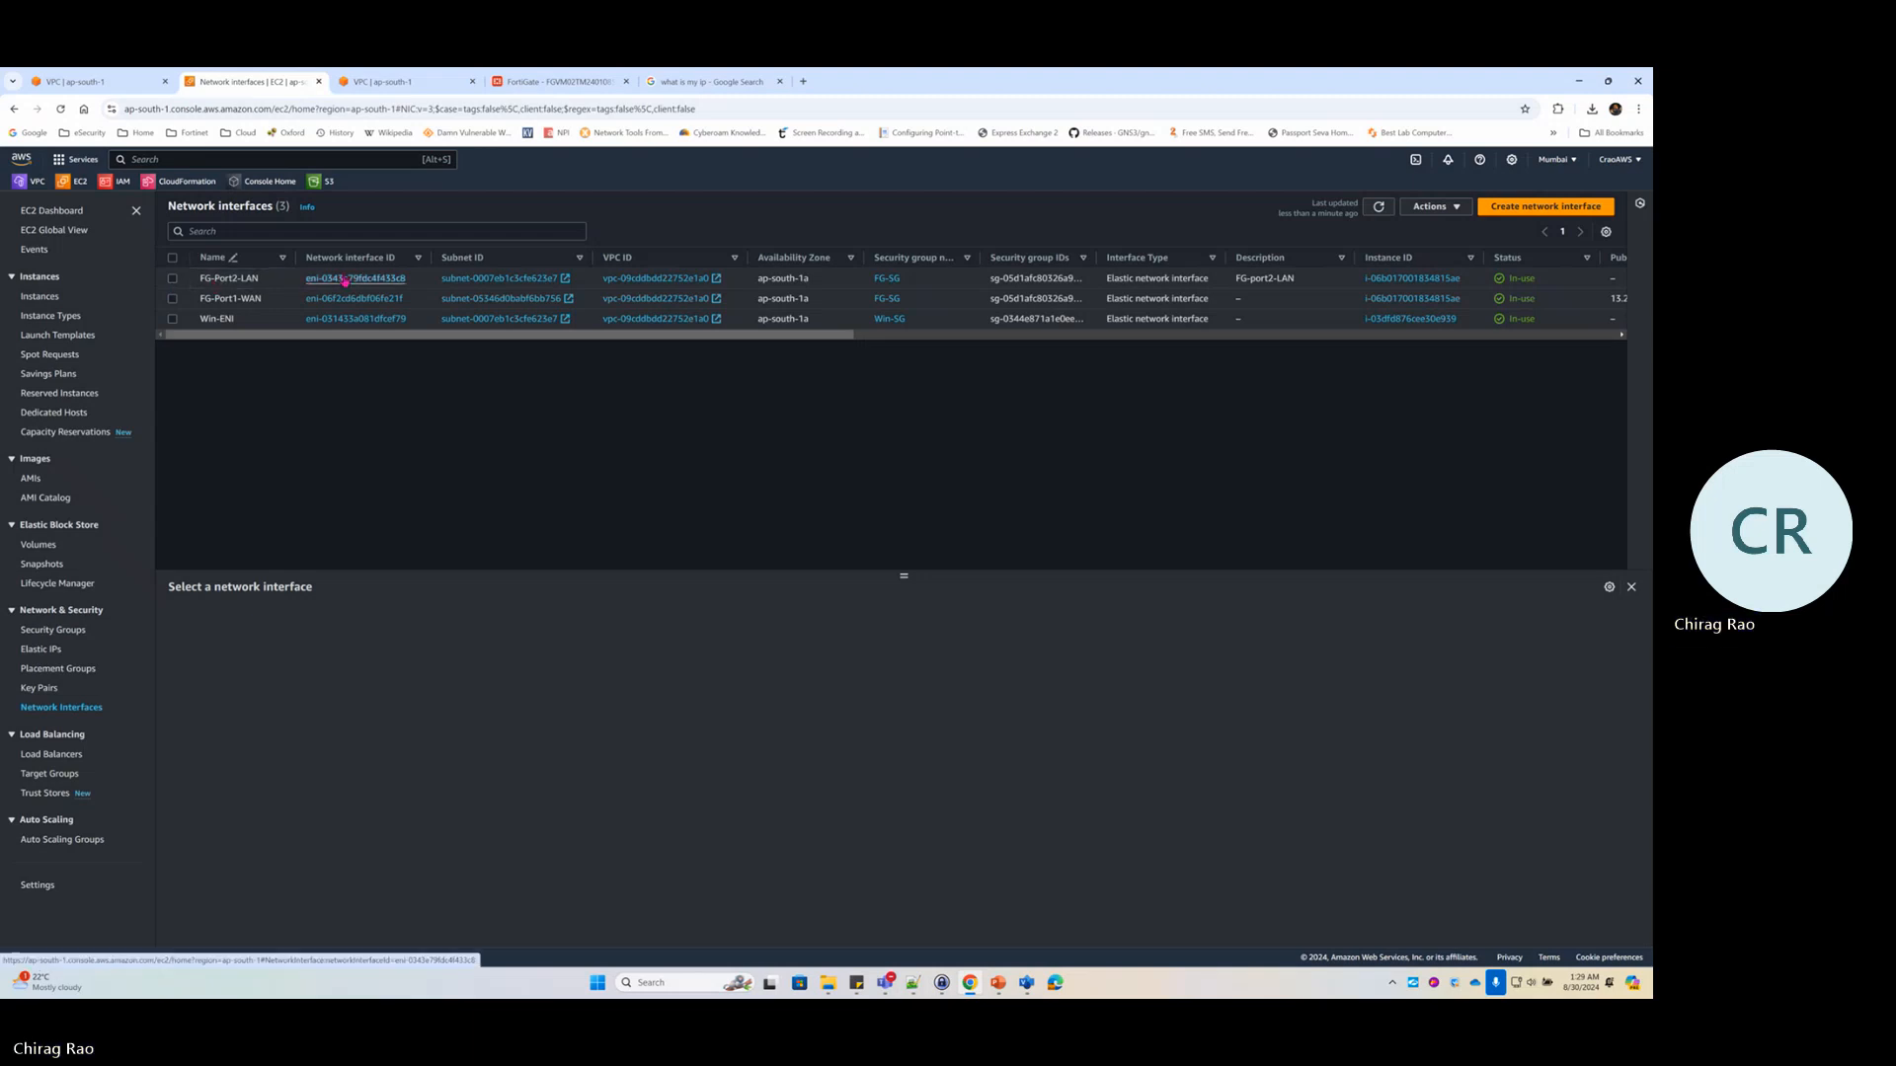
pyautogui.click(346, 278)
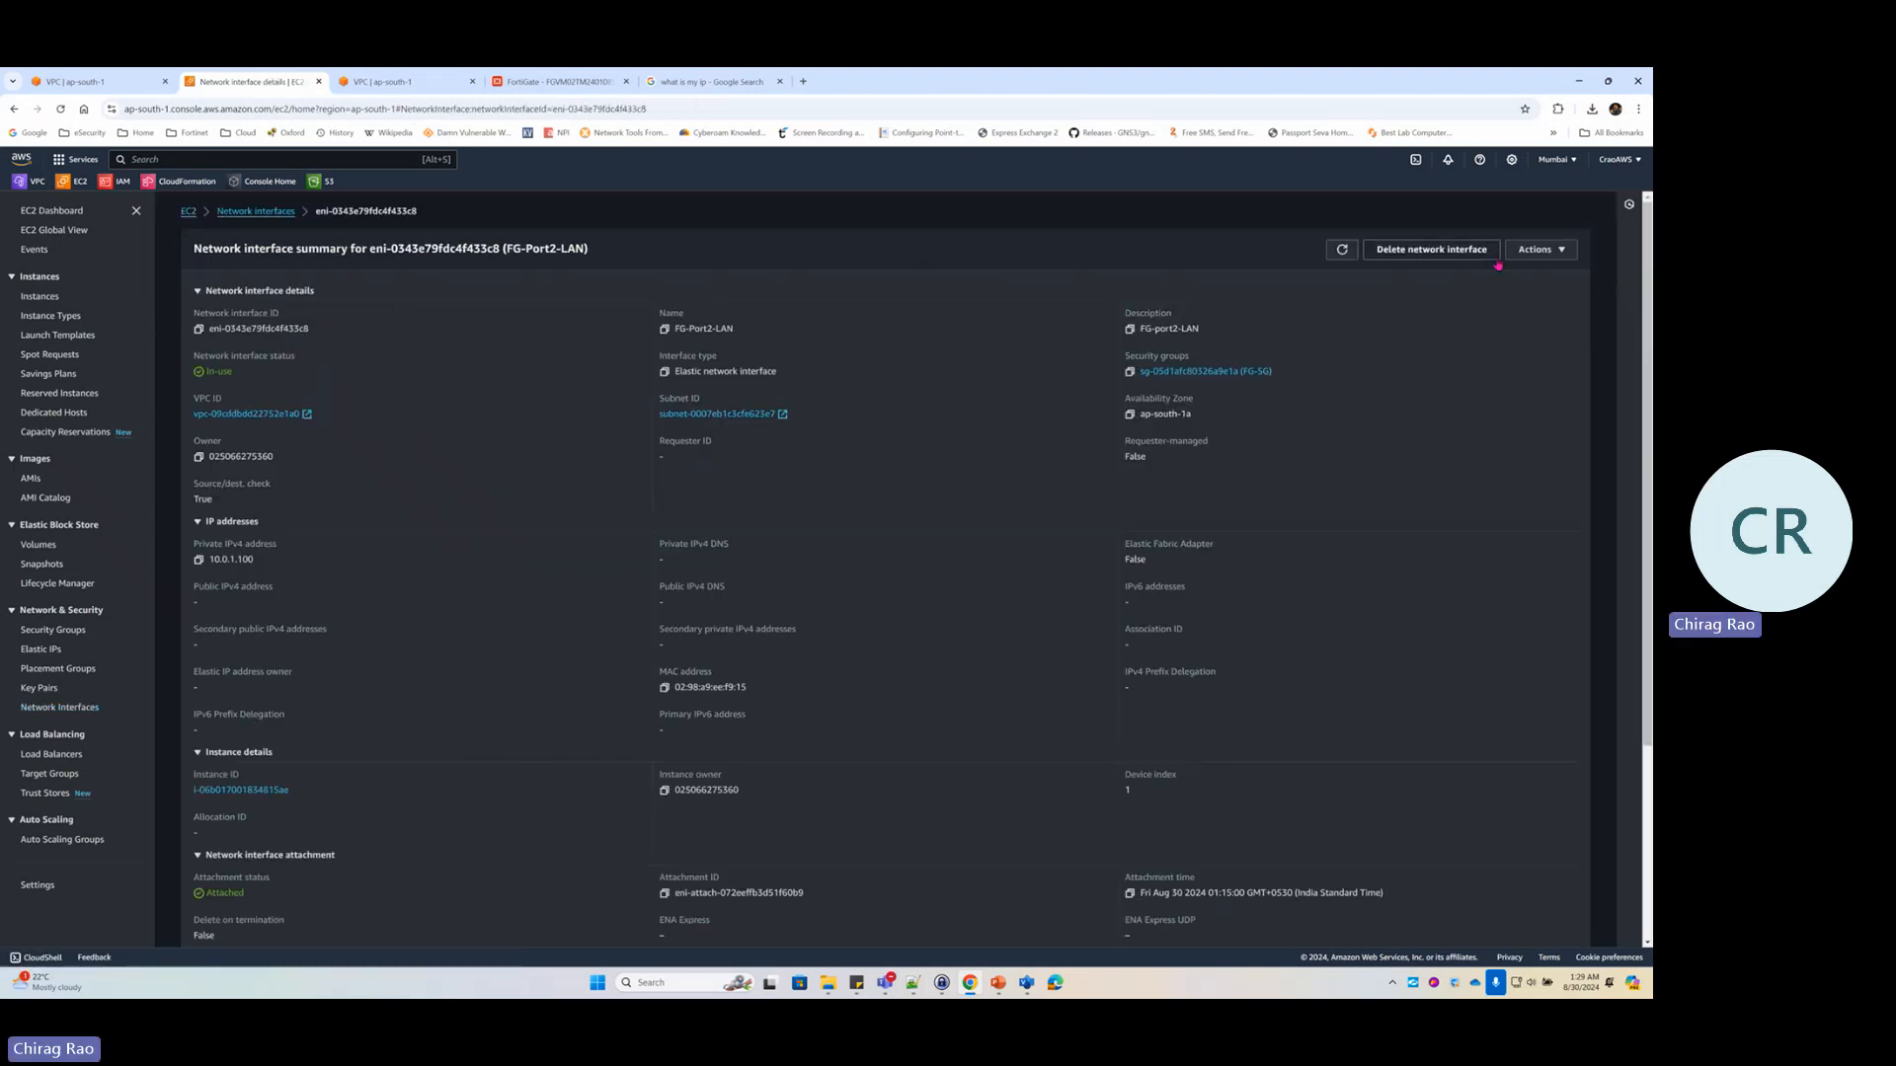
pyautogui.click(1531, 250)
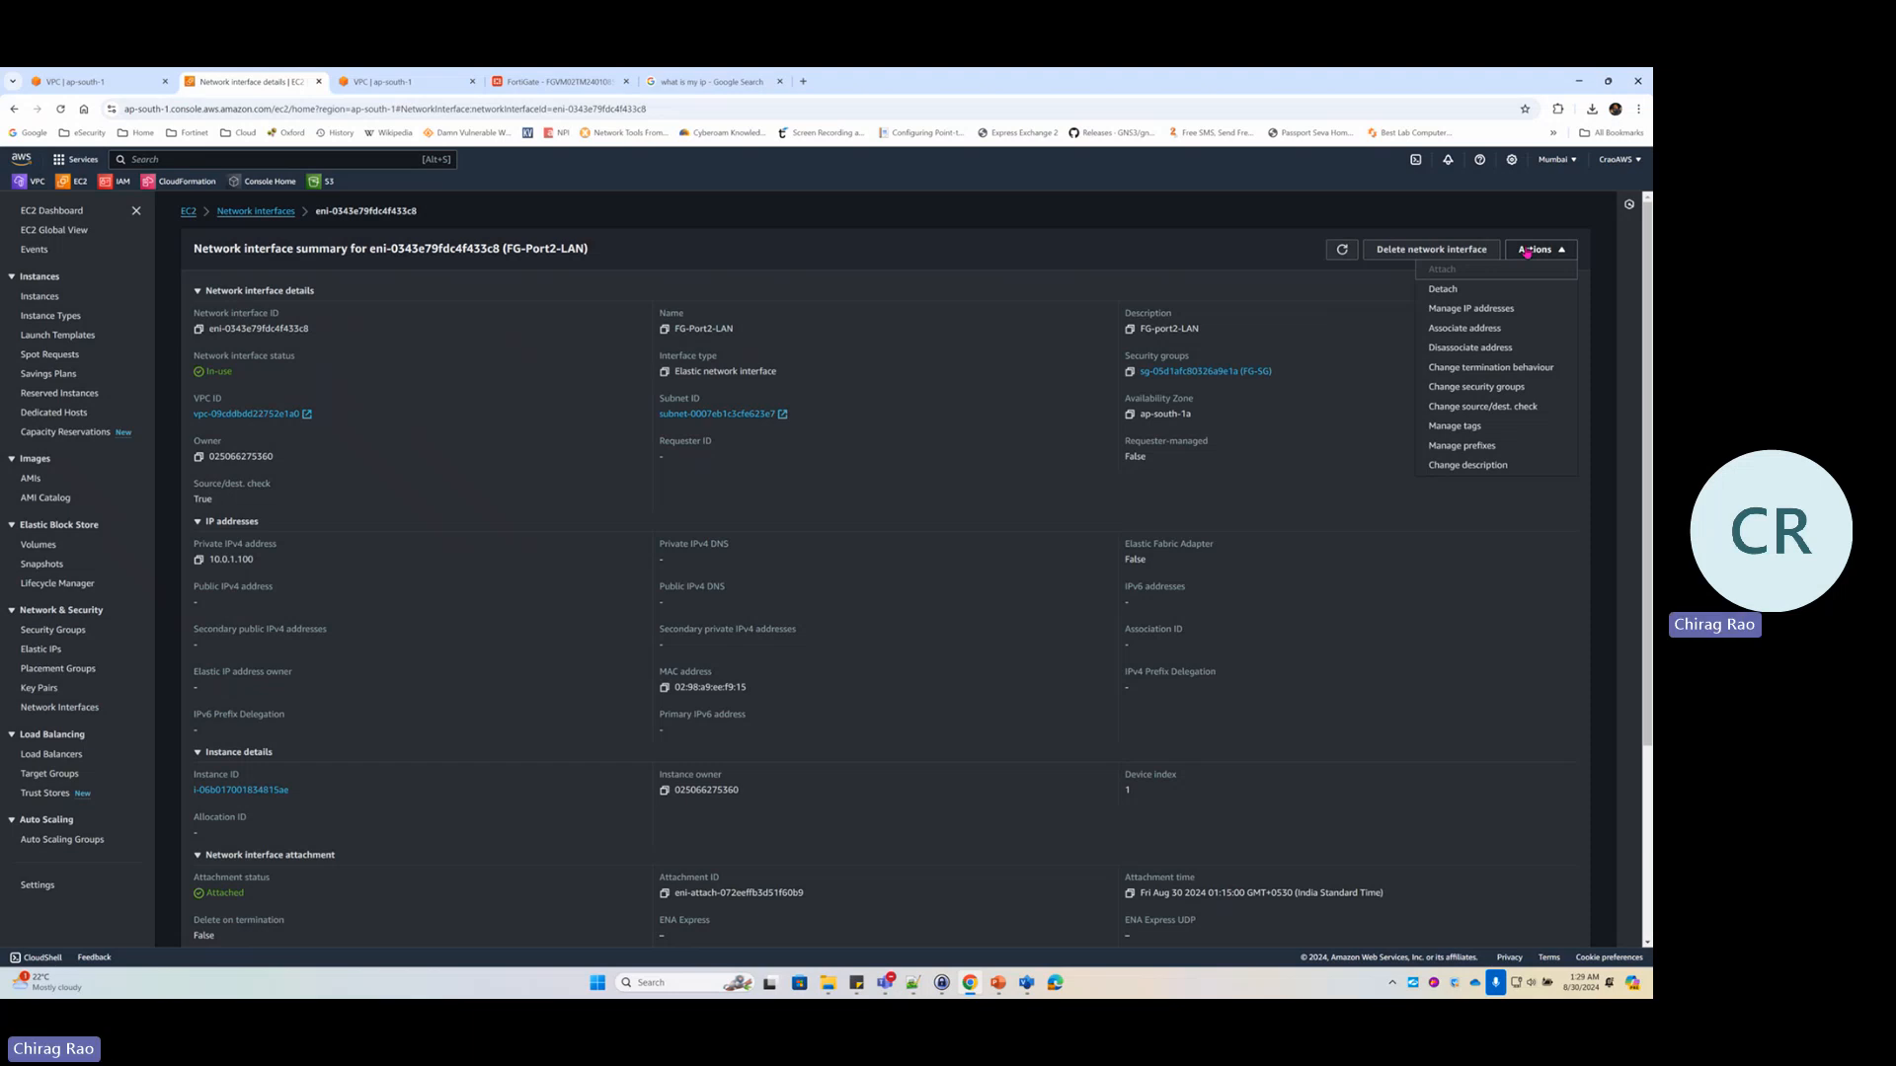
pyautogui.click(1499, 407)
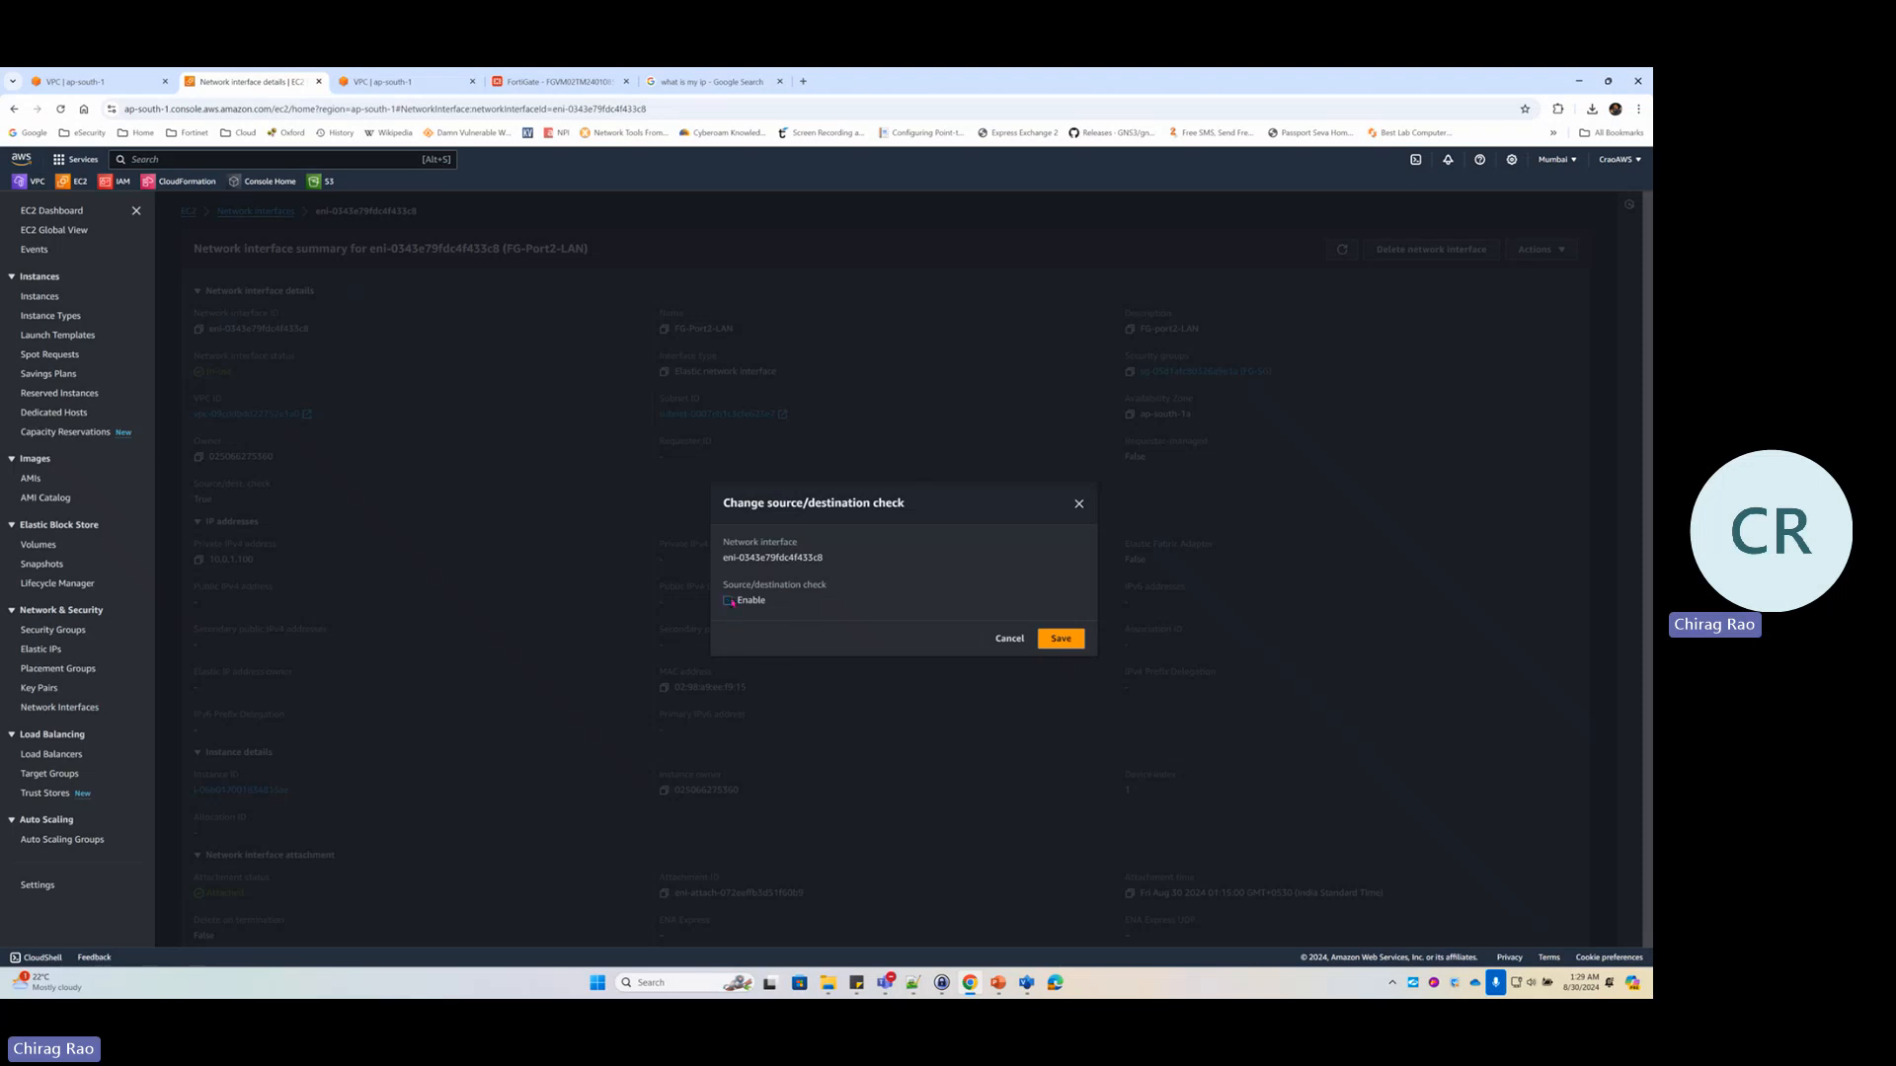
pyautogui.click(1076, 639)
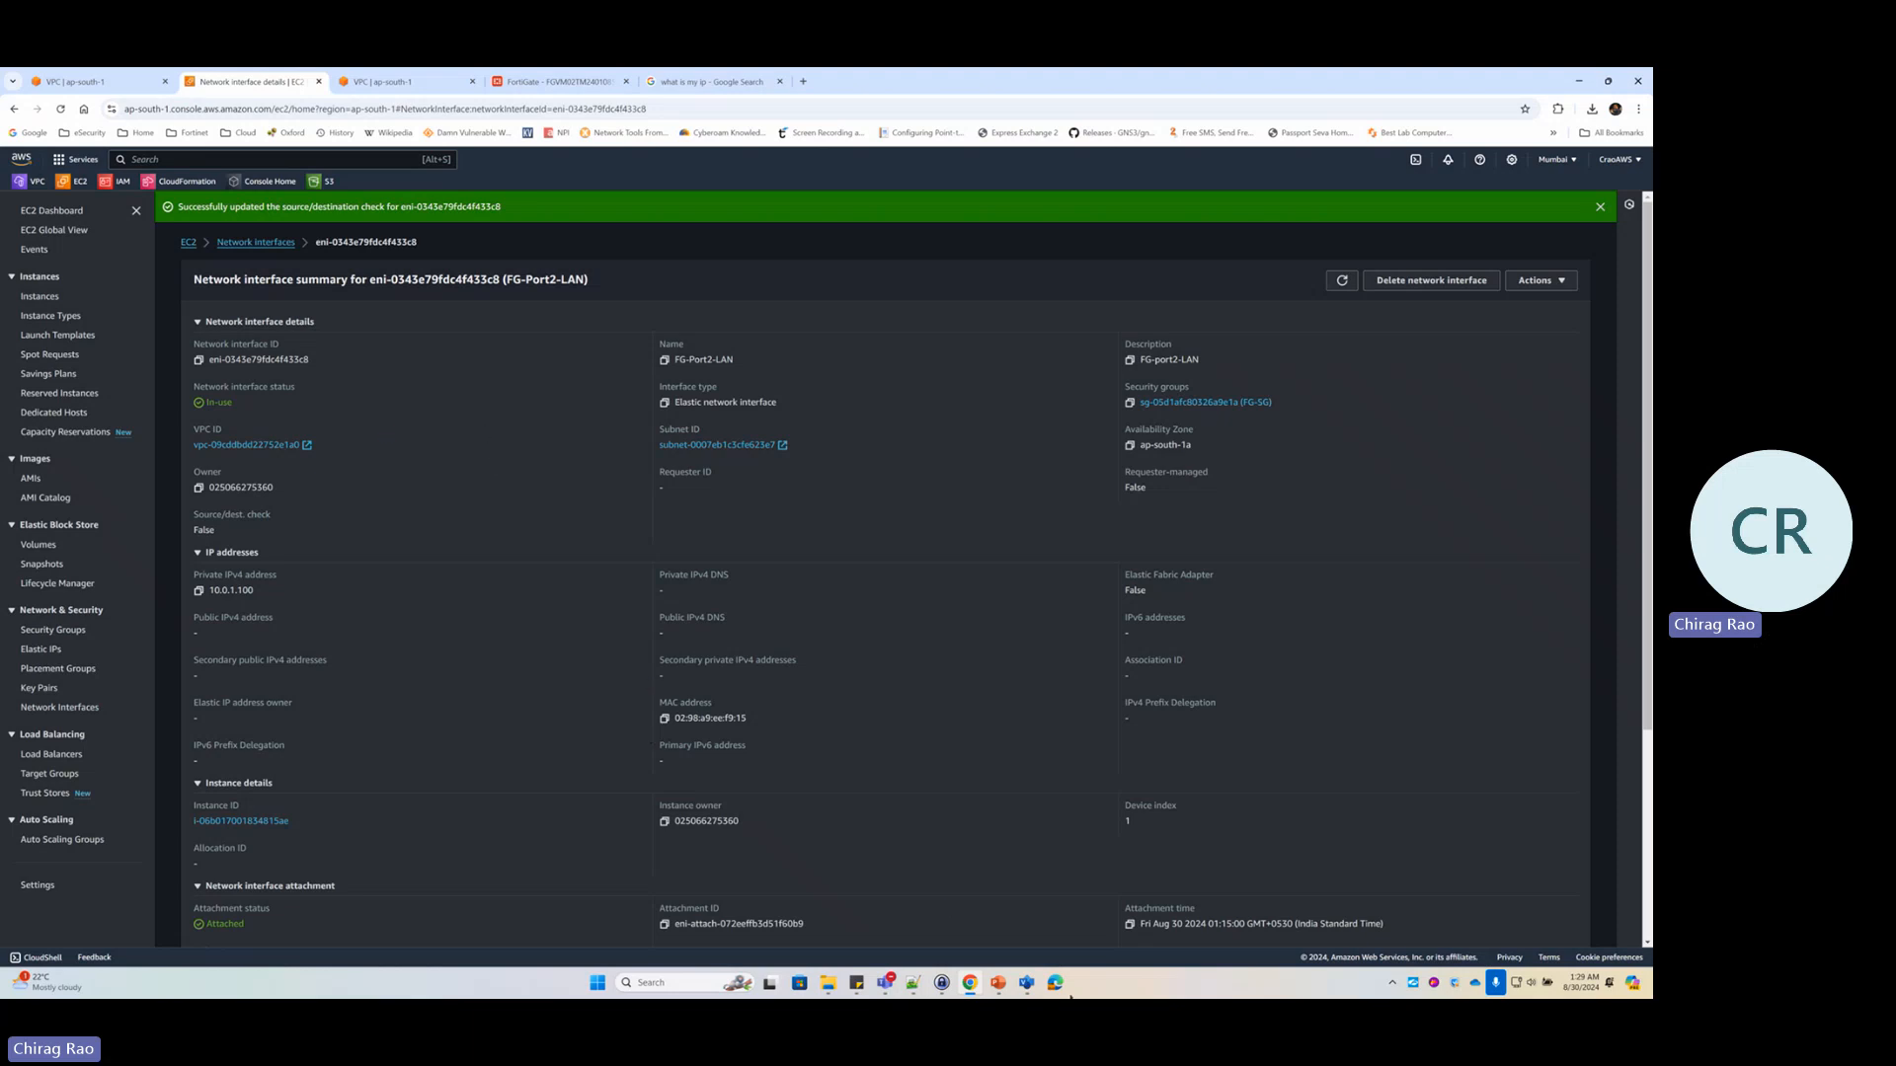
pyautogui.click(998, 982)
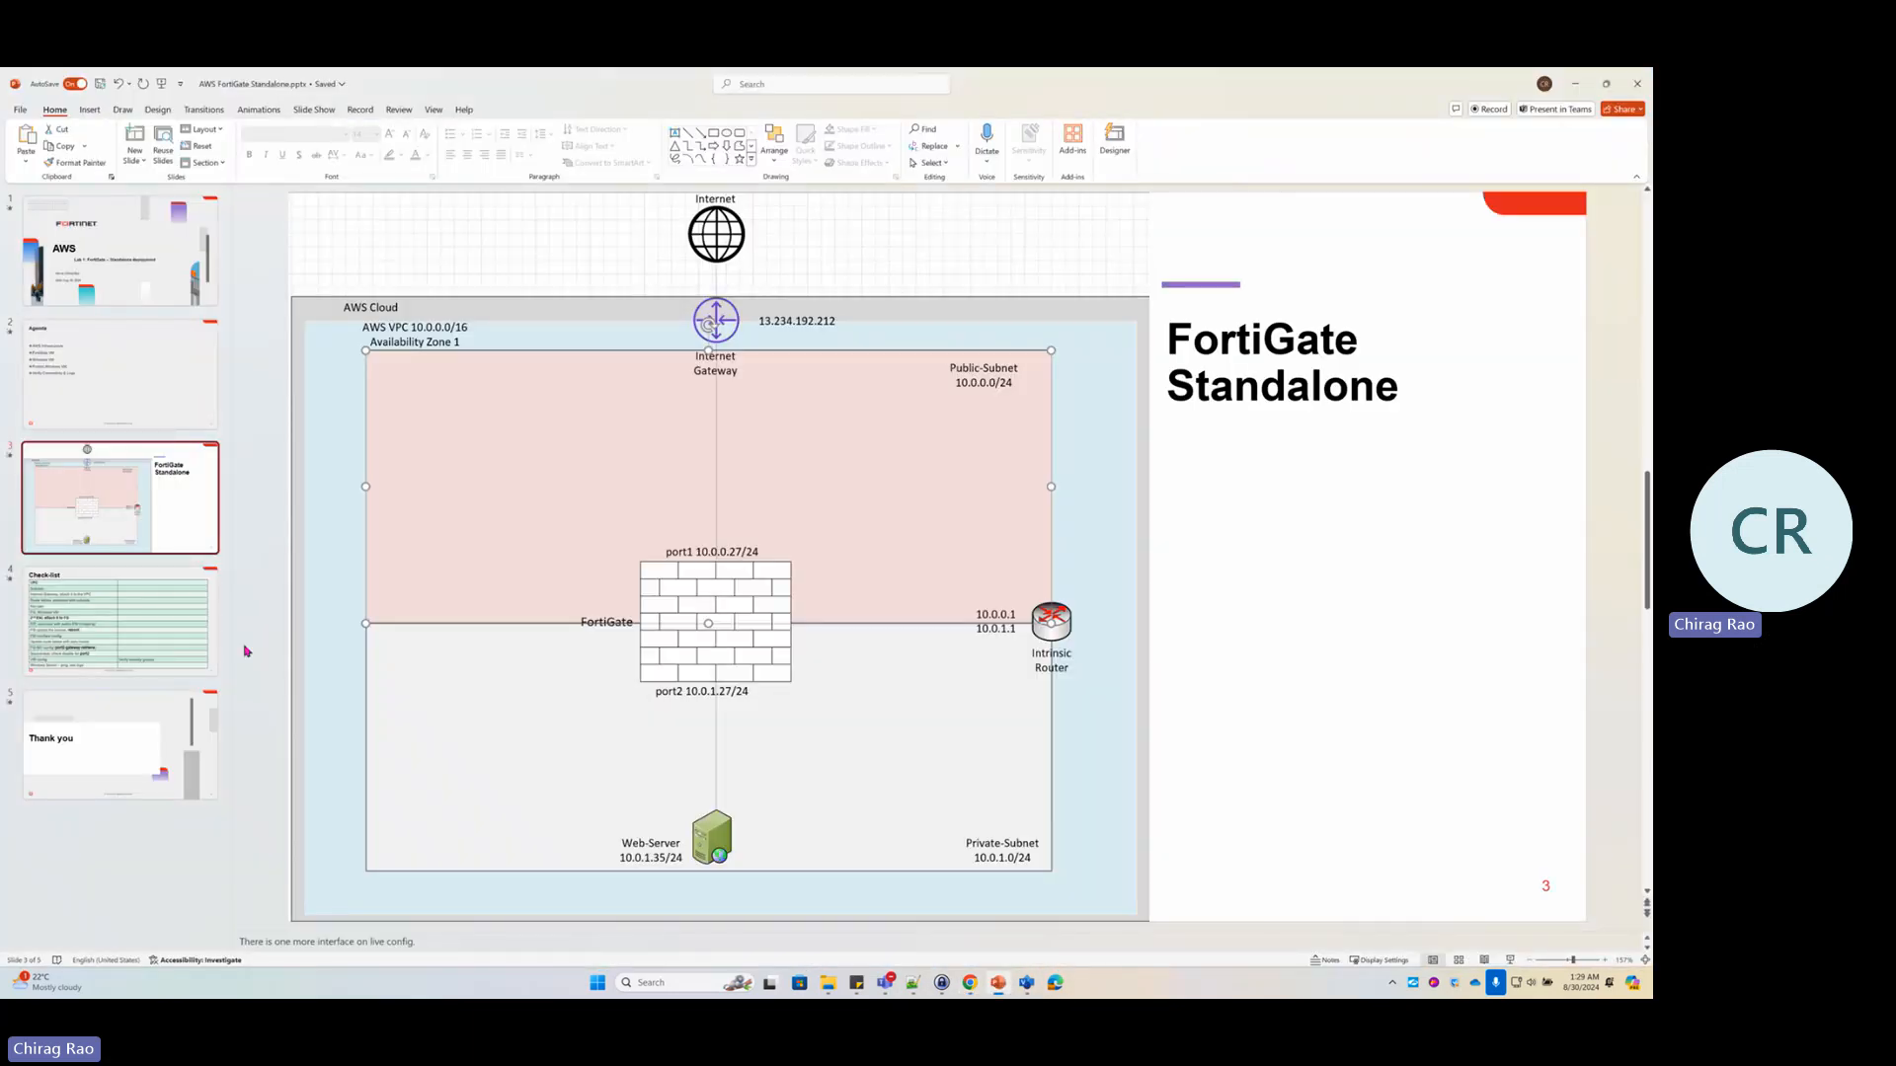
# On the slide 4 Check-list, ink VPC, Internet Gateway, Route tables, Key pair and FG/Windows VM items
pyautogui.click(133, 622)
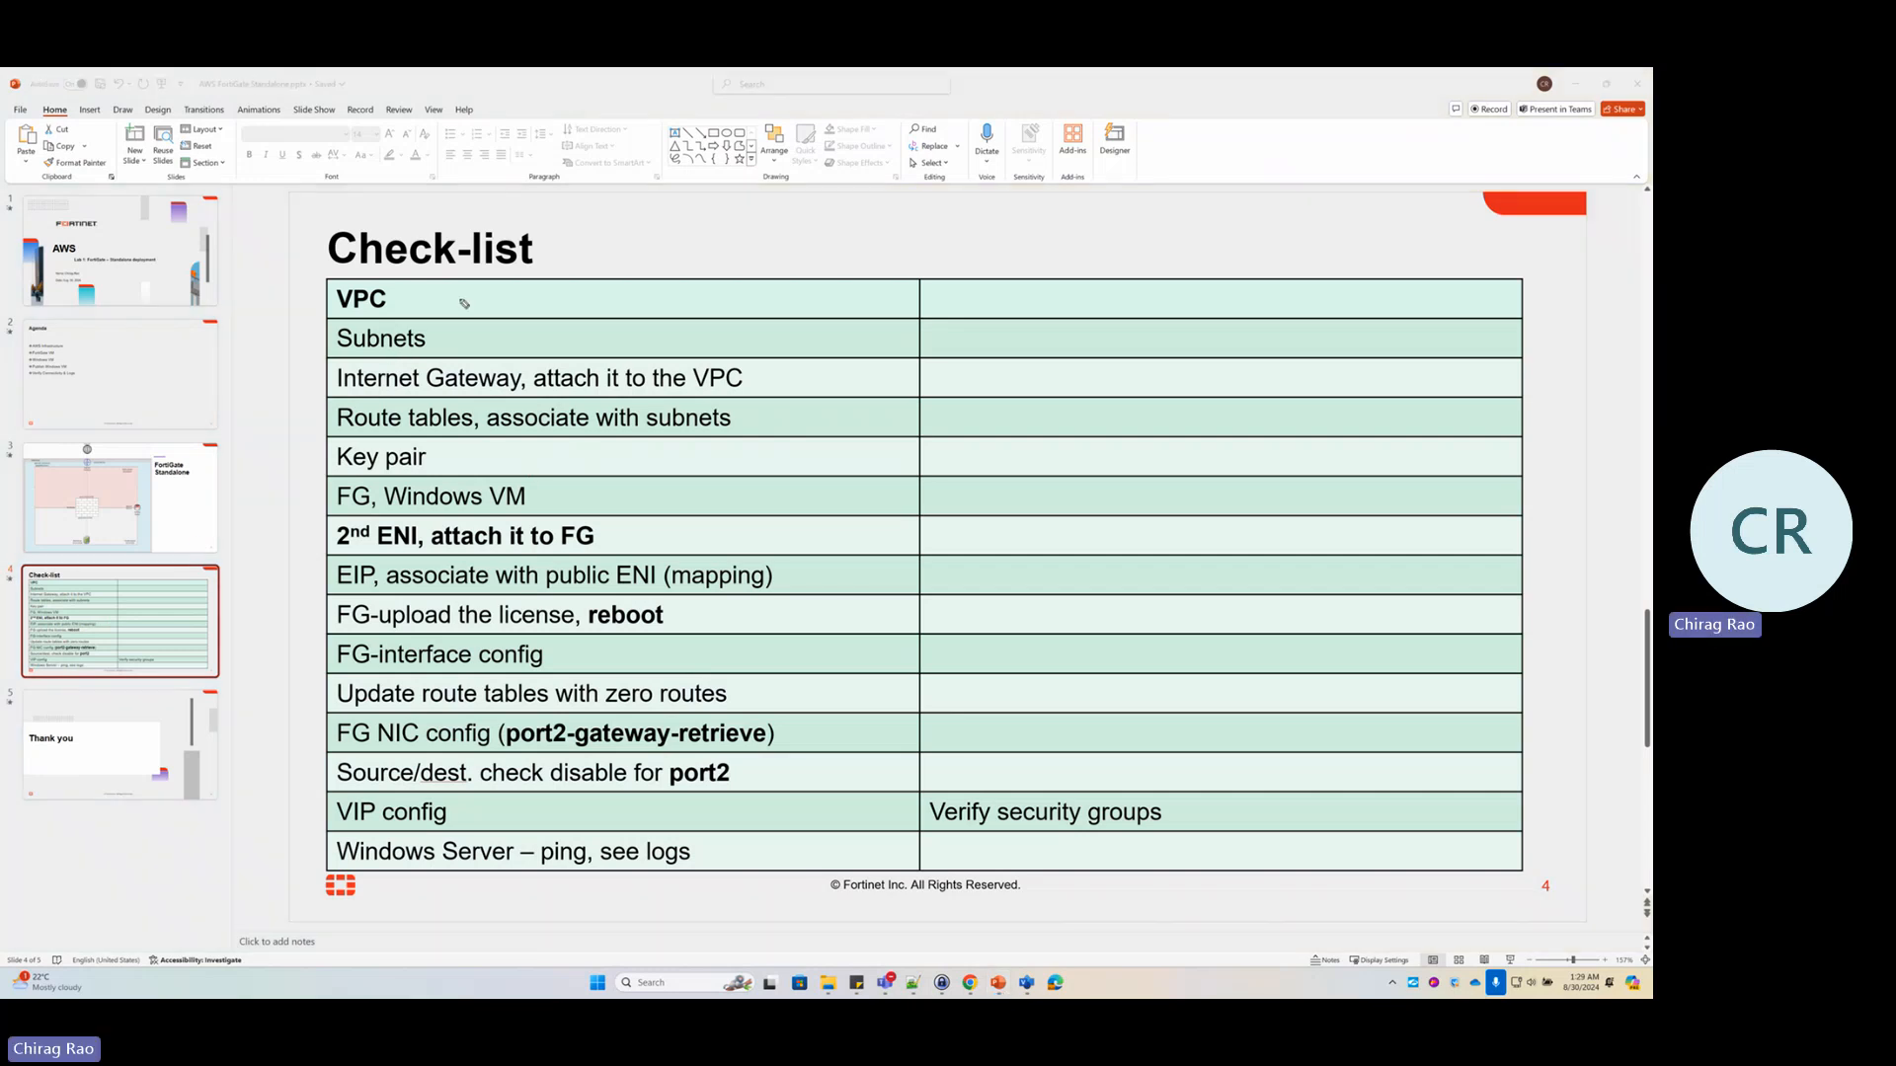
pyautogui.moveTo(405, 294)
pyautogui.mouseDown()
pyautogui.moveTo(496, 294)
pyautogui.moveTo(564, 329)
pyautogui.mouseUp()
pyautogui.moveTo(431, 394); pyautogui.dragTo(523, 399)
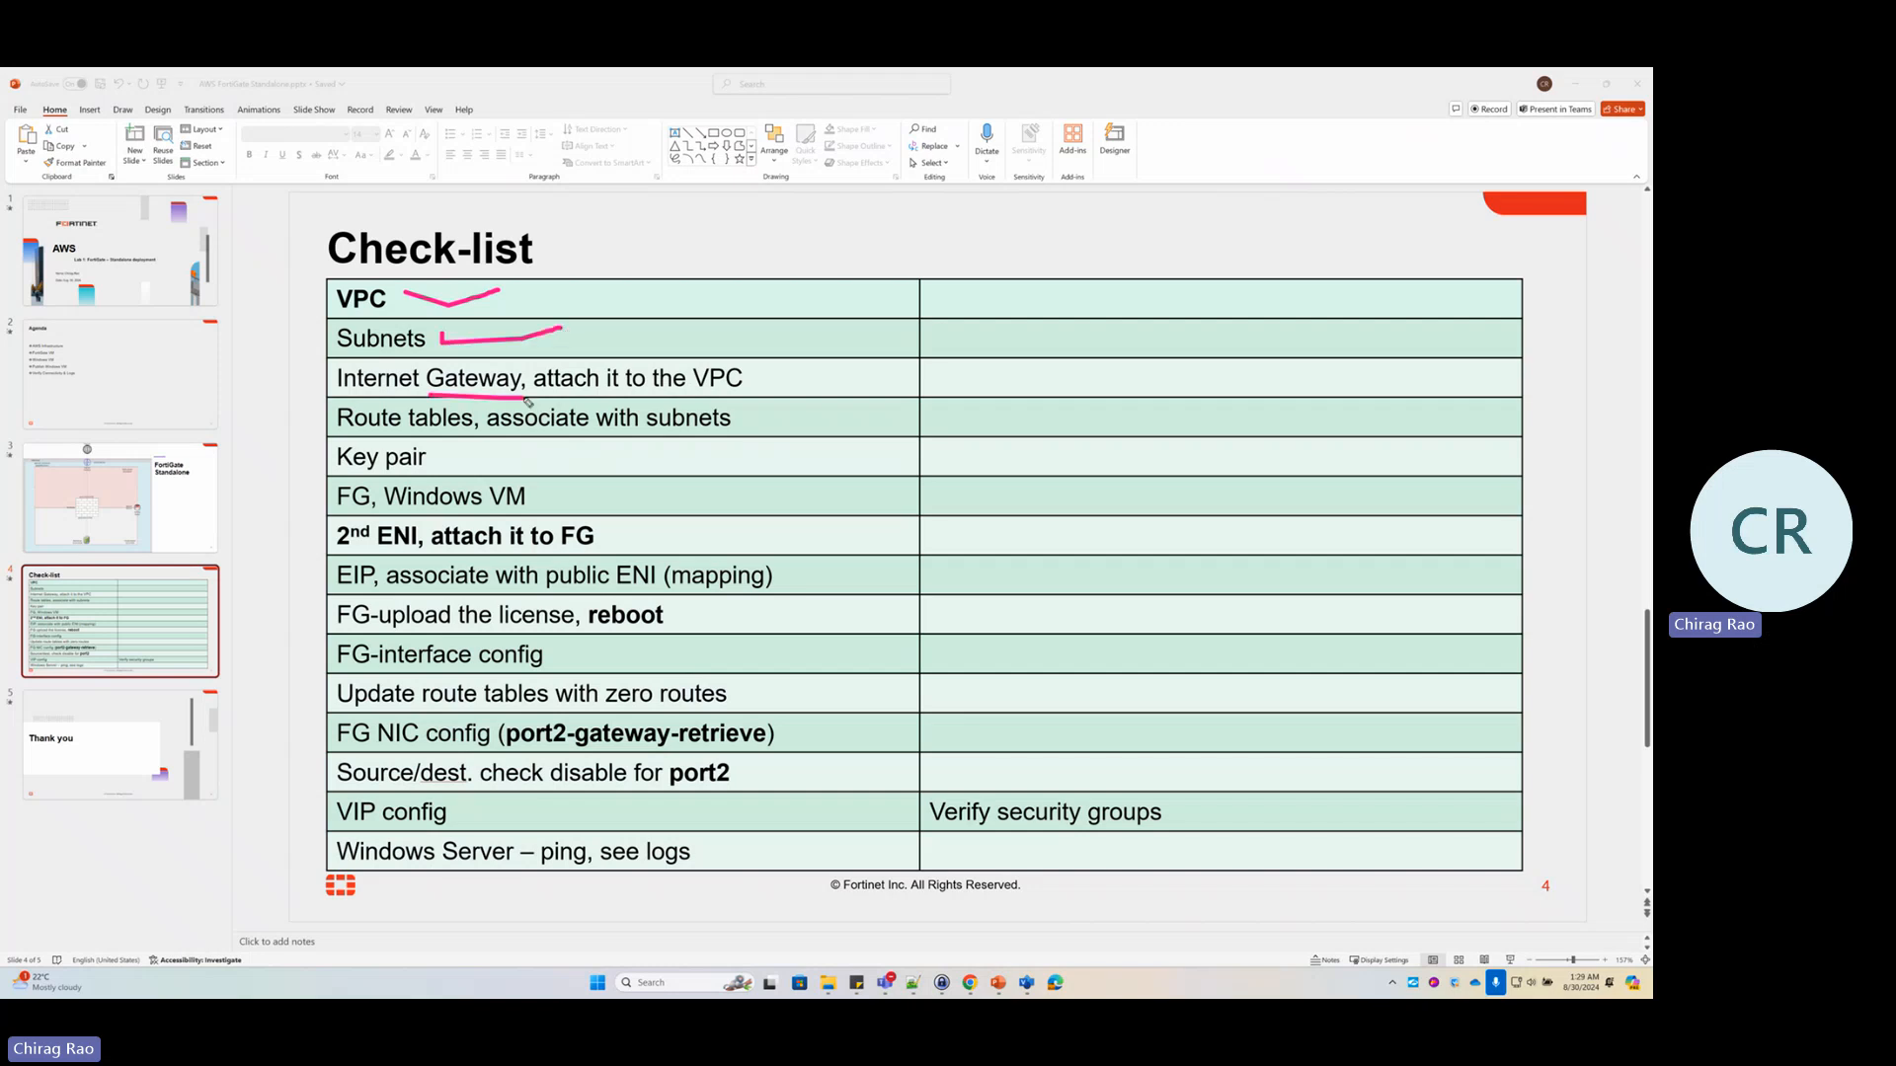
pyautogui.moveTo(725, 353)
pyautogui.mouseDown()
pyautogui.moveTo(765, 419)
pyautogui.moveTo(782, 373)
pyautogui.moveTo(729, 343)
pyautogui.mouseUp()
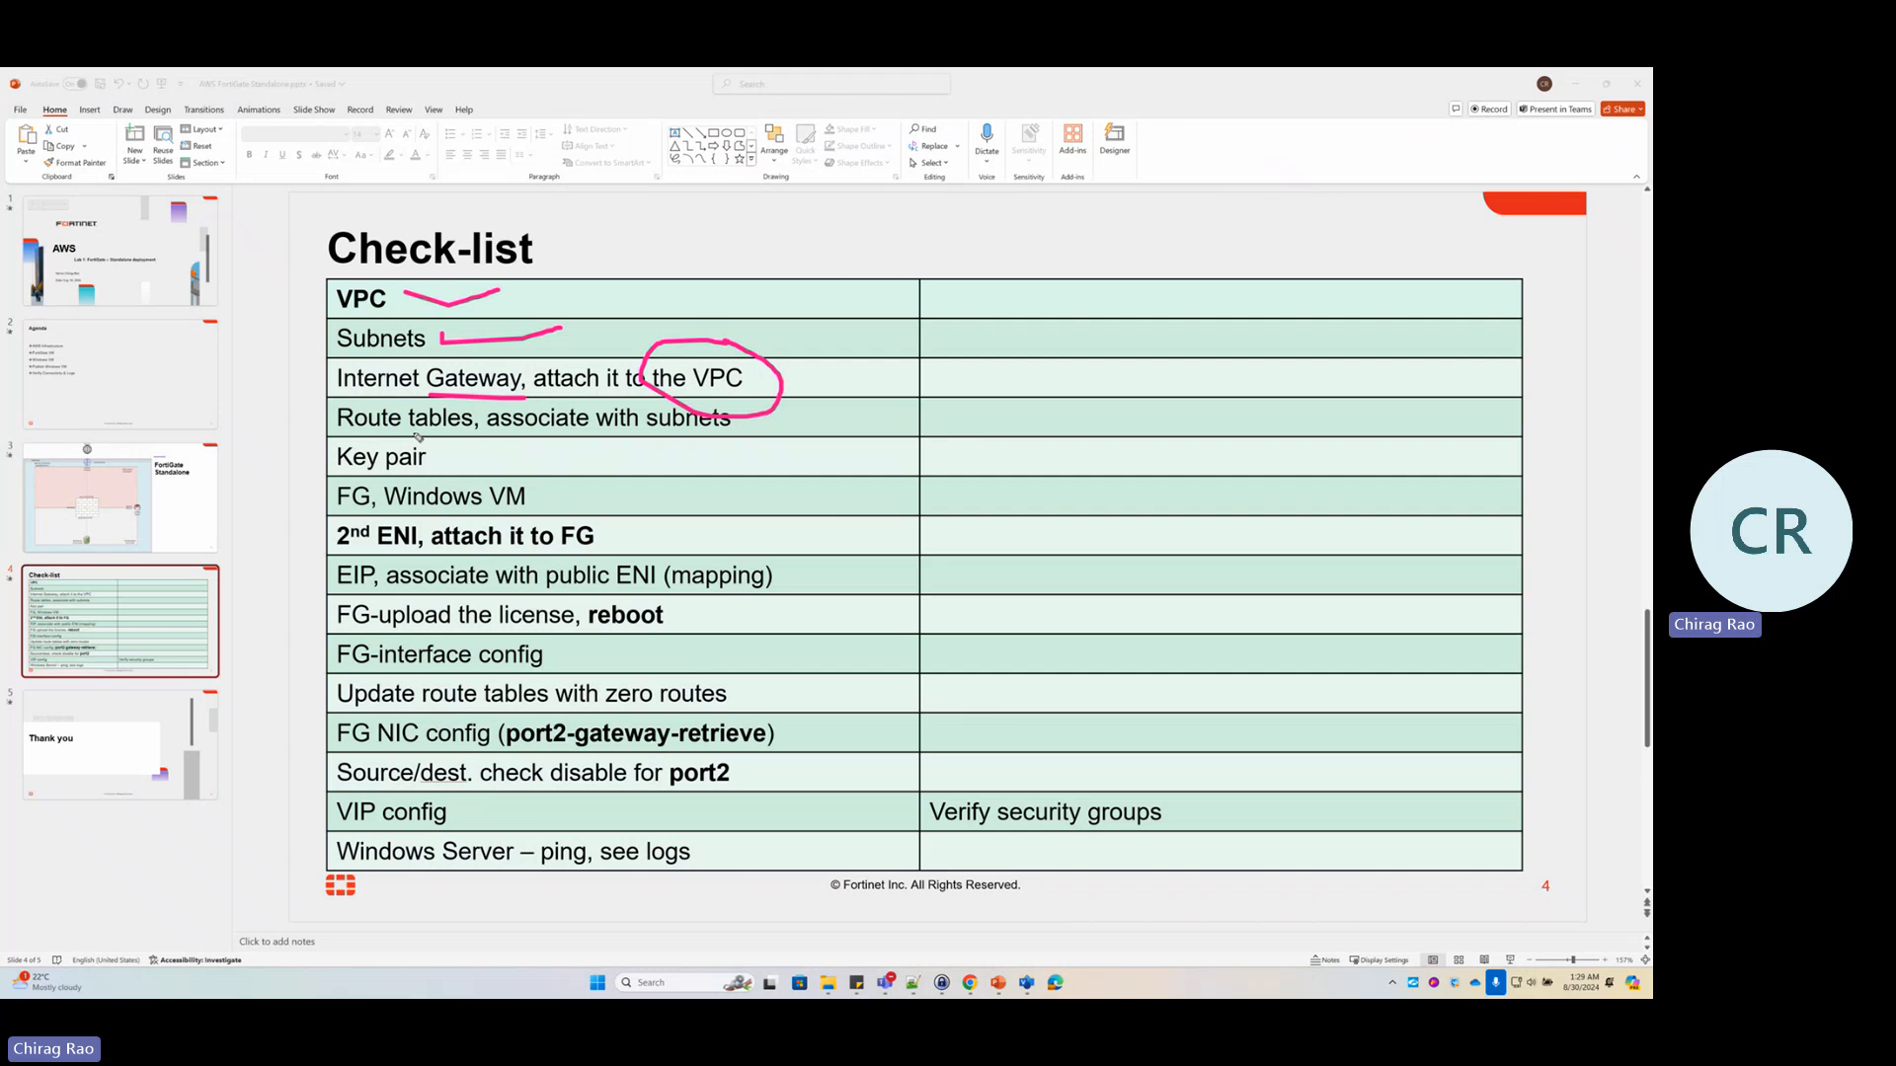
pyautogui.moveTo(365, 431); pyautogui.dragTo(736, 440)
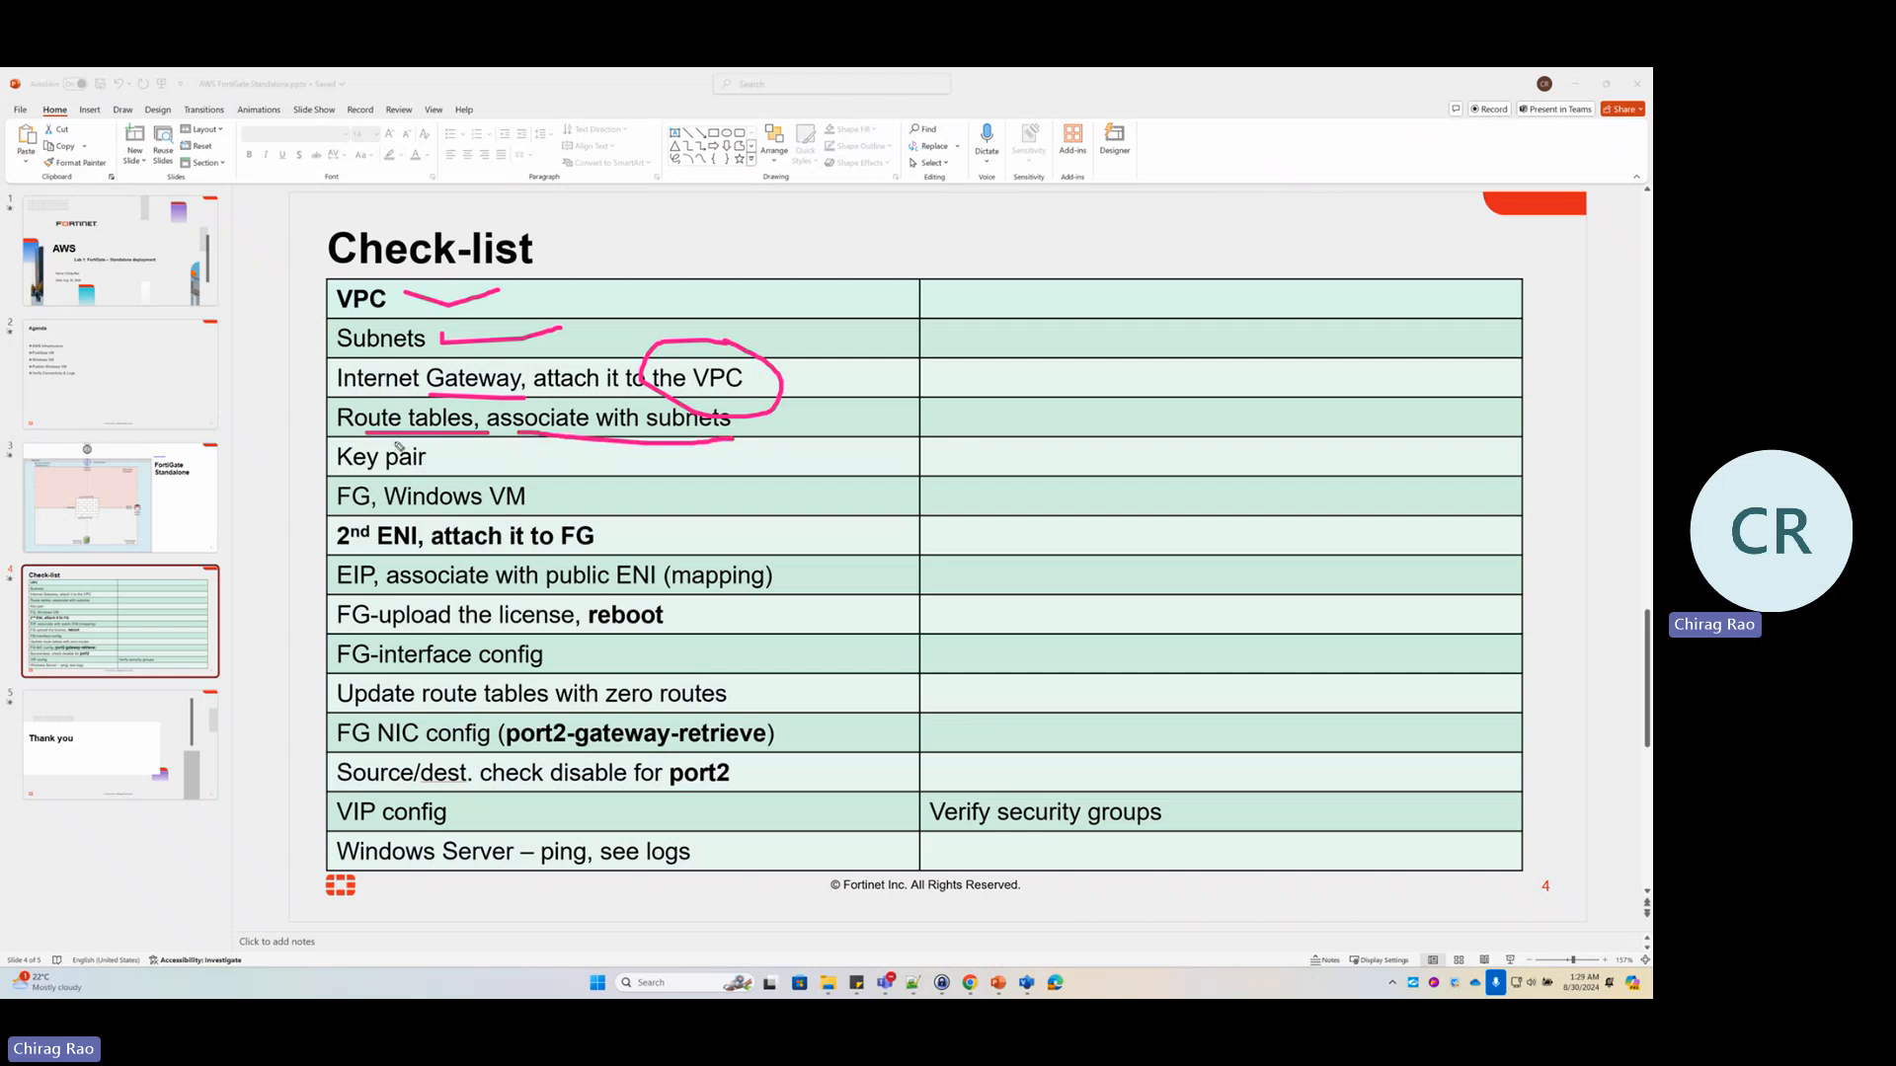
pyautogui.moveTo(350, 446)
pyautogui.mouseDown()
pyautogui.moveTo(434, 454)
pyautogui.moveTo(397, 440)
pyautogui.mouseUp()
pyautogui.moveTo(300, 520); pyautogui.dragTo(544, 510)
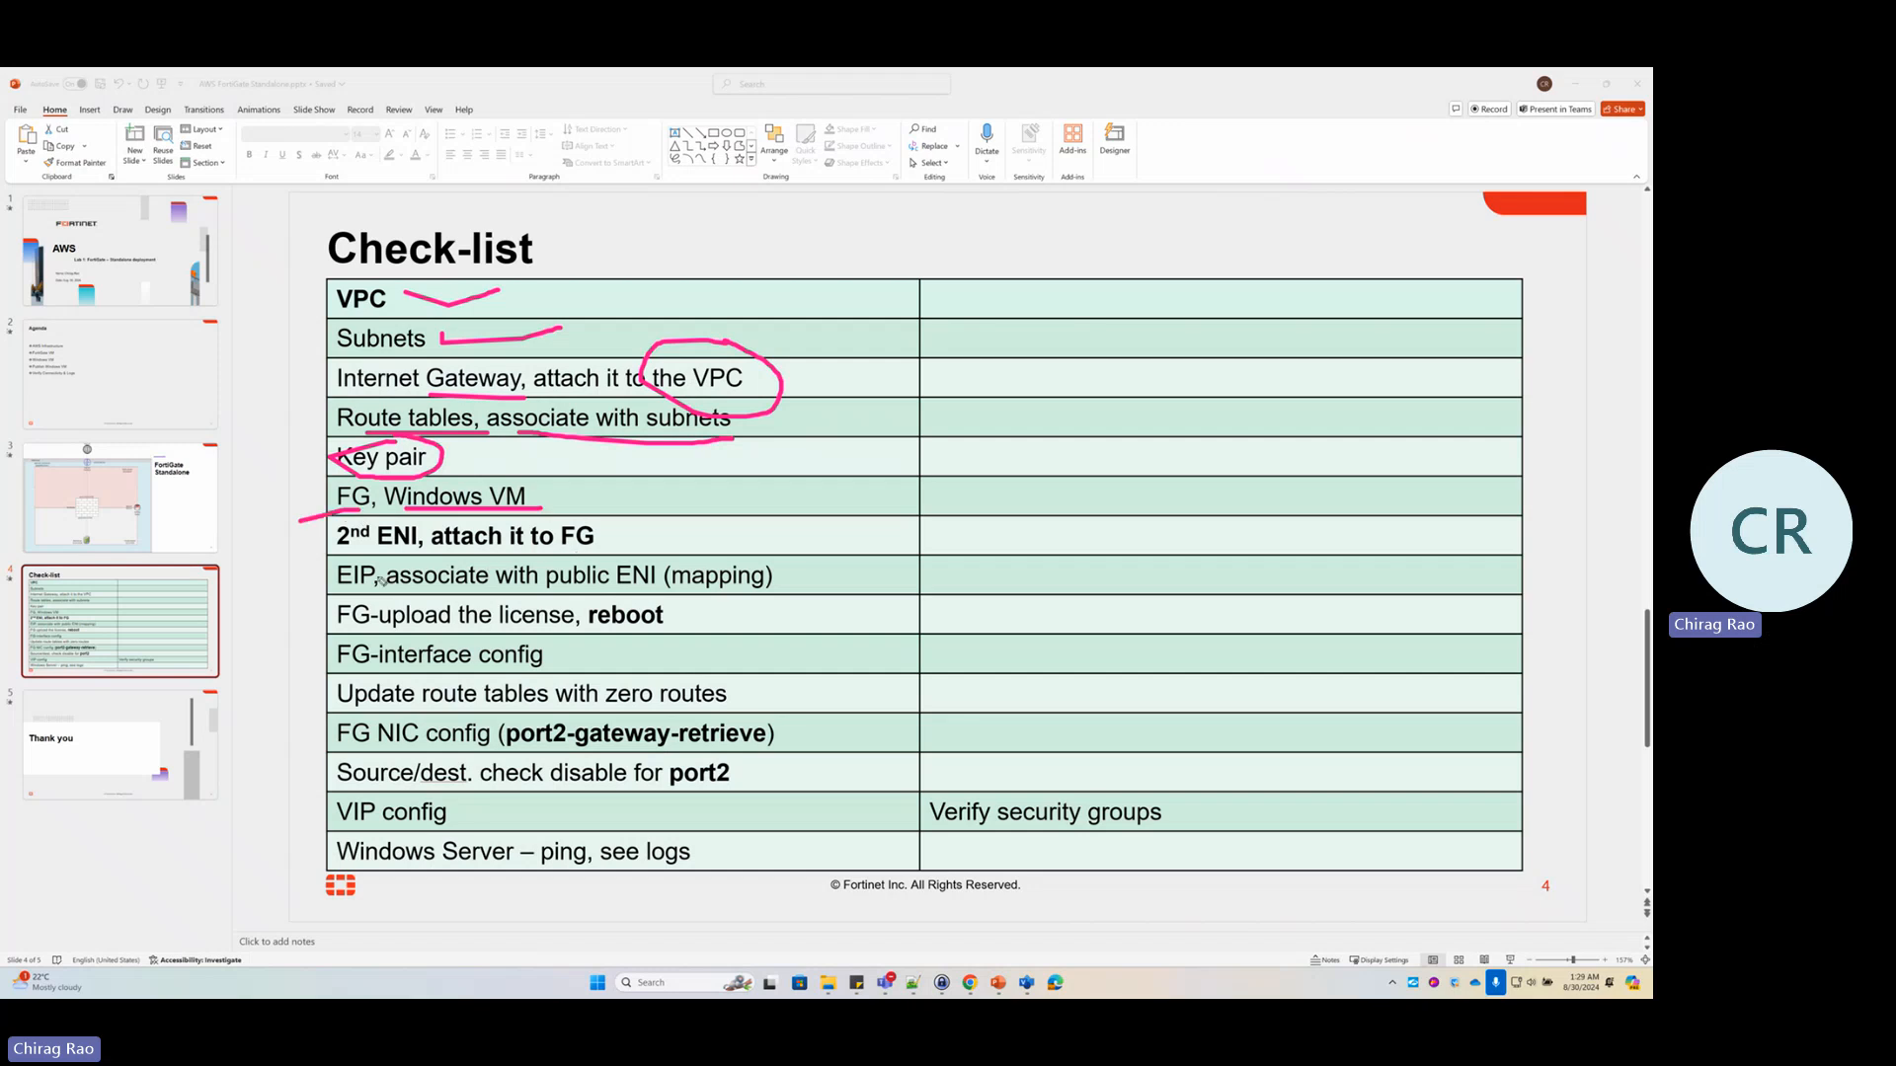
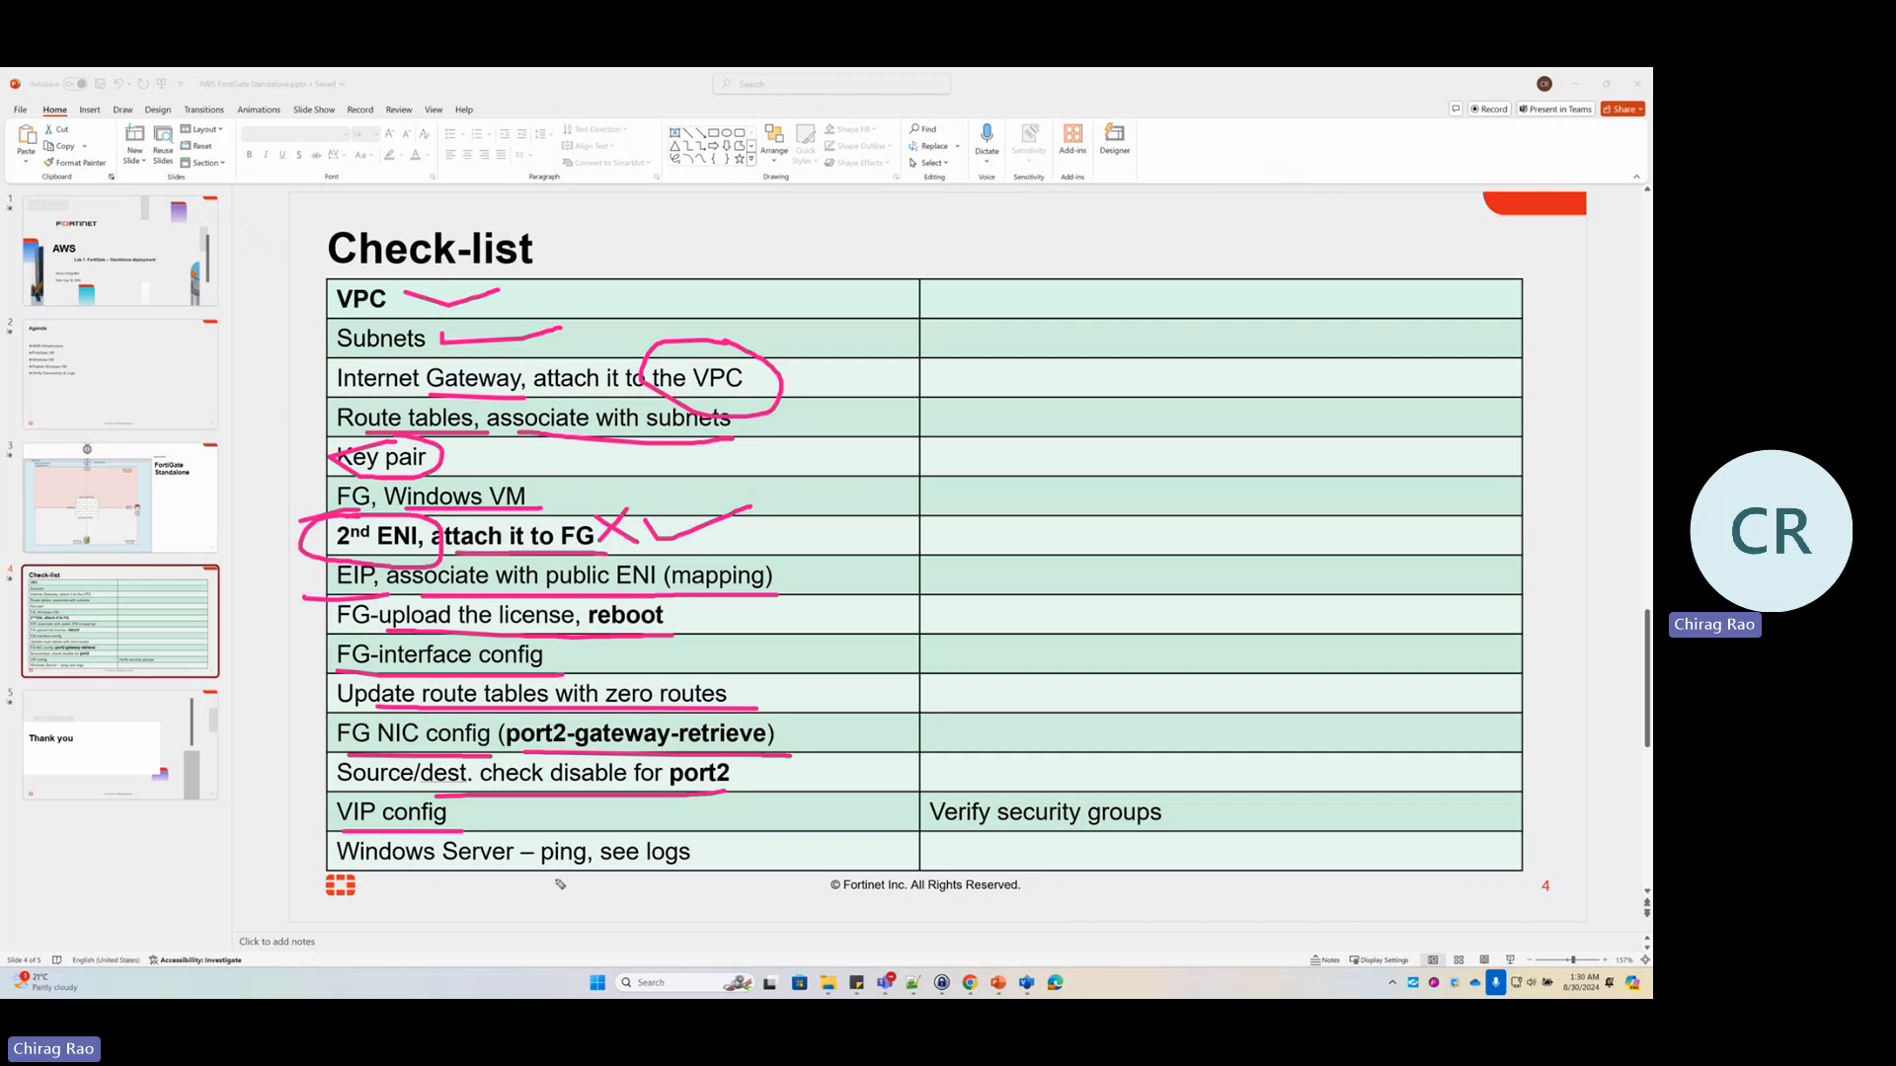
# Circle ping in the Windows Server row and Verify security groups, then clear all ink
pyautogui.moveTo(603, 838)
pyautogui.mouseDown()
pyautogui.moveTo(577, 828)
pyautogui.moveTo(605, 877)
pyautogui.mouseUp()
pyautogui.moveTo(1096, 790)
pyautogui.mouseDown()
pyautogui.moveTo(923, 804)
pyautogui.moveTo(1170, 805)
pyautogui.moveTo(1076, 767)
pyautogui.mouseUp()
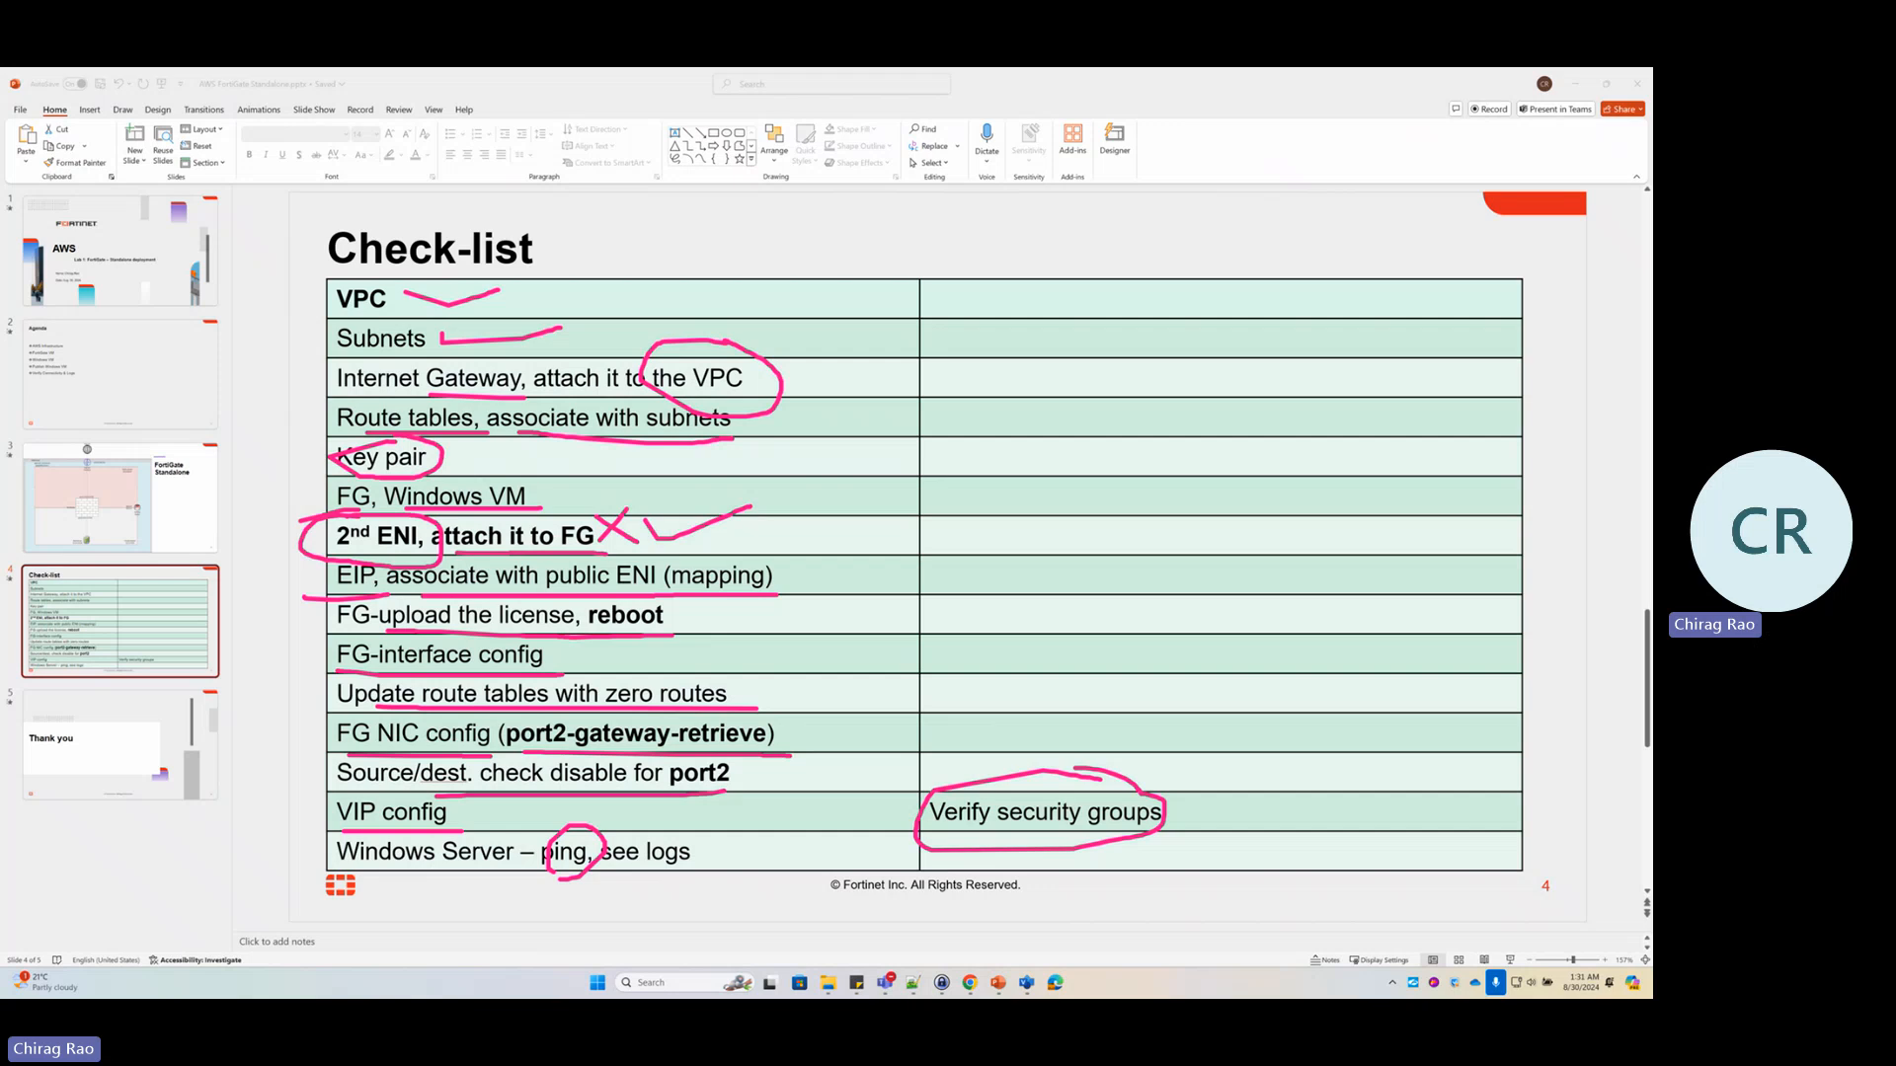
pyautogui.press('Escape')
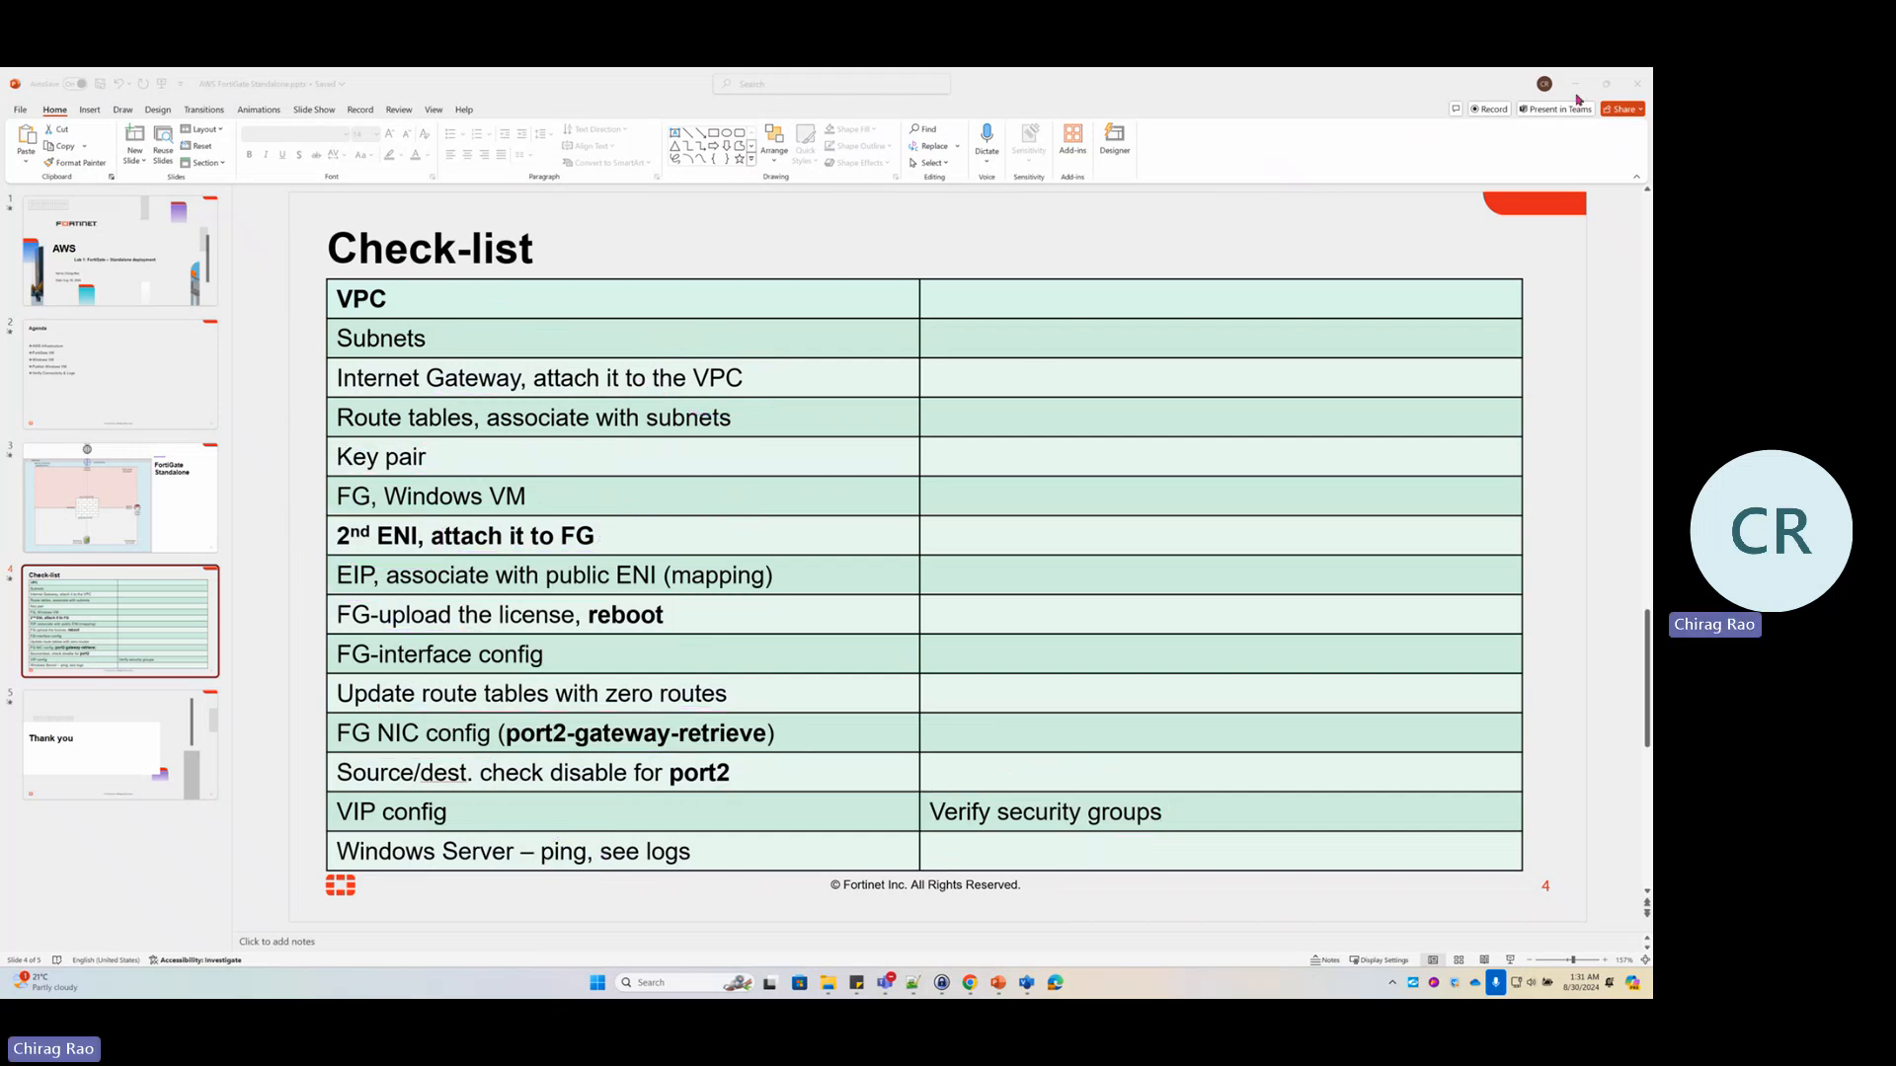
# Show FG-Lab1's details in EC2 Instances and copy its Elastic IP 13.234.212.185
pyautogui.click(1577, 82)
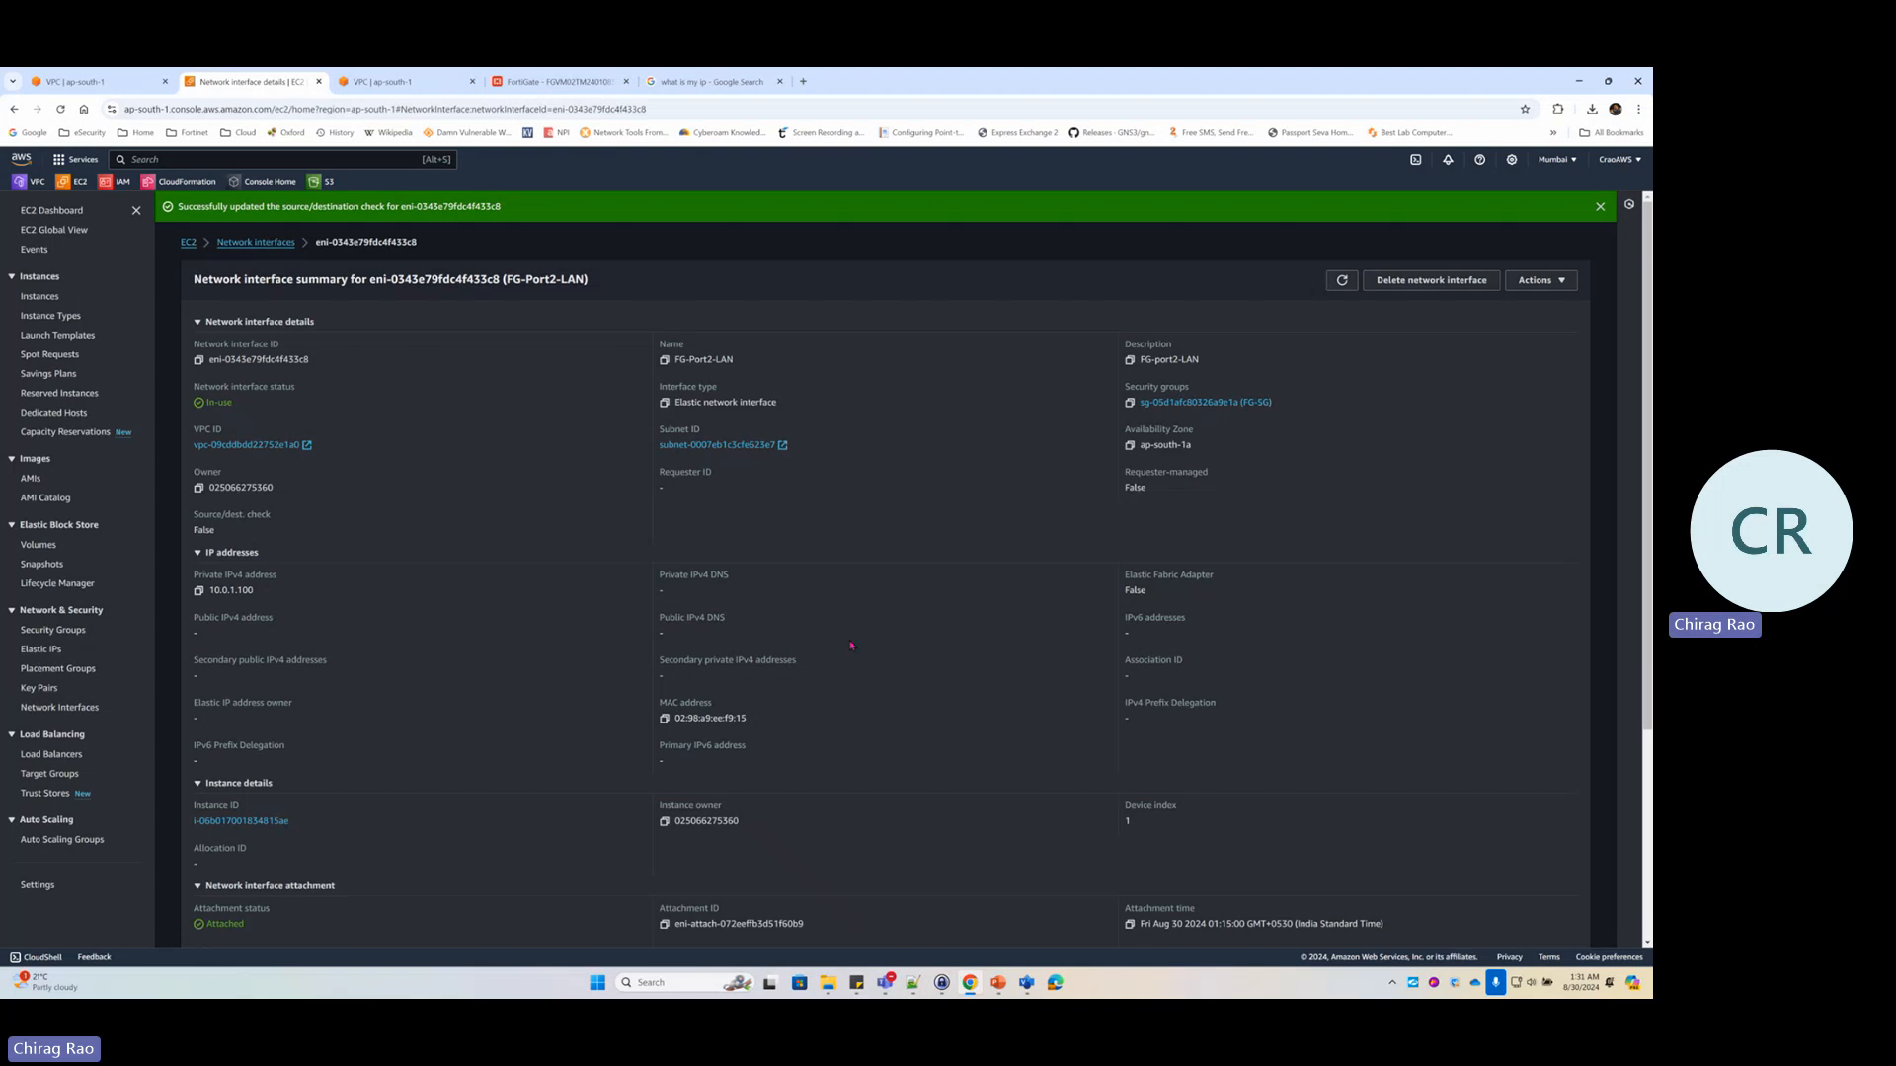
pyautogui.click(40, 296)
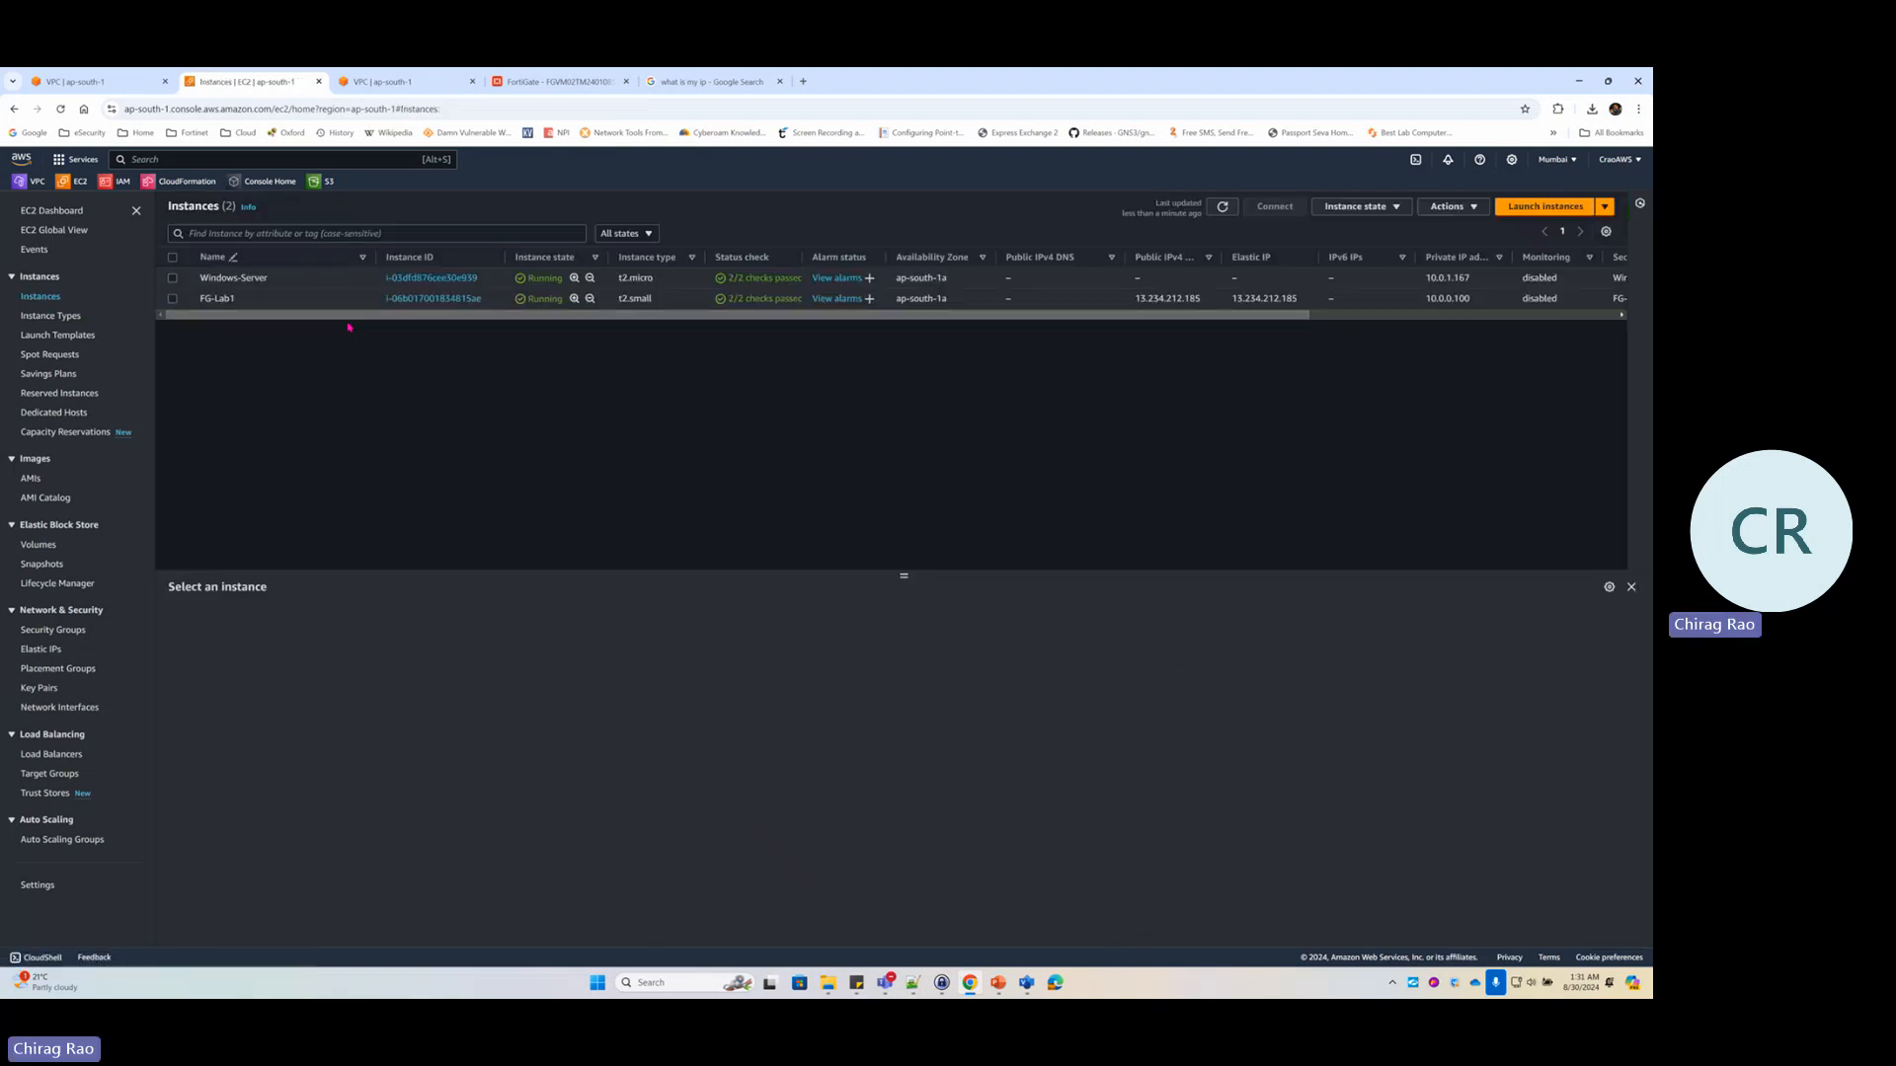
pyautogui.click(203, 298)
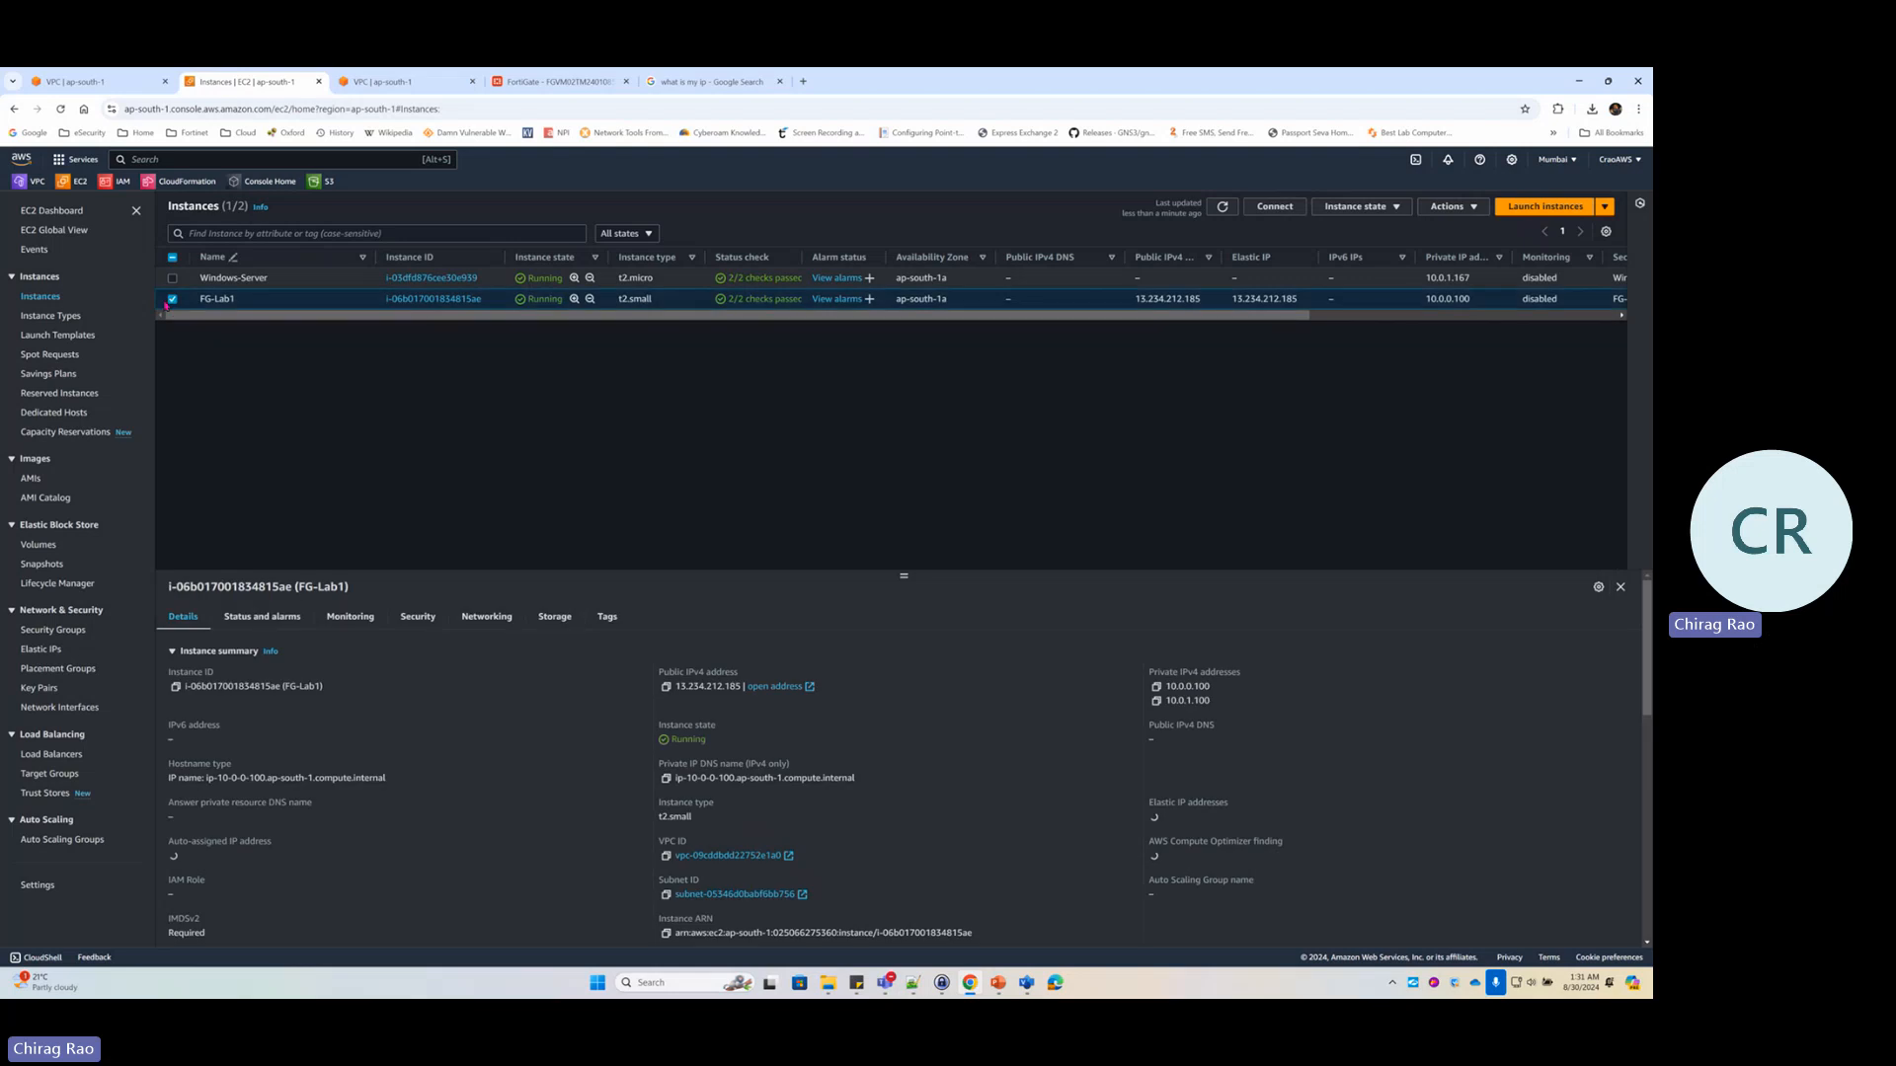
pyautogui.scroll(-1, 1070, 714)
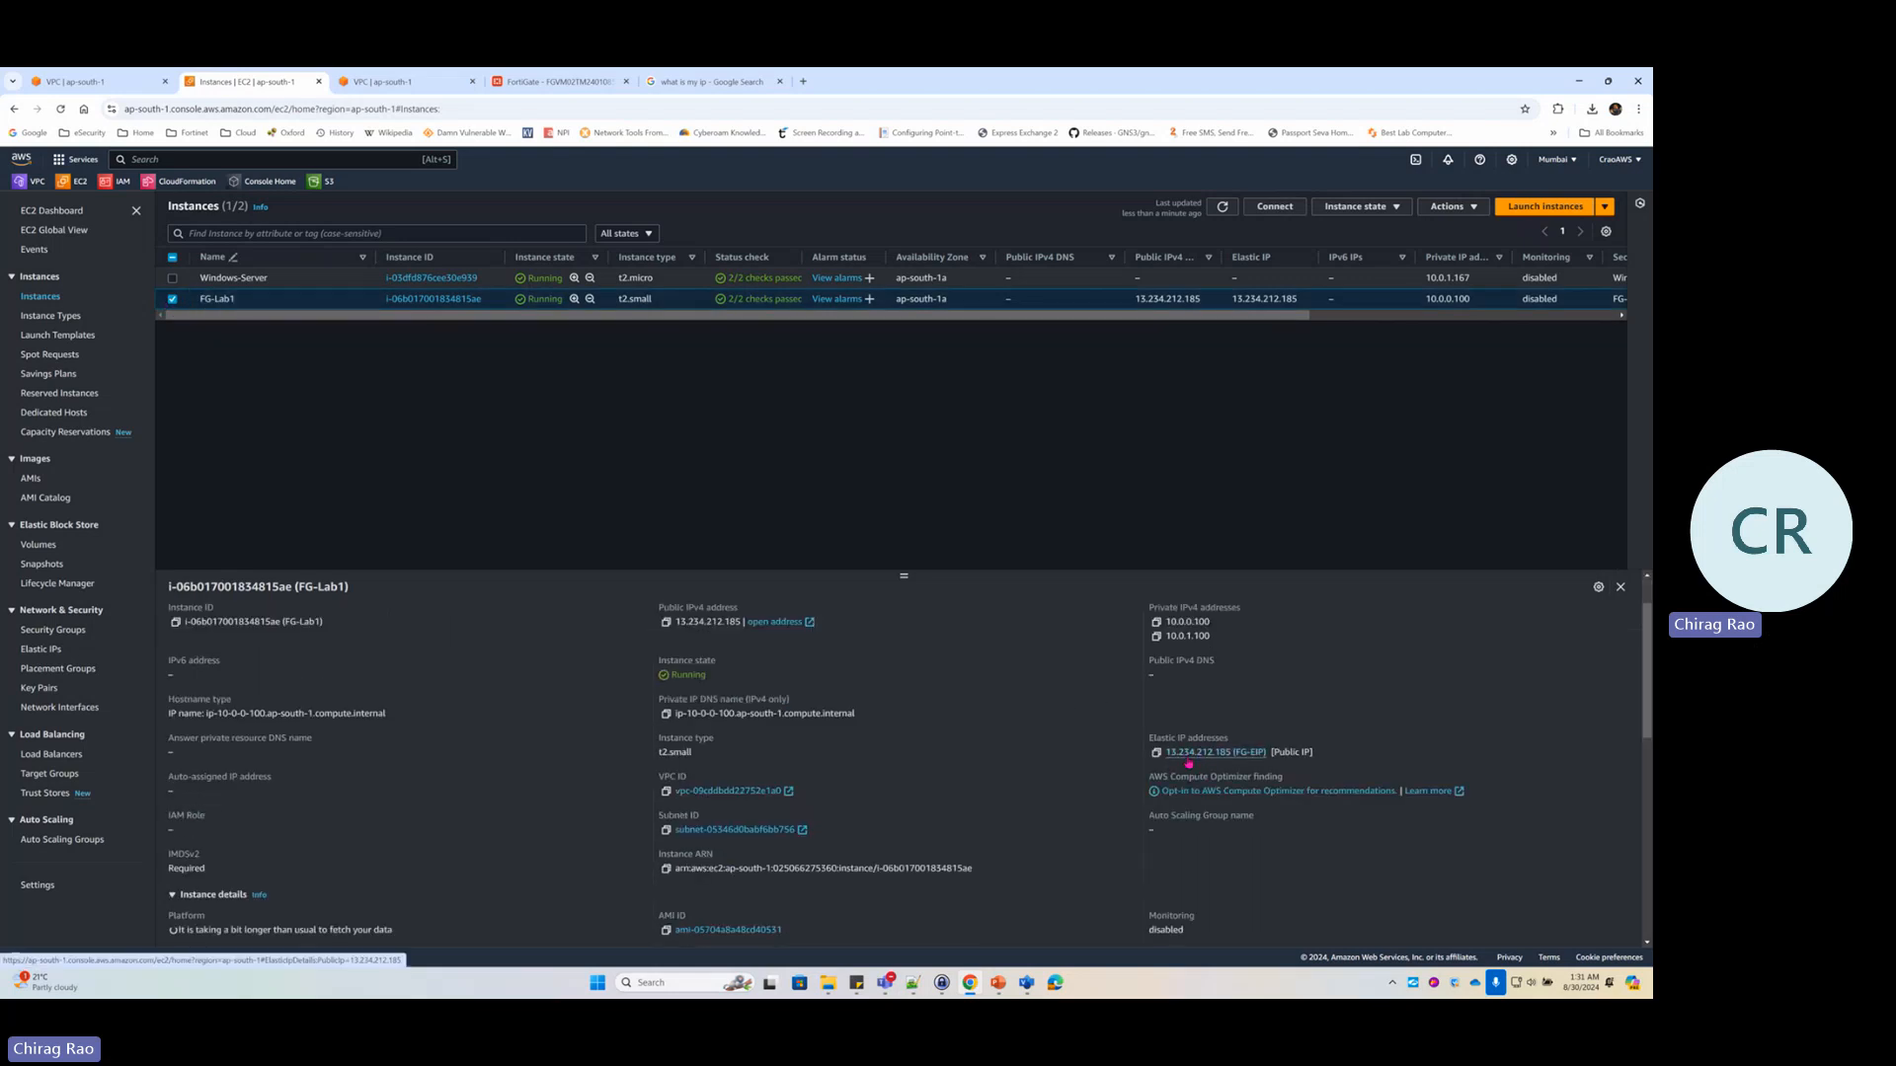
pyautogui.click(1156, 752)
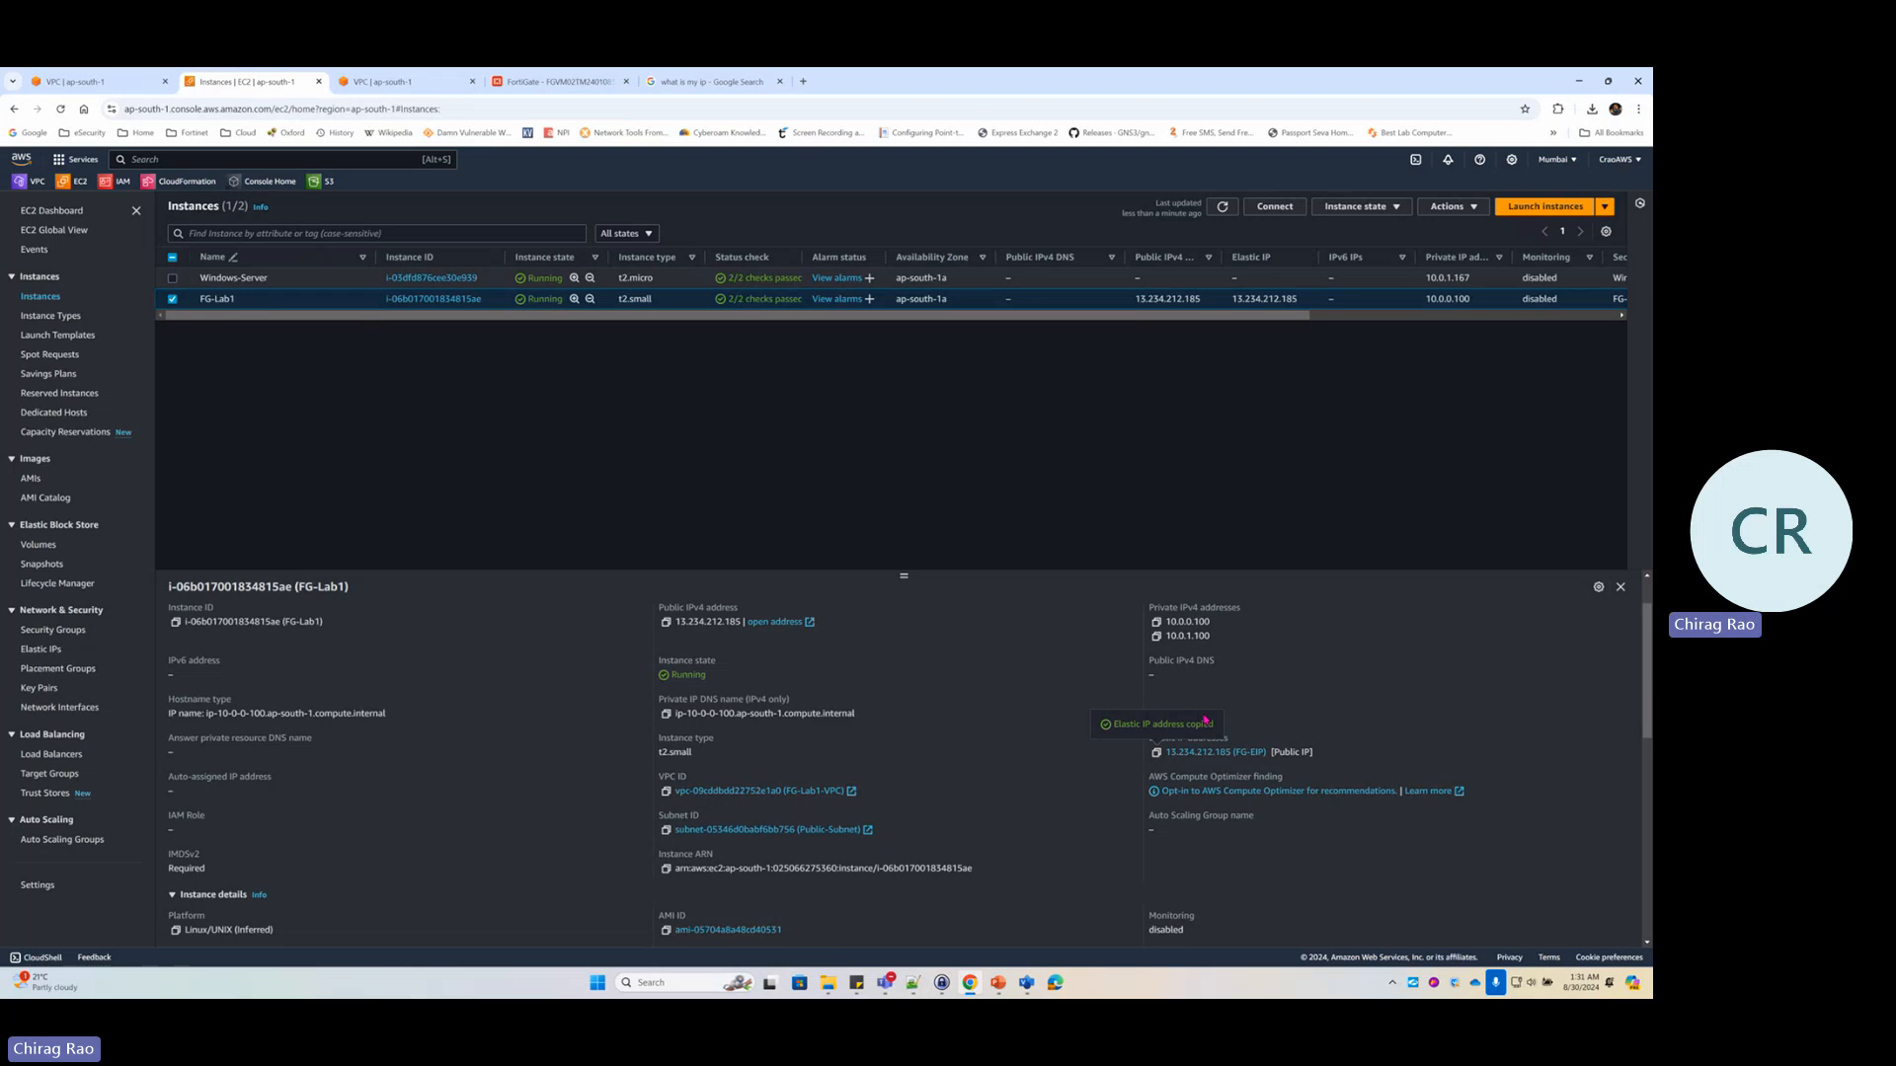
# Launch Remote Desktop Connection via mstsc with 13.234.212.185 pasted as the computer
pyautogui.press('super+r')
pyautogui.write('mstsc')
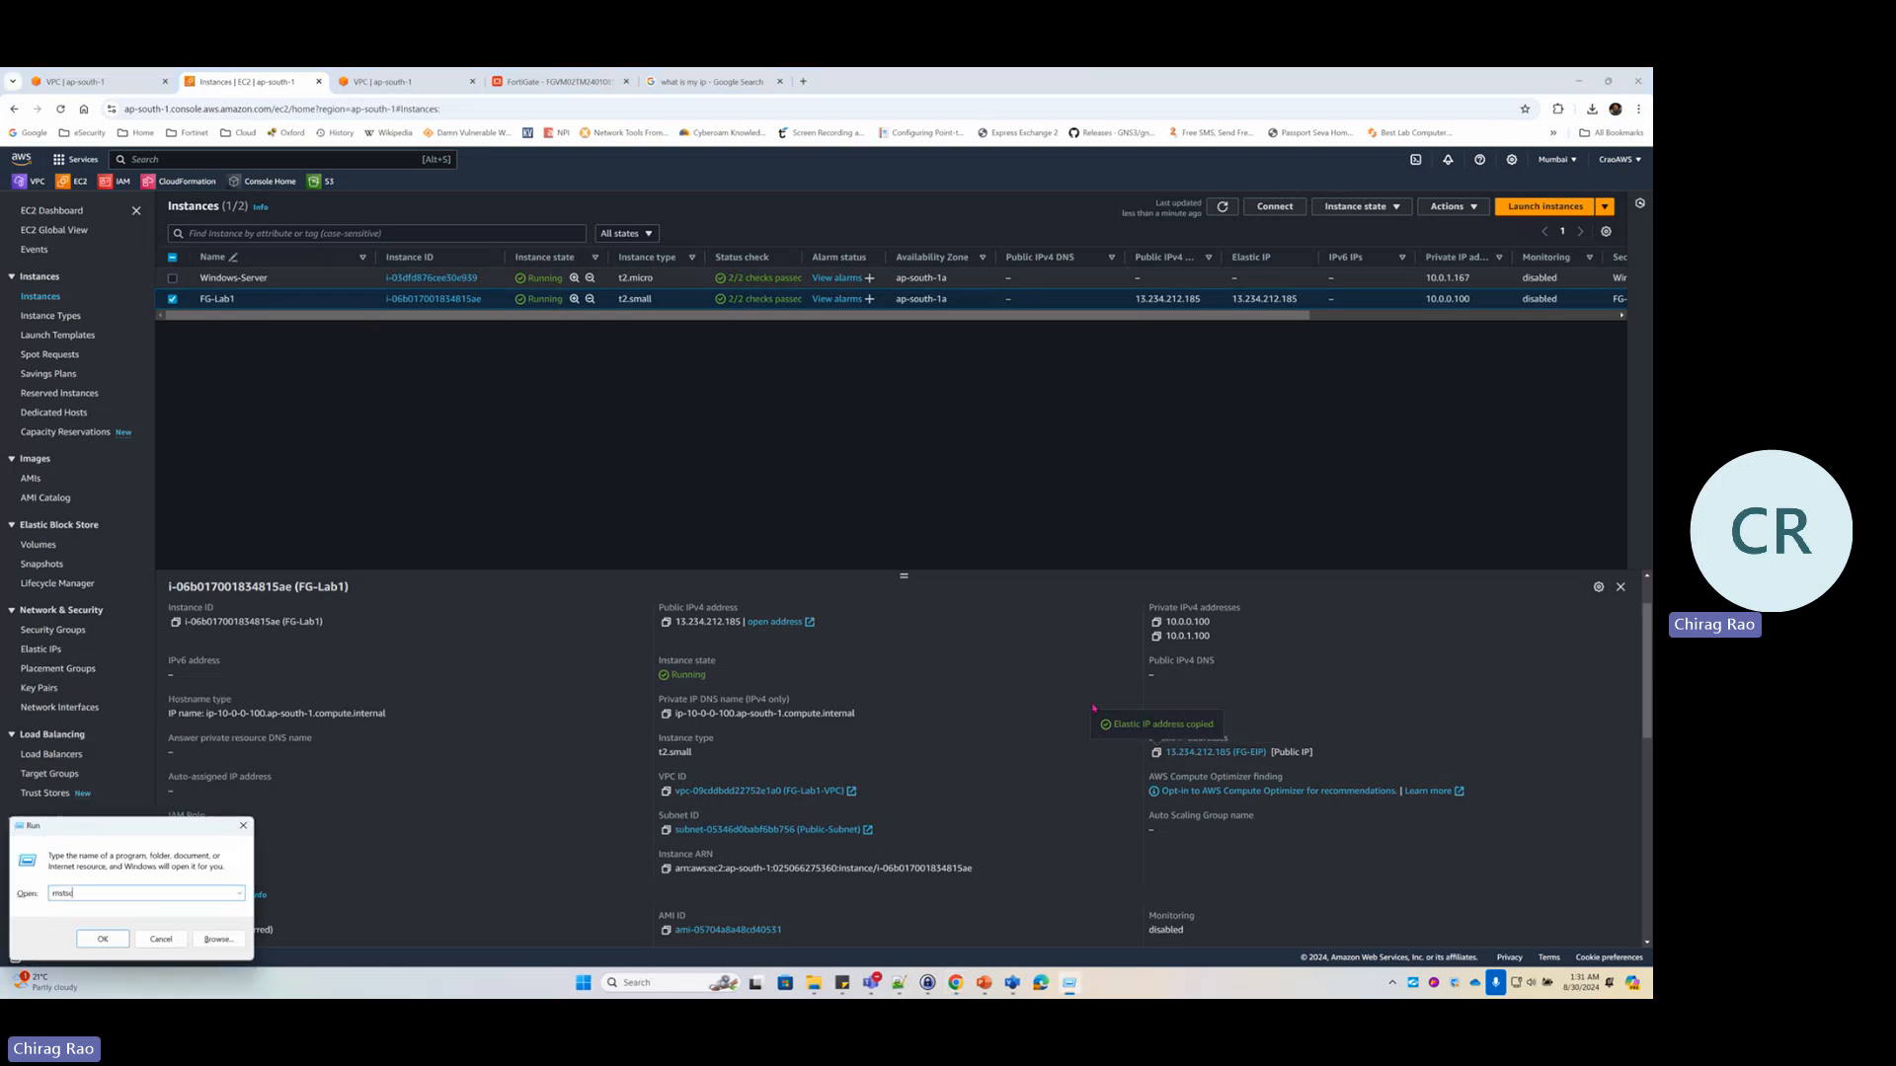
pyautogui.press('Return')
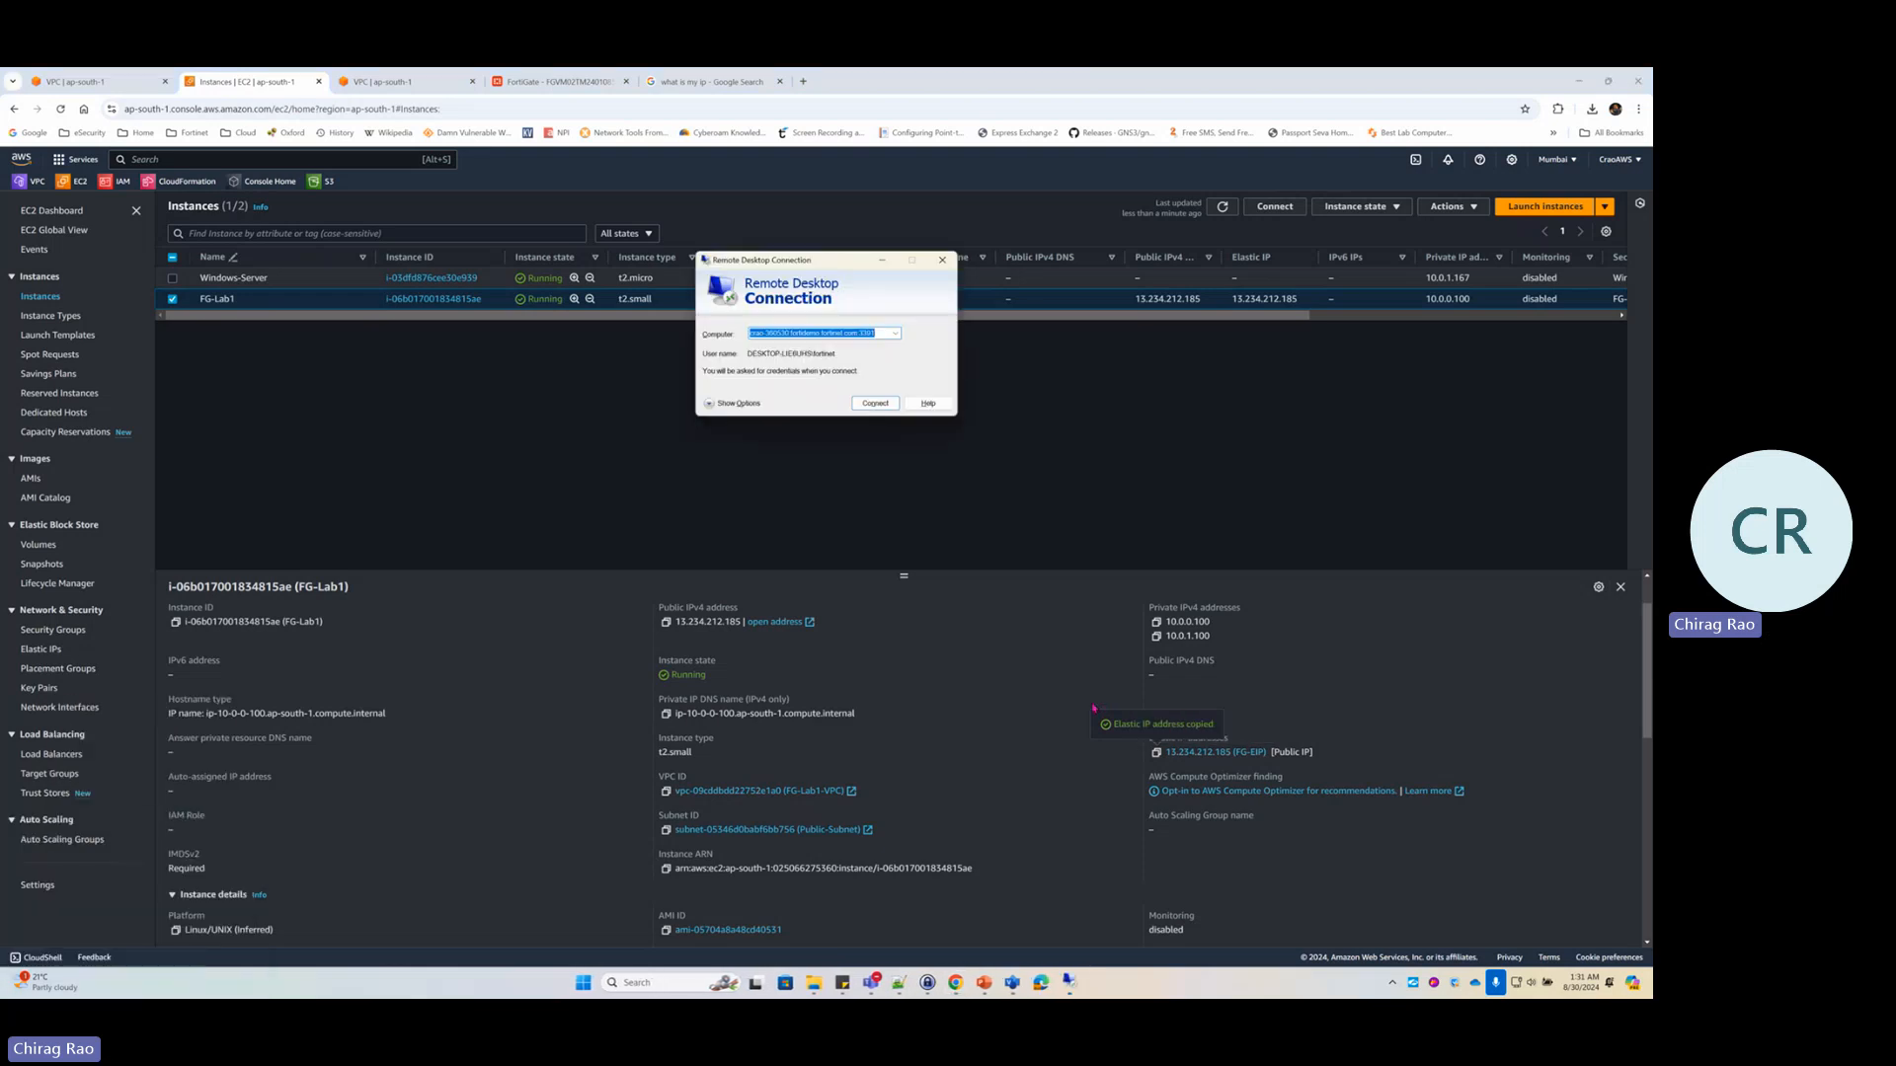
pyautogui.hotkey('ctrl', 'v')
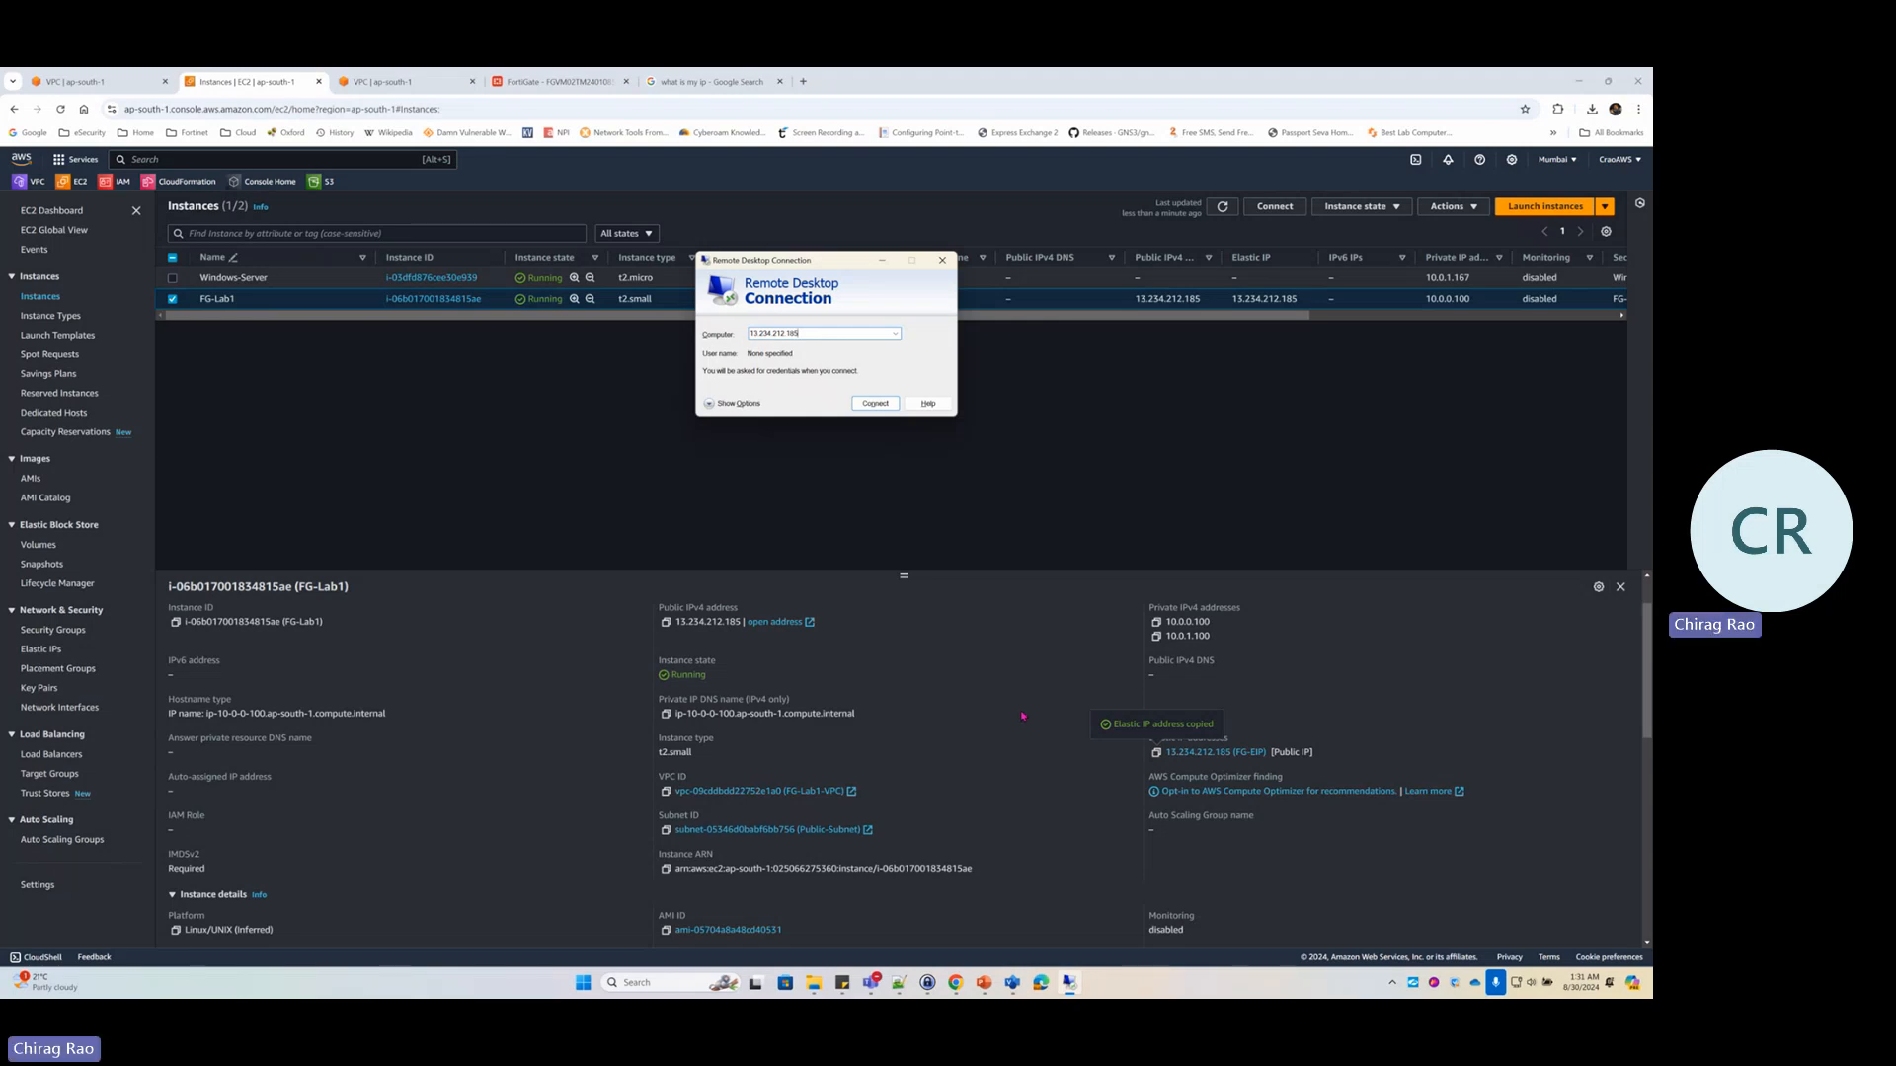
pyautogui.click(994, 680)
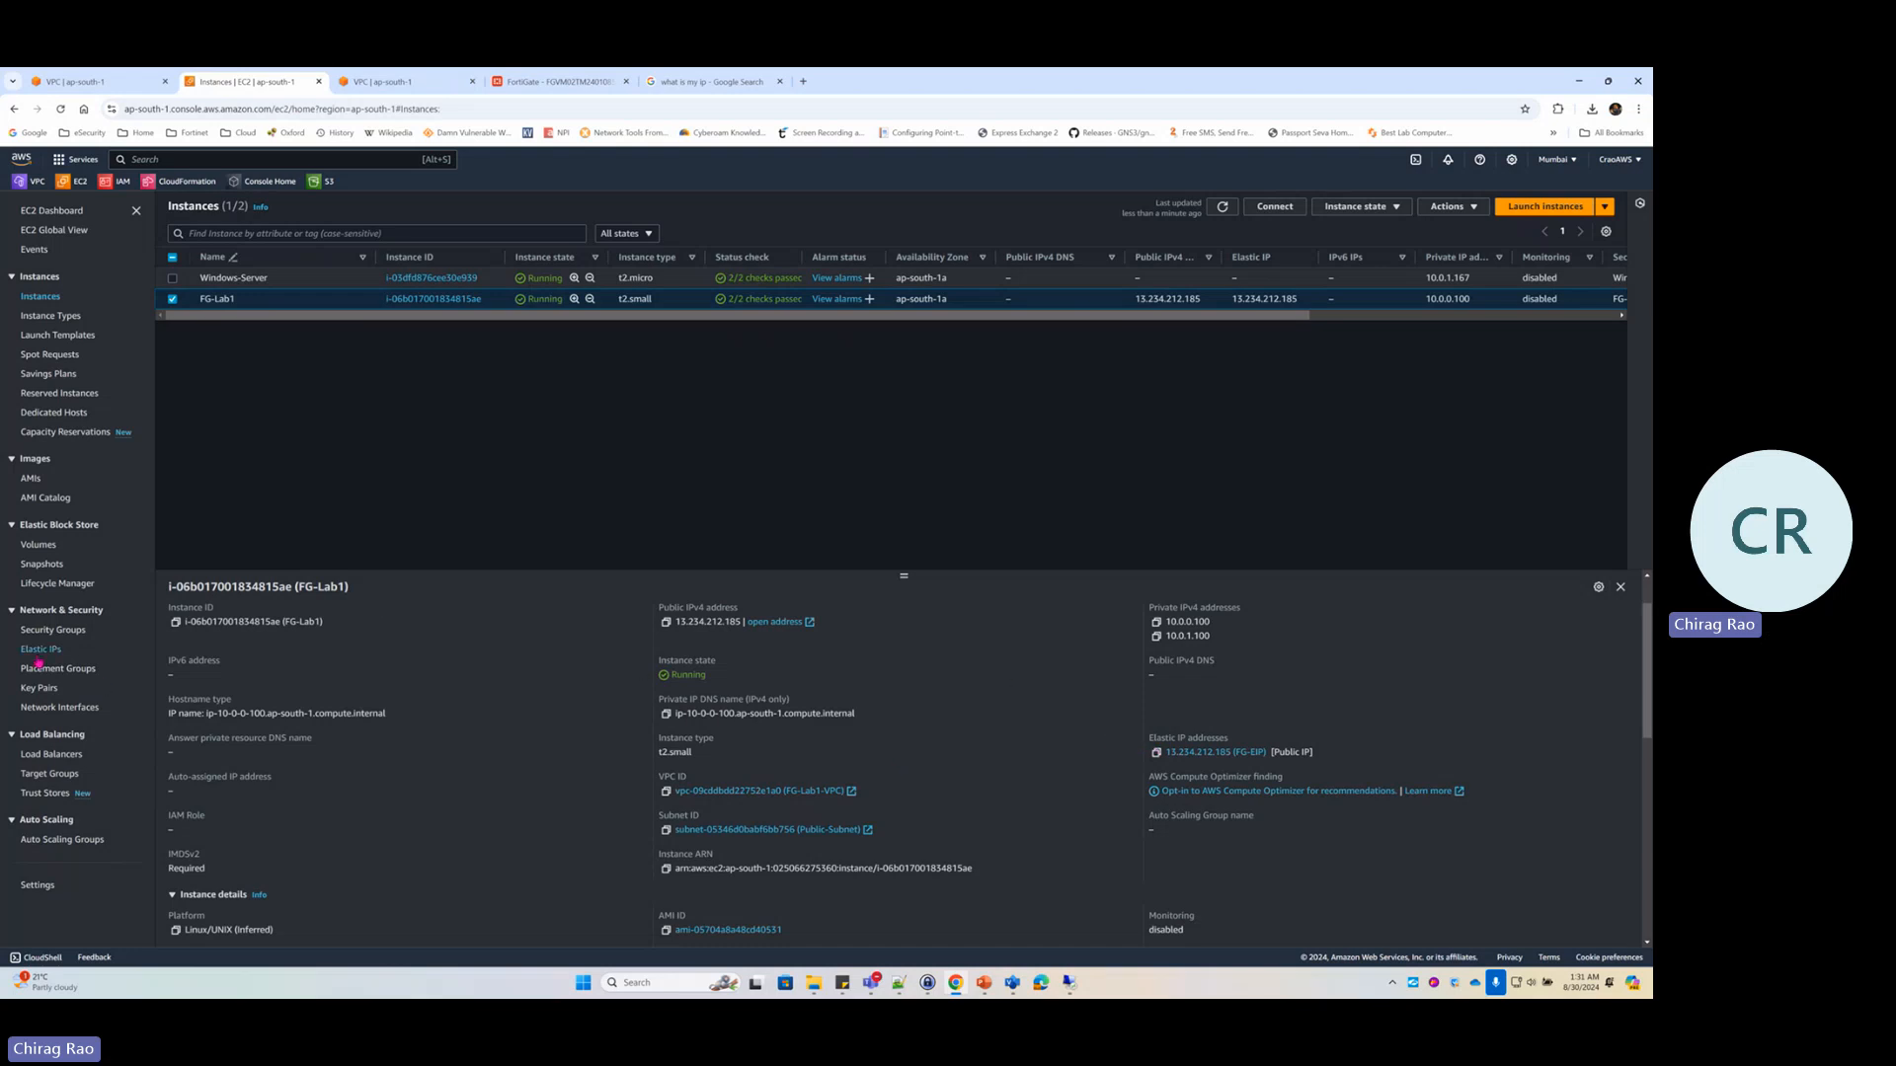
# Open the FG-SG security group's details page
pyautogui.click(59, 636)
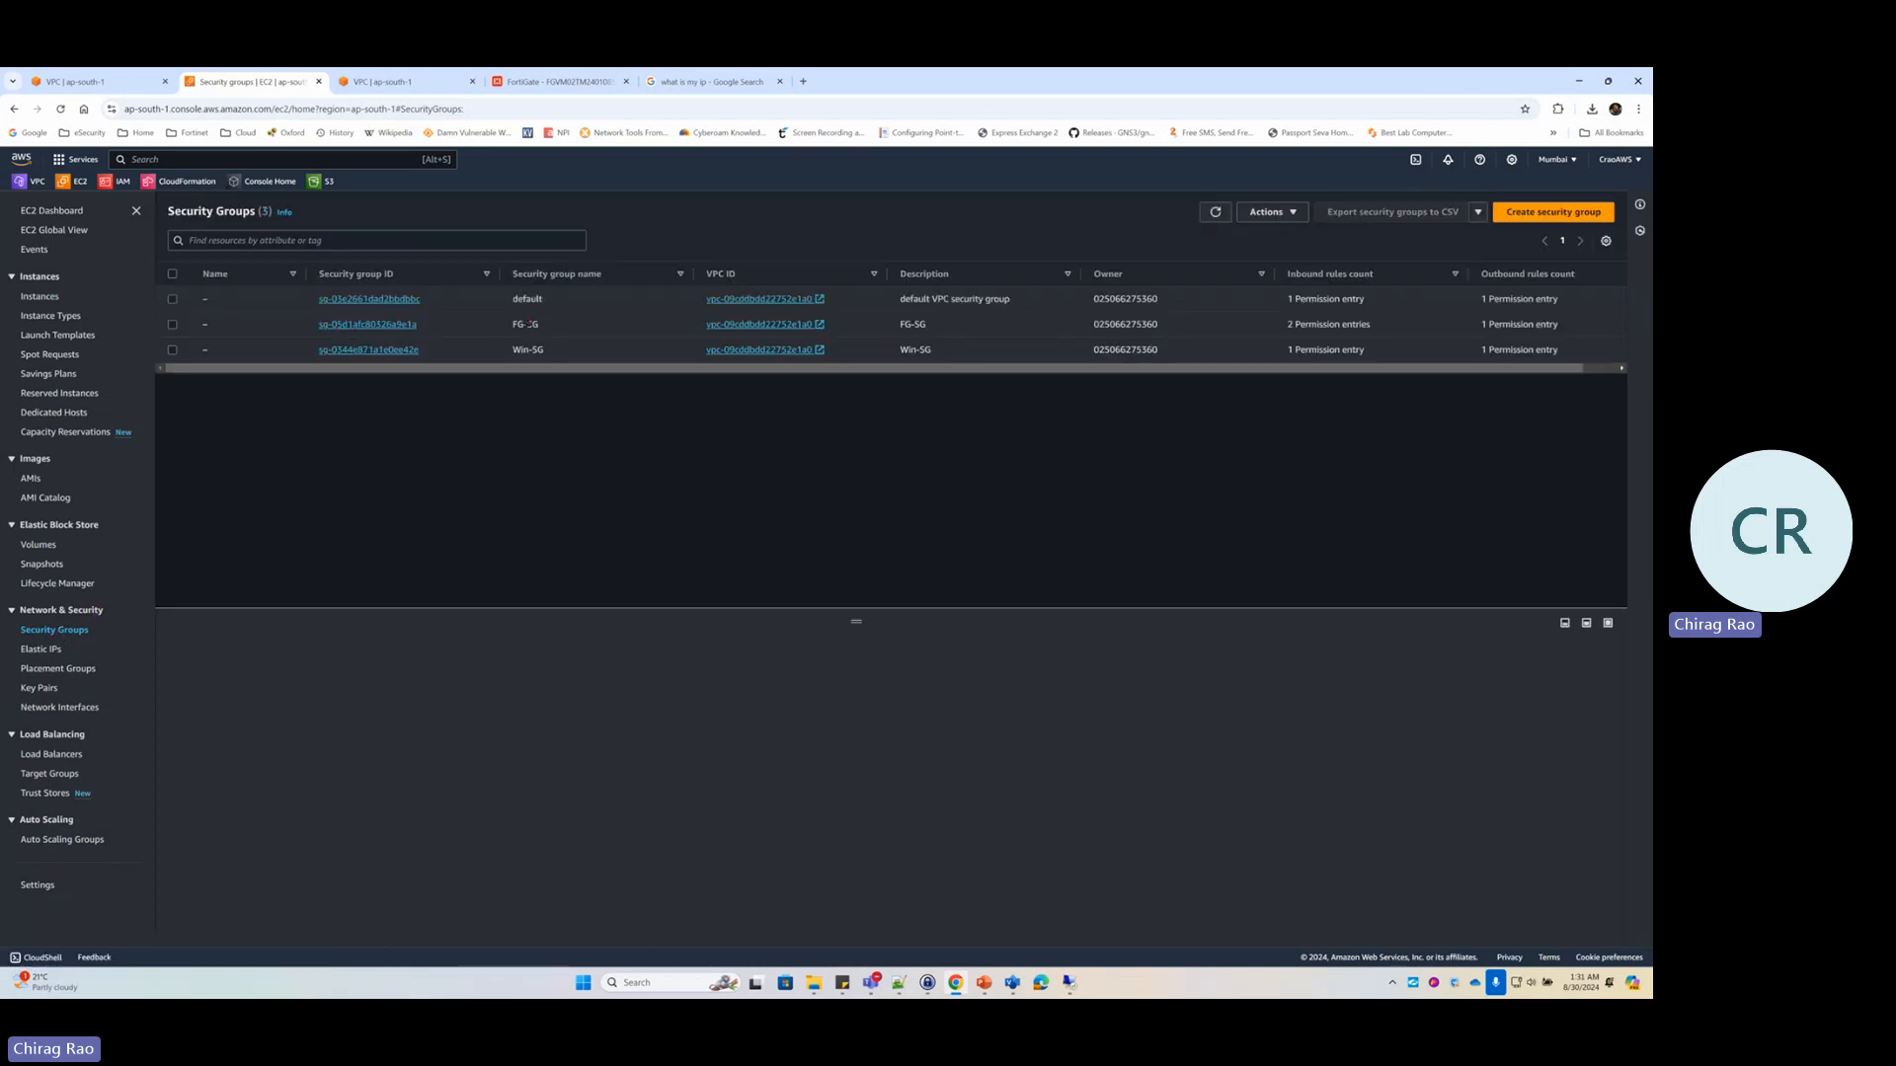
pyautogui.doubleClick(519, 324)
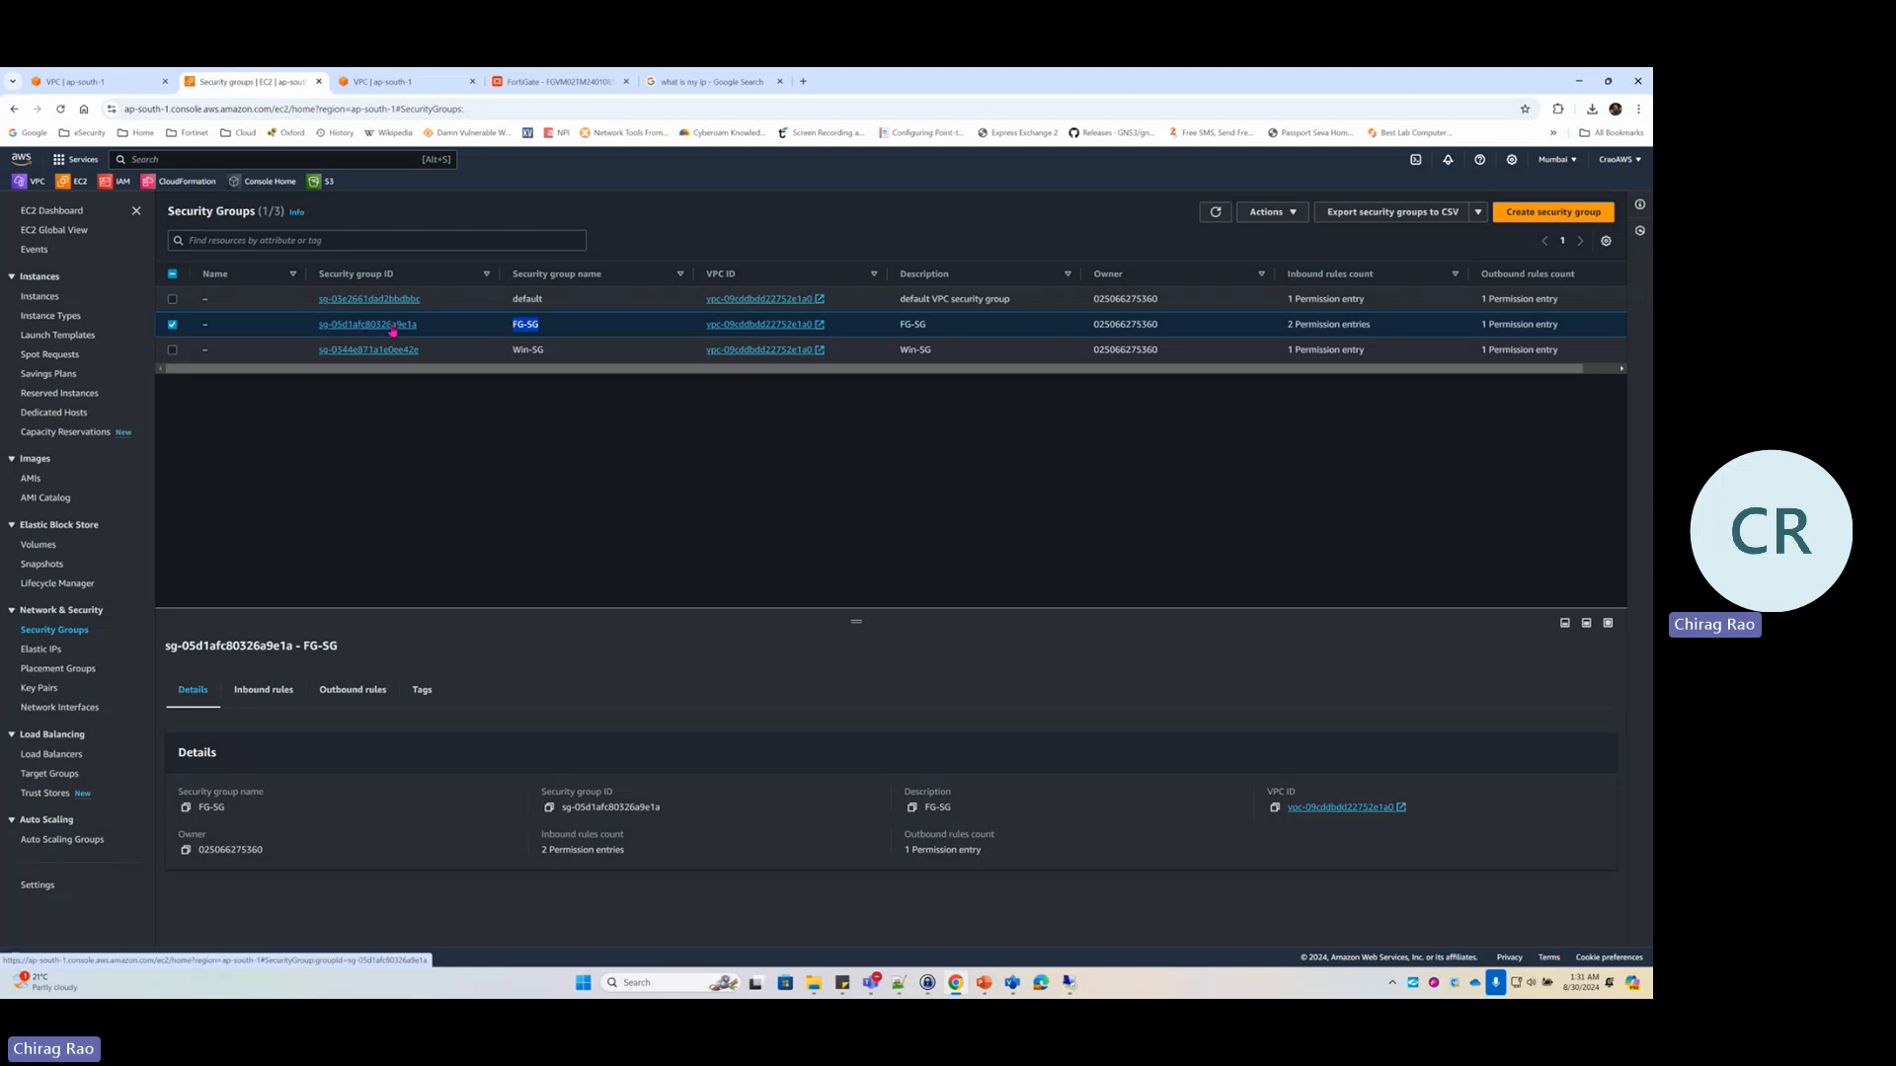
pyautogui.click(393, 326)
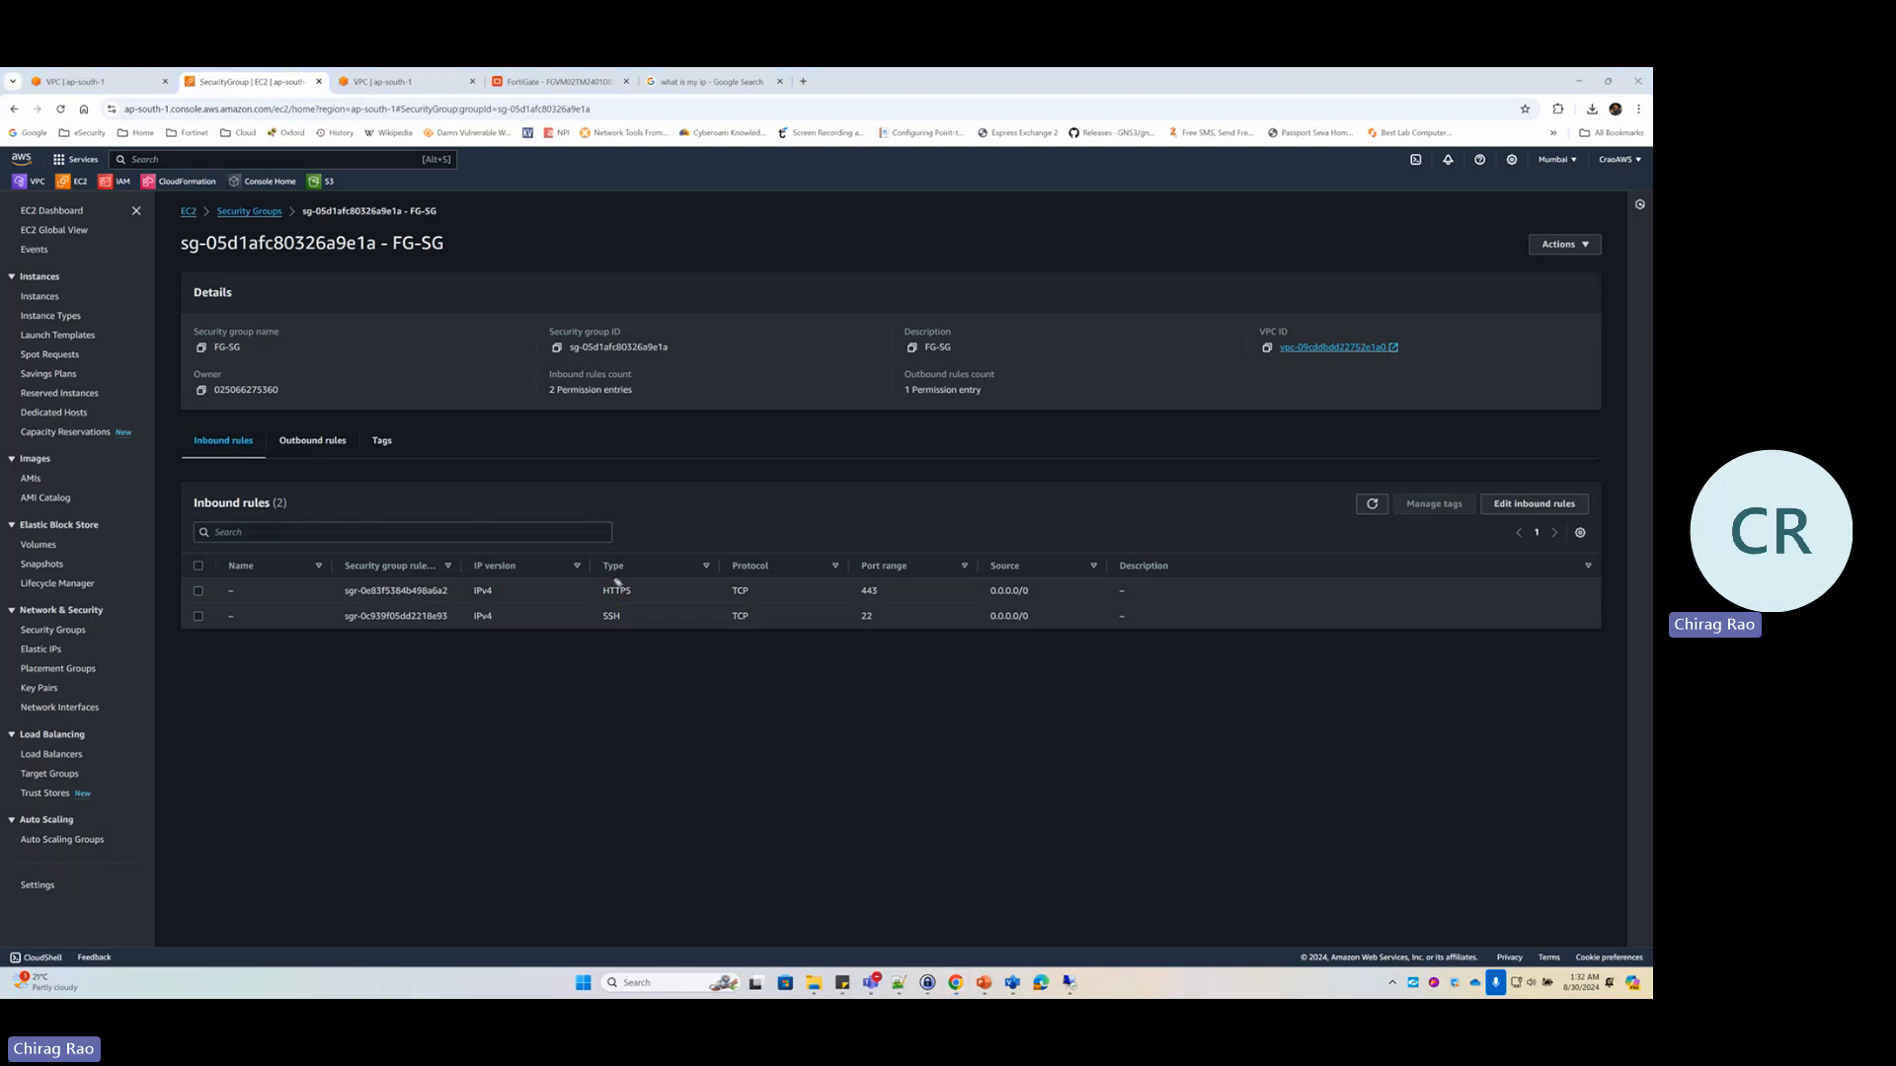
# Circle the HTTPS and SSH rules, draw an arrow to Protocol, then clear the marks
pyautogui.moveTo(610, 558)
pyautogui.mouseDown()
pyautogui.moveTo(686, 595)
pyautogui.moveTo(598, 552)
pyautogui.mouseUp()
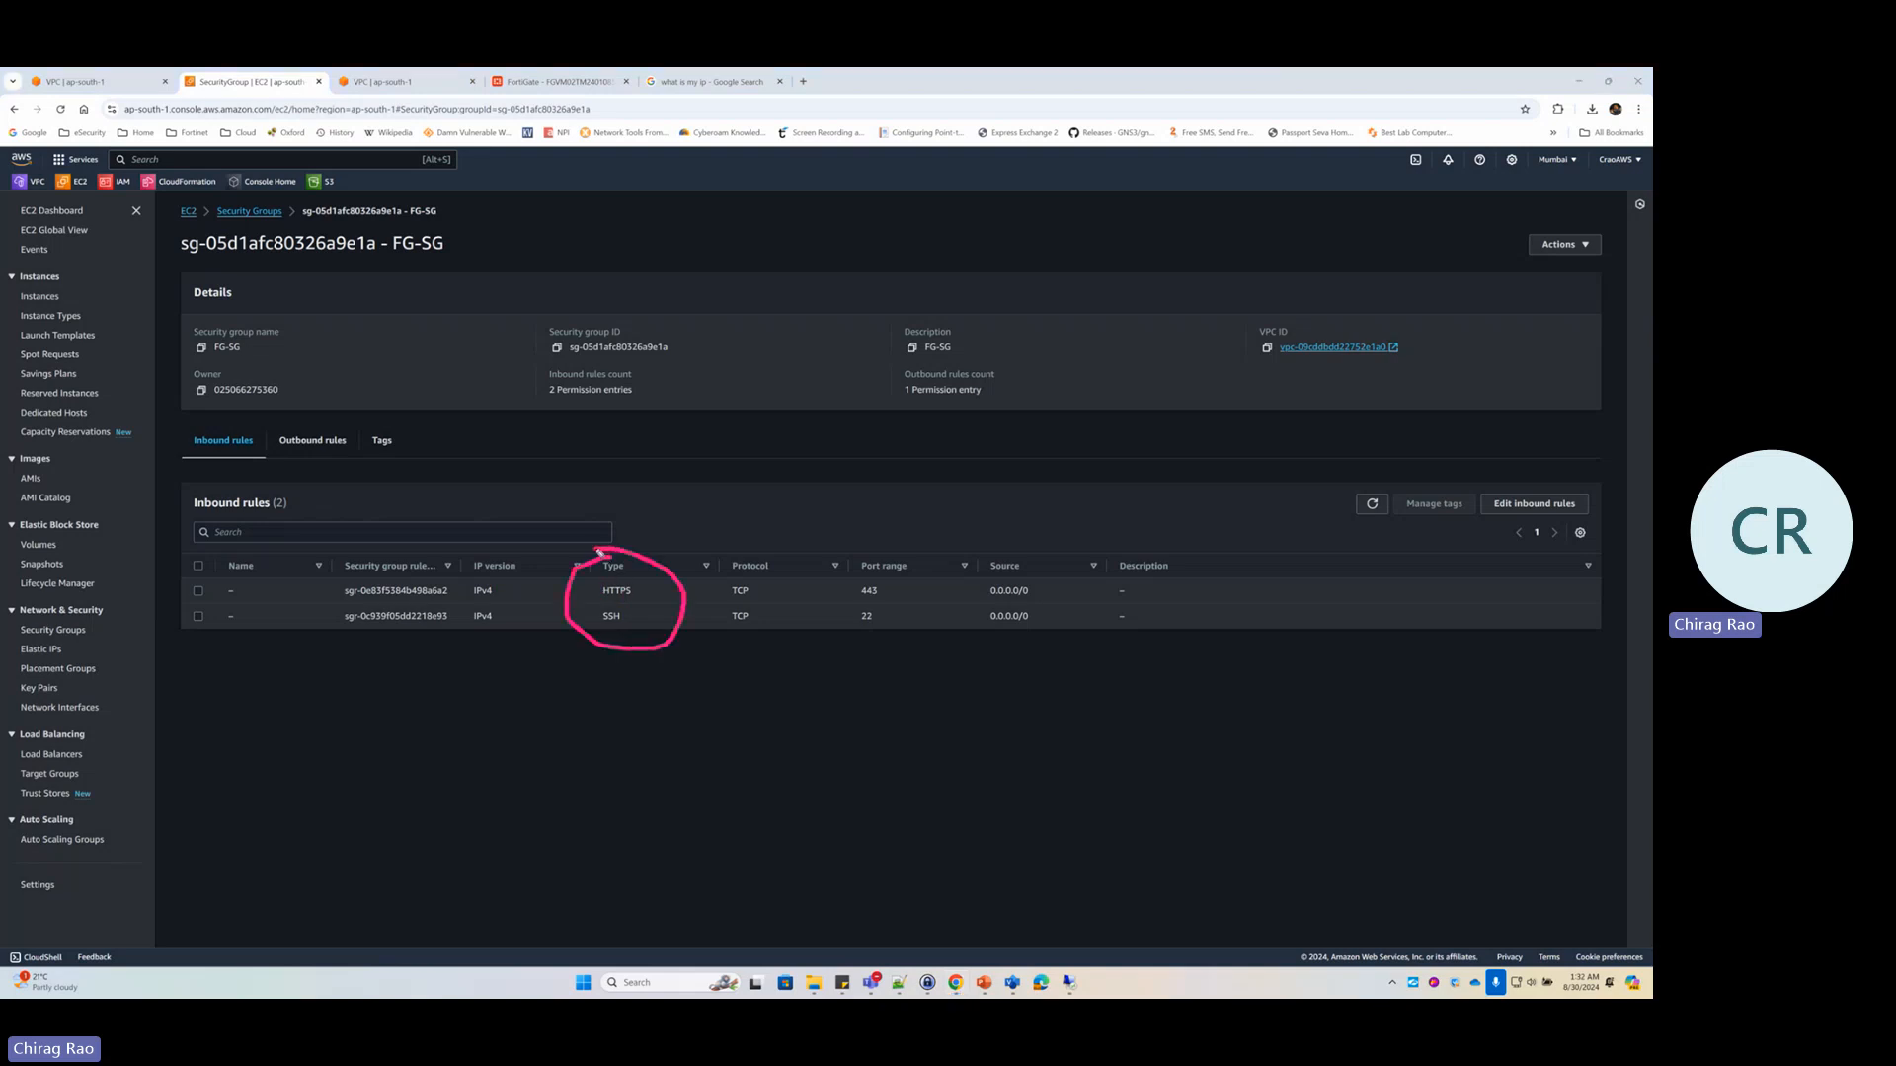
pyautogui.moveTo(770, 370)
pyautogui.mouseDown()
pyautogui.moveTo(780, 561)
pyautogui.moveTo(732, 486)
pyautogui.mouseUp()
pyautogui.moveTo(836, 456); pyautogui.dragTo(780, 565)
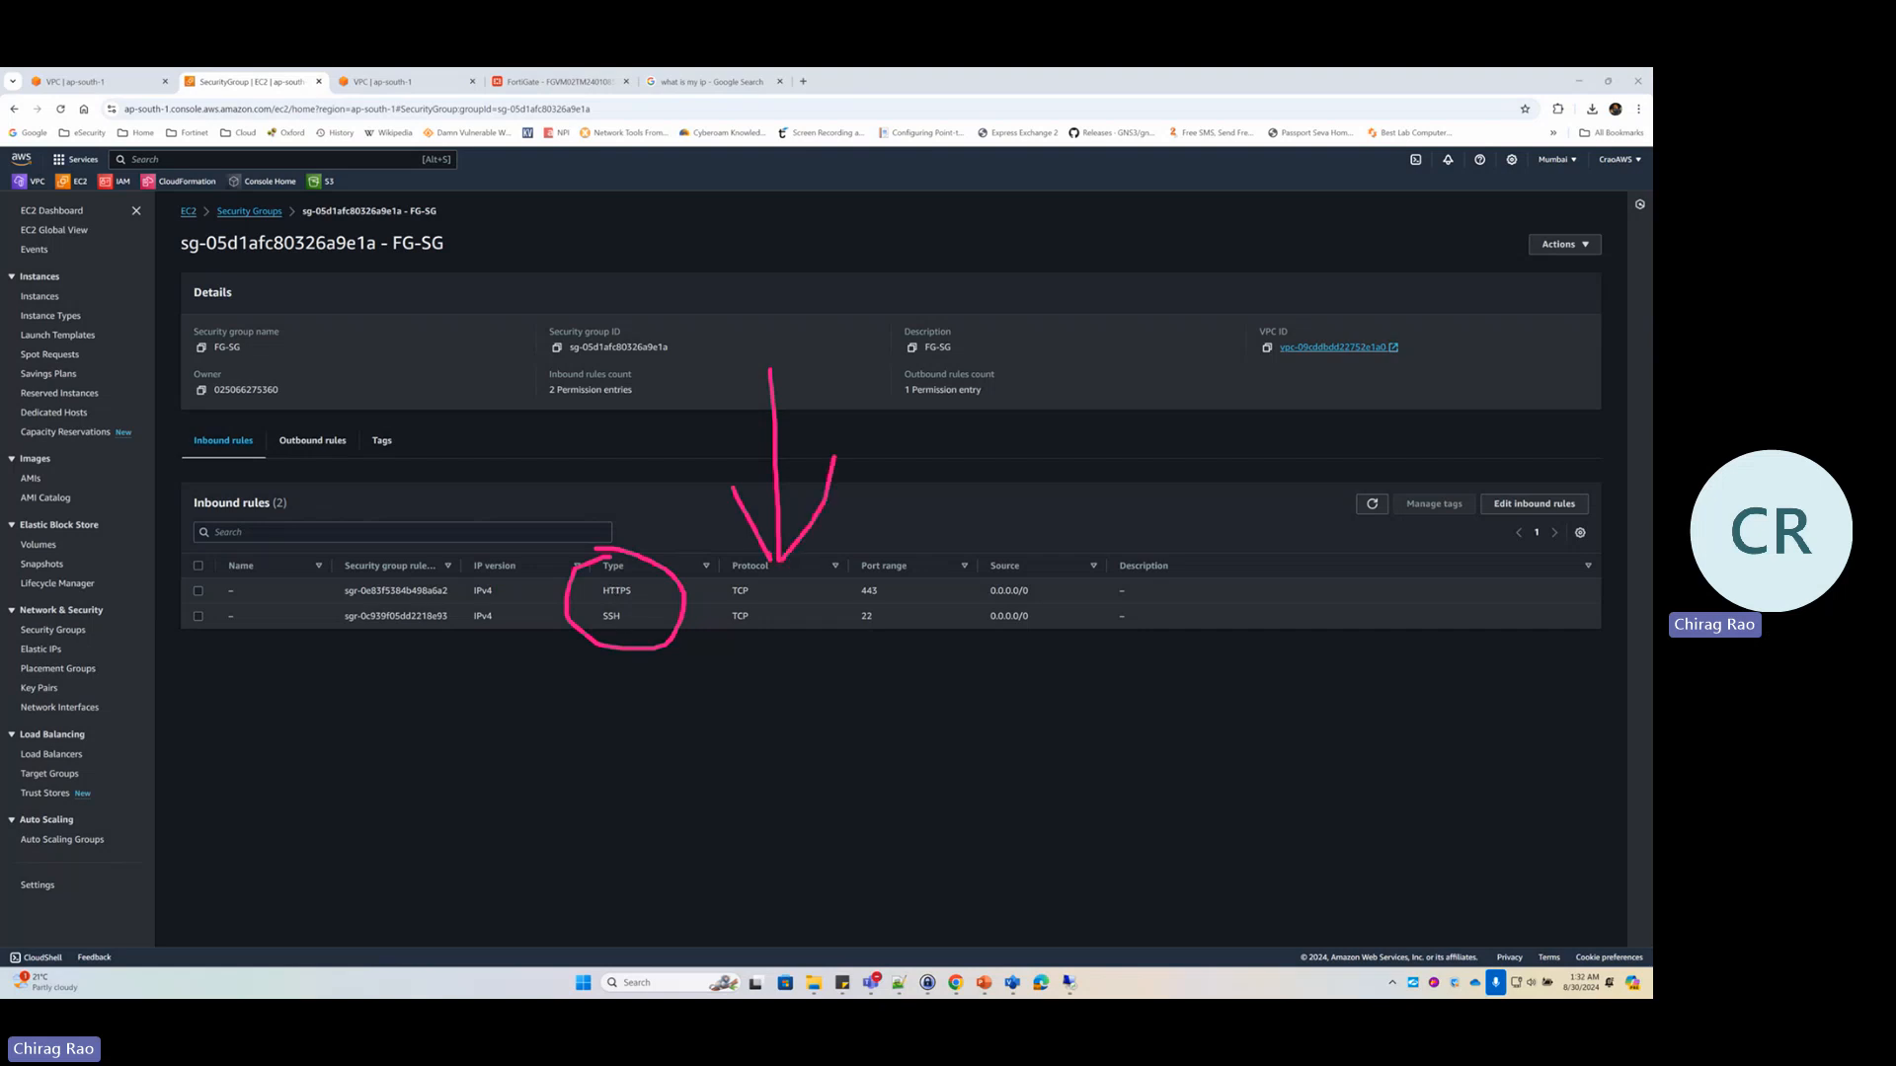
pyautogui.press('Escape')
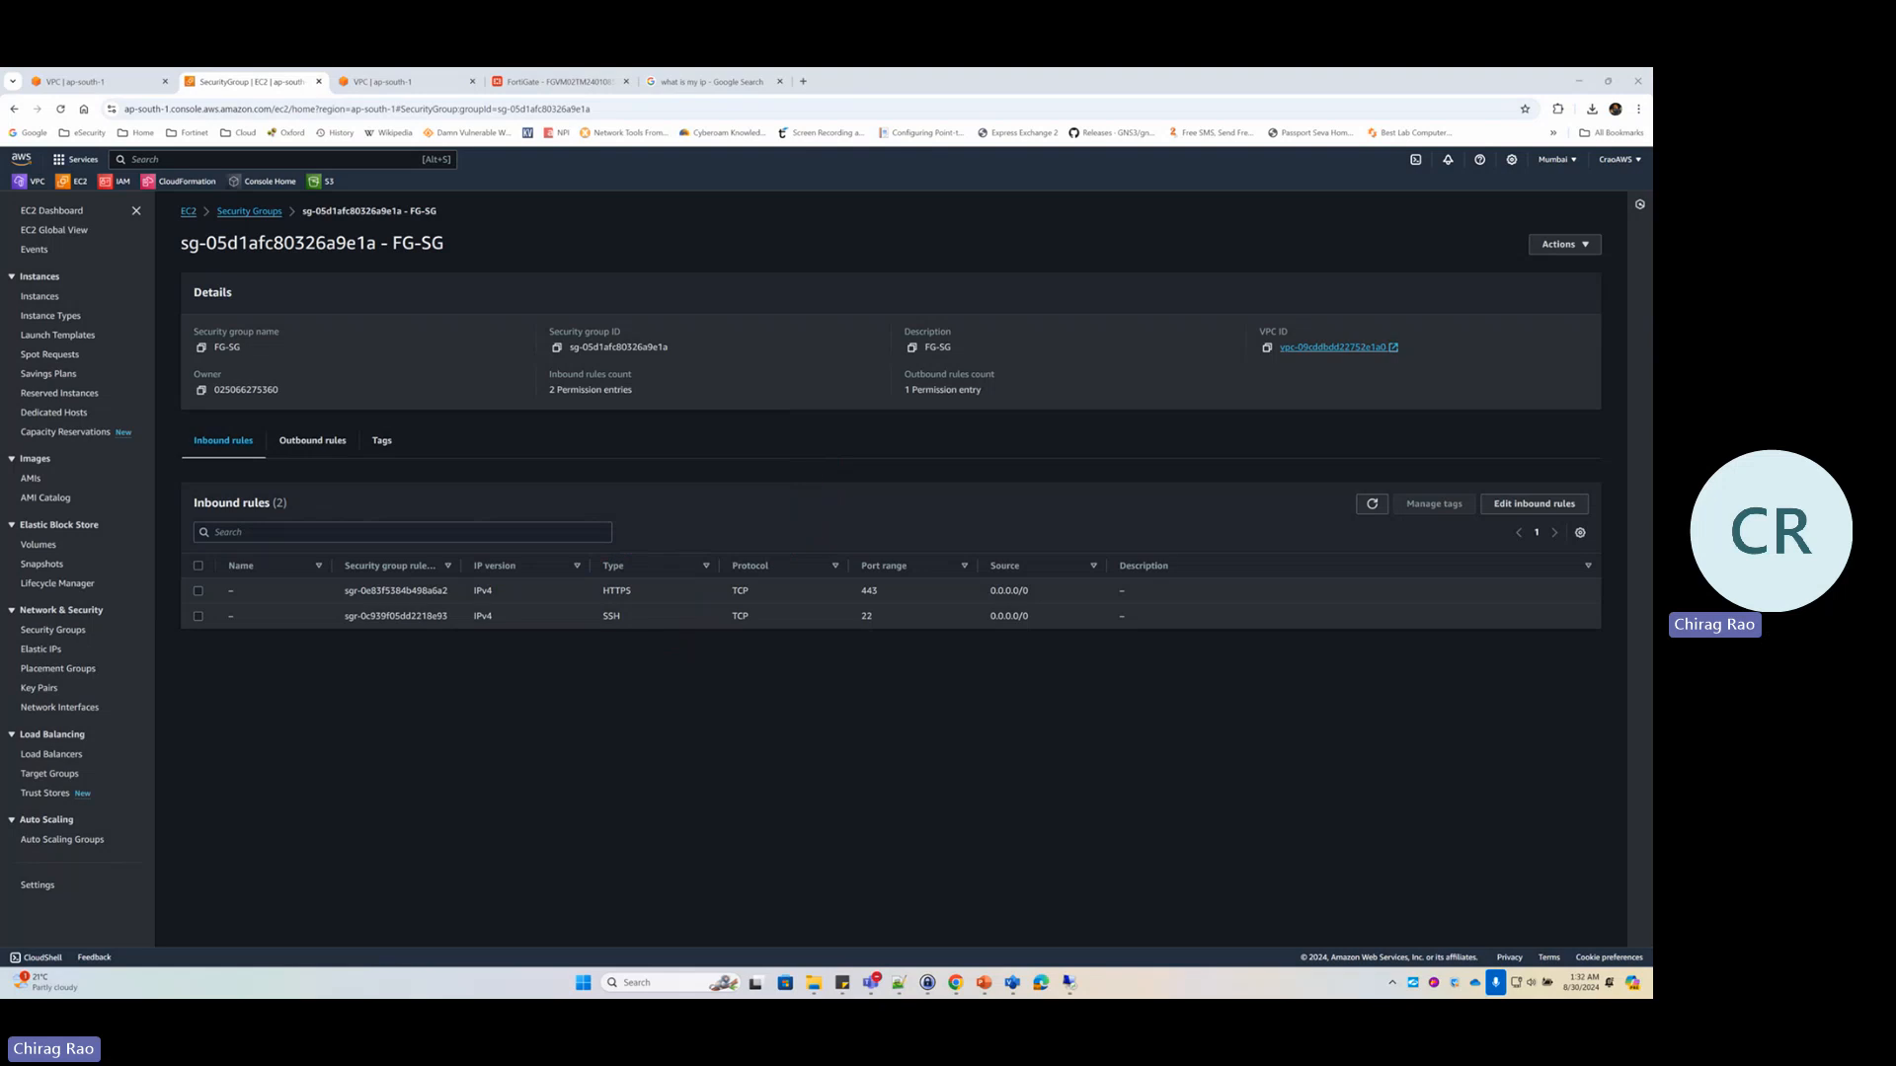
# Add an inbound RDP rule (TCP 3389) from 0.0.0.0/0 to FG-SG and save it
pyautogui.click(1522, 506)
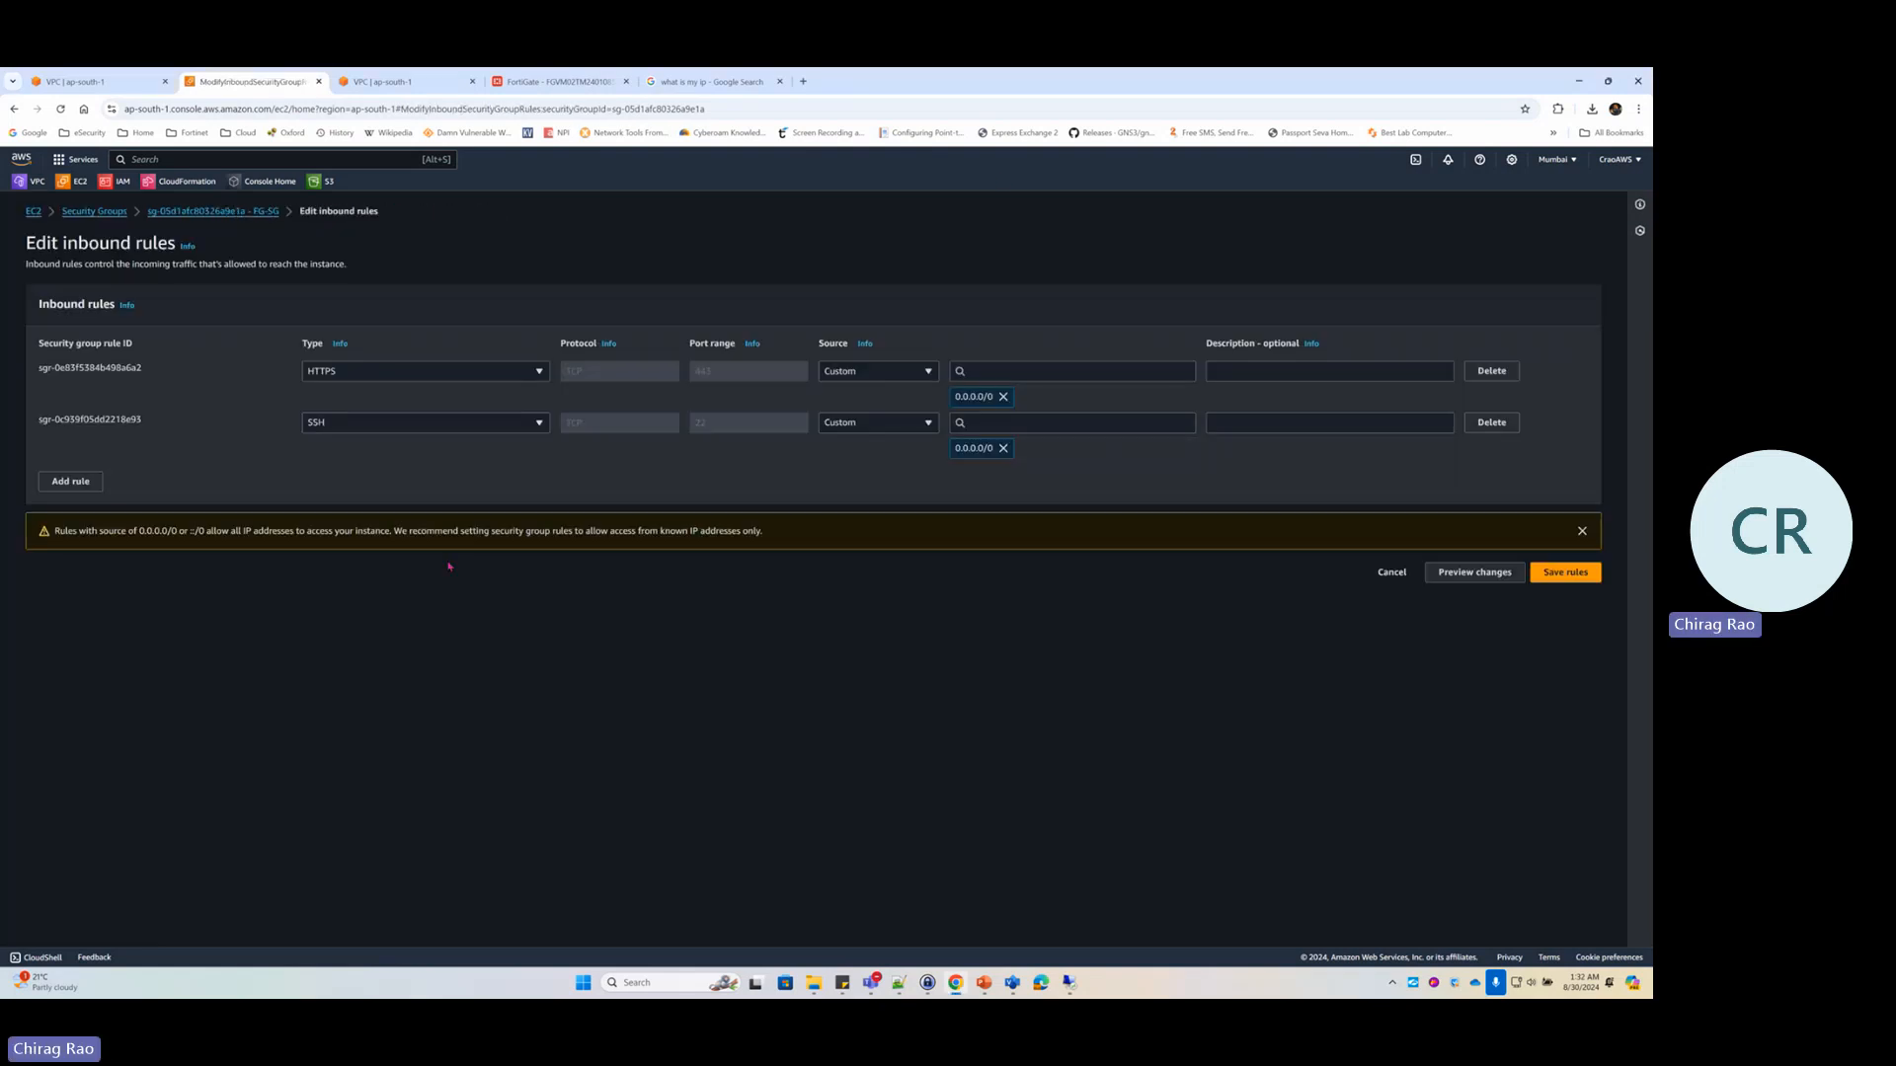
pyautogui.click(70, 482)
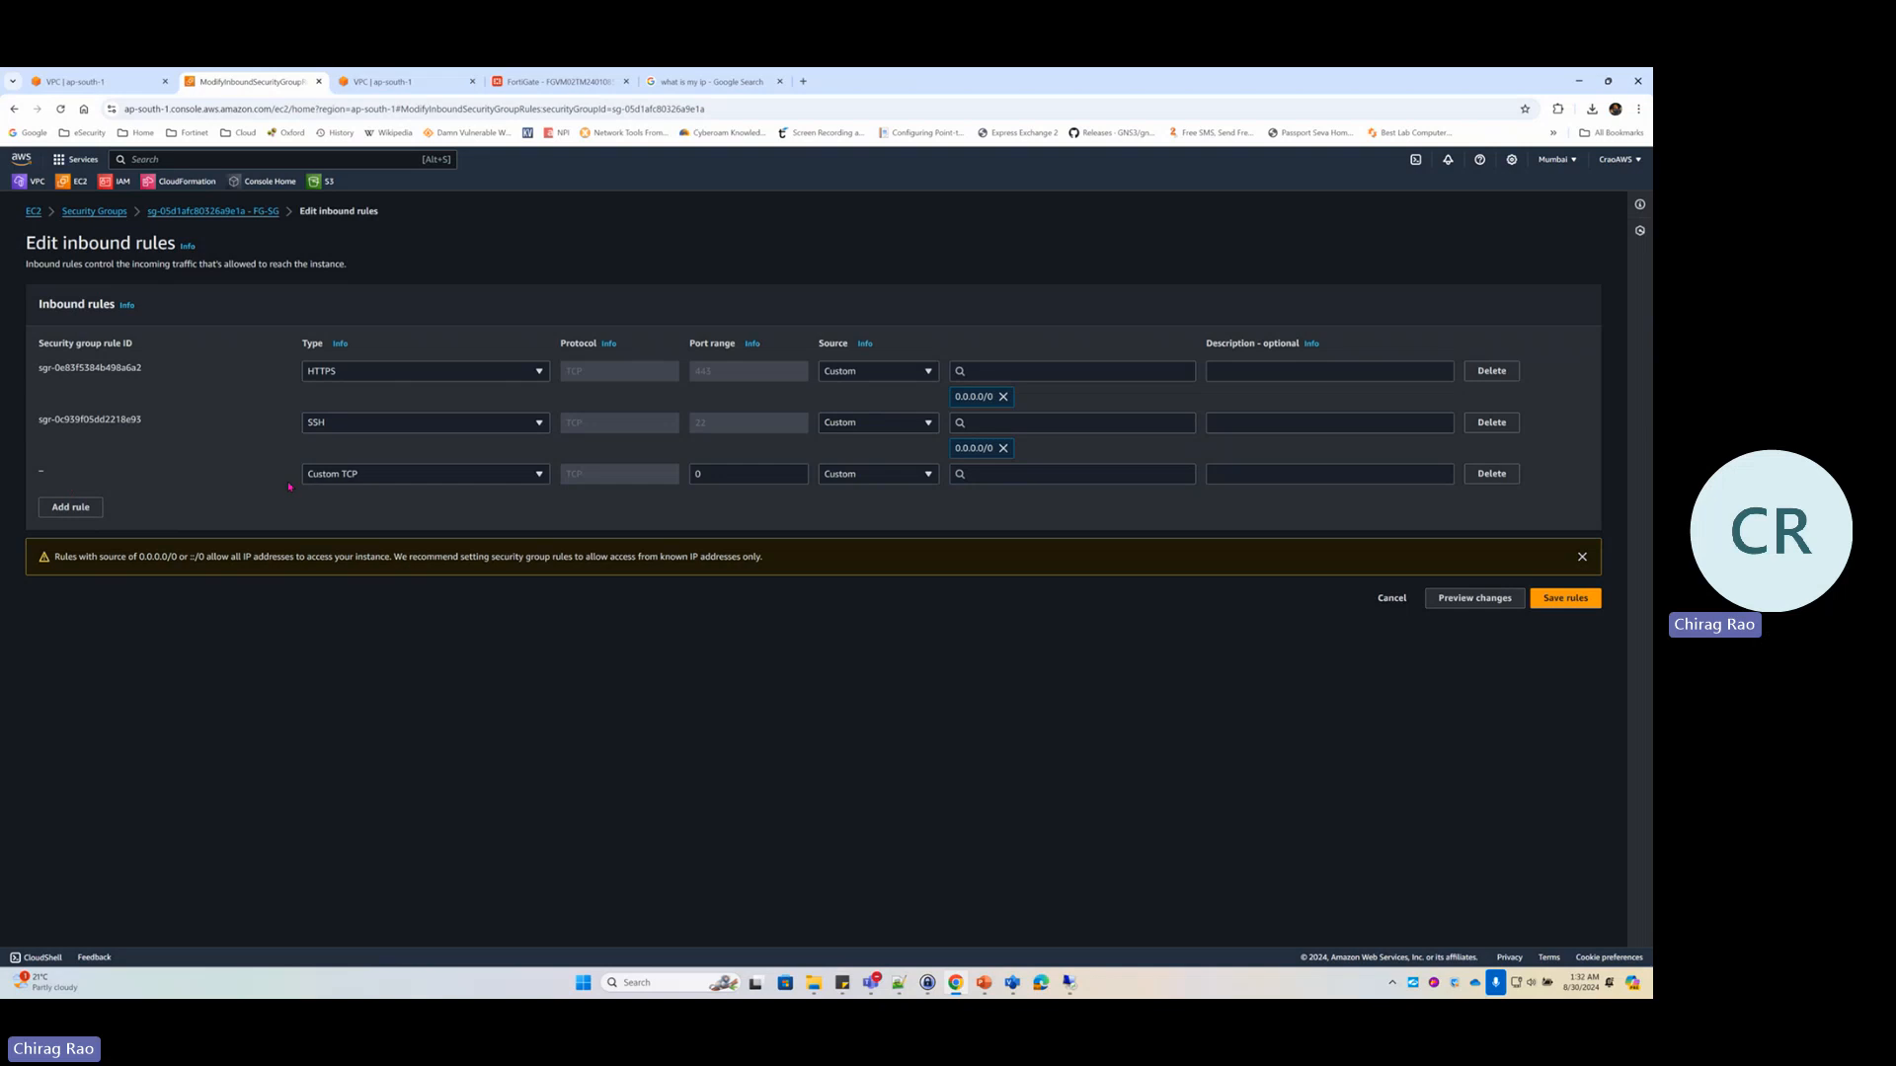
pyautogui.click(390, 478)
pyautogui.write('rd')
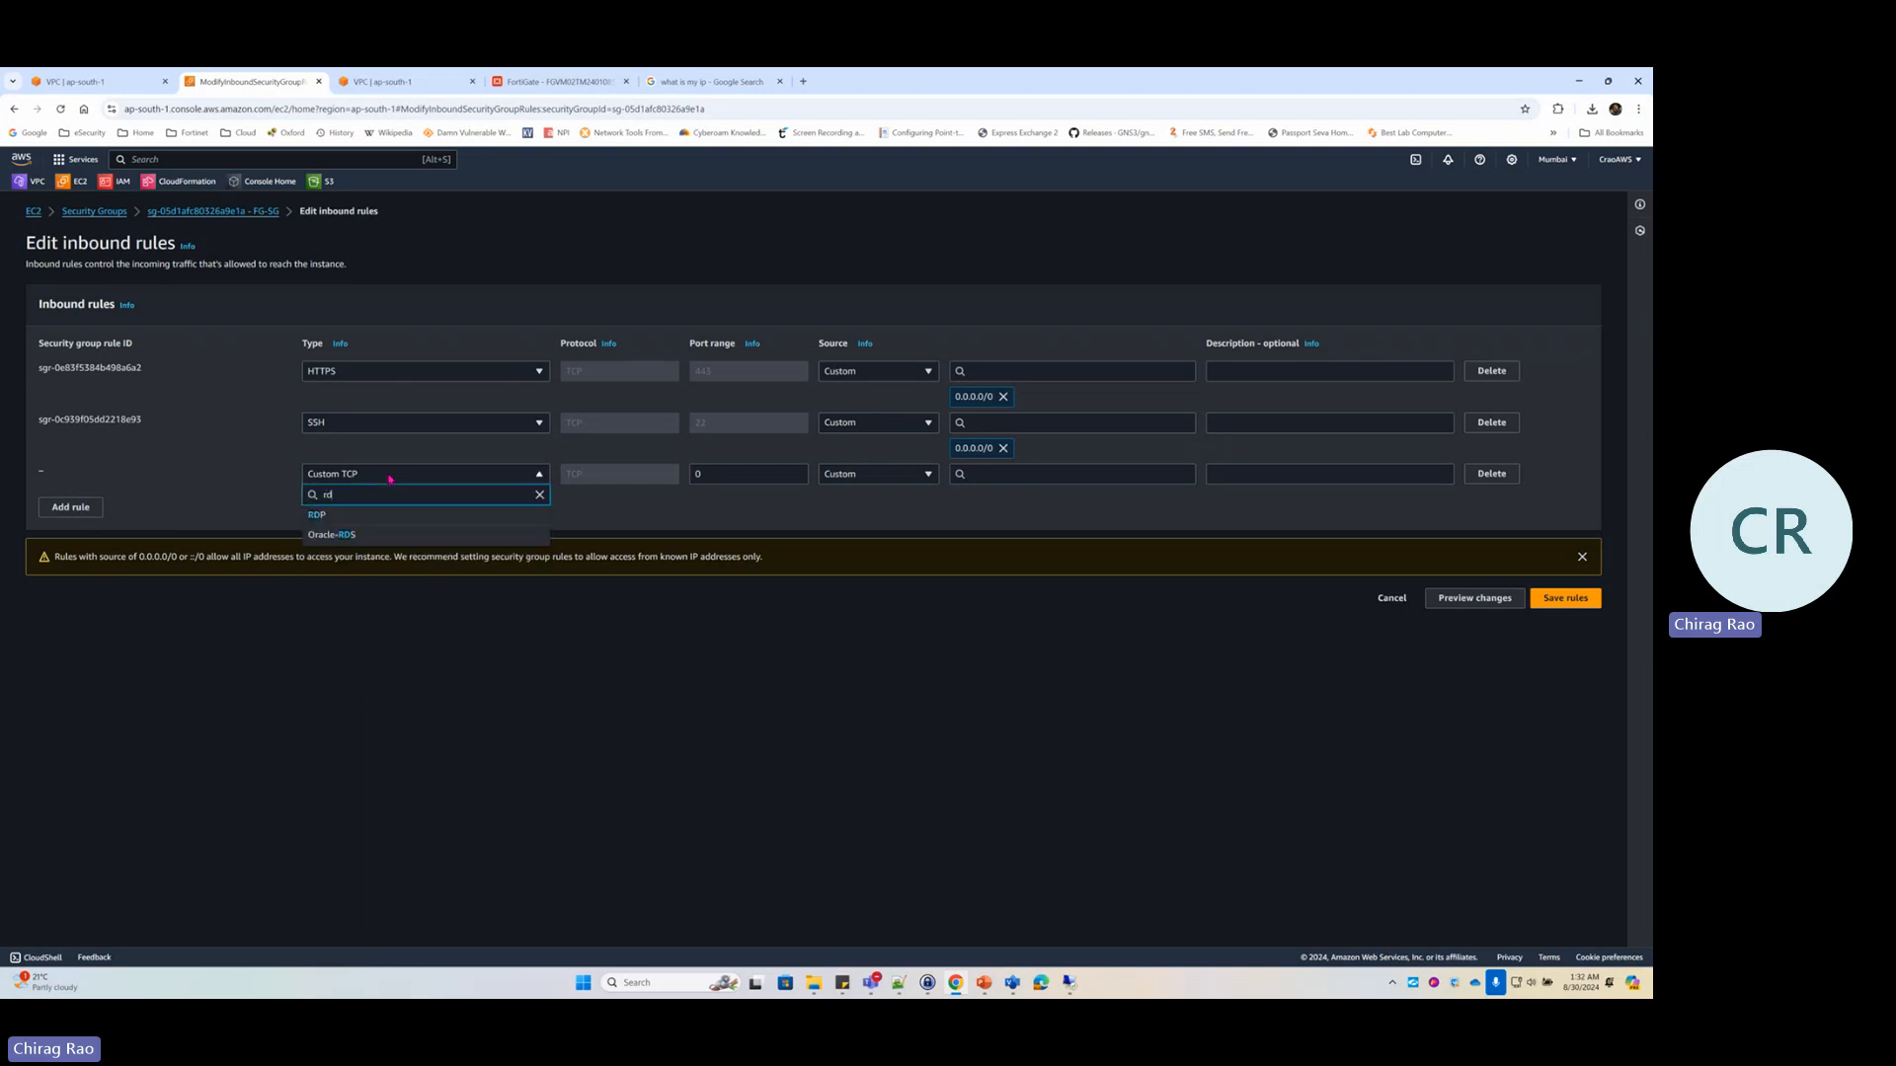
pyautogui.click(317, 516)
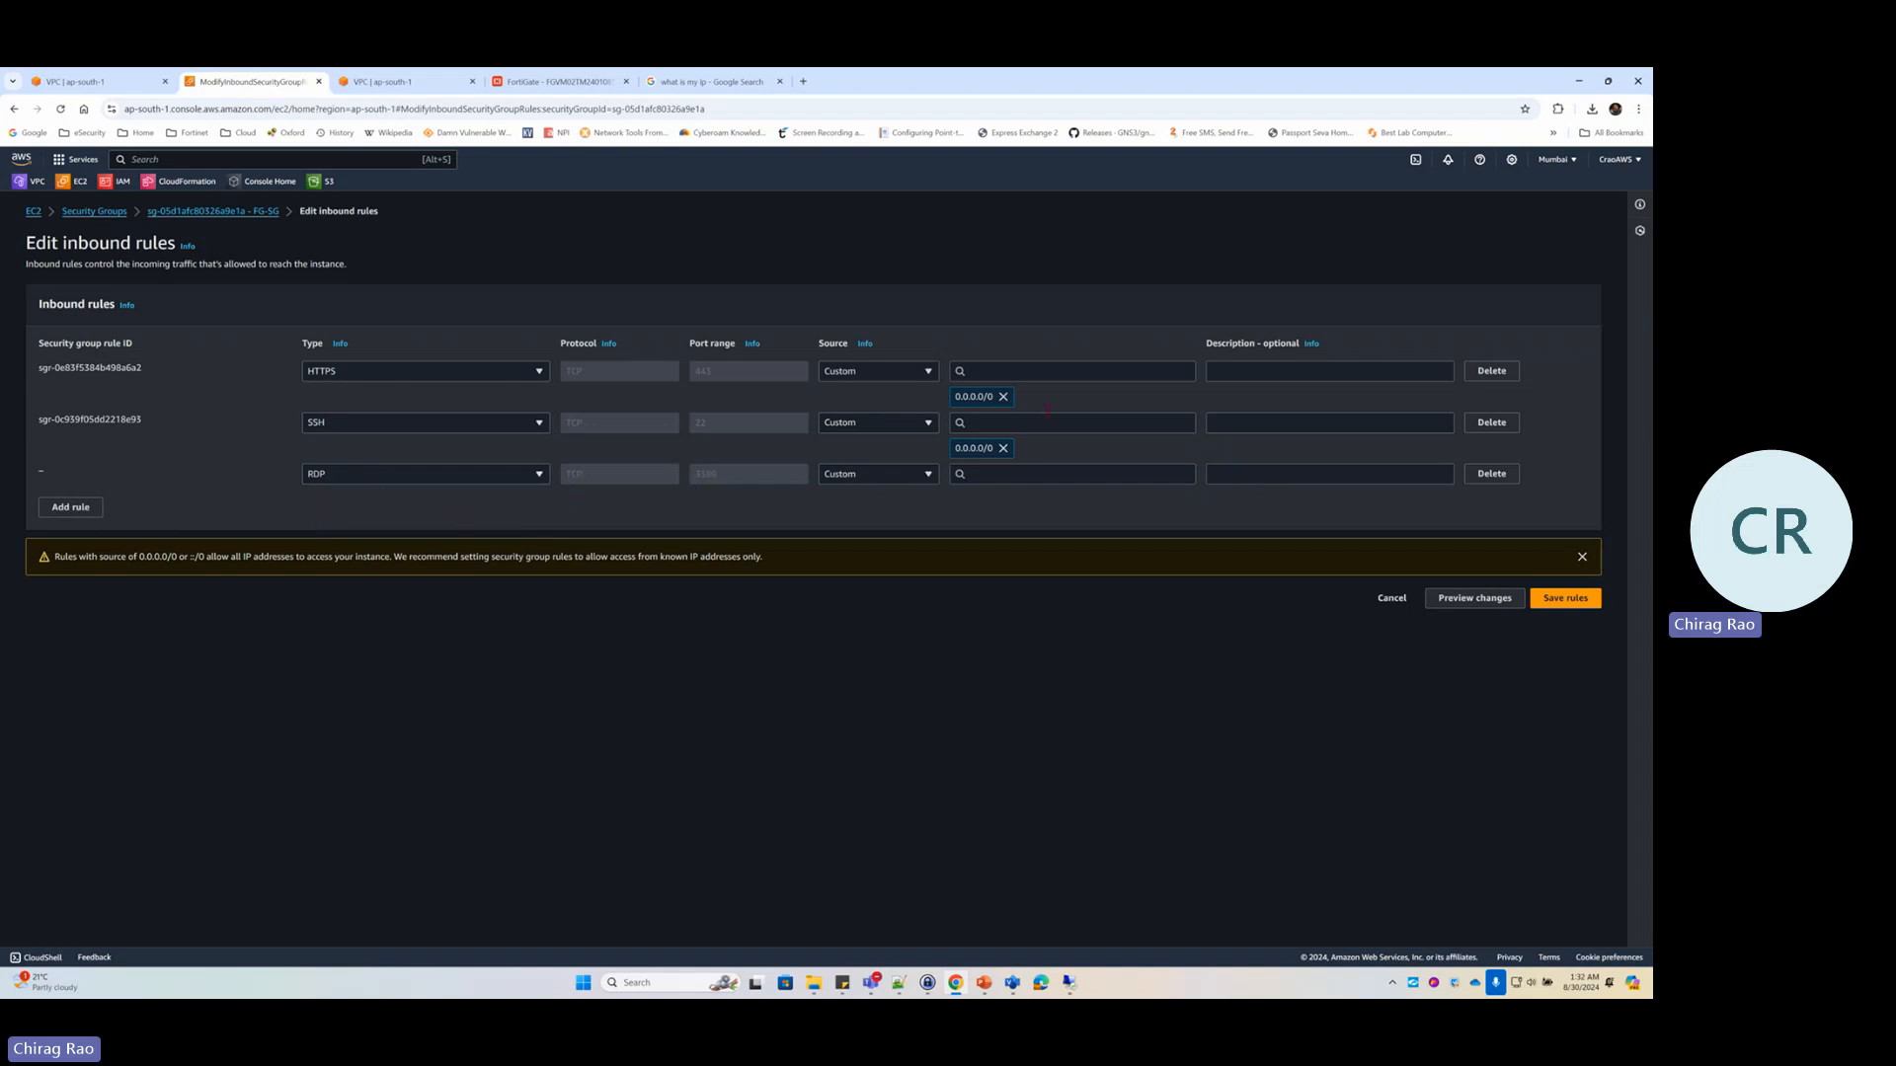
pyautogui.click(1012, 475)
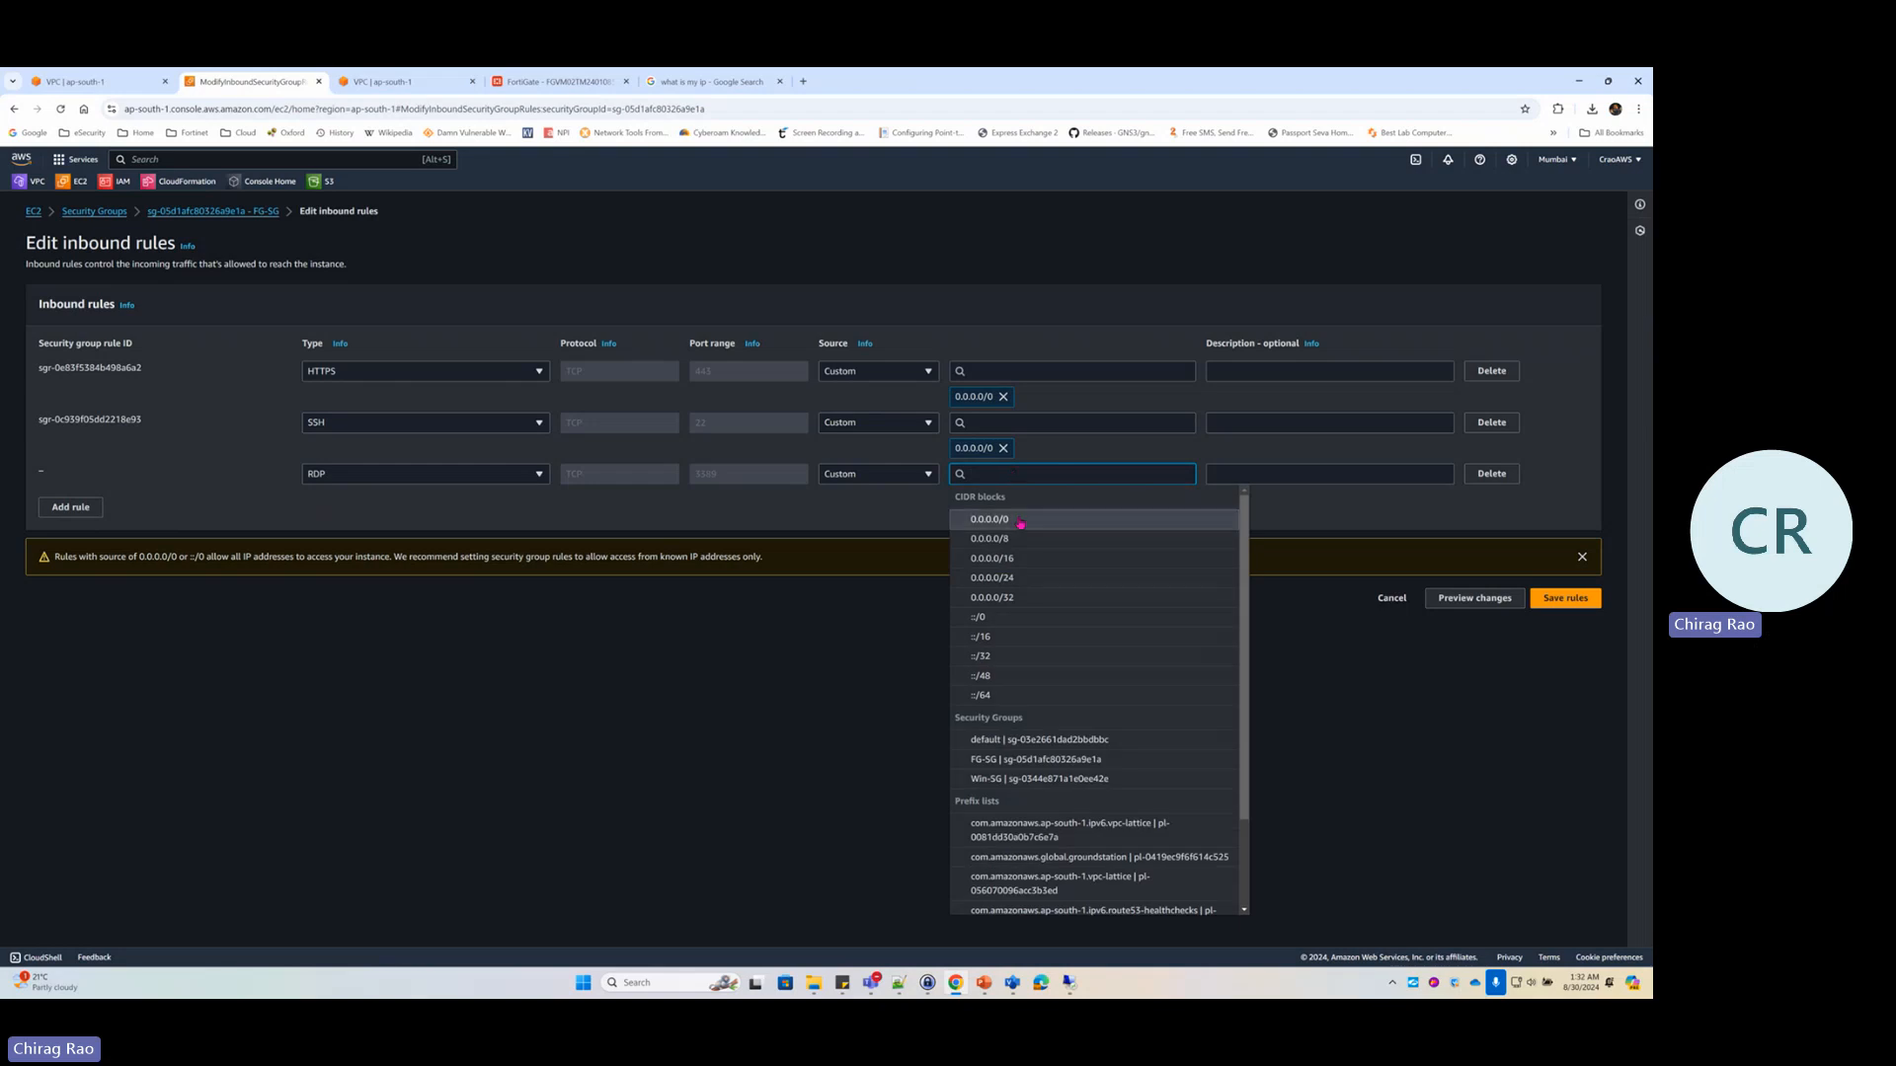
pyautogui.click(1018, 517)
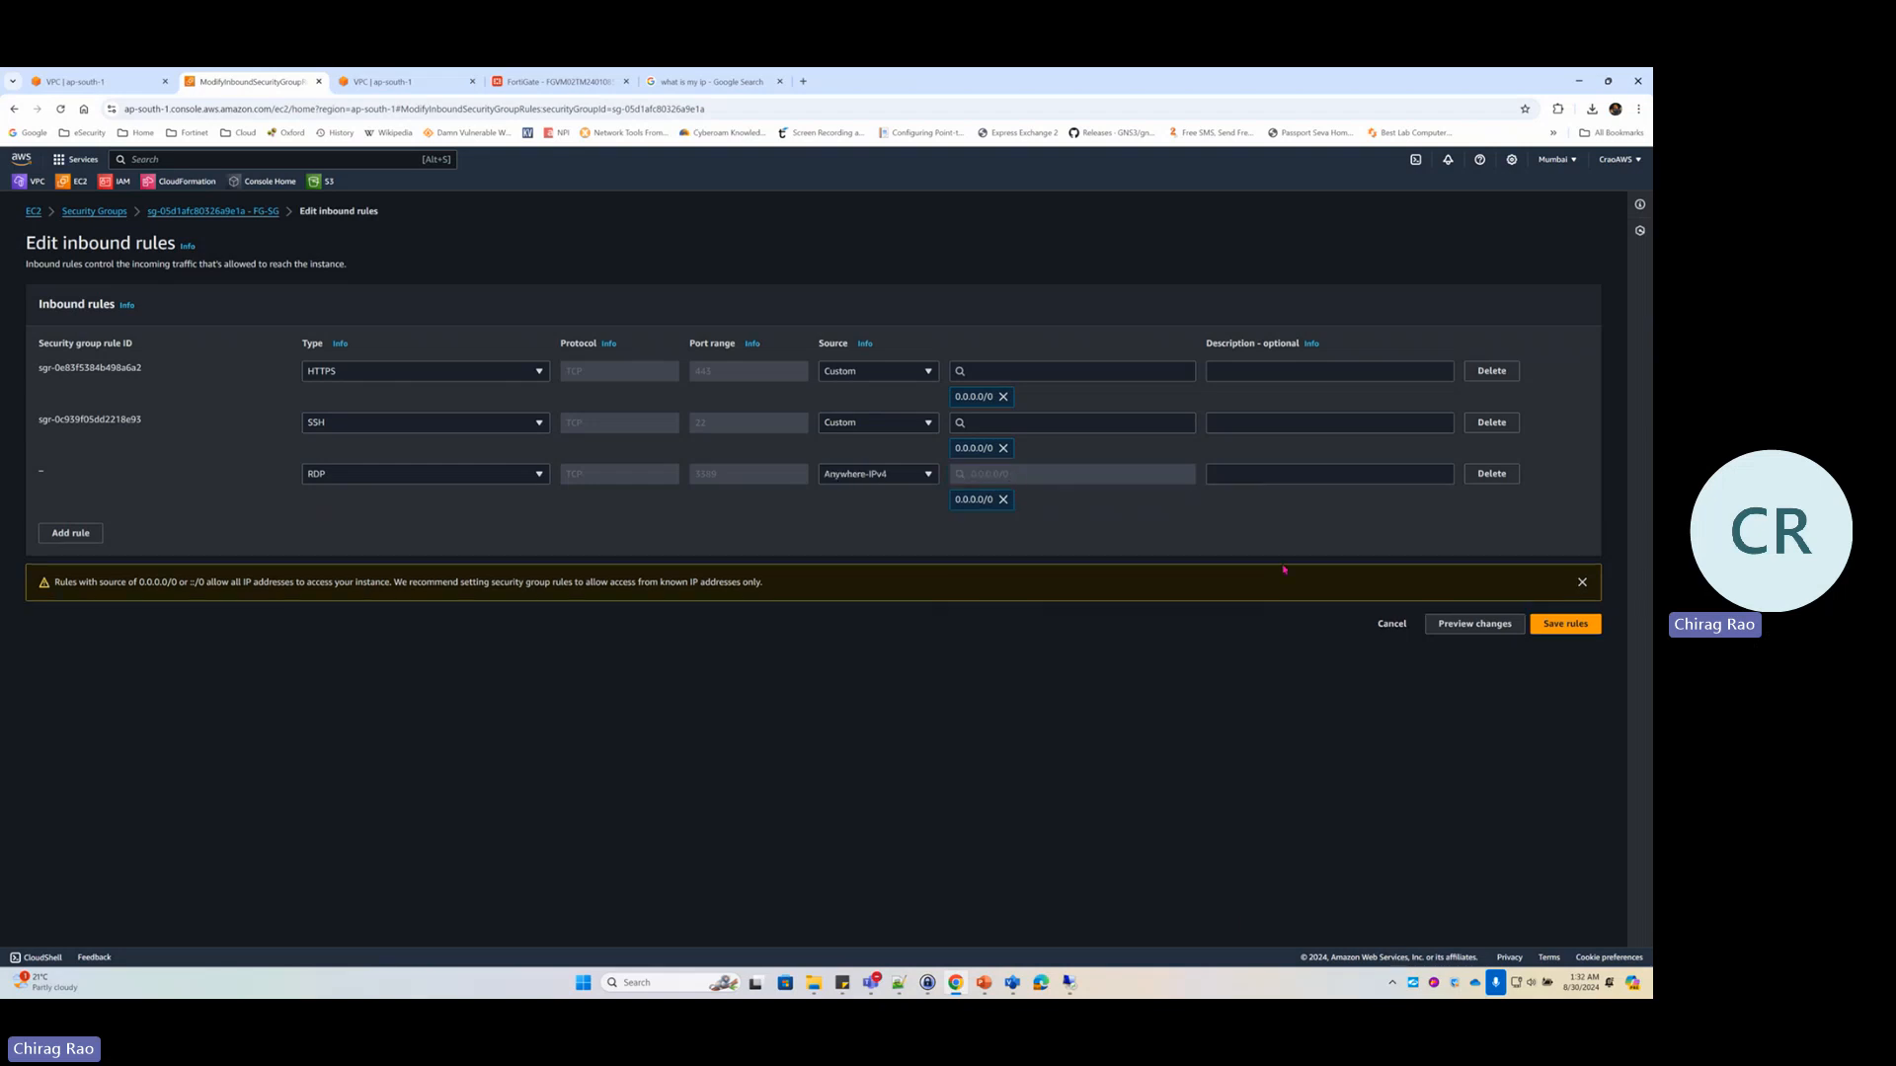
pyautogui.click(1562, 623)
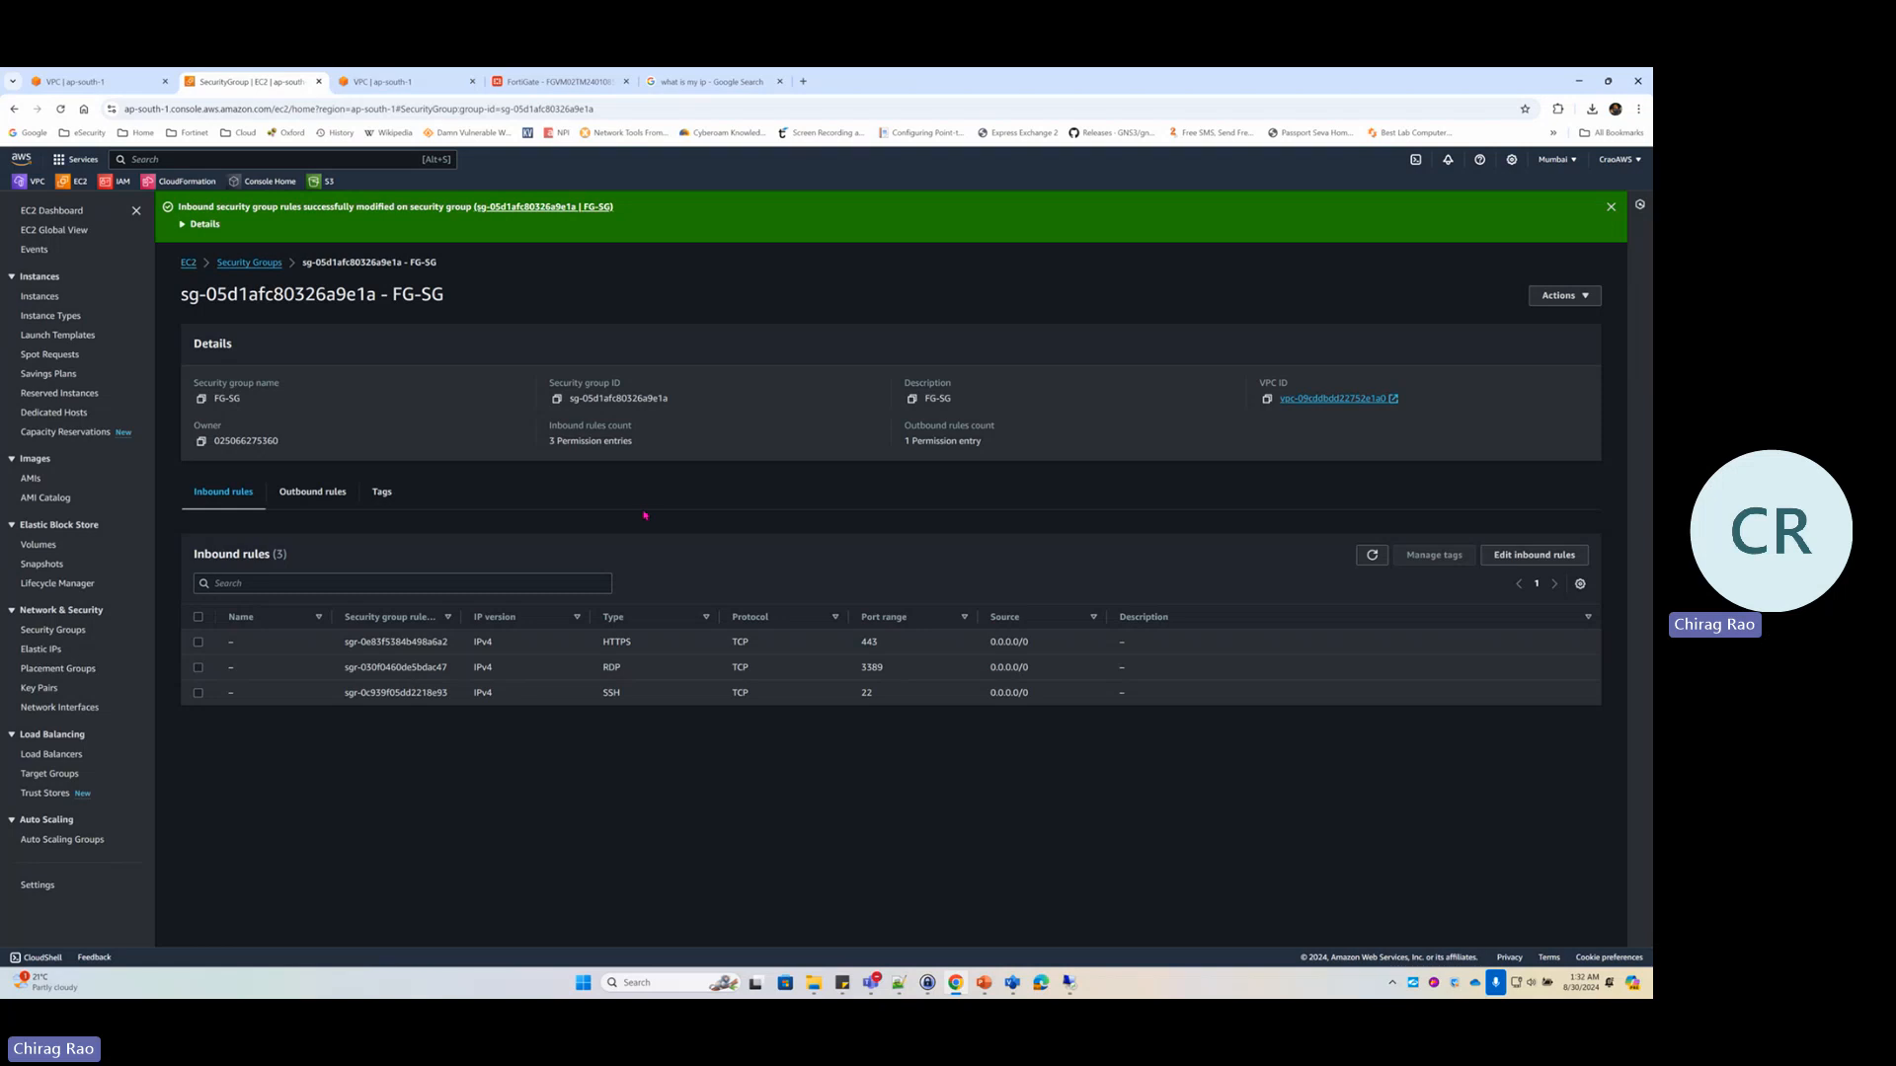
pyautogui.click(1012, 983)
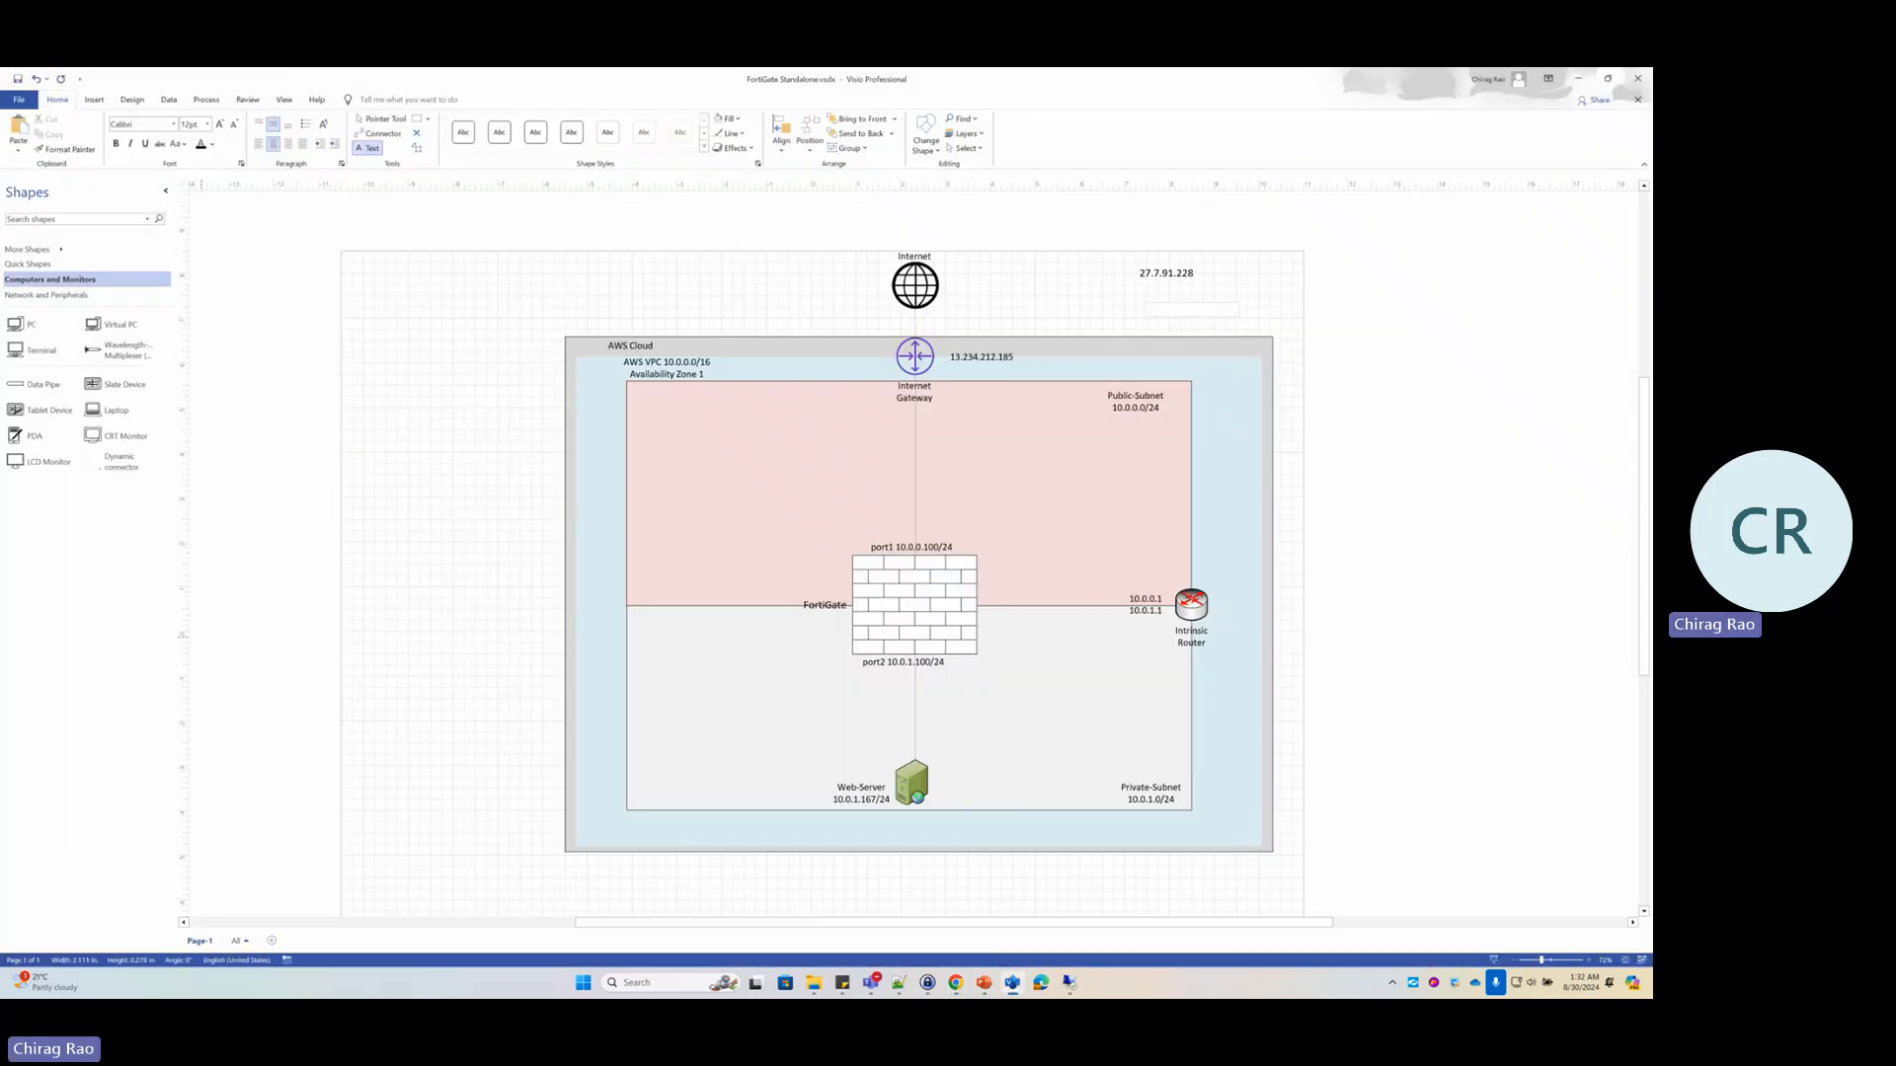
# Circle the FortiGate, label it SG with an arrow to the Web-Server, then clear the ink
pyautogui.click(252, 258)
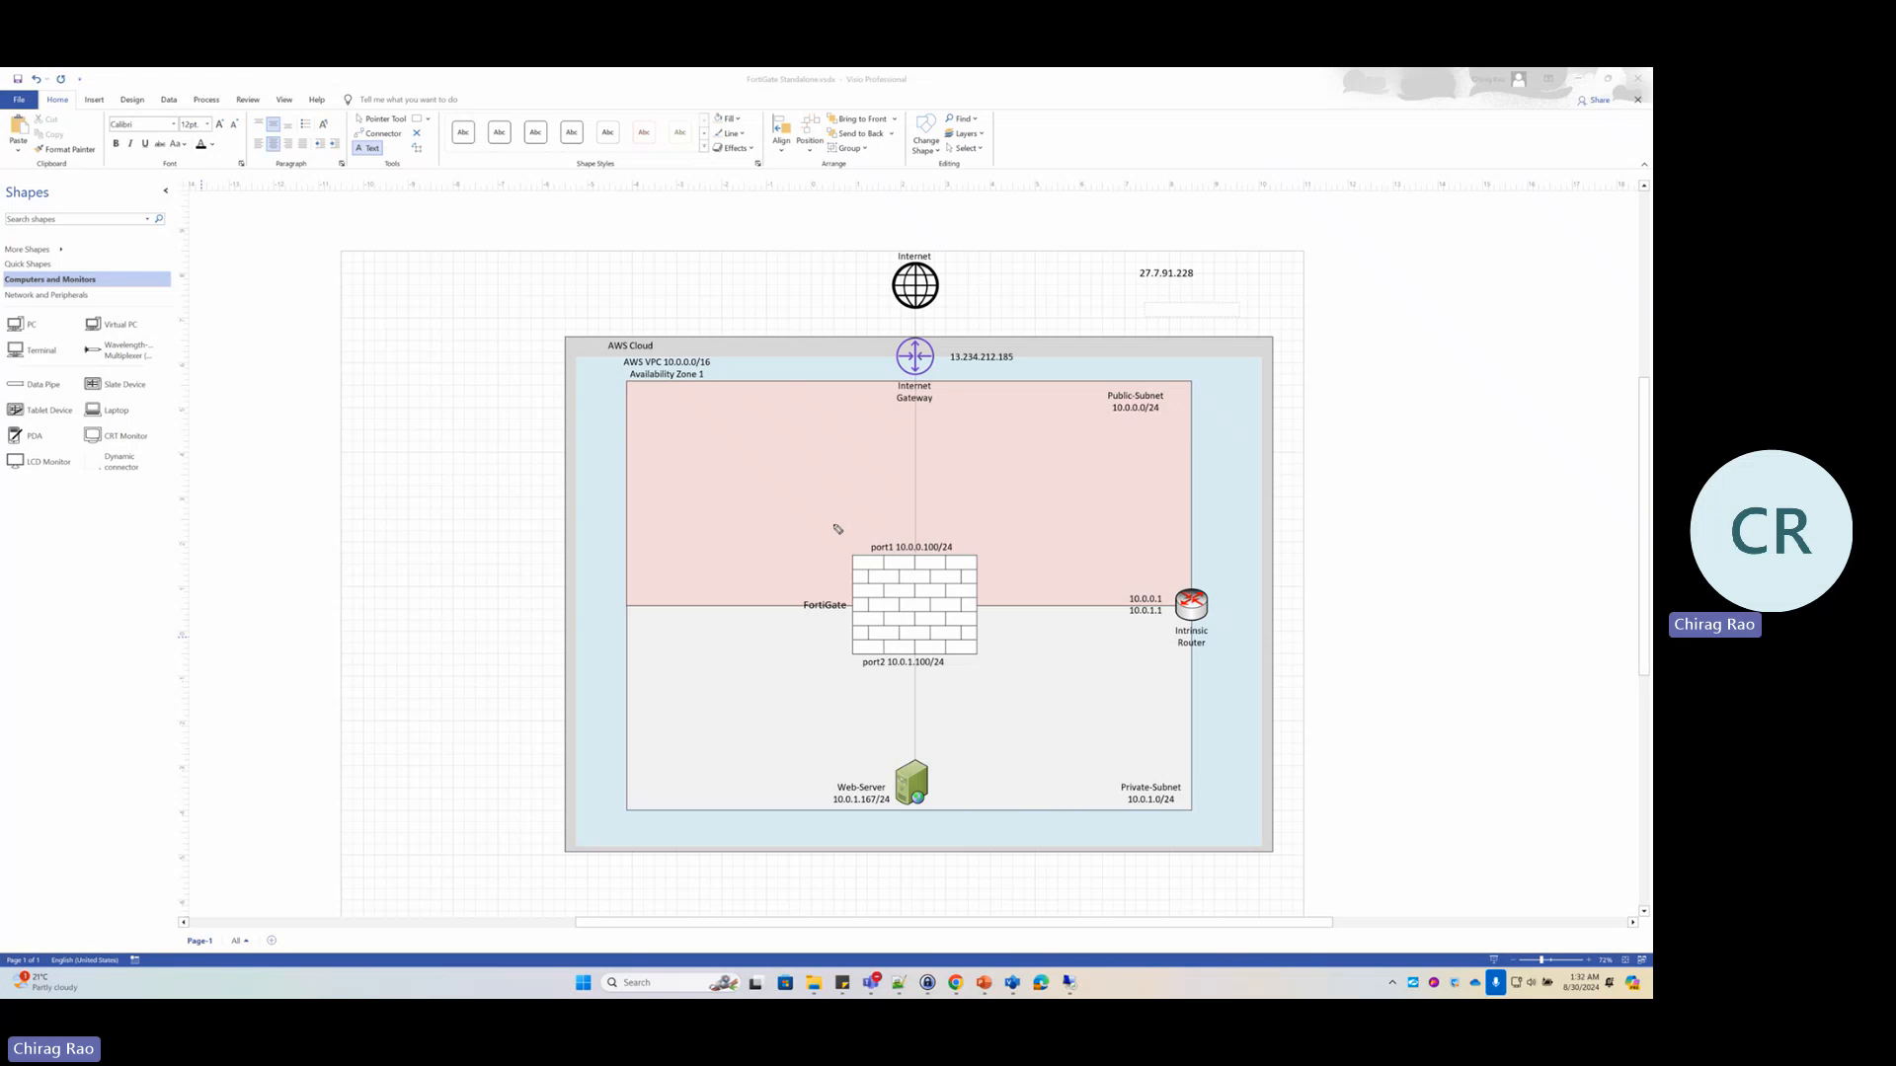
pyautogui.moveTo(877, 514)
pyautogui.mouseDown()
pyautogui.moveTo(814, 657)
pyautogui.moveTo(1037, 604)
pyautogui.moveTo(874, 517)
pyautogui.mouseUp()
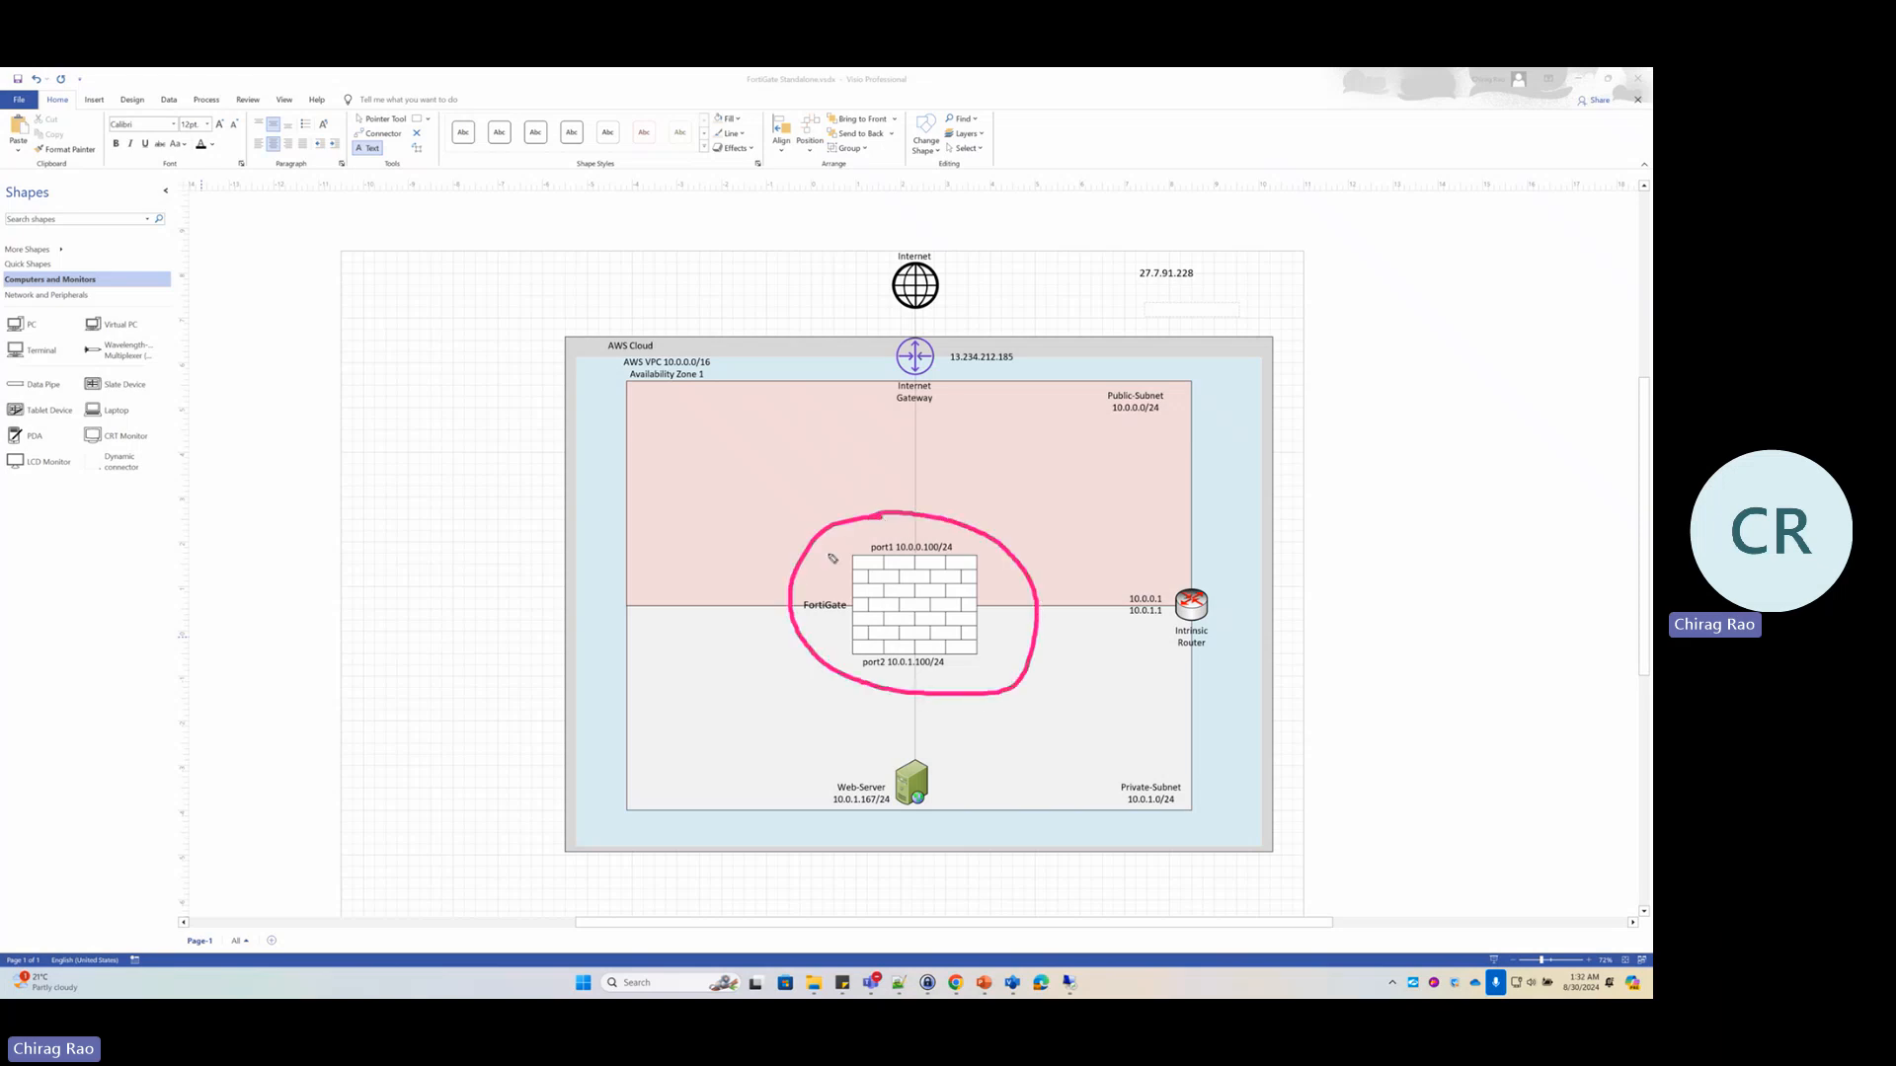
pyautogui.moveTo(710, 538)
pyautogui.mouseDown()
pyautogui.moveTo(677, 574)
pyautogui.moveTo(733, 555)
pyautogui.mouseUp()
pyautogui.click(775, 569)
pyautogui.moveTo(774, 570)
pyautogui.mouseDown()
pyautogui.moveTo(849, 771)
pyautogui.moveTo(867, 768)
pyautogui.moveTo(793, 795)
pyautogui.mouseUp()
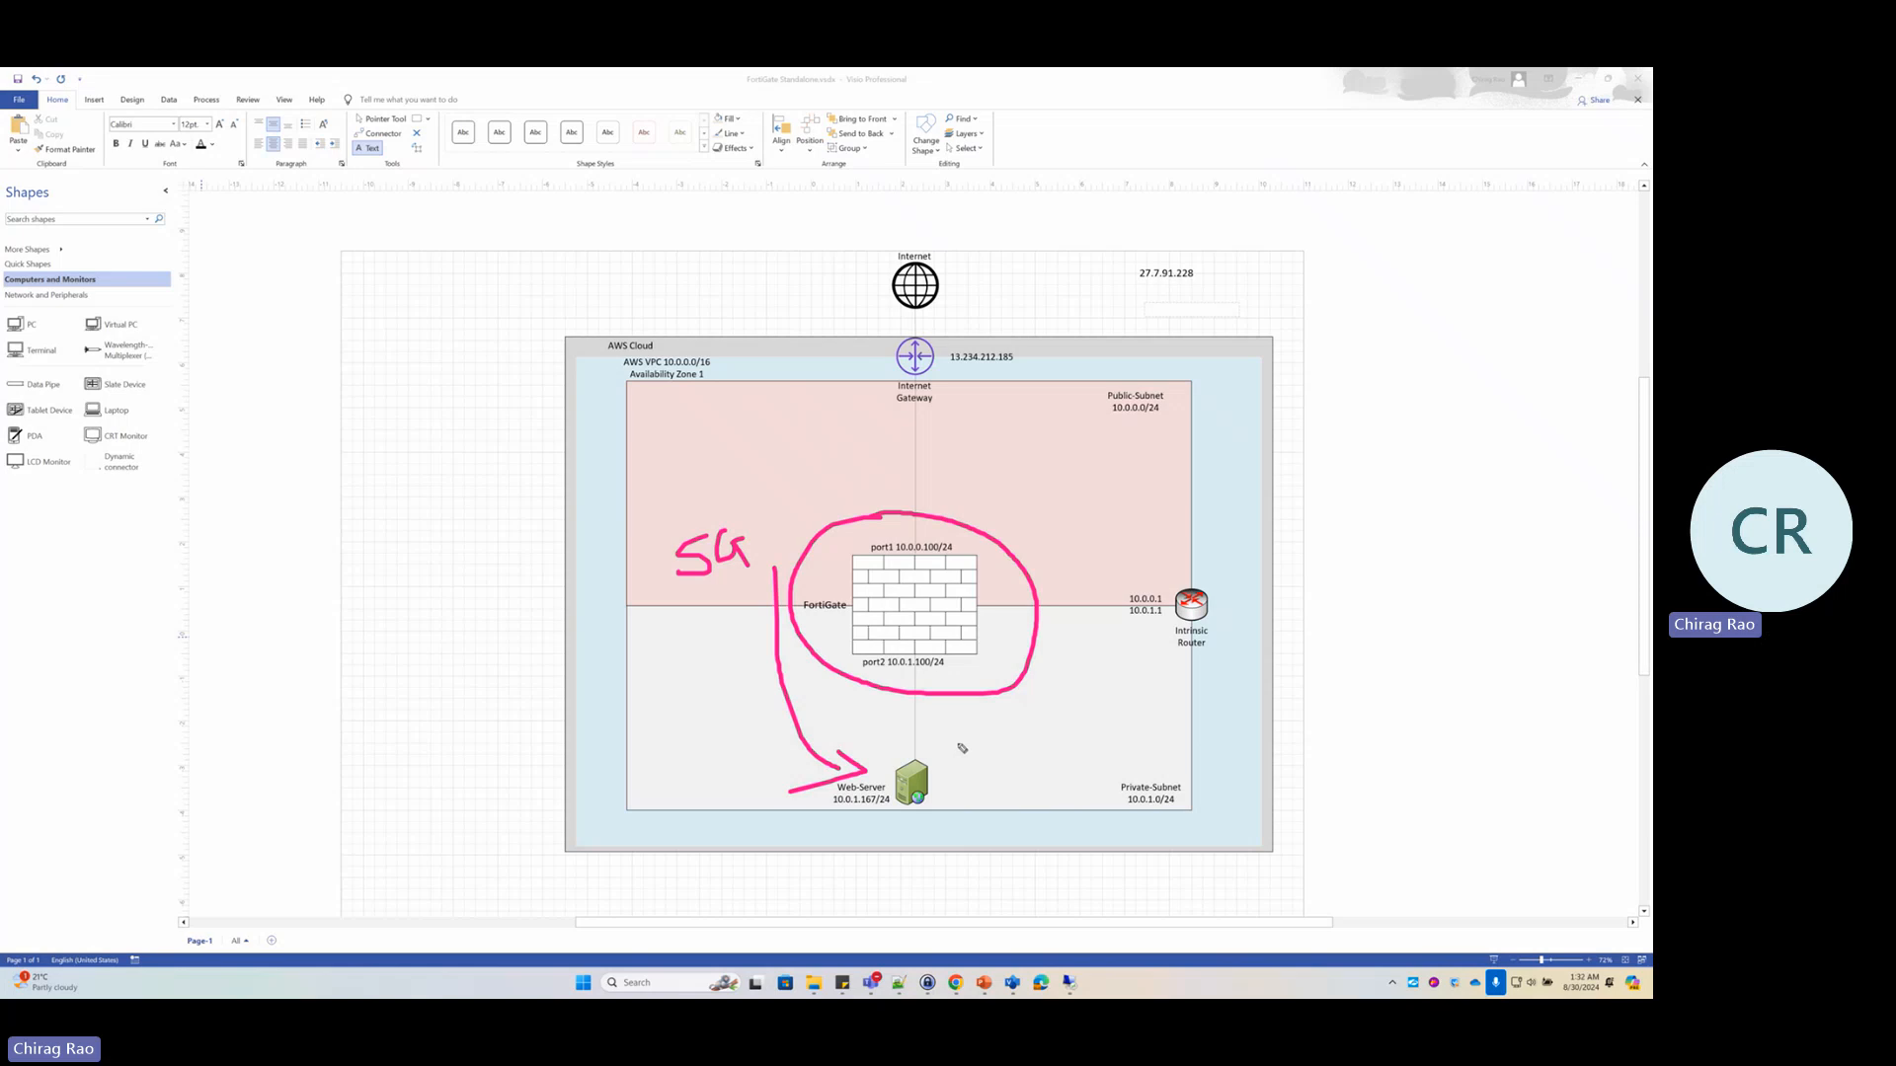
pyautogui.moveTo(943, 754)
pyautogui.mouseDown()
pyautogui.moveTo(958, 742)
pyautogui.moveTo(931, 781)
pyautogui.moveTo(1015, 763)
pyautogui.mouseUp()
pyautogui.press('Escape')
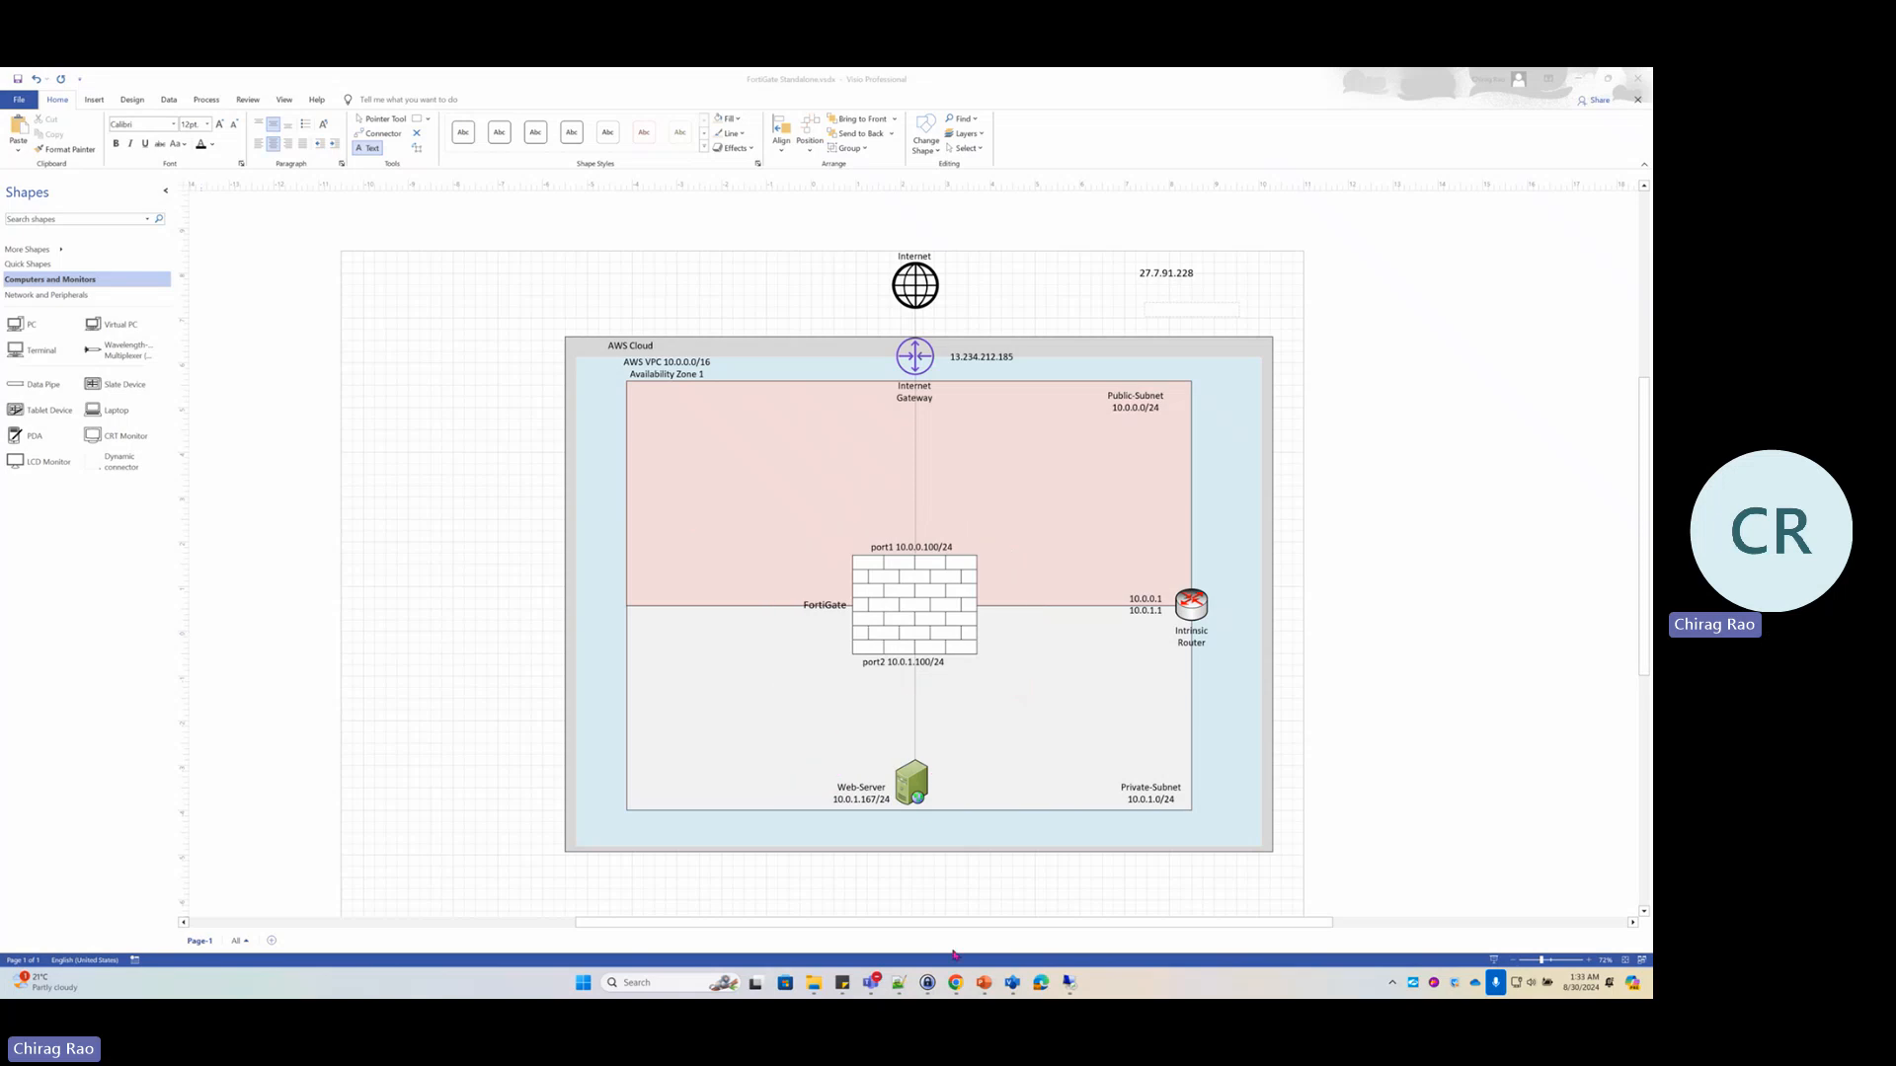
pyautogui.click(951, 982)
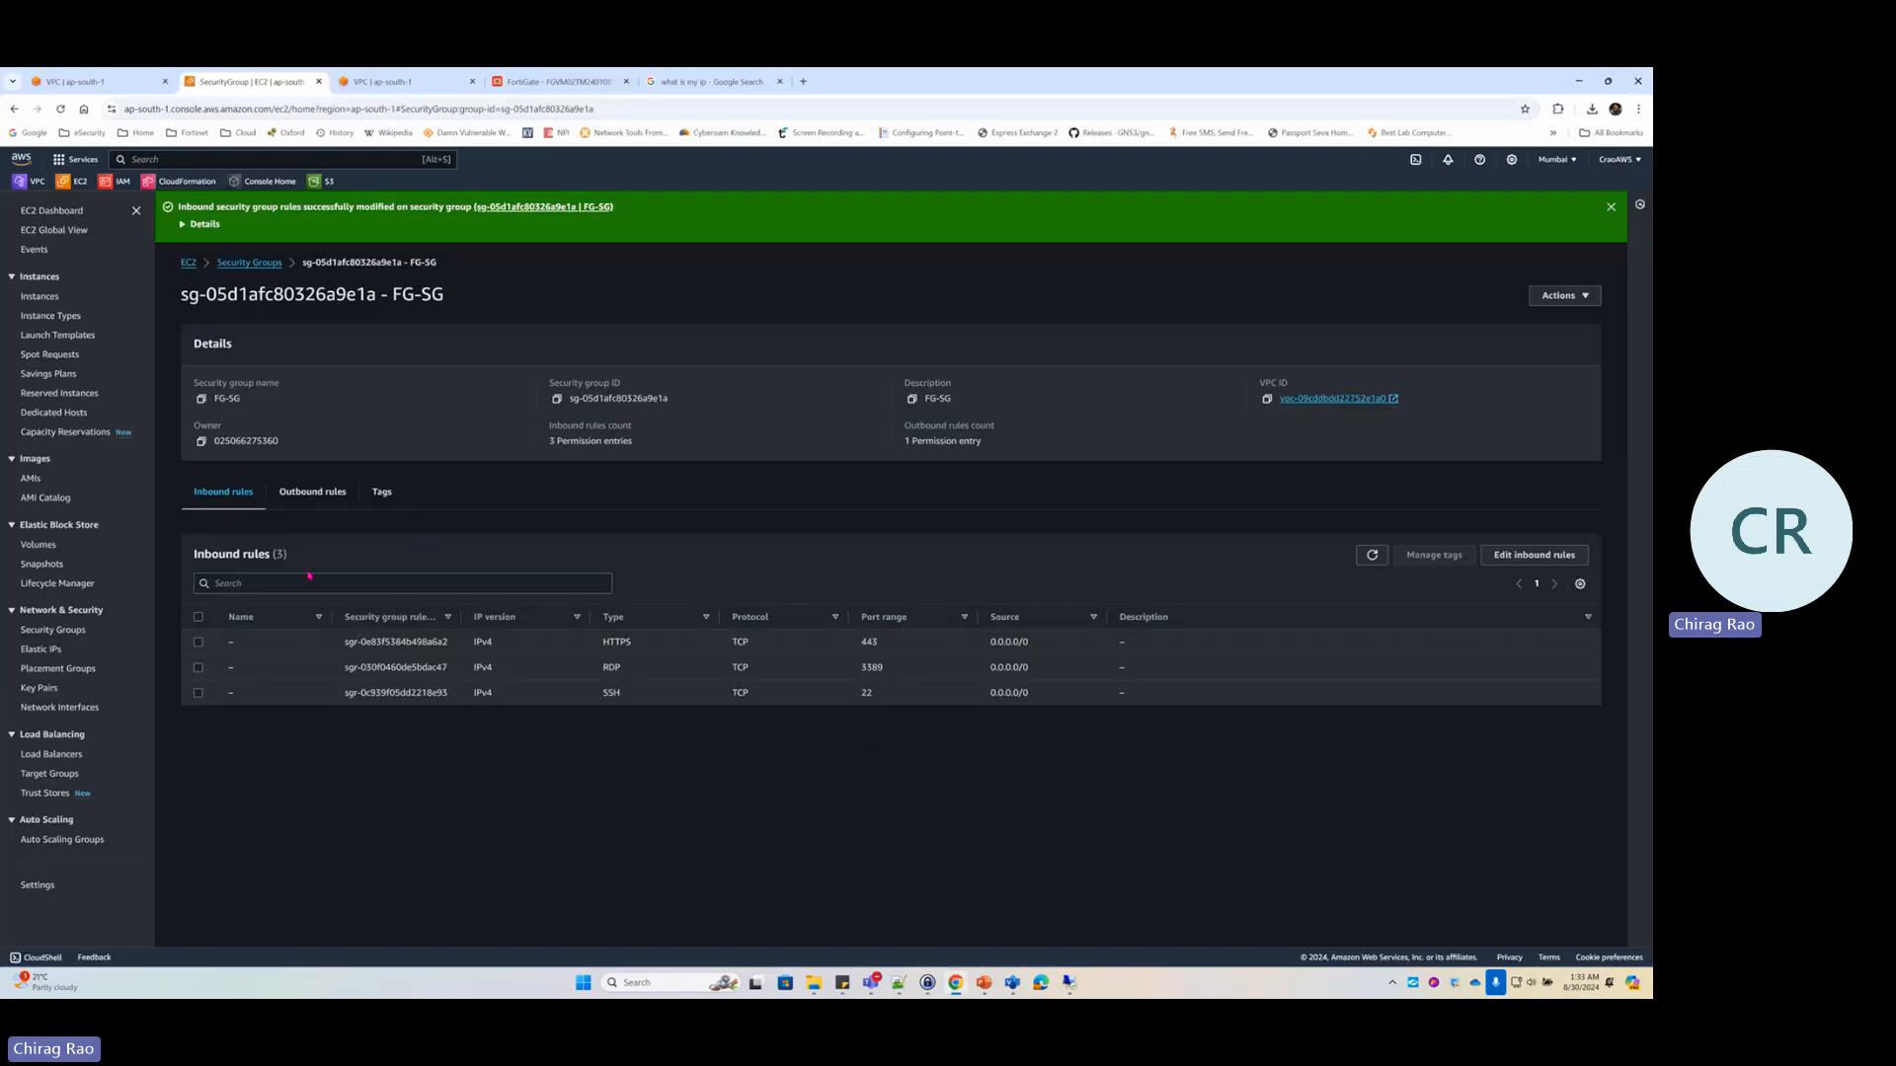
# Open Win-SG and highlight its RDP inbound rule on port 3389
pyautogui.click(54, 632)
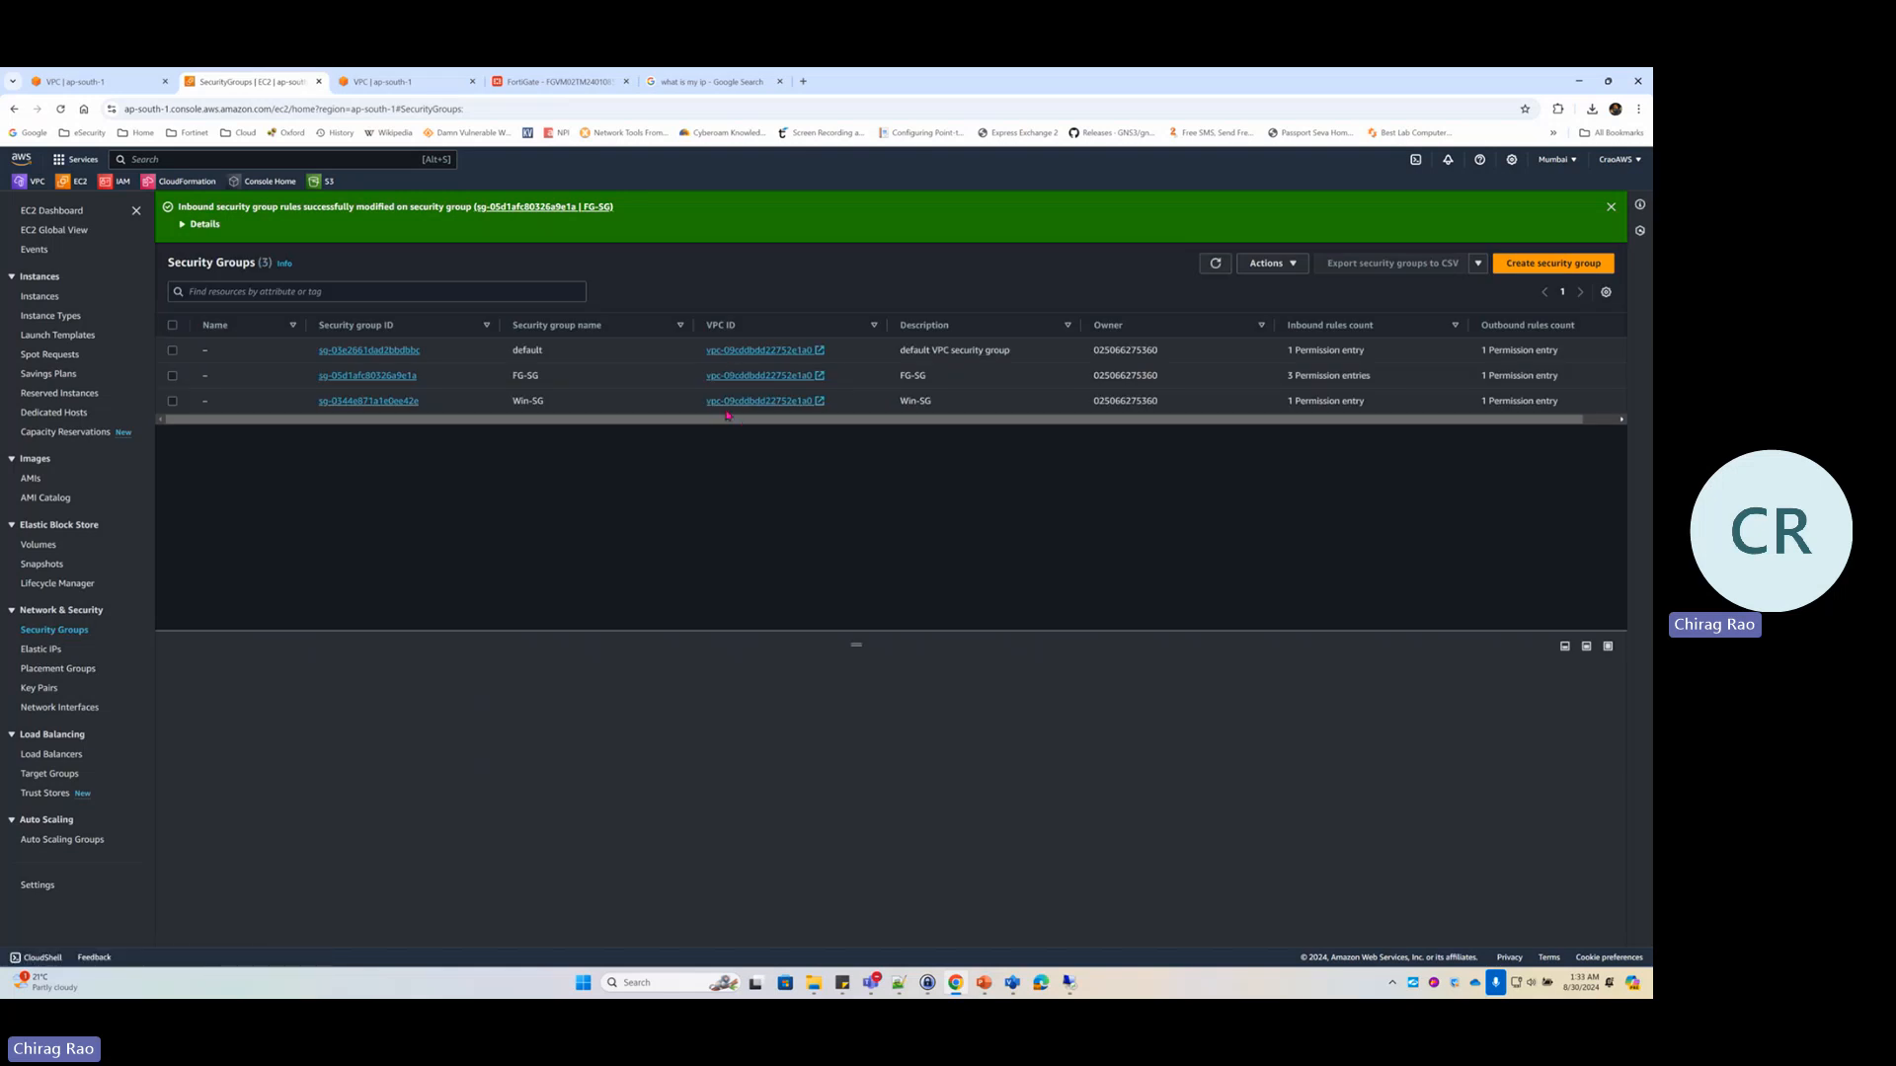
pyautogui.click(383, 401)
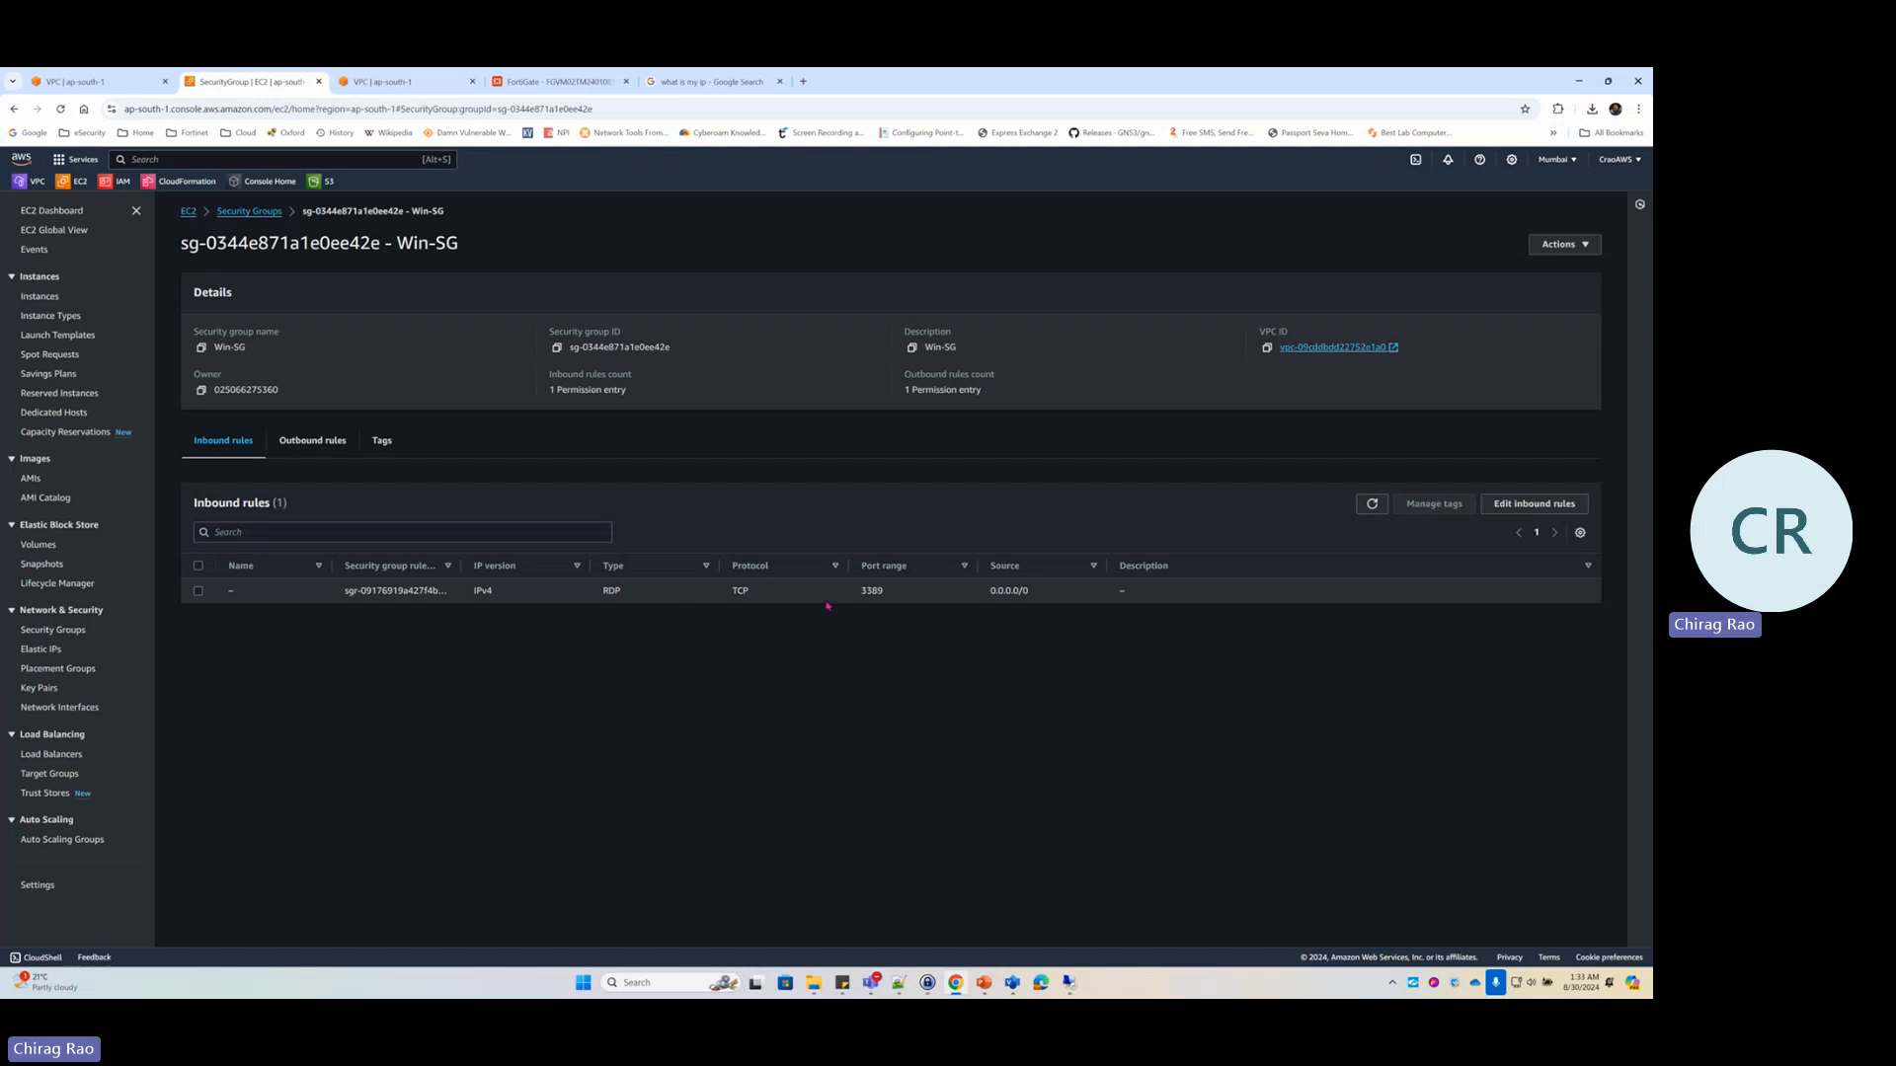
pyautogui.moveTo(862, 597); pyautogui.dragTo(888, 594)
pyautogui.click(896, 600)
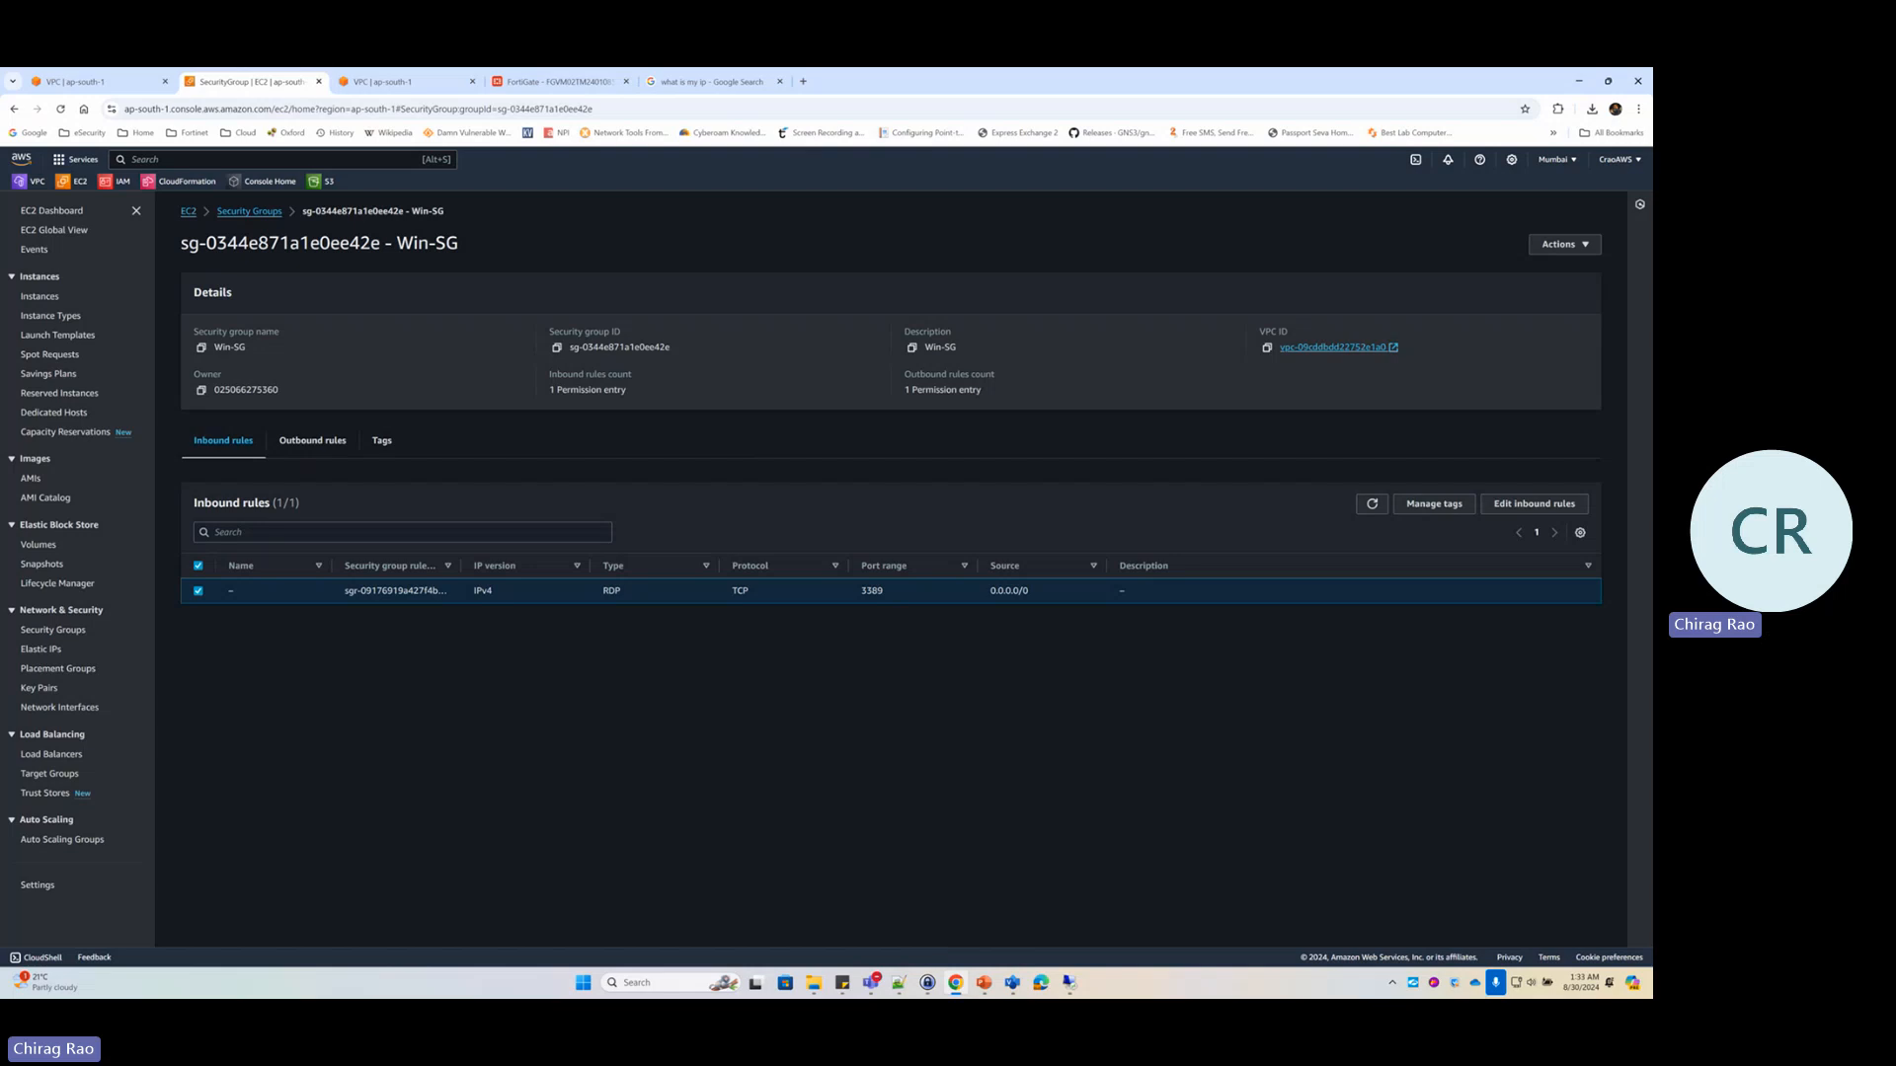
# Bring up the Remote Desktop window with 13.234.212.185 prefilled
pyautogui.click(1069, 984)
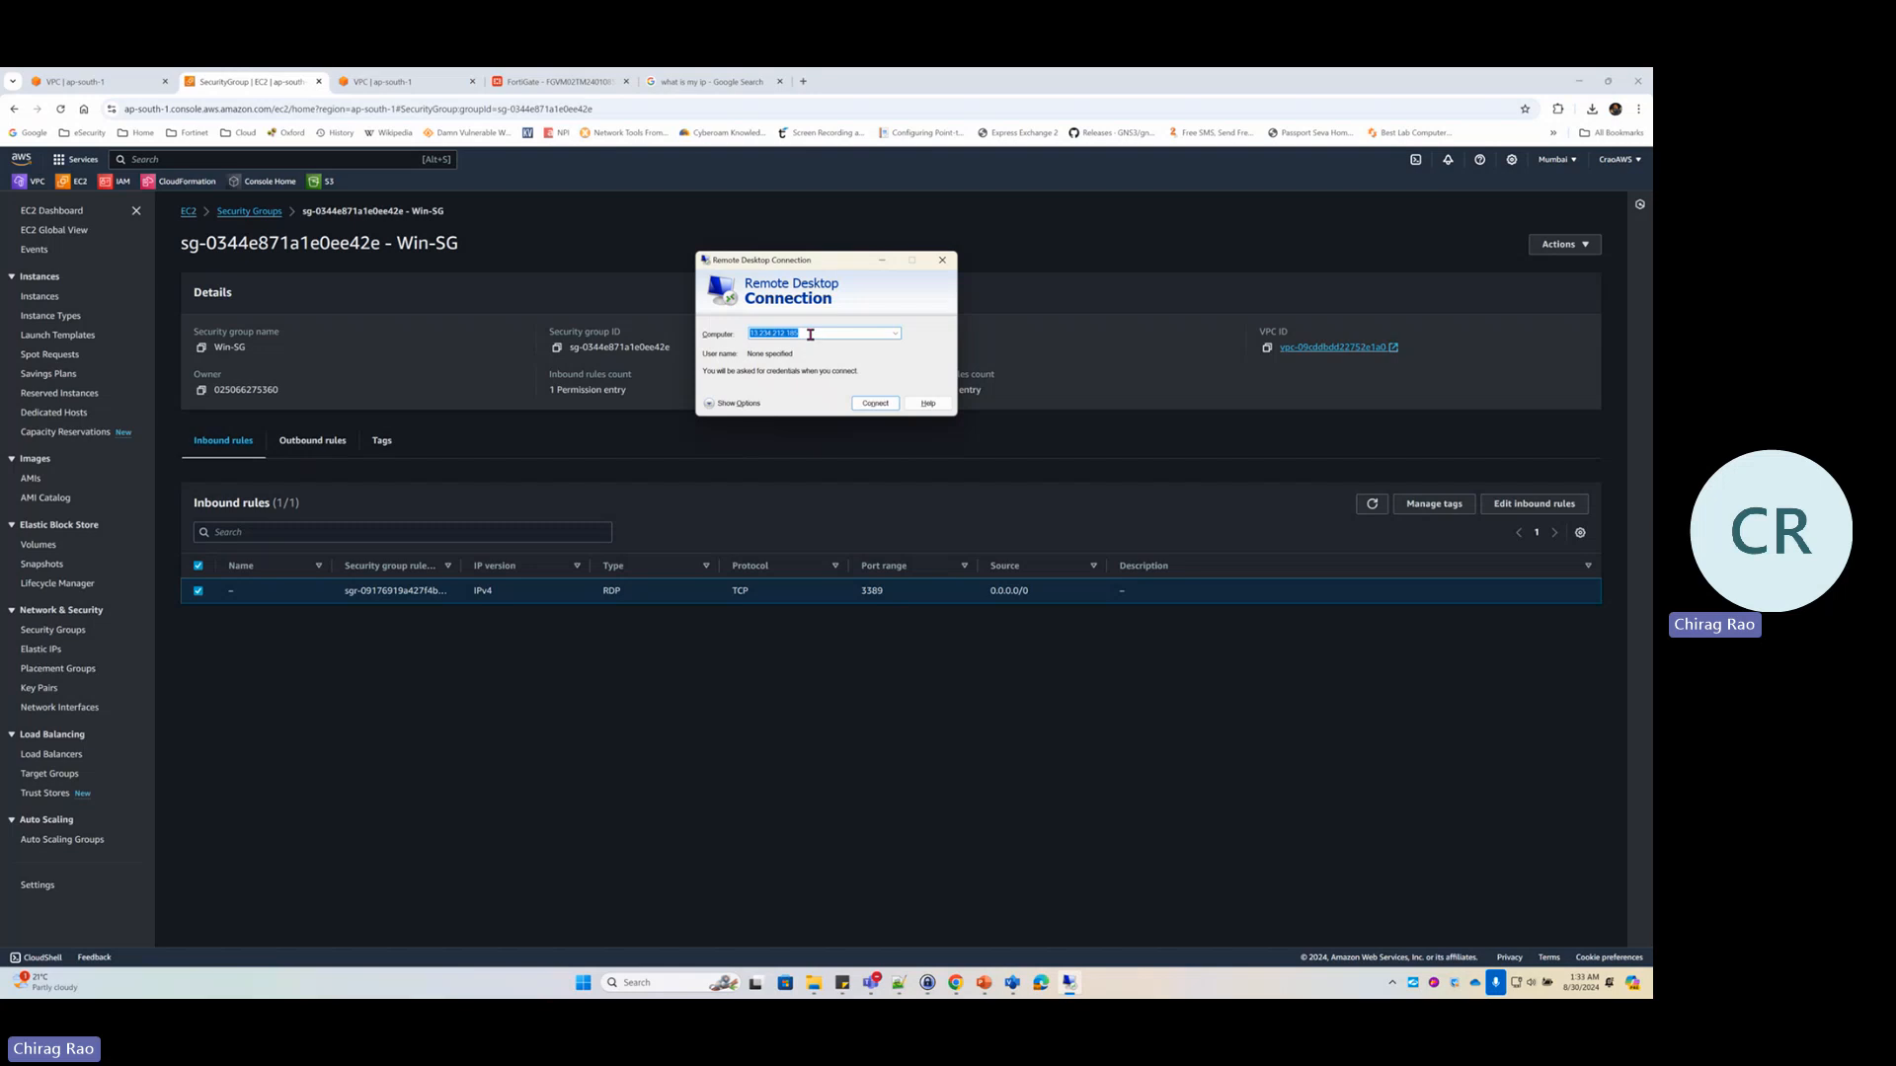
pyautogui.click(810, 335)
pyautogui.hotkey('alt', 'Tab')
pyautogui.hotkey('alt', 'Tab')
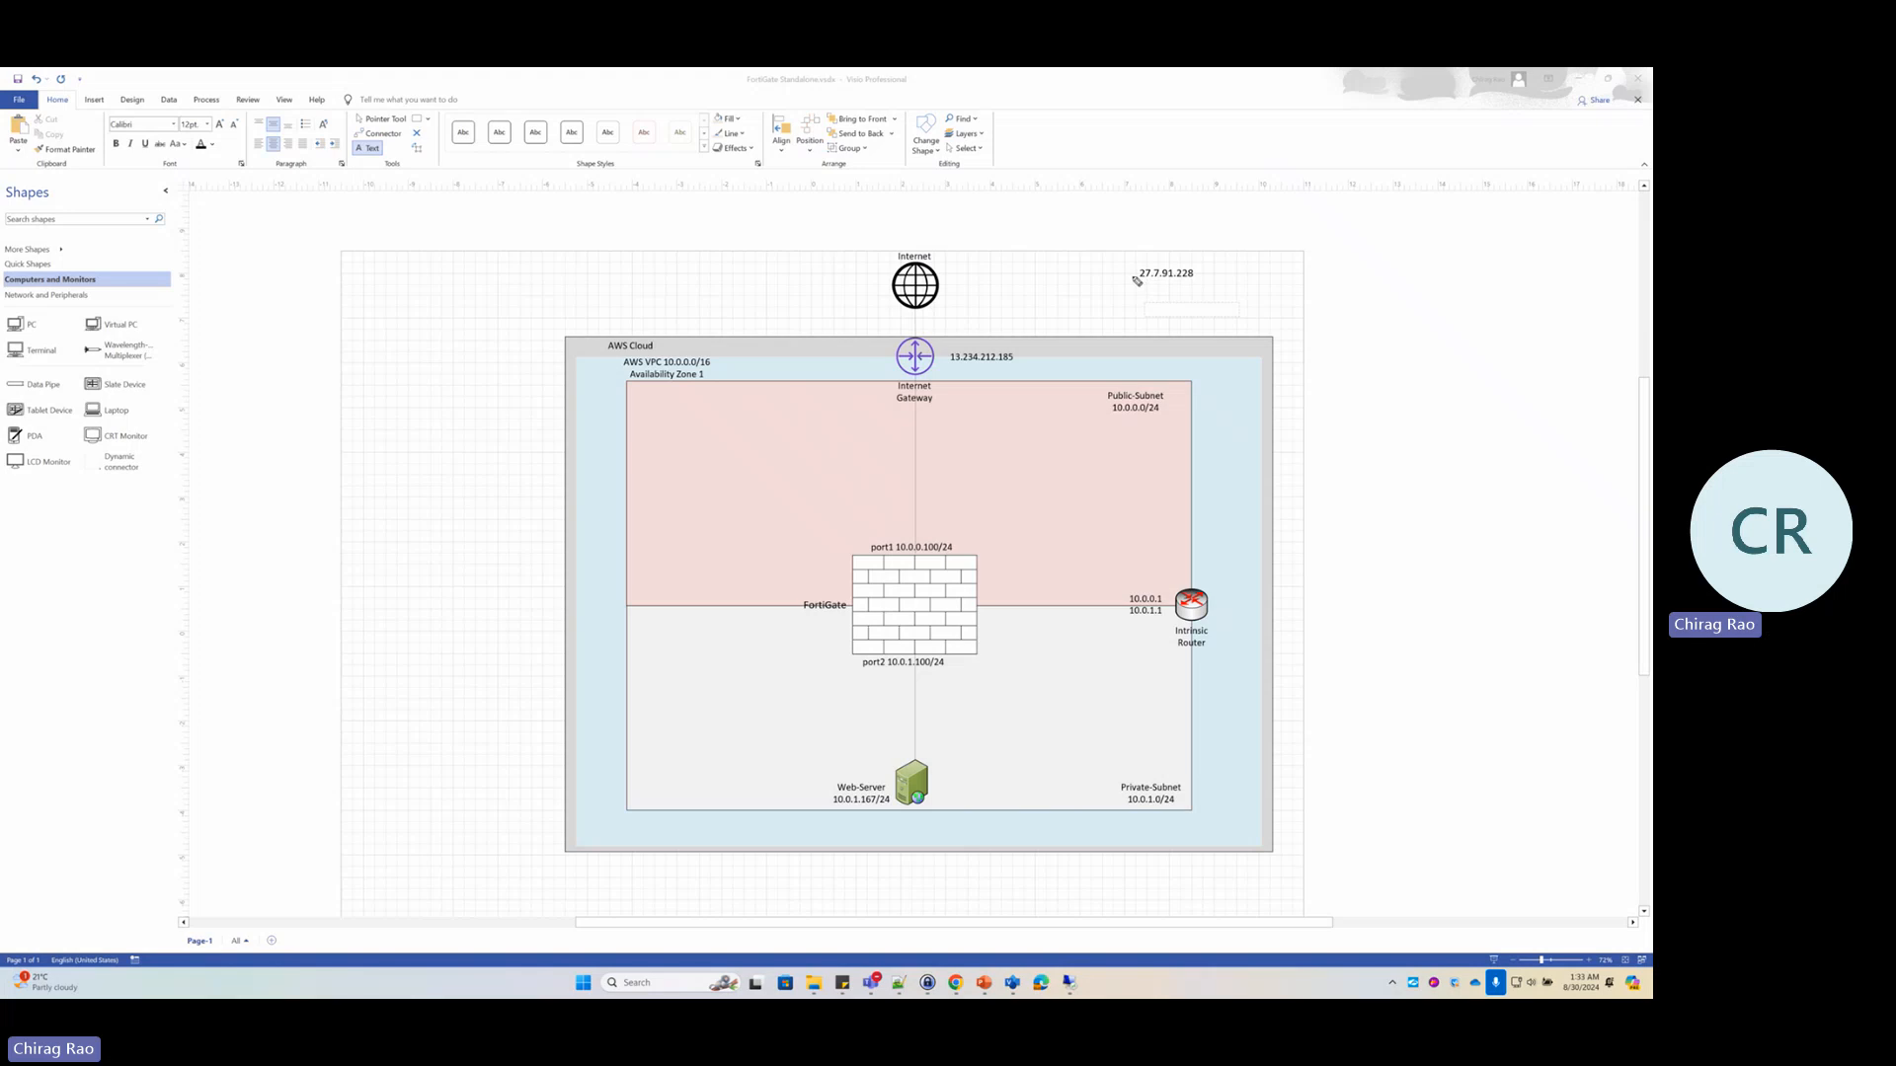
# Sketch the path from 27.7.91.228 through 13.234.212.185 and port1 to the Web-Server, then erase it
pyautogui.moveTo(1137, 279)
pyautogui.mouseDown()
pyautogui.moveTo(984, 345)
pyautogui.moveTo(1034, 337)
pyautogui.mouseUp()
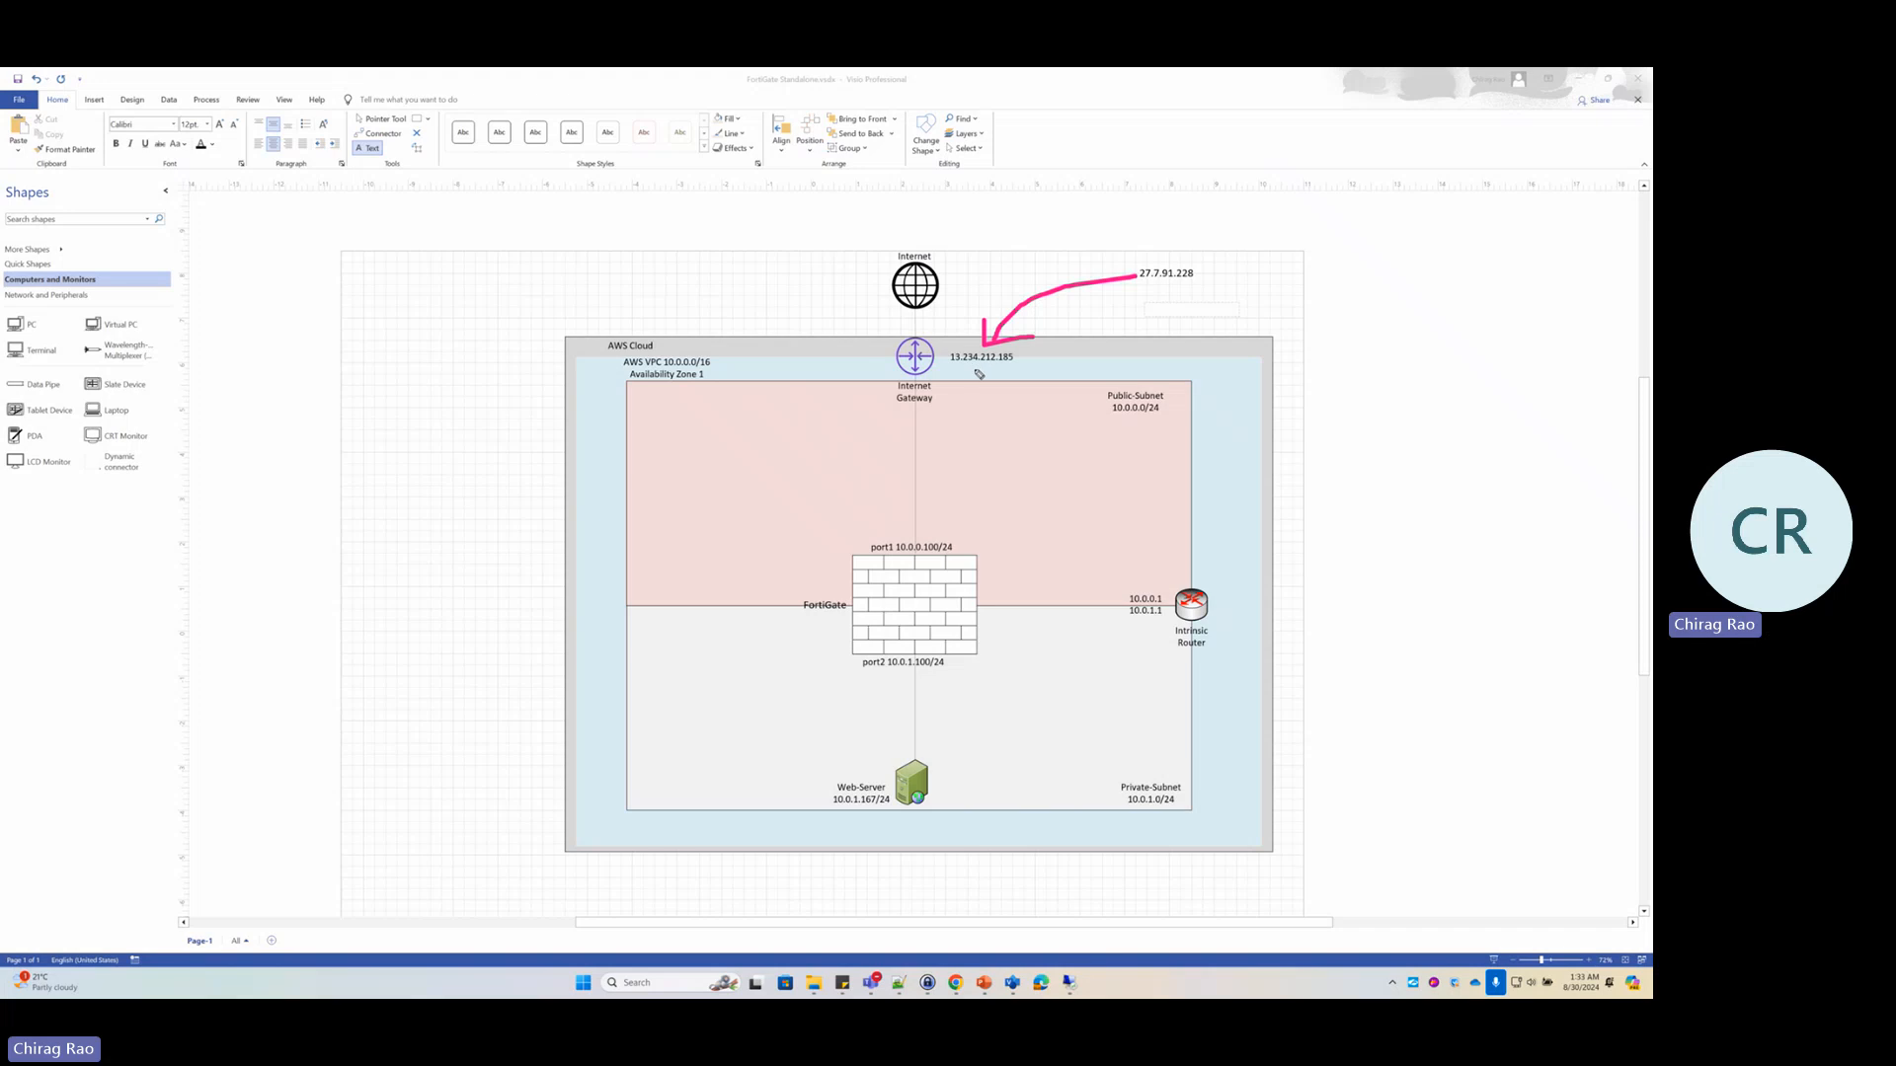
pyautogui.moveTo(956, 366)
pyautogui.mouseDown()
pyautogui.moveTo(1021, 365)
pyautogui.moveTo(895, 528)
pyautogui.moveTo(928, 545)
pyautogui.mouseUp()
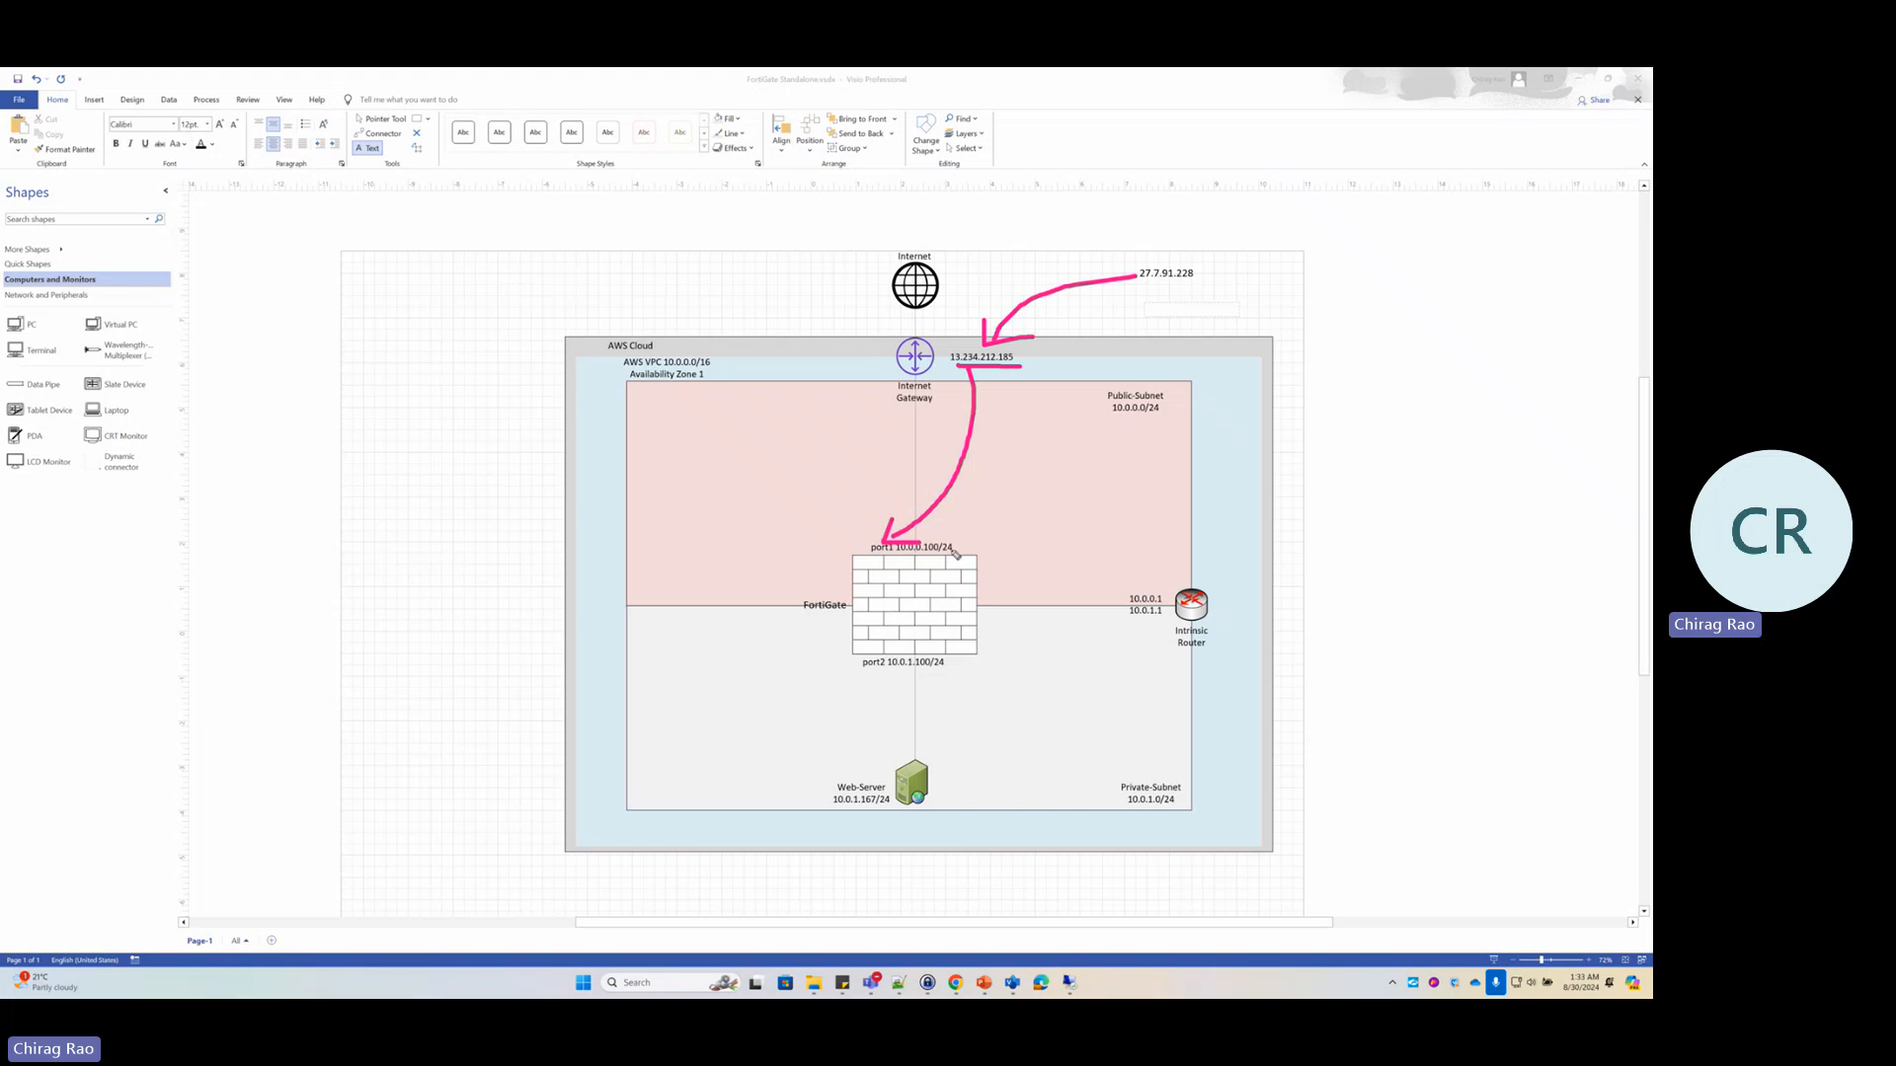
pyautogui.moveTo(956, 547)
pyautogui.mouseDown()
pyautogui.moveTo(1023, 604)
pyautogui.moveTo(877, 790)
pyautogui.moveTo(893, 793)
pyautogui.mouseUp()
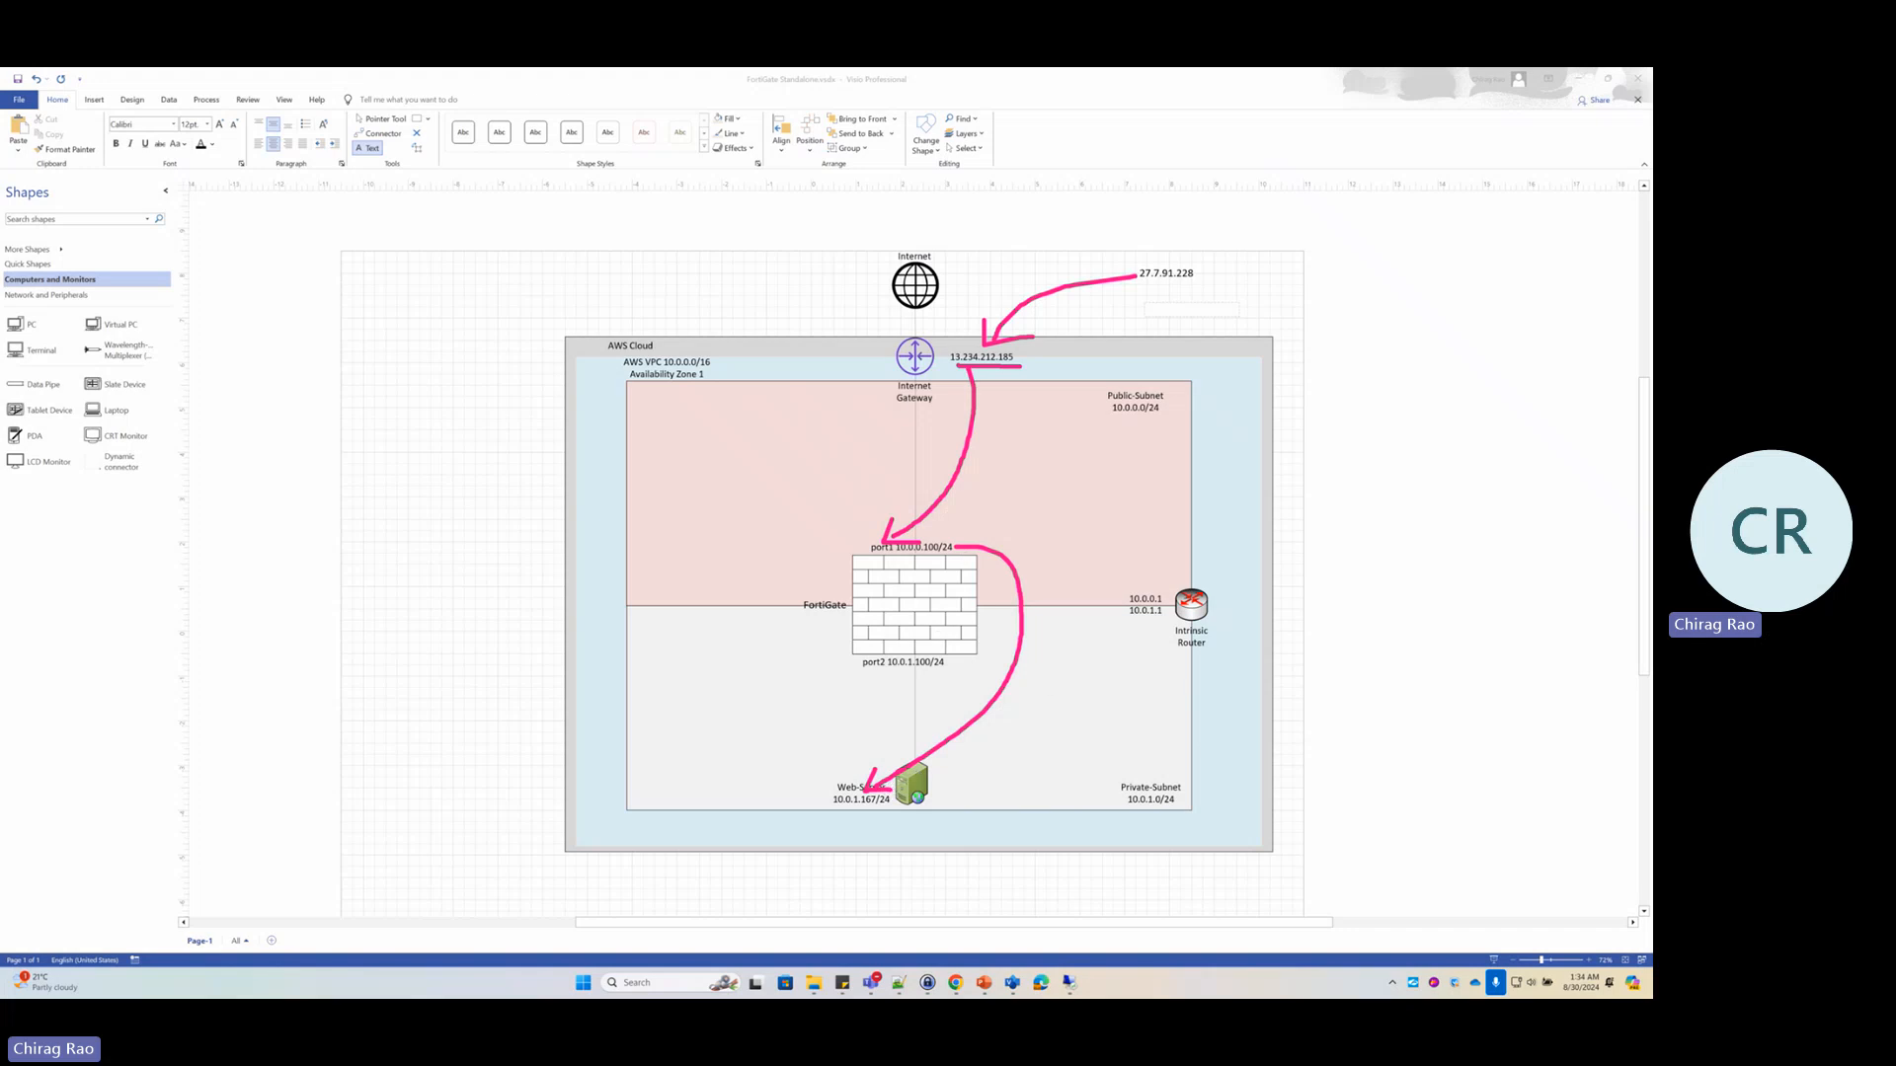
pyautogui.press('Escape')
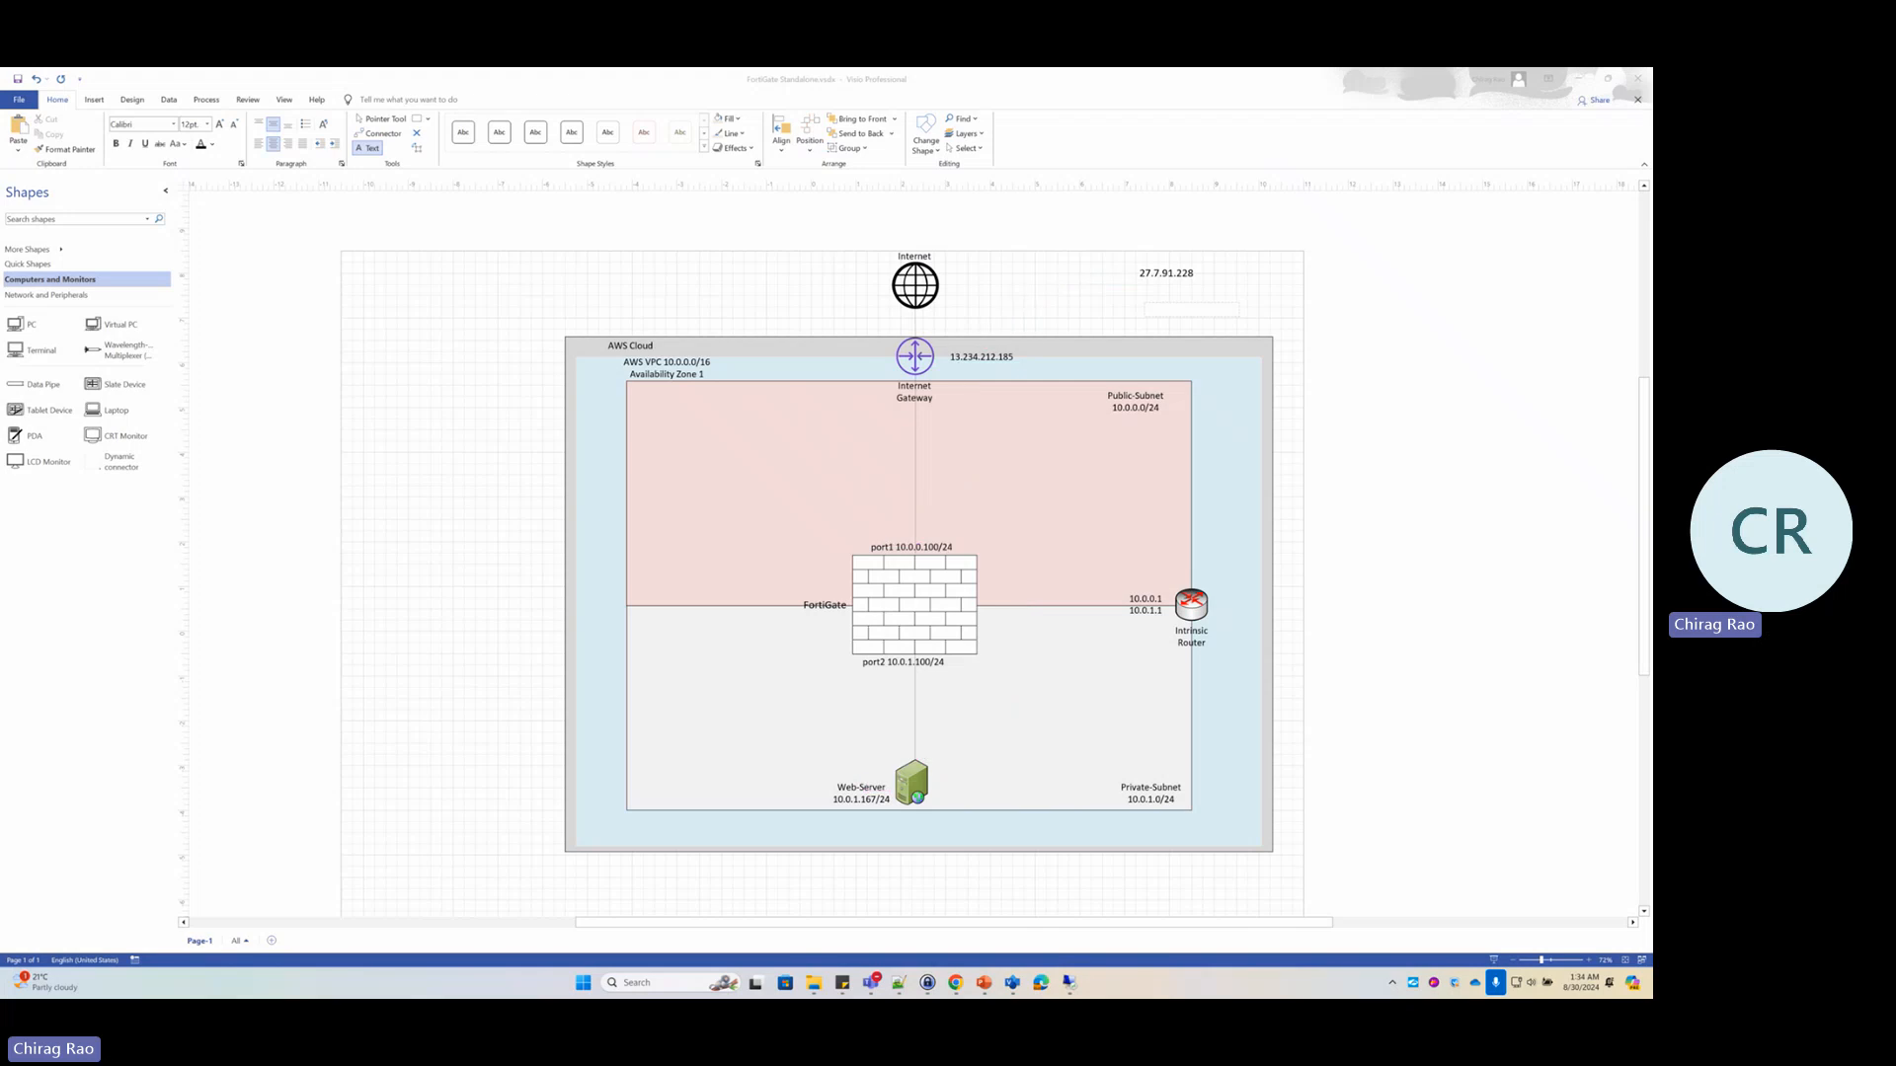
# Connect to 13.234.212.185 using a different account with username .\administrator
pyautogui.click(1069, 984)
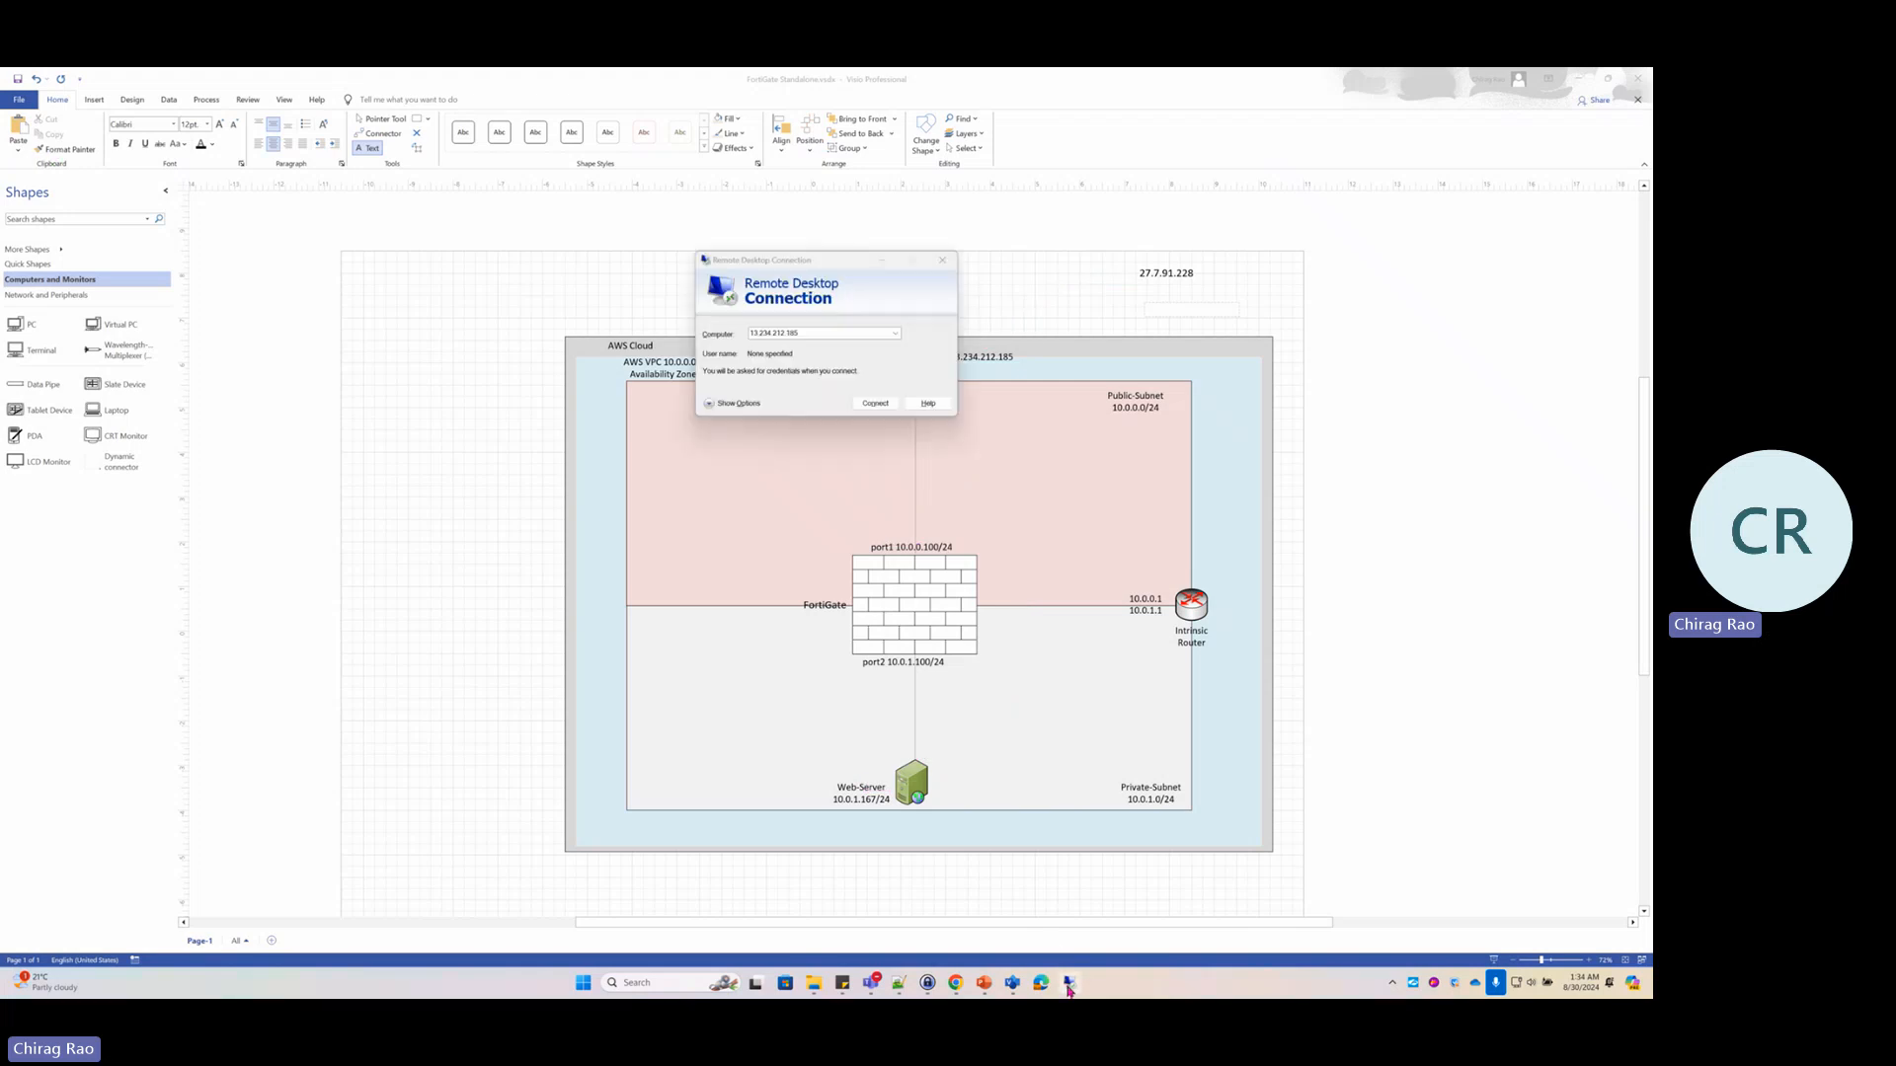
pyautogui.click(874, 404)
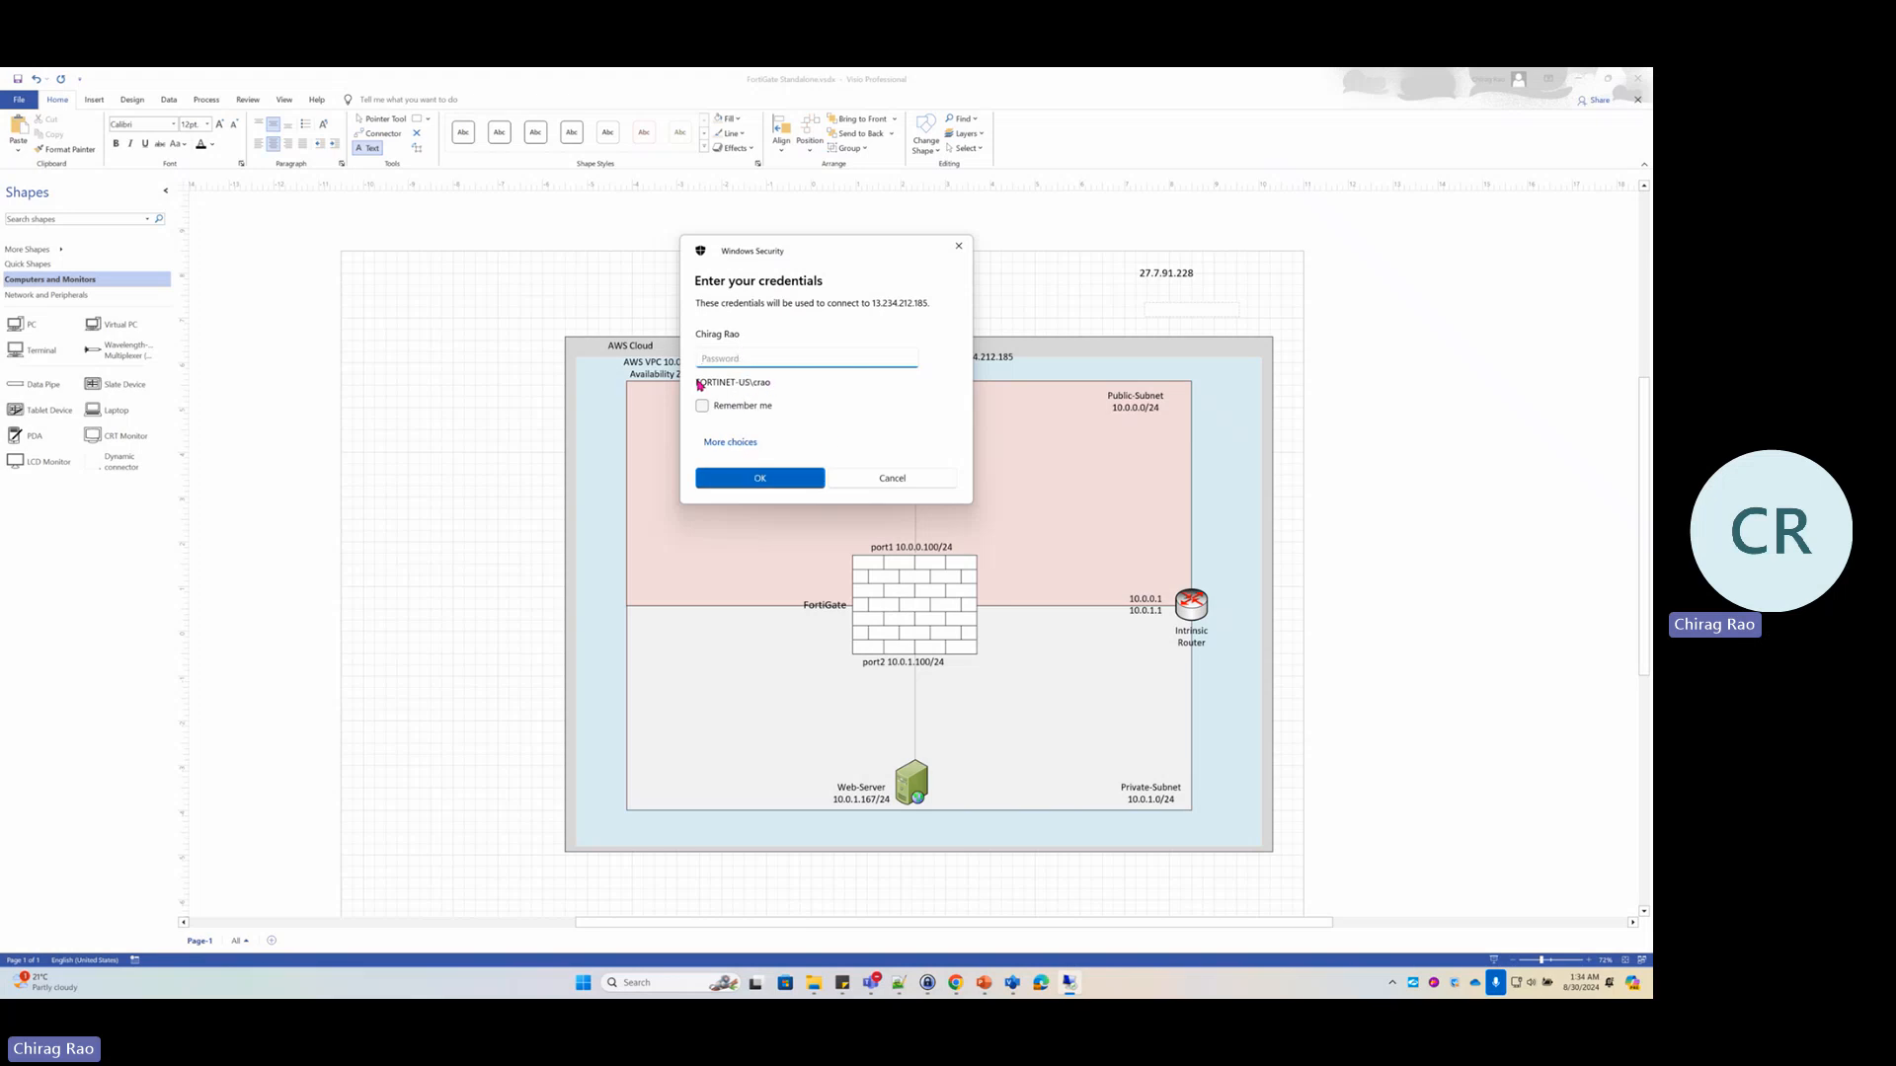
pyautogui.click(743, 441)
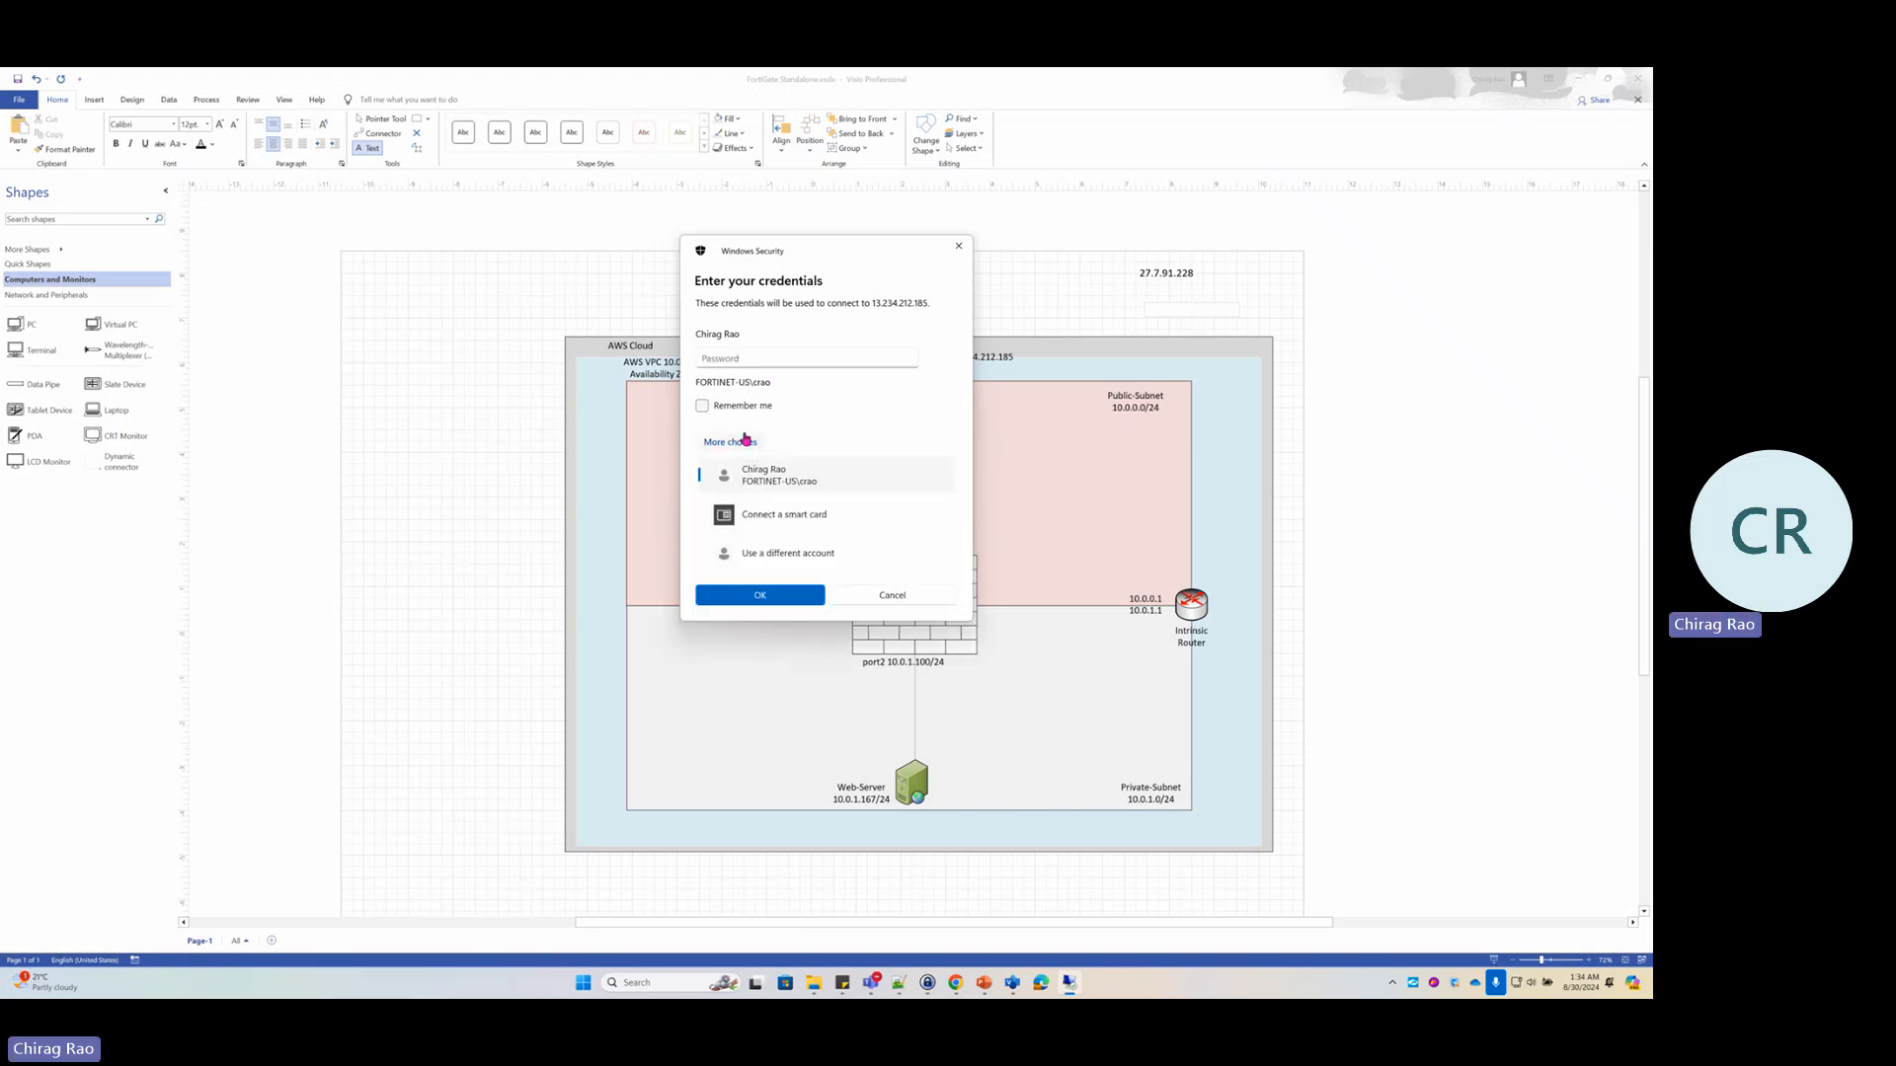
pyautogui.click(793, 551)
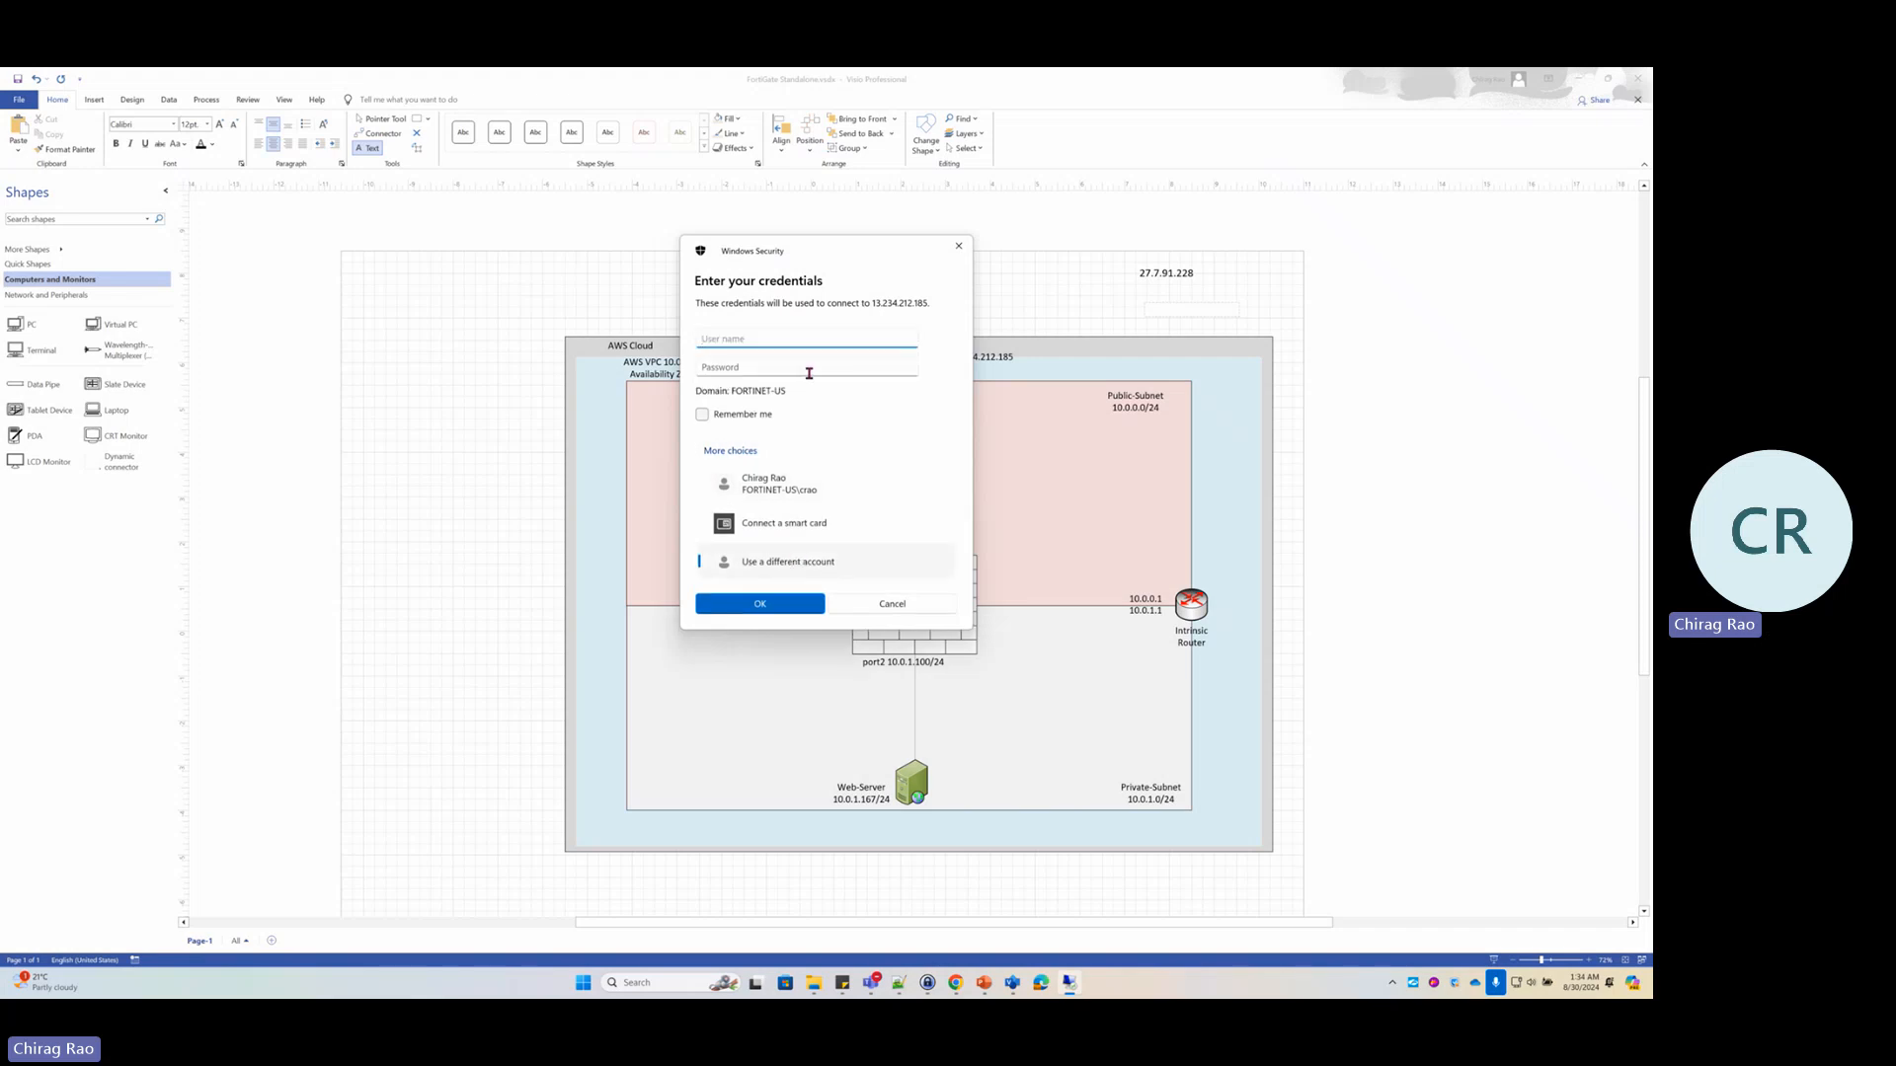
pyautogui.write('.')
pyautogui.write('\\administrator')
pyautogui.press('Tab')
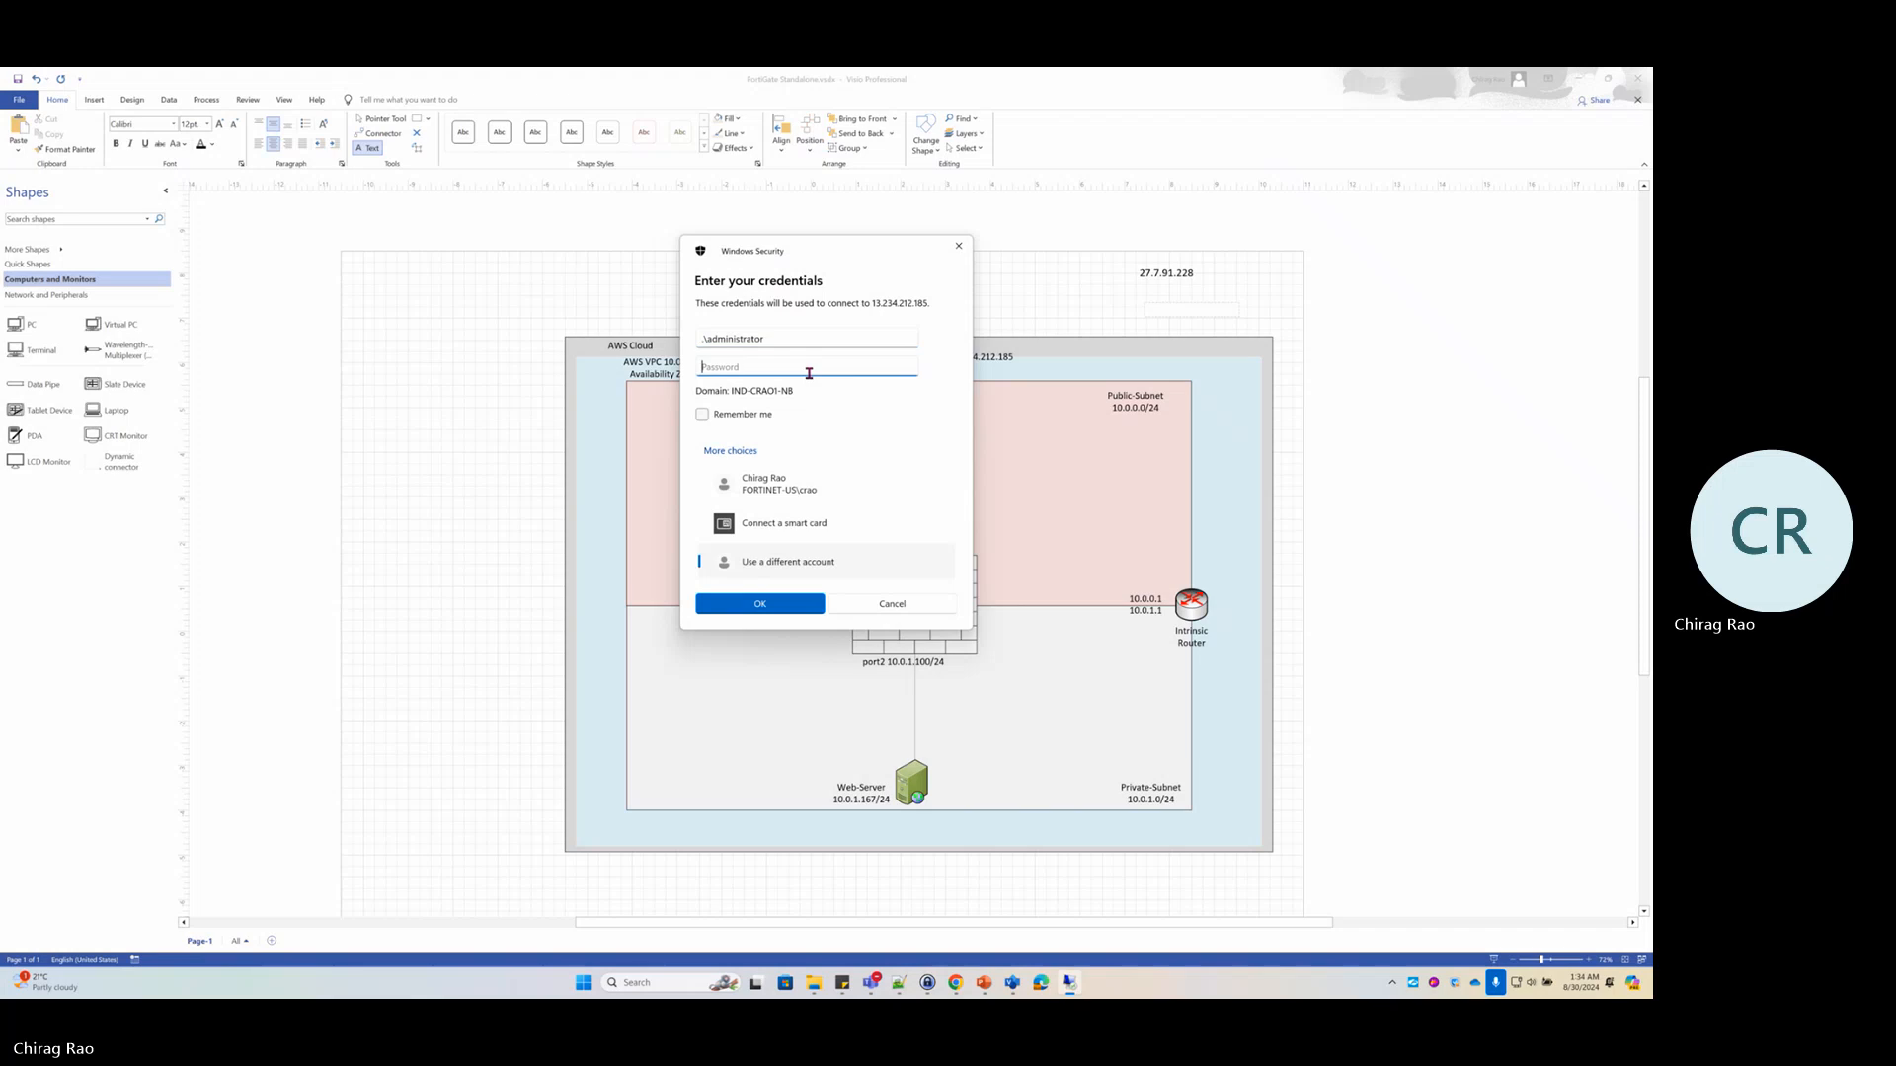
pyautogui.click(956, 983)
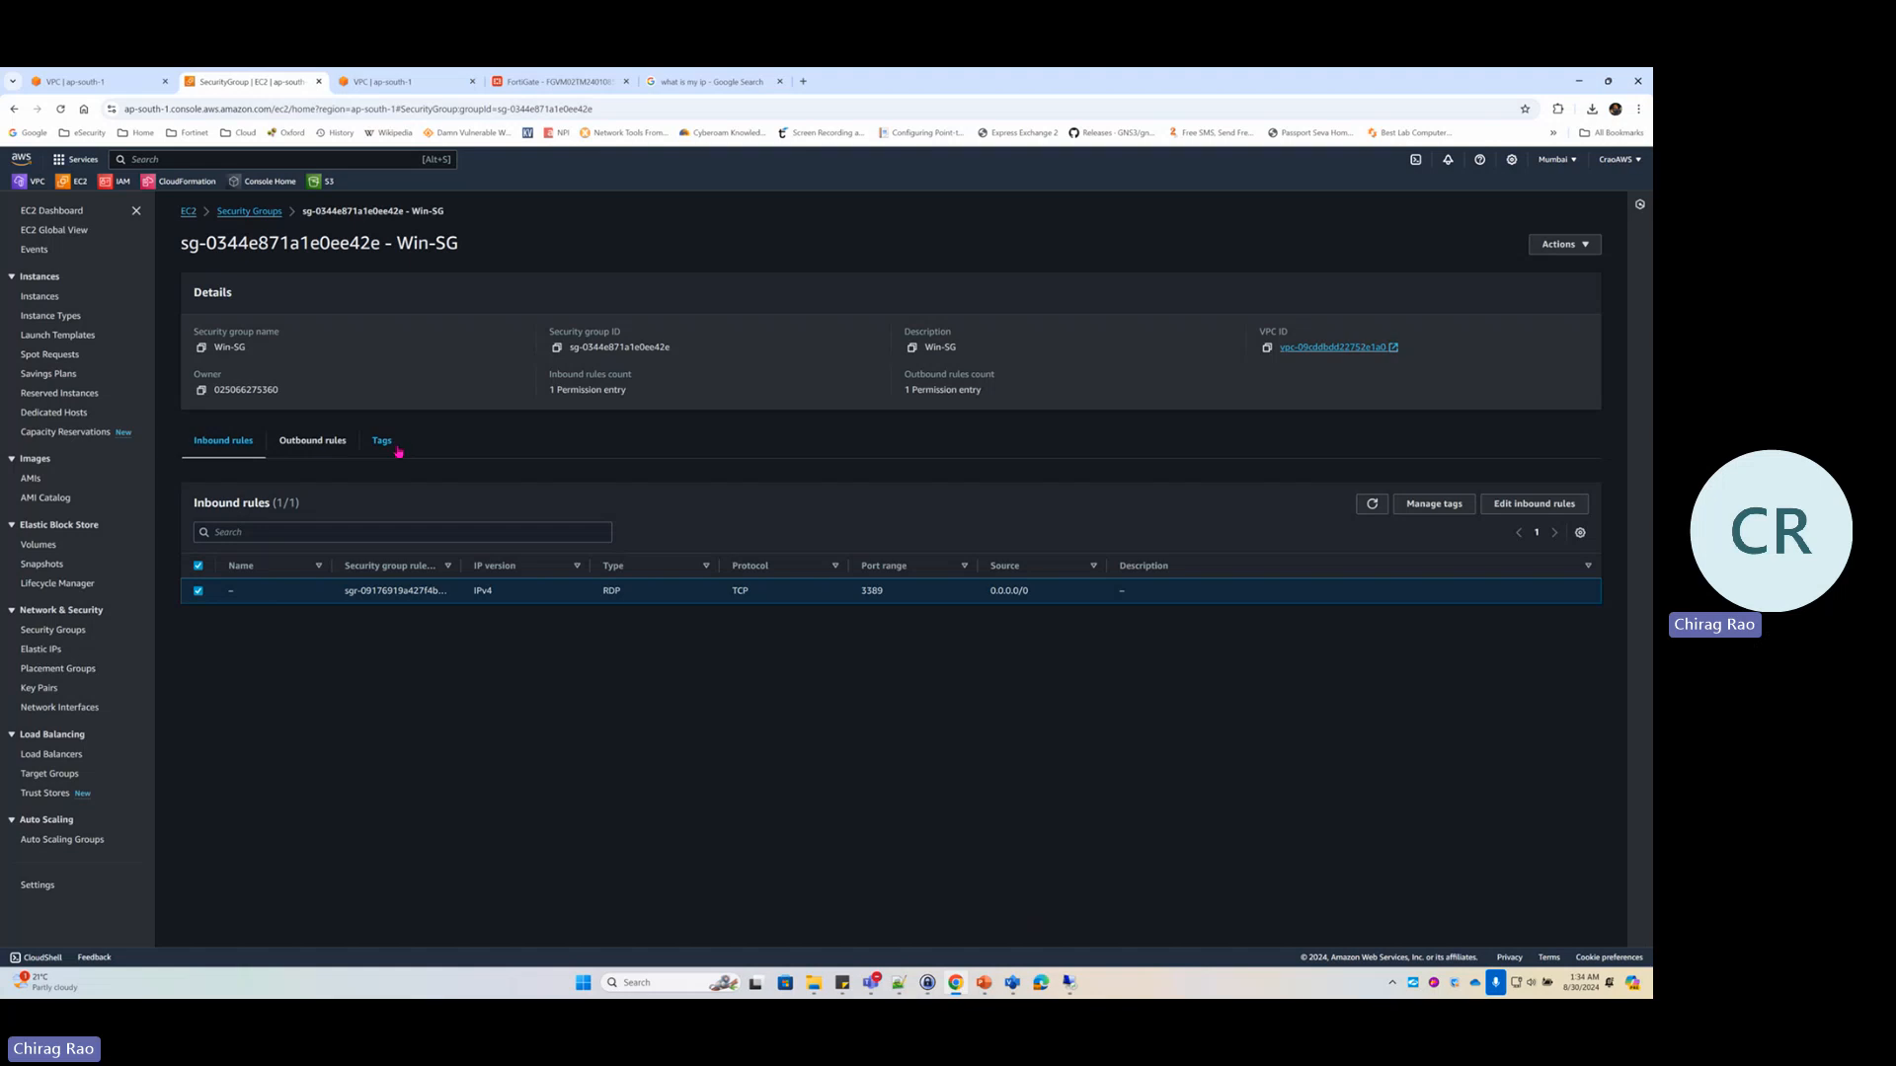
# Select only the Windows-Server instance and open Actions > Security > Get Windows password
pyautogui.click(43, 297)
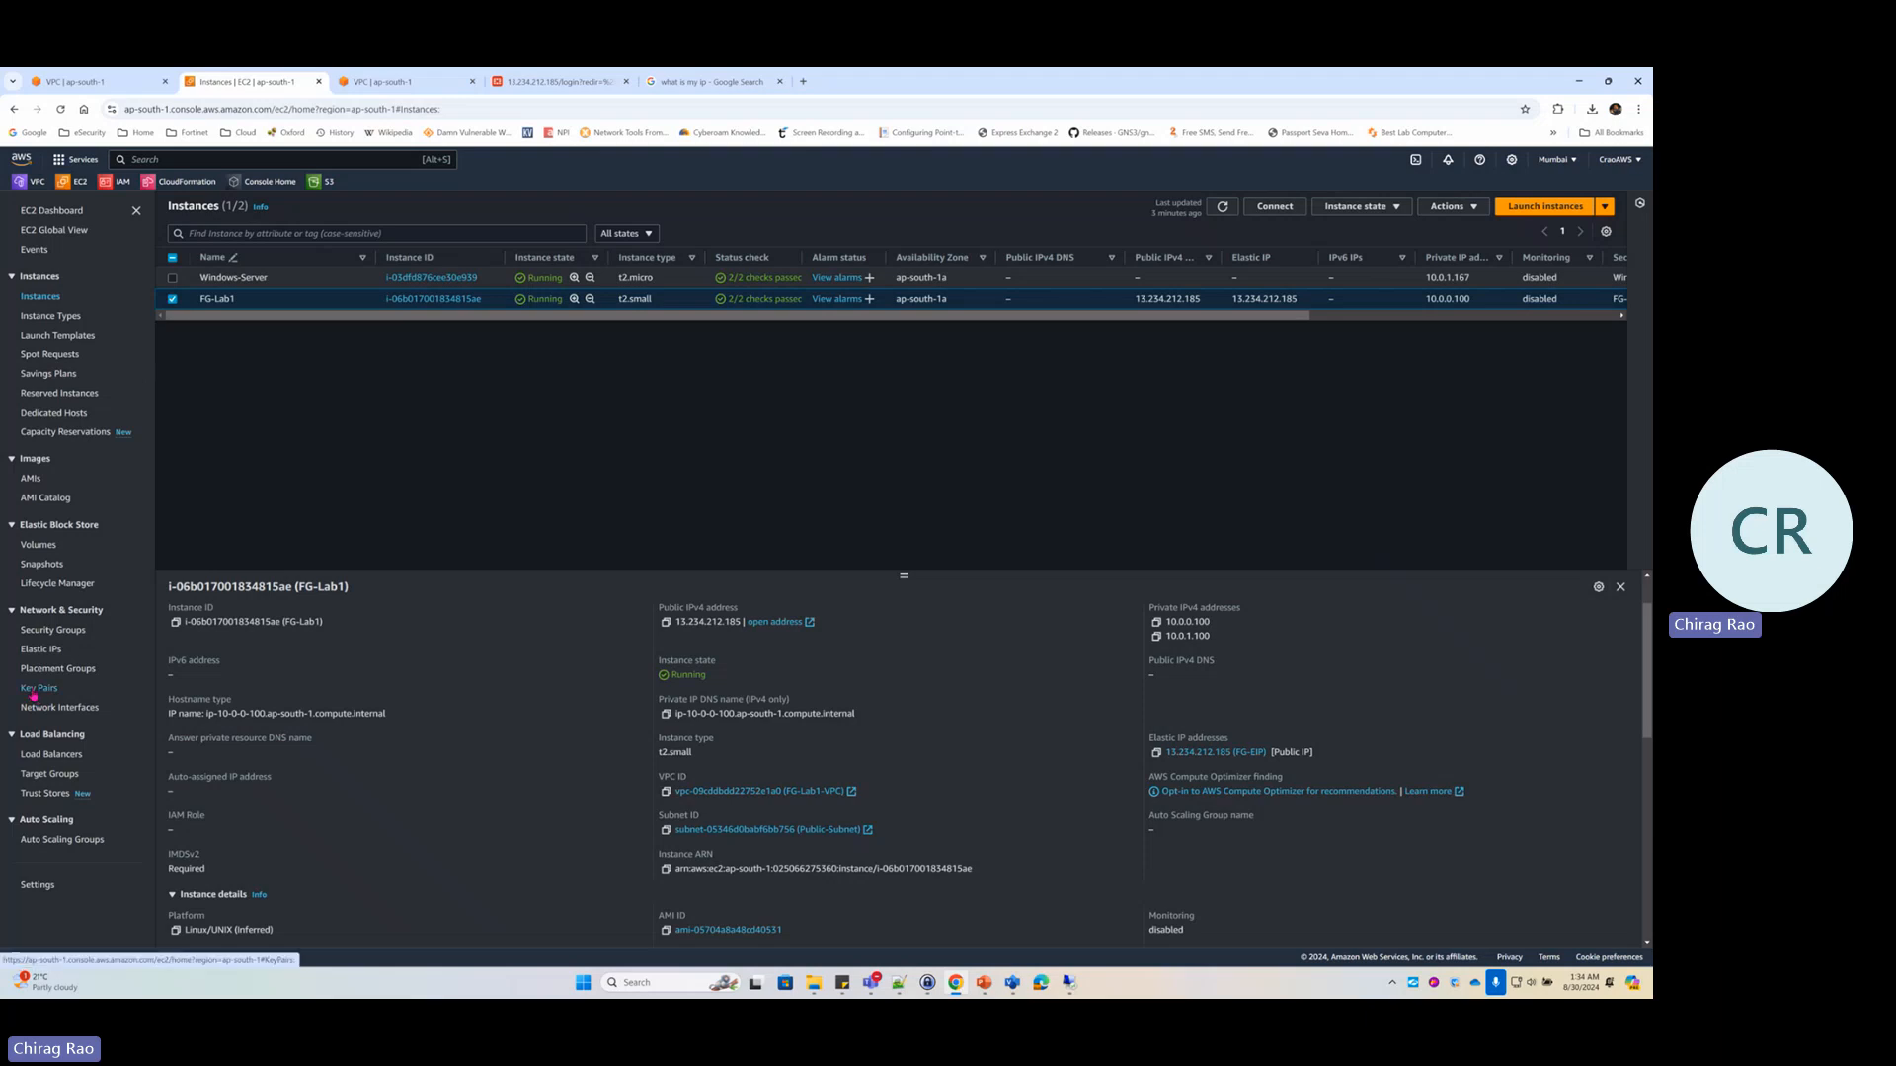
pyautogui.click(171, 299)
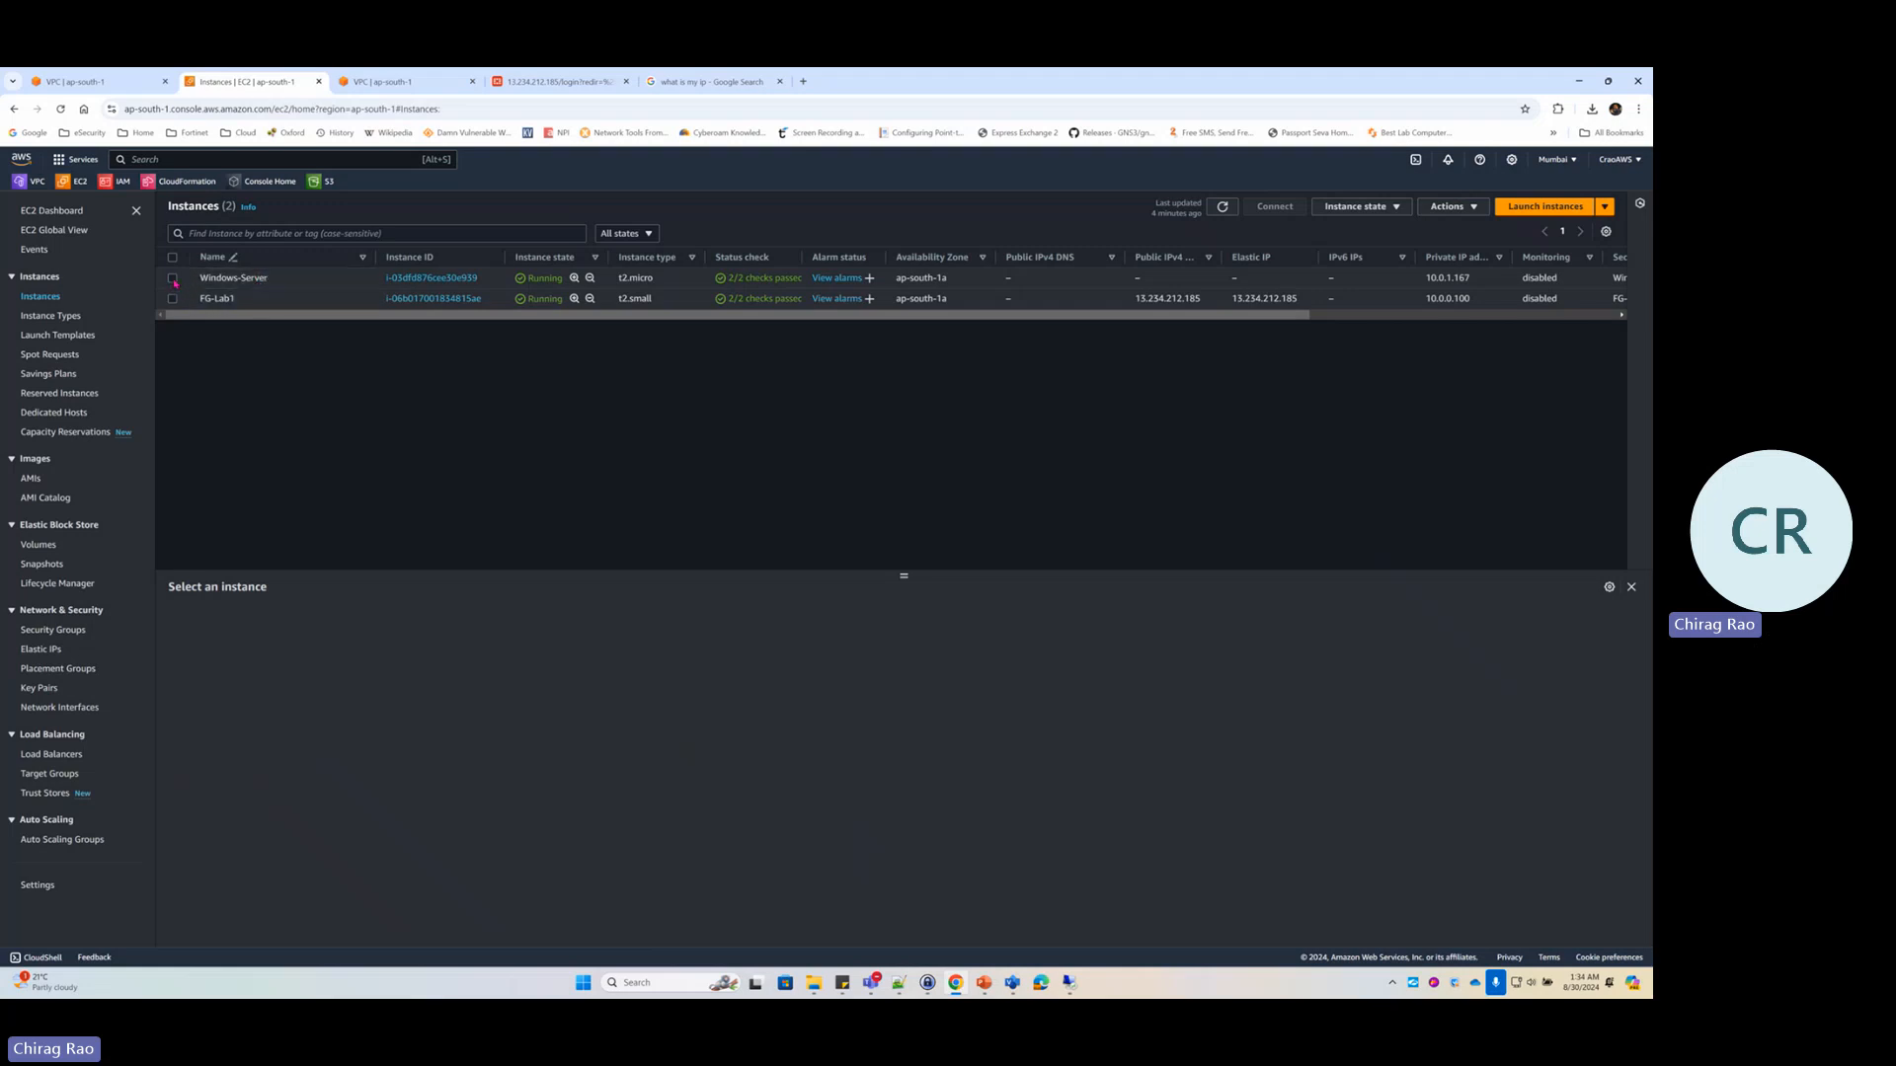
pyautogui.click(346, 287)
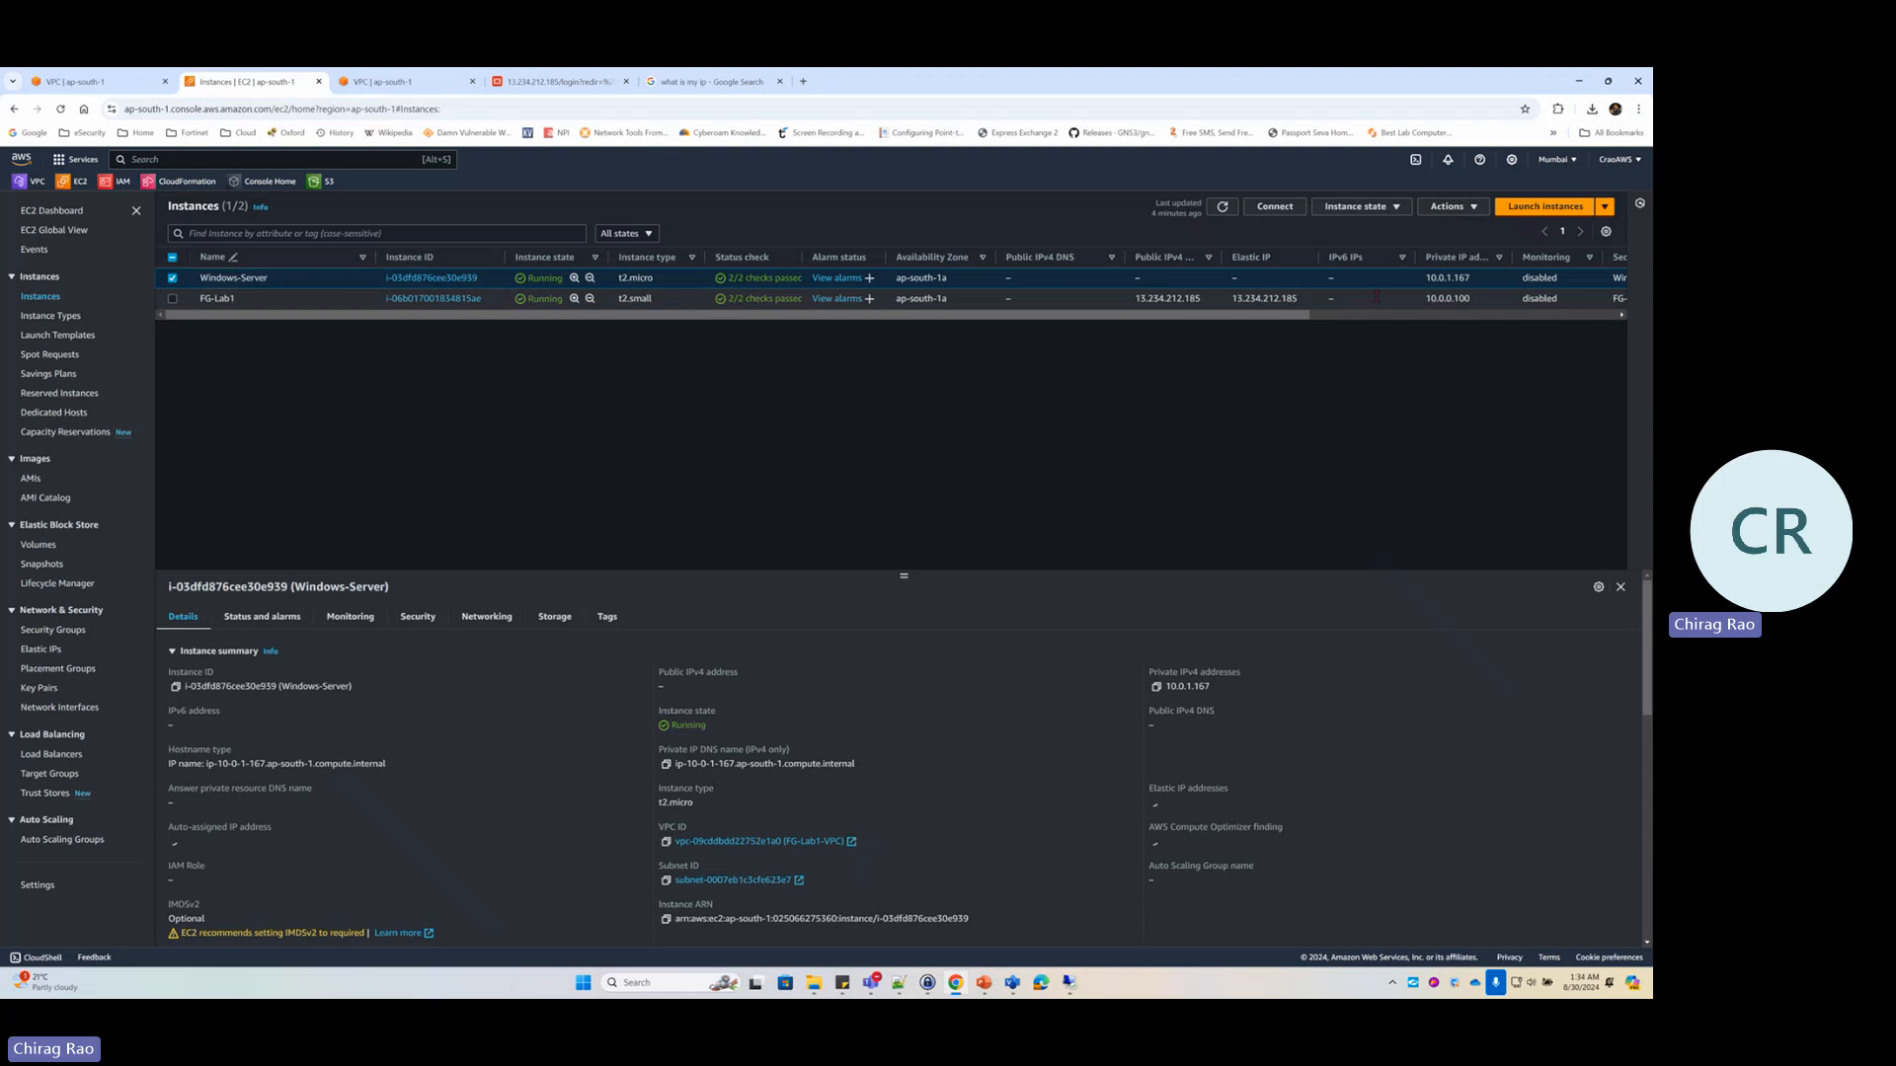
pyautogui.click(1449, 207)
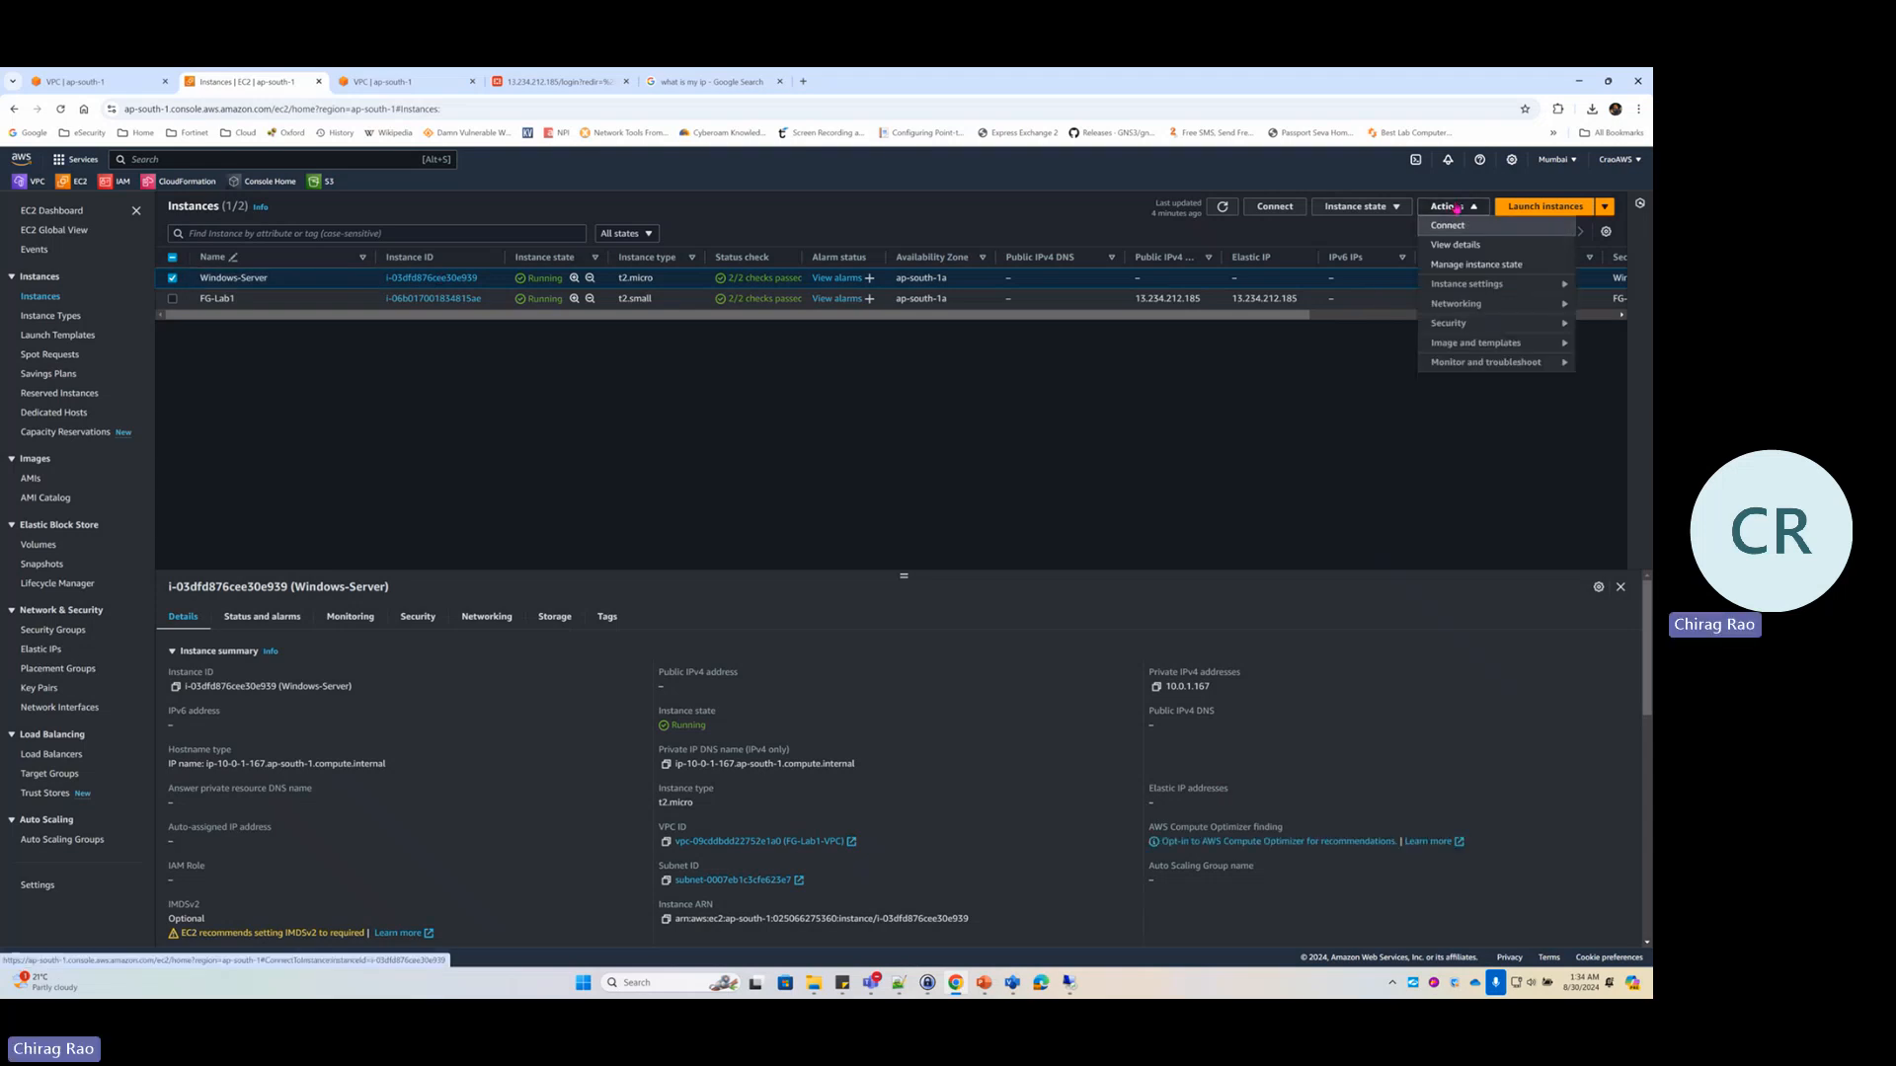
pyautogui.moveTo(1471, 329)
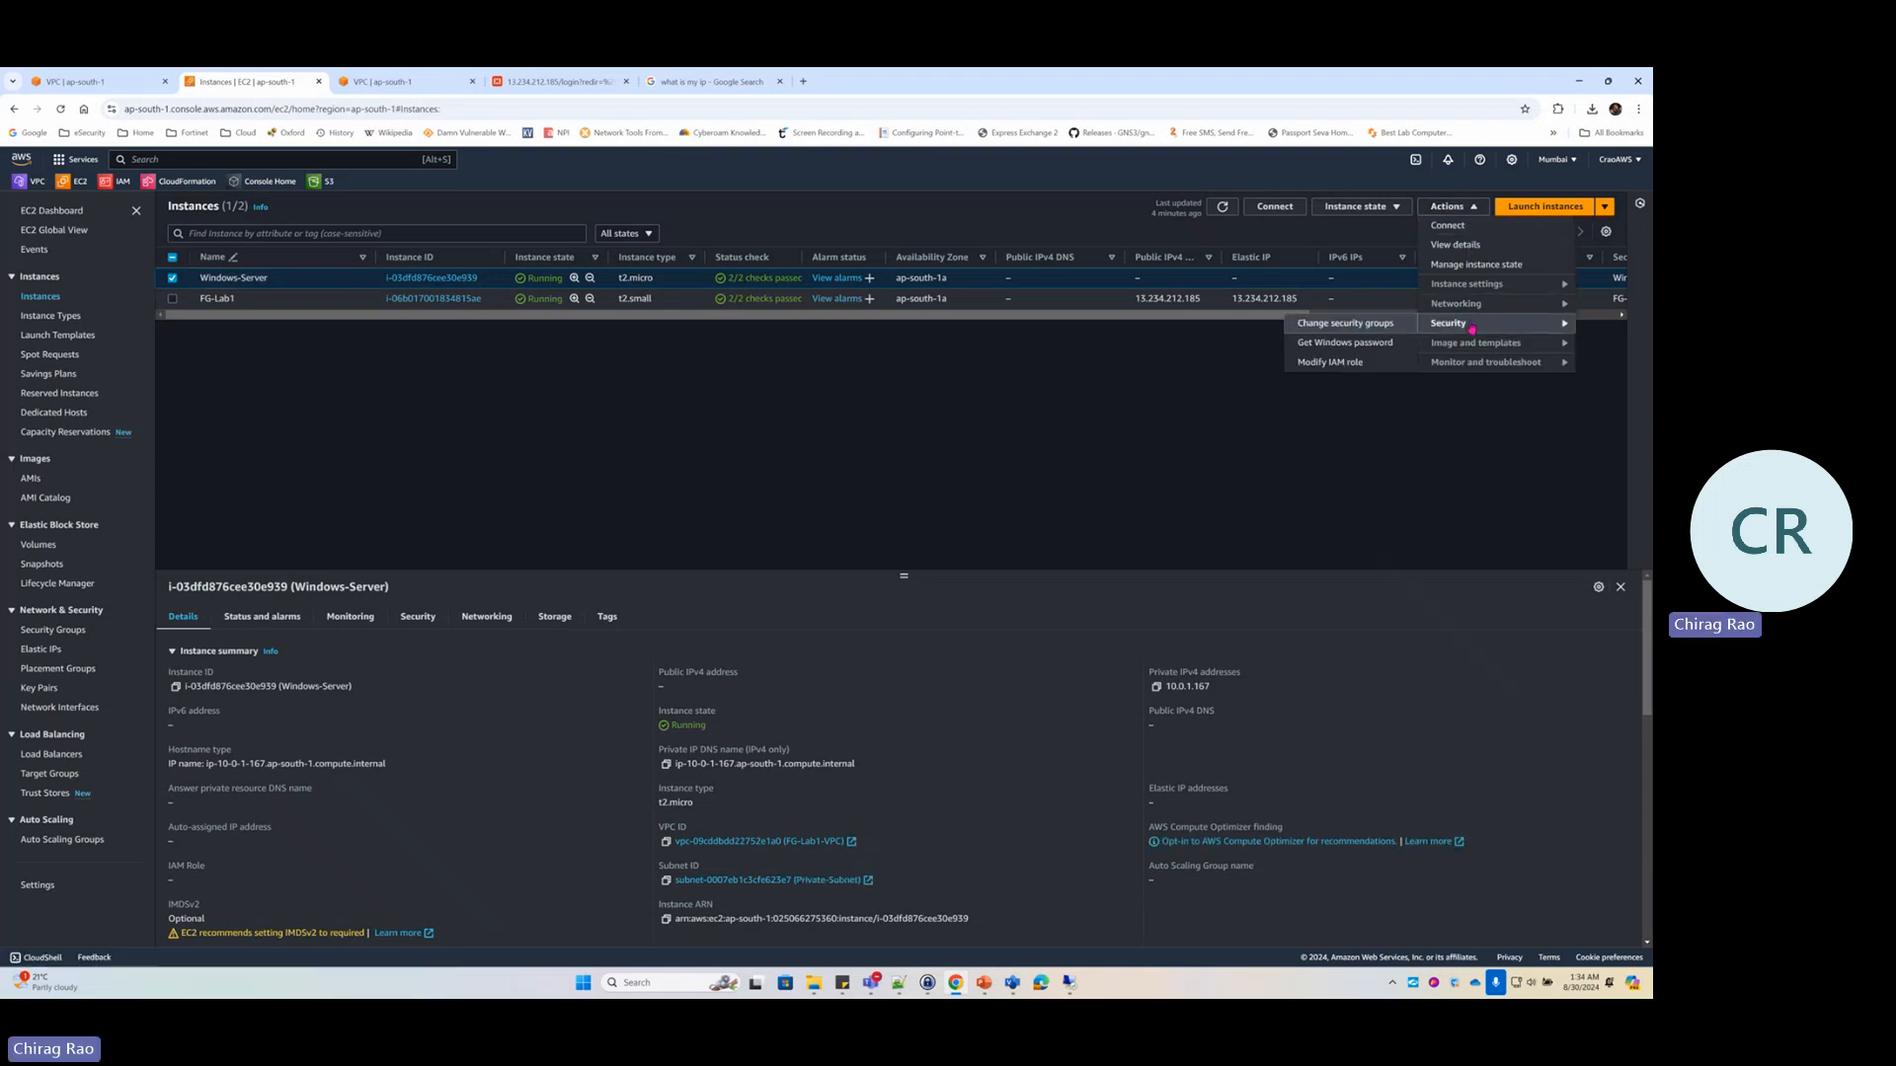
pyautogui.click(1357, 352)
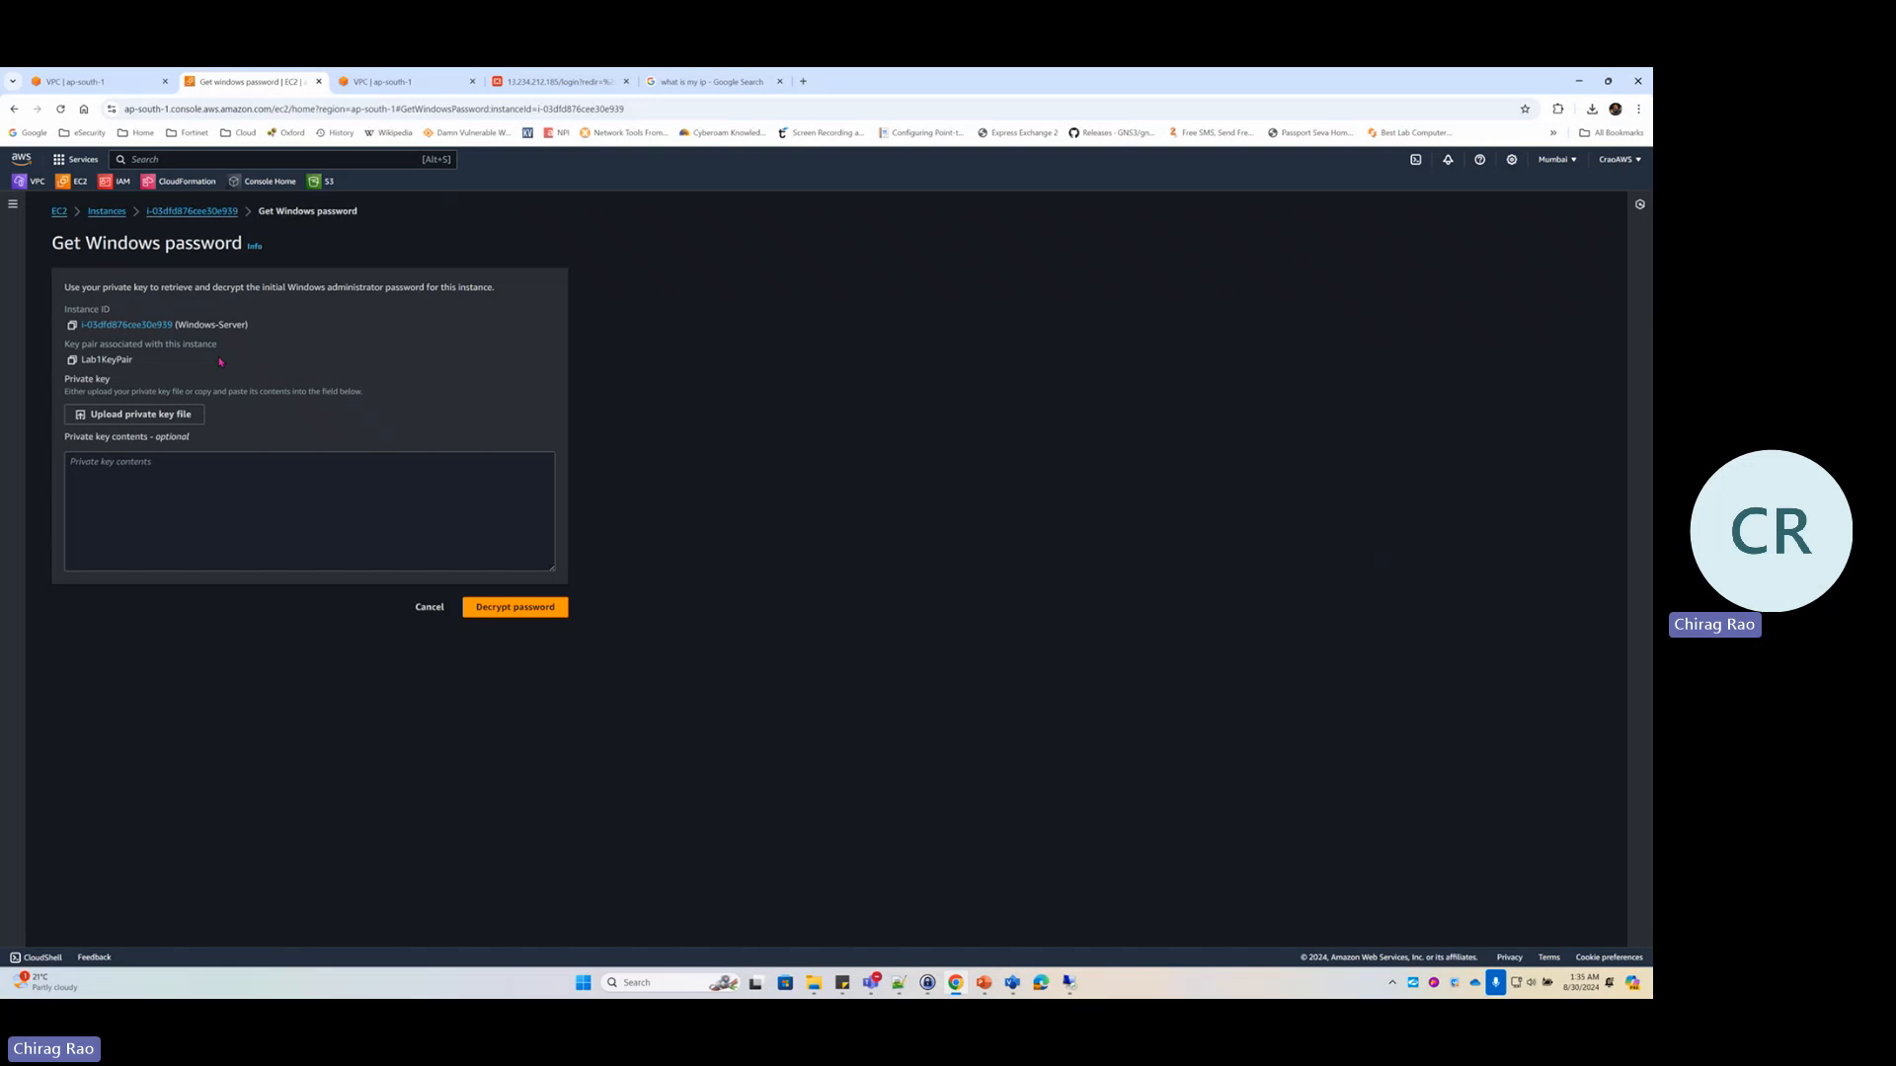
# Upload Lab1KeyPair.pem from Downloads, decrypt the Administrator password and copy it
pyautogui.click(134, 414)
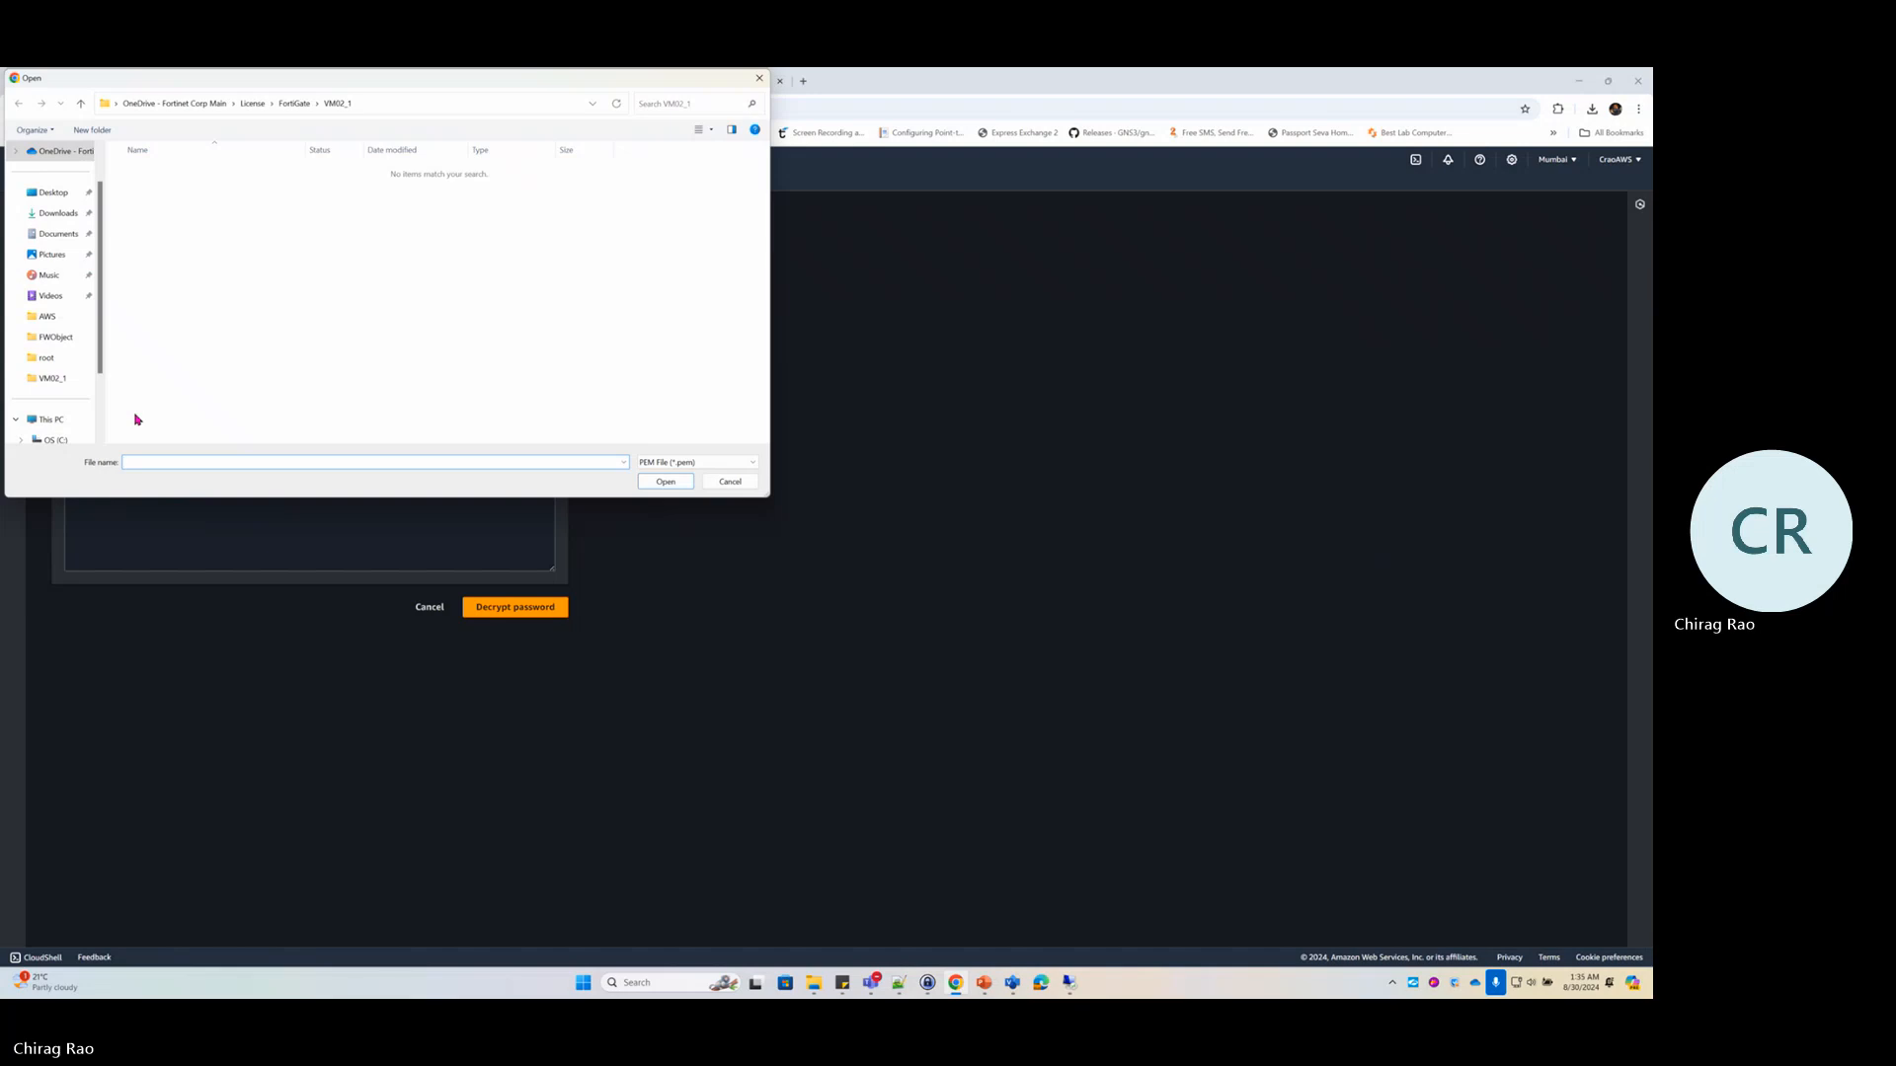
pyautogui.click(67, 216)
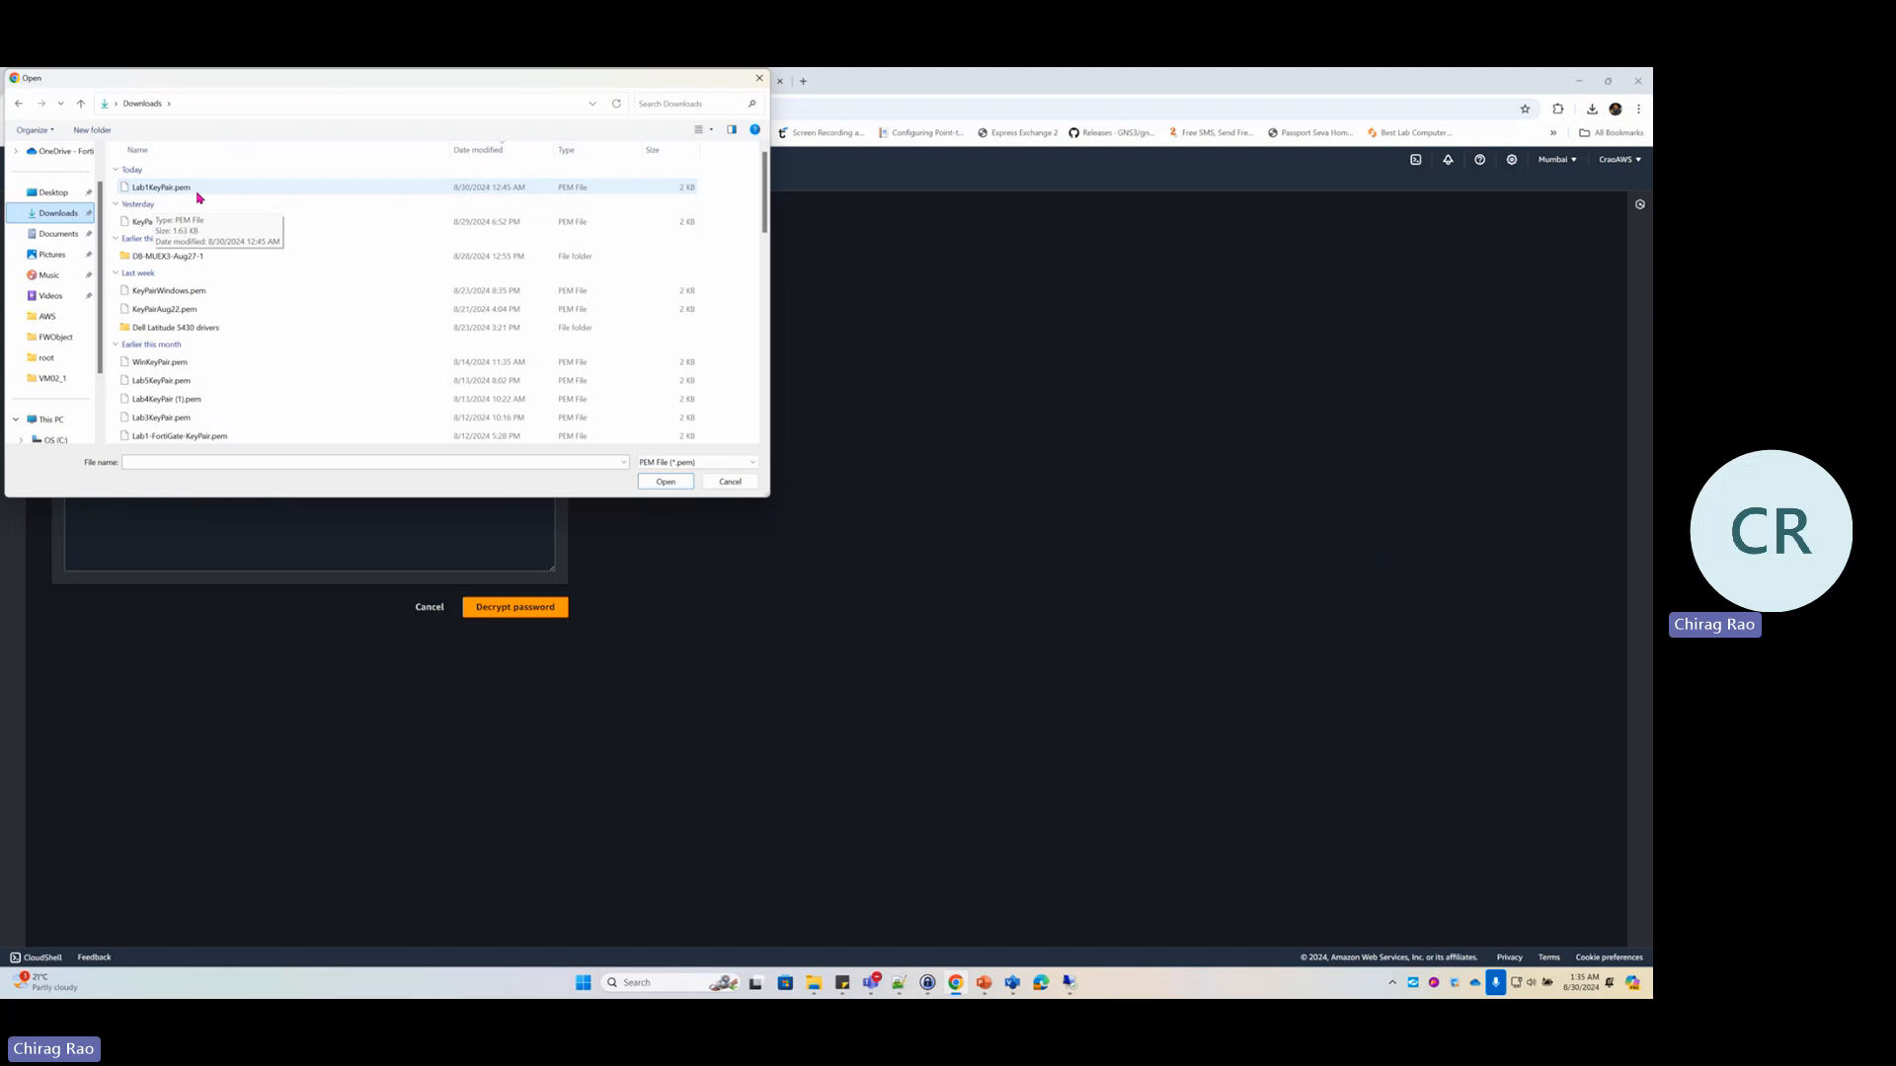
pyautogui.doubleClick(171, 188)
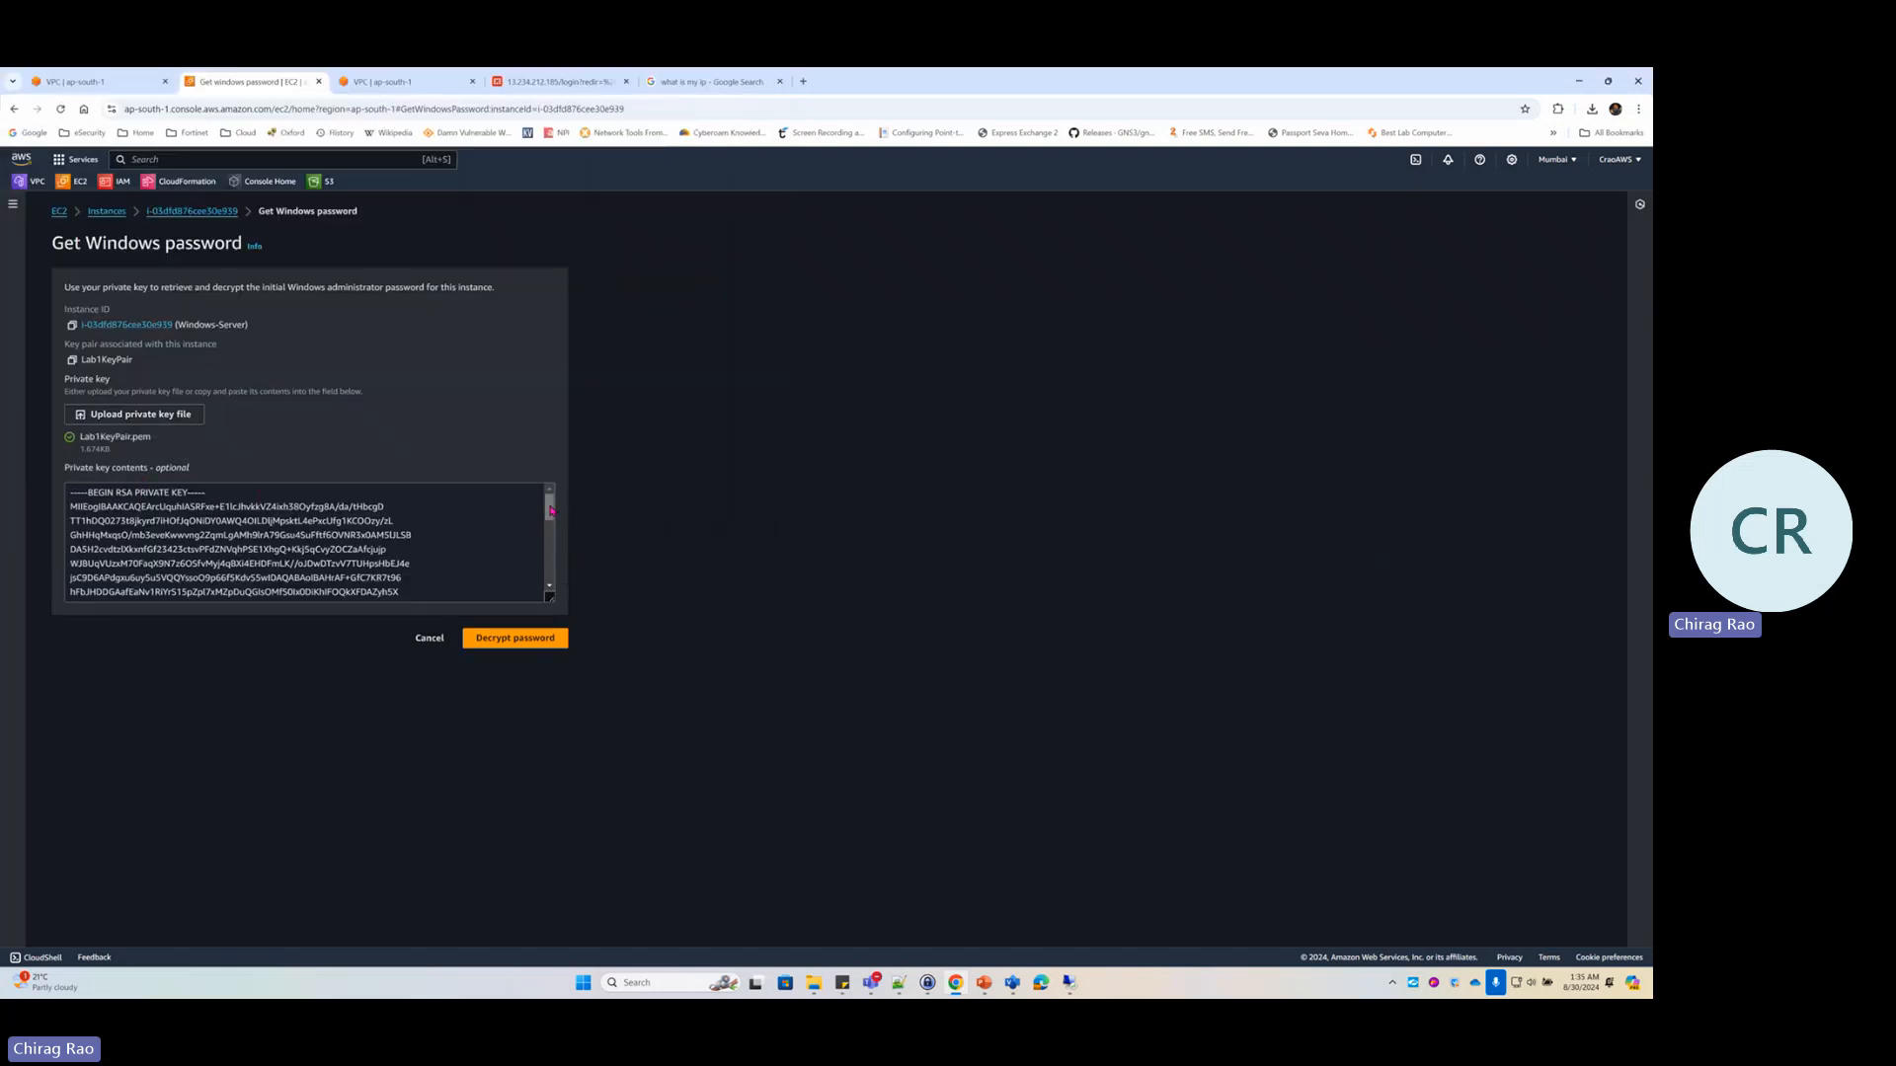
pyautogui.moveTo(549, 508); pyautogui.dragTo(546, 589)
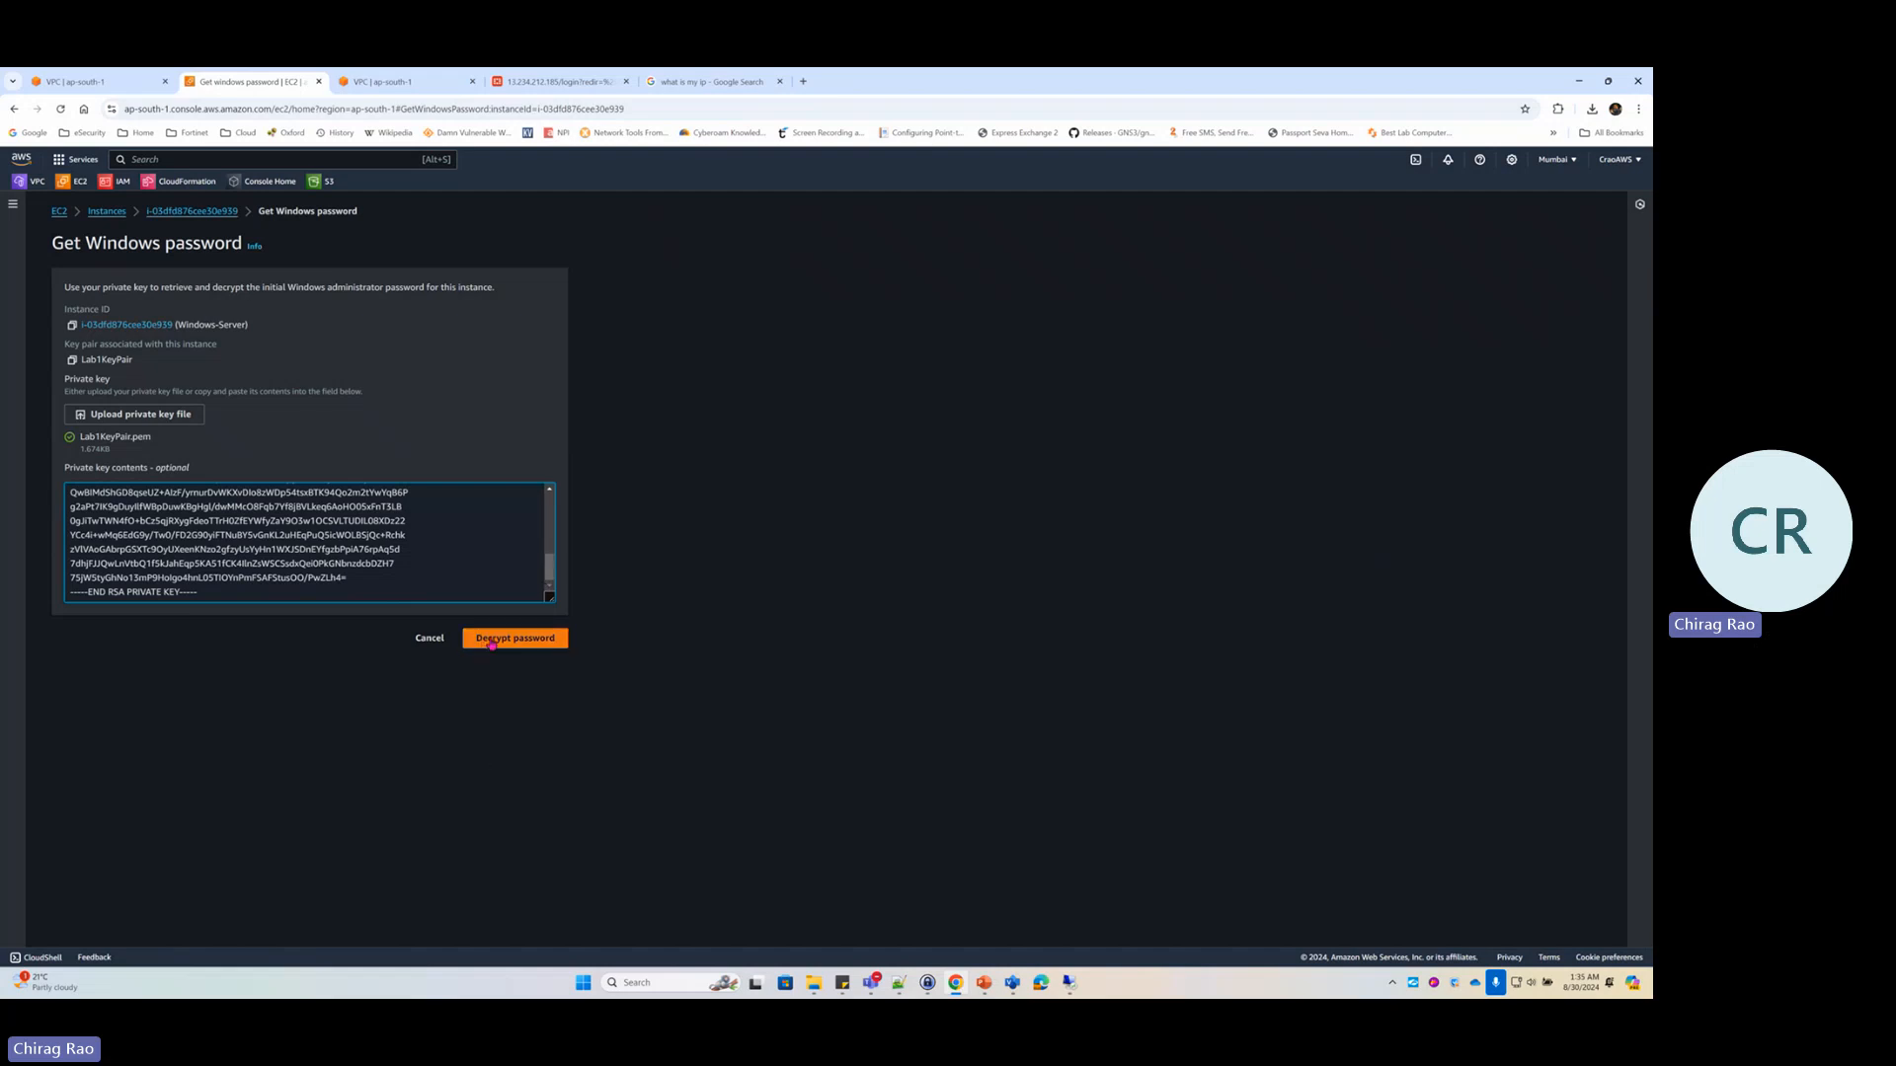
pyautogui.click(491, 639)
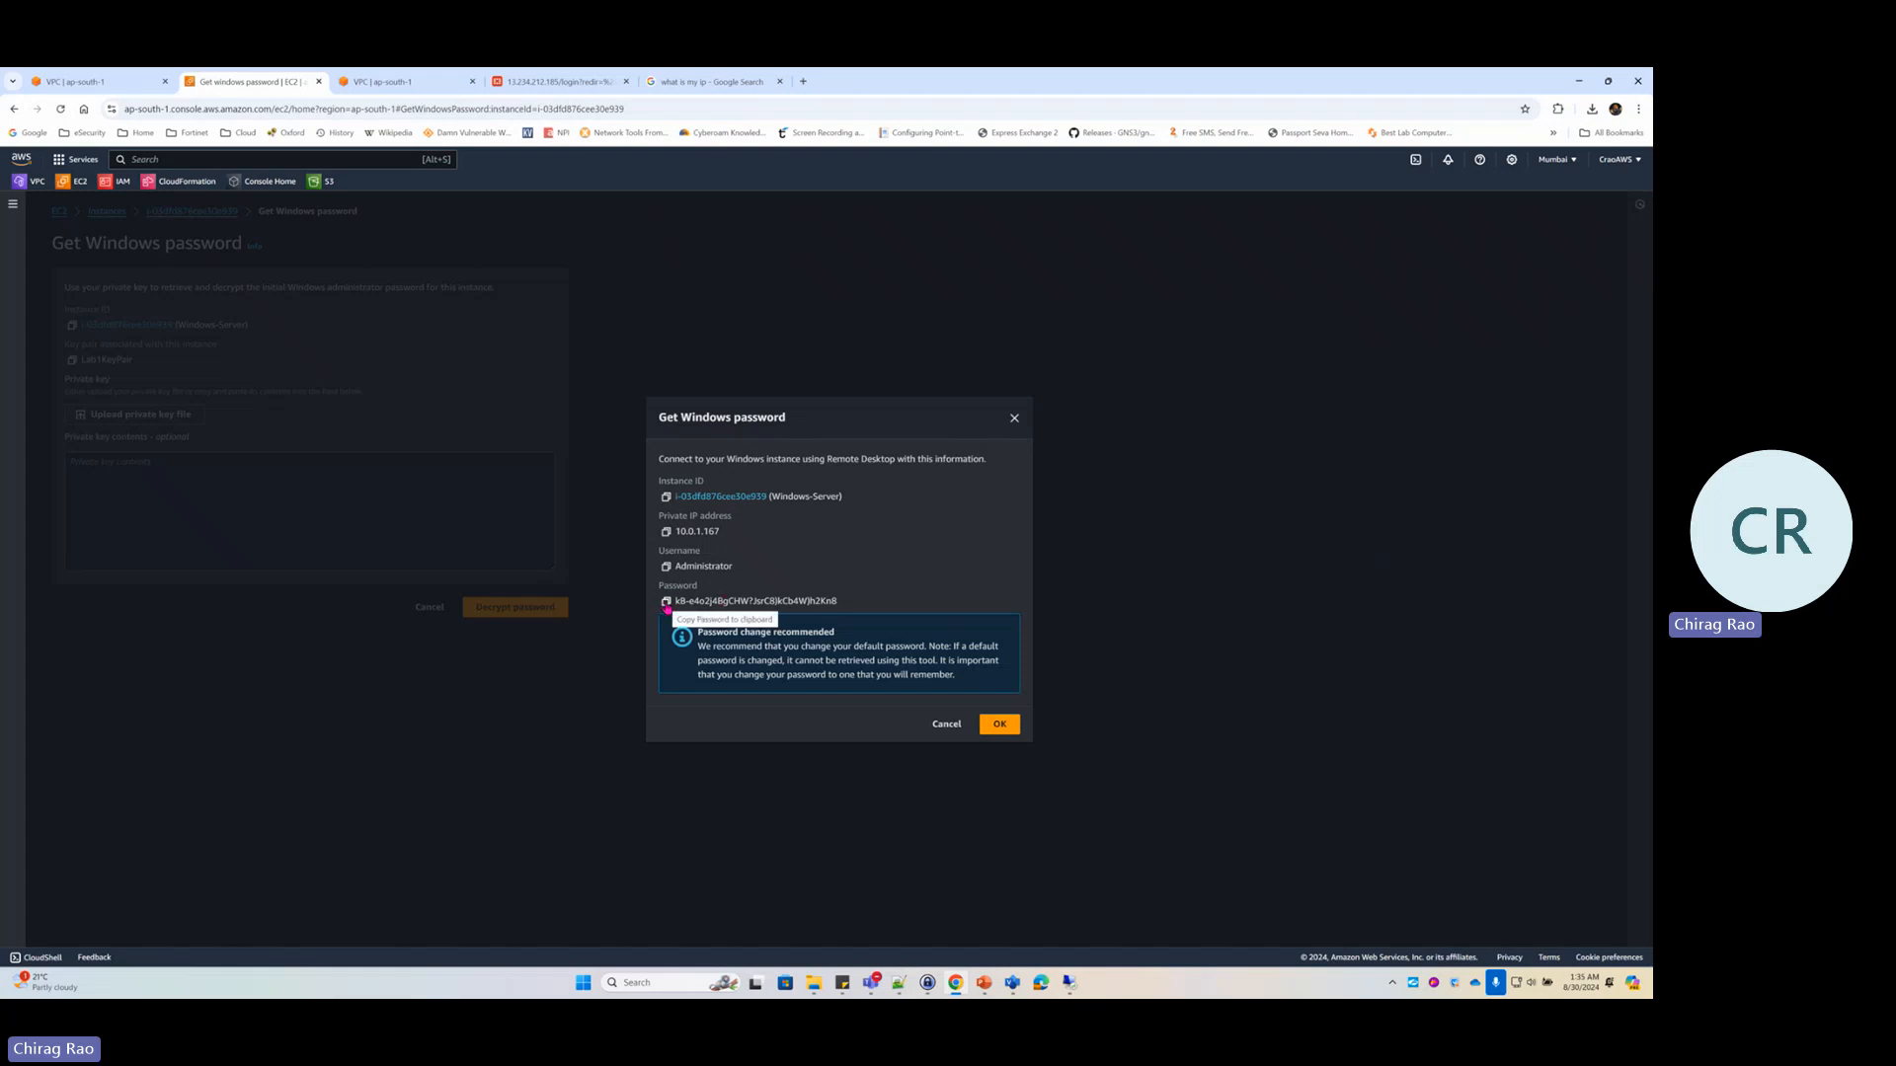
pyautogui.click(666, 605)
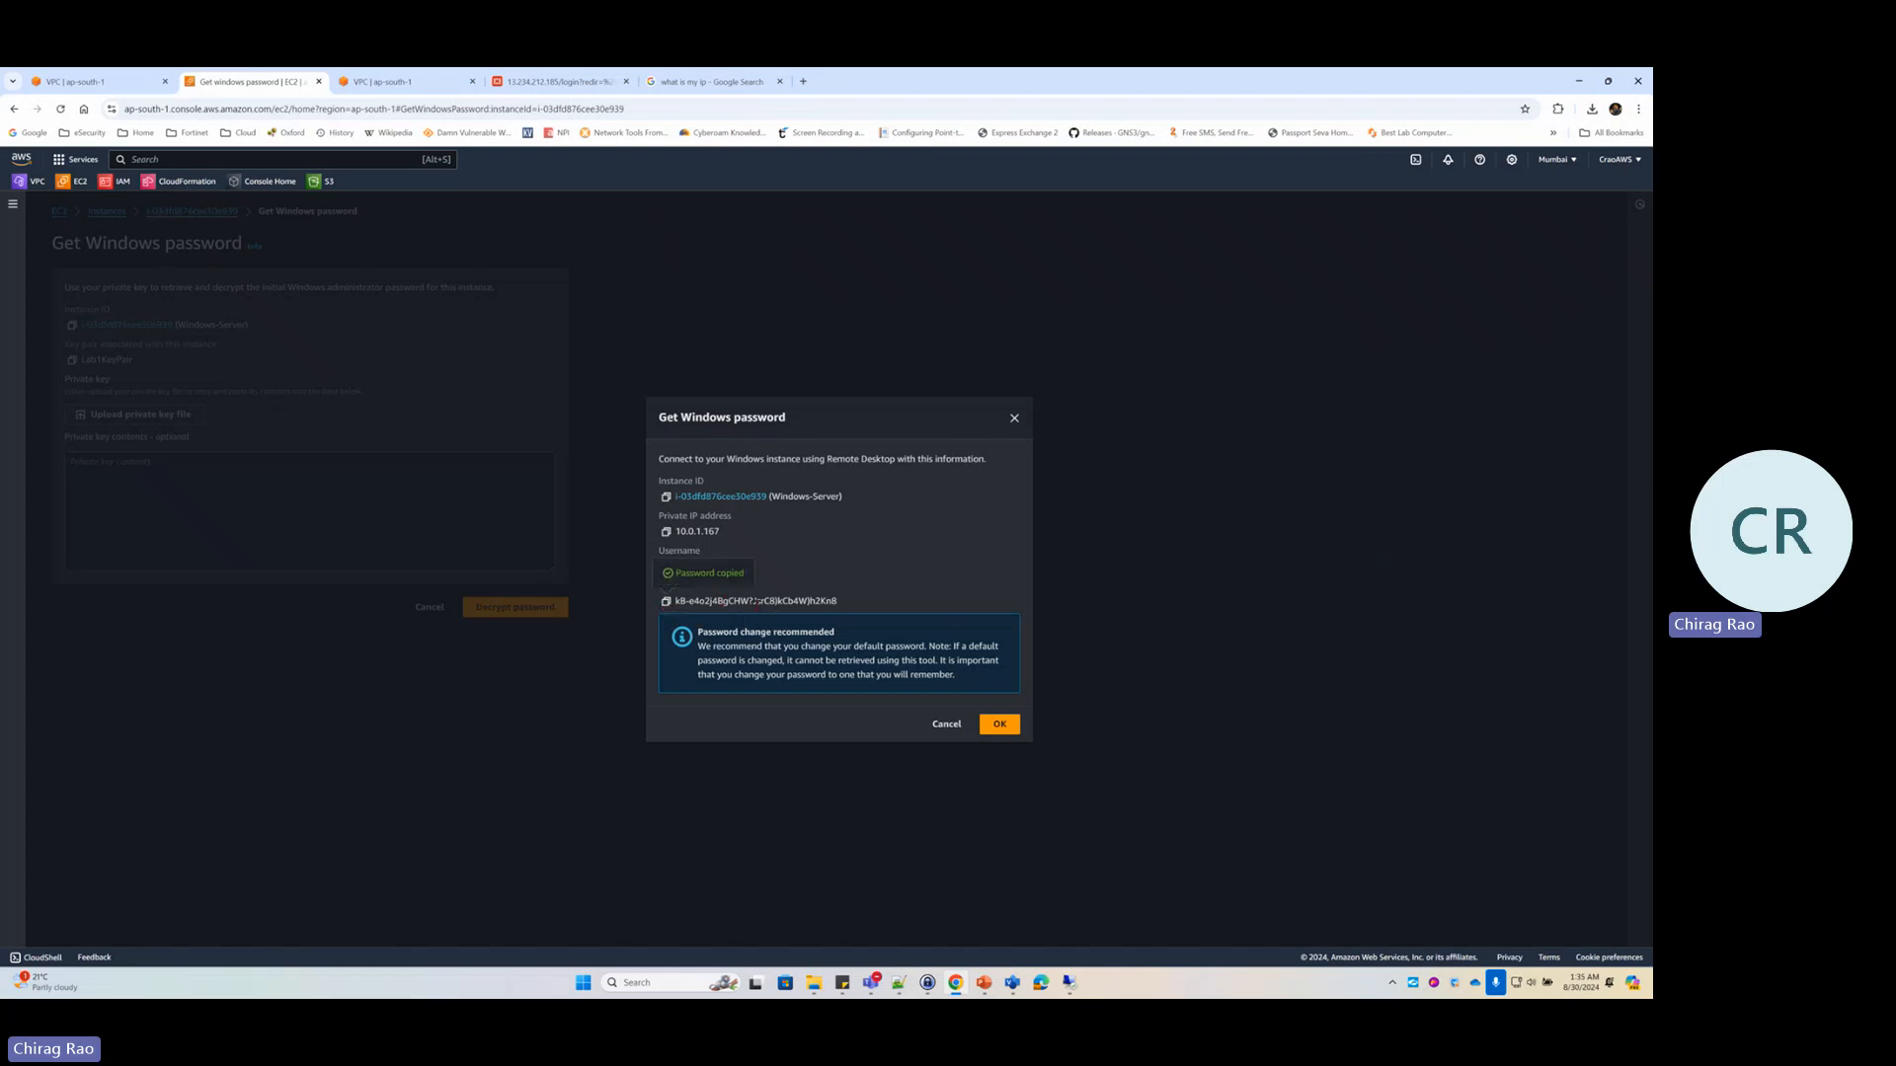
# Sign in to the RDP session at 13.234.212.185 with the pasted password, accept the certificate, then minimize it
pyautogui.click(1069, 981)
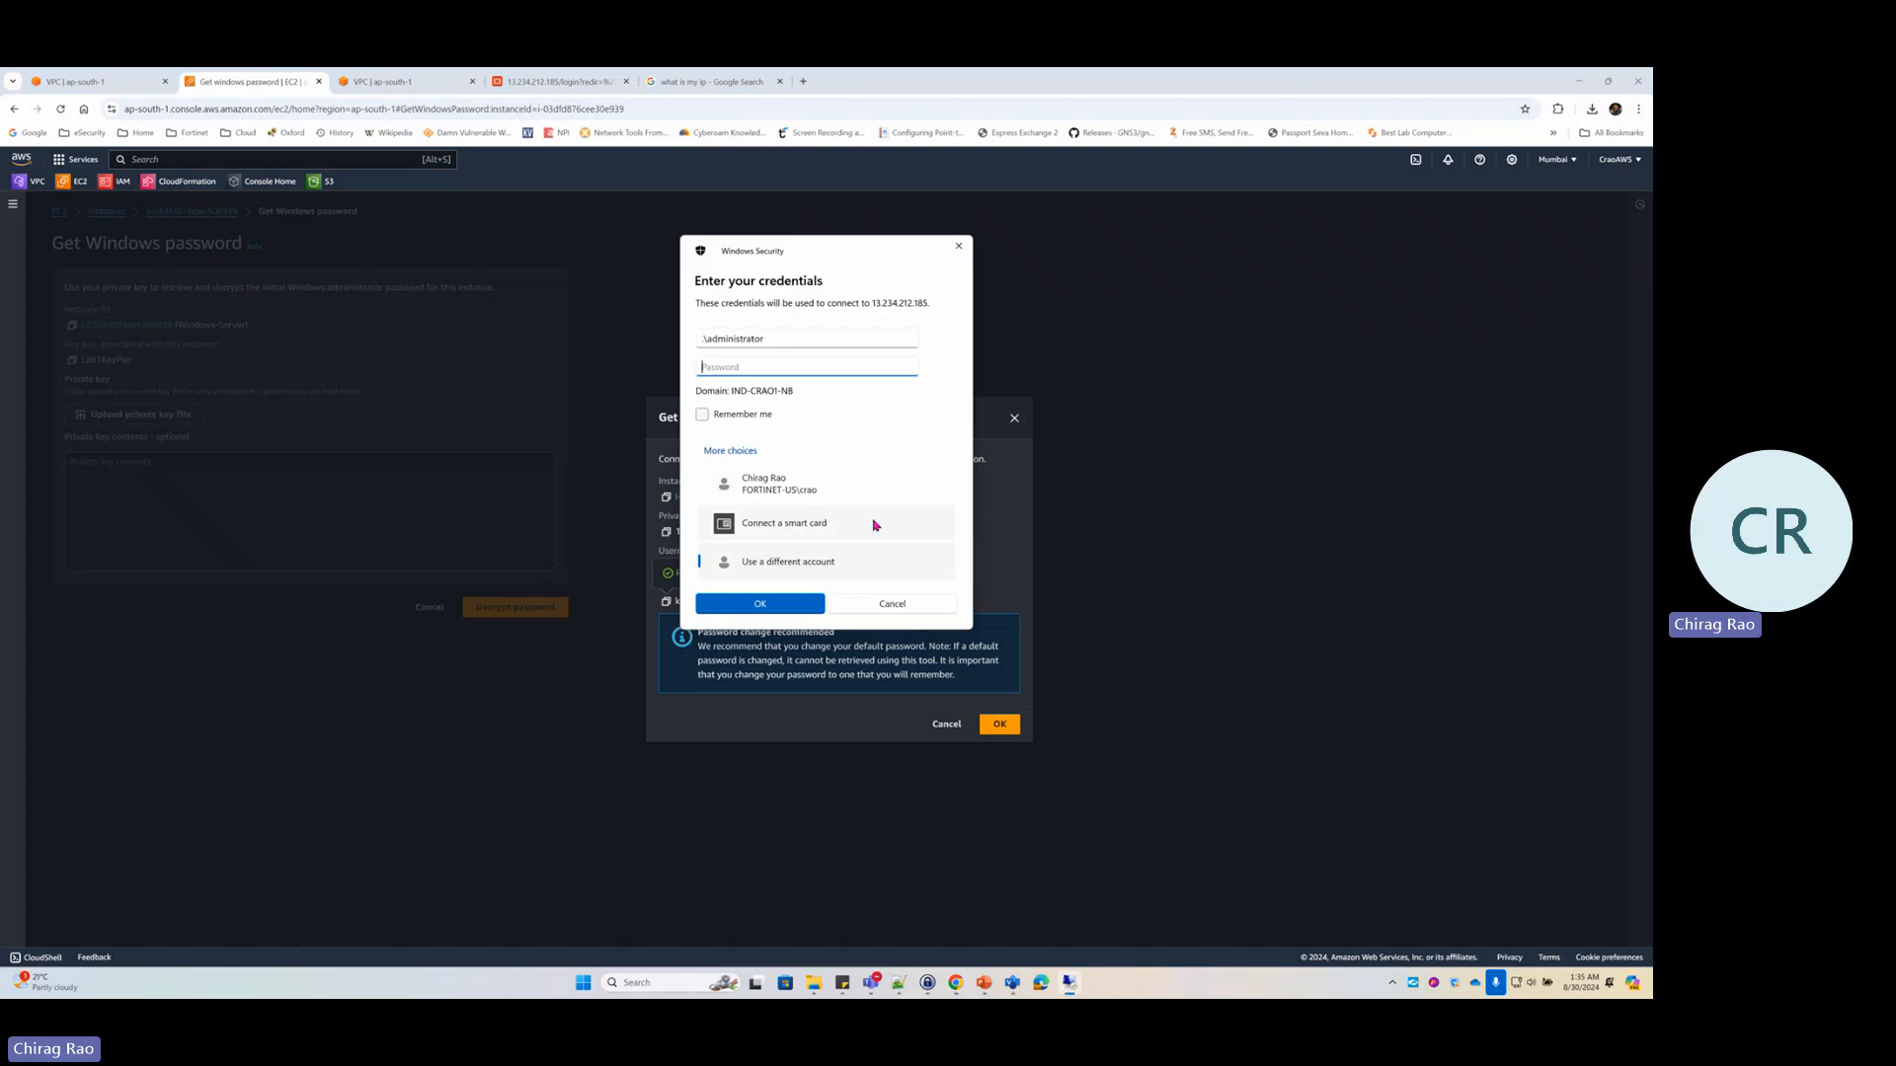
pyautogui.hotkey('ctrl', 'v')
pyautogui.press('Return')
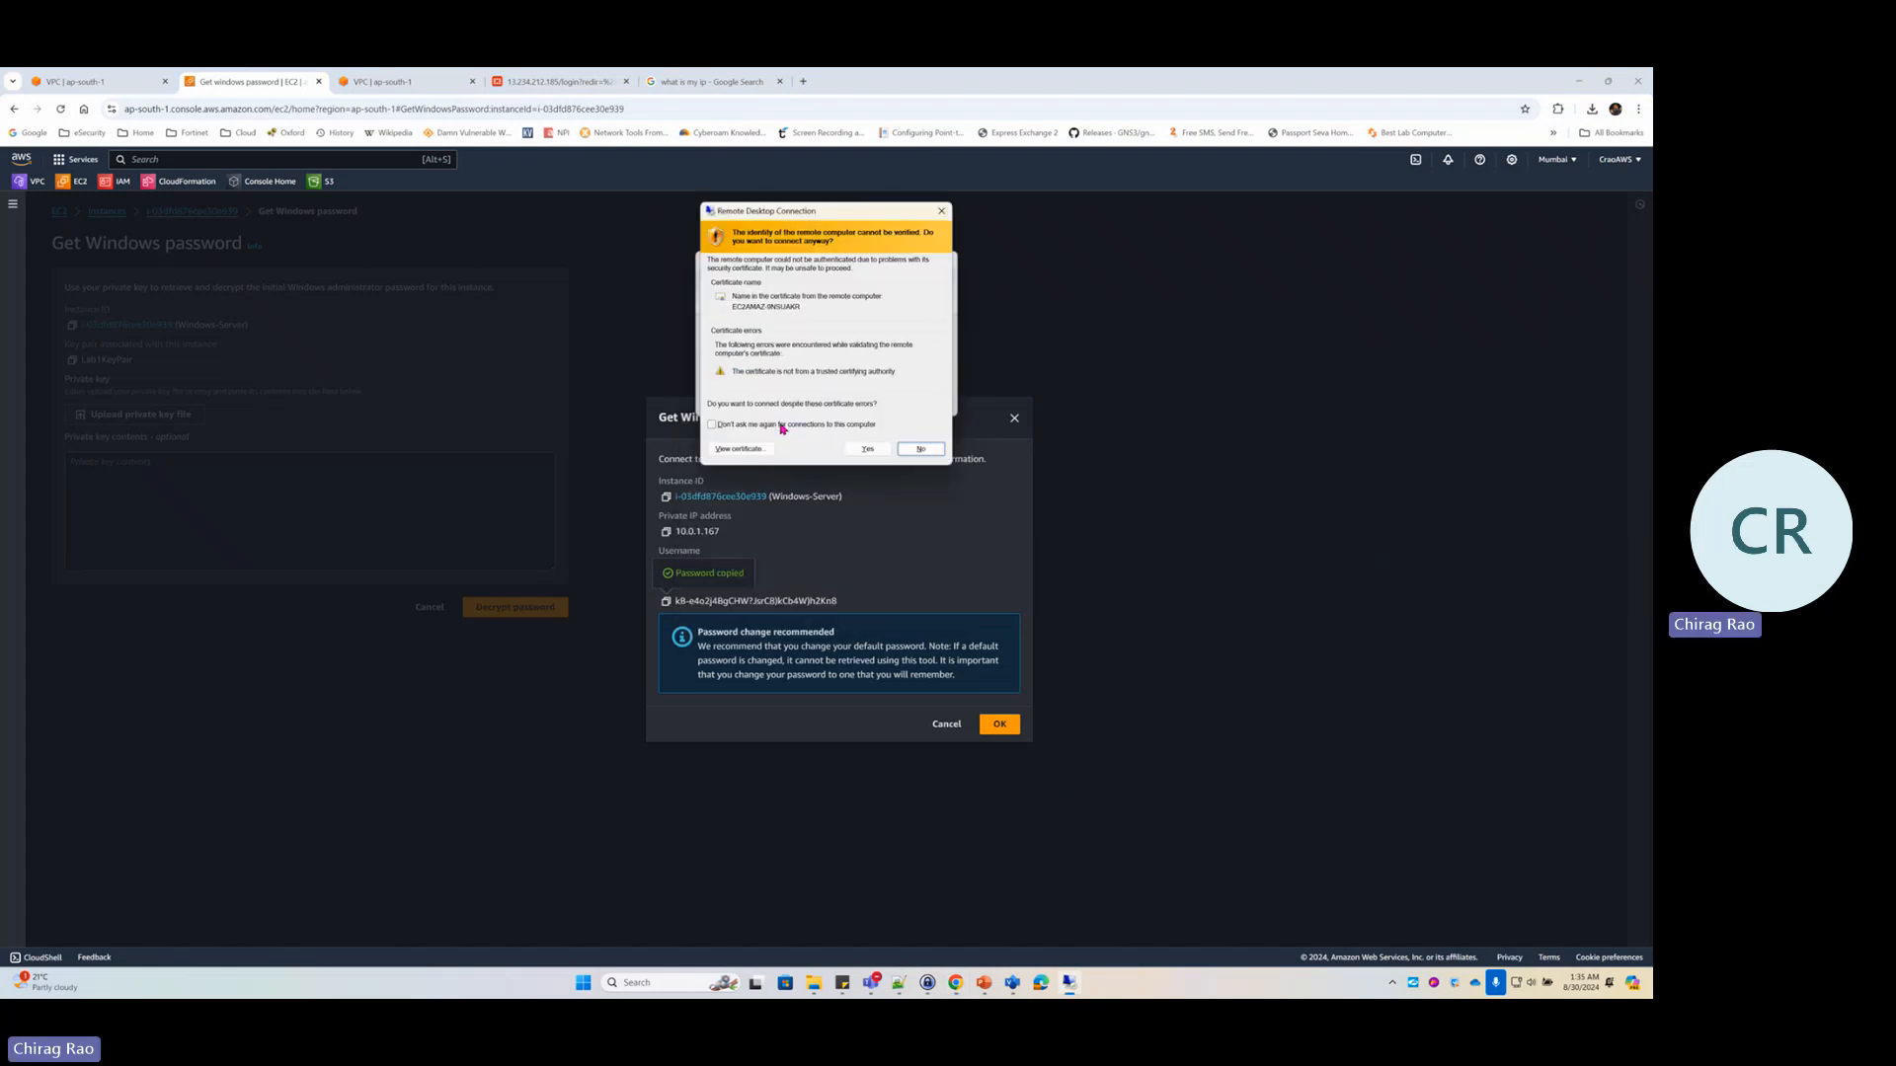
pyautogui.click(867, 448)
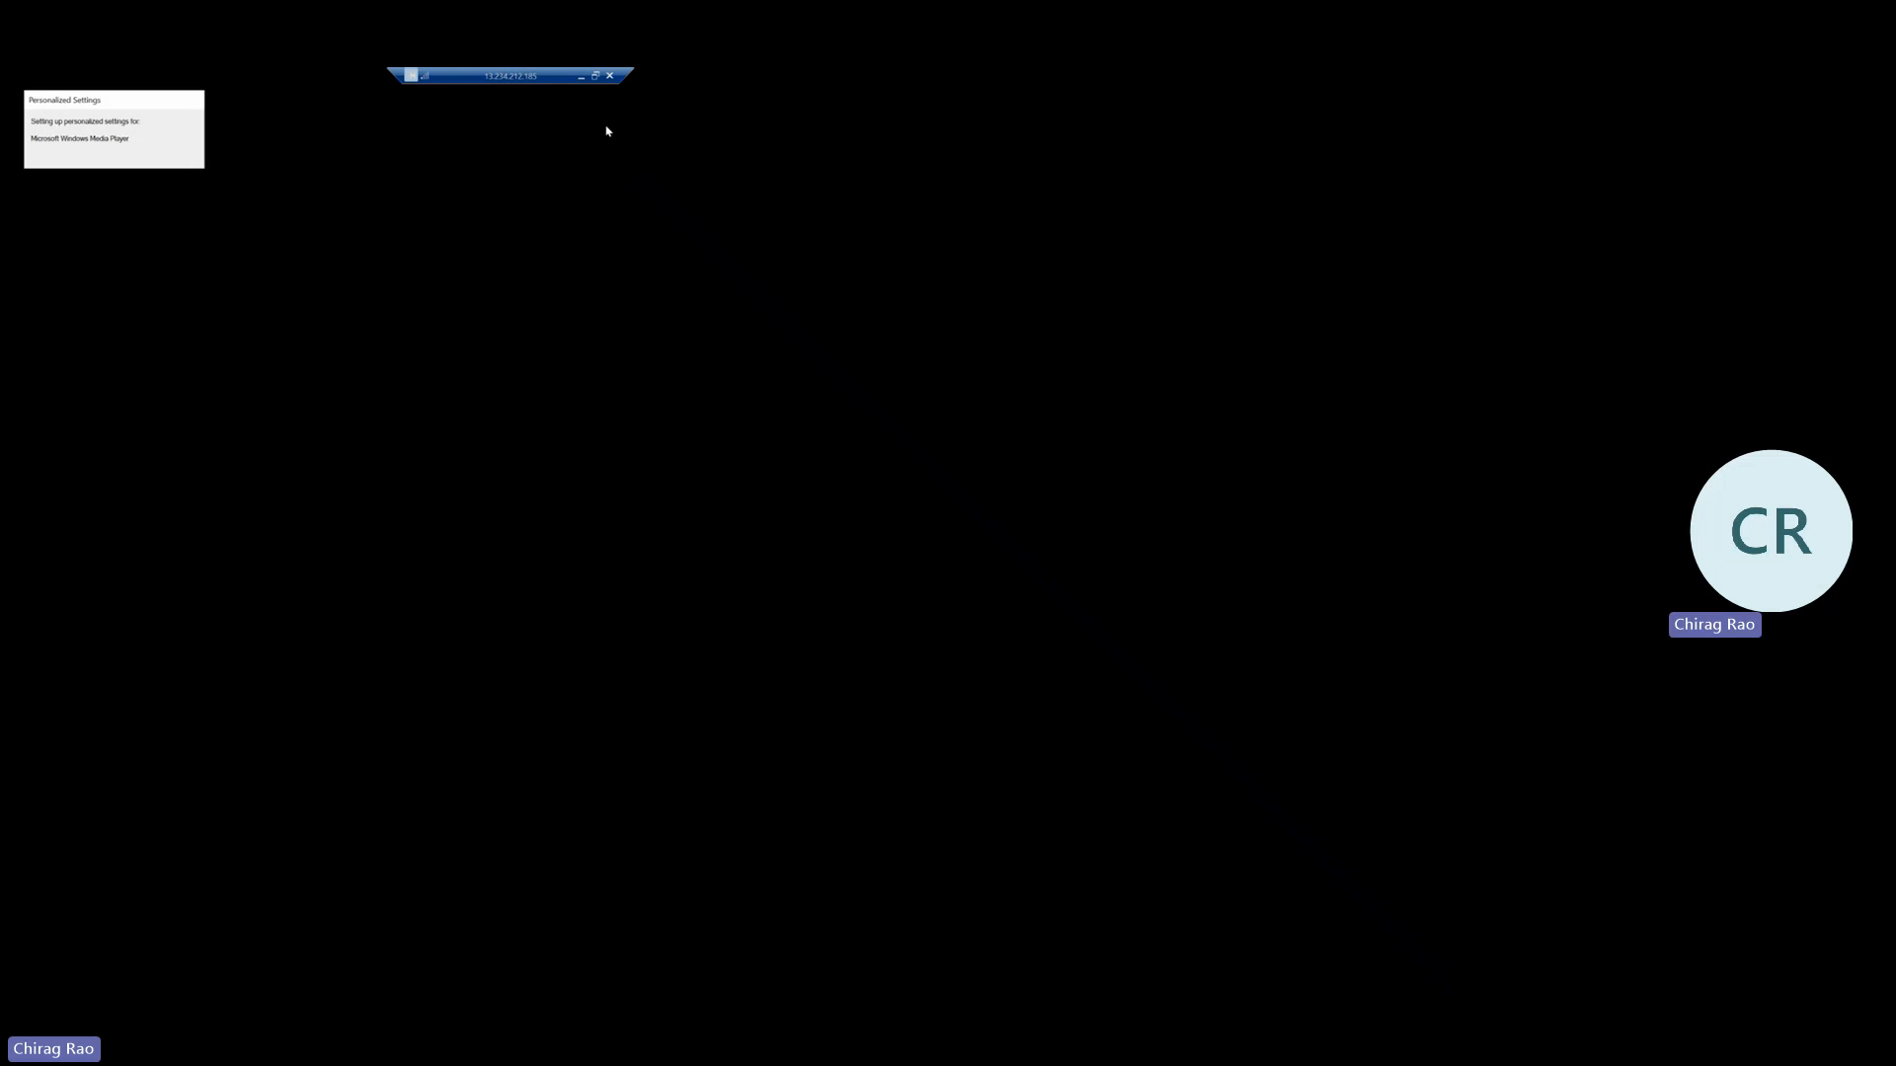
pyautogui.click(581, 75)
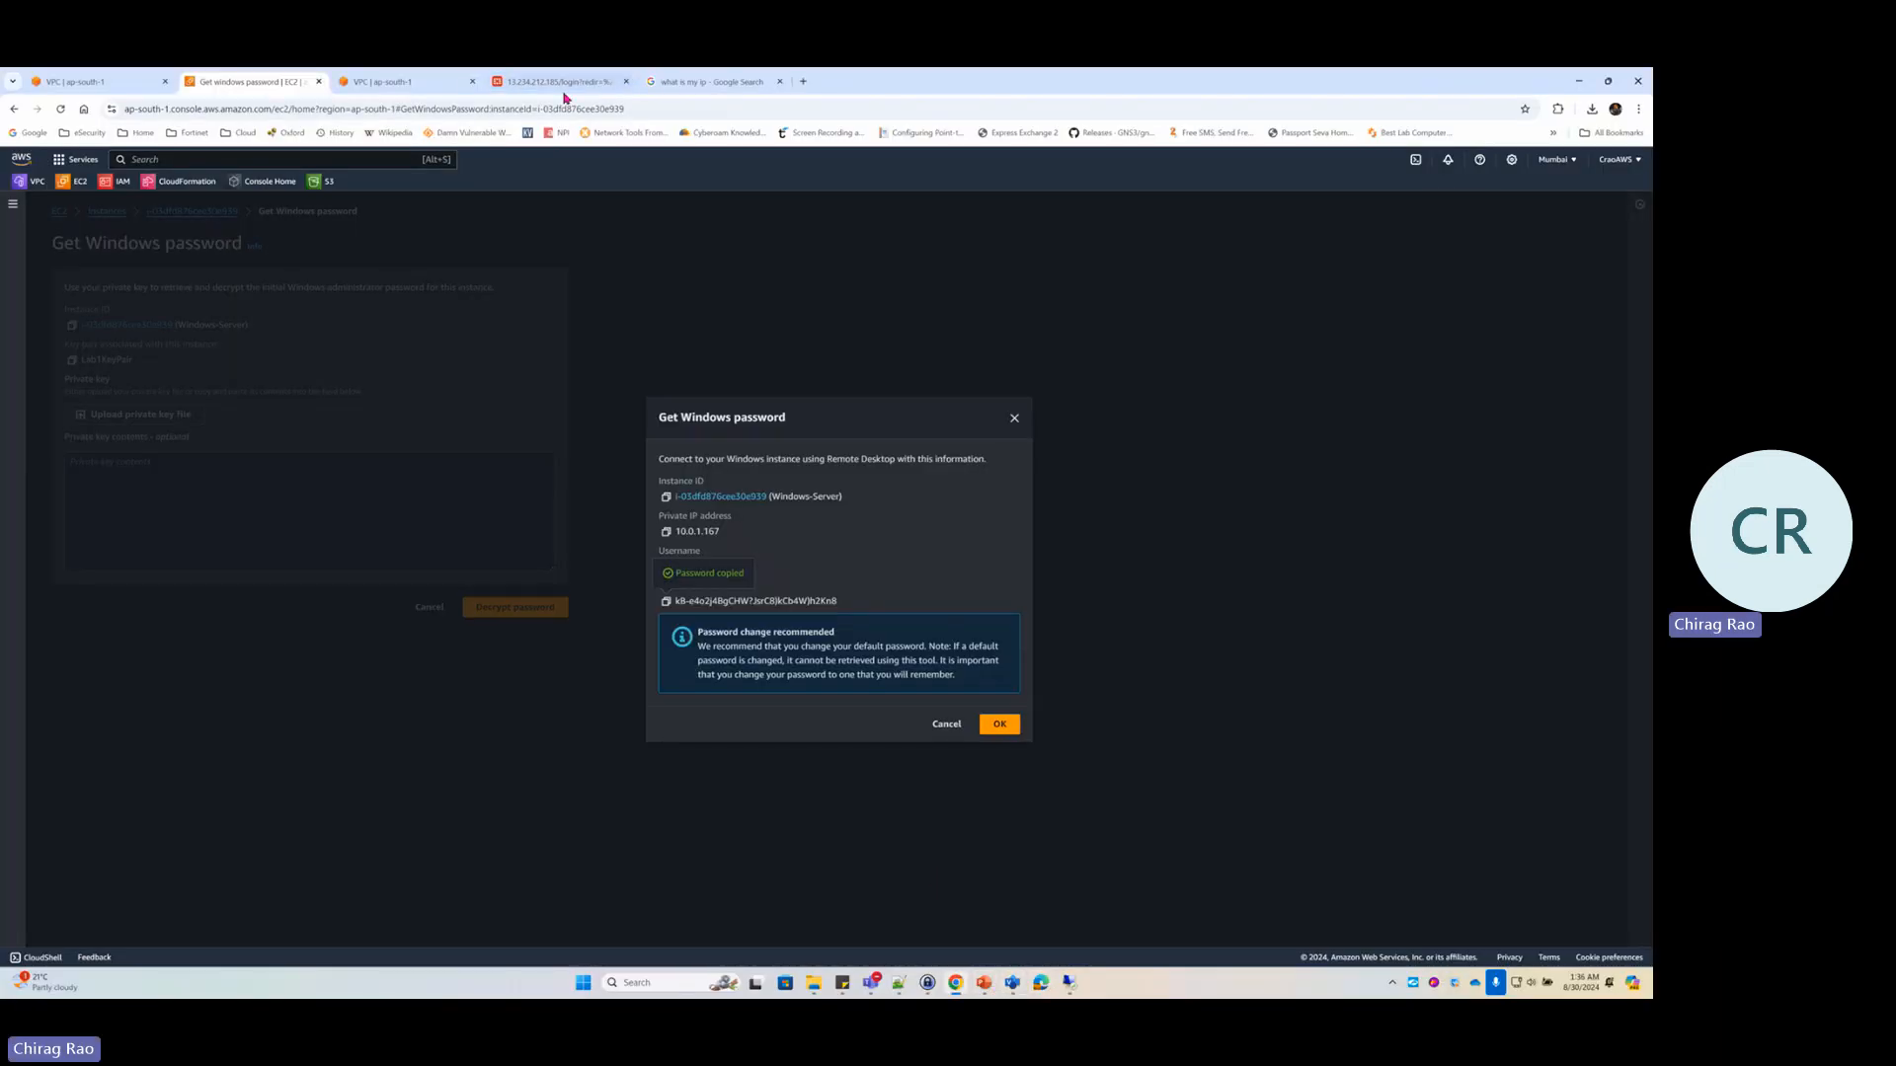
# Log back into FortiGate as admin and show the logs matching the IN-Windows-Server policy
pyautogui.click(526, 89)
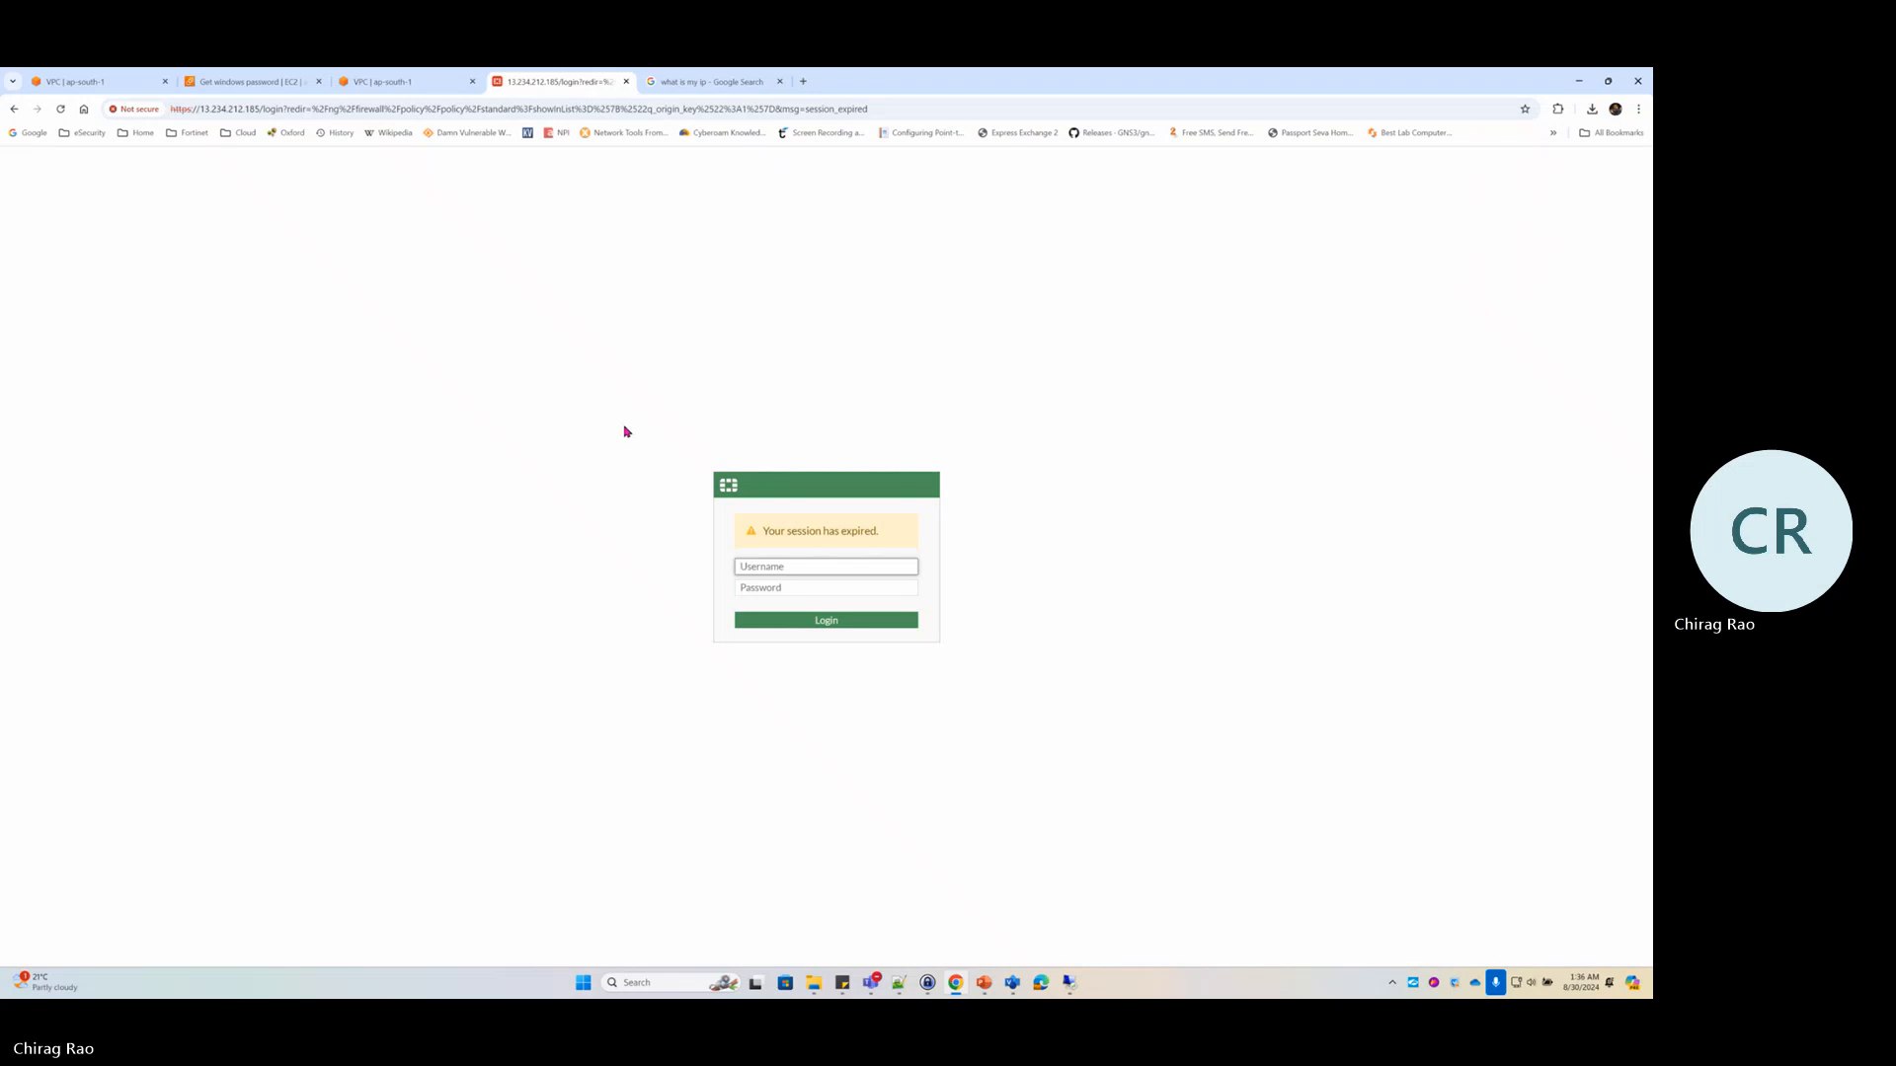
pyautogui.write('admin')
pyautogui.press('Tab')
pyautogui.write('****')
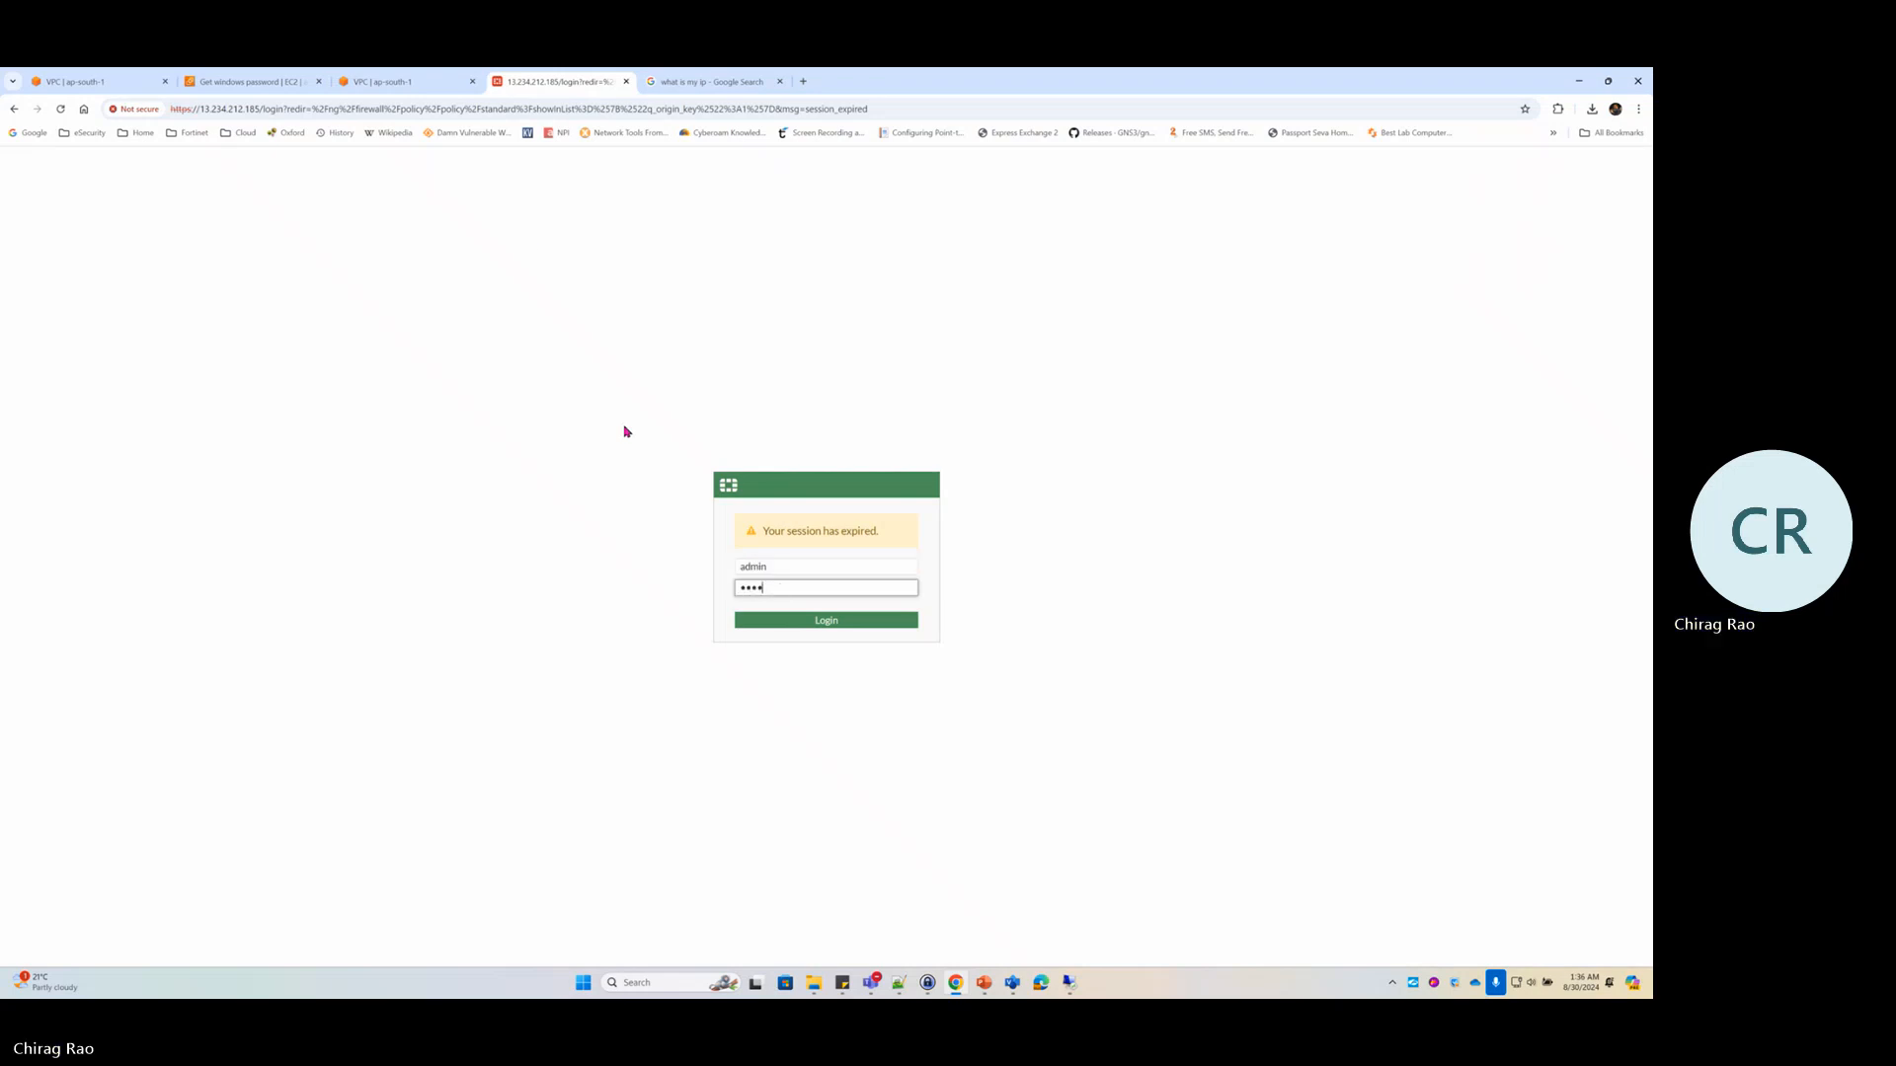
pyautogui.write('***')
pyautogui.press('Return')
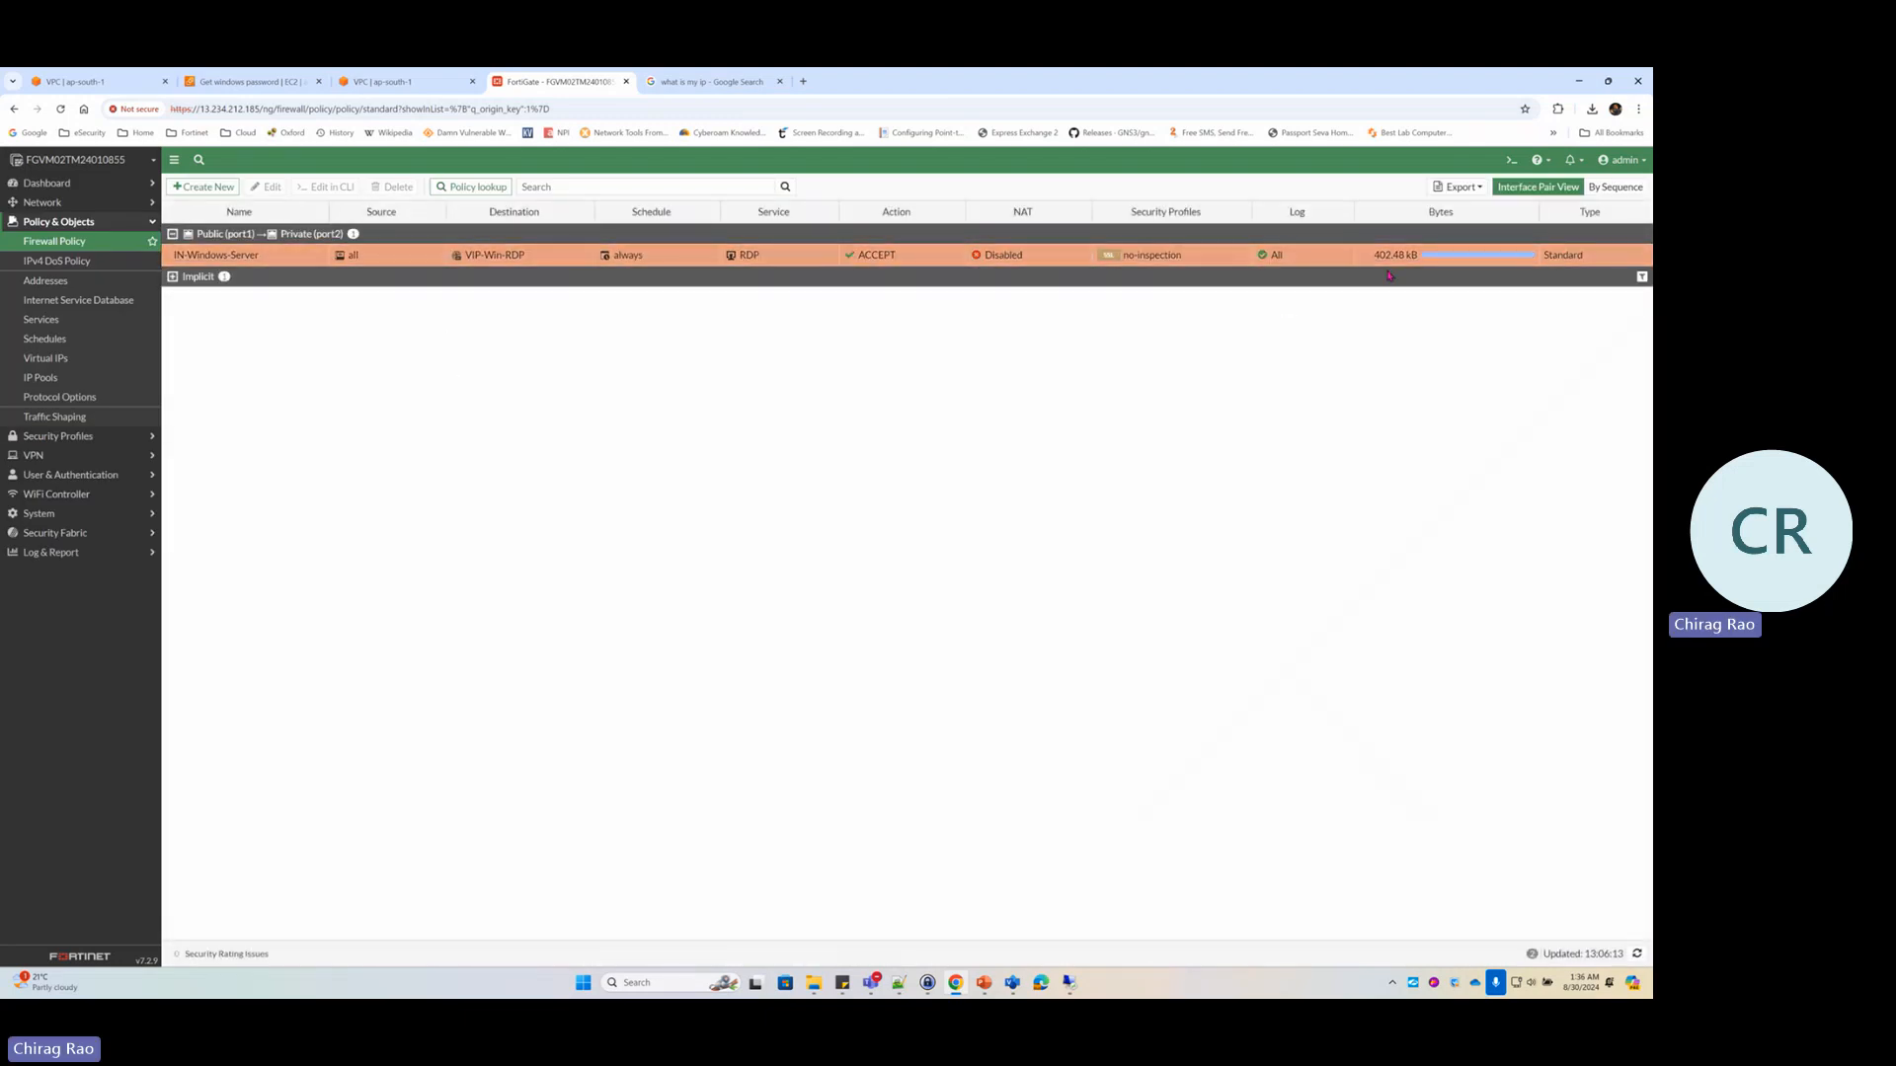
pyautogui.rightClick(270, 258)
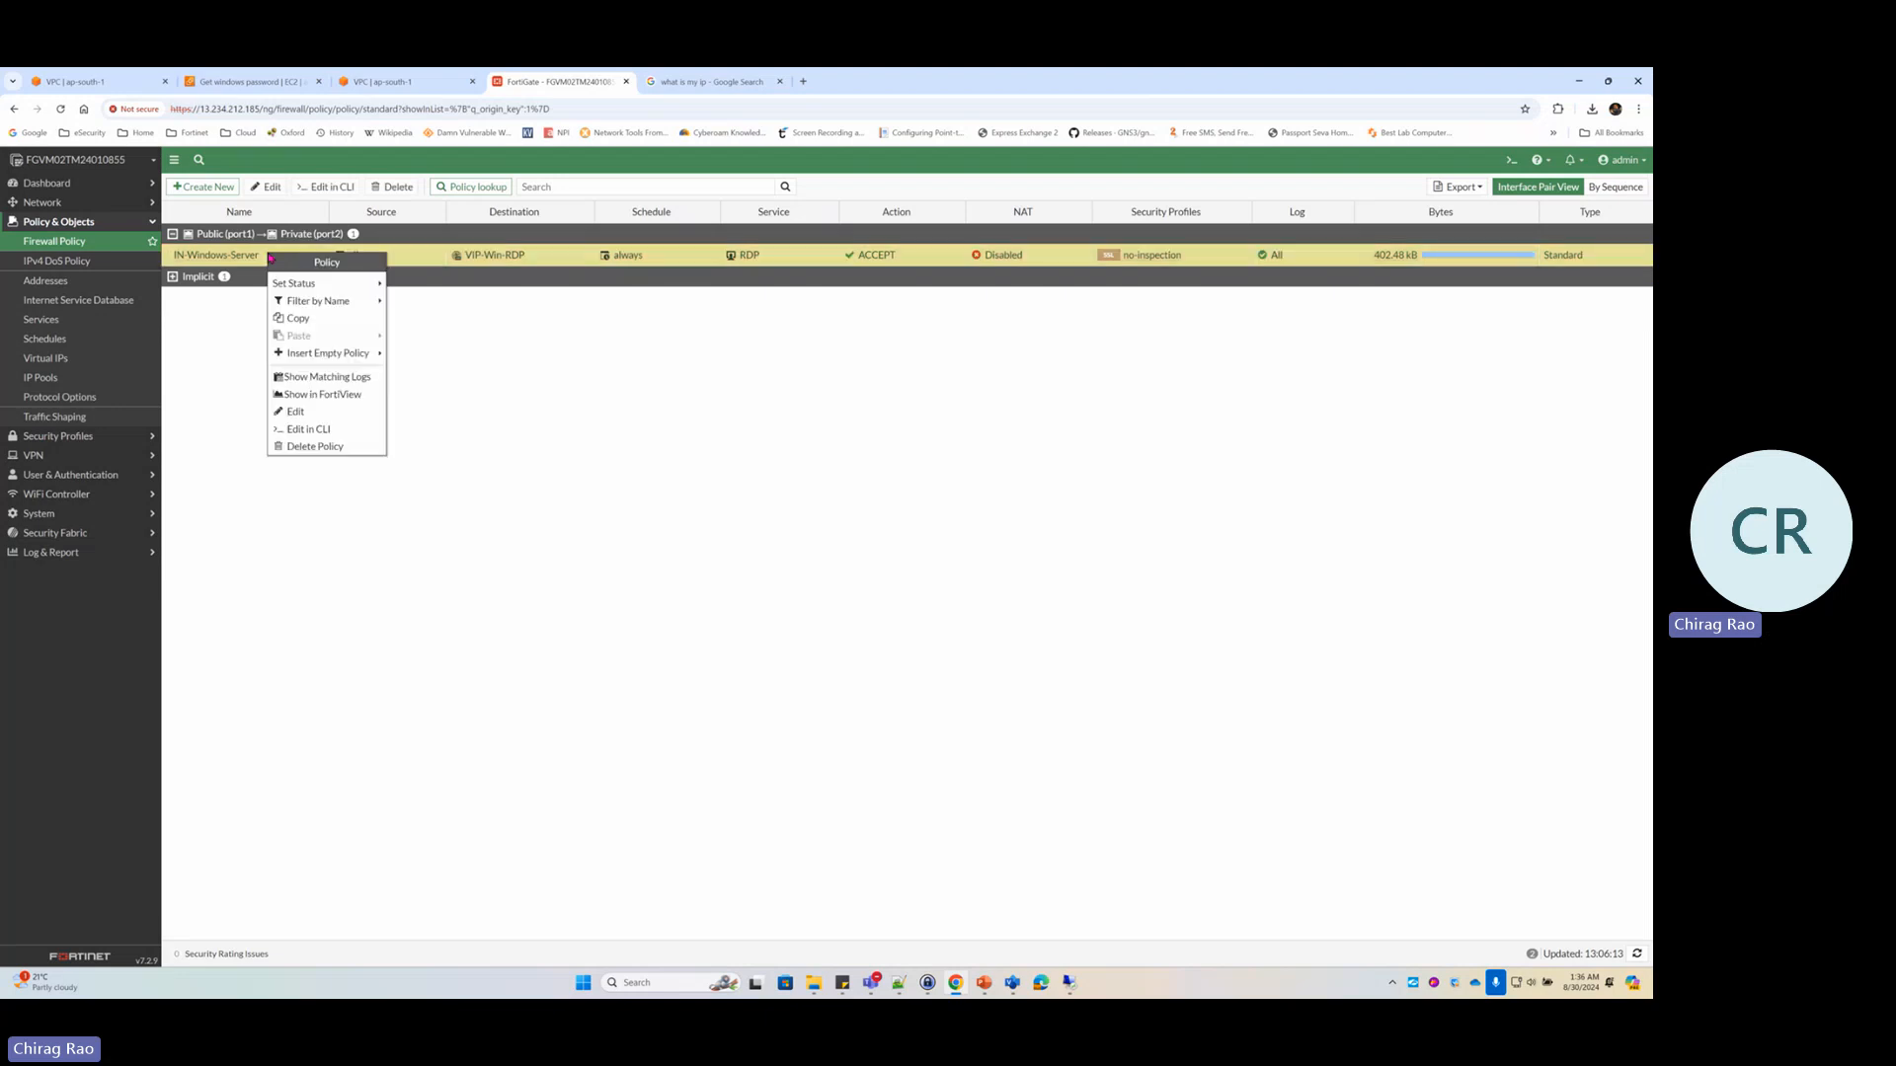
pyautogui.click(350, 379)
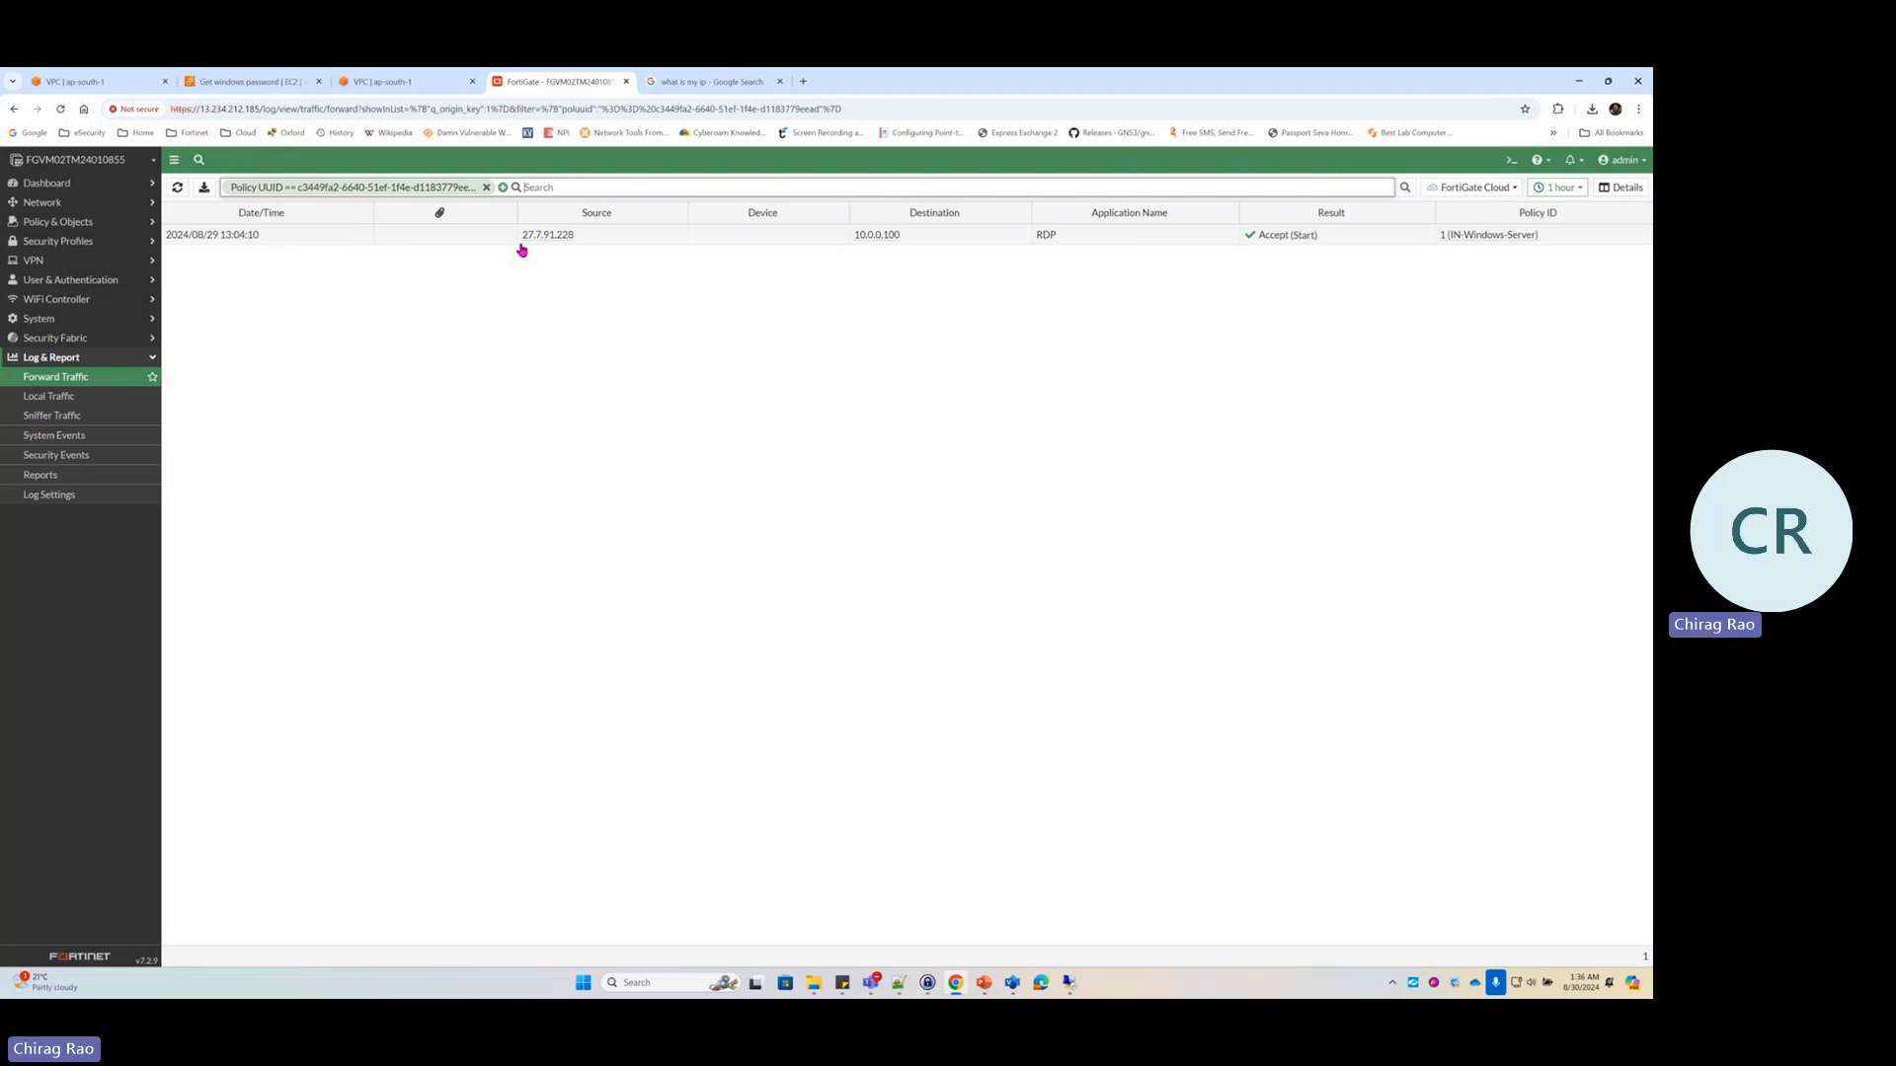
pyautogui.click(1012, 982)
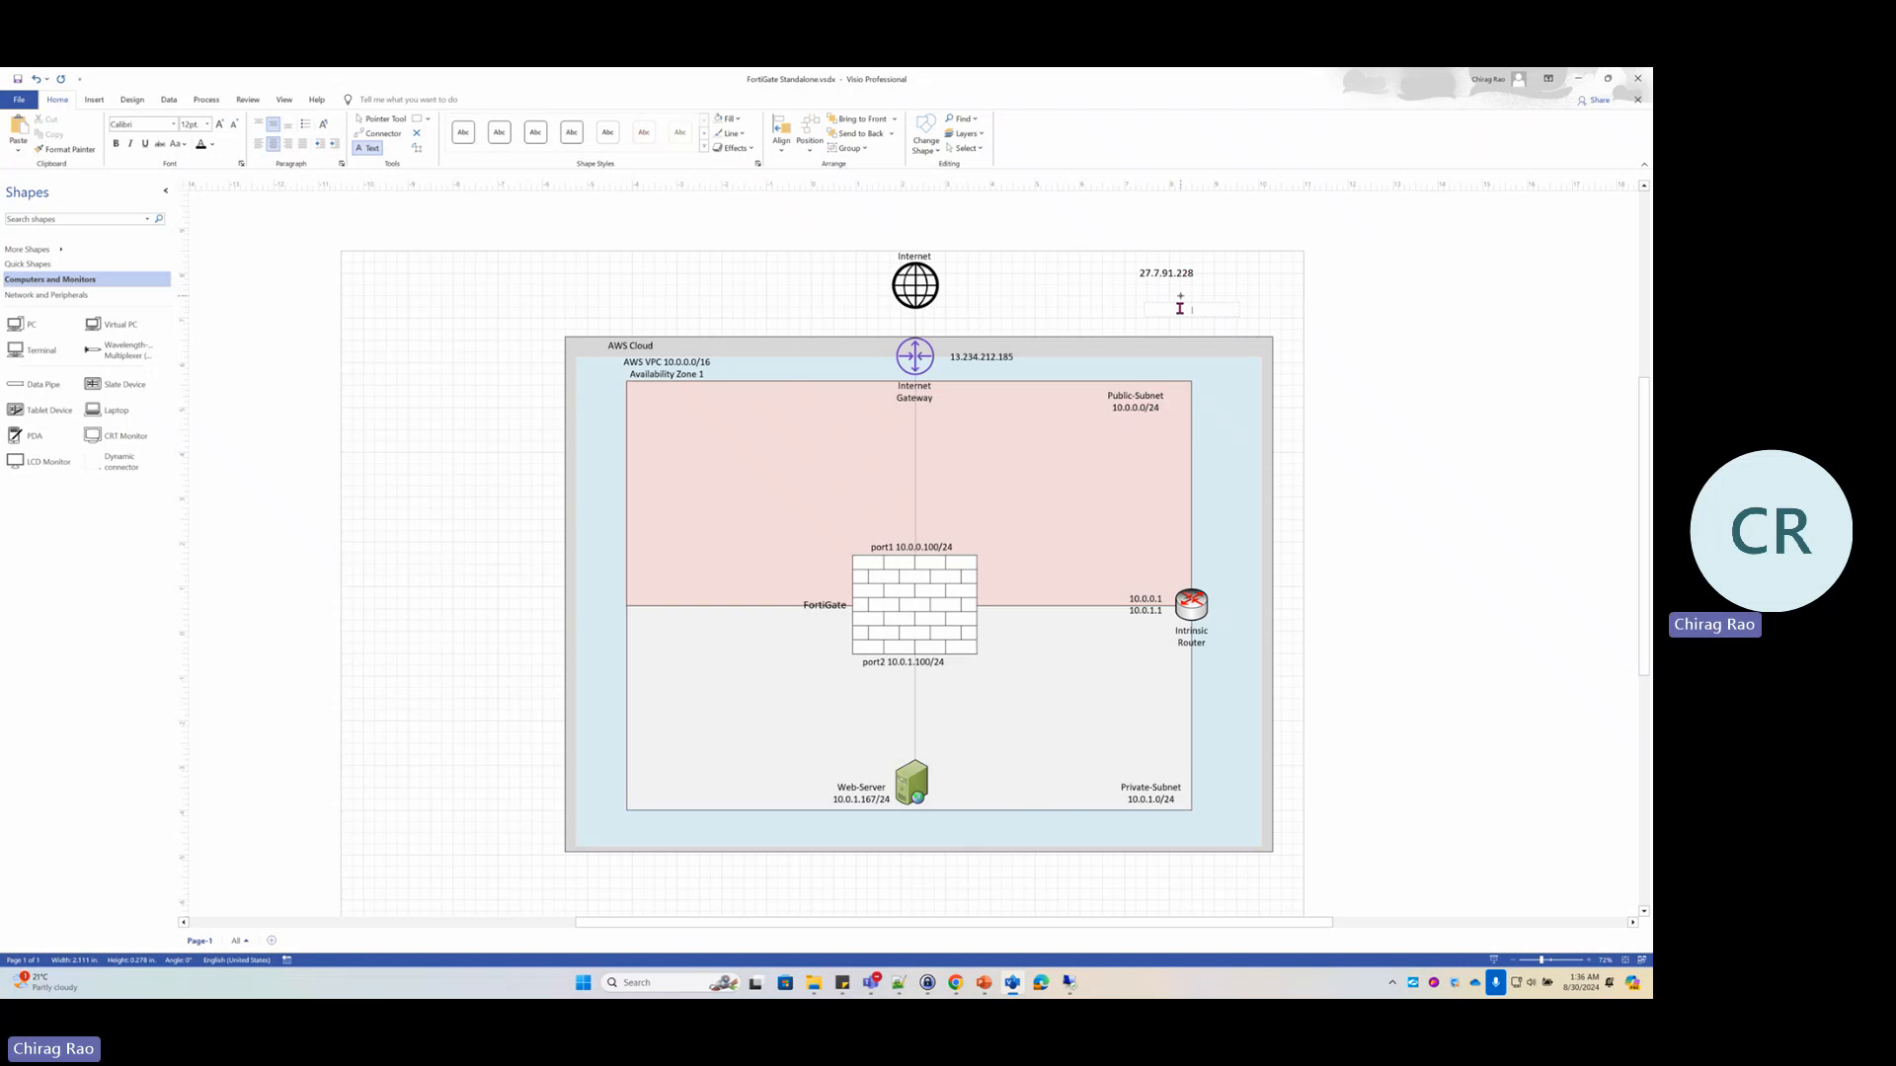
pyautogui.hotkey('alt', 'Tab')
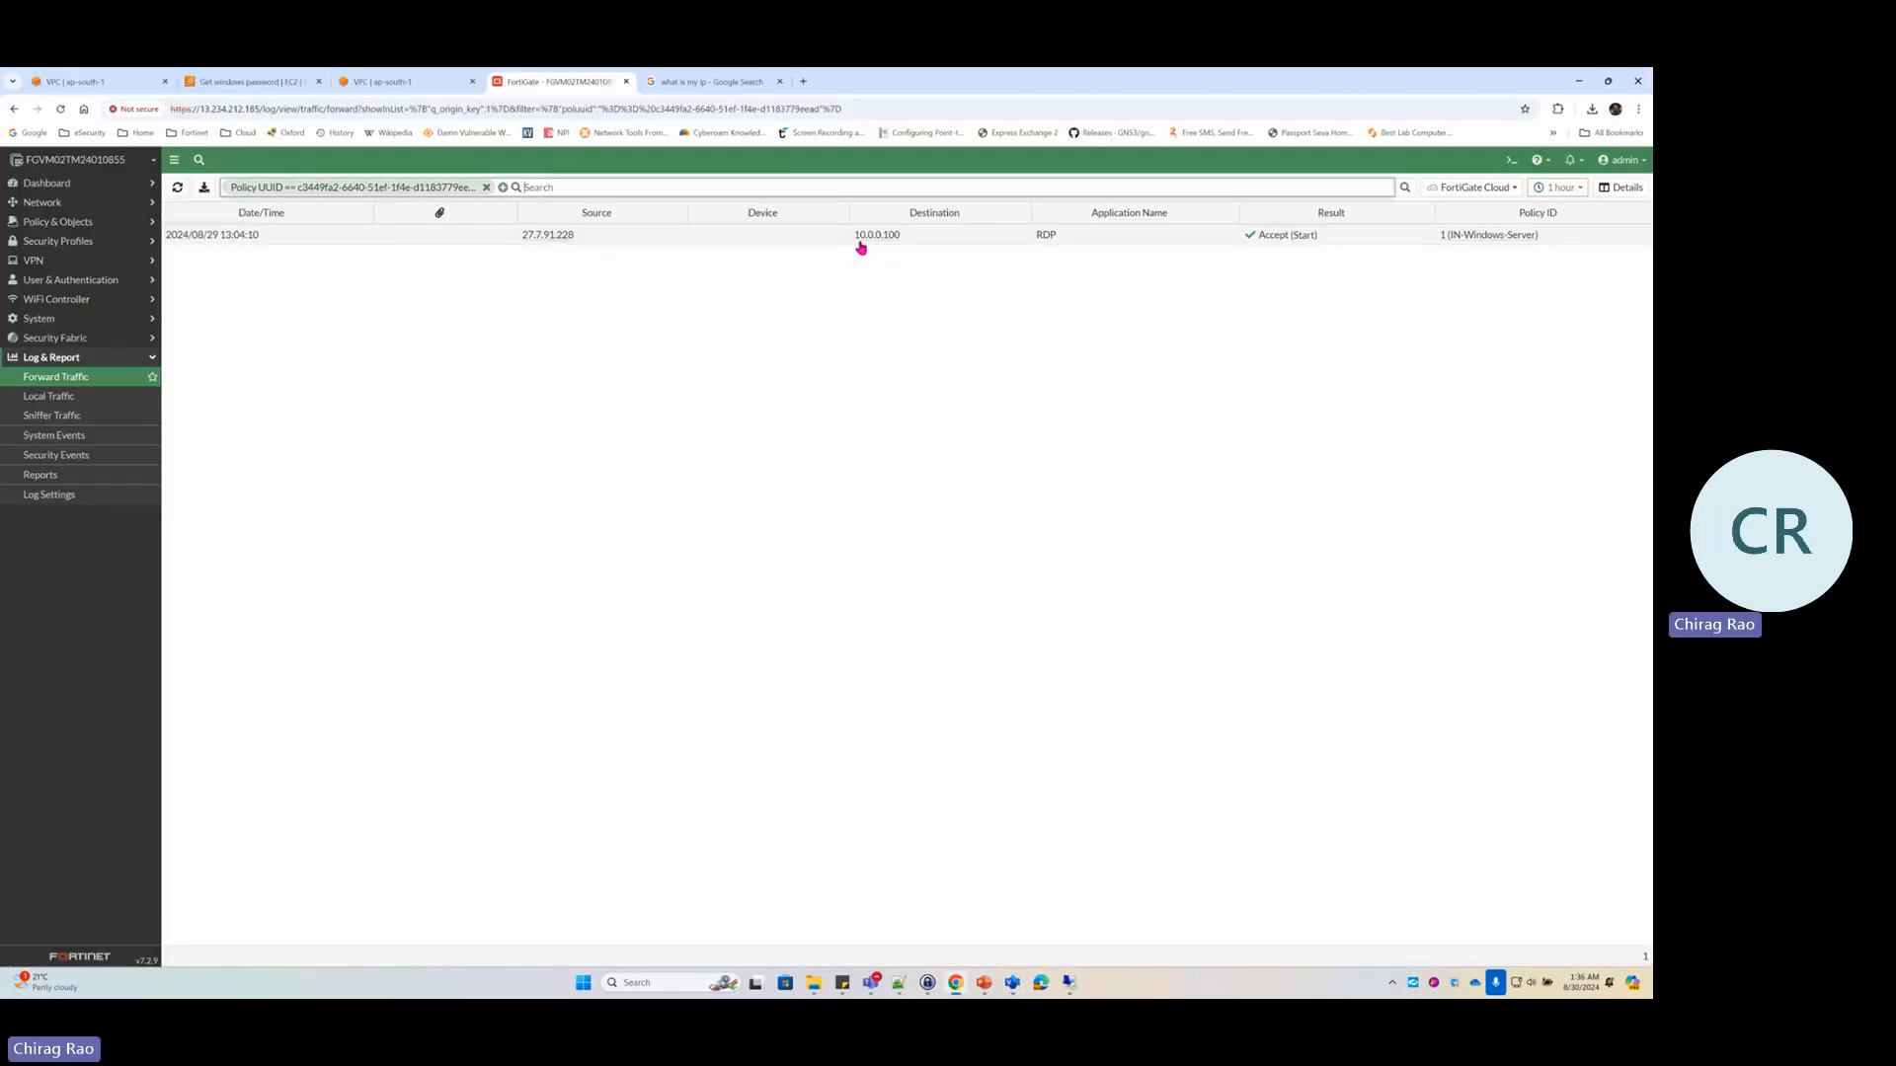
pyautogui.click(1012, 984)
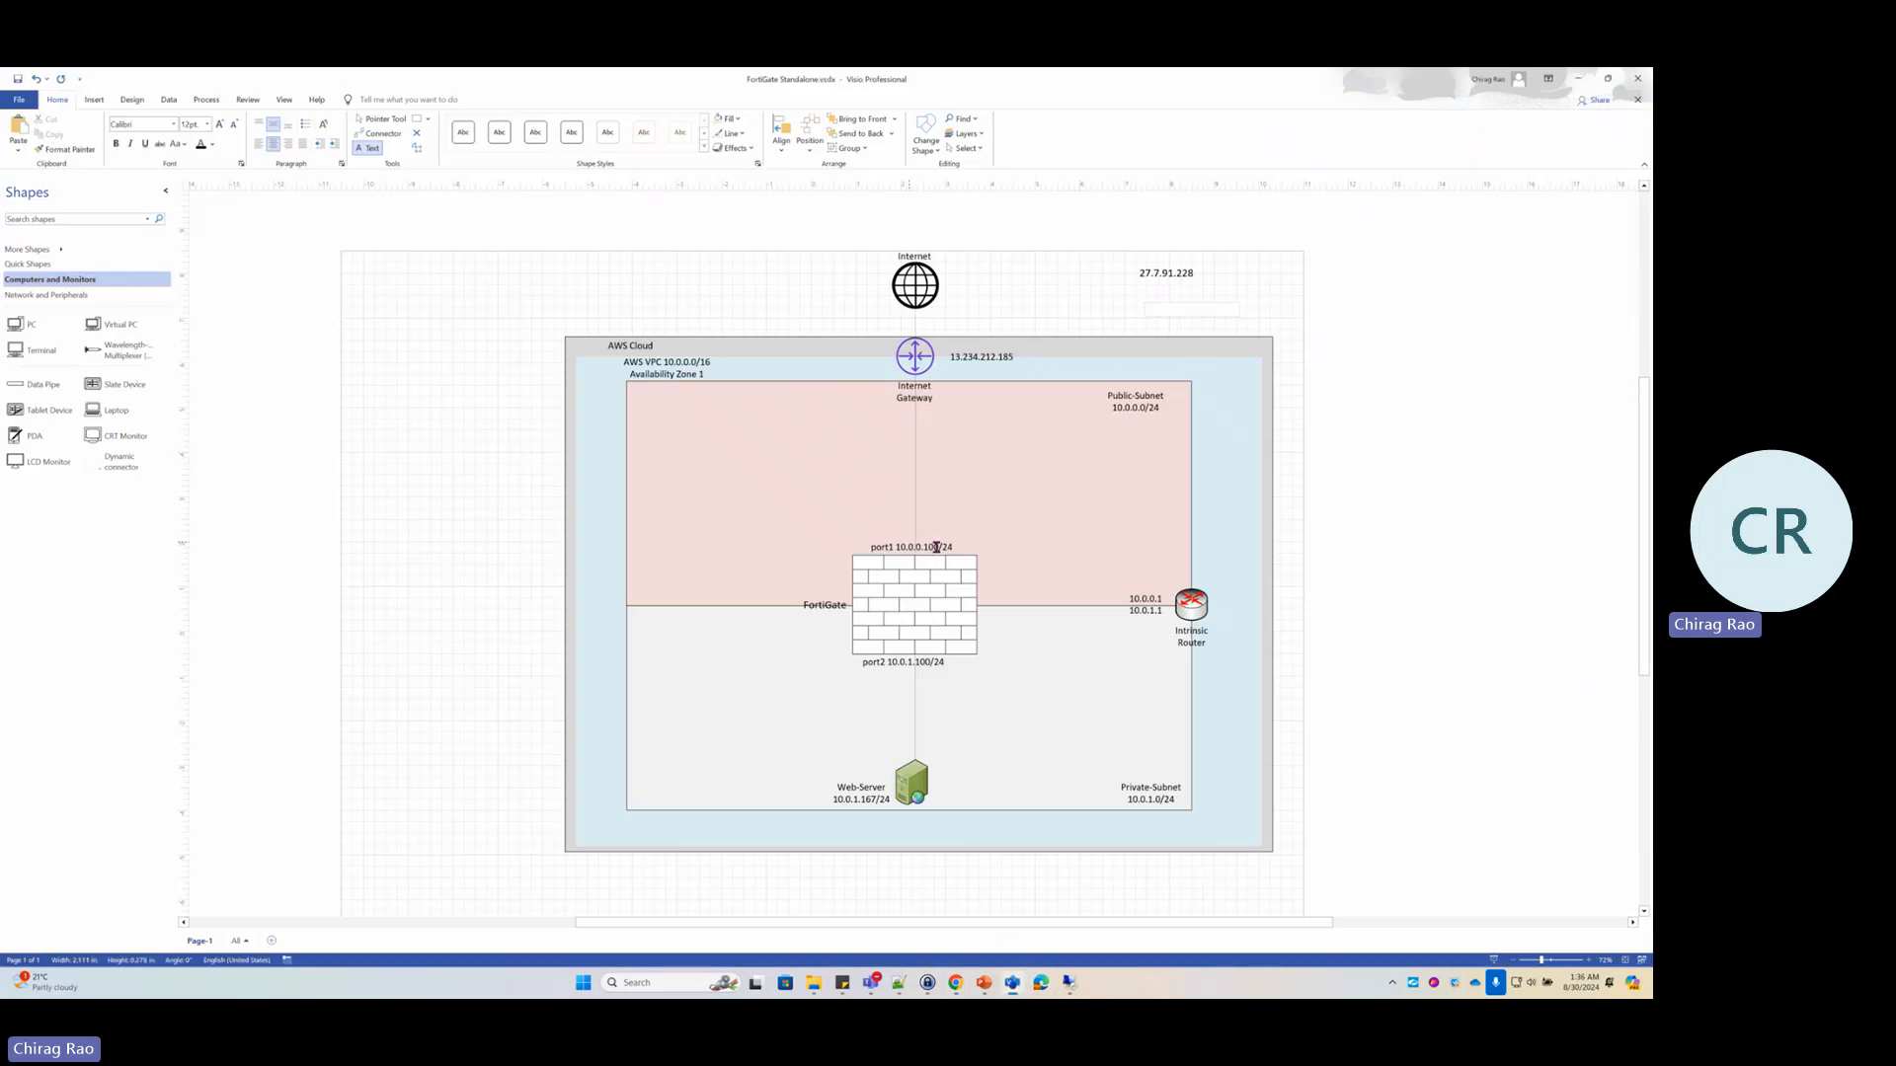
pyautogui.hotkey('alt', 'Tab')
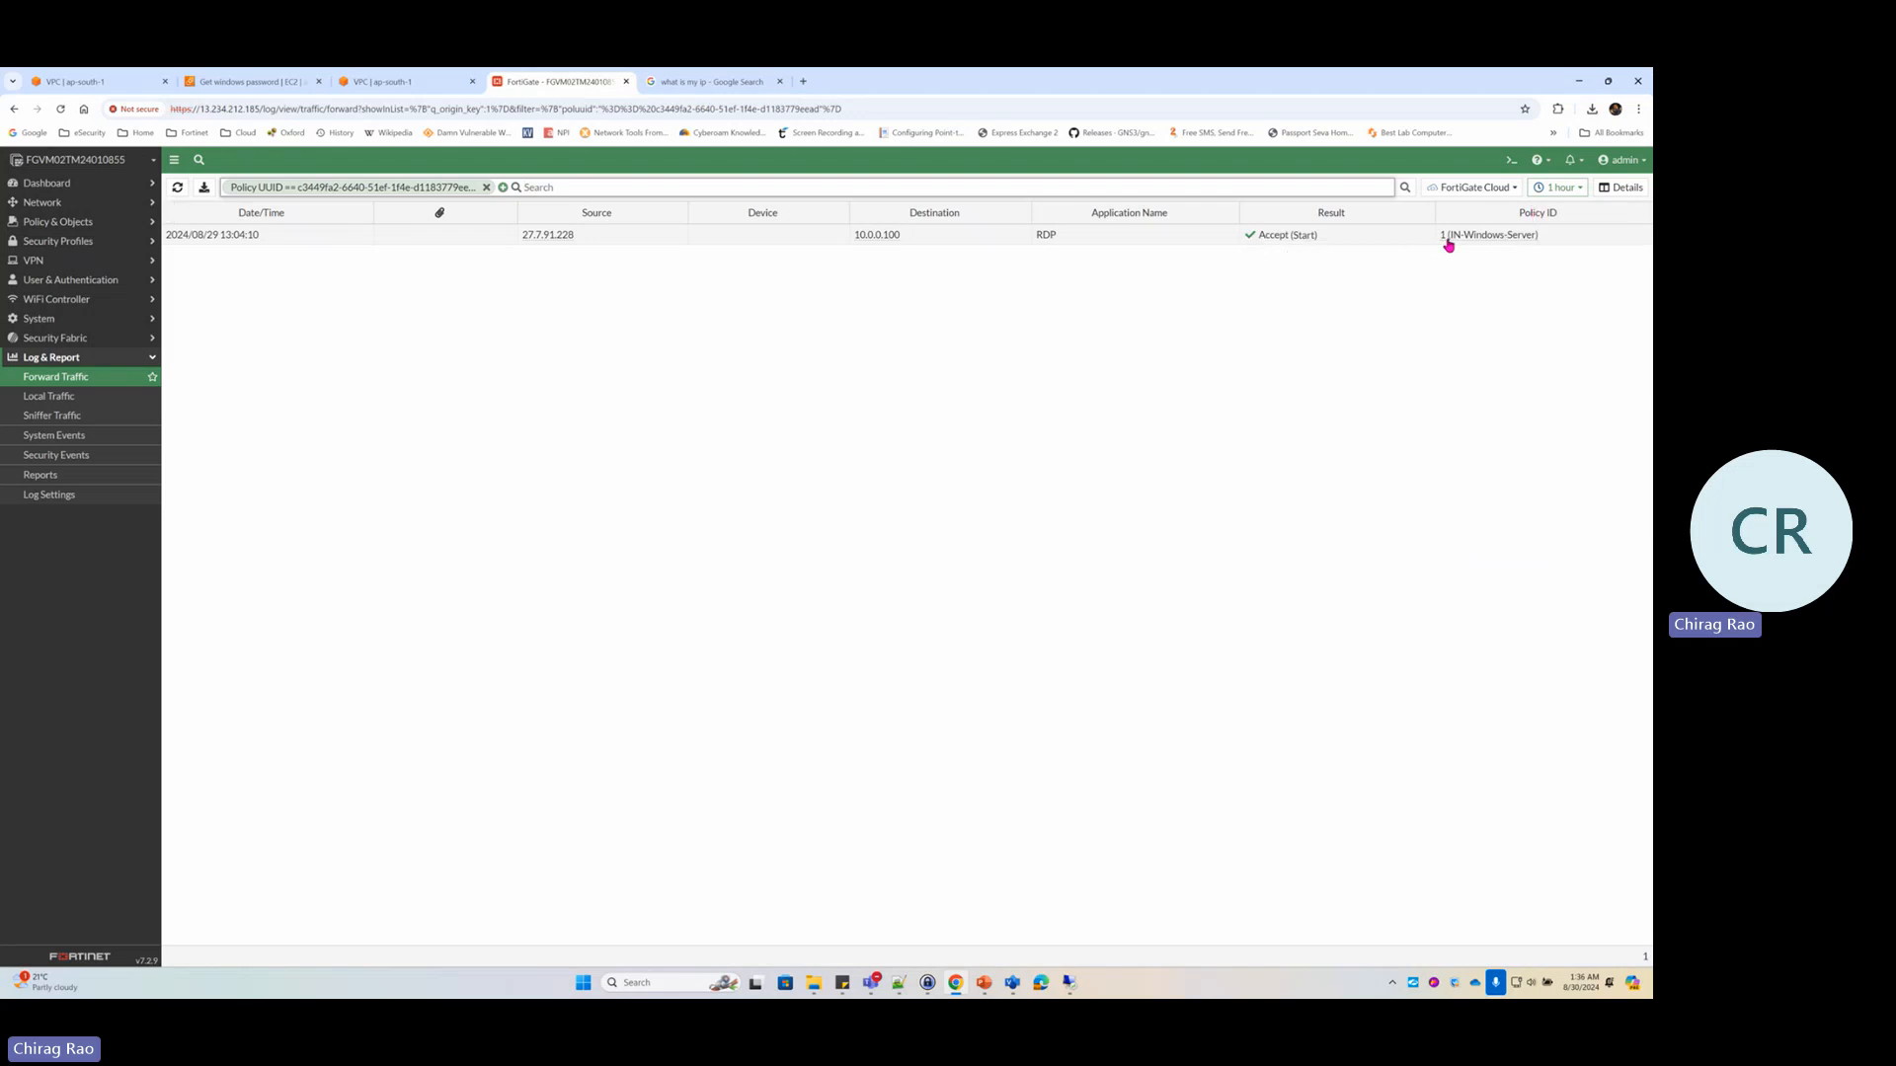
# Open the RDP log entry's details and highlight the Public (port1) interface and NAT IP 10.0.1.167
pyautogui.moveTo(1451, 243)
pyautogui.doubleClick(616, 237)
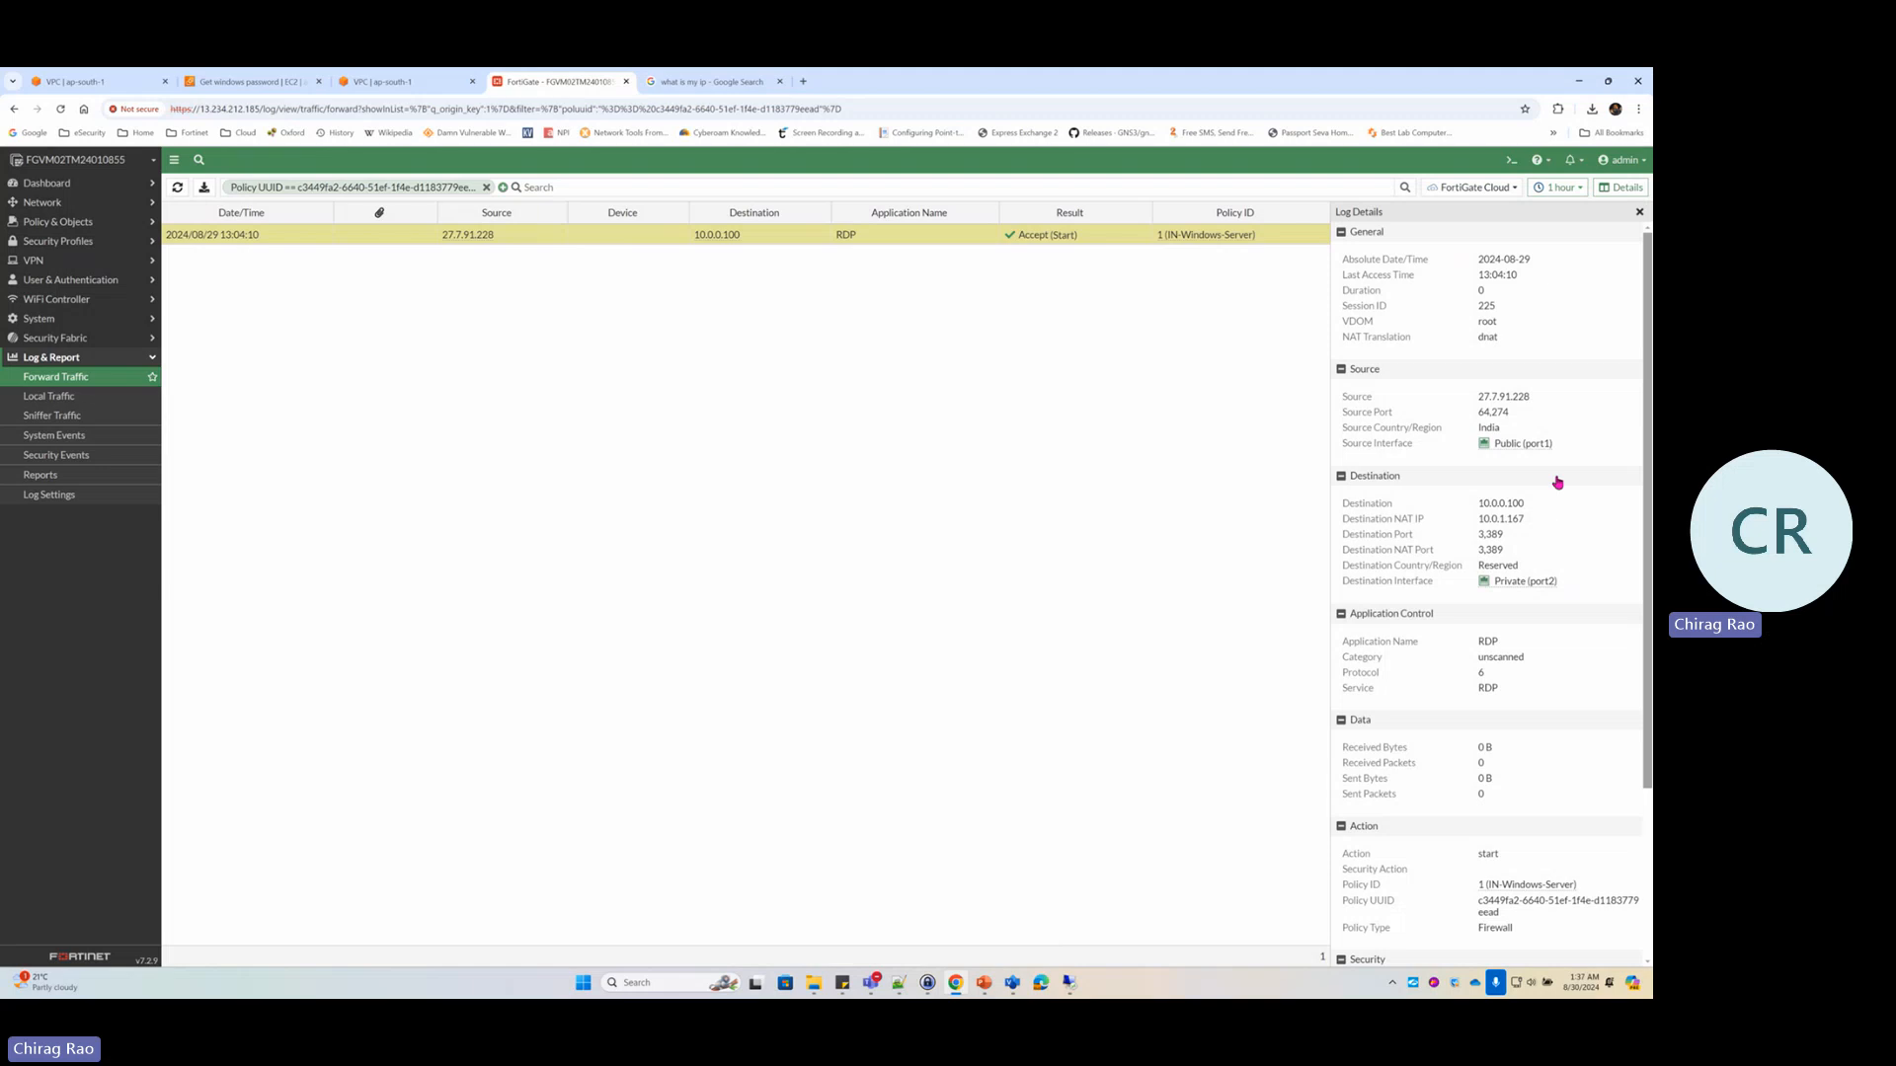
pyautogui.moveTo(1564, 446); pyautogui.dragTo(1470, 508)
pyautogui.click(1479, 503)
pyautogui.moveTo(1484, 520); pyautogui.dragTo(1532, 521)
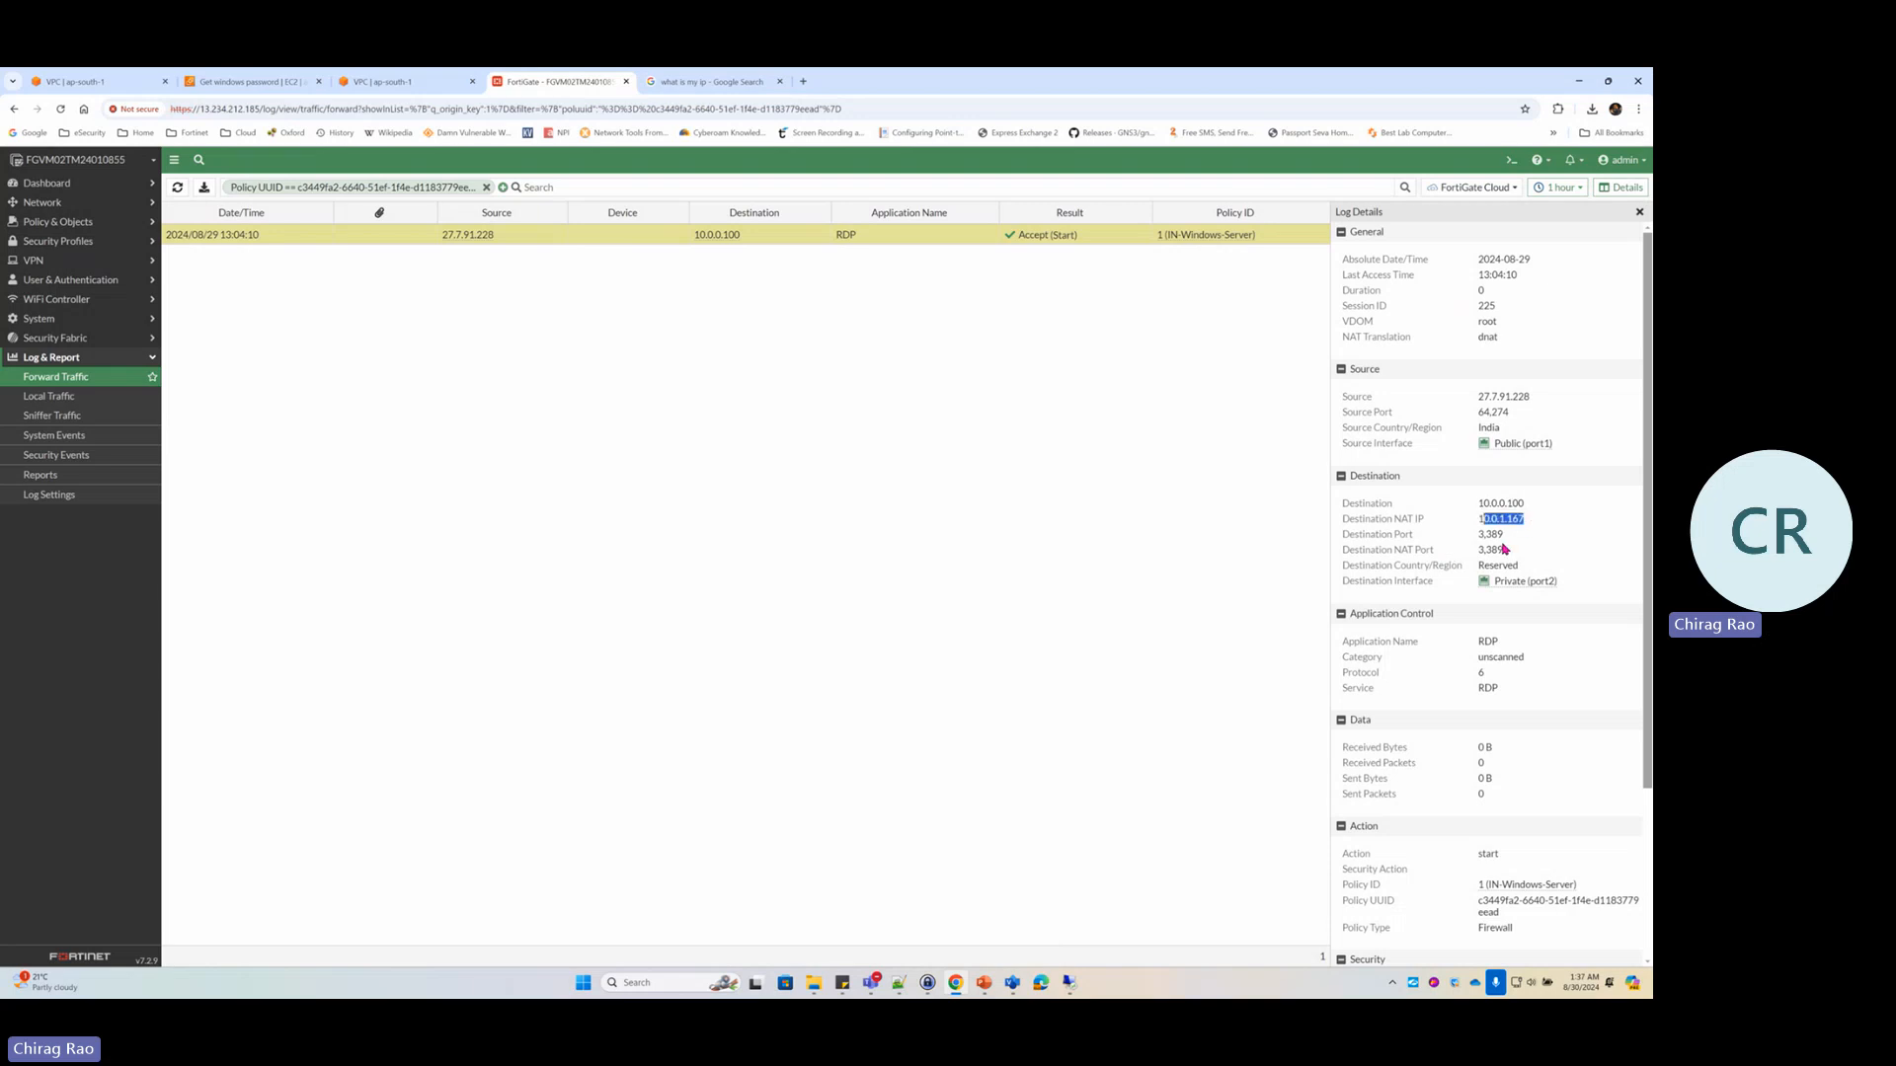
# Compare with the Visio diagram, then highlight ports 3,389 and the Private (port2) destination interface
pyautogui.click(1013, 983)
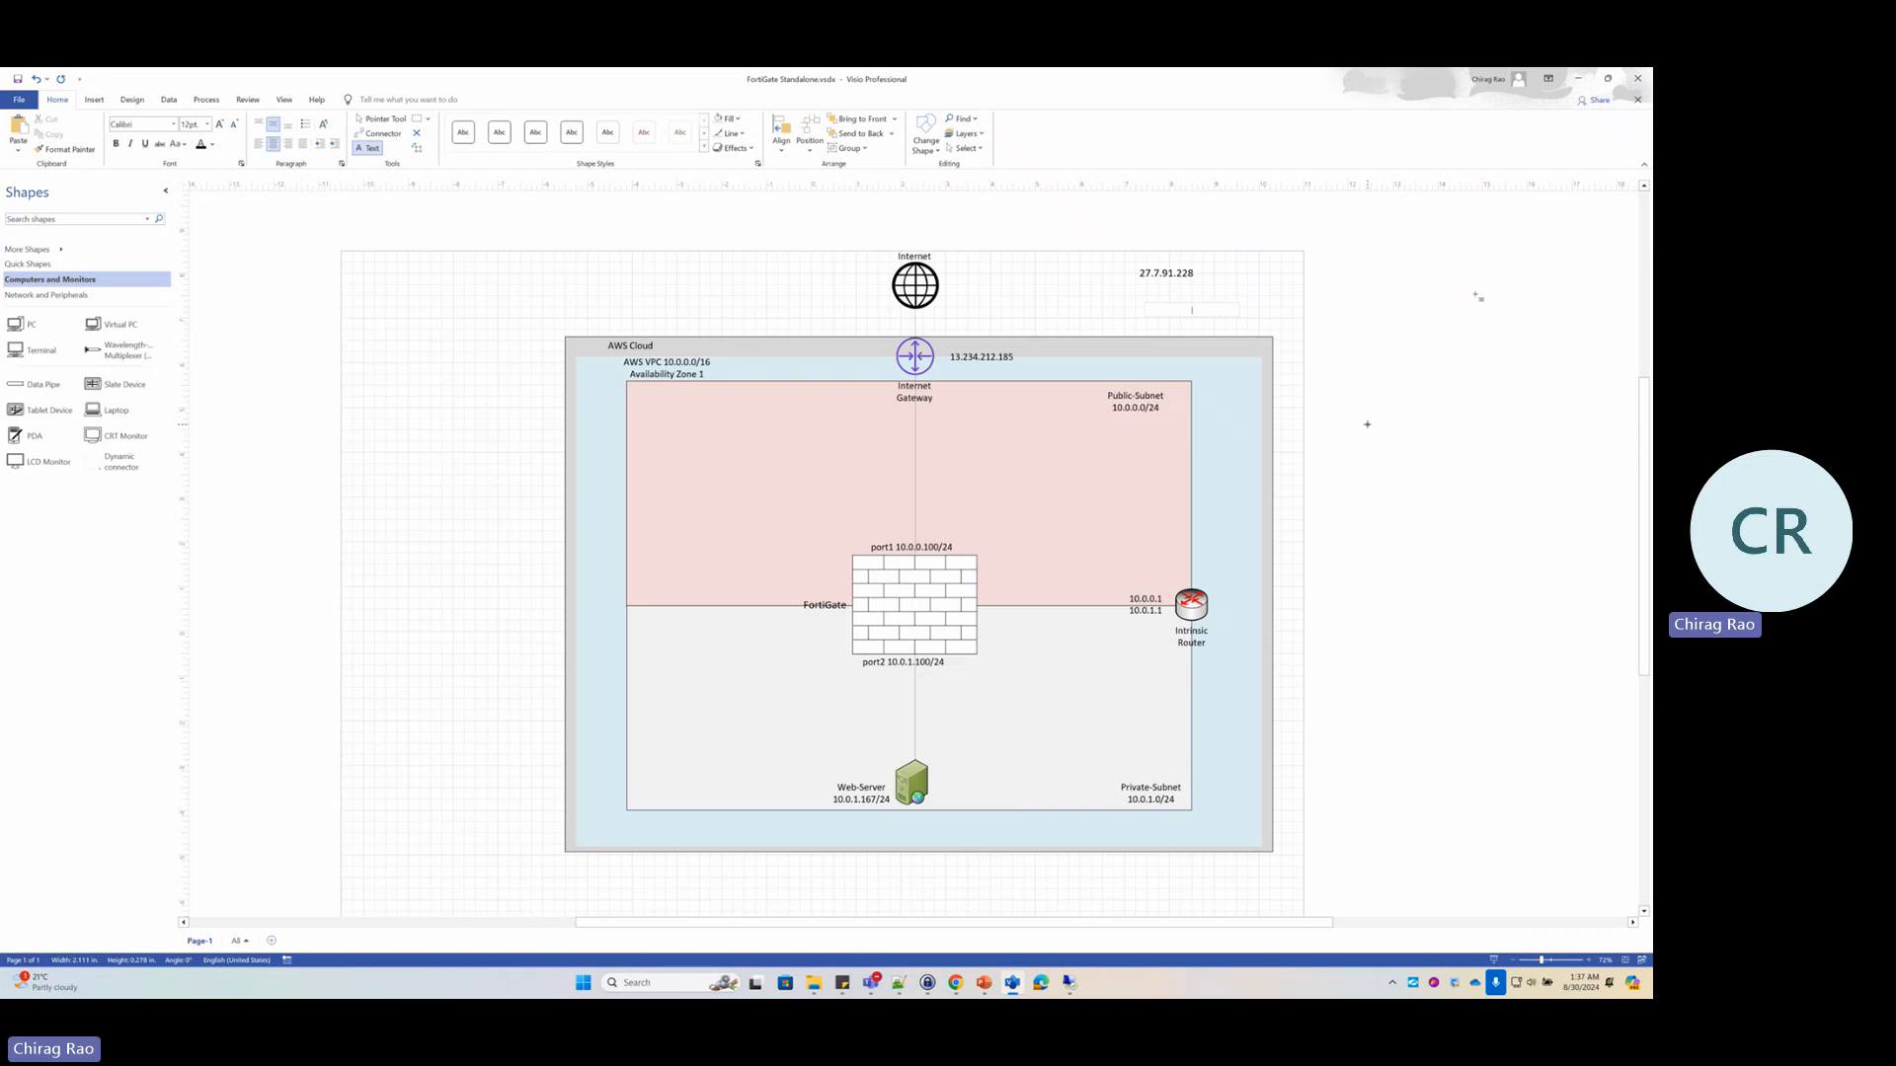
pyautogui.click(1578, 78)
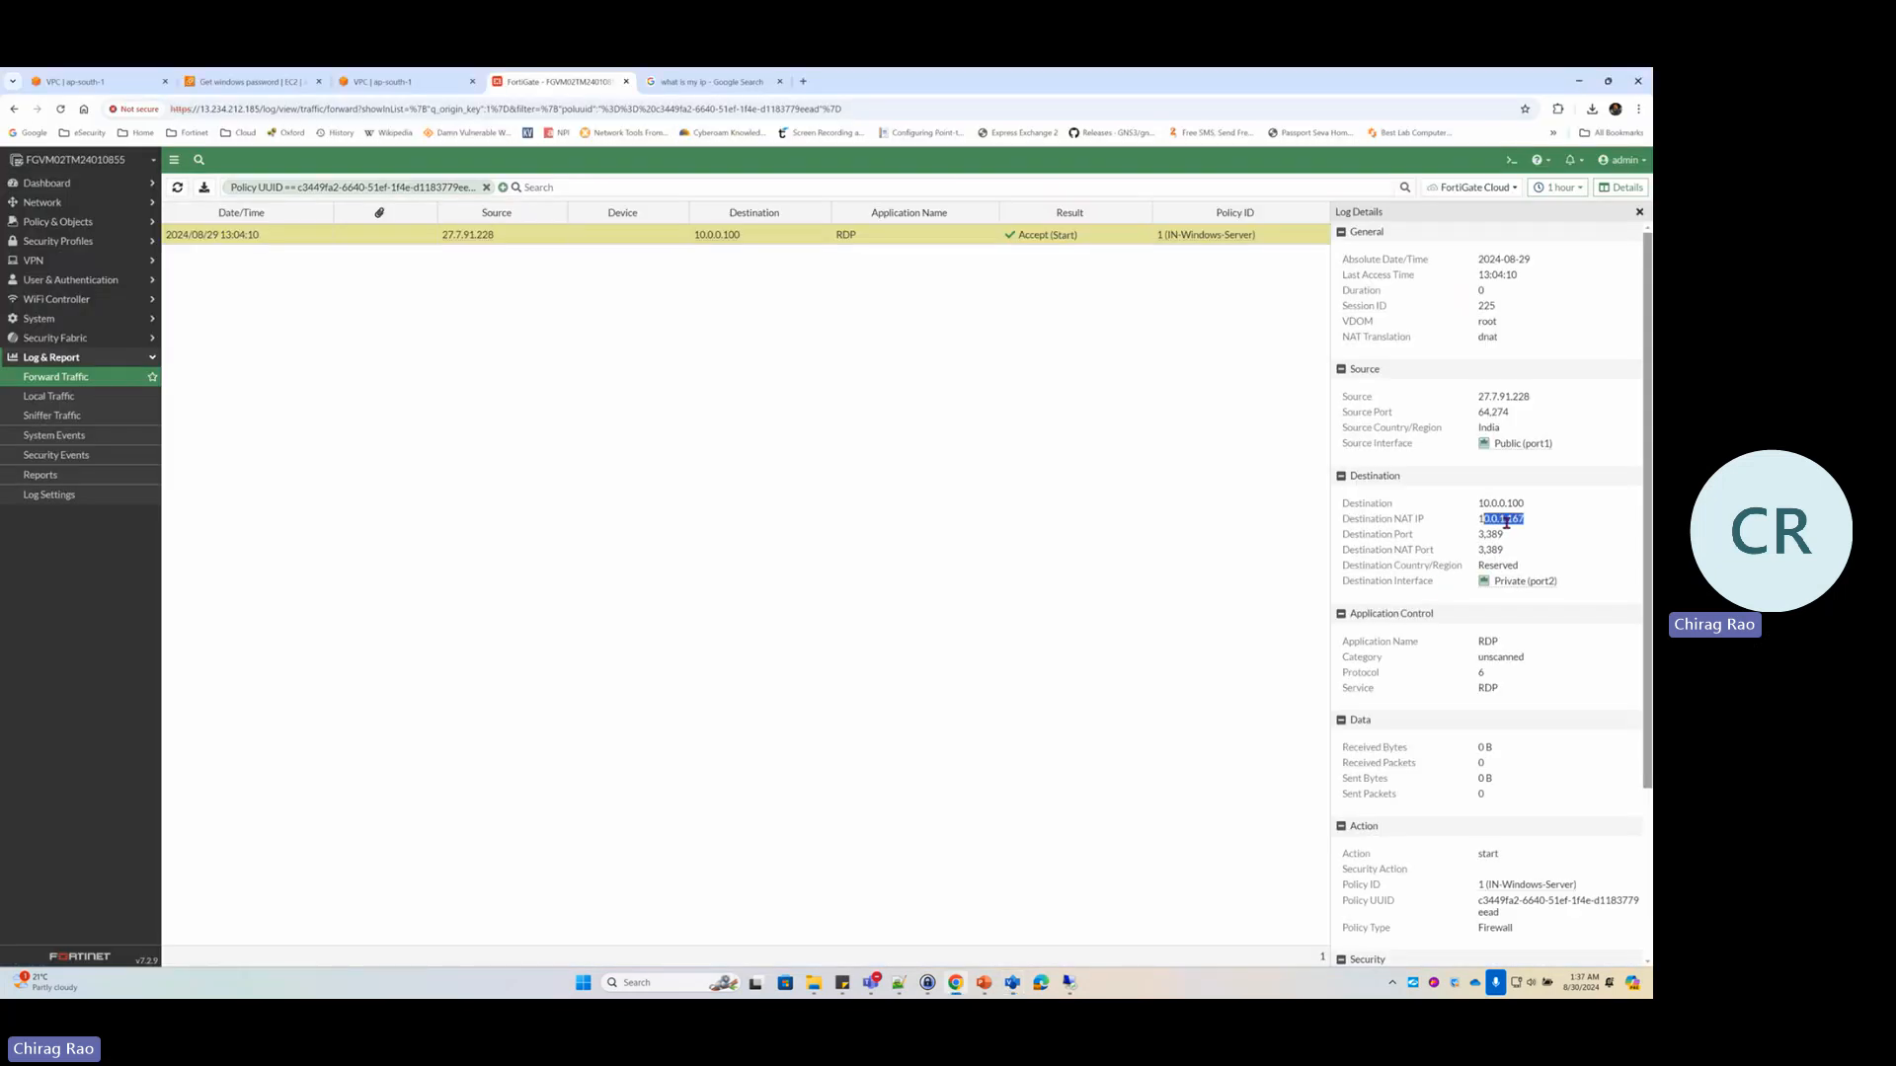
pyautogui.moveTo(1504, 550); pyautogui.dragTo(1469, 540)
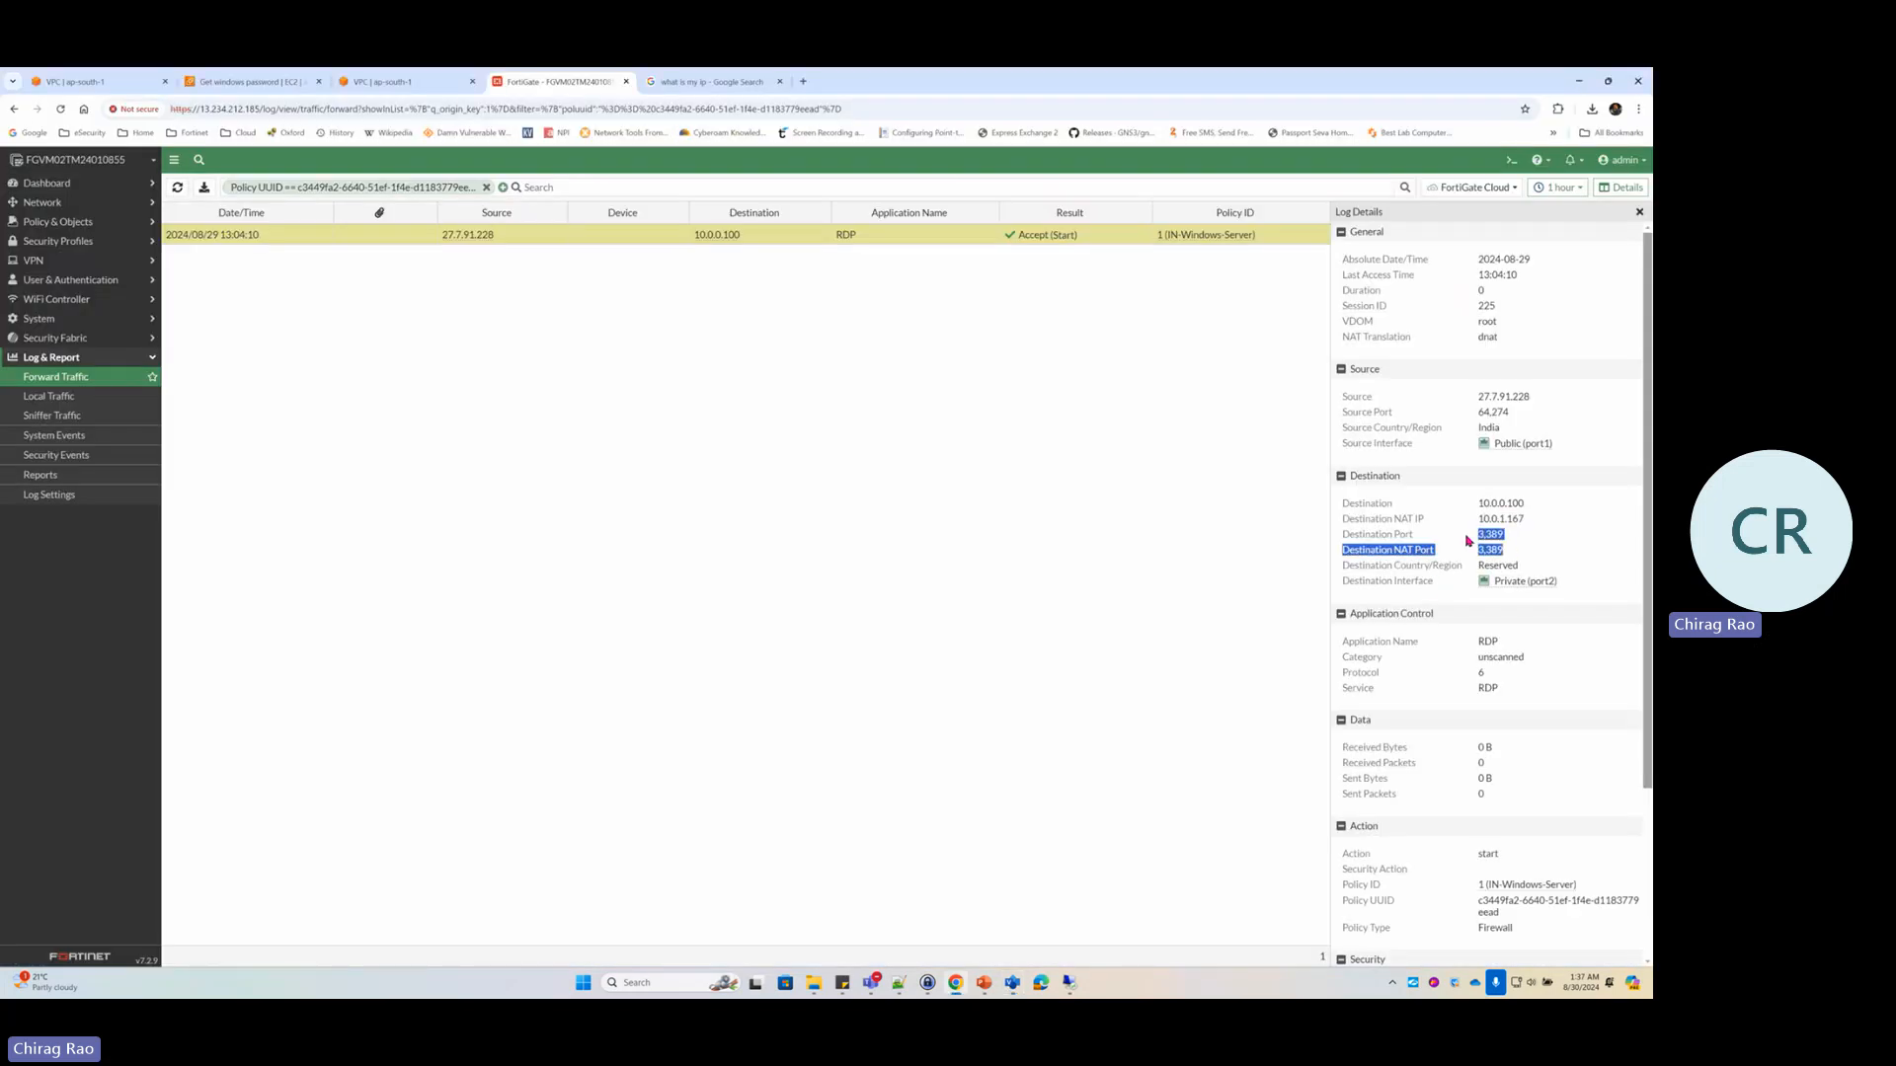
pyautogui.moveTo(1574, 583); pyautogui.dragTo(1518, 642)
pyautogui.click(1564, 630)
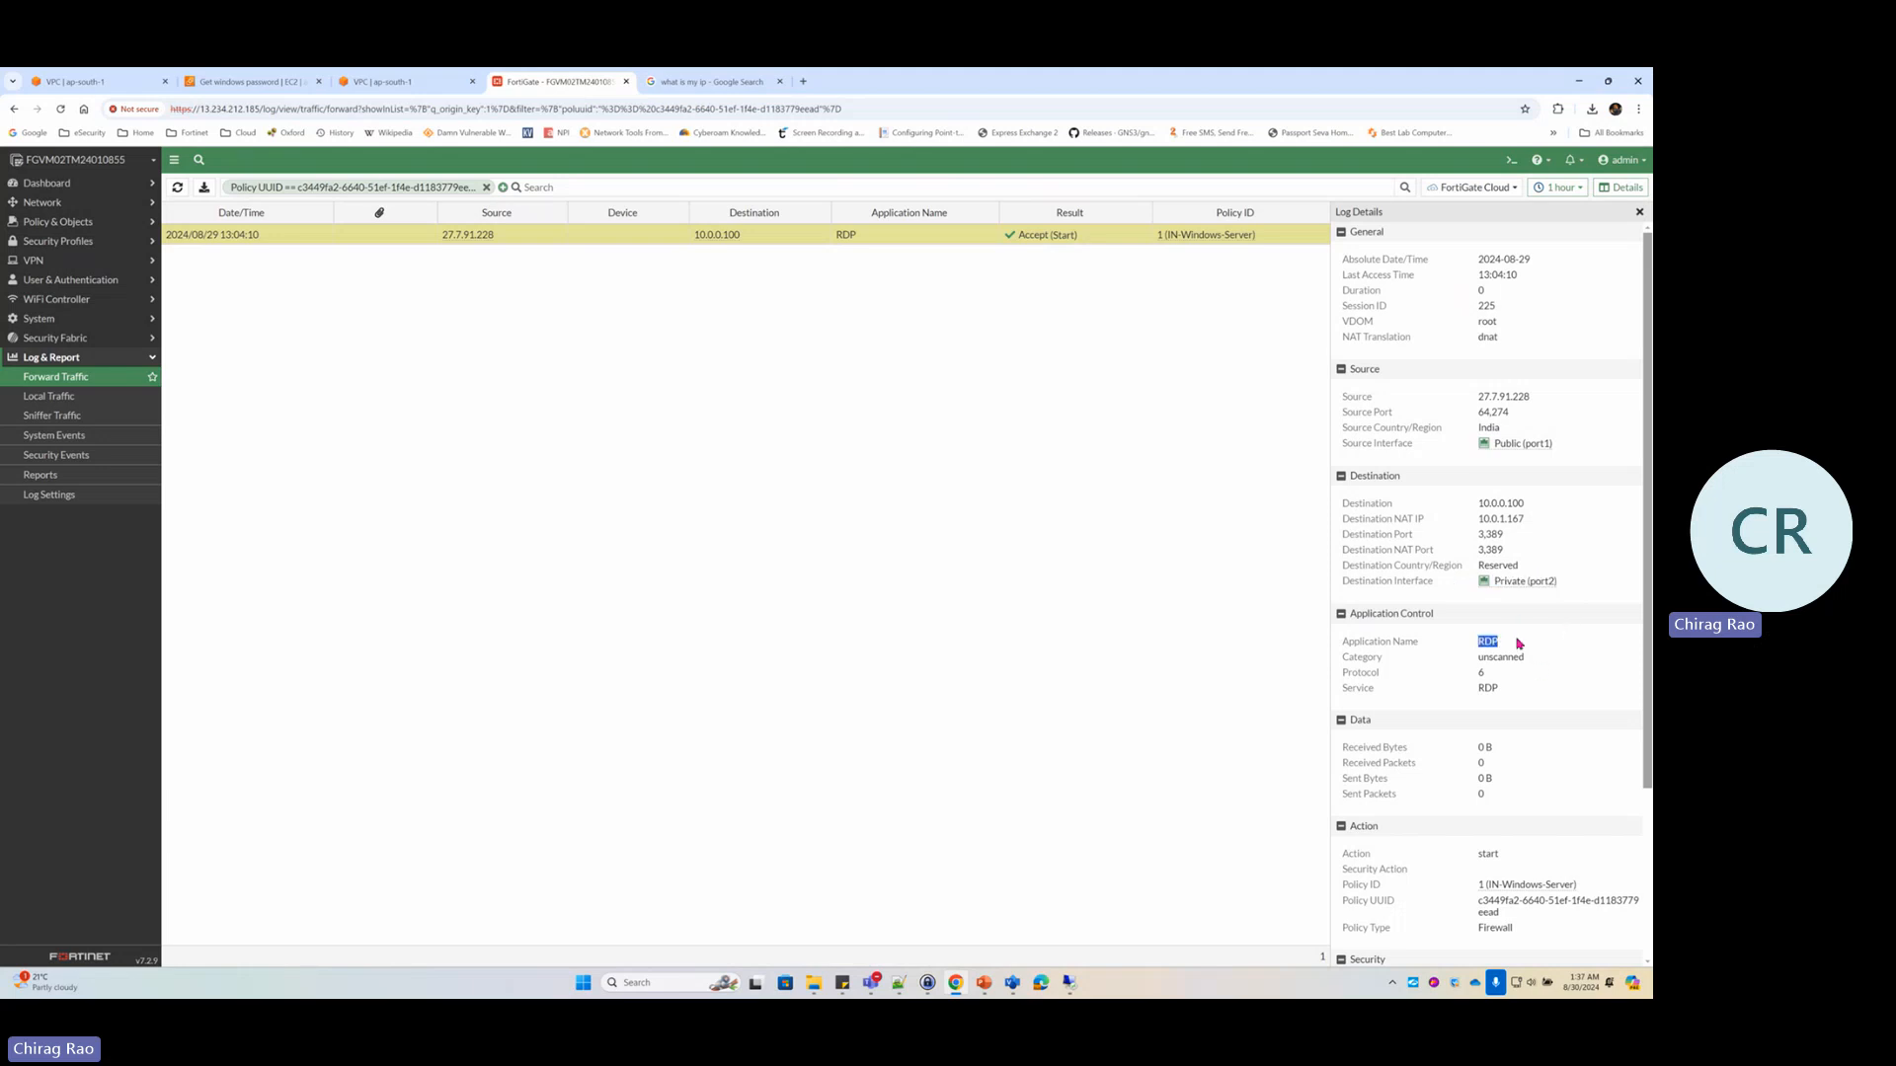
# Highlight the Policy ID field showing policy 1 (IN-Windows-Server)
pyautogui.scroll(-3, 1540, 691)
pyautogui.click(1355, 658)
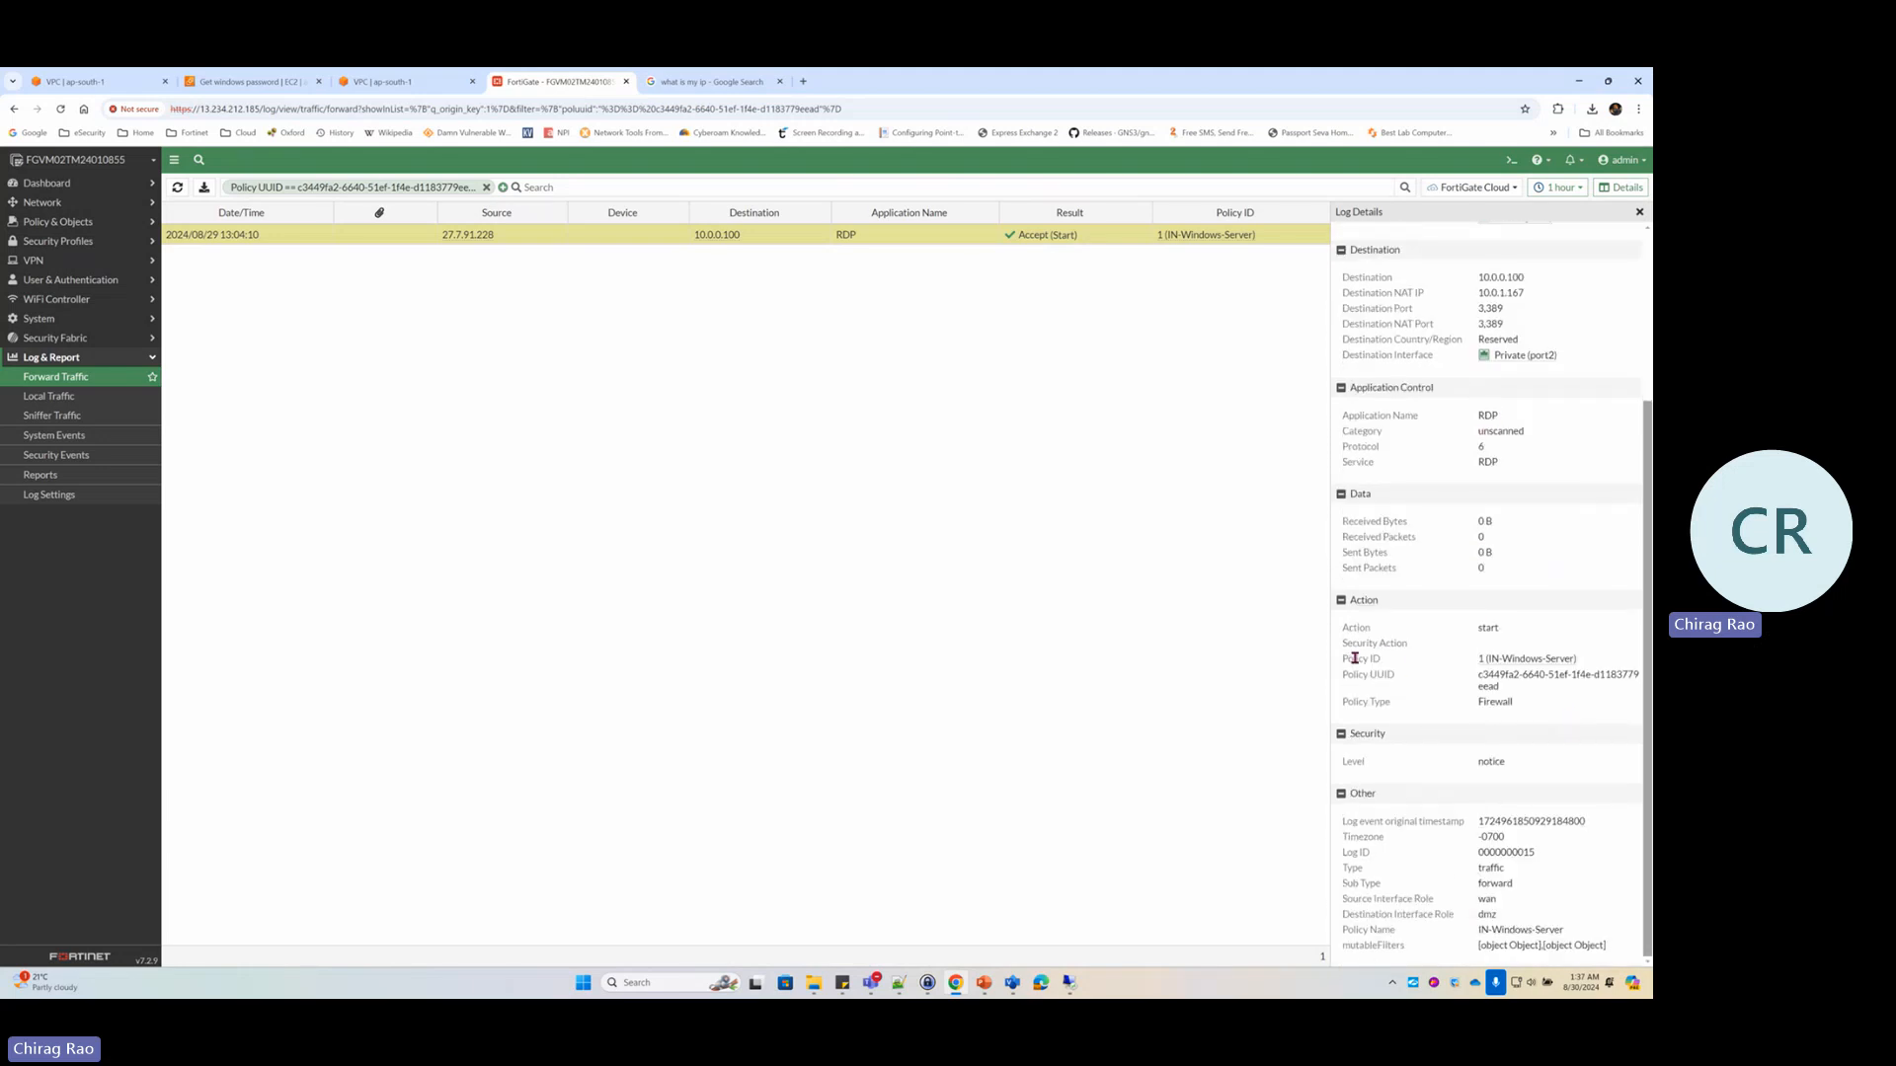
pyautogui.tripleClick(1354, 658)
pyautogui.moveTo(1590, 661); pyautogui.dragTo(1469, 658)
pyautogui.click(58, 221)
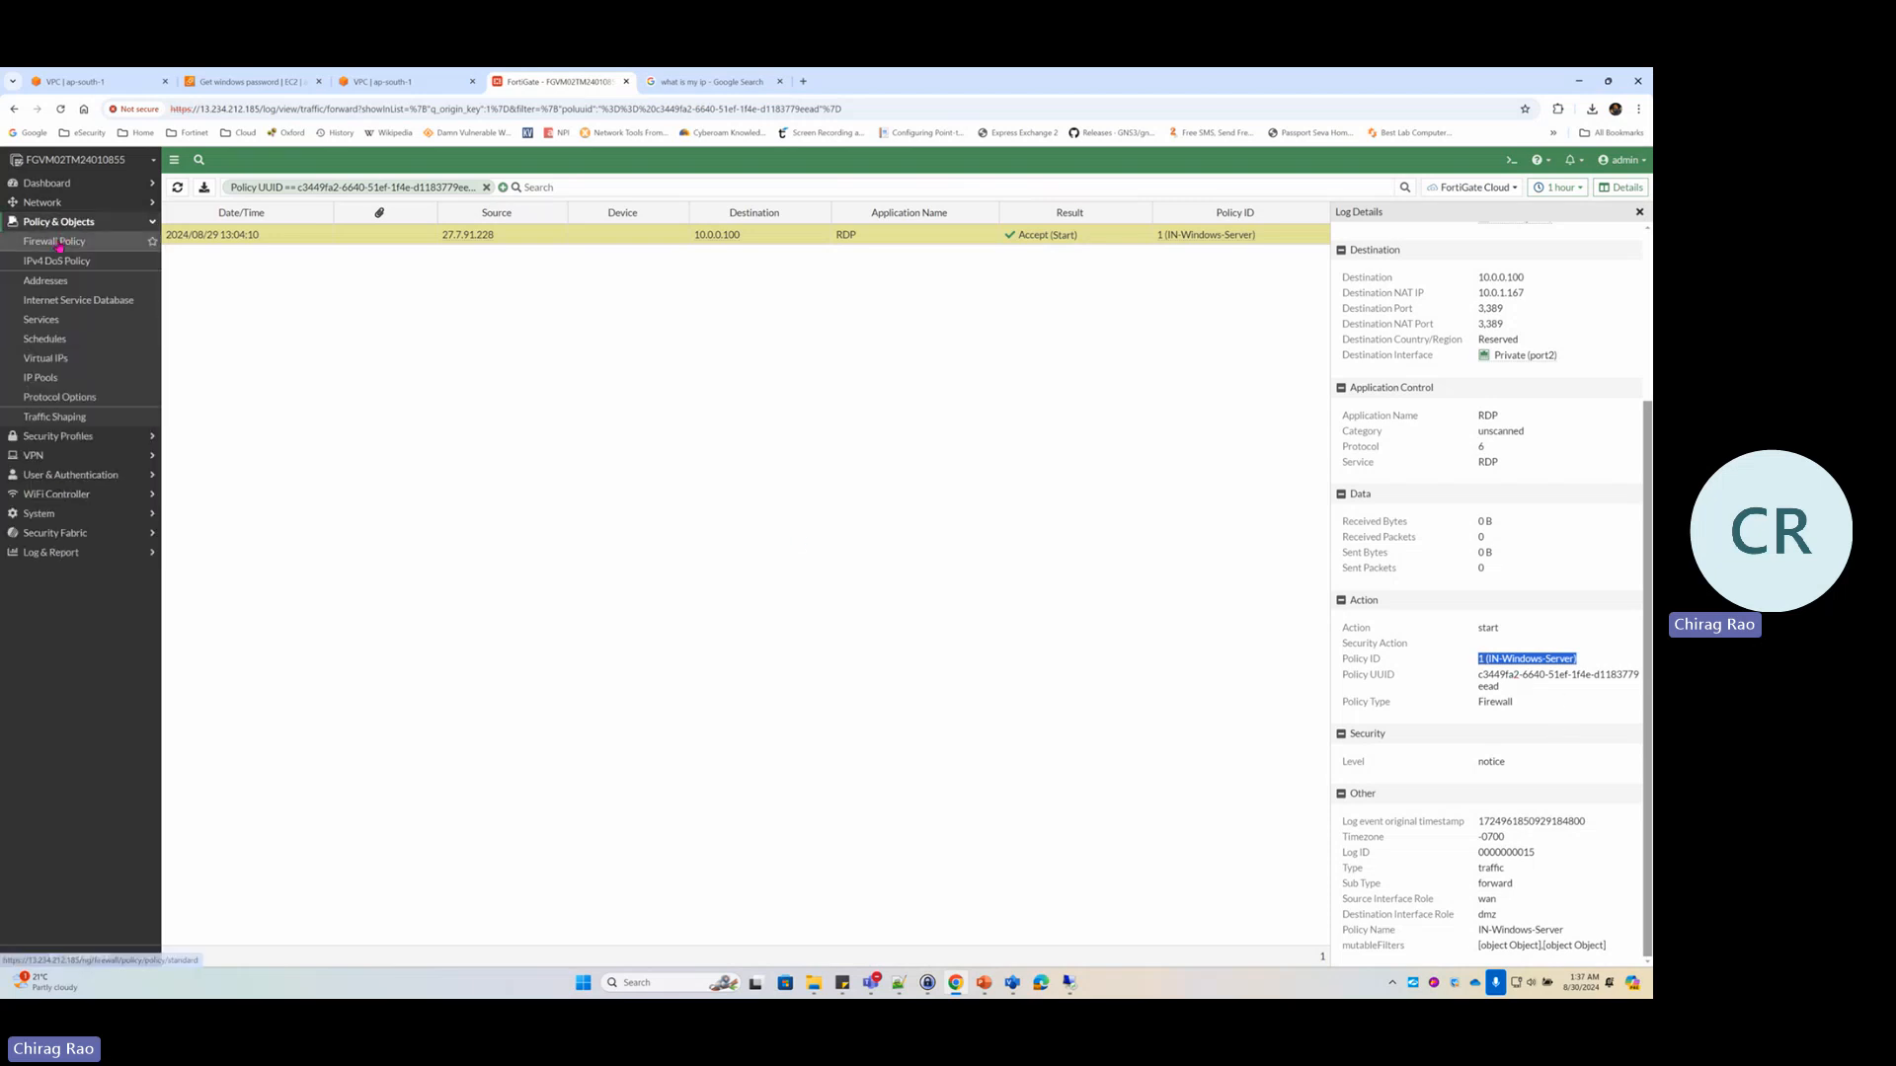
# Return to the Firewall Policy list, then bring forward the Visio diagram showing Web-Server 10.0.1.167/24
pyautogui.click(55, 240)
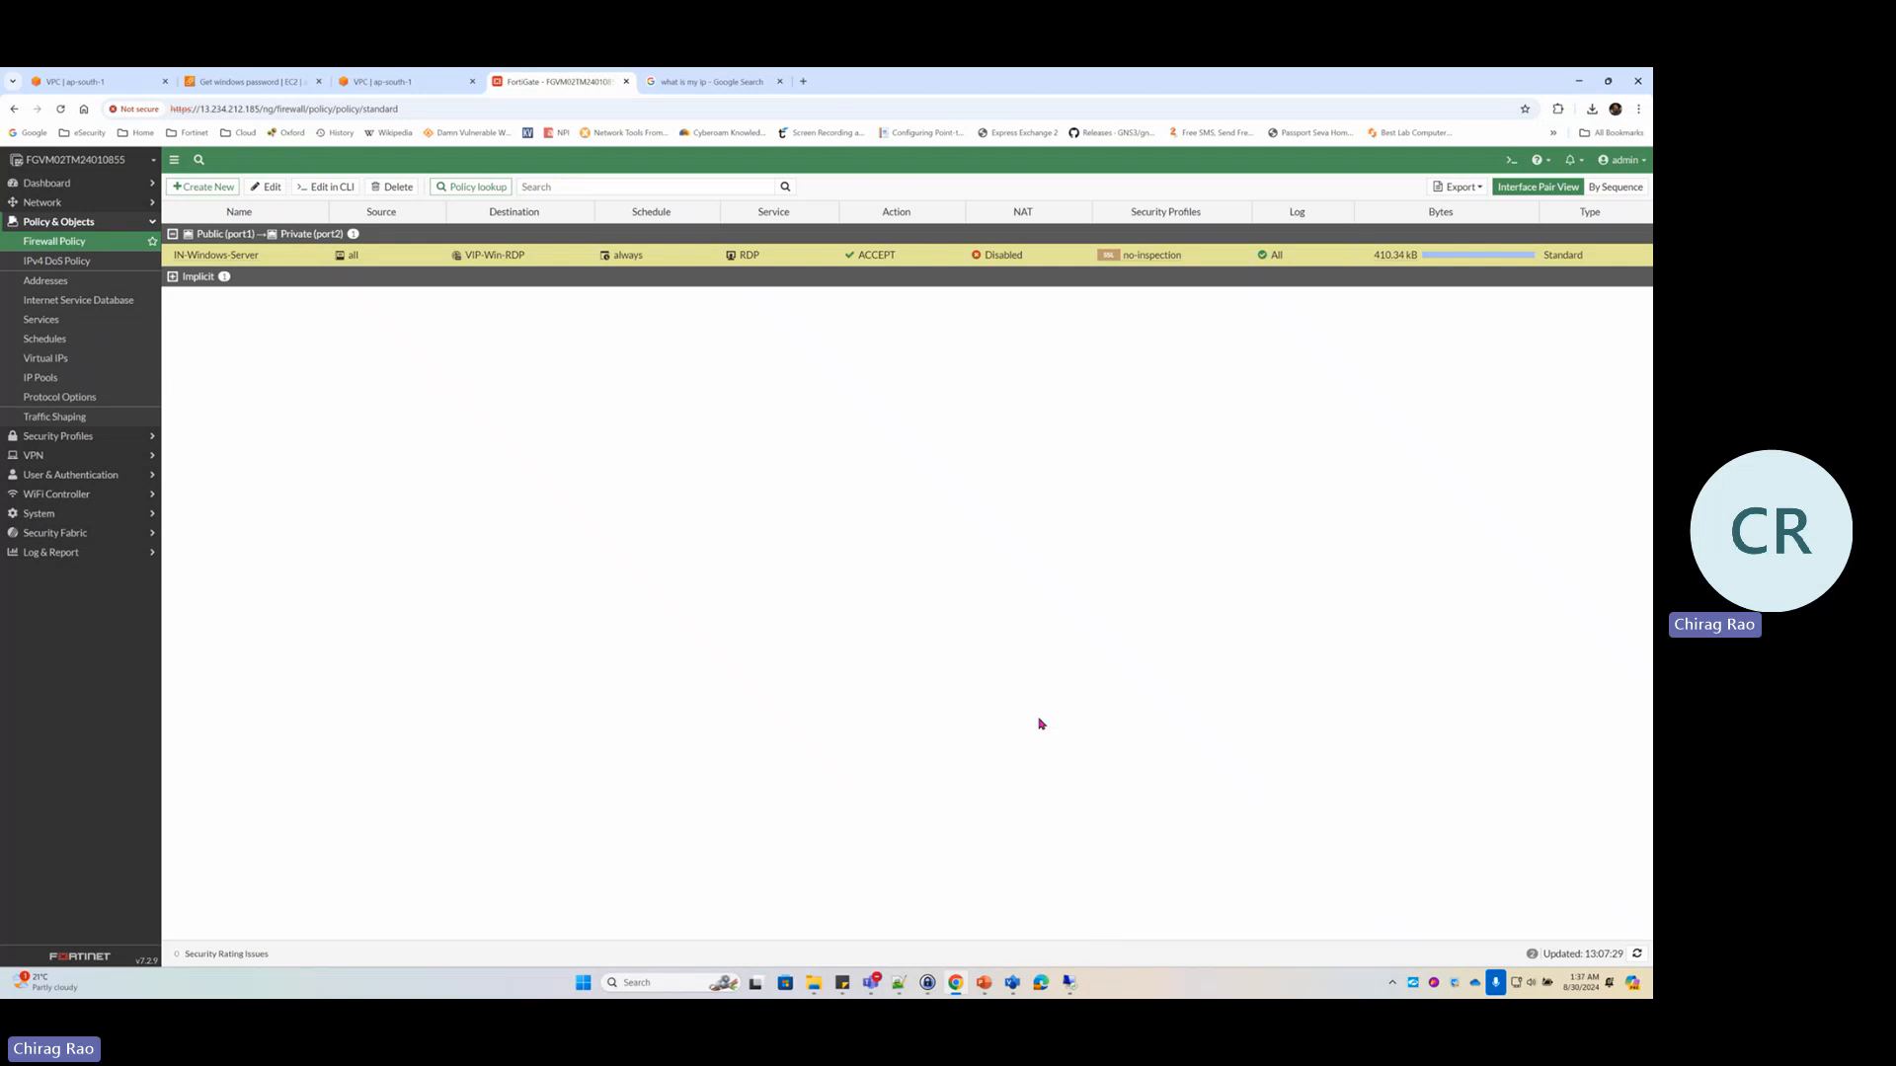
pyautogui.click(1012, 983)
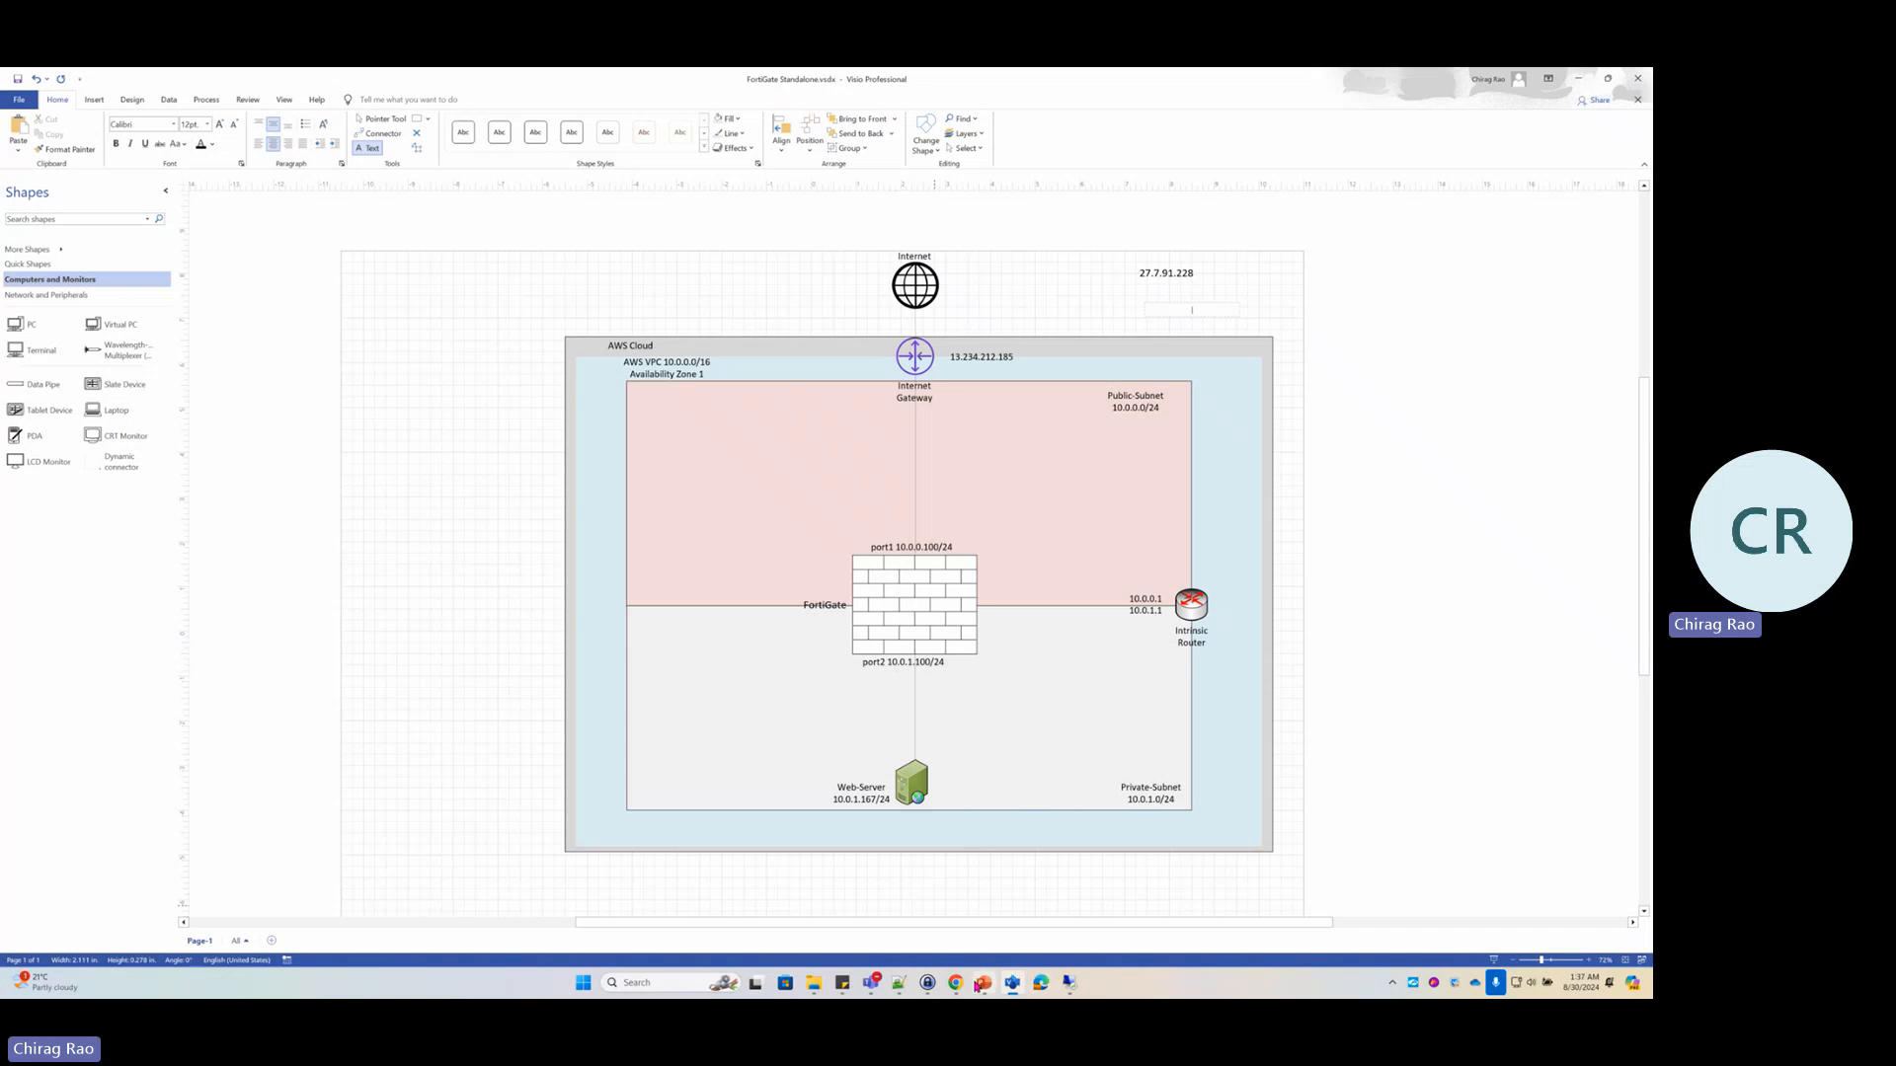
# Bring the Teams meeting forward and stop its recording and transcription, confirming with Stop
pyautogui.moveTo(875, 985)
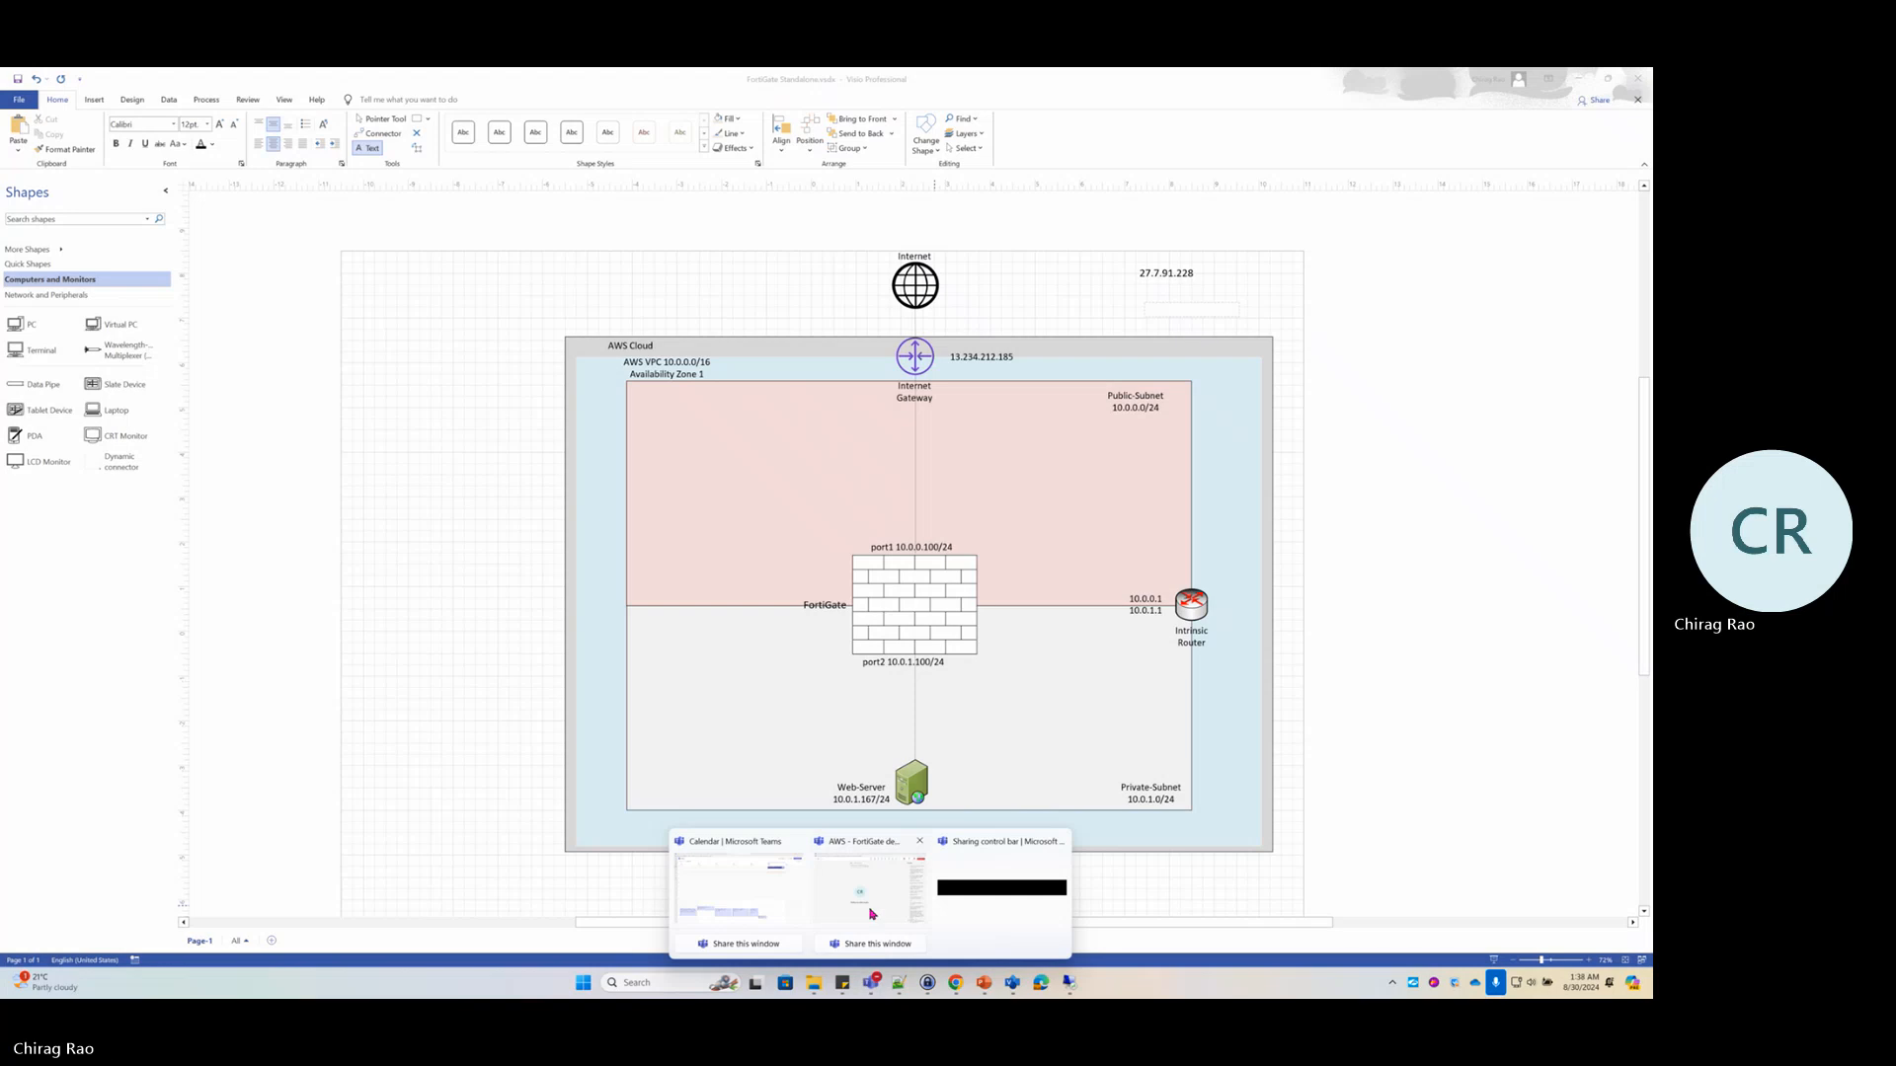
pyautogui.click(871, 911)
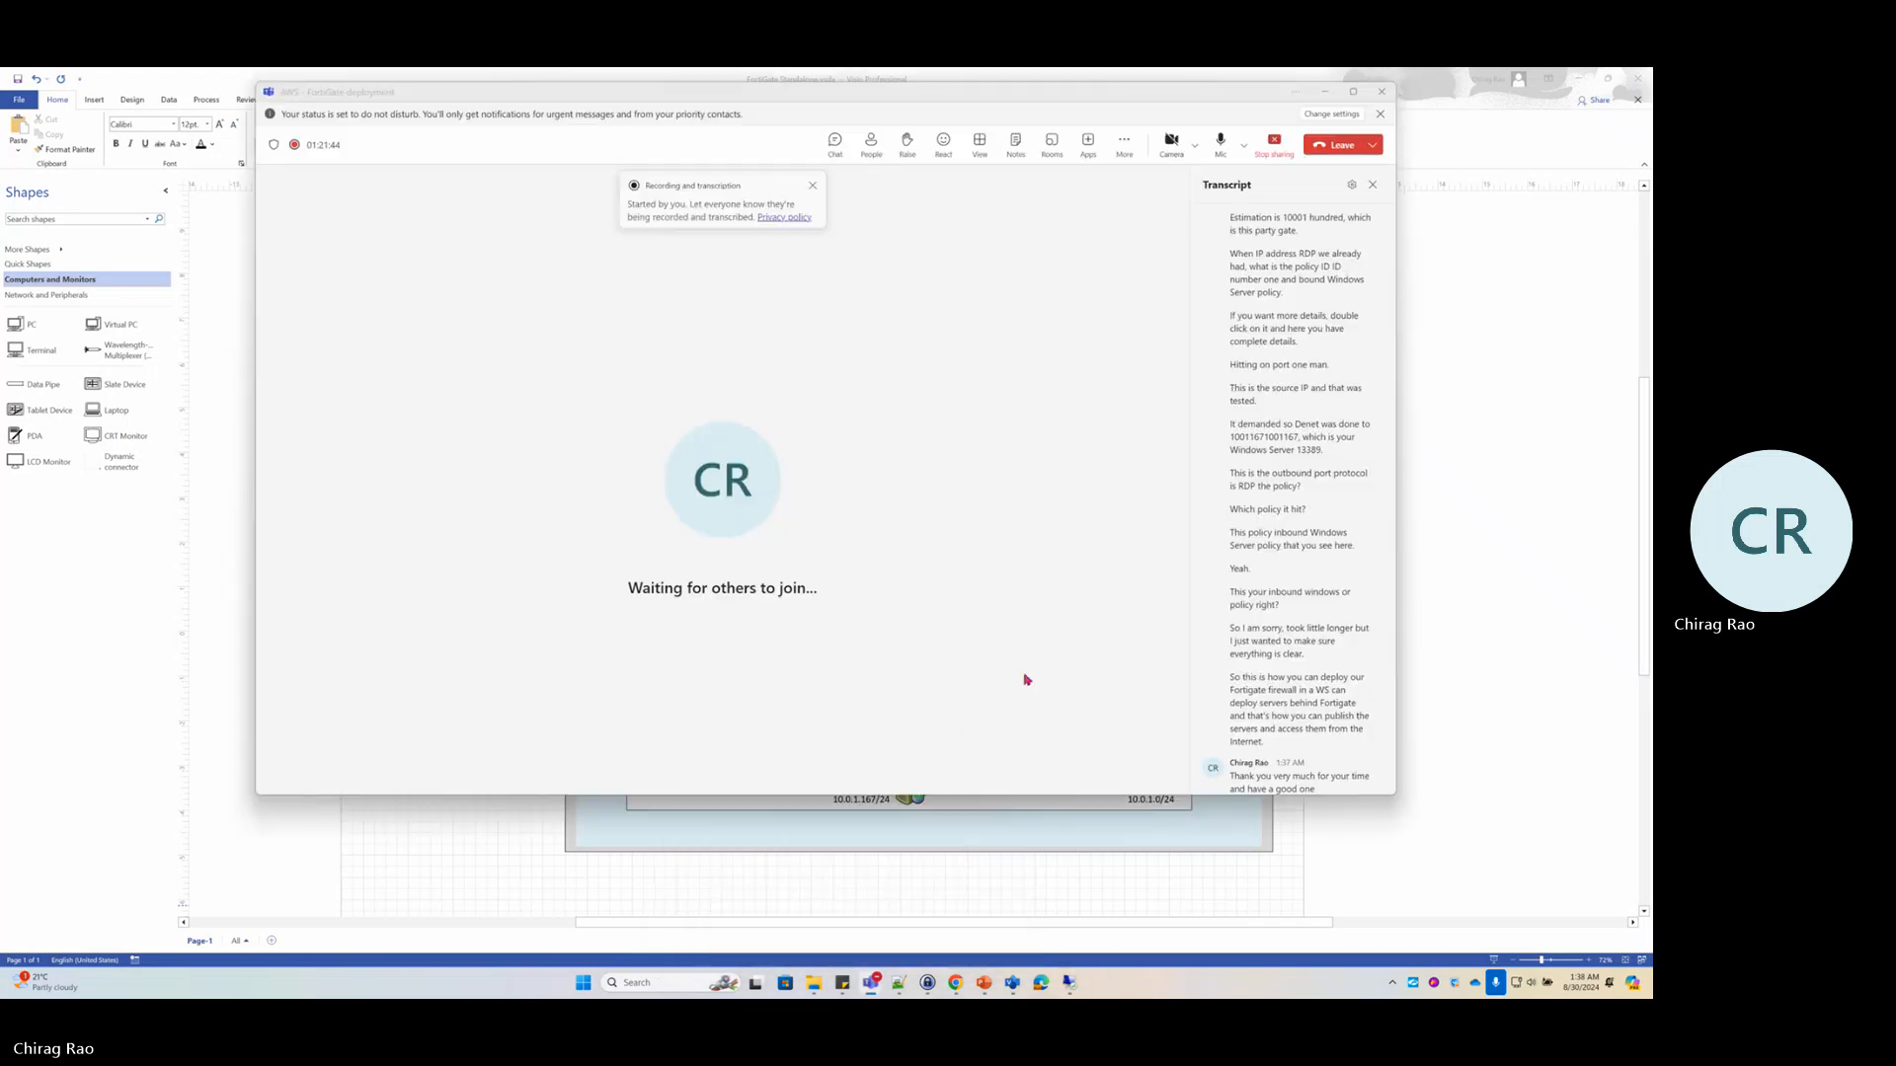
pyautogui.click(1126, 144)
pyautogui.moveTo(1145, 182)
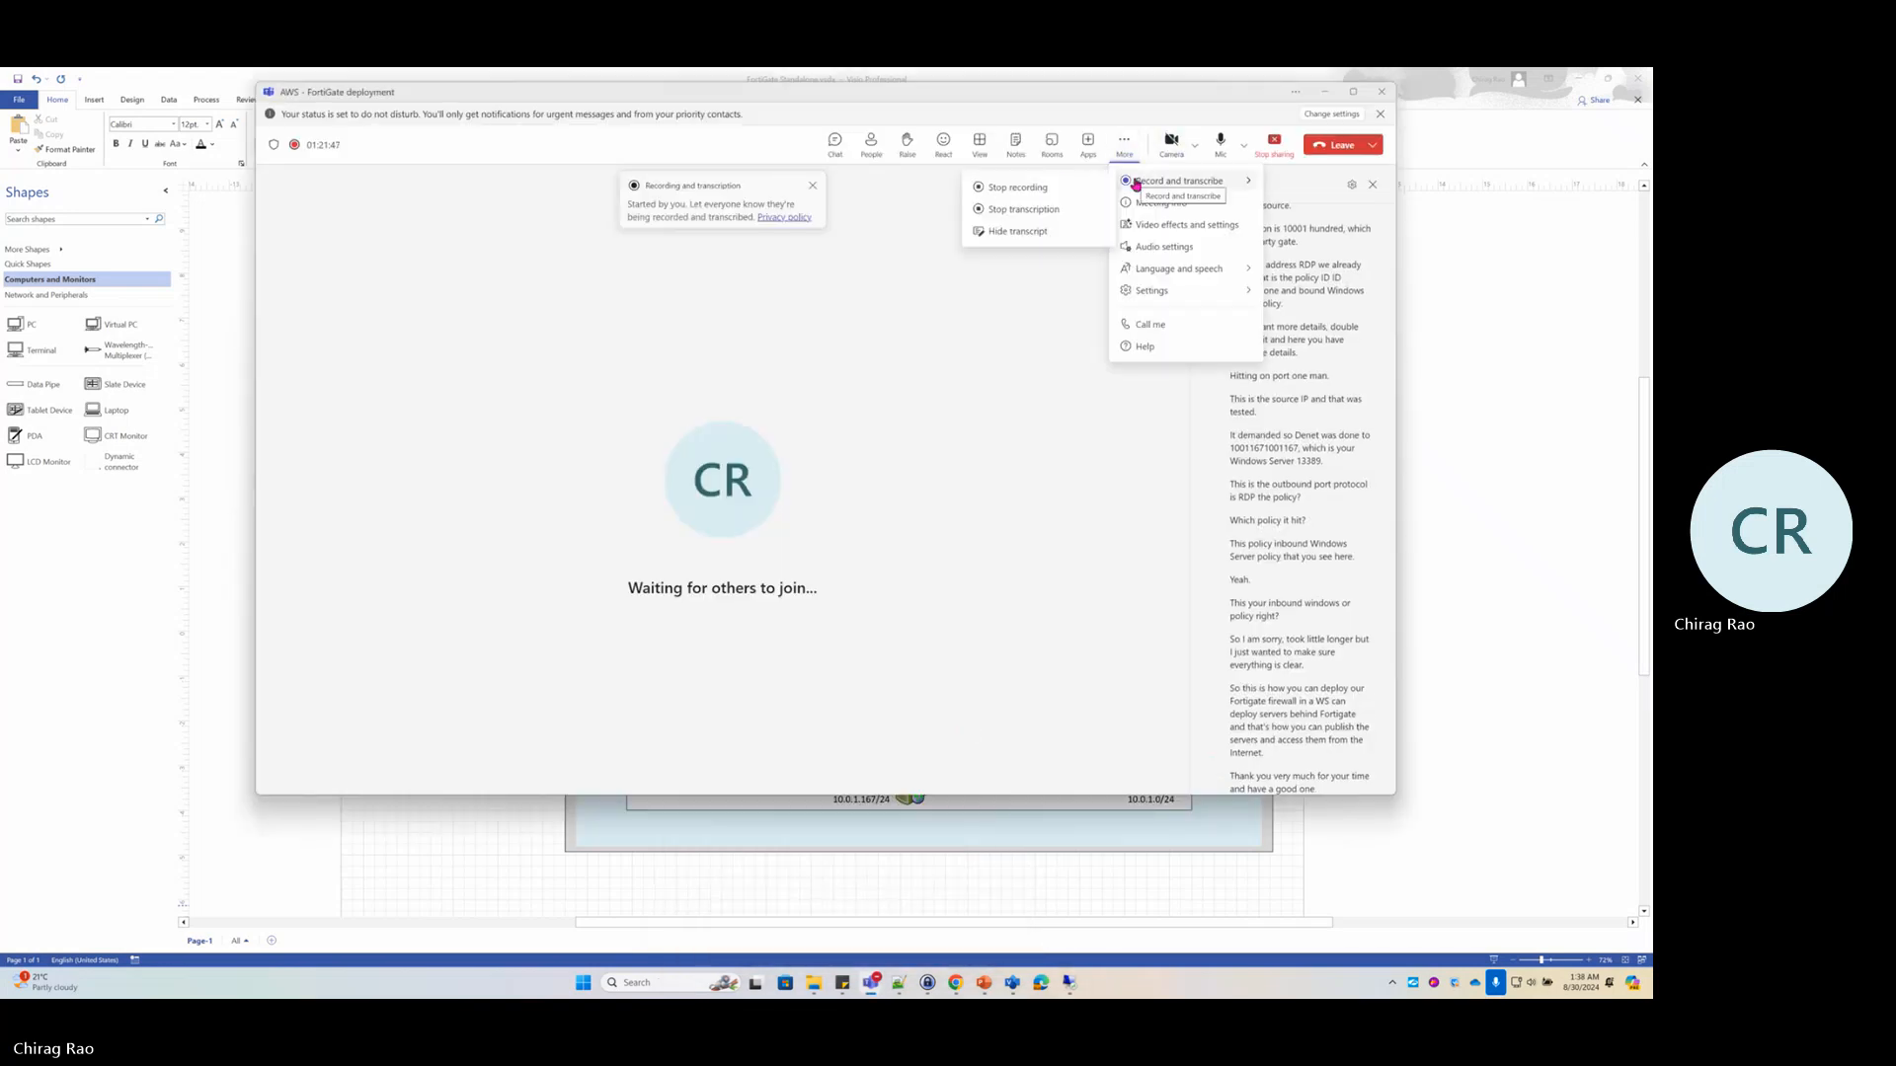
pyautogui.click(1054, 187)
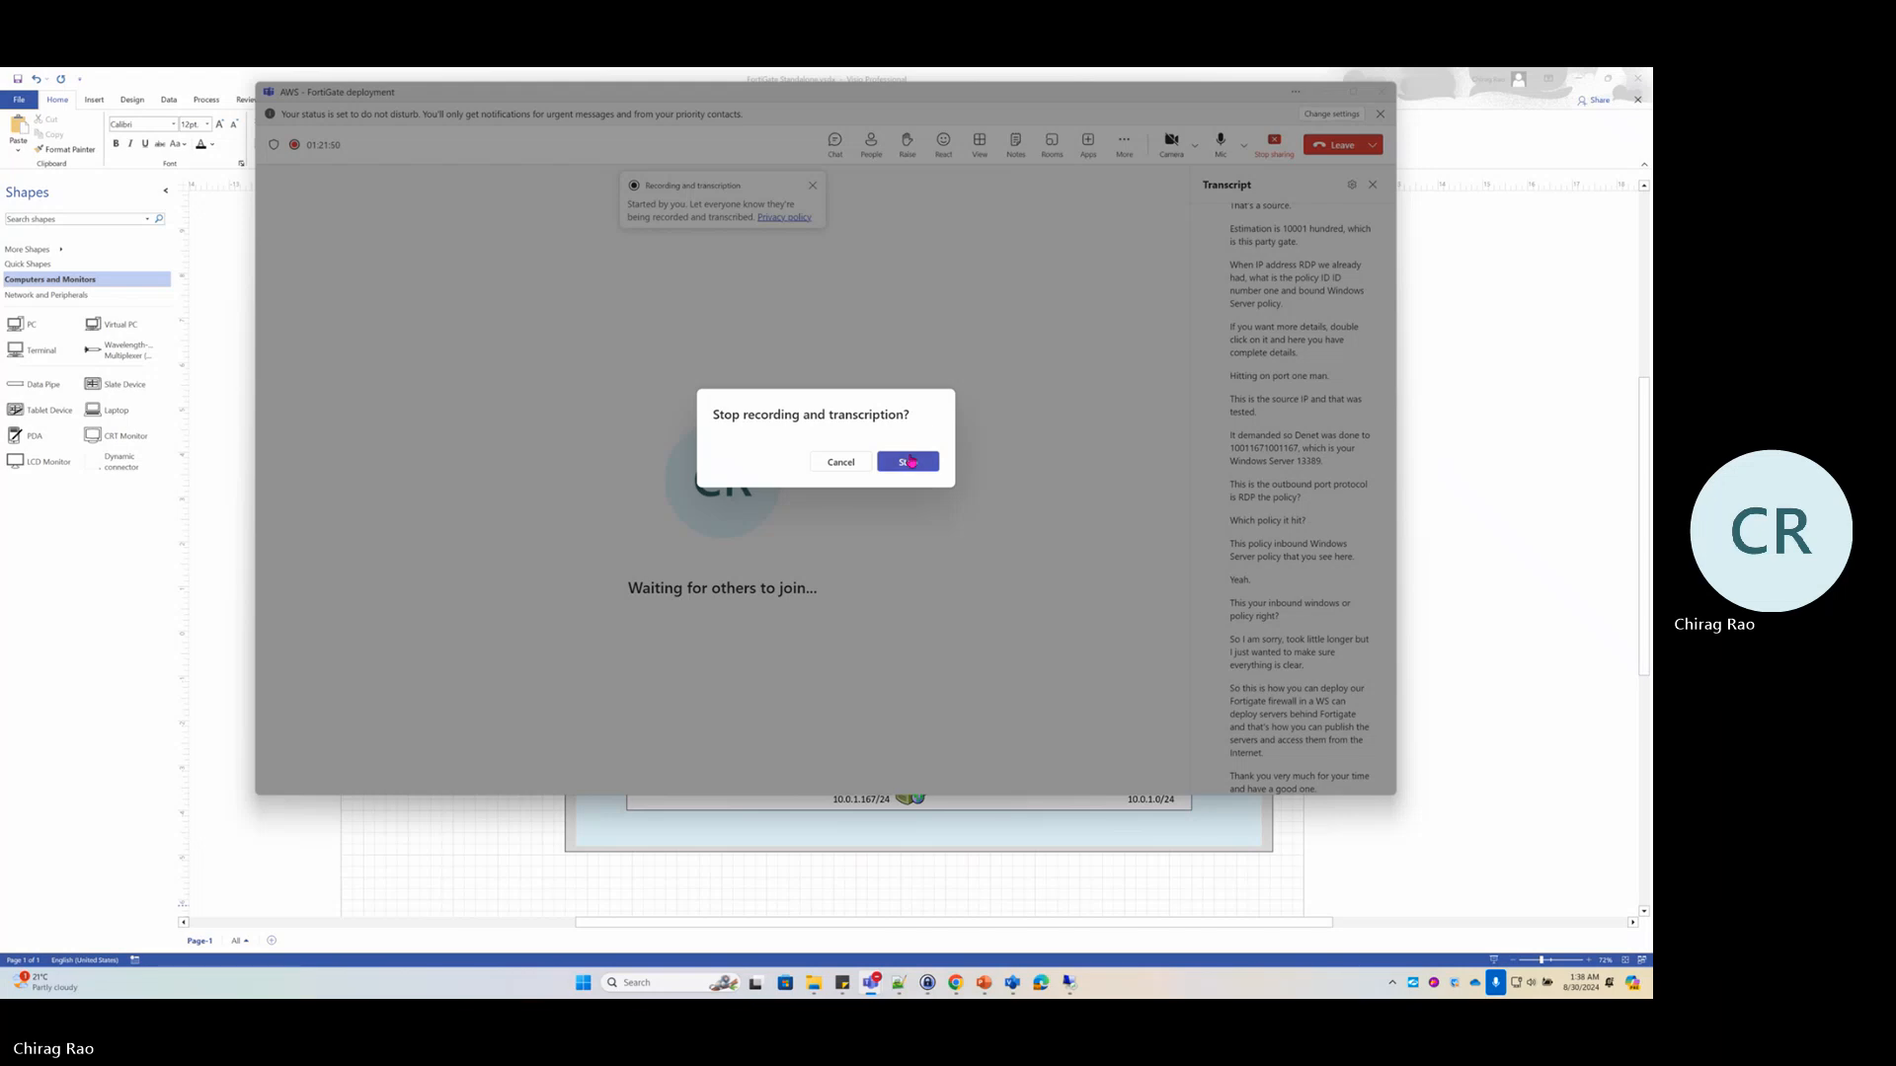
pyautogui.click(911, 461)
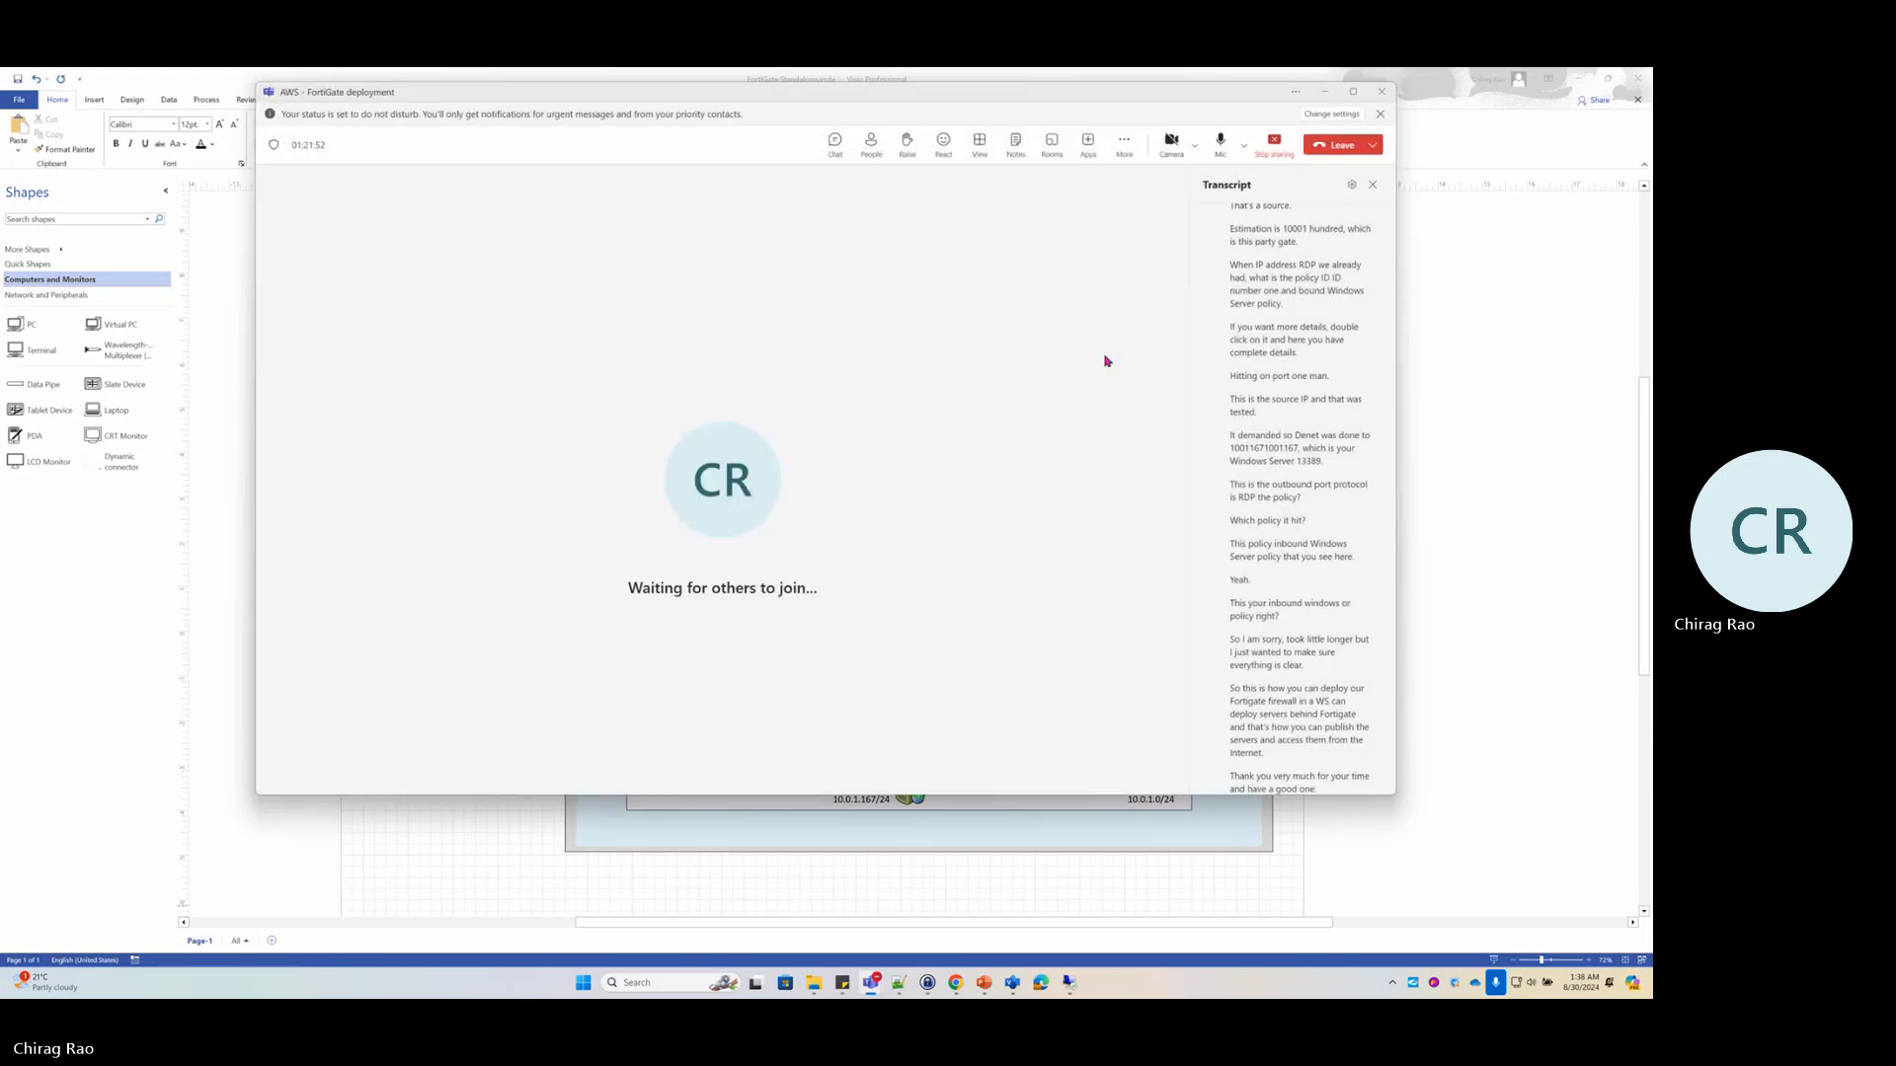